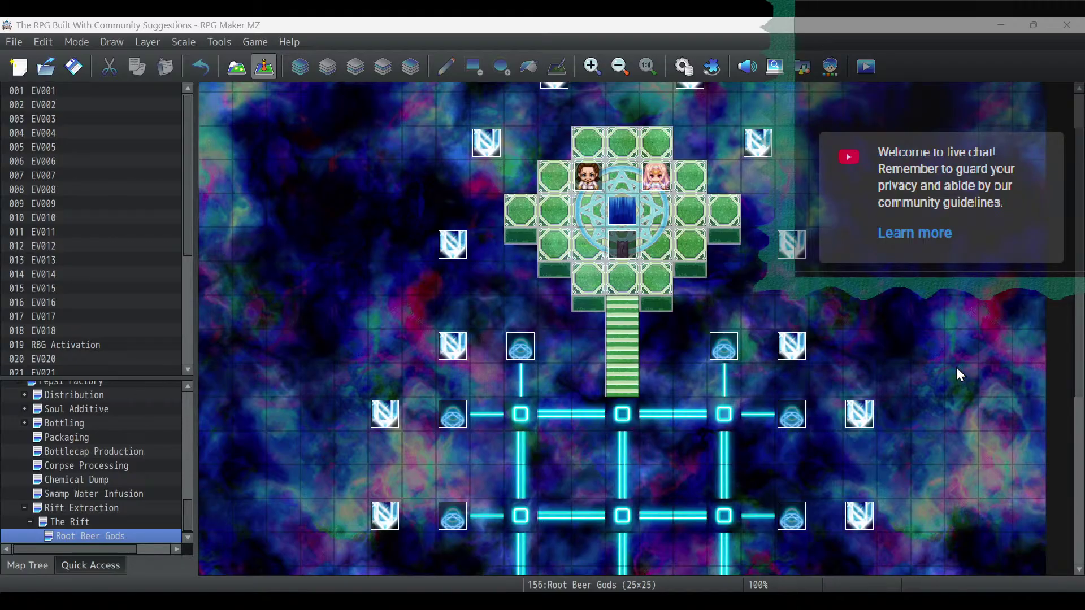
# Play the Battle7 background music in the sound test at 5% volume, and close the test.
pyautogui.click(749, 74)
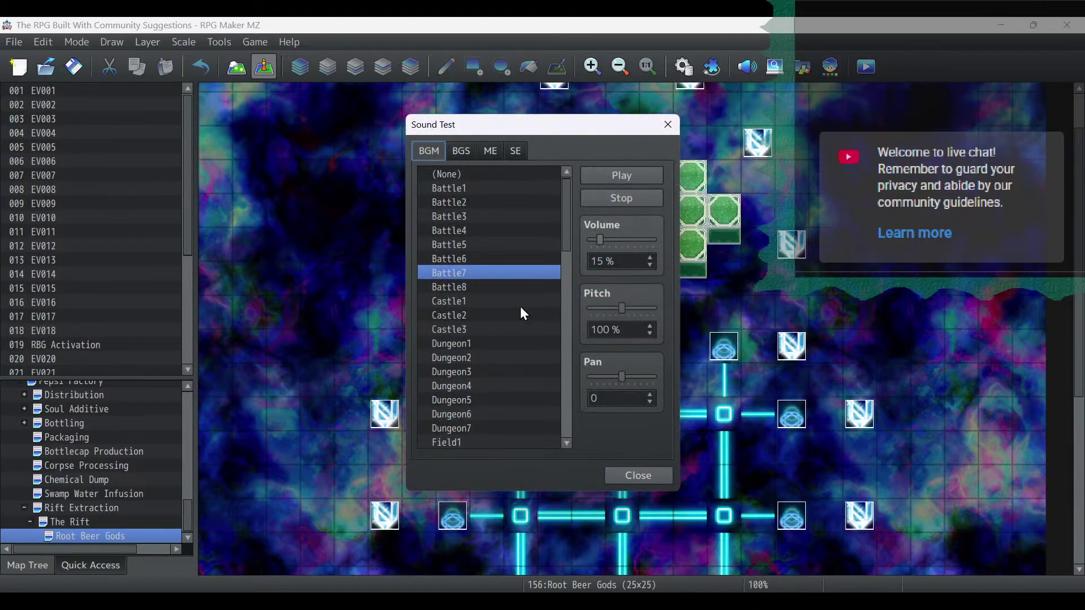
pyautogui.click(650, 266)
pyautogui.click(651, 266)
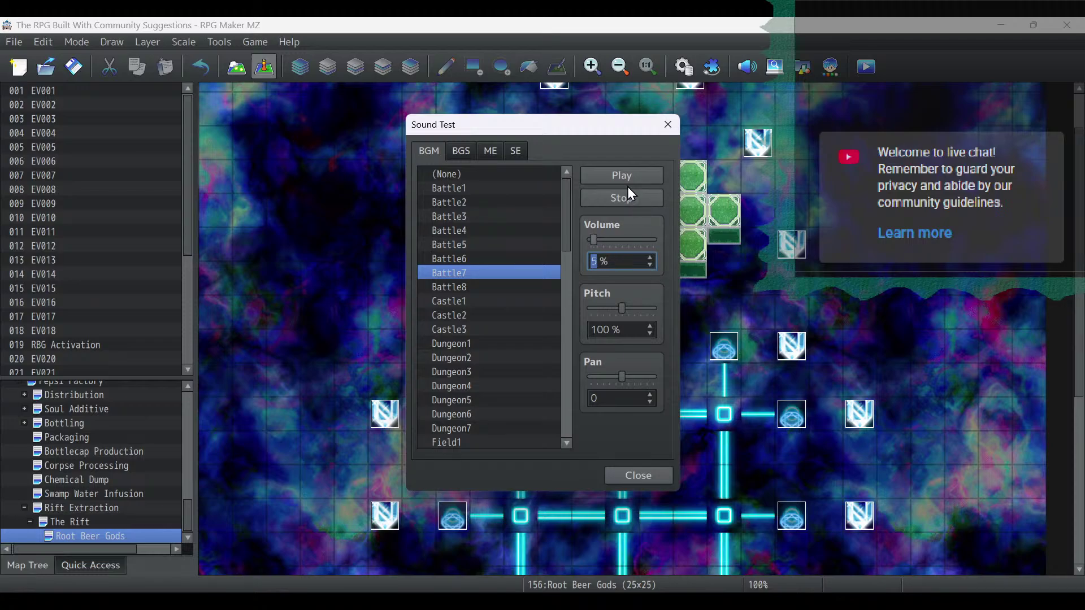
pyautogui.click(628, 182)
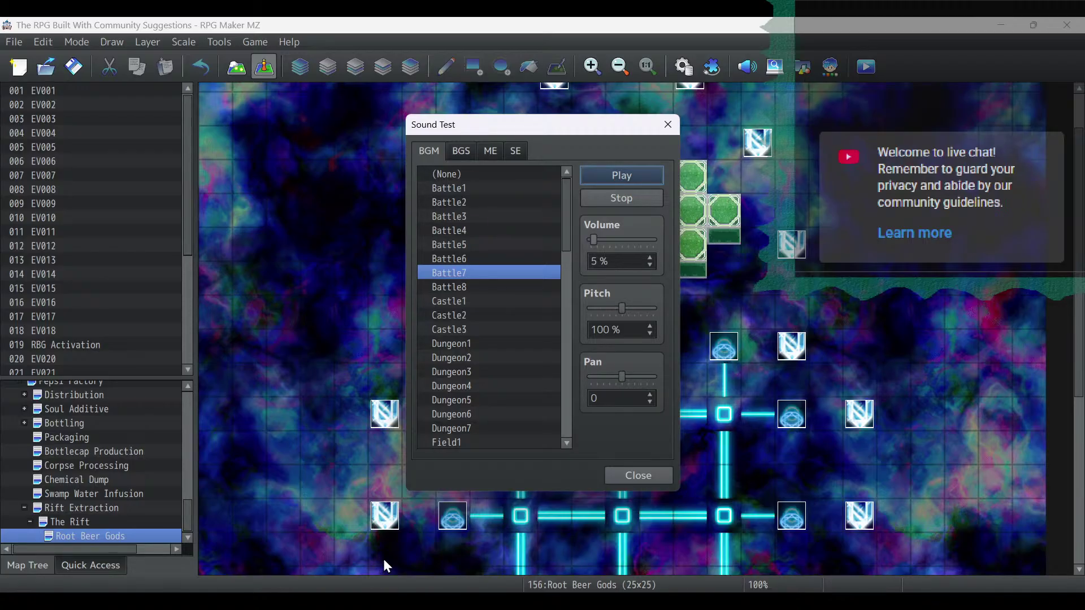
pyautogui.click(645, 477)
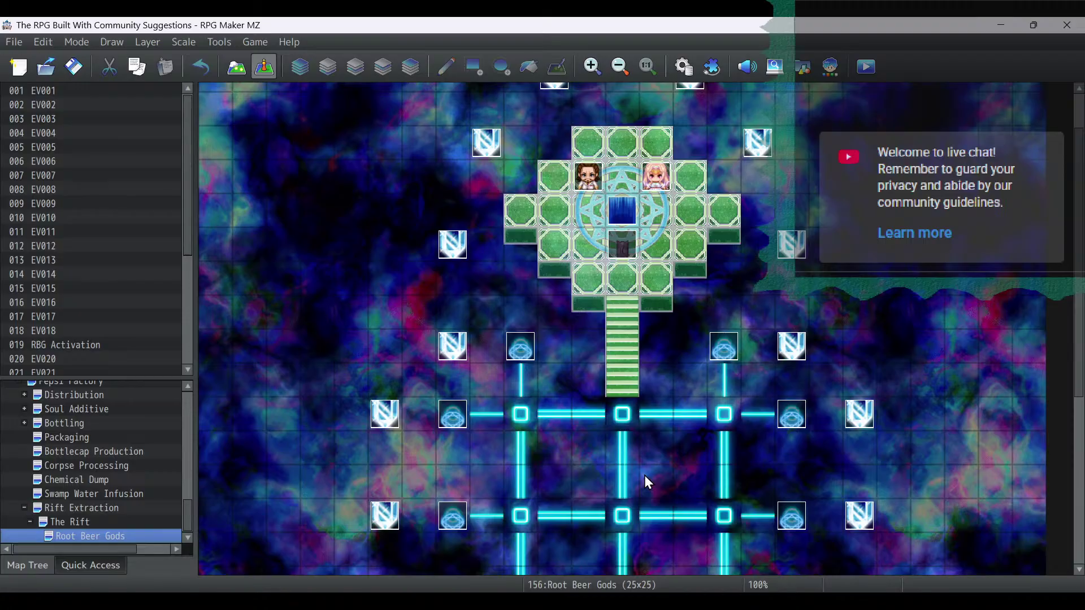
# Open the database and display the Sassp entry among the enemies.
pyautogui.scroll(2, 645, 476)
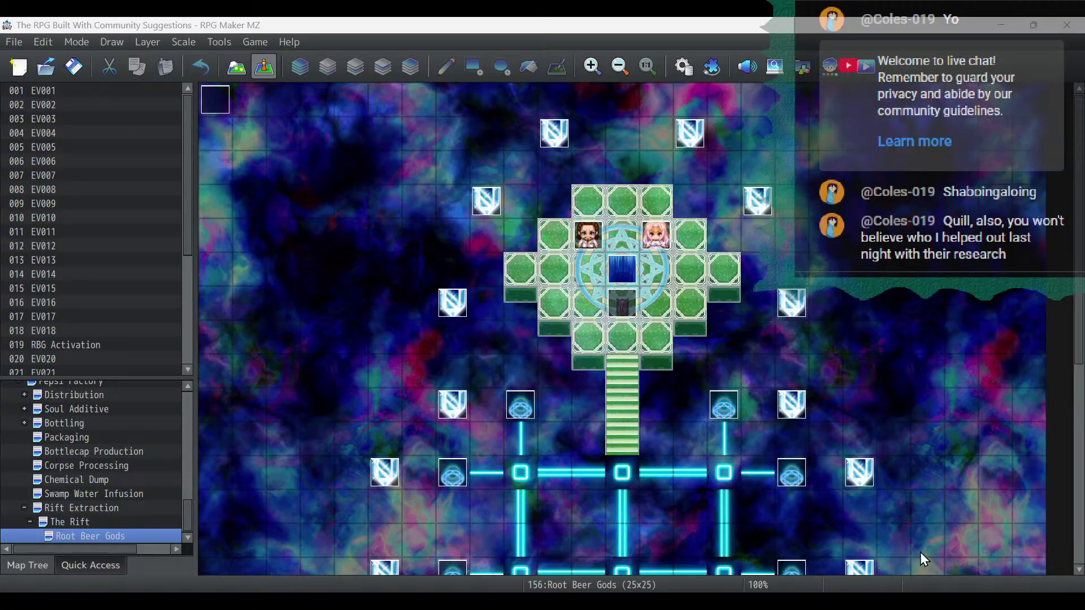
pyautogui.click(342, 23)
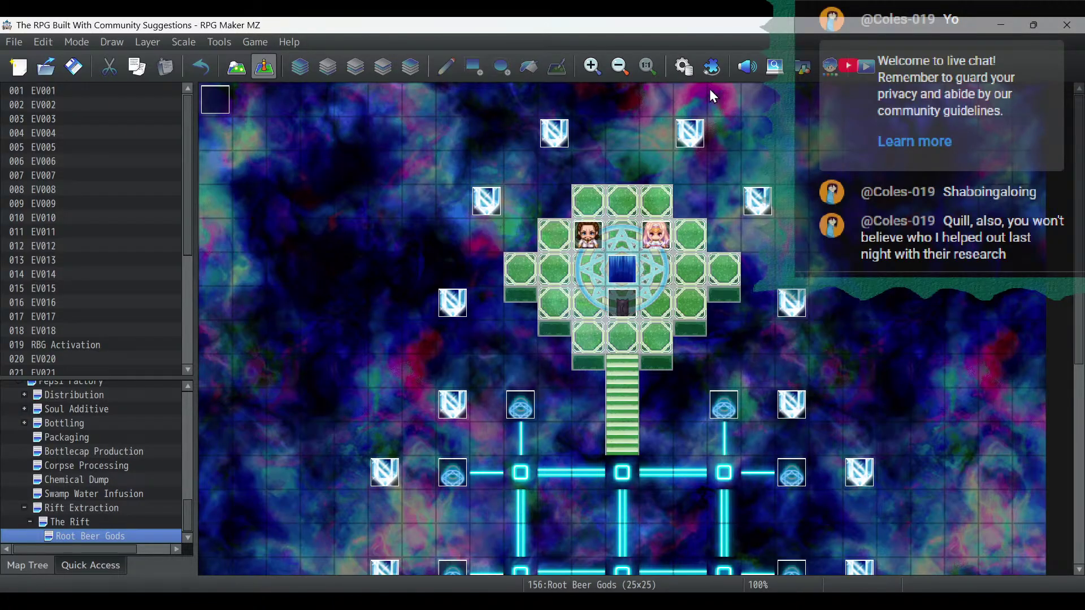
pyautogui.click(687, 66)
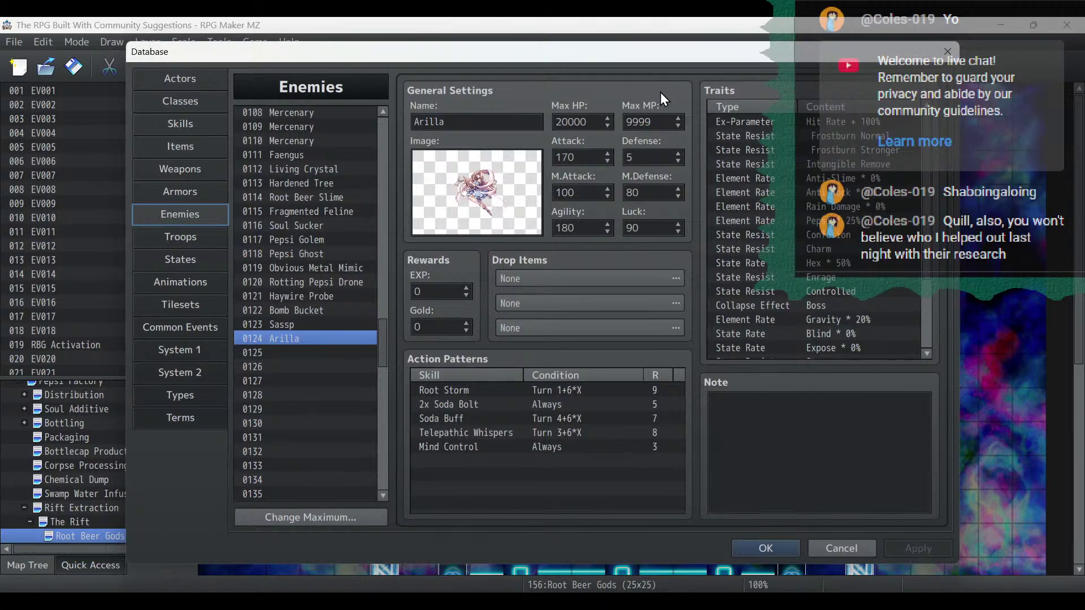
pyautogui.click(334, 326)
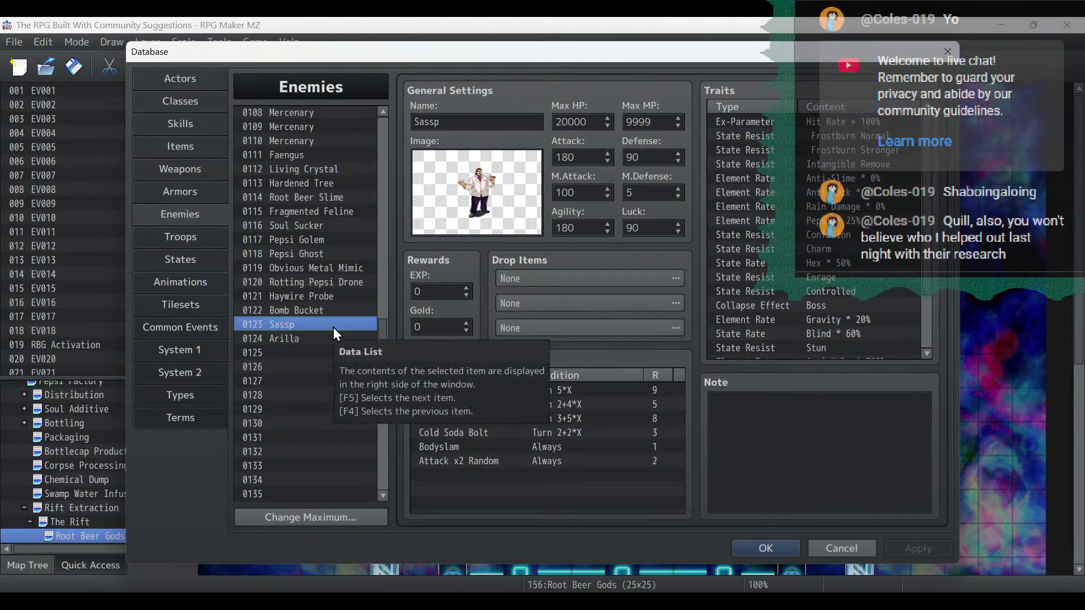
# Switch to the Notepad project notes and review the task list under "Today's Stream:".
pyautogui.hotkey('alt', 'Tab')
pyautogui.scroll(15, 827, 263)
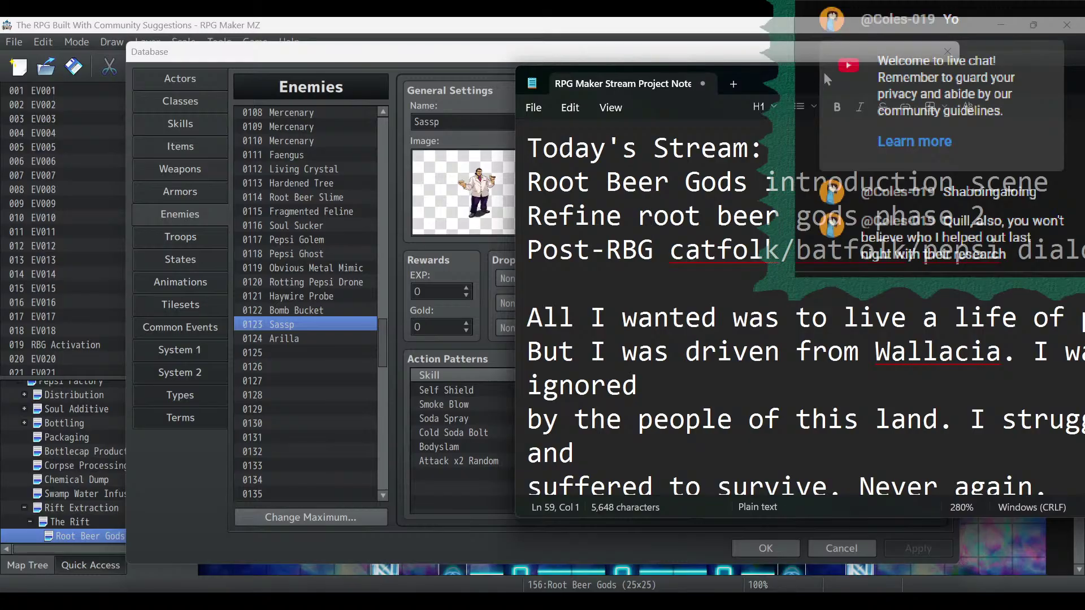
pyautogui.moveTo(822, 69); pyautogui.dragTo(462, 74)
pyautogui.moveTo(783, 248); pyautogui.dragTo(83, 138)
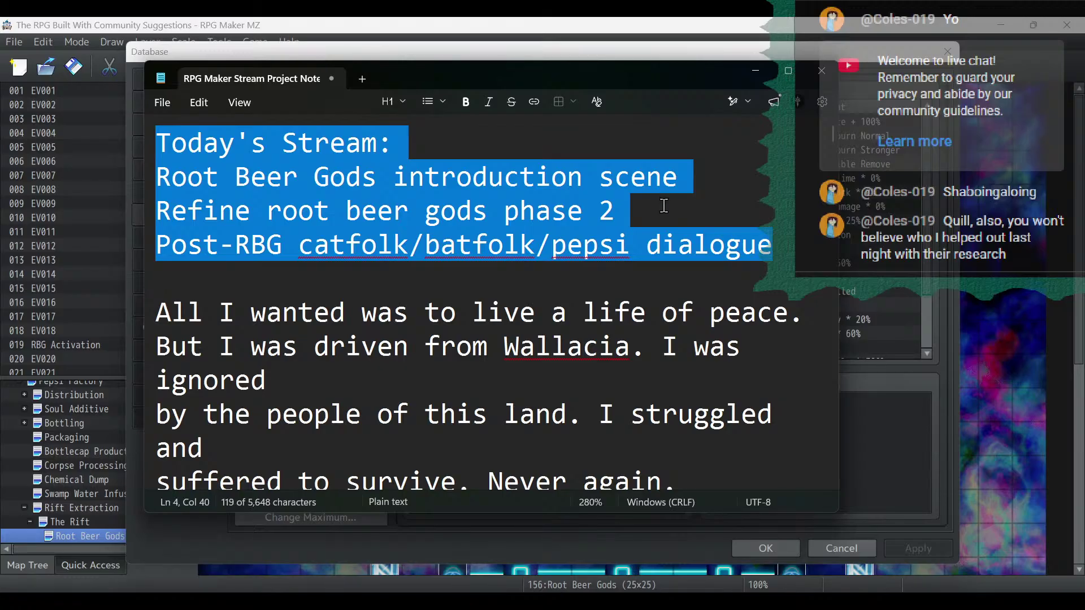
pyautogui.click(780, 240)
pyautogui.moveTo(793, 249); pyautogui.dragTo(114, 243)
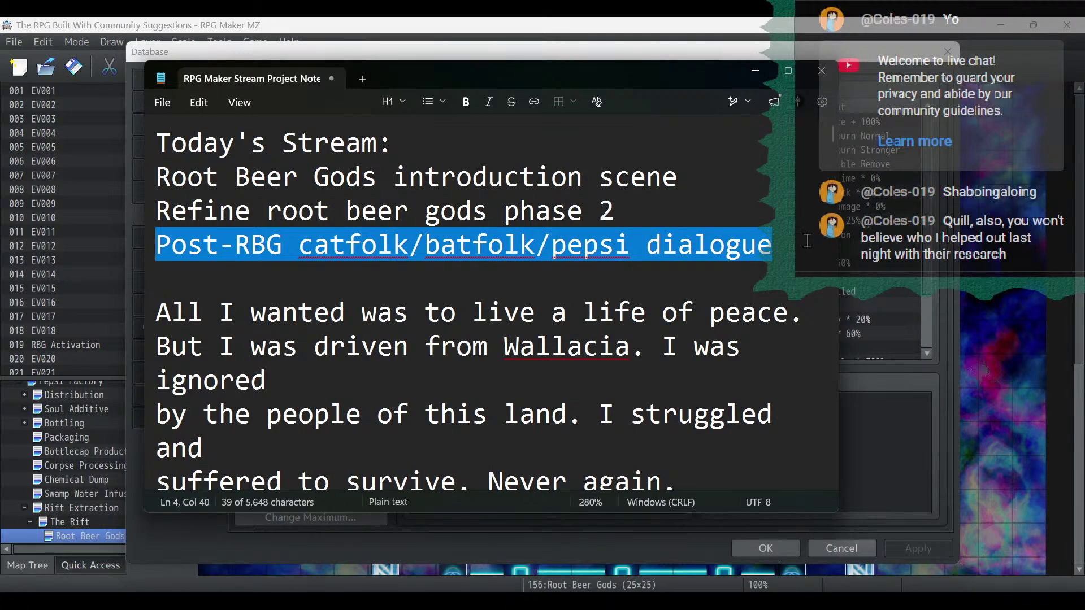
pyautogui.moveTo(807, 240); pyautogui.dragTo(97, 157)
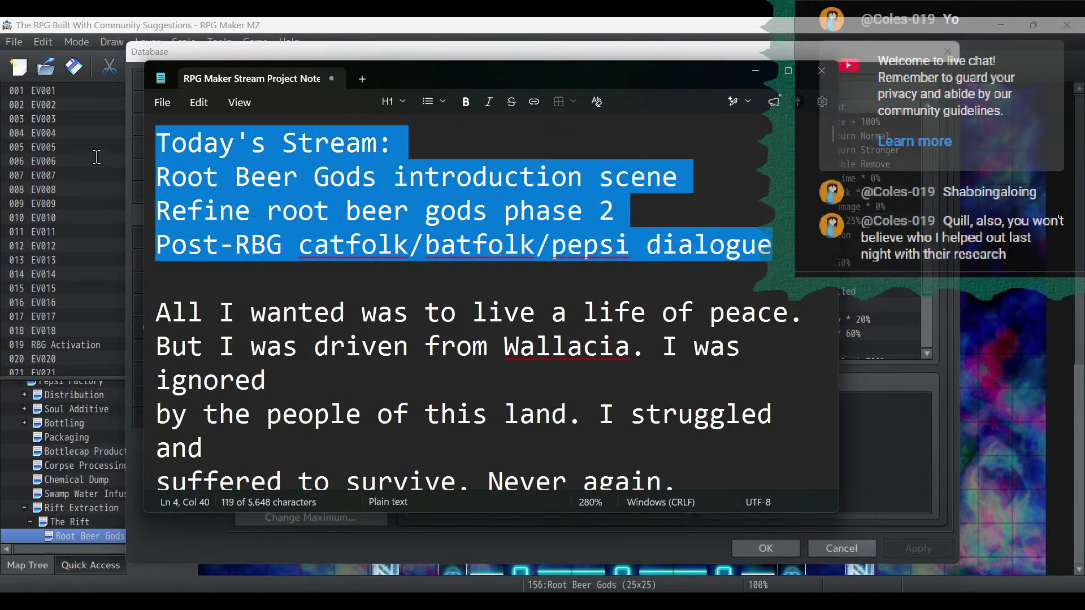
pyautogui.moveTo(791, 243); pyautogui.dragTo(129, 137)
pyautogui.click(662, 177)
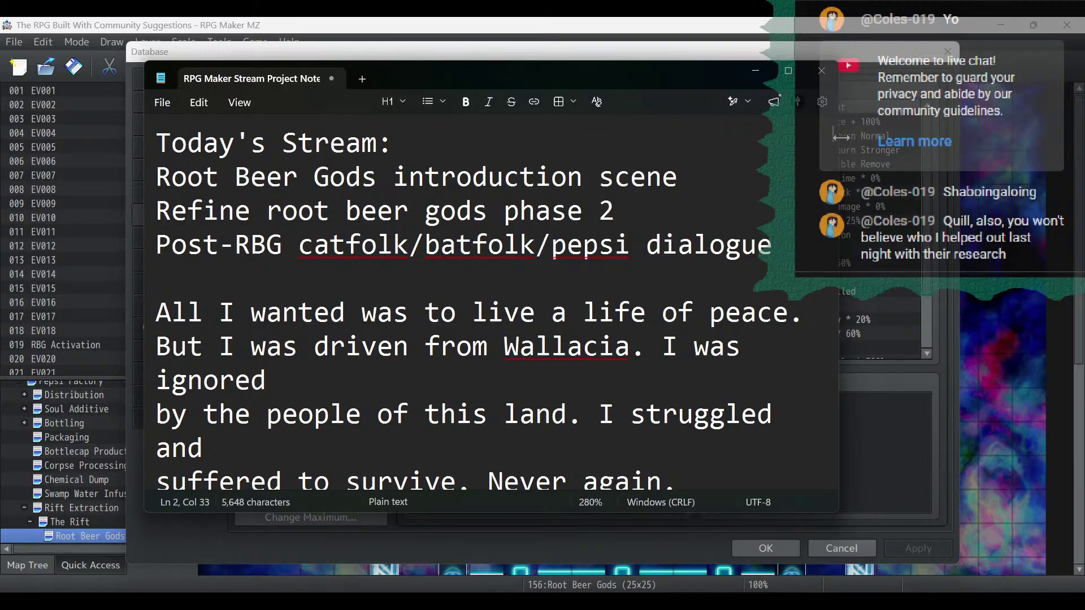
# Skim the project notes down to the Phase 2 planning section, return to the introduction scene task, and minimize the notes.
pyautogui.scroll(-10, 741, 201)
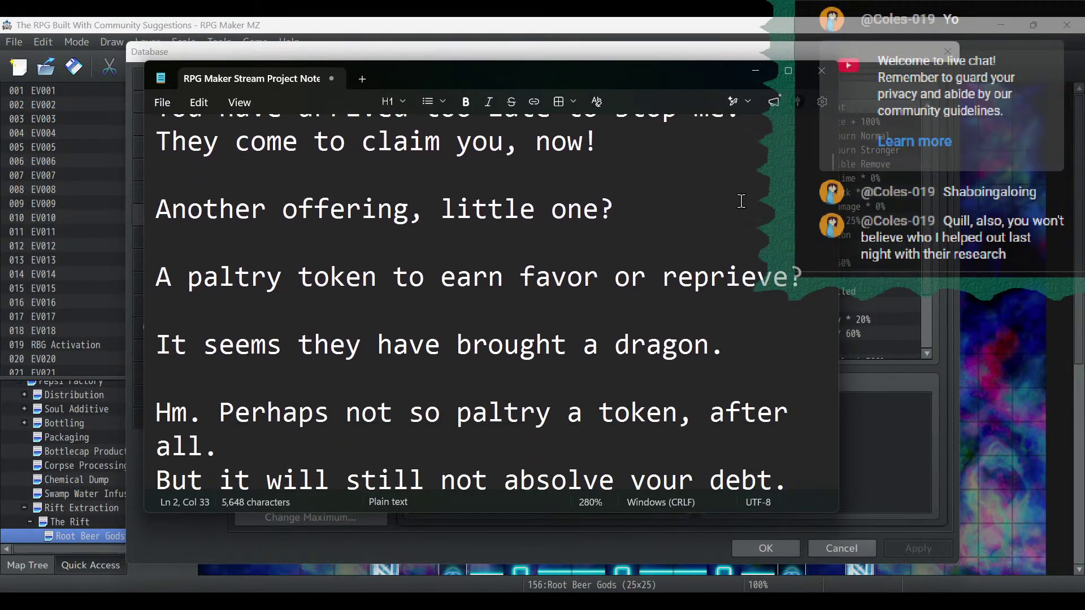
pyautogui.scroll(-10, 741, 201)
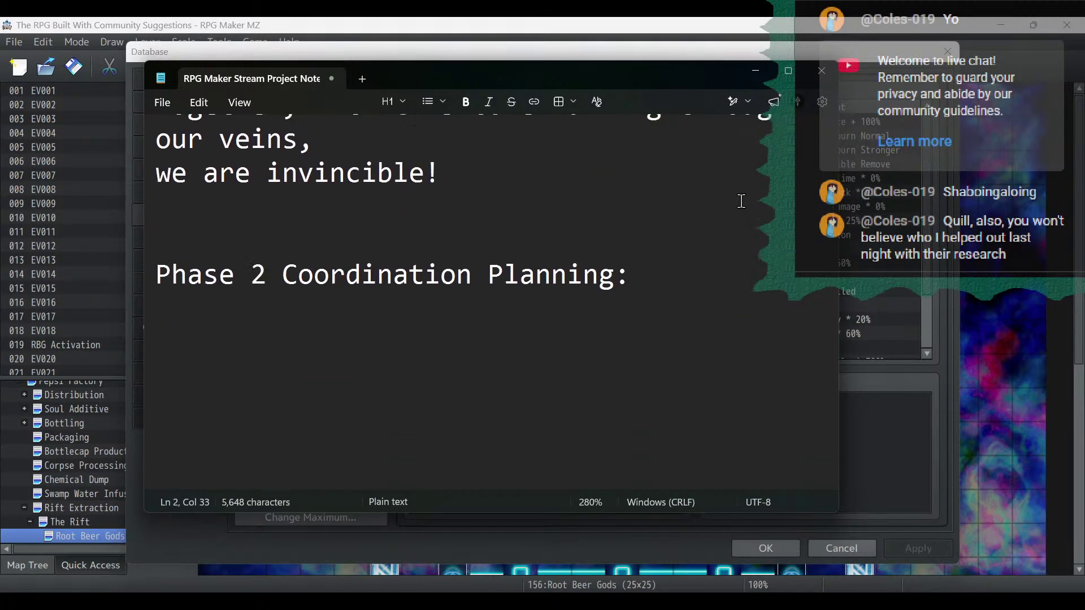
pyautogui.scroll(10, 741, 201)
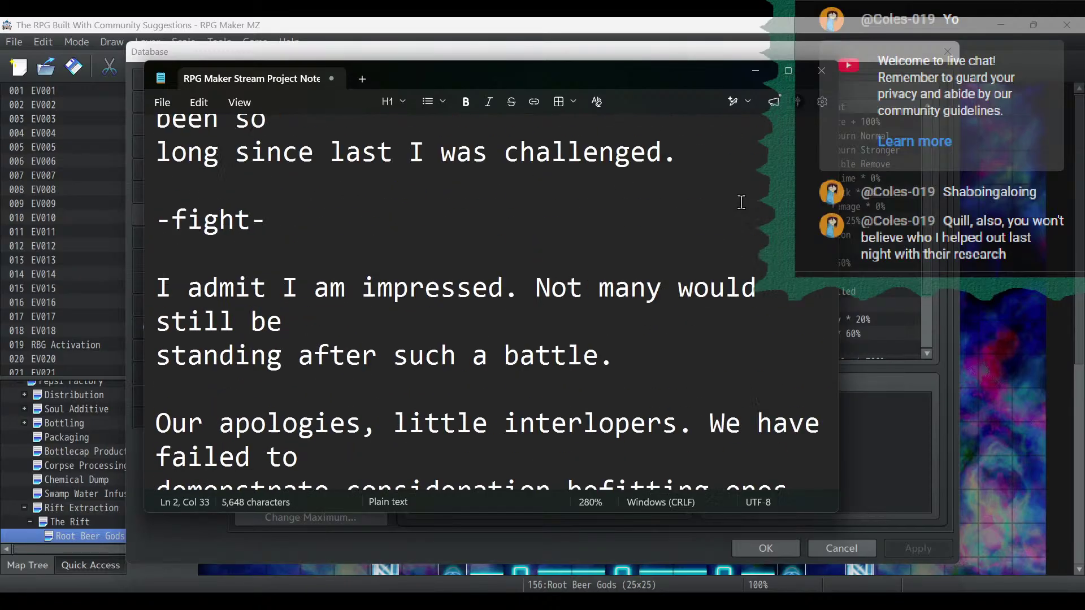
pyautogui.scroll(5, 741, 202)
pyautogui.moveTo(677, 178); pyautogui.dragTo(117, 177)
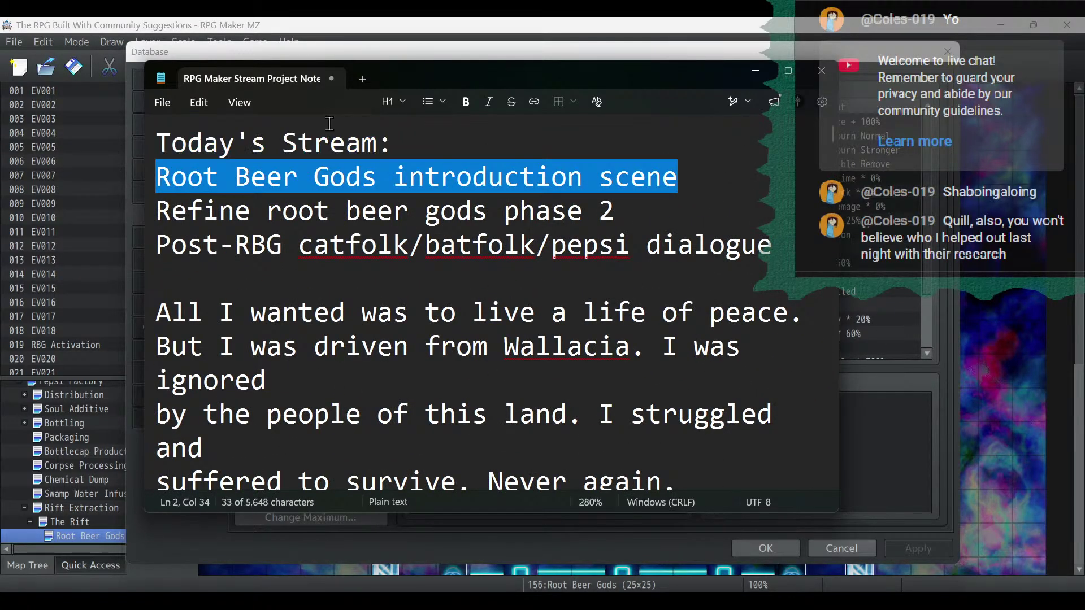
pyautogui.click(744, 70)
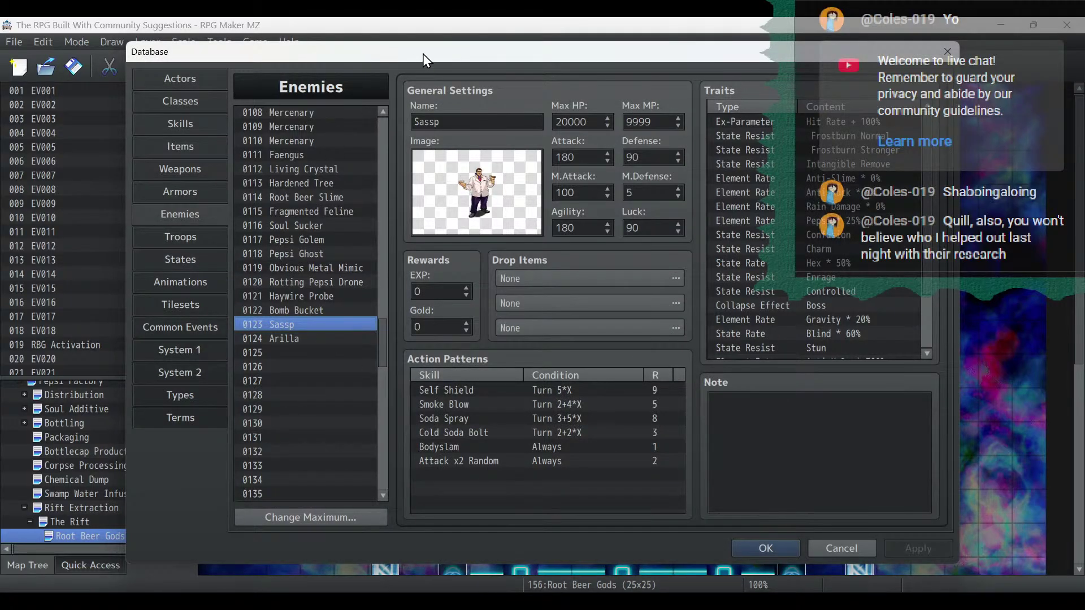
# Start a new line under "Phase 2 Coordination Planning:" in the notes and arrange the notes window beside the database's enemy data.
pyautogui.moveTo(423, 53); pyautogui.dragTo(300, 50)
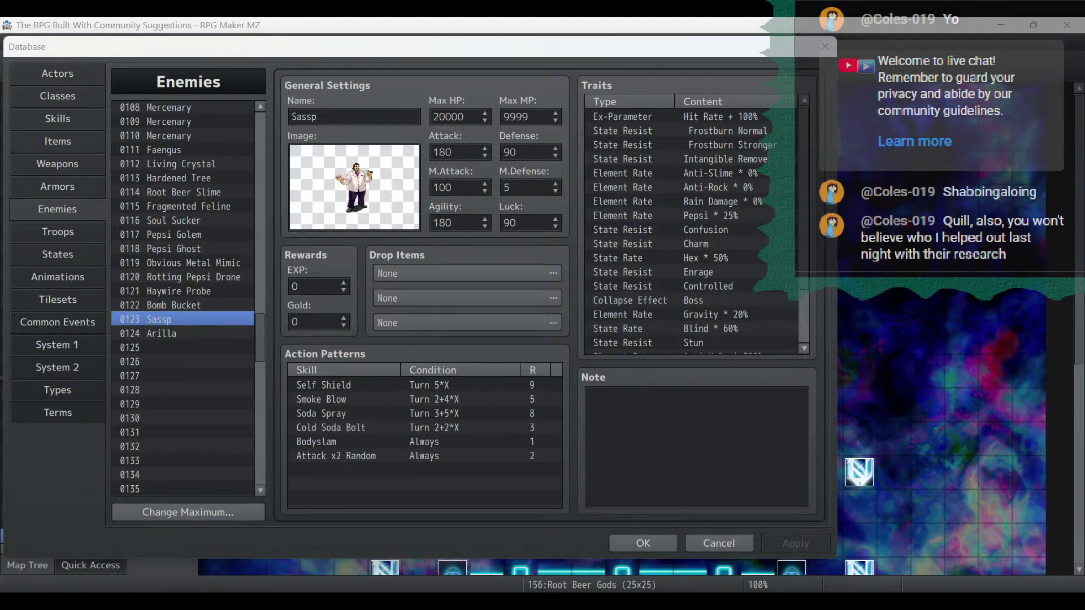
pyautogui.hotkey('alt', 'Tab')
pyautogui.click(541, 168)
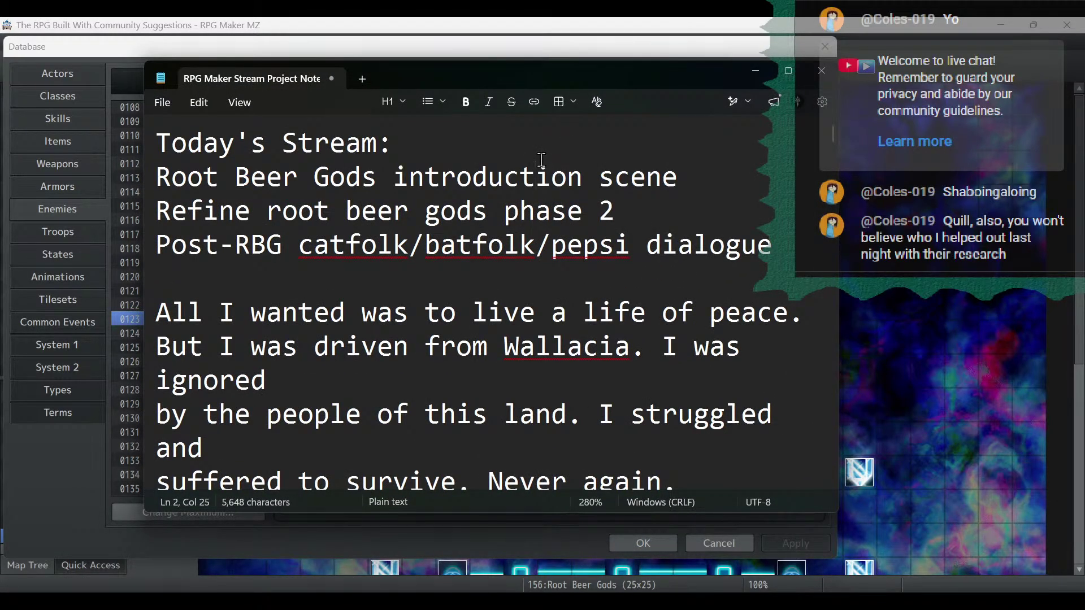
pyautogui.scroll(-10, 541, 163)
pyautogui.scroll(-5, 541, 160)
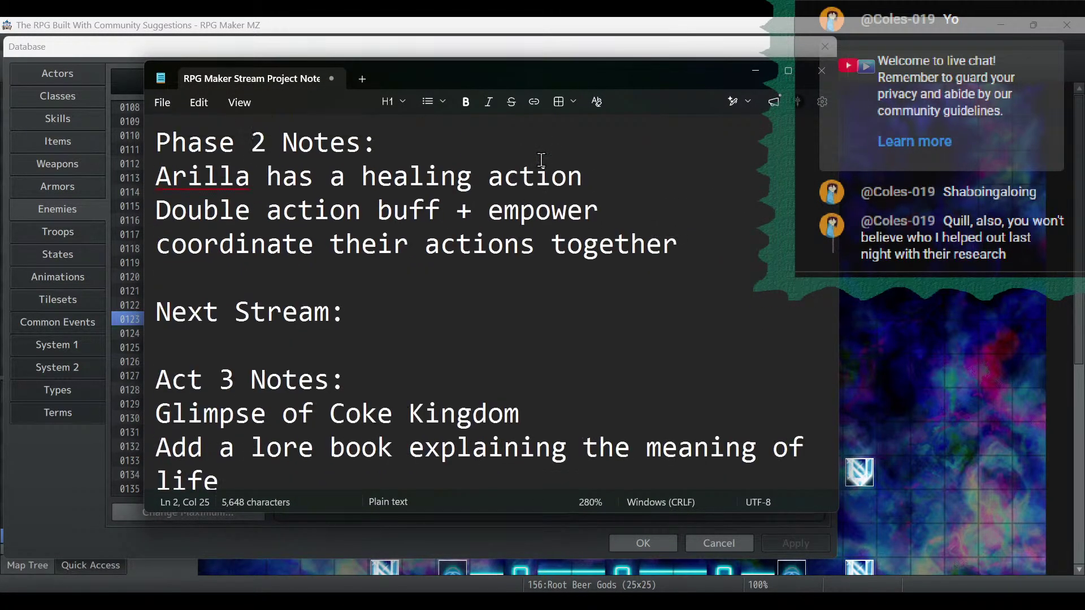
pyautogui.scroll(5, 541, 158)
pyautogui.scroll(-2, 542, 158)
pyautogui.click(666, 205)
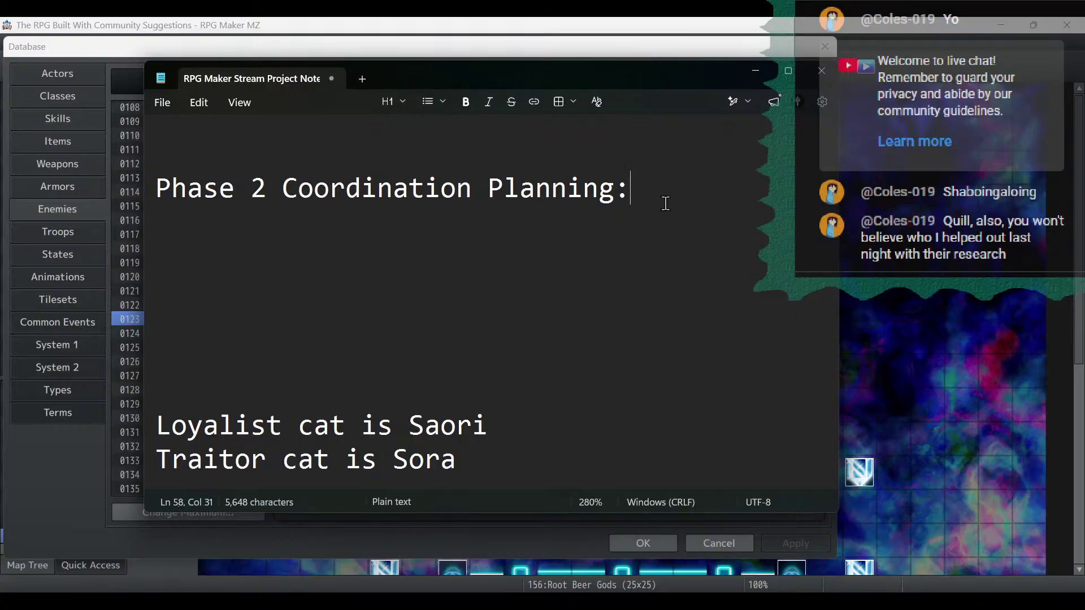
pyautogui.press('Return')
pyautogui.moveTo(561, 80); pyautogui.dragTo(997, 81)
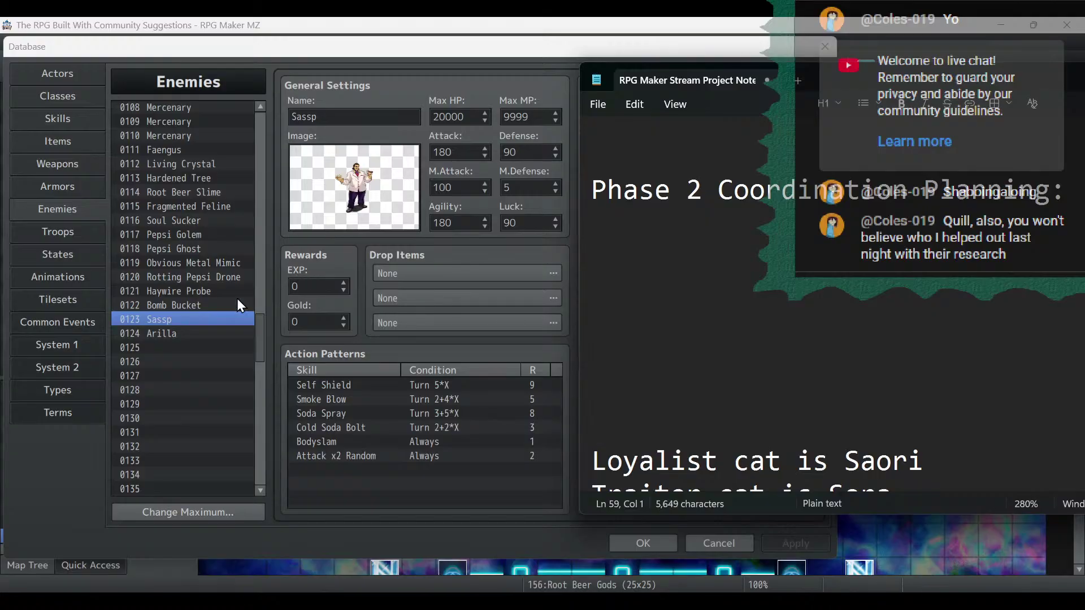
# Display Arilla's action patterns in the enemy database and bring the notes back up alongside them.
pyautogui.click(185, 333)
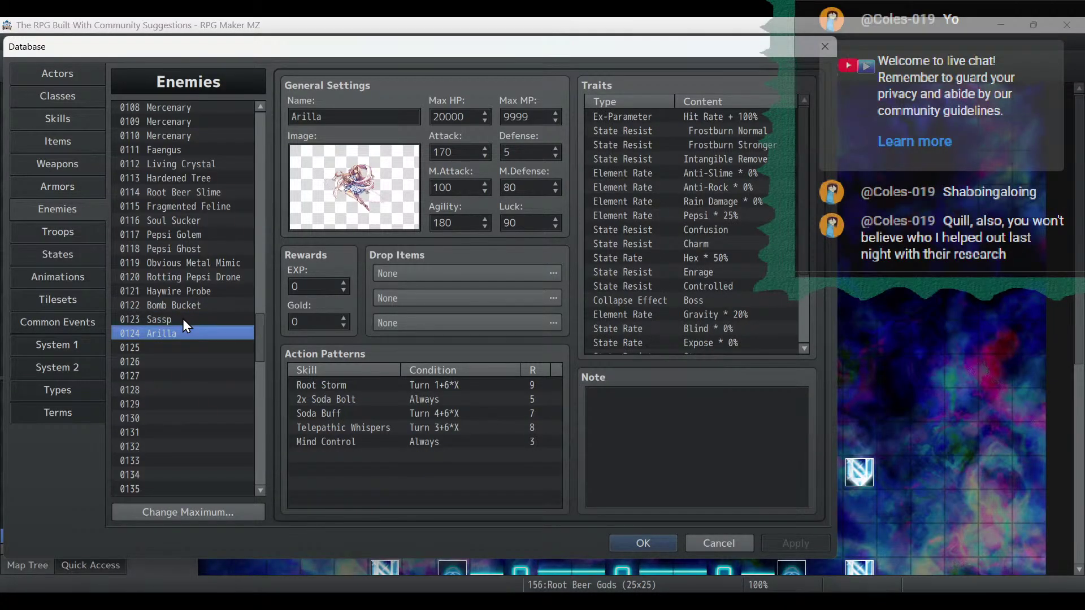
pyautogui.click(398, 428)
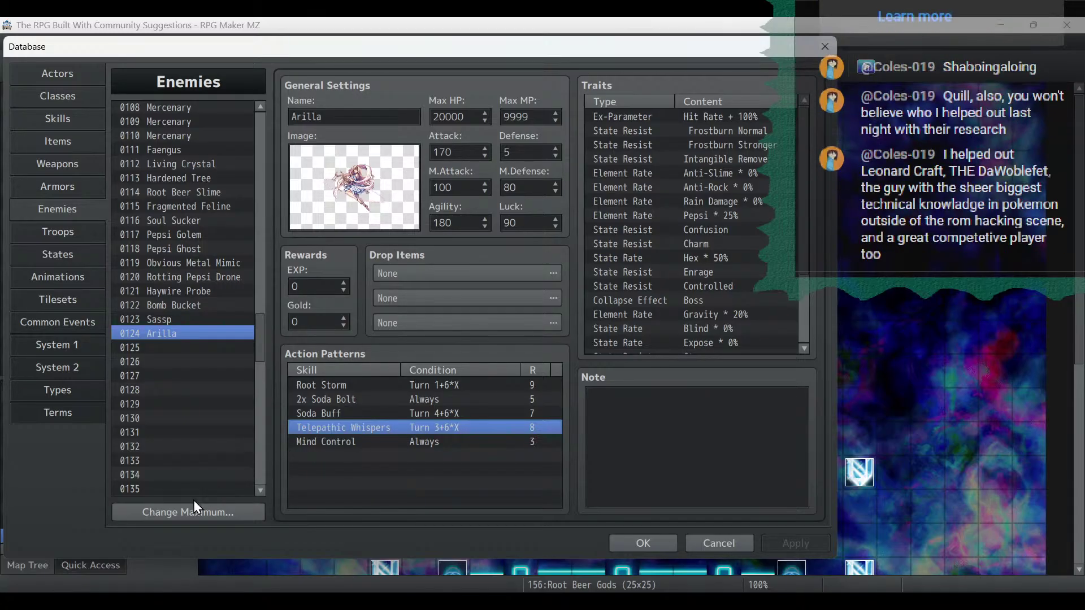
pyautogui.click(85, 603)
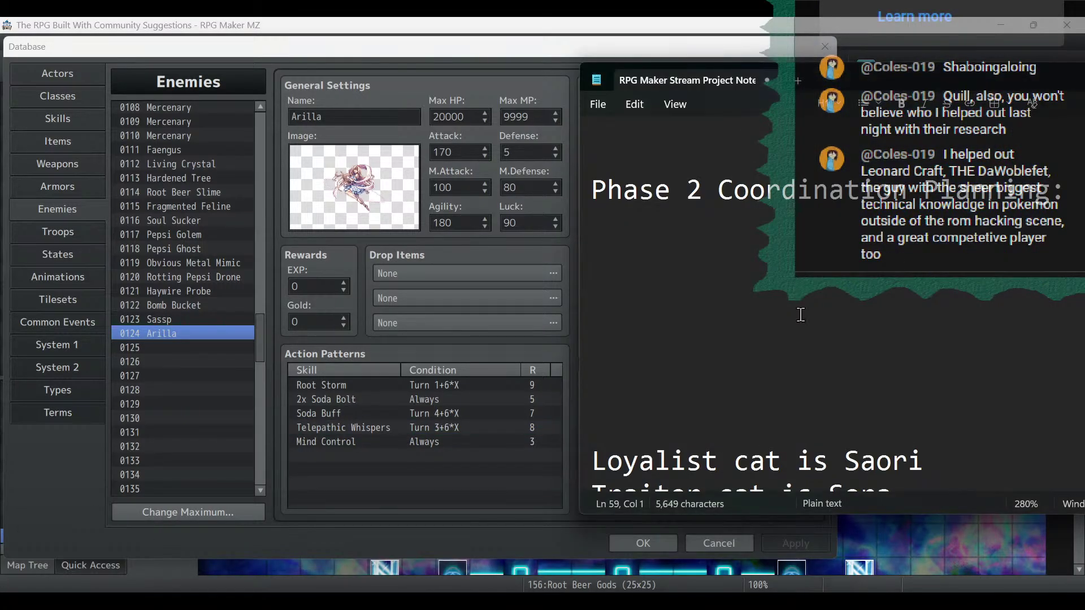
pyautogui.write('Turn 1:')
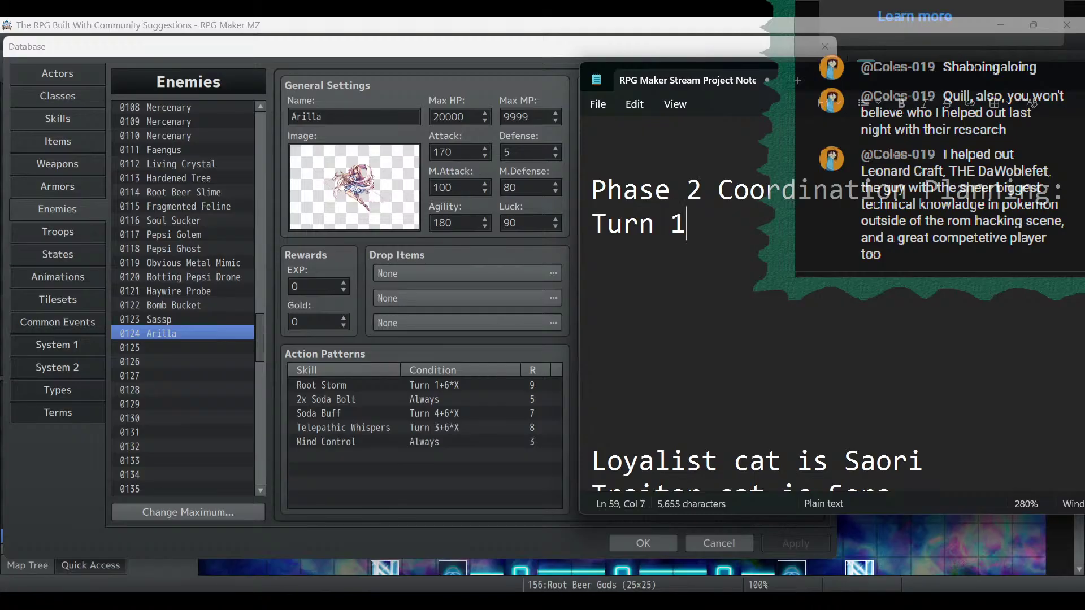
pyautogui.press('BackSpace')
pyautogui.press('BackSpace')
pyautogui.press('BackSpace')
pyautogui.press('BackSpace')
pyautogui.press('BackSpace')
pyautogui.press('BackSpace')
pyautogui.press('BackSpace')
pyautogui.press('BackSpace')
# Write "1- telepathic whisper" on the line under "Phase 2 Coordination Planning:" in the notes.
pyautogui.write('1- tele')
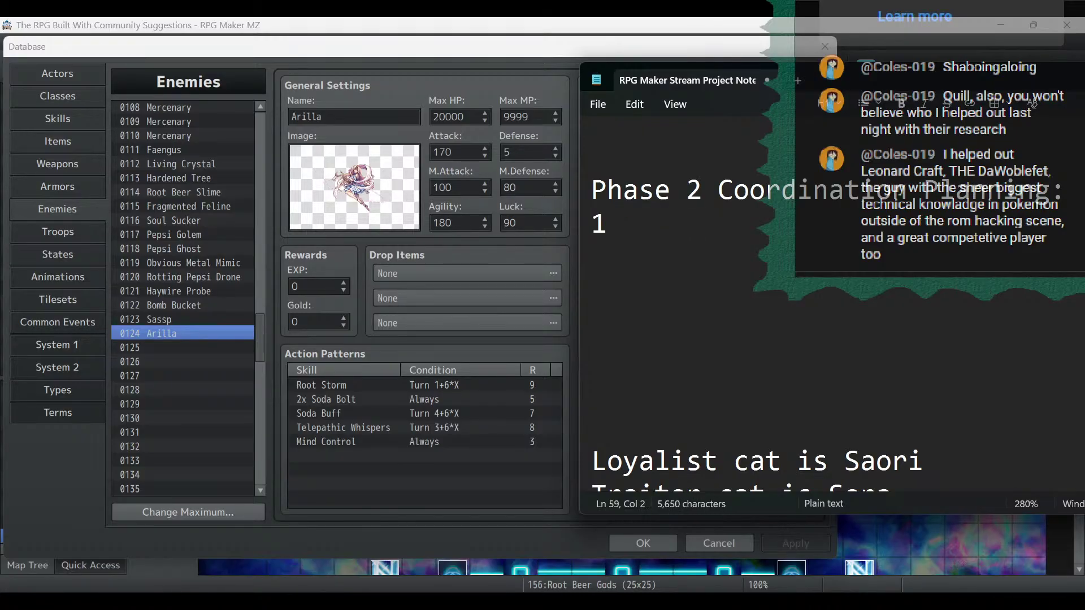
pyautogui.write('pathic whisper')
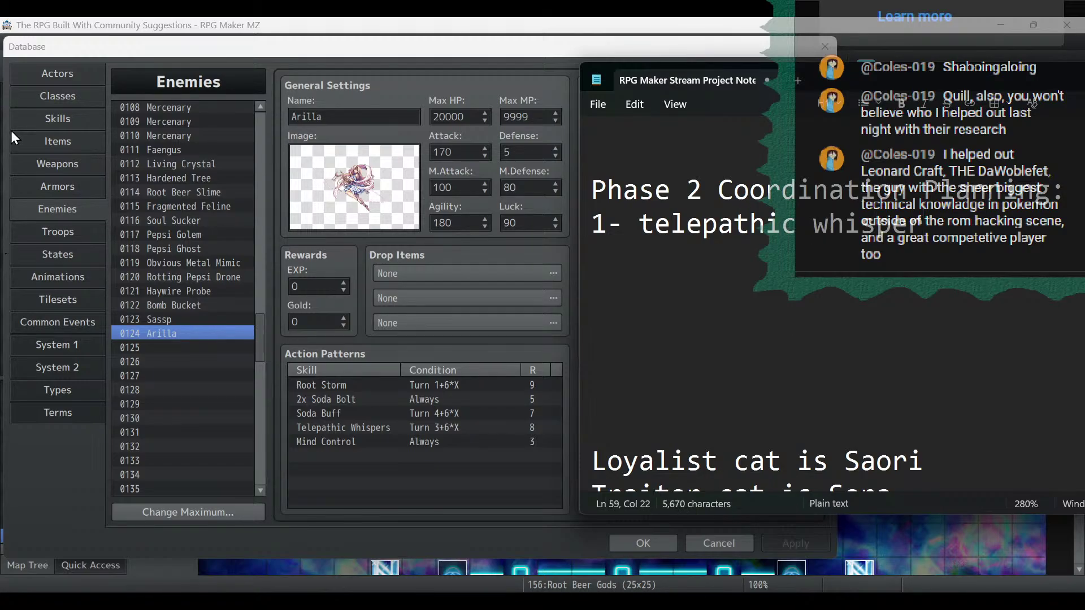
# Set the invocation speed of the Mind Control skill to 999 in the RPG Maker MZ database.
pyautogui.click(38, 122)
pyautogui.scroll(-3, 220, 271)
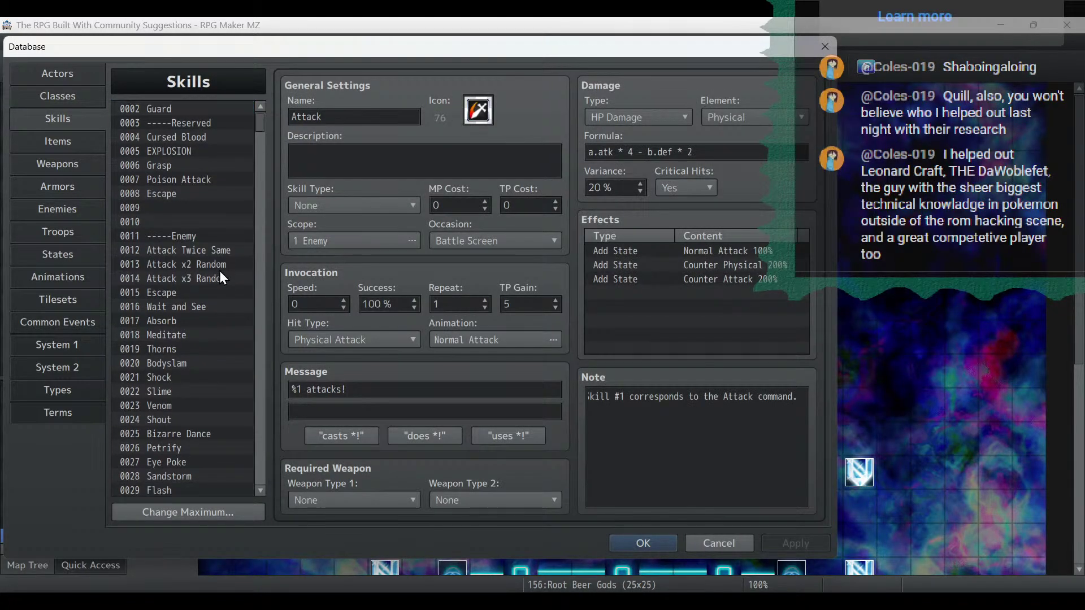
pyautogui.scroll(-3, 191, 428)
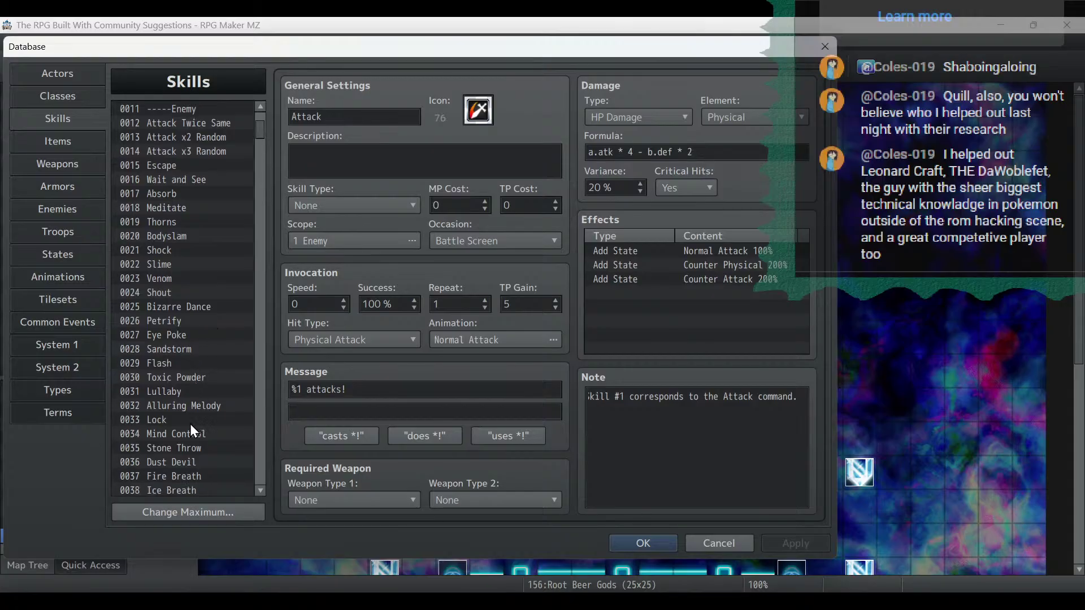
pyautogui.click(206, 323)
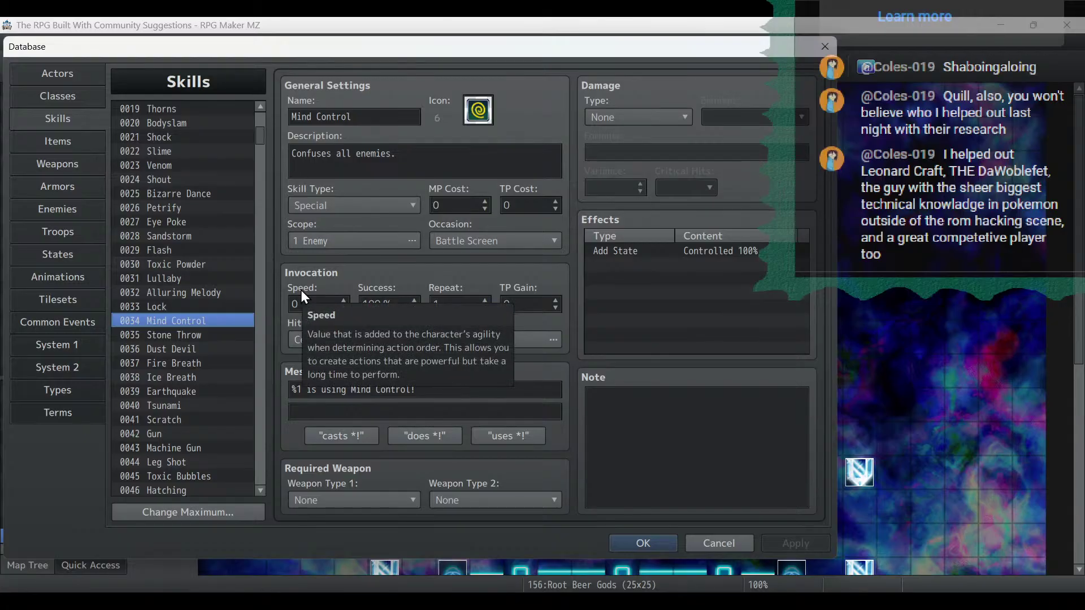
pyautogui.click(302, 304)
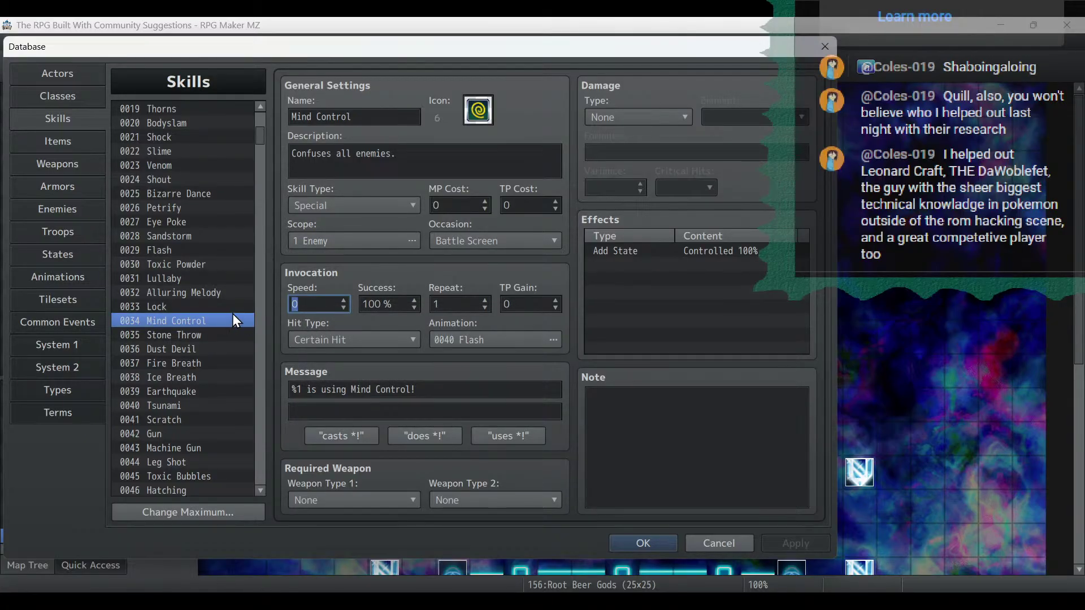
pyautogui.write('999')
pyautogui.click(228, 335)
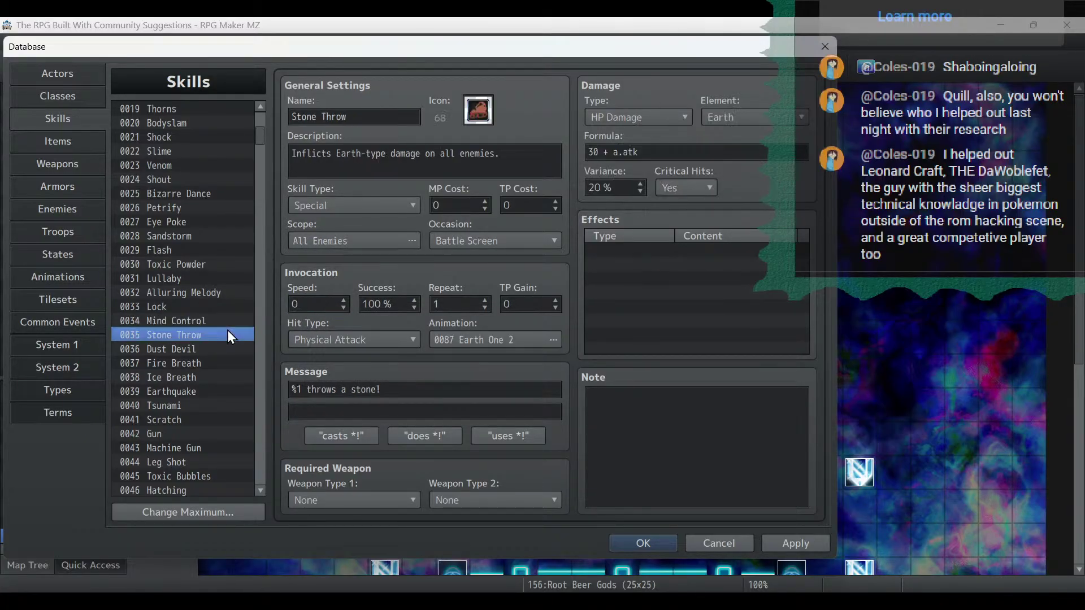
pyautogui.click(225, 322)
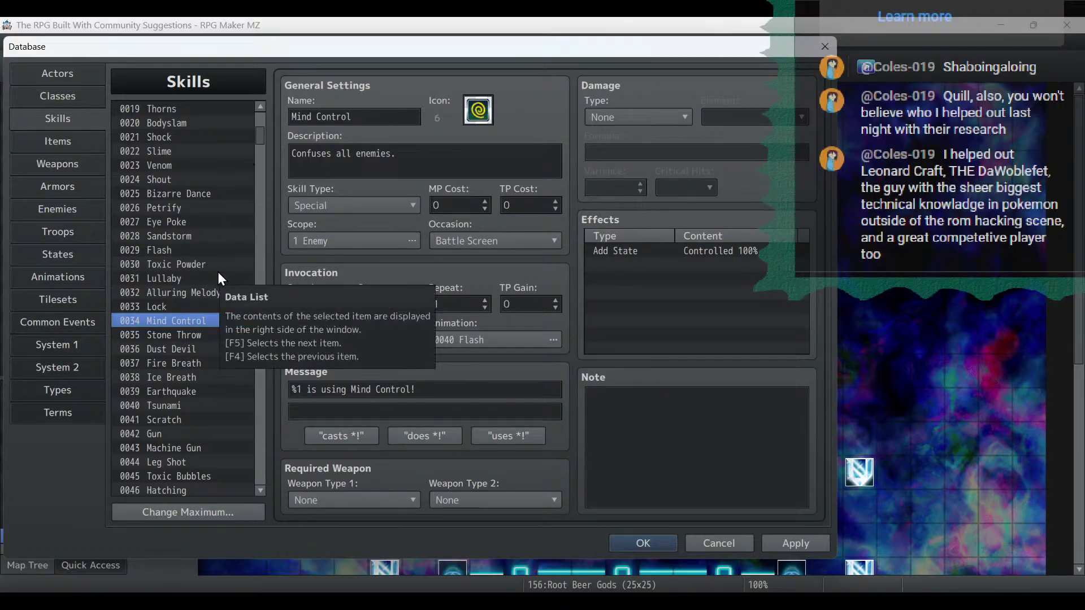
# Set the invocation speed of the Telepathic Whispers skill to 999.
pyautogui.scroll(-3, 218, 273)
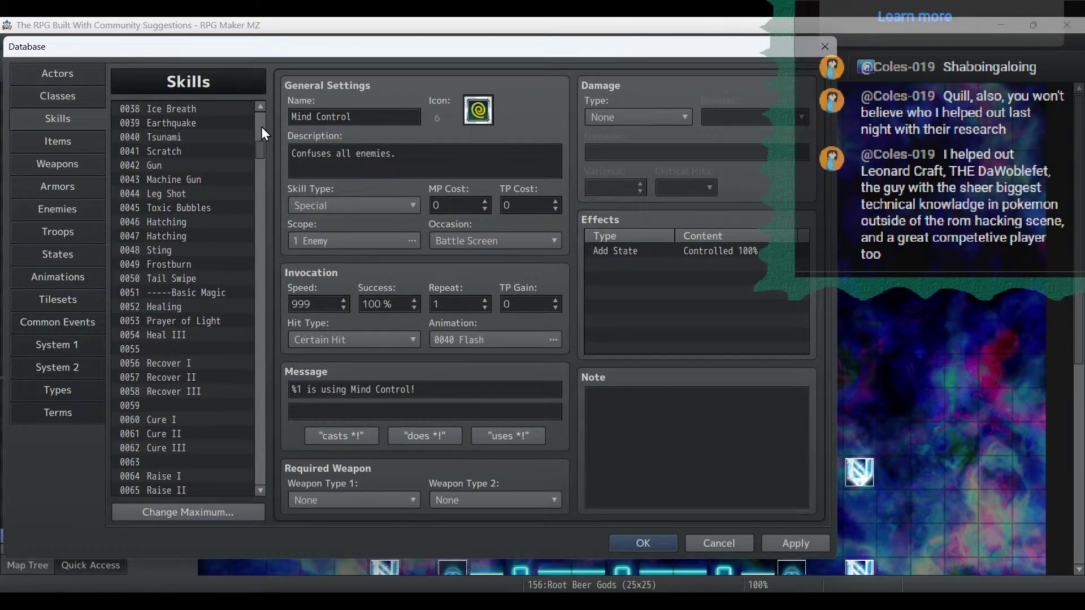
pyautogui.moveTo(261, 148); pyautogui.dragTo(257, 444)
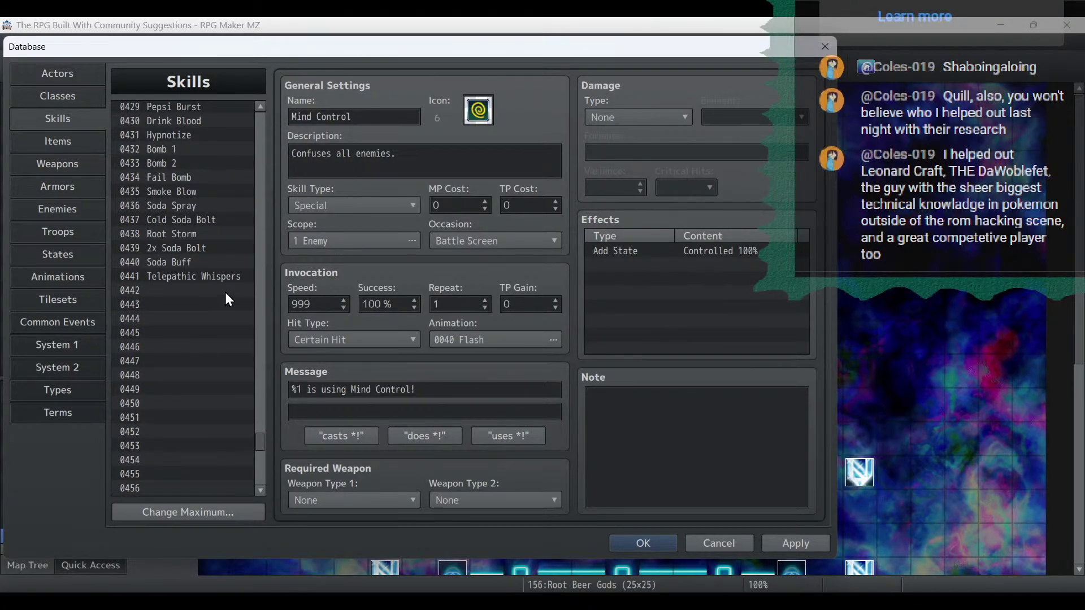
pyautogui.click(229, 275)
pyautogui.click(299, 304)
pyautogui.write('999')
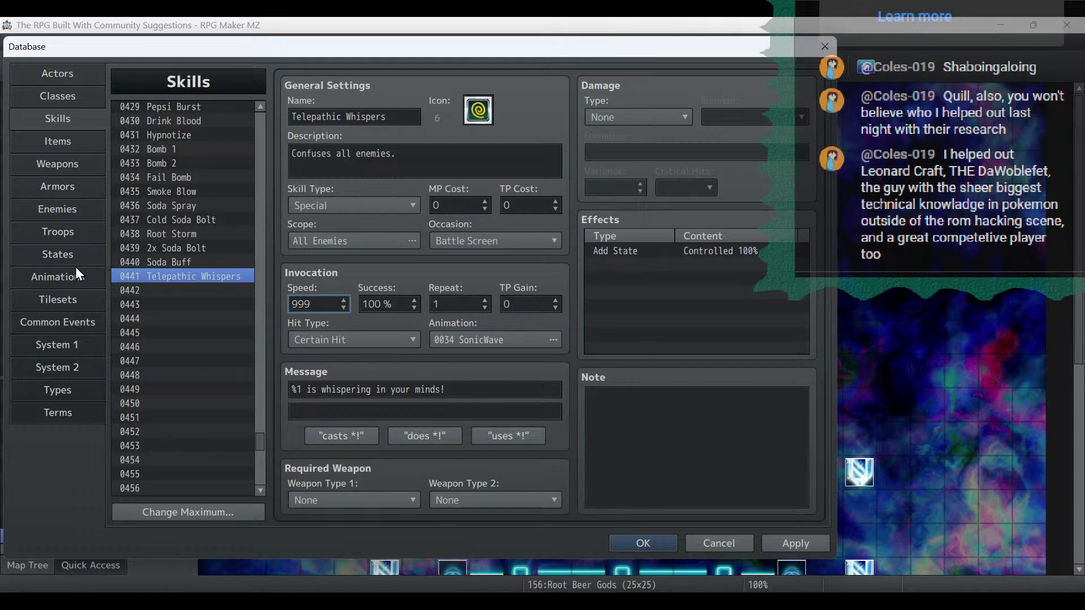
# Display the enemy data again and correct the notes' first planning line to read "1- telepathic whispers".
pyautogui.click(59, 207)
pyautogui.hotkey('alt', 'Tab')
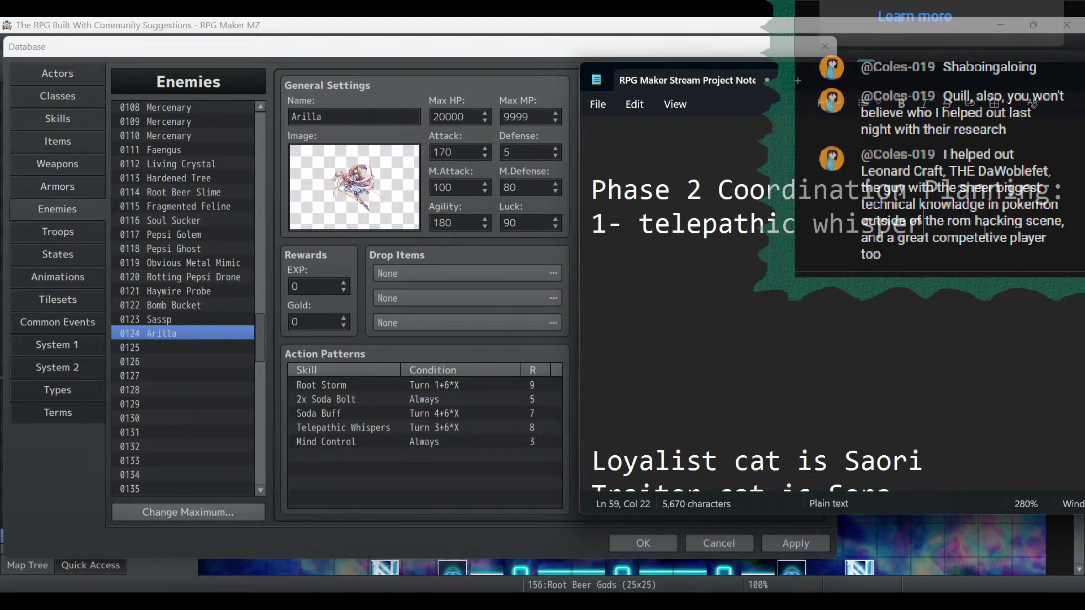
pyautogui.write('/')
# Check Sassp's action patterns in the enemy database, and append ", shield(a)" to the notes' "1- telepathic whispers" line.
pyautogui.click(182, 320)
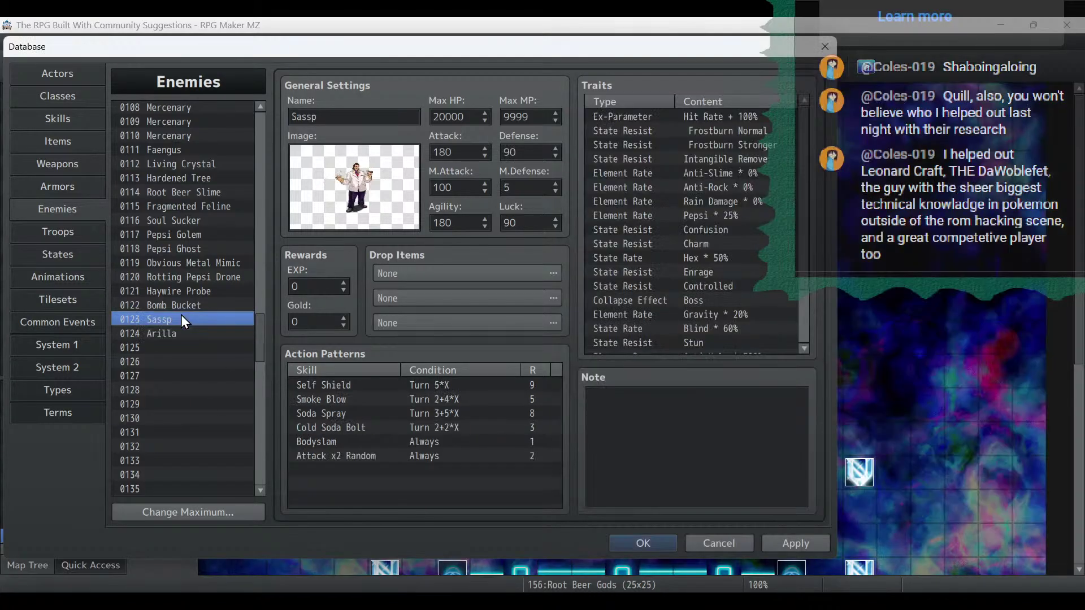
pyautogui.click(375, 385)
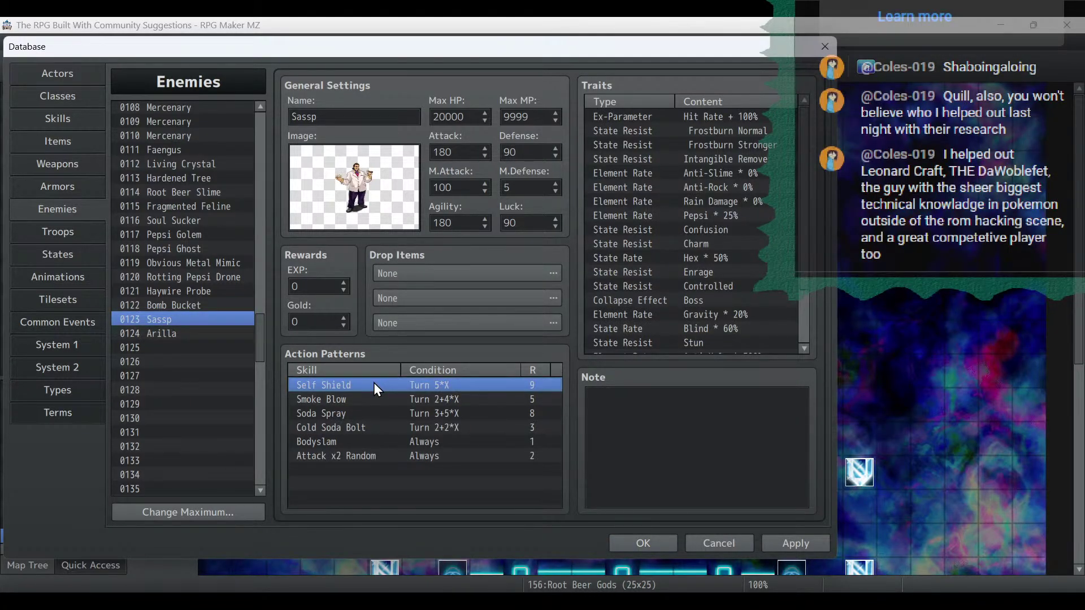
pyautogui.click(395, 424)
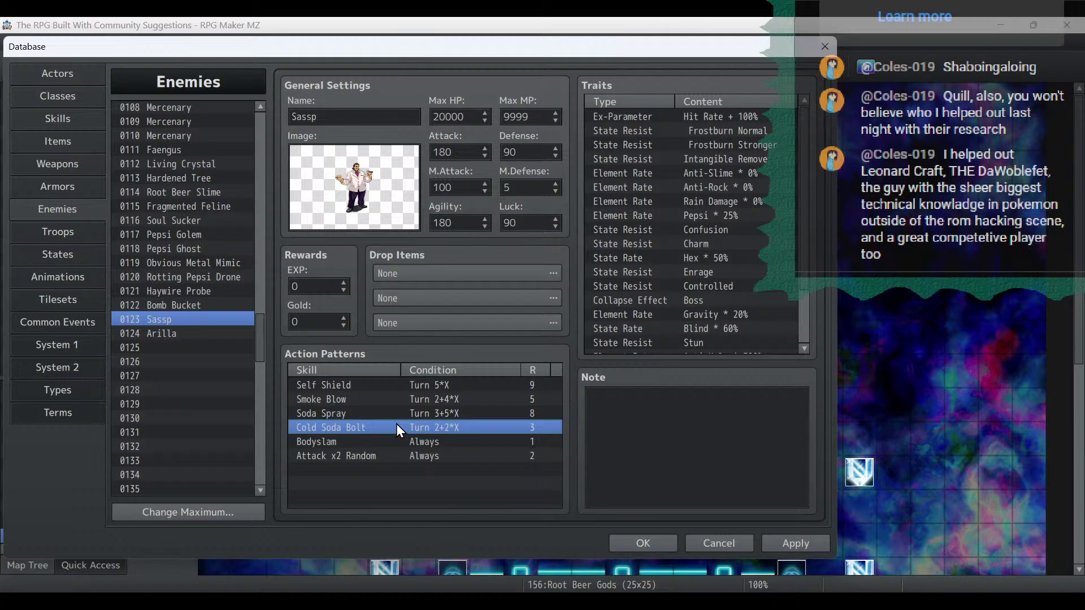
pyautogui.click(399, 386)
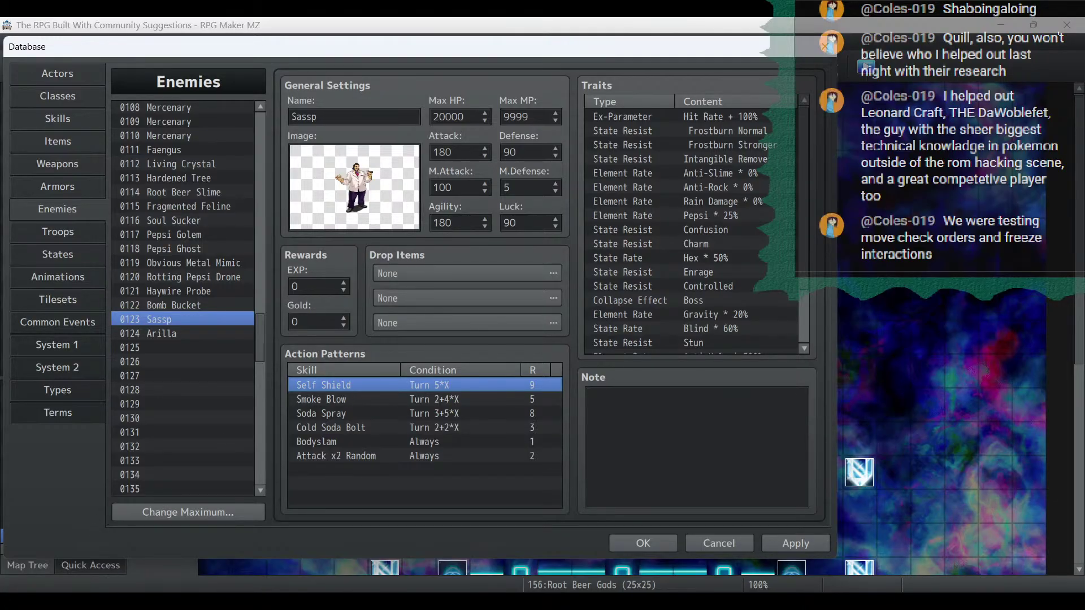
pyautogui.click(79, 604)
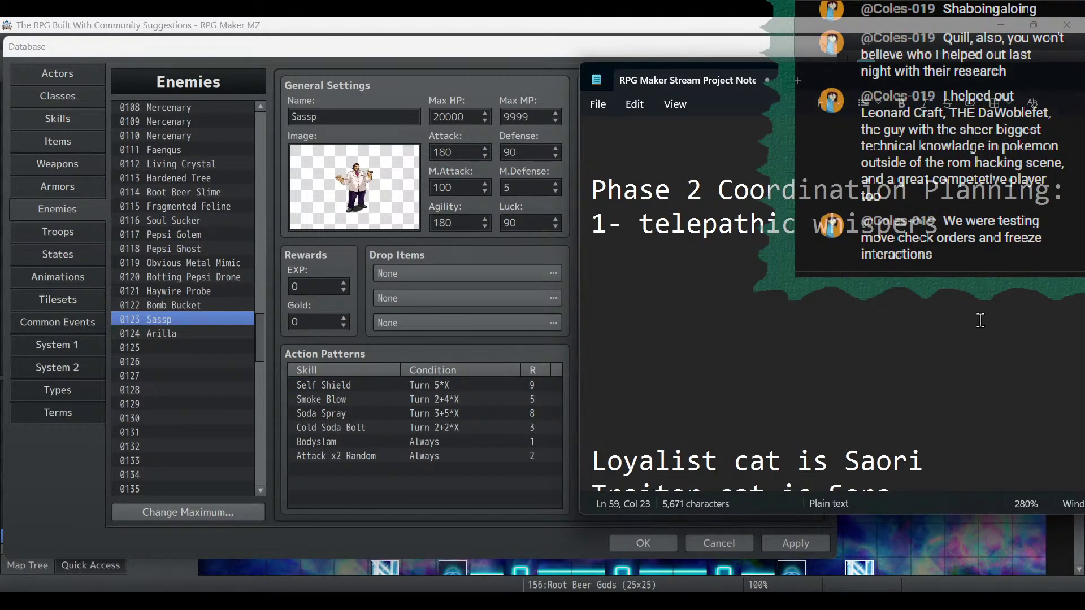
pyautogui.write(', shield ch')
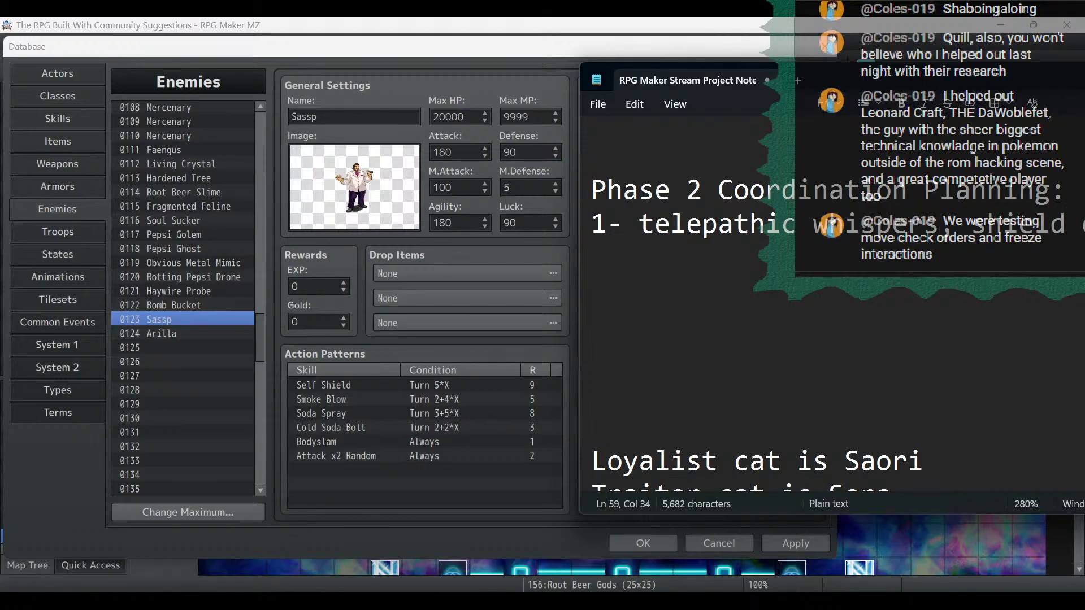
pyautogui.press('BackSpace')
pyautogui.press('BackSpace')
pyautogui.press('BackSpace')
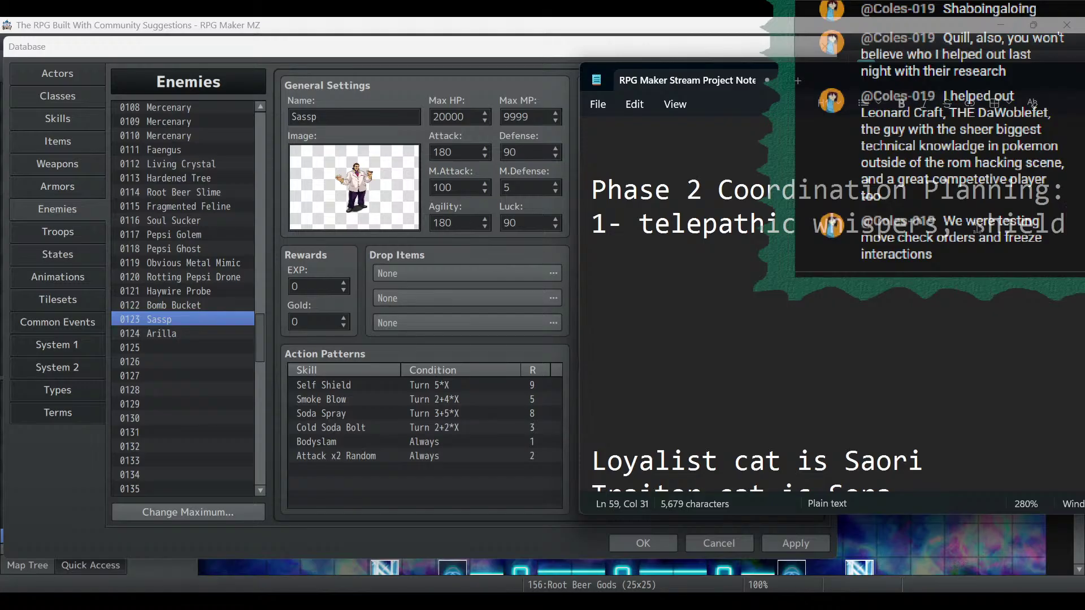
pyautogui.write('(a)')
pyautogui.click(861, 285)
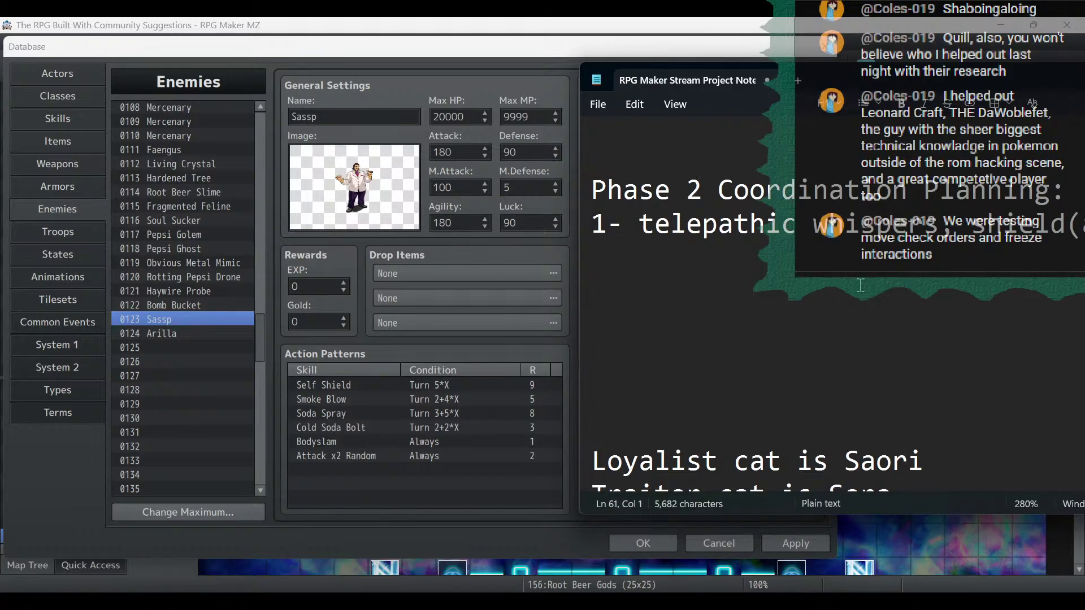
pyautogui.keyDown('ctrl'); pyautogui.scroll(-5, 860, 285); pyautogui.keyUp('ctrl')
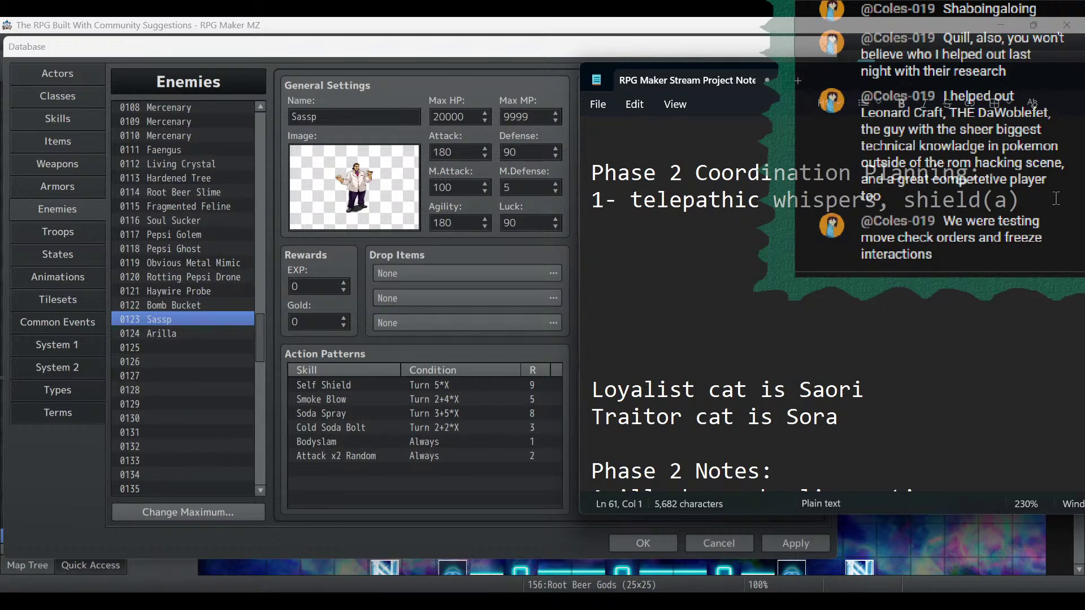
pyautogui.tripleClick(1012, 199)
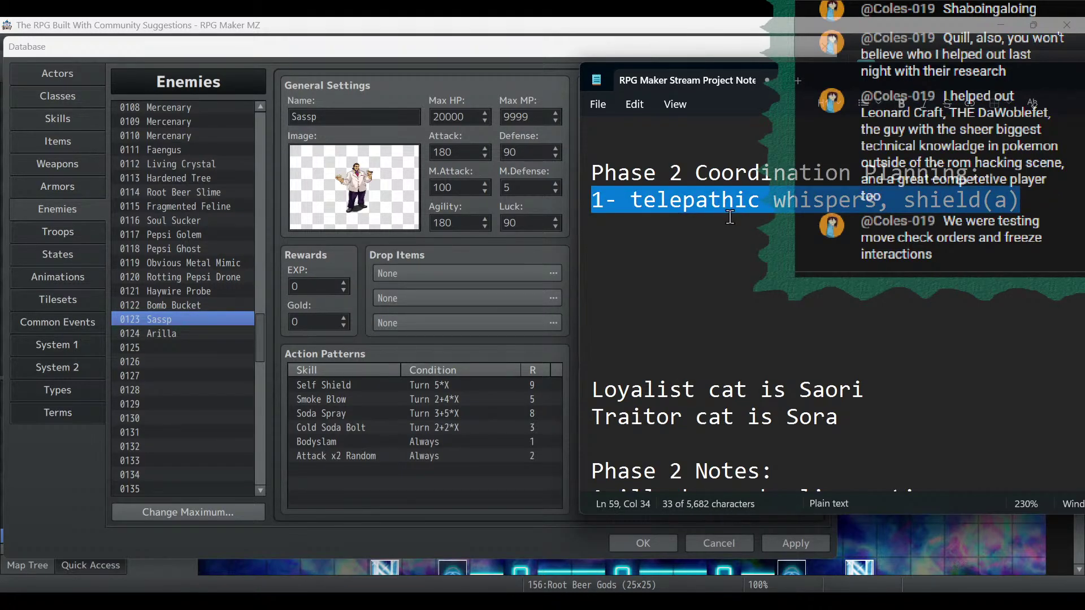
# Display Arilla's enemy data and add the line "2- intangible (s)," below the first planning line in the notes.
pyautogui.click(317, 441)
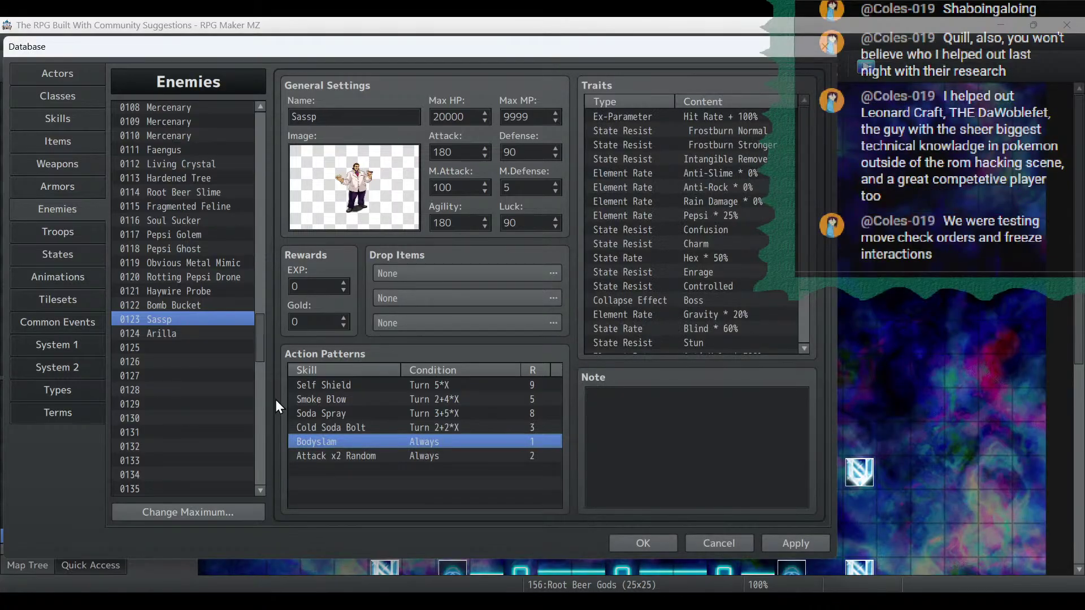
pyautogui.click(161, 335)
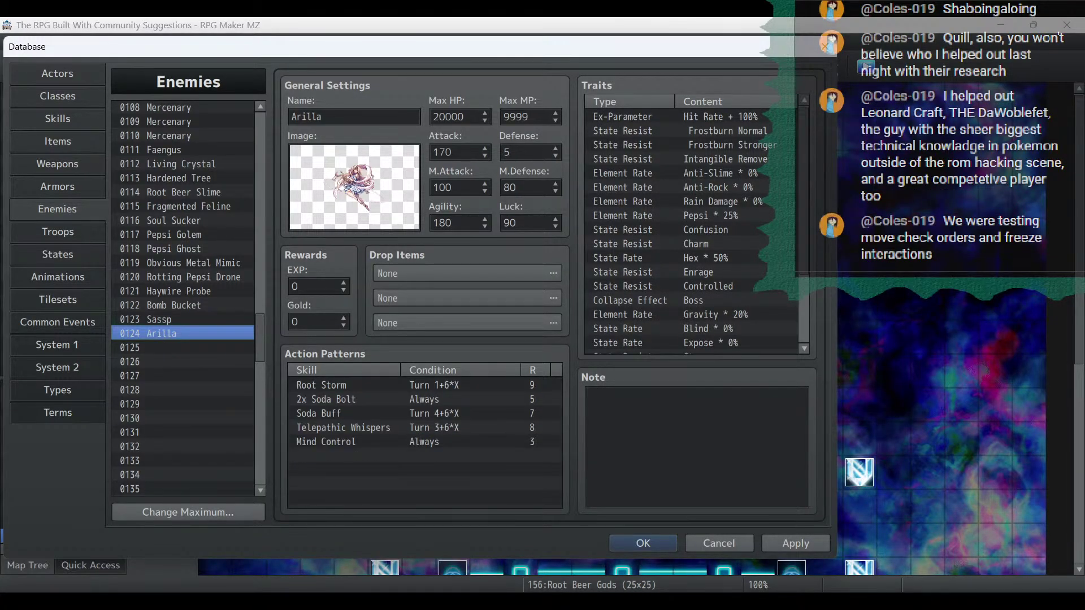
pyautogui.click(87, 545)
pyautogui.click(1078, 202)
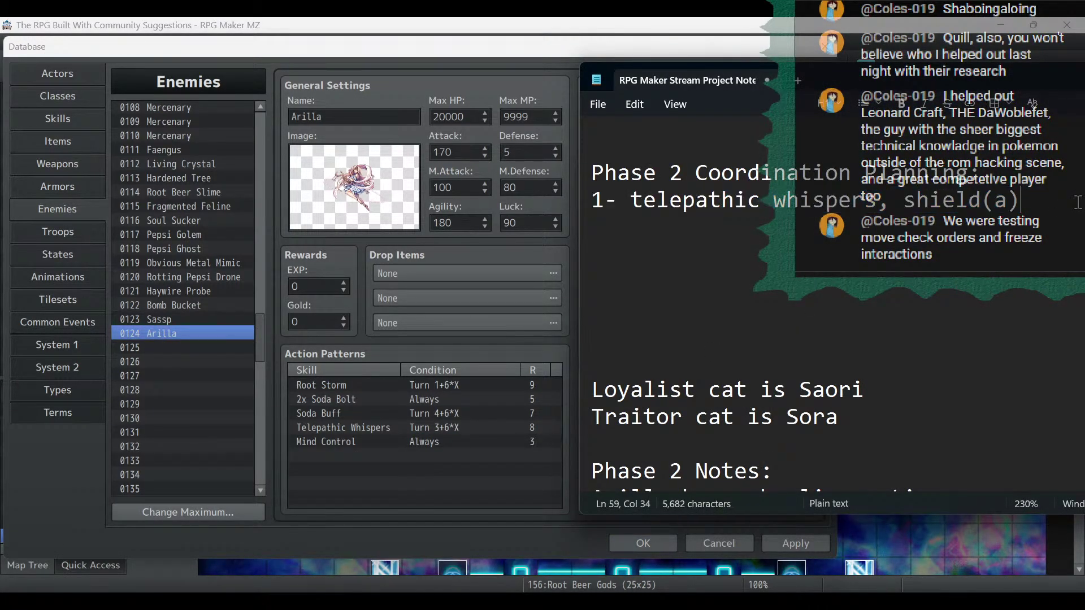
pyautogui.press('Return')
pyautogui.write('2-')
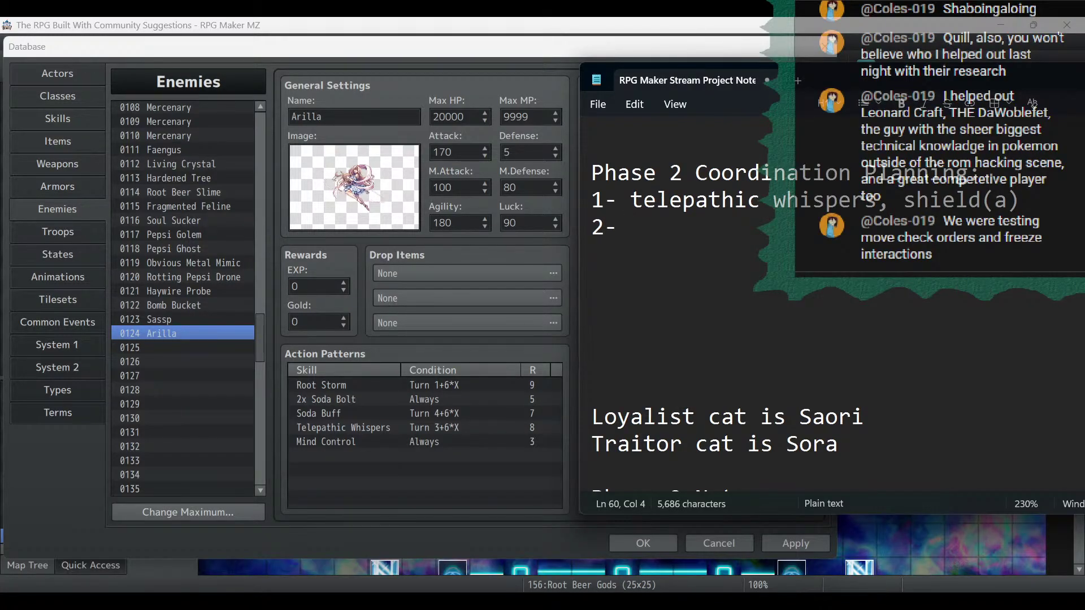
pyautogui.write(' intang')
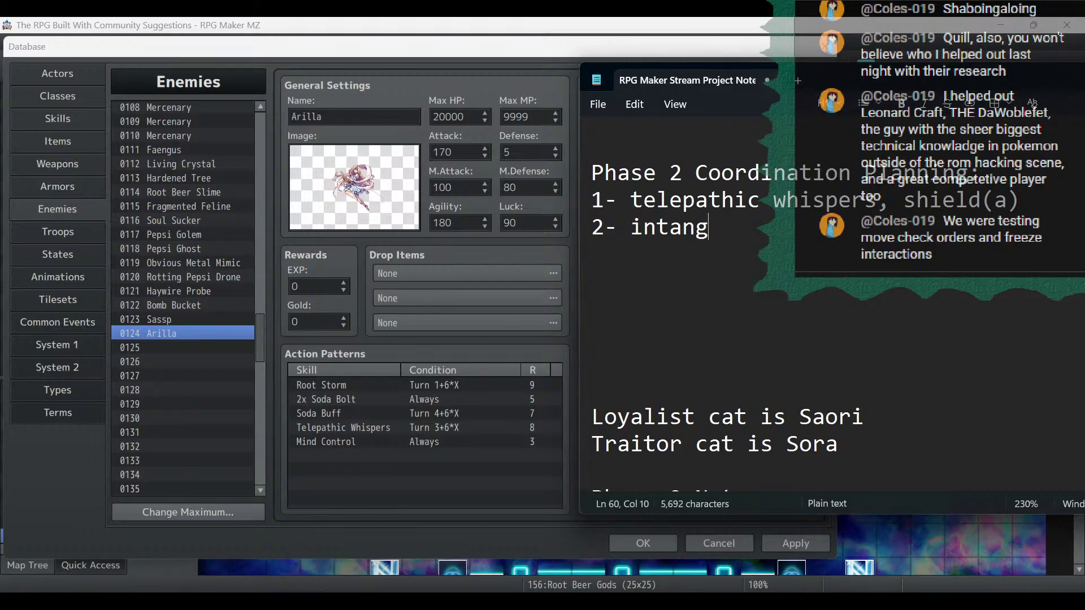
pyautogui.write('ible (s)')
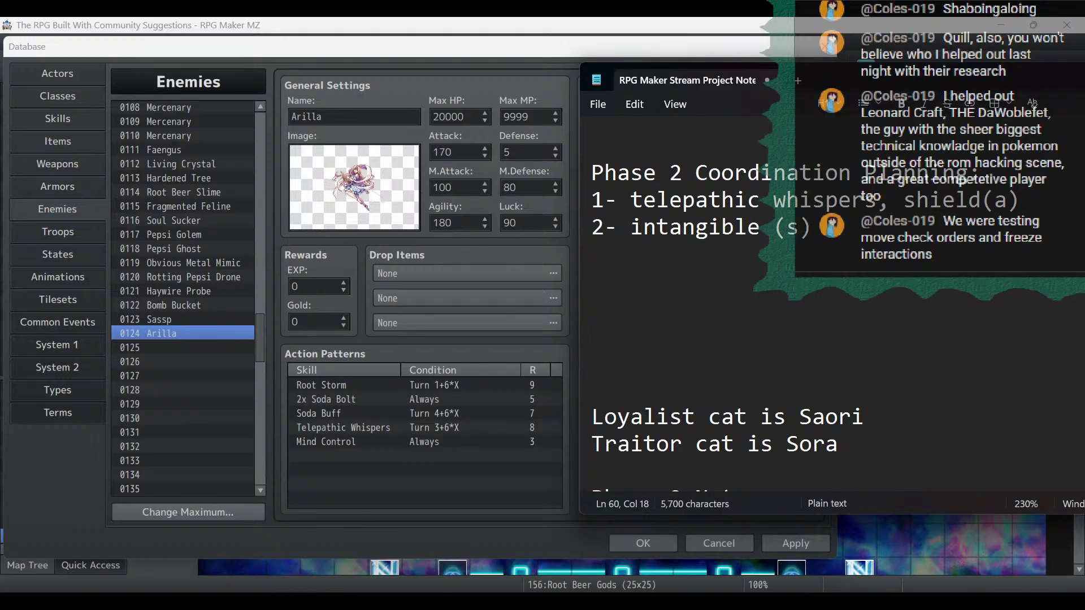
pyautogui.hotkey('shift', 'Home')
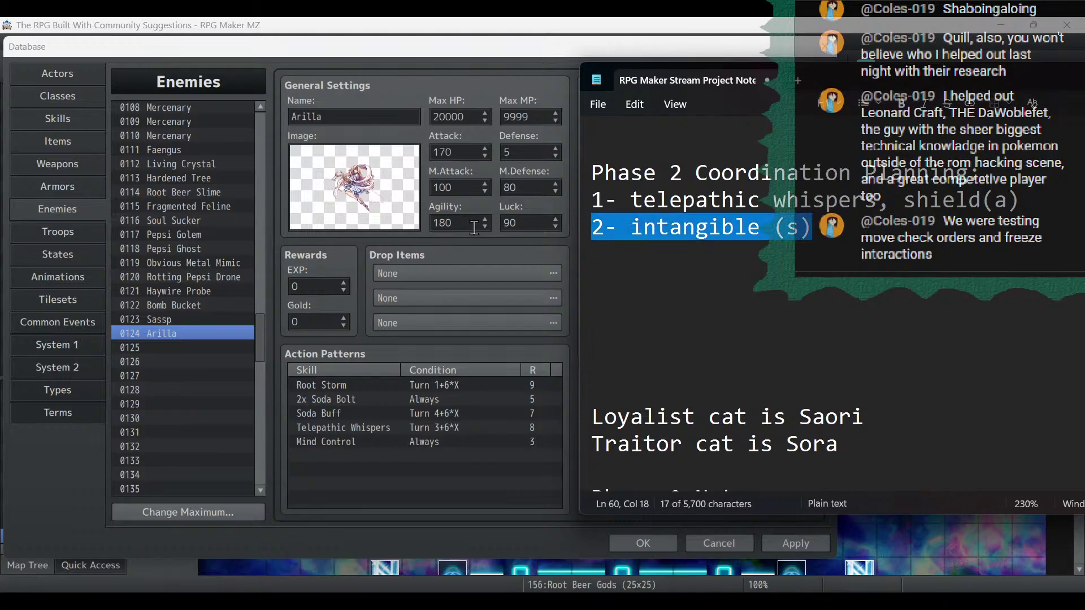
pyautogui.click(824, 229)
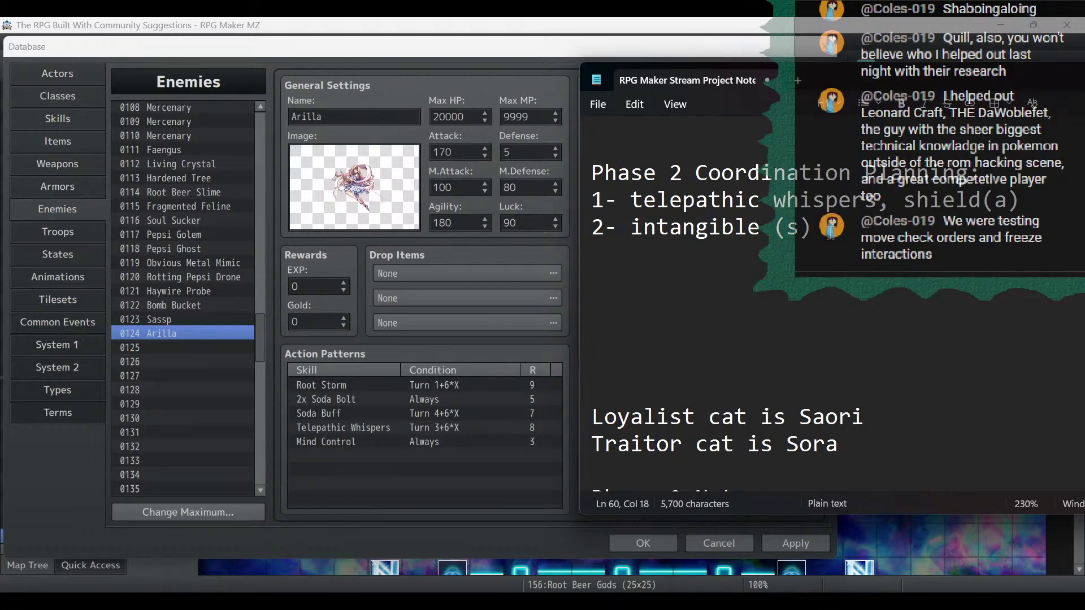
pyautogui.write(',')
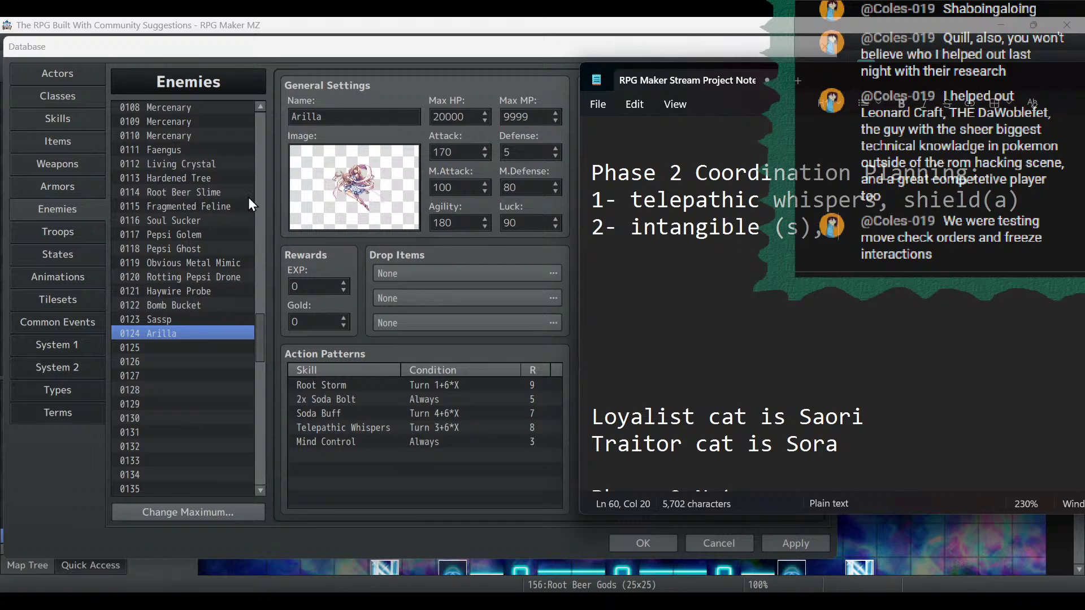
# Review the full trait lists of Arilla and Sassp in the enemy database.
pyautogui.click(516, 256)
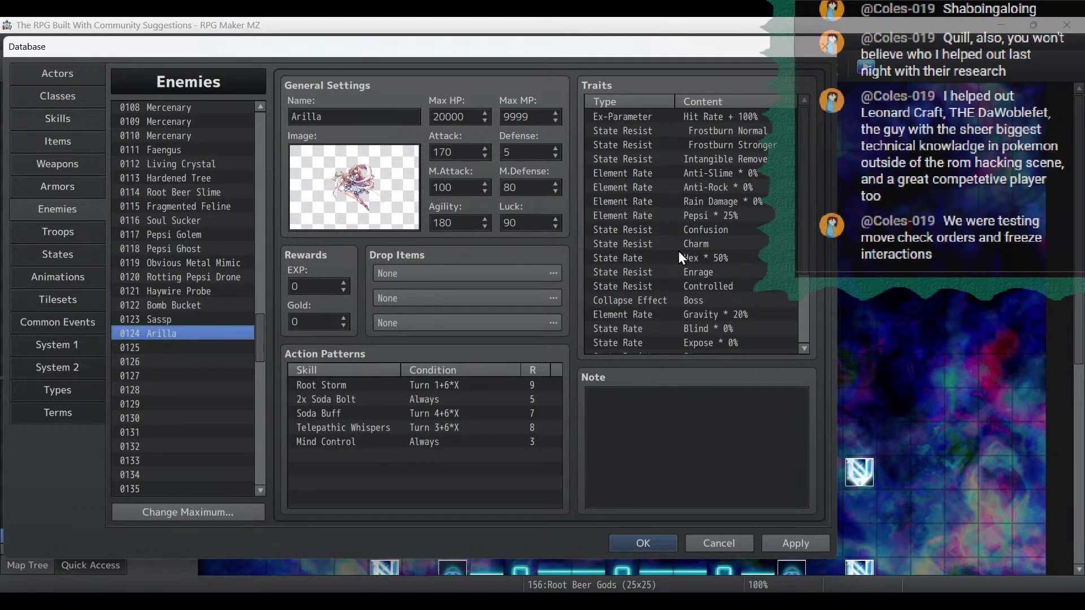
pyautogui.scroll(-3, 679, 253)
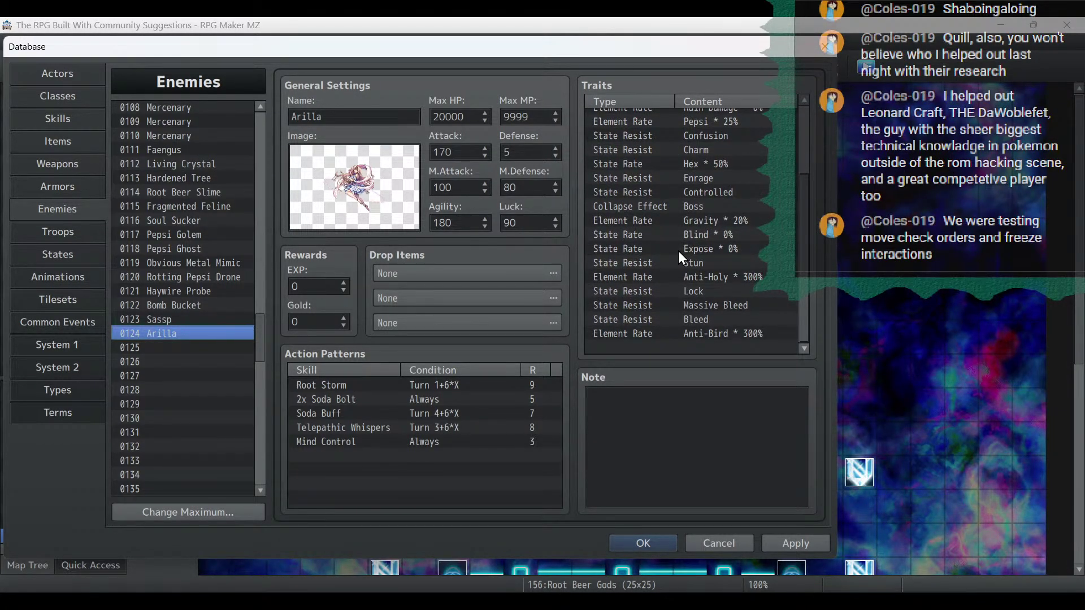
pyautogui.scroll(4, 679, 250)
pyautogui.scroll(-4, 678, 251)
pyautogui.click(177, 320)
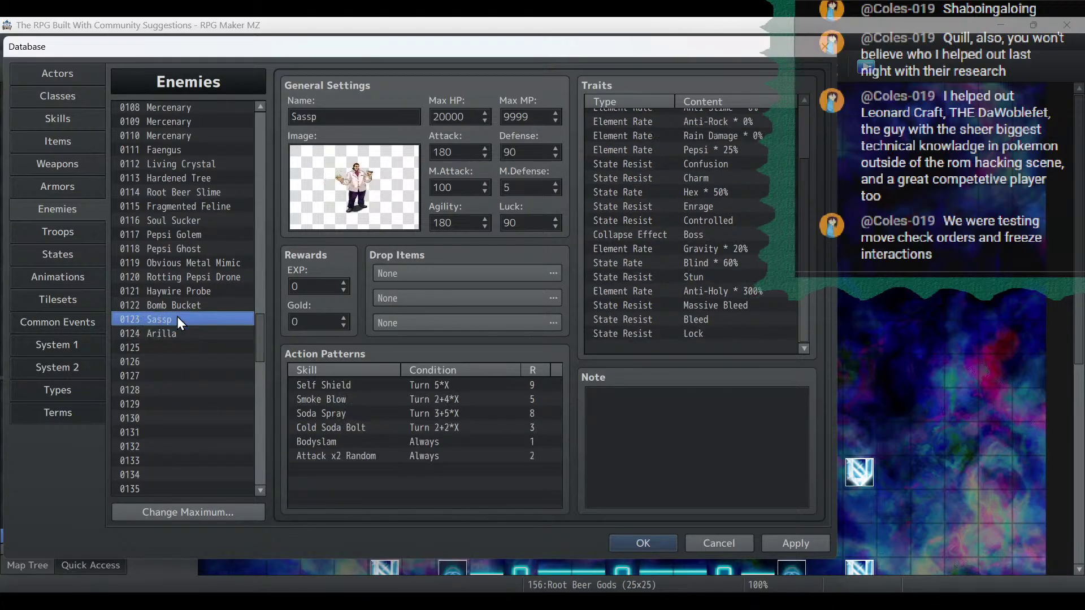
pyautogui.doubleClick(670, 348)
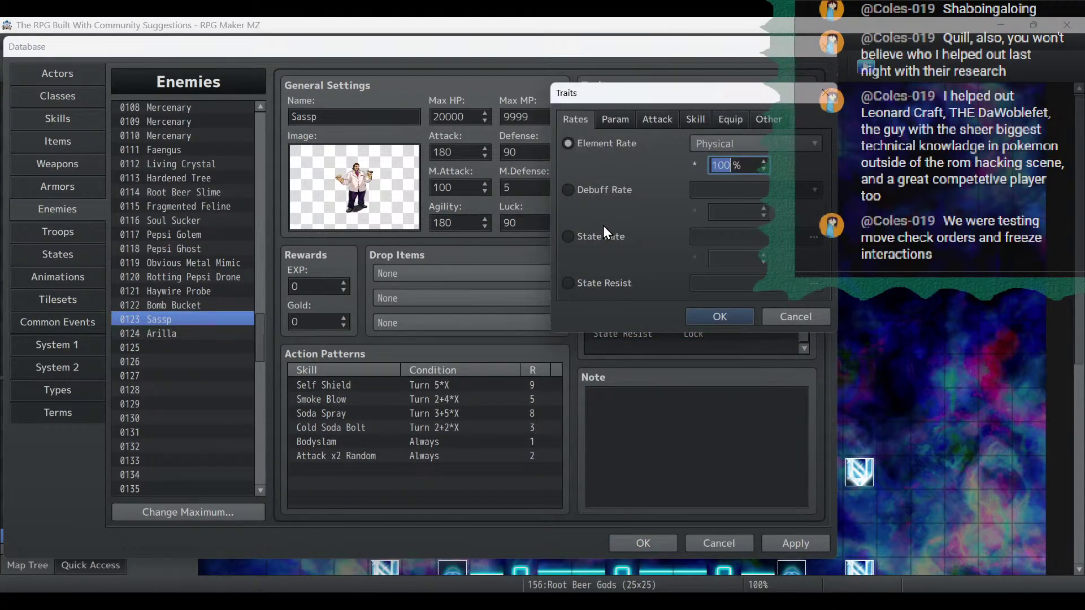
pyautogui.click(802, 321)
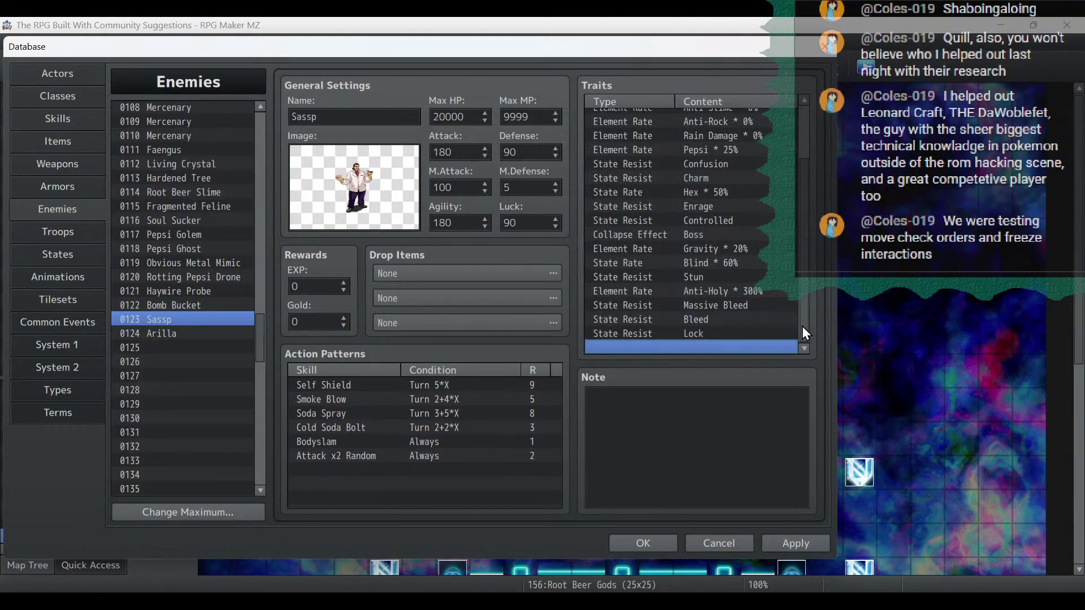
# Insert the line "immunity to slowing" directly under "Phase 2 Coordination Planning:" in the notes.
pyautogui.hotkey('alt', 'Tab')
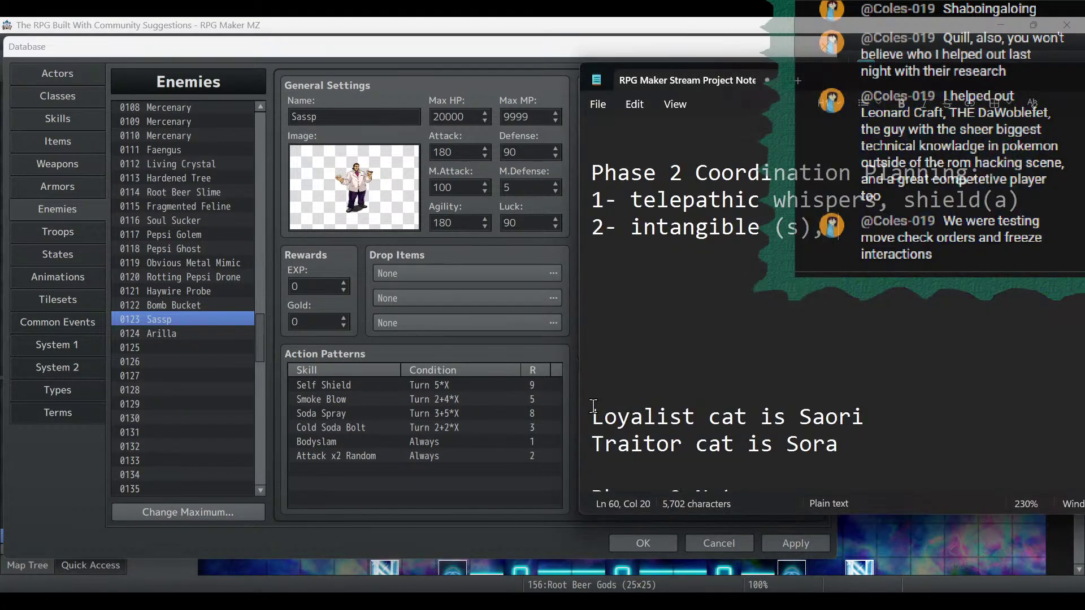
pyautogui.press('Up')
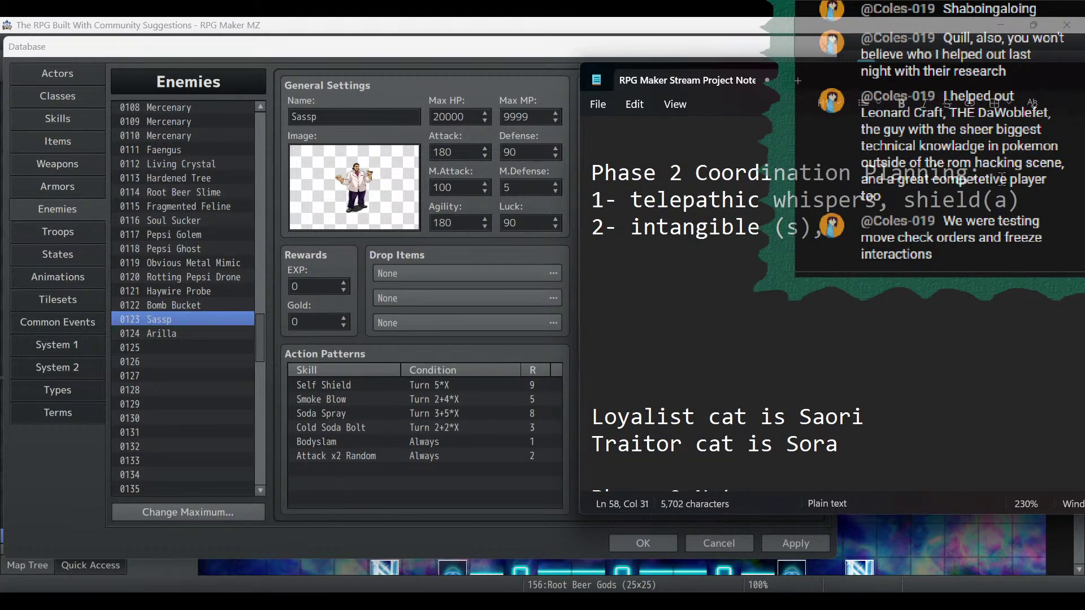
pyautogui.press('Return')
pyautogui.write('r')
pyautogui.press('BackSpace')
pyautogui.write('im')
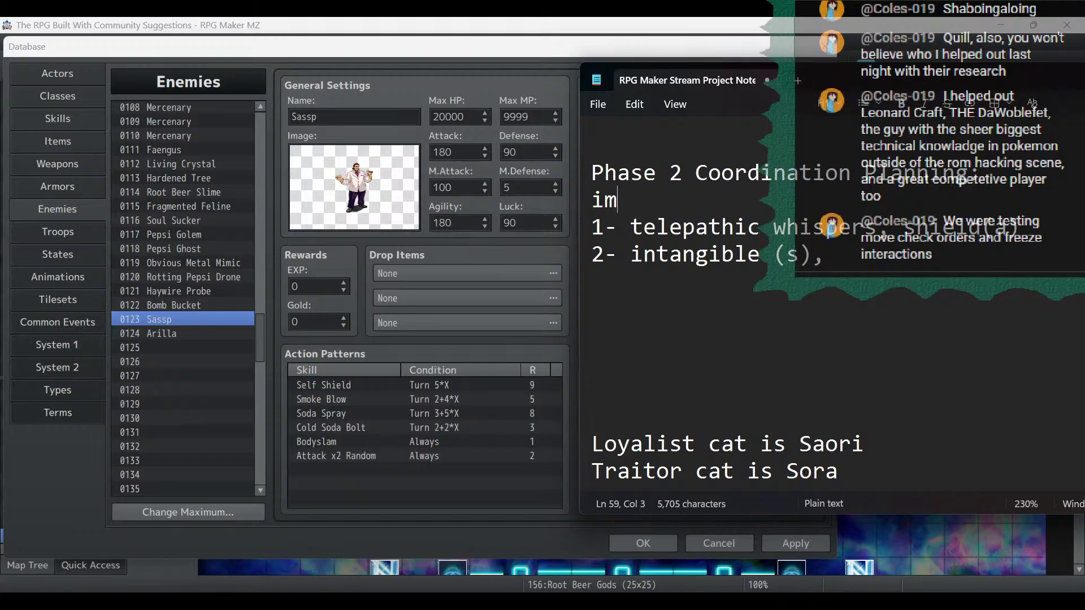
pyautogui.write('munity to slowing')
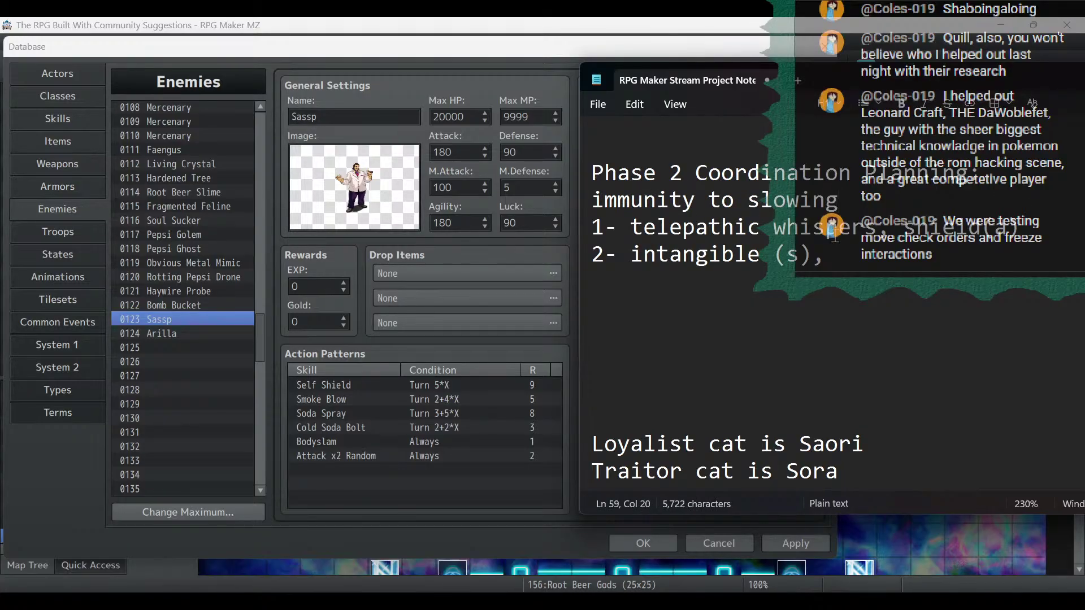
# Look over the two numbered planning lines in the notes and return to Sassp's action patterns in the database.
pyautogui.moveTo(852, 255); pyautogui.dragTo(578, 231)
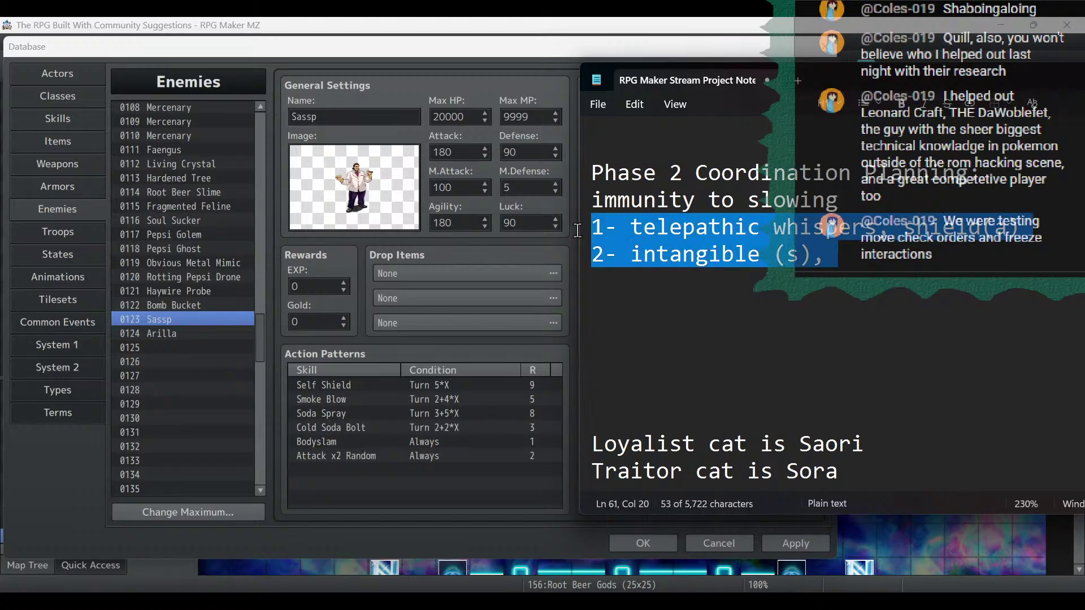
pyautogui.click(927, 251)
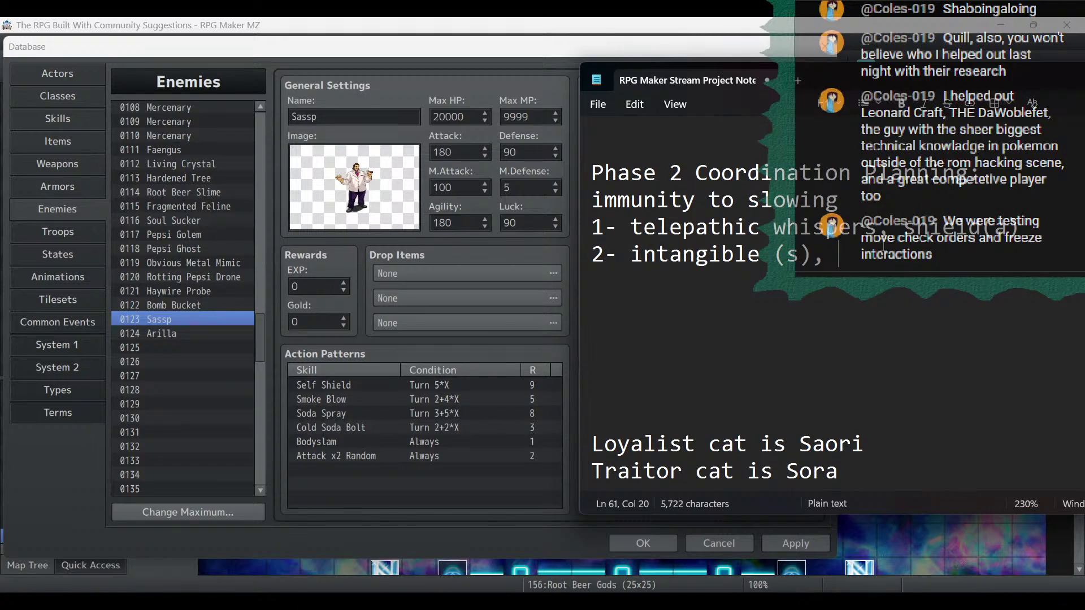
pyautogui.click(432, 446)
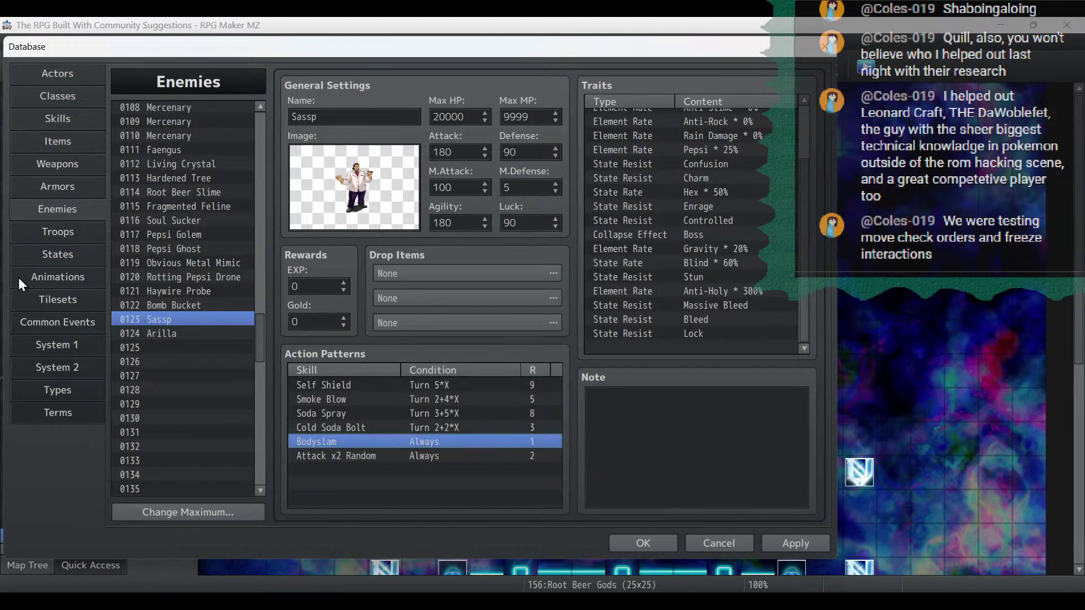
# Check which battle event commands, such as Enemy Transform, are available in the Bottlecap Rain common event, without adding any.
pyautogui.click(39, 326)
pyautogui.scroll(-5, 288, 355)
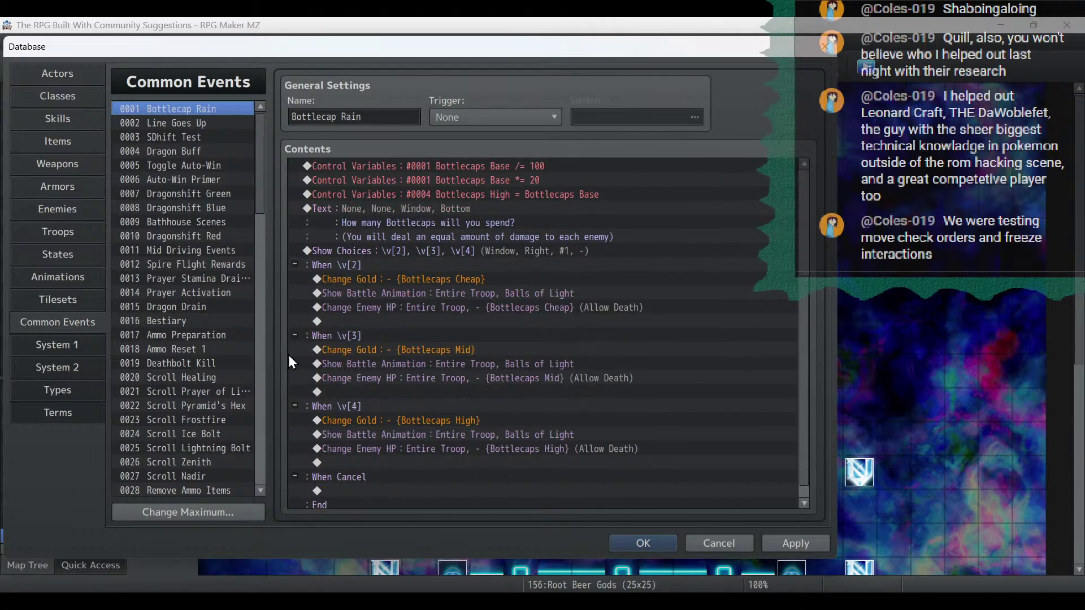
pyautogui.doubleClick(327, 498)
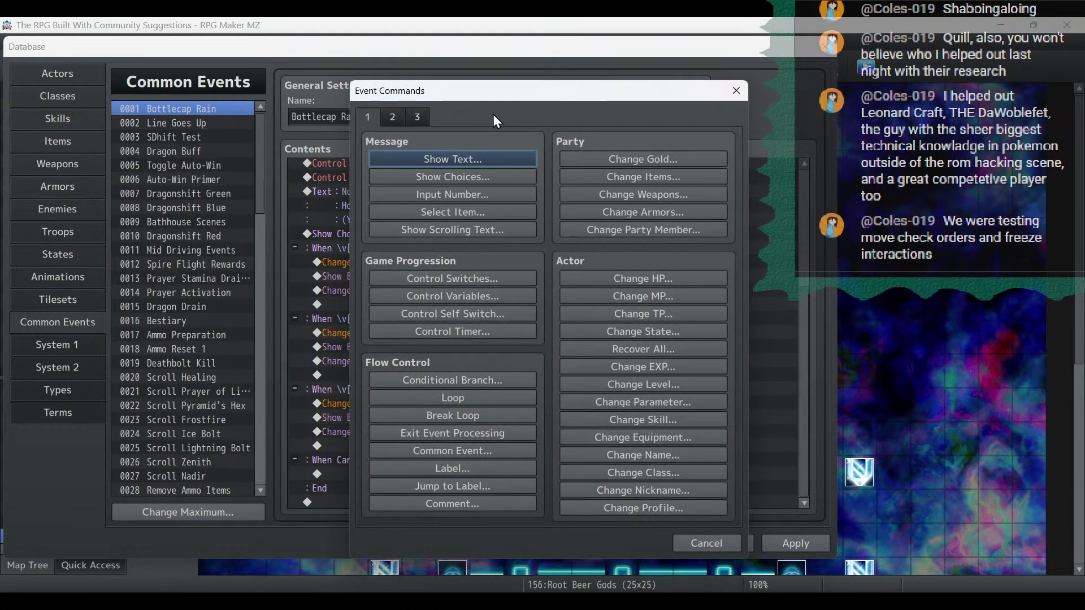
pyautogui.click(429, 117)
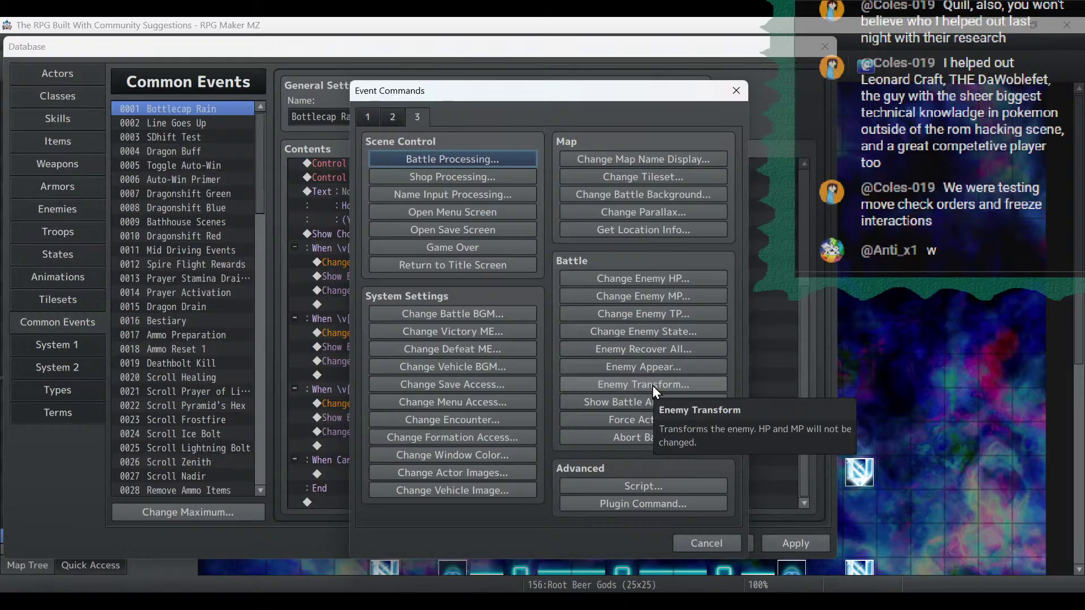
pyautogui.click(705, 543)
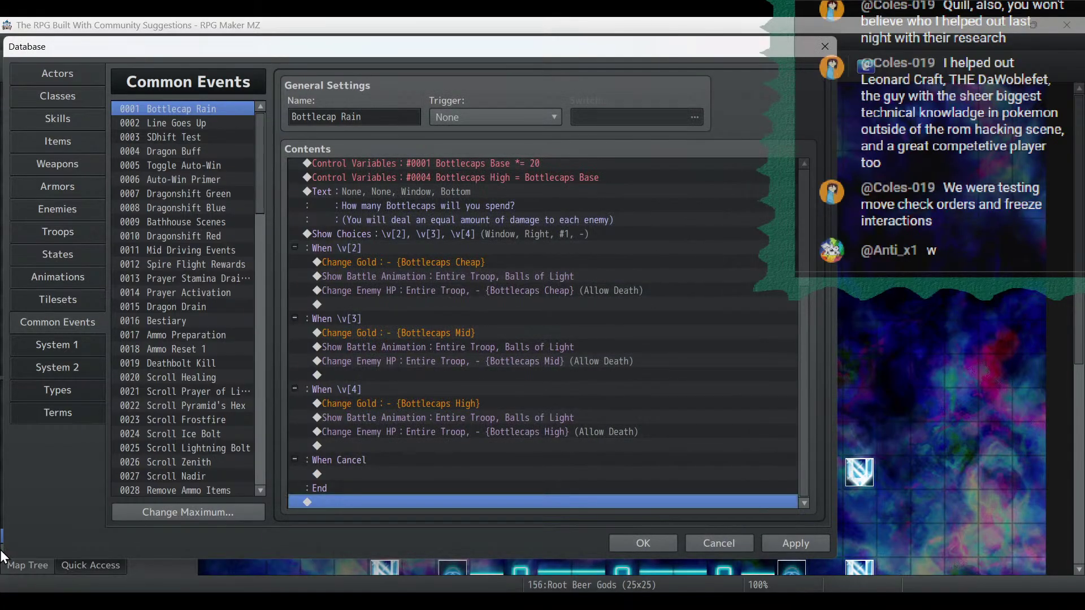
# Change the second planning line in the notes to read "2- intangible (s, trans)".
pyautogui.hotkey('alt', 'Tab')
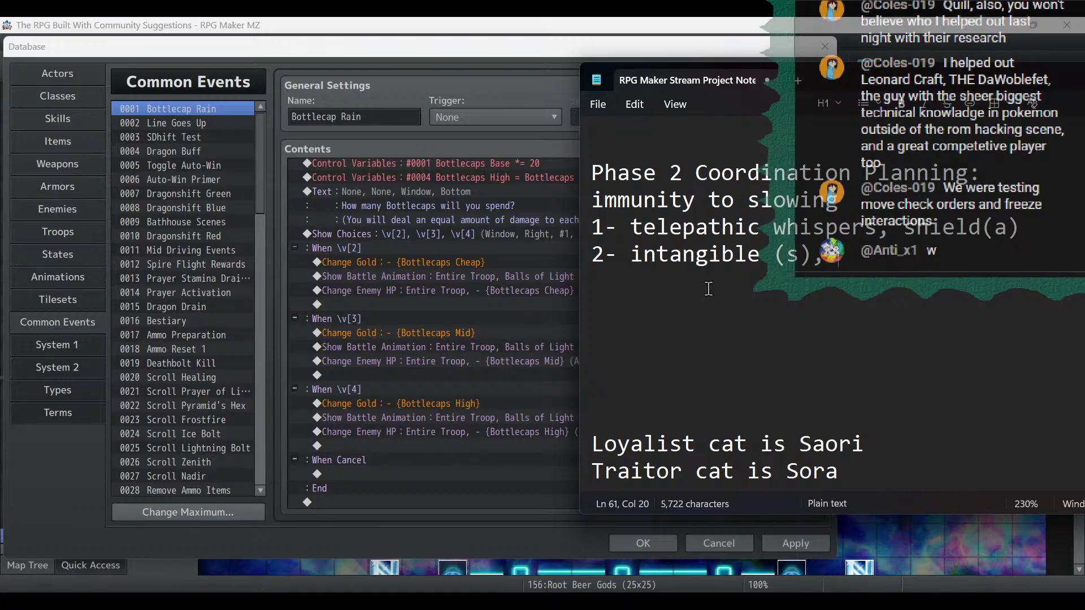
pyautogui.press('BackSpace')
pyautogui.press('BackSpace')
pyautogui.press('BackSpace')
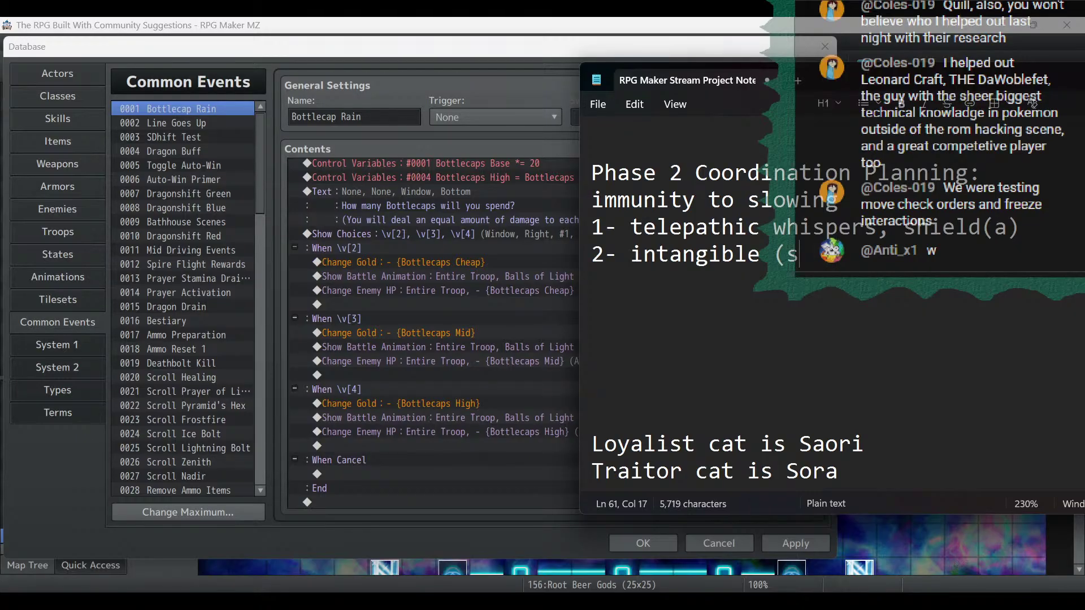
pyautogui.write(', trans)')
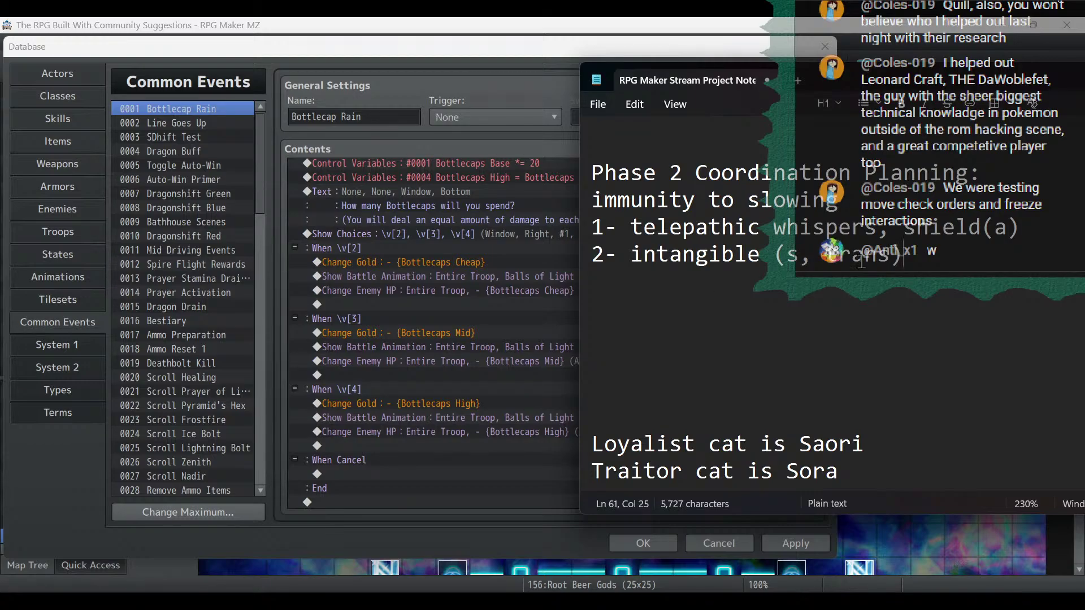
# Consult Arilla's and Sassp's action patterns, append ", smoke blow" to the second planning line, and start a new line below it.
pyautogui.click(45, 211)
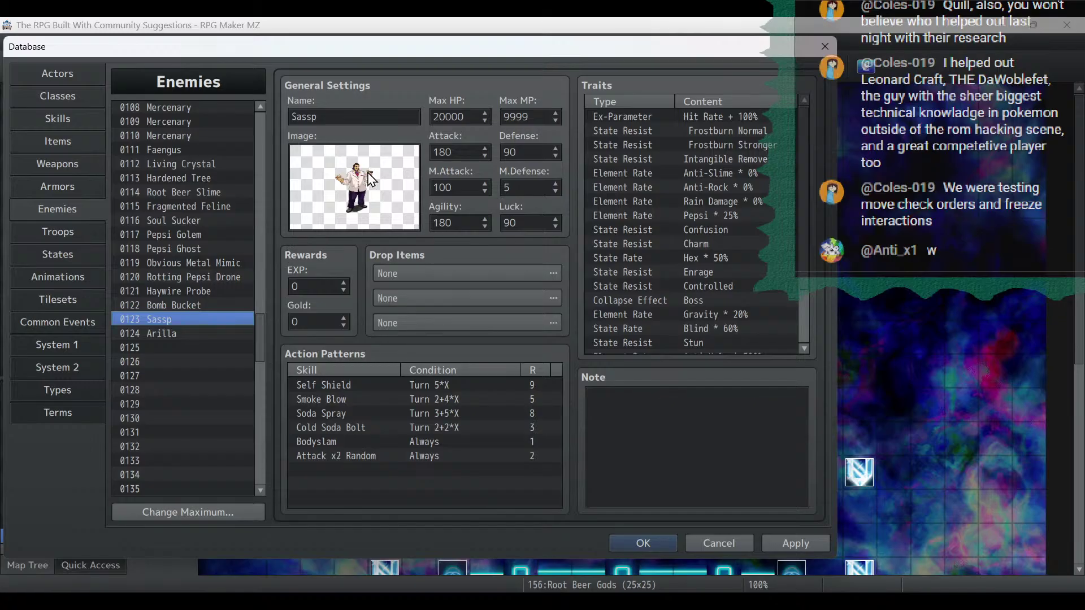
pyautogui.click(164, 337)
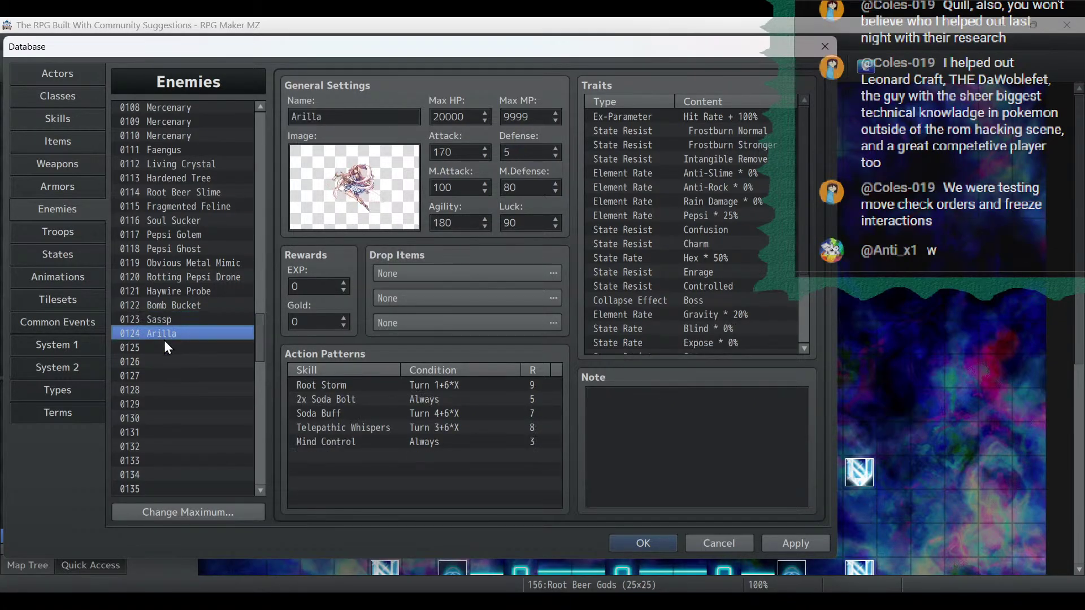
pyautogui.click(168, 321)
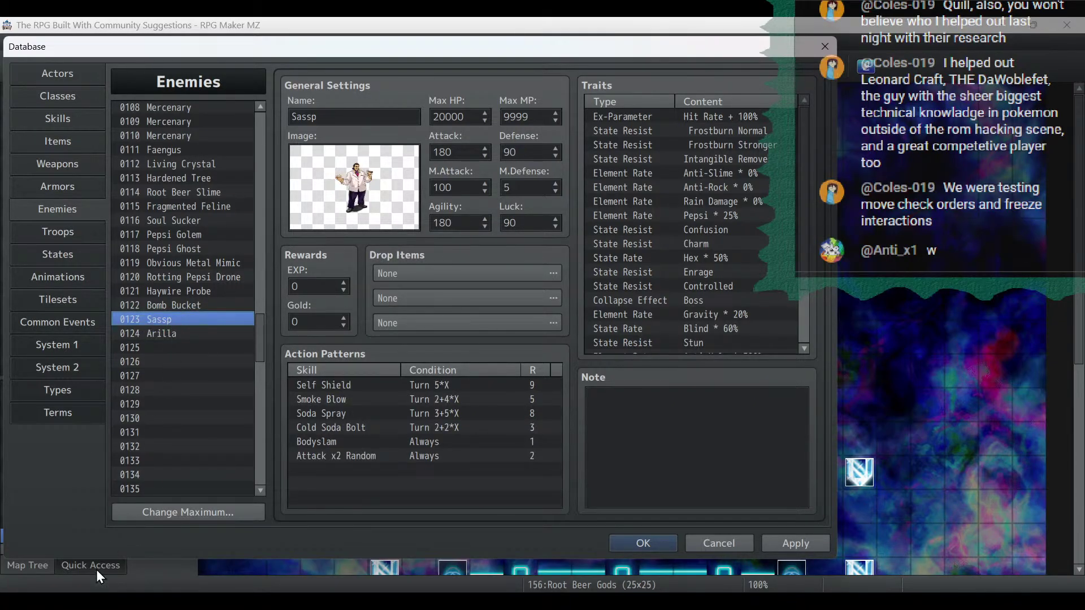
pyautogui.hotkey('alt', 'Tab')
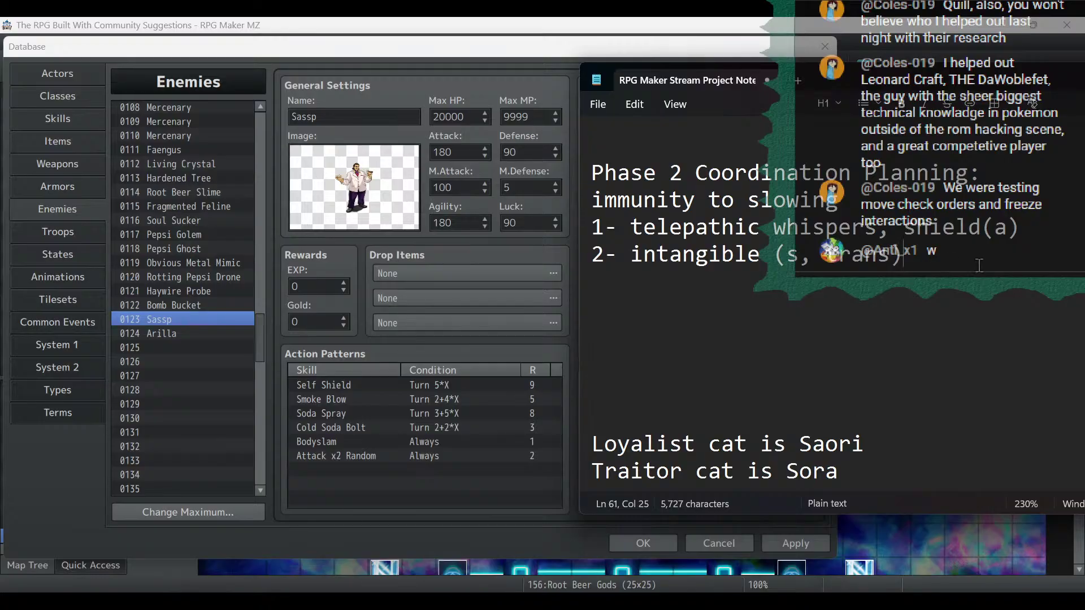
pyautogui.click(360, 402)
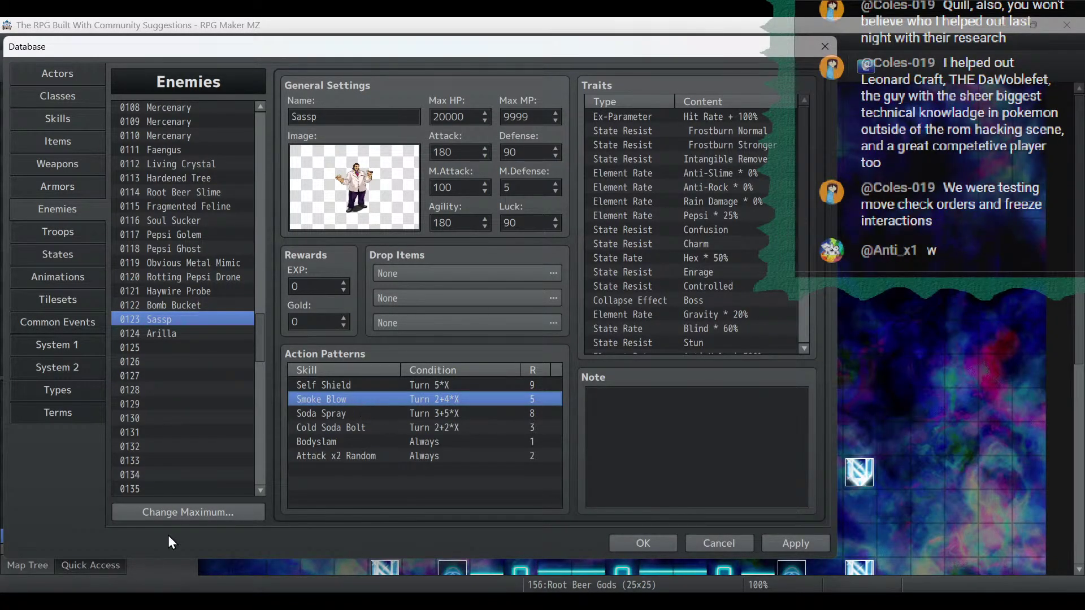
pyautogui.hotkey('alt', 'Tab')
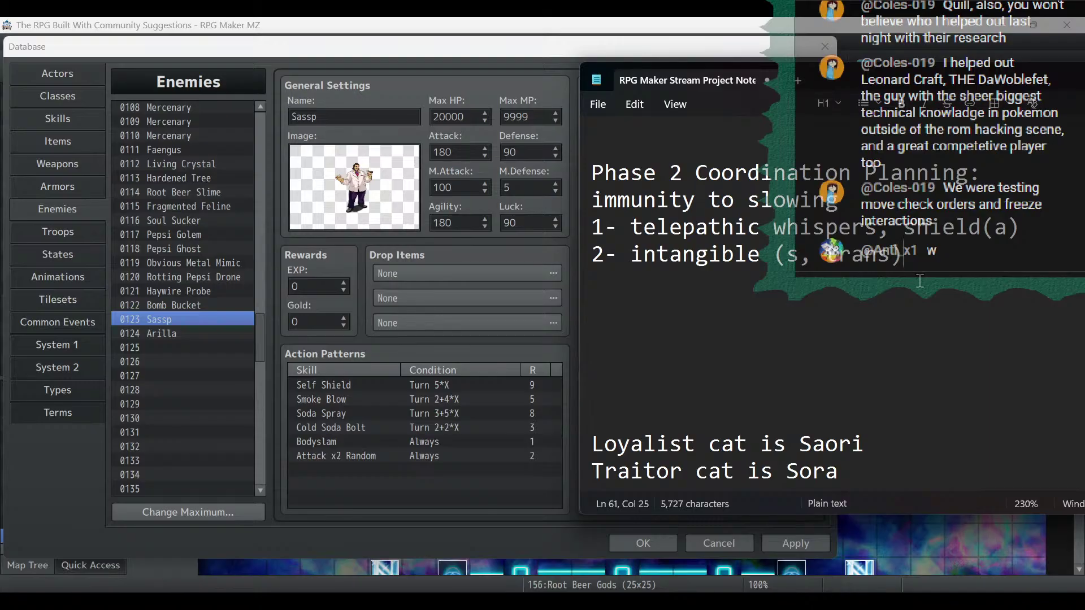
pyautogui.write('; smoke blo')
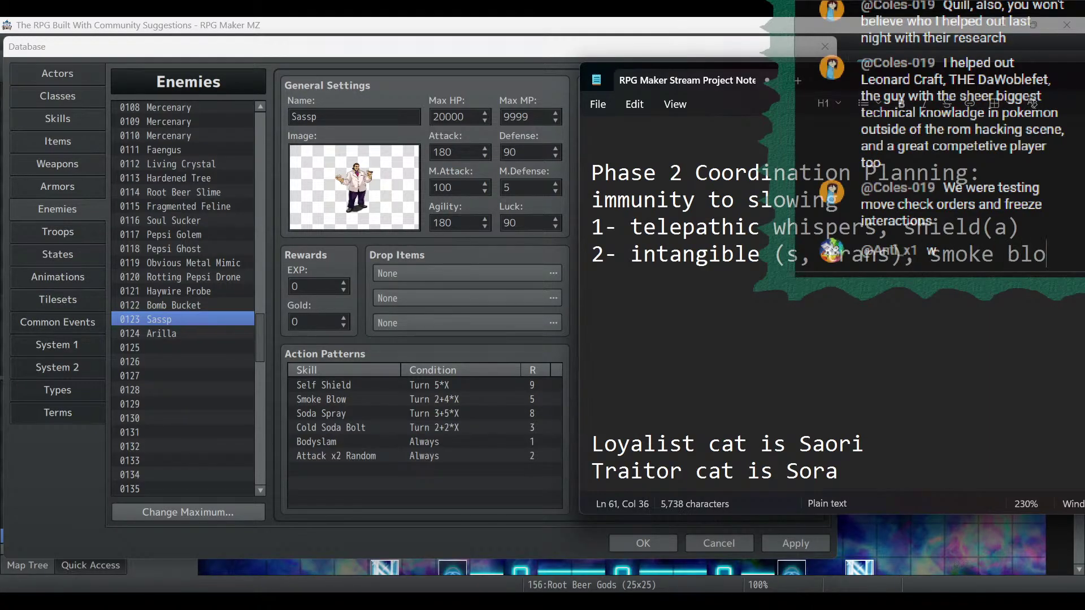
pyautogui.write('w')
pyautogui.press('Return')
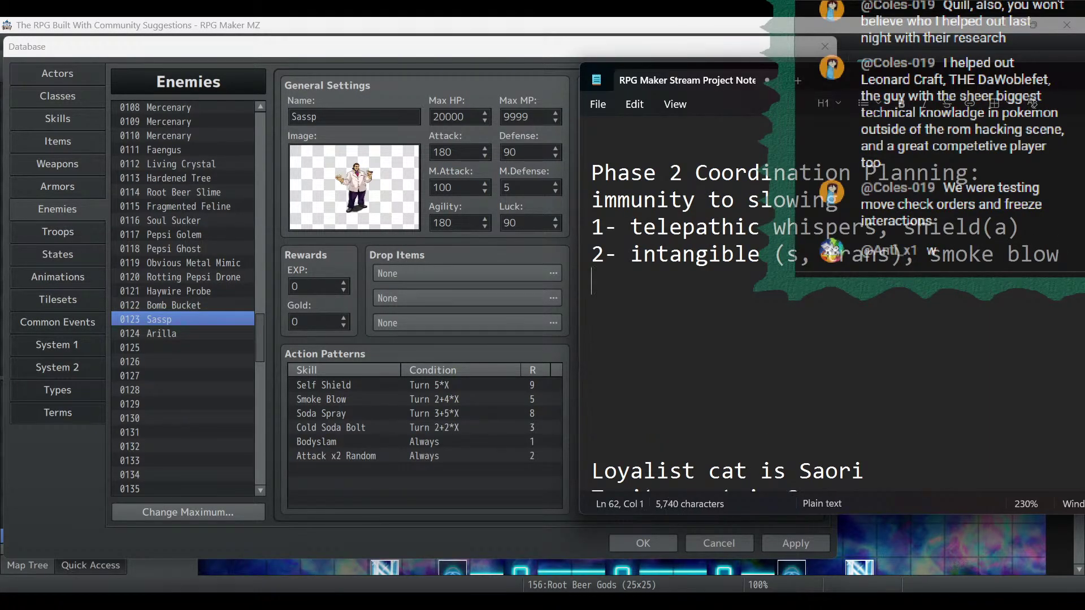
# Compare the skills of Arilla and Sassp in the enemy database and add "3- 3x soda bolt" as the third planning line.
pyautogui.click(165, 335)
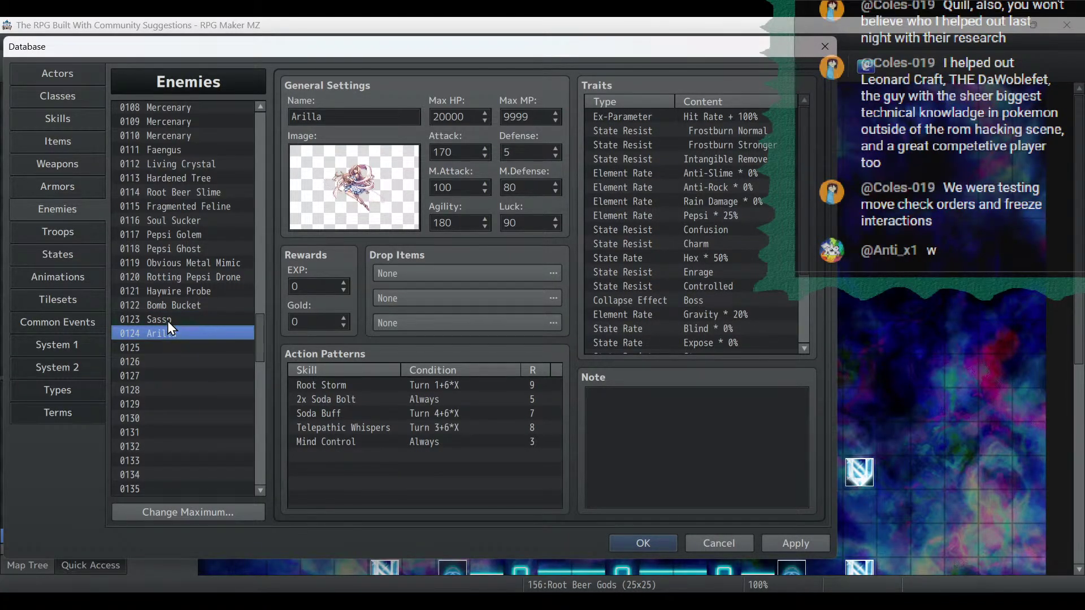
pyautogui.click(168, 320)
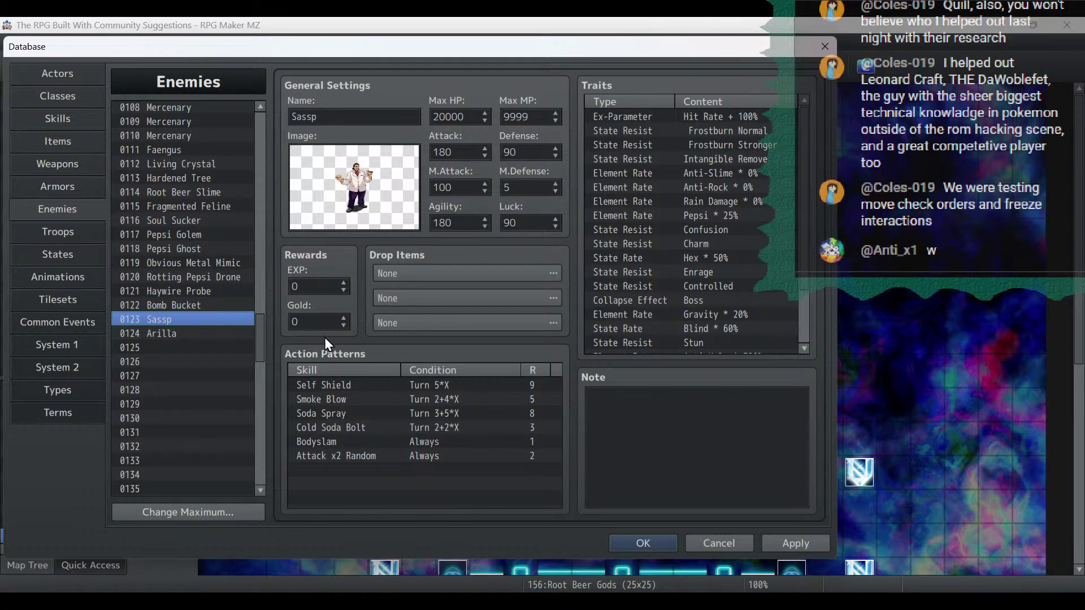
pyautogui.click(174, 347)
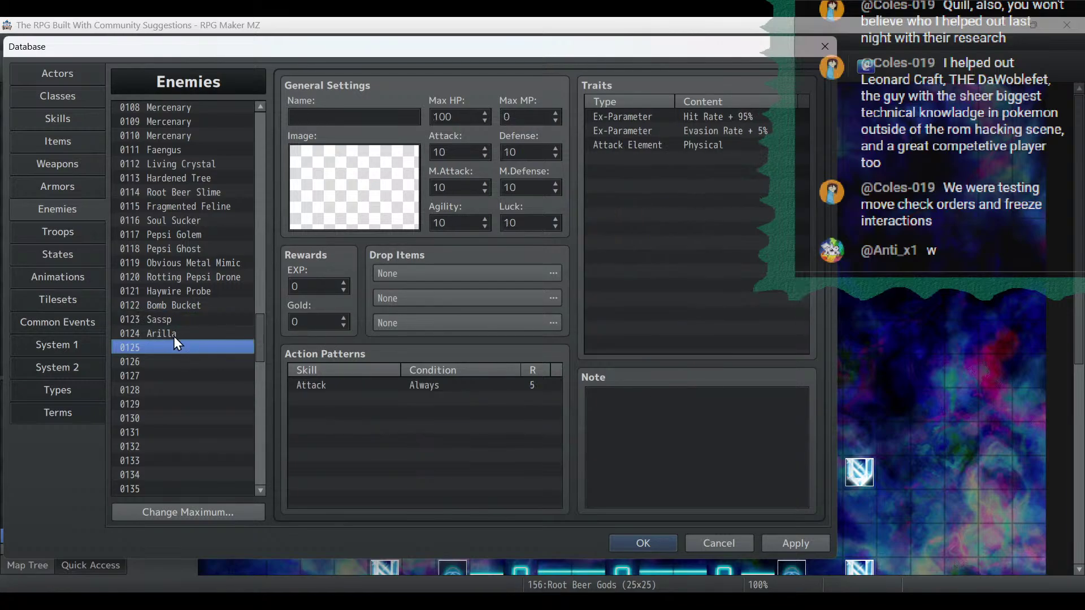
pyautogui.click(172, 334)
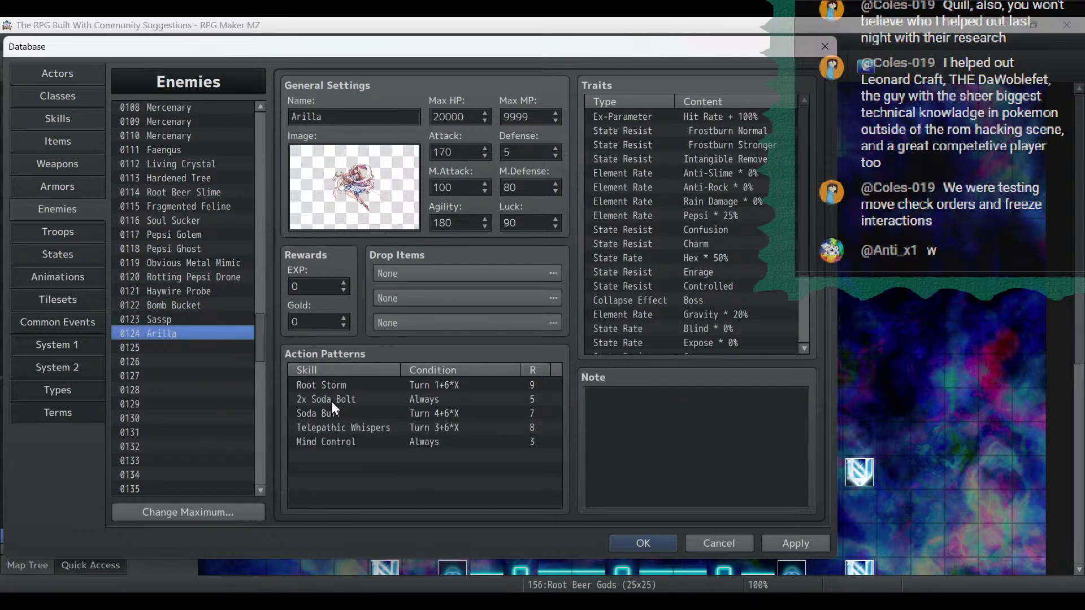
pyautogui.click(331, 399)
pyautogui.click(187, 320)
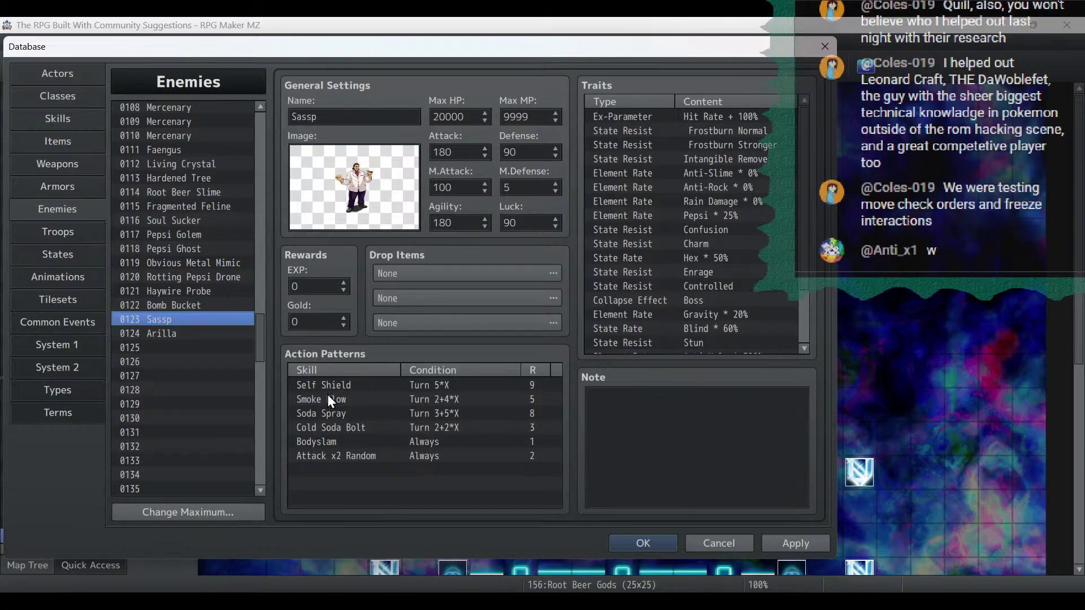
pyautogui.click(532, 602)
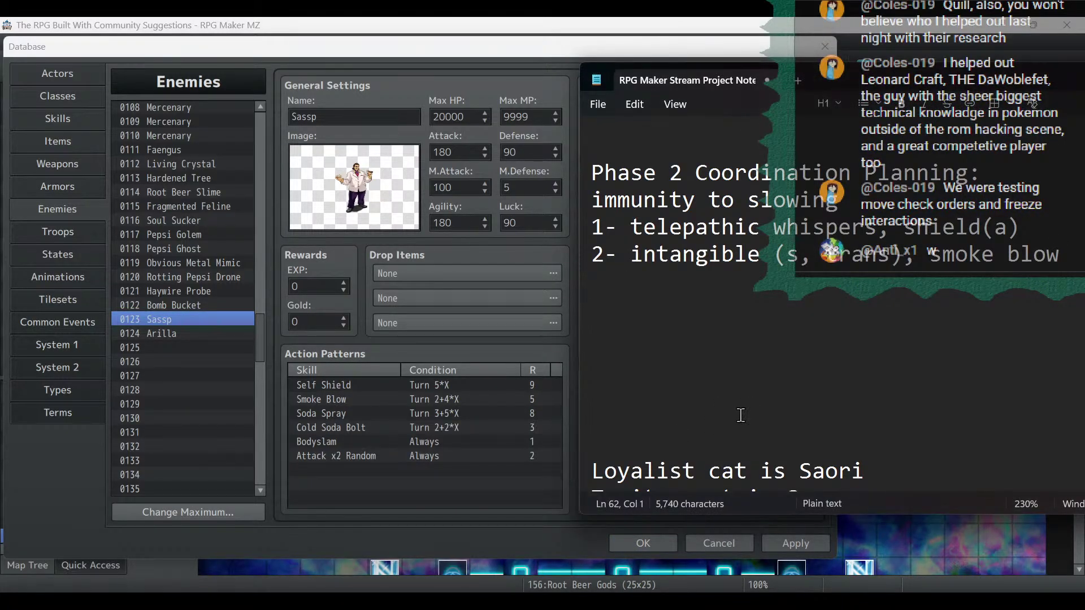
pyautogui.write('3- ')
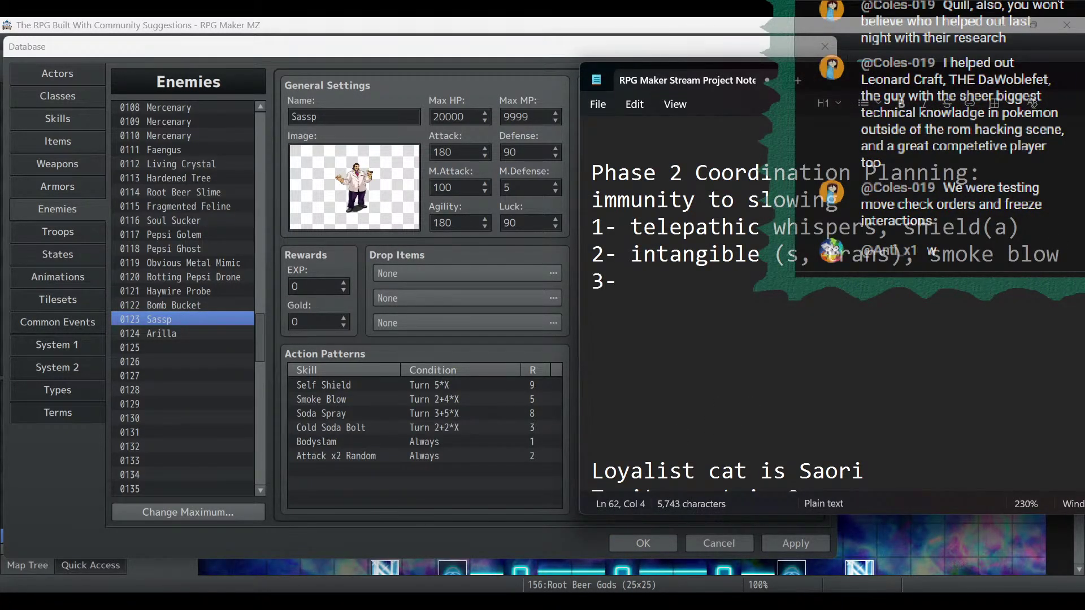
pyautogui.write('3x soda bo')
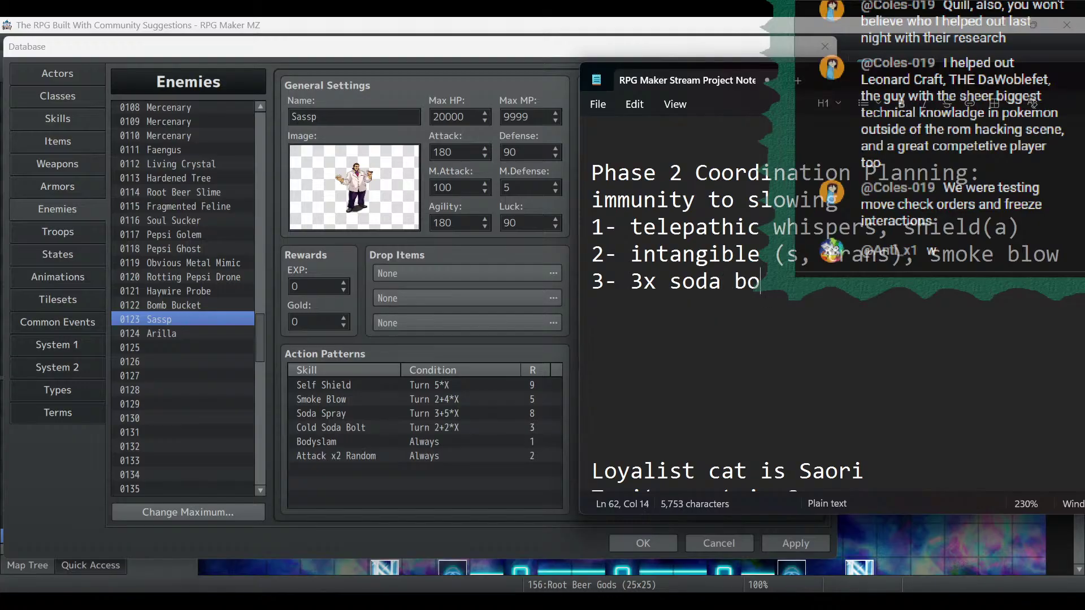
pyautogui.write('lt')
# Reread the smoke blow, intangible and 3x soda bolt entries in the planning notes.
pyautogui.moveTo(930, 257); pyautogui.dragTo(1053, 260)
pyautogui.click(1036, 290)
pyautogui.moveTo(631, 254); pyautogui.dragTo(904, 259)
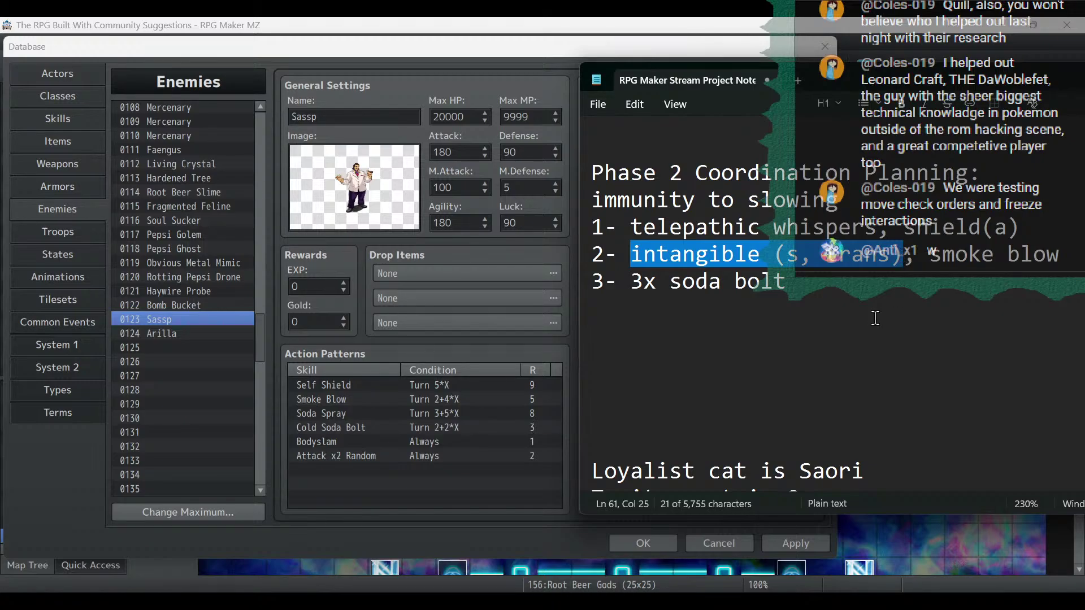
pyautogui.click(850, 282)
pyautogui.moveTo(848, 283); pyautogui.dragTo(631, 272)
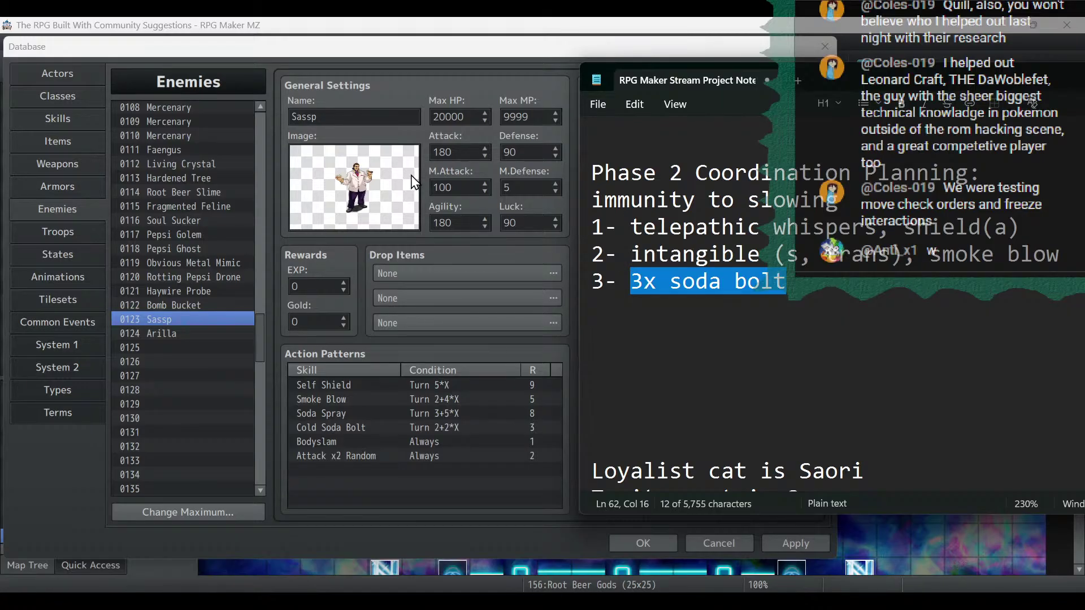
pyautogui.click(853, 290)
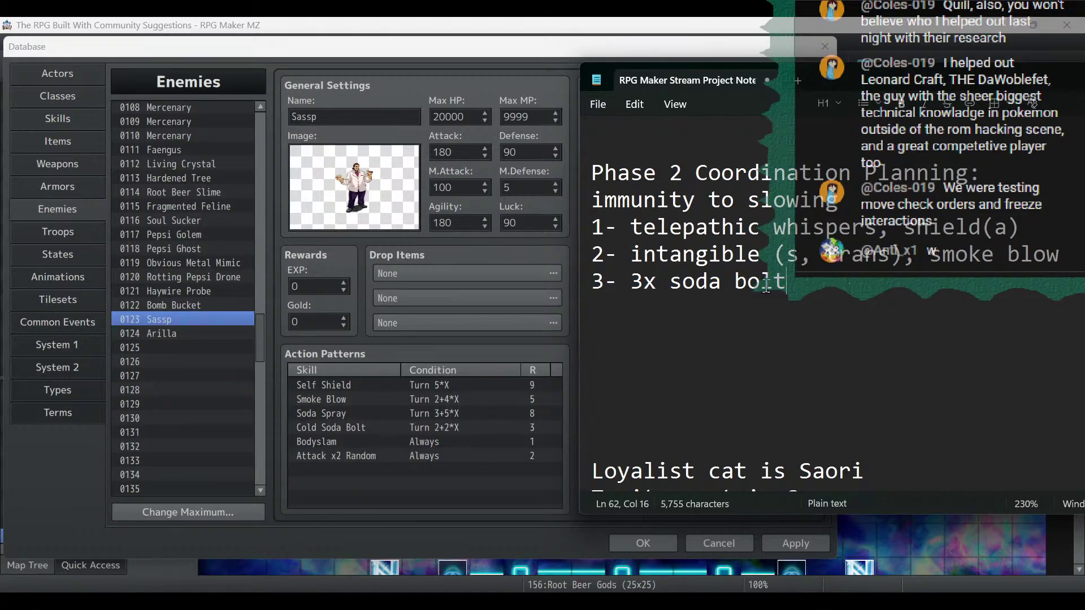
pyautogui.moveTo(846, 289); pyautogui.dragTo(553, 274)
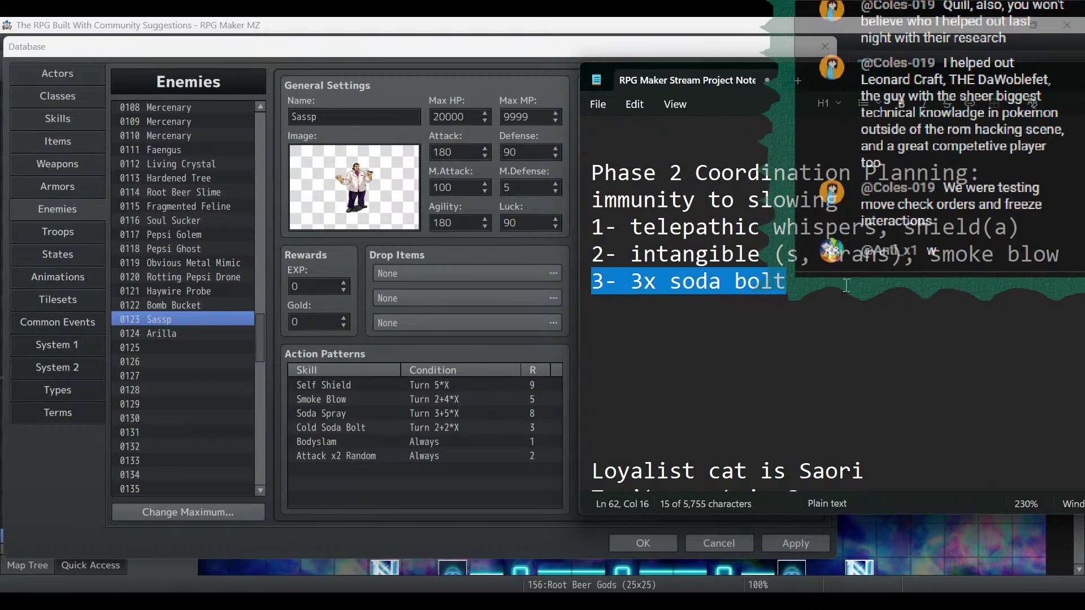
# Start a fourth planning line with "4-" and compare the action patterns of Arilla and Sassp in the enemy database.
pyautogui.click(823, 280)
pyautogui.press('Return')
pyautogui.write('4-')
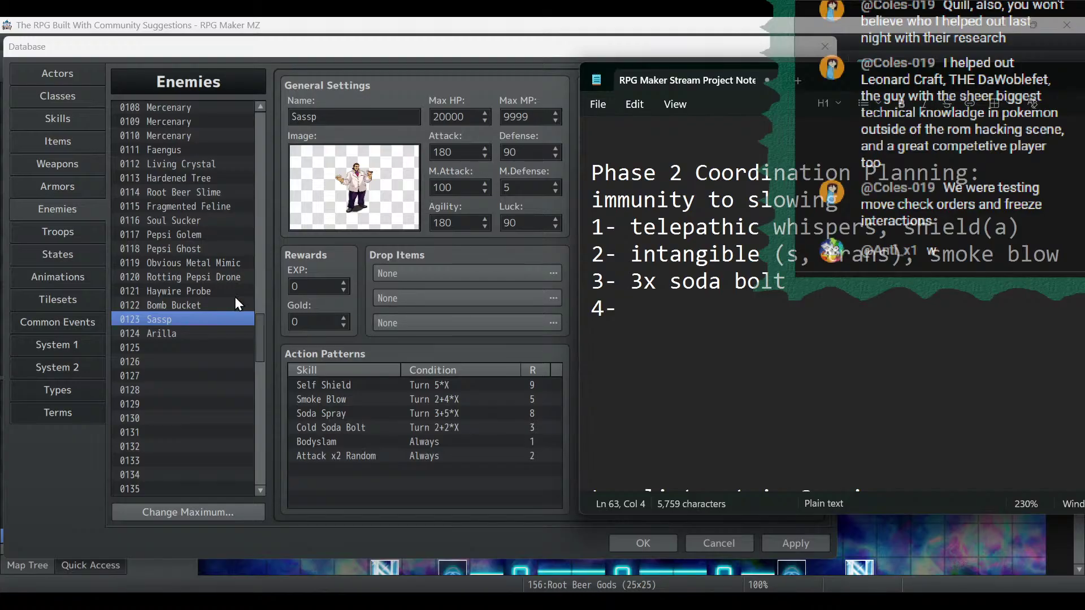
pyautogui.click(183, 336)
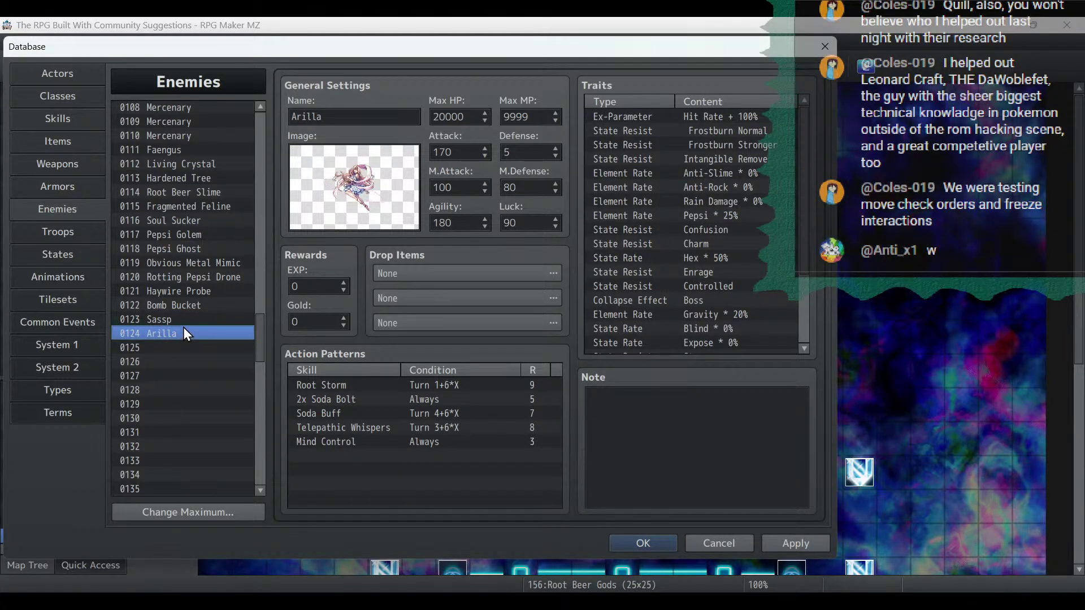
pyautogui.click(184, 320)
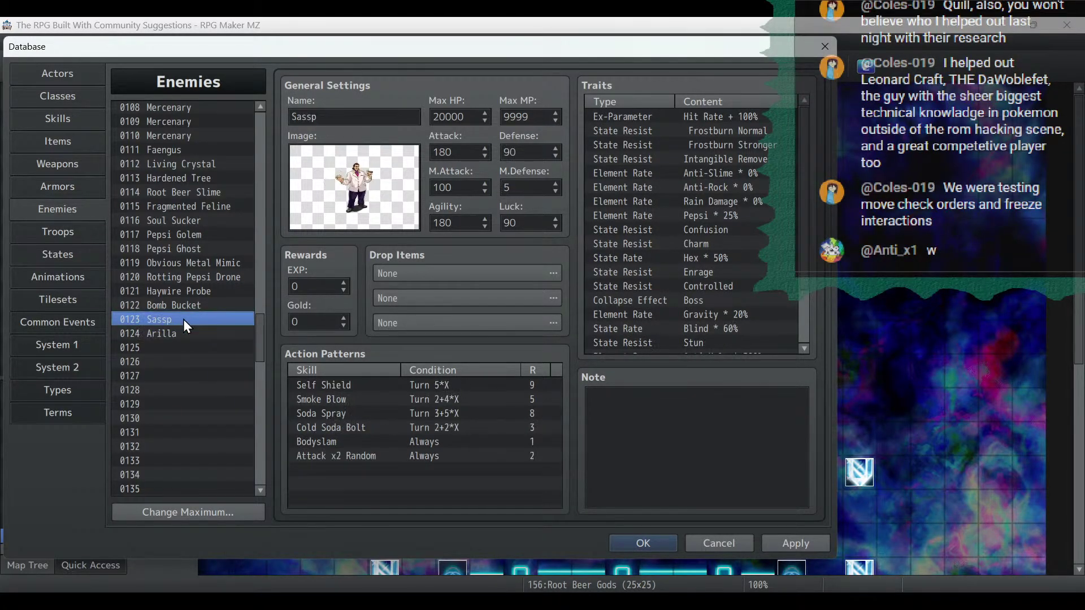
pyautogui.click(204, 335)
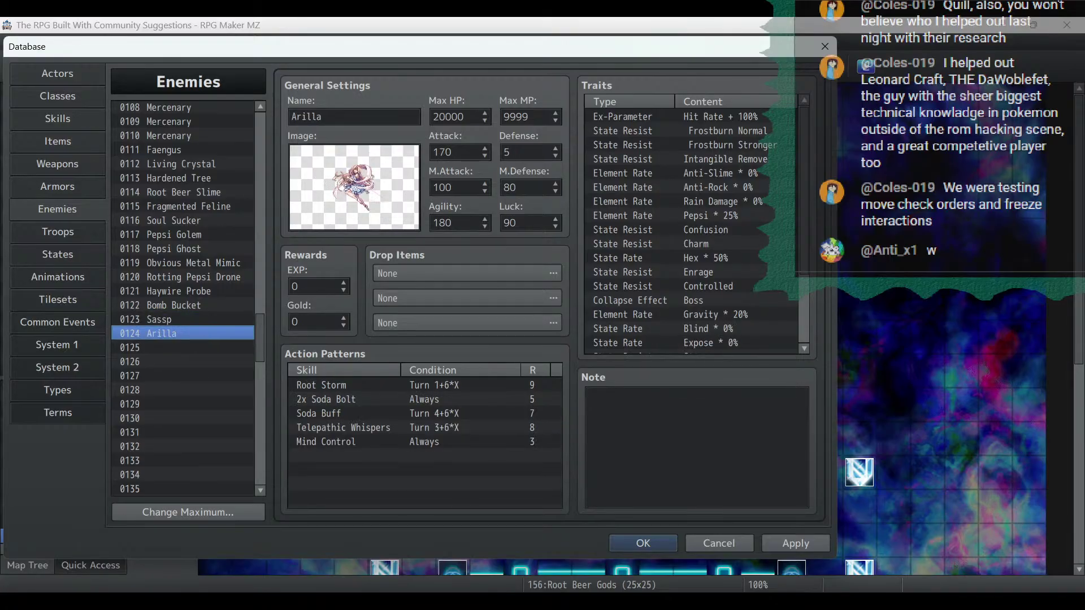
# Complete the fourth planning line in the notes as "4- root storm, soda bolt (cold soda)", consulting Sassp's action patterns for the bolt type.
pyautogui.hotkey('alt', 'Tab')
pyautogui.write('root')
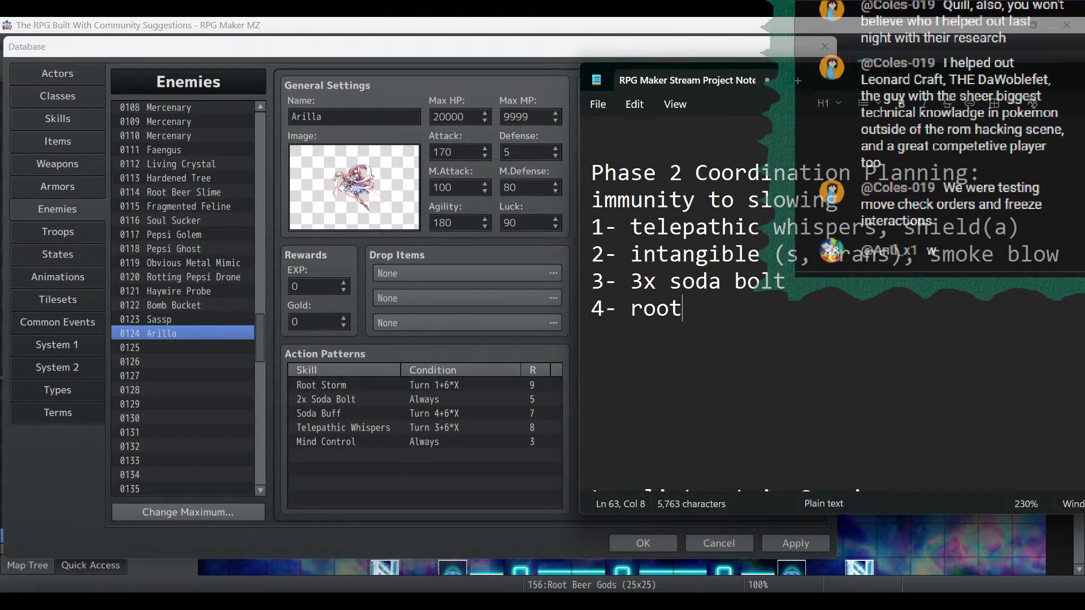
pyautogui.write(' storm, ')
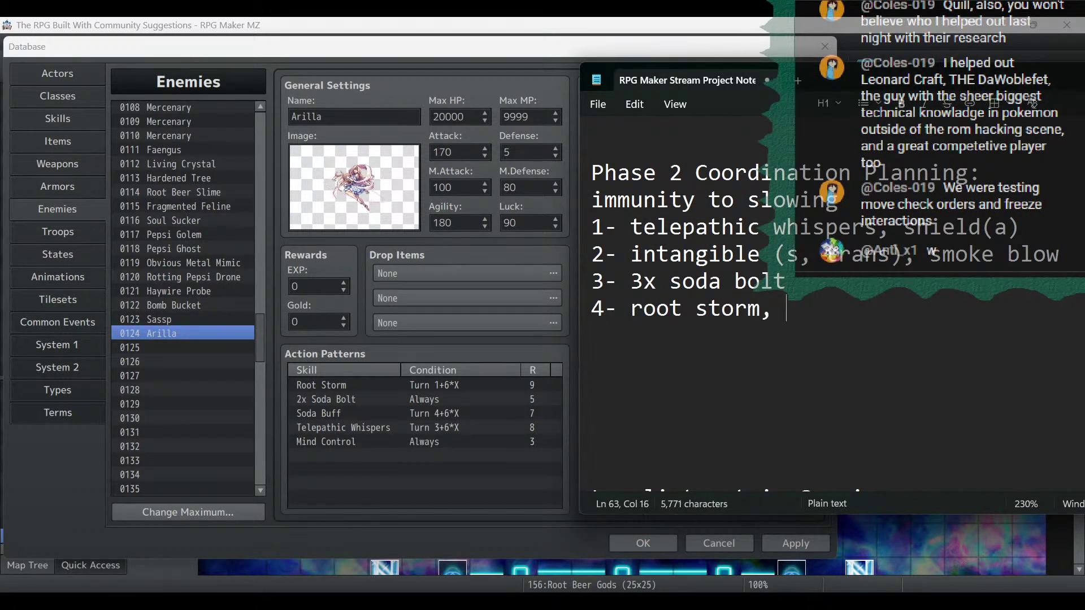
pyautogui.write('soda bolt (')
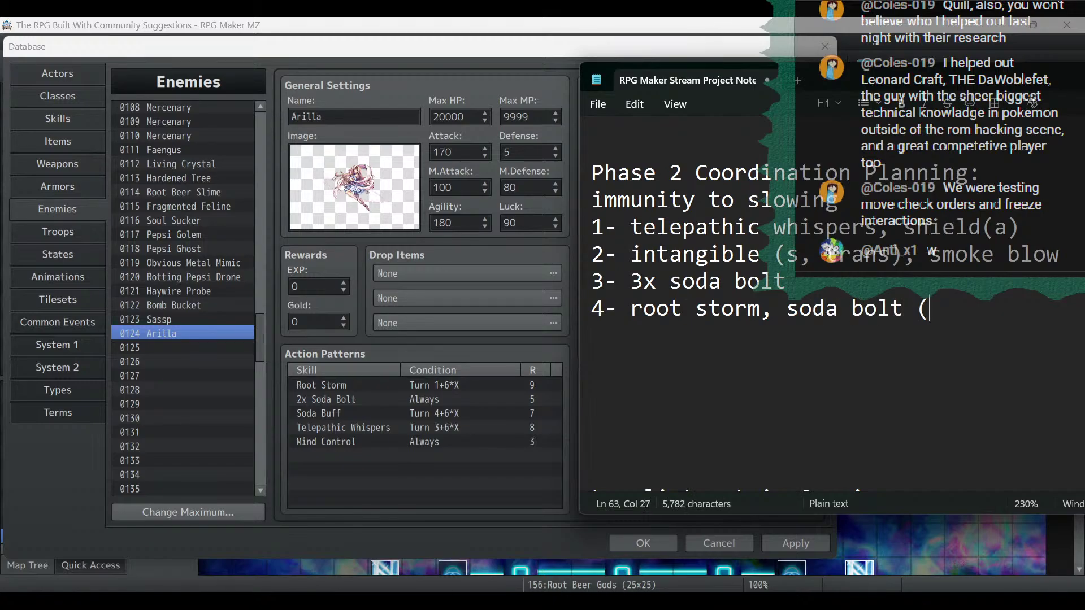
pyautogui.click(165, 323)
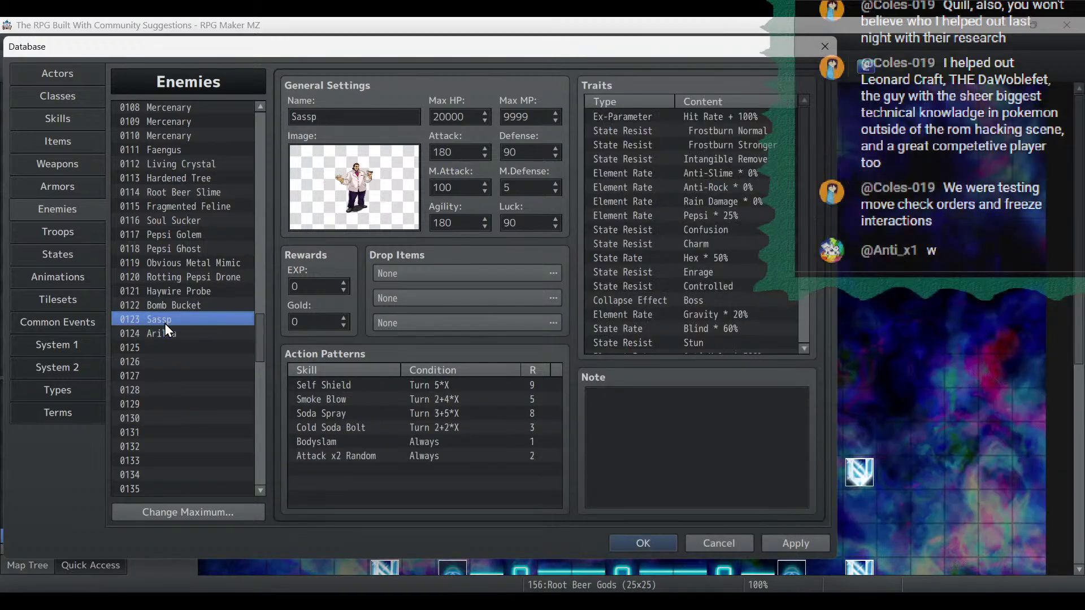
pyautogui.click(361, 427)
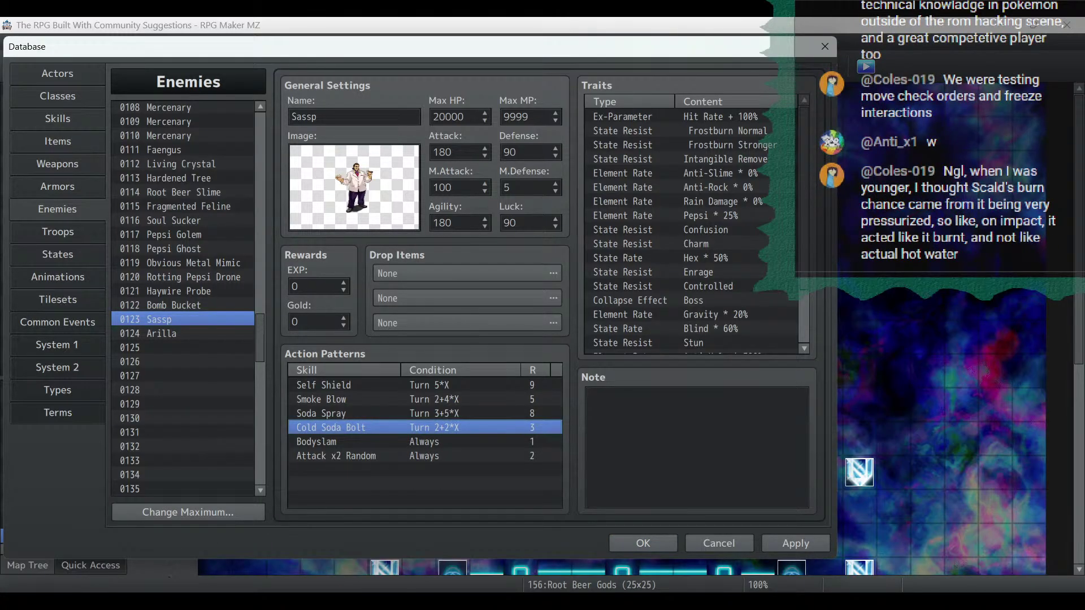
pyautogui.hotkey('alt', 'Tab')
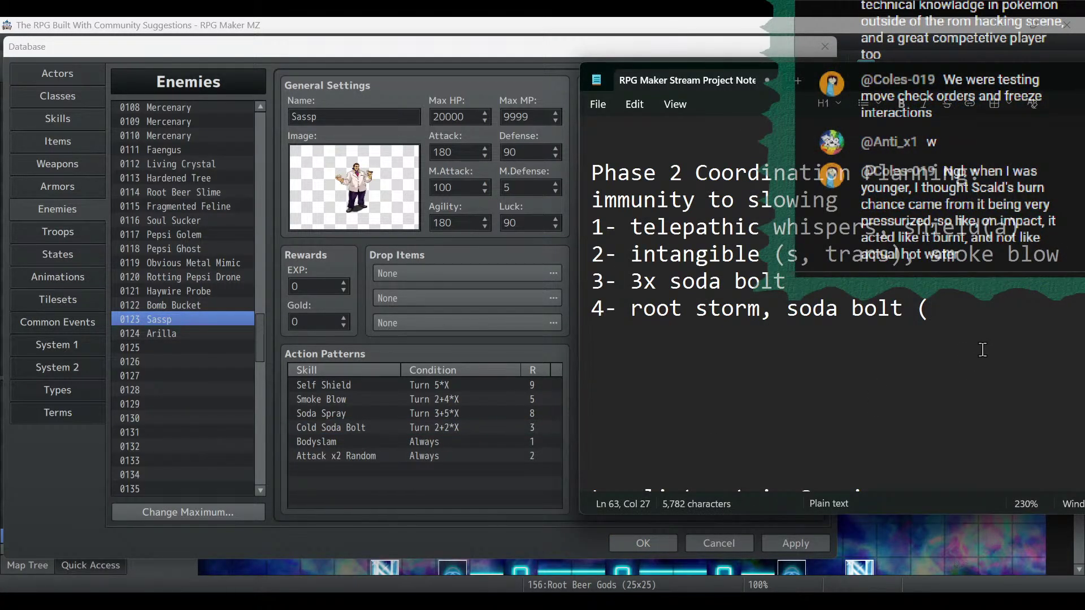
pyautogui.write('cold soda')
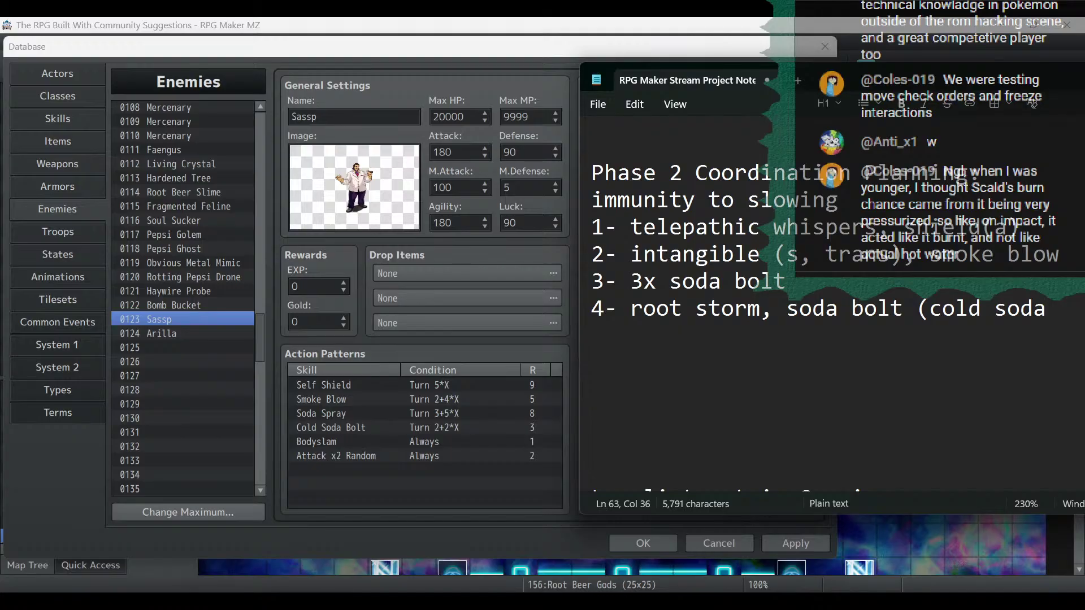
pyautogui.write(') ')
# Consult Arilla's action patterns and add "5- mind control, bolt (bodyslam)" as the fifth planning line.
pyautogui.write('5-')
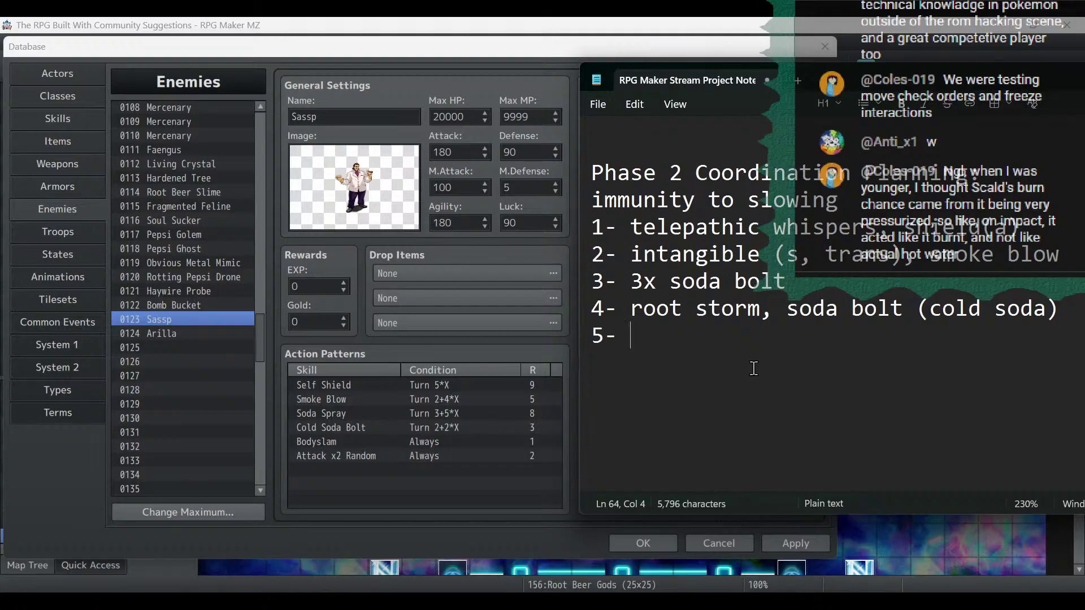
pyautogui.click(142, 332)
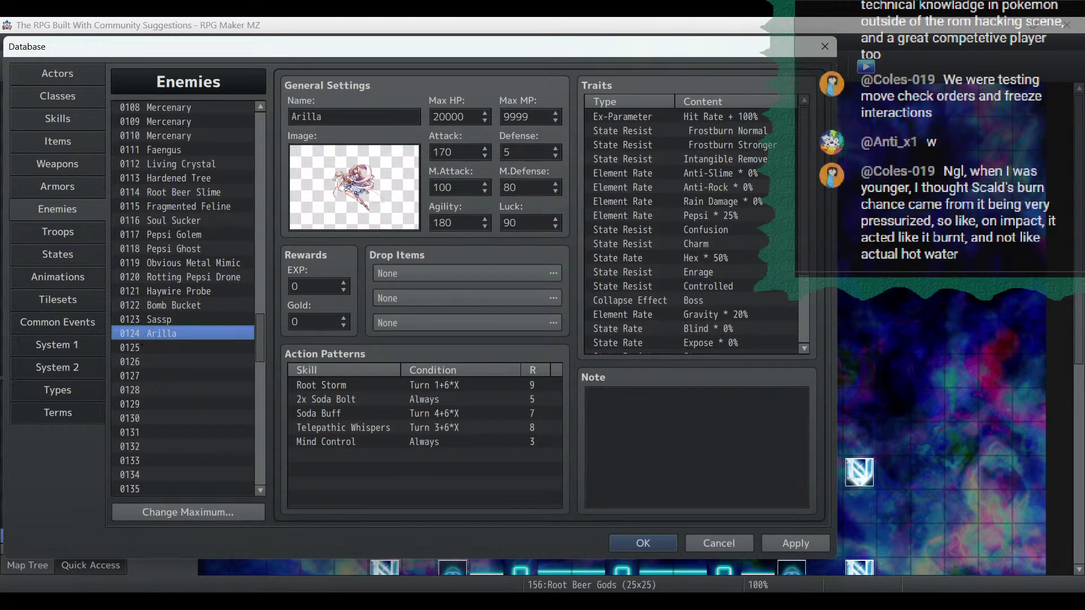
pyautogui.hotkey('alt', 'Tab')
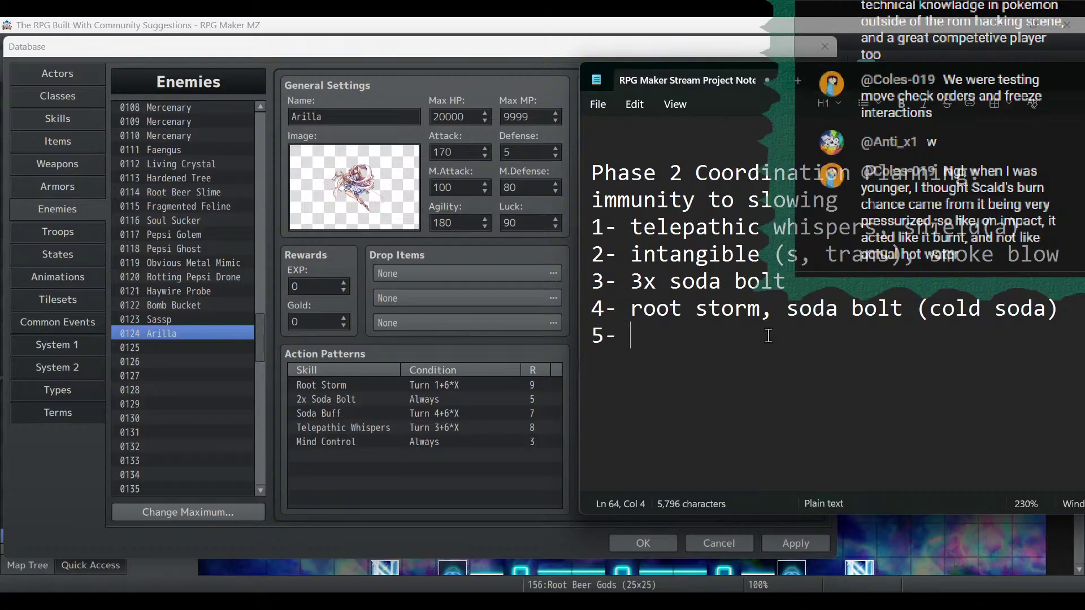
pyautogui.write('mind control')
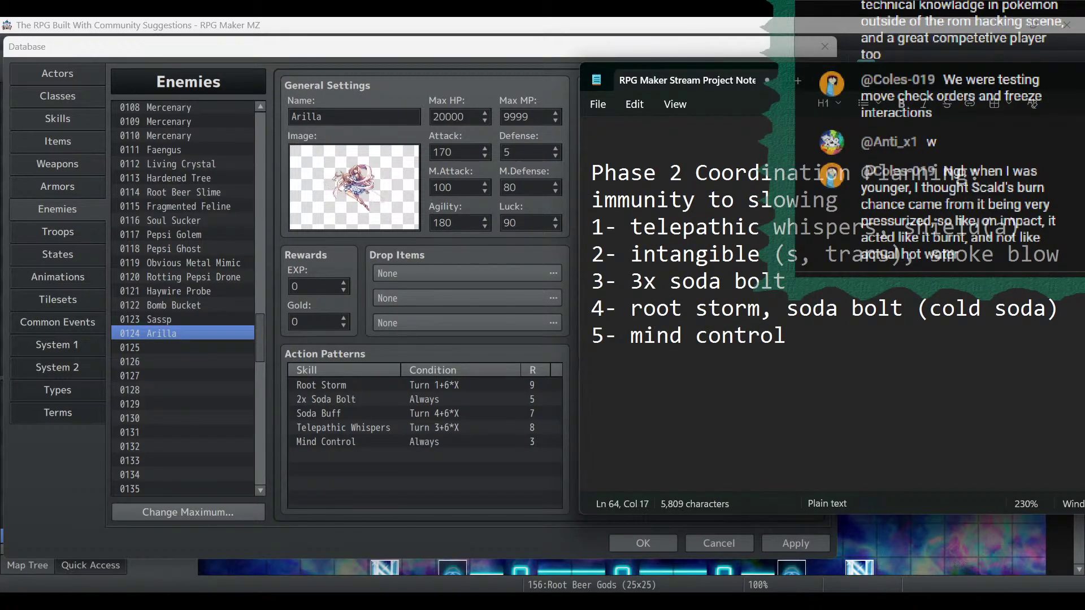
pyautogui.press('BackSpace')
pyautogui.write(', bolt ')
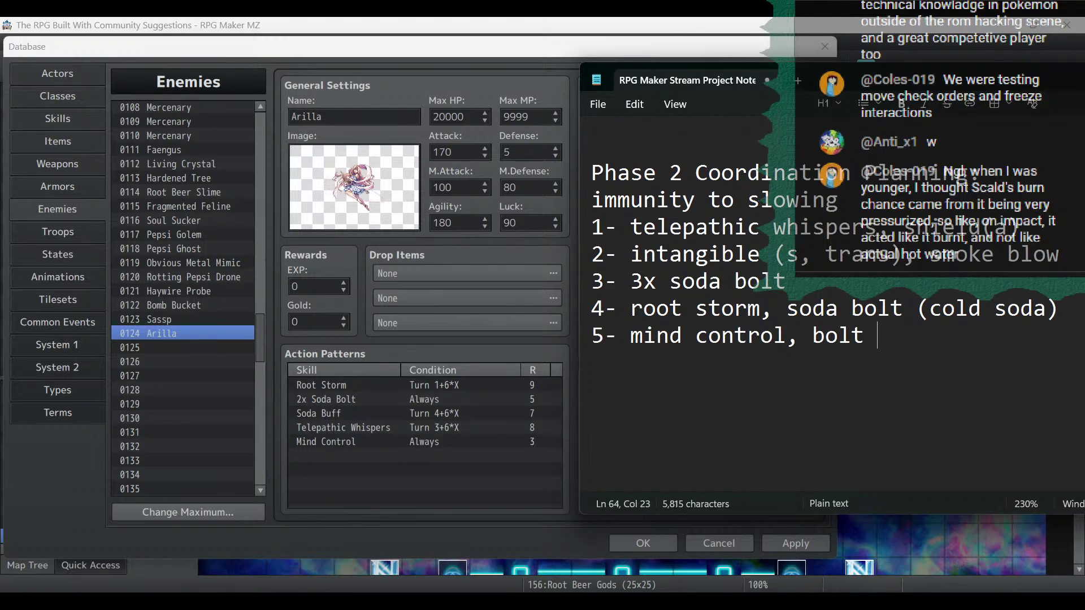
pyautogui.write('(bodysl')
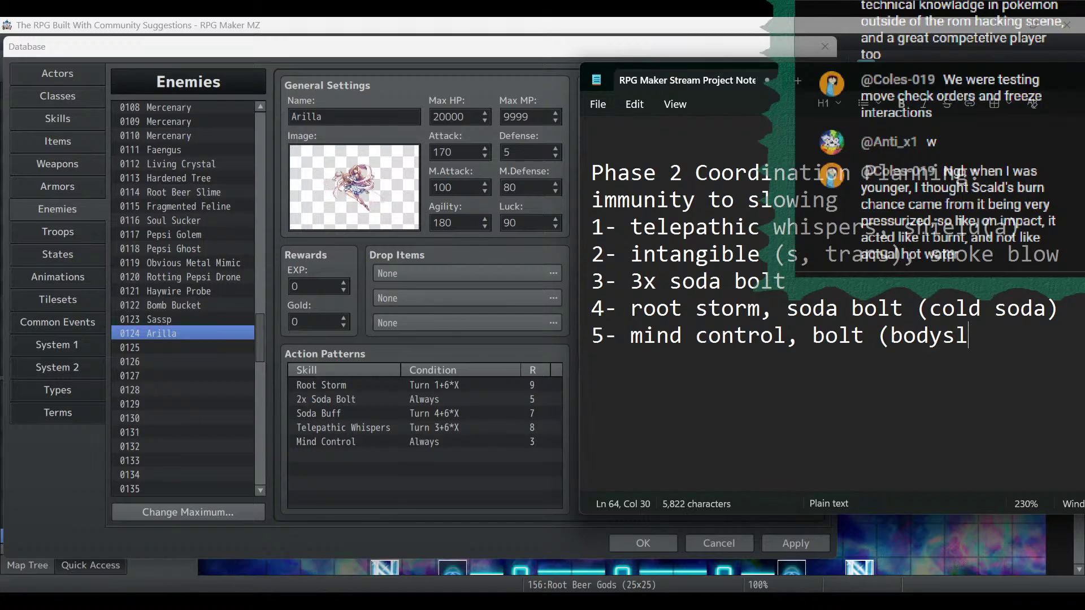
pyautogui.write('am)')
# Reread the earlier planning lines, consult Arilla's skills, and add "6- soda buff" as the sixth planning line.
pyautogui.press('Return')
pyautogui.write('6')
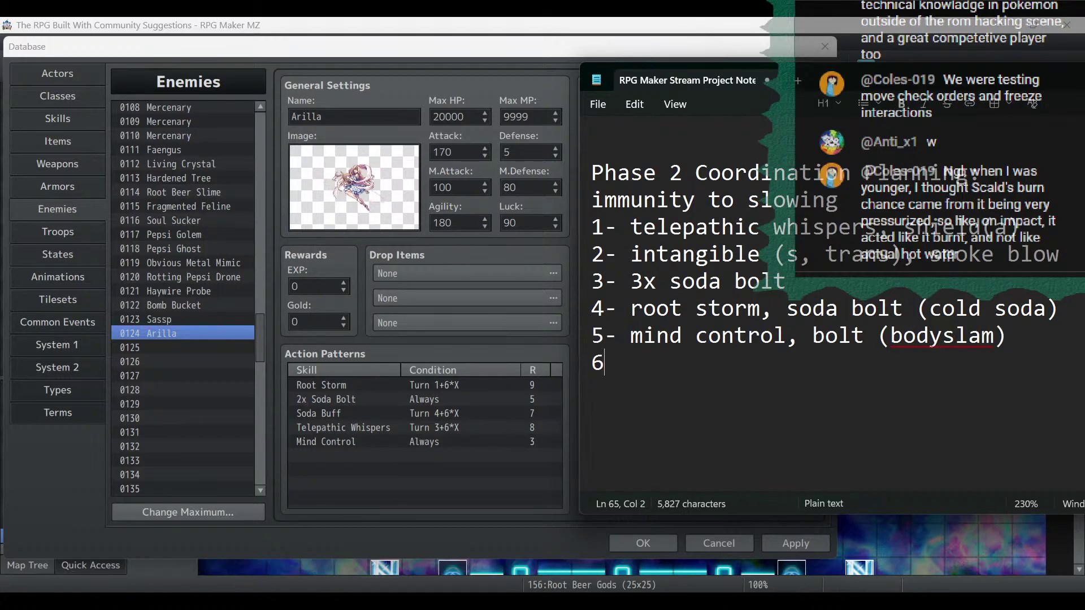
pyautogui.write('-')
pyautogui.moveTo(635, 261); pyautogui.dragTo(850, 316)
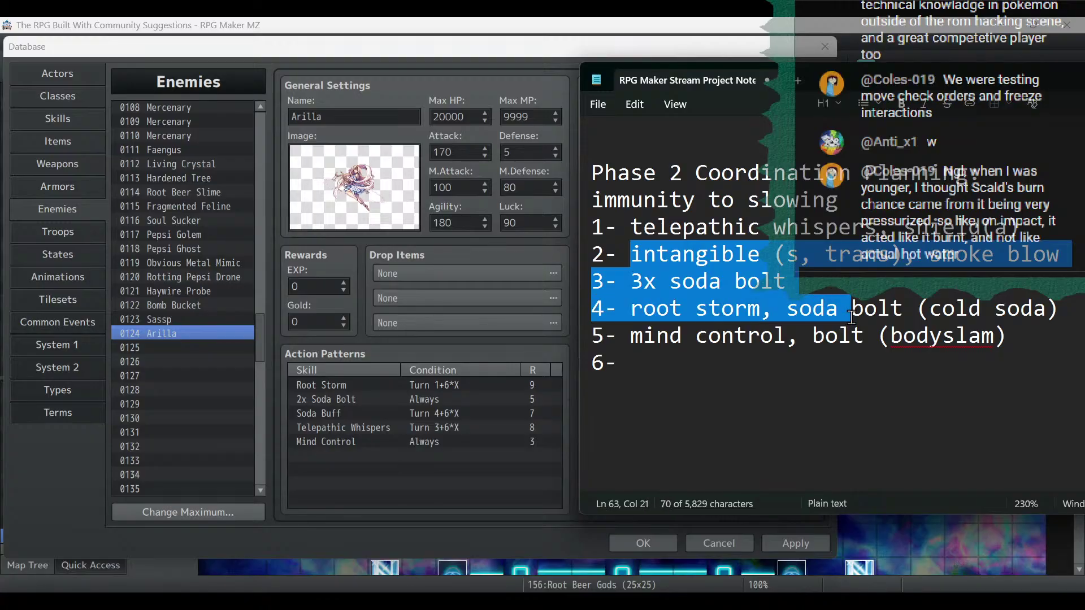
pyautogui.click(851, 373)
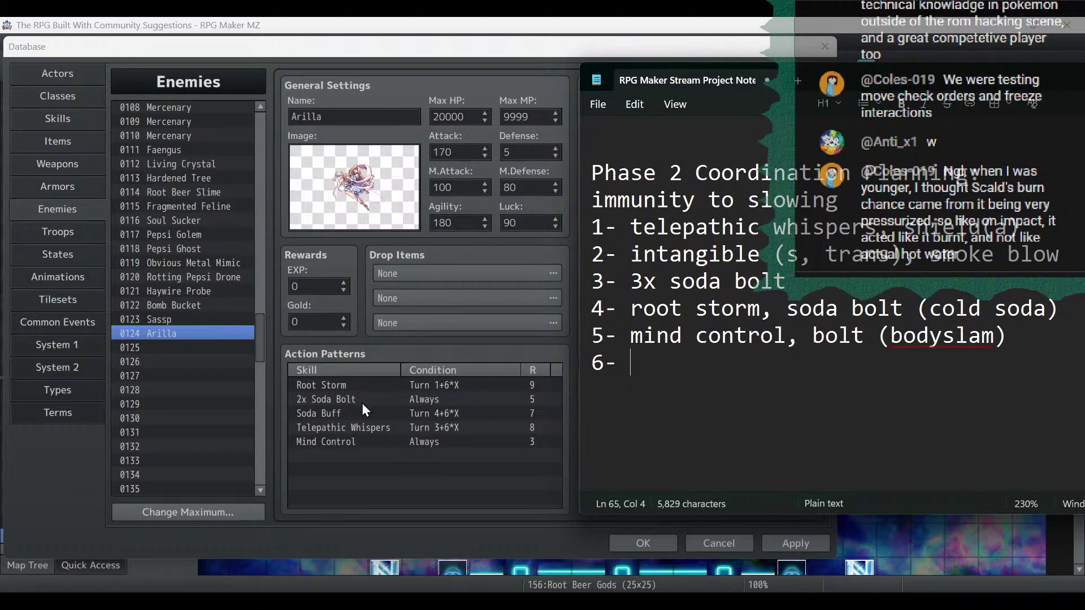
pyautogui.click(370, 419)
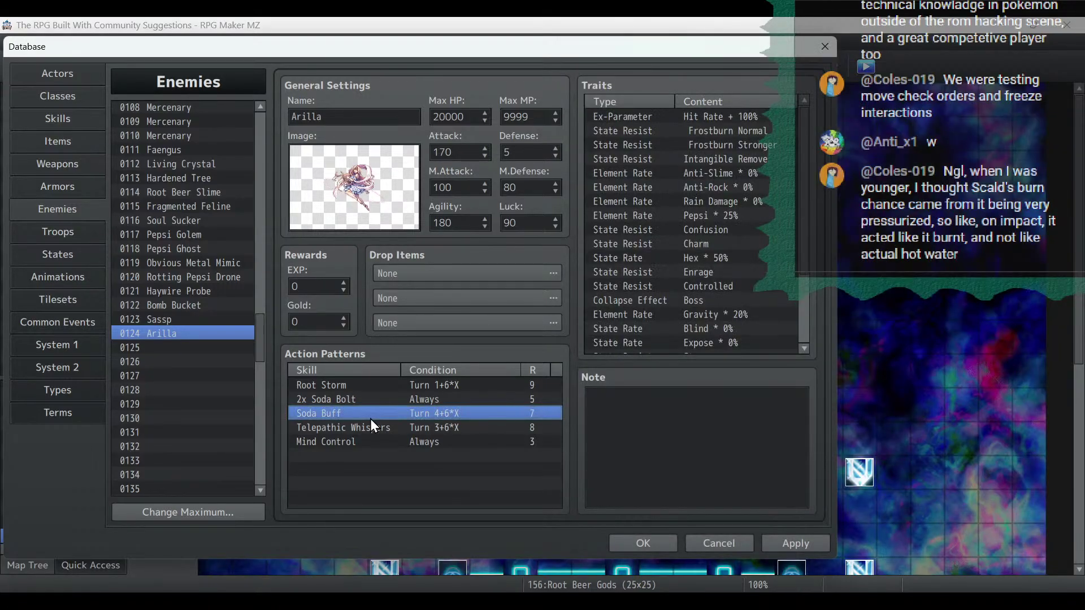
pyautogui.hotkey('alt', 'Tab')
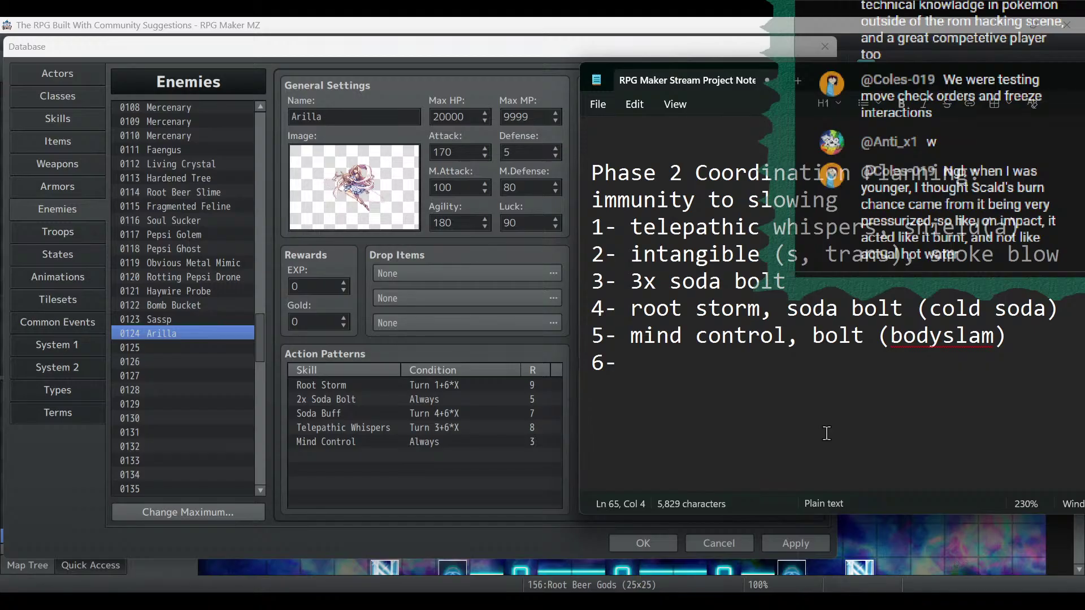
pyautogui.write('soda buff')
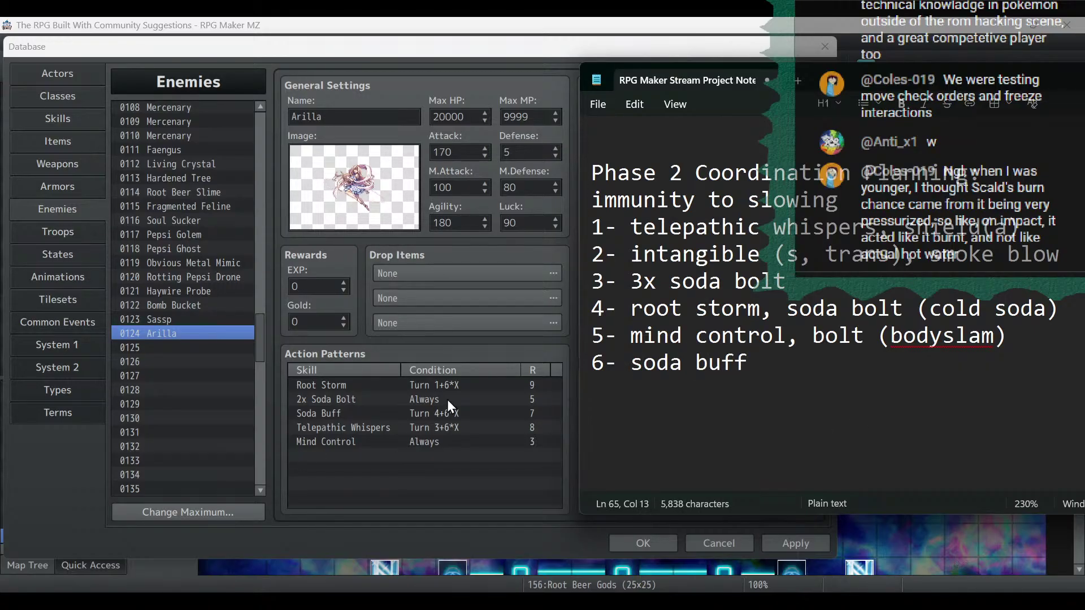
# Check the Phase 2 Notes on the double action buff and append "(2x action)," to the sixth planning line.
pyautogui.scroll(6, 914, 387)
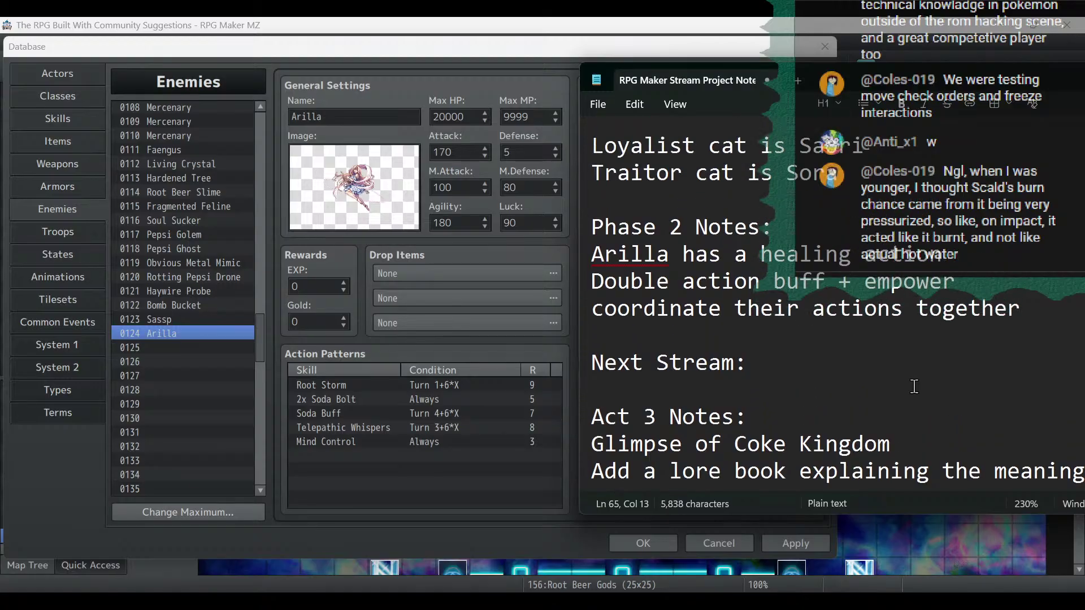
pyautogui.scroll(4, 893, 286)
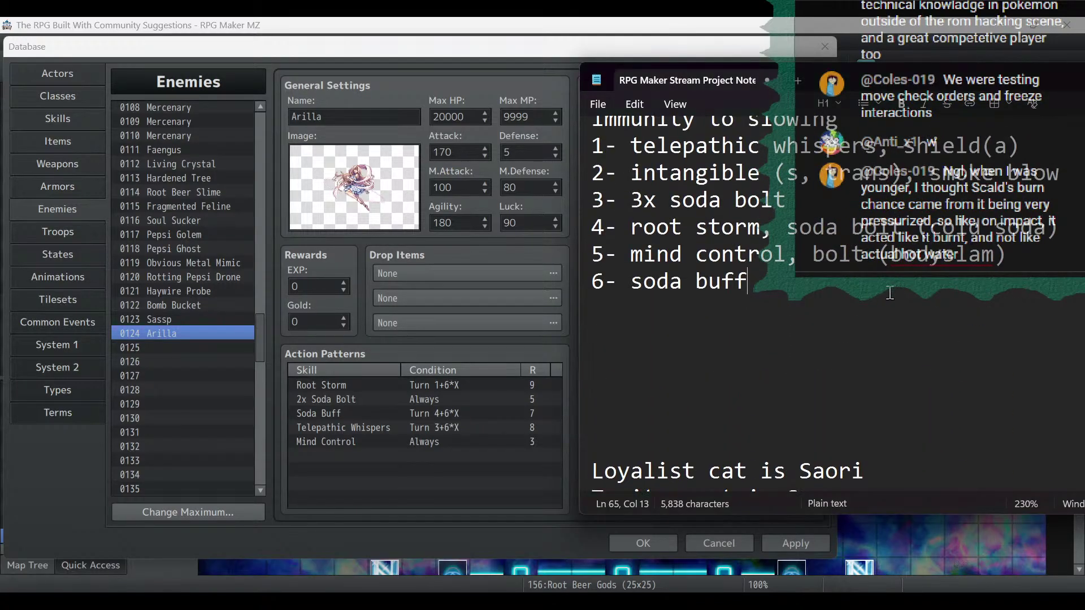
pyautogui.write('(2x action),')
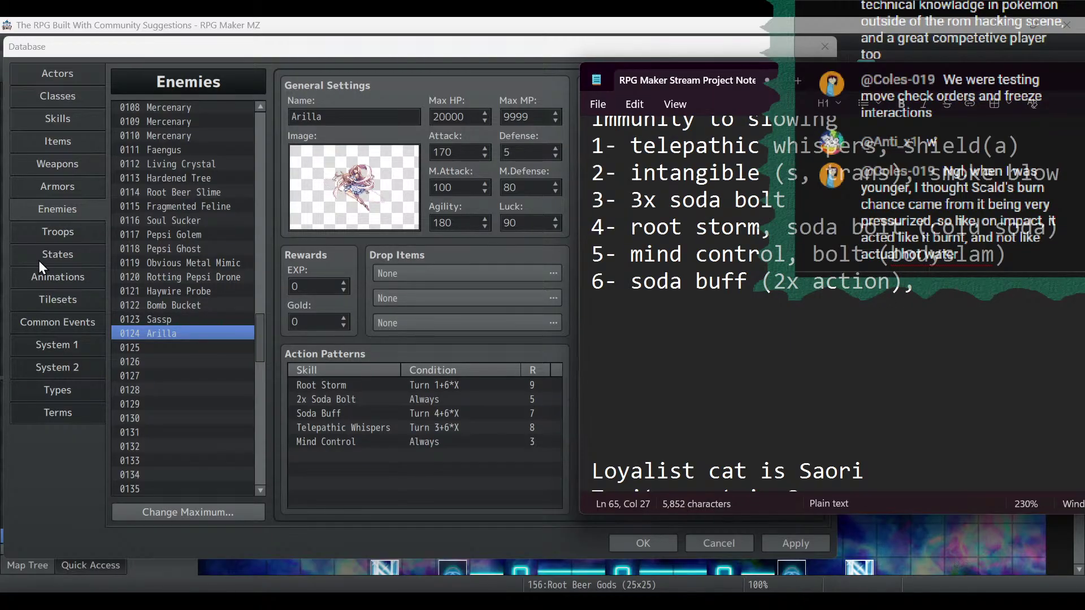
# Compare the skills of Sassp and Arilla and append "attack" to the sixth planning line.
pyautogui.click(163, 318)
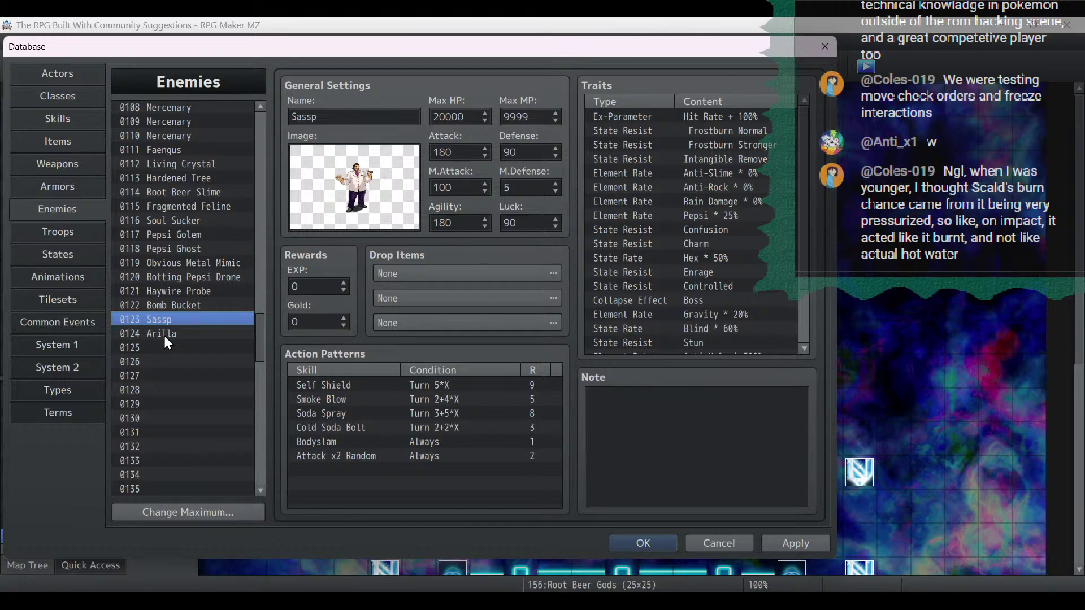
pyautogui.click(330, 414)
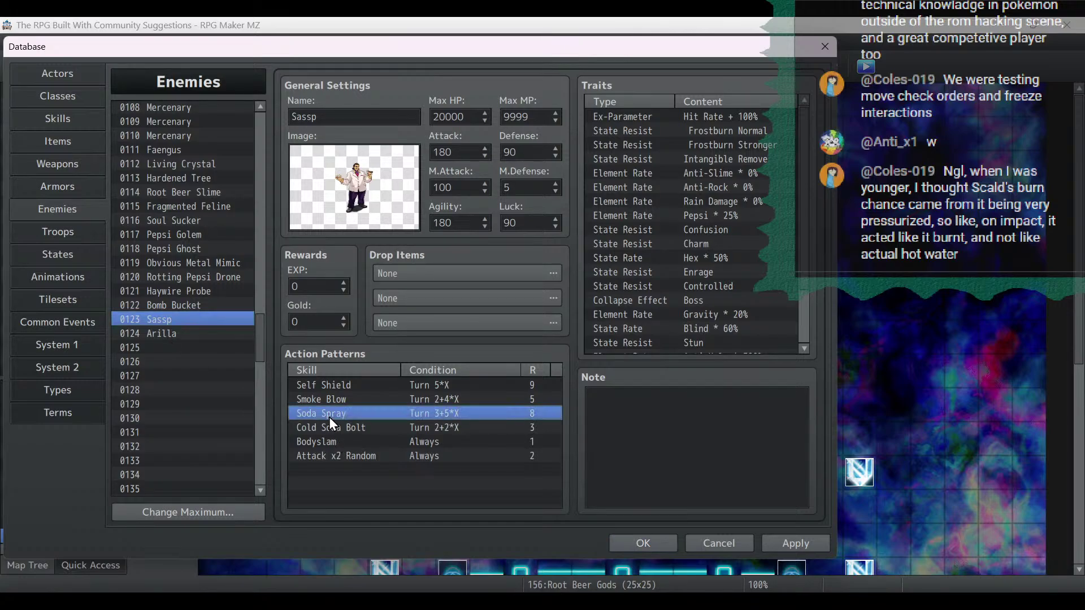
pyautogui.click(179, 334)
pyautogui.click(177, 318)
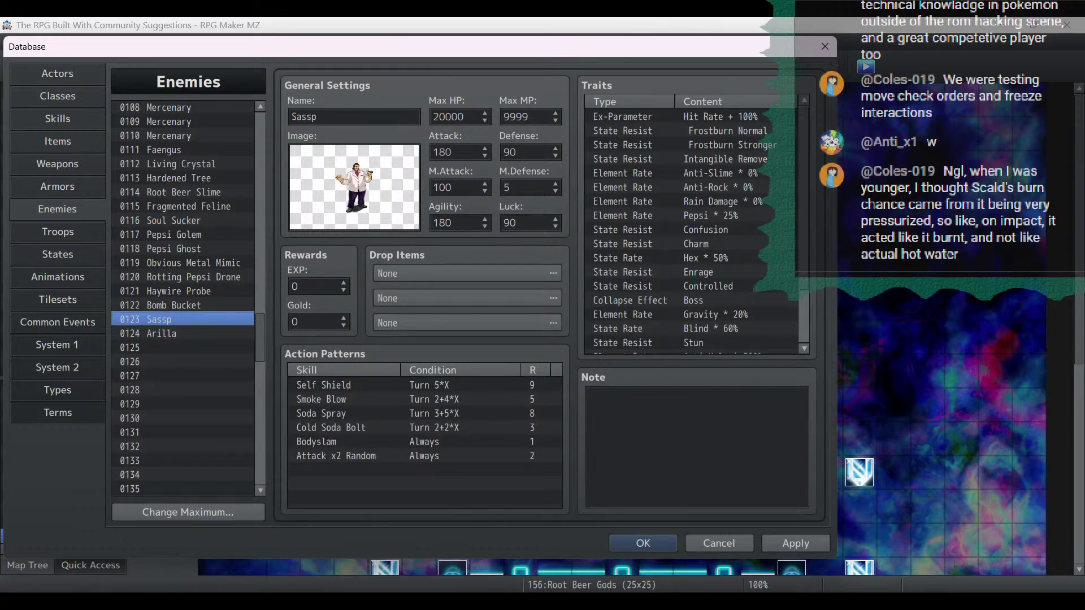
pyautogui.hotkey('alt', 'Tab')
pyautogui.write('attack')
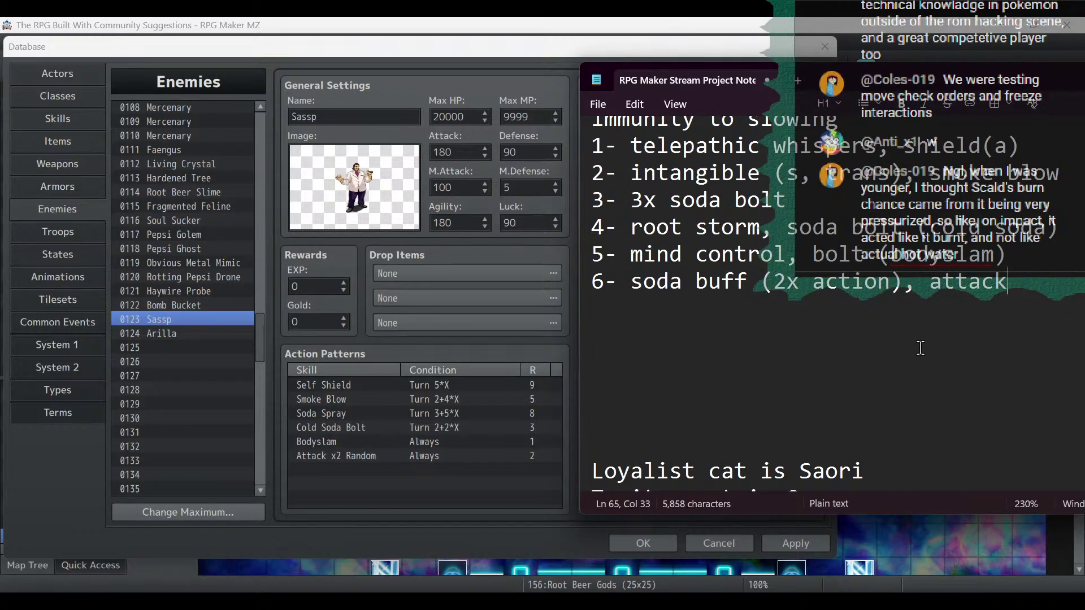
# Review the six planning lines, look at the Troops and Enemies data, and return to the sixth line in the notes.
pyautogui.scroll(1, 920, 348)
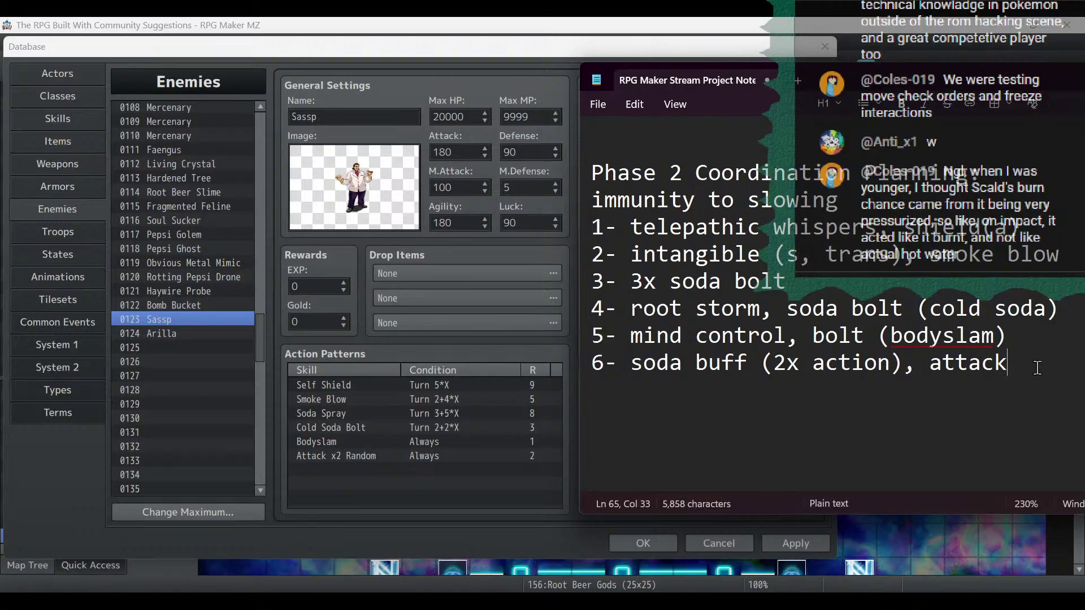
pyautogui.moveTo(1008, 363); pyautogui.dragTo(564, 217)
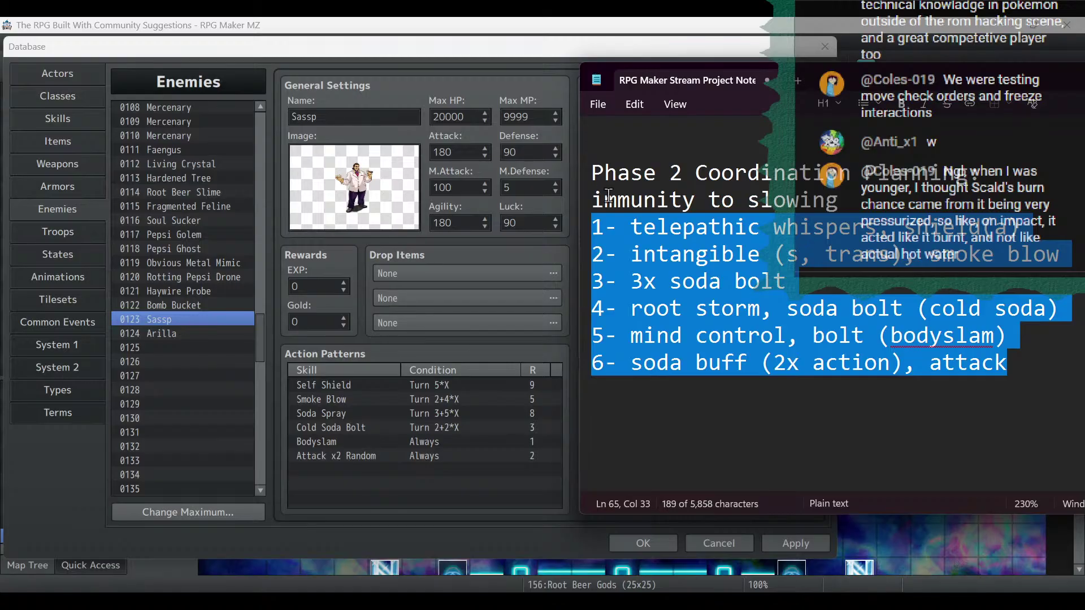
pyautogui.click(46, 236)
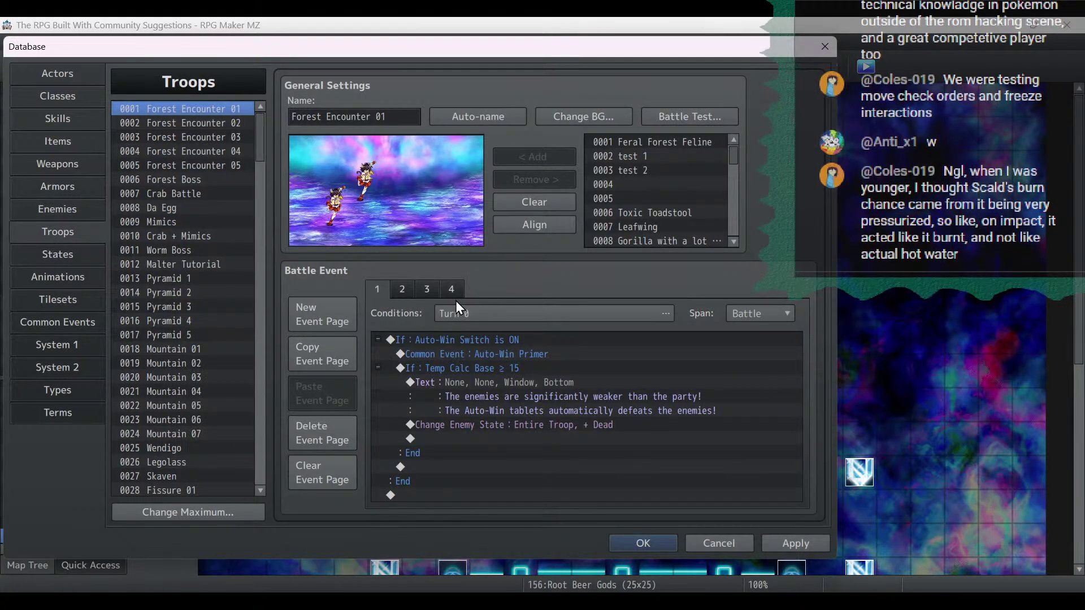
pyautogui.click(38, 209)
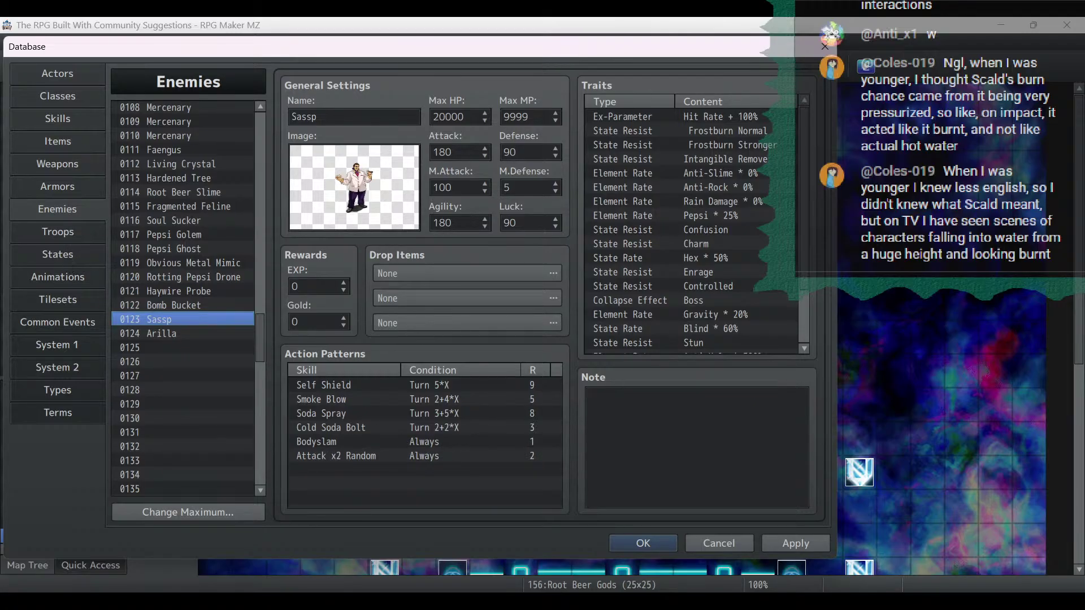
pyautogui.click(523, 602)
pyautogui.click(879, 369)
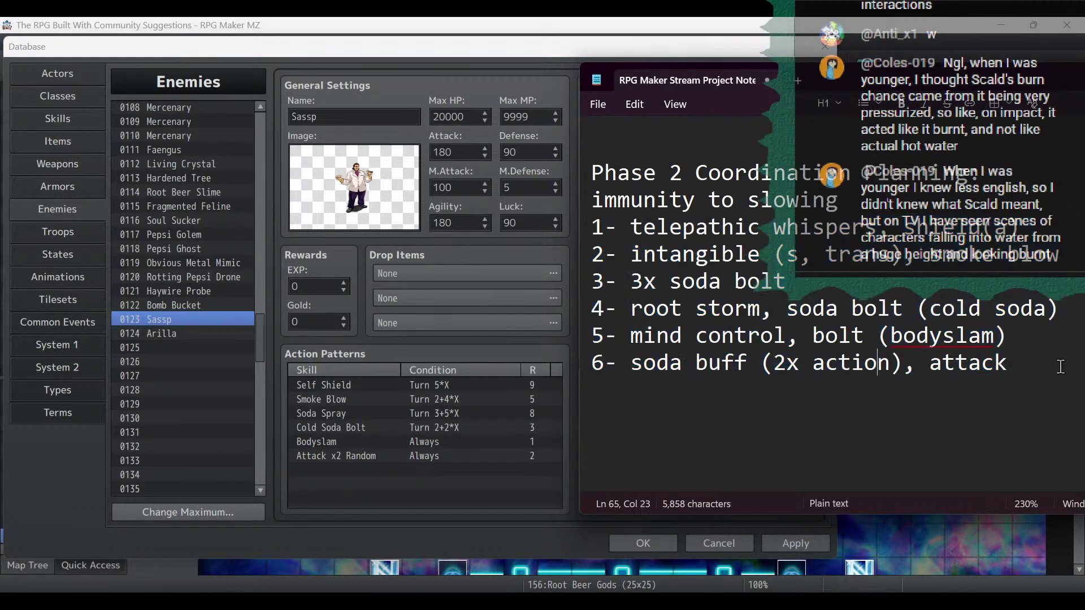
# Review the last planning lines and start a seventh line with "7-" below the sixth.
pyautogui.click(1060, 367)
pyautogui.moveTo(1051, 390); pyautogui.dragTo(803, 325)
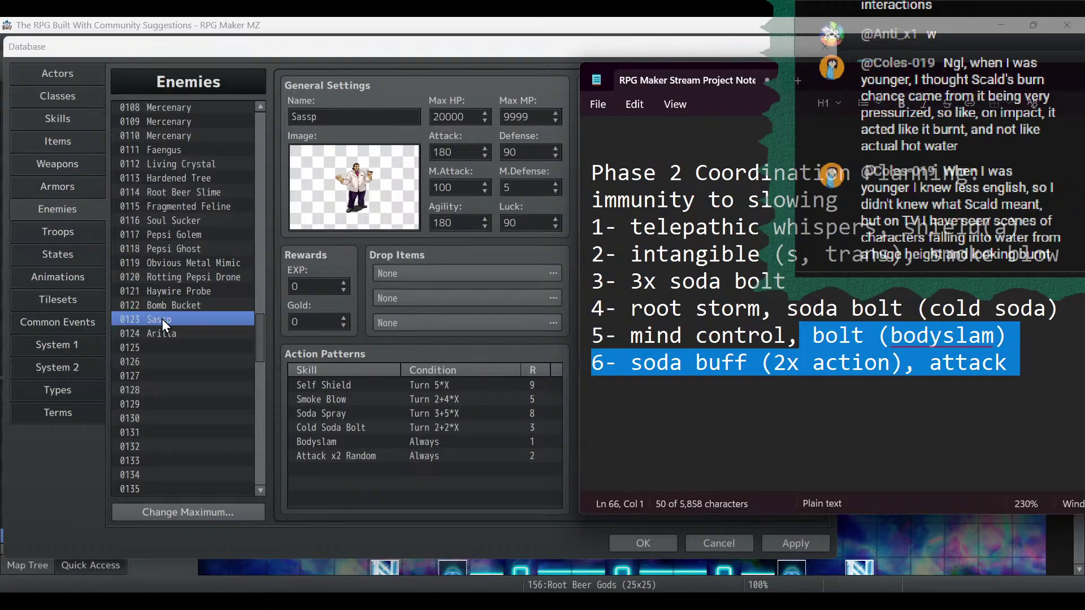
pyautogui.click(1061, 370)
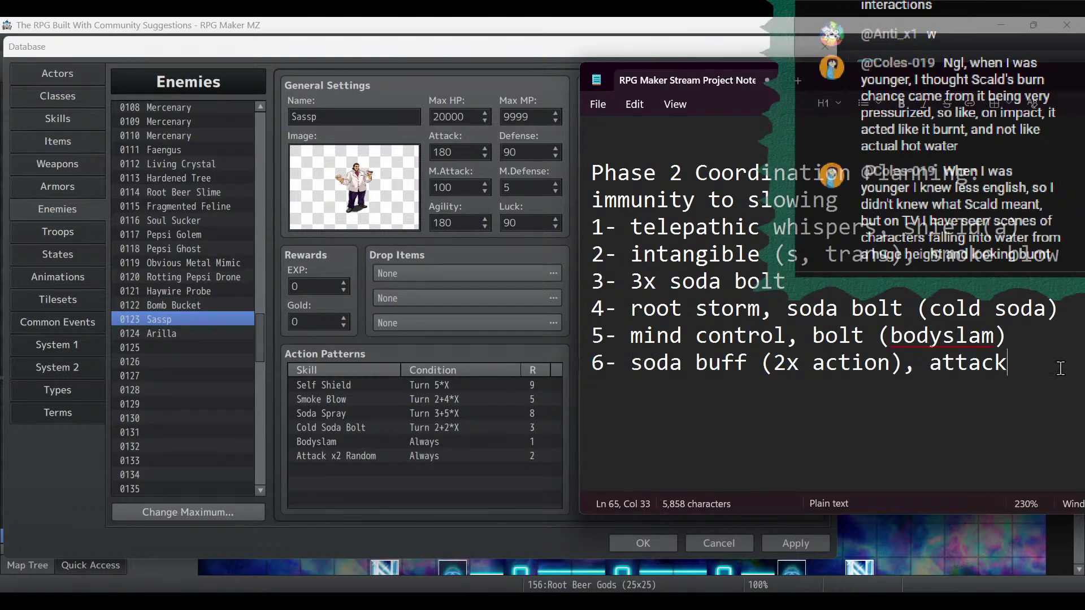
pyautogui.press('Return')
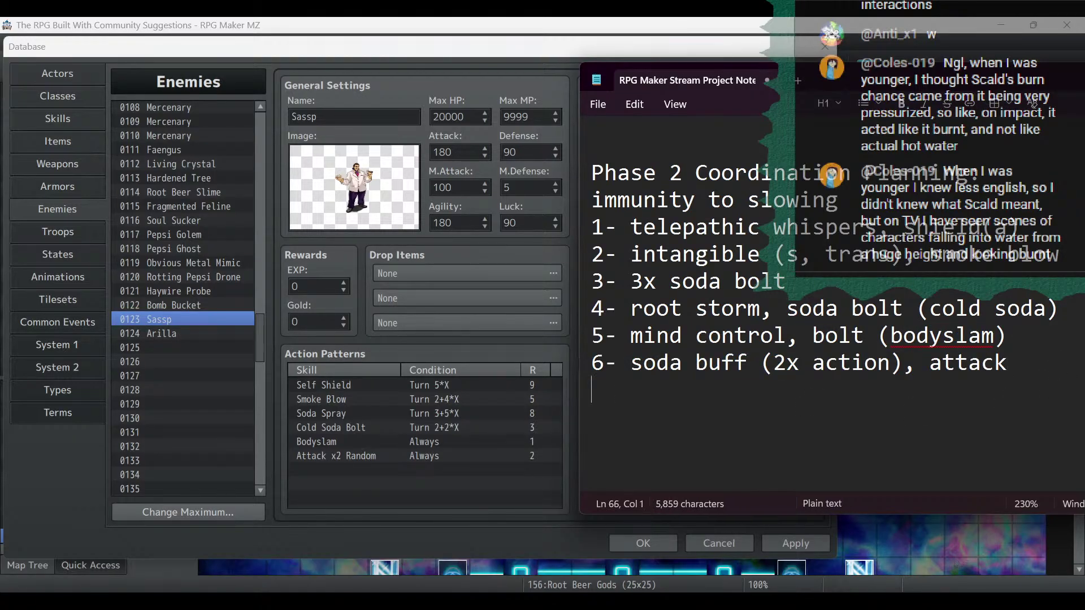
pyautogui.write('7-')
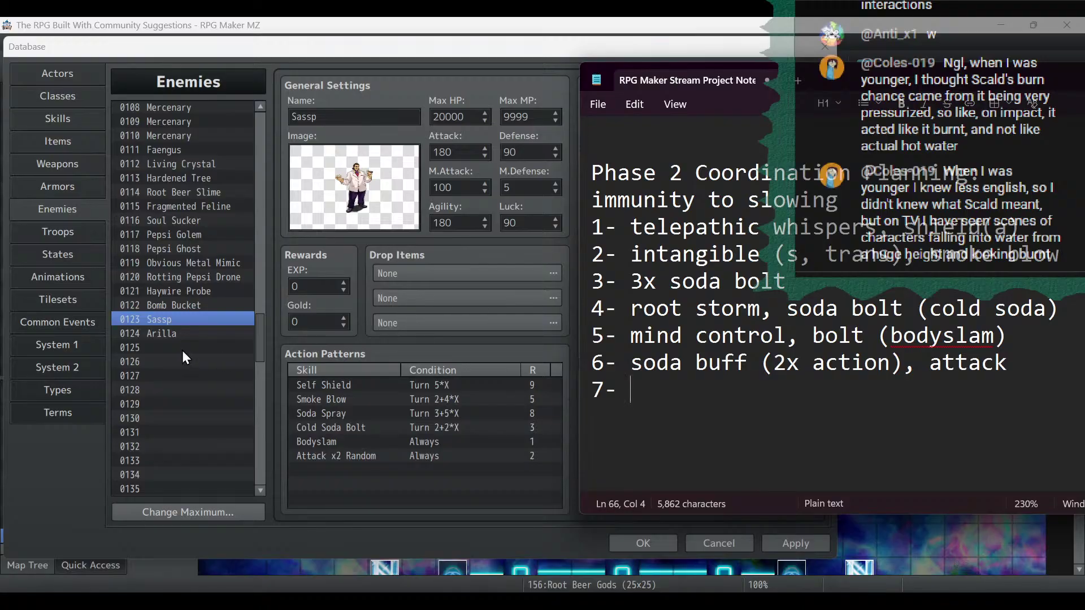
# Compare the skills of Arilla and Sassp and fill the seventh planning line with "heal, cold soda".
pyautogui.click(168, 336)
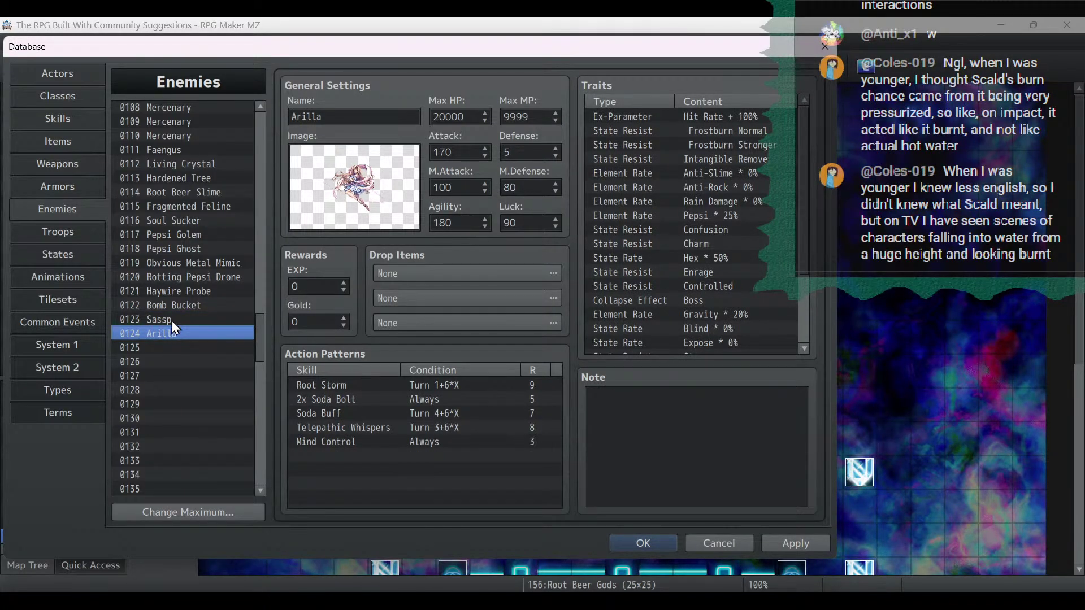
pyautogui.click(172, 320)
pyautogui.hotkey('alt', 'Tab')
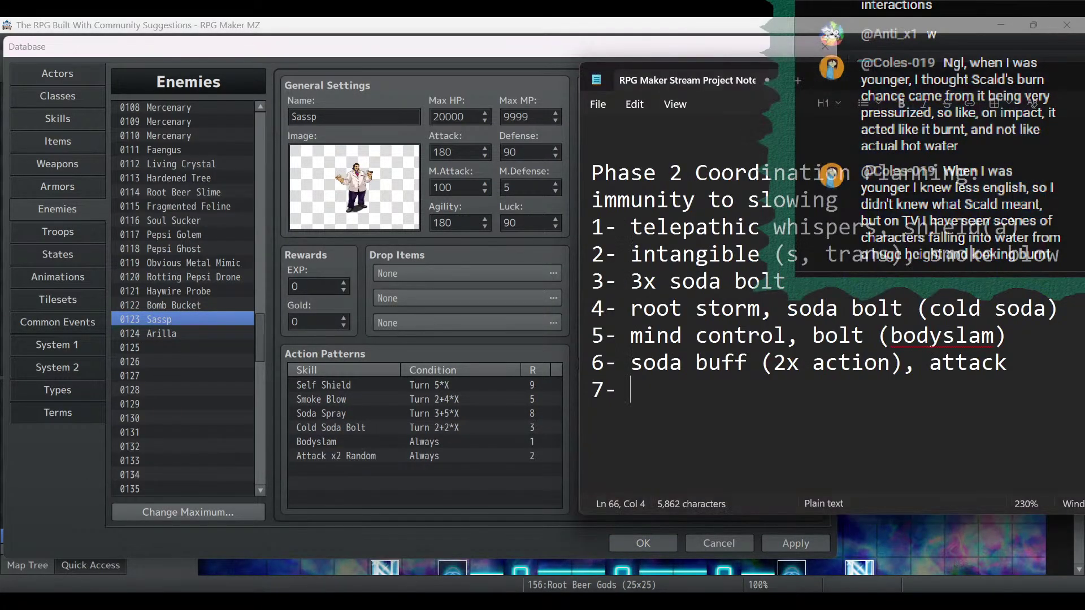
pyautogui.write('heall')
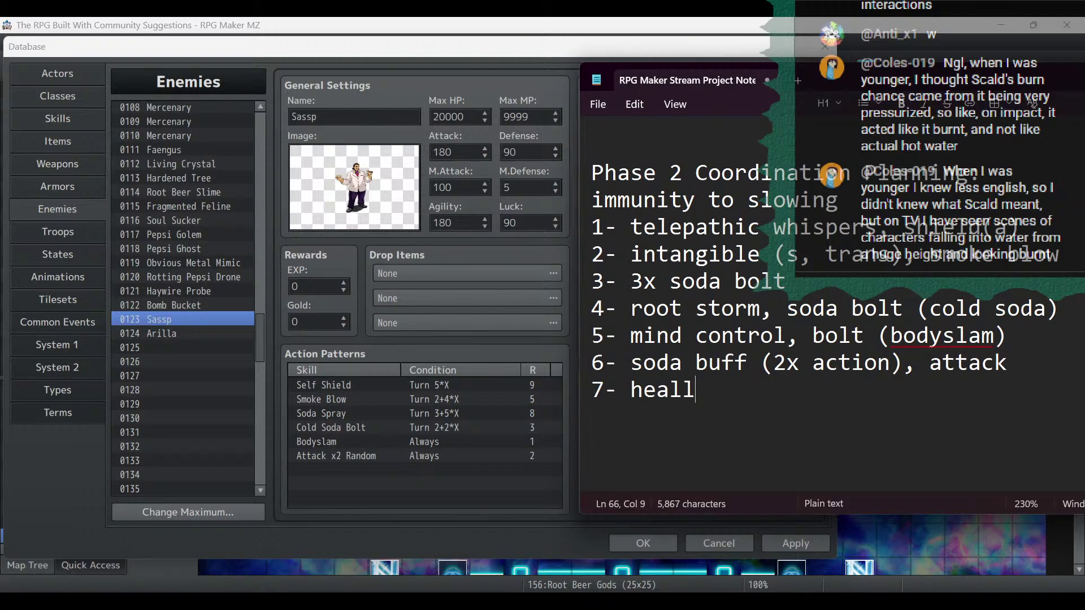
pyautogui.press('BackSpace')
pyautogui.write(', ')
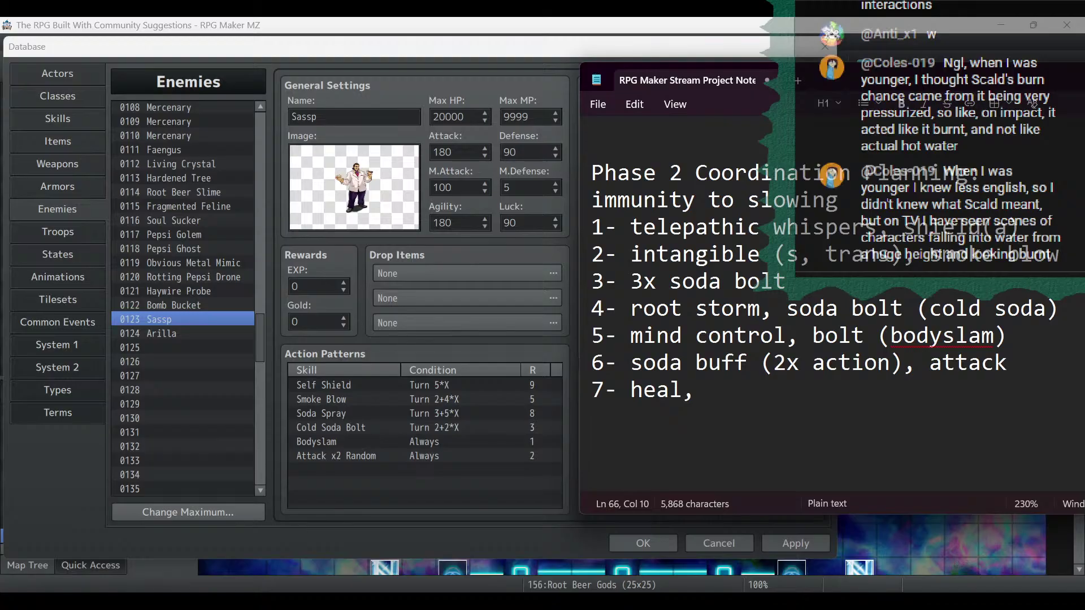
pyautogui.write('cold soda')
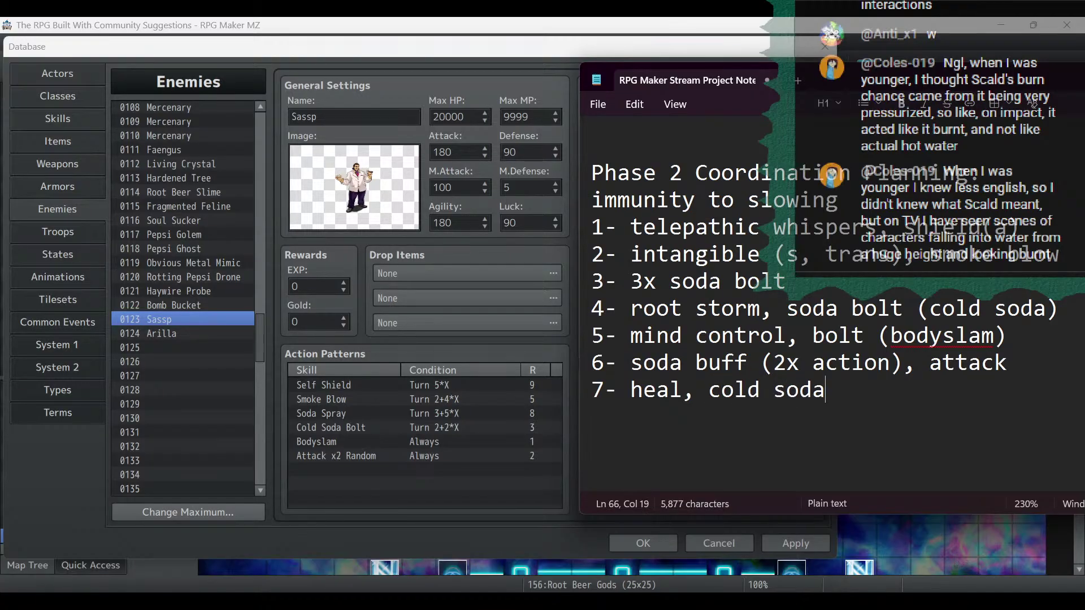
# Start an eighth planning line, consult Arilla's skills, and write "8- mind control," on it.
pyautogui.press('Return')
pyautogui.write('8')
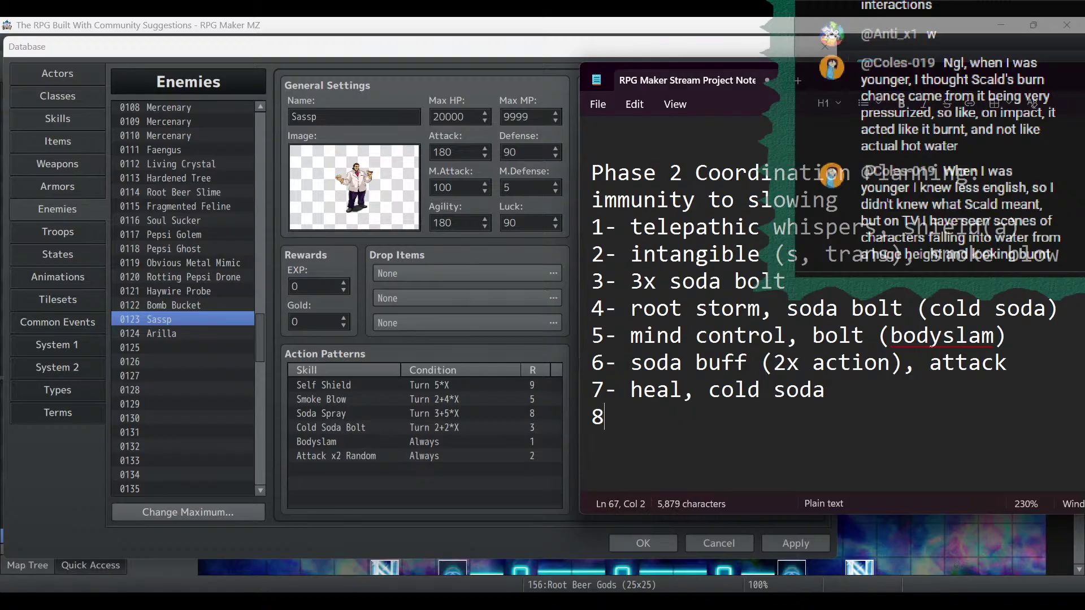
pyautogui.write('-')
pyautogui.click(175, 334)
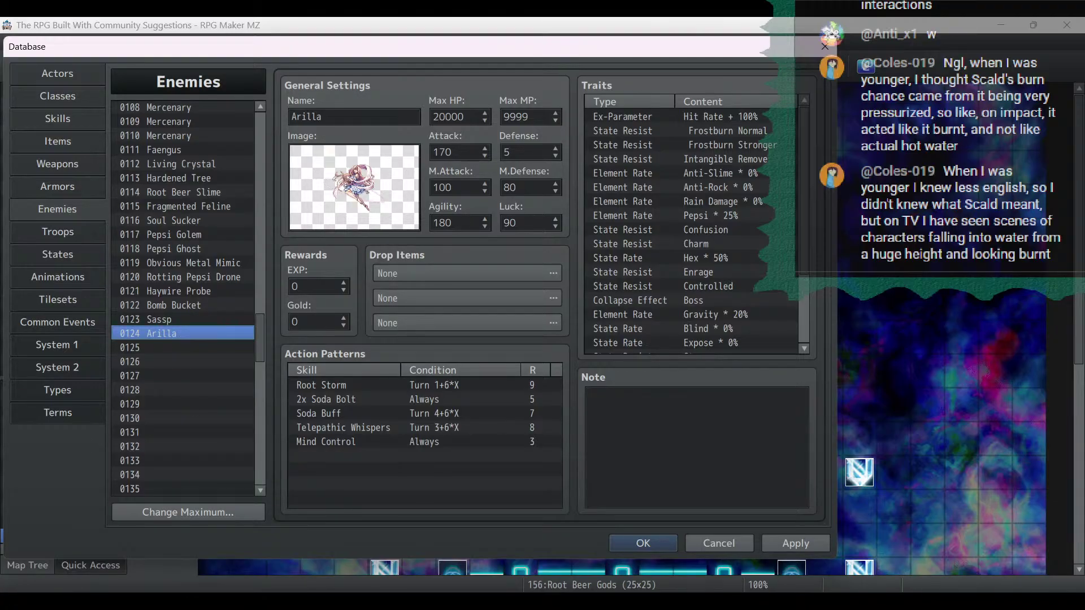
pyautogui.hotkey('alt', 'Tab')
pyautogui.click(803, 448)
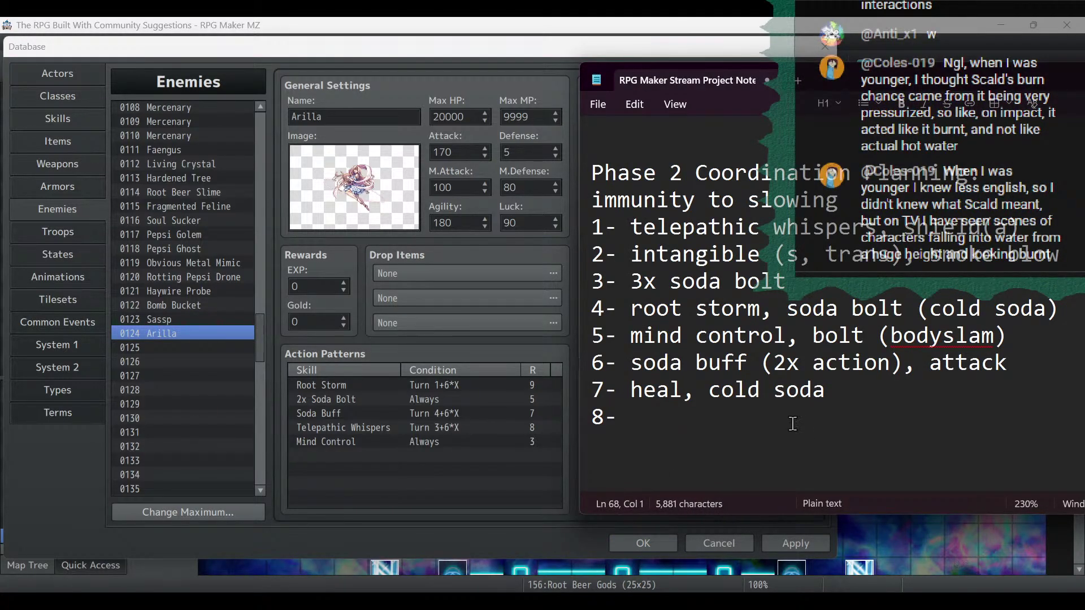
pyautogui.click(852, 416)
pyautogui.write('mind cont')
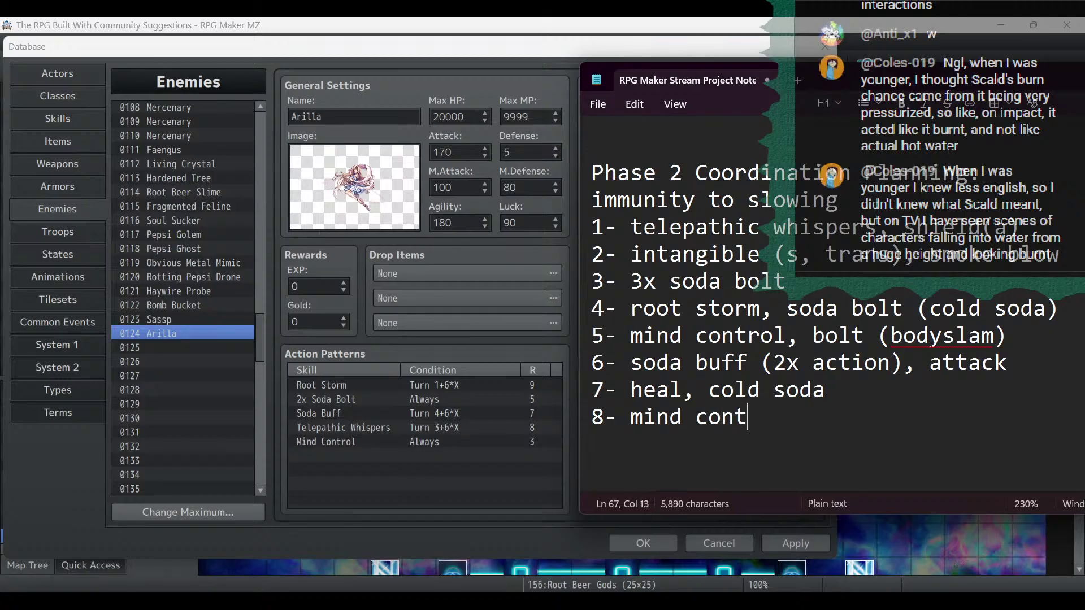
pyautogui.write('rol,')
# Check Sassp's skills and append "soda spray" to the eighth planning line, followed by a line break.
pyautogui.click(171, 317)
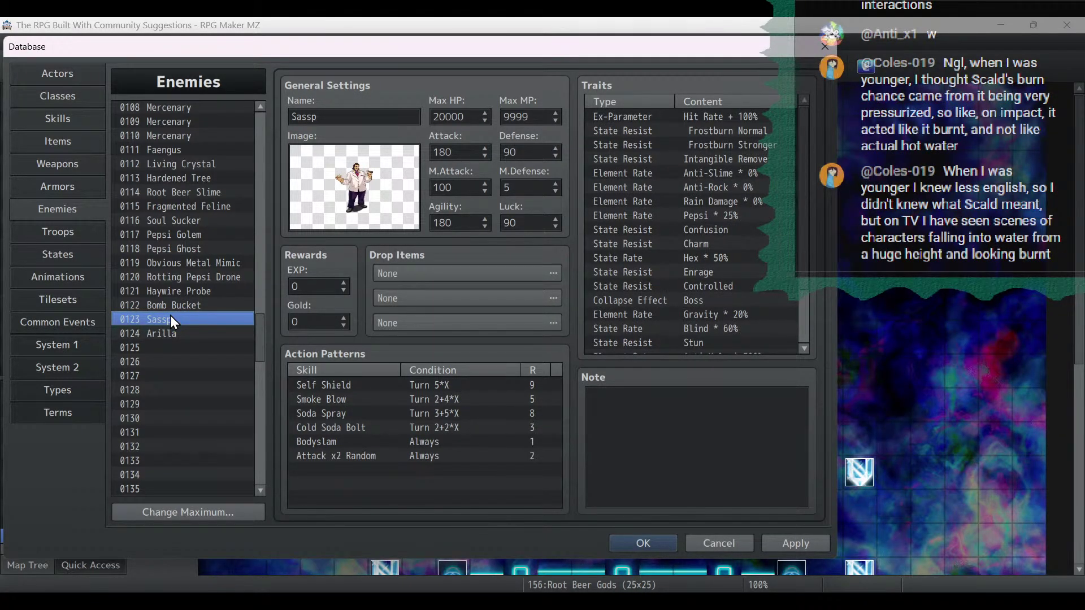
pyautogui.click(616, 603)
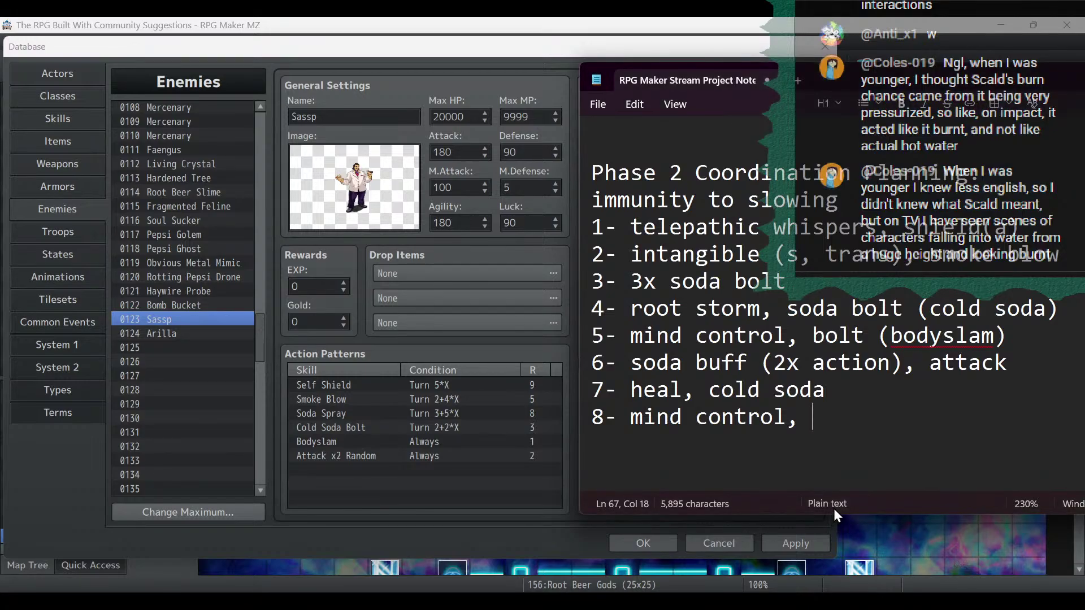
pyautogui.write('soda spr')
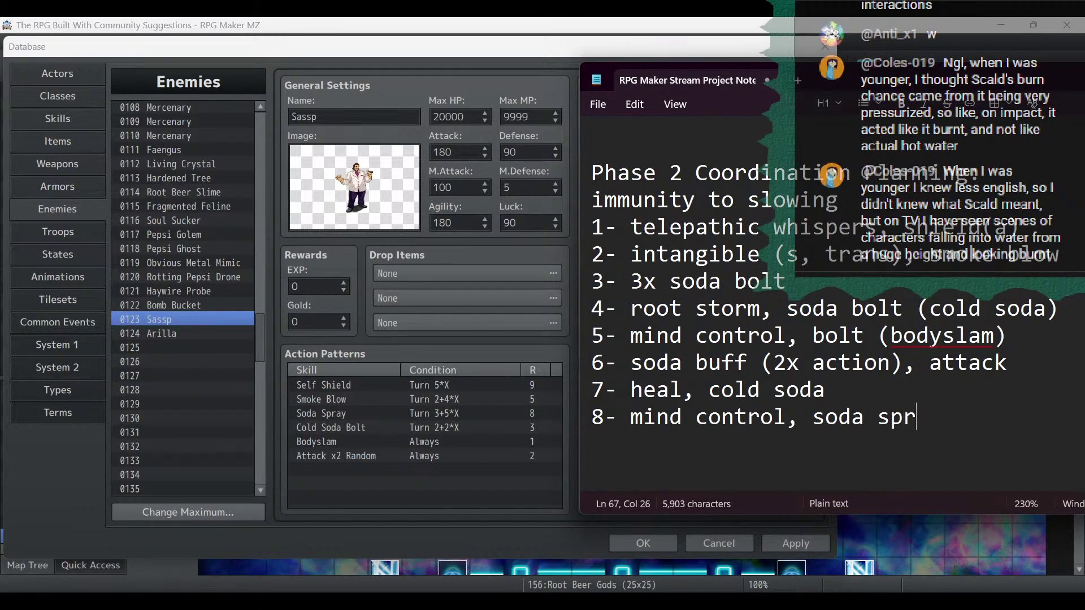
pyautogui.write('ay')
pyautogui.press('Return')
# Reread all eight lines of the Phase 2 coordination plan and return to Sassp's enemy data.
pyautogui.moveTo(592, 445)
pyautogui.mouseDown()
pyautogui.moveTo(692, 371)
pyautogui.moveTo(594, 281)
pyautogui.moveTo(592, 226)
pyautogui.mouseUp()
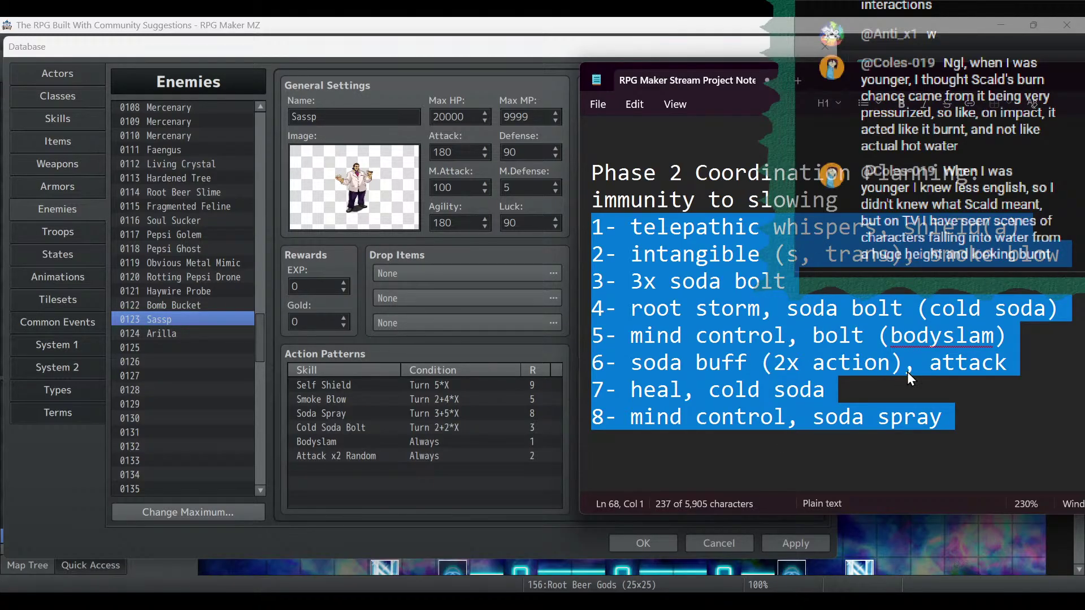
pyautogui.moveTo(1002, 418)
pyautogui.mouseDown()
pyautogui.moveTo(588, 282)
pyautogui.moveTo(538, 235)
pyautogui.mouseUp()
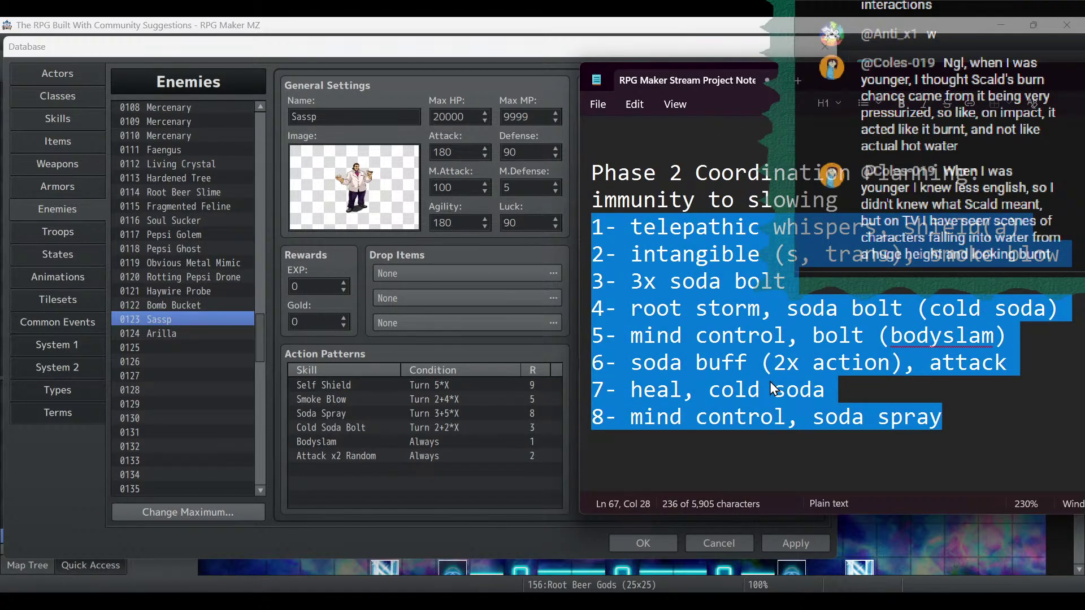
pyautogui.moveTo(896, 82); pyautogui.dragTo(594, 102)
pyautogui.click(890, 103)
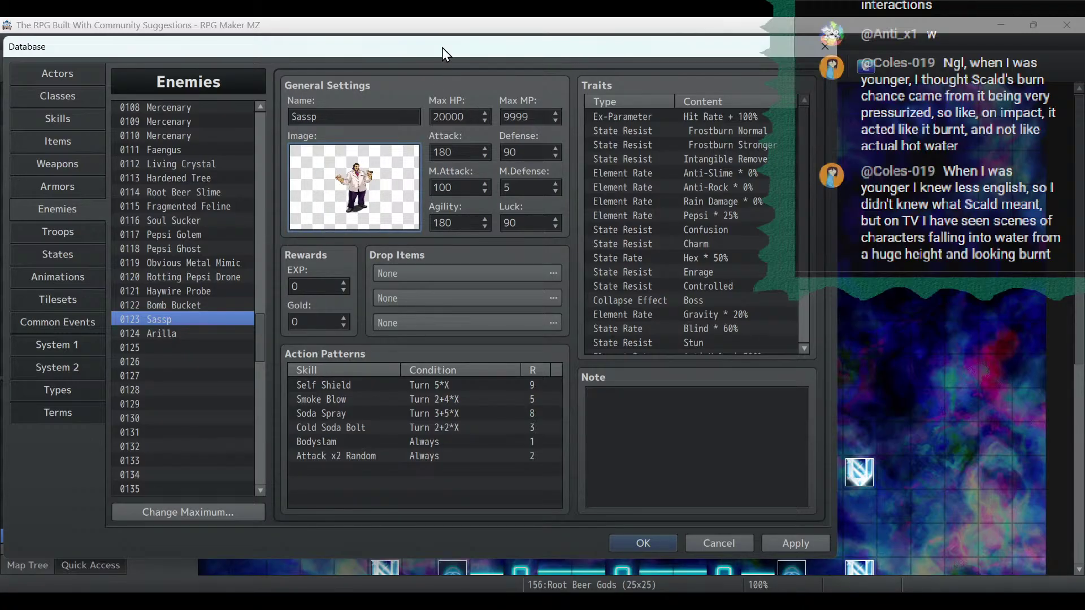
# Apply the database changes and close the Database window.
pyautogui.moveTo(442, 47); pyautogui.dragTo(595, 52)
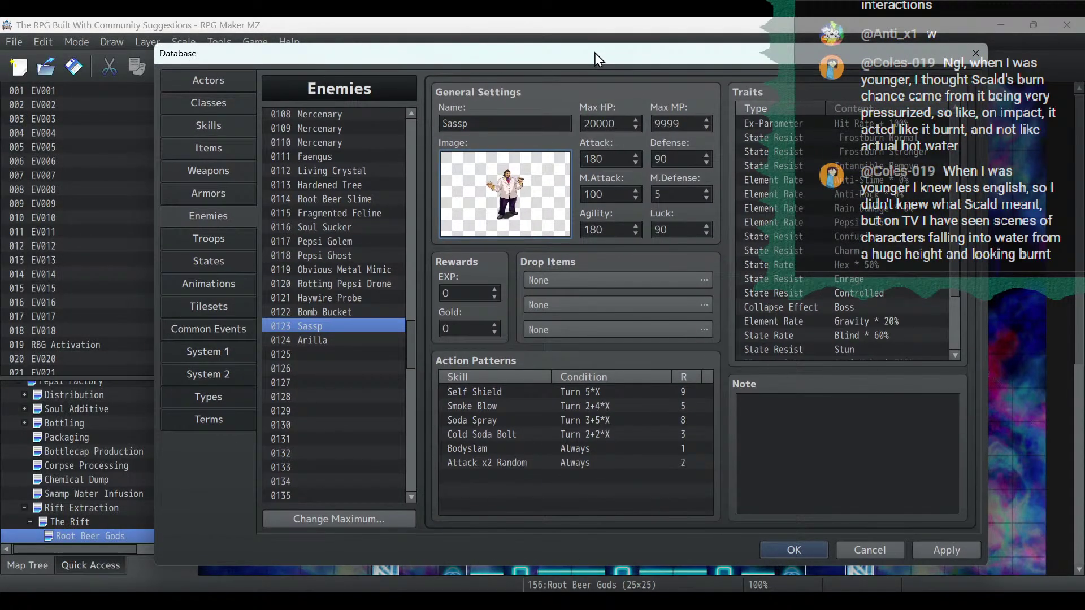
pyautogui.click(936, 555)
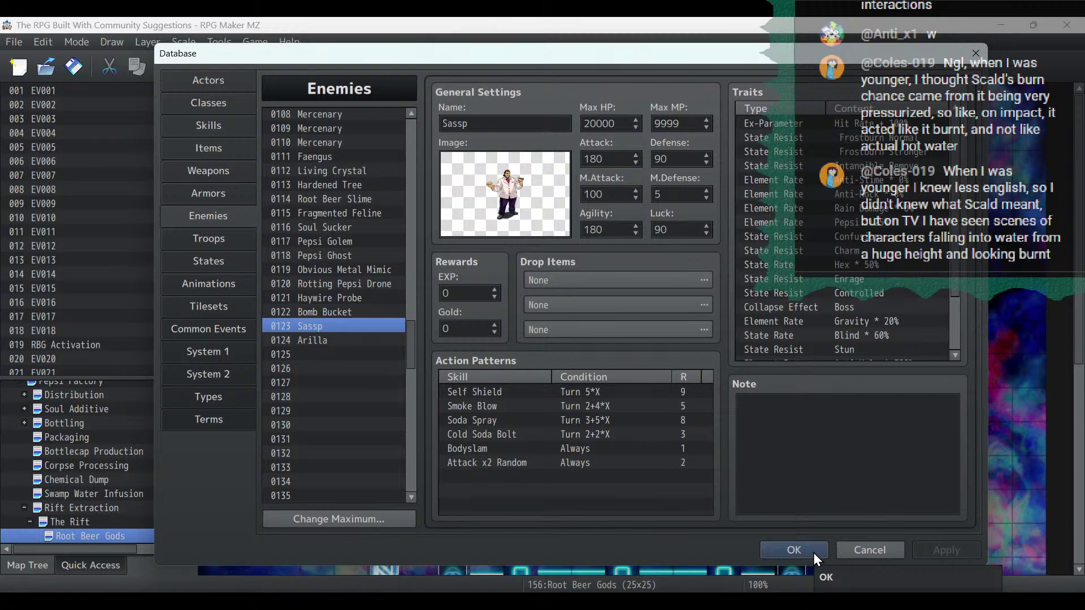
pyautogui.click(814, 552)
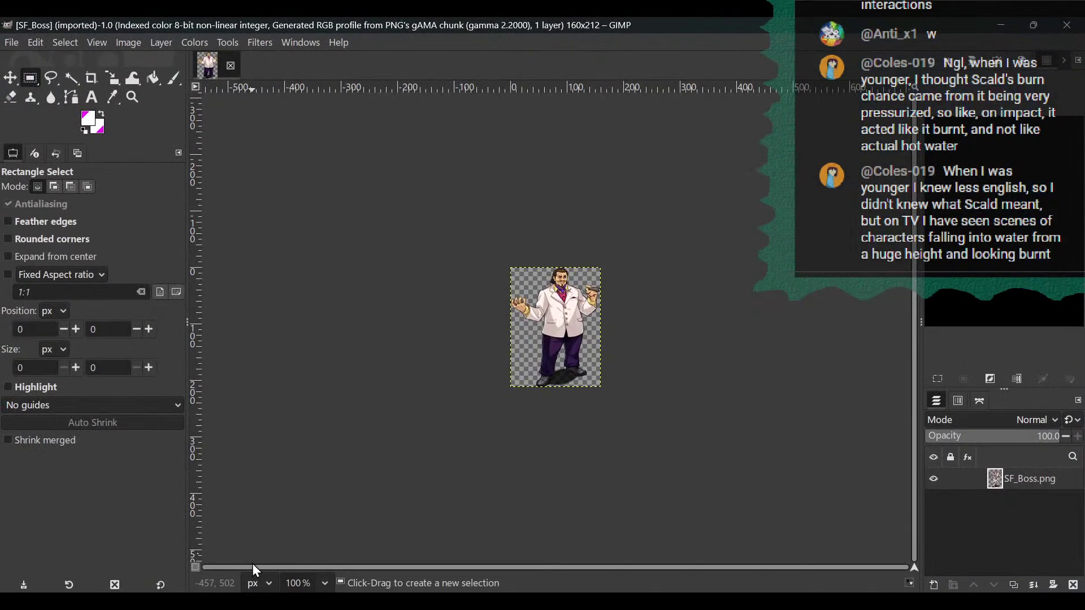
# In GIMP, view the boss sprite at 200% and select the SF_Boss.png layer's opaque area from its alpha.
pyautogui.click(325, 583)
pyautogui.click(314, 479)
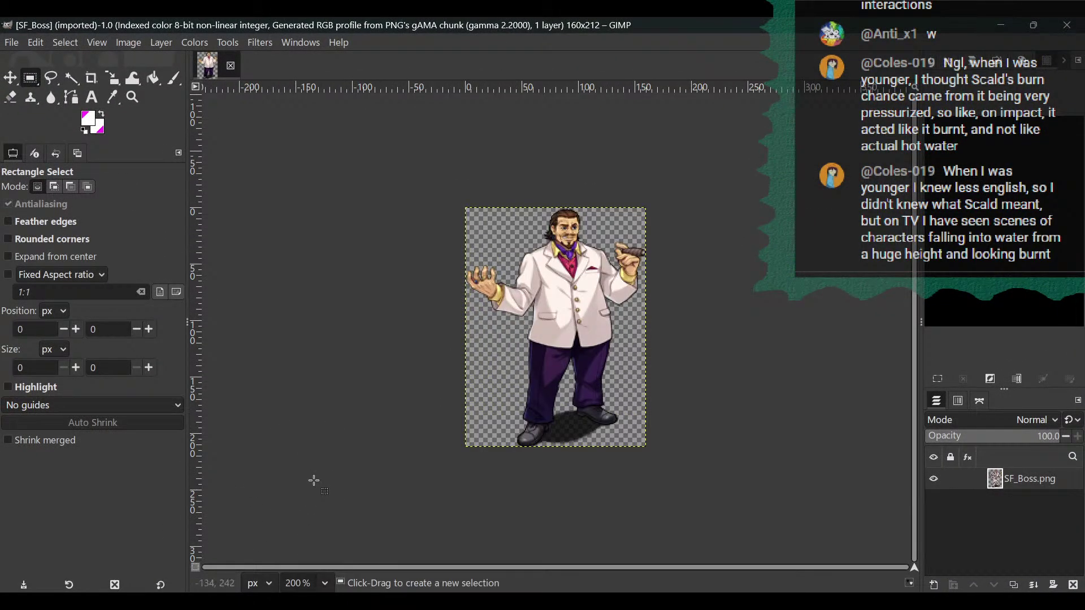
pyautogui.rightClick(1012, 481)
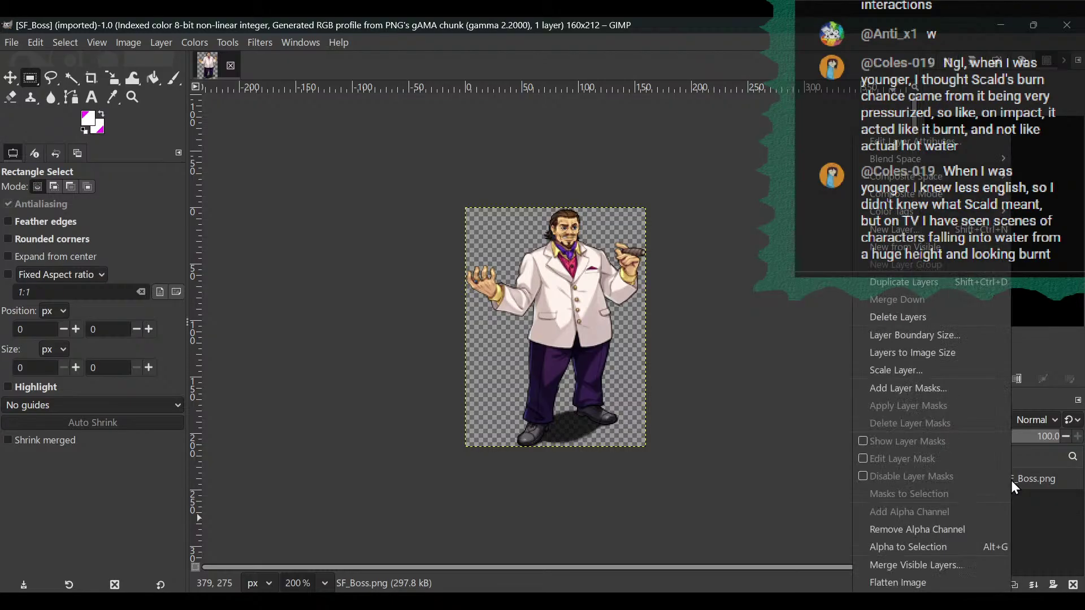
pyautogui.click(908, 546)
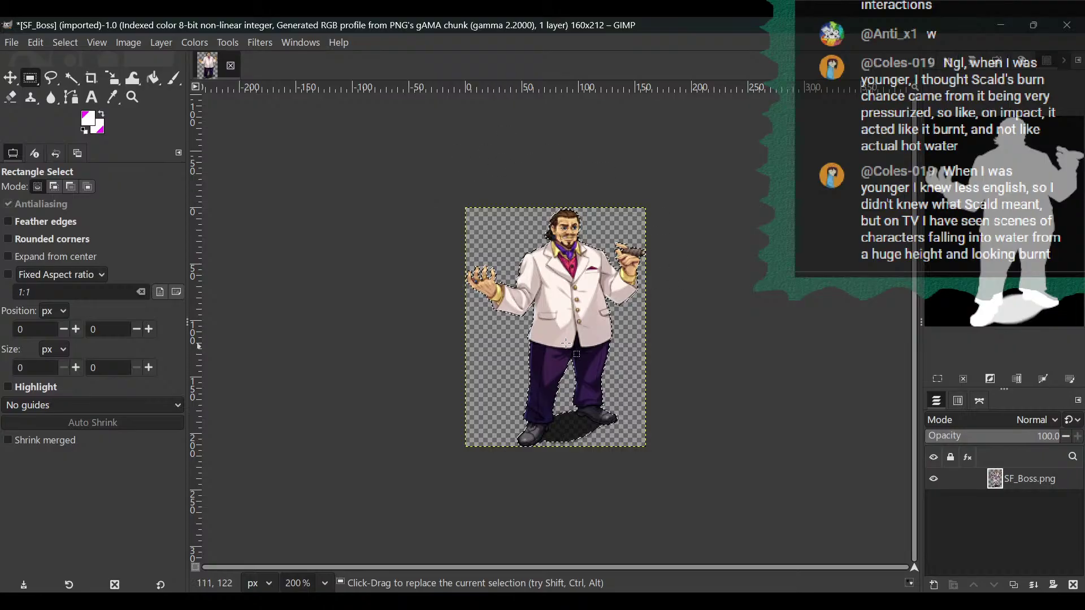
# Shrink the selection around the boss figure by 6 px.
pyautogui.click(72, 43)
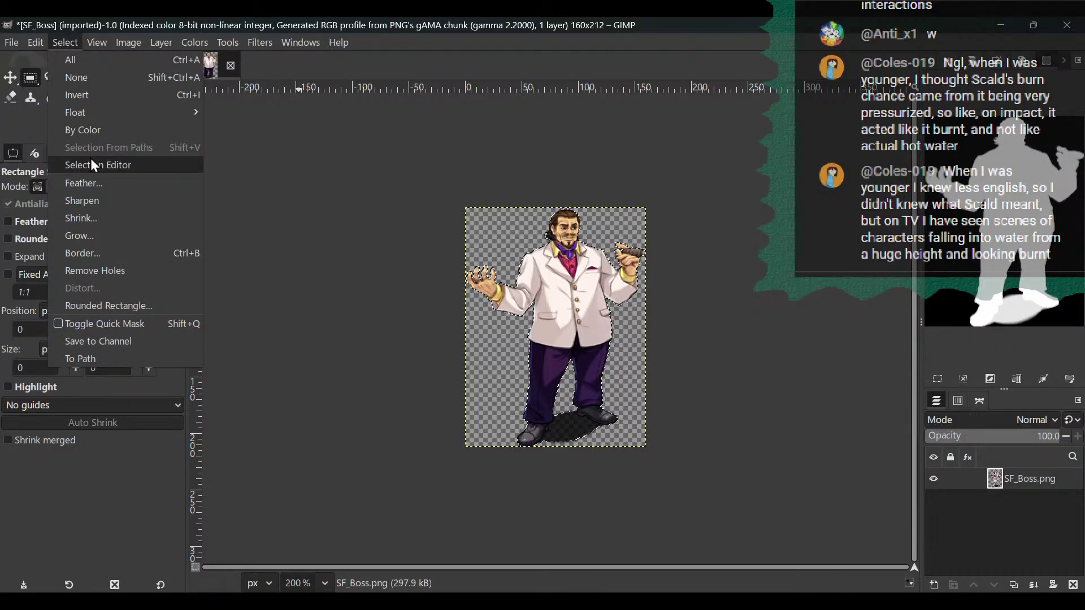
pyautogui.click(88, 217)
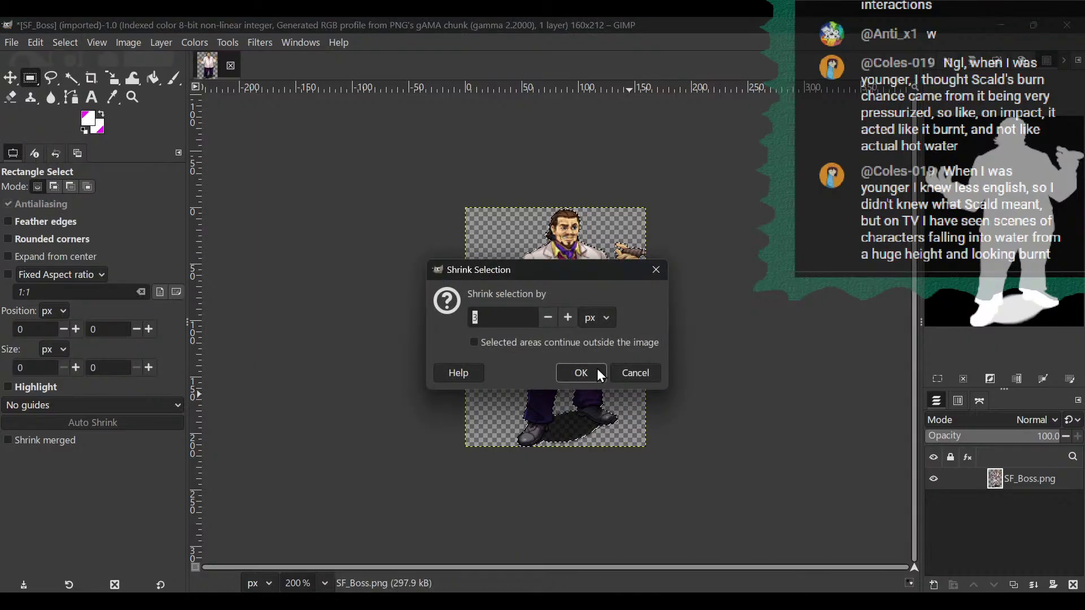
pyautogui.click(568, 318)
pyautogui.click(568, 317)
pyautogui.click(568, 317)
pyautogui.click(568, 317)
pyautogui.click(550, 317)
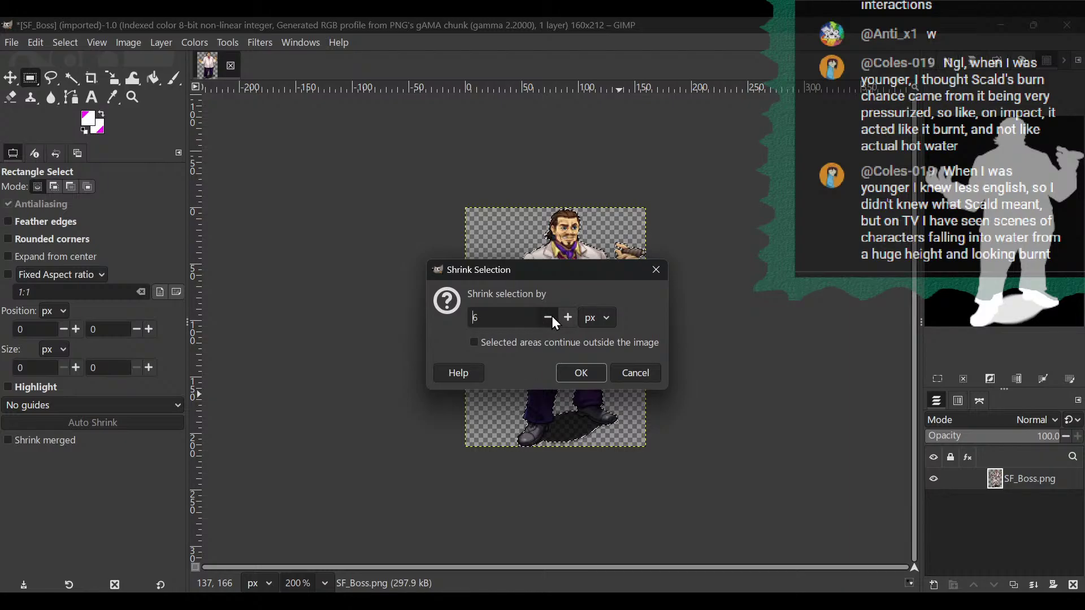
pyautogui.click(566, 377)
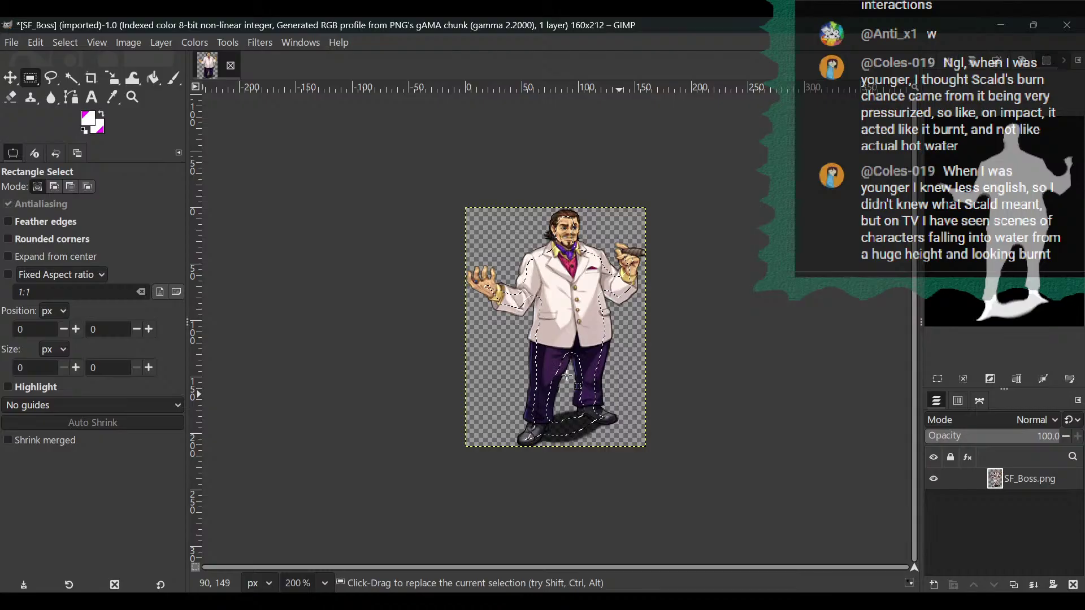
# Delete the selected interior of the boss figure and clear the selection.
pyautogui.press('Delete')
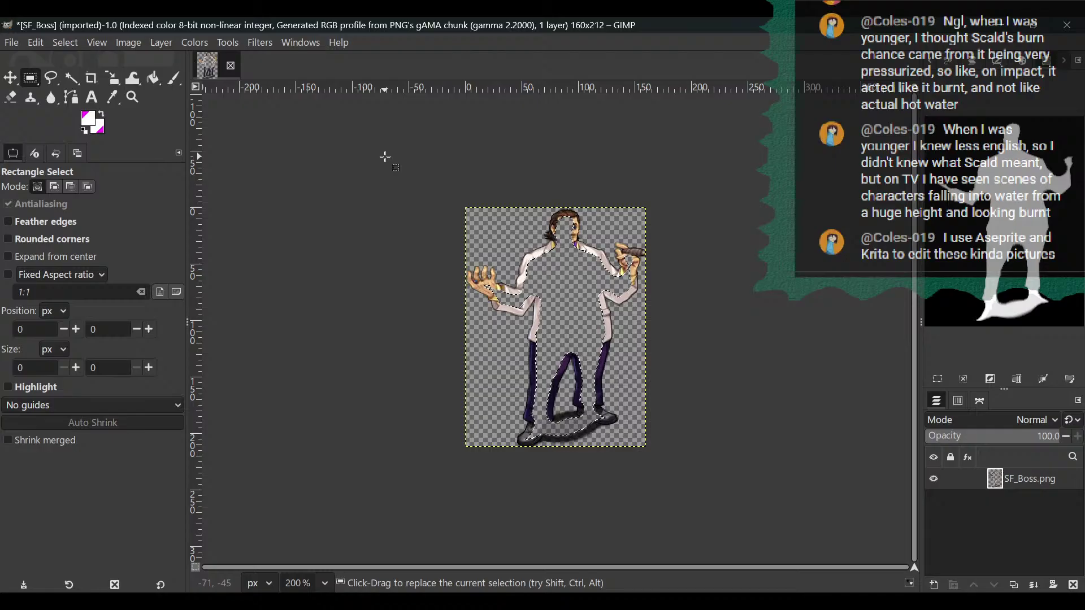
pyautogui.click(56, 41)
pyautogui.click(76, 79)
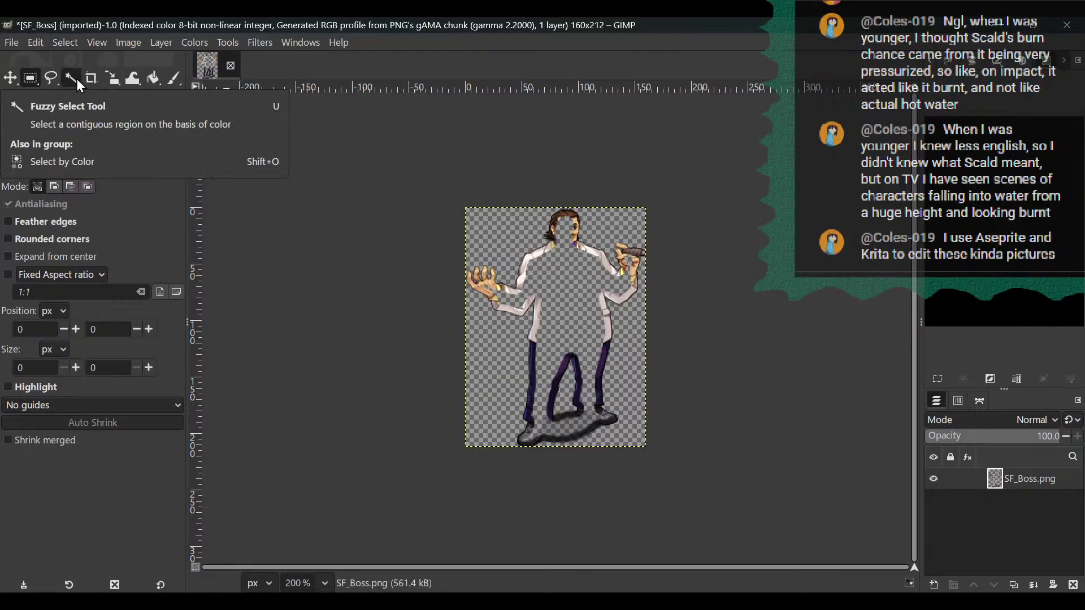
# Turn the remaining boss outline black with Hue-Chroma, setting Chroma and Lightness both to -100.
pyautogui.click(209, 42)
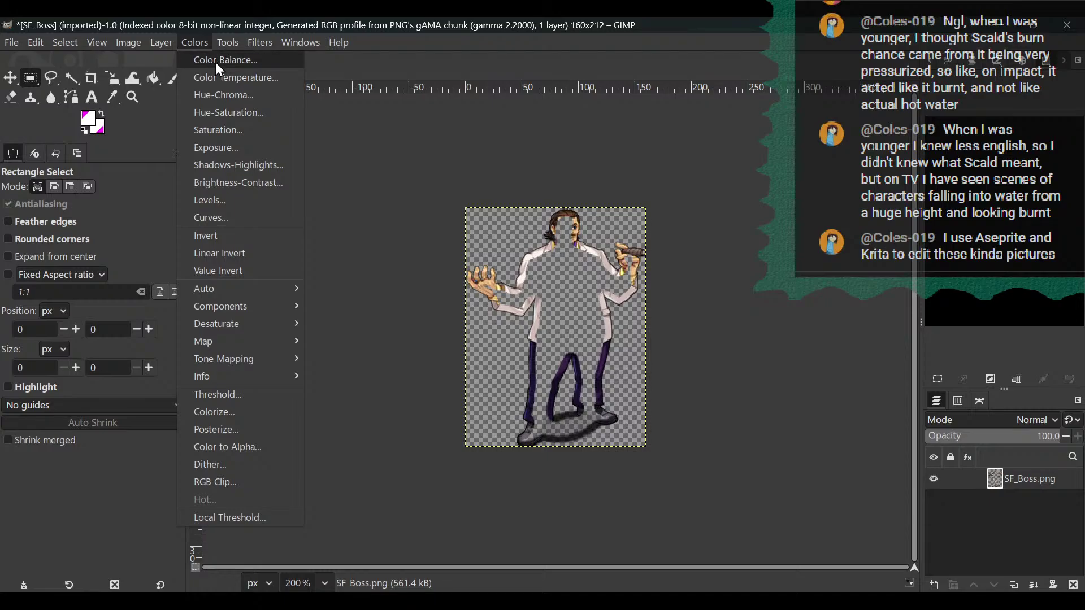
pyautogui.click(253, 93)
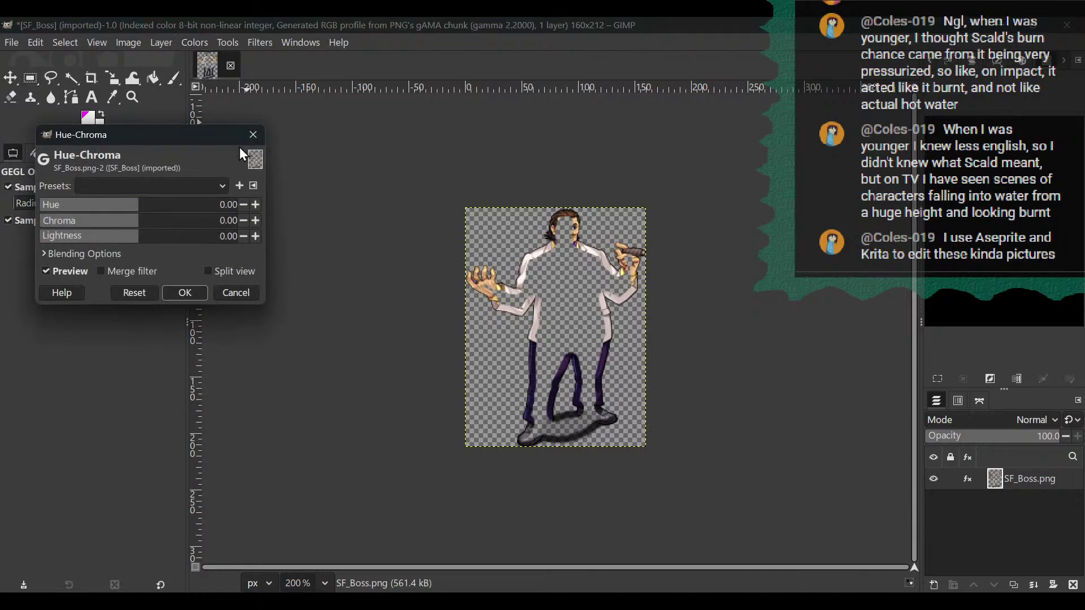
pyautogui.moveTo(139, 224); pyautogui.dragTo(7, 218)
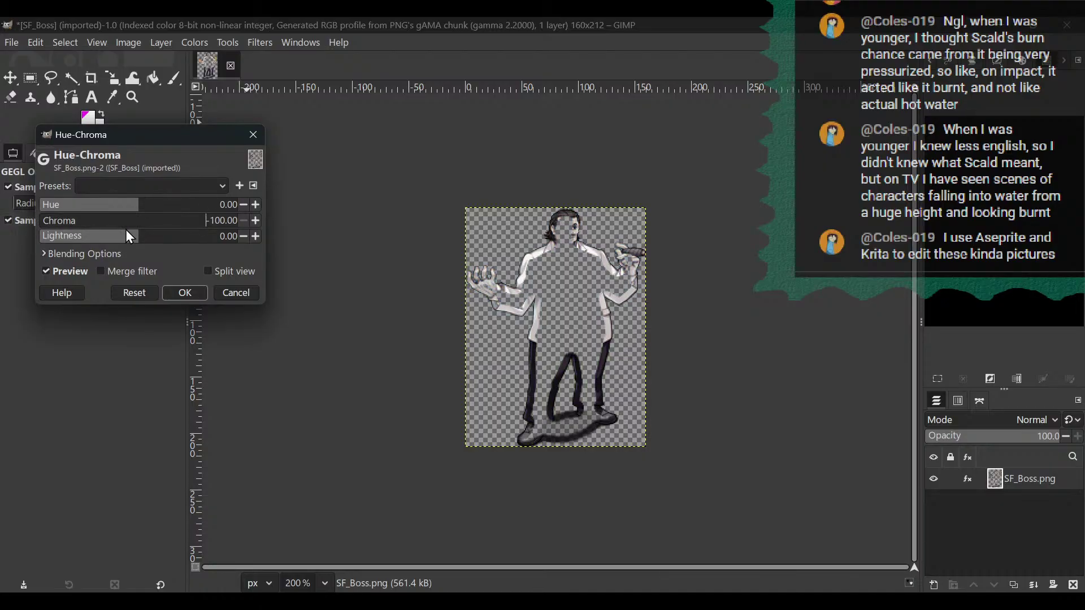
pyautogui.moveTo(135, 236); pyautogui.dragTo(6, 247)
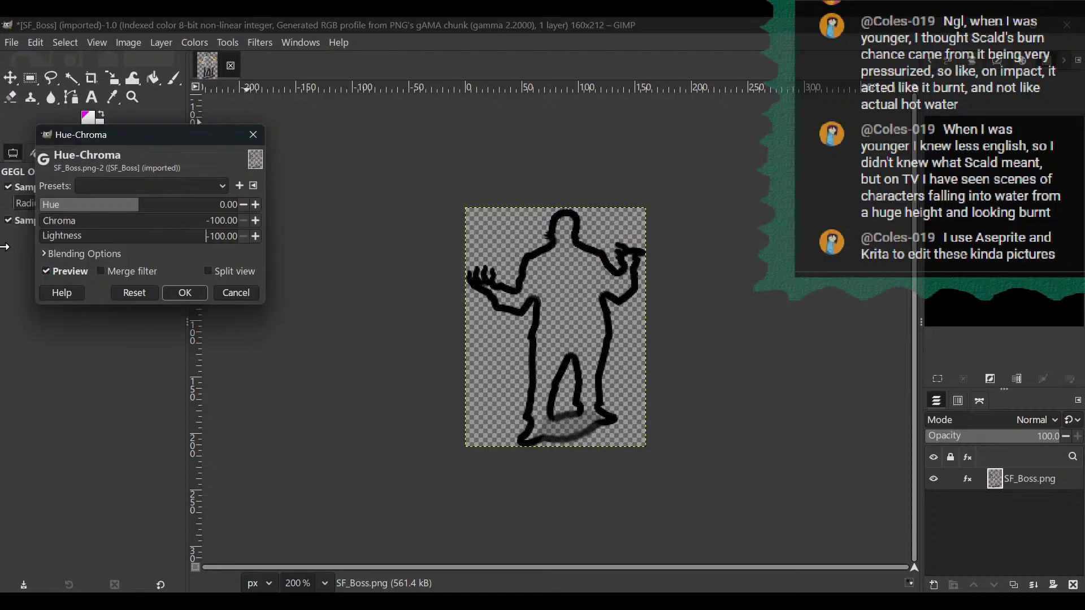
pyautogui.click(194, 293)
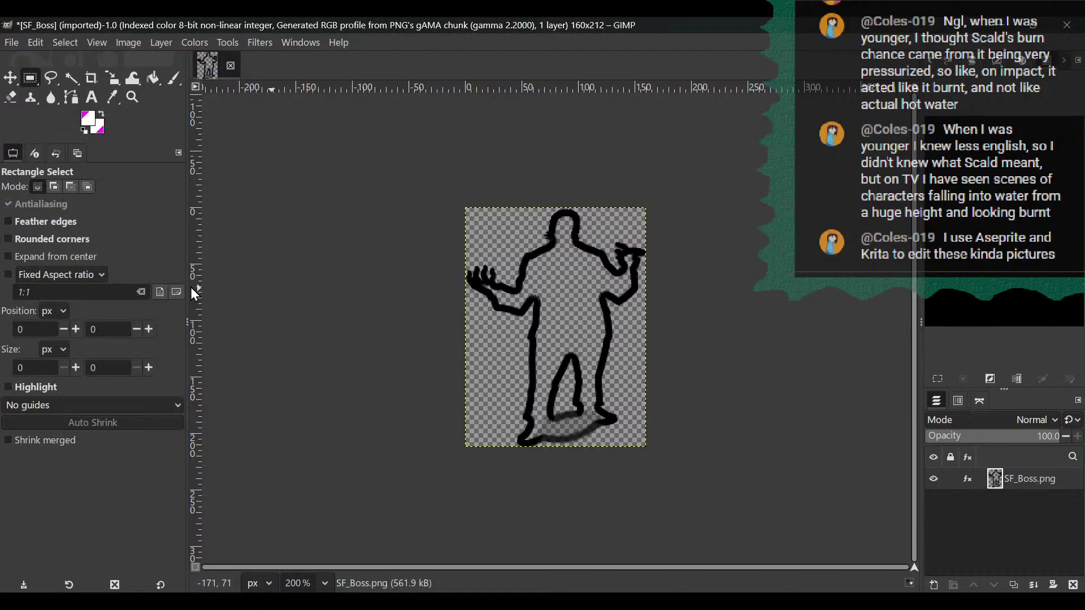
# Export the outline image as SF_BossInvs.png in the sv_enemies folder and quit GIMP, discarding the unsaved changes.
pyautogui.click(12, 42)
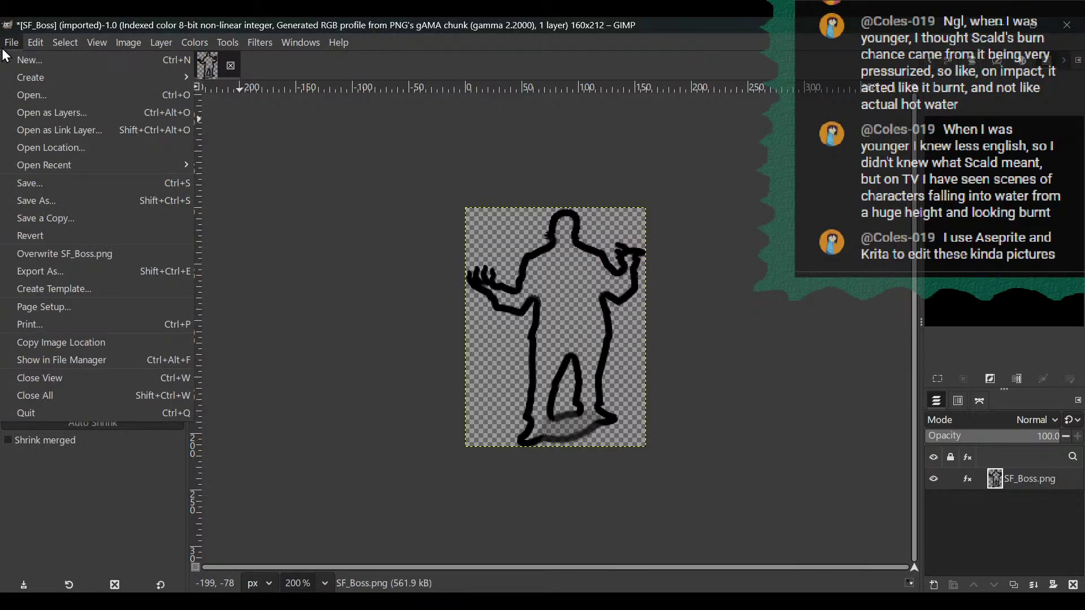
pyautogui.click(62, 270)
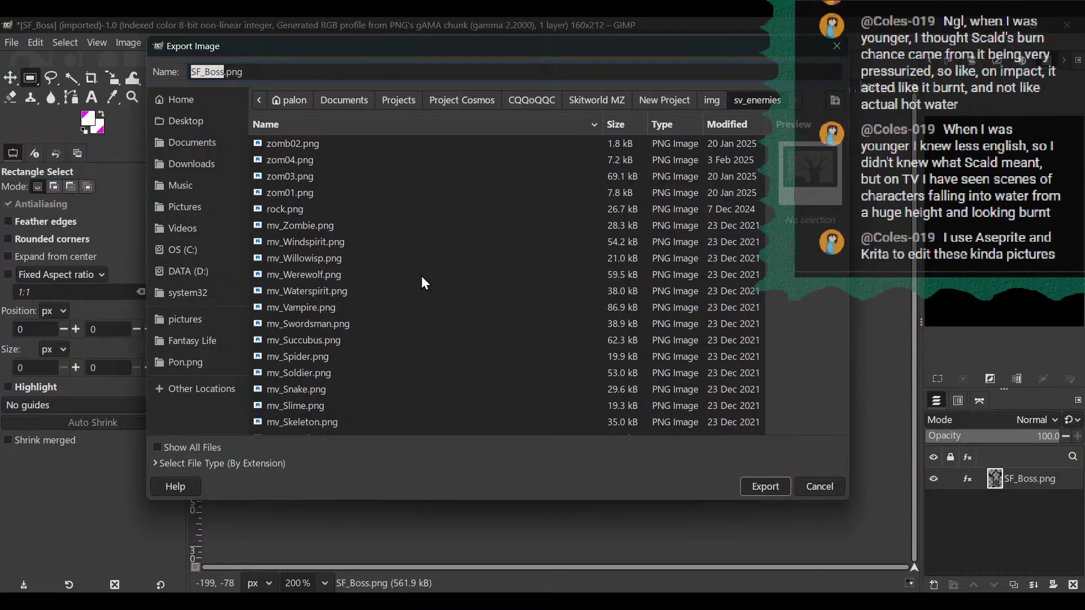
pyautogui.press('Right')
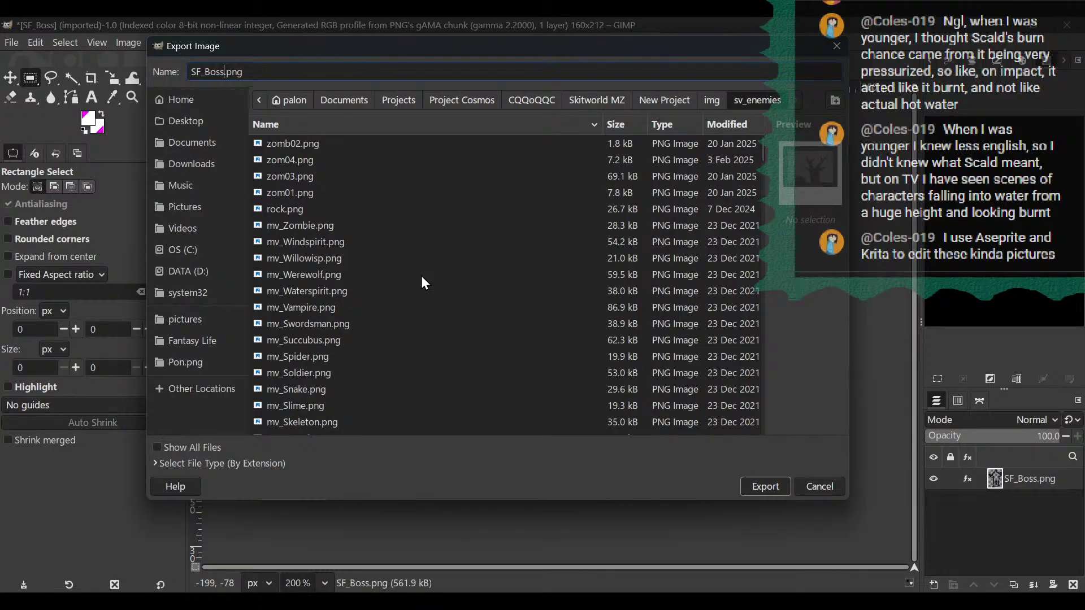
pyautogui.write('Invs')
pyautogui.click(785, 489)
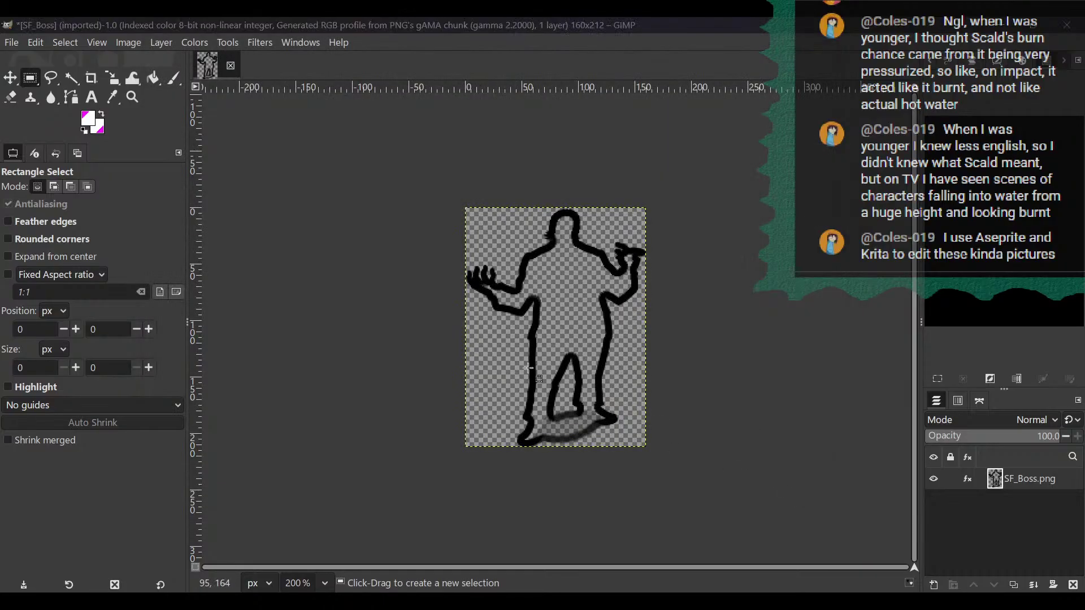
pyautogui.click(303, 408)
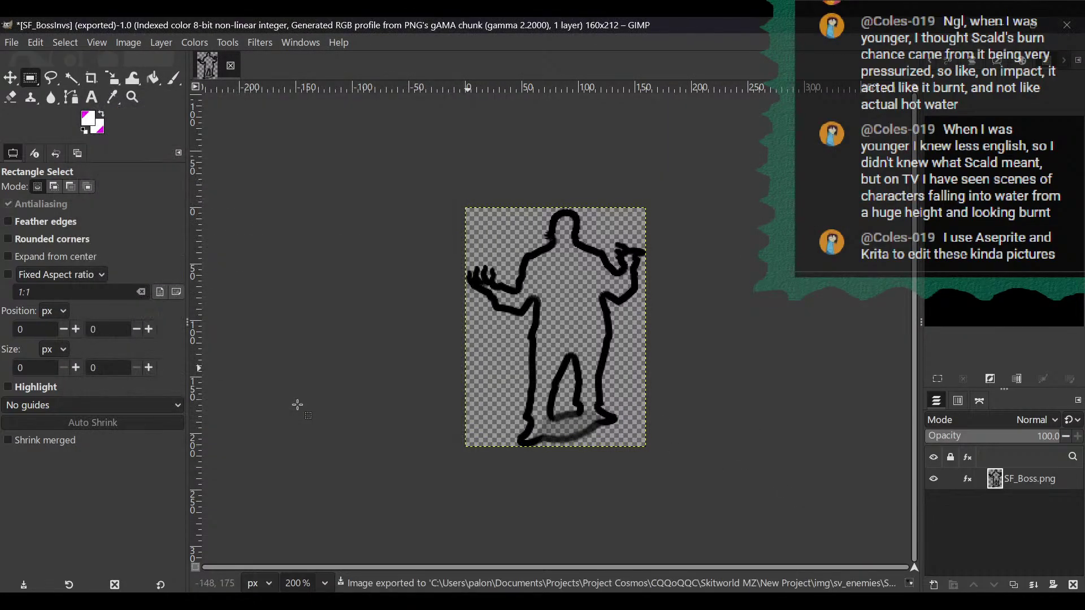
pyautogui.click(1060, 28)
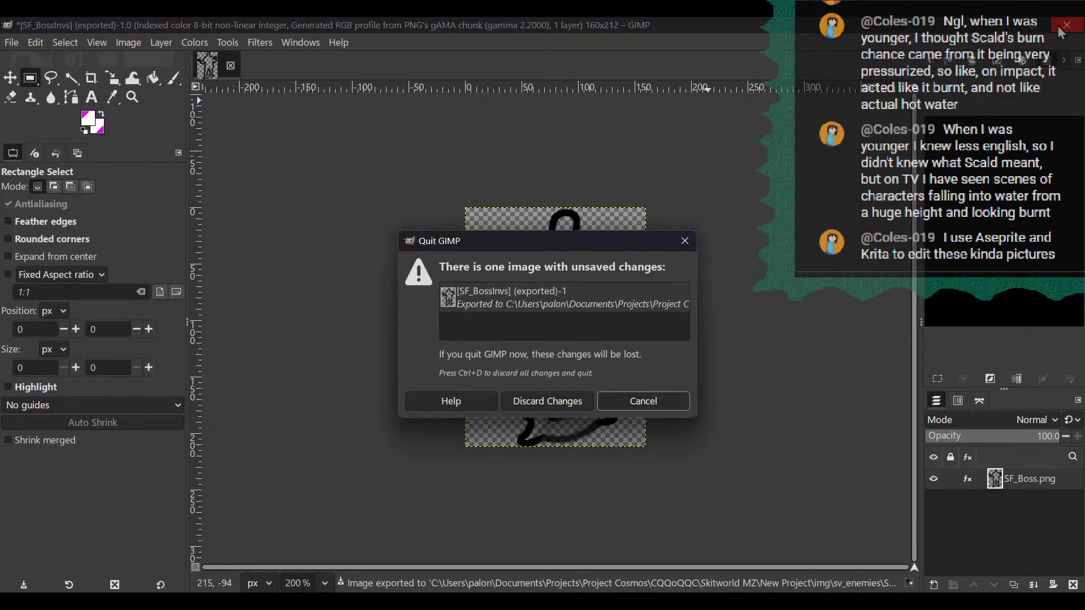
pyautogui.click(540, 402)
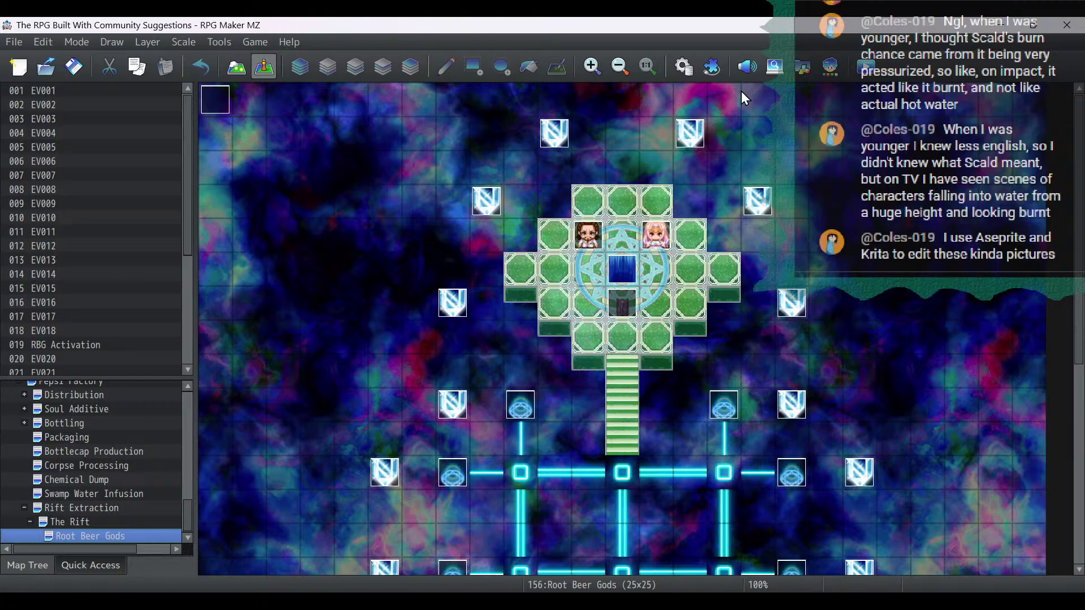
# In RPG Maker MZ, open the Database and copy enemy 0123 Sassp into the empty enemy slot 0125.
pyautogui.click(707, 65)
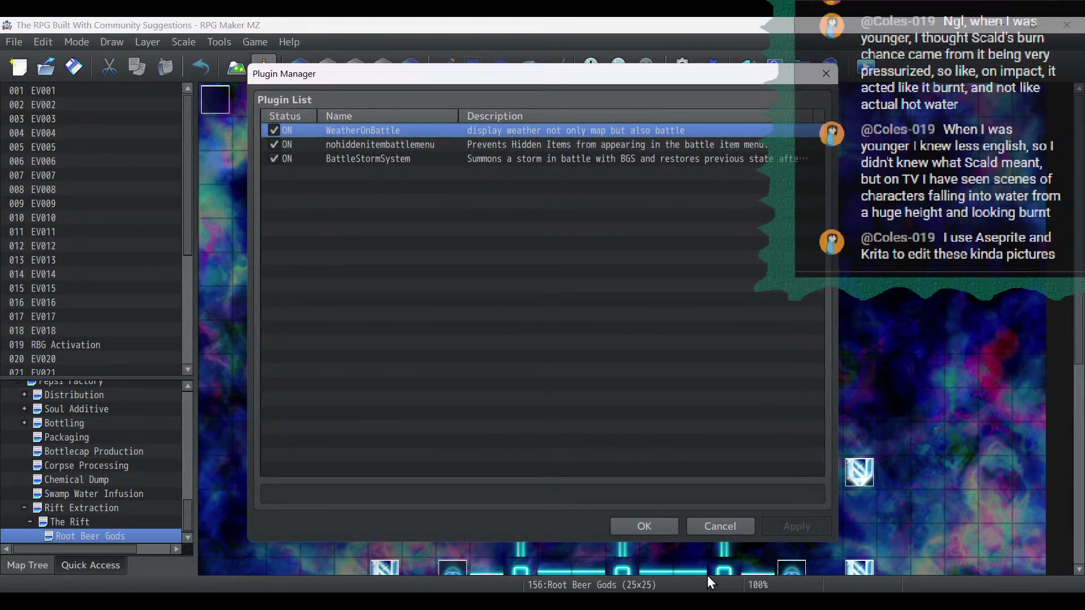
pyautogui.click(724, 528)
pyautogui.click(683, 65)
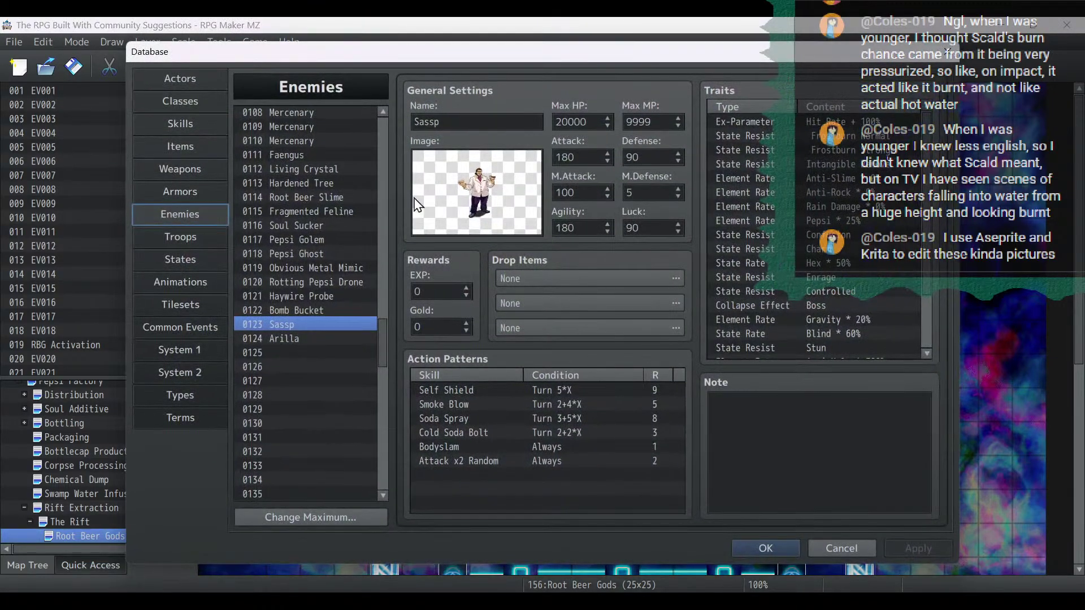
pyautogui.rightClick(287, 324)
pyautogui.click(308, 335)
pyautogui.click(300, 347)
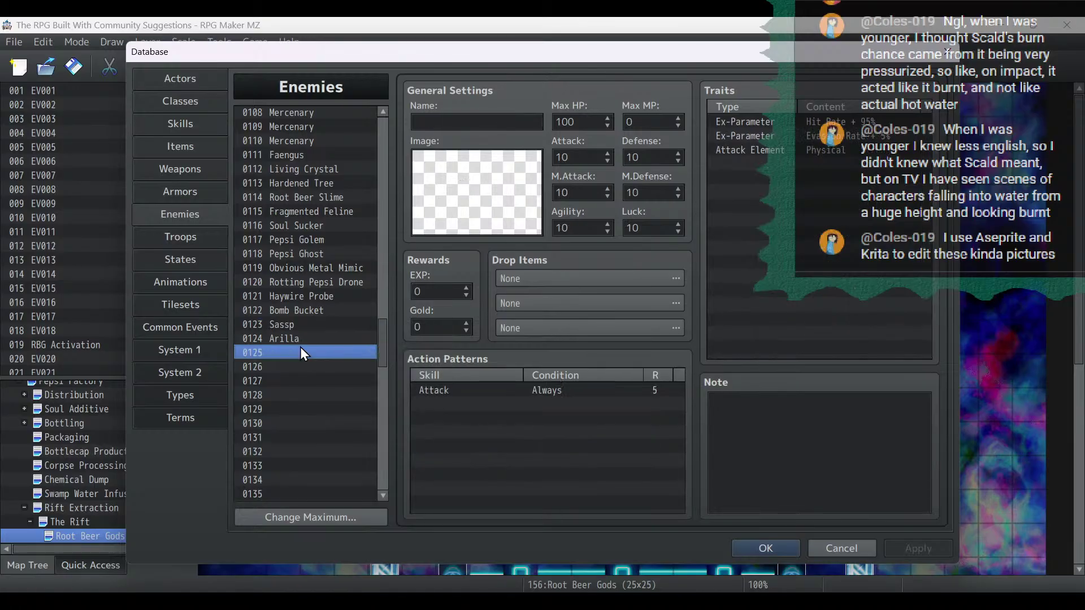
pyautogui.rightClick(300, 347)
pyautogui.click(317, 373)
# Delete all action patterns of the copied enemy 0125 Sassp.
pyautogui.click(463, 391)
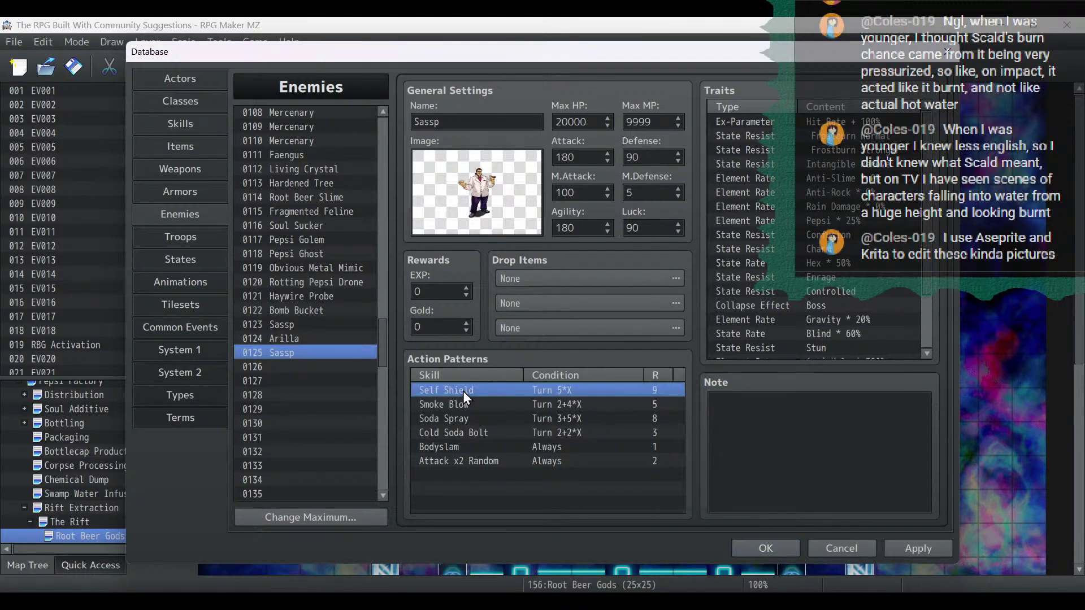
pyautogui.press('Delete')
pyautogui.press('Delete')
pyautogui.press('Delete')
pyautogui.press('Delete')
pyautogui.press('Delete')
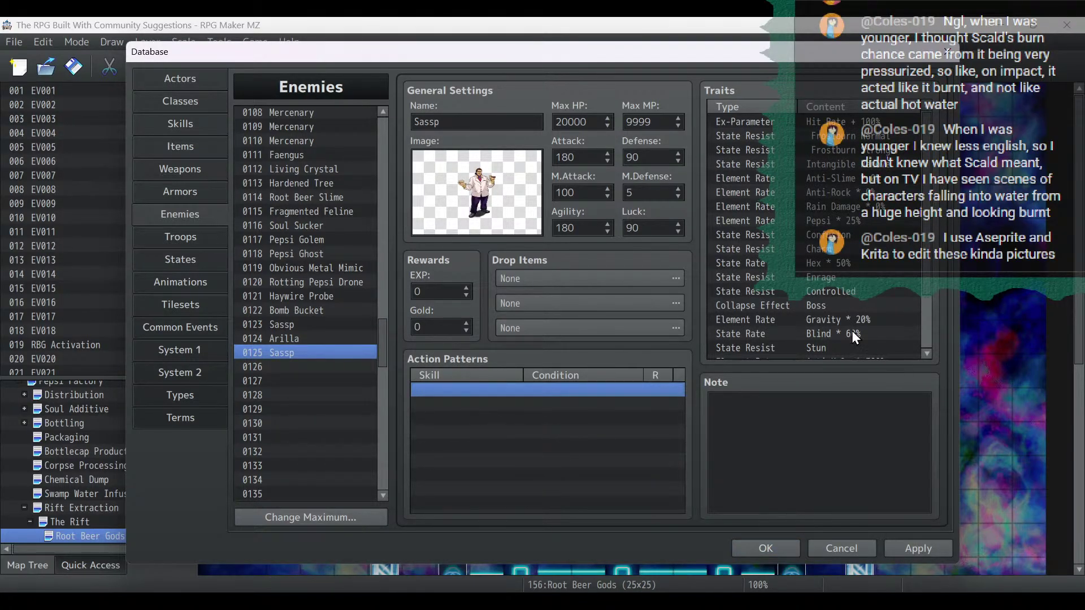
# Add a State Resist trait for Vinestorm Slow at the end of enemy 0125's traits.
pyautogui.scroll(-3, 822, 302)
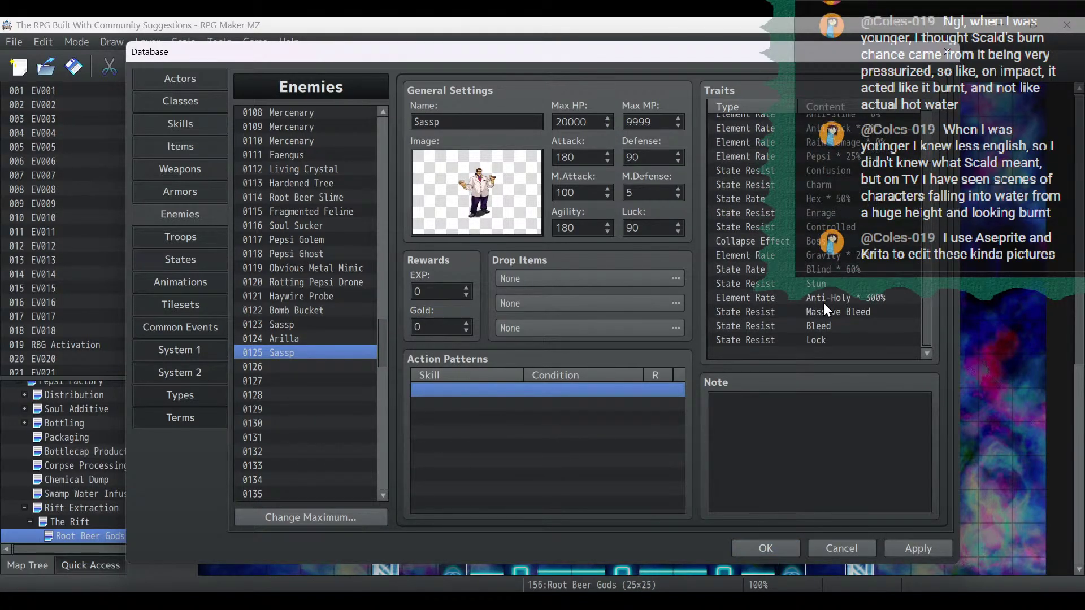
pyautogui.doubleClick(820, 353)
pyautogui.click(714, 289)
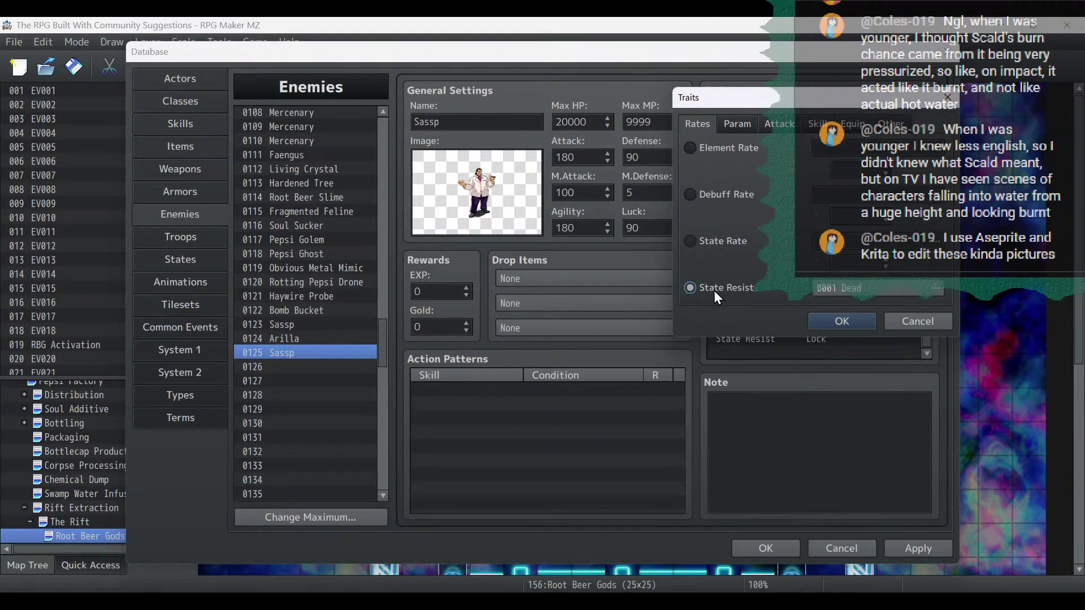
pyautogui.click(860, 293)
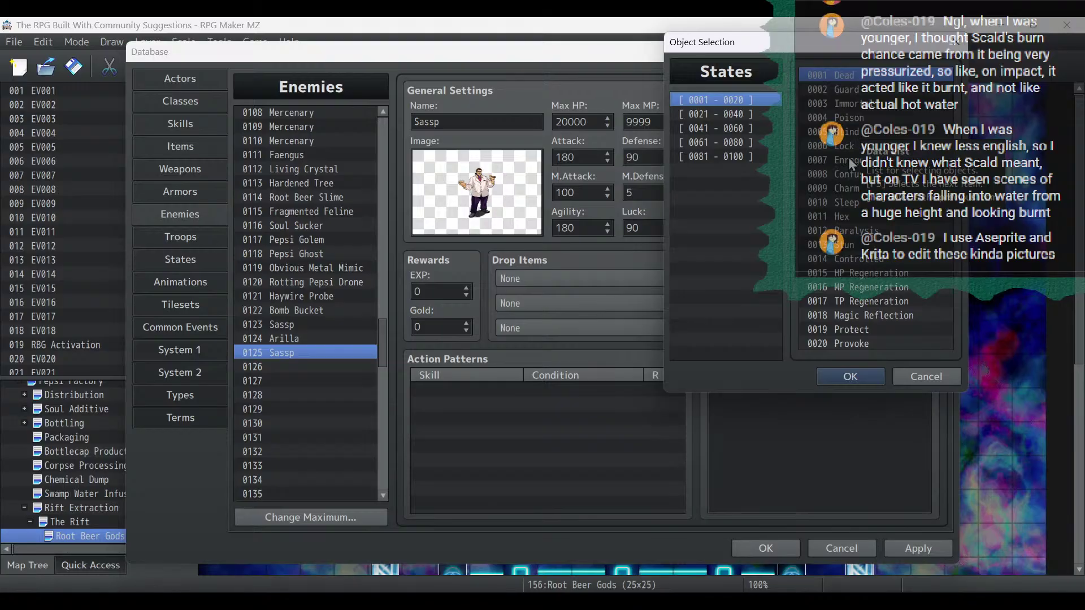
pyautogui.click(733, 115)
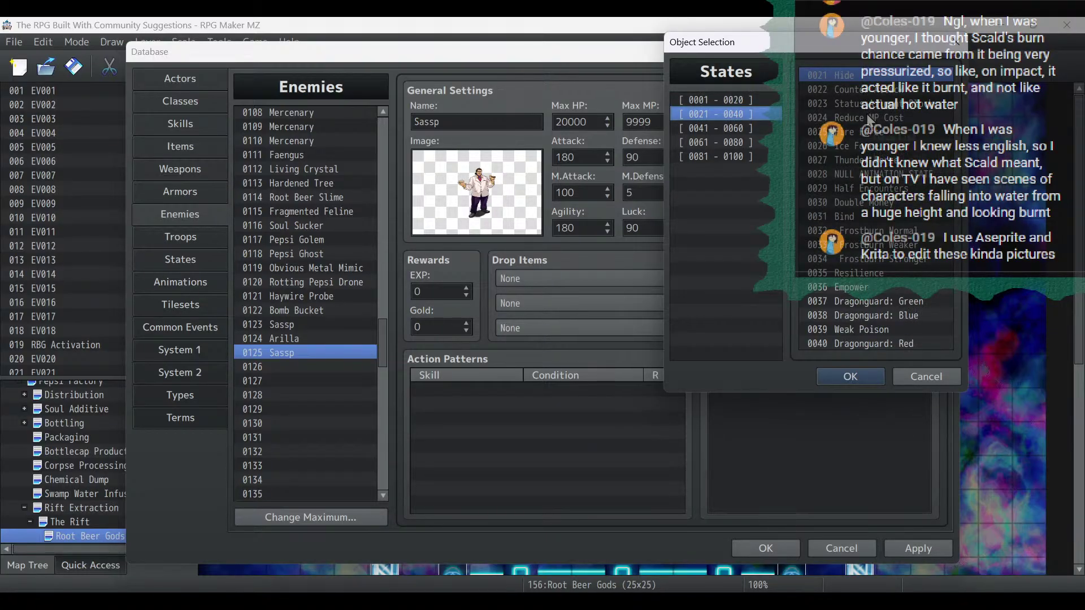
pyautogui.click(767, 130)
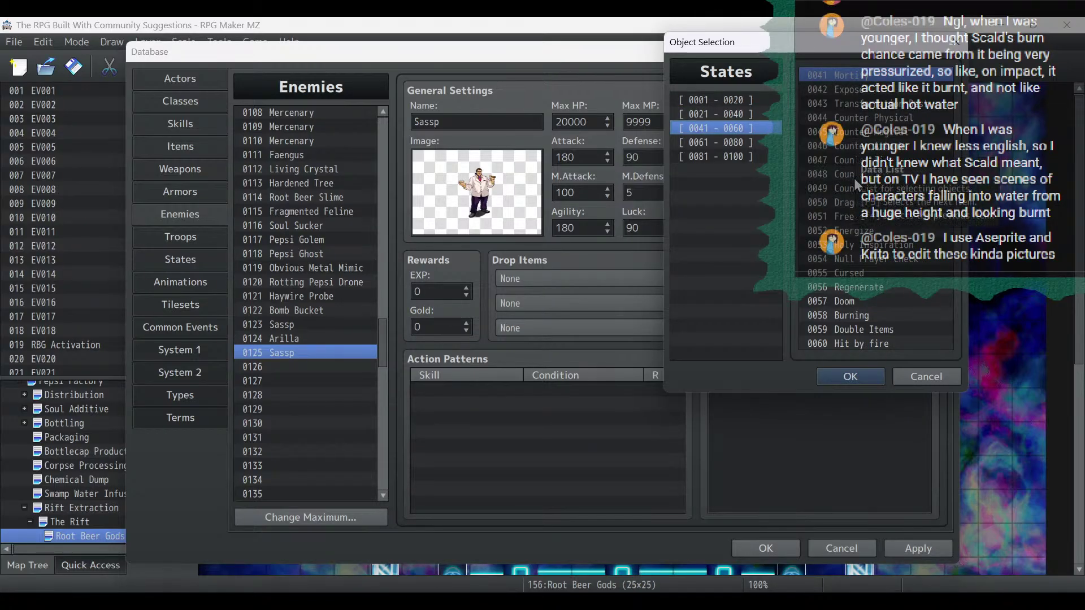
pyautogui.click(738, 145)
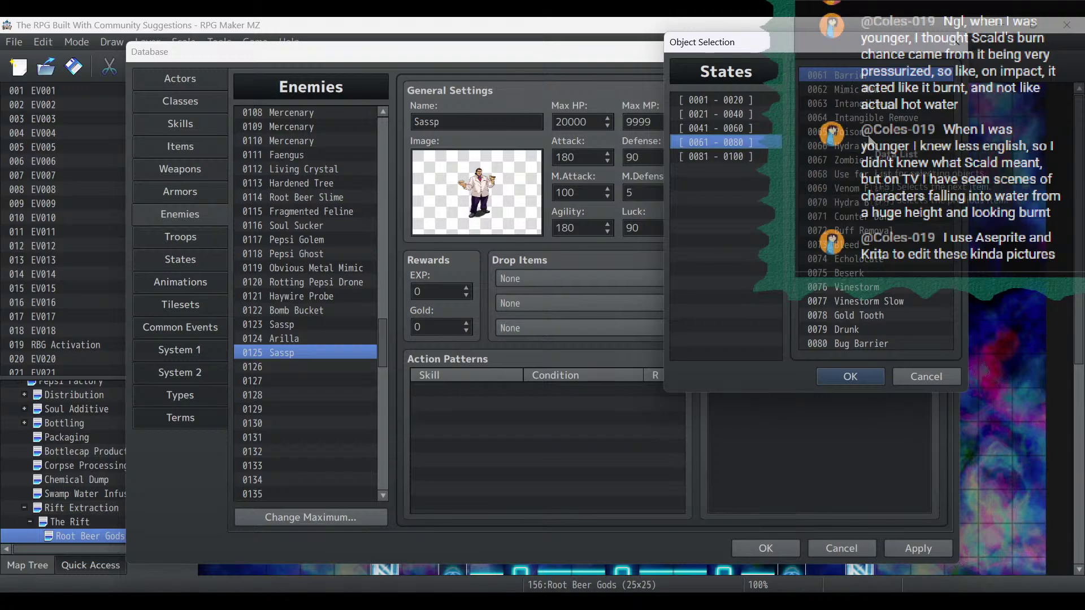
pyautogui.doubleClick(891, 302)
pyautogui.click(850, 318)
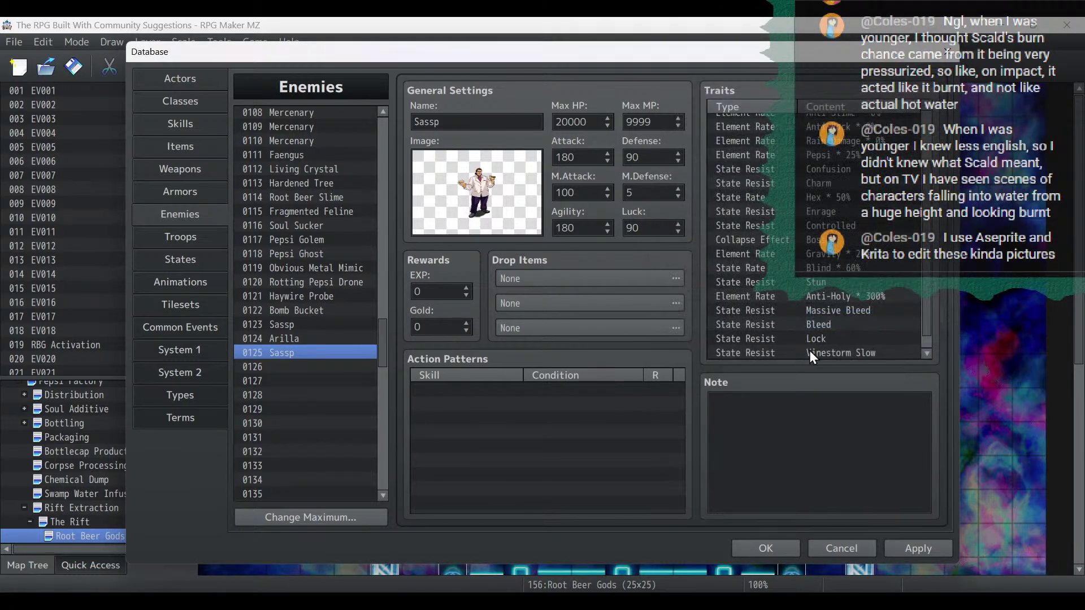
# Remove the Vinestorm Slow resistance from enemy 0125's traits and apply the database changes.
pyautogui.click(809, 350)
pyautogui.press('Delete')
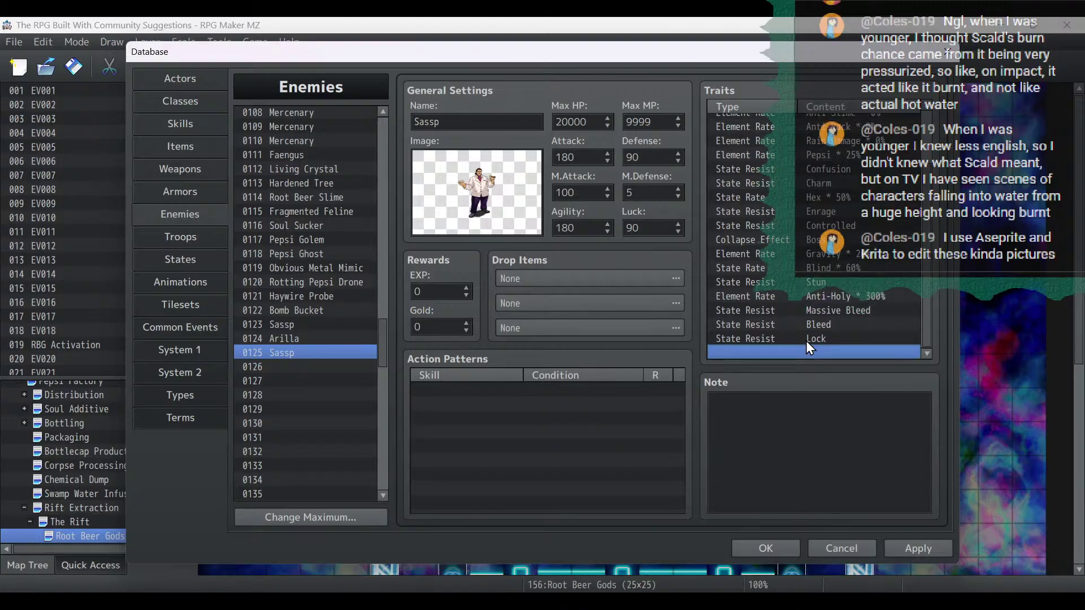
pyautogui.click(909, 551)
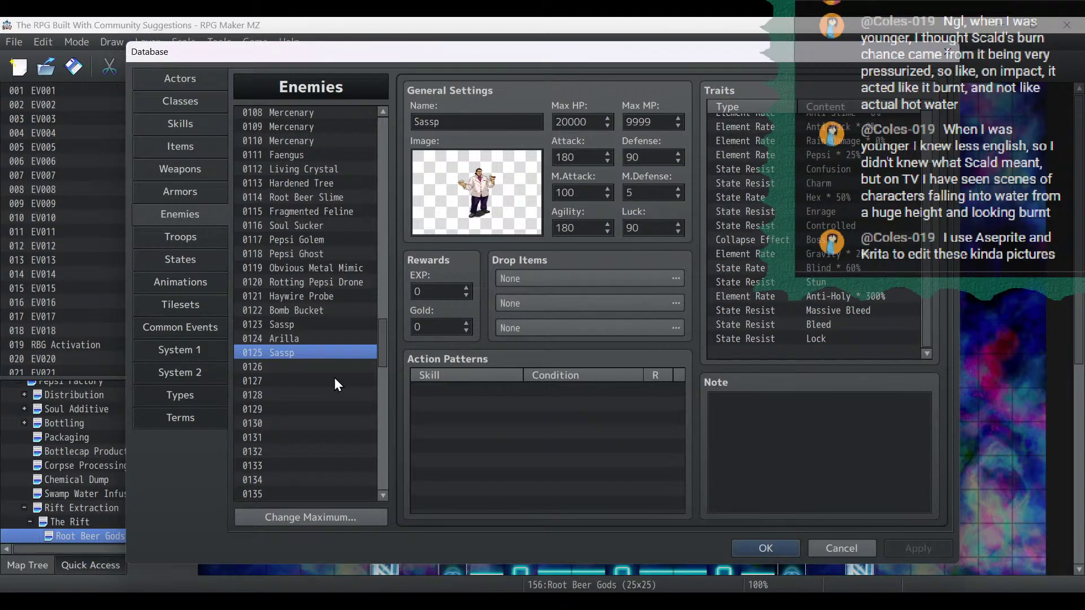
# Set the Max HP of enemy 0125 Sassp to 16000.
pyautogui.rightClick(285, 353)
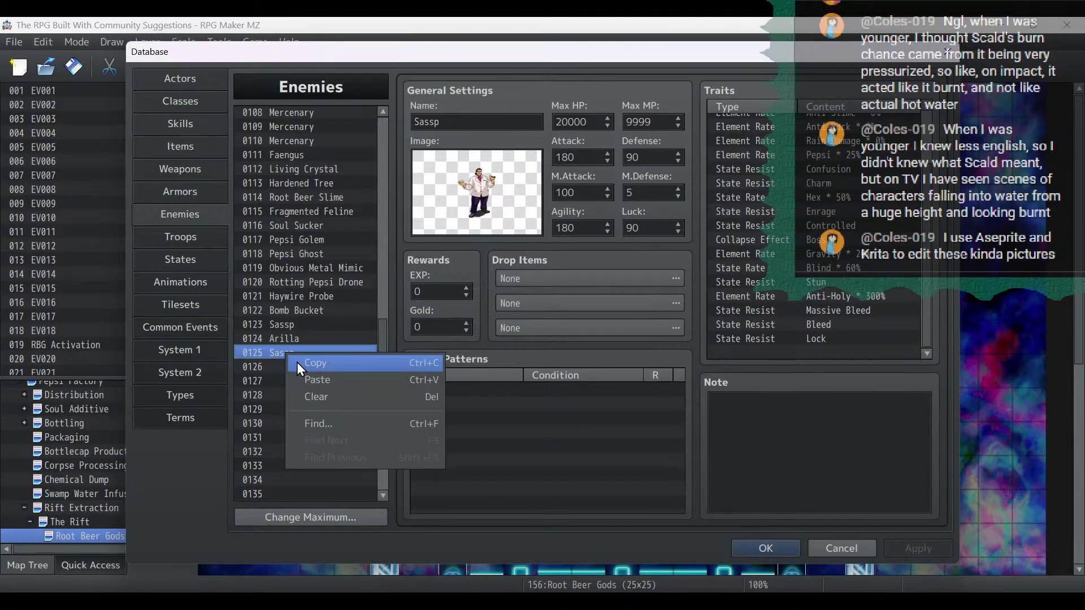
pyautogui.click(662, 191)
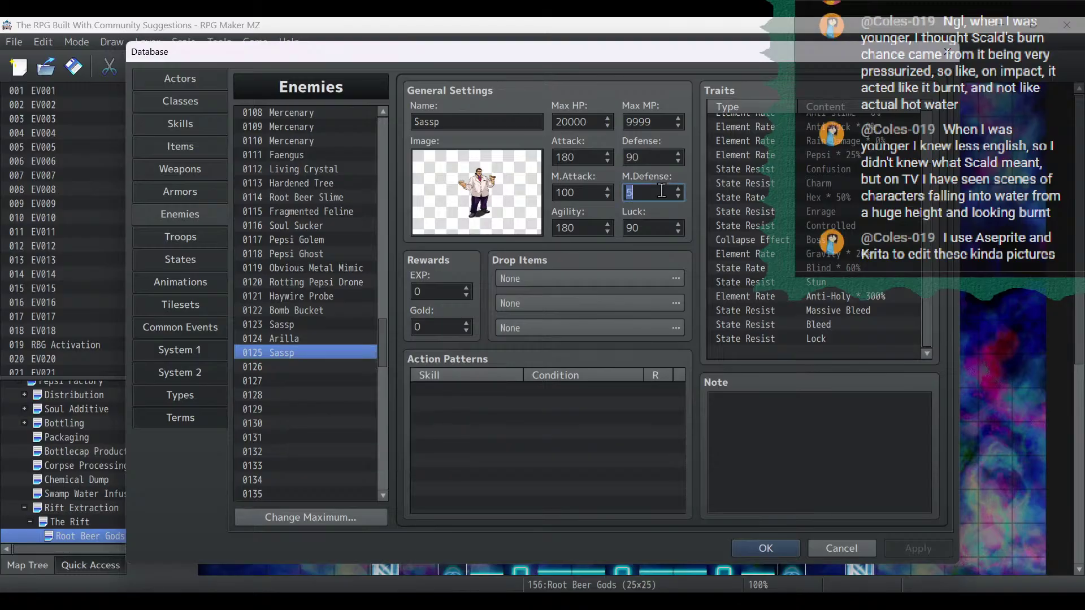
pyautogui.click(588, 119)
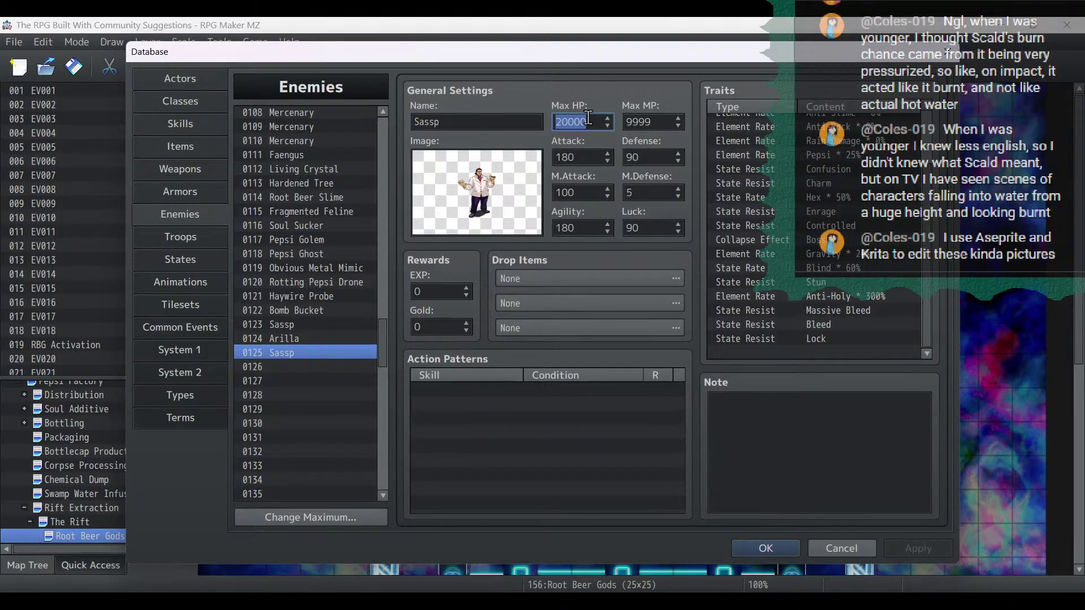
pyautogui.click(573, 122)
pyautogui.press('BackSpace')
pyautogui.press('BackSpace')
pyautogui.press('BackSpace')
pyautogui.press('BackSpace')
pyautogui.press('BackSpace')
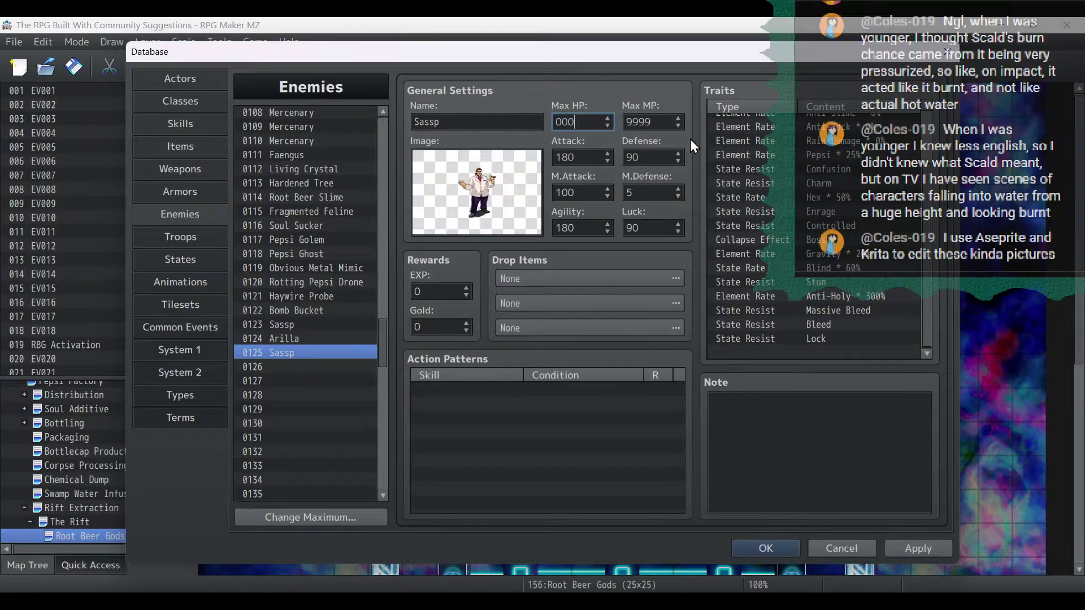
pyautogui.write('16000')
# Copy enemy 0125 Sassp into the empty enemy slot 0126.
pyautogui.rightClick(304, 355)
pyautogui.click(294, 364)
pyautogui.rightClick(295, 363)
pyautogui.click(313, 388)
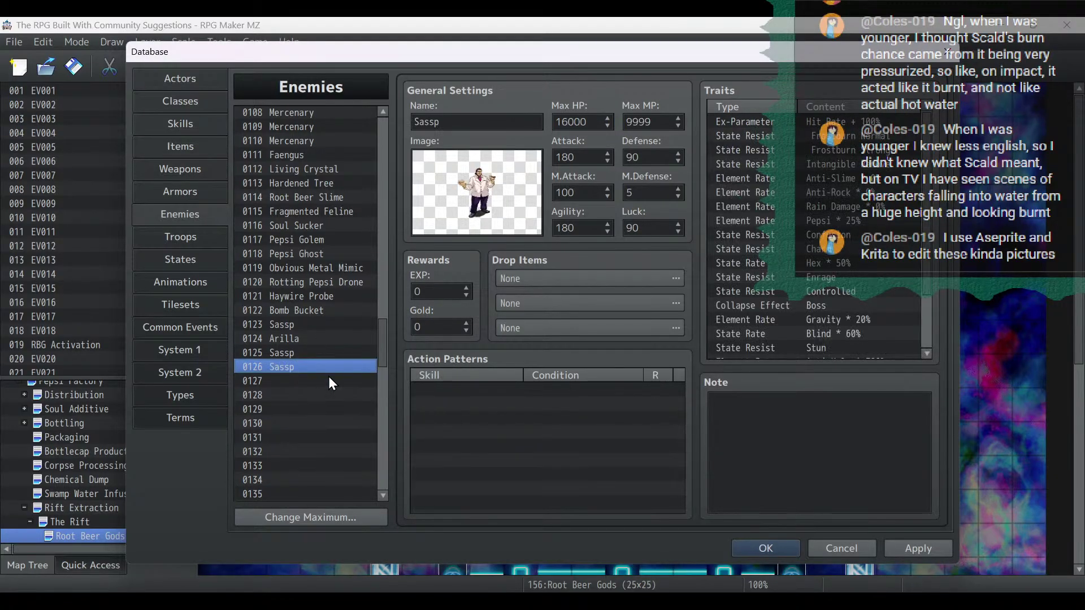
# Change the image of enemy 0126 Sassp to SF_BossInvs and apply the database changes.
pyautogui.doubleClick(500, 198)
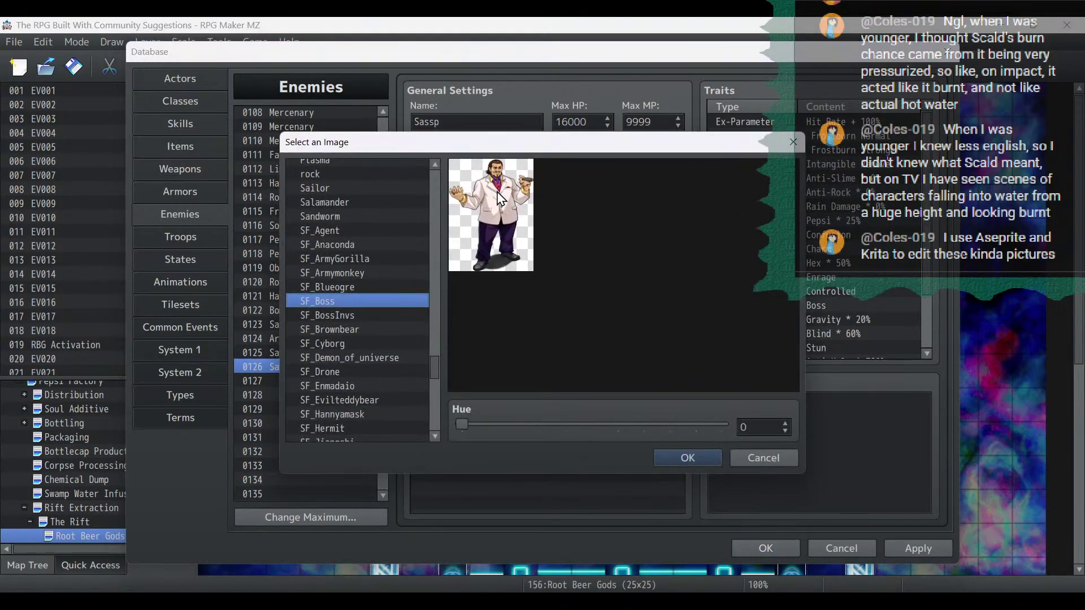
pyautogui.click(390, 319)
pyautogui.click(701, 457)
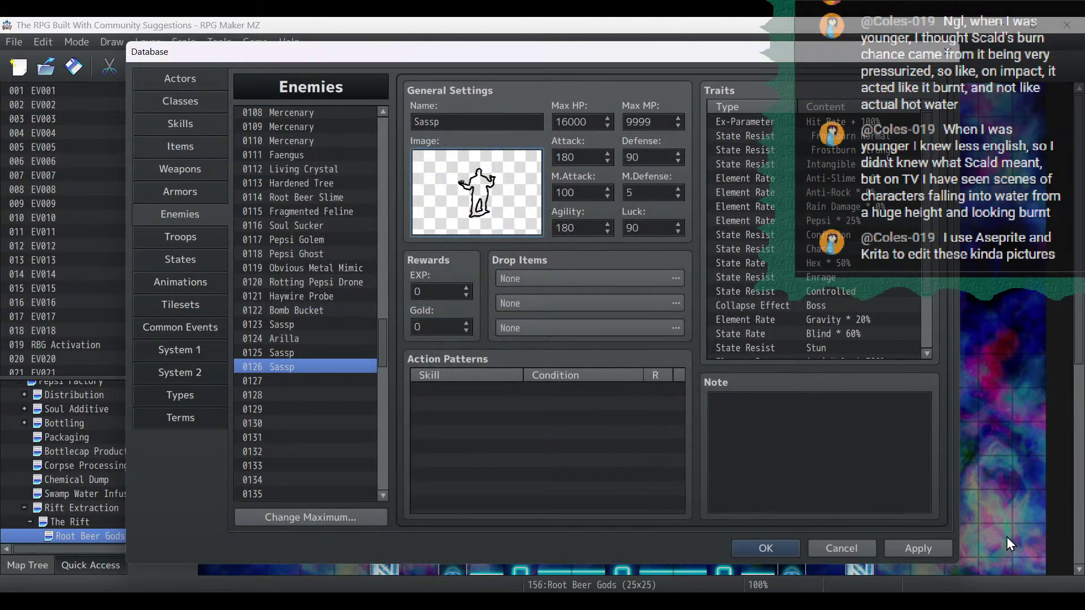
pyautogui.click(949, 553)
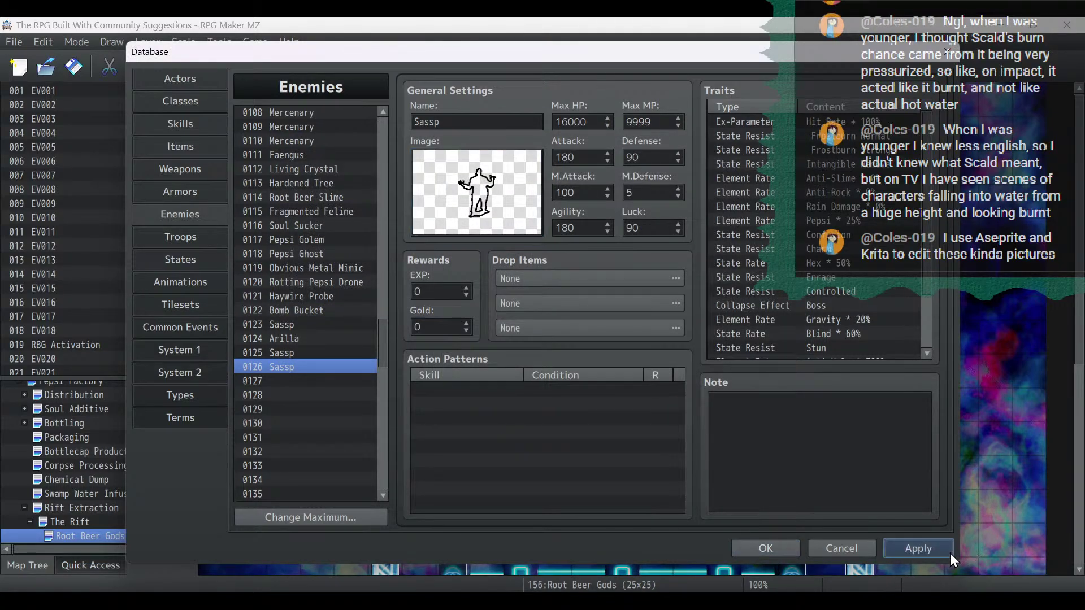
# Copy enemy 0124 Arilla into the empty enemy slot 0127.
pyautogui.click(316, 339)
pyautogui.rightClick(317, 342)
pyautogui.click(324, 352)
pyautogui.click(306, 381)
pyautogui.rightClick(305, 382)
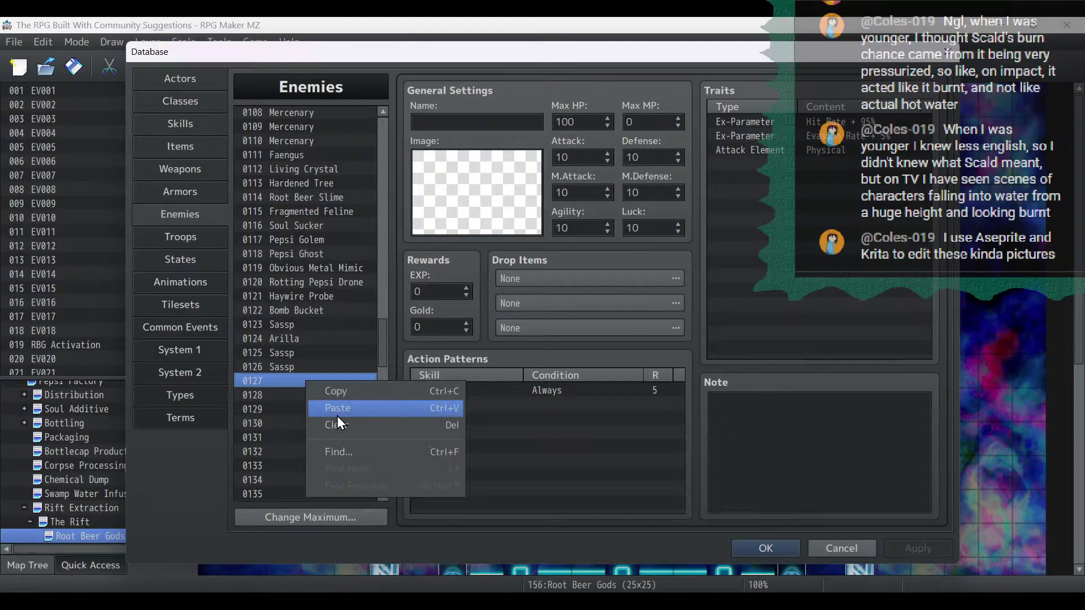
pyautogui.click(337, 411)
# Set the Max HP of enemy 0127 Arilla to 16000, delete all its action patterns and apply the database changes.
pyautogui.doubleClick(588, 120)
pyautogui.write('16000')
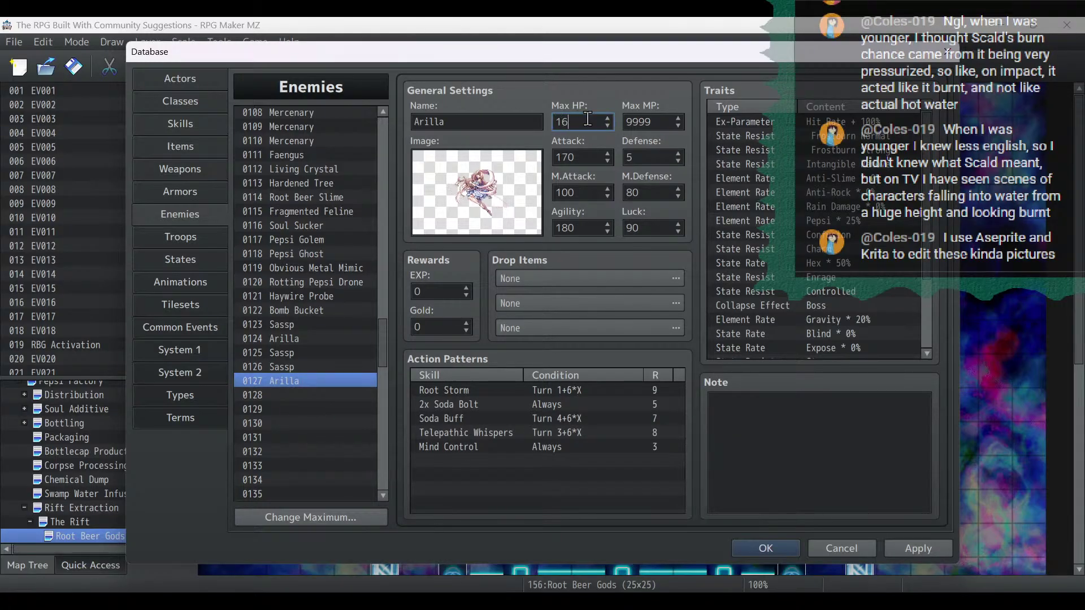
pyautogui.click(528, 391)
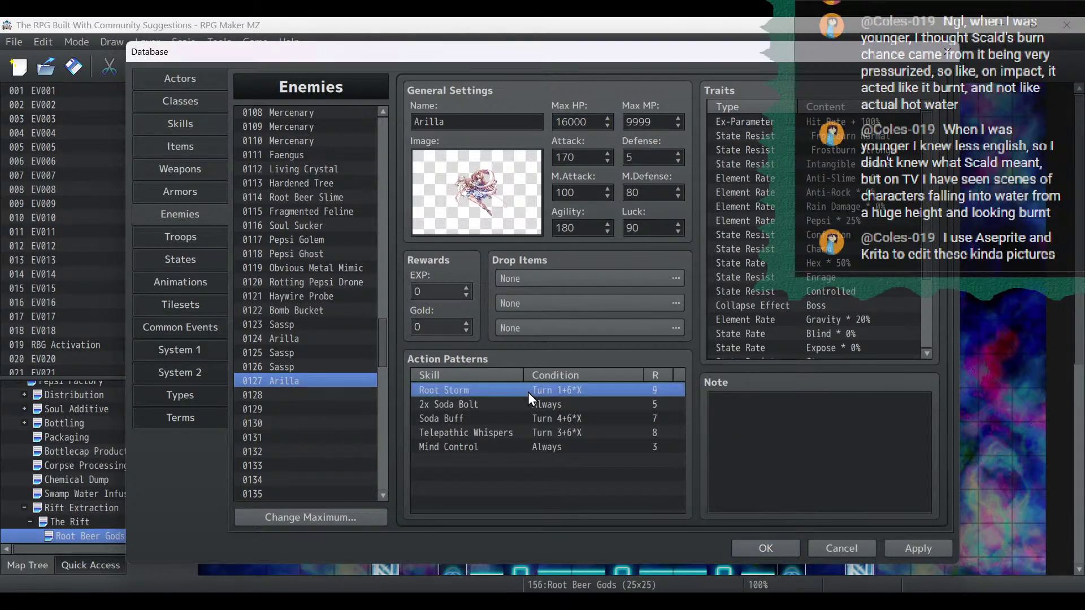
pyautogui.press('Delete')
pyautogui.press('Delete')
pyautogui.press('Delete')
pyautogui.press('Delete')
pyautogui.press('Delete')
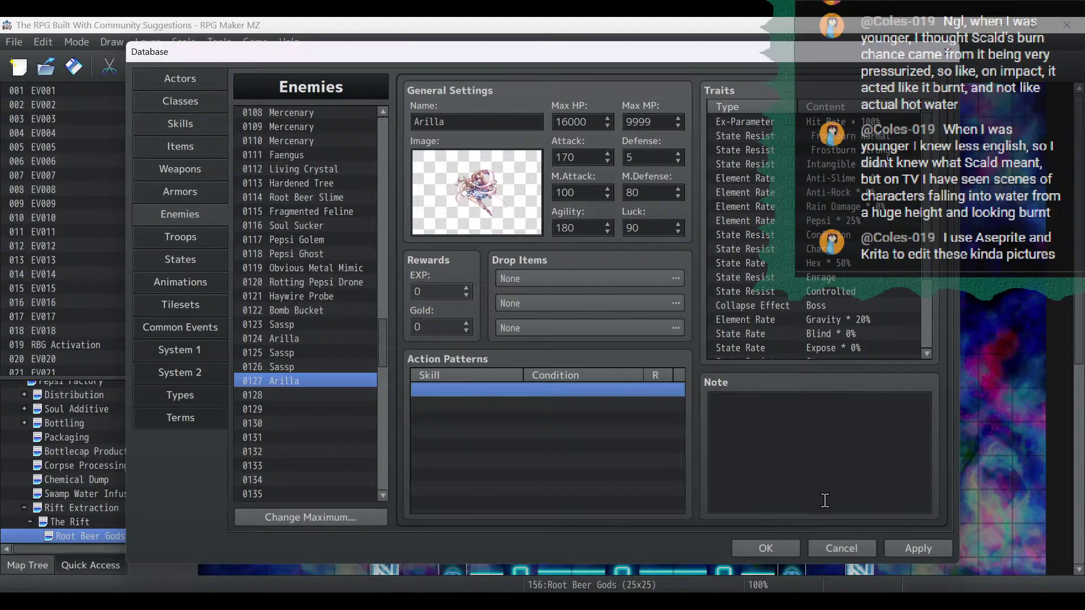
pyautogui.click(909, 546)
pyautogui.click(328, 352)
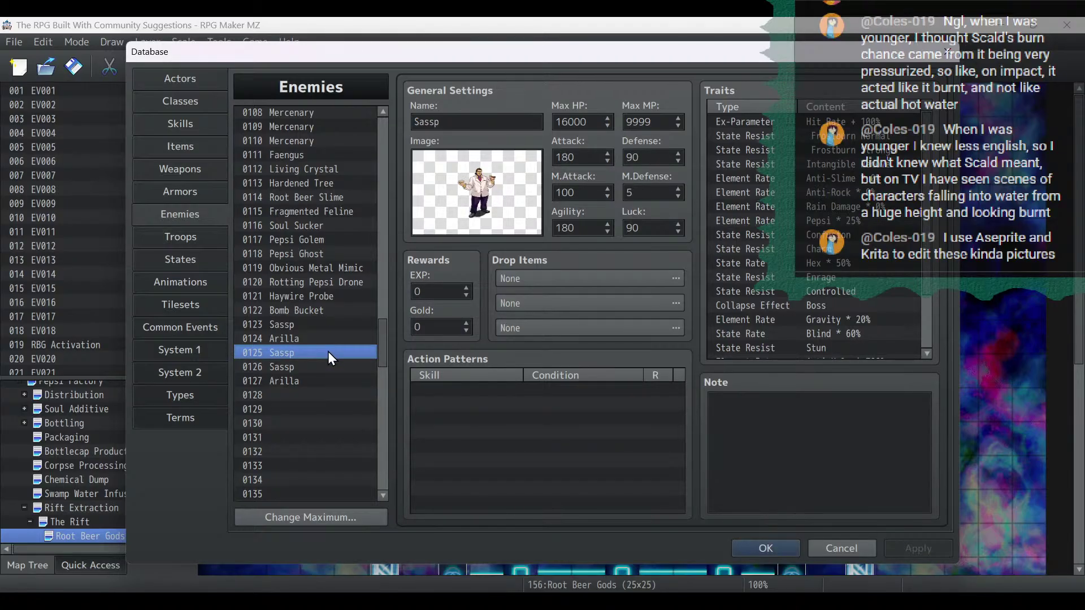
pyautogui.press('Down')
pyautogui.press('Down')
pyautogui.press('Up')
pyautogui.press('Up')
# Open troop 0173 Root Beer Gods 3 in the database.
pyautogui.click(155, 232)
pyautogui.moveTo(381, 117); pyautogui.dragTo(385, 431)
pyautogui.click(327, 251)
pyautogui.click(326, 263)
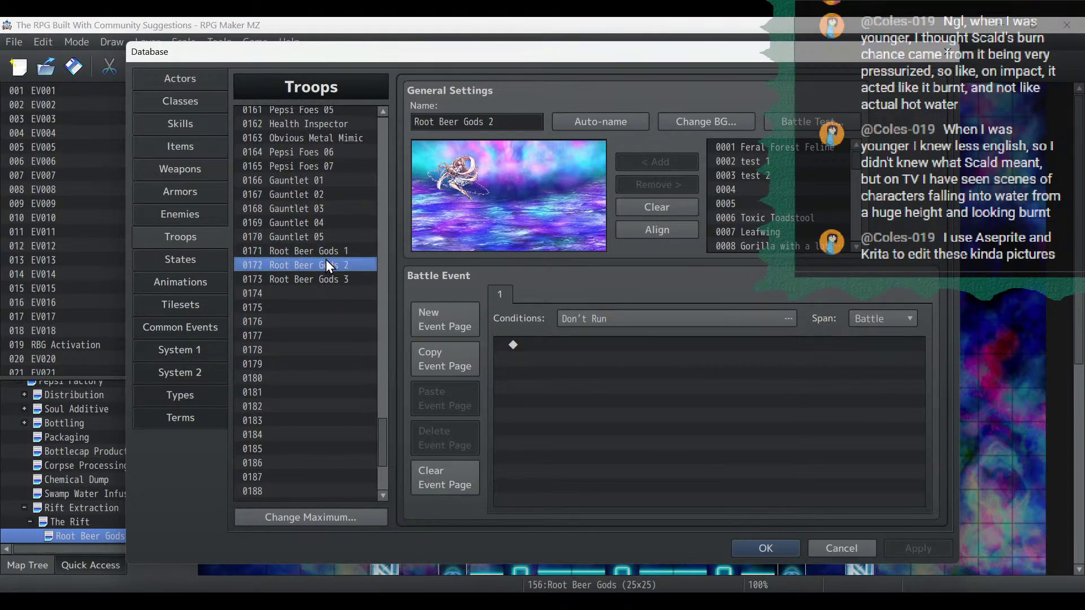
pyautogui.click(326, 278)
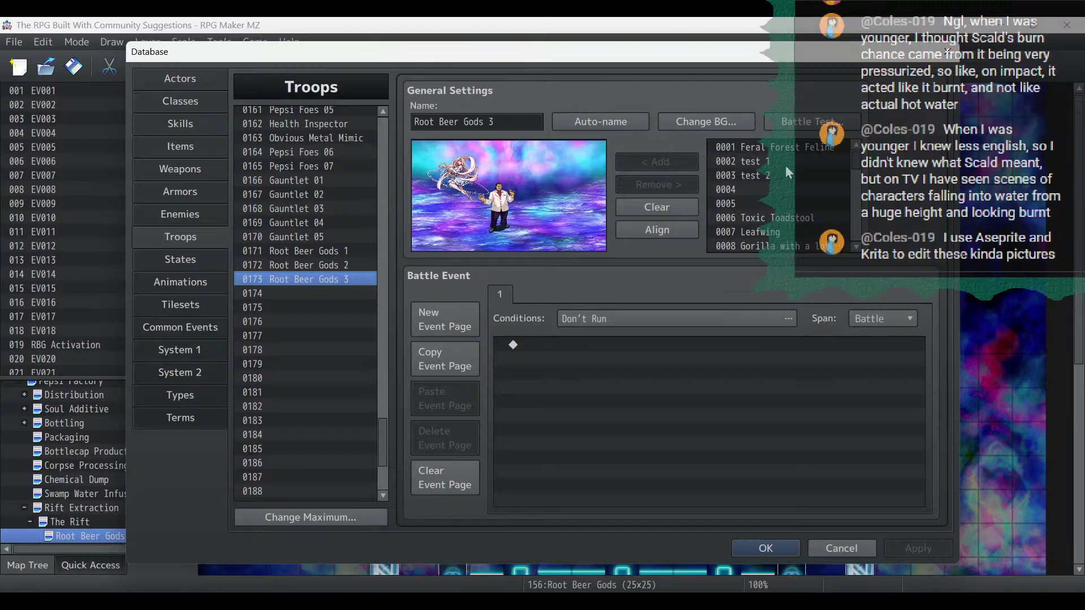
# Try adding enemy 0125 Sassp to the Root Beer Gods 3 troop, placed over the existing Sassp.
pyautogui.moveTo(868, 169); pyautogui.dragTo(872, 213)
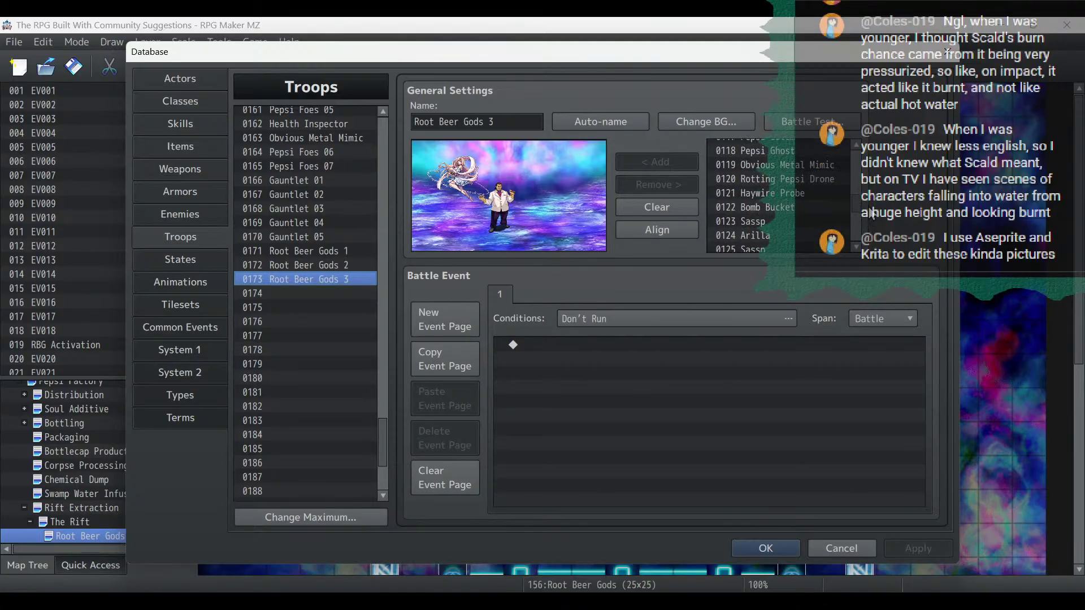
pyautogui.scroll(-1, 796, 195)
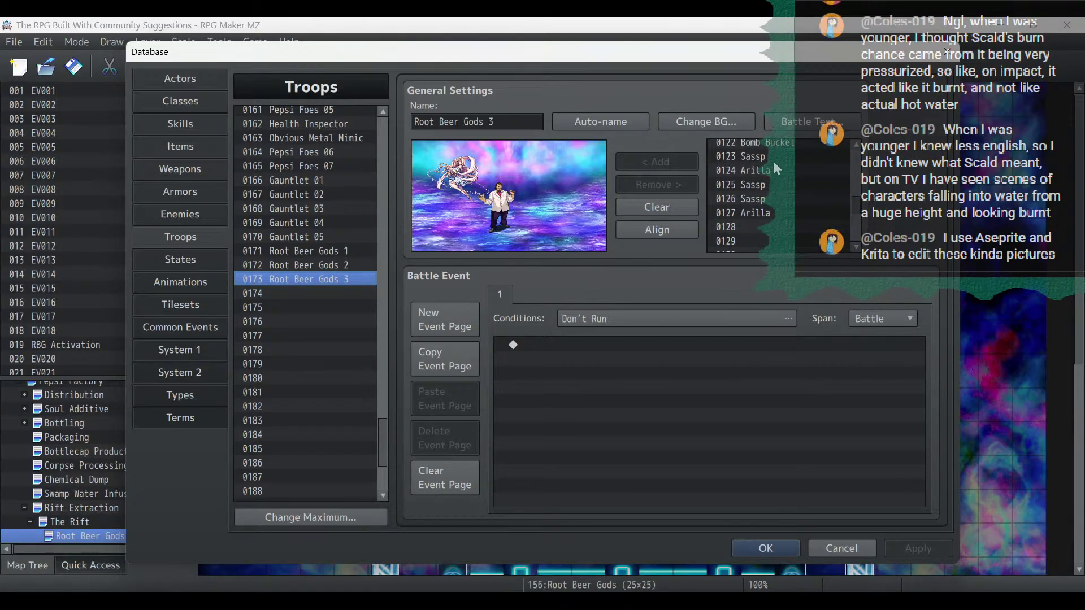
pyautogui.moveTo(773, 161); pyautogui.dragTo(764, 190)
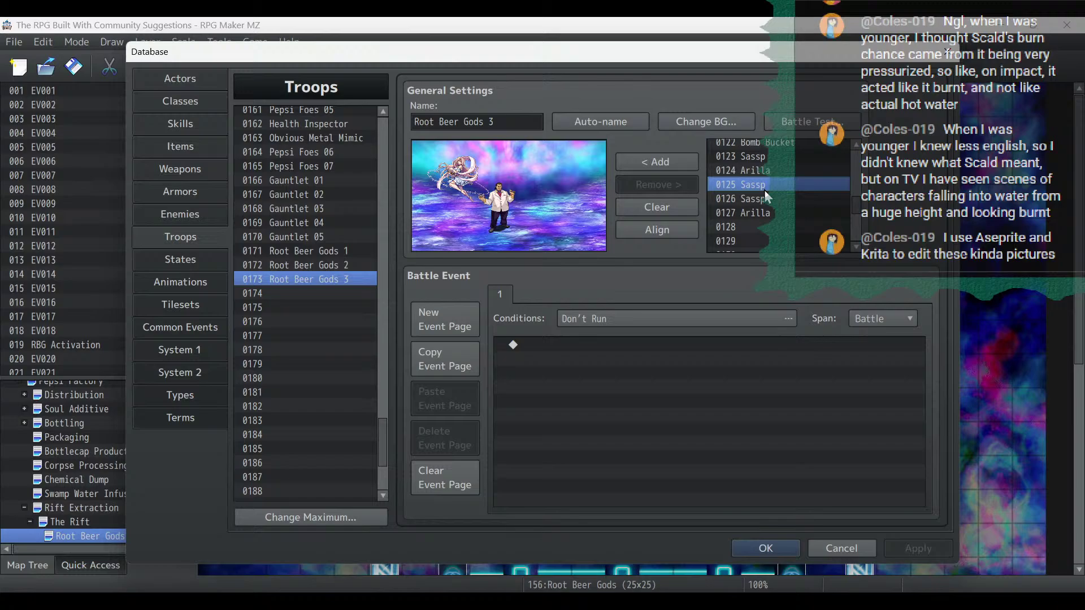
pyautogui.click(639, 163)
pyautogui.moveTo(512, 221); pyautogui.dragTo(508, 210)
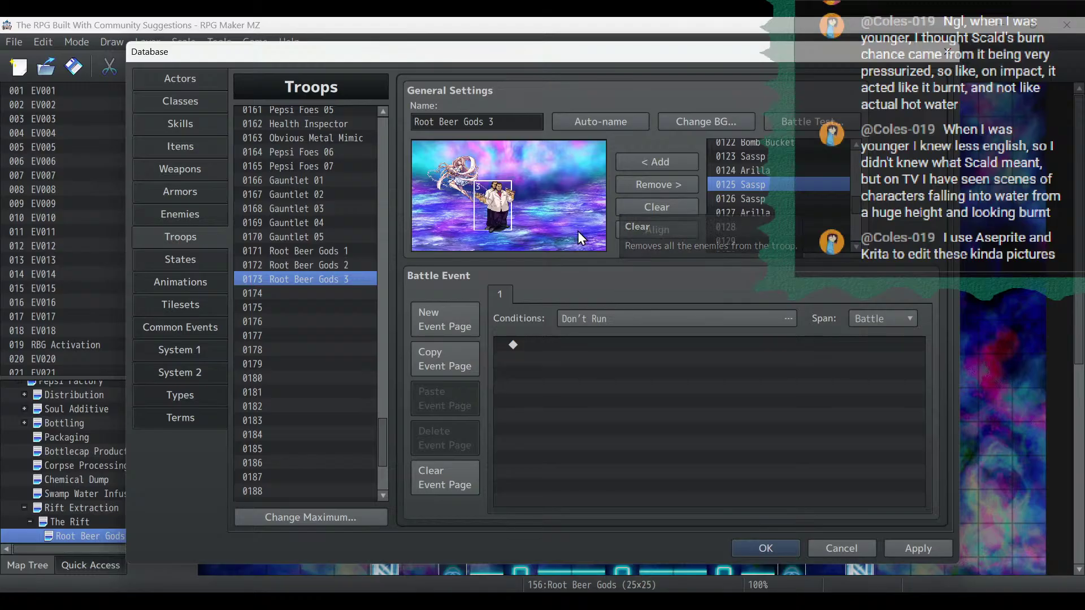
pyautogui.moveTo(477, 216); pyautogui.dragTo(481, 218)
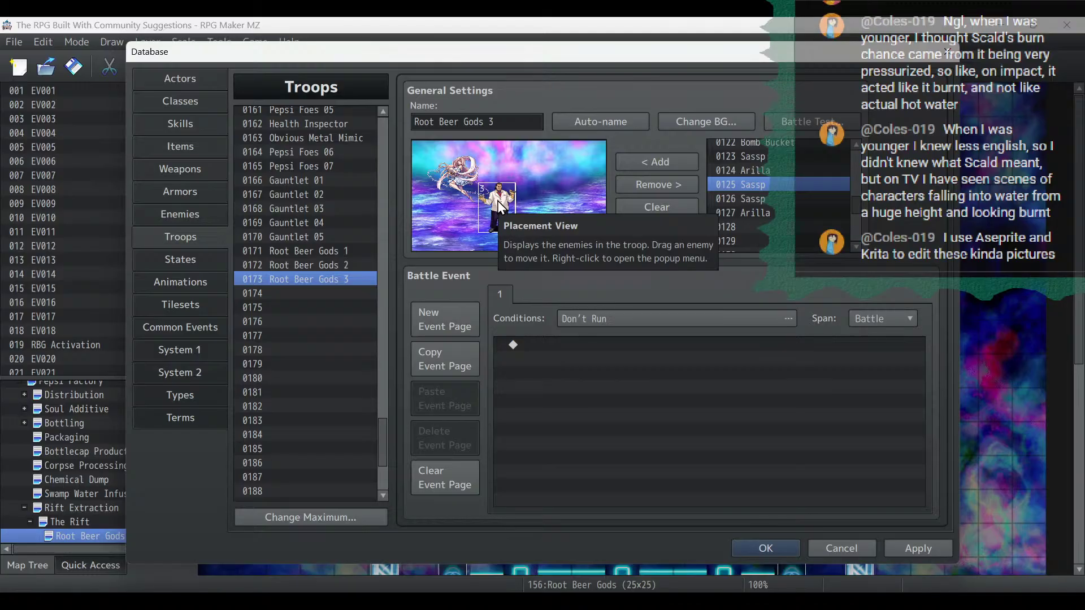
# Replace all enemies in the Root Beer Gods 3 troop with 0125 Sassp and 0127 Arilla, Arilla up and left of Sassp, and apply.
pyautogui.click(656, 209)
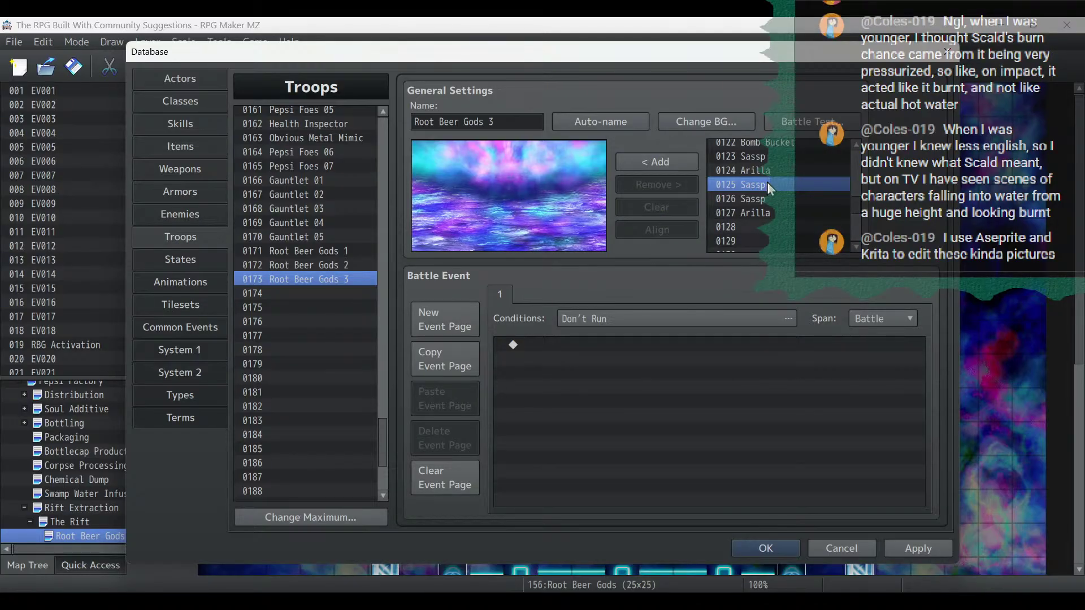
pyautogui.click(636, 164)
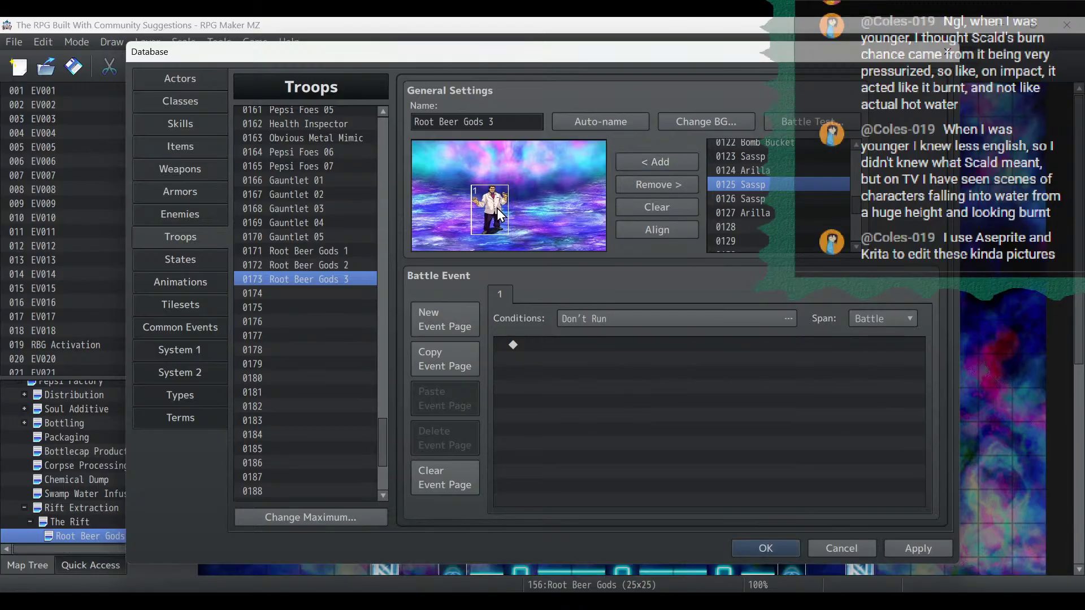
pyautogui.click(775, 210)
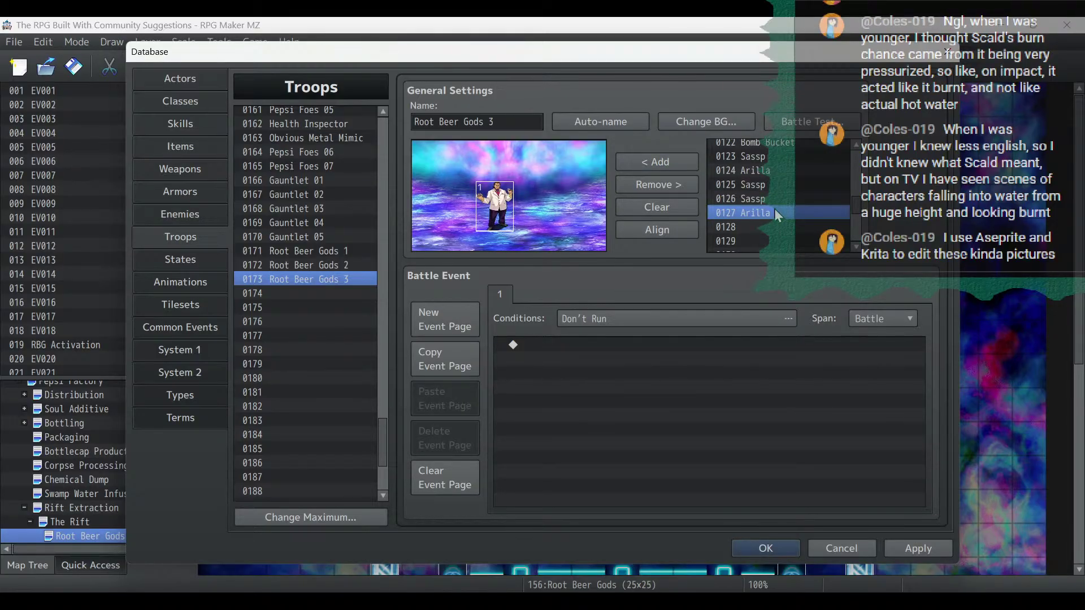
pyautogui.click(652, 164)
pyautogui.moveTo(476, 206); pyautogui.dragTo(451, 186)
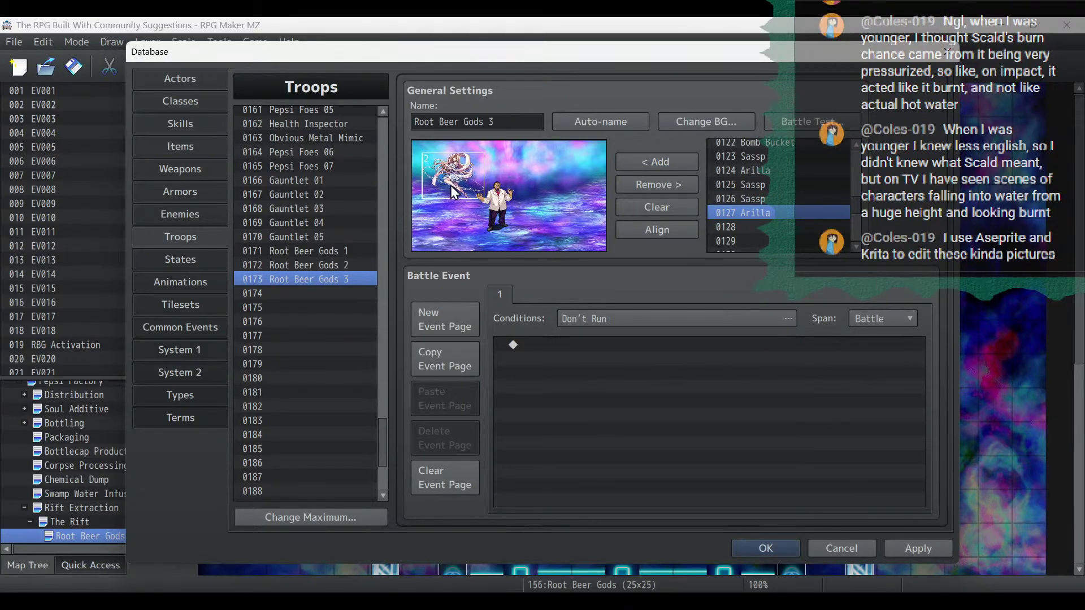
pyautogui.click(499, 213)
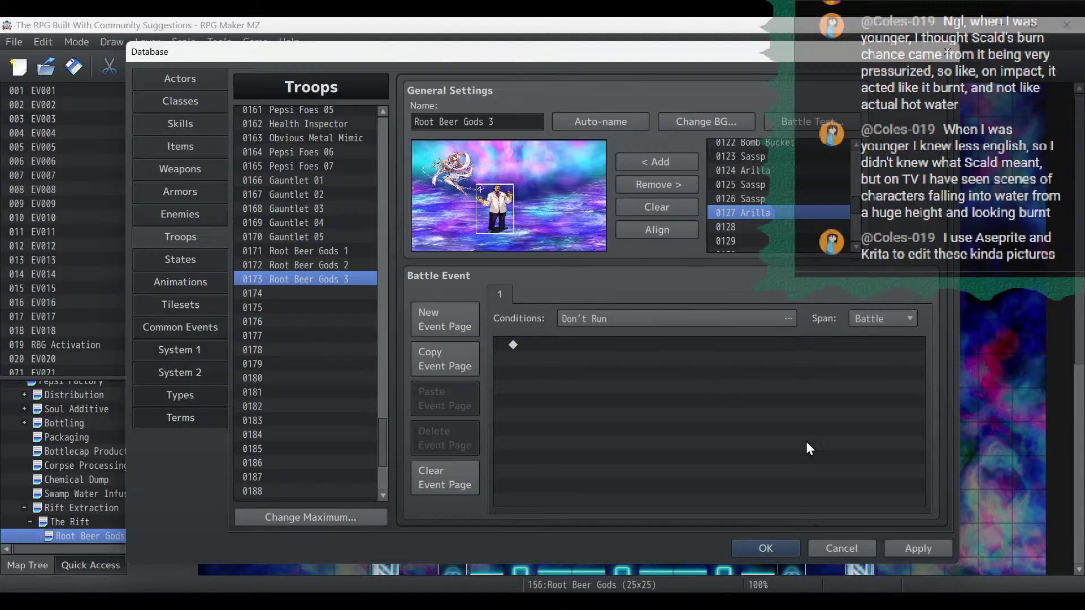
pyautogui.click(924, 550)
pyautogui.click(365, 253)
pyautogui.click(345, 263)
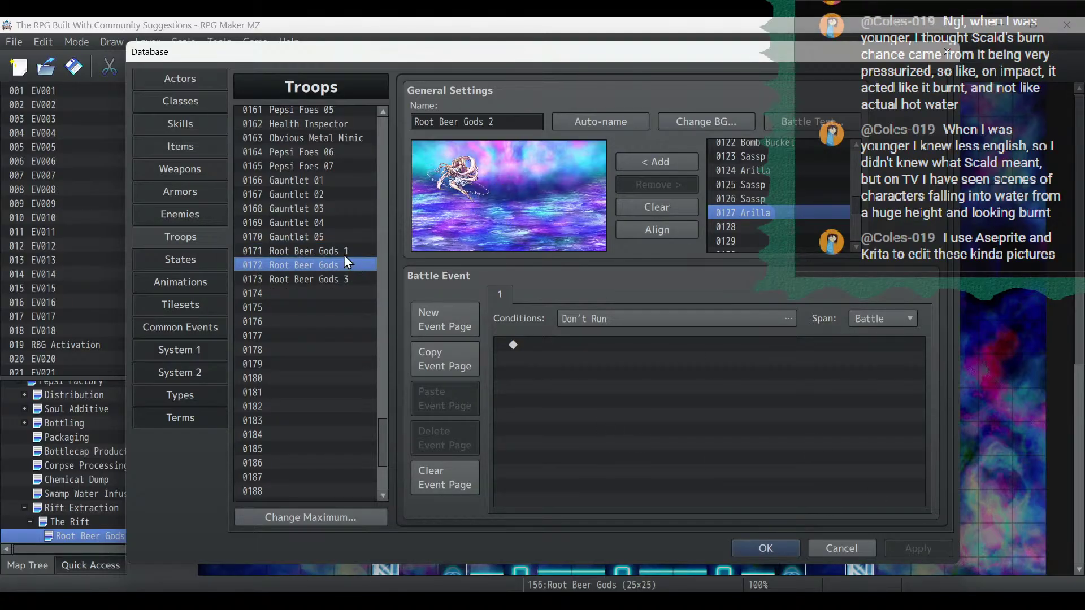
pyautogui.click(192, 218)
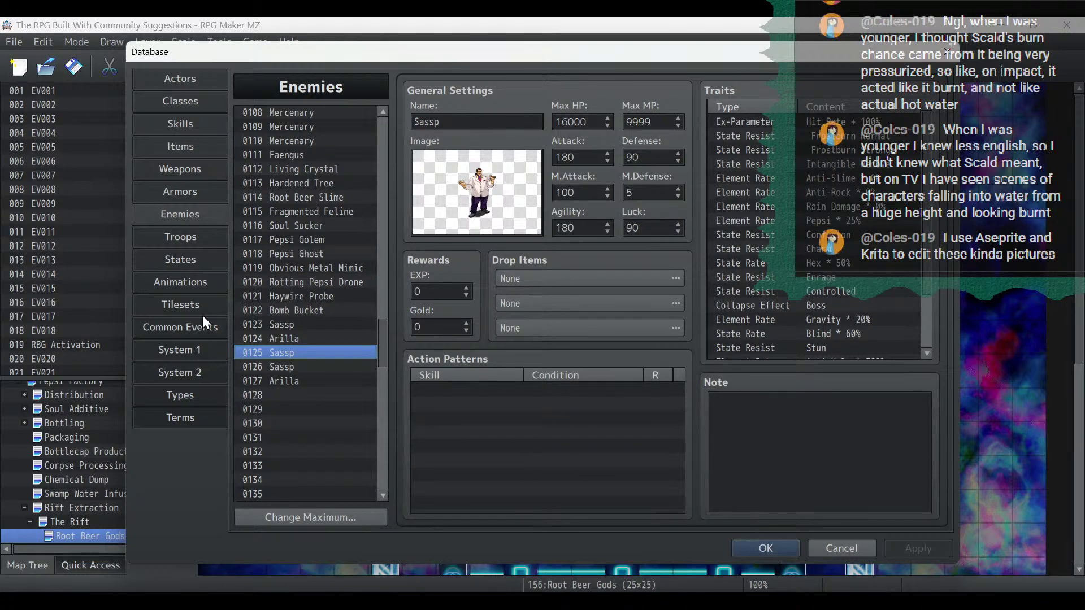
# Review the Phase 2 Coordination Planning section and today's stream task list in the Notepad project notes.
pyautogui.hotkey('alt', 'Tab')
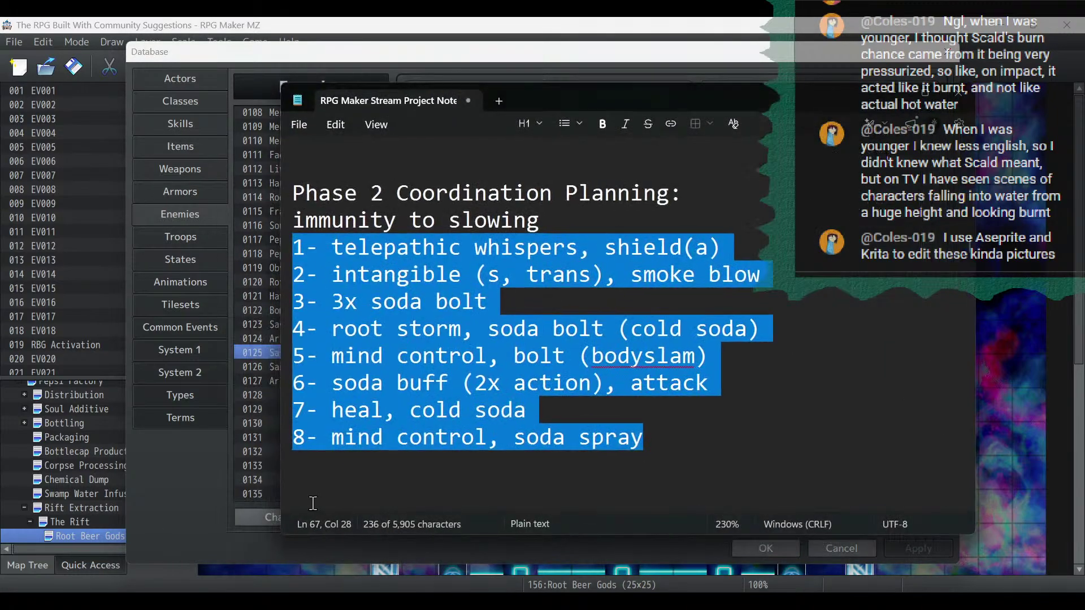
pyautogui.click(644, 357)
pyautogui.moveTo(706, 443); pyautogui.dragTo(250, 188)
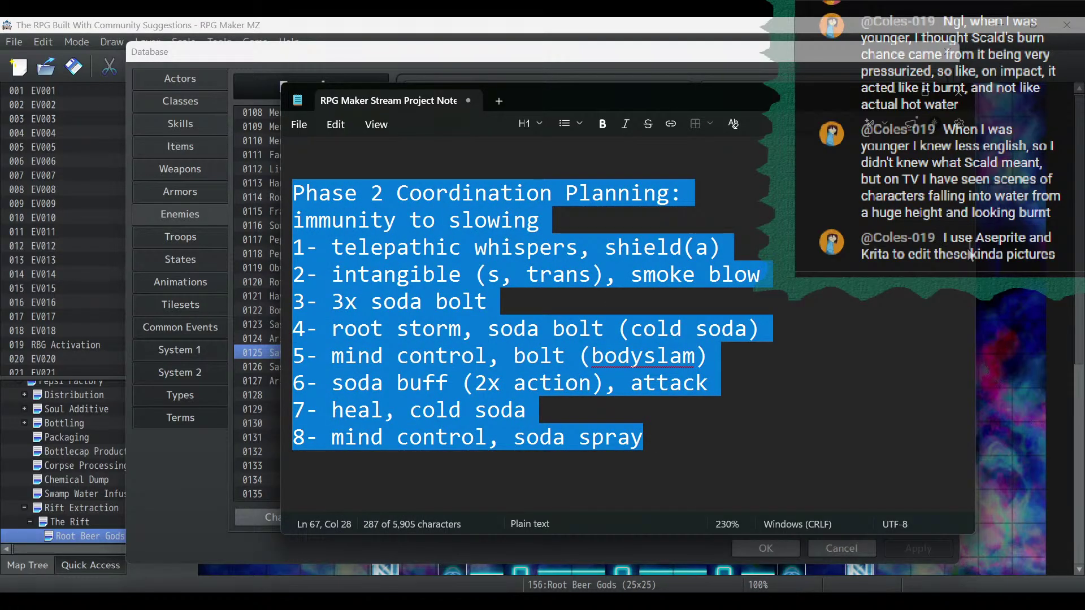
pyautogui.scroll(20, 970, 251)
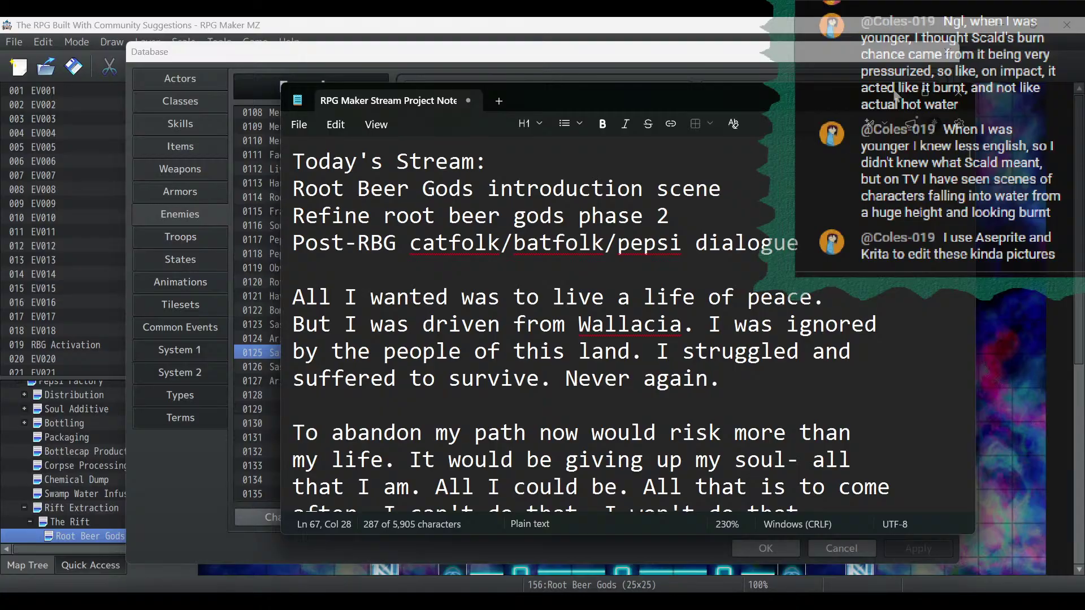
pyautogui.moveTo(760, 191); pyautogui.dragTo(258, 194)
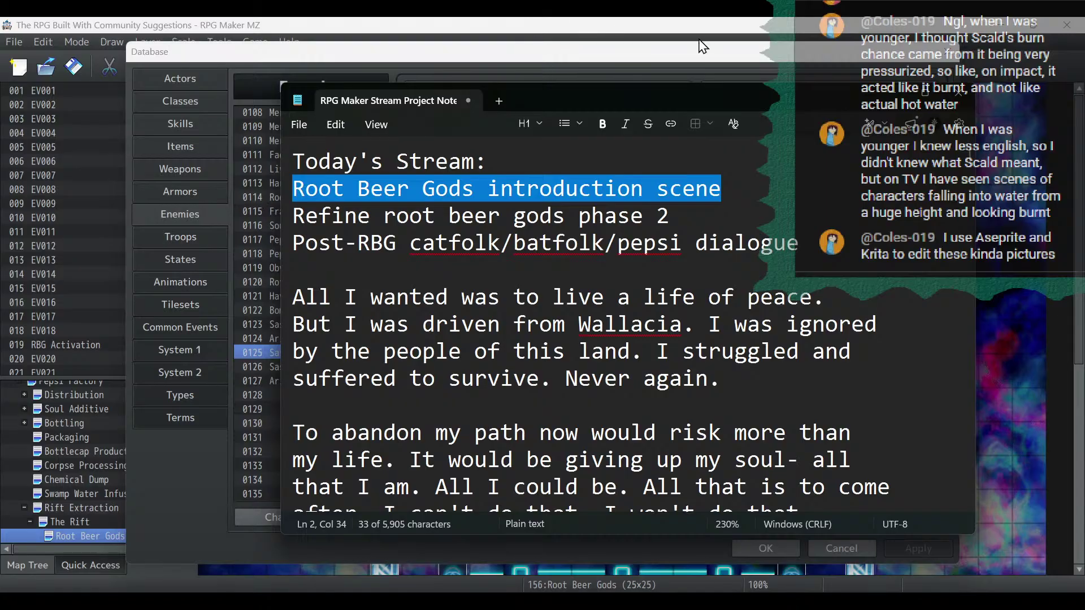
pyautogui.click(887, 93)
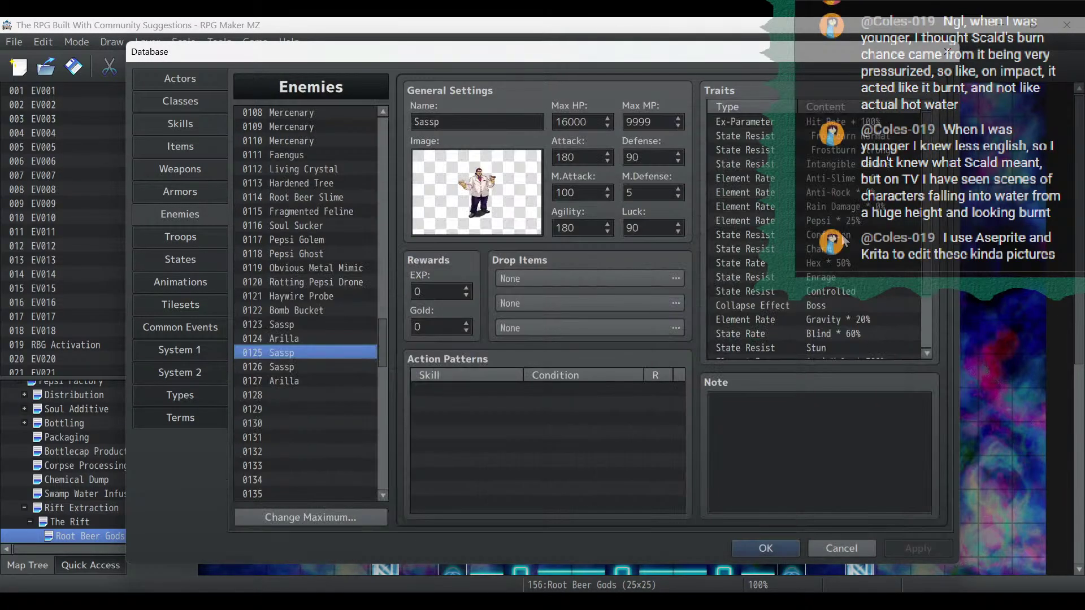
# Close the database and create an event on the stairs at tile 12,9 with its trigger set to Event Touch.
pyautogui.click(782, 554)
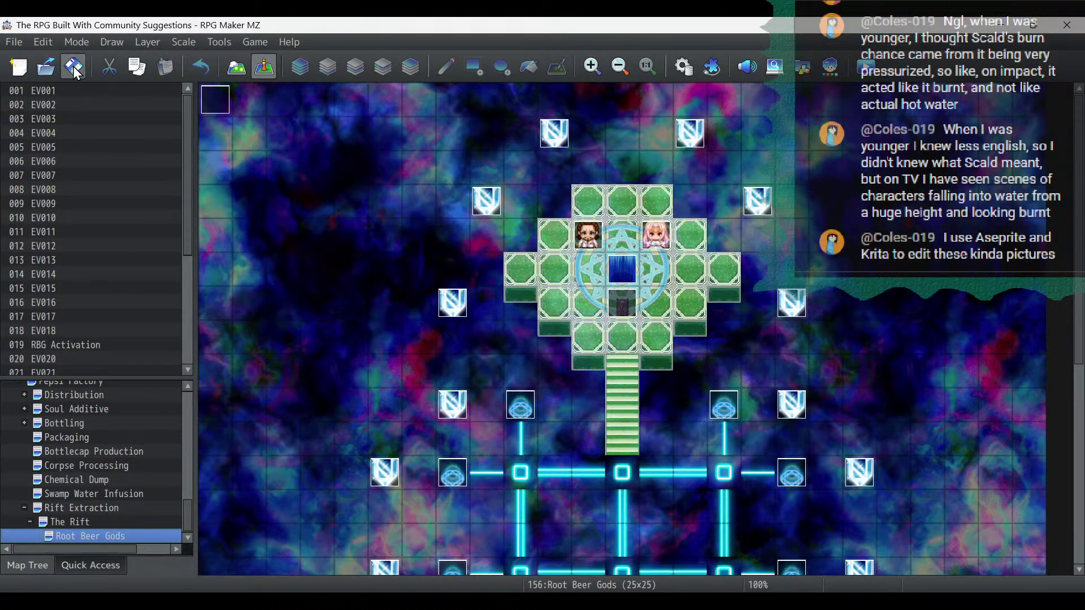
pyautogui.click(622, 413)
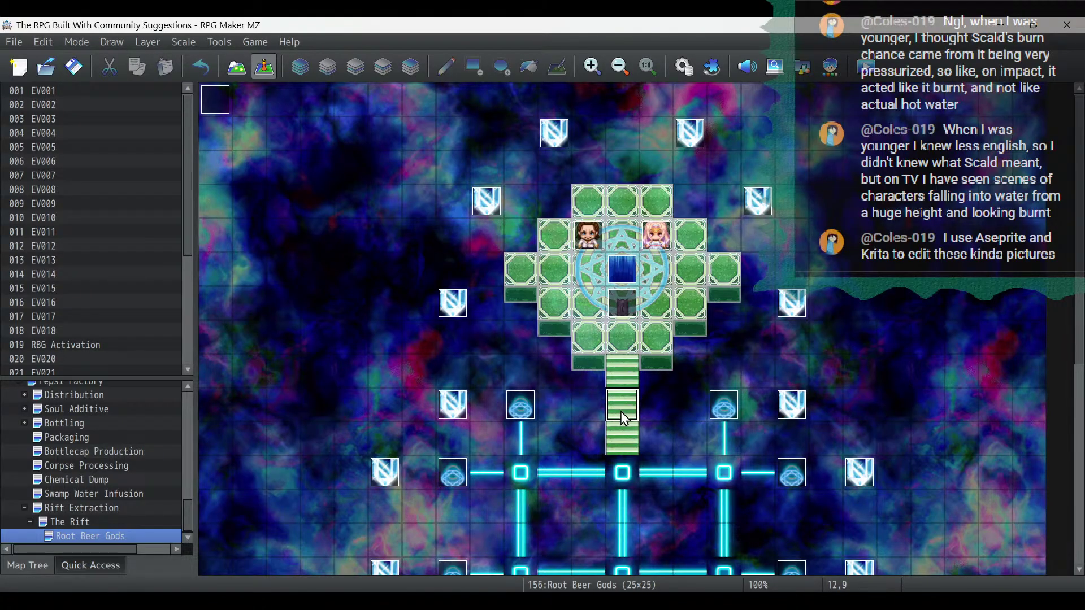
pyautogui.doubleClick(620, 411)
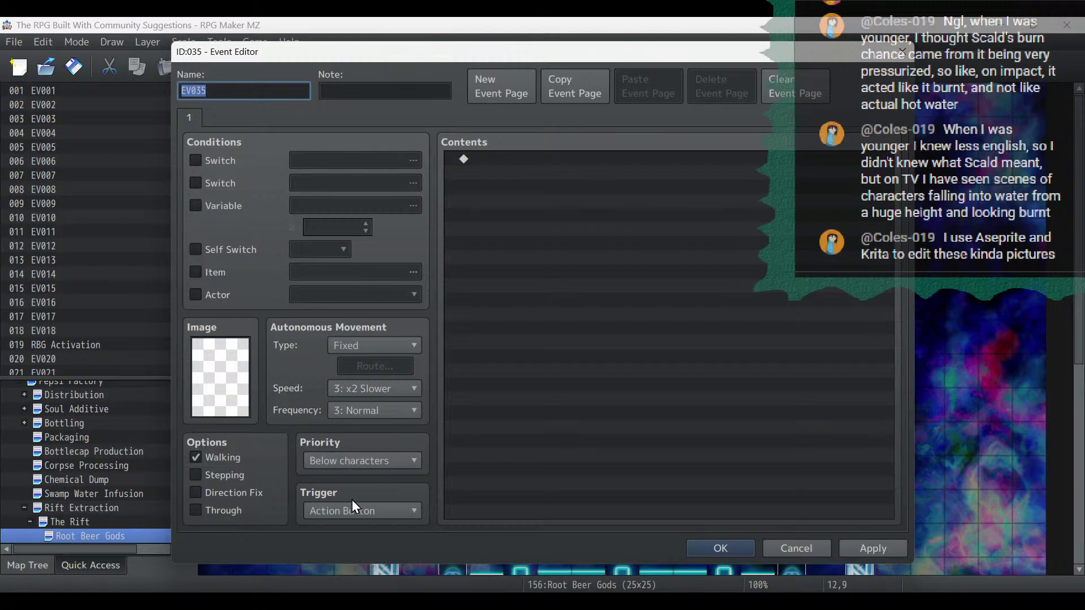
pyautogui.click(345, 514)
pyautogui.click(345, 566)
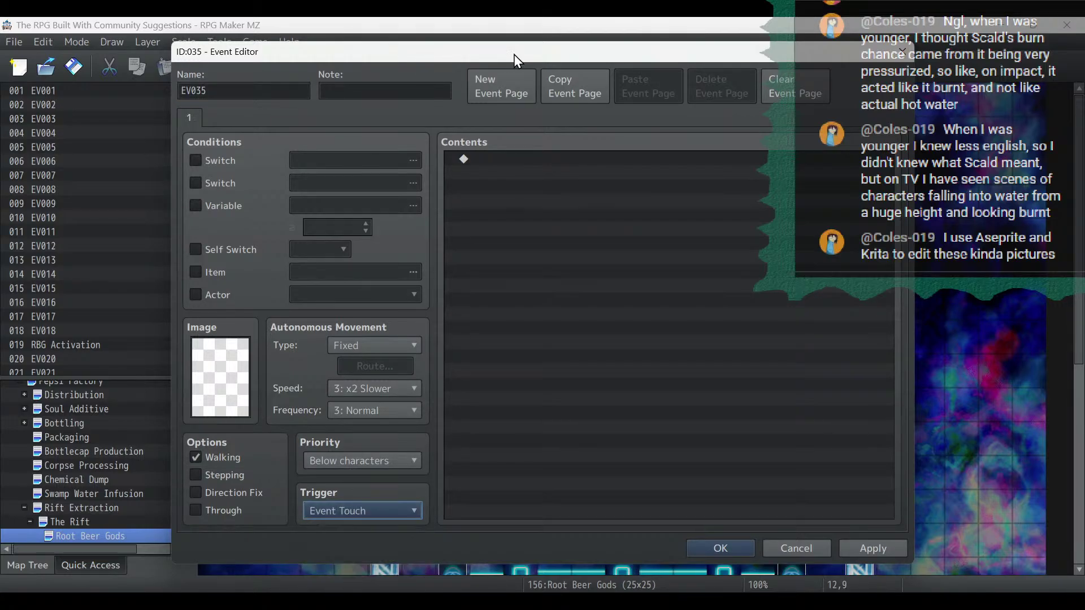
# Add a second event page to EV035, return to page 1 and apply the event changes.
pyautogui.click(514, 83)
pyautogui.click(197, 117)
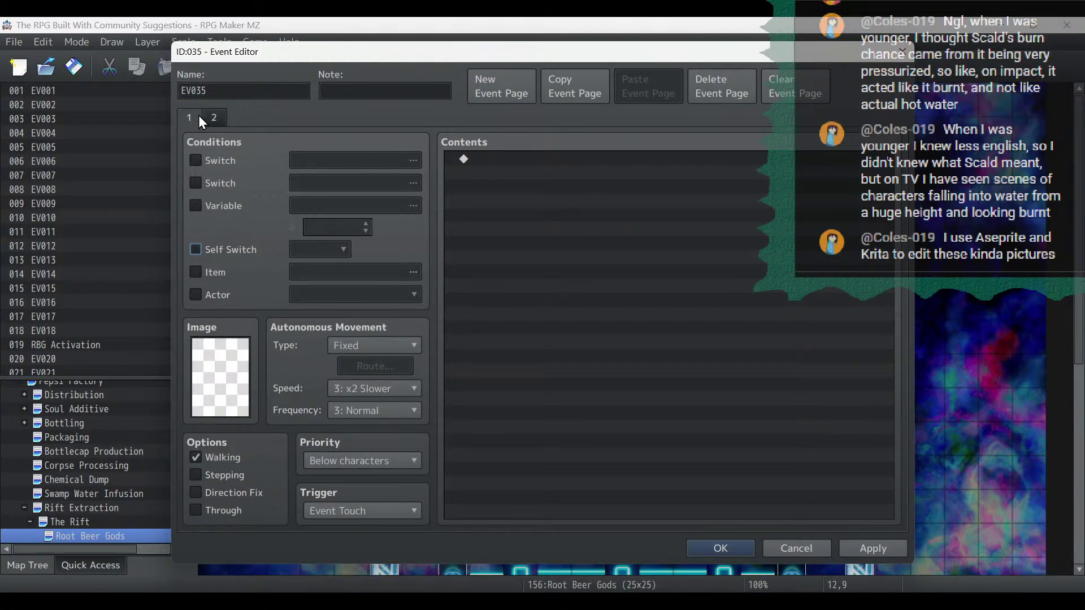
pyautogui.click(872, 548)
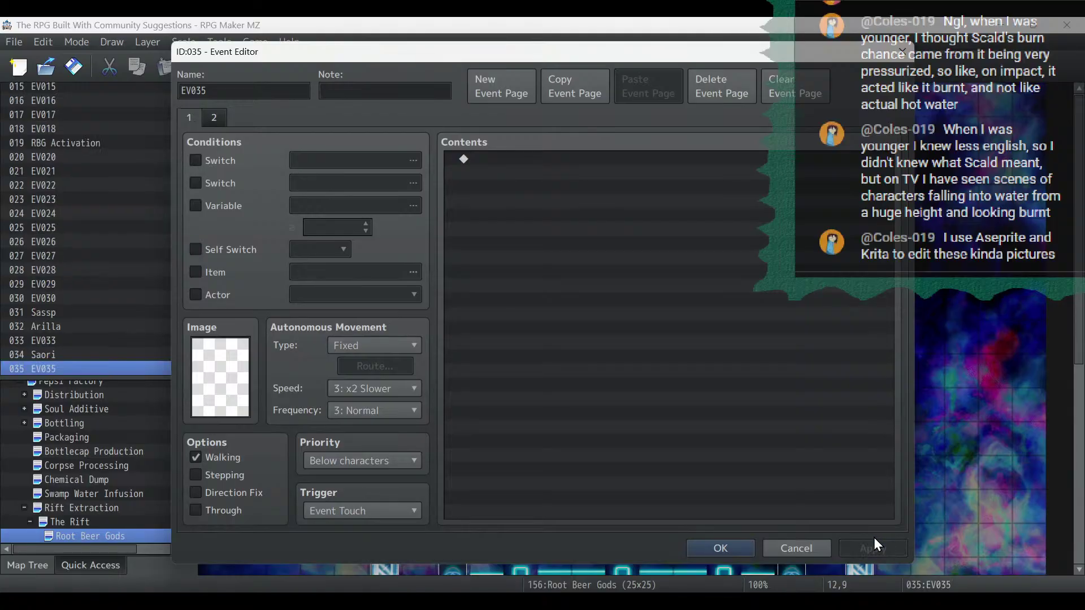
# Copy the paragraph starting "All I wanted was to live a life of peace" from the Notepad project notes and return to the event.
pyautogui.click(116, 604)
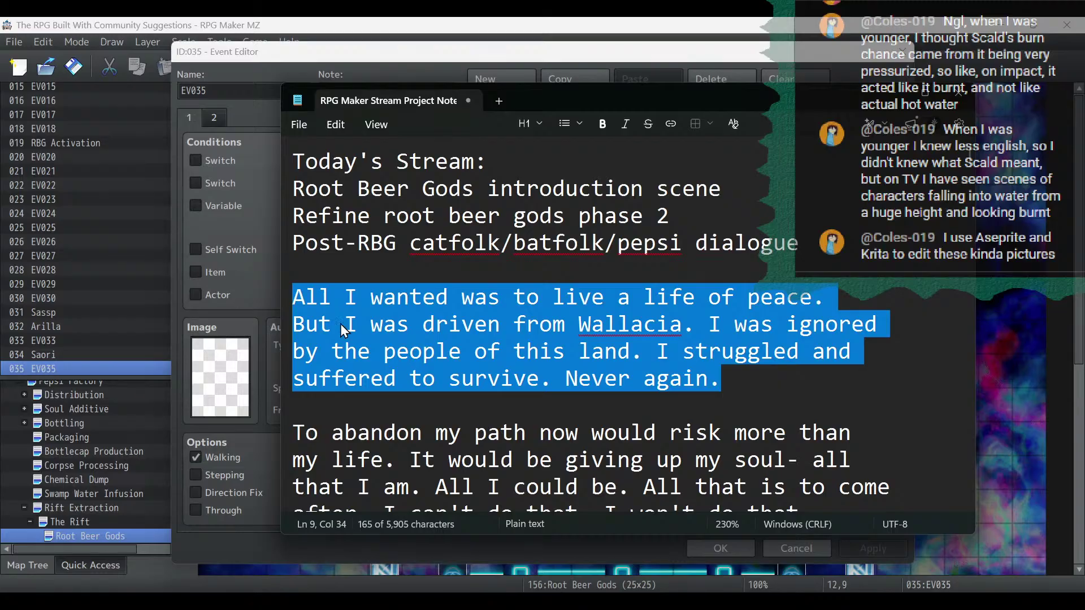
pyautogui.rightClick(432, 324)
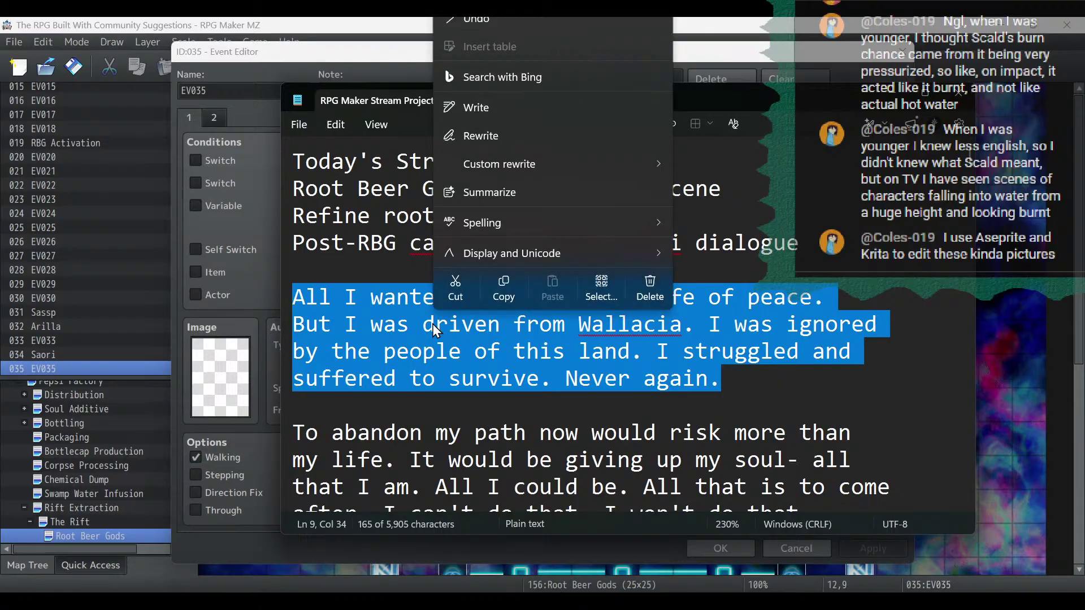
pyautogui.click(499, 299)
pyautogui.click(891, 97)
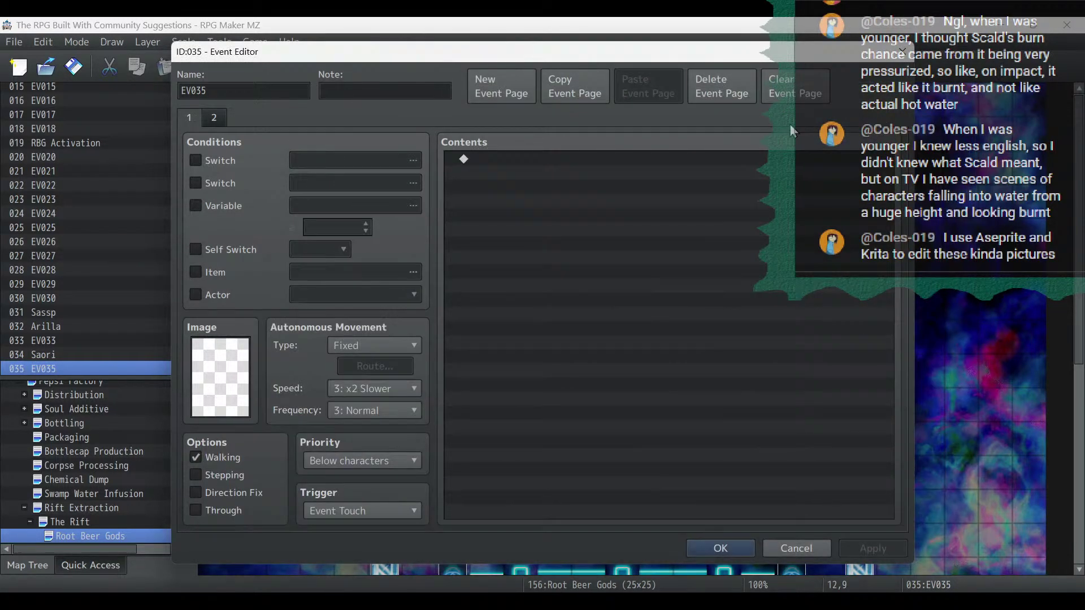
# Add a Show Text command with the black cat face from the Nature set and paste in the copied "All I wanted was to live a life of peace" paragraph.
pyautogui.doubleClick(595, 208)
pyautogui.click(574, 164)
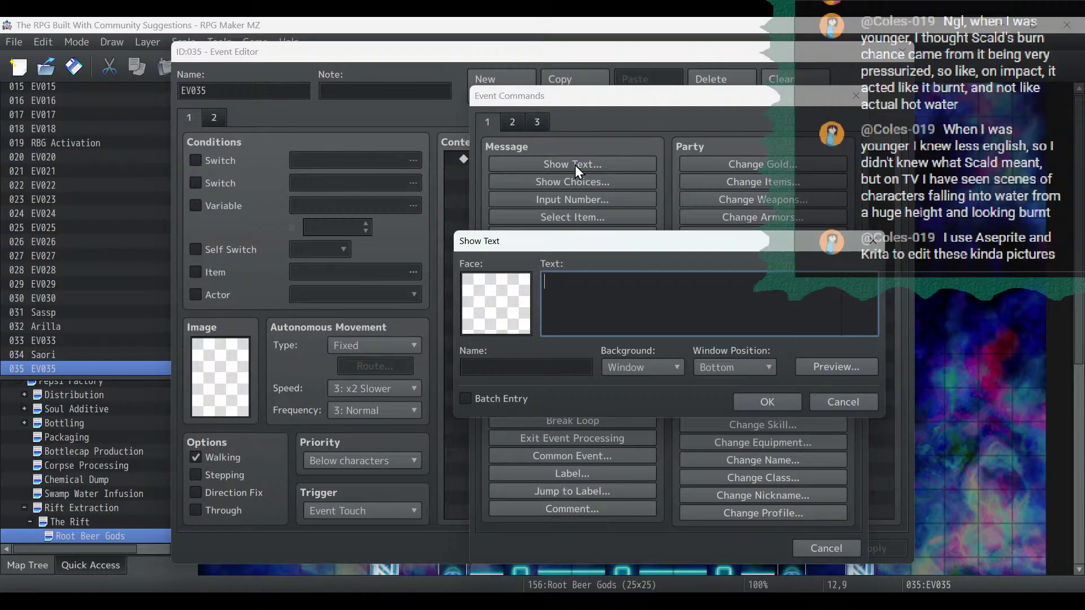
pyautogui.doubleClick(479, 321)
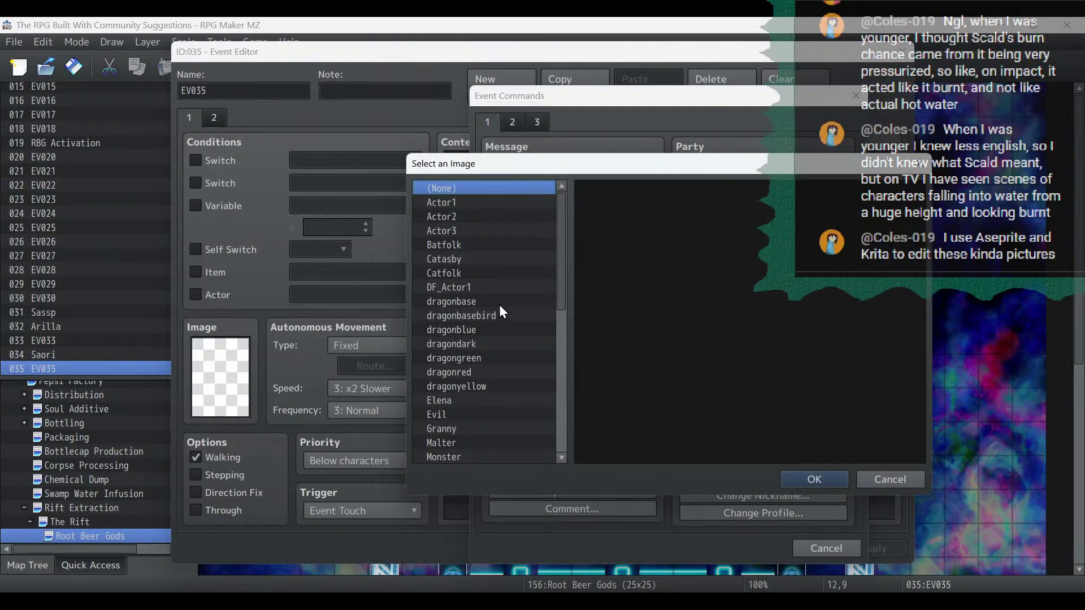
pyautogui.scroll(-5, 499, 304)
pyautogui.click(473, 402)
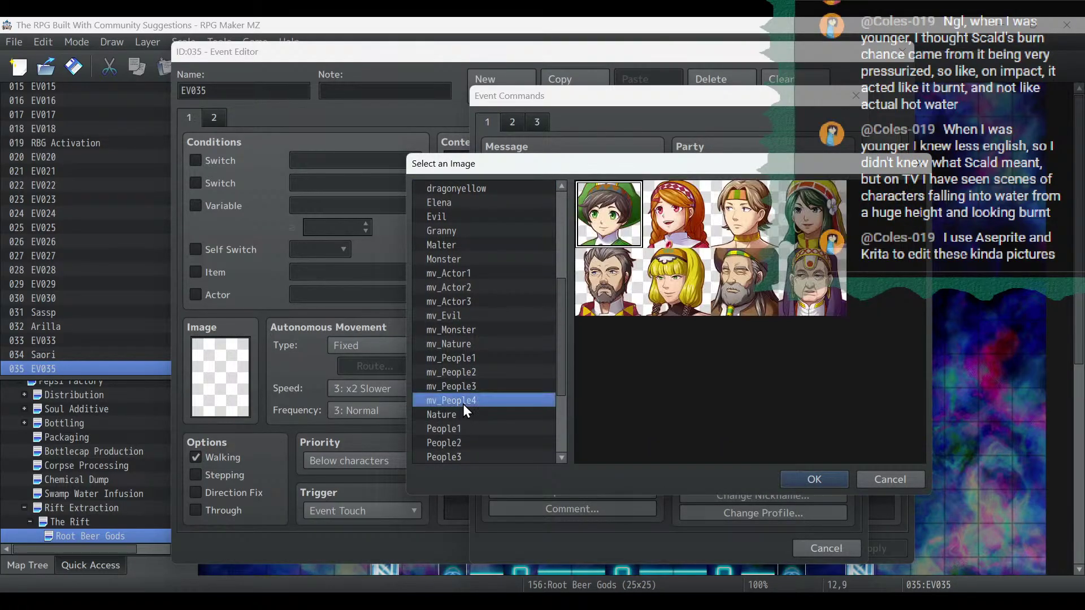
pyautogui.click(464, 417)
pyautogui.click(685, 214)
pyautogui.doubleClick(686, 214)
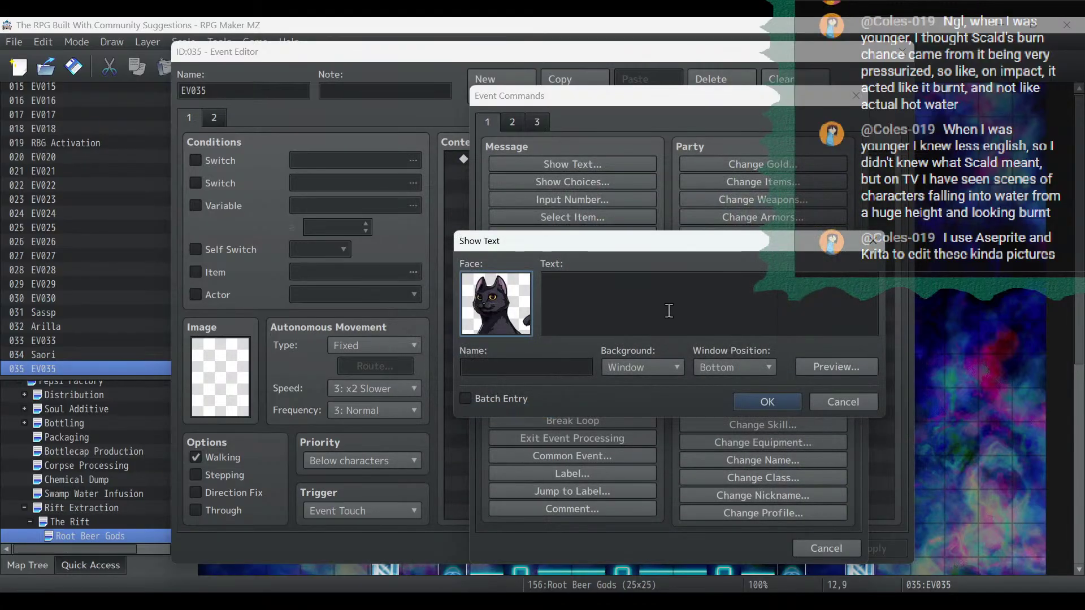
pyautogui.click(669, 310)
pyautogui.hotkey('ctrl', 'v')
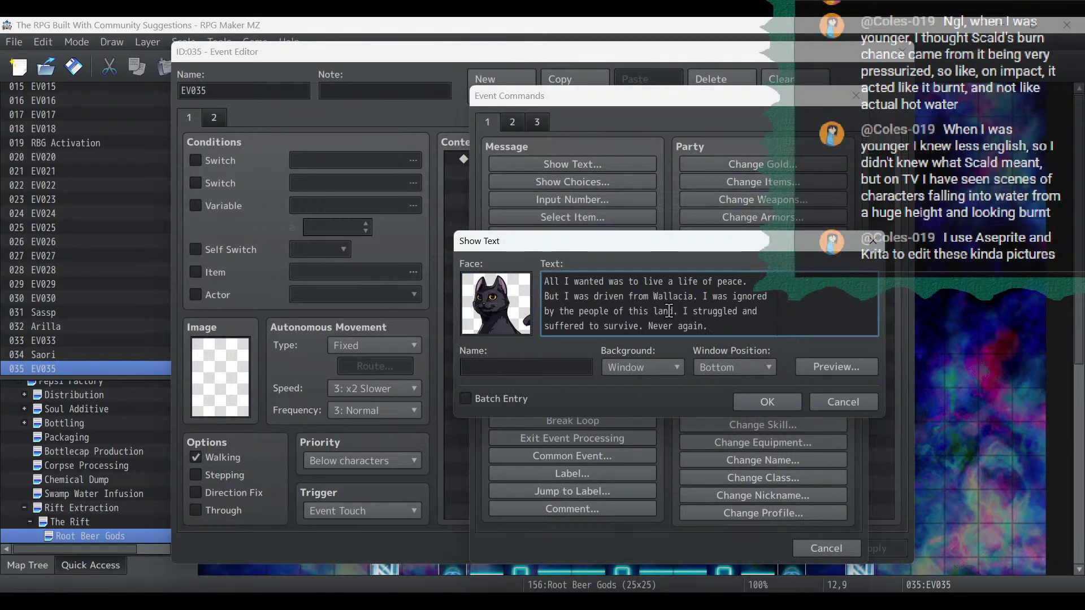
# Rewrap the message so its first three lines end with "But", "ignored by" and "struggled and", and apply it to the event.
pyautogui.click(548, 297)
pyautogui.press('BackSpace')
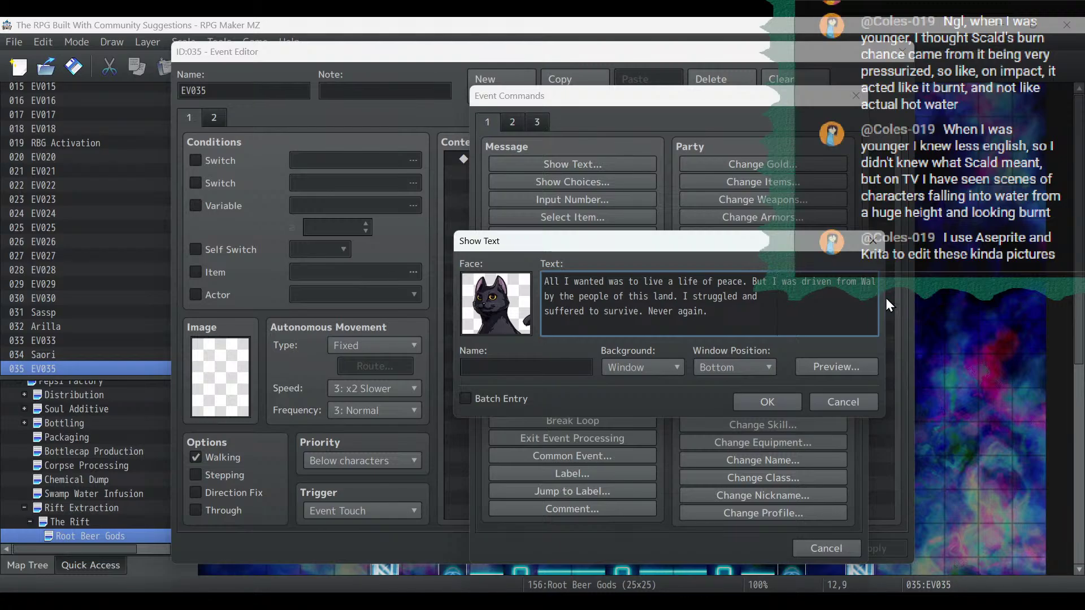
pyautogui.press('Right')
pyautogui.press('Right')
pyautogui.press('Right')
pyautogui.press('Right')
pyautogui.press('Return')
pyautogui.press('BackSpace')
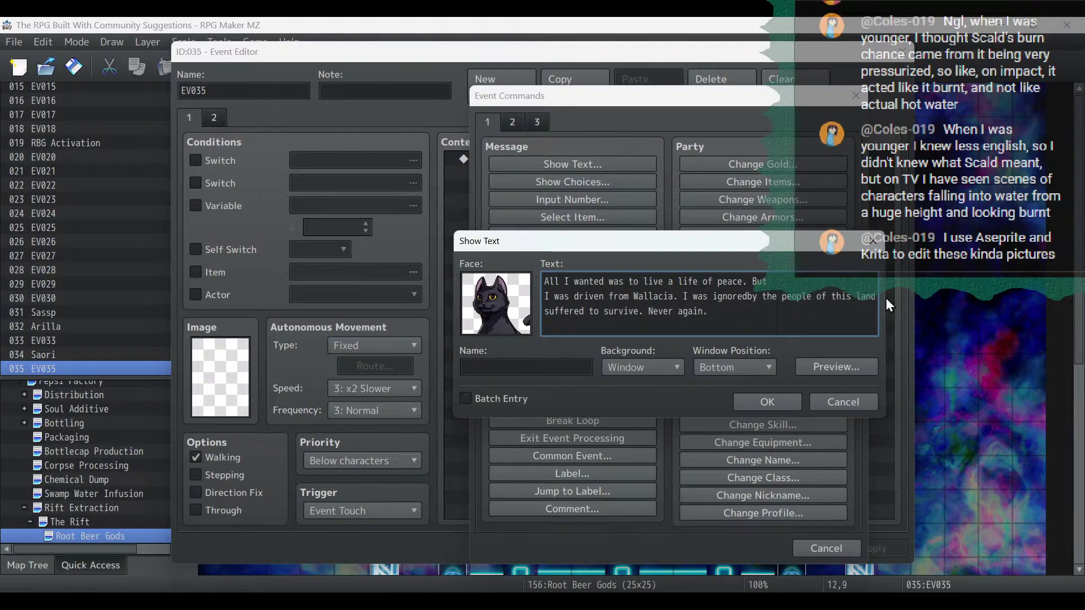
pyautogui.click(771, 305)
pyautogui.click(771, 296)
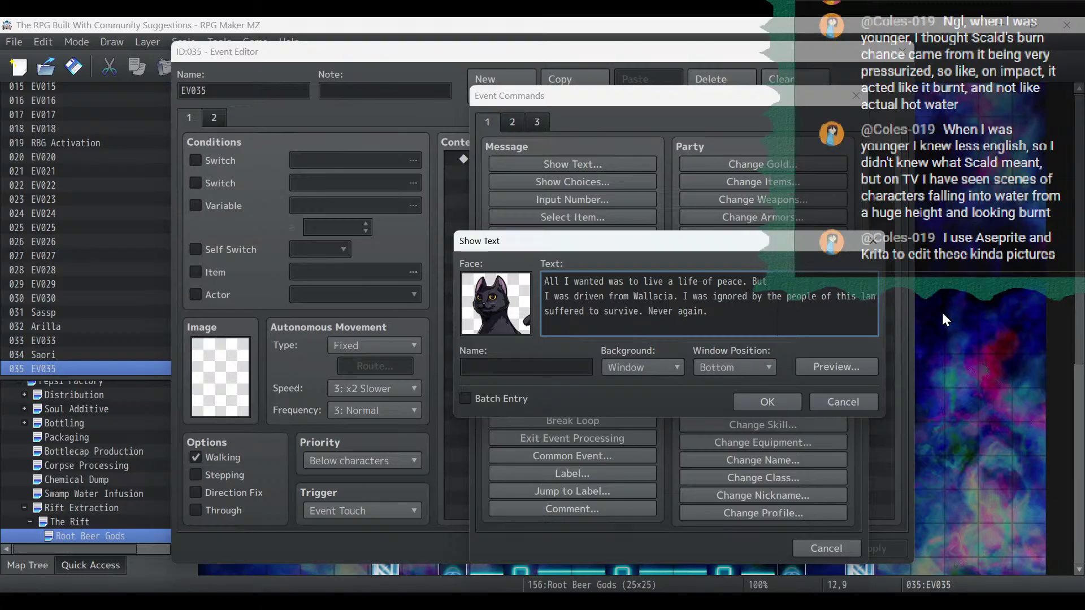
pyautogui.press('Return')
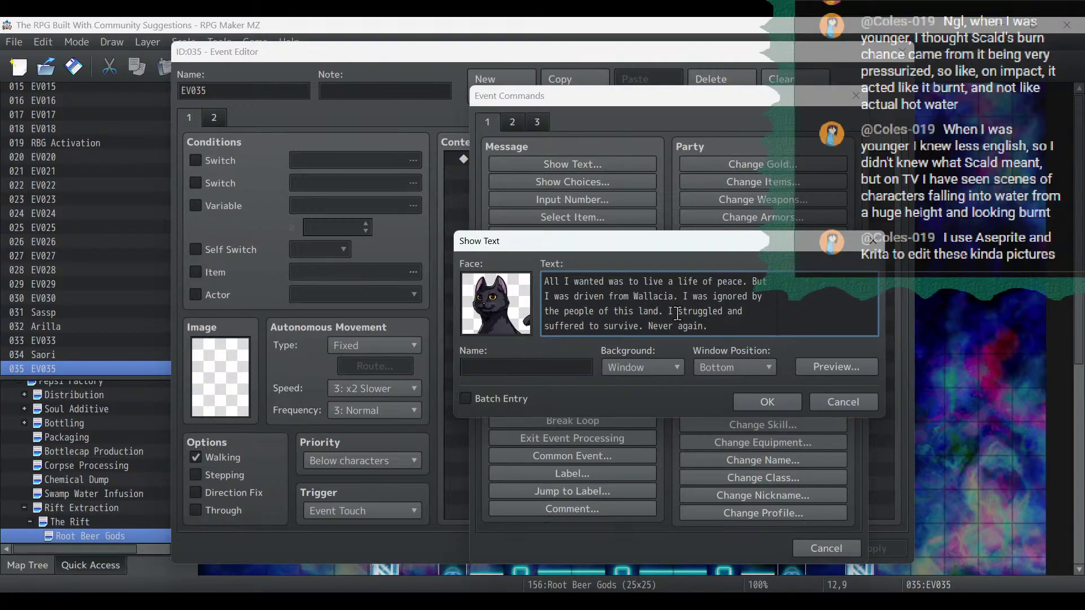
pyautogui.hotkey('ctrl', 'a')
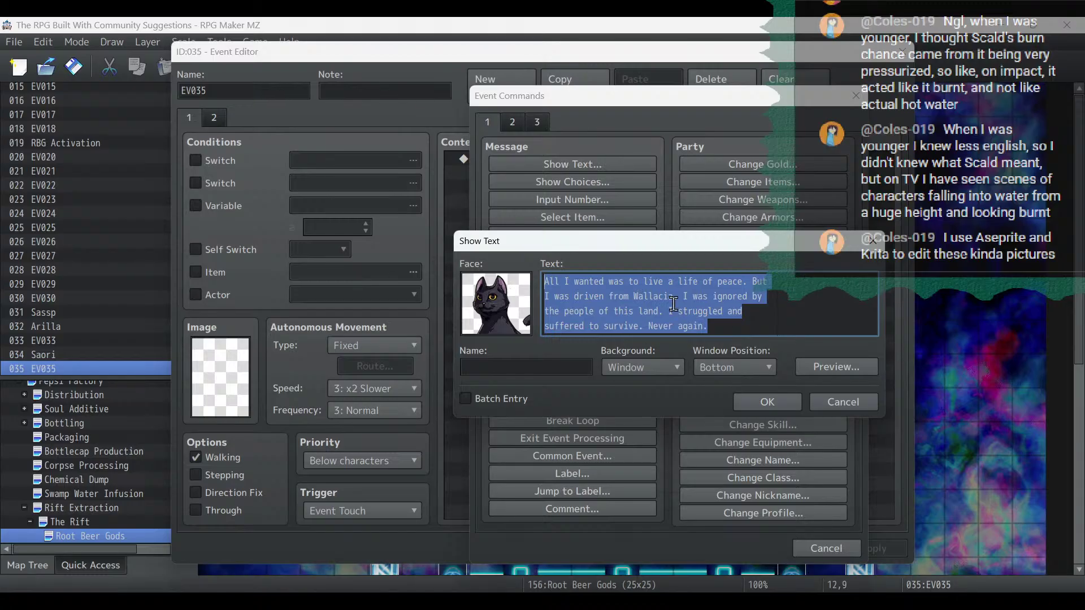
pyautogui.click(724, 330)
pyautogui.hotkey('ctrl', 'a')
pyautogui.click(767, 402)
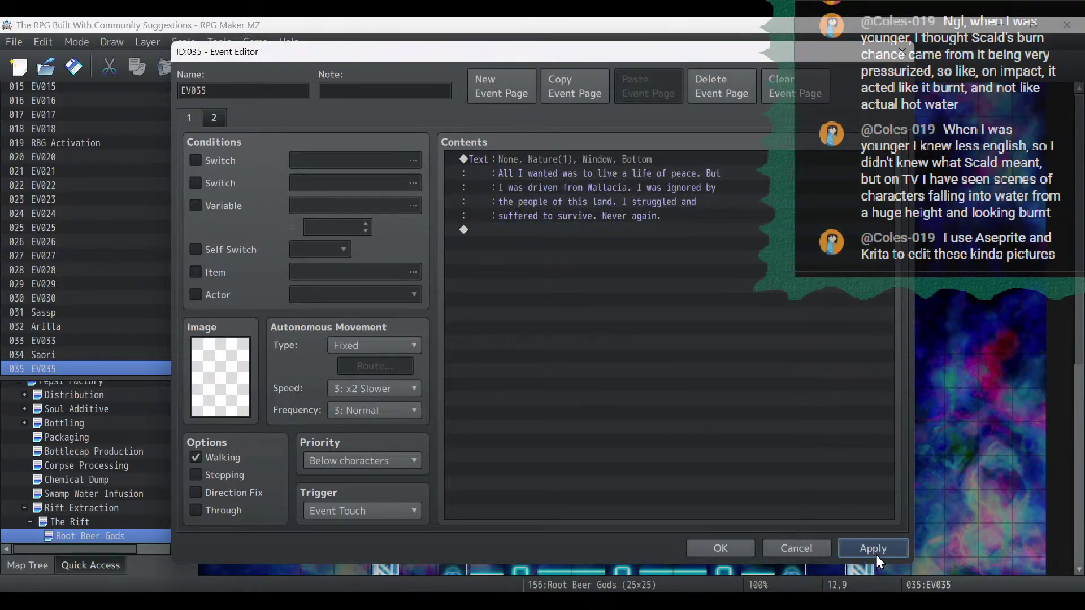
# Add a Set Movement Route command below the message that makes Saori turn down.
pyautogui.doubleClick(565, 266)
pyautogui.click(512, 124)
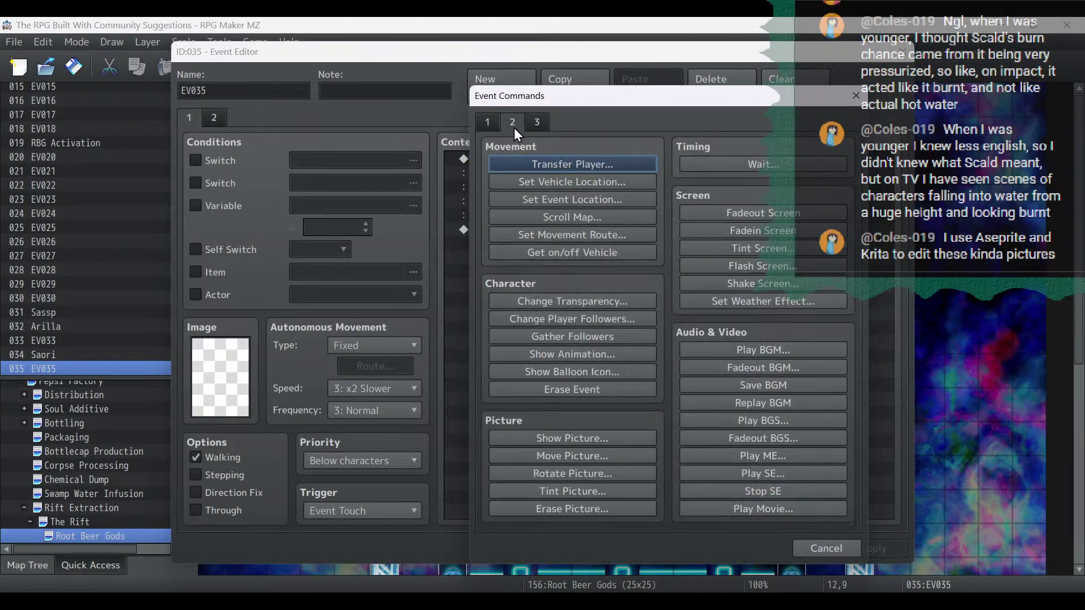
pyautogui.click(562, 235)
pyautogui.click(433, 185)
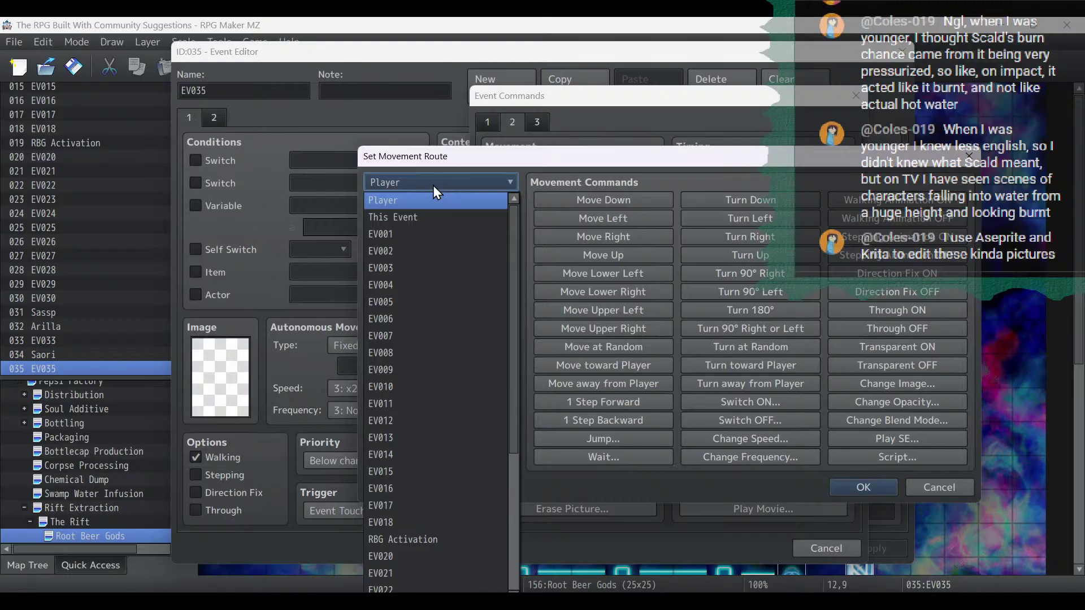
pyautogui.scroll(-4, 435, 406)
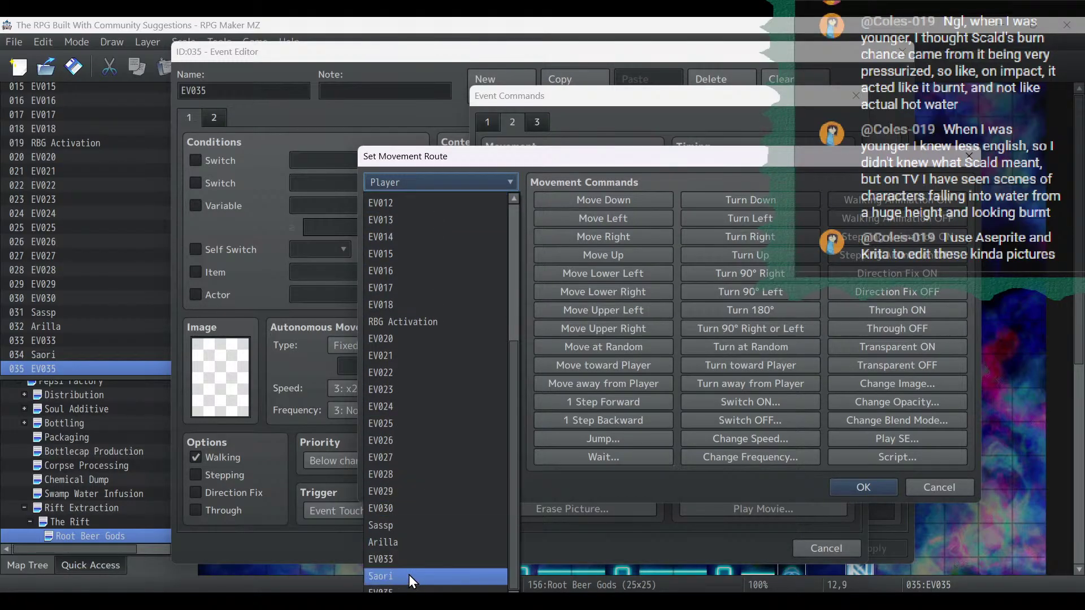
pyautogui.click(408, 575)
pyautogui.click(755, 205)
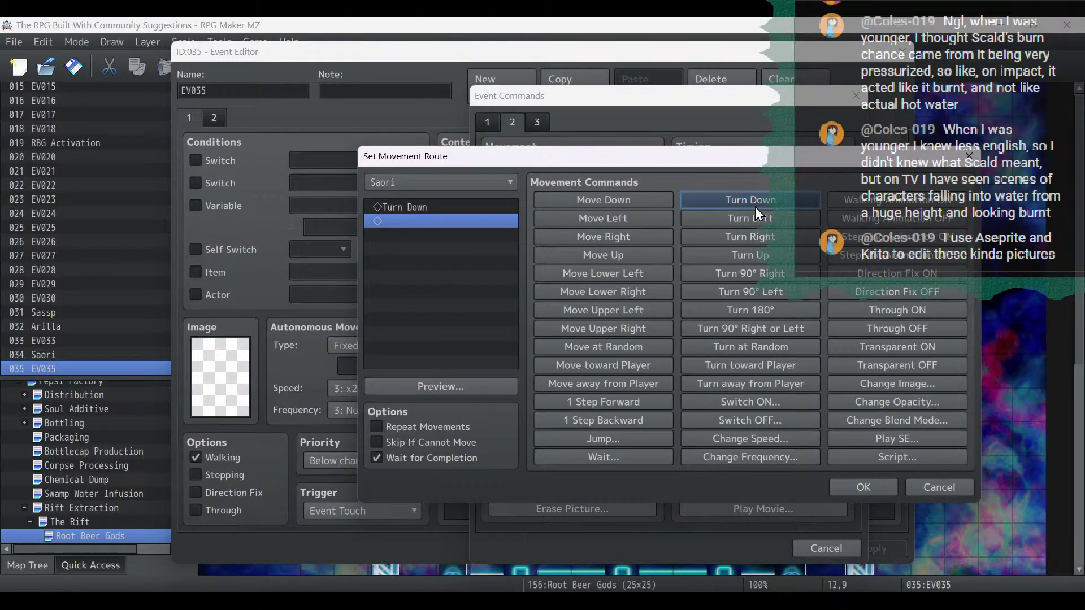
pyautogui.click(877, 485)
# Remove the used "All I wanted was to live a life of peace" paragraph from the Notepad project notes.
pyautogui.click(120, 600)
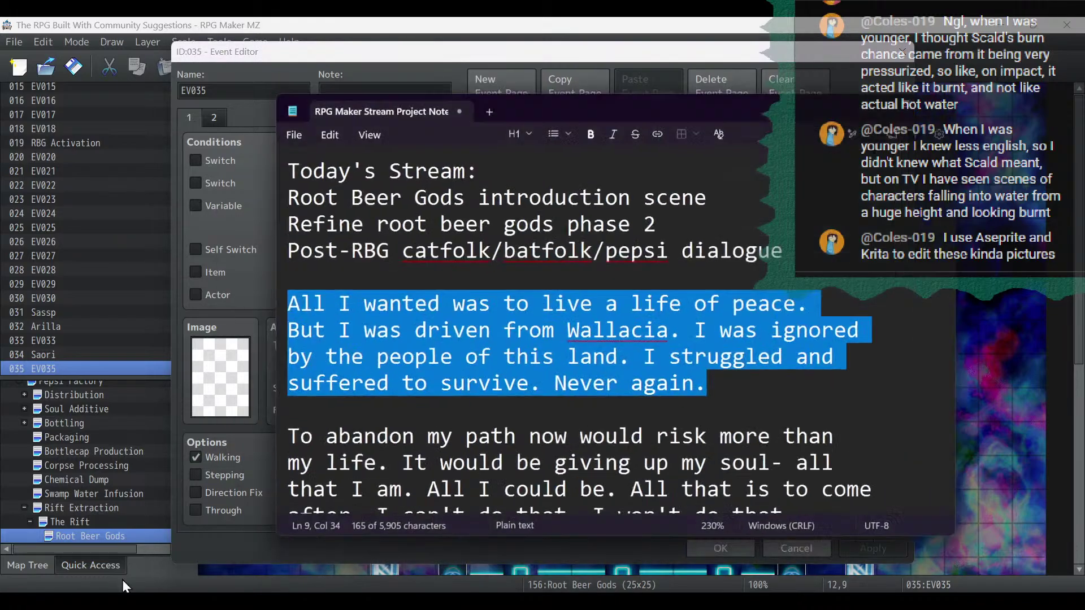
pyautogui.scroll(-2, 694, 455)
pyautogui.moveTo(841, 419); pyautogui.dragTo(231, 352)
pyautogui.moveTo(722, 287); pyautogui.dragTo(192, 211)
pyautogui.press('BackSpace')
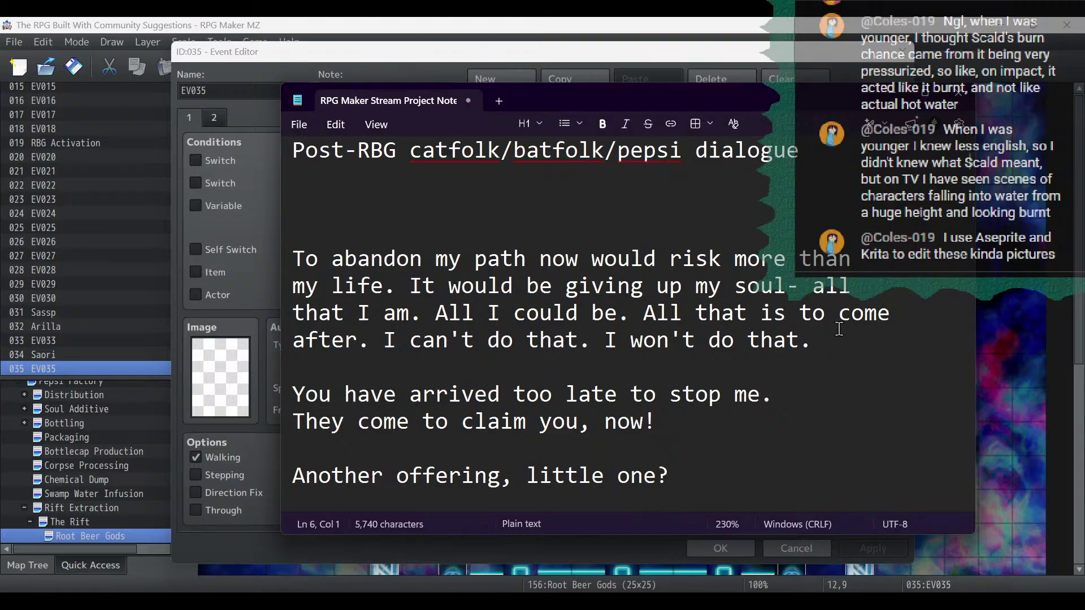
pyautogui.moveTo(814, 342); pyautogui.dragTo(140, 270)
pyautogui.press('BackSpace')
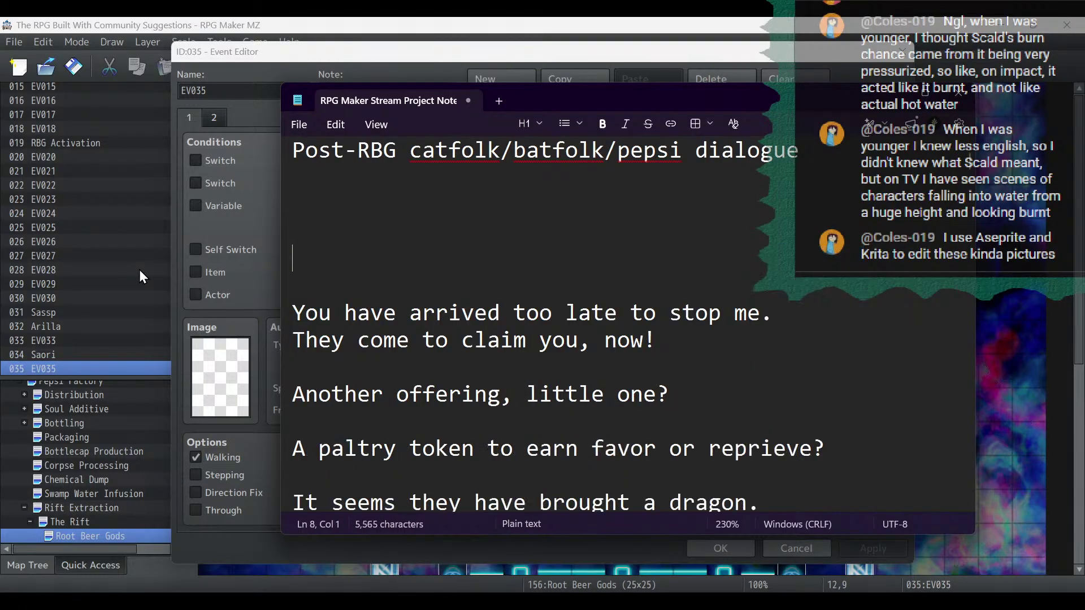
pyautogui.hotkey('alt', 'Tab')
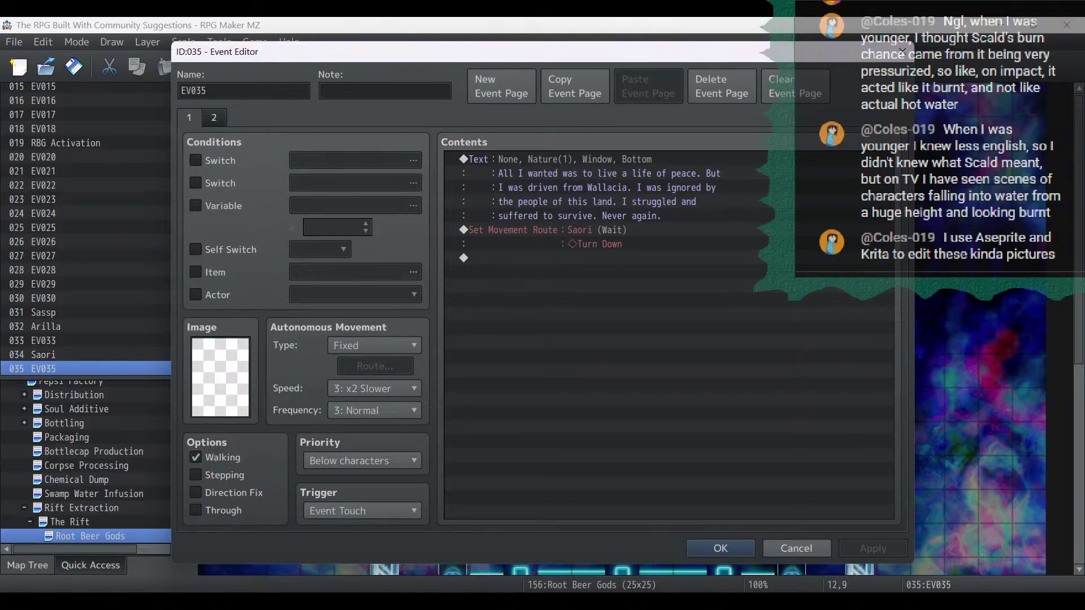
pyautogui.hotkey('alt', 'Tab')
pyautogui.hotkey('ctrl', 'z')
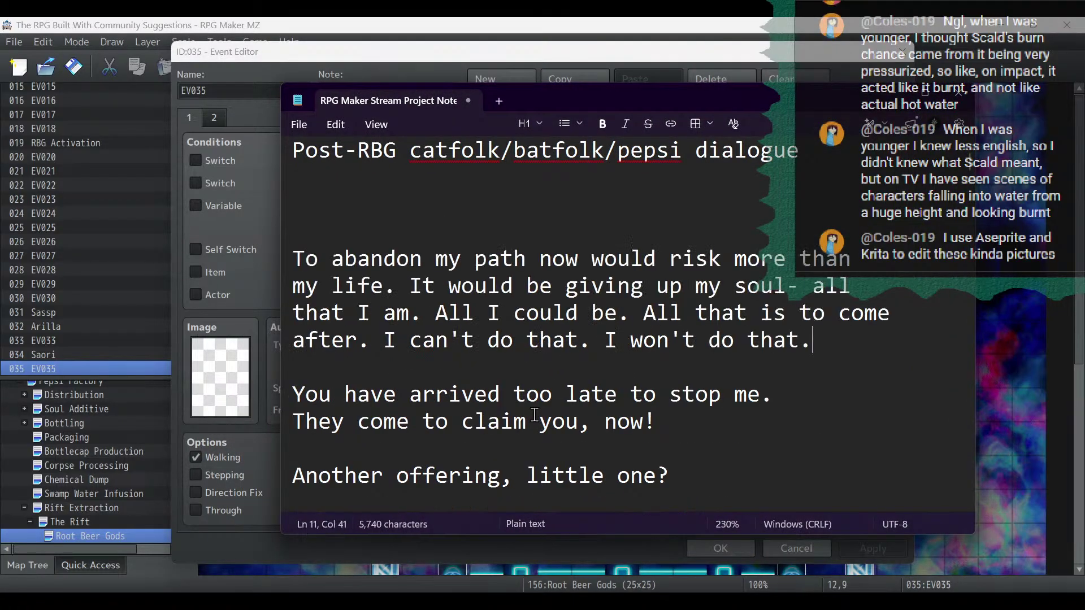
# Return to the event, duplicate the black cat message below Saori's movement route and clear the copy's text.
pyautogui.hotkey('alt', 'Tab')
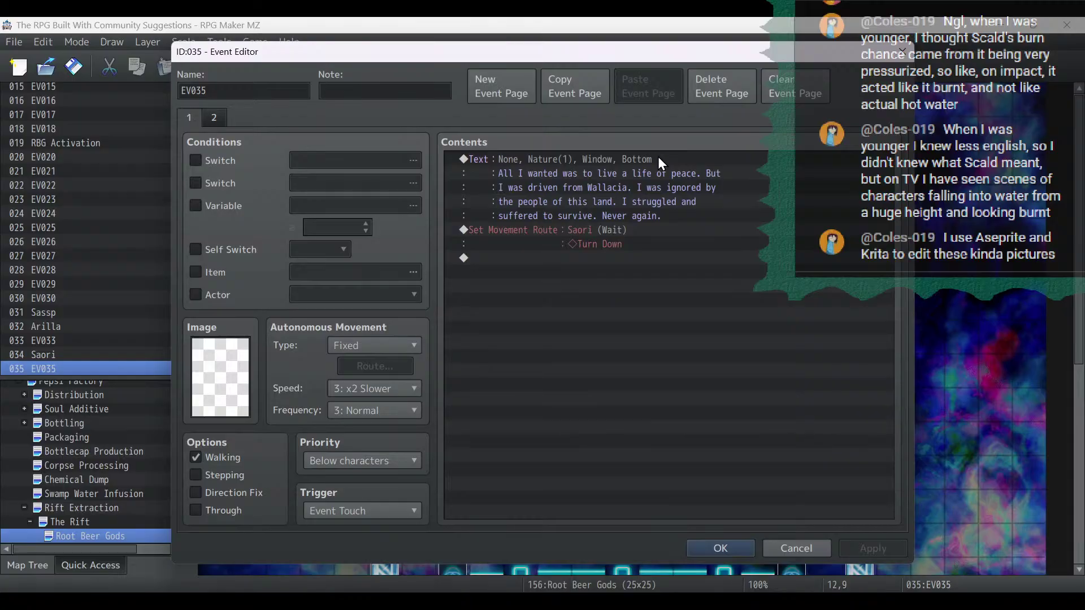
pyautogui.click(658, 158)
pyautogui.hotkey('ctrl', 'c')
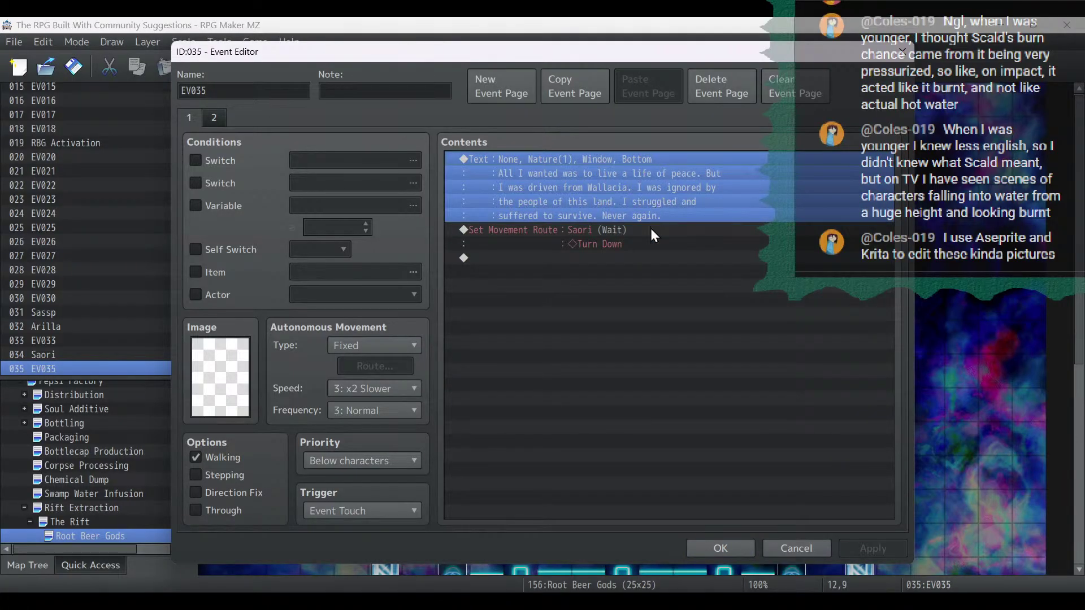
pyautogui.click(635, 260)
pyautogui.hotkey('ctrl', 'v')
pyautogui.doubleClick(639, 258)
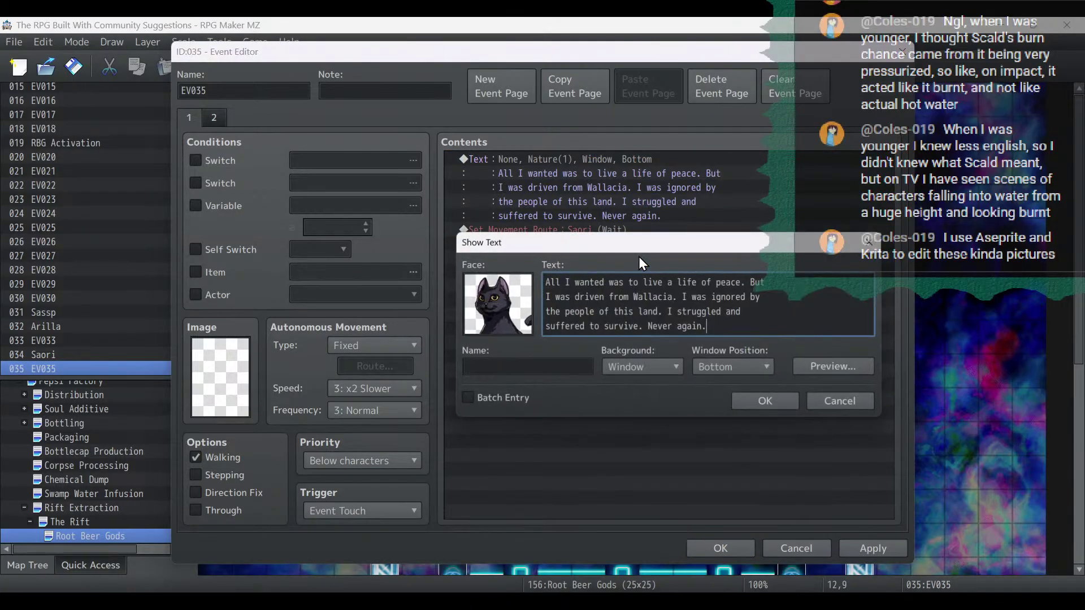
pyautogui.hotkey('ctrl', 'a')
pyautogui.press('BackSpace')
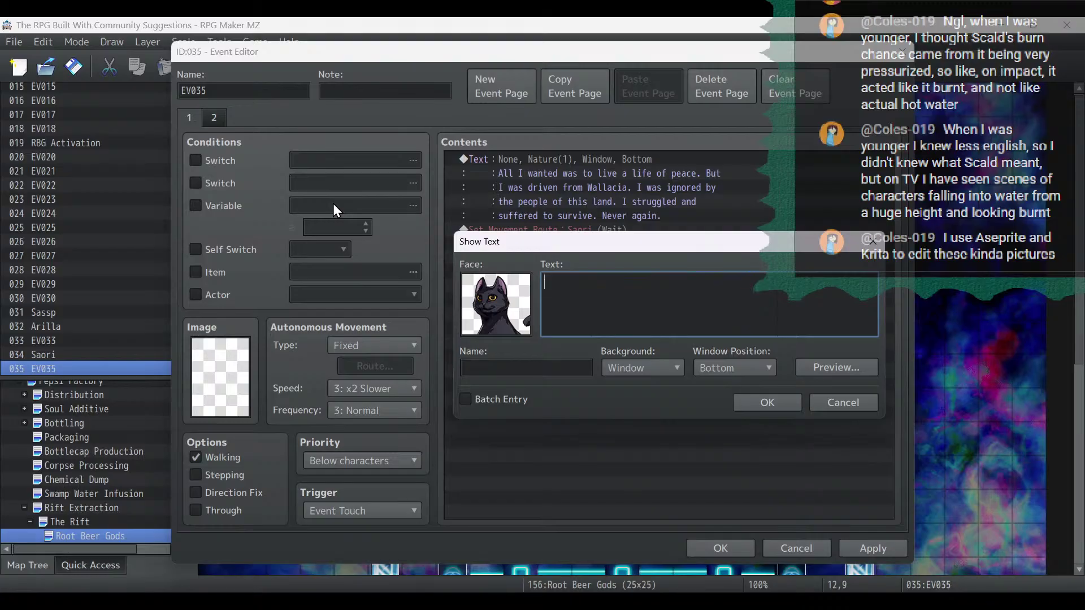
# Move the paragraph starting "To abandon my path now" out of the Notepad notes into the emptied message.
pyautogui.click(101, 602)
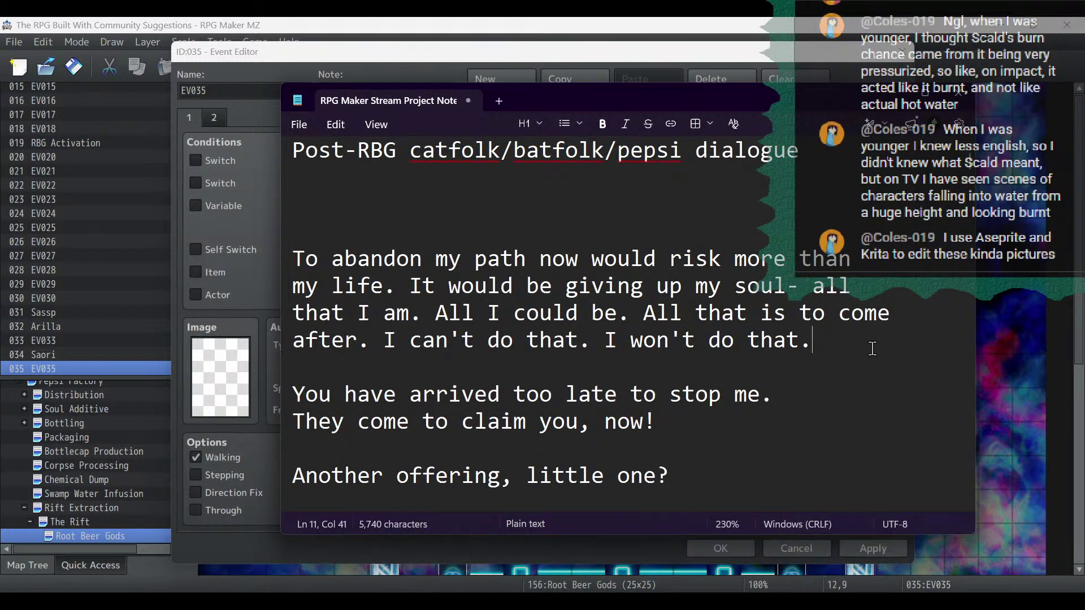
pyautogui.moveTo(873, 348); pyautogui.dragTo(172, 270)
pyautogui.press('BackSpace')
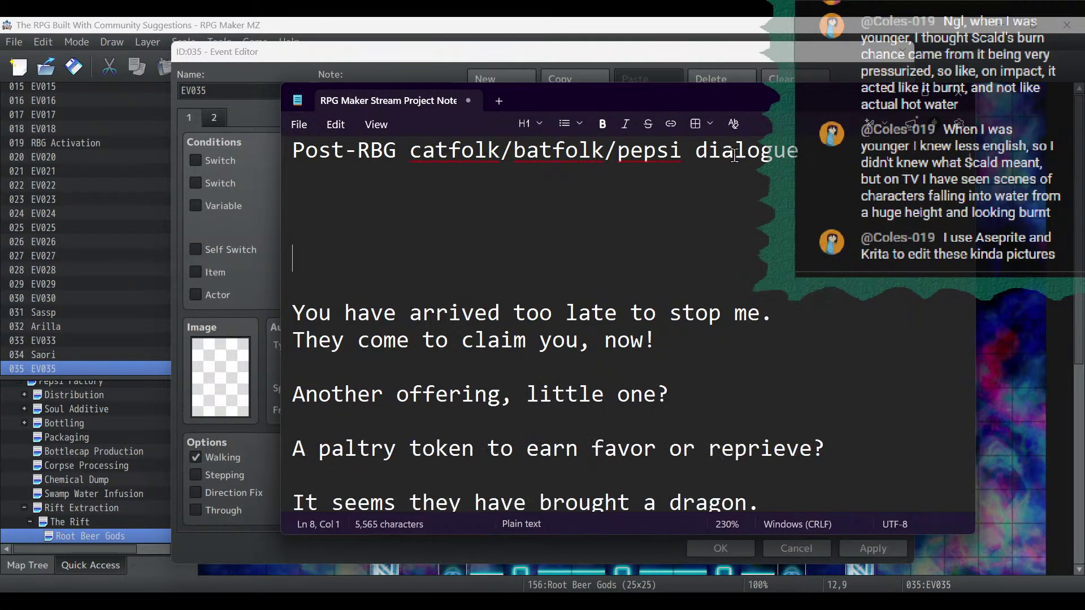
pyautogui.click(892, 97)
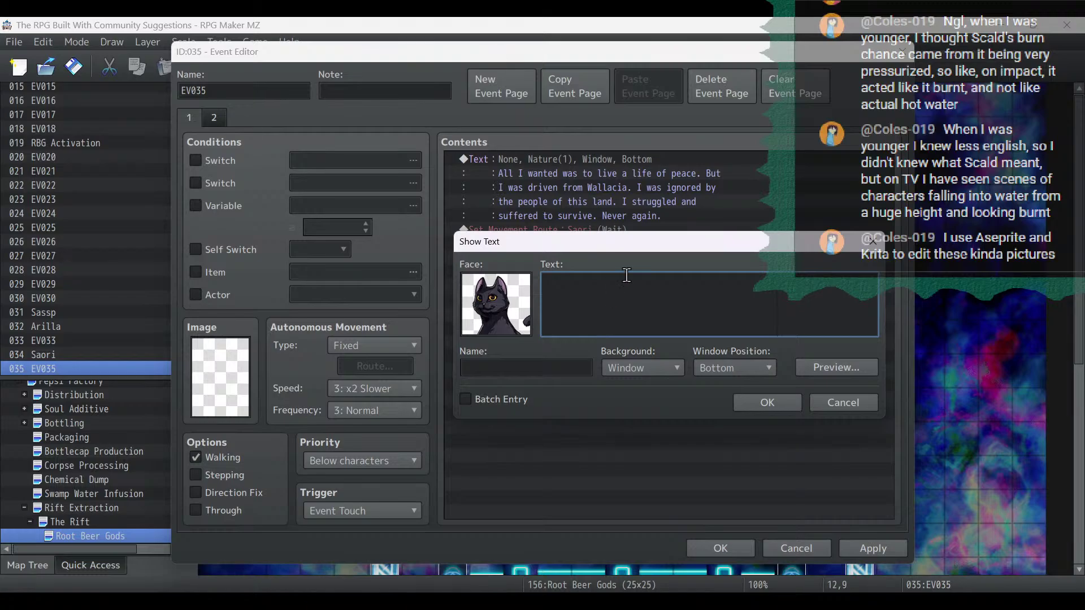
pyautogui.hotkey('ctrl', 'v')
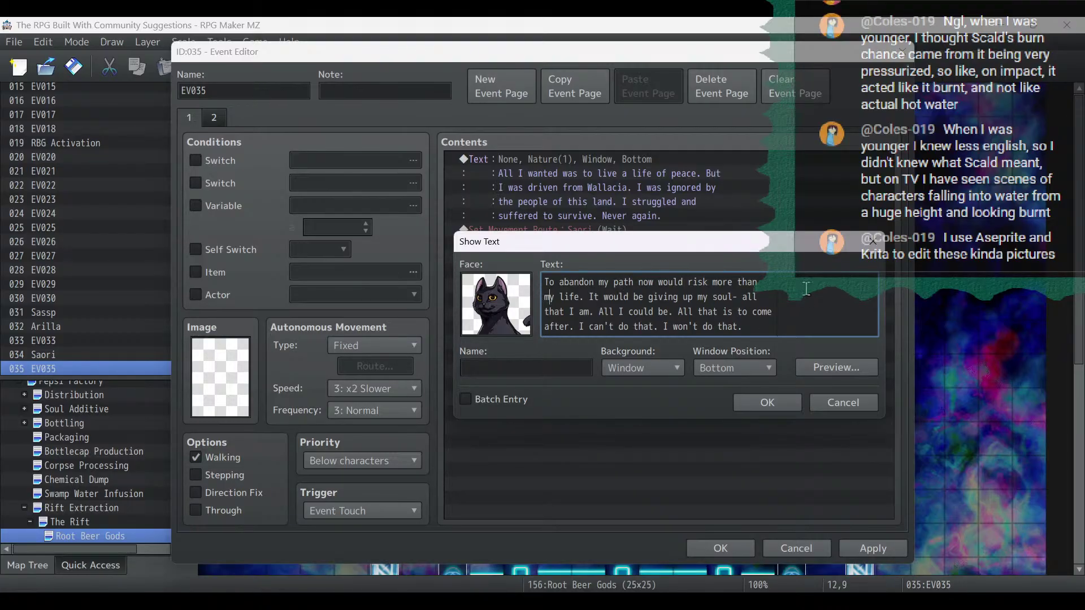
# Rewrap the second message so line one ends with "than my" and line two with "all that", and apply it to the event.
pyautogui.press('BackSpace')
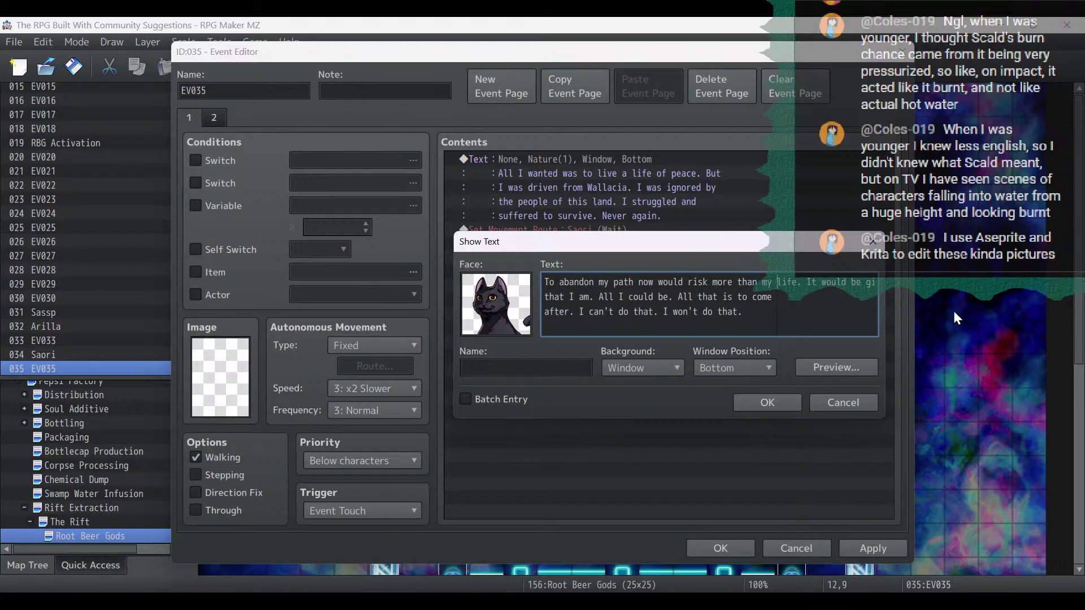
pyautogui.press('Return')
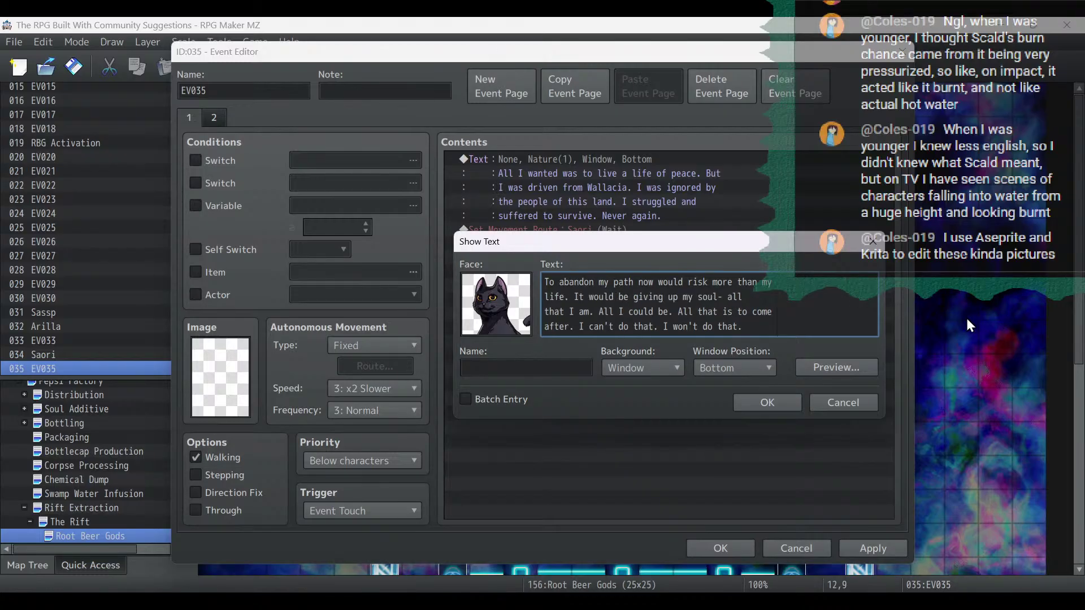
pyautogui.click(546, 312)
pyautogui.press('BackSpace')
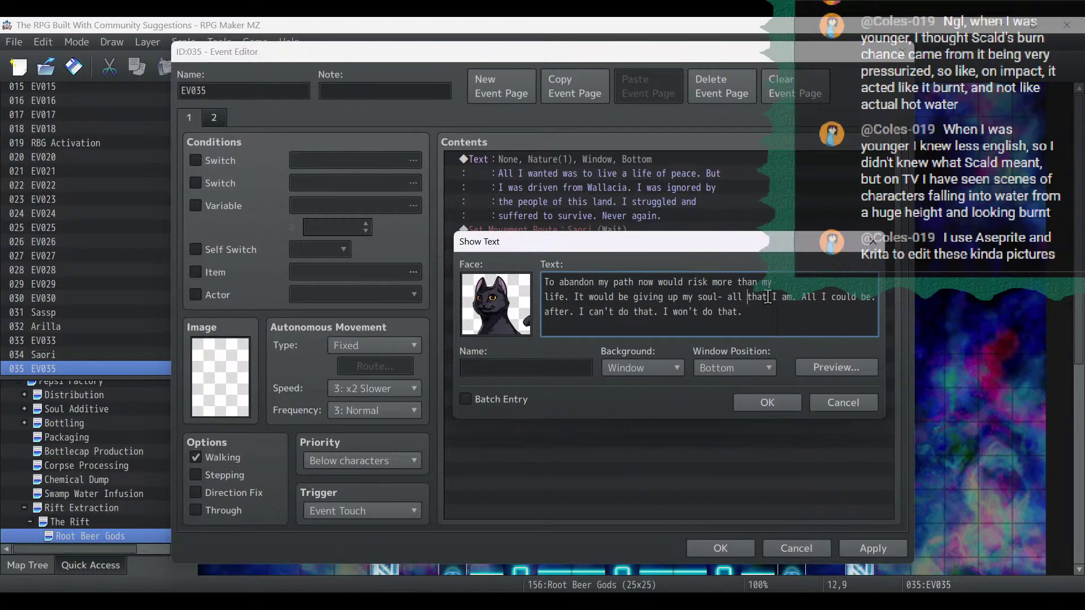
pyautogui.click(769, 297)
pyautogui.press('Return')
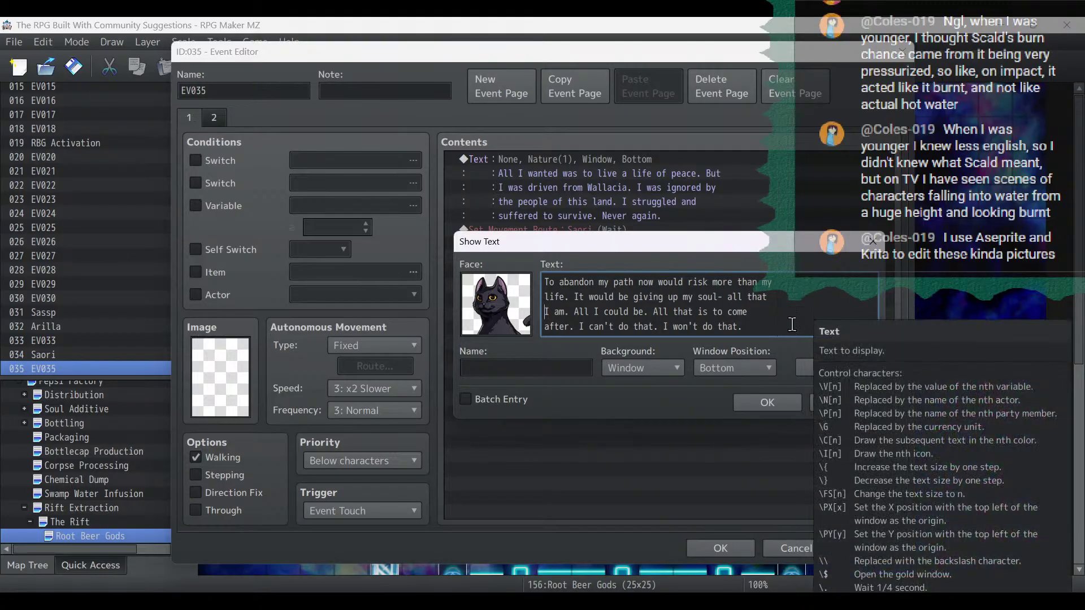
pyautogui.moveTo(773, 333); pyautogui.dragTo(483, 286)
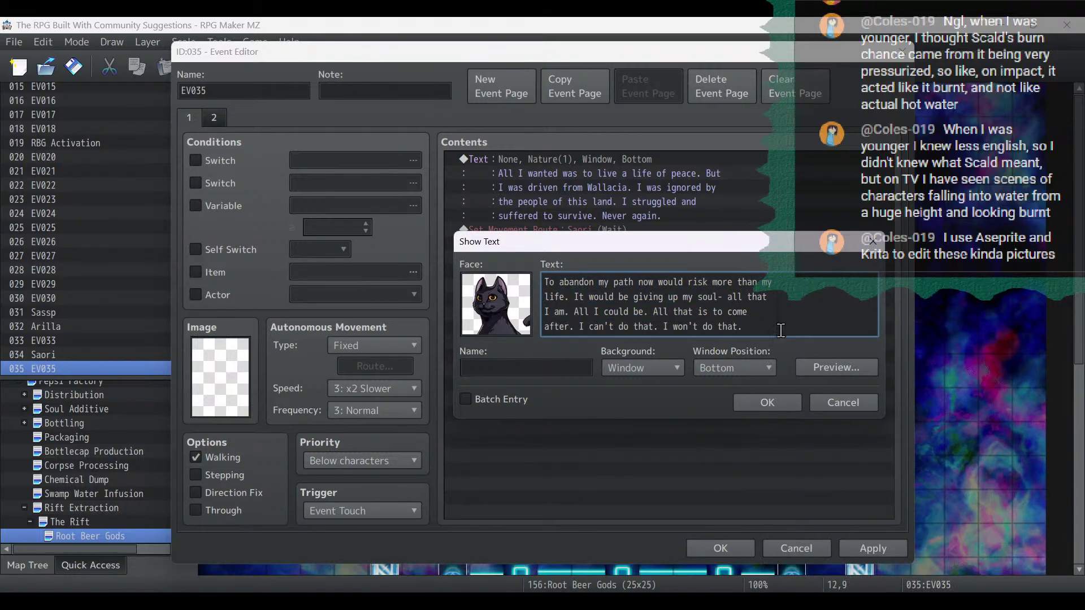
pyautogui.click(762, 402)
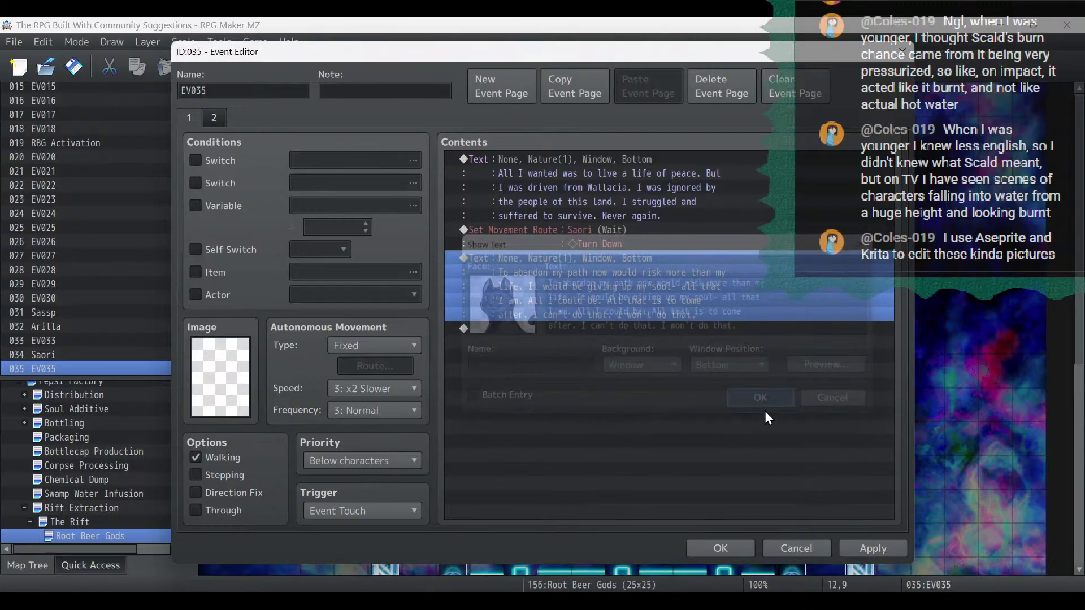
pyautogui.click(892, 546)
pyautogui.click(531, 258)
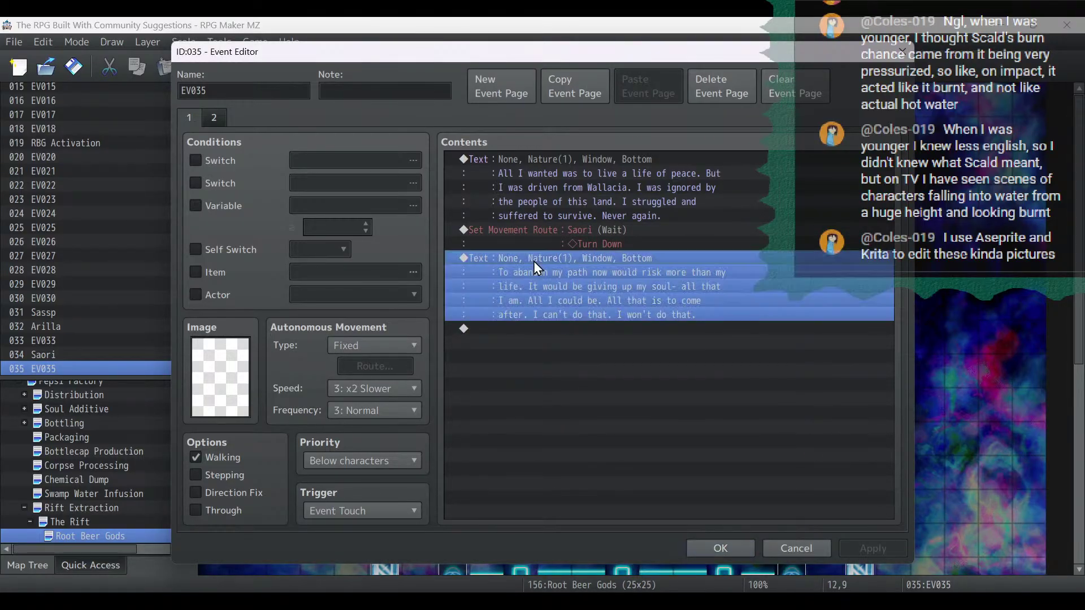
pyautogui.rightClick(533, 260)
pyautogui.click(574, 331)
pyautogui.doubleClick(574, 330)
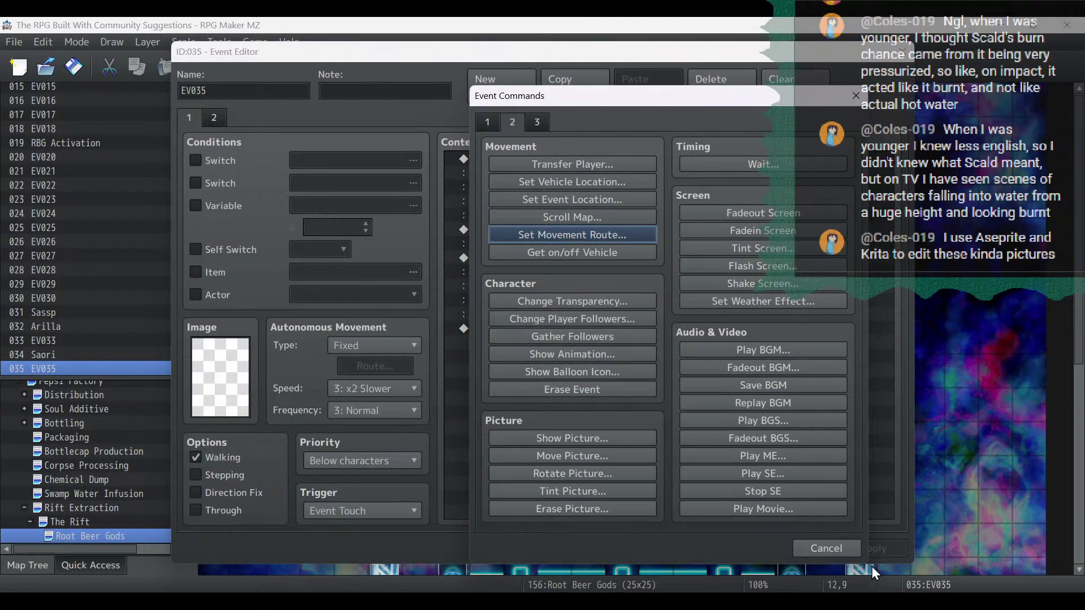
pyautogui.click(809, 548)
# Duplicate the message starting "To abandon my path now" at the end of the event and open the copy for editing.
pyautogui.click(548, 263)
pyautogui.rightClick(548, 266)
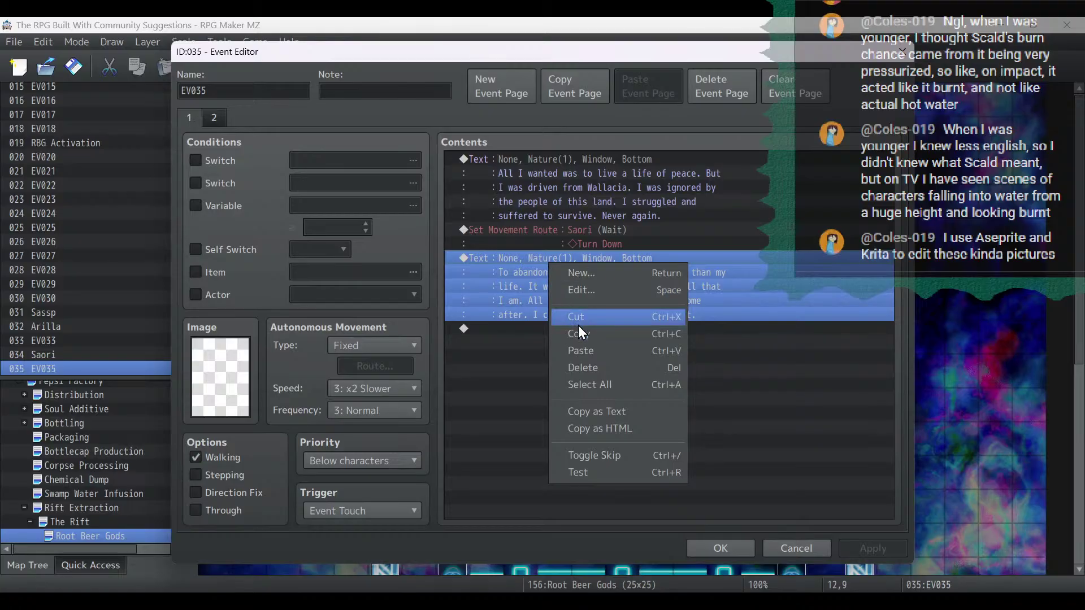
pyautogui.click(585, 341)
pyautogui.rightClick(585, 342)
pyautogui.click(550, 335)
pyautogui.rightClick(551, 336)
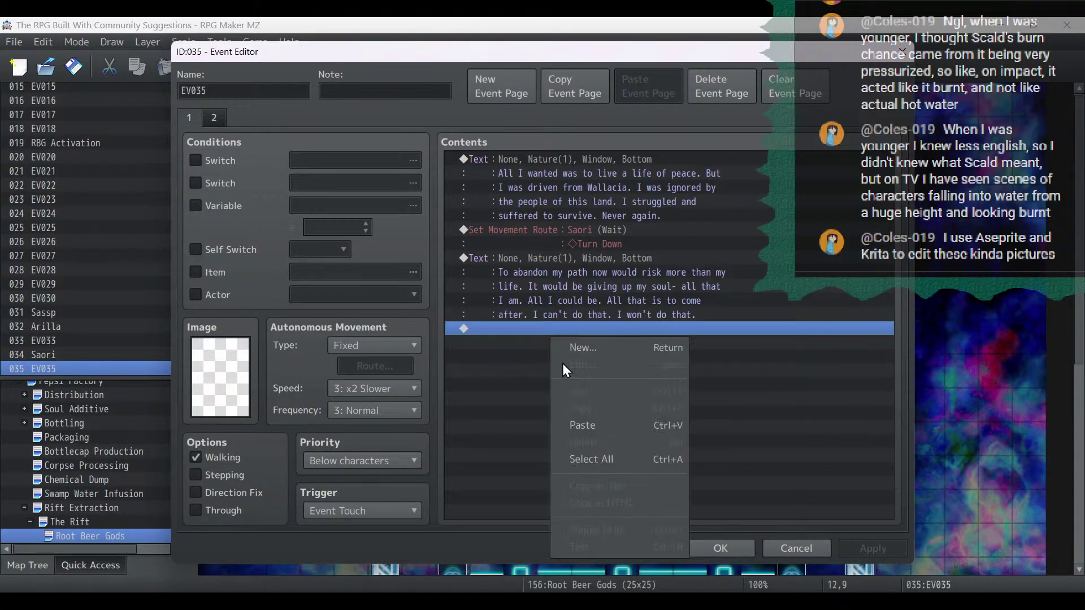
pyautogui.click(593, 424)
pyautogui.doubleClick(563, 343)
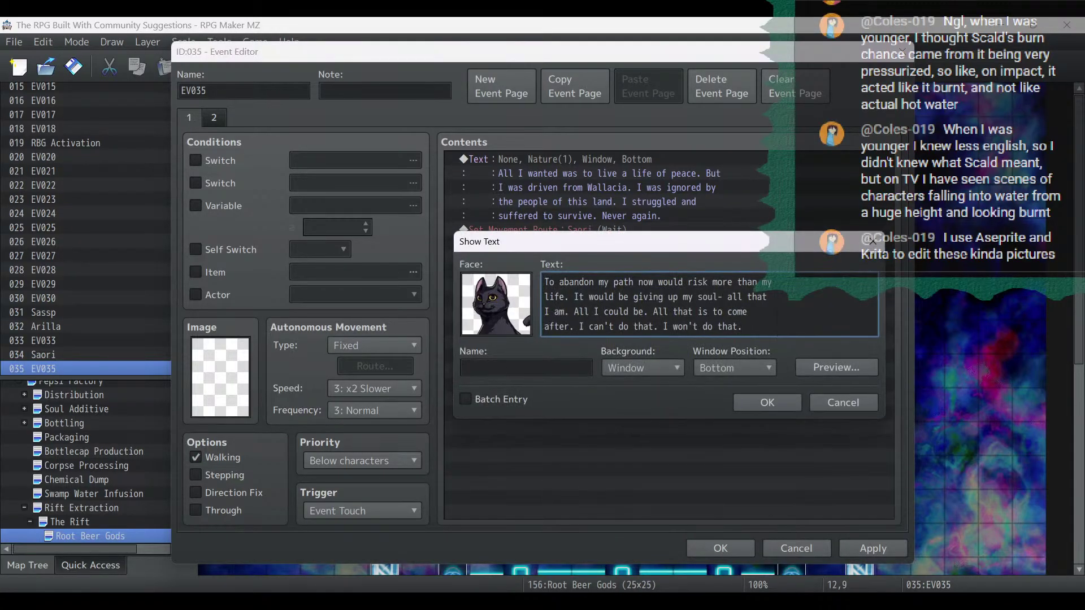
# Move "You have arrived too late to stop me. They come to claim you, now!" from Notepad into the copied message, replacing its text, and apply it.
pyautogui.hotkey('alt', 'Tab')
pyautogui.moveTo(679, 340); pyautogui.dragTo(163, 317)
pyautogui.hotkey('ctrl', 'x')
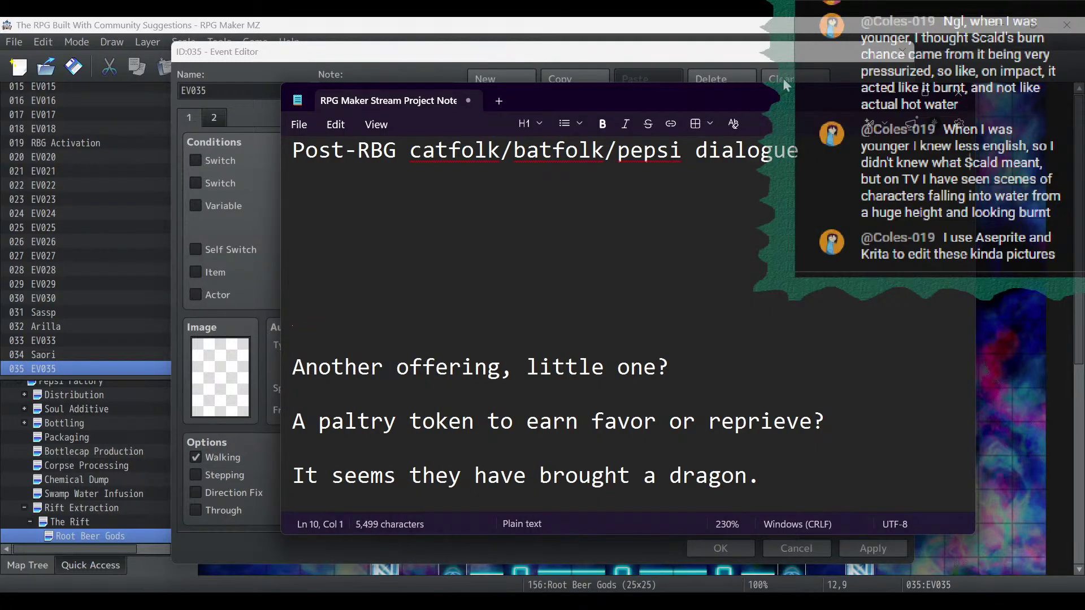
pyautogui.hotkey('alt', 'Tab')
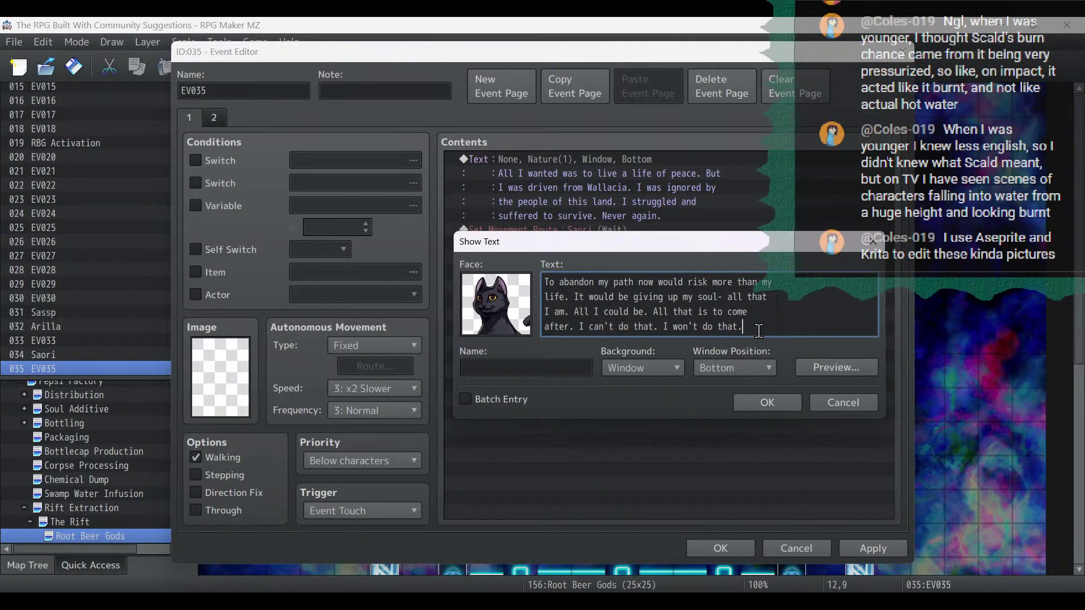
pyautogui.moveTo(755, 328); pyautogui.dragTo(227, 210)
pyautogui.hotkey('ctrl', 'v')
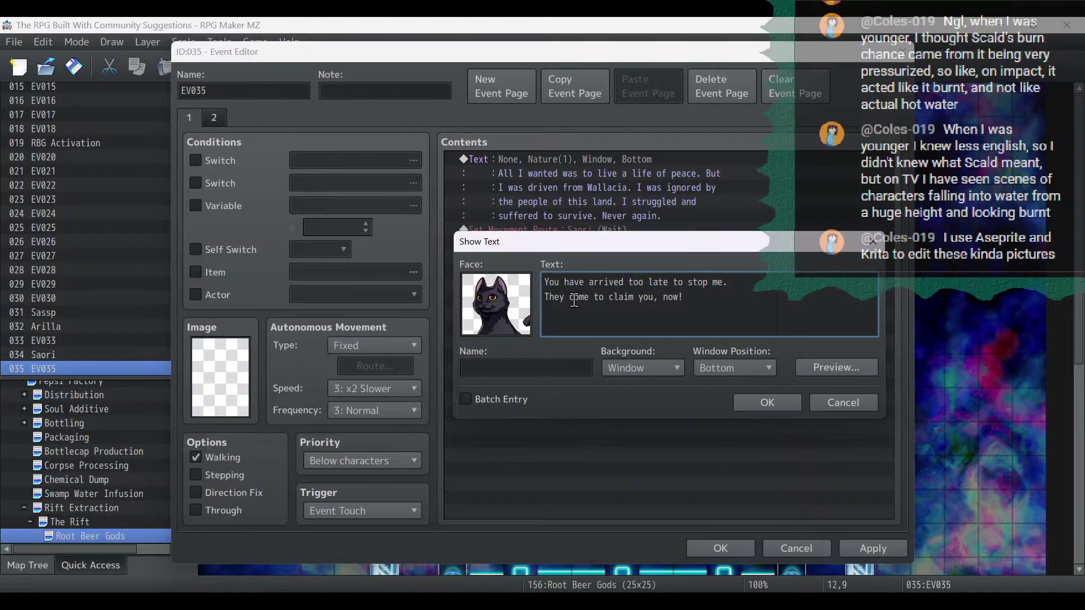
pyautogui.click(741, 281)
pyautogui.click(768, 402)
pyautogui.click(873, 548)
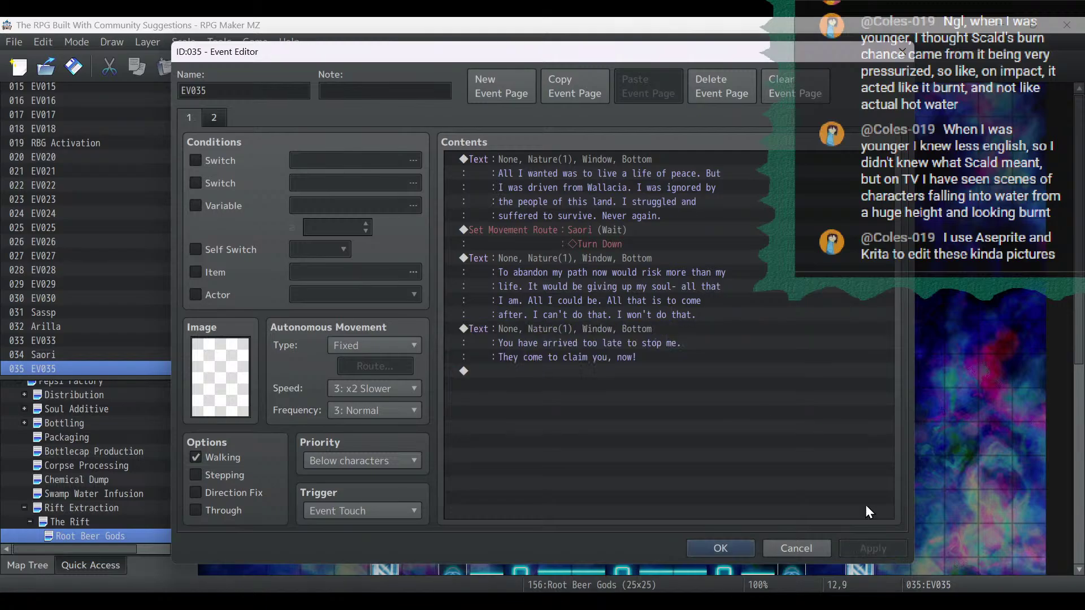
# Duplicate Saori's movement route at the end of the event, replace its command with Turn Up, and apply the change.
pyautogui.click(603, 235)
pyautogui.hotkey('ctrl', 'c')
pyautogui.click(605, 371)
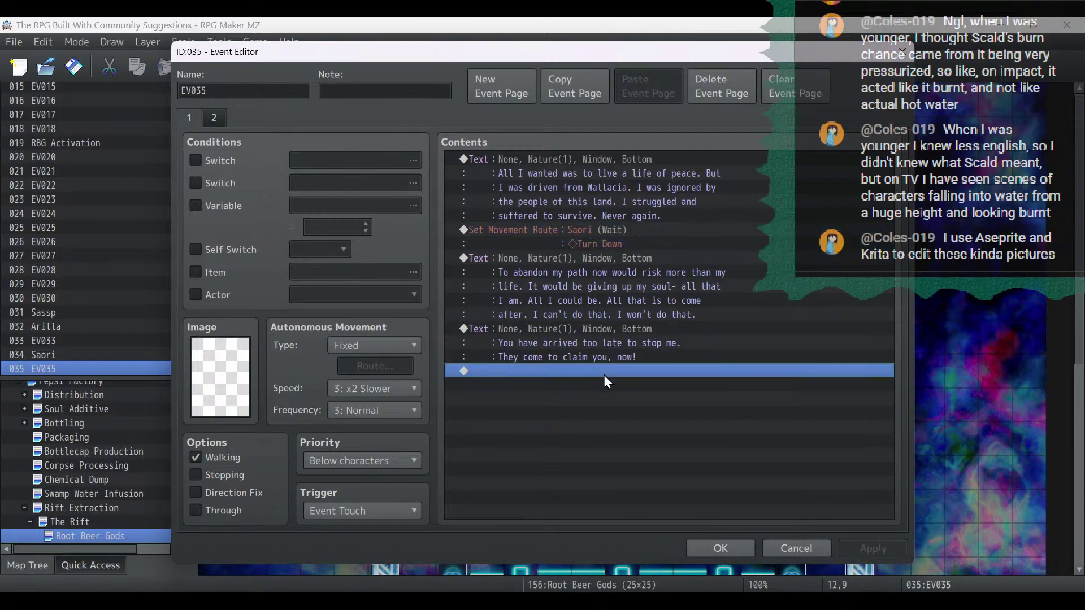
pyautogui.hotkey('ctrl', 'v')
pyautogui.doubleClick(602, 372)
pyautogui.click(374, 207)
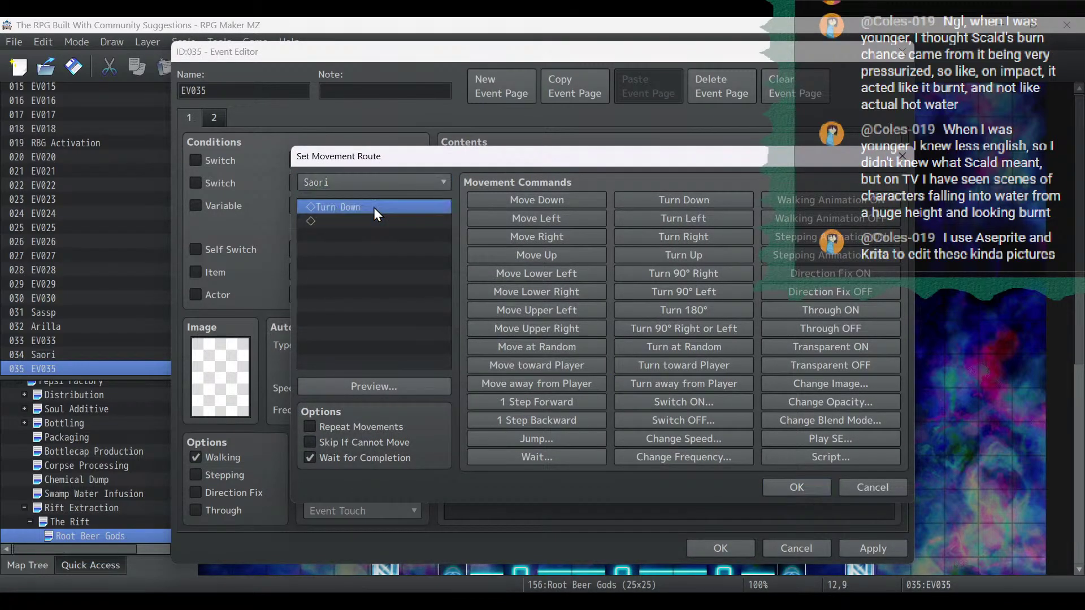
pyautogui.press('Delete')
pyautogui.click(721, 259)
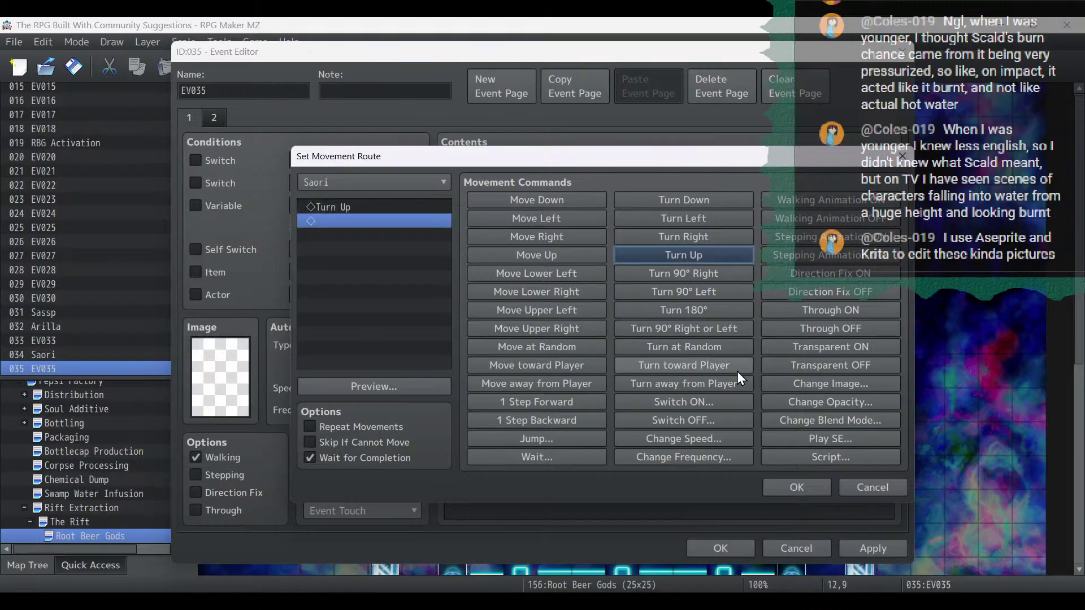
pyautogui.click(785, 486)
pyautogui.click(874, 549)
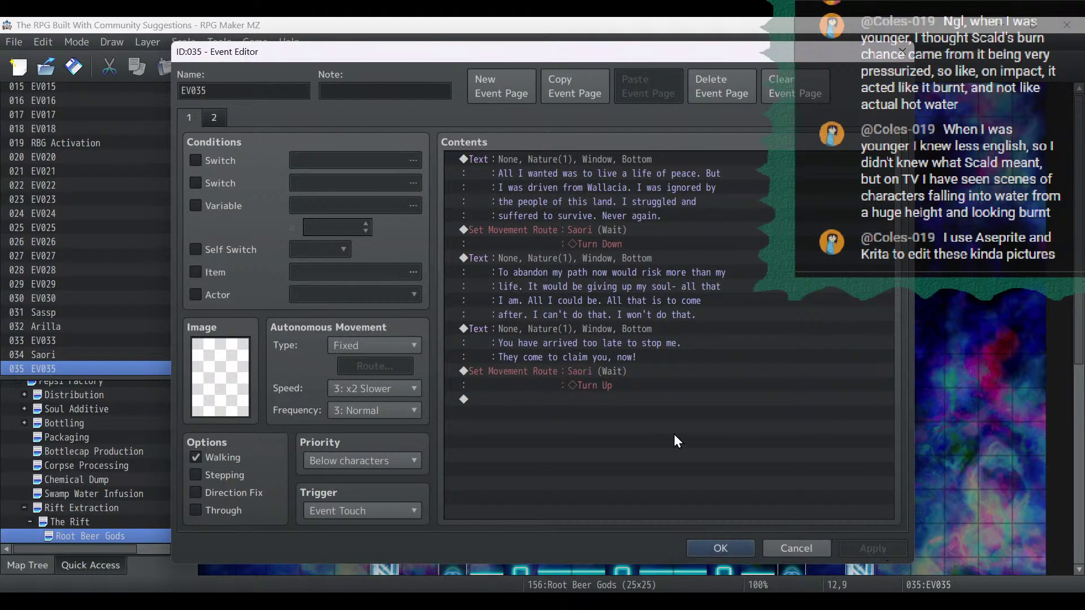
# Add a Show Animation command playing 0001 Hit Physical on EV033 with Wait for Completion after the last movement route, and save the event.
pyautogui.doubleClick(673, 434)
pyautogui.click(538, 125)
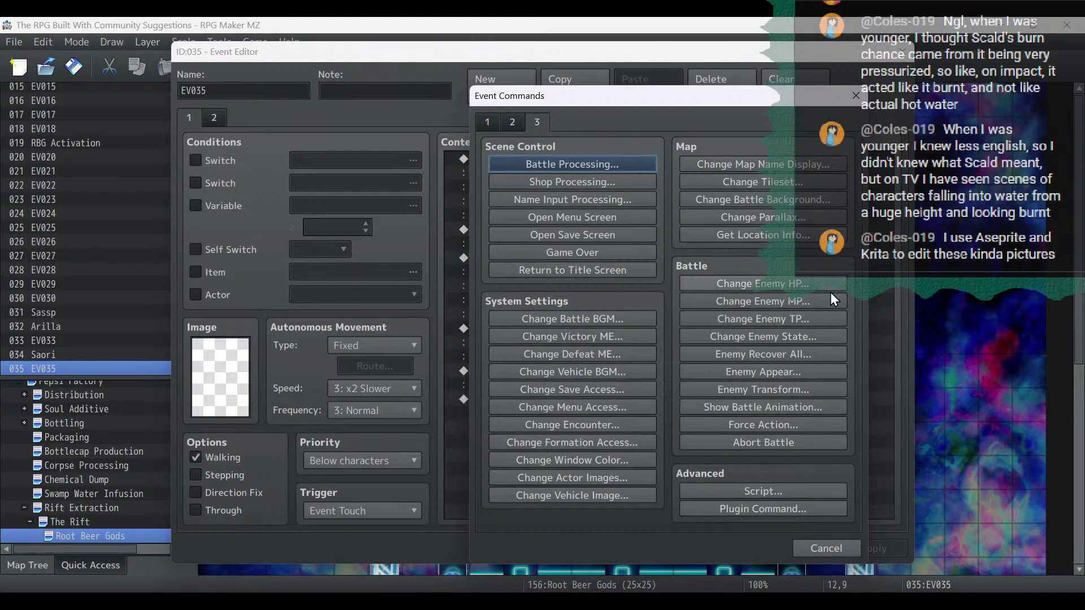
pyautogui.click(778, 408)
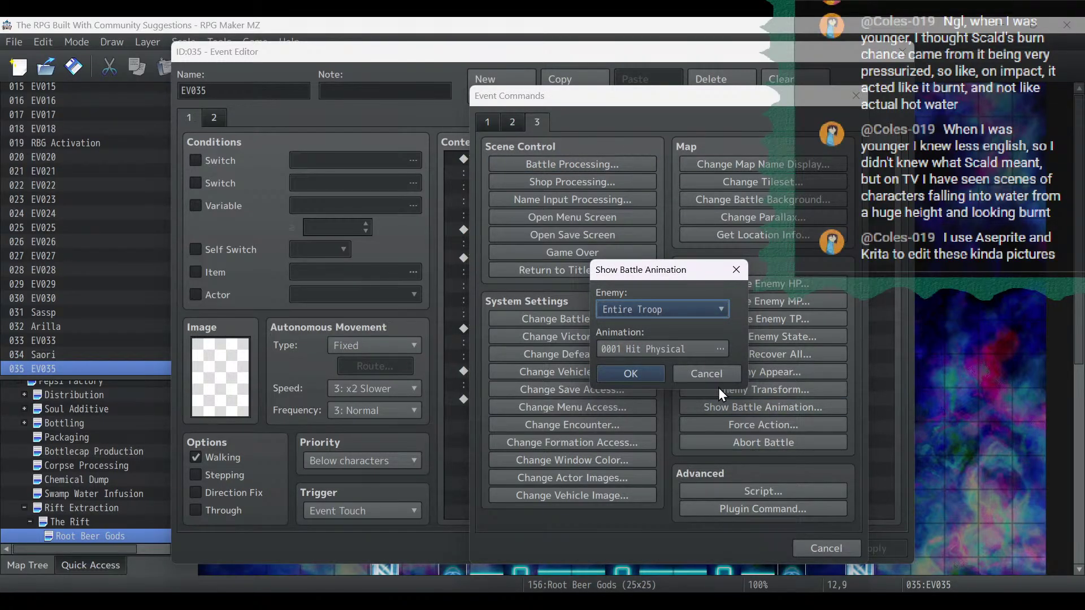
pyautogui.click(706, 374)
pyautogui.click(512, 124)
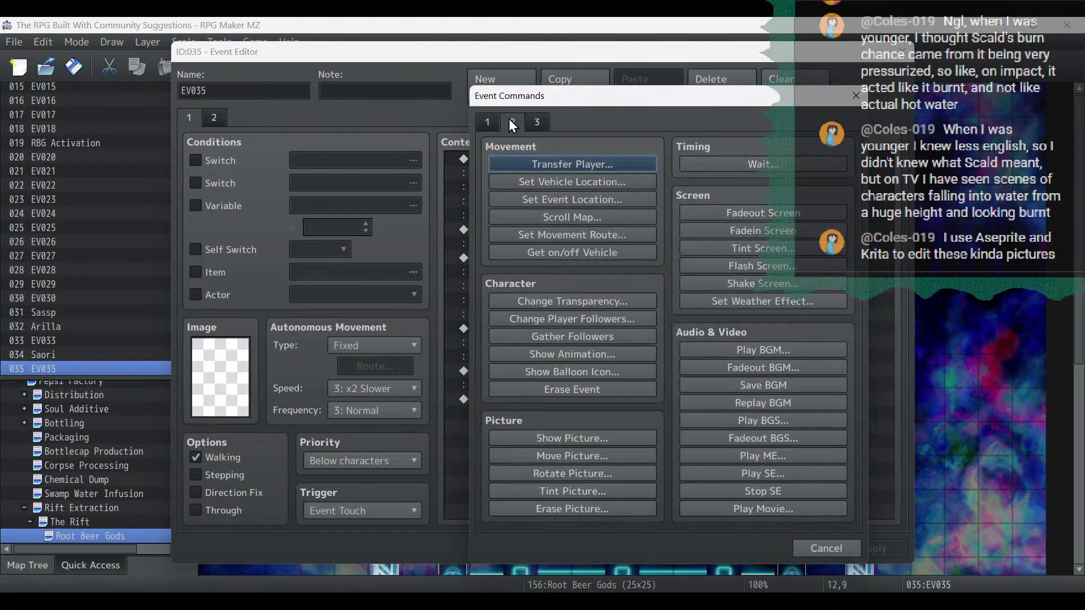
pyautogui.click(574, 357)
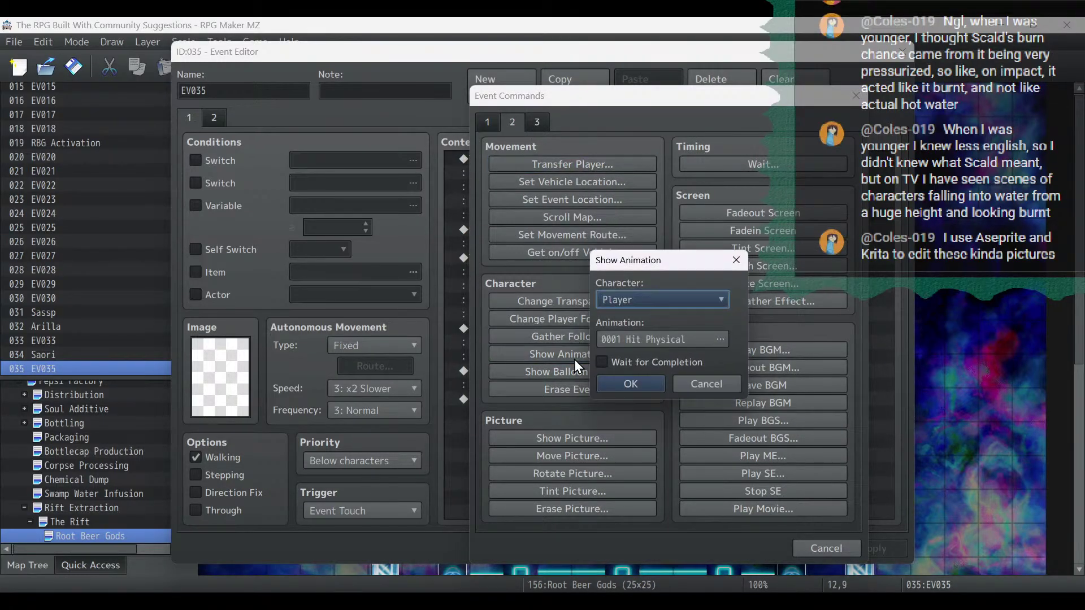
pyautogui.click(659, 296)
pyautogui.scroll(-1, 676, 350)
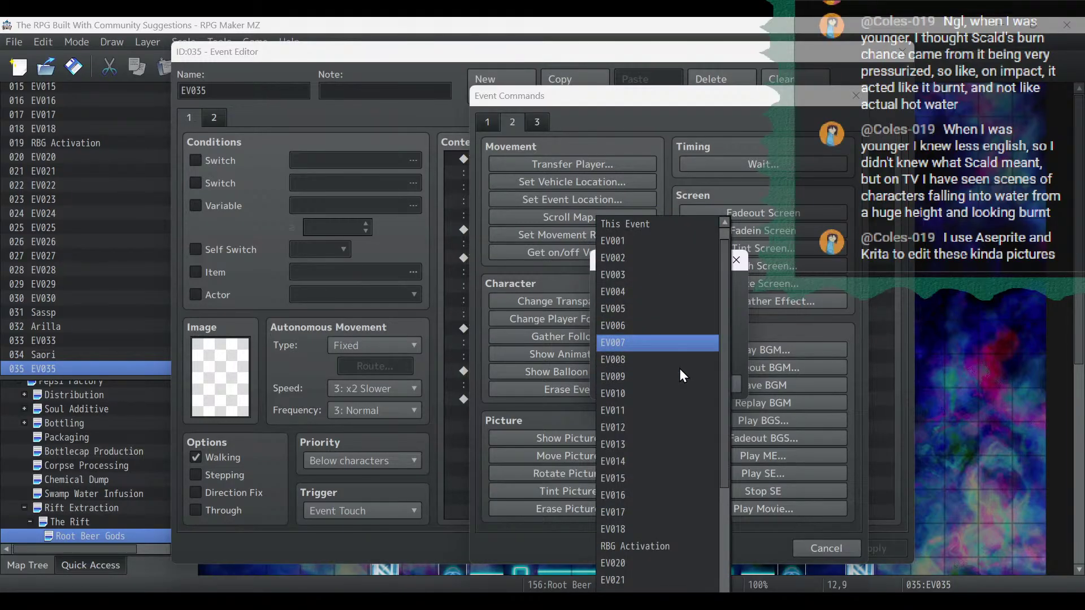
pyautogui.scroll(-4, 680, 369)
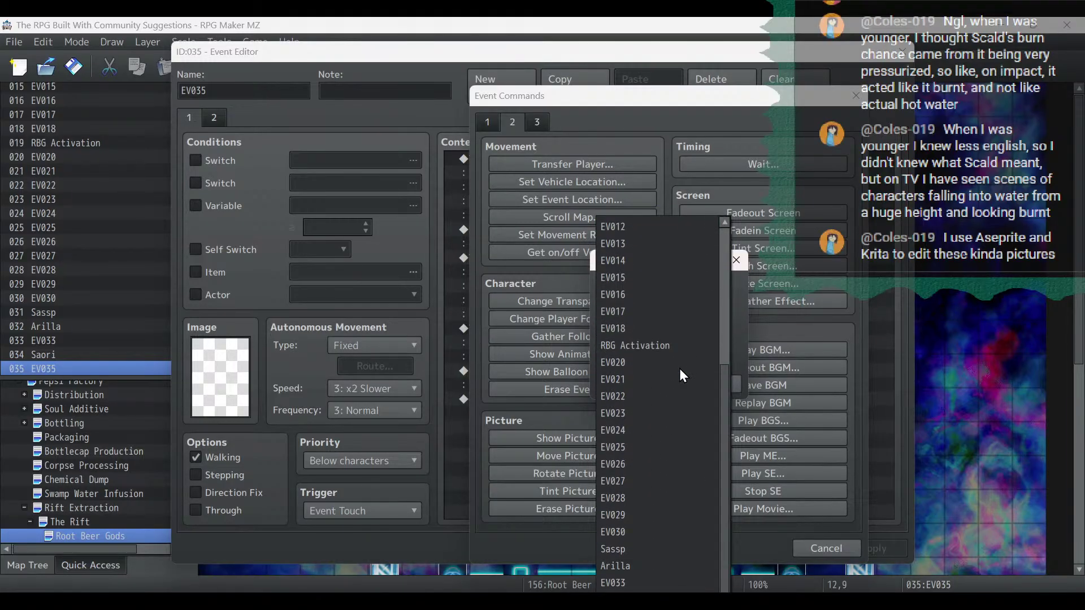
pyautogui.click(630, 582)
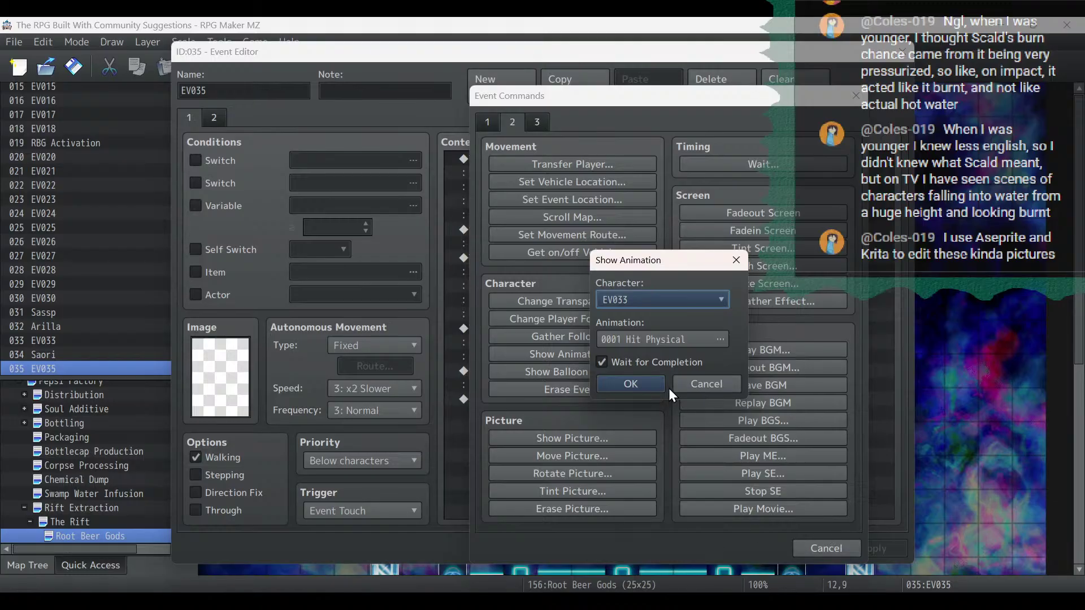
pyautogui.click(662, 385)
pyautogui.click(735, 551)
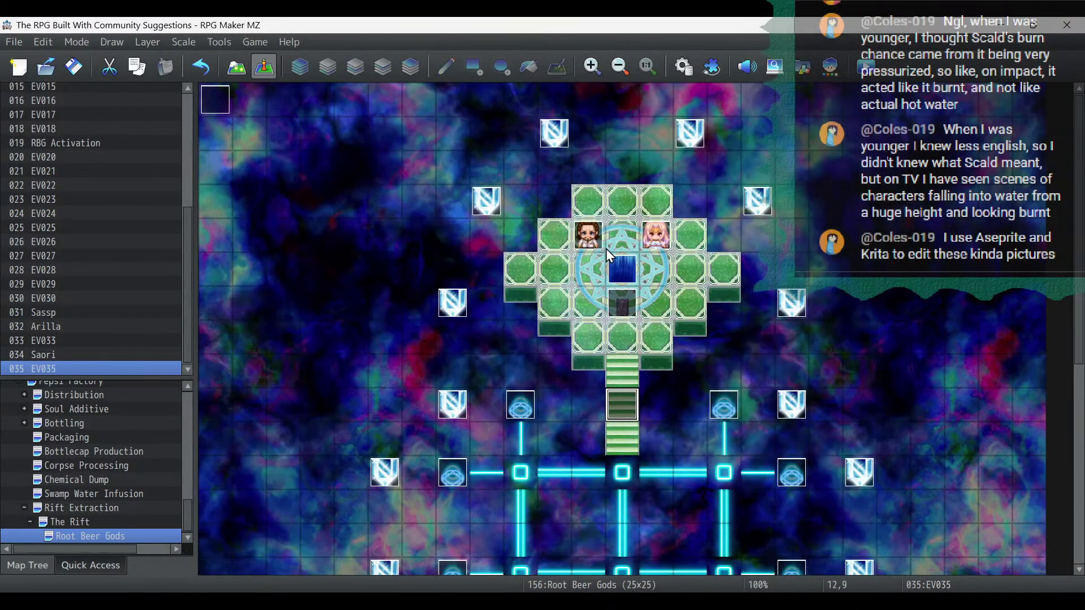
# Check the RBG Activation event on the platform, and set the Sassp event's image to (None).
pyautogui.doubleClick(633, 270)
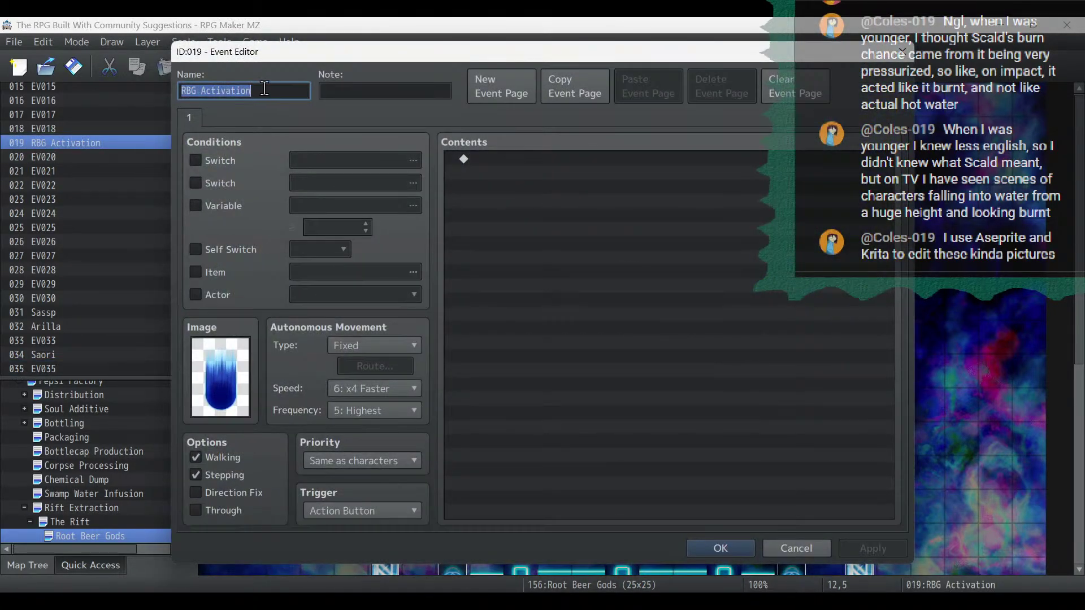
pyautogui.click(742, 548)
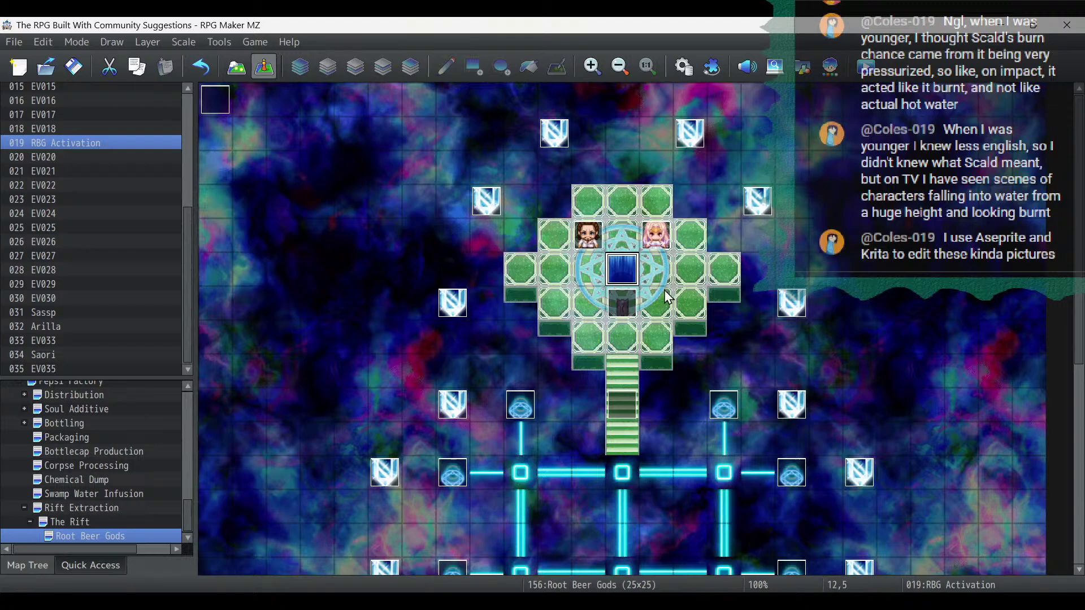
pyautogui.doubleClick(603, 245)
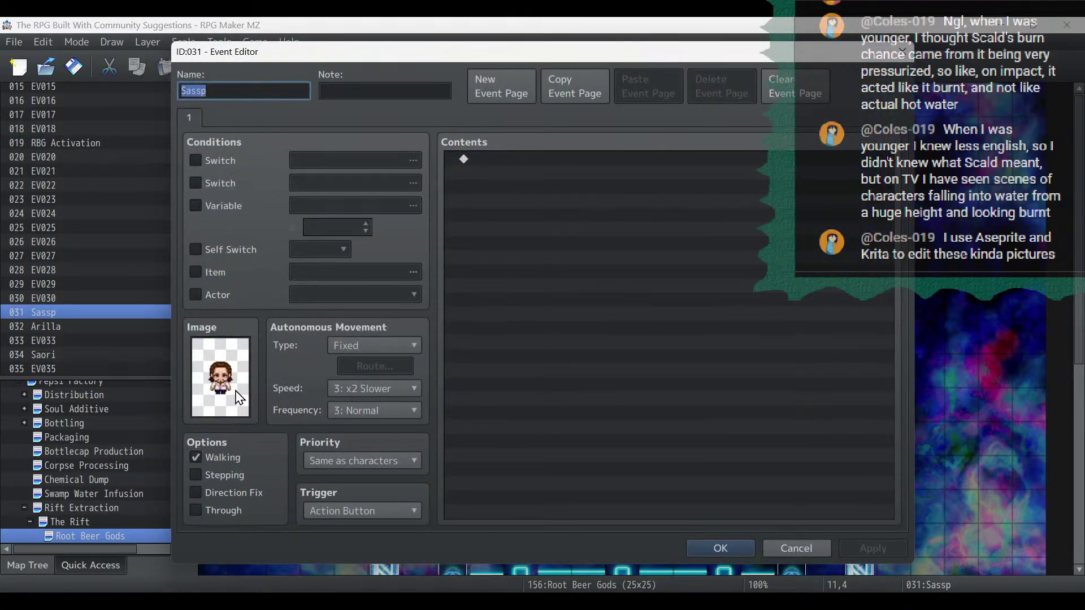
pyautogui.doubleClick(236, 398)
pyautogui.moveTo(435, 354); pyautogui.dragTo(444, 192)
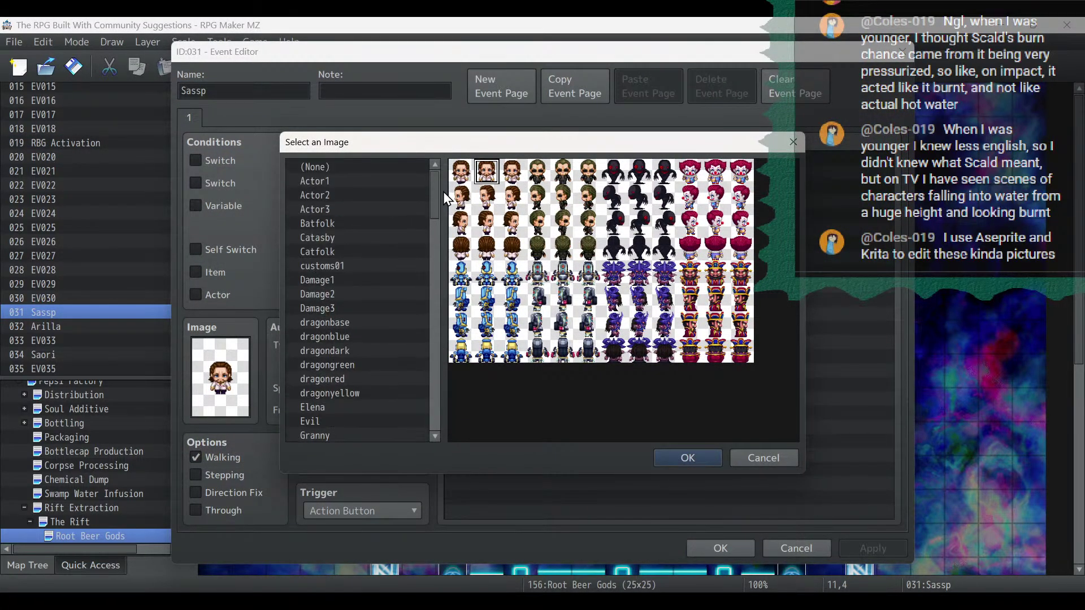
pyautogui.click(377, 167)
pyautogui.click(689, 457)
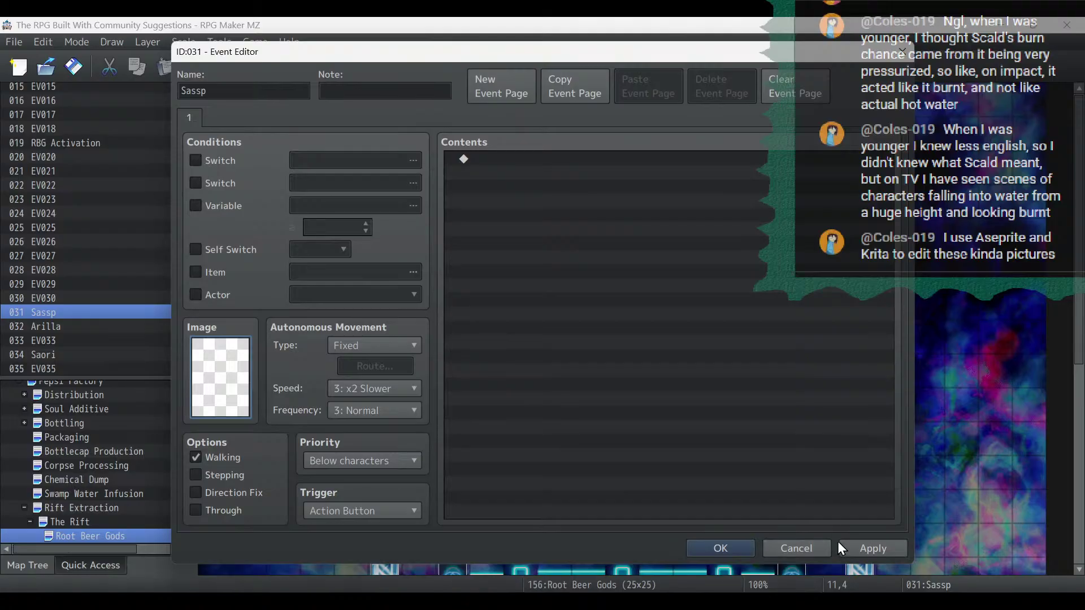
pyautogui.click(862, 544)
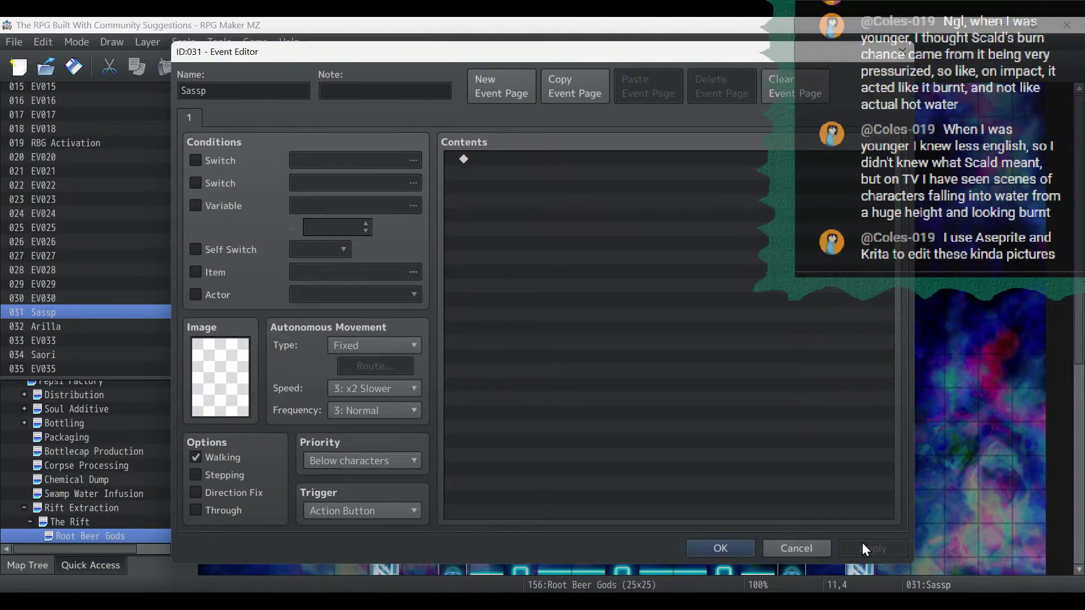
# Enable Through for the Sassp event, set its movement speed to 2: x4 Slower, and save it.
pyautogui.click(229, 511)
pyautogui.click(894, 549)
pyautogui.click(379, 391)
pyautogui.click(366, 424)
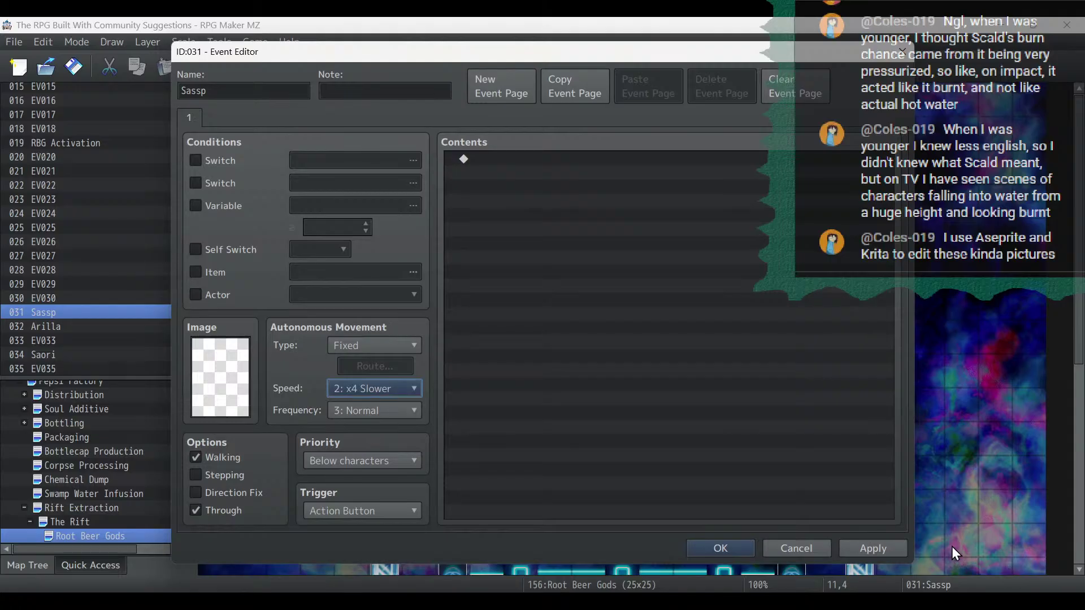
pyautogui.click(722, 549)
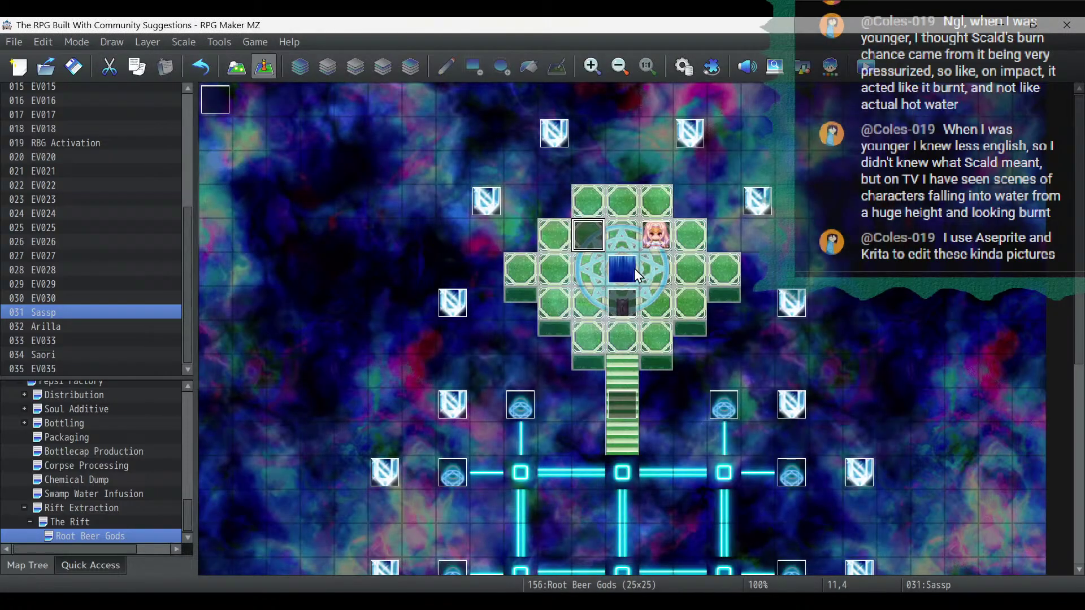
# Set the Arilla event's image to (None), enable Through, set its speed to 2: x4 Slower, and save it.
pyautogui.doubleClick(655, 238)
pyautogui.doubleClick(226, 412)
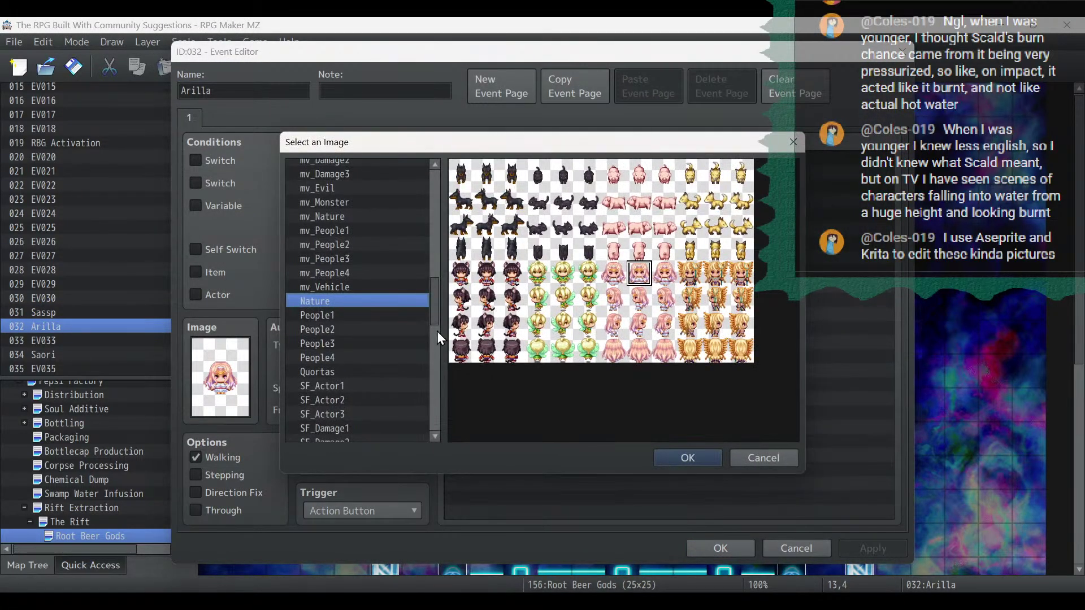
pyautogui.scroll(10, 339, 254)
pyautogui.doubleClick(398, 167)
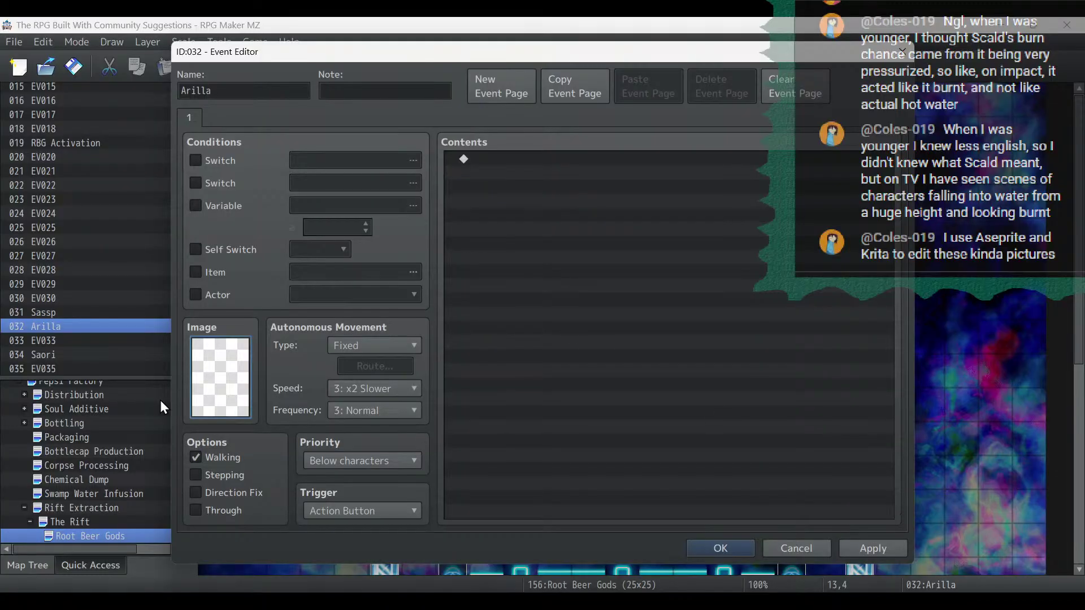
pyautogui.click(247, 512)
pyautogui.click(365, 388)
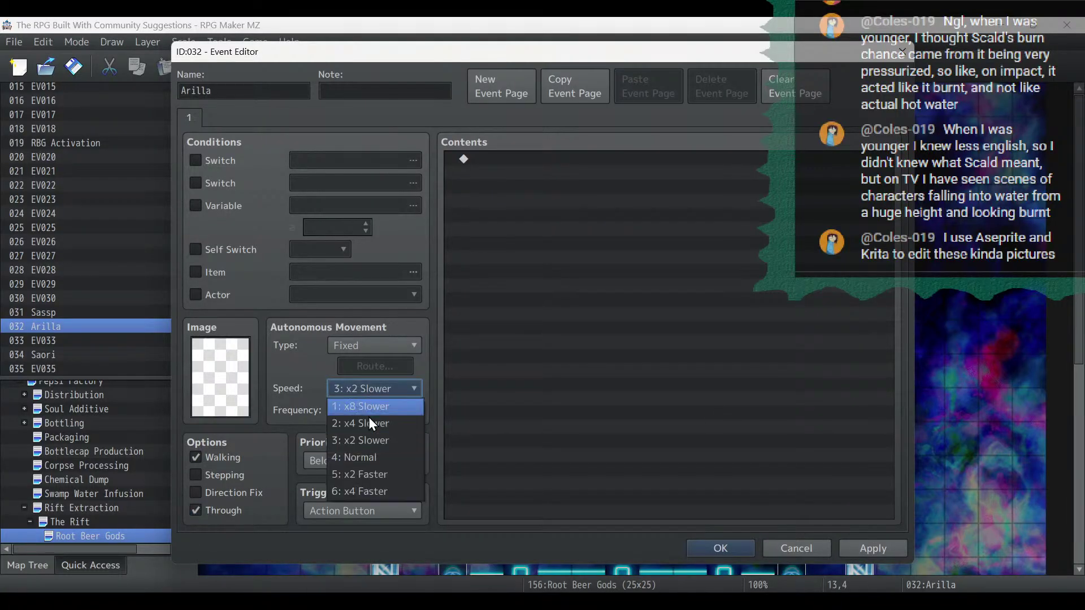
pyautogui.click(381, 421)
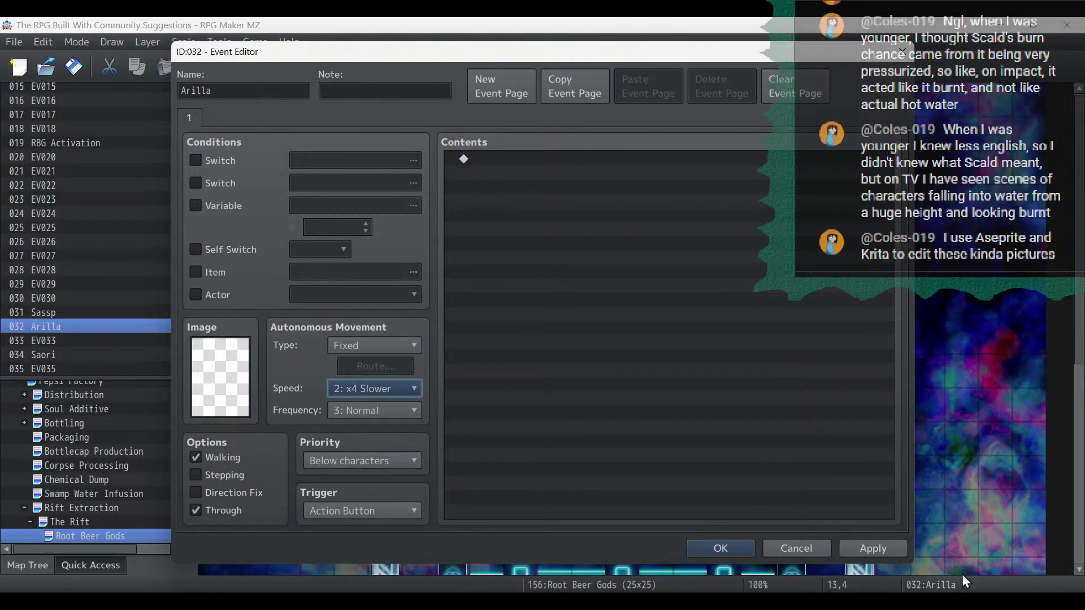
pyautogui.click(875, 550)
pyautogui.click(721, 548)
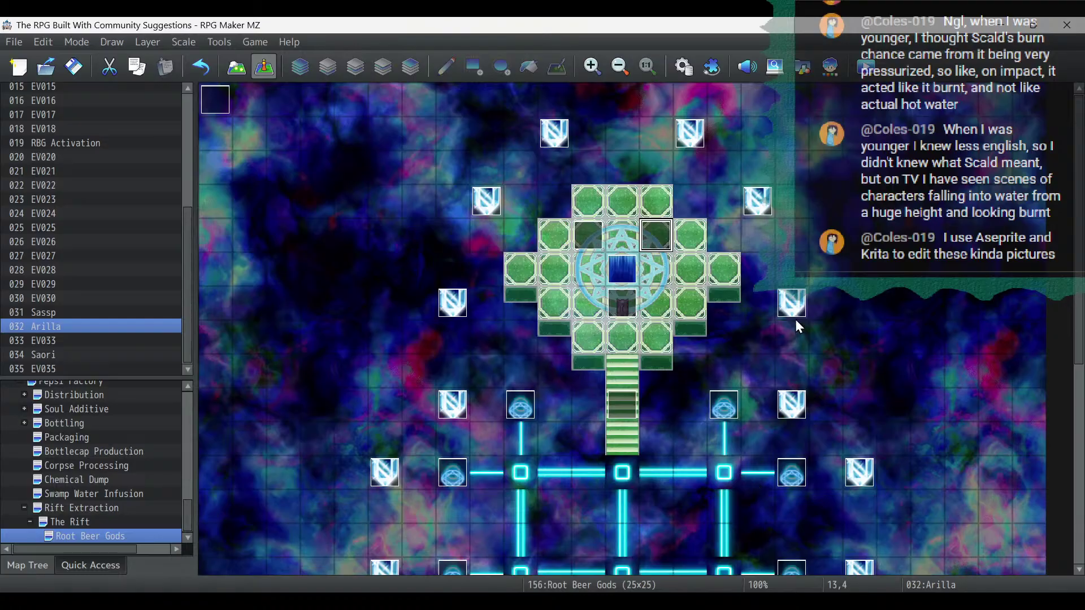
# Check the Saori event's settings and close it.
pyautogui.doubleClick(644, 243)
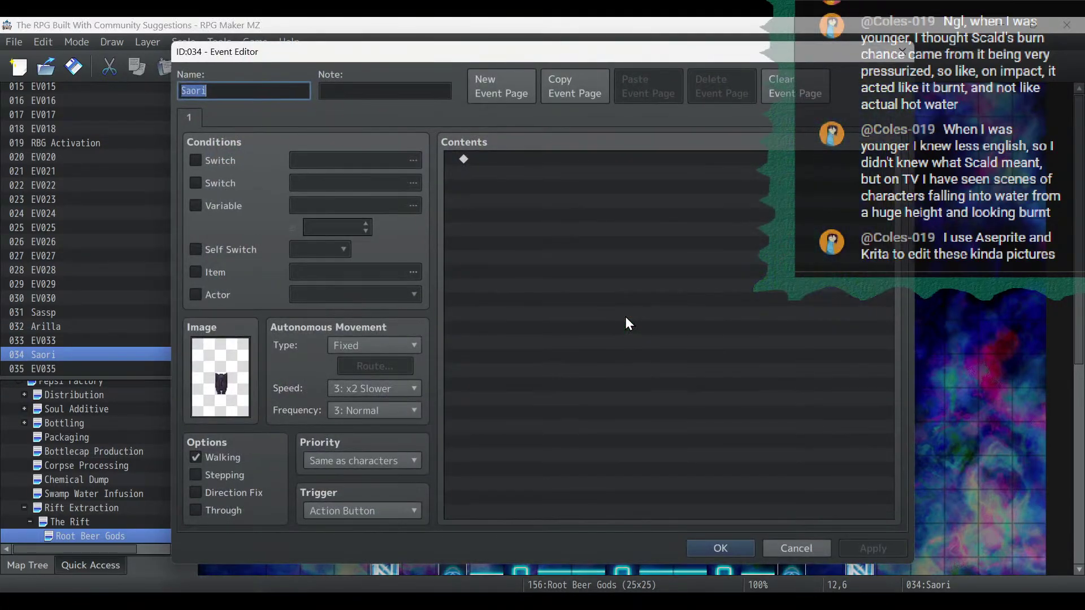
pyautogui.click(724, 546)
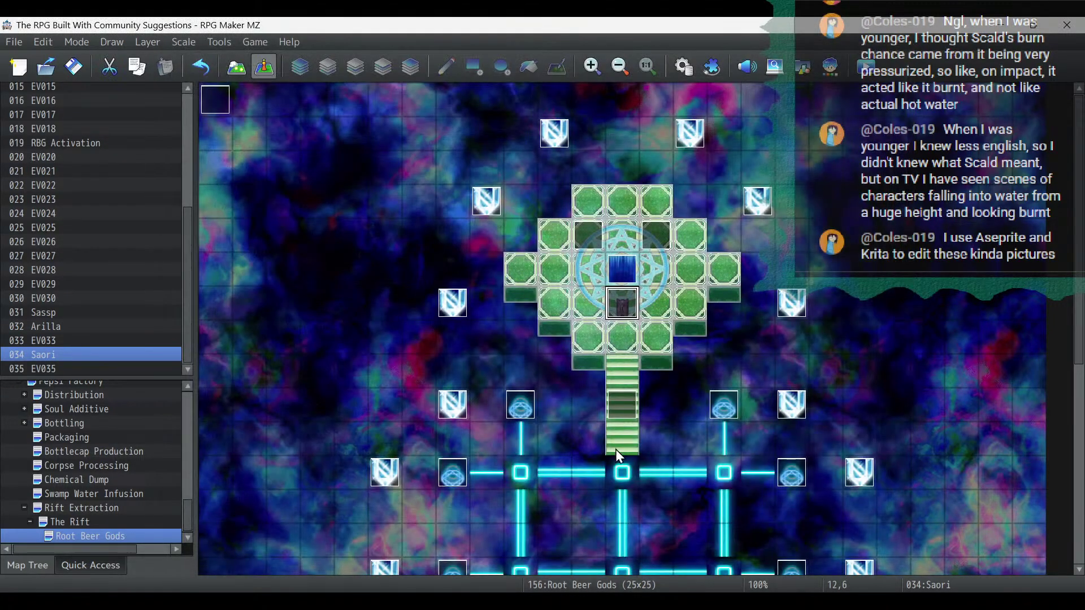
# Insert a Control Self Switch command setting A to ON at the start of EV035's first page.
pyautogui.doubleClick(612, 388)
pyautogui.click(797, 549)
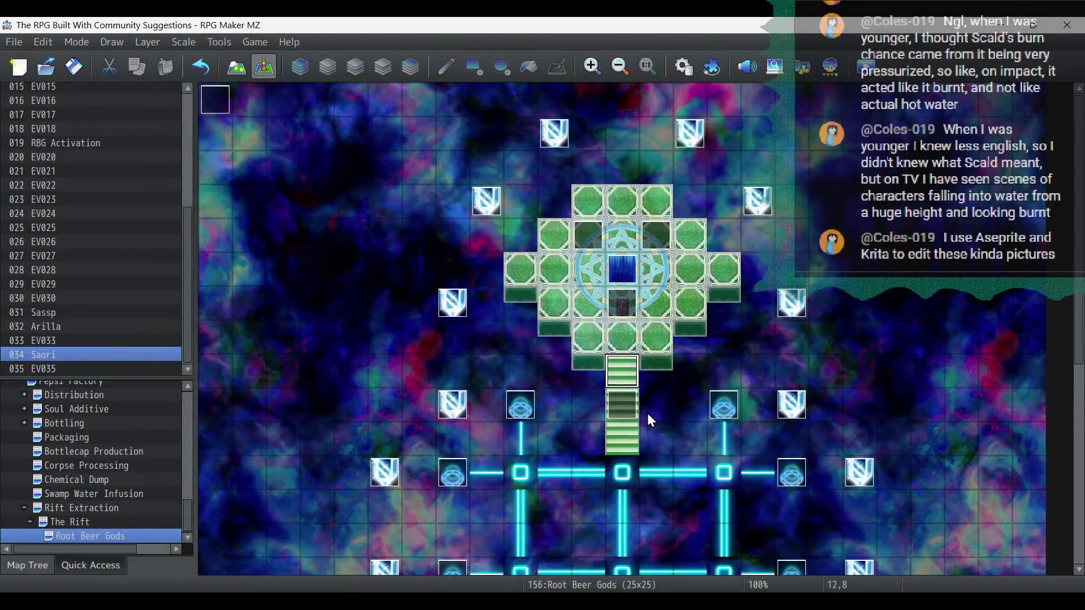
pyautogui.doubleClick(616, 410)
pyautogui.rightClick(520, 161)
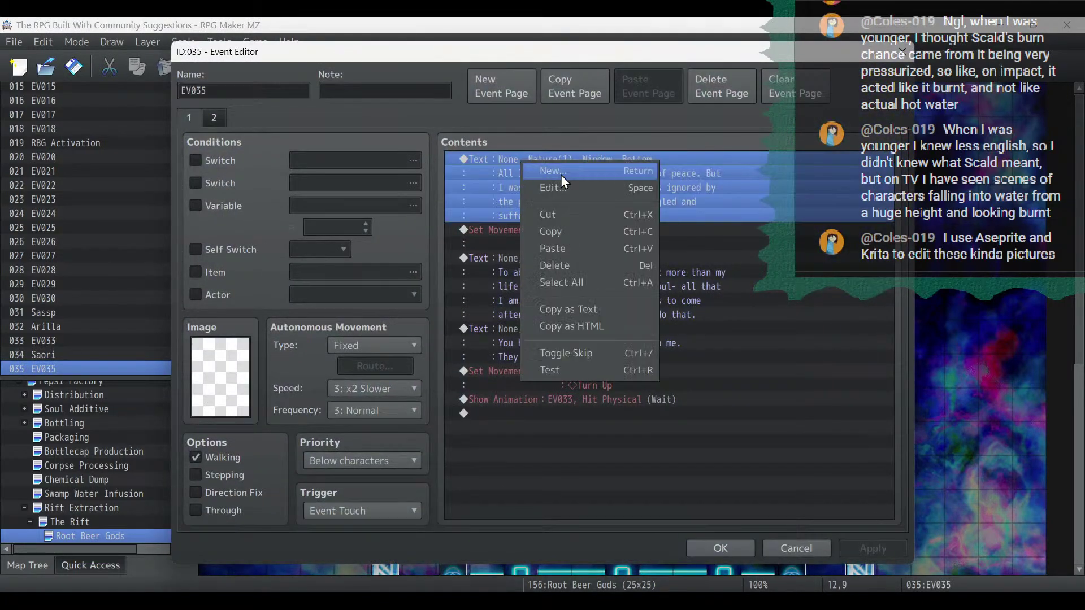
pyautogui.click(560, 175)
pyautogui.click(487, 120)
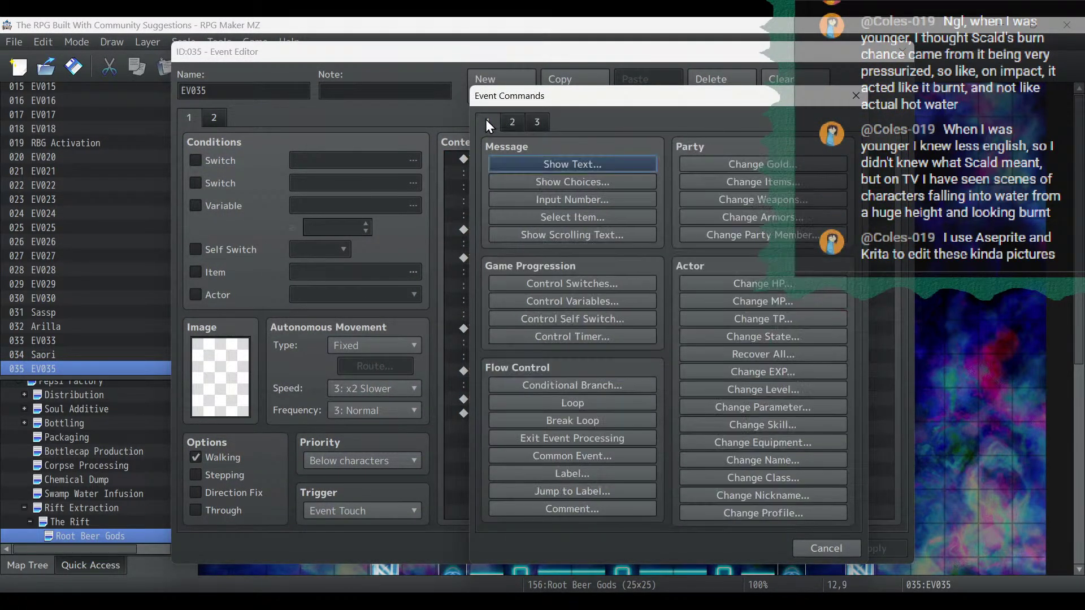
pyautogui.click(558, 317)
pyautogui.click(650, 380)
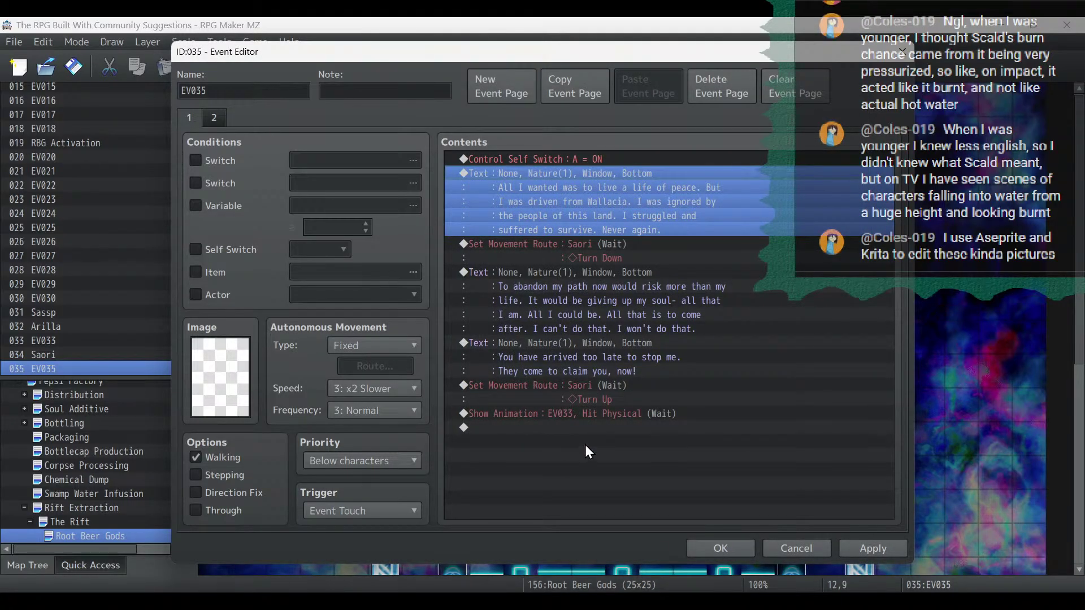
# Change EV035's Show Animation command to play 0100 Light All 3 on the RBG Activation event, keeping Wait for Completion enabled.
pyautogui.click(589, 418)
pyautogui.doubleClick(589, 420)
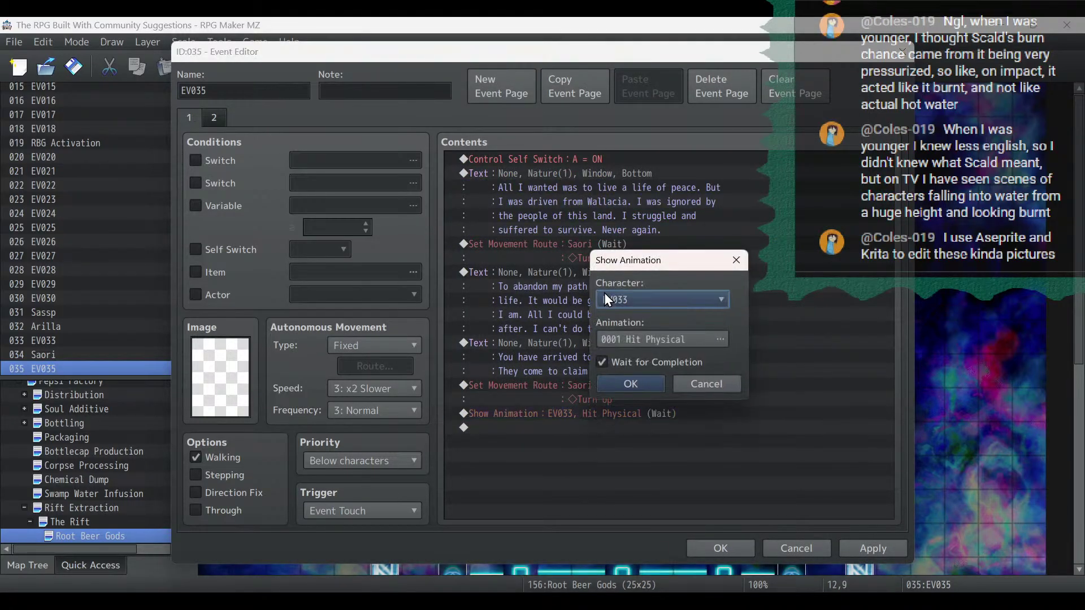
pyautogui.click(647, 301)
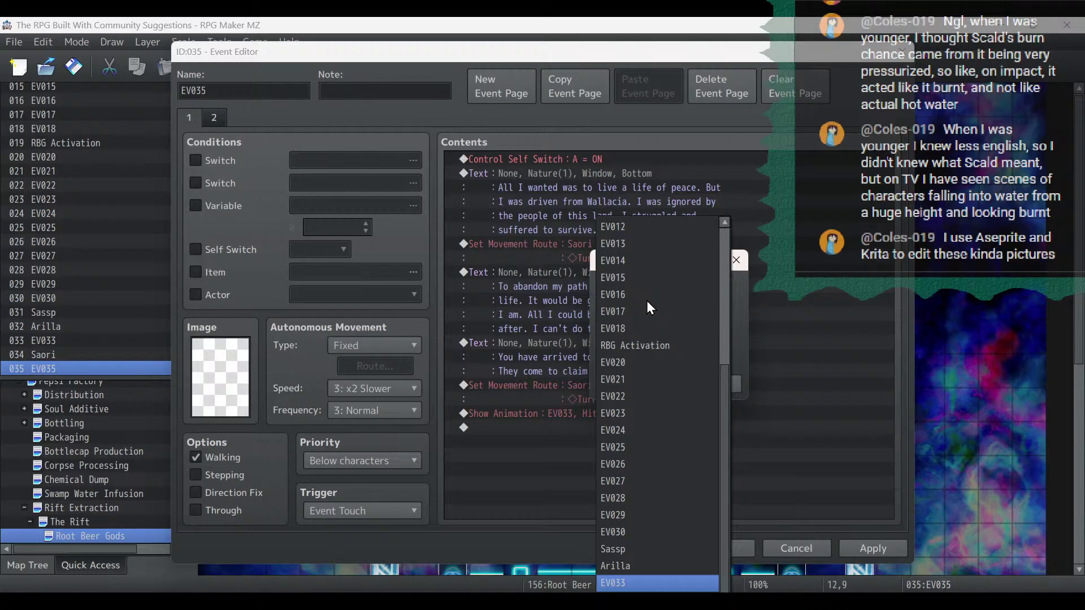
pyautogui.click(649, 340)
pyautogui.click(649, 339)
pyautogui.moveTo(559, 209); pyautogui.dragTo(550, 457)
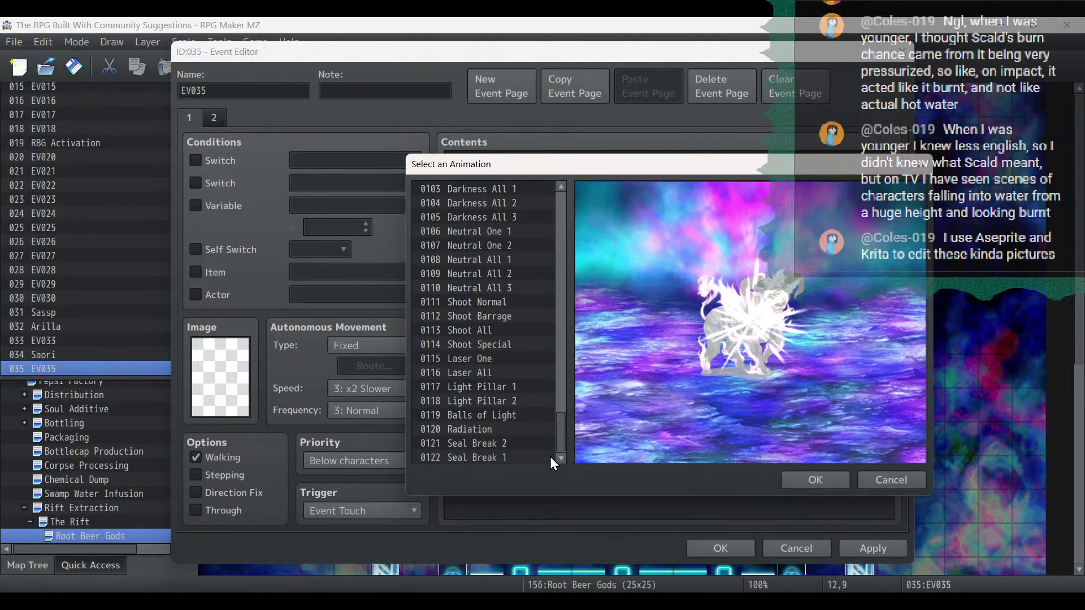
pyautogui.click(504, 287)
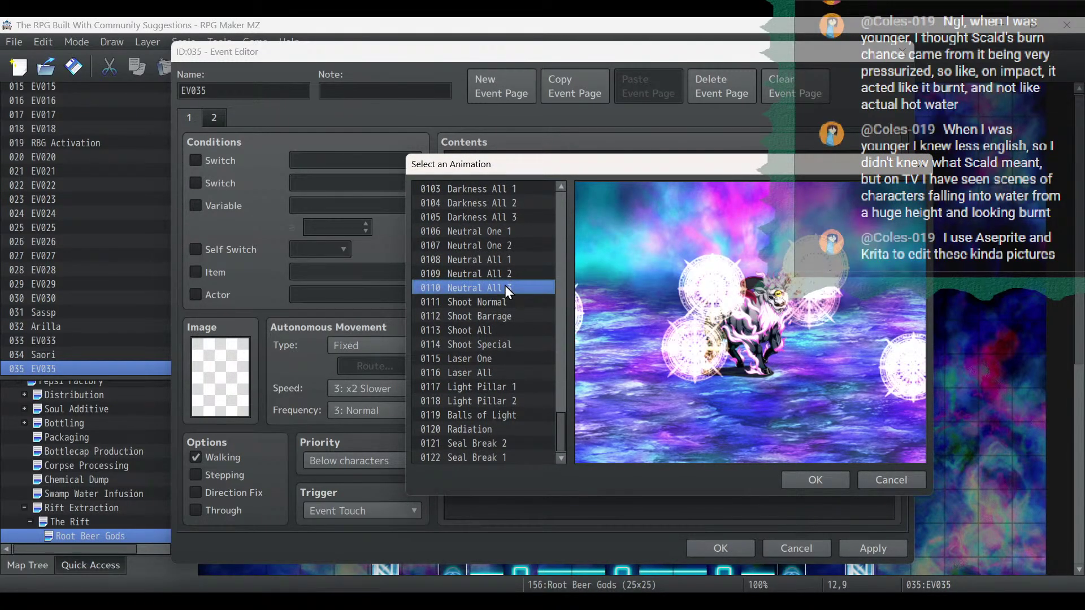
pyautogui.click(510, 218)
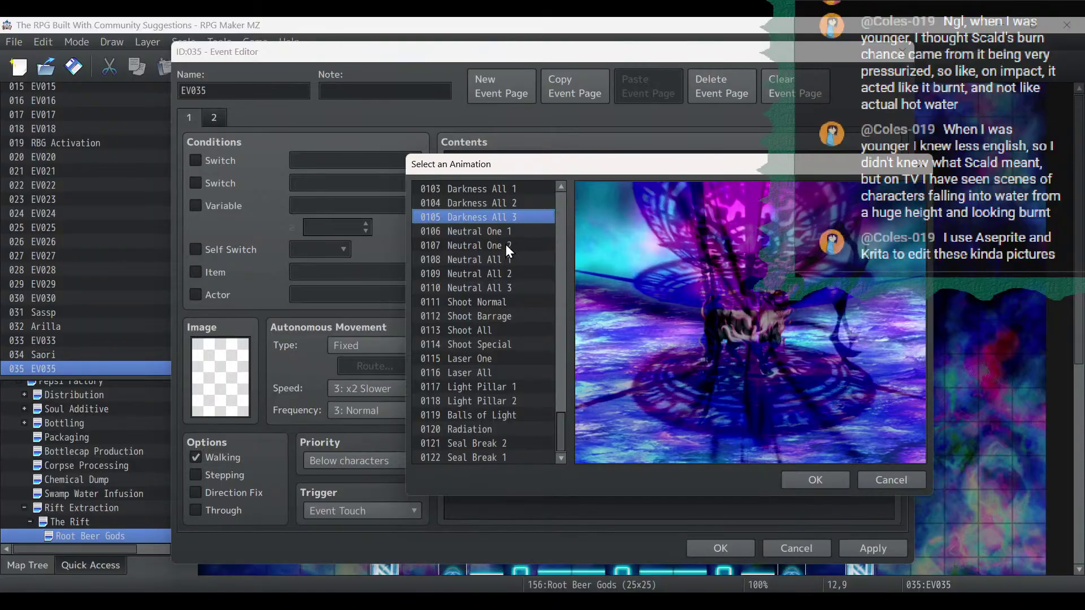
pyautogui.click(505, 244)
pyautogui.scroll(3, 506, 245)
pyautogui.click(500, 274)
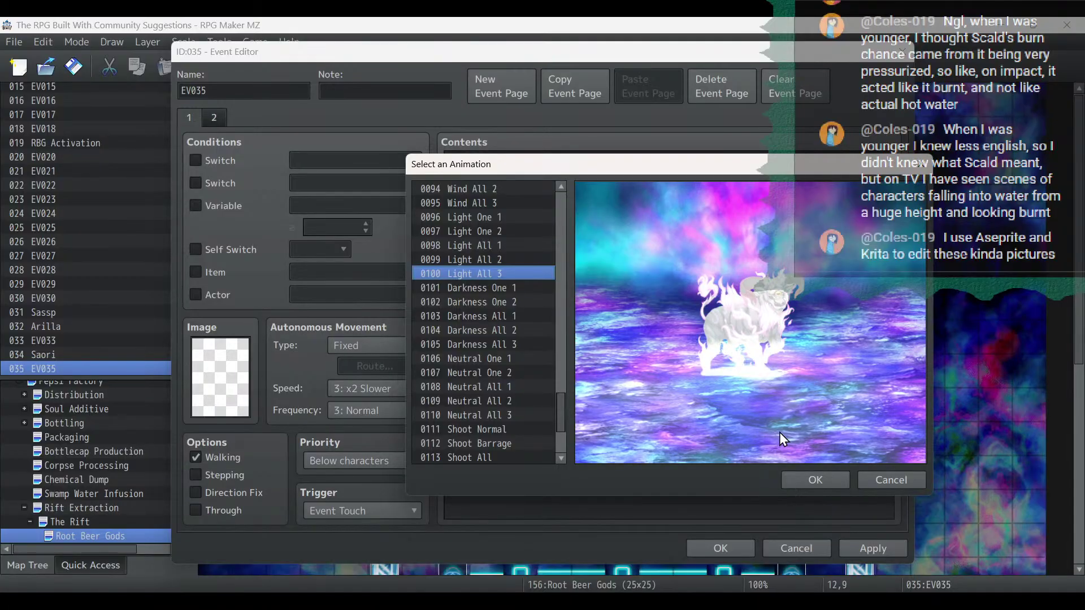
pyautogui.click(819, 488)
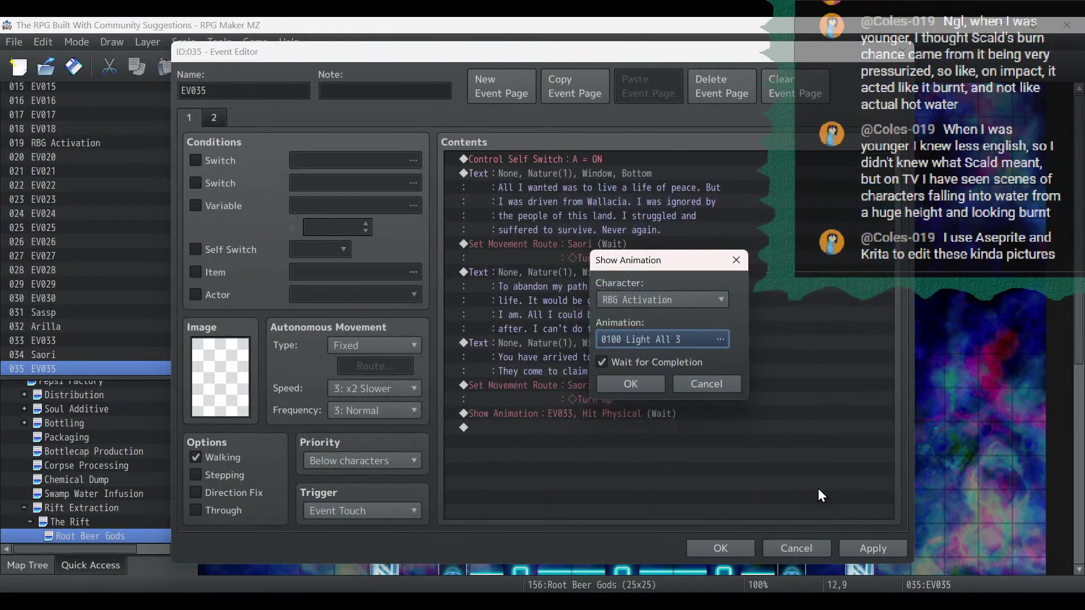
pyautogui.click(628, 387)
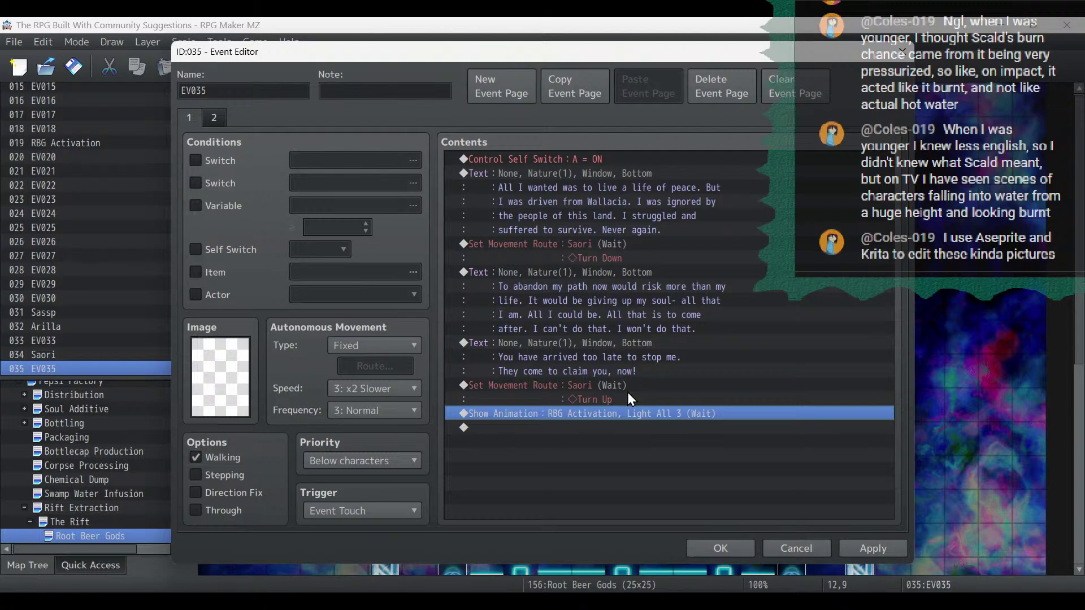
# Add a Set Event Location command that places Sassp at (12,5) on the current map, facing Down.
pyautogui.doubleClick(629, 433)
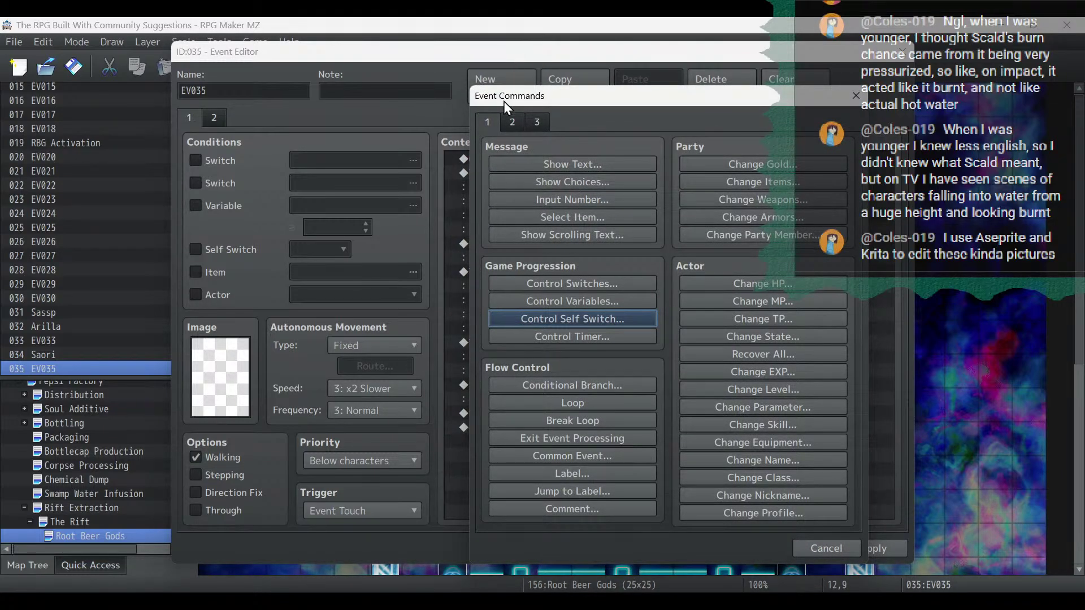
pyautogui.click(510, 120)
pyautogui.click(576, 199)
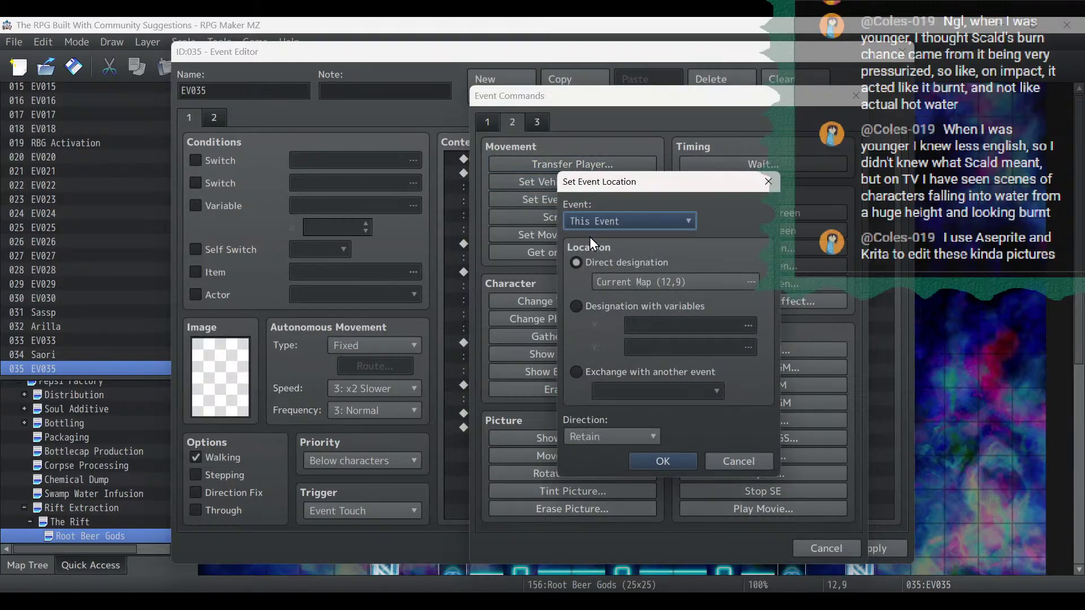
pyautogui.click(637, 222)
pyautogui.scroll(-4, 619, 548)
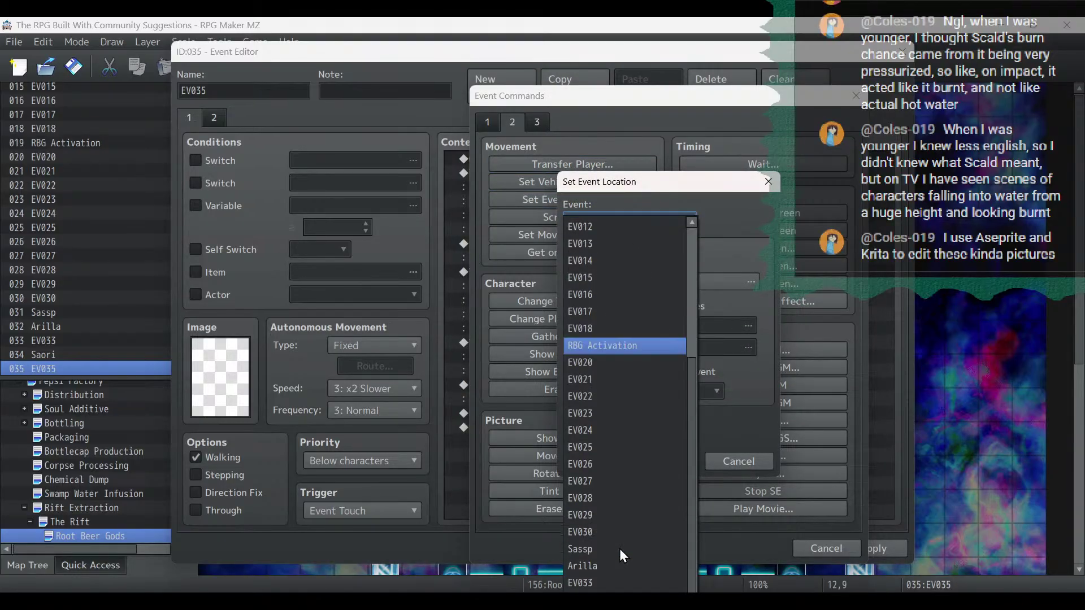
pyautogui.click(615, 549)
pyautogui.click(694, 274)
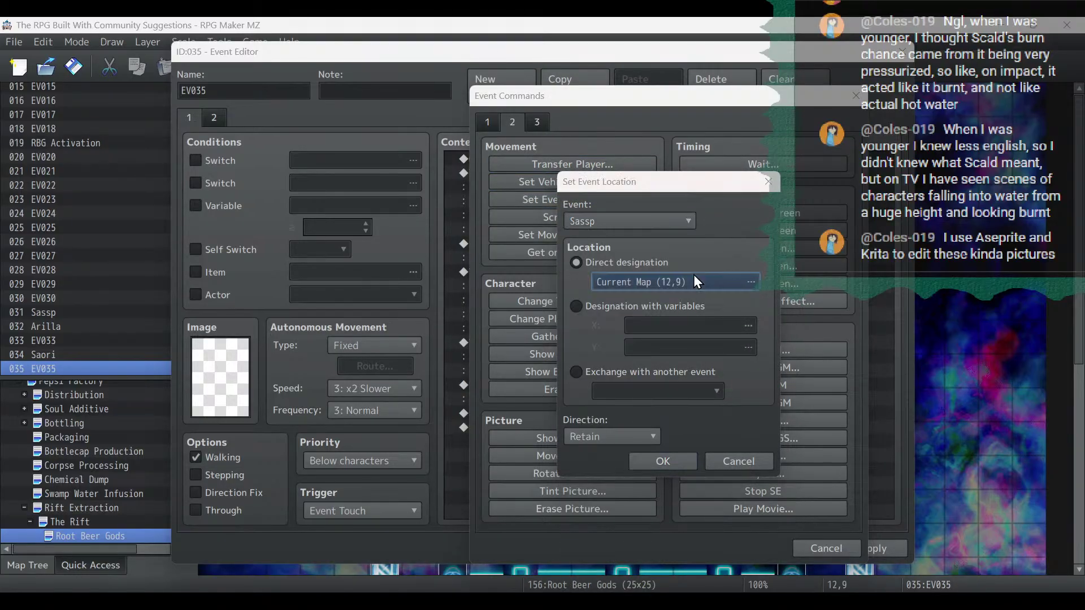
pyautogui.doubleClick(588, 212)
pyautogui.click(605, 439)
pyautogui.click(606, 472)
pyautogui.click(664, 461)
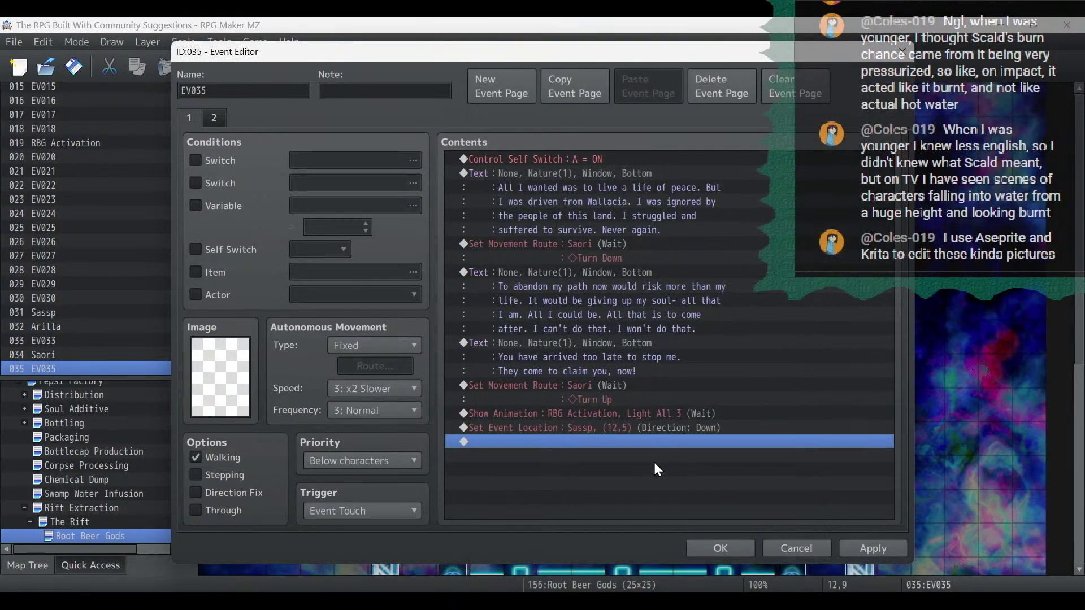
# Duplicate the Sassp location command, assign the copy to Arilla at the same (12,5) spot, and apply the event changes.
pyautogui.hotkey('ctrl', 'c')
pyautogui.click(636, 464)
pyautogui.hotkey('ctrl', 'v')
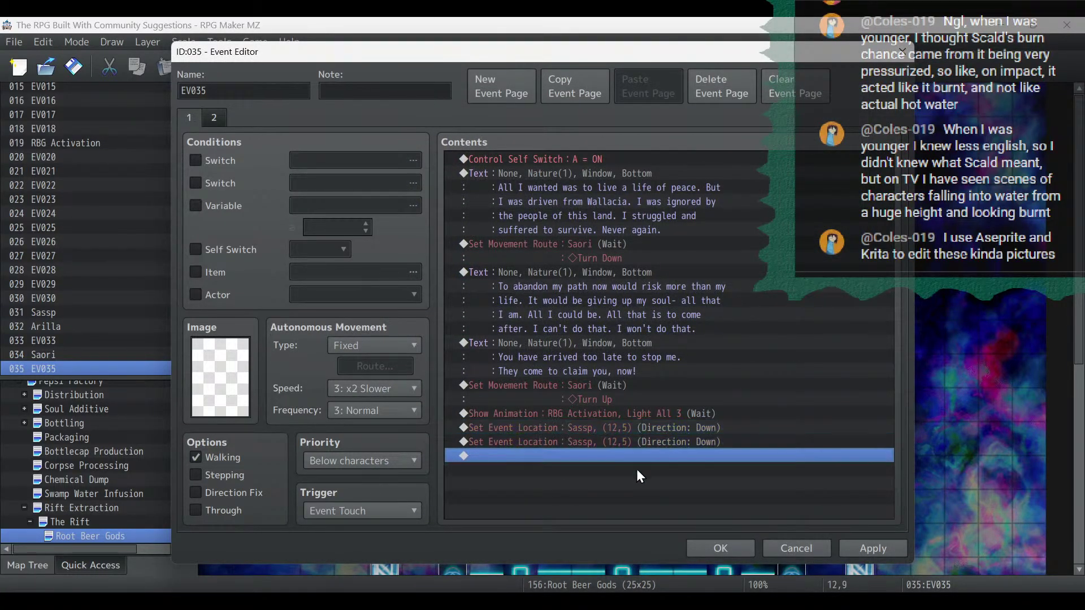
pyautogui.doubleClick(621, 442)
pyautogui.click(631, 224)
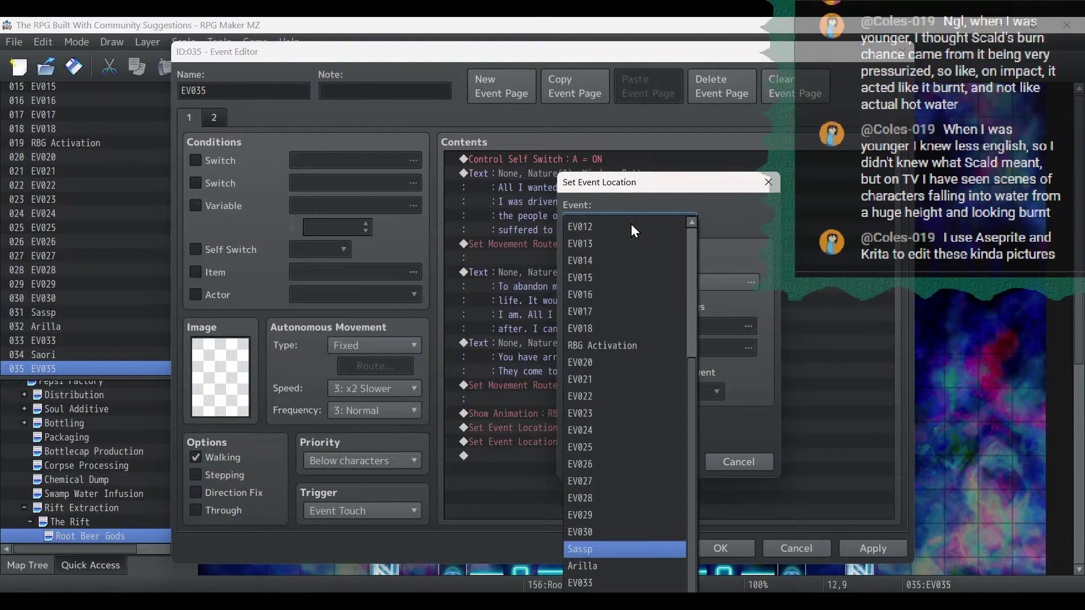
pyautogui.click(605, 563)
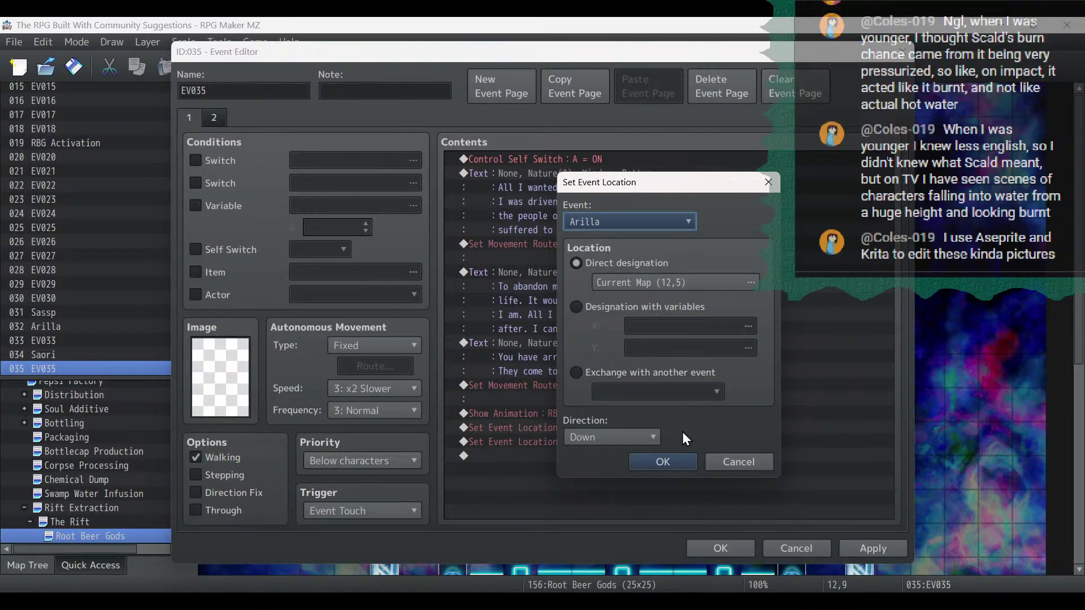
pyautogui.click(669, 469)
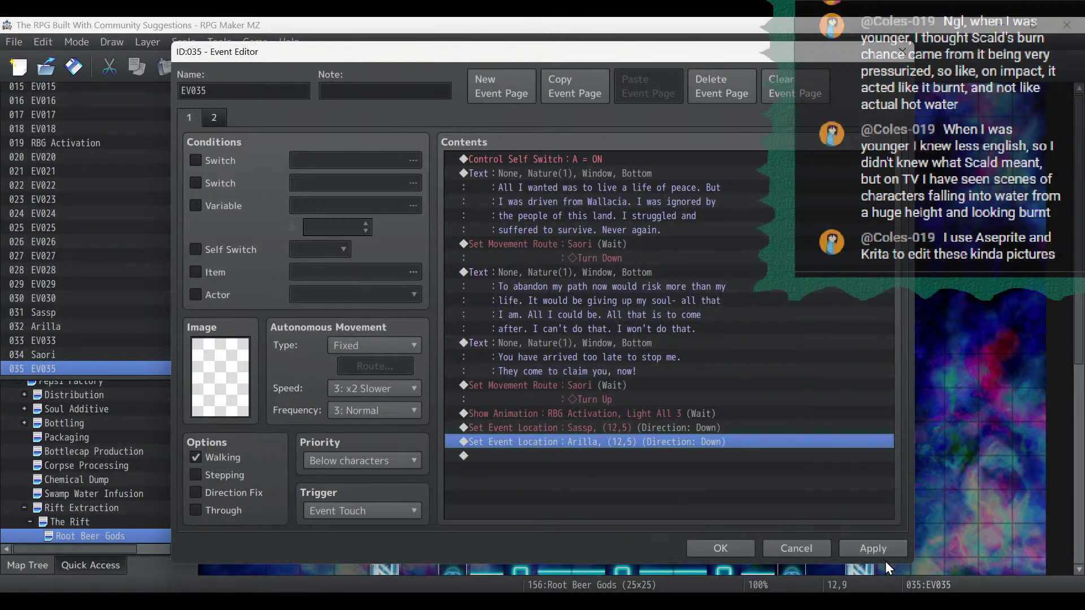
pyautogui.click(883, 548)
# Add a Show Animation command playing 0052 Power up 2 on RBG Activation, without waiting for completion, after the Arilla location command.
pyautogui.click(621, 457)
pyautogui.doubleClick(620, 460)
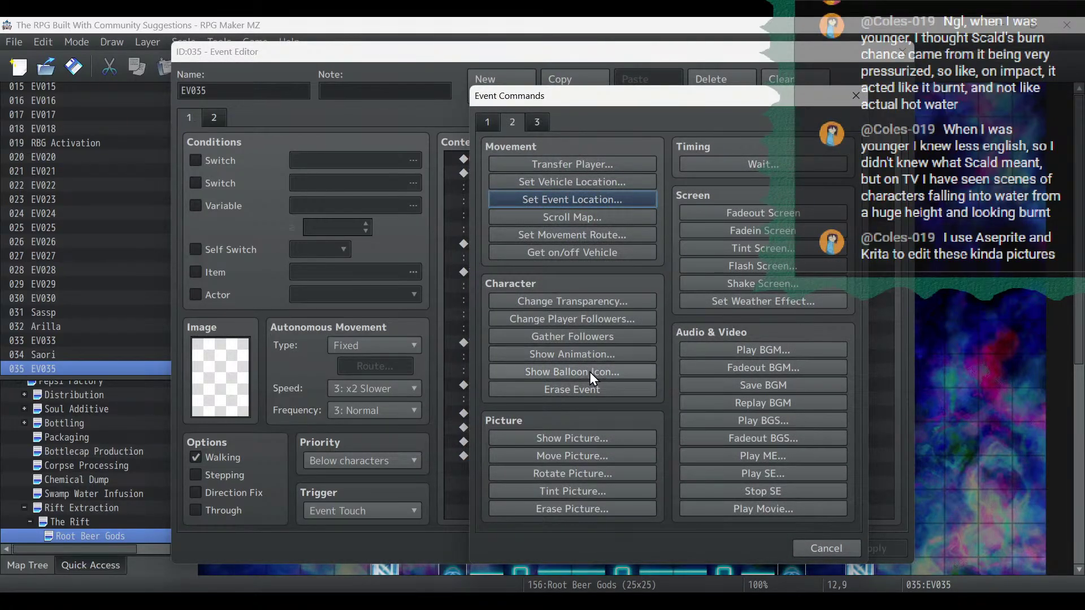
pyautogui.click(588, 355)
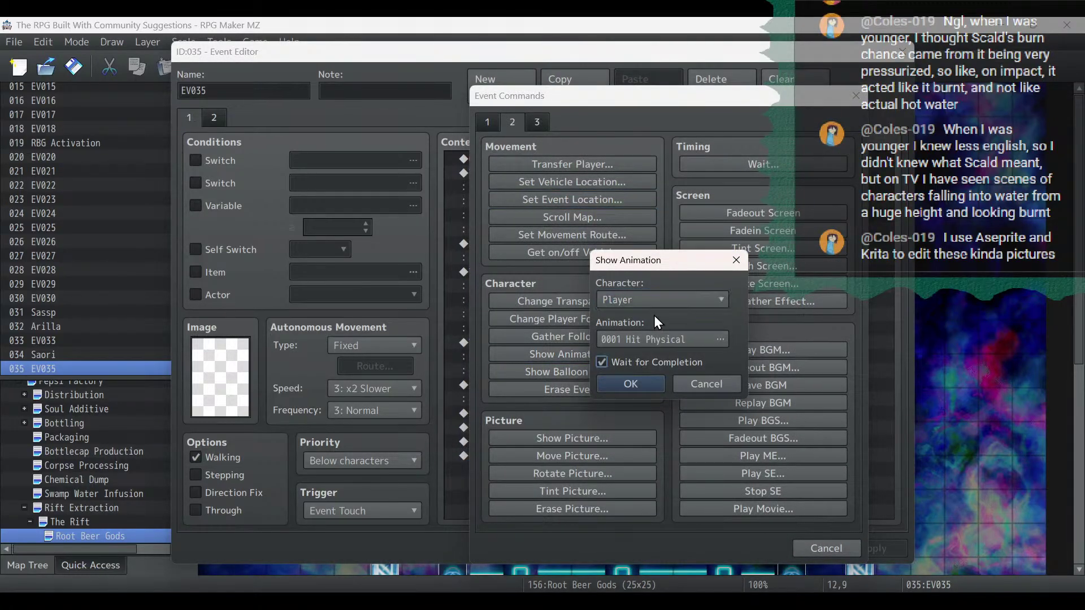
pyautogui.click(656, 305)
pyautogui.click(649, 559)
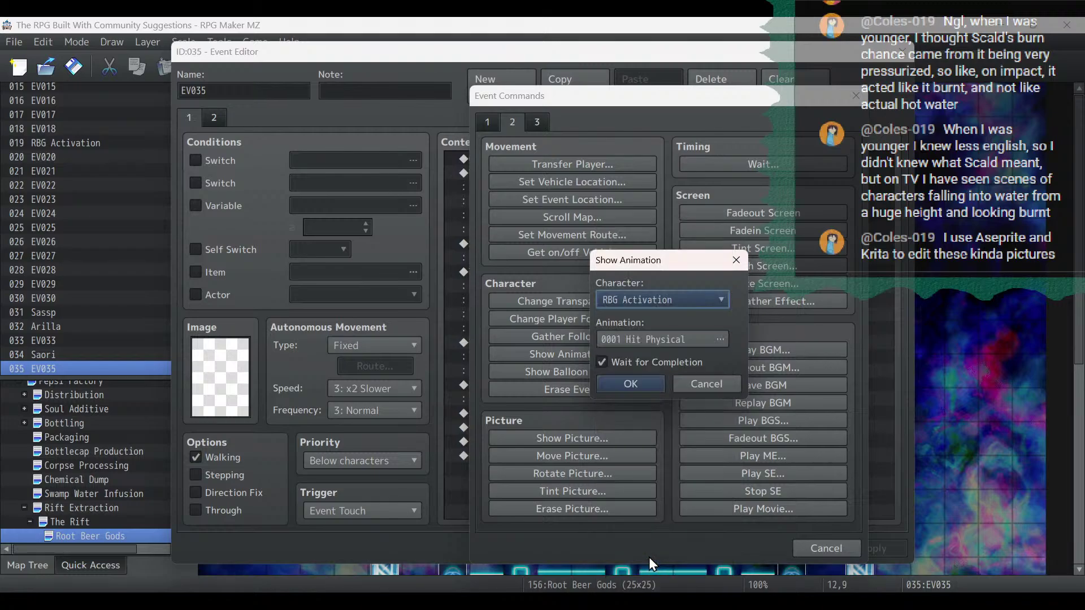
pyautogui.click(663, 338)
pyautogui.scroll(-8, 497, 385)
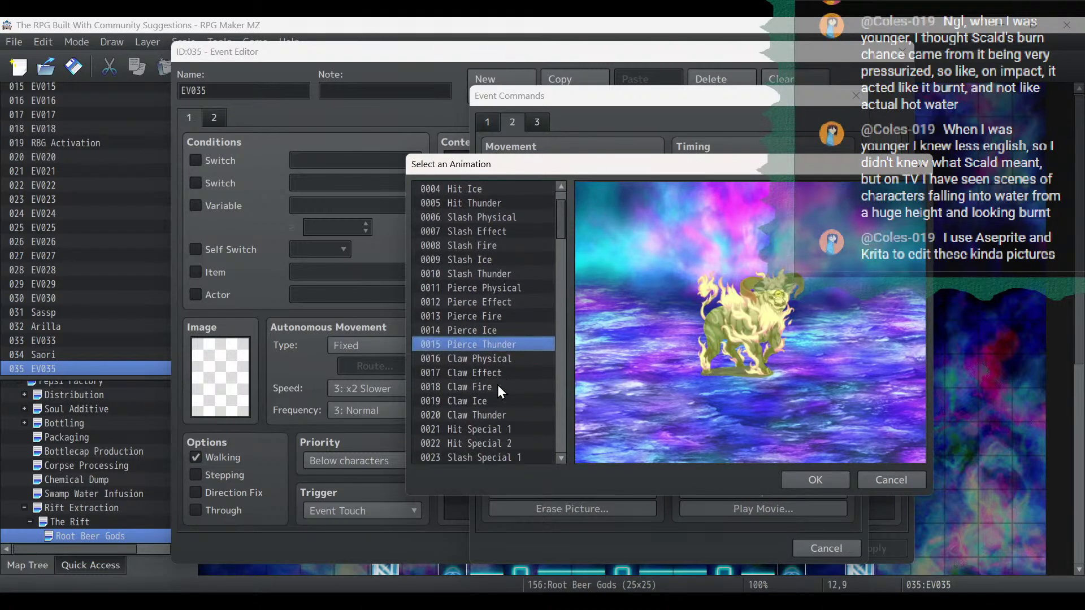
pyautogui.scroll(-5, 497, 384)
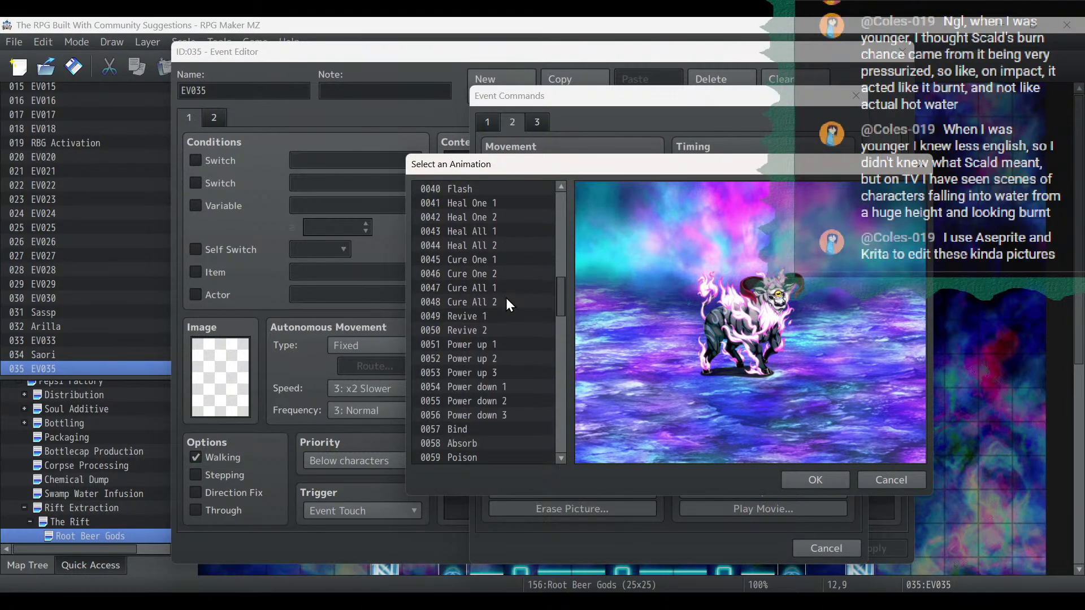
pyautogui.click(498, 358)
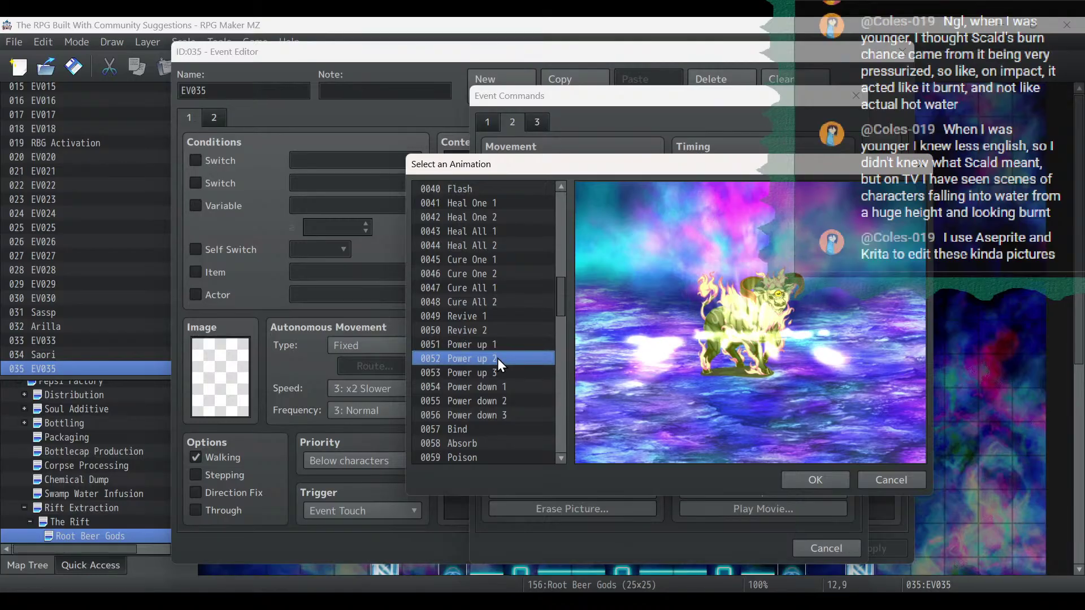
pyautogui.click(499, 382)
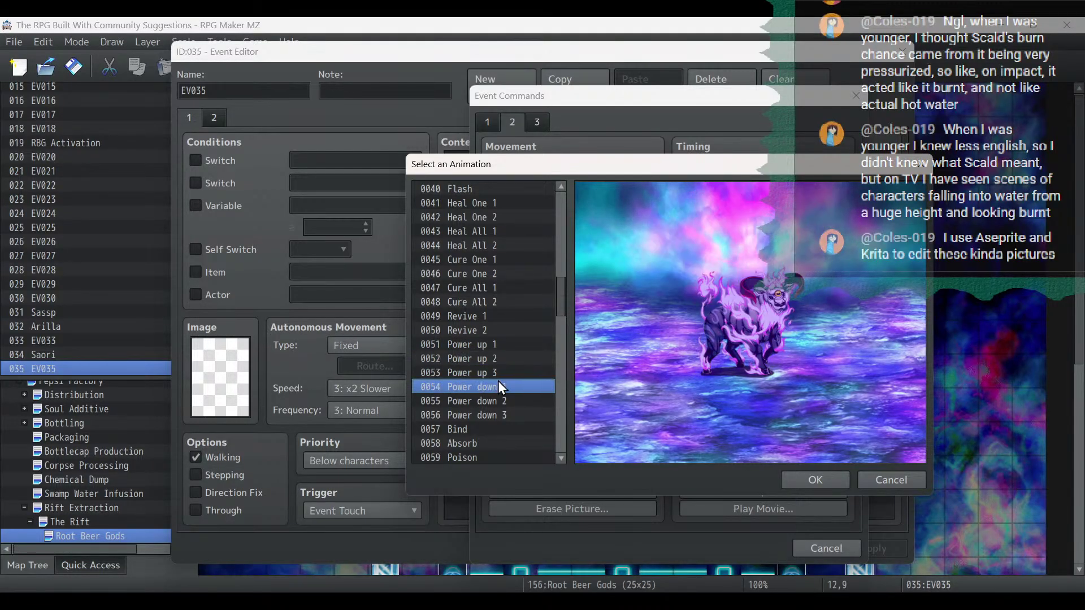
pyautogui.click(498, 373)
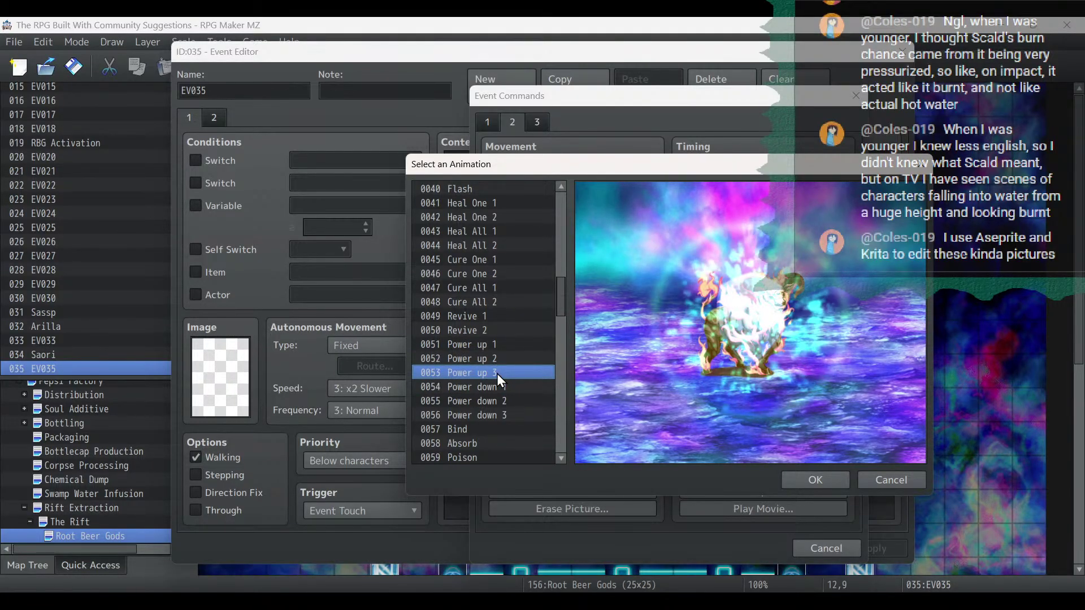
pyautogui.click(506, 359)
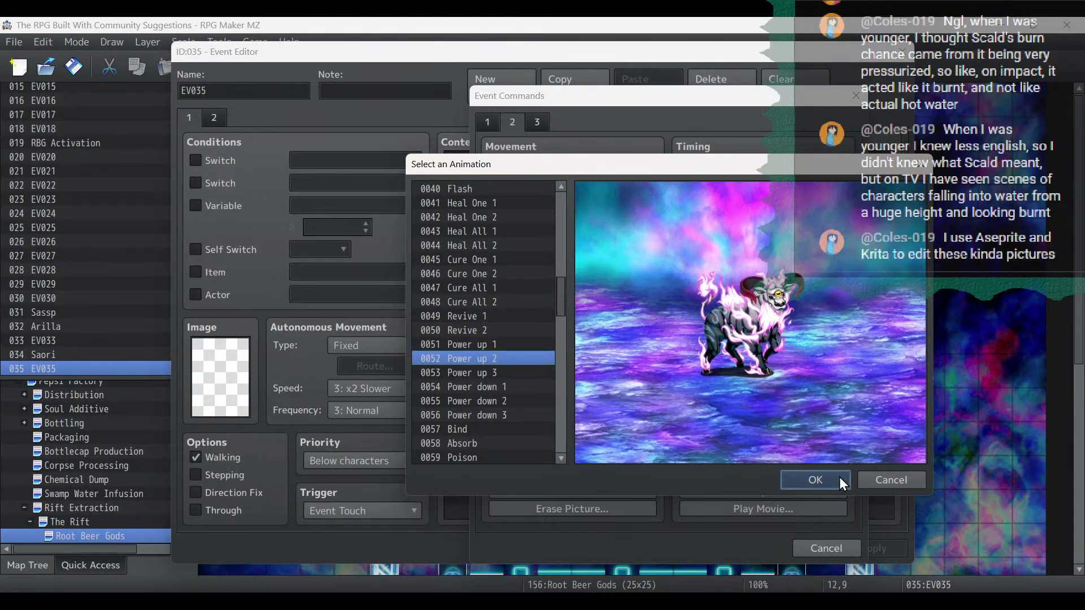
pyautogui.click(838, 479)
pyautogui.click(626, 381)
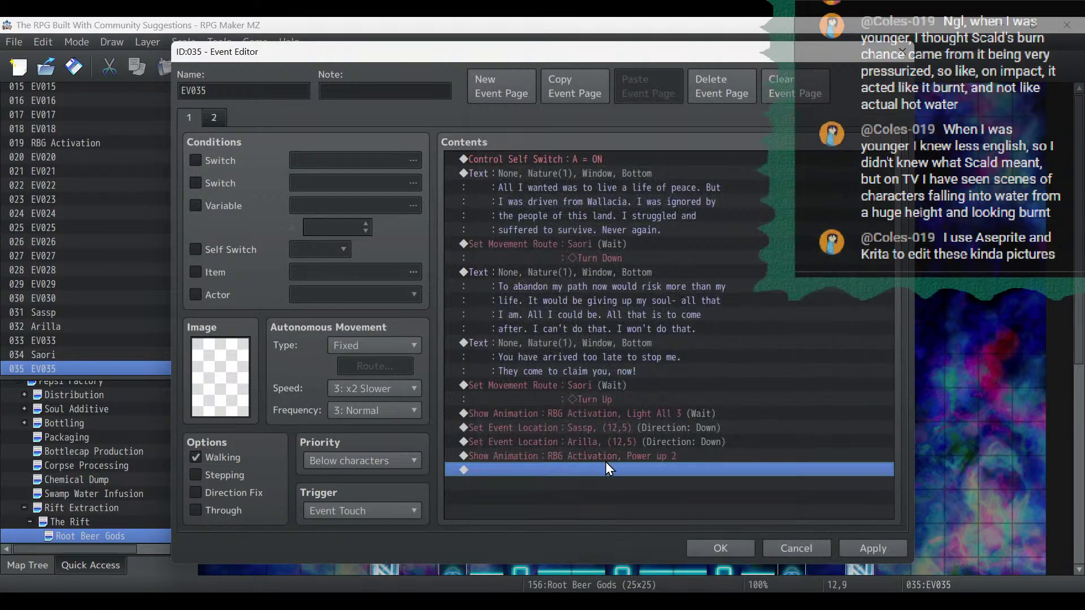
# Add a Wait command of 60 frames after the Power up 2 animation.
pyautogui.doubleClick(605, 469)
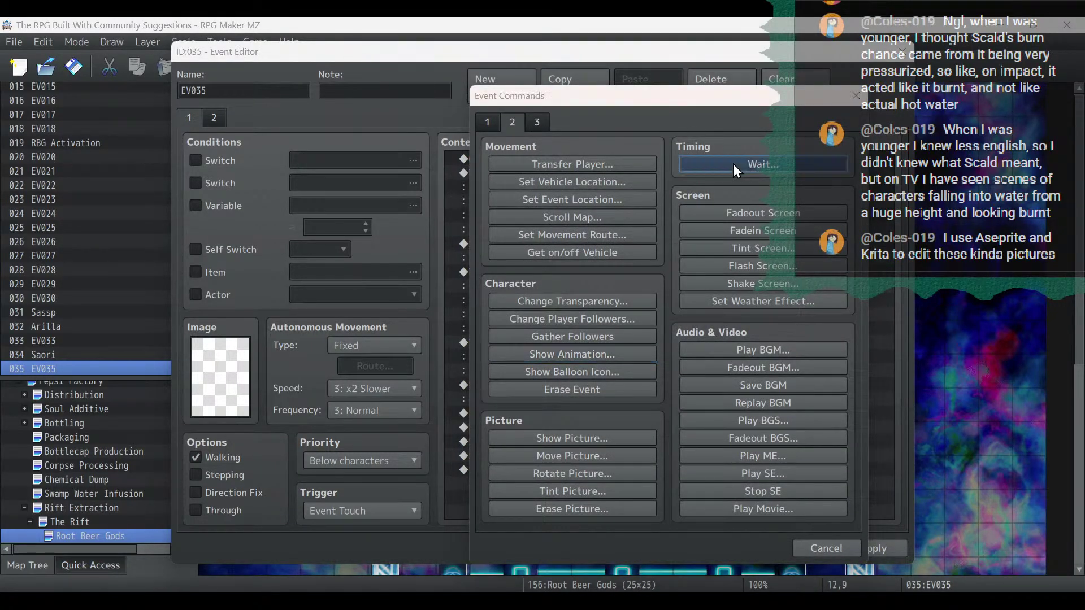
pyautogui.click(734, 164)
pyautogui.click(636, 362)
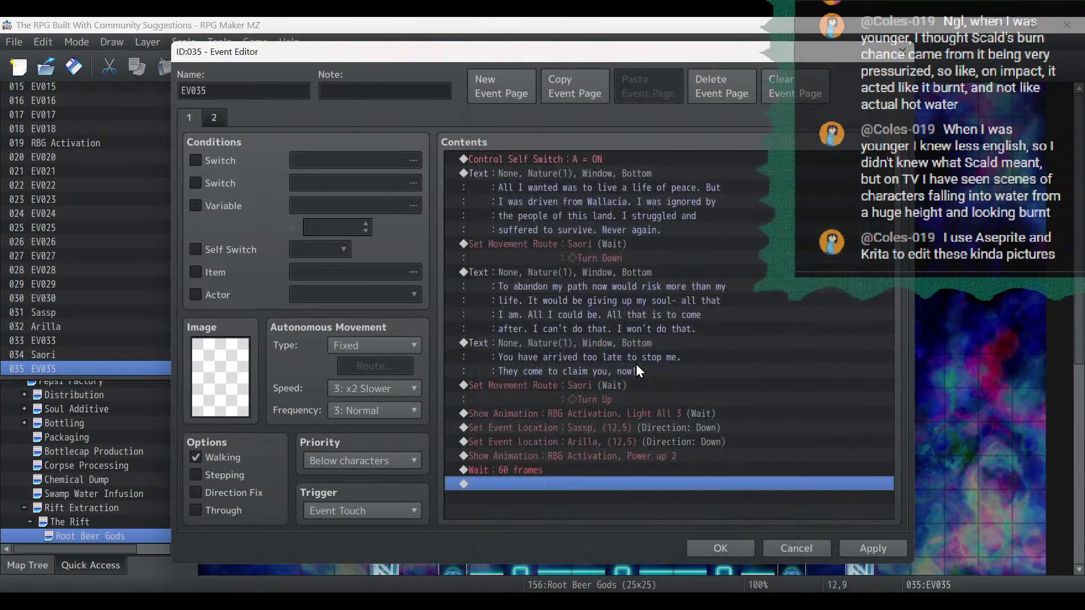
# Start a Set Movement Route command for Sassp after the 60-frame wait.
pyautogui.doubleClick(592, 480)
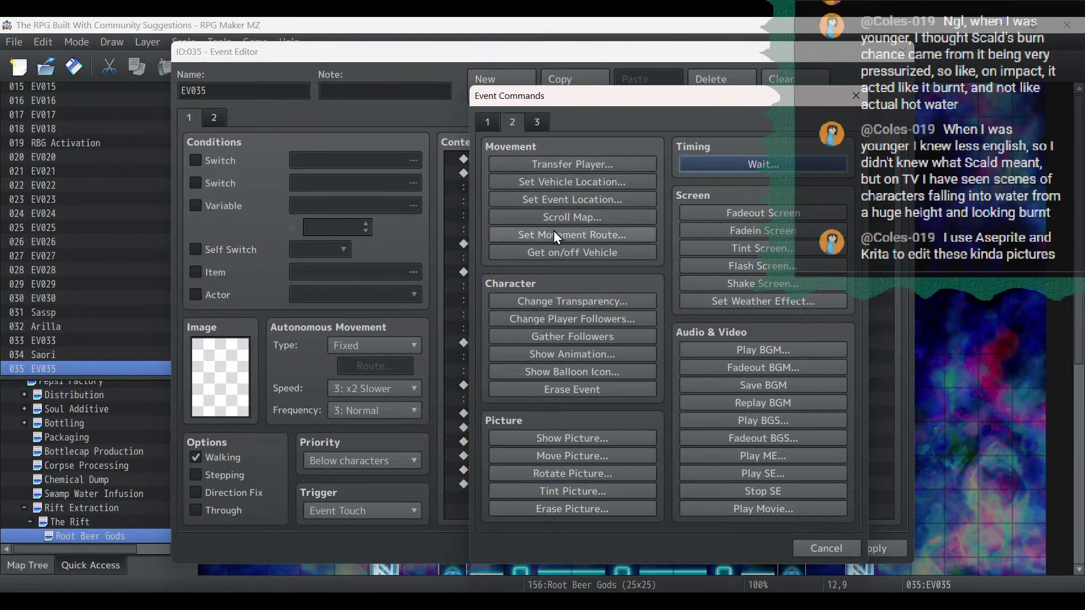
pyautogui.click(553, 232)
pyautogui.click(429, 181)
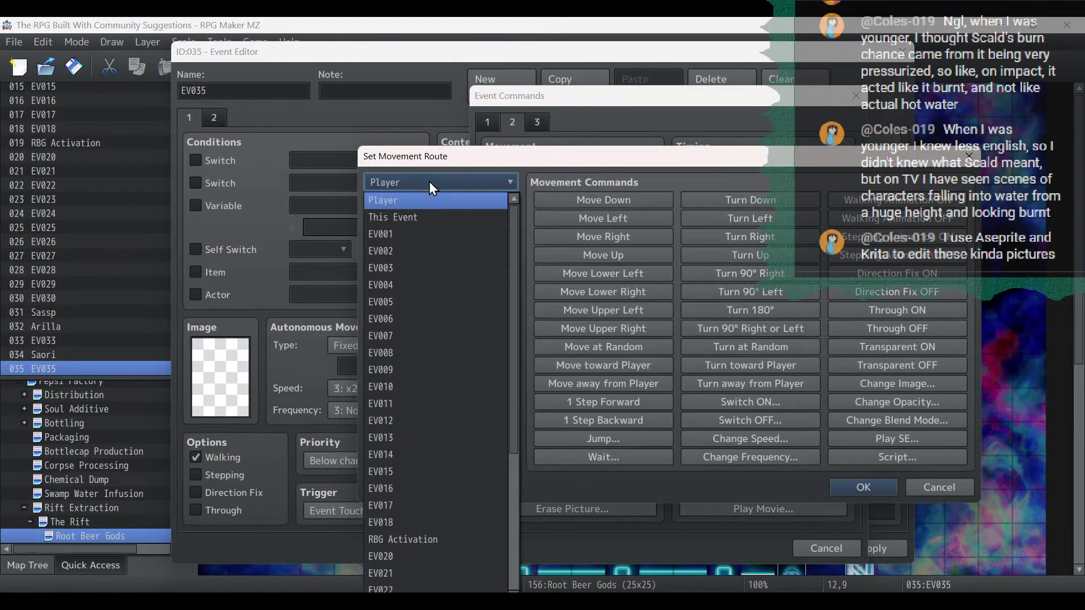
pyautogui.scroll(-1, 453, 491)
pyautogui.scroll(-3, 454, 490)
pyautogui.click(421, 528)
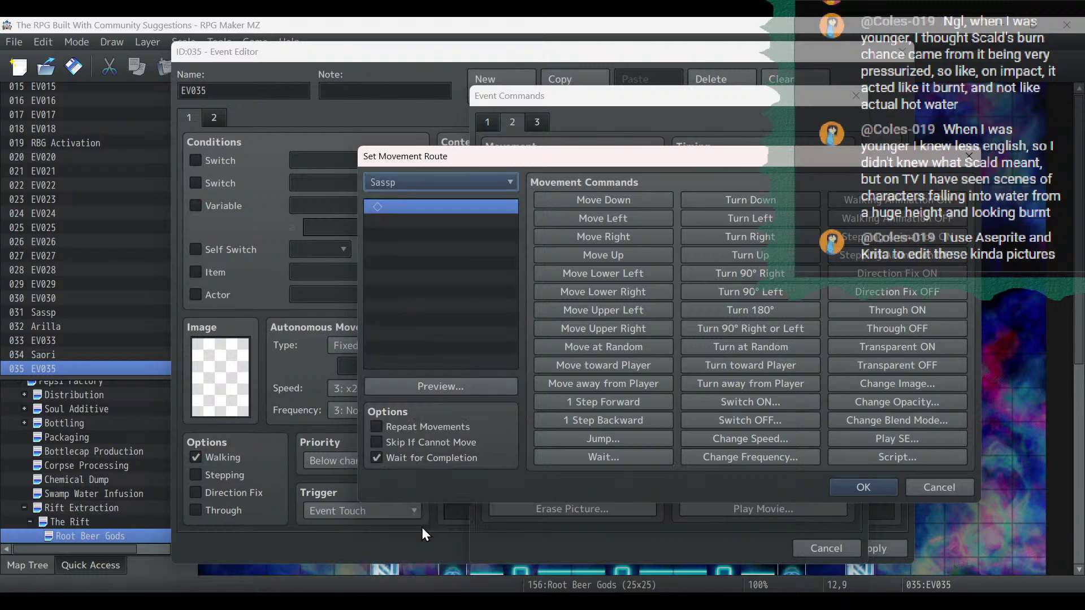
# Add an image change to Sassp's route using the first character of the SF_Monster sheet.
pyautogui.click(899, 385)
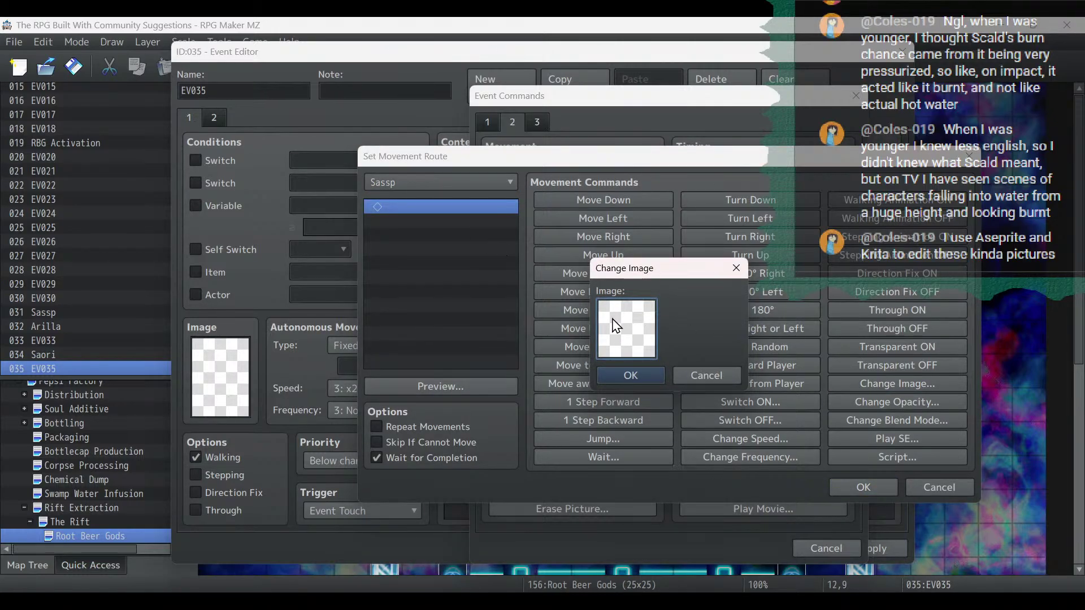
pyautogui.doubleClick(615, 322)
pyautogui.moveTo(559, 239); pyautogui.dragTo(559, 378)
pyautogui.click(483, 320)
pyautogui.click(483, 305)
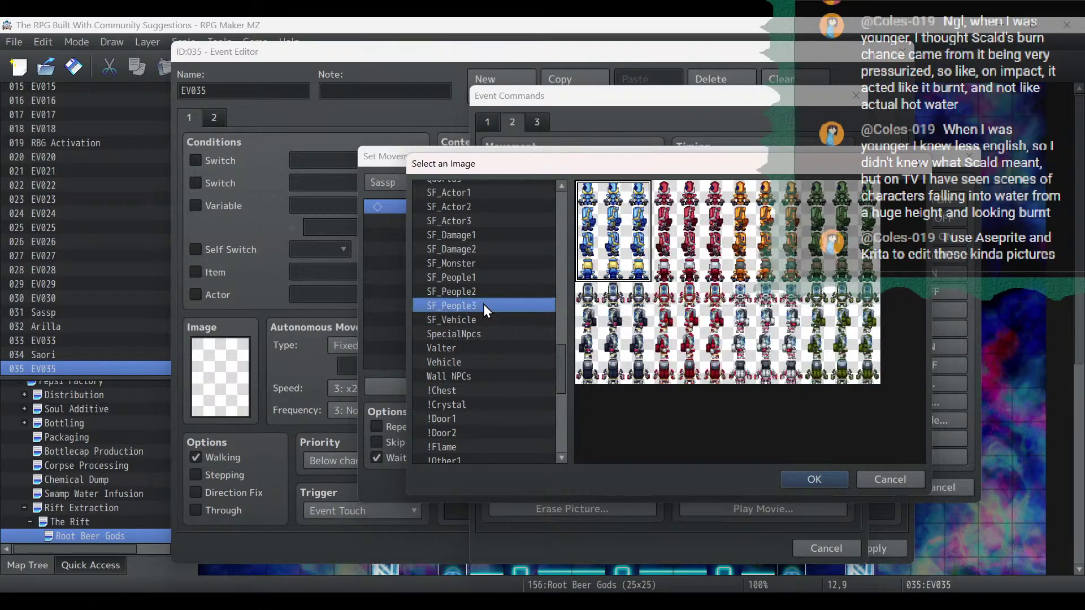
pyautogui.click(484, 294)
pyautogui.click(483, 278)
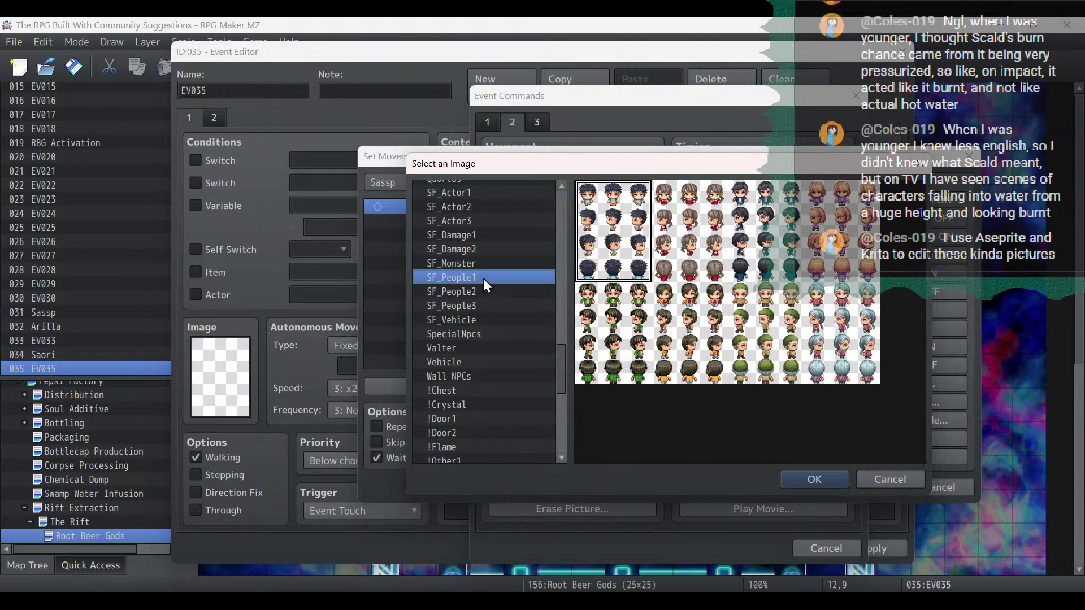
pyautogui.click(484, 266)
pyautogui.scroll(2, 486, 266)
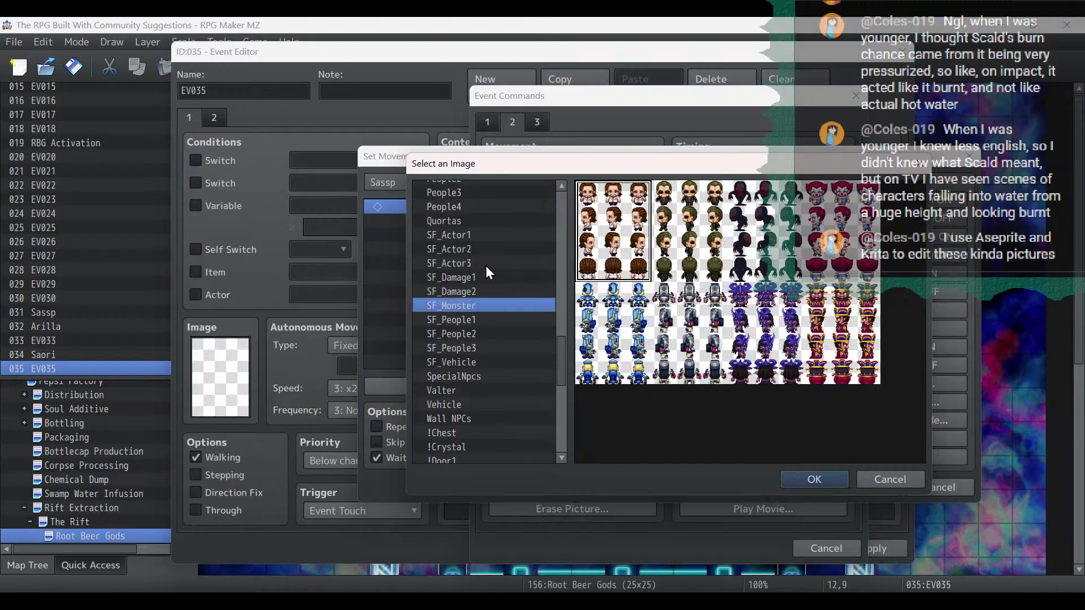
pyautogui.scroll(4, 487, 266)
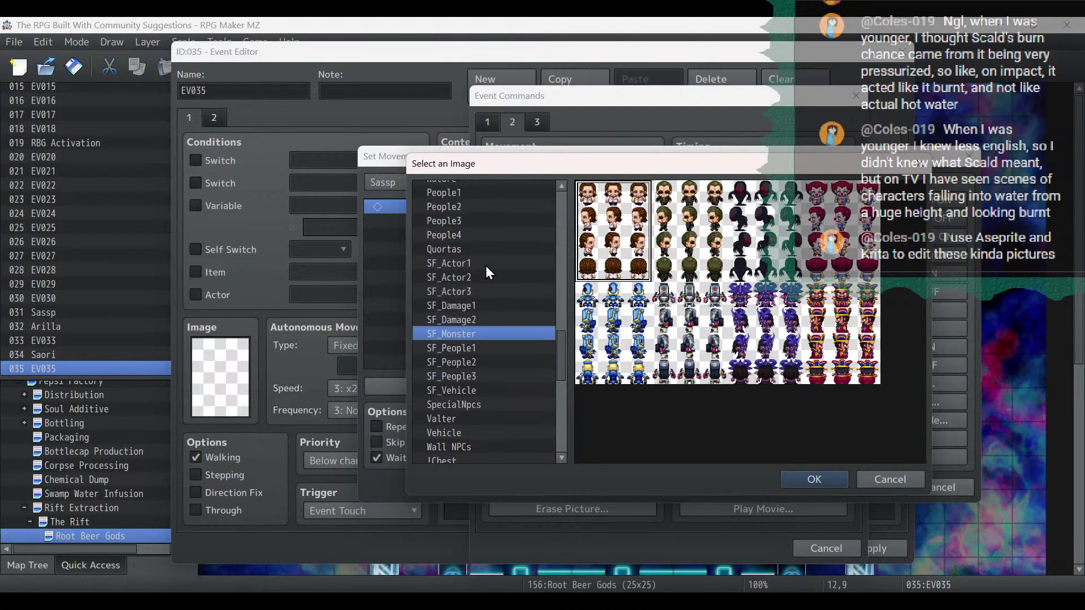
pyautogui.scroll(6, 486, 265)
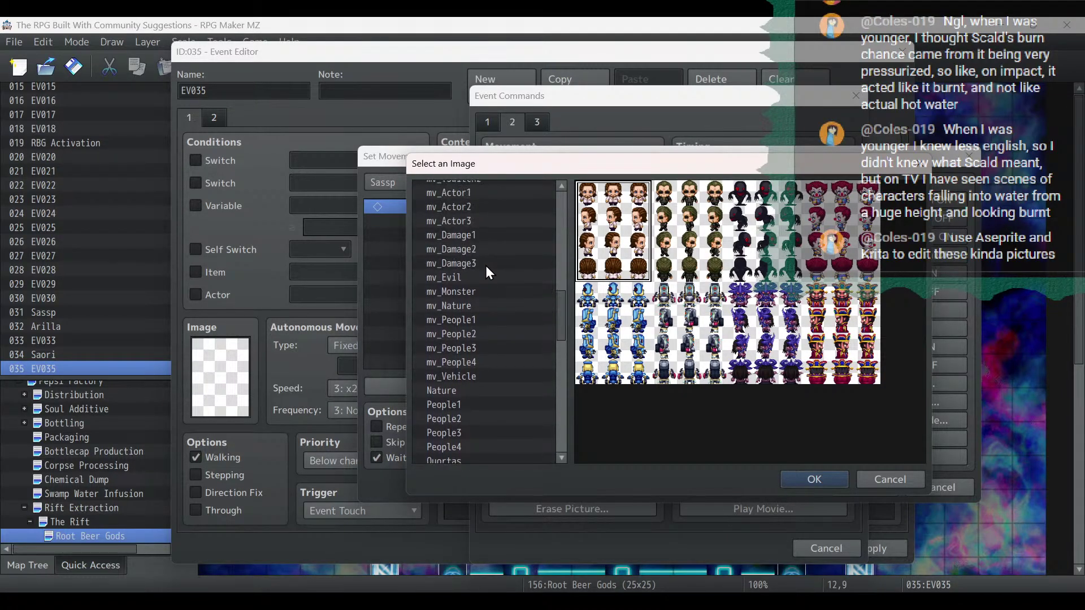
pyautogui.scroll(-9, 486, 266)
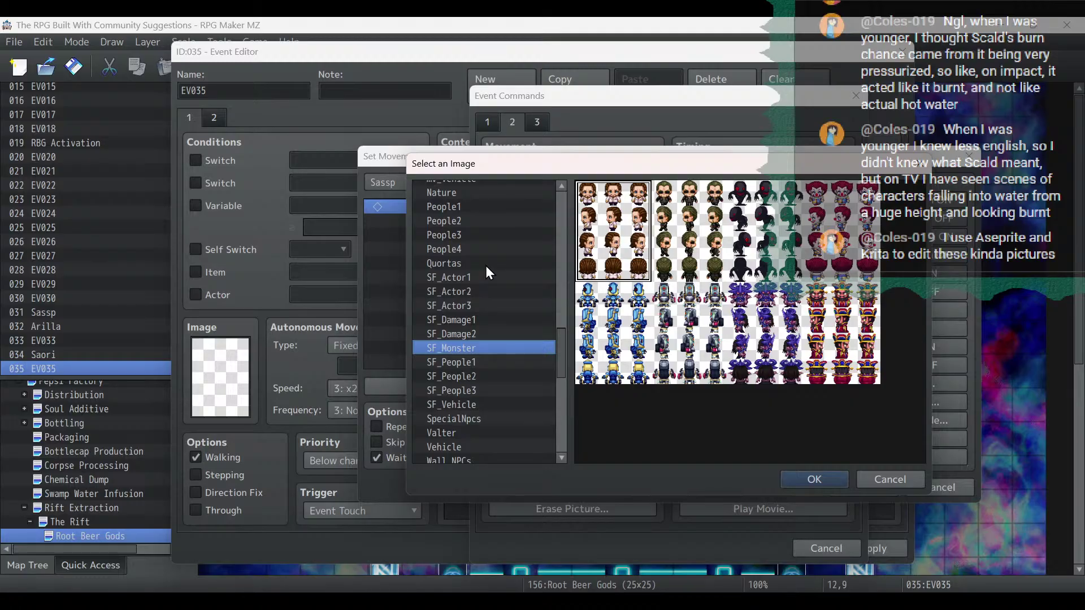
pyautogui.scroll(-8, 473, 332)
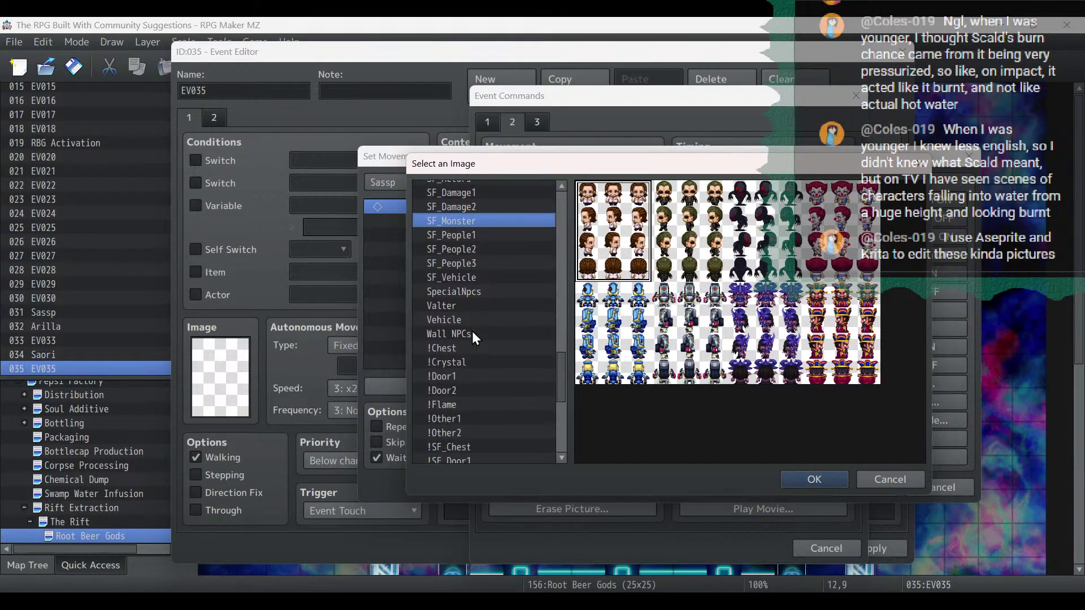
pyautogui.scroll(-3, 473, 331)
pyautogui.scroll(5, 472, 331)
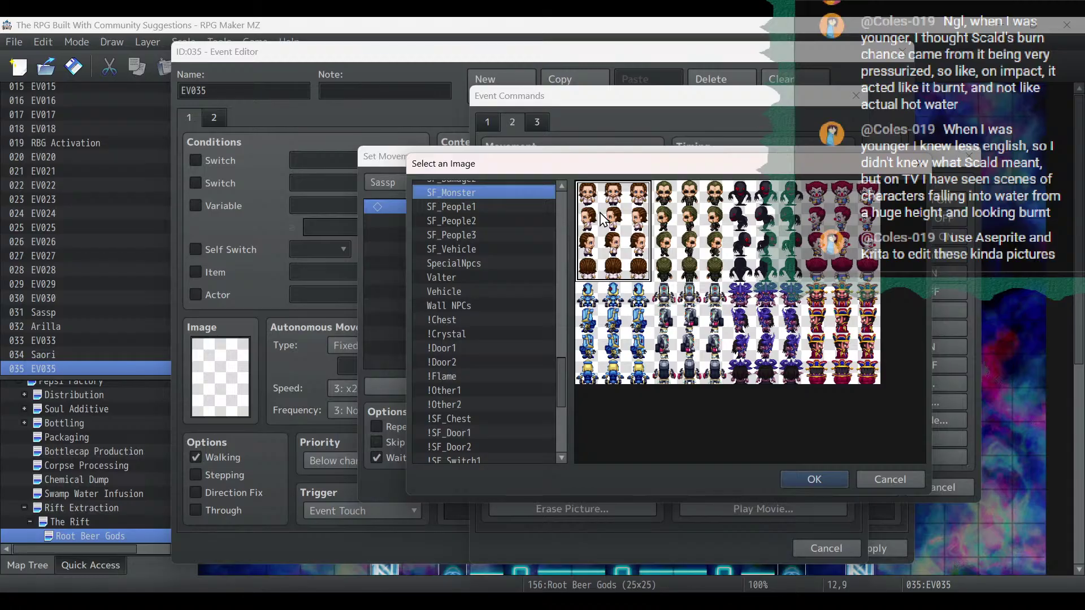
pyautogui.scroll(2, 481, 261)
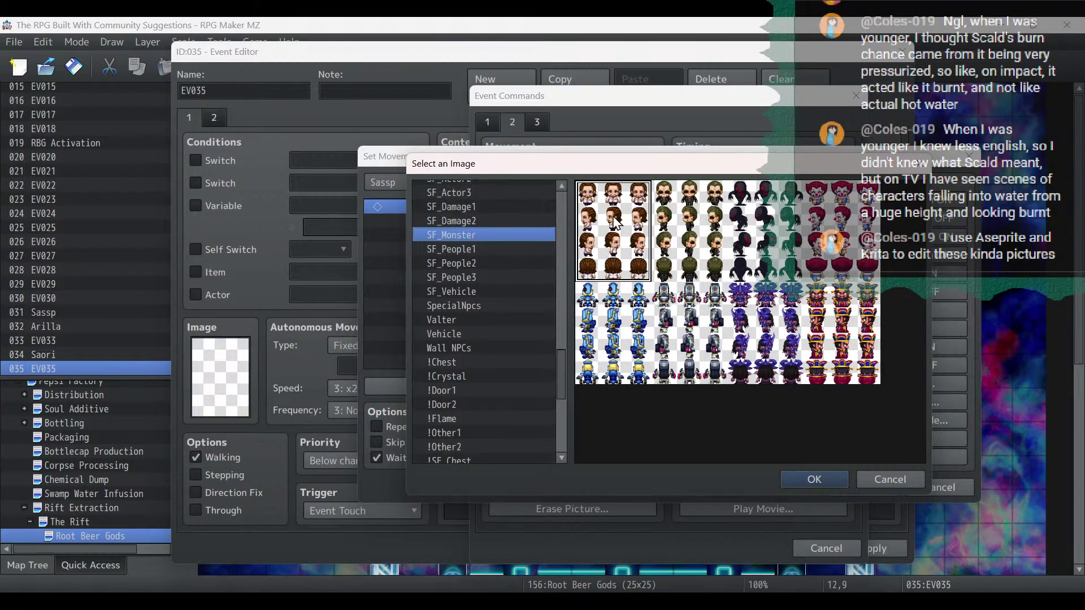
pyautogui.doubleClick(619, 222)
pyautogui.click(631, 375)
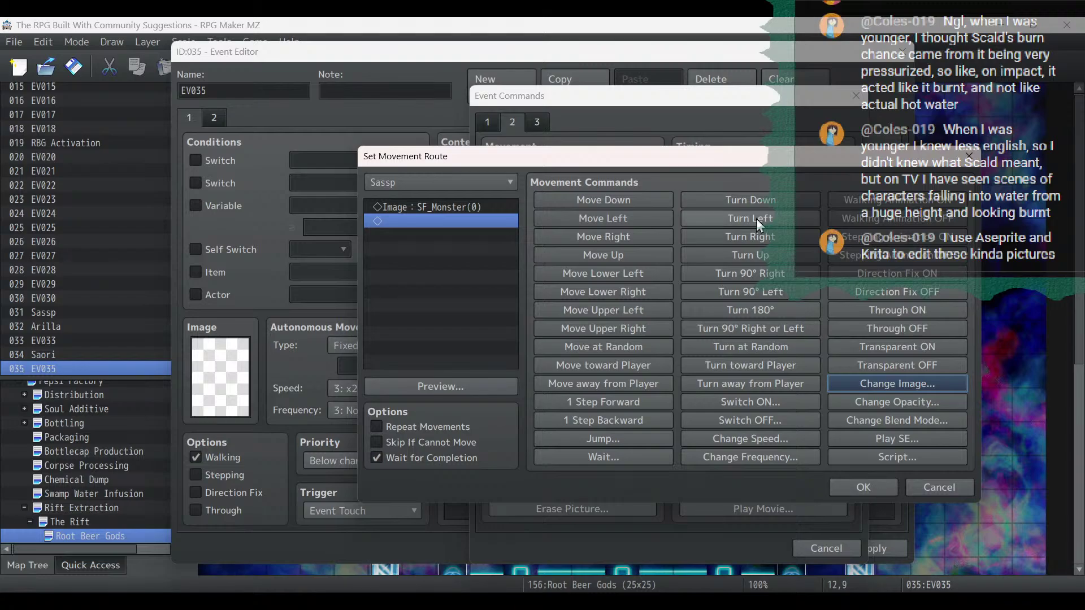
# Add Move Left and Turn Down to Sassp's route and turn off waiting for completion.
pyautogui.click(638, 219)
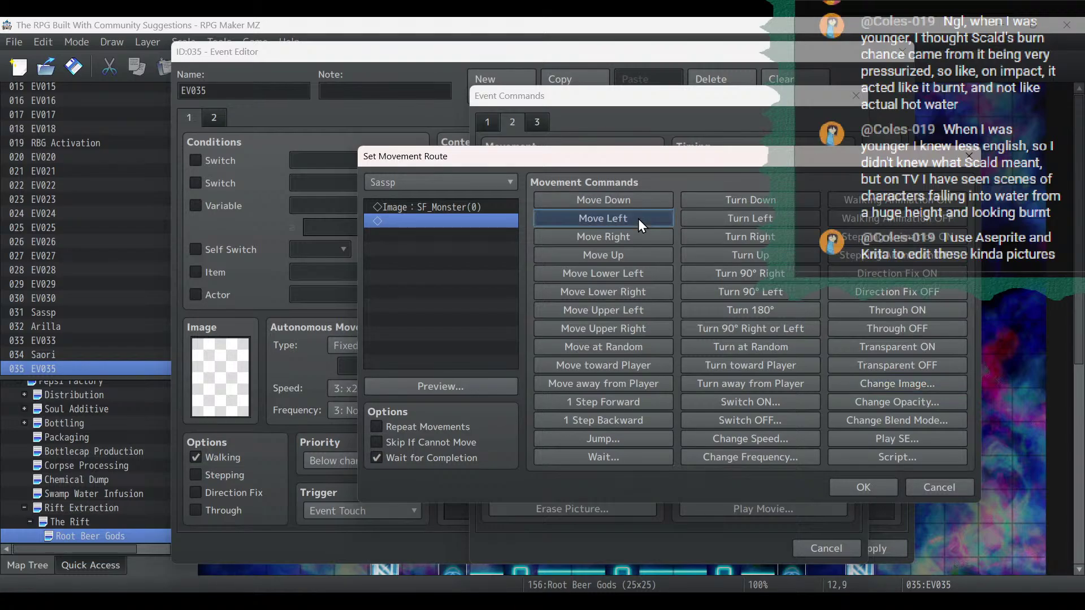
pyautogui.click(745, 204)
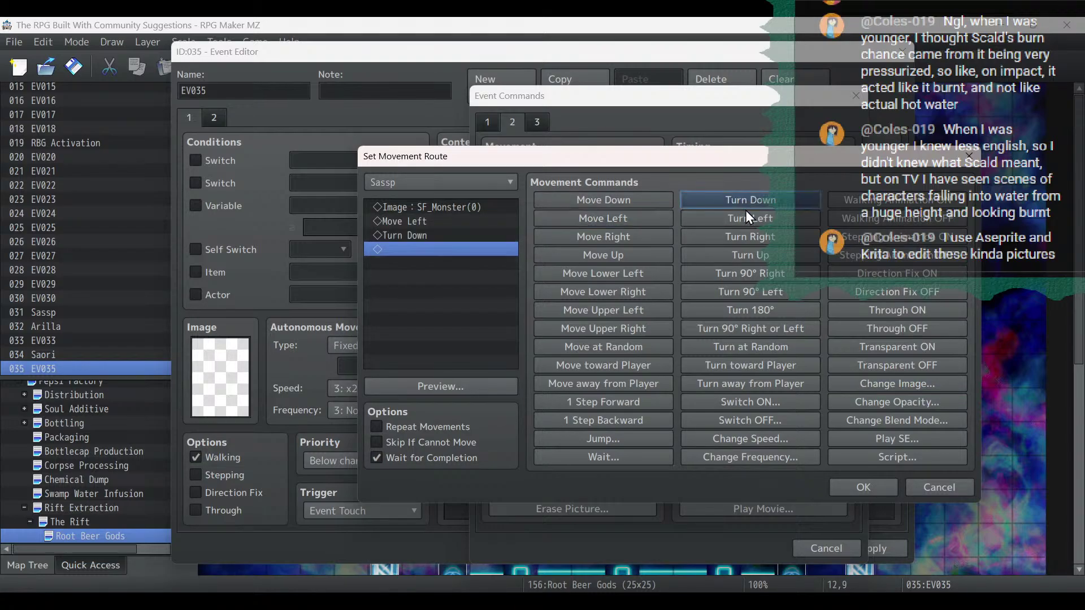
pyautogui.click(854, 487)
pyautogui.click(555, 466)
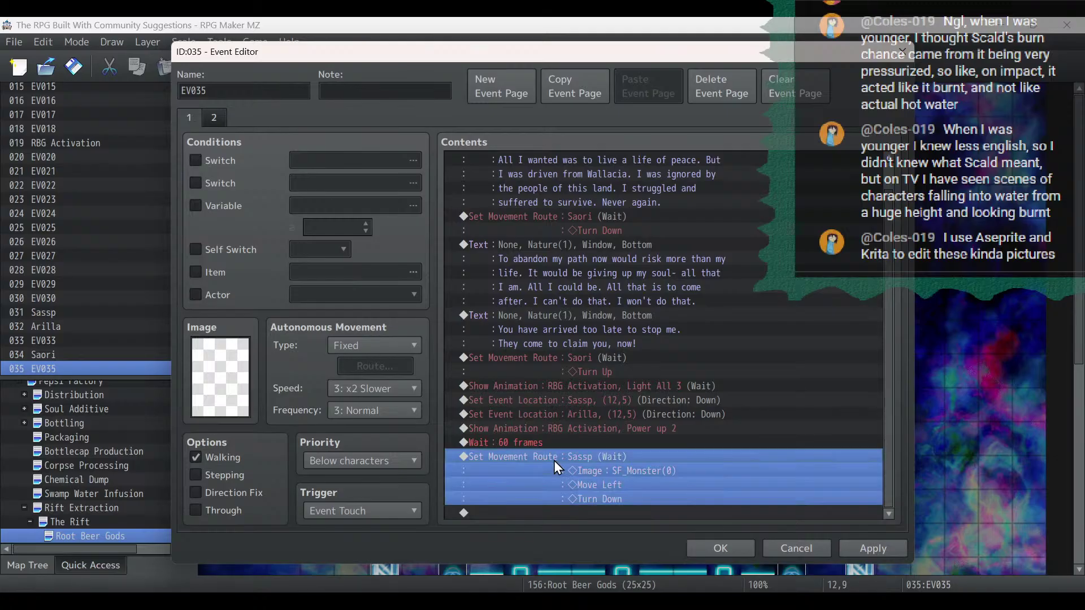
pyautogui.doubleClick(553, 460)
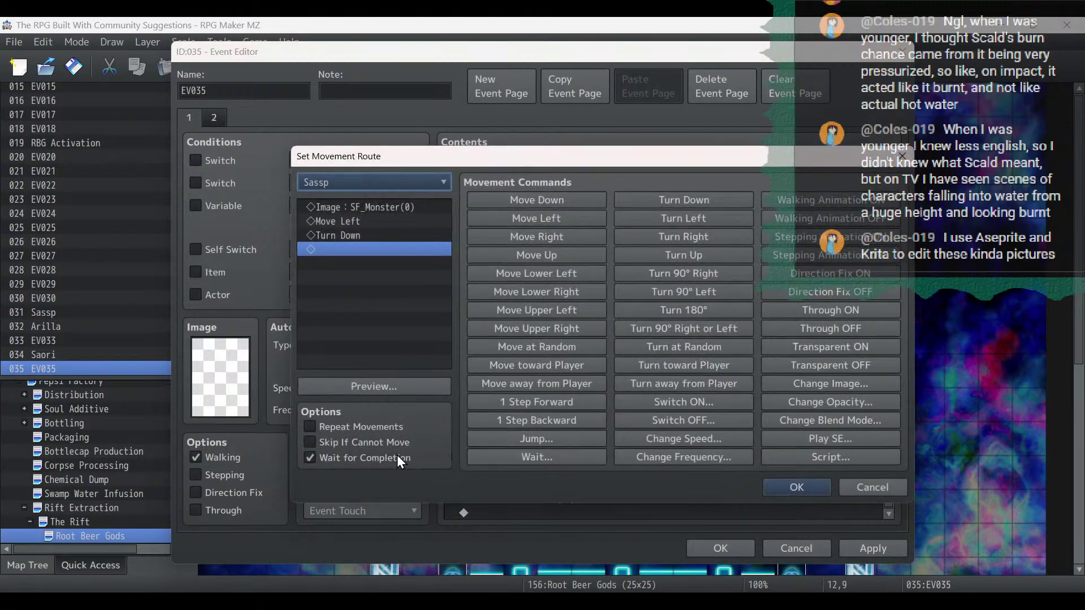
pyautogui.click(812, 490)
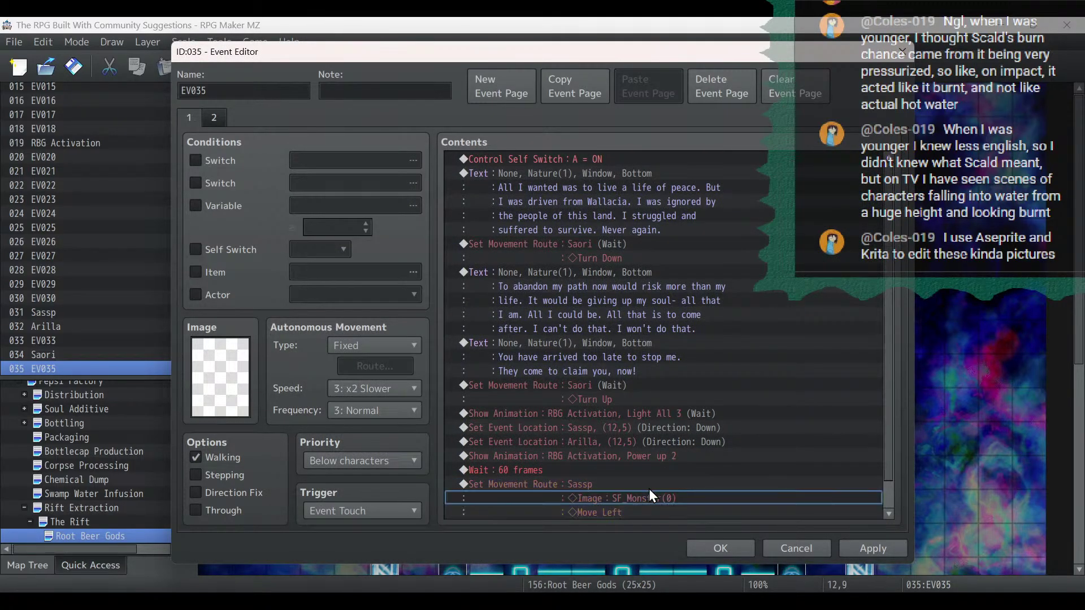
# Duplicate Sassp's movement route below the original and replace Move Left with Move Right in the copy.
pyautogui.scroll(-1, 649, 487)
pyautogui.click(608, 514)
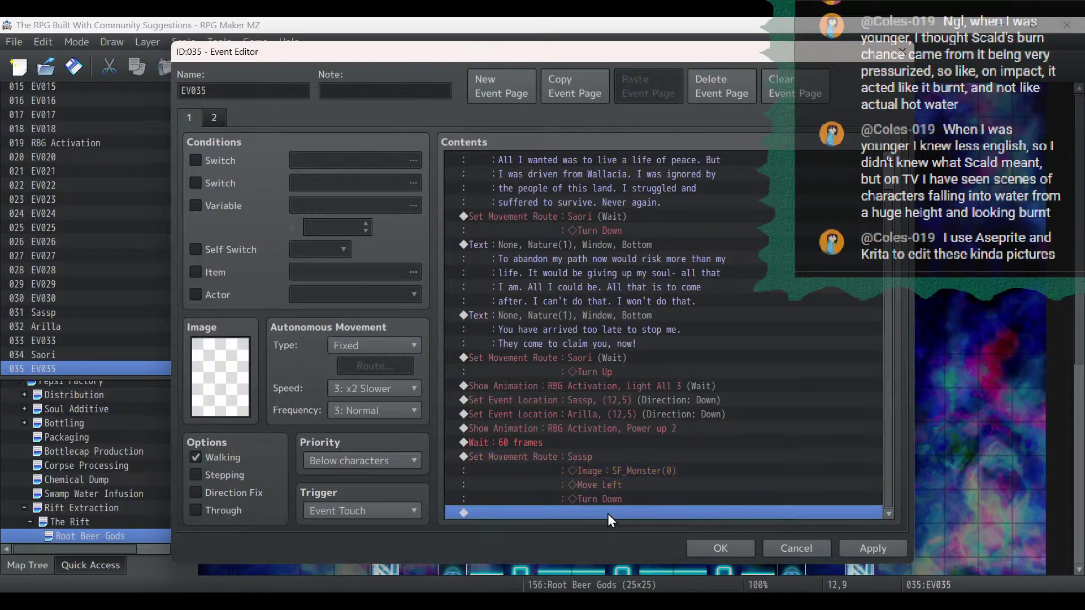
pyautogui.hotkey('ctrl', 'v')
pyautogui.click(579, 463)
pyautogui.doubleClick(580, 463)
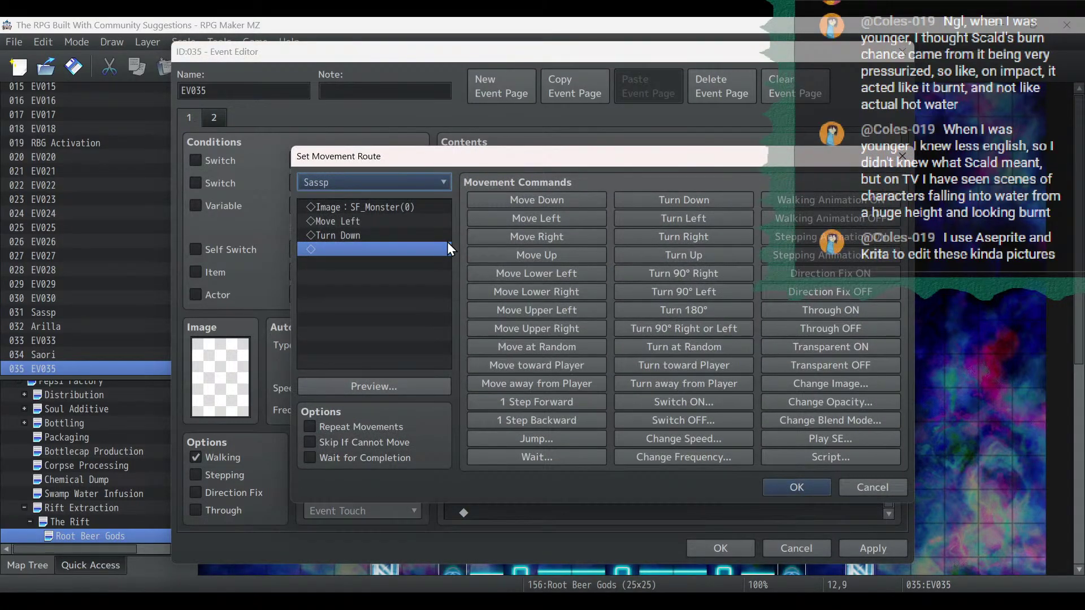
pyautogui.click(381, 222)
pyautogui.press('Delete')
pyautogui.click(520, 236)
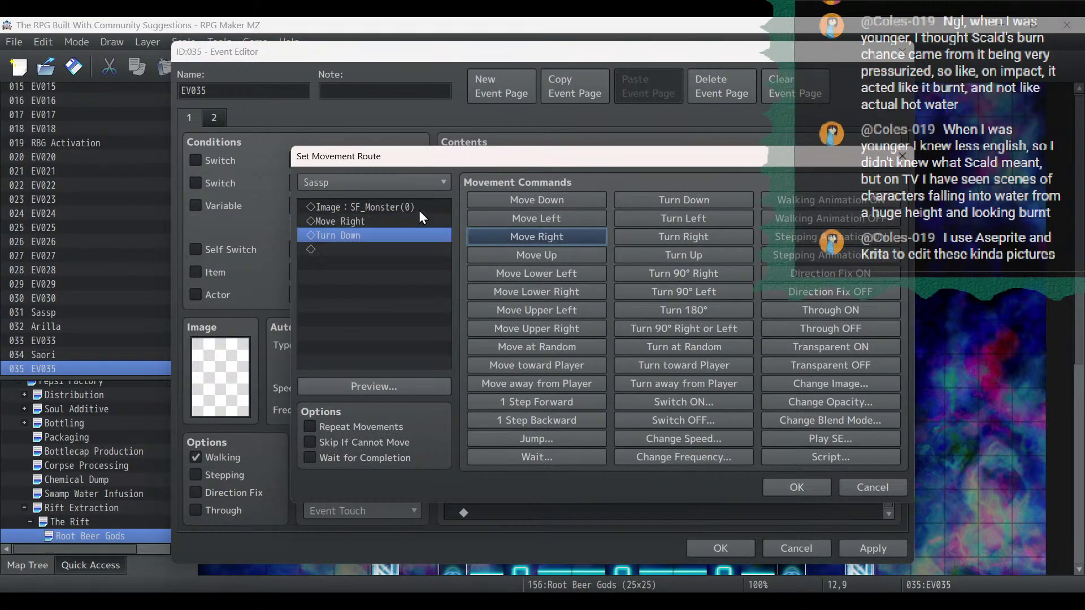
# Change the copied route's image to the pink-haired character, Nature(6), and accept the route.
pyautogui.doubleClick(415, 211)
pyautogui.doubleClick(562, 331)
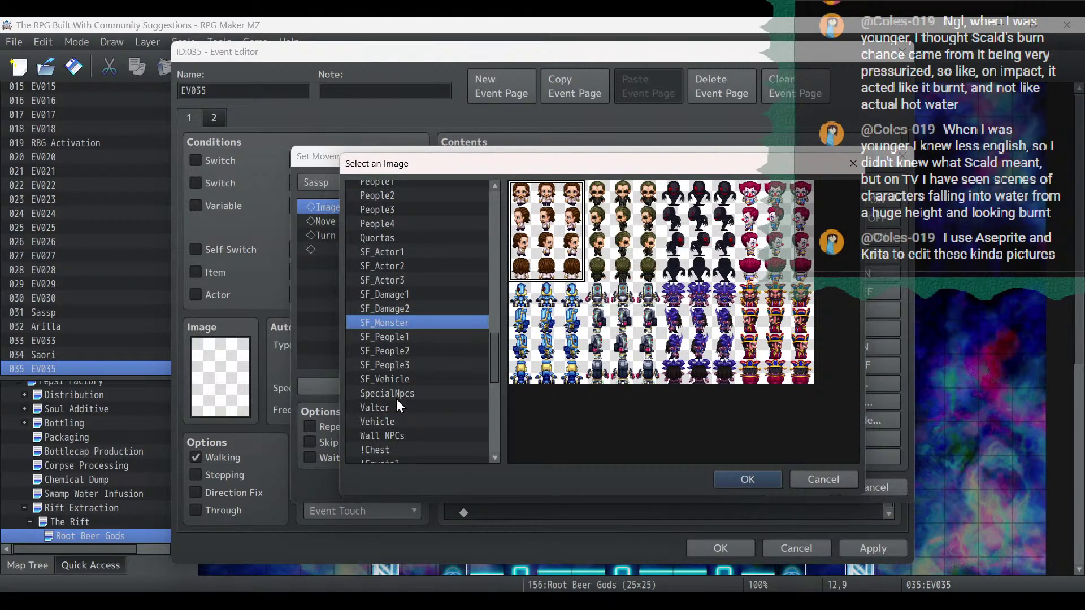
pyautogui.scroll(2, 402, 276)
pyautogui.click(391, 254)
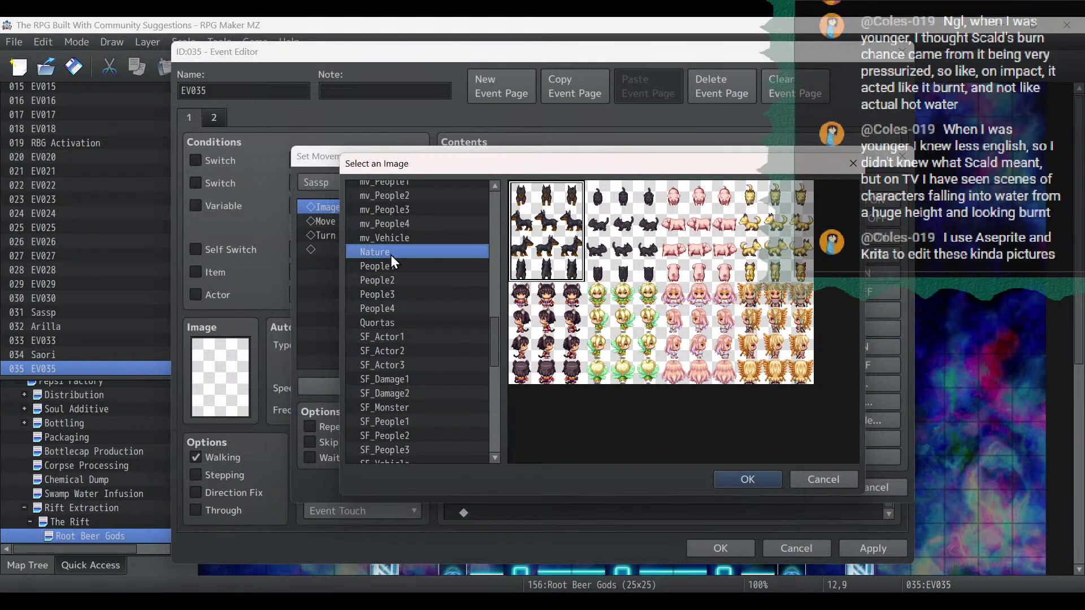
pyautogui.doubleClick(689, 314)
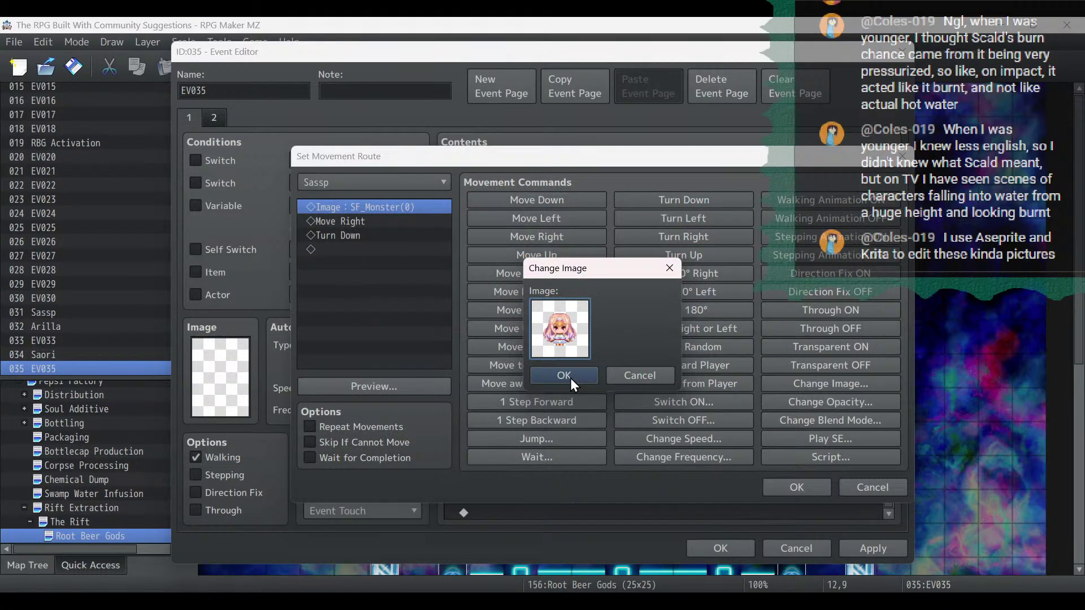
pyautogui.click(565, 376)
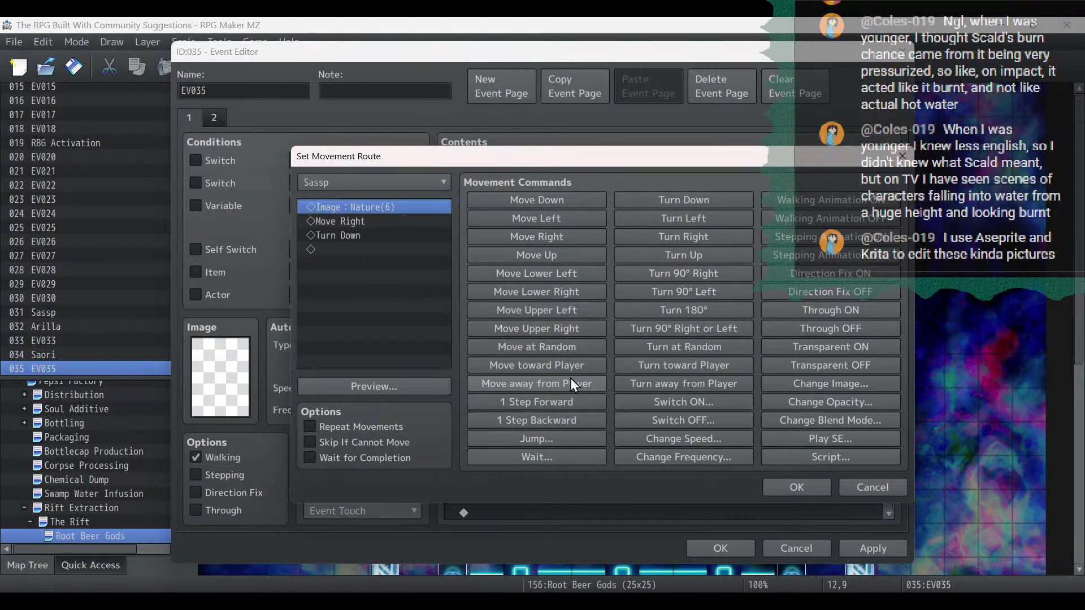
pyautogui.click(794, 487)
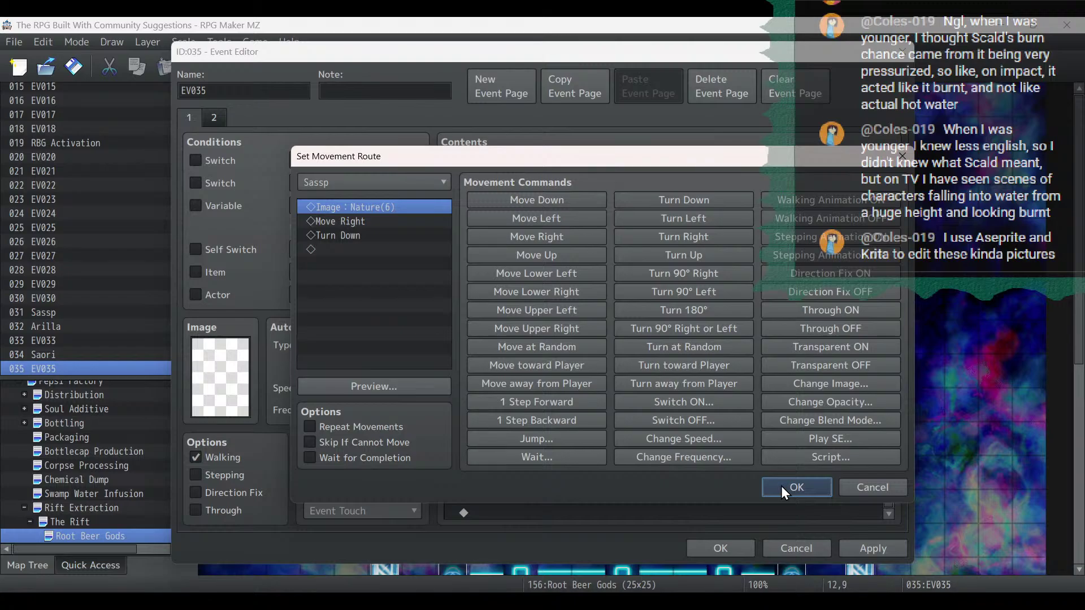
# Reassign the copied Nature(6), Move Right, Turn Down movement route to Arilla, enable Wait for Completion, and save the EV035 event.
pyautogui.doubleClick(621, 507)
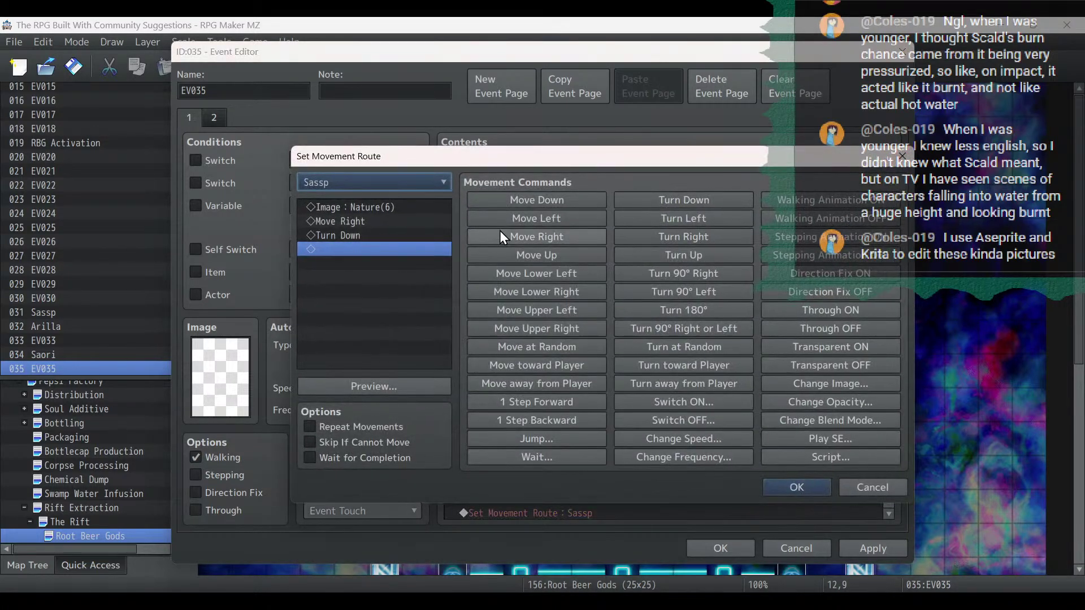
pyautogui.click(396, 185)
pyautogui.click(354, 541)
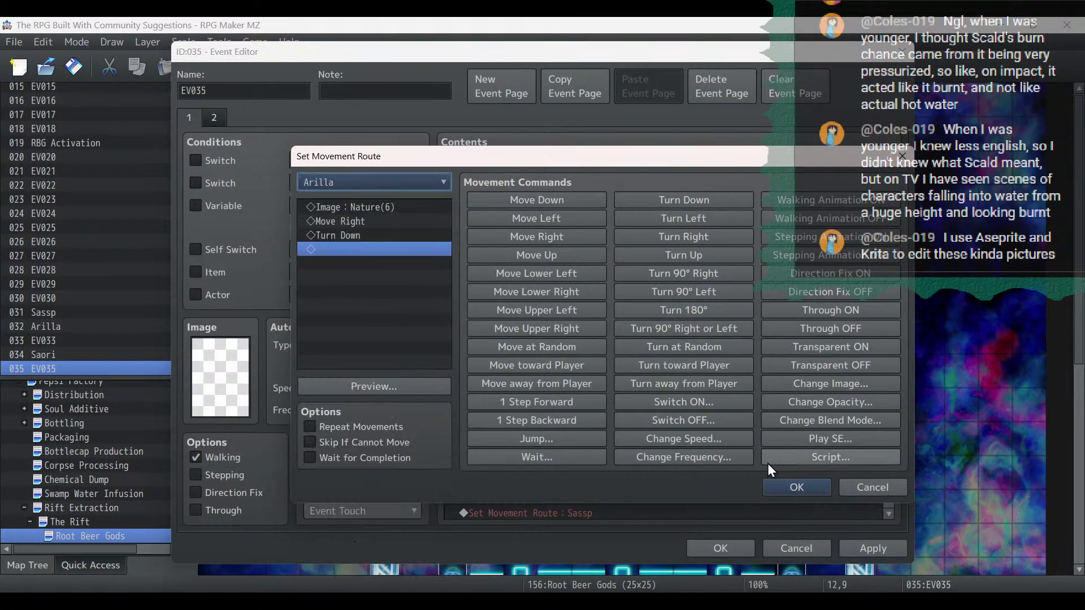
pyautogui.click(342, 459)
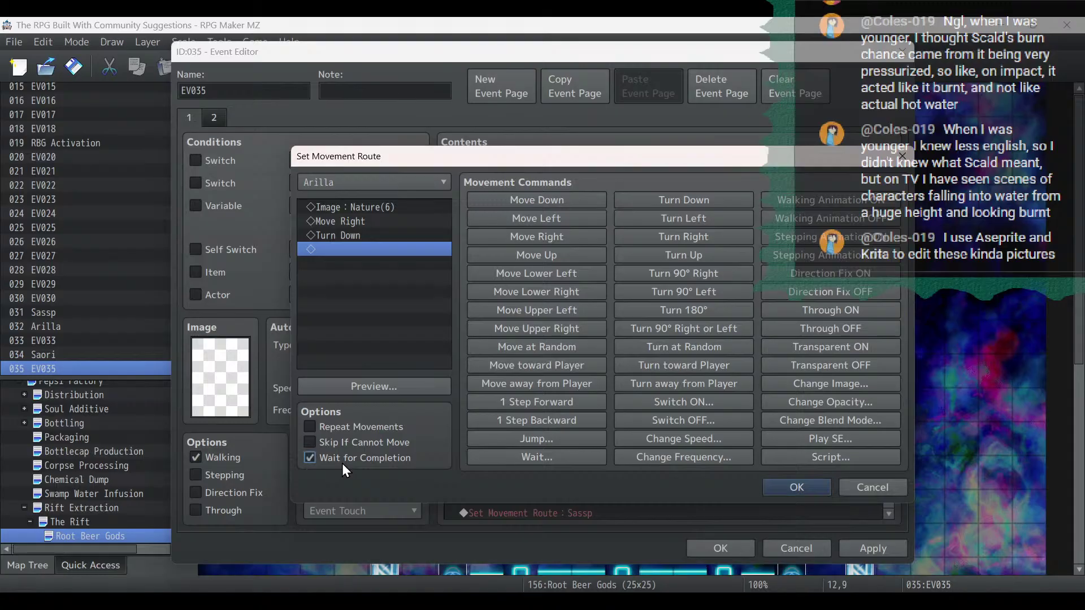
pyautogui.click(797, 487)
pyautogui.click(863, 551)
pyautogui.scroll(-2, 852, 434)
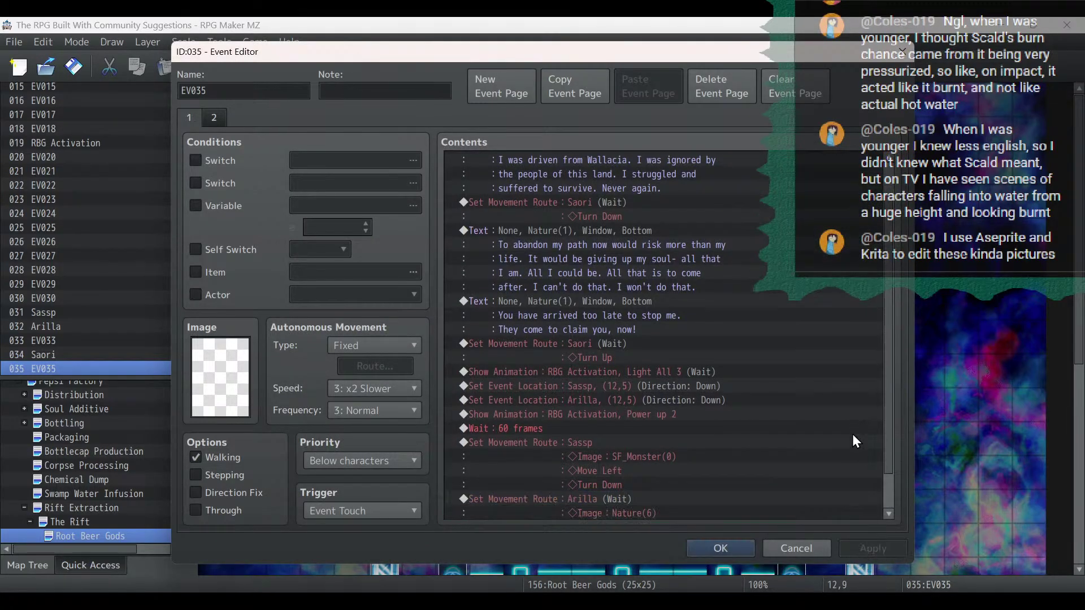
pyautogui.click(722, 548)
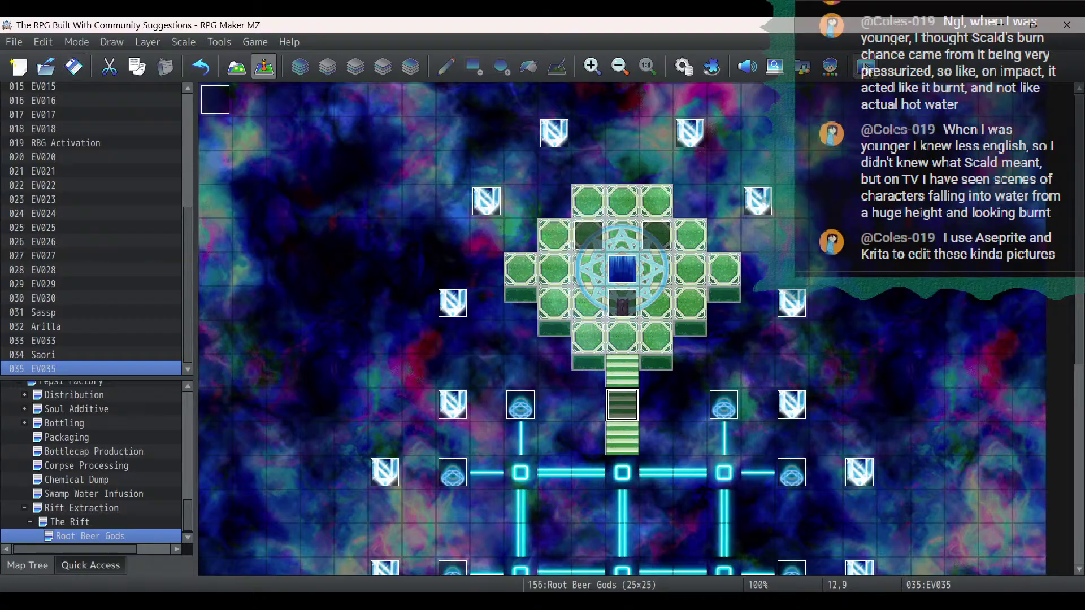
# Start a playtest of the game, load the File 2 save, and maximize the game window.
pyautogui.click(864, 67)
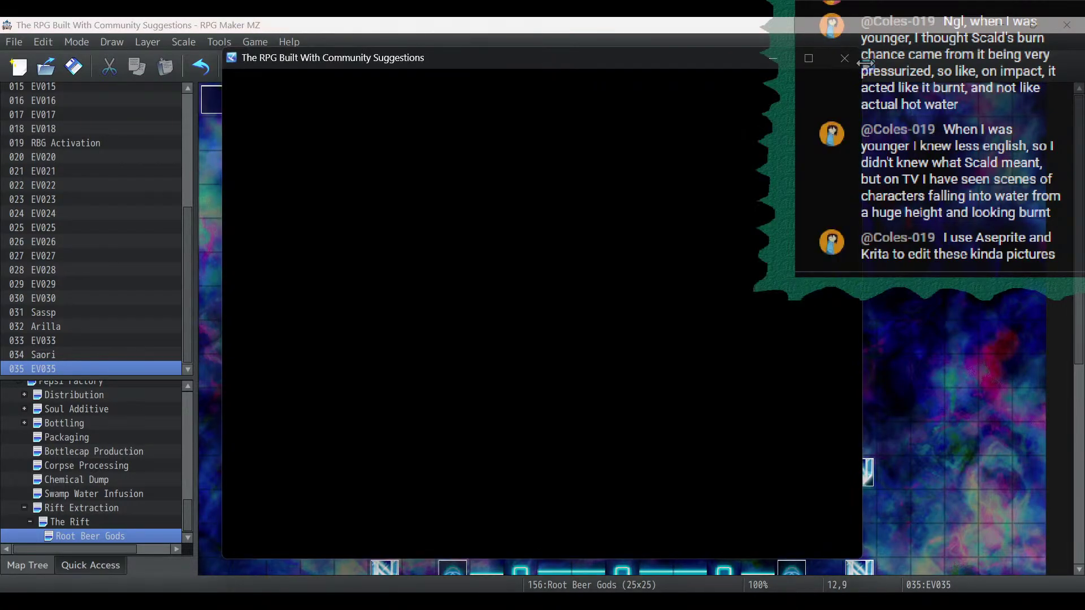
pyautogui.press('Return')
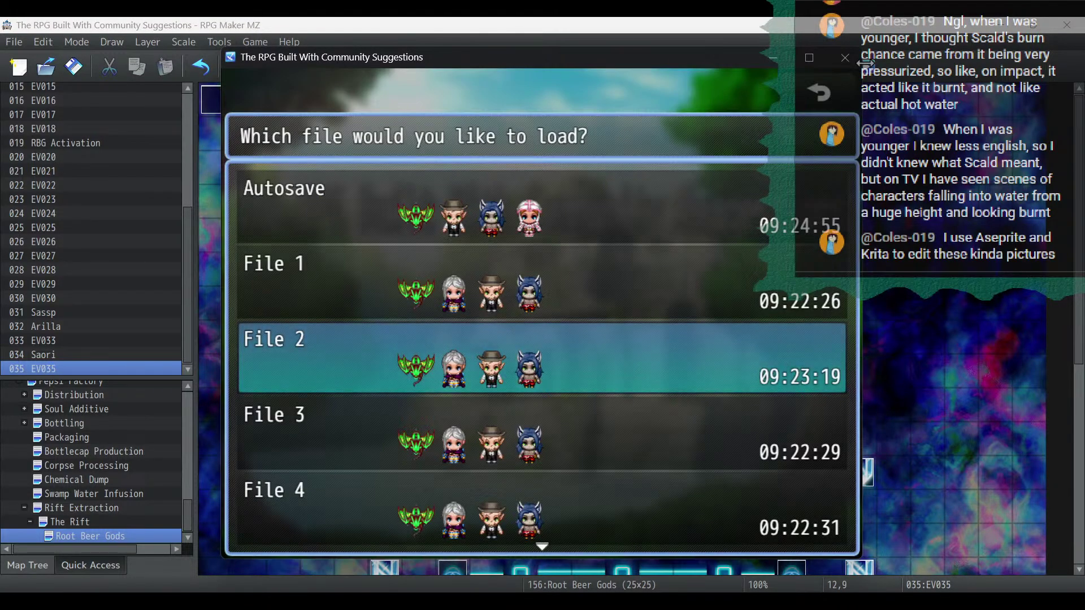
pyautogui.press('Return')
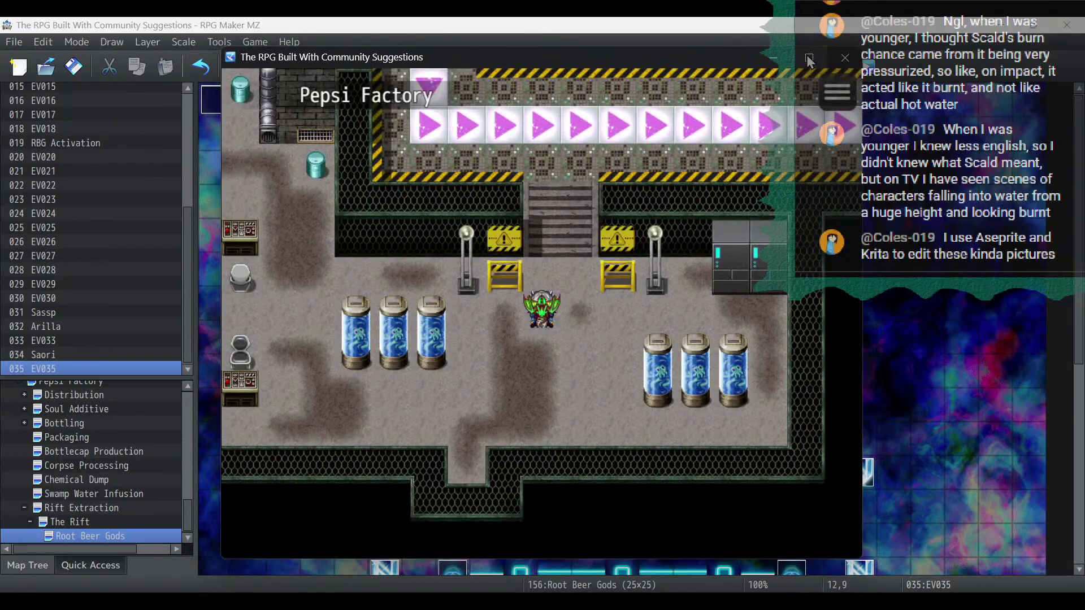
pyautogui.click(808, 57)
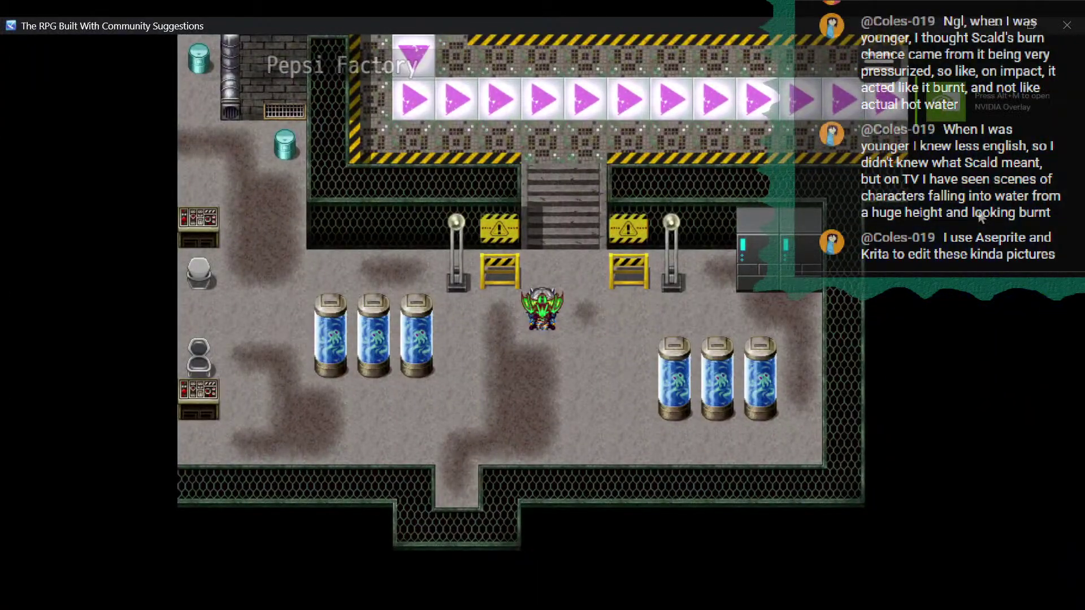
# Return to the title screen and load a different saved game.
pyautogui.press('Escape')
pyautogui.press('Up')
pyautogui.press('Return')
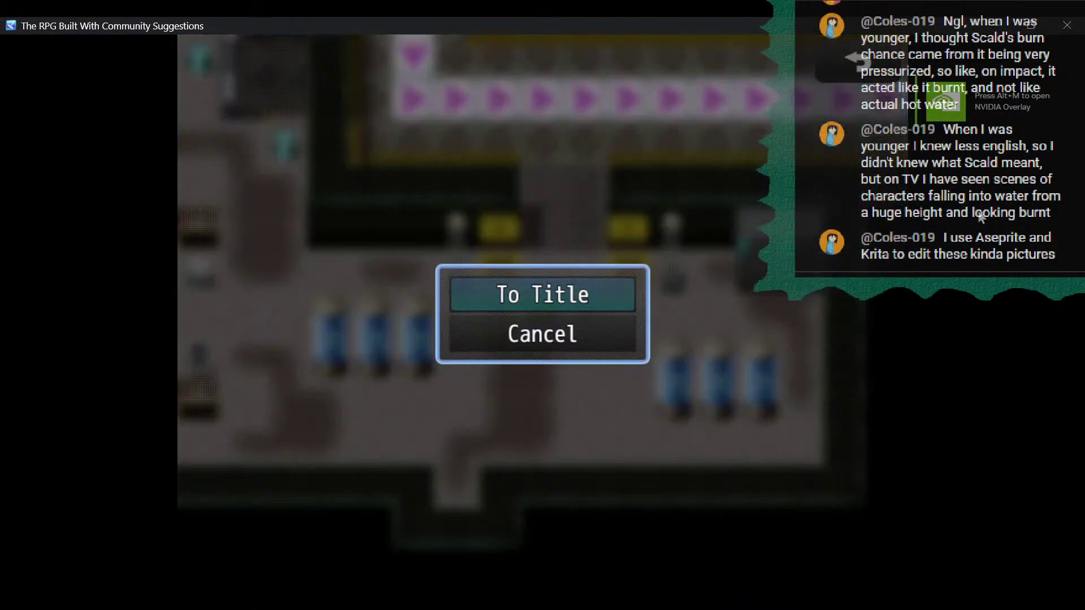
pyautogui.press('Return')
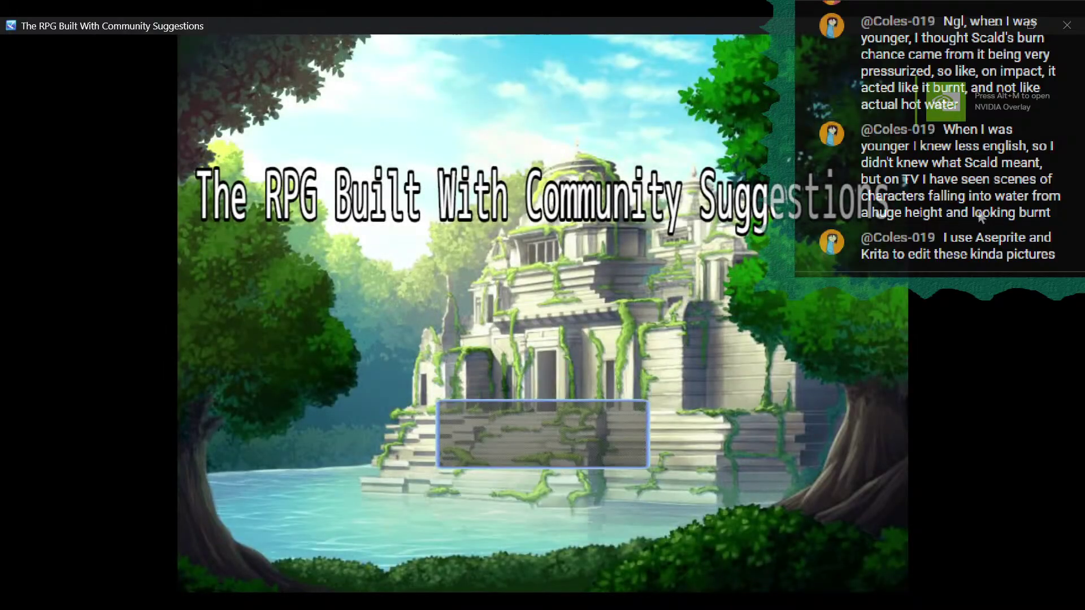
pyautogui.press('Return')
pyautogui.press('Return')
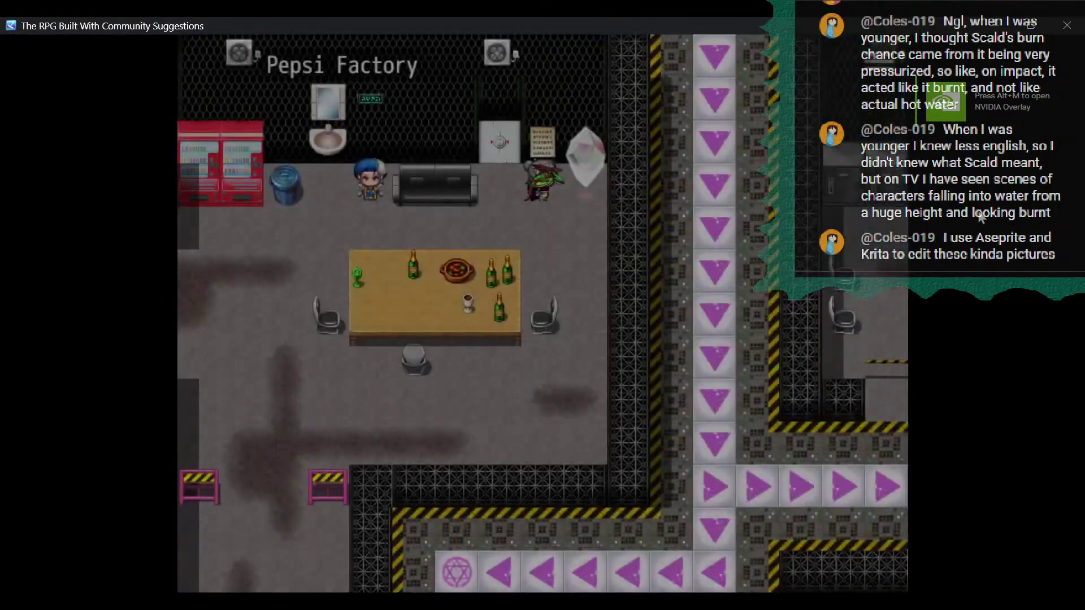
# Go back to the title screen and load the File 2 save.
pyautogui.press('Escape')
pyautogui.press('Up')
pyautogui.press('Return')
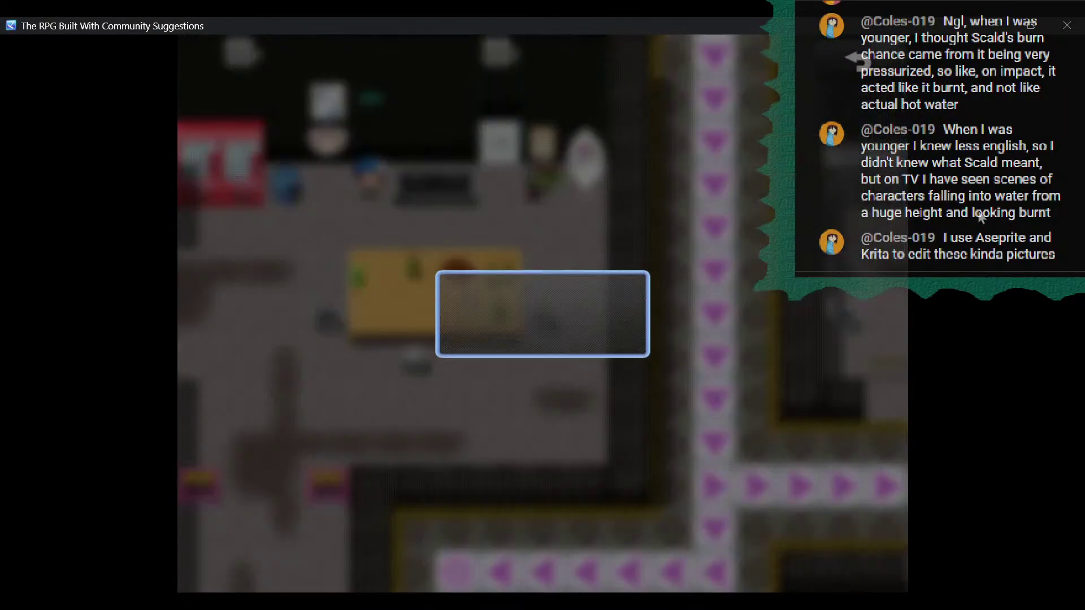
pyautogui.press('Return')
pyautogui.press('Return')
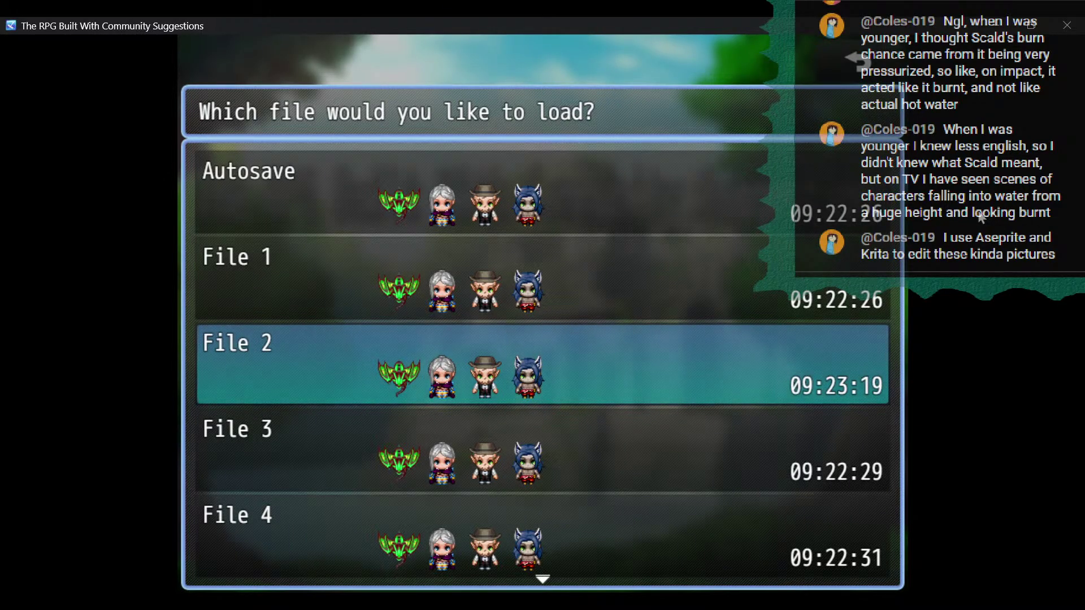
pyautogui.press('Return')
# Play through the Pepsi Factory cutscene, advancing the dialogue with the party and the magical cat.
pyautogui.press('Up')
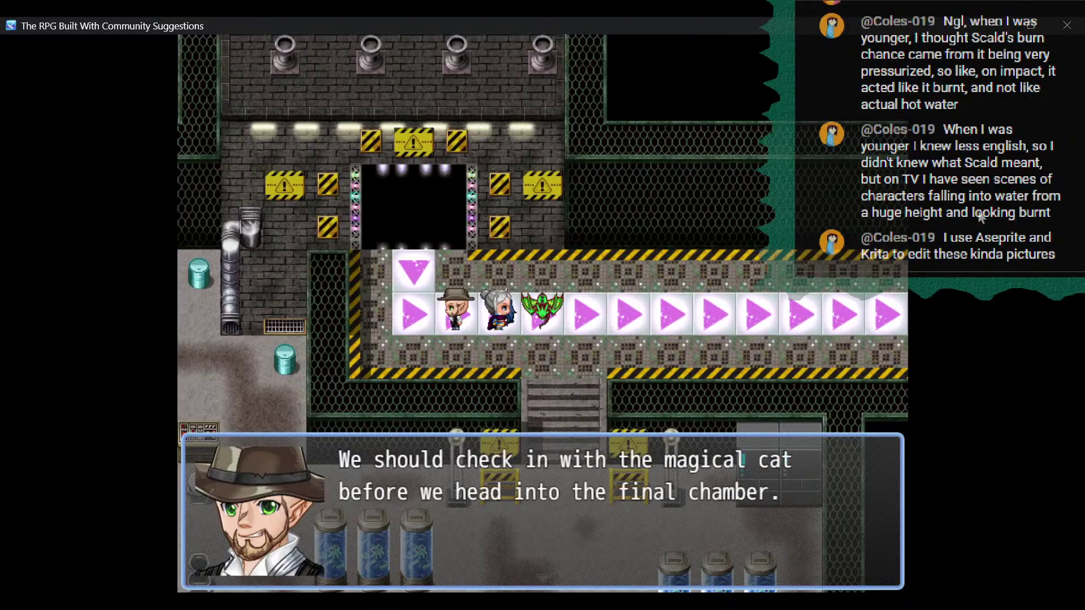
pyautogui.press('Return')
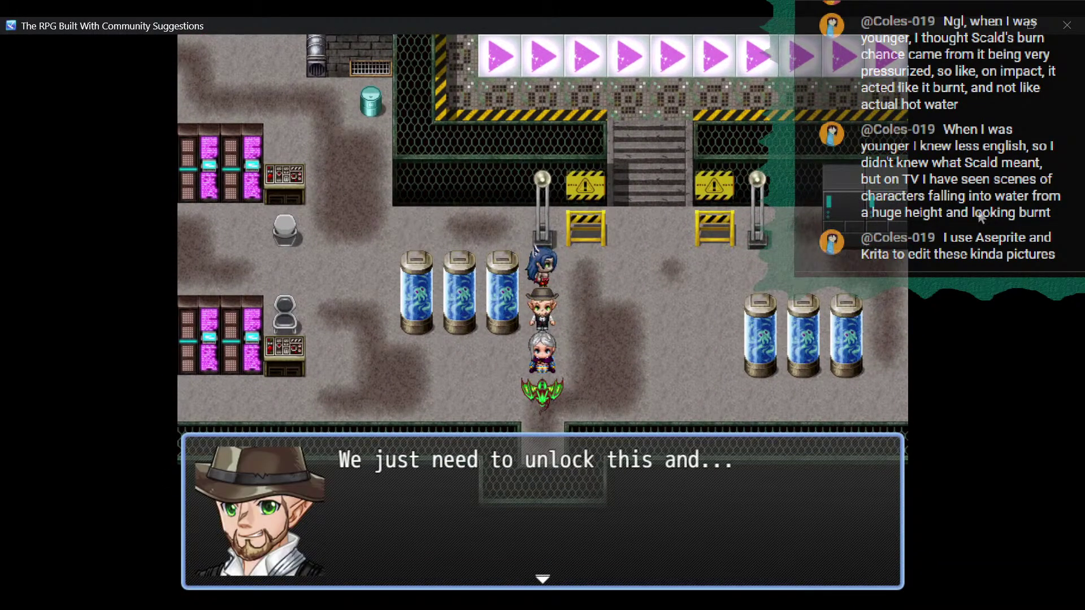
pyautogui.press('Return')
pyautogui.press('Return')
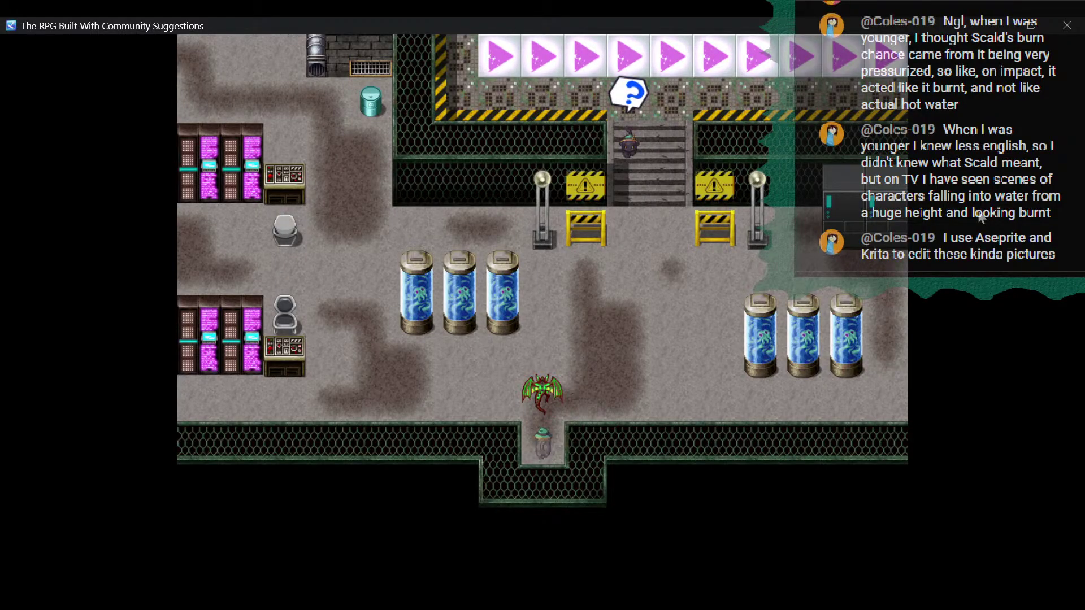
pyautogui.press('Return')
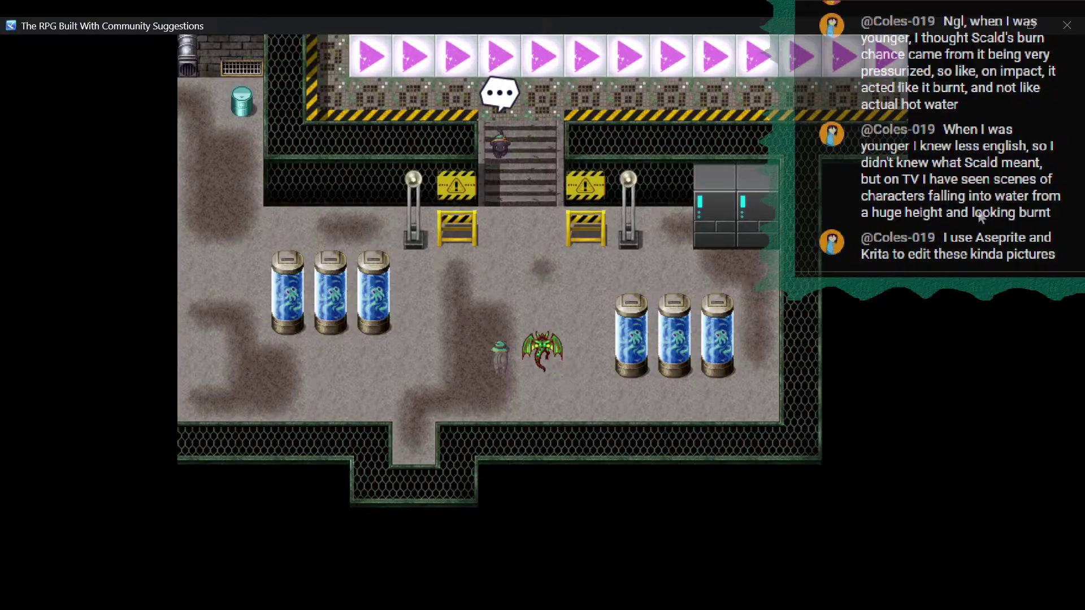
pyautogui.press('Return')
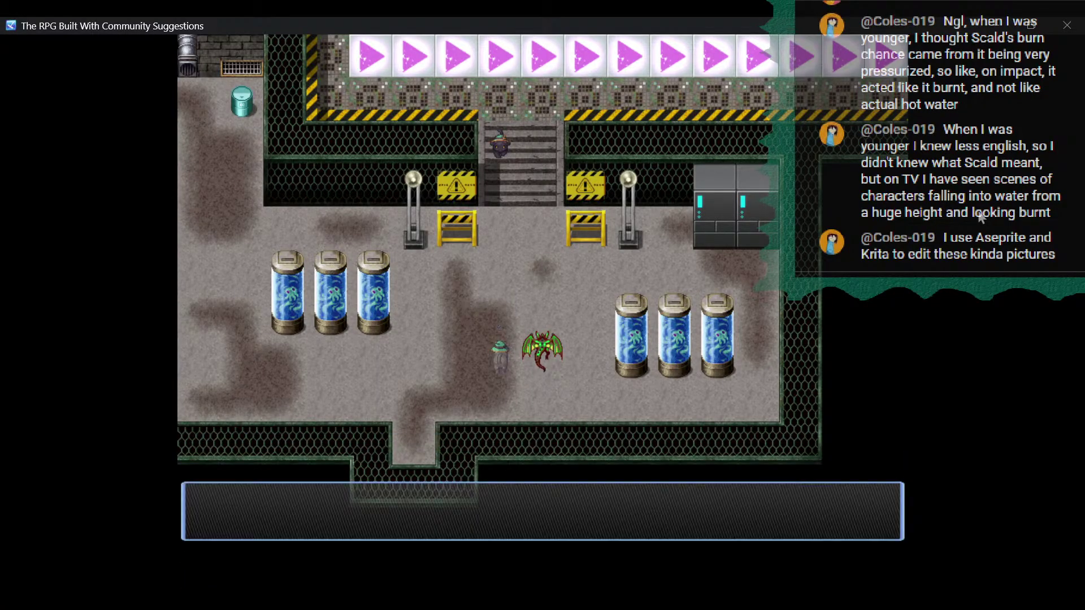
pyautogui.press('Return')
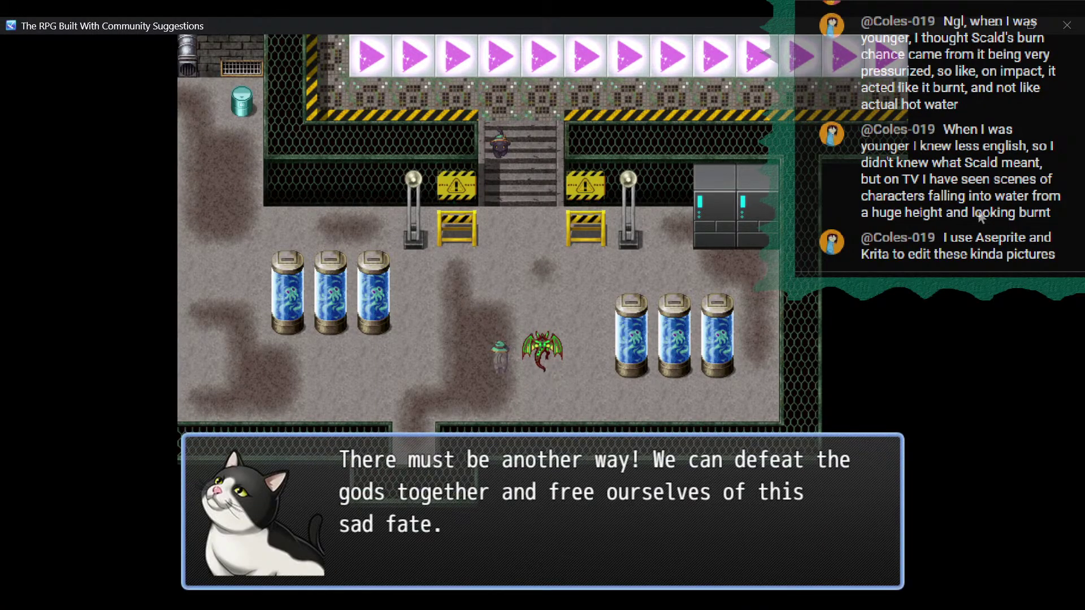
pyautogui.press('Return')
pyautogui.press('Return')
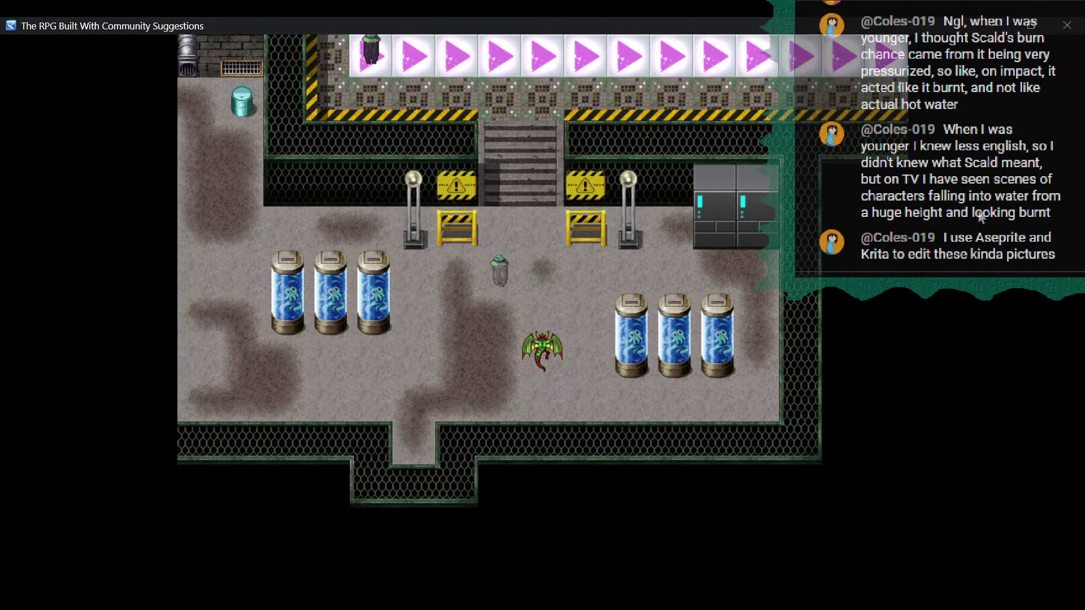
# Advance the cutscene dialogue at The Rift until the party travels Beyond the Rift.
pyautogui.press('Return')
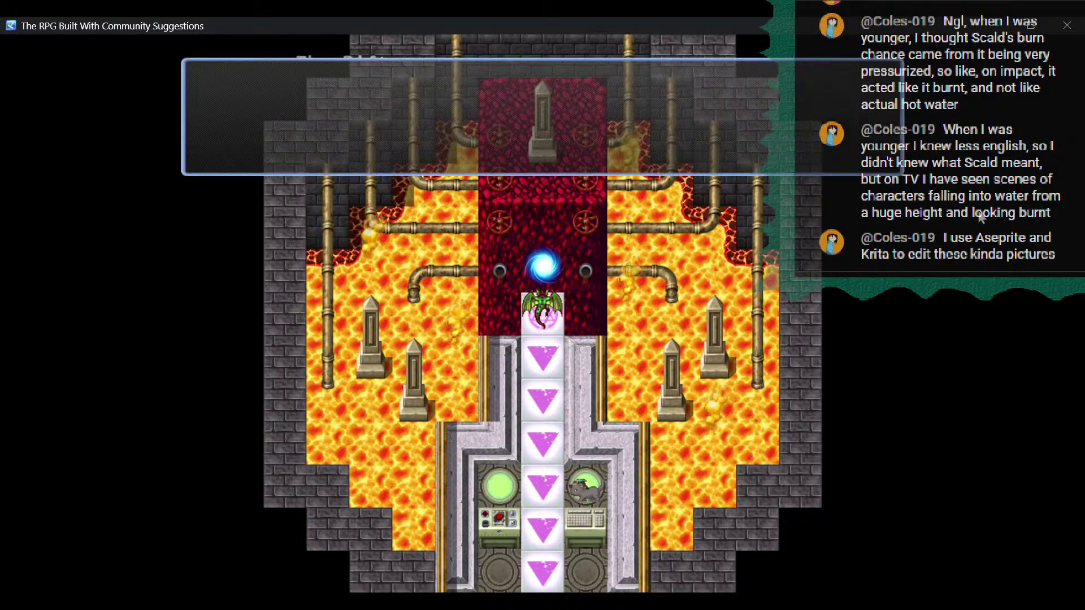
pyautogui.press('Return')
pyautogui.press('Return')
pyautogui.press('Return')
pyautogui.press('Return')
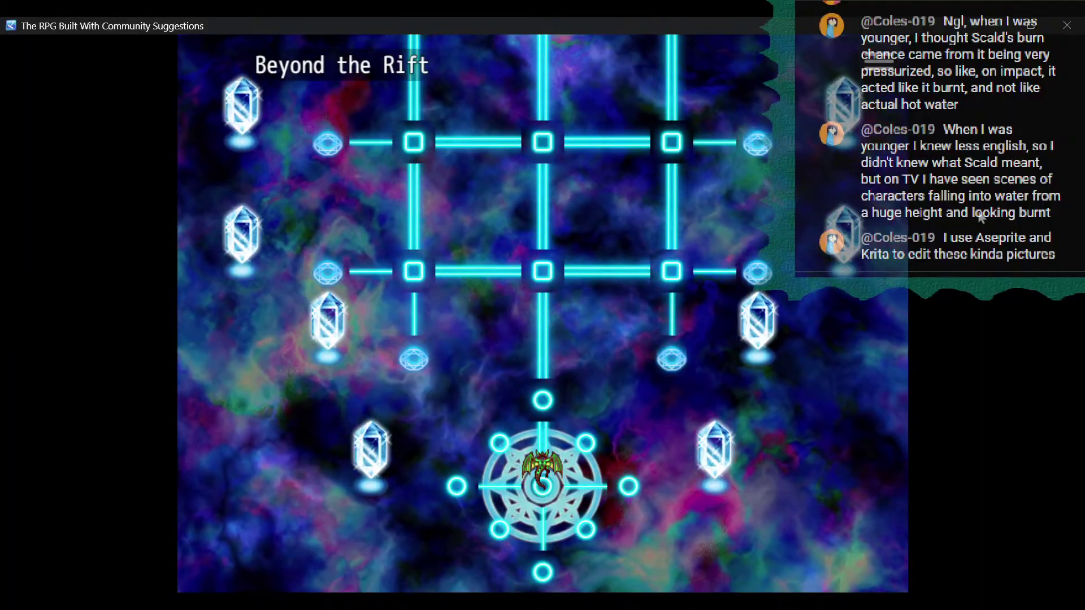
# Use the DEBUG ITEM from the inventory in the Beyond the Rift area, and close the playtest.
pyautogui.press('Escape')
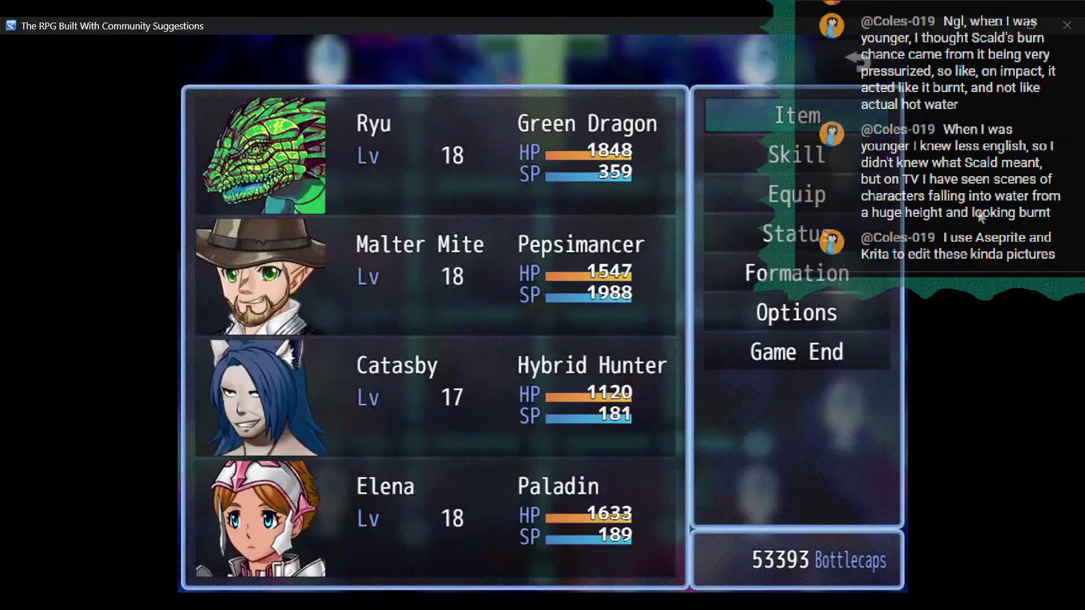
pyautogui.press('Return')
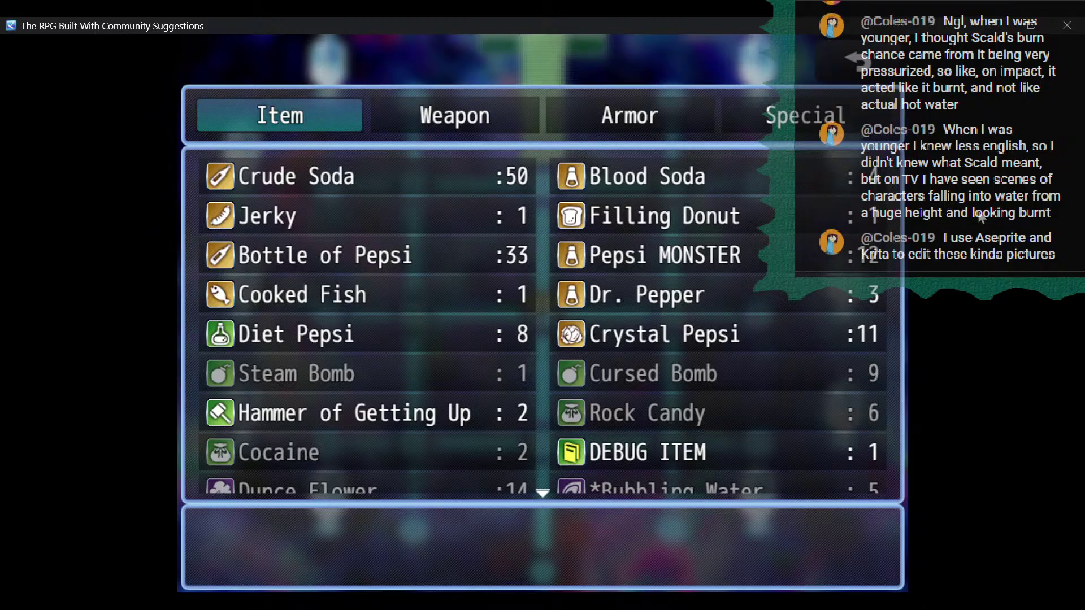
pyautogui.press('Return')
pyautogui.press('Return')
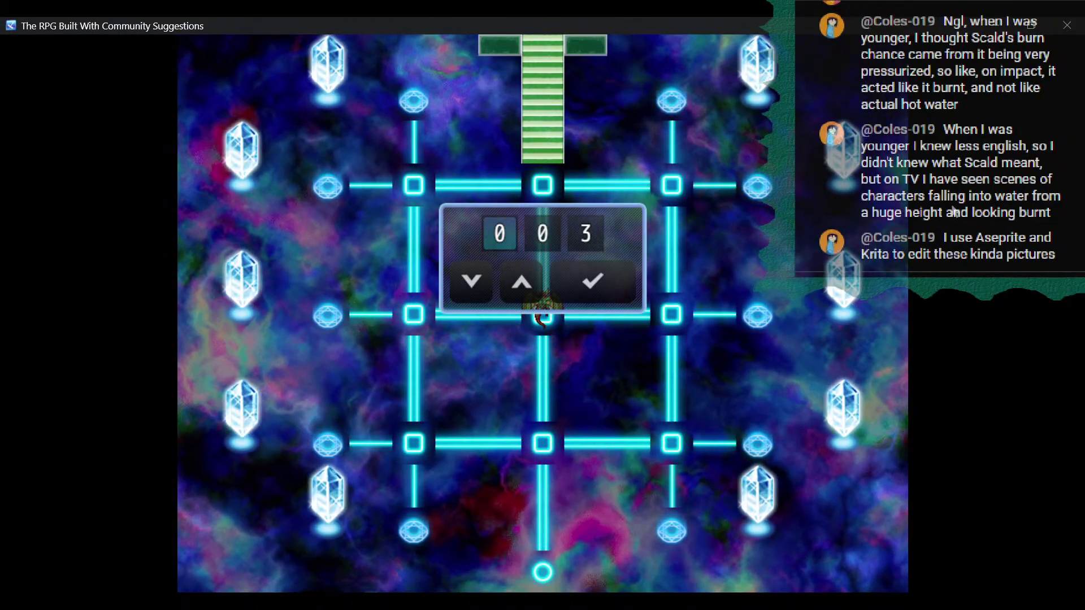
pyautogui.click(1067, 24)
# In The Rift map's Rift Entrance S event, copy the Gather Followers and Change Player Followers commands to just after the Root Beer Gods transfer.
pyautogui.scroll(-5, 636, 313)
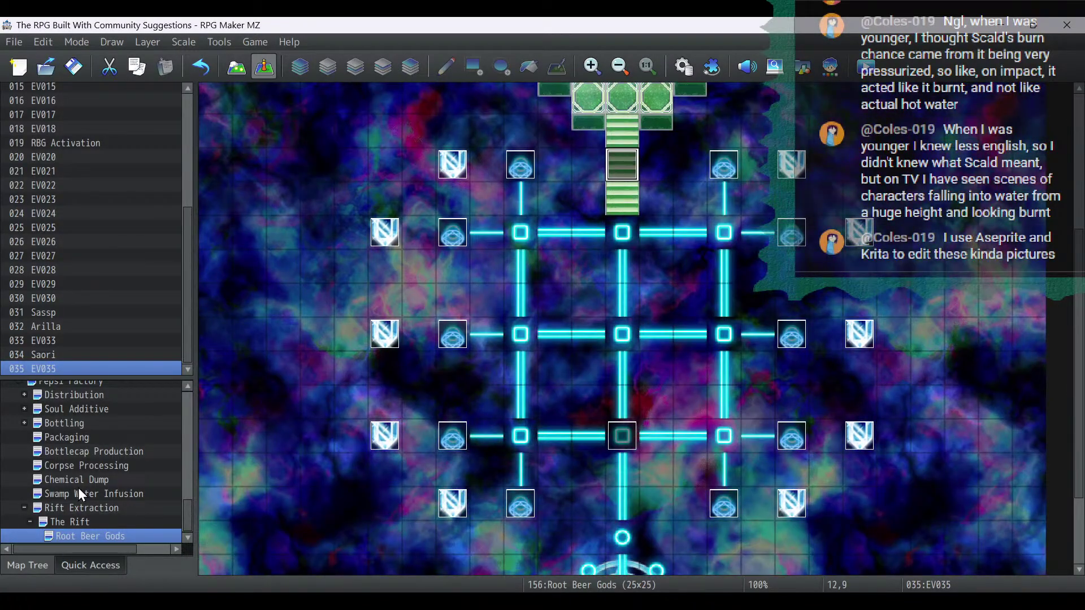
pyautogui.click(73, 522)
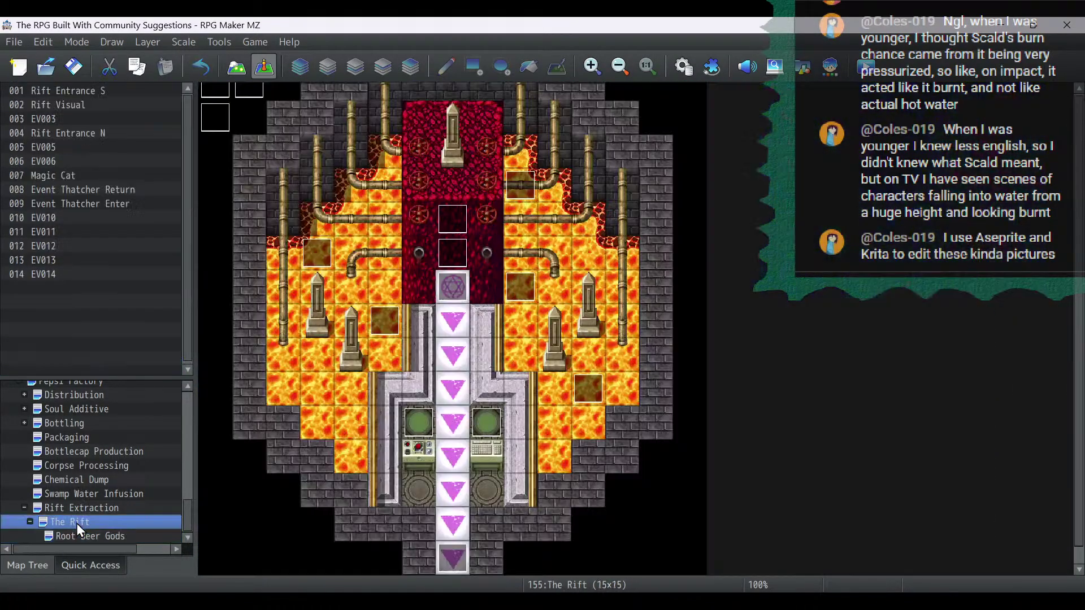
pyautogui.click(452, 262)
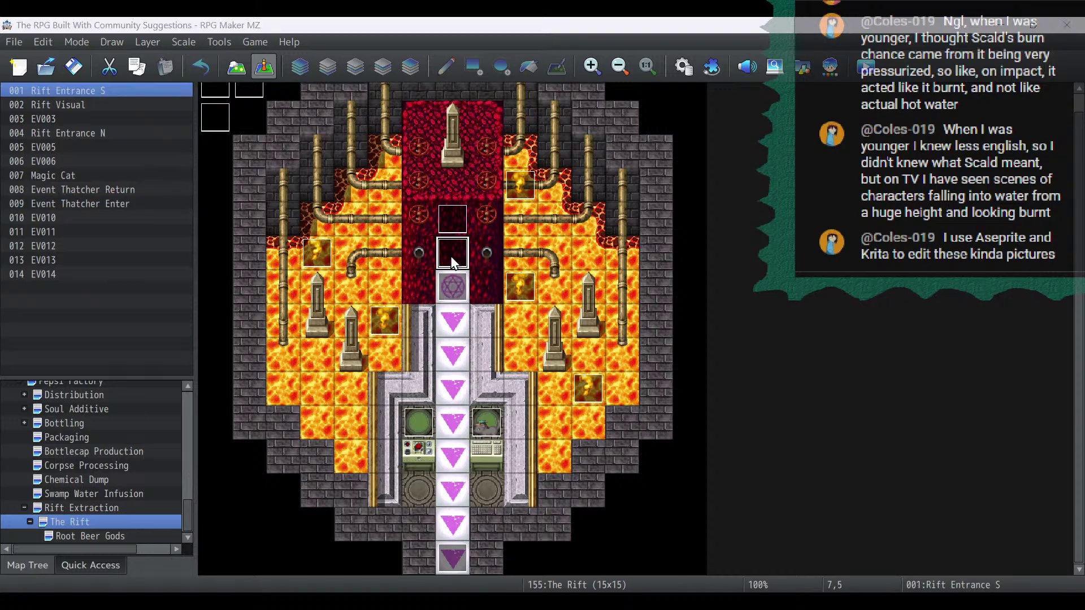
pyautogui.doubleClick(452, 261)
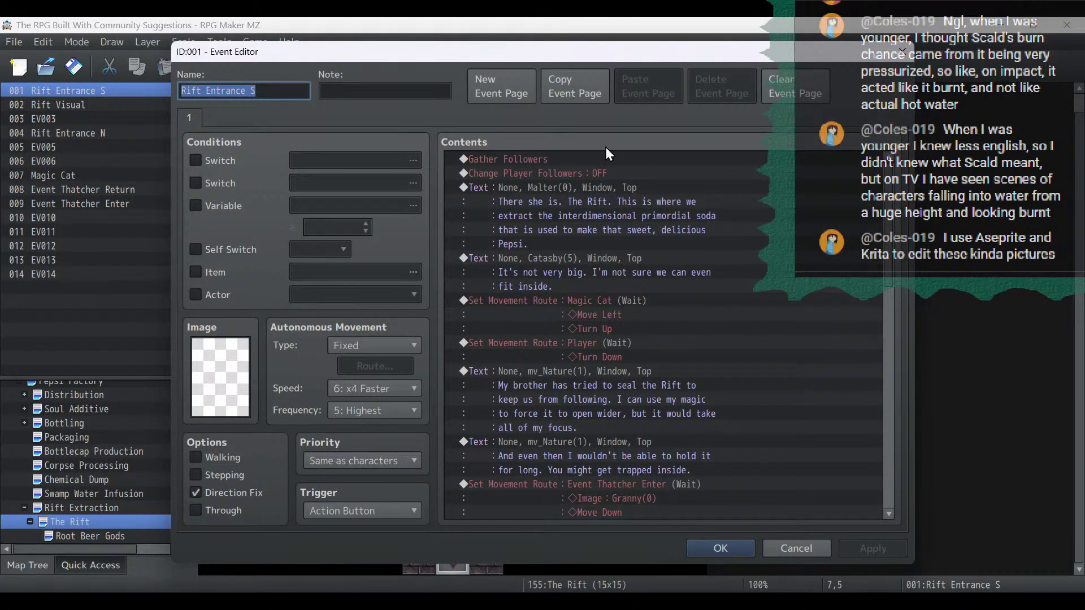
pyautogui.moveTo(604, 159); pyautogui.dragTo(598, 173)
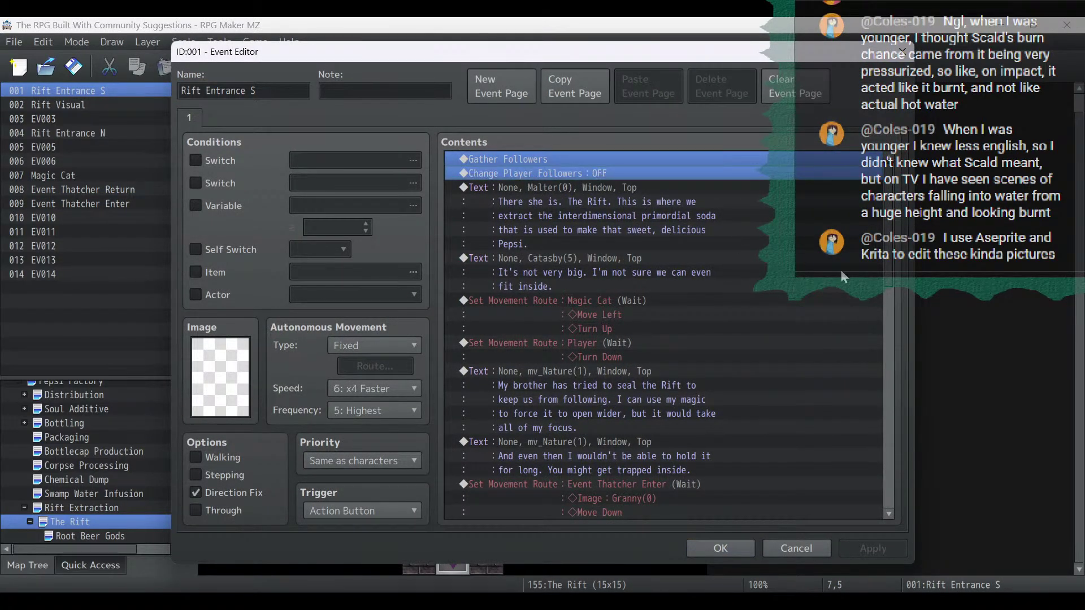
pyautogui.moveTo(886, 271); pyautogui.dragTo(868, 547)
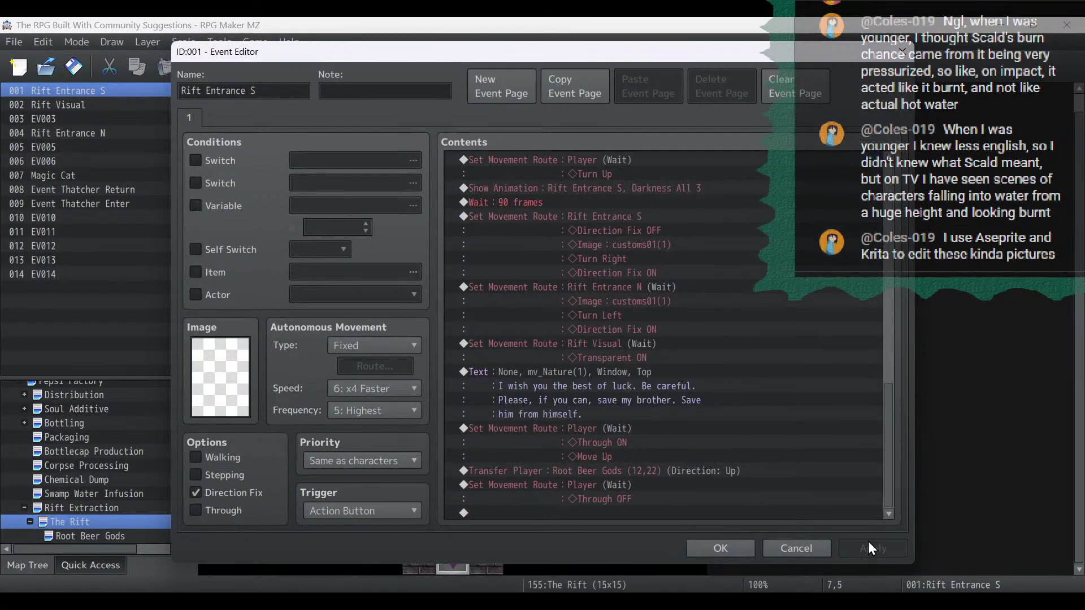
pyautogui.click(496, 484)
pyautogui.hotkey('ctrl', 'v')
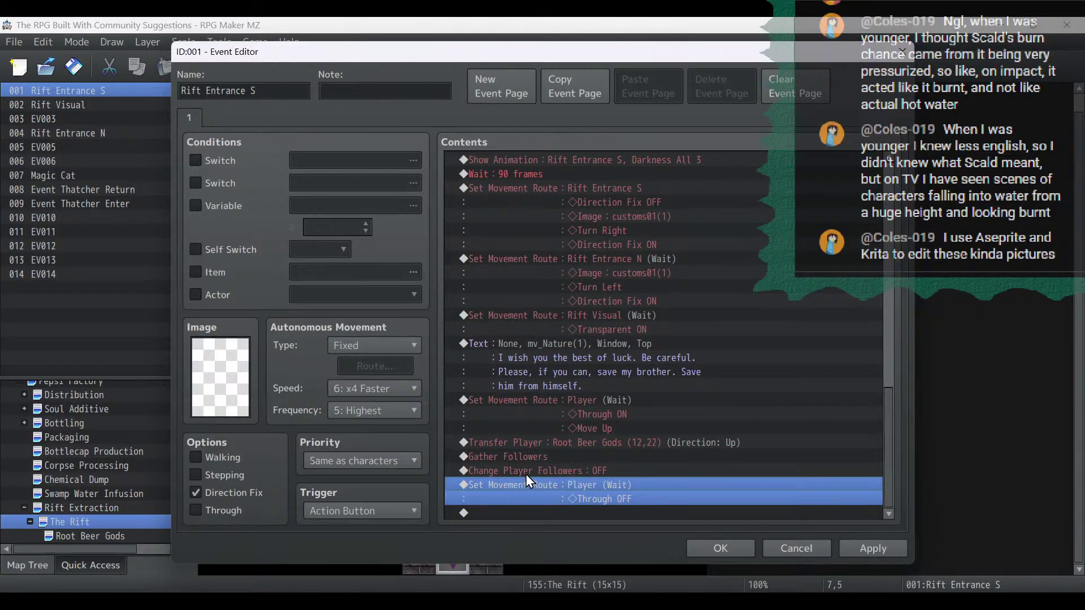
# Set the pasted Change Player Followers command after the transfer to ON.
pyautogui.click(525, 473)
pyautogui.doubleClick(525, 474)
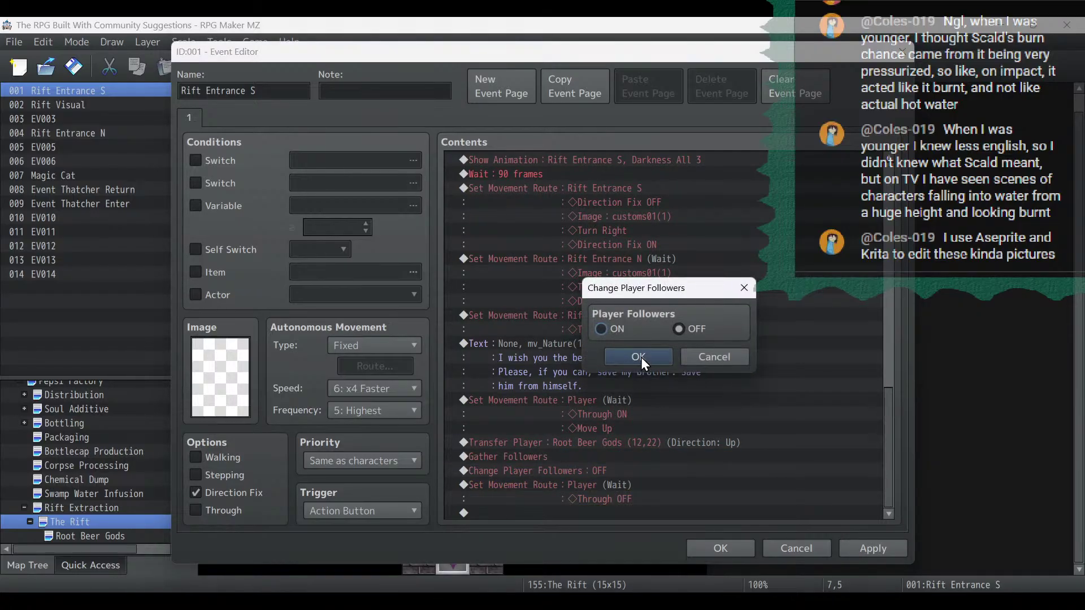
pyautogui.click(614, 333)
pyautogui.click(625, 359)
pyautogui.click(559, 470)
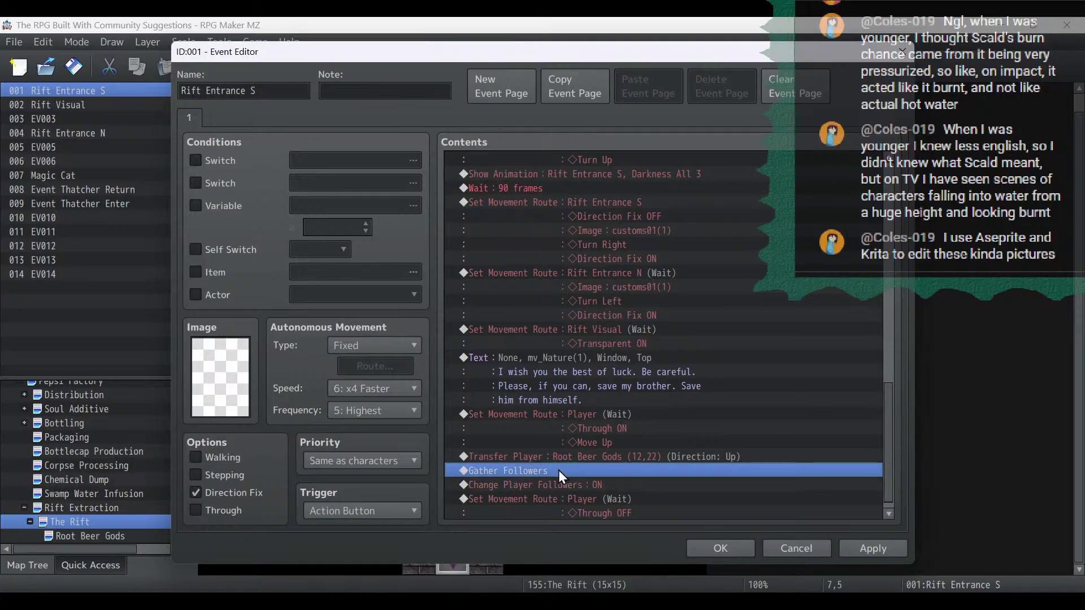
# Move the Gather Followers command below Change Player Followers: ON after the Root Beer Gods transfer, and apply the Rift Entrance S event changes.
pyautogui.press('Delete')
pyautogui.click(557, 485)
pyautogui.hotkey('ctrl', 'v')
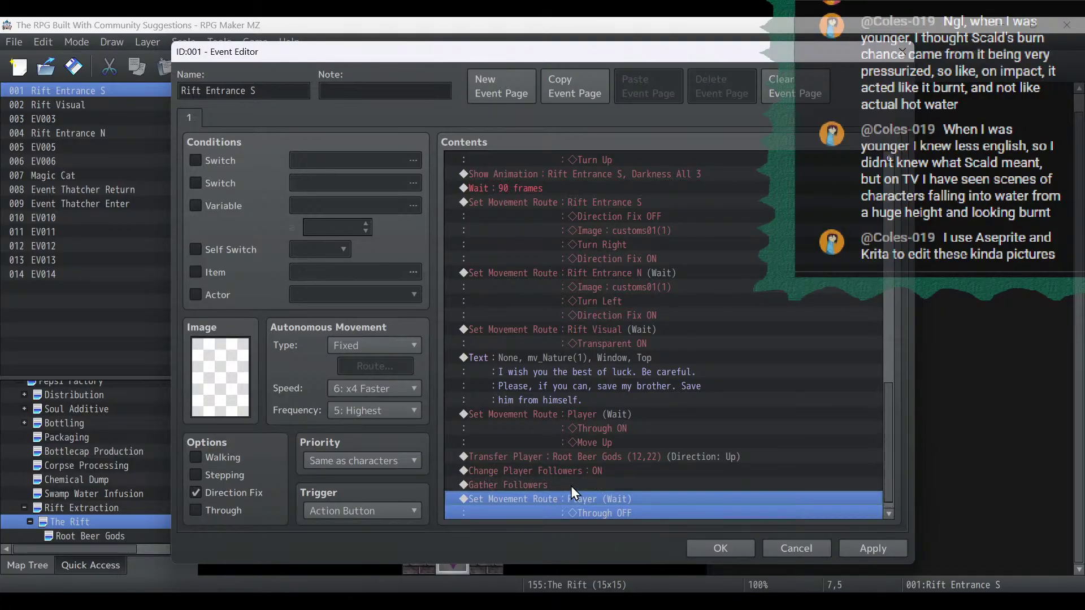
pyautogui.click(864, 545)
pyautogui.click(693, 548)
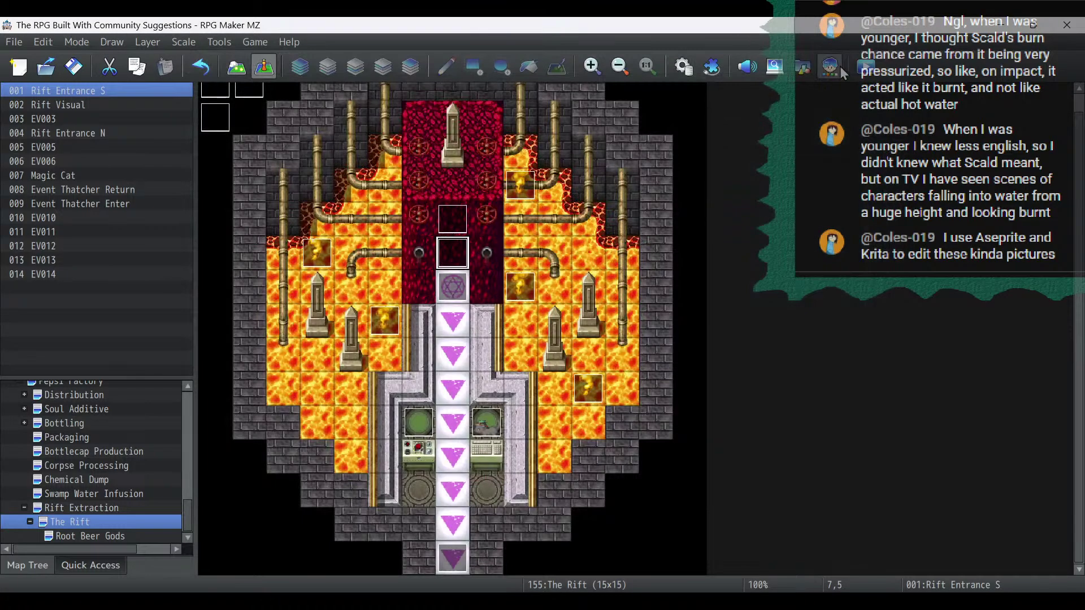
# Save the game changes and start a playtest in a maximized window.
pyautogui.click(865, 67)
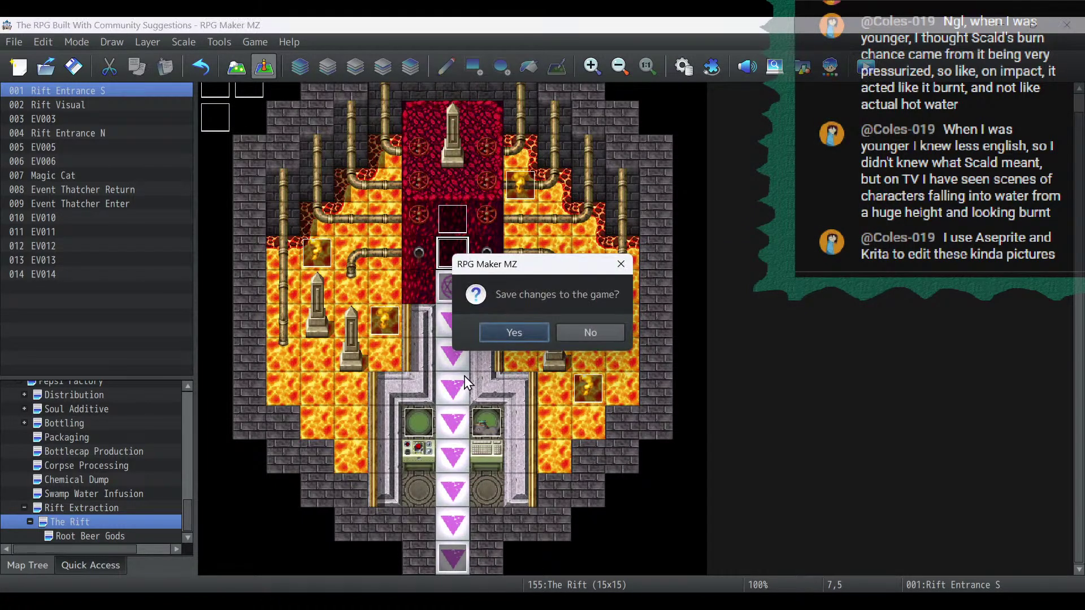
pyautogui.click(493, 329)
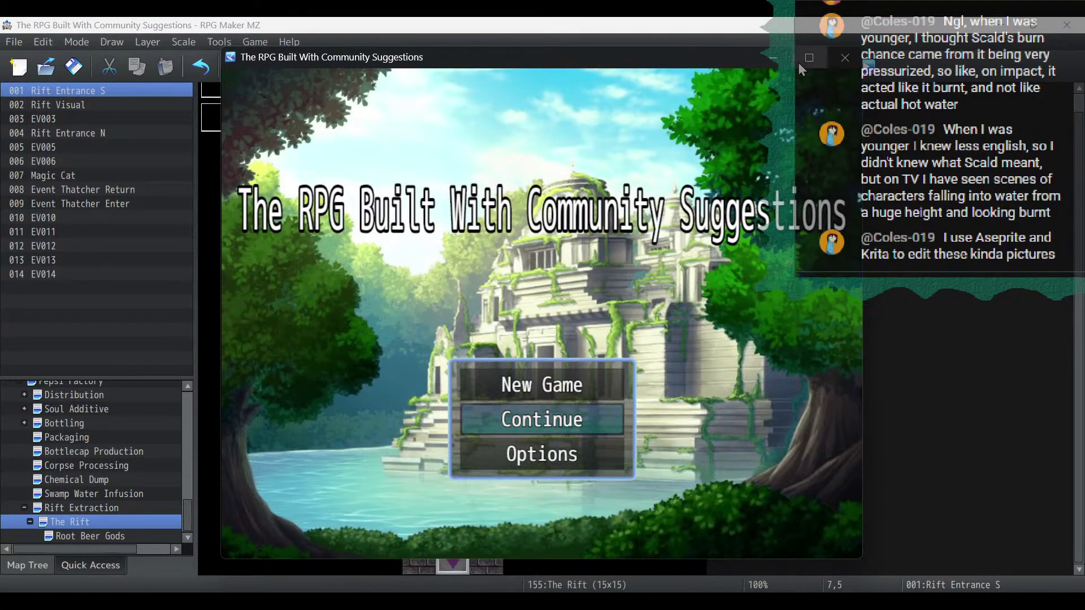
pyautogui.click(798, 62)
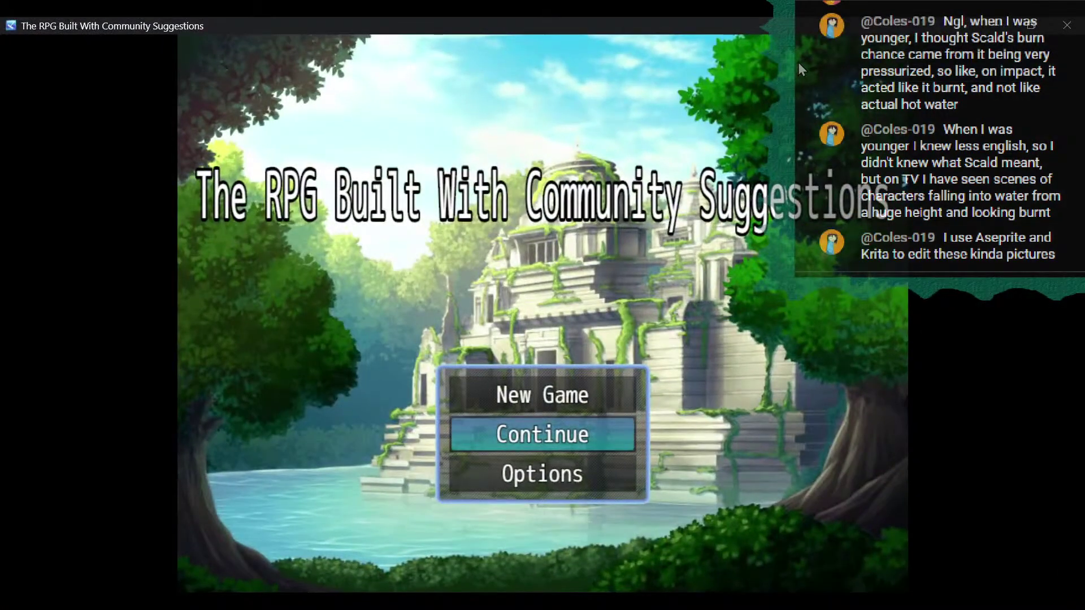
# Set the game's BGM, BGS, ME and SE volumes to 40% in the title screen options.
pyautogui.press('Down')
pyautogui.press('Return')
pyautogui.press('Down')
pyautogui.press('Down')
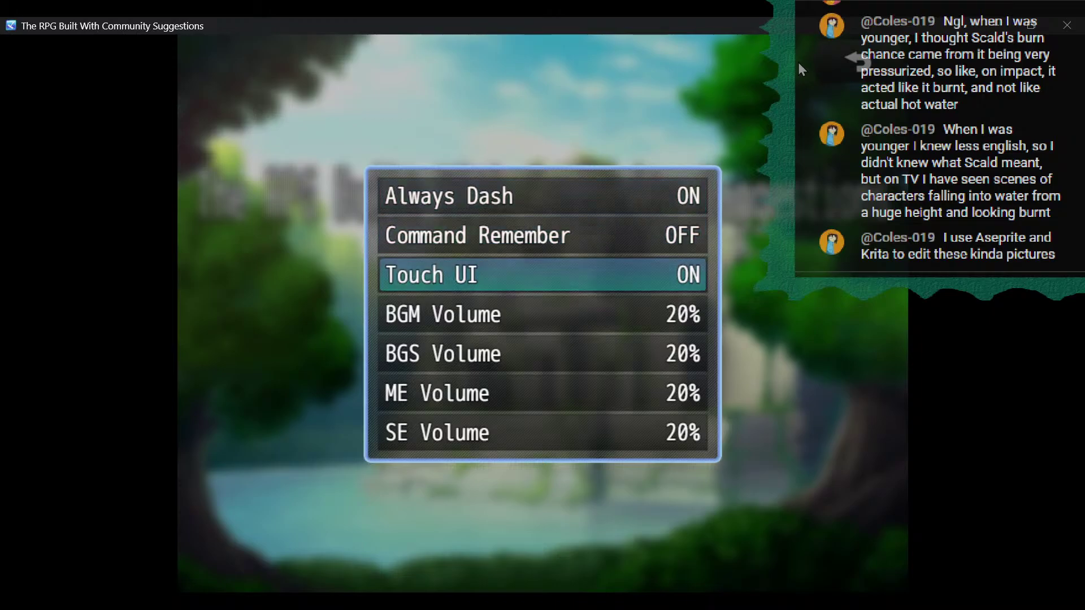
pyautogui.press('Down')
pyautogui.press('Right')
pyautogui.press('Down')
pyautogui.press('Right')
pyautogui.press('Down')
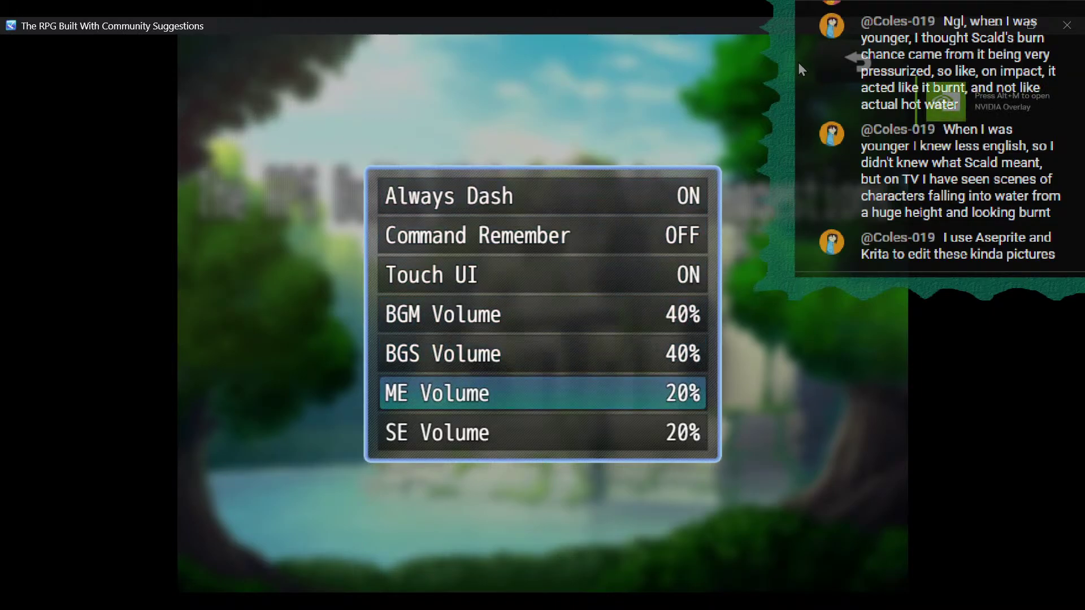
pyautogui.press('Right')
pyautogui.press('Down')
pyautogui.press('Right')
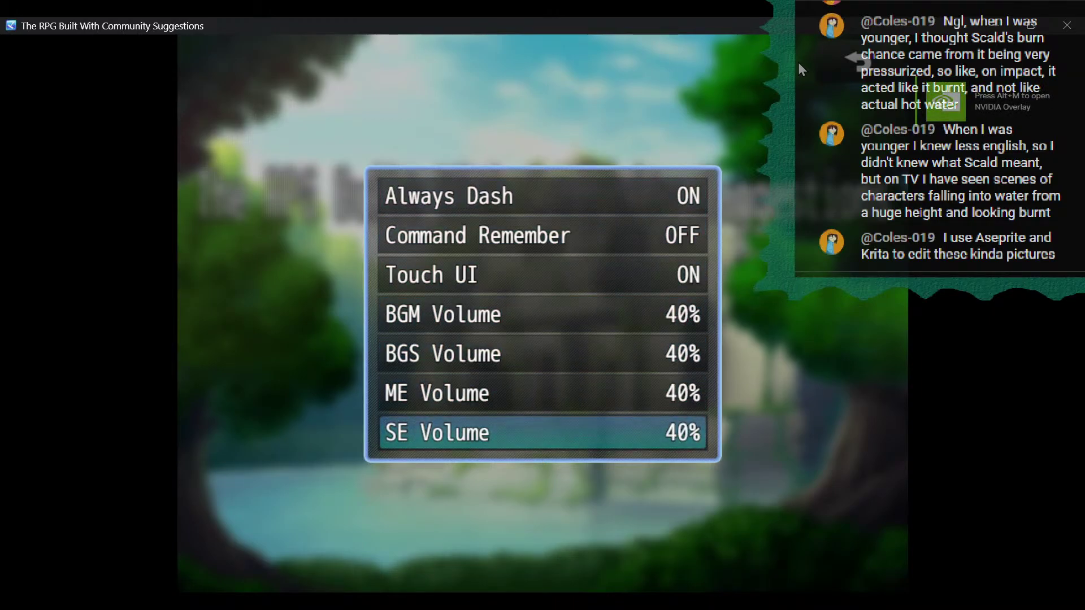
pyautogui.press('Escape')
# Continue the game from the File 2 save.
pyautogui.press('Up')
pyautogui.press('Return')
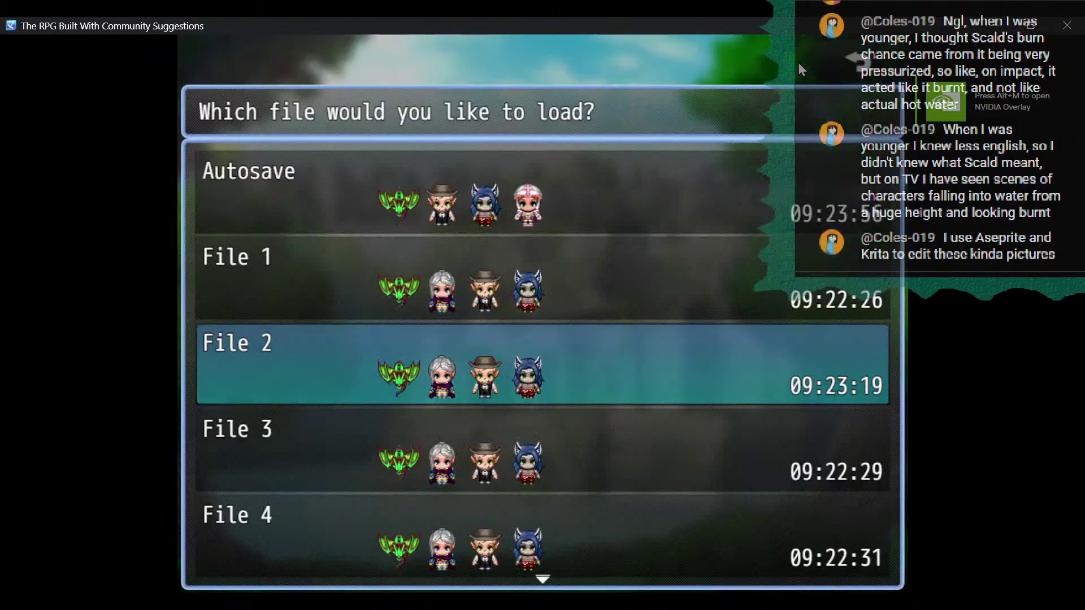
pyautogui.press('Return')
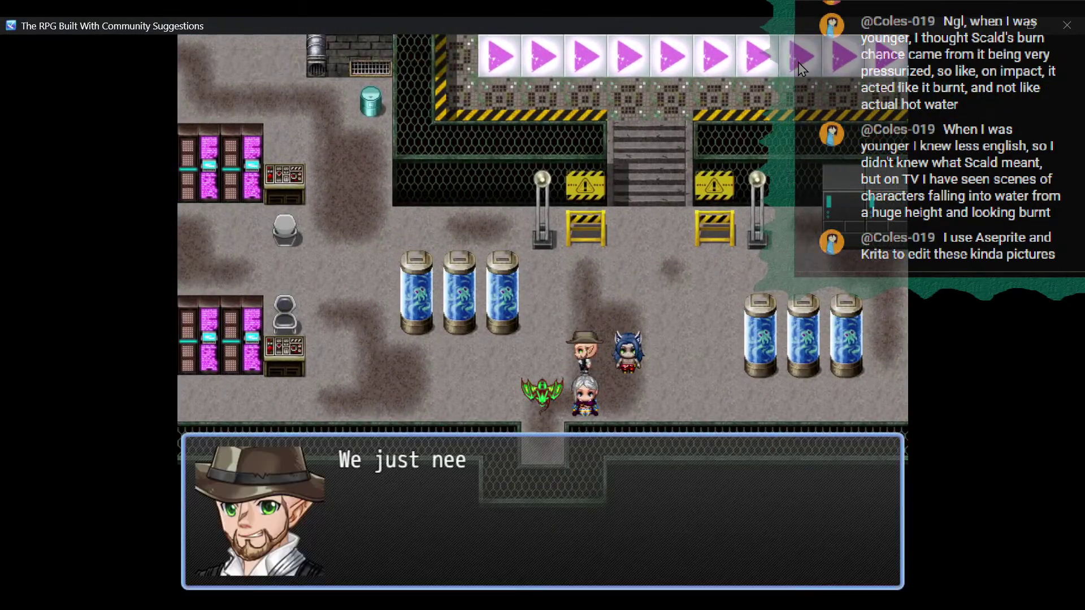
# Advance the cutscene dialogue in the Rift extraction area until the party arrives Beyond the Rift.
pyautogui.press('Return')
pyautogui.press('Return')
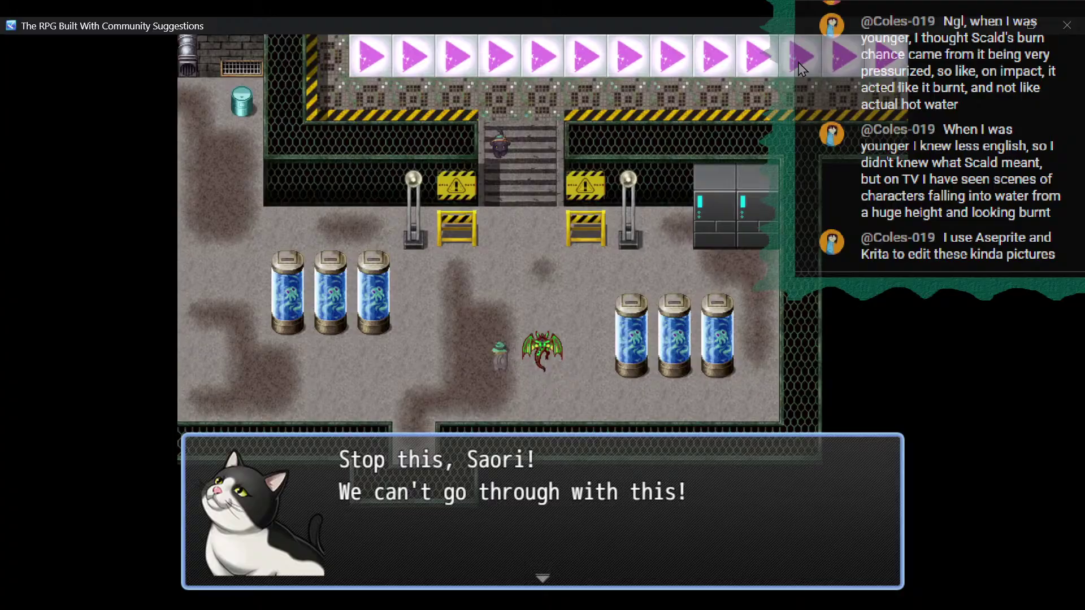
pyautogui.press('Return')
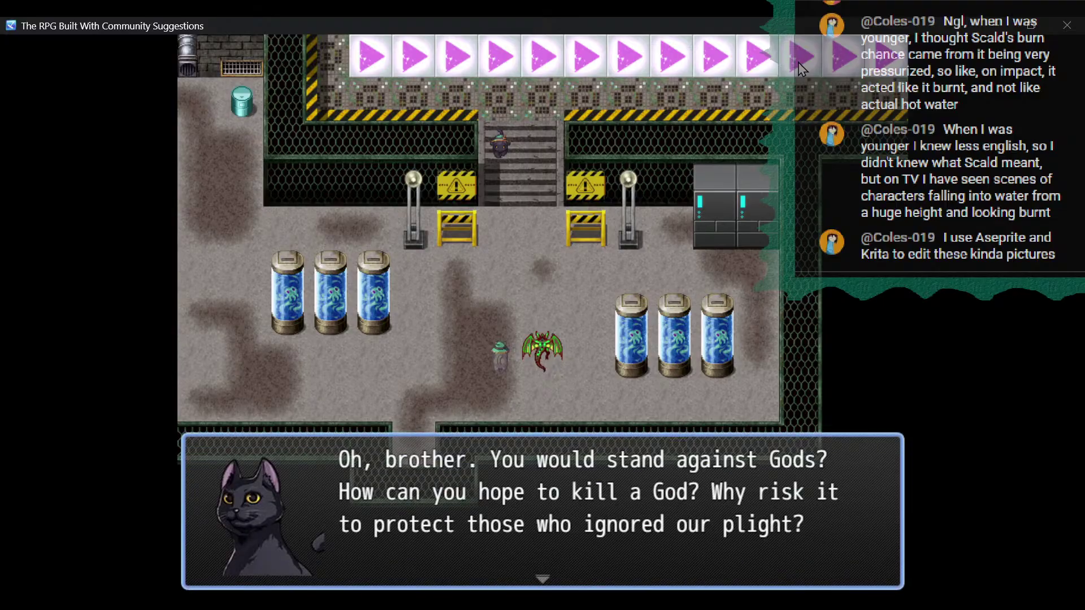
pyautogui.press('Return')
pyautogui.press('Return')
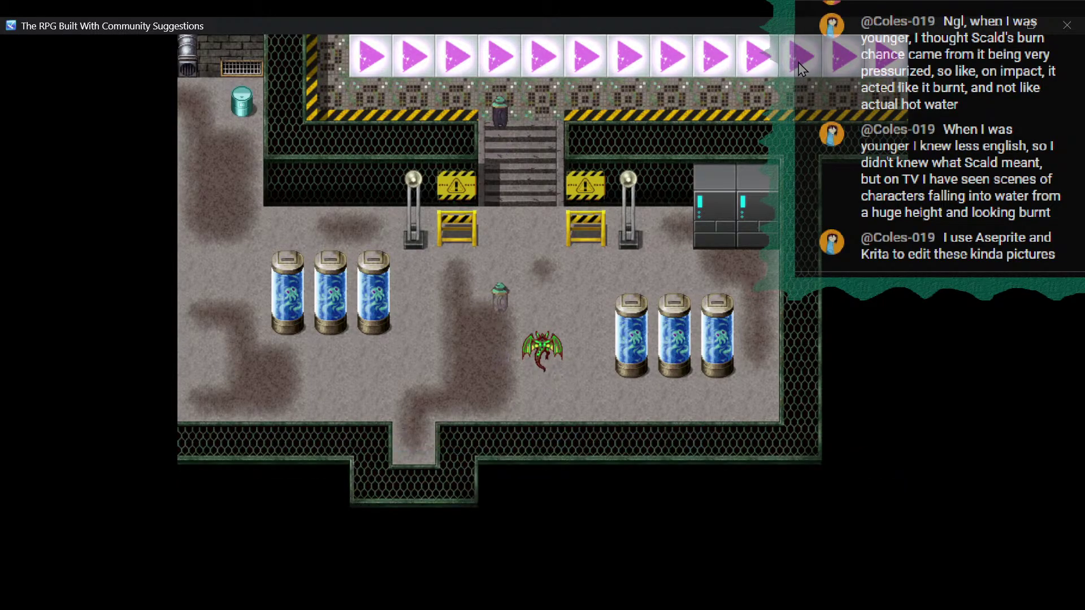
pyautogui.press('Return')
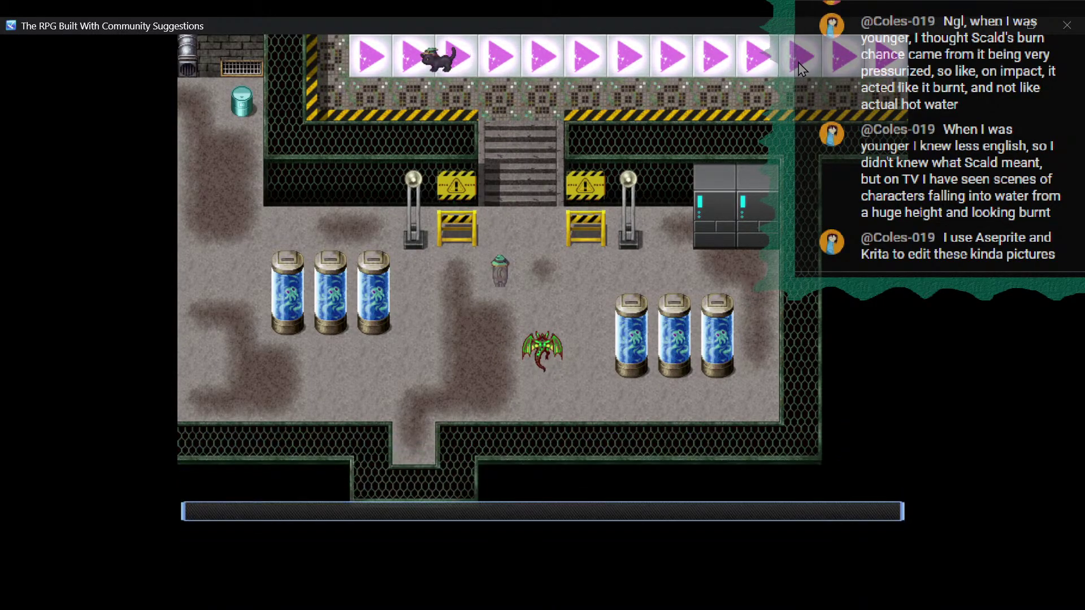
pyautogui.press('Return')
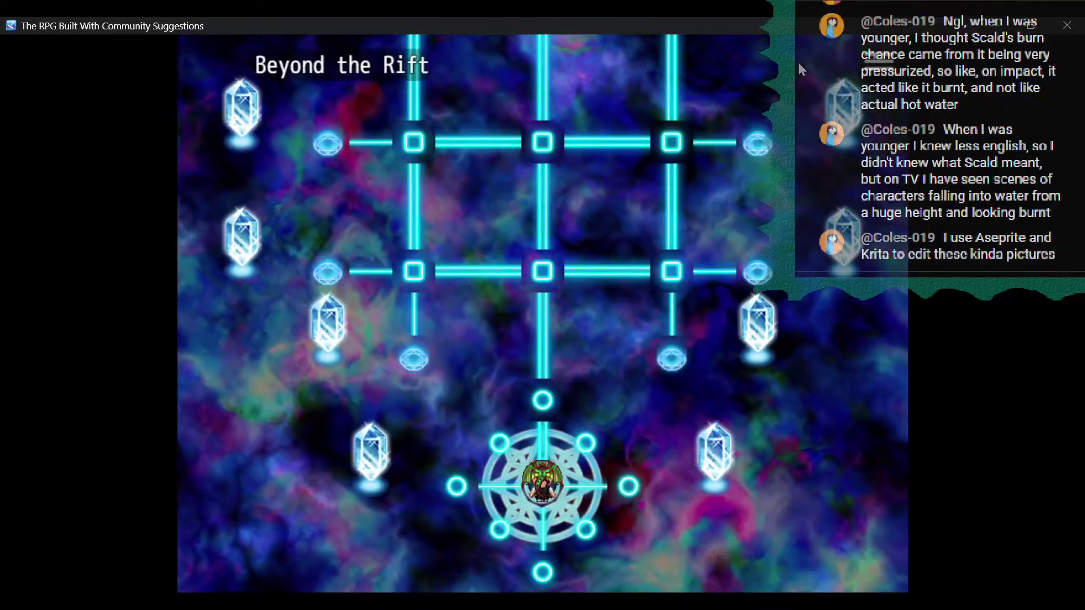
# Check the party lineup in the game's Formation screen.
pyautogui.press('Escape')
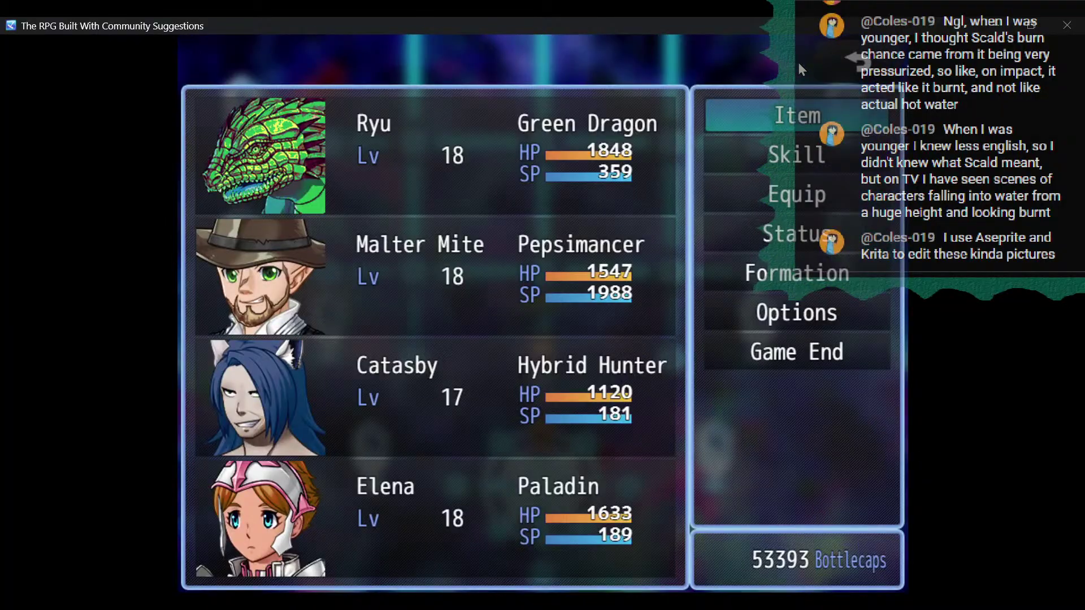
pyautogui.press('Down')
pyautogui.press('Down')
pyautogui.press('Down')
pyautogui.press('Return')
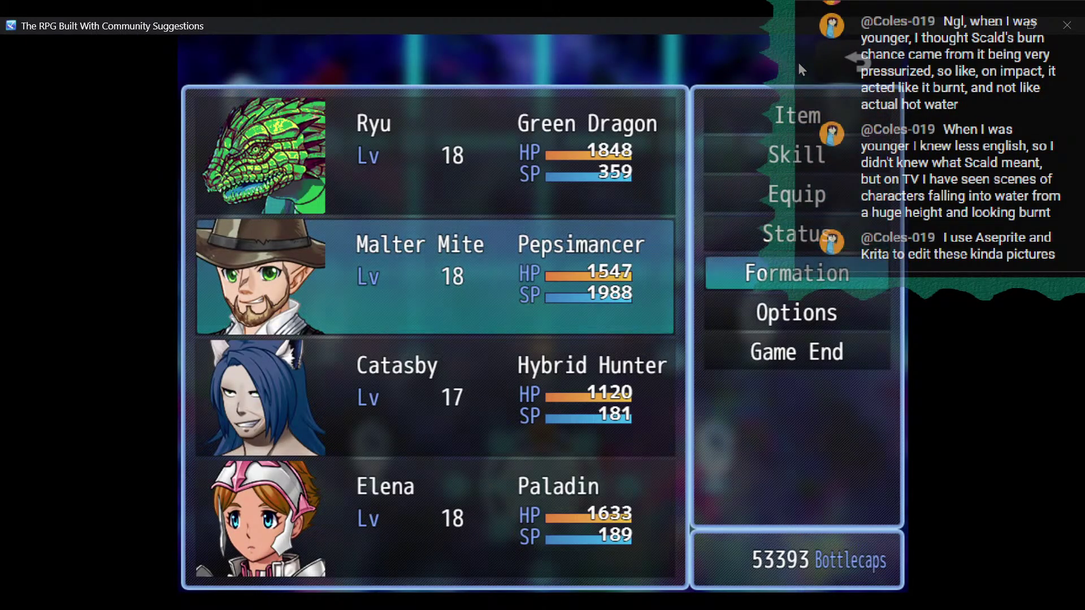
pyautogui.press('Down')
pyautogui.press('Down')
pyautogui.press('Up')
pyautogui.press('Up')
pyautogui.press('Down')
pyautogui.press('Down')
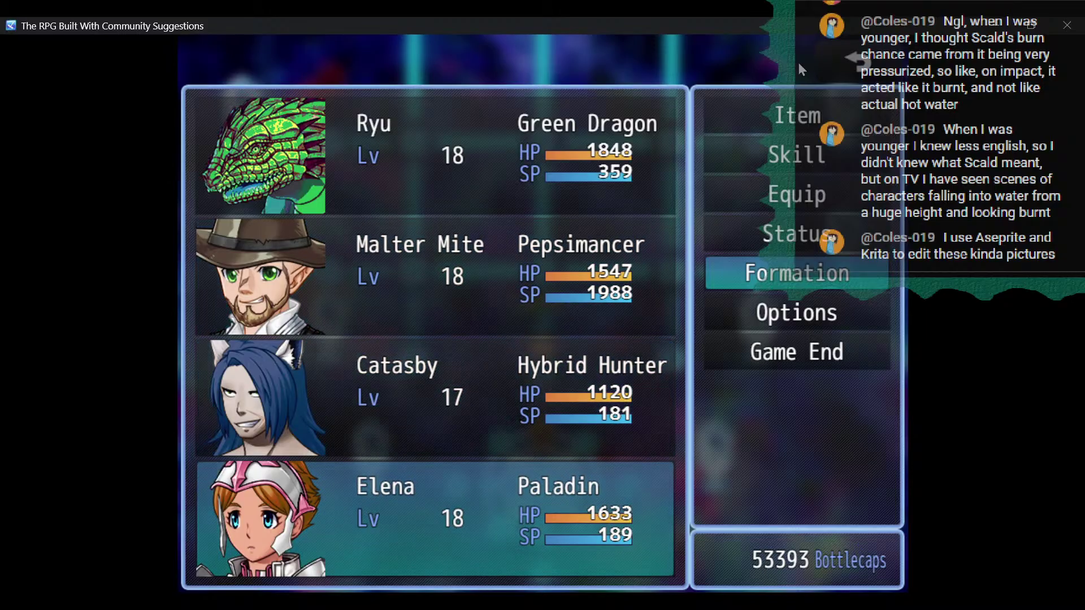
pyautogui.press('Down')
pyautogui.press('Escape')
# Use the DEBUG ITEM from the inventory to save the party's progress in File 3, and close the playtest.
pyautogui.press('Up')
pyautogui.press('Up')
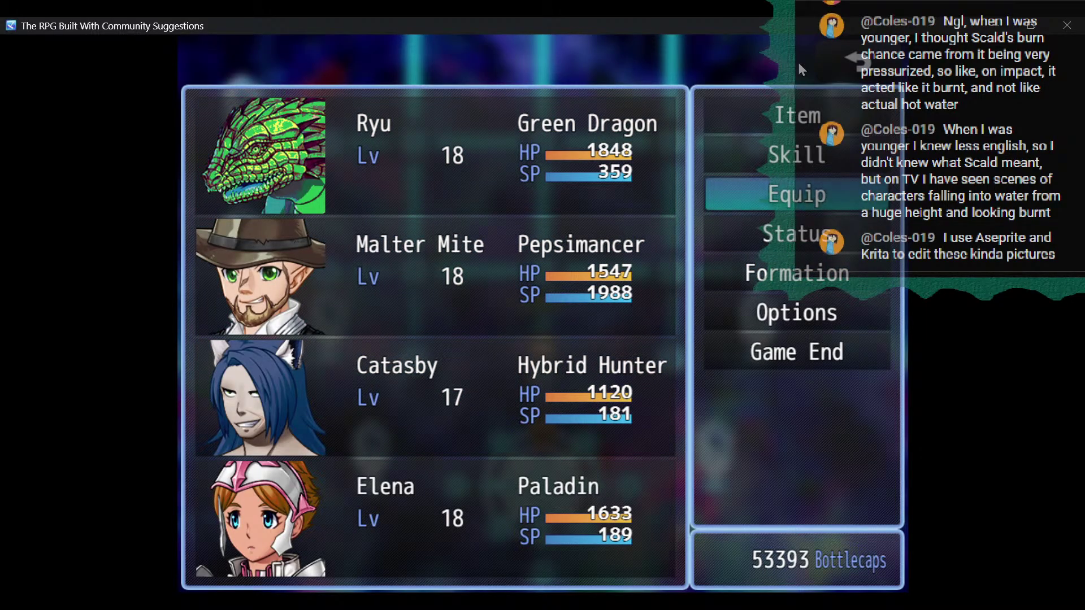
pyautogui.press('Up')
pyautogui.press('Up')
pyautogui.press('Return')
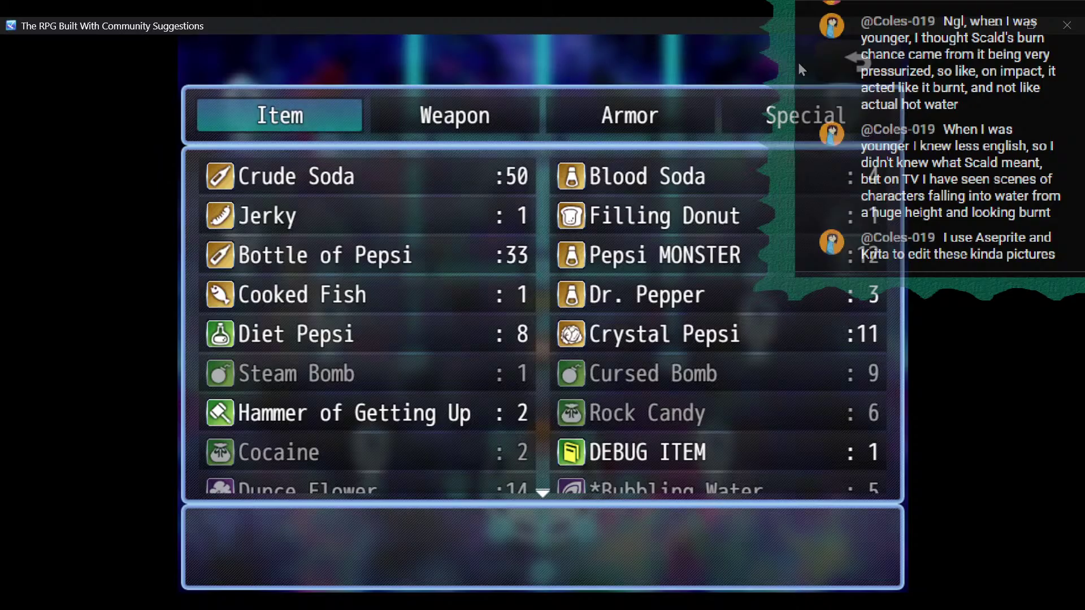
pyautogui.press('Return')
pyautogui.press('Return')
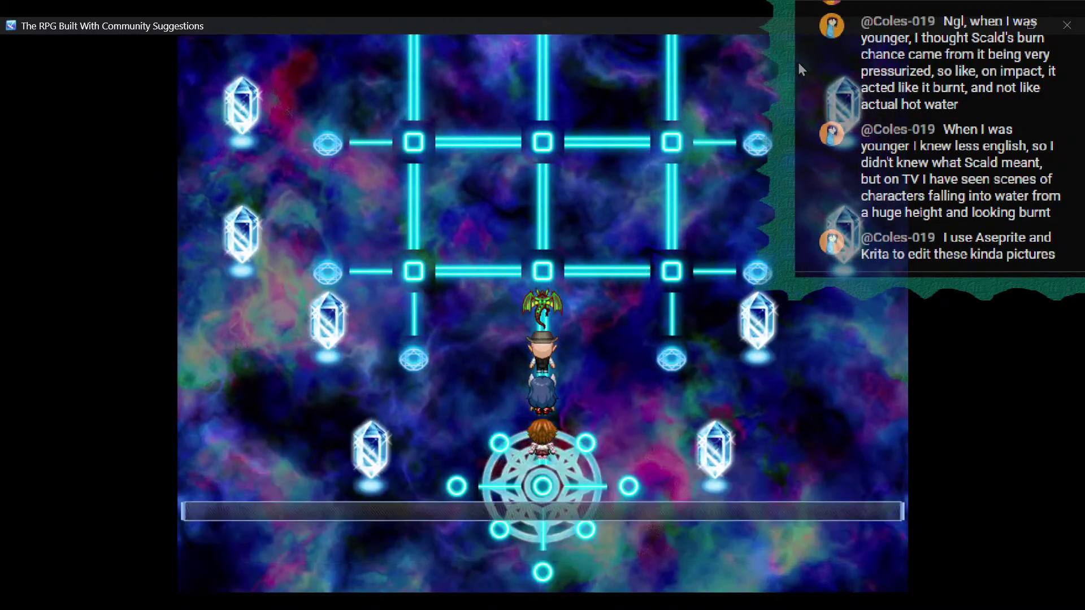
pyautogui.press('Down')
pyautogui.press('Return')
pyautogui.press('Escape')
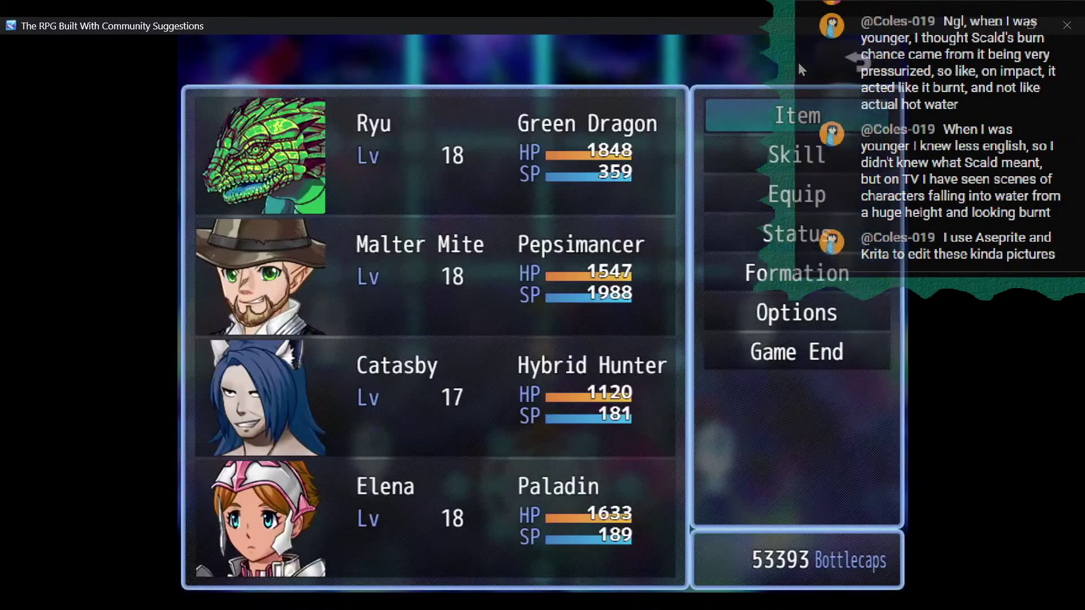
pyautogui.press('Up')
pyautogui.press('Return')
pyautogui.press('Return')
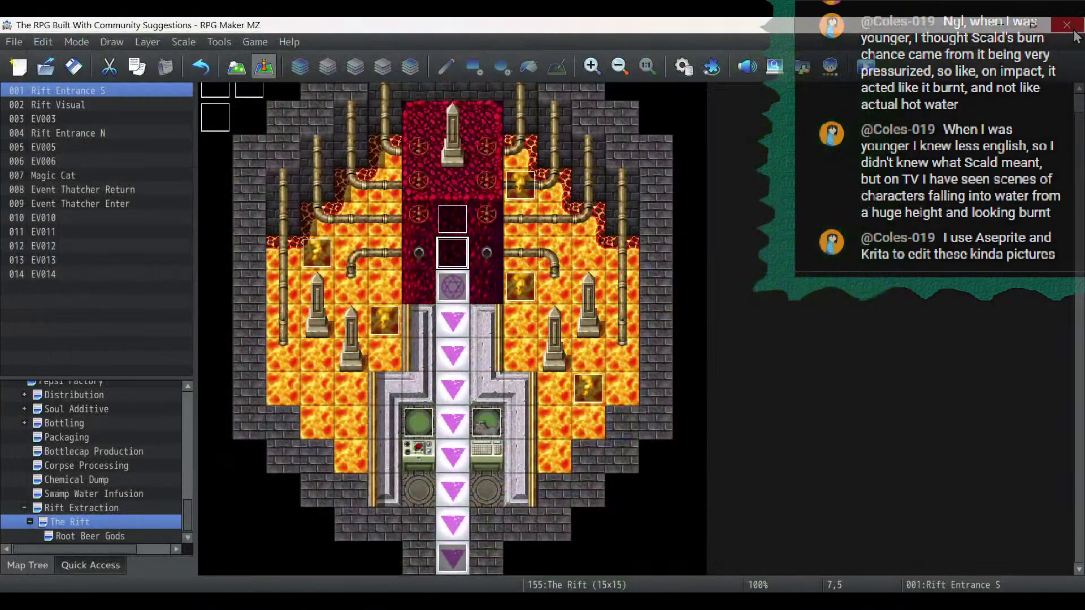
pyautogui.click(1067, 24)
# Start another playtest in a maximized window and load the File 3 save.
pyautogui.click(866, 67)
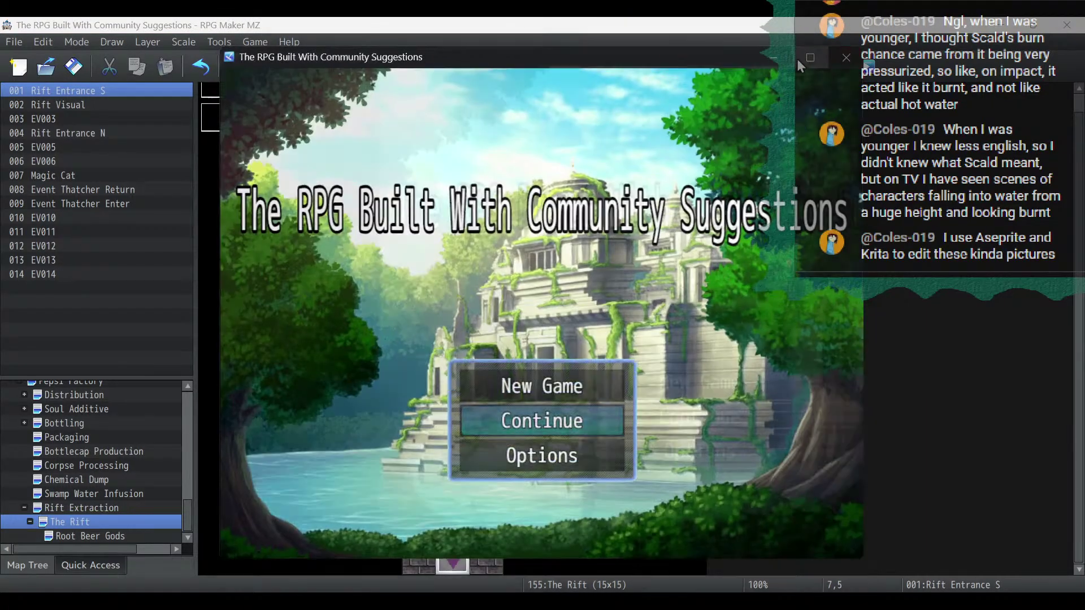
pyautogui.click(797, 59)
pyautogui.press('Return')
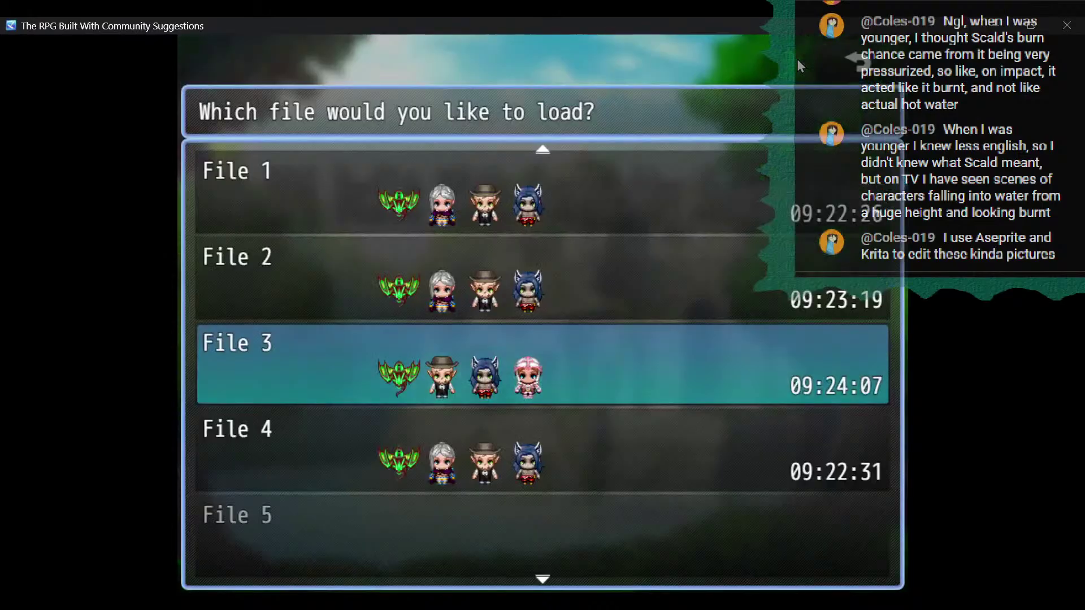
pyautogui.press('Return')
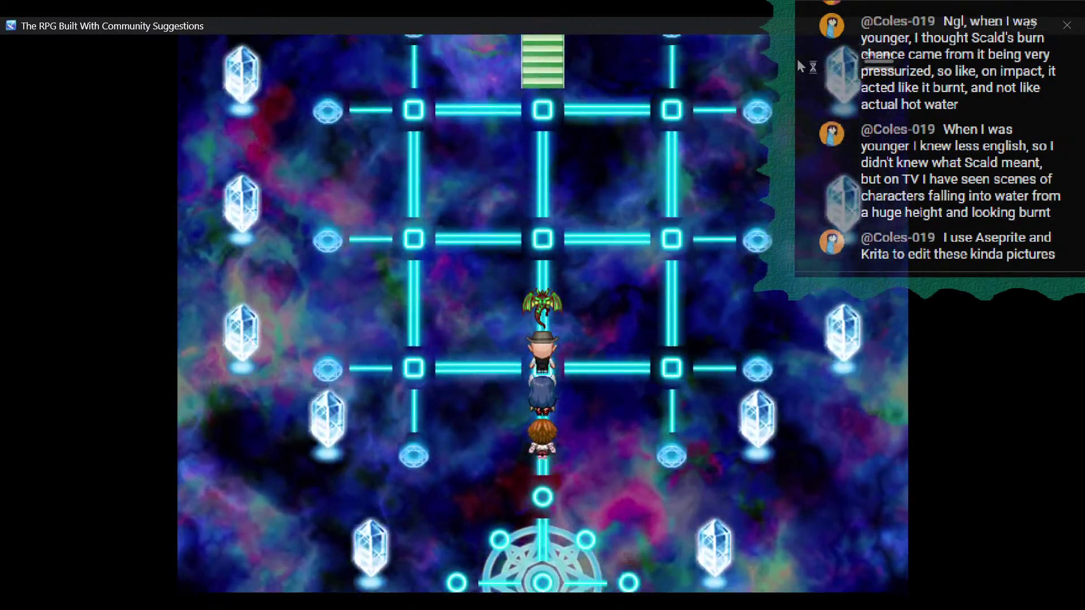
# Walk the party up the stairs, play through the black cat's cutscene until both gods appear, and close the playtest.
pyautogui.press('Up')
pyautogui.press('Return')
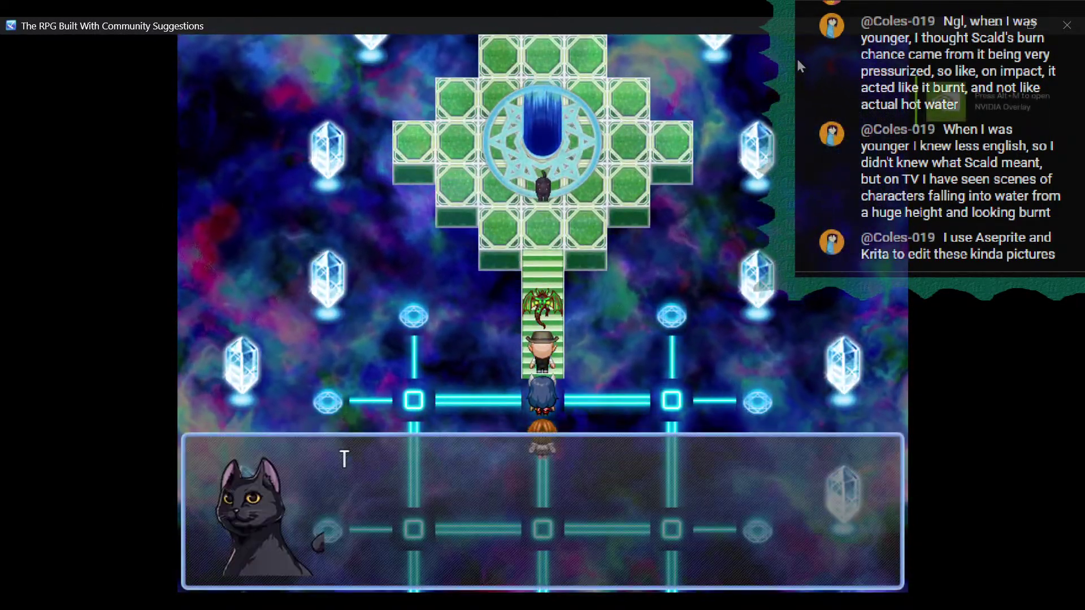
pyautogui.press('Return')
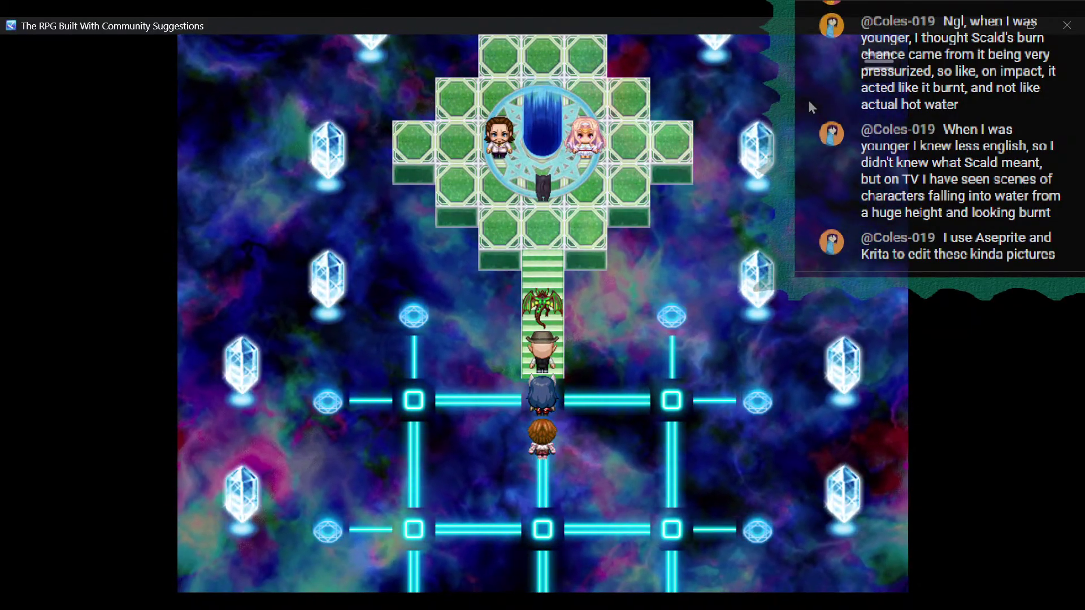
pyautogui.click(1080, 28)
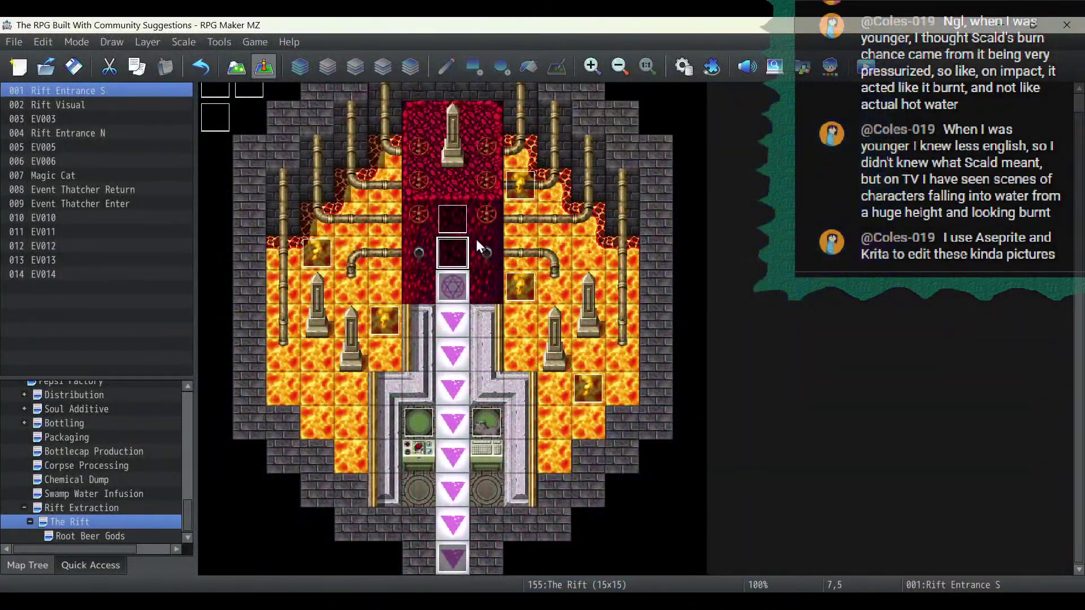
# Open event EV035 on the stairs of the Root Beer Gods map for editing.
pyautogui.click(83, 535)
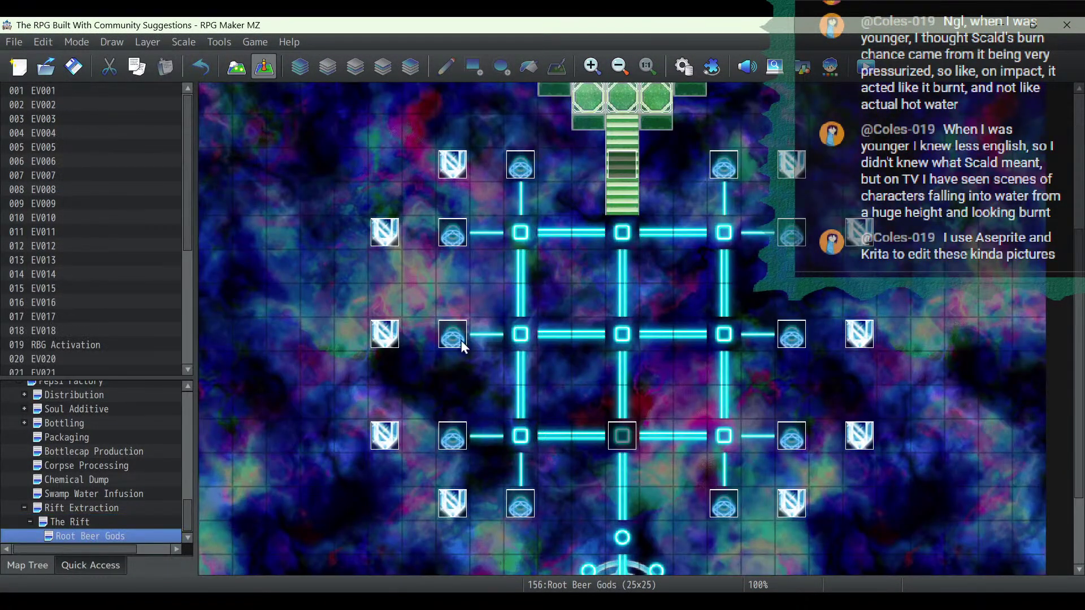
pyautogui.scroll(3, 690, 212)
pyautogui.doubleClick(609, 298)
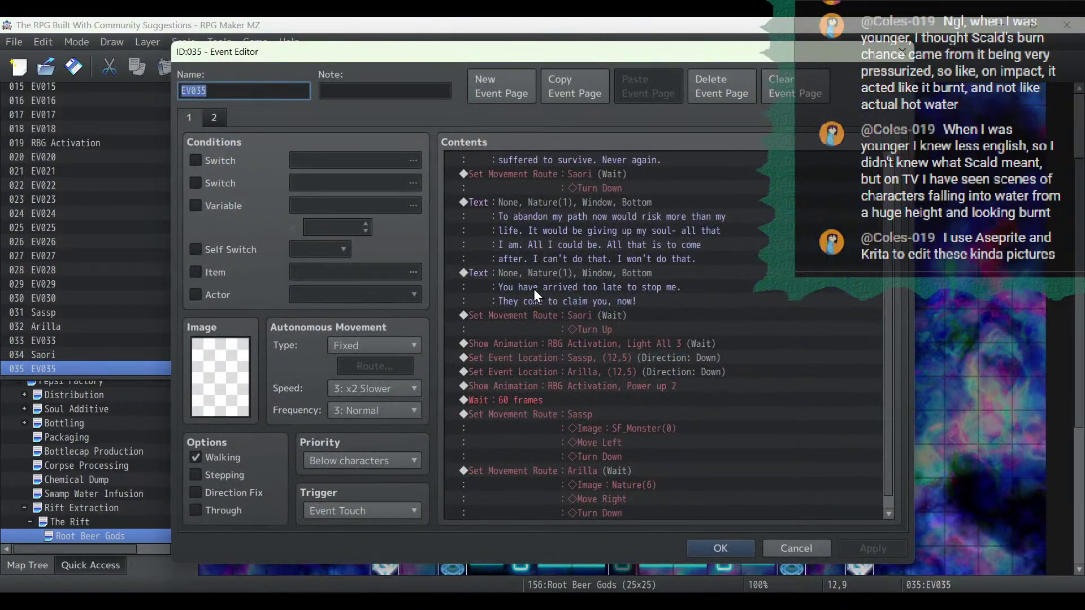
# Insert a Scroll Map command before the cat's first dialogue text: Up, distance 5, speed 3: x2 Slower, waiting for completion.
pyautogui.scroll(-1, 473, 340)
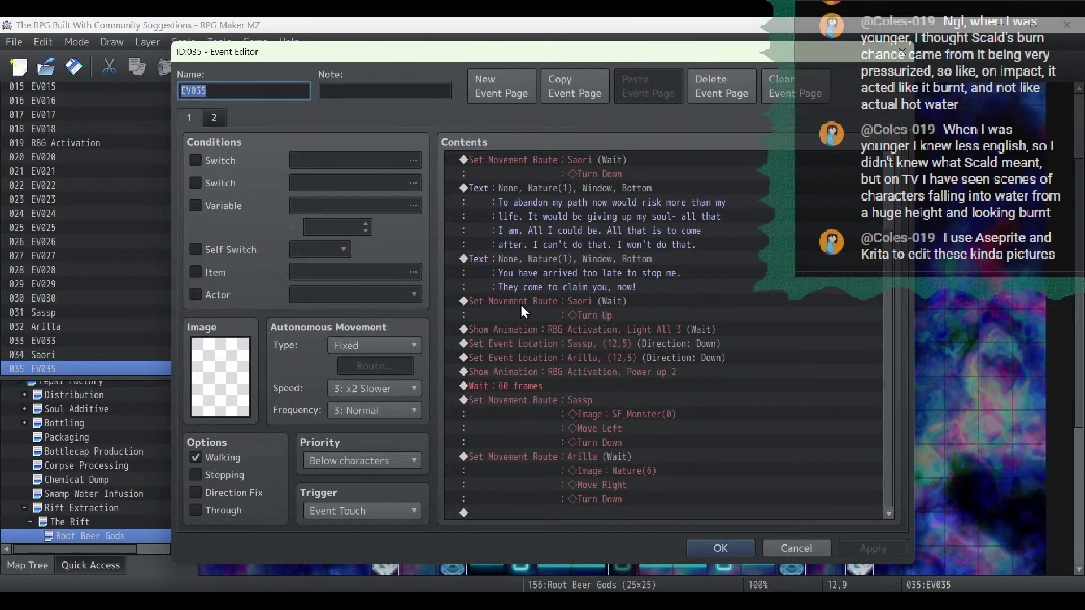
pyautogui.scroll(2, 521, 304)
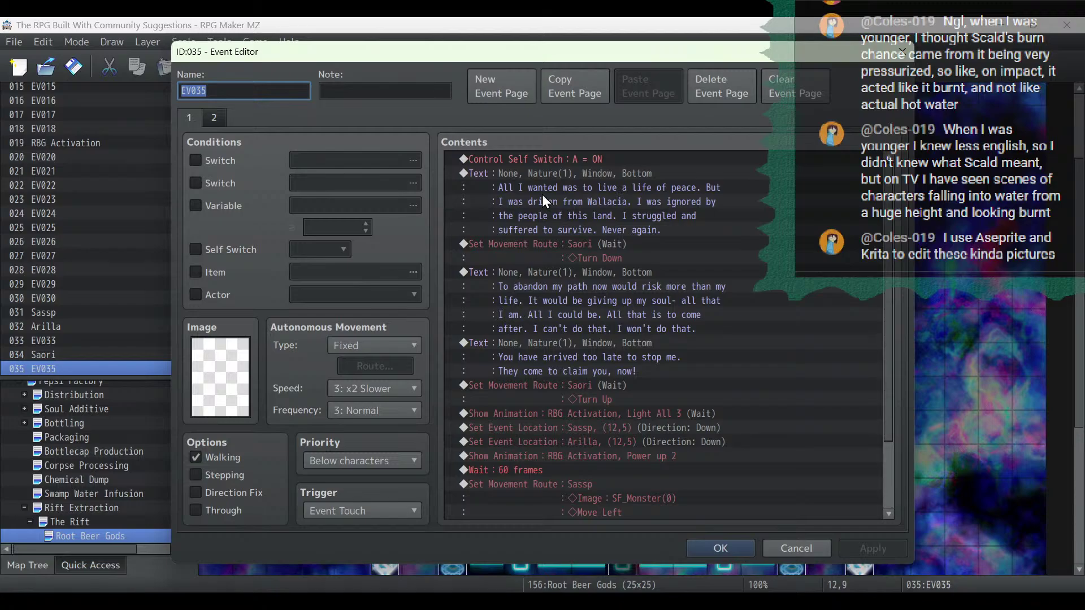
pyautogui.click(548, 173)
pyautogui.rightClick(548, 170)
pyautogui.click(578, 189)
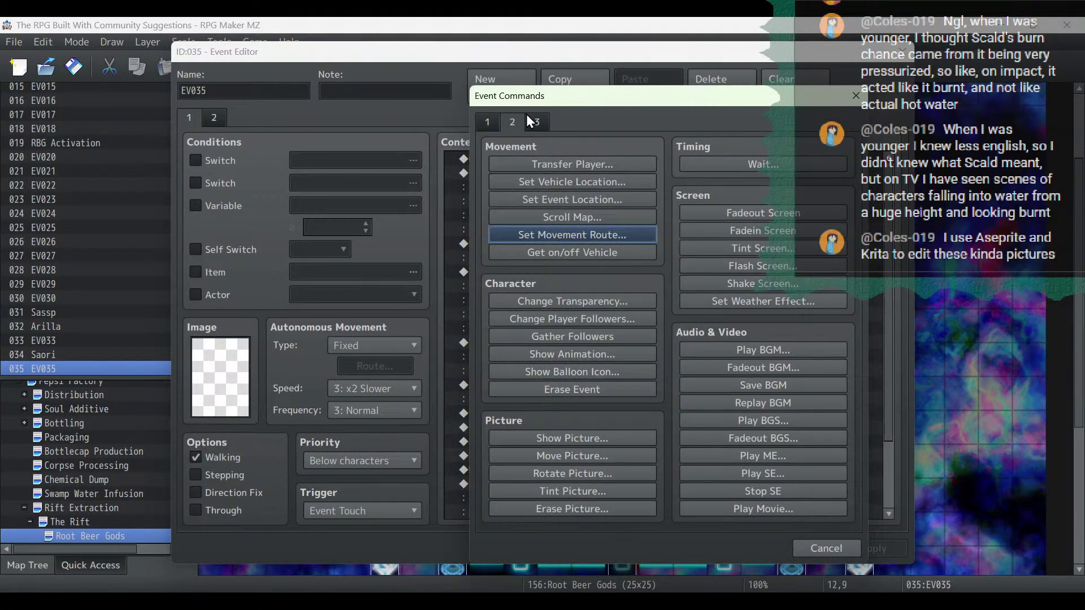
pyautogui.click(554, 215)
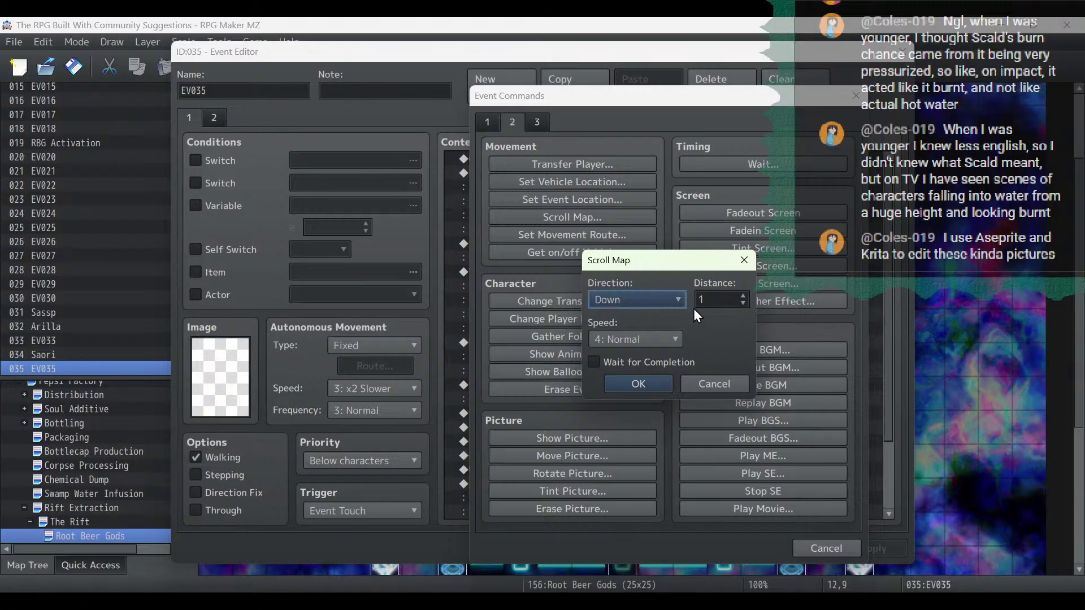
pyautogui.click(642, 298)
pyautogui.click(637, 364)
pyautogui.click(744, 295)
pyautogui.click(744, 295)
pyautogui.click(744, 295)
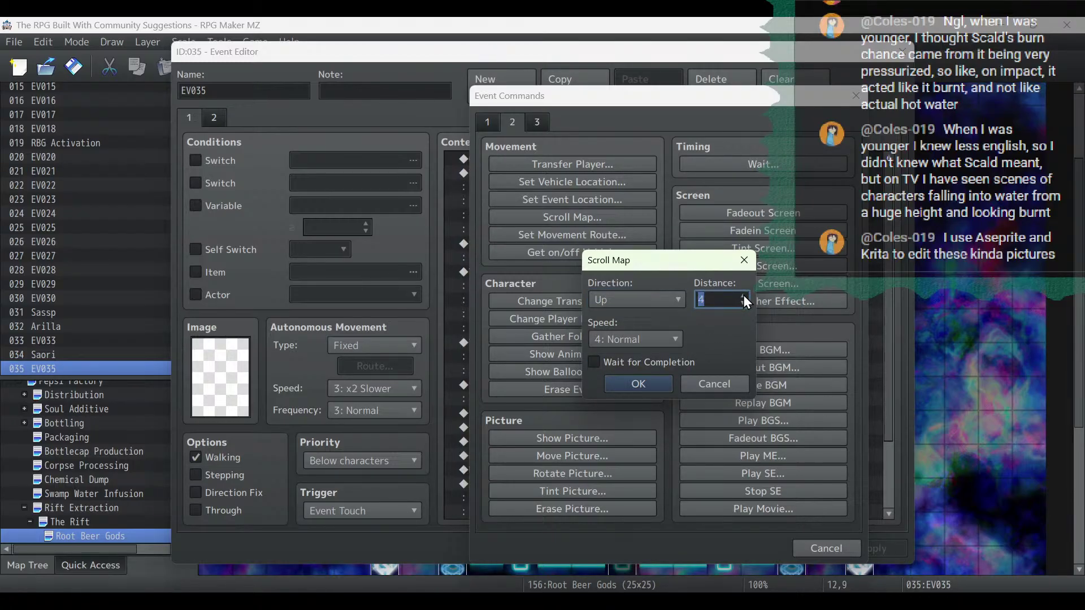
pyautogui.click(743, 295)
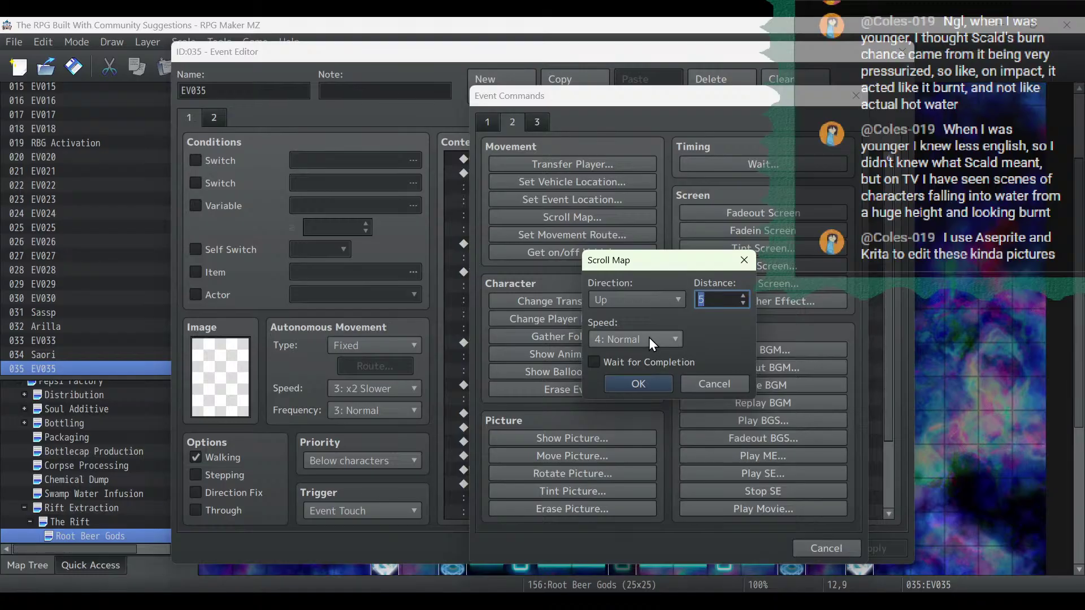
pyautogui.click(649, 338)
pyautogui.click(635, 391)
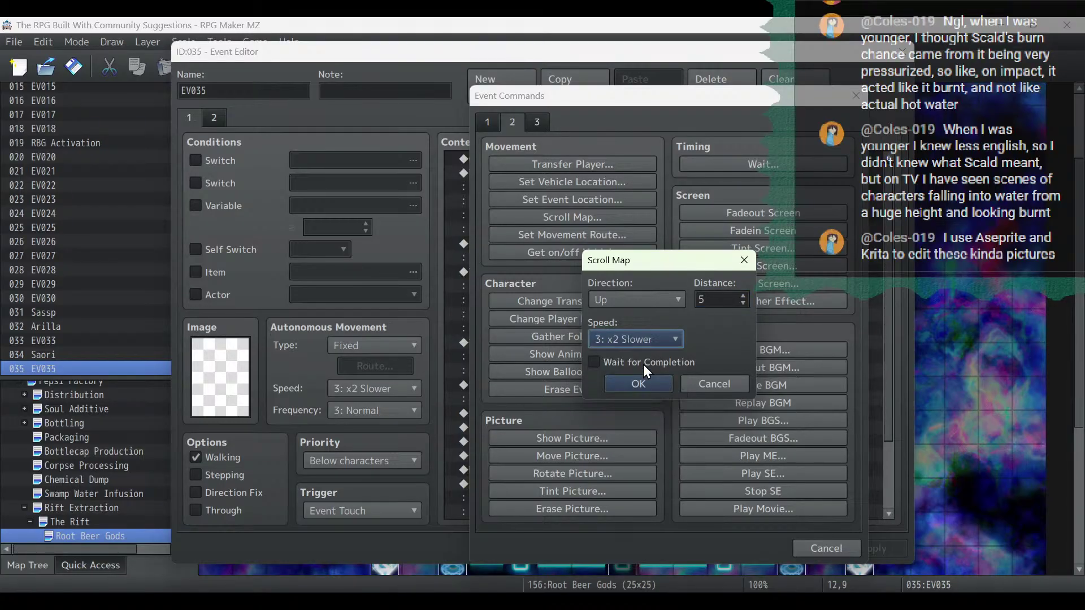
pyautogui.click(639, 385)
pyautogui.click(894, 545)
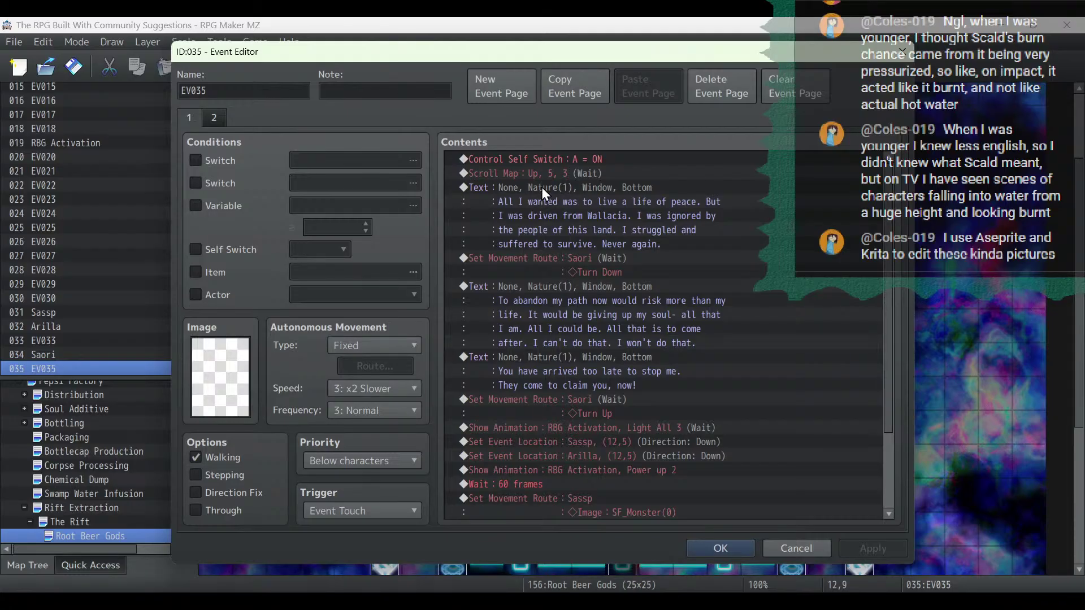
# Insert a movement route before Sassp's route that sets the RBG Activation event's image to None, and accept the event changes.
pyautogui.scroll(-3, 567, 267)
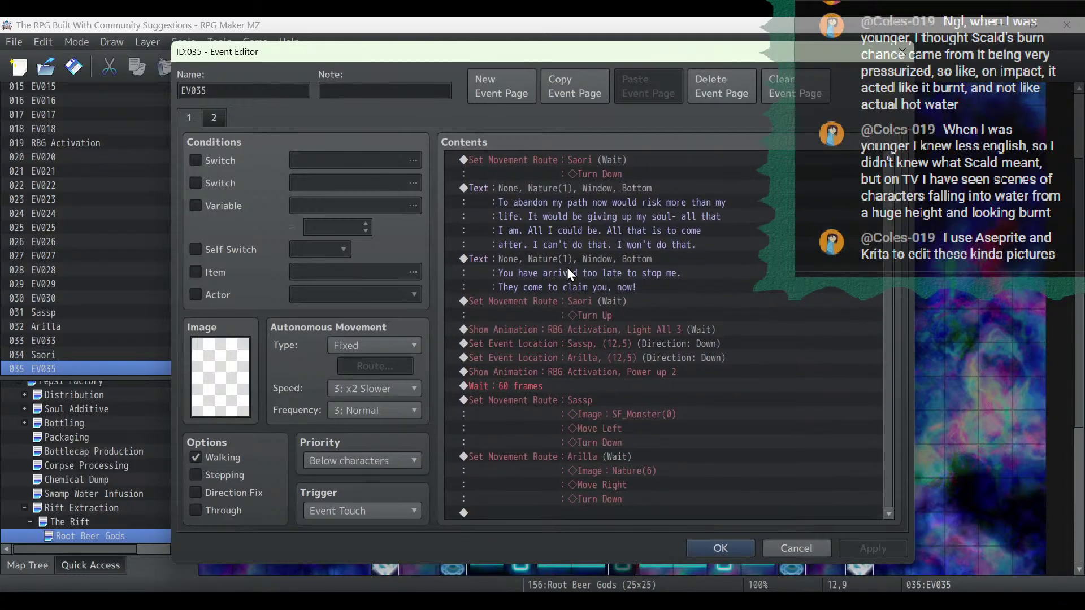
pyautogui.rightClick(568, 404)
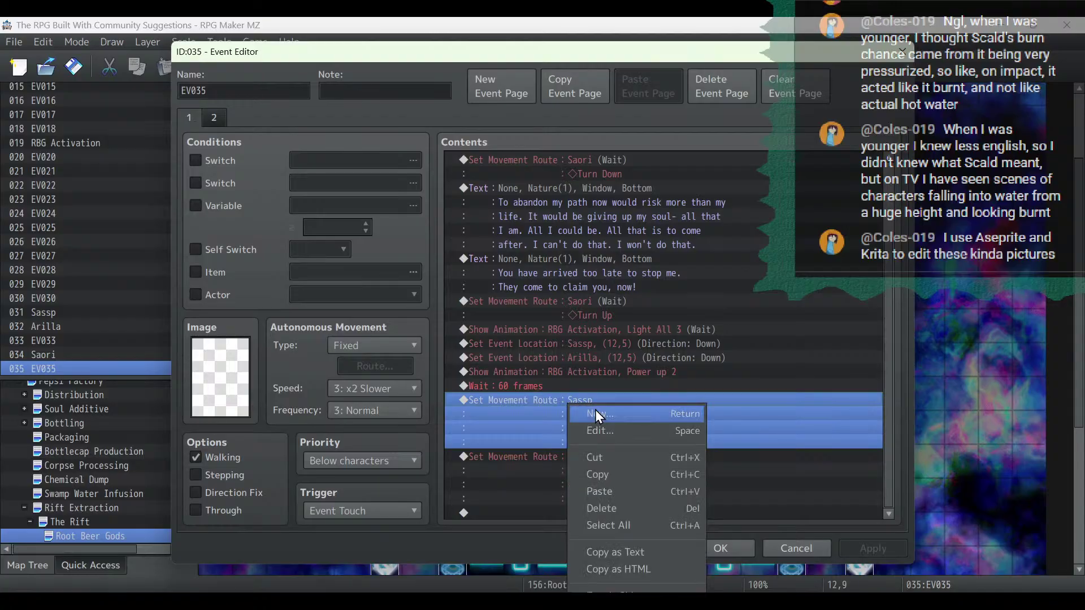
pyautogui.click(595, 431)
pyautogui.click(566, 233)
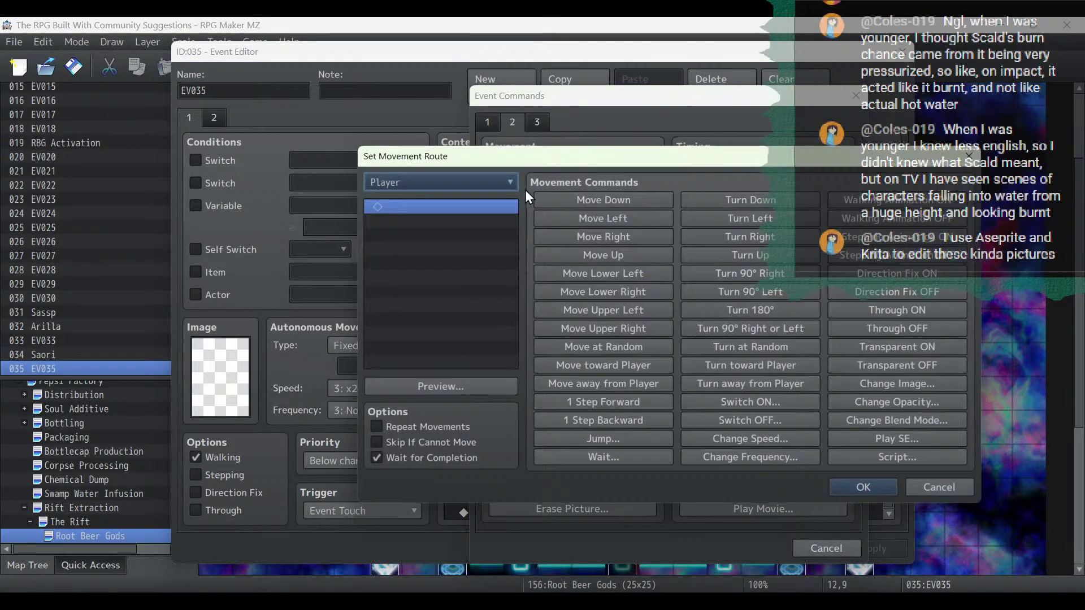
pyautogui.click(441, 181)
pyautogui.click(410, 533)
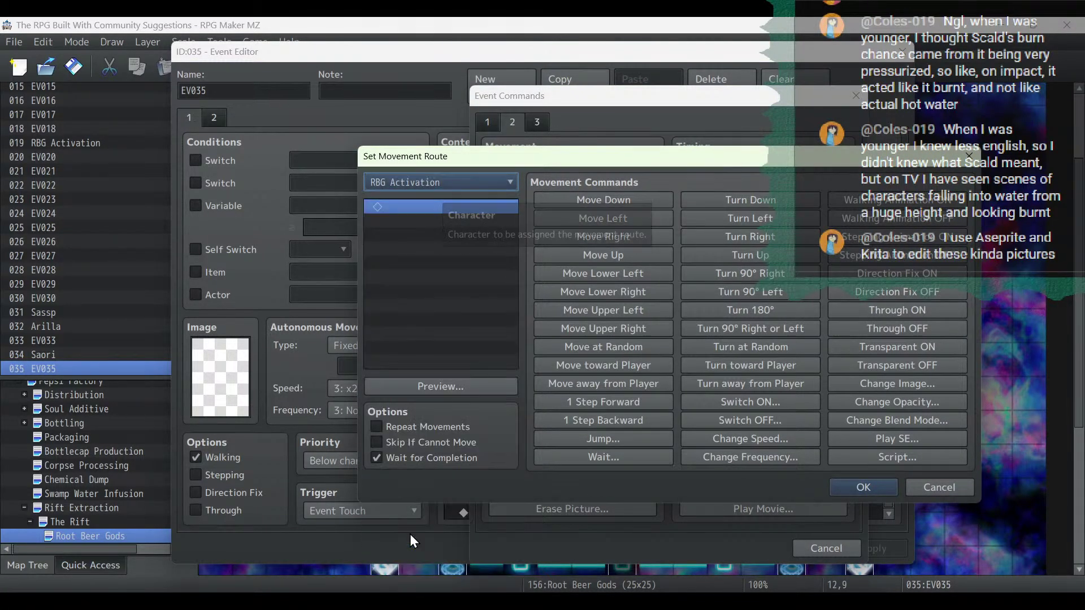
pyautogui.click(897, 384)
pyautogui.doubleClick(633, 311)
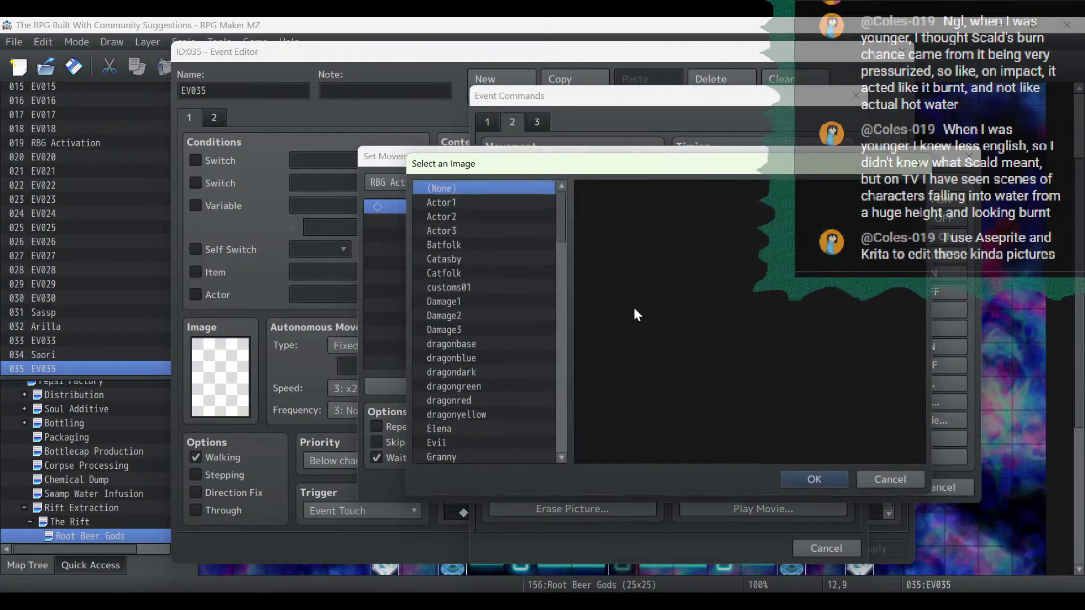
pyautogui.doubleClick(480, 191)
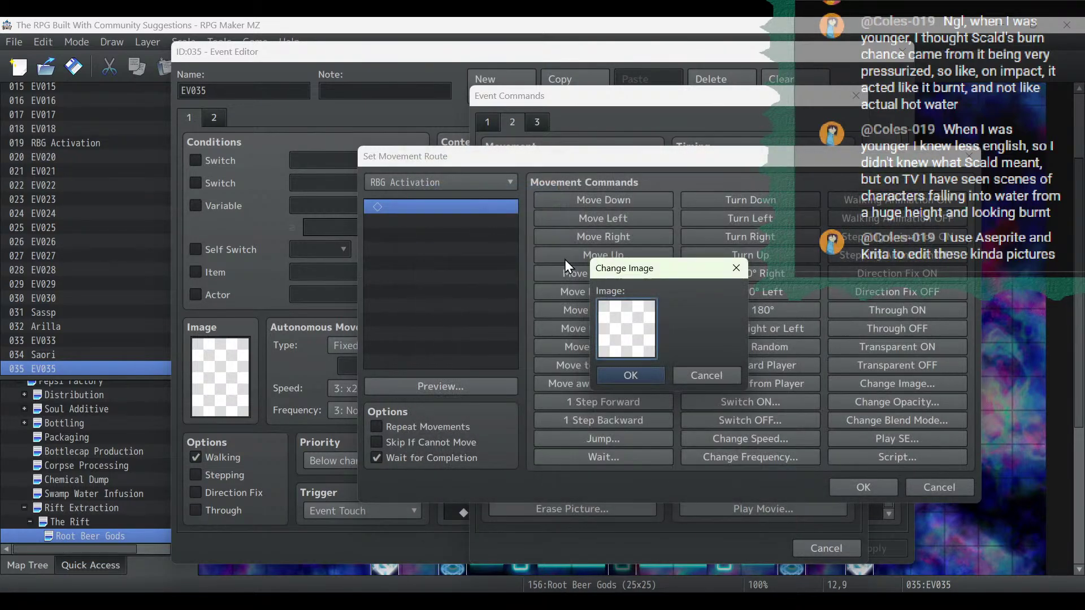
pyautogui.click(639, 373)
pyautogui.click(876, 490)
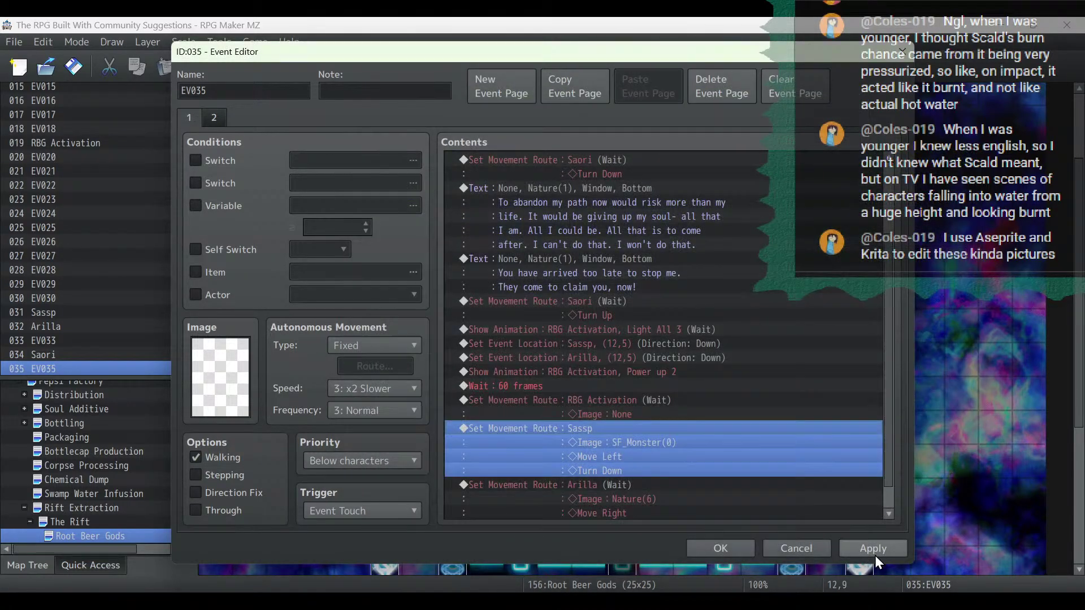
pyautogui.click(735, 549)
# Save the project changes, start a playtest in a maximized window, and load the saved game.
pyautogui.click(867, 66)
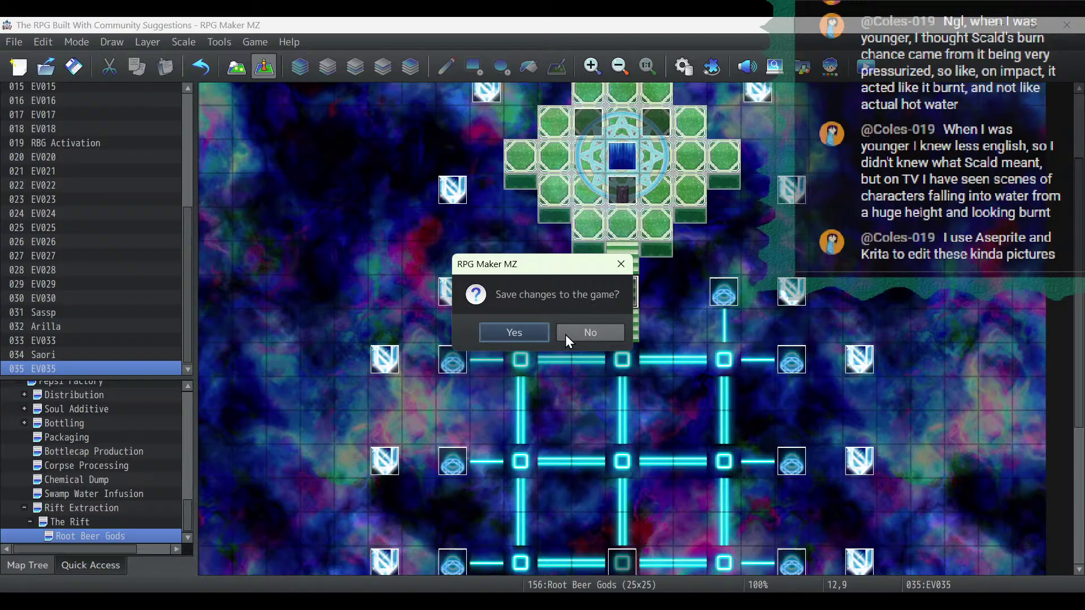
pyautogui.click(507, 333)
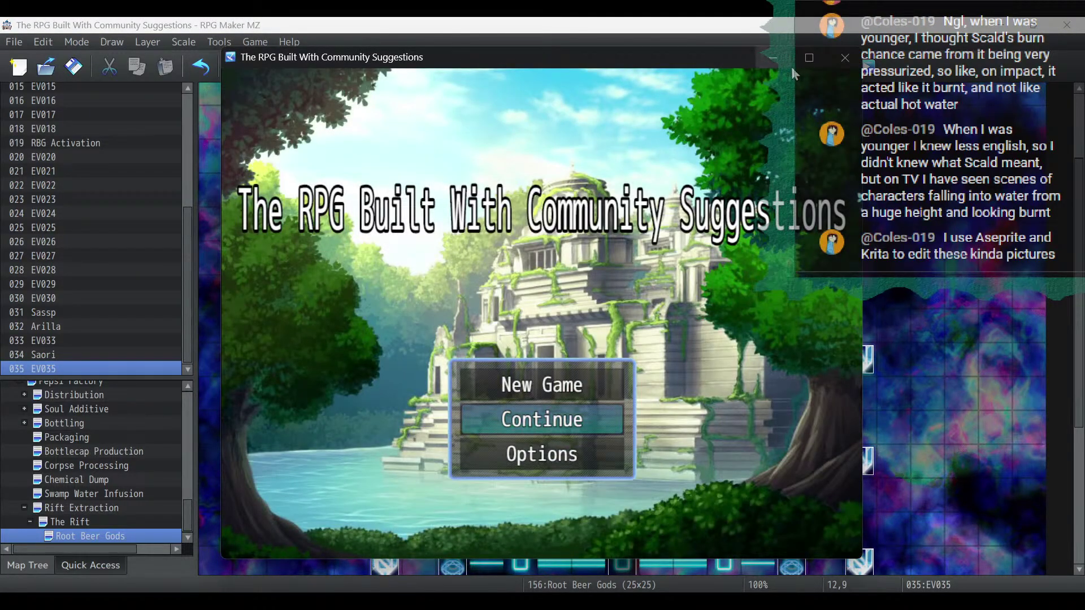
pyautogui.click(810, 59)
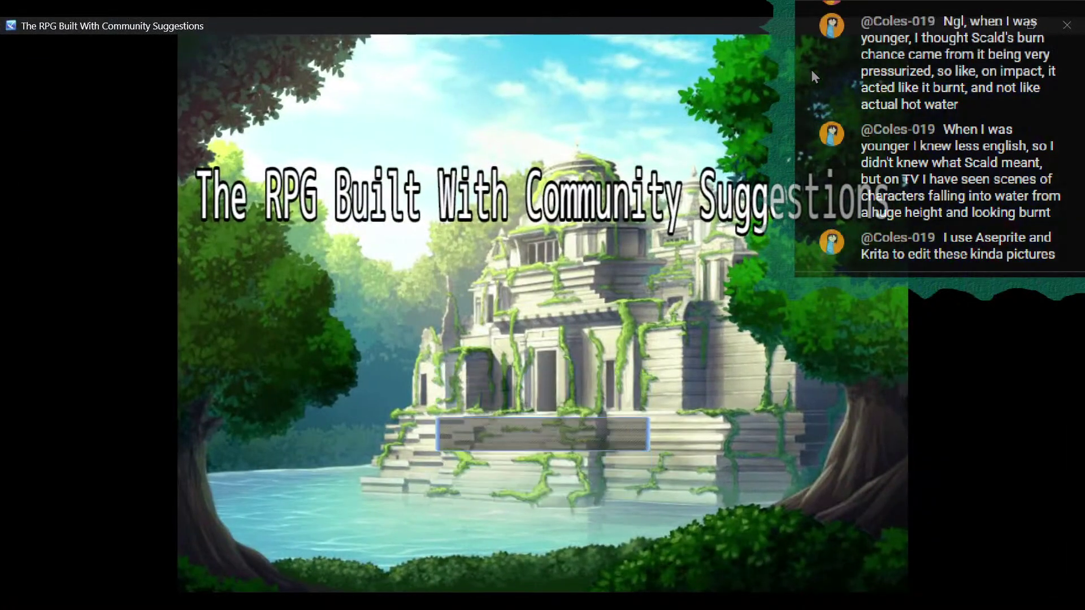
pyautogui.press('Return')
pyautogui.press('Return')
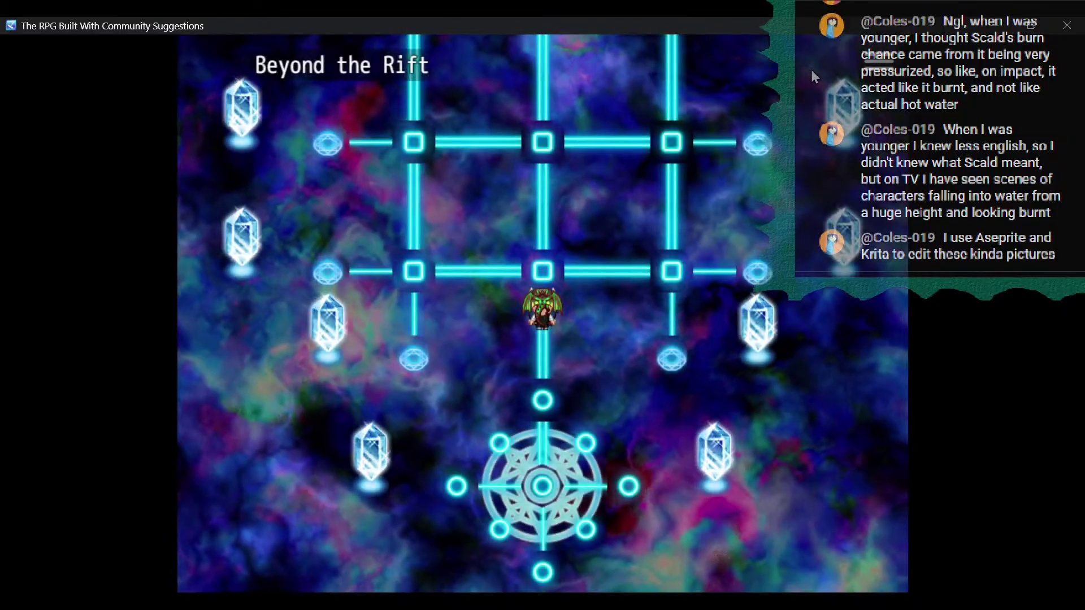
# Walk the party up the stairs, play through the cat's three dialogue lines until both gods appear, and close the playtest.
pyautogui.press('Up')
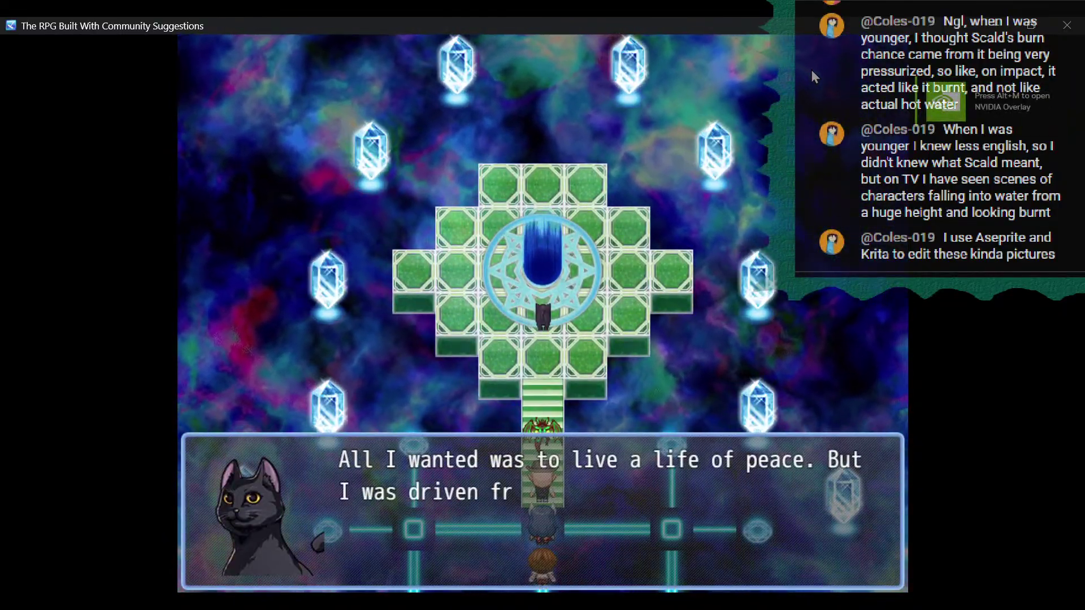
pyautogui.press('Return')
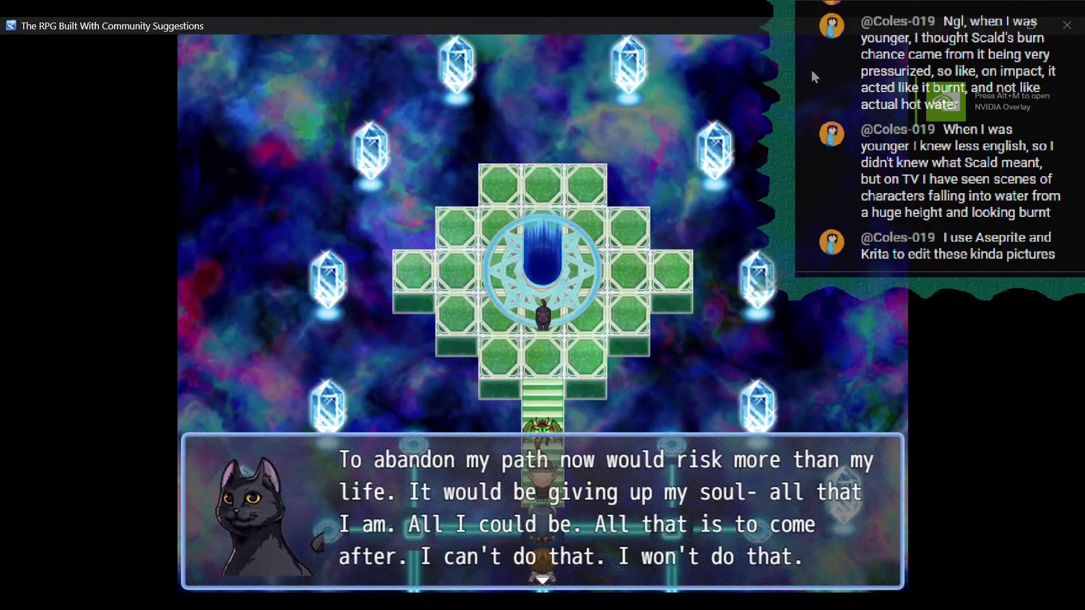
pyautogui.press('Return')
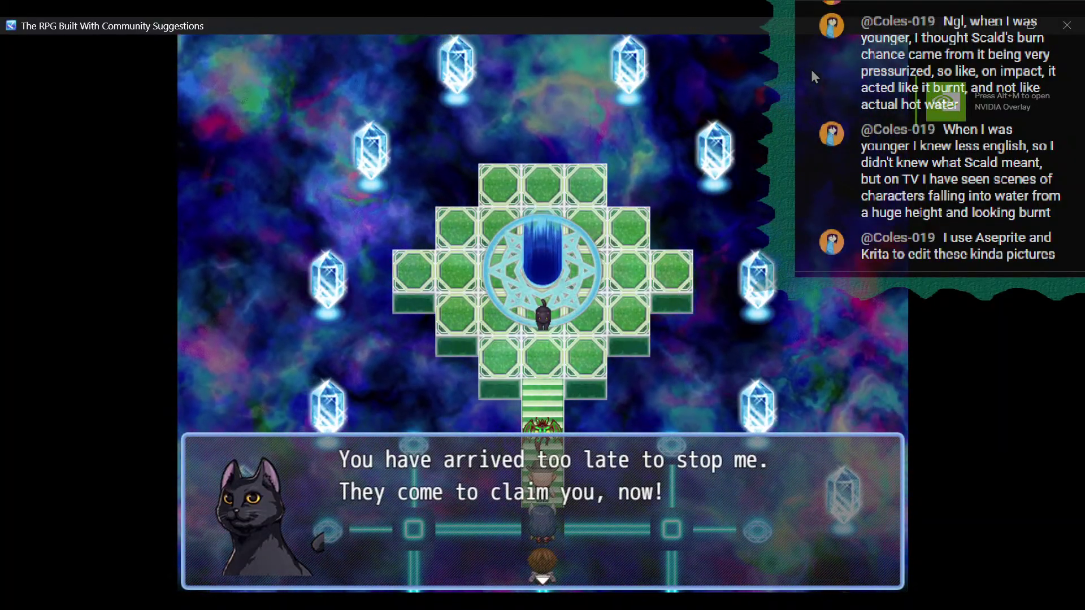
pyautogui.press('Return')
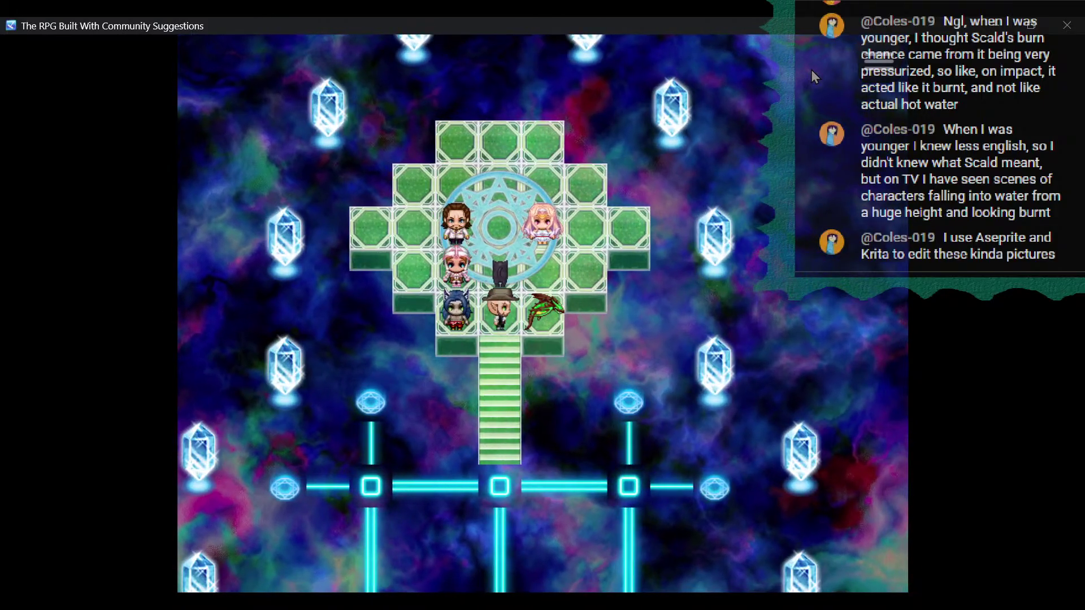
pyautogui.click(1067, 24)
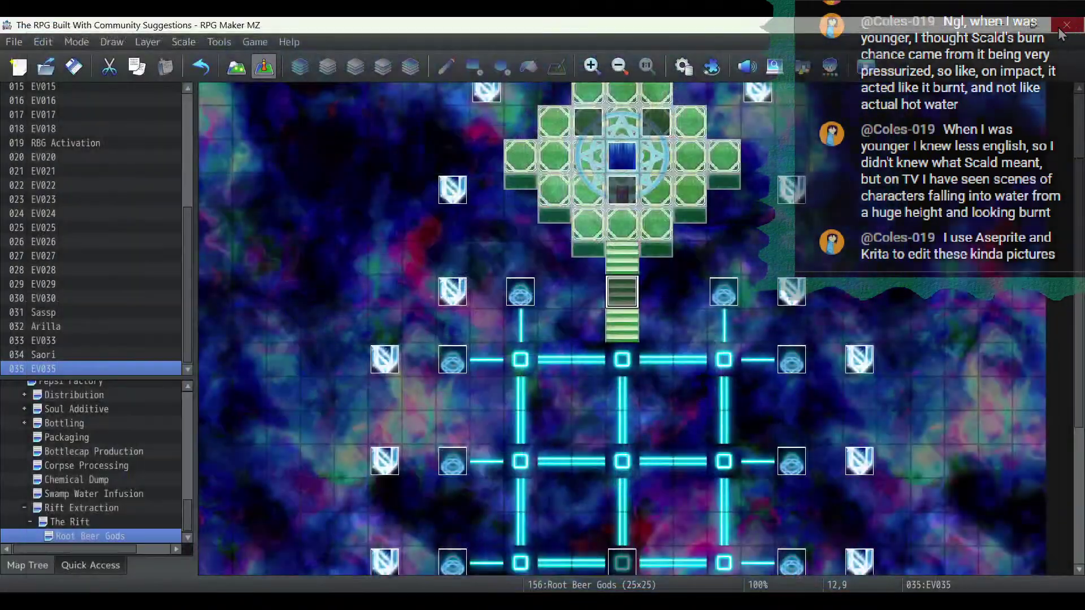
# Reopen the stairs event EV035 and set its Scroll Map distance to 6.
pyautogui.doubleClick(618, 298)
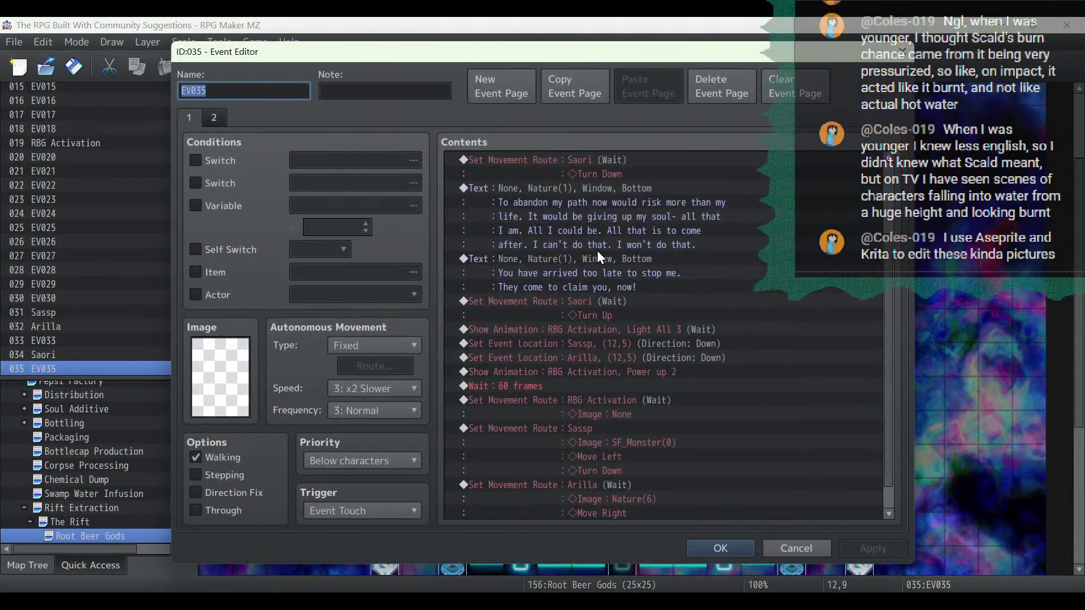
pyautogui.scroll(3, 598, 310)
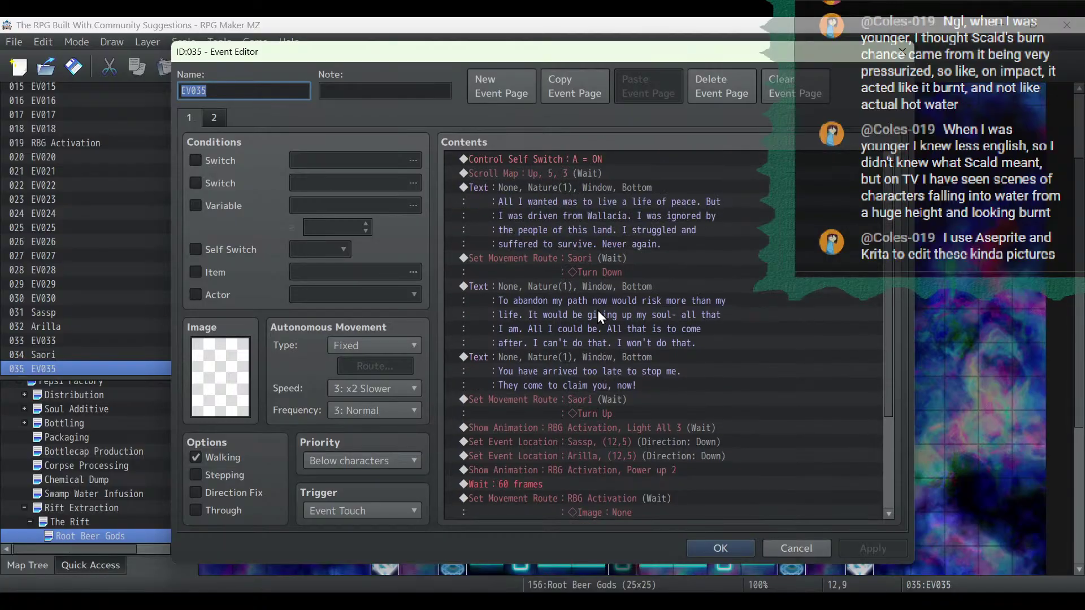
pyautogui.click(554, 177)
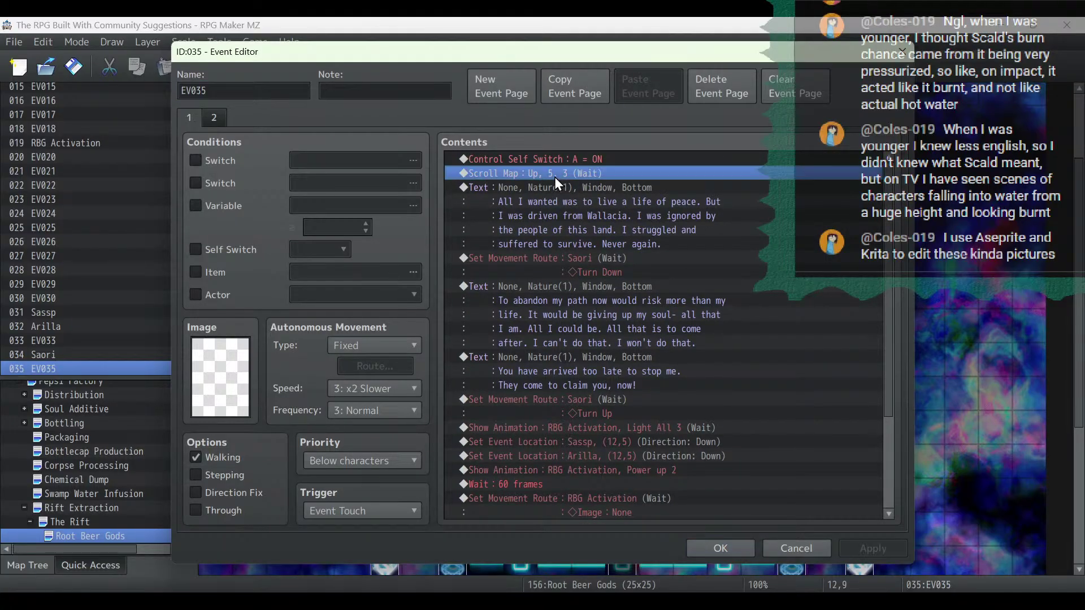
pyautogui.doubleClick(554, 178)
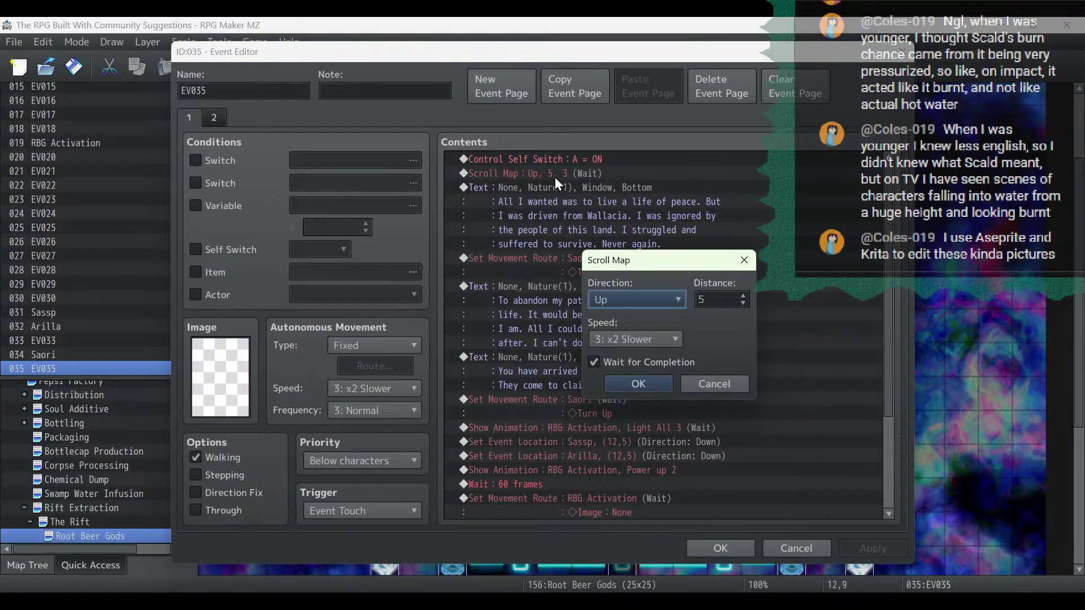
pyautogui.click(742, 296)
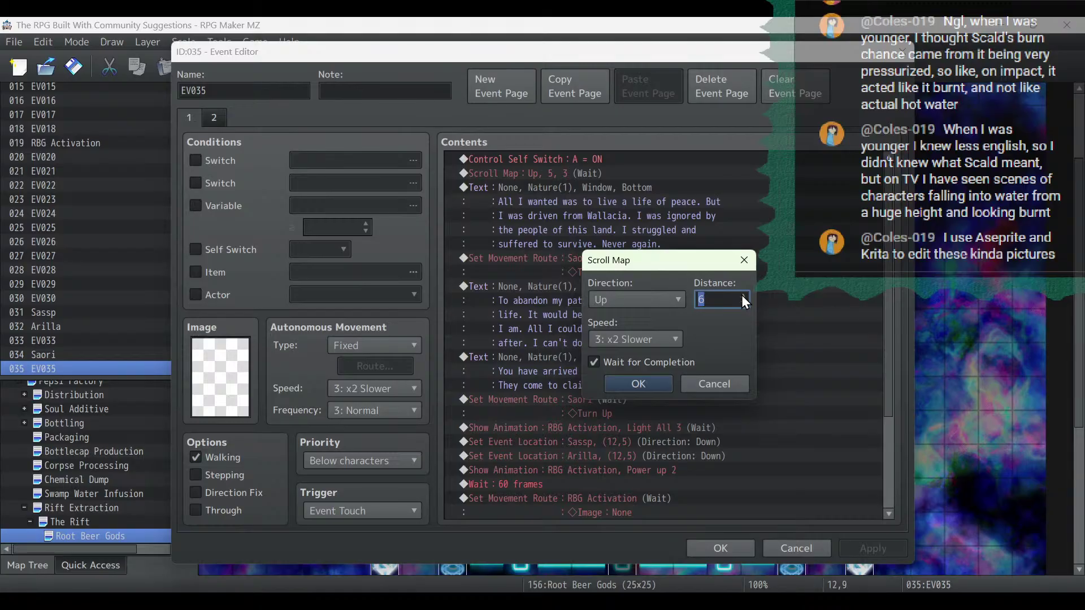
pyautogui.click(638, 384)
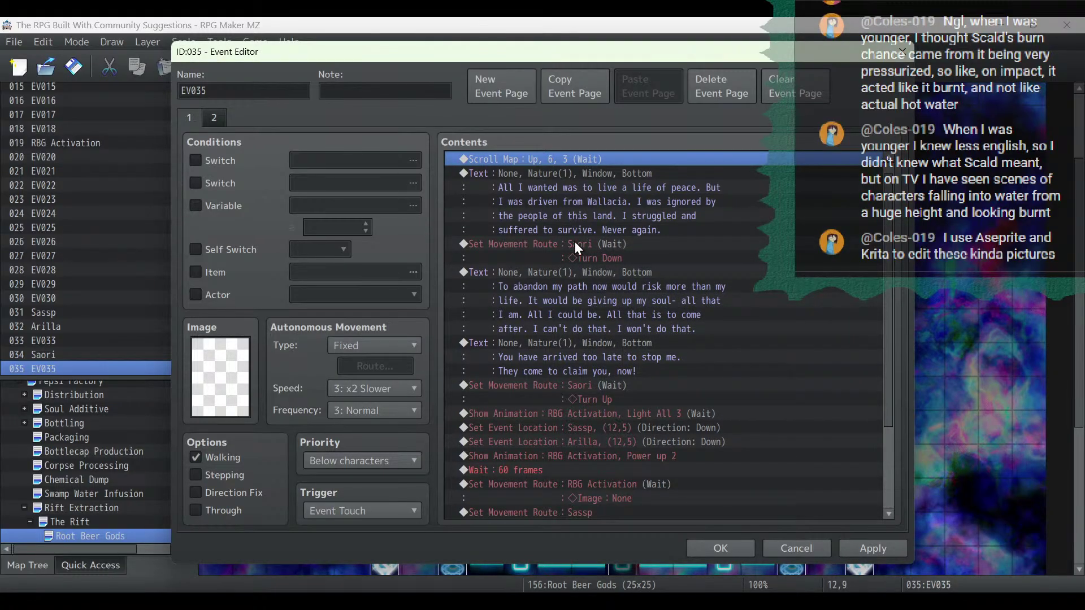
# Set the window position of the cat's three dialogue texts in EV035 to Top.
pyautogui.doubleClick(575, 191)
pyautogui.click(732, 368)
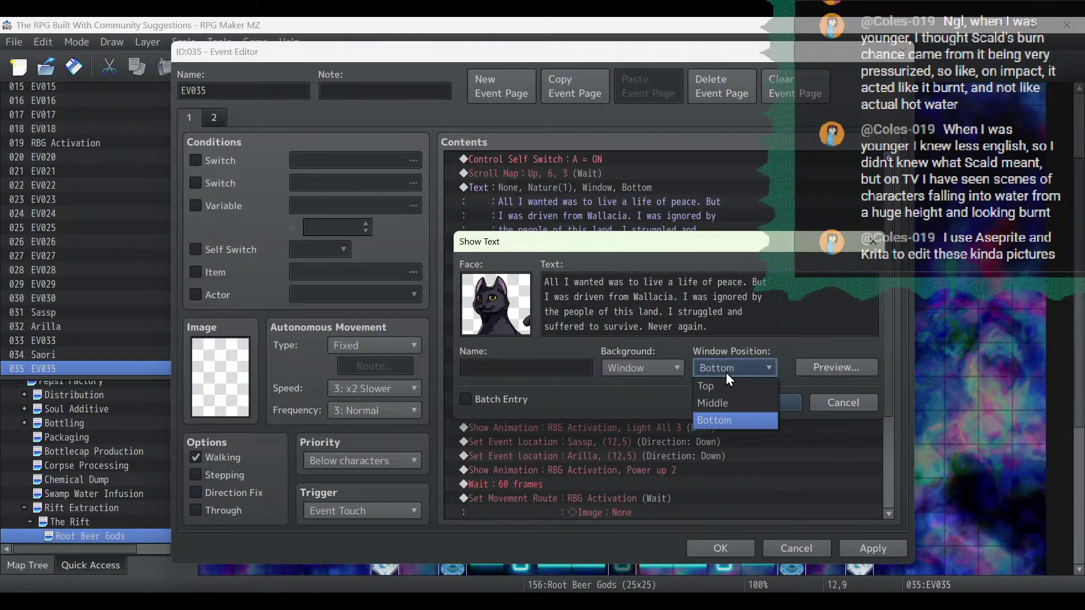
pyautogui.click(721, 380)
pyautogui.click(770, 402)
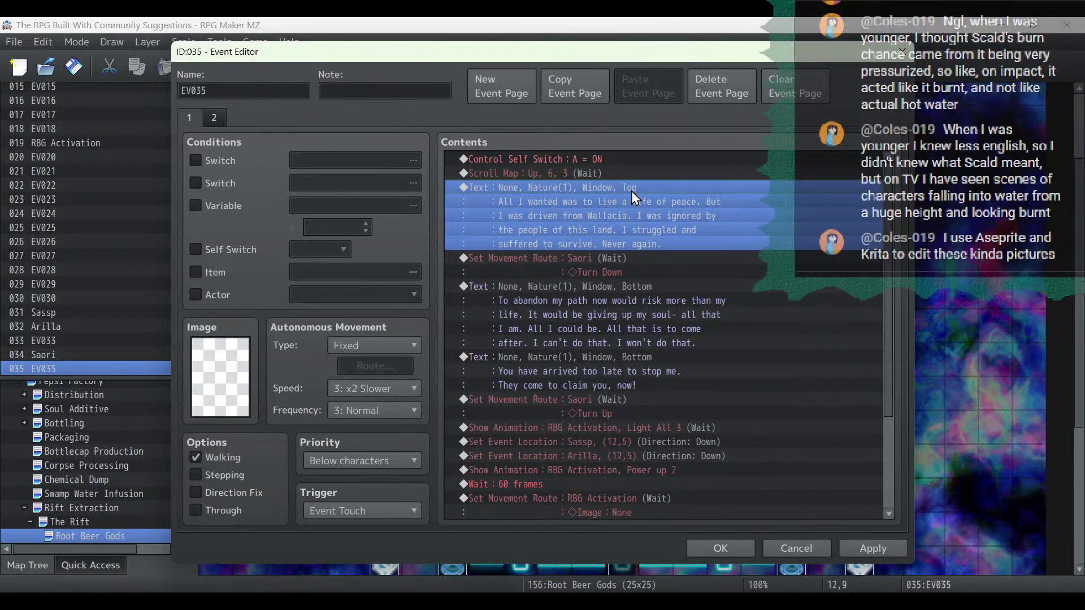
pyautogui.doubleClick(620, 293)
pyautogui.click(723, 370)
pyautogui.click(722, 381)
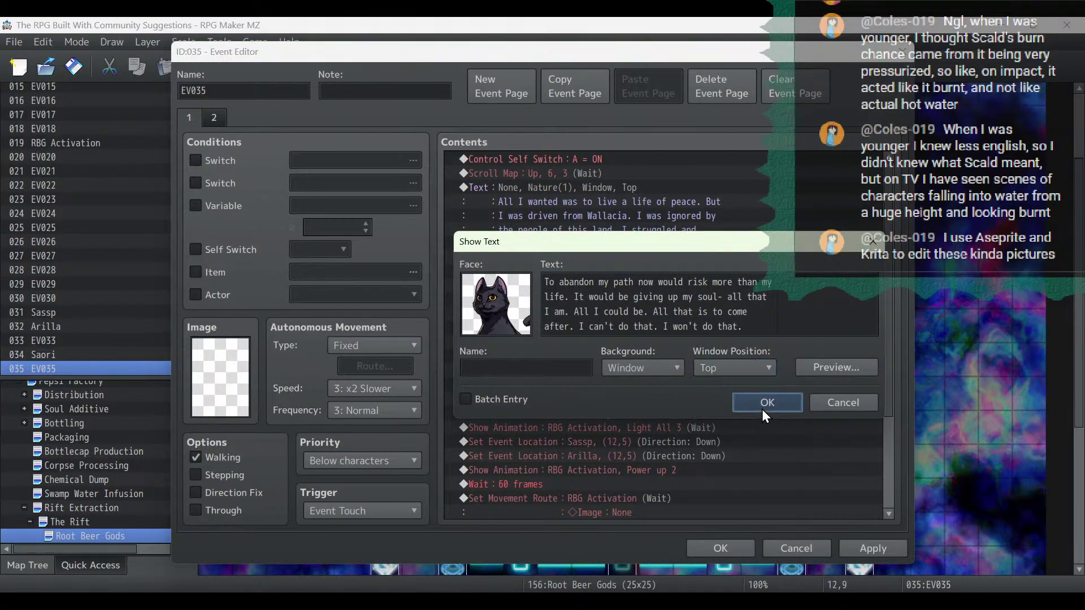
pyautogui.click(762, 410)
pyautogui.doubleClick(642, 362)
pyautogui.click(764, 367)
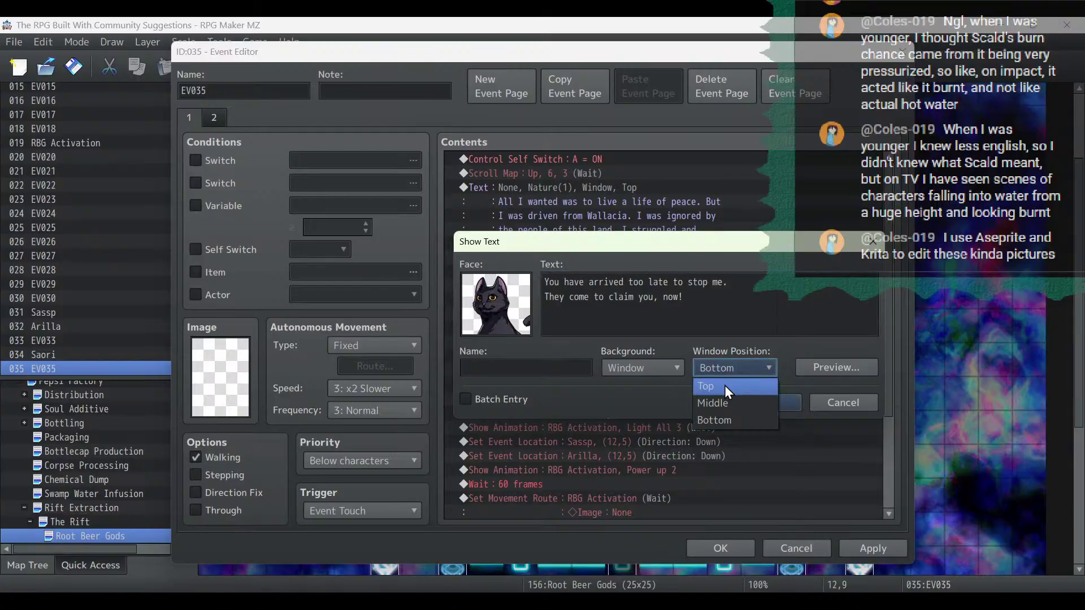
pyautogui.click(724, 385)
pyautogui.click(757, 407)
pyautogui.scroll(-2, 758, 407)
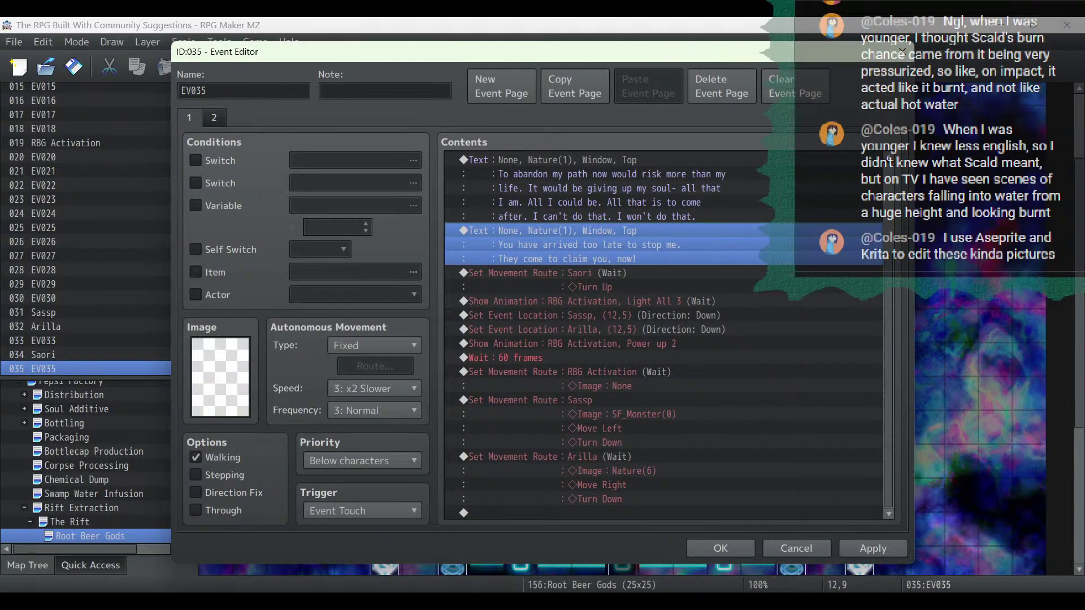
# Apply the EV035 changes and close the event, start a playtest with the project saved, and load the saved game.
pyautogui.click(873, 548)
pyautogui.click(720, 548)
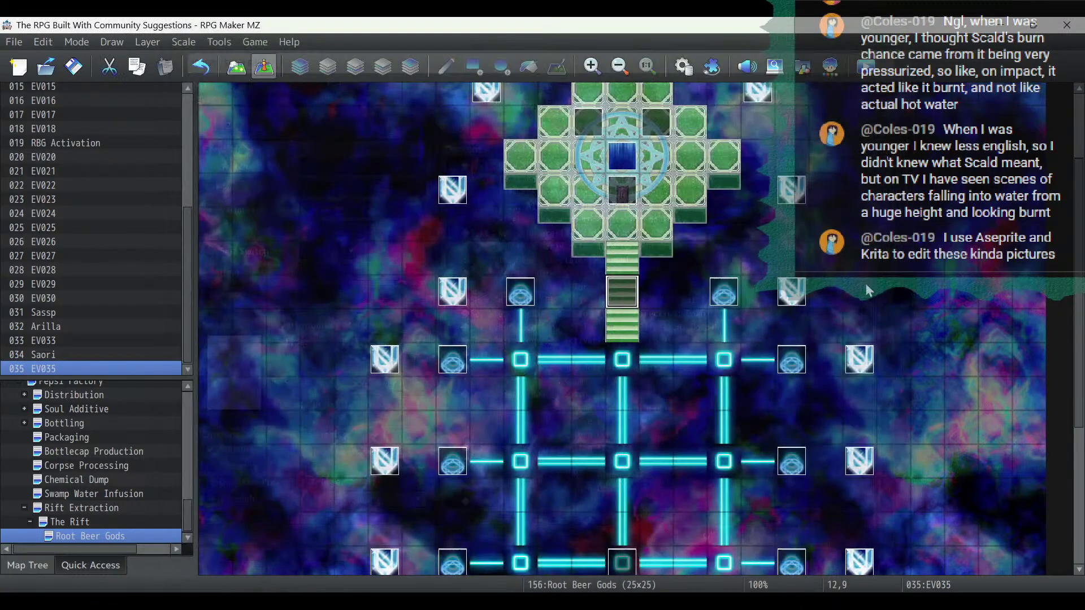
pyautogui.click(866, 61)
pyautogui.click(530, 334)
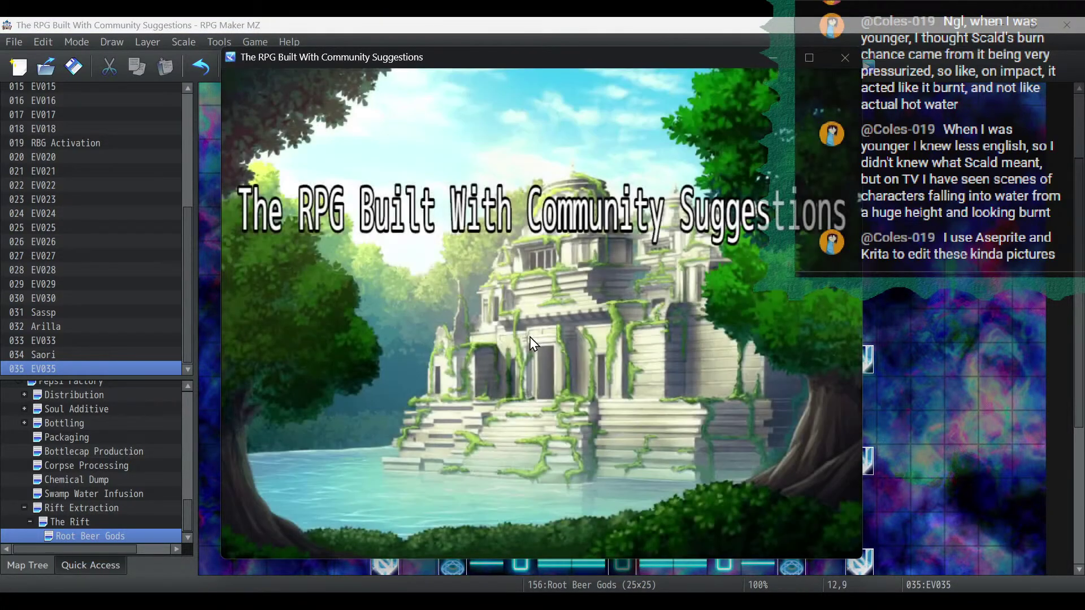
pyautogui.click(530, 337)
pyautogui.click(530, 337)
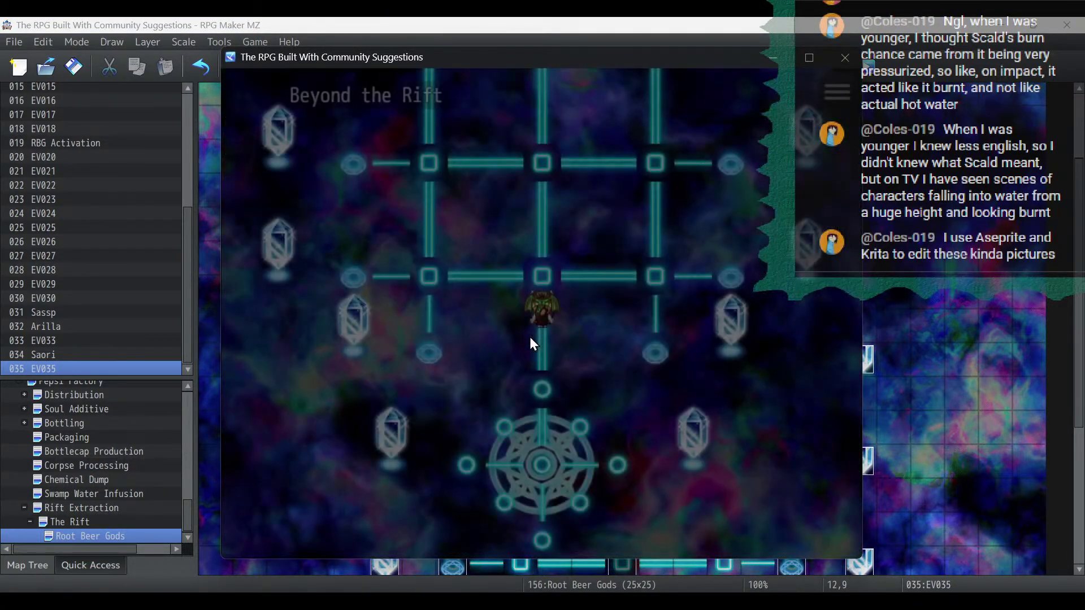
# Walk the party up to the stairs, play through the cat's dialogue until both gods appear, and close the playtest.
pyautogui.press('Up')
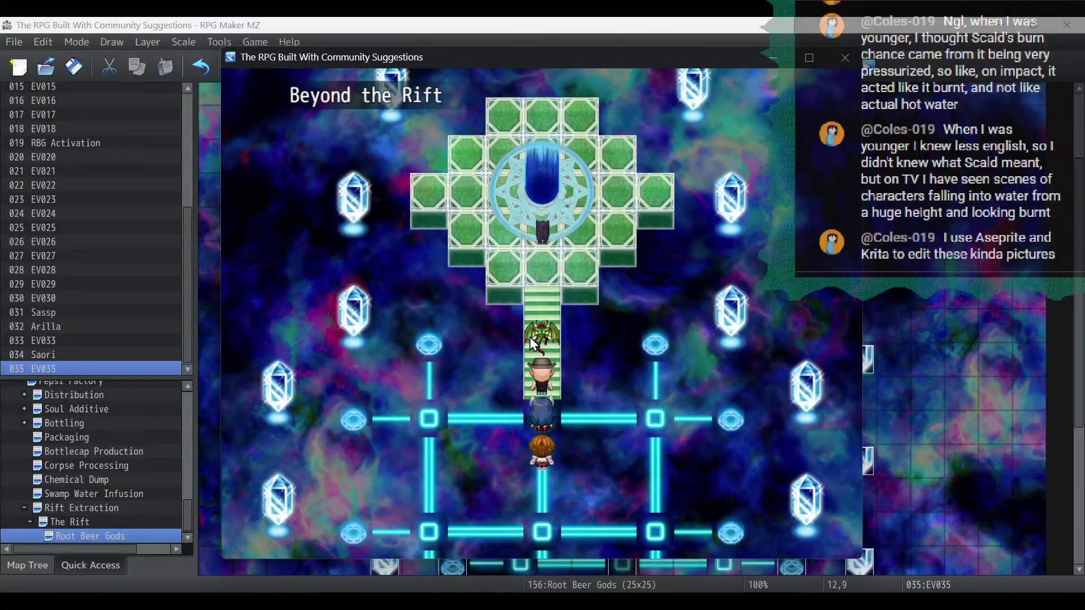
pyautogui.press('Return')
pyautogui.press('Return')
pyautogui.press('Return')
pyautogui.press('Return')
pyautogui.press('Return')
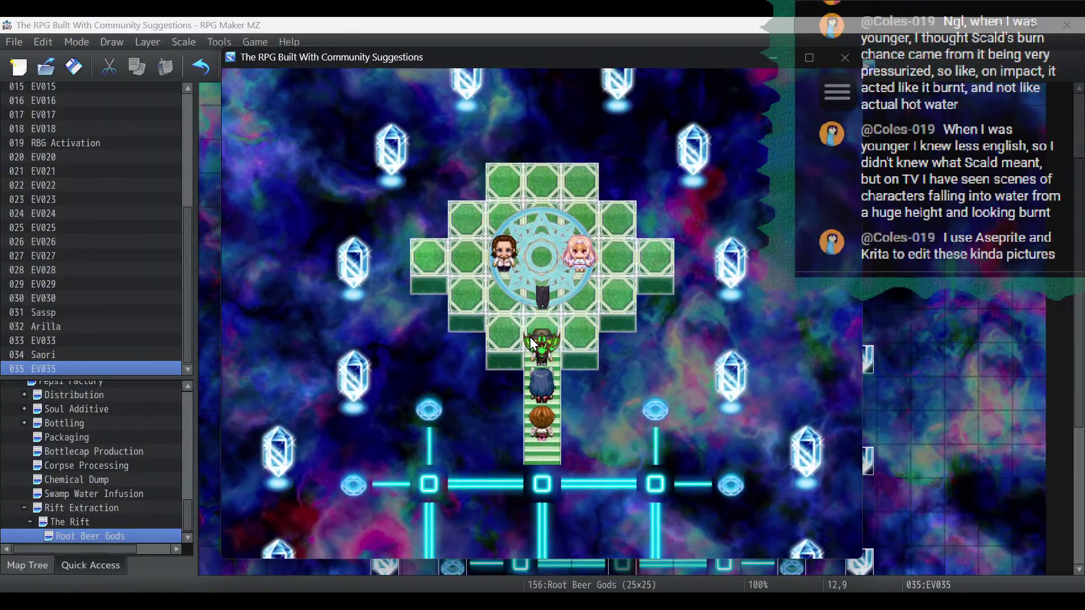
pyautogui.click(845, 57)
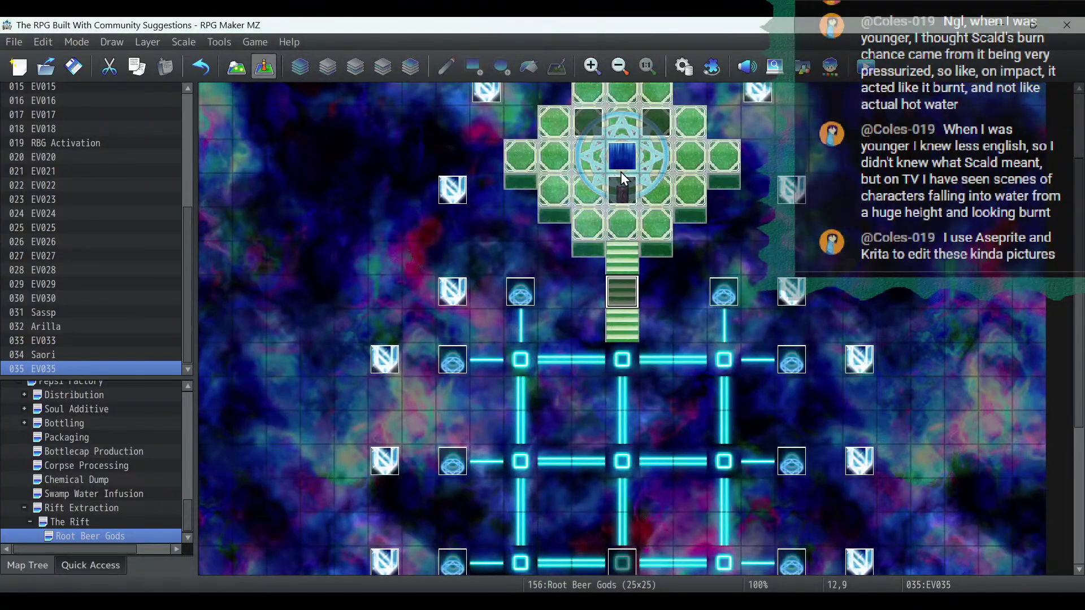
# Reopen the stairs event EV035, set its Scroll Map distance to 7, and apply the change.
pyautogui.doubleClick(622, 291)
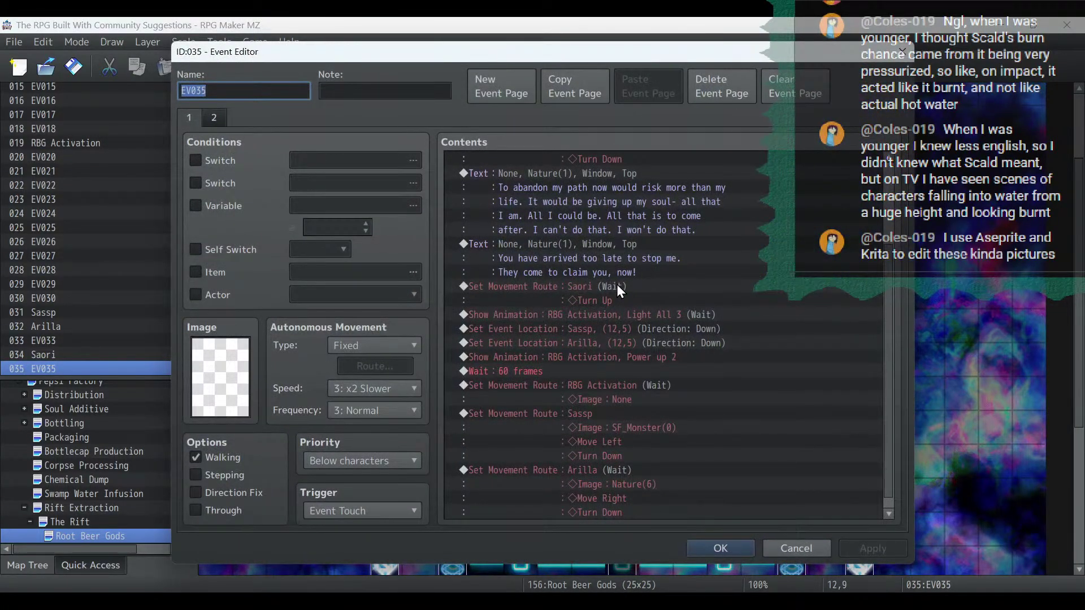
pyautogui.doubleClick(558, 177)
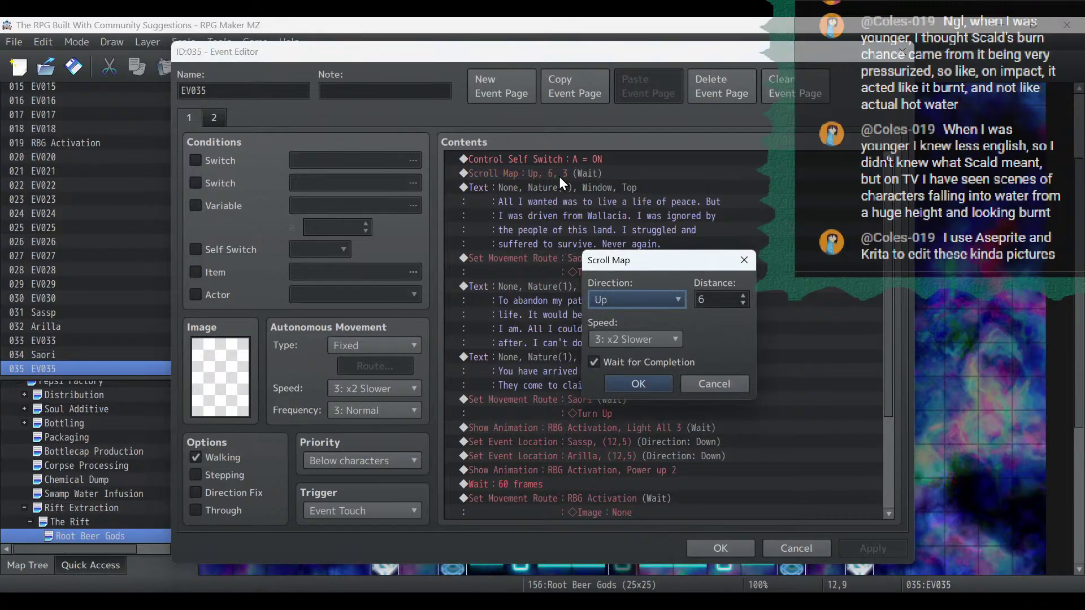
pyautogui.click(744, 296)
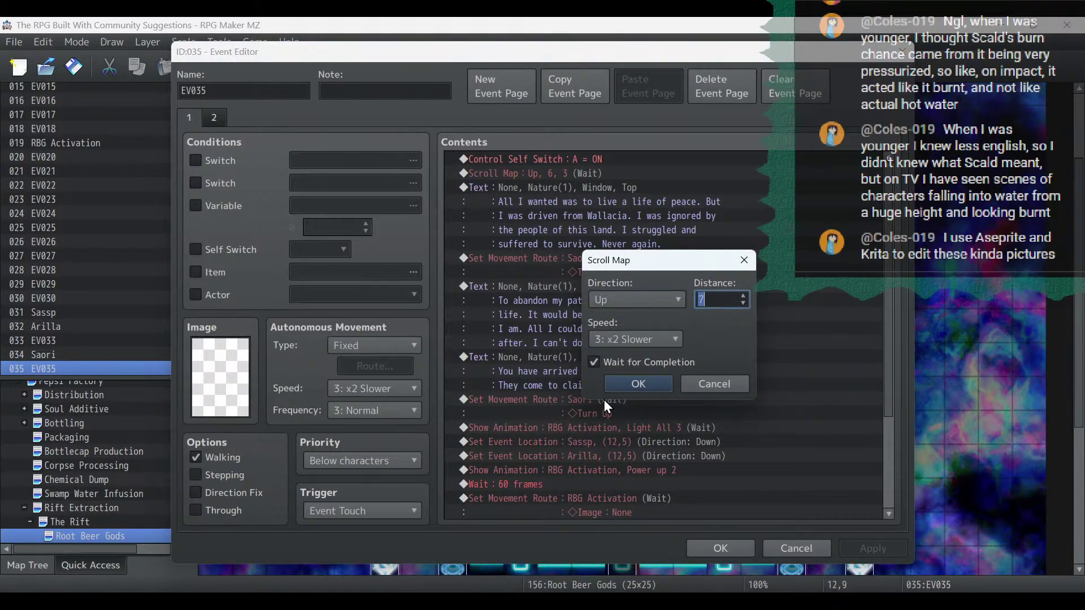
pyautogui.click(637, 385)
pyautogui.click(896, 552)
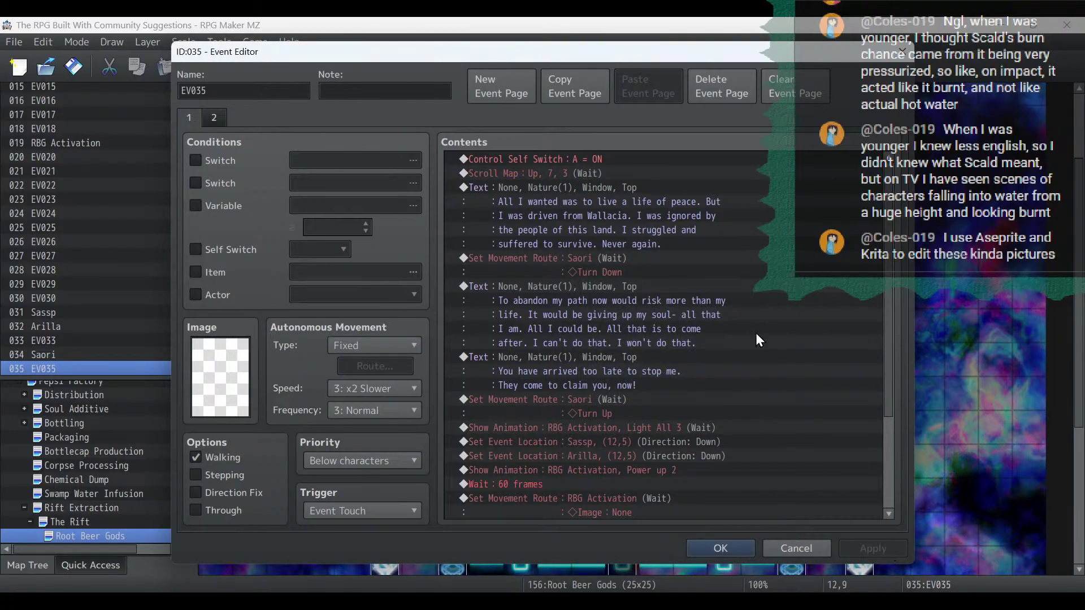
# Copy the cat's "You have arrived too late to stop me" text to the end of EV035 and open the copy for editing.
pyautogui.scroll(-3, 742, 422)
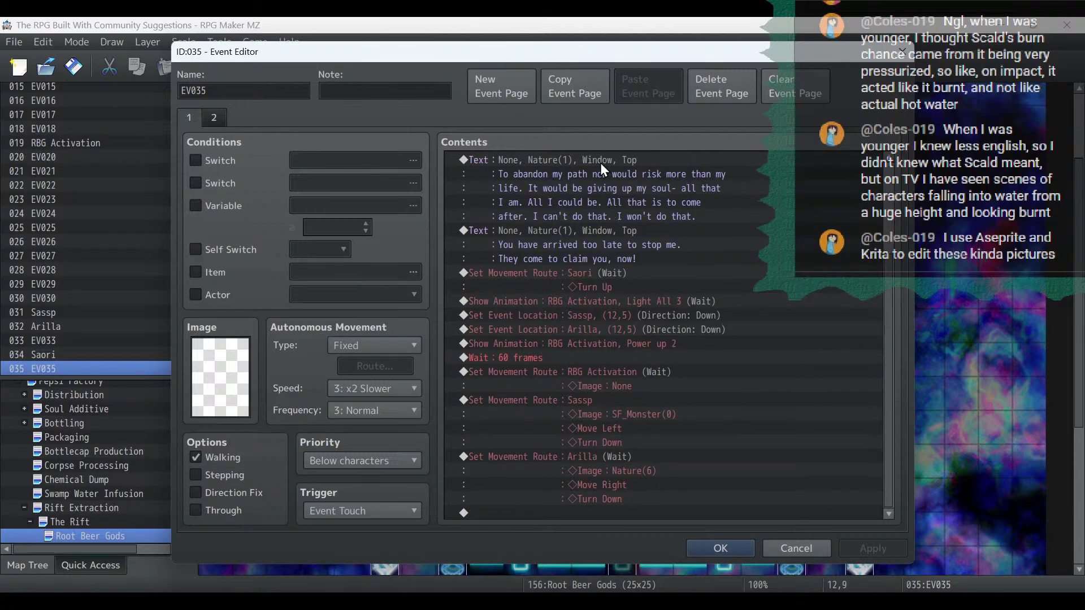
pyautogui.click(592, 226)
pyautogui.rightClick(592, 225)
pyautogui.click(622, 303)
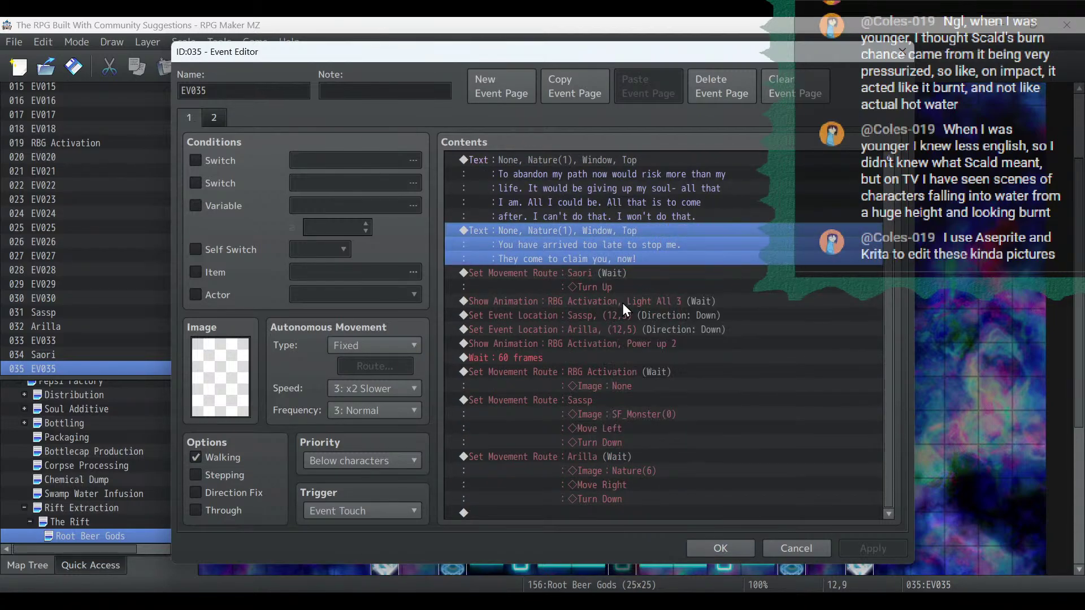
pyautogui.rightClick(526, 515)
pyautogui.click(560, 494)
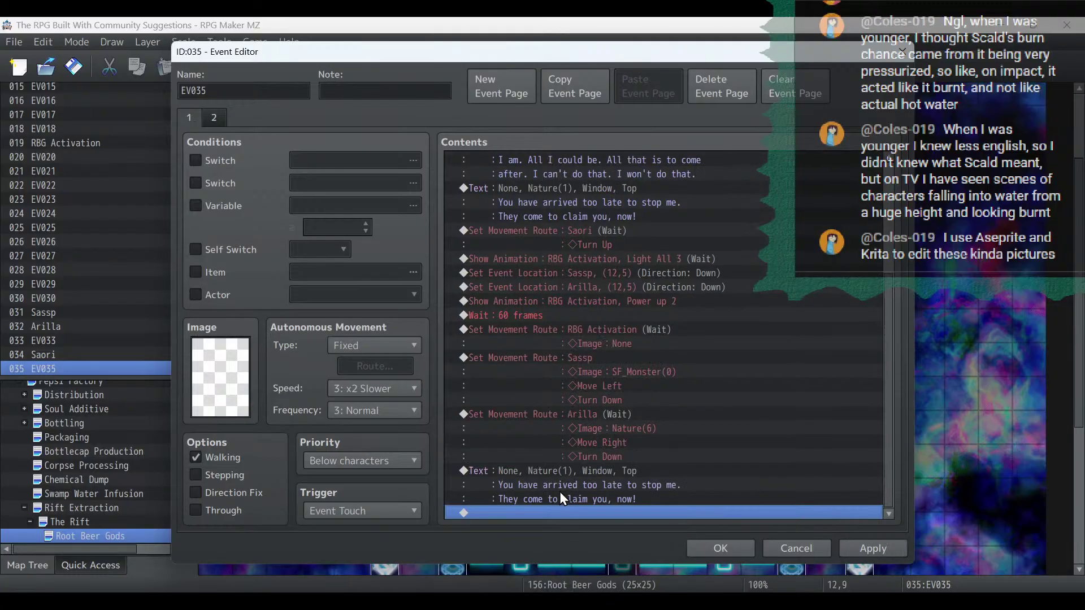
pyautogui.click(560, 476)
pyautogui.doubleClick(560, 476)
# Set the copied text's face to the first SF_Monster portrait, the brown-haired man.
pyautogui.doubleClick(582, 361)
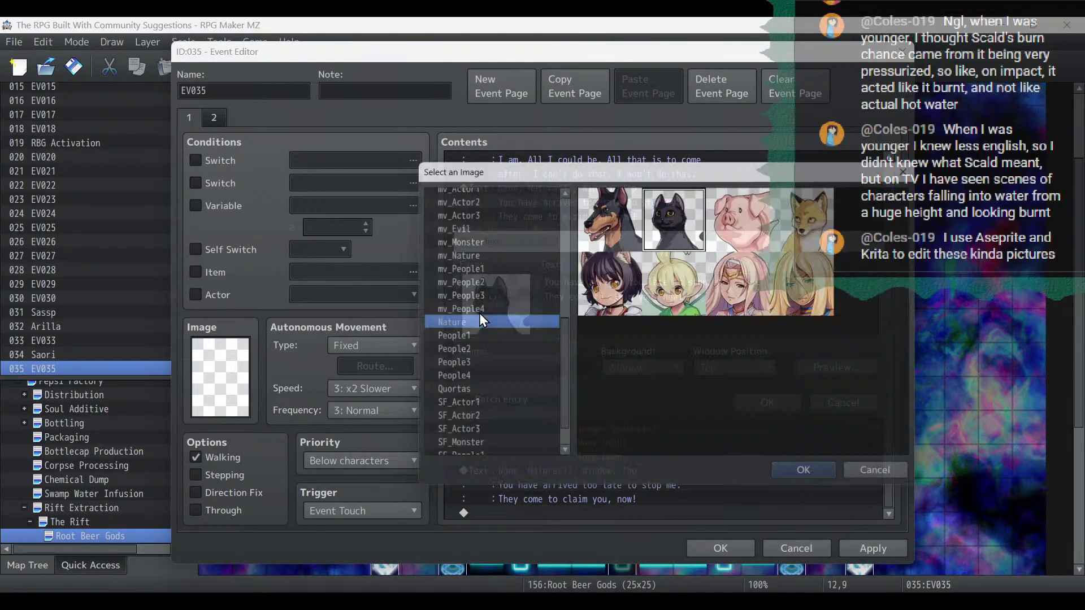
pyautogui.click(512, 383)
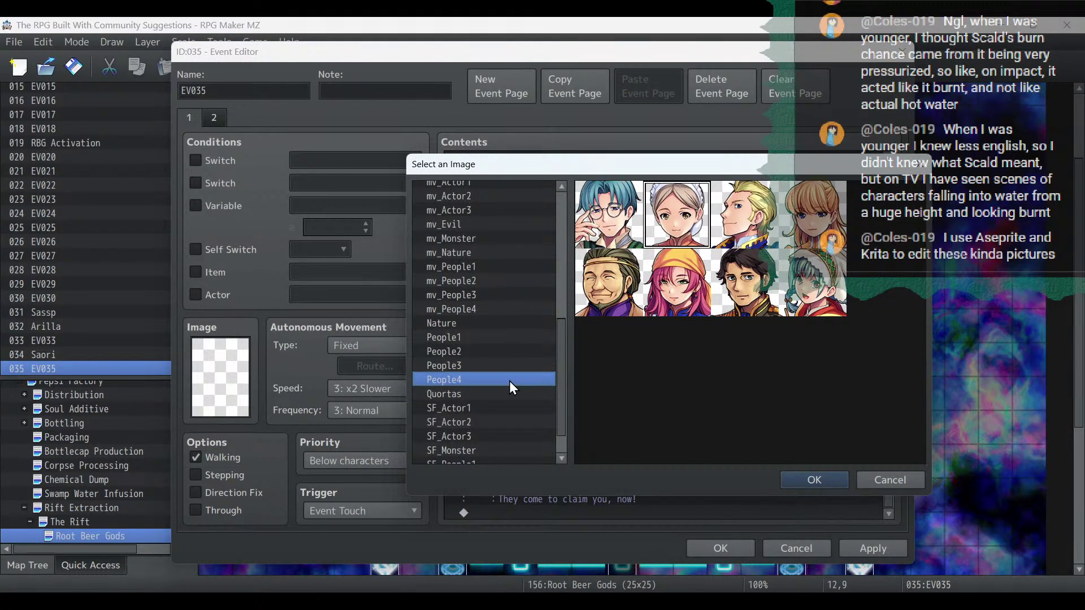
pyautogui.scroll(-1, 510, 381)
pyautogui.click(483, 414)
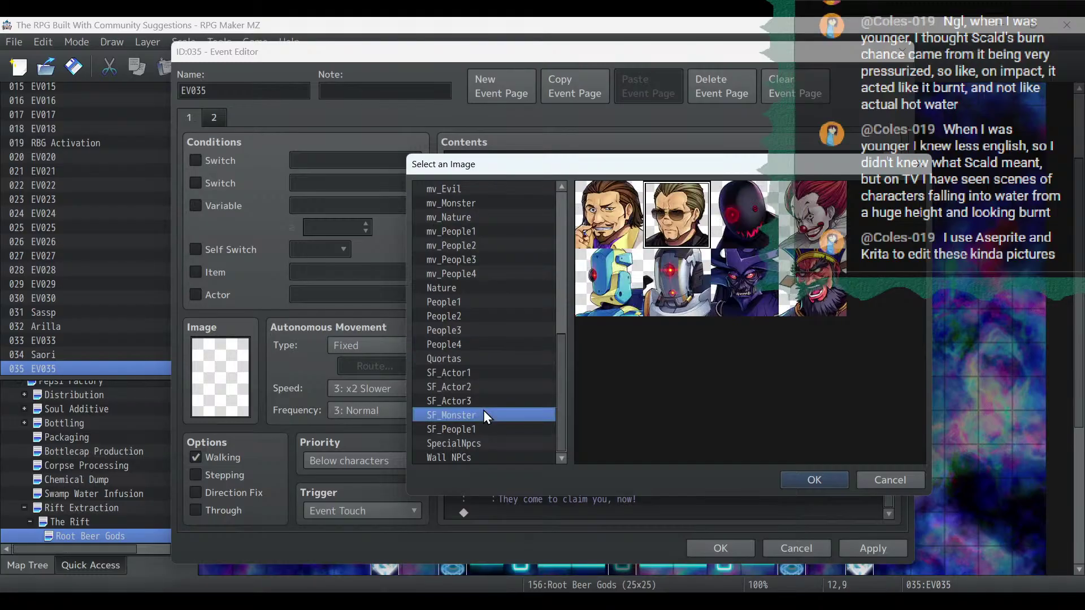
pyautogui.doubleClick(633, 211)
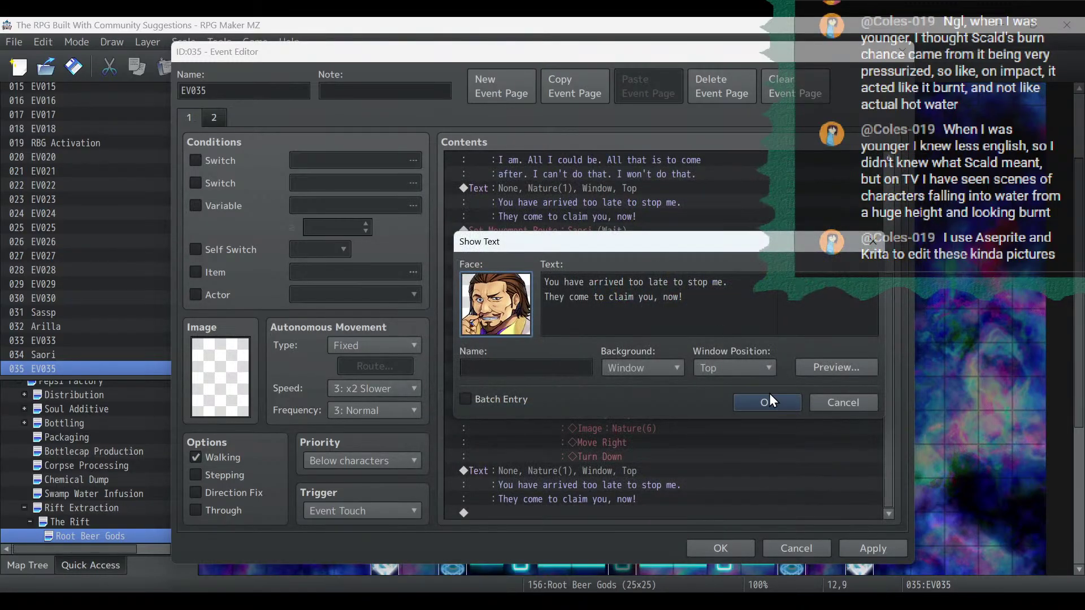
# Cut "Another offering, little one?" from the project notes and replace the copied text's dialogue with it.
pyautogui.hotkey('alt', 'Tab')
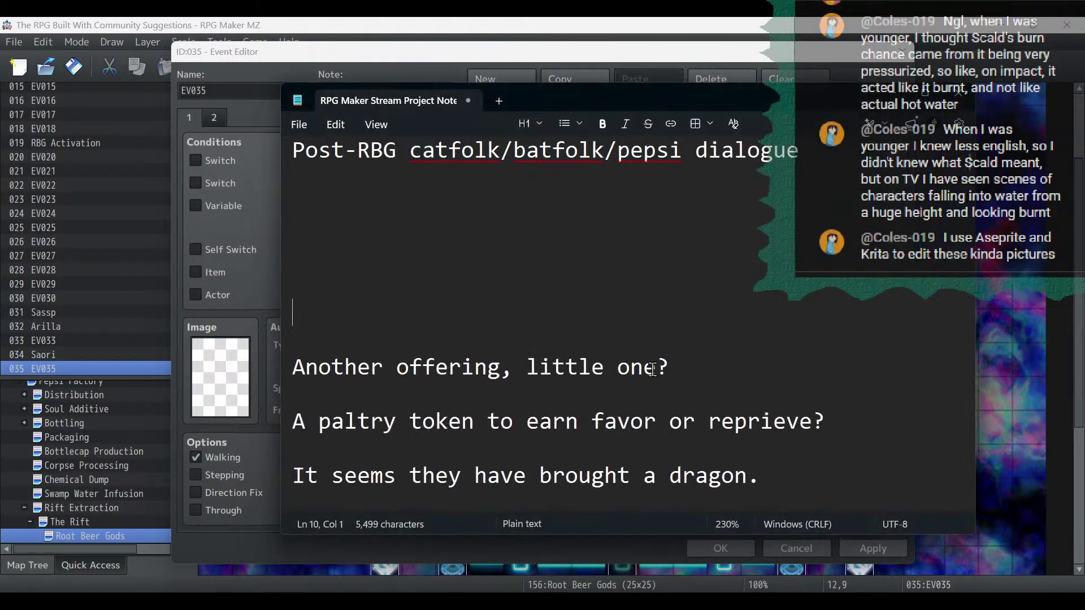
pyautogui.moveTo(673, 368); pyautogui.dragTo(284, 374)
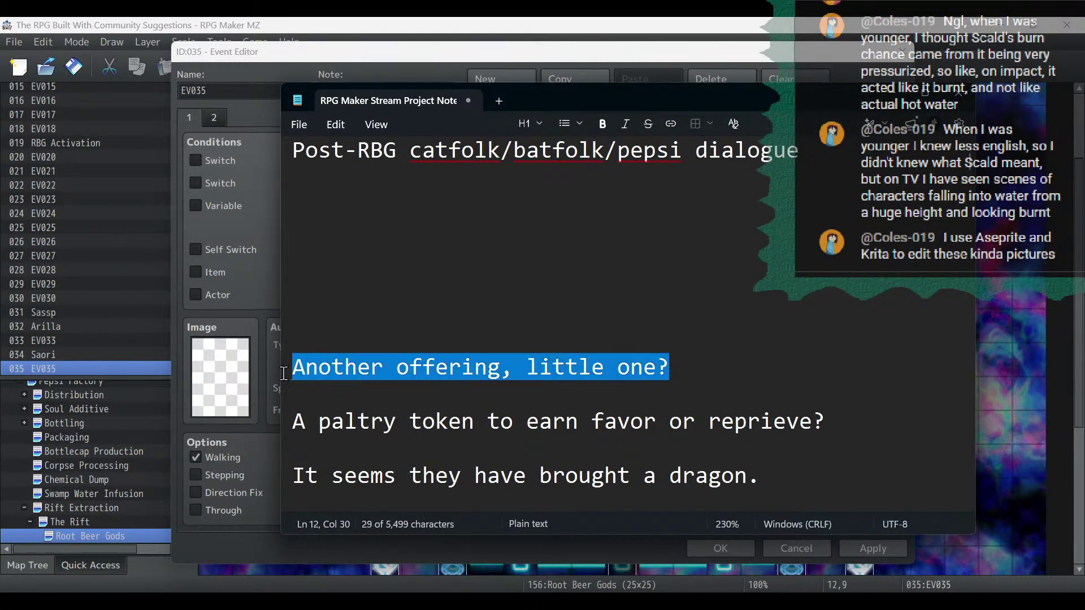
pyautogui.rightClick(442, 371)
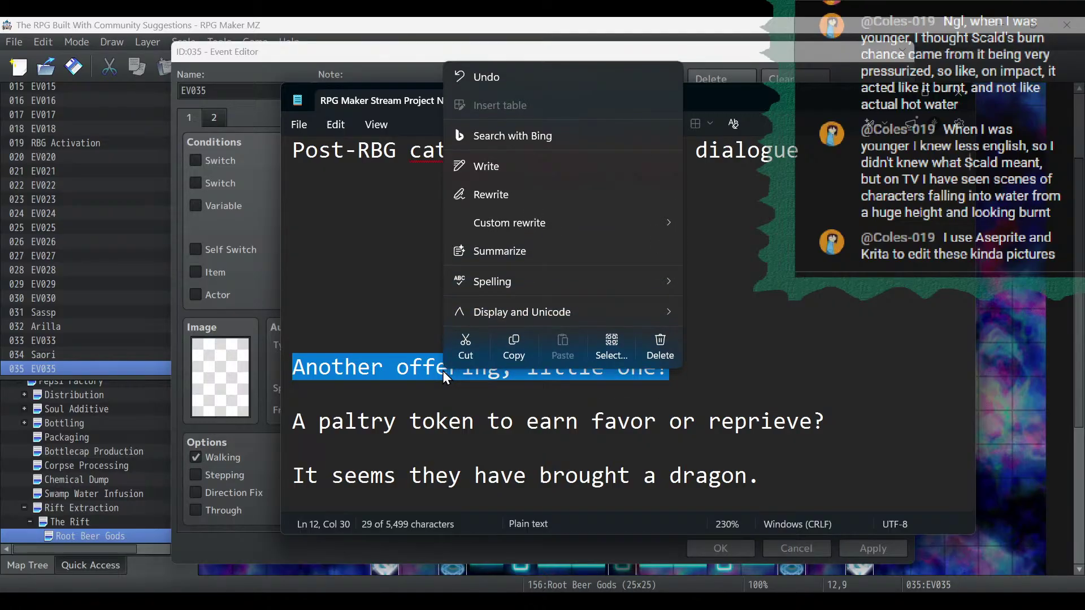
pyautogui.click(472, 354)
pyautogui.hotkey('alt', 'Tab')
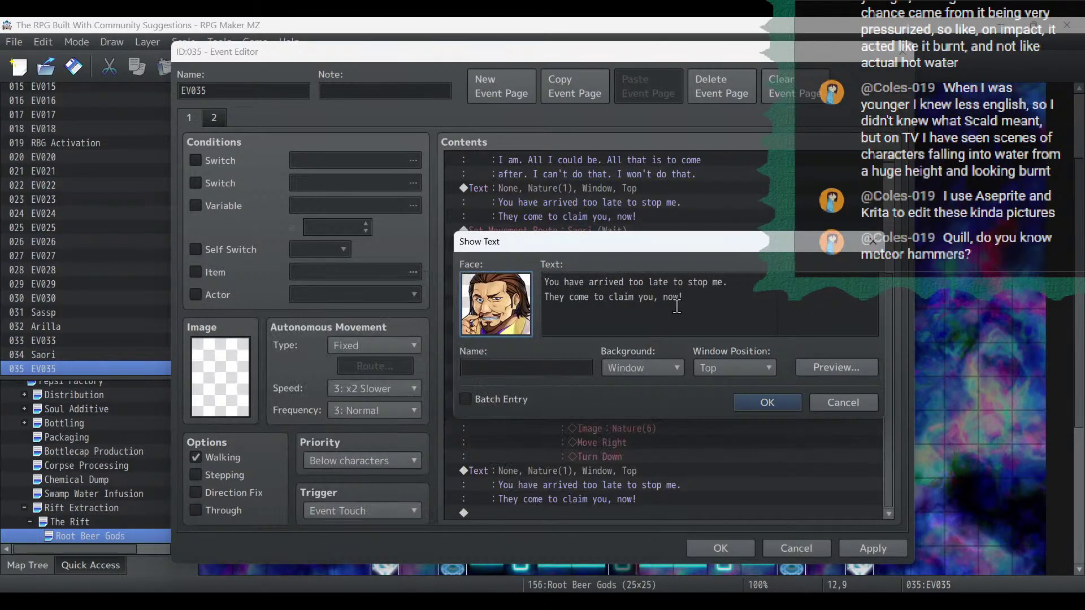
pyautogui.click(692, 305)
pyautogui.hotkey('ctrl', 'a')
pyautogui.hotkey('ctrl', 'v')
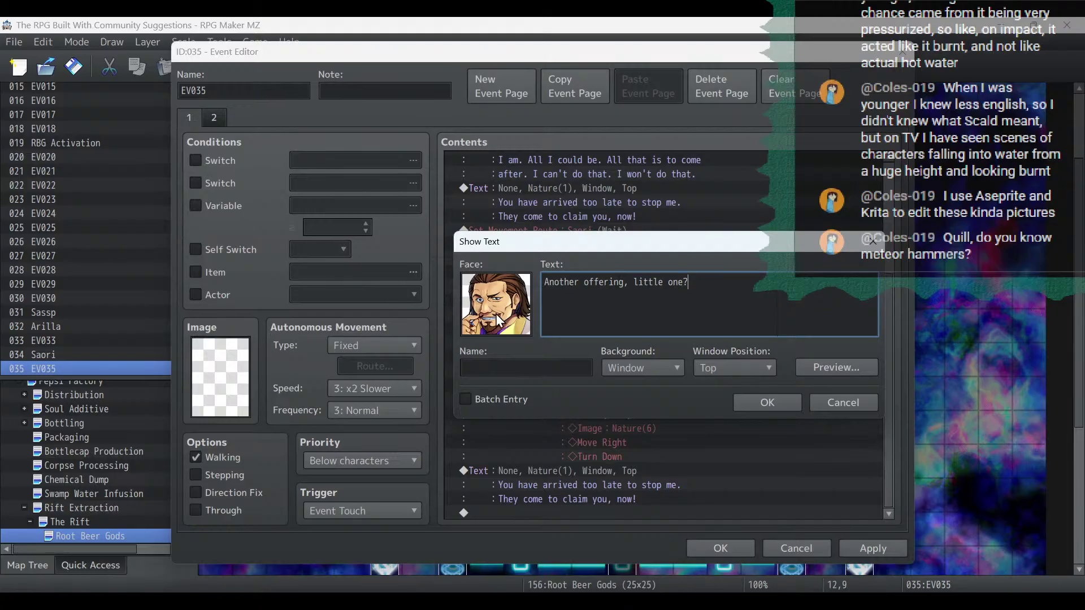
# Set this text's face to the pale-haired woman in the Nature set, and apply the event changes.
pyautogui.doubleClick(497, 305)
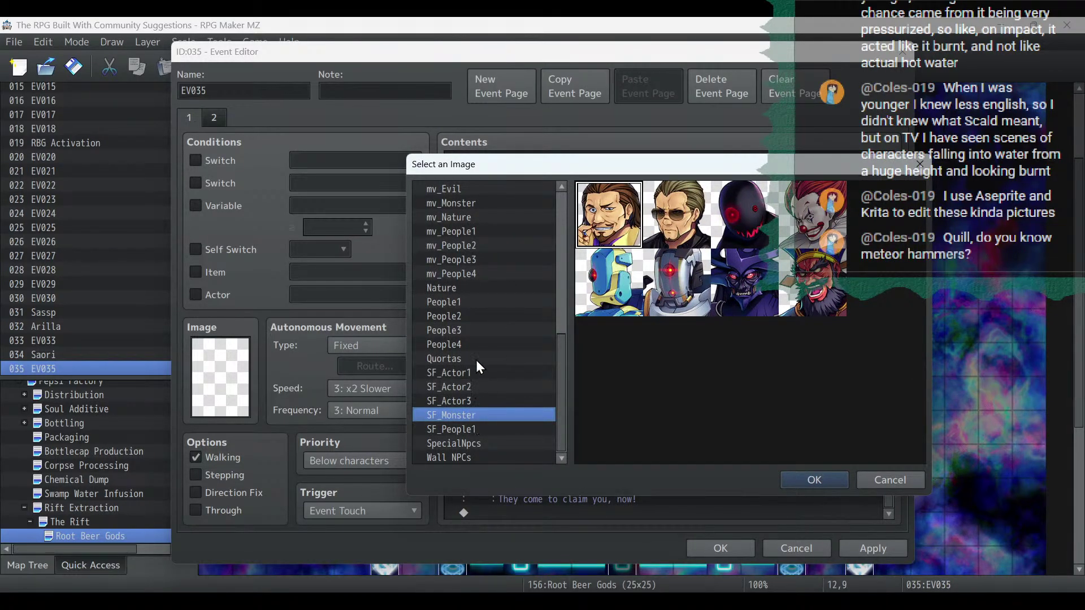
pyautogui.click(477, 289)
pyautogui.doubleClick(760, 310)
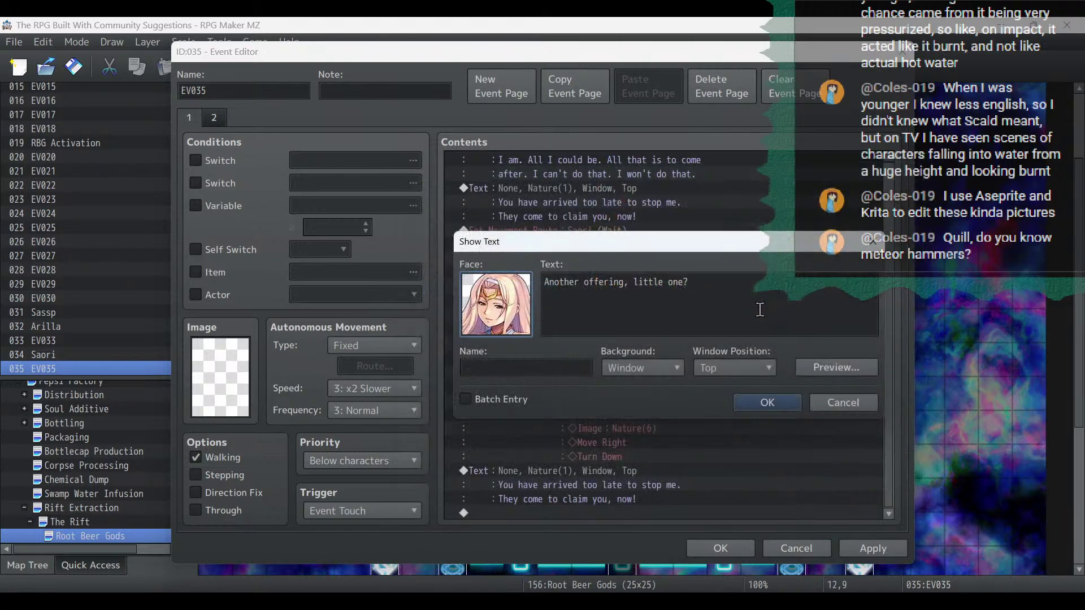
pyautogui.click(854, 543)
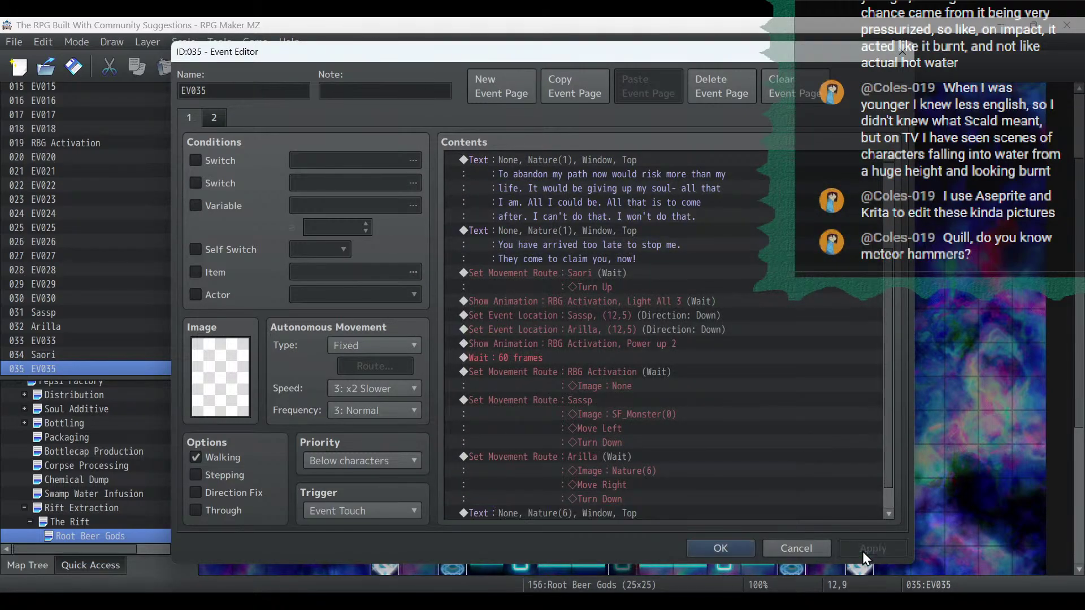
# Duplicate the "Another offering, little one?" text at the end of EV035's contents.
pyautogui.scroll(-1, 687, 443)
pyautogui.click(608, 484)
pyautogui.rightClick(609, 484)
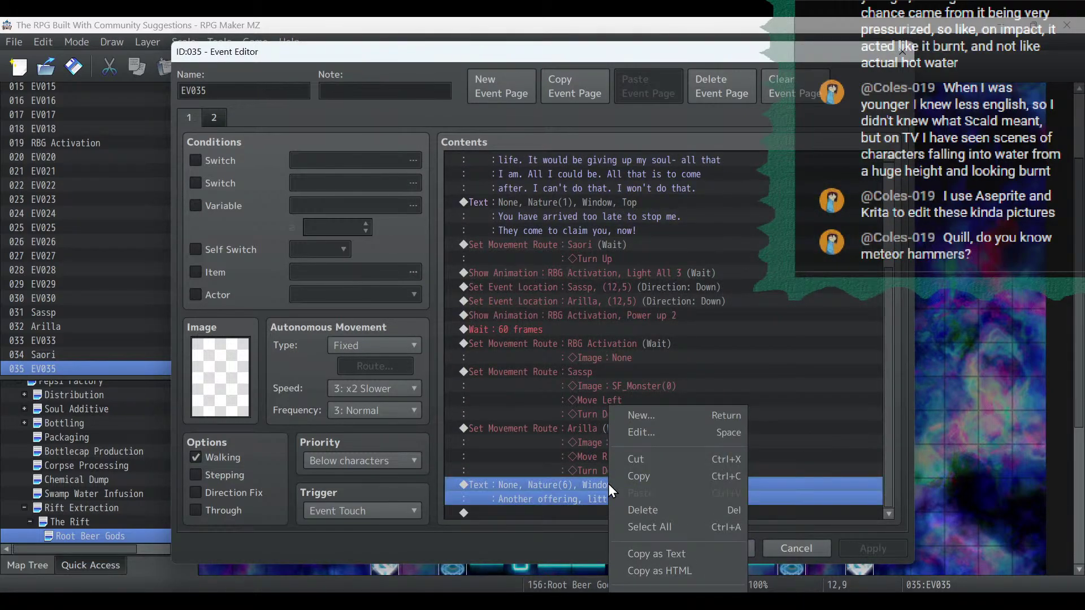
pyautogui.click(656, 477)
pyautogui.click(609, 515)
pyautogui.rightClick(612, 514)
pyautogui.click(649, 493)
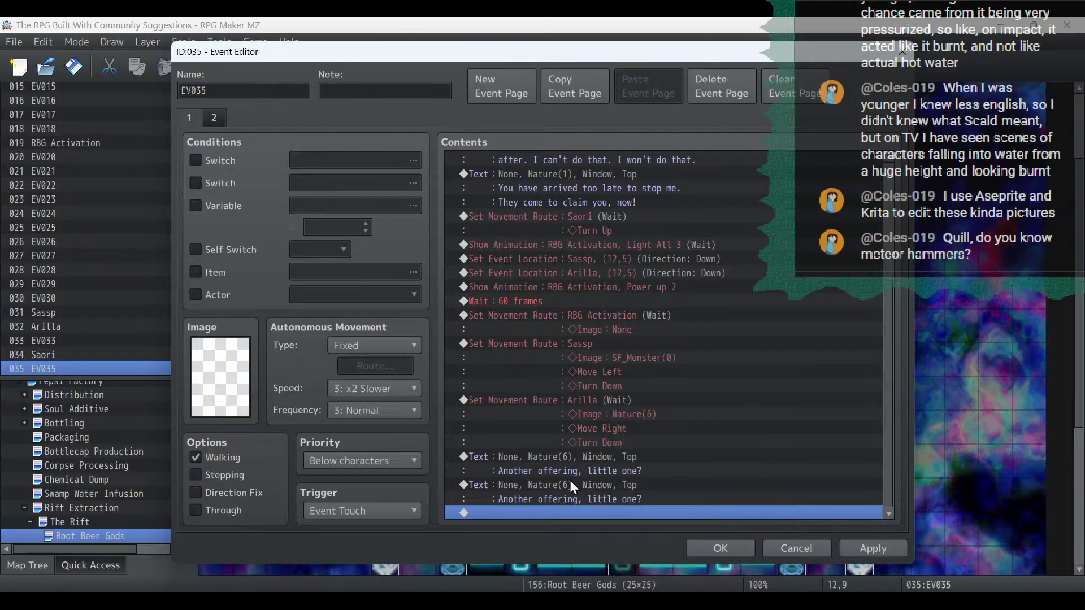
# Open the duplicated text and change its face to the first SF_Monster portrait, the brown-haired man.
pyautogui.doubleClick(565, 483)
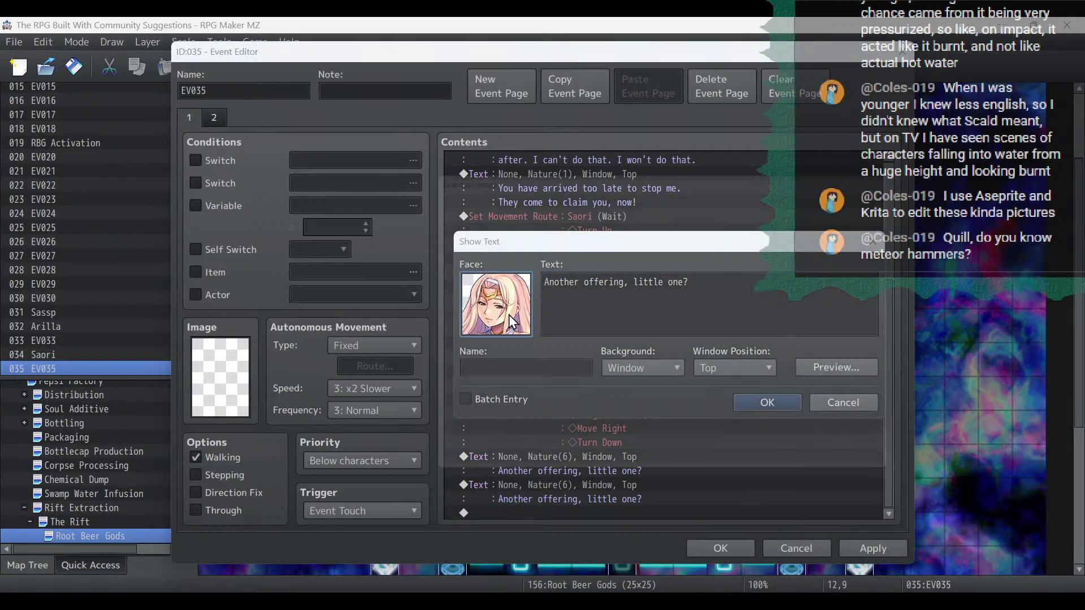
pyautogui.doubleClick(509, 315)
pyautogui.scroll(-1, 507, 323)
pyautogui.click(460, 415)
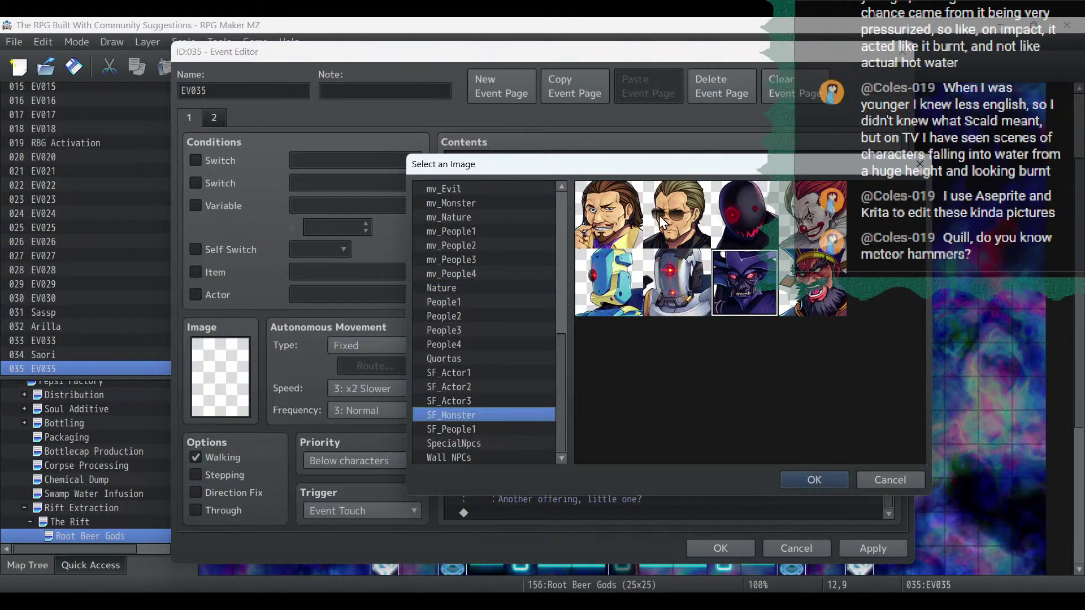
pyautogui.click(635, 222)
pyautogui.doubleClick(634, 224)
# Cut "A paltry token to earn favor or reprieve?" from the notes, replace the duplicate's dialogue with it, and apply the event changes.
pyautogui.click(209, 602)
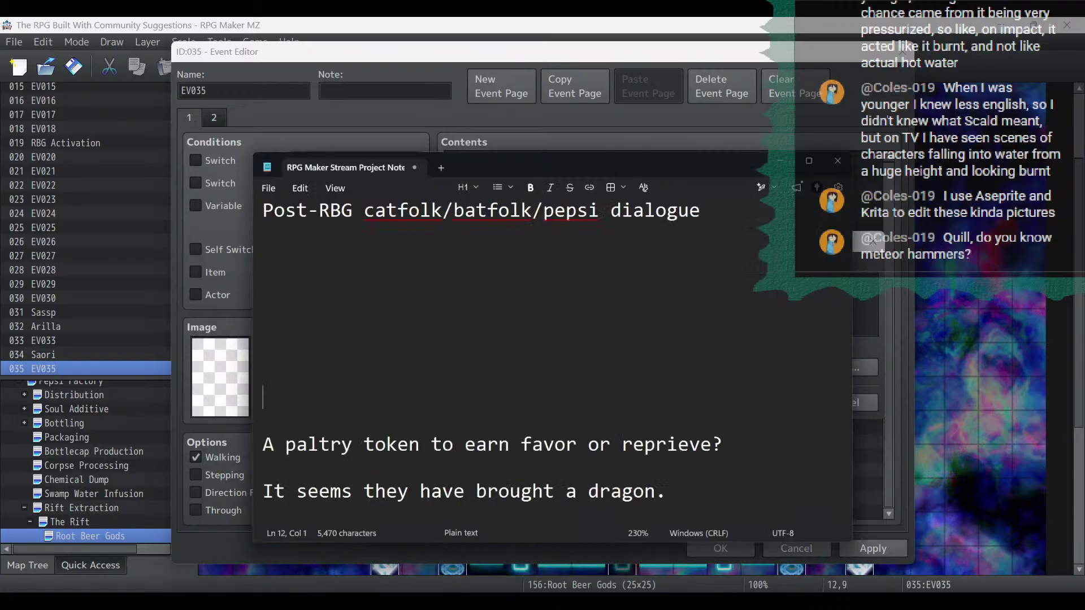
pyautogui.moveTo(858, 422); pyautogui.dragTo(227, 409)
pyautogui.hotkey('ctrl', 'x')
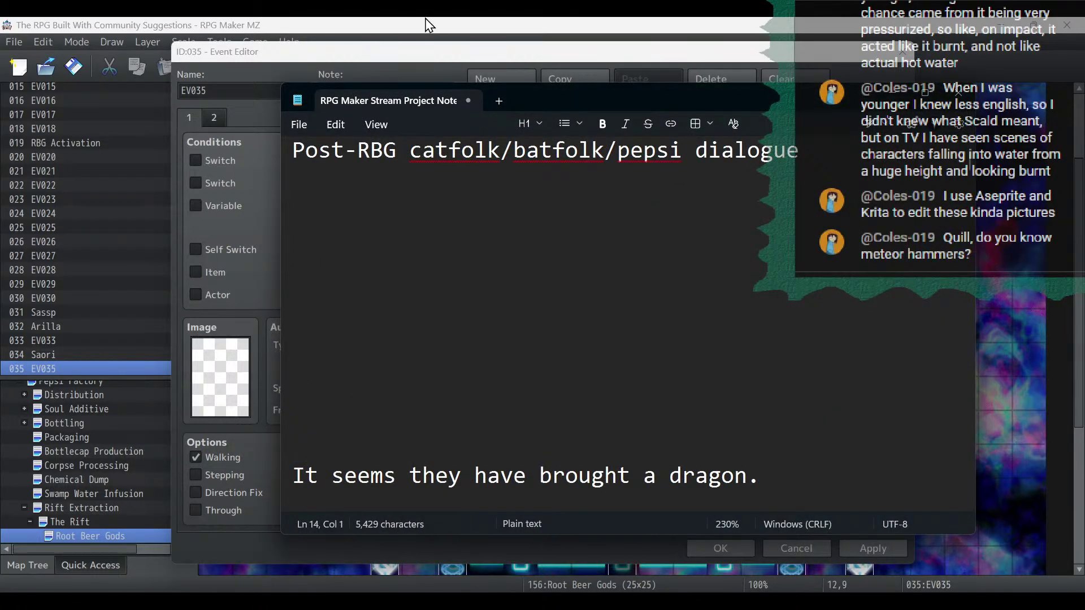
pyautogui.hotkey('alt', 'Tab')
pyautogui.click(656, 295)
pyautogui.hotkey('ctrl', 'a')
pyautogui.hotkey('ctrl', 'v')
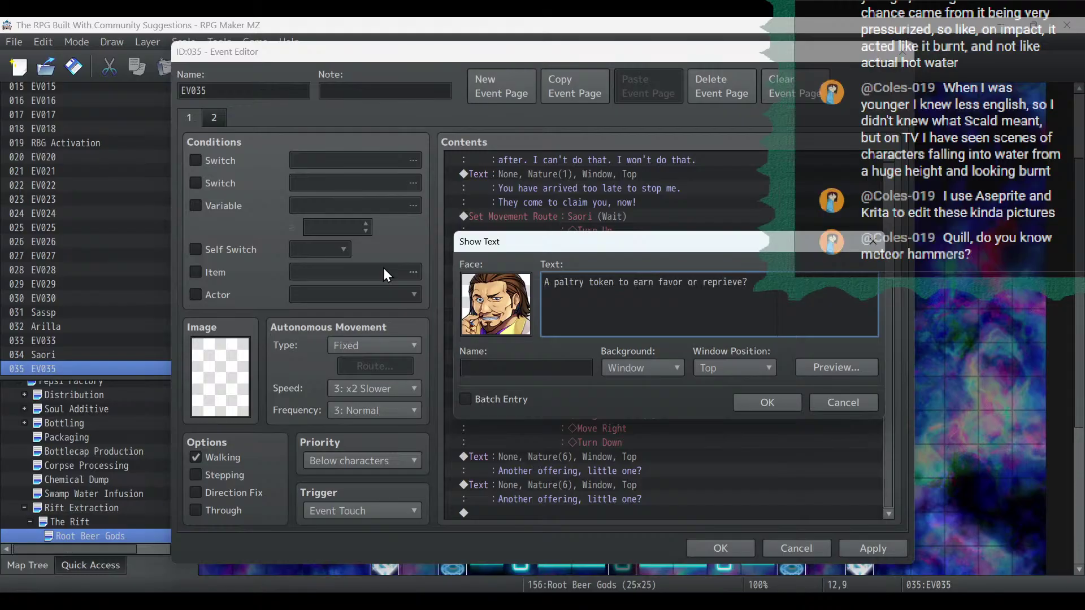
pyautogui.click(774, 404)
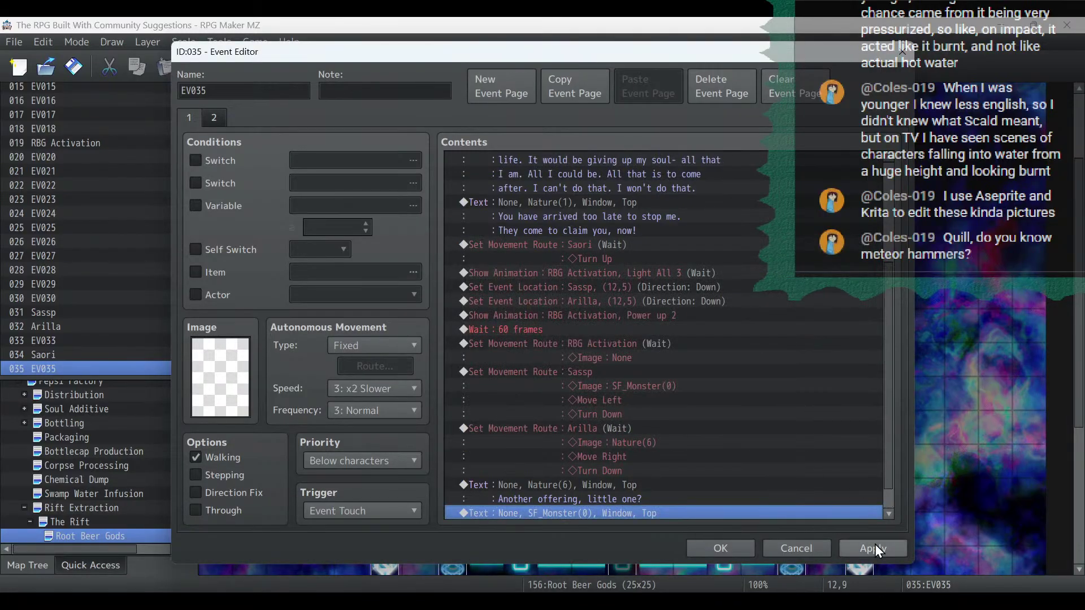
pyautogui.click(881, 549)
# Copy the "Another offering, little one?" text below the paltry token line and open the new copy for editing.
pyautogui.scroll(-1, 609, 394)
pyautogui.click(587, 460)
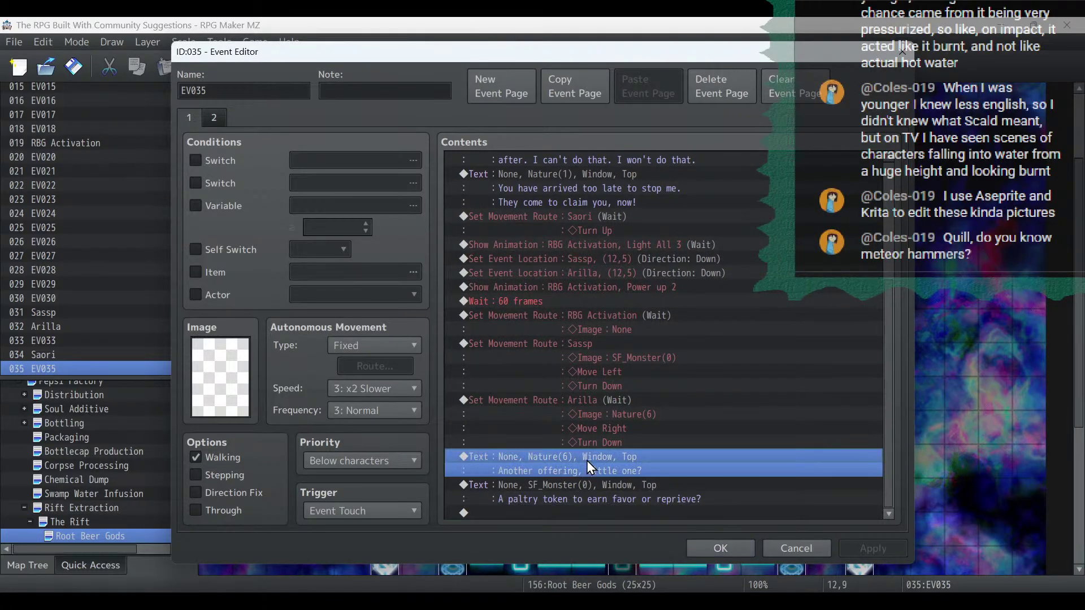
pyautogui.hotkey('ctrl', 'c')
pyautogui.click(571, 513)
pyautogui.hotkey('ctrl', 'v')
pyautogui.doubleClick(566, 487)
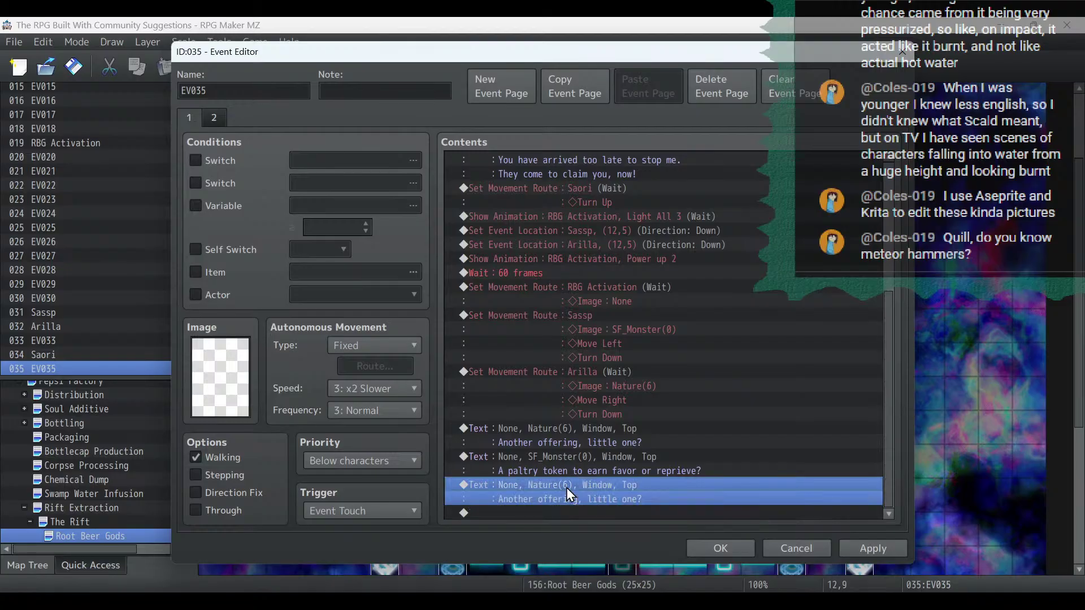
# Cut "It seems they have brought a dragon." from the notes and replace the copied "Another offering, little one?" dialogue with it.
pyautogui.hotkey('alt', 'Tab')
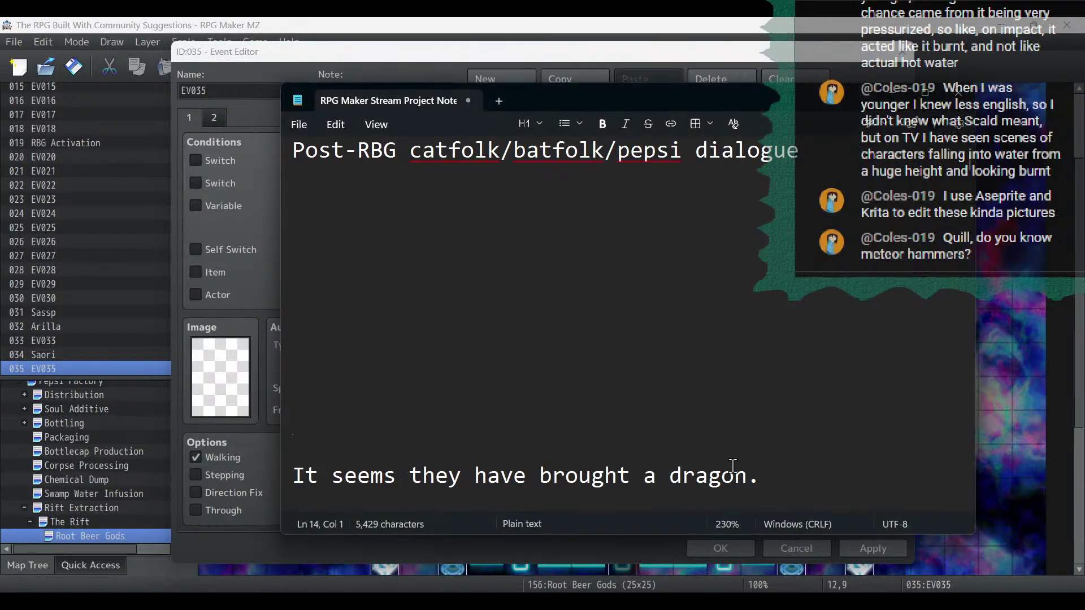
pyautogui.scroll(-4, 742, 464)
pyautogui.scroll(3, 743, 396)
pyautogui.tripleClick(757, 259)
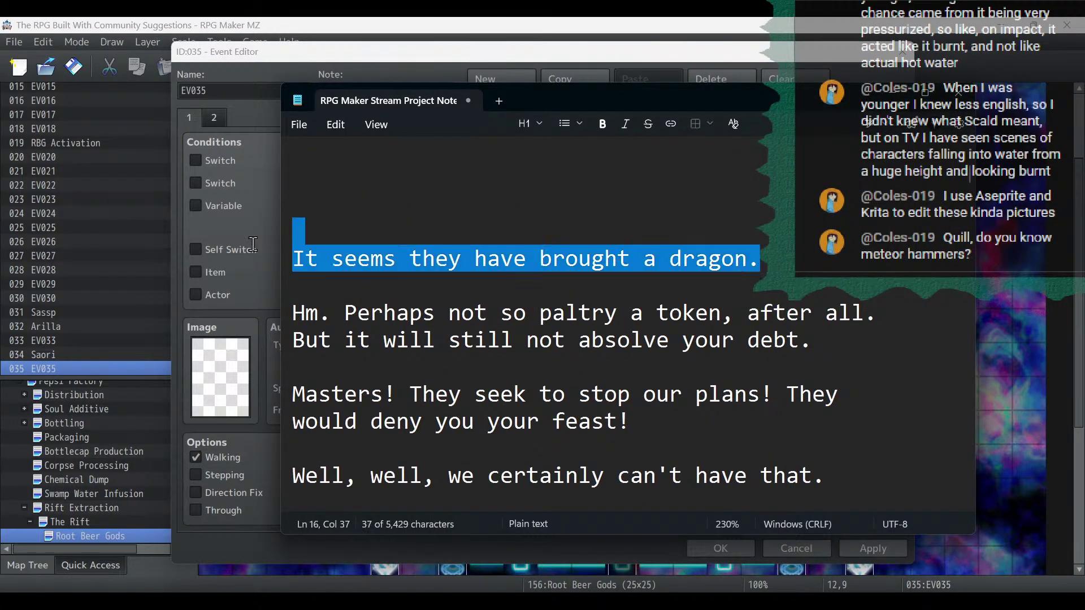
pyautogui.hotkey('ctrl', 'x')
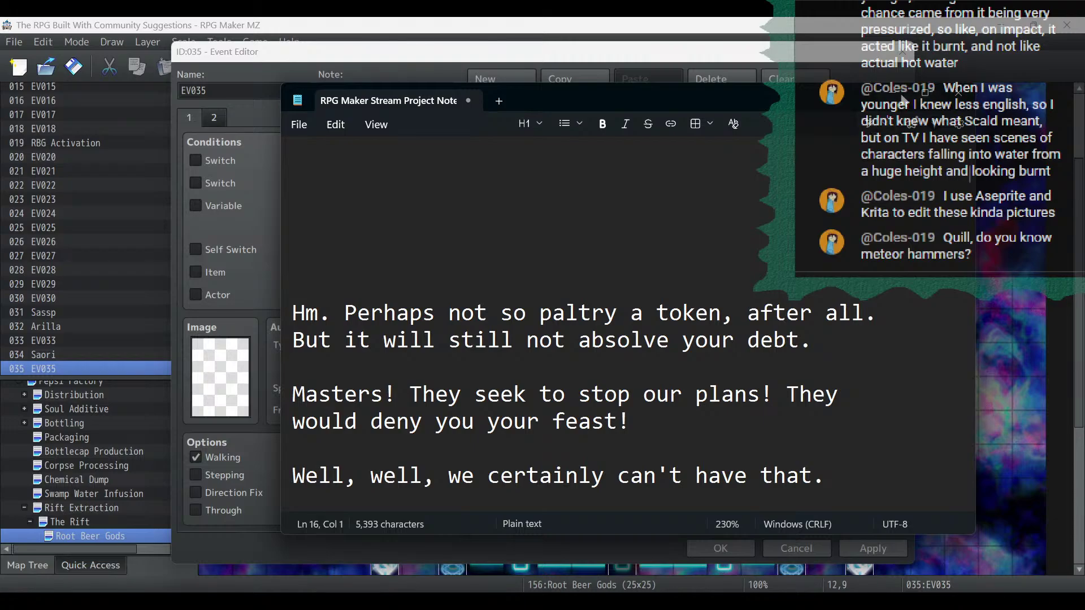
pyautogui.hotkey('alt', 'Tab')
pyautogui.moveTo(729, 281); pyautogui.dragTo(421, 279)
pyautogui.hotkey('ctrl', 'v')
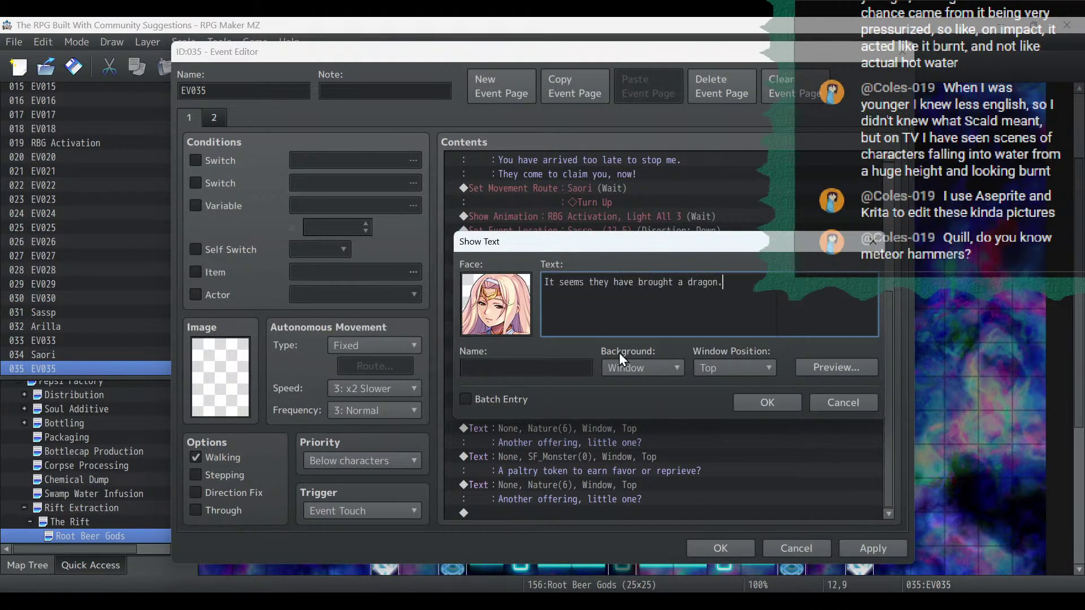
pyautogui.click(778, 403)
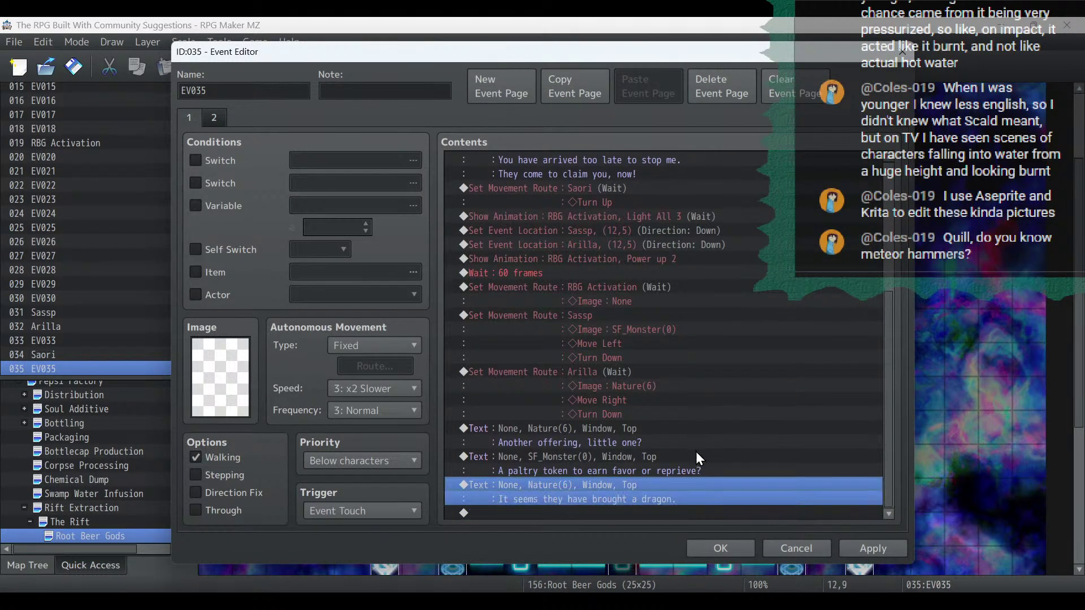
# Copy the "A paltry token to earn favor or reprieve?" text below the dragon line and open the new copy for editing.
pyautogui.click(595, 459)
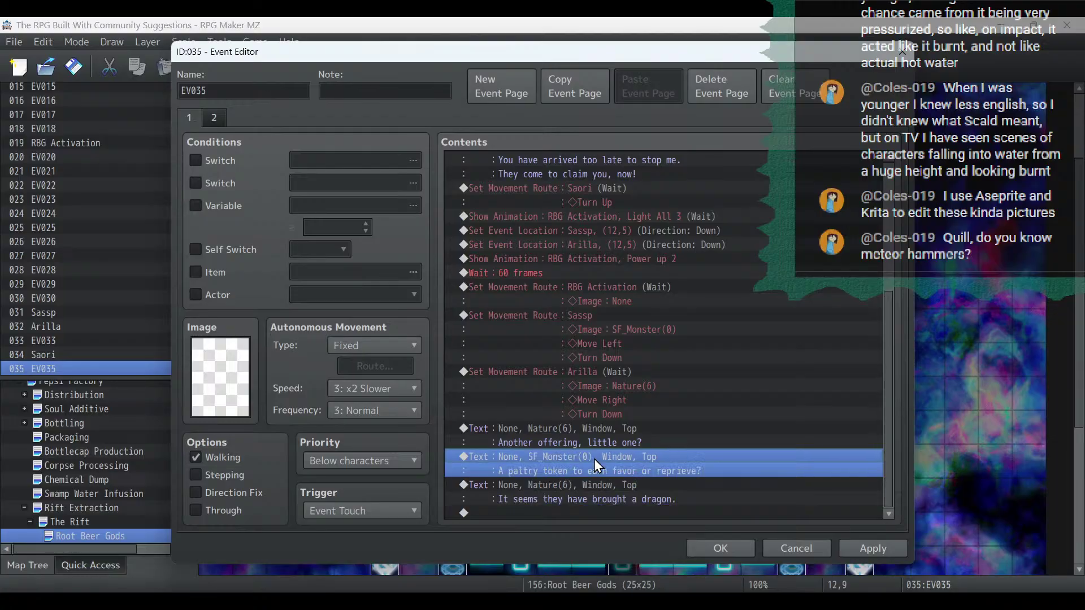
pyautogui.hotkey('ctrl', 'c')
pyautogui.click(585, 507)
pyautogui.click(585, 517)
pyautogui.hotkey('ctrl', 'v')
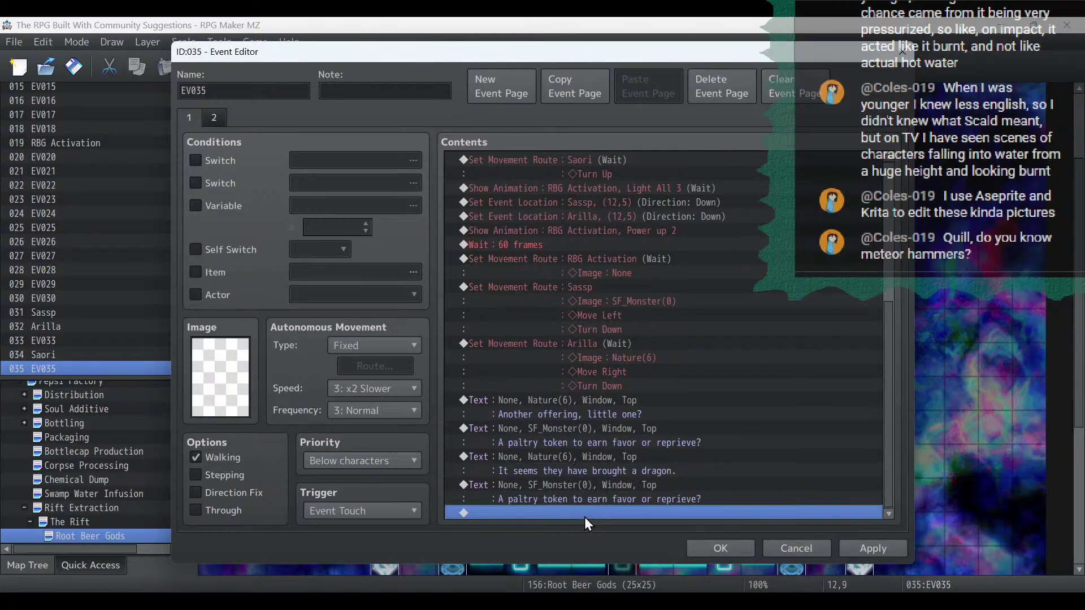
pyautogui.doubleClick(588, 486)
# Cut "Hm. Perhaps not so paltry a token, after all. But it will still not absolve your debt." from the notes and replace the copy's dialogue.
pyautogui.hotkey('alt', 'Tab')
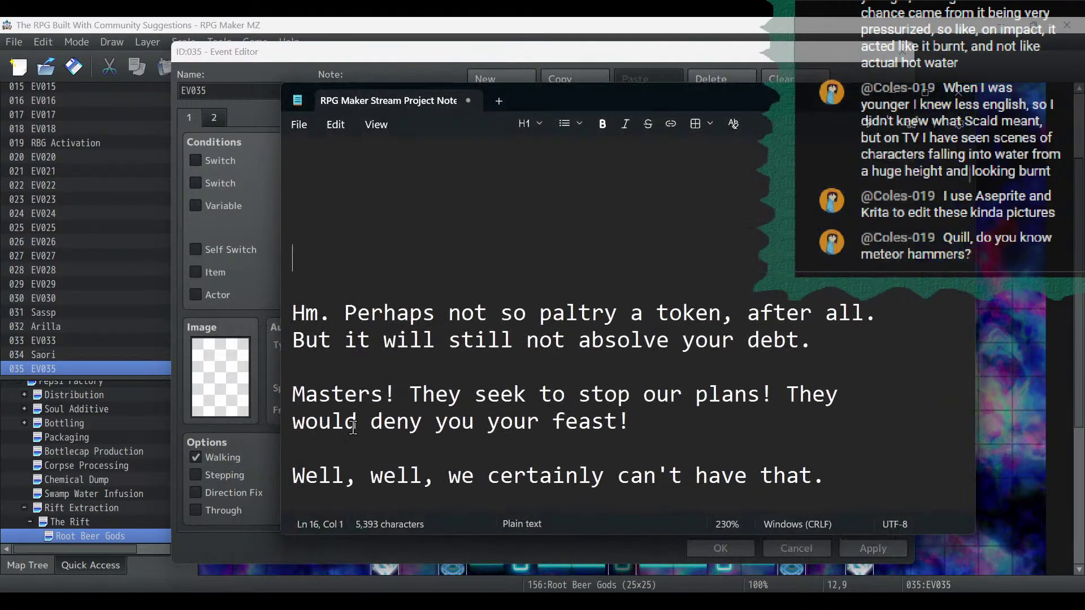
pyautogui.moveTo(817, 339); pyautogui.dragTo(225, 319)
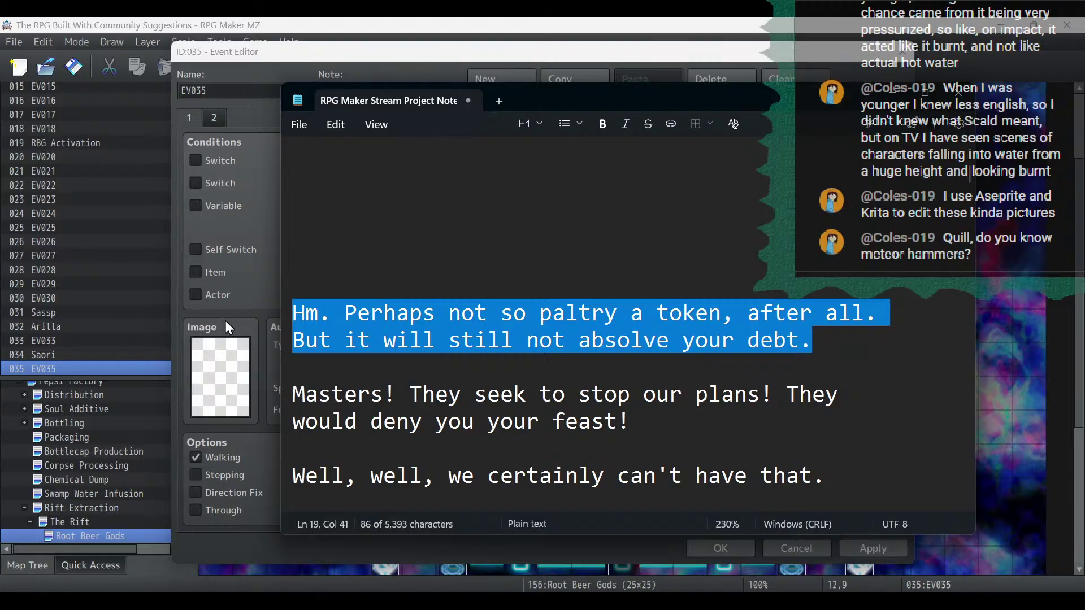
pyautogui.hotkey('ctrl', 'x')
pyautogui.hotkey('alt', 'Tab')
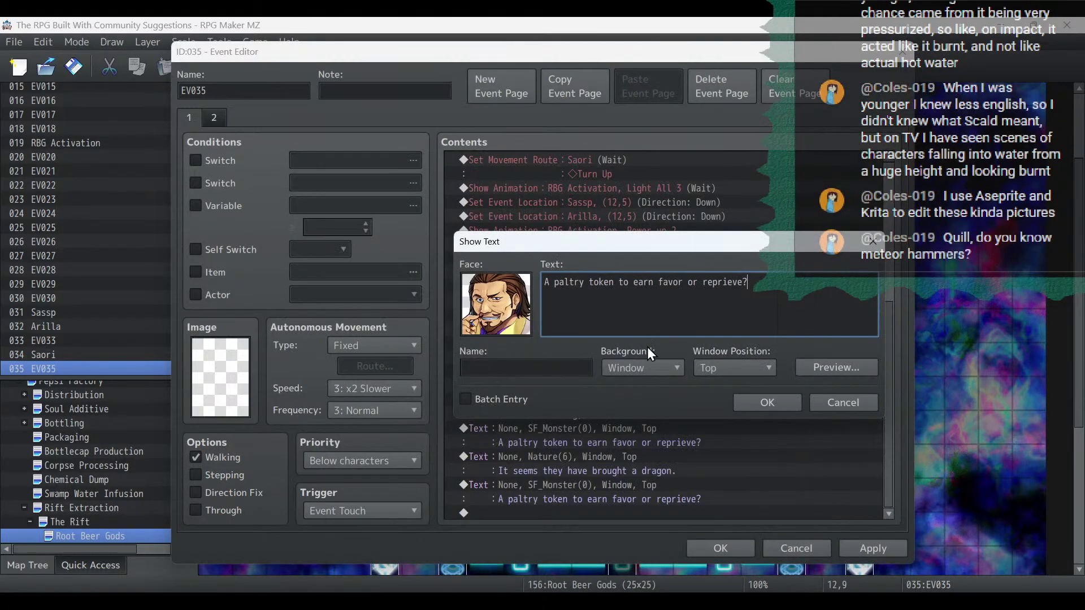
pyautogui.moveTo(785, 280); pyautogui.dragTo(408, 267)
pyautogui.hotkey('ctrl', 'v')
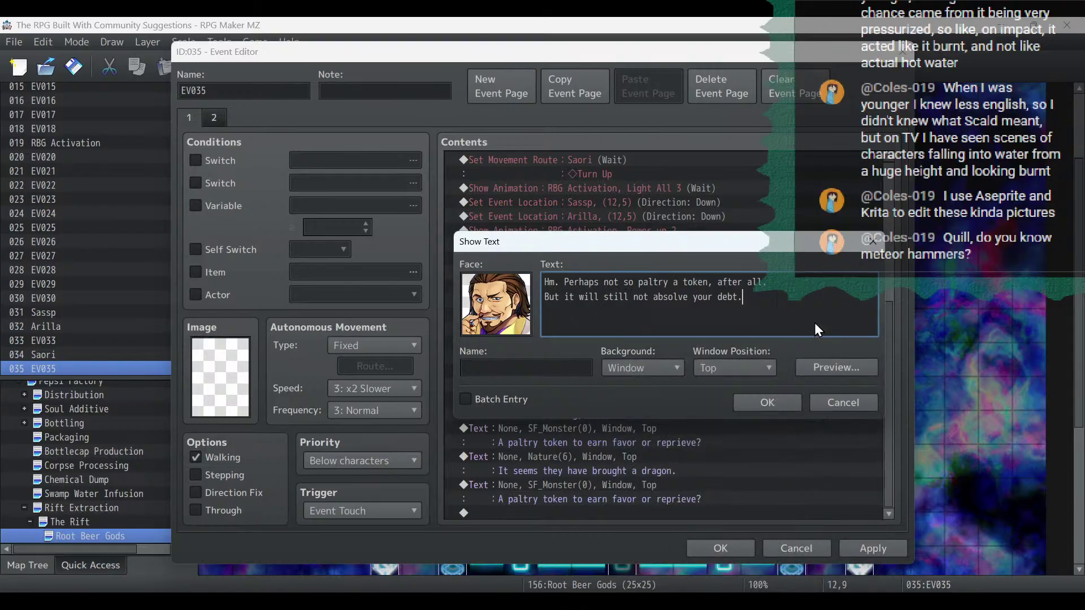
# Preview the "Hm. Perhaps not so paltry a token" message, accept it, and apply the event changes.
pyautogui.click(839, 374)
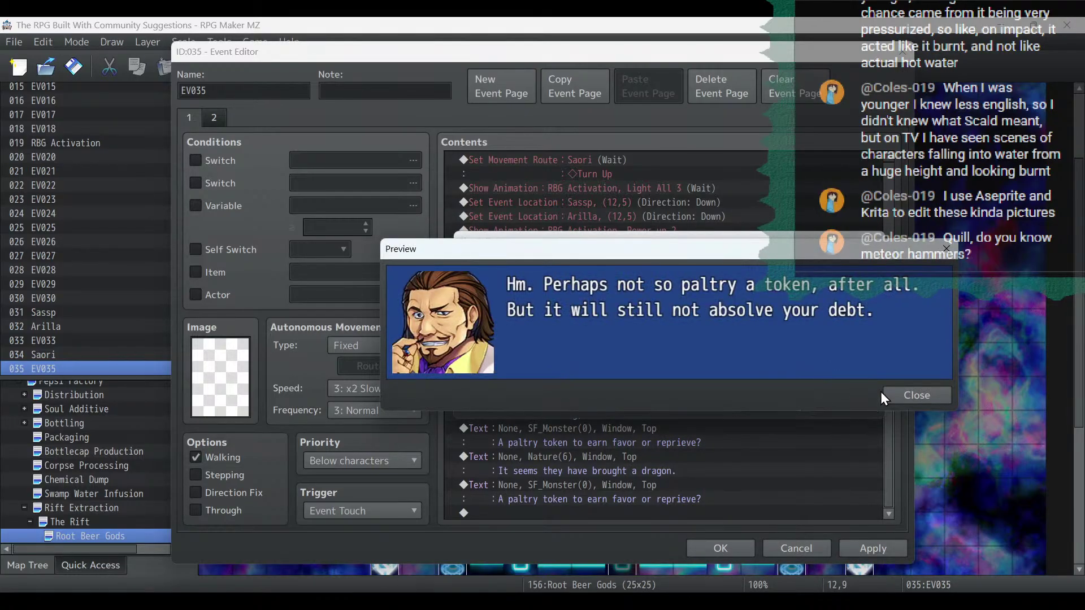
pyautogui.click(904, 398)
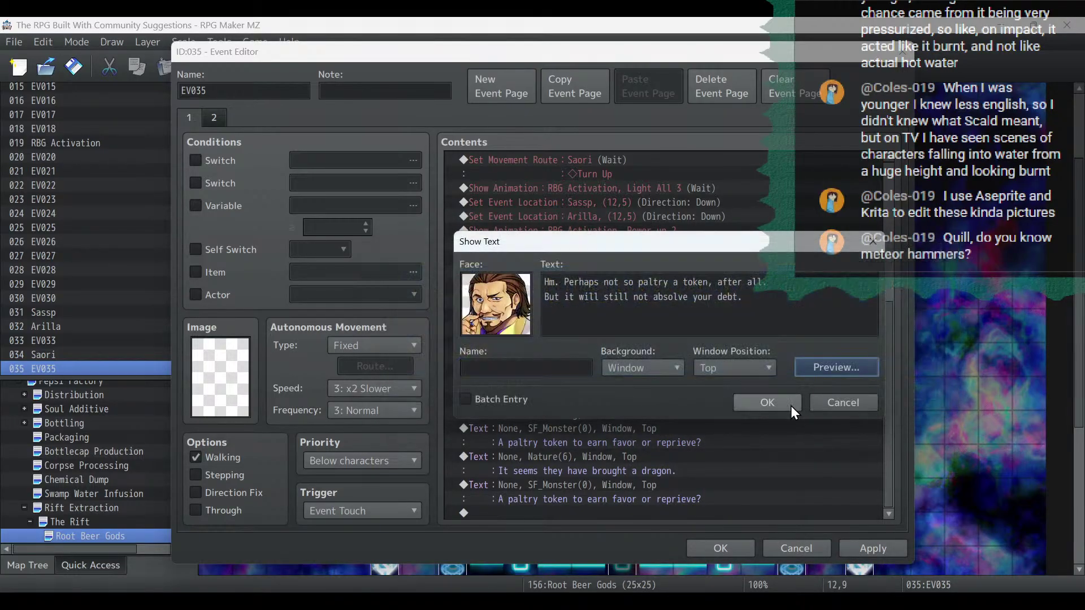
pyautogui.click(791, 405)
pyautogui.click(871, 547)
# Copy the black cat's "You have arrived too late to stop me." text to the end of the contents and open the copy.
pyautogui.scroll(-1, 611, 424)
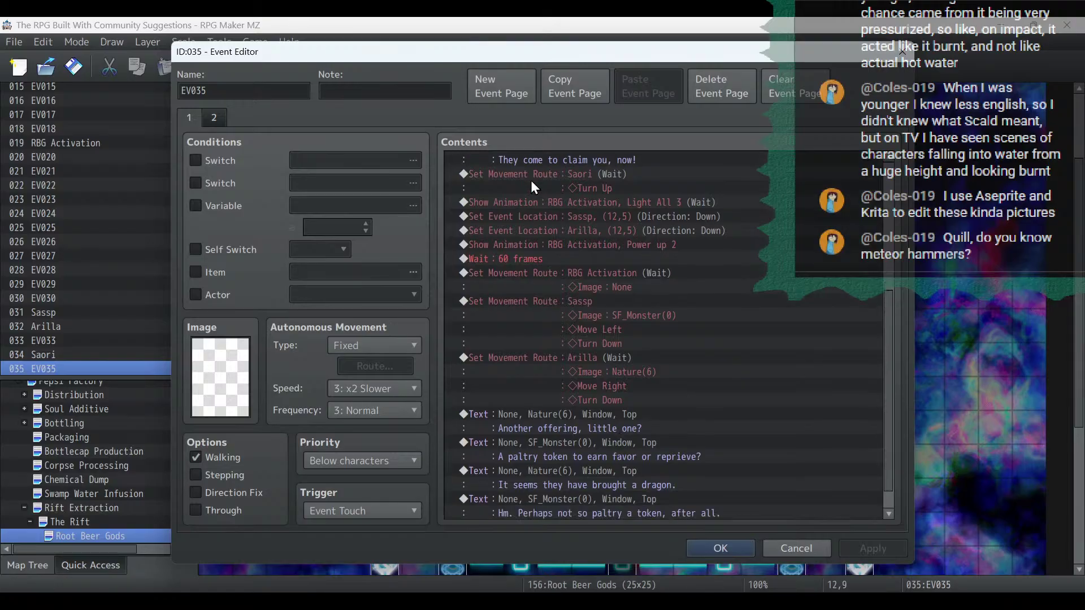
pyautogui.scroll(3, 531, 179)
pyautogui.rightClick(530, 175)
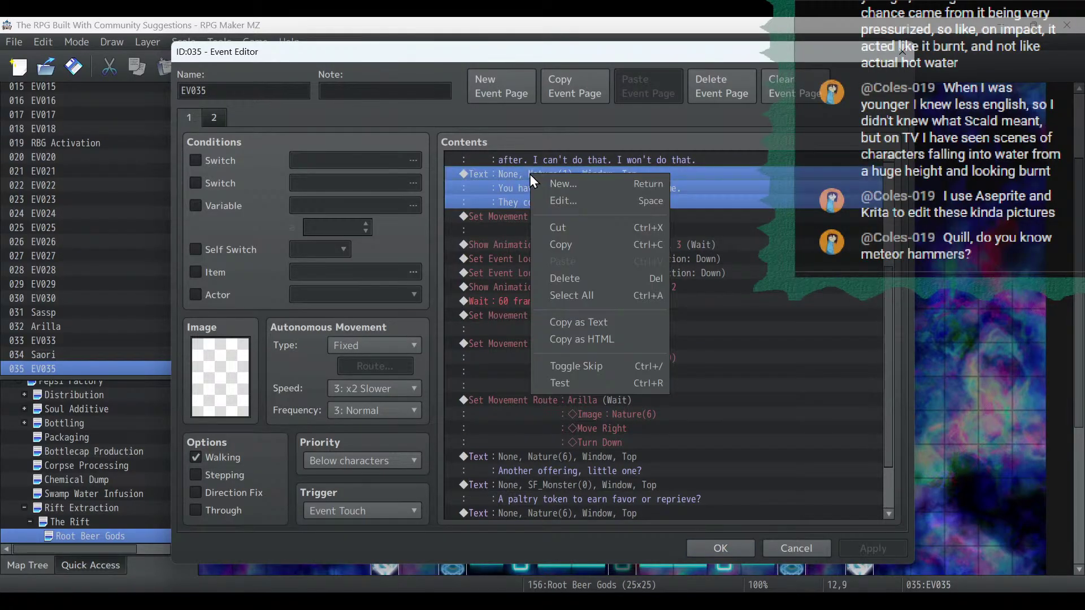
pyautogui.click(550, 243)
pyautogui.scroll(-2, 550, 243)
pyautogui.click(540, 517)
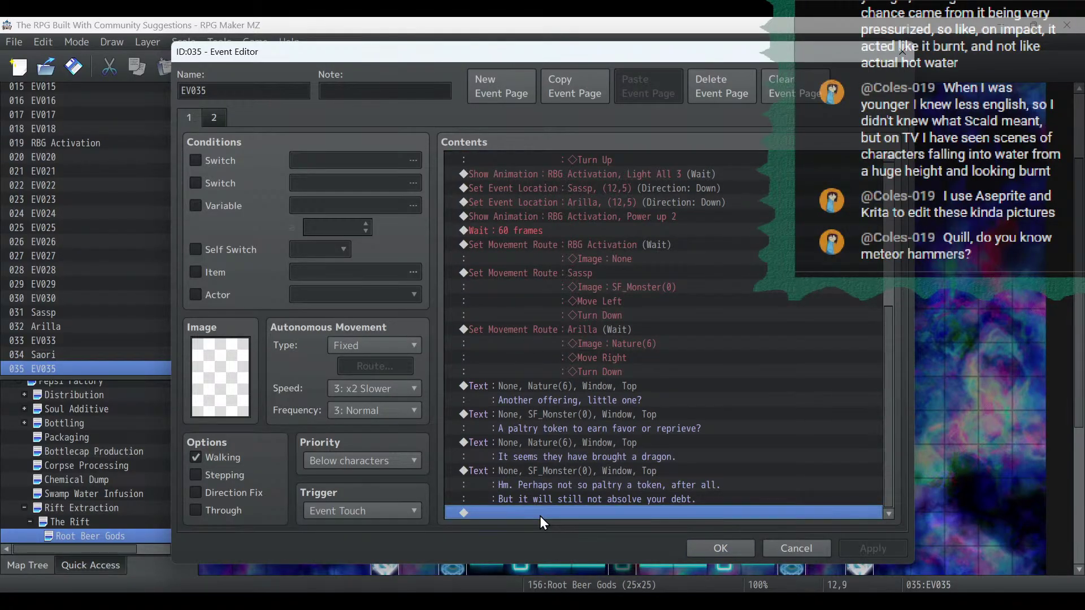
pyautogui.hotkey('ctrl', 'v')
pyautogui.click(536, 470)
pyautogui.doubleClick(536, 469)
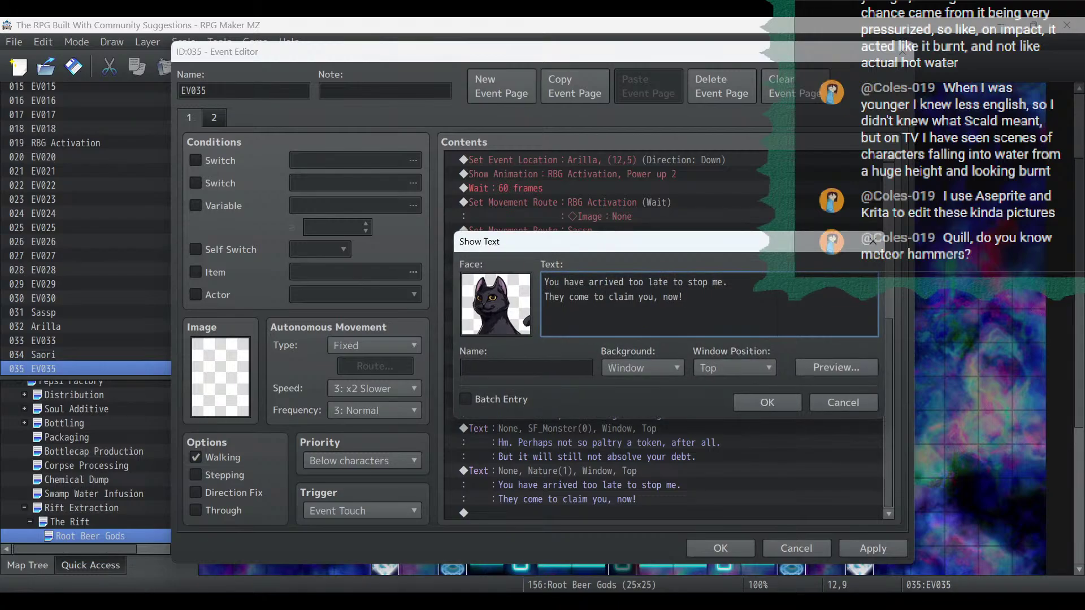
# Cut "Masters! They seek to stop our plans! They would deny you your feast!" from the notes and replace the cat's copied dialogue with it.
pyautogui.hotkey('alt', 'Tab')
pyautogui.moveTo(651, 406); pyautogui.dragTo(202, 373)
pyautogui.hotkey('ctrl', 'x')
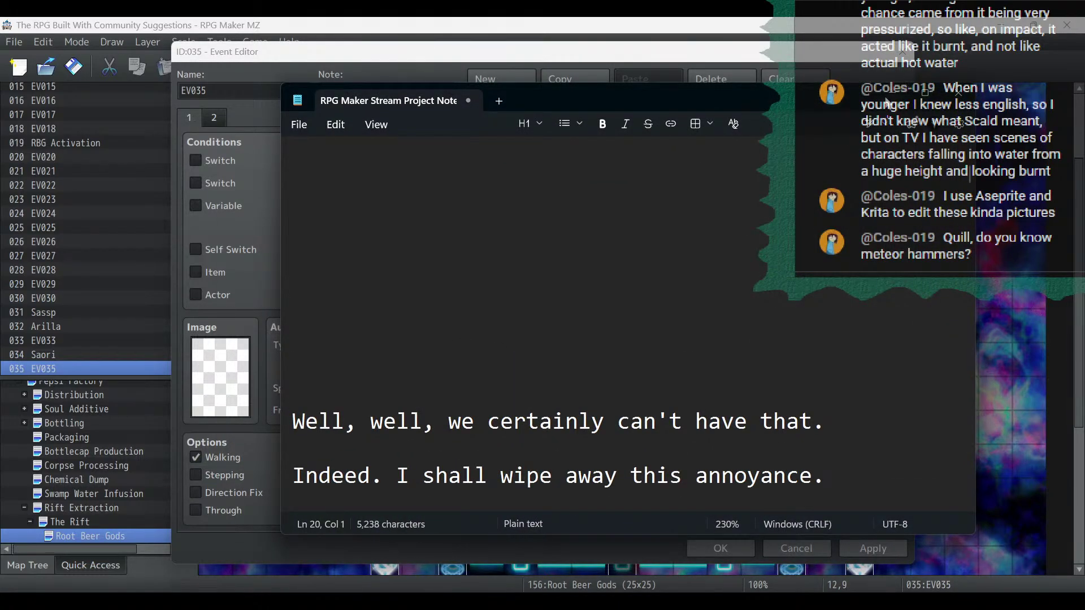
pyautogui.hotkey('alt', 'Tab')
pyautogui.hotkey('ctrl', 'a')
pyautogui.hotkey('ctrl', 'v')
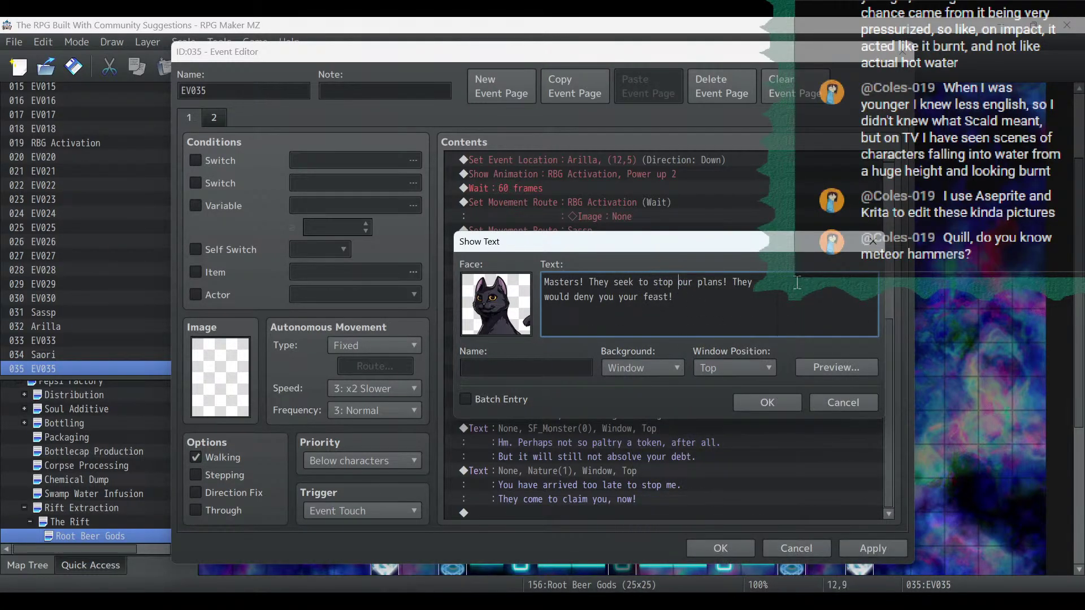
# Change "our plans" to "your plans" in the cat's message, accept the text, and apply the event changes.
pyautogui.write('y')
pyautogui.click(778, 408)
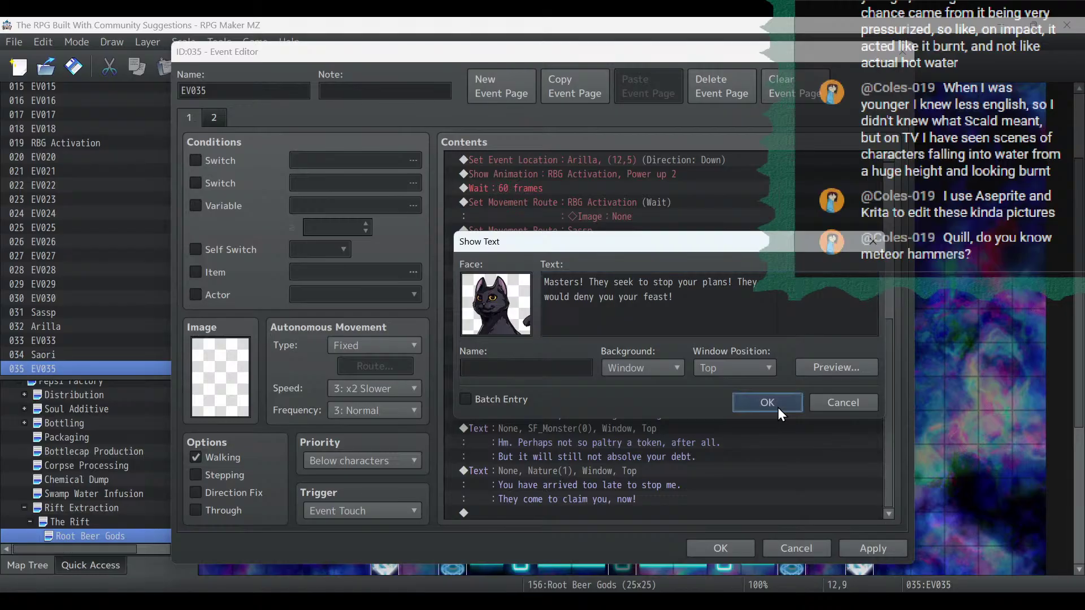
pyautogui.click(873, 547)
# Copy the "A paltry token to earn favor or reprieve?" text below the "Masters!" message and open the new copy for editing.
pyautogui.scroll(-1, 623, 392)
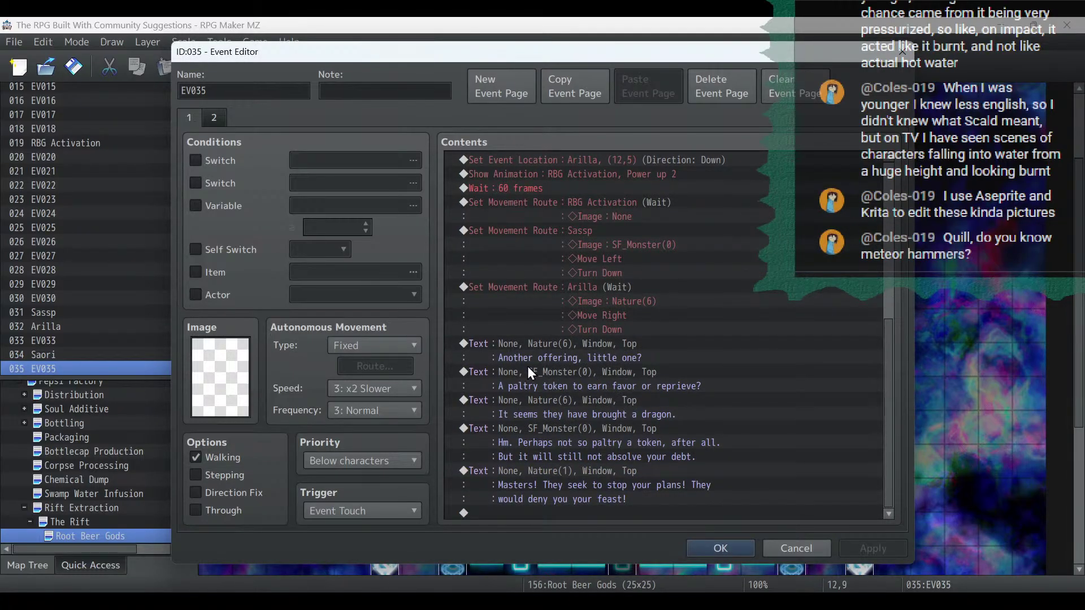
pyautogui.rightClick(561, 375)
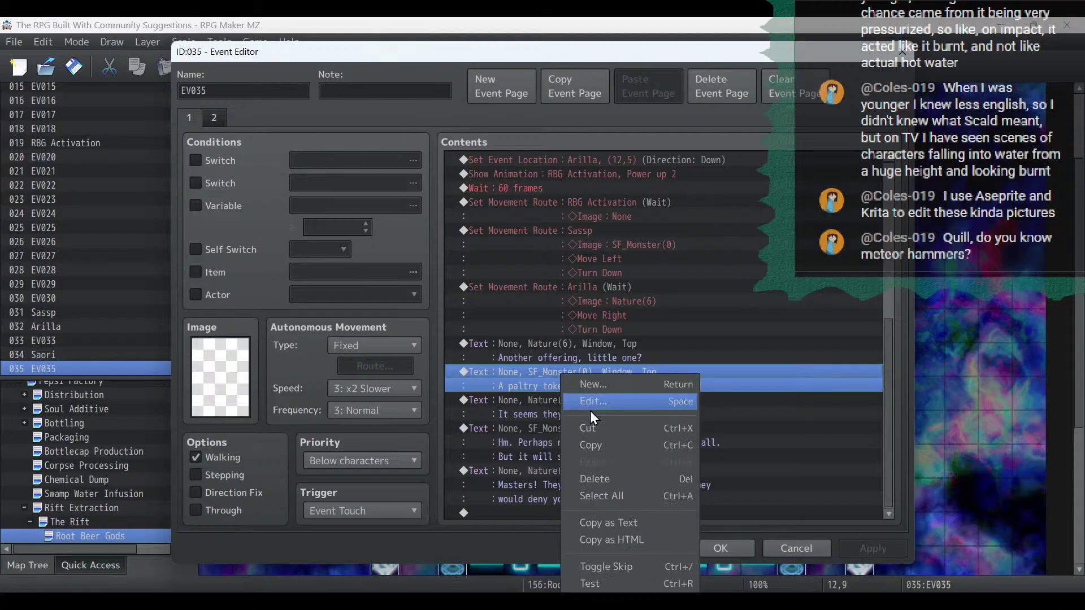
pyautogui.click(594, 448)
pyautogui.click(565, 516)
pyautogui.hotkey('ctrl', 'v')
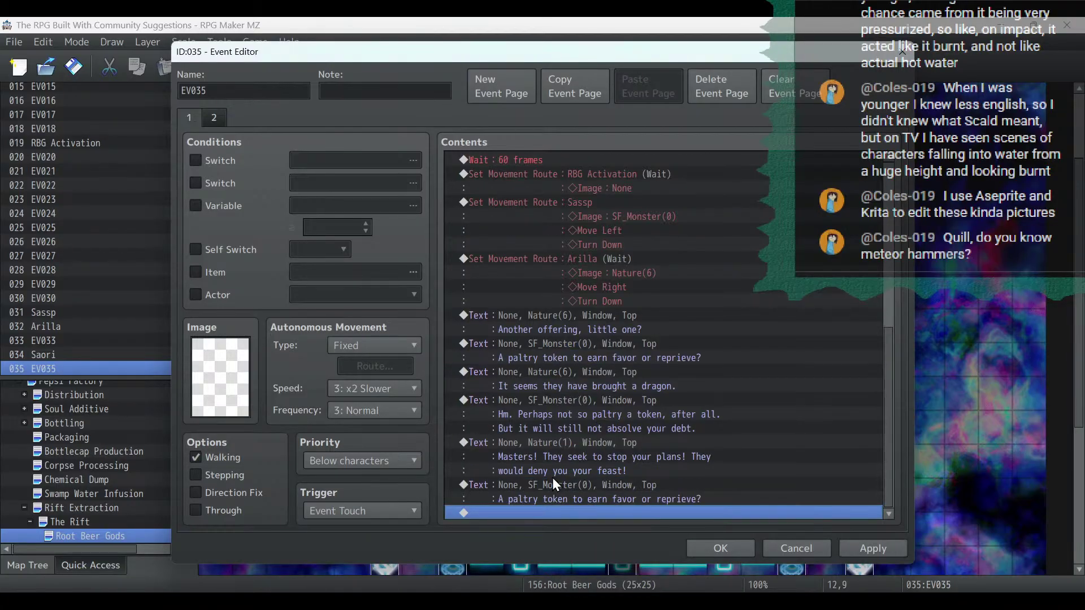
pyautogui.doubleClick(552, 479)
# Cut "Well, well, we certainly can't have that." from the notes and replace the copied paltry token dialogue with it.
pyautogui.hotkey('alt', 'Tab')
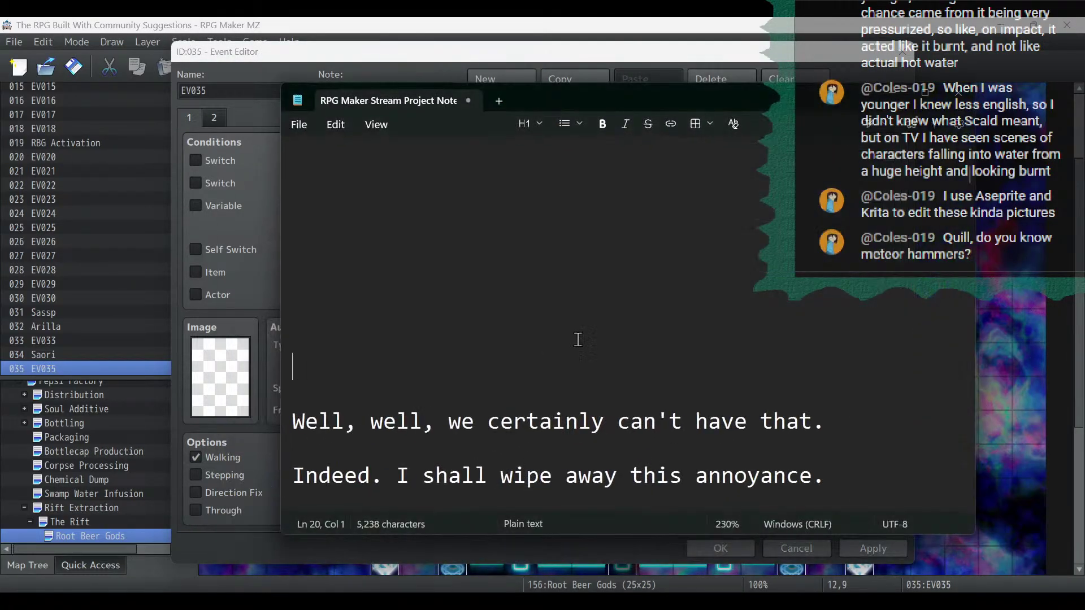
pyautogui.scroll(-3, 790, 339)
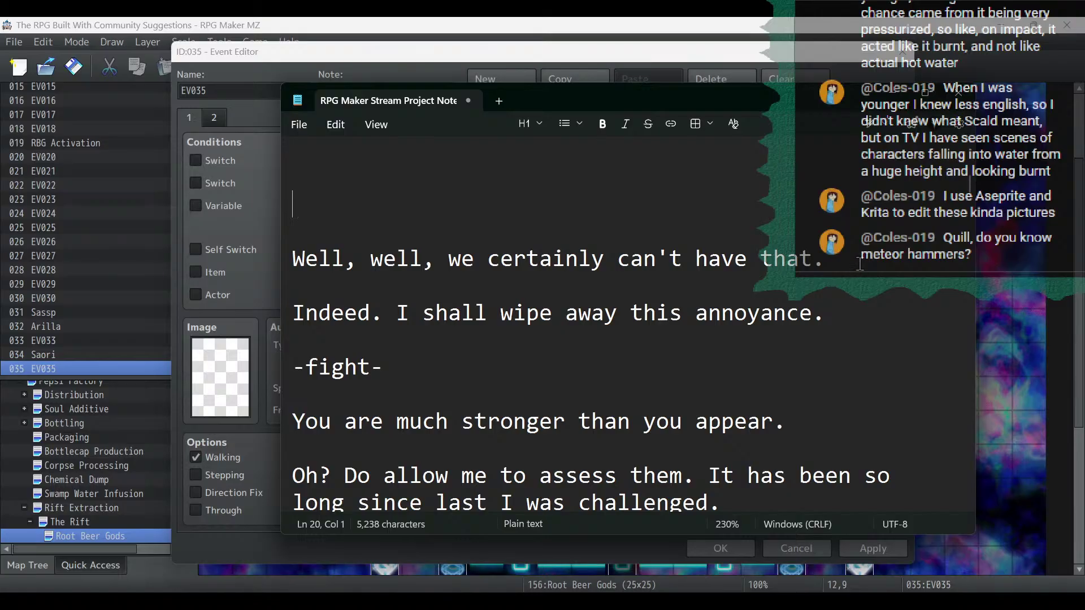
pyautogui.moveTo(860, 264); pyautogui.dragTo(288, 258)
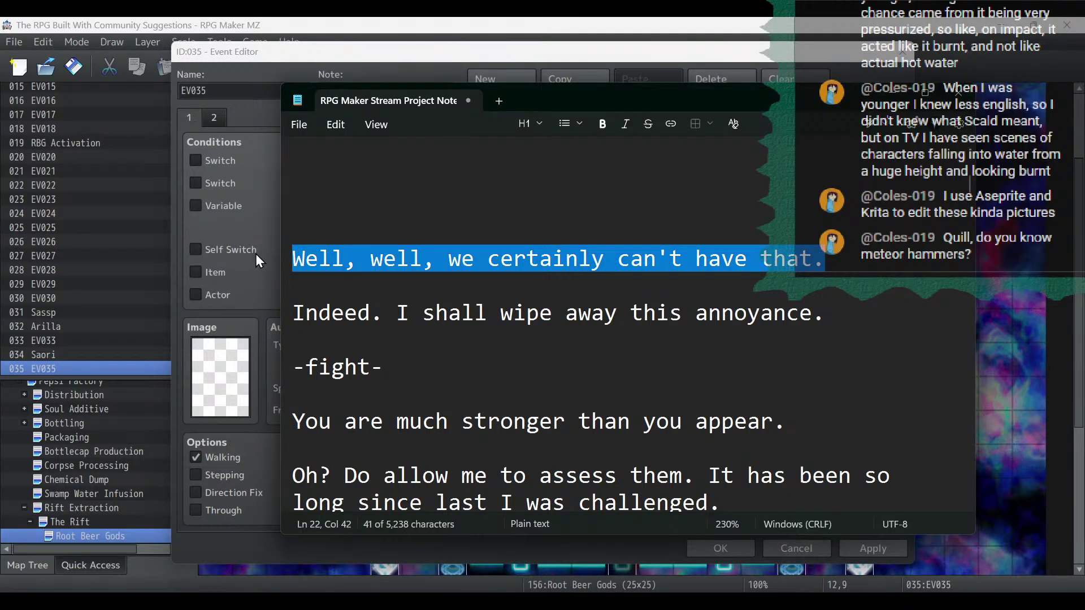
pyautogui.press('Delete')
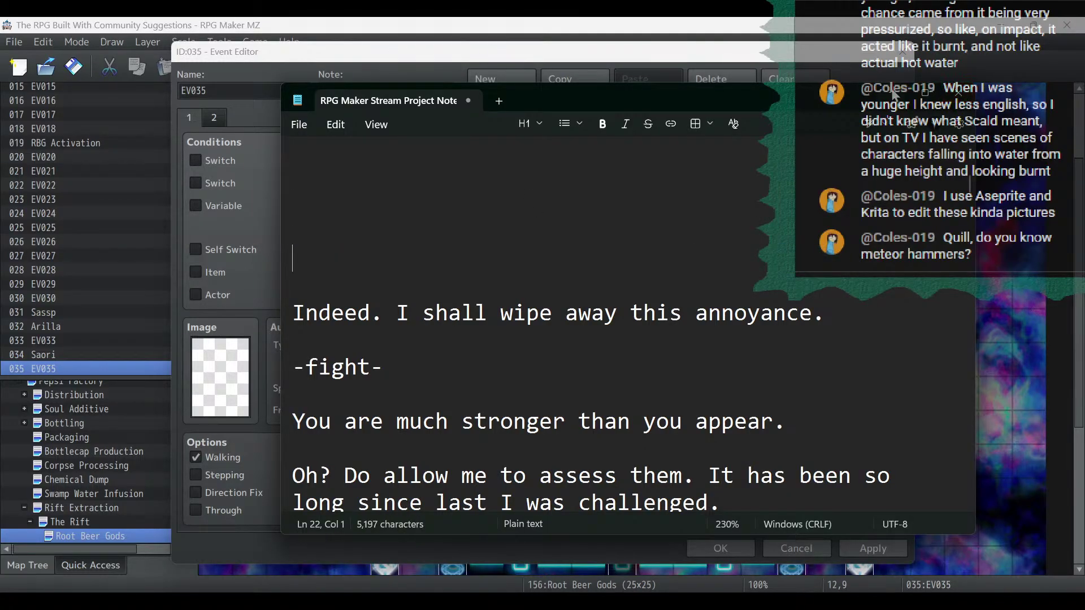
pyautogui.click(261, 228)
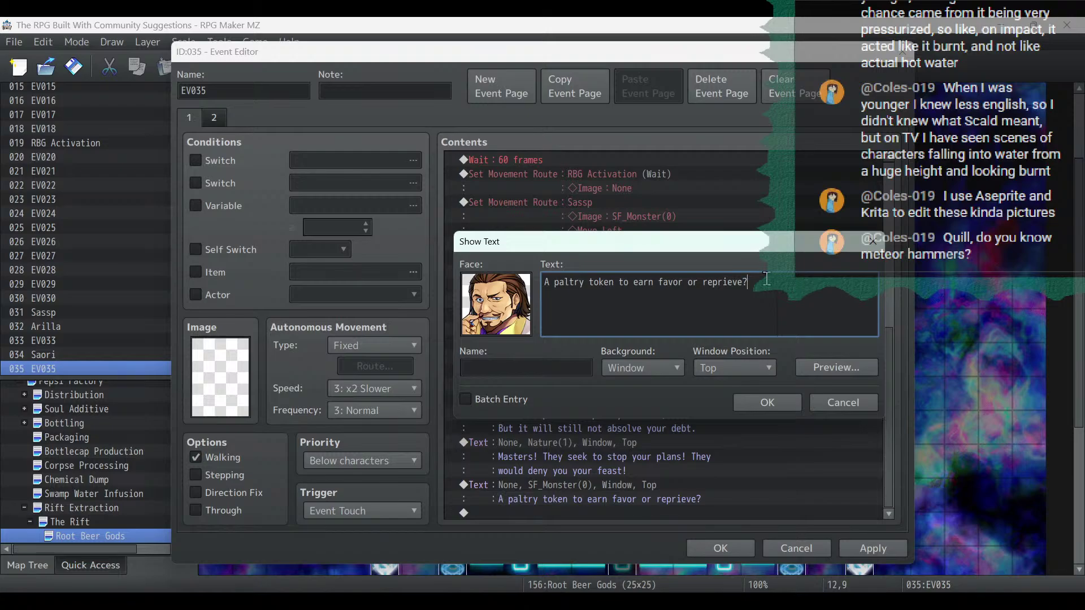
pyautogui.hotkey('ctrl', 'a')
pyautogui.hotkey('ctrl', 'v')
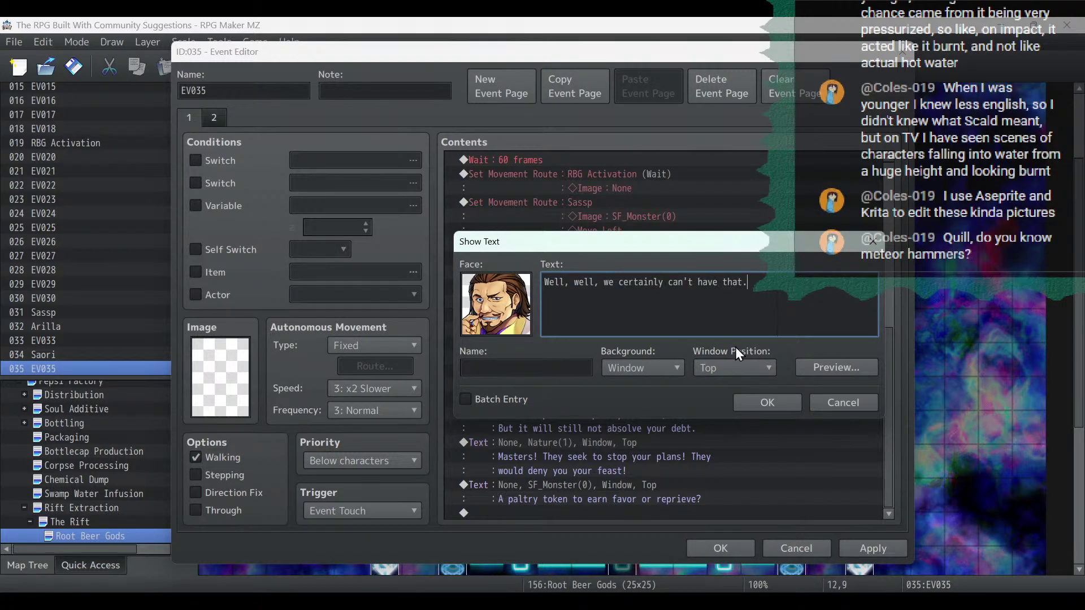
pyautogui.click(780, 408)
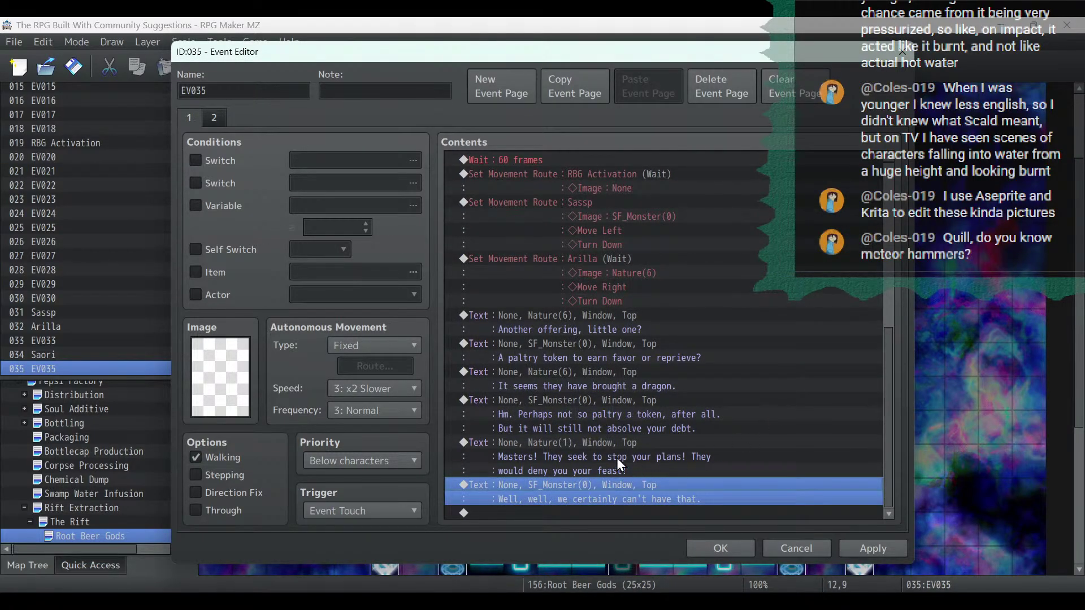
# Duplicate the "It seems they have brought a dragon." text at the end of the event contents, below the "Well, well" line.
pyautogui.click(596, 443)
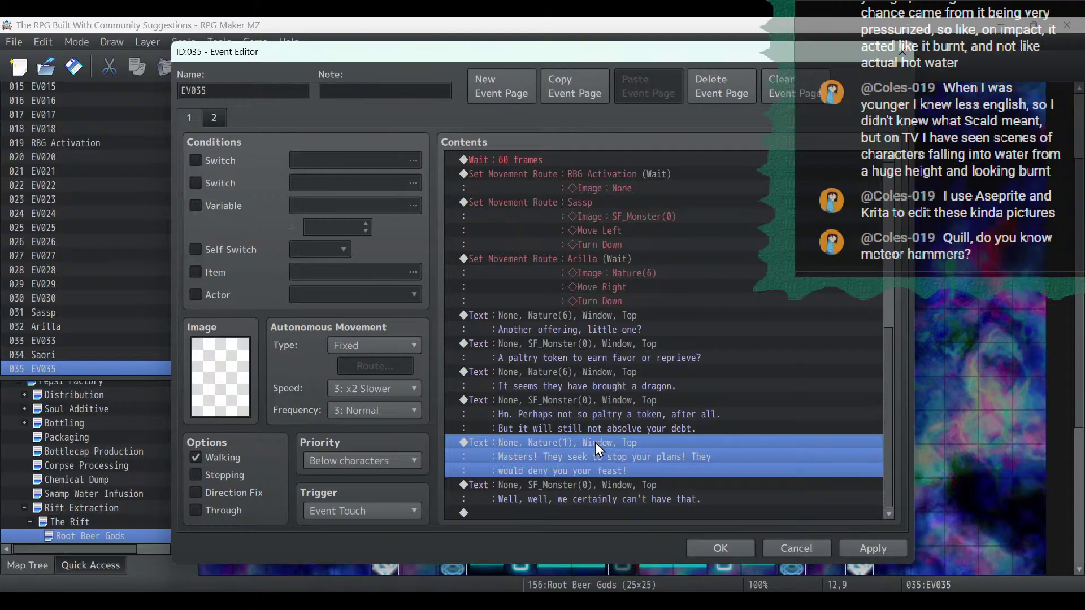
pyautogui.click(581, 371)
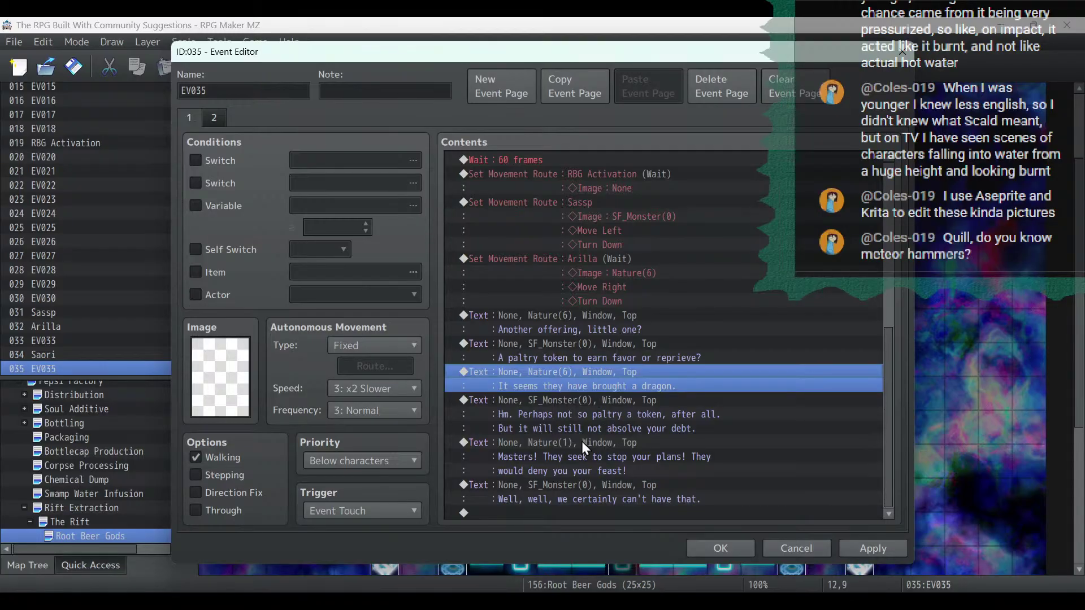
pyautogui.click(570, 515)
pyautogui.hotkey('ctrl', 'v')
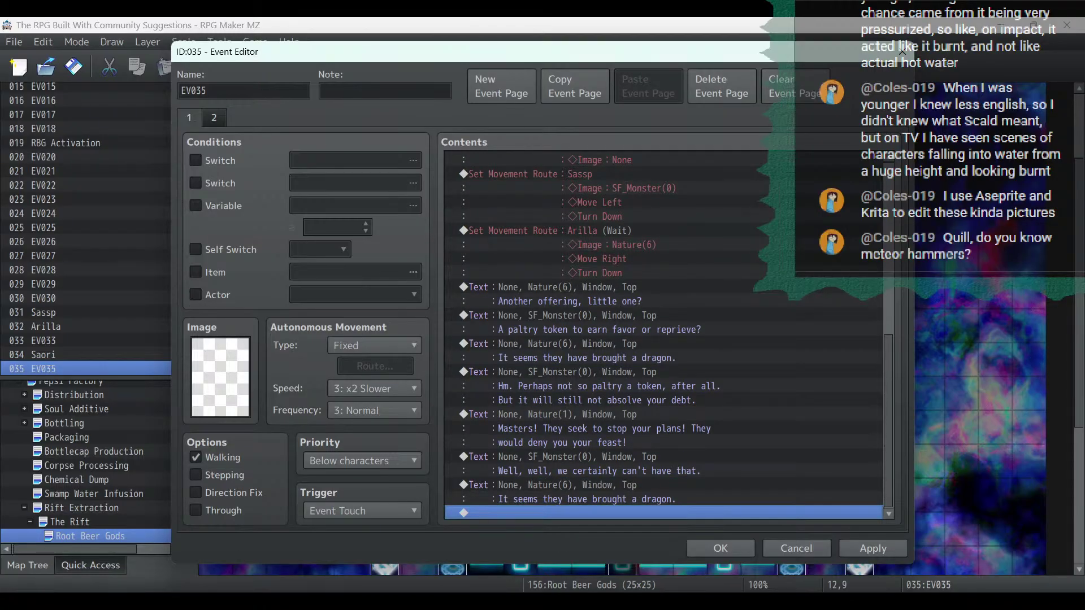
# Cut "Indeed. I shall wipe away this annoyance." from the notes and replace the dialogue of the last duplicated dragon text with it.
pyautogui.hotkey('alt', 'Tab')
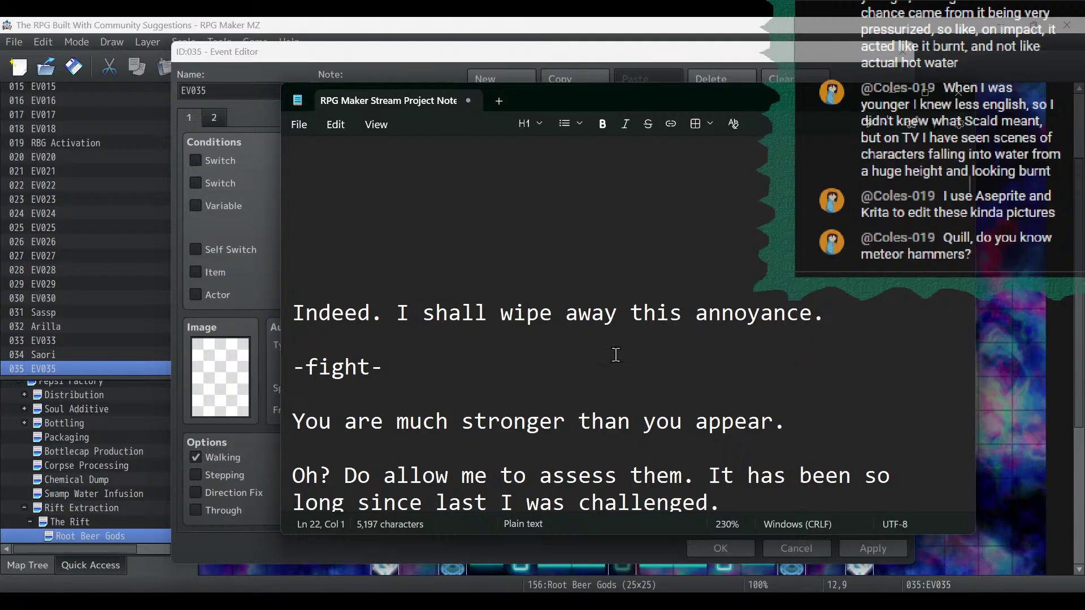
pyautogui.moveTo(860, 322); pyautogui.dragTo(179, 325)
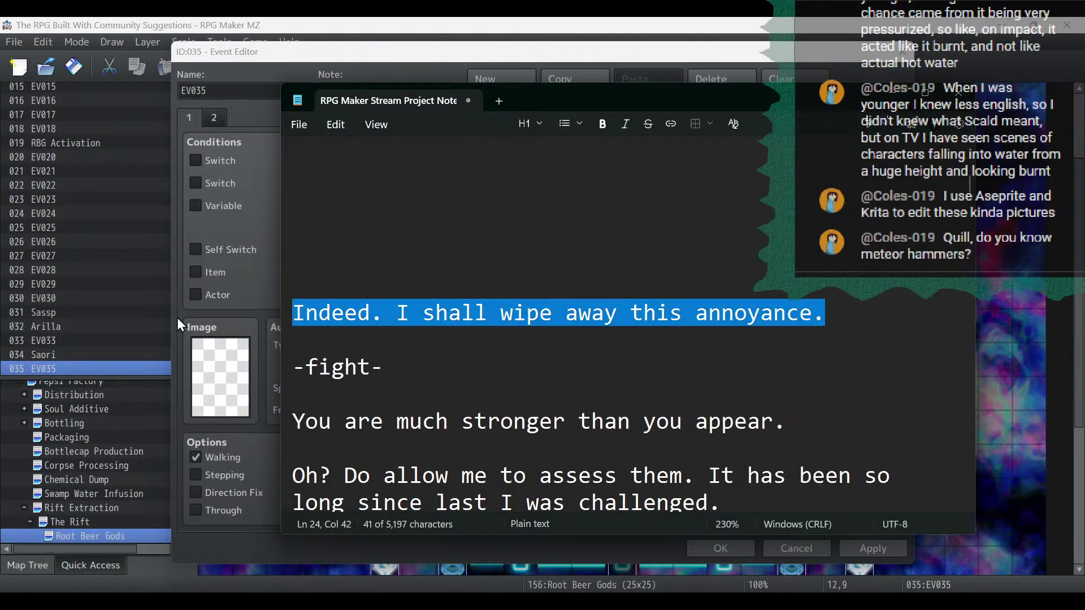
pyautogui.hotkey('ctrl', 'x')
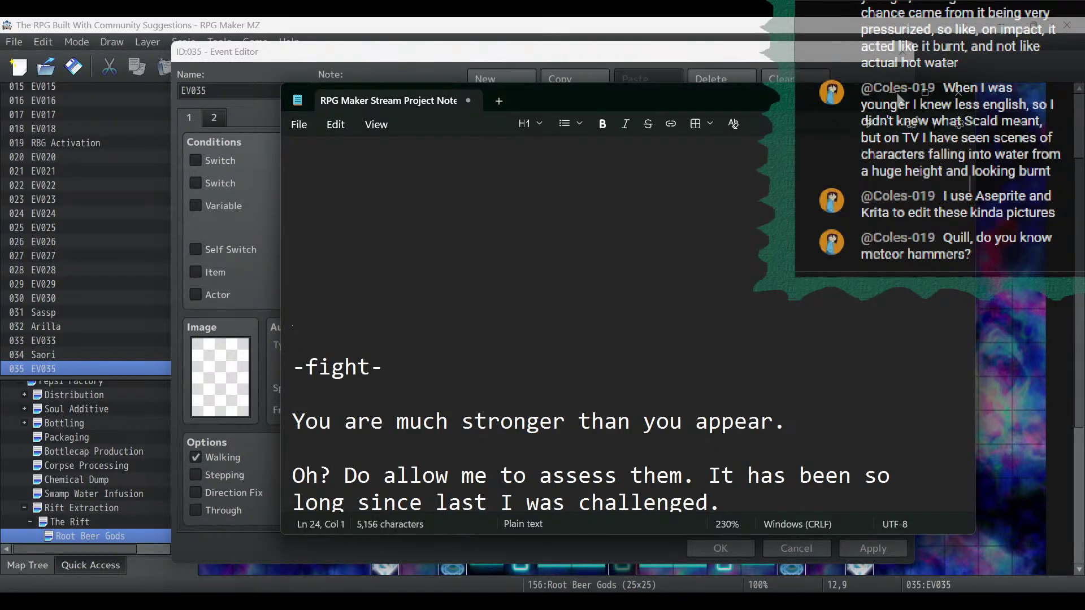
pyautogui.click(899, 98)
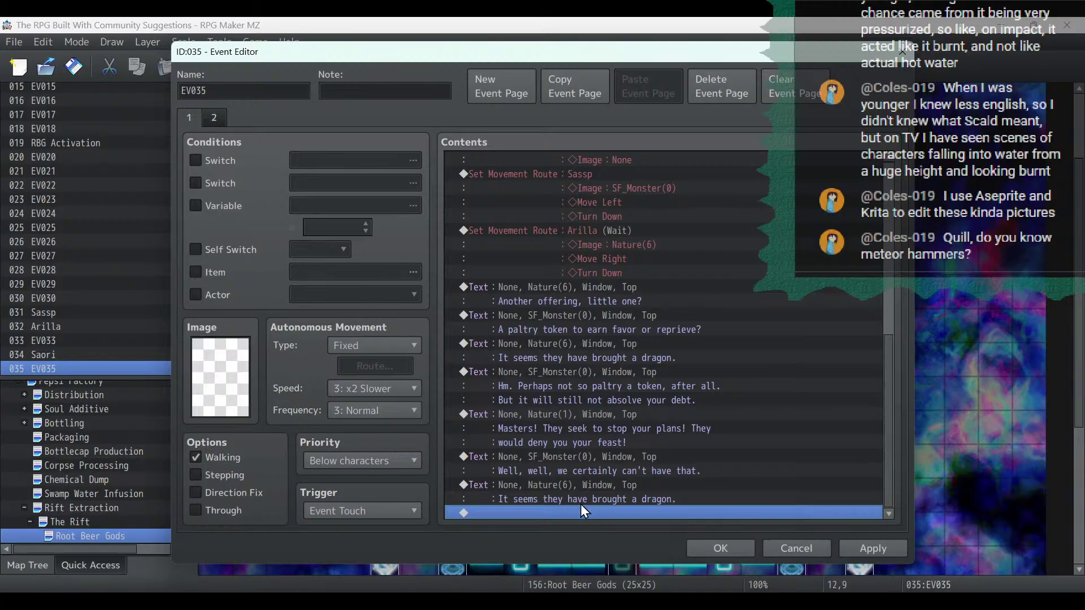
pyautogui.doubleClick(584, 484)
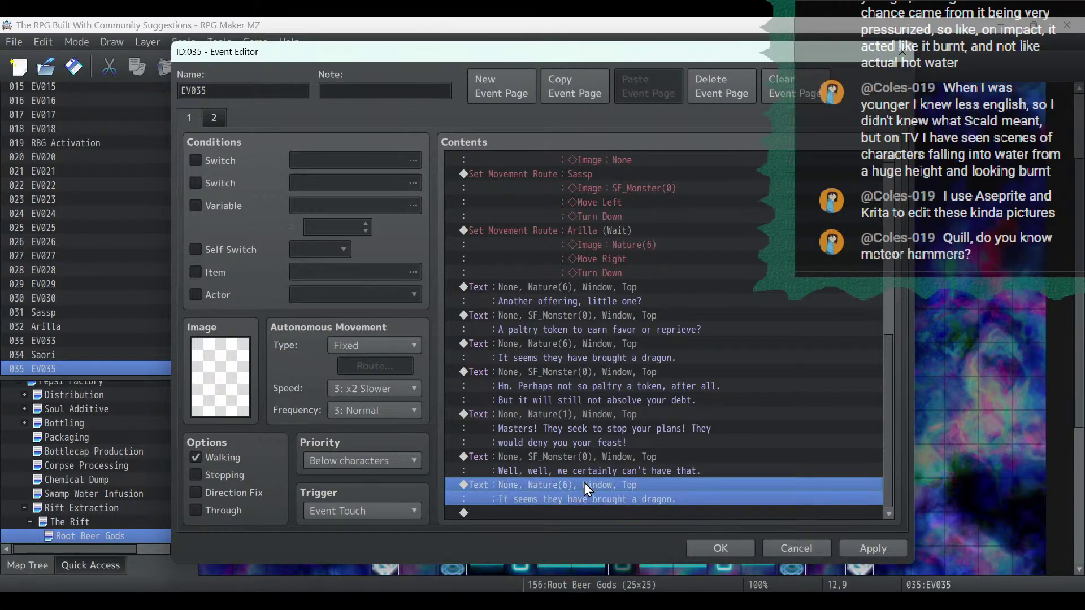
pyautogui.hotkey('ctrl', 'a')
pyautogui.hotkey('ctrl', 'v')
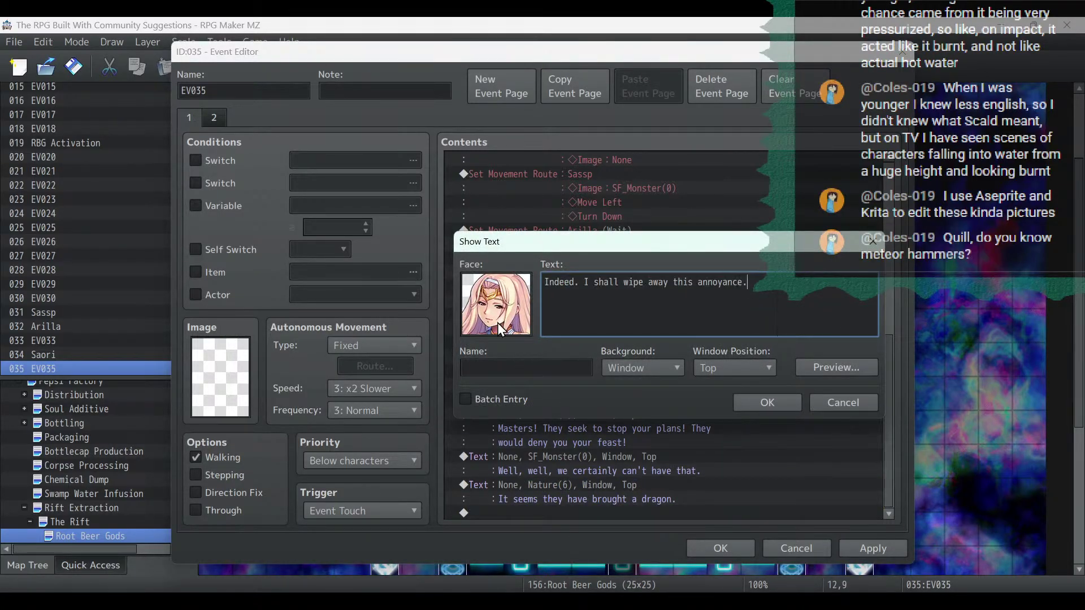
pyautogui.click(769, 403)
pyautogui.scroll(-1, 586, 510)
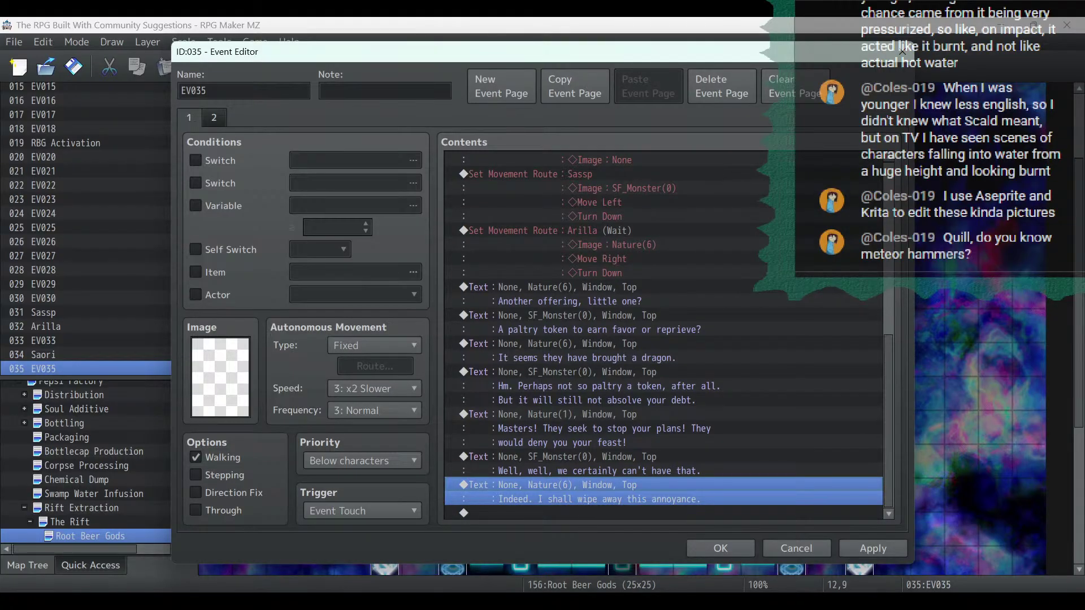
# Remove the empty lines above the first "-fight-" marker in the notes and select the "Oh? Do allow me to assess them." passage.
pyautogui.hotkey('alt', 'Tab')
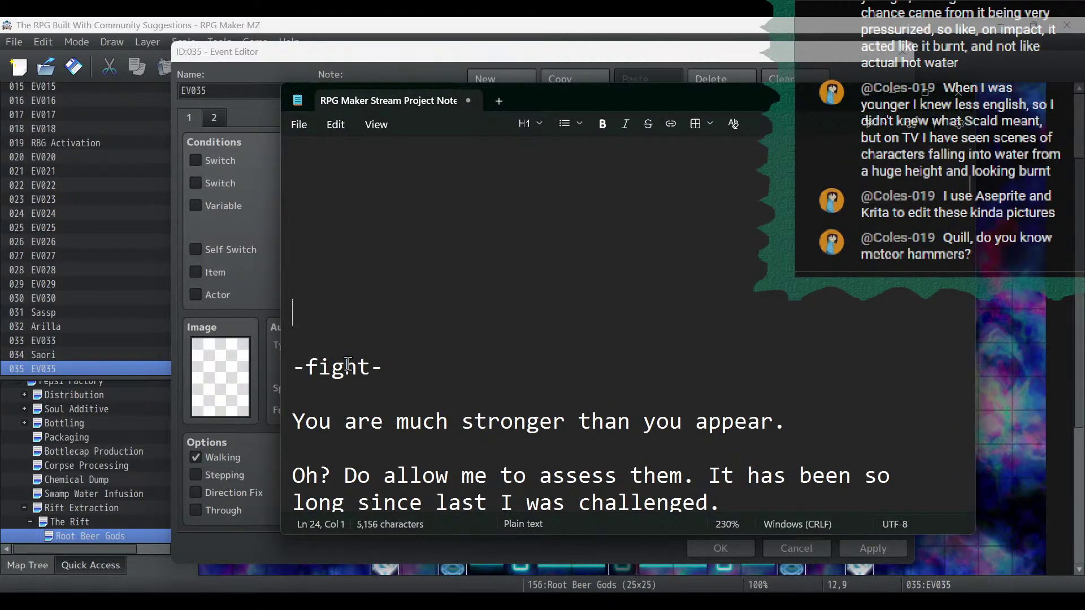
pyautogui.press('BackSpace')
pyautogui.press('BackSpace')
pyautogui.press('BackSpace')
pyautogui.press('BackSpace')
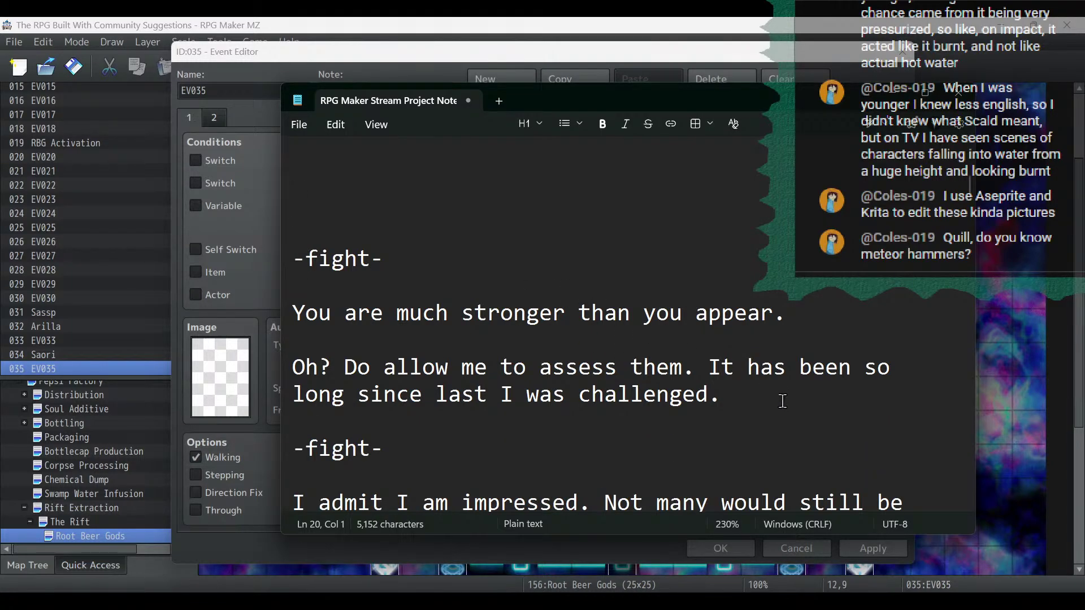
pyautogui.moveTo(783, 400); pyautogui.dragTo(221, 347)
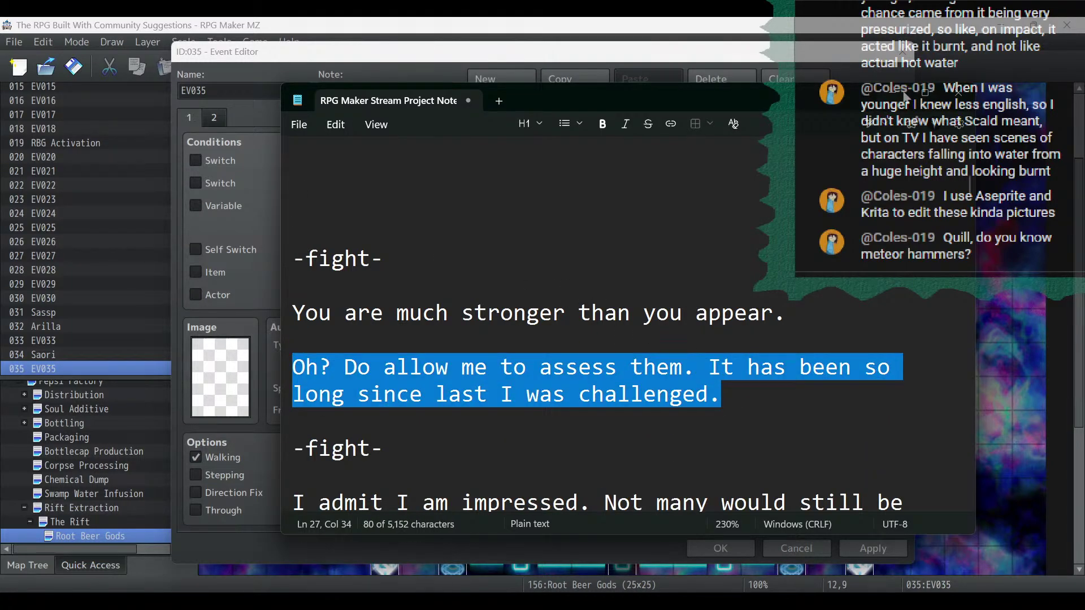
# Return to the event editor, apply the EV035 changes, and close the event.
pyautogui.click(908, 101)
pyautogui.click(869, 549)
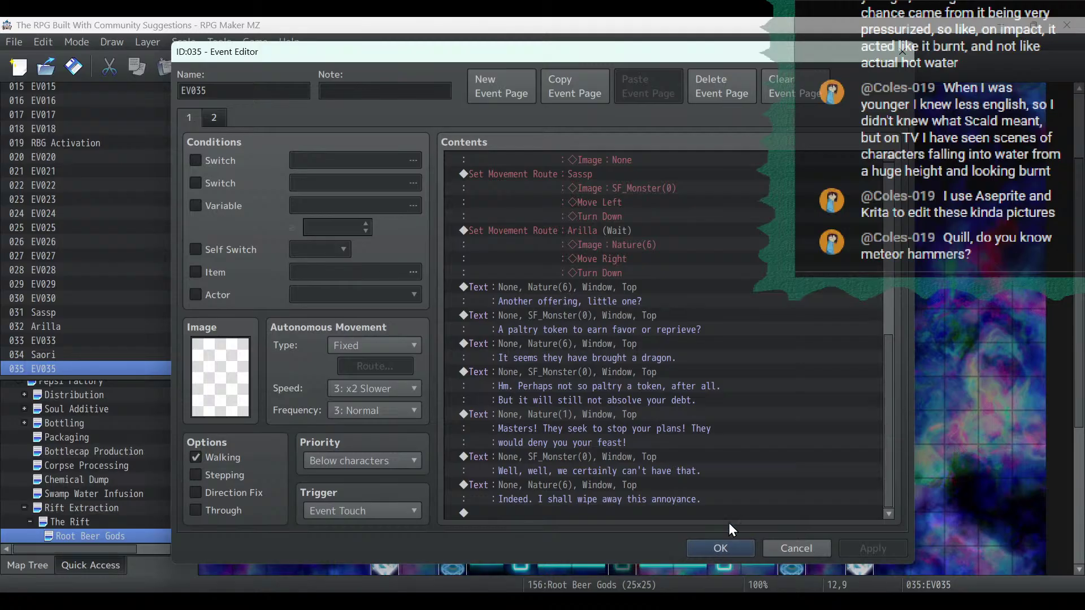
pyautogui.click(720, 549)
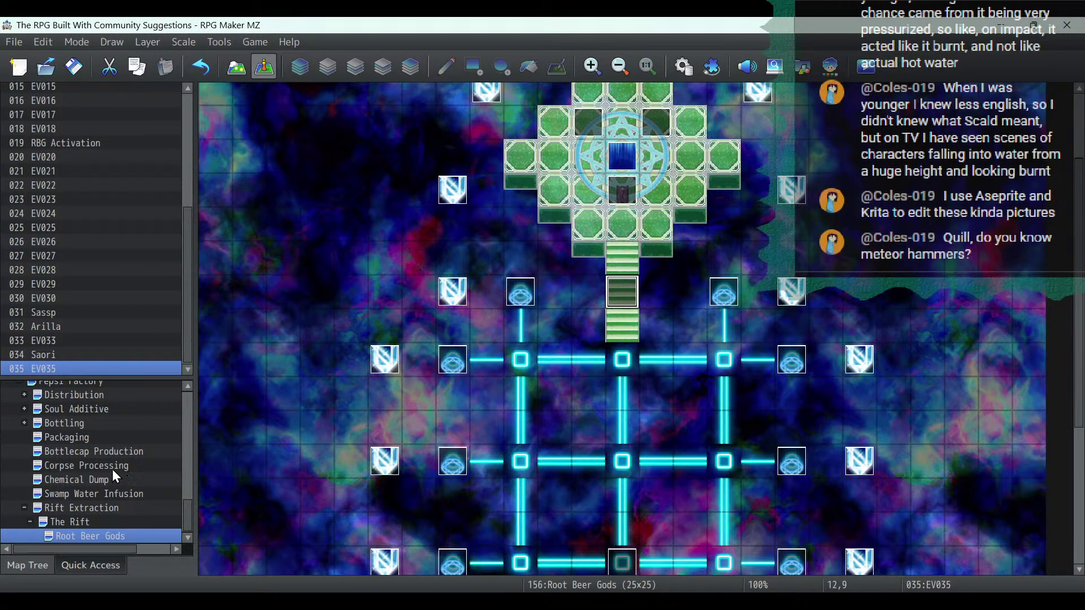
# Browse back through the Pepsi Factory and Catbase maps and open the Island Base map.
pyautogui.click(81, 494)
pyautogui.click(79, 480)
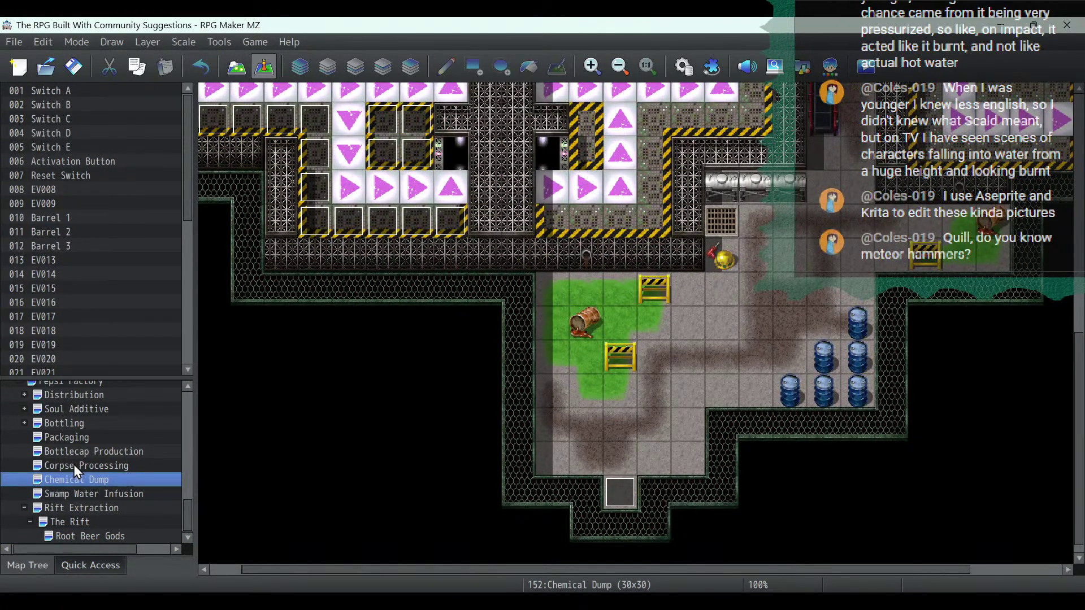
pyautogui.scroll(2, 79, 458)
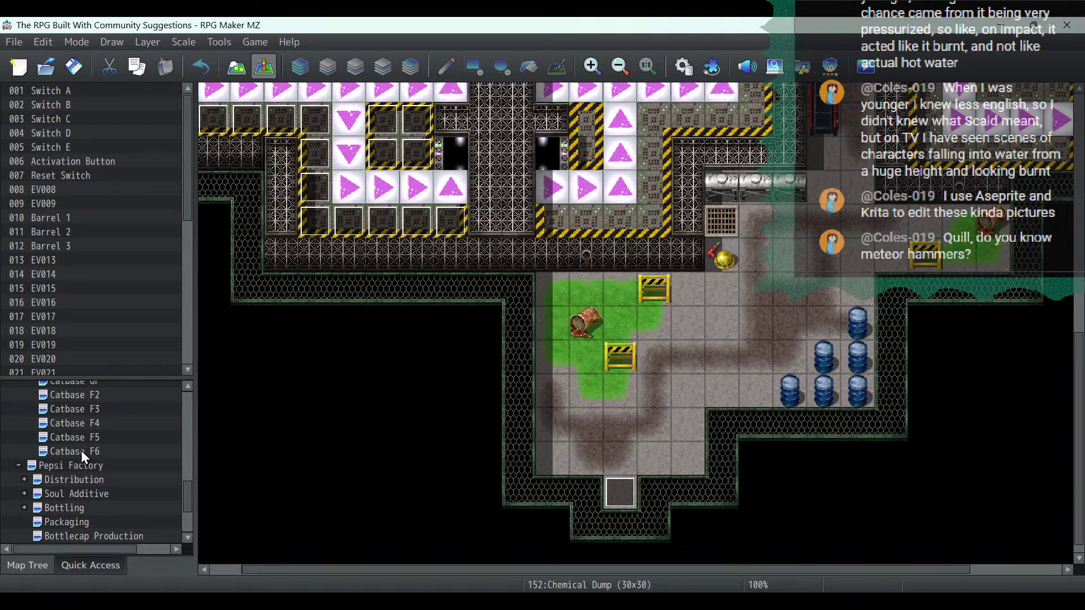
pyautogui.click(81, 451)
pyautogui.scroll(3, 83, 440)
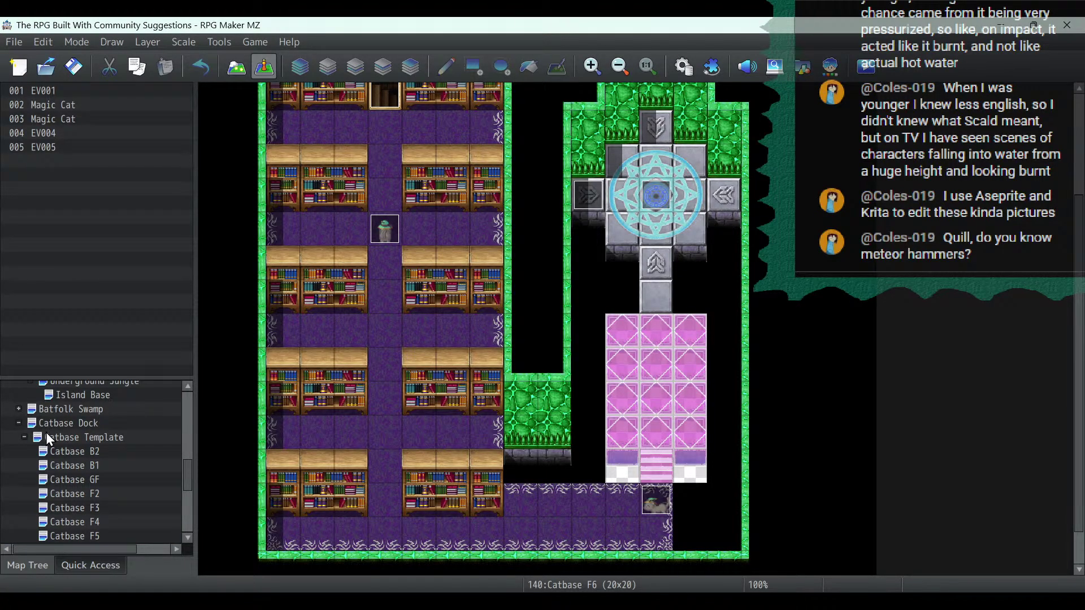
pyautogui.scroll(1, 62, 435)
pyautogui.click(82, 409)
pyautogui.scroll(2, 576, 345)
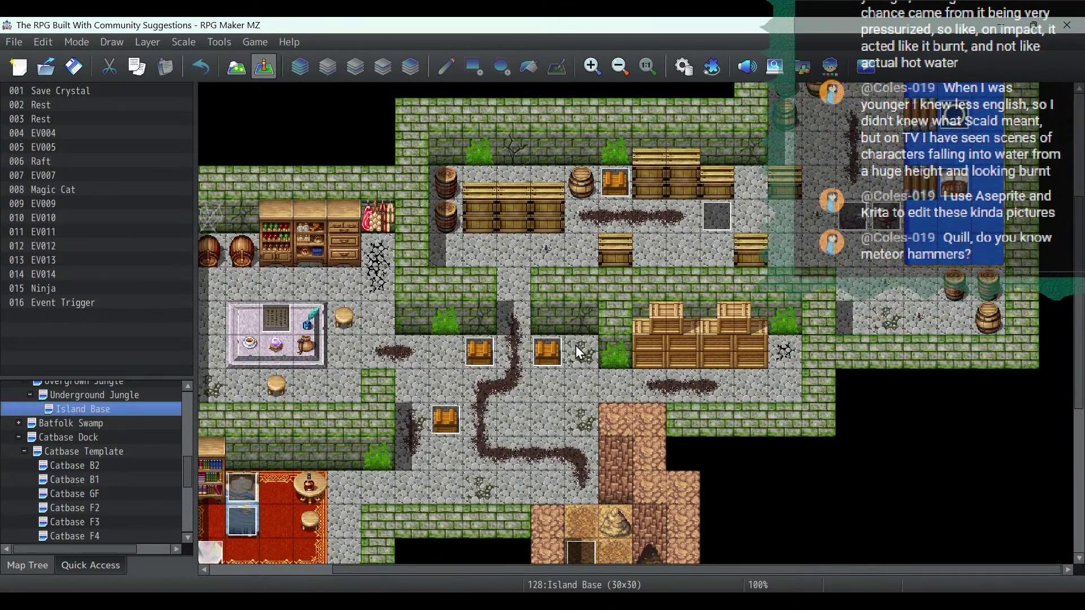
# Examine how Island Base's Event Trigger event handles the Mercenary Miniboss battle and the commands following it, and close the event.
pyautogui.doubleClick(733, 217)
pyautogui.scroll(-4, 747, 257)
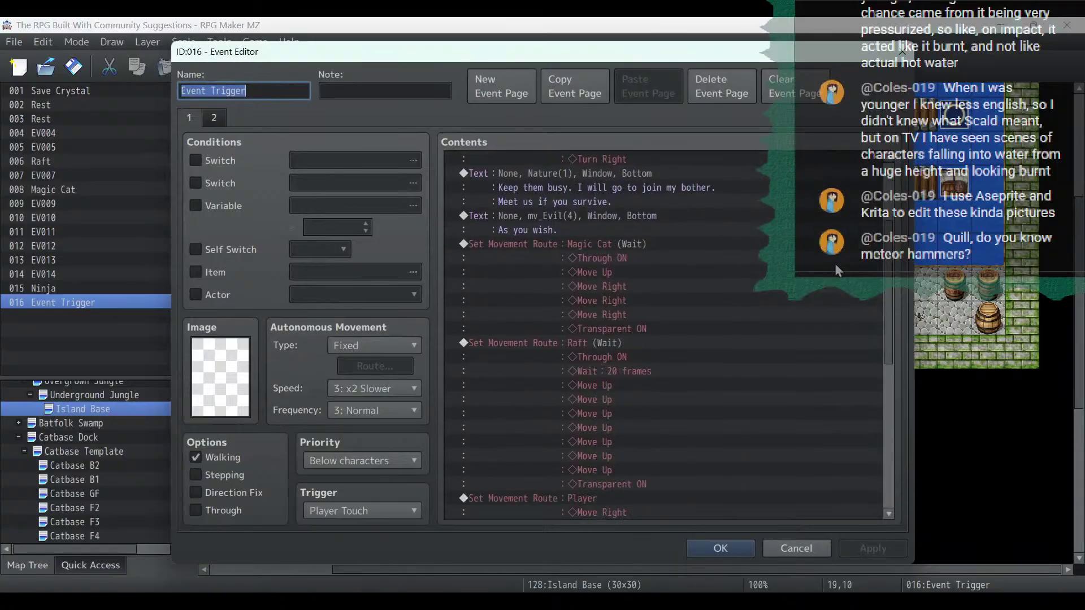
pyautogui.moveTo(888, 277); pyautogui.dragTo(891, 437)
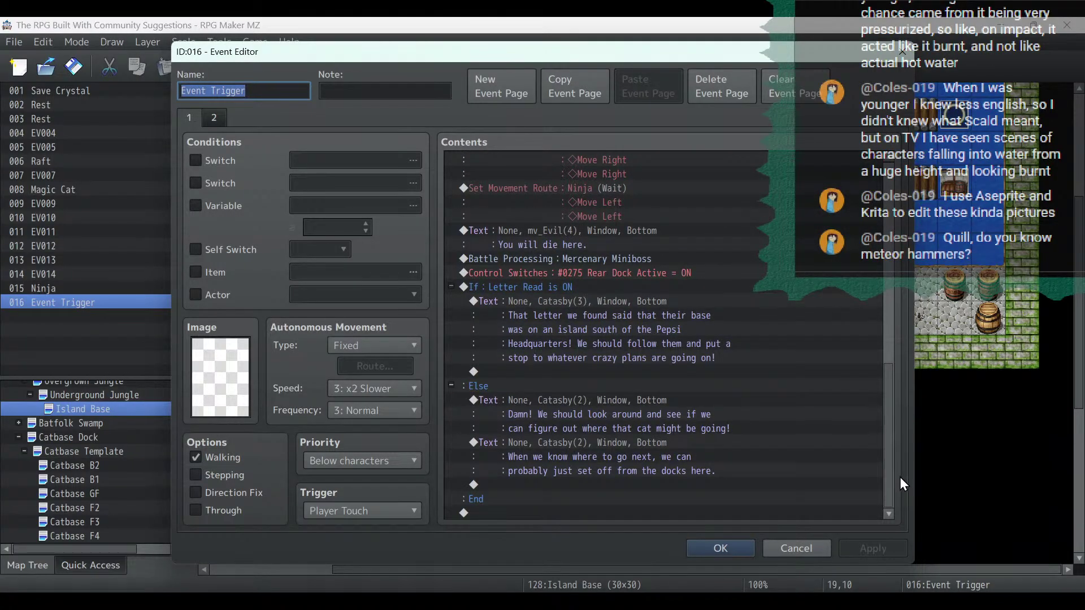
pyautogui.click(576, 261)
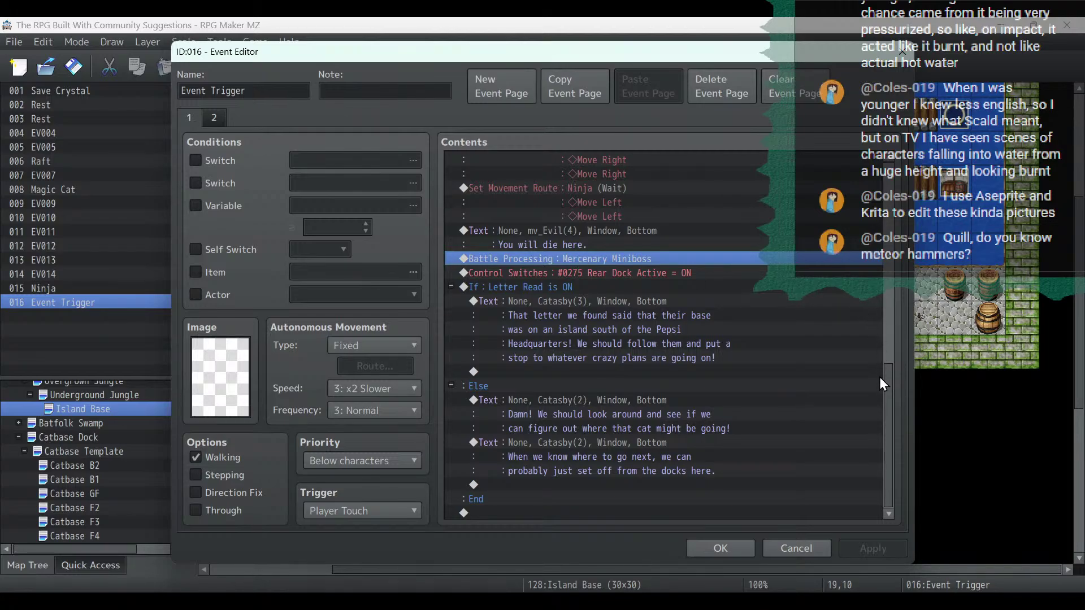
pyautogui.click(714, 544)
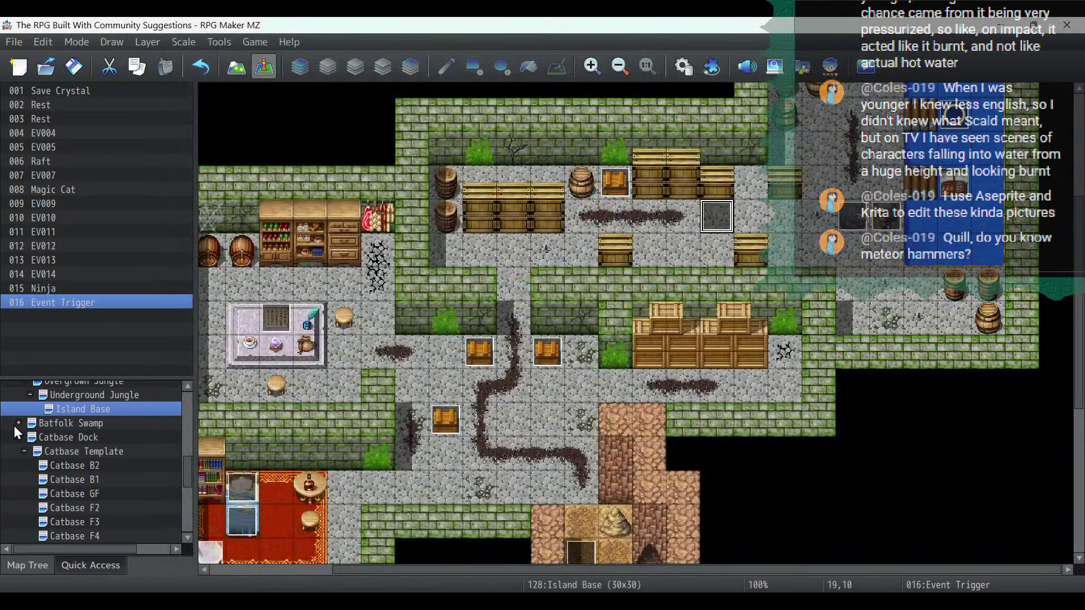
# Expand ACT 2 in the map list and open the False Hydra Lair 1 map.
pyautogui.scroll(4, 134, 440)
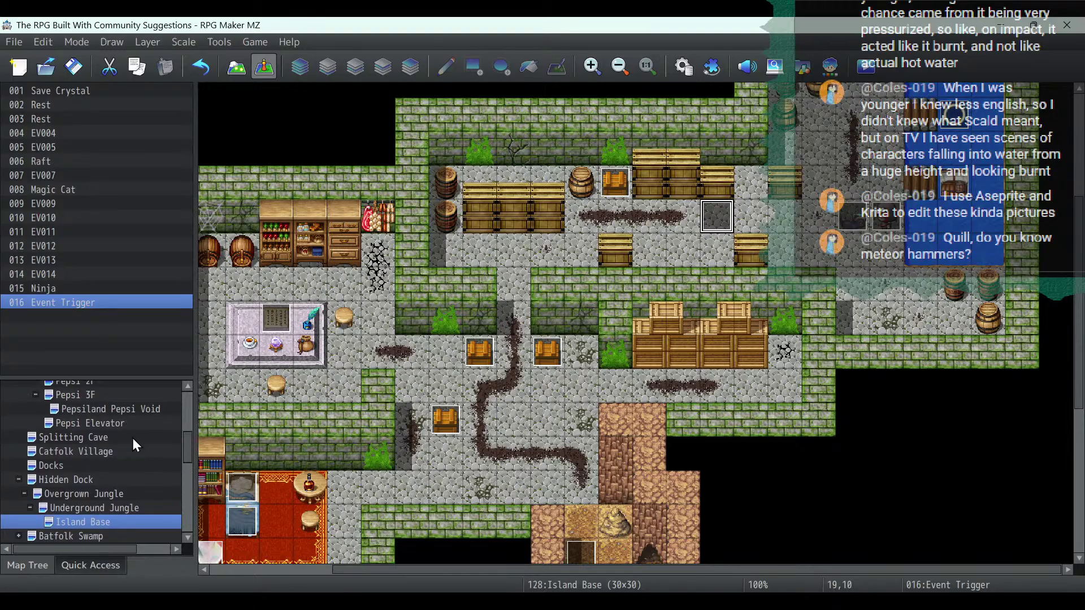
pyautogui.scroll(5, 132, 439)
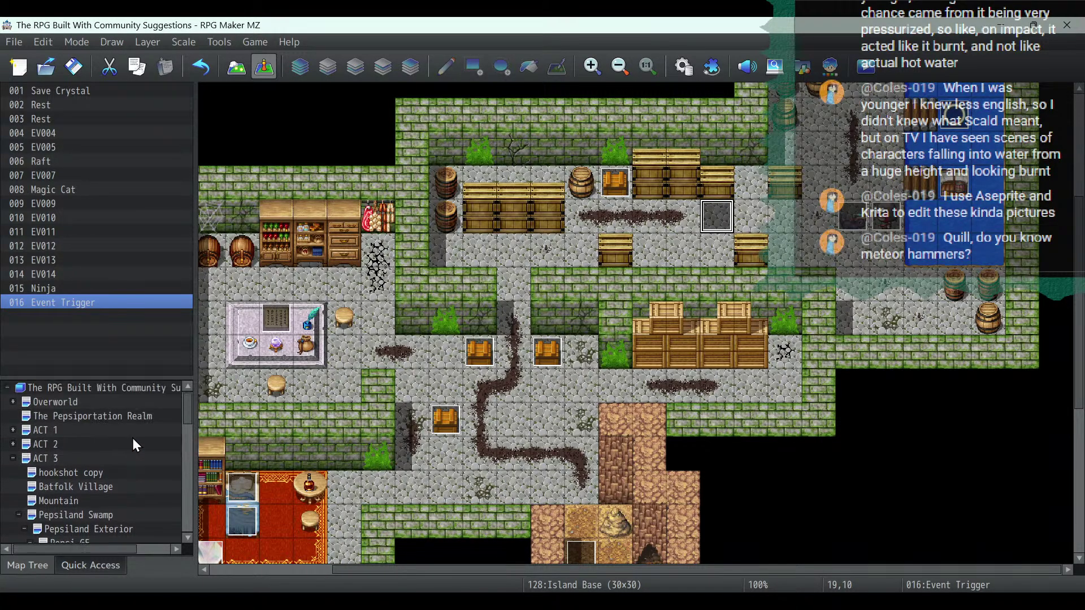
pyautogui.doubleClick(27, 445)
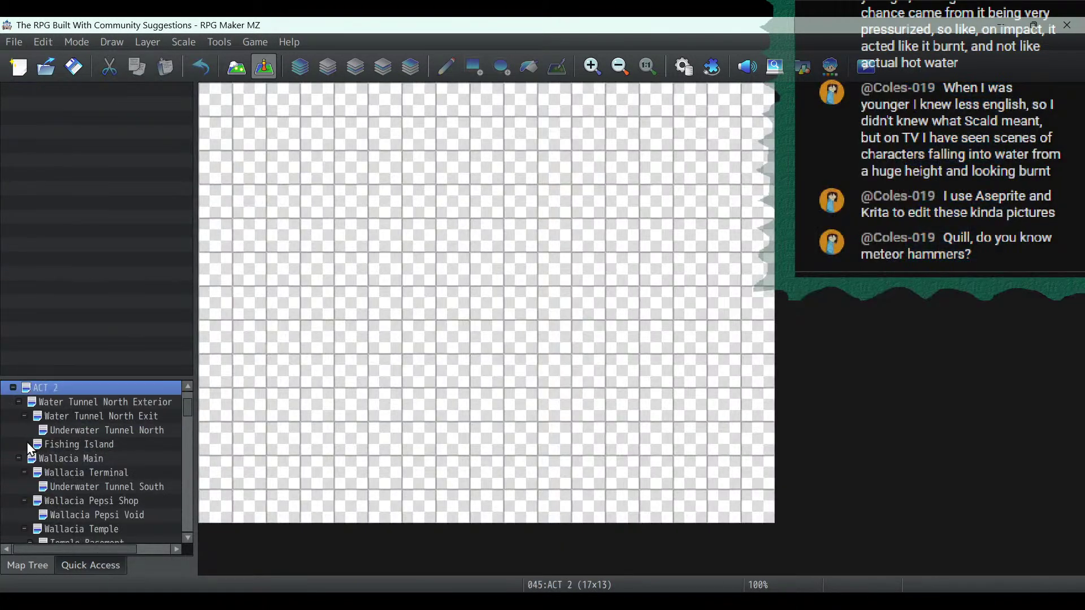
pyautogui.moveTo(183, 431); pyautogui.dragTo(194, 480)
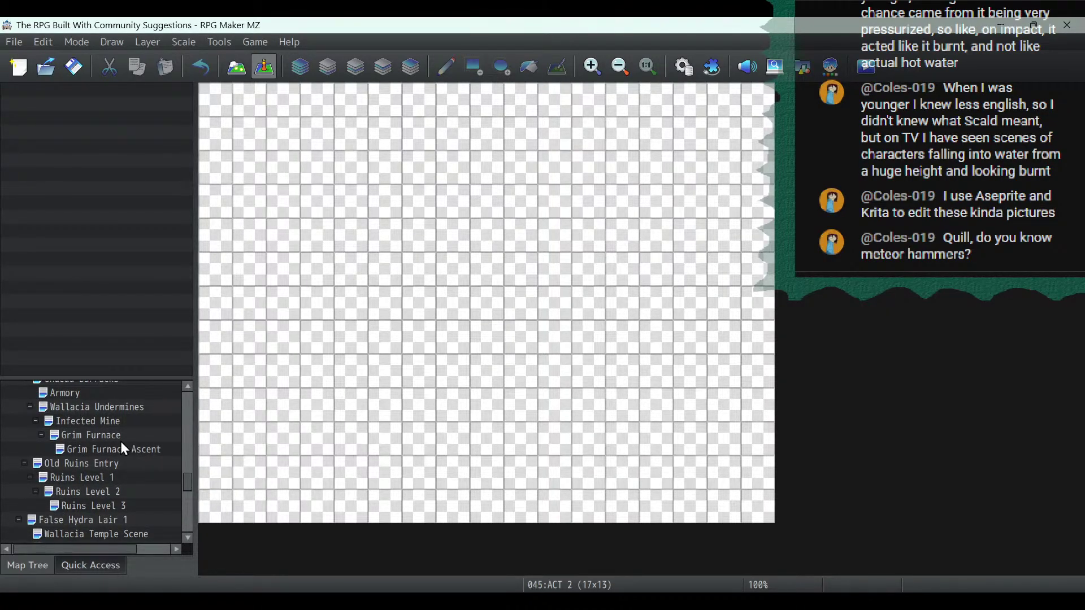
pyautogui.click(110, 506)
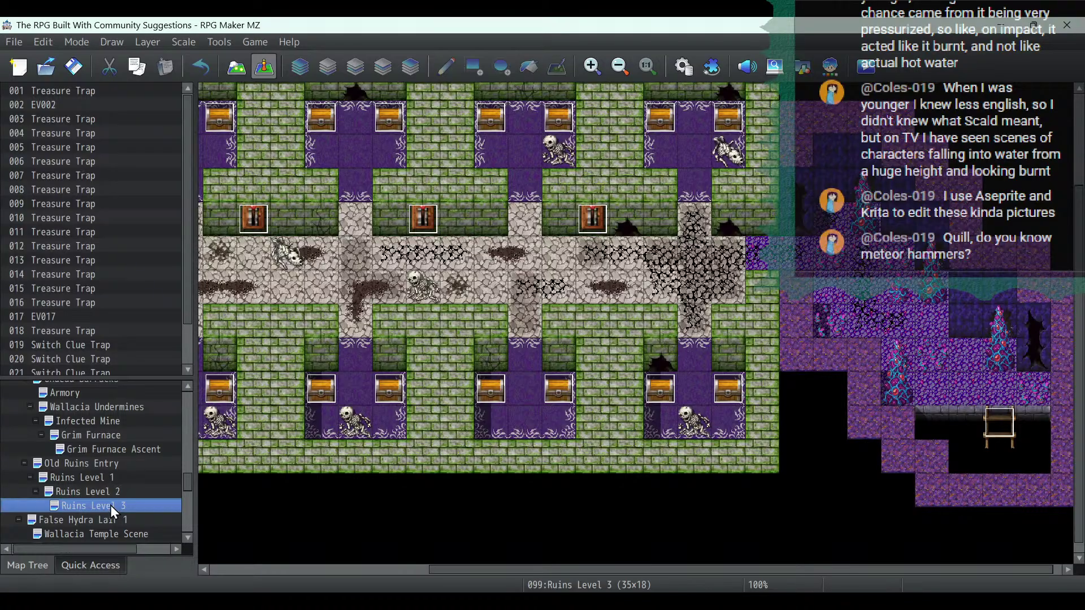
pyautogui.click(111, 520)
pyautogui.scroll(-5, 498, 340)
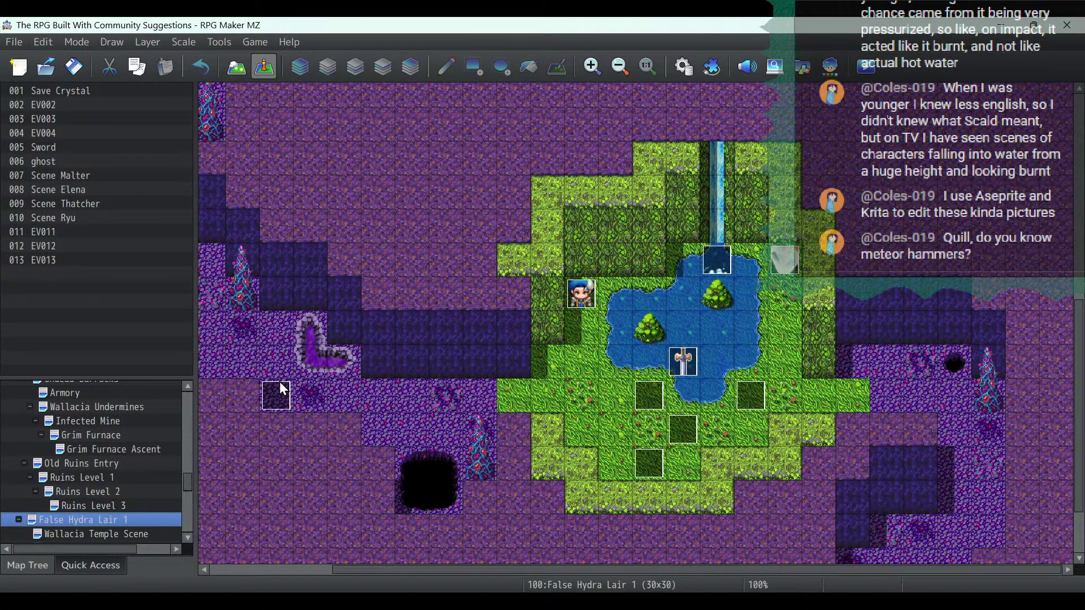
# Examine the ghost and Scene Elena events in False Hydra Lair 1 for their battle and post-battle commands, closing each without changes.
pyautogui.doubleClick(278, 400)
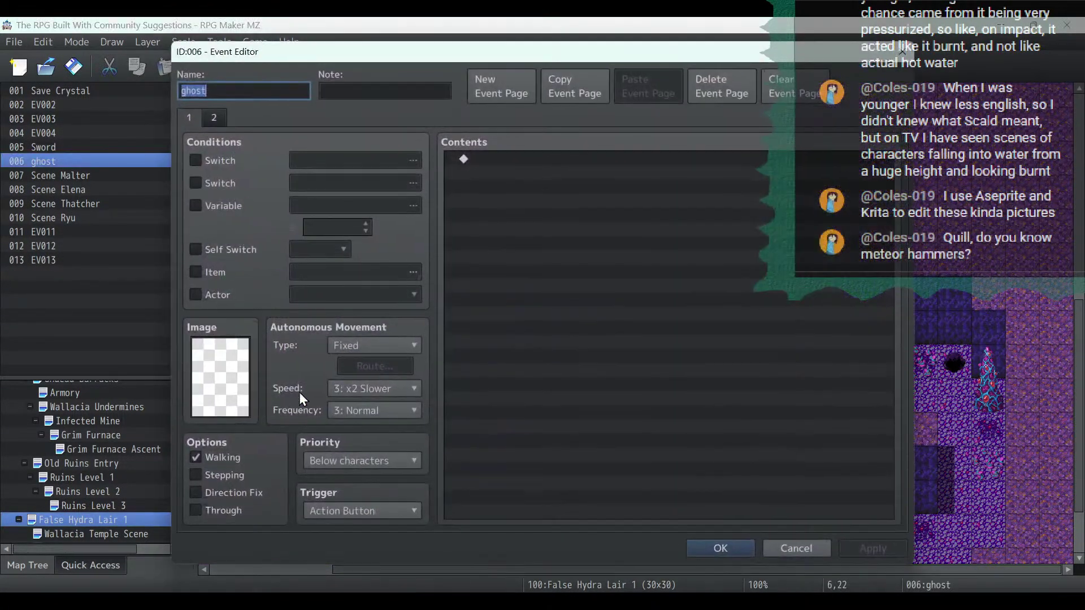
pyautogui.click(203, 114)
pyautogui.click(781, 554)
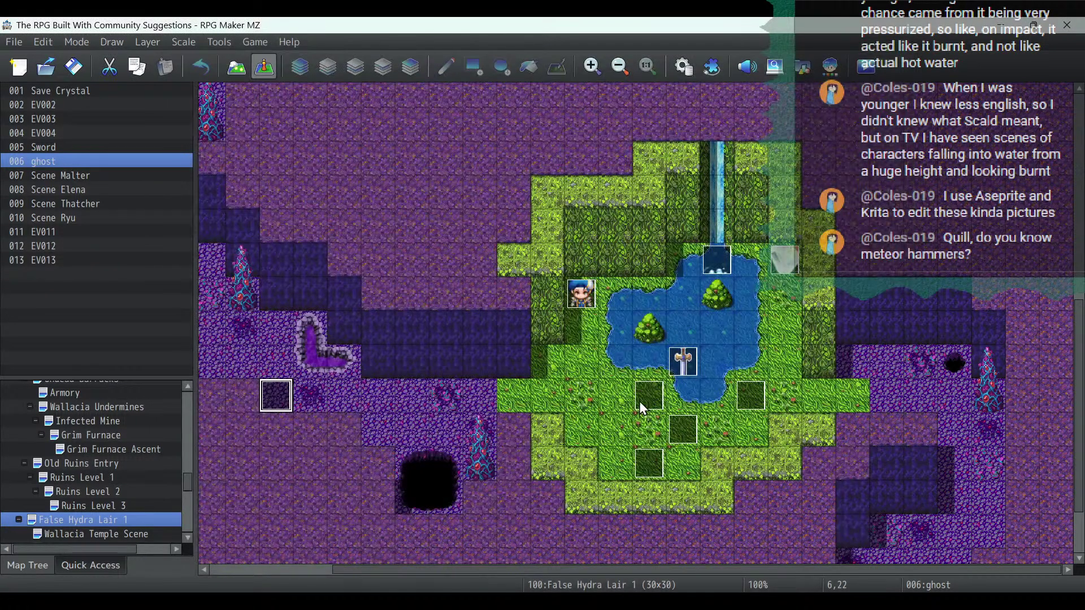
pyautogui.doubleClick(684, 431)
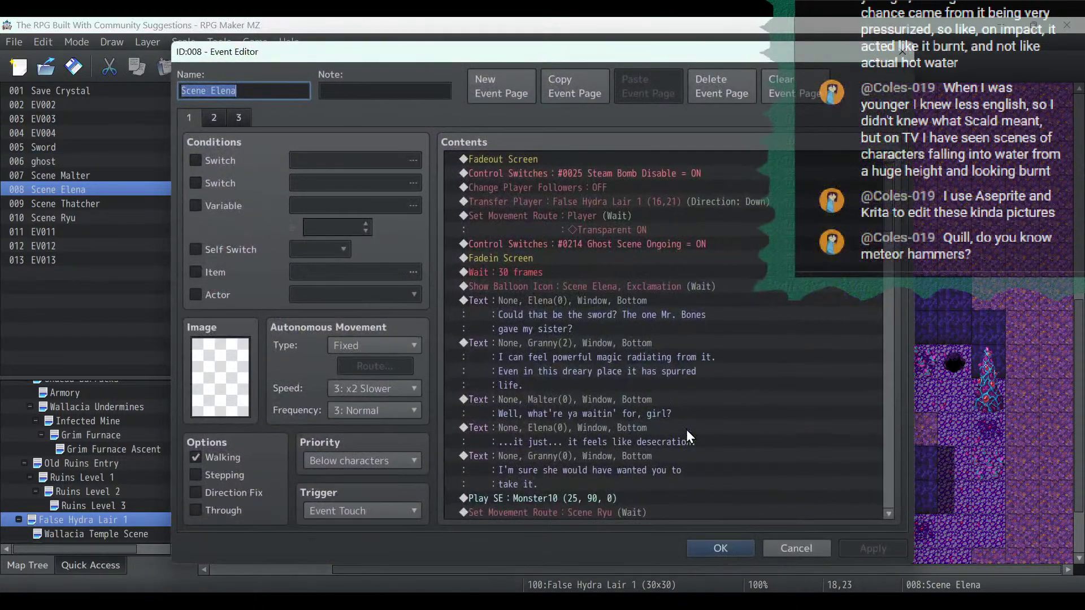
pyautogui.moveTo(888, 226); pyautogui.dragTo(886, 501)
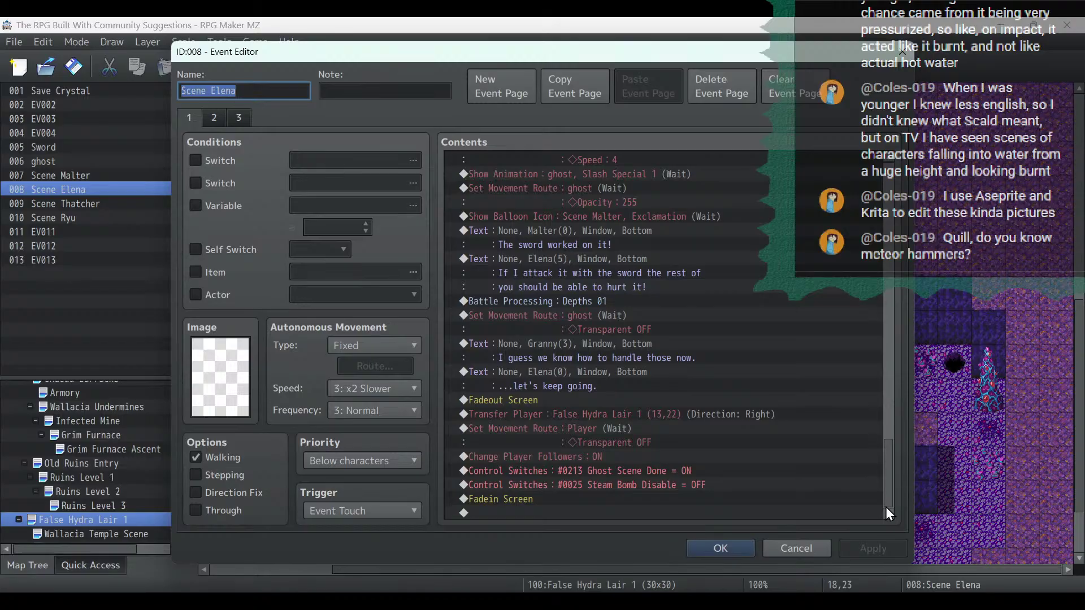
pyautogui.click(822, 549)
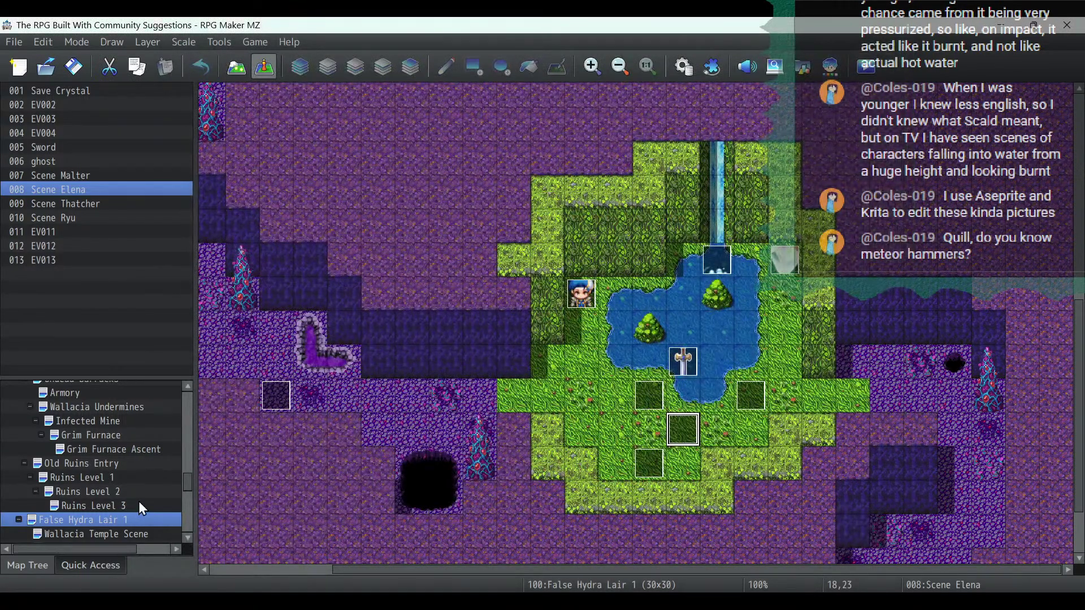
# Browse through the False Hydra Lair 2 and 3 maps and open the False Hydra Lair 4 map.
pyautogui.scroll(-3, 139, 501)
pyautogui.click(117, 497)
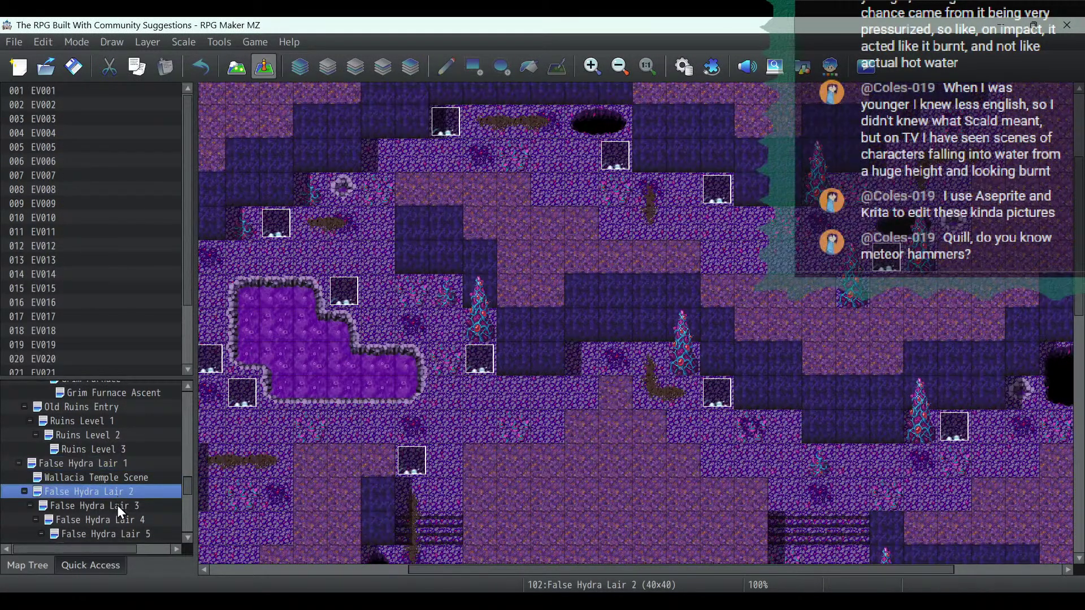
pyautogui.click(117, 505)
pyautogui.click(119, 521)
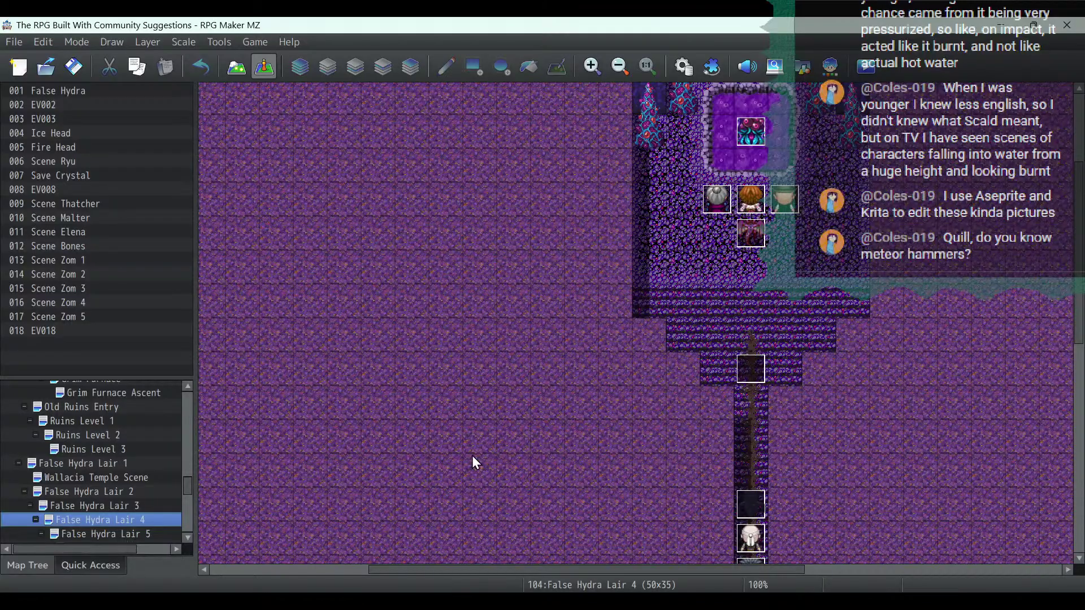
# In EV008, copy the battle commands from Change Battle BGM: Battle7 through Change Victory ME: Victory2, and close the event.
pyautogui.scroll(-6, 820, 404)
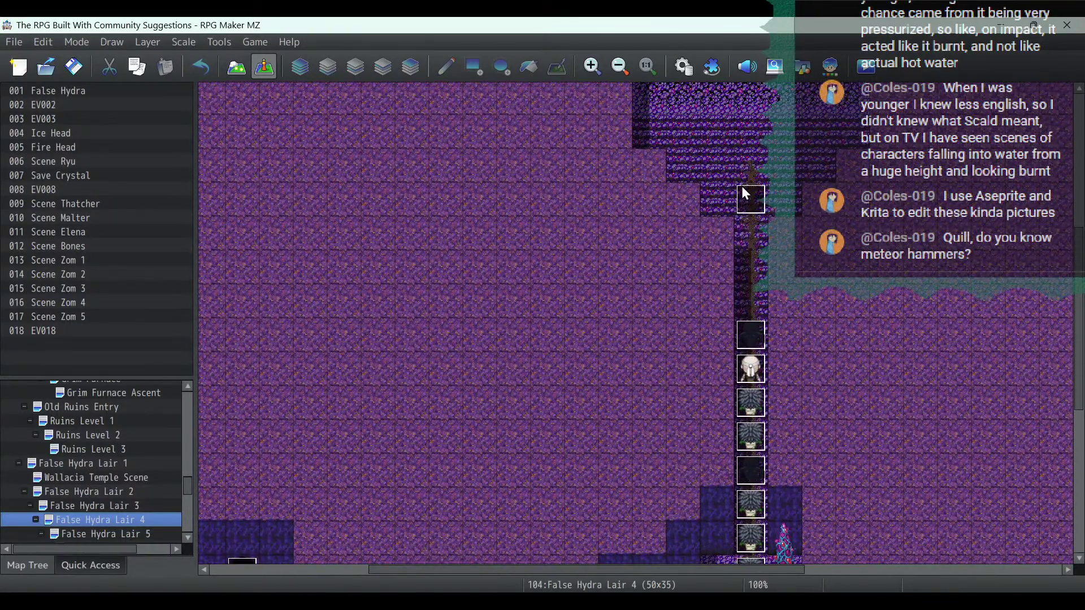
pyautogui.doubleClick(743, 193)
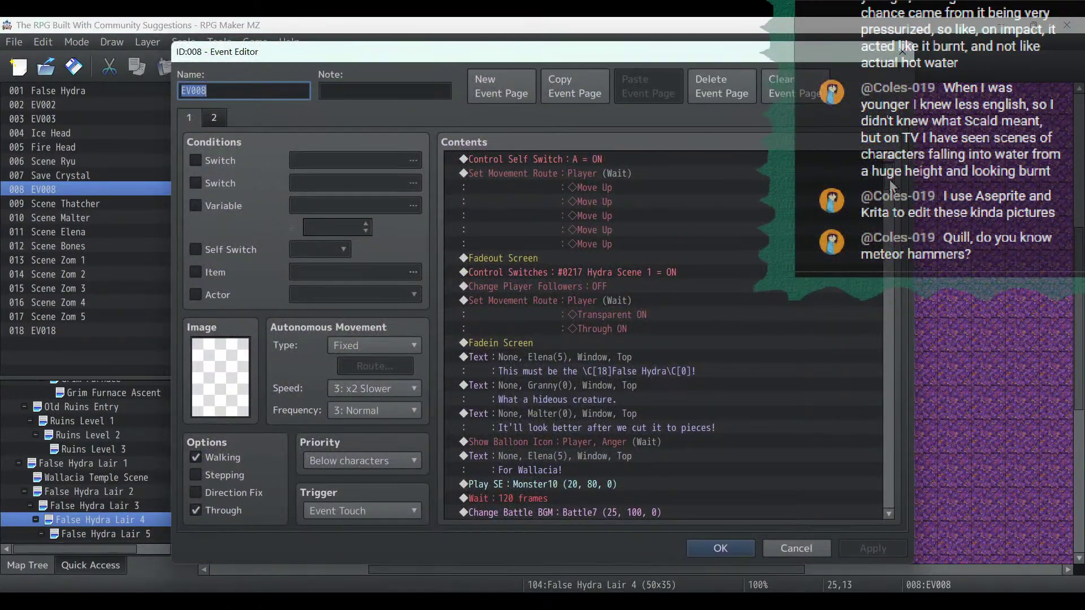
pyautogui.scroll(-8, 891, 183)
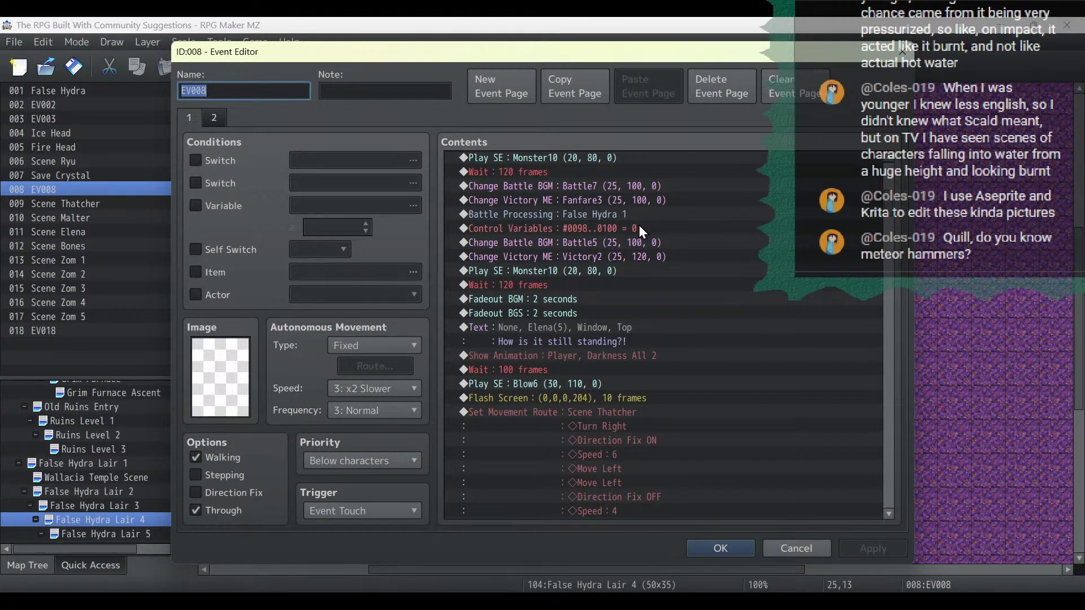
pyautogui.click(605, 187)
pyautogui.keyDown('shift'); pyautogui.click(605, 257); pyautogui.keyUp('shift')
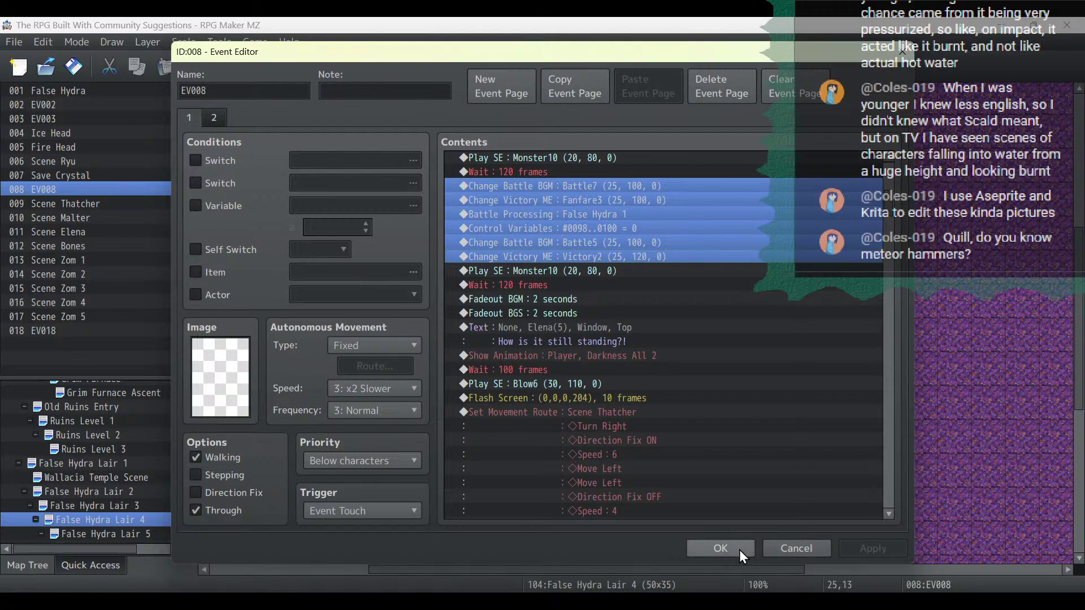
pyautogui.click(721, 548)
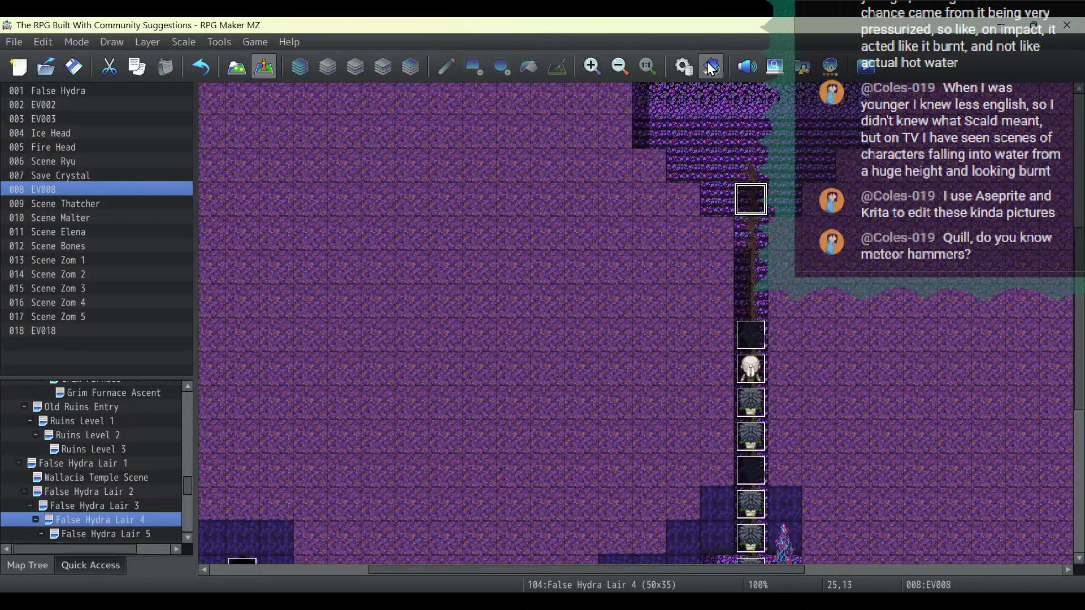
# Open the database and check the condition options for a new action on enemy 0125 Sassp, cancelling the action.
pyautogui.click(684, 67)
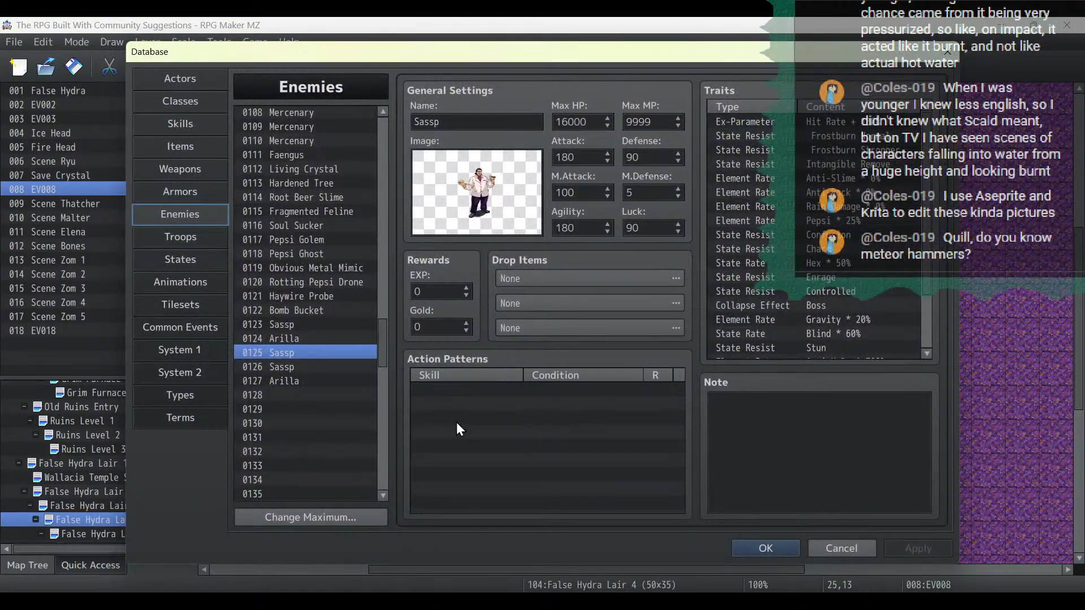
pyautogui.click(491, 432)
pyautogui.doubleClick(491, 431)
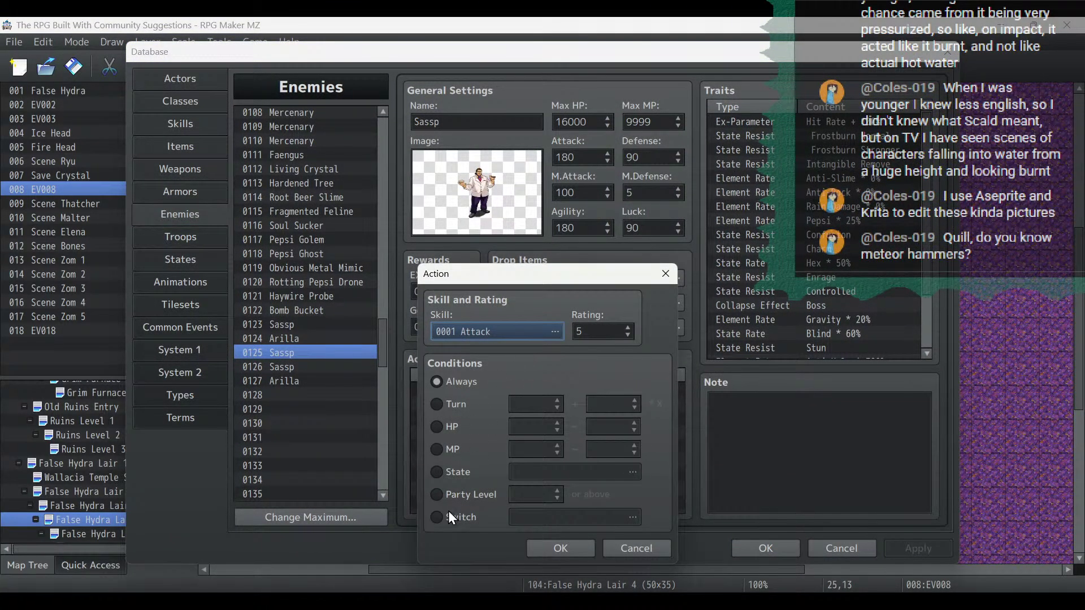
pyautogui.click(639, 551)
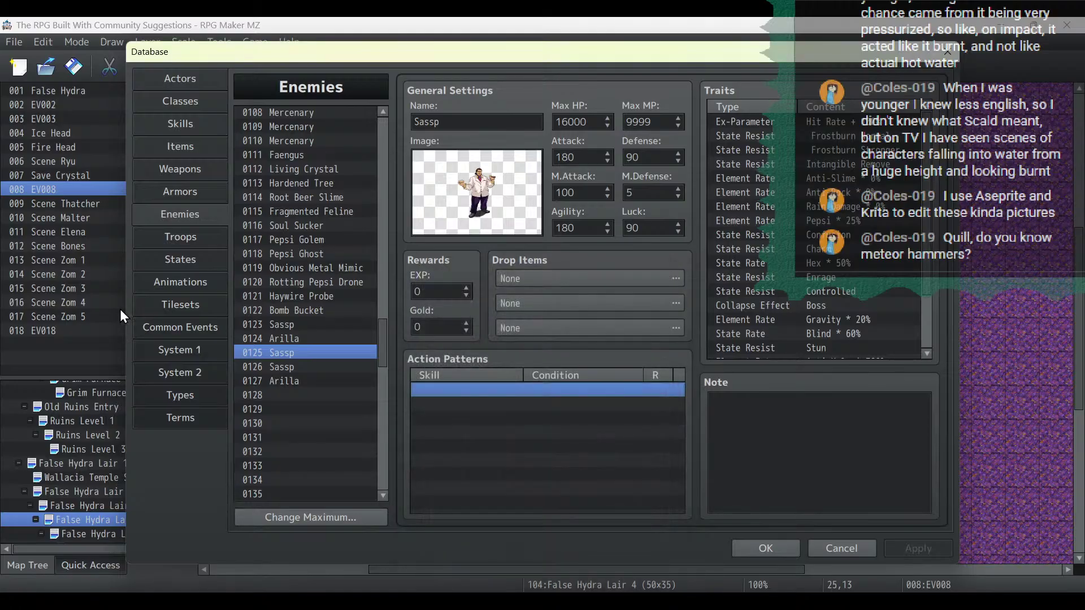
# From the Root Beer Gods 2 troop, look up the names of variables 0098 to 0100, and close the database without changes.
pyautogui.click(179, 241)
pyautogui.doubleClick(570, 345)
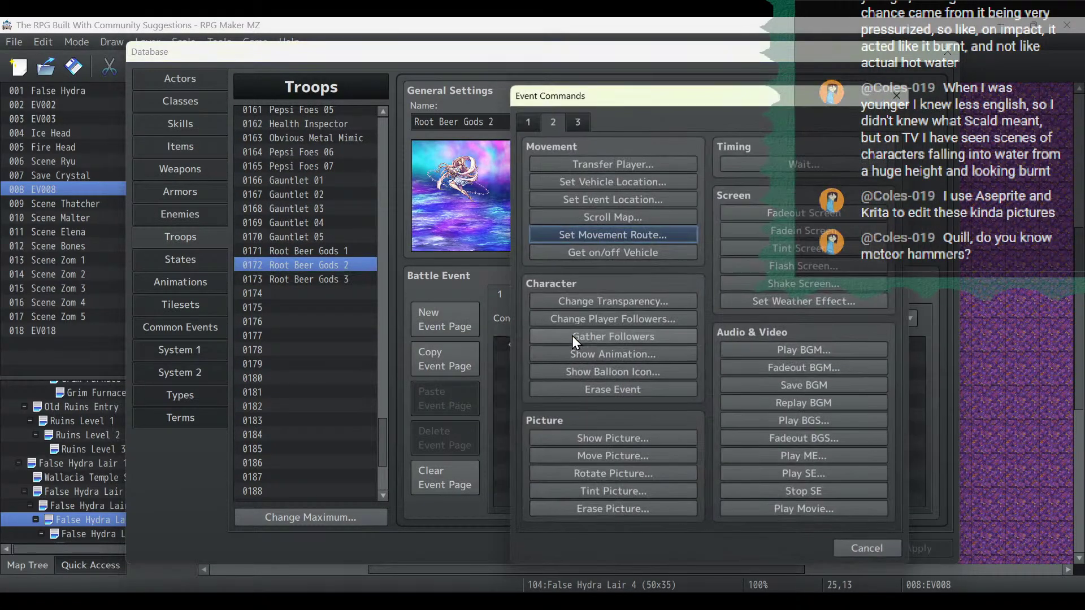
pyautogui.click(528, 123)
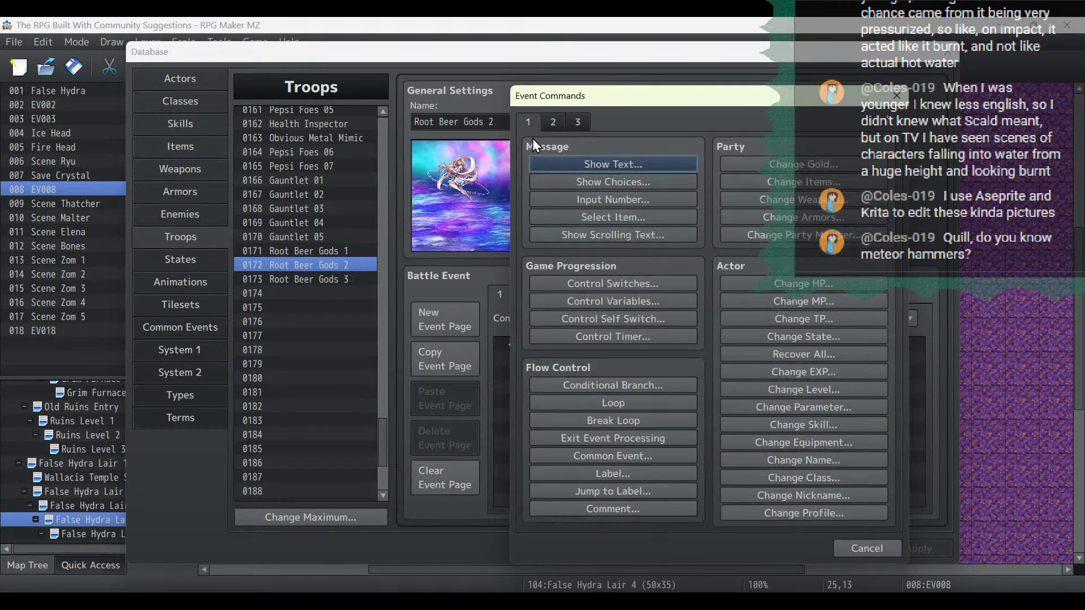
pyautogui.click(610, 306)
pyautogui.click(687, 226)
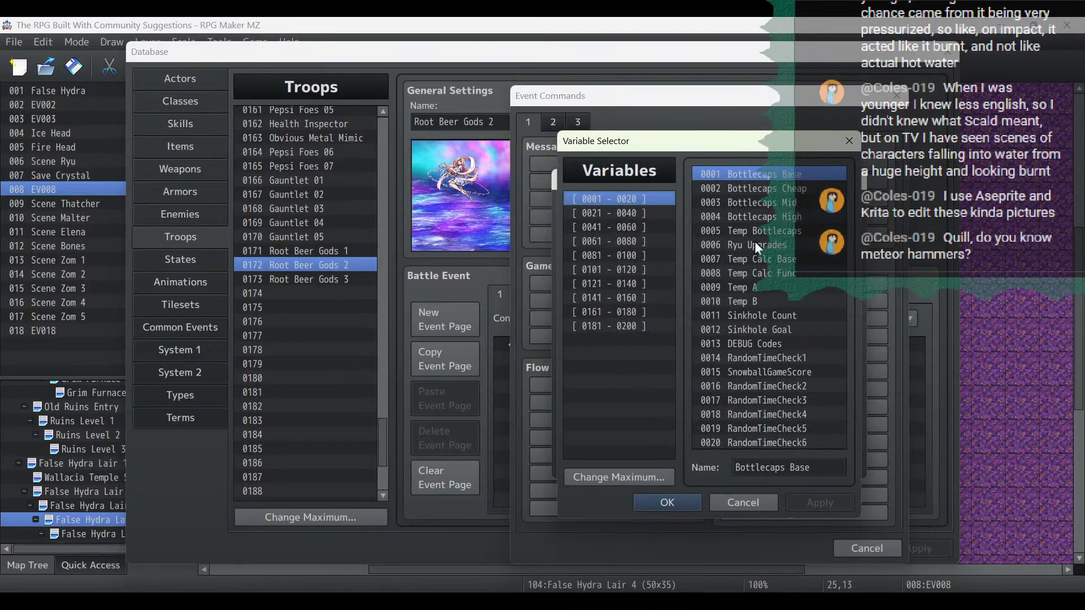
pyautogui.click(619, 268)
pyautogui.click(630, 256)
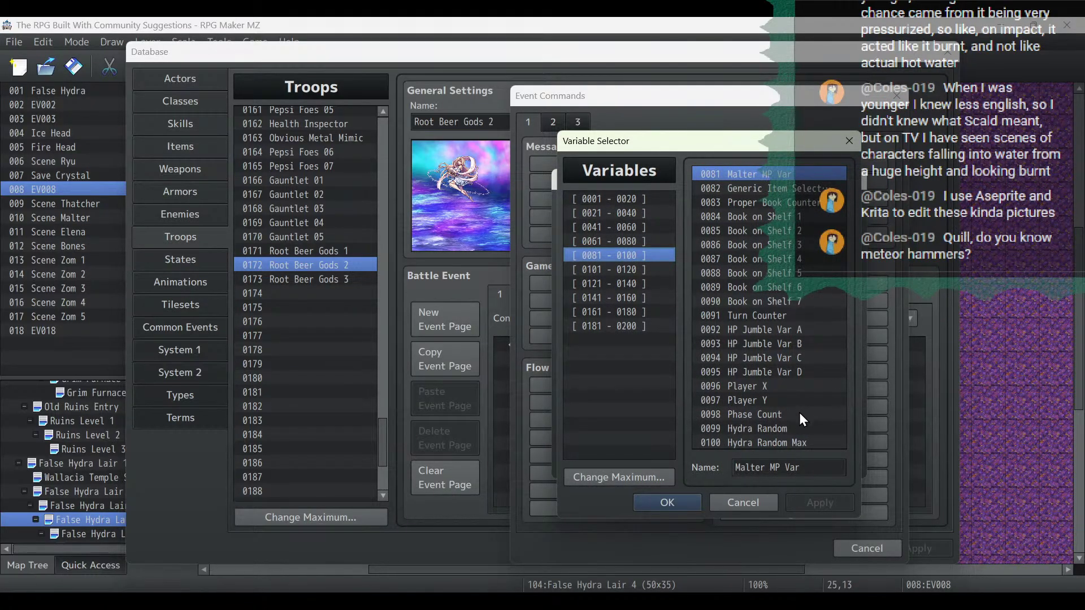
pyautogui.click(763, 509)
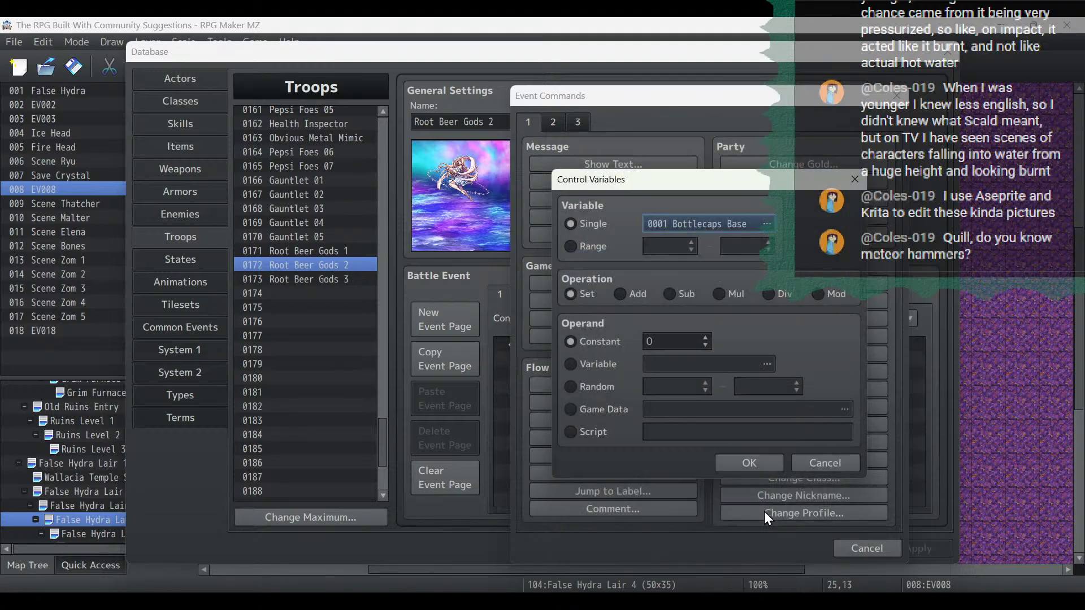
pyautogui.click(804, 462)
pyautogui.click(886, 543)
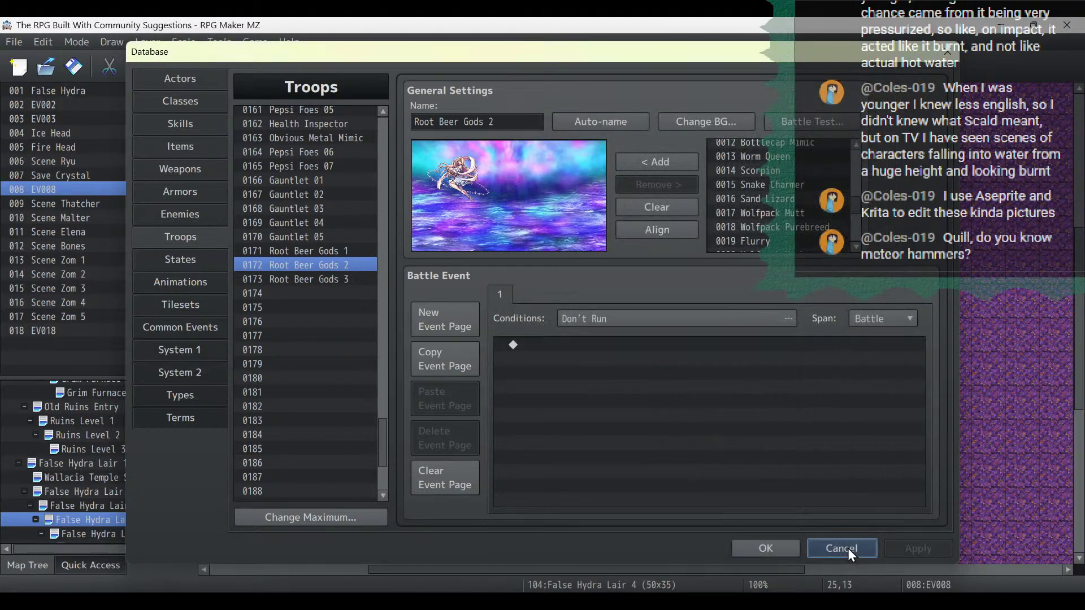
pyautogui.click(848, 549)
# Open EV035 on the Root Beer Gods map and paste the copied battle commands after the last dialogue line.
pyautogui.scroll(-4, 187, 502)
pyautogui.scroll(-5, 187, 503)
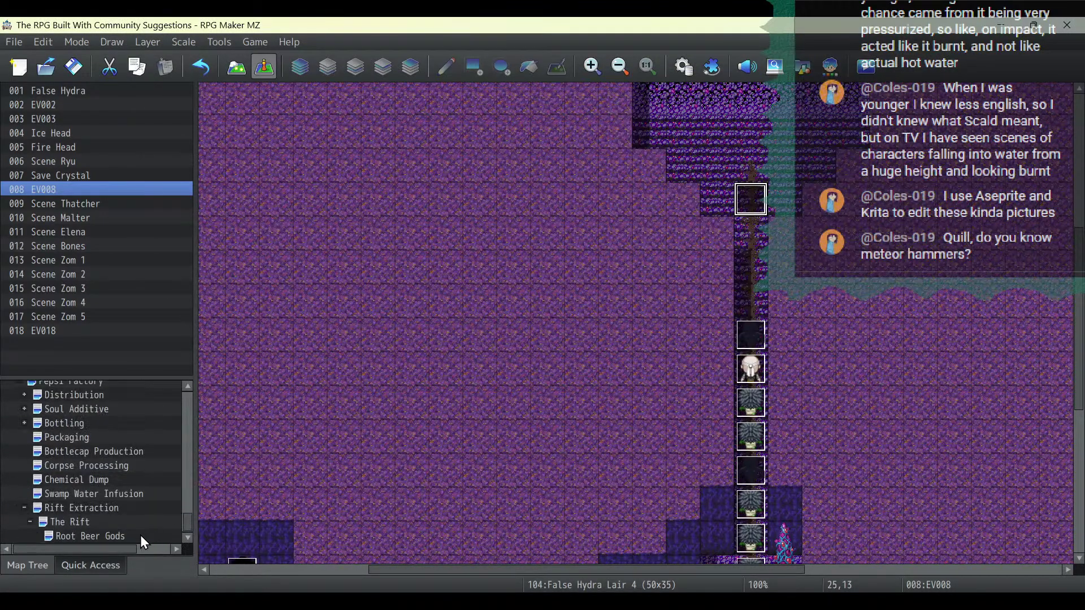
pyautogui.click(130, 536)
pyautogui.doubleClick(627, 291)
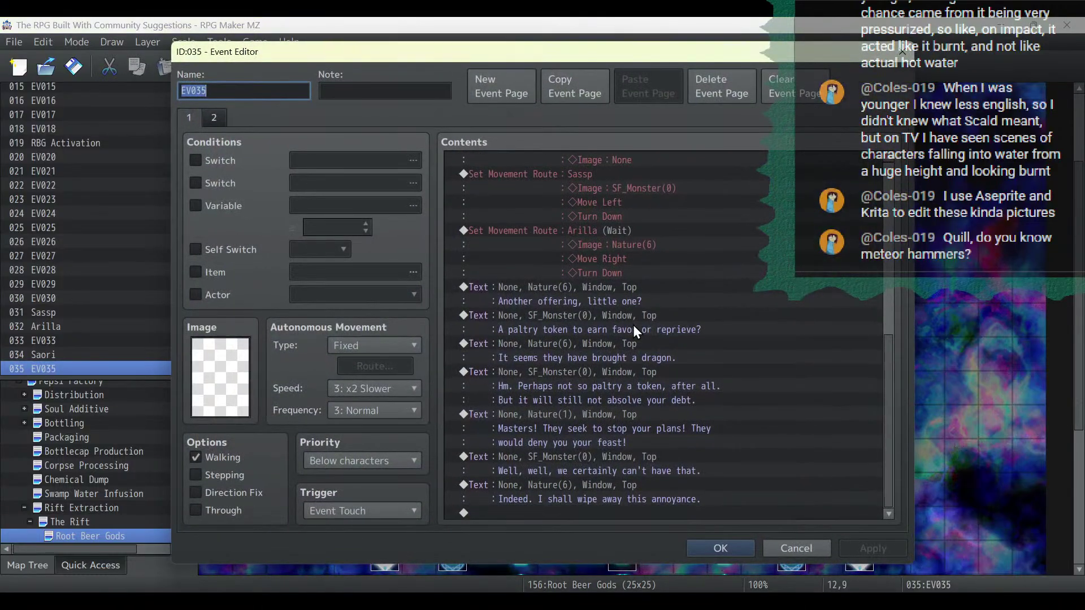
pyautogui.click(577, 514)
pyautogui.hotkey('ctrl', 'v')
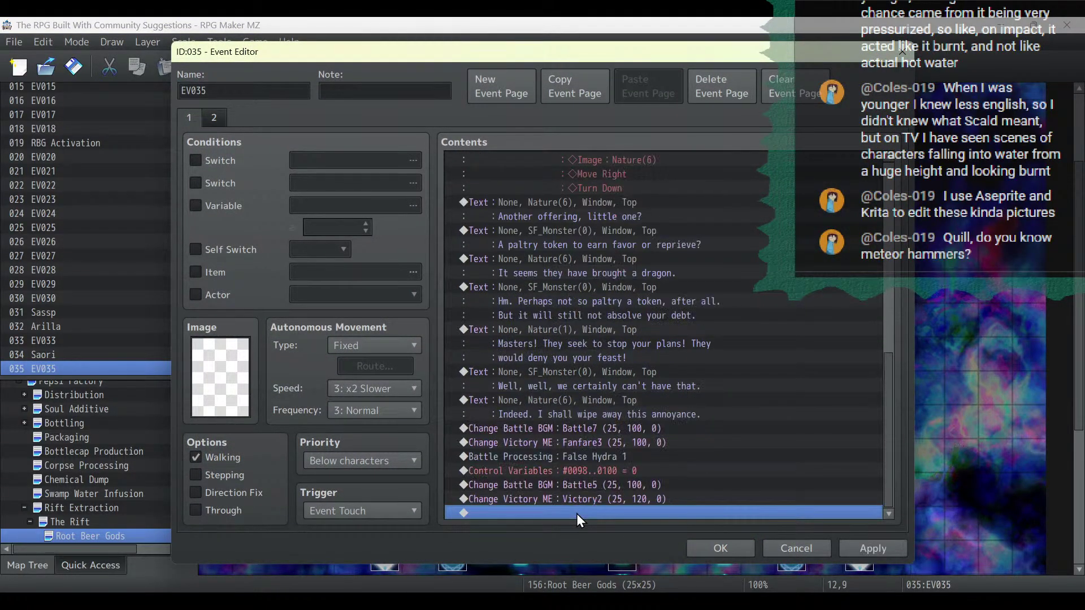
# Delete the pasted Control Variables #0098..0100 command from EV035, and apply and close the event.
pyautogui.click(578, 472)
pyautogui.press('Delete')
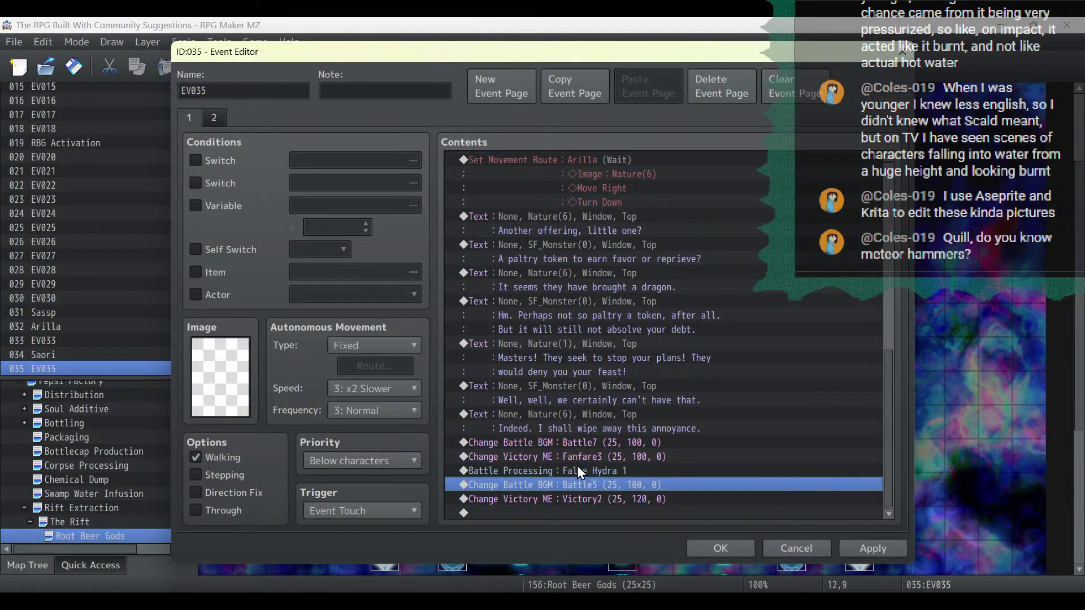
pyautogui.click(899, 553)
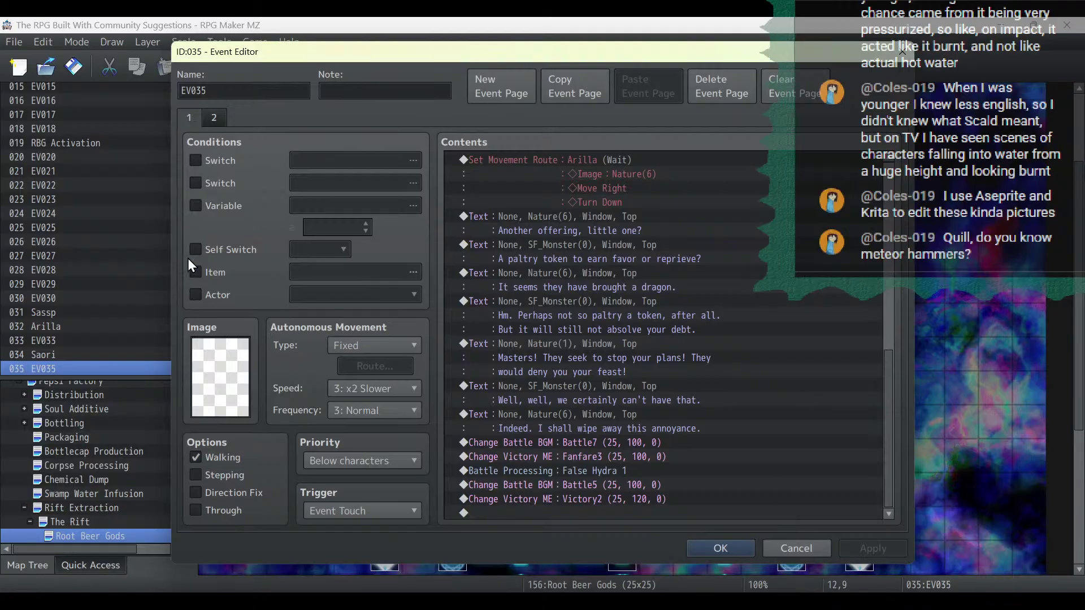
pyautogui.click(730, 550)
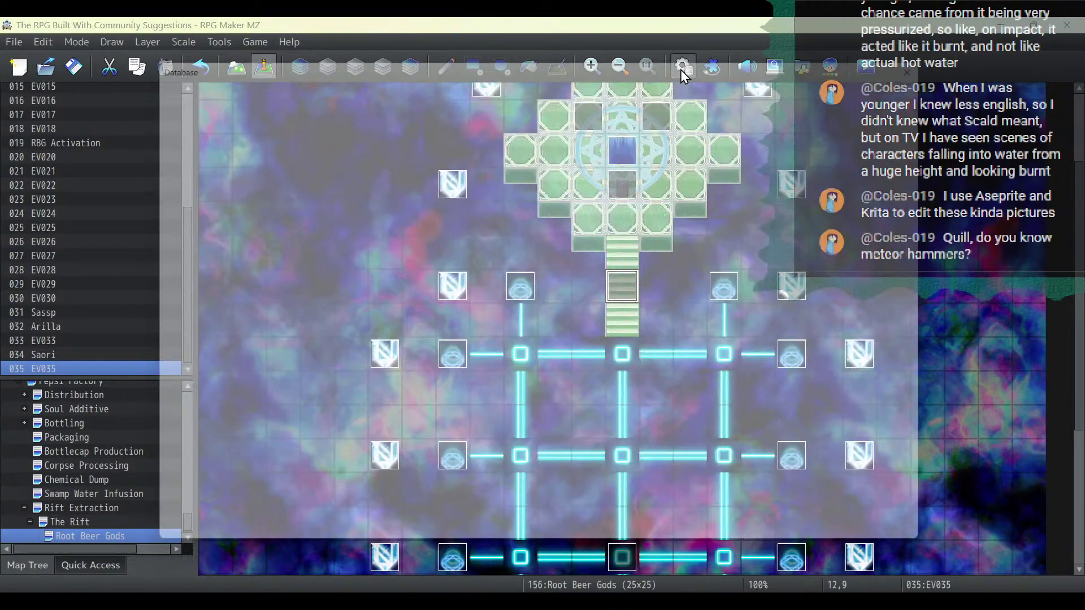
# Open the Common Events database and examine which switch condition the Steam Bomb event uses.
pyautogui.click(682, 68)
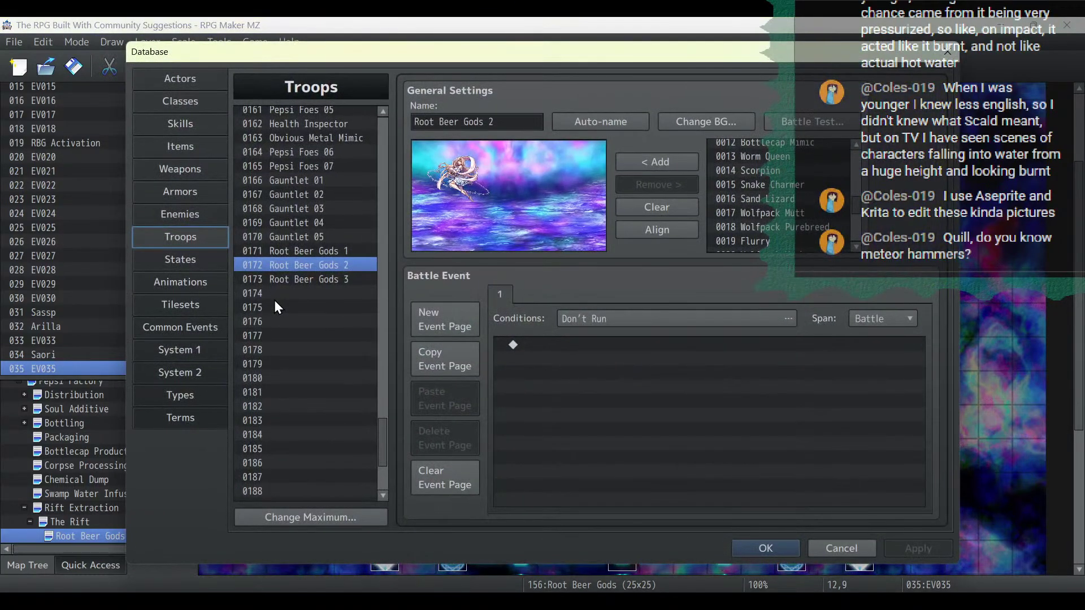
pyautogui.click(188, 327)
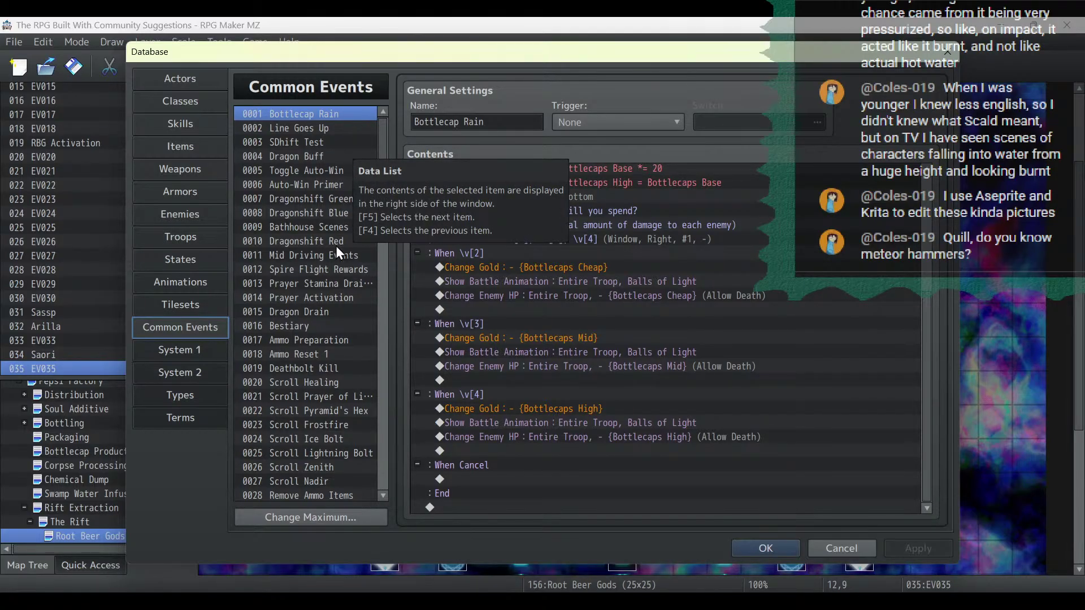
pyautogui.scroll(-3, 324, 341)
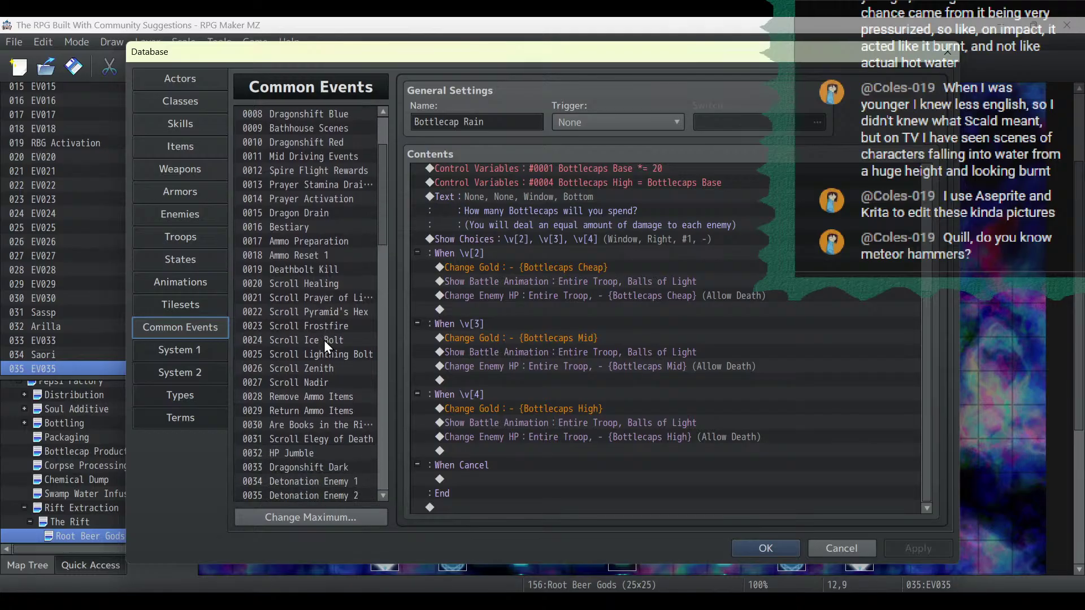
pyautogui.scroll(-3, 324, 340)
pyautogui.click(328, 453)
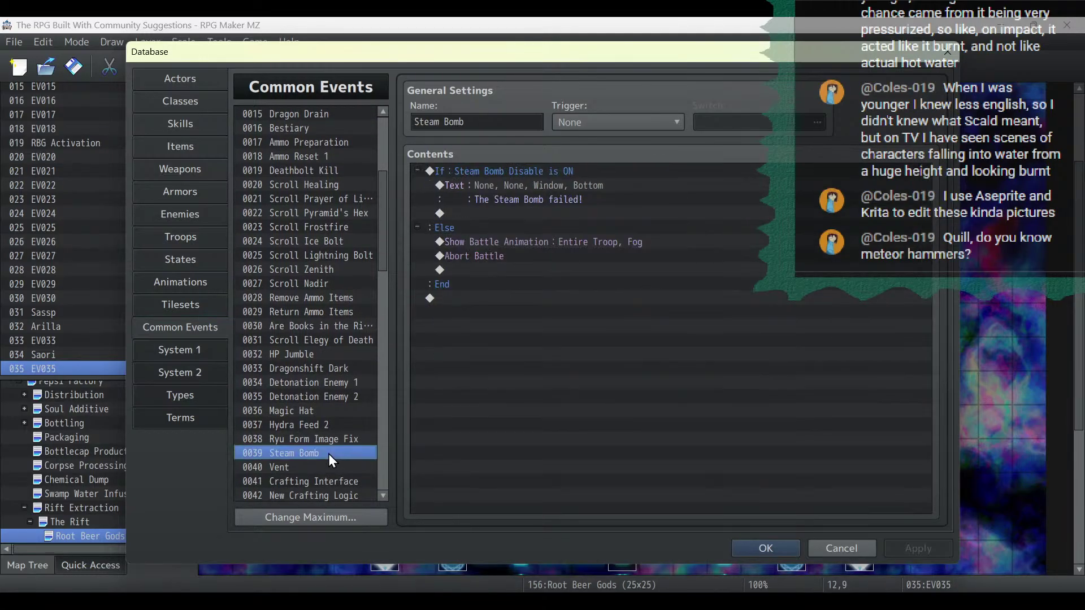
pyautogui.click(553, 176)
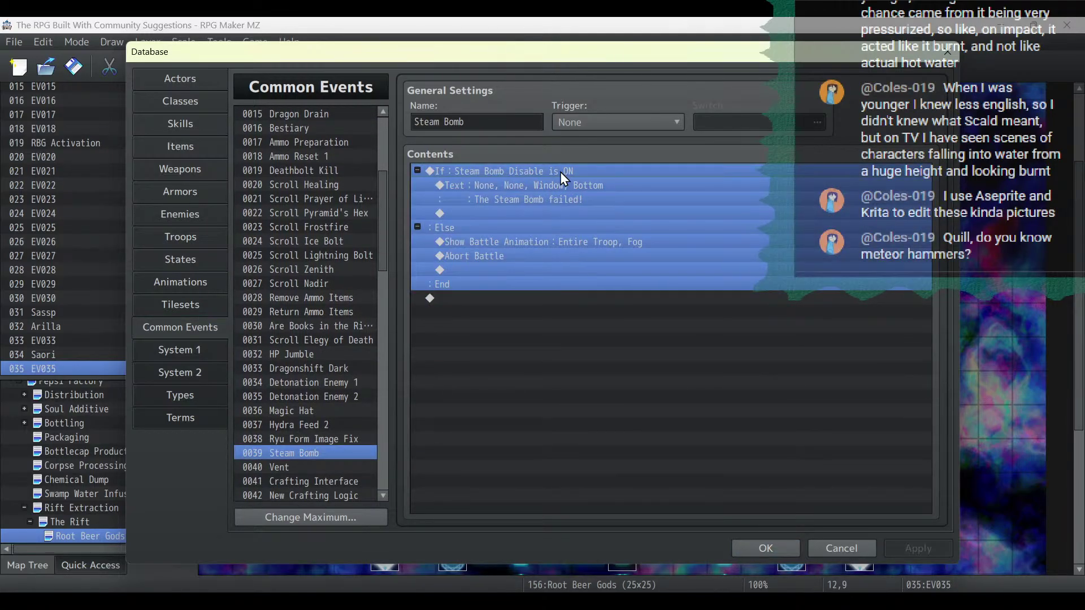
# Examine all five battle event pages of the Mercenary Miniboss troop and return to its first page.
pyautogui.click(197, 213)
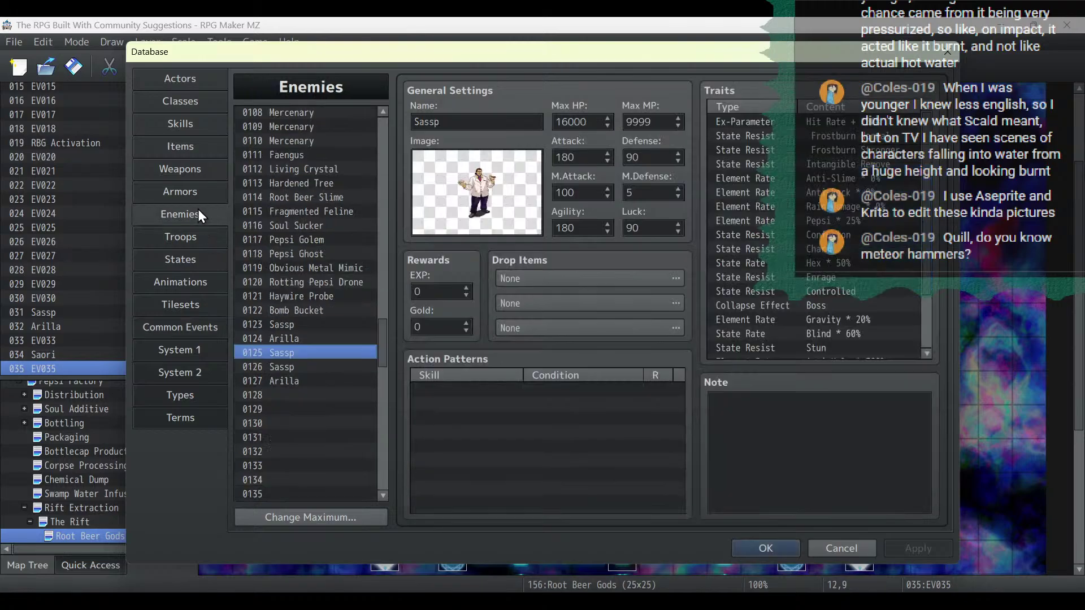
pyautogui.click(200, 233)
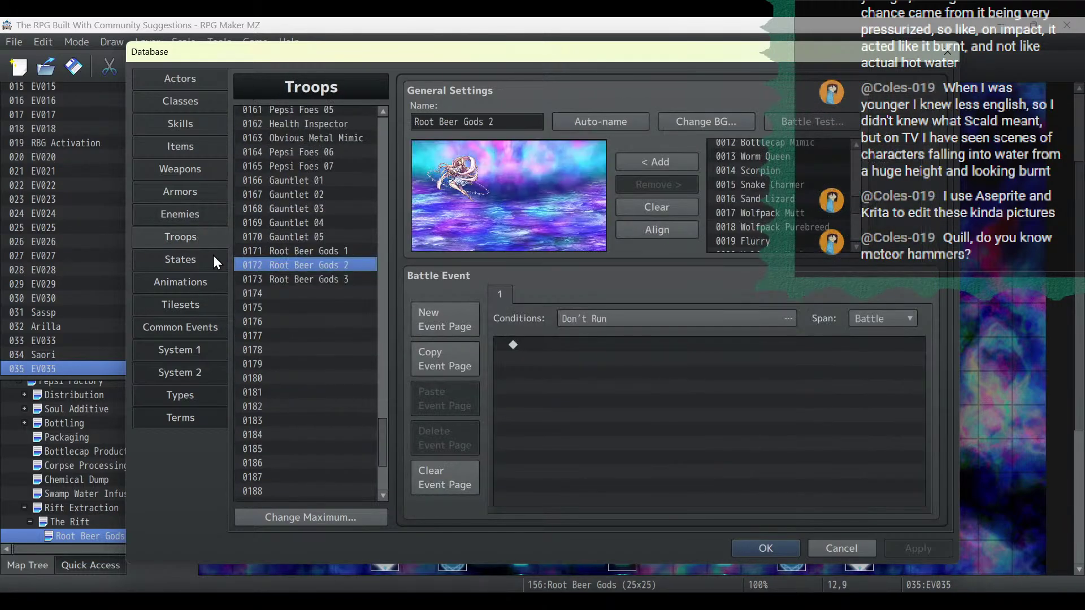
pyautogui.scroll(7, 322, 210)
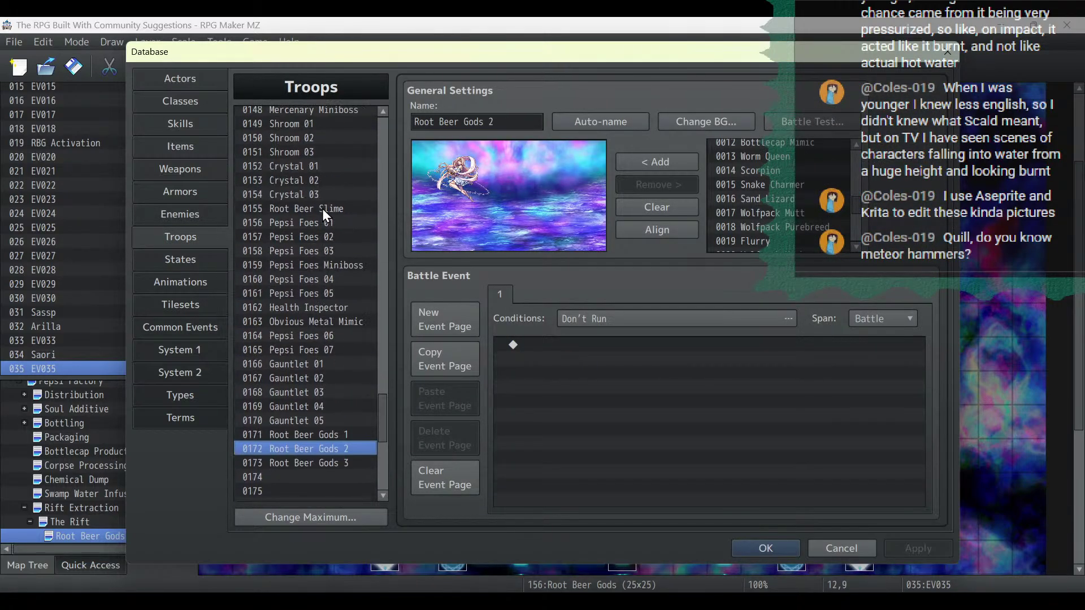
pyautogui.click(323, 239)
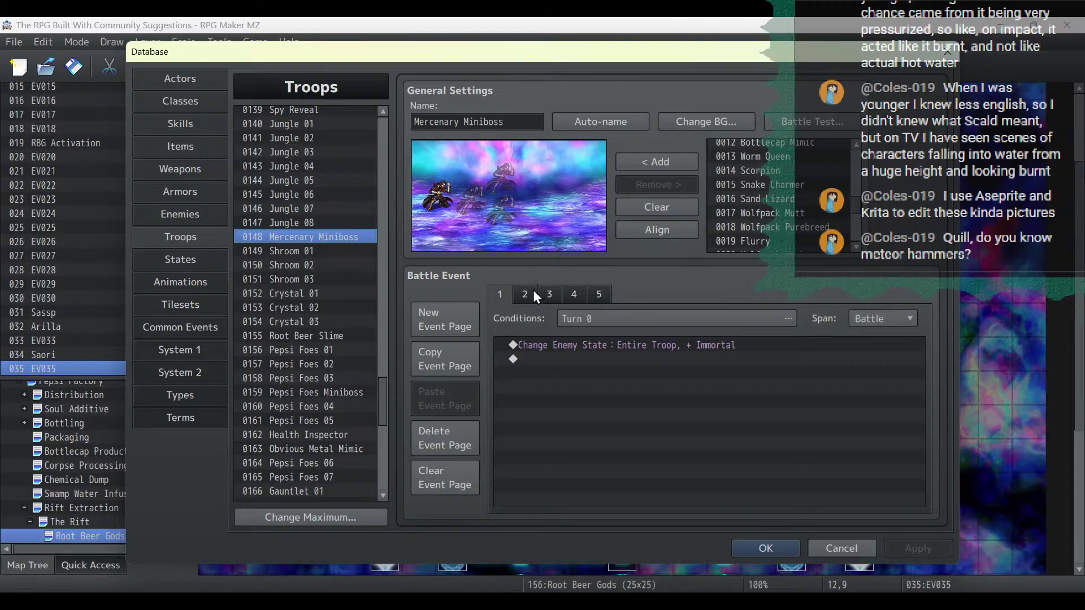
pyautogui.click(534, 292)
pyautogui.click(551, 295)
pyautogui.click(575, 295)
pyautogui.click(600, 295)
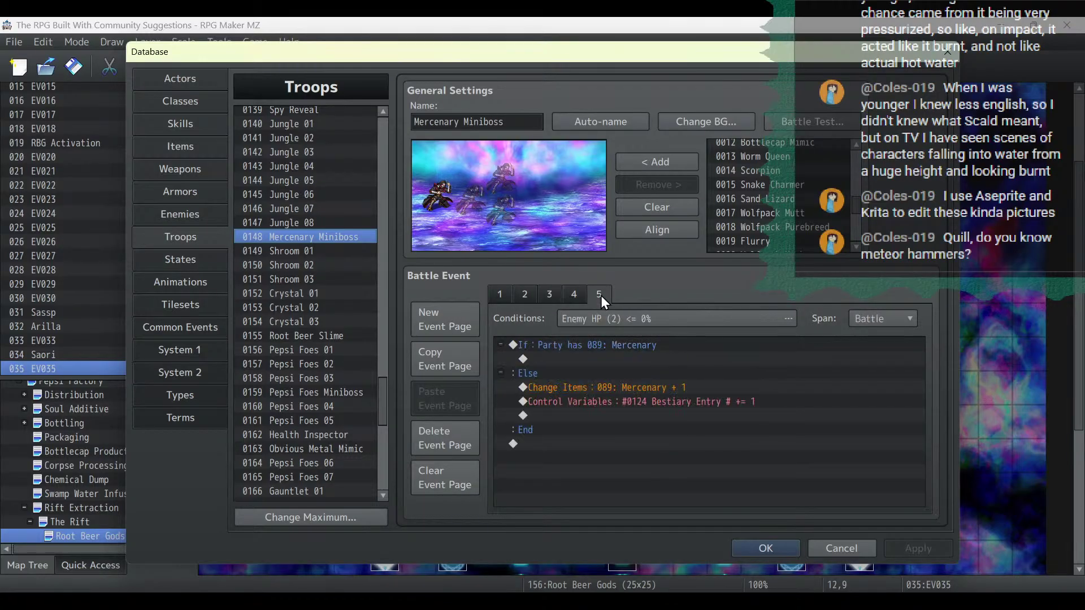
pyautogui.click(501, 294)
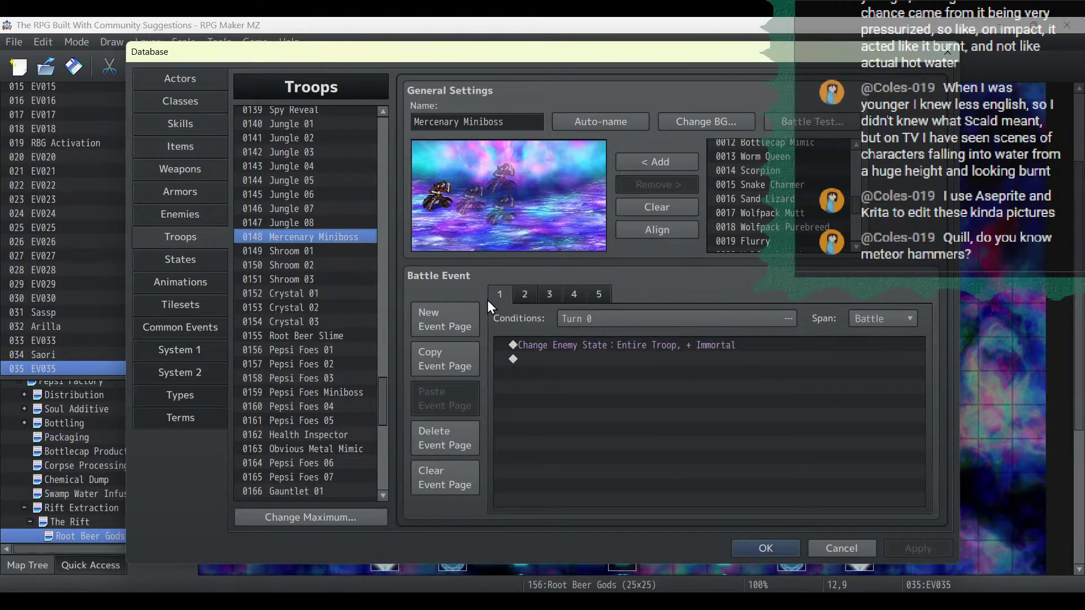
pyautogui.doubleClick(575, 356)
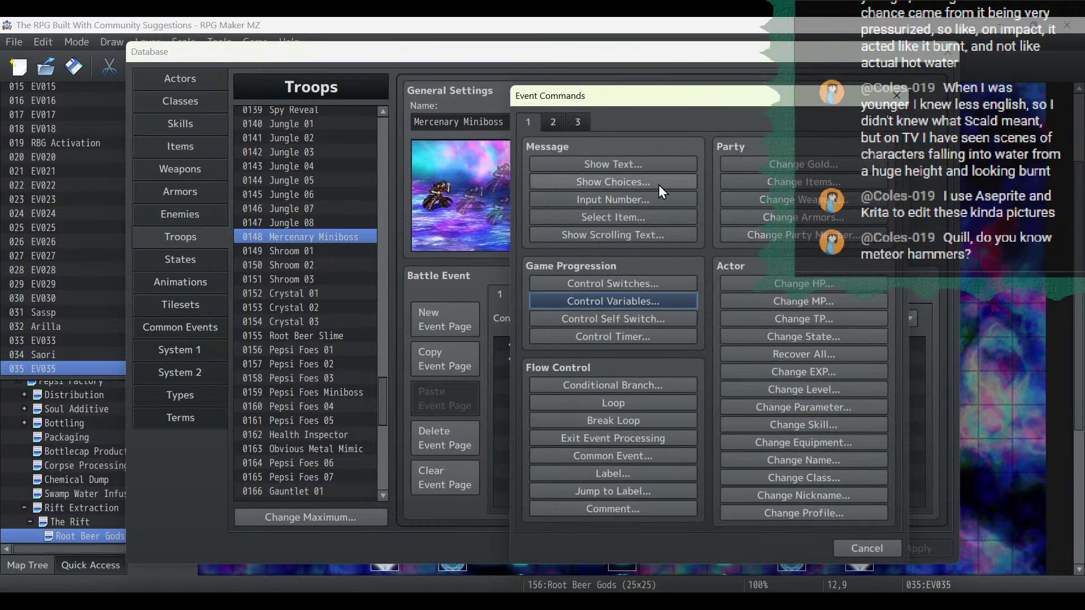
pyautogui.click(618, 282)
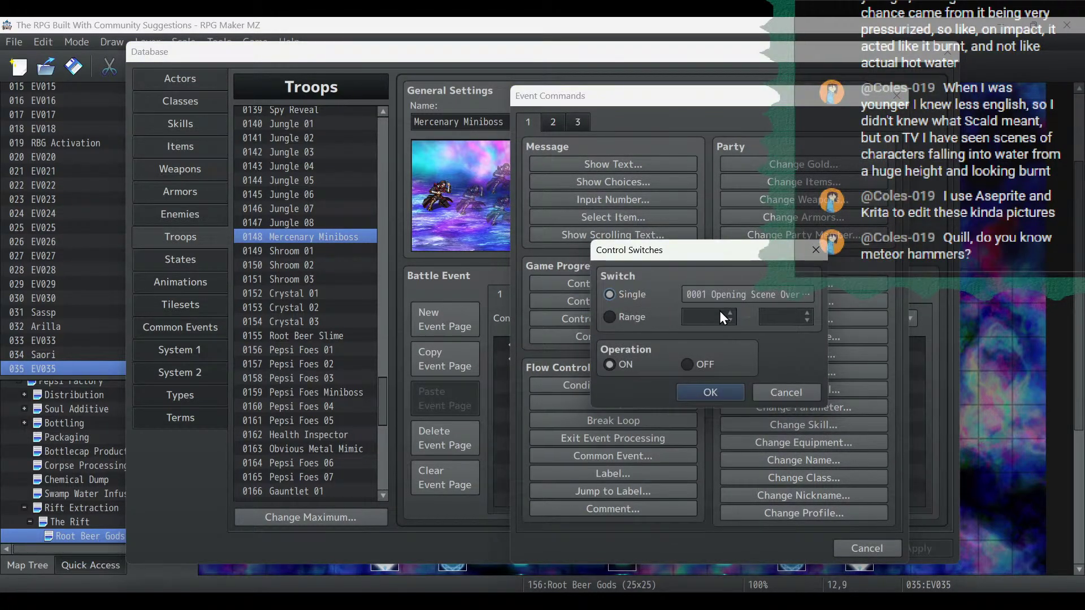
pyautogui.click(784, 390)
pyautogui.click(871, 551)
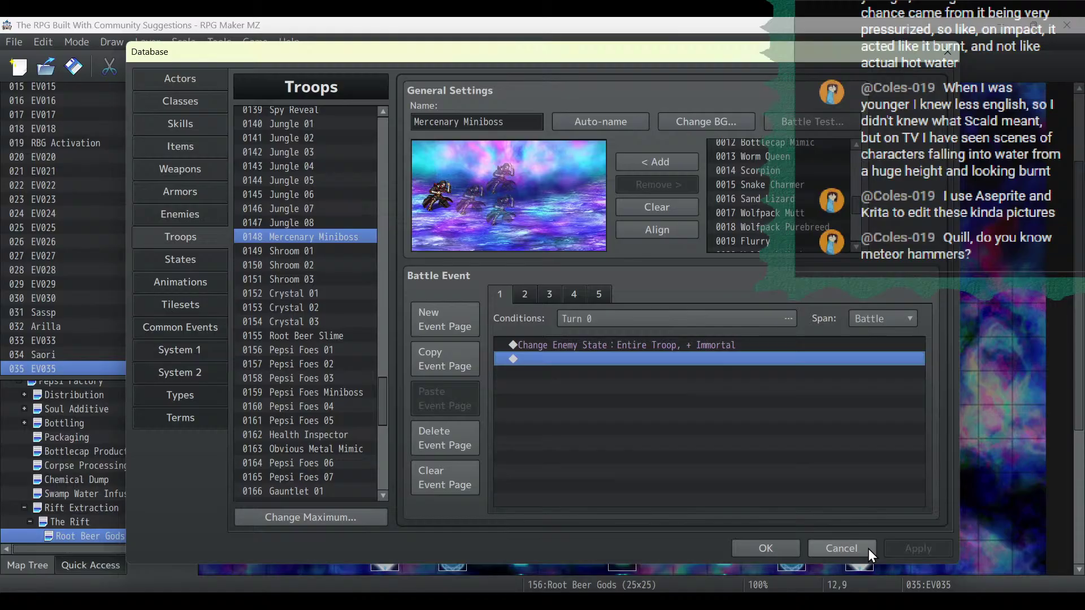
pyautogui.click(769, 553)
# Look through switches 0001 to 0180 for the Steam Bomb switch from a new Control Switches command in EV035, and close the event.
pyautogui.doubleClick(627, 283)
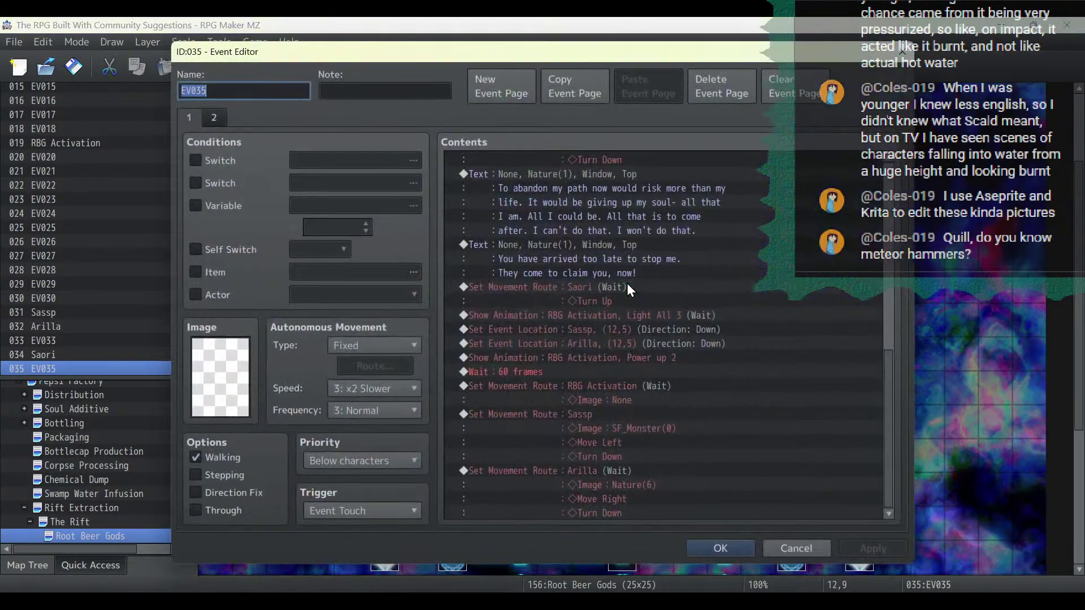
pyautogui.scroll(-7, 595, 405)
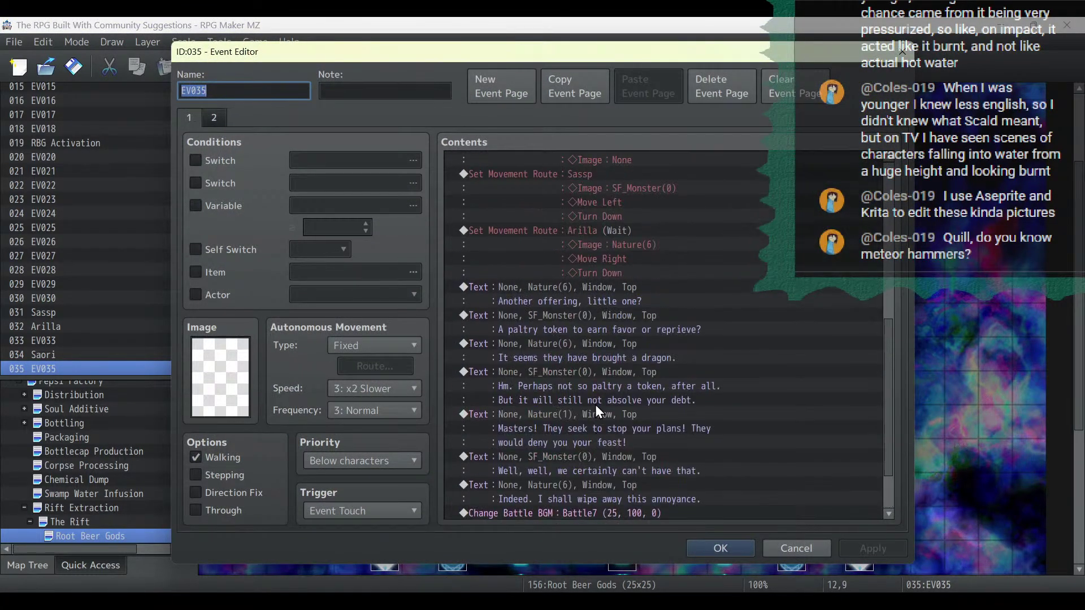
pyautogui.click(580, 445)
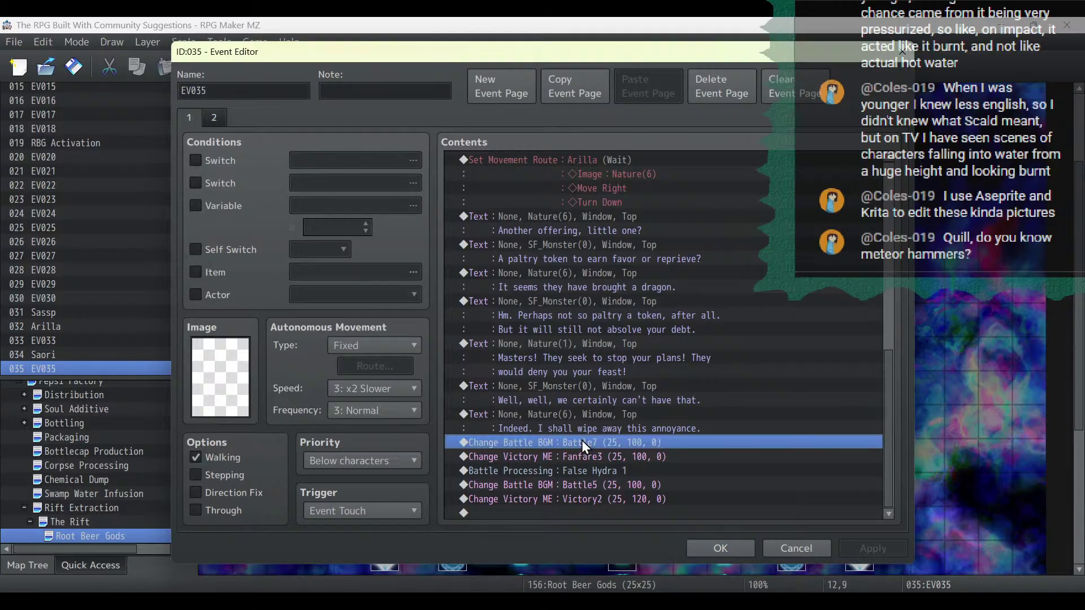
pyautogui.rightClick(582, 440)
pyautogui.click(629, 412)
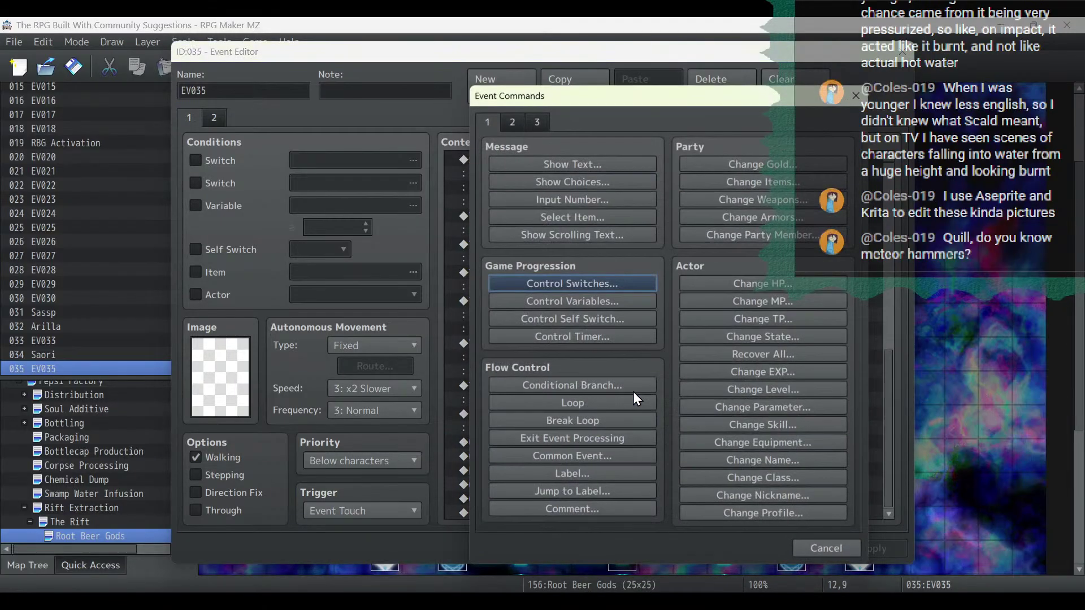
pyautogui.click(586, 286)
pyautogui.click(680, 298)
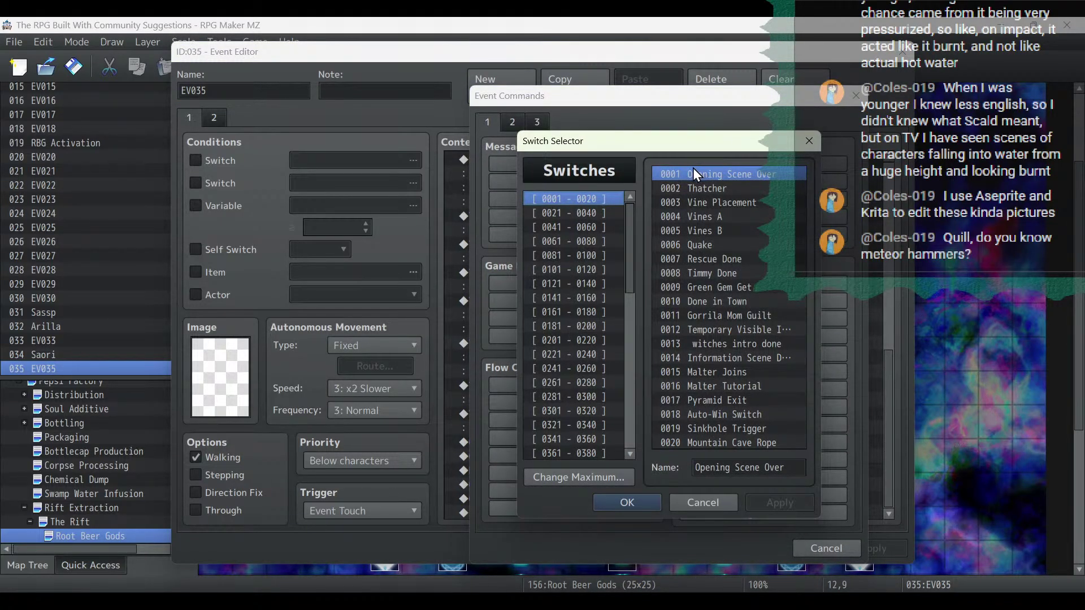
pyautogui.click(583, 214)
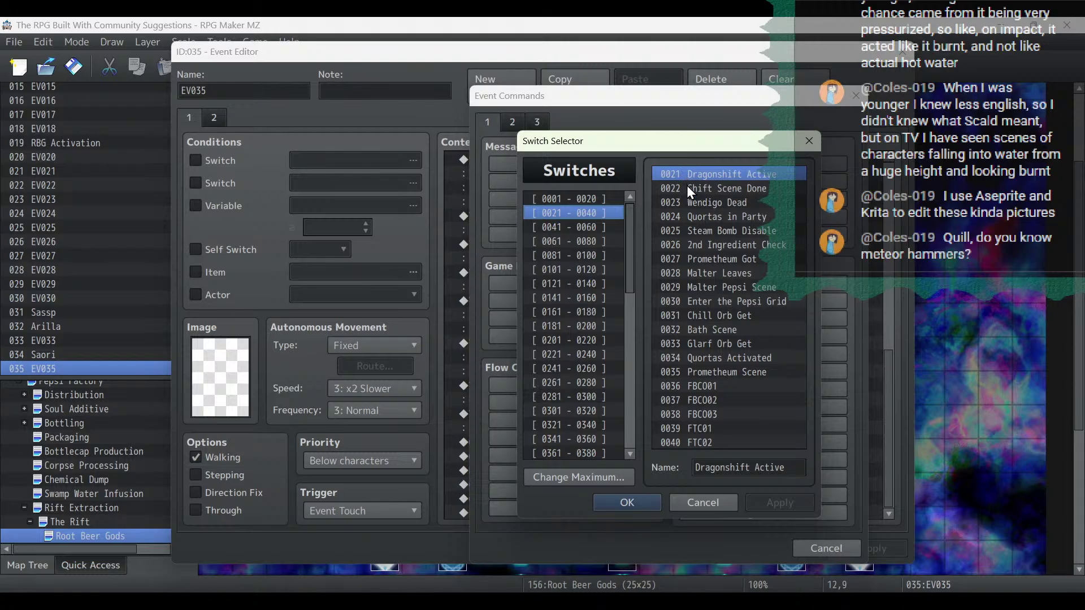
pyautogui.click(584, 226)
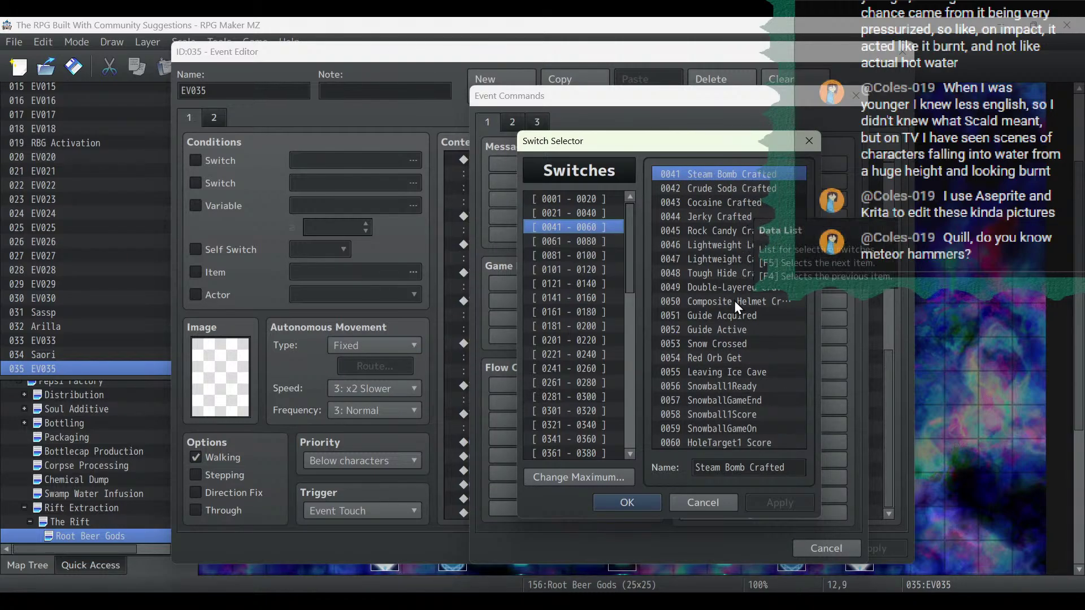
pyautogui.click(565, 242)
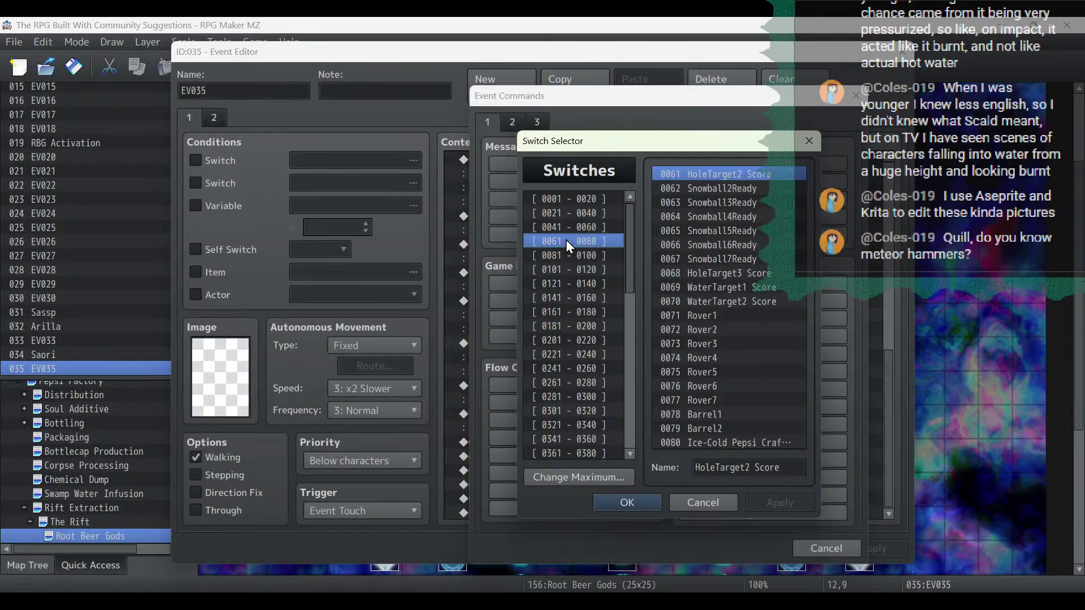
pyautogui.click(599, 256)
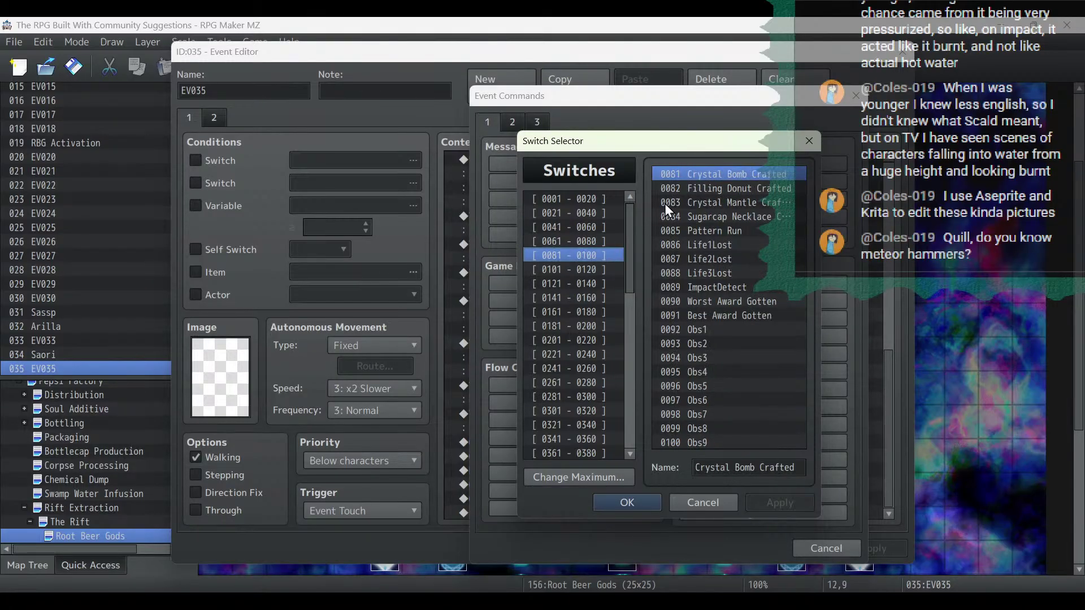
pyautogui.click(591, 270)
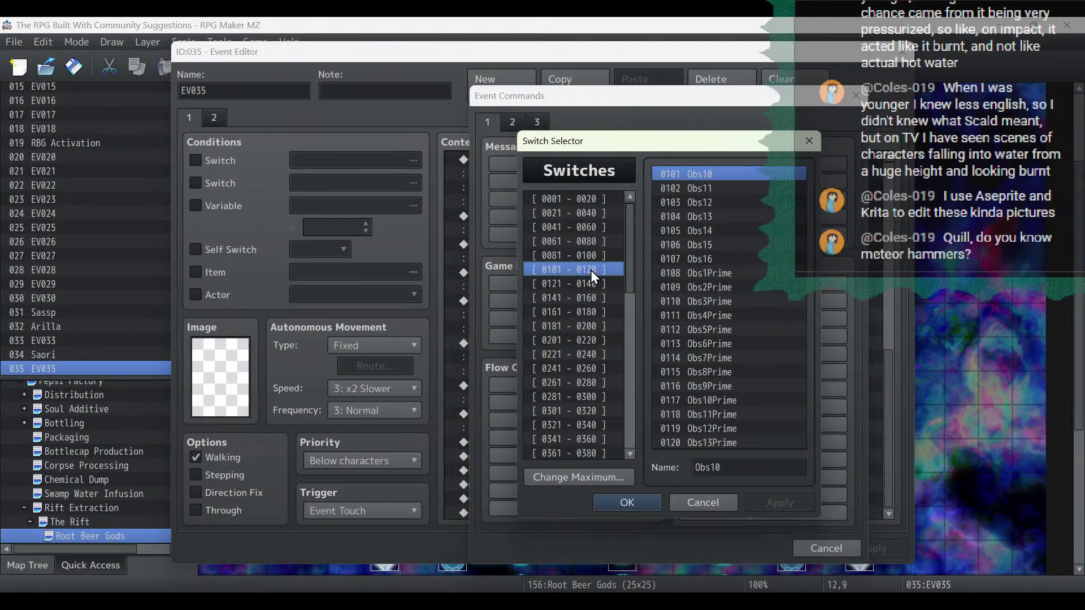
pyautogui.click(591, 283)
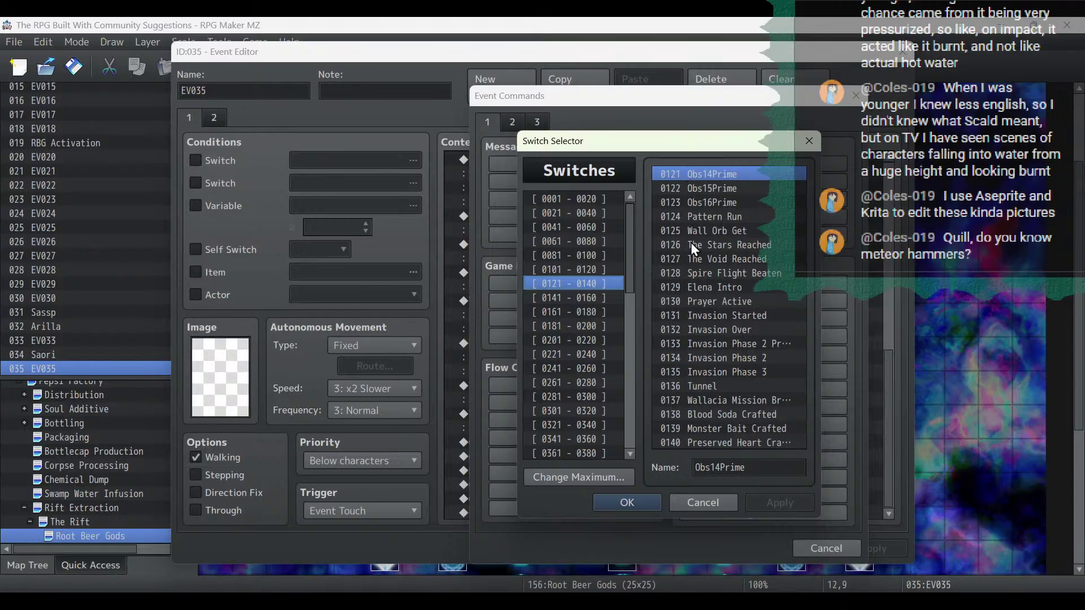
pyautogui.click(589, 297)
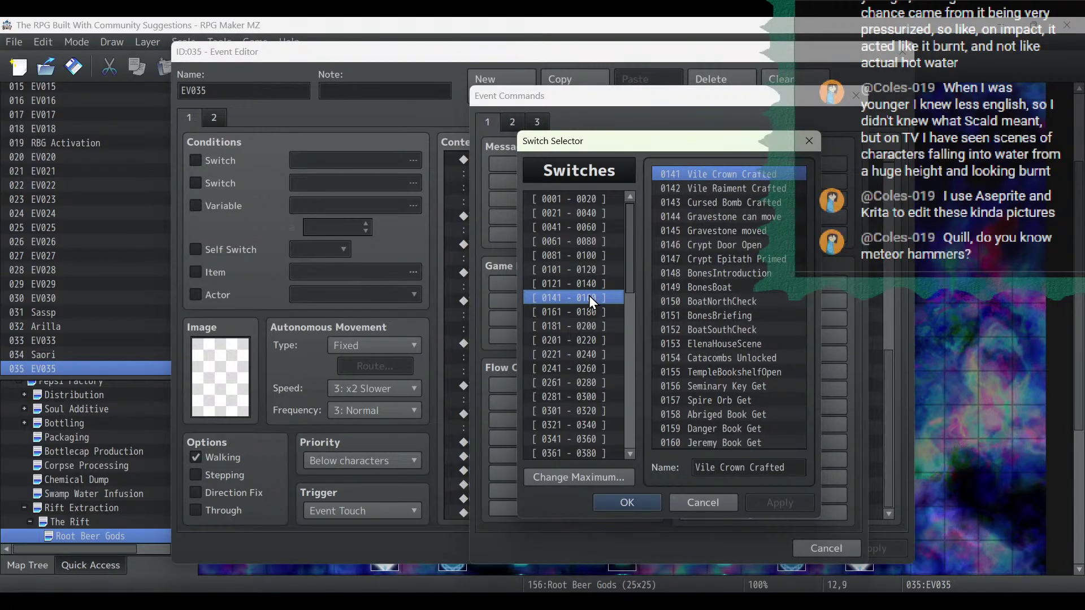
pyautogui.click(589, 311)
pyautogui.click(716, 503)
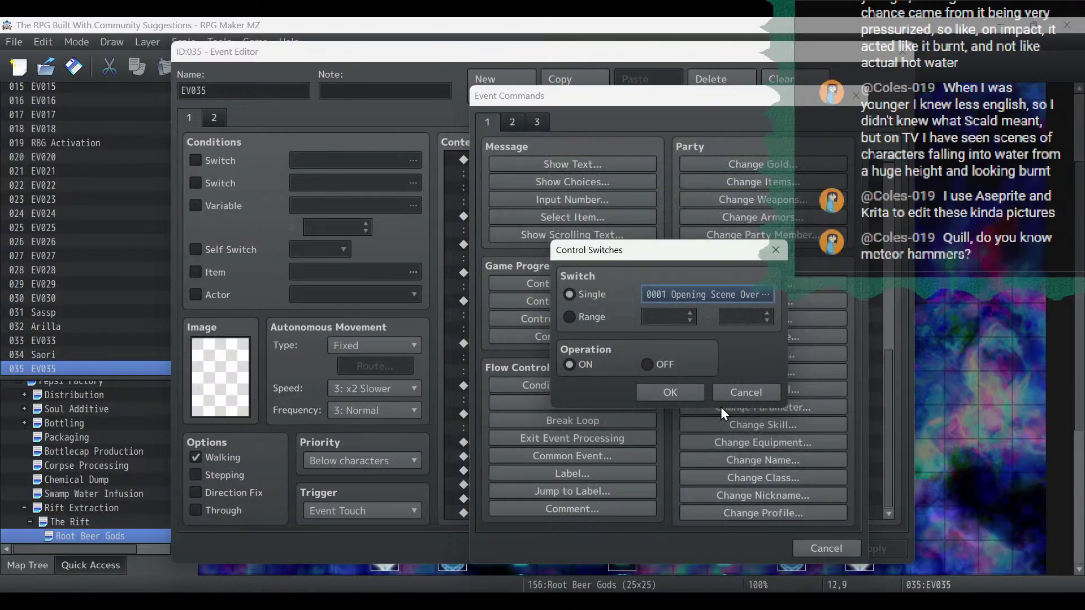
pyautogui.click(752, 390)
pyautogui.click(805, 552)
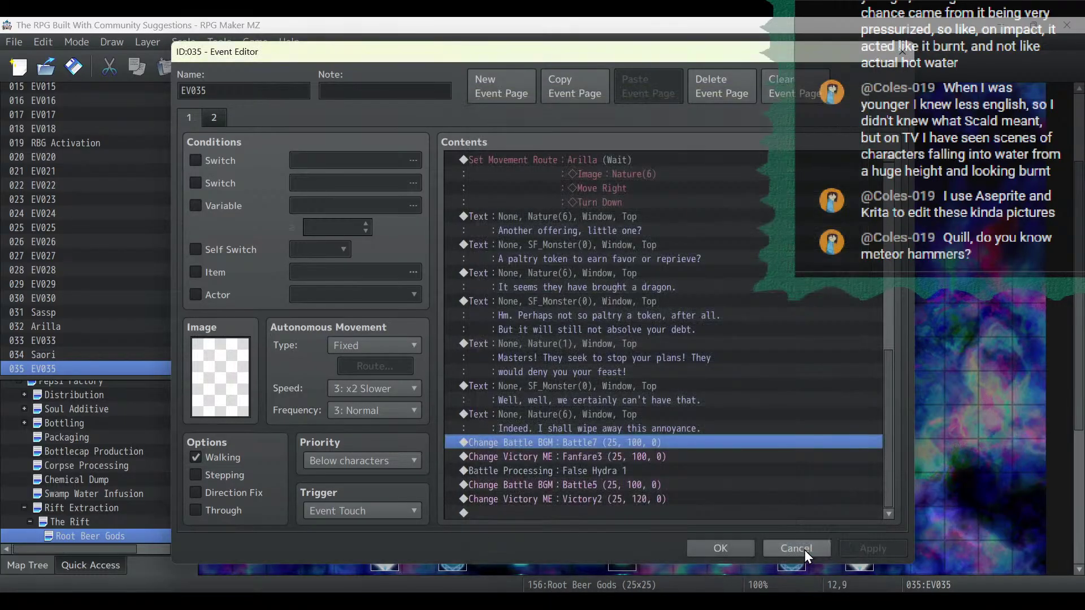
pyautogui.click(721, 549)
# Recheck the switch condition of the Steam Bomb common event in the database and close the database.
pyautogui.click(683, 66)
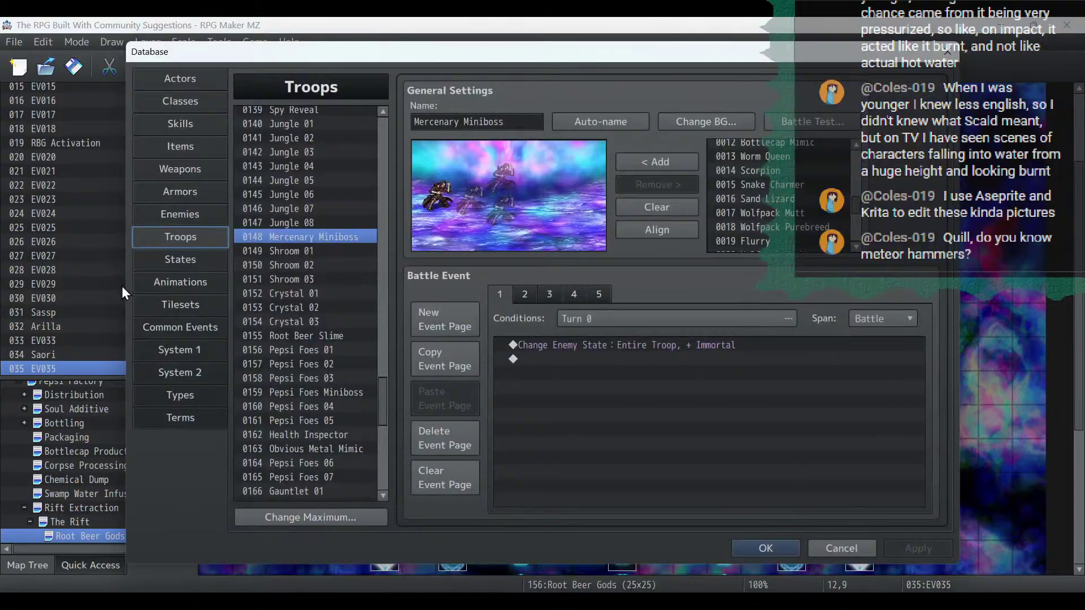
pyautogui.click(177, 329)
pyautogui.doubleClick(528, 169)
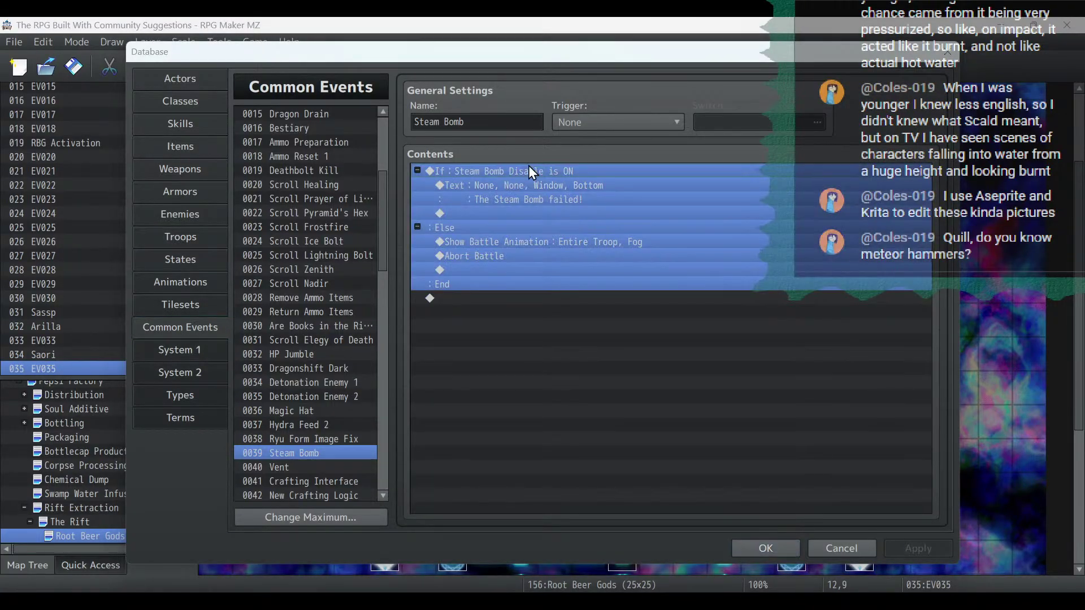
pyautogui.click(798, 458)
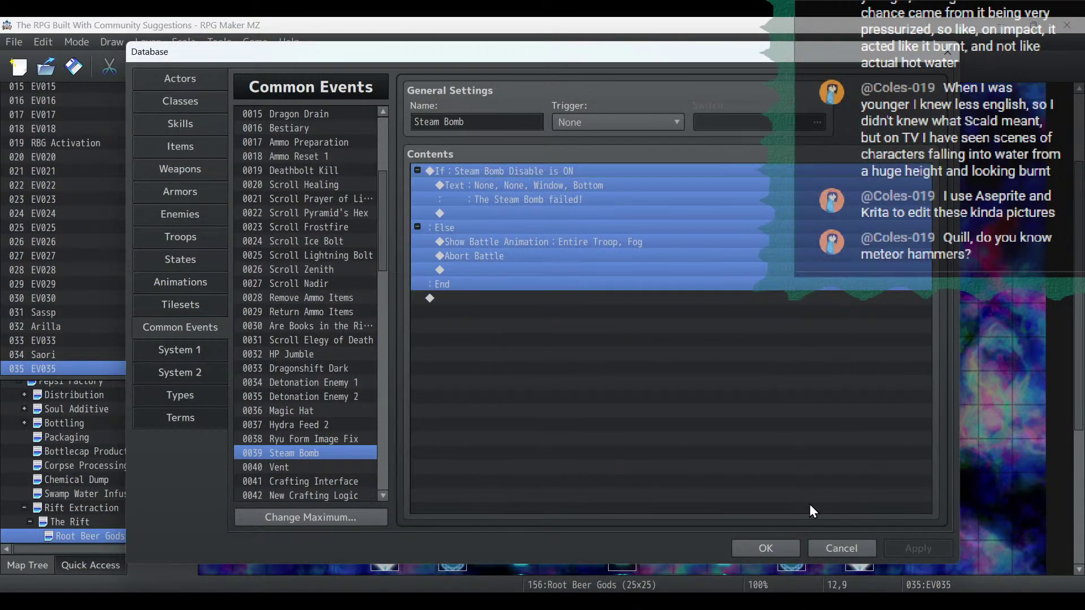
pyautogui.click(774, 553)
# Insert a Control Switches command turning 0025 Steam Bomb Disable ON before the Battle7 BGM change in EV035, and apply and close the event.
pyautogui.doubleClick(624, 282)
pyautogui.scroll(-5, 538, 380)
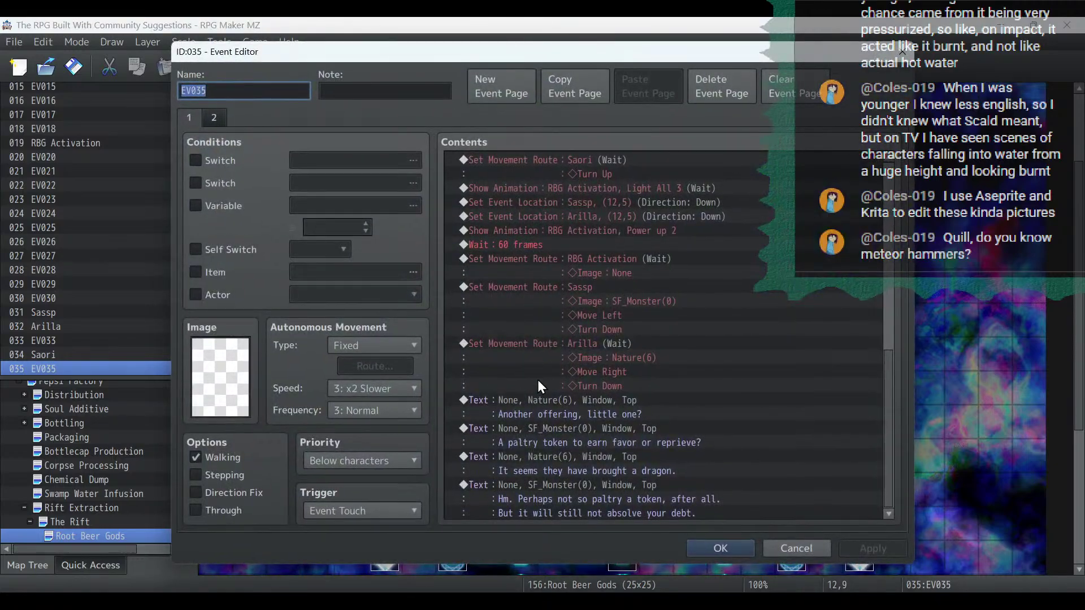
pyautogui.scroll(-3, 621, 340)
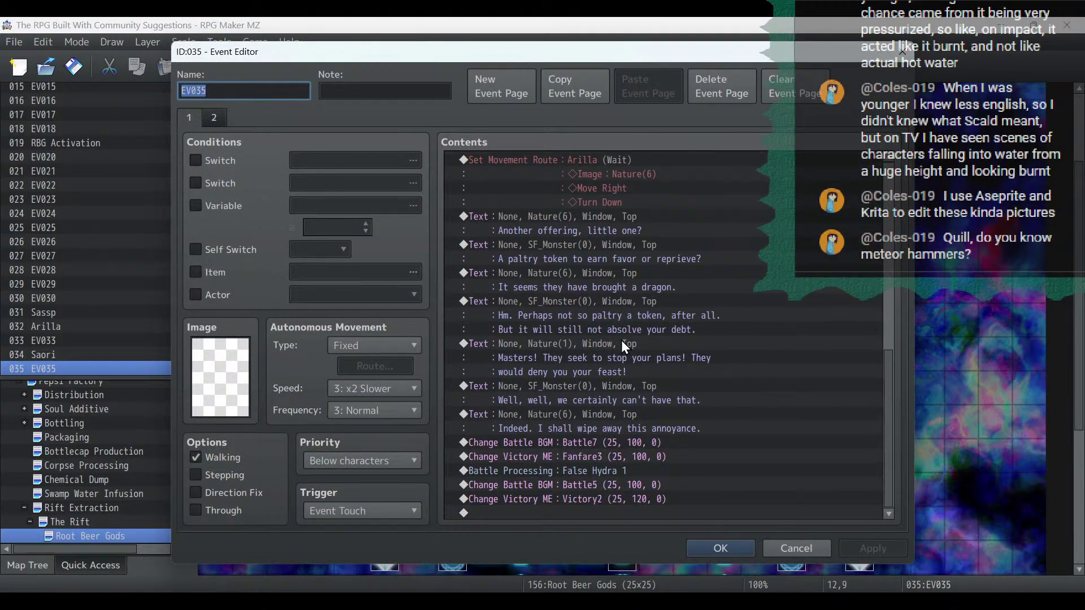
pyautogui.rightClick(578, 437)
pyautogui.click(616, 420)
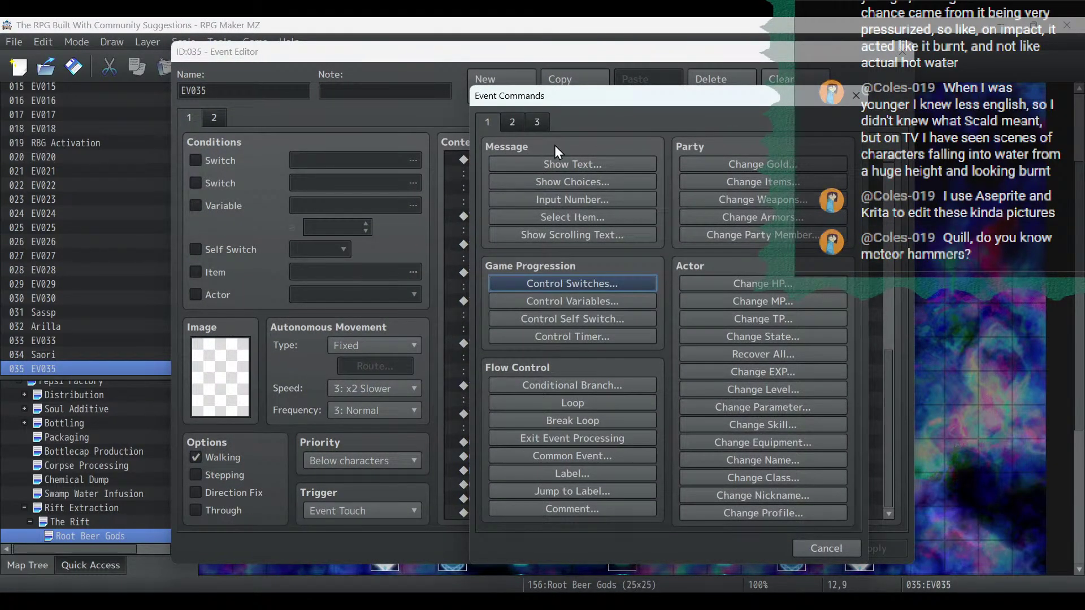
pyautogui.click(575, 285)
pyautogui.click(675, 293)
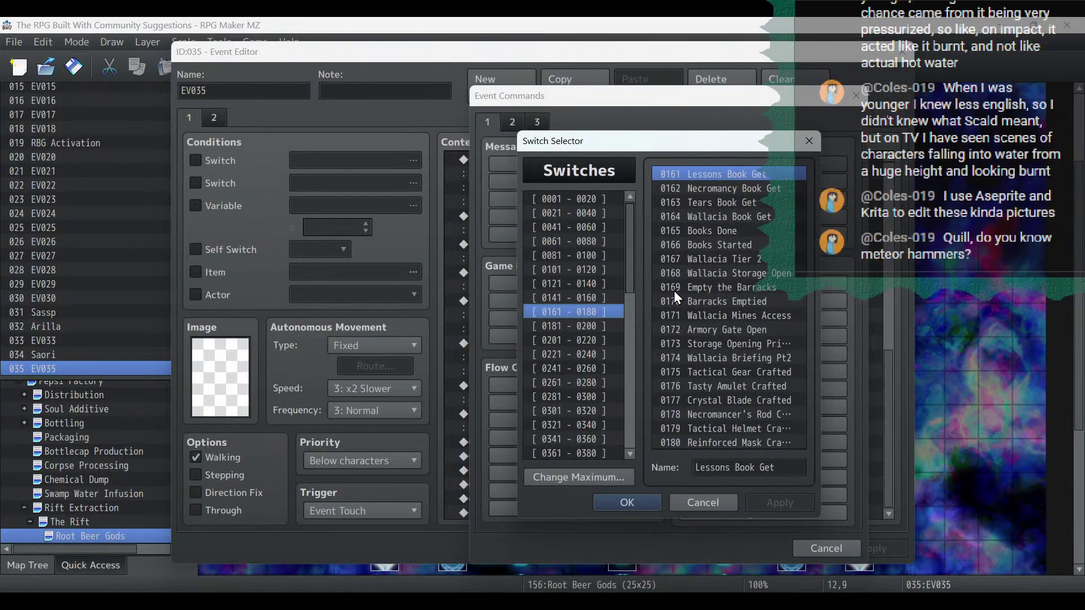
pyautogui.scroll(-1, 594, 242)
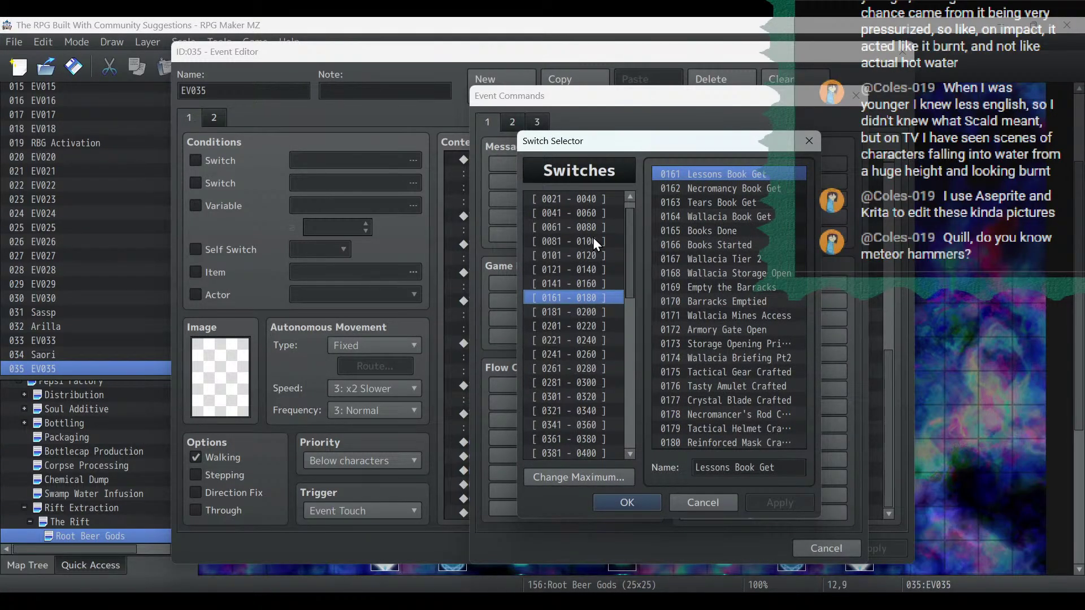
pyautogui.click(598, 201)
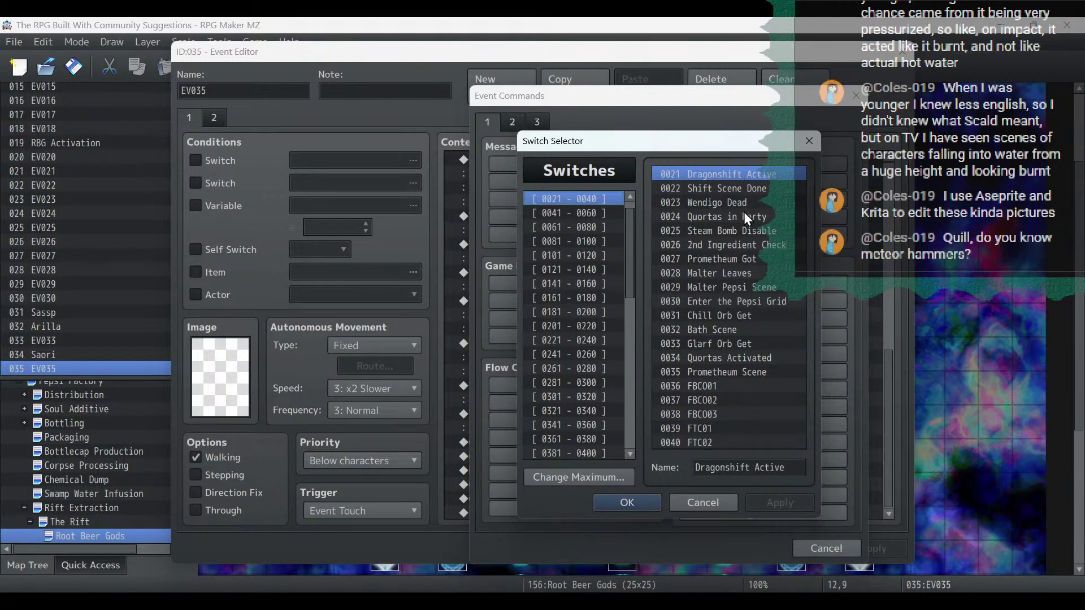
pyautogui.doubleClick(745, 231)
pyautogui.click(665, 391)
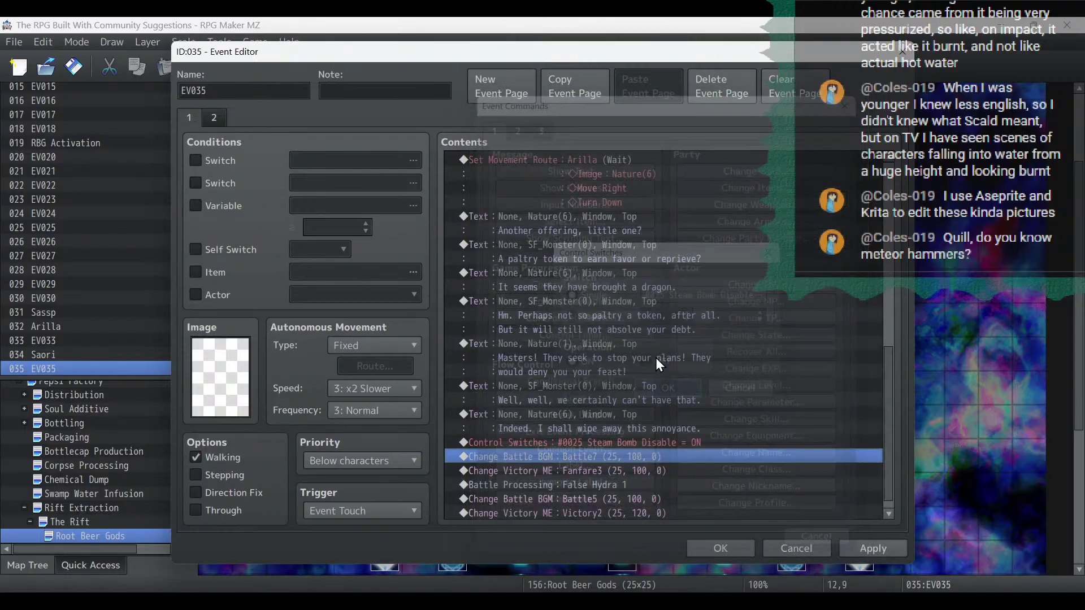
pyautogui.click(612, 443)
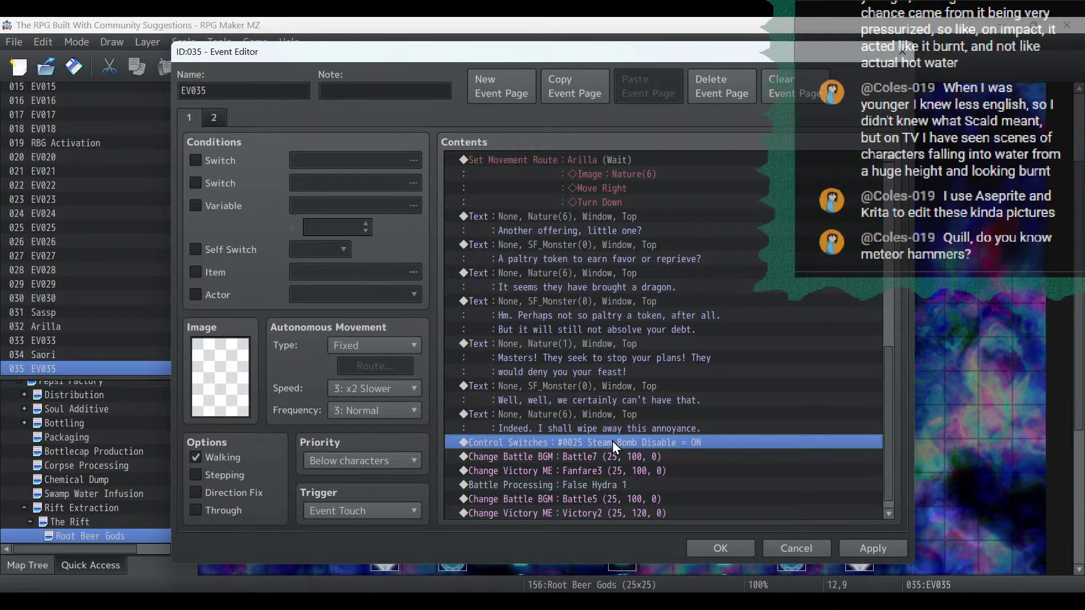
pyautogui.click(896, 551)
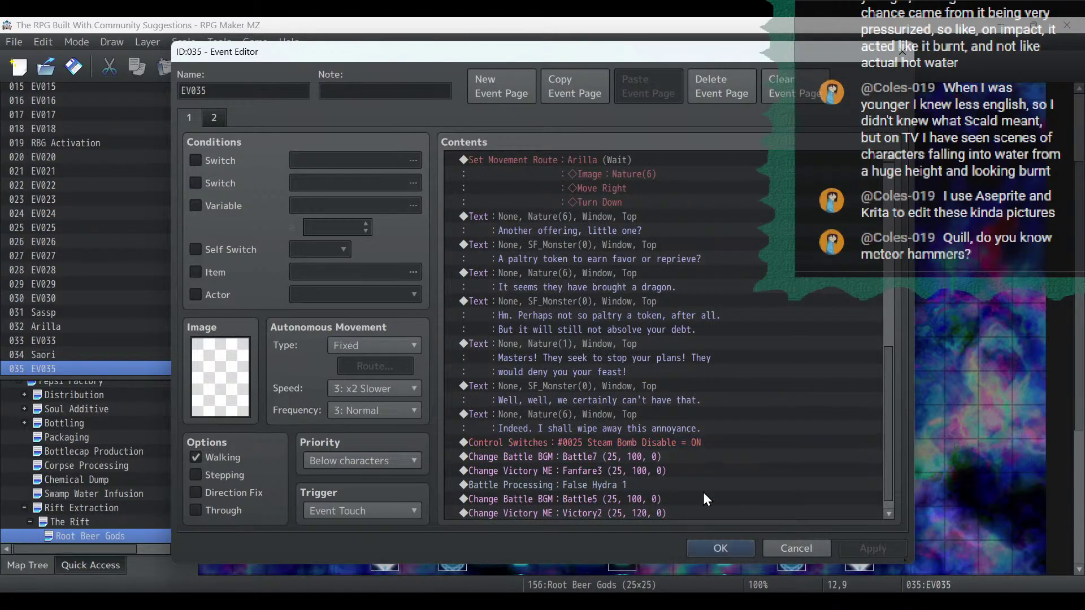
pyautogui.click(654, 447)
pyautogui.click(731, 548)
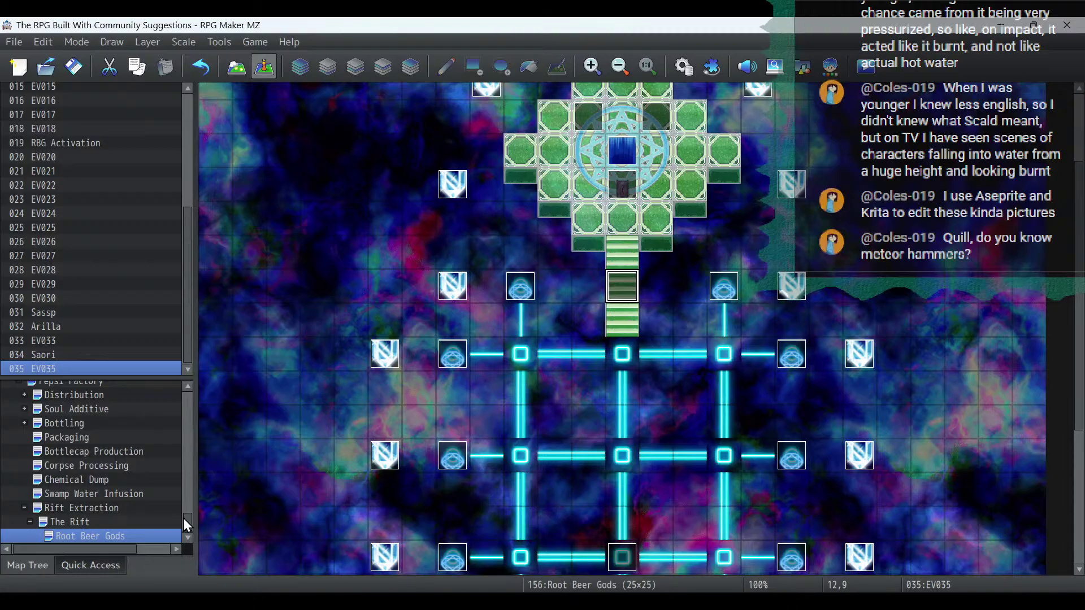
# Look through the False Hydra Lair maps for the earlier boss battle event and open EV008 on False Hydra Lair 4.
pyautogui.moveTo(183, 525)
pyautogui.mouseDown()
pyautogui.moveTo(194, 437)
pyautogui.moveTo(188, 543)
pyautogui.mouseUp()
pyautogui.scroll(8, 110, 525)
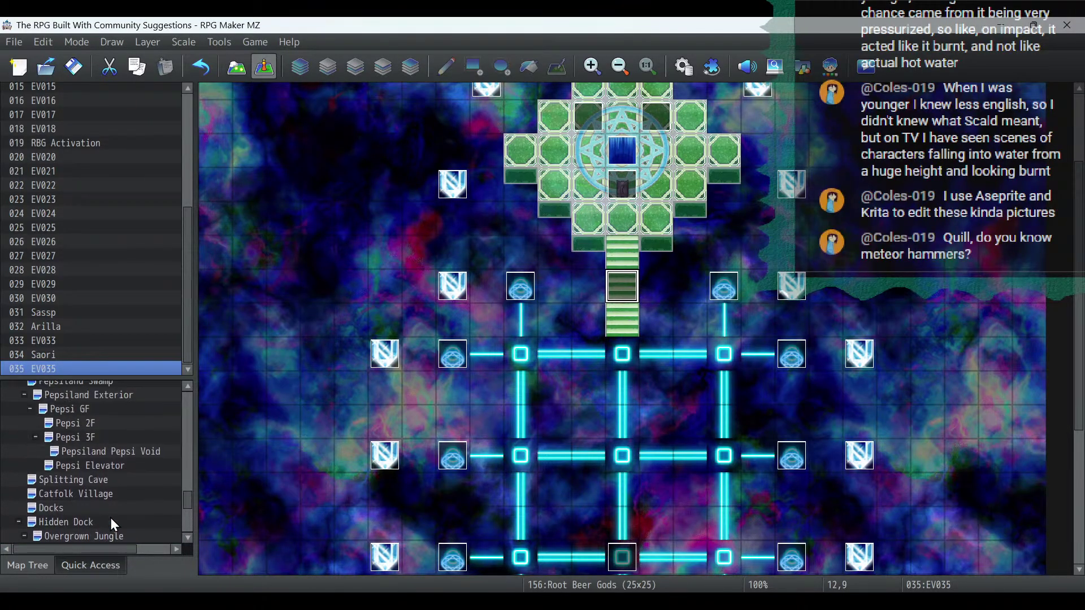
pyautogui.scroll(5, 110, 519)
pyautogui.click(107, 450)
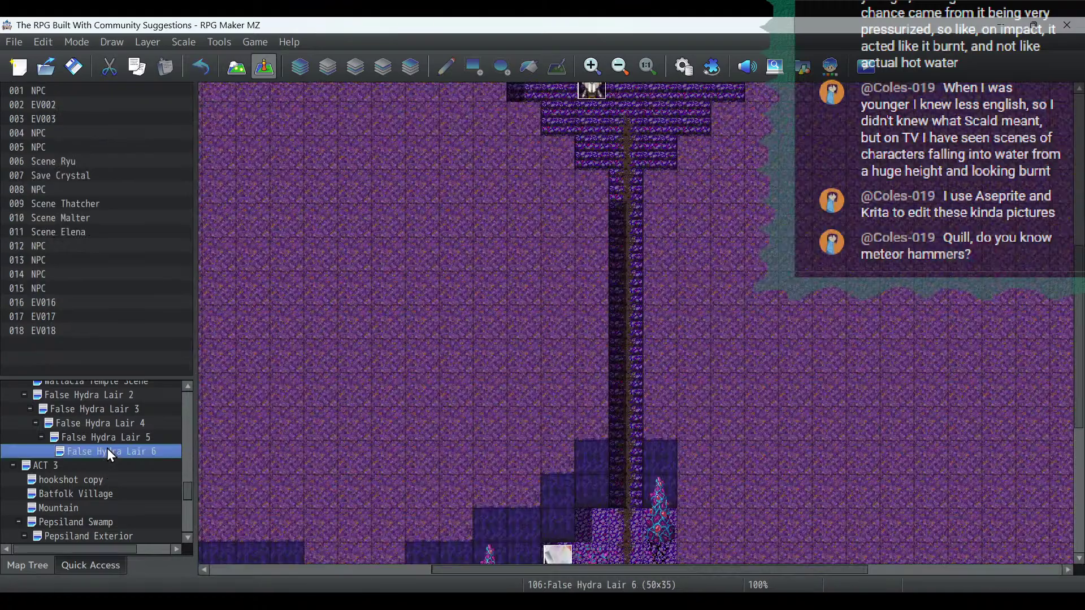
pyautogui.click(111, 439)
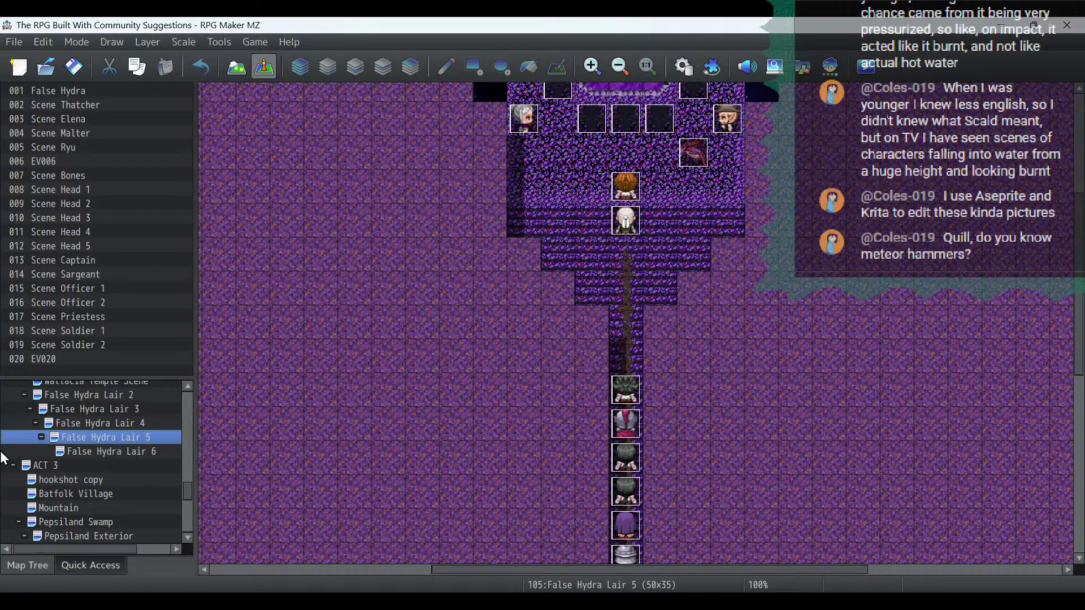
pyautogui.click(146, 424)
pyautogui.click(145, 443)
pyautogui.scroll(-3, 647, 294)
pyautogui.click(135, 425)
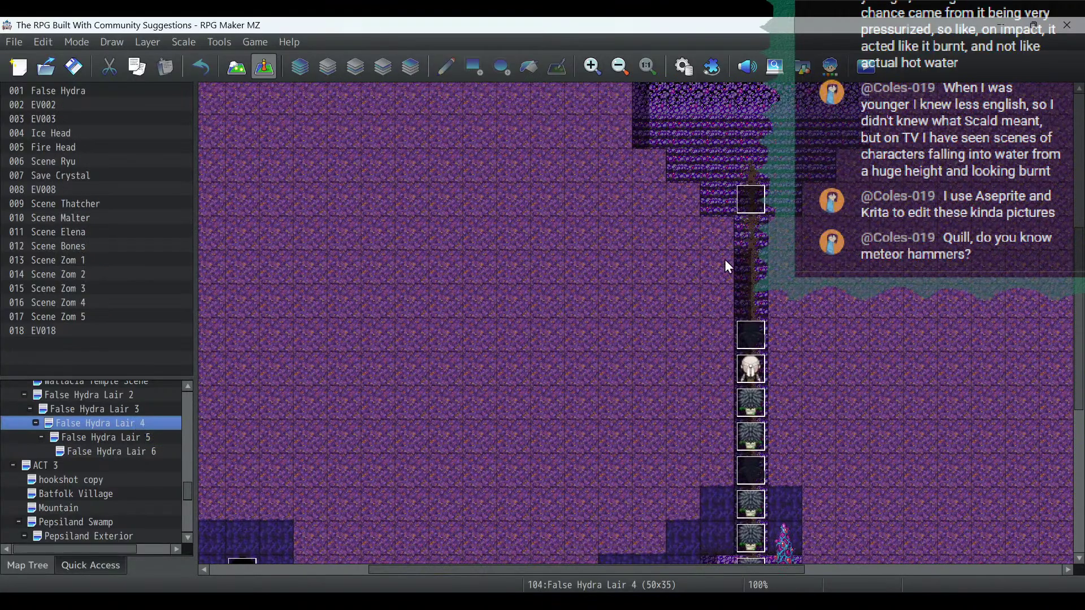
pyautogui.doubleClick(748, 207)
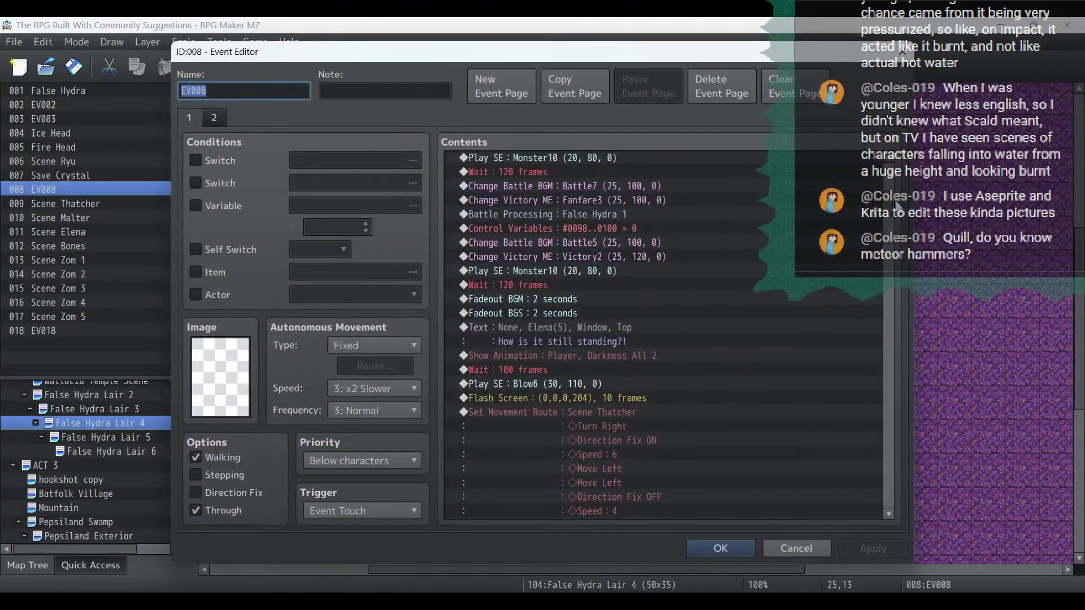
# Paste the Control Switches command turning 0025 Steam Bomb Disable ON before the Battle7 BGM change in EV008.
pyautogui.scroll(8, 889, 189)
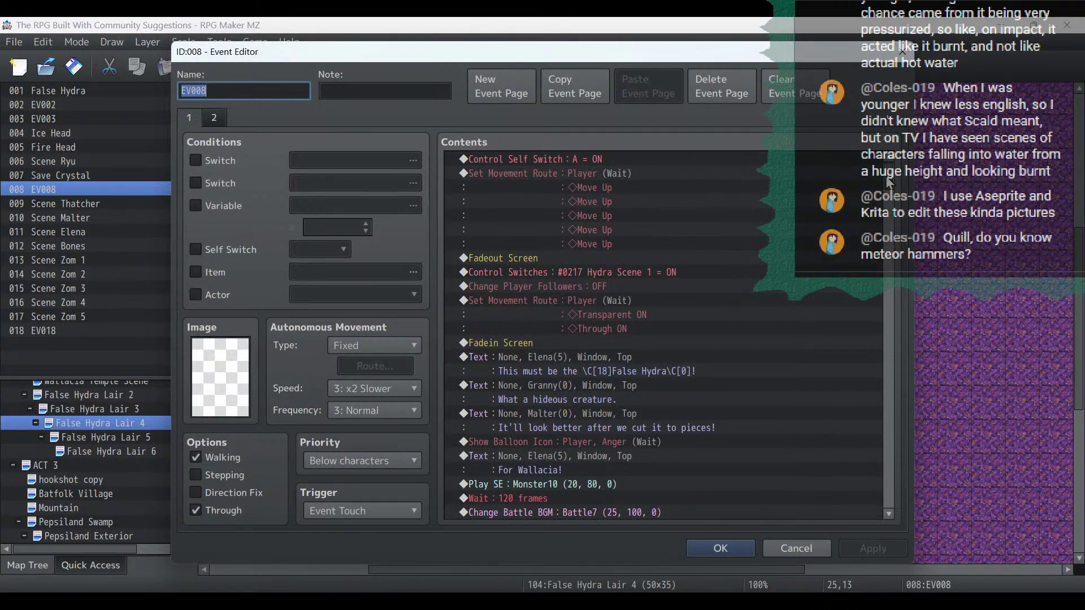
pyautogui.scroll(-3, 890, 176)
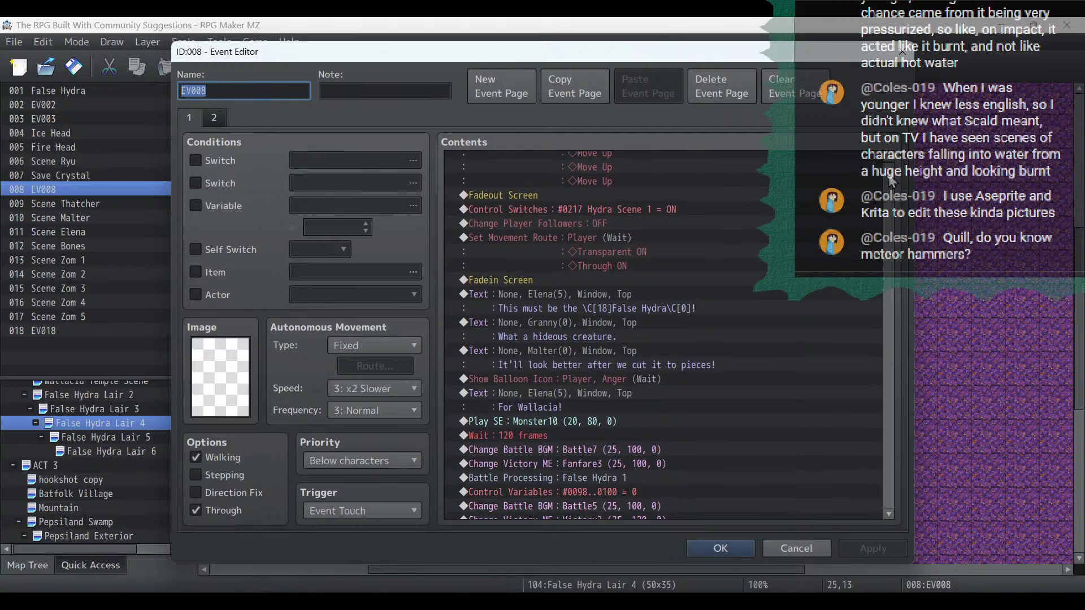
pyautogui.scroll(-1, 892, 181)
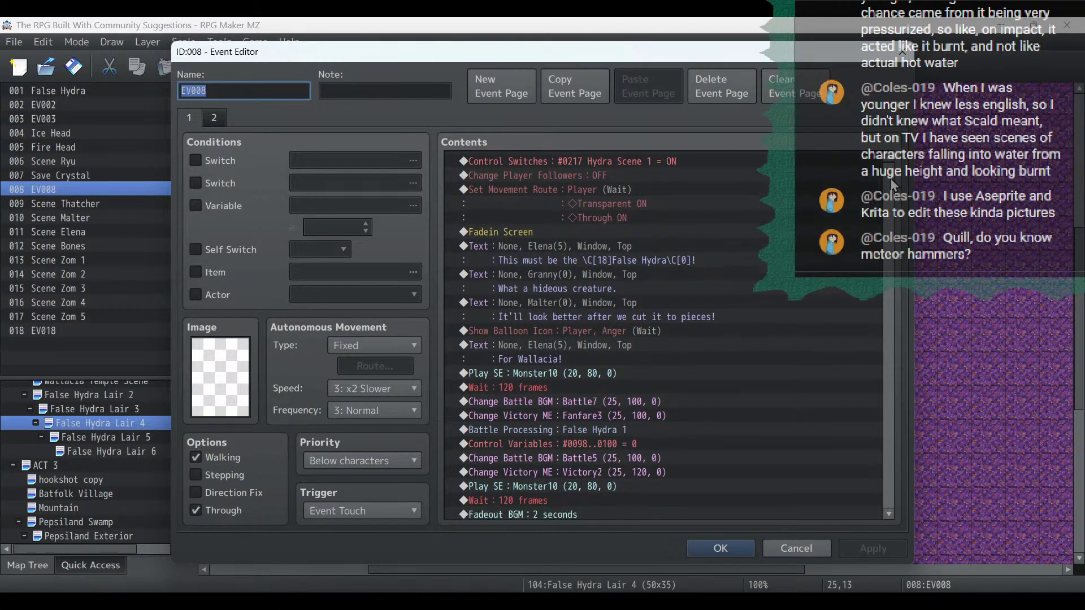
pyautogui.click(572, 396)
pyautogui.rightClick(571, 396)
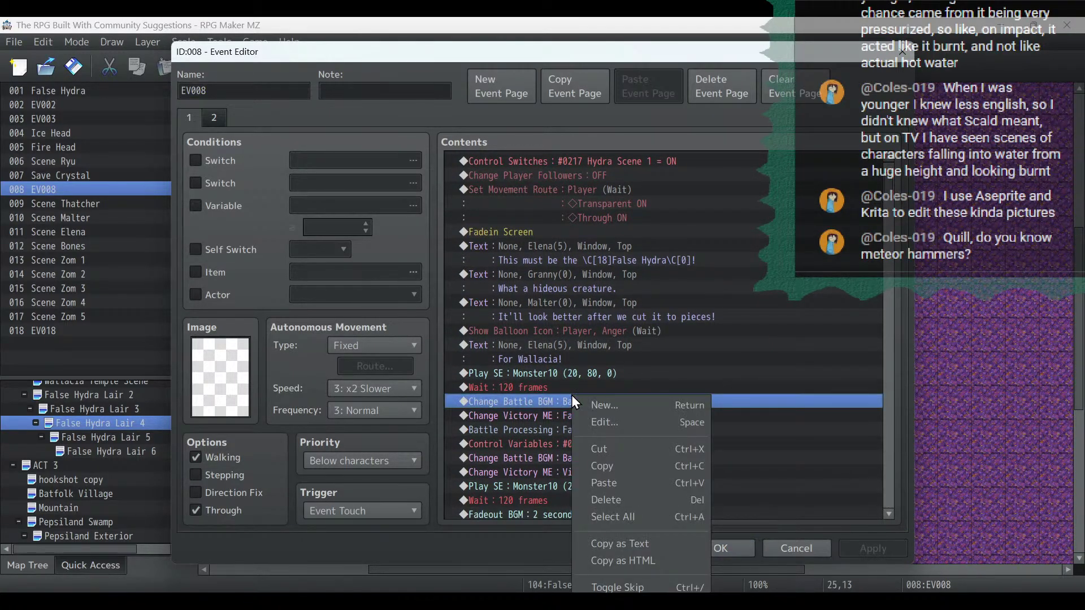
pyautogui.click(601, 481)
# Copy the pasted Steam Bomb Disable switch command, check the end of EV008's command list, and apply and close the event.
pyautogui.click(606, 398)
pyautogui.rightClick(606, 399)
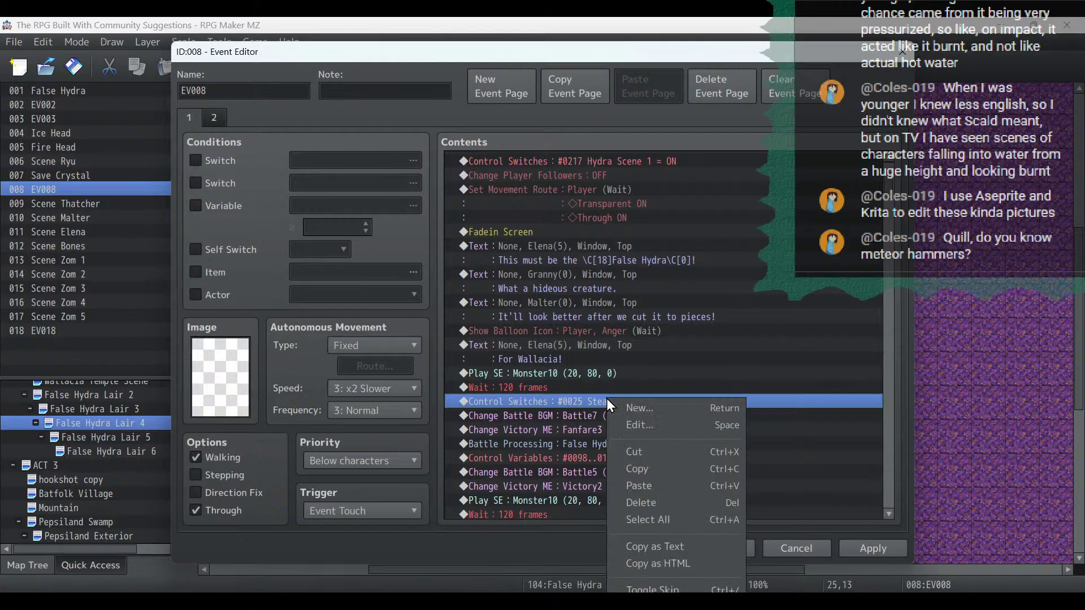
pyautogui.click(644, 469)
pyautogui.moveTo(888, 210); pyautogui.dragTo(890, 509)
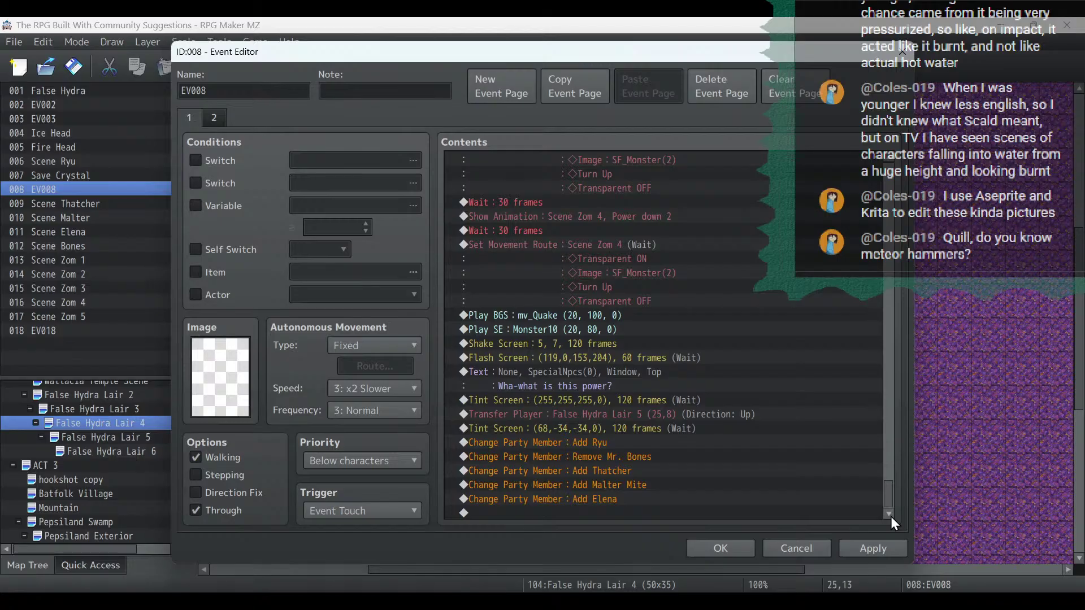
pyautogui.click(878, 551)
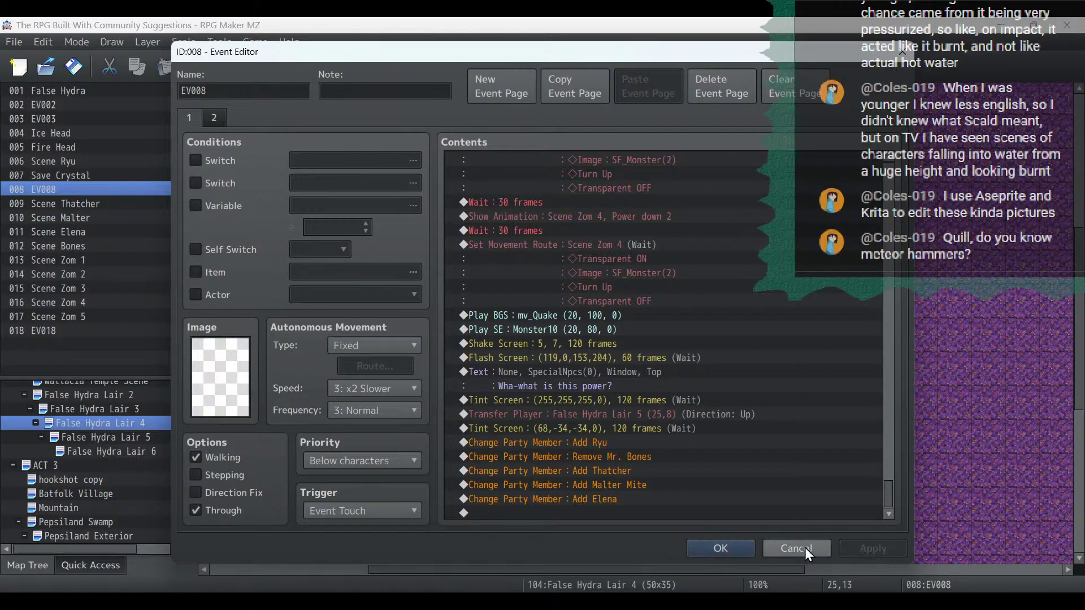
pyautogui.click(719, 551)
# Look over the False Hydra Lair 5 map and check the False Hydra event for boss battle commands.
pyautogui.click(111, 436)
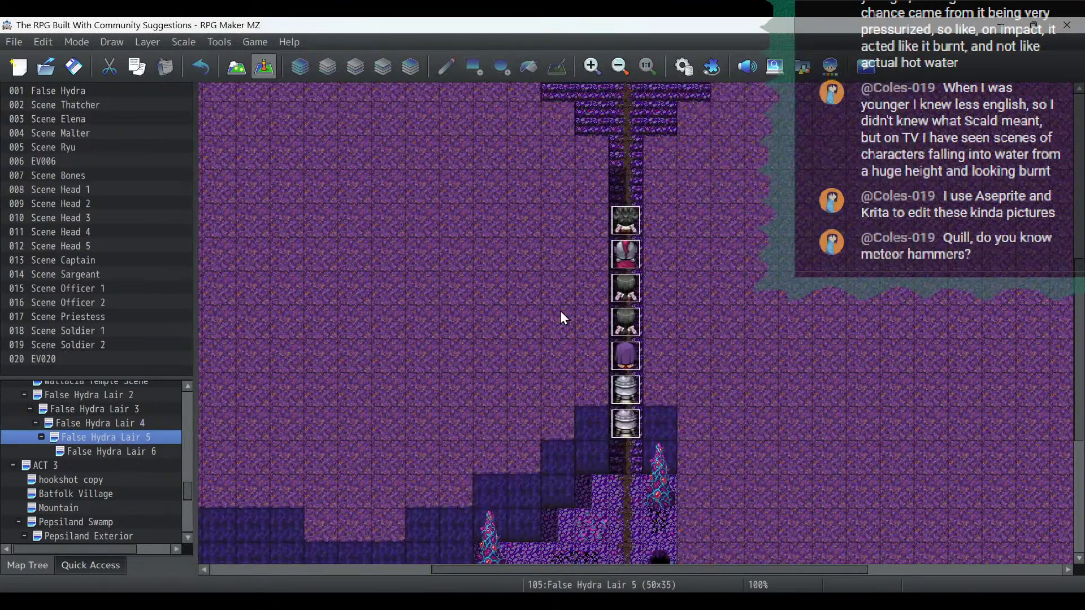
pyautogui.scroll(4, 587, 304)
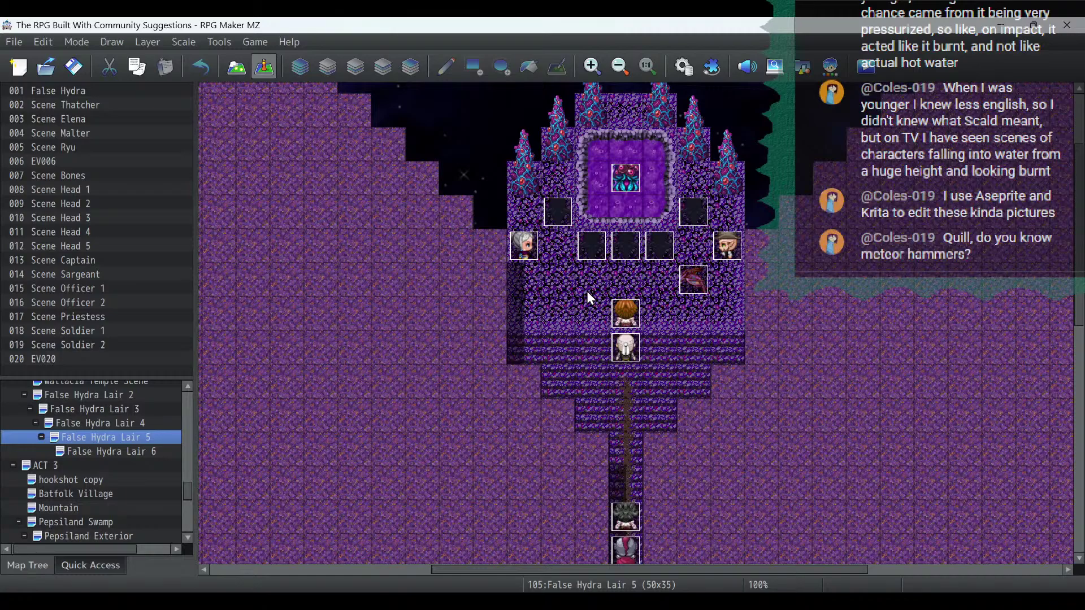
pyautogui.scroll(-5, 496, 336)
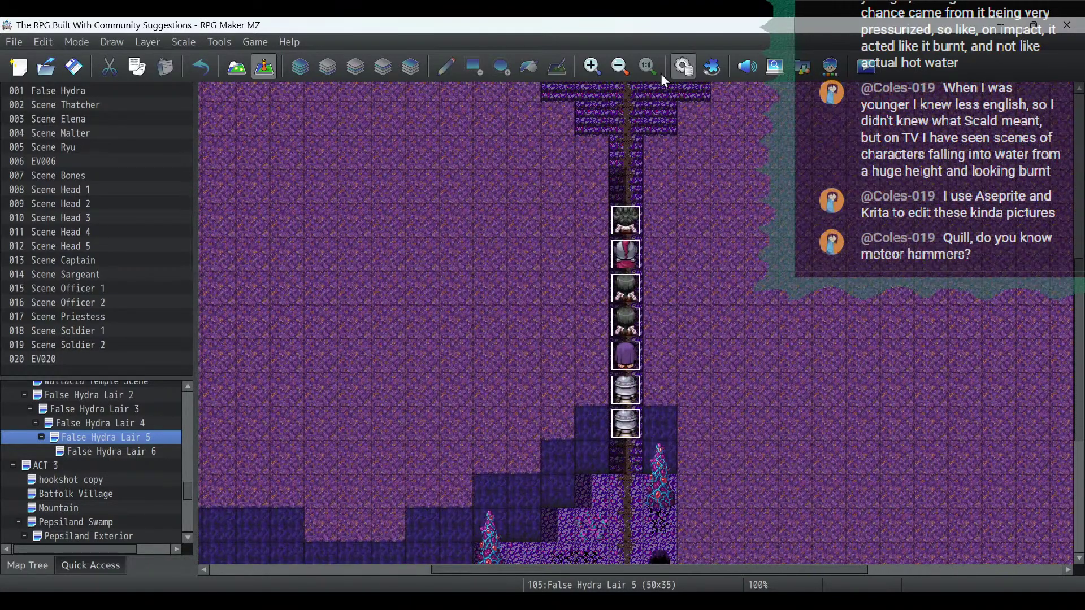
pyautogui.click(135, 90)
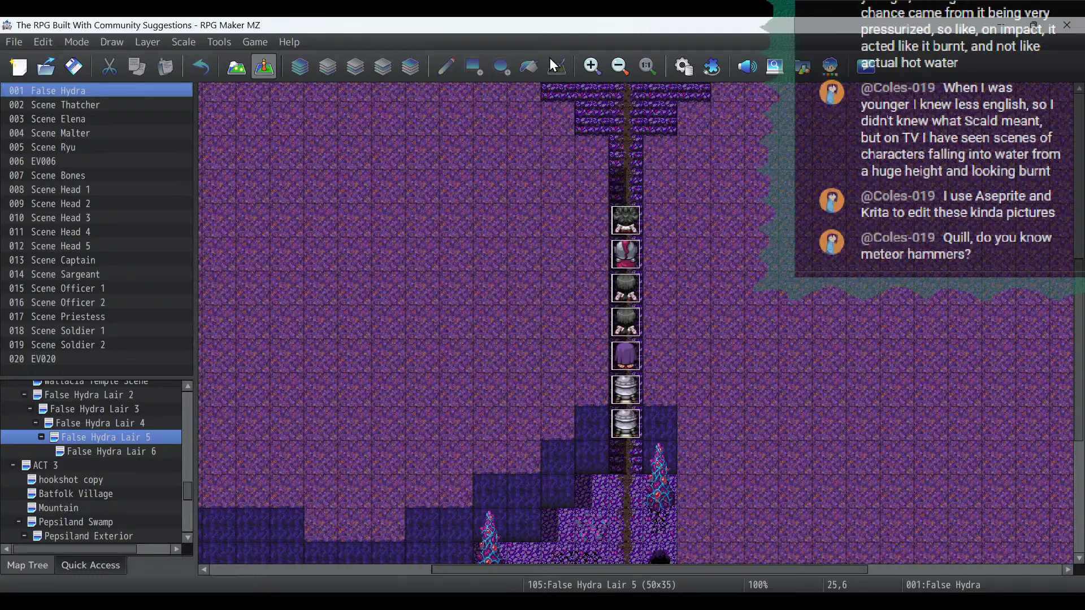
pyautogui.scroll(2, 686, 254)
pyautogui.scroll(1, 686, 254)
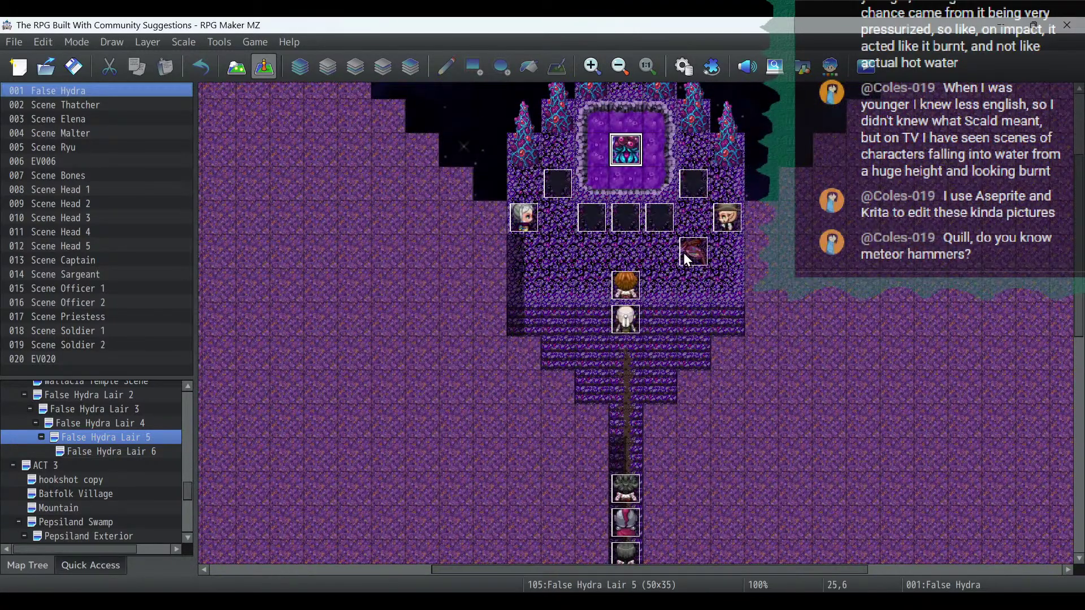
pyautogui.doubleClick(630, 150)
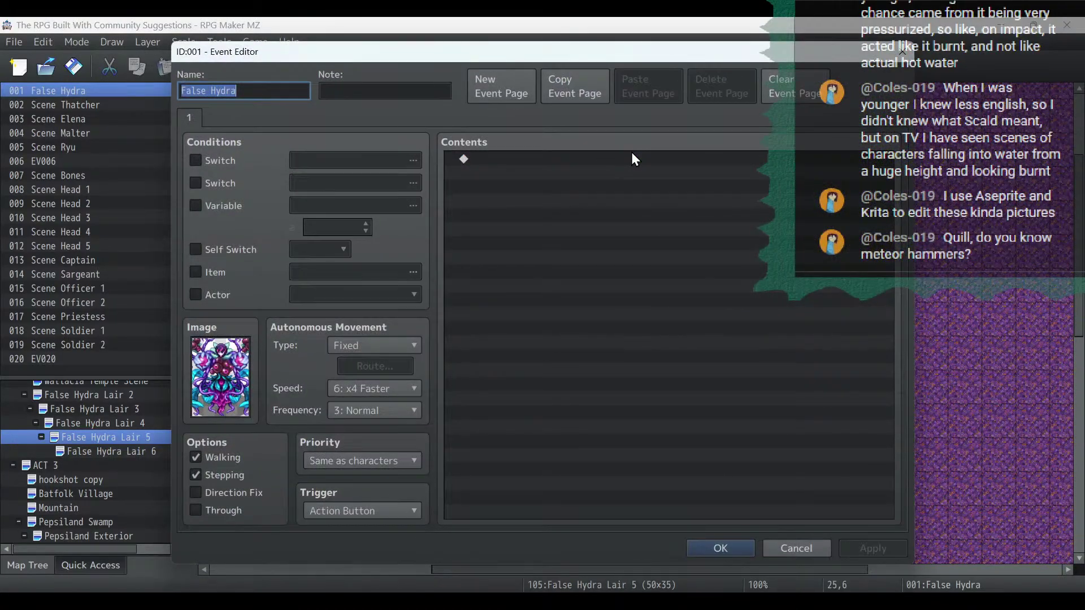
pyautogui.click(801, 544)
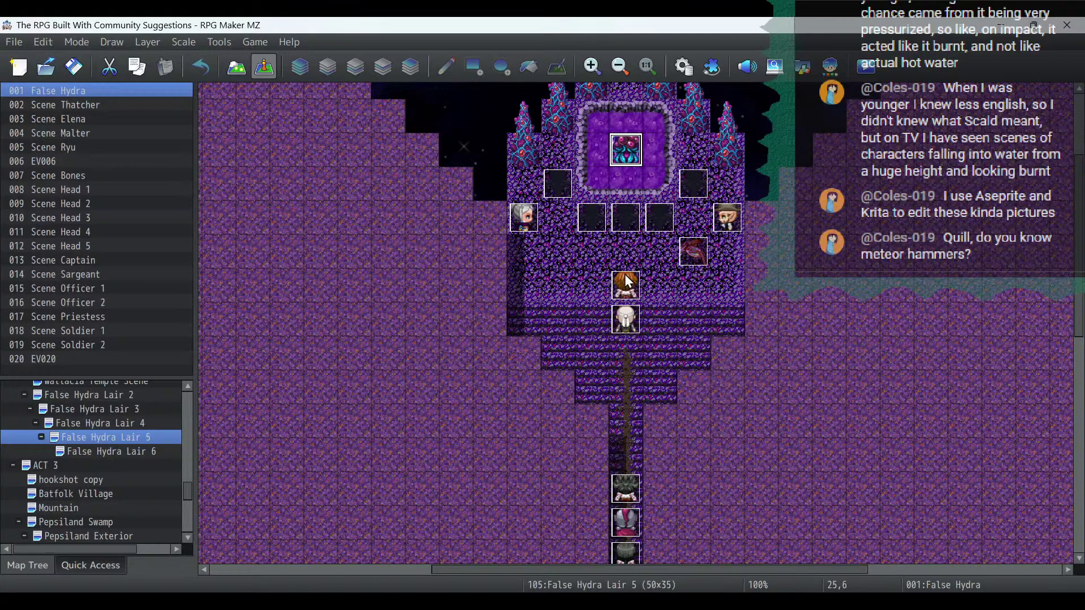
# Check the Scene Bones, Scene Thatcher, Scene Elena, Scene Ryu and Scene Malter events for boss battle commands.
pyautogui.doubleClick(627, 320)
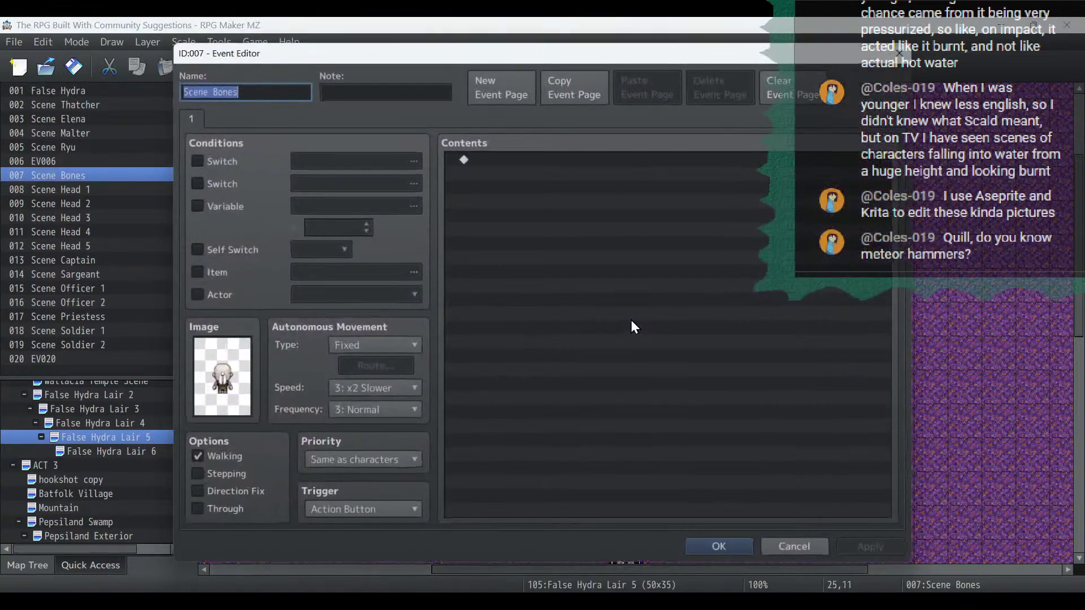
pyautogui.click(808, 548)
pyautogui.doubleClick(520, 215)
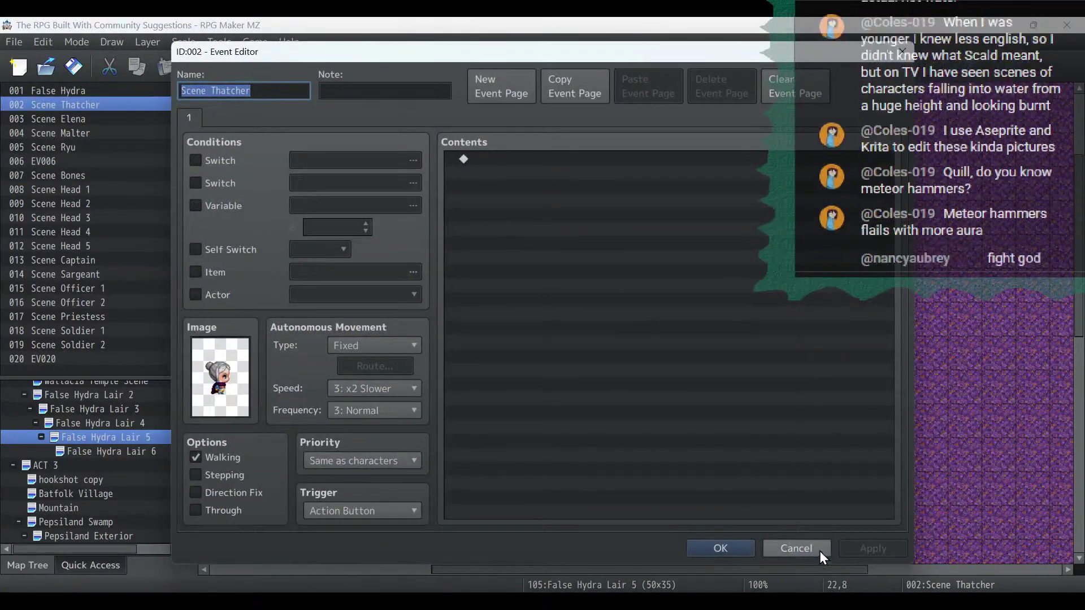
pyautogui.click(795, 548)
pyautogui.doubleClick(631, 283)
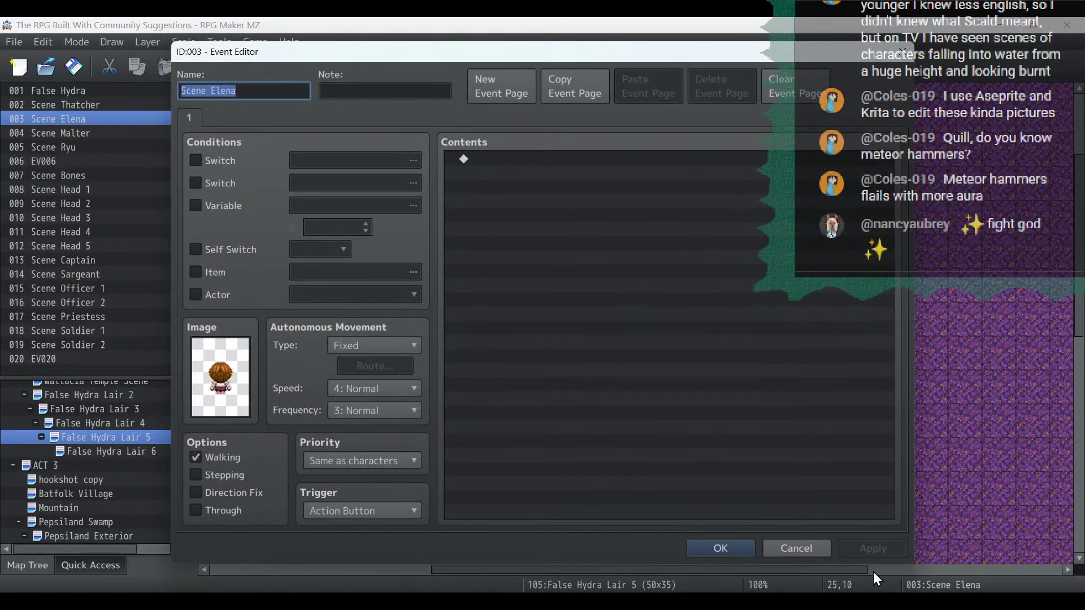
pyautogui.click(809, 544)
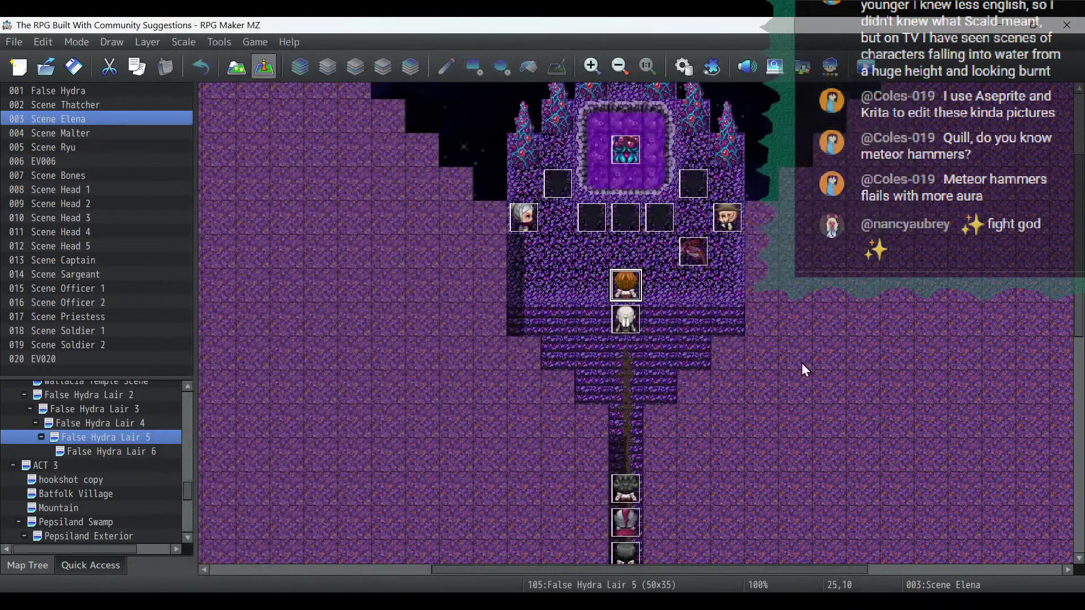
pyautogui.doubleClick(701, 253)
pyautogui.click(795, 547)
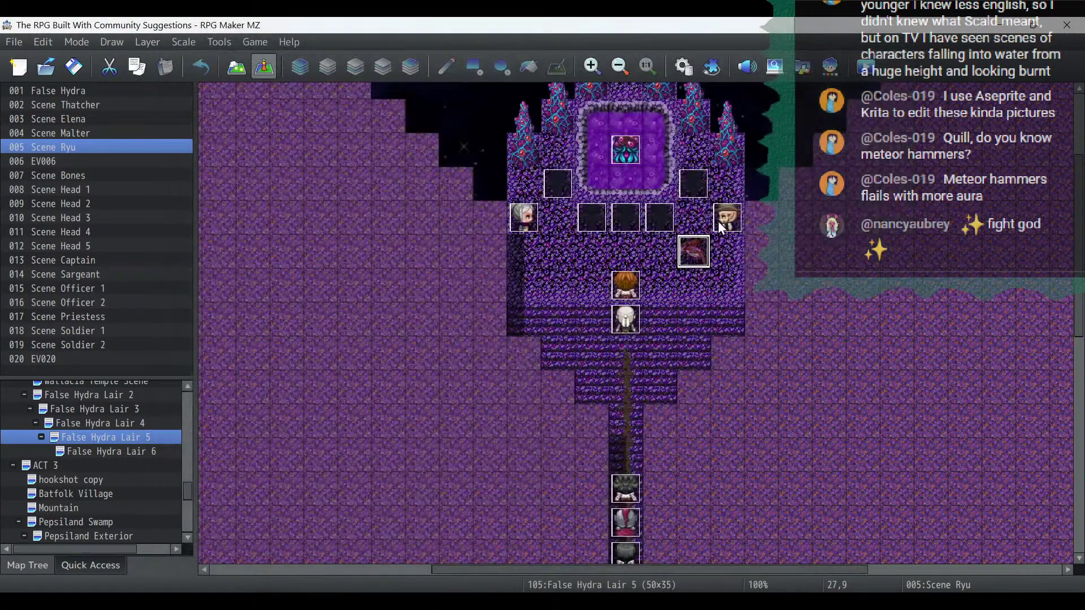
pyautogui.doubleClick(721, 227)
pyautogui.click(791, 546)
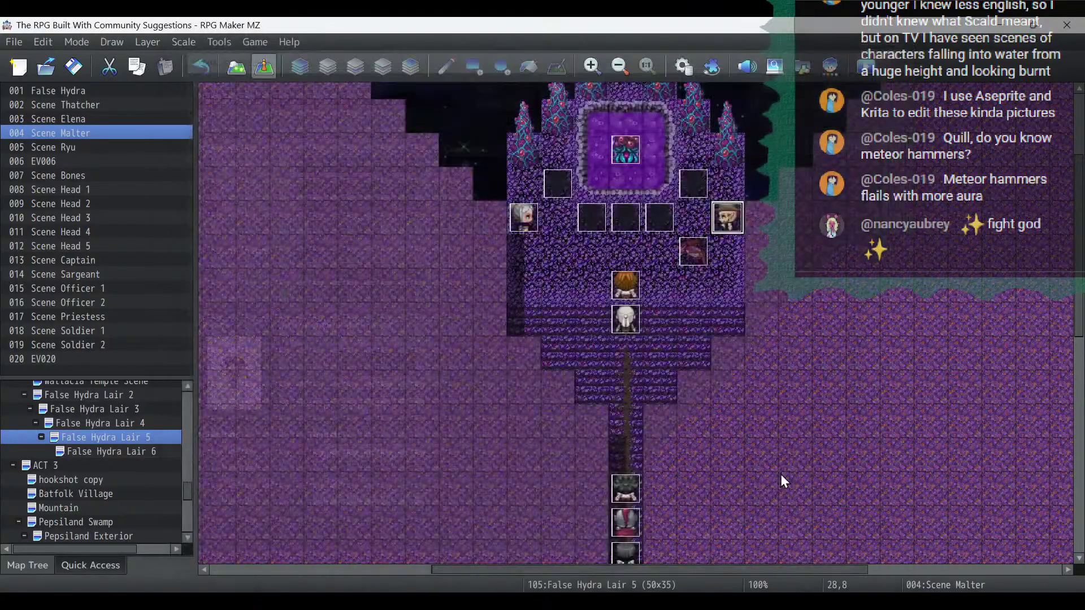
# Open EV006 at 0,0 on False Hydra Lair 5 and go to the end of its command list.
pyautogui.click(620, 65)
pyautogui.click(620, 65)
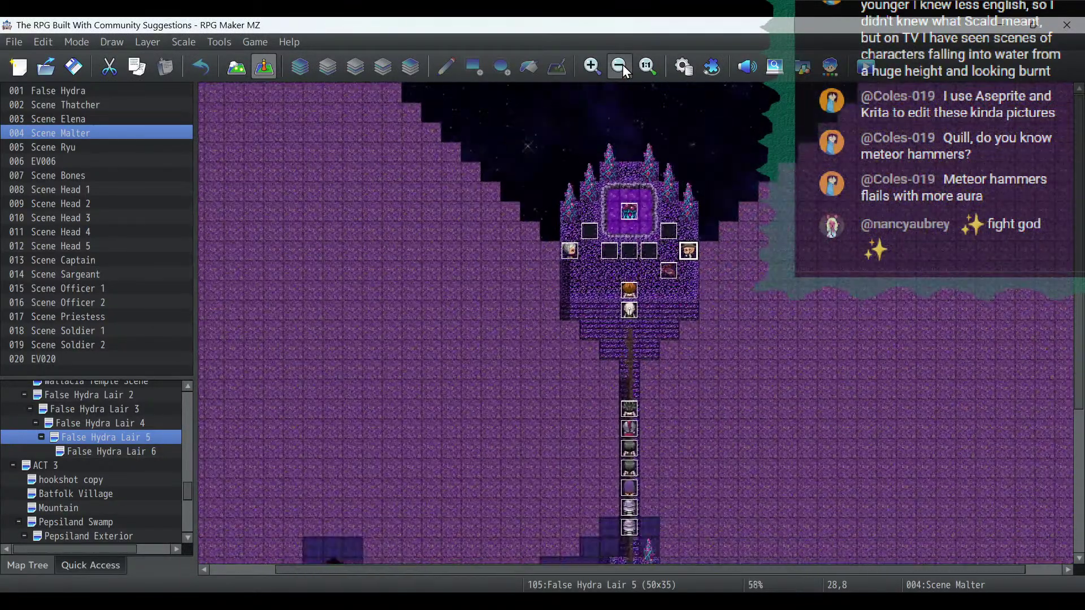
pyautogui.click(620, 66)
pyautogui.click(620, 66)
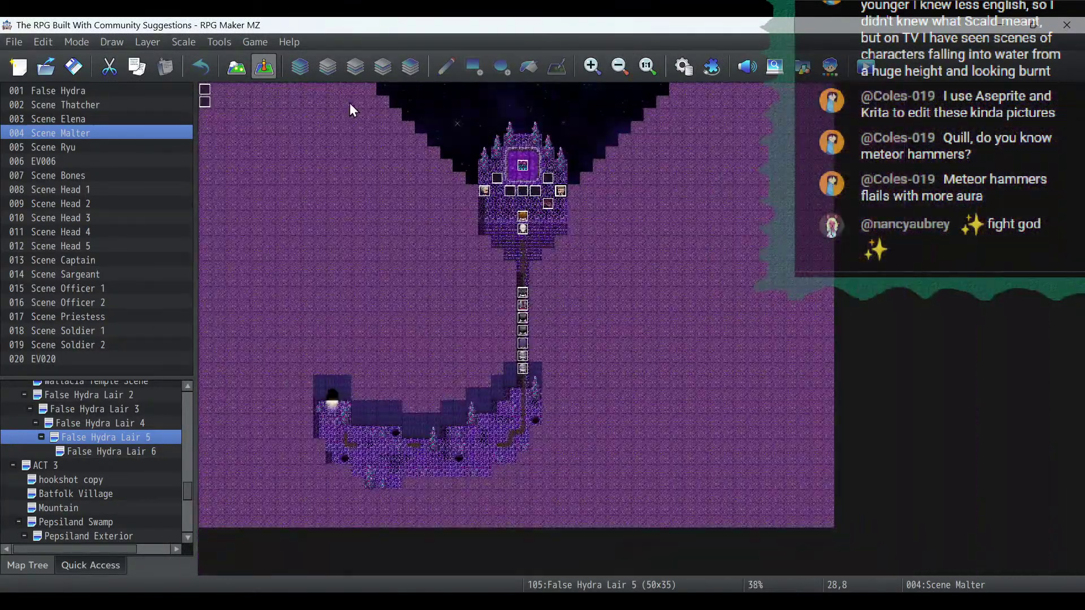
pyautogui.doubleClick(204, 89)
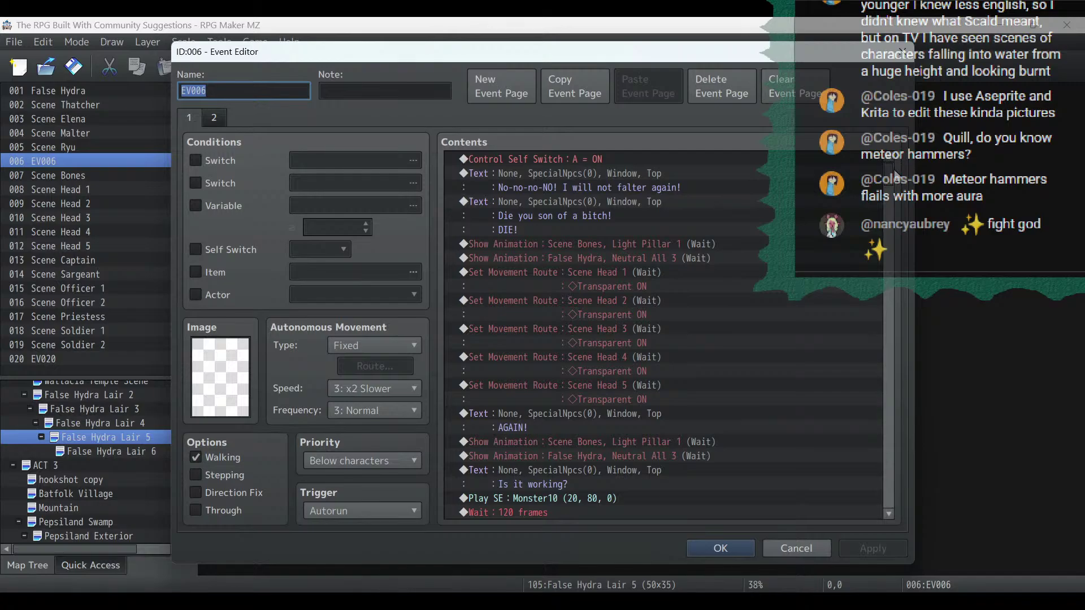
pyautogui.moveTo(895, 169); pyautogui.dragTo(918, 503)
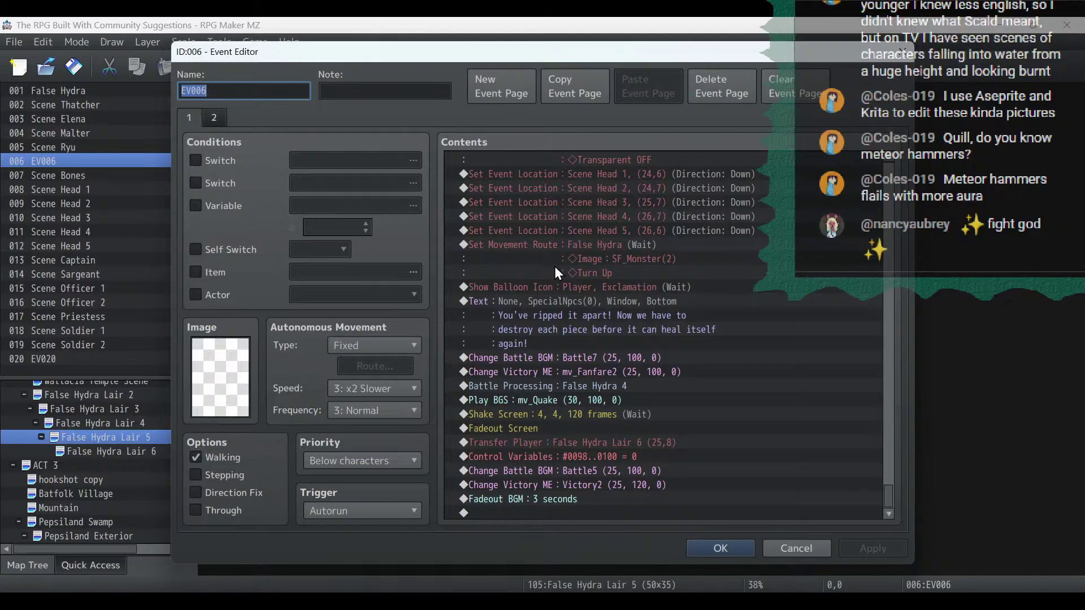
# Paste the Steam Bomb Disable switch command before the final Fadeout BGM in EV006, set it to OFF, and apply and close the event.
pyautogui.click(545, 498)
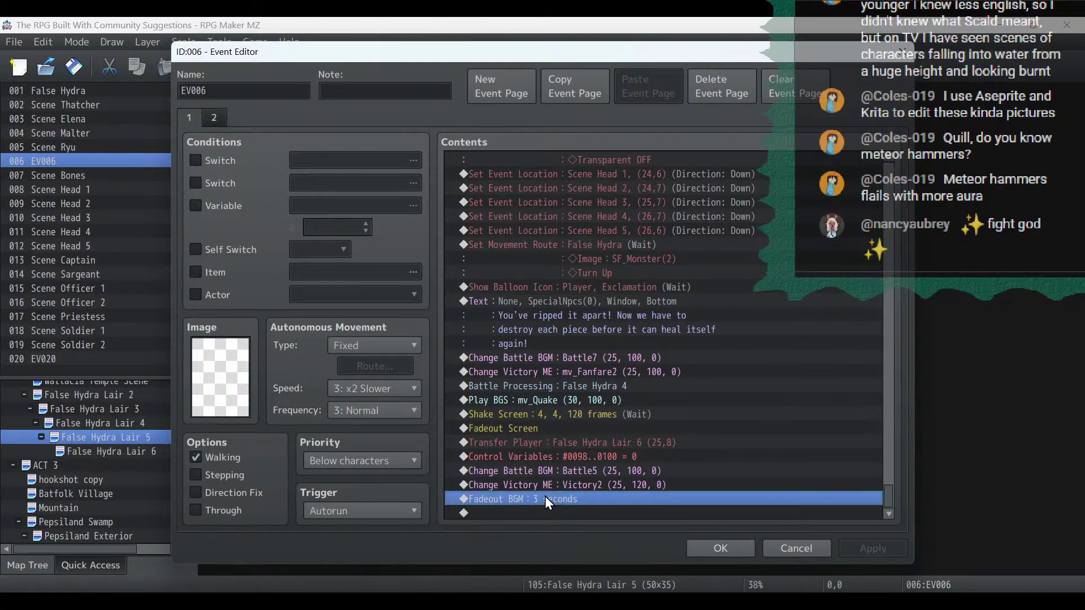
pyautogui.rightClick(545, 496)
pyautogui.click(584, 496)
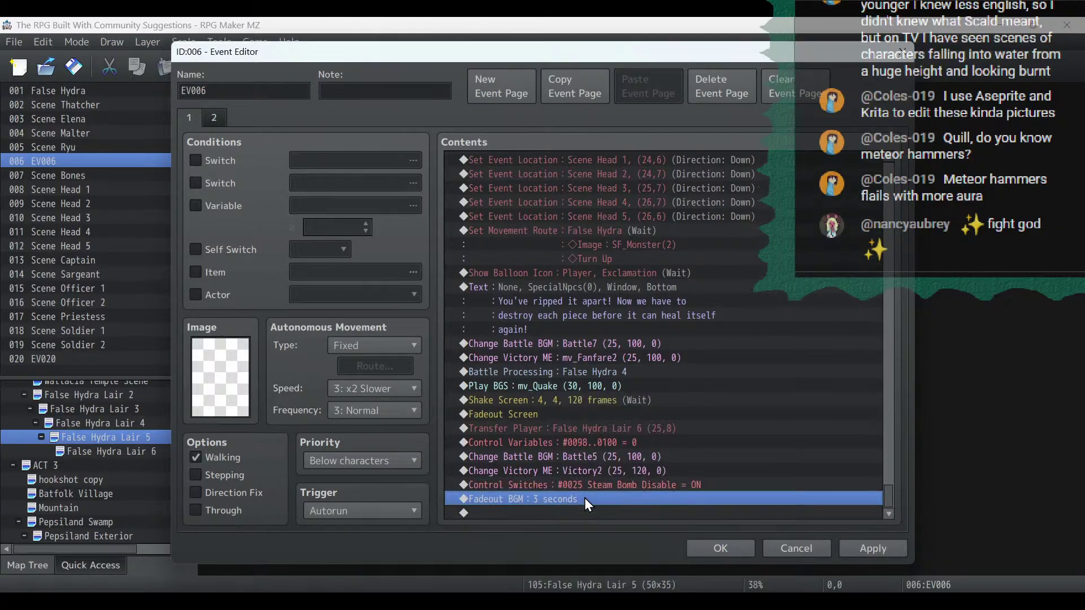
pyautogui.doubleClick(584, 487)
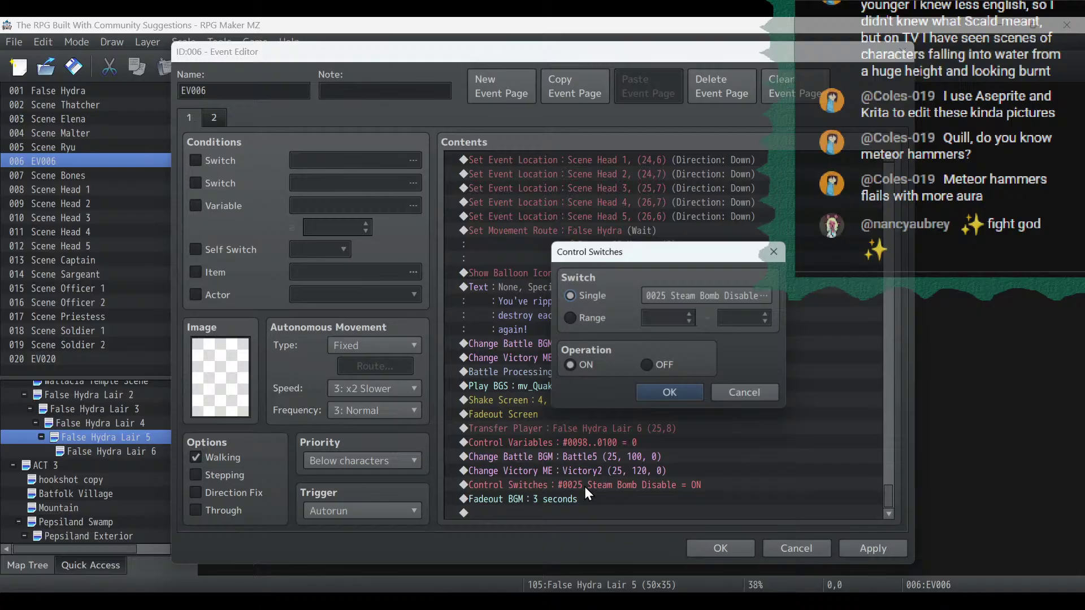
pyautogui.click(664, 365)
pyautogui.click(670, 396)
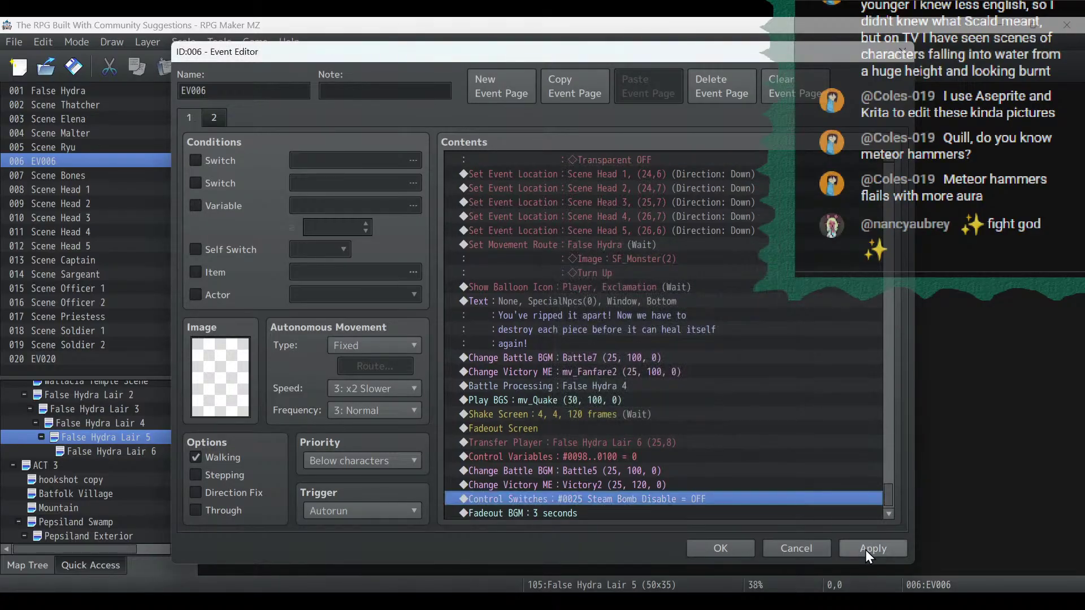
pyautogui.click(866, 550)
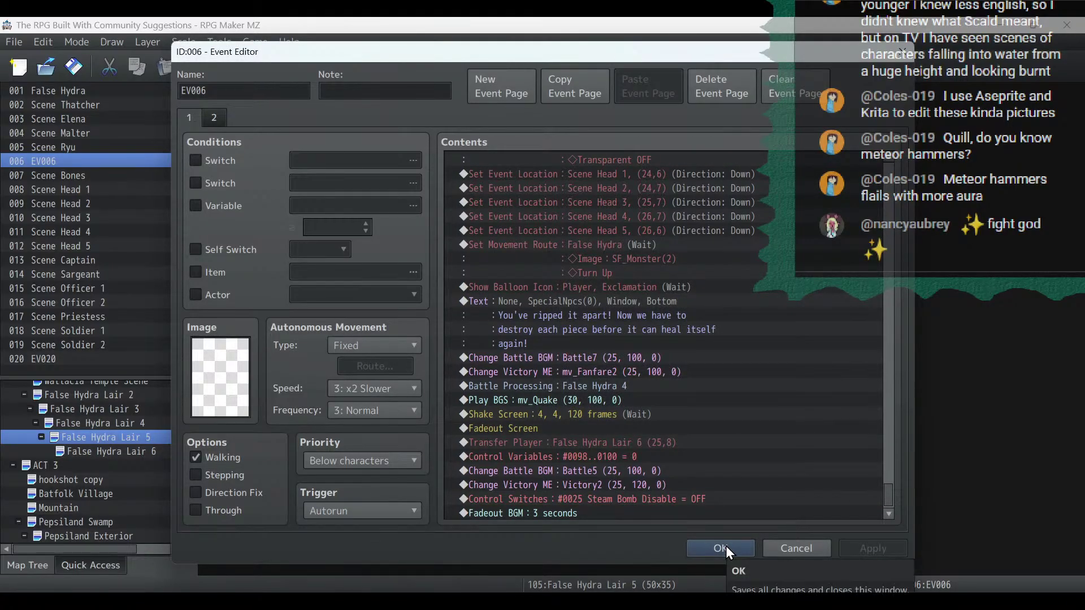
pyautogui.click(722, 548)
# Check the commands of EV018 and EV002 on the False Hydra Lair 6 map.
pyautogui.click(127, 451)
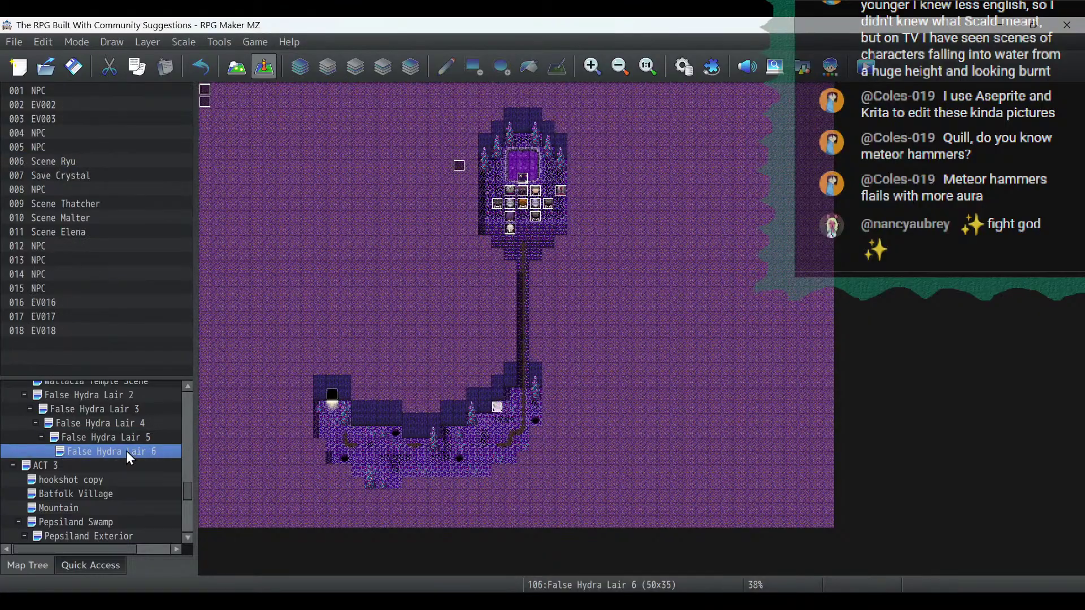
pyautogui.doubleClick(210, 107)
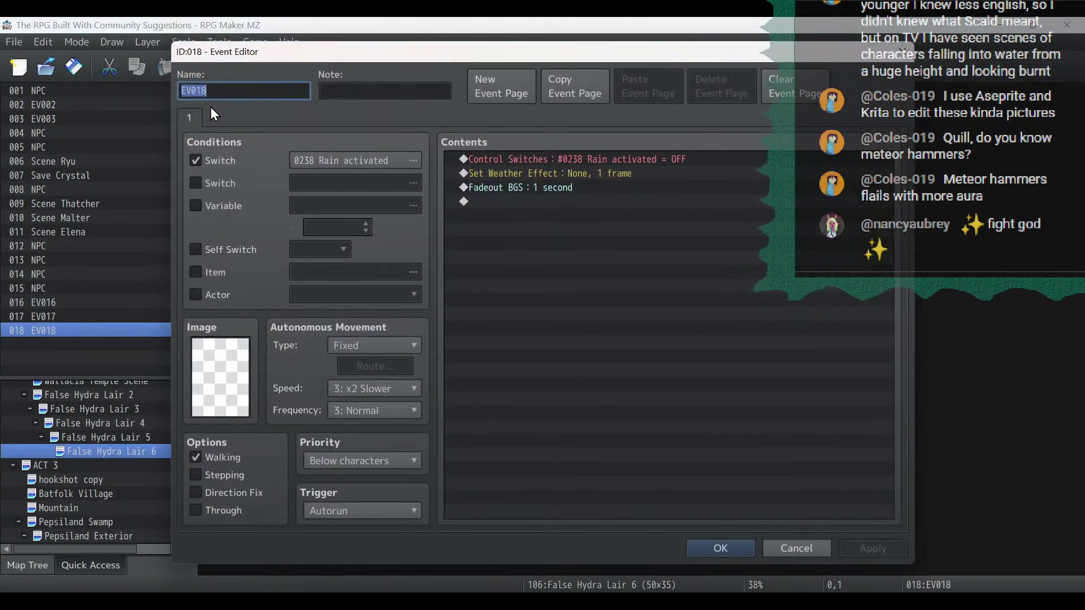
pyautogui.click(797, 548)
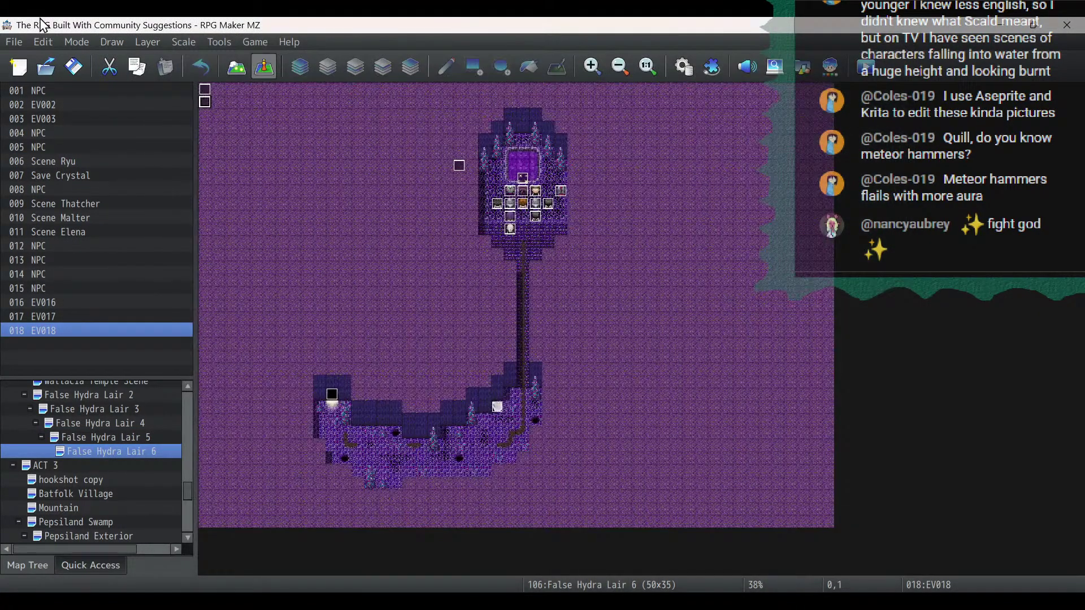
pyautogui.doubleClick(200, 95)
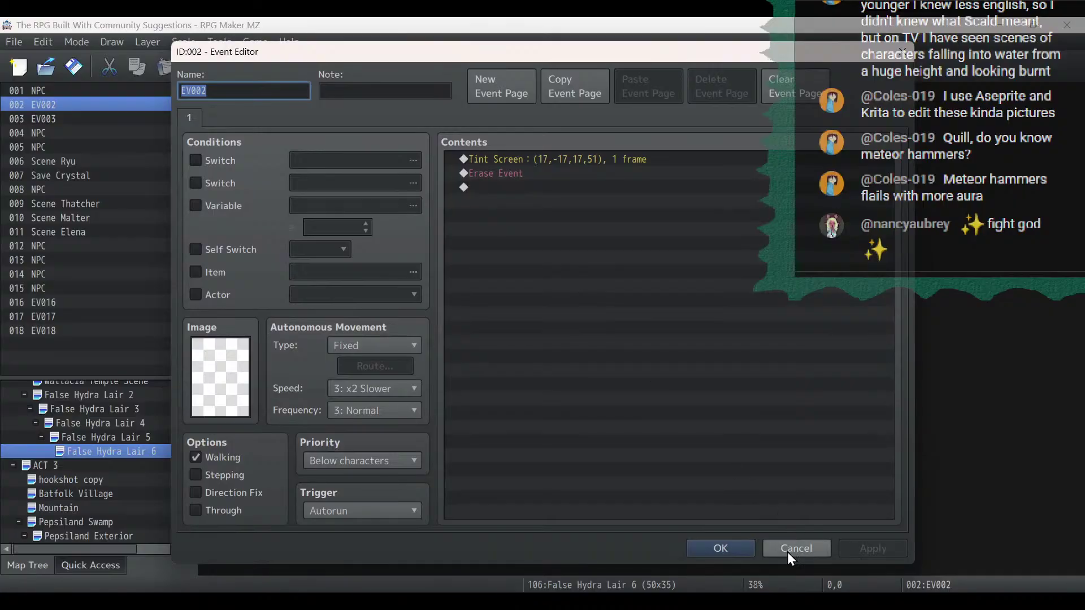
pyautogui.click(787, 550)
pyautogui.click(205, 108)
pyautogui.doubleClick(204, 108)
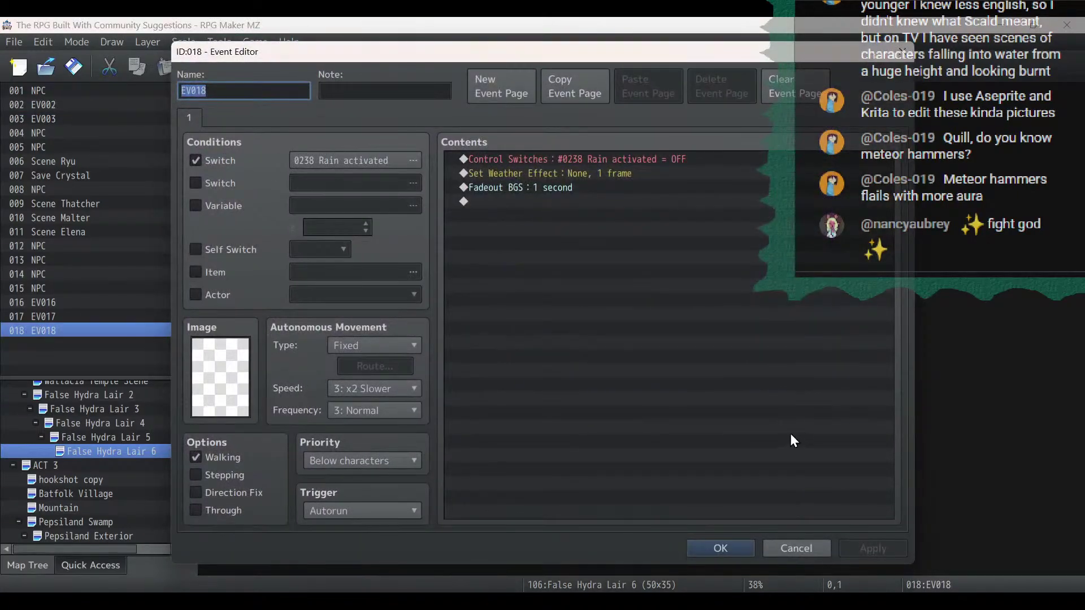
pyautogui.click(791, 549)
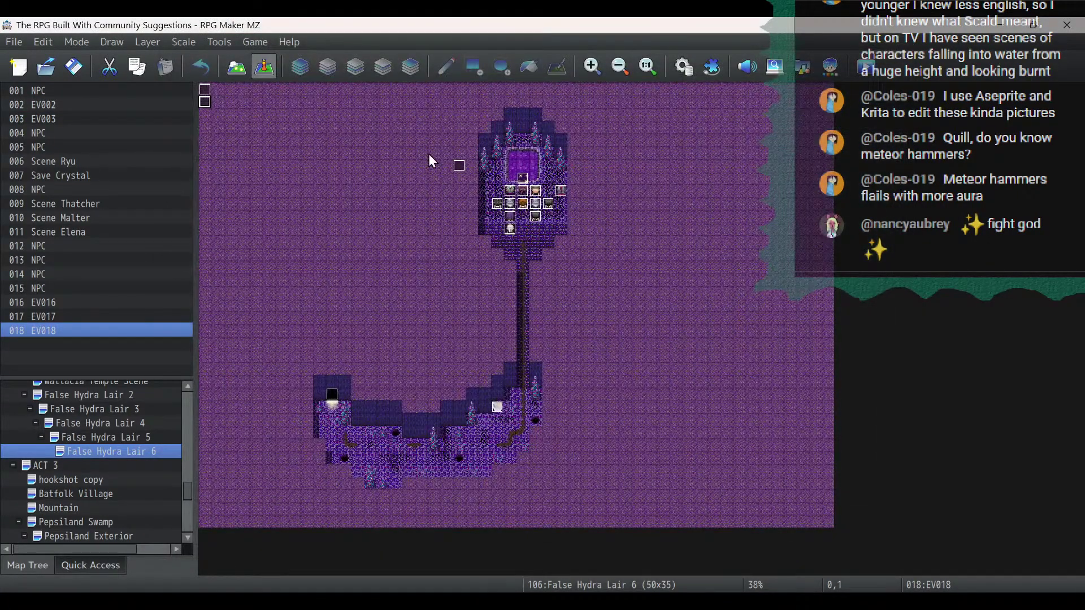
# Check the end of EV016's command list on the False Hydra Lair 6 map for the Steam Bomb Disable switch.
pyautogui.doubleClick(460, 166)
pyautogui.scroll(-5, 797, 273)
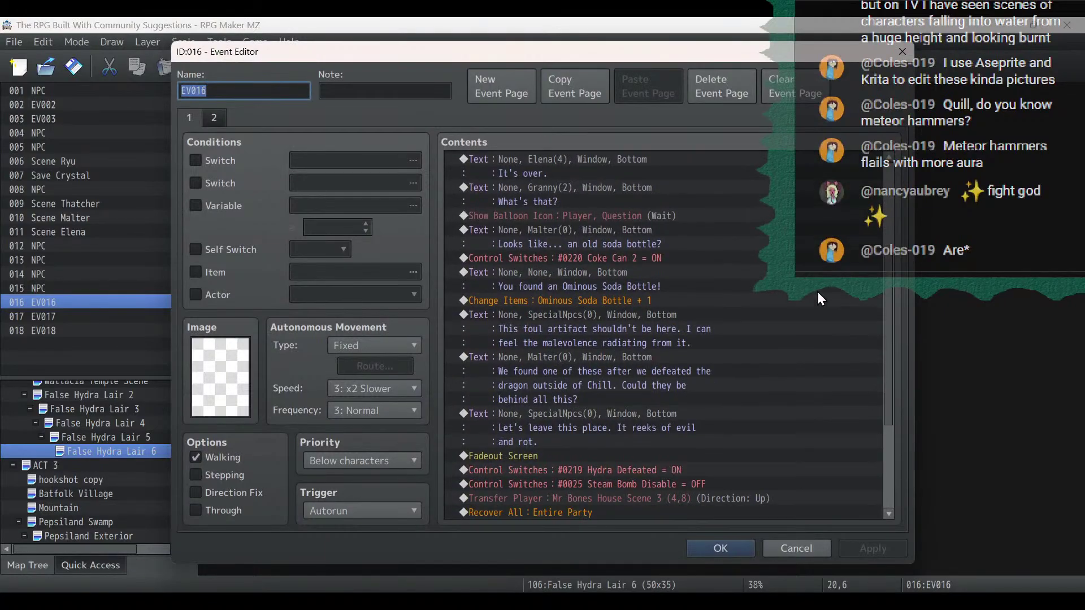
pyautogui.scroll(-4, 819, 292)
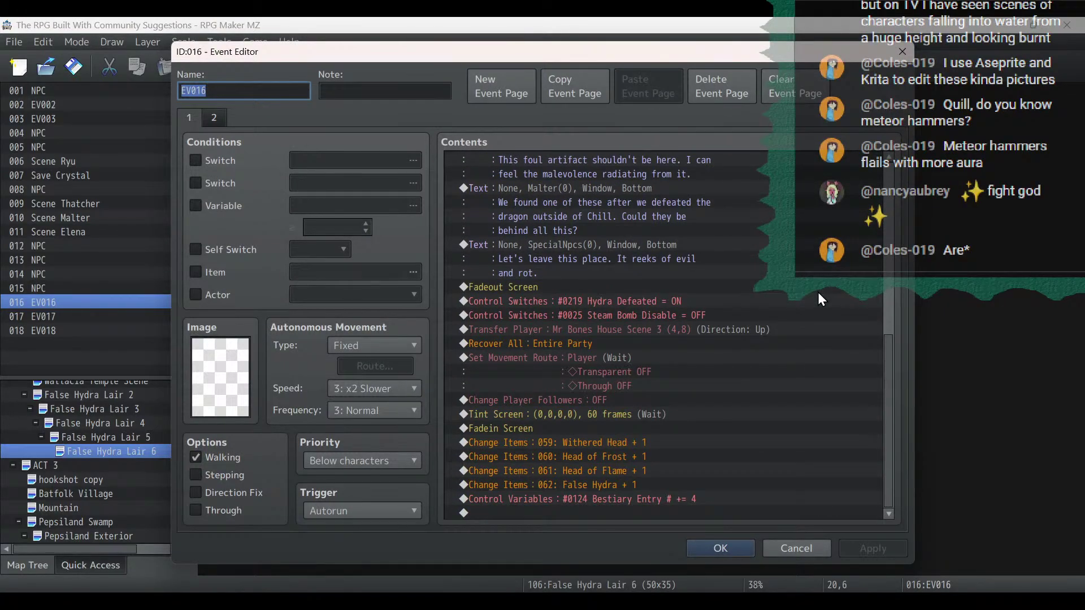
pyautogui.click(641, 317)
pyautogui.click(741, 552)
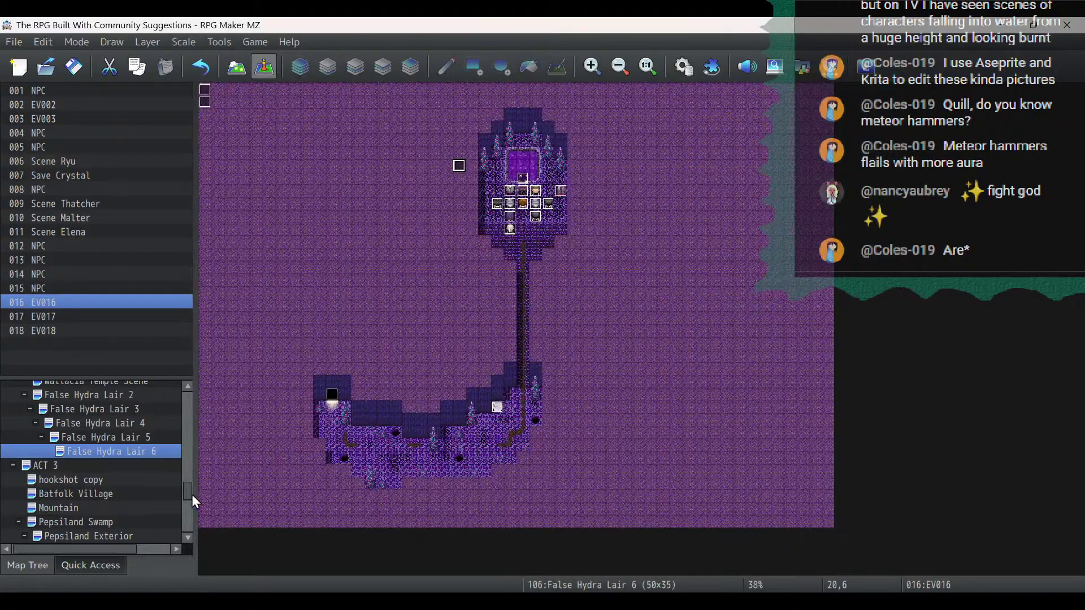
# Collapse the ACT 2 map branch and open the Mountain map under ACT 3.
pyautogui.moveTo(191, 494); pyautogui.dragTo(195, 402)
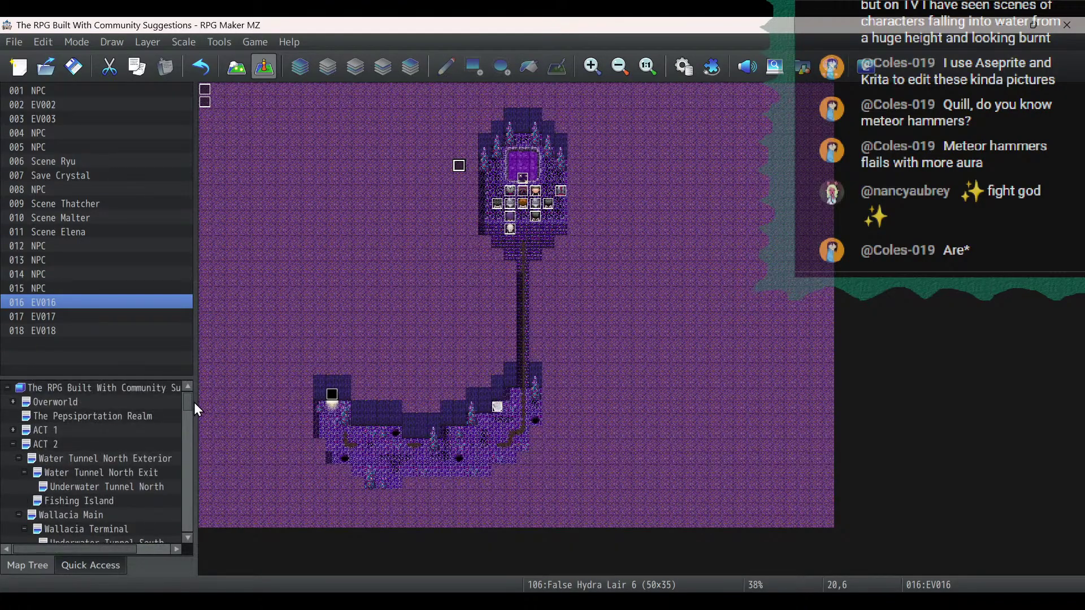
pyautogui.click(14, 445)
pyautogui.scroll(-2, 167, 459)
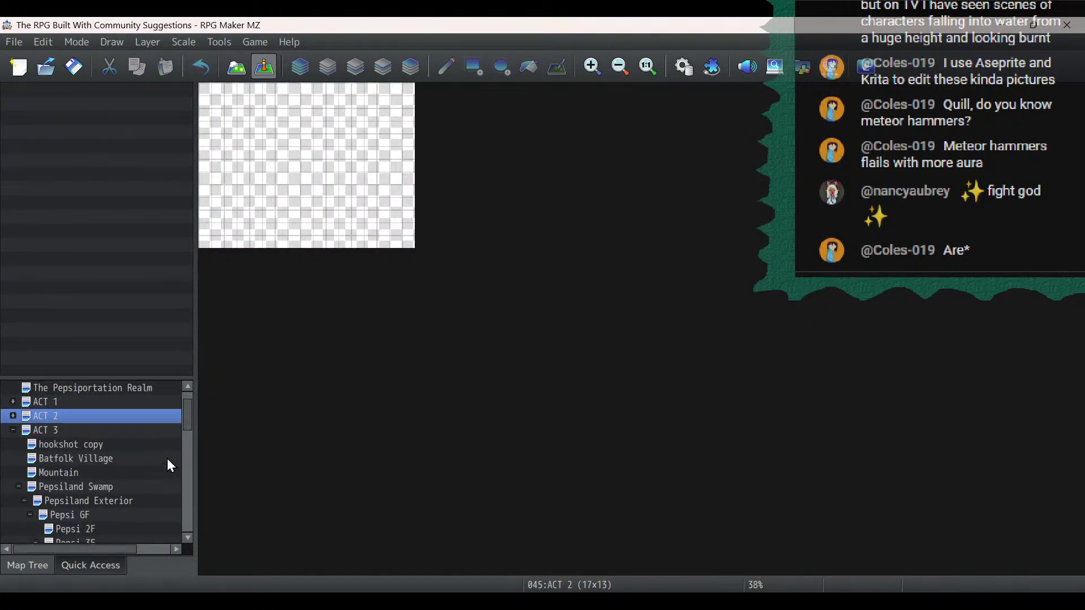
pyautogui.scroll(-1, 167, 460)
pyautogui.click(60, 459)
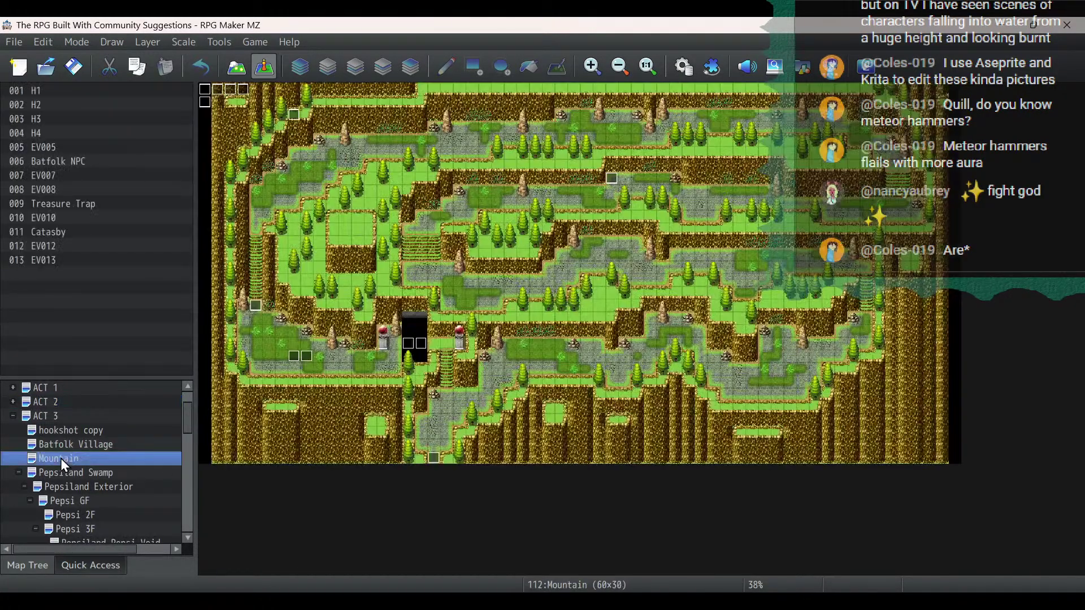
# Review EV010 at 4,17 on the Mountain map and paste the Steam Bomb Disable = ON command before the Catasby Fight battle.
pyautogui.doubleClick(257, 304)
pyautogui.scroll(-3, 678, 247)
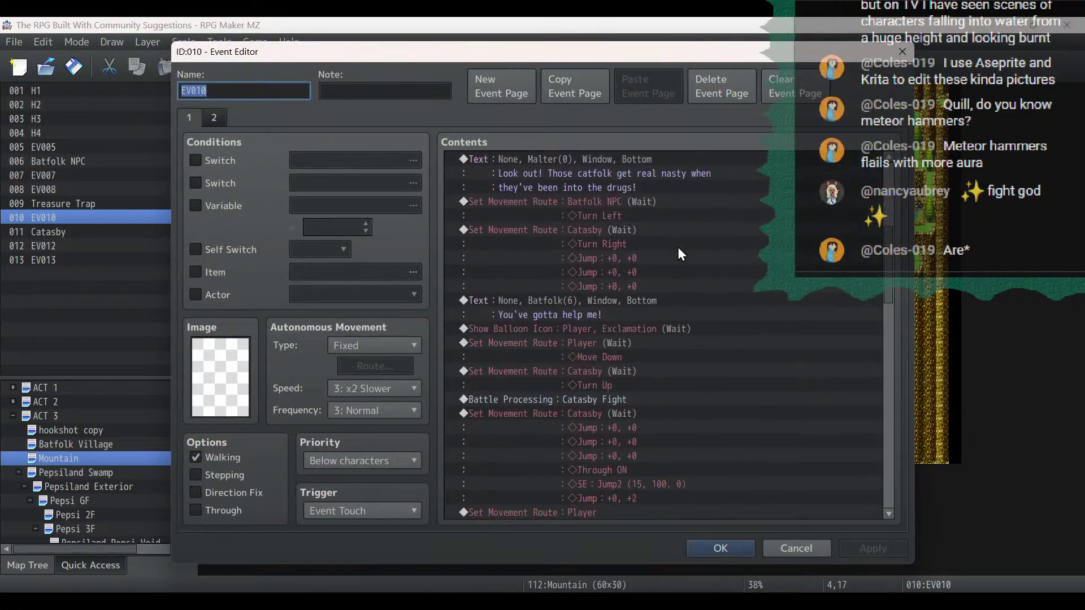
pyautogui.scroll(-15, 678, 247)
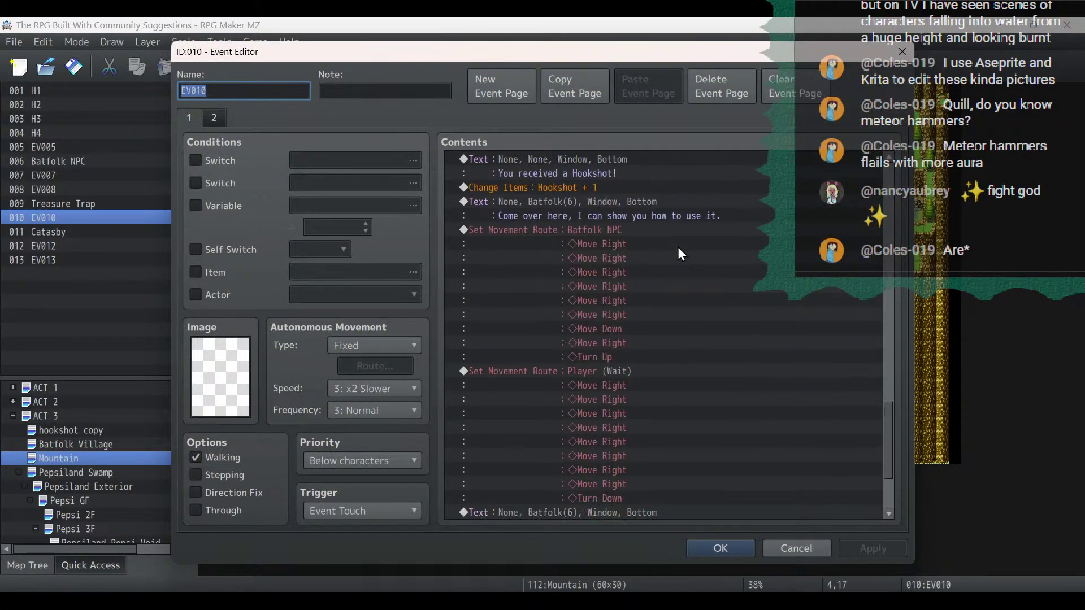
pyautogui.scroll(-3, 677, 247)
pyautogui.scroll(7, 772, 308)
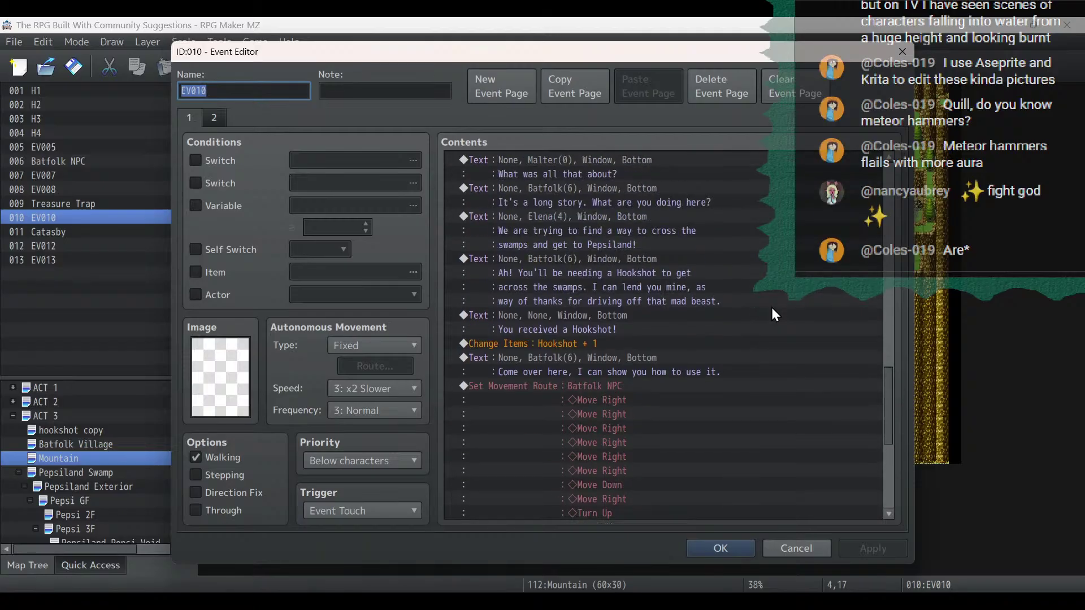
pyautogui.scroll(7, 771, 308)
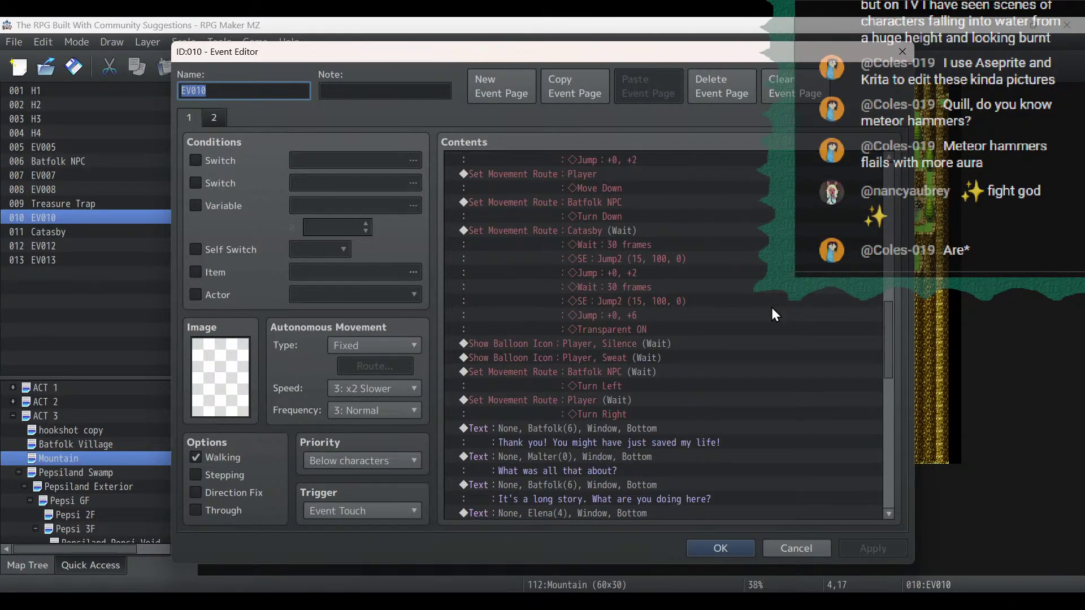
pyautogui.scroll(6, 774, 313)
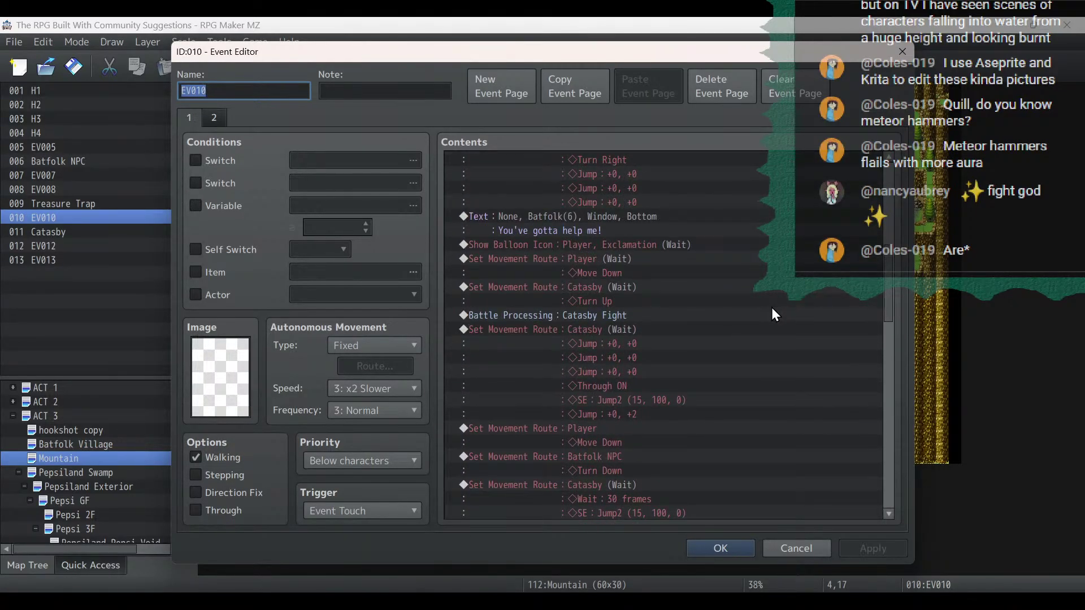
pyautogui.scroll(2, 773, 314)
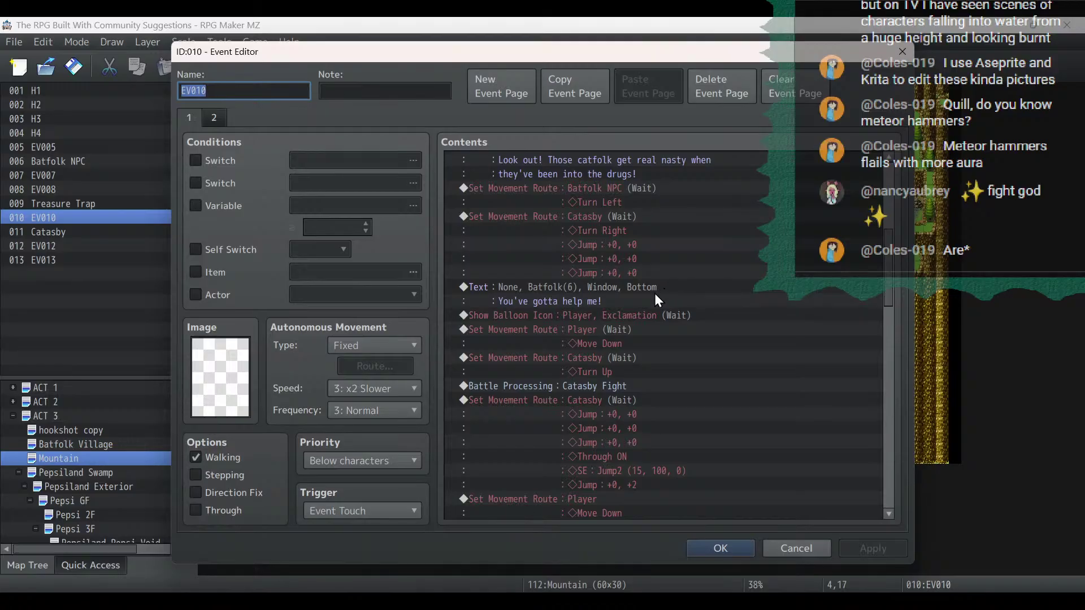
pyautogui.rightClick(573, 388)
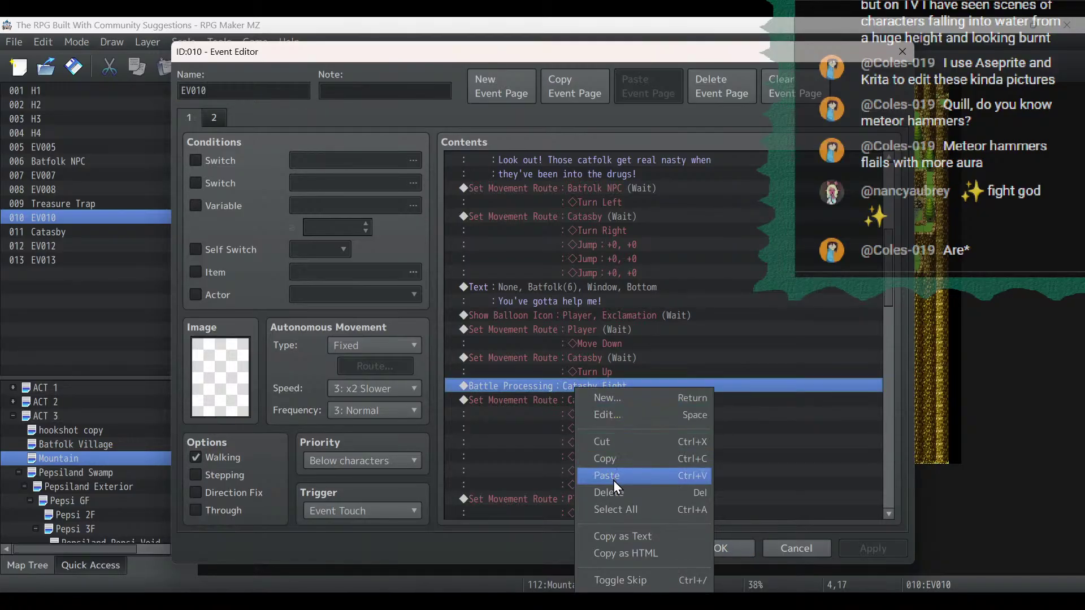
pyautogui.click(613, 476)
# Paste the Steam Bomb Disable switch command directly after the Catasby Fight battle, set it to OFF, and apply and close EV010.
pyautogui.click(581, 410)
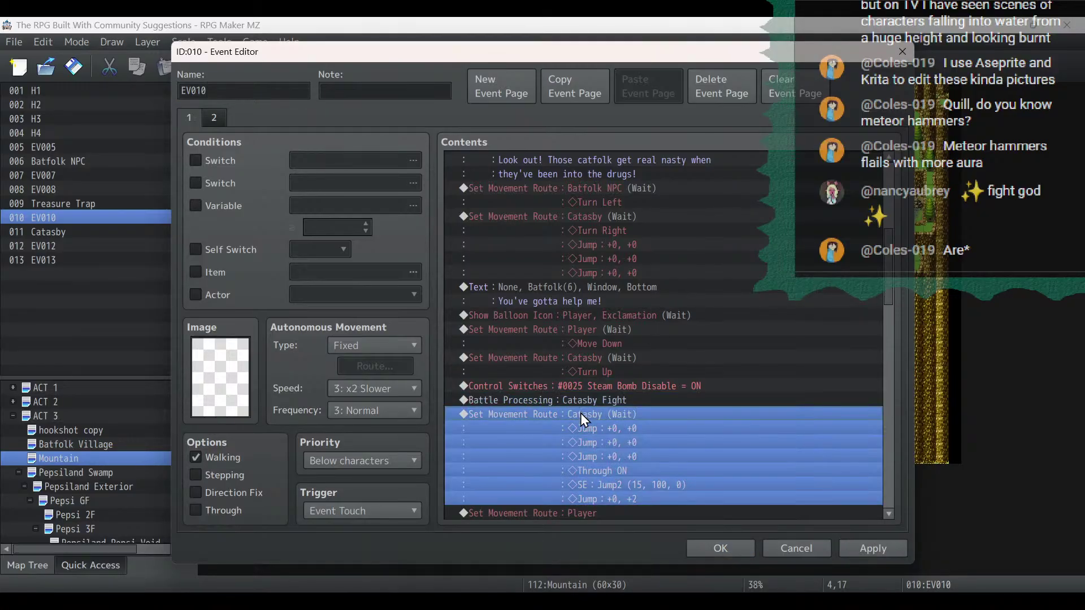
pyautogui.rightClick(582, 408)
pyautogui.click(613, 493)
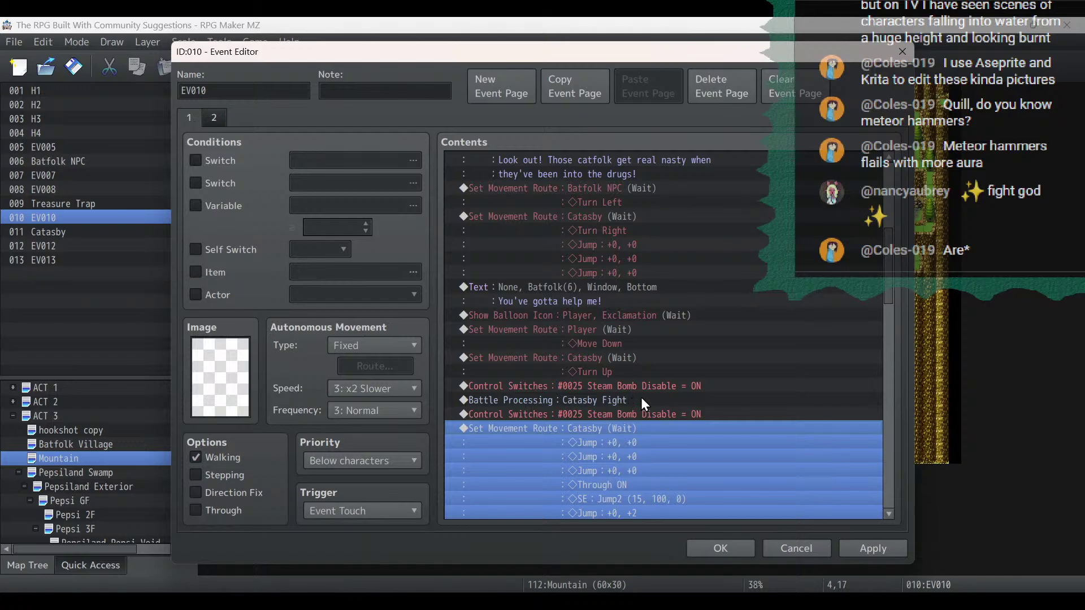
pyautogui.doubleClick(656, 416)
pyautogui.click(671, 365)
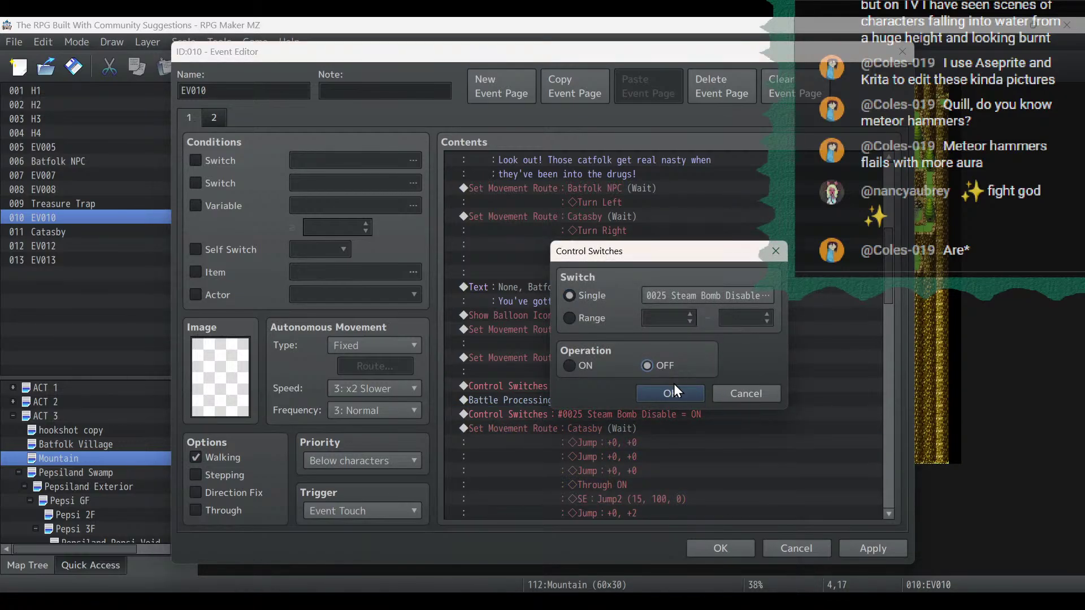
pyautogui.click(674, 393)
pyautogui.click(889, 546)
pyautogui.click(692, 549)
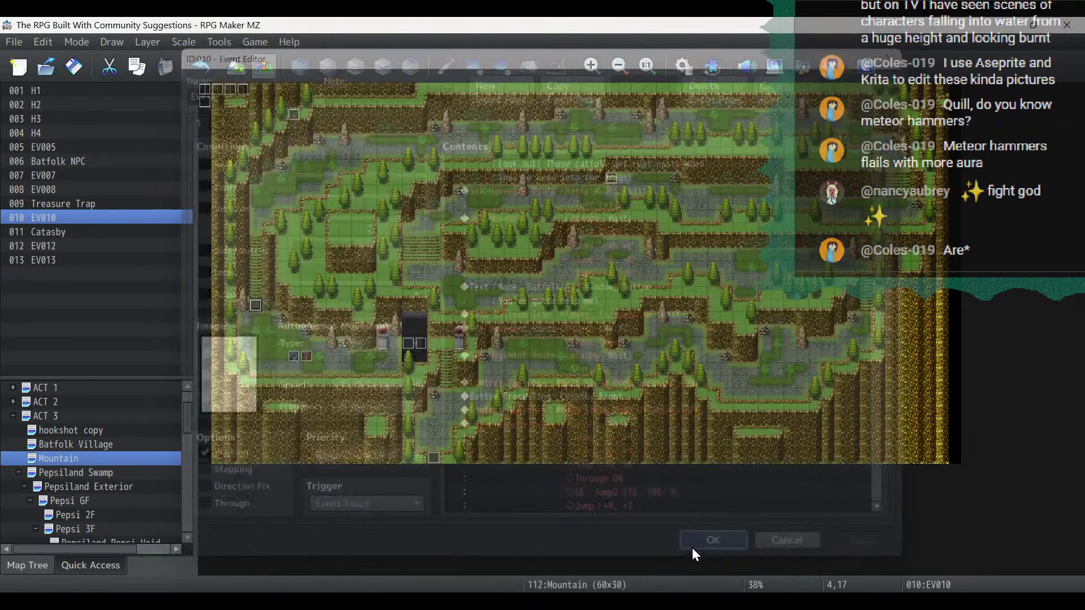
# Look through the Pepsiland Swamp, Pepsi GF, Pepsiland Pepsi Void, Pepsi Elevator, Splitting Cave and Catfolk Village maps for boss events.
pyautogui.click(106, 473)
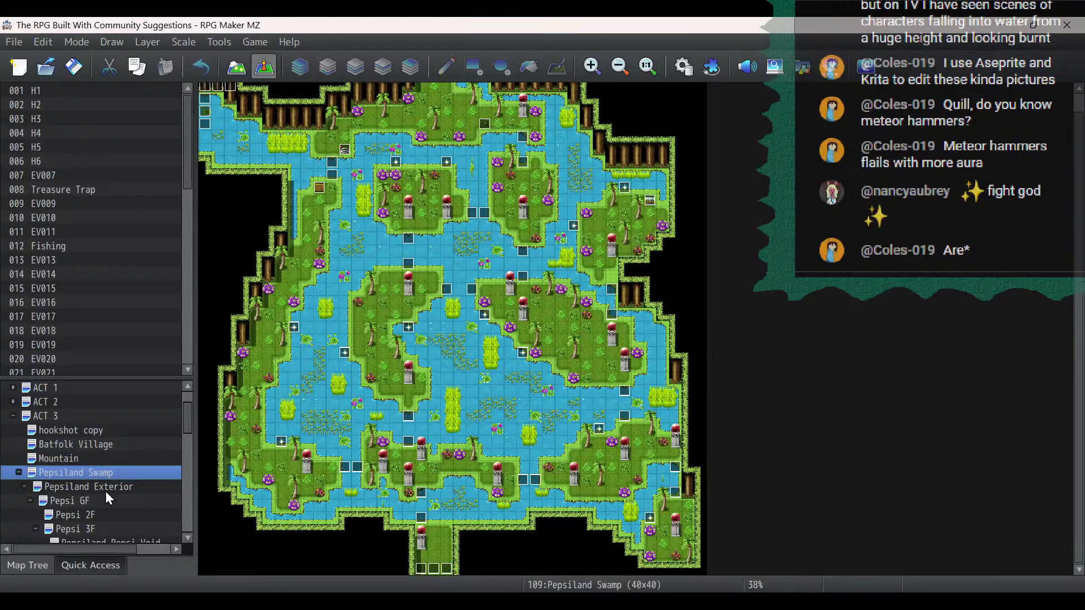
pyautogui.click(101, 501)
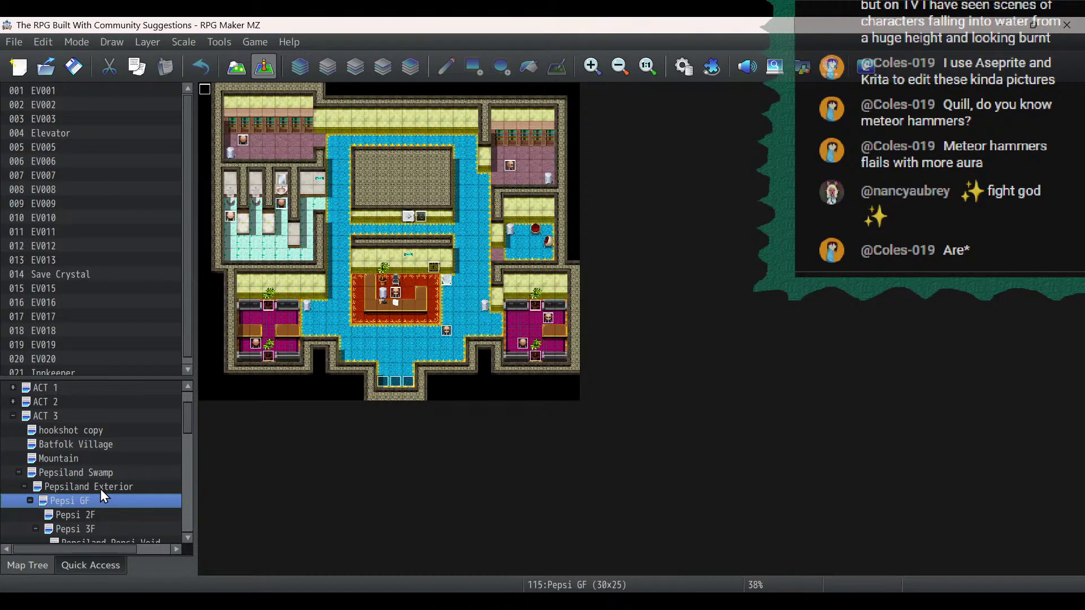
pyautogui.scroll(-3, 101, 484)
pyautogui.click(98, 447)
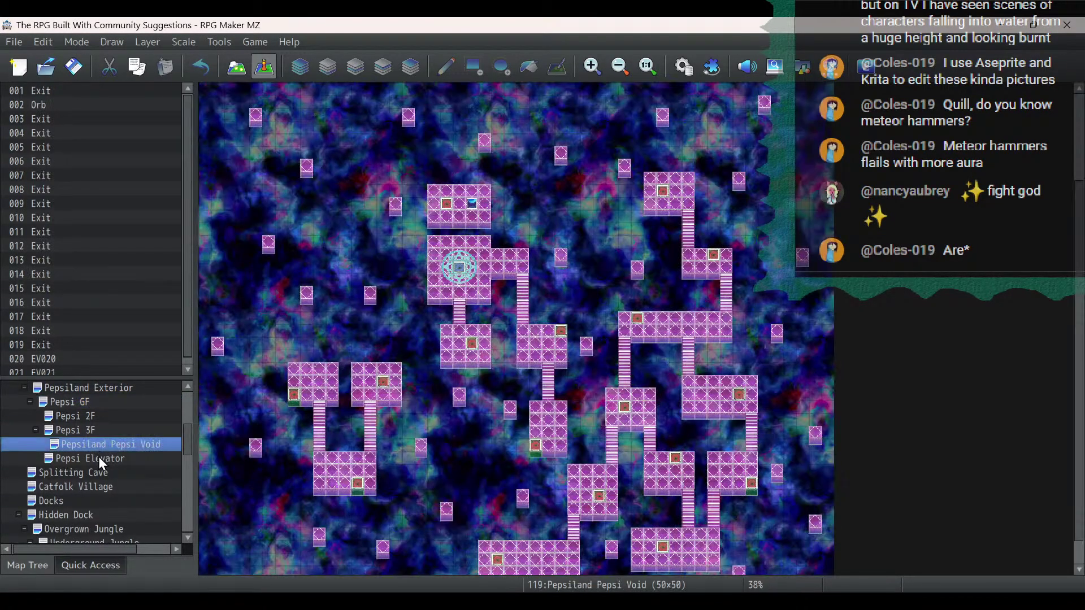
pyautogui.click(98, 458)
pyautogui.click(95, 474)
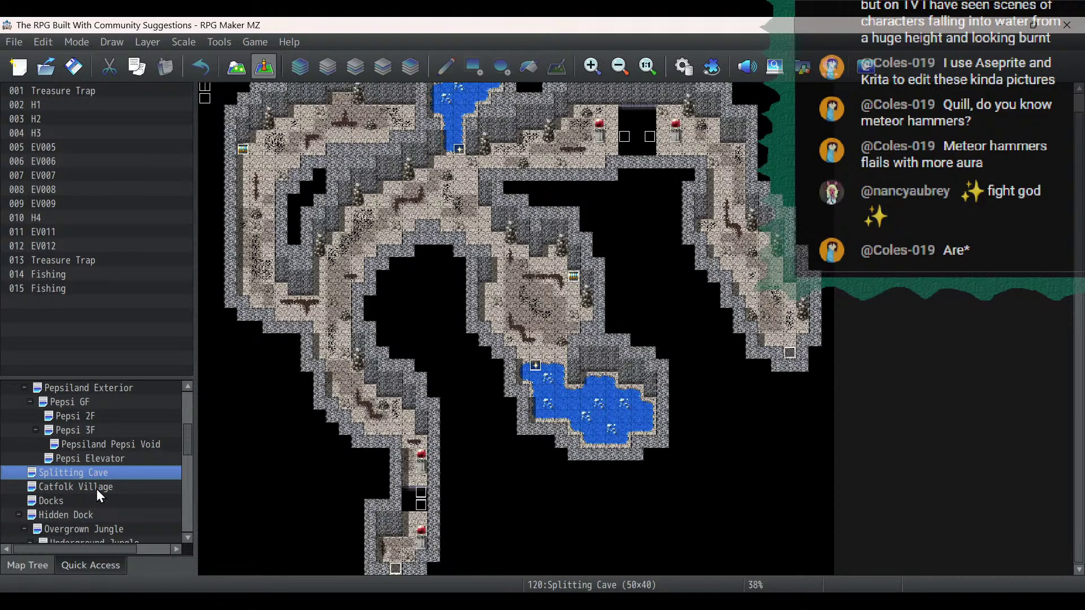
pyautogui.click(96, 488)
# Open the Goblin Boss event on the Docks map and paste the Steam Bomb Disable = ON command before Invisible Enemies = ON.
pyautogui.click(90, 502)
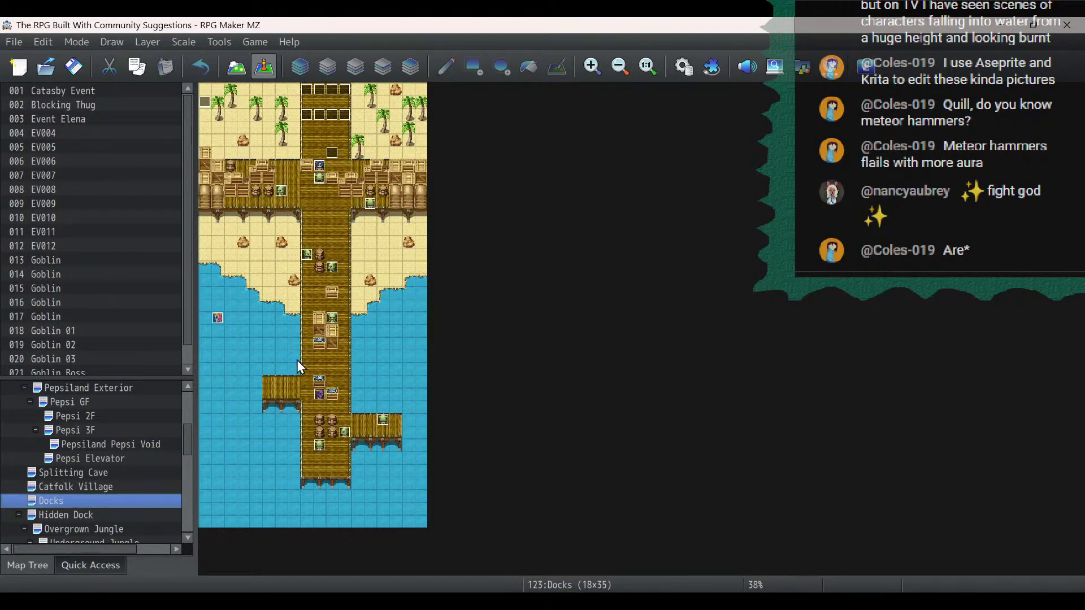
pyautogui.doubleClick(319, 394)
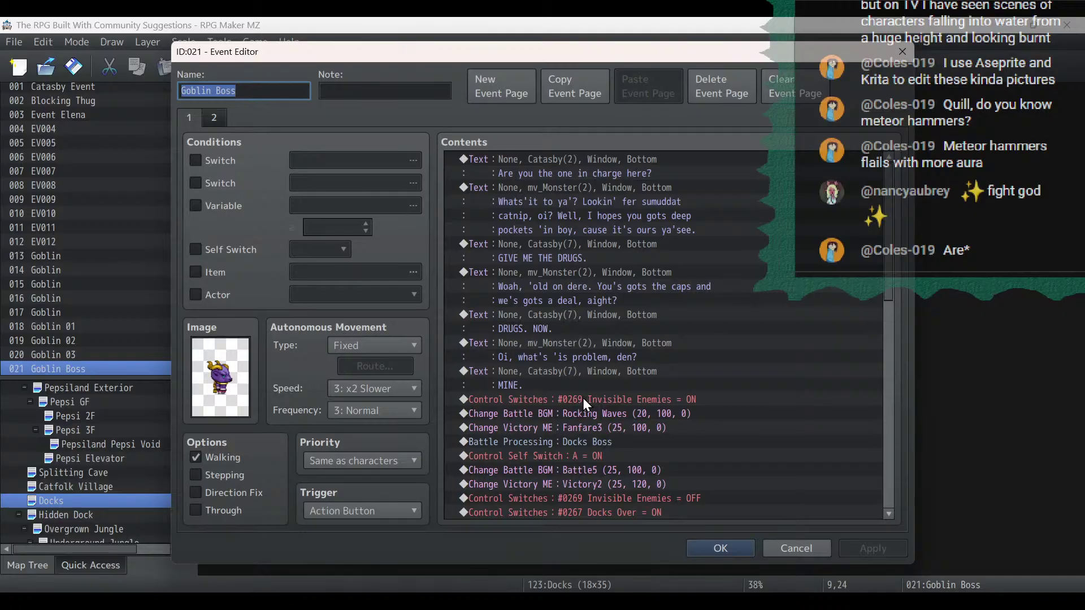
pyautogui.click(583, 398)
pyautogui.rightClick(583, 397)
pyautogui.click(621, 490)
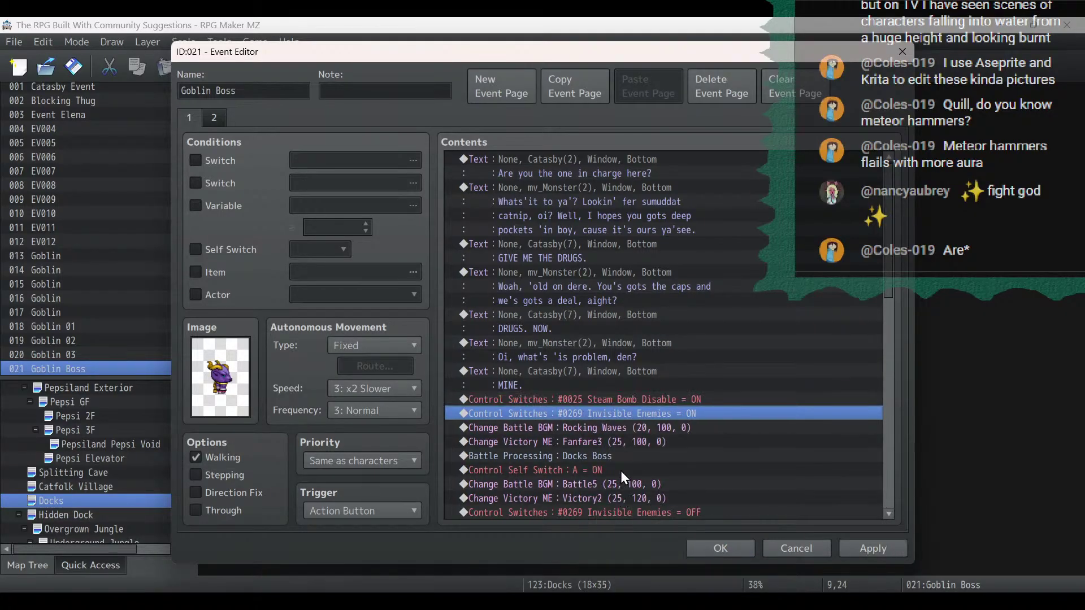
# Paste the Steam Bomb Disable switch command after Catfolk Dock Fixed = ON, set it to OFF, and apply and close the Goblin Boss event.
pyautogui.scroll(-1, 627, 427)
pyautogui.rightClick(592, 515)
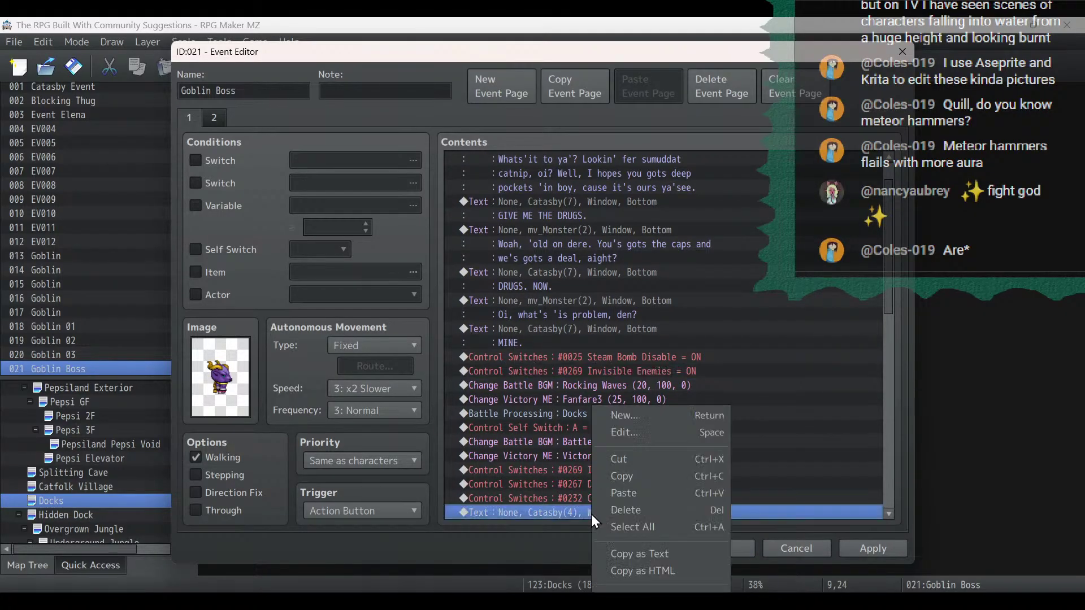
pyautogui.click(630, 497)
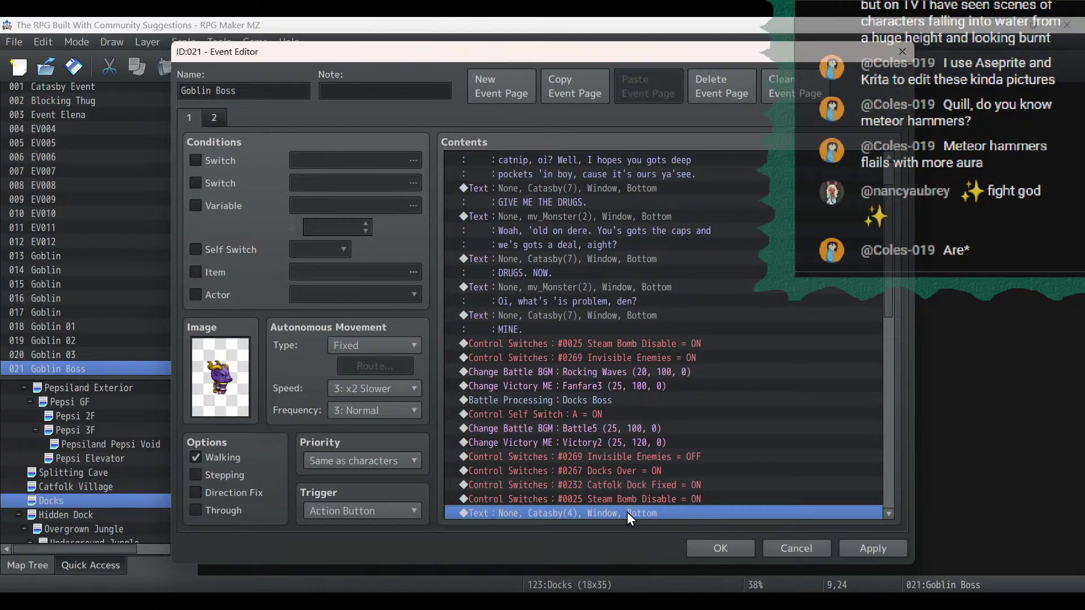
pyautogui.doubleClick(628, 499)
pyautogui.click(659, 366)
pyautogui.click(670, 394)
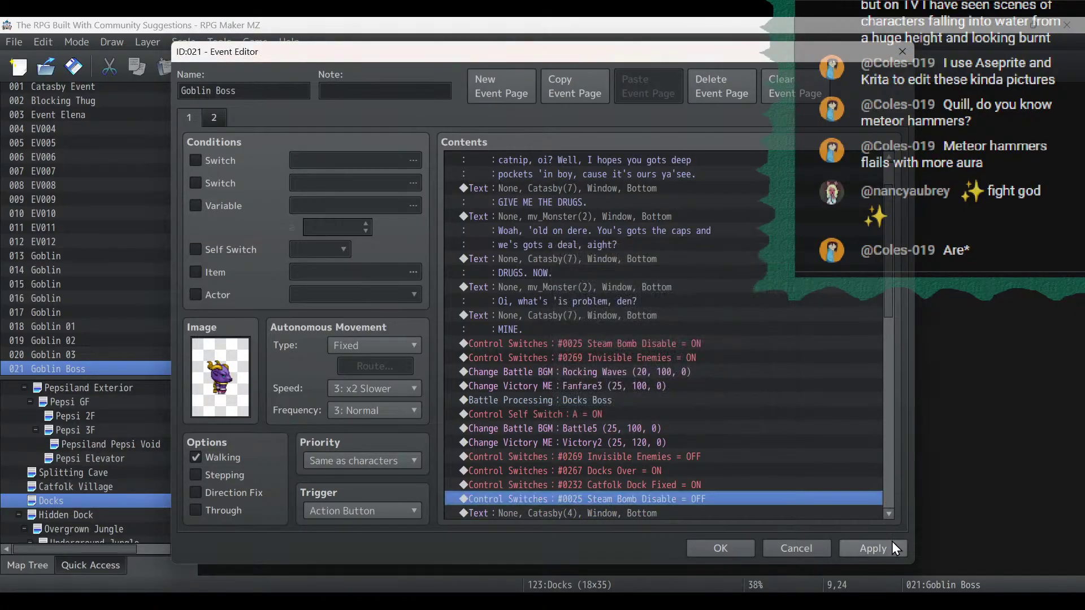
pyautogui.click(887, 551)
pyautogui.click(723, 547)
# Go through the Overgrown Jungle and Underground Jungle maps and open the Island Base map.
pyautogui.scroll(-2, 121, 436)
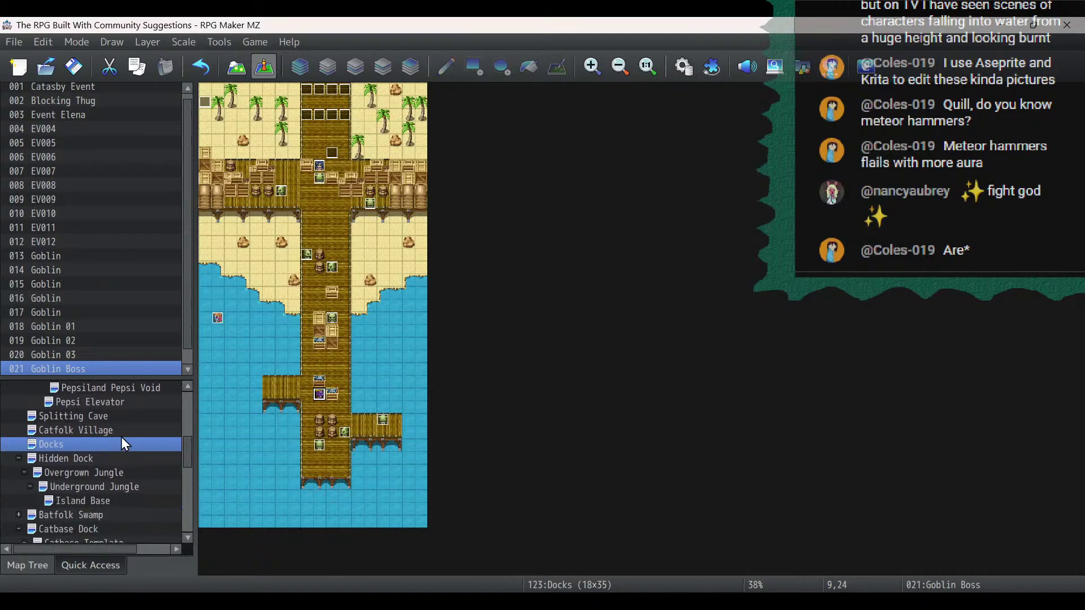
pyautogui.click(88, 471)
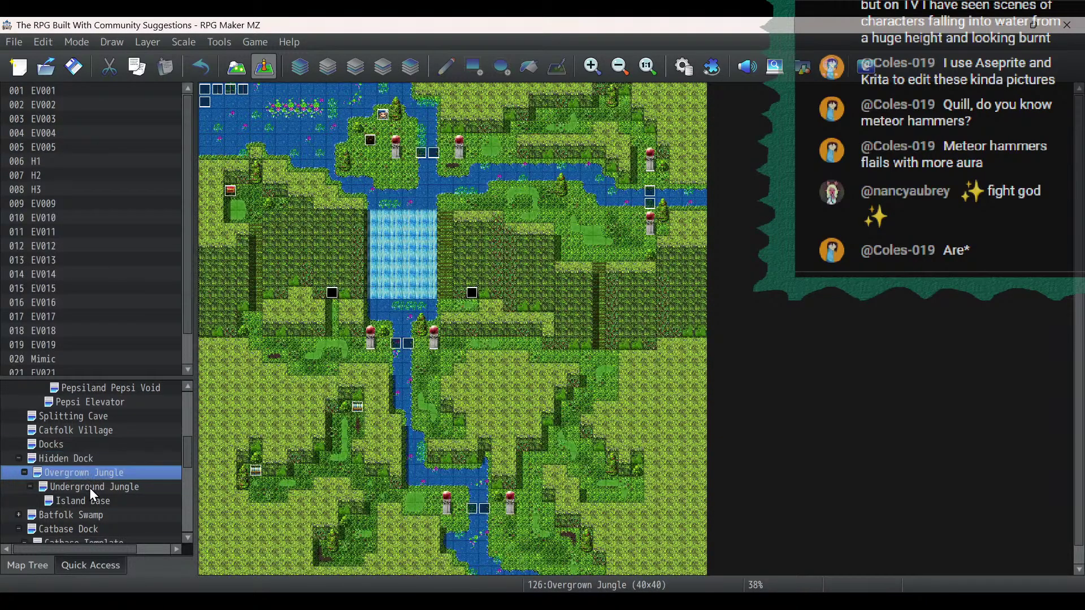
pyautogui.click(89, 487)
pyautogui.click(90, 499)
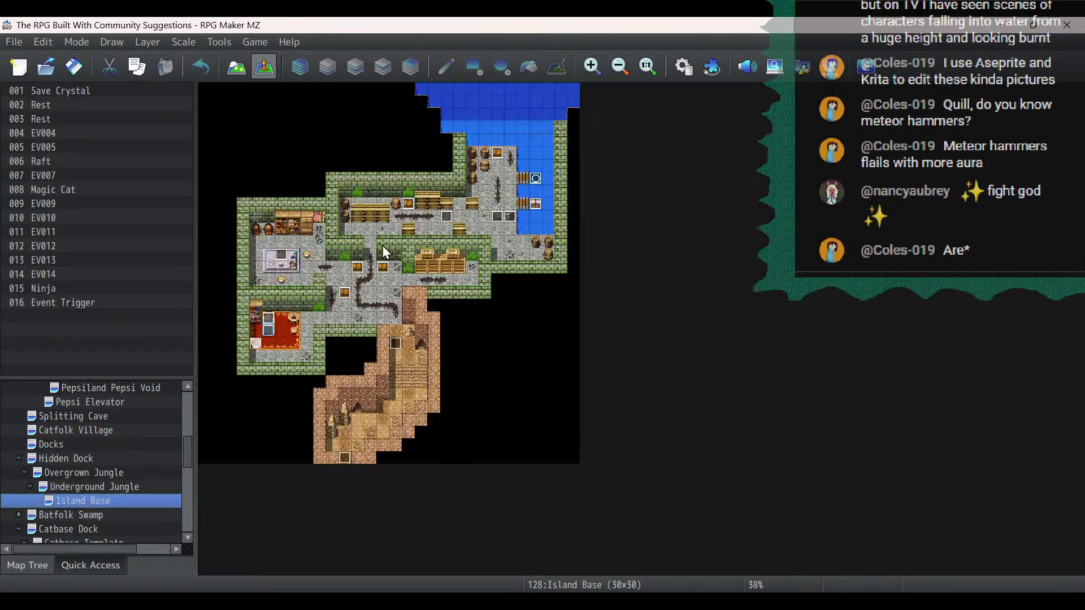
# Open Event Trigger at 19,10 on Island Base and paste the Steam Bomb Disable = ON command before the Mercenary Miniboss battle.
pyautogui.doubleClick(447, 217)
pyautogui.scroll(3, 670, 322)
pyautogui.scroll(6, 670, 314)
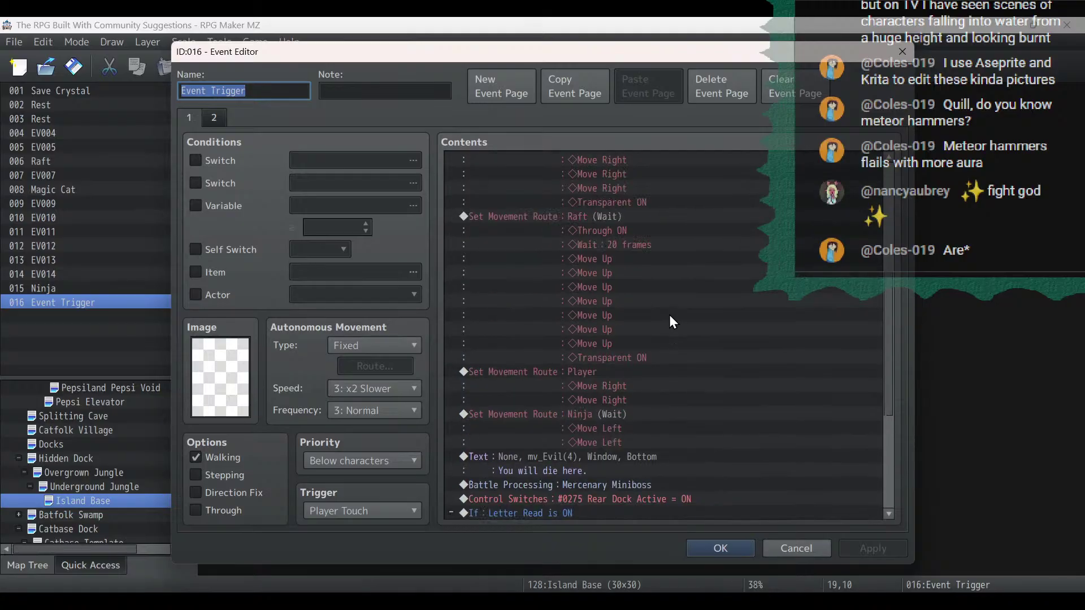
pyautogui.scroll(-8, 670, 315)
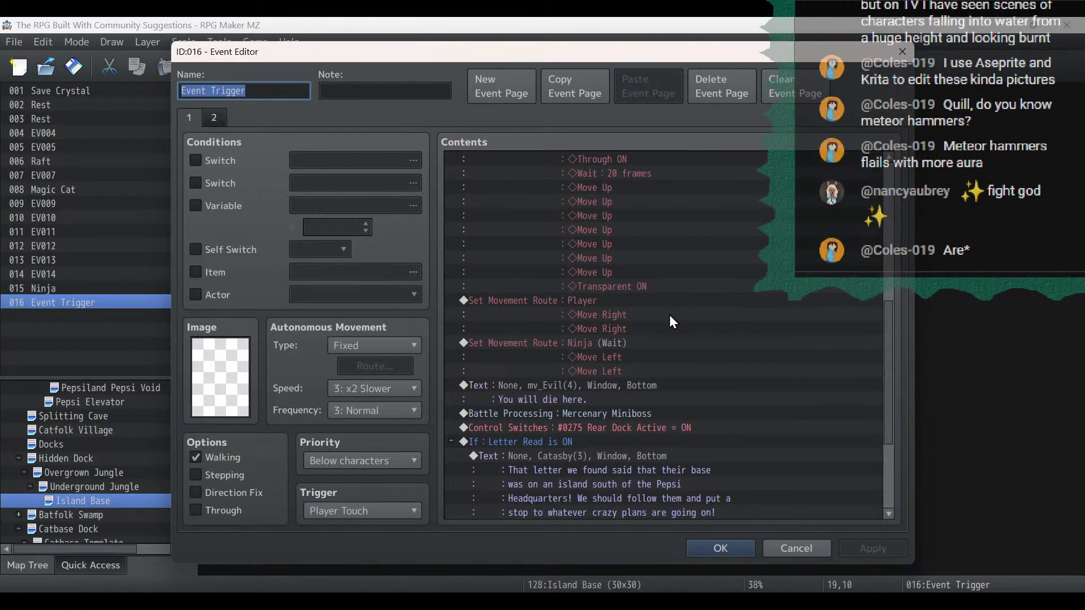
pyautogui.click(575, 413)
pyautogui.rightClick(574, 413)
pyautogui.click(603, 493)
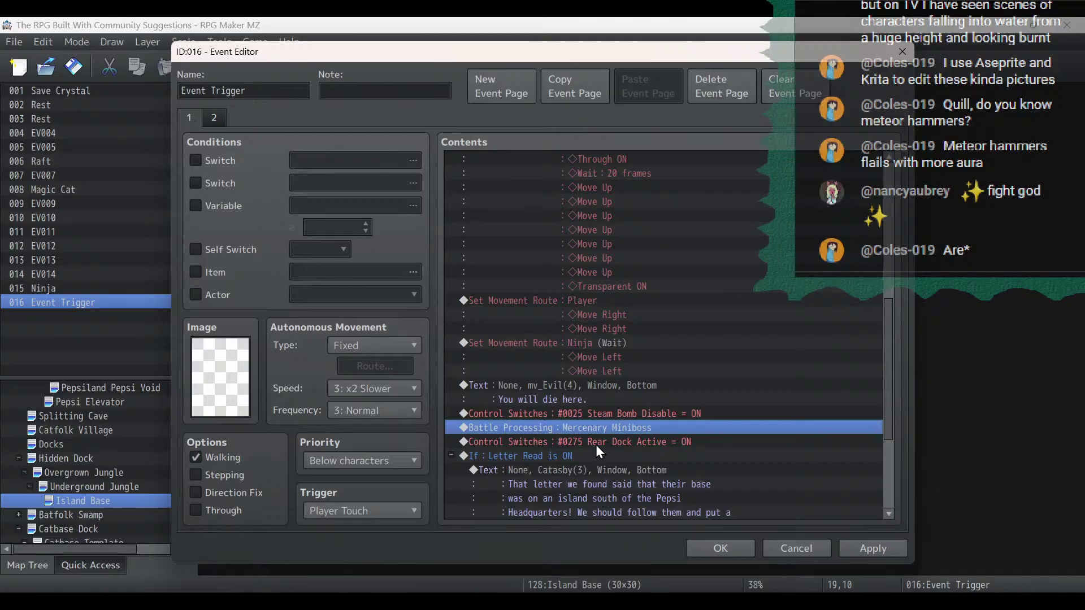
# Paste the Steam Bomb Disable switch command directly after the Mercenary Miniboss battle and set it to OFF.
pyautogui.click(595, 443)
pyautogui.rightClick(597, 442)
pyautogui.click(622, 495)
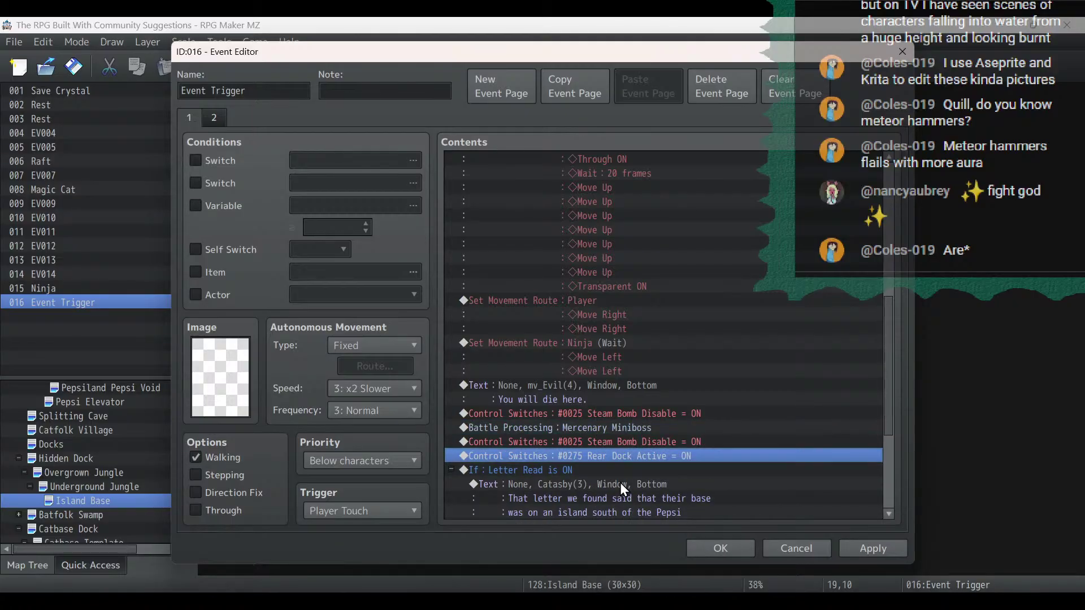
pyautogui.doubleClick(615, 444)
pyautogui.click(659, 370)
pyautogui.click(667, 392)
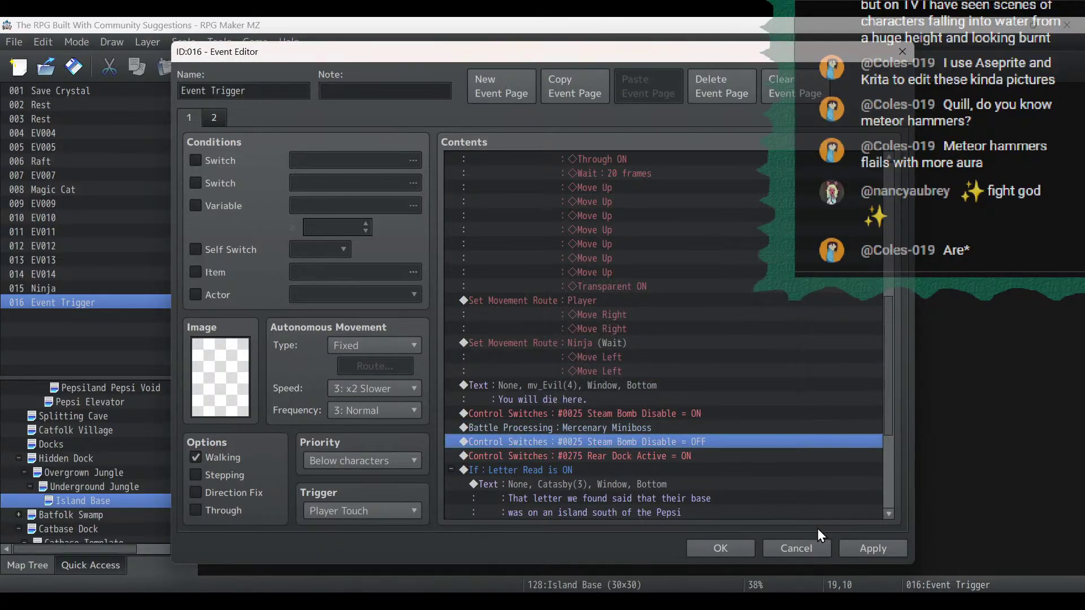
# Apply and close the Island Base Event Trigger event, and go through the Batfolk Swamp and Catbase maps to open Catbase F4.
pyautogui.click(874, 550)
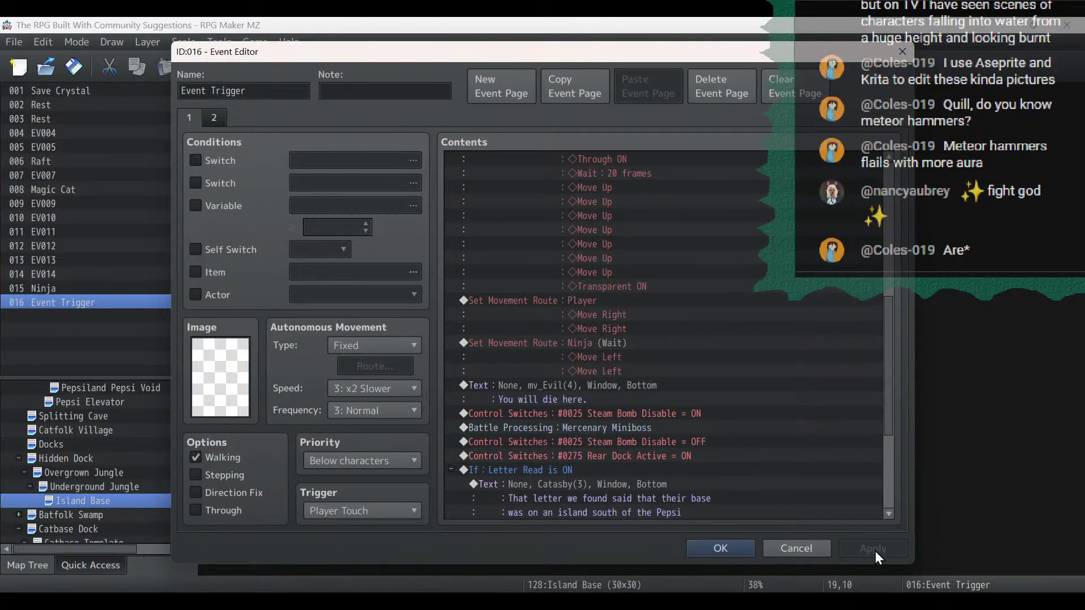
pyautogui.click(722, 549)
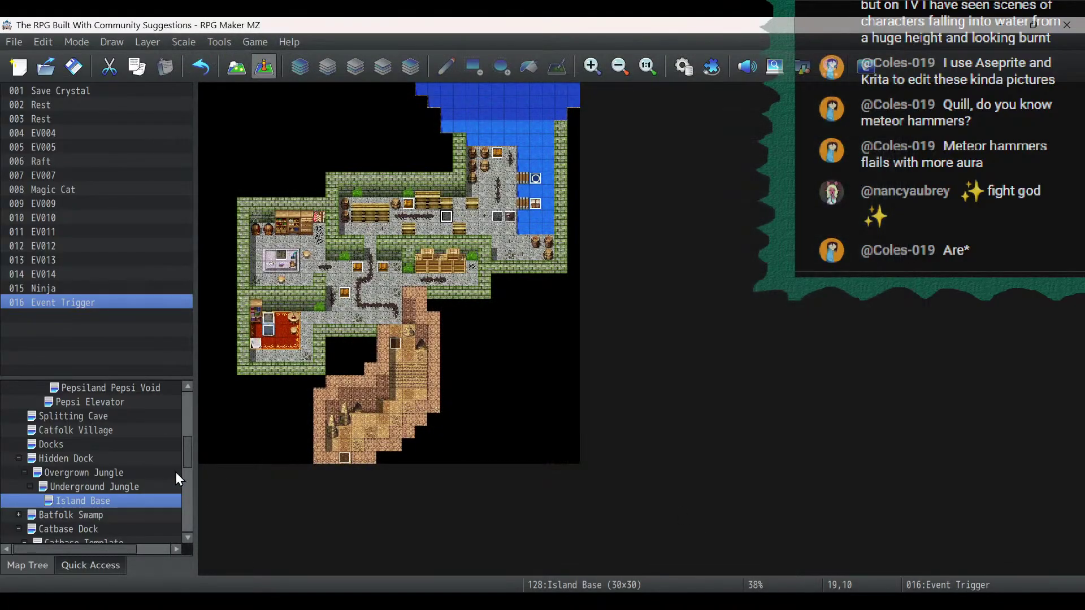
pyautogui.scroll(-3, 141, 478)
pyautogui.click(20, 417)
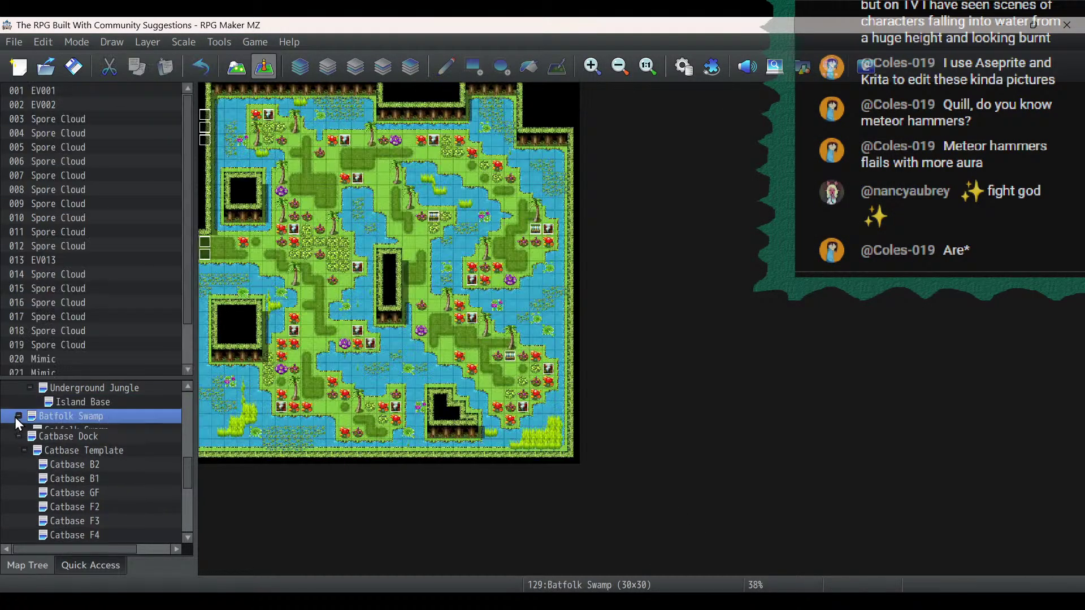
pyautogui.scroll(-3, 79, 417)
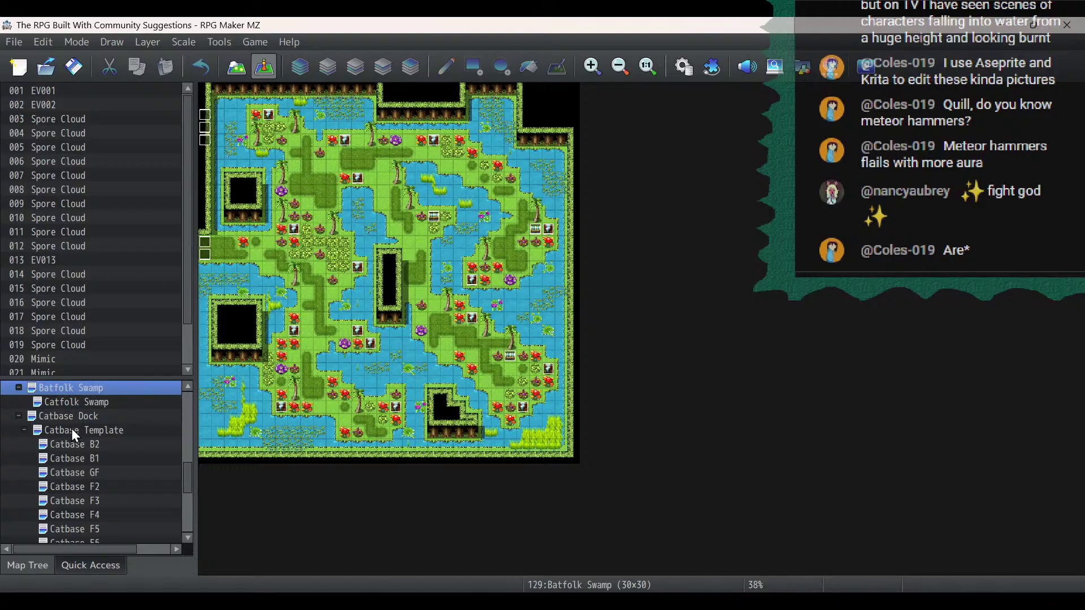
pyautogui.click(77, 458)
pyautogui.click(84, 445)
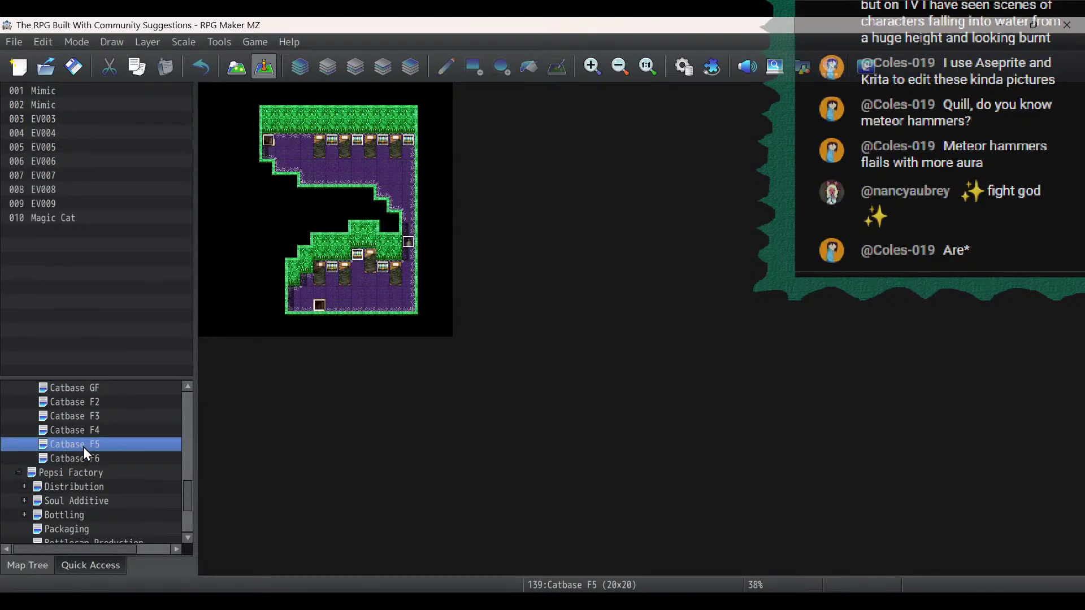
pyautogui.click(88, 430)
# Open the Catasby and event switch event at 6,11 and paste Steam Bomb Disable = ON before the Pepsi Foes Miniboss battle.
pyautogui.doubleClick(277, 241)
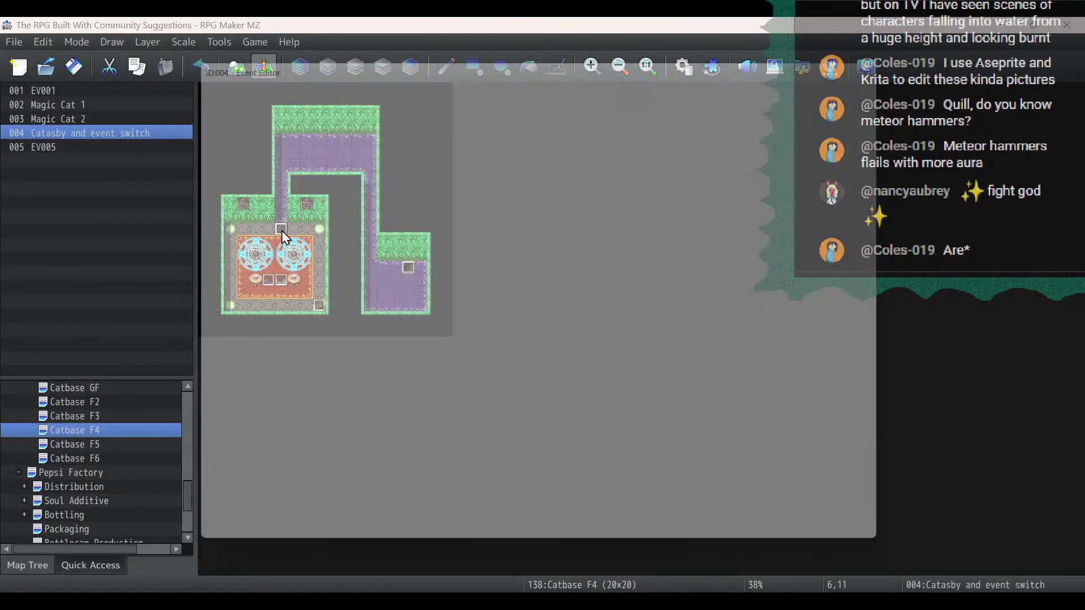
pyautogui.scroll(-5, 655, 353)
pyautogui.scroll(-10, 655, 355)
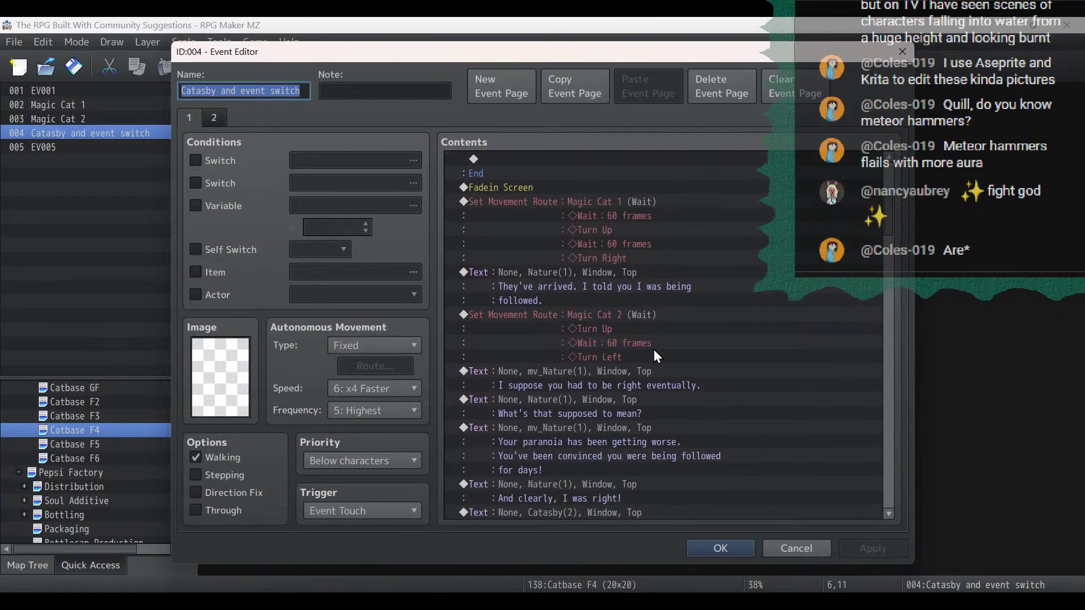
pyautogui.click(596, 326)
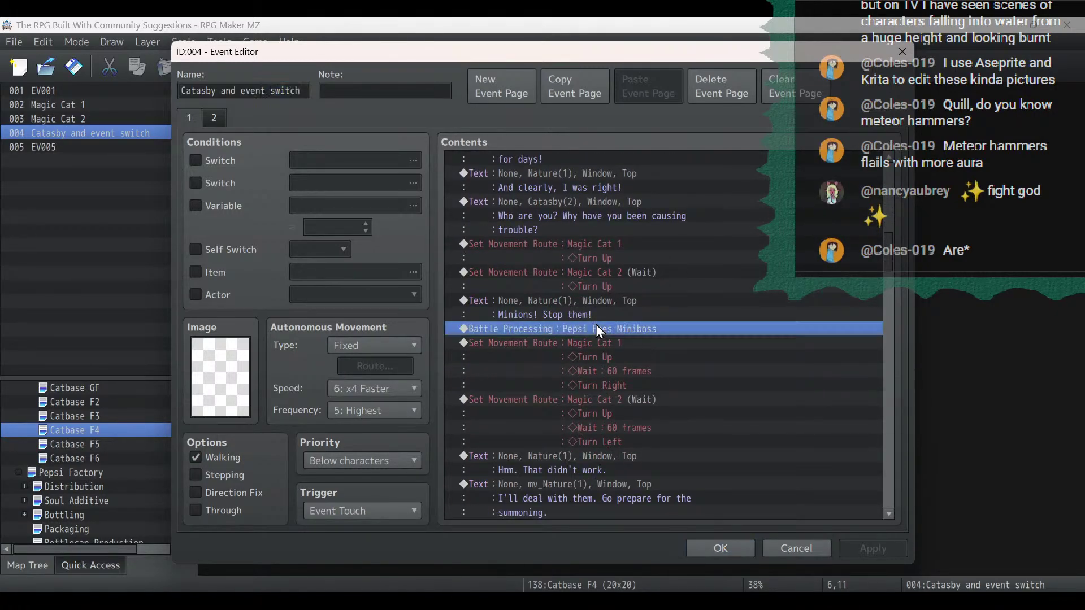
pyautogui.rightClick(596, 327)
pyautogui.click(625, 414)
# Paste the Steam Bomb Disable switch command directly after the Pepsi Foes Miniboss battle, set it to OFF, and apply and close the event.
pyautogui.click(599, 364)
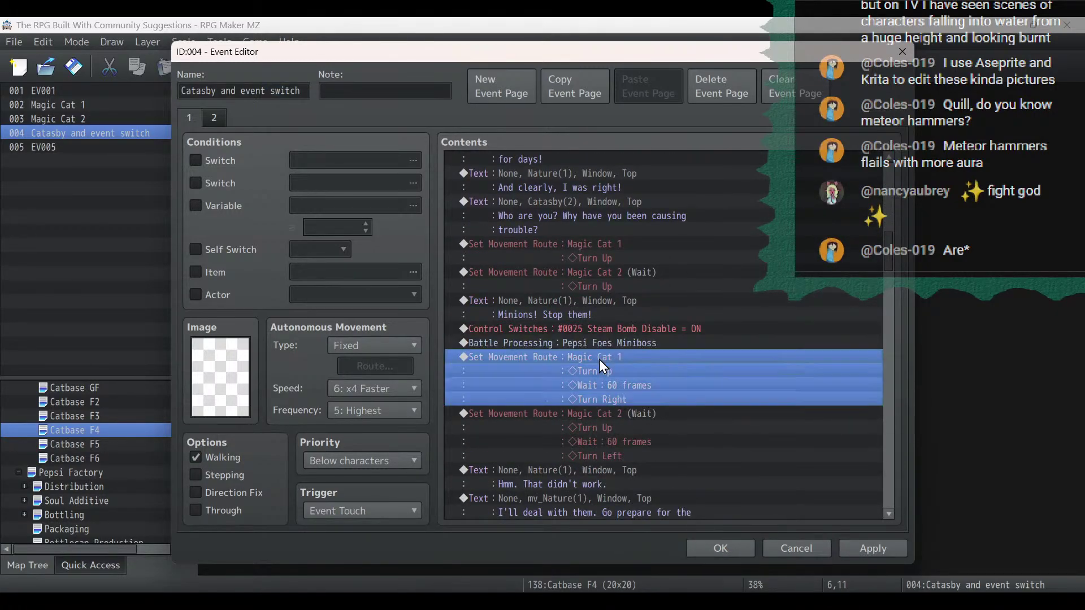
pyautogui.rightClick(599, 359)
pyautogui.click(632, 448)
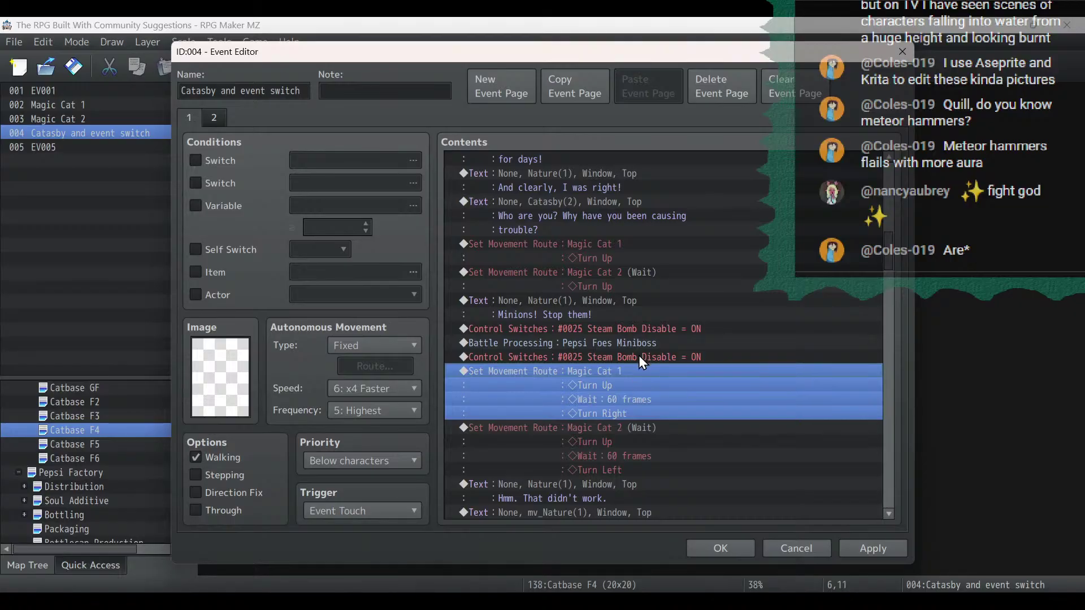
pyautogui.doubleClick(640, 358)
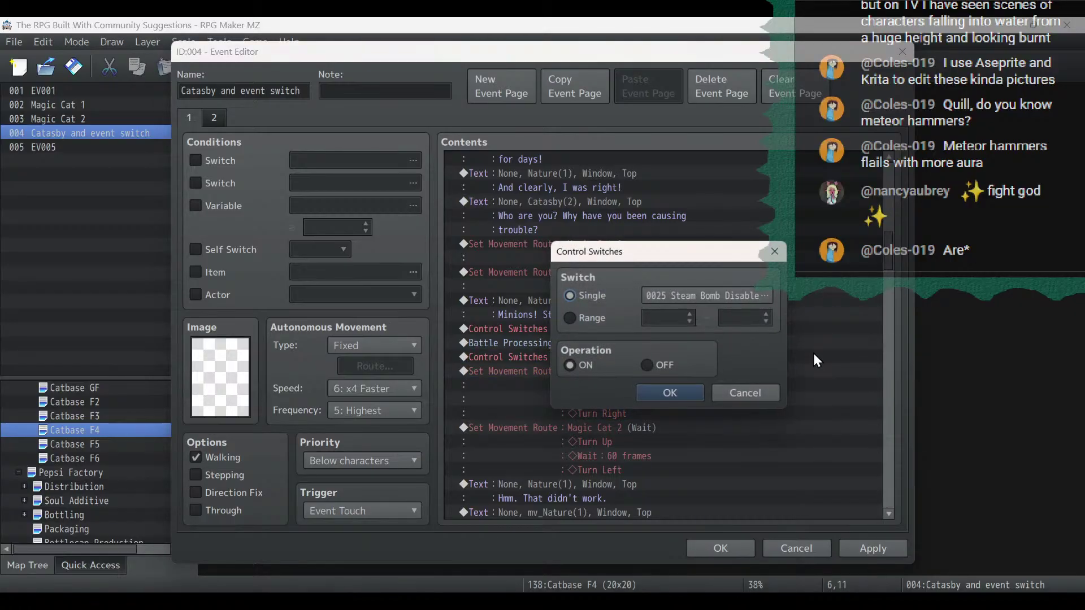
pyautogui.click(669, 370)
pyautogui.click(669, 395)
pyautogui.click(875, 549)
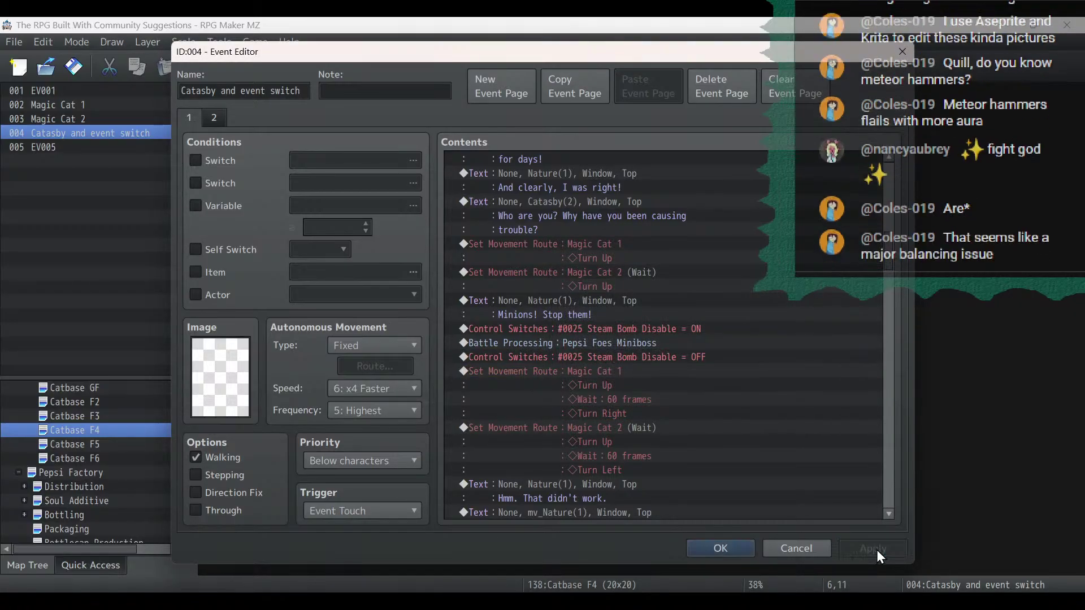
pyautogui.click(730, 550)
# Go through the Catbase F5, Catbase F6, Pepsi Factory and Distribution maps and open the Soul Additive map.
pyautogui.click(112, 448)
pyautogui.click(110, 458)
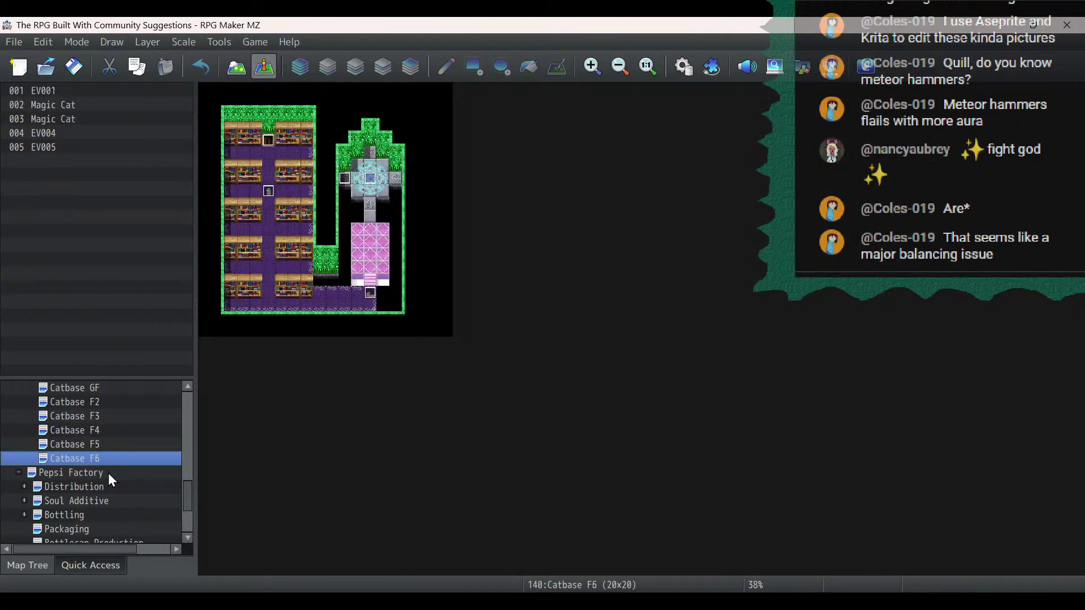
pyautogui.click(107, 473)
pyautogui.scroll(-2, 110, 472)
pyautogui.scroll(-1, 110, 472)
pyautogui.click(85, 404)
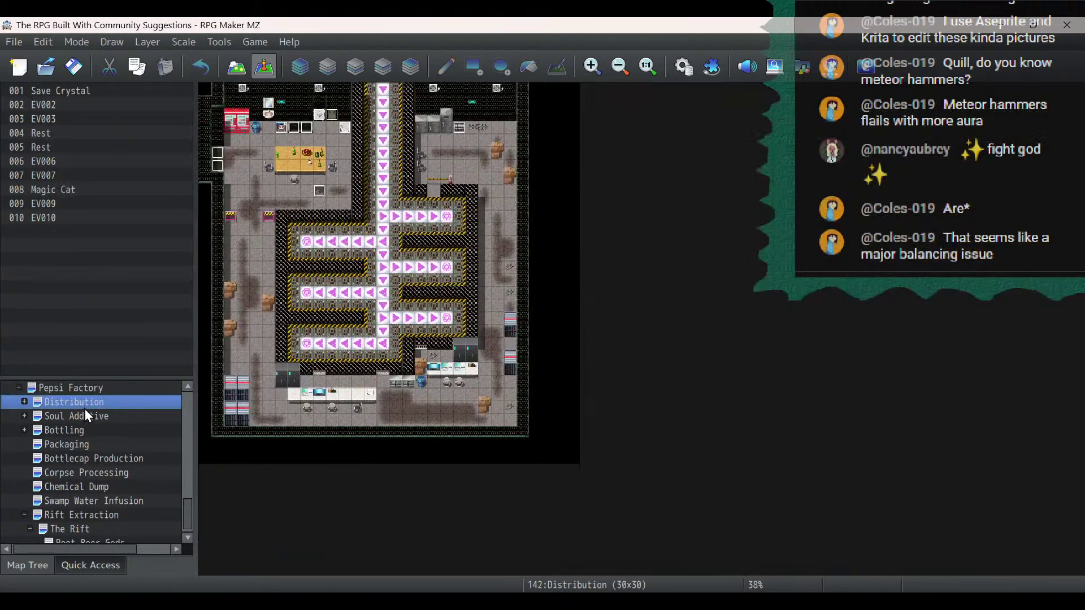
pyautogui.click(85, 416)
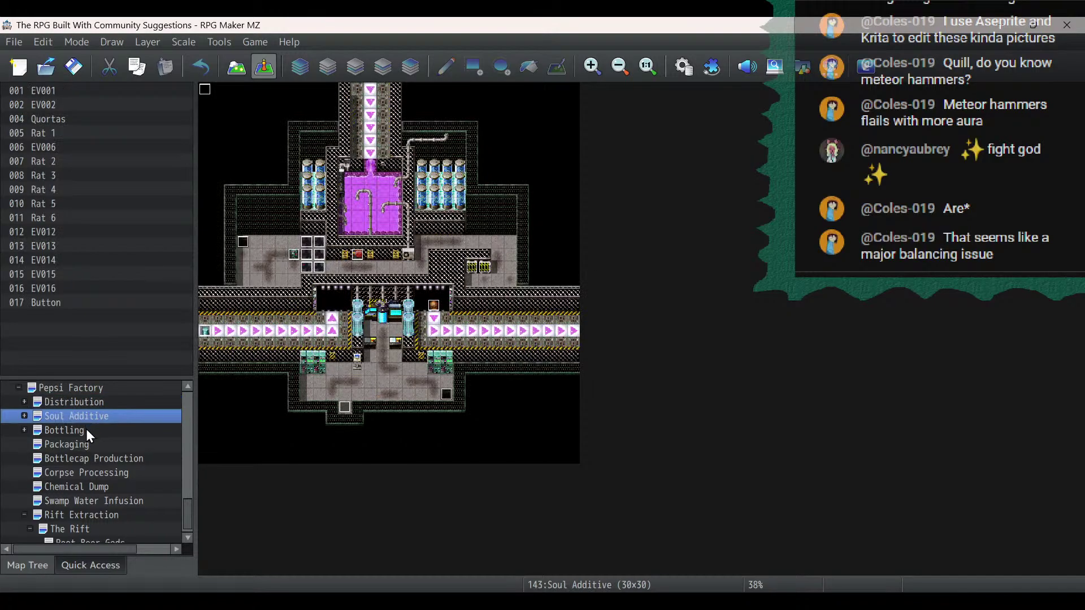
# Open the Quortas event at 7,13 and paste Steam Bomb Disable = ON between Fadeout Screen and the Add Quortas party command.
pyautogui.doubleClick(292, 257)
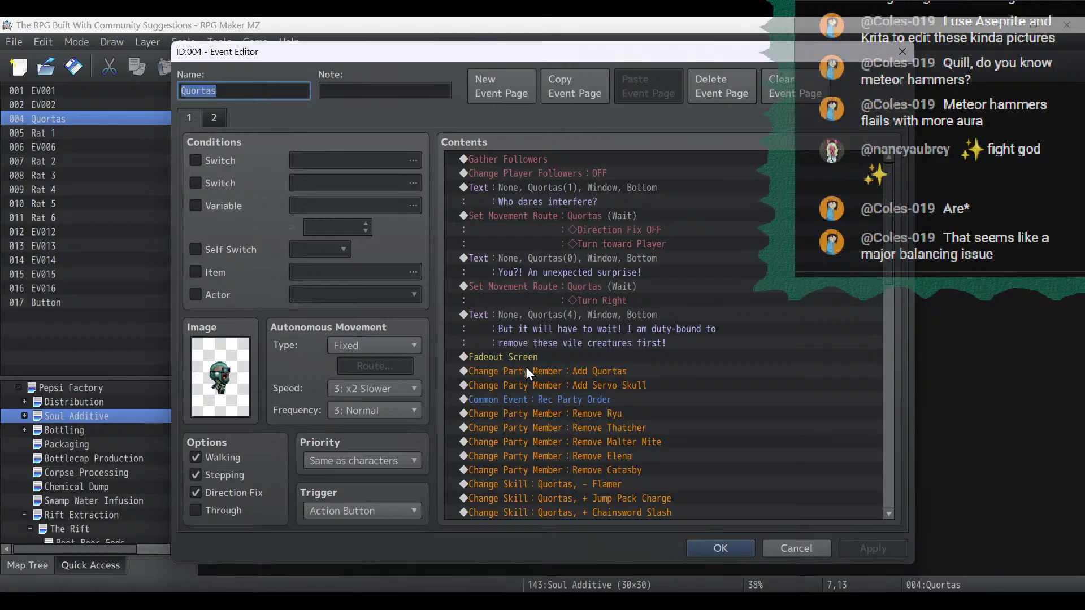
pyautogui.rightClick(526, 368)
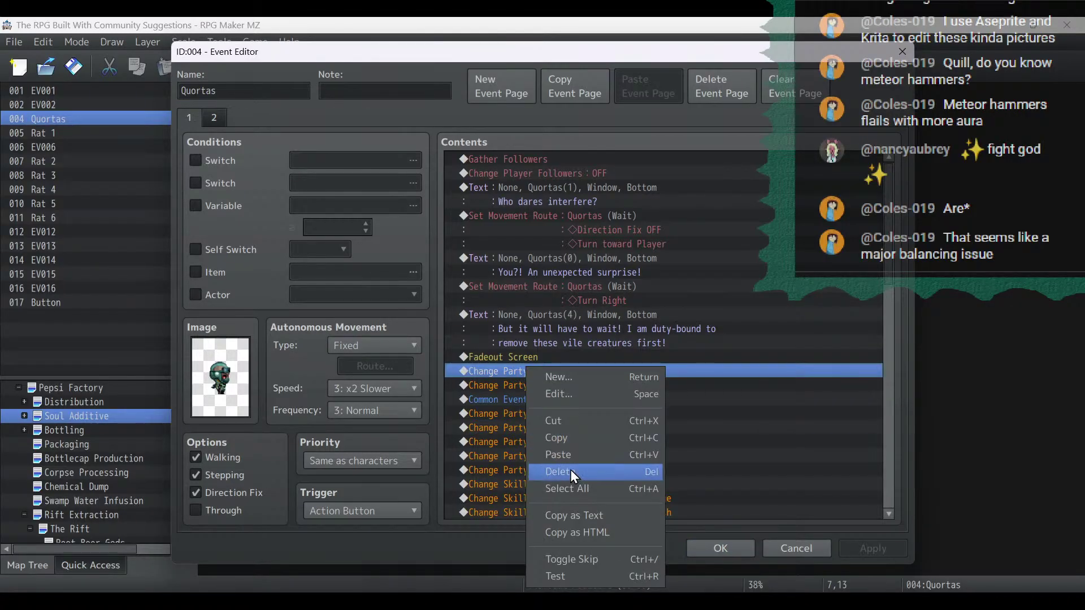
pyautogui.click(571, 456)
# Paste the Steam Bomb Disable switch command before Rat 1's movement route following the Health Inspector battle, set it to OFF, and apply and close the event.
pyautogui.scroll(-4, 600, 433)
pyautogui.rightClick(574, 444)
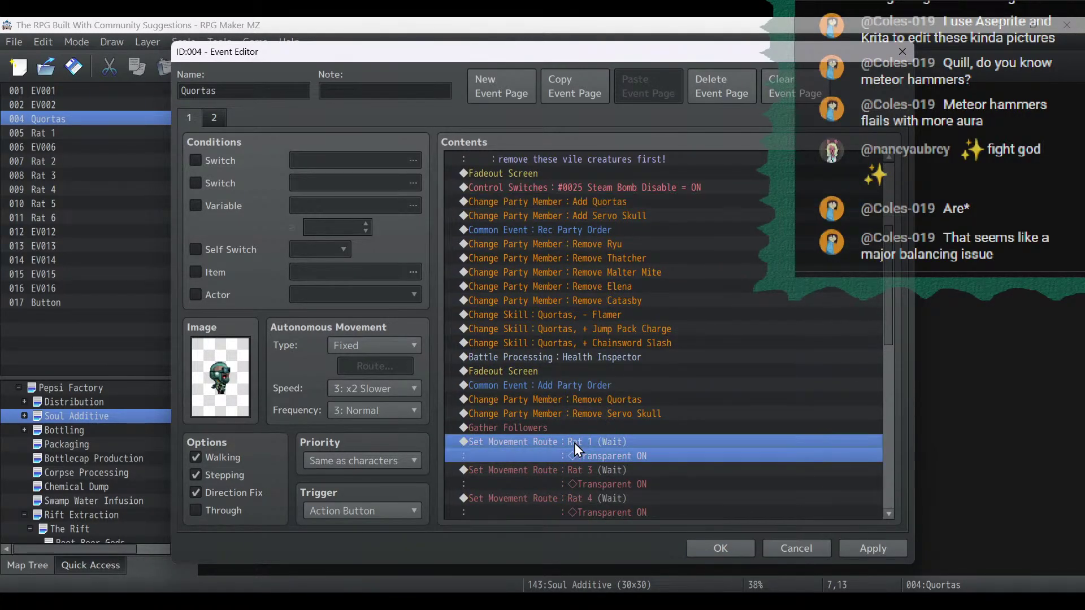
pyautogui.click(609, 495)
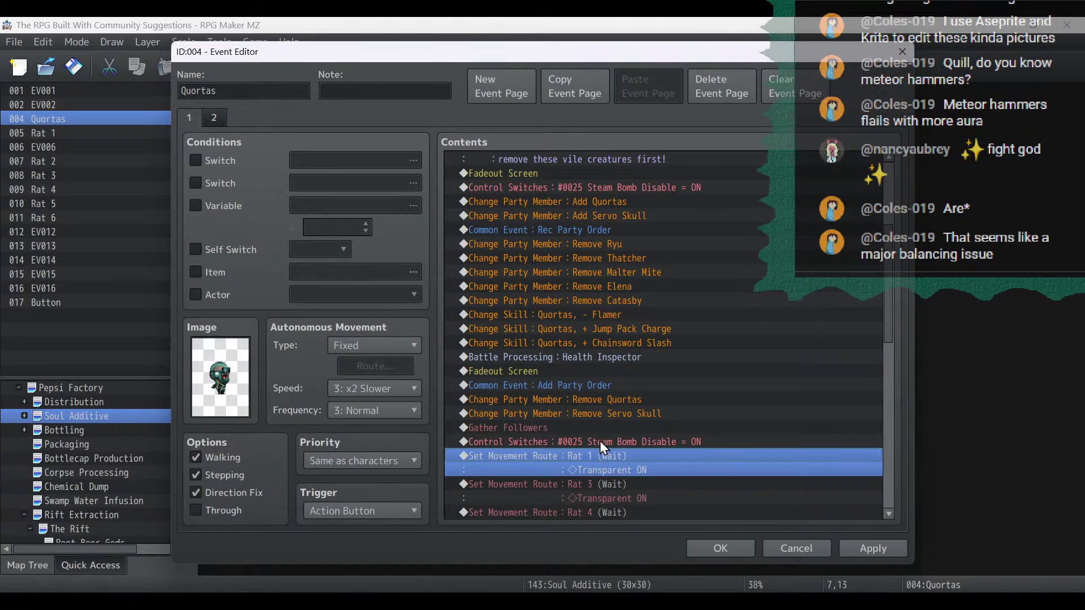
pyautogui.doubleClick(599, 442)
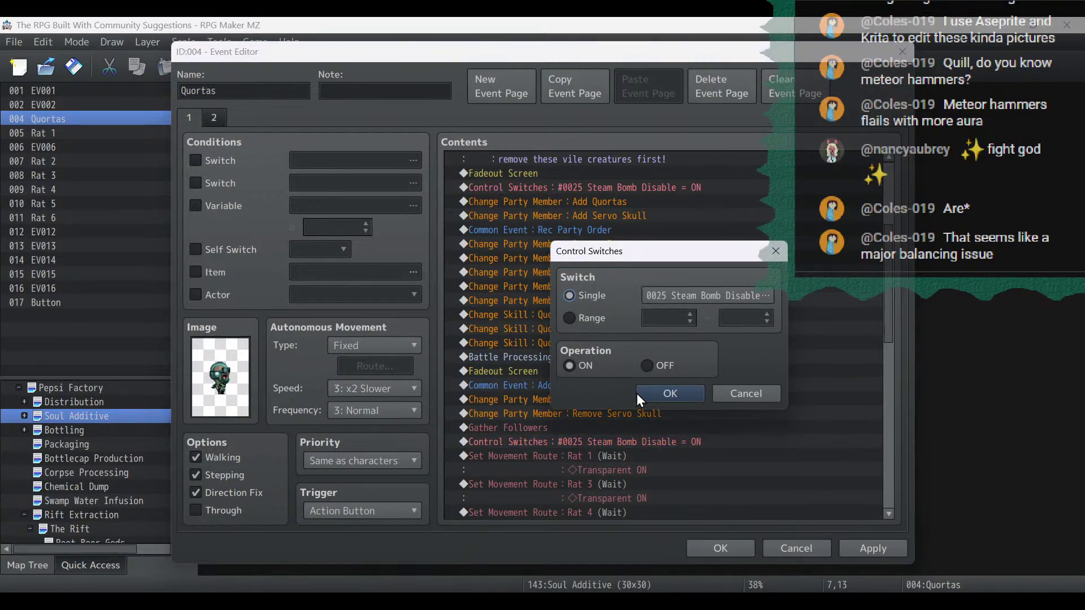
pyautogui.click(662, 367)
pyautogui.click(667, 396)
pyautogui.click(878, 546)
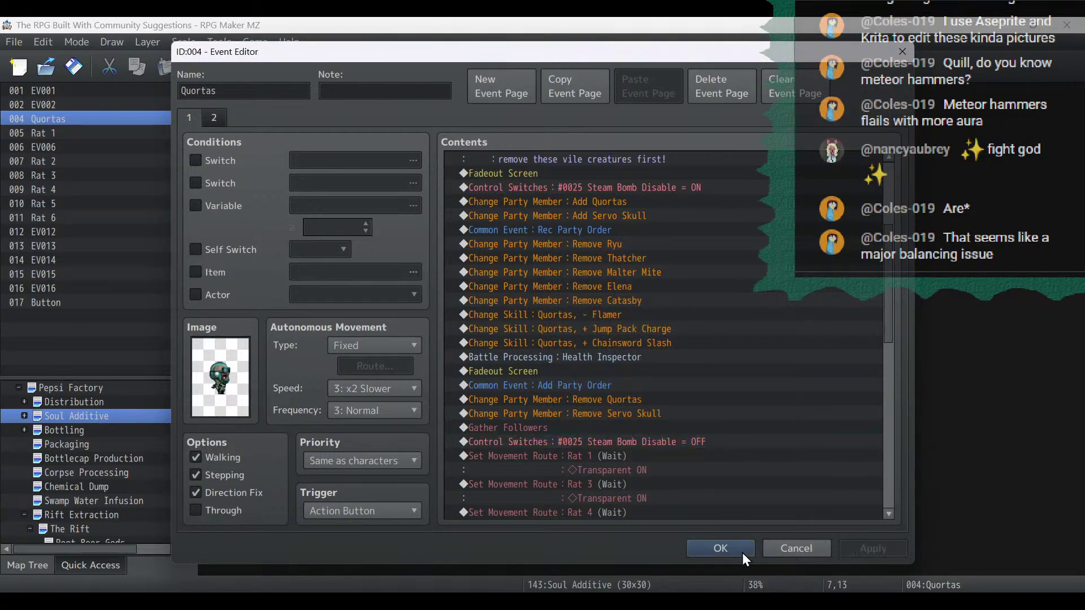
pyautogui.click(735, 549)
# Open the Bottling map of the Pepsi Factory.
pyautogui.click(89, 435)
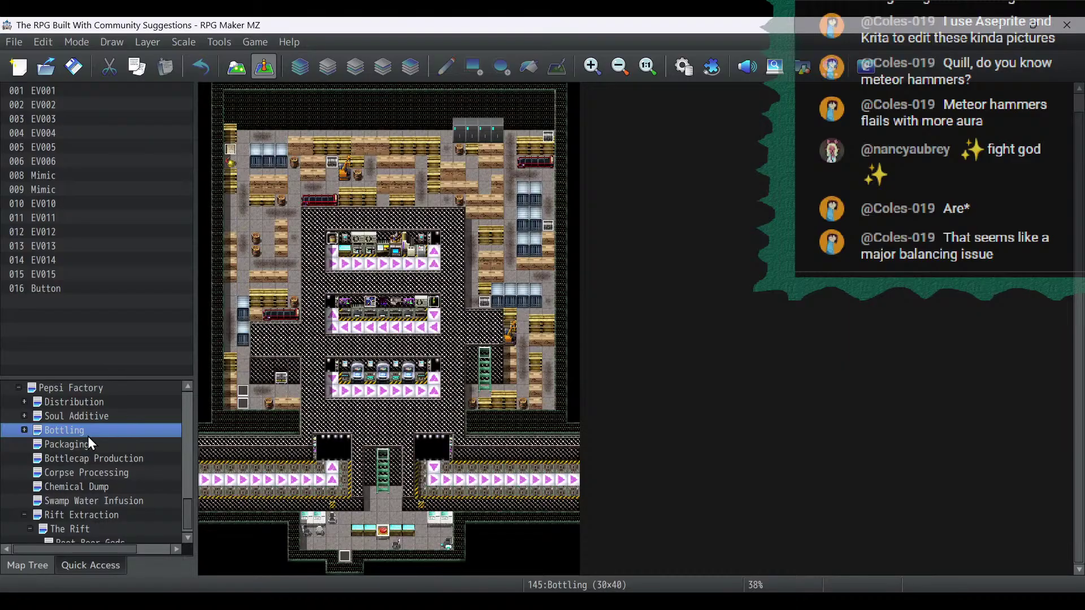
# Open the Packaging map and examine both pages of the chest event EV002, leaving it without changes.
pyautogui.click(89, 447)
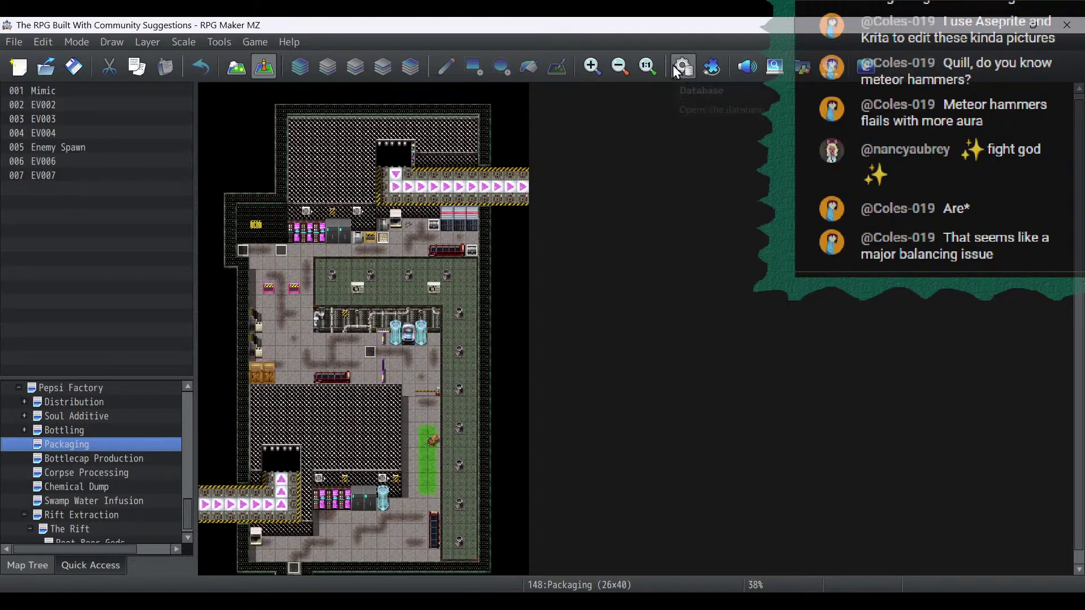
pyautogui.doubleClick(433, 226)
pyautogui.click(215, 118)
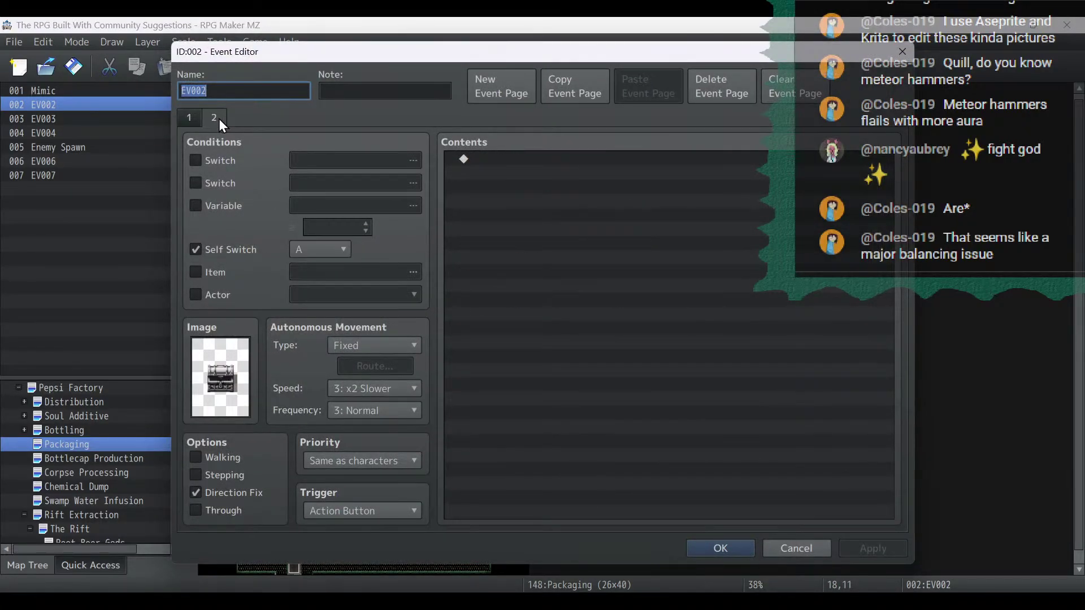
pyautogui.click(189, 118)
pyautogui.click(824, 554)
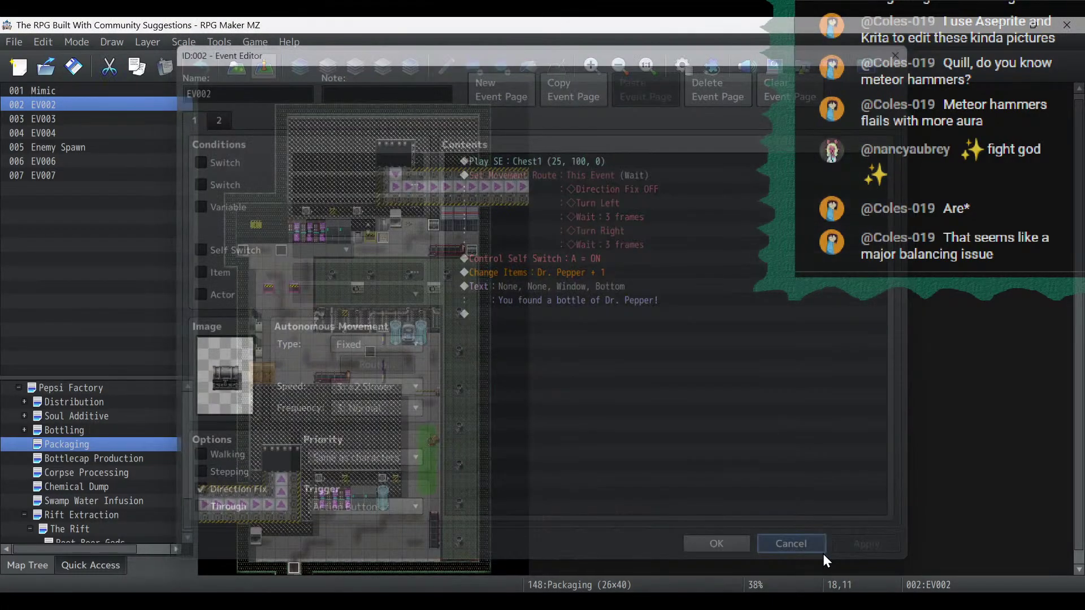
# Examine the three pages of the Mimic event on the Packaging map, leaving it without changes.
pyautogui.doubleClick(469, 253)
pyautogui.click(226, 119)
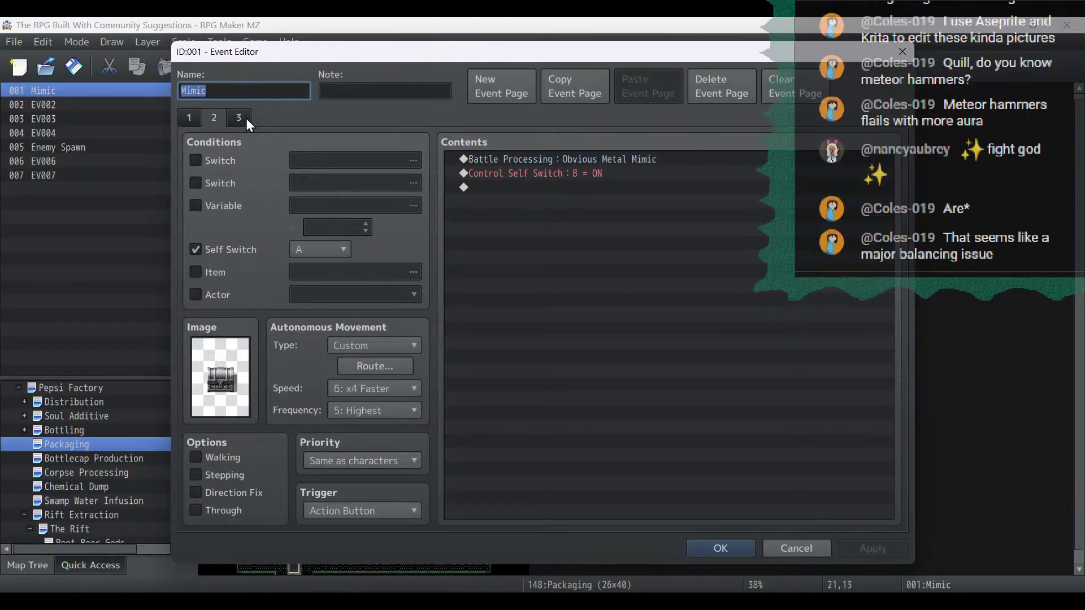
pyautogui.click(246, 118)
pyautogui.click(215, 121)
pyautogui.click(189, 127)
pyautogui.click(798, 550)
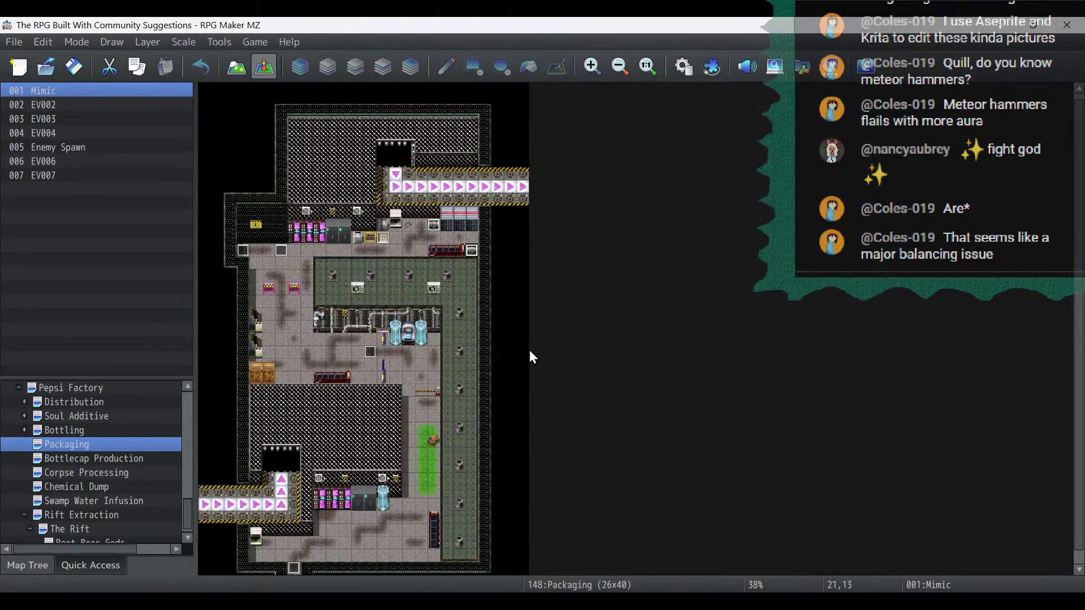
# Look through the Bottlecap Production, Corpse Processing, Chemical Dump and Bottling maps.
pyautogui.click(111, 458)
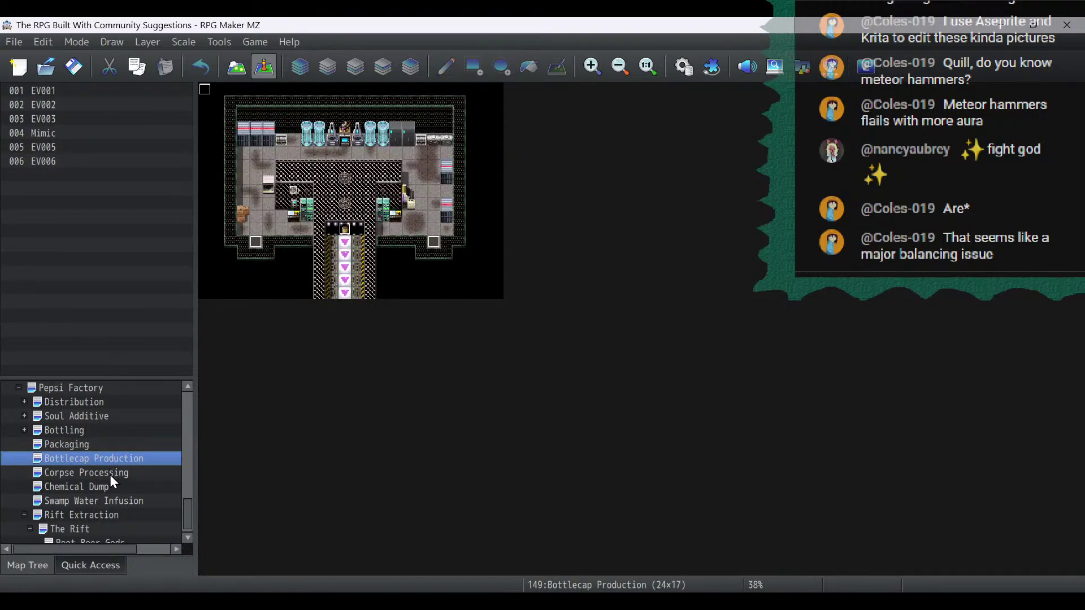
pyautogui.click(110, 475)
pyautogui.click(111, 485)
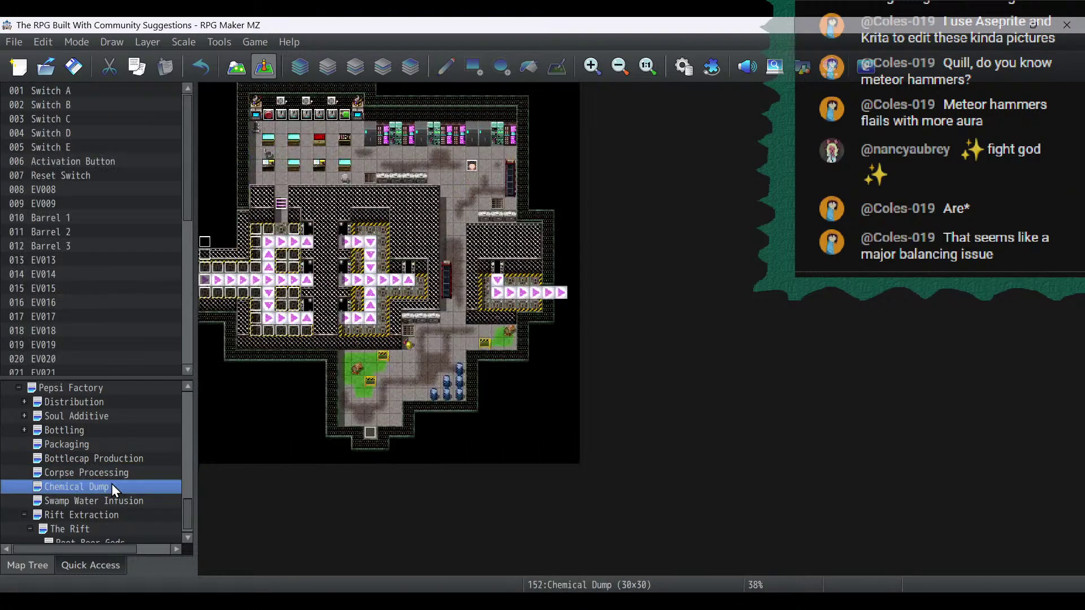
pyautogui.click(108, 451)
pyautogui.click(102, 432)
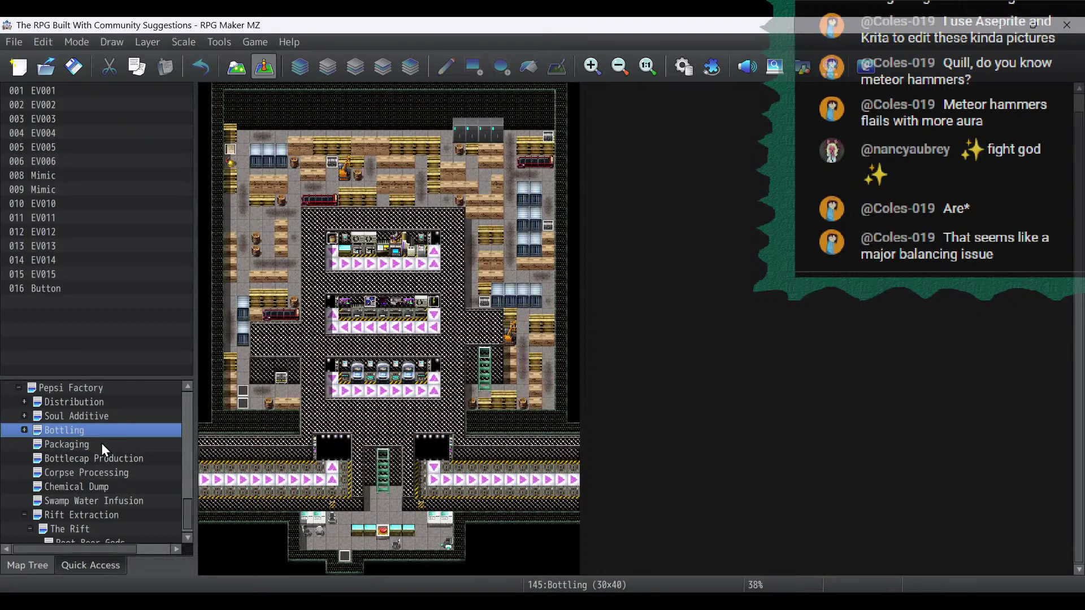
# On the Packaging map, paste the copied Steam Bomb Disable switch command at the start of event EV004's contents.
pyautogui.click(102, 447)
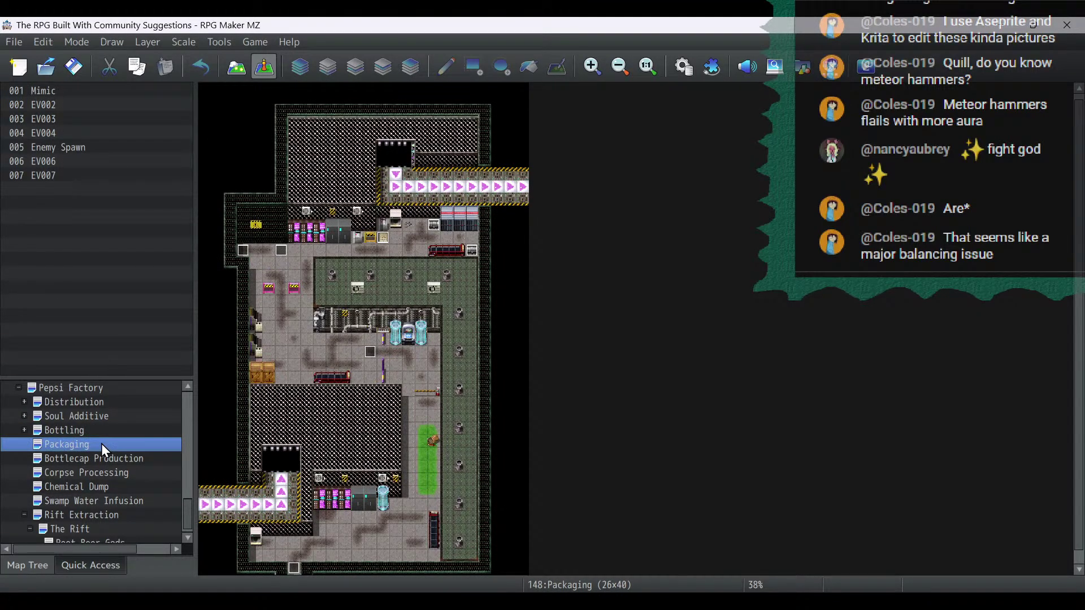
pyautogui.doubleClick(371, 351)
pyautogui.rightClick(533, 155)
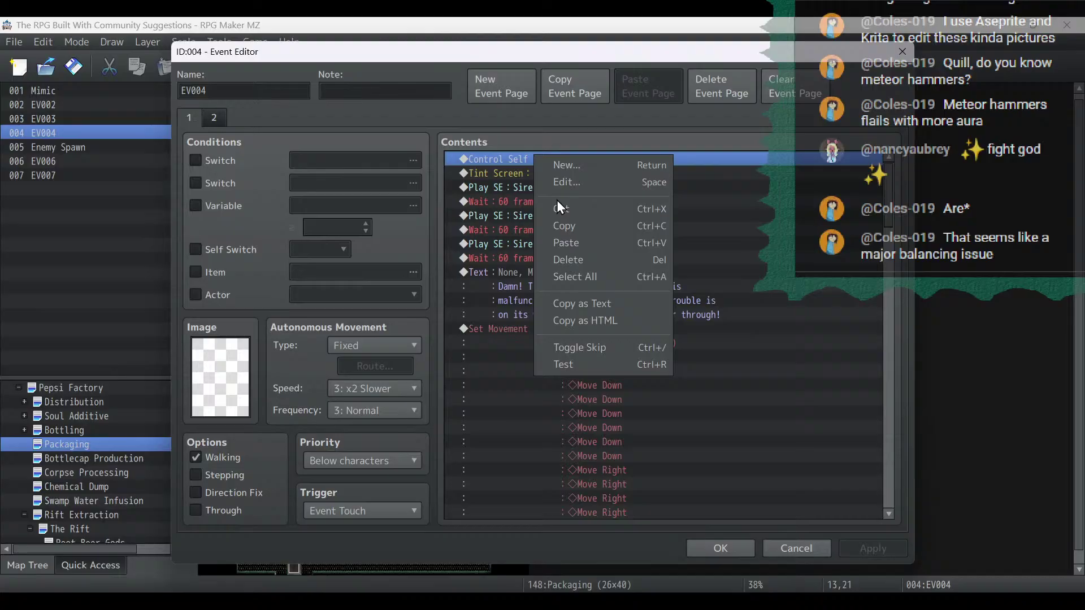
pyautogui.click(572, 244)
# Paste the Steam Bomb Disable switch command at the end of EV004's contents, set it to OFF, and save the event.
pyautogui.moveTo(891, 218); pyautogui.dragTo(887, 502)
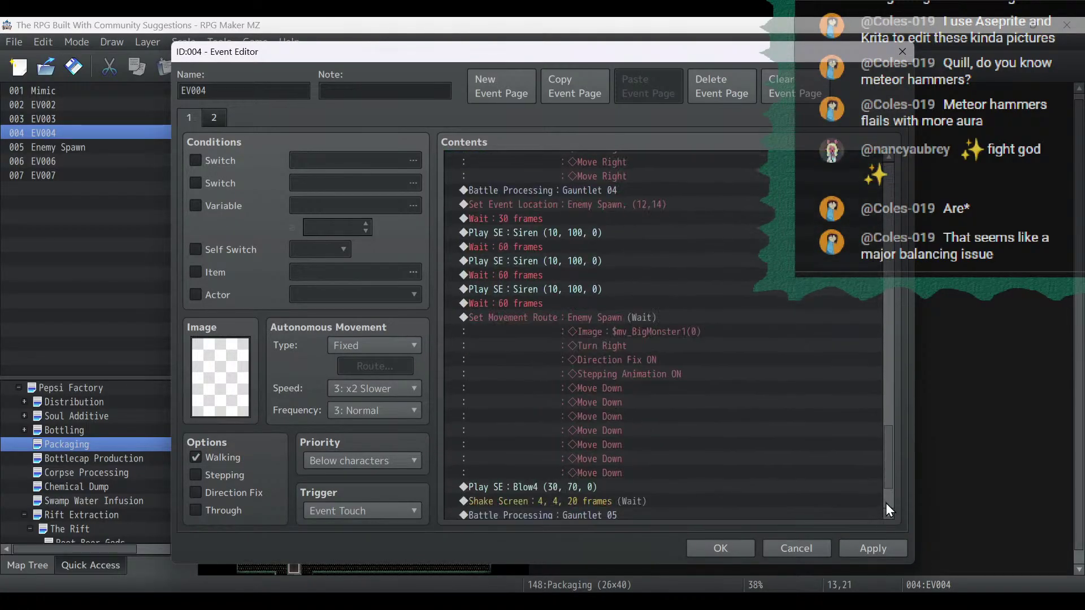
pyautogui.click(567, 518)
pyautogui.rightClick(567, 518)
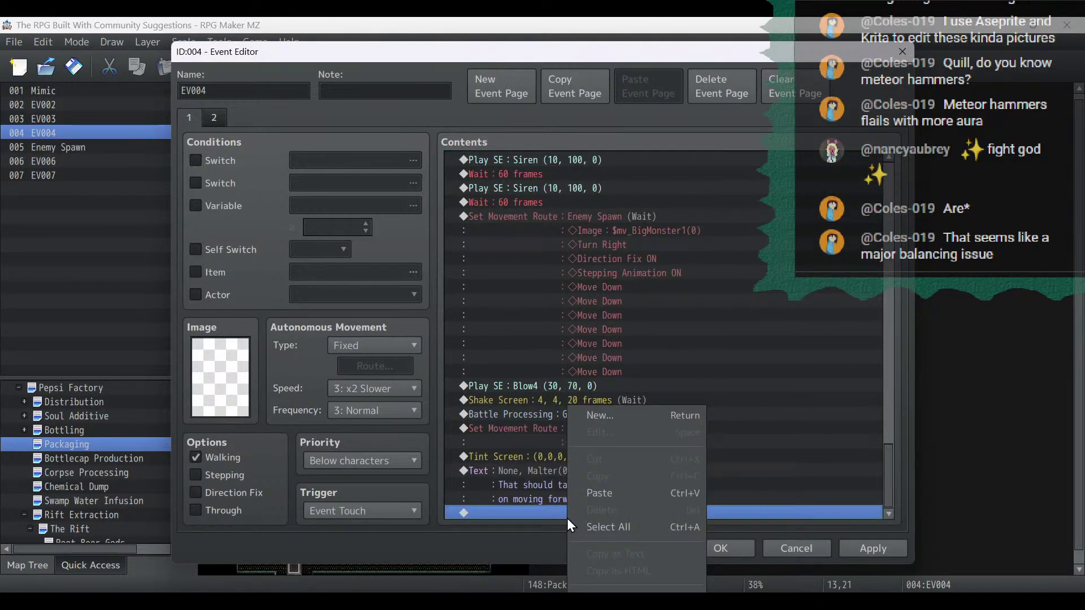
pyautogui.click(603, 494)
pyautogui.doubleClick(601, 497)
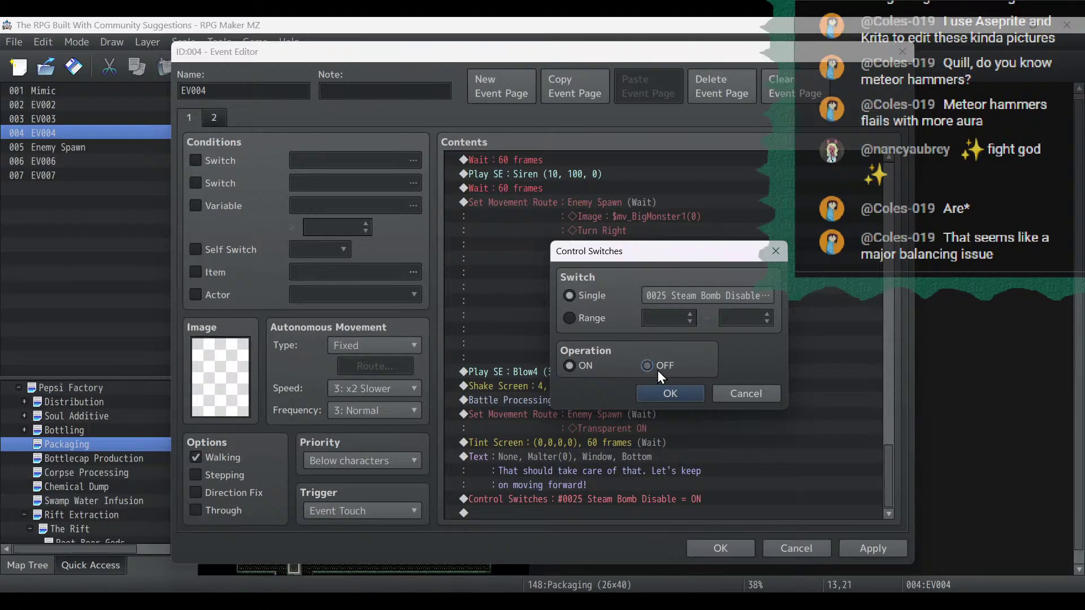
pyautogui.click(655, 367)
pyautogui.click(665, 390)
pyautogui.click(873, 551)
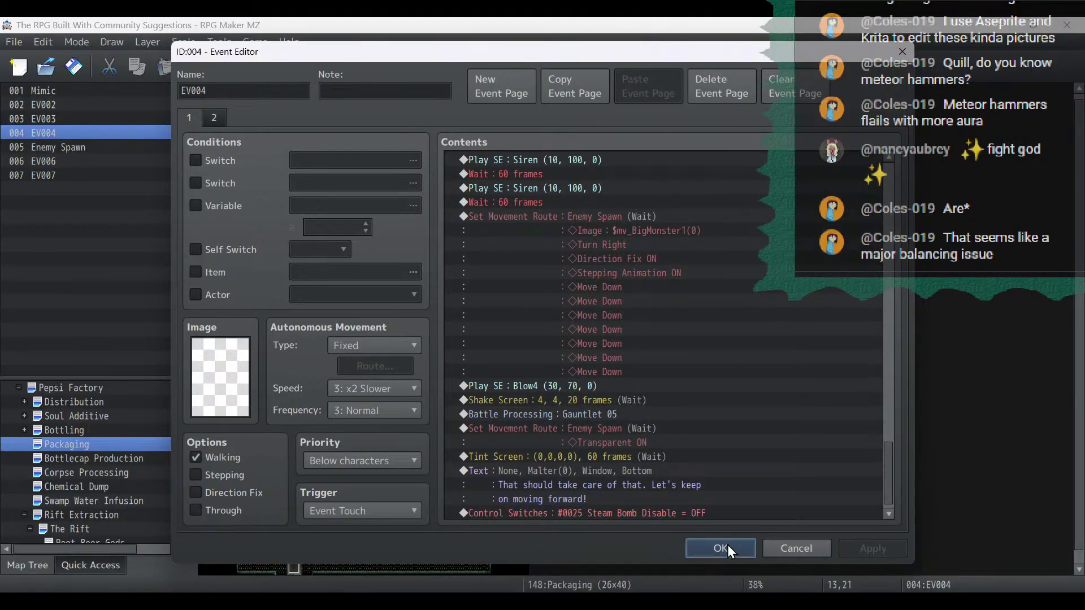
pyautogui.click(725, 544)
# Go through the remaining Pepsi Factory maps and open the Root Beer Gods map under The Rift.
pyautogui.click(136, 458)
pyautogui.click(134, 474)
pyautogui.click(131, 488)
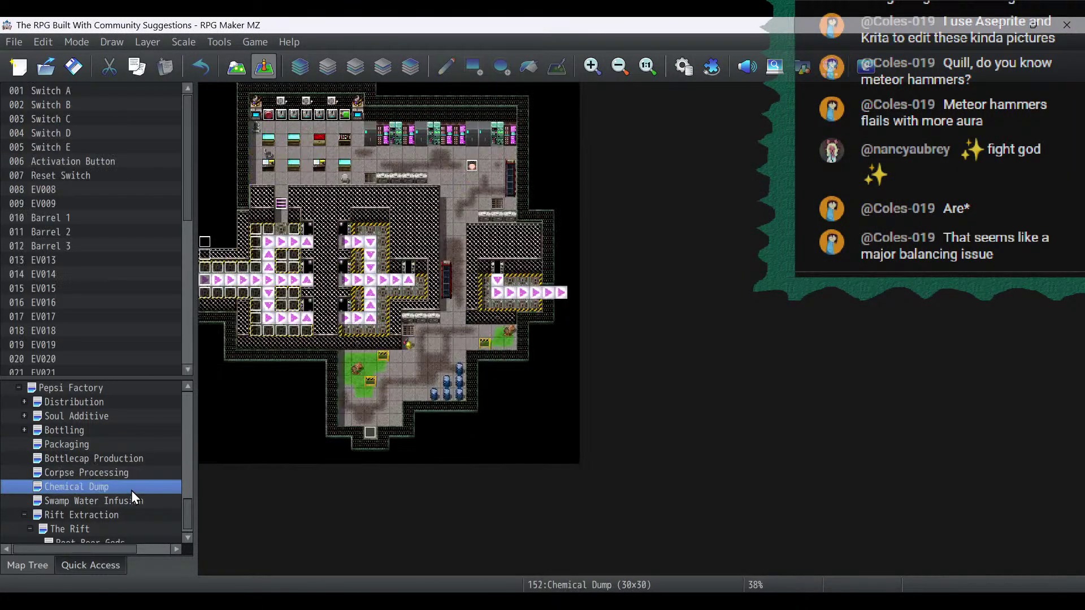
pyautogui.click(131, 502)
pyautogui.click(130, 515)
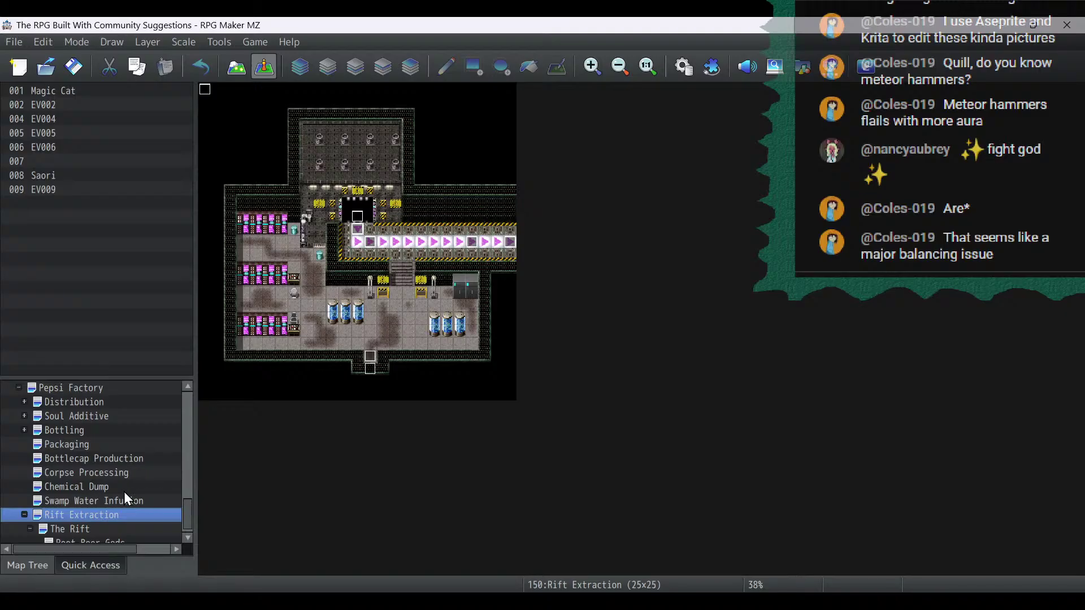
pyautogui.click(92, 534)
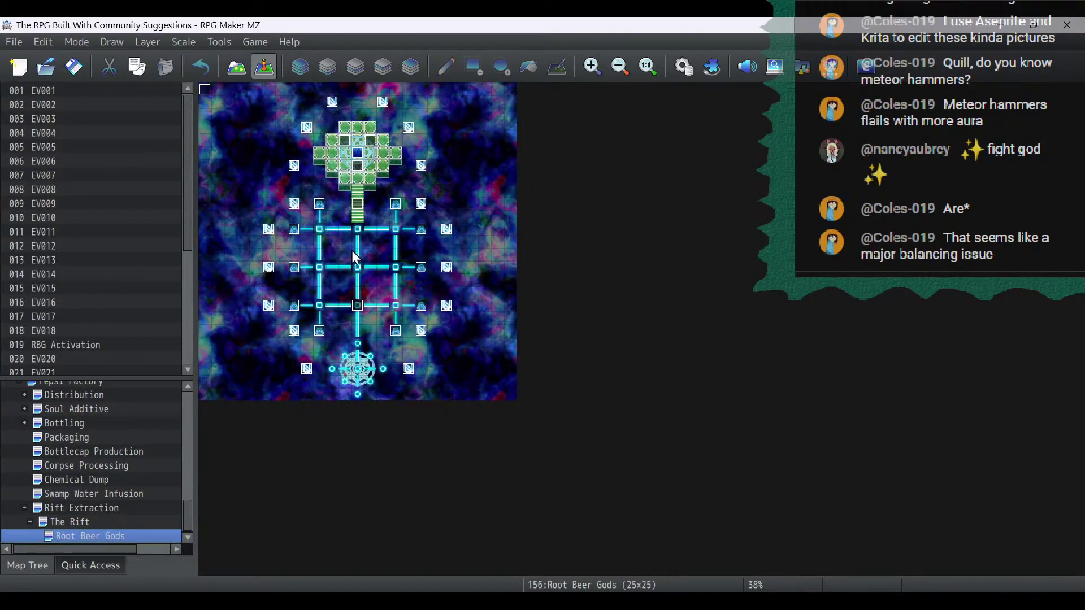
# Change the Battle Processing troop in event EV035 to Root Beer Gods 2 and save the event.
pyautogui.doubleClick(359, 205)
pyautogui.scroll(-1, 769, 345)
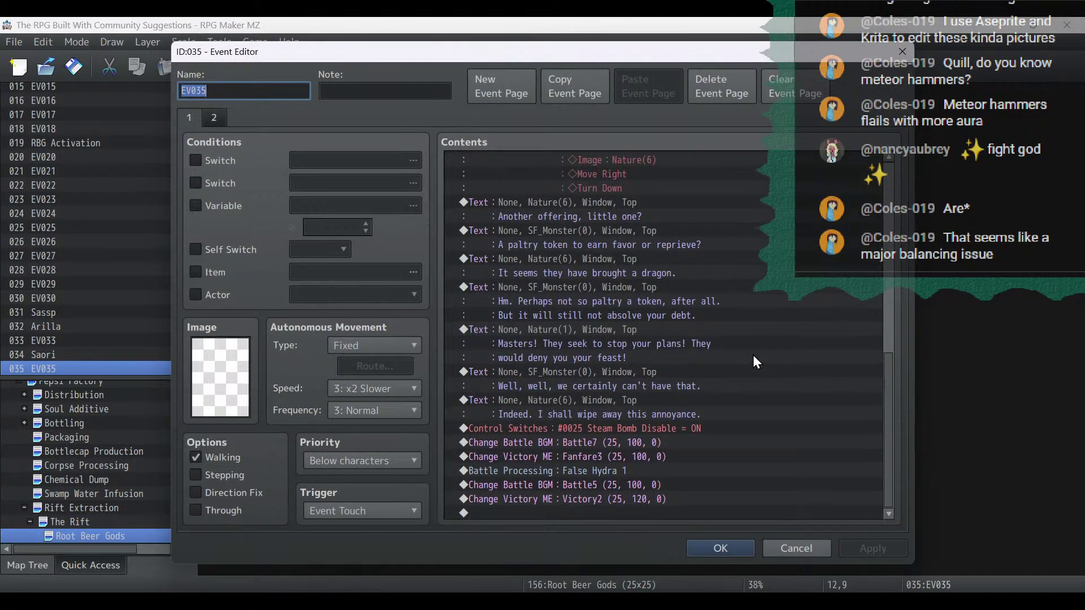
pyautogui.doubleClick(606, 475)
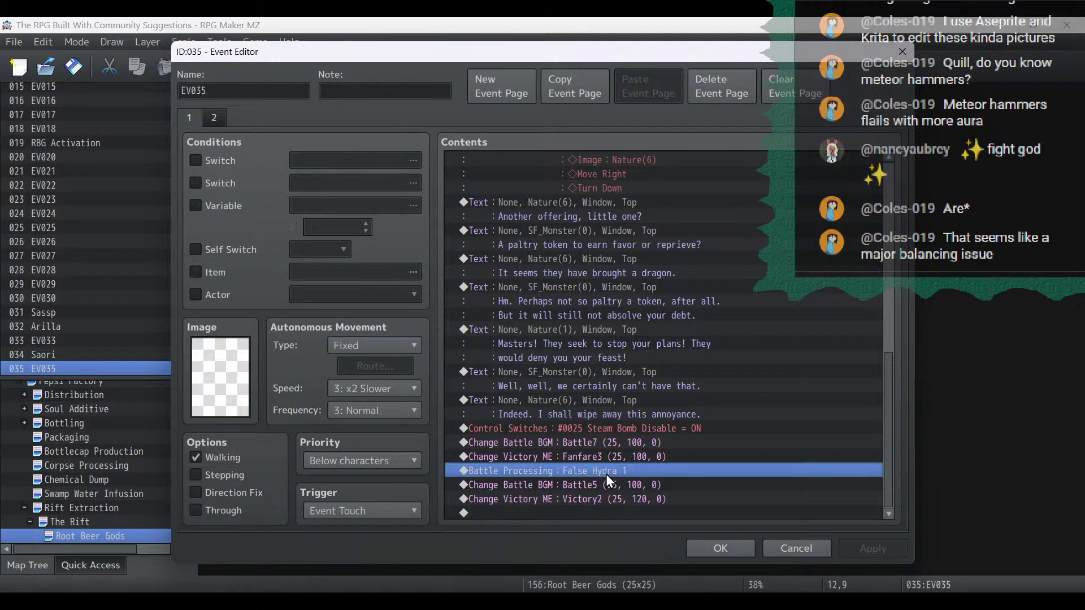
pyautogui.click(677, 281)
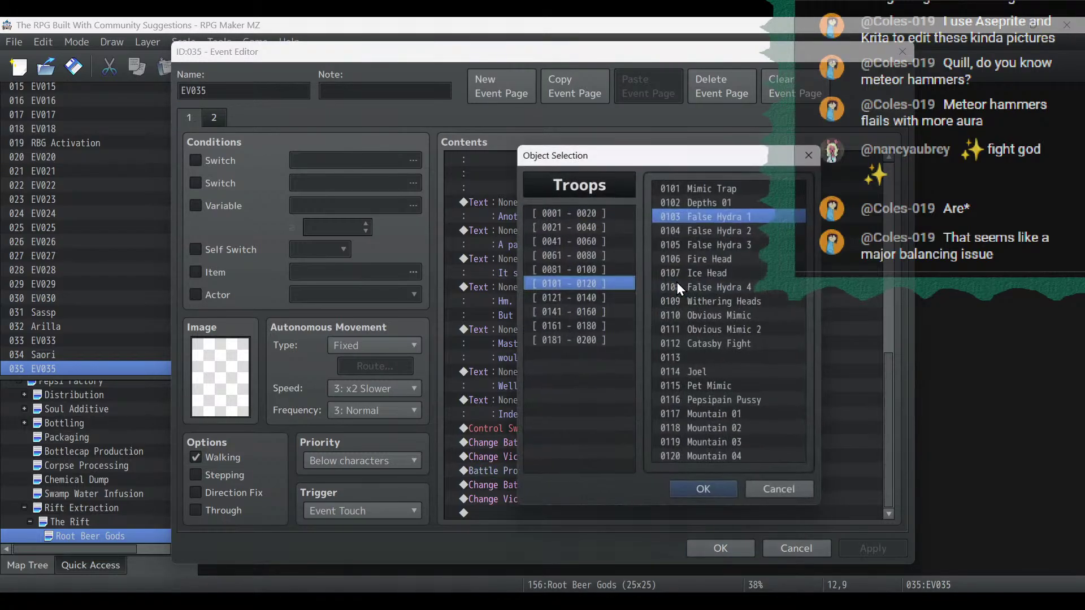
pyautogui.click(575, 294)
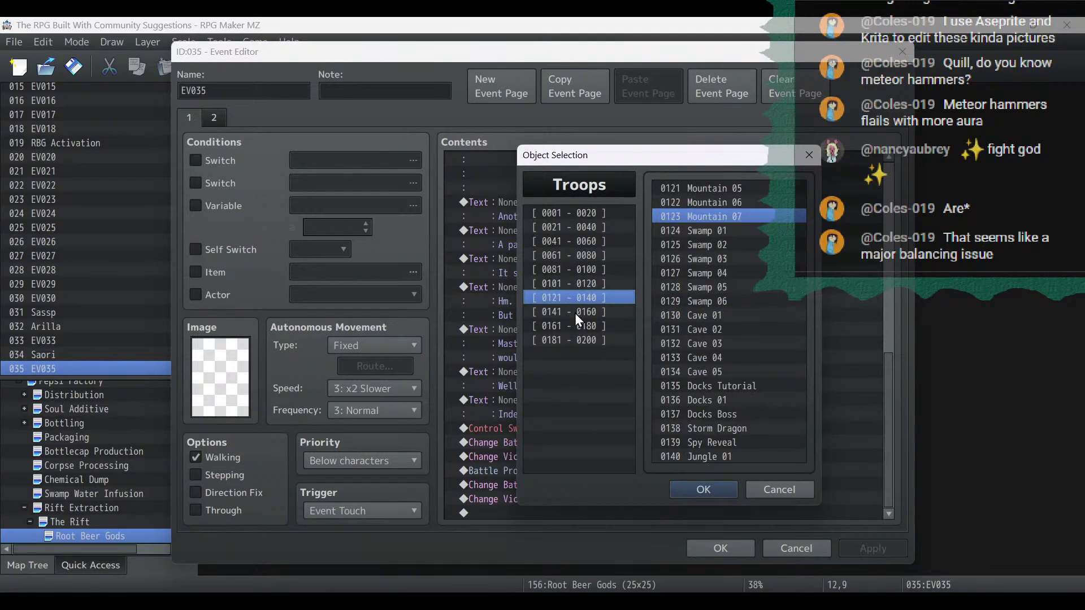
pyautogui.click(575, 312)
pyautogui.click(576, 328)
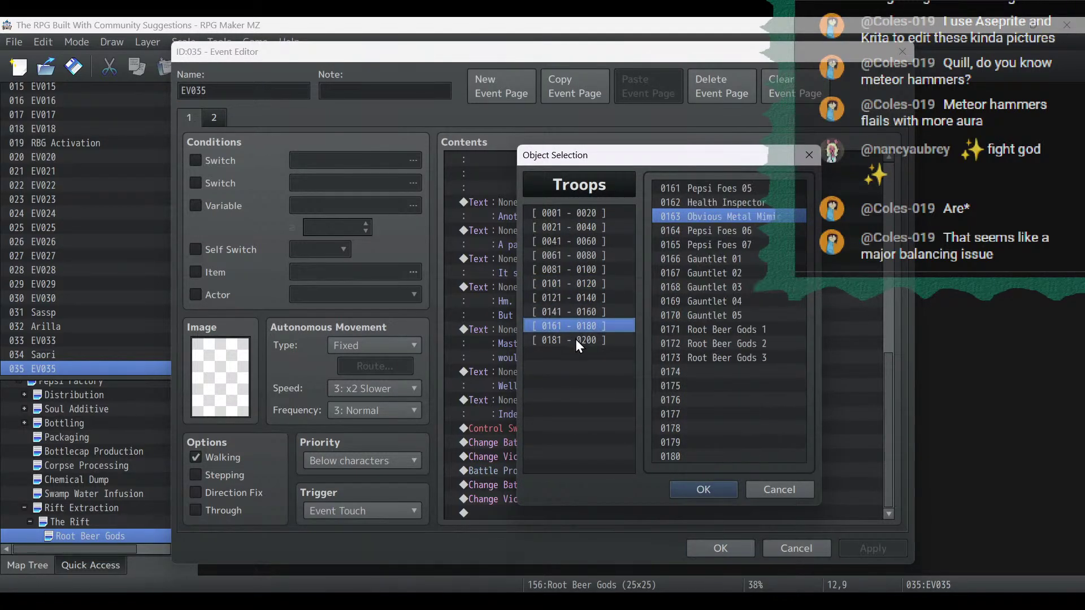
pyautogui.doubleClick(722, 346)
pyautogui.click(693, 417)
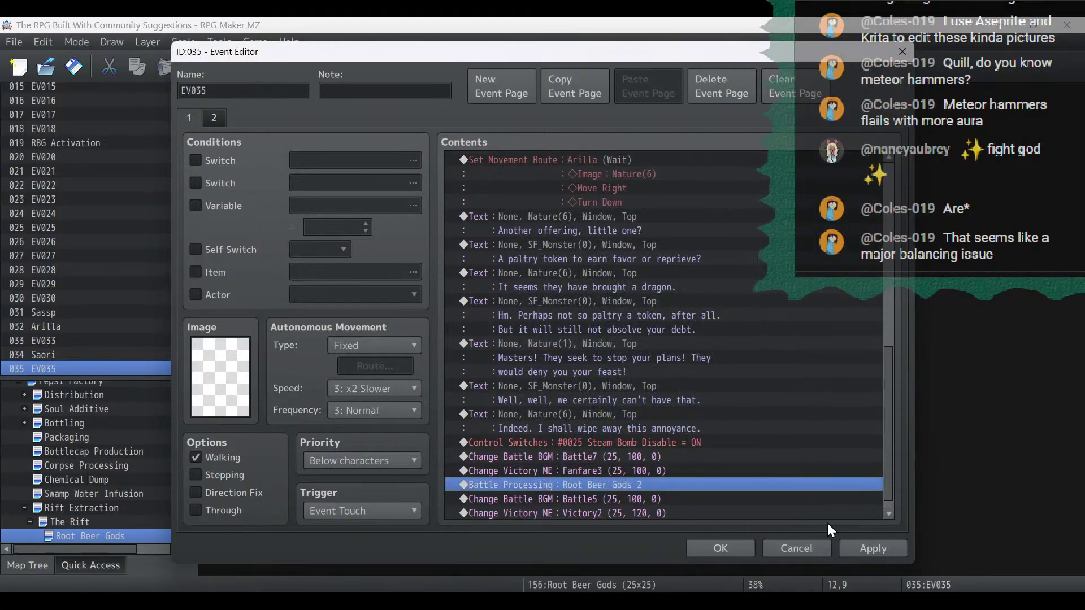
pyautogui.click(882, 552)
pyautogui.click(707, 554)
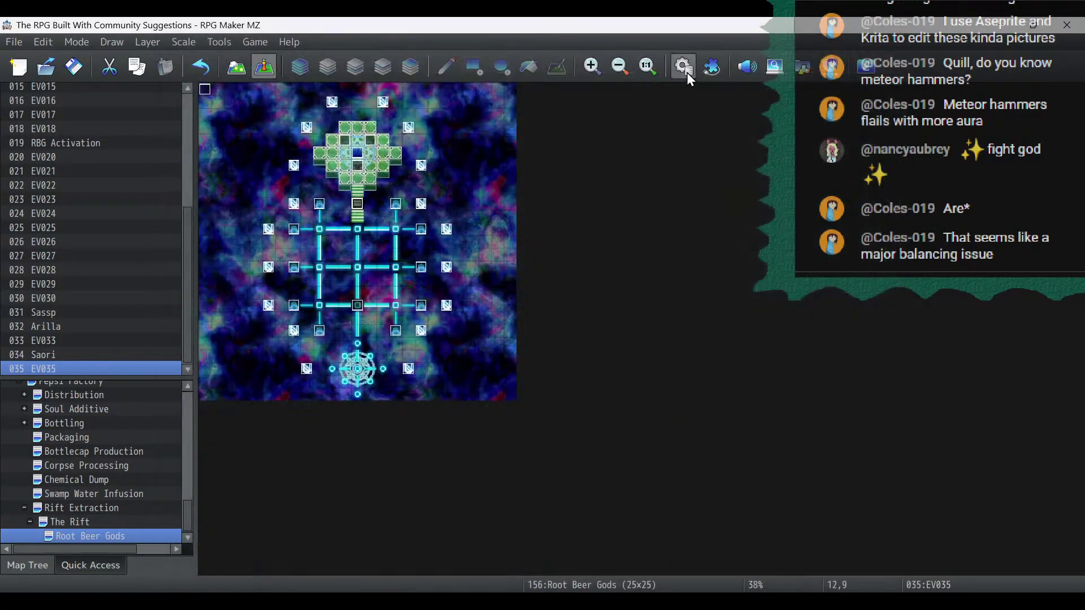
# Review the Root Beer Gods 2 troop in the database's troop list and close the database.
pyautogui.click(687, 71)
pyautogui.click(207, 238)
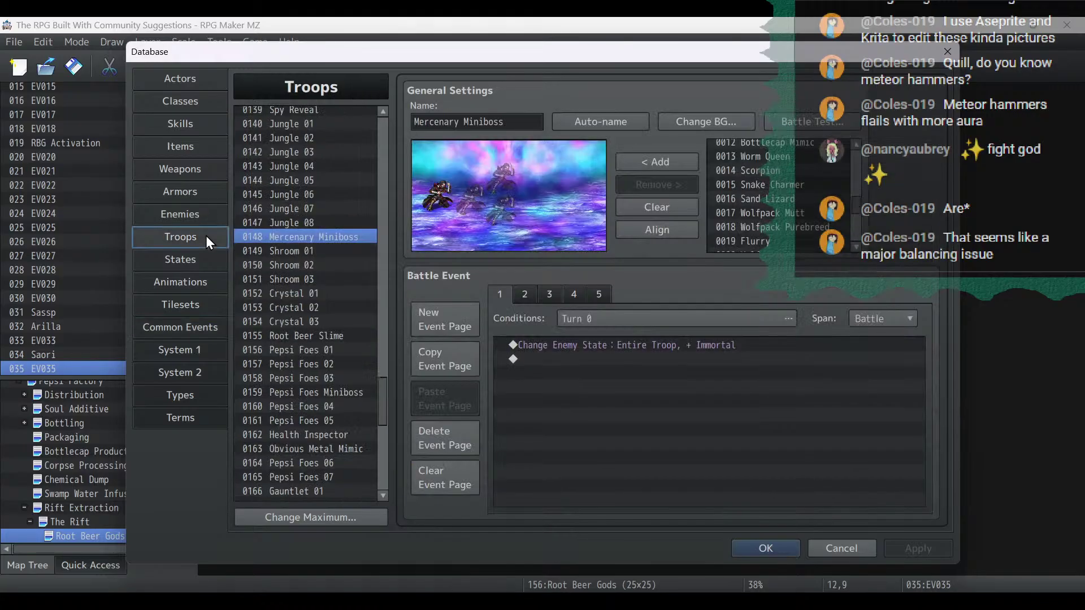
pyautogui.scroll(-5, 316, 407)
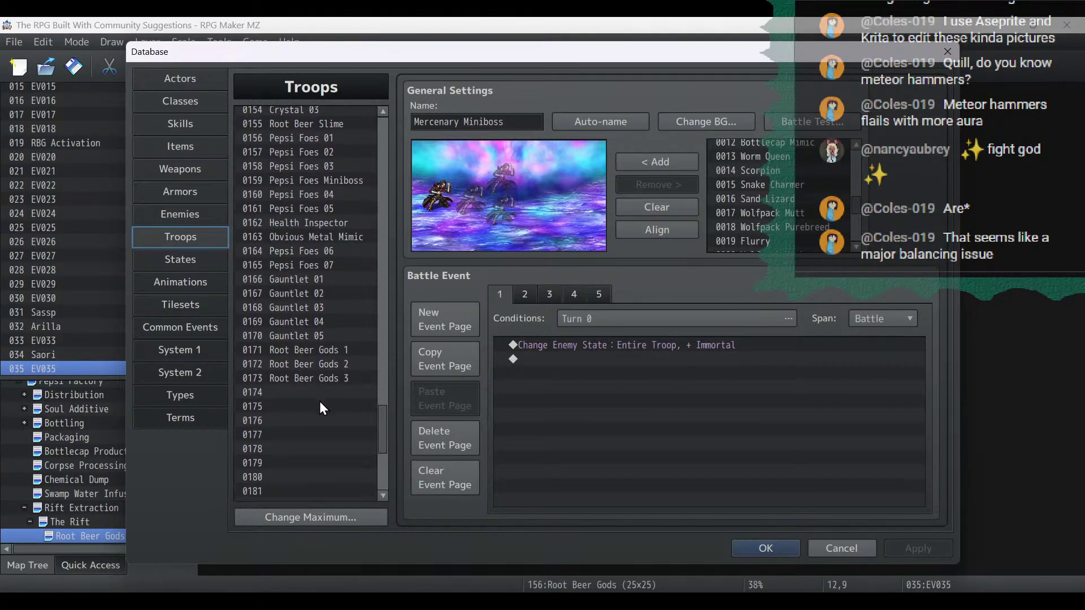
pyautogui.click(325, 364)
pyautogui.click(782, 548)
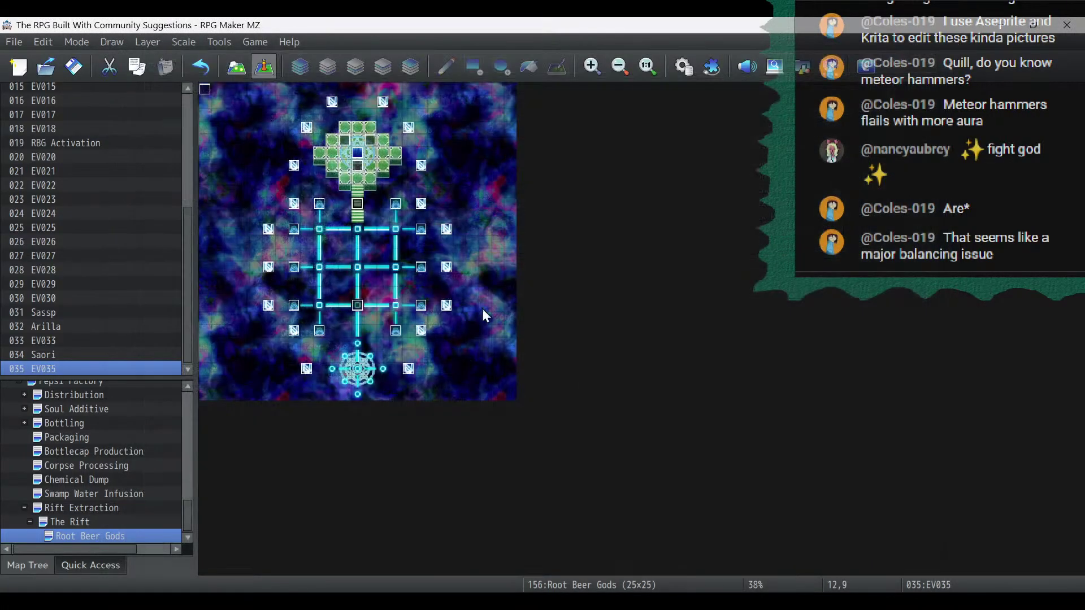
# In event EV035, duplicate the "Indeed. I shall wipe away this annoyance." text directly after the Root Beer Gods 2 battle.
pyautogui.doubleClick(362, 207)
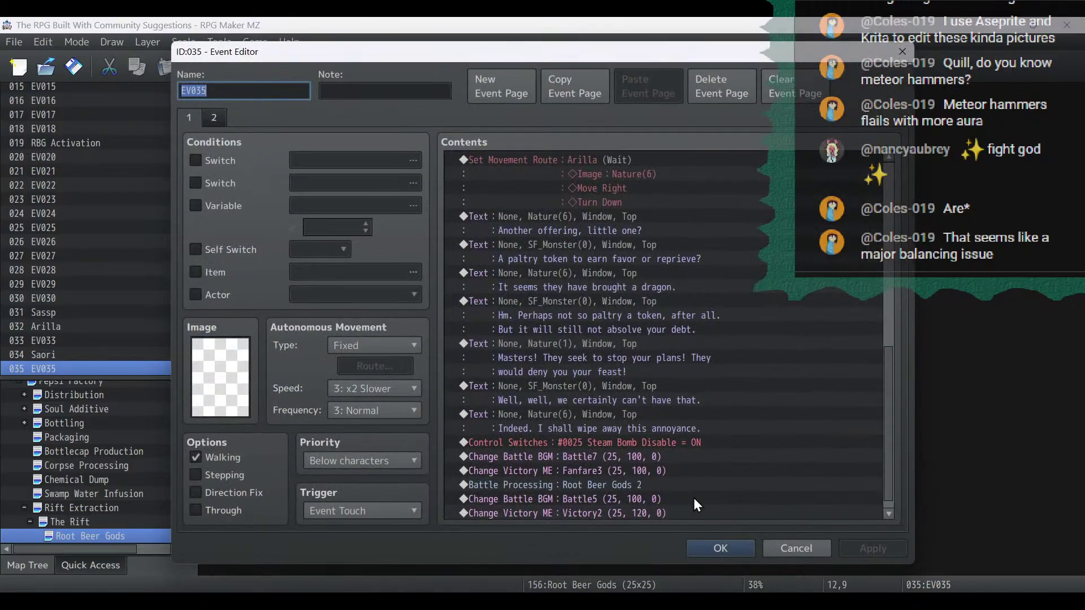
pyautogui.scroll(-1, 694, 498)
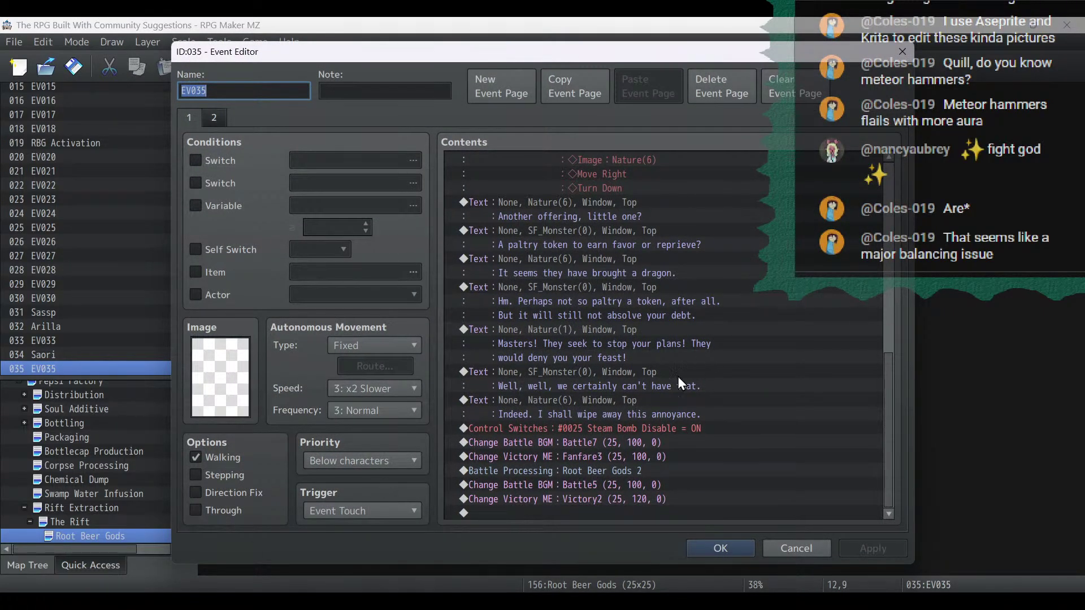
pyautogui.rightClick(627, 405)
pyautogui.click(663, 469)
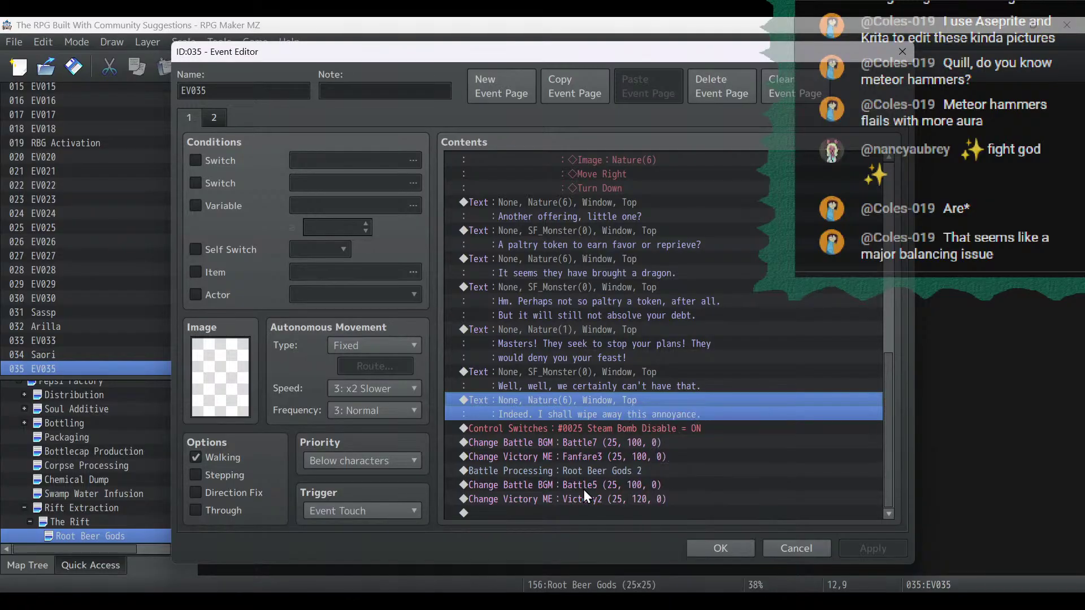
pyautogui.click(591, 486)
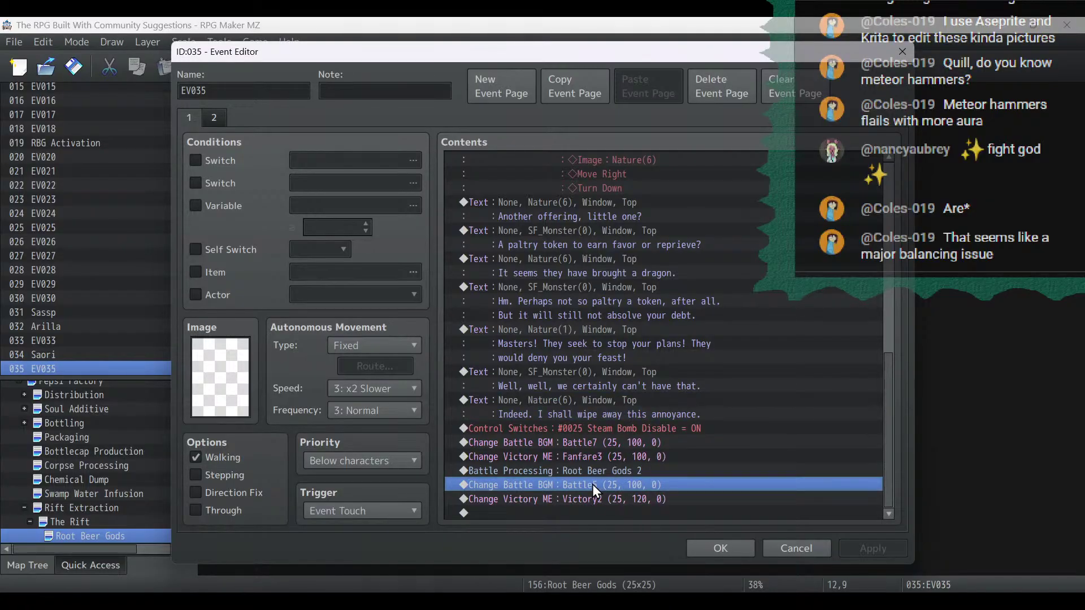
pyautogui.hotkey('ctrl', 'v')
# Insert a 60-frame wait between the battle and the duplicated text in EV035, and apply the changes.
pyautogui.rightClick(592, 484)
pyautogui.click(641, 415)
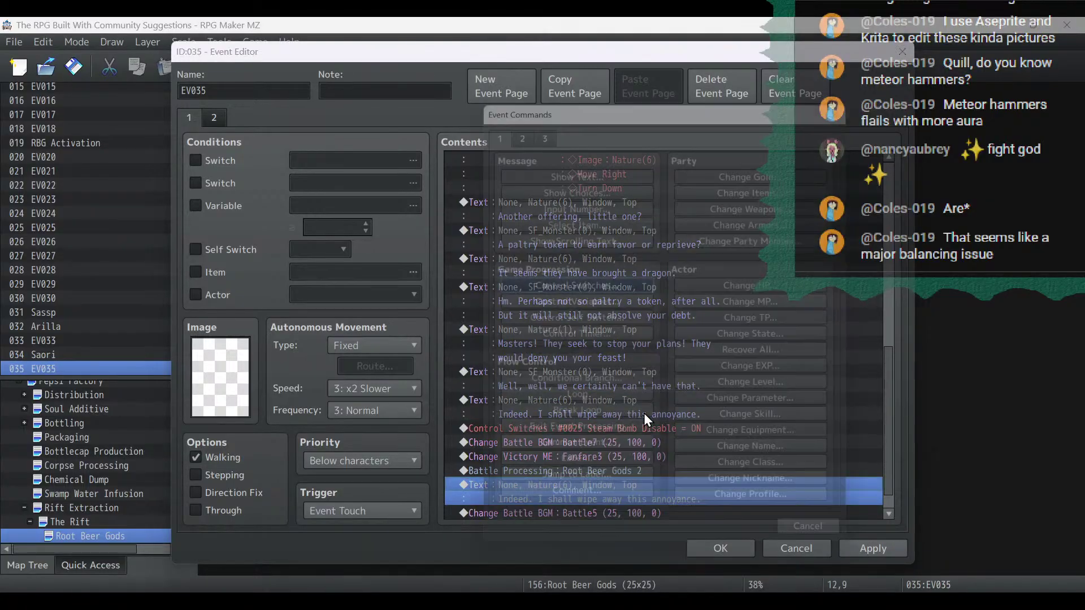
pyautogui.click(505, 122)
pyautogui.click(761, 169)
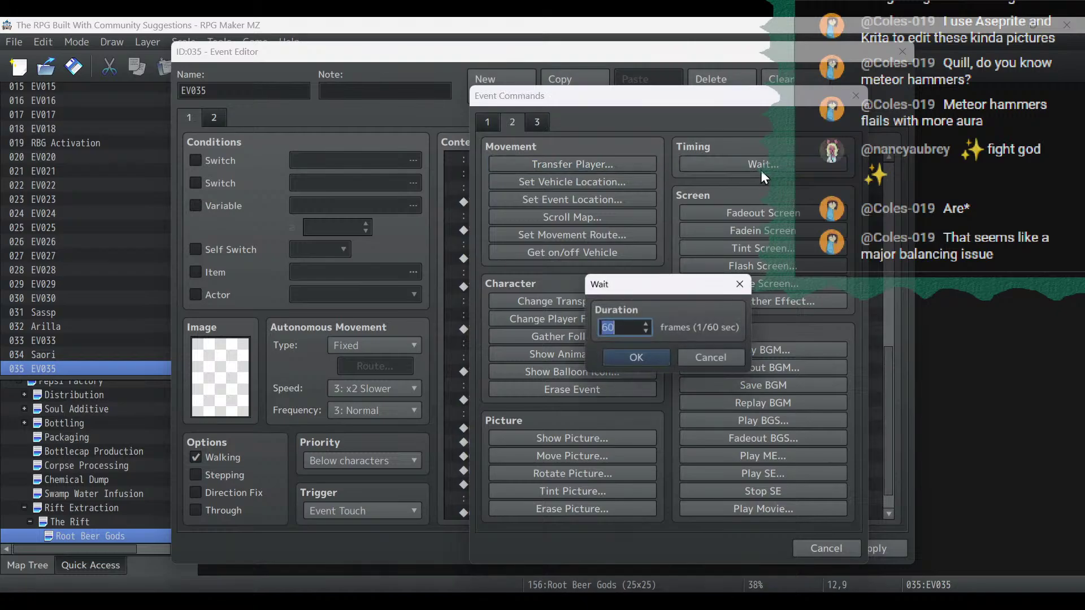
pyautogui.write('60')
pyautogui.click(644, 366)
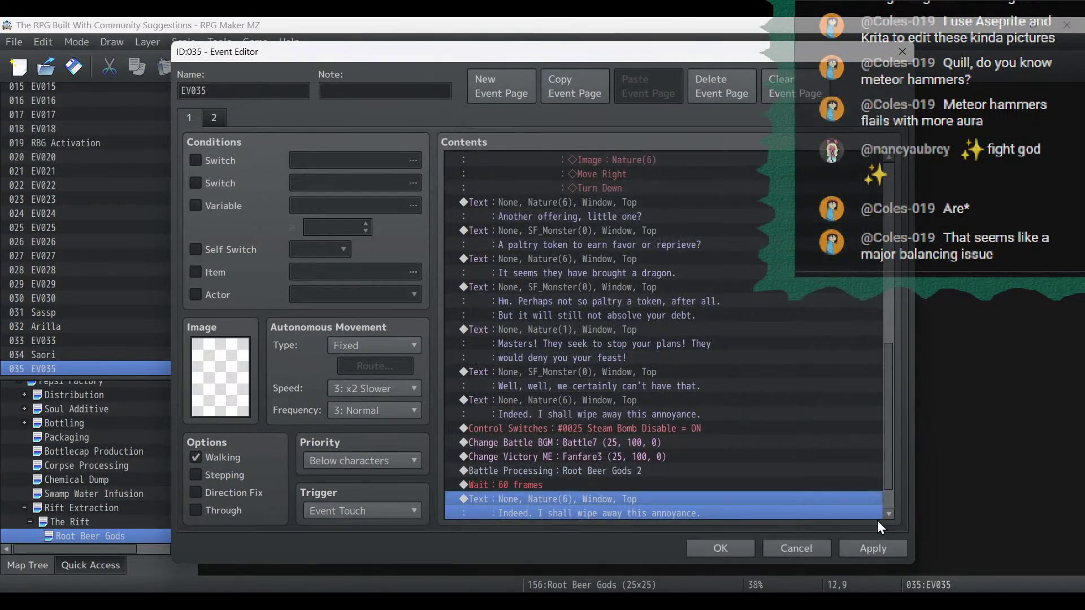
pyautogui.click(883, 549)
# Insert a movement route that moves Arilla down one step before the Steam Bomb Disable switch in EV035, and apply the changes.
pyautogui.rightClick(595, 425)
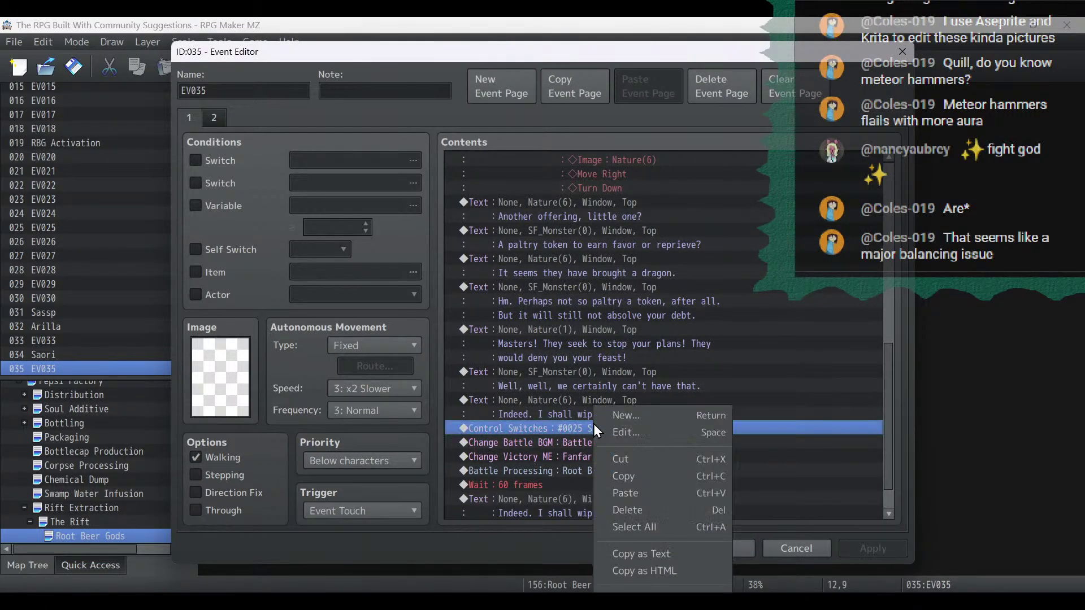
pyautogui.click(620, 418)
pyautogui.click(553, 240)
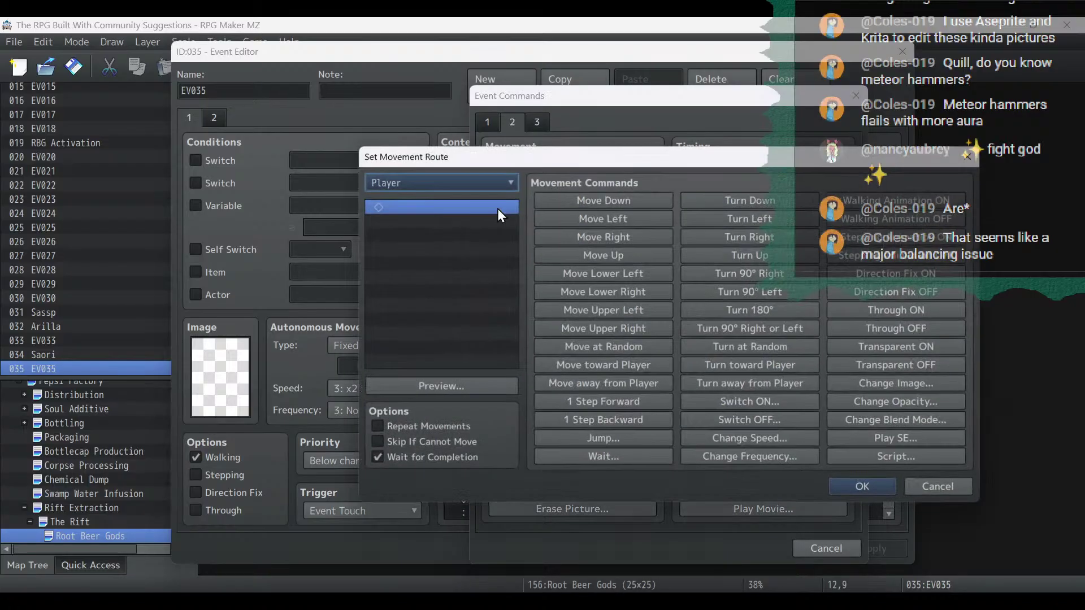
pyautogui.click(445, 180)
pyautogui.scroll(-5, 448, 438)
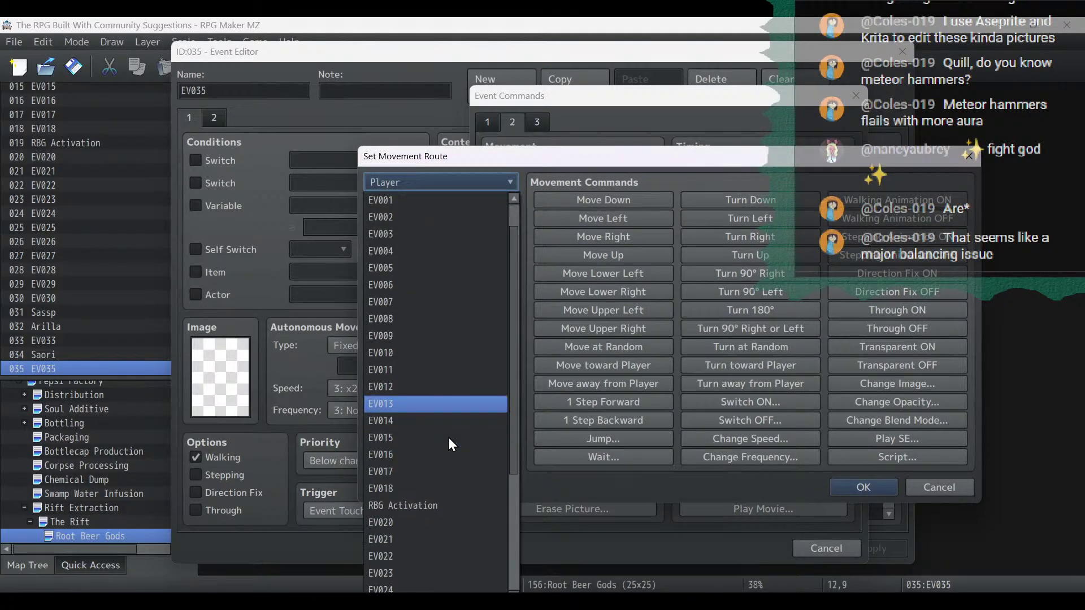
pyautogui.click(427, 541)
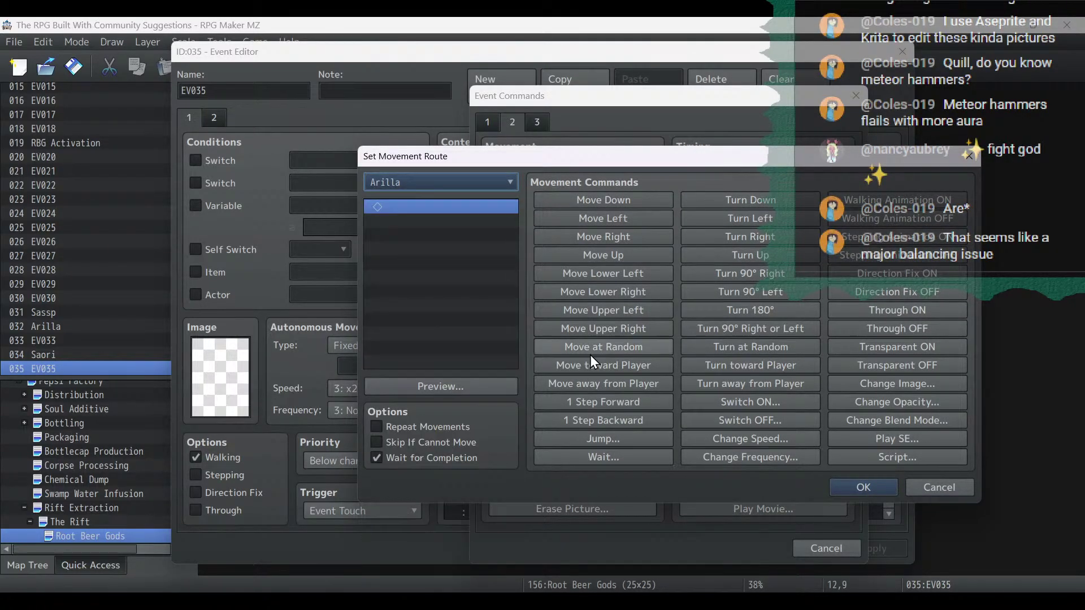
pyautogui.click(647, 198)
pyautogui.click(857, 488)
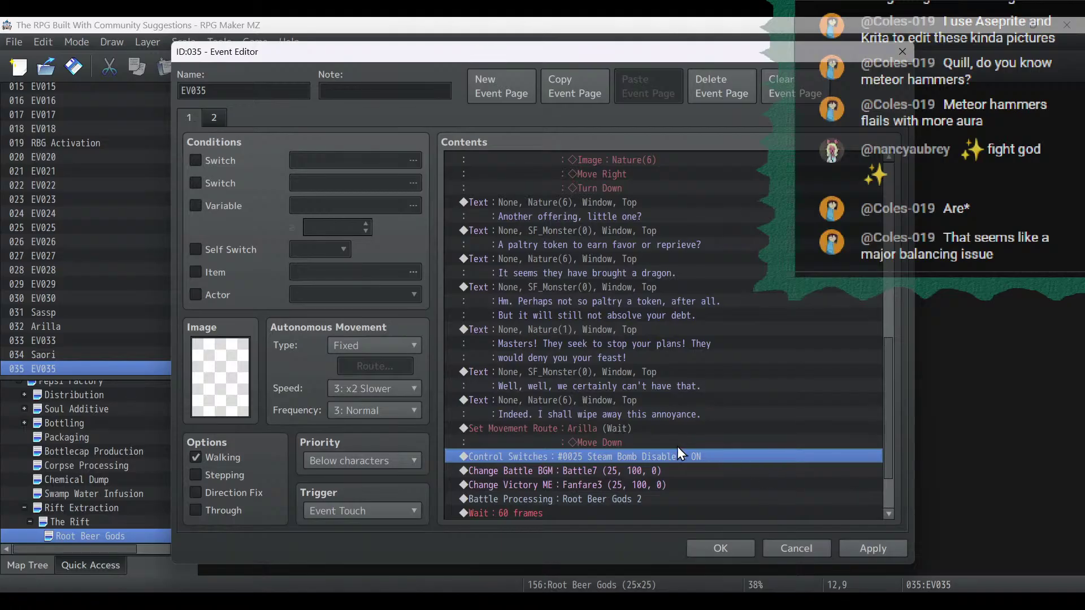
pyautogui.click(873, 548)
# Move the line "You are much stronger than you appear." from the Notepad project notes into the text after the Root Beer Gods 2 battle.
pyautogui.scroll(-3, 790, 479)
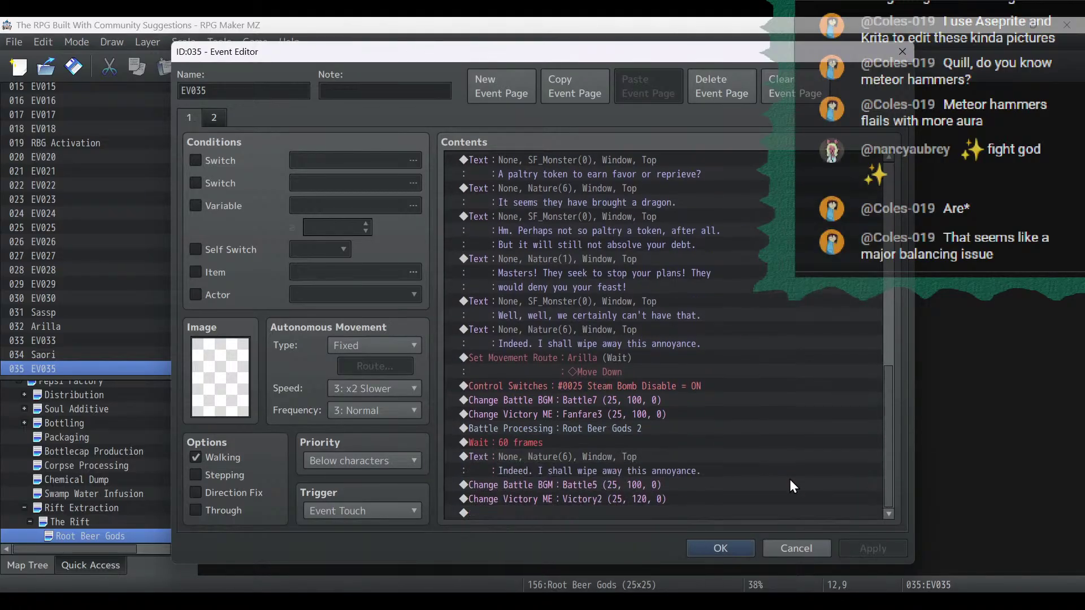
pyautogui.doubleClick(594, 459)
pyautogui.hotkey('alt', 'Tab')
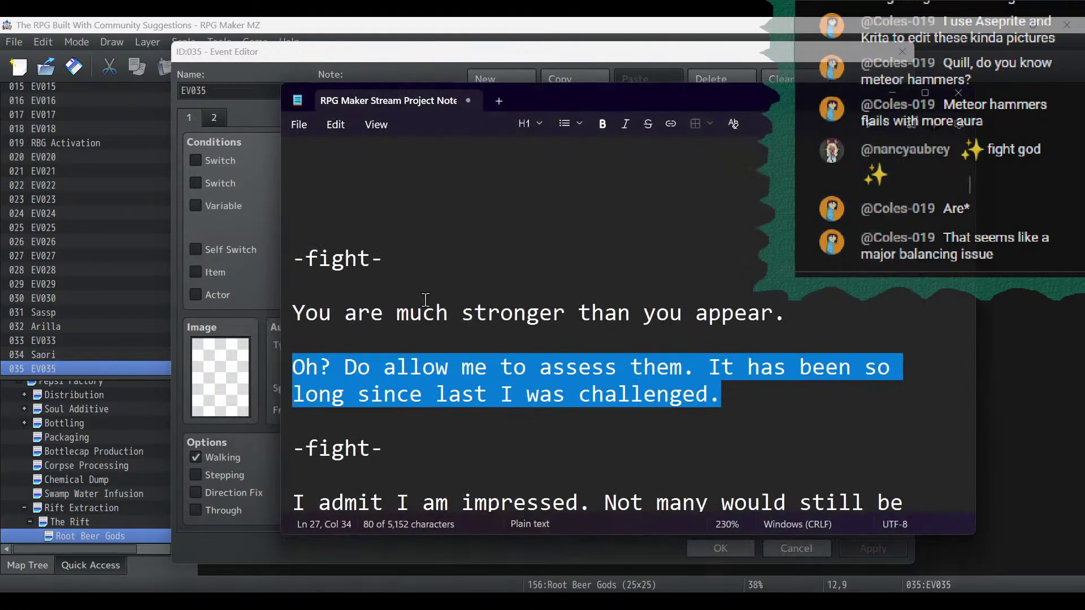
pyautogui.moveTo(818, 313); pyautogui.dragTo(306, 308)
pyautogui.hotkey('ctrl', 'c')
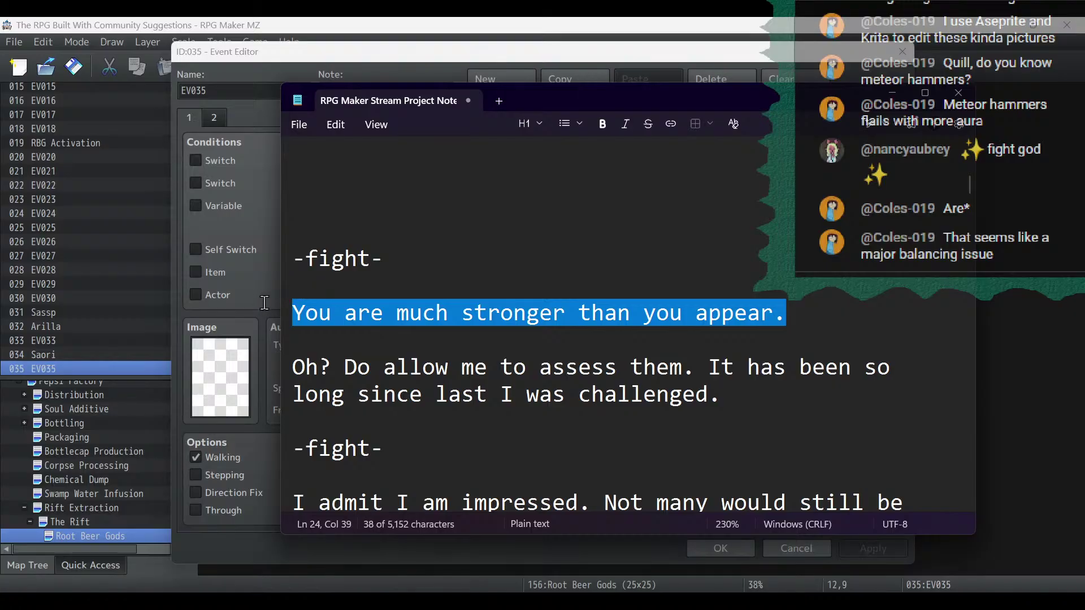
pyautogui.press('BackSpace')
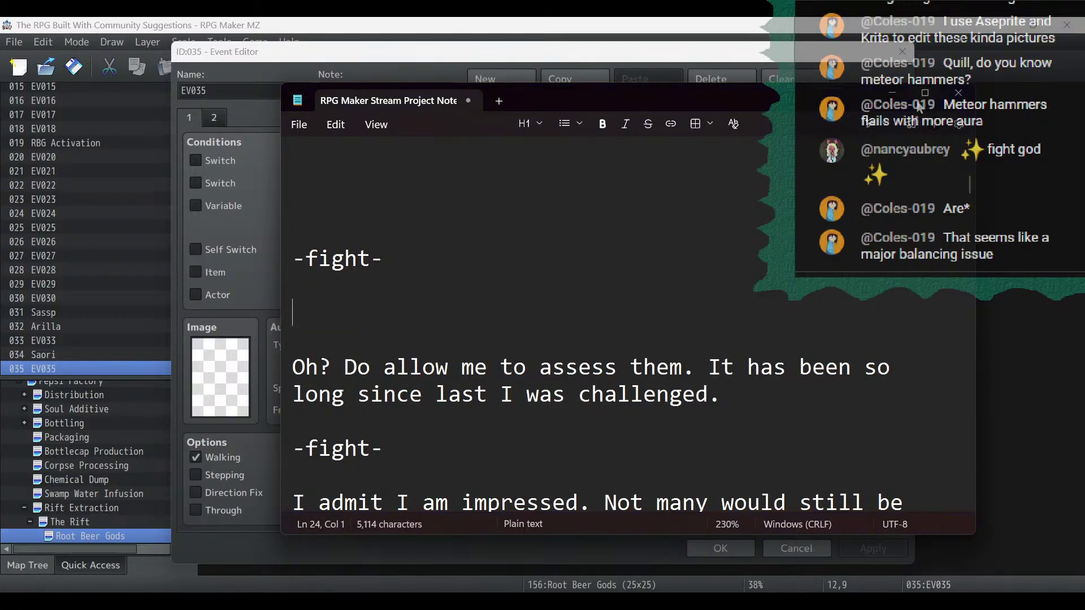
pyautogui.hotkey('alt', 'Tab')
pyautogui.hotkey('ctrl', 'a')
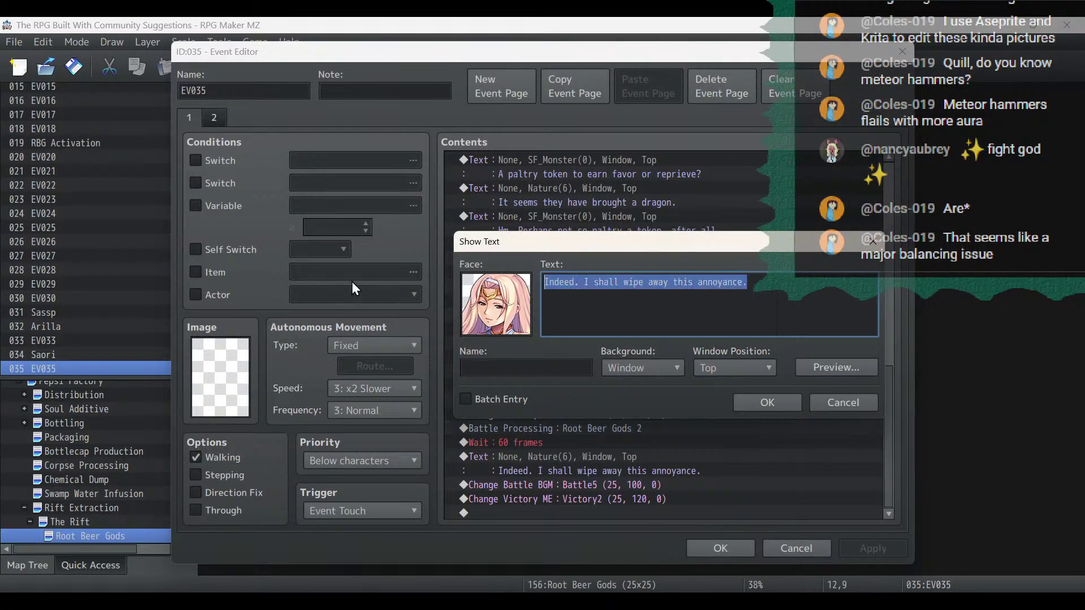
pyautogui.hotkey('ctrl', 'v')
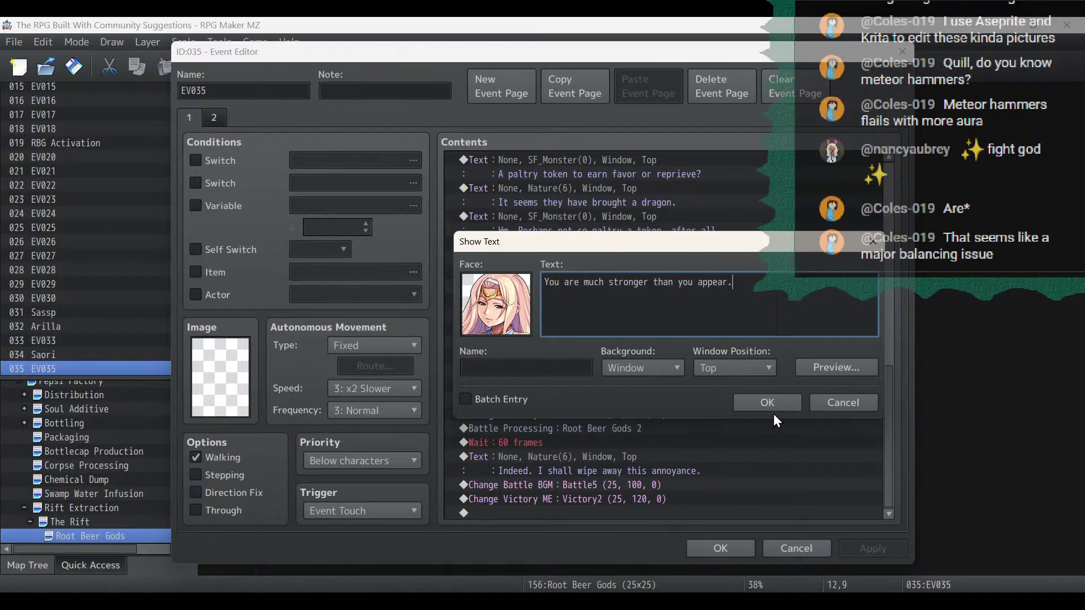
pyautogui.click(771, 404)
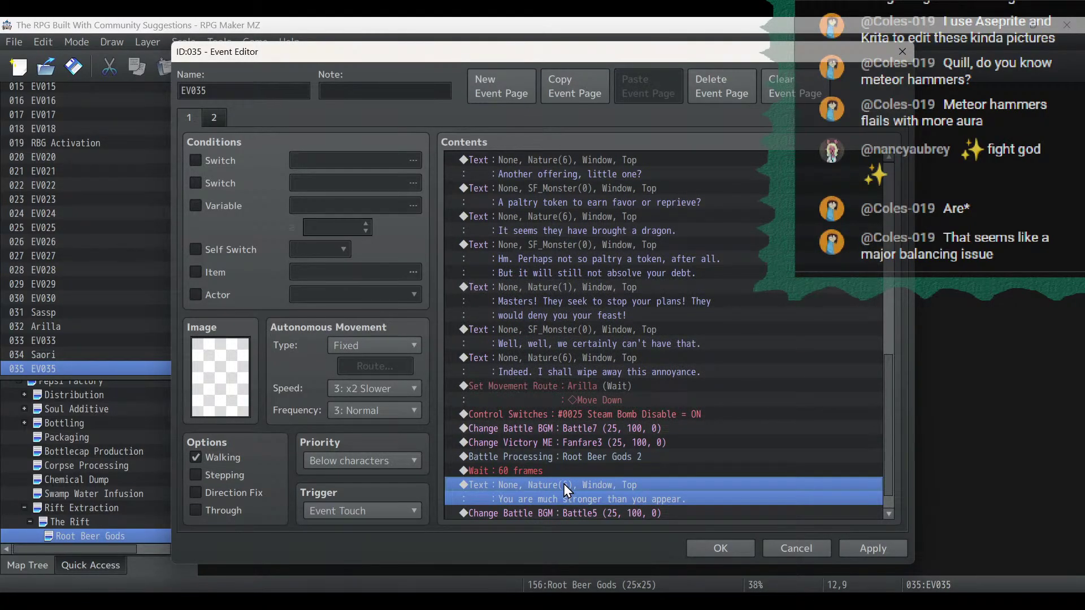
# Duplicate the "Well, well, we certainly can't have that." text directly before the Change Battle BGM: Battle5 command.
pyautogui.rightClick(576, 323)
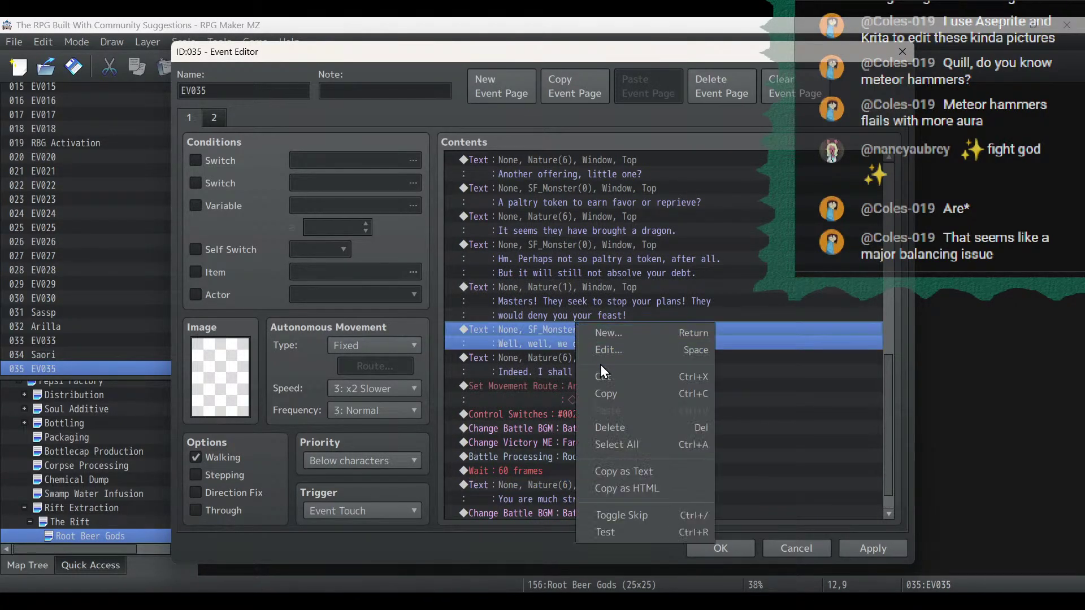
pyautogui.click(608, 393)
pyautogui.scroll(-2, 599, 424)
pyautogui.click(582, 486)
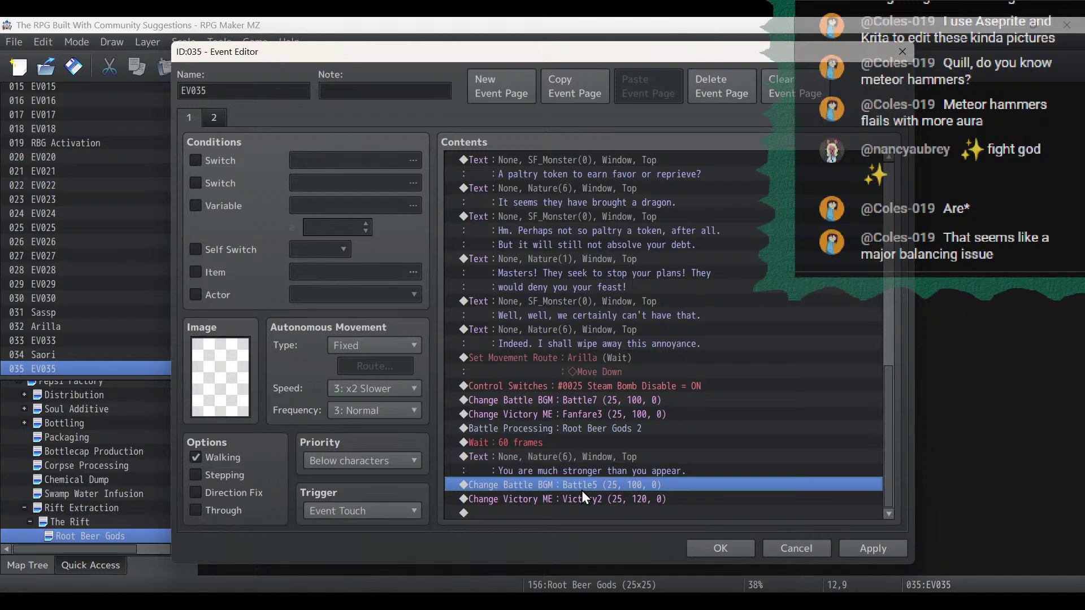
pyautogui.hotkey('ctrl', 'v')
# Replace the duplicated text with "Oh? Do allow me to assess them. It has been so long since last I was challenged." cut from the notes, and preview it.
pyautogui.doubleClick(581, 483)
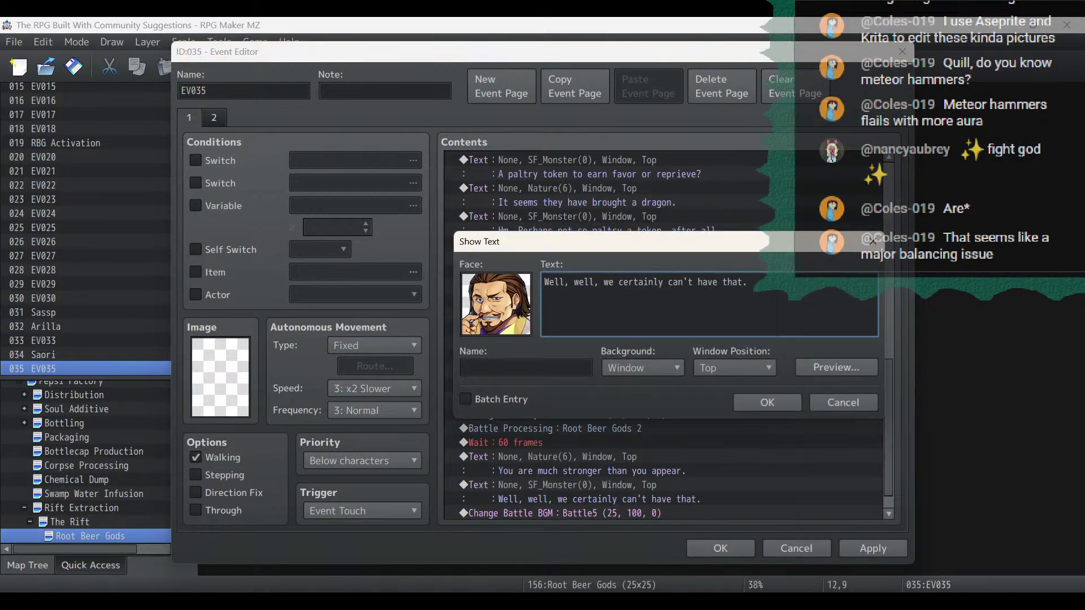
pyautogui.hotkey('alt', 'Tab')
pyautogui.moveTo(763, 394); pyautogui.dragTo(190, 363)
pyautogui.hotkey('ctrl', 'x')
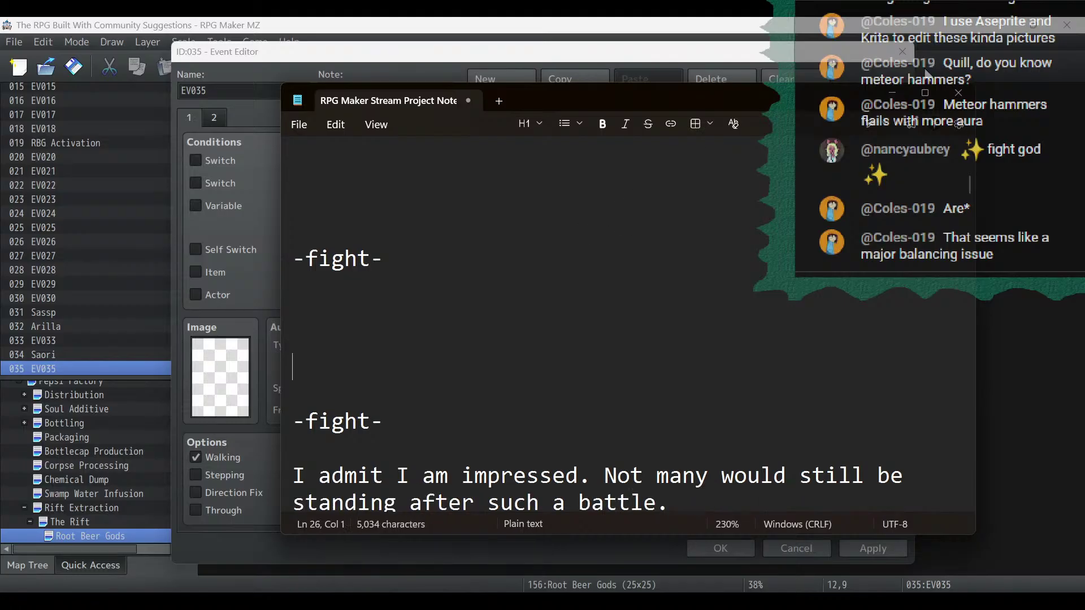
pyautogui.hotkey('alt', 'Tab')
pyautogui.hotkey('ctrl', 'a')
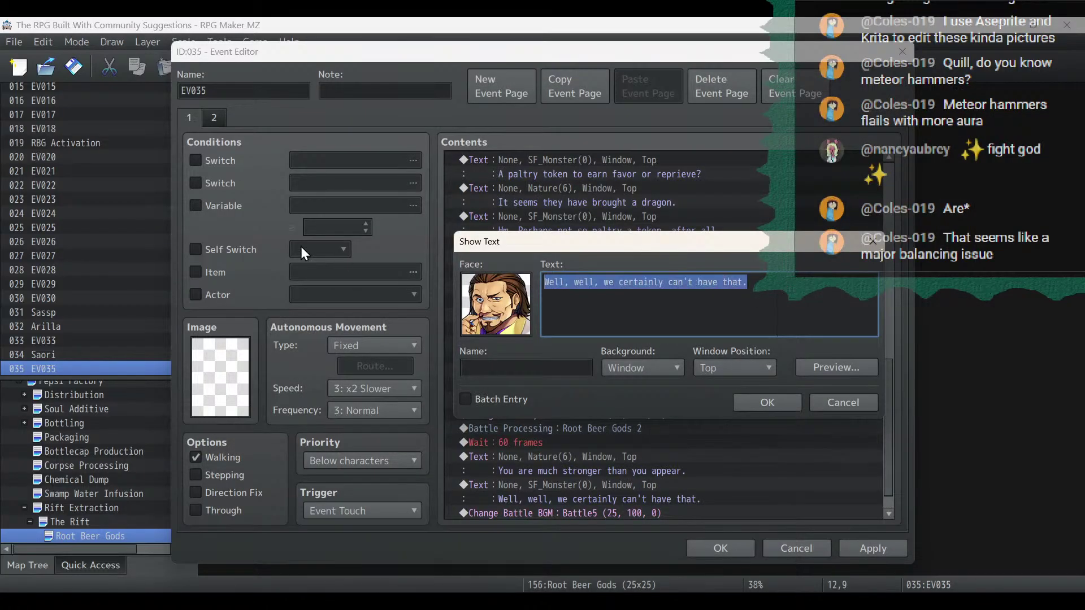
pyautogui.hotkey('ctrl', 'v')
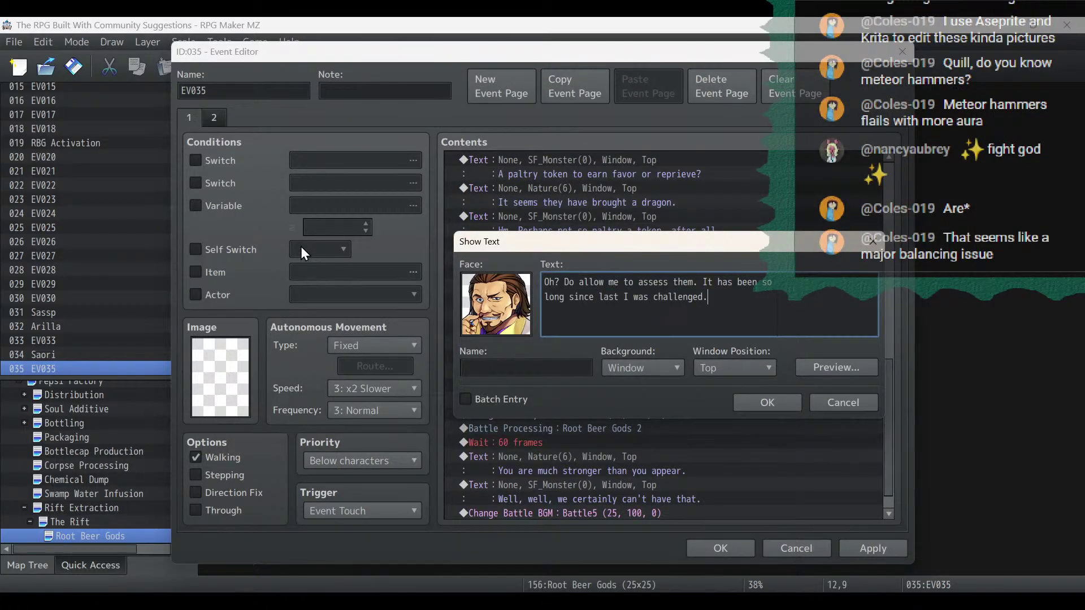
pyautogui.click(846, 370)
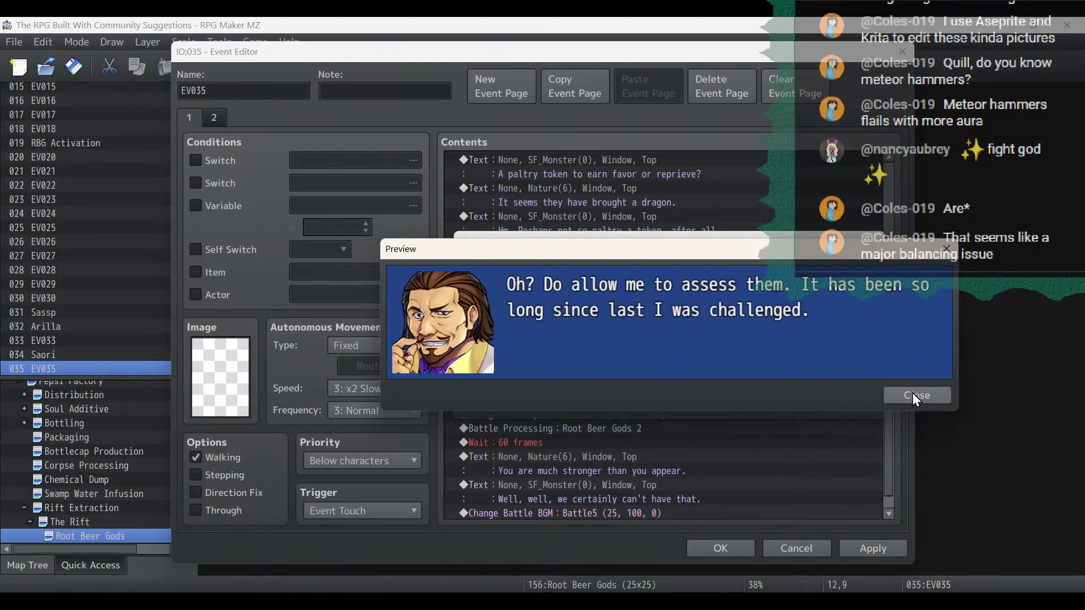
pyautogui.click(915, 396)
pyautogui.click(772, 407)
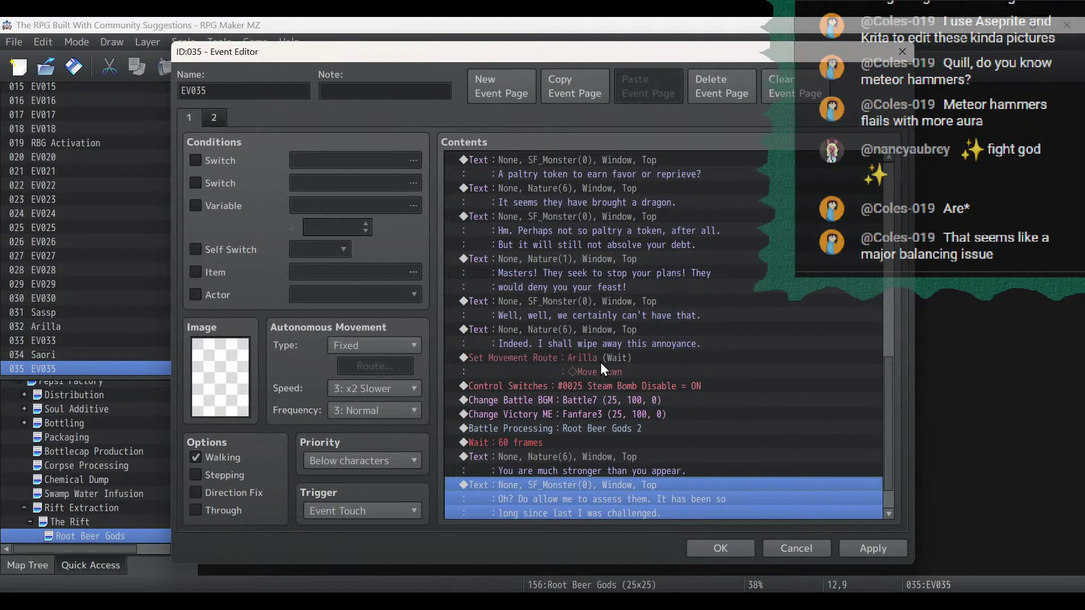
# Copy Arilla's Move Down route after the "Oh? Do allow me to assess them." text and retarget the copy to Sassp.
pyautogui.click(601, 367)
pyautogui.scroll(-1, 604, 390)
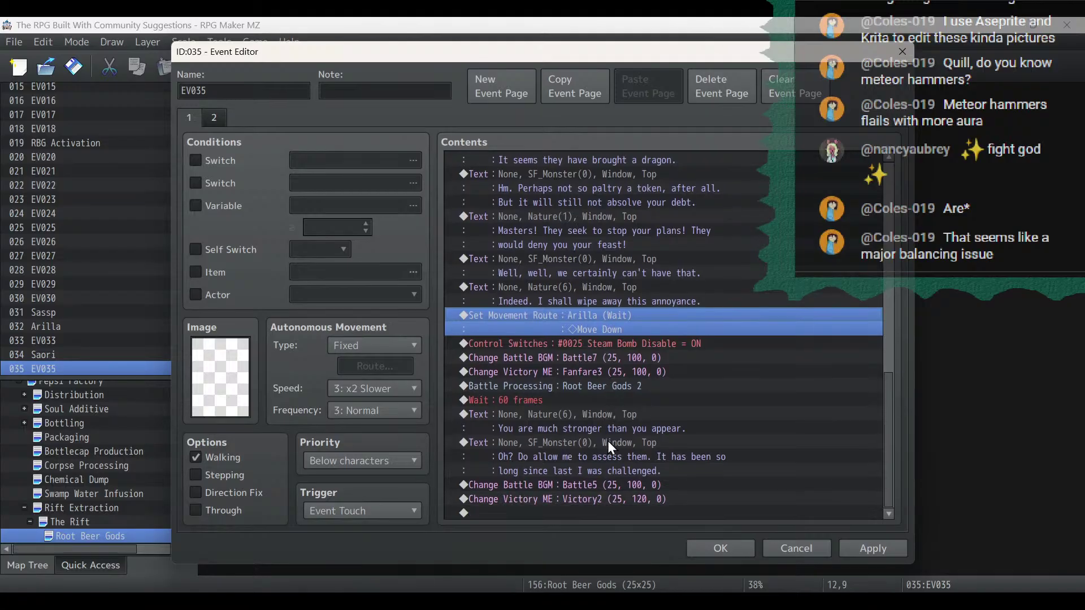
pyautogui.click(594, 488)
pyautogui.hotkey('ctrl', 'v')
pyautogui.doubleClick(592, 484)
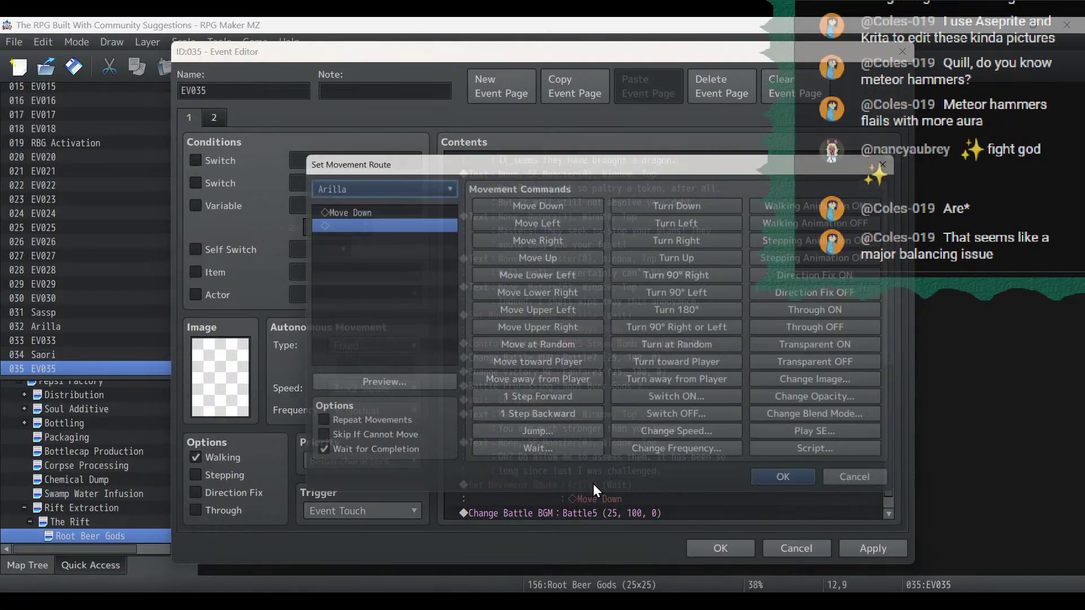
pyautogui.click(331, 190)
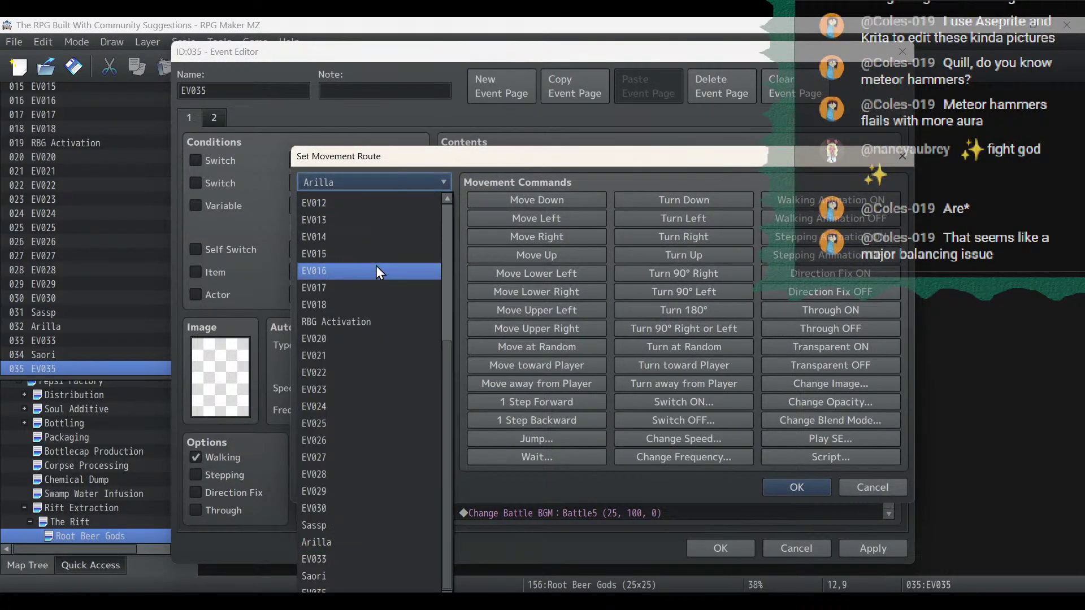
pyautogui.scroll(4, 376, 265)
pyautogui.scroll(-4, 366, 273)
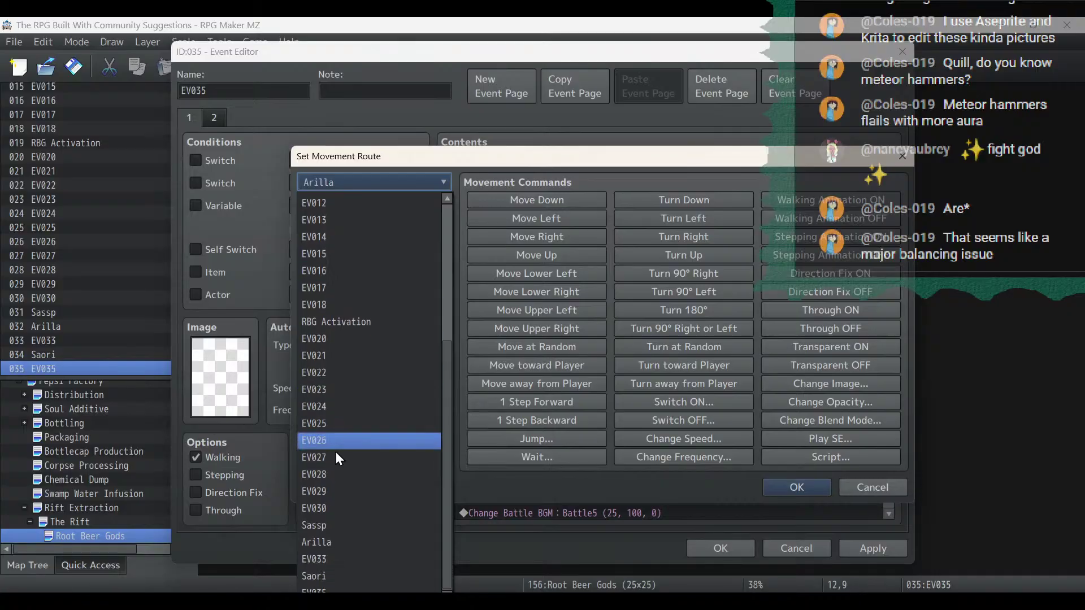
pyautogui.click(328, 525)
pyautogui.click(777, 484)
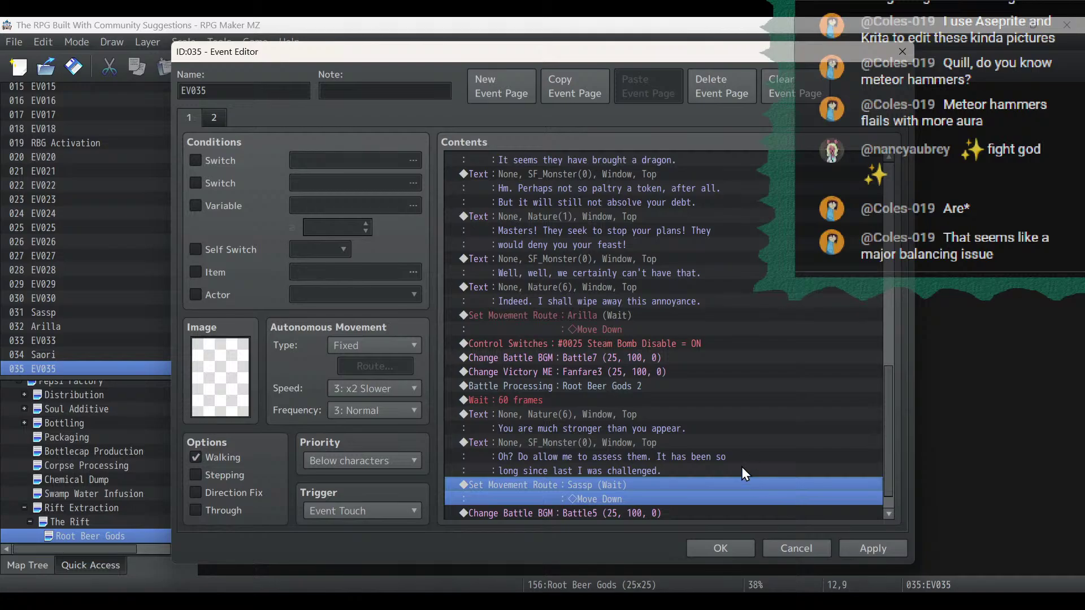
# Duplicate the Root Beer Gods 2 Battle Processing command after Sassp's movement route and set the copy's troop to Root Beer Gods 1.
pyautogui.click(562, 389)
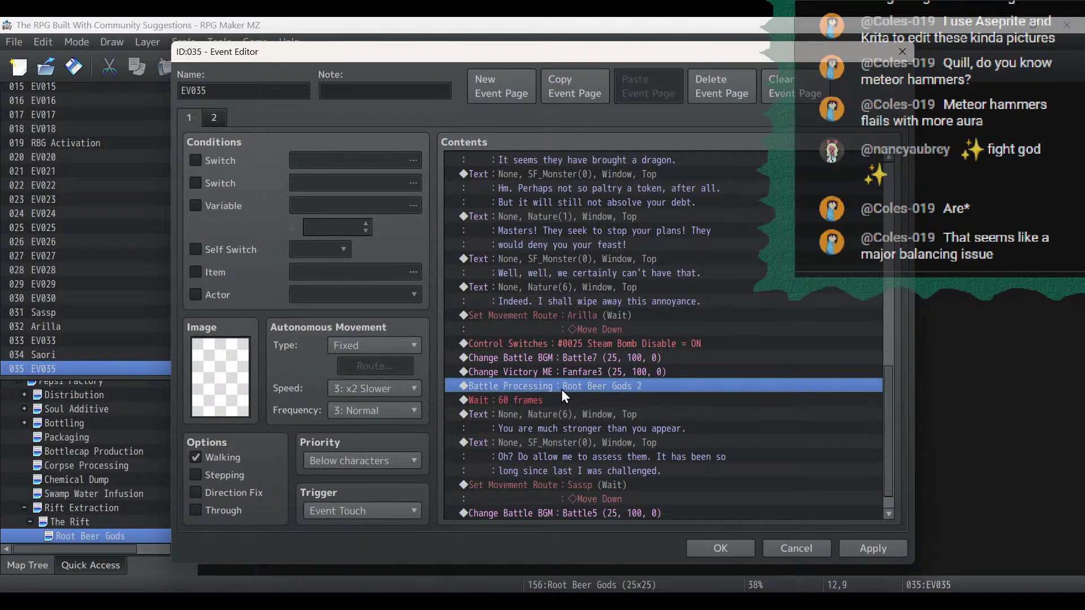
pyautogui.hotkey('ctrl', 'c')
pyautogui.scroll(-1, 565, 429)
pyautogui.click(578, 483)
pyautogui.hotkey('ctrl', 'v')
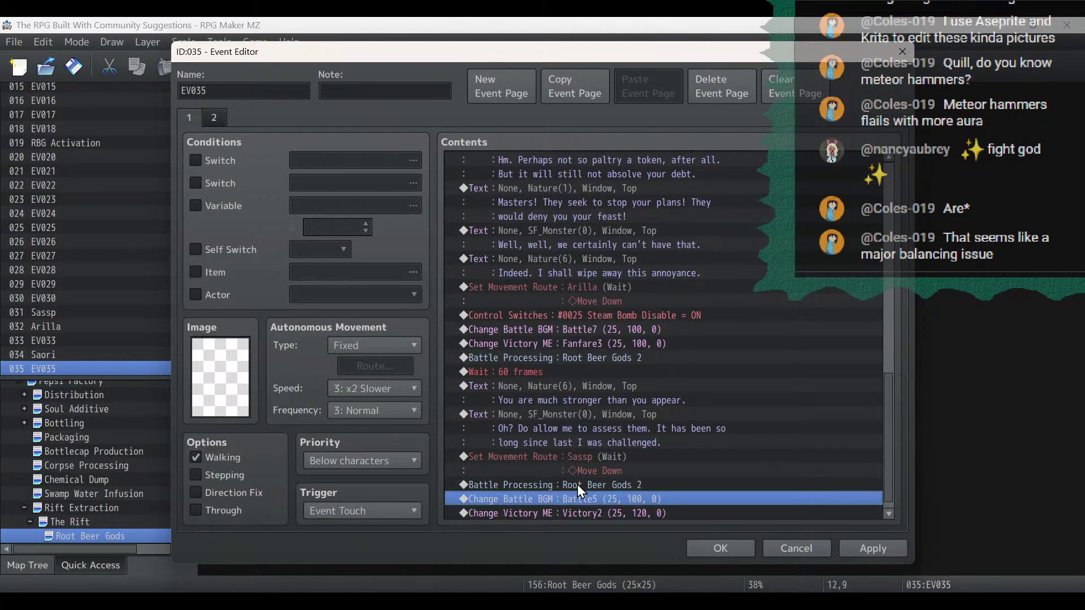
pyautogui.doubleClick(578, 484)
pyautogui.click(664, 295)
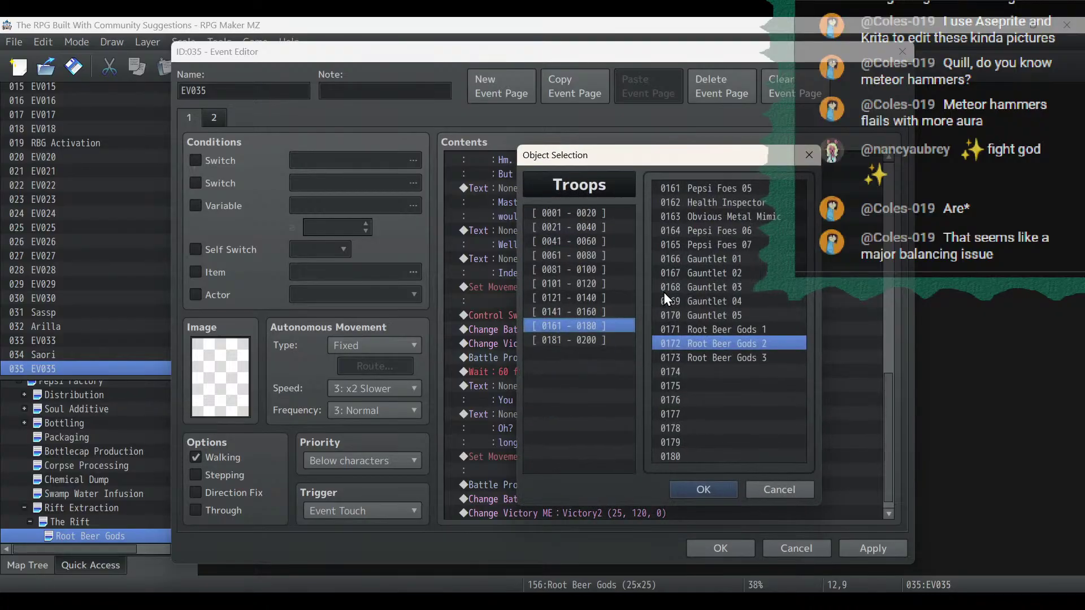
pyautogui.doubleClick(725, 330)
pyautogui.click(673, 421)
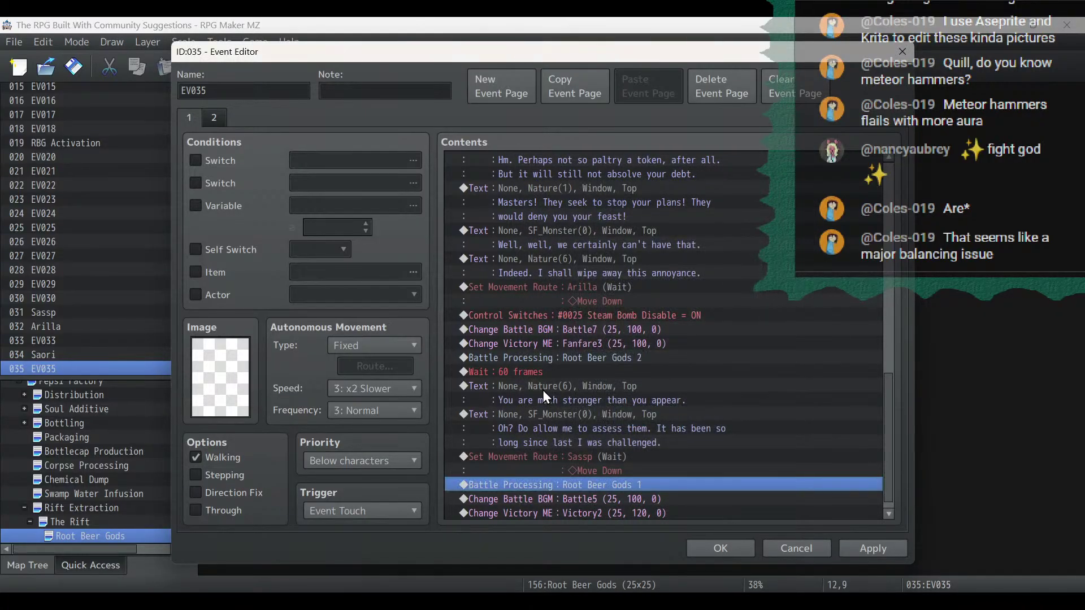
# Duplicate the 60-frame wait directly after the Root Beer Gods 1 battle.
pyautogui.click(544, 373)
pyautogui.click(573, 500)
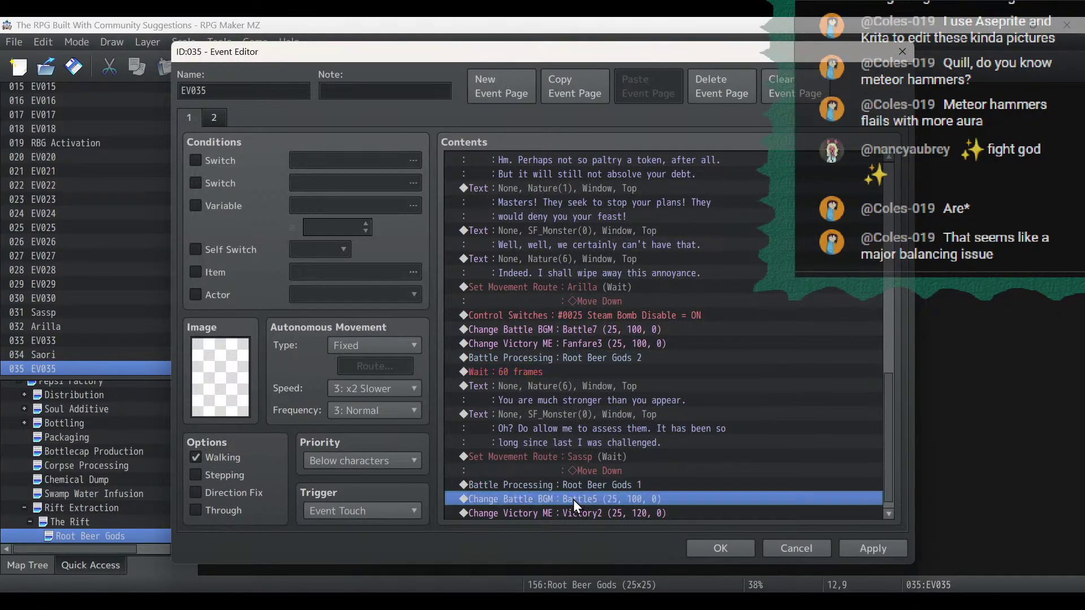
pyautogui.hotkey('ctrl', 'v')
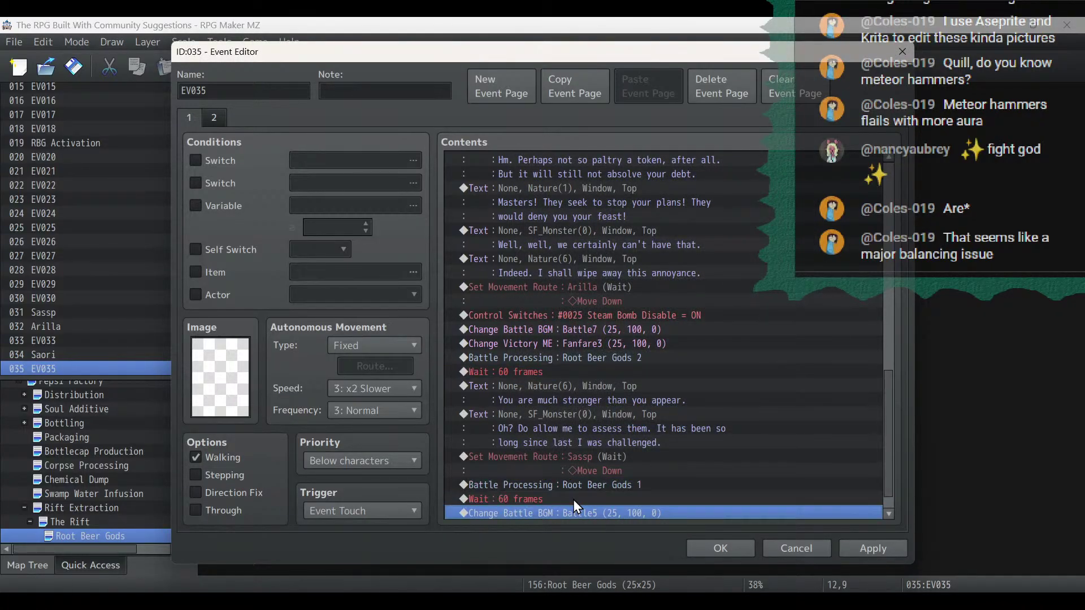
# Insert a movement route for Saori before Arilla's route with Move Up twice and Turn Down, and apply the event changes.
pyautogui.click(615, 287)
pyautogui.rightClick(615, 287)
pyautogui.click(636, 303)
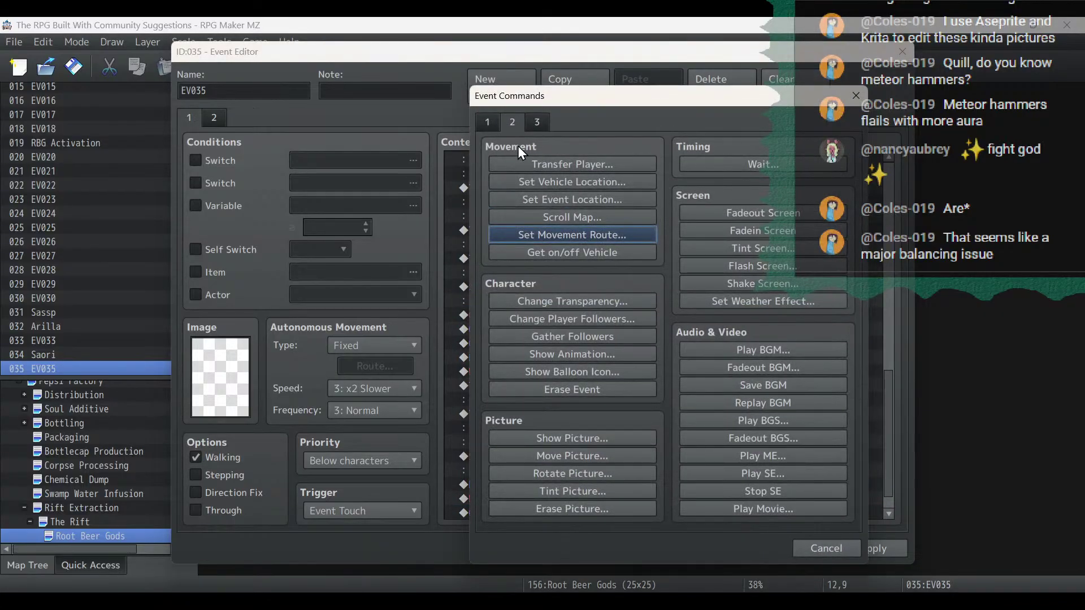
pyautogui.click(563, 236)
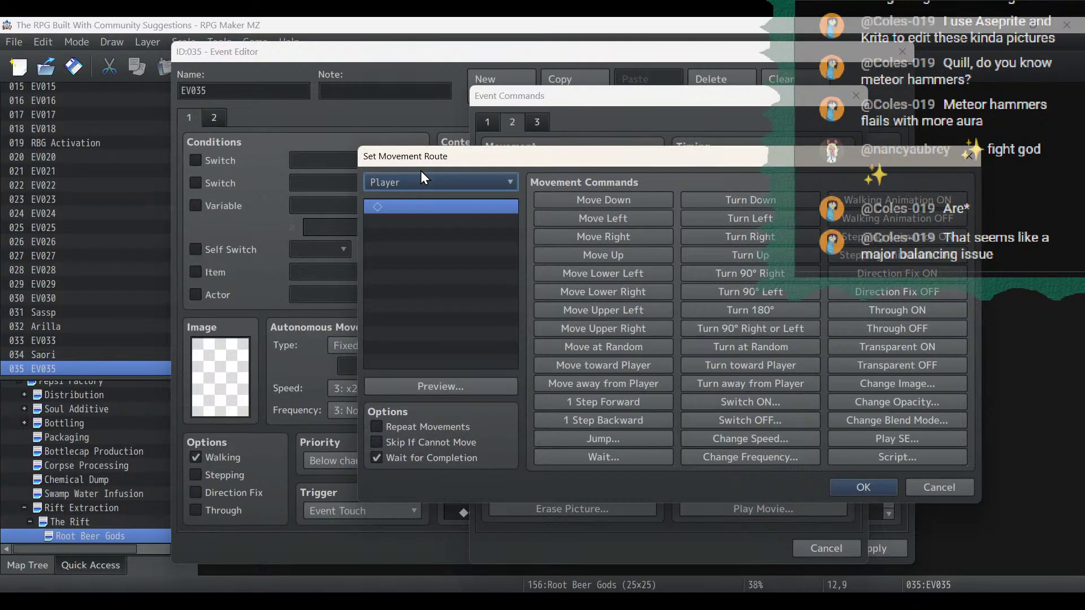
pyautogui.click(424, 187)
pyautogui.scroll(-4, 465, 388)
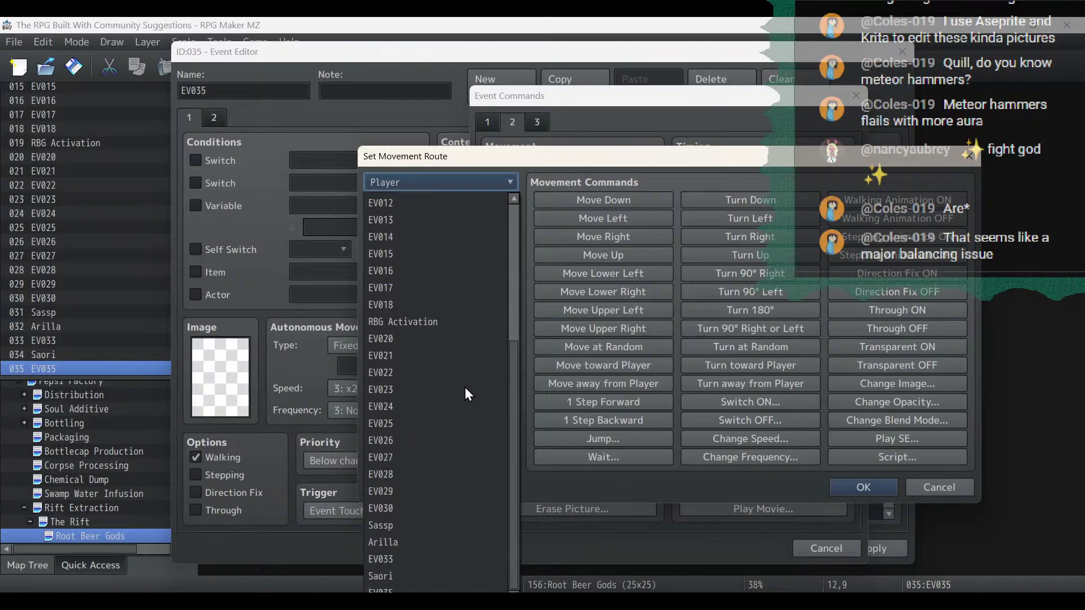
pyautogui.click(423, 572)
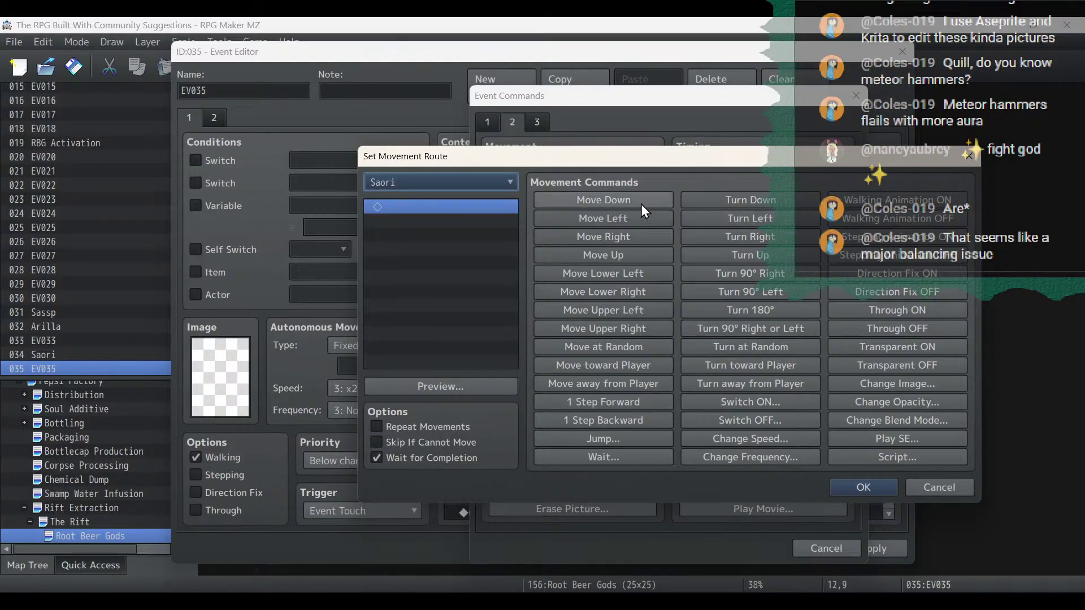
pyautogui.click(636, 258)
pyautogui.click(637, 258)
pyautogui.click(750, 197)
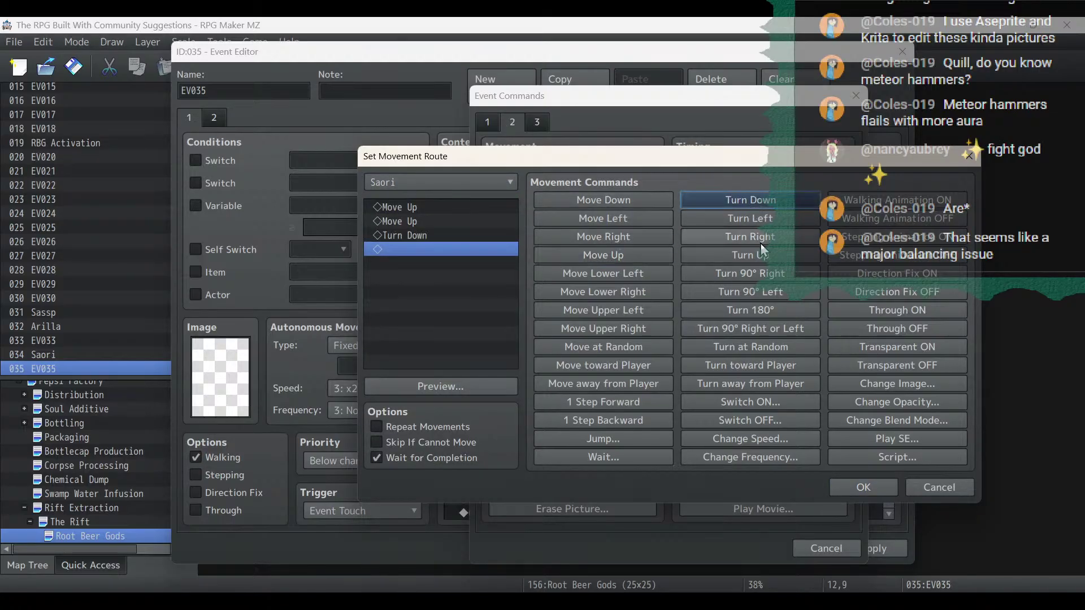
pyautogui.click(887, 483)
pyautogui.click(873, 551)
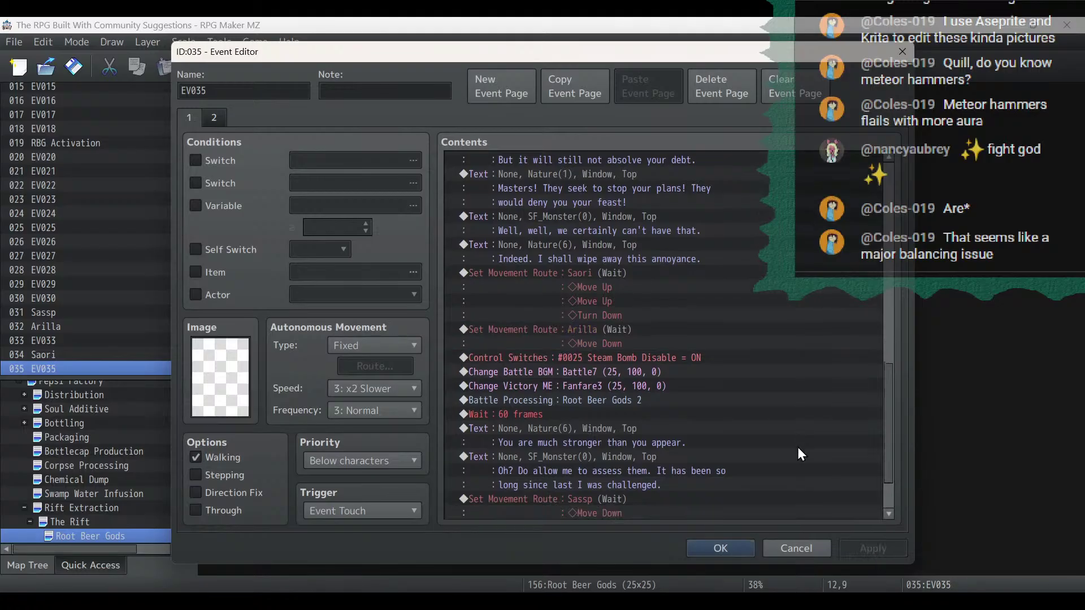
# Switch to the notes and delete the two used "-fight-" markers with the blank lines around them.
pyautogui.scroll(-2, 798, 450)
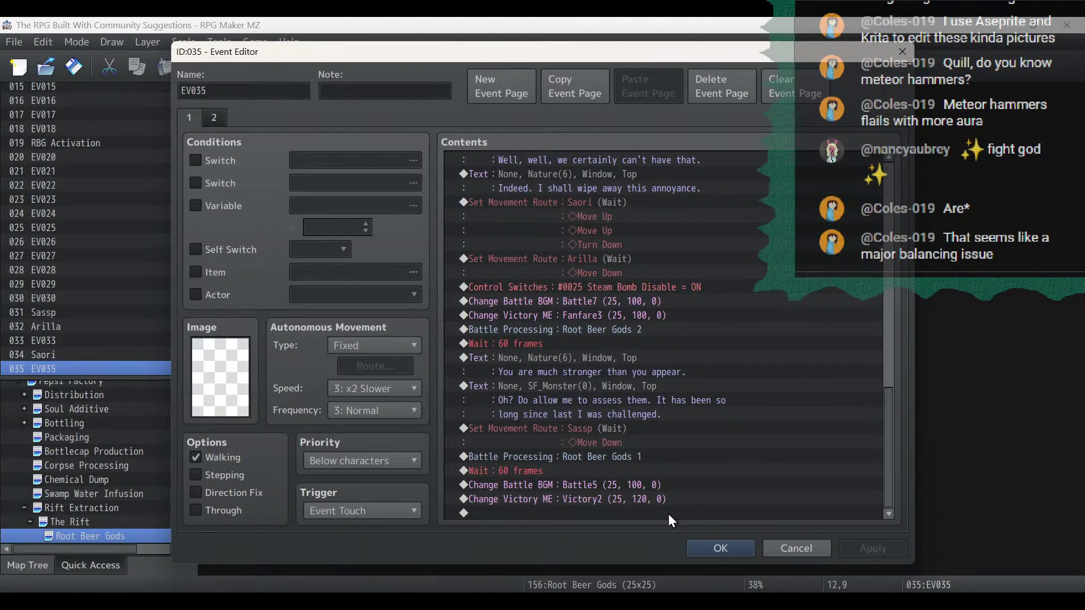
pyautogui.hotkey('alt', 'Tab')
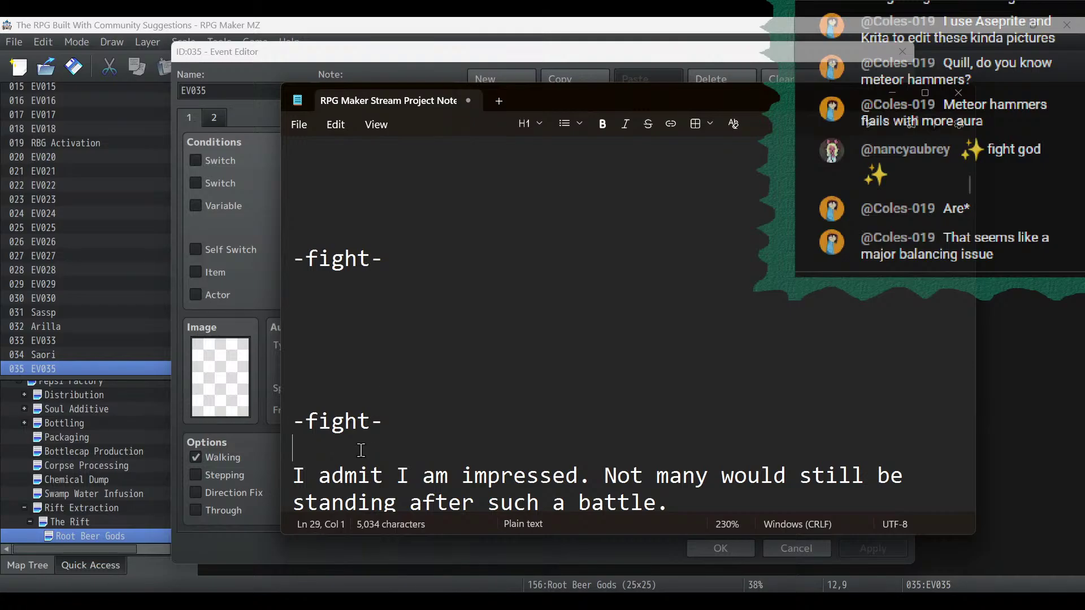
pyautogui.moveTo(360, 450); pyautogui.dragTo(279, 161)
pyautogui.press('BackSpace')
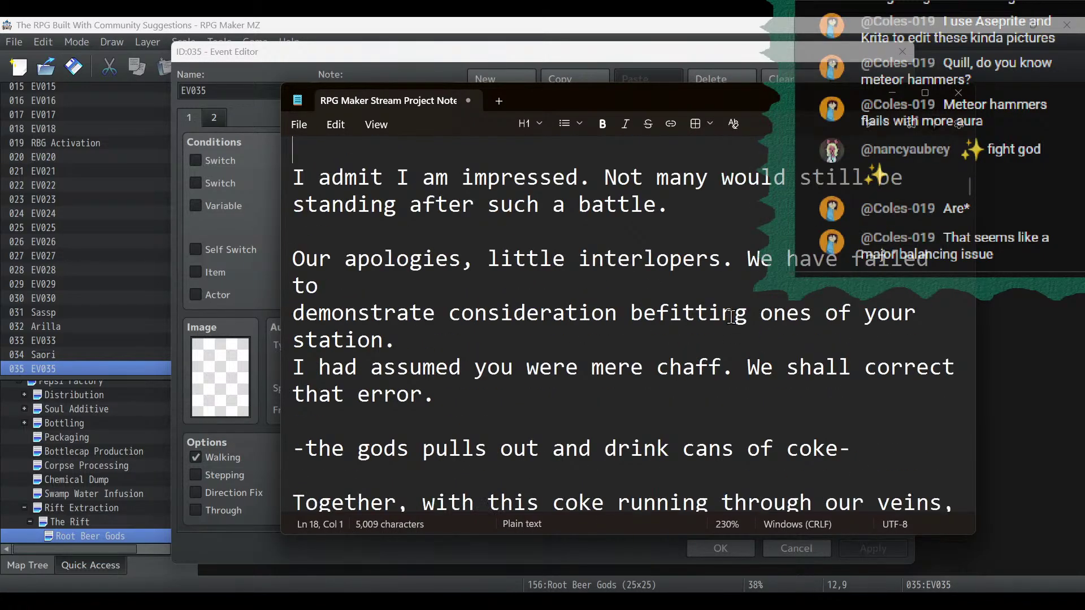
# Back in the event editor, copy the "Oh? Do allow me to assess them." text to after the wait following the Root Beer Gods 1 battle.
pyautogui.hotkey('alt', 'Tab')
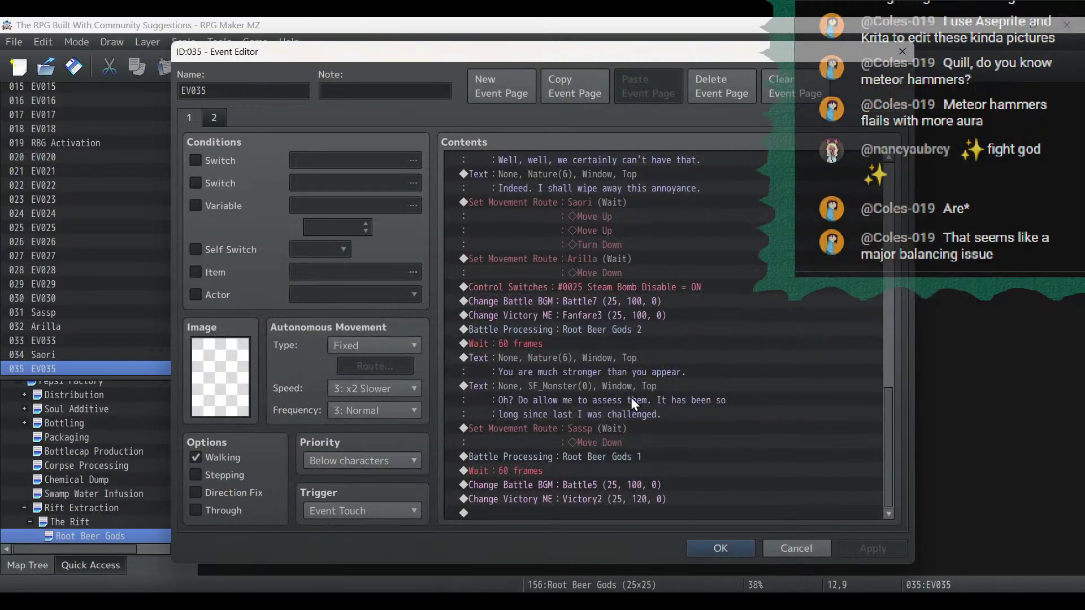
pyautogui.click(581, 394)
pyautogui.rightClick(579, 384)
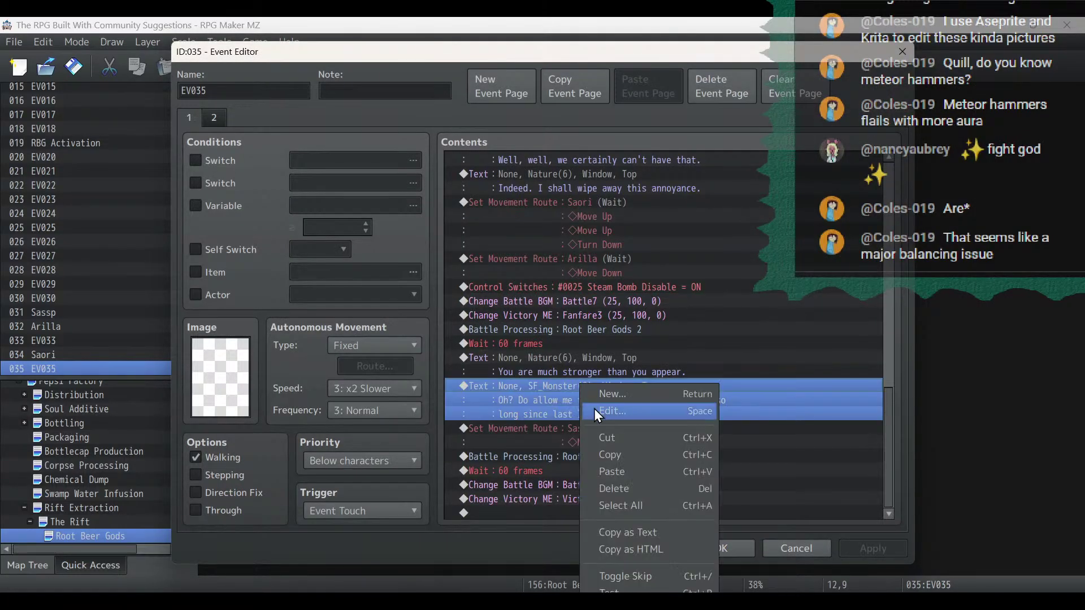
pyautogui.click(622, 449)
pyautogui.click(561, 481)
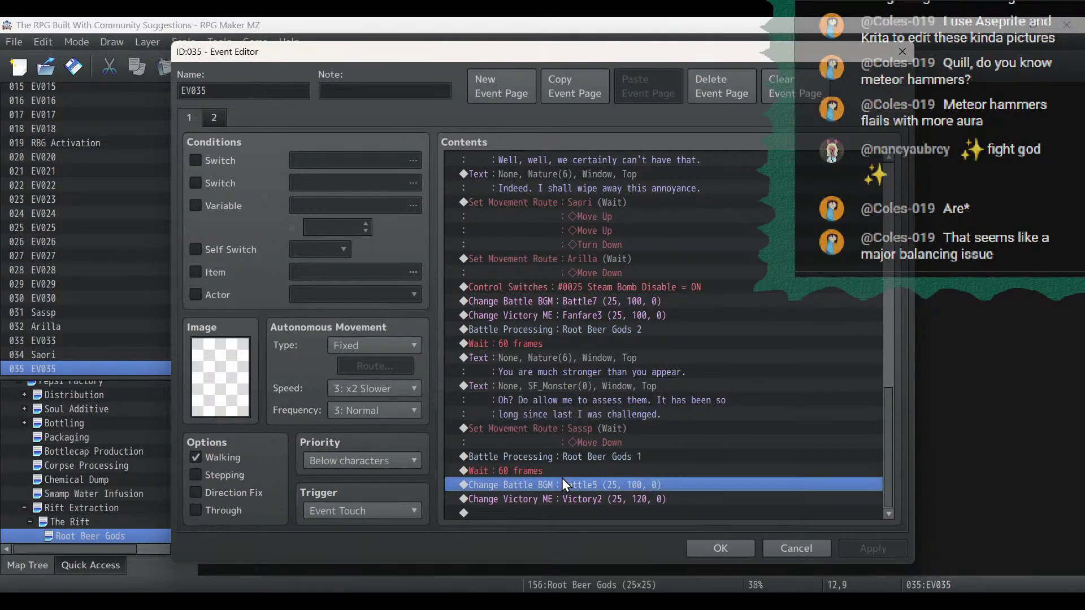
pyautogui.hotkey('ctrl', 'v')
# Replace the copied text with "I admit I am impressed. Not many would still be standing after such a battle." cut from the notes, breaking before "be".
pyautogui.doubleClick(563, 473)
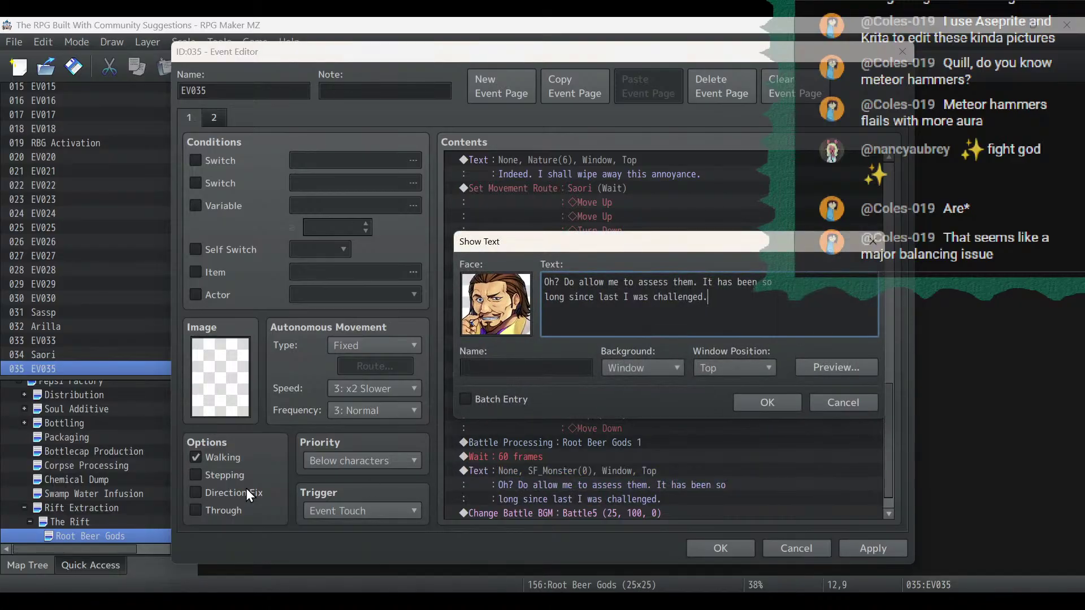
pyautogui.hotkey('alt', 'Tab')
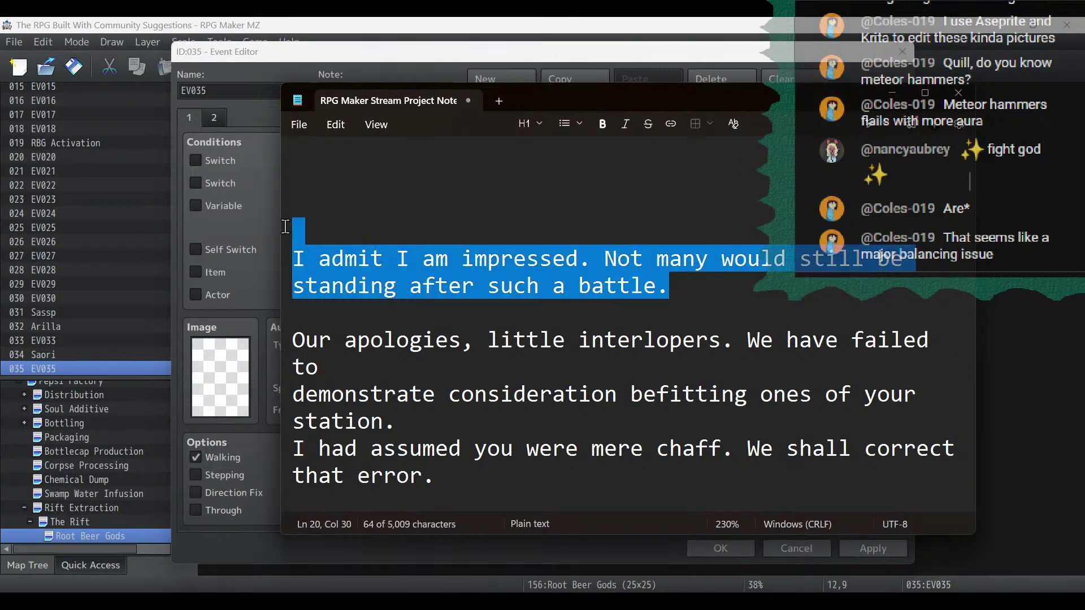
pyautogui.hotkey('shift', 'Down')
pyautogui.hotkey('shift', 'End')
pyautogui.hotkey('ctrl', 'x')
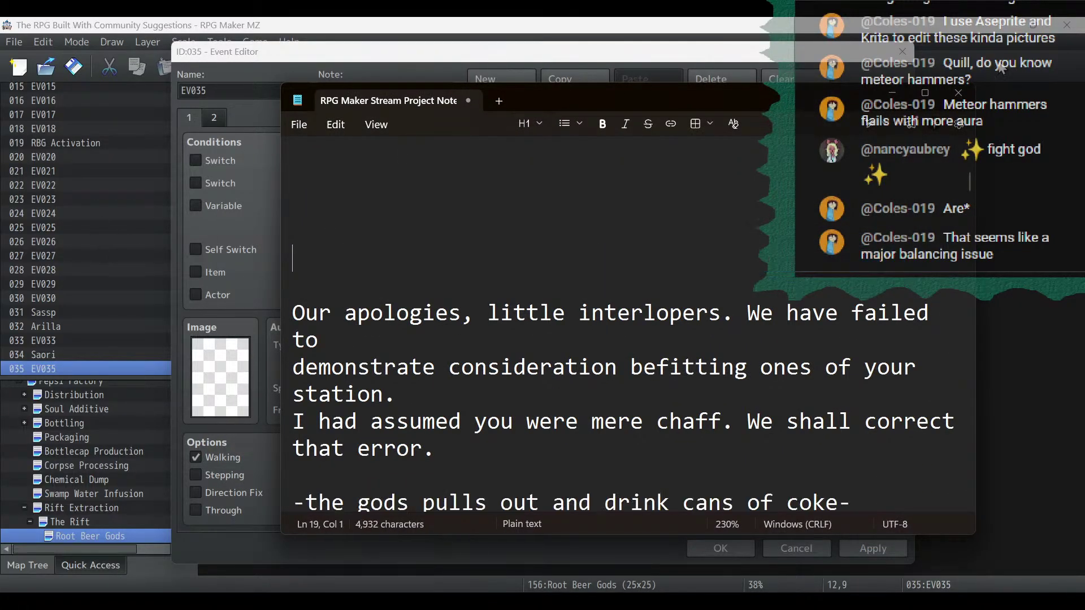
pyautogui.hotkey('alt', 'Tab')
pyautogui.hotkey('ctrl', 'a')
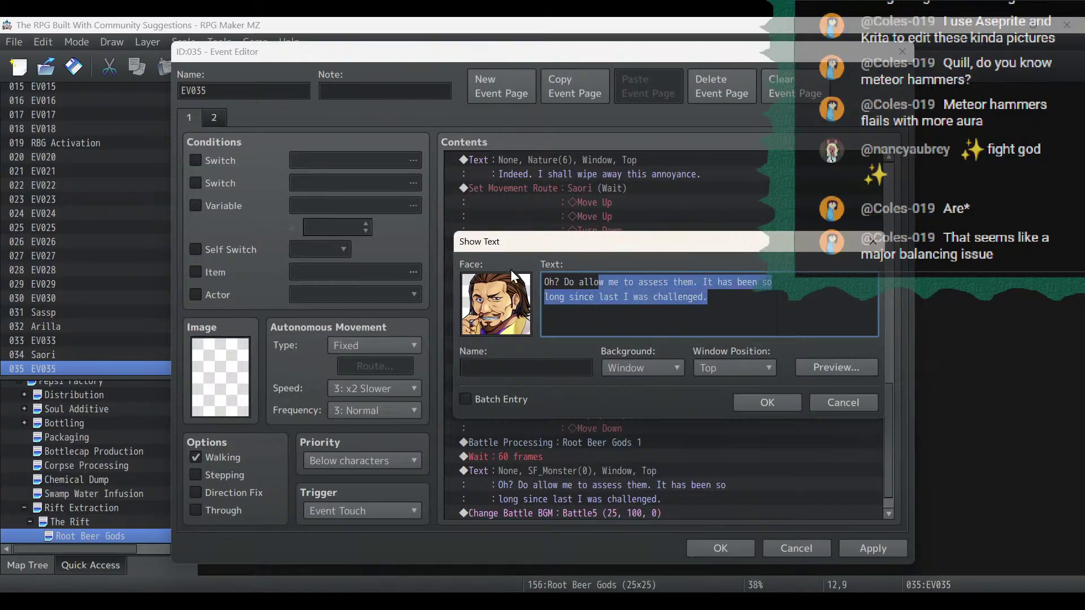
pyautogui.hotkey('ctrl', 'v')
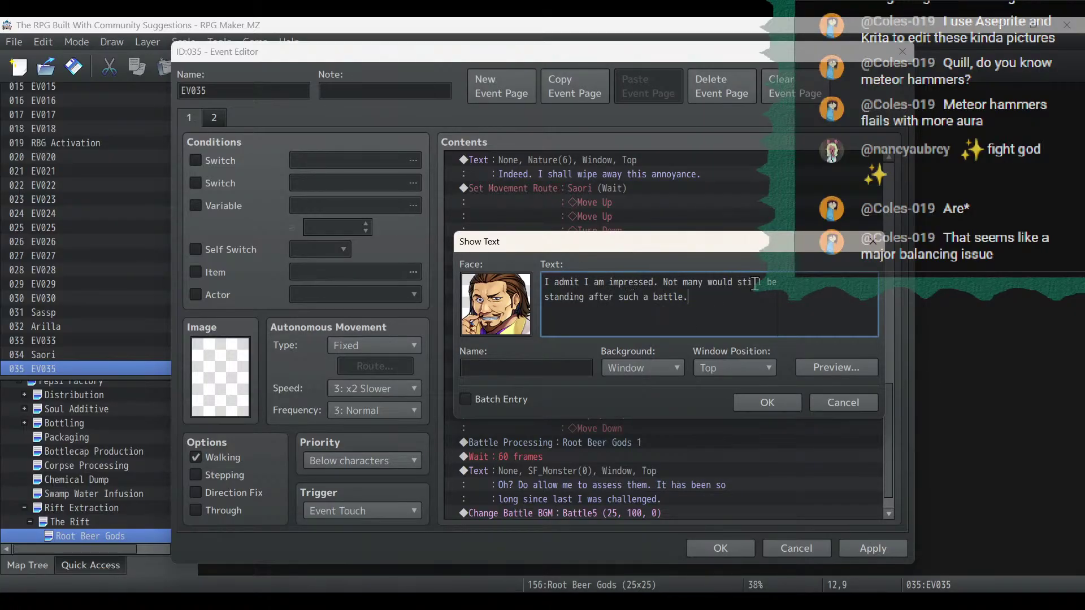
pyautogui.press('BackSpace')
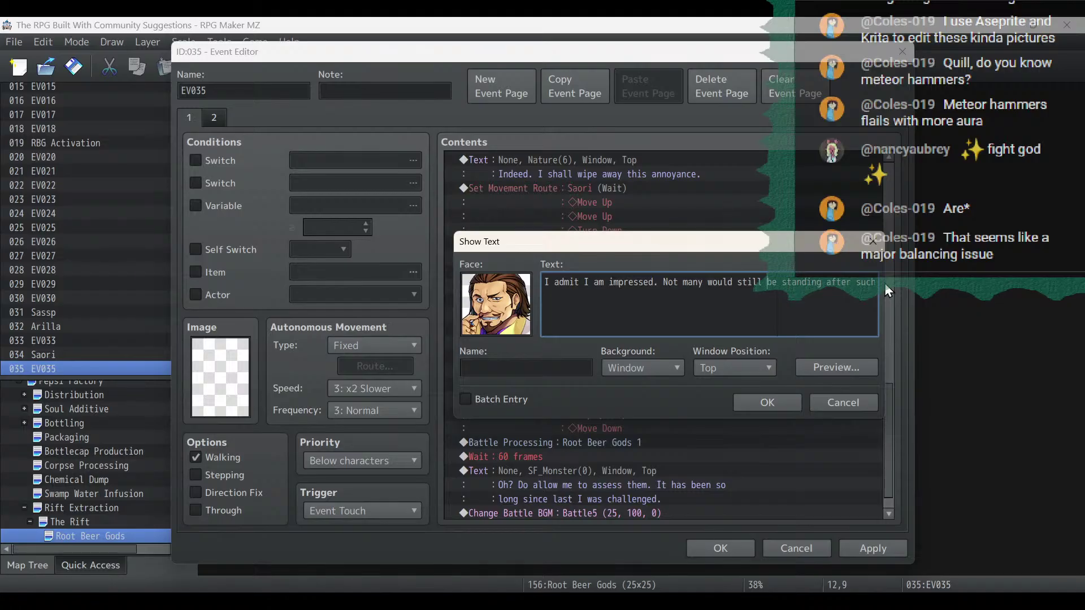
pyautogui.press('Return')
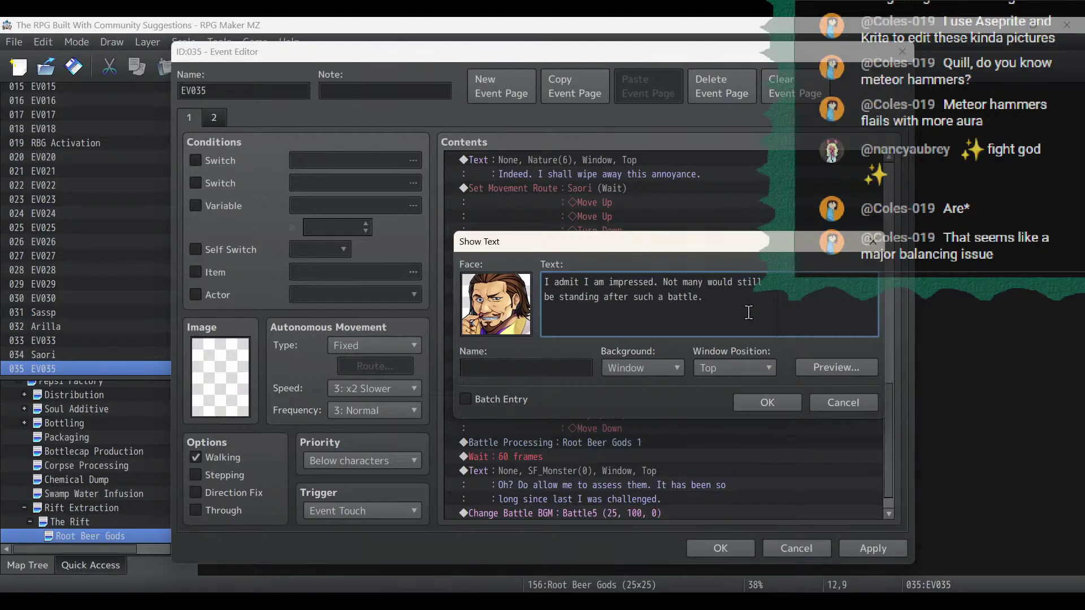
pyautogui.click(770, 403)
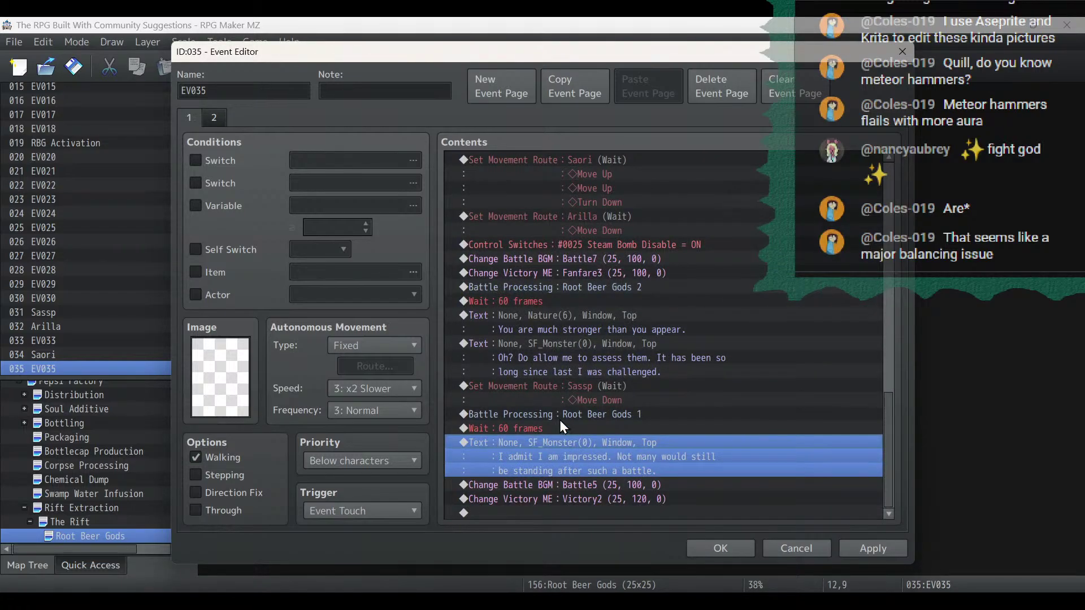
# Copy the "You are much stronger than you appear." text to directly after the "I admit I am impressed." text.
pyautogui.click(574, 325)
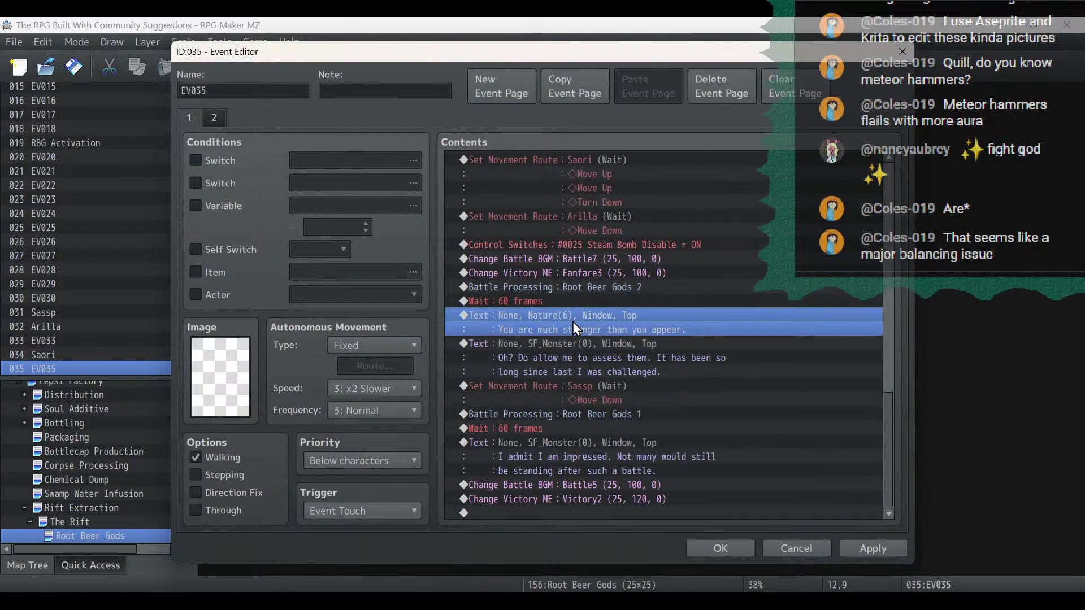
pyautogui.rightClick(572, 321)
pyautogui.click(608, 395)
pyautogui.click(562, 484)
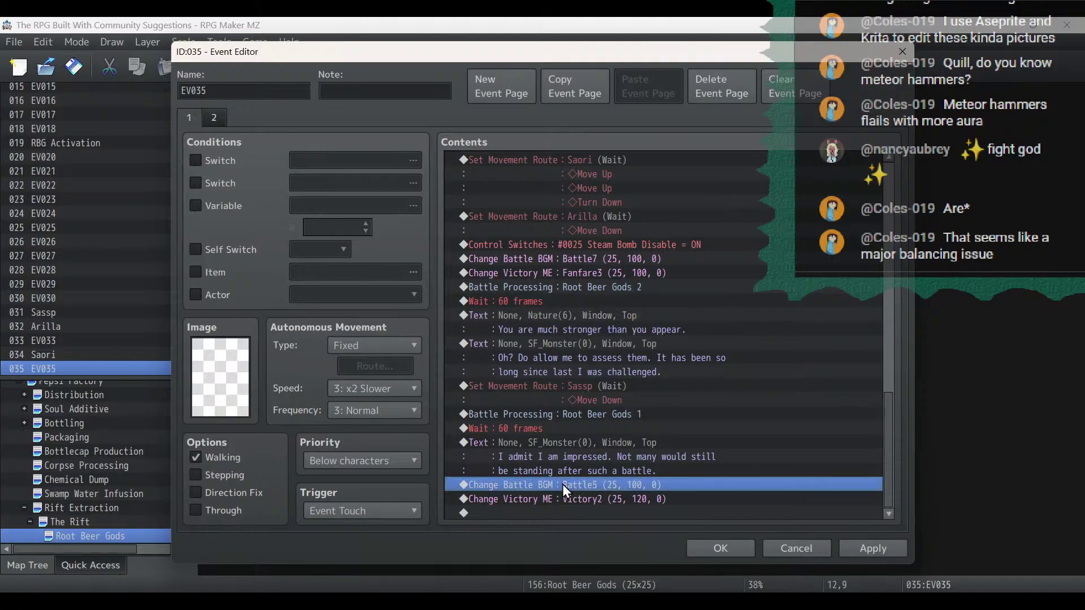
pyautogui.hotkey('ctrl', 'v')
# Replace the copied text with the passage from "Our apologies, little interlopers." through "We shall correct that error." cut from the notes.
pyautogui.doubleClick(562, 483)
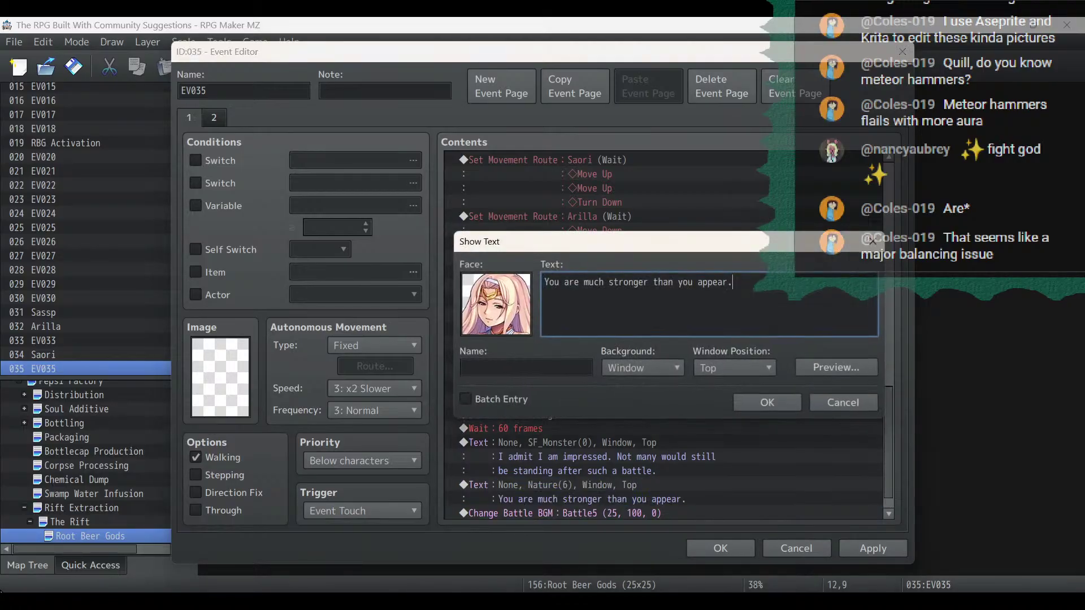
pyautogui.hotkey('alt', 'Tab')
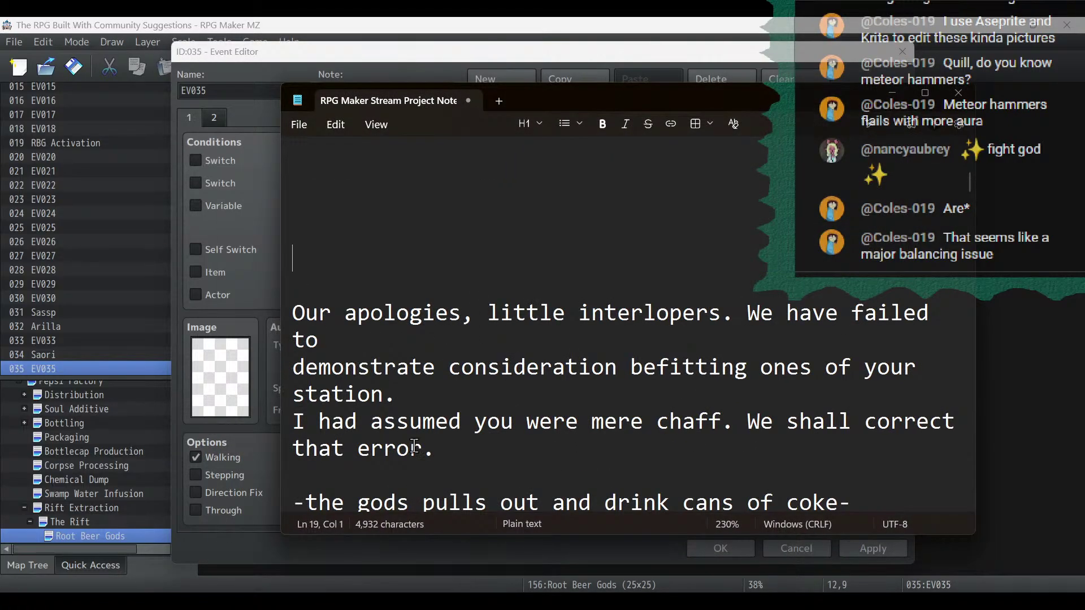
pyautogui.moveTo(438, 452); pyautogui.dragTo(237, 319)
pyautogui.hotkey('ctrl', 'x')
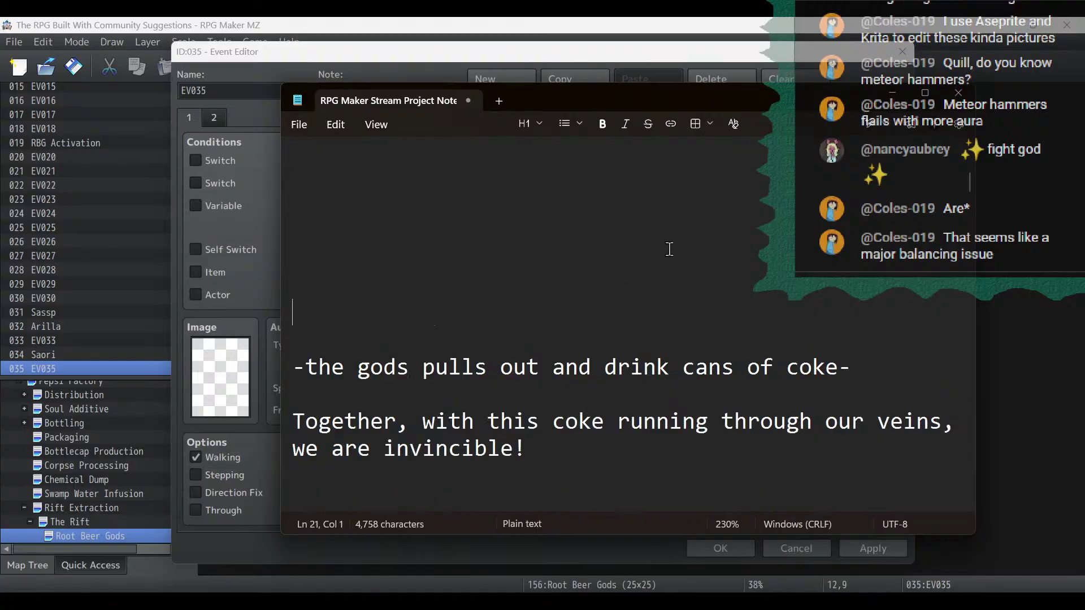
pyautogui.hotkey('alt', 'Tab')
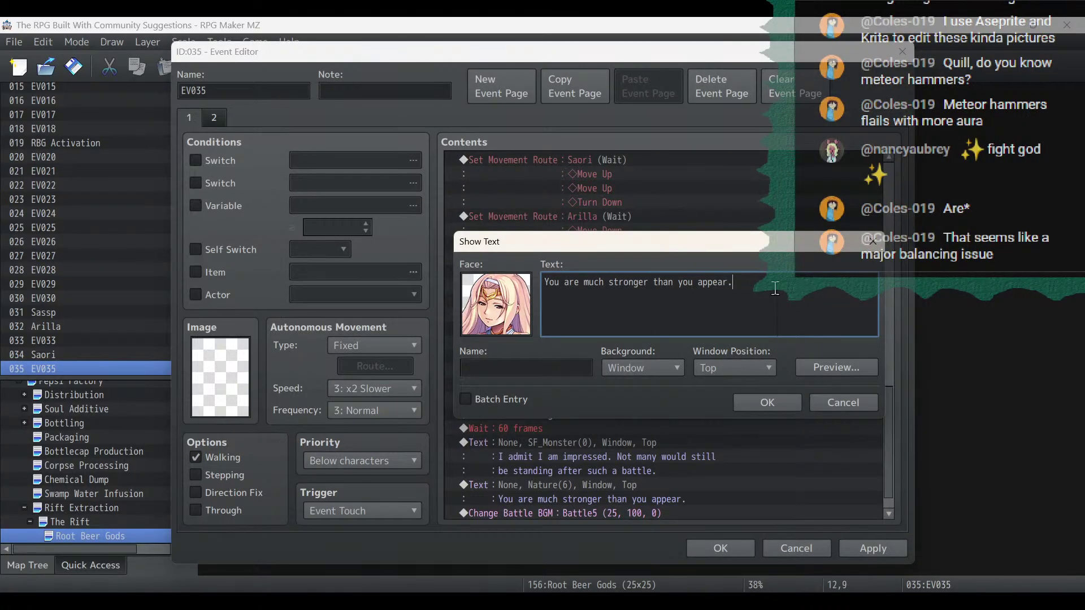
pyautogui.hotkey('ctrl', 'a')
pyautogui.hotkey('ctrl', 'v')
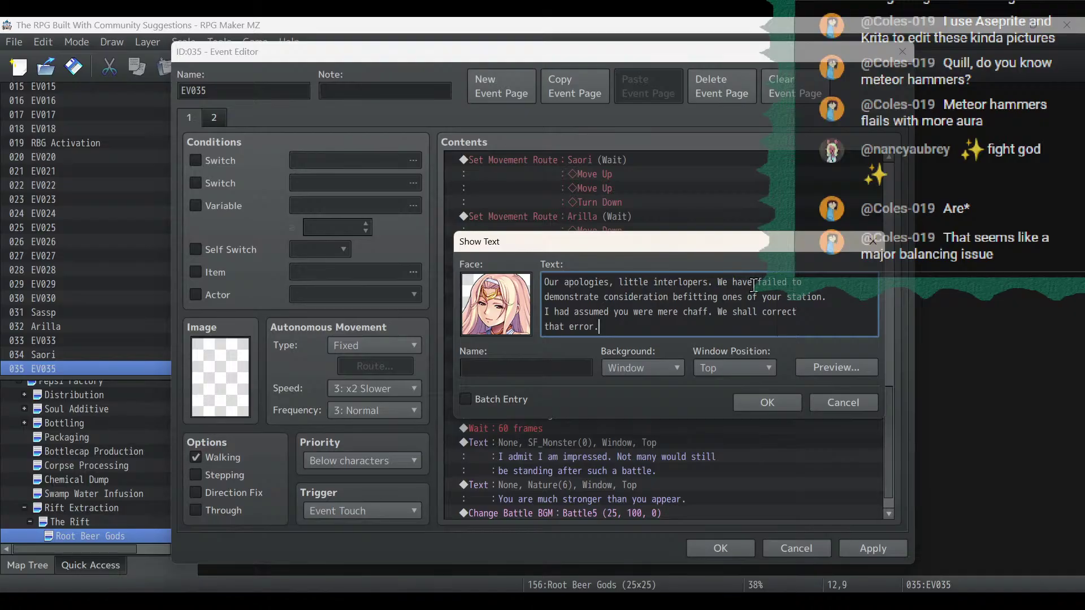
# Rewrap the apology text with line breaks before "failed" and "ones", joining "I had assumed" onto the third line.
pyautogui.press('Return')
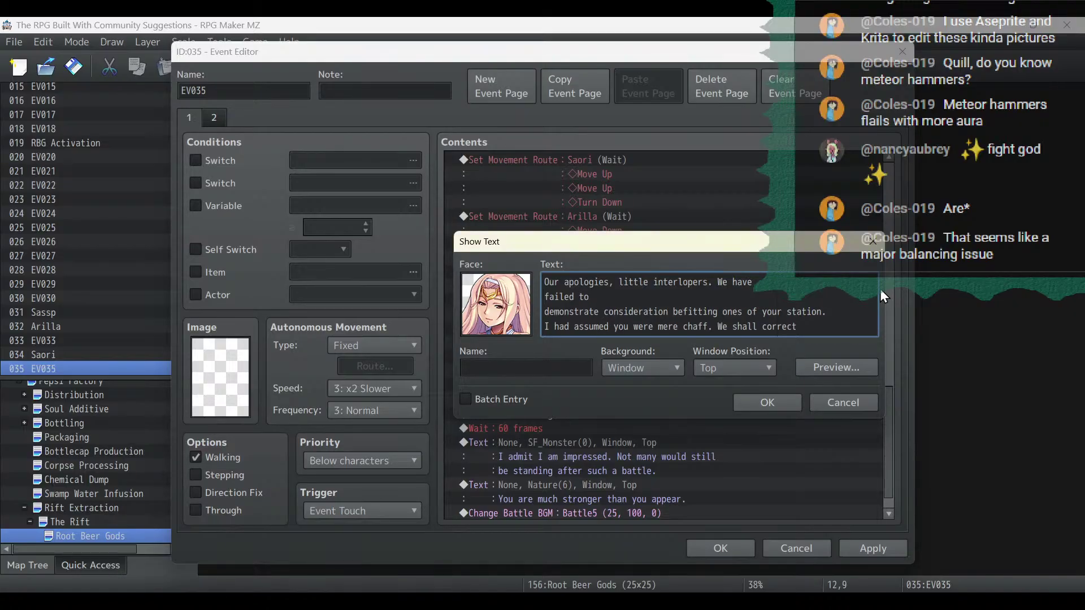
pyautogui.press('BackSpace')
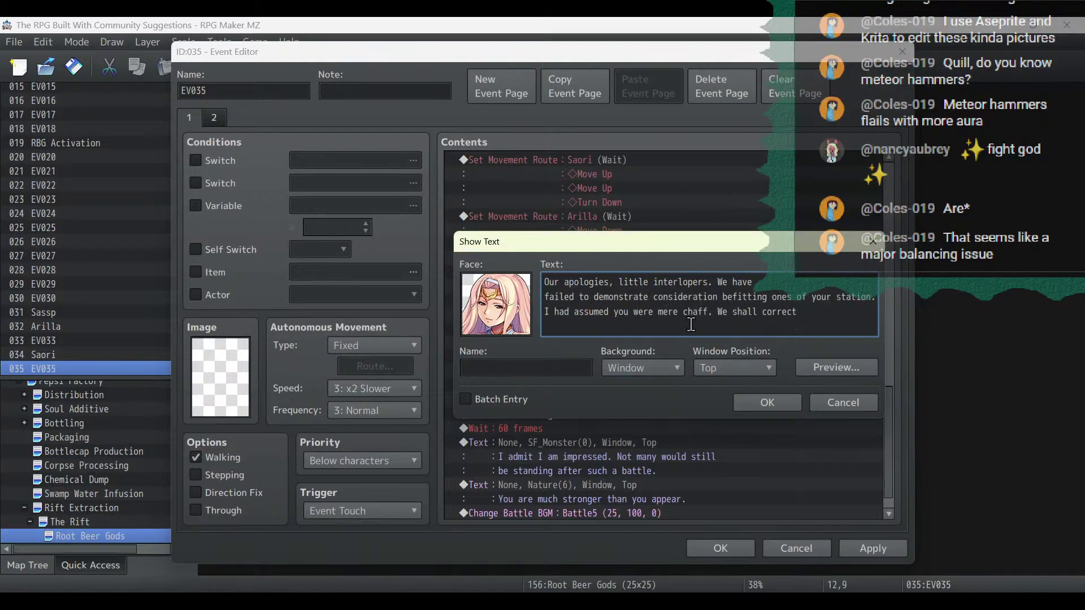
pyautogui.click(772, 298)
pyautogui.press('Return')
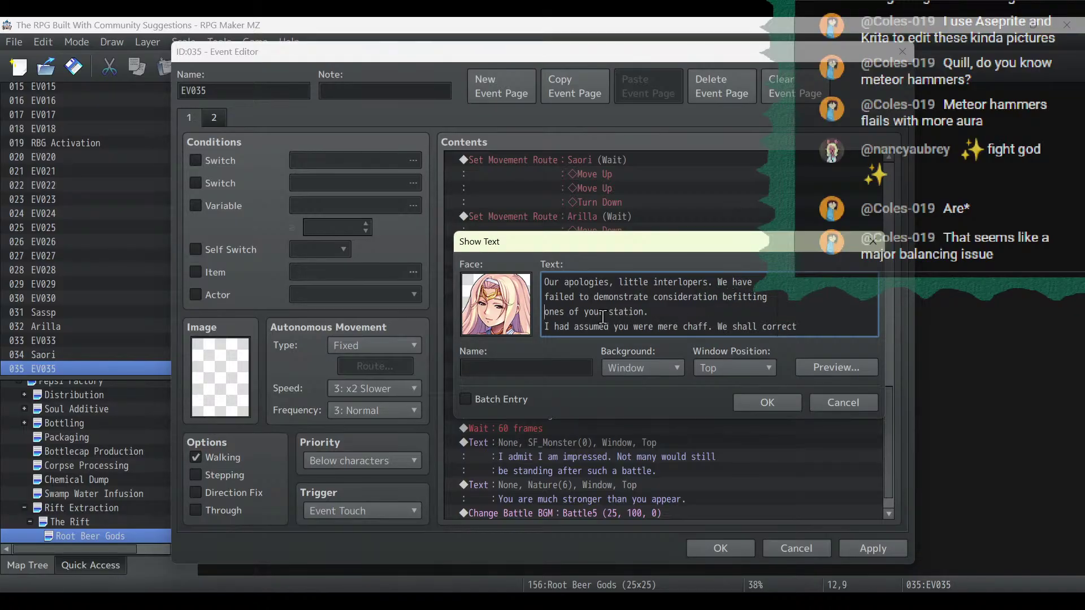
pyautogui.click(545, 327)
pyautogui.press('BackSpace')
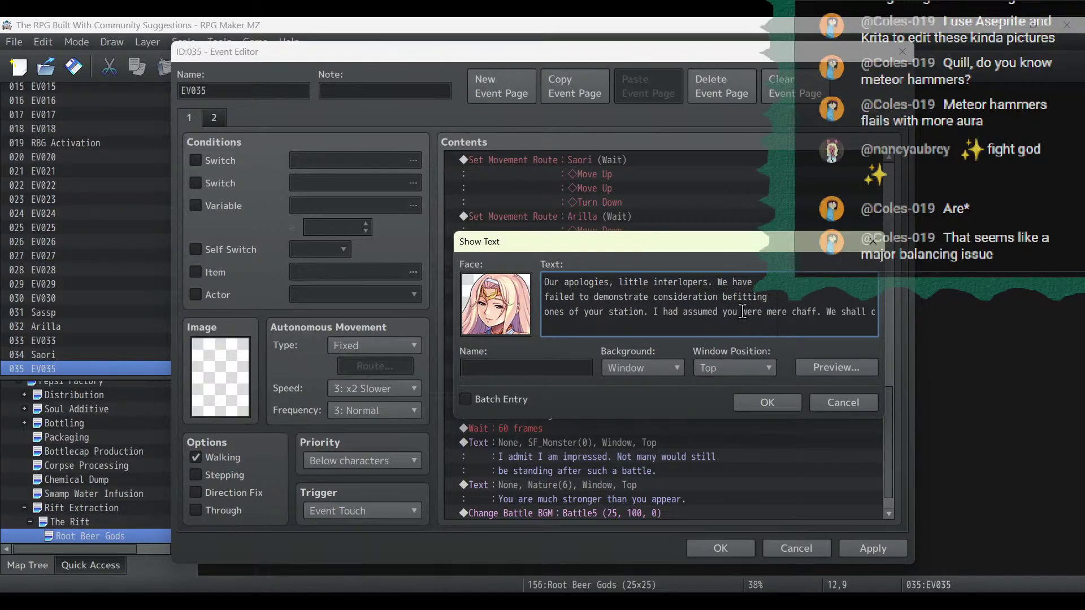
# Change "station" to "ability" in the apology text and break the line before "mere chaff".
pyautogui.doubleClick(617, 311)
pyautogui.write('ability')
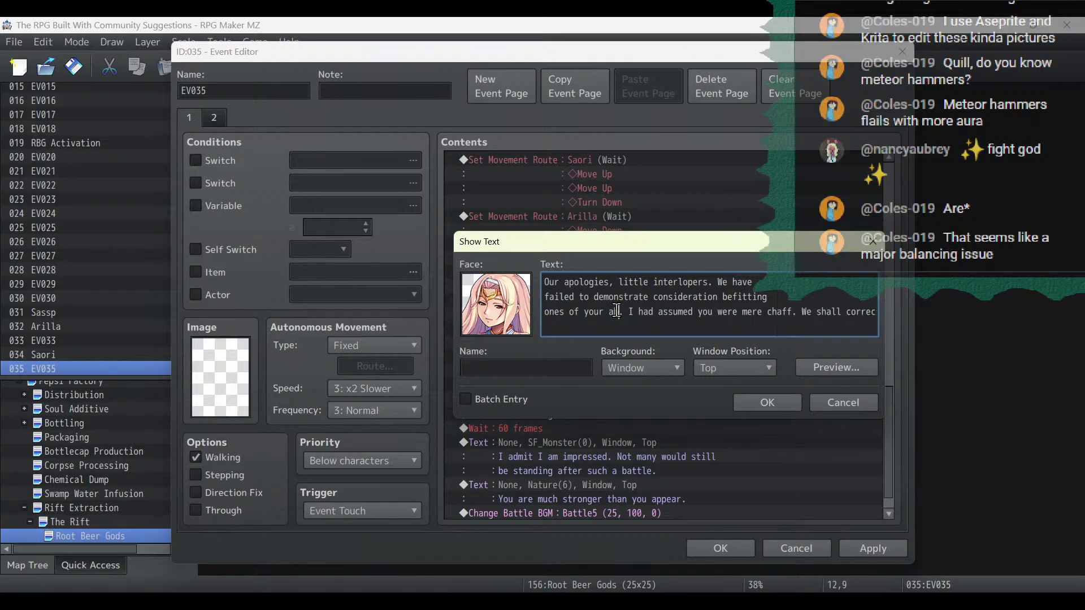
pyautogui.click(797, 326)
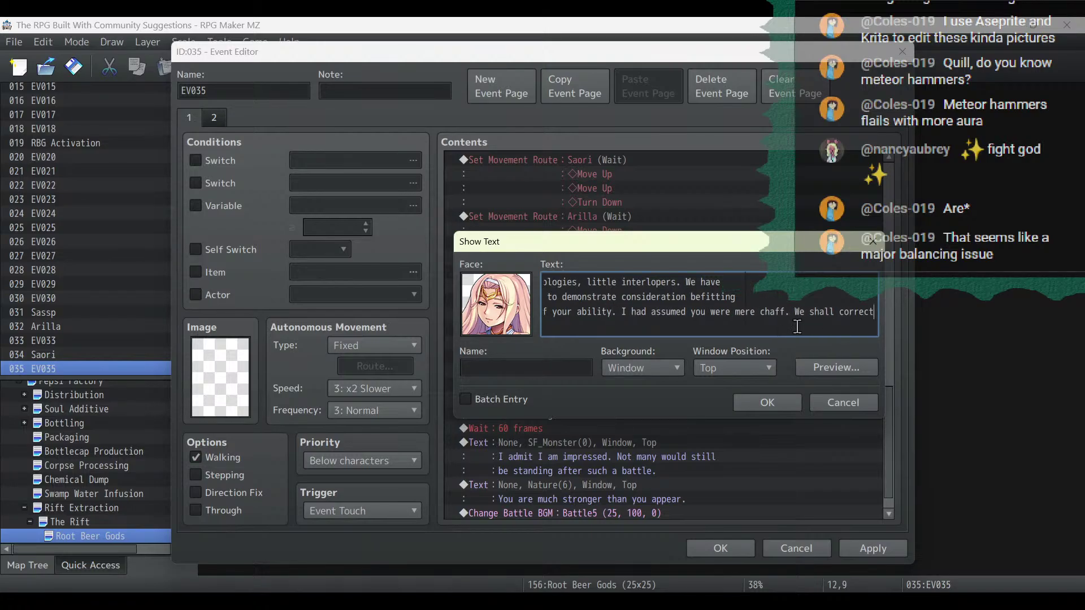
pyautogui.click(733, 312)
pyautogui.press('Return')
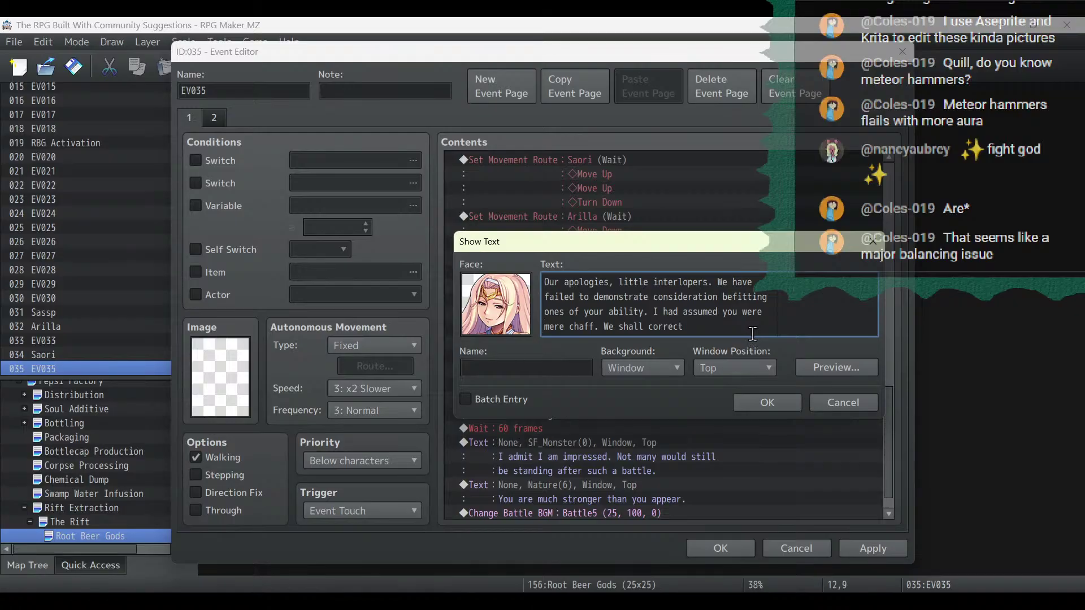
# Paste the cut passage back into the project notes for reference and complete the dialogue's last line with "that error".
pyautogui.click(76, 603)
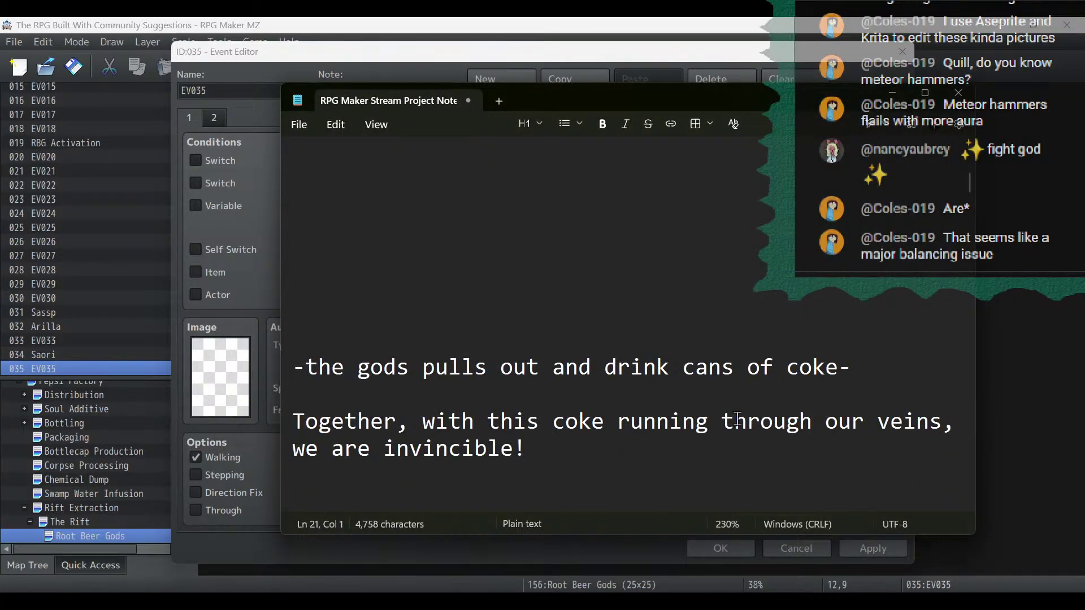
pyautogui.click(621, 239)
pyautogui.write('Our apologies, little interlopers. We have failed to demonstrate consideration befitting ones of your station. I had assumed you were mere chaff. We shall correct that error.')
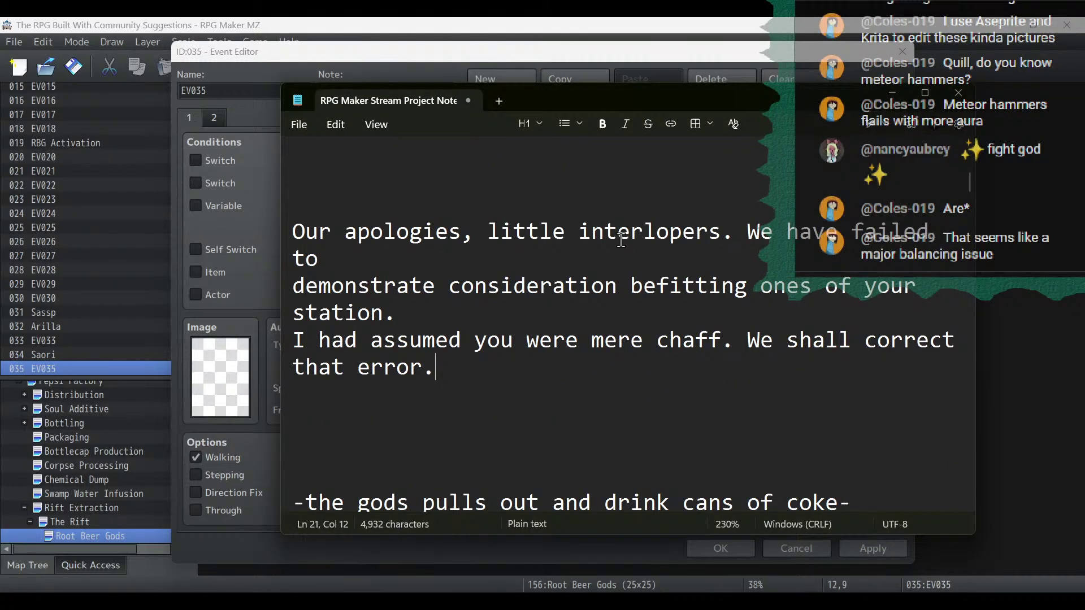
pyautogui.click(898, 99)
pyautogui.write('that erro')
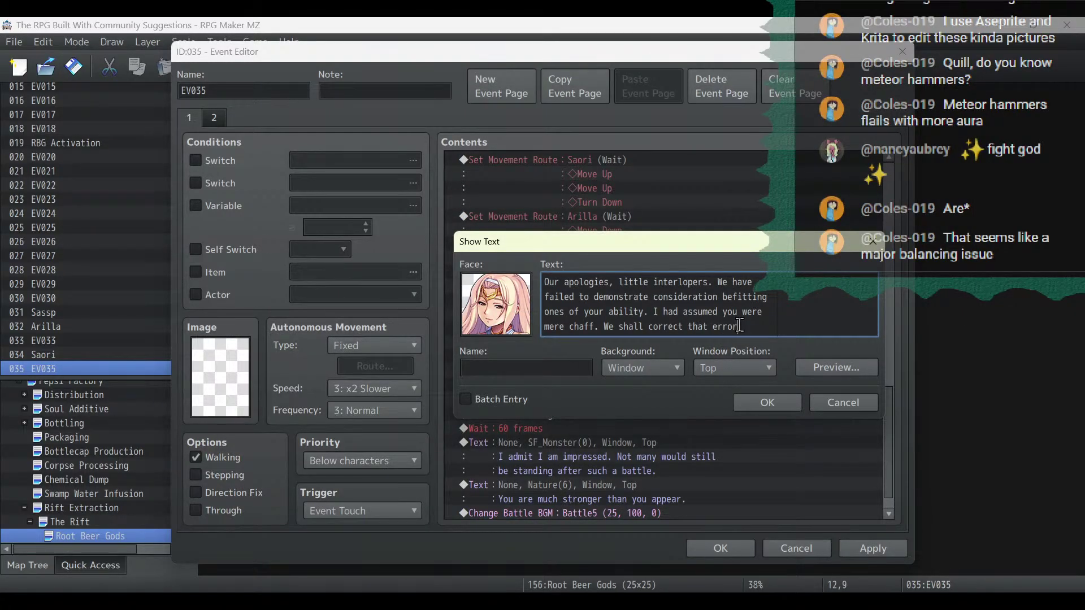
pyautogui.write('r')
pyautogui.click(770, 406)
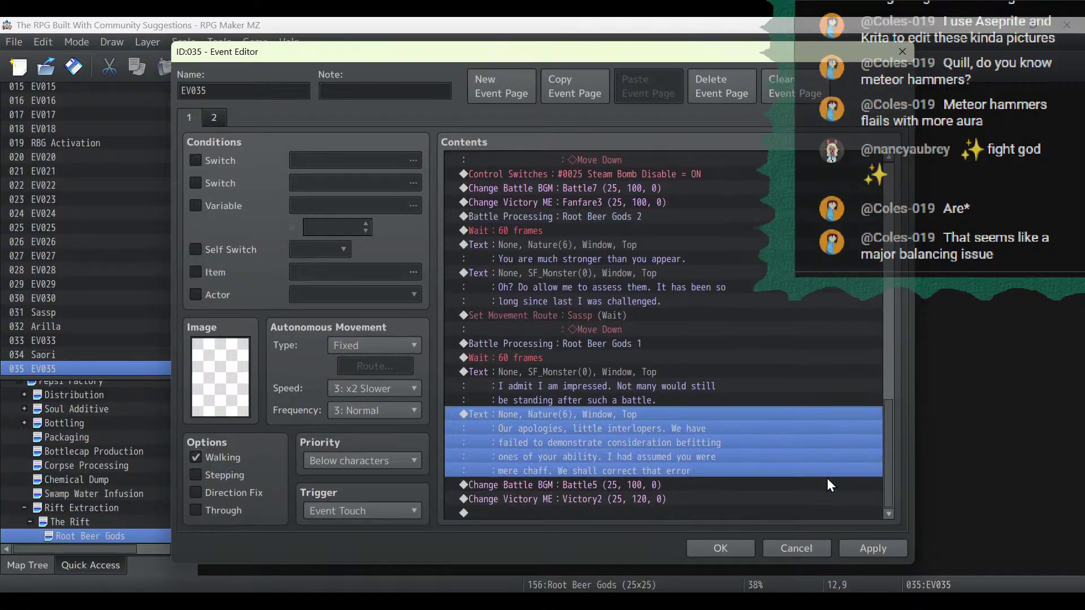
# Add the missing period after "that error" in the apology text and apply the event changes.
pyautogui.doubleClick(805, 471)
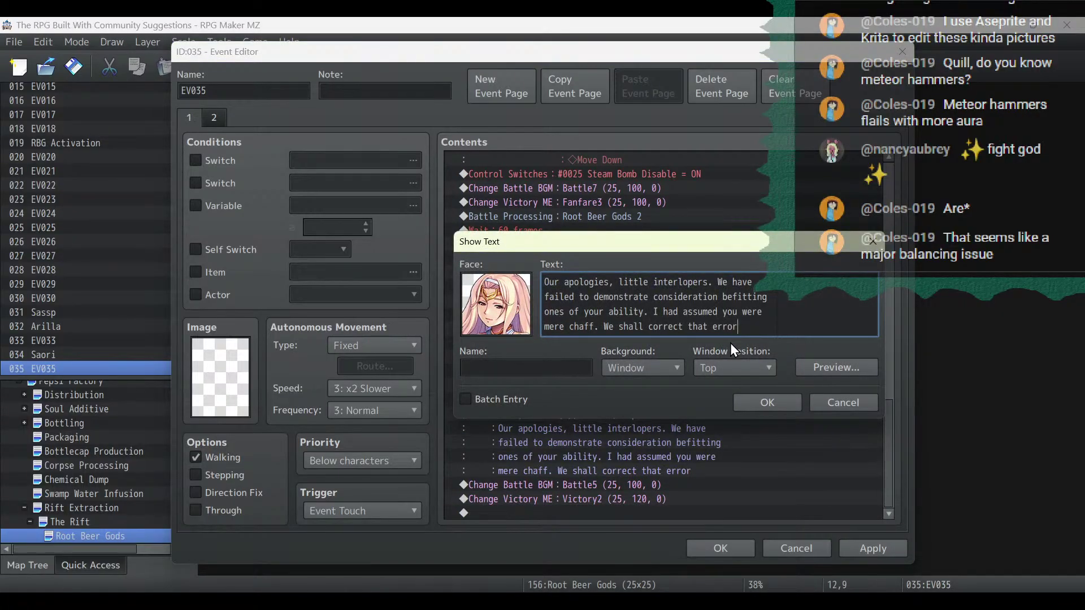
pyautogui.click(778, 402)
pyautogui.click(890, 551)
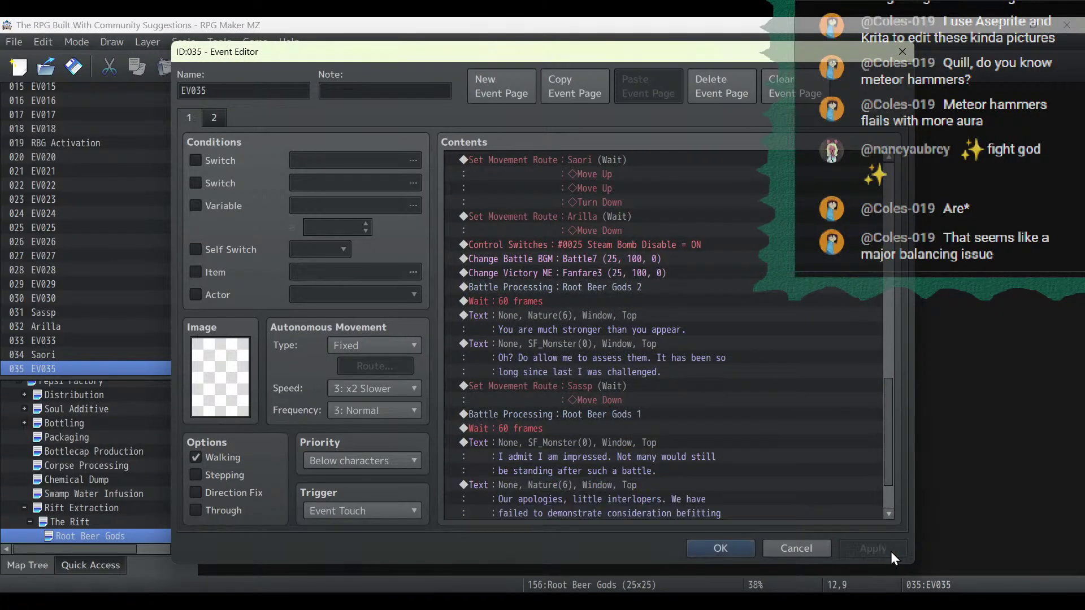
pyautogui.scroll(-2, 656, 462)
pyautogui.click(626, 485)
pyautogui.rightClick(626, 485)
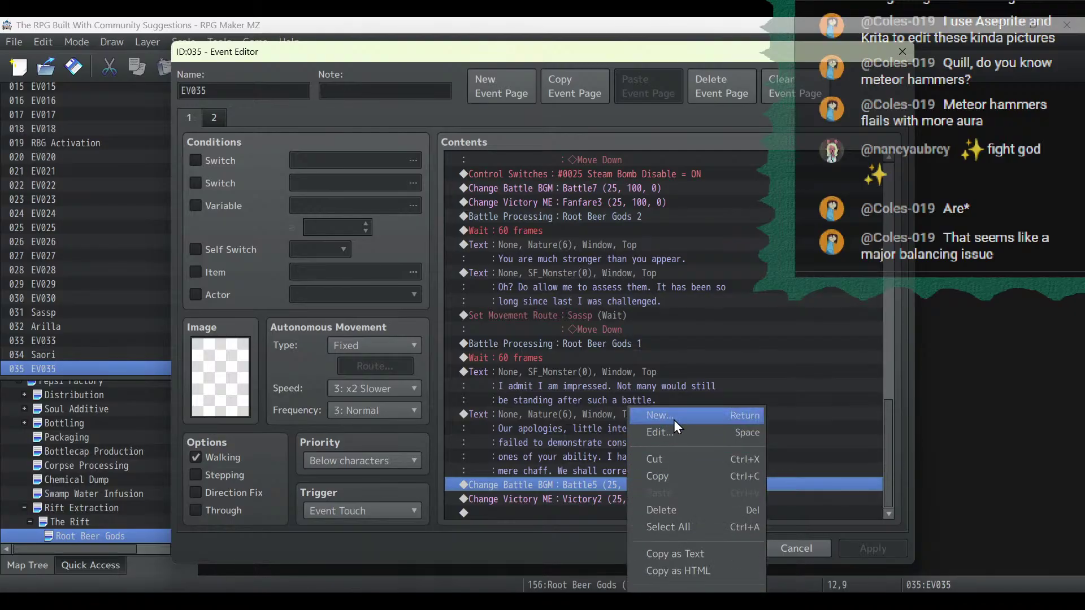
pyautogui.click(676, 420)
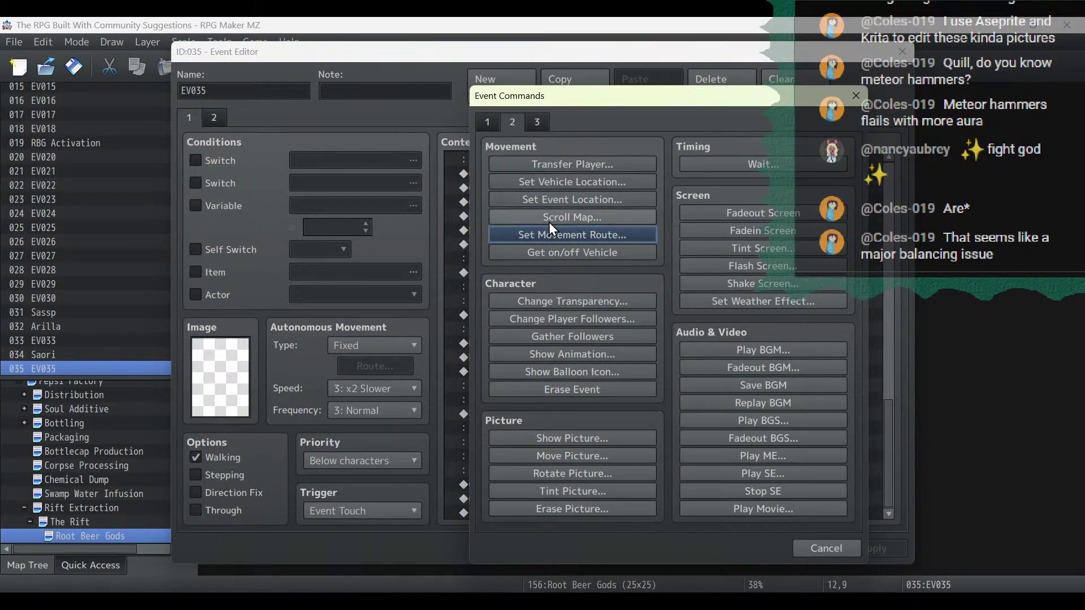
pyautogui.click(549, 234)
pyautogui.click(451, 181)
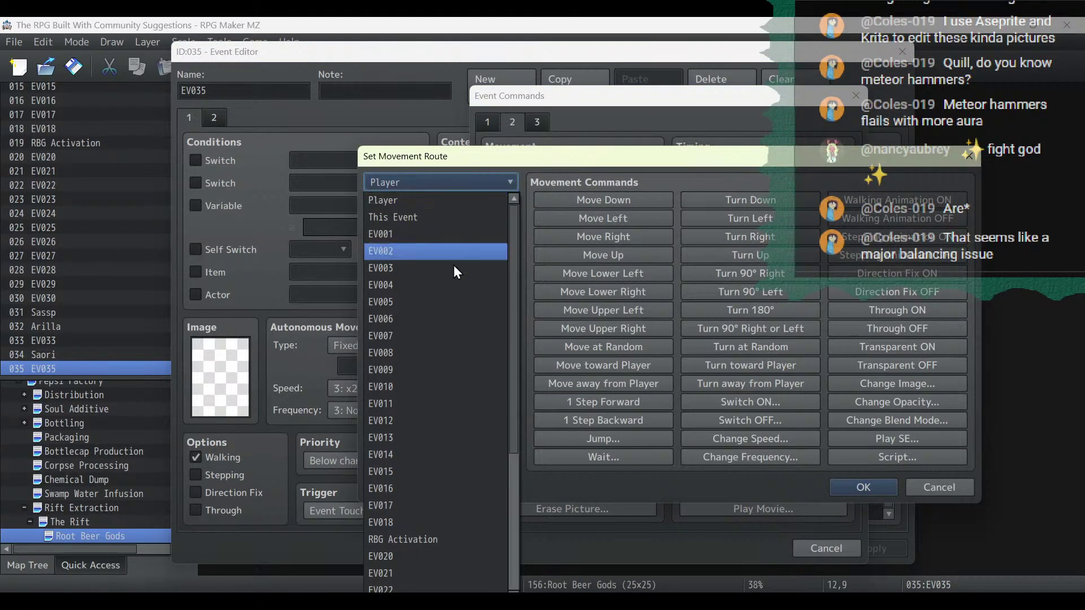
pyautogui.scroll(-4, 424, 467)
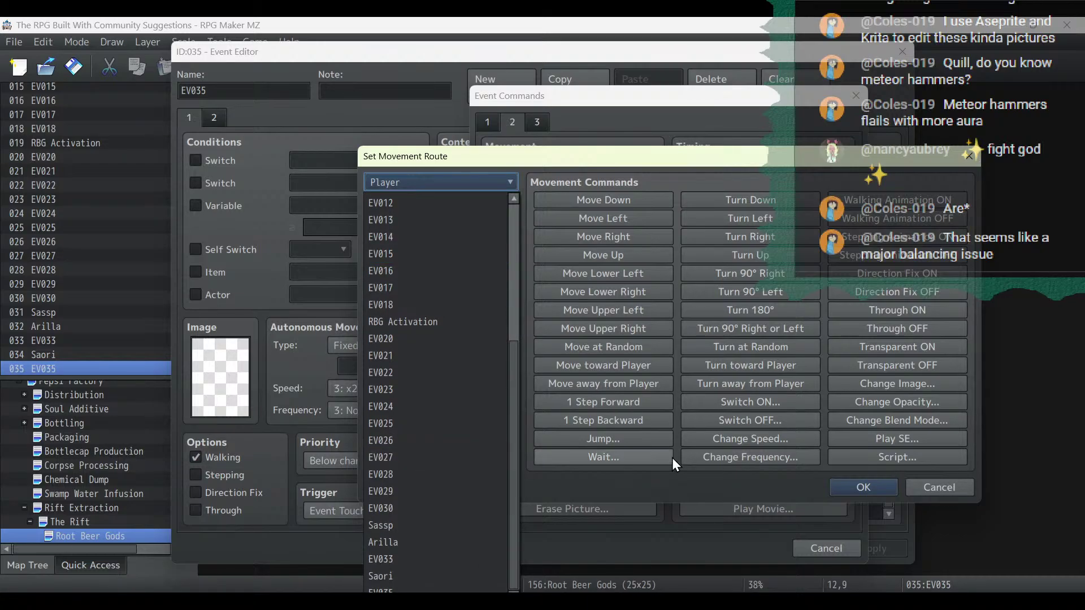
pyautogui.click(799, 483)
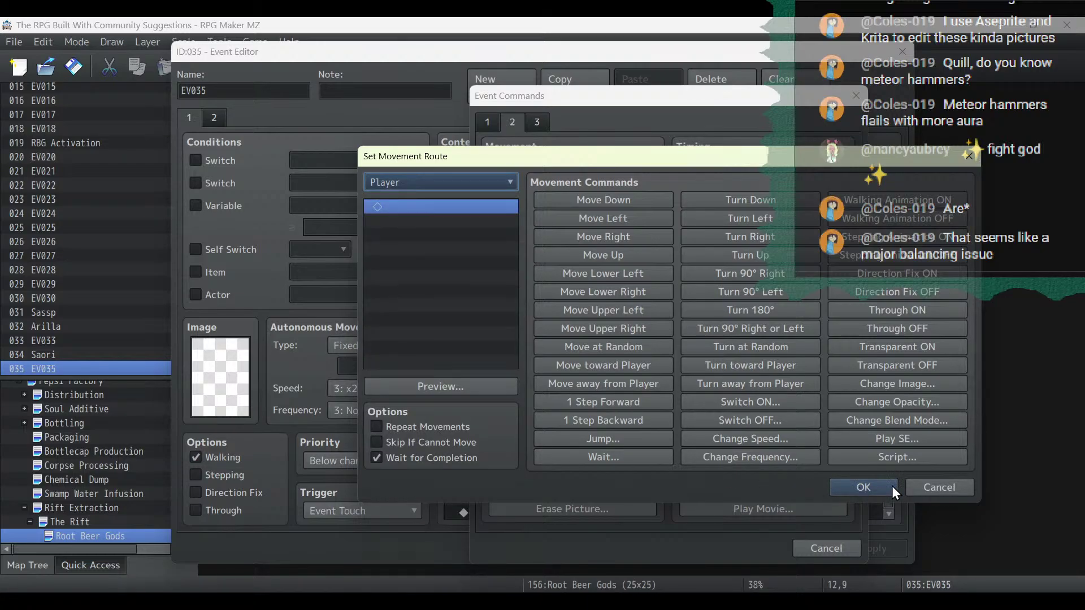
pyautogui.click(859, 486)
pyautogui.click(828, 544)
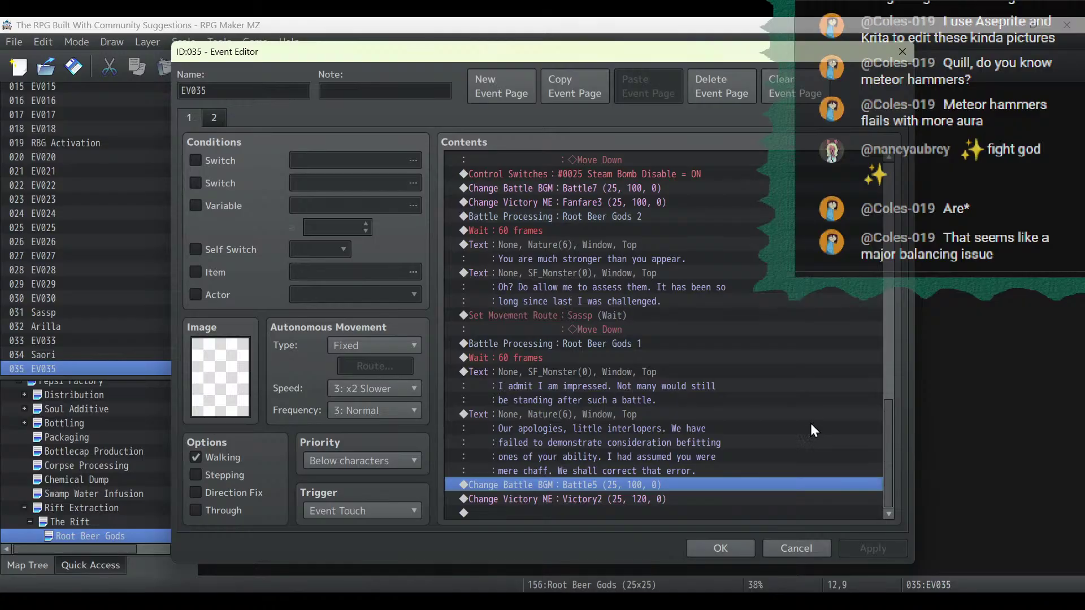
# Delete the "Our apologies, little interlopers." passage from the project notes, look over the remaining notes and return to the event editor.
pyautogui.click(282, 604)
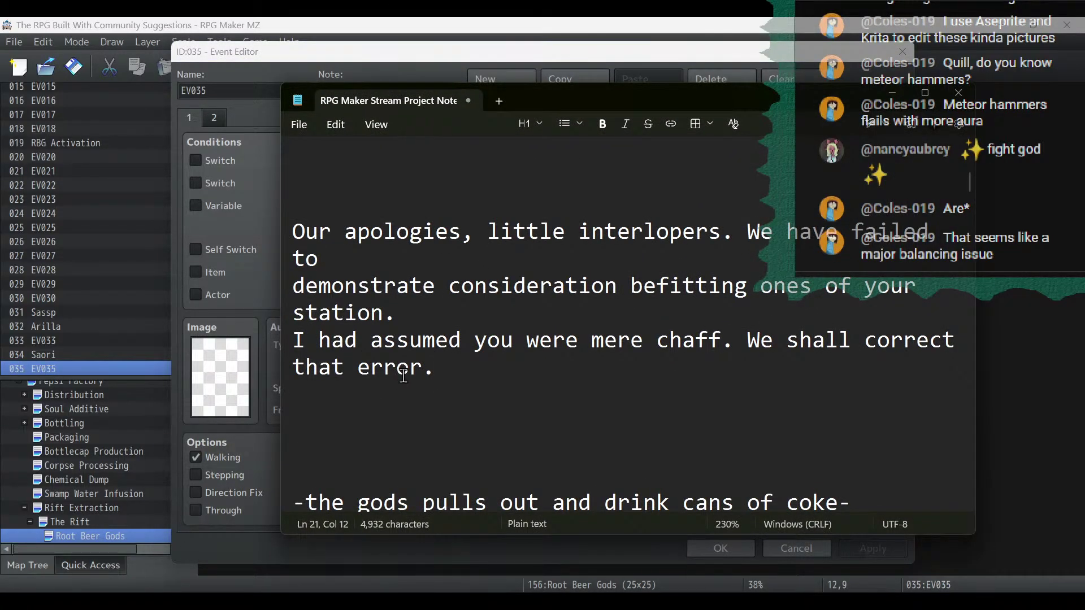
pyautogui.moveTo(431, 441); pyautogui.dragTo(292, 188)
pyautogui.press('Delete')
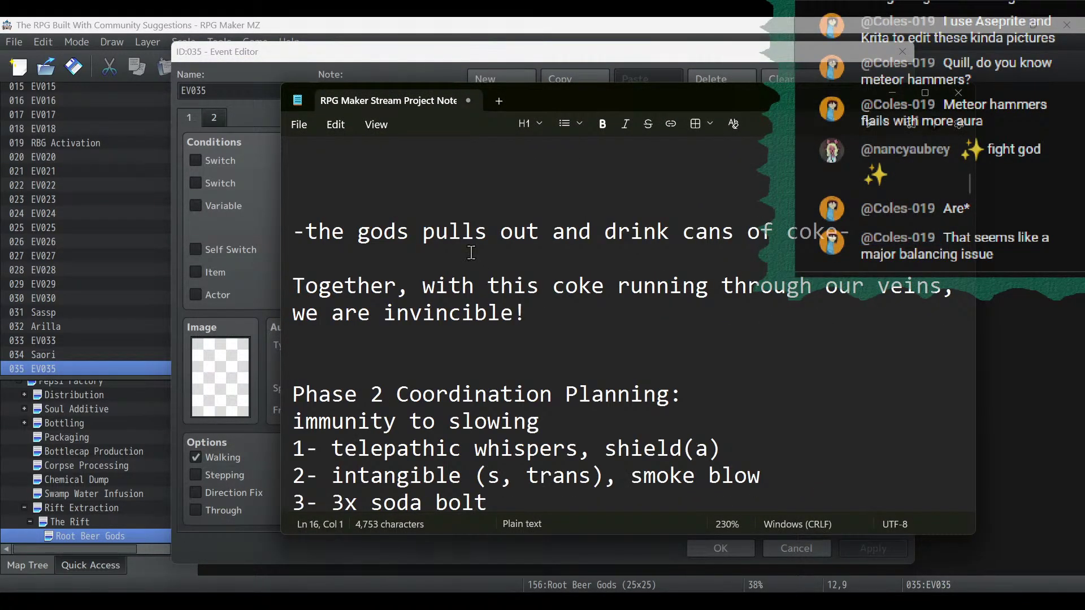
pyautogui.scroll(5, 525, 292)
pyautogui.scroll(-10, 524, 291)
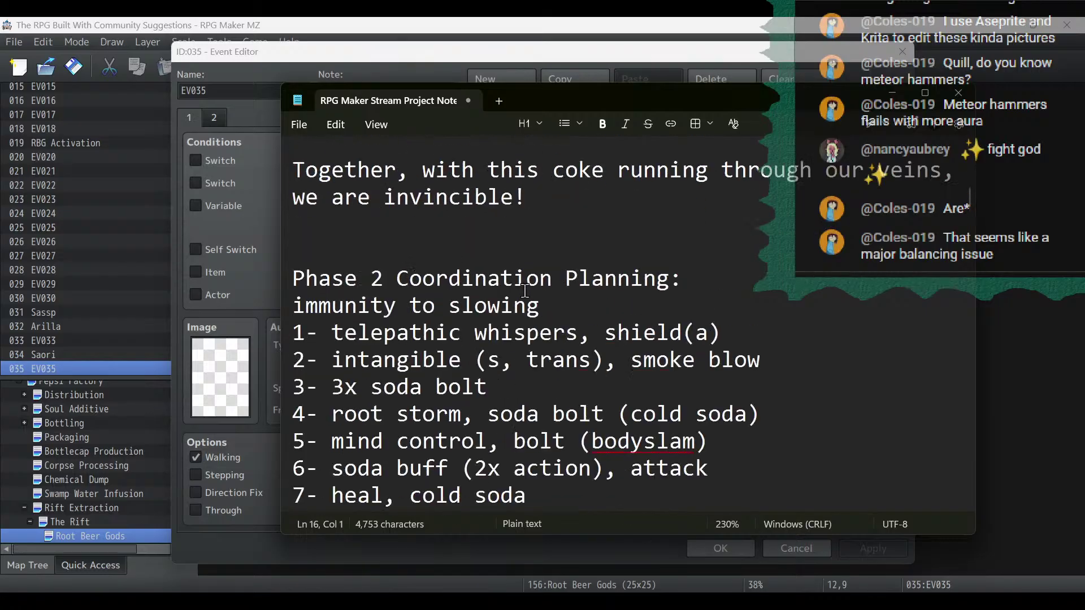
pyautogui.scroll(12, 524, 291)
pyautogui.click(894, 91)
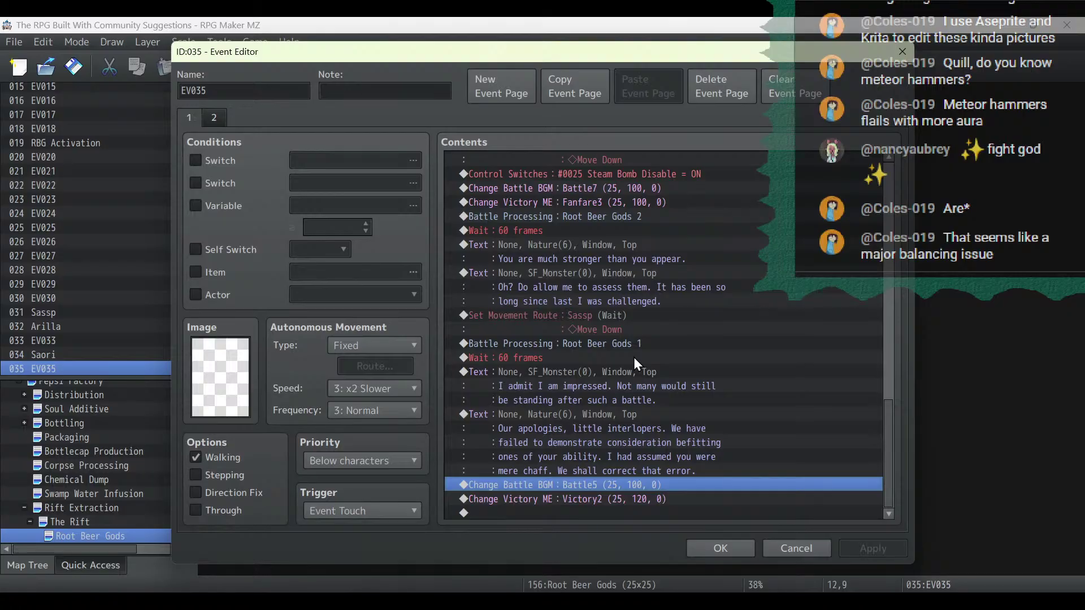
# Copy the "I admit I am impressed." text to just before the Battle5 battle music change.
pyautogui.rightClick(634, 374)
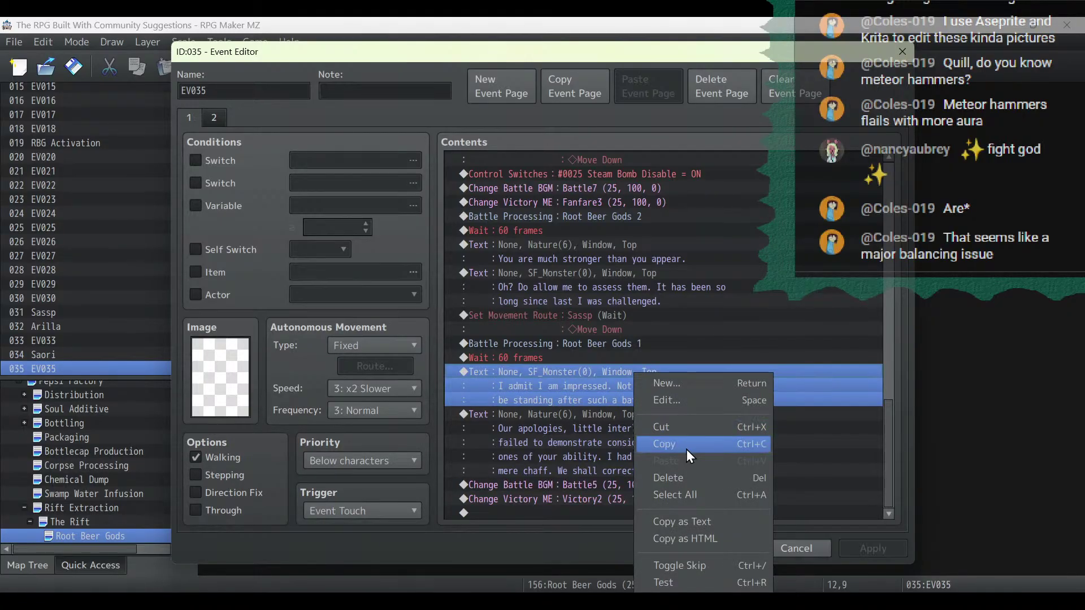
pyautogui.click(686, 444)
pyautogui.click(612, 486)
pyautogui.hotkey('ctrl', 'v')
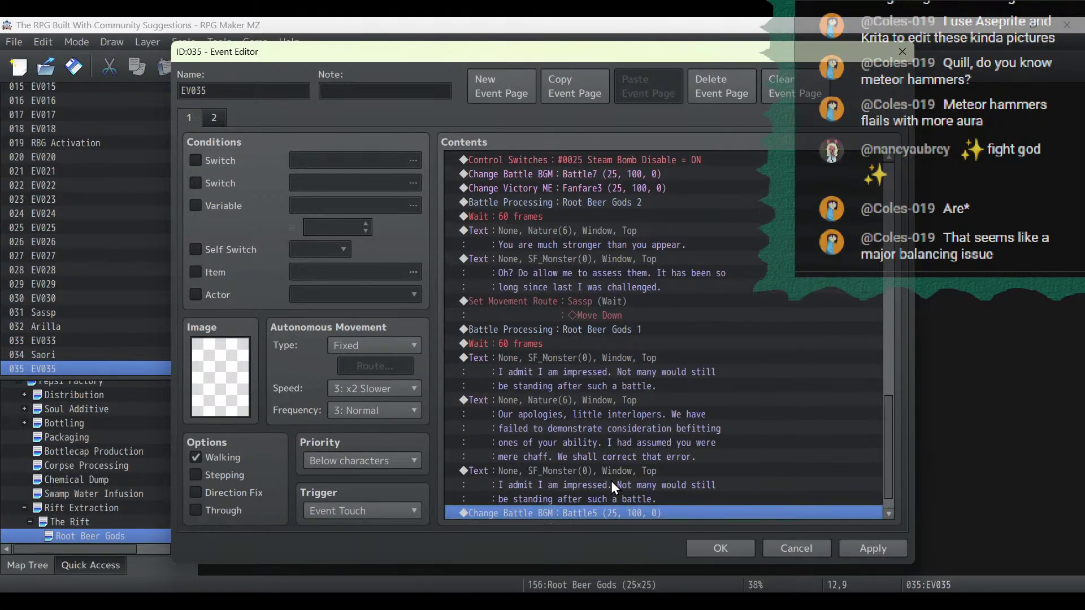
# Replace the copied text with "Time to take things seriously! You shall be crushed by Sassp, the God of Root Beer!", breaking before "crushed".
pyautogui.doubleClick(612, 486)
pyautogui.hotkey('ctrl', 'a')
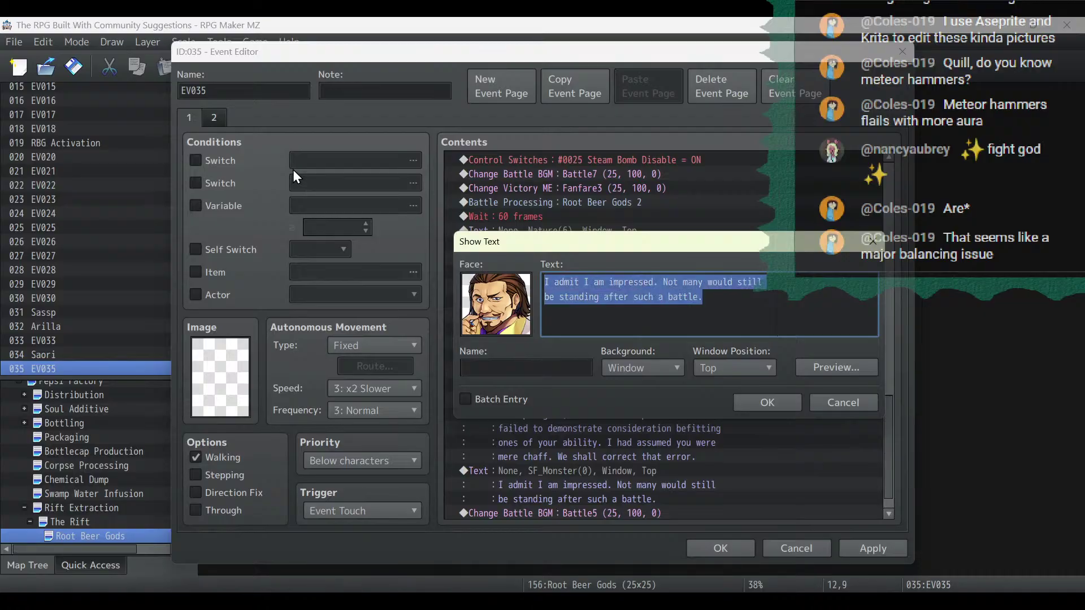
pyautogui.write('Time to')
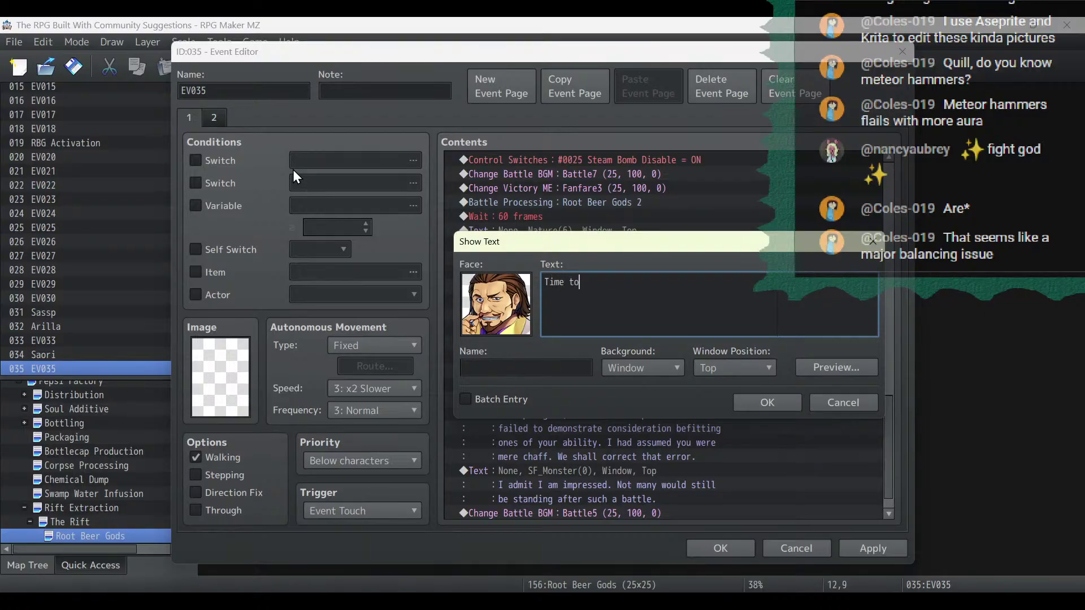
pyautogui.write(' 1')
pyautogui.press('BackSpace')
pyautogui.write('take things seriously! You')
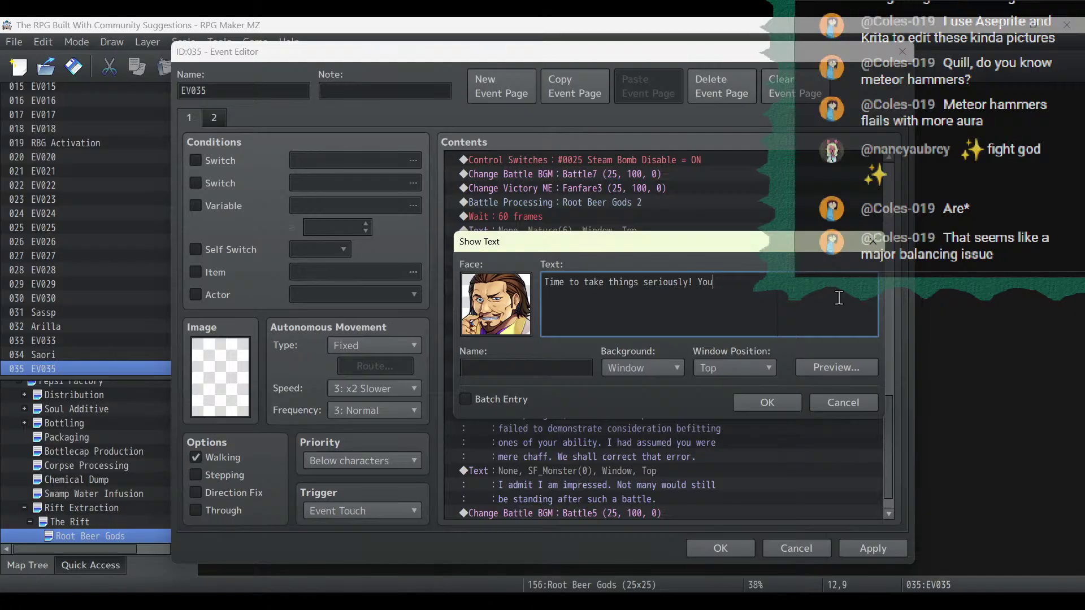
pyautogui.write(' shall be')
pyautogui.press('Return')
pyautogui.write('crushed by Sassp, the ')
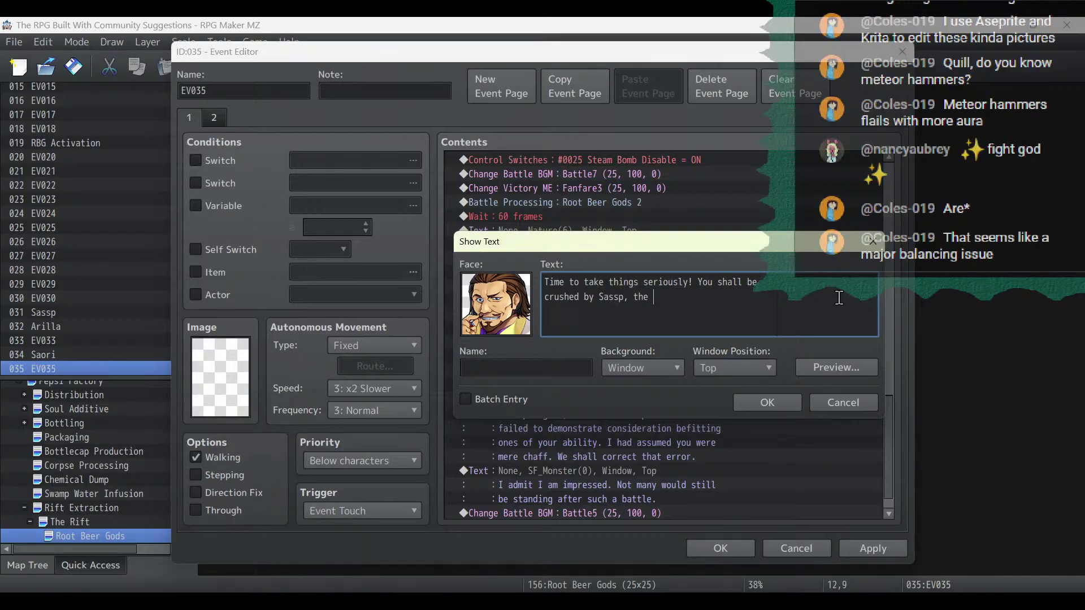
pyautogui.write('God of Root Beer')
pyautogui.press('BackSpace')
pyautogui.write('Root Beer!')
pyautogui.click(781, 406)
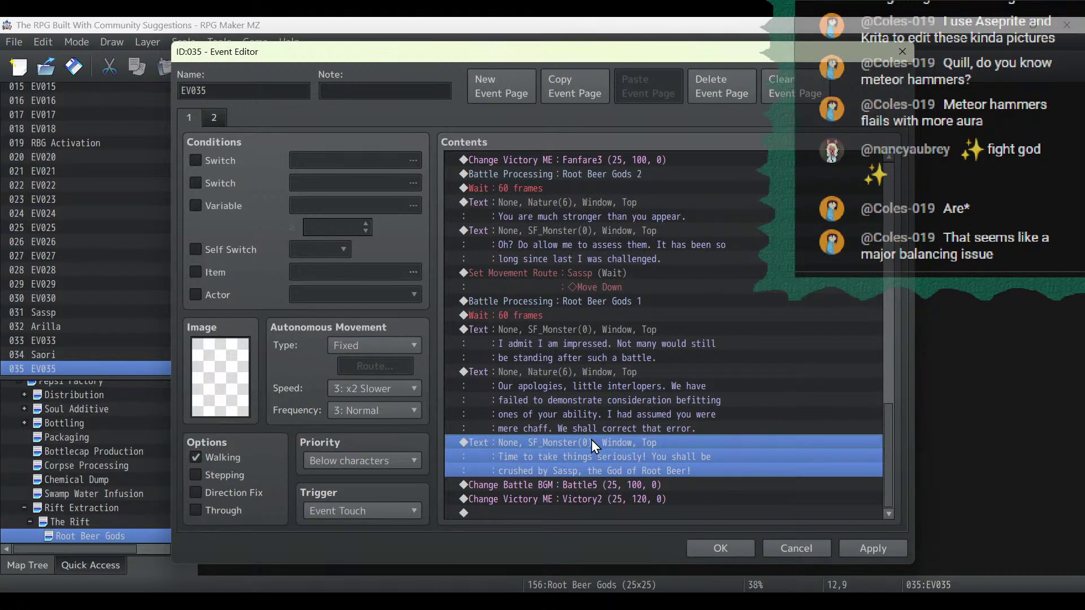
# Copy the "Our apologies, little interlopers." text to directly after the "Time to take things seriously!" text.
pyautogui.click(578, 372)
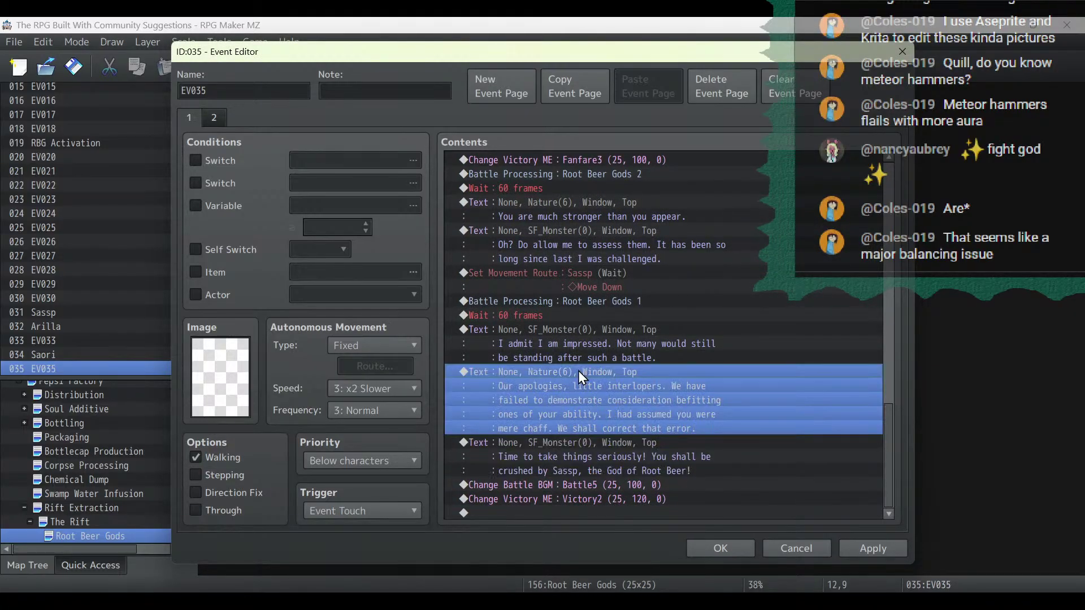
pyautogui.click(581, 488)
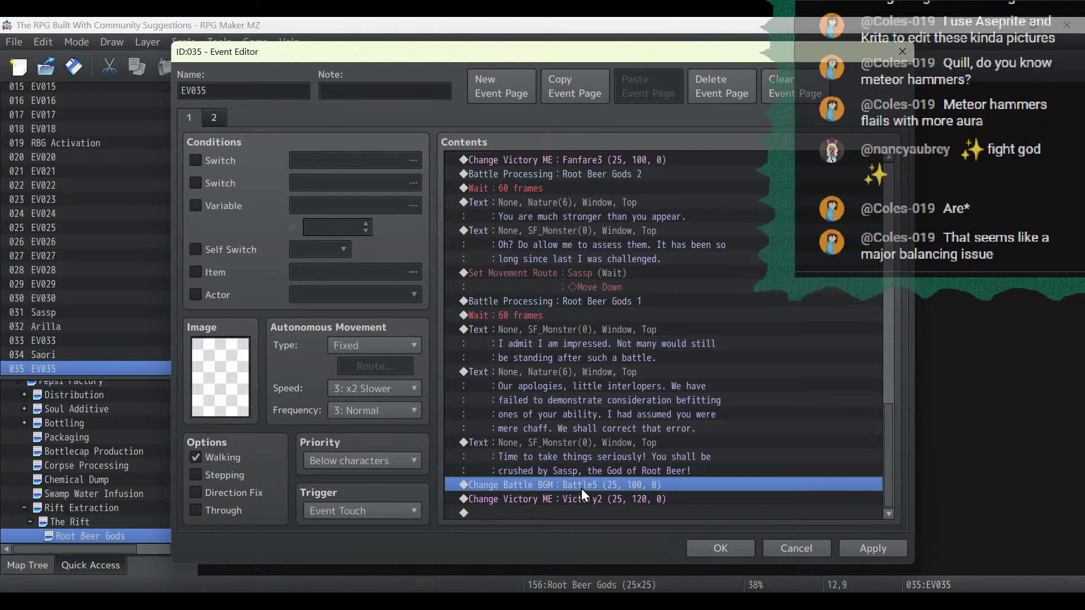
pyautogui.hotkey('ctrl', 'v')
# Replace the copied "Our apologies" text with "You will bend or break beneath the authority of Arilla, Goddess of Root Beer!", breaking before "of Arilla".
pyautogui.click(587, 446)
pyautogui.doubleClick(588, 445)
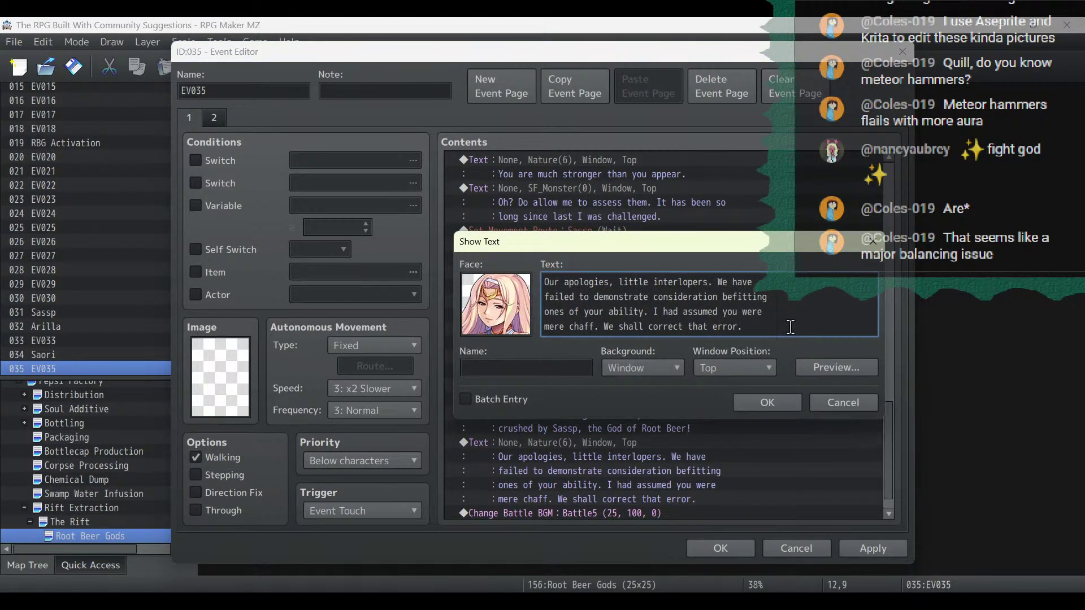
pyautogui.hotkey('ctrl', 'a')
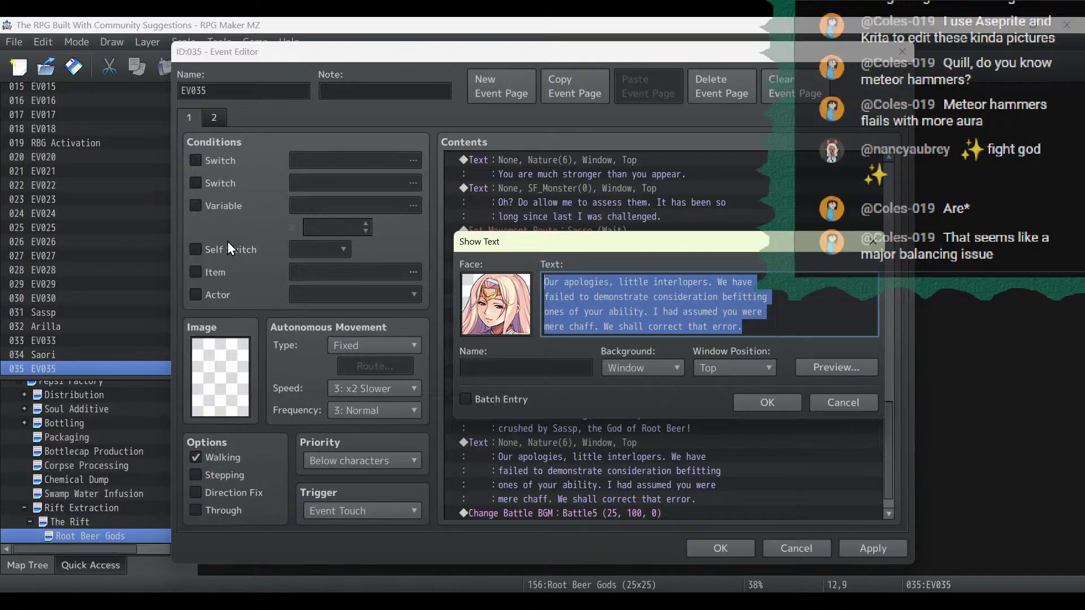
pyautogui.write('You will ')
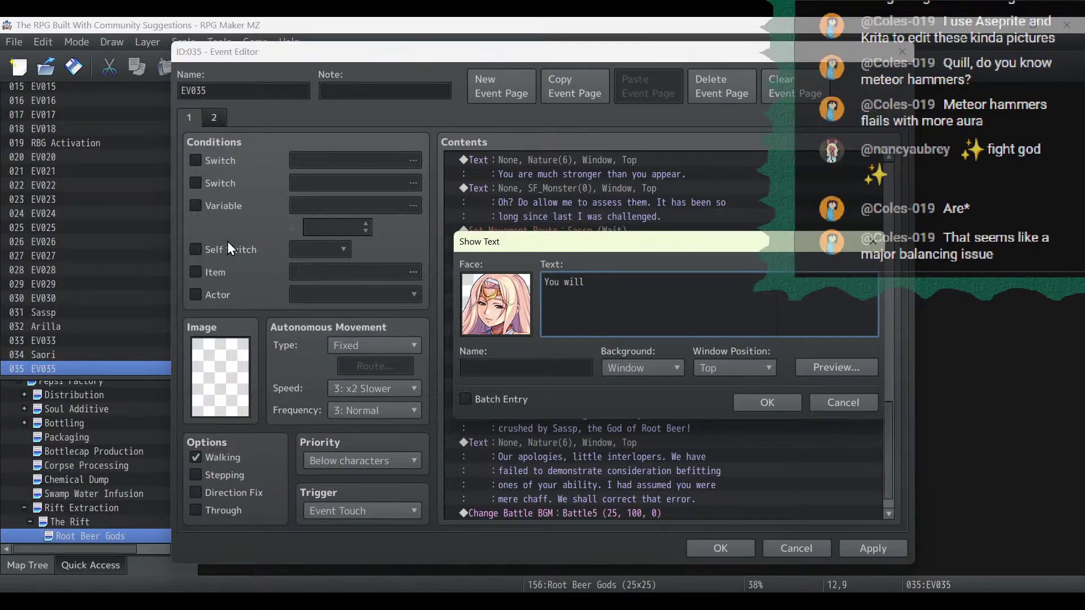
pyautogui.write('bend or breath')
pyautogui.press('BackSpace')
pyautogui.press('BackSpace')
pyautogui.write('k beneath the authority')
pyautogui.press('Return')
pyautogui.write('of')
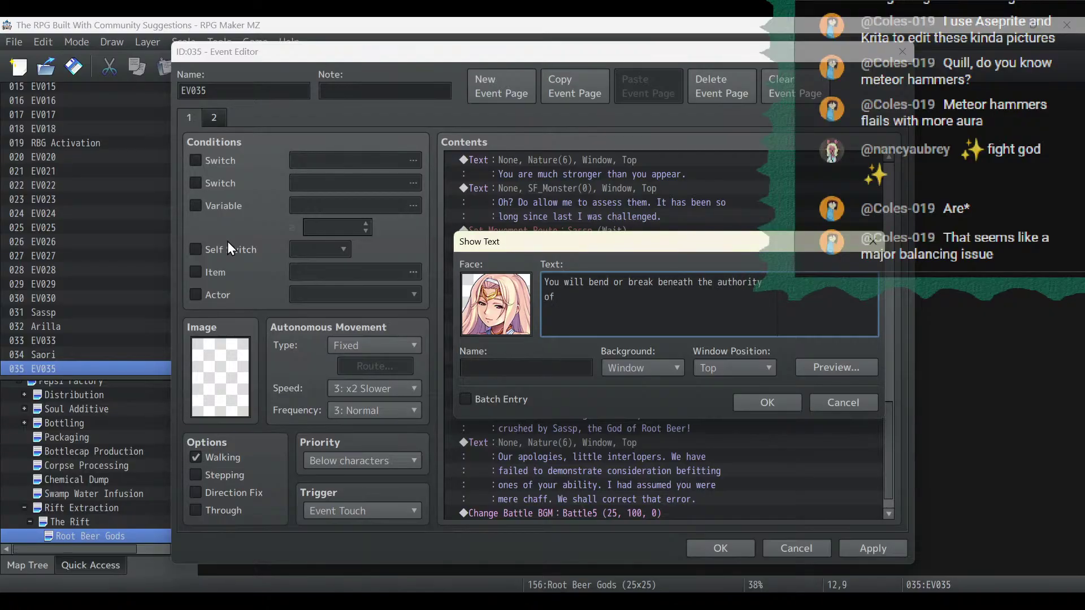
pyautogui.write(' Arilla, Goddess of Root Beer!')
pyautogui.click(755, 404)
pyautogui.scroll(-1, 685, 435)
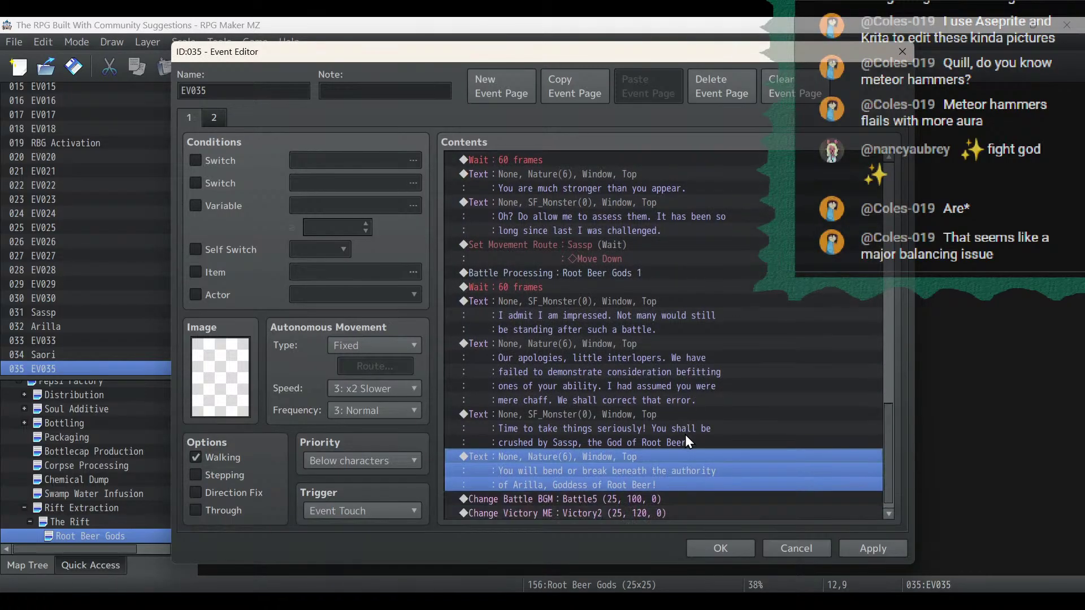
# Add a new Show Text command before the "Time to take things seriously!" text, with the window position set to Middle.
pyautogui.rightClick(633, 416)
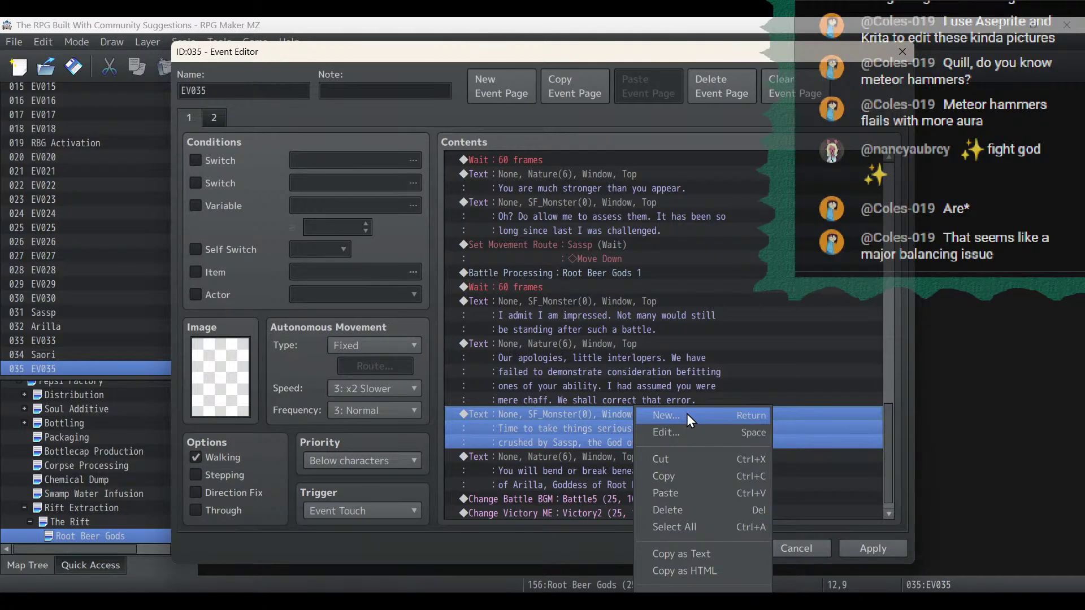
pyautogui.click(687, 413)
pyautogui.click(485, 124)
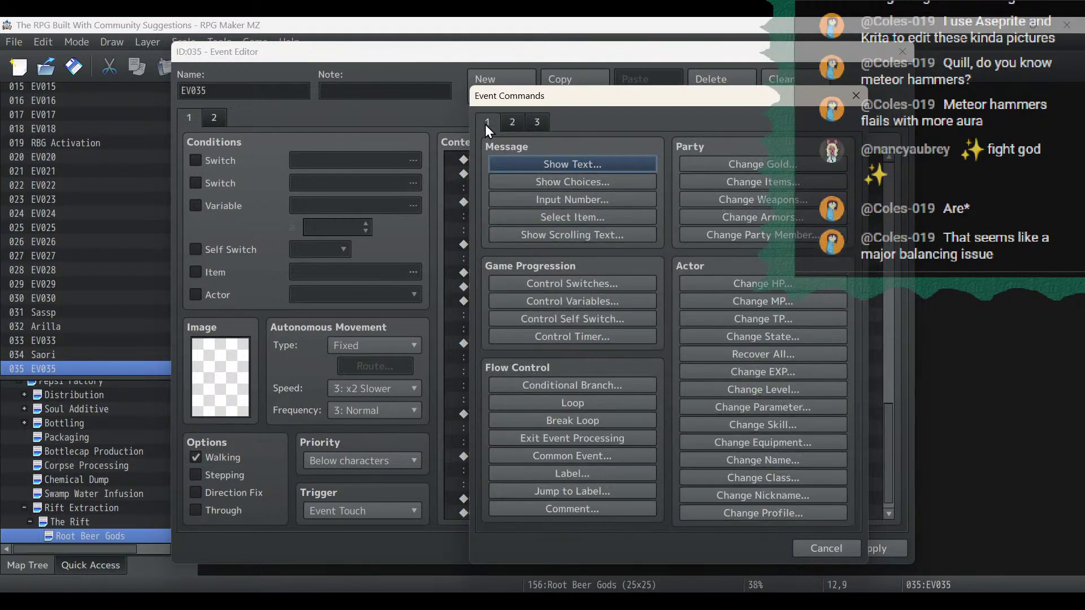
pyautogui.click(523, 164)
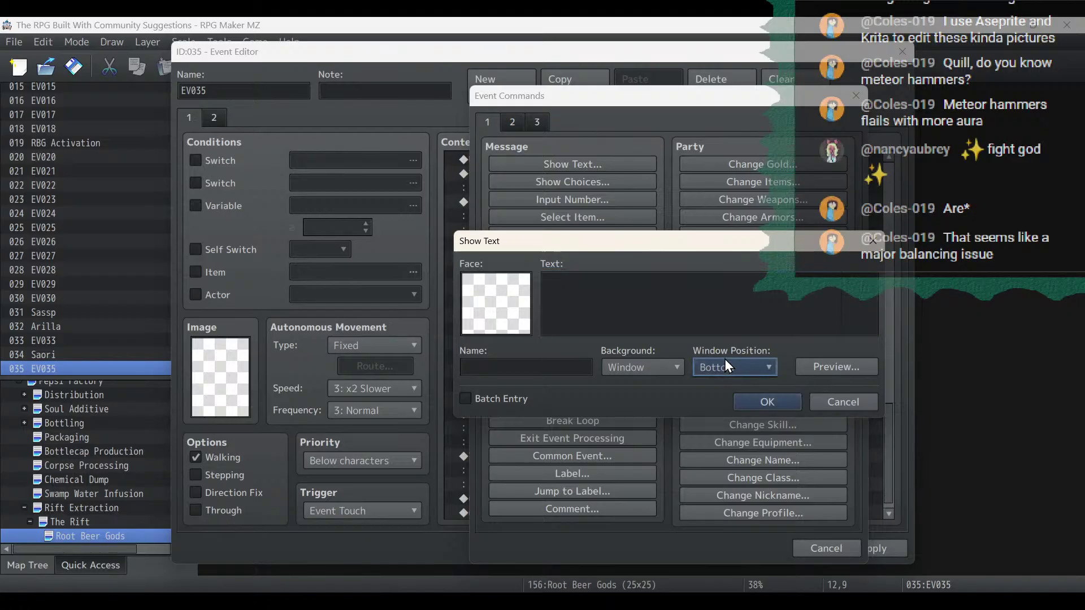
pyautogui.click(724, 366)
pyautogui.click(727, 399)
pyautogui.click(635, 274)
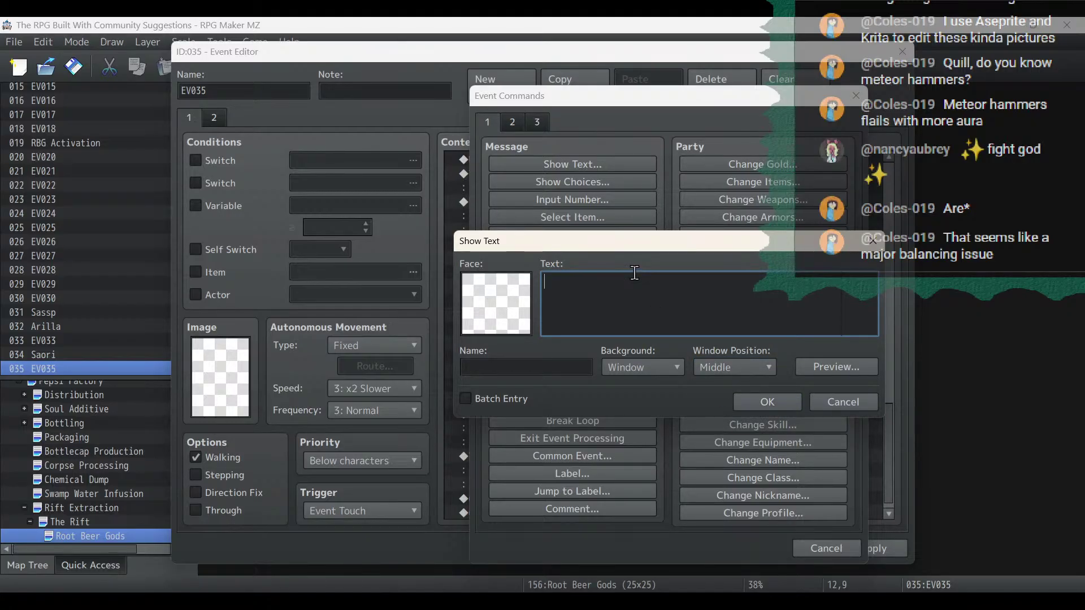
# Write "Sassp and Arilla each pull out a small red metal cylinder." in the new text, breaking before "cylinder".
pyautogui.write('Sassp and Arilla each pull out a small')
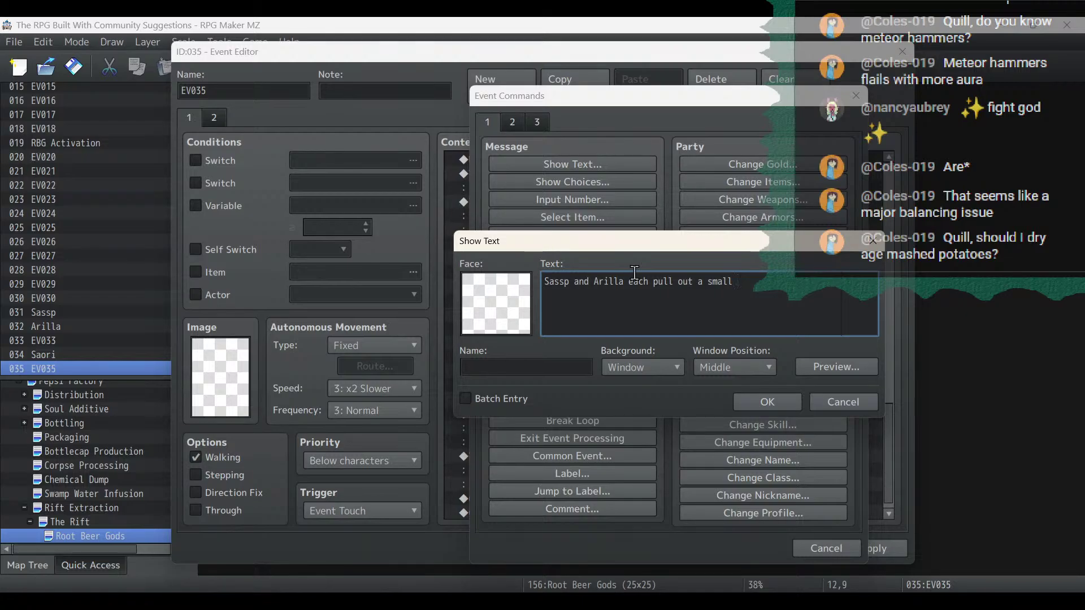
pyautogui.write('metal')
pyautogui.press('BackSpace')
pyautogui.press('BackSpace')
pyautogui.press('BackSpace')
pyautogui.press('BackSpace')
pyautogui.press('BackSpace')
pyautogui.press('BackSpace')
pyautogui.write('red metal')
pyautogui.press('Return')
pyautogui.write('cylinder')
# Switch to the project notes, write "cylinder" on an empty line to check its spelling, and return to the text being written.
pyautogui.hotkey('alt', 'Tab')
pyautogui.click(658, 360)
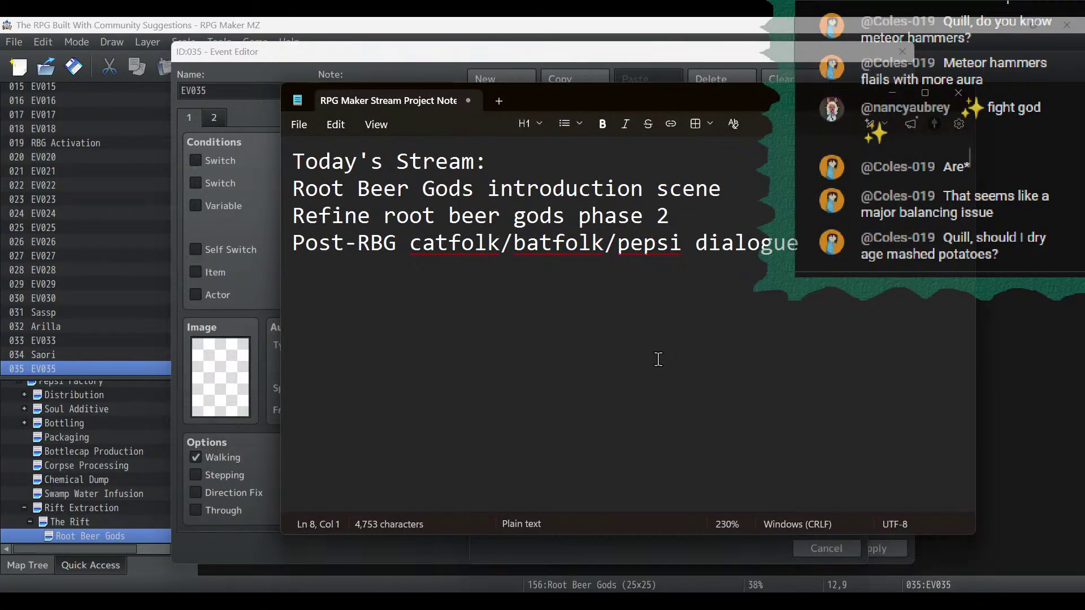
pyautogui.write('cylinder')
pyautogui.click(670, 271)
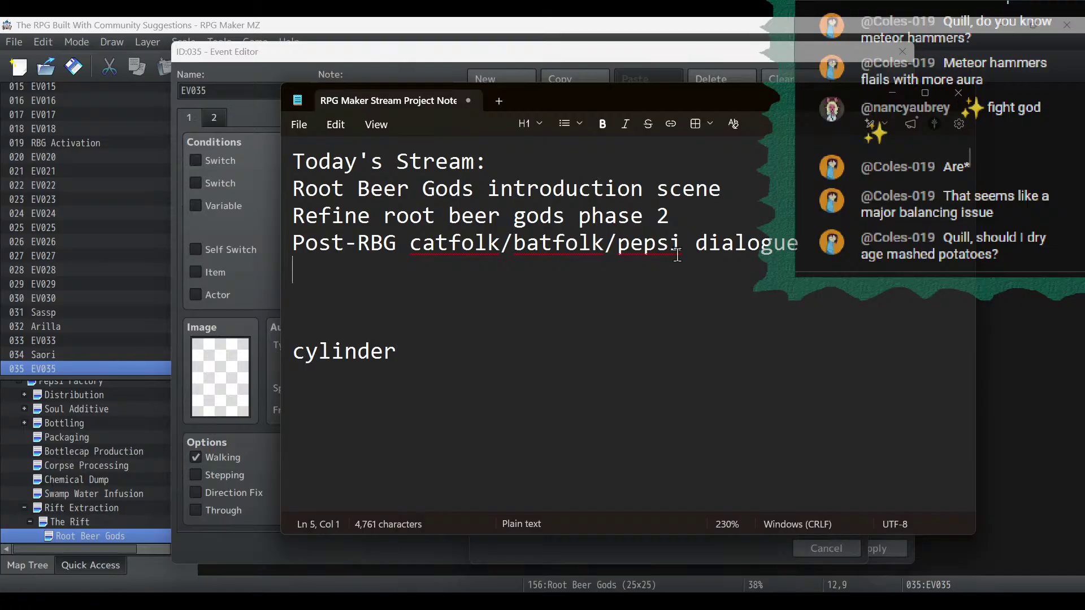
pyautogui.hotkey('alt', 'Tab')
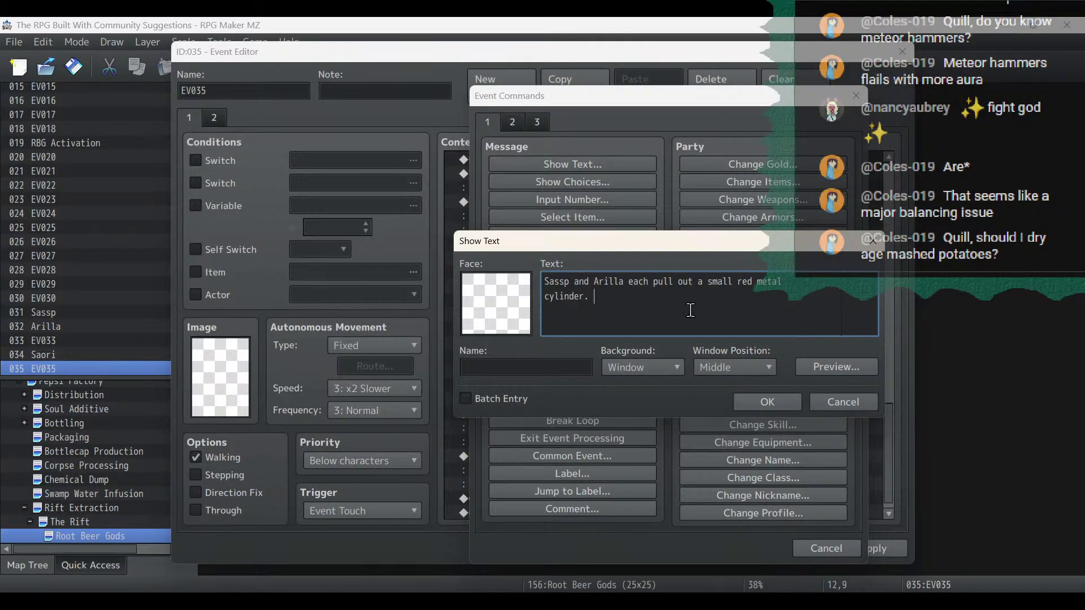
# Finish the narration with "With a quick movement they each pull a small tab at the top.", breaking before "tab", and accept the text.
pyautogui.write('With a quick movement they e')
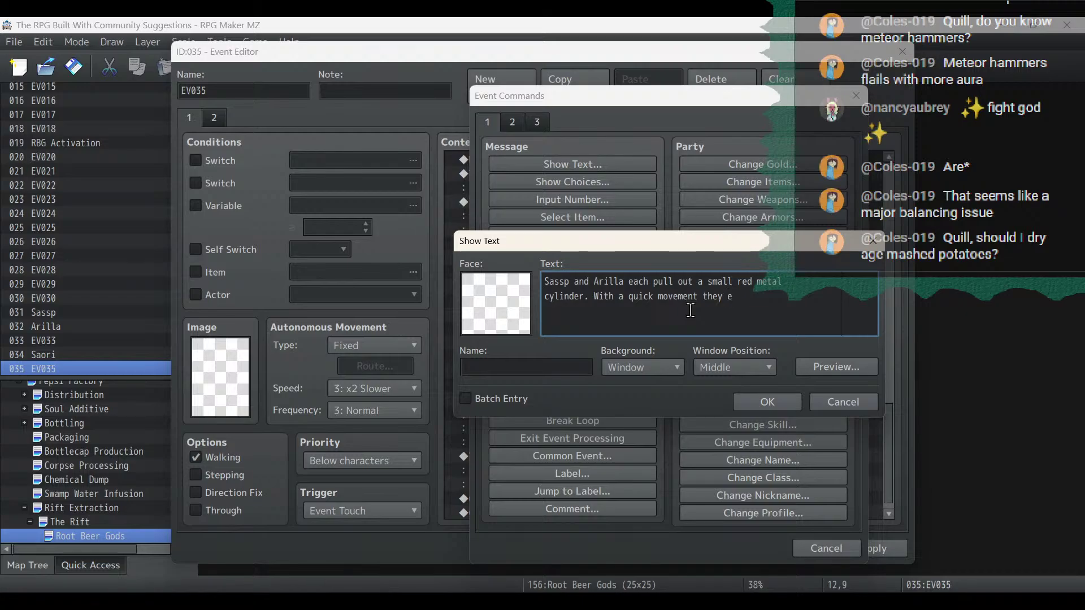
pyautogui.write('ach pull a small')
pyautogui.press('Return')
pyautogui.write('tab at the t')
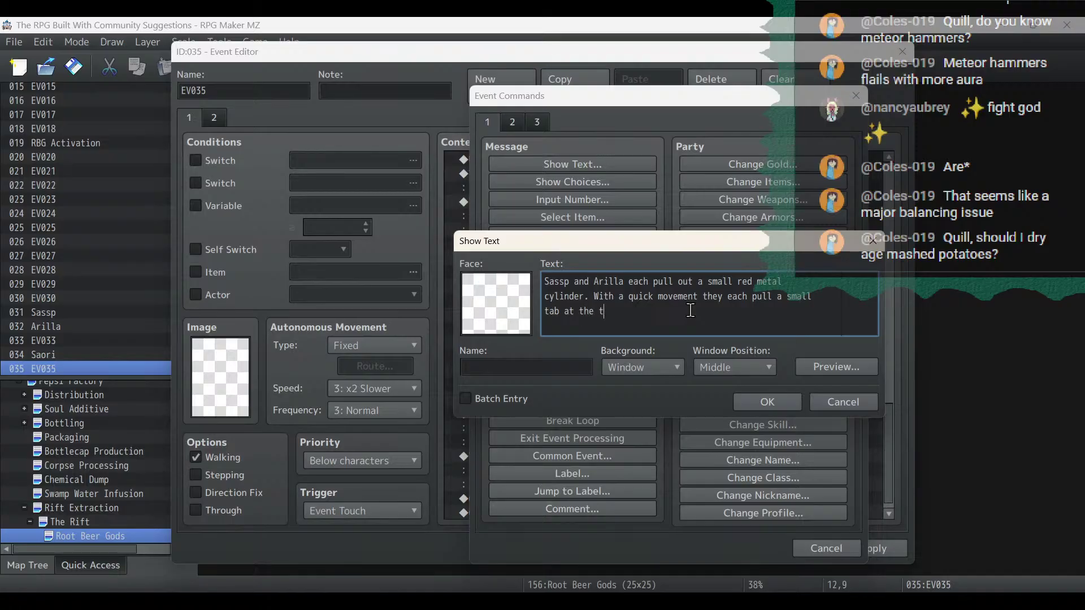
pyautogui.write('op. There is a hissing')
pyautogui.press('BackSpace')
pyautogui.press('BackSpace')
pyautogui.press('BackSpace')
pyautogui.press('BackSpace')
pyautogui.press('BackSpace')
pyautogui.press('BackSpace')
pyautogui.press('BackSpace')
pyautogui.press('BackSpace')
pyautogui.press('BackSpace')
pyautogui.press('BackSpace')
pyautogui.press('BackSpace')
pyautogui.press('BackSpace')
pyautogui.press('BackSpace')
pyautogui.press('BackSpace')
pyautogui.press('BackSpace')
pyautogui.press('BackSpace')
pyautogui.press('BackSpace')
pyautogui.press('BackSpace')
pyautogui.press('BackSpace')
pyautogui.click(767, 402)
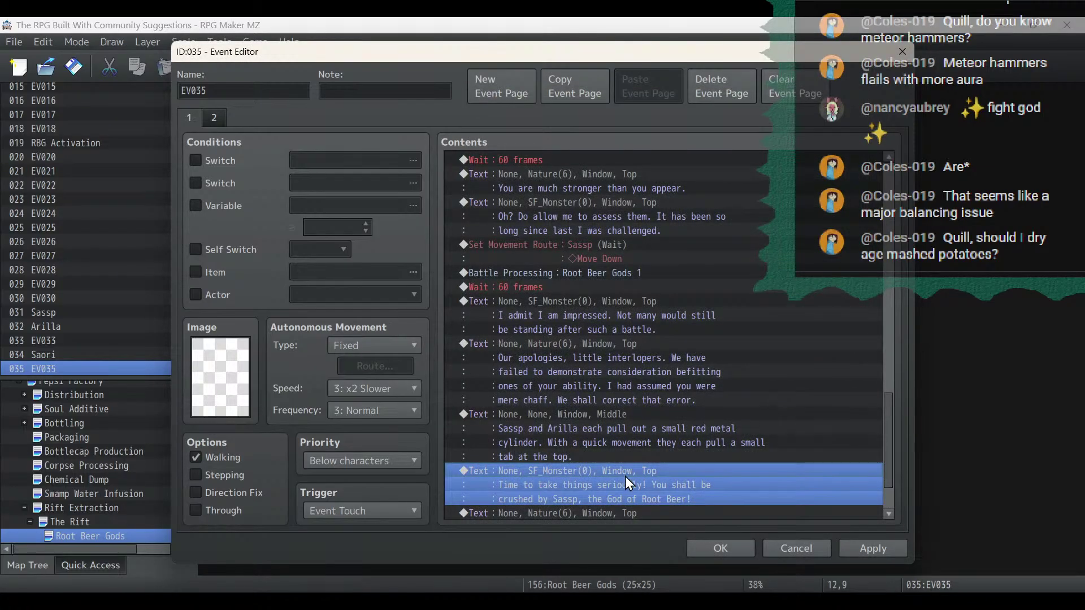
# Start a new command before the "Time to take things seriously!" text and check the available sound effects without choosing one.
pyautogui.click(601, 415)
pyautogui.click(594, 468)
pyautogui.rightClick(598, 462)
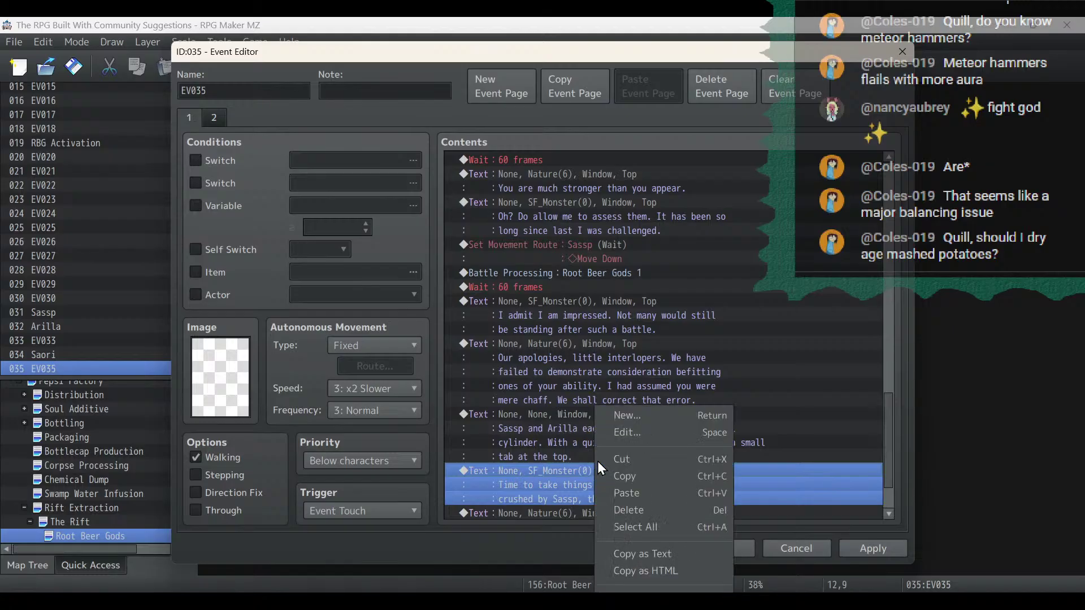
pyautogui.click(636, 412)
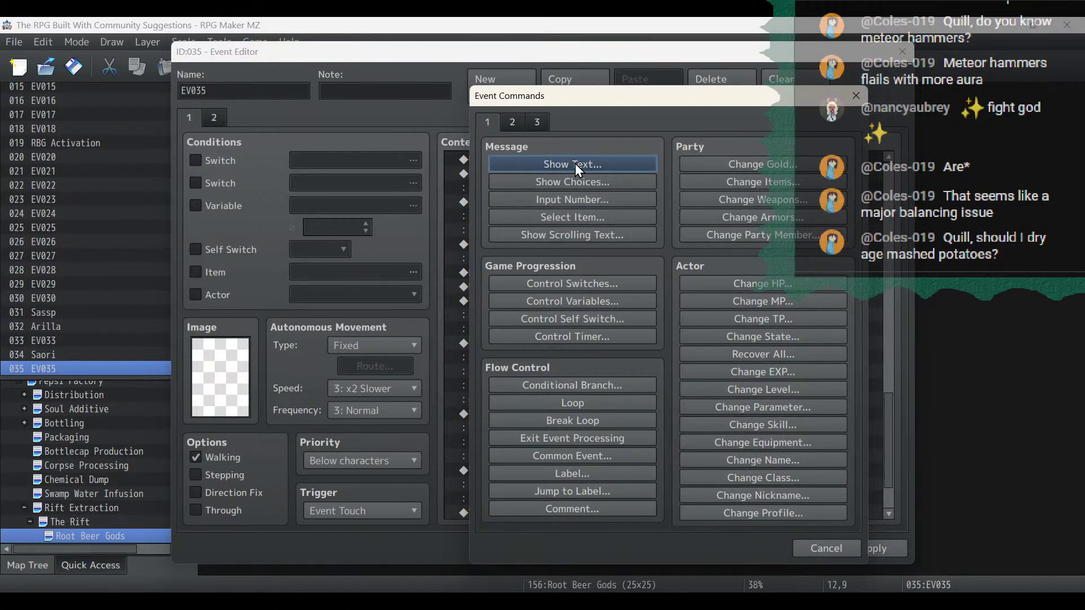
pyautogui.click(513, 122)
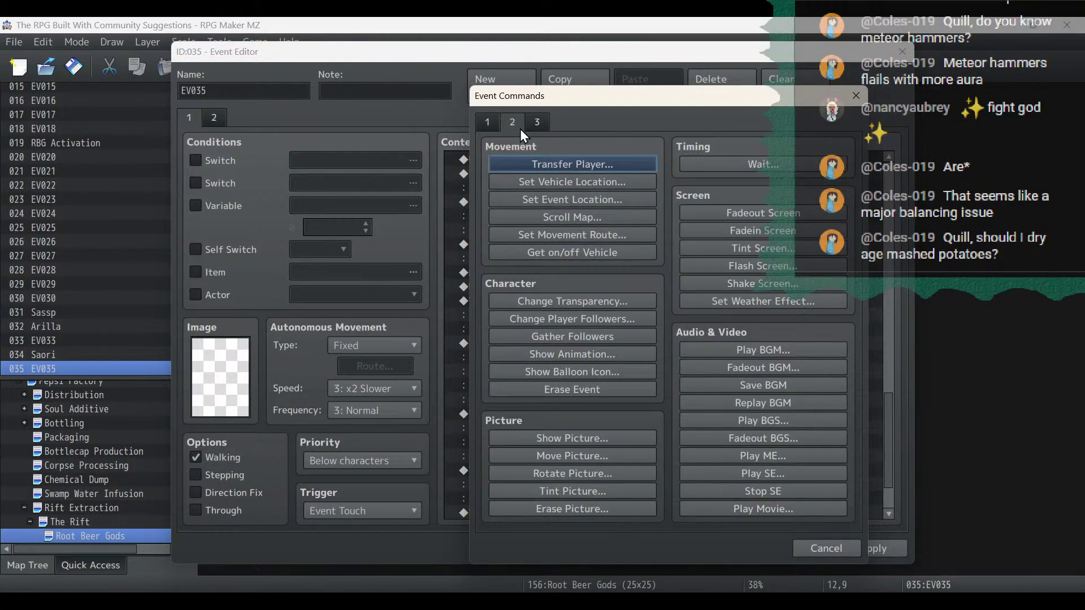
pyautogui.click(788, 481)
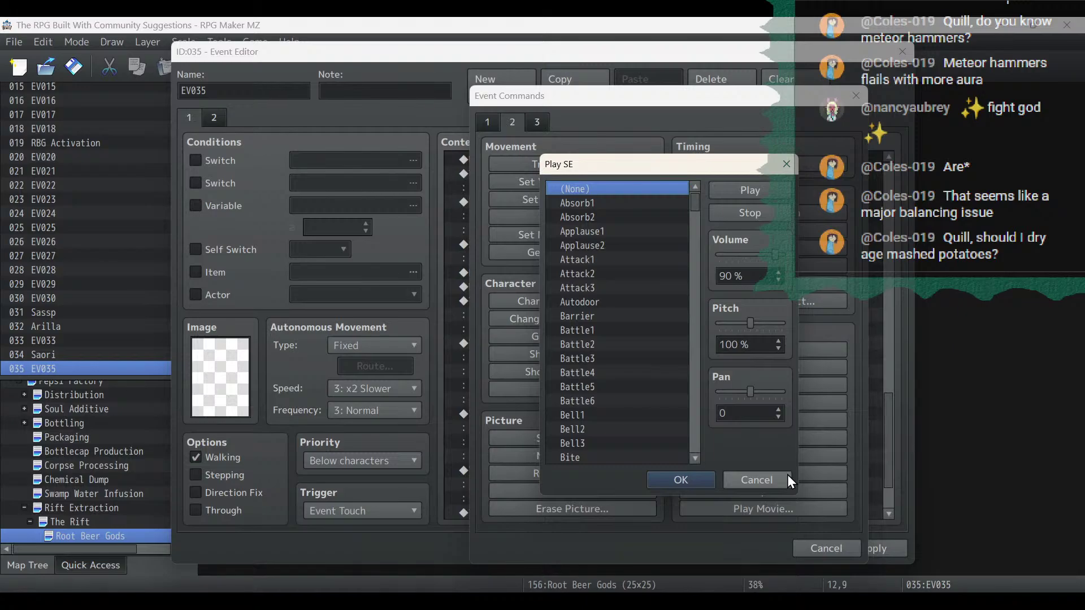
pyautogui.click(788, 478)
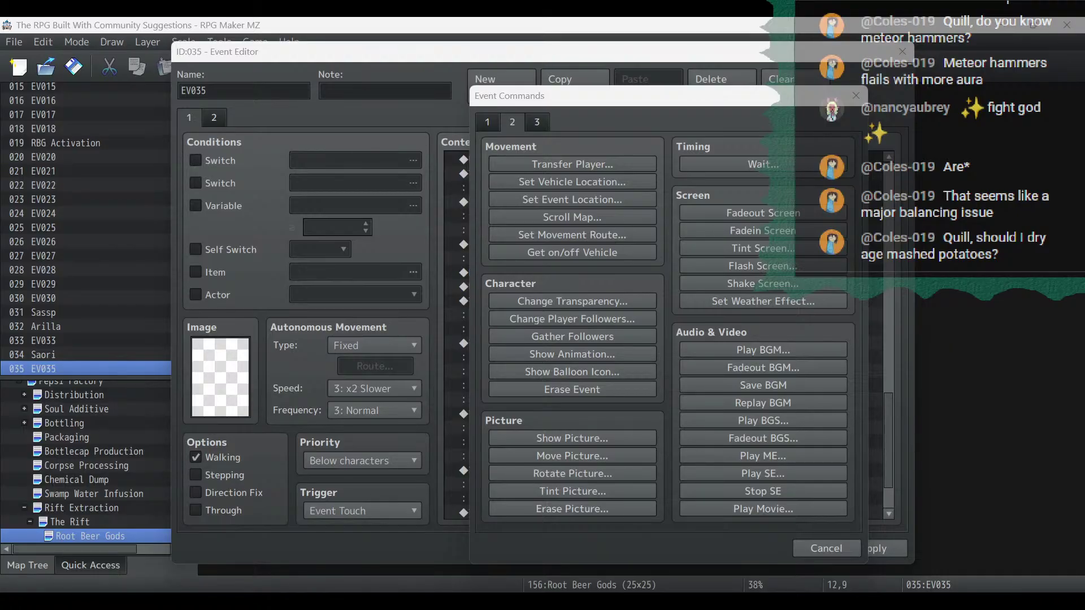
# Switch to the online audio converter, choose ogg as output format and load the downloaded oxidvideos-soda-can-open-183214.mp3.
pyautogui.hotkey('alt', 'Tab')
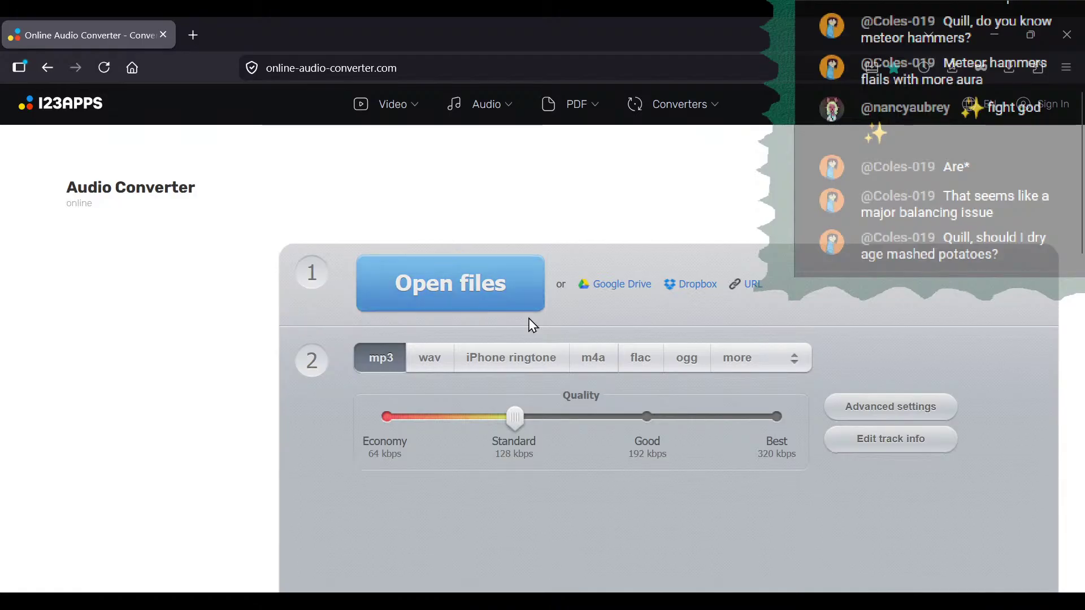
pyautogui.click(689, 372)
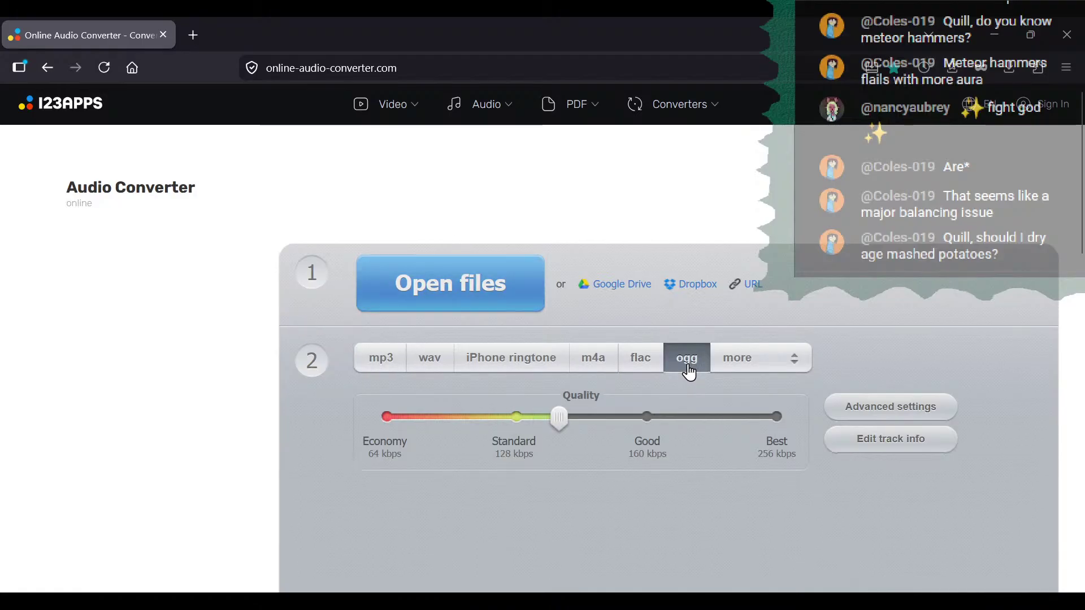
pyautogui.click(432, 274)
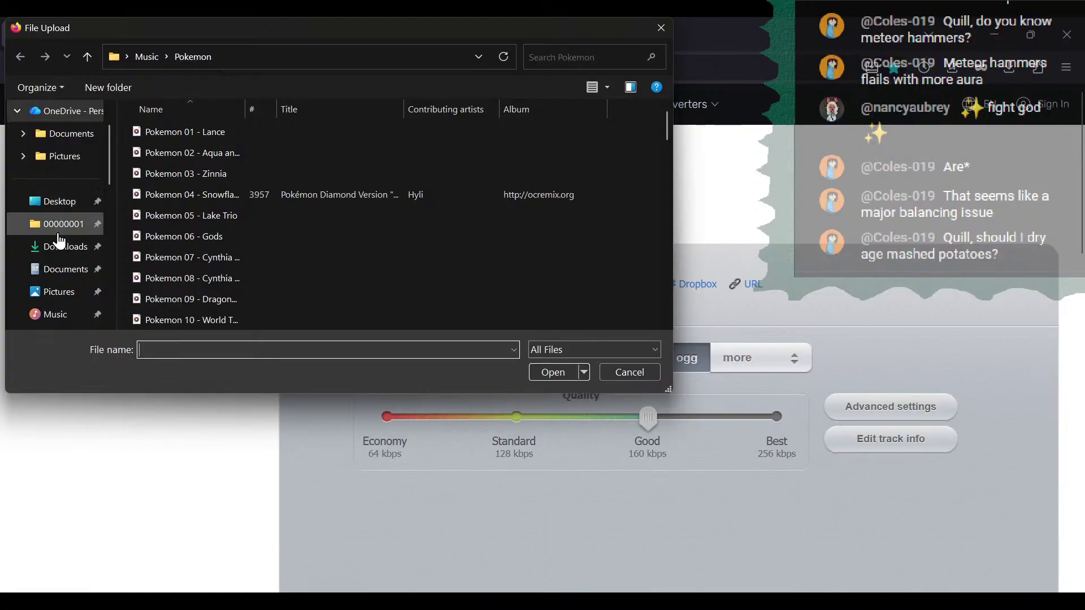
pyautogui.click(56, 253)
pyautogui.doubleClick(160, 153)
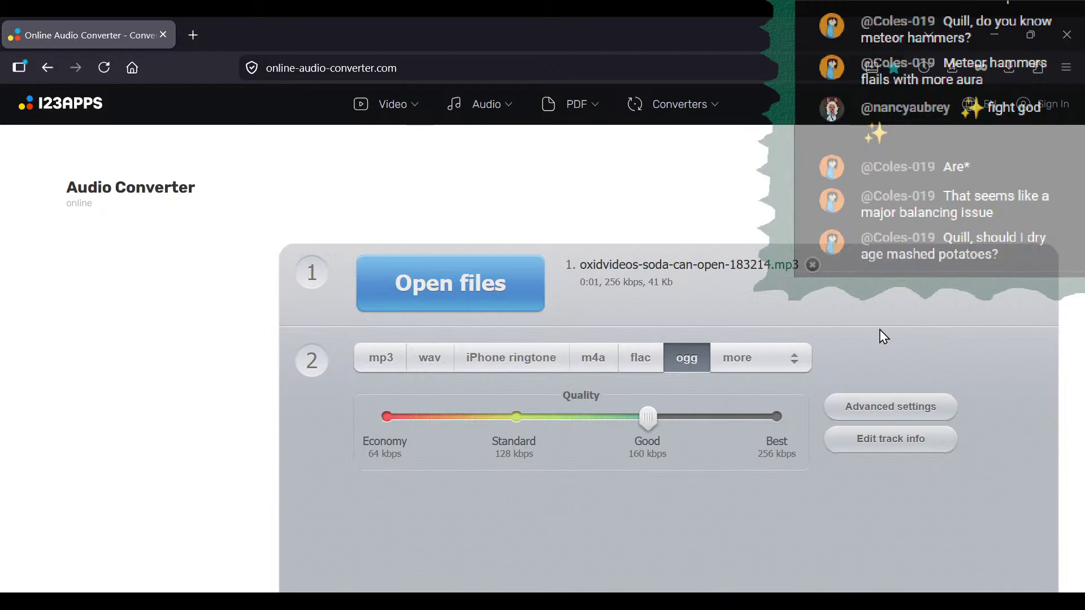
# Convert the soda can sound, download the result and leave the browser for RPG Maker MZ.
pyautogui.scroll(-3, 865, 315)
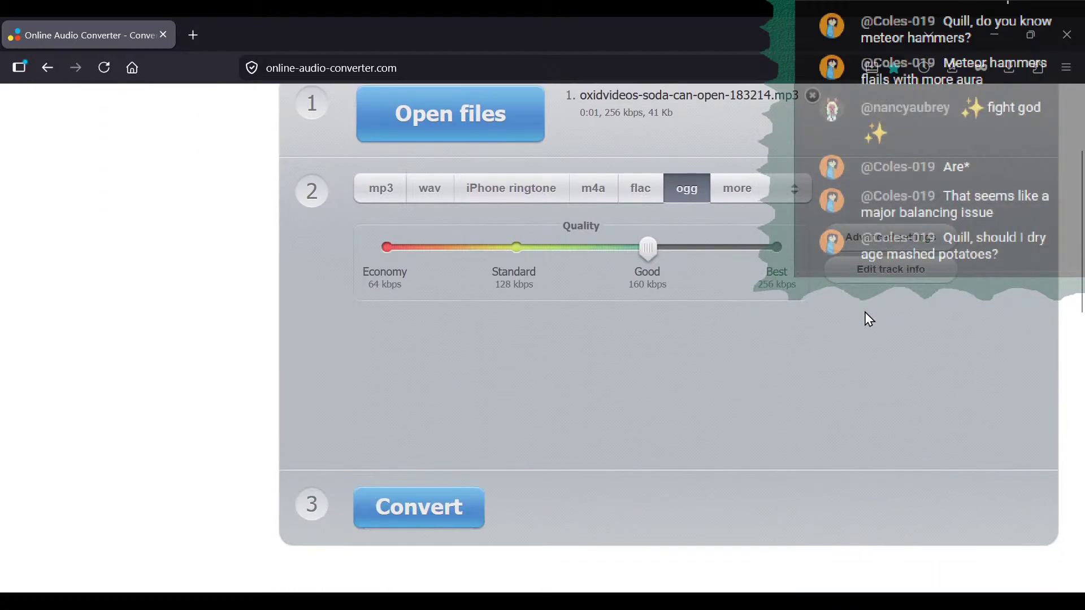
pyautogui.click(365, 525)
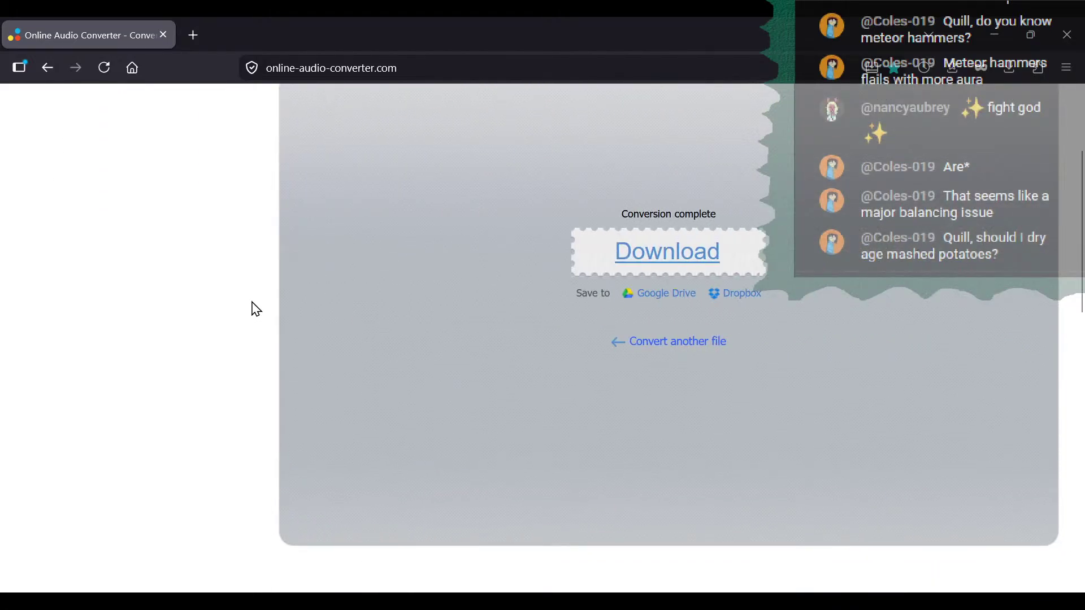
pyautogui.click(667, 352)
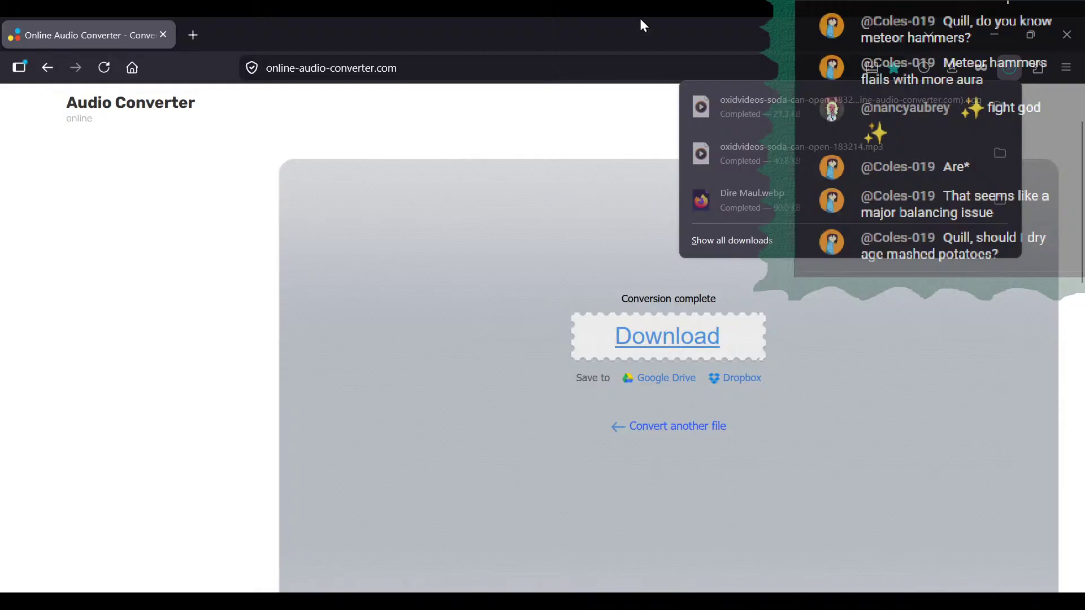
pyautogui.click(606, 129)
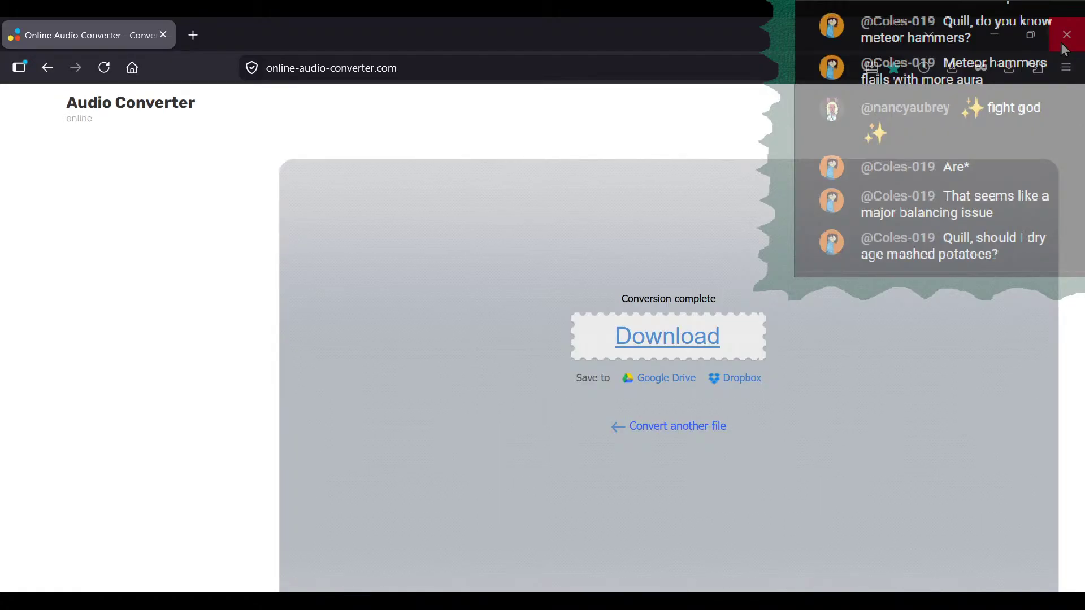
pyautogui.click(1009, 67)
pyautogui.click(1073, 36)
pyautogui.click(1073, 36)
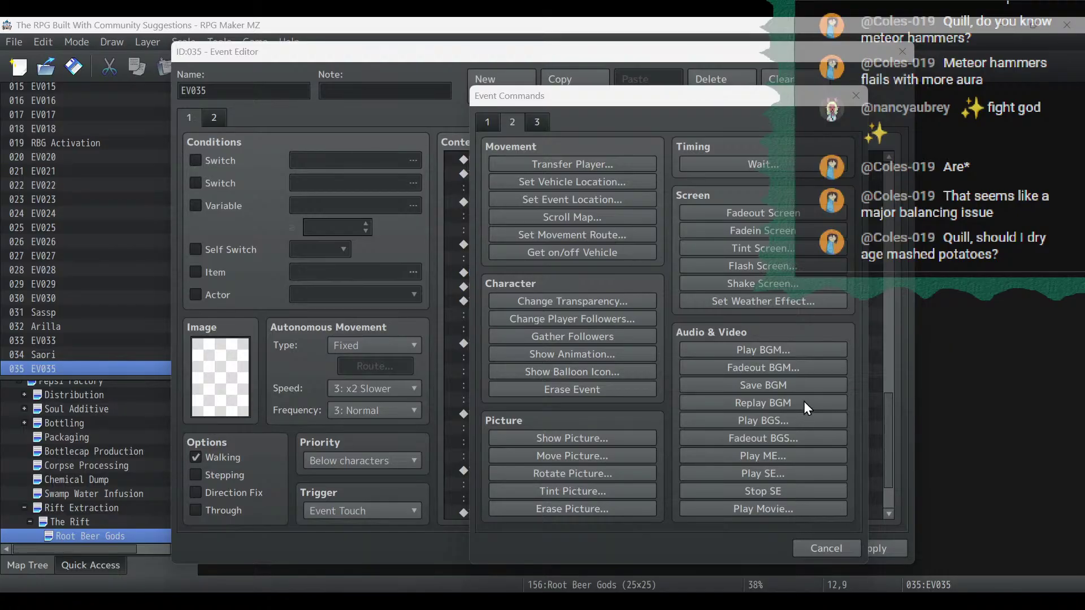
# Add a Play SE command with the Soda Pop sound at 90% volume, 100% pitch and 0 pan.
pyautogui.click(751, 474)
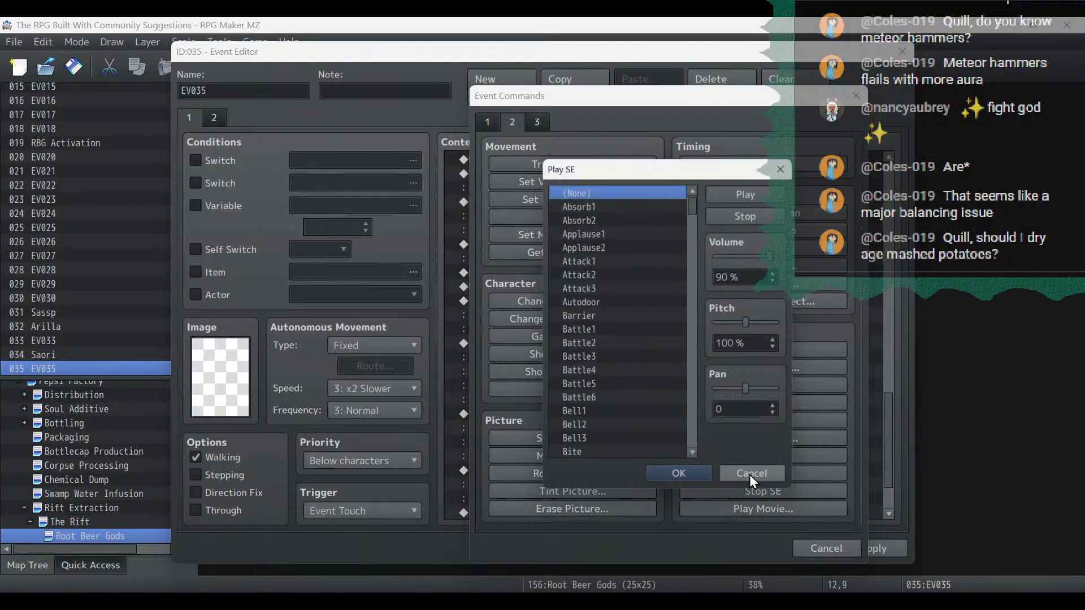
pyautogui.moveTo(695, 192); pyautogui.dragTo(700, 408)
pyautogui.scroll(-7, 627, 369)
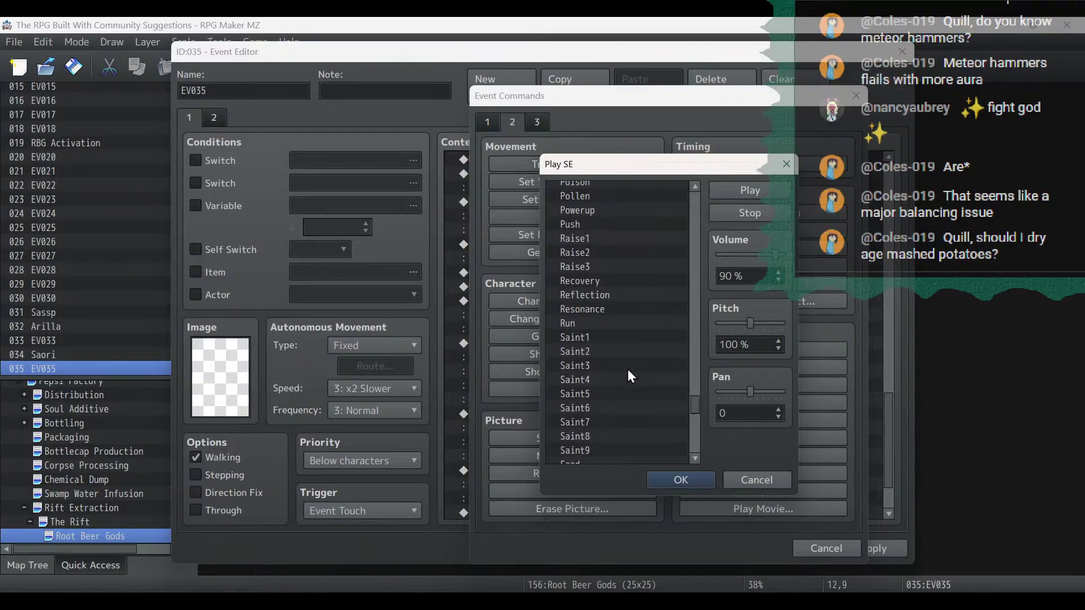
pyautogui.scroll(-5, 628, 369)
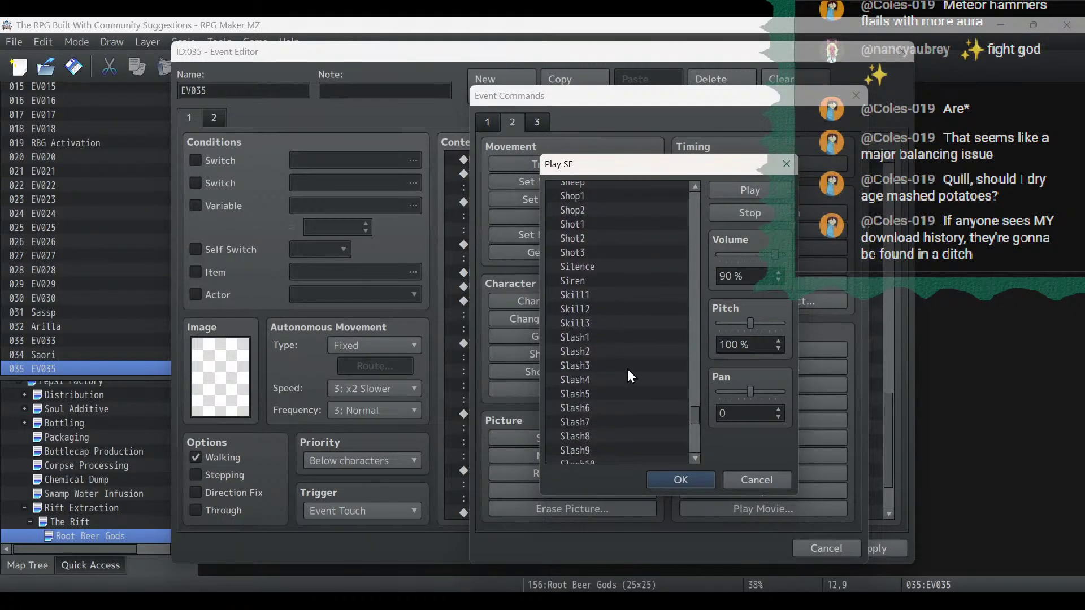
pyautogui.click(606, 364)
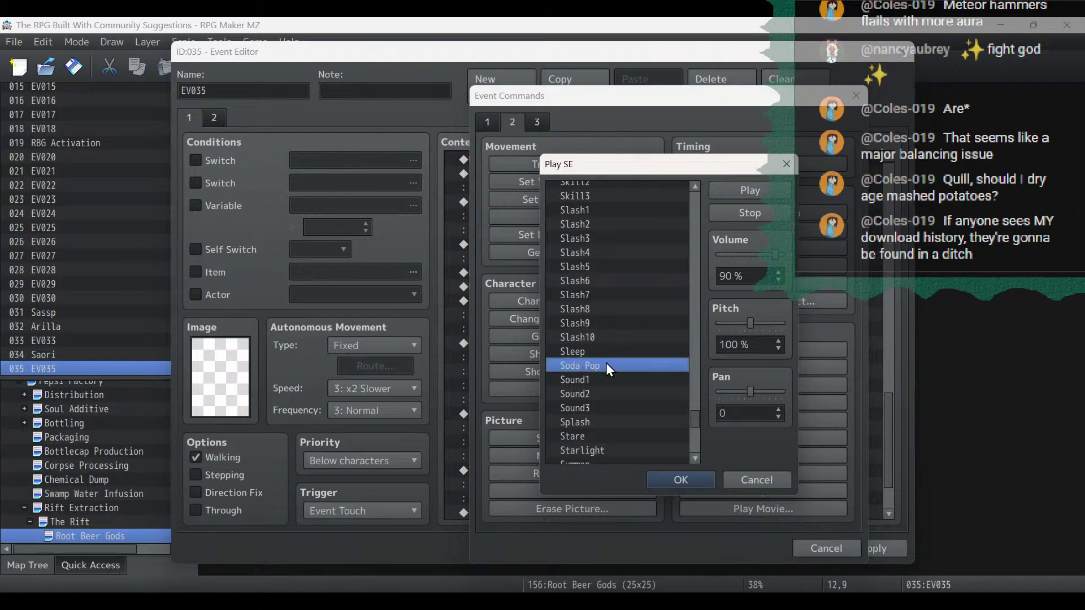
pyautogui.click(681, 480)
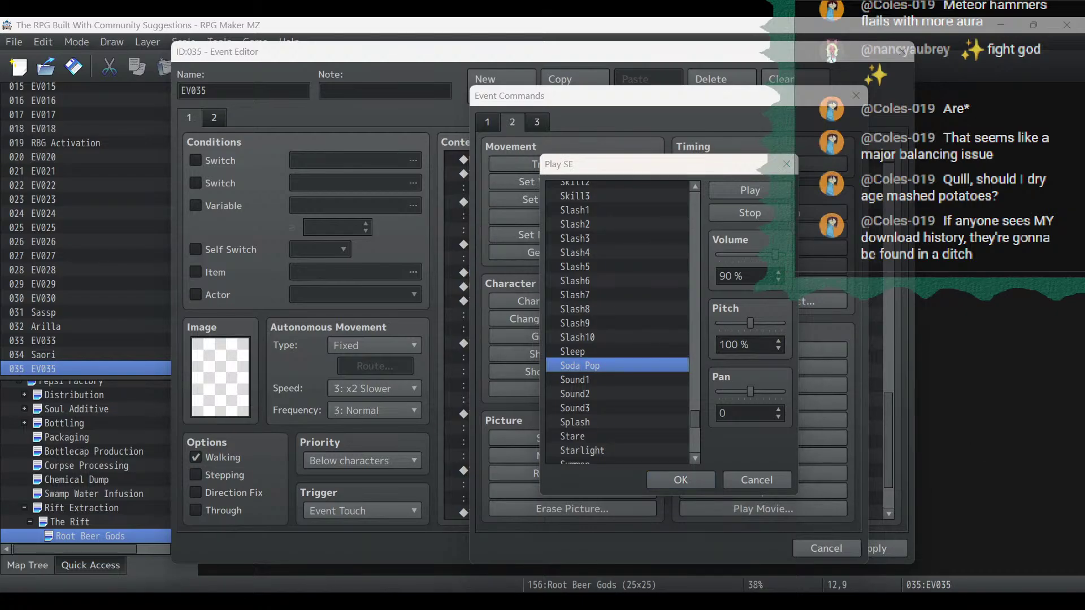
# Preview the Soda Pop sound, set its volume to 50%, add the Play SE command and apply the event changes.
pyautogui.click(744, 194)
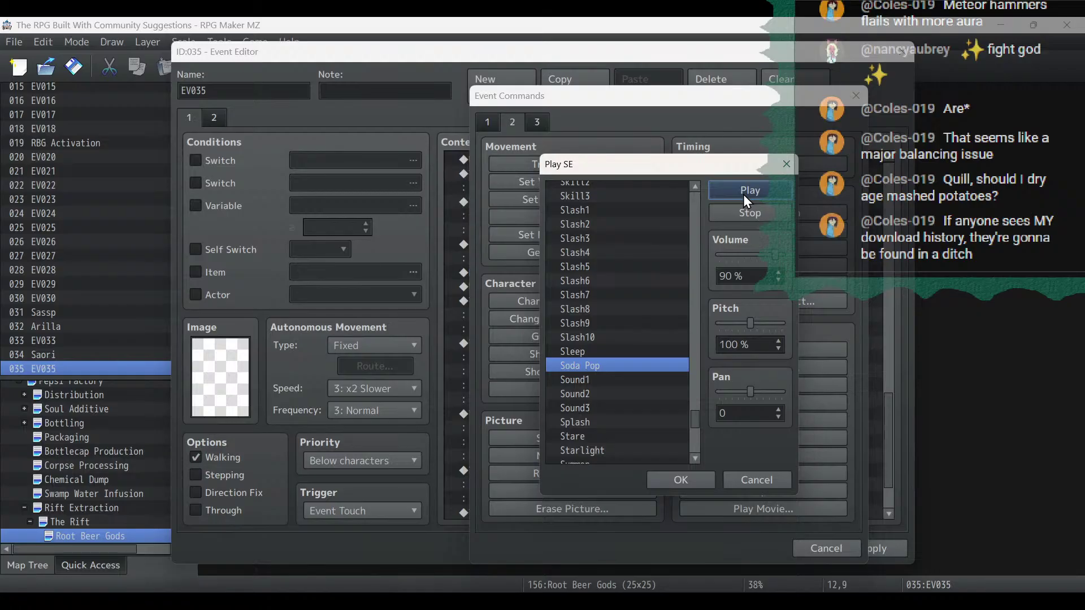
pyautogui.click(737, 255)
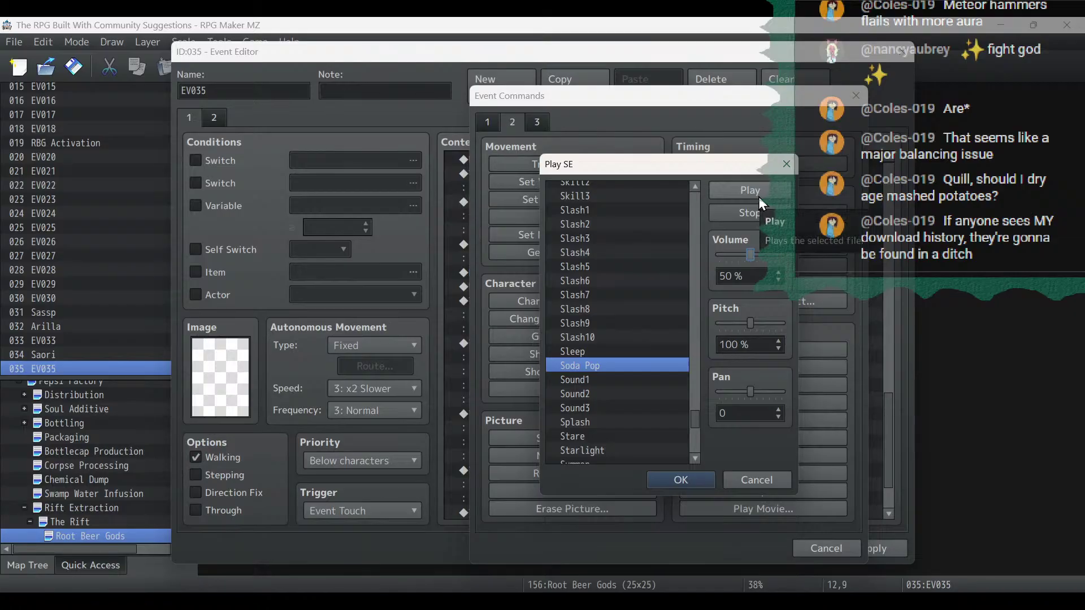
pyautogui.click(759, 198)
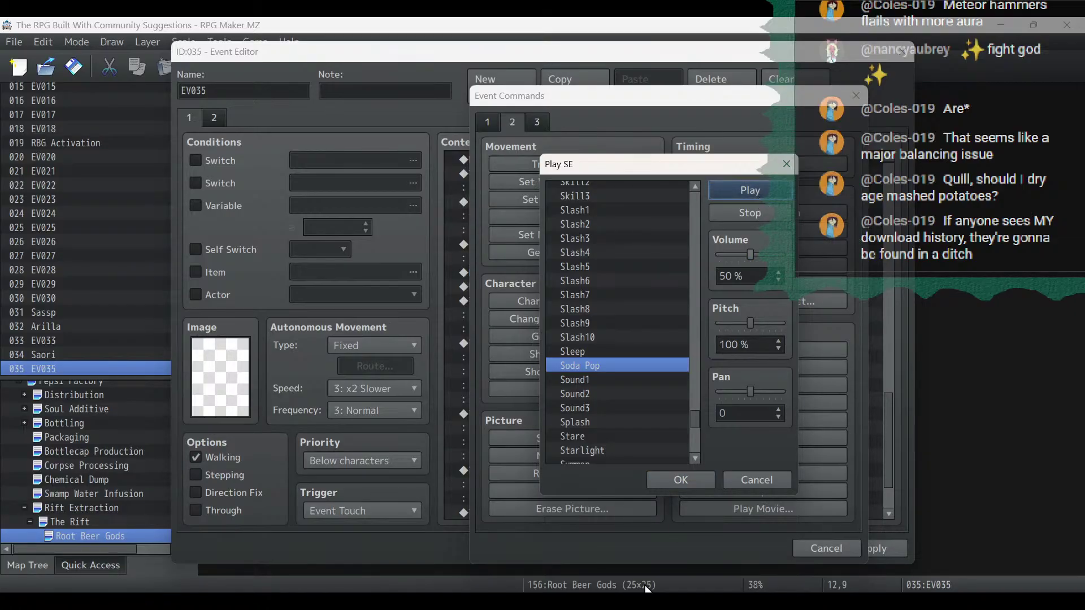
pyautogui.click(669, 480)
pyautogui.click(884, 547)
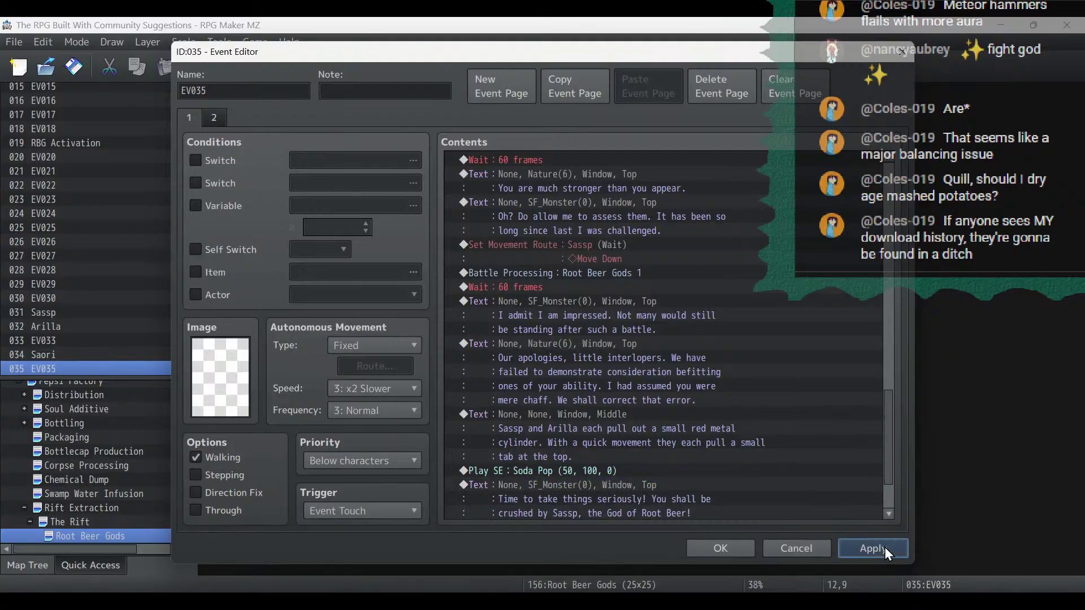
# Copy the narration about Sassp and Arilla pulling out red metal cylinders to just after the Soda Pop Play SE command.
pyautogui.click(612, 424)
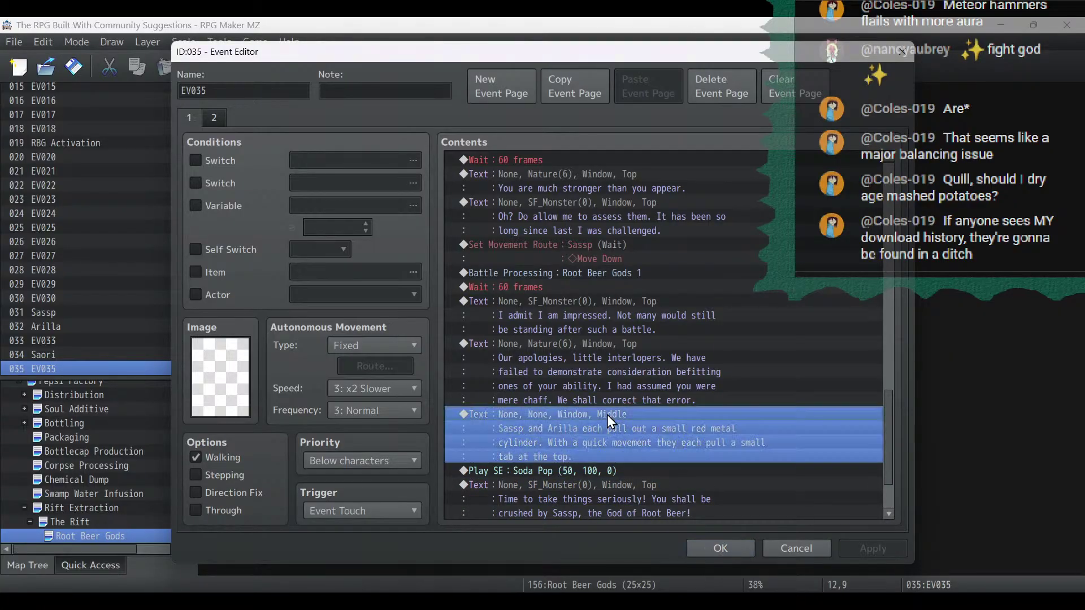
pyautogui.rightClick(607, 415)
pyautogui.click(653, 476)
pyautogui.click(582, 486)
pyautogui.hotkey('ctrl', 'v')
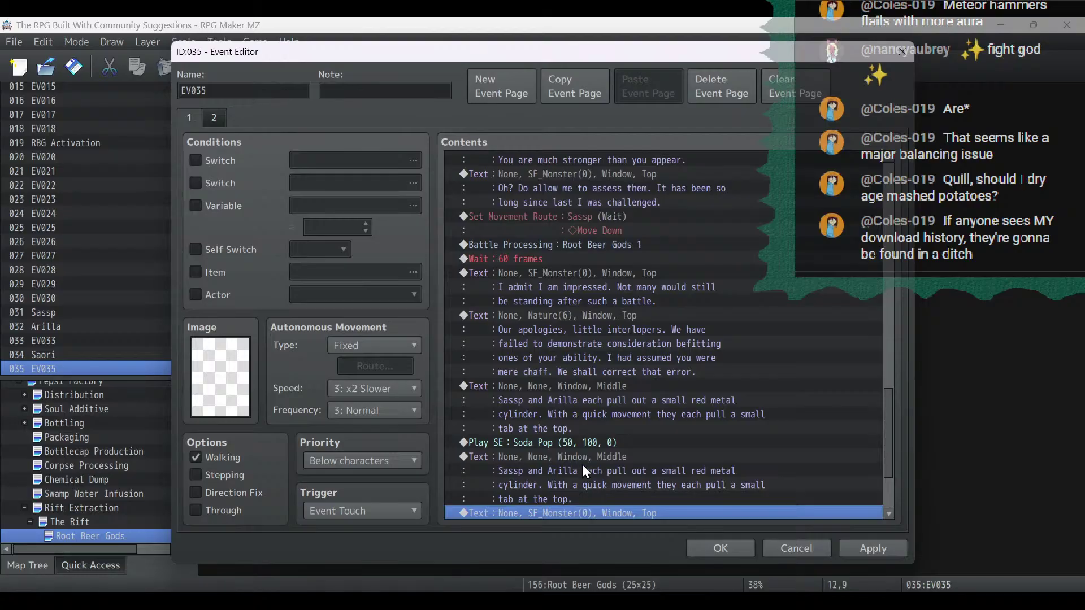
# Rewrite the copied narration as "Sassp and Arilla chug down their respective drinks." and apply the event changes.
pyautogui.doubleClick(602, 452)
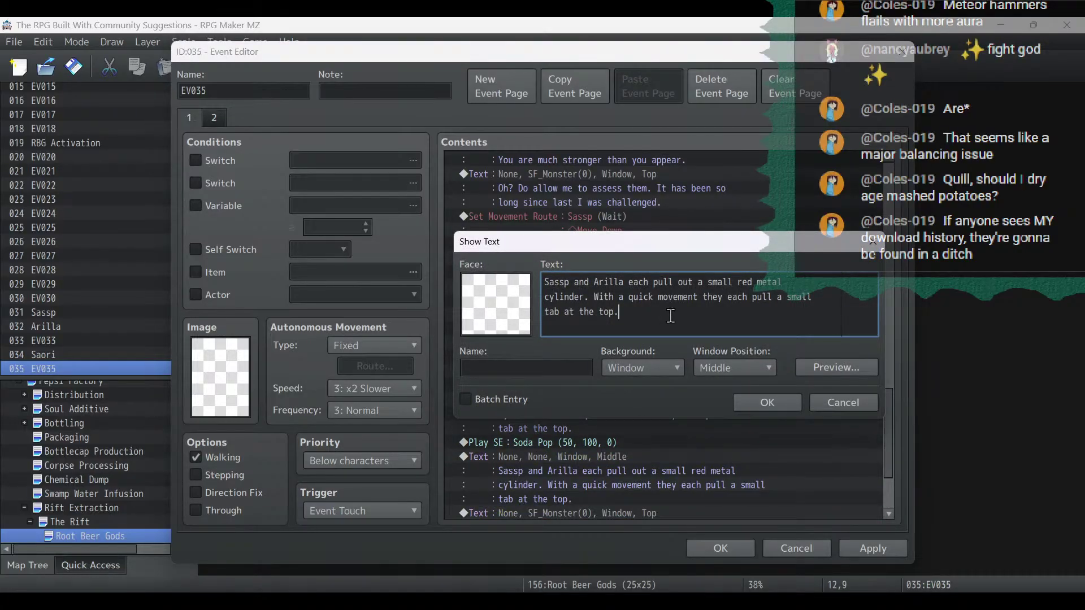
pyautogui.hotkey('ctrl', 'a')
pyautogui.moveTo(712, 317); pyautogui.dragTo(657, 280)
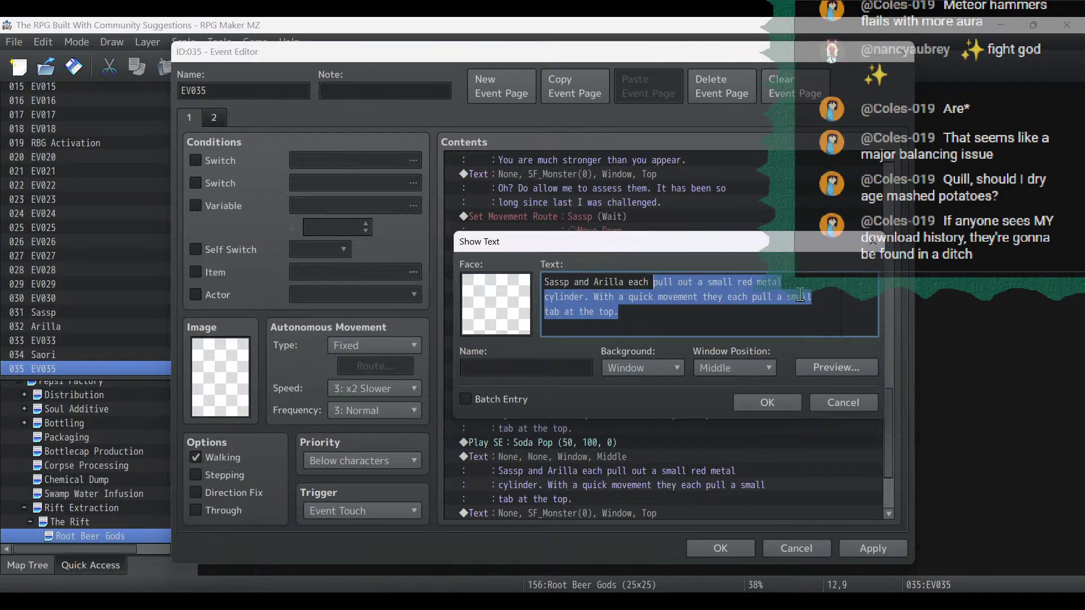
pyautogui.write('chug down t')
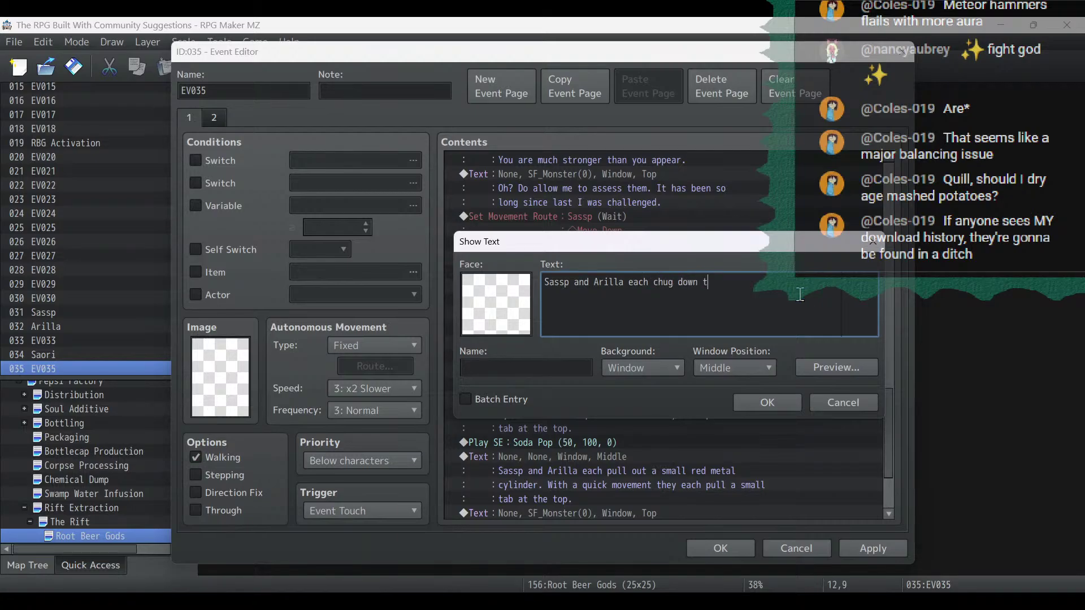
pyautogui.write('heir respective s')
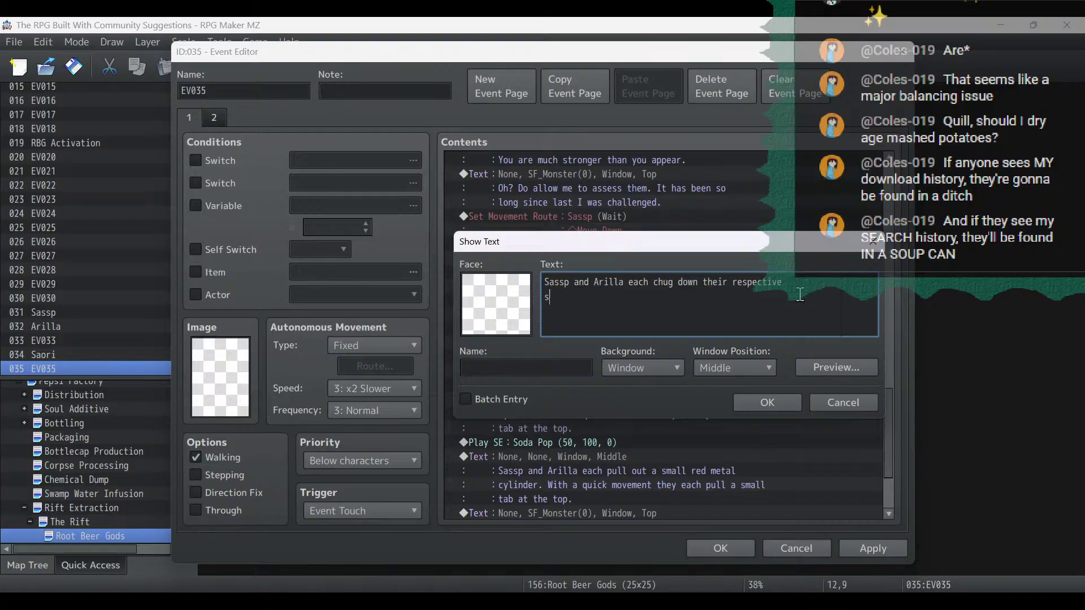
pyautogui.write('oda cans and toss the empty')
pyautogui.press('BackSpace')
pyautogui.press('BackSpace')
pyautogui.press('BackSpace')
pyautogui.press('BackSpace')
pyautogui.press('BackSpace')
pyautogui.press('BackSpace')
pyautogui.press('BackSpace')
pyautogui.press('BackSpace')
pyautogui.press('BackSpace')
pyautogui.press('BackSpace')
pyautogui.press('BackSpace')
pyautogui.press('BackSpace')
pyautogui.press('BackSpace')
pyautogui.press('BackSpace')
pyautogui.press('BackSpace')
pyautogui.press('BackSpace')
pyautogui.press('BackSpace')
pyautogui.press('BackSpace')
pyautogui.press('BackSpace')
pyautogui.press('BackSpace')
pyautogui.press('BackSpace')
pyautogui.write('drinks and toss the enp')
pyautogui.press('BackSpace')
pyautogui.press('BackSpace')
pyautogui.write('mpty cans')
pyautogui.press('BackSpace')
pyautogui.press('BackSpace')
pyautogui.press('BackSpace')
pyautogui.press('BackSpace')
pyautogui.press('BackSpace')
pyautogui.press('BackSpace')
pyautogui.press('BackSpace')
pyautogui.press('BackSpace')
pyautogui.press('BackSpace')
pyautogui.press('BackSpace')
pyautogui.press('BackSpace')
pyautogui.press('BackSpace')
pyautogui.press('BackSpace')
pyautogui.press('BackSpace')
pyautogui.press('BackSpace')
pyautogui.press('BackSpace')
pyautogui.press('BackSpace')
pyautogui.press('BackSpace')
pyautogui.press('BackSpace')
pyautogui.press('BackSpace')
pyautogui.press('BackSpace')
pyautogui.doubleClick(755, 282)
pyautogui.doubleClick(637, 281)
pyautogui.press('BackSpace')
pyautogui.press('BackSpace')
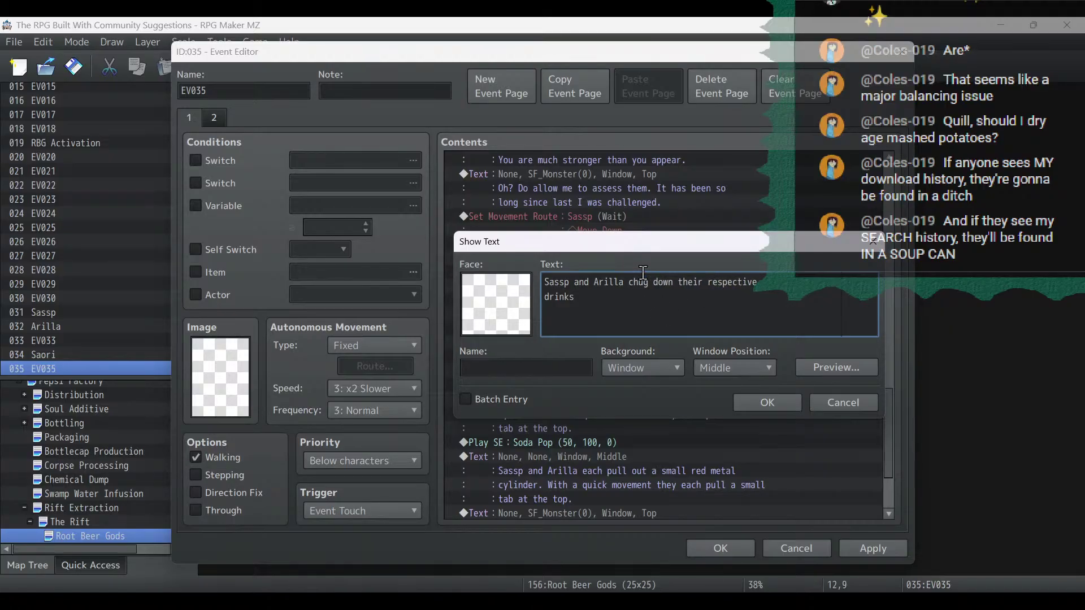
pyautogui.click(541, 299)
pyautogui.press('BackSpace')
pyautogui.click(765, 406)
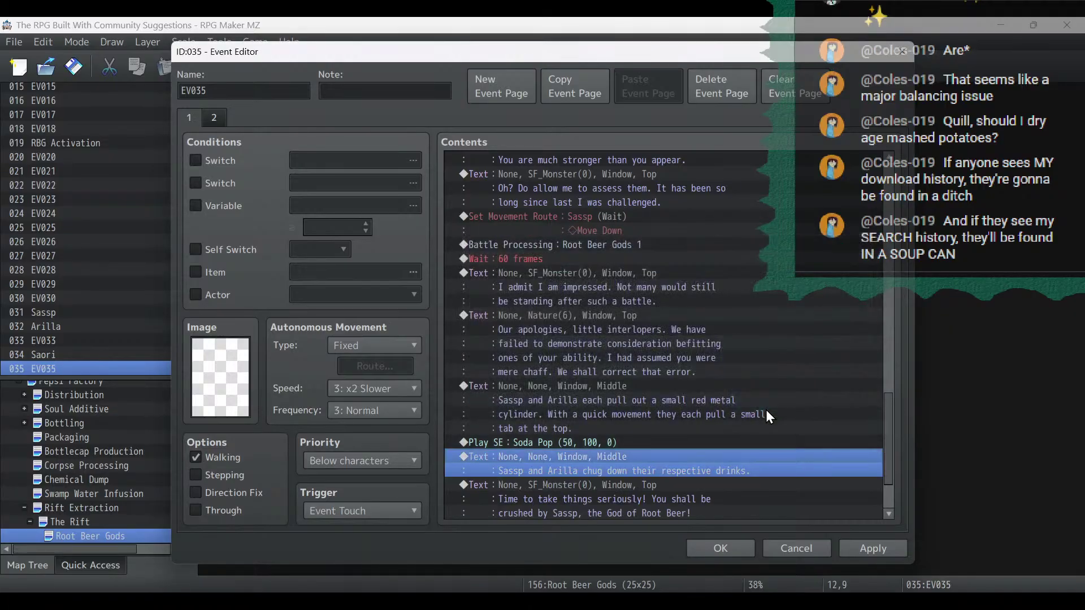
pyautogui.click(873, 547)
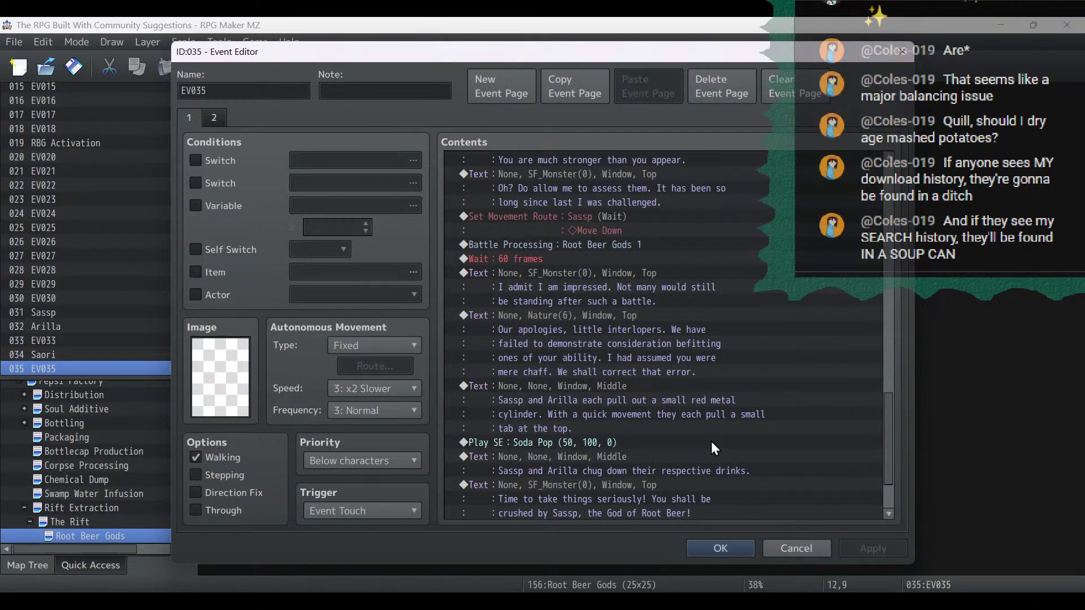
# Move the "Time to take things seriously!" and "You will bend or break" texts to before the red metal cylinder narration.
pyautogui.scroll(-1, 633, 476)
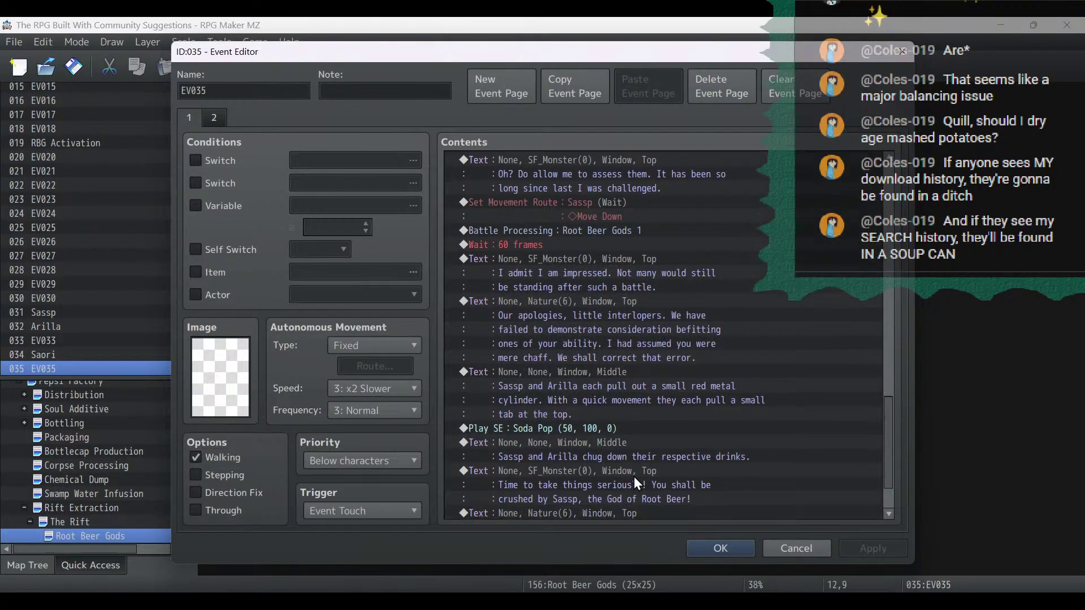
pyautogui.click(582, 443)
pyautogui.click(584, 467)
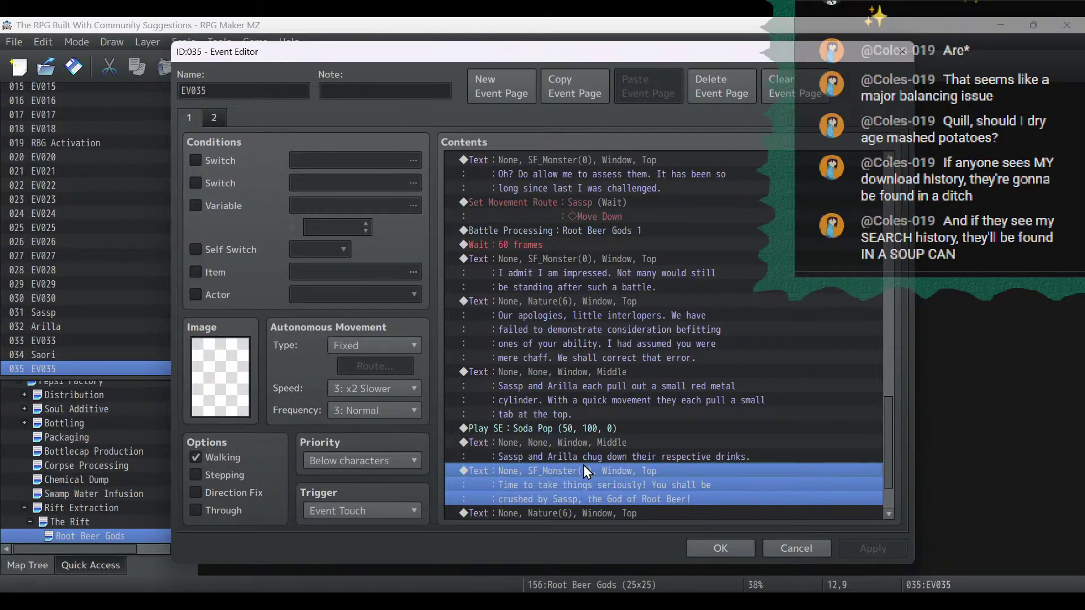
pyautogui.scroll(-5, 584, 471)
pyautogui.keyDown('shift'); pyautogui.click(586, 450); pyautogui.keyUp('shift')
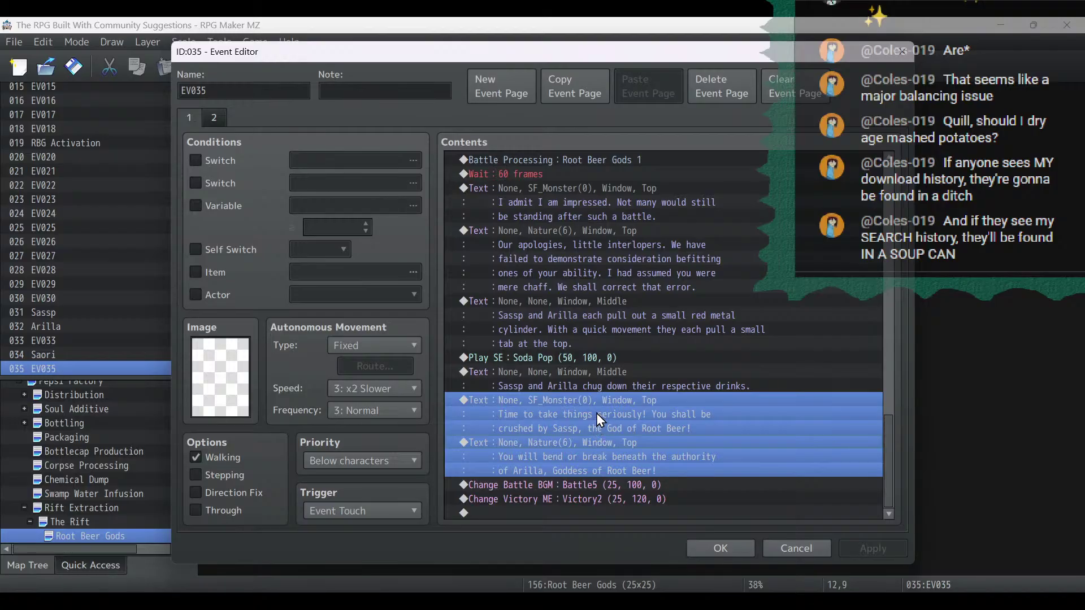
pyautogui.press('Delete')
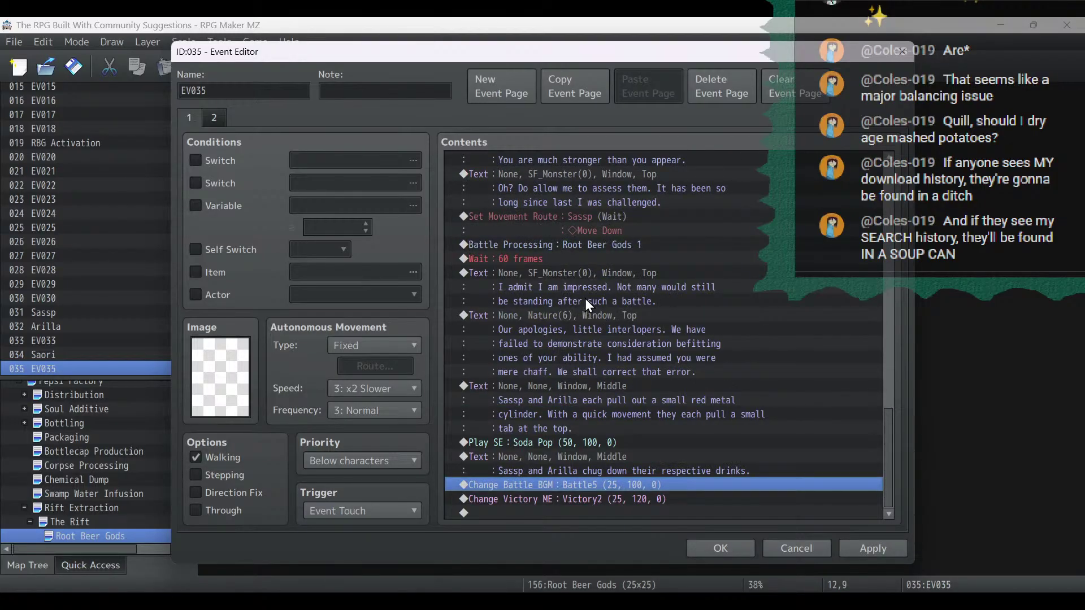
pyautogui.click(591, 386)
pyautogui.hotkey('ctrl', 'v')
pyautogui.scroll(-3, 594, 393)
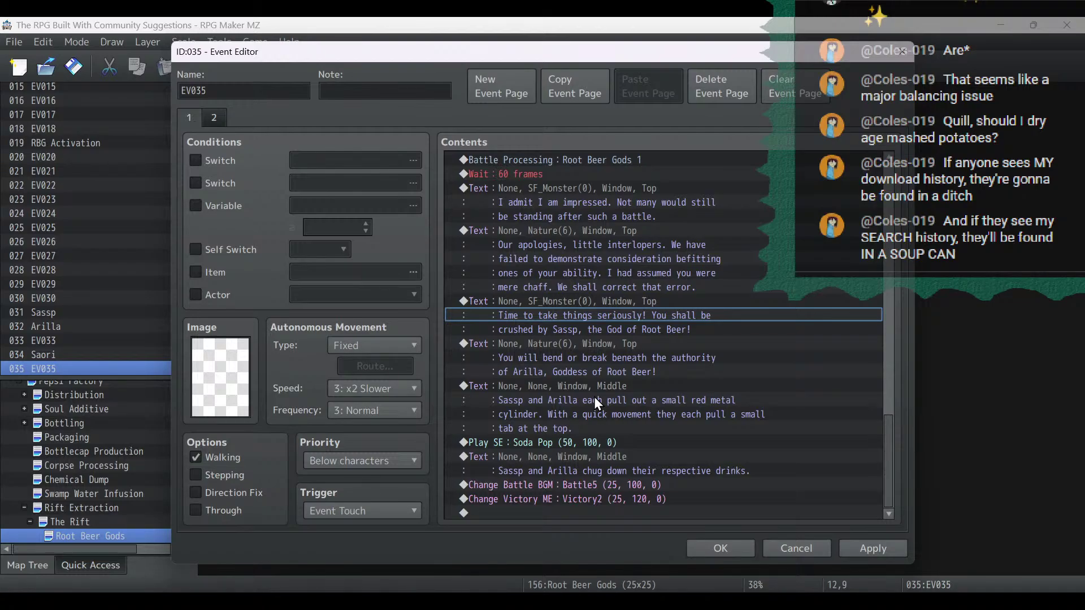
# Copy Sassp's "Time to take things seriously!" text to between the Soda Pop sound and the drinking narration.
pyautogui.click(663, 308)
pyautogui.rightClick(664, 307)
pyautogui.click(691, 380)
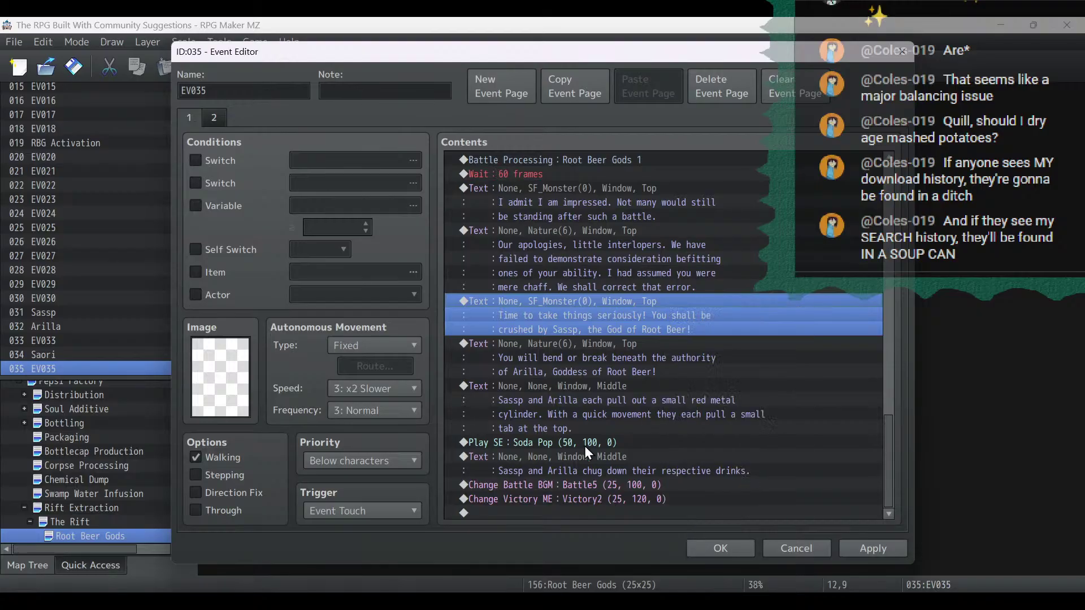
pyautogui.click(589, 397)
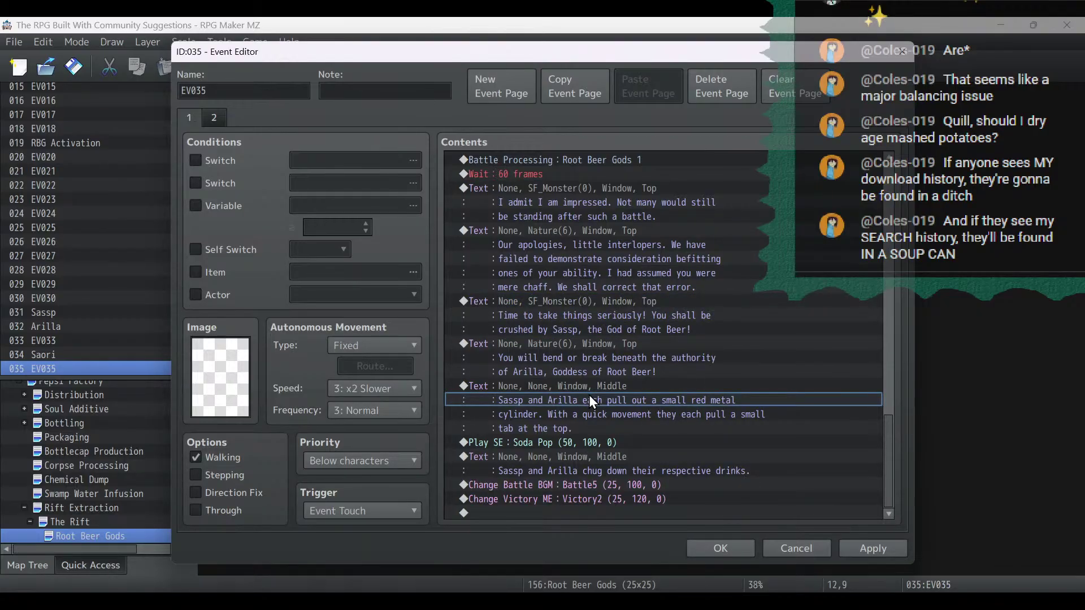
pyautogui.rightClick(614, 446)
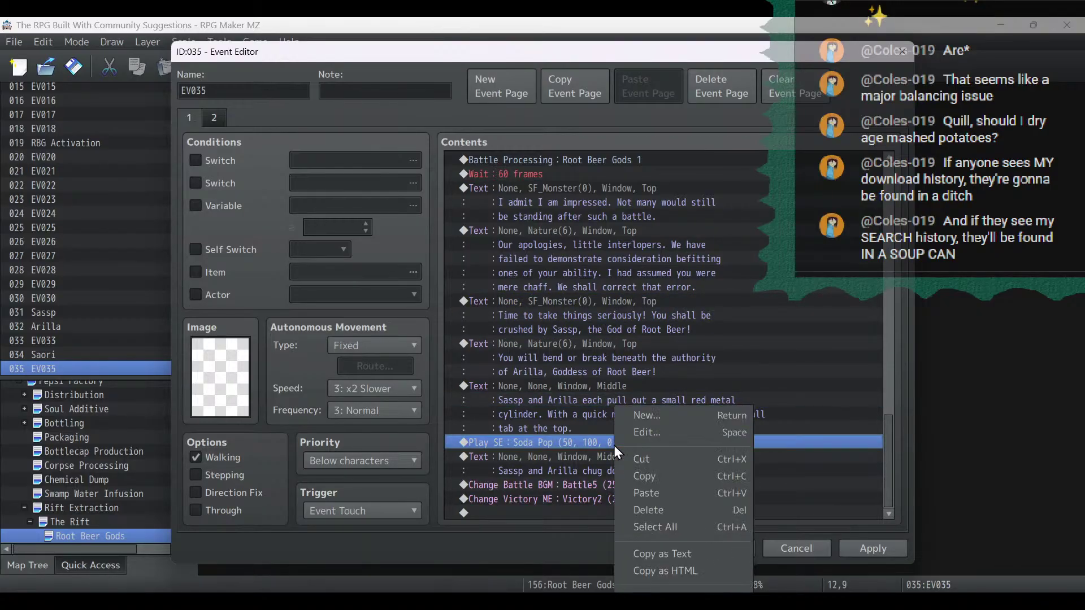
pyautogui.click(577, 458)
pyautogui.rightClick(575, 461)
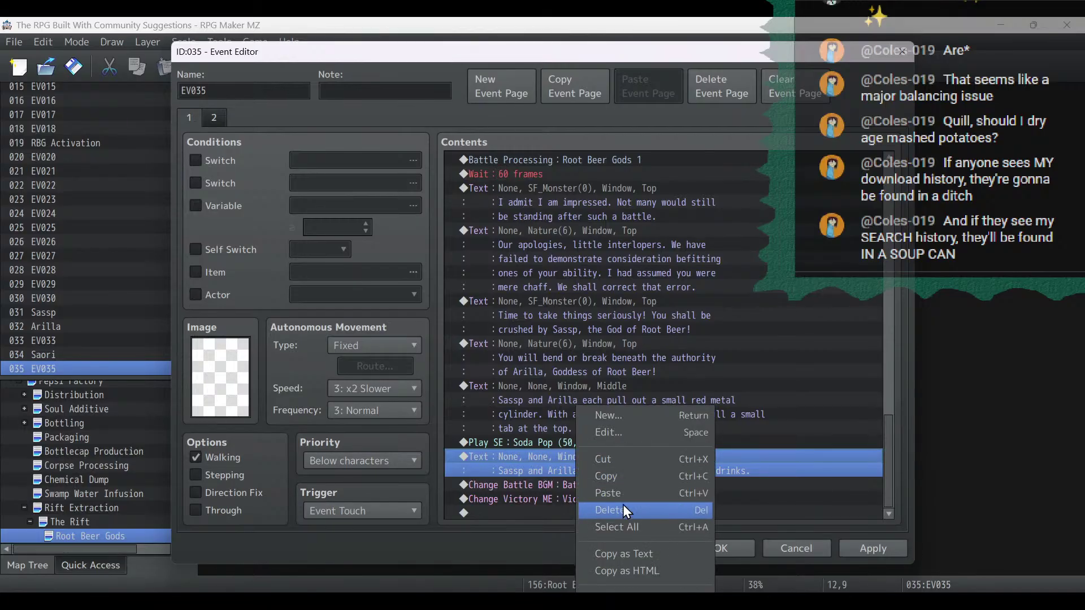
pyautogui.click(623, 497)
# Replace the copied Sassp text with "Bottom's up!" and apply the event changes.
pyautogui.doubleClick(591, 459)
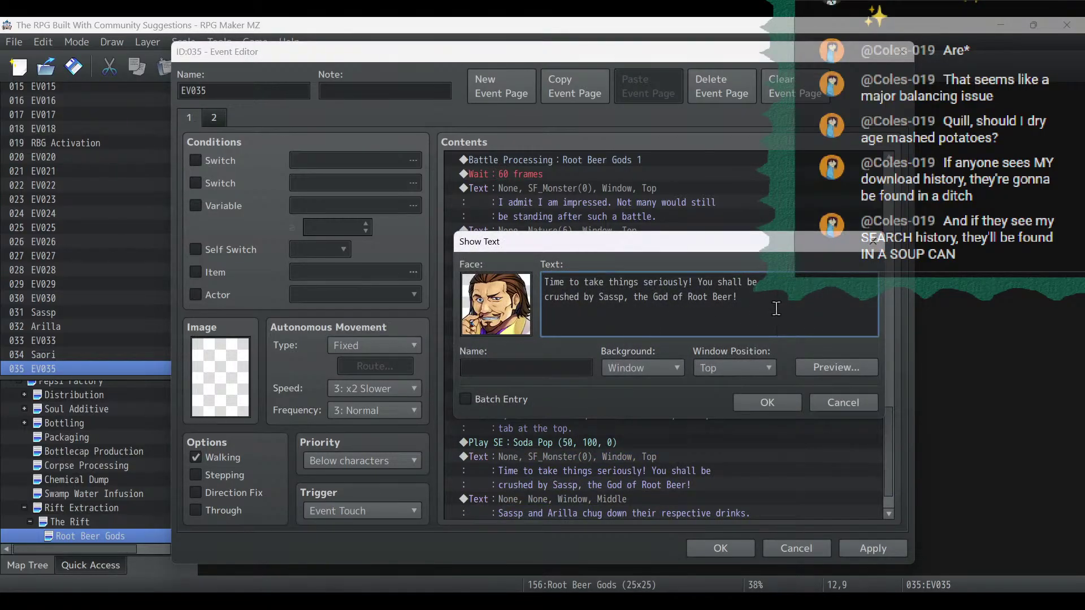
pyautogui.hotkey('ctrl', 'a')
pyautogui.write("Bottom's up")
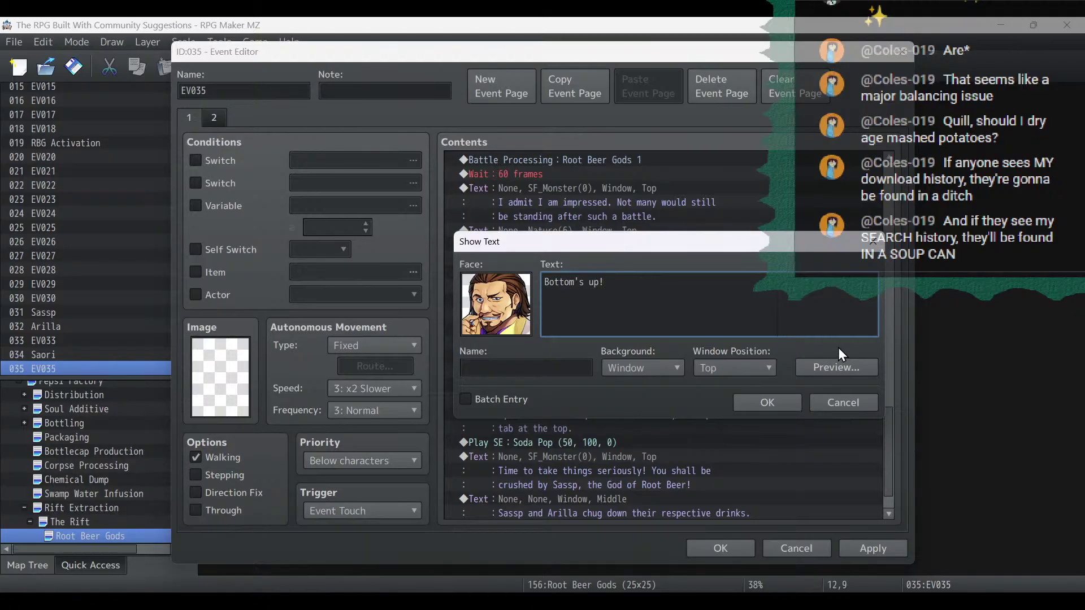
pyautogui.click(774, 403)
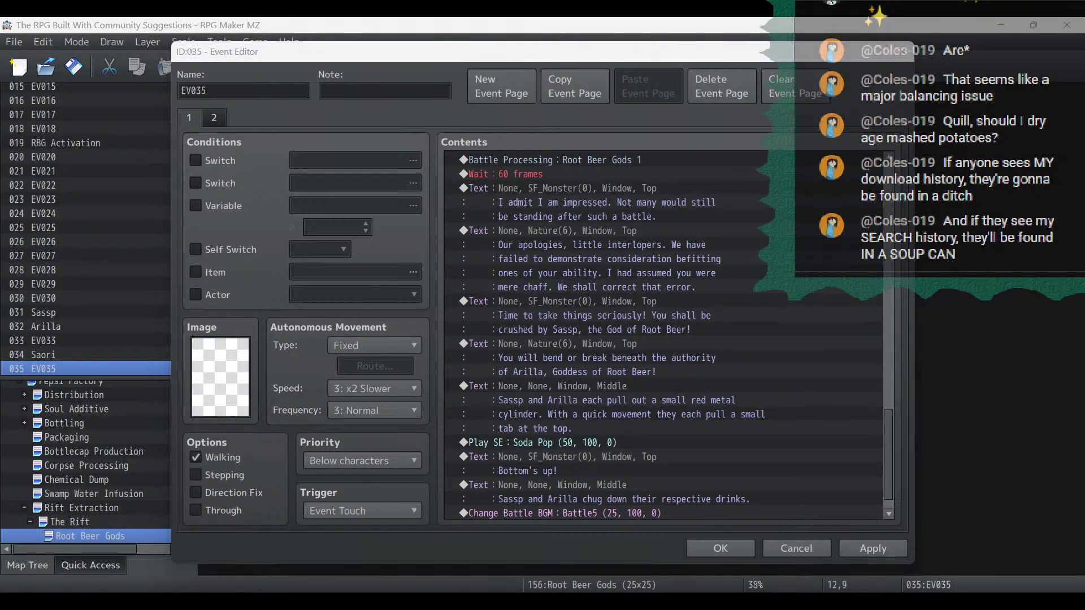
pyautogui.hotkey('alt', 'Tab')
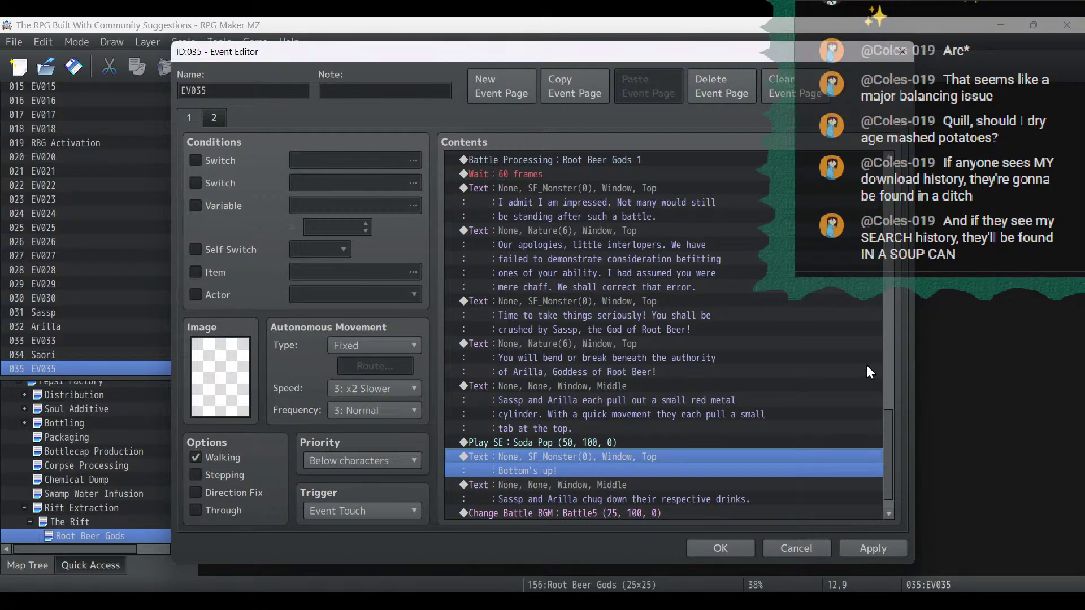
pyautogui.click(809, 389)
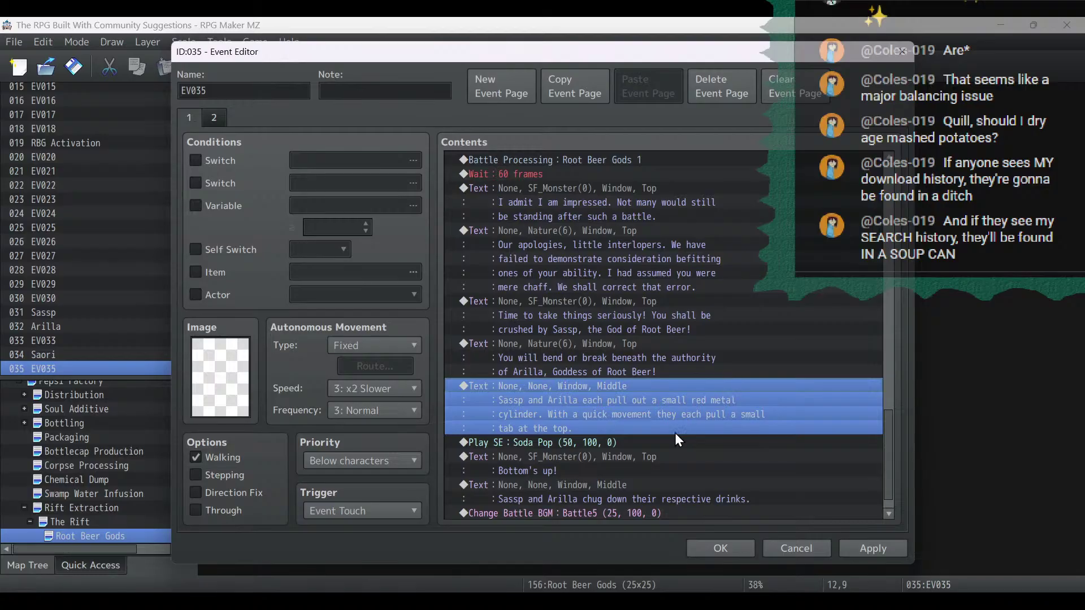
pyautogui.scroll(-1, 668, 443)
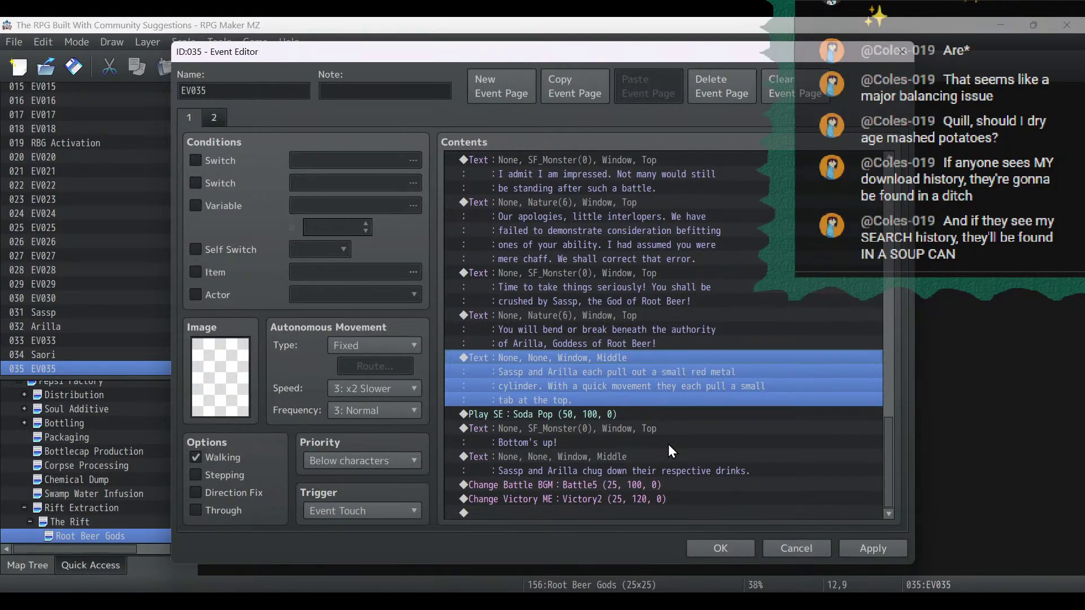
pyautogui.click(872, 547)
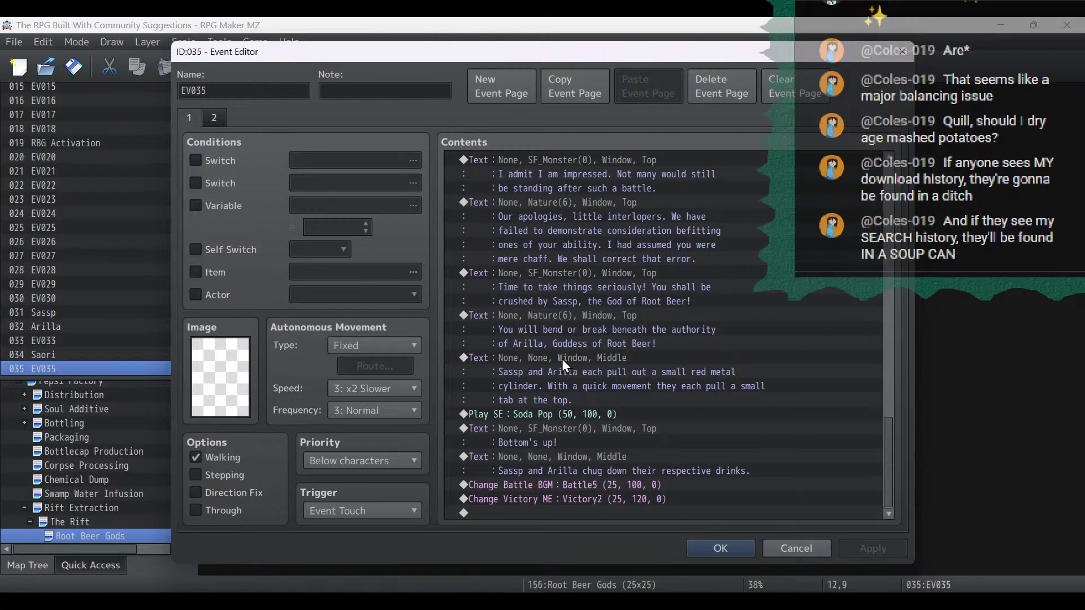
# Copy Arilla's "You will bend or break beneath the authority" text to just before the Change Battle BGM command.
pyautogui.click(557, 317)
pyautogui.hotkey('ctrl', 'c')
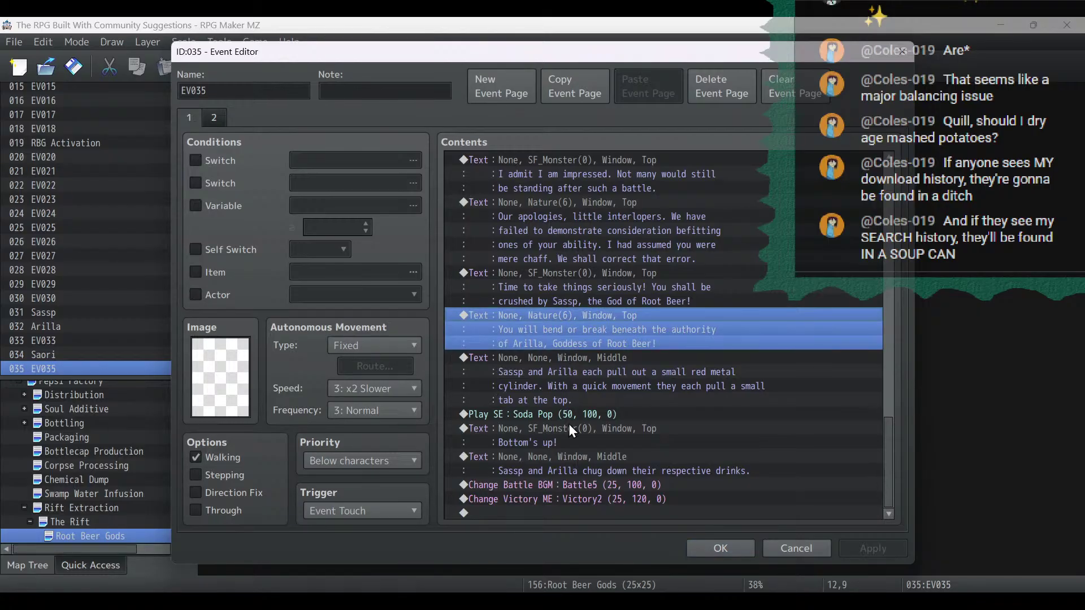
pyautogui.click(561, 486)
pyautogui.hotkey('ctrl', 'v')
# Replace the copied Arilla text with "Now then..." and "Shall we continue?" on two lines.
pyautogui.doubleClick(561, 476)
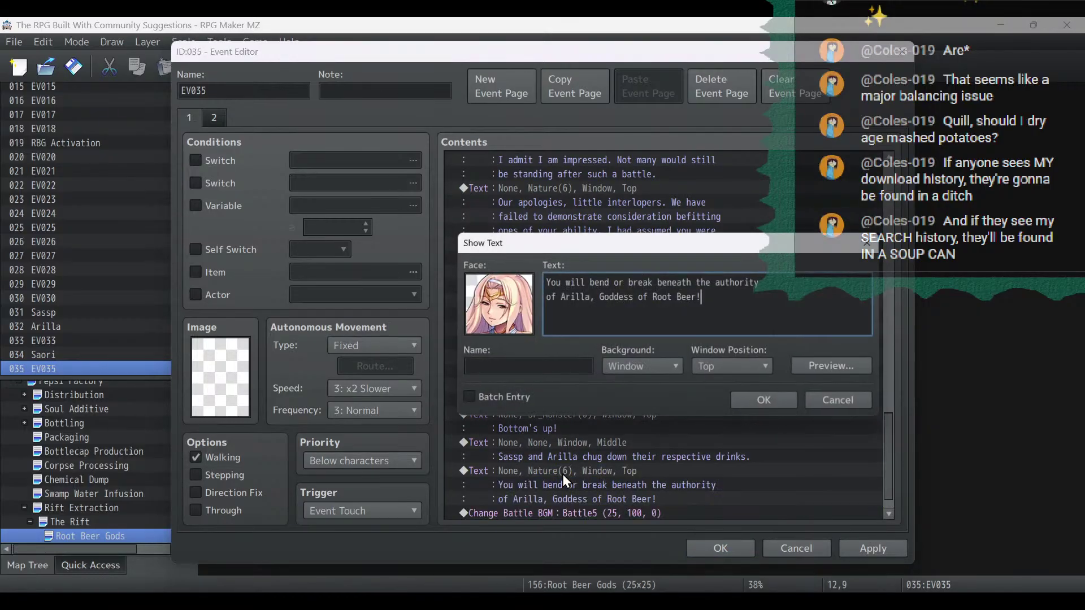
pyautogui.hotkey('ctrl', 'a')
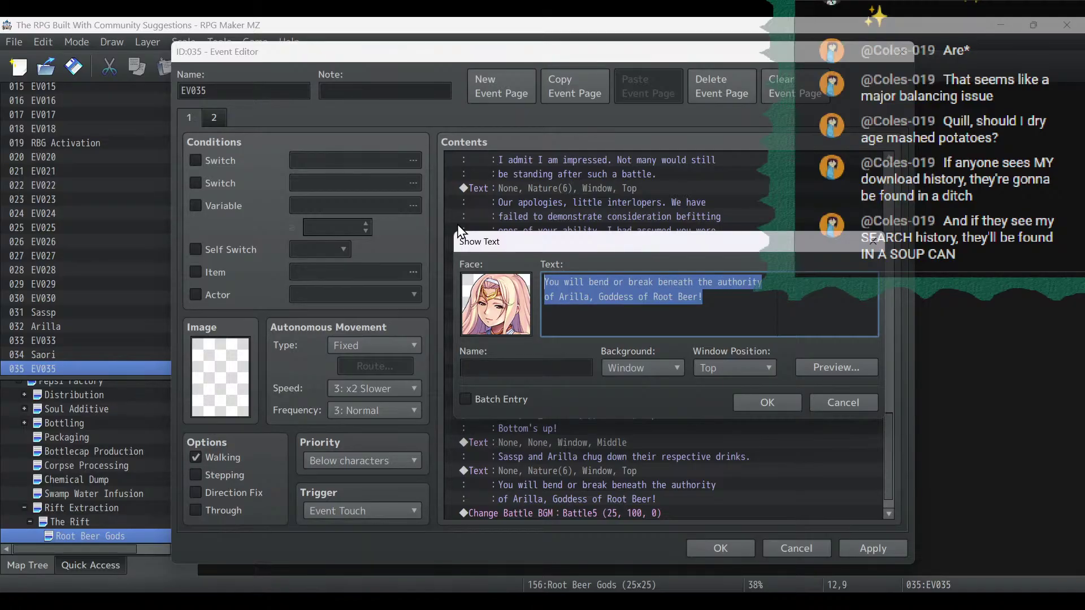
pyautogui.write('Now then.')
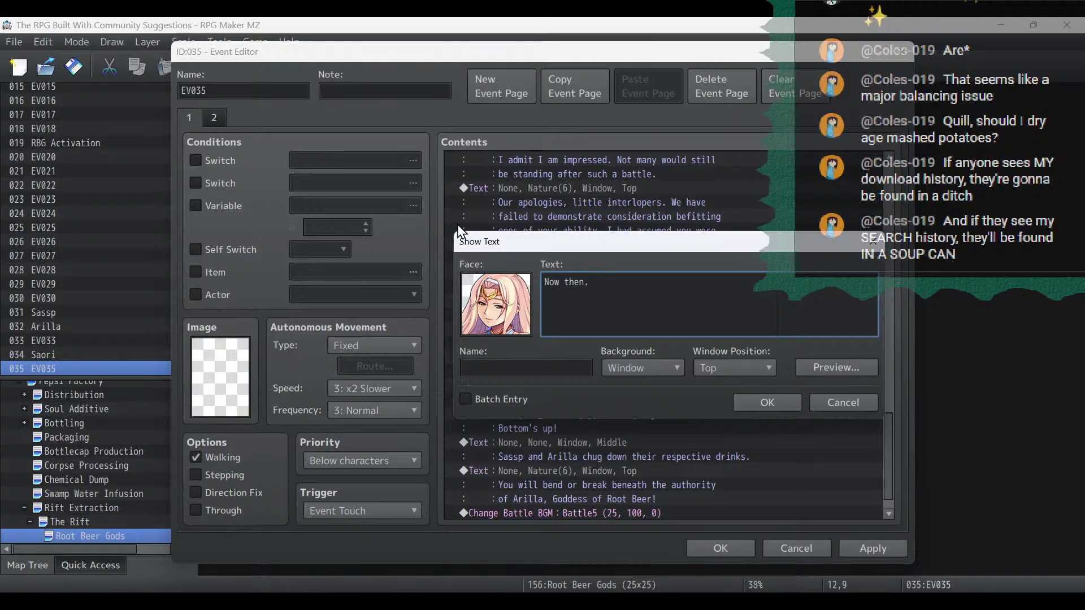
pyautogui.write('..')
pyautogui.press('Return')
pyautogui.write('Shall we begin!?')
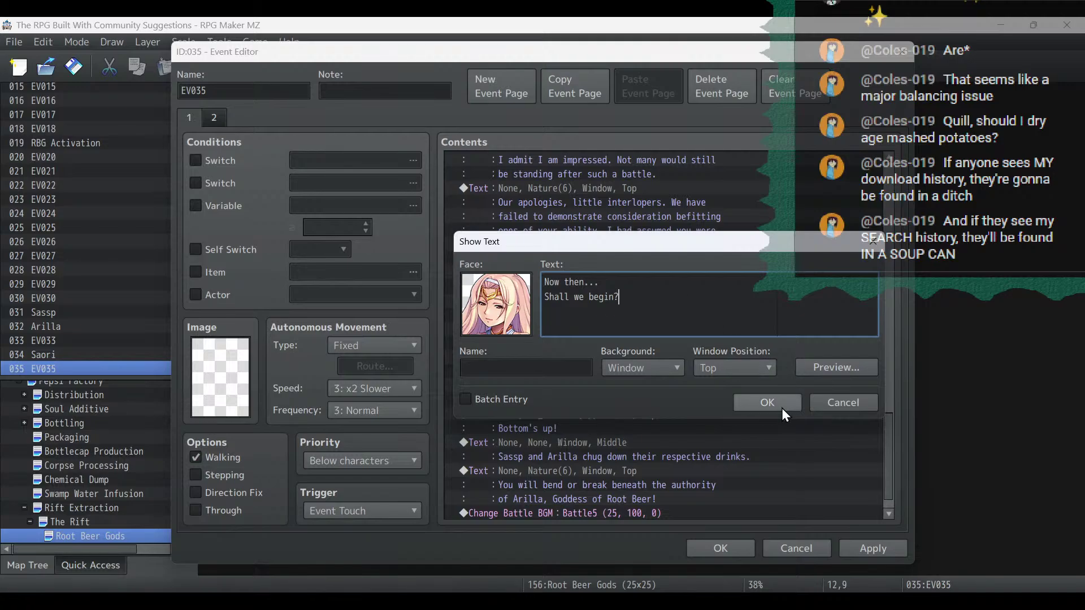
pyautogui.press('BackSpace')
pyautogui.press('BackSpace')
pyautogui.press('BackSpace')
pyautogui.press('BackSpace')
pyautogui.press('BackSpace')
pyautogui.press('BackSpace')
pyautogui.click(767, 403)
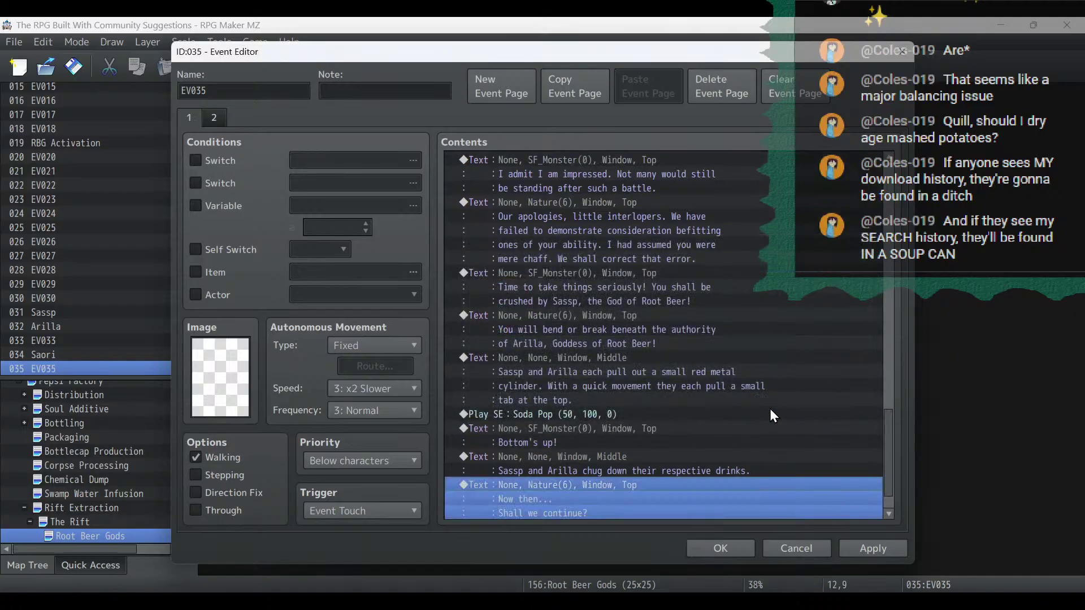
# Copy the Battle Processing command for Root Beer Gods 1 to just before the Change Battle BGM command.
pyautogui.scroll(5, 696, 297)
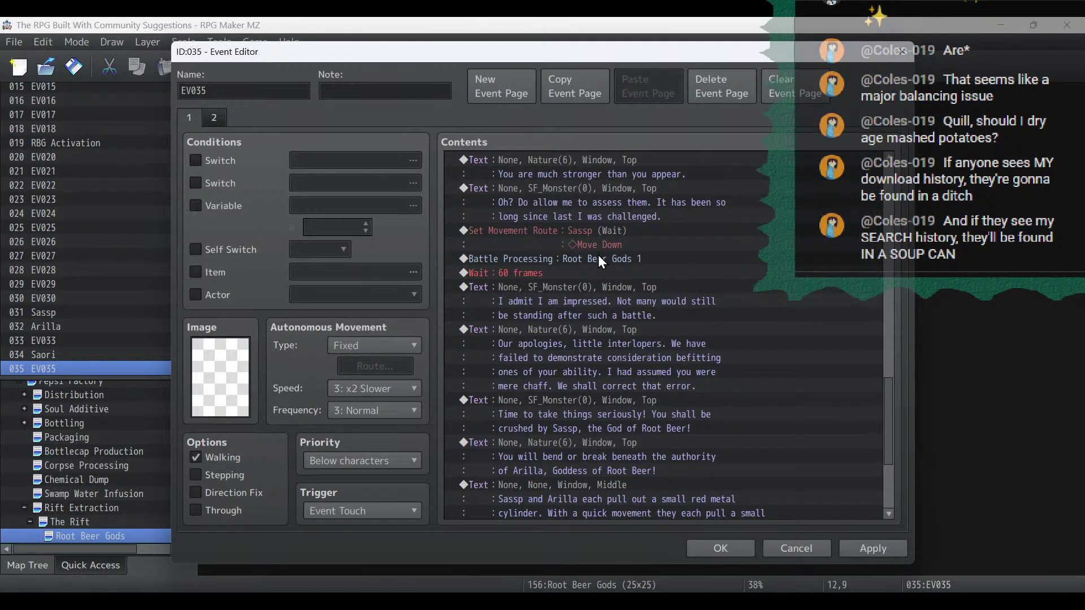
pyautogui.click(598, 257)
pyautogui.scroll(-4, 636, 358)
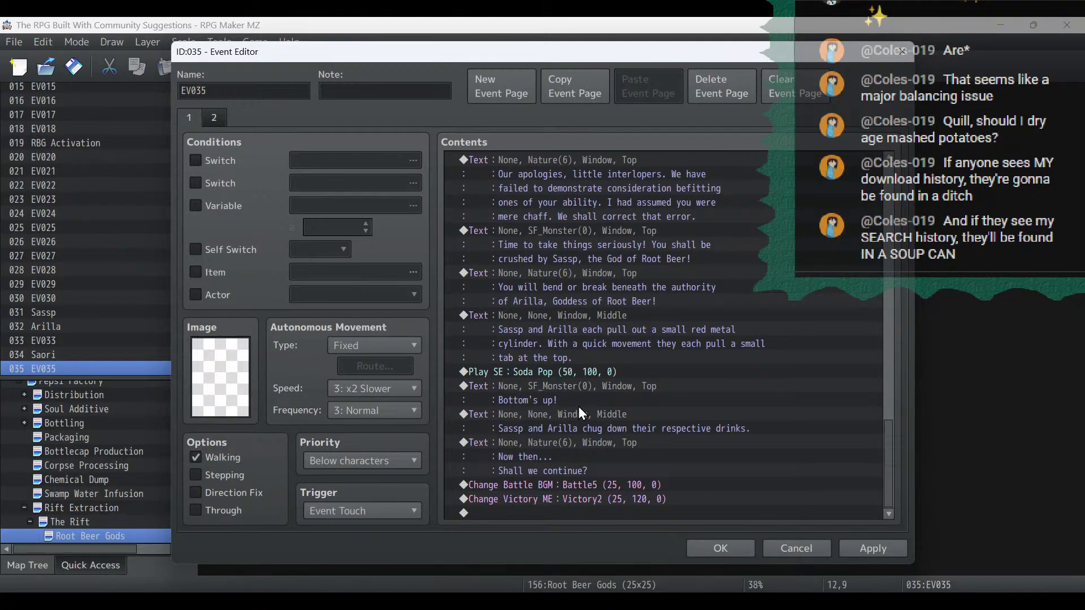
pyautogui.click(555, 486)
pyautogui.hotkey('ctrl', 'v')
# Set the copied battle's troop to 0173 Root Beer Gods 3 and apply the event changes.
pyautogui.doubleClick(555, 481)
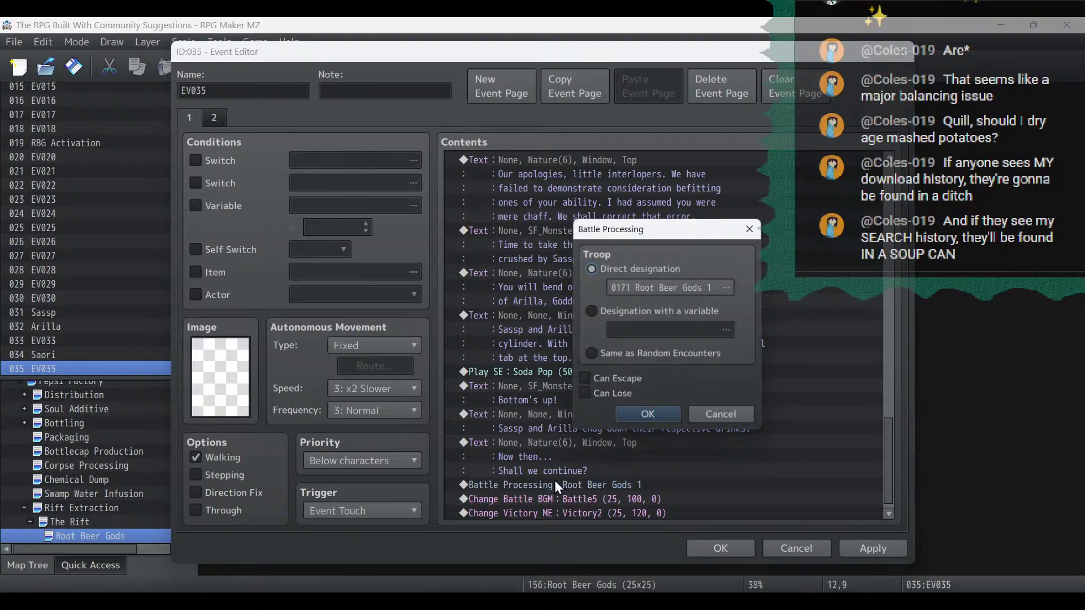
pyautogui.click(670, 287)
pyautogui.doubleClick(714, 358)
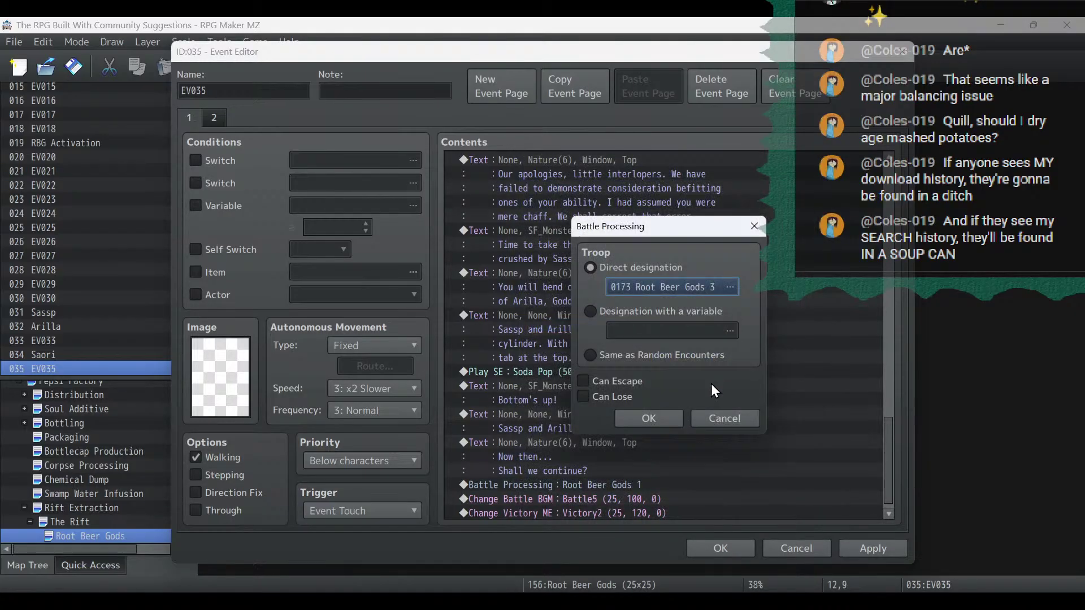
pyautogui.click(650, 416)
pyautogui.click(888, 556)
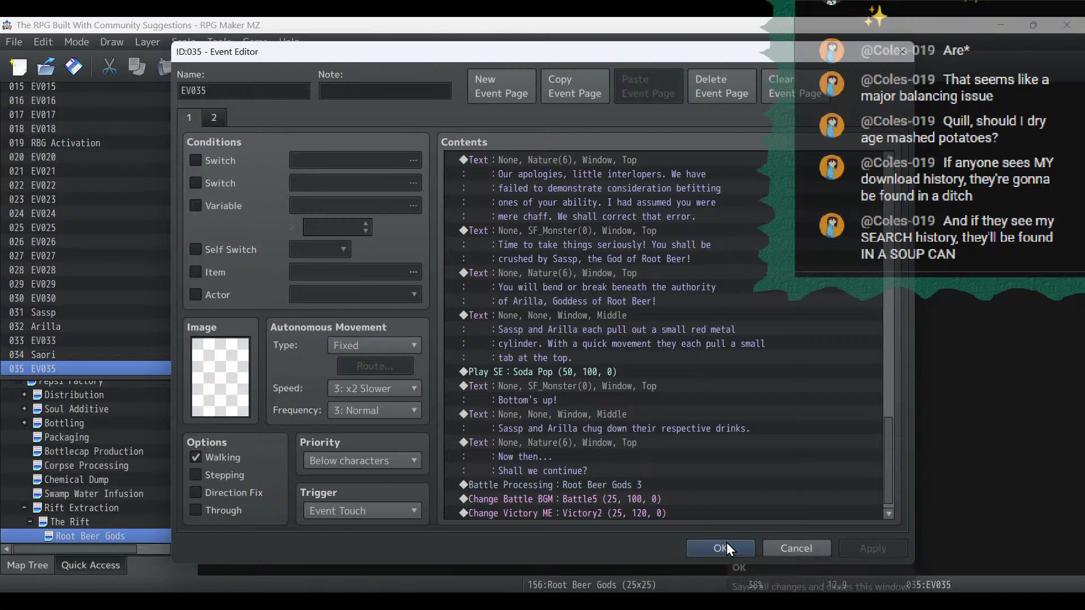
# Insert a Show Animation command before Arilla's "Now then..." text, with Sassp as the character.
pyautogui.scroll(-1, 726, 475)
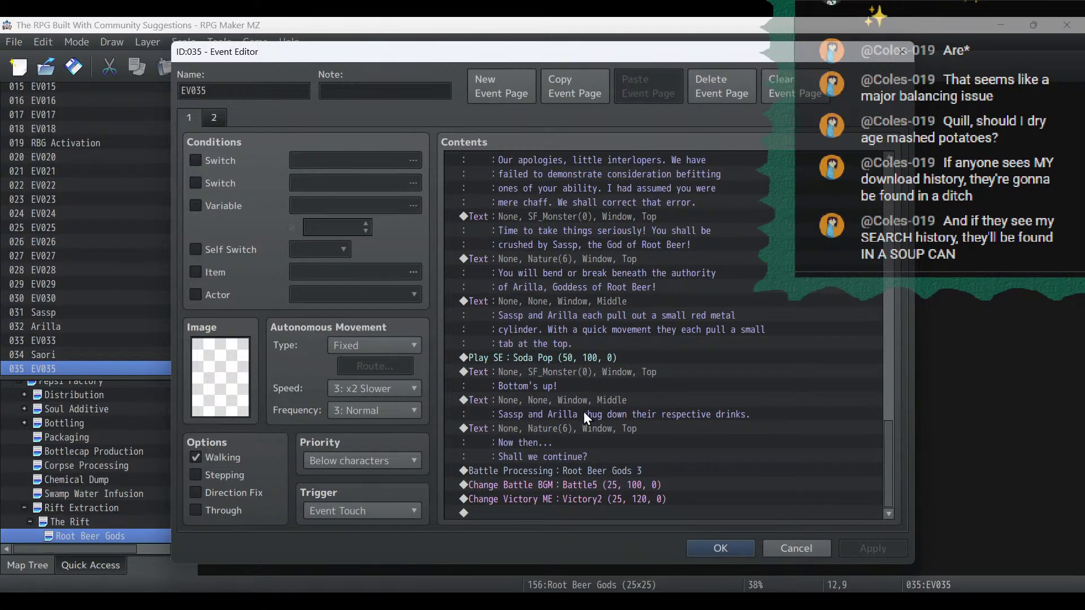
pyautogui.click(571, 429)
pyautogui.rightClick(571, 429)
pyautogui.click(616, 419)
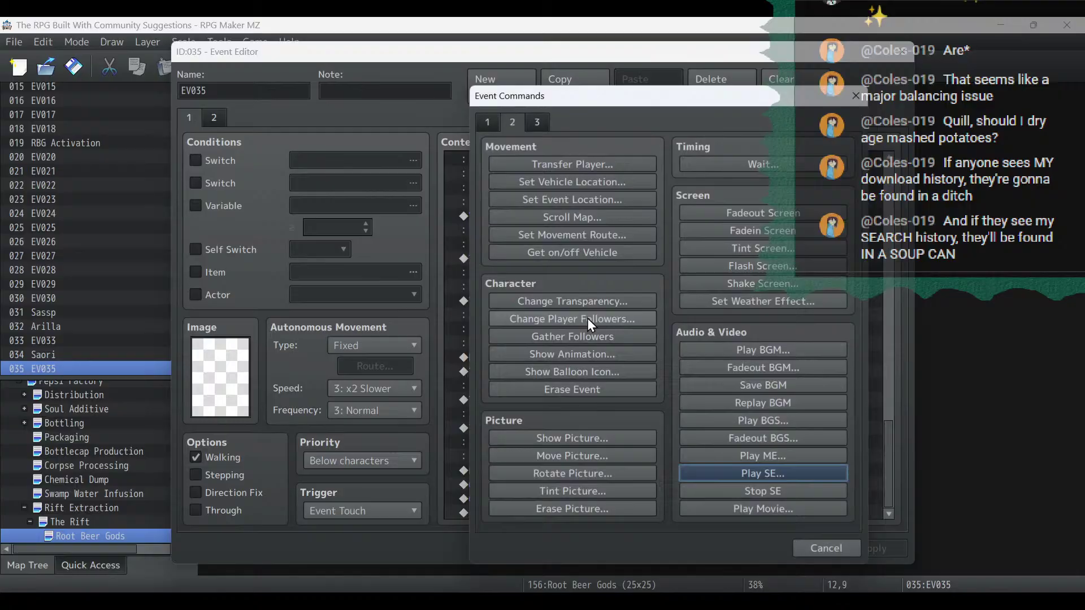
pyautogui.click(572, 357)
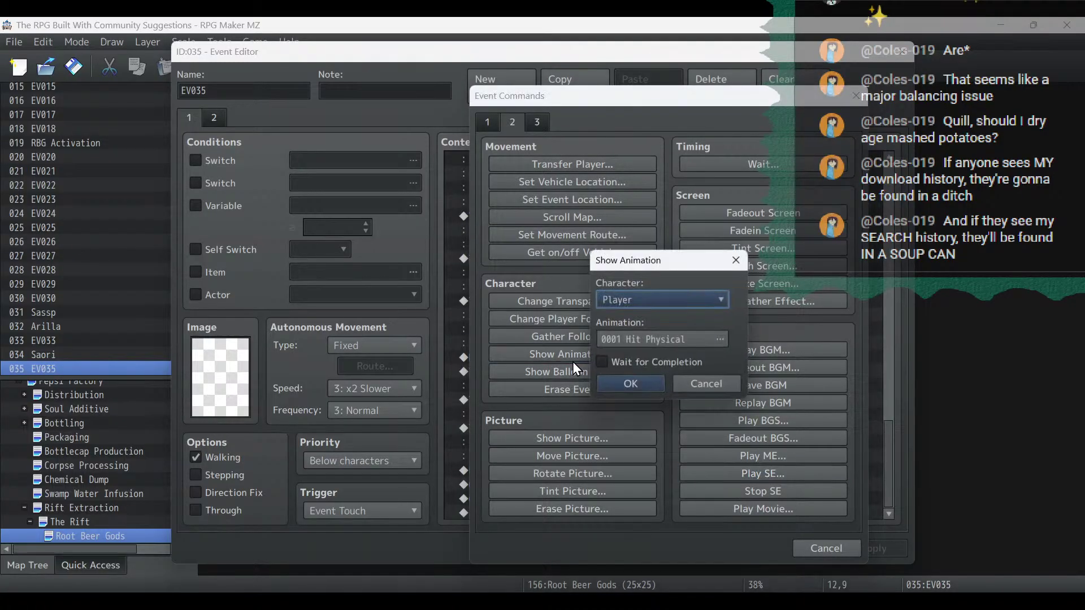
pyautogui.click(664, 299)
pyautogui.scroll(-4, 616, 569)
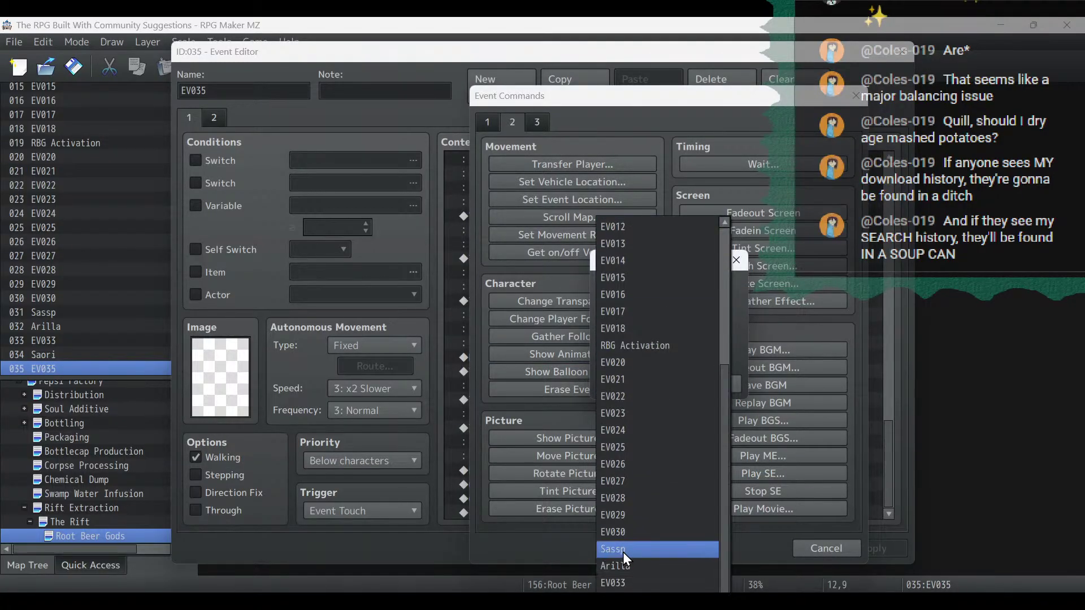
pyautogui.click(623, 549)
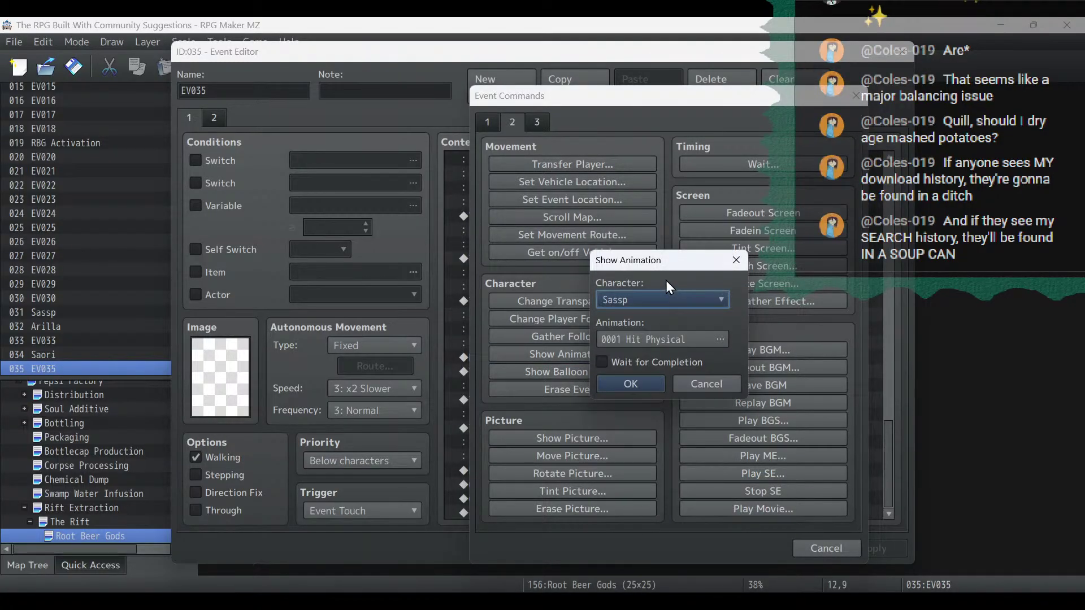
# Preview Power up 3 for Sassp's animation and choose 0051 Power up 1.
pyautogui.click(665, 340)
pyautogui.scroll(-7, 539, 343)
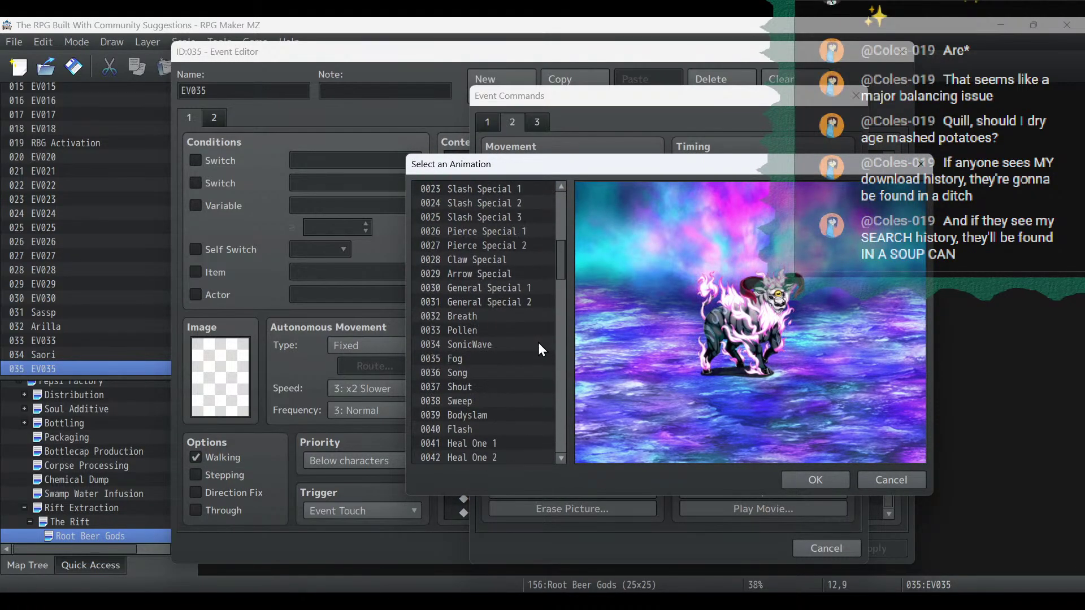
pyautogui.scroll(-7, 534, 342)
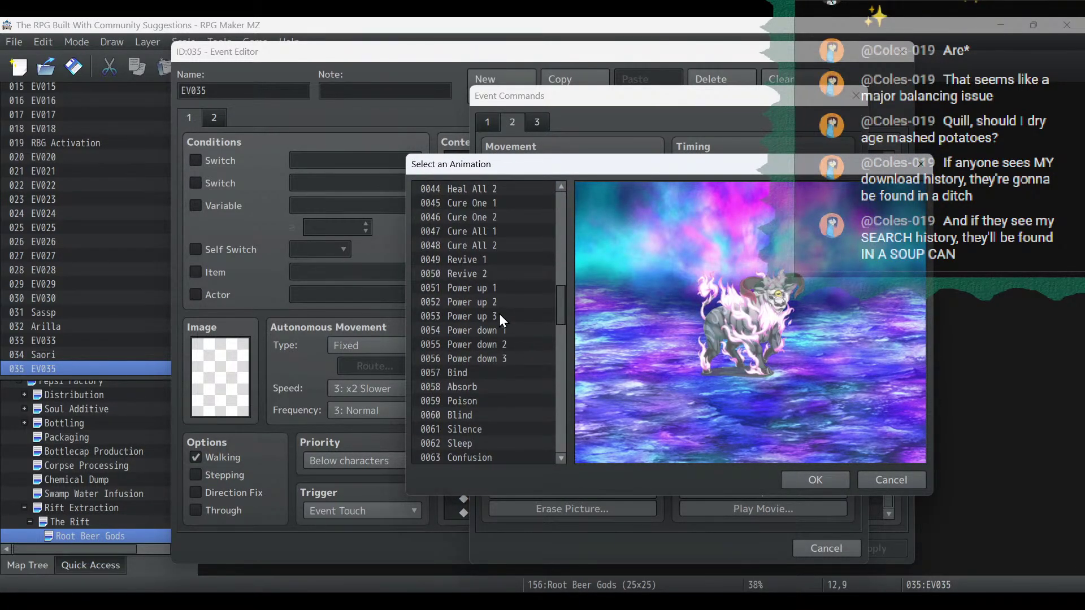
pyautogui.click(499, 315)
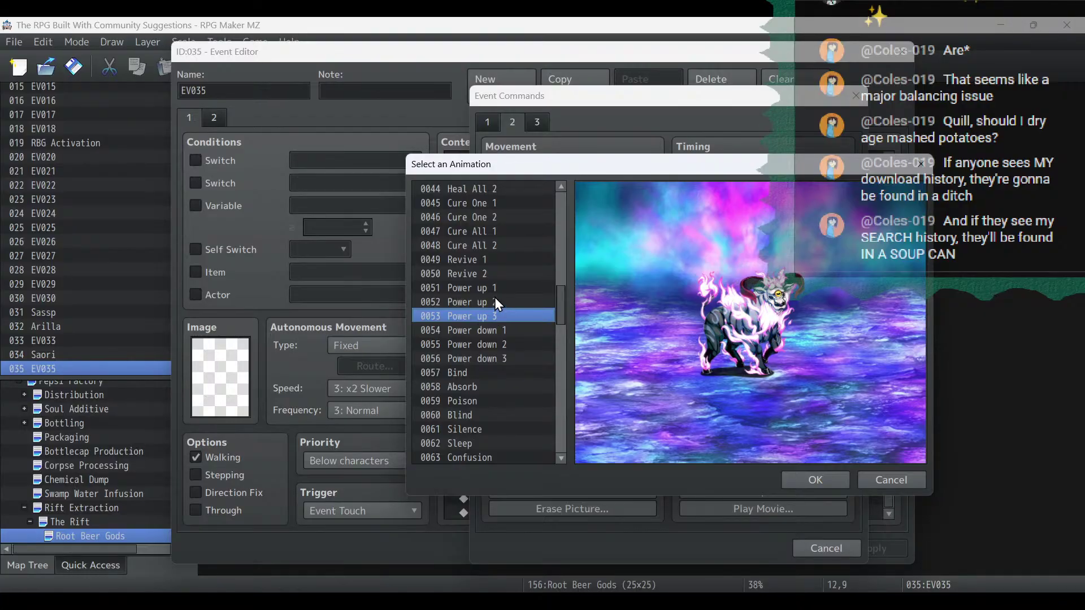
pyautogui.click(494, 289)
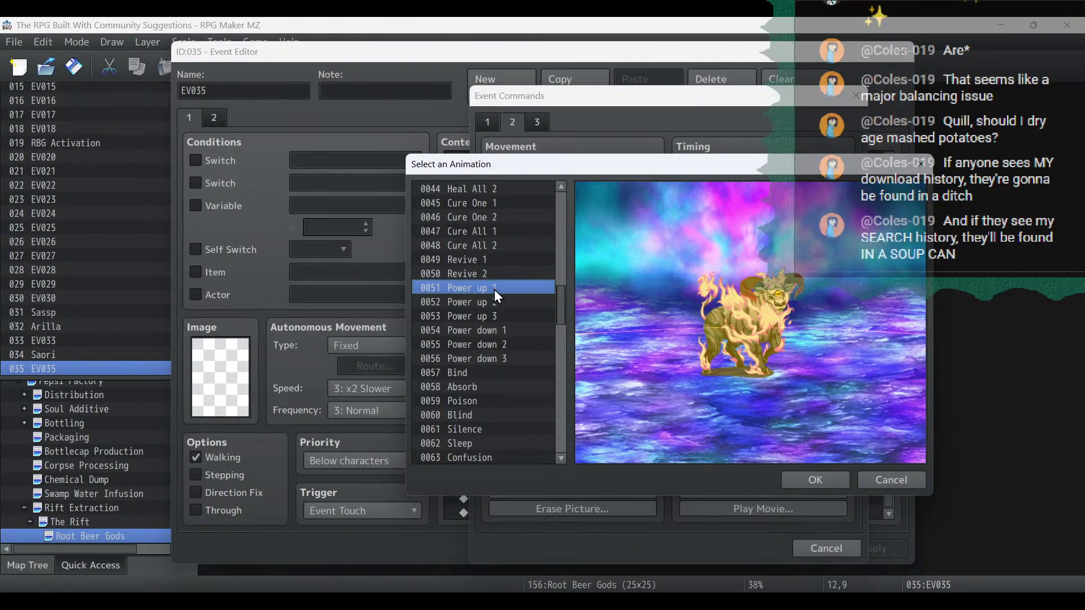
pyautogui.click(815, 477)
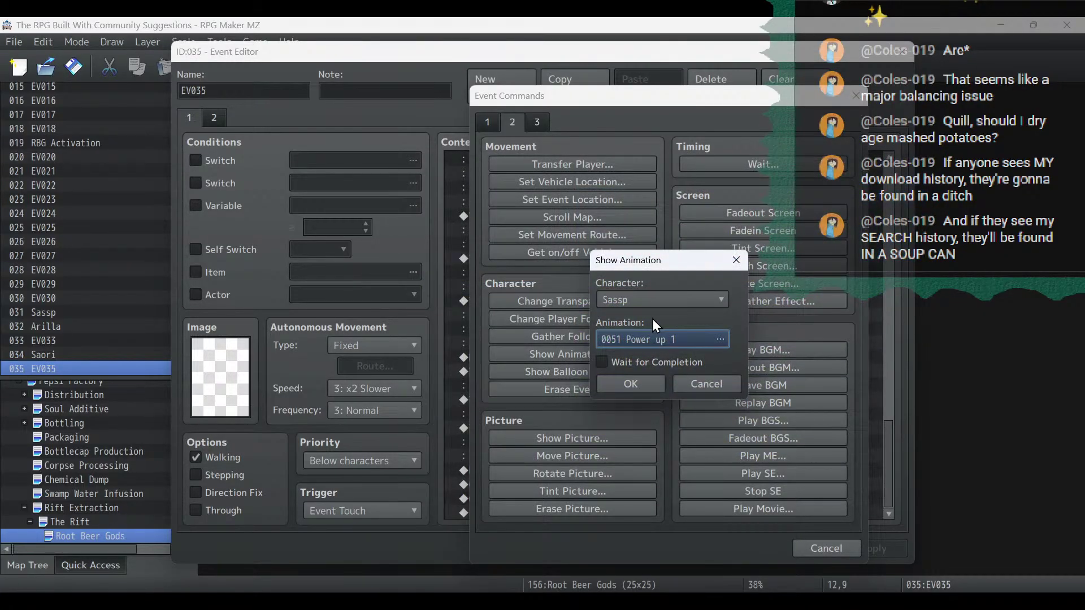
# Set Sassp's animation to 0101 Darkness One 1 and add the command to the event.
pyautogui.click(650, 338)
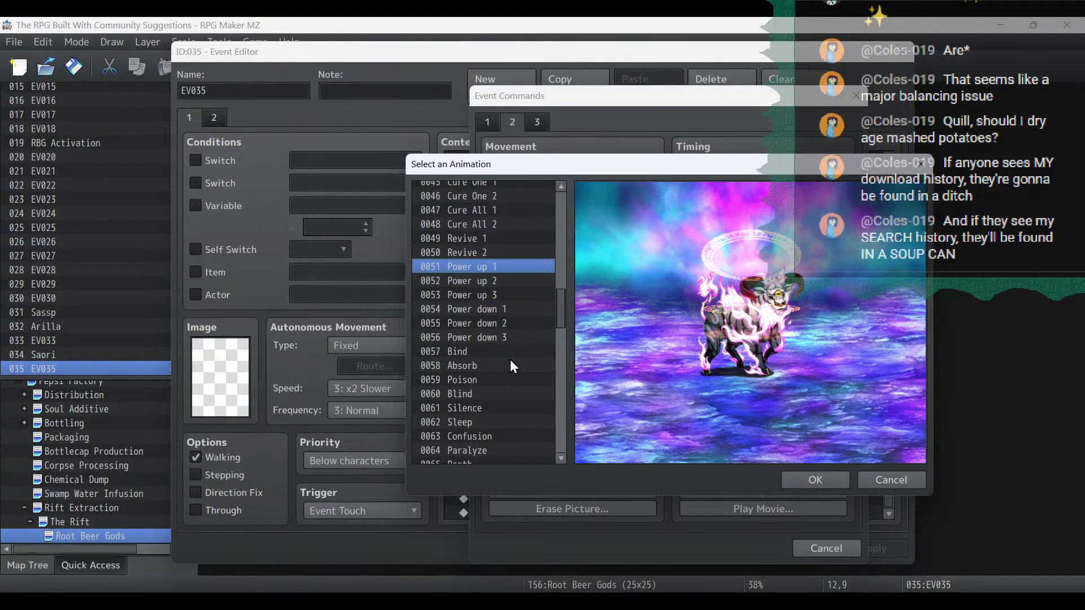
pyautogui.scroll(-10, 511, 367)
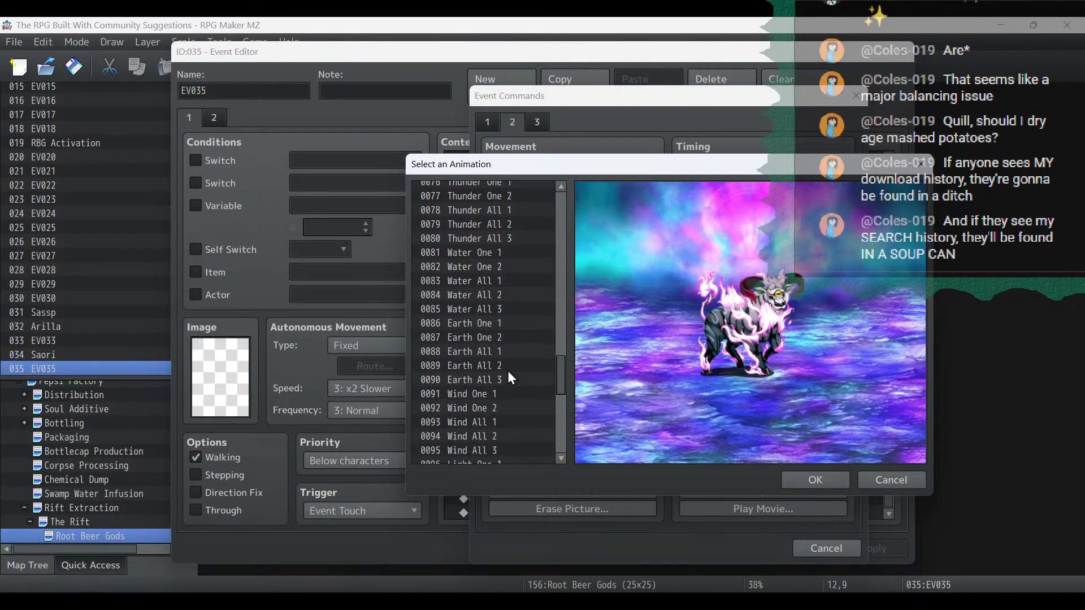
pyautogui.scroll(-4, 507, 371)
pyautogui.click(500, 380)
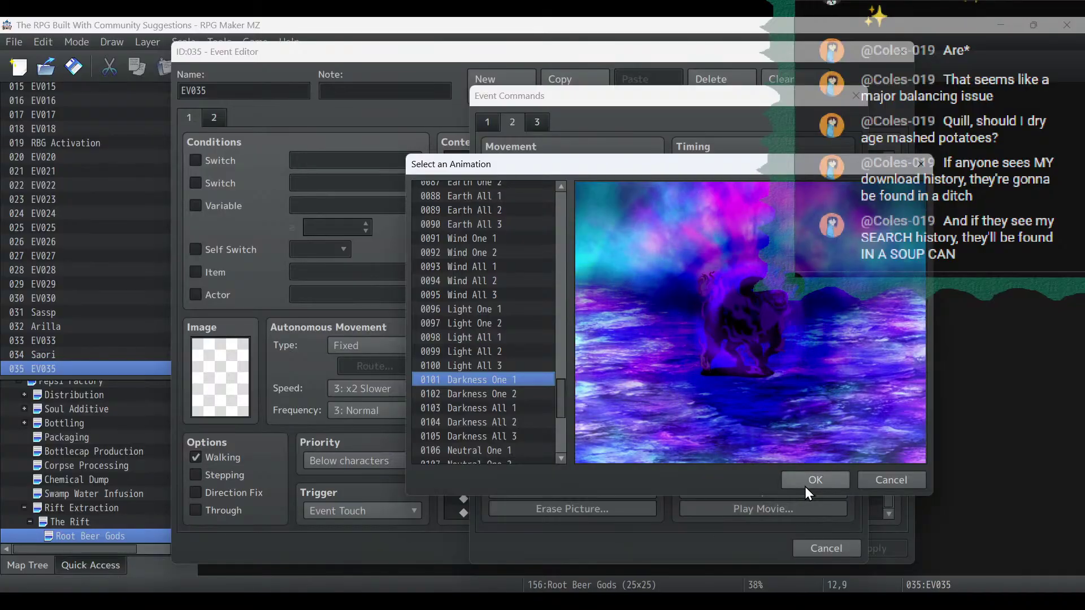
pyautogui.click(806, 487)
pyautogui.click(624, 382)
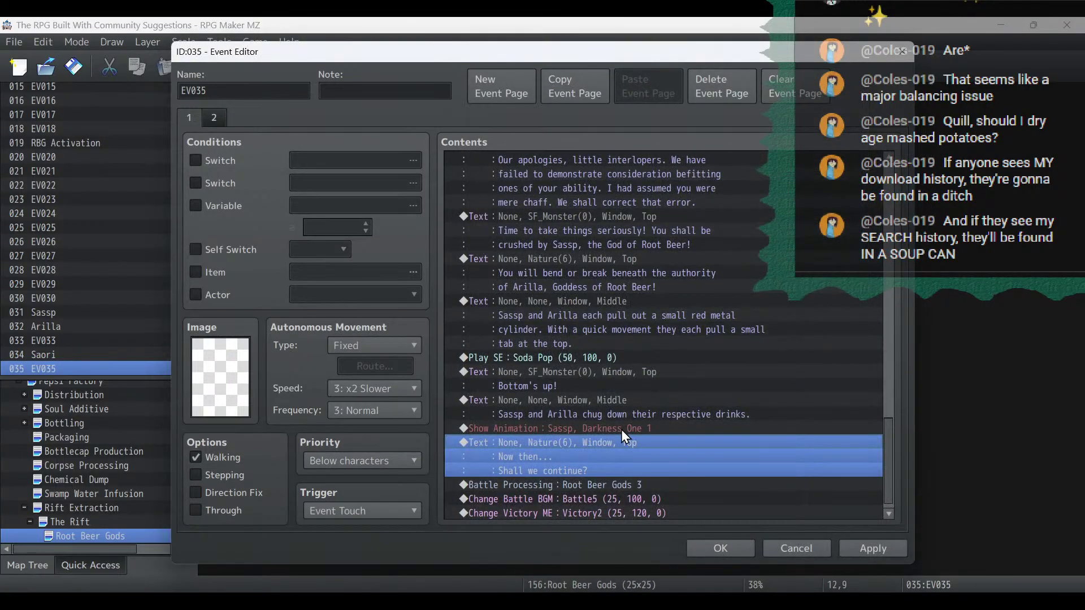
# Duplicate Sassp's Darkness One 1 animation command directly below the original.
pyautogui.click(611, 428)
pyautogui.hotkey('ctrl', 'c')
pyautogui.click(611, 443)
pyautogui.hotkey('ctrl', 'v')
# Assign the duplicated animation to Arilla with Wait for Completion enabled, and apply and close the event.
pyautogui.doubleClick(611, 444)
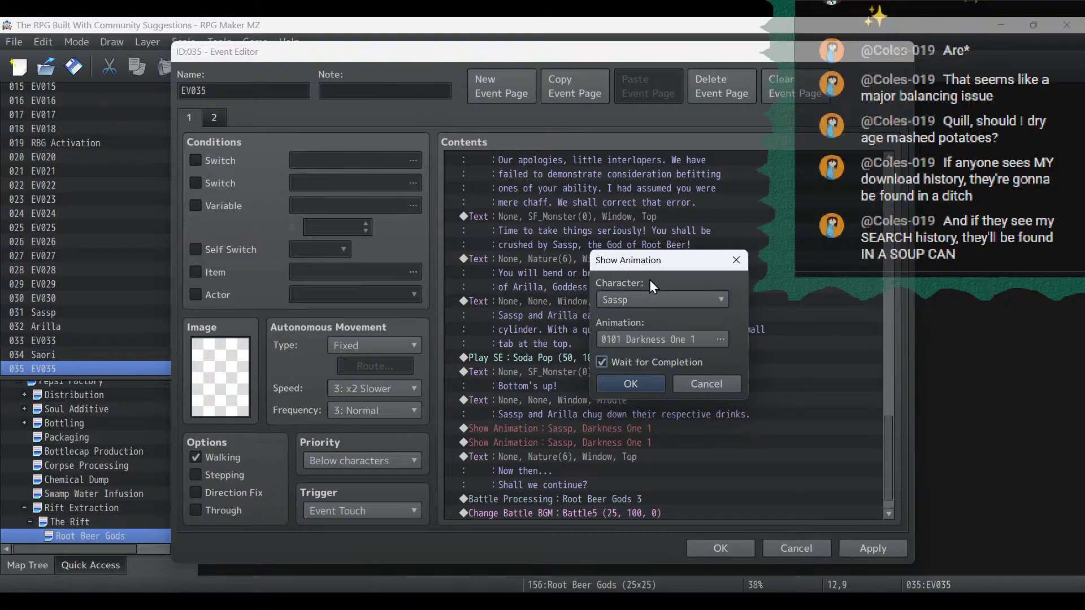
pyautogui.click(648, 297)
pyautogui.click(638, 570)
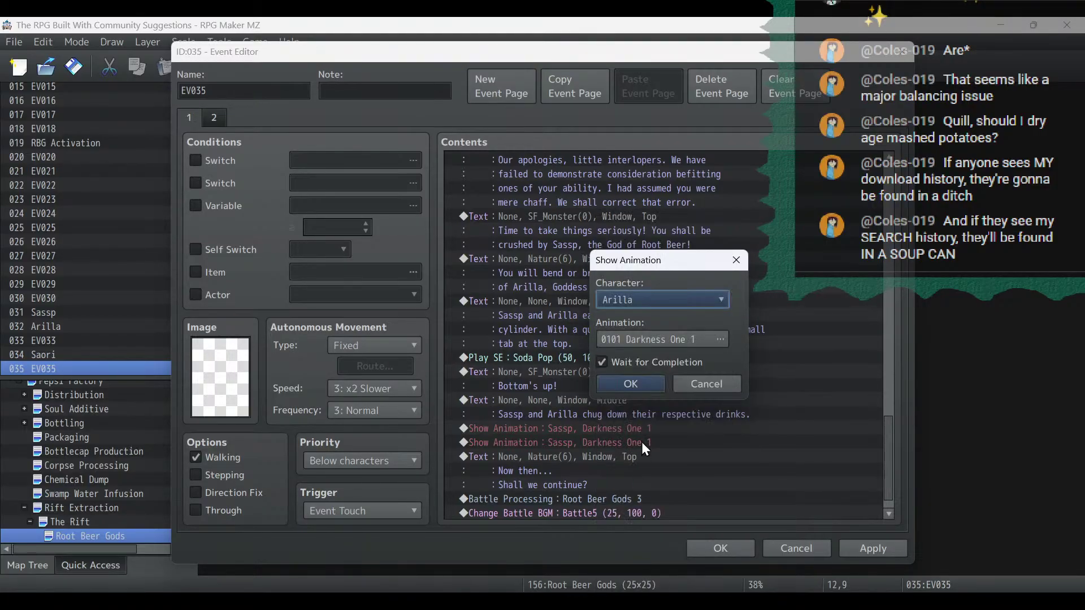
pyautogui.click(641, 389)
pyautogui.click(873, 548)
pyautogui.click(722, 549)
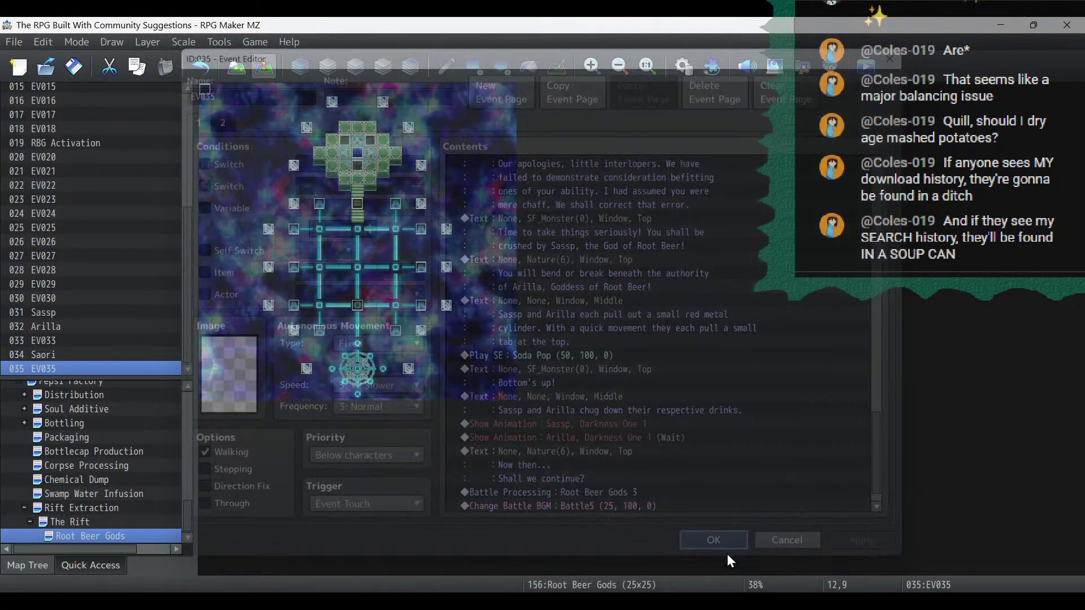
# Save the project and start a full-screen playtest from save File 3.
pyautogui.click(74, 68)
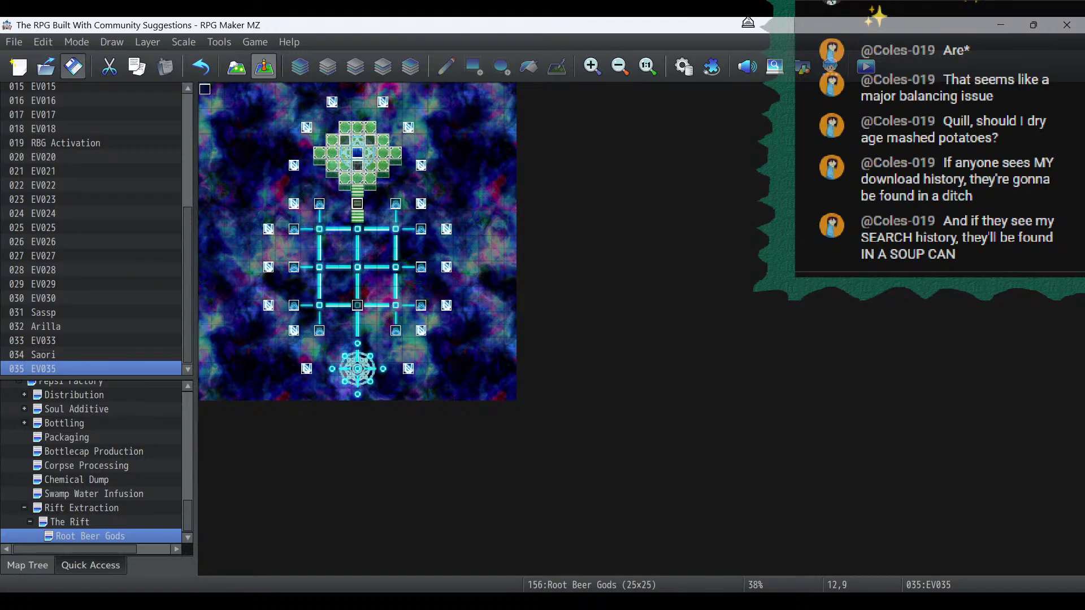
pyautogui.click(876, 78)
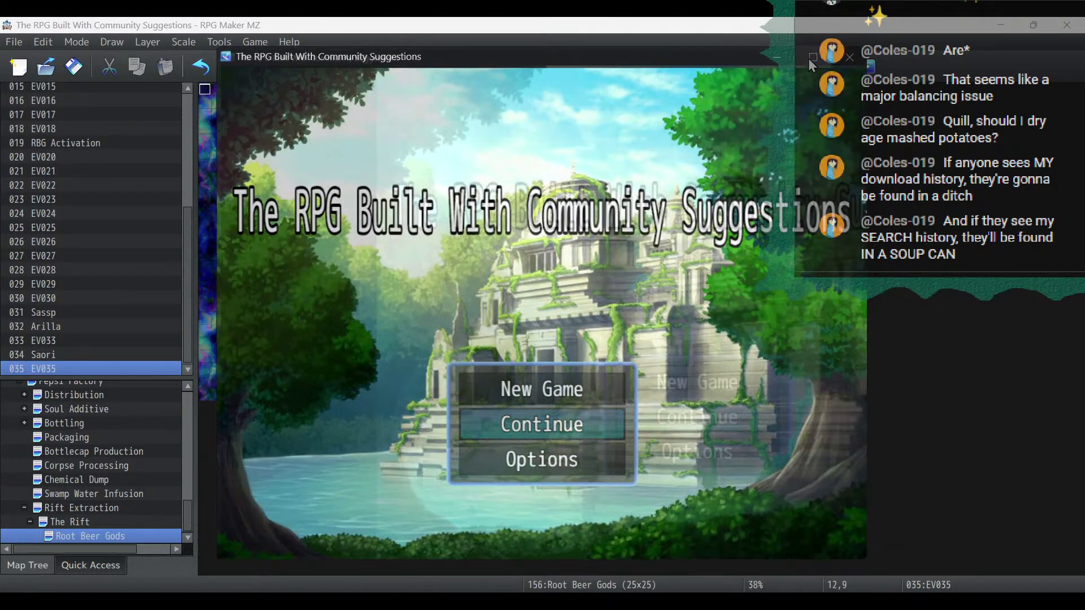
pyautogui.press('F4')
pyautogui.press('Return')
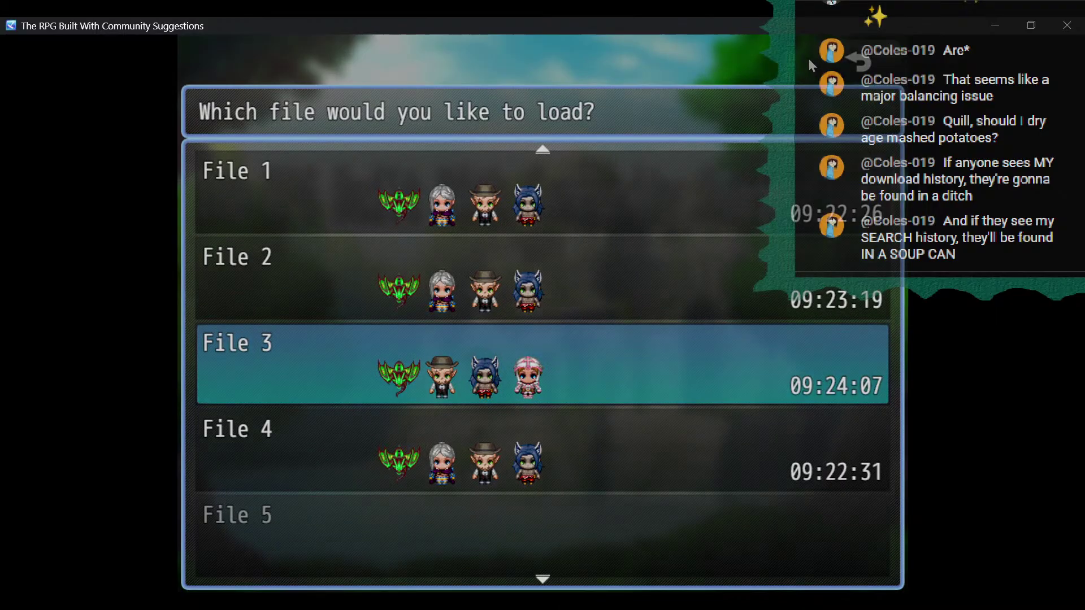
pyautogui.press('Return')
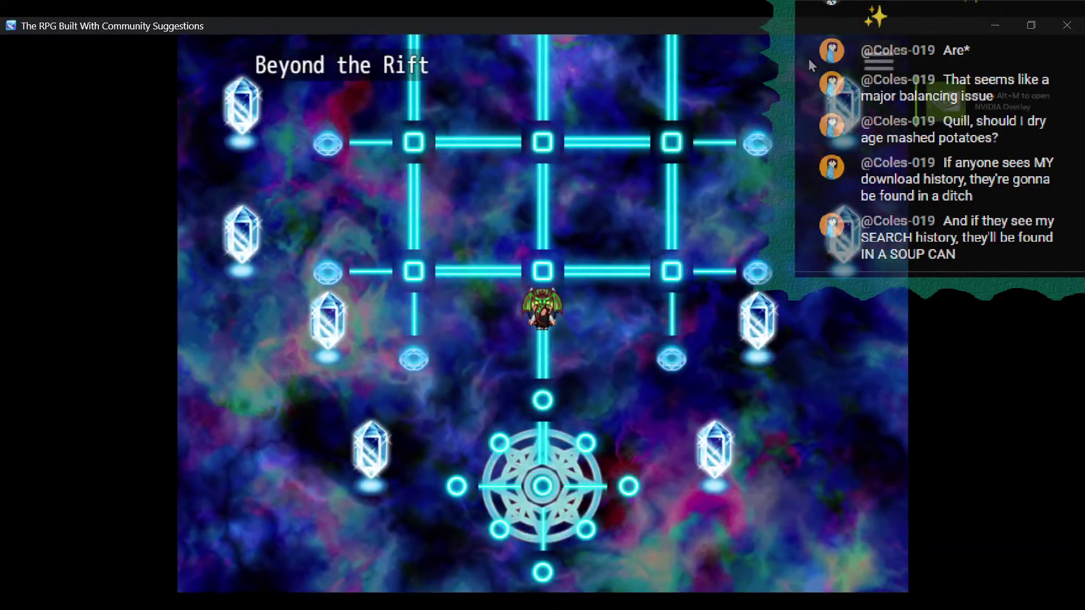
# Walk the party up to the green platform and play through the cat's dialogue to the gods' arrival.
pyautogui.press('Up')
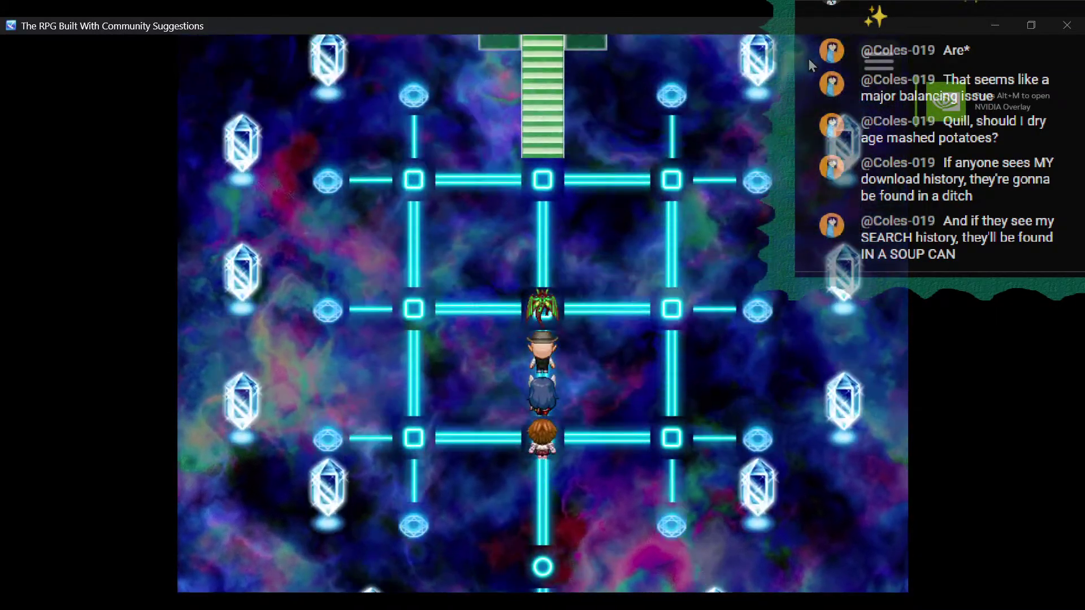
pyautogui.press('Up')
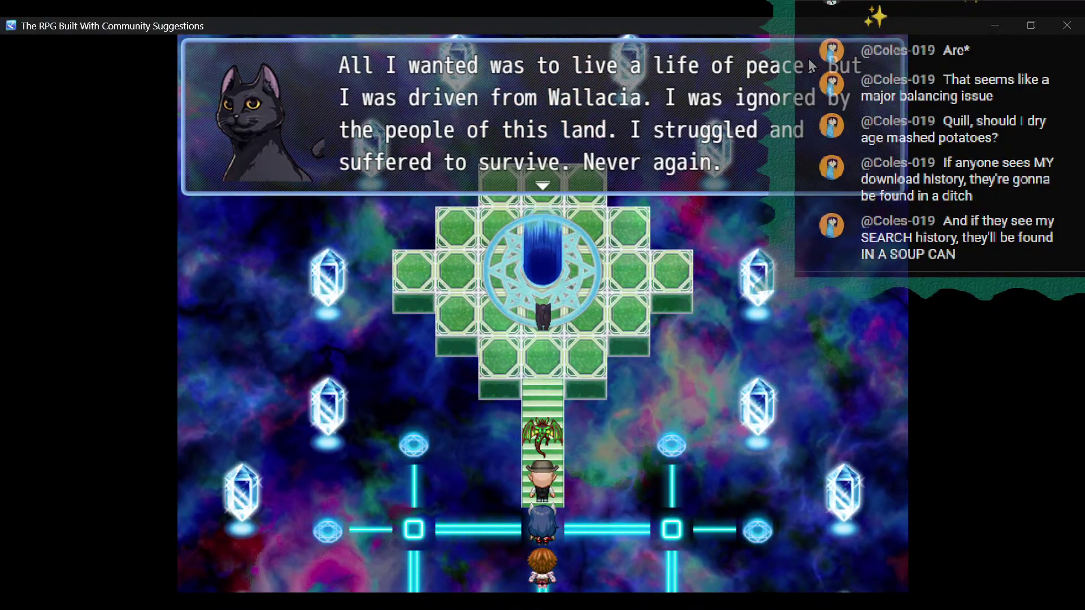
pyautogui.press('Return')
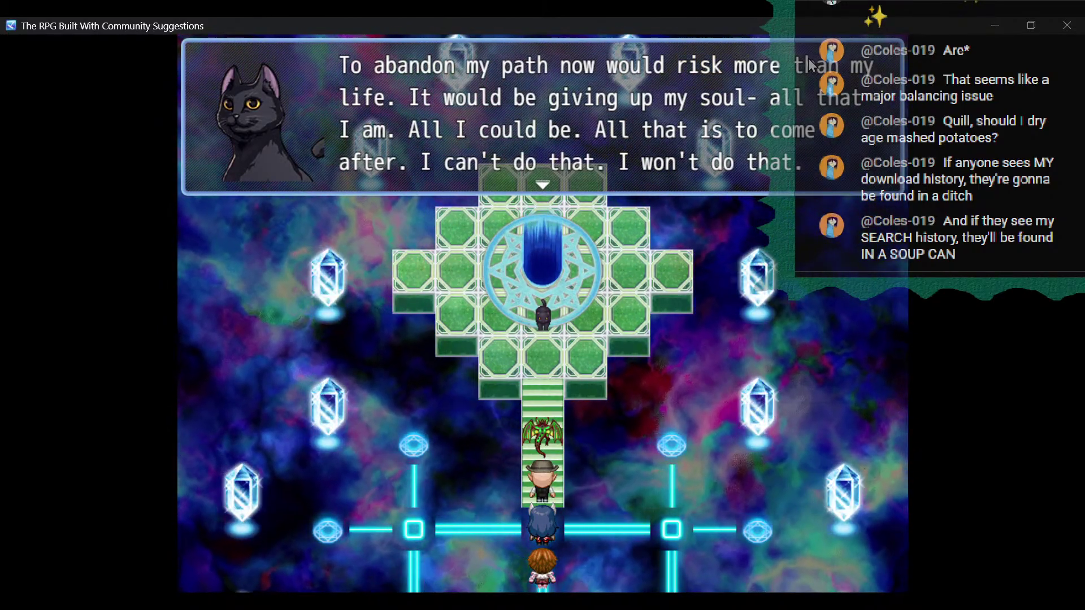
pyautogui.press('Return')
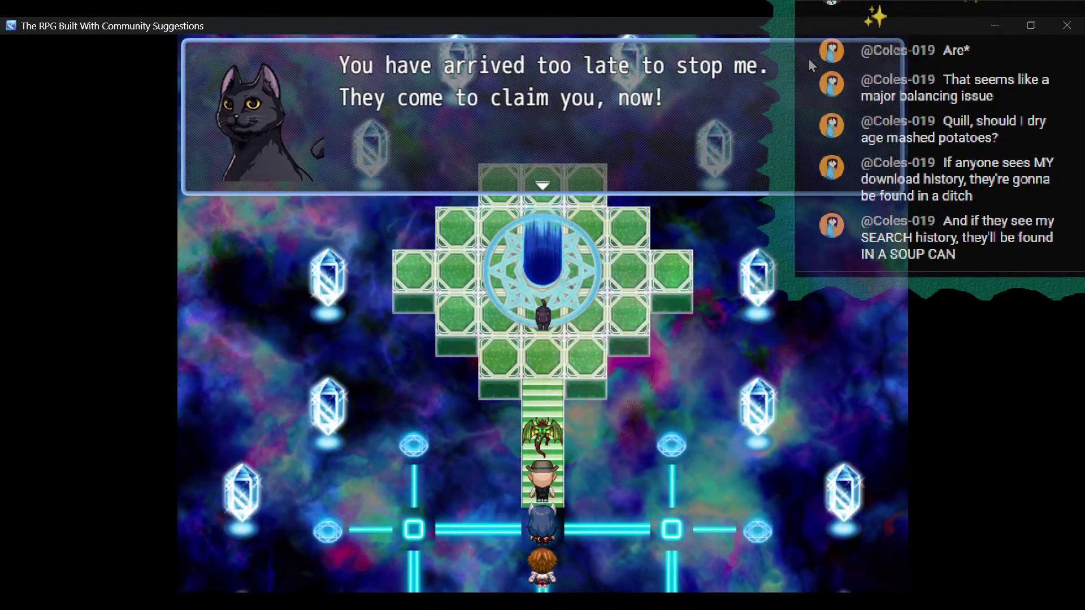
pyautogui.press('Return')
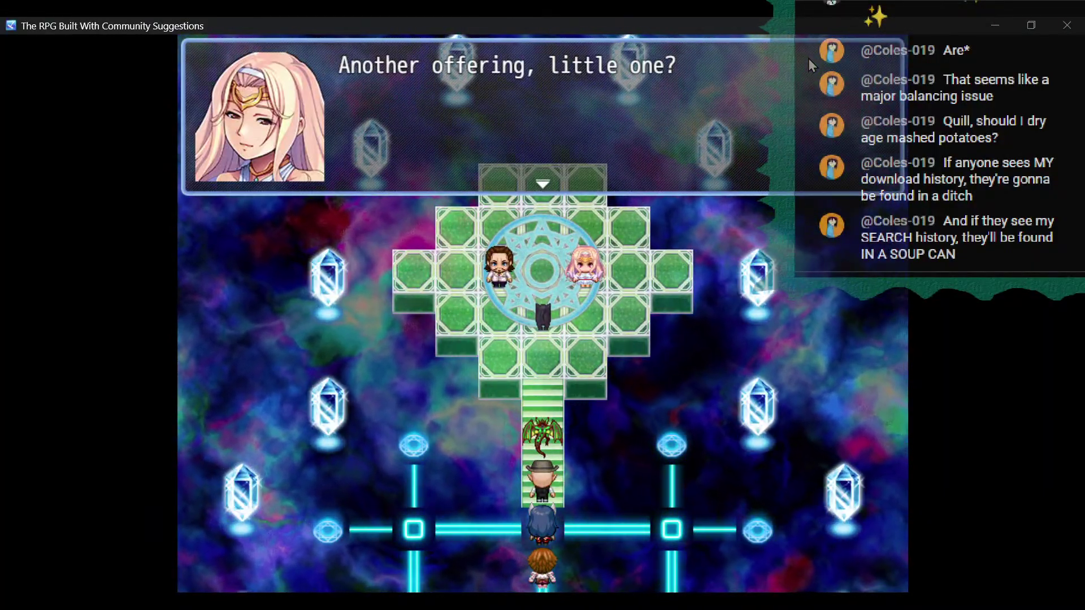
# Write "brief wait after gods spawn before talking" below today's task list in the stream project notes, and put the notes away.
pyautogui.click(78, 606)
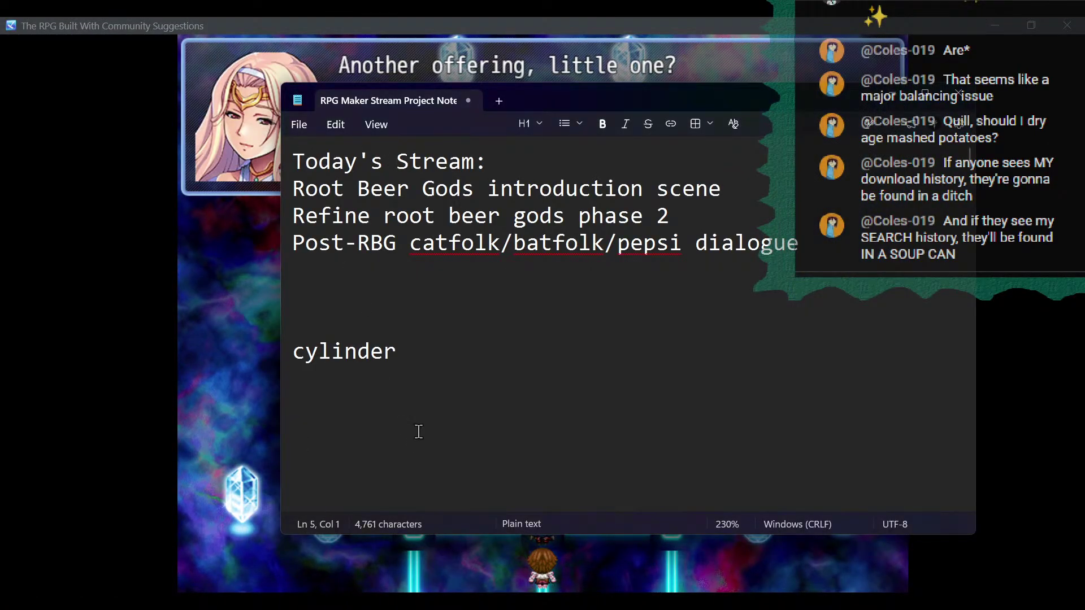
pyautogui.write('ef ')
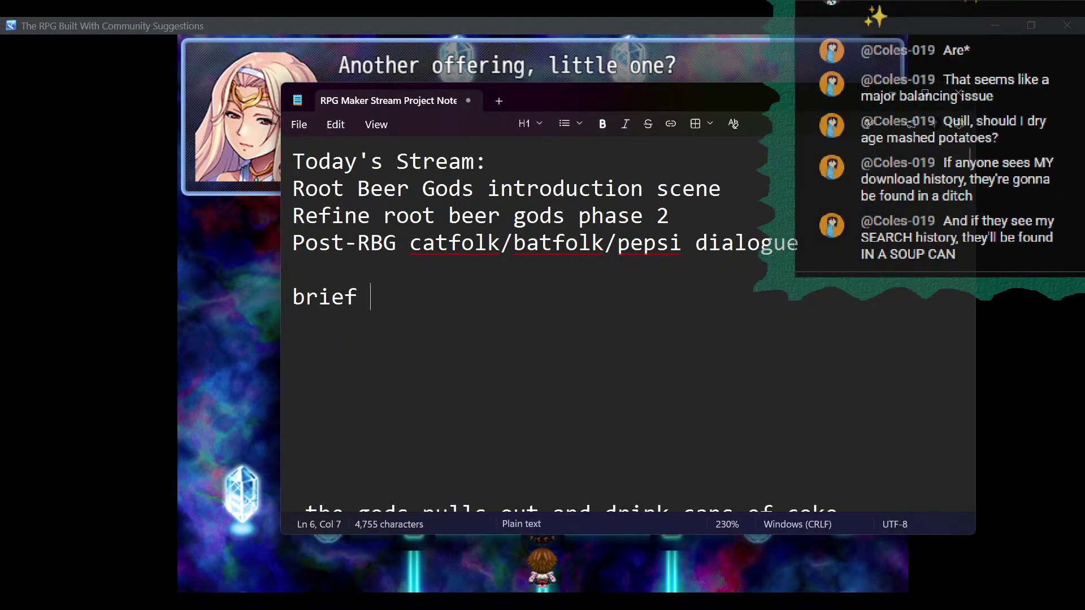
pyautogui.write('wait after ')
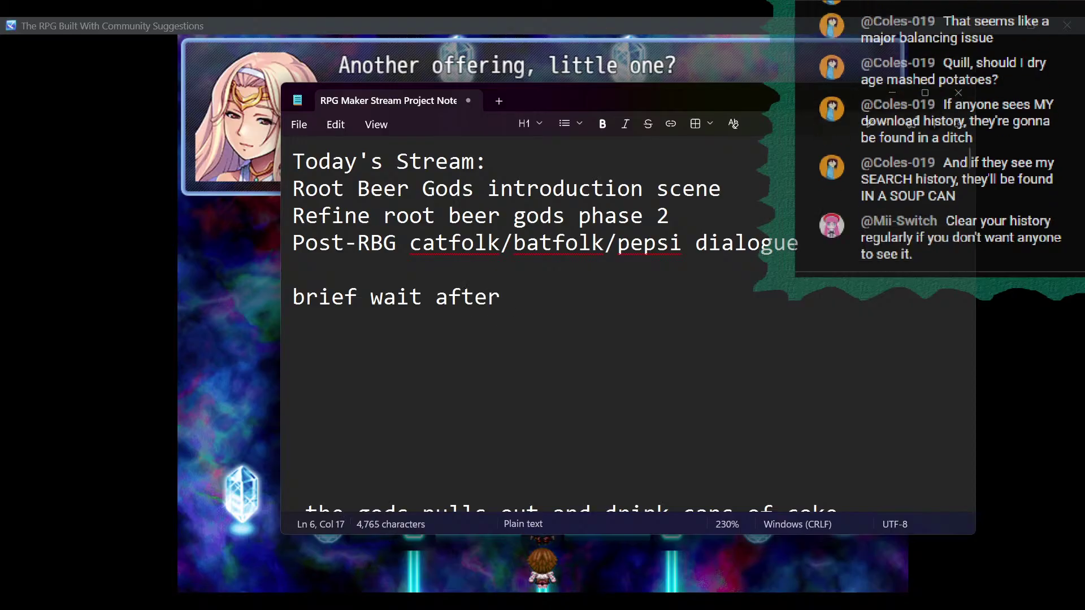
pyautogui.write('gods spa')
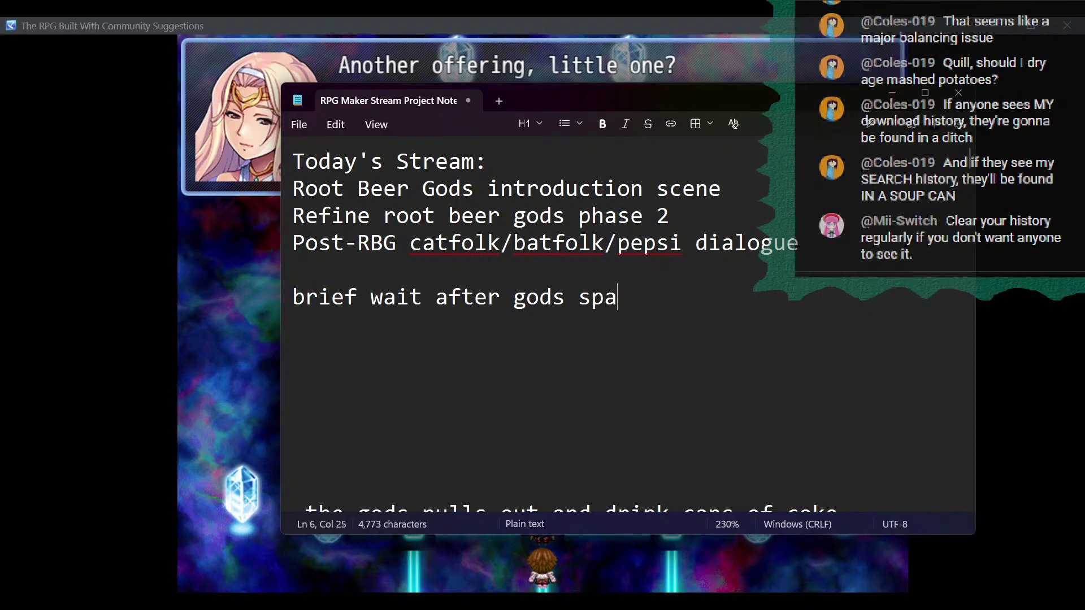
pyautogui.write('wn before talking')
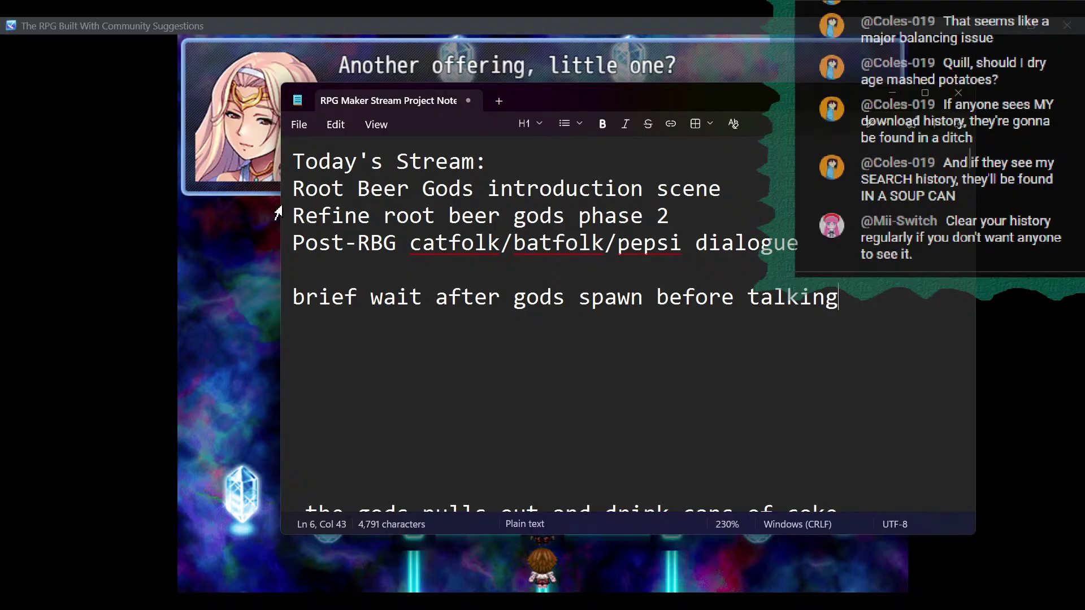
pyautogui.click(894, 92)
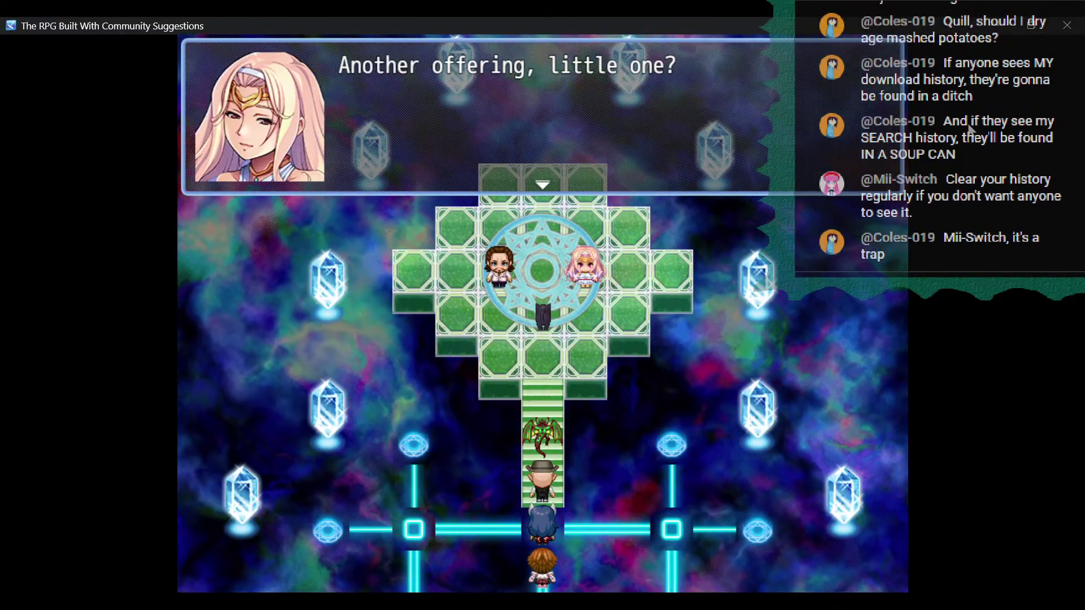
# Play through the gods' dialogue up to "Indeed. I shall wipe away this annoyance.", check the movement that follows, and end the playtest.
pyautogui.press('Return')
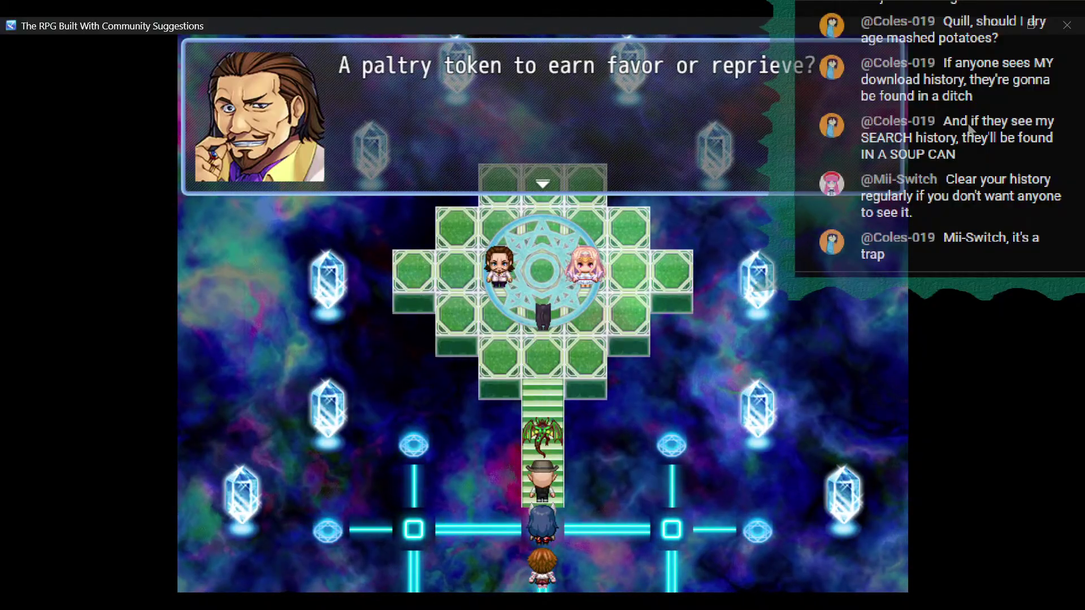
pyautogui.press('Return')
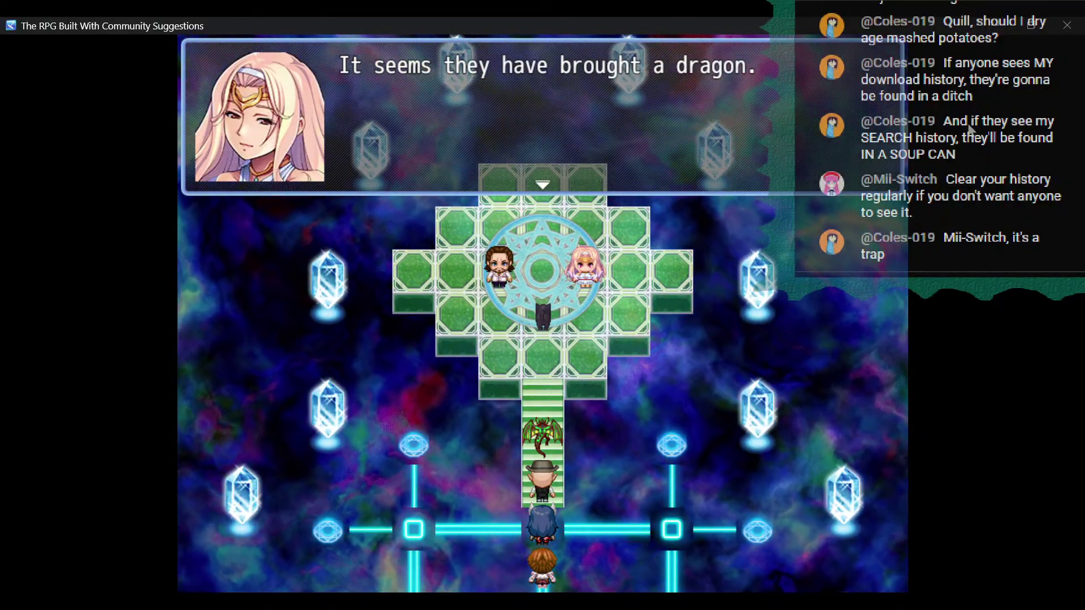
pyautogui.press('Return')
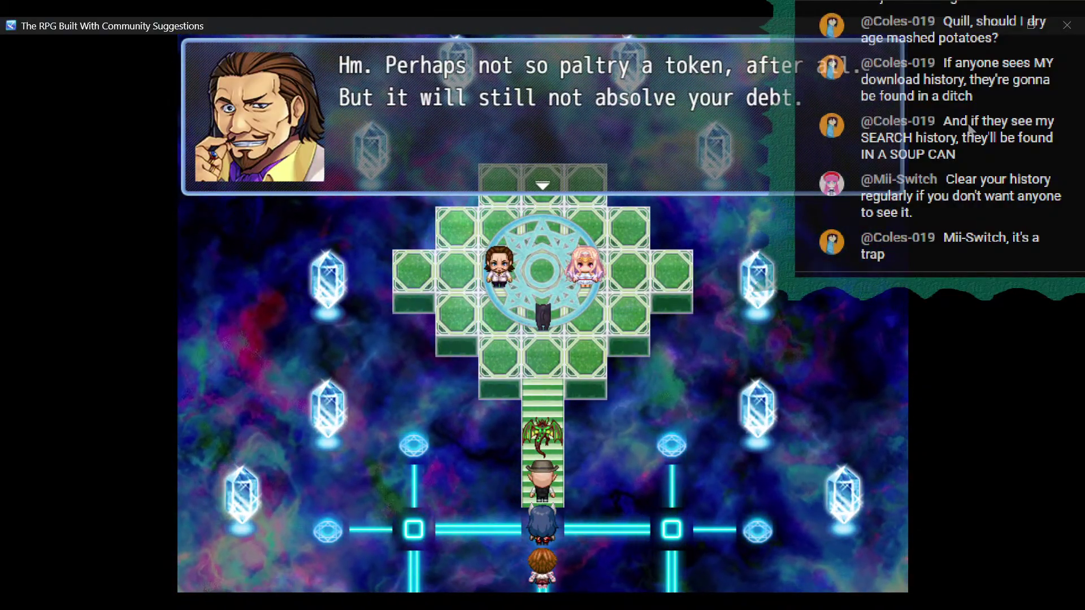
pyautogui.press('Return')
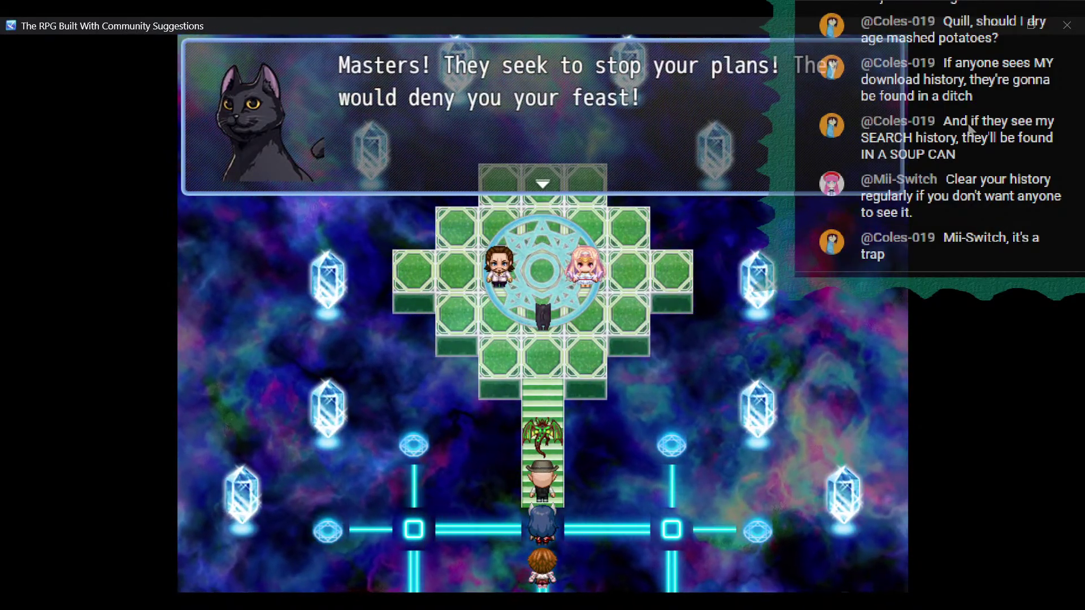
pyautogui.press('Return')
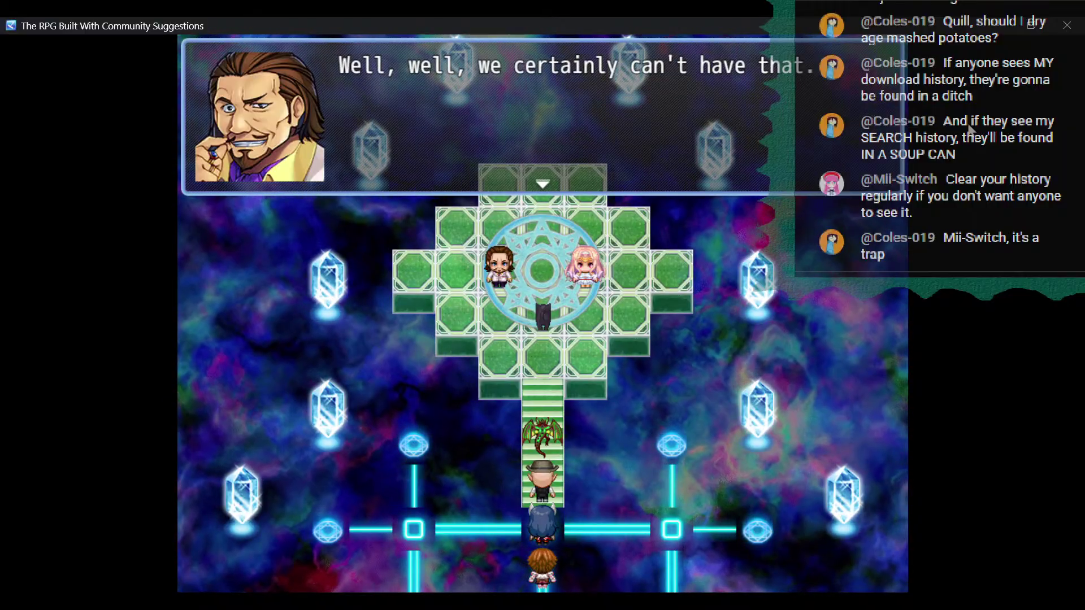
pyautogui.press('Return')
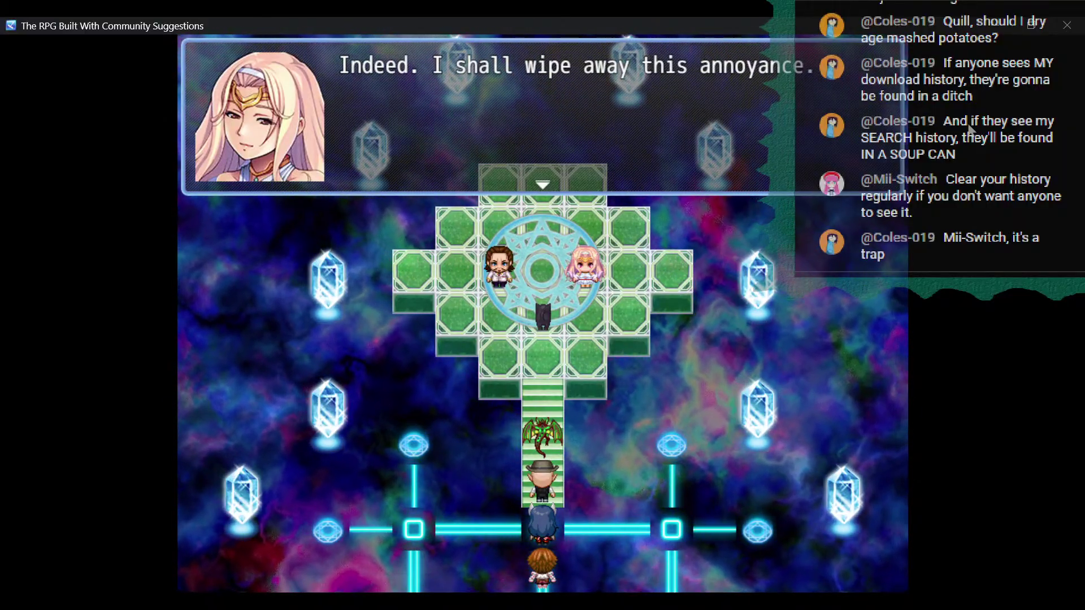
pyautogui.press('Return')
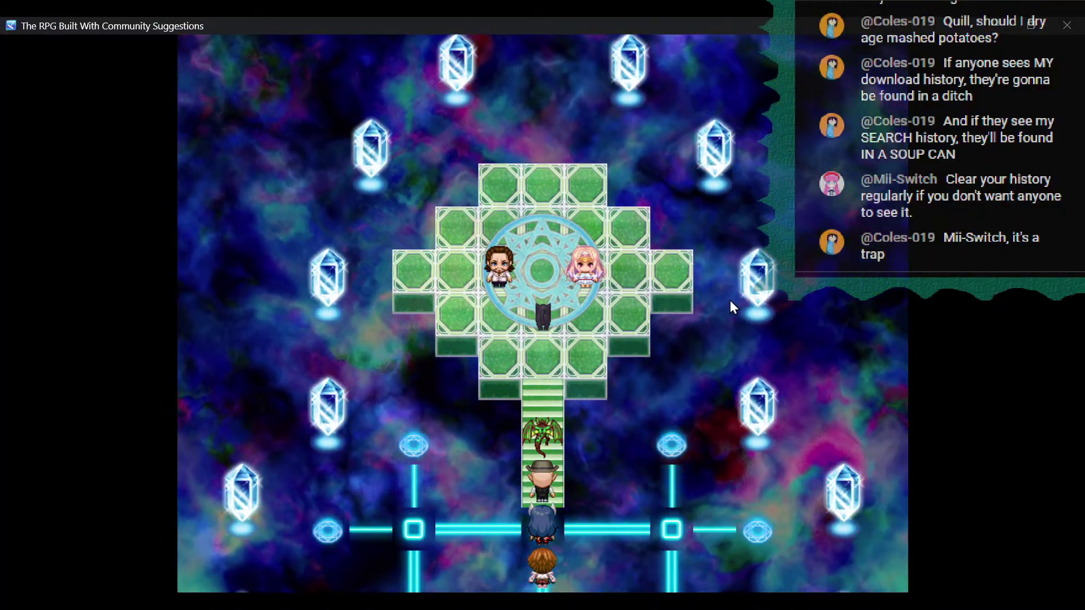
pyautogui.click(1067, 24)
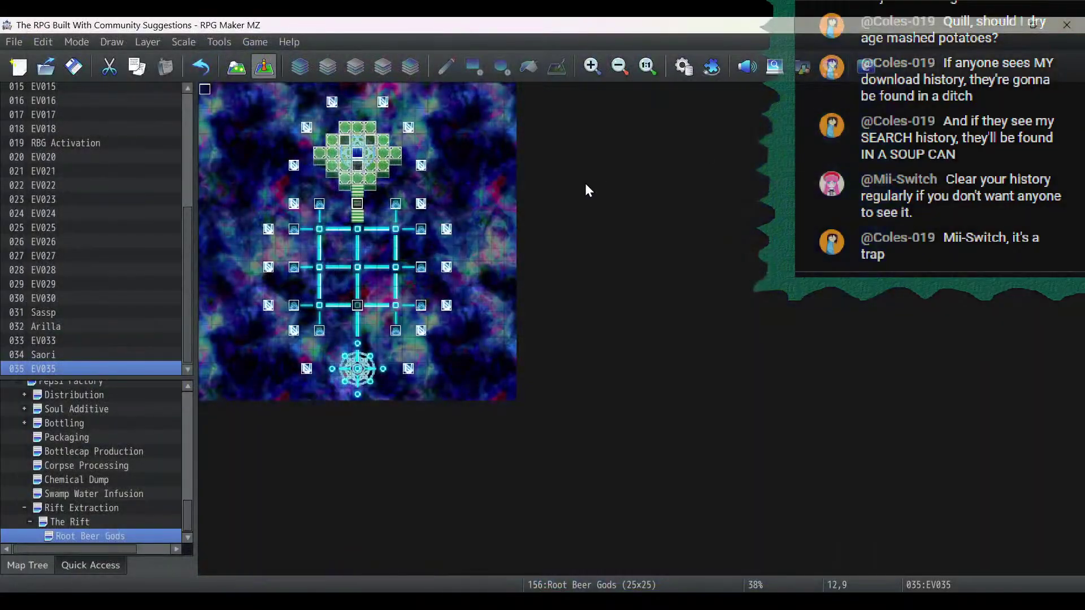
# Insert Through ON before the first Move Up in Saori's pre-battle movement route in EV035, apply it, and save the project.
pyautogui.doubleClick(357, 205)
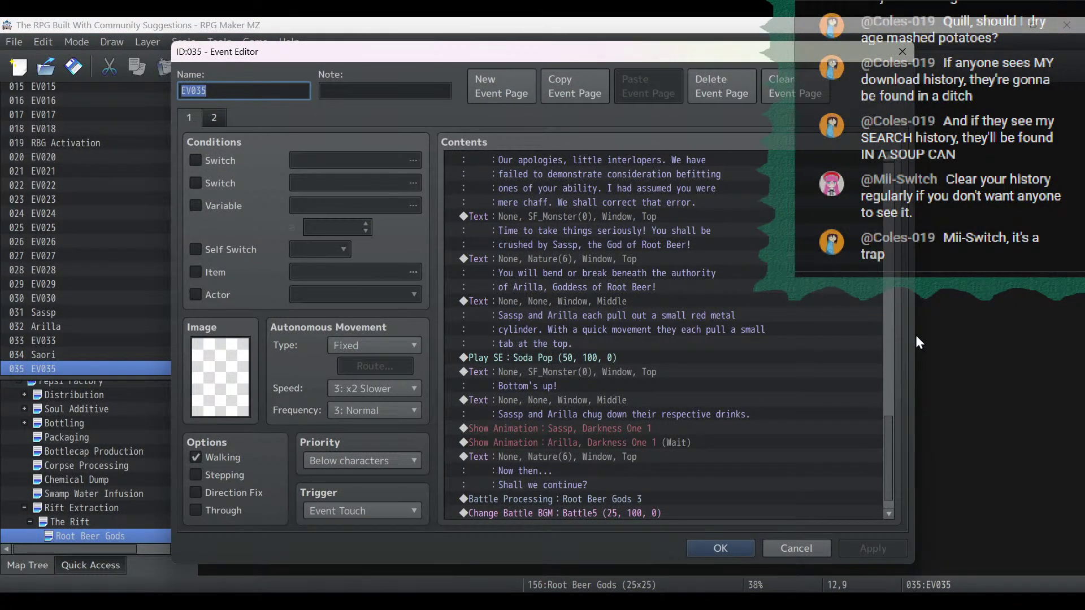
pyautogui.scroll(15, 875, 483)
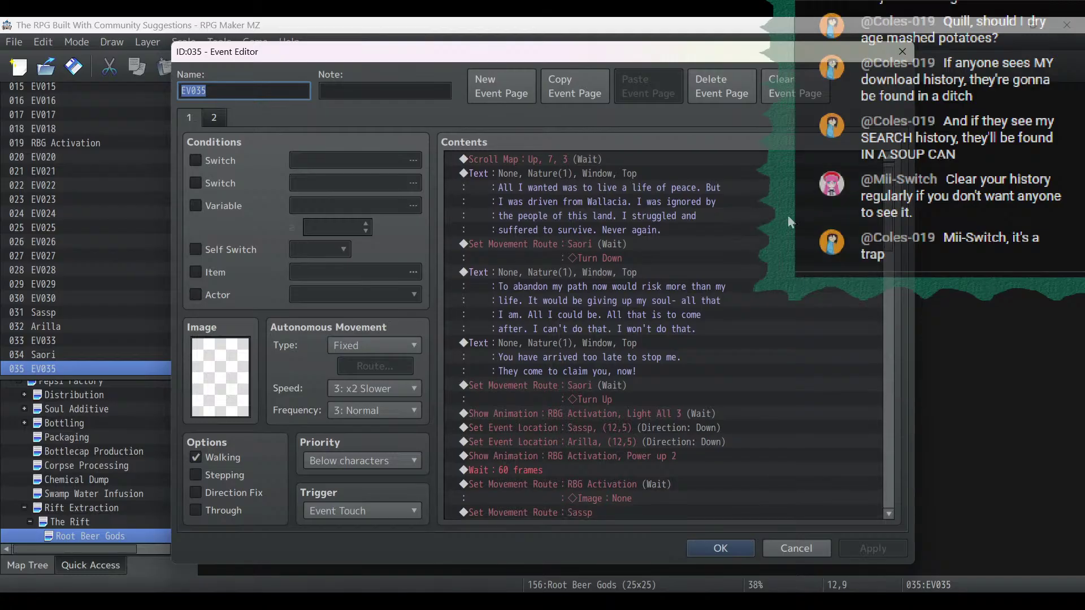
pyautogui.scroll(-10, 788, 215)
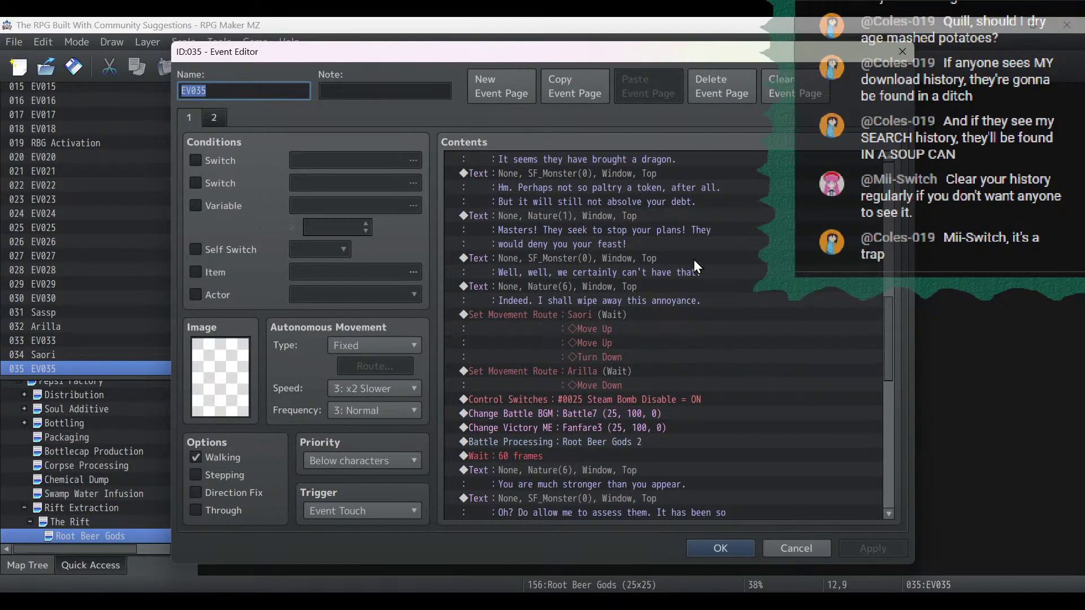
pyautogui.click(615, 296)
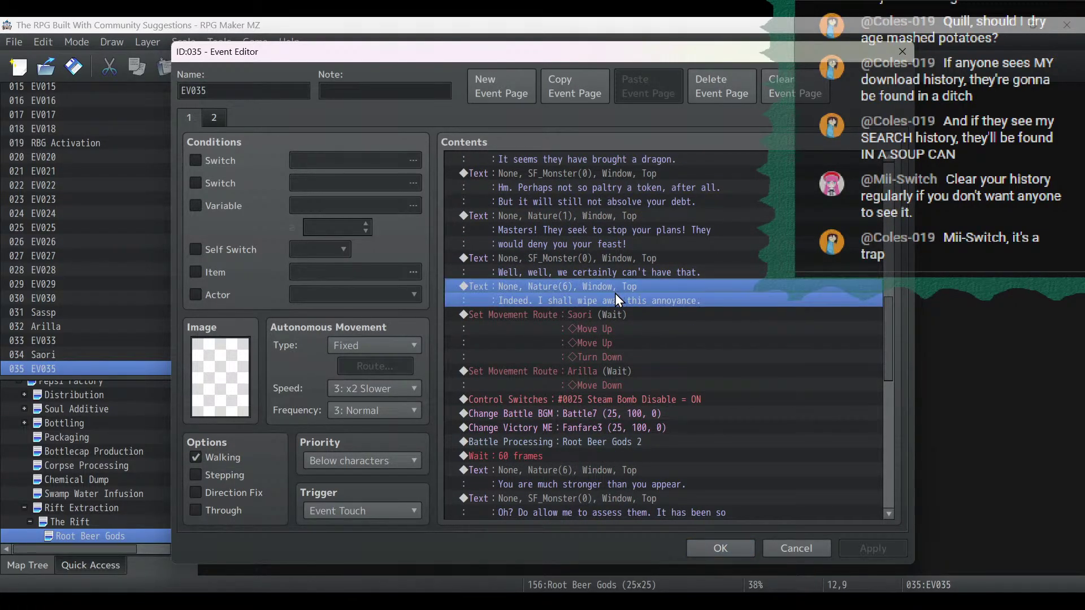
pyautogui.doubleClick(611, 316)
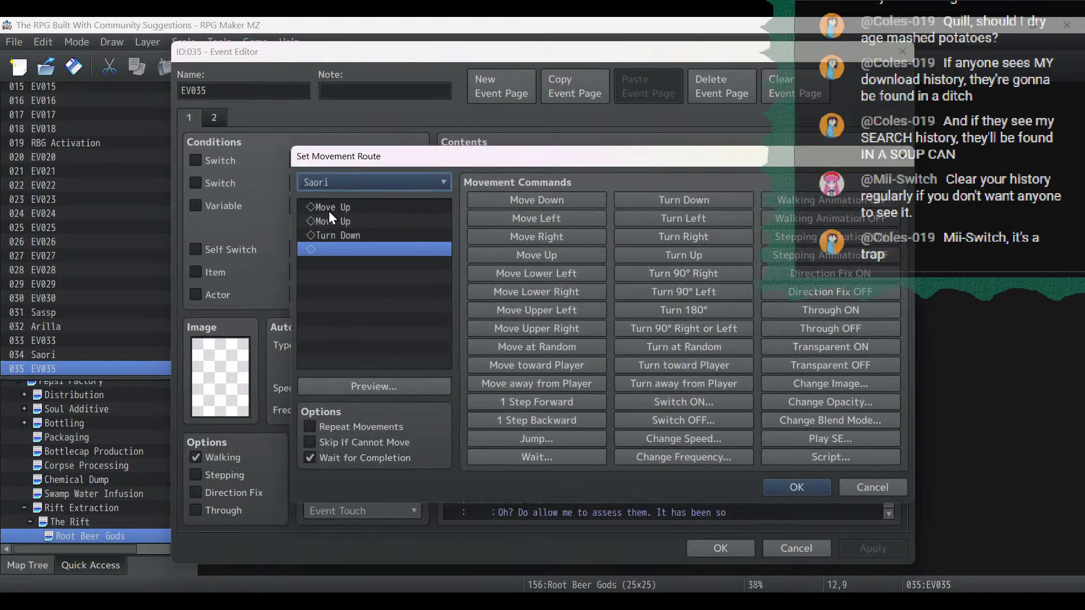
pyautogui.click(333, 234)
pyautogui.click(330, 209)
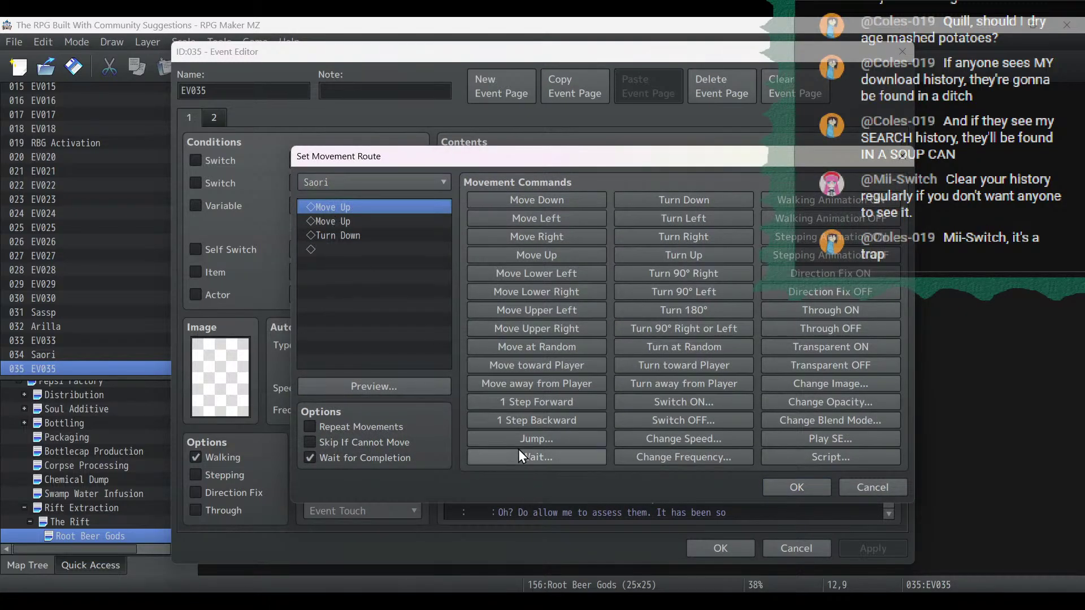
pyautogui.click(810, 310)
pyautogui.click(794, 488)
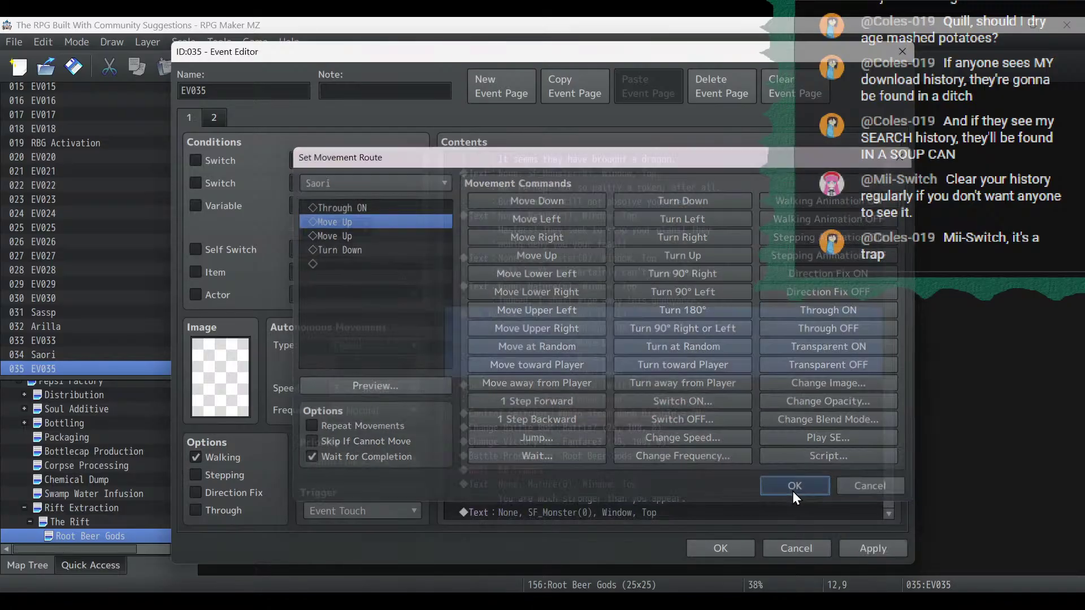
pyautogui.click(886, 550)
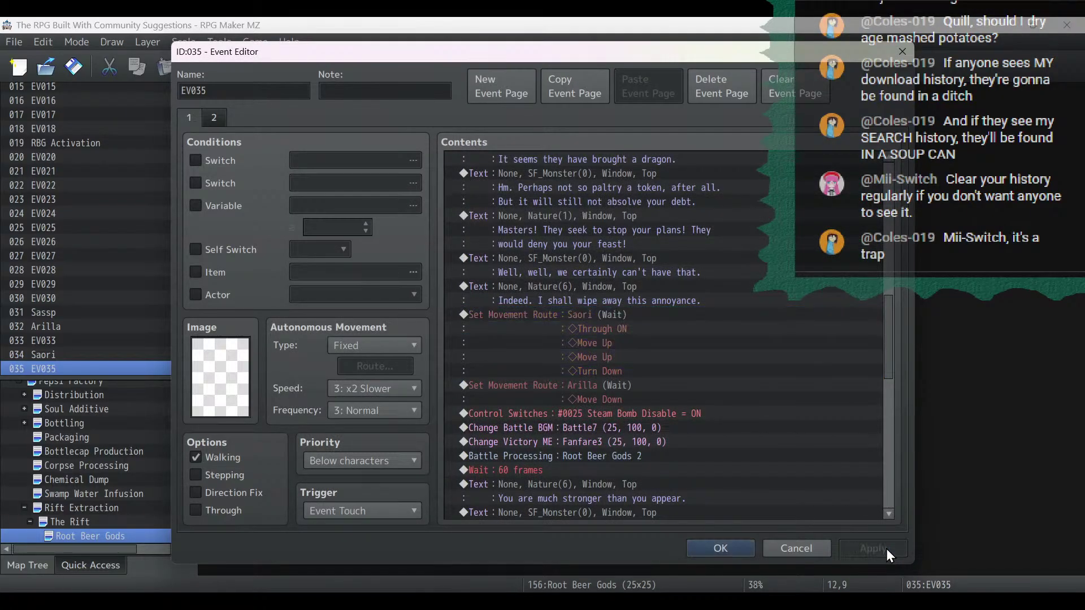
pyautogui.click(710, 547)
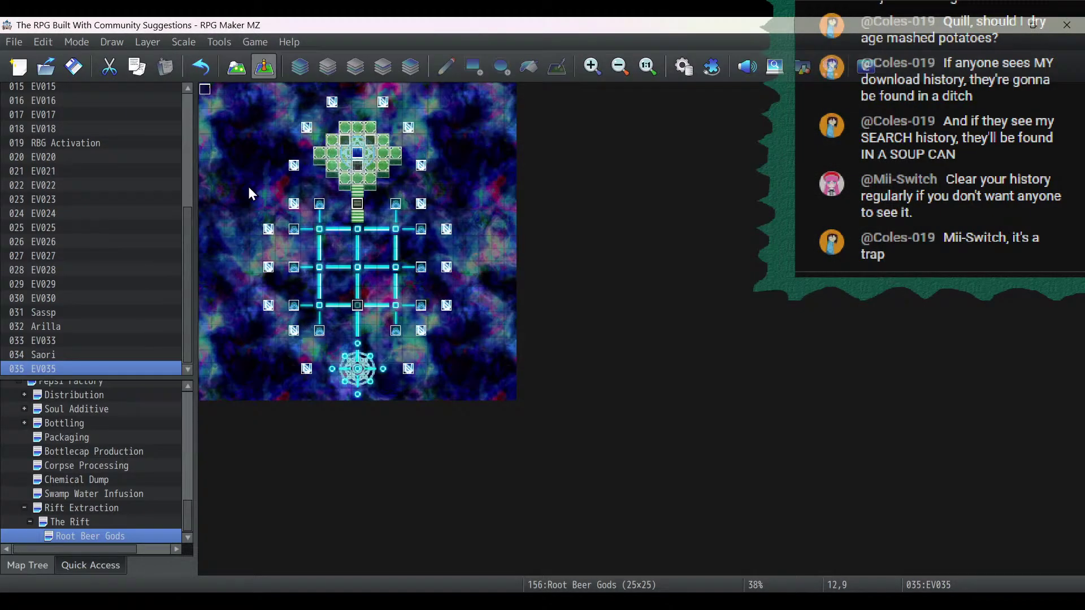
pyautogui.click(74, 67)
# Insert a 60-frame Wait before the "Another offering, little one?" text in EV035, and apply and close the event.
pyautogui.doubleClick(357, 202)
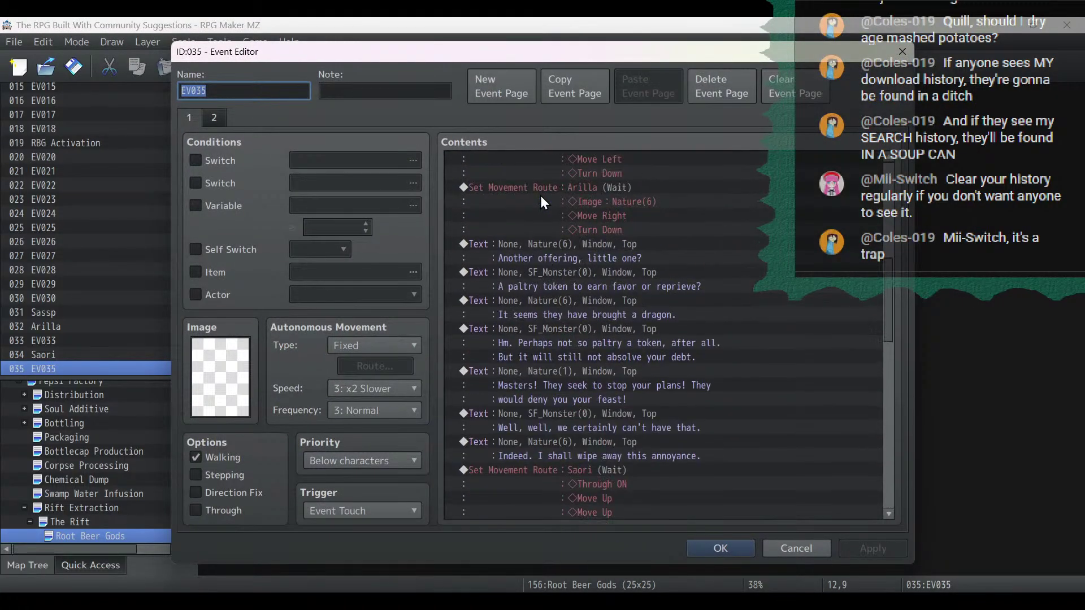
pyautogui.scroll(5, 540, 196)
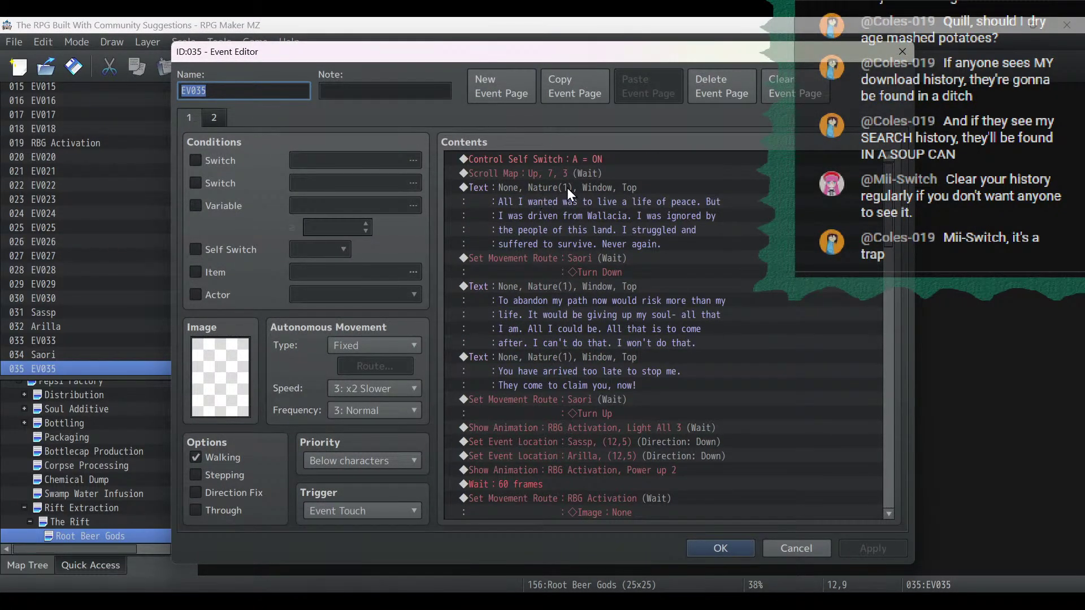
pyautogui.scroll(-3, 588, 214)
pyautogui.scroll(-4, 598, 226)
pyautogui.click(609, 344)
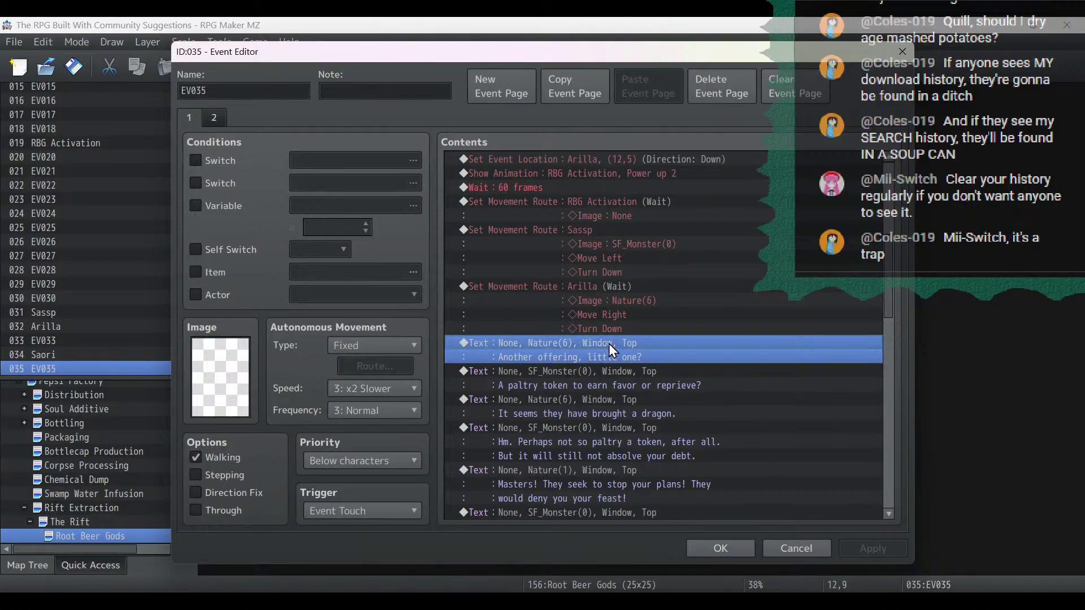
pyautogui.rightClick(609, 343)
pyautogui.click(629, 350)
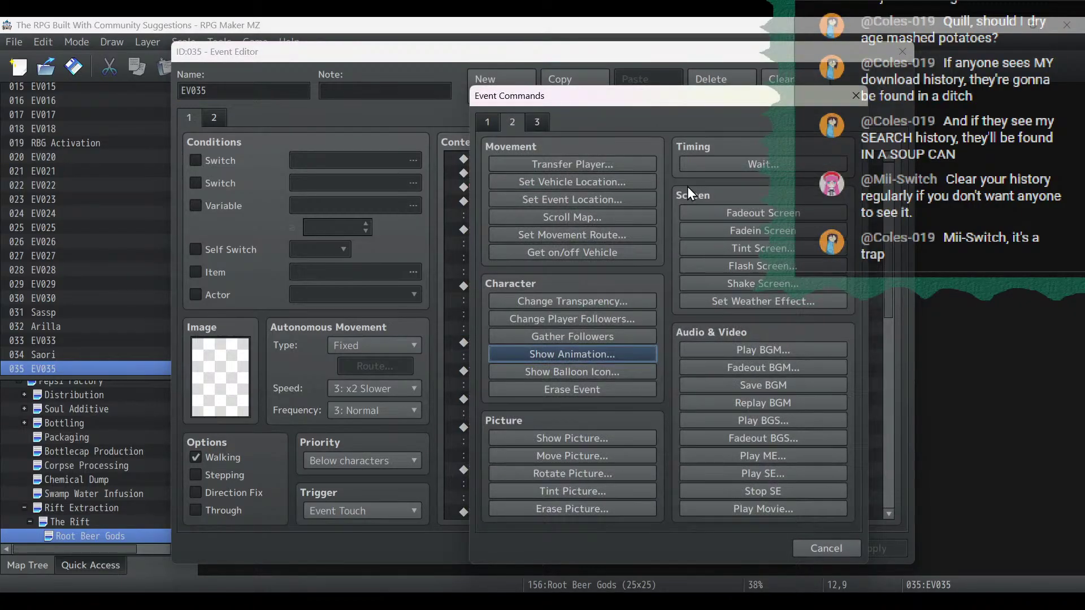
pyautogui.click(750, 164)
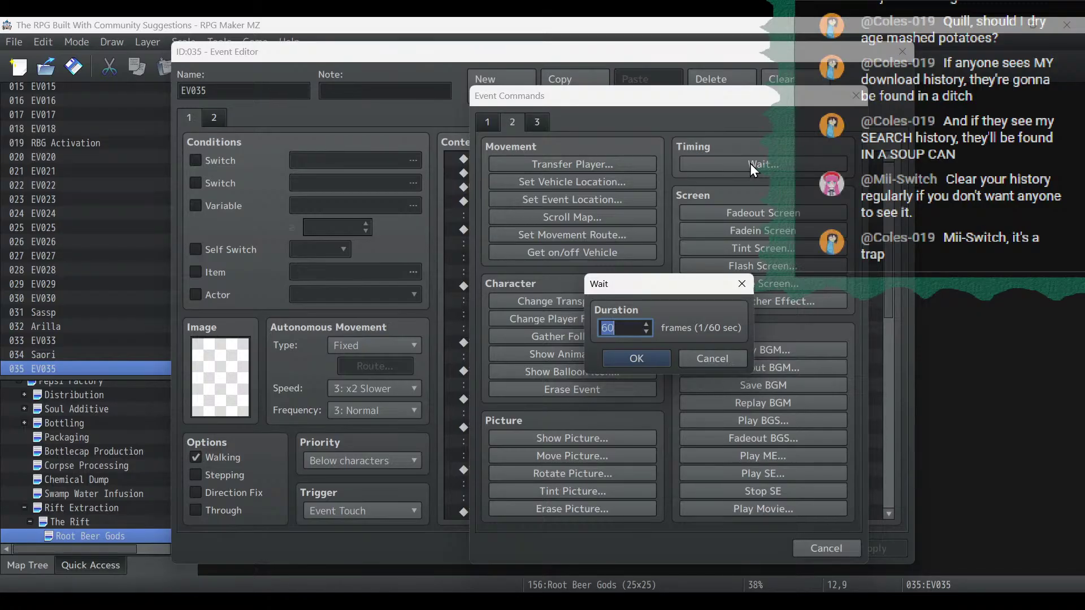
pyautogui.click(637, 358)
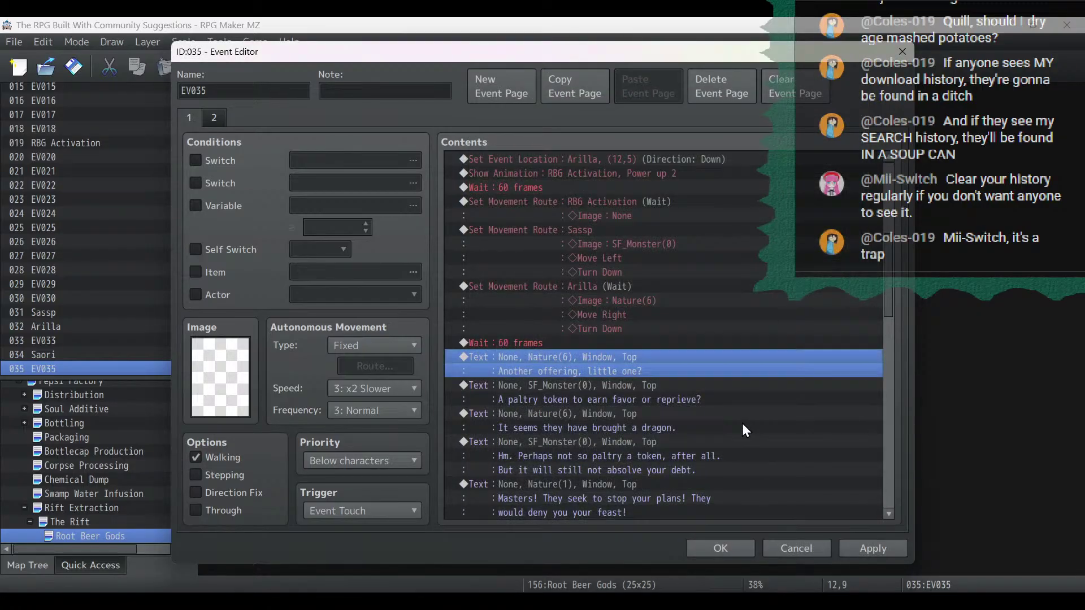
pyautogui.click(857, 541)
pyautogui.click(728, 545)
# Delete the gods' spawn wait reminder and the "-the gods pulls out and drink cans of coke-" line from the notes, and return to the editor.
pyautogui.hotkey('alt', 'Tab')
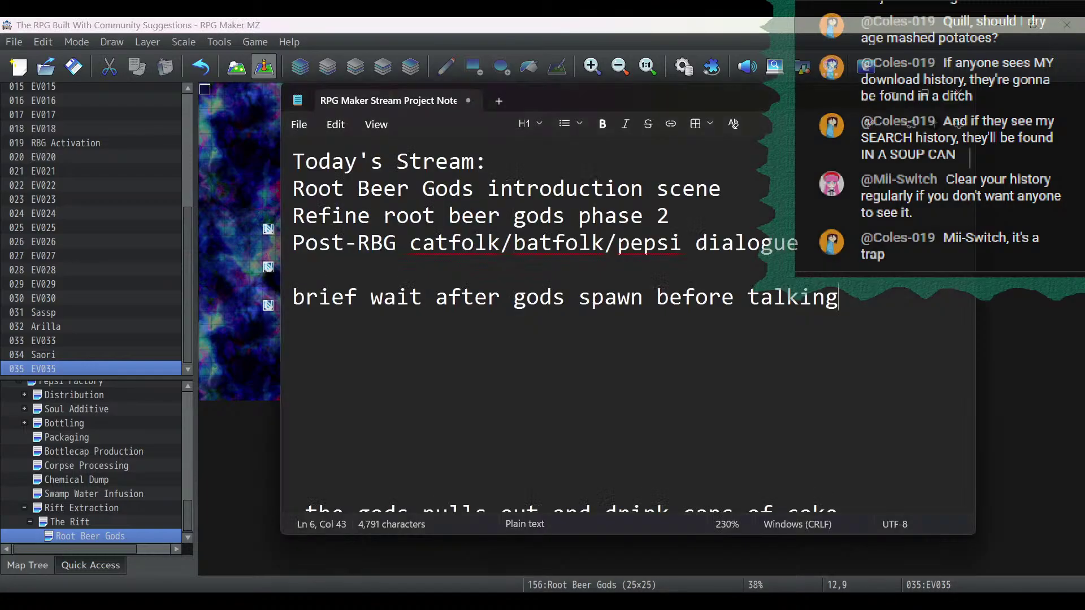
pyautogui.doubleClick(351, 354)
pyautogui.moveTo(351, 354); pyautogui.dragTo(258, 294)
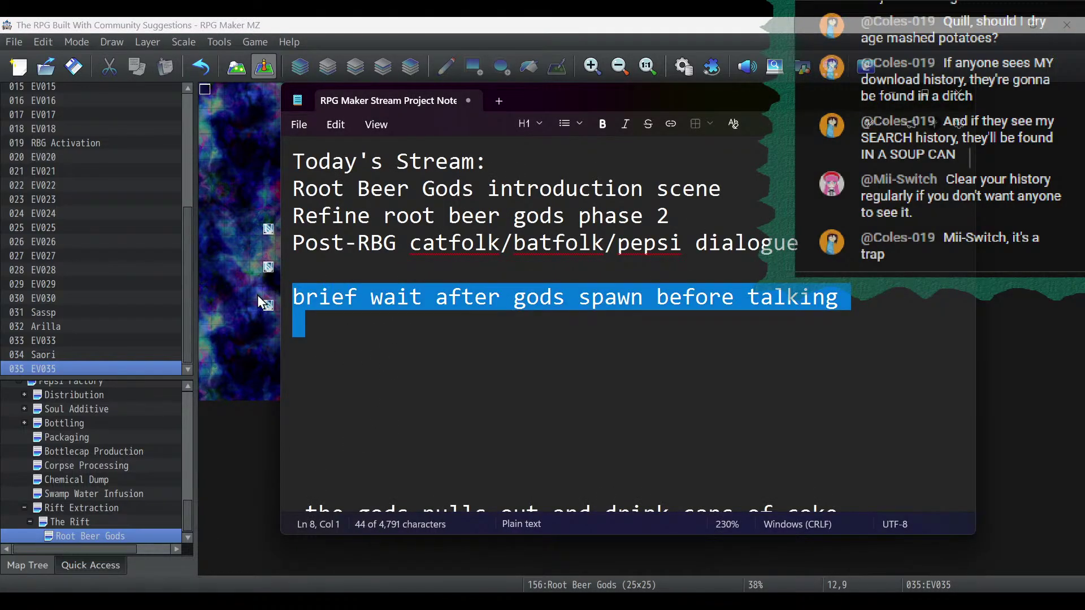
pyautogui.press('BackSpace')
pyautogui.scroll(-2, 547, 335)
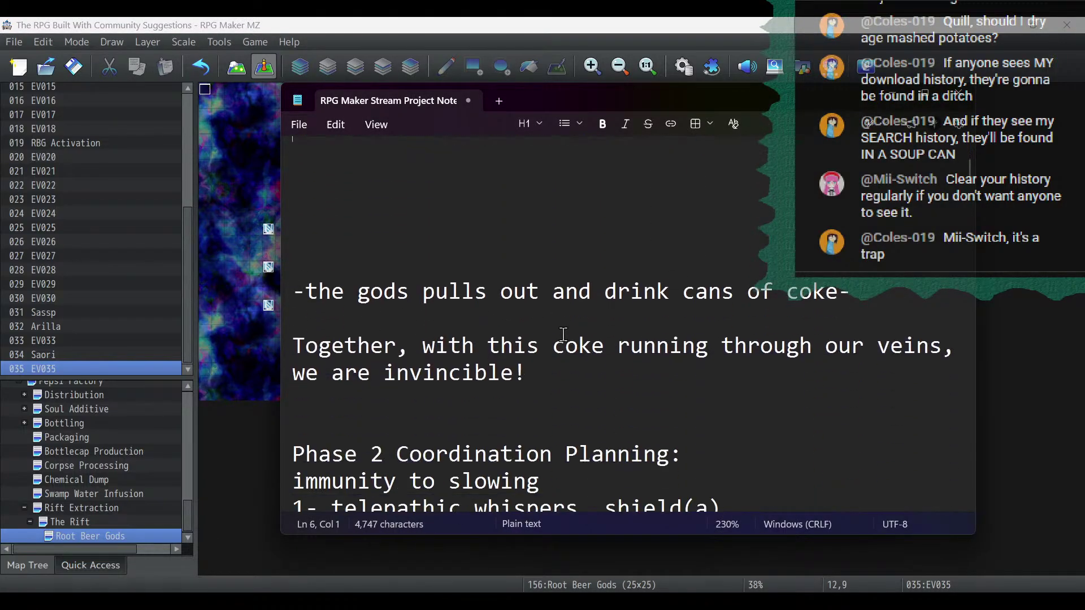
pyautogui.moveTo(511, 298); pyautogui.dragTo(192, 226)
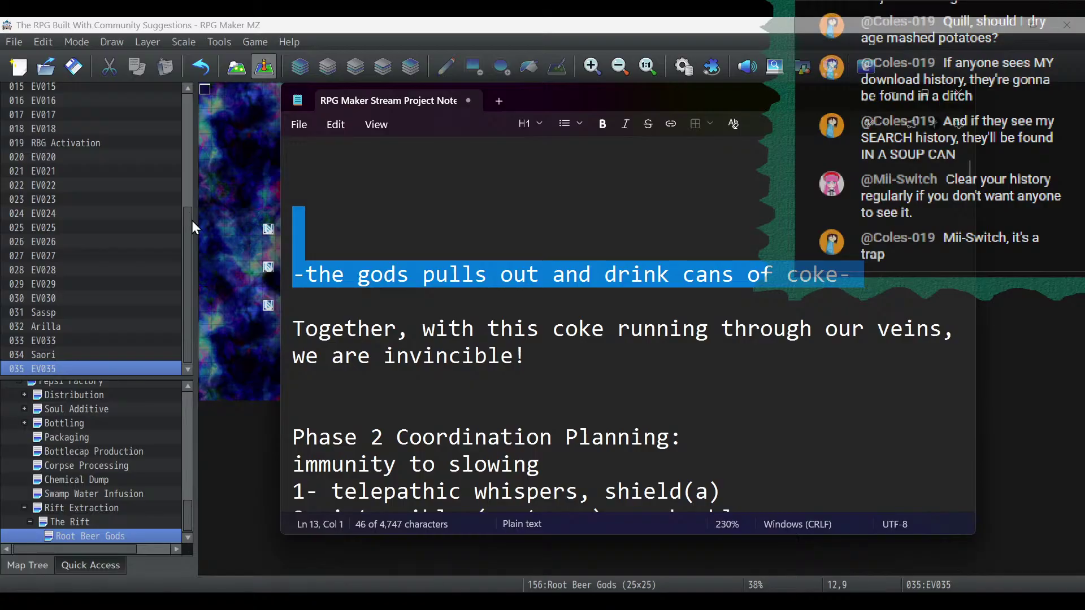
pyautogui.press('BackSpace')
pyautogui.click(237, 226)
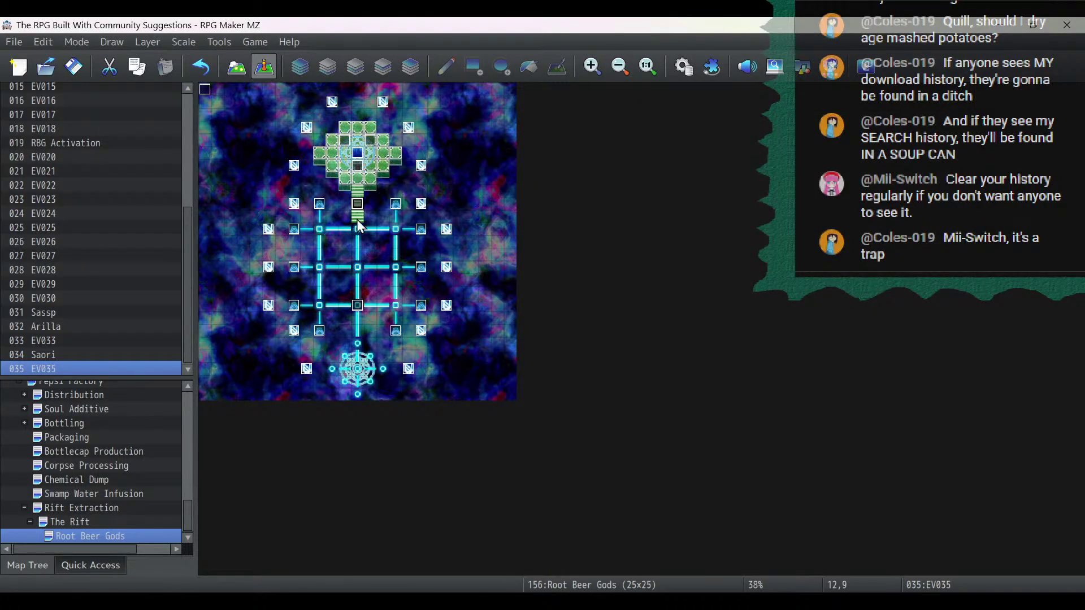
# In EV035, duplicate the "Bottom's up!" text directly before the "Now then..." text.
pyautogui.doubleClick(358, 204)
pyautogui.scroll(-7, 606, 362)
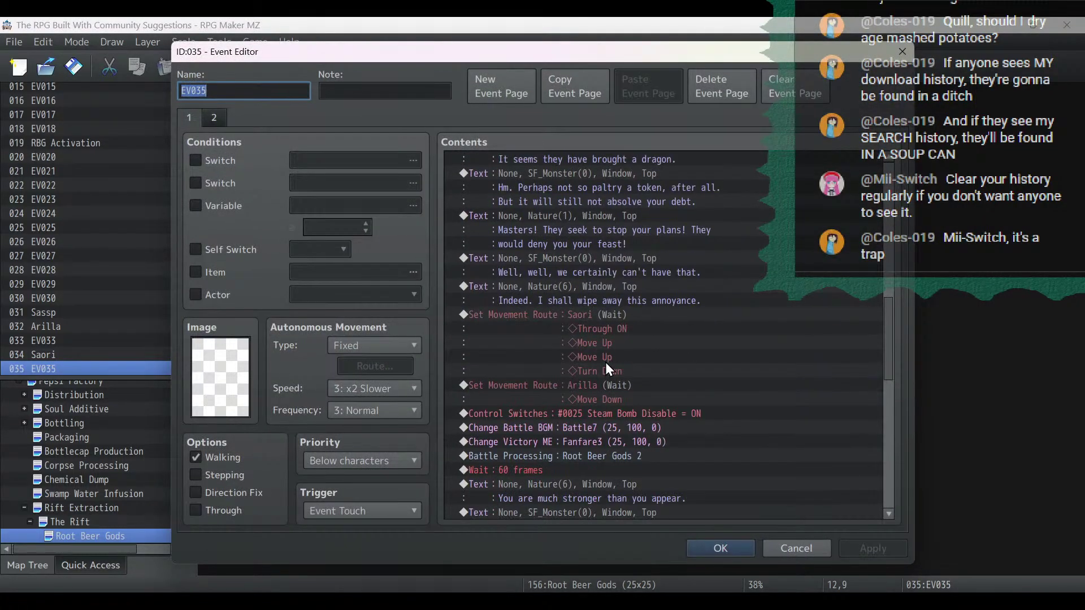
pyautogui.scroll(-9, 606, 361)
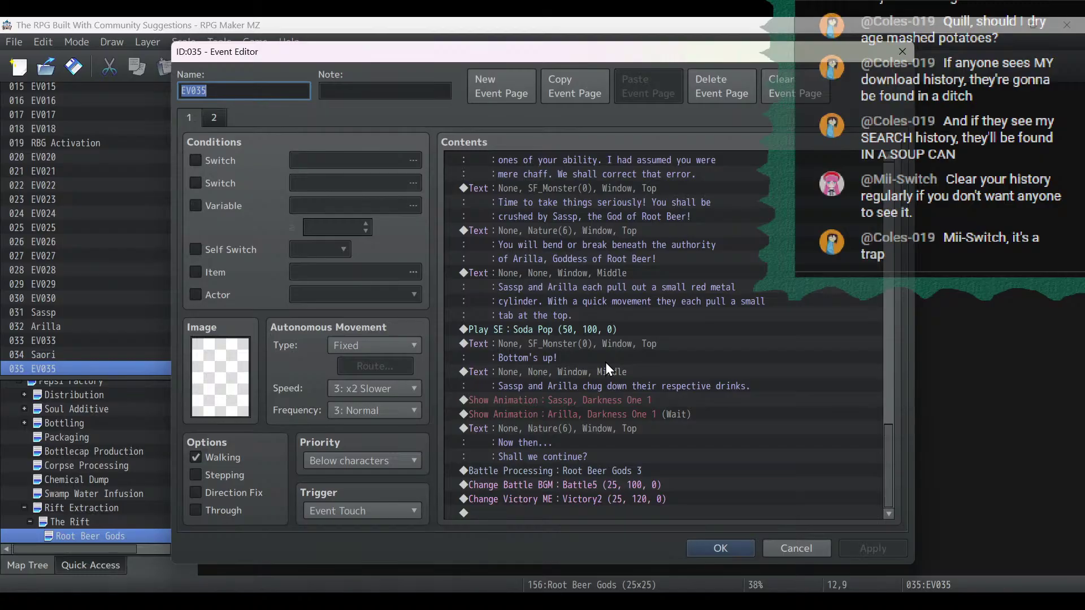
pyautogui.click(562, 431)
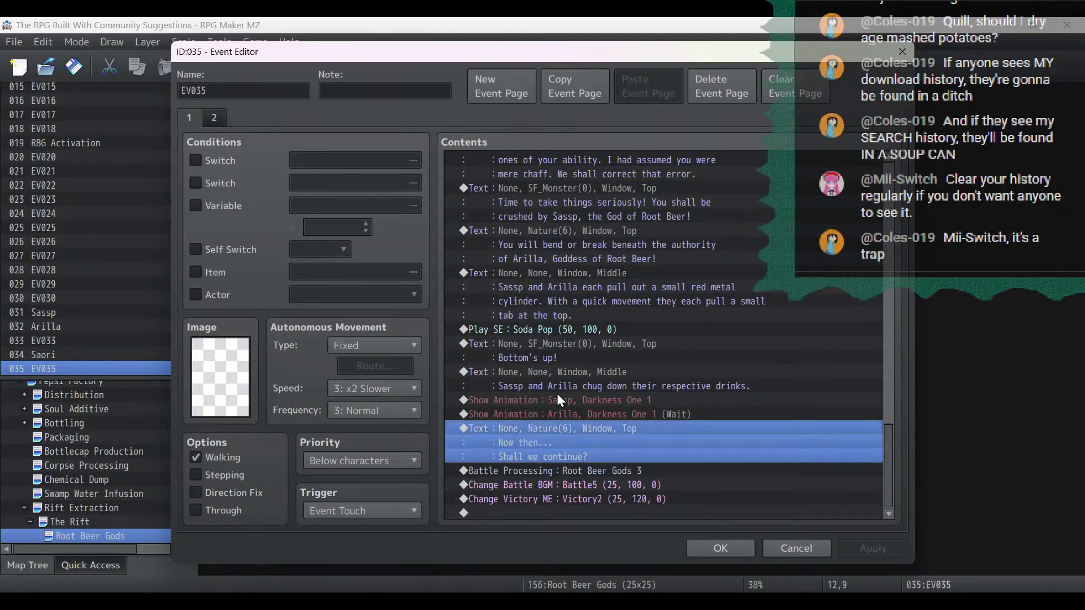
pyautogui.rightClick(551, 343)
pyautogui.click(591, 409)
pyautogui.click(582, 428)
pyautogui.hotkey('ctrl', 'v')
# Cut "Together, with this coke running through our veins, we are invincible!" from the notes and replace the duplicated "Bottom's up!" text with it.
pyautogui.doubleClick(581, 428)
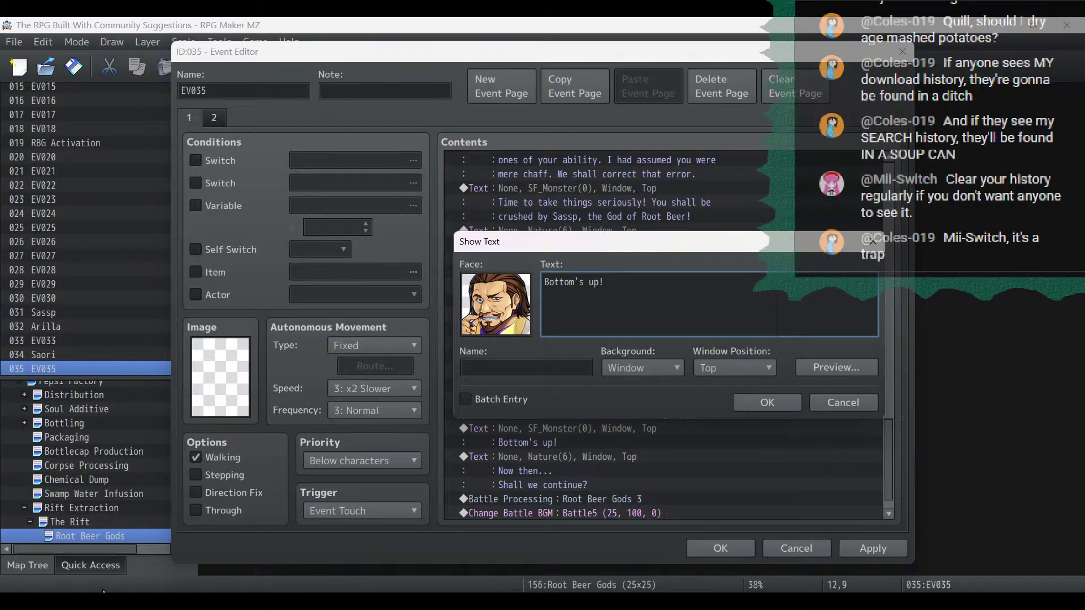
pyautogui.hotkey('alt', 'Tab')
pyautogui.moveTo(561, 278); pyautogui.dragTo(290, 249)
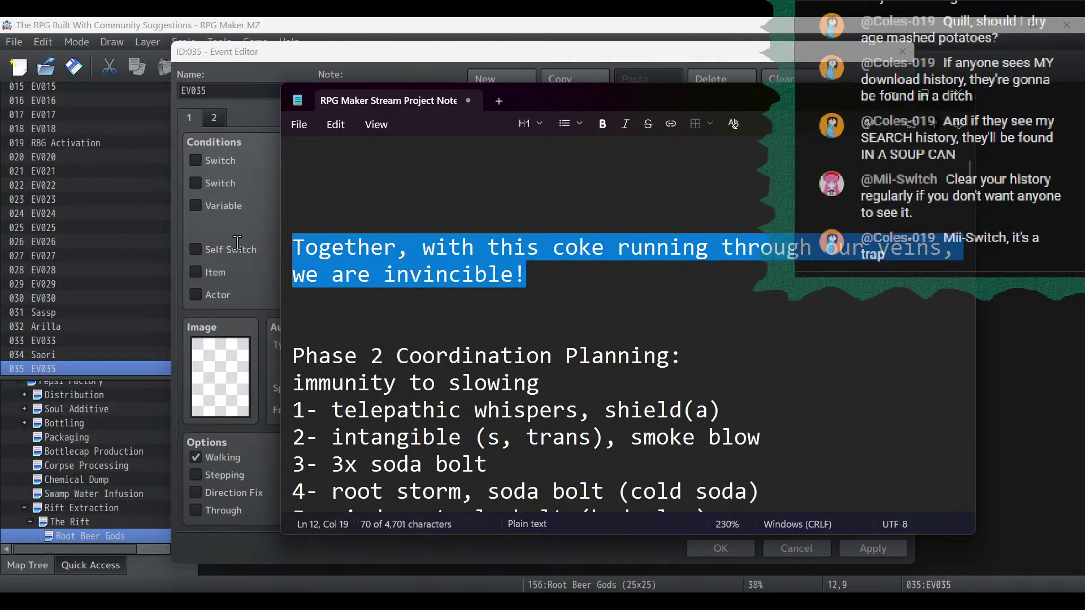
pyautogui.press('BackSpace')
pyautogui.hotkey('alt', 'Tab')
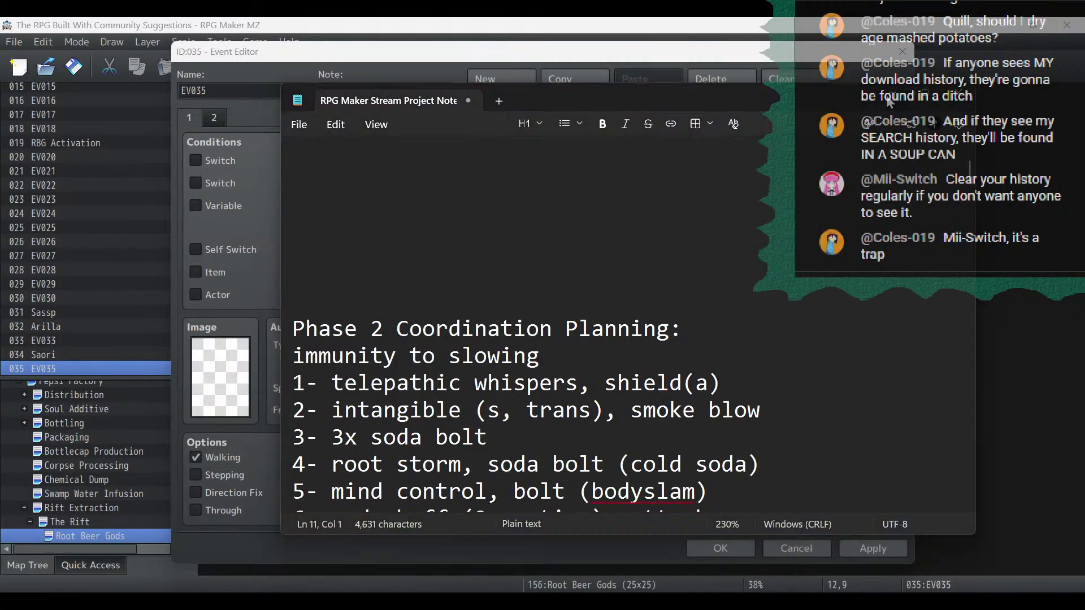
pyautogui.moveTo(629, 289); pyautogui.dragTo(408, 266)
pyautogui.hotkey('ctrl', 'v')
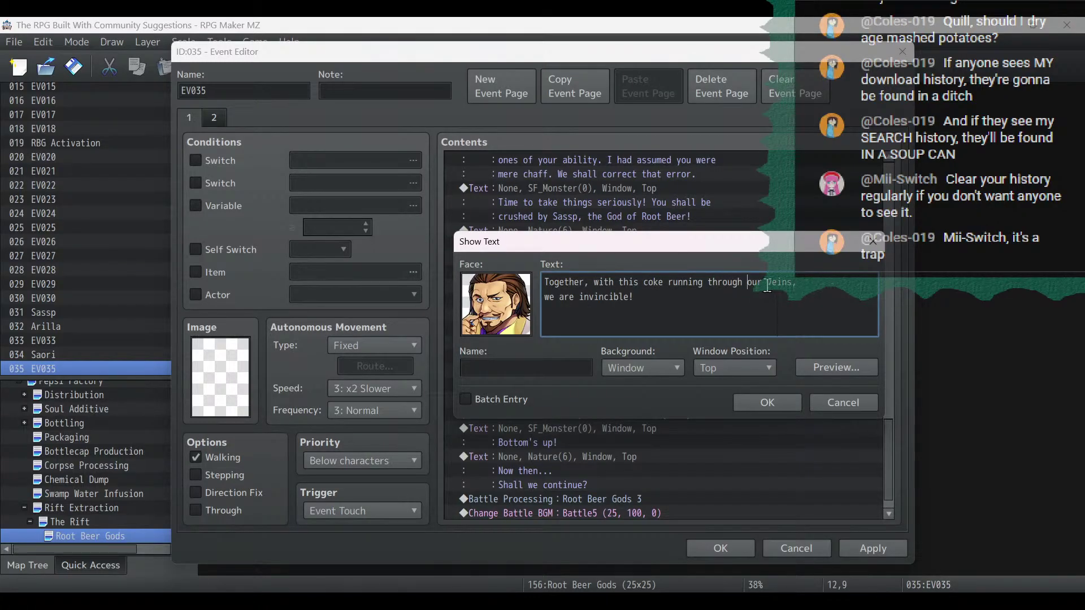
# Move "veins," to the second line of the new text, capitalise "Coke", and apply the event changes.
pyautogui.press('Return')
pyautogui.press('End')
pyautogui.press('Delete')
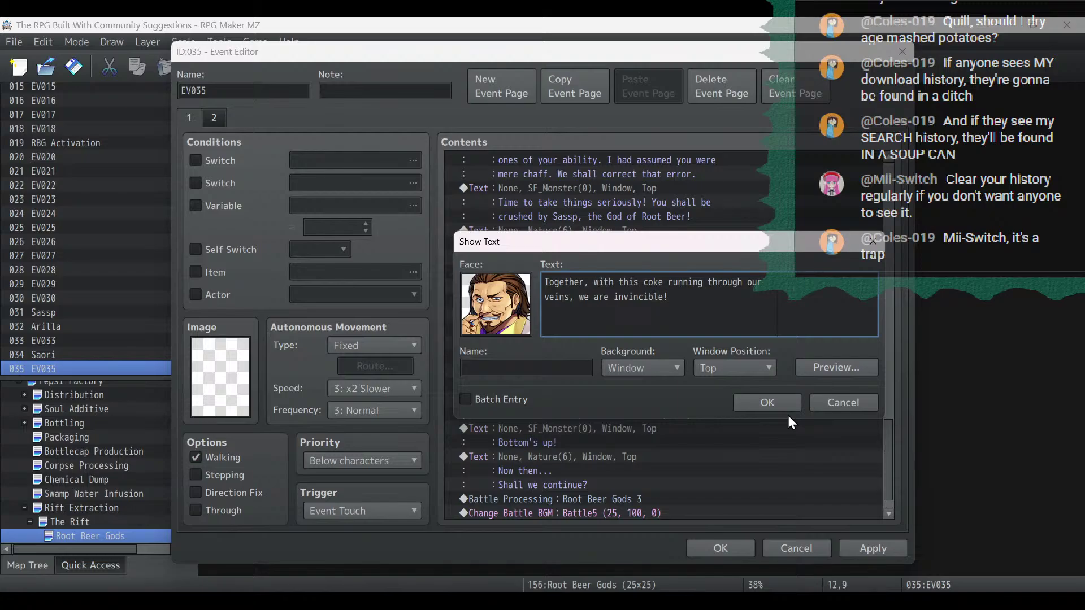
pyautogui.click(646, 281)
pyautogui.press('BackSpace')
pyautogui.write('C')
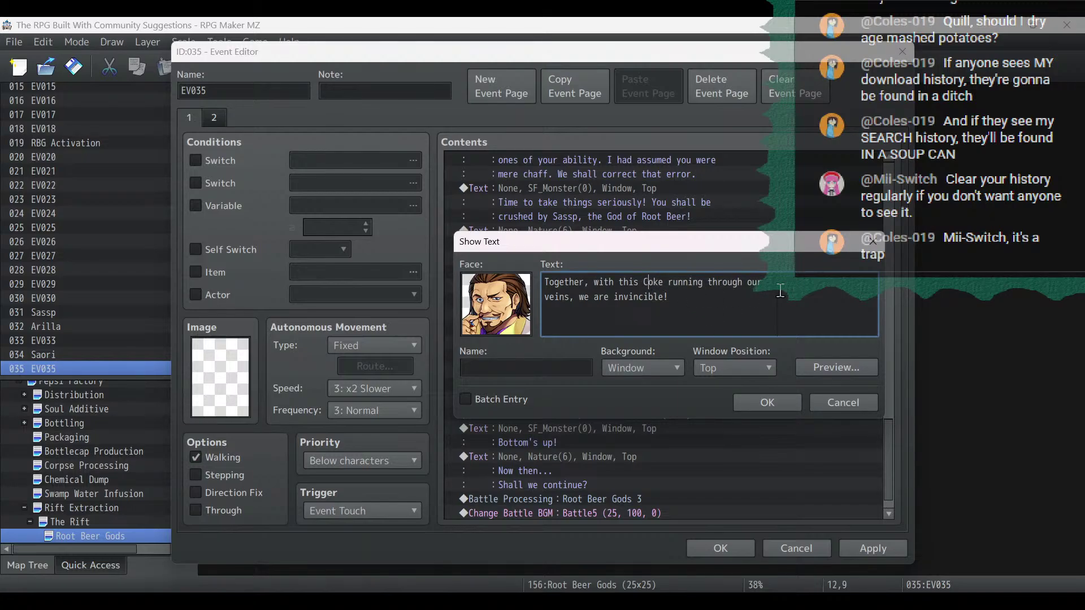
pyautogui.click(775, 402)
pyautogui.click(889, 549)
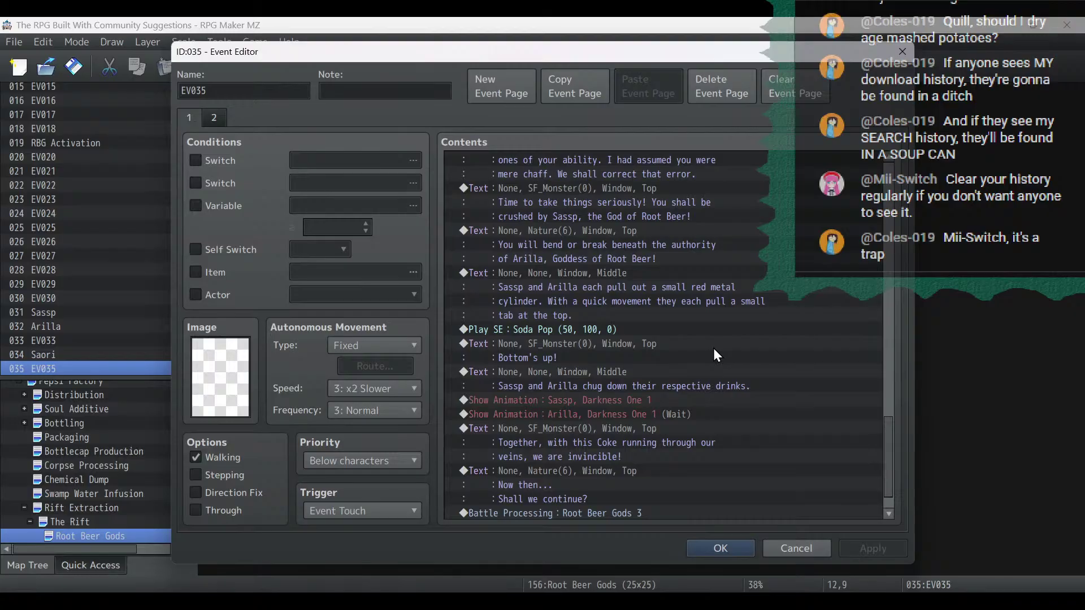
# Insert a new Show Text before "Now then..." and give it the first face of the Malter set.
pyautogui.click(617, 428)
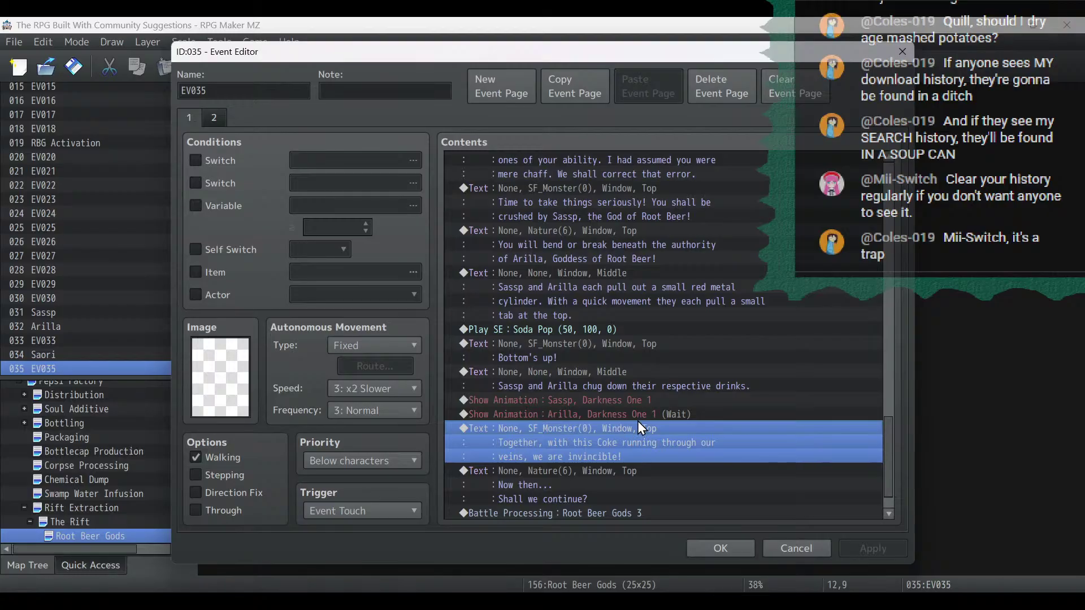
pyautogui.scroll(-1, 623, 433)
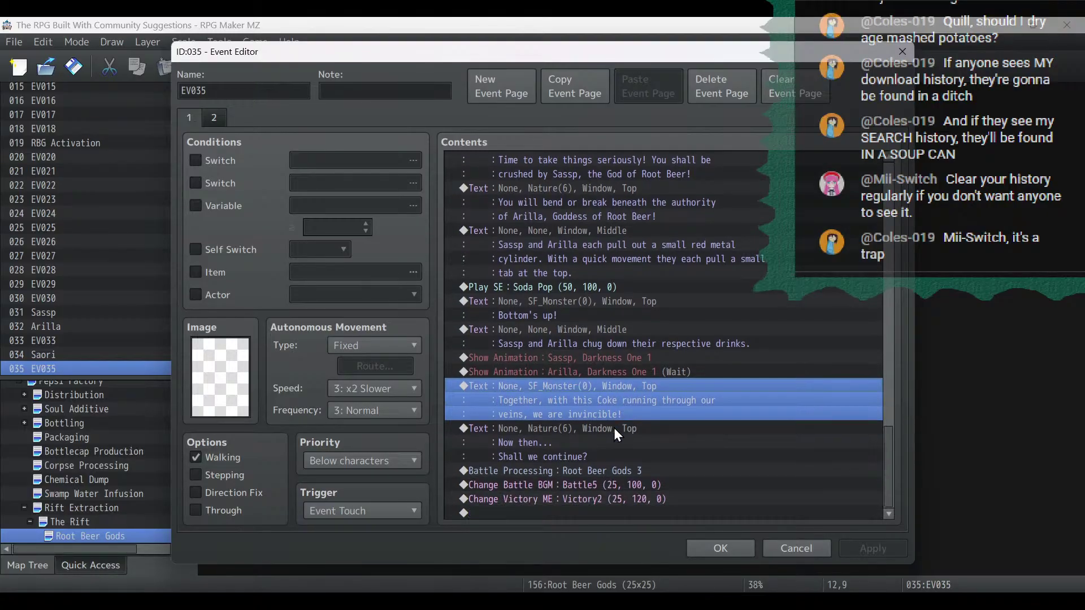
pyautogui.click(611, 426)
pyautogui.rightClick(609, 424)
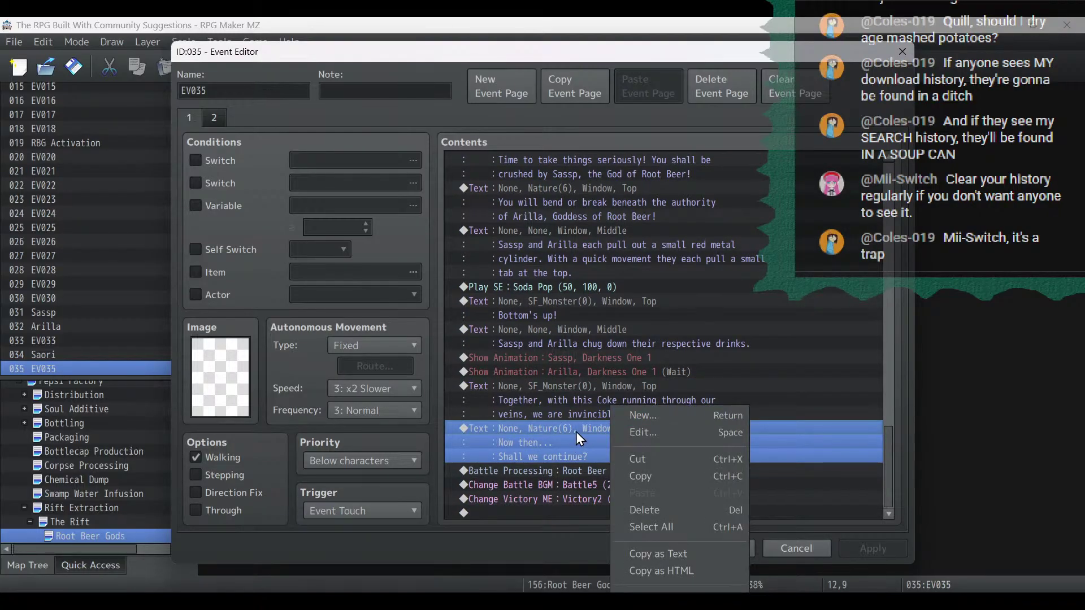
pyautogui.click(577, 431)
pyautogui.rightClick(579, 429)
pyautogui.click(627, 418)
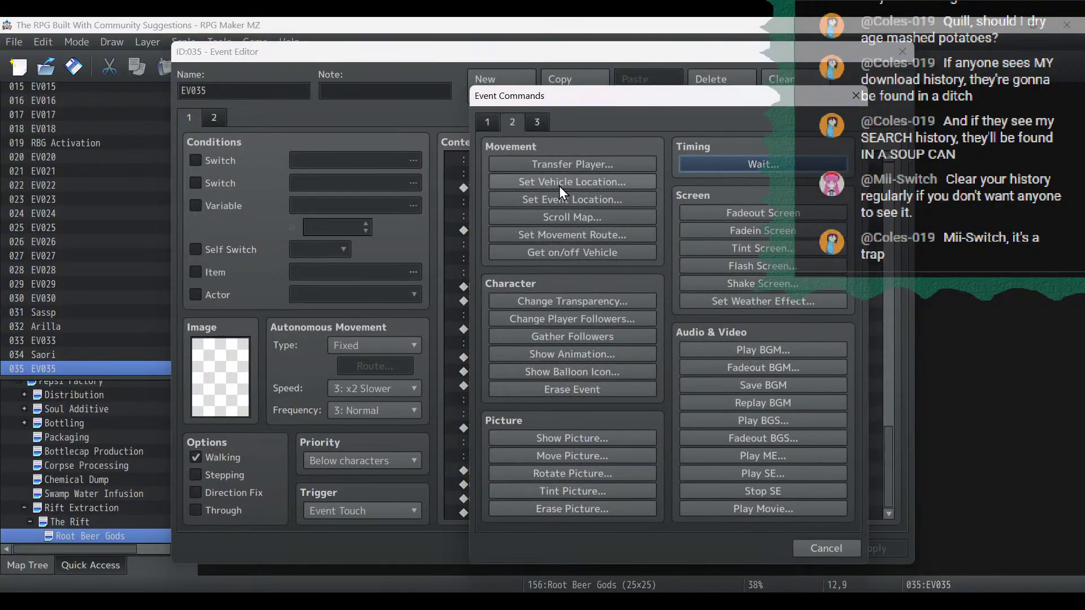
pyautogui.click(486, 123)
pyautogui.click(547, 161)
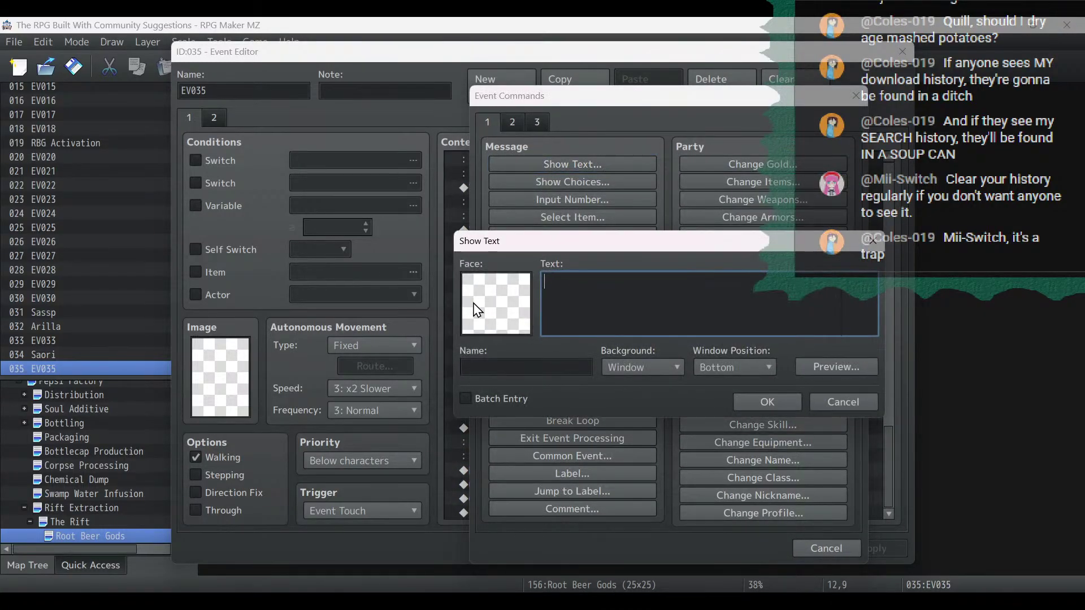
pyautogui.doubleClick(471, 303)
pyautogui.click(467, 442)
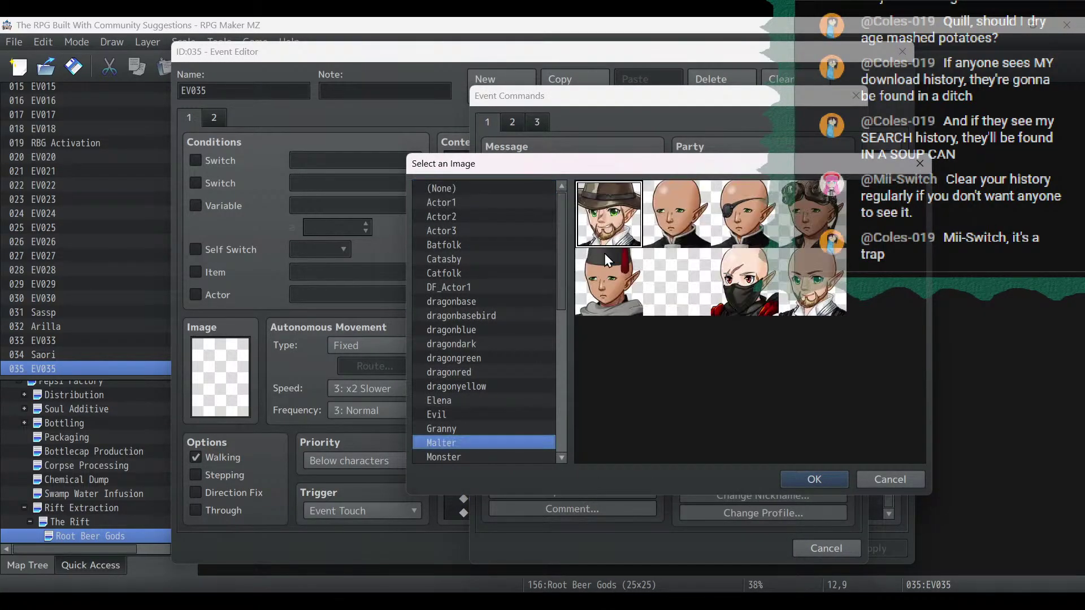
pyautogui.doubleClick(595, 221)
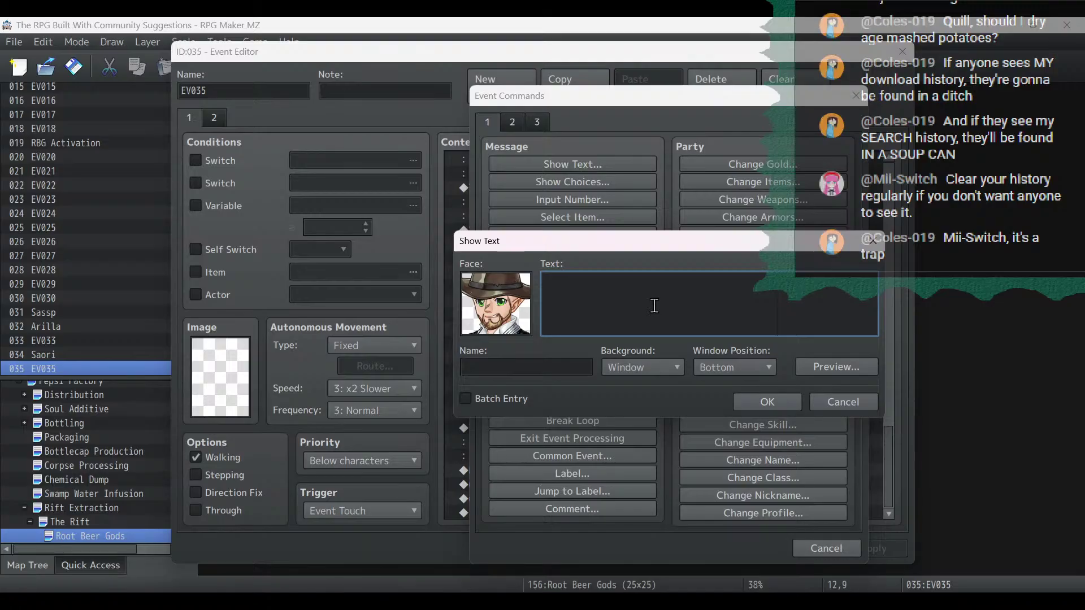
# Enter "Well now, that just ain't fair." and "If you're gonna juice up, then so are we!" as Malter's text and confirm it.
pyautogui.write('Oh, well')
pyautogui.hotkey('ctrl', 'a')
pyautogui.press('BackSpace')
pyautogui.write("Well now, that just ain't fair. ")
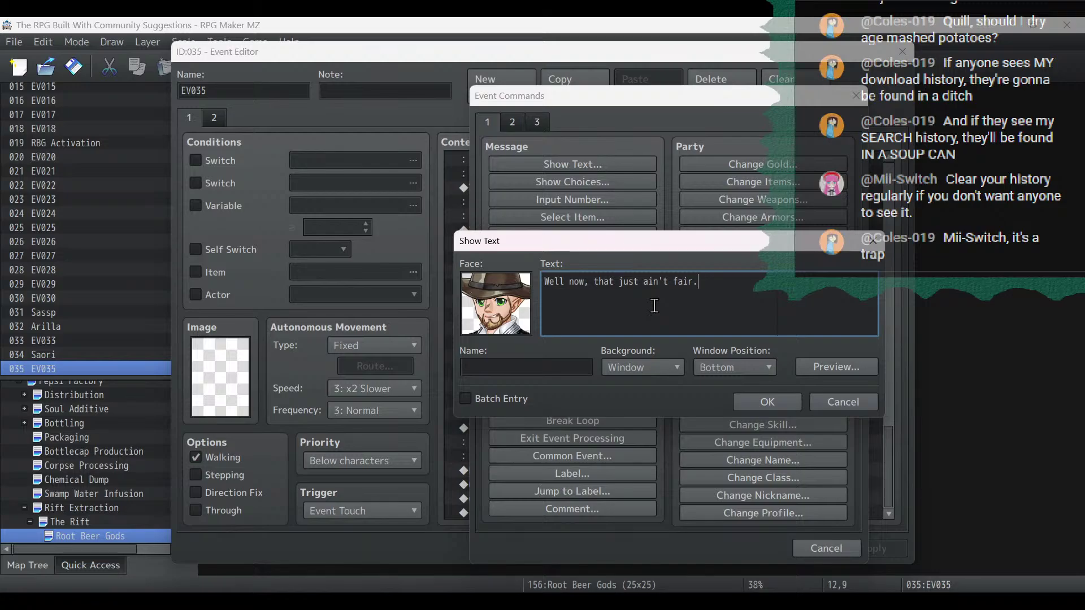
pyautogui.write("If you're gonna j")
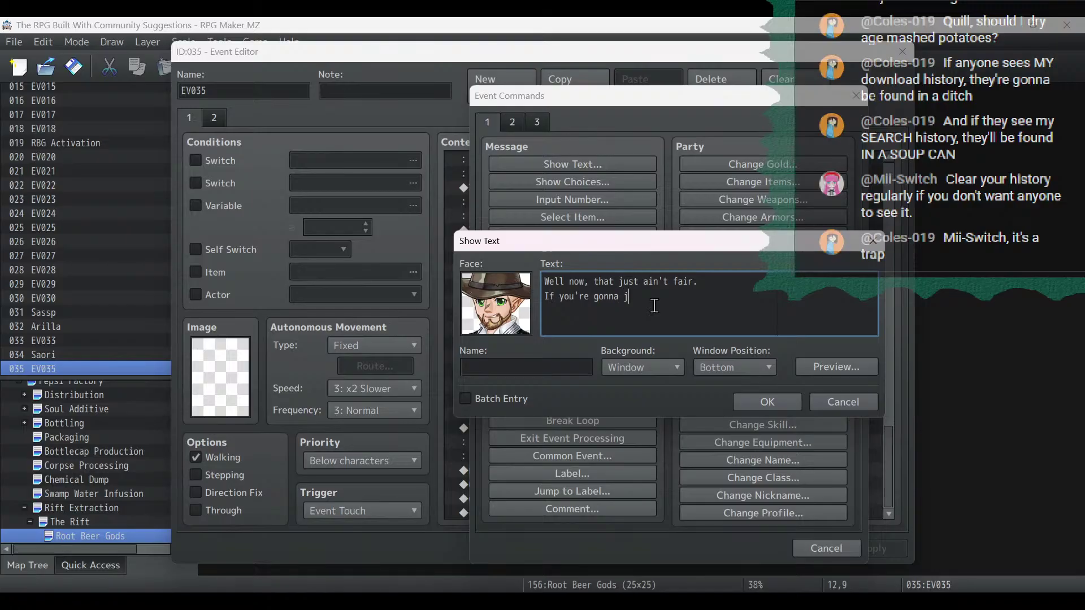
pyautogui.write('uice up, then so are we!')
pyautogui.click(793, 402)
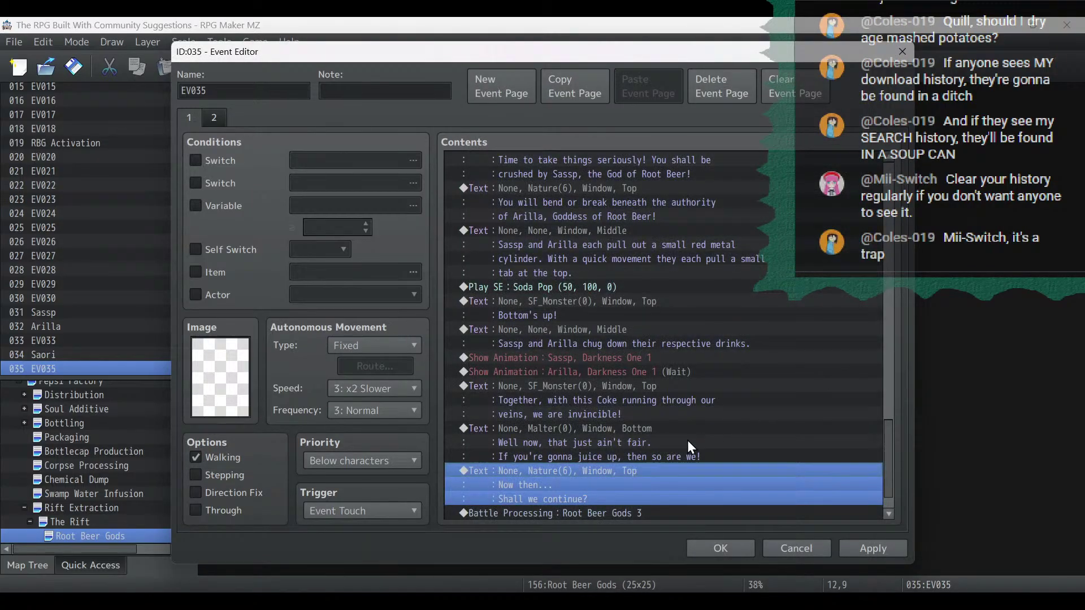
pyautogui.rightClick(638, 474)
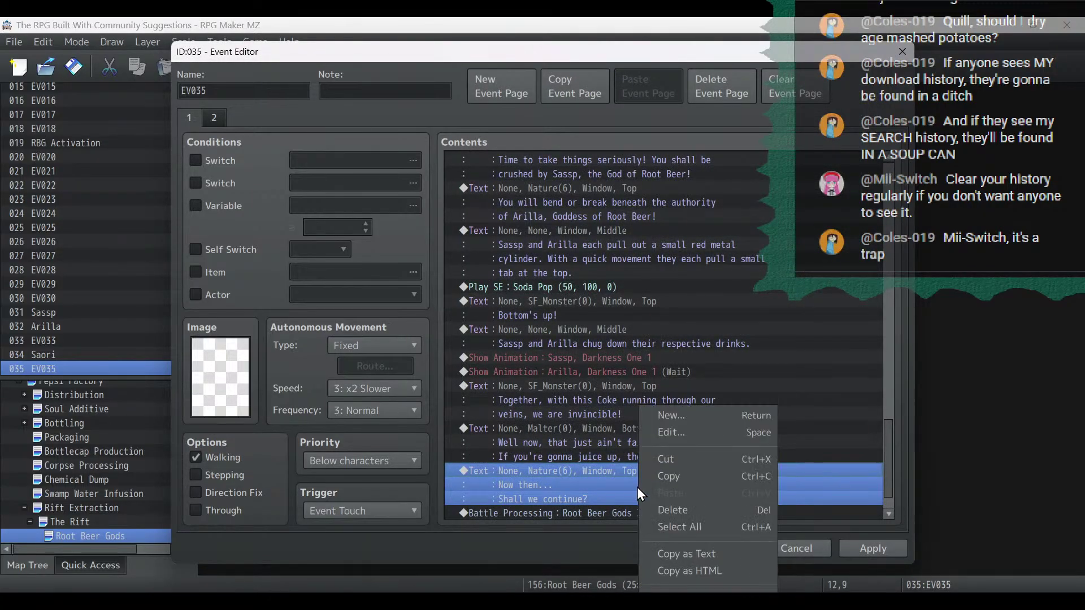
pyautogui.click(667, 418)
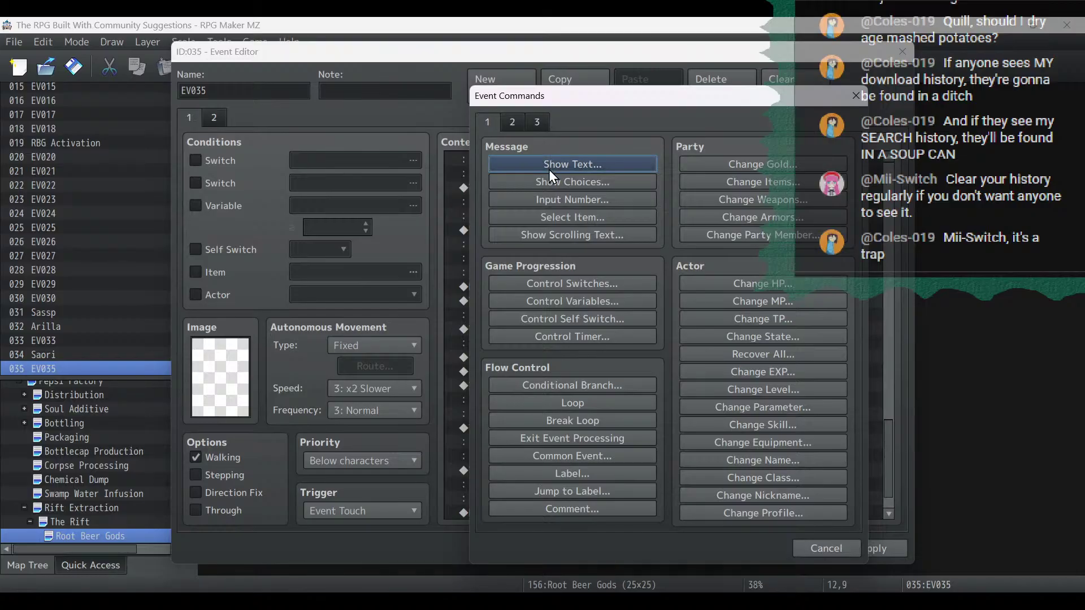
pyautogui.click(825, 548)
# Try Top as the window position of Malter's text, set it back to Bottom, and apply the event changes.
pyautogui.click(682, 438)
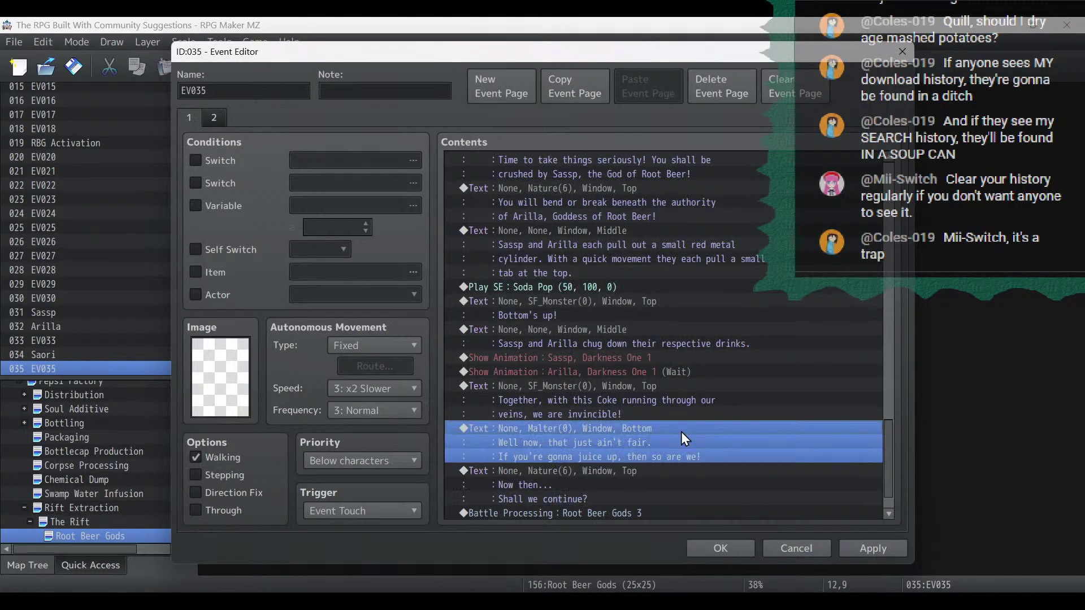
pyautogui.doubleClick(680, 432)
pyautogui.click(728, 368)
pyautogui.click(731, 391)
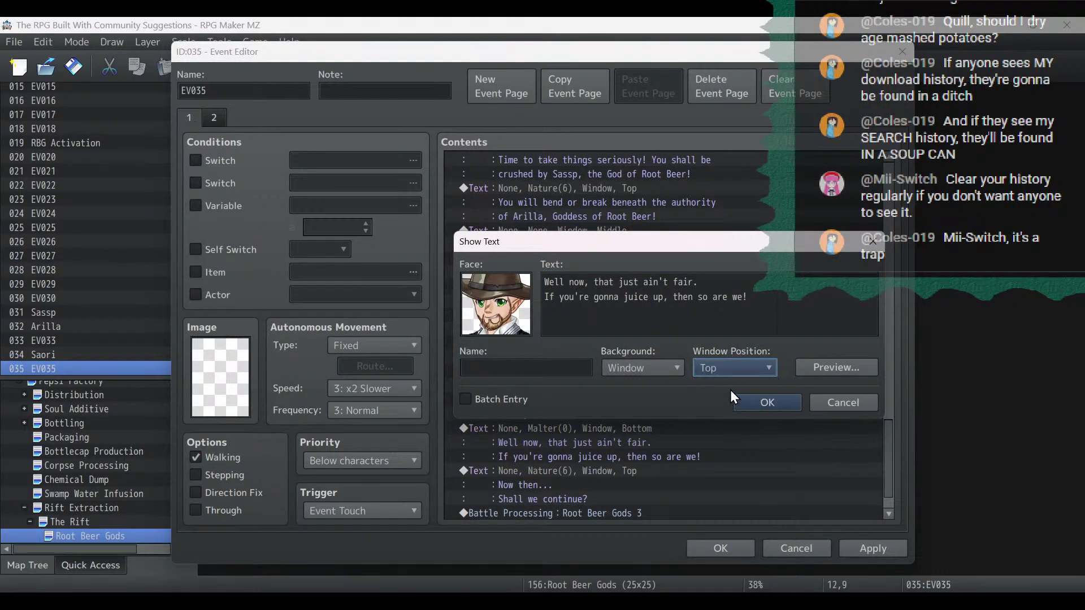
pyautogui.click(735, 368)
pyautogui.click(728, 418)
pyautogui.click(758, 403)
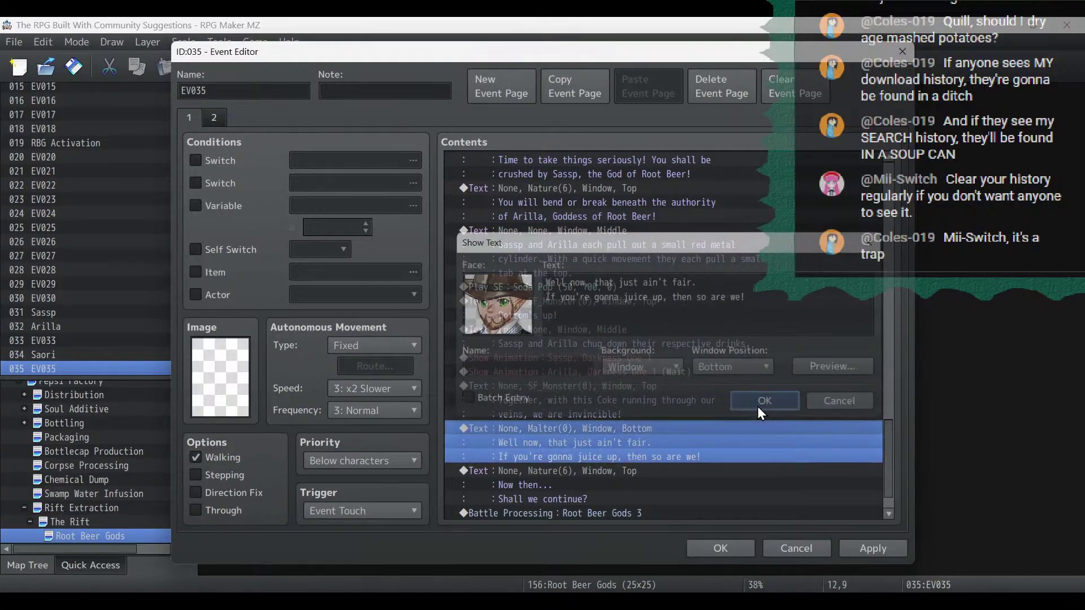
pyautogui.click(890, 552)
# Duplicate the "Sassp and Arilla chug down their respective drinks." text before the "Now then..." text.
pyautogui.click(634, 469)
pyautogui.rightClick(634, 469)
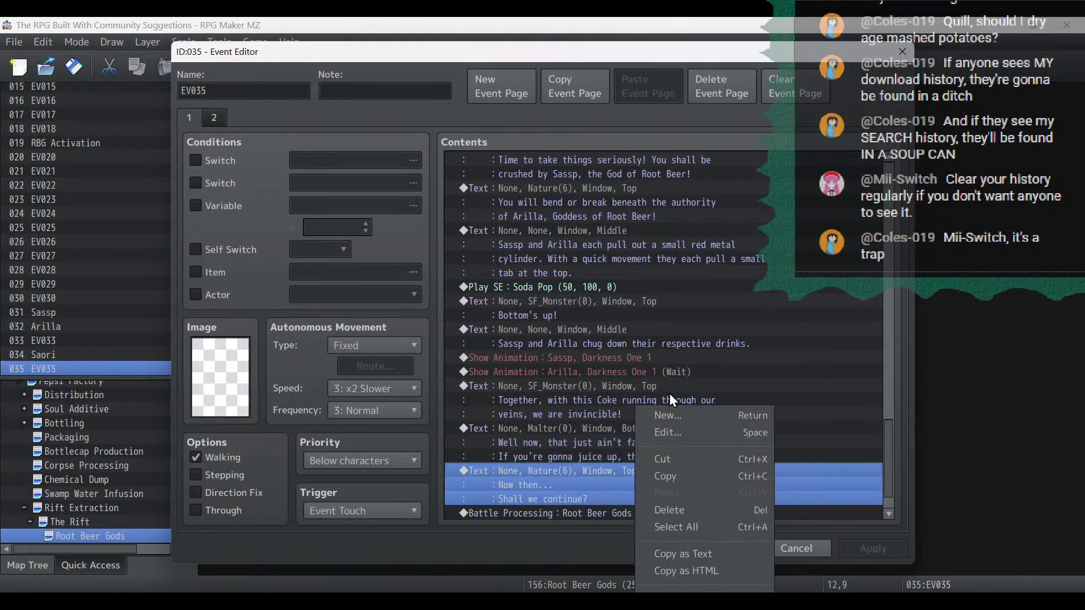
pyautogui.click(639, 388)
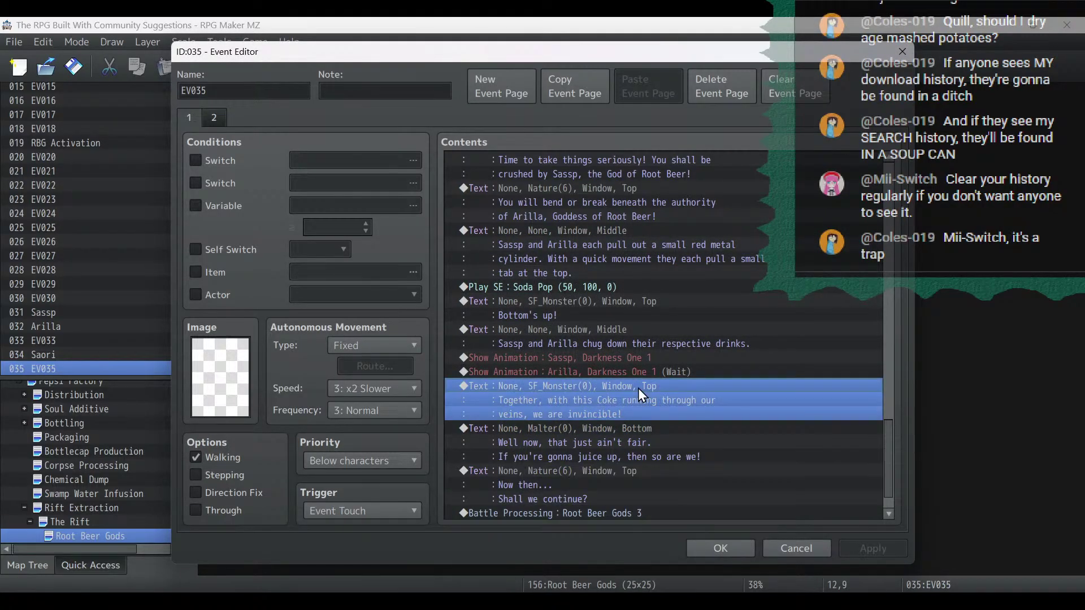
pyautogui.click(601, 337)
pyautogui.hotkey('ctrl', 'c')
pyautogui.click(603, 472)
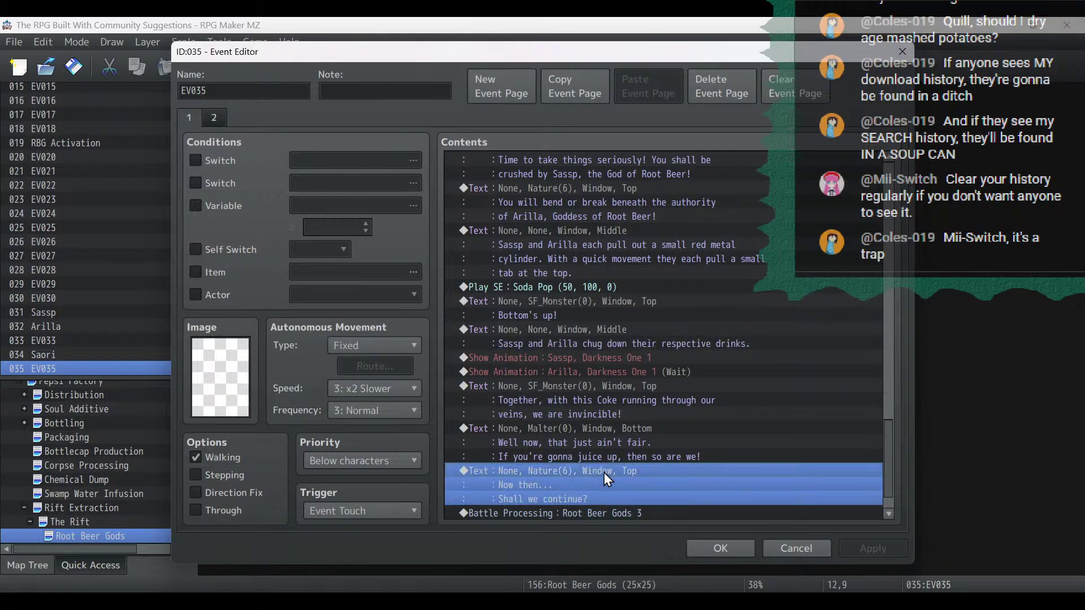
pyautogui.hotkey('ctrl', 'v')
# Replace the duplicated text with "Malter shared some of his secret stash with the party." and "You are fully healed!" on a separate line.
pyautogui.doubleClick(604, 472)
pyautogui.hotkey('ctrl', 'a')
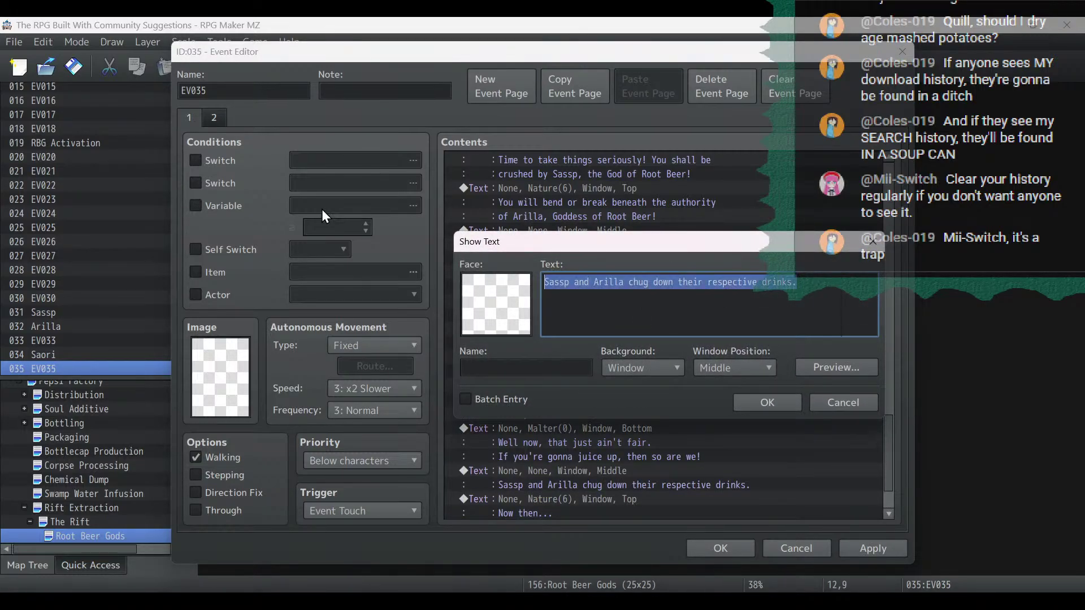
pyautogui.write('Malter')
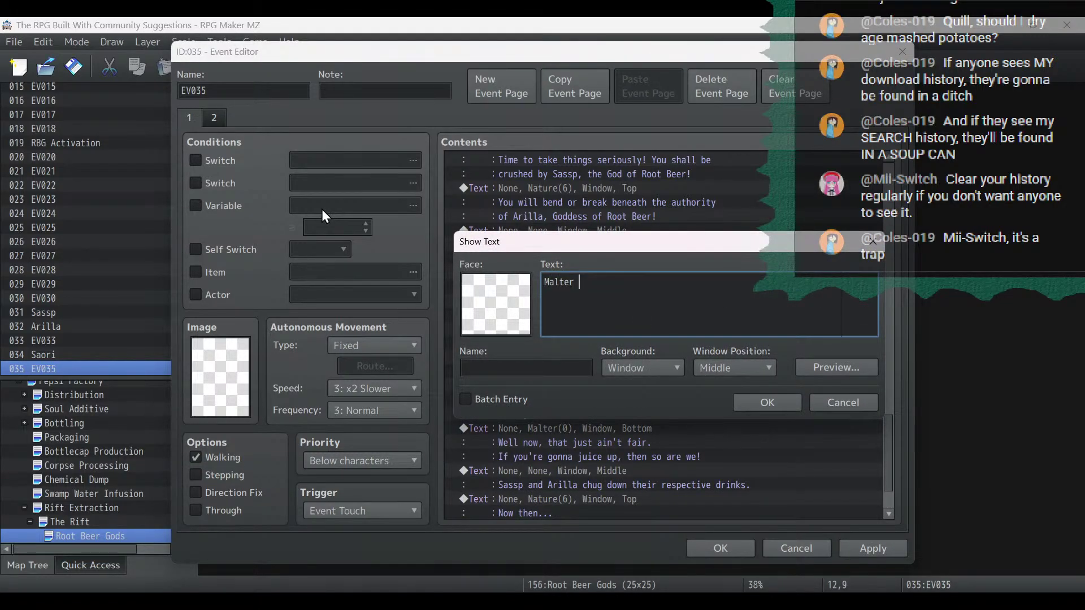
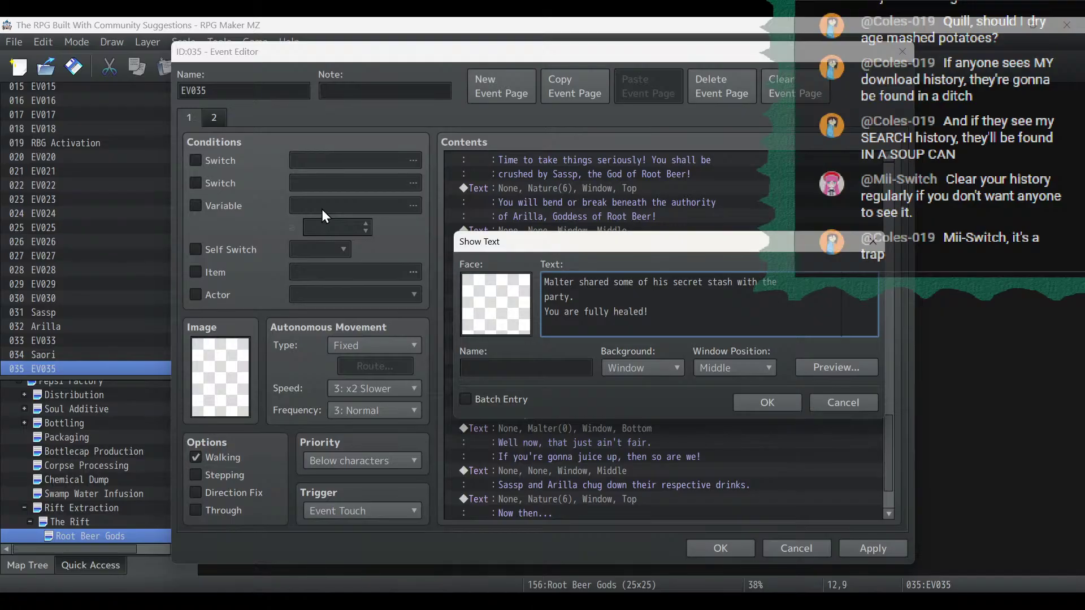
pyautogui.click(773, 404)
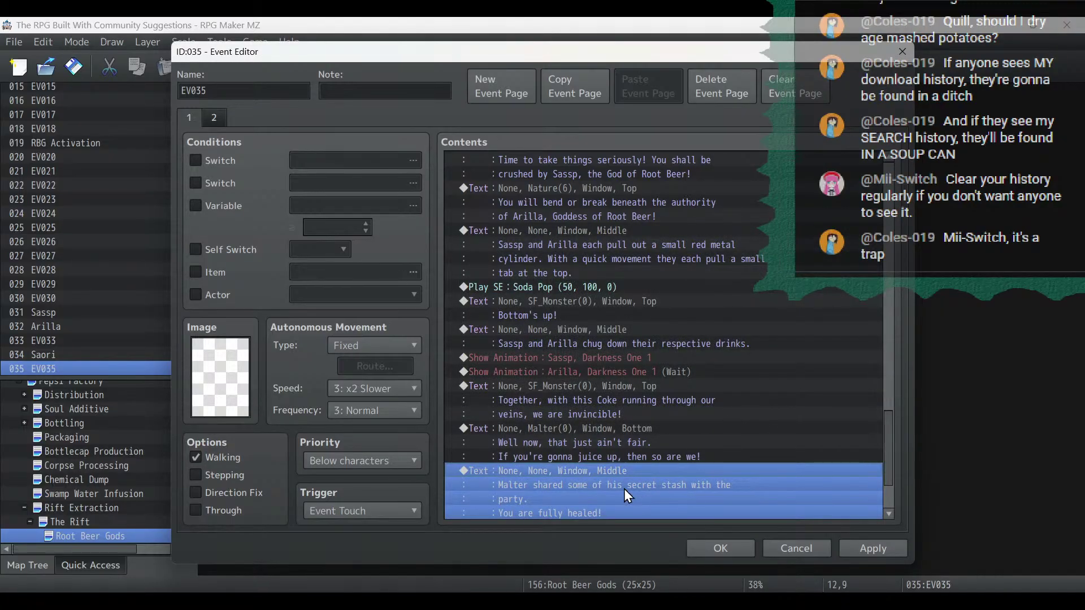
# Insert a Show Animation command before the "Malter shared some of his secret stash" text: Cure One 1 on Player, waiting for completion.
pyautogui.scroll(-1, 628, 472)
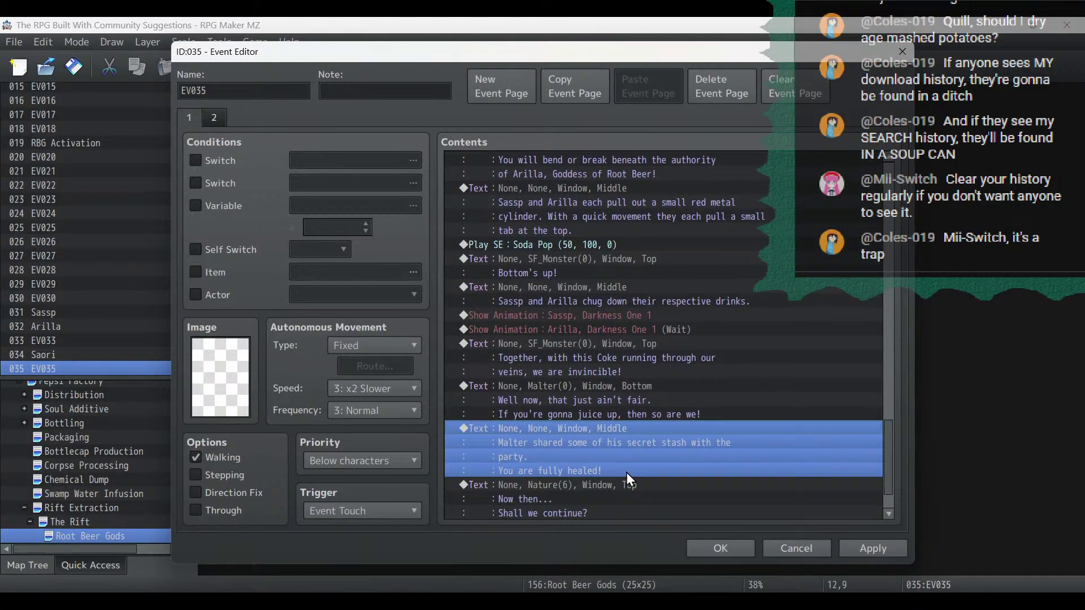
pyautogui.rightClick(614, 427)
pyautogui.click(651, 421)
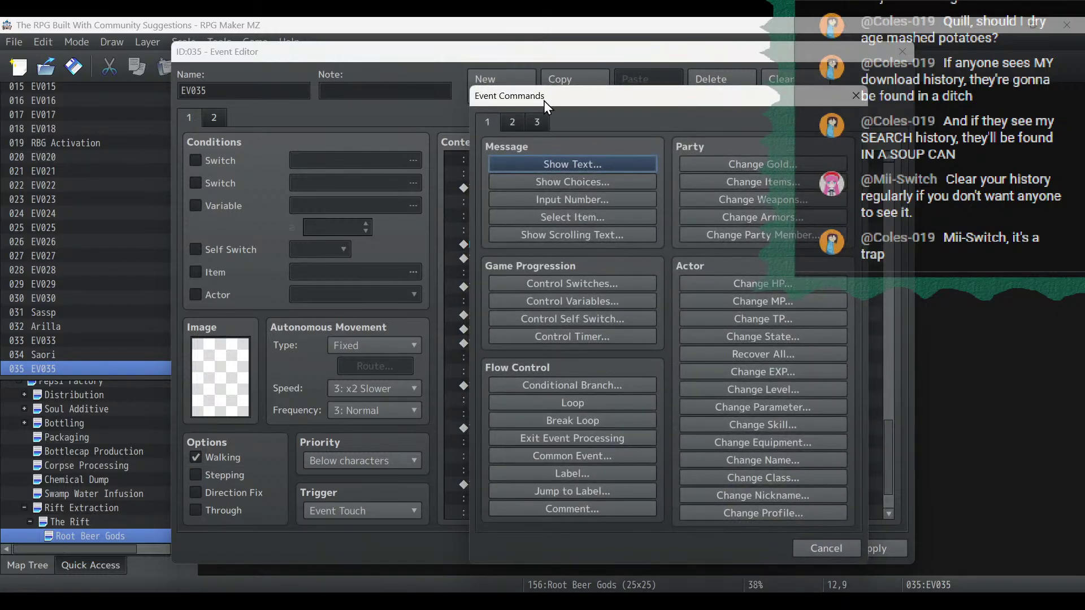
pyautogui.click(514, 125)
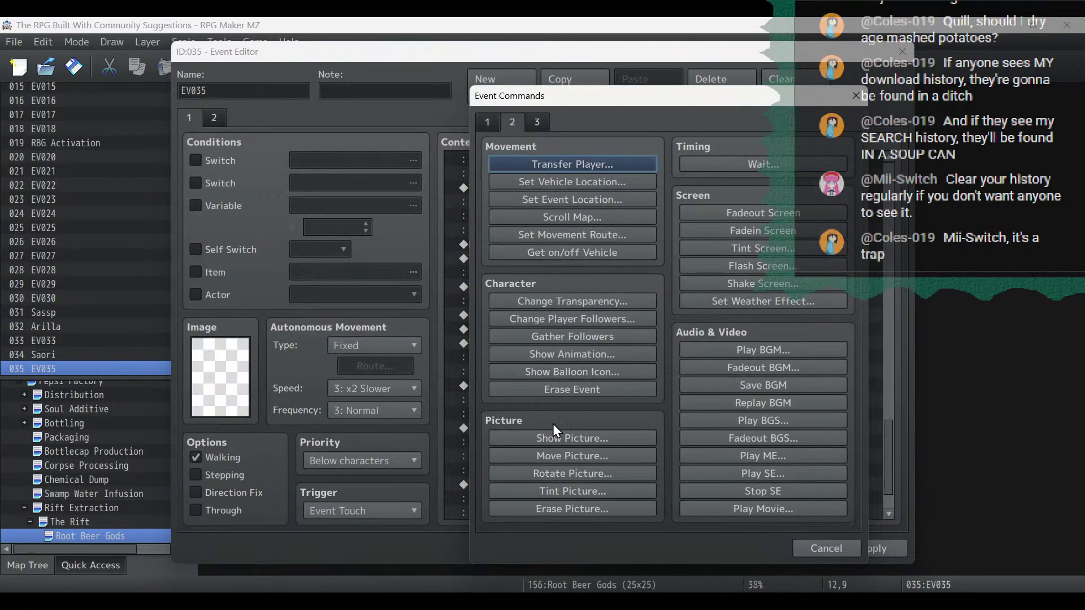
pyautogui.click(566, 357)
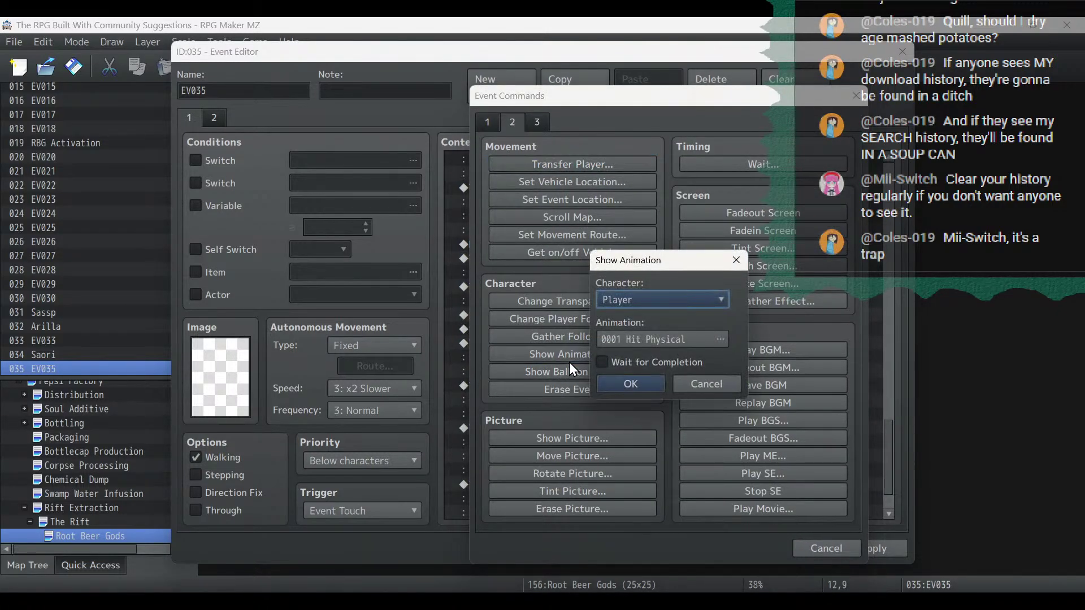
pyautogui.click(651, 339)
pyautogui.scroll(-7, 503, 376)
pyautogui.scroll(-5, 512, 371)
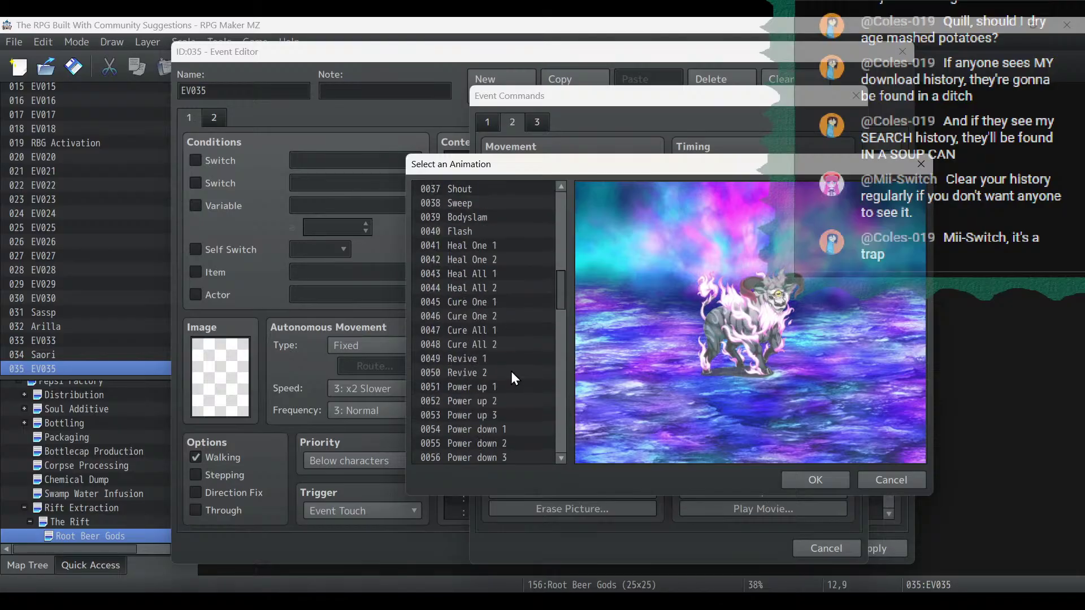
pyautogui.click(496, 302)
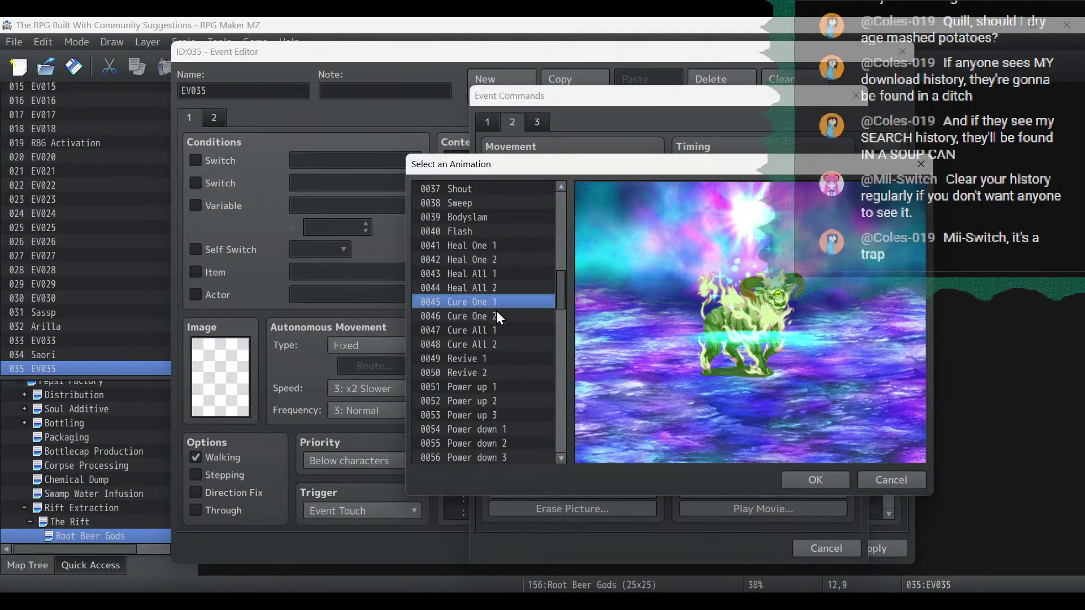
pyautogui.click(828, 480)
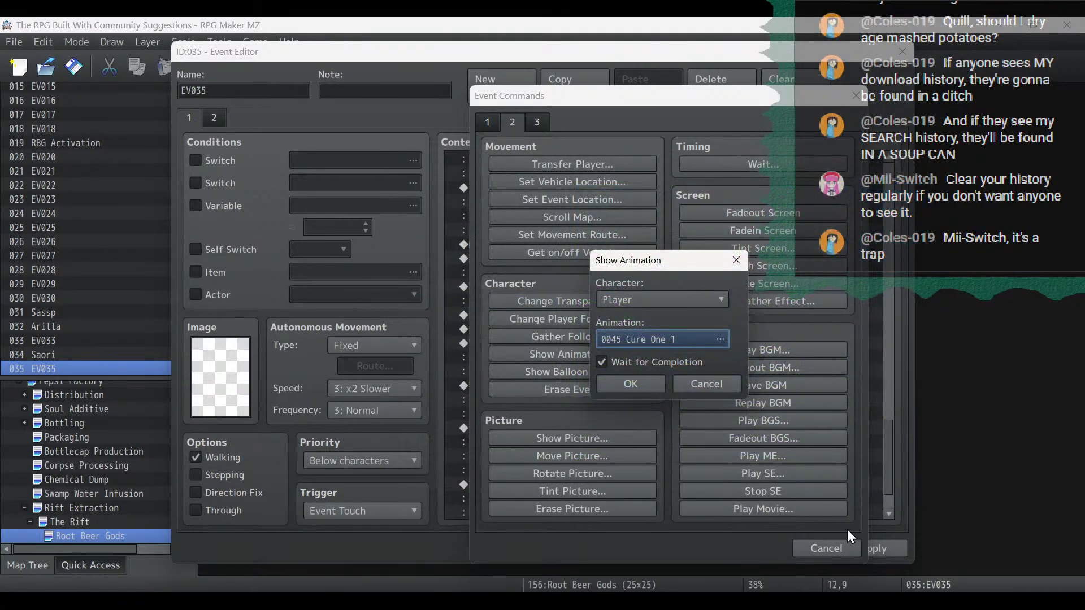
pyautogui.click(632, 384)
# Insert Recover All for the entire party before the "Malter shared some of his secret stash" text and save EV035.
pyautogui.rightClick(566, 447)
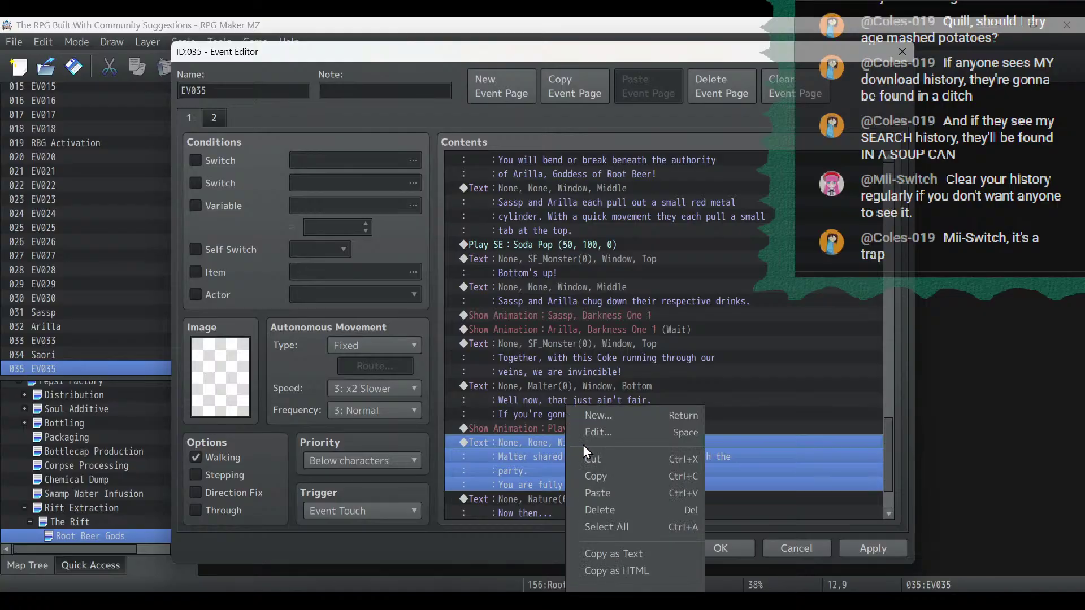
pyautogui.click(608, 421)
pyautogui.click(488, 123)
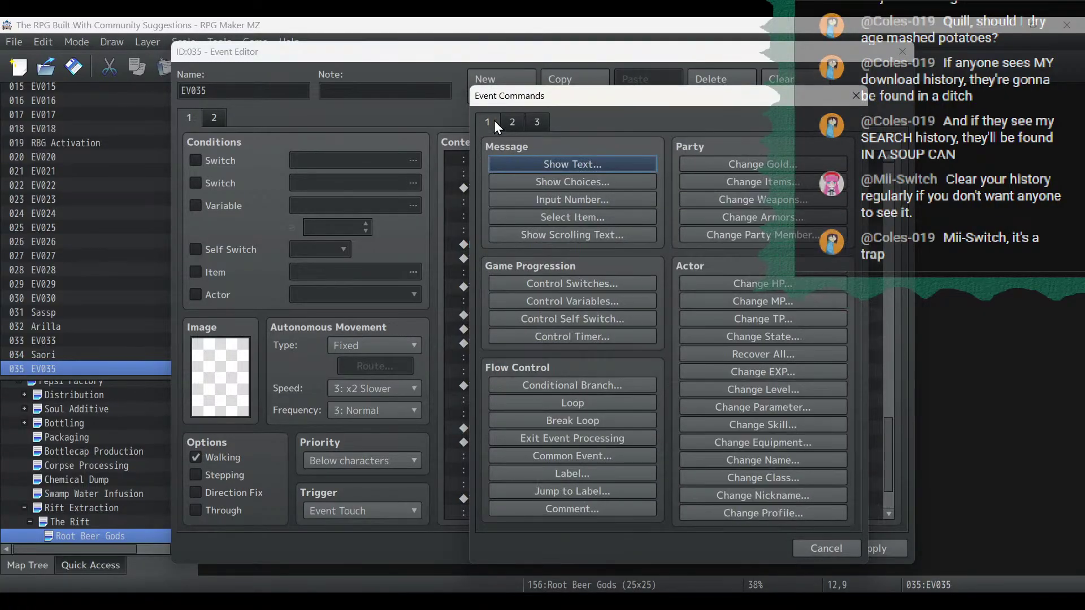
pyautogui.click(763, 352)
pyautogui.click(665, 371)
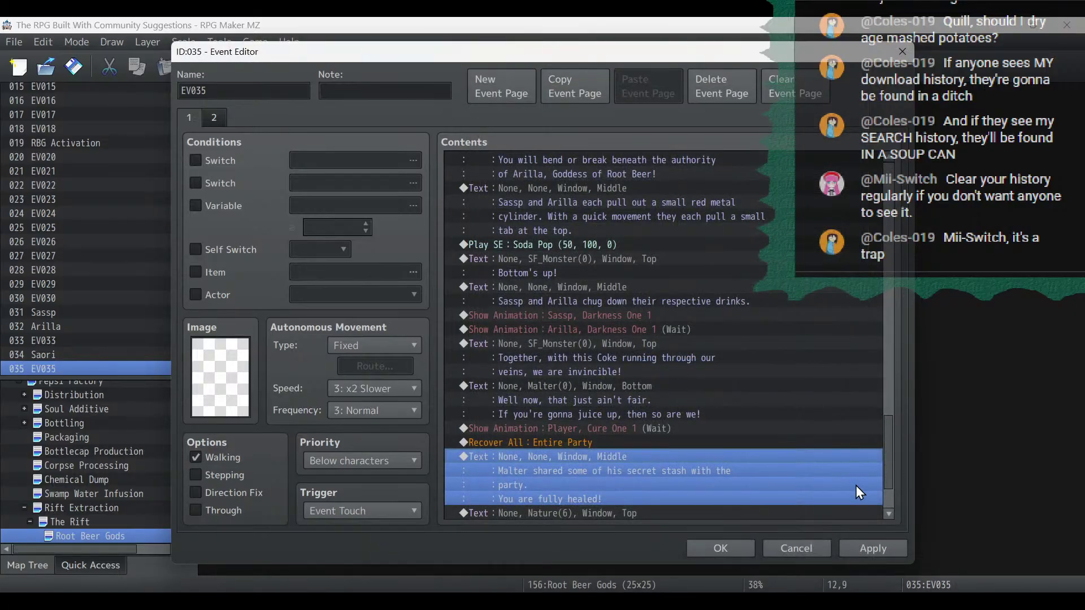
pyautogui.click(873, 548)
pyautogui.scroll(-2, 787, 437)
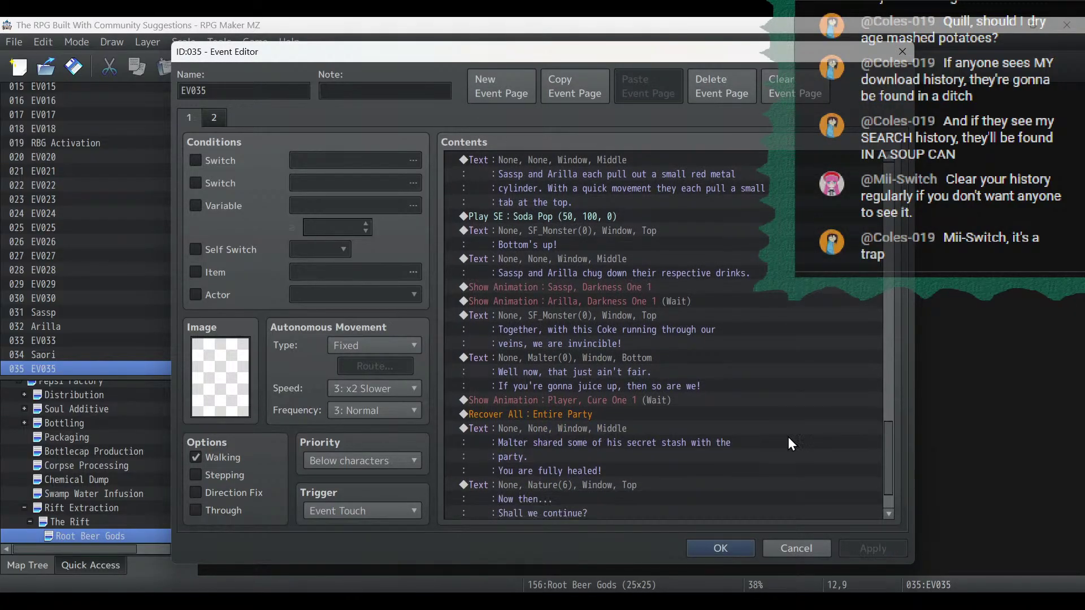
pyautogui.click(633, 432)
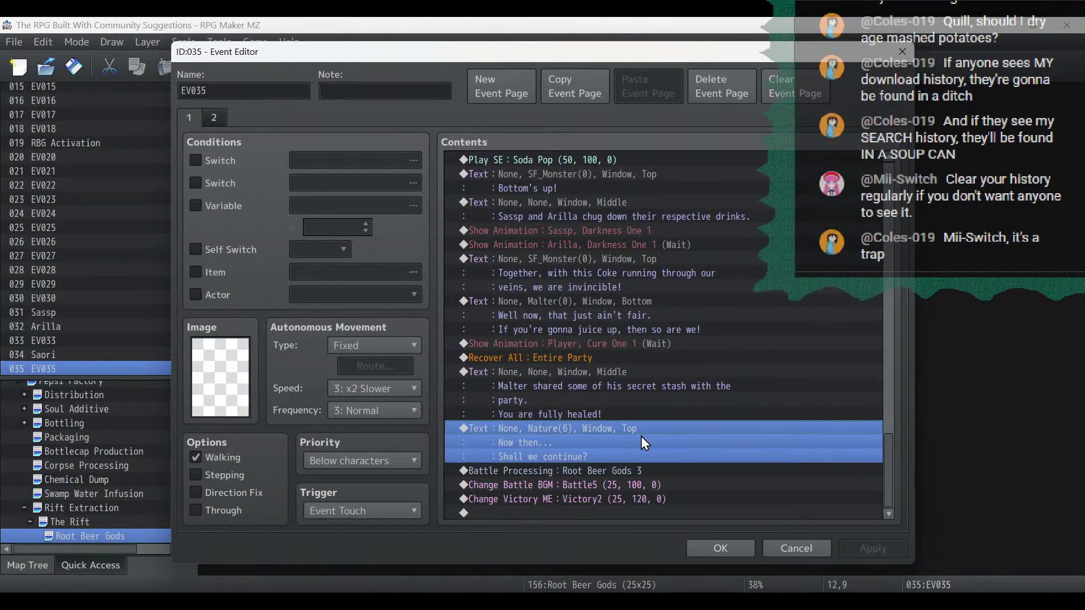
pyautogui.click(722, 548)
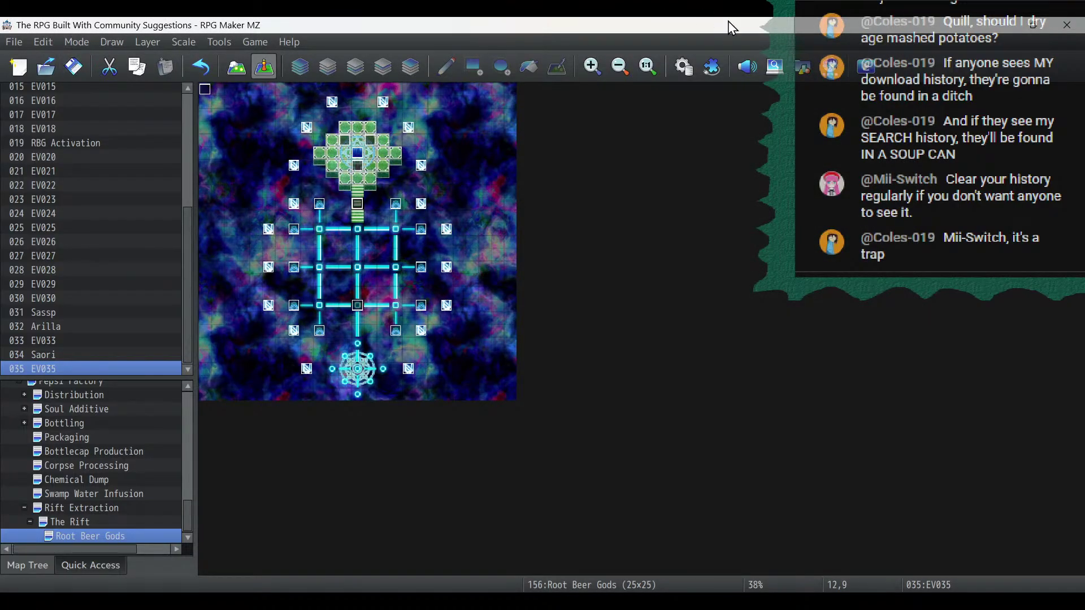
# Launch a maximized playtest, load File 3, and walk the party up to trigger the boss event.
pyautogui.click(857, 72)
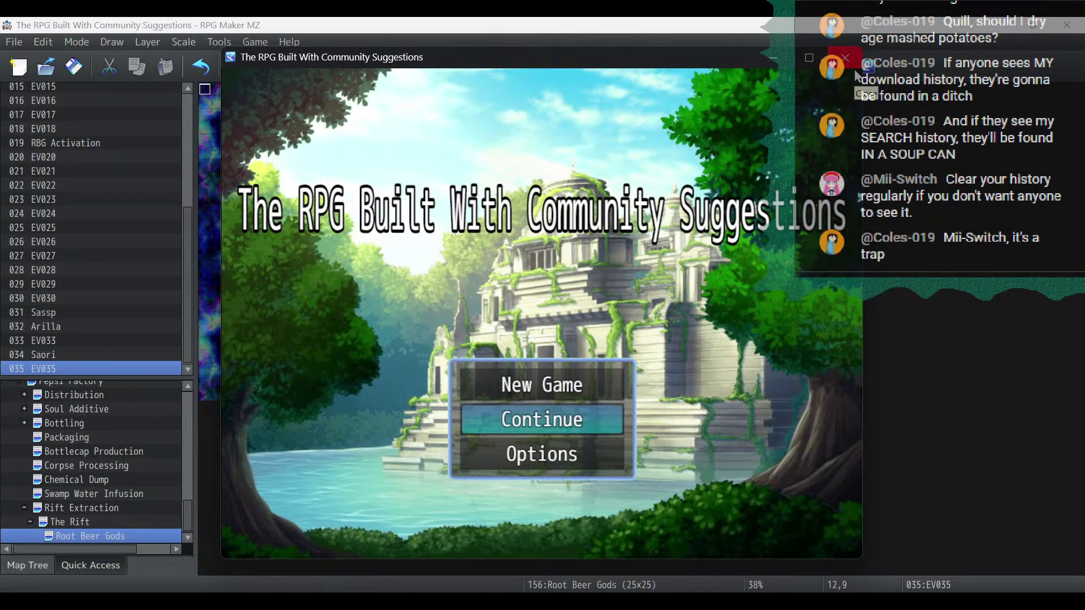
pyautogui.click(812, 58)
pyautogui.press('Return')
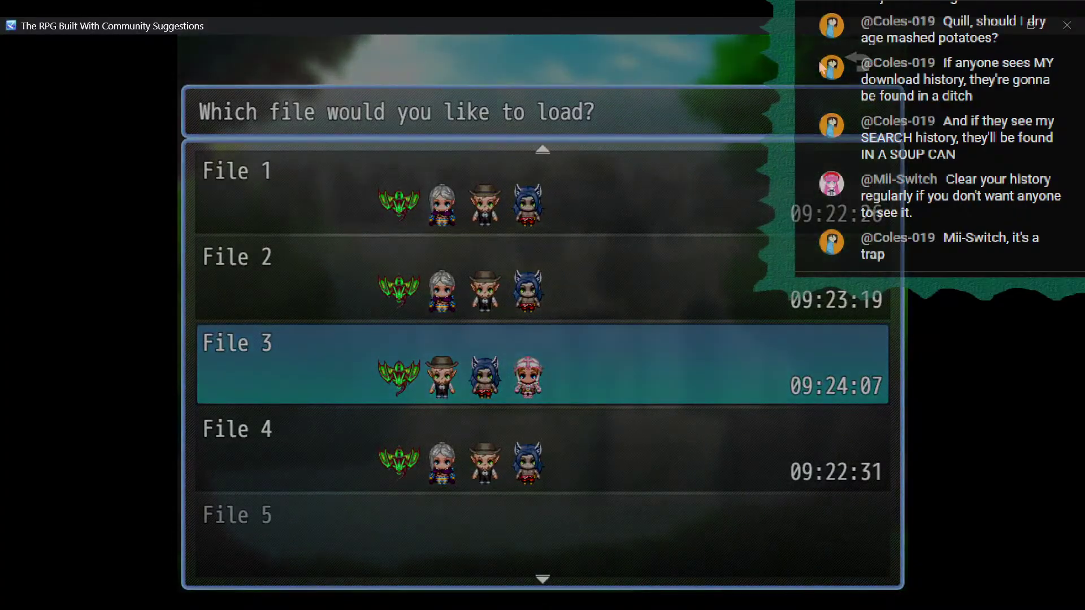
pyautogui.press('Return')
pyautogui.press('Up')
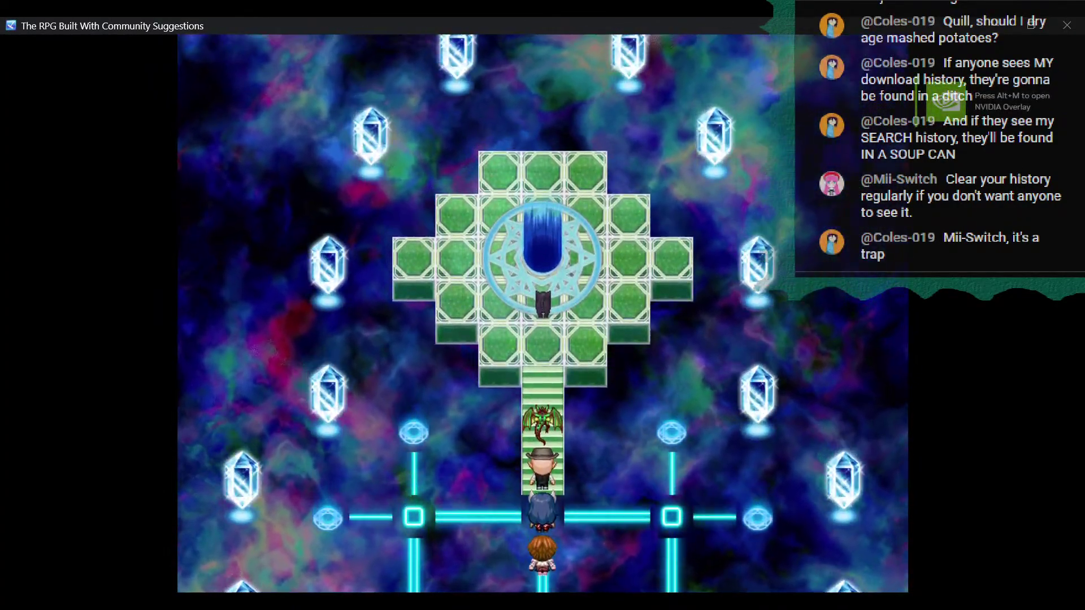
# Play through the opening cutscene dialogue with the cat, Sassp and Arilla until the Arilla battle starts.
pyautogui.press('Return')
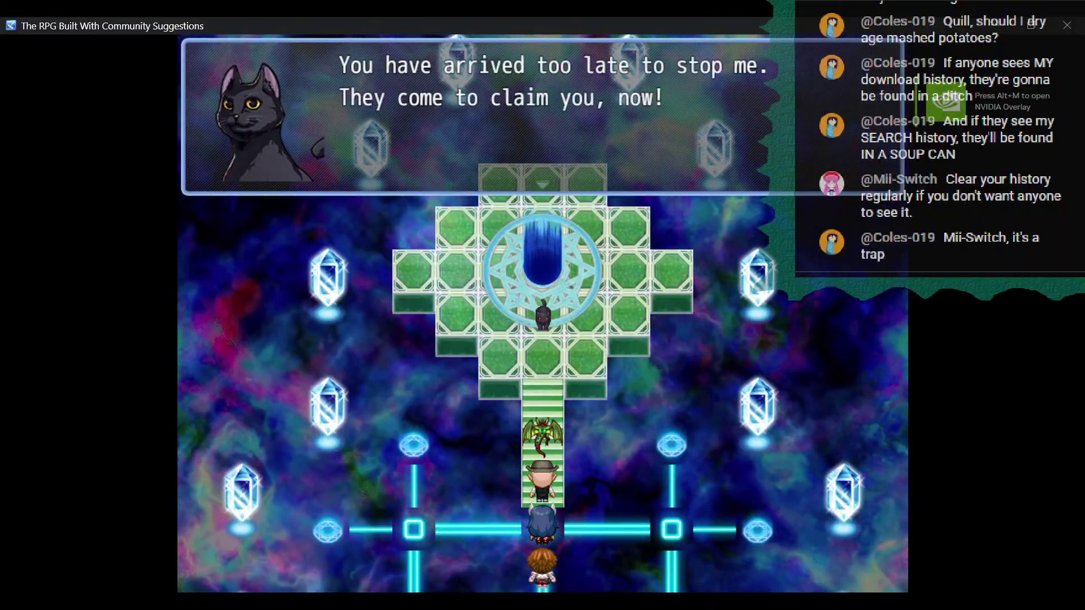
pyautogui.press('Return')
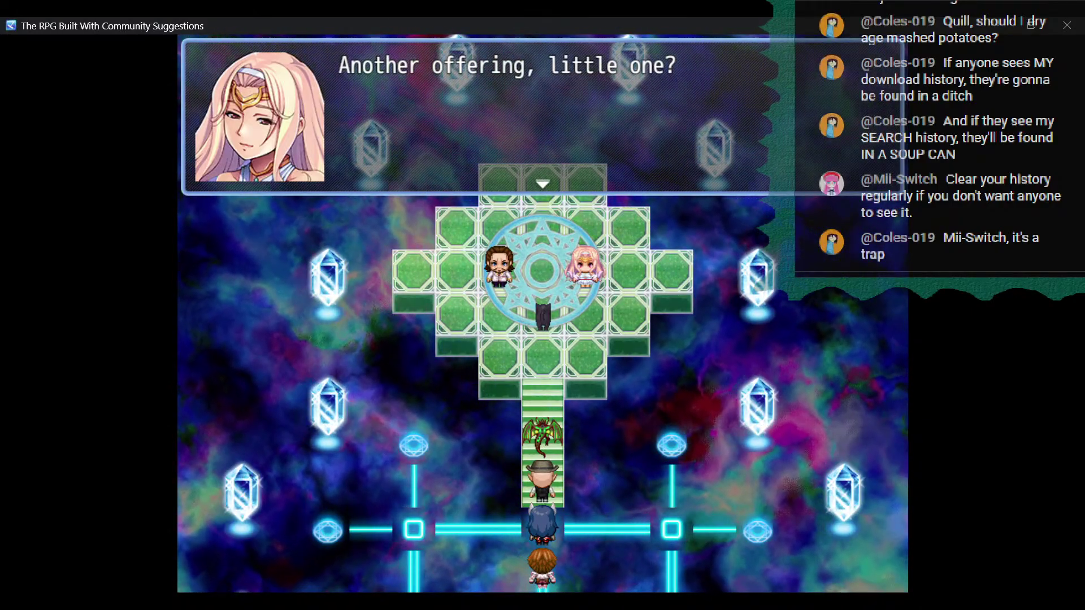
pyautogui.press('Return')
pyautogui.press('Return')
pyautogui.press('Return')
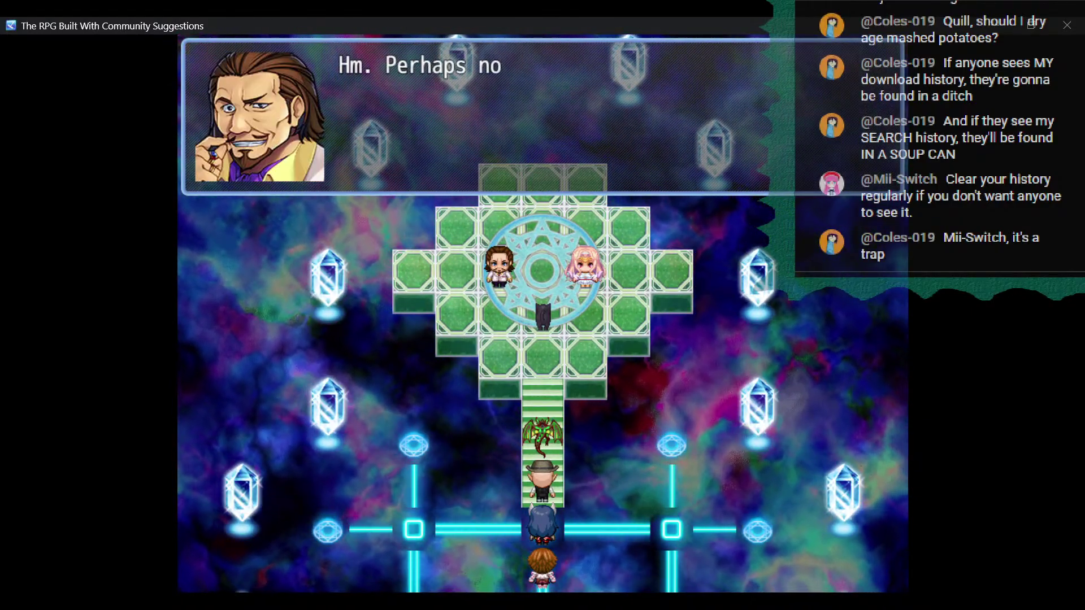
pyautogui.press('Return')
pyautogui.press('Return')
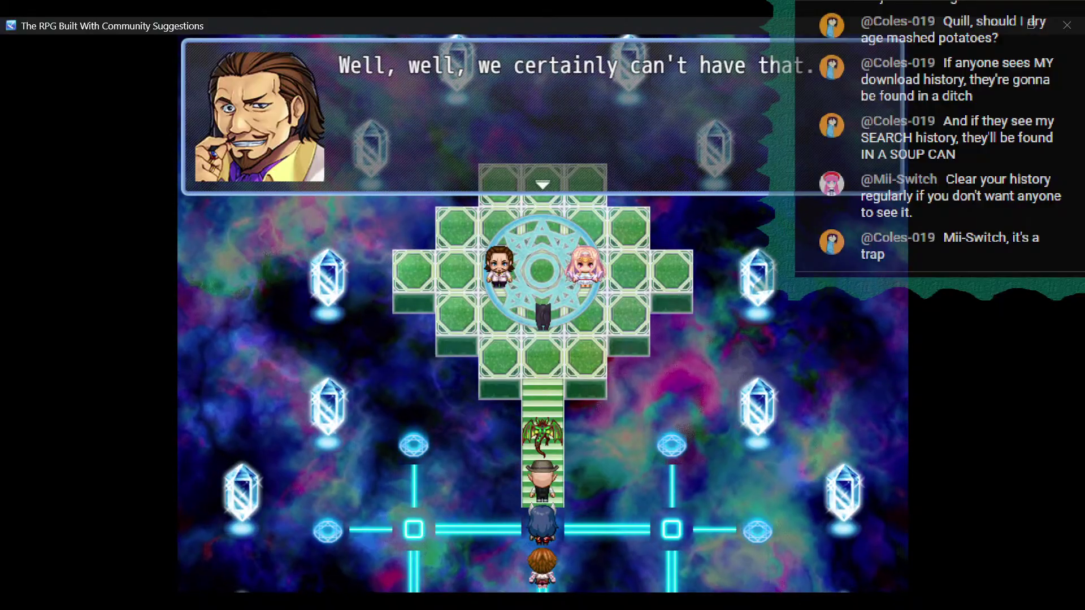
pyautogui.press('Return')
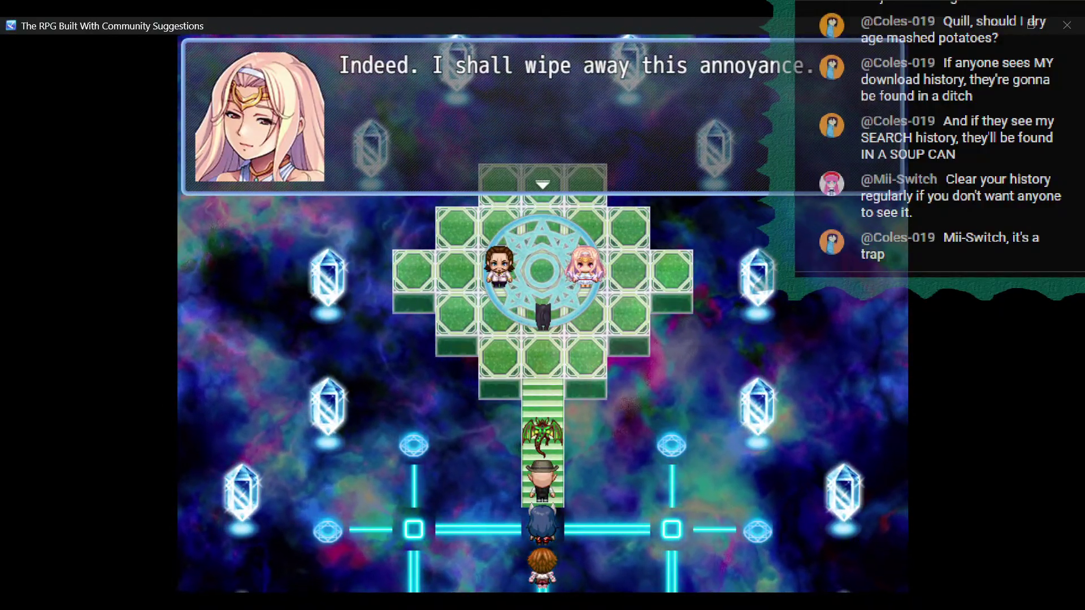
pyautogui.press('Return')
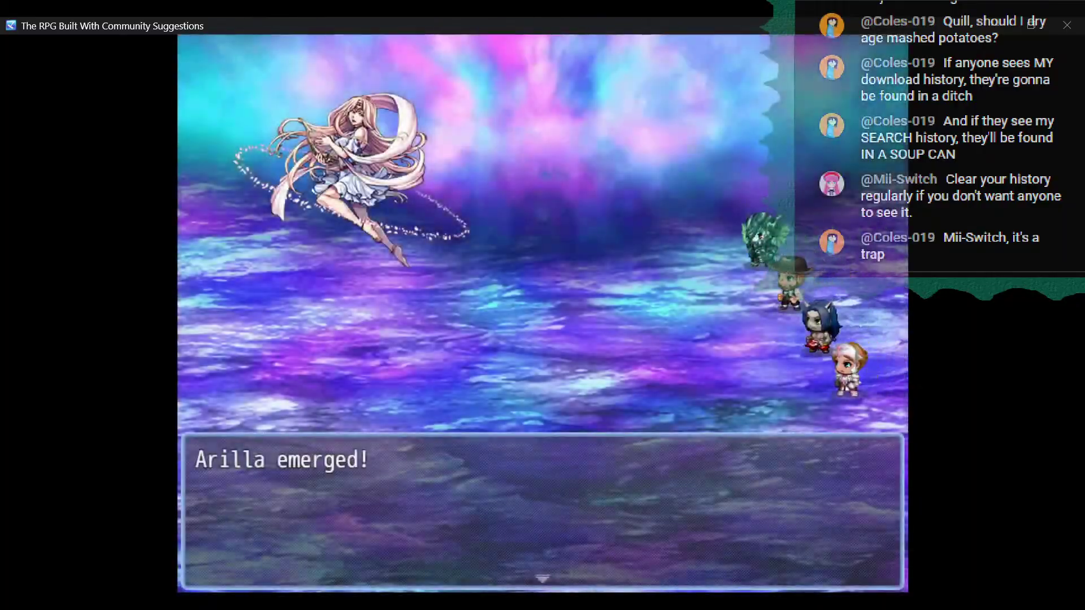
# Add "remove wait on saori's movement" to the project notes in Notepad, and return to the playtest to begin the Arilla fight.
pyautogui.hotkey('alt', 'Tab')
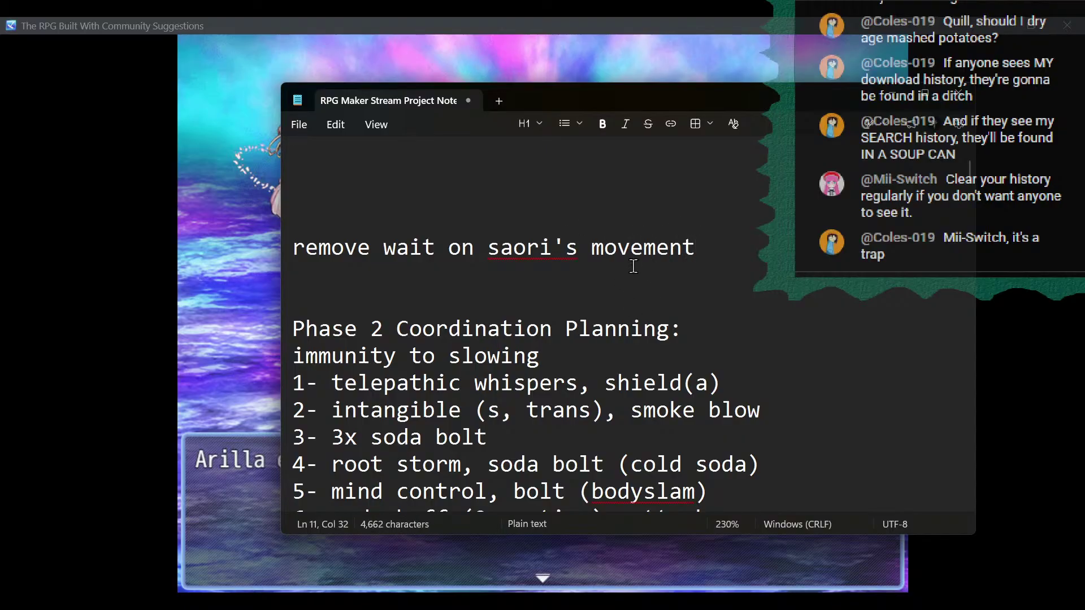
pyautogui.click(574, 24)
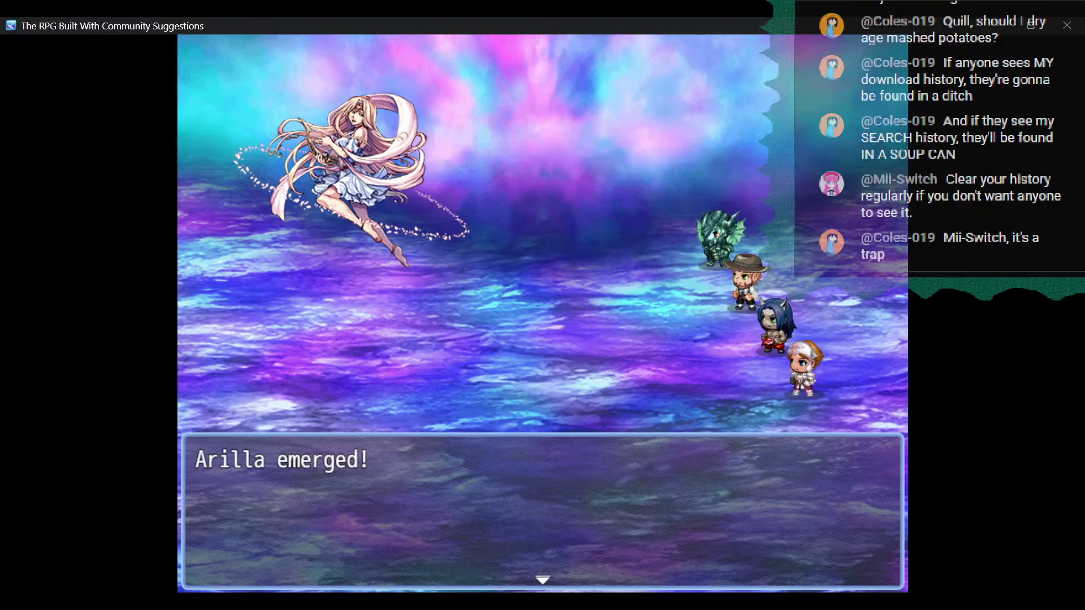
pyautogui.press('Return')
pyautogui.press('Return')
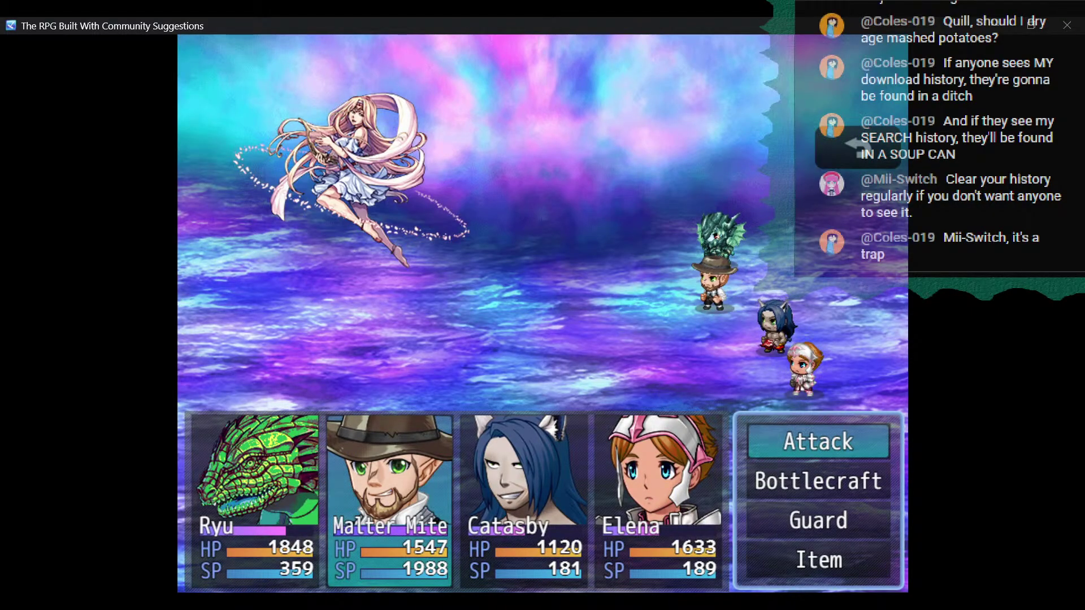
# Have Malter use a Bottlecraft skill in the battle against Arilla.
pyautogui.press('Down')
pyautogui.press('Return')
pyautogui.press('Up')
pyautogui.press('Up')
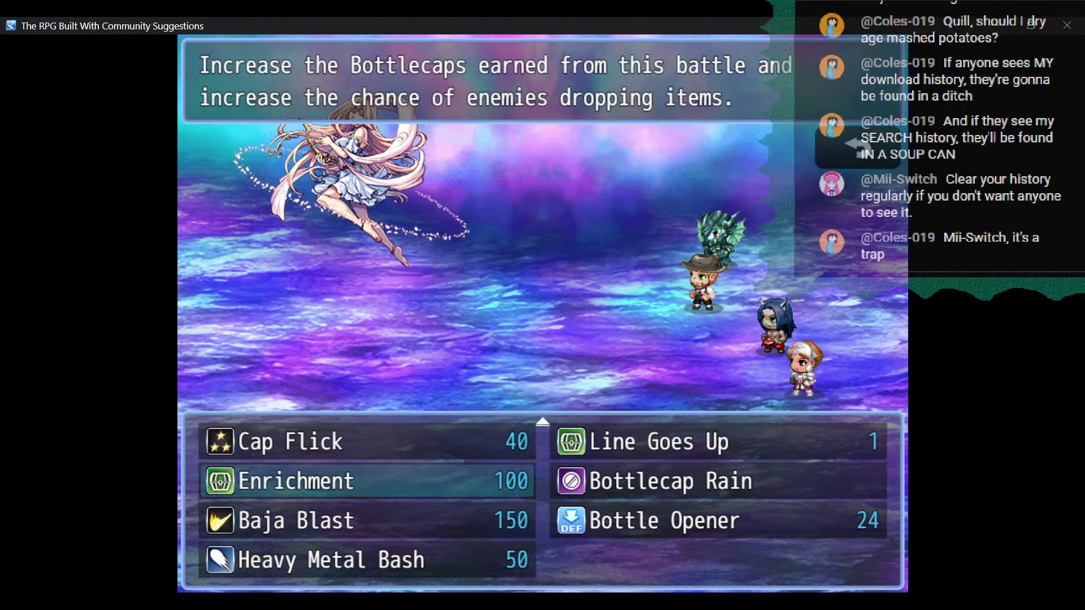
pyautogui.press('Up')
pyautogui.press('Up')
pyautogui.press('Right')
pyautogui.press('Return')
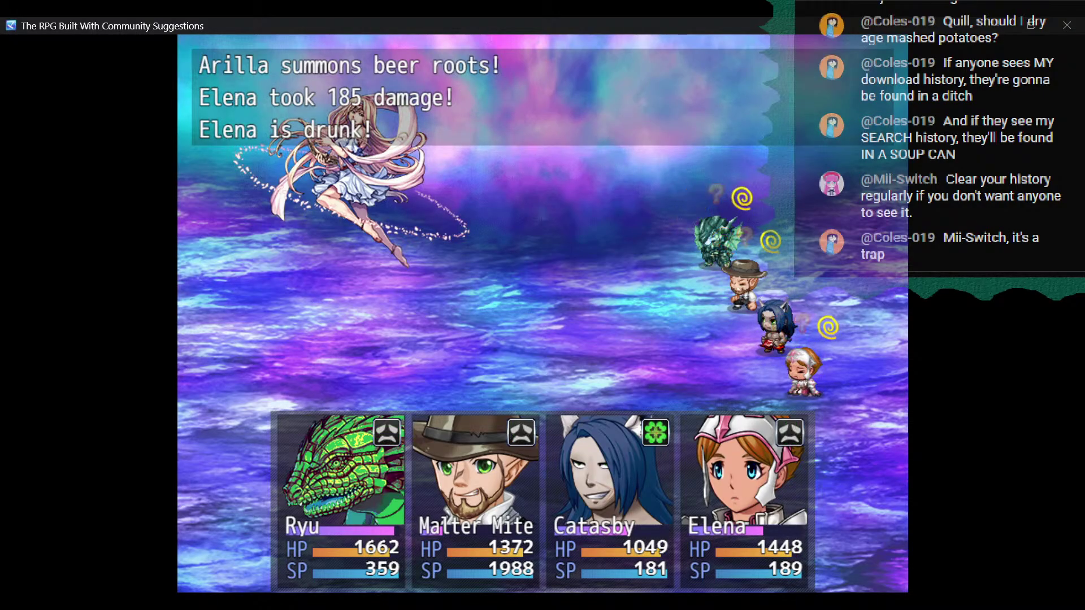
# Compare Ryu's Dragonshift forms and transform him with Dragonshift: Dark.
pyautogui.press('Down')
pyautogui.press('Down')
pyautogui.press('Return')
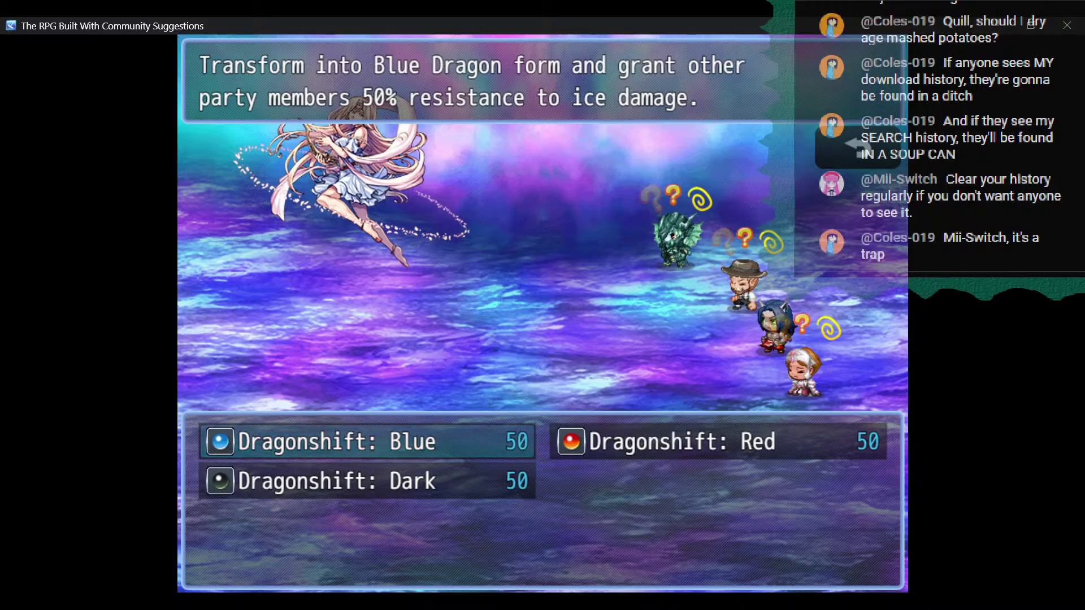
pyautogui.press('Right')
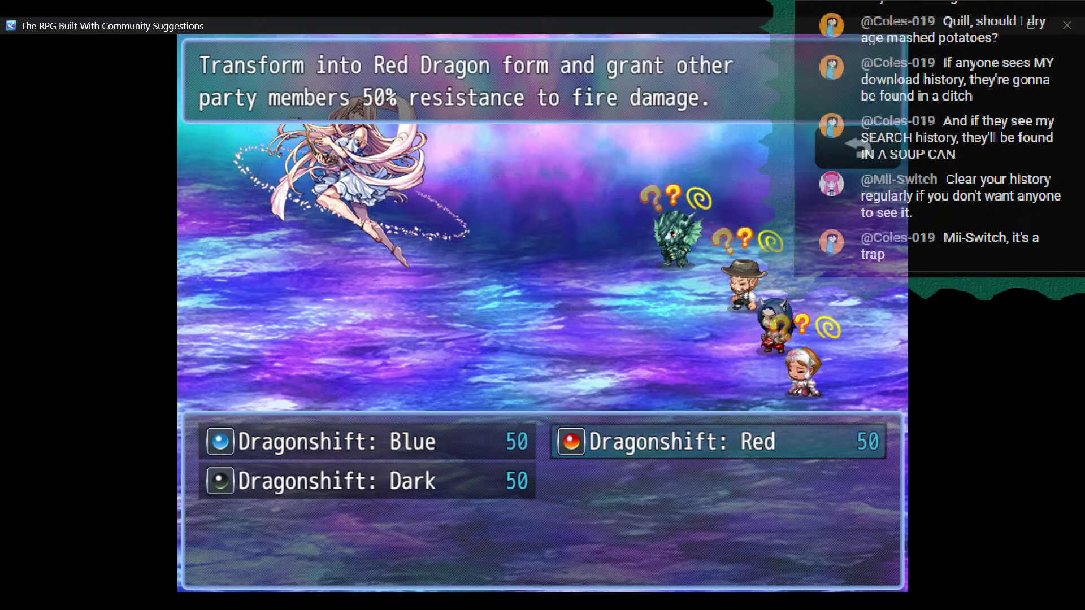
pyautogui.press('Left')
pyautogui.press('Down')
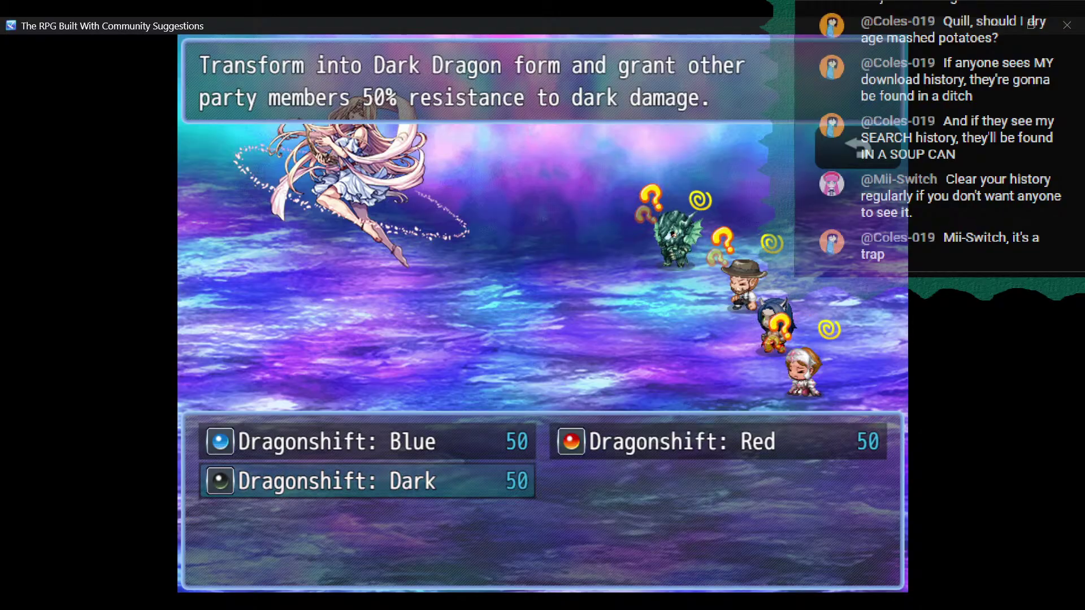
pyautogui.press('Up')
pyautogui.press('Right')
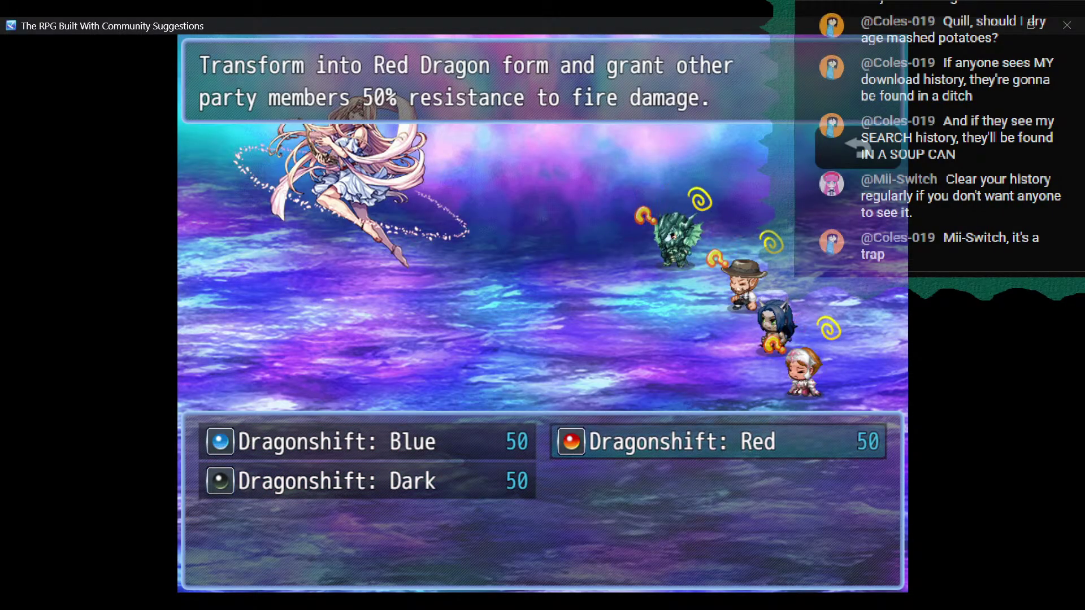
pyautogui.press('Left')
pyautogui.press('Down')
pyautogui.press('Return')
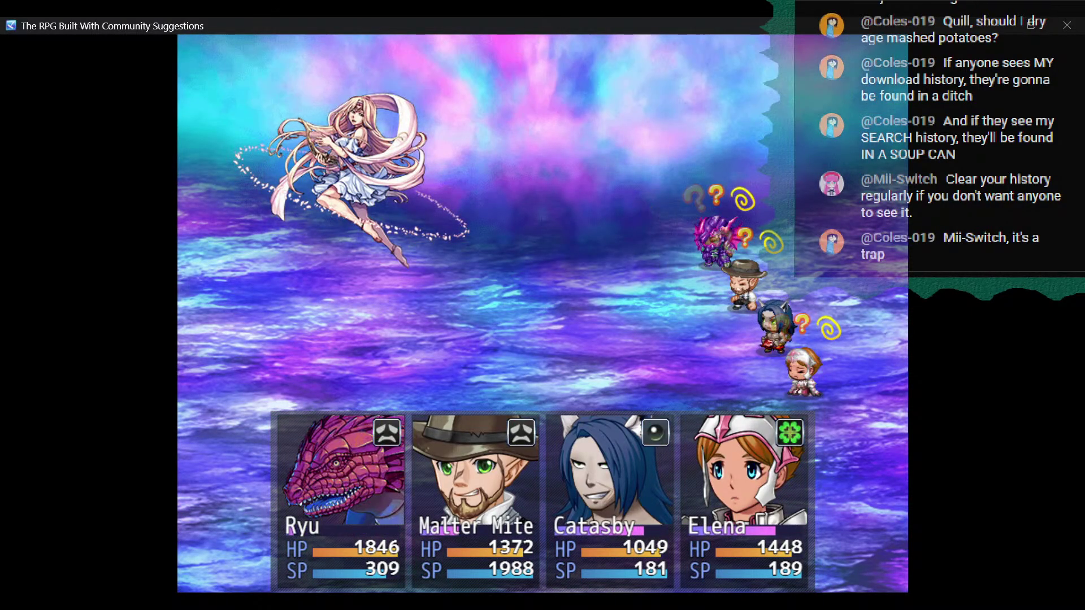
# Have Catasby cast Vinestorm on Arilla.
pyautogui.press('Down')
pyautogui.press('Return')
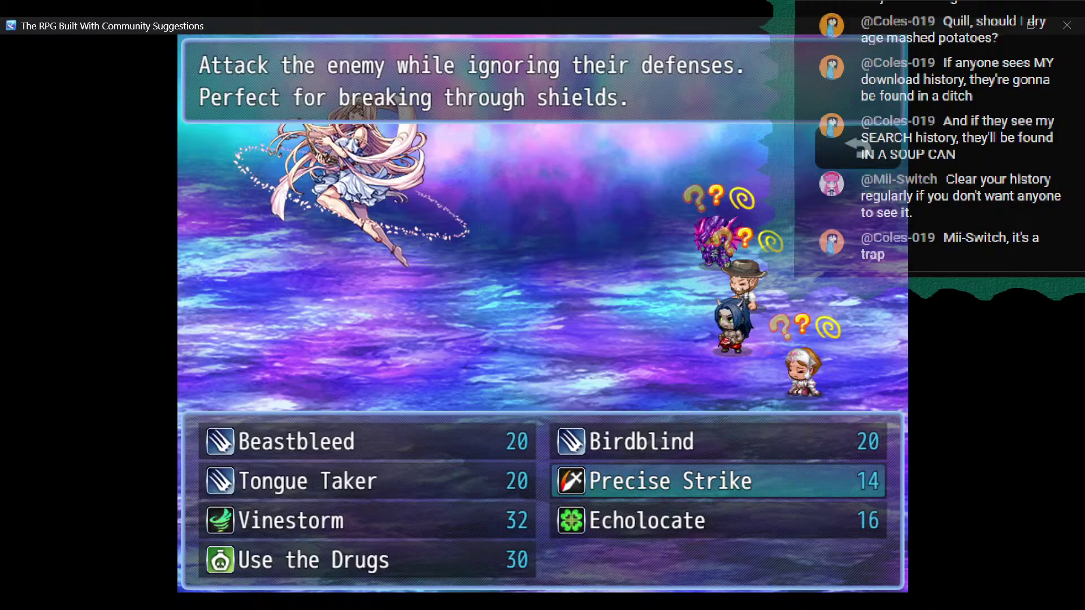
pyautogui.press('Down')
pyautogui.press('Left')
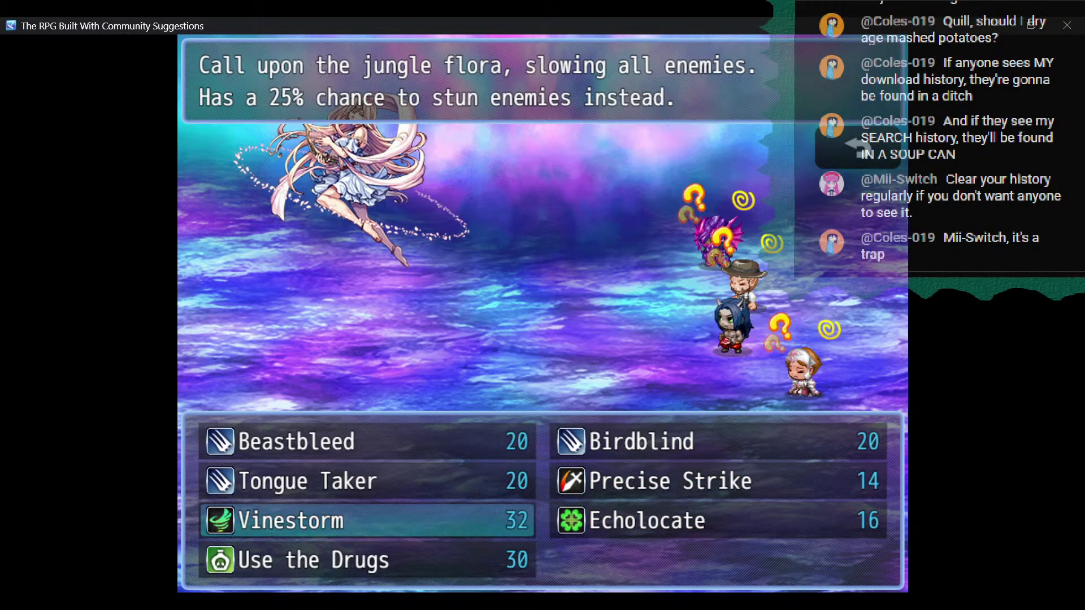
pyautogui.press('Return')
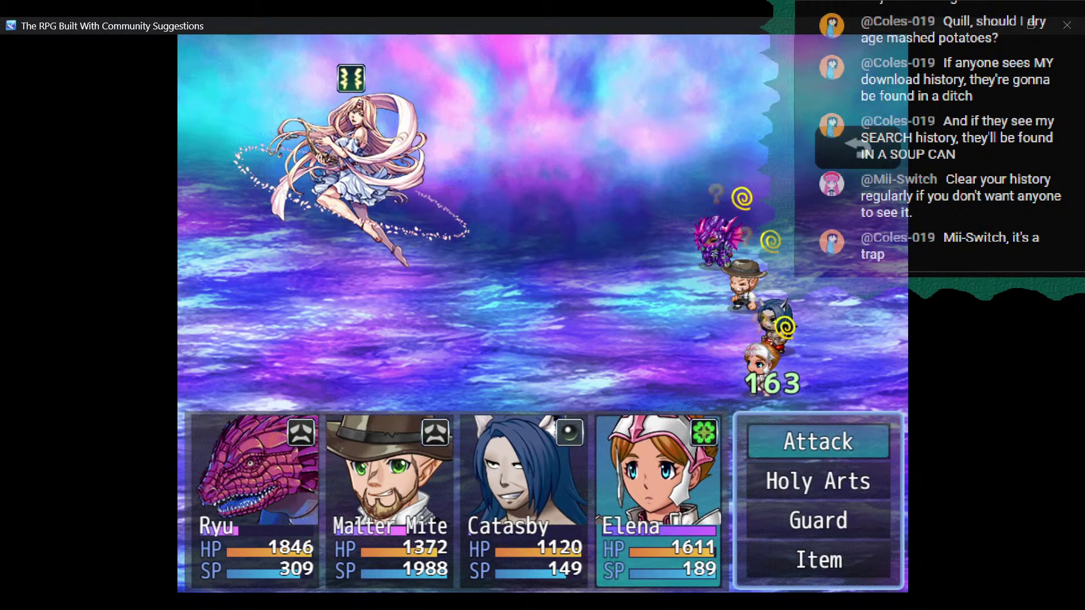
# Review the descriptions of Elena's Holy Arts skills, including Shadow Slice, Conversion Strike, Prayer and Justice Punch.
pyautogui.press('Down')
pyautogui.press('Return')
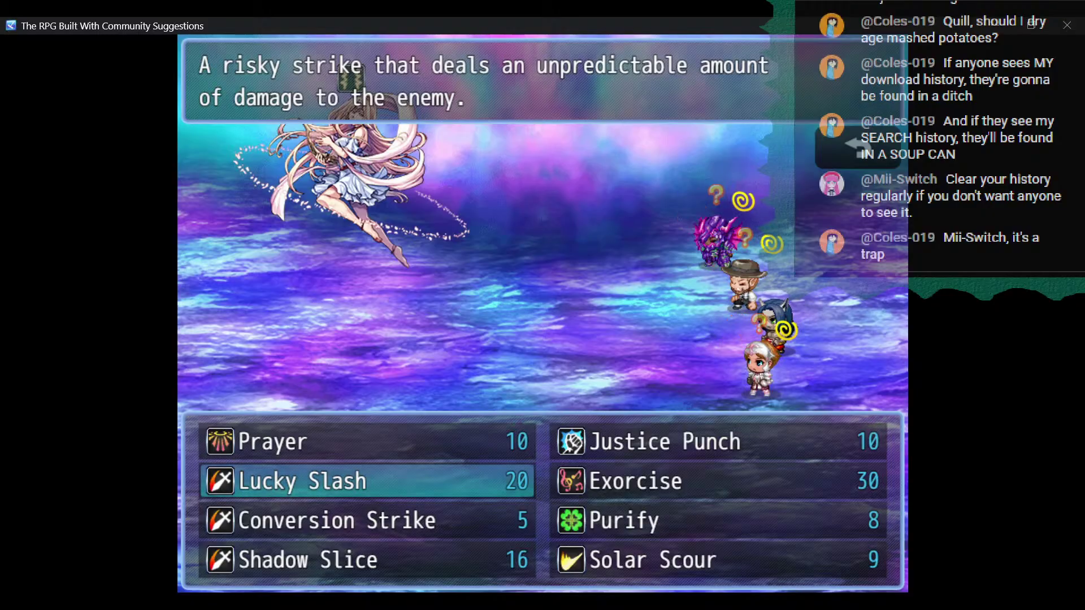
pyautogui.press('Down')
pyautogui.press('Down')
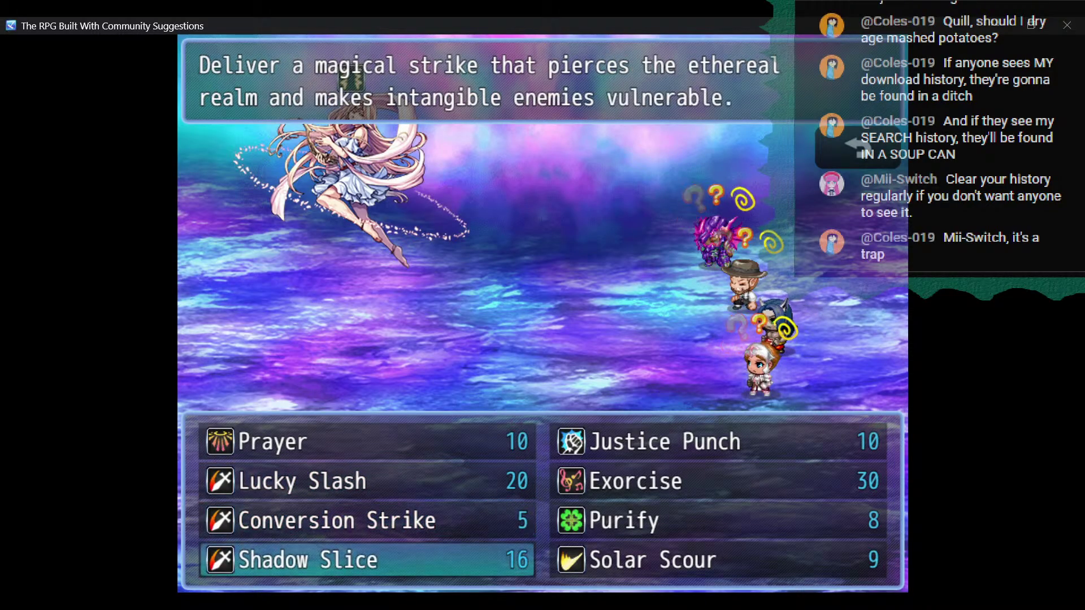
pyautogui.press('Right')
pyautogui.press('Left')
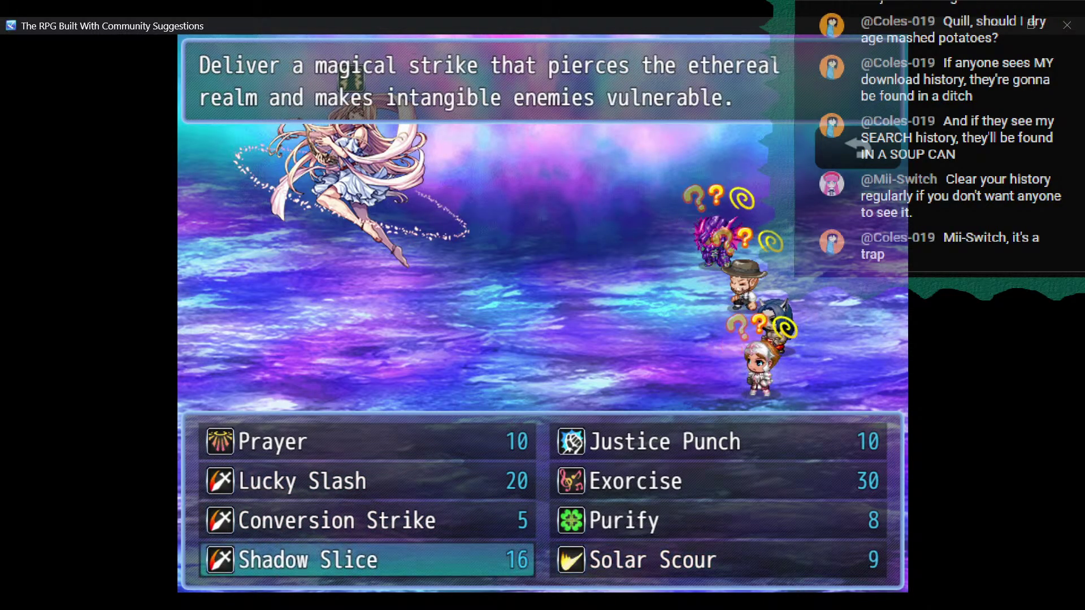
pyautogui.press('Up')
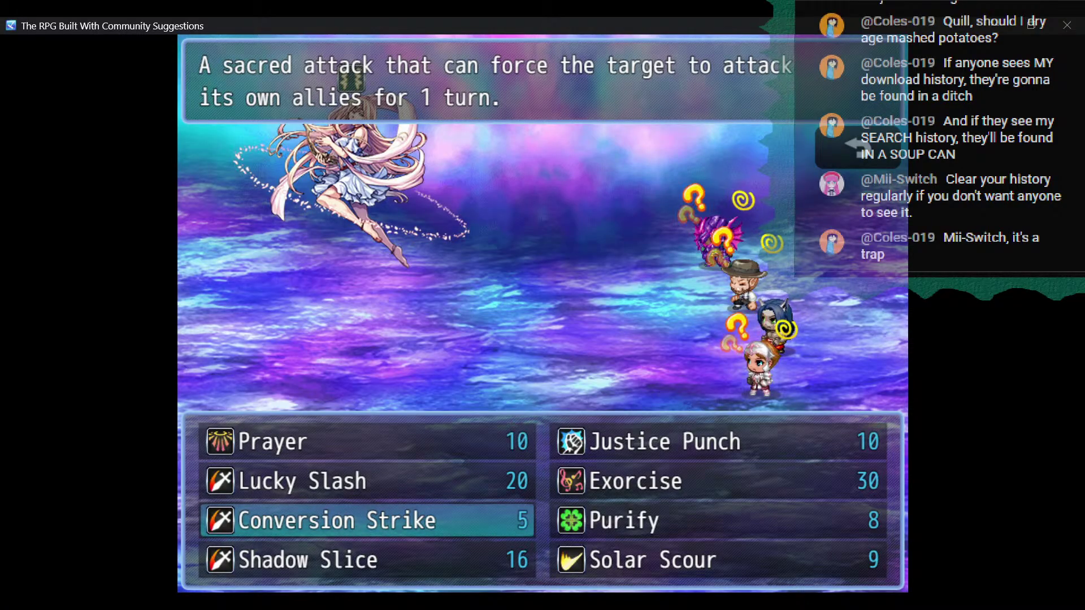
pyautogui.press('Right')
pyautogui.press('Up')
pyautogui.press('Up')
pyautogui.press('Left')
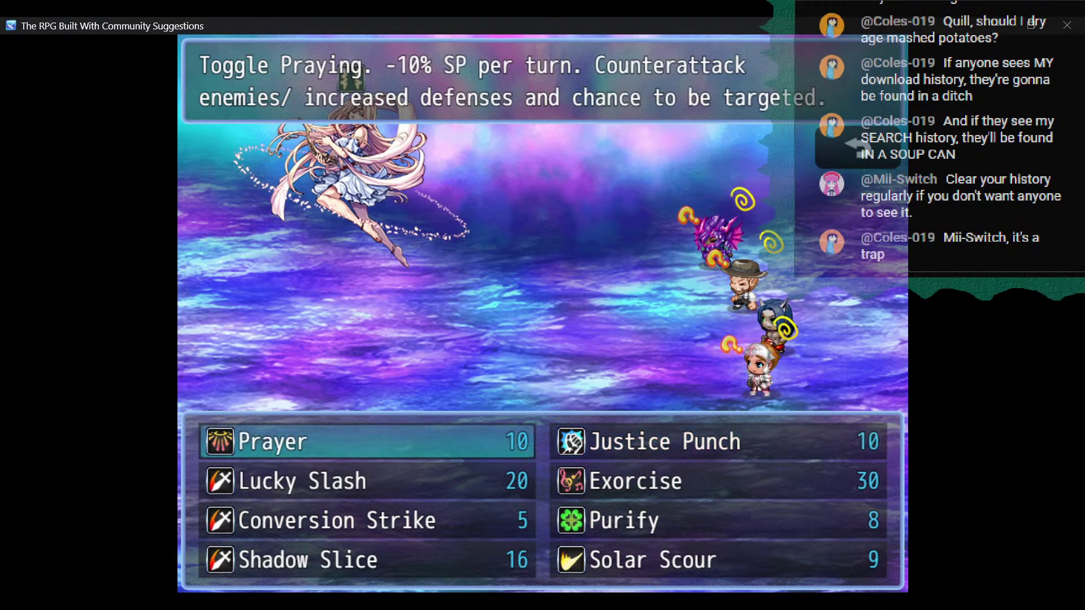
pyautogui.press('Right')
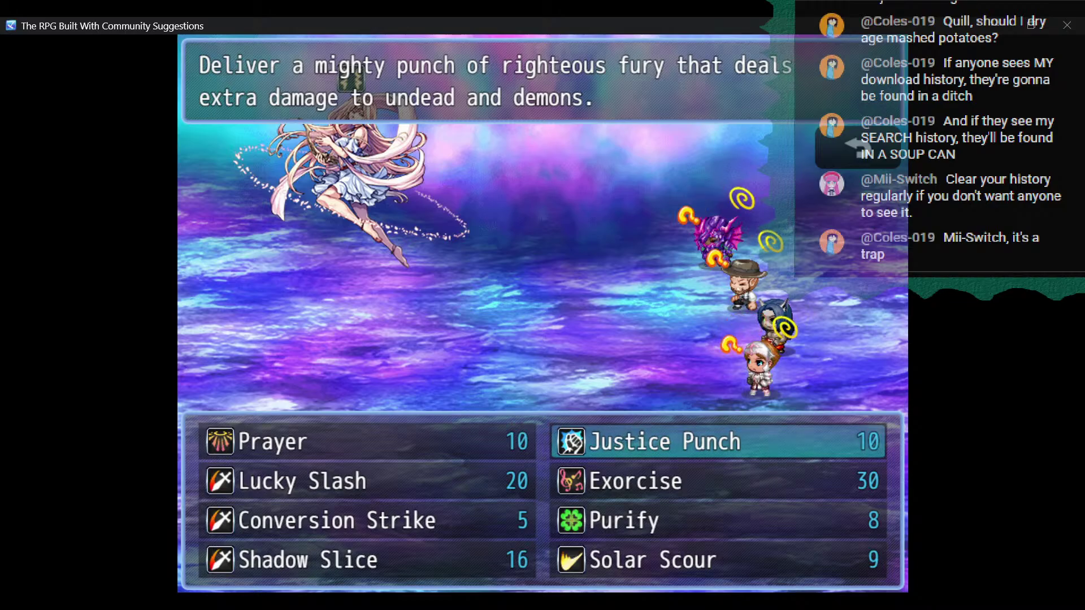
pyautogui.press('Left')
# Check Exorcise among Elena's Holy Arts and have her use Lucky Slash on Arilla.
pyautogui.press('Down')
pyautogui.press('Right')
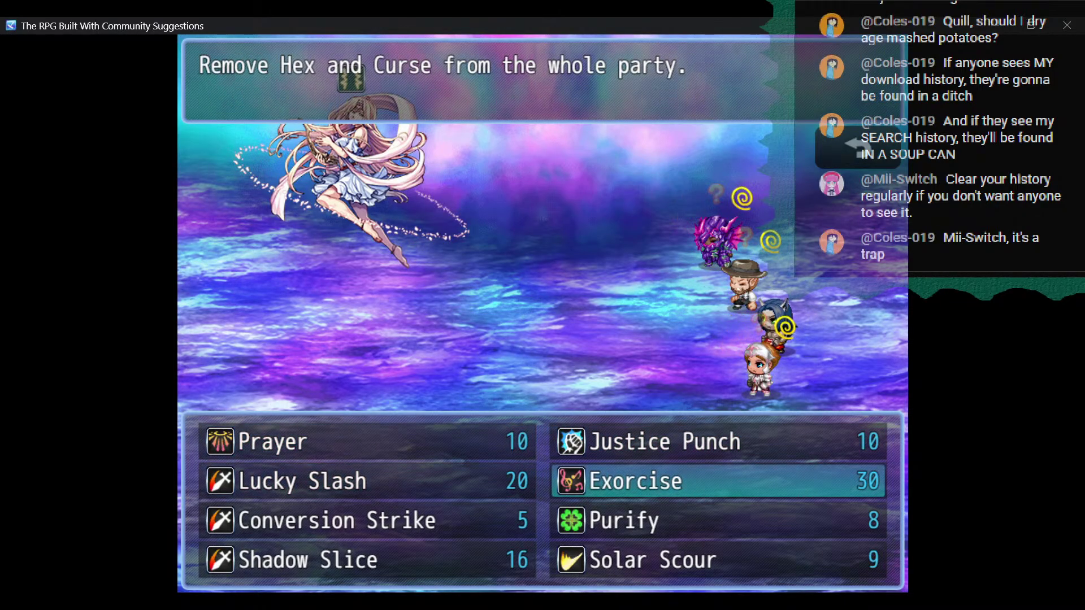
pyautogui.press('Up')
pyautogui.press('Down')
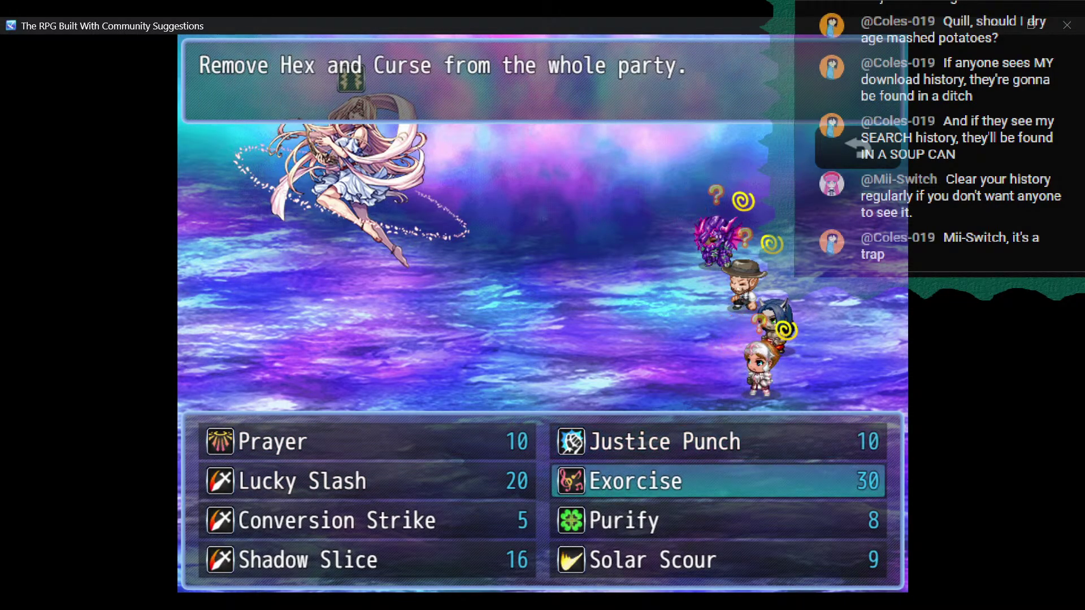
pyautogui.press('Left')
pyautogui.press('Return')
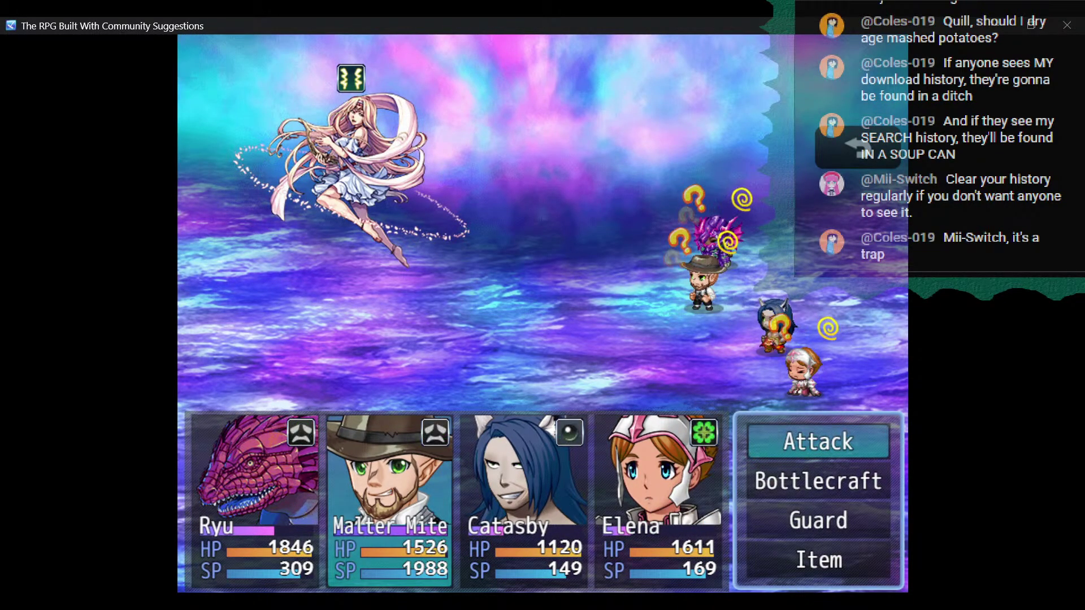
# Have Malter Mite use the Bottle Opener skill from Bottlecraft on Arilla.
pyautogui.press('Return')
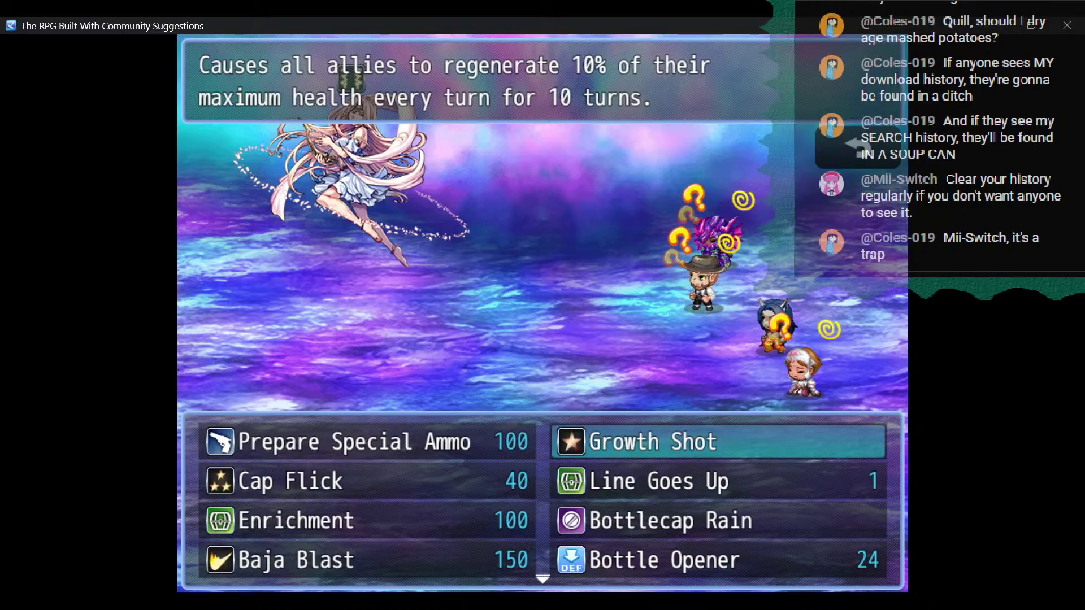
pyautogui.press('Down')
pyautogui.press('Down')
pyautogui.press('Down')
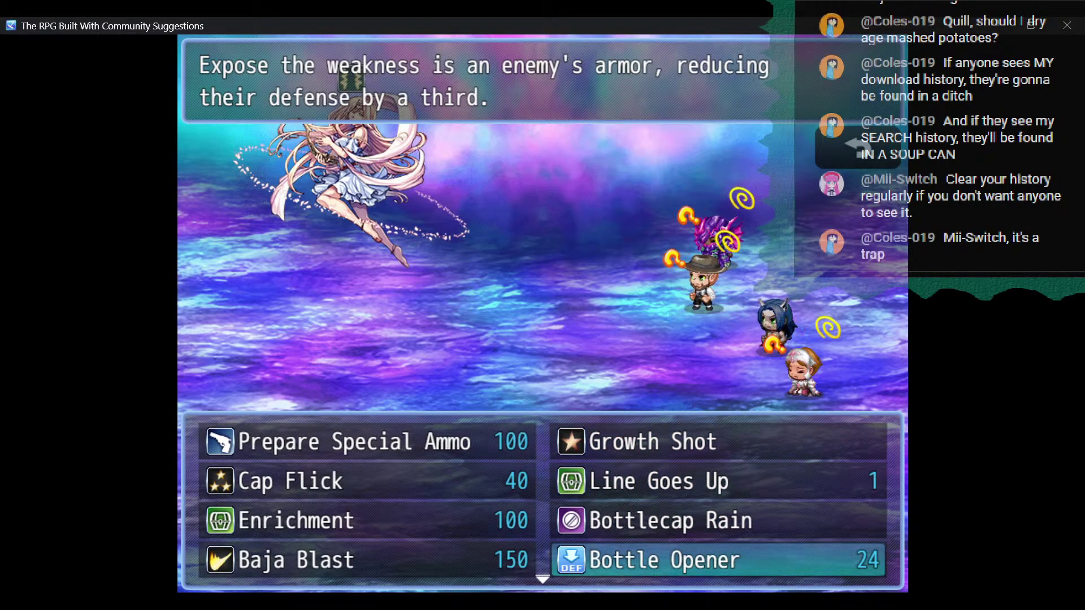
pyautogui.press('Return')
pyautogui.press('Return')
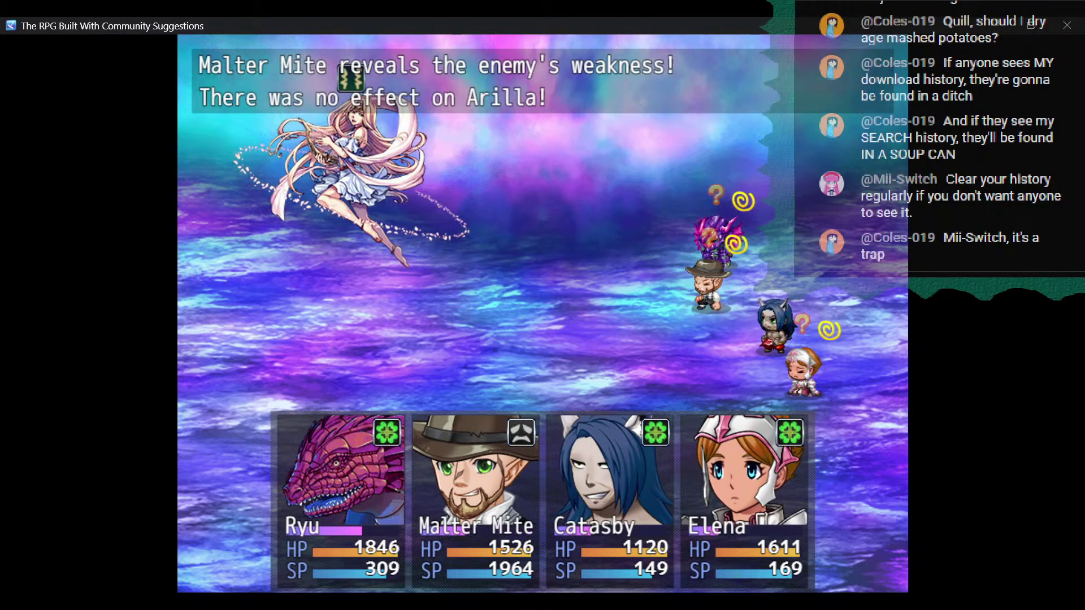
# Compare Ryu's Dark Dragon skills and have him use Wing Buffet on Arilla.
pyautogui.press('Return')
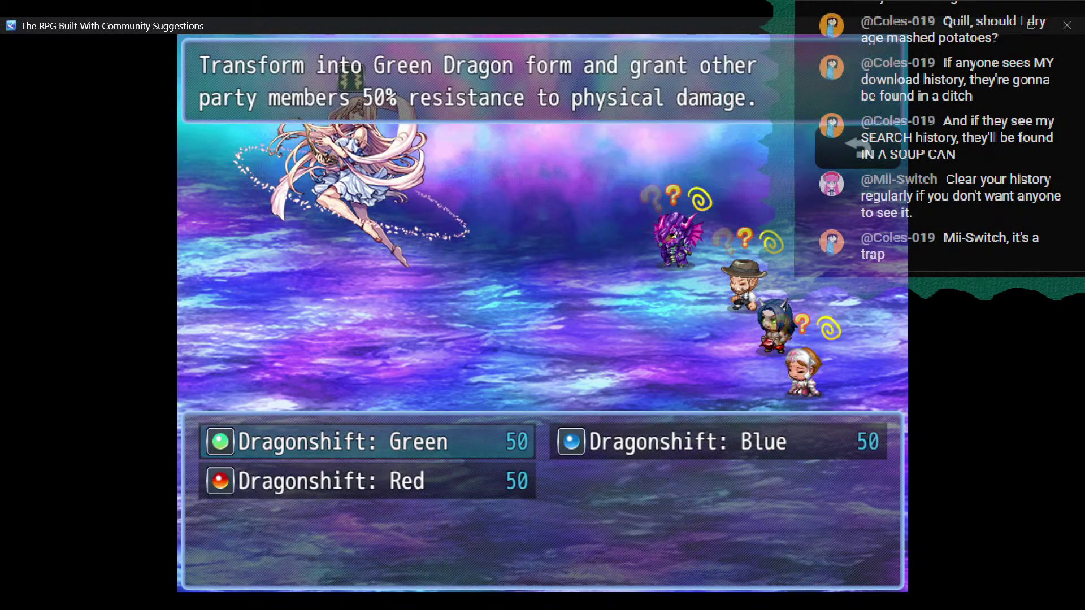
pyautogui.press('Escape')
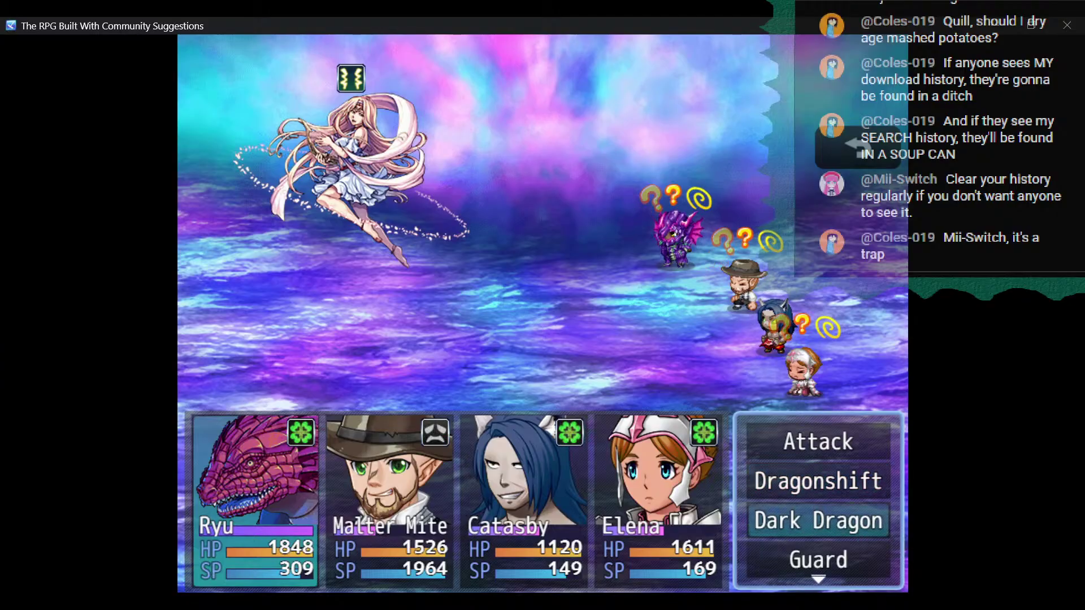
pyautogui.press('Return')
pyautogui.press('Right')
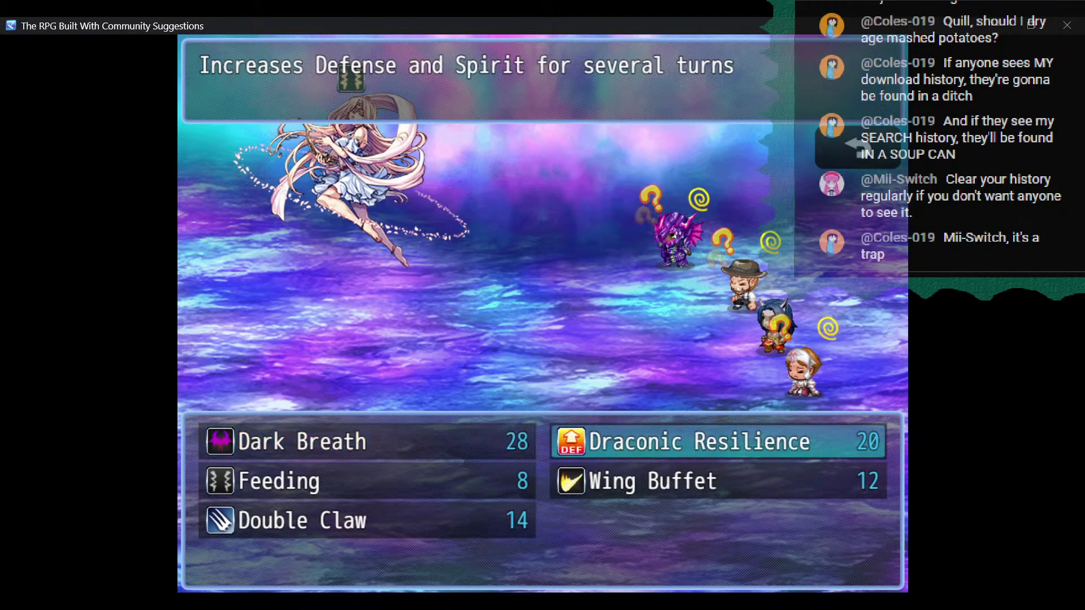
pyautogui.press('Down')
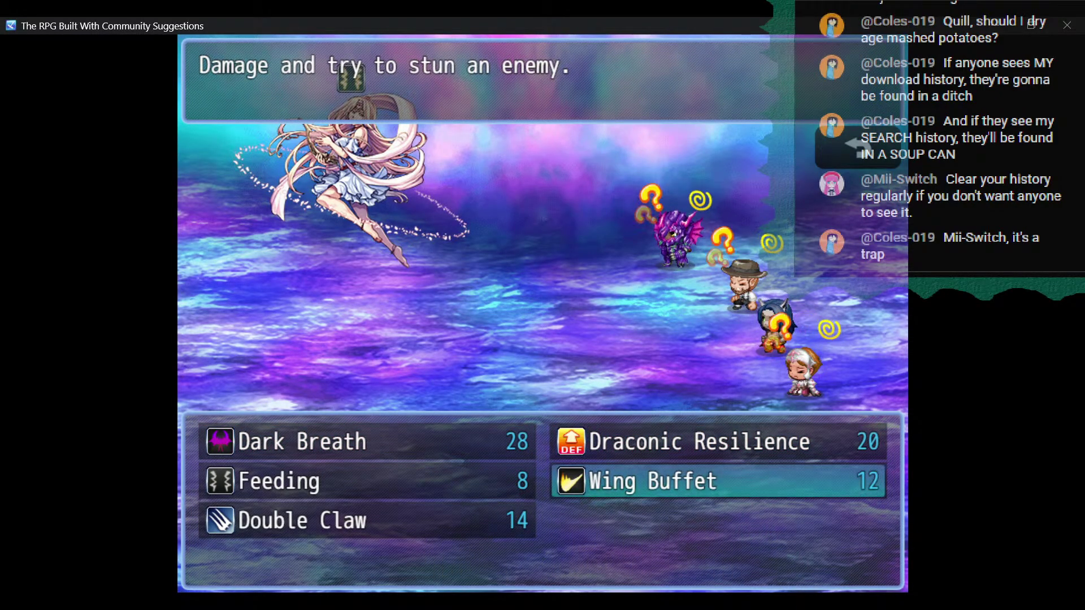
pyautogui.press('Left')
pyautogui.press('Right')
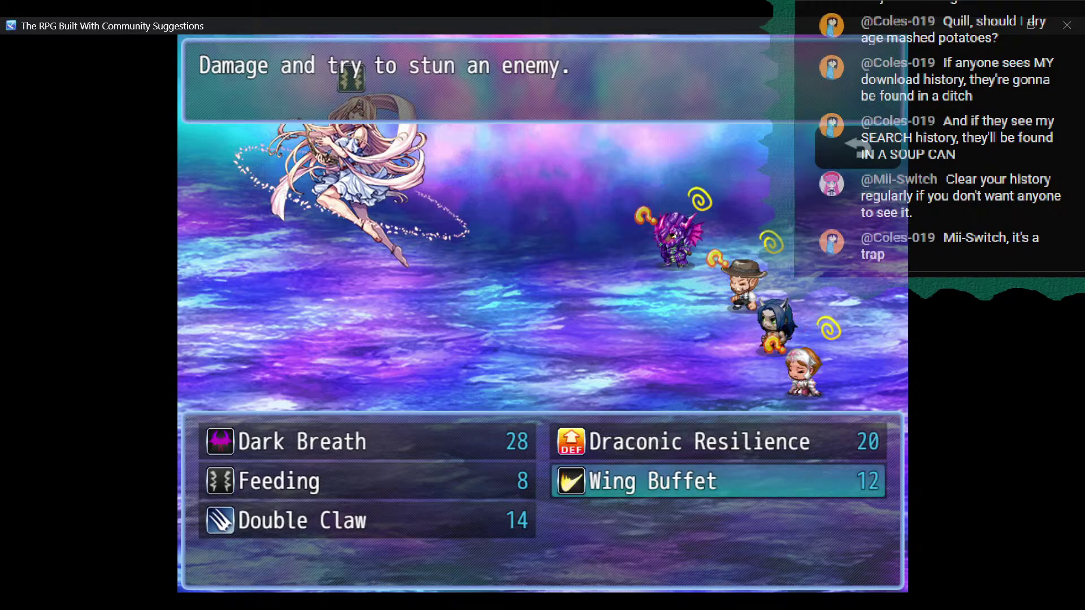
pyautogui.press('Return')
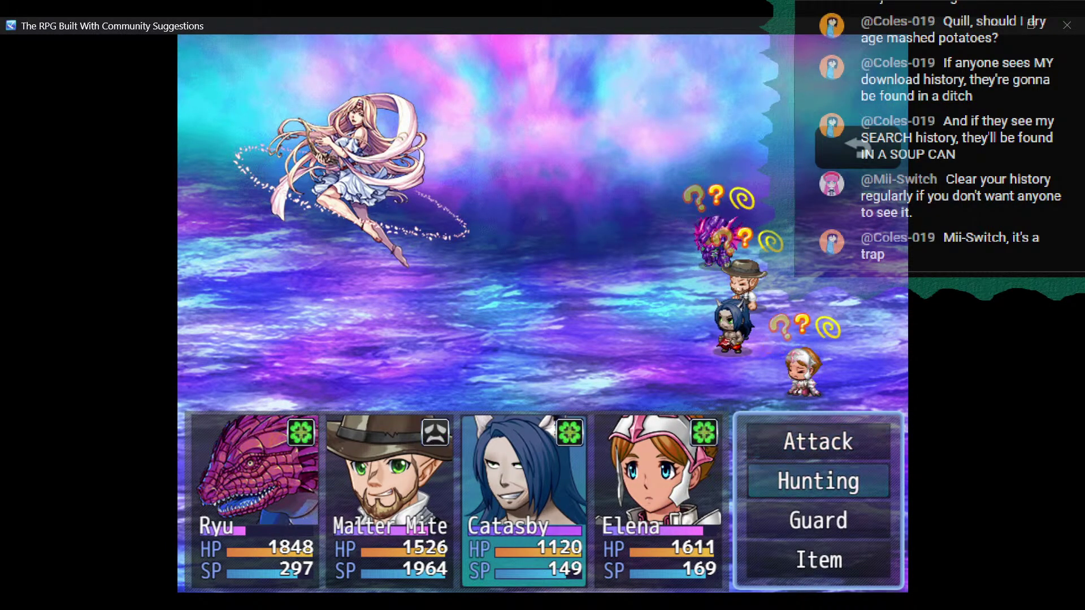
# Have Catasby use the Birdblind hunting skill on Arilla.
pyautogui.press('Return')
pyautogui.press('Up')
pyautogui.press('Up')
pyautogui.press('Right')
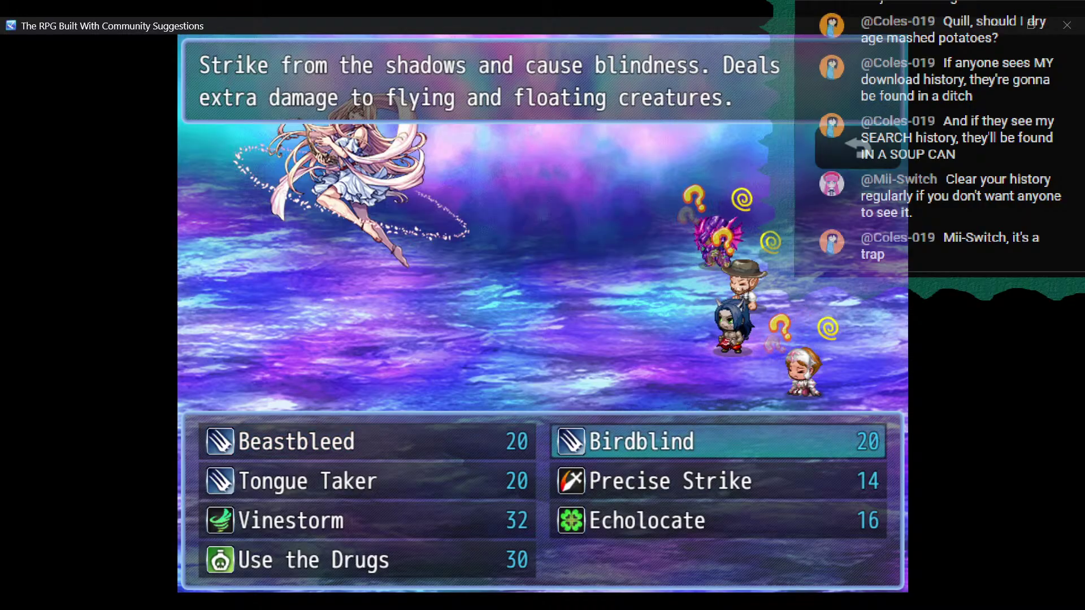
pyautogui.press('Return')
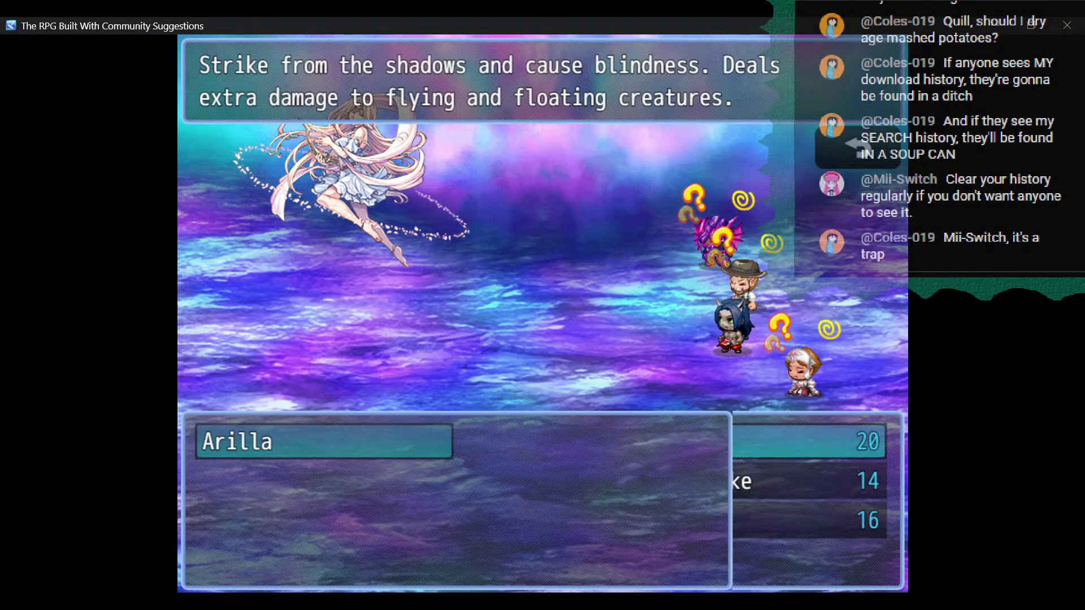
pyautogui.press('Return')
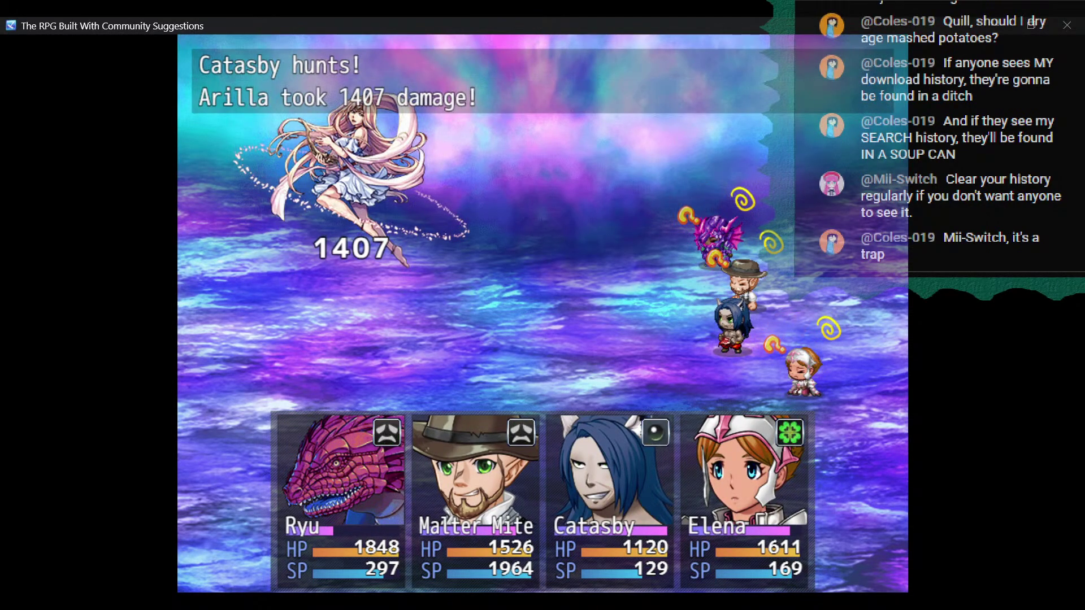
# Have Elena strike Arilla with Lucky Slash from her Holy Arts.
pyautogui.press('Return')
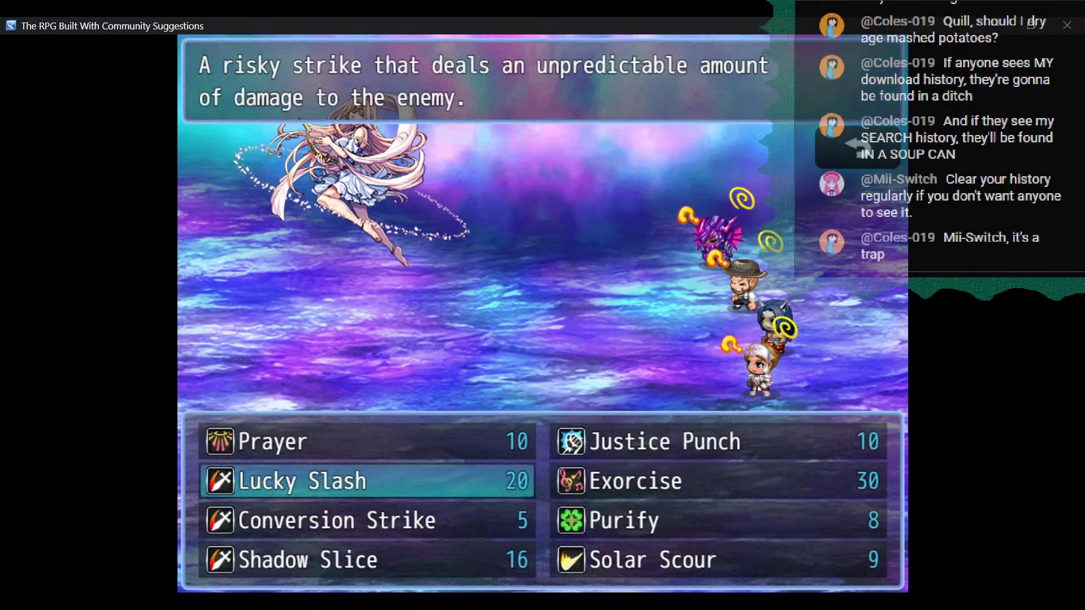
pyautogui.press('Up')
pyautogui.press('Down')
pyautogui.press('Return')
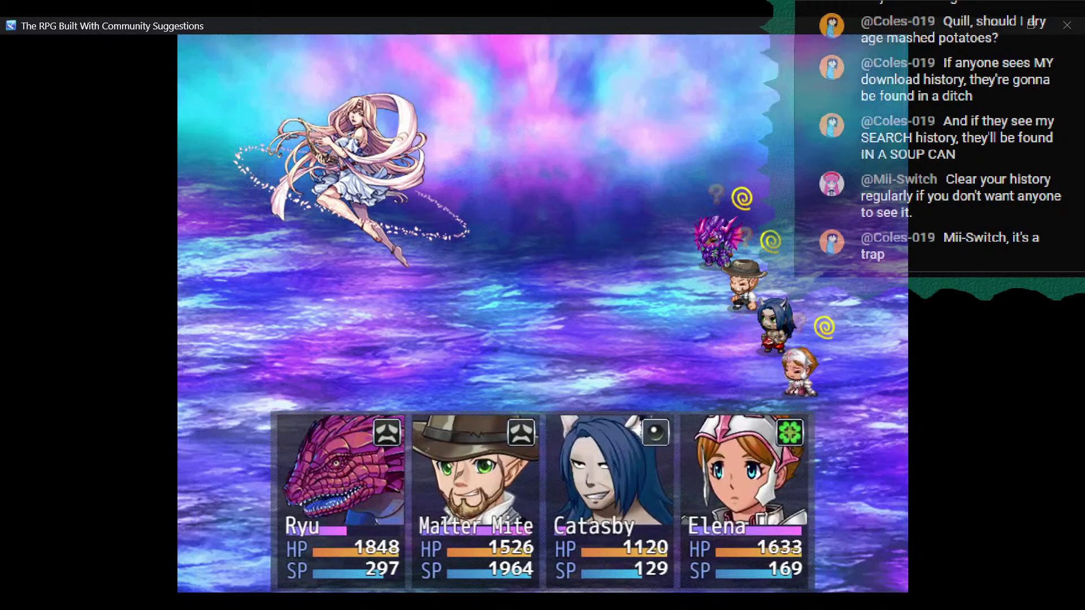
# Have Malter Mite use the Enrichment skill to increase the battle's Bottlecap and item rewards.
pyautogui.press('Down')
pyautogui.press('Return')
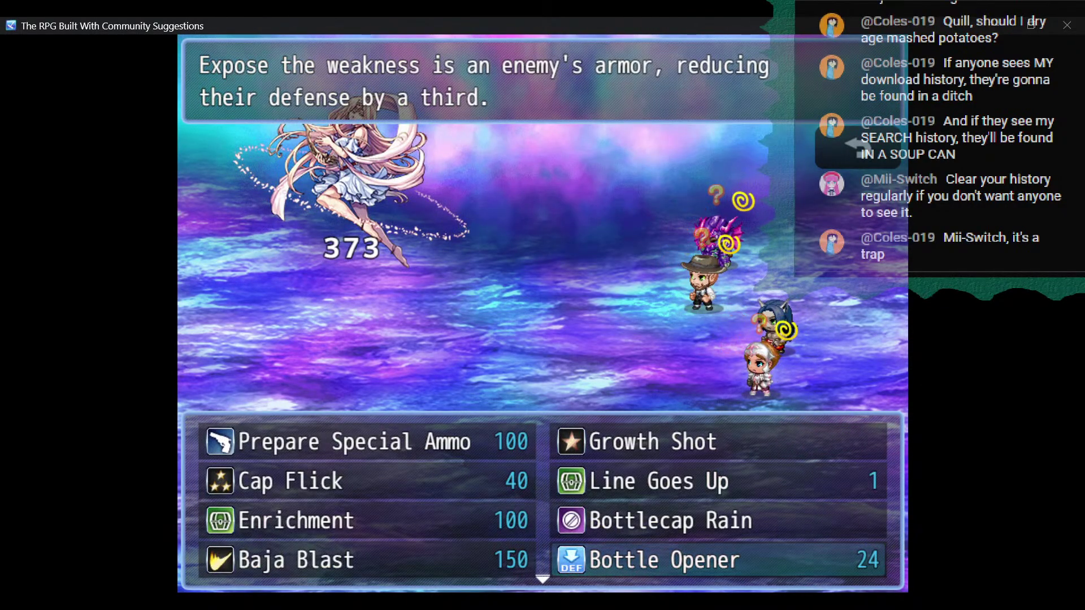
pyautogui.press('Left')
pyautogui.press('Up')
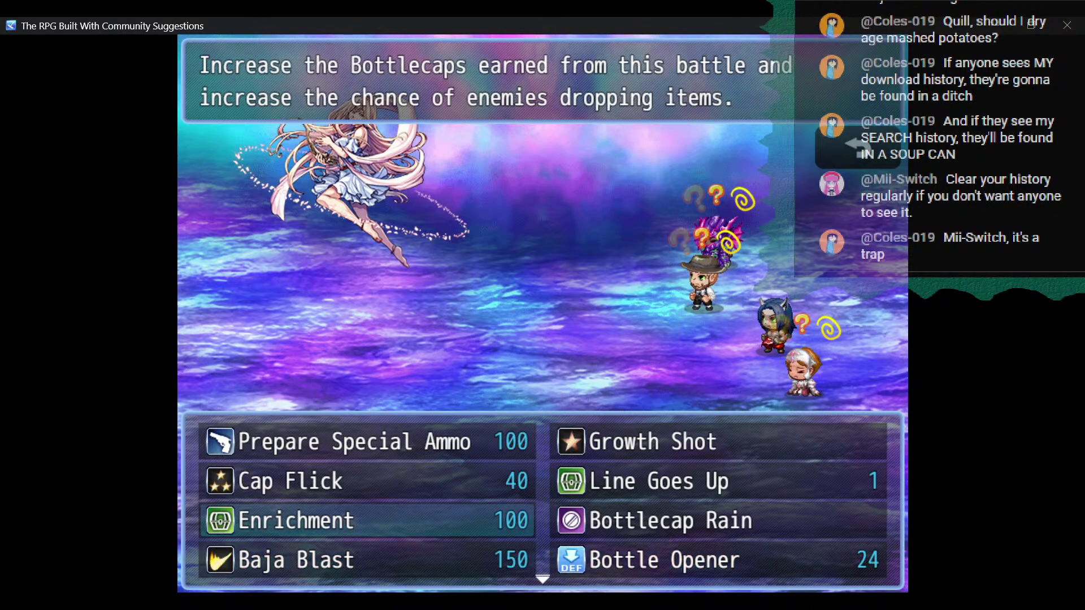
pyautogui.press('Return')
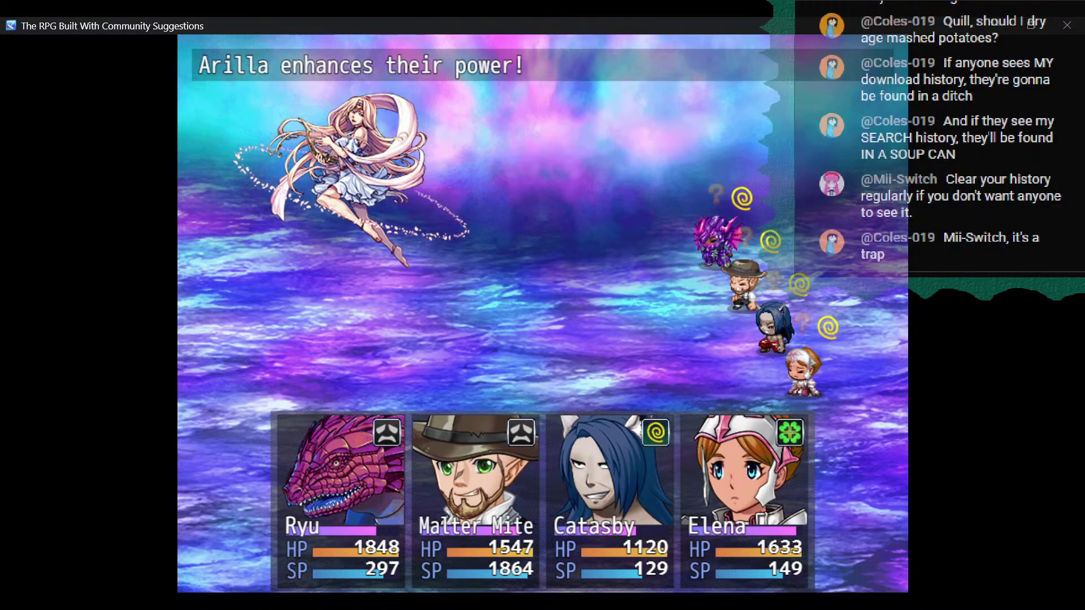
# Have Elena cast Solar Scour on Arilla to remove her positive effects.
pyautogui.press('Down')
pyautogui.press('Return')
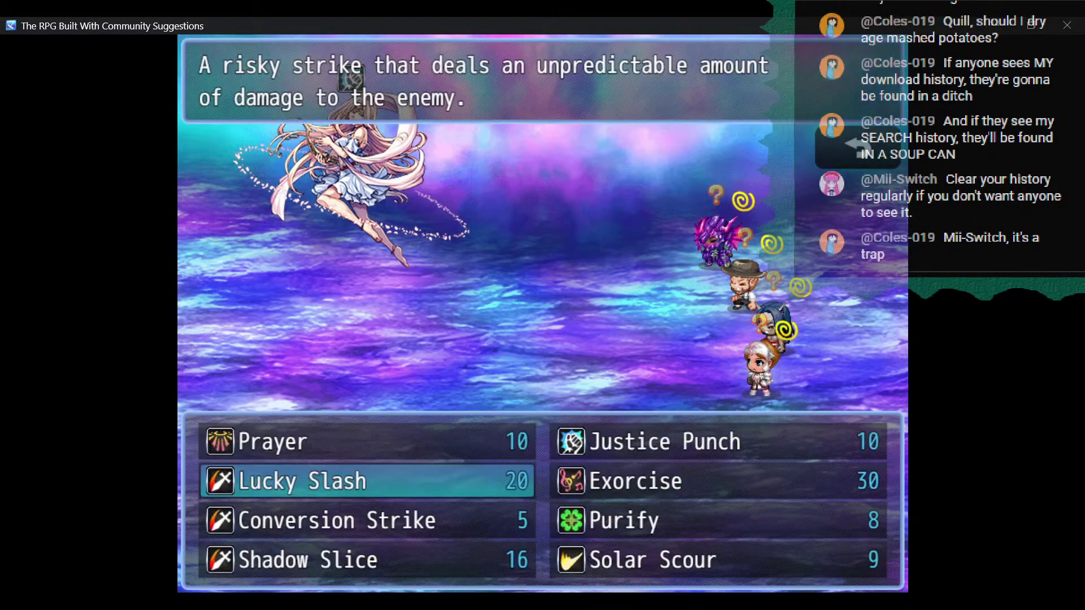
pyautogui.press('Down')
pyautogui.press('Down')
pyautogui.press('Right')
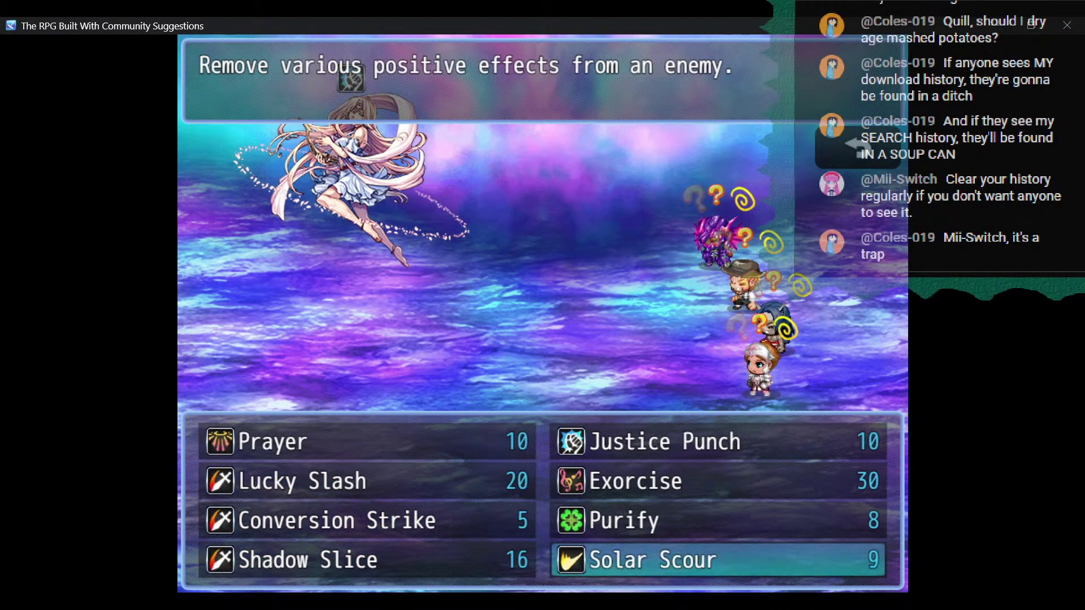
pyautogui.press('Return')
pyautogui.press('Return')
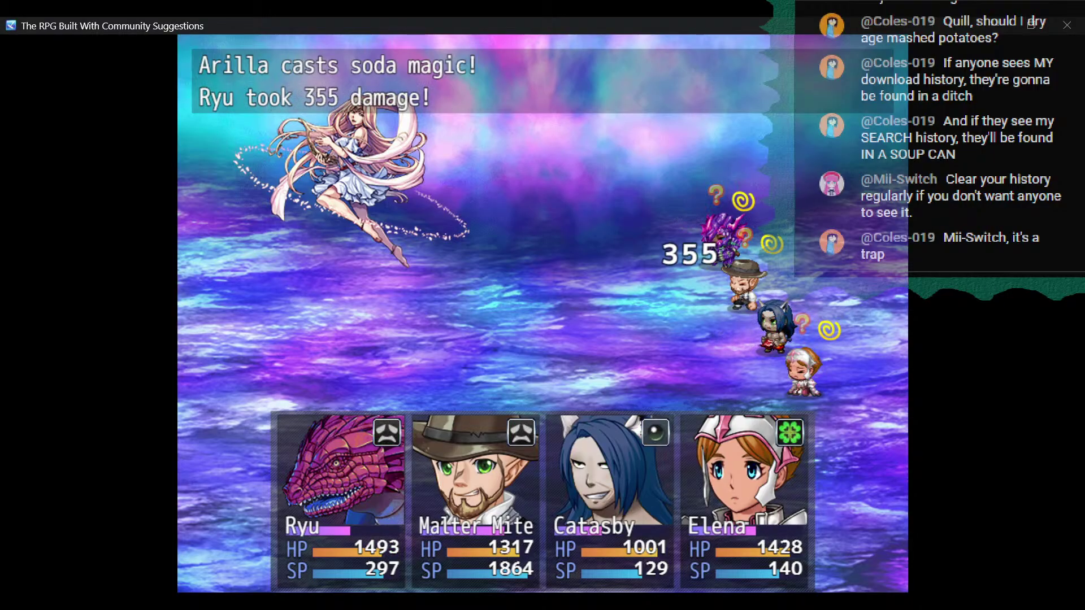
# Have Malter Mite use the Bottlecraft skill listed directly below Baja Blast.
pyautogui.press('Down')
pyautogui.press('Return')
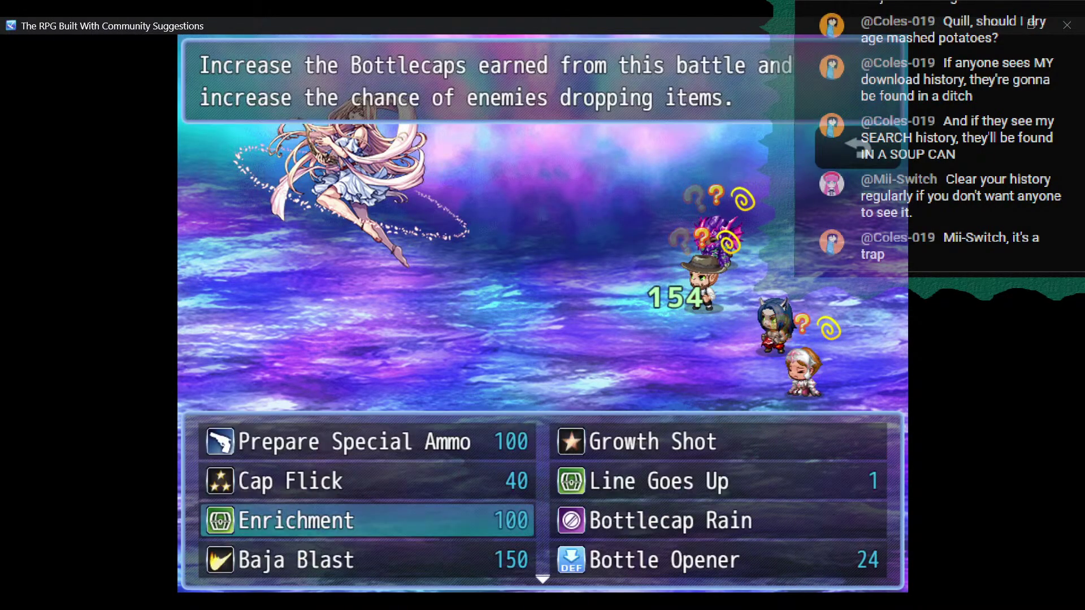
pyautogui.press('Down')
pyautogui.press('Down')
pyautogui.press('Return')
pyautogui.press('Return')
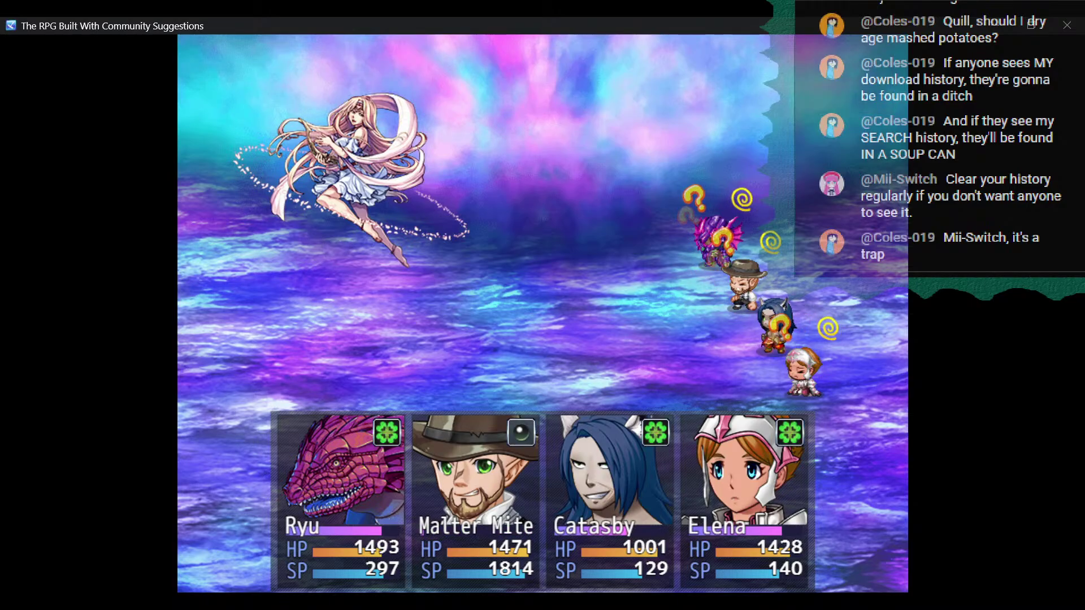
# Back out of Ryu's Dragonshift forms and have him use the Dark Dragon skill Wing Buffet on Arilla.
pyautogui.press('Down')
pyautogui.press('Return')
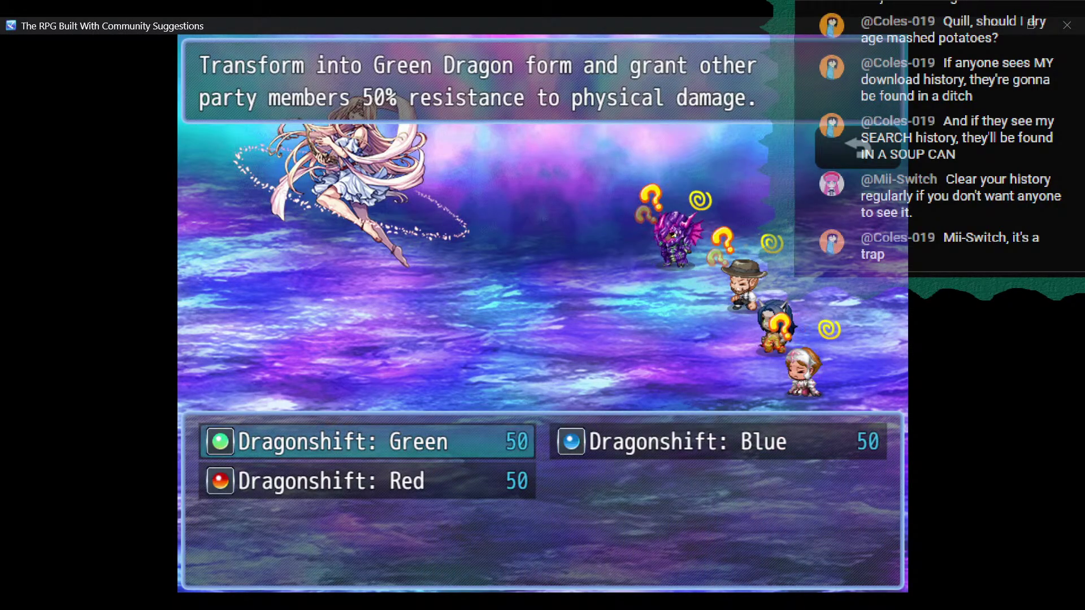
pyautogui.press('Escape')
pyautogui.press('Down')
pyautogui.press('Return')
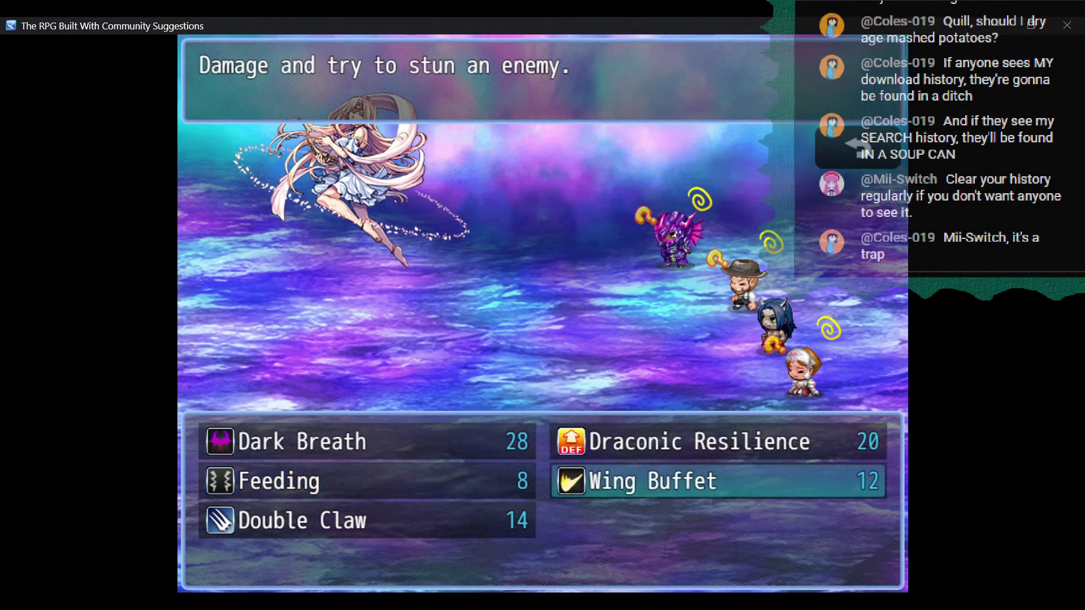
pyautogui.press('Return')
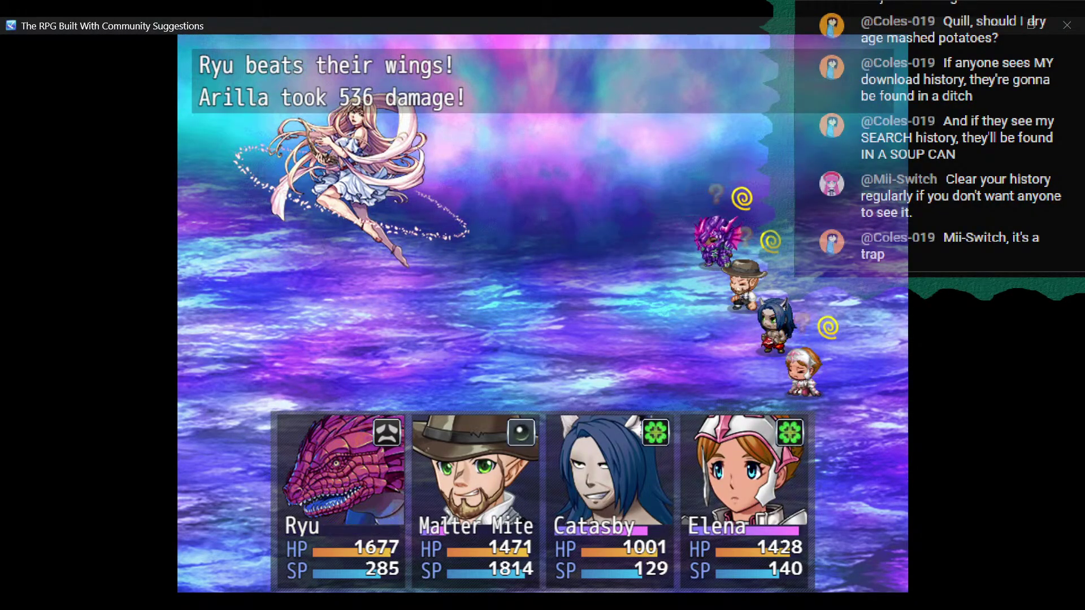
# Open Elena's Holy Arts for her turn and move the selection to Purify.
pyautogui.press('Down')
pyautogui.press('Return')
pyautogui.press('Up')
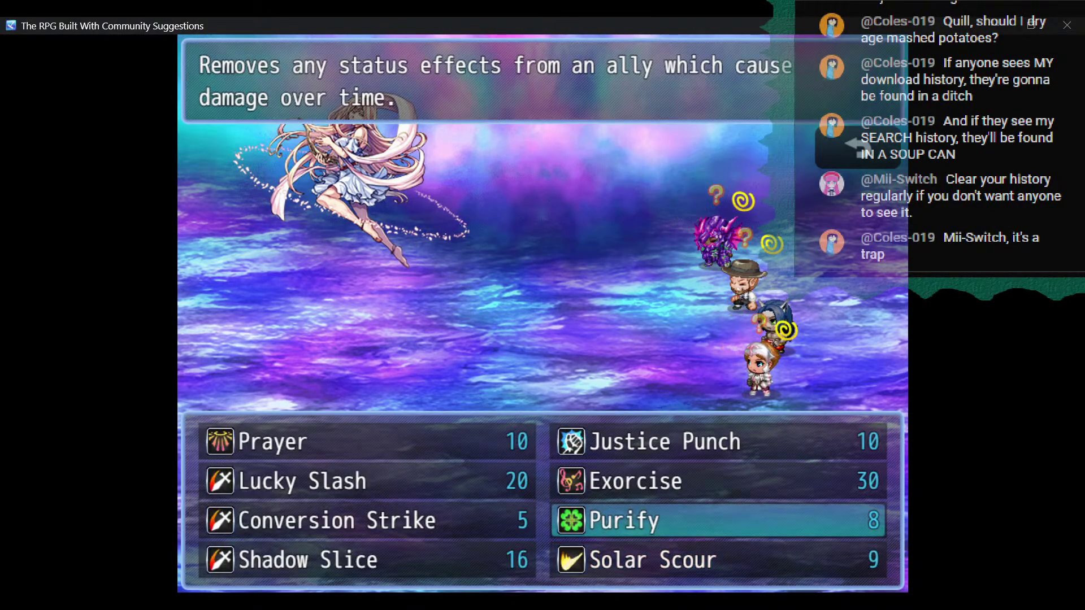
# Have Elena attack Arilla with the Lucky Slash holy art.
pyautogui.press('Up')
pyautogui.press('Left')
pyautogui.press('Down')
pyautogui.press('Return')
pyautogui.press('Return')
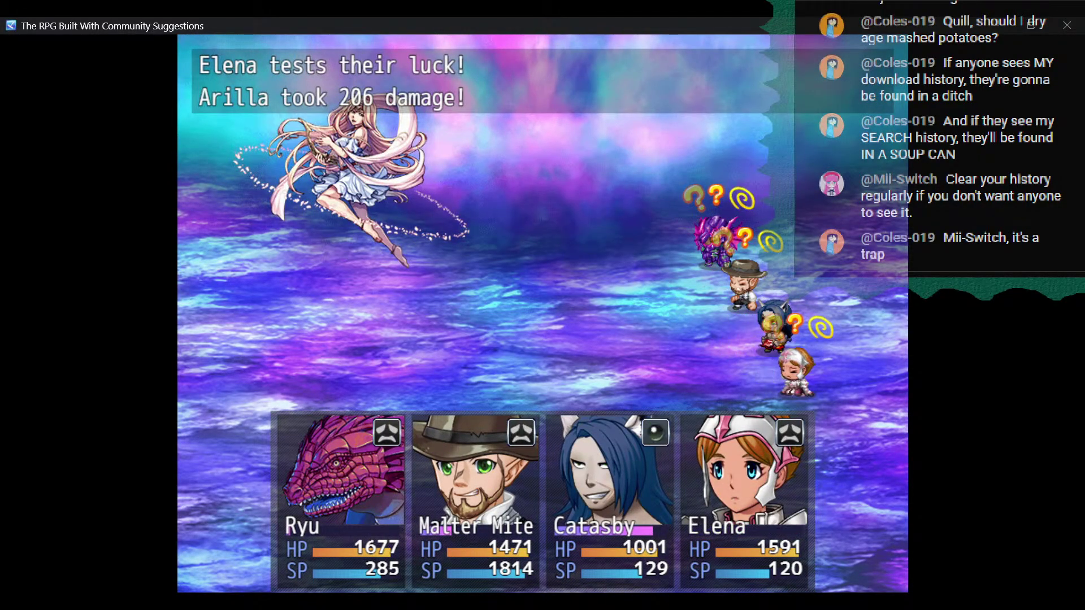
# Use Catasby's Birdblind hunting skill on Arilla.
pyautogui.press('Down')
pyautogui.press('Return')
pyautogui.press('Return')
pyautogui.press('Return')
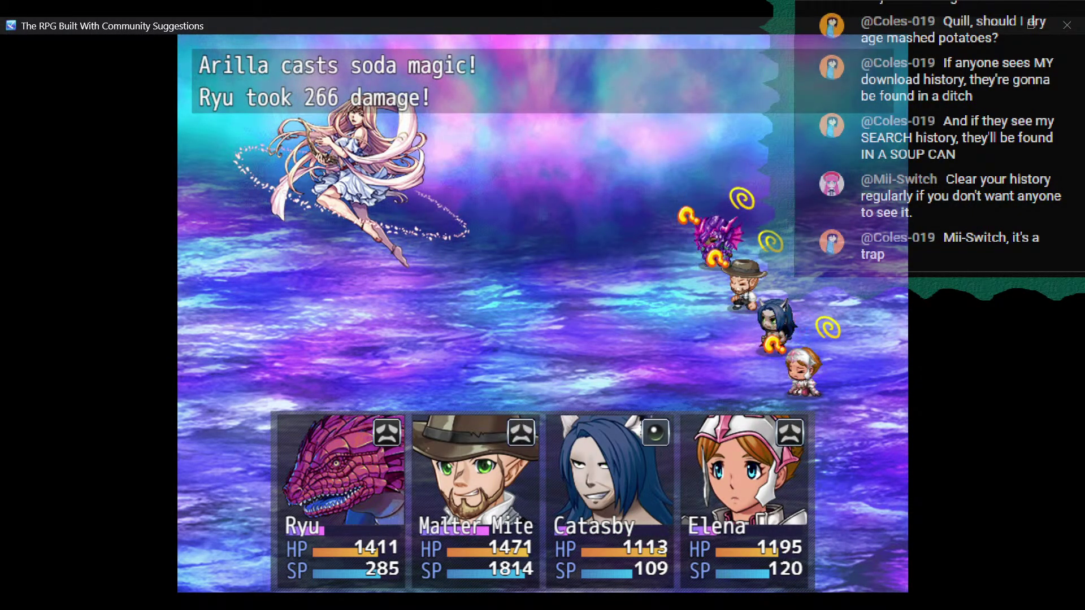
# Have Malter Mite hit Arilla with the Heavy Metal Bash Bottlecraft skill.
pyautogui.press('Down')
pyautogui.press('Return')
pyautogui.press('Return')
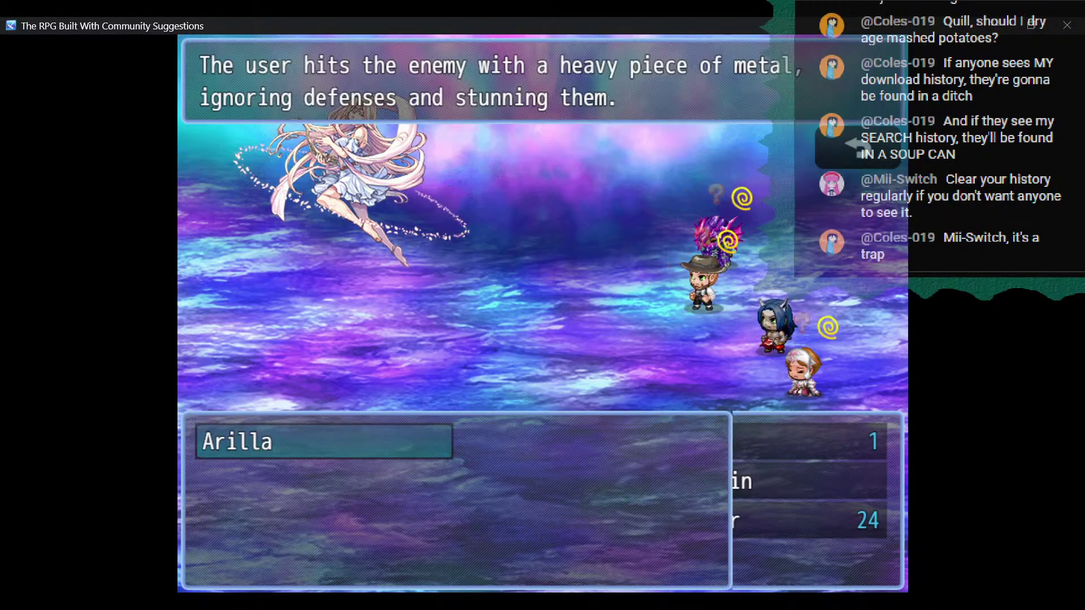
pyautogui.press('Return')
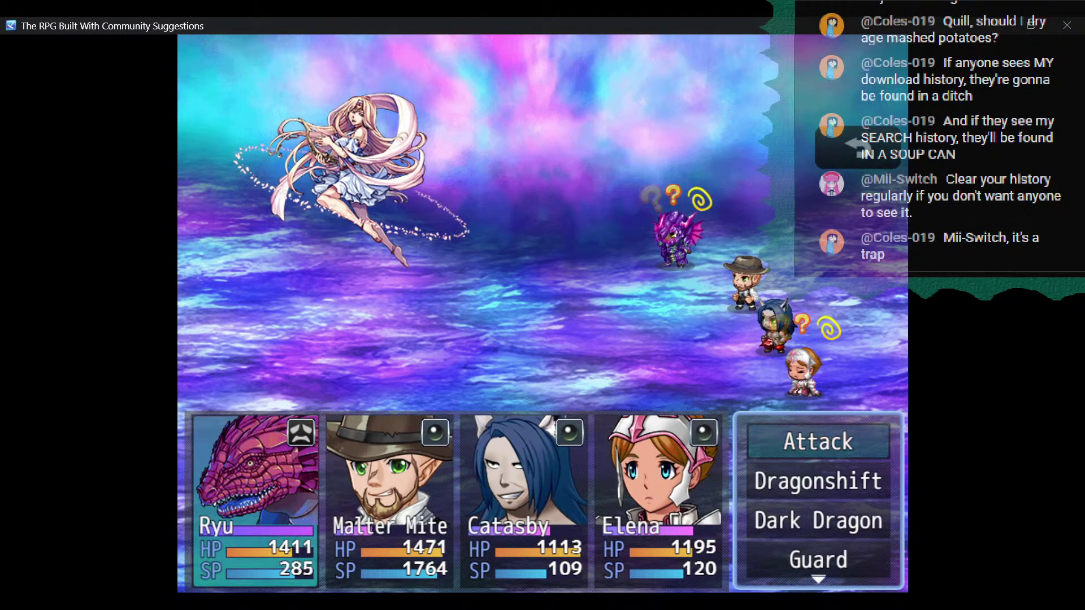
# Use Ryu's Wing Buffet skill on Arilla to try to stun her.
pyautogui.press('Return')
pyautogui.press('Left')
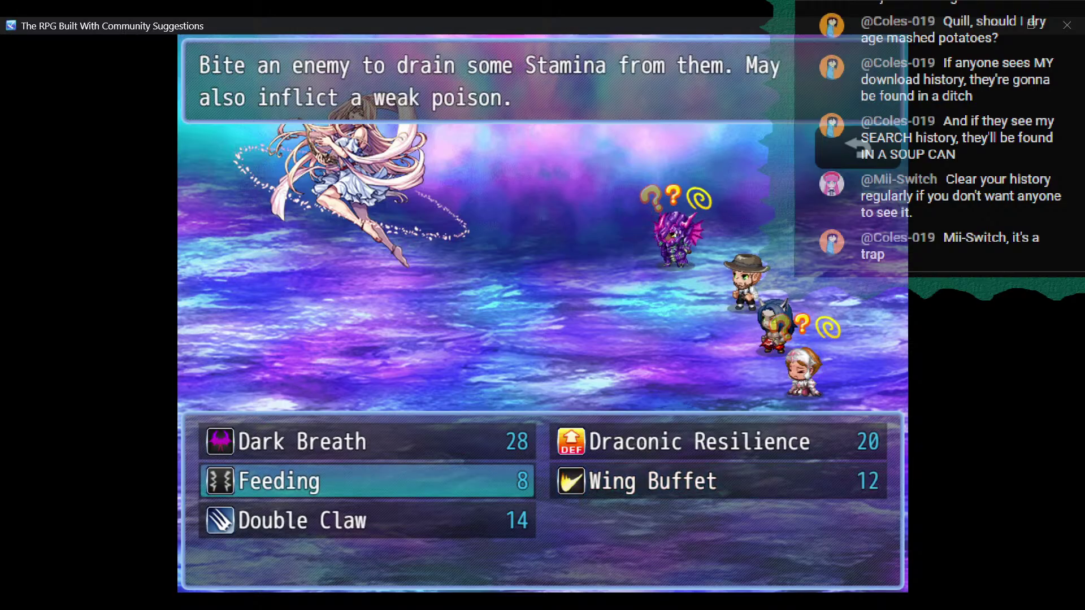
pyautogui.press('Right')
pyautogui.press('Return')
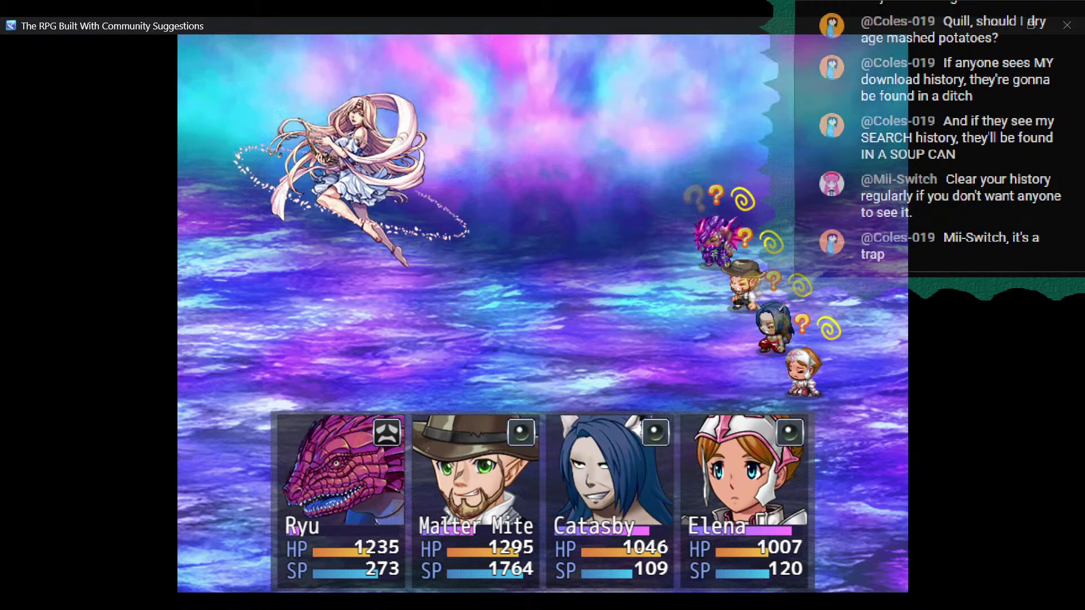
# Attack Arilla with Elena's Lucky Slash, followed by Catasby's Birdblind.
pyautogui.press('Return')
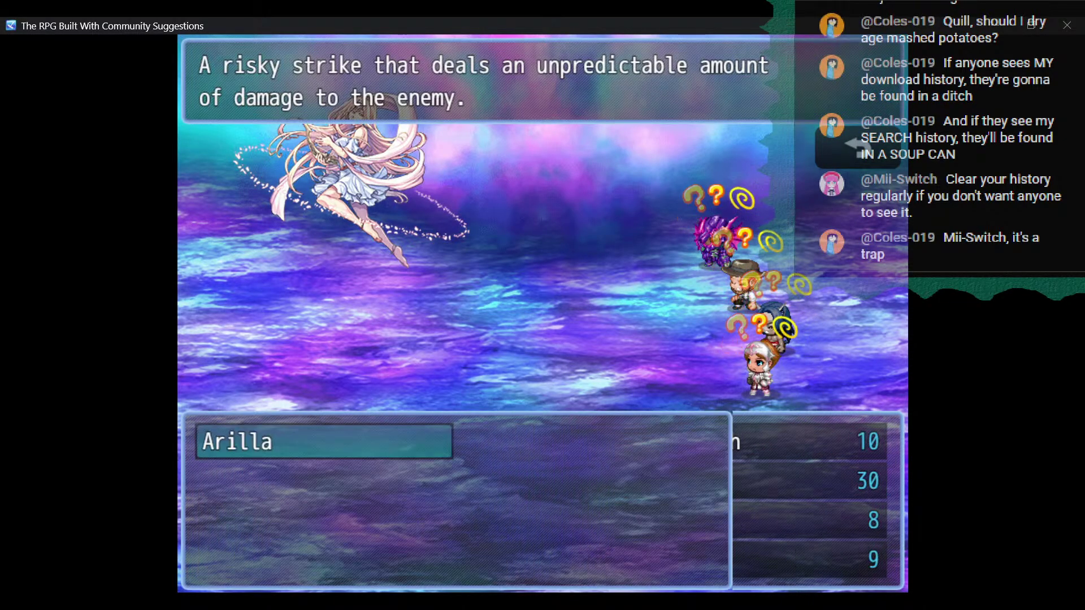
pyautogui.press('Return')
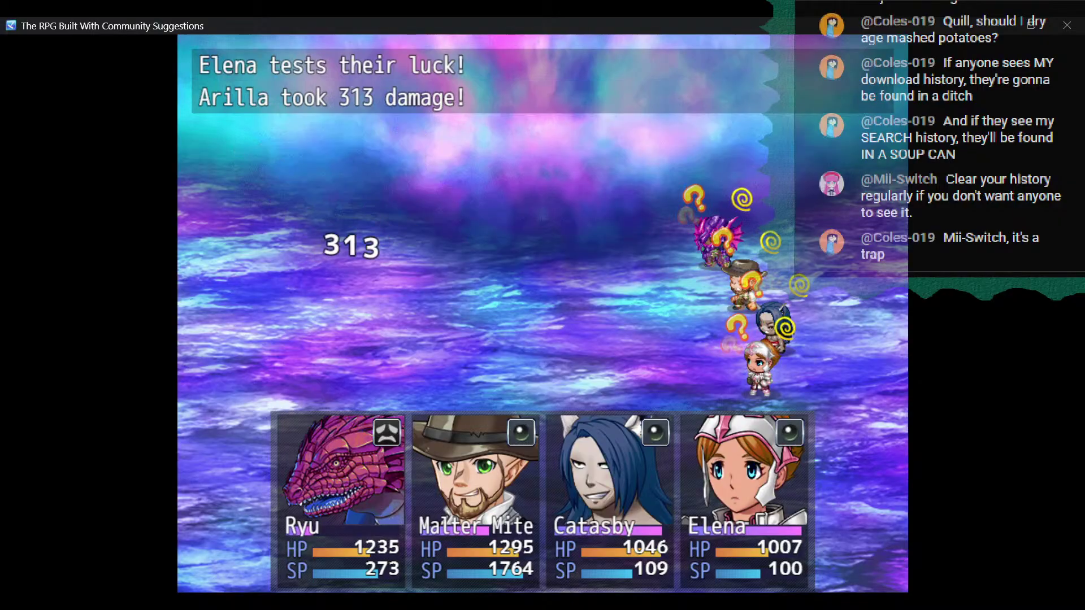
pyautogui.press('Return')
pyautogui.press('Return')
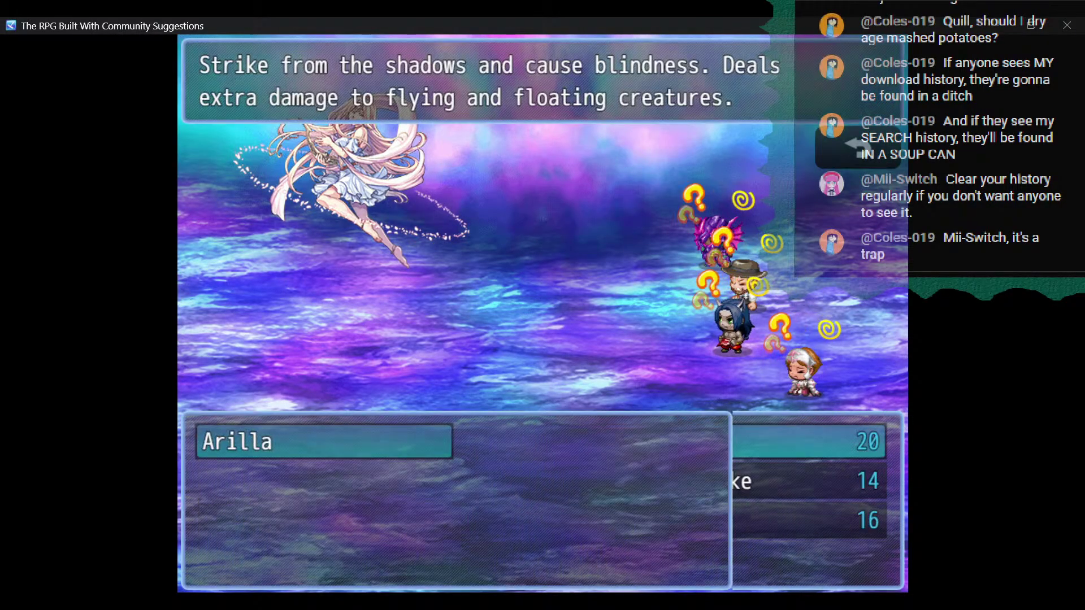
pyautogui.press('Return')
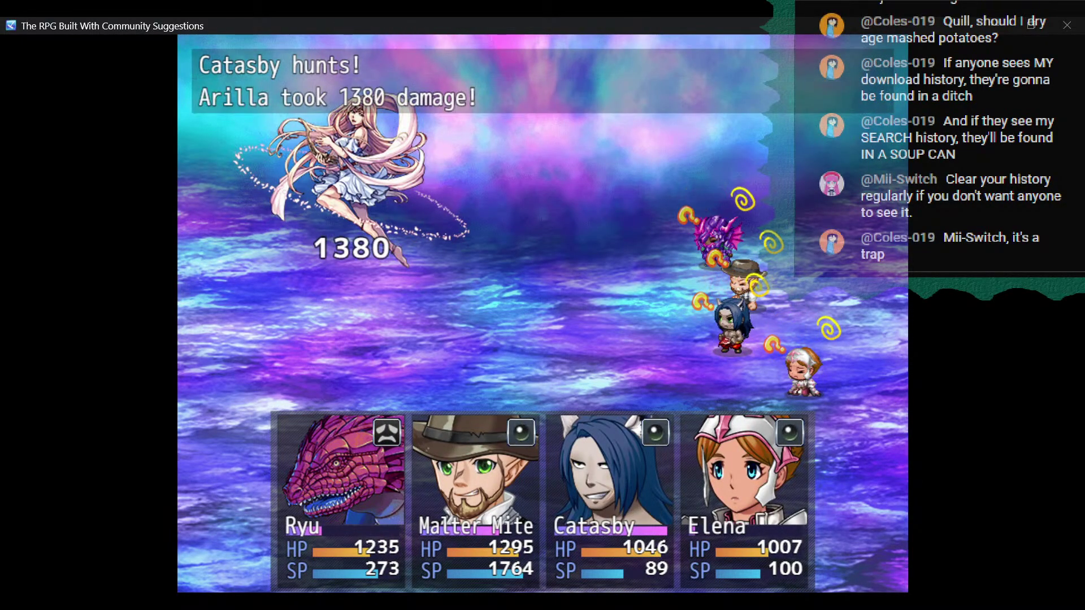
# Spend Malter Mite's turn on the Bottlecraft skill listed directly above Cap Flick instead of Heavy Metal Bash.
pyautogui.press('Down')
pyautogui.press('Return')
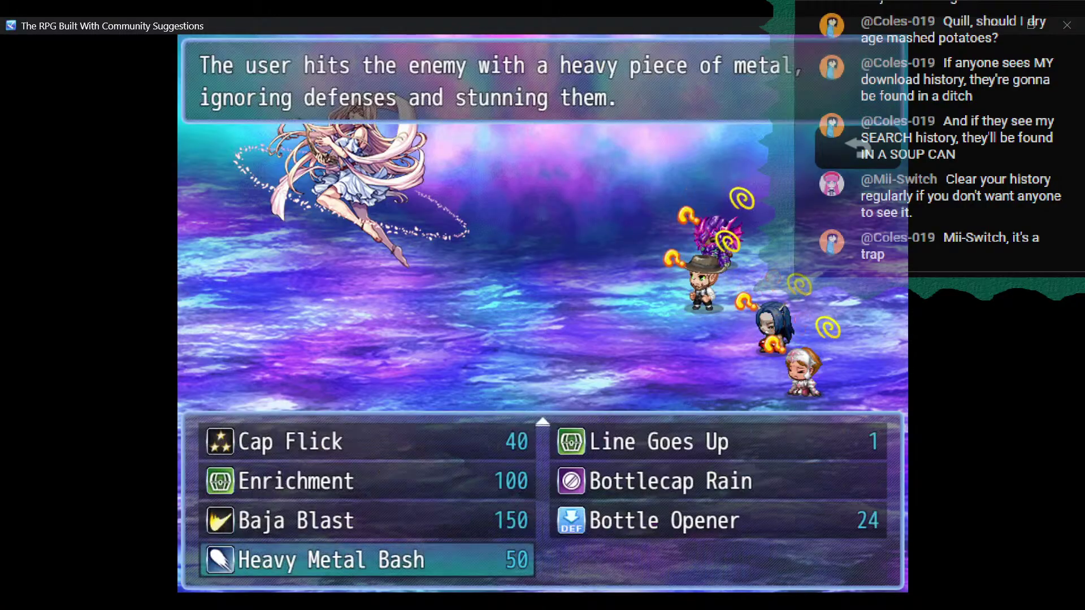
pyautogui.press('Up')
pyautogui.press('Up')
pyautogui.press('Up')
pyautogui.press('Up')
pyautogui.press('Return')
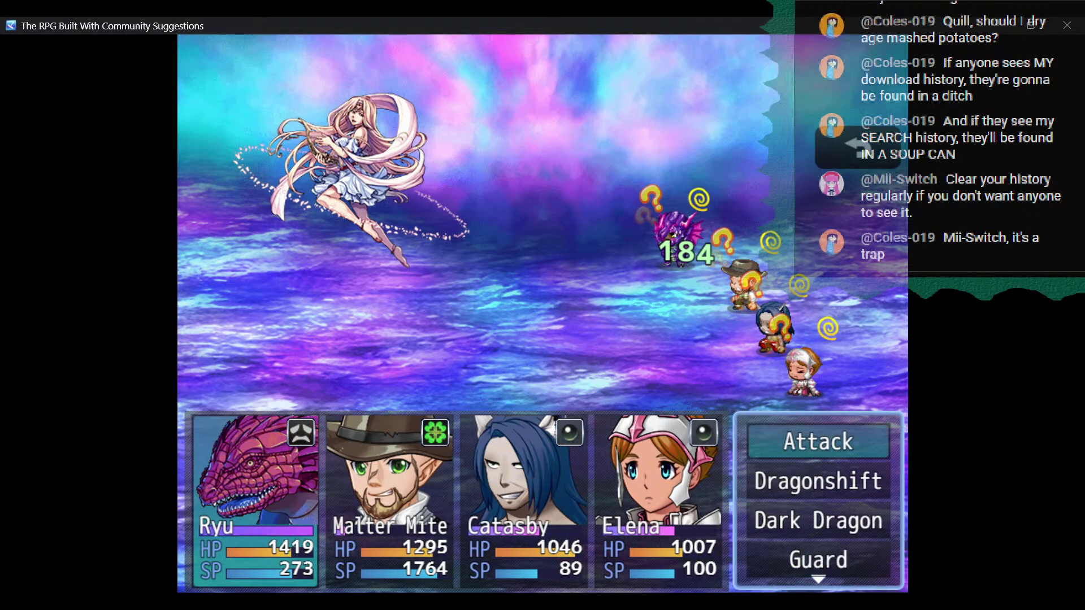
# Have Ryu use Wing Buffet against Arilla.
pyautogui.press('Down')
pyautogui.press('Return')
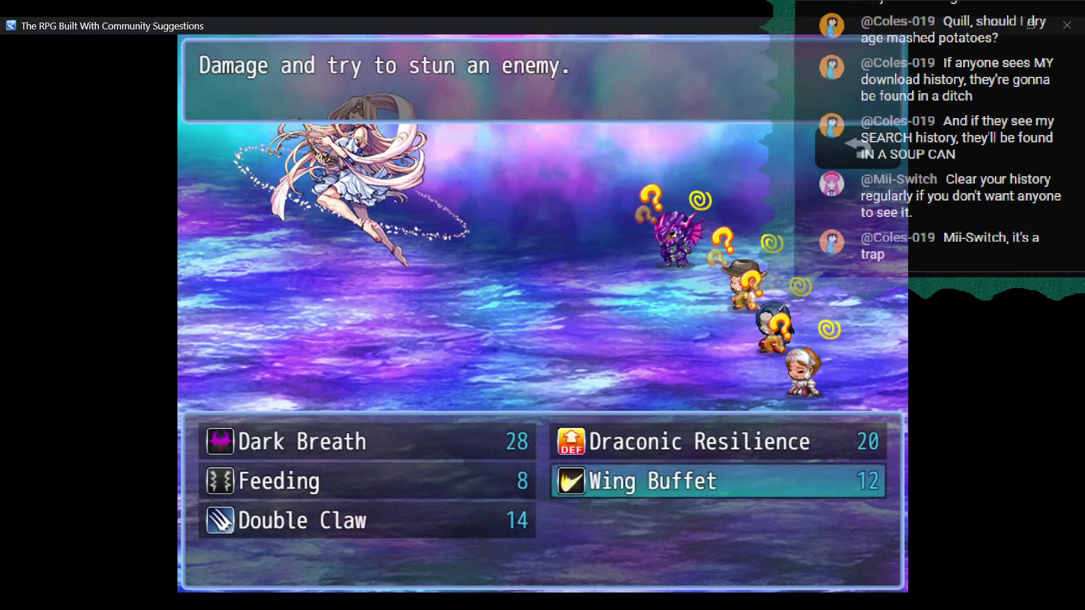
pyautogui.press('Return')
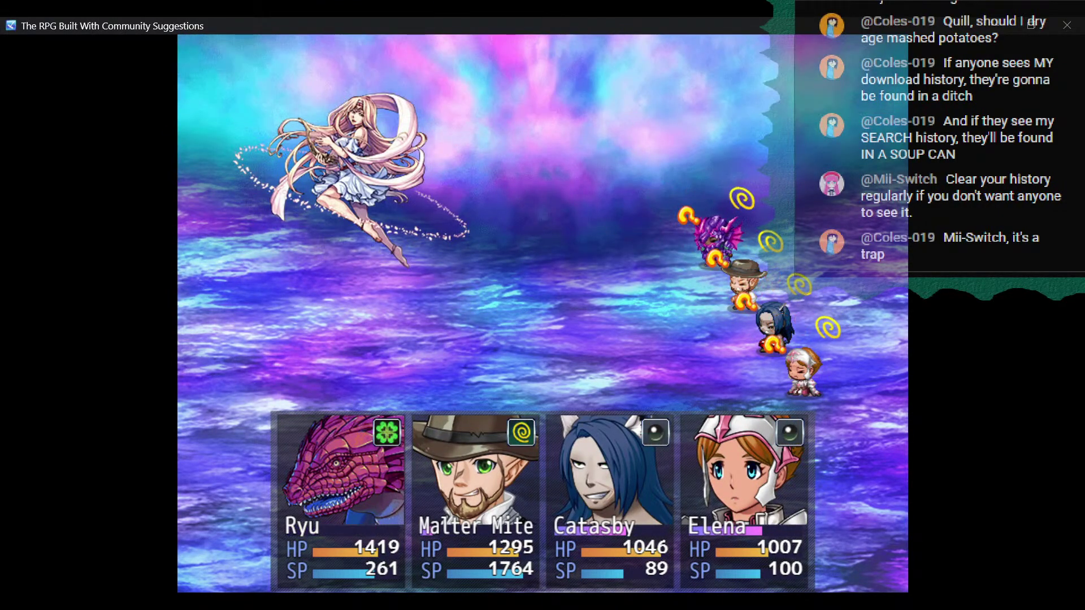
# Strike Arilla with Catasby's Birdblind and with Elena's Lucky Slash.
pyautogui.press('Return')
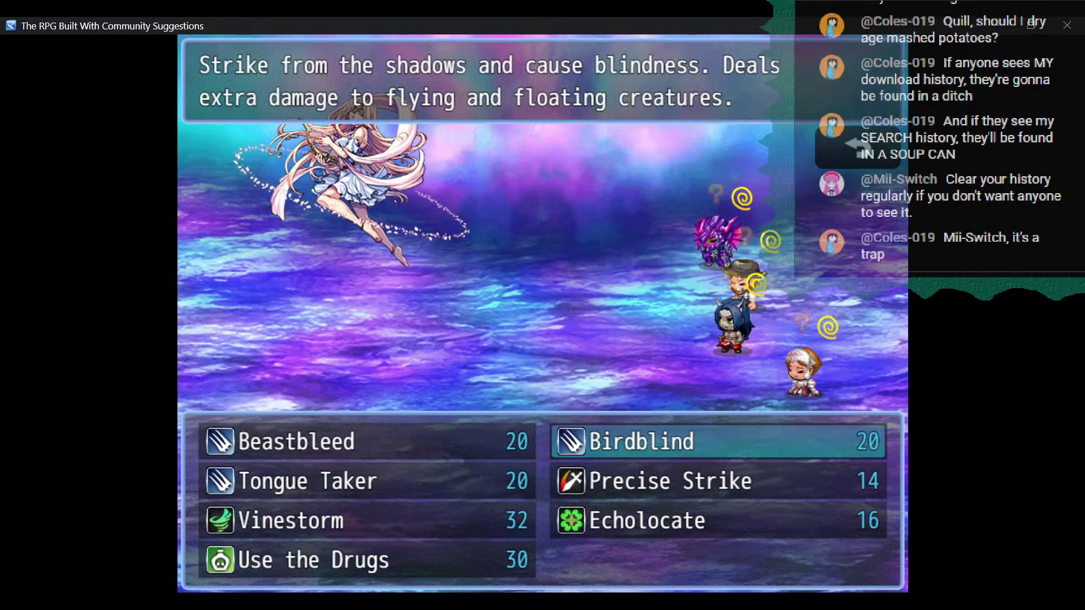
pyautogui.press('Return')
pyautogui.press('Down')
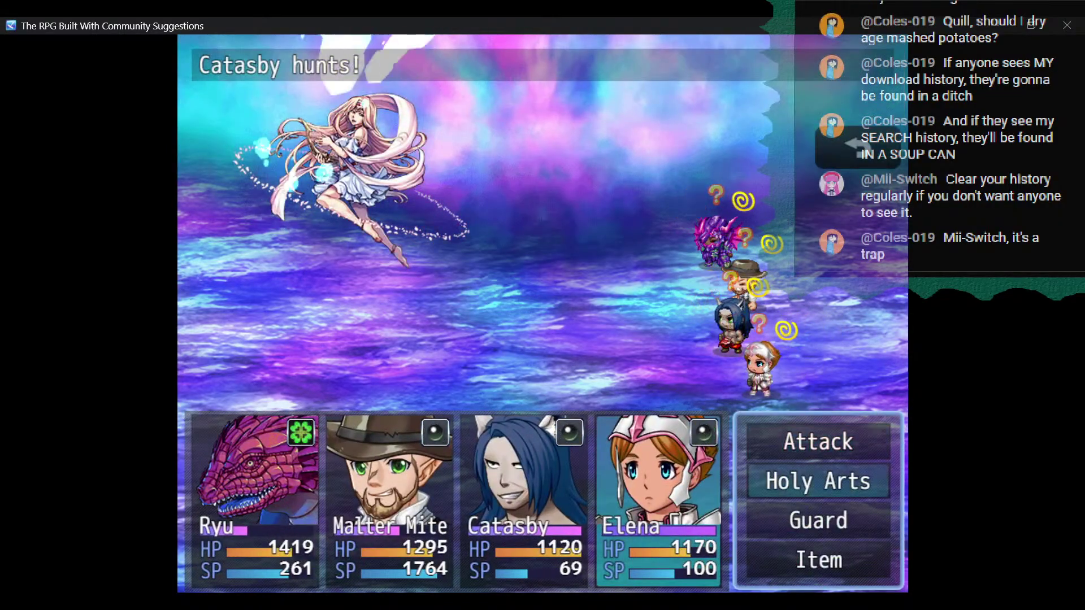
pyautogui.press('Return')
pyautogui.press('Return')
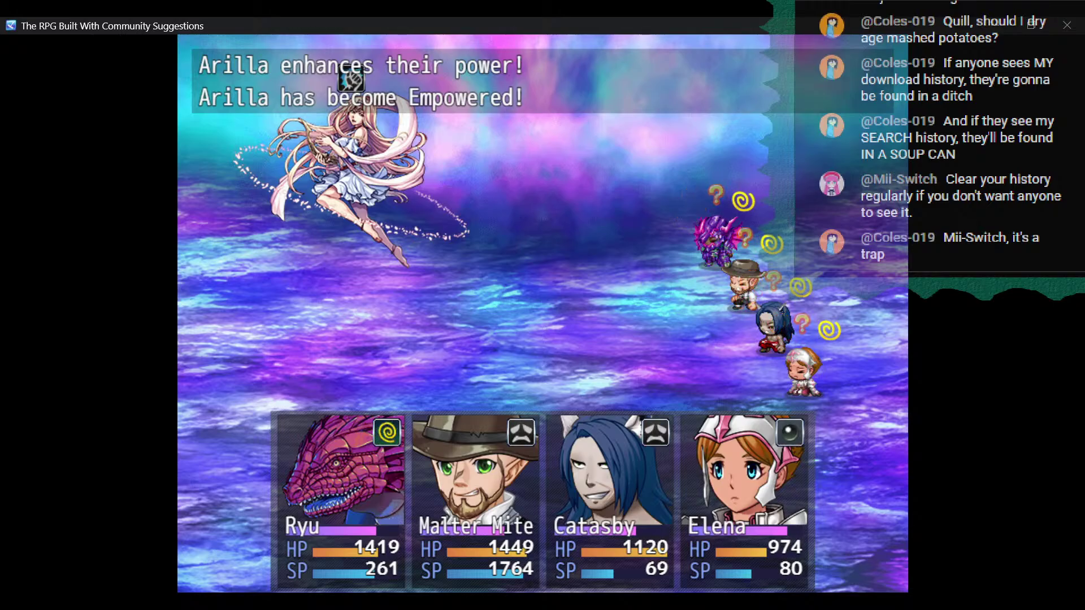
# Have Elena use the Solar Scour holy art on her turn.
pyautogui.press('Down')
pyautogui.press('Return')
pyautogui.press('Down')
pyautogui.press('Down')
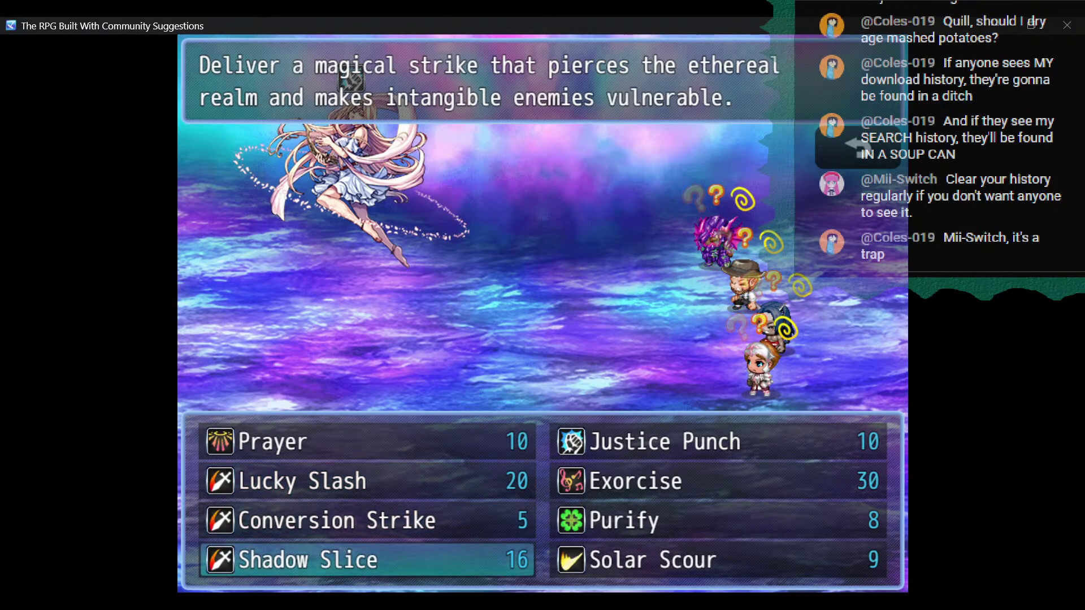
pyautogui.press('Right')
pyautogui.press('Return')
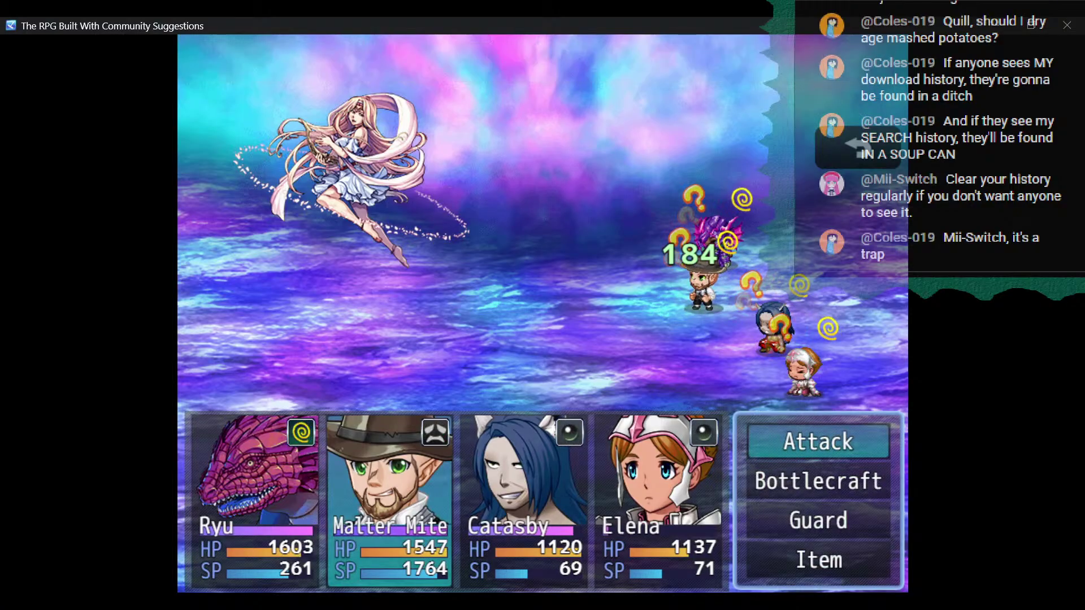
# Hit Arilla with Malter Mite's Heavy Metal Bash on two consecutive turns of his.
pyautogui.press('Down')
pyautogui.press('Return')
pyautogui.press('Down')
pyautogui.press('Down')
pyautogui.press('Down')
pyautogui.press('Left')
pyautogui.press('Down')
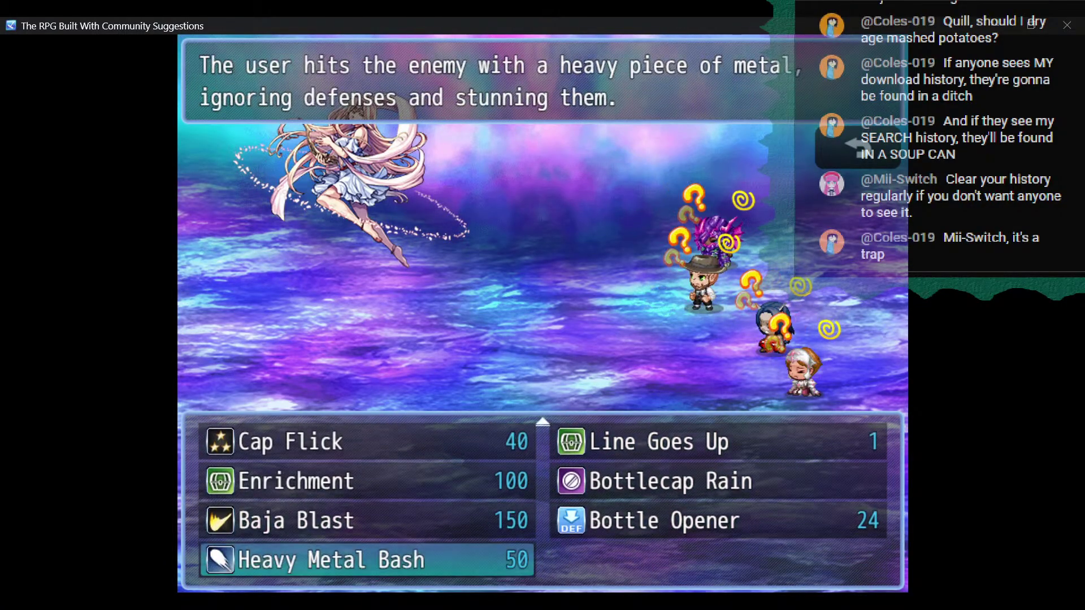
pyautogui.press('Return')
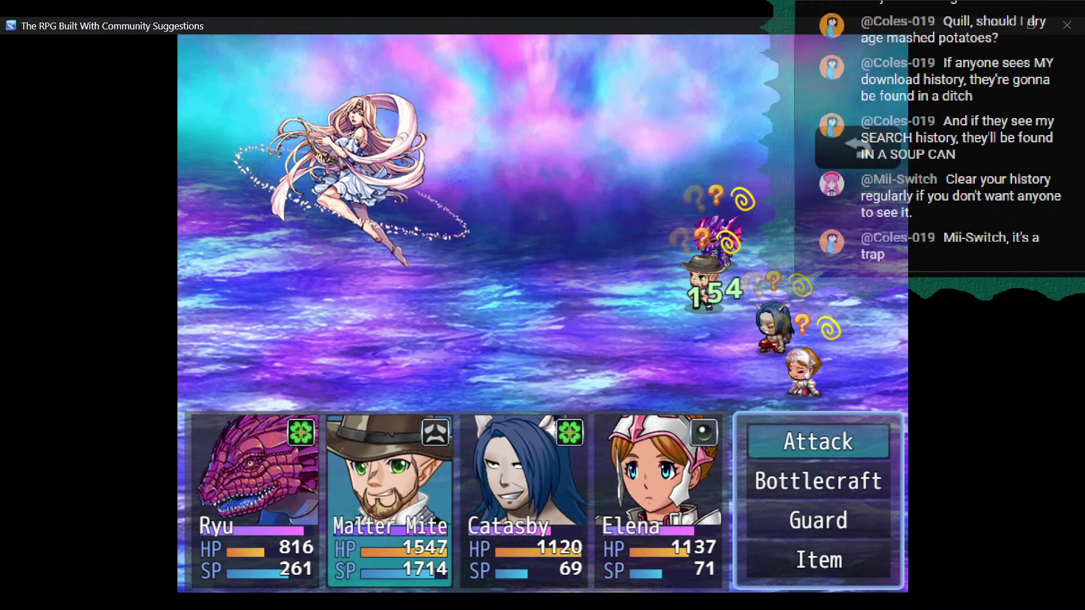
pyautogui.press('Return')
pyautogui.press('Return')
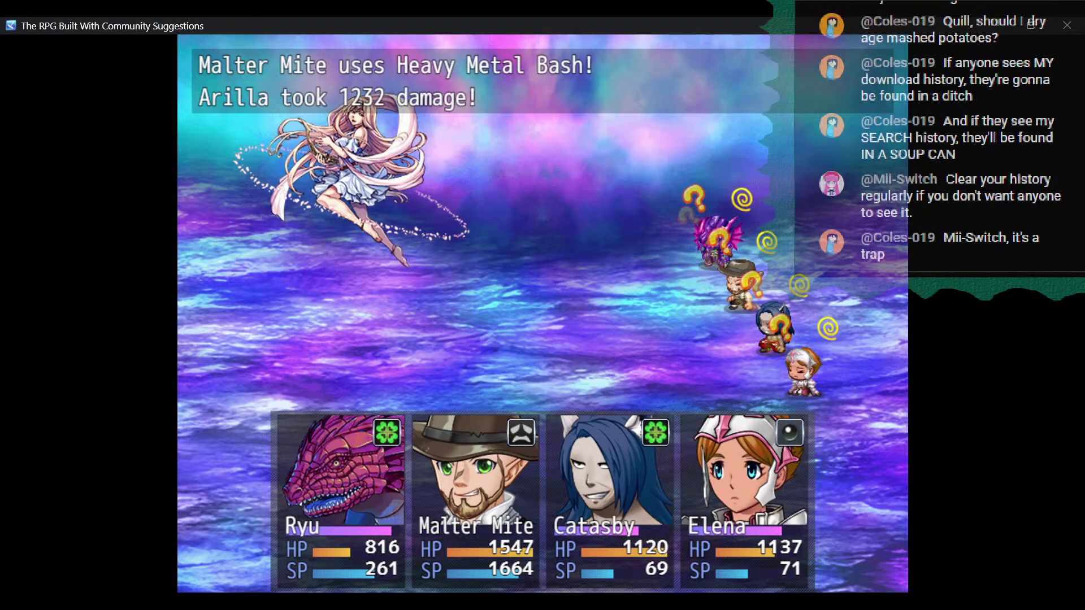
# Open Ryu's Dark Dragon skills and use Wing Buffet on Arilla.
pyautogui.press('Down')
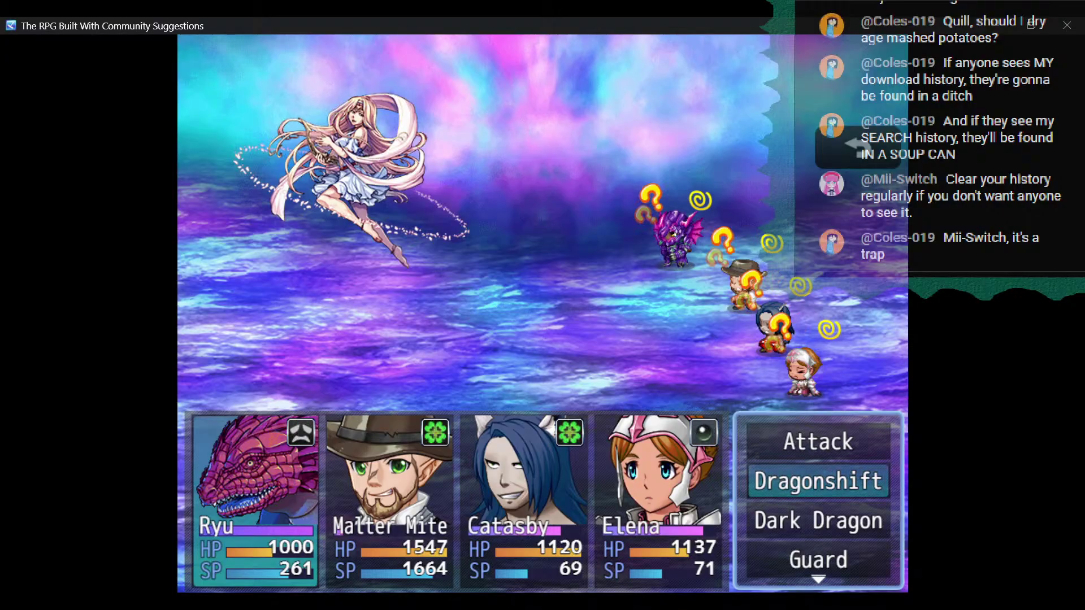
pyautogui.press('Down')
pyautogui.press('Return')
pyautogui.press('Return')
pyautogui.press('Return')
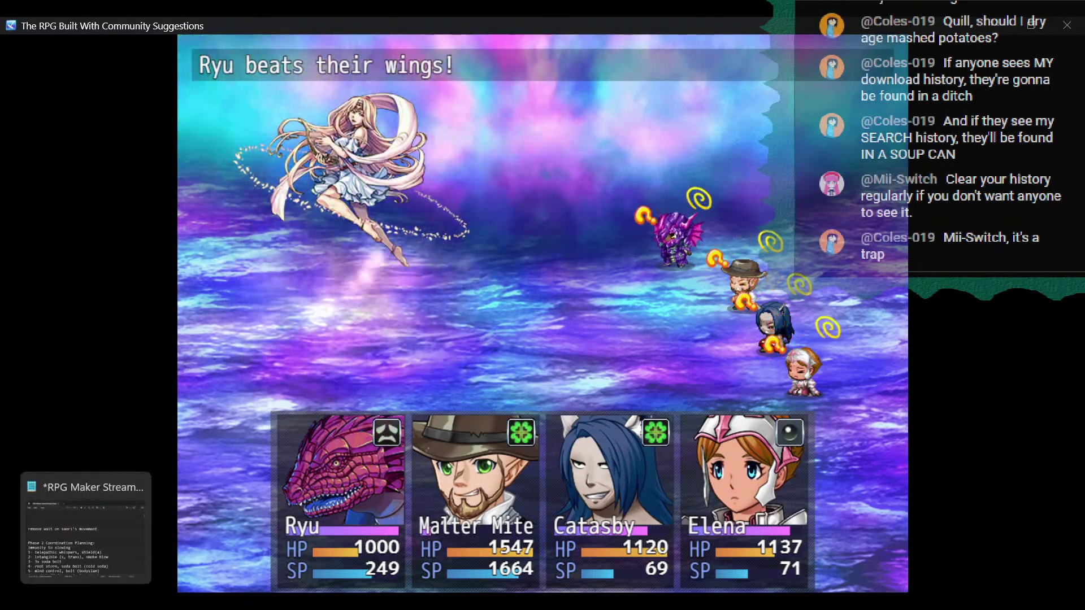
# Switch to the Notepad project notes, add the line "review arilla's stun resistance" below the saori's movement note, and return to the game.
pyautogui.click(86, 600)
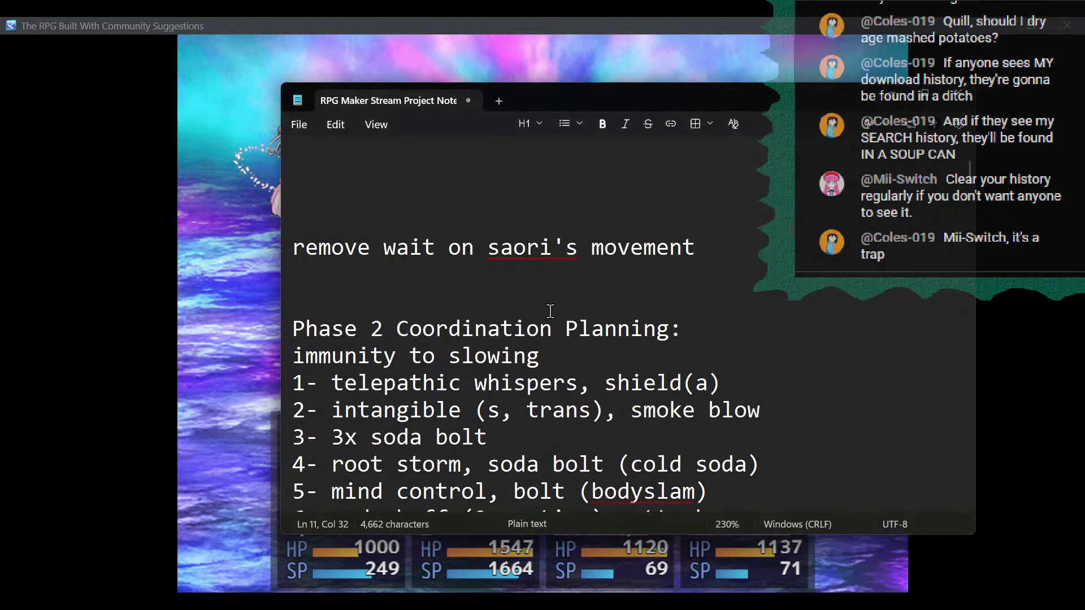
pyautogui.press('Return')
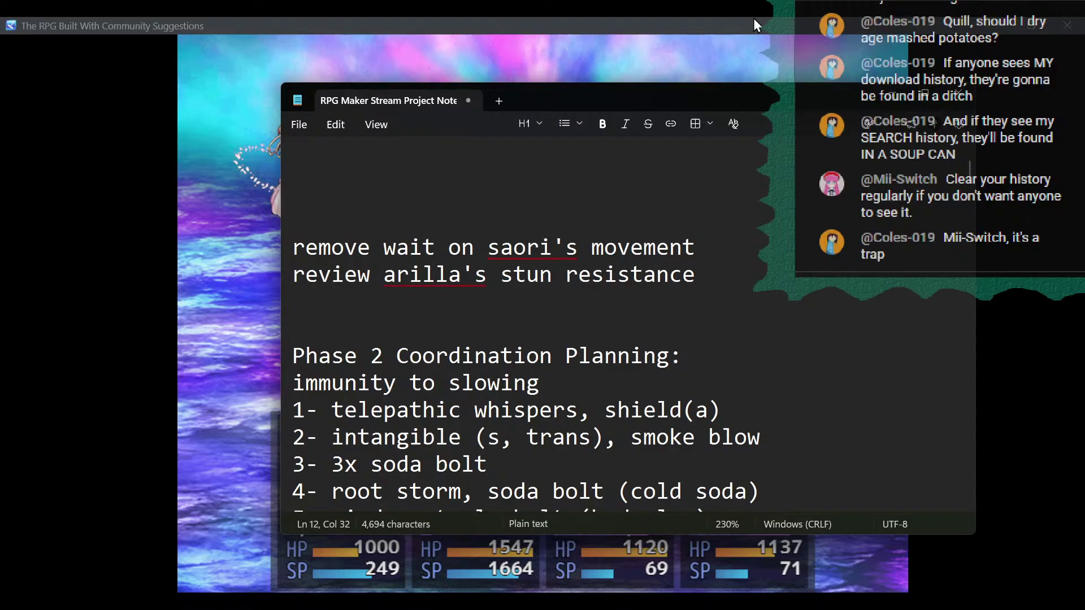
pyautogui.hotkey('alt', 'Tab')
# Choose Lucky Slash from Elena's Holy Arts and use it on Arilla.
pyautogui.press('Down')
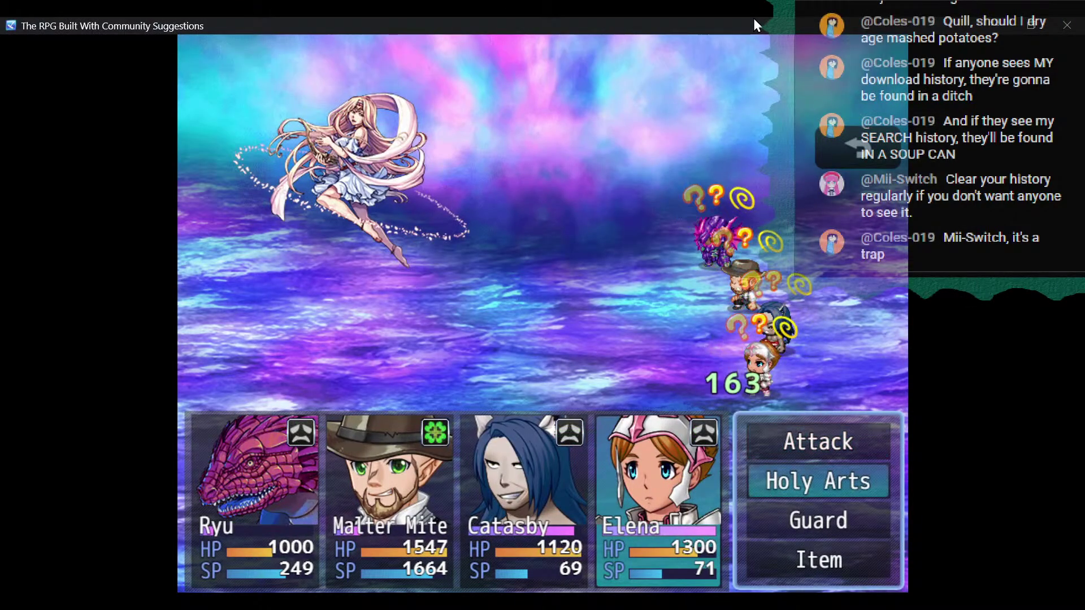
pyautogui.press('Return')
pyautogui.press('Up')
pyautogui.press('Up')
pyautogui.press('Left')
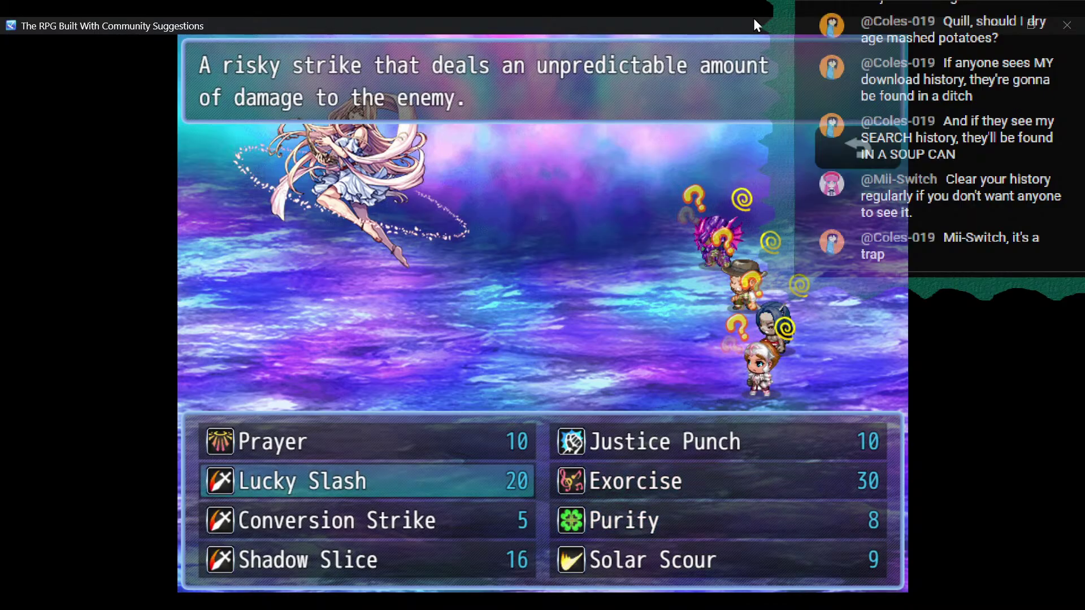
pyautogui.press('Return')
pyautogui.press('Return')
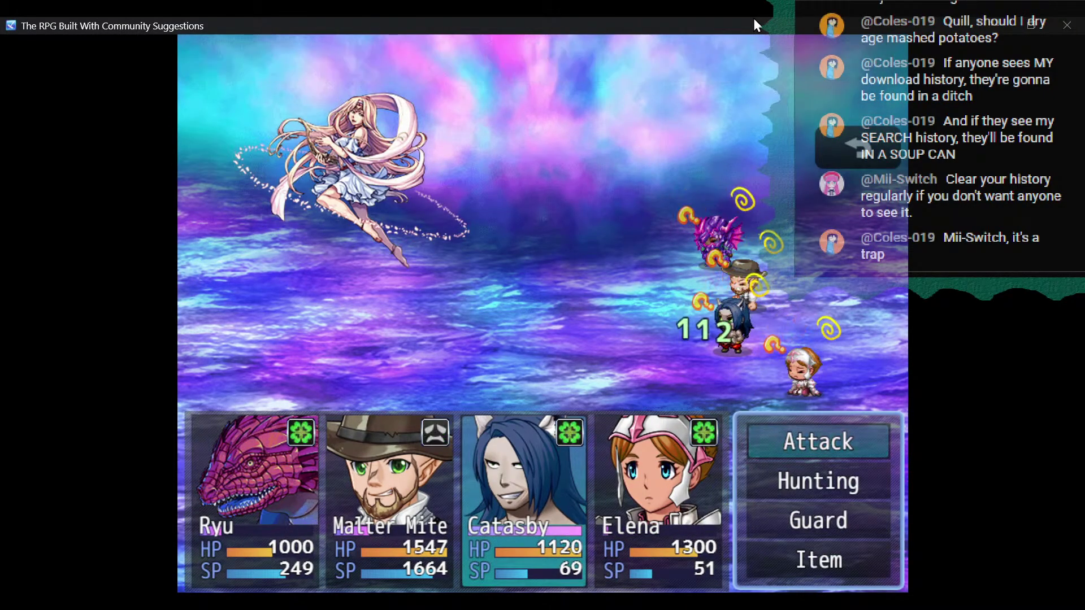
# Have Catasby attack Arilla with the Birdblind hunting skill.
pyautogui.press('Down')
pyautogui.press('Return')
pyautogui.press('Return')
pyautogui.press('Return')
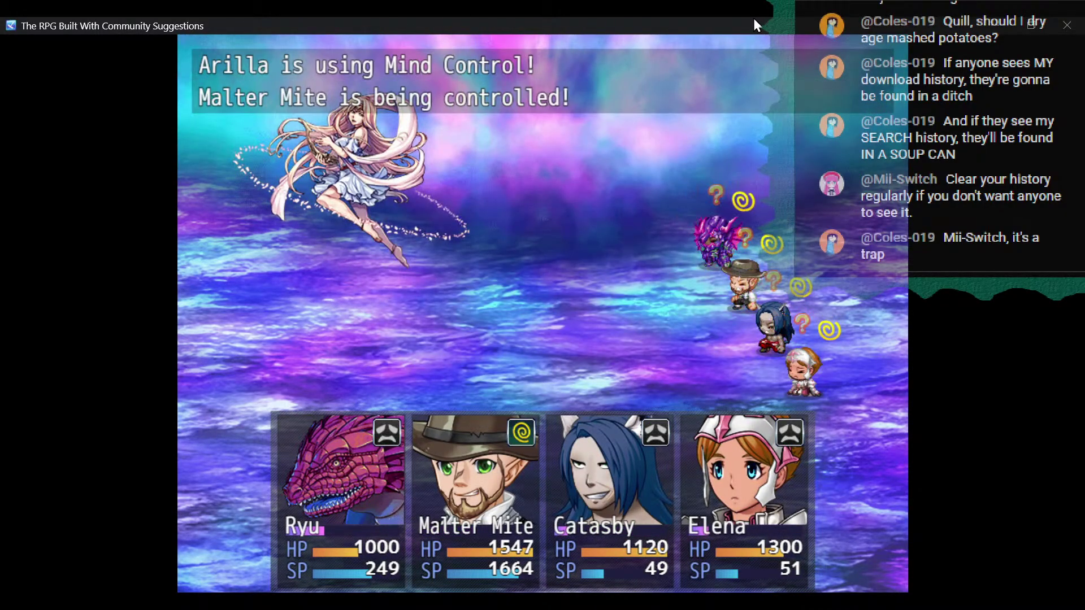
# Have Ryu use a Pepsi MONSTER item on Catasby to restore stamina.
pyautogui.press('Up')
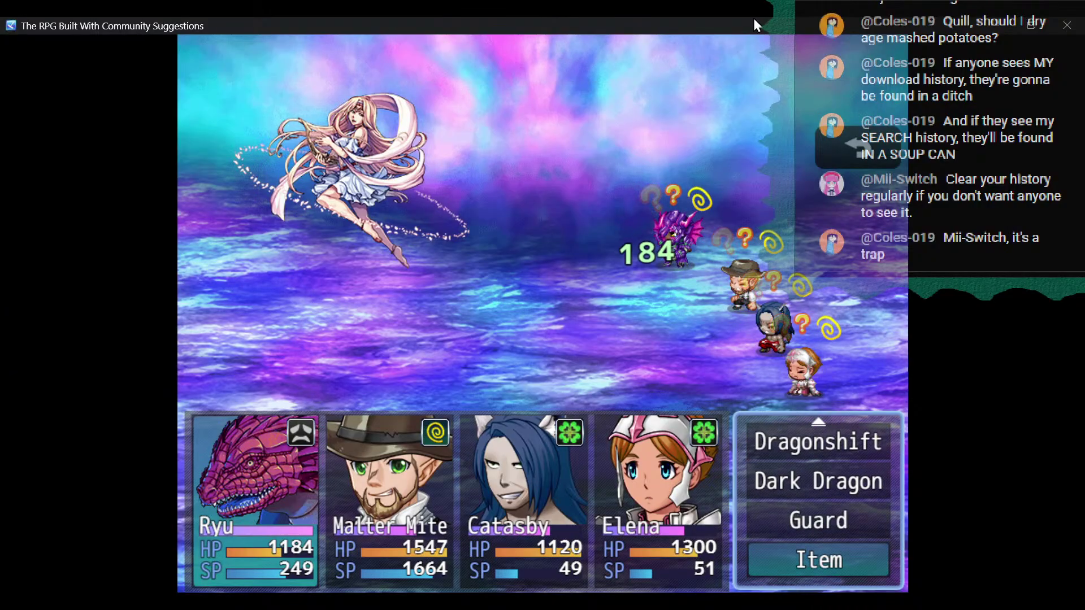
pyautogui.press('Return')
pyautogui.press('Up')
pyautogui.press('Up')
pyautogui.press('Up')
pyautogui.press('Up')
pyautogui.press('Up')
pyautogui.press('Up')
pyautogui.press('Up')
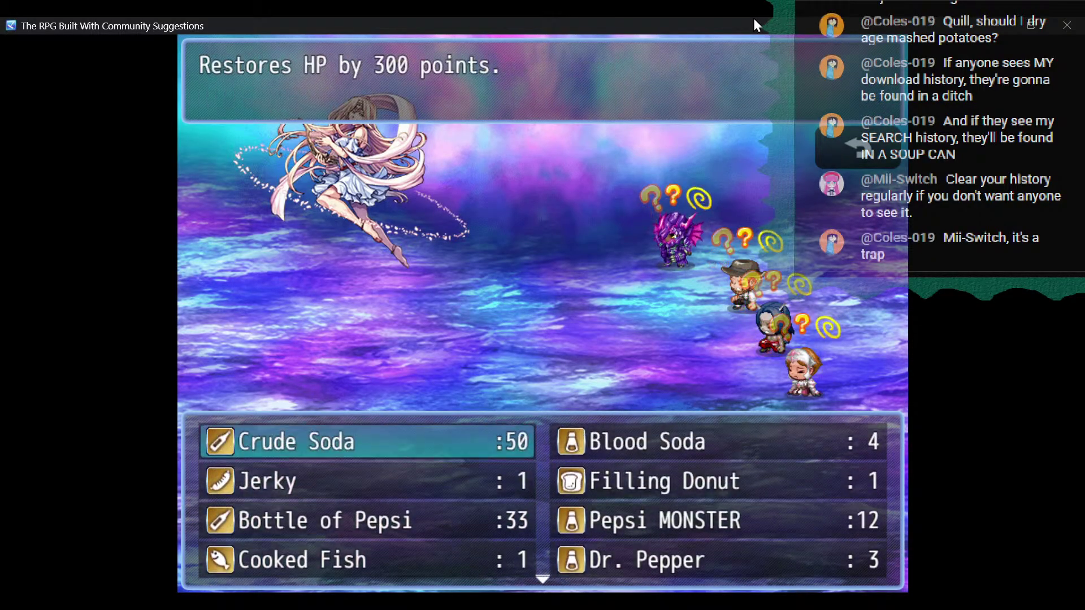
pyautogui.press('Right')
pyautogui.press('Down')
pyautogui.press('Down')
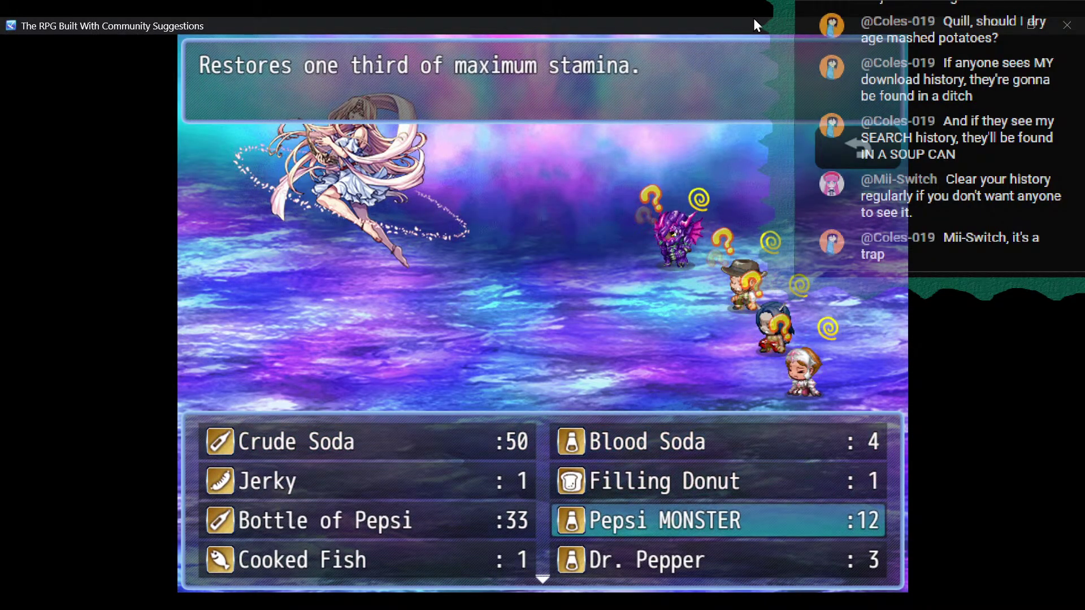
pyautogui.press('Return')
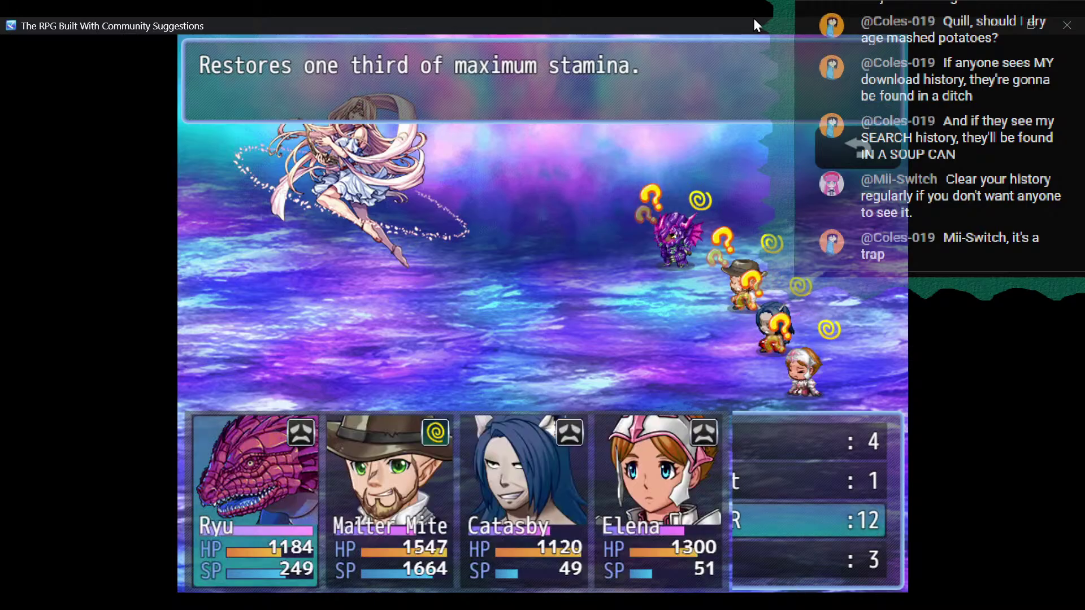
pyautogui.press('Right')
pyautogui.press('Right')
pyautogui.press('Return')
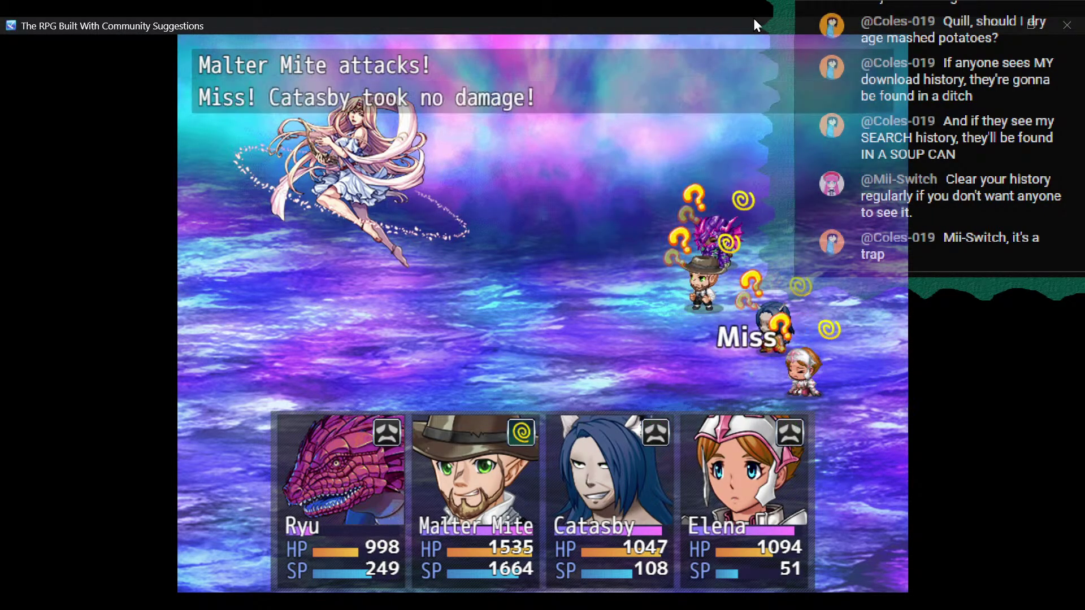
# Have Catasby use a Pepsi MONSTER item on Elena to restore her stamina.
pyautogui.press('Up')
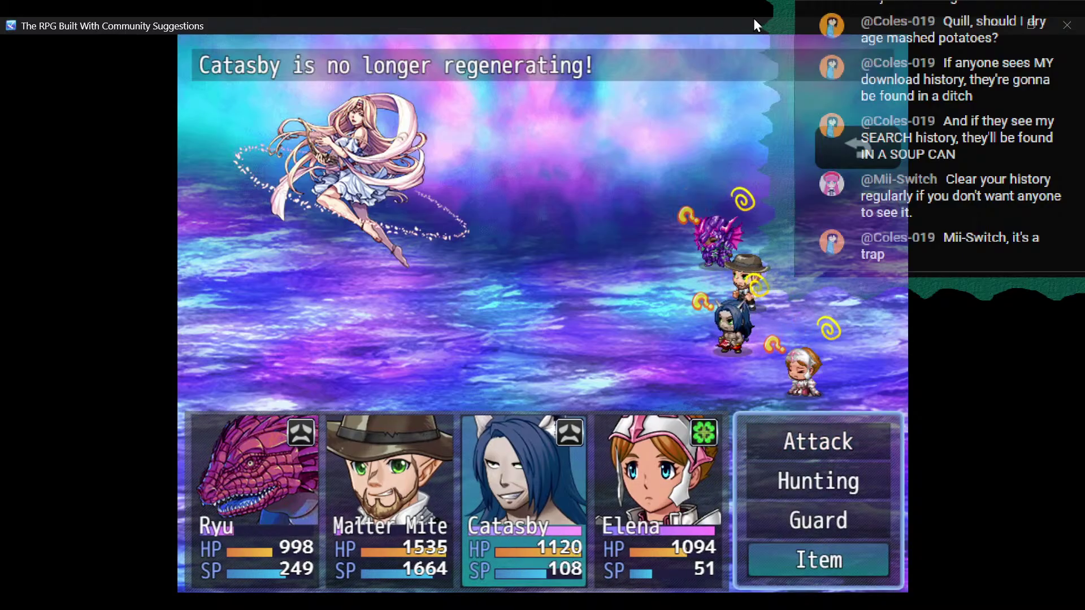
pyautogui.press('Return')
pyautogui.press('Return')
pyautogui.press('Right')
pyautogui.press('Right')
pyautogui.press('Right')
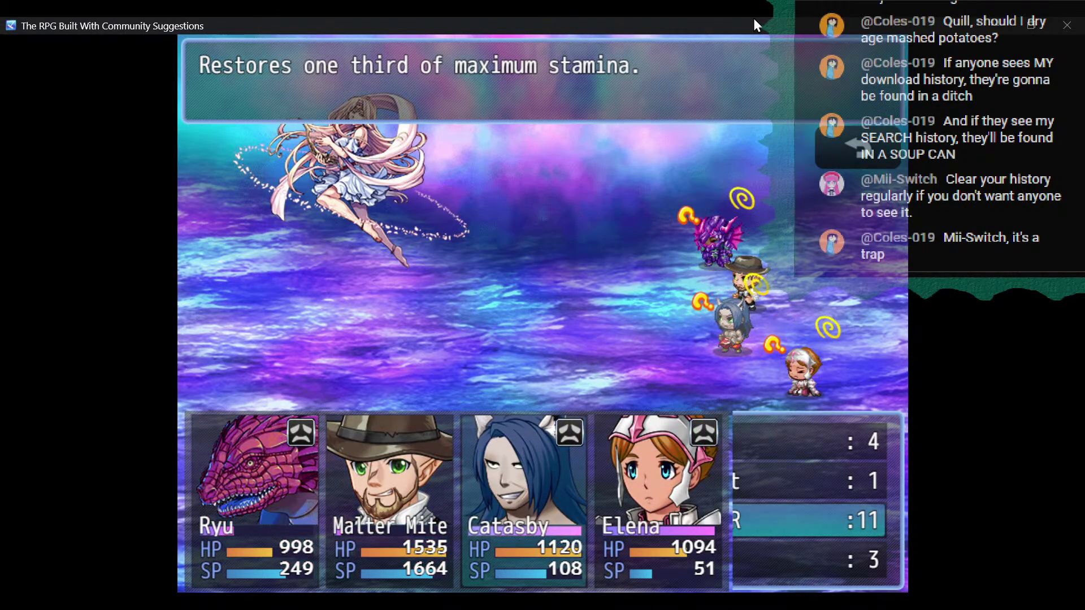
pyautogui.press('Return')
# Have Elena attack Arilla with Lucky Slash from her Holy Arts.
pyautogui.press('Down')
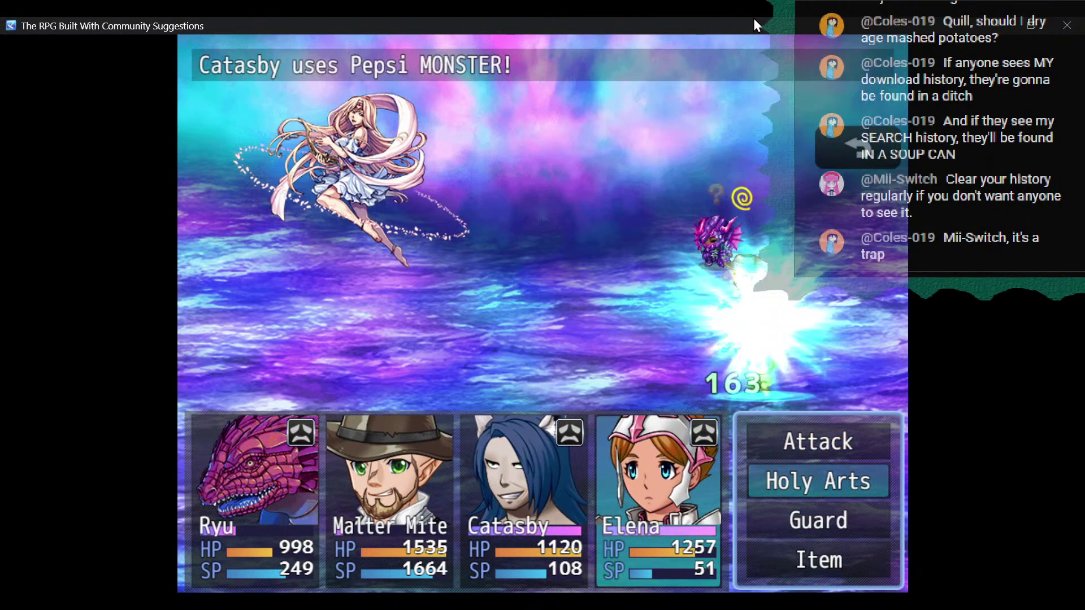
pyautogui.press('Return')
pyautogui.press('Return')
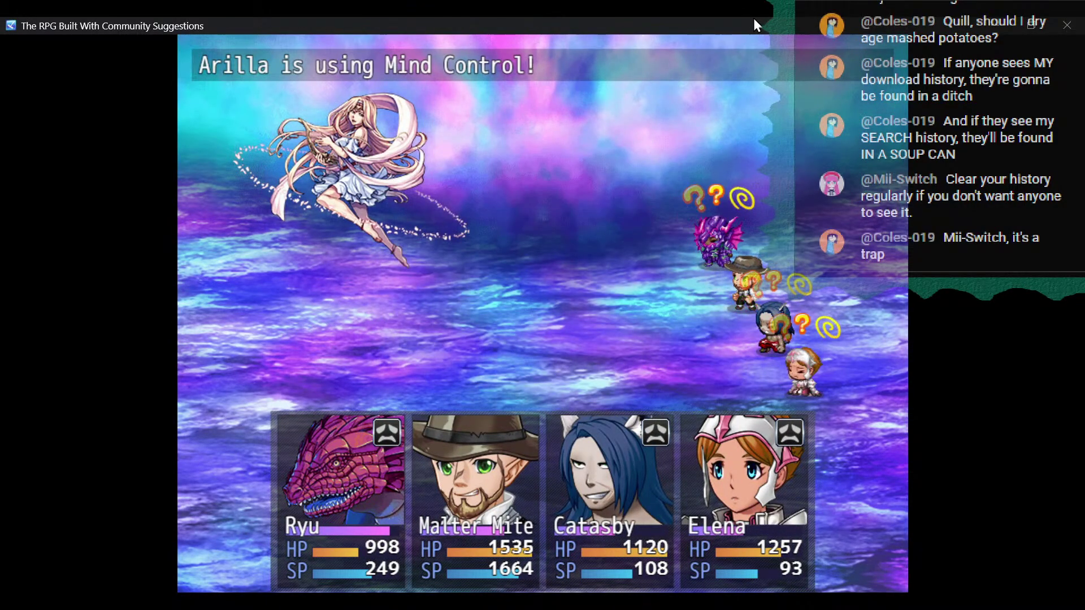
# Have Ryu attack Arilla with the Dark Dragon skill Wing Buffet instead of using a Dragonshift.
pyautogui.press('Return')
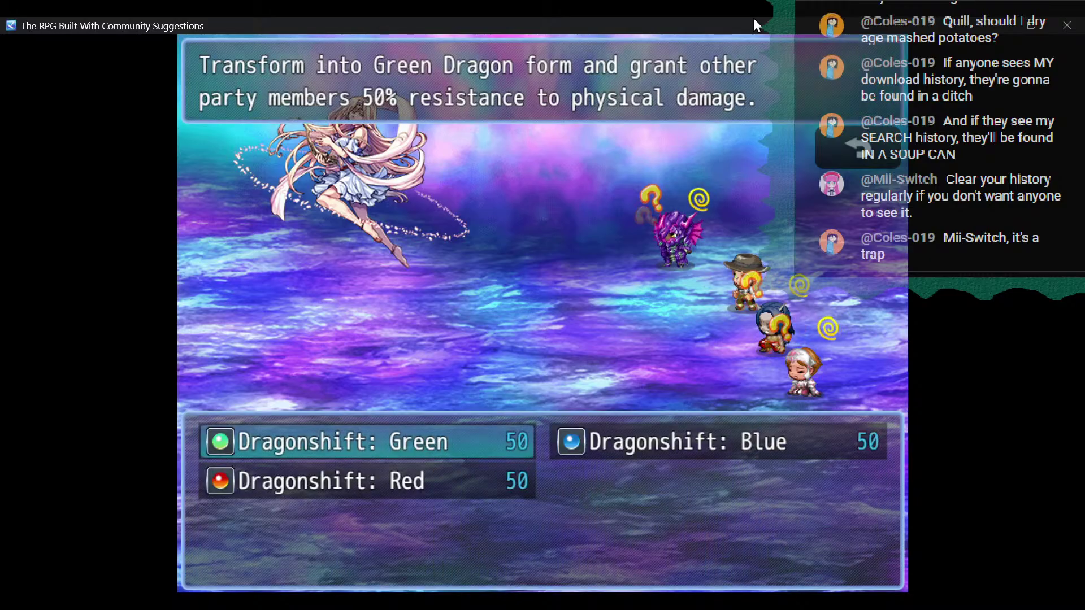
pyautogui.press('Escape')
pyautogui.press('Down')
pyautogui.press('Return')
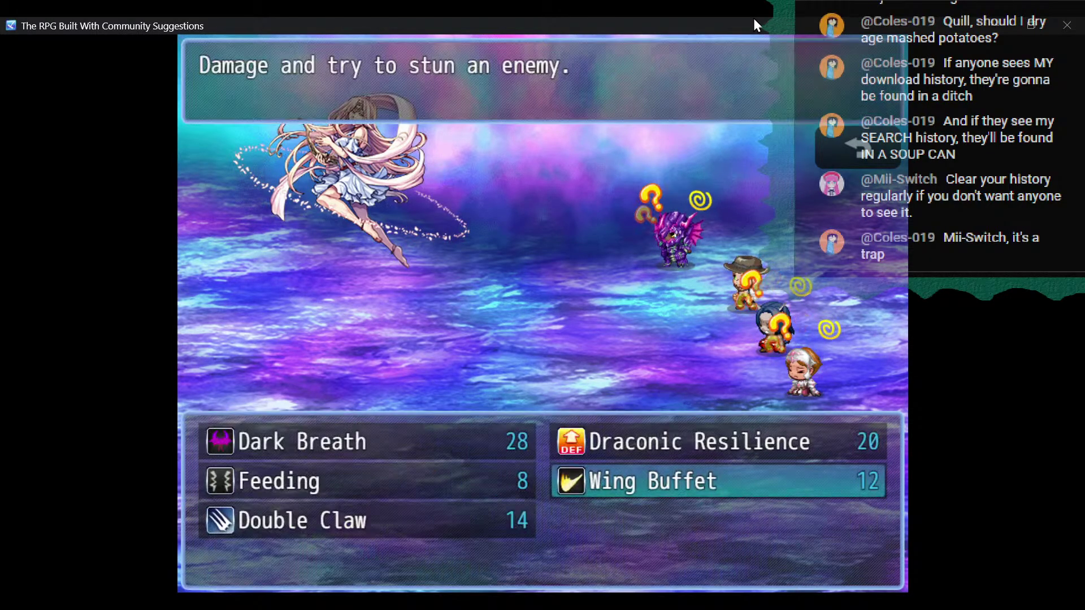
pyautogui.press('Return')
pyautogui.press('Return')
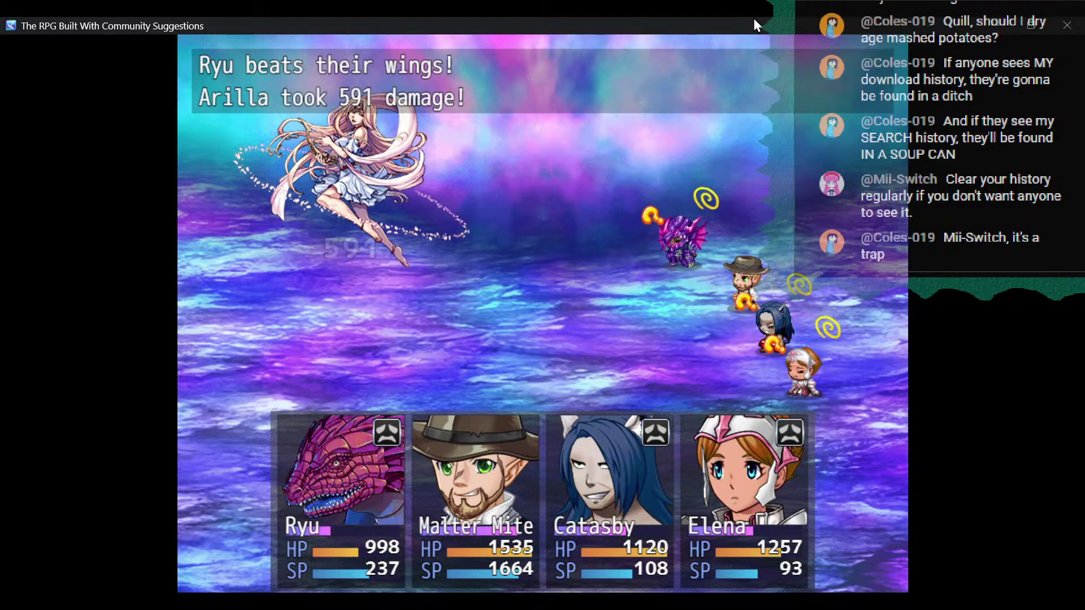
# Have Malter Mite strike Arilla with the Bottlecraft skill Heavy Metal Bash.
pyautogui.press('Return')
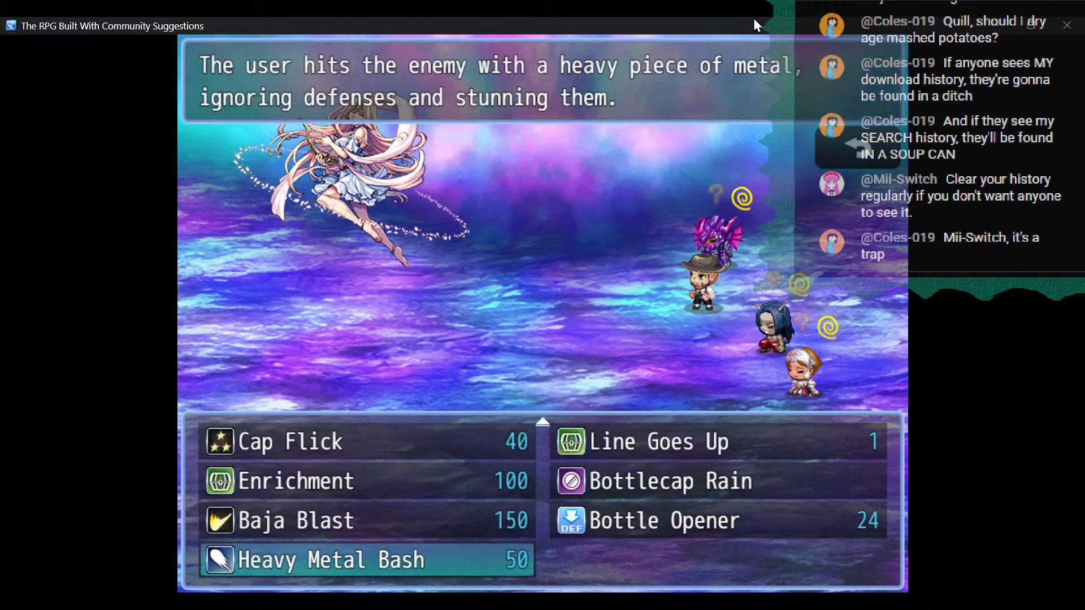
pyautogui.press('Return')
pyautogui.press('Return')
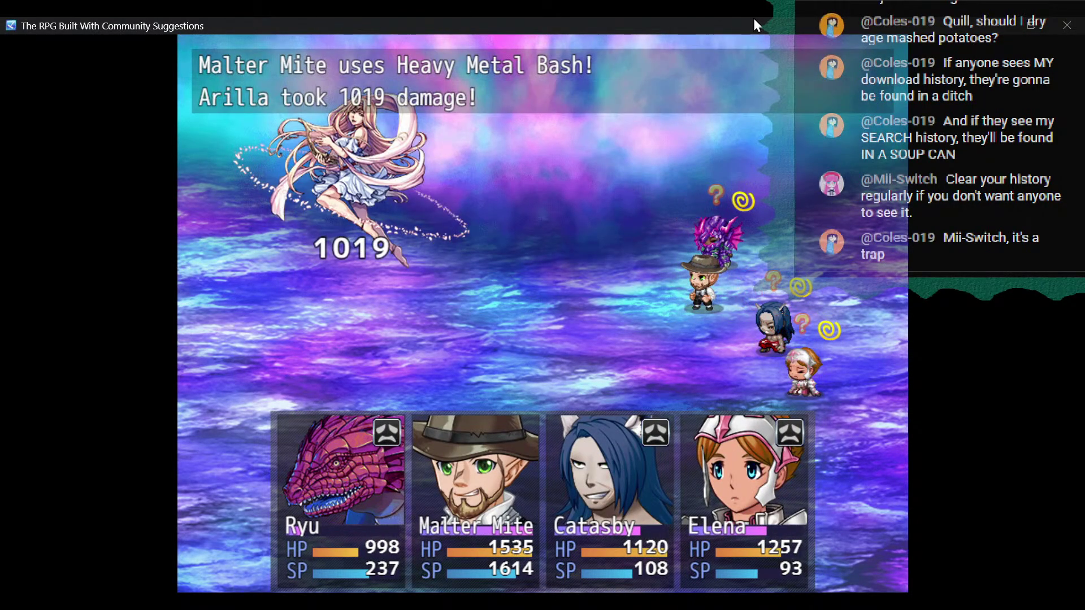
# Use another Pepsi MONSTER from Catasby's turn on Elena.
pyautogui.press('Up')
pyautogui.press('Return')
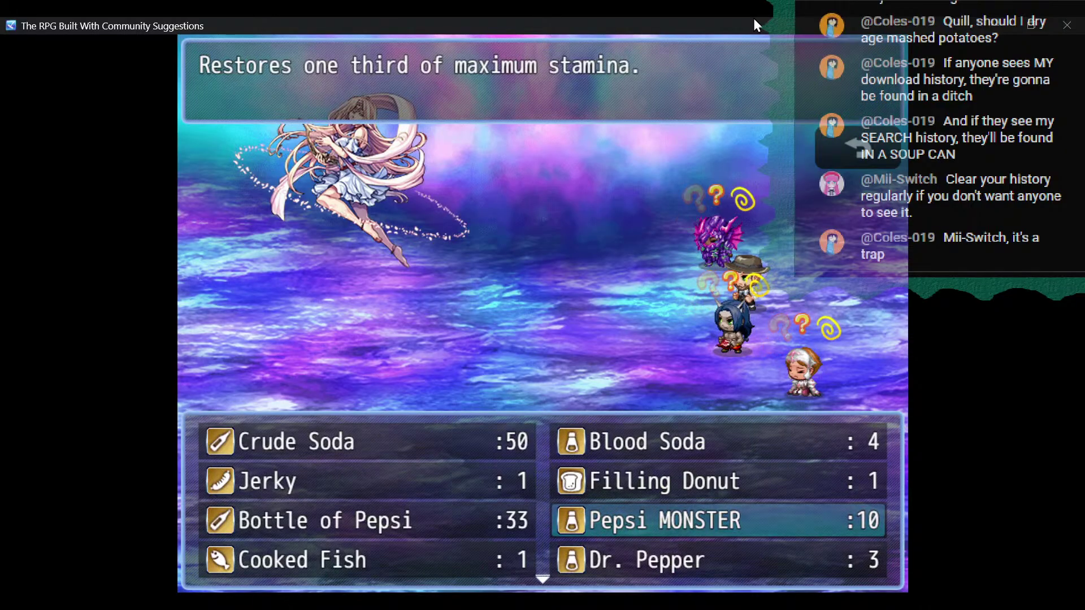
pyautogui.press('Return')
pyautogui.press('Right')
pyautogui.press('Right')
pyautogui.press('Right')
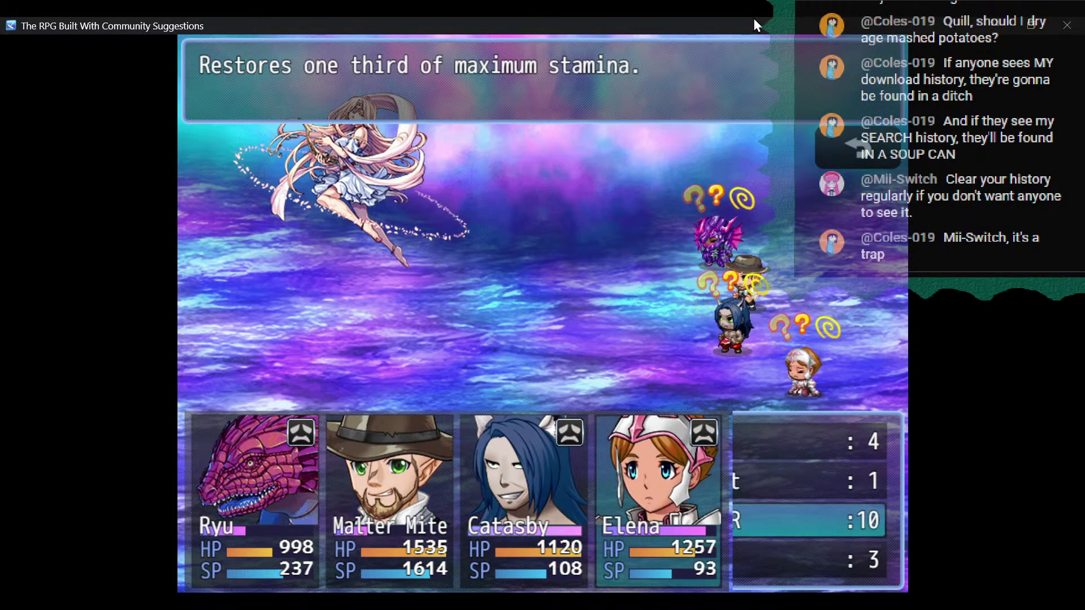
pyautogui.press('Return')
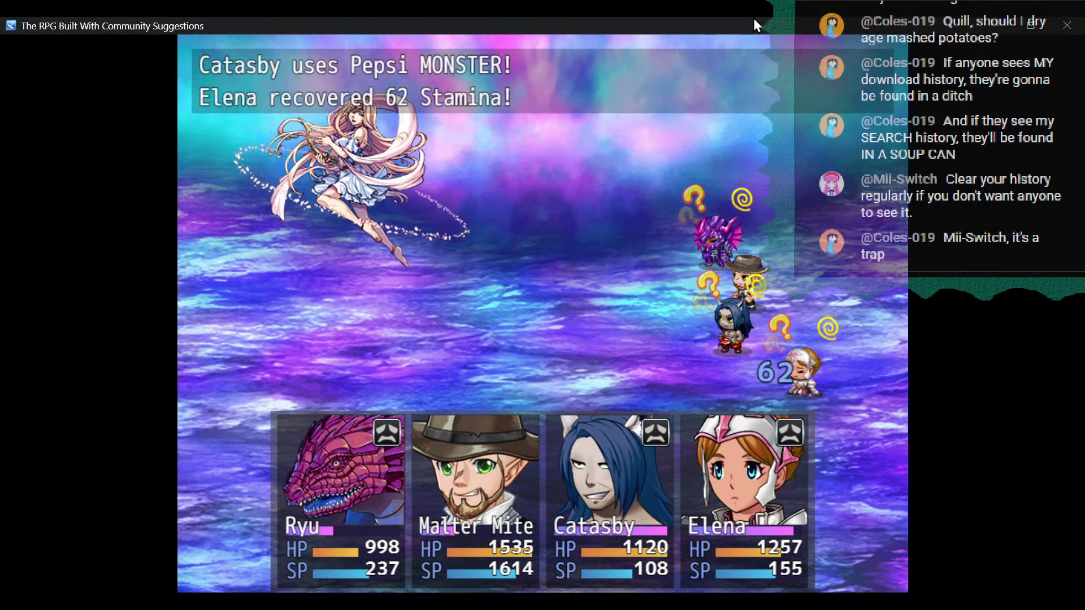
# Have Elena use a Pepsi MONSTER on Catasby to restore his stamina.
pyautogui.press('Up')
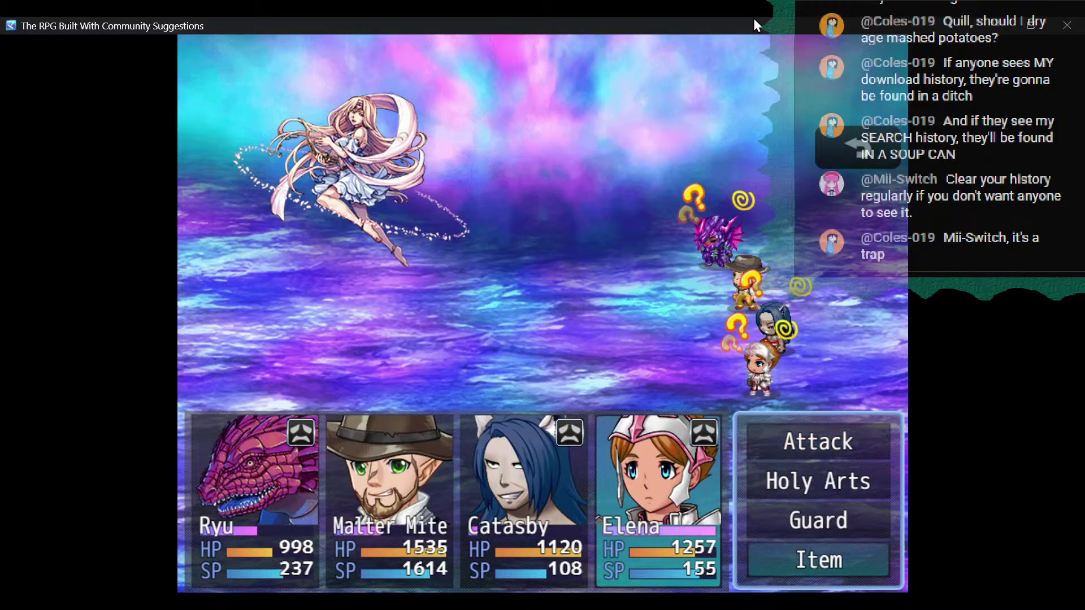
pyautogui.press('Return')
pyautogui.press('Return')
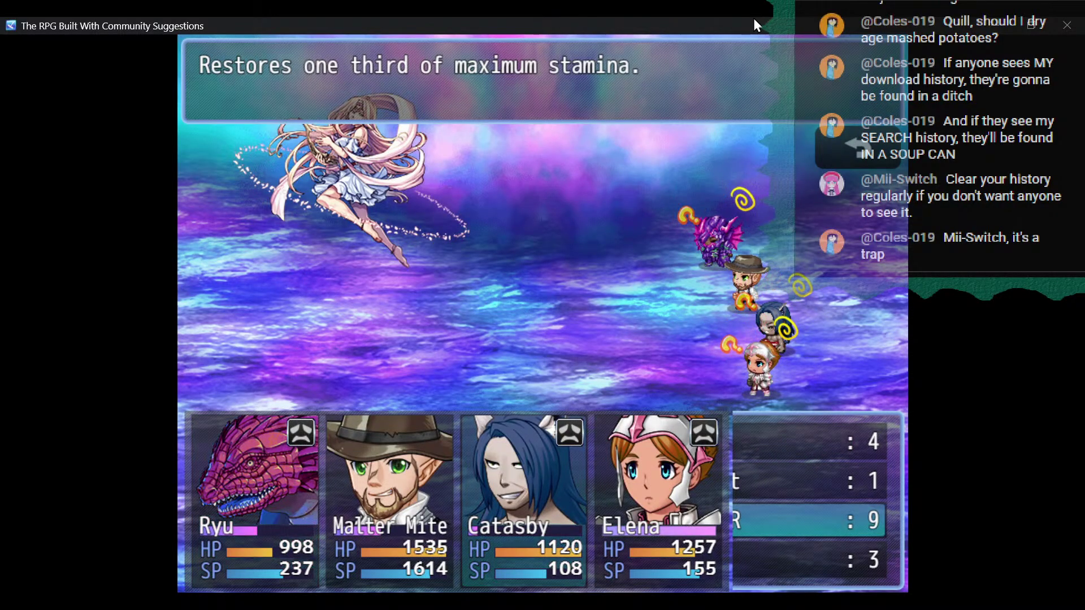
pyautogui.press('Return')
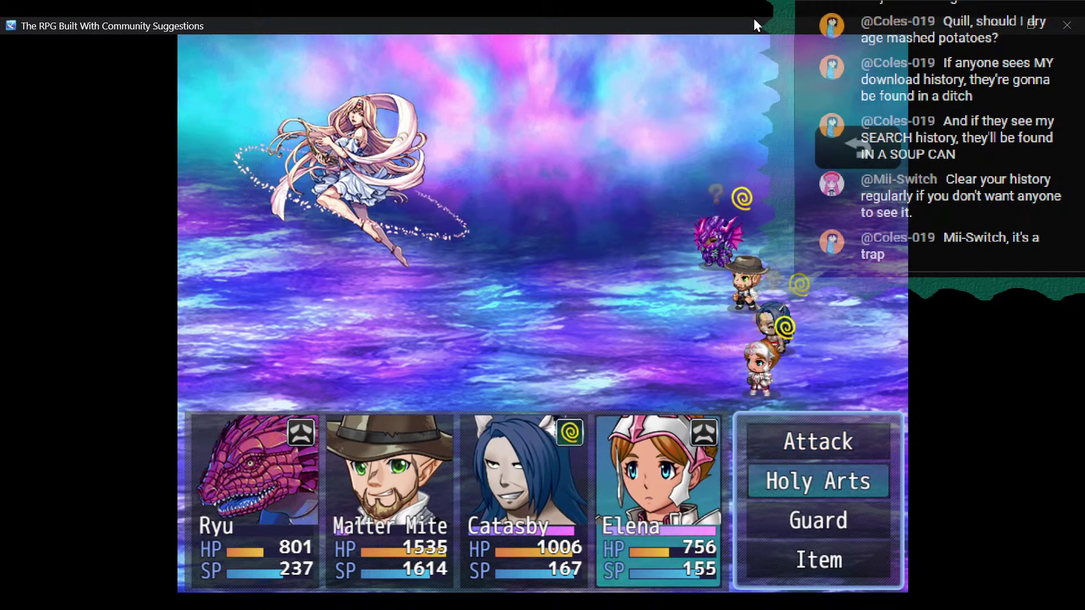
# Have Elena use a Bottle of Pepsi on Ryu to restore 500 HP.
pyautogui.press('Up')
pyautogui.press('Up')
pyautogui.press('Return')
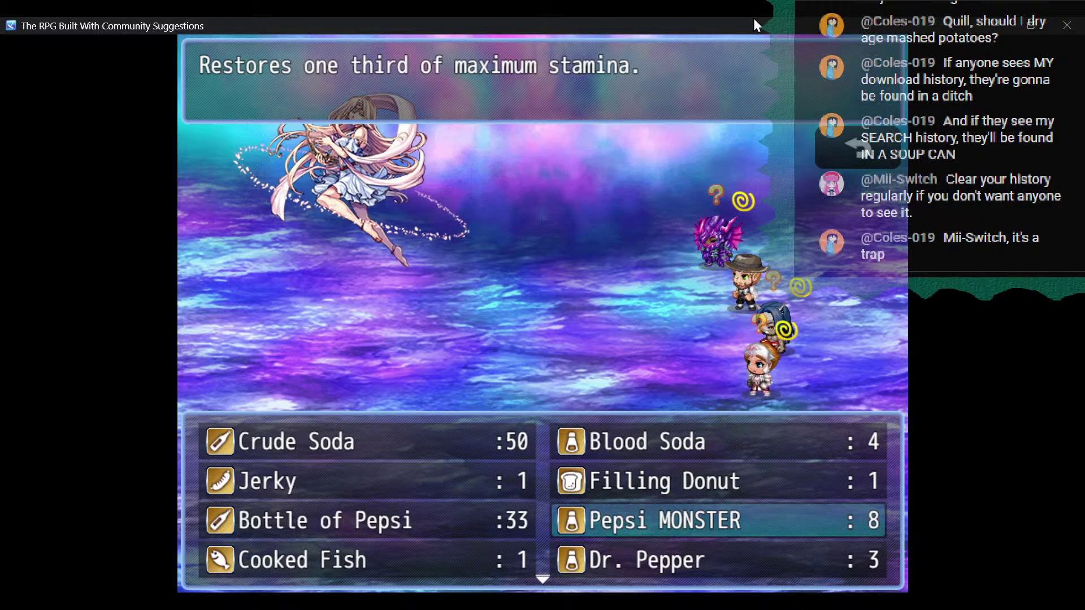
pyautogui.press('Left')
pyautogui.press('Return')
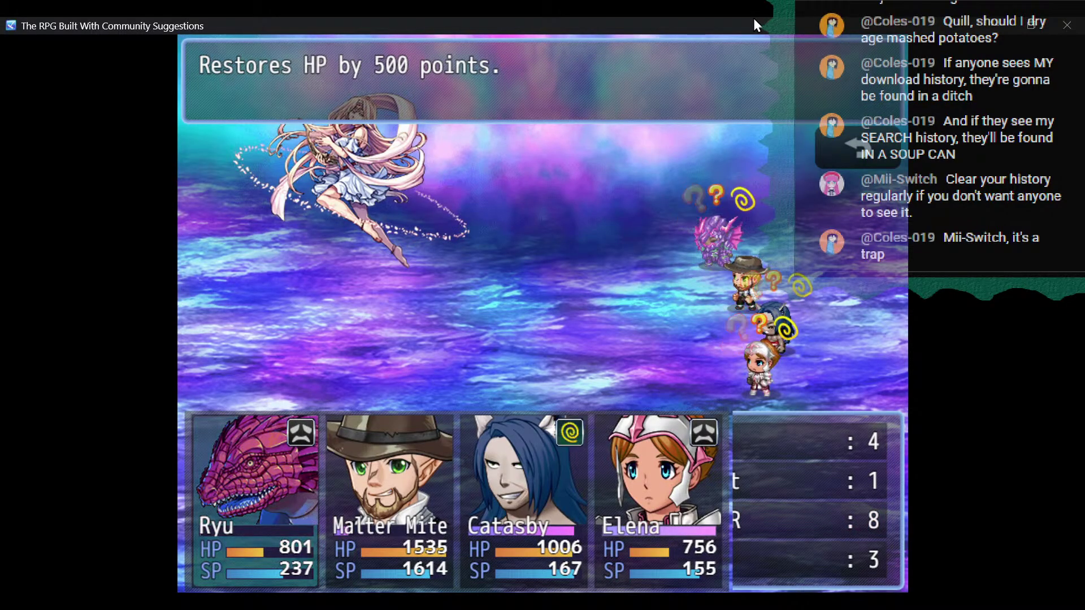
pyautogui.press('Right')
pyautogui.press('Left')
pyautogui.press('Return')
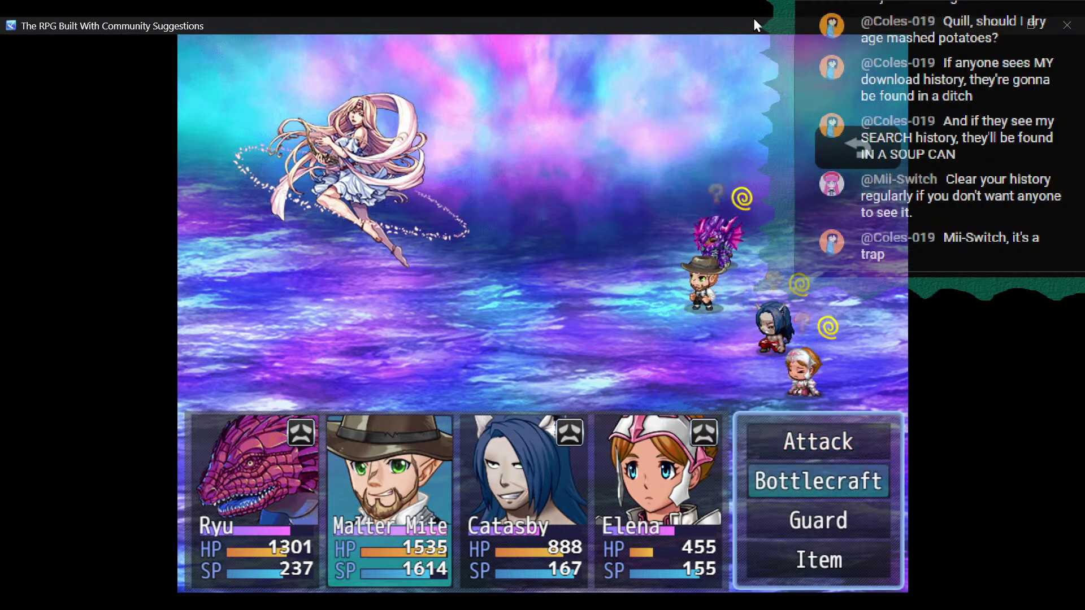
# Review Malter Mite's Bottlecraft skills and use Heavy Metal Bash on Arilla.
pyautogui.press('Return')
pyautogui.press('Up')
pyautogui.press('Up')
pyautogui.press('Up')
pyautogui.press('Up')
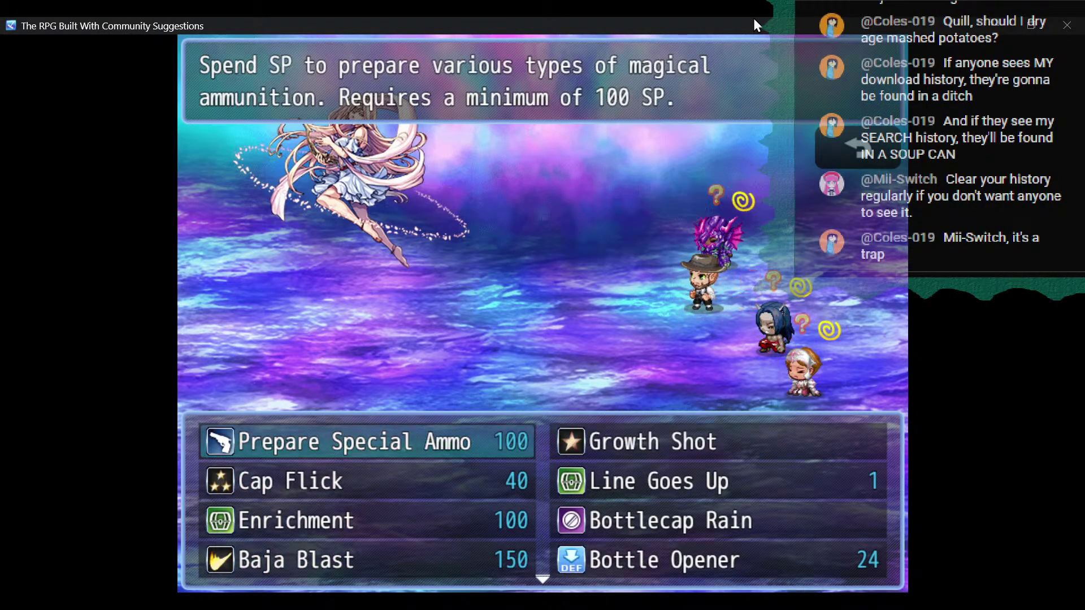
pyautogui.press('Down')
pyautogui.press('Down')
pyautogui.press('Down')
pyautogui.press('Down')
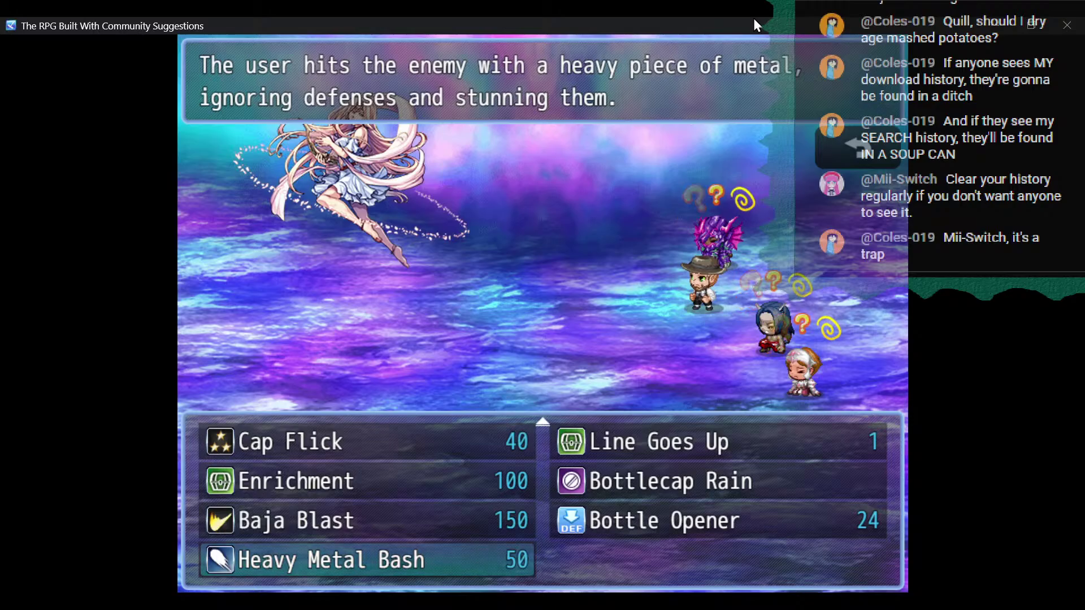
pyautogui.press('Return')
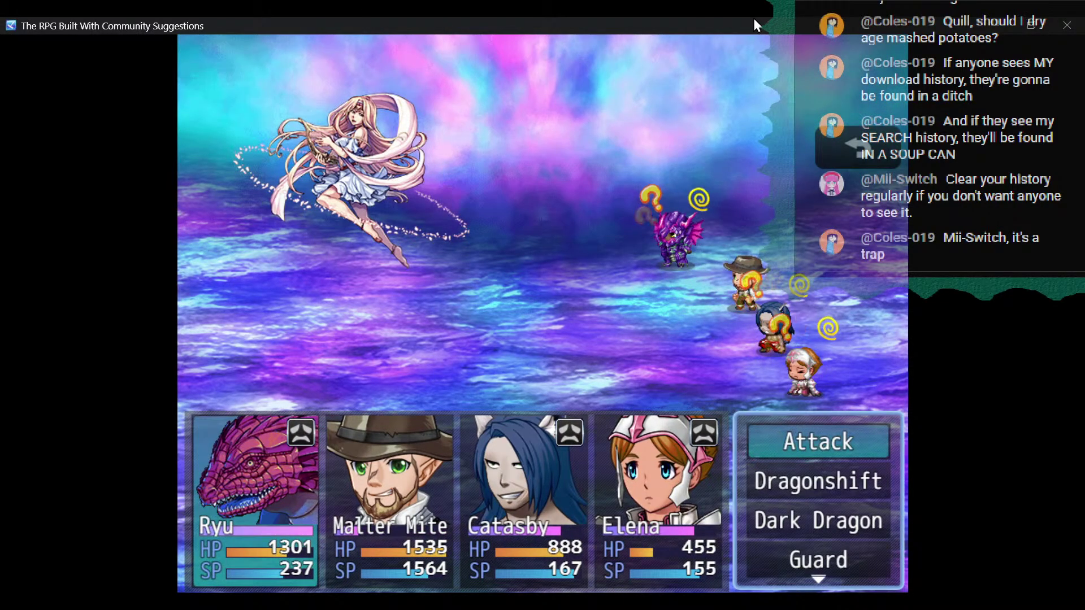
# Compare the healing items on Ryu's turn and use a Bottle of Pepsi on Elena.
pyautogui.press('Up')
pyautogui.press('Return')
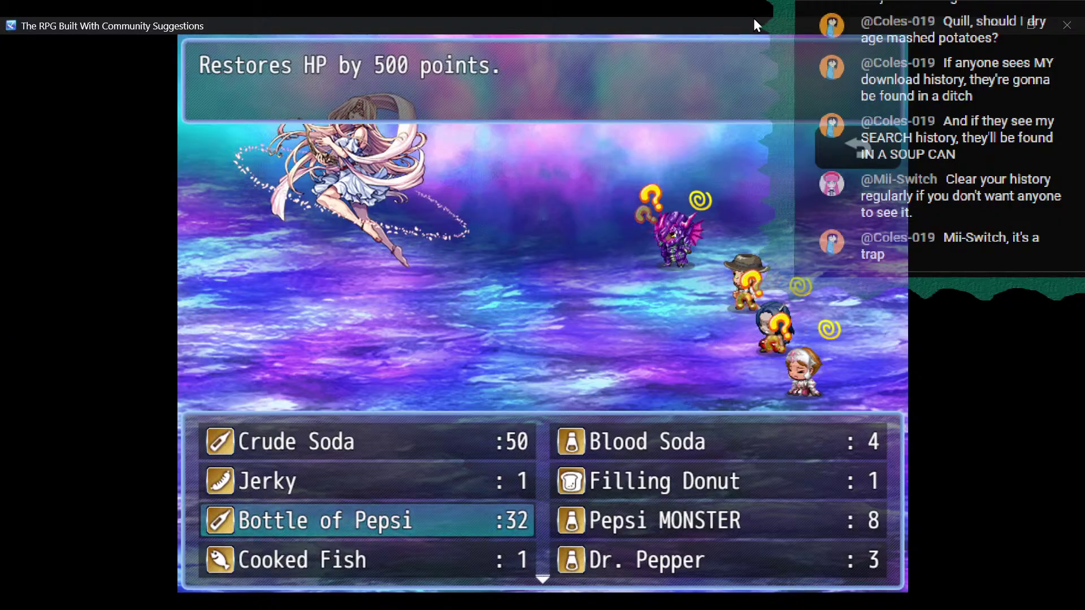
pyautogui.press('Down')
pyautogui.press('Down')
pyautogui.press('Up')
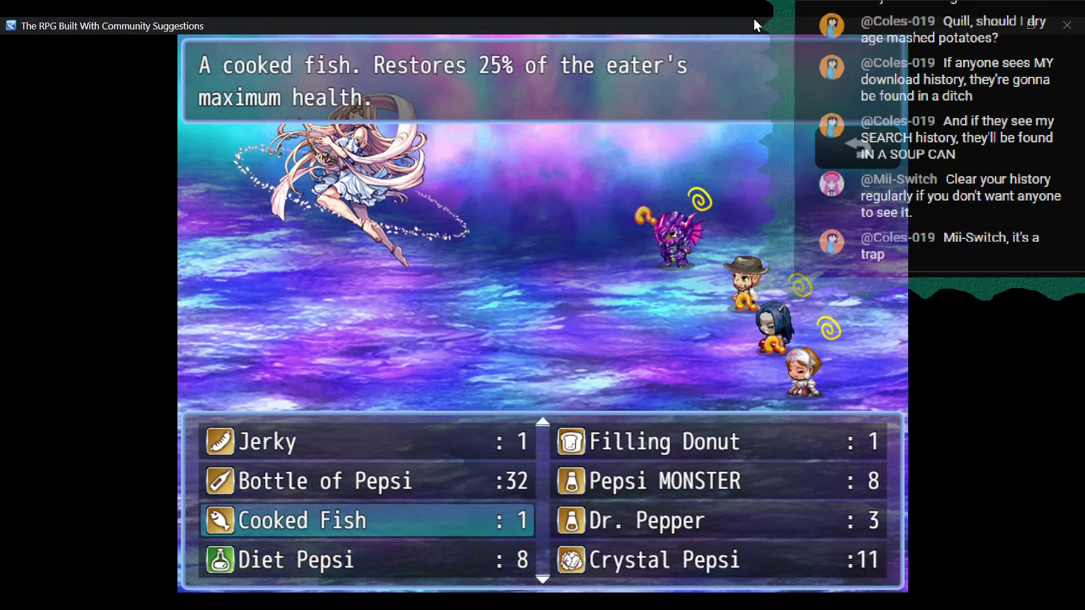
pyautogui.press('Down')
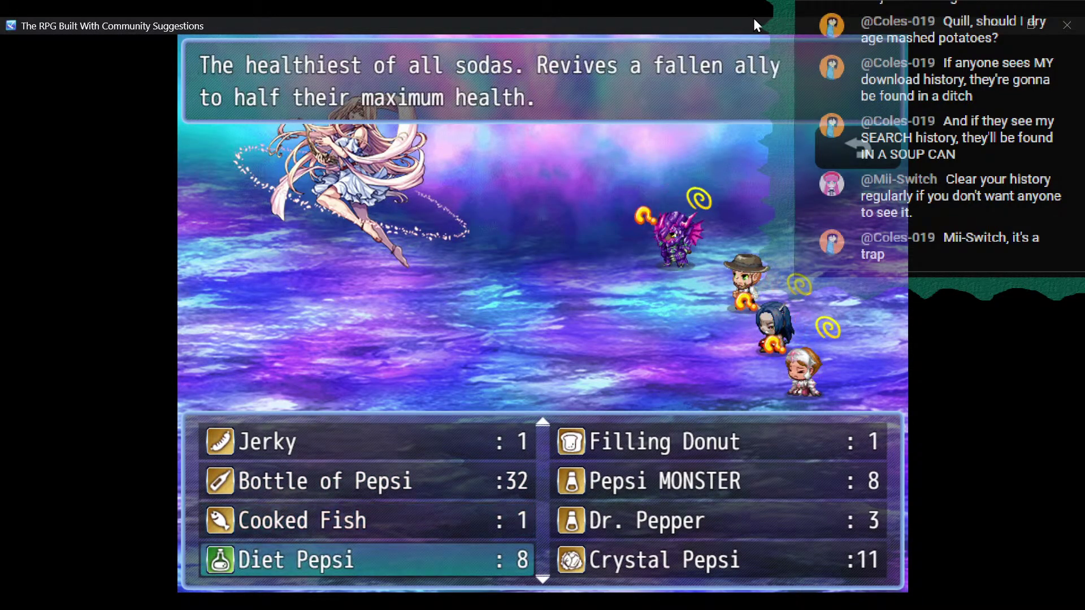
pyautogui.press('Up')
pyautogui.press('Up')
pyautogui.press('Return')
pyautogui.press('Right')
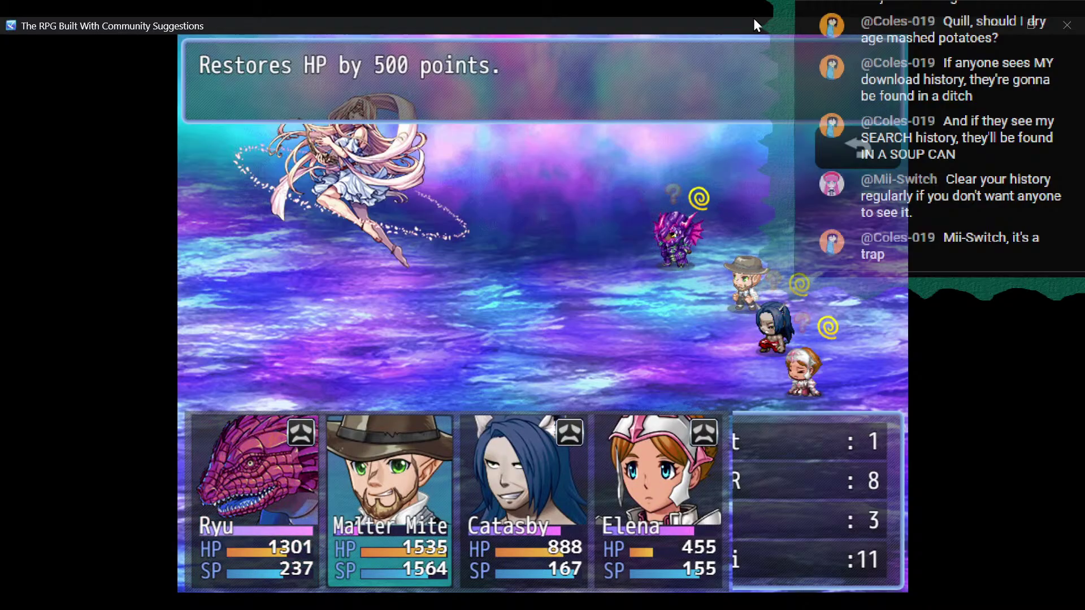
pyautogui.press('Right')
pyautogui.press('Right')
pyautogui.press('Return')
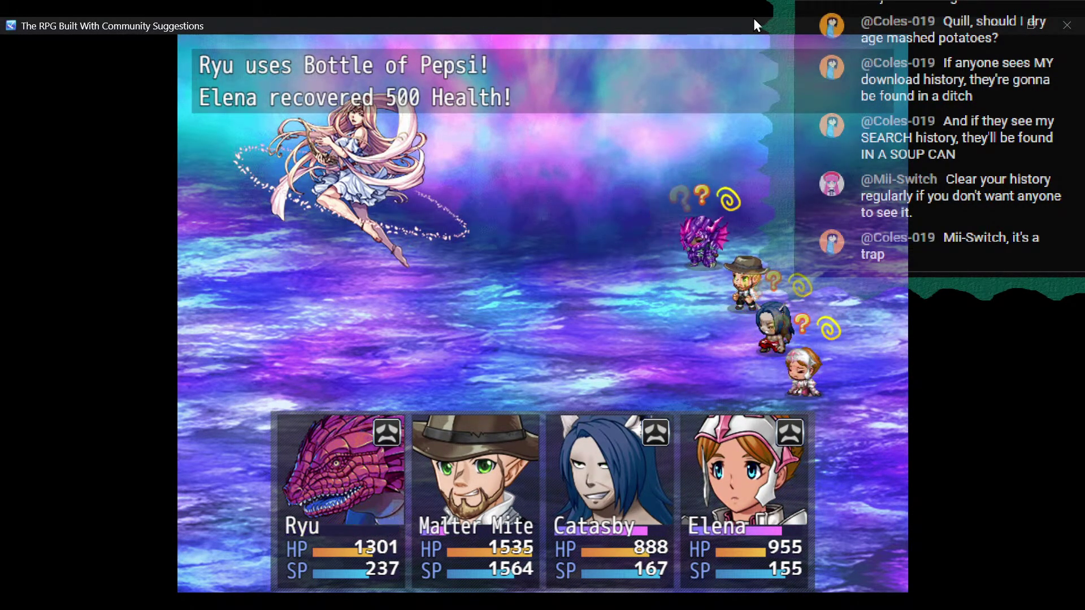
# Have Catasby attack Arilla with the Birdblind hunting skill.
pyautogui.press('Down')
pyautogui.press('Return')
pyautogui.press('Right')
pyautogui.press('Return')
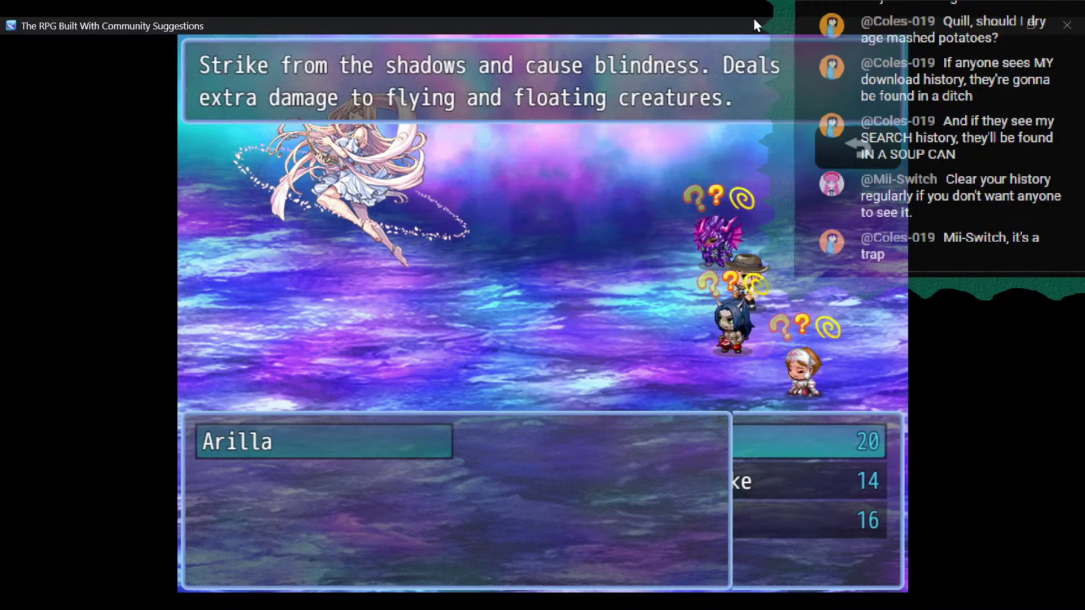
pyautogui.press('Return')
# Use Elena's Holy Arts skill Lucky Slash against Arilla.
pyautogui.press('Down')
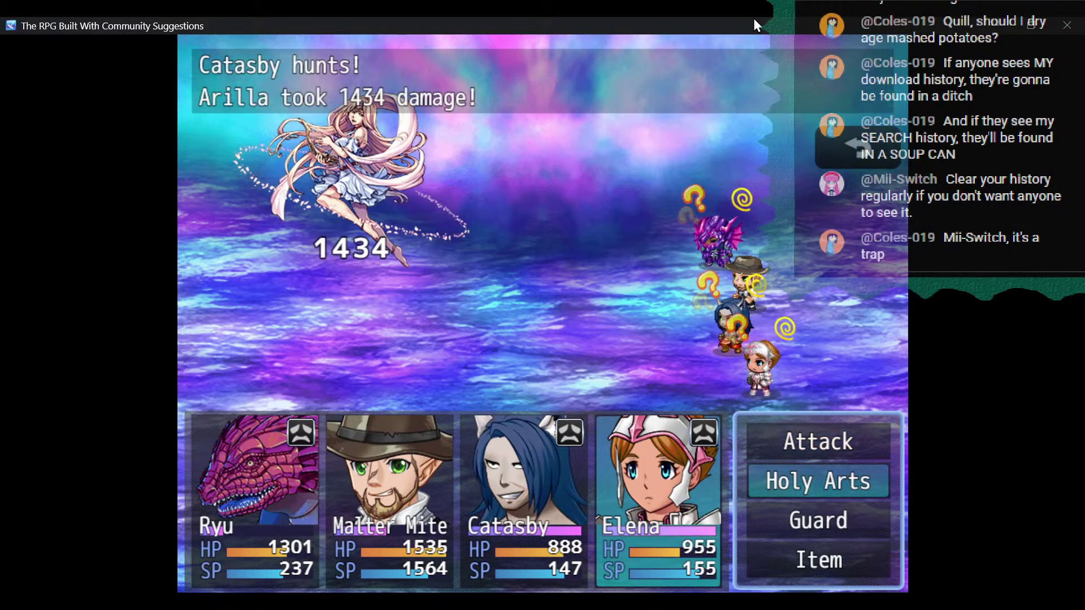
pyautogui.press('Return')
pyautogui.press('Return')
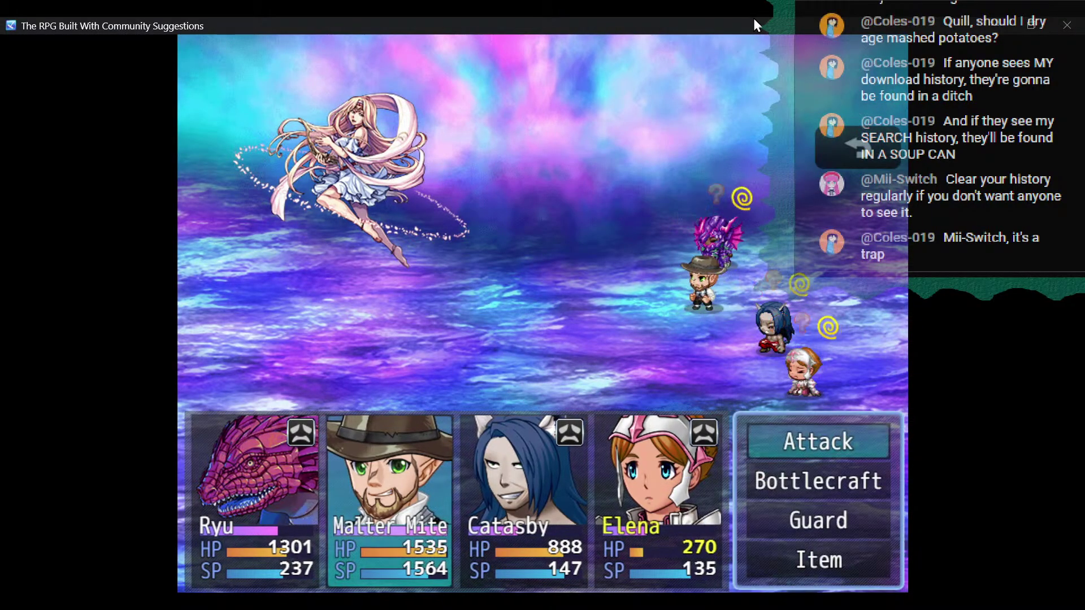
# Have Malter Mite heal Elena with a Bottle of Pepsi.
pyautogui.press('Up')
pyautogui.press('Return')
pyautogui.press('Return')
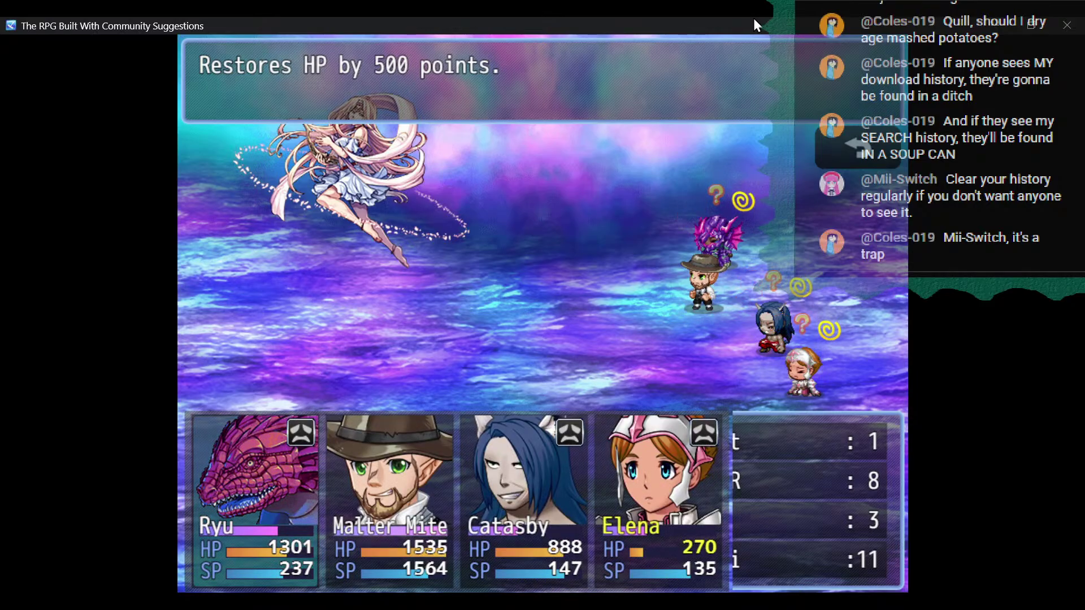
pyautogui.press('Right')
pyautogui.press('Right')
pyautogui.press('Right')
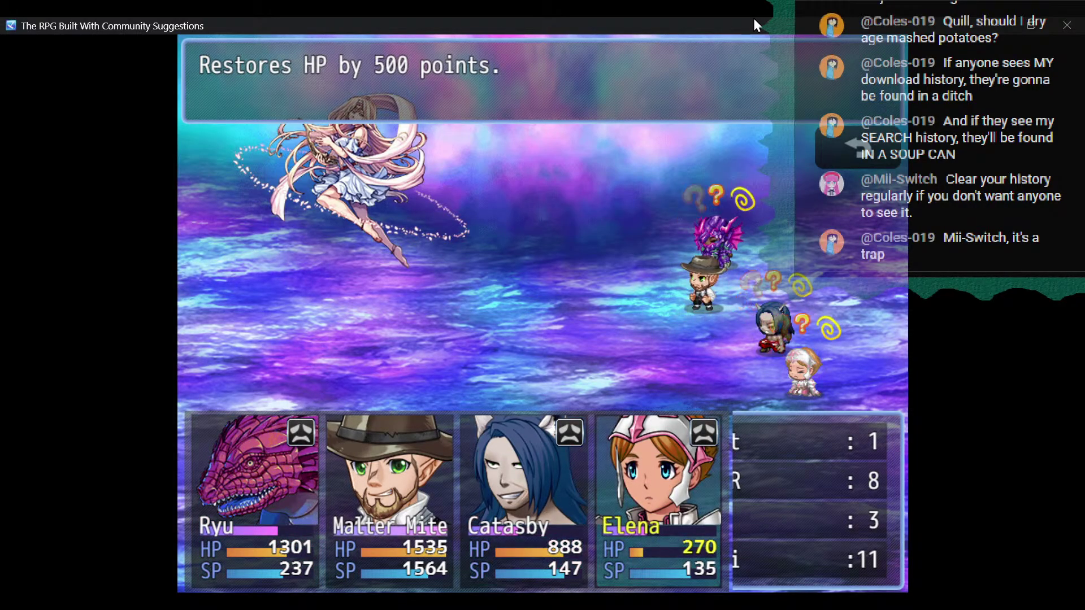
pyautogui.press('Return')
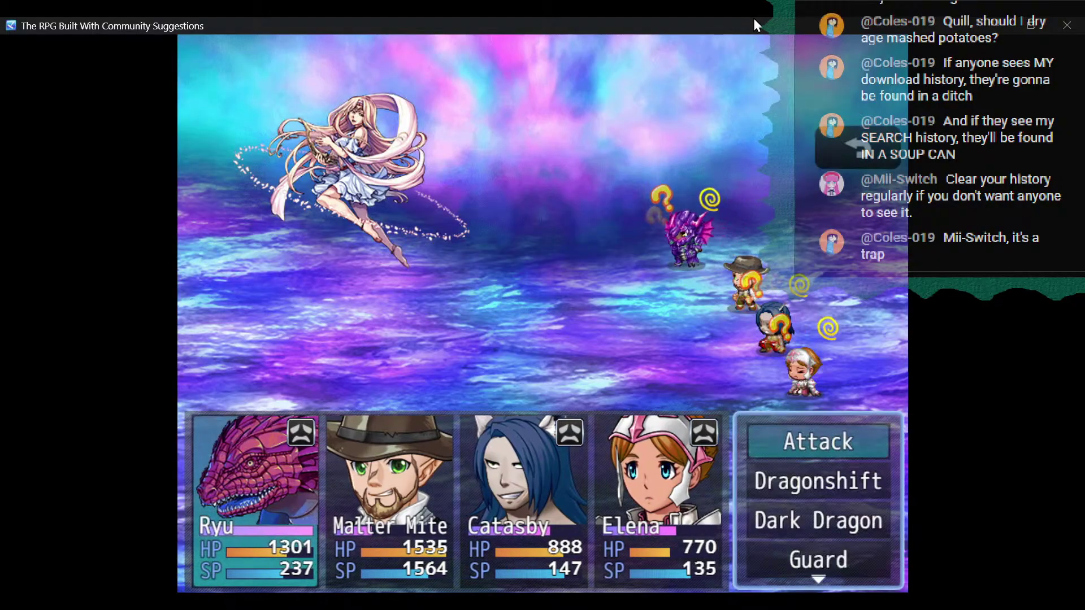
# Have Ryu attack Arilla with Double Claw from the Dark Dragon skills.
pyautogui.press('Down')
pyautogui.press('Down')
pyautogui.press('Return')
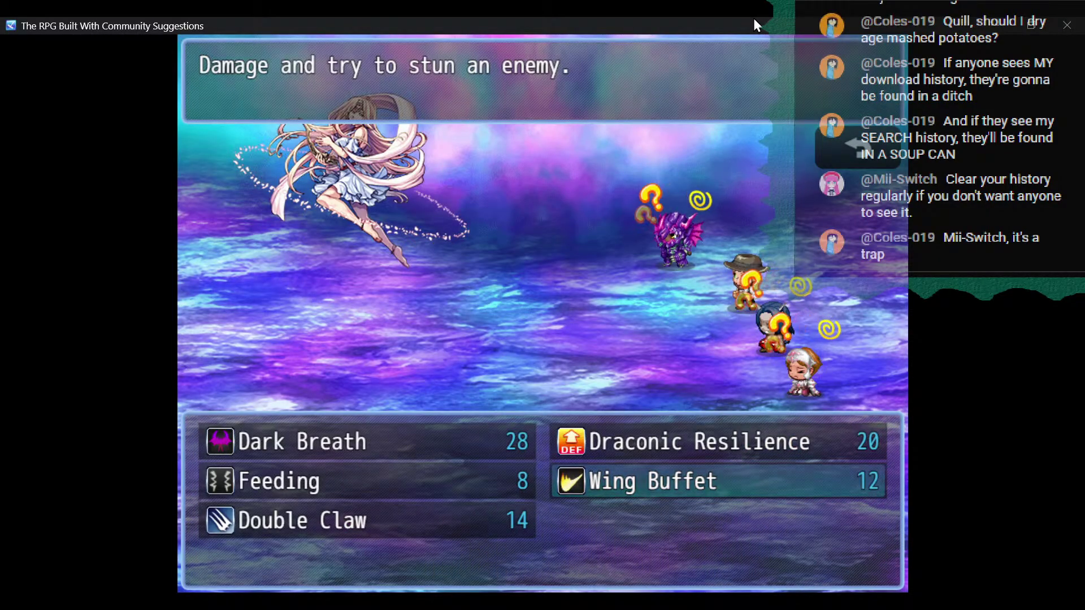
pyautogui.press('Left')
pyautogui.press('Down')
pyautogui.press('Return')
pyautogui.press('Return')
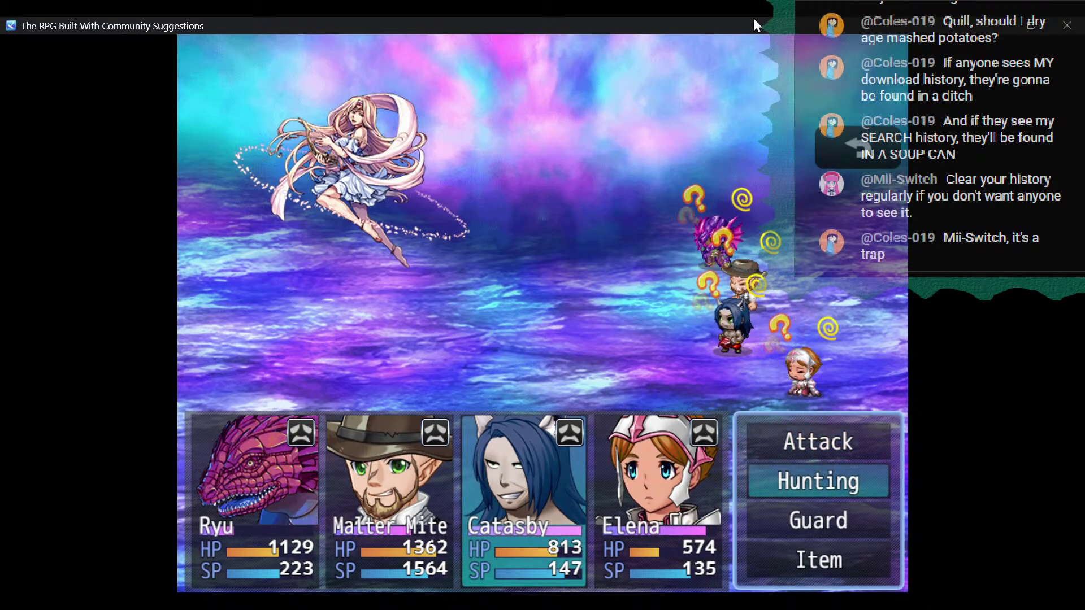
# Use Catasby's Birdblind hunting skill on Arilla again.
pyautogui.press('Return')
pyautogui.press('Return')
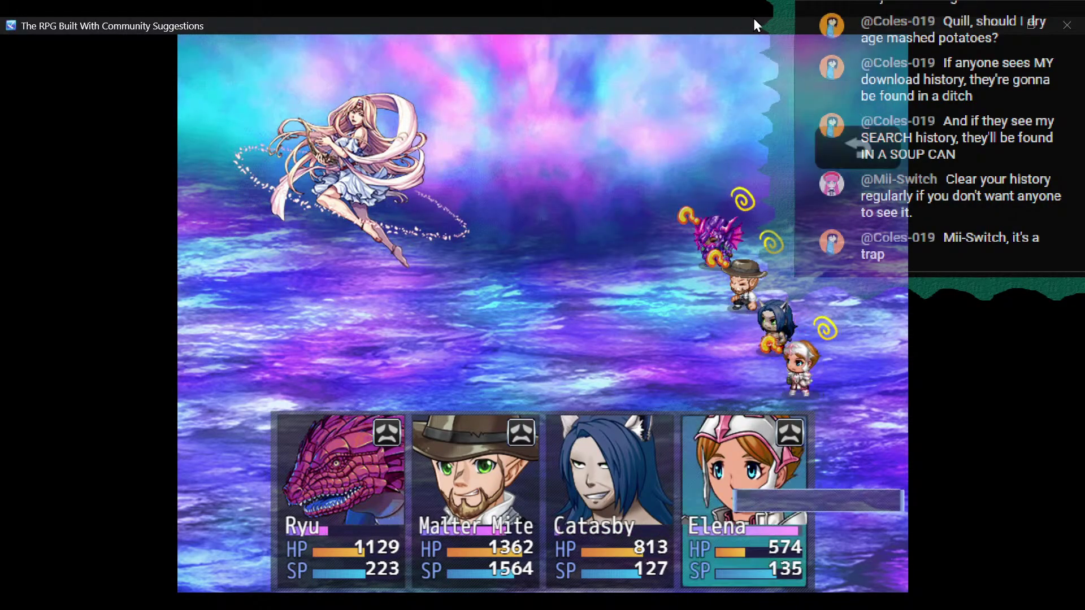
# Use Elena's Holy Arts skill Lucky Slash on Arilla once more.
pyautogui.press('Return')
pyautogui.press('Return')
pyautogui.press('Return')
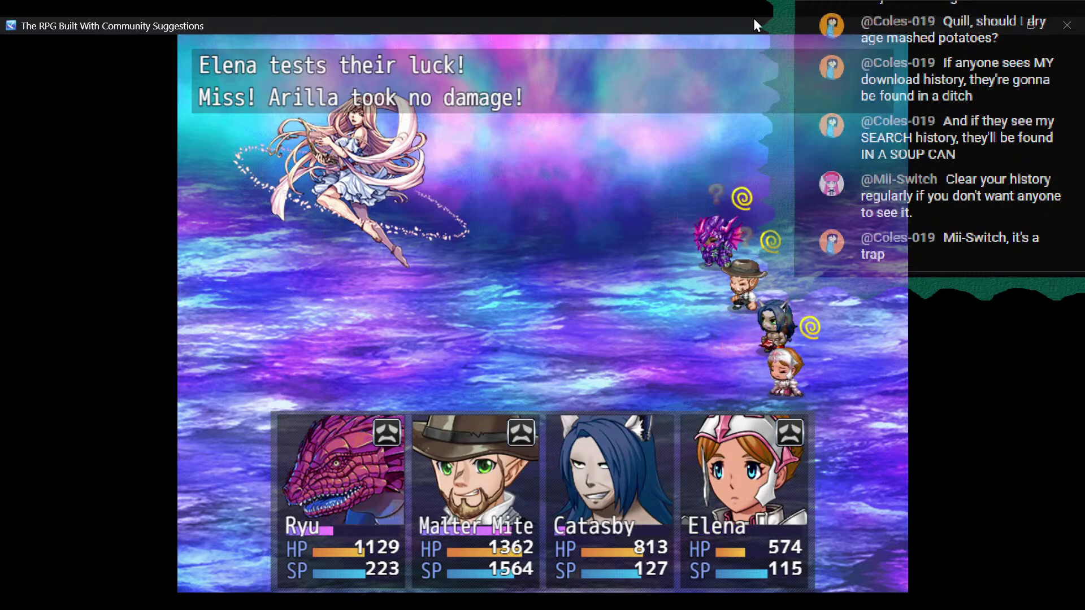
# Have Malter Mite attack Arilla with the Bottlecraft skill Heavy Metal Bash.
pyautogui.press('Down')
pyautogui.press('Return')
pyautogui.press('Return')
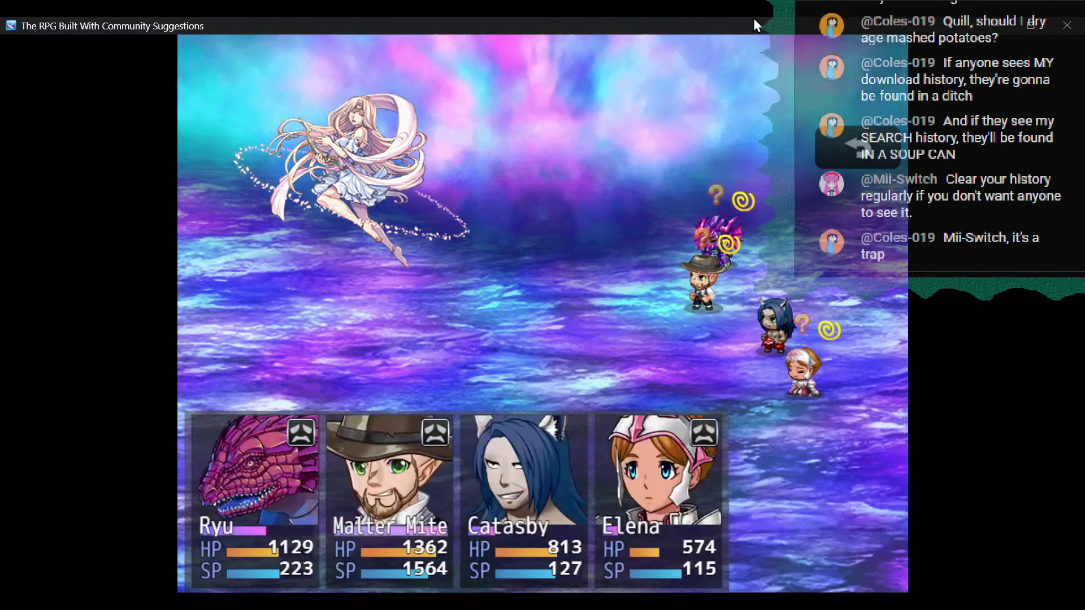
pyautogui.press('Return')
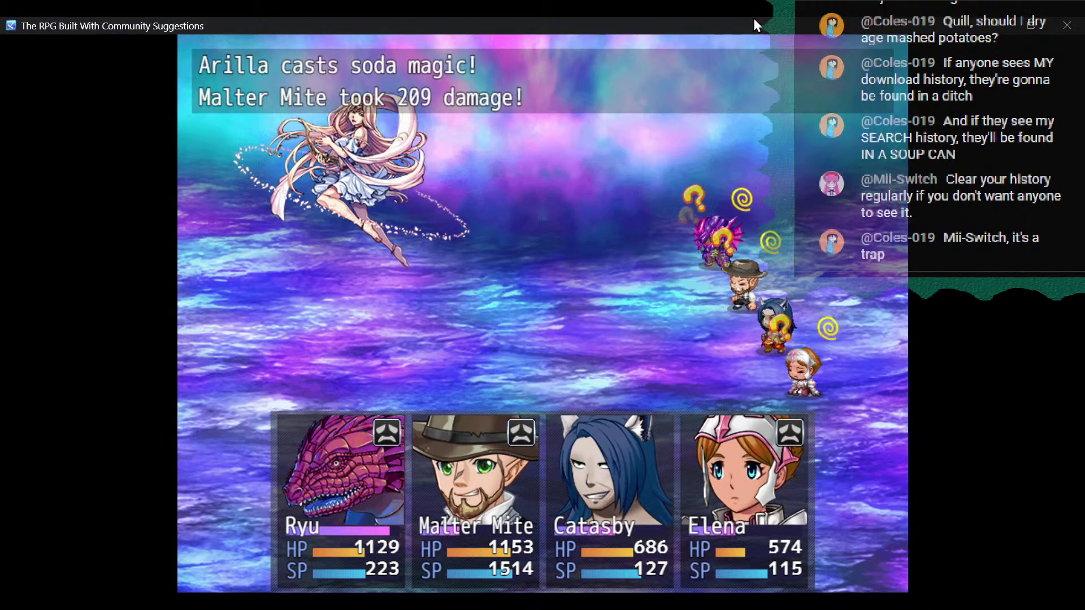
# Use Ryu's Dark Dragon skill Double Claw against Arilla.
pyautogui.press('Down')
pyautogui.press('Down')
pyautogui.press('Return')
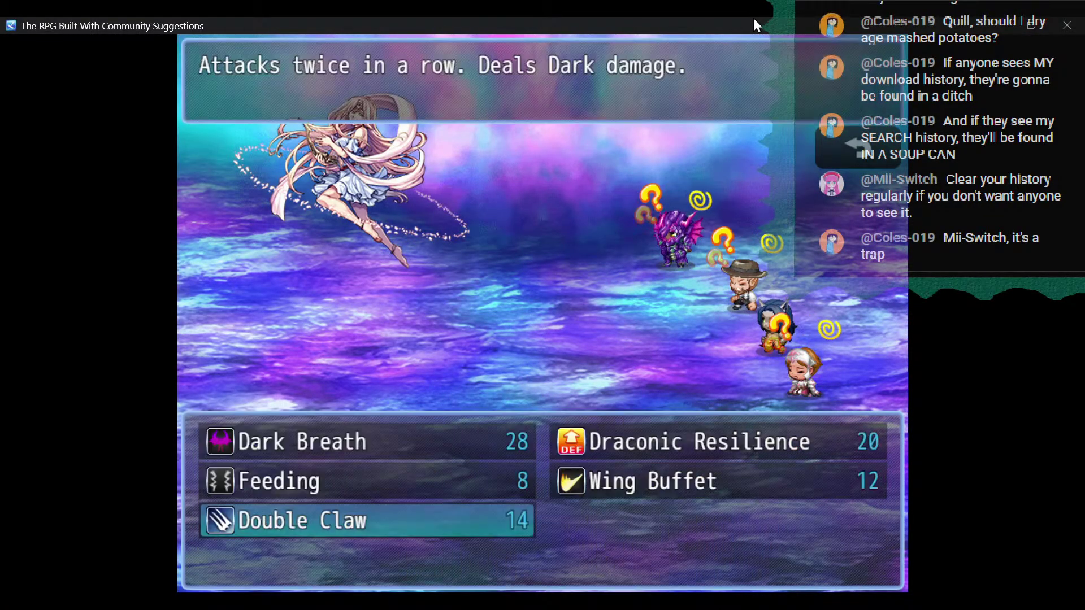
pyautogui.press('Return')
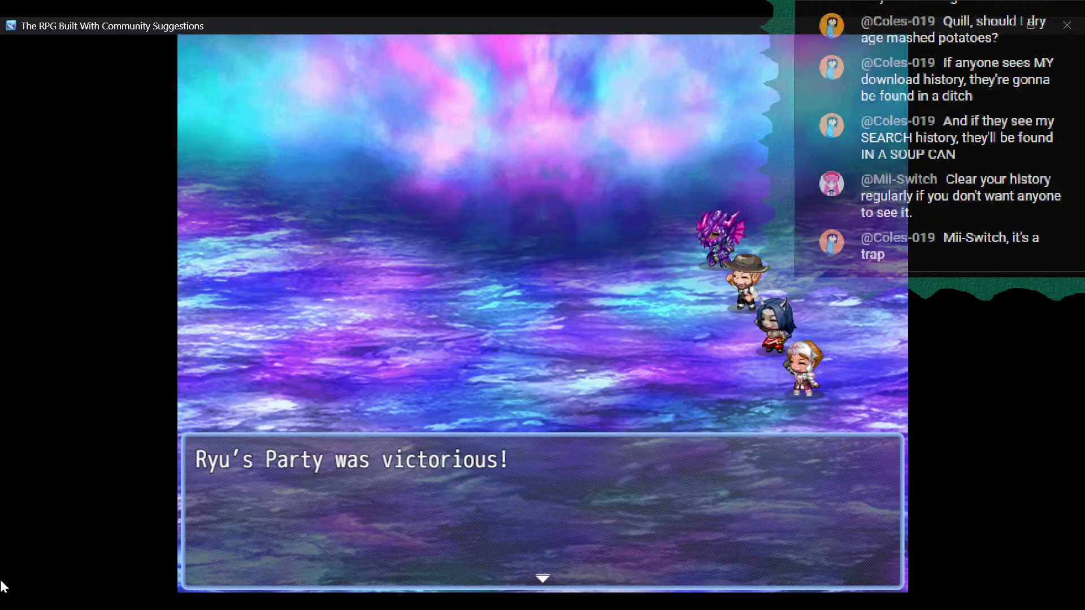
# Add the line "make drunk last less" below the Arilla stun note in the Notepad project notes and return to the game.
pyautogui.hotkey('alt', 'Tab')
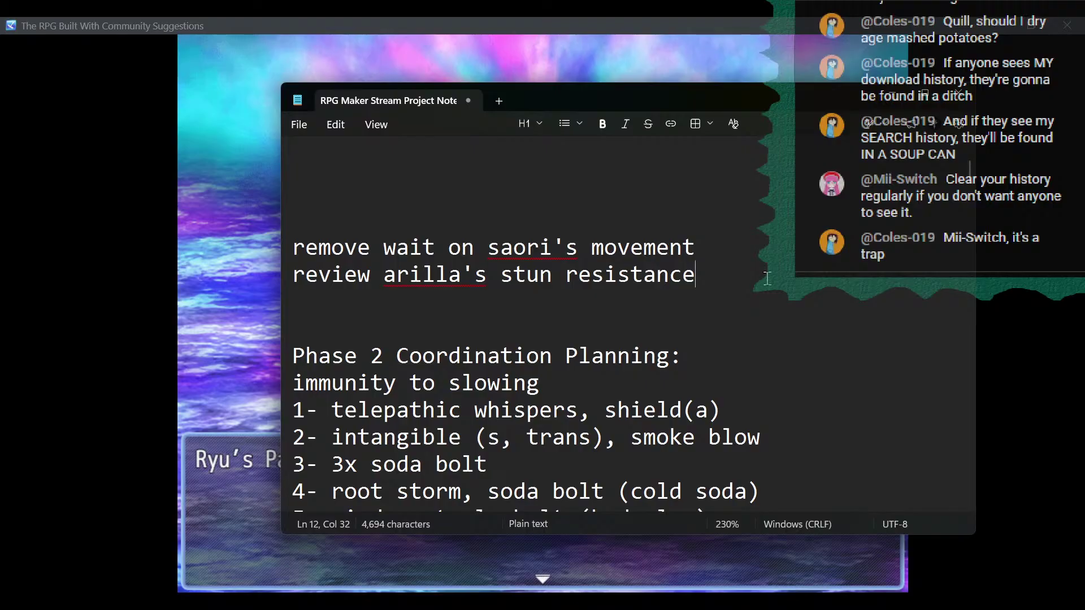
pyautogui.press('Return')
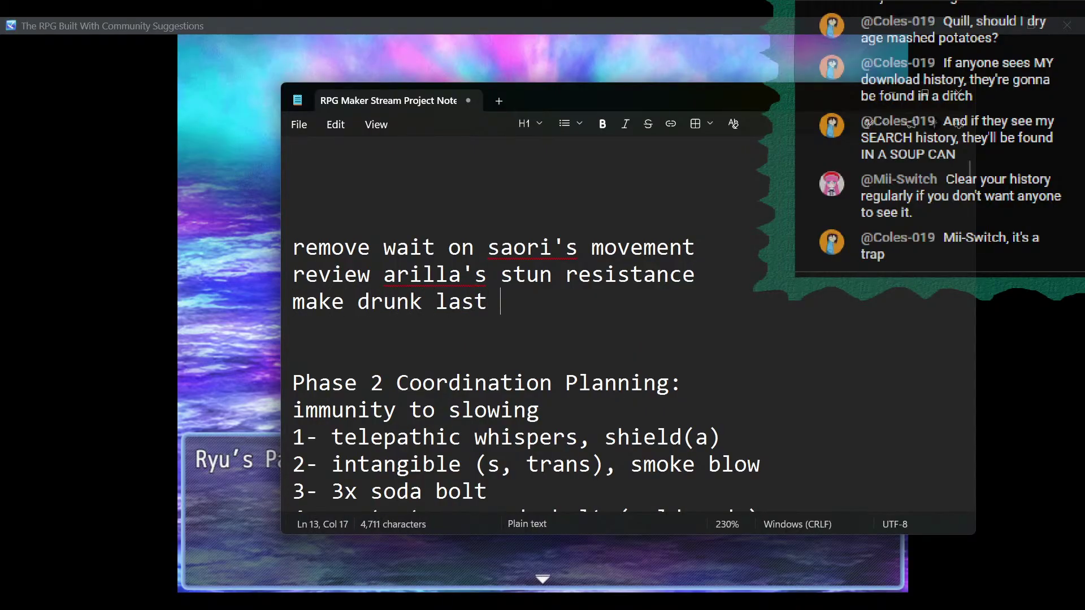
pyautogui.hotkey('alt', 'Tab')
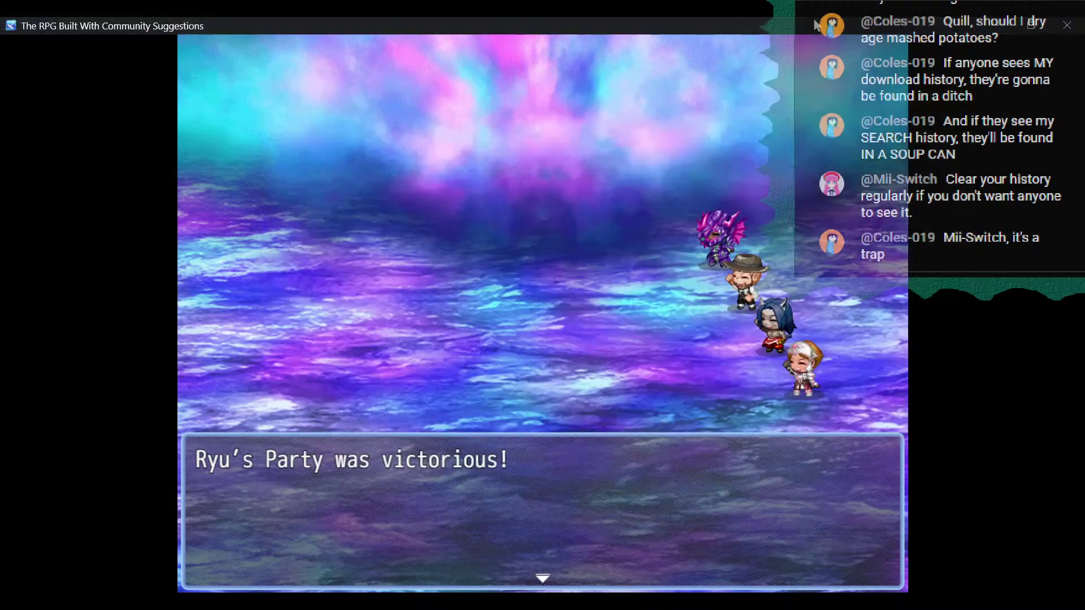
# Advance through the victory message and the following dialogue to start the battle against Sassp.
pyautogui.press('Return')
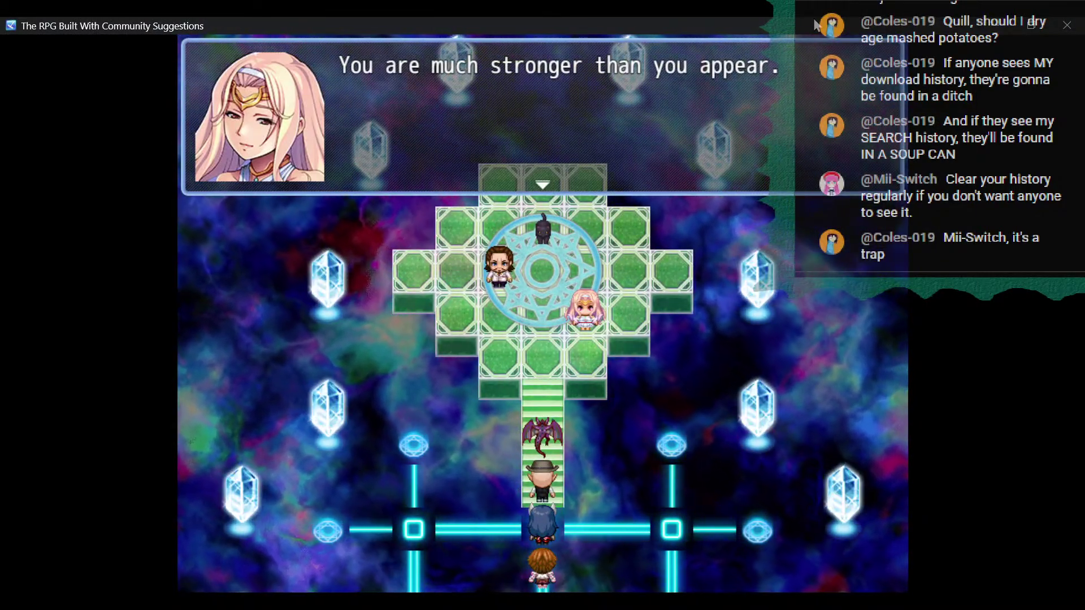
pyautogui.press('Return')
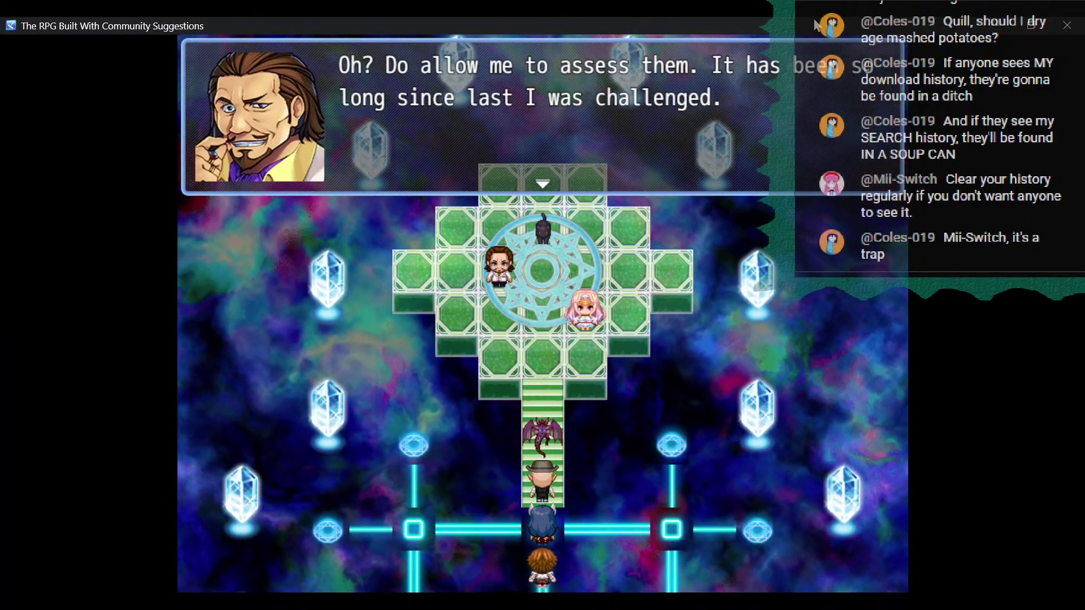
pyautogui.press('Return')
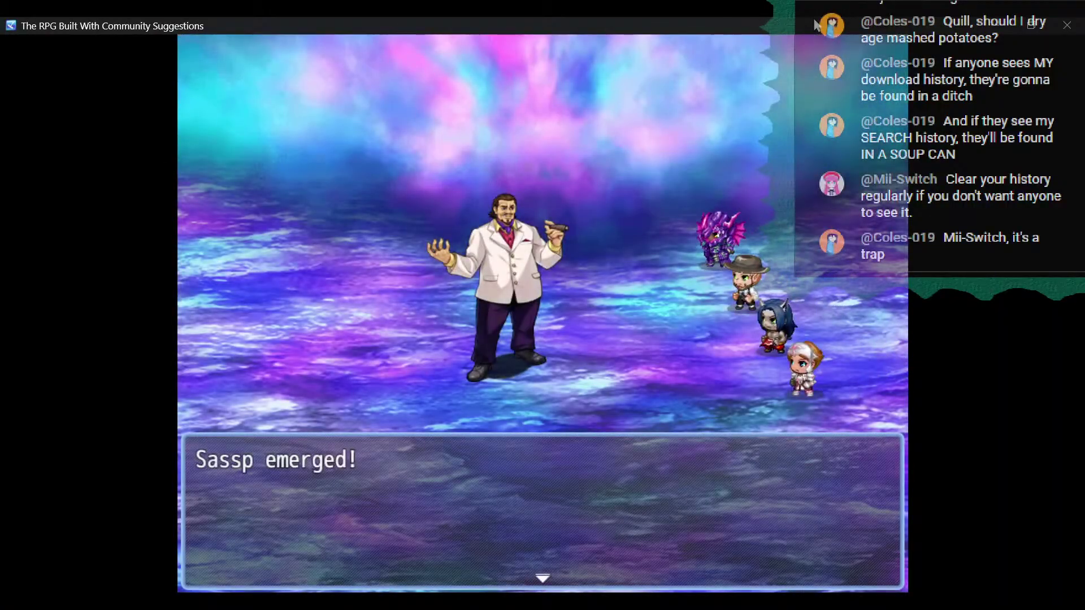
pyautogui.press('Return')
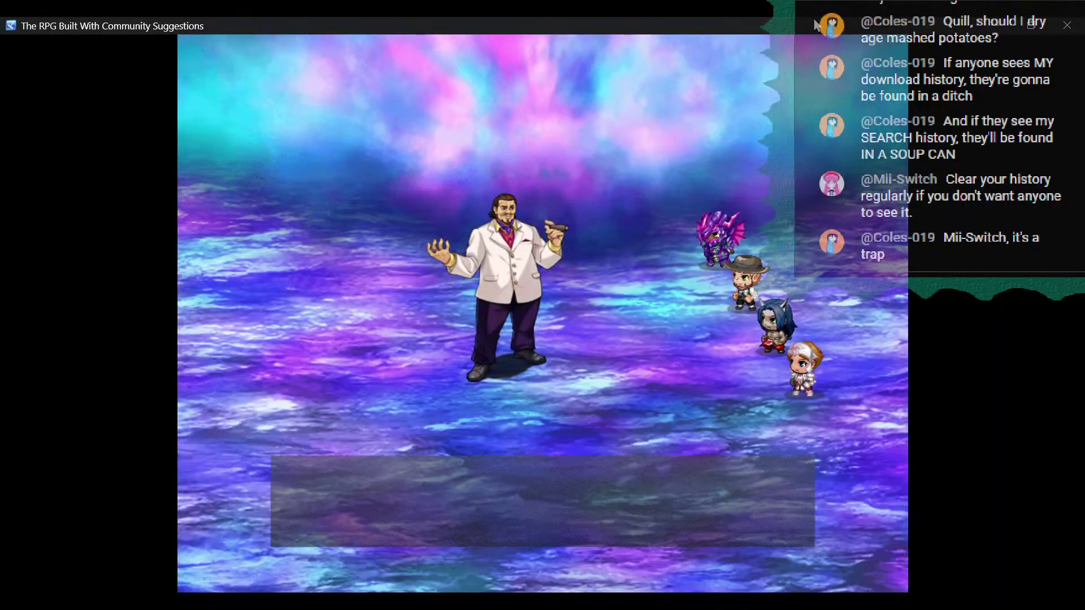
pyautogui.press('Return')
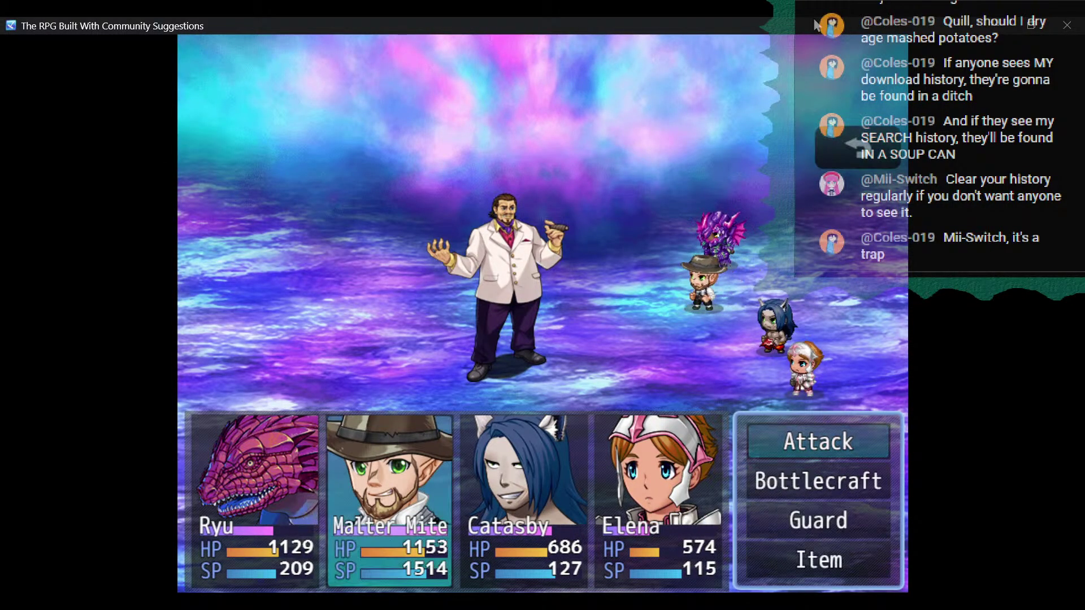
# Have Malter Mite use the Bottlecraft skill Growth Shot to support the party.
pyautogui.press('Down')
pyautogui.press('Return')
pyautogui.press('Up')
pyautogui.press('Up')
pyautogui.press('Up')
pyautogui.press('Up')
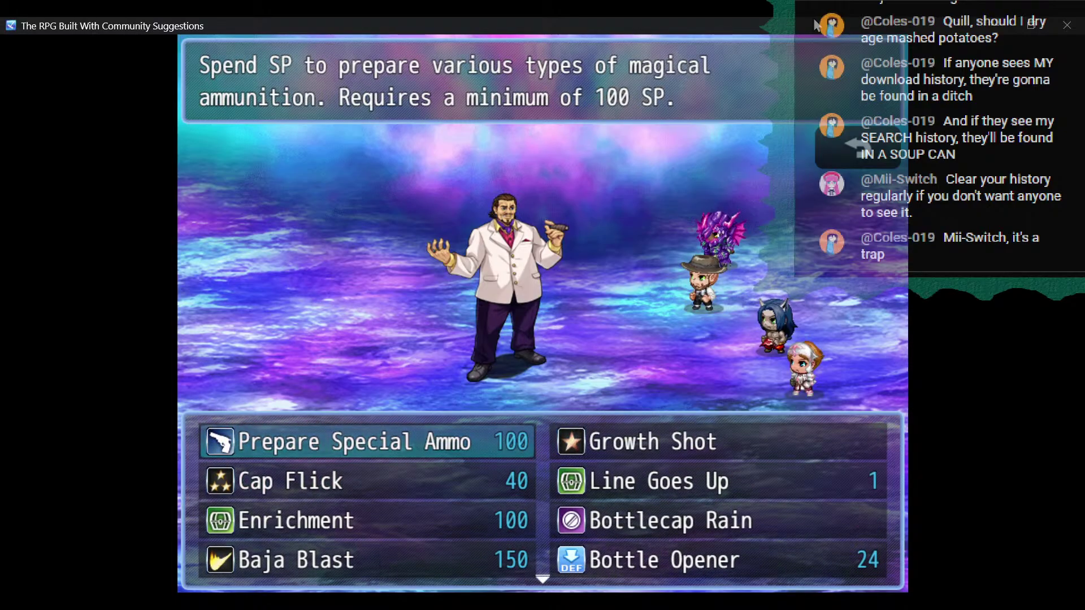
pyautogui.press('Return')
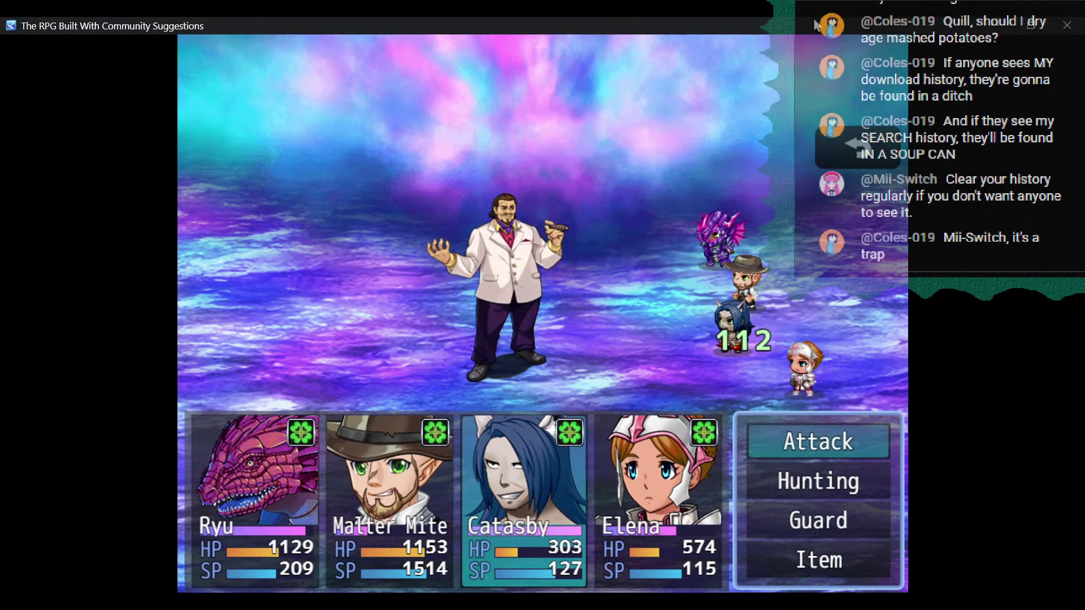
# Use Catasby's Hunting skill Vinestorm against Sassp.
pyautogui.press('Down')
pyautogui.press('Return')
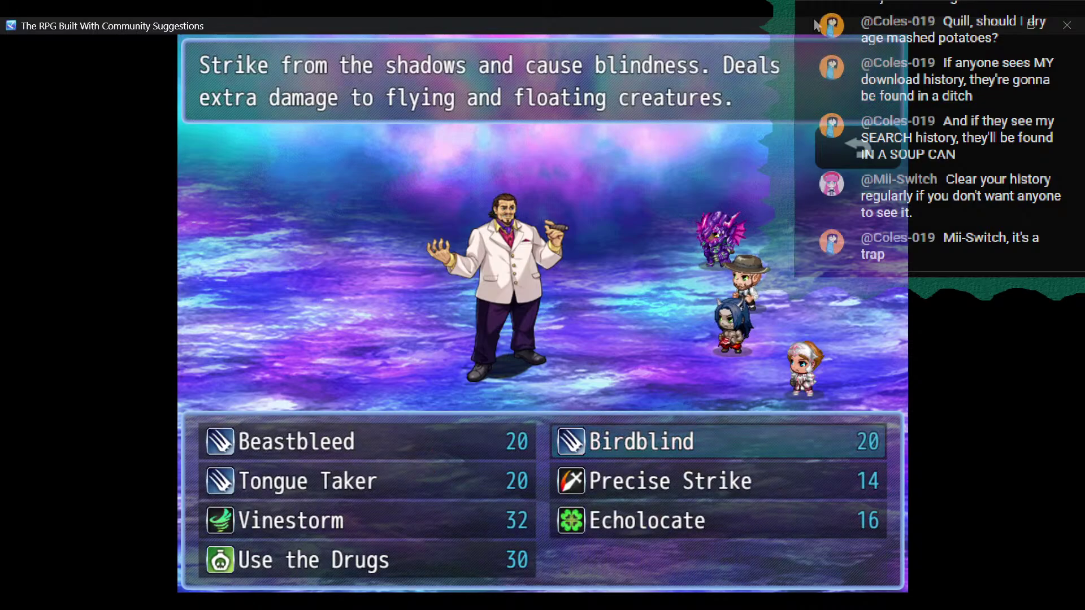
pyautogui.press('Left')
pyautogui.press('Down')
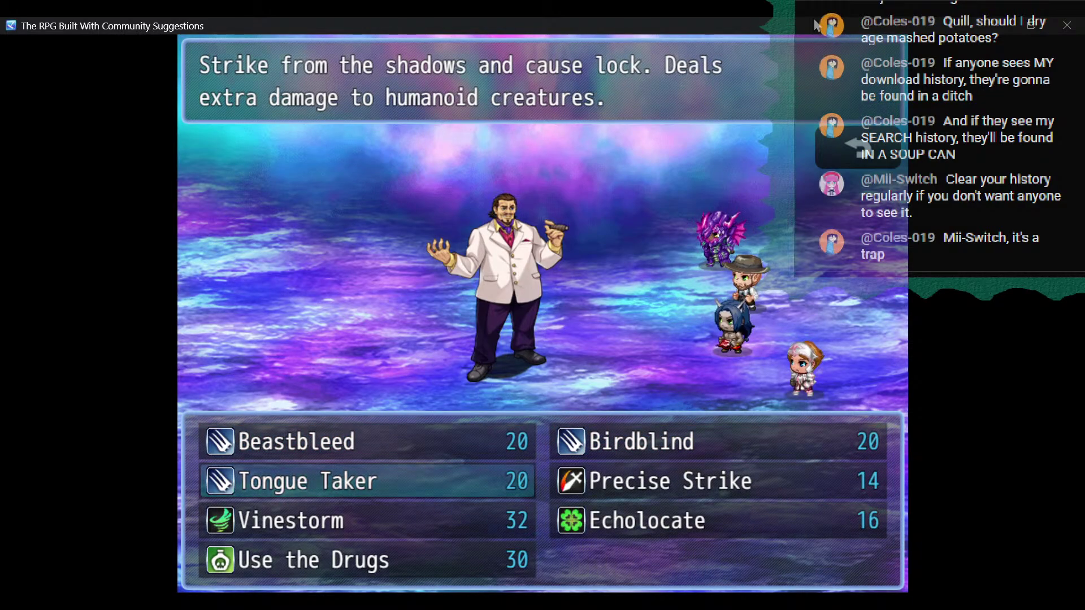
pyautogui.press('Down')
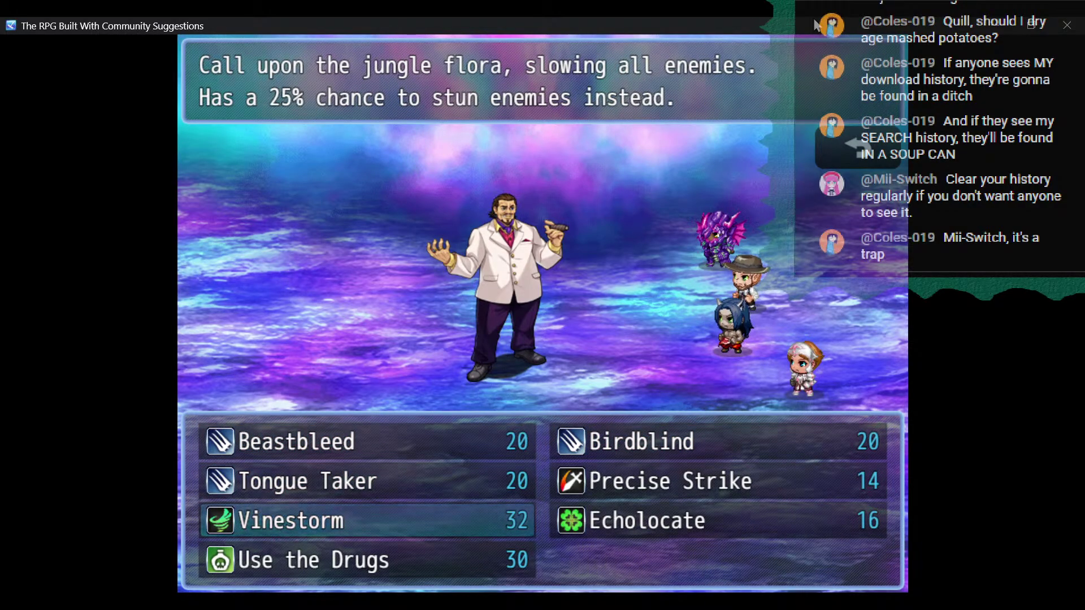
pyautogui.press('Return')
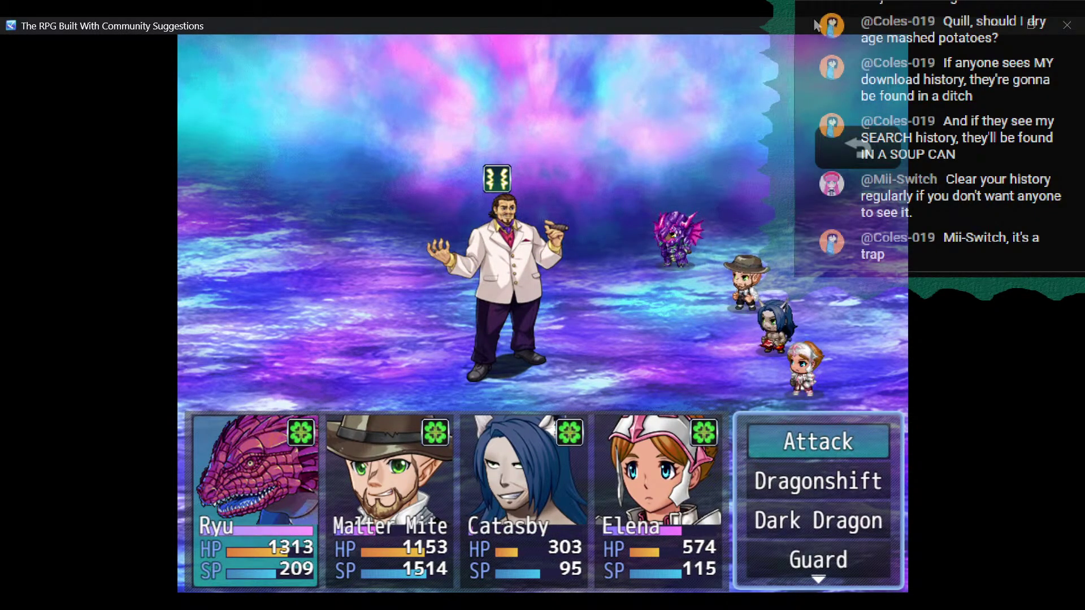
# Transform Ryu into Green Dragon form with Dragonshift: Green.
pyautogui.press('Down')
pyautogui.press('Down')
pyautogui.press('Up')
pyautogui.press('Return')
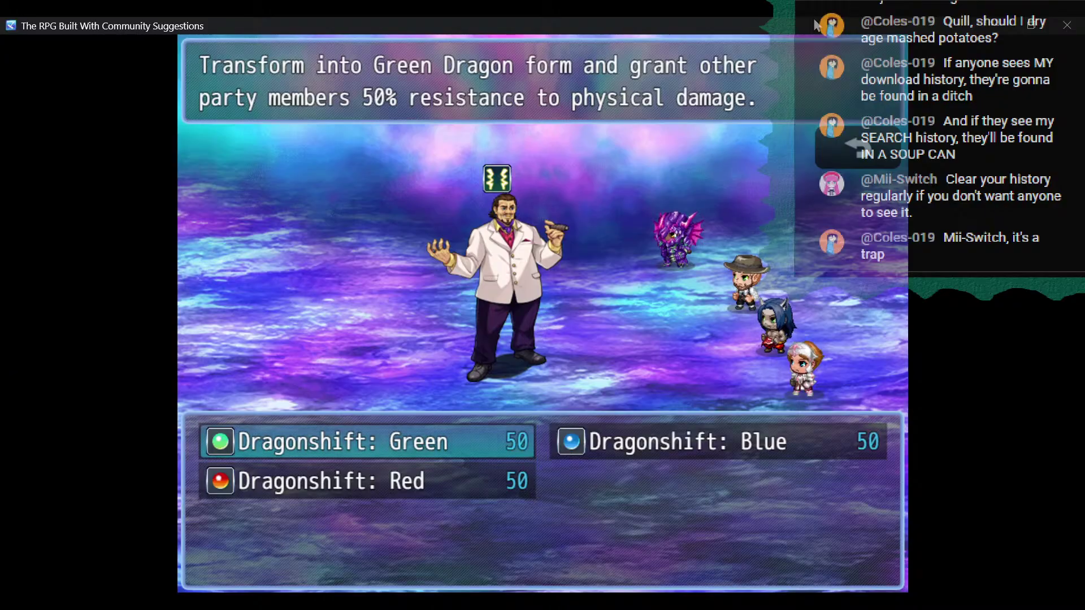
pyautogui.press('Return')
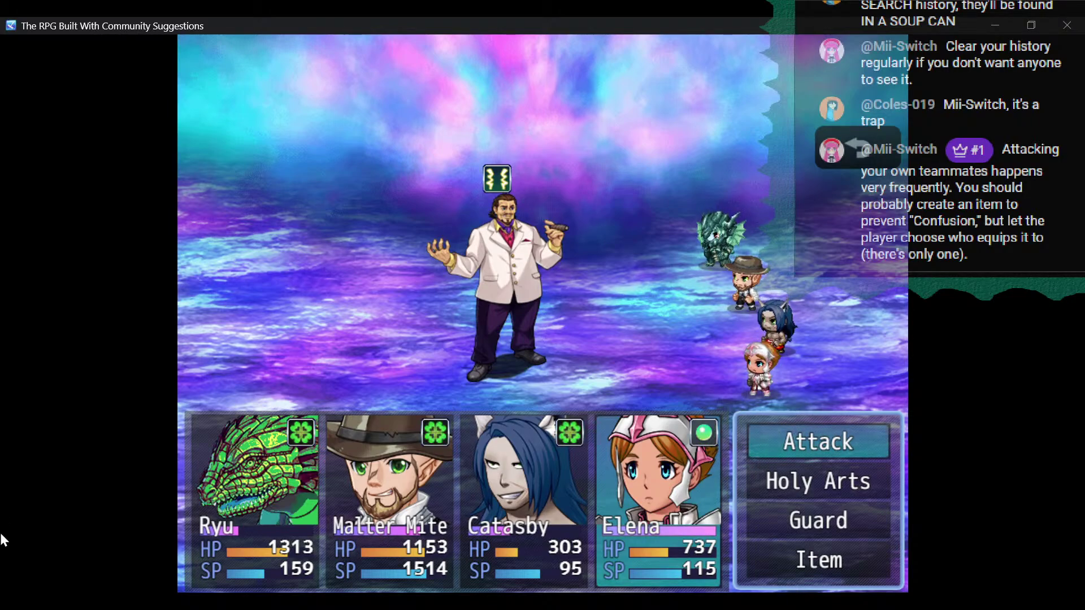
# Add "add a treasure to the pepsi factory that prevents confusion or control" to the Notepad project notes and return to the game.
pyautogui.hotkey('alt', 'Tab')
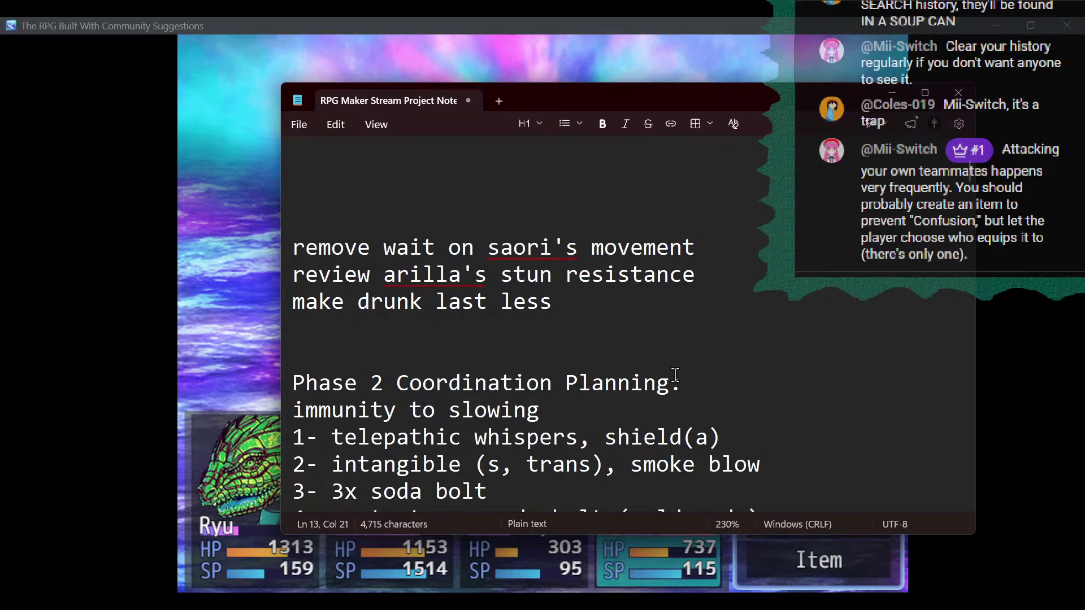
pyautogui.press('Return')
pyautogui.write('ad')
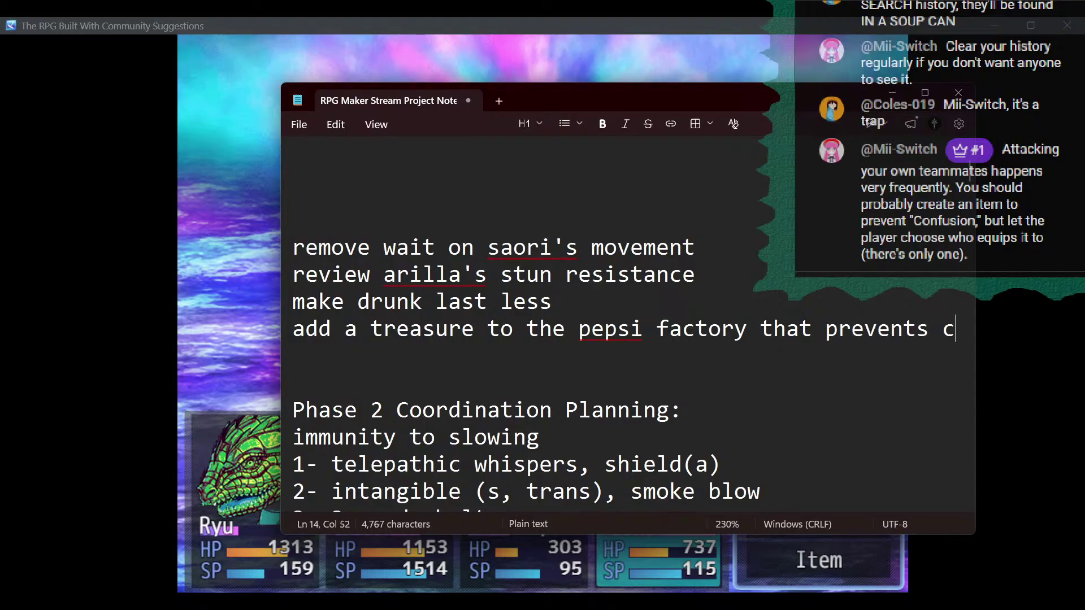
pyautogui.write('onfusion or control')
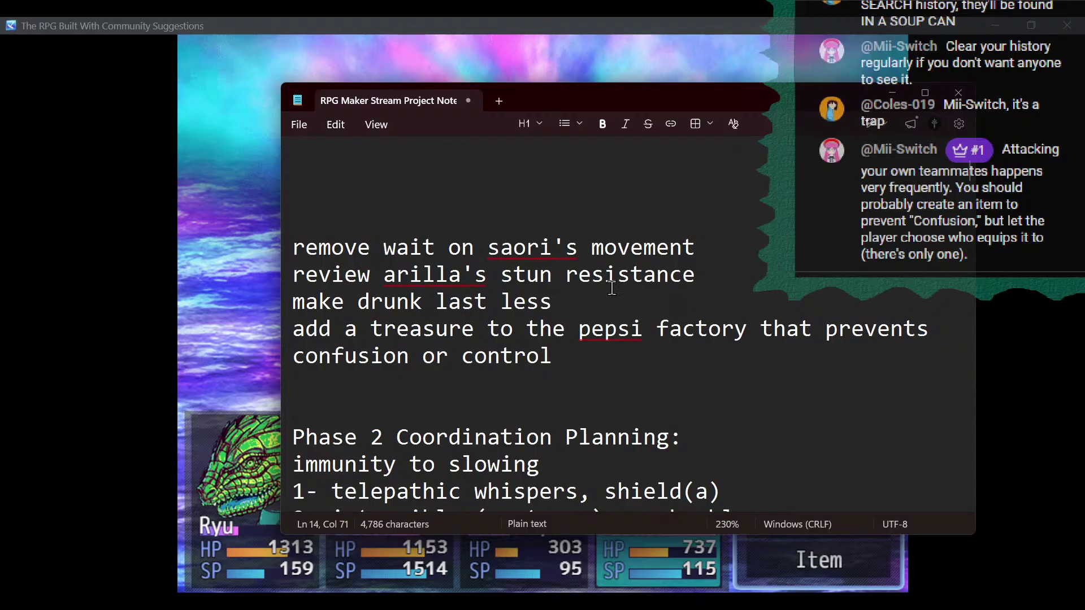
pyautogui.hotkey('alt', 'Tab')
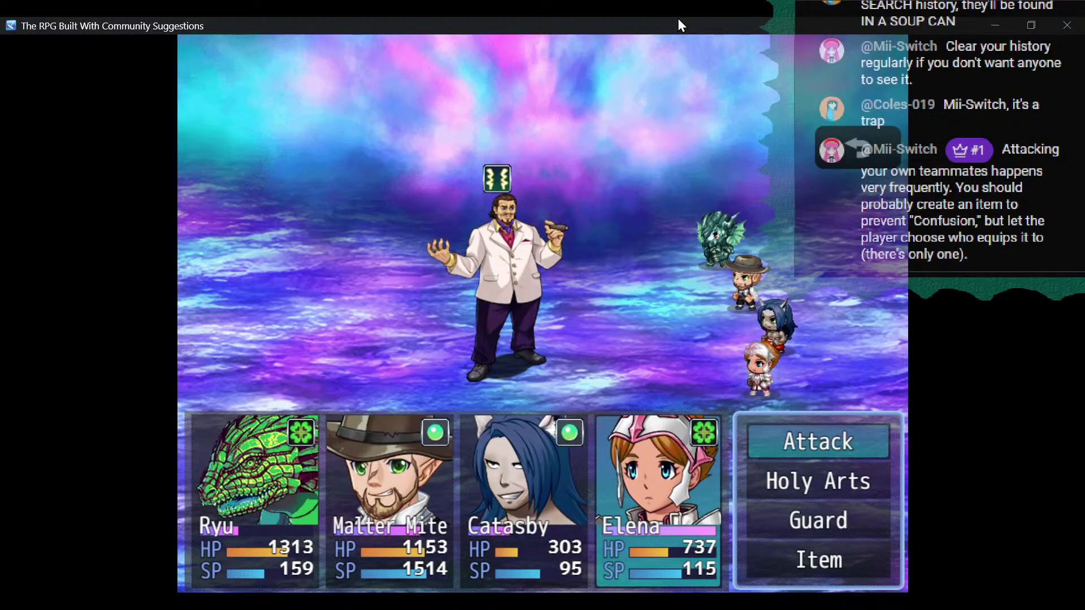
pyautogui.press('Down')
pyautogui.press('Return')
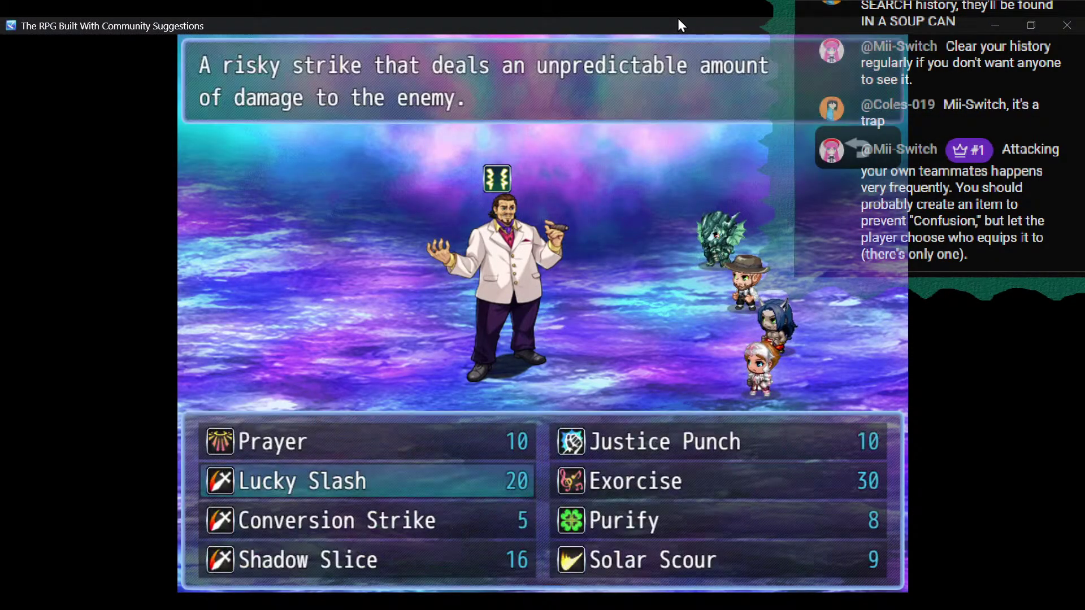
pyautogui.press('Escape')
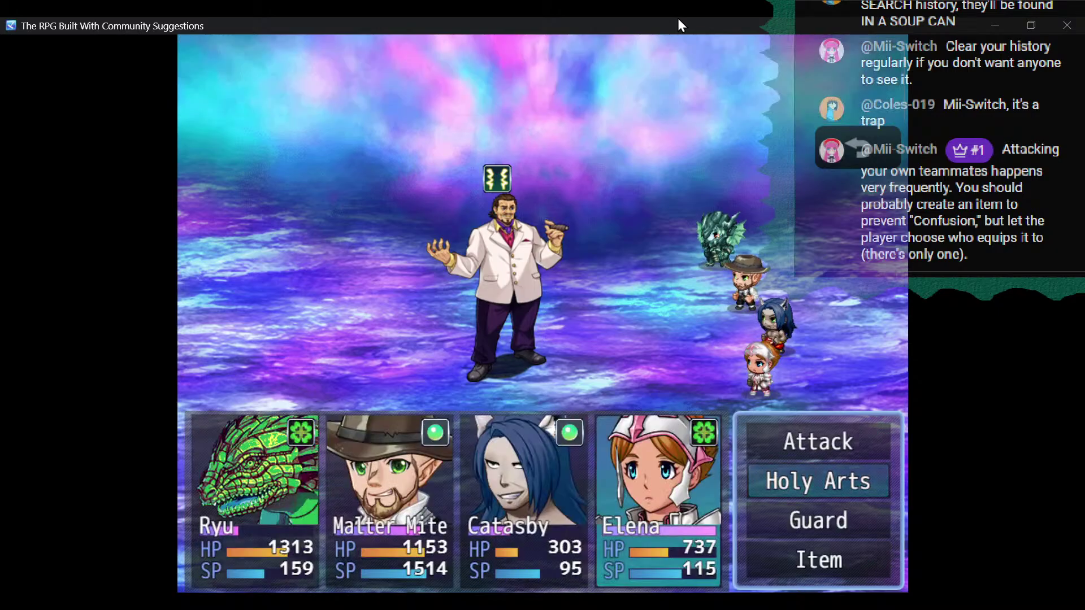
# Have Elena heal Catasby with a Bottle of Pepsi.
pyautogui.press('Up')
pyautogui.press('Up')
pyautogui.press('Return')
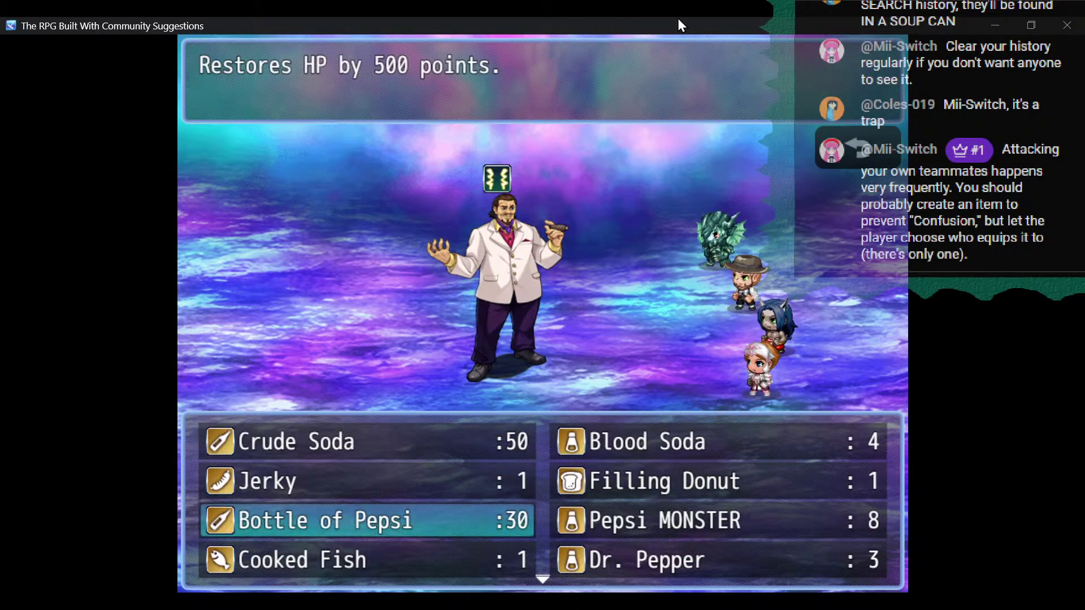
pyautogui.press('Return')
pyautogui.press('Left')
pyautogui.press('Left')
pyautogui.press('Return')
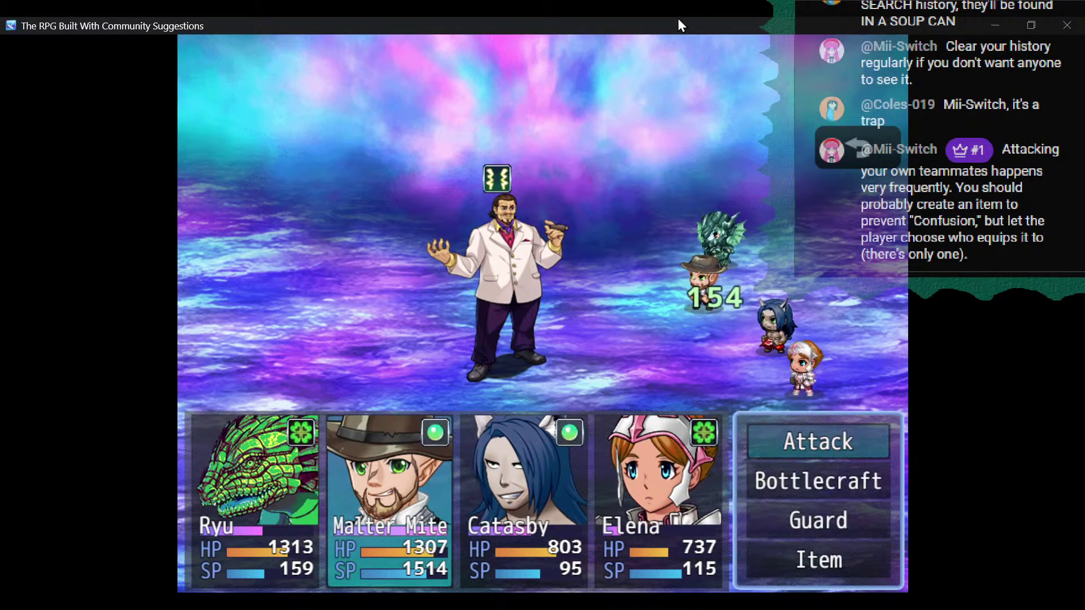
# Choose Malter Mite's Bottlecraft skill Prepare Special Ammo.
pyautogui.press('Down')
pyautogui.press('Return')
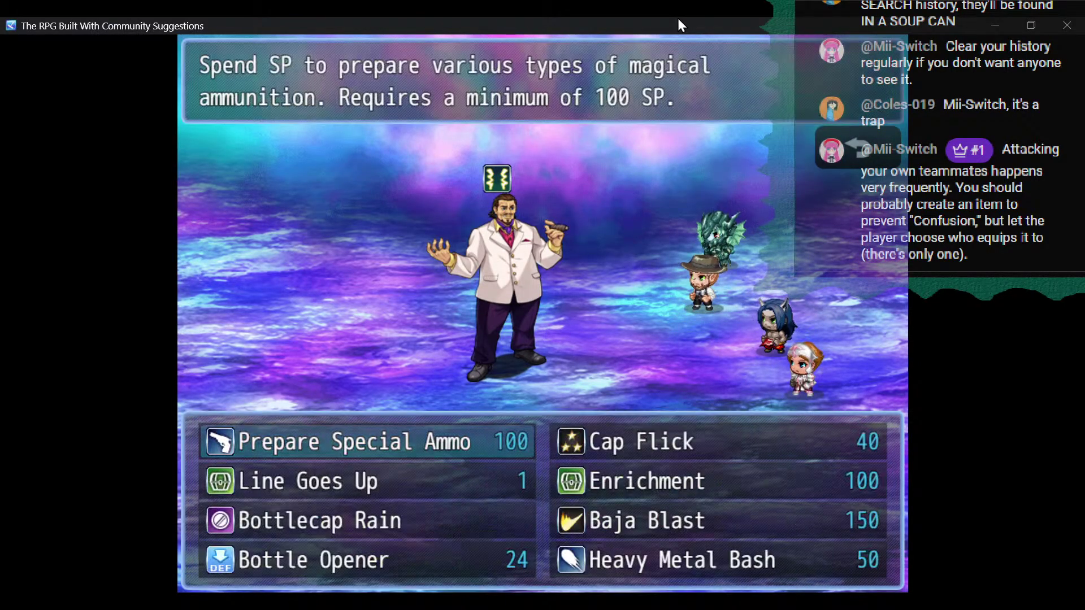
pyautogui.press('Down')
pyautogui.press('Down')
pyautogui.press('Down')
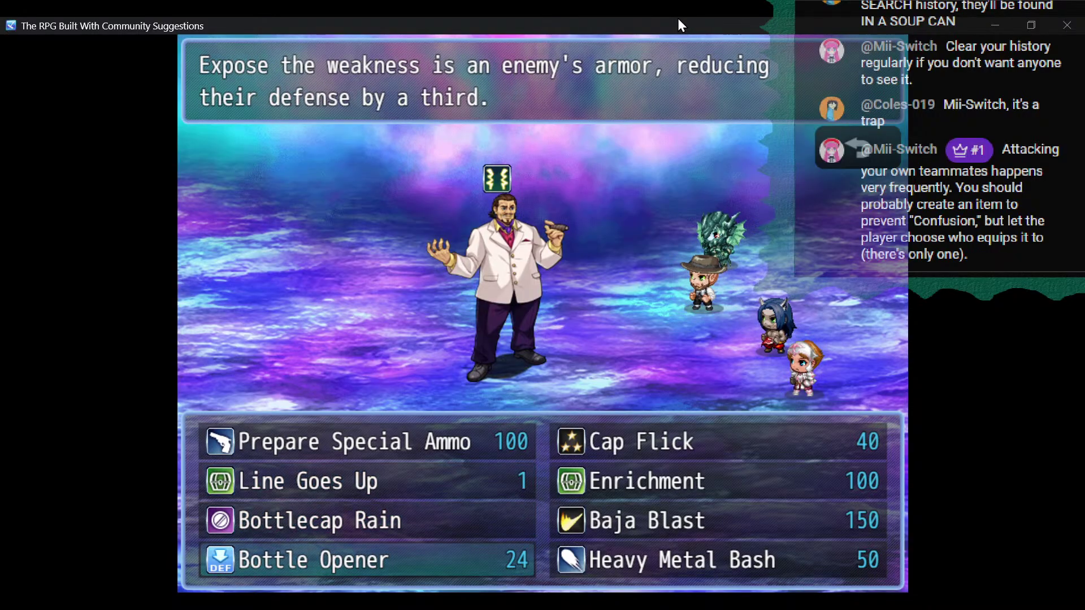
pyautogui.press('Up')
pyautogui.press('Up')
pyautogui.press('Up')
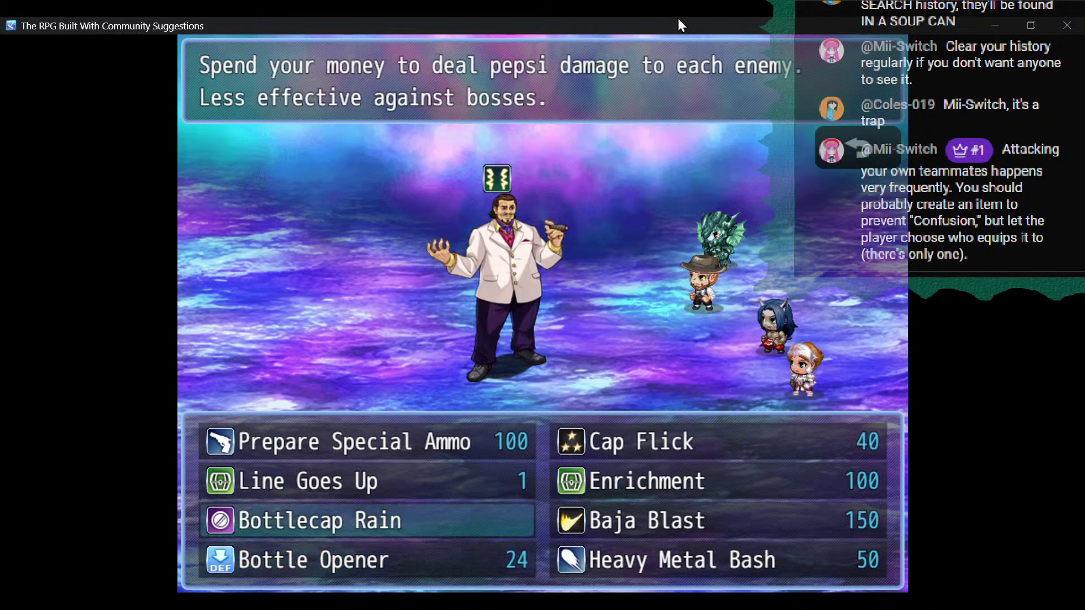
pyautogui.press('Return')
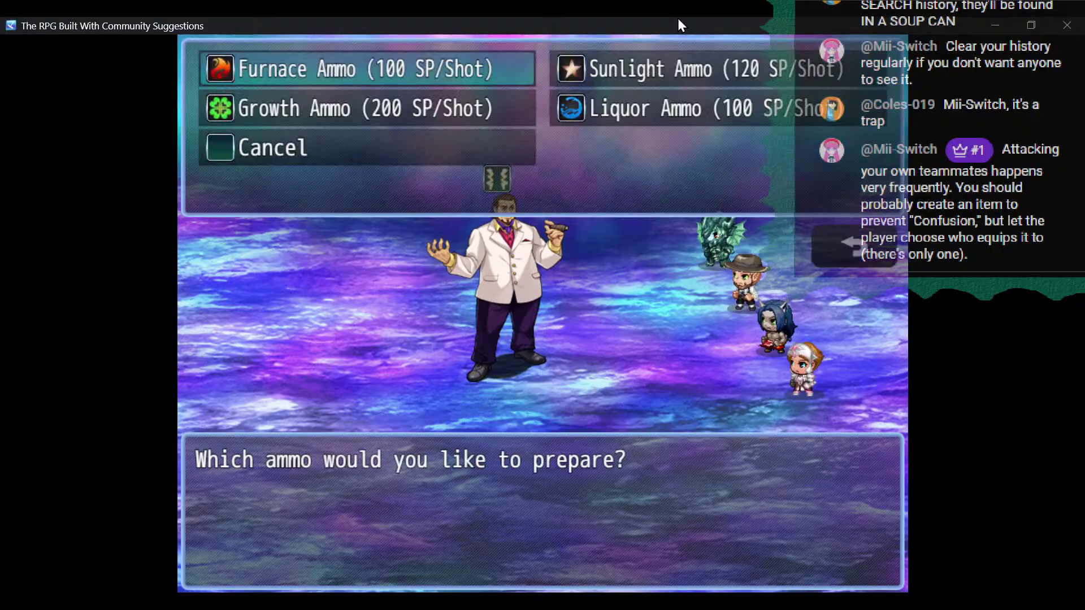
# Prepare one shot of Liquor Ammo for Malter Mite.
pyautogui.press('Down')
pyautogui.press('Right')
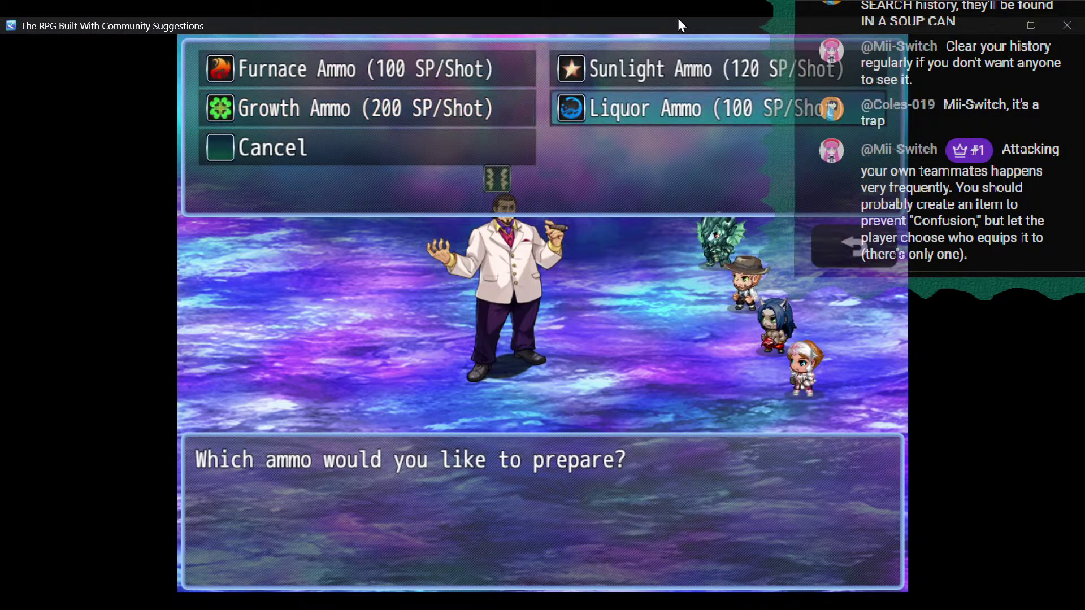
pyautogui.press('Return')
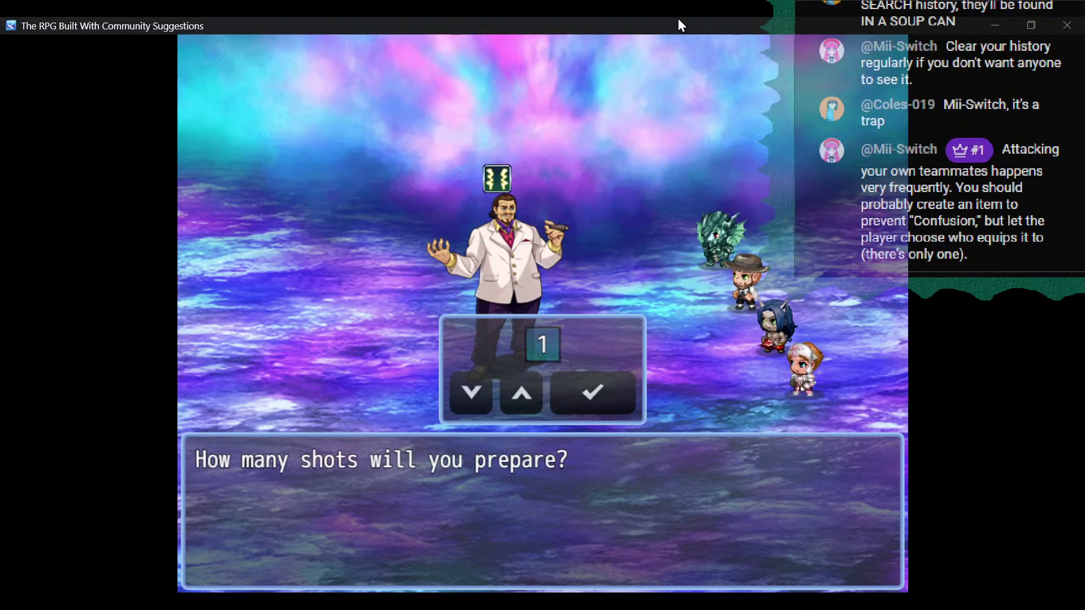
pyautogui.press('Return')
pyautogui.press('Return')
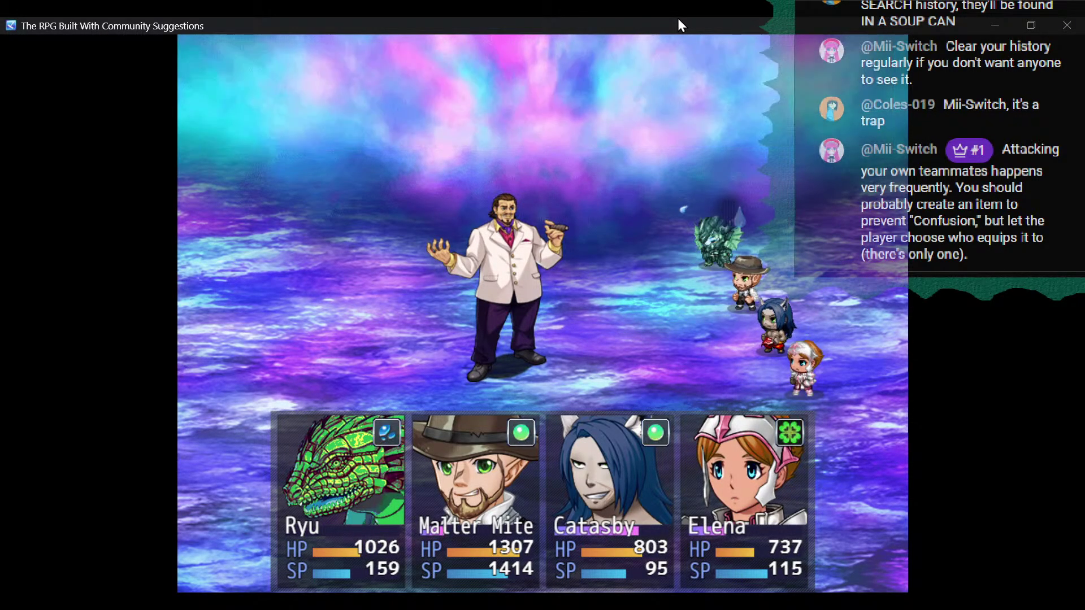
# Use Catasby's Hunting skill Tongue Taker against Sassp.
pyautogui.press('Down')
pyautogui.press('Return')
pyautogui.press('Up')
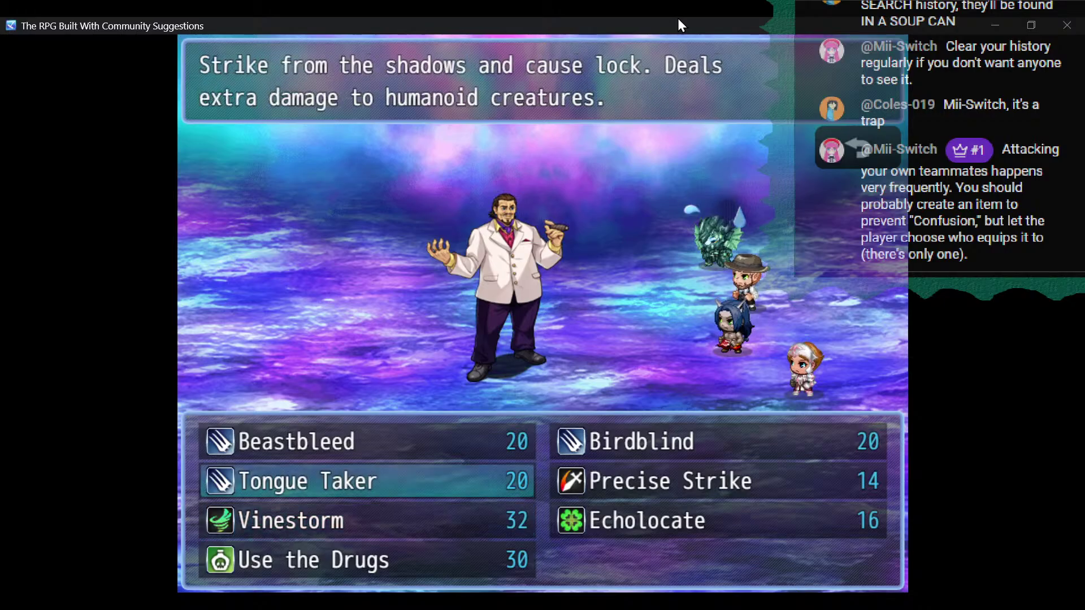
pyautogui.press('Return')
pyautogui.press('Return')
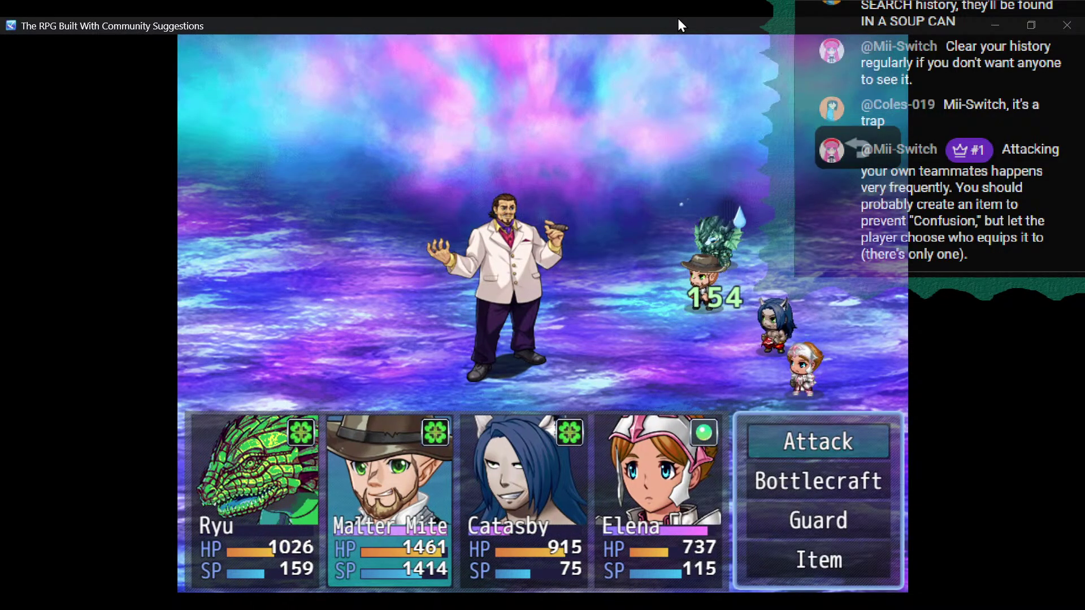
# Fire Malter Mite's prepared Liquor Shot at Sassp.
pyautogui.press('Down')
pyautogui.press('Return')
pyautogui.press('Down')
pyautogui.press('Down')
pyautogui.press('Down')
pyautogui.press('Down')
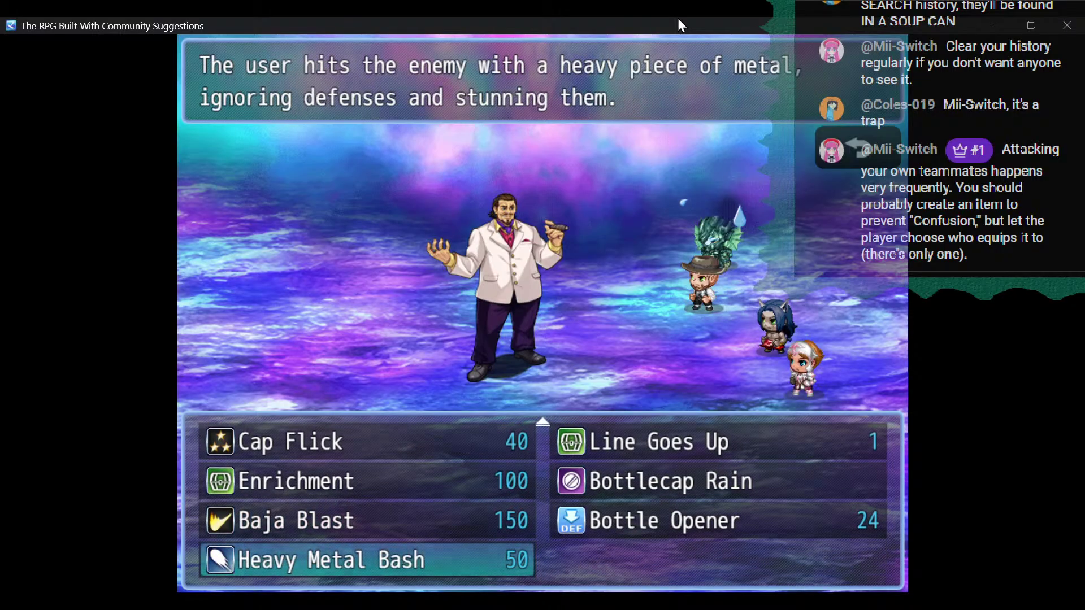
pyautogui.press('Up')
pyautogui.press('Right')
pyautogui.press('Up')
pyautogui.press('Up')
pyautogui.press('Up')
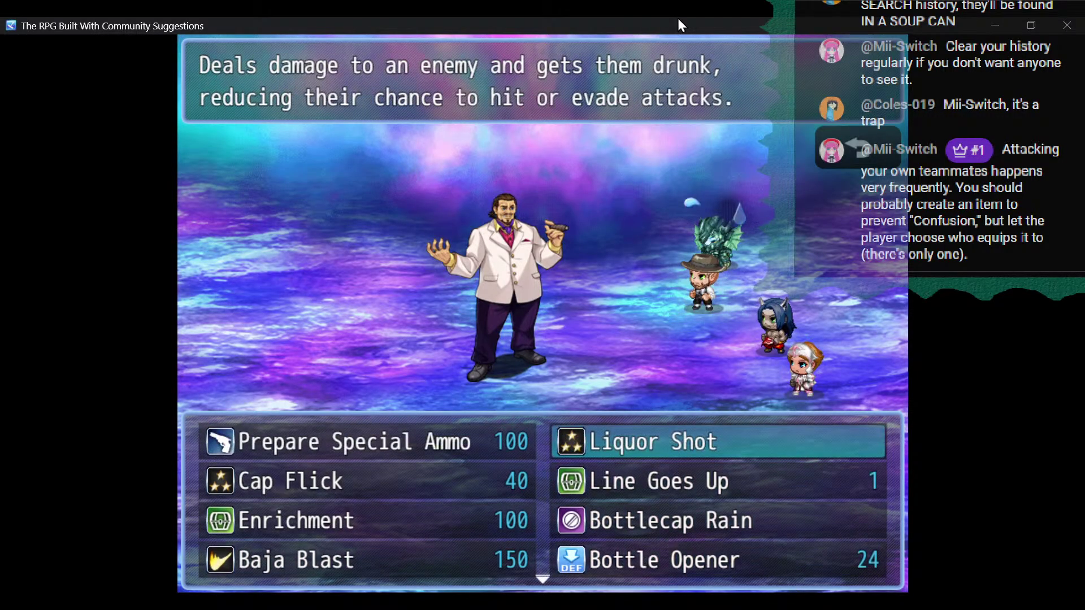
pyautogui.press('Return')
pyautogui.press('Return')
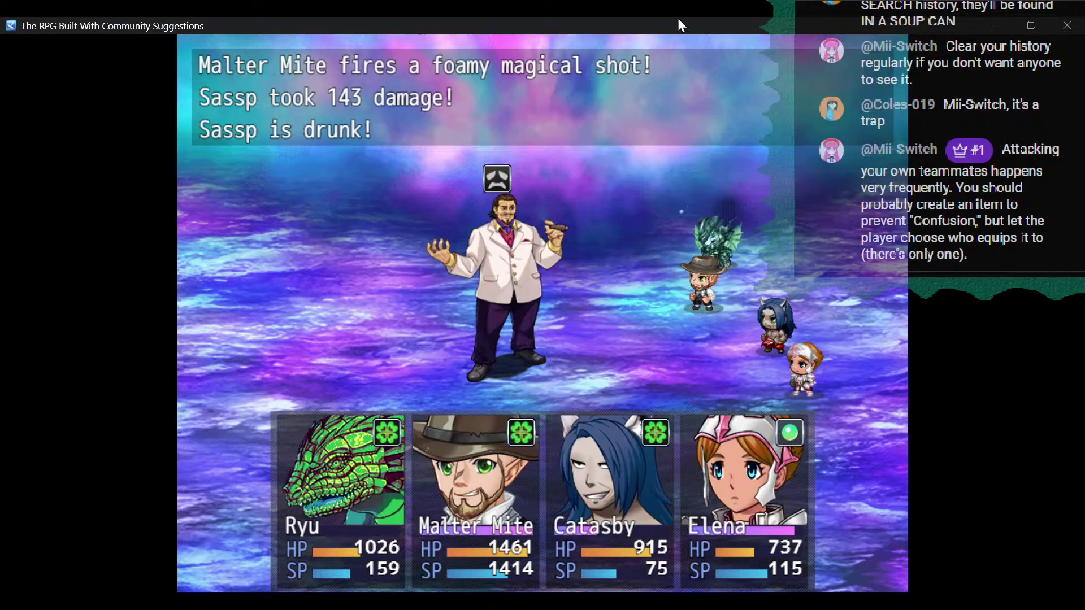
pyautogui.press('Return')
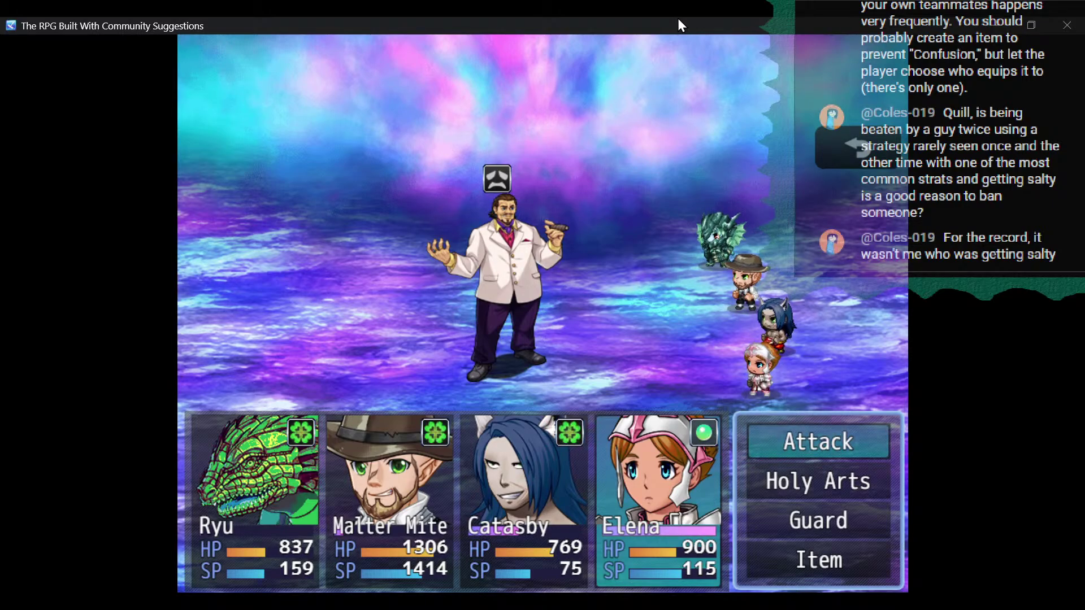
# Strike Sassp with Elena's Holy Arts skill Lucky Slash.
pyautogui.press('Down')
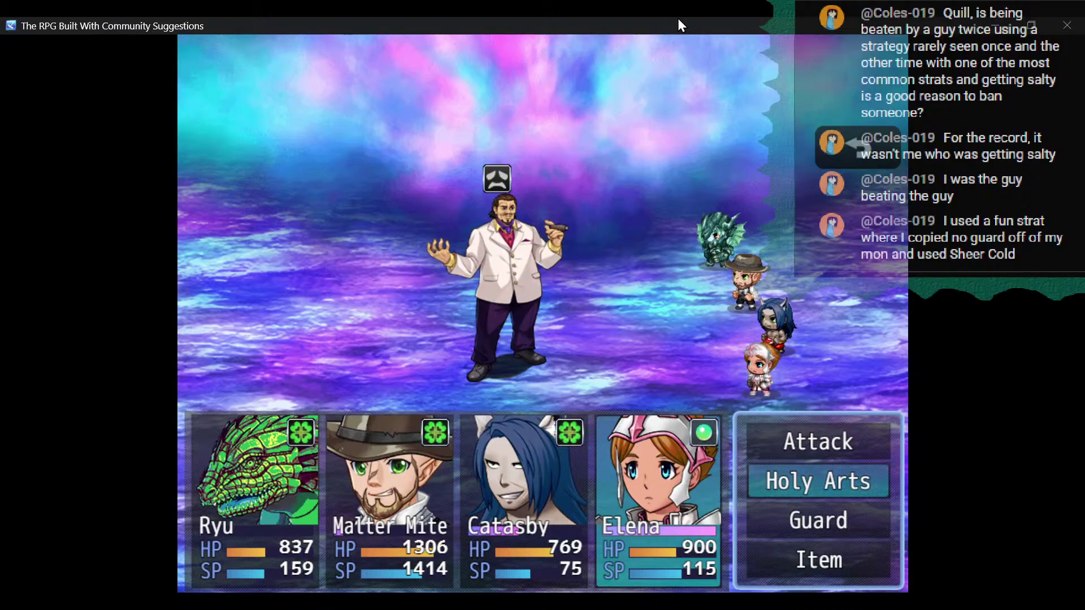
pyautogui.press('Return')
pyautogui.press('Return')
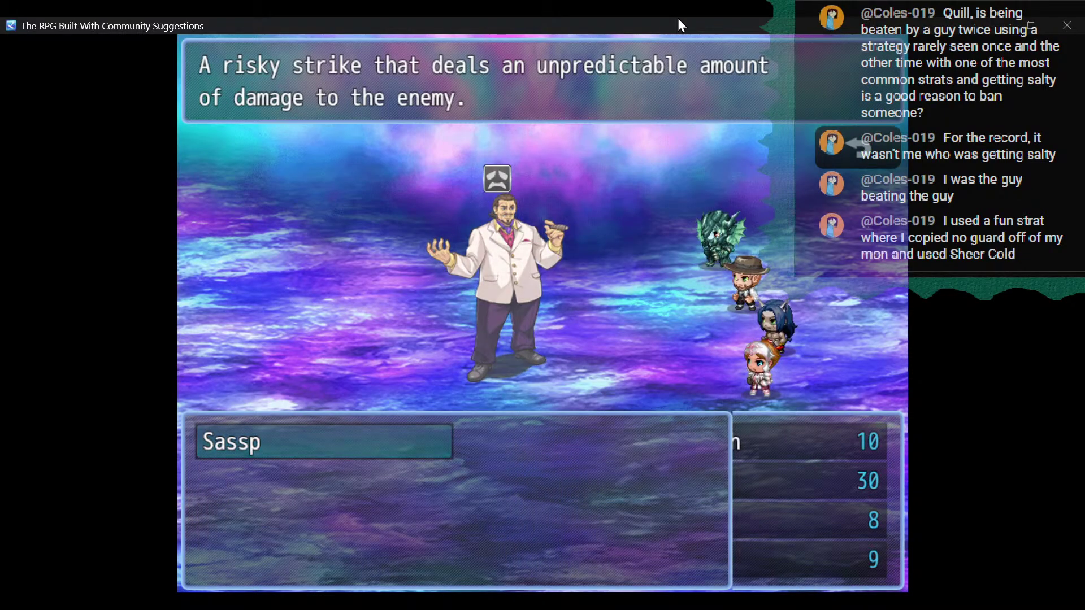
pyautogui.press('Return')
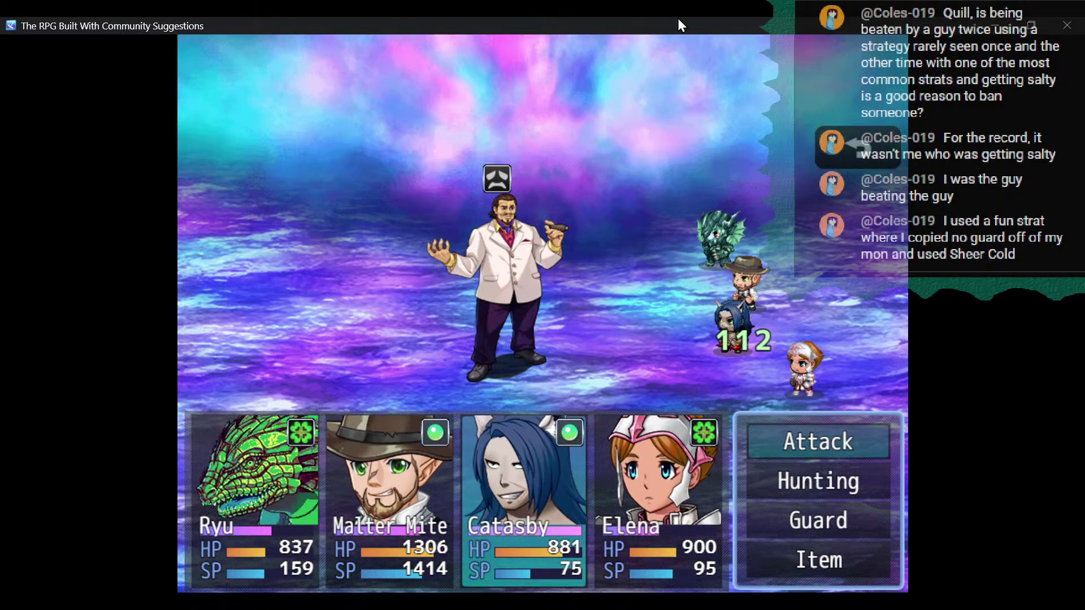
# Have Catasby use the Hunting skill Echolocate to raise his chance to hit and crit.
pyautogui.press('Down')
pyautogui.press('Return')
pyautogui.press('Down')
pyautogui.press('Down')
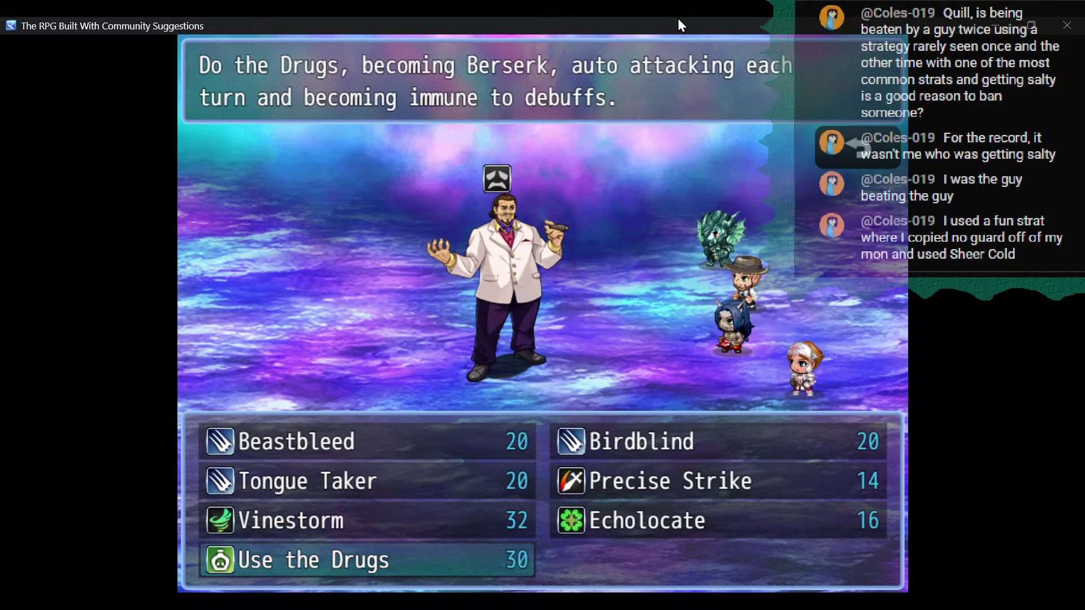
pyautogui.press('Up')
pyautogui.press('Up')
pyautogui.press('Down')
pyautogui.press('Right')
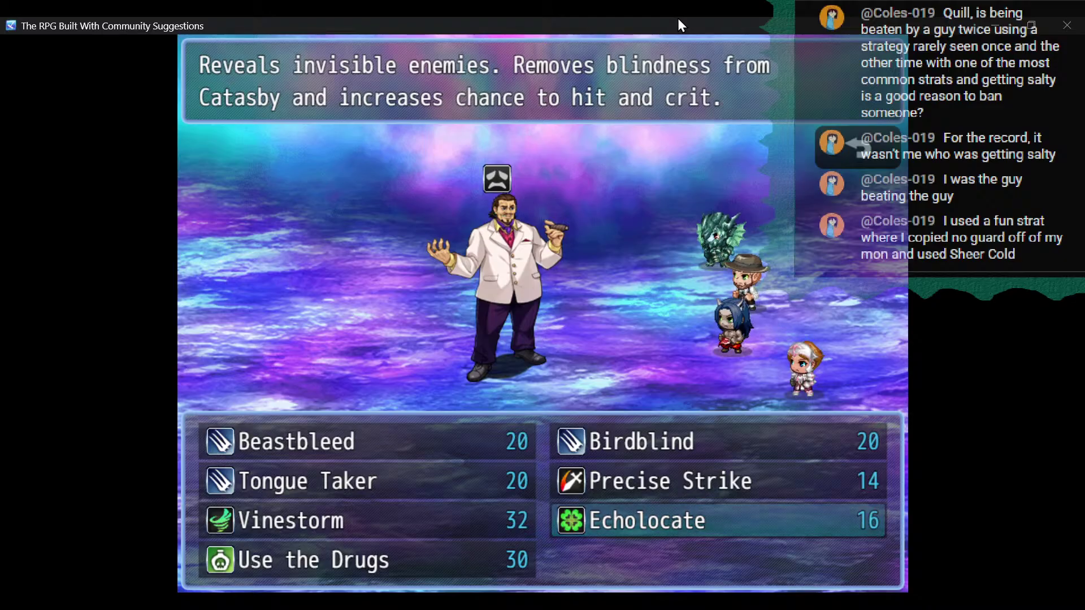
pyautogui.press('Left')
pyautogui.press('Right')
pyautogui.press('Return')
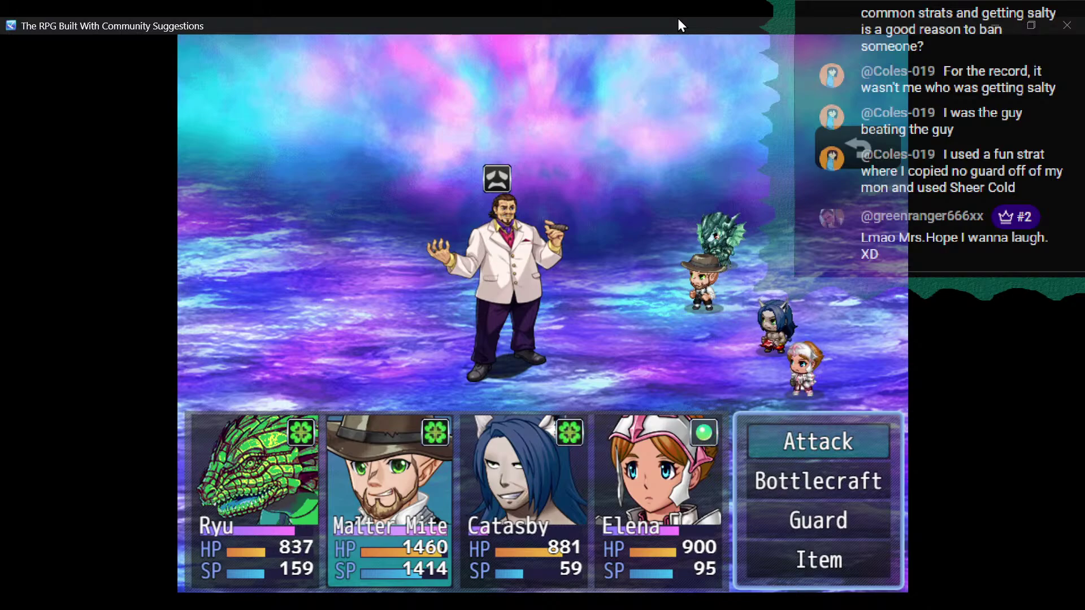
# Use Malter Mite's Bottlecraft skill Heavy Metal Bash against Sassp.
pyautogui.press('Down')
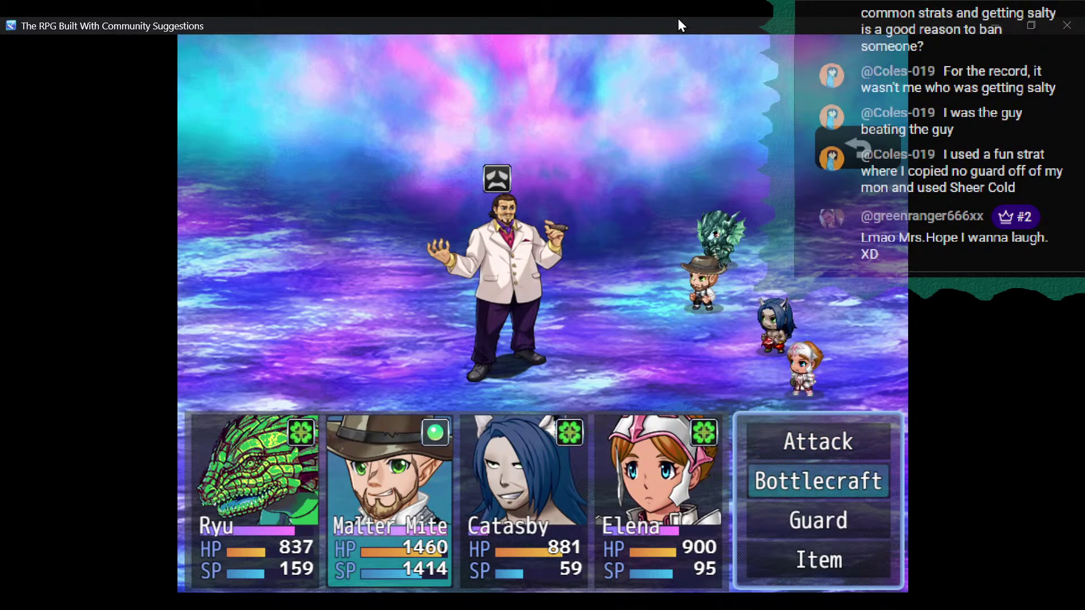
pyautogui.press('Return')
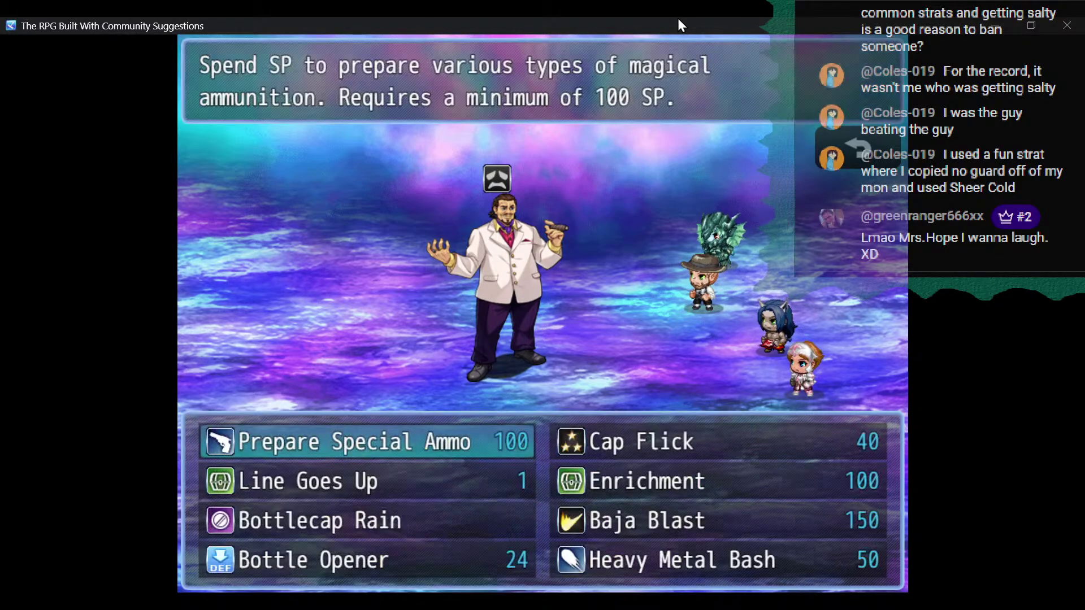
pyautogui.press('Down')
pyautogui.press('Down')
pyautogui.press('Down')
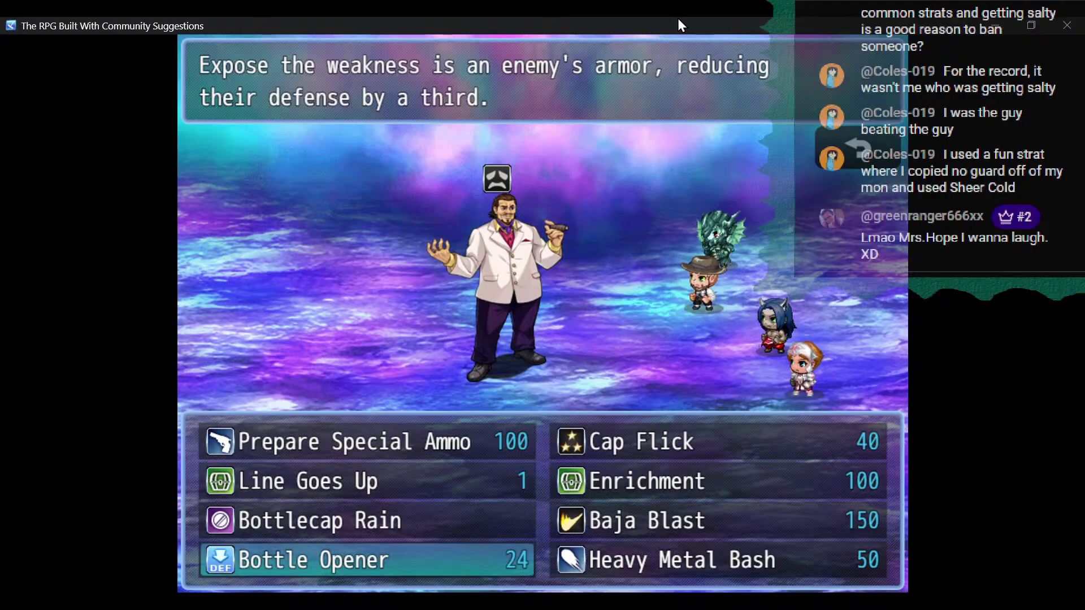
pyautogui.press('Right')
pyautogui.press('Return')
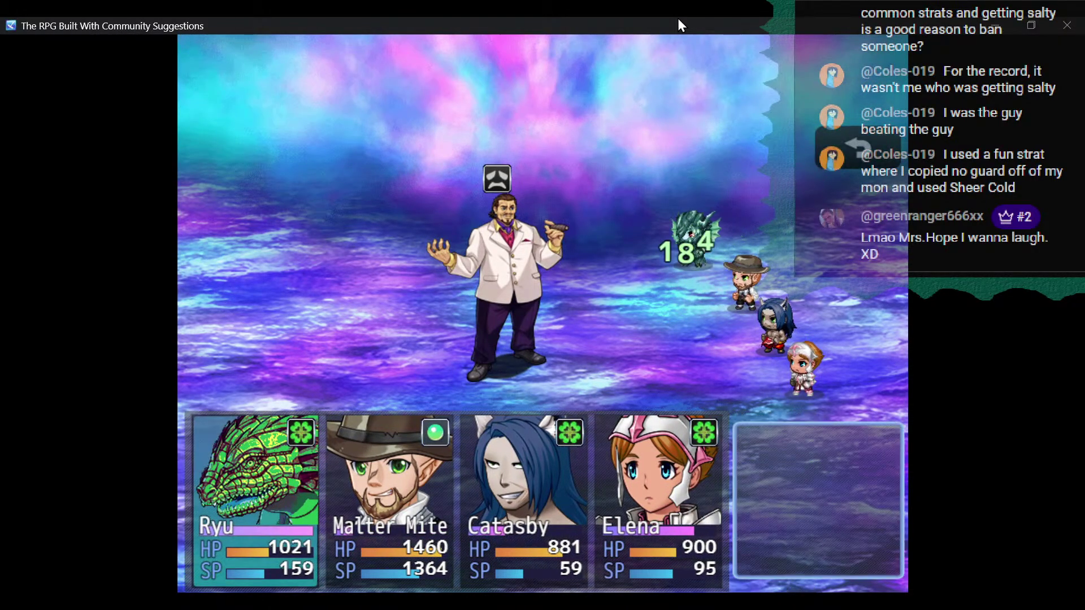
# Use Ryu's dragon skill Wing Buffet against Sassp.
pyautogui.press('Down')
pyautogui.press('Down')
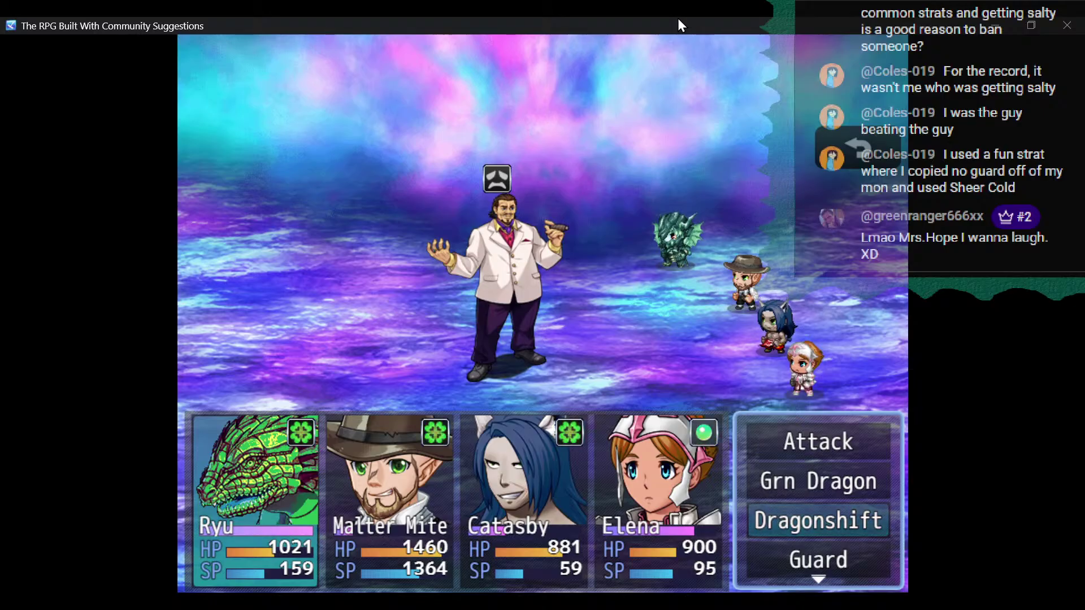
pyautogui.press('Return')
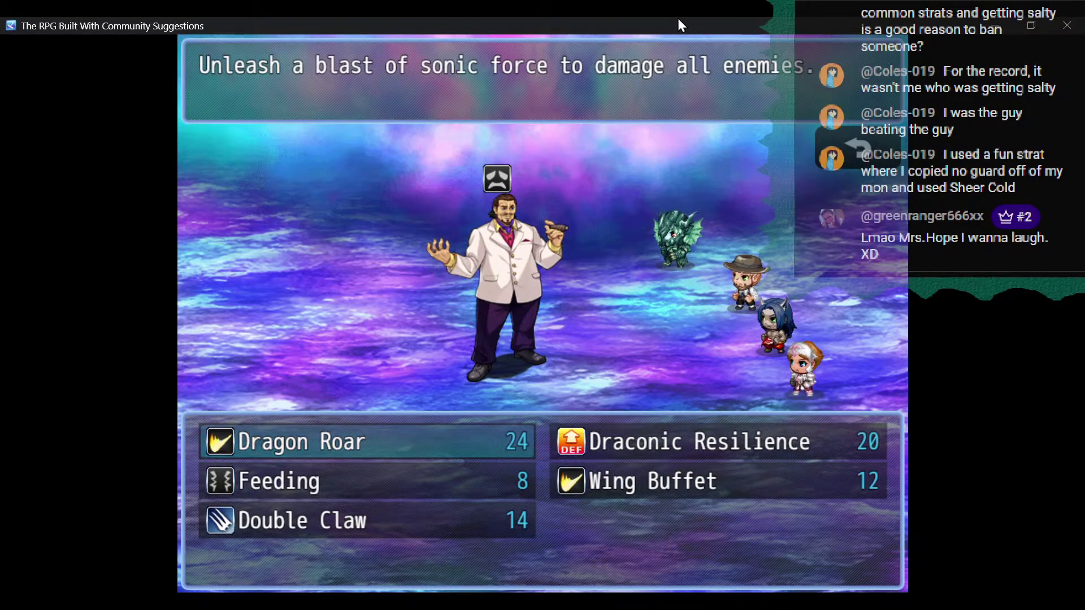
pyautogui.press('Down')
pyautogui.press('Right')
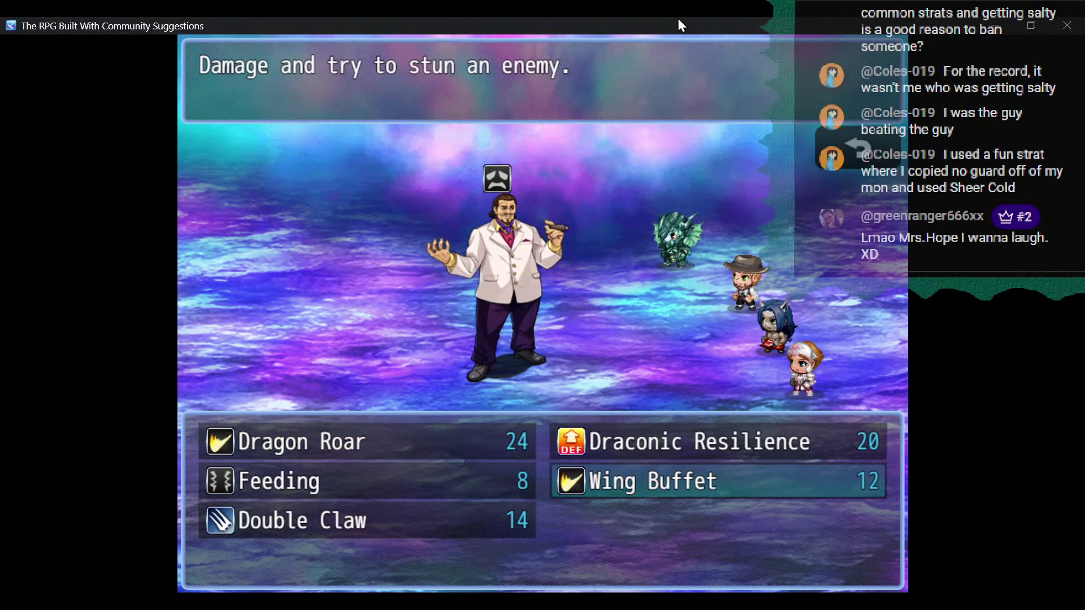
pyautogui.press('Return')
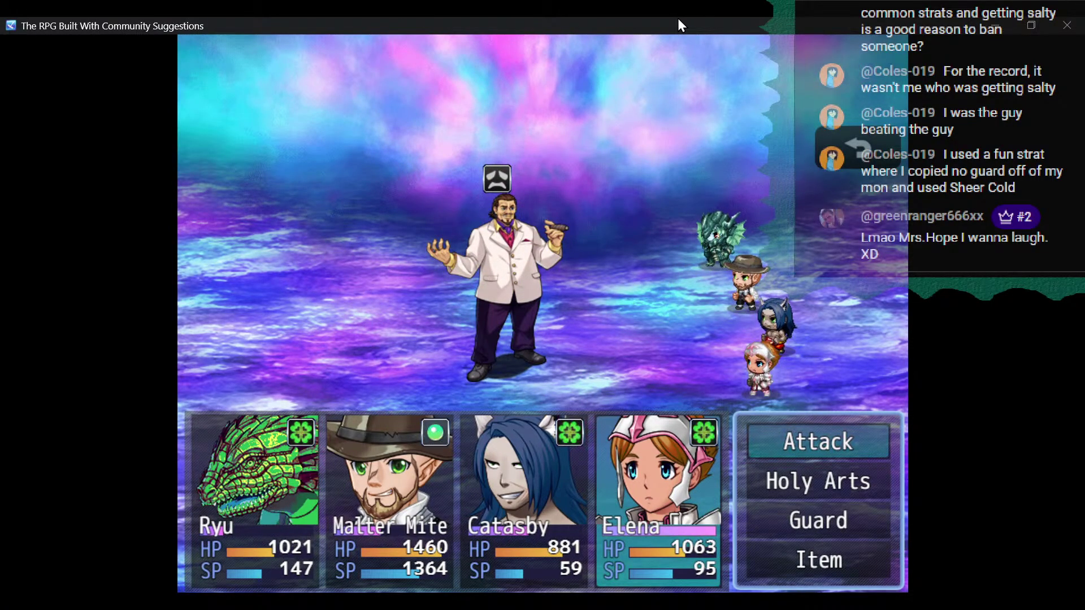
# Compare Elena's Holy Arts skills and use Lucky Slash on Sassp again.
pyautogui.press('Down')
pyautogui.press('Return')
pyautogui.press('Right')
pyautogui.press('Up')
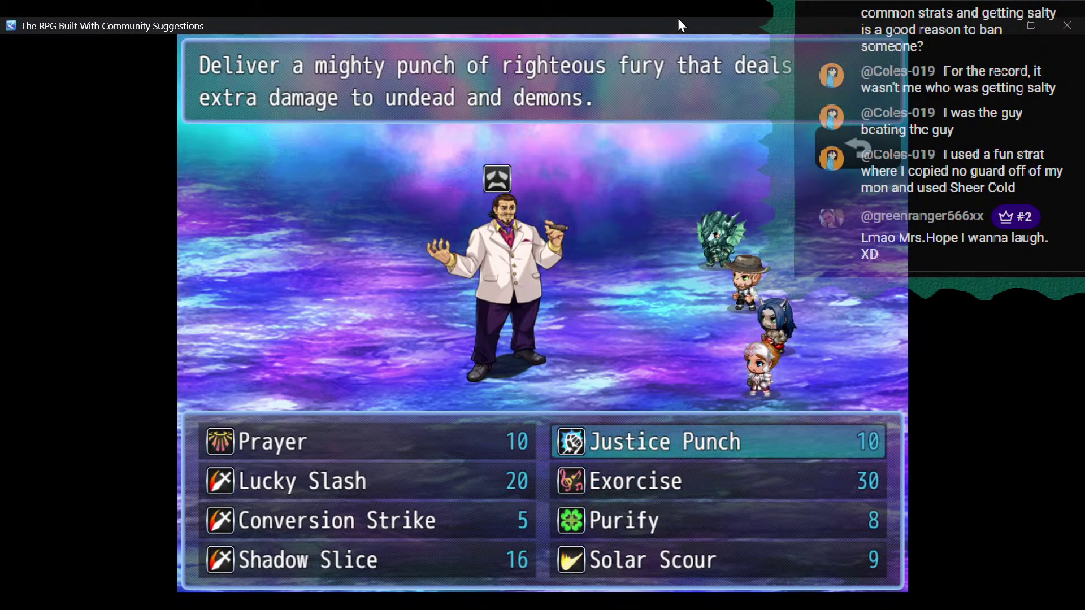
pyautogui.press('Down')
pyautogui.press('Down')
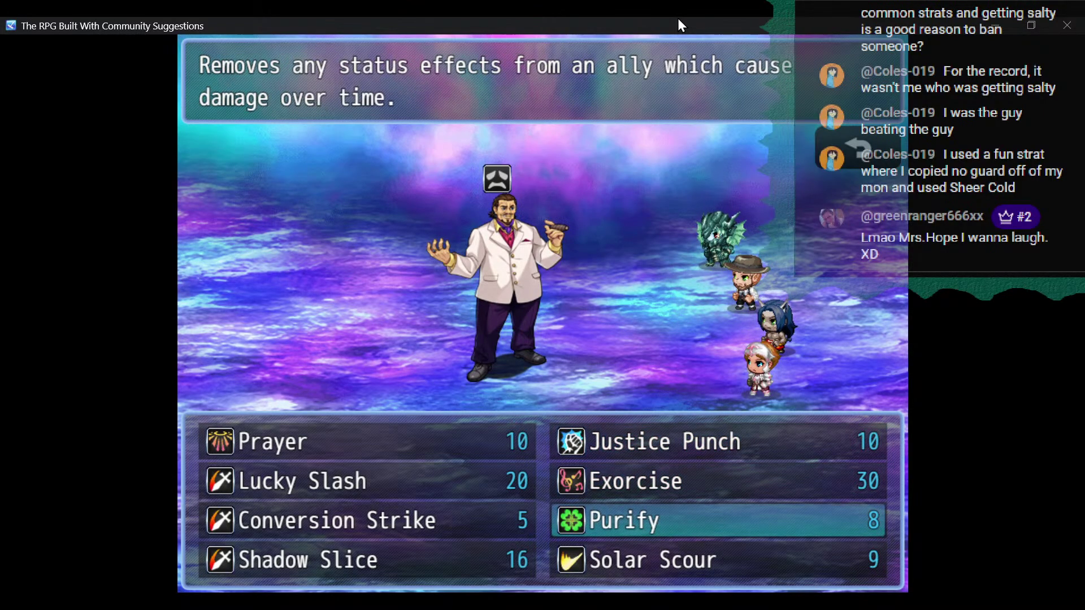
pyautogui.press('Left')
pyautogui.press('Down')
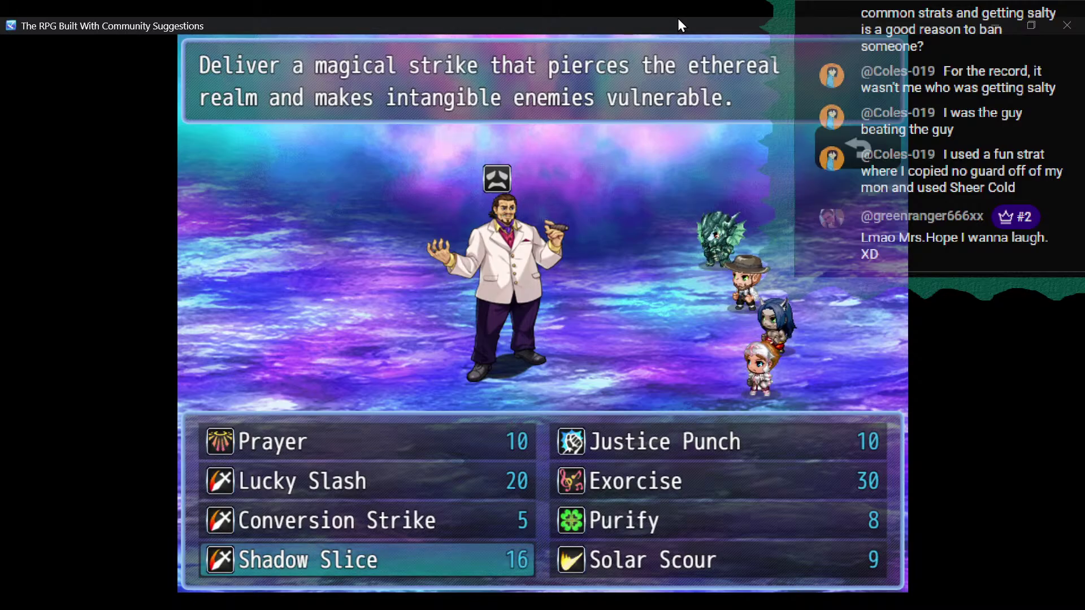
pyautogui.press('Up')
pyautogui.press('Right')
pyautogui.press('Down')
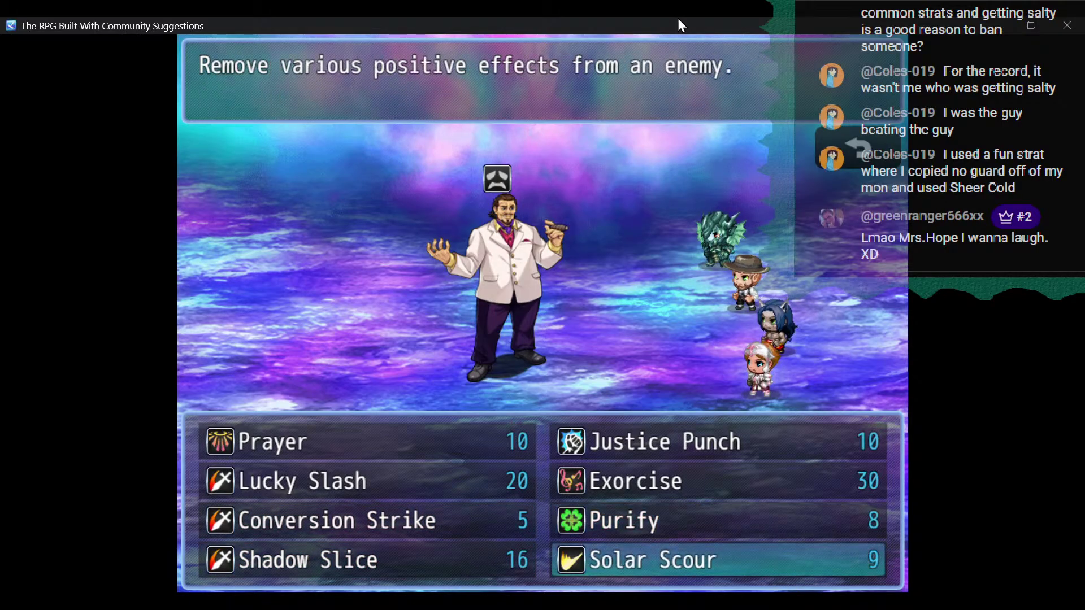
pyautogui.press('Up')
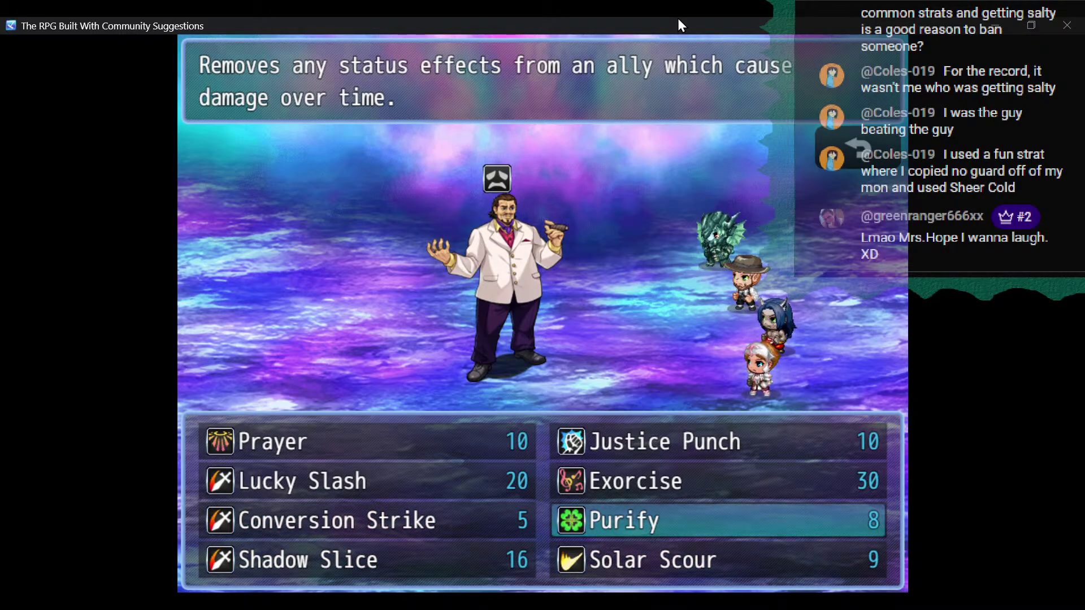
pyautogui.press('Up')
pyautogui.press('Left')
pyautogui.press('Return')
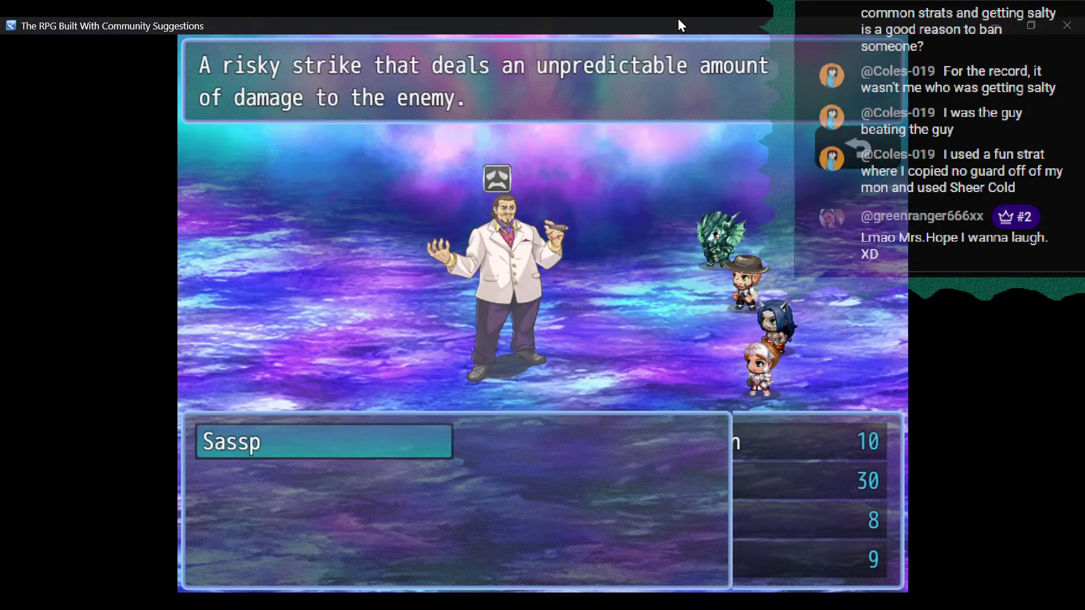
pyautogui.press('Return')
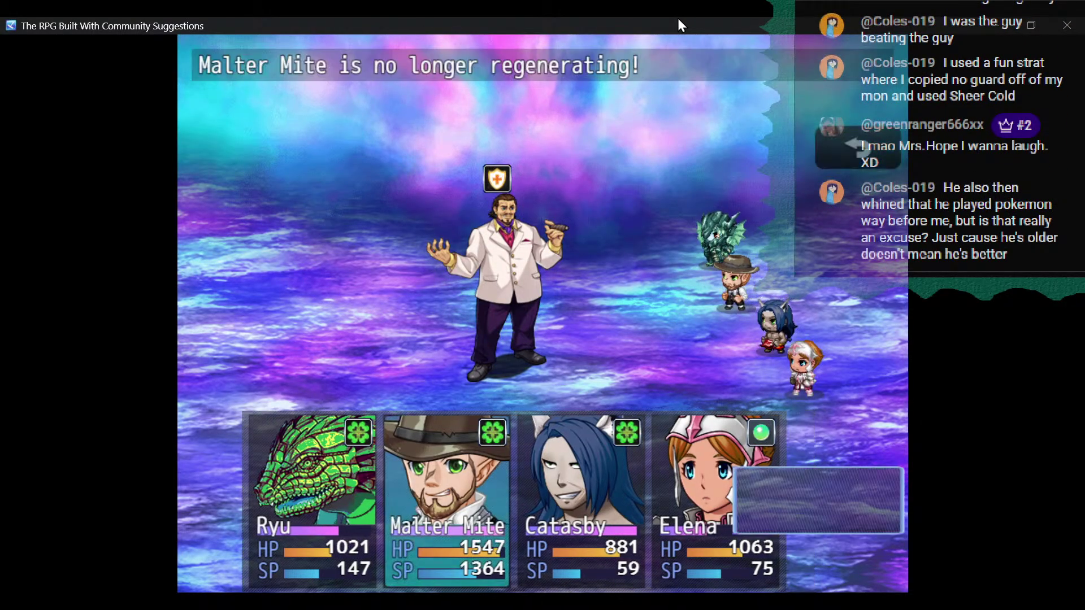
# Have Malter Mite strike Sassp with the Bottlecraft skill Heavy Metal Bash.
pyautogui.press('Down')
pyautogui.press('Return')
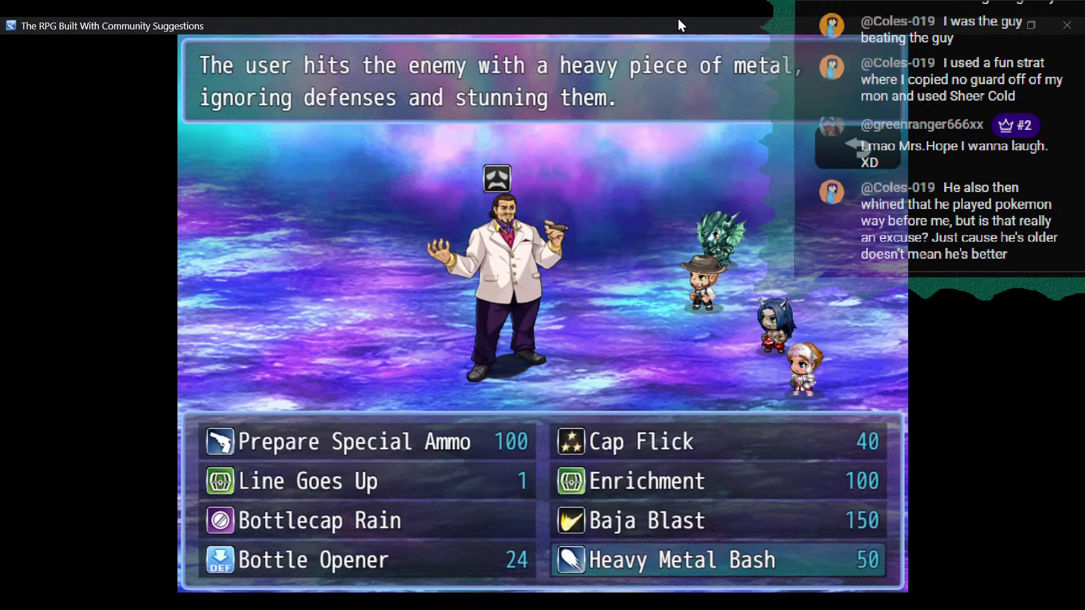
pyautogui.press('Return')
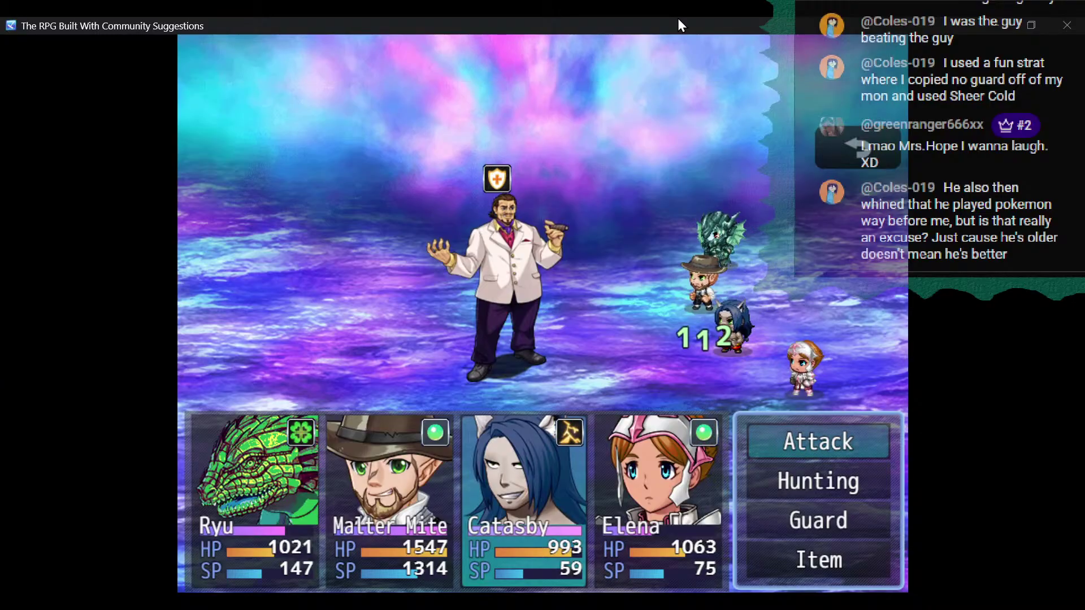
# Compare Catasby's Hunting skills and use Beastbleed on Sassp.
pyautogui.press('Down')
pyautogui.press('Return')
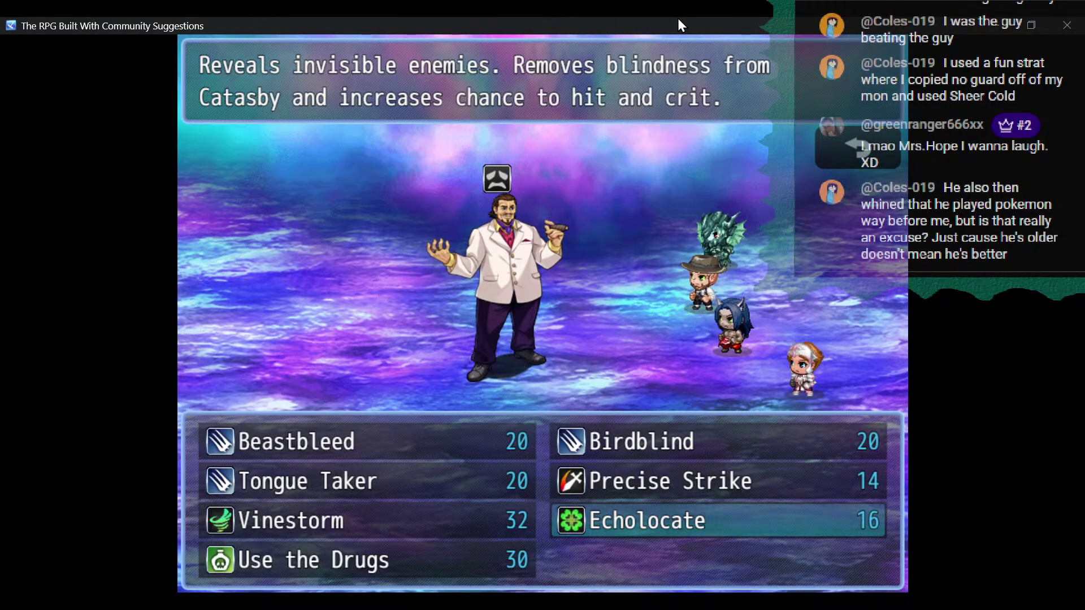
pyautogui.press('Up')
pyautogui.press('Left')
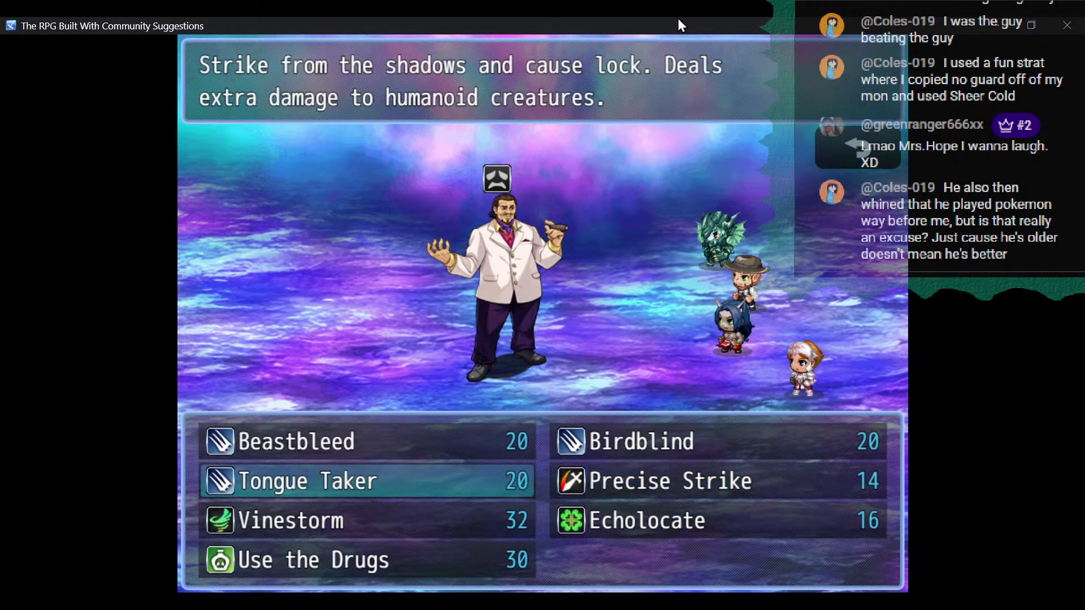
pyautogui.press('Up')
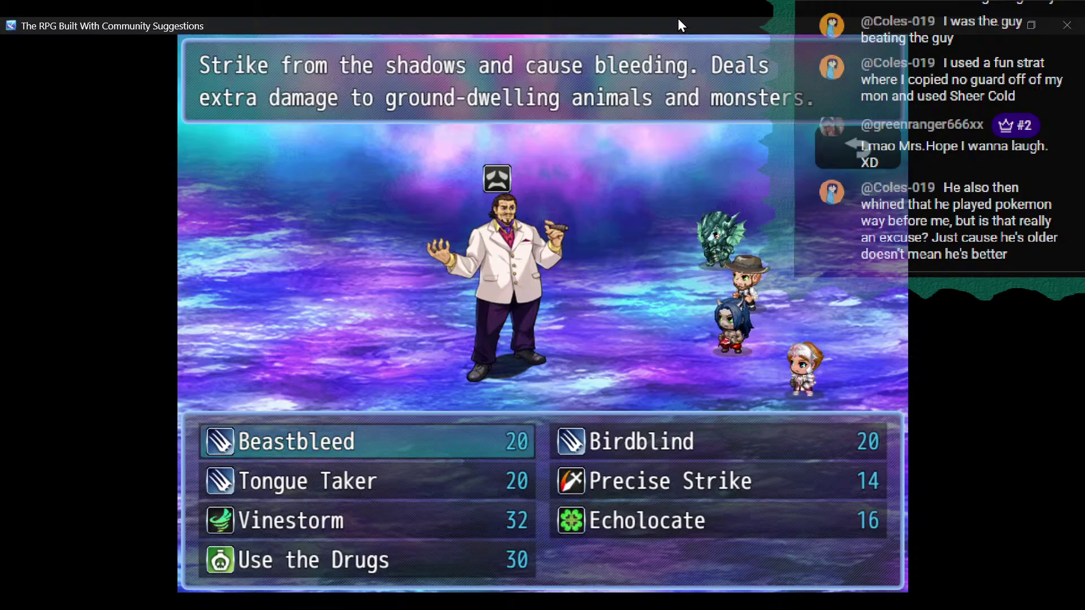
pyautogui.press('Return')
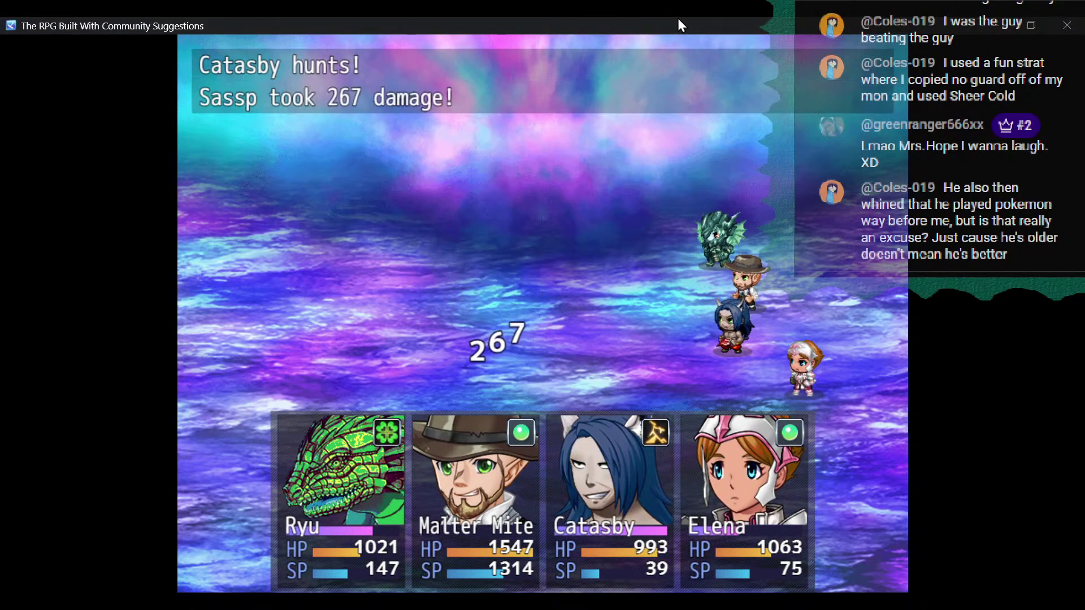
# Use Ryu's Grn Dragon skill Feeding on Sassp to drain his stamina.
pyautogui.press('Down')
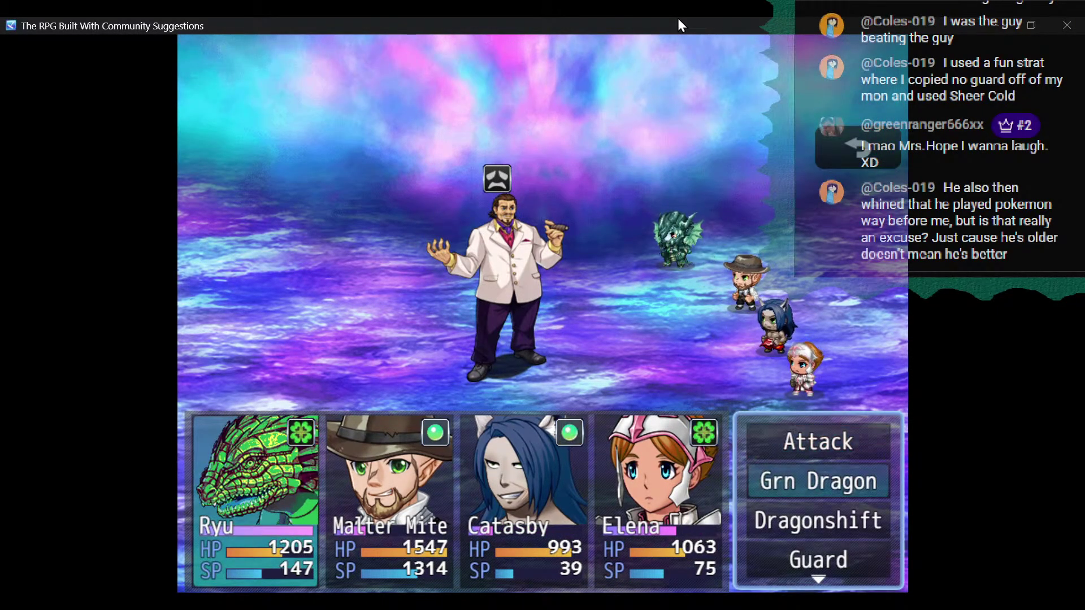
pyautogui.press('Return')
pyautogui.press('Up')
pyautogui.press('Left')
pyautogui.press('Down')
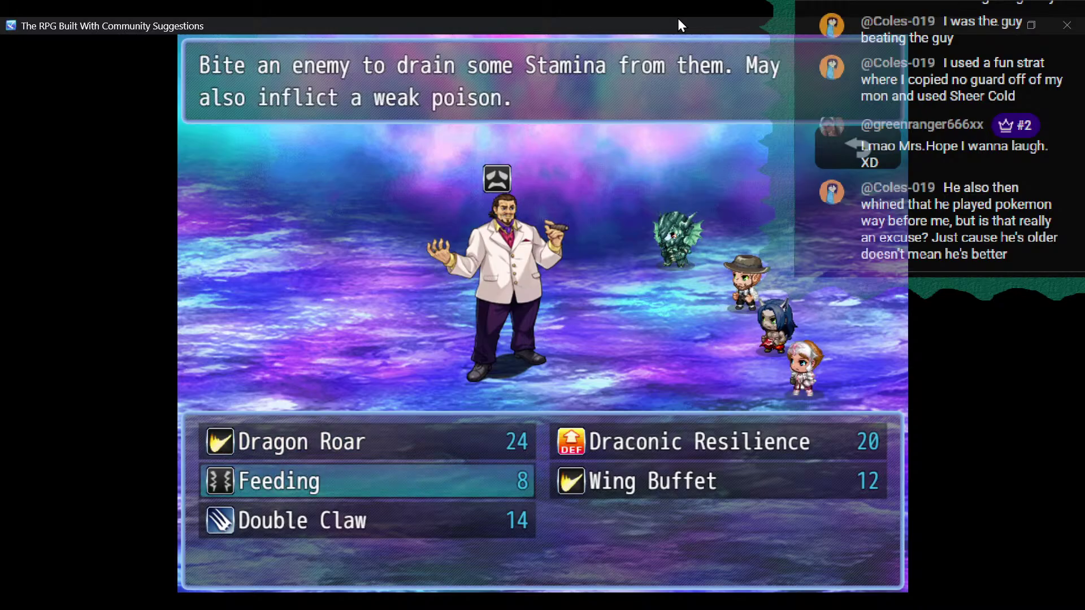
pyautogui.press('Return')
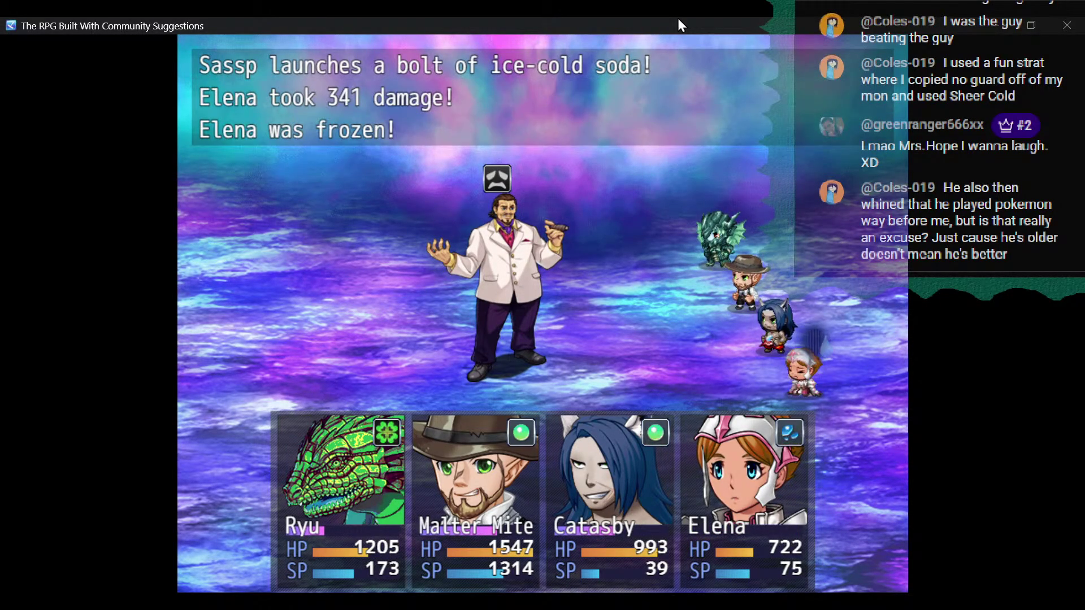
# Review Malter Mite's Bottlecraft skills and prepare Growth Ammo with Prepare Special Ammo.
pyautogui.press('Down')
pyautogui.press('Return')
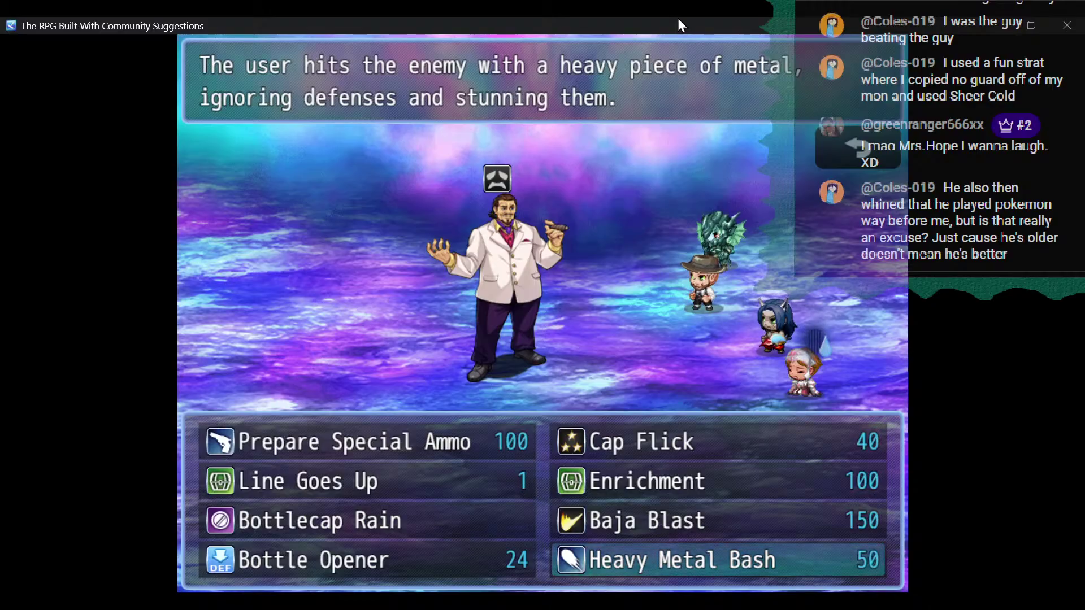
pyautogui.press('Up')
pyautogui.press('Up')
pyautogui.press('Up')
pyautogui.press('Down')
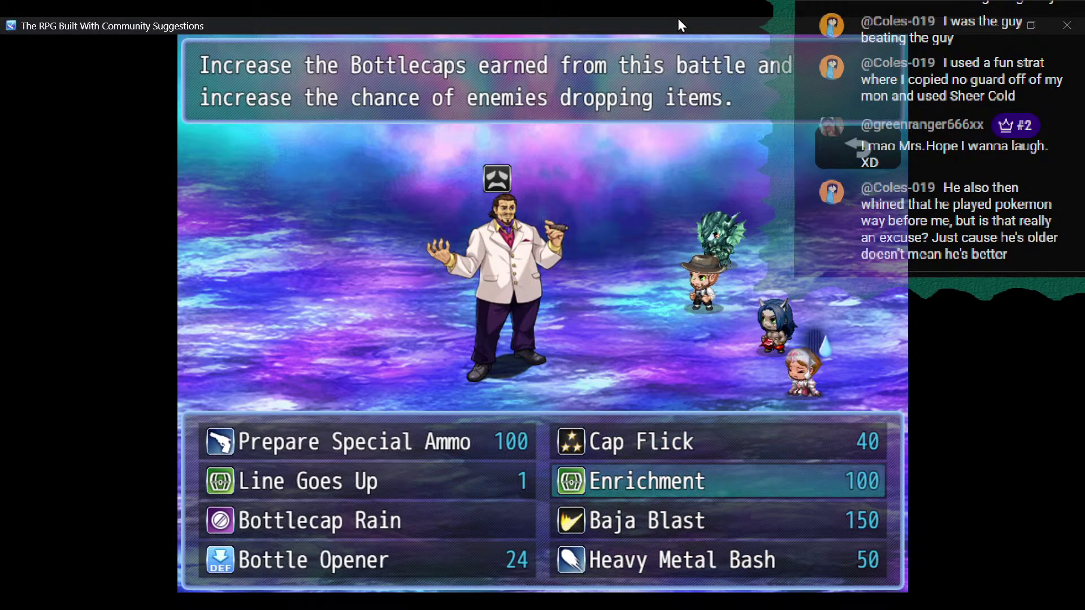
pyautogui.press('Up')
pyautogui.press('Left')
pyautogui.press('Return')
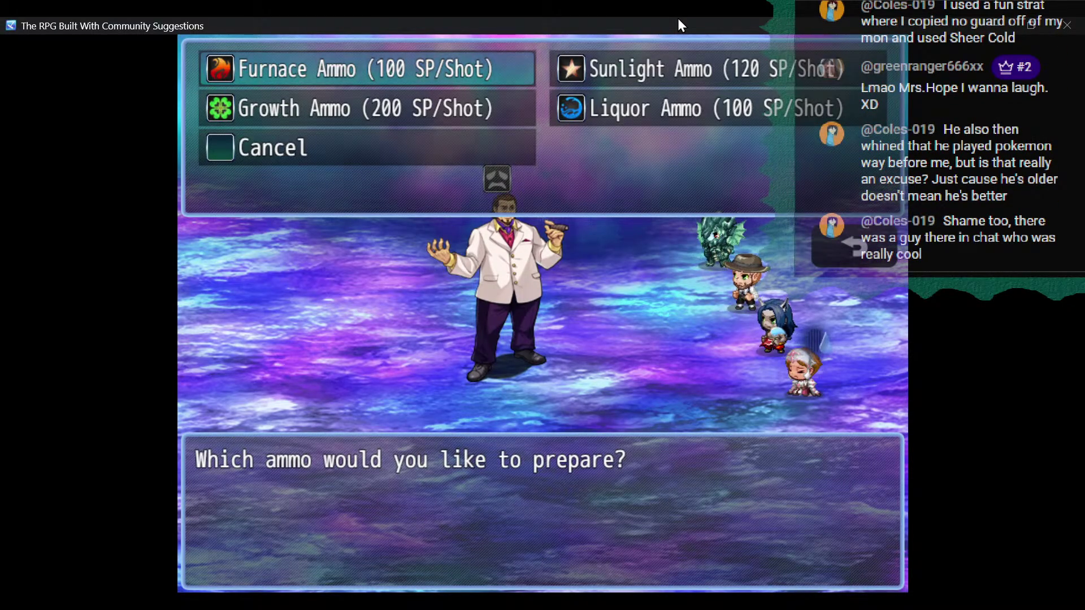
pyautogui.press('Down')
pyautogui.press('Return')
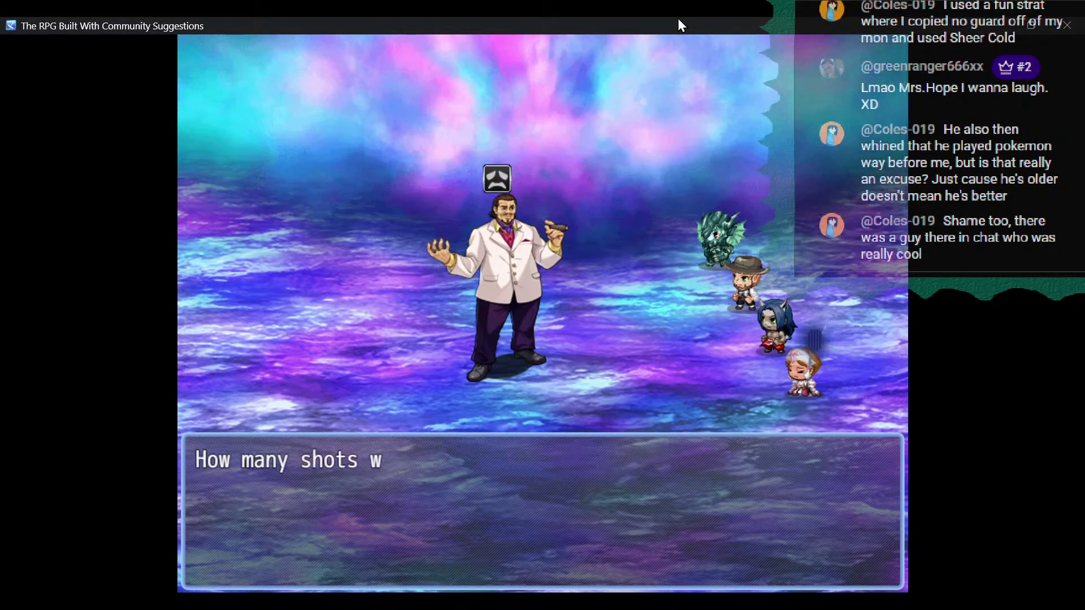
pyautogui.press('Return')
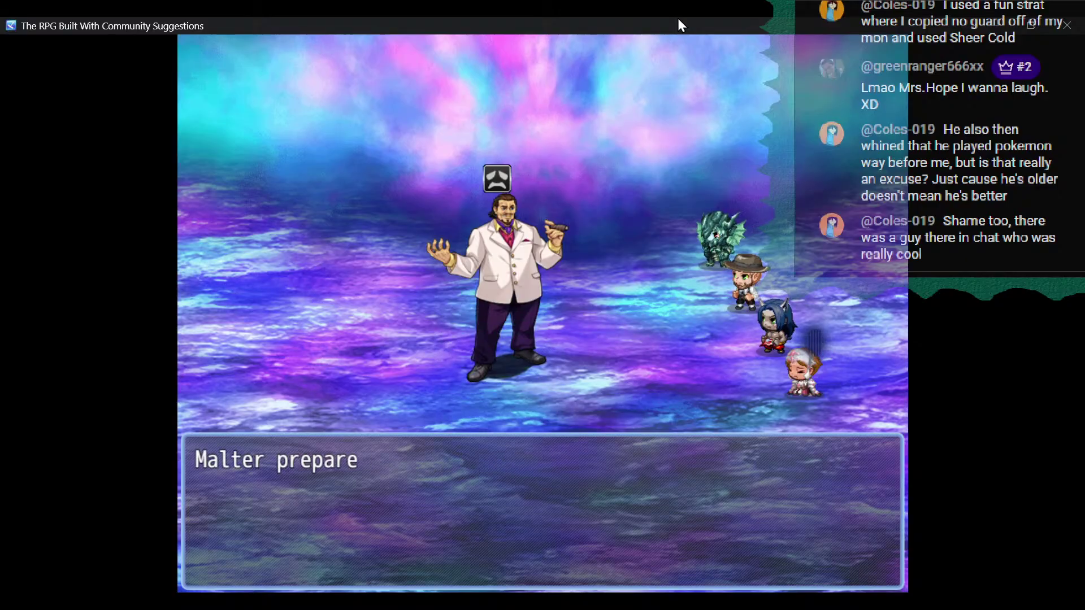
pyautogui.press('Return')
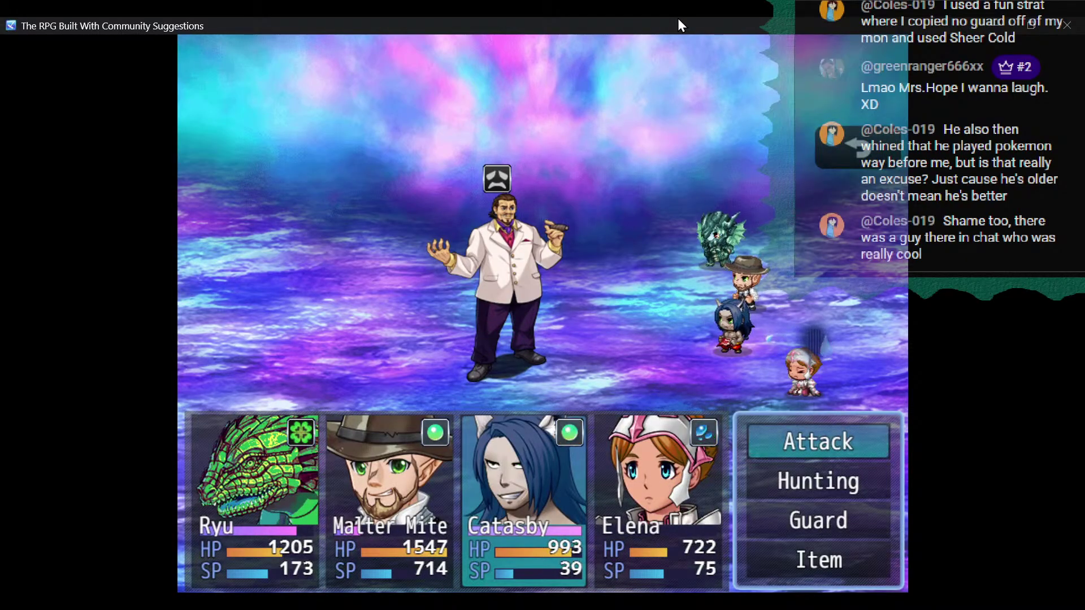
# Have Catasby attack Sassp with the Hunting skill Beastbleed.
pyautogui.press('Down')
pyautogui.press('Return')
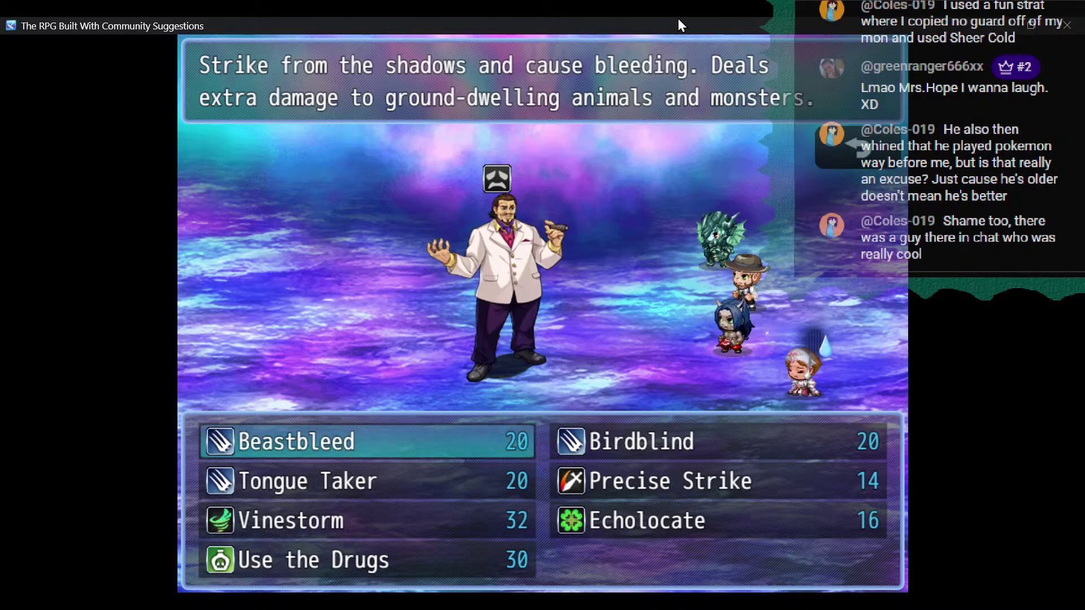
pyautogui.press('Return')
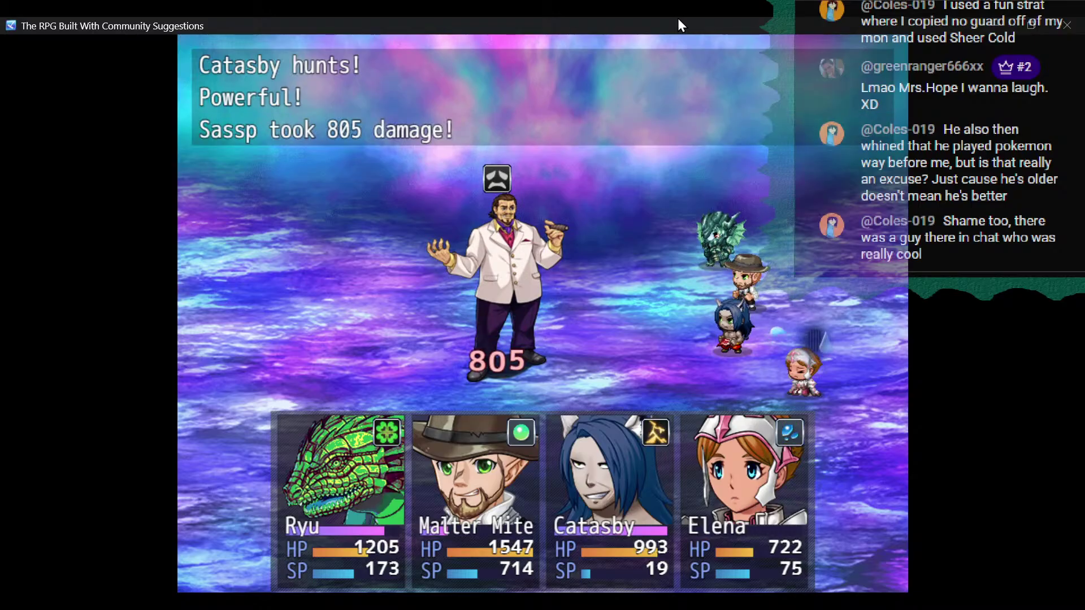
# Have Ryu give Catasby a Pepsi MONSTER to restore a third of his stamina.
pyautogui.press('Down')
pyautogui.press('Down')
pyautogui.press('Down')
pyautogui.press('Down')
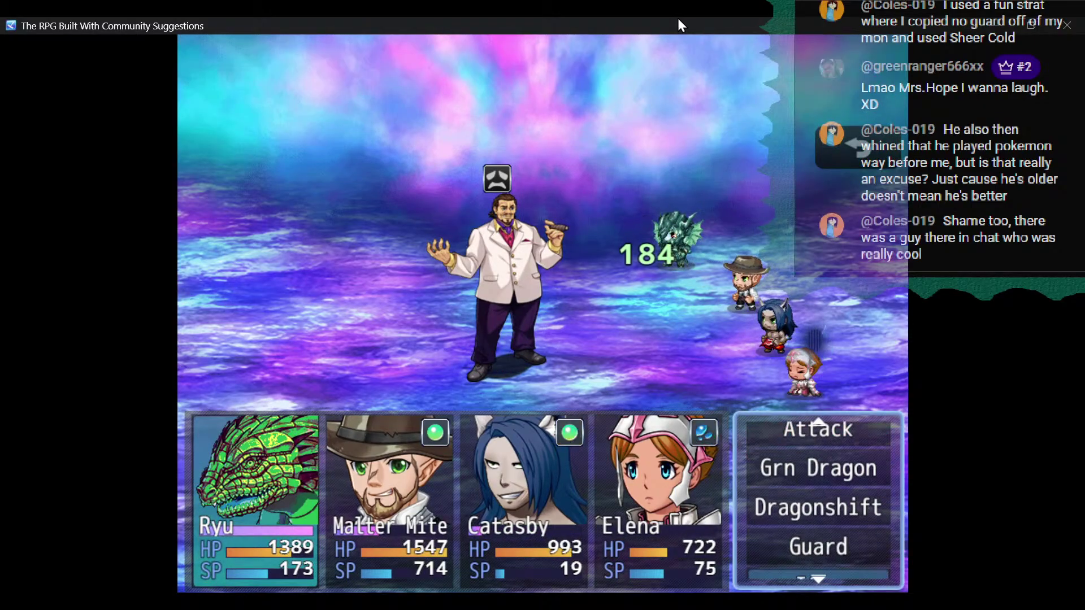
pyautogui.press('Return')
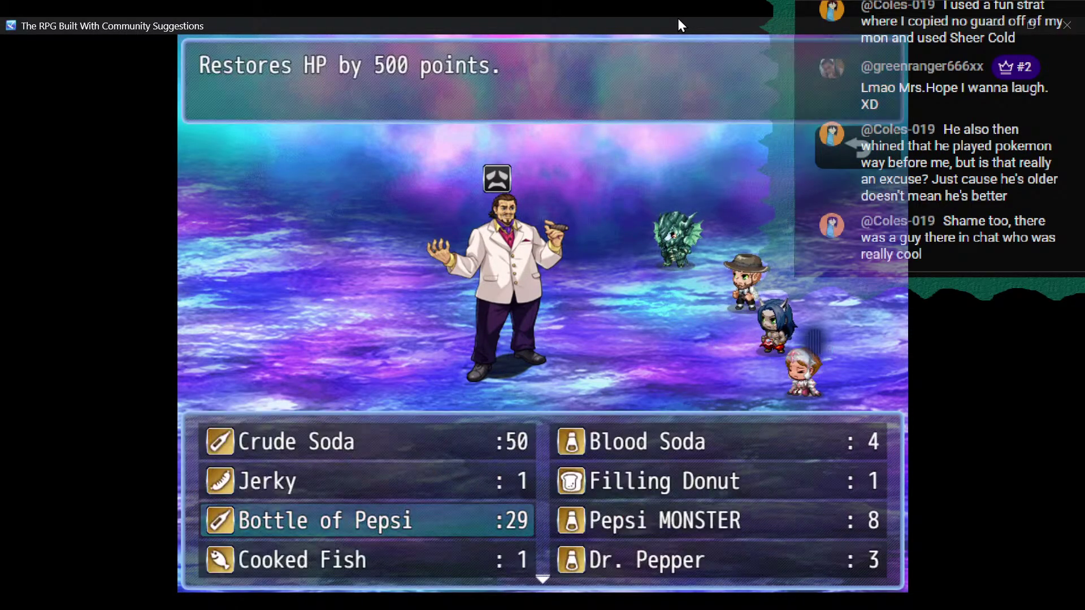
pyautogui.press('Right')
pyautogui.press('Return')
pyautogui.press('Right')
pyautogui.press('Return')
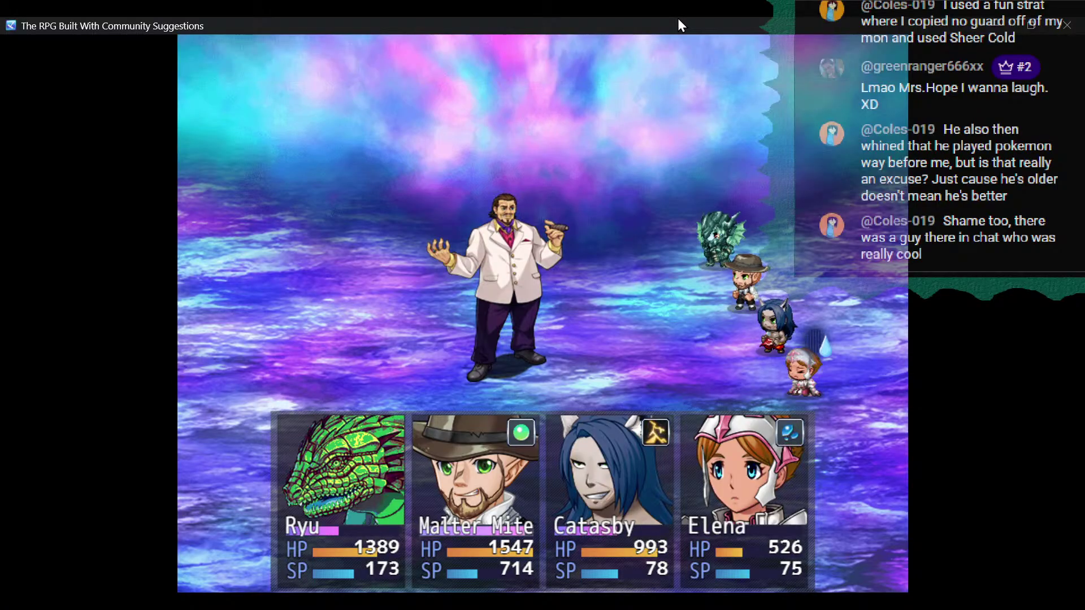
# Use Malter Mite's Growth Shot to give all allies health regeneration.
pyautogui.press('Down')
pyautogui.press('Return')
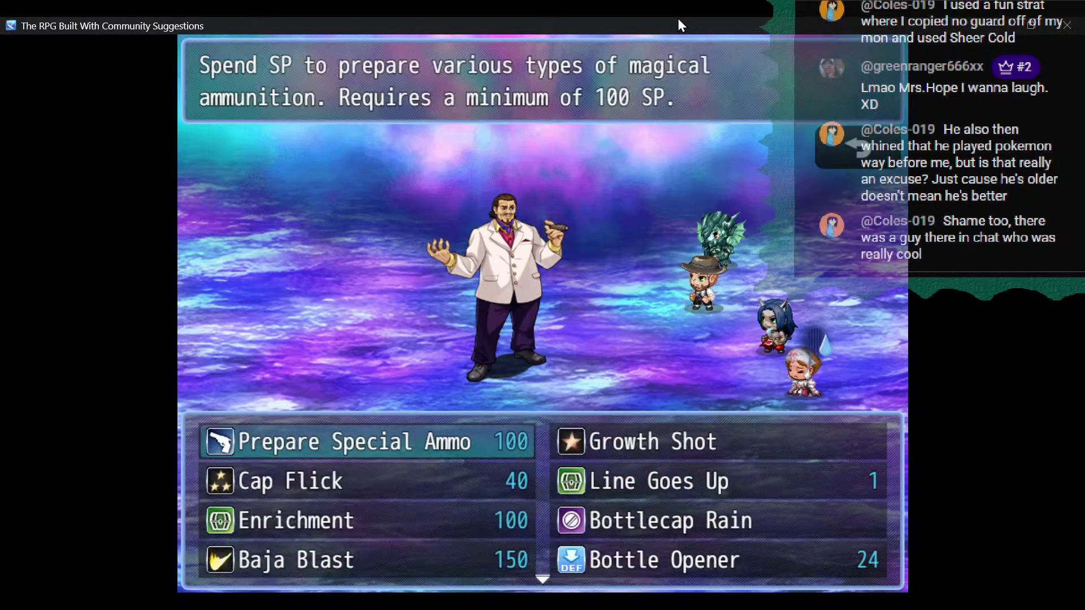
pyautogui.press('Right')
pyautogui.press('Return')
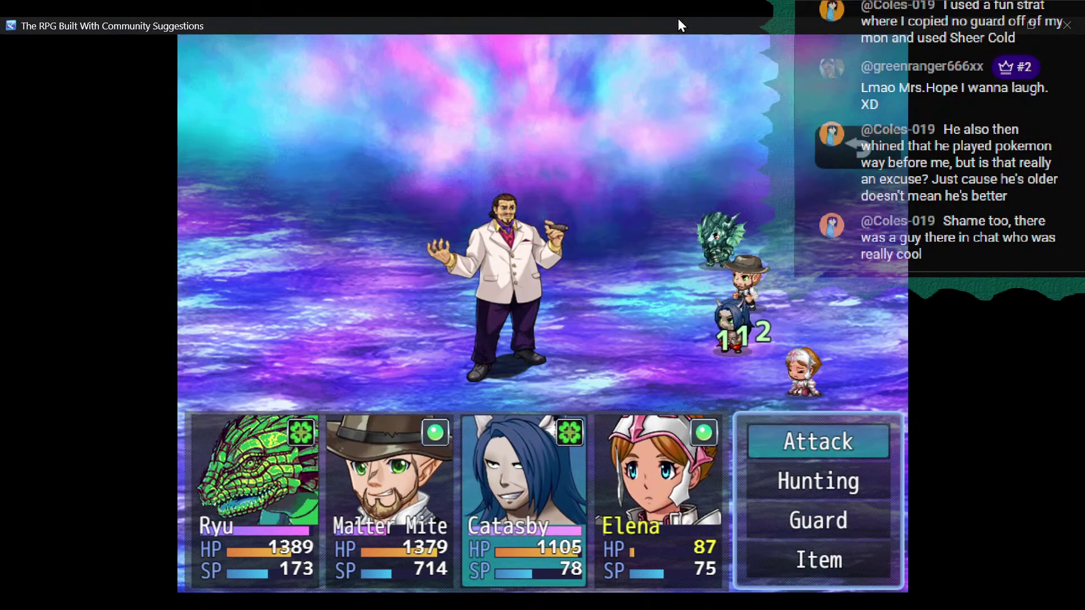
# On Catasby's turn, look through the battle items and read their descriptions for a way to help Elena.
pyautogui.press('Up')
pyautogui.press('Return')
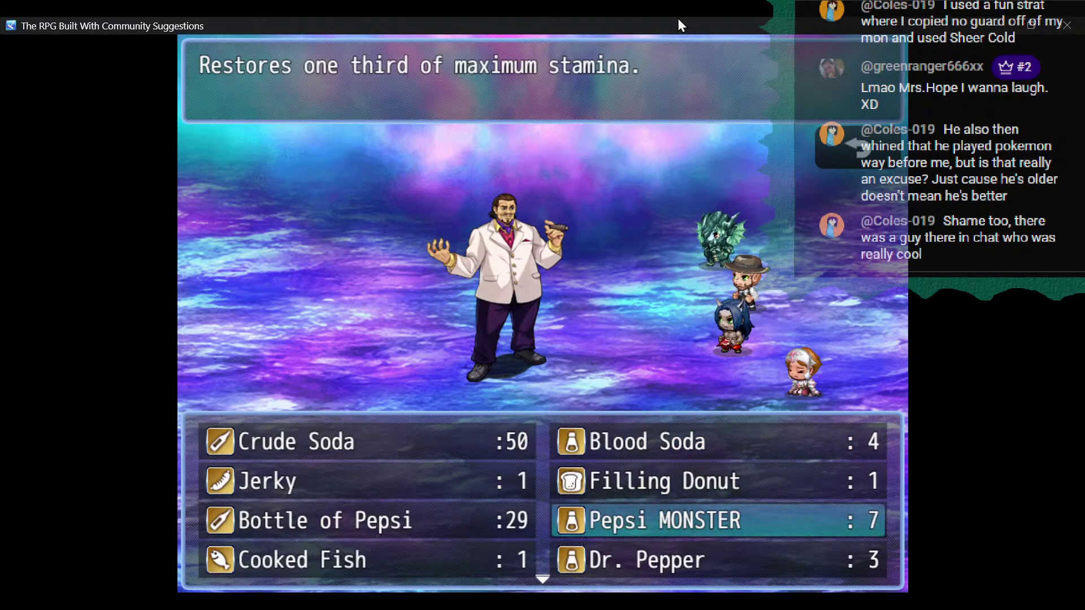
pyautogui.press('Escape')
pyautogui.press('Return')
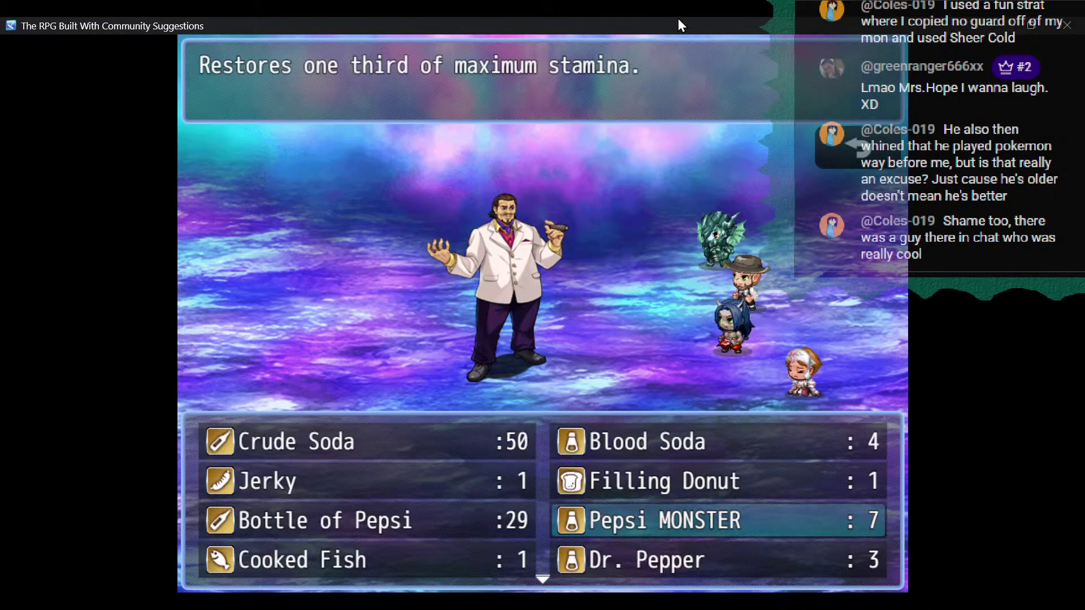
pyautogui.press('Left')
pyautogui.press('Down')
pyautogui.press('Down')
pyautogui.press('Down')
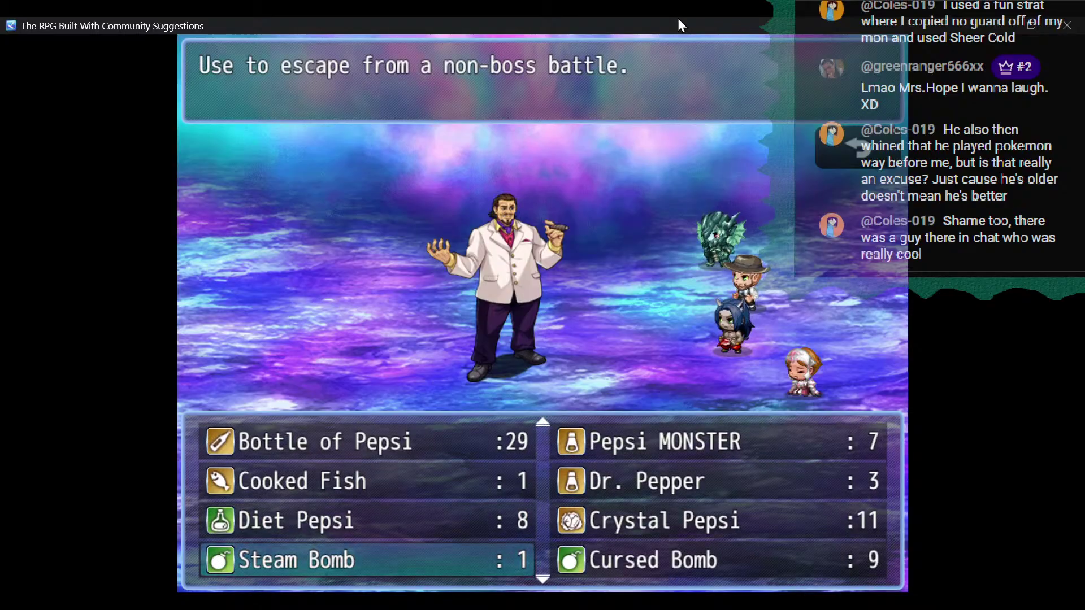
pyautogui.press('Down')
pyautogui.press('Down')
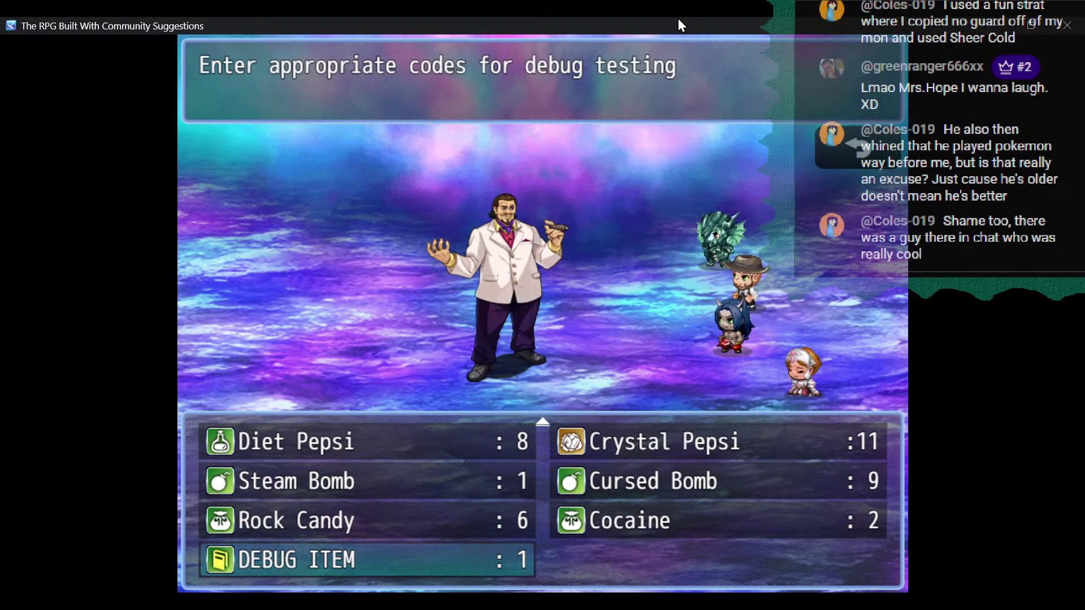
pyautogui.press('Left')
pyautogui.press('Up')
pyautogui.press('Up')
pyautogui.press('pageup')
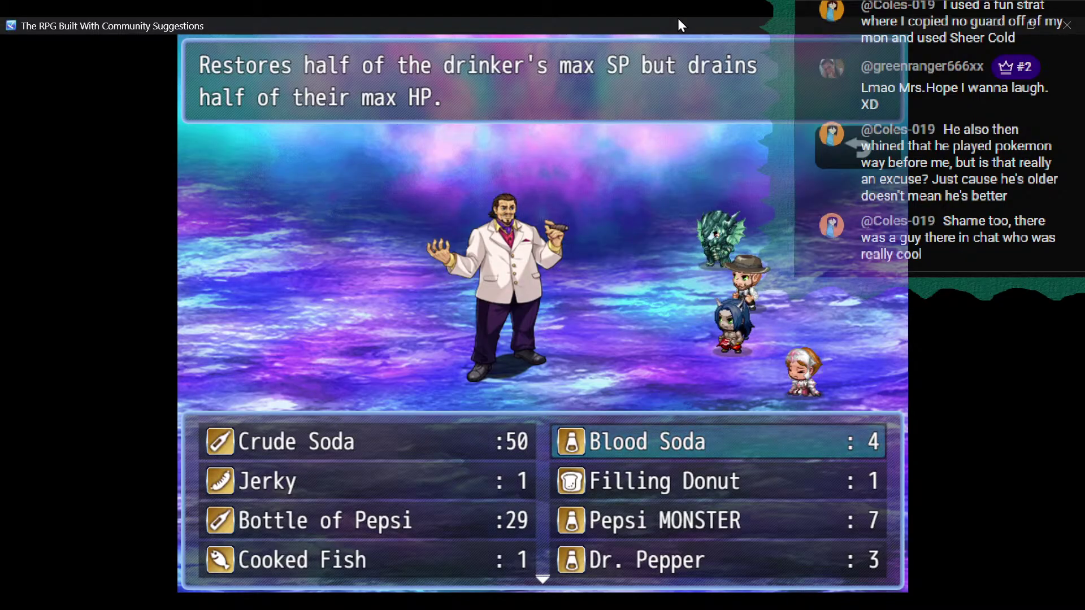
pyautogui.press('Left')
pyautogui.press('Right')
pyautogui.press('Down')
pyautogui.press('Right')
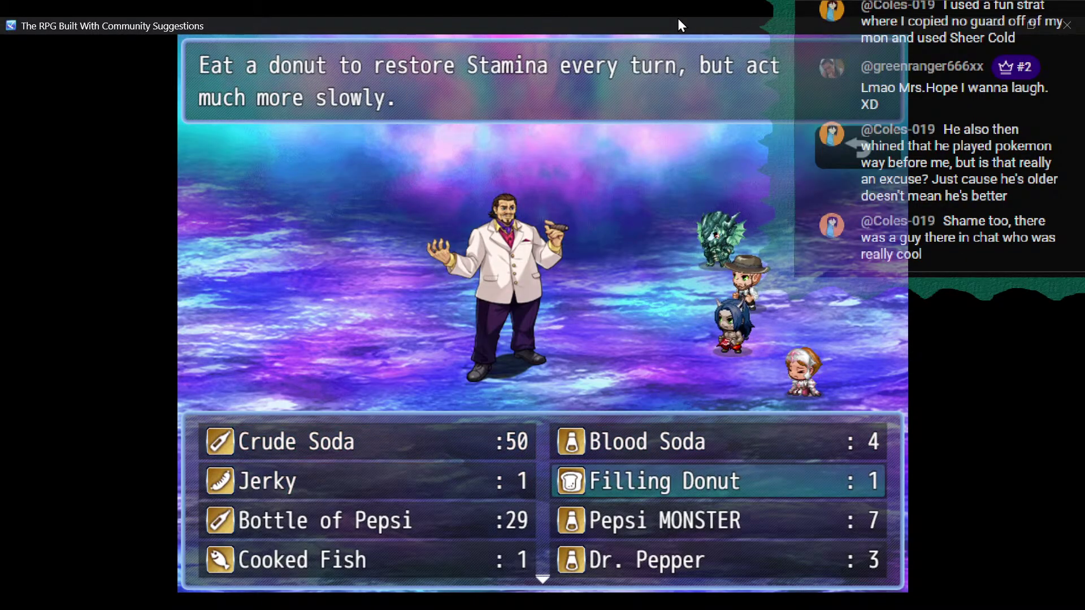
pyautogui.press('Left')
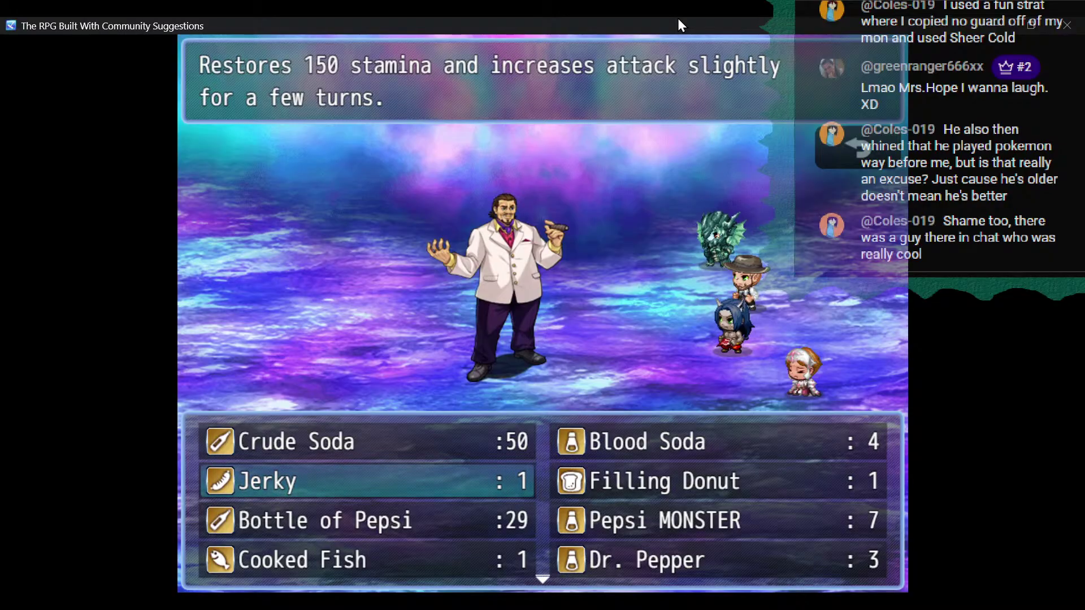
pyautogui.press('Right')
pyautogui.press('Down')
# Have Catasby use a Bottle of Pepsi on Elena to restore 500 HP.
pyautogui.press('Left')
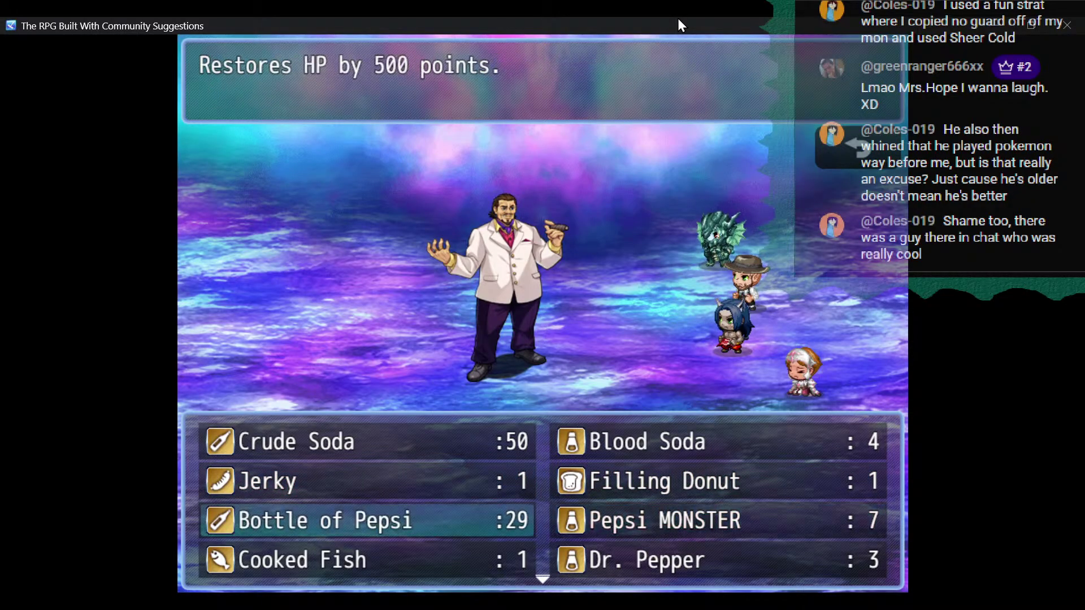
pyautogui.press('Down')
pyautogui.press('Up')
pyautogui.press('Return')
pyautogui.press('Right')
pyautogui.press('Right')
pyautogui.press('Right')
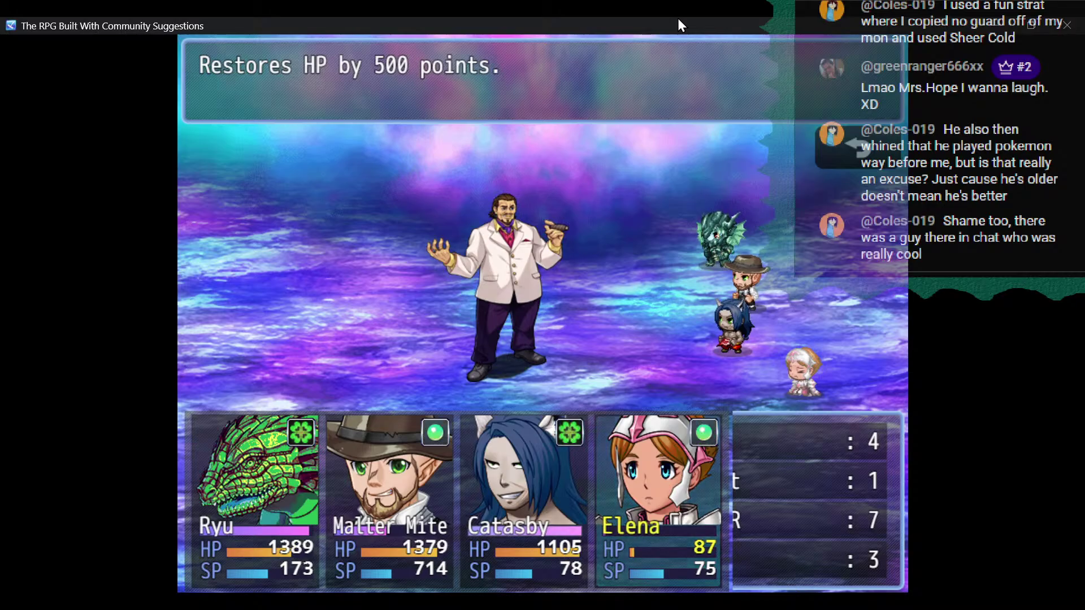
pyautogui.press('Return')
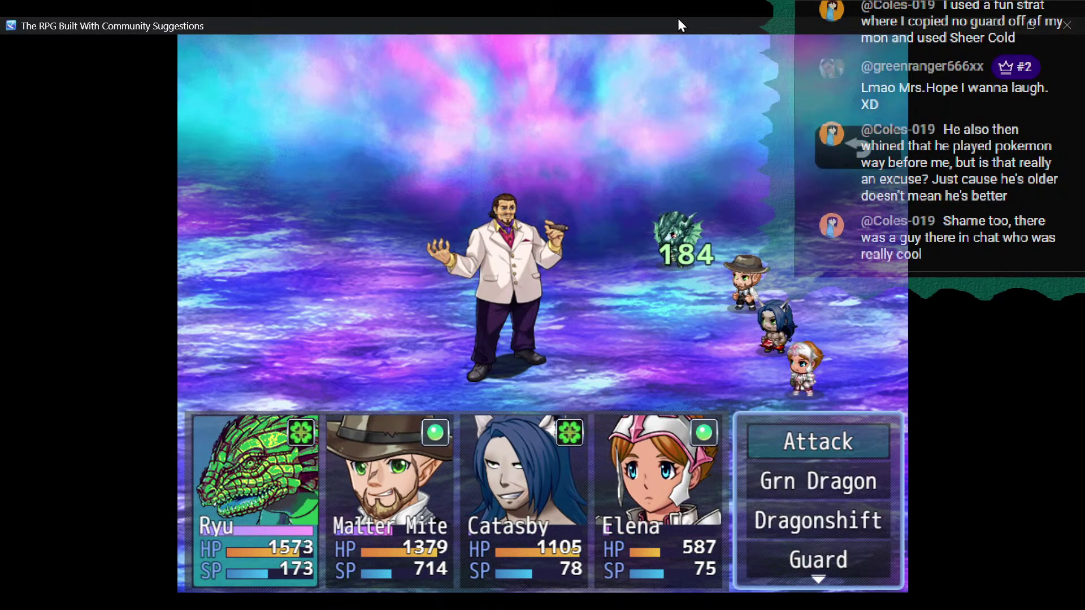
# Use Ryu's Grn Dragon skill Double Claw against Sassp.
pyautogui.press('Down')
pyautogui.press('Return')
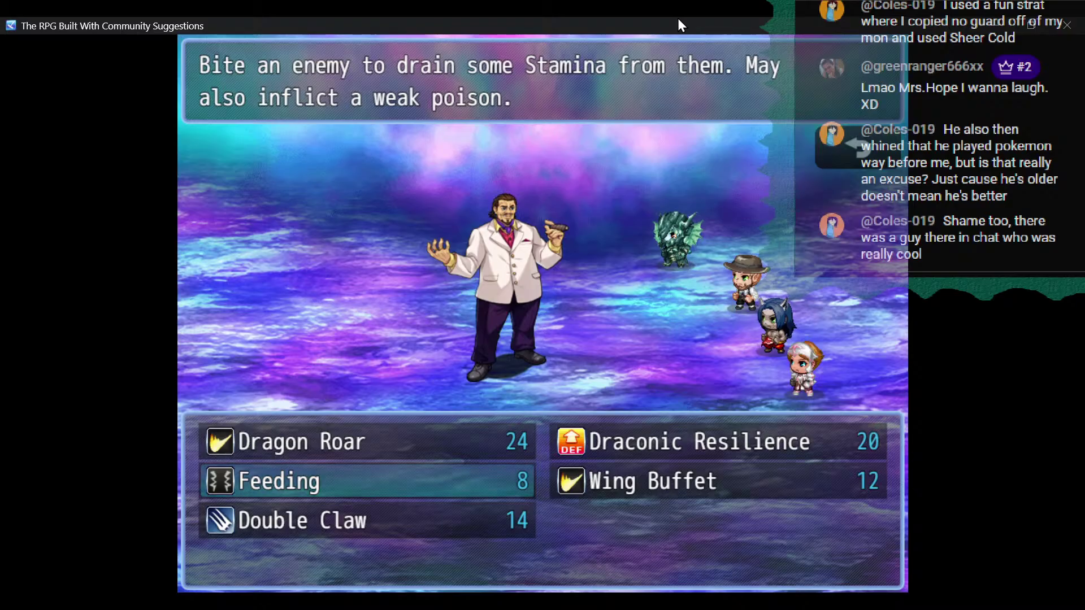
pyautogui.press('Down')
pyautogui.press('Return')
pyautogui.press('Return')
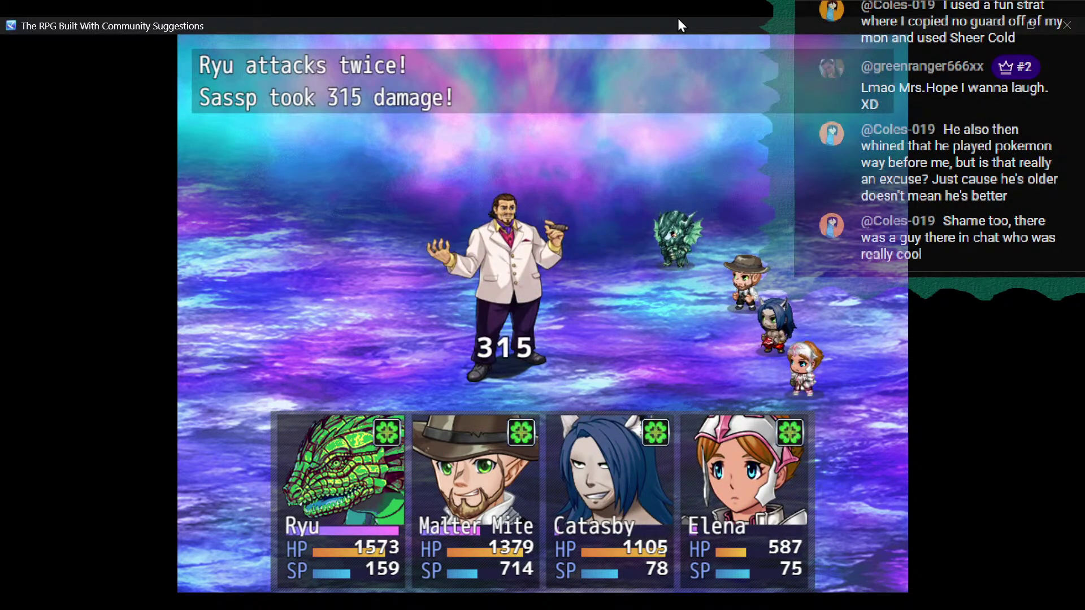
# Have Malter Mite stun Sassp with the Bottlecraft skill Heavy Metal Bash.
pyautogui.press('Down')
pyautogui.press('Return')
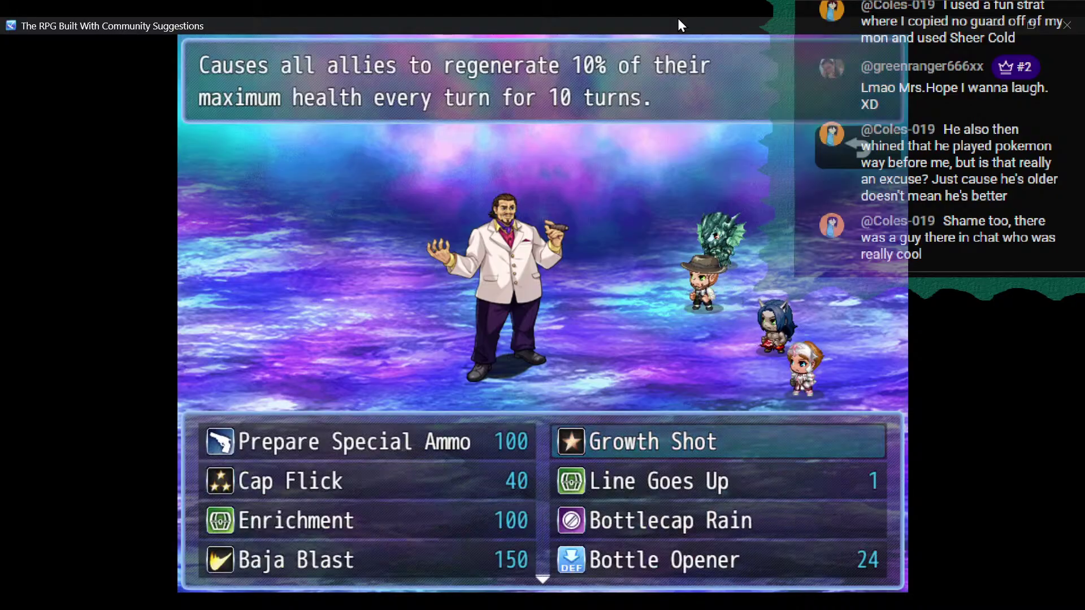
pyautogui.press('Down')
pyautogui.press('Down')
pyautogui.press('Down')
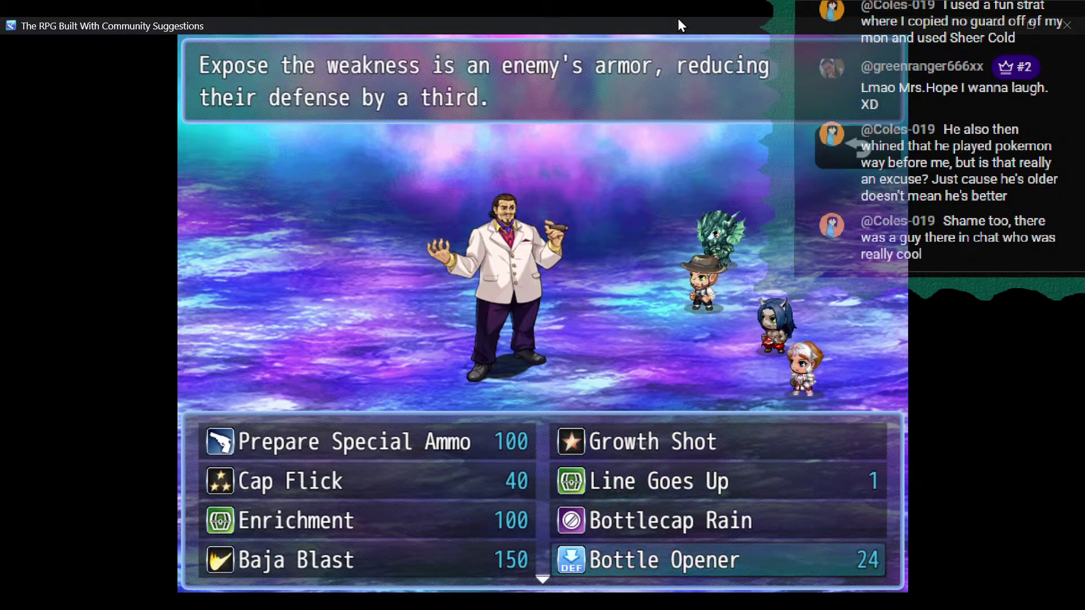
pyautogui.press('Right')
pyautogui.press('Return')
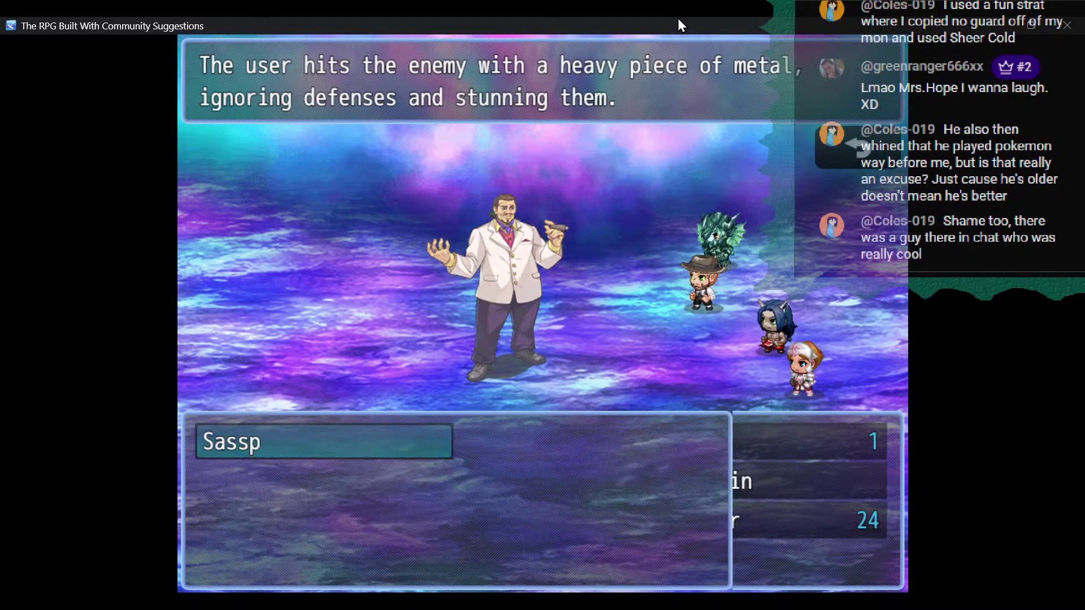
pyautogui.press('Return')
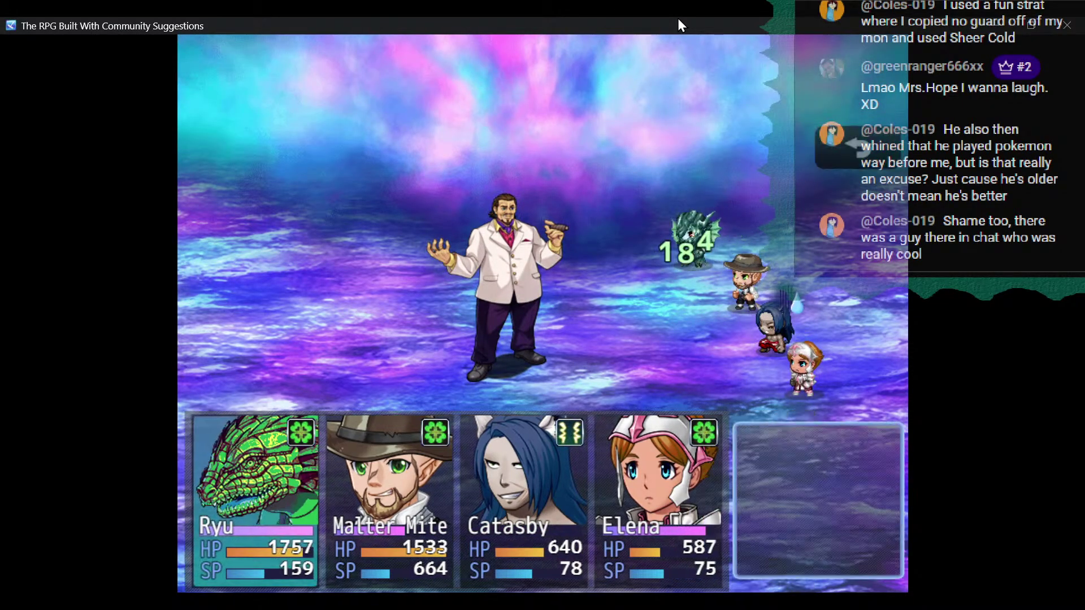
pyautogui.press('Down')
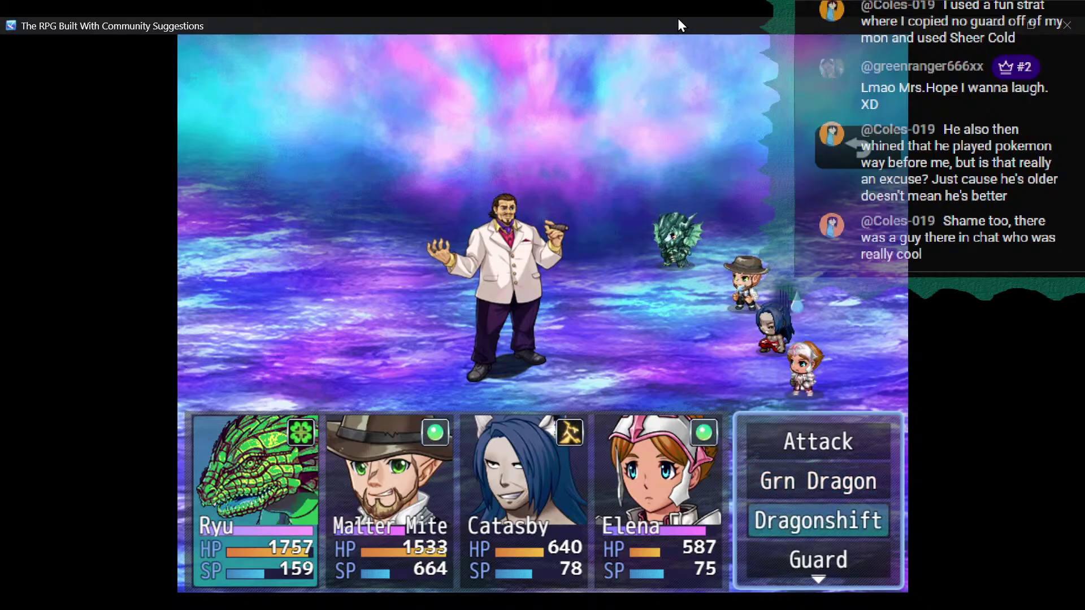
pyautogui.press('Up')
pyautogui.press('Down')
pyautogui.press('Return')
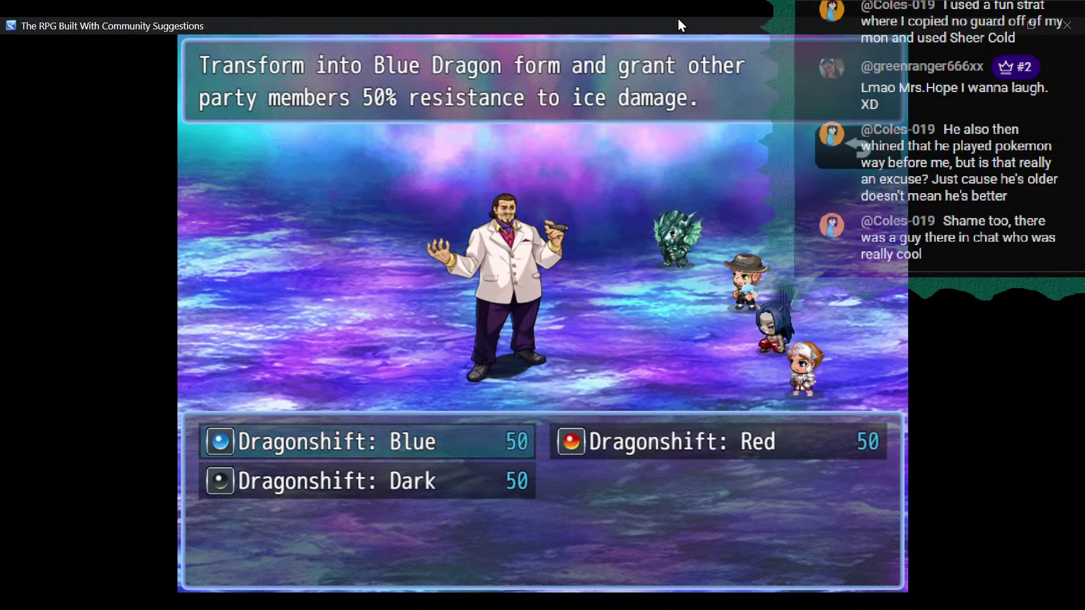
pyautogui.press('Escape')
# Attack Sassp with Ryu's Grn Dragon skill Double Claw.
pyautogui.press('Up')
pyautogui.press('Return')
pyautogui.press('Return')
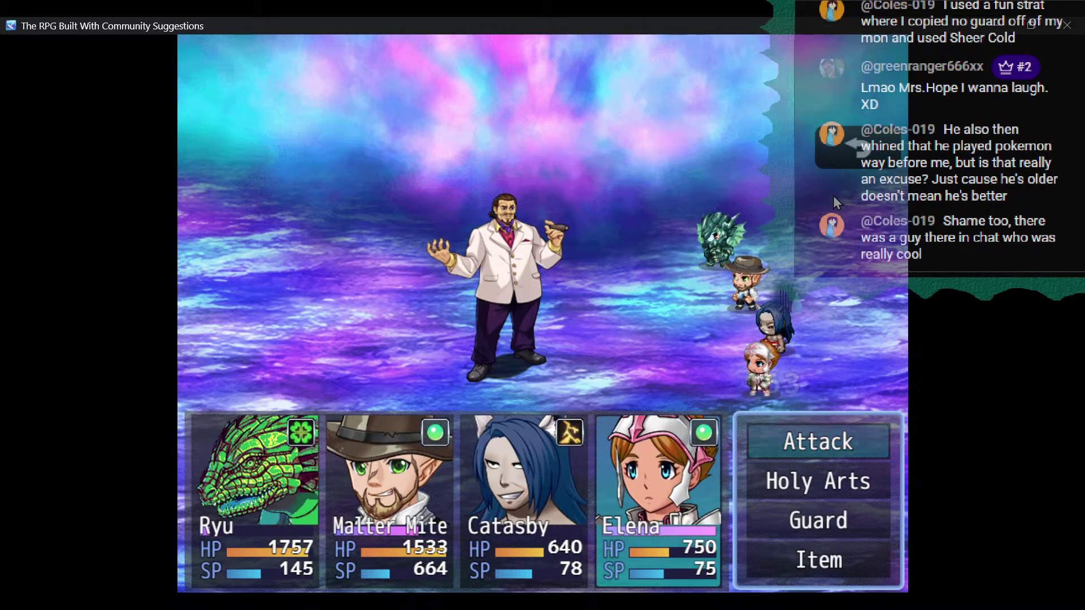
# Have Elena strike Sassp with the Holy Arts skill Lucky Slash.
pyautogui.press('Down')
pyautogui.press('Return')
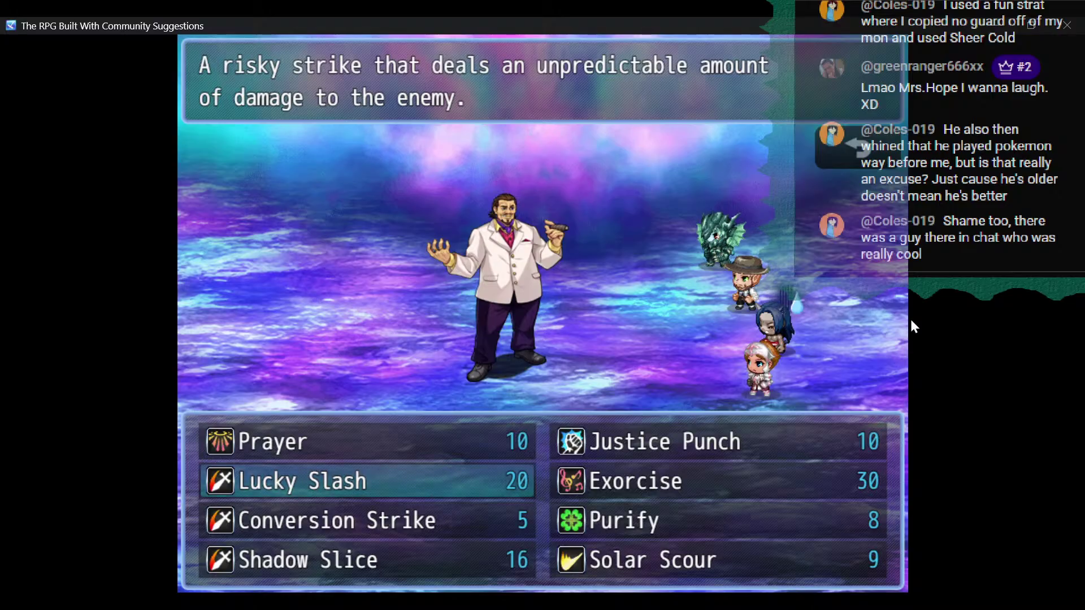
pyautogui.press('Down')
pyautogui.press('Down')
pyautogui.press('Up')
pyautogui.press('Up')
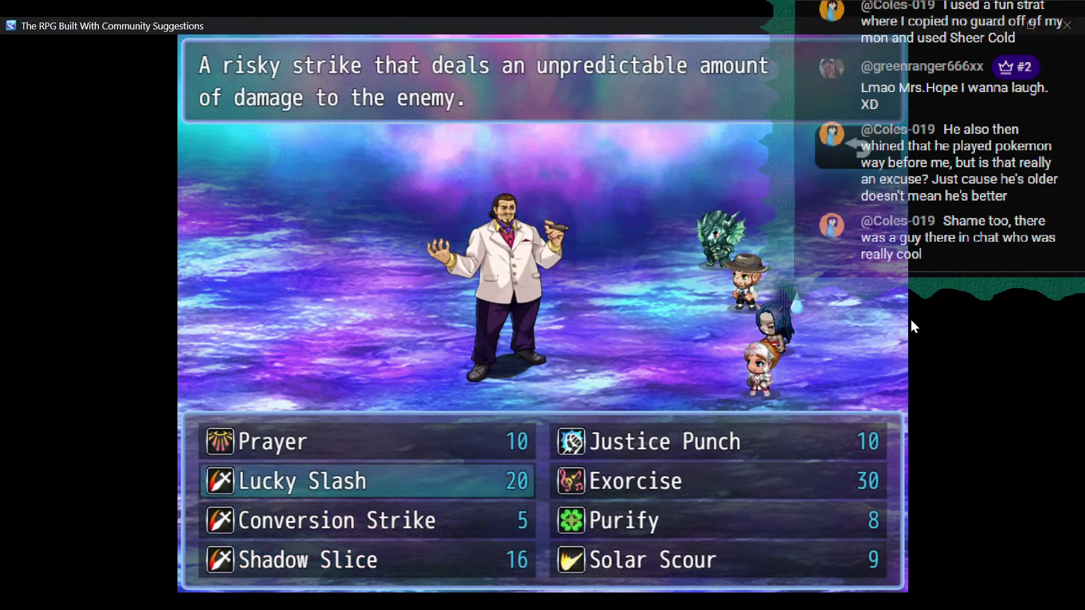
pyautogui.press('Return')
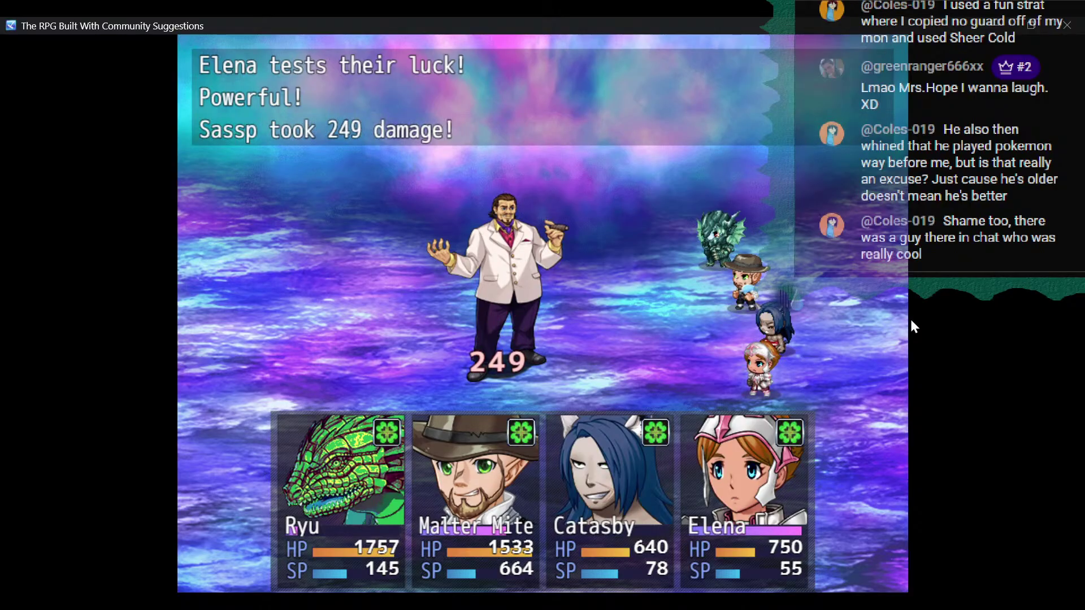
# Use Malter Mite's Heavy Metal Bash on Sassp again.
pyautogui.press('Down')
pyautogui.press('Return')
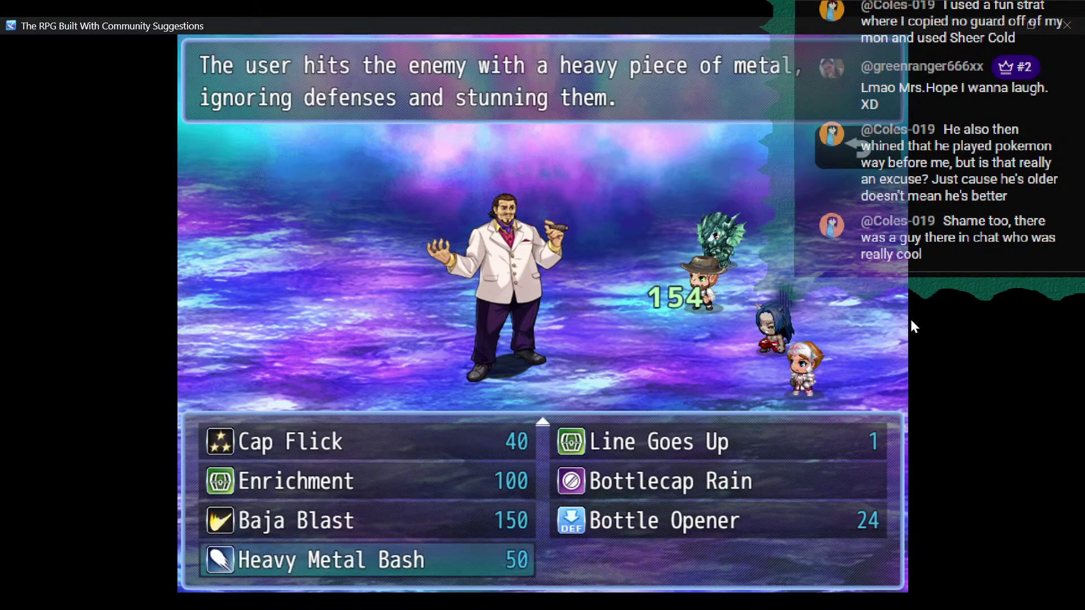
pyautogui.press('Return')
pyautogui.press('Return')
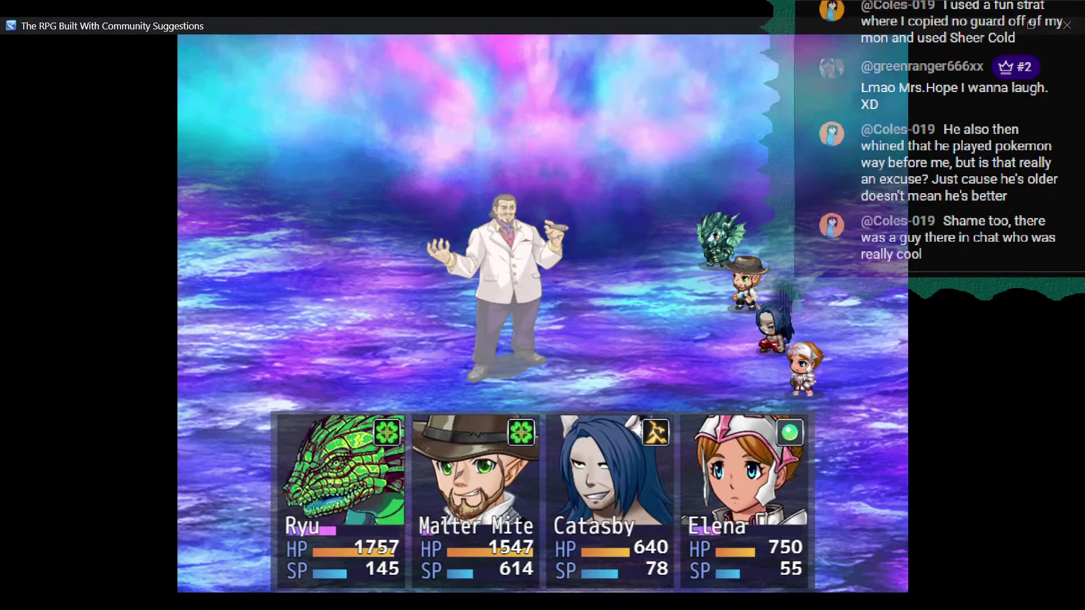
# Add the line "make sassp weaker to expose" to the project notes in Notepad and return to the battle.
pyautogui.hotkey('alt', 'Tab')
pyautogui.press('Return')
pyautogui.write('make sassp weaker to expose')
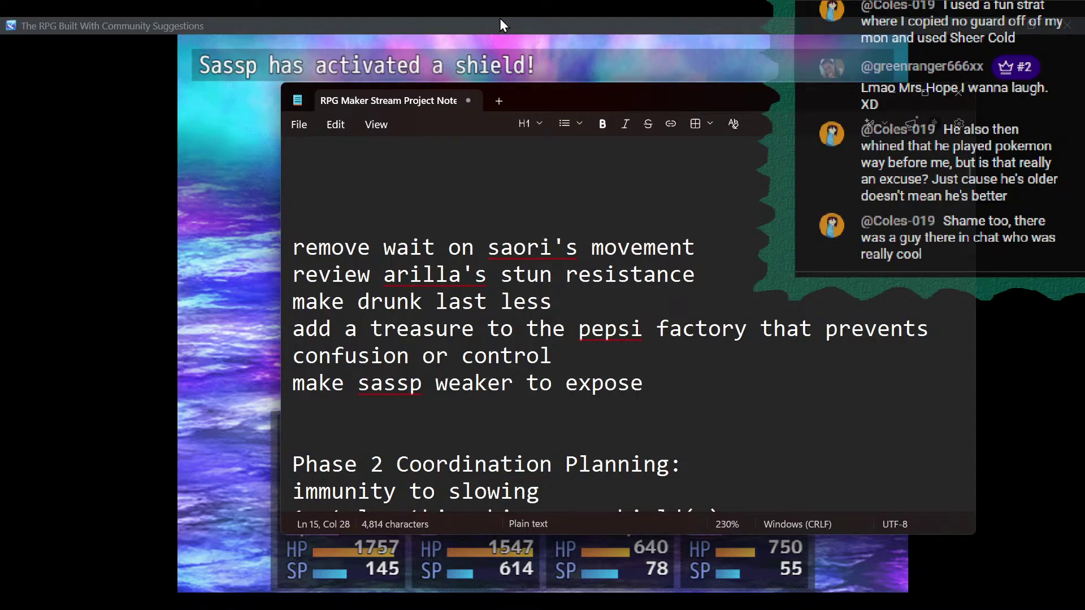
pyautogui.hotkey('alt', 'Tab')
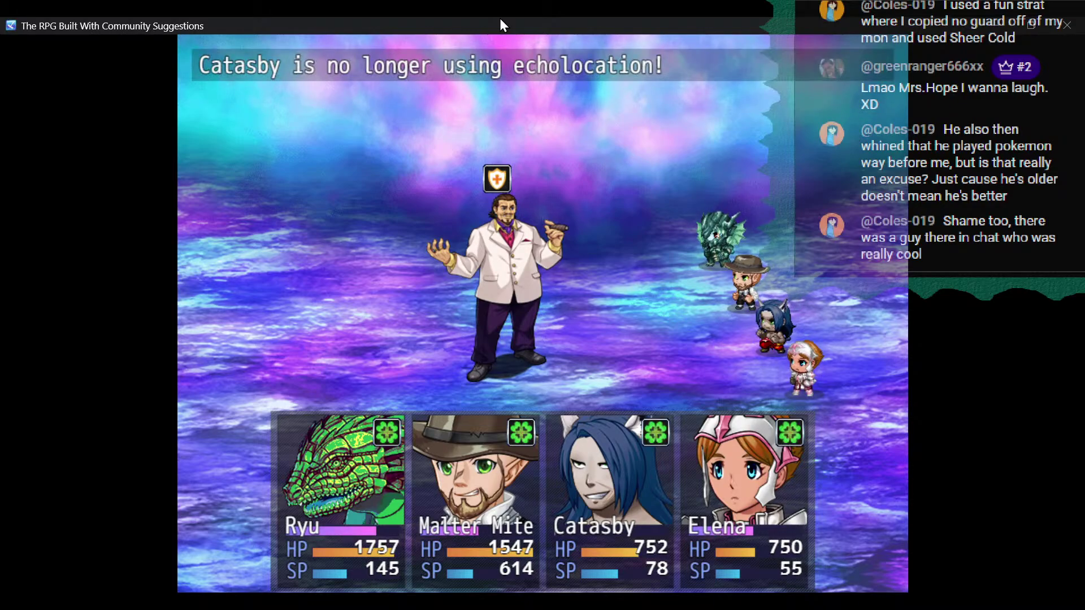
pyautogui.press('Down')
pyautogui.press('Return')
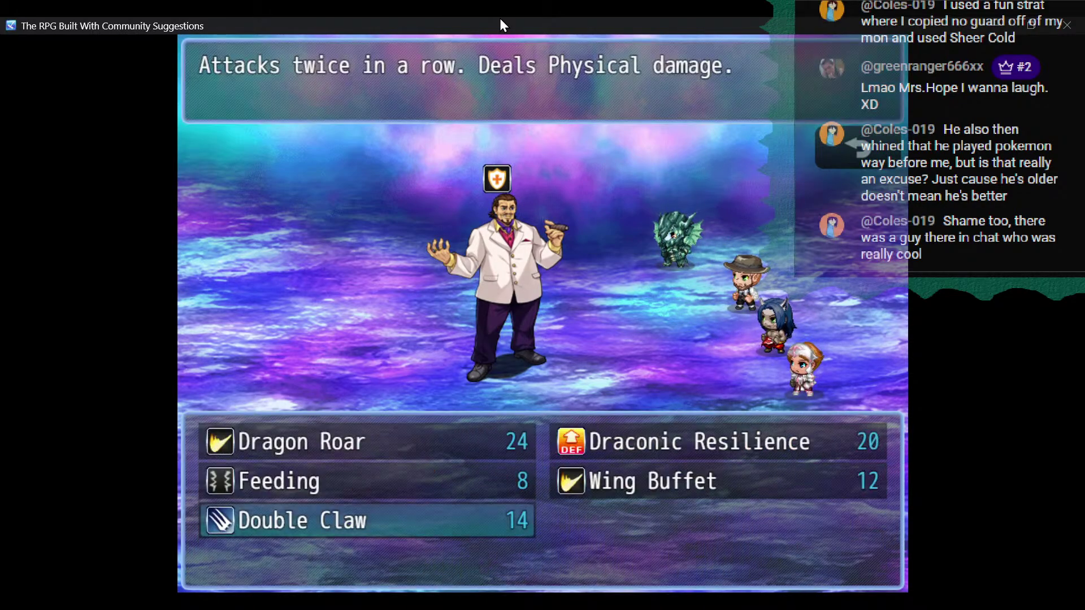
pyautogui.press('Escape')
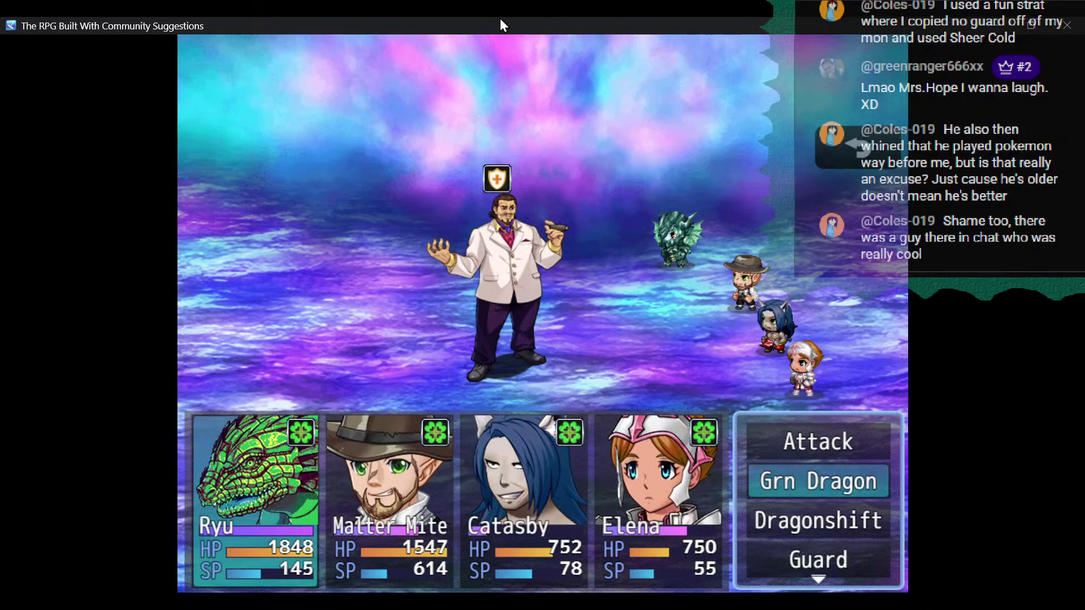
# Have Ryu use a Pepsi MONSTER on Catasby to restore one third of maximum stamina.
pyautogui.press('Down')
pyautogui.press('Down')
pyautogui.press('Down')
pyautogui.press('Return')
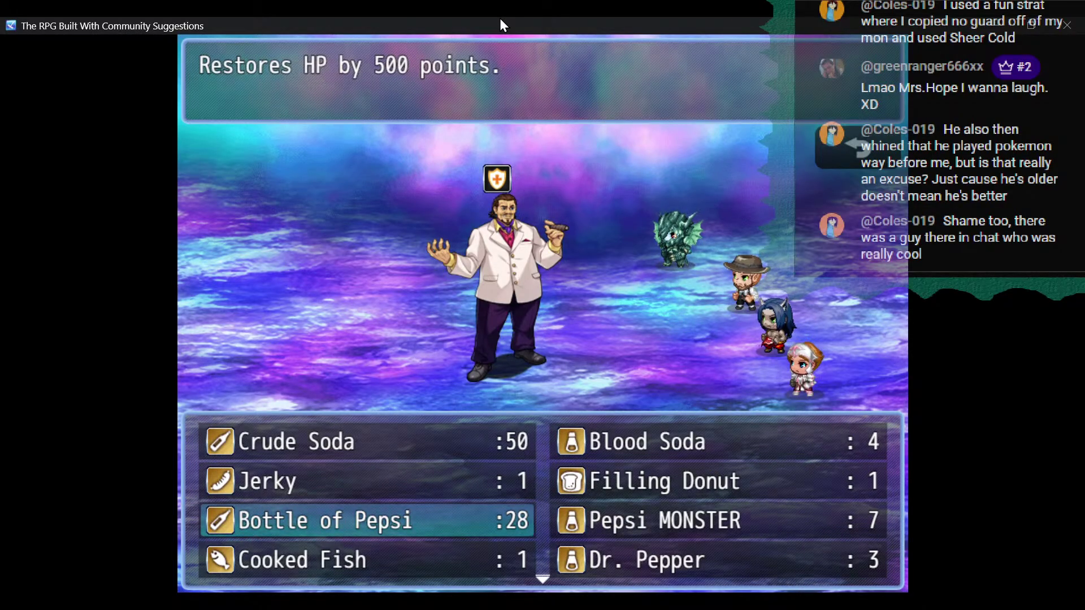
pyautogui.press('Return')
pyautogui.press('Escape')
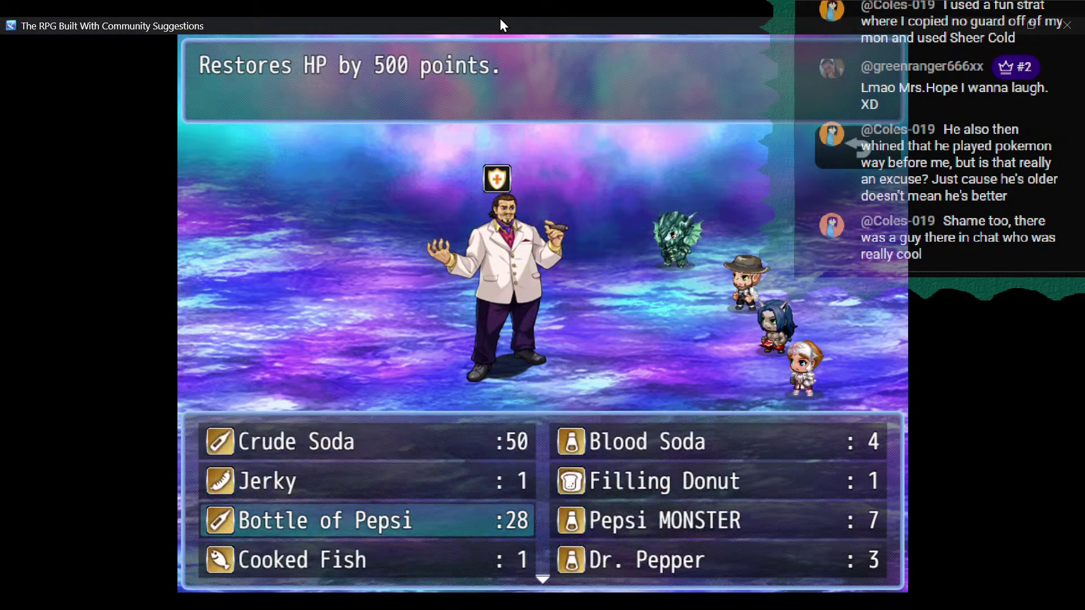
pyautogui.press('Down')
pyautogui.press('Right')
pyautogui.press('Up')
pyautogui.press('Return')
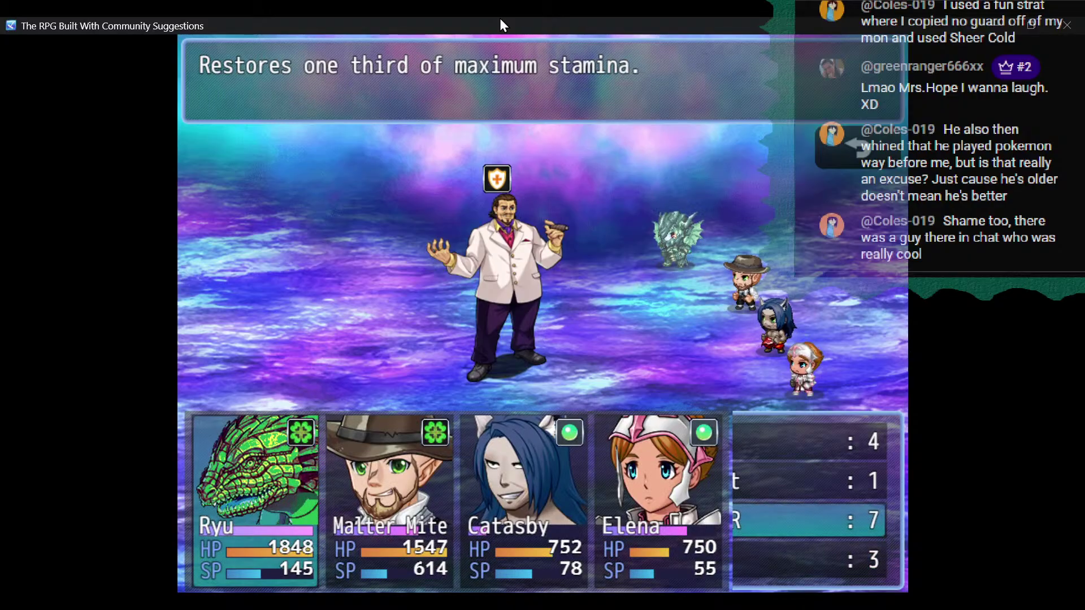
pyautogui.press('Return')
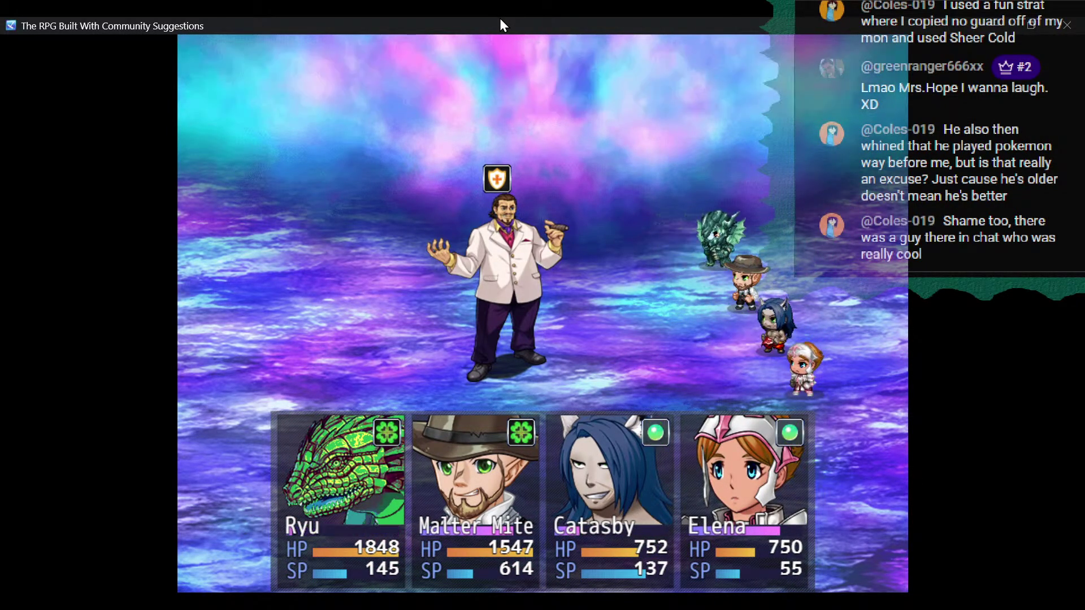
# Hit Sassp with Malter Mite's Heavy Metal Bash.
pyautogui.press('Down')
pyautogui.press('Return')
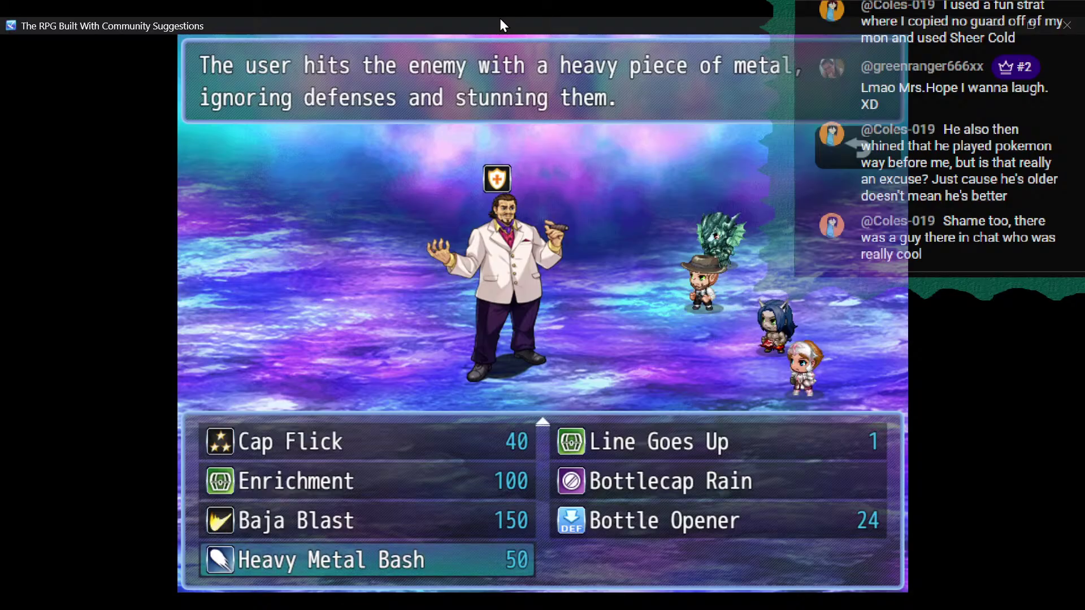
pyautogui.press('Return')
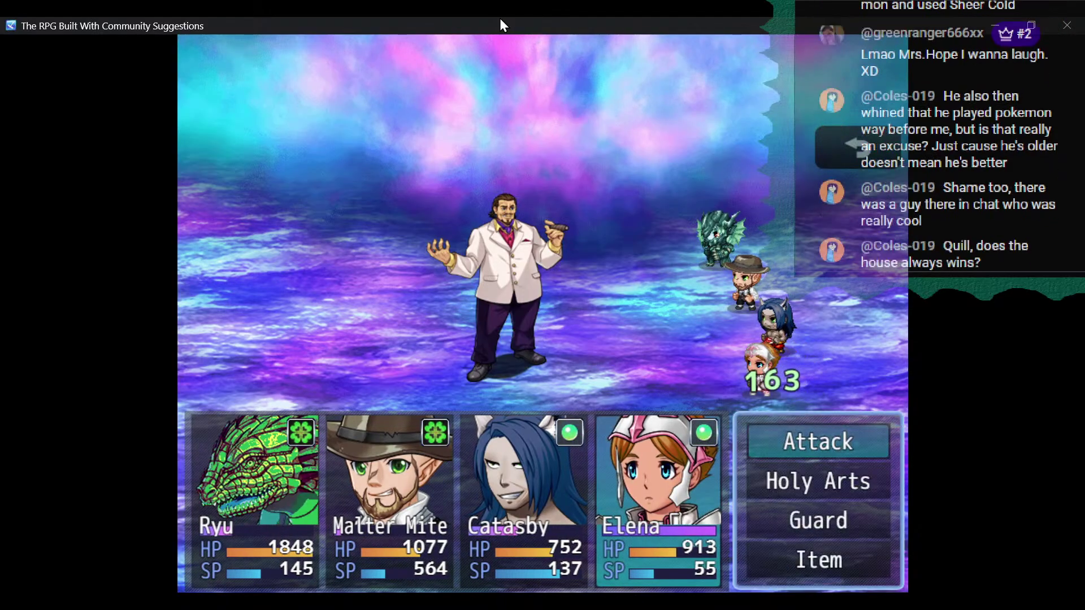
# Use Elena's Holy Arts skill Lucky Slash against Sassp.
pyautogui.press('Down')
pyautogui.press('Return')
pyautogui.press('Return')
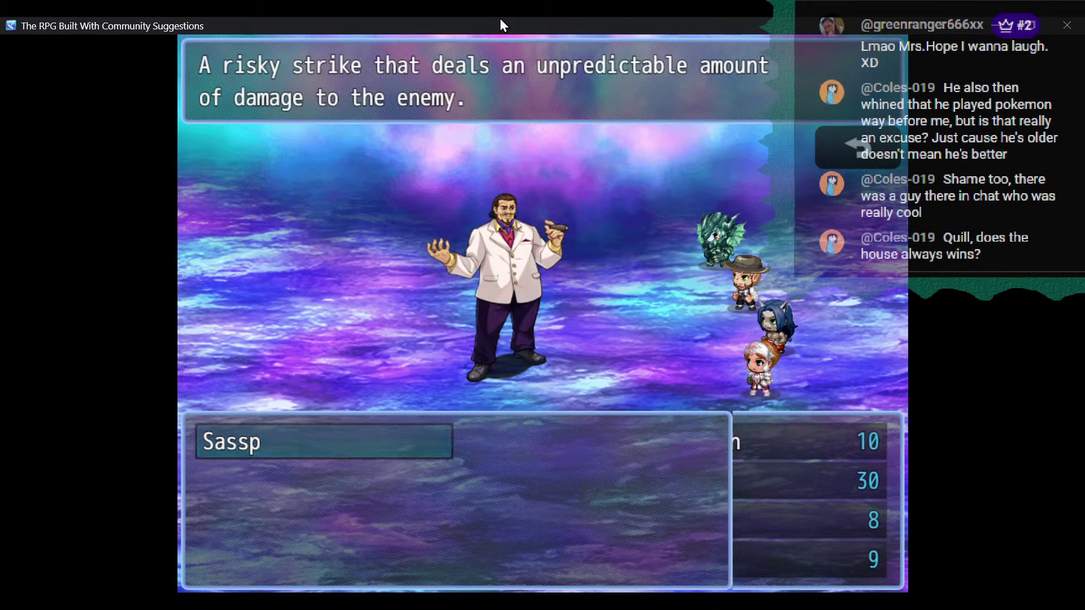
pyautogui.press('Return')
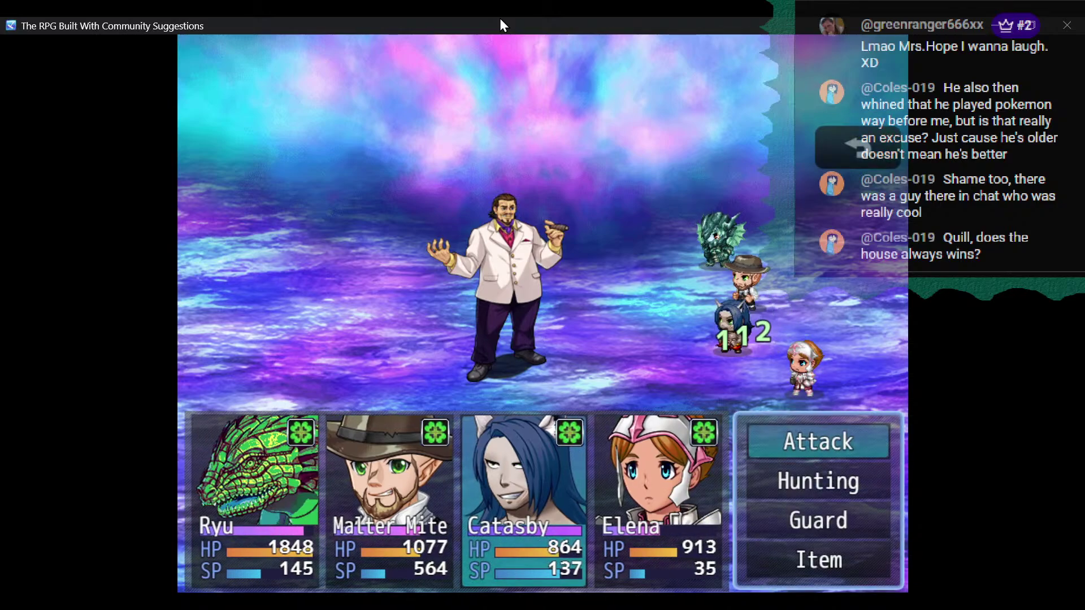
# Have Catasby attack Sassp with the Hunting skill Beastbleed.
pyautogui.press('Down')
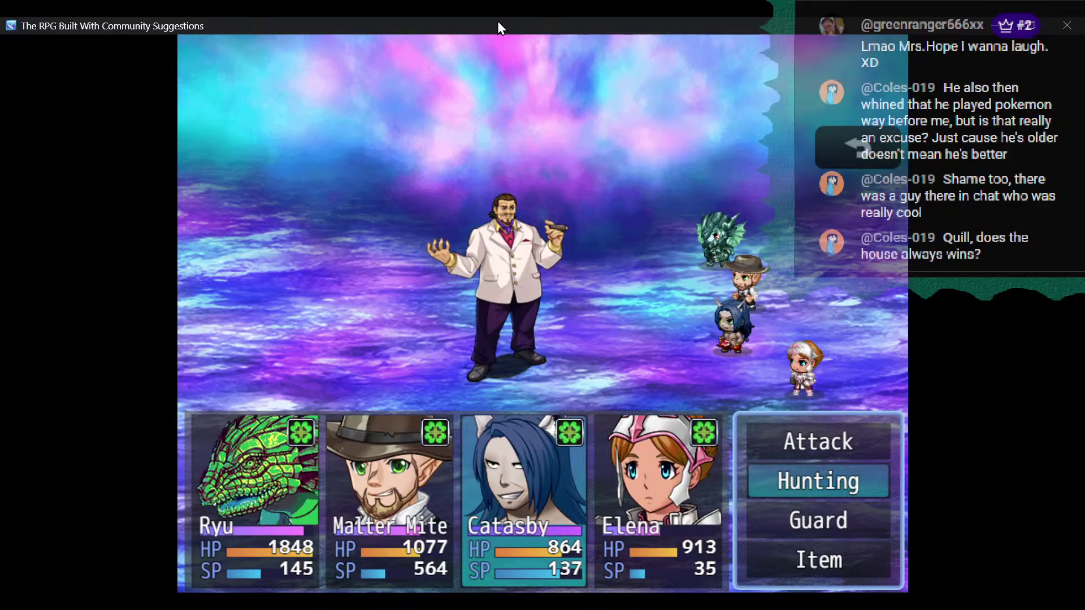
pyautogui.press('Return')
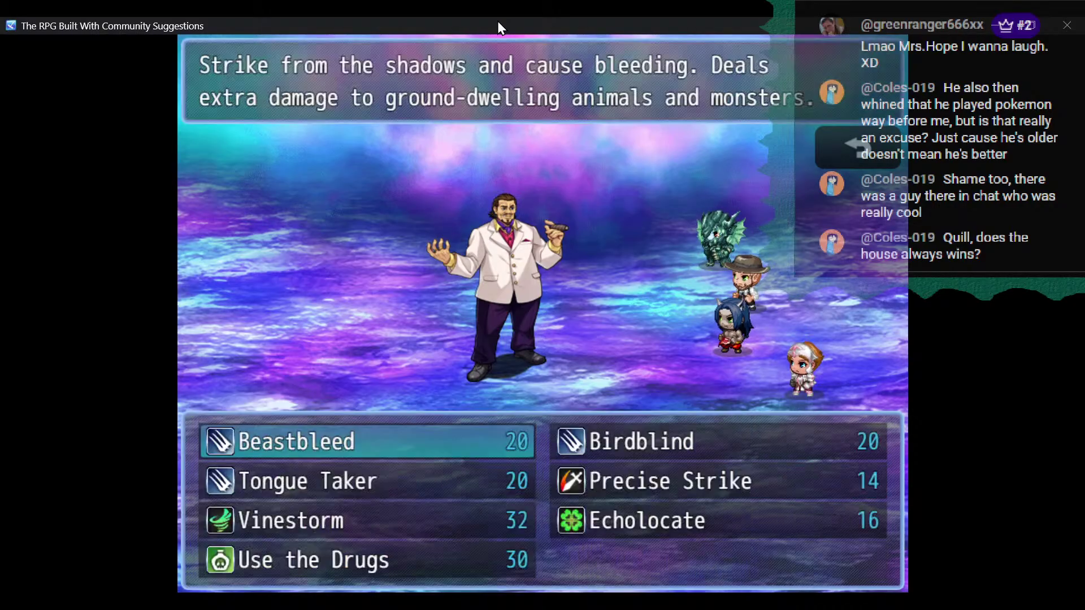
pyautogui.press('Return')
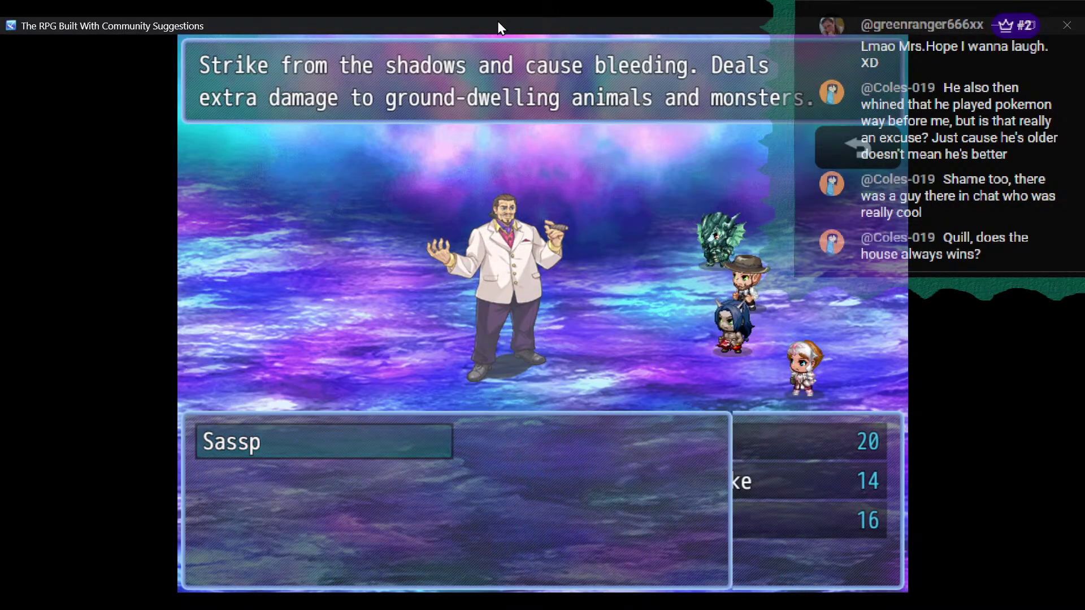
pyautogui.press('Return')
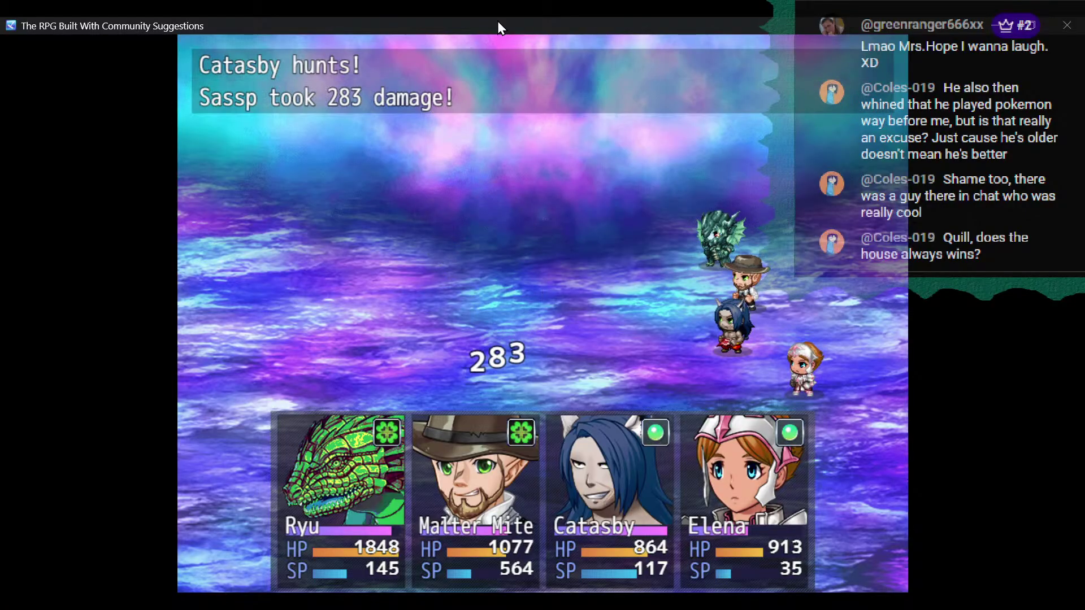
# Use Ryu's Grn Dragon skill Wing Buffet against Sassp.
pyautogui.press('Down')
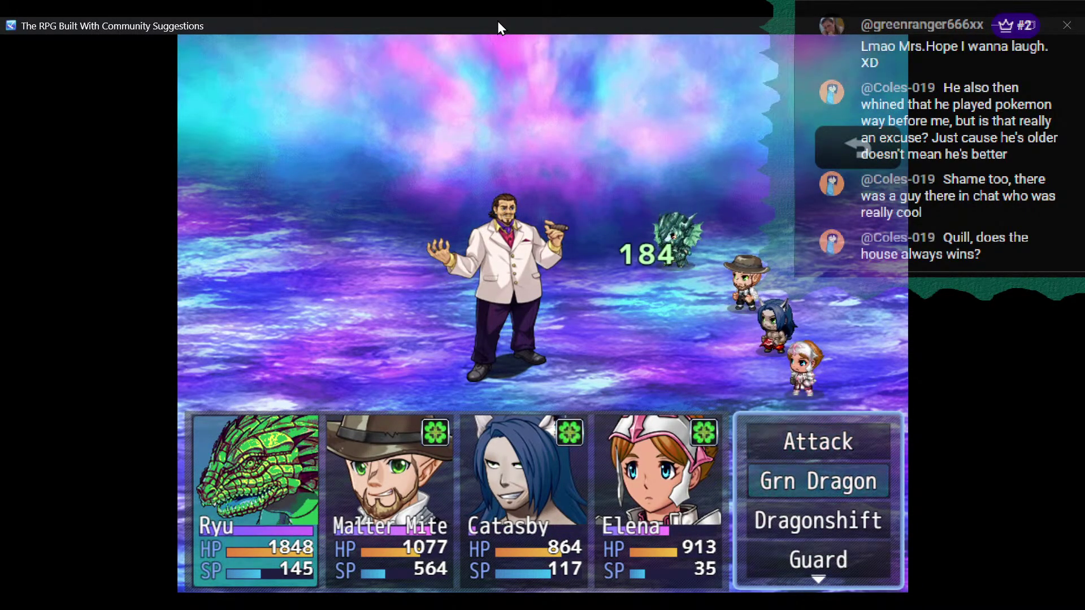
pyautogui.press('Return')
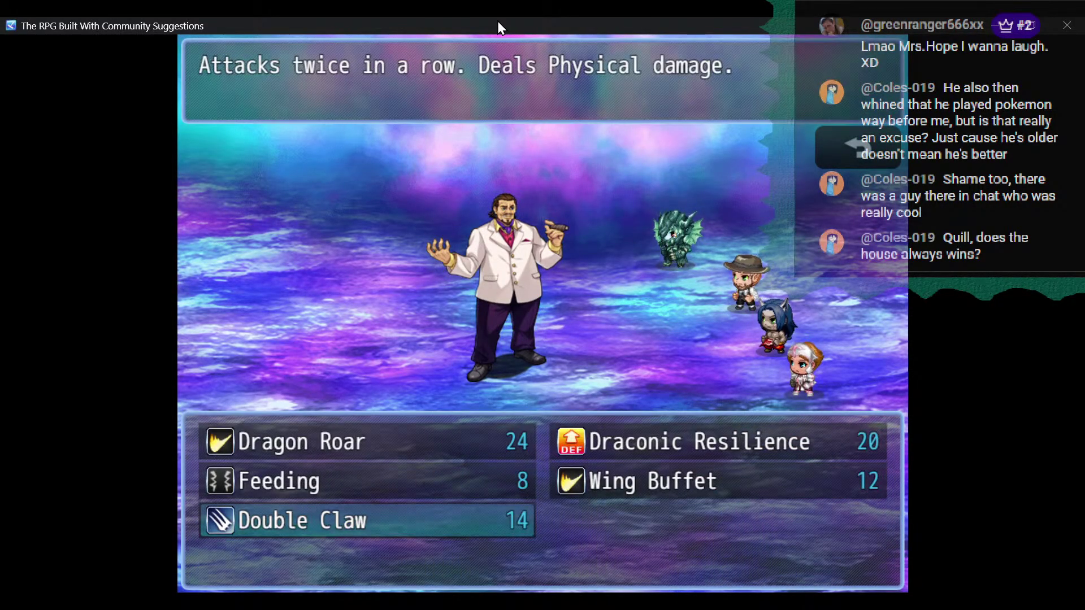
pyautogui.press('Up')
pyautogui.press('Right')
pyautogui.press('Return')
pyautogui.press('Return')
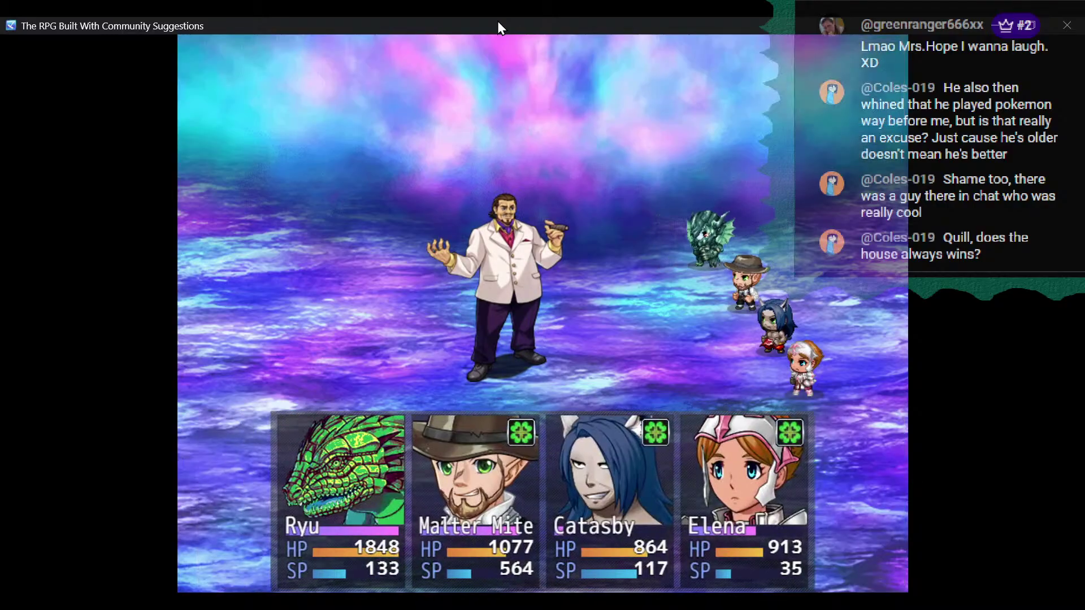
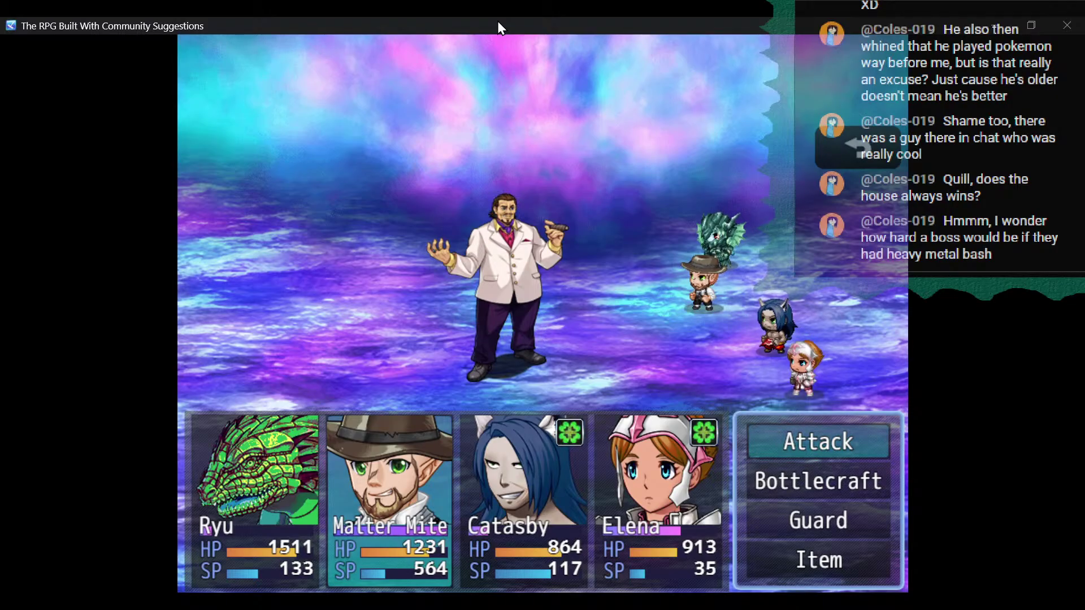
# Have Malter Mite use Heavy Metal Bash on Sassp once more.
pyautogui.press('Down')
pyautogui.press('Return')
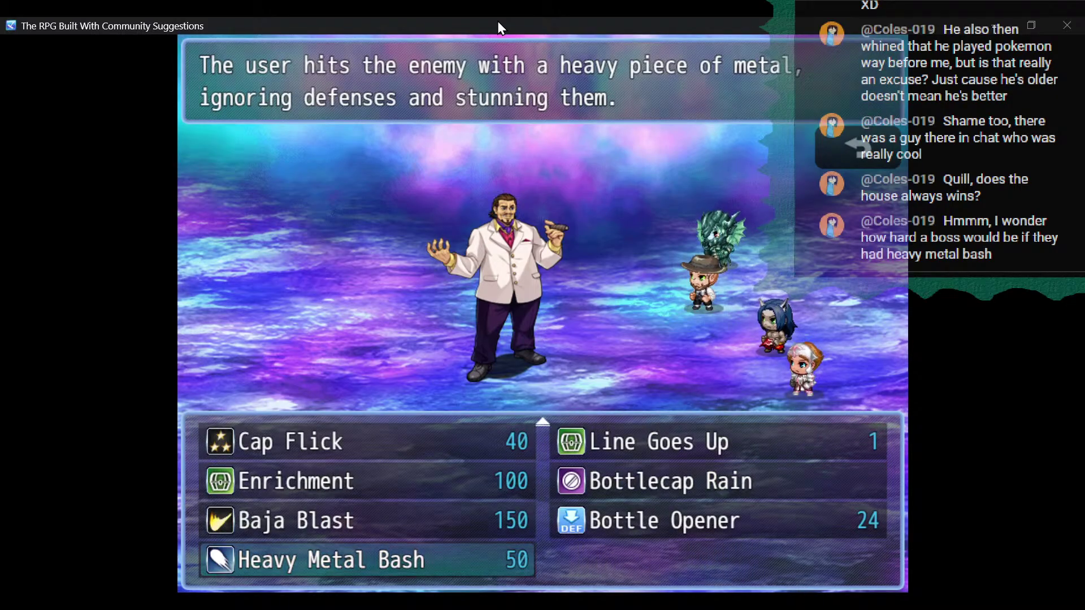
pyautogui.press('Return')
pyautogui.press('Return')
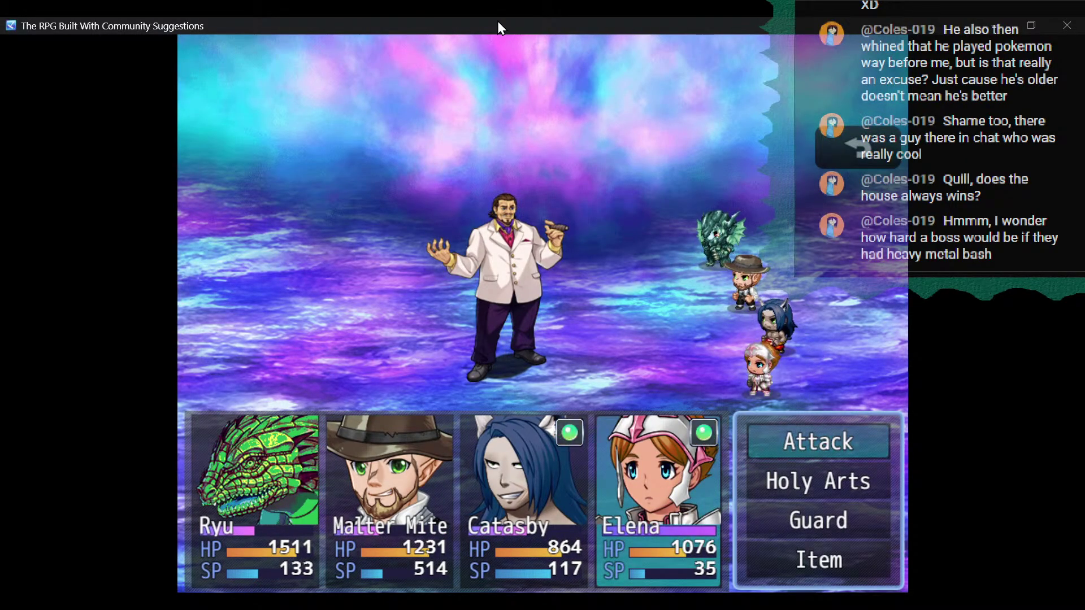
# Have Elena use a Pepsi MONSTER on herself to restore one third of her maximum stamina.
pyautogui.press('Down')
pyautogui.press('Down')
pyautogui.press('Return')
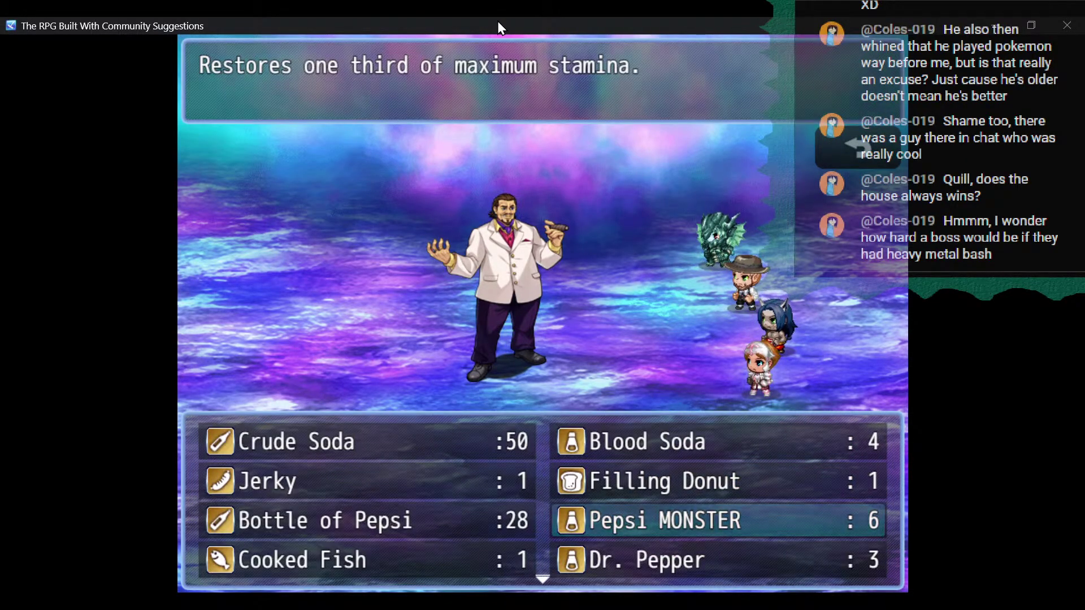
pyautogui.press('Return')
pyautogui.press('Right')
pyautogui.press('Right')
pyautogui.press('Right')
pyautogui.press('Return')
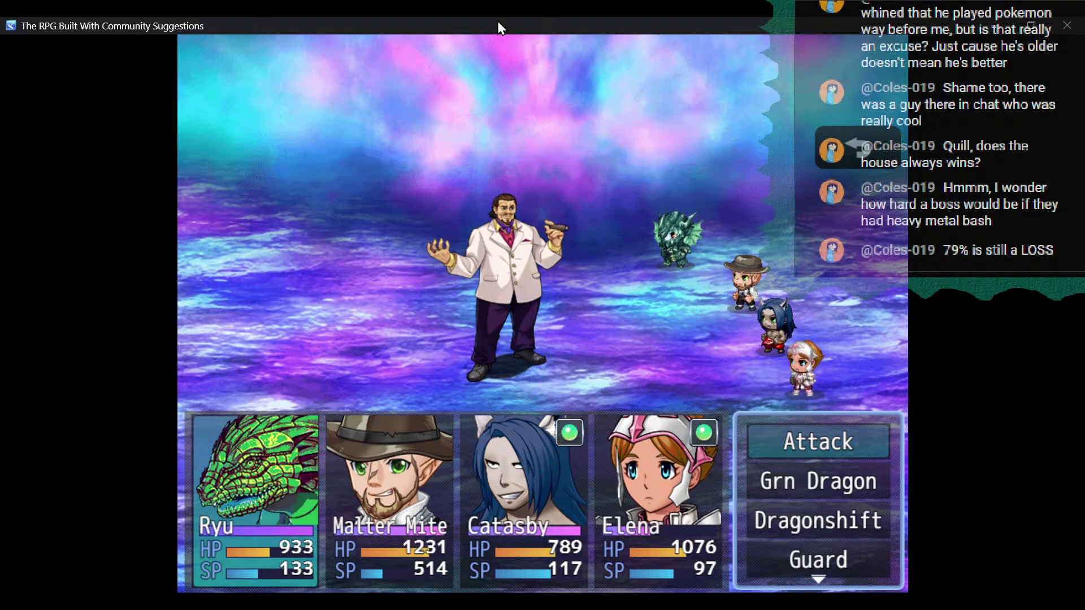
# Attack Sassp with Ryu's Grn Dragon skill Wing Buffet and Malter Mite's Bottlecraft skill Heavy Metal Bash.
pyautogui.press('Return')
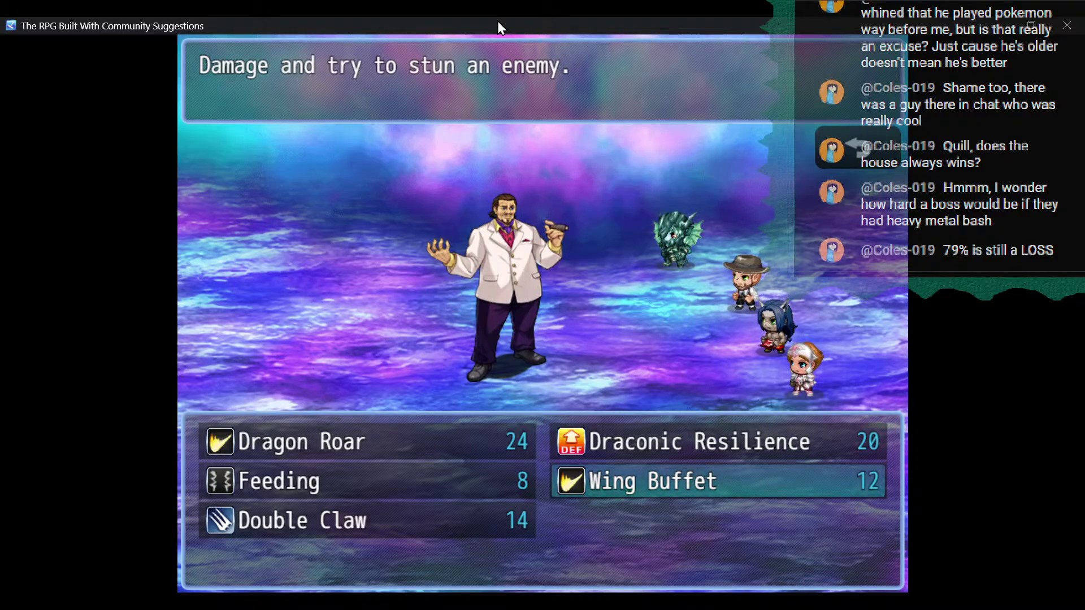
pyautogui.press('Return')
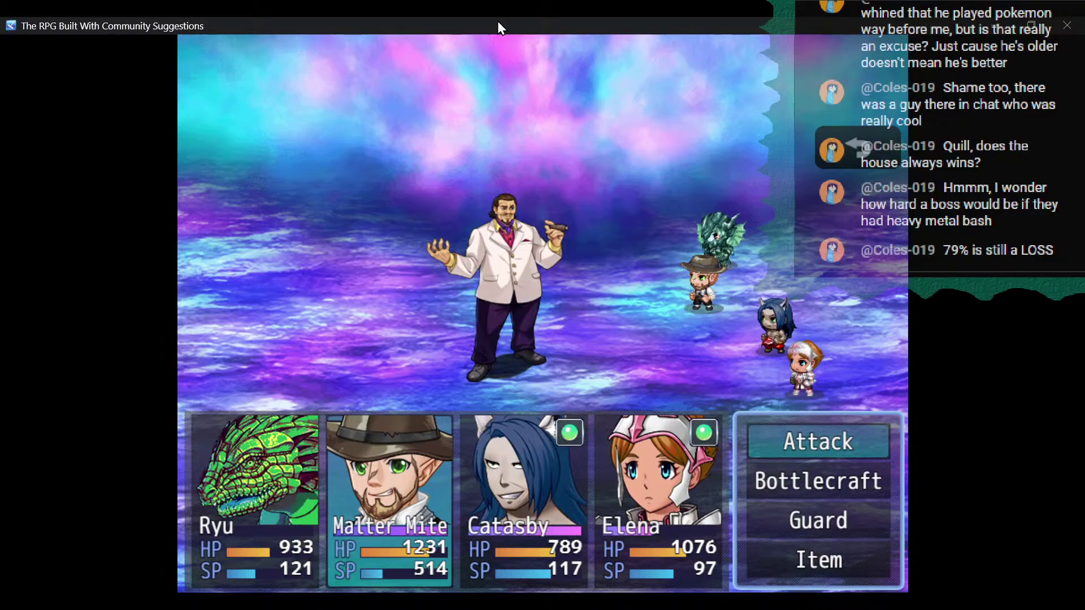
pyautogui.press('Down')
pyautogui.press('Return')
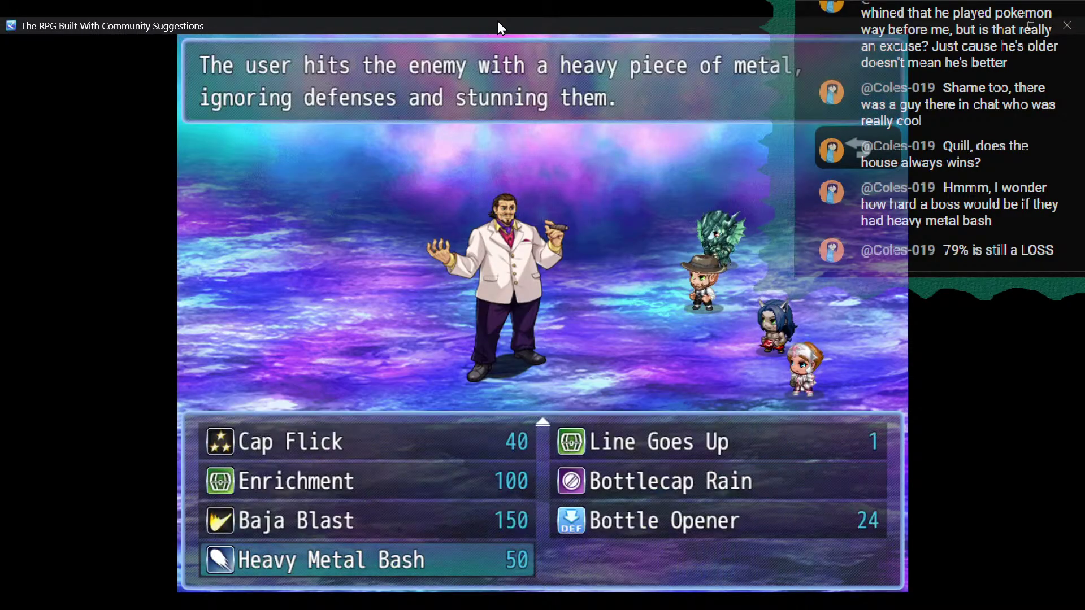
pyautogui.press('Return')
pyautogui.press('Return')
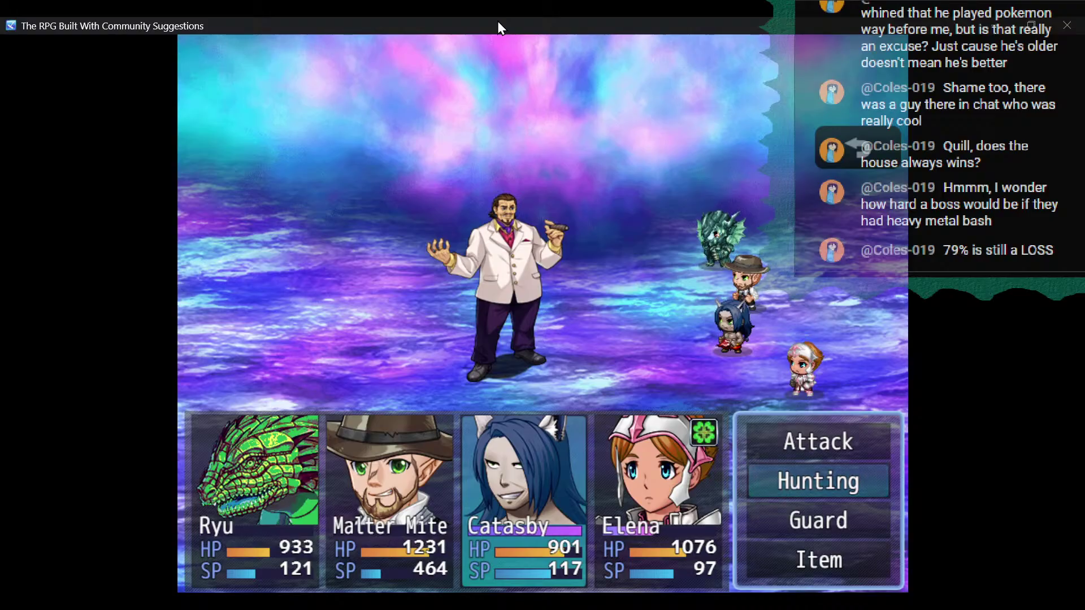
# Have Catasby cast the Hunting skill Vinestorm to slow or stun Sassp.
pyautogui.press('Return')
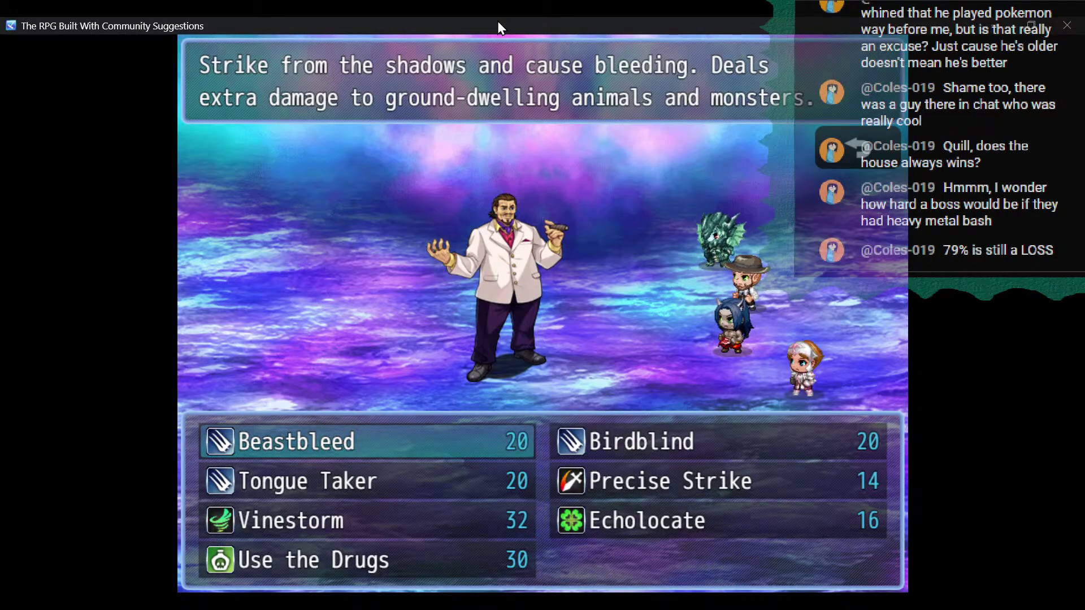
pyautogui.press('Down')
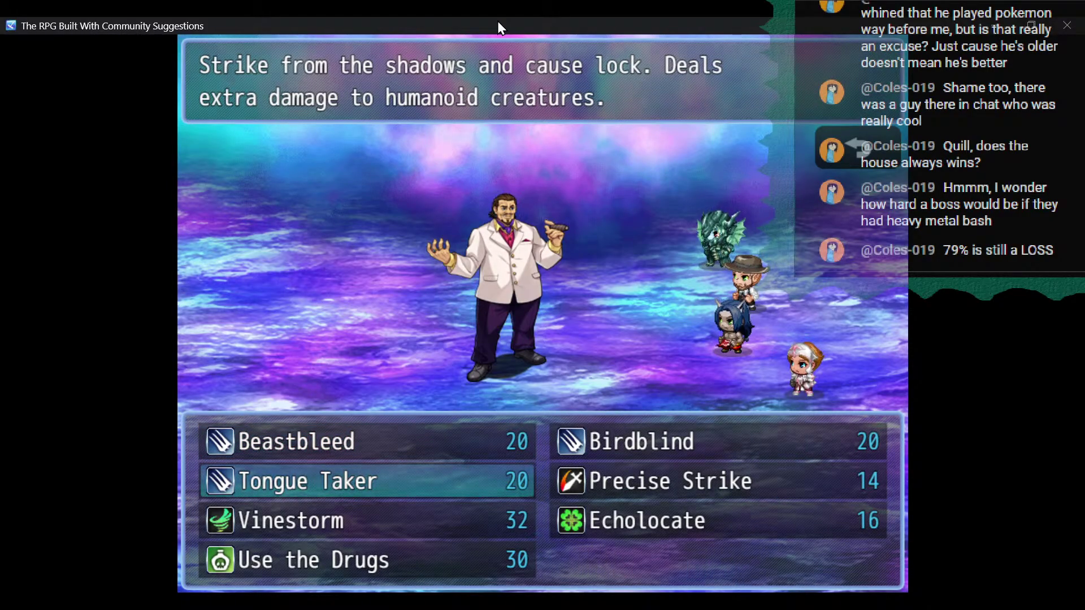
pyautogui.press('Down')
pyautogui.press('Return')
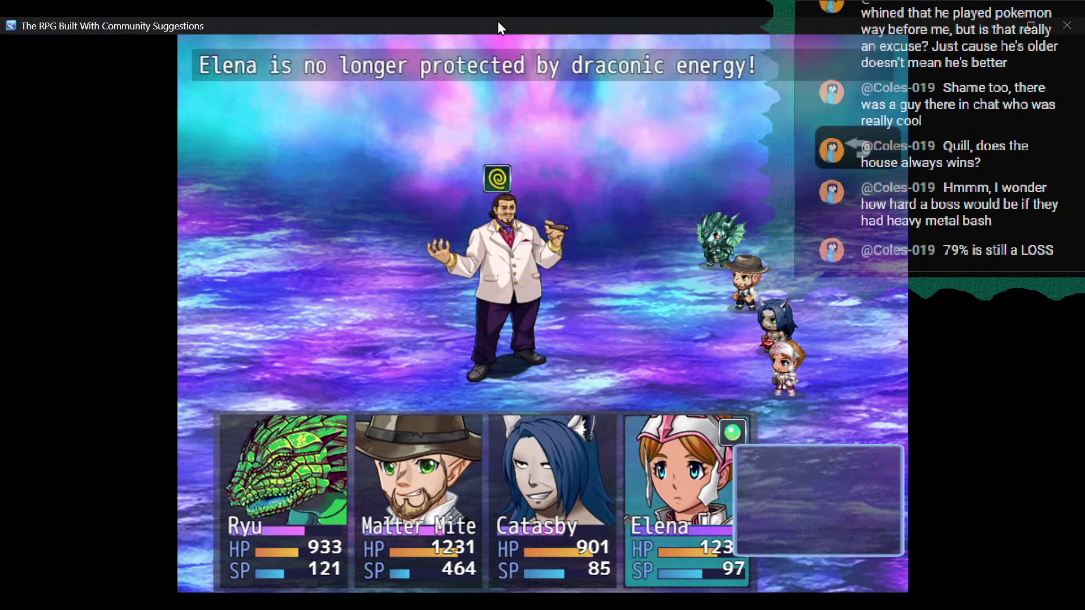
# Use Elena's Holy Arts skill Lucky Slash against Sassp.
pyautogui.press('Down')
pyautogui.press('Return')
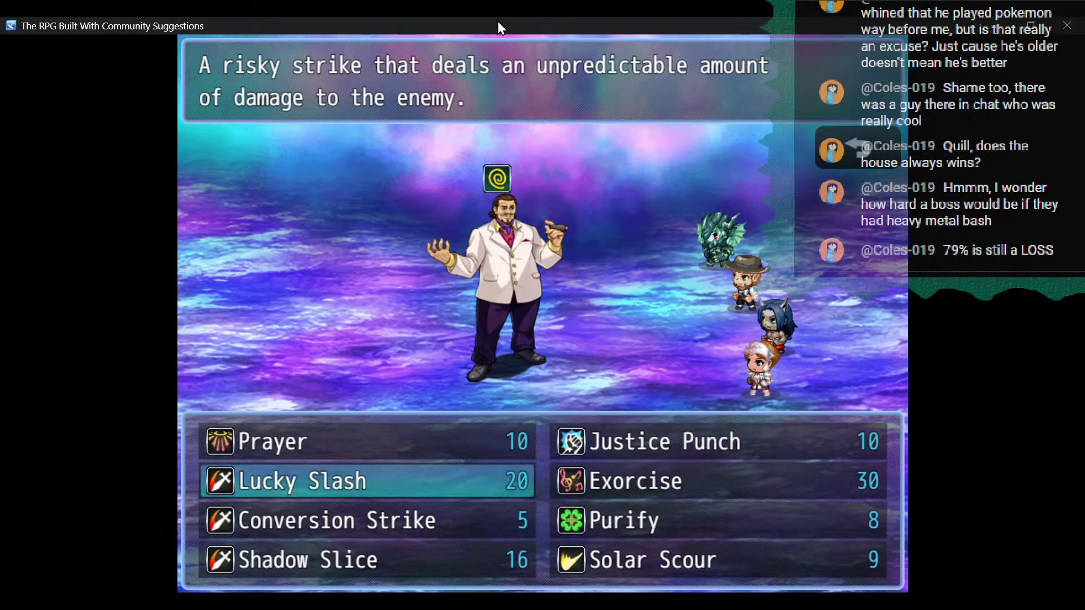
pyautogui.press('Return')
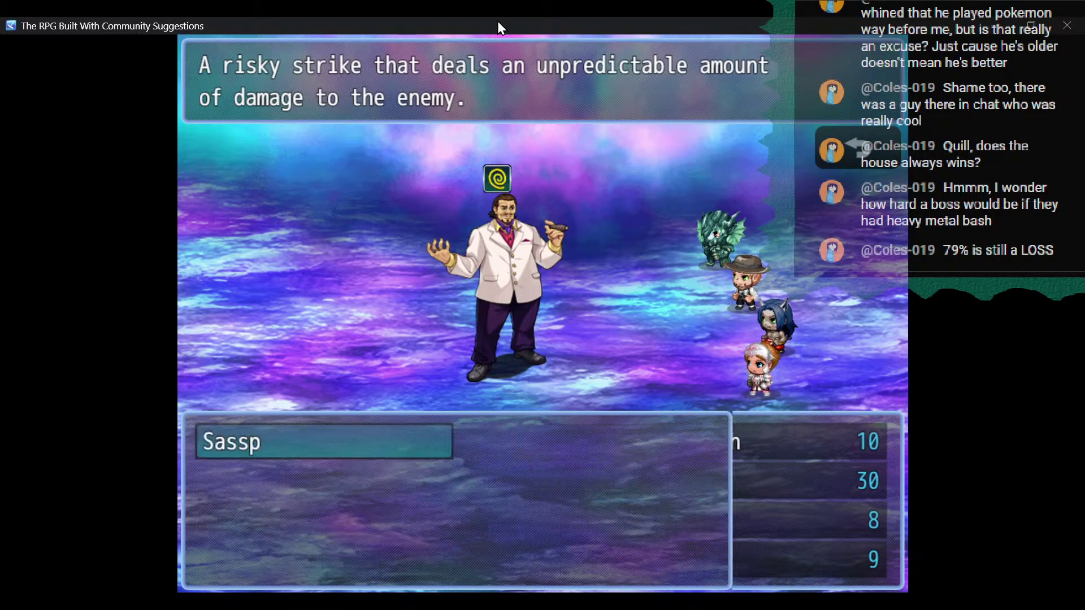
pyautogui.press('Return')
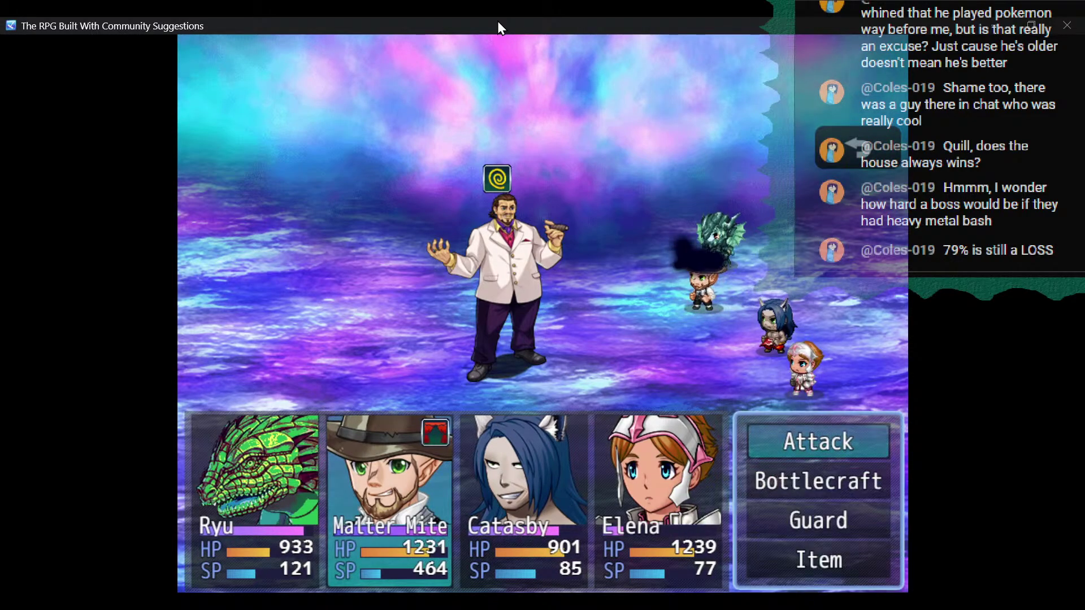
# Have Malter Mite attack Sassp with the Bottlecraft skill Heavy Metal Bash.
pyautogui.press('Down')
pyautogui.press('Return')
pyautogui.press('Return')
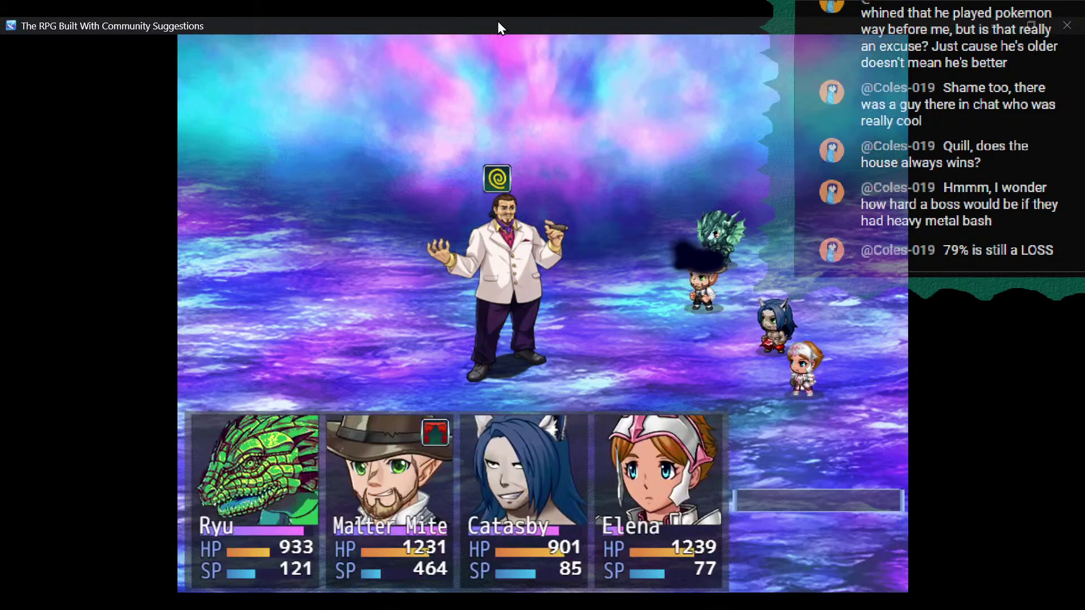
pyautogui.press('Return')
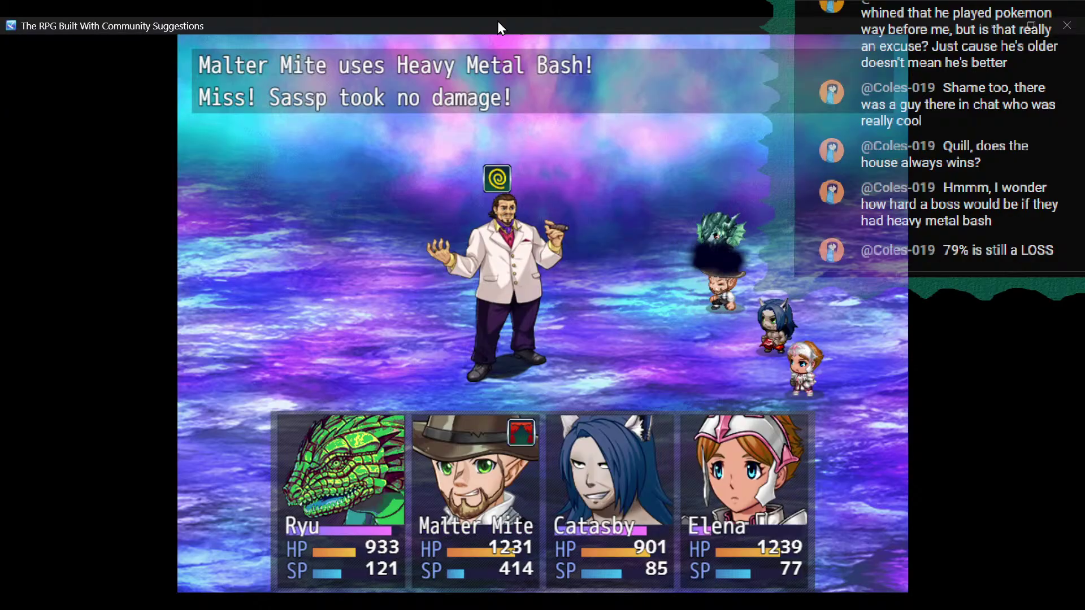
# Use Ryu's Grn Dragon skill Wing Buffet against Sassp, backing out of the Dragonshift skills first.
pyautogui.press('Down')
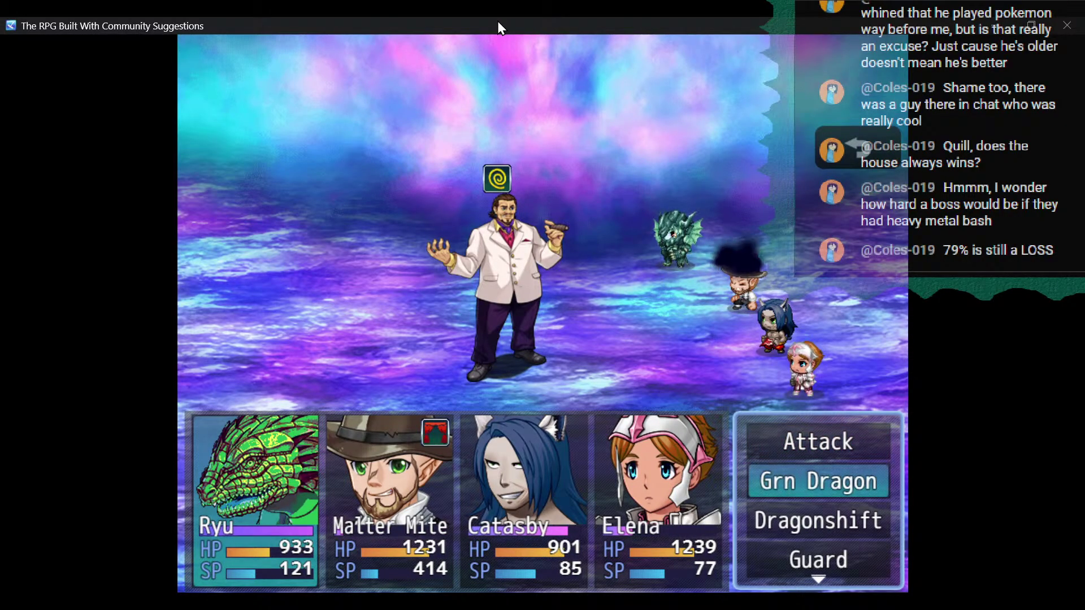
pyautogui.press('Down')
pyautogui.press('Return')
pyautogui.press('Escape')
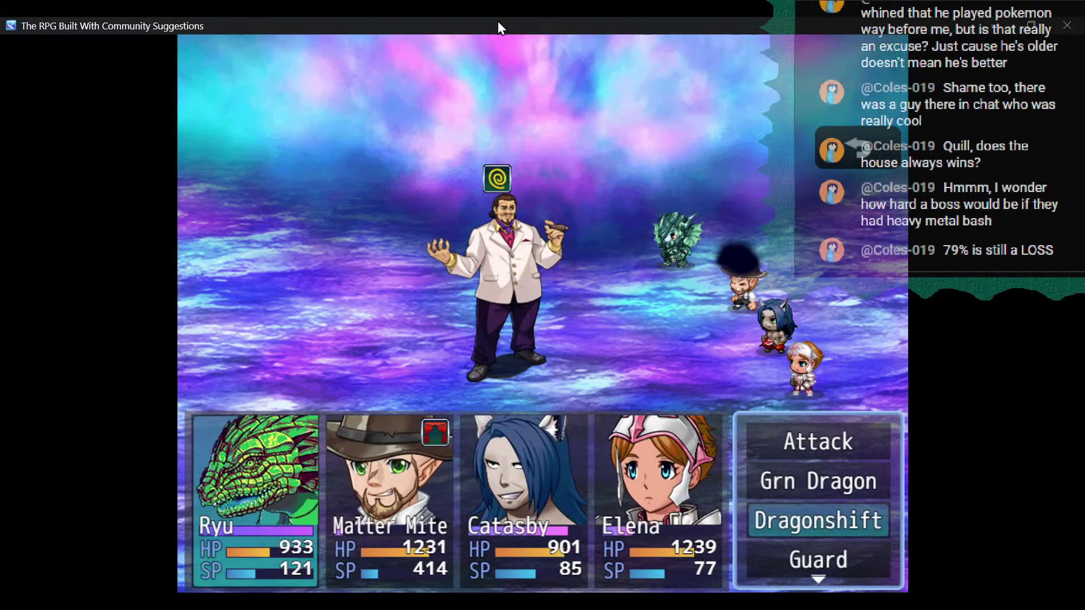
pyautogui.press('Up')
pyautogui.press('Return')
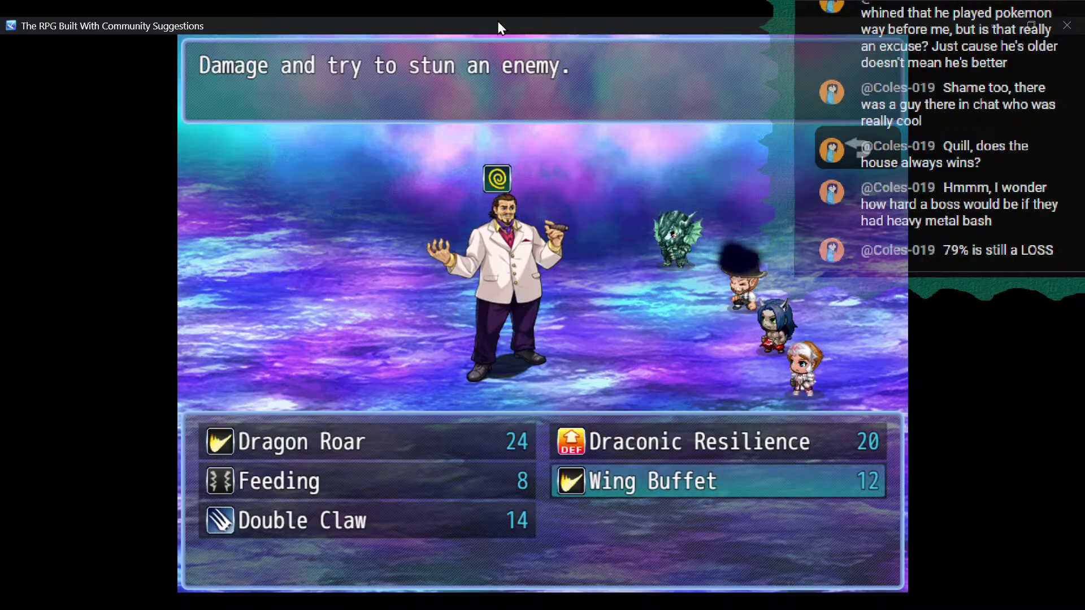
pyautogui.press('Return')
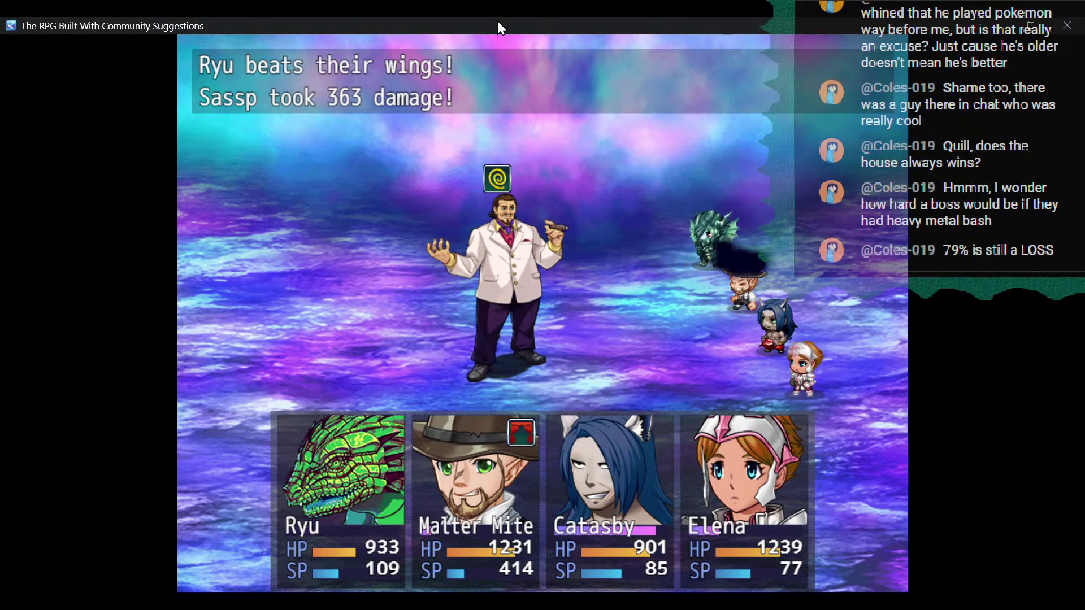
# Have Catasby strike Sassp with the Hunting skill Tongue Taker.
pyautogui.press('Down')
pyautogui.press('Return')
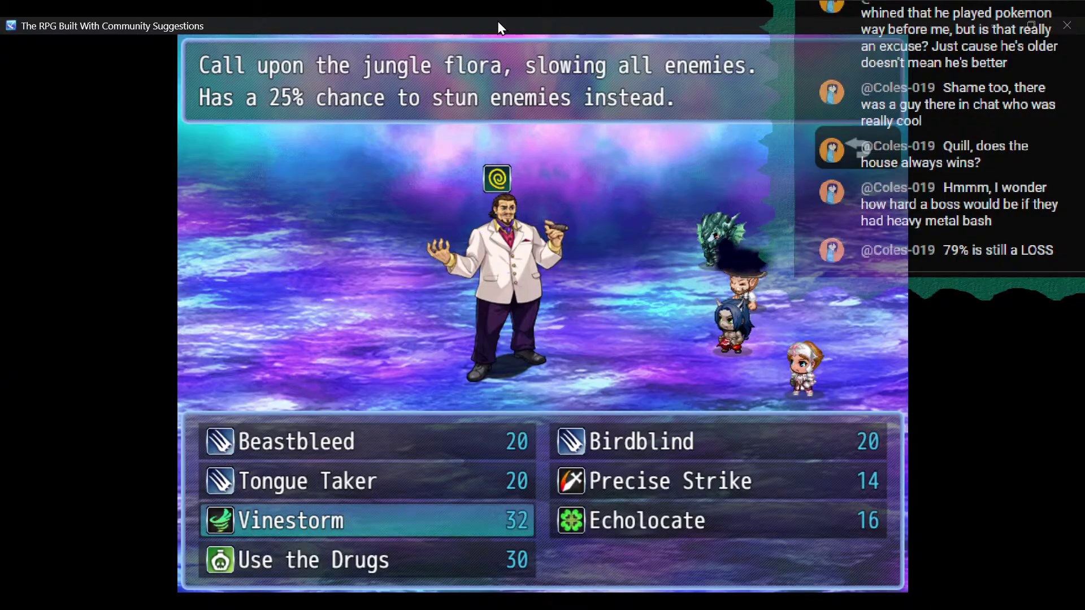
pyautogui.press('Up')
pyautogui.press('Return')
pyautogui.press('Return')
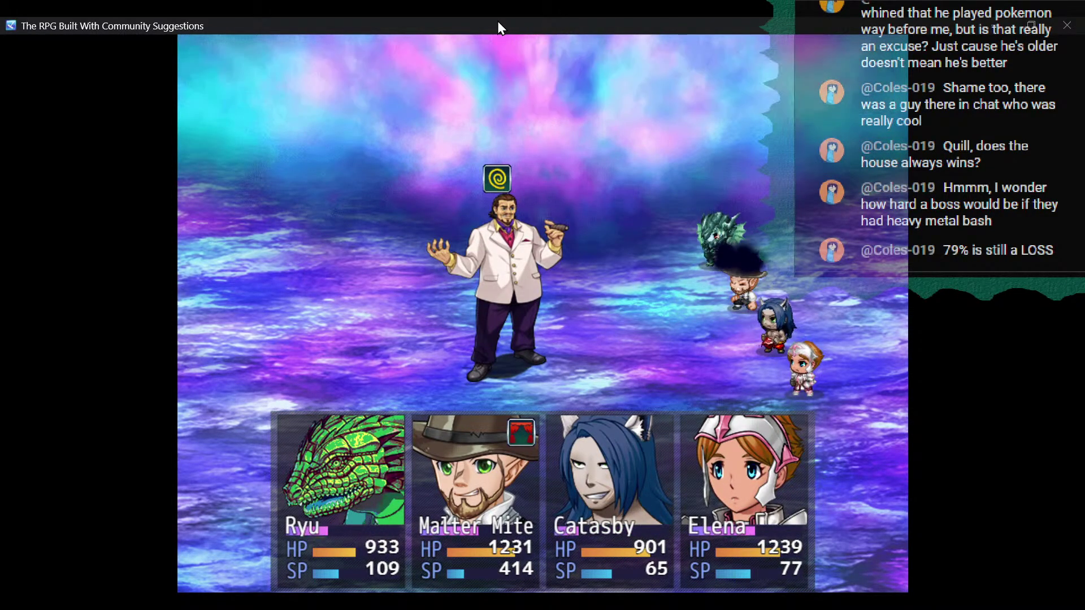
# Have Malter Mite use the Bottlecraft skill Heavy Metal Bash on Sassp again.
pyautogui.press('Down')
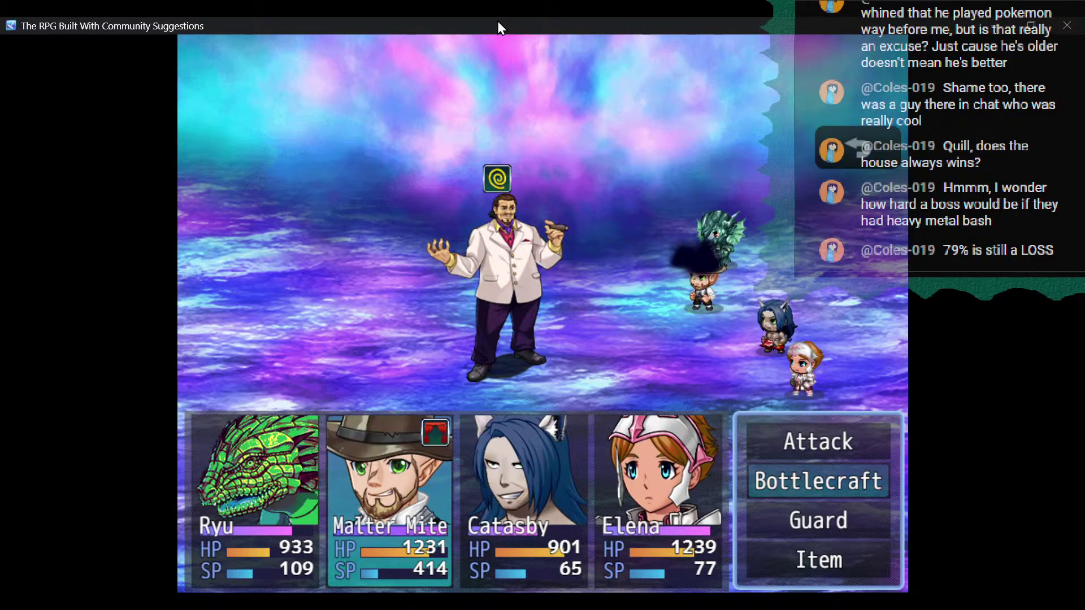
pyautogui.press('Return')
pyautogui.press('Return')
pyautogui.press('Return')
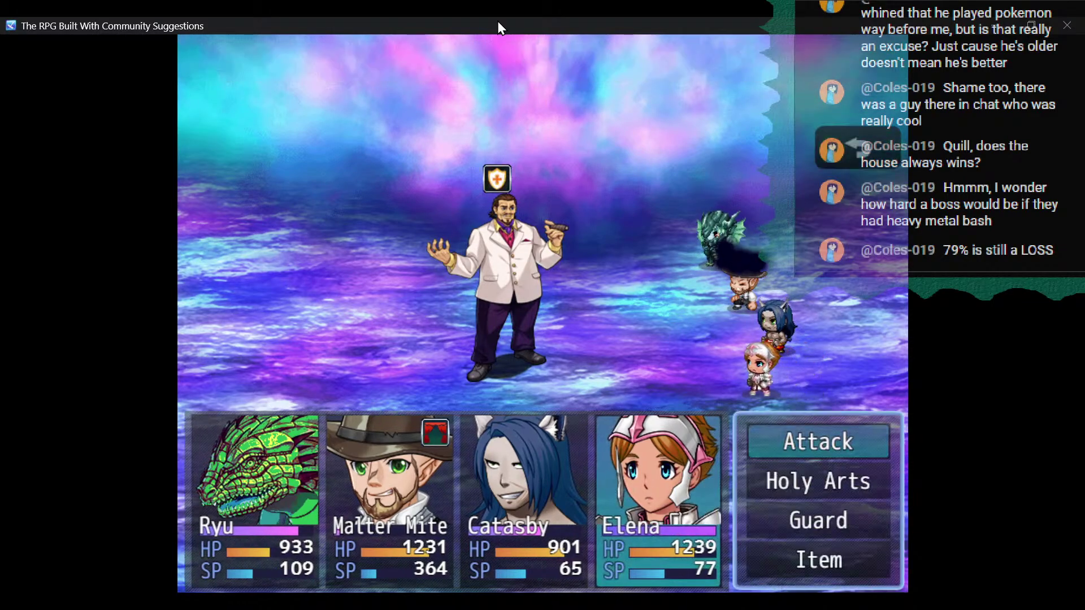
# Have Elena give Ryu a Bottle of Pepsi to restore 500 HP.
pyautogui.press('Up')
pyautogui.press('Return')
pyautogui.press('Left')
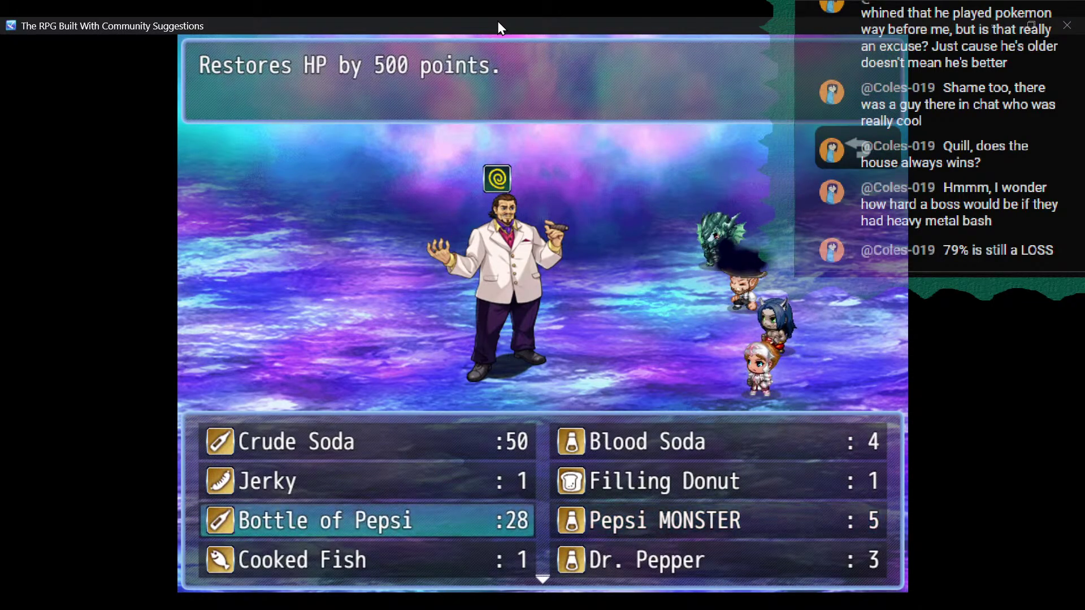
pyautogui.press('Return')
pyautogui.press('Left')
pyautogui.press('Left')
pyautogui.press('Left')
pyautogui.press('Left')
pyautogui.press('Left')
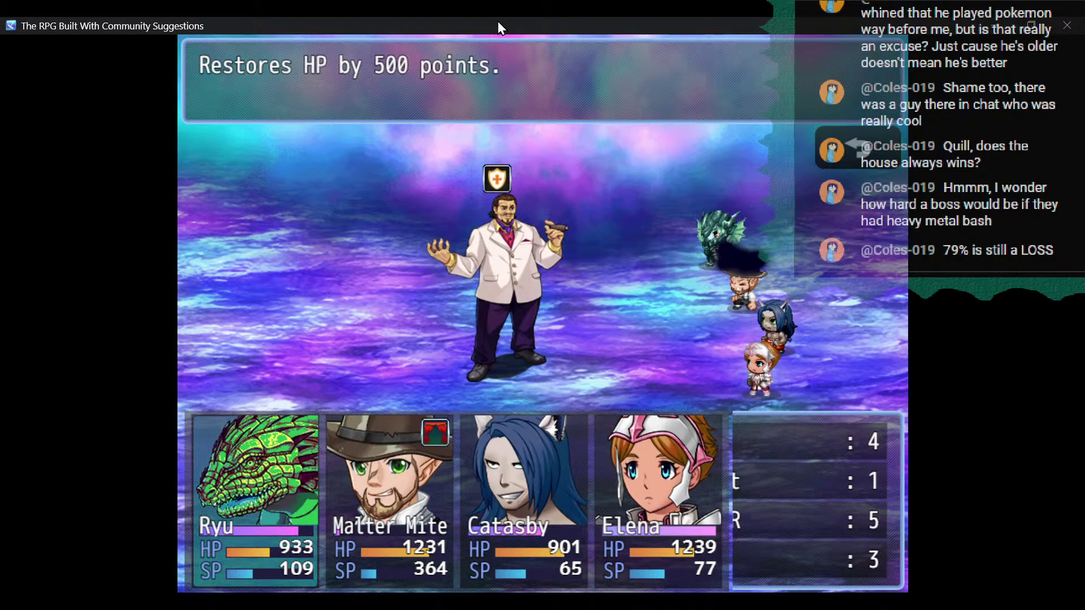
pyautogui.press('Return')
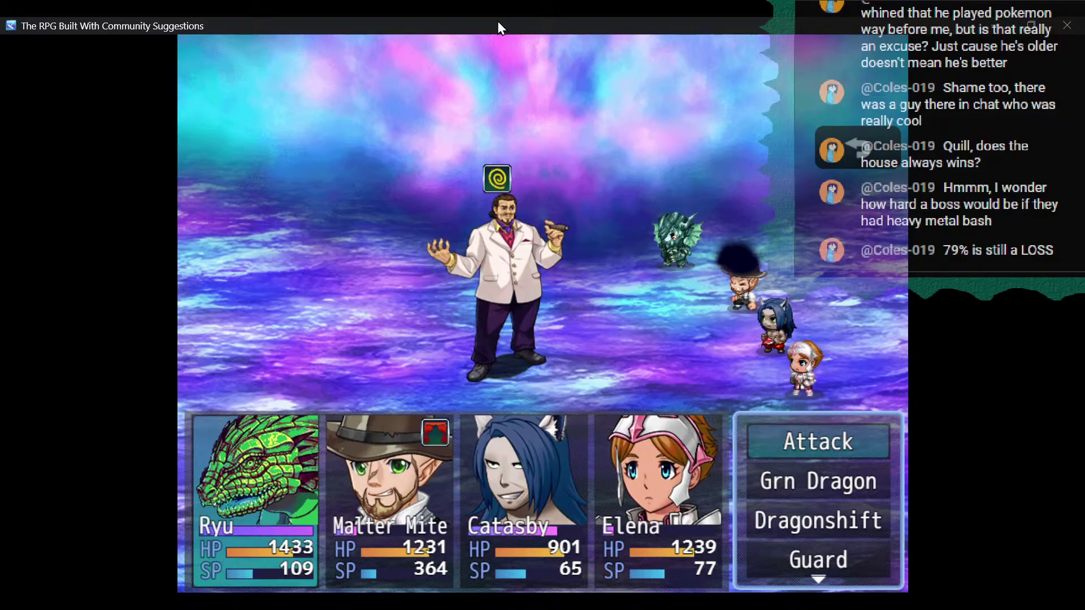
# Have Ryu use a Pepsi MONSTER on Catasby to restore one third of maximum stamina.
pyautogui.press('Up')
pyautogui.press('Return')
pyautogui.press('Right')
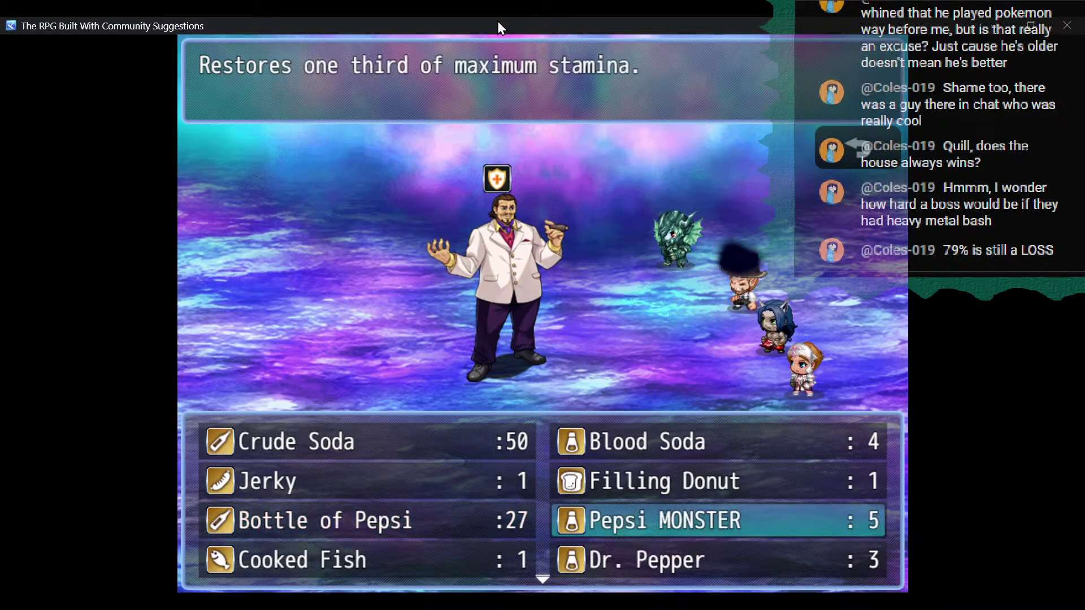
pyautogui.press('Return')
pyautogui.press('Return')
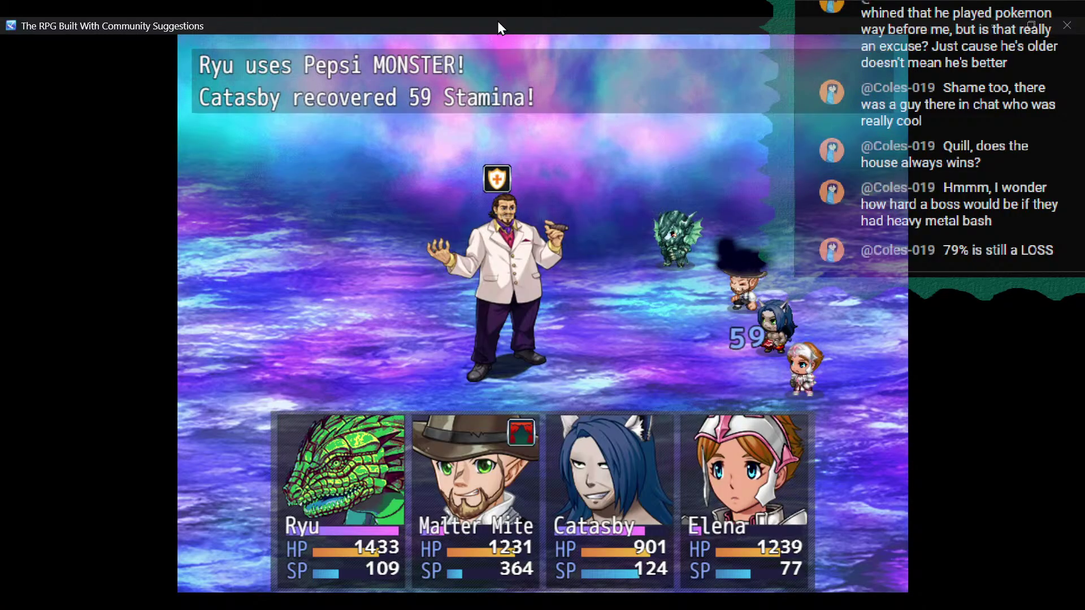
# Have Catasby attack Sassp with the defense-ignoring Hunting skill Precise Strike.
pyautogui.press('Down')
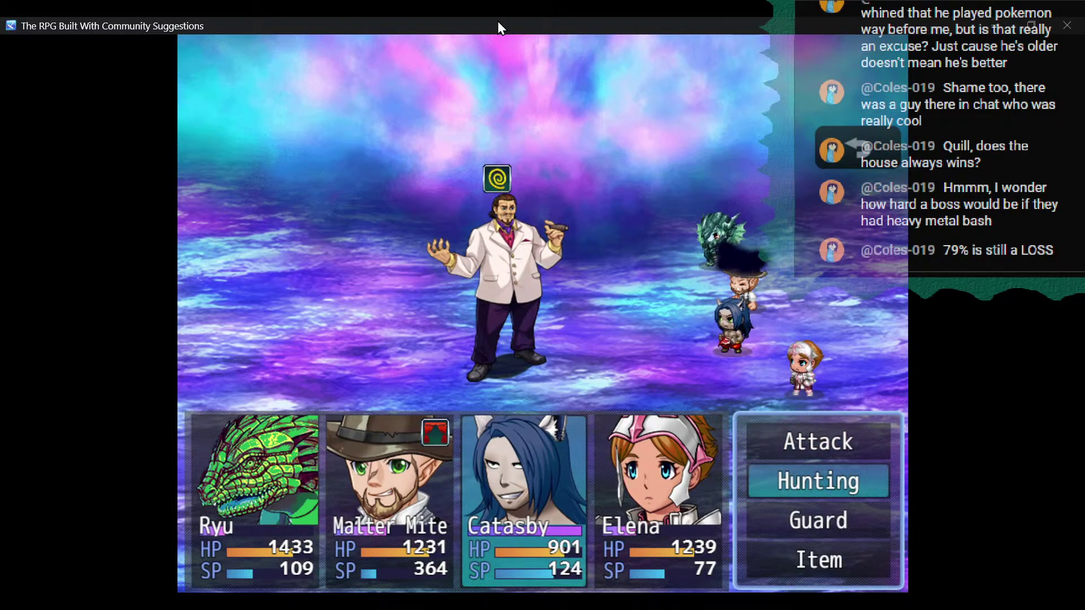
pyautogui.press('Return')
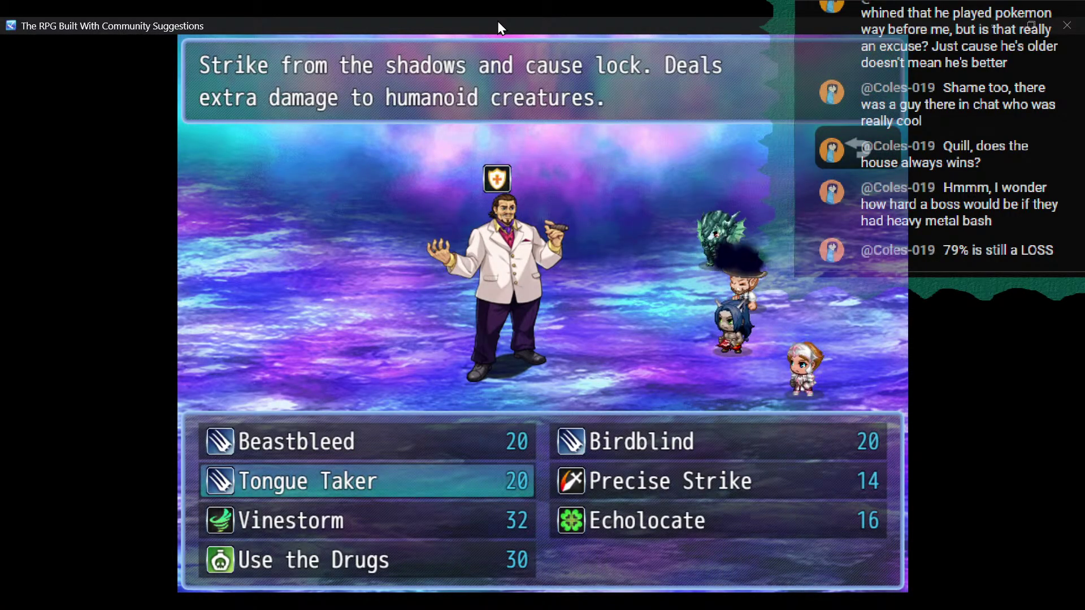
pyautogui.press('Right')
pyautogui.press('Return')
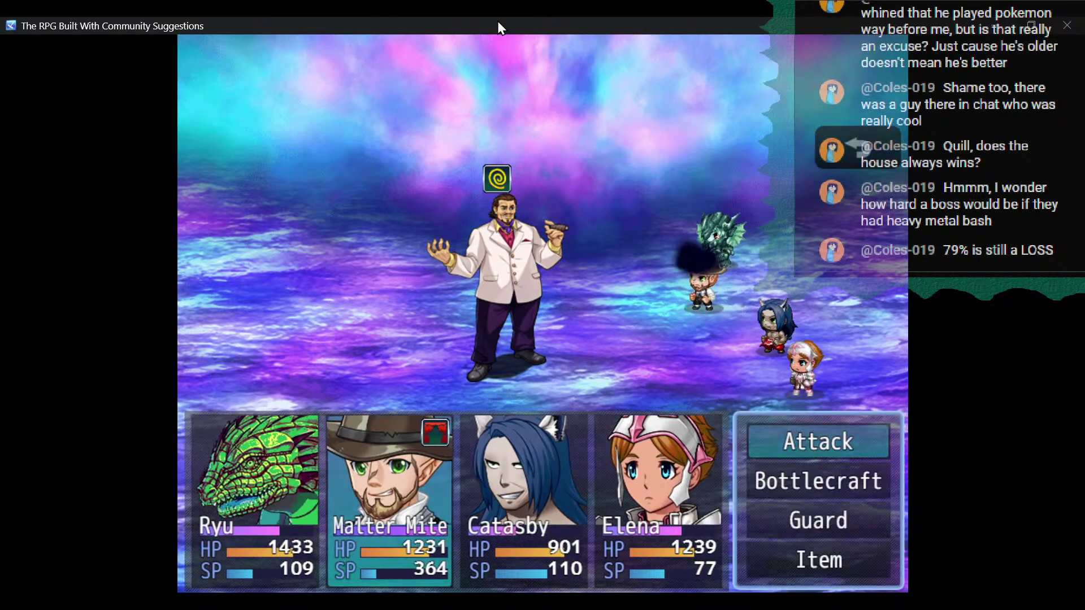
# Have Malter Mite hit Sassp with another Heavy Metal Bash from the Bottlecraft skills.
pyautogui.press('Down')
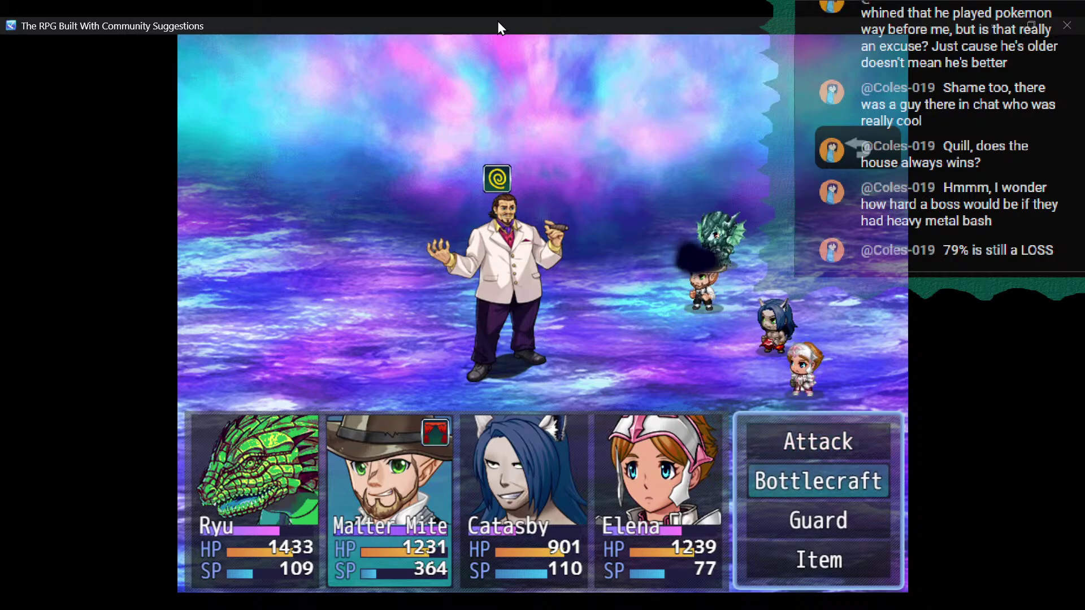
pyautogui.press('Return')
pyautogui.press('Return')
pyautogui.press('Return')
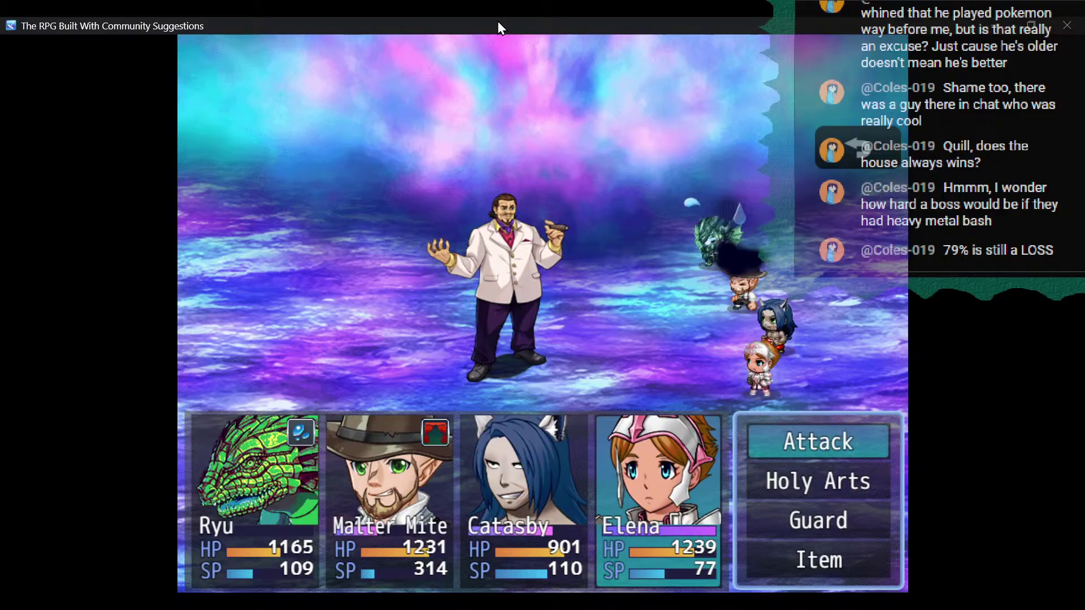
# Have Elena attack Sassp with the Holy Arts skill Lucky Slash.
pyautogui.press('Down')
pyautogui.press('Return')
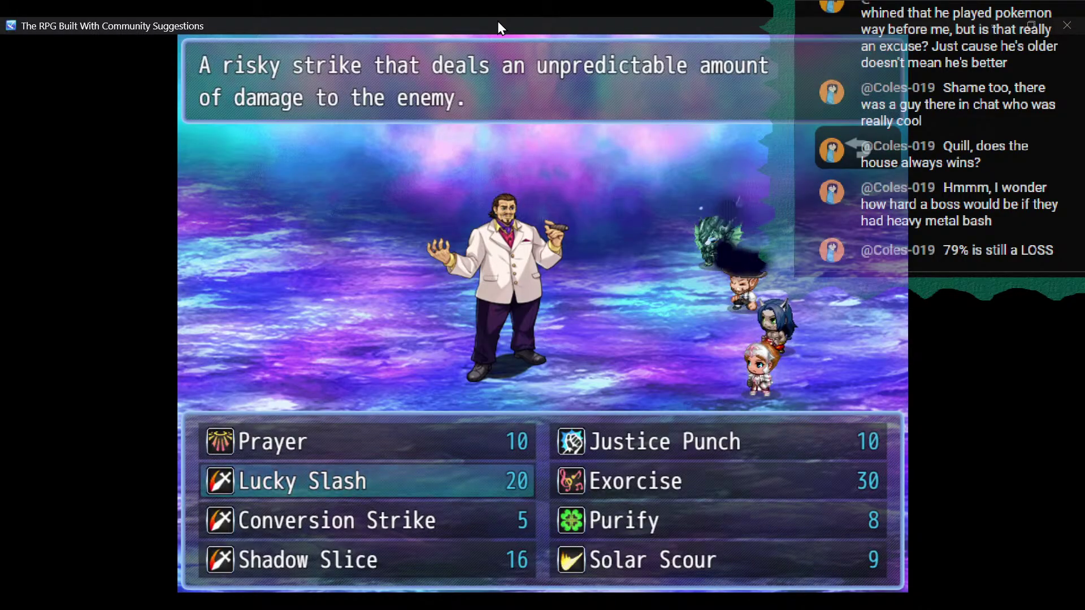
pyautogui.press('Return')
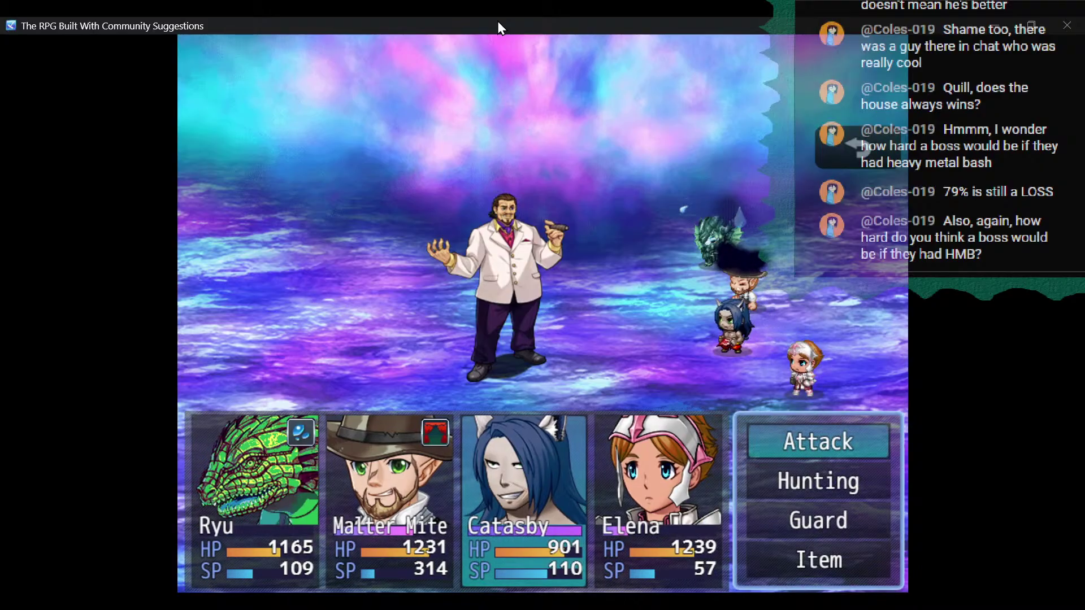
# Have Catasby attack Sassp with the Hunting skill Beastbleed, which costs 20 stamina.
pyautogui.press('Down')
pyautogui.press('Return')
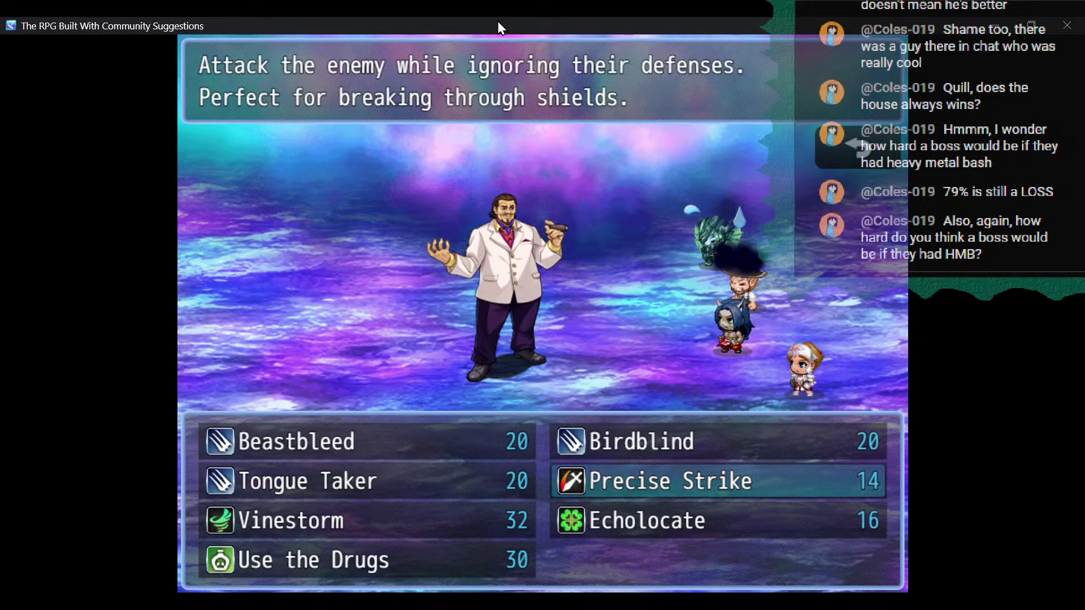
pyautogui.press('Left')
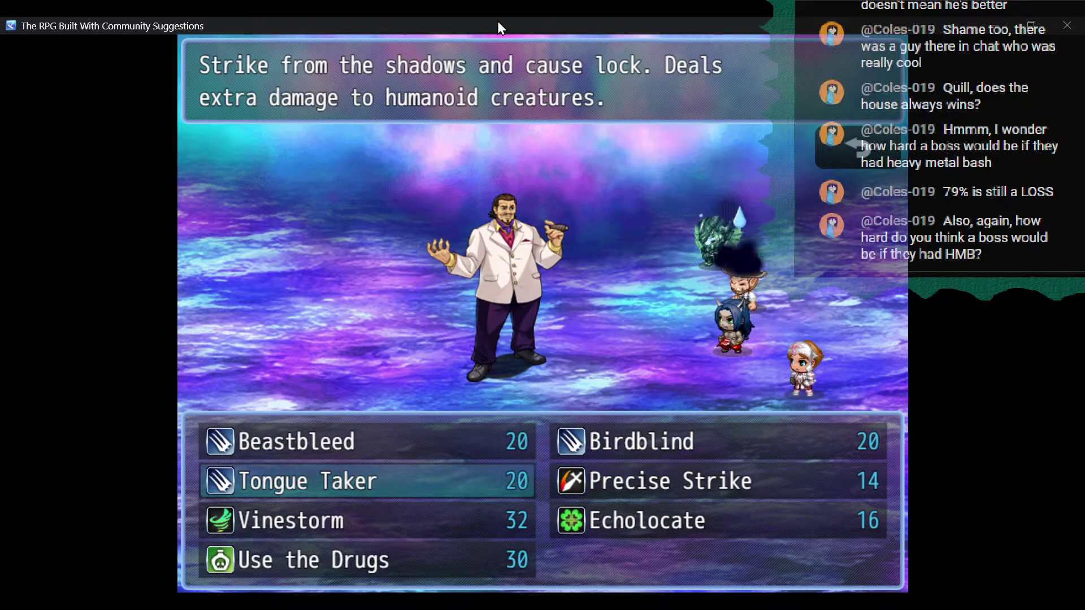
pyautogui.press('Up')
pyautogui.press('Right')
pyautogui.press('Left')
pyautogui.press('Return')
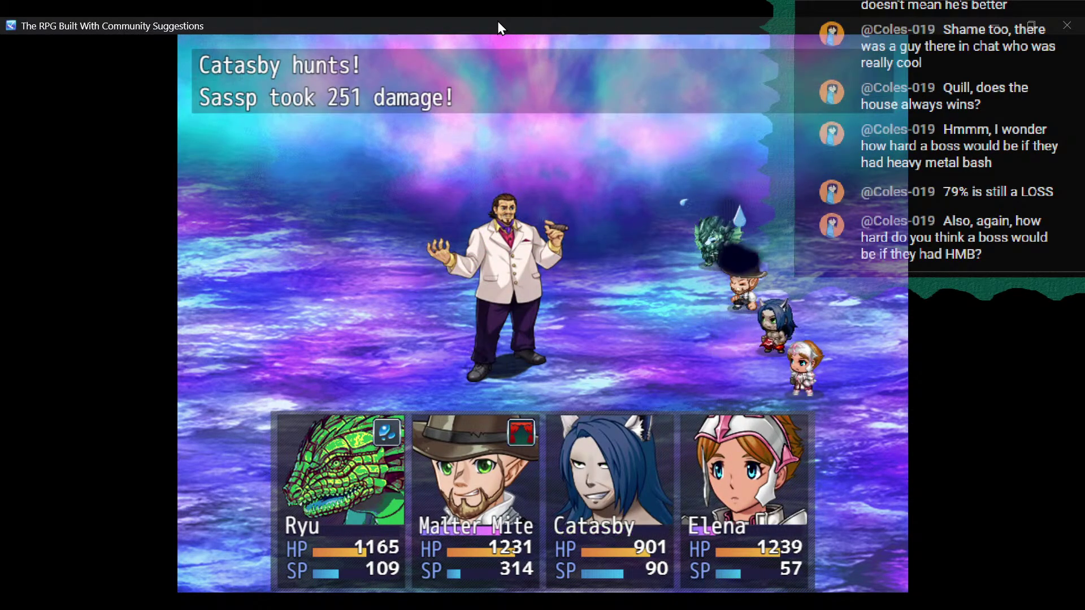
# Have Malter Mite hit Sassp with Heavy Metal Bash from the Bottlecraft skills.
pyautogui.press('Down')
pyautogui.press('Return')
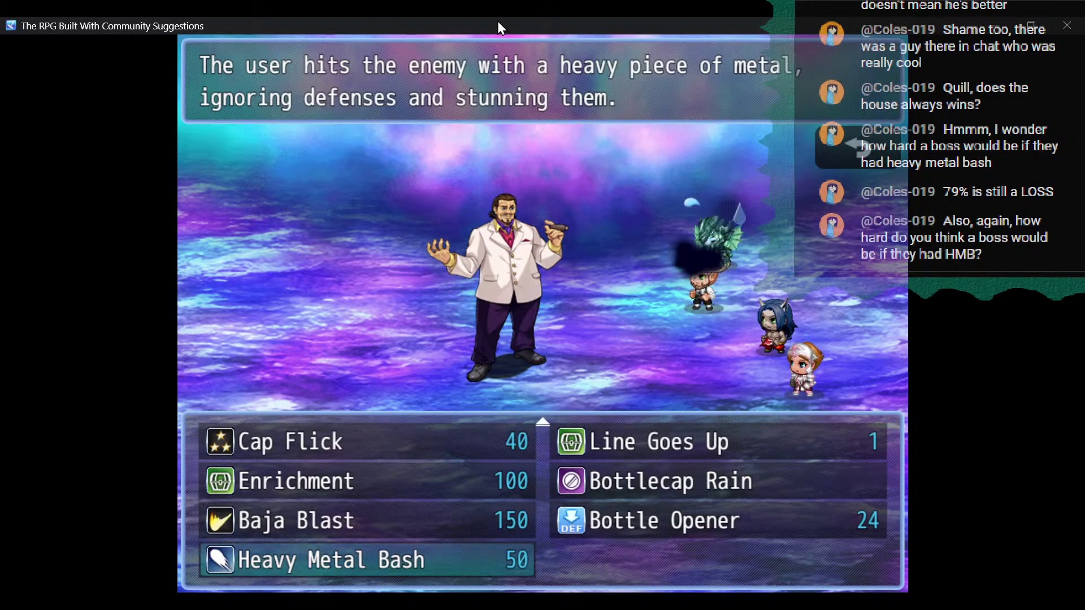
pyautogui.press('Return')
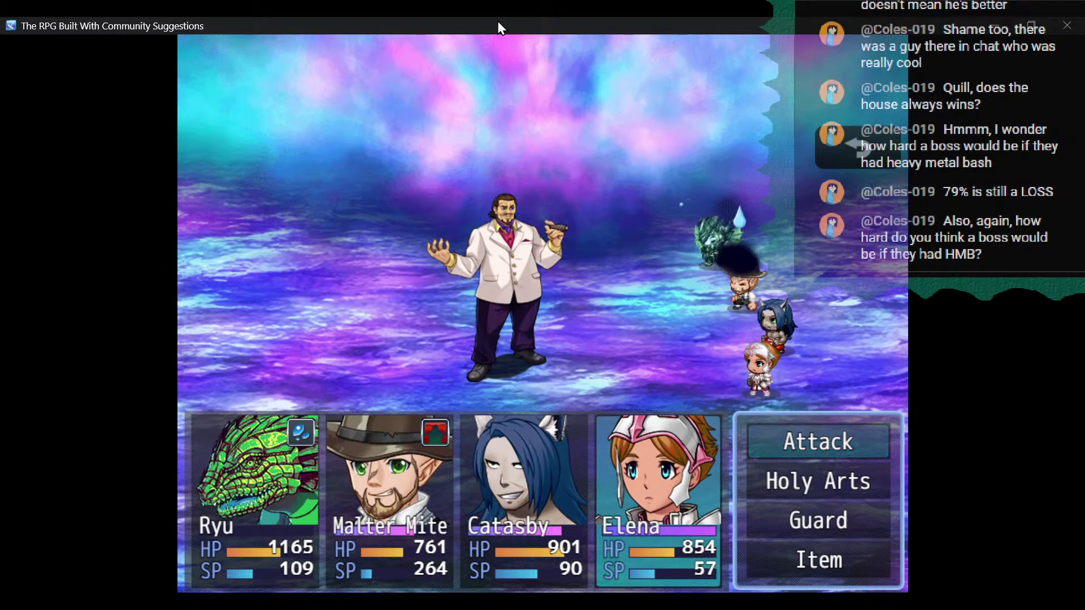
# Have Elena attack Sassp with the Holy Arts skill Lucky Slash.
pyautogui.press('Down')
pyautogui.press('Return')
pyautogui.press('Return')
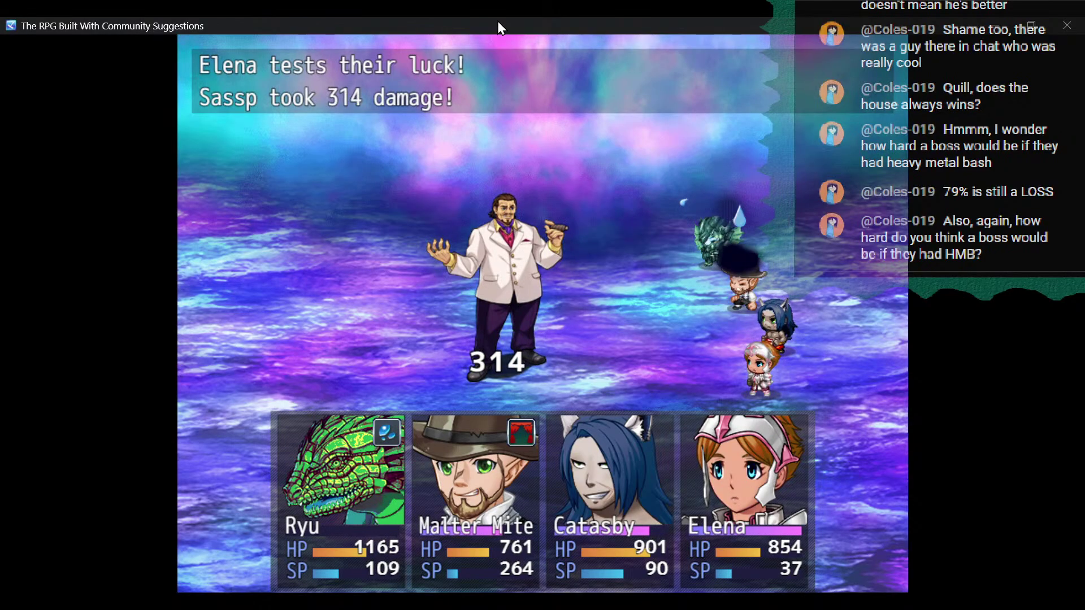
# Have Catasby strike Sassp with the Hunting skill Tongue Taker, which deals extra damage to humanoids.
pyautogui.press('Down')
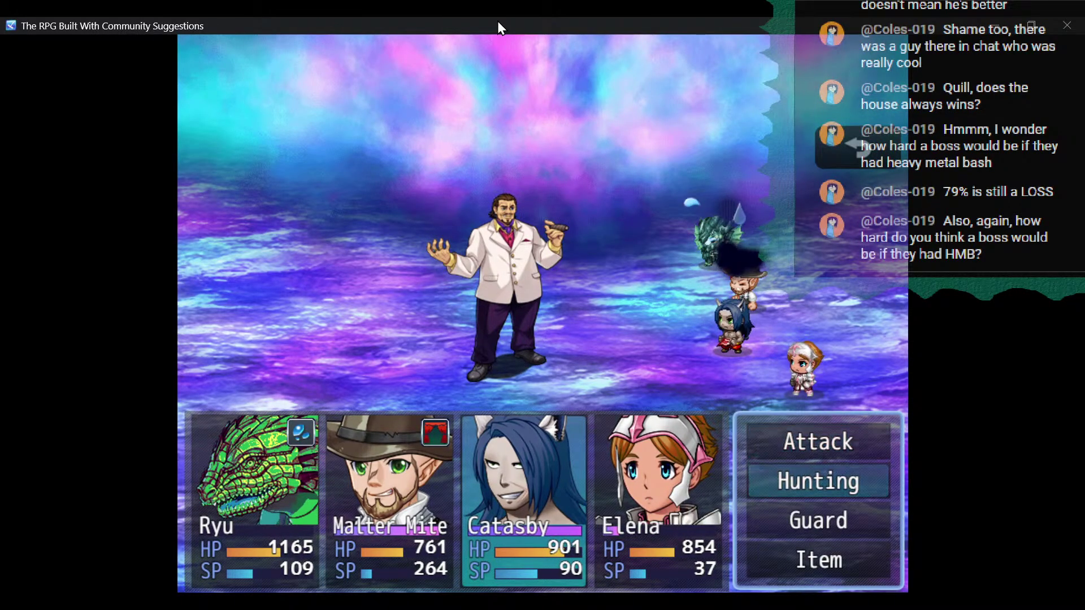
pyautogui.press('Return')
pyautogui.press('Down')
pyautogui.press('Return')
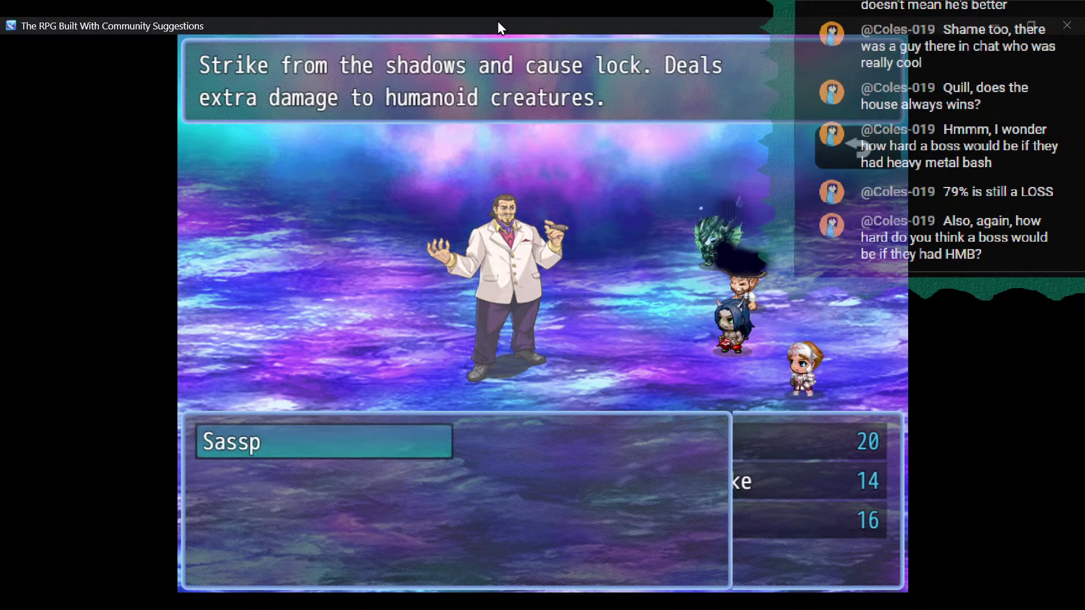
pyautogui.press('Return')
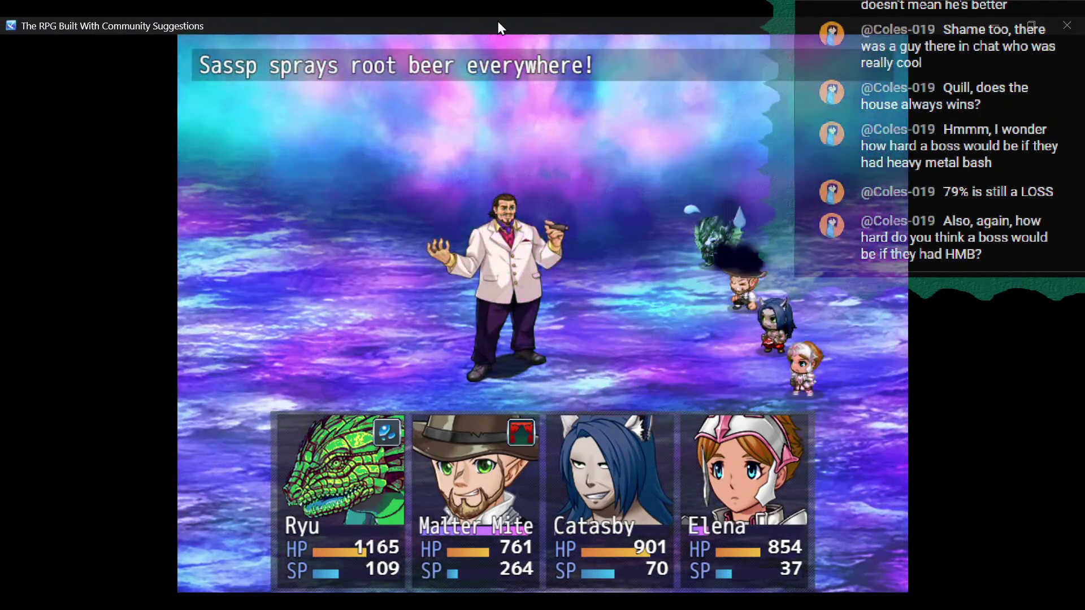
# Switch to the project notes and add the line "sassp hp to 16000, and 12000 in phase 2" below the expose note.
pyautogui.hotkey('alt', 'Tab')
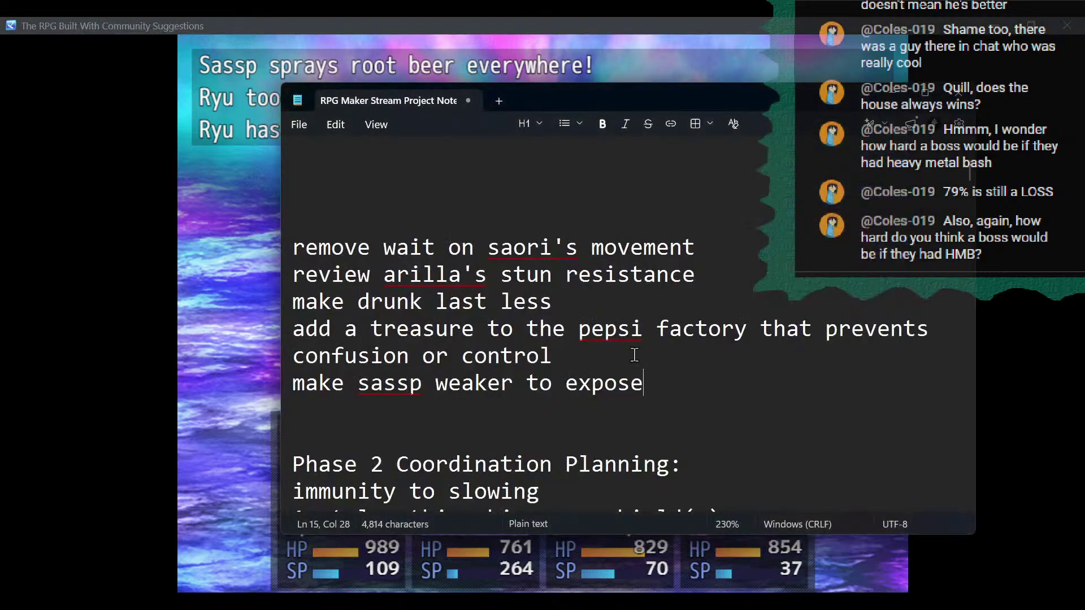
pyautogui.press('Return')
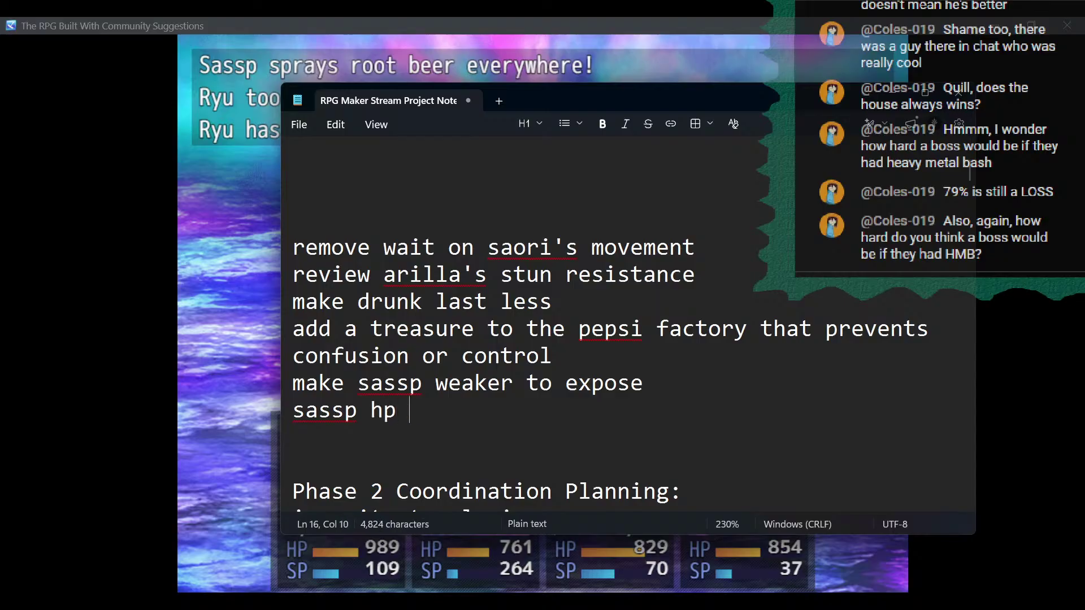
pyautogui.write('sassp hp top')
pyautogui.press('BackSpace')
pyautogui.press('BackSpace')
pyautogui.write('16000, and 12000 in phase 2')
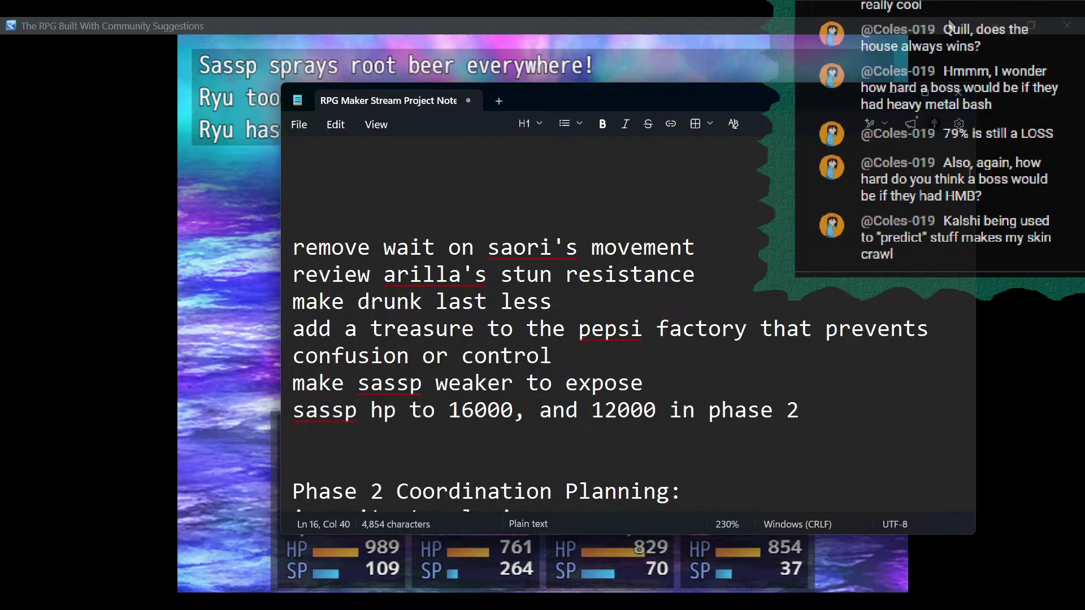
# Return to the game and have Malter Mite use the Bottlecraft skill Heavy Metal Bash on Sassp.
pyautogui.click(865, 22)
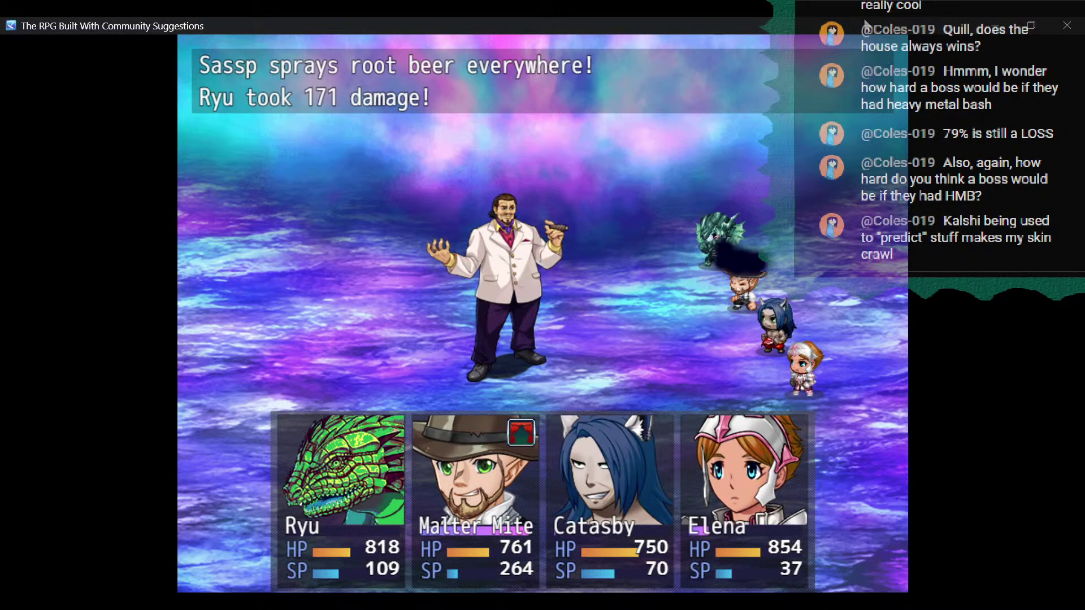
pyautogui.press('Return')
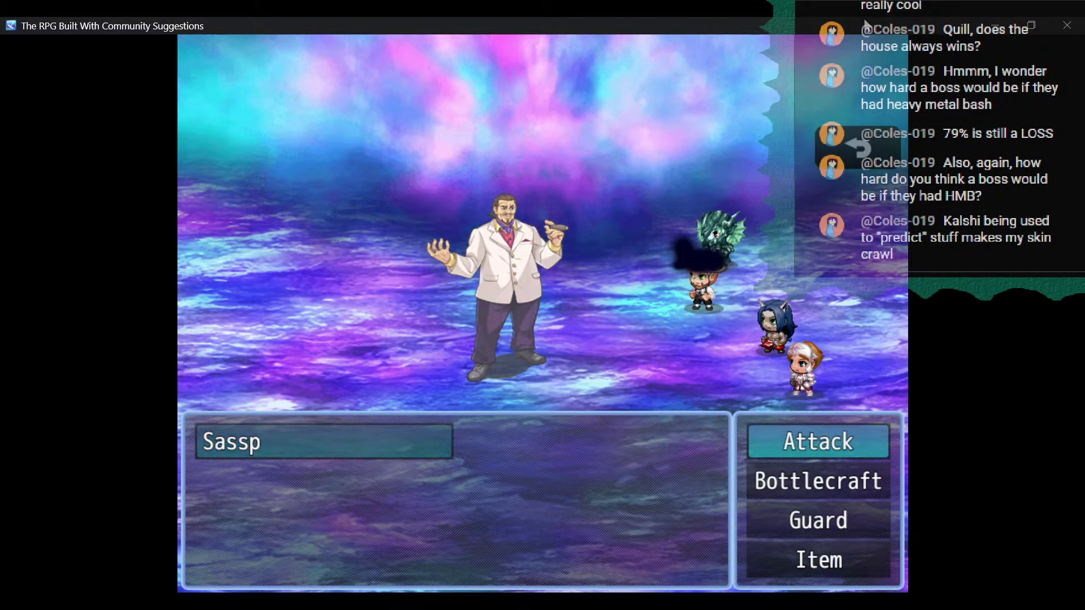
pyautogui.press('Escape')
pyautogui.press('Down')
pyautogui.press('Return')
pyautogui.press('Return')
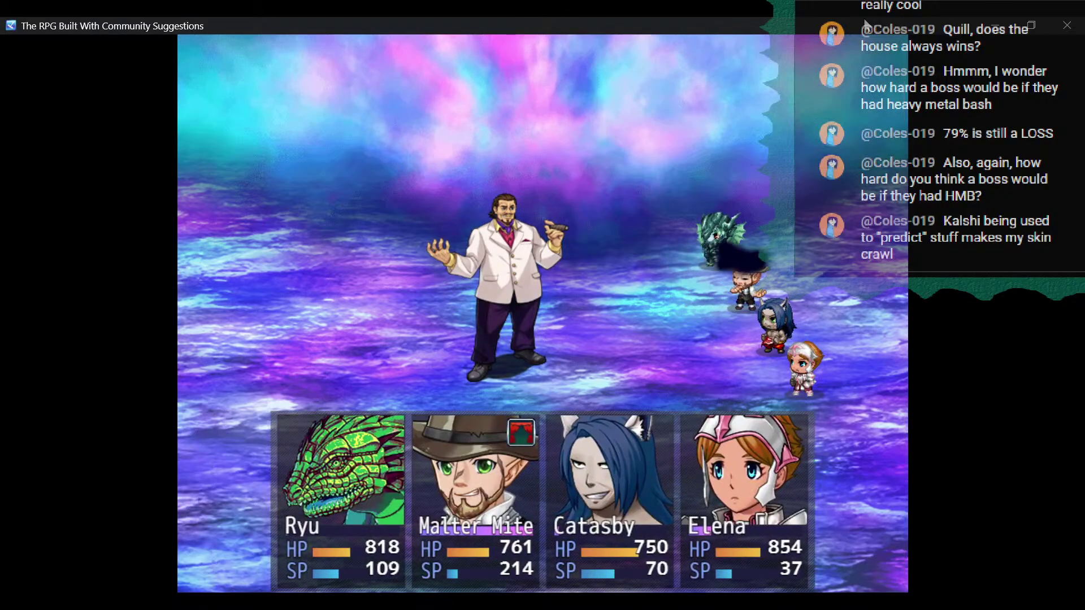
# Extend the HP line in the project notes to start with "sassp/arilla", and switch back to the game.
pyautogui.hotkey('alt', 'Tab')
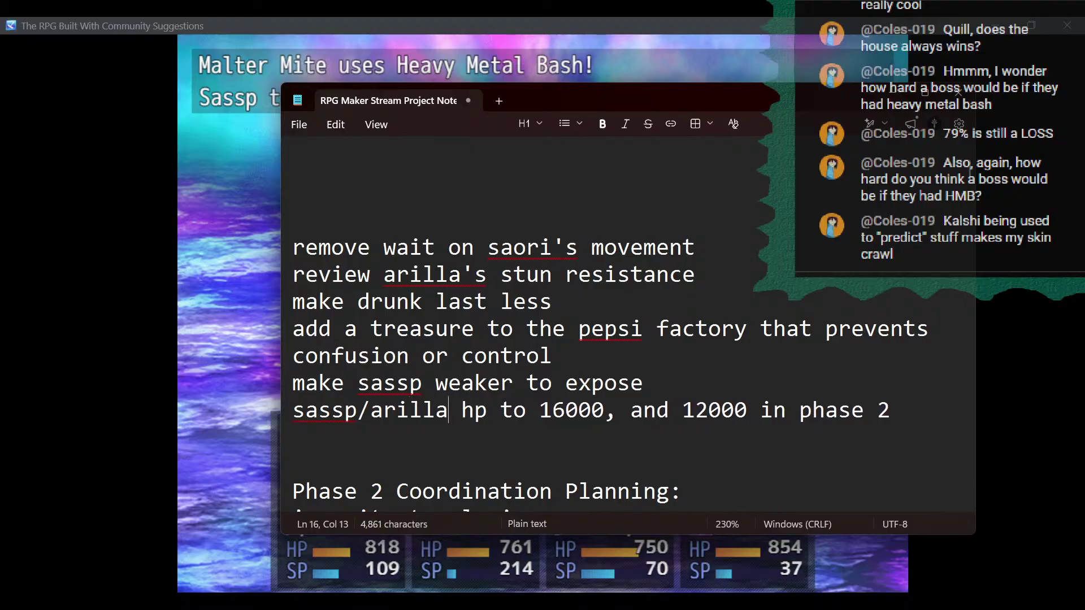
pyautogui.click(632, 20)
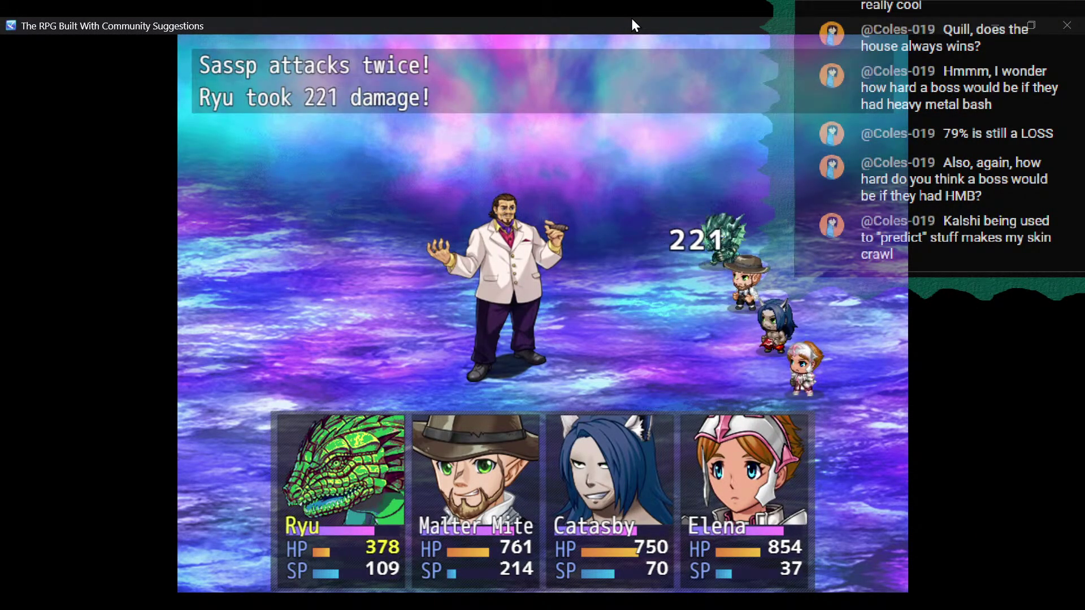
# Have Malter Mite strike Sassp with one more Heavy Metal Bash and leave the finished battle.
pyautogui.press('Down')
pyautogui.press('Return')
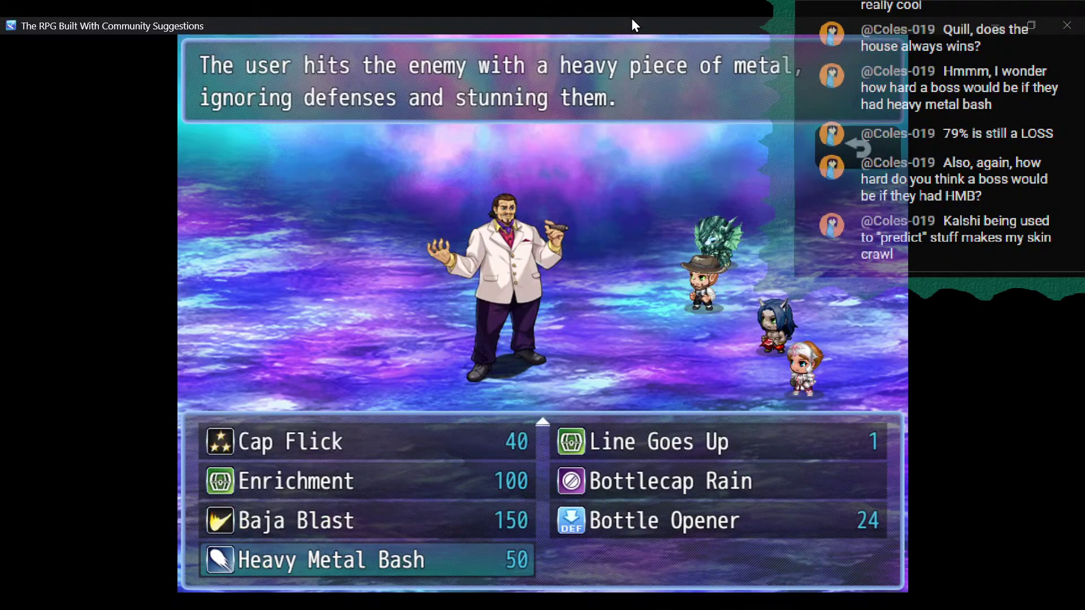
pyautogui.press('Return')
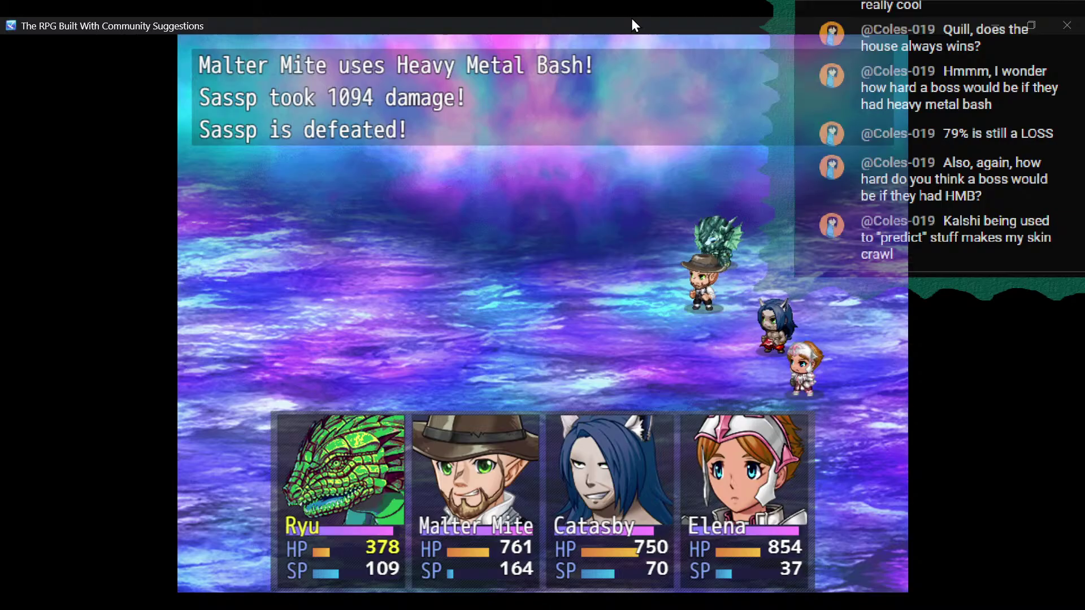
pyautogui.press('Return')
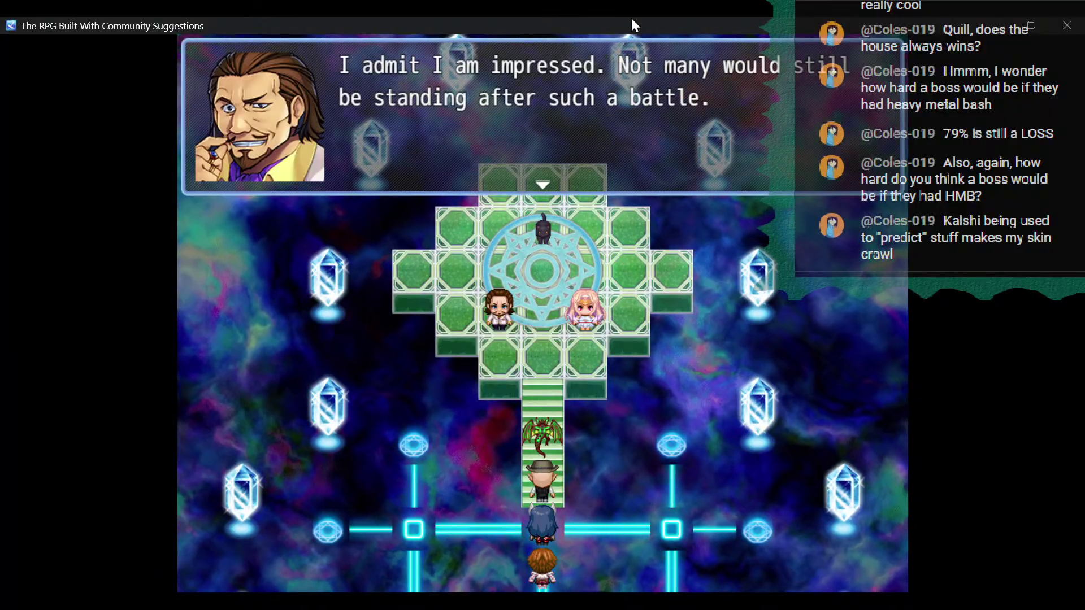
# Advance through the dialogue between Sassp, Arilla and Malter and start the joint battle against both root beer gods.
pyautogui.press('Return')
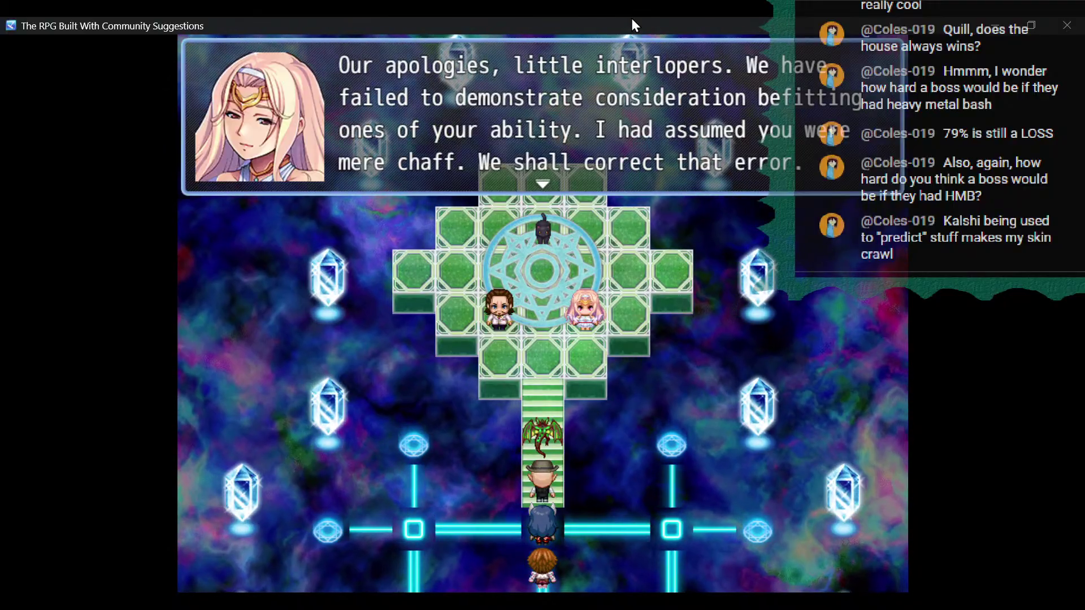
pyautogui.press('Return')
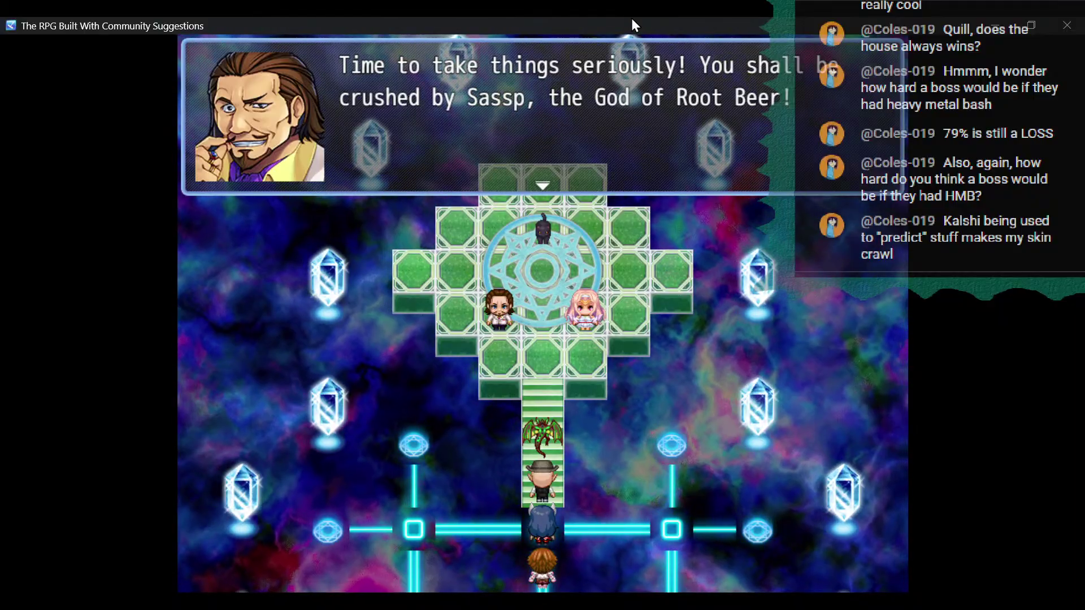
pyautogui.press('Return')
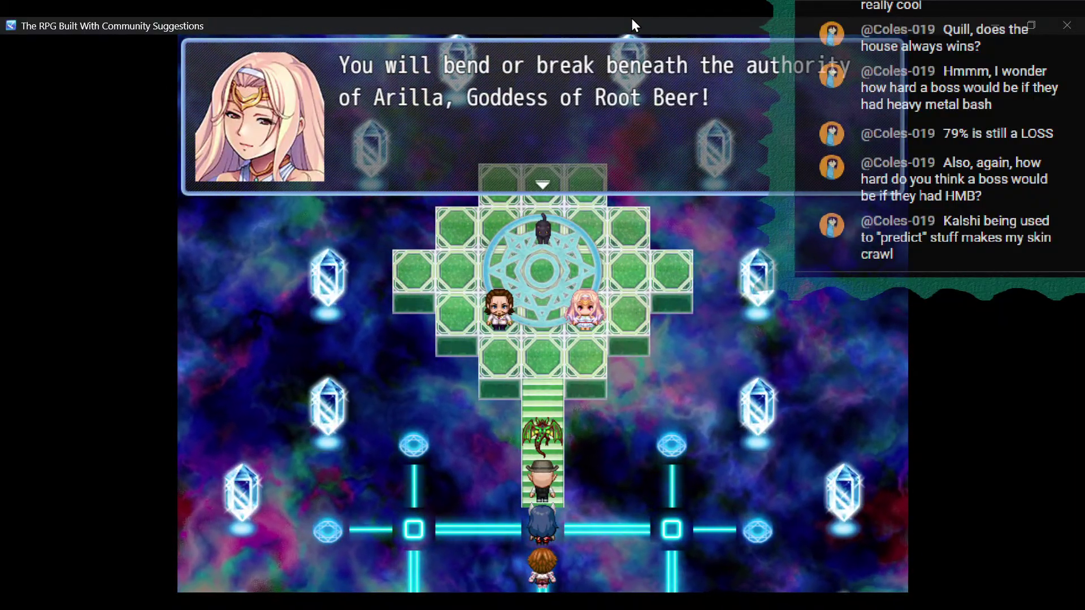
pyautogui.press('Return')
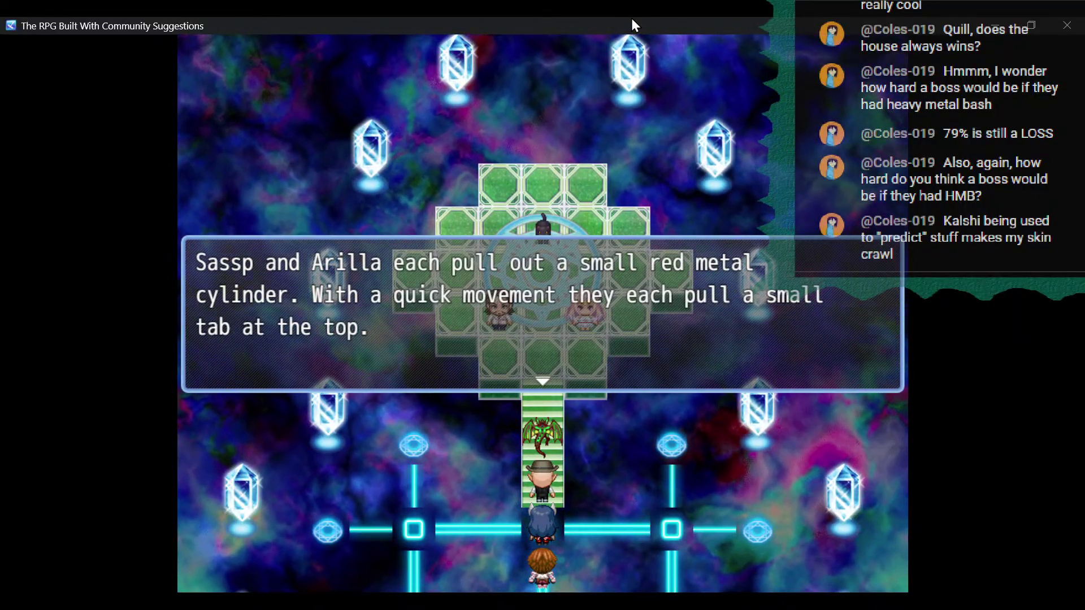
pyautogui.press('Return')
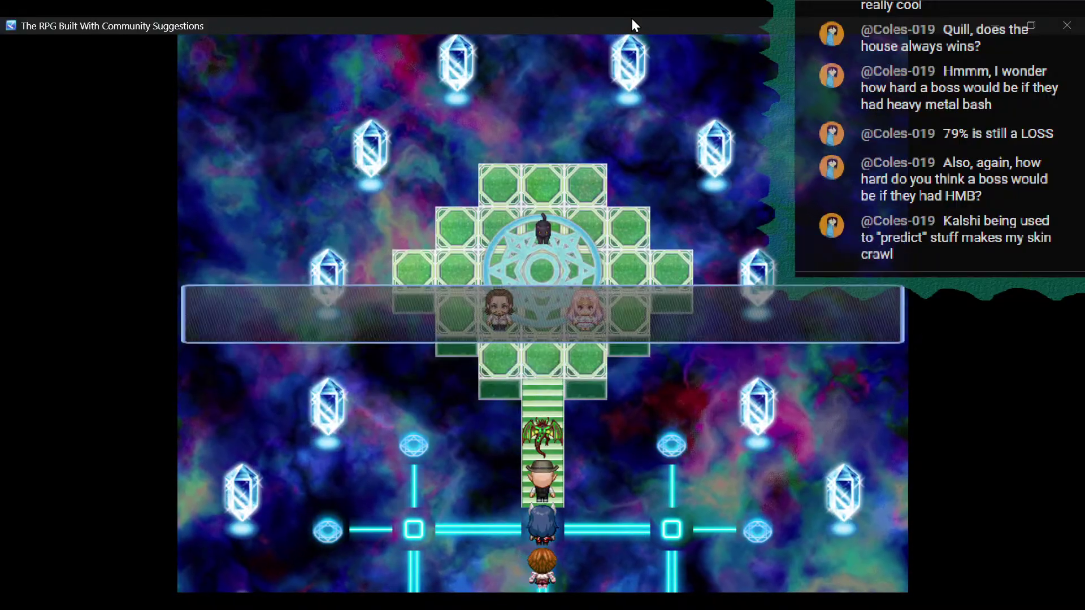
pyautogui.press('Return')
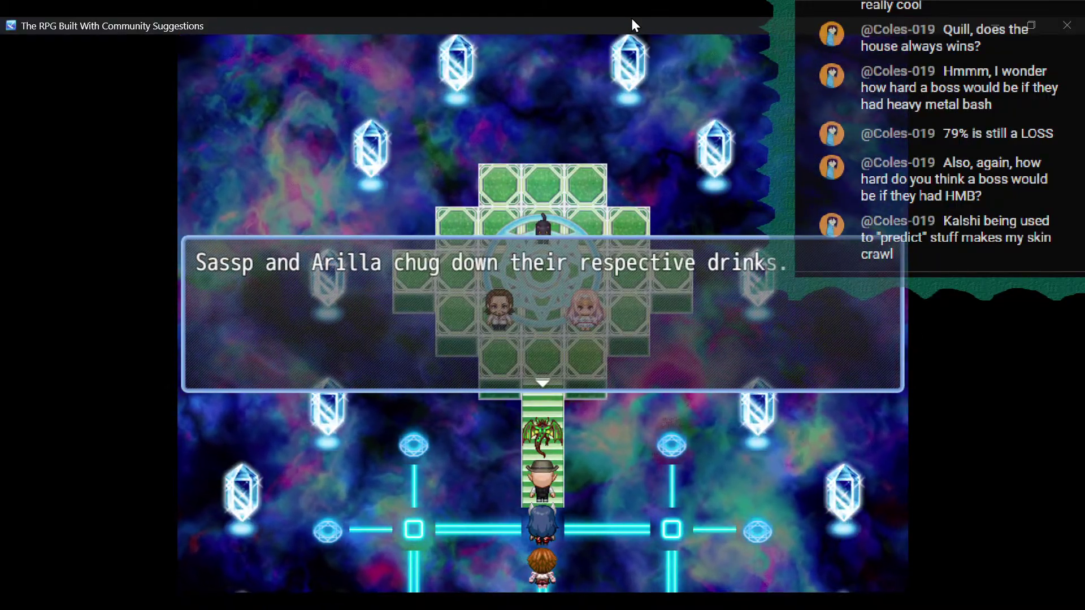
pyautogui.press('Return')
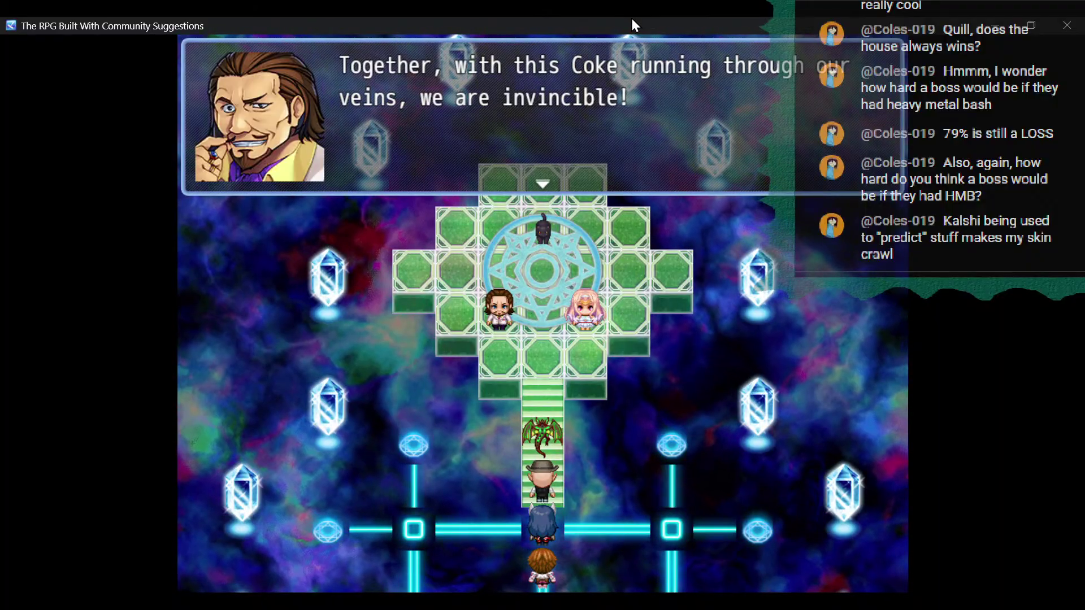
pyautogui.press('Return')
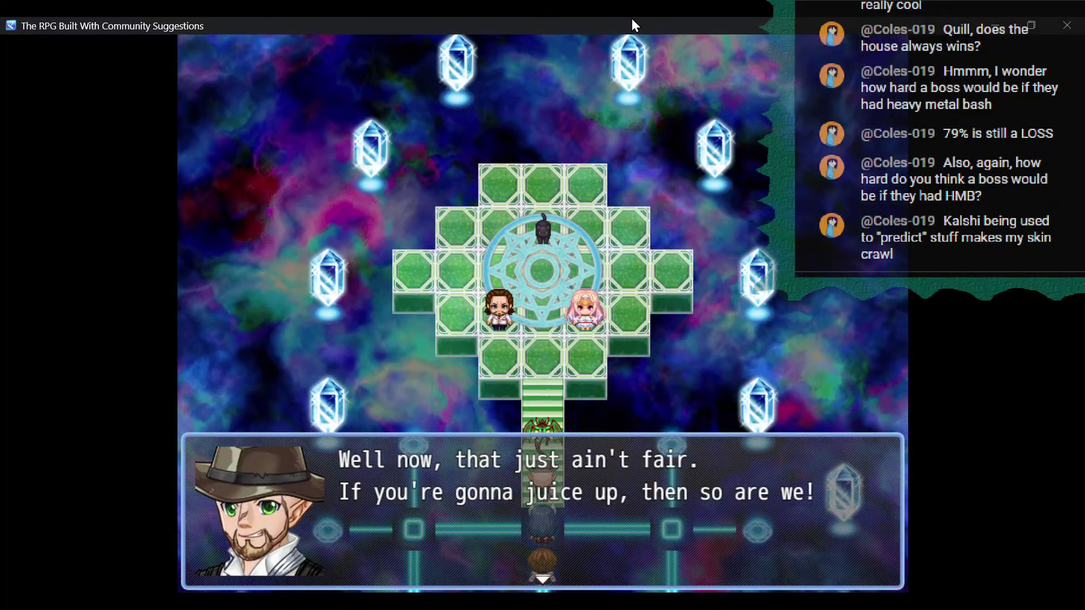
pyautogui.press('Return')
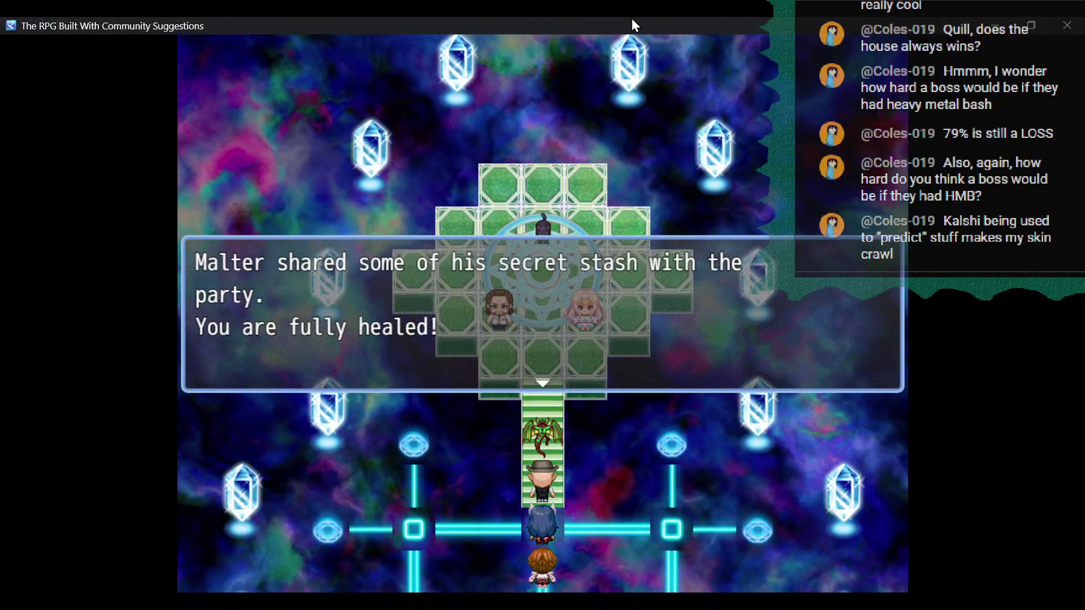
pyautogui.press('Return')
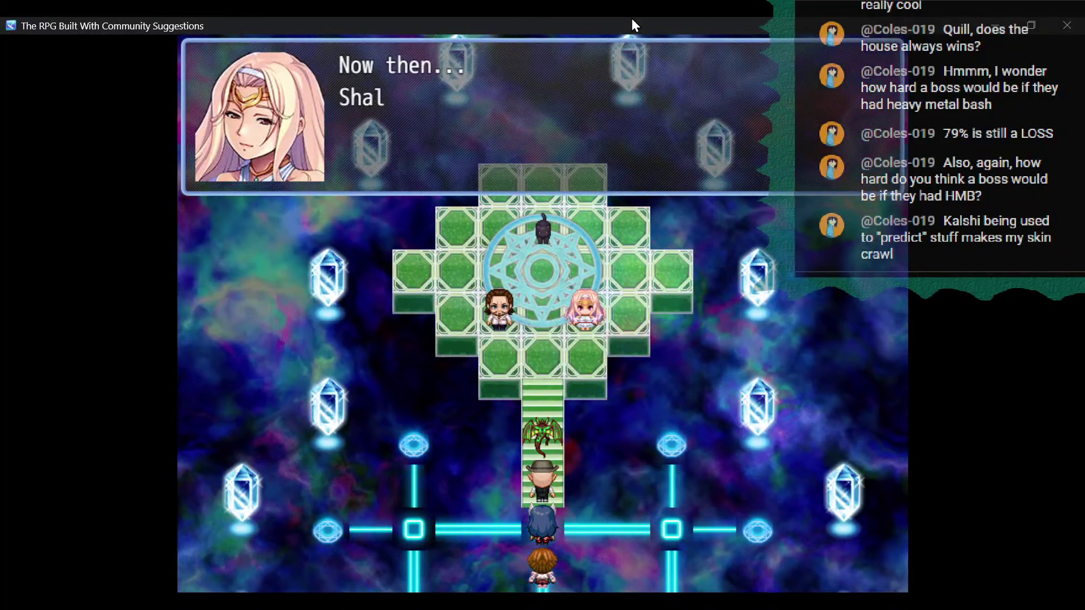
pyautogui.press('Return')
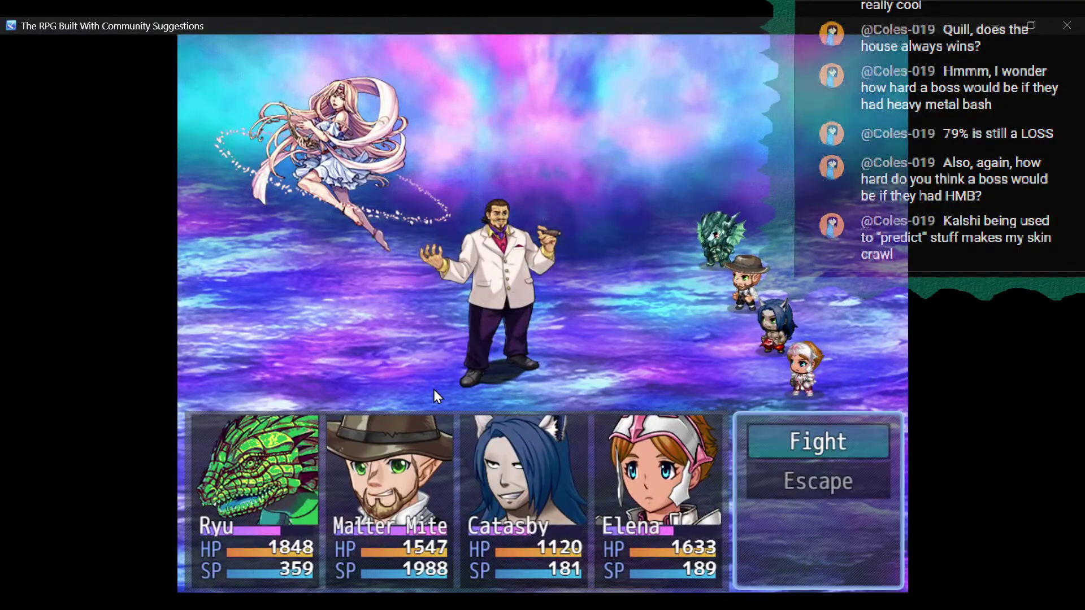
pyautogui.press('Return')
pyautogui.press('Return')
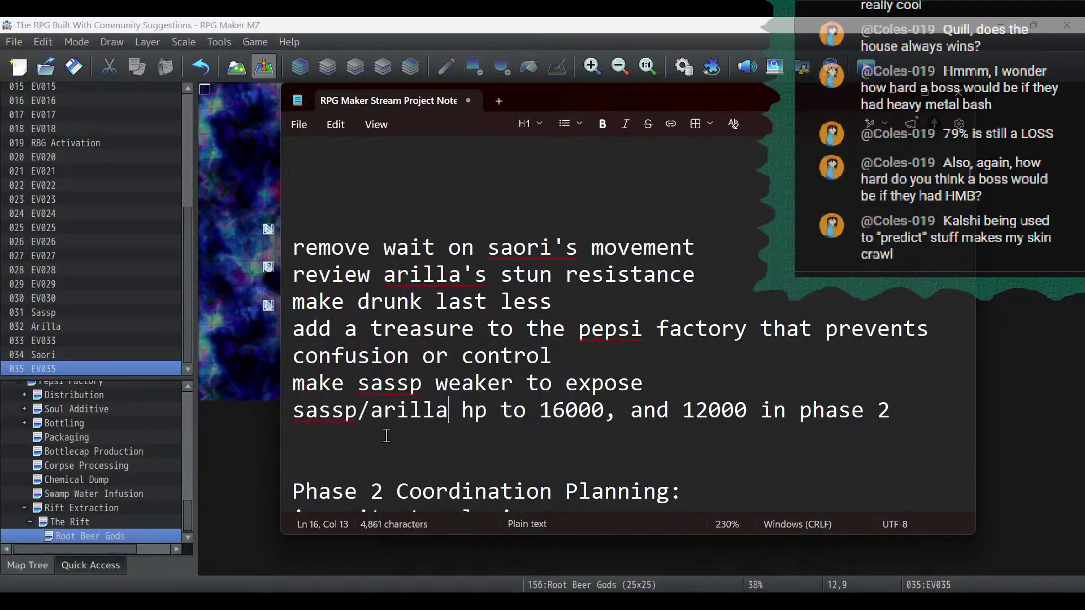
# Add a new line reading "change the animation for recovery" below the sassp/arilla hp line in the project notes.
pyautogui.click(961, 413)
pyautogui.press('Return')
pyautogui.write('chan')
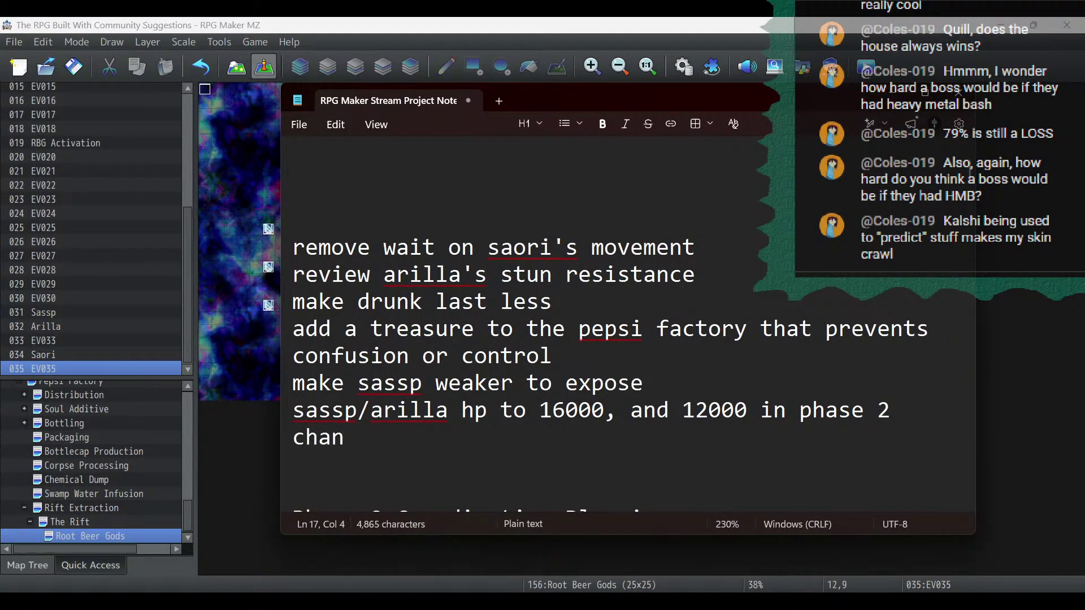
pyautogui.write('ge the ani')
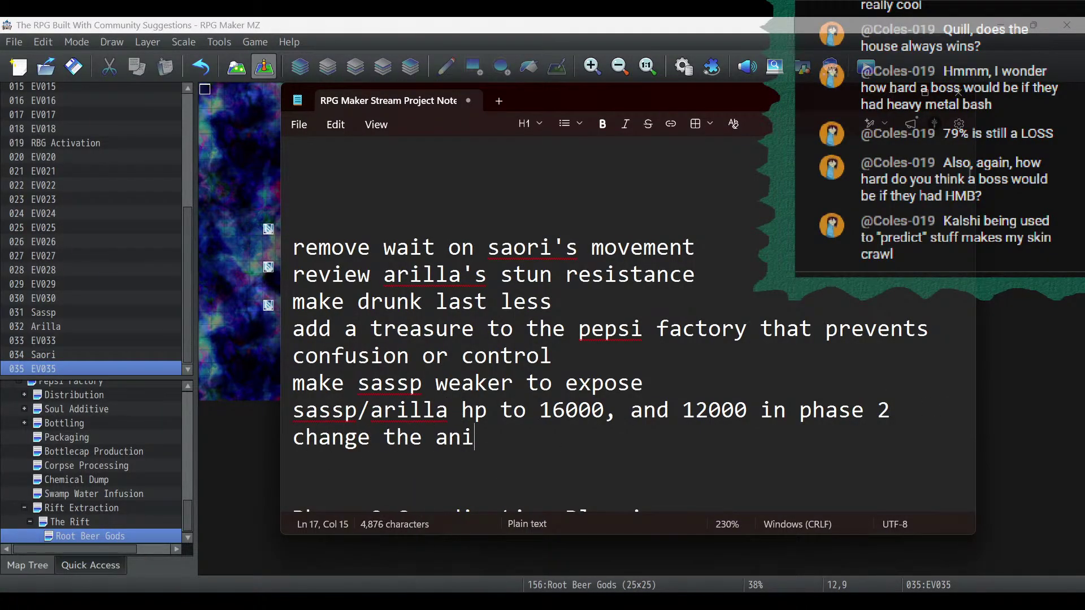
pyautogui.write('mation for recov')
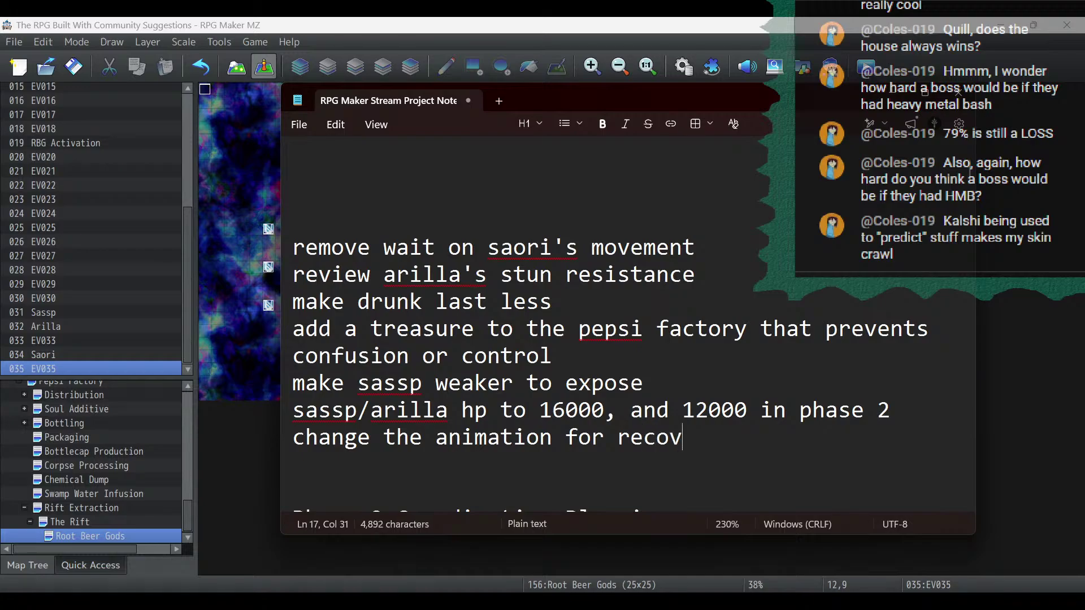
pyautogui.write('ery')
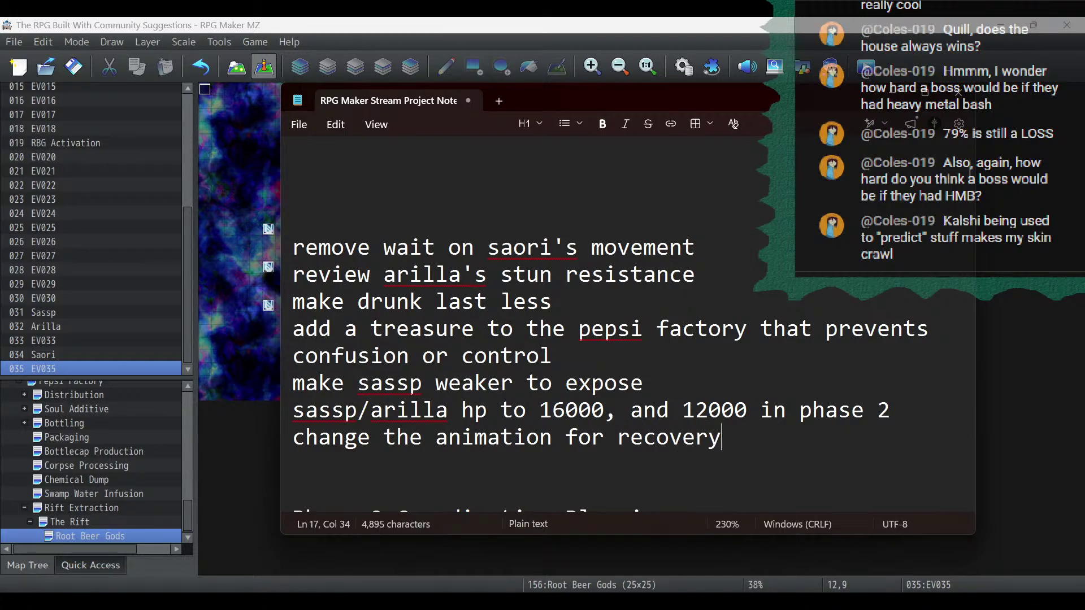
# Switch to RPG Maker MZ, play the Battle7 background music in the sound test, and close the test.
pyautogui.click(727, 25)
pyautogui.click(748, 67)
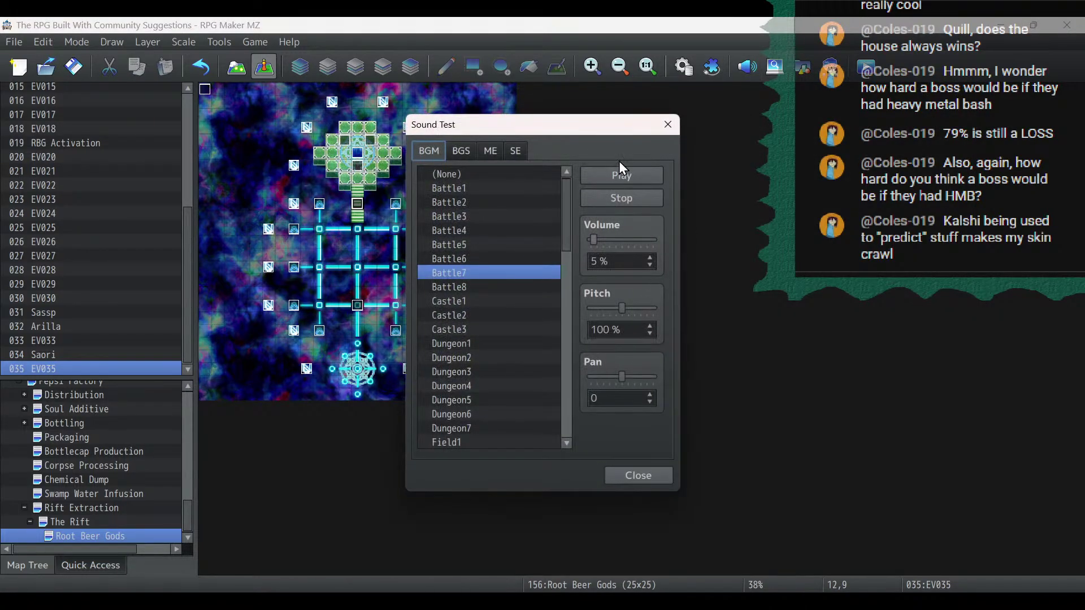
pyautogui.click(619, 180)
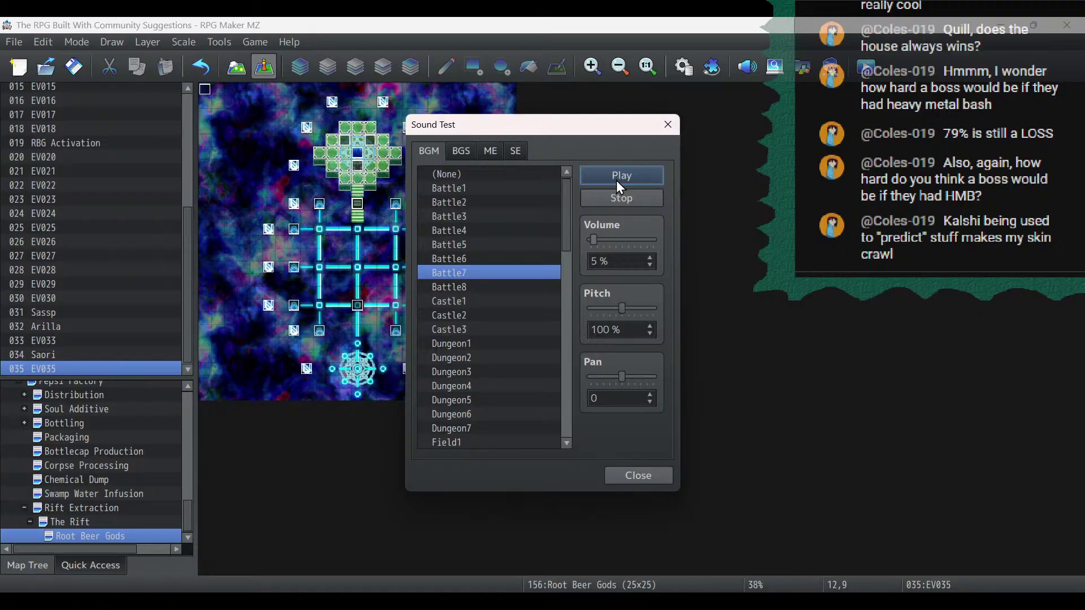
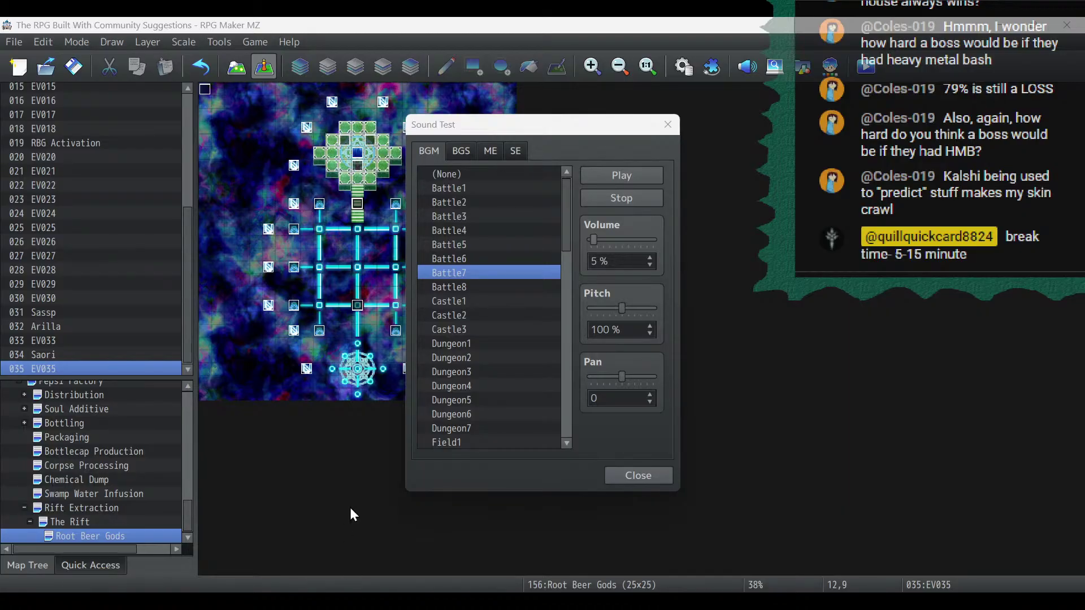
pyautogui.click(652, 479)
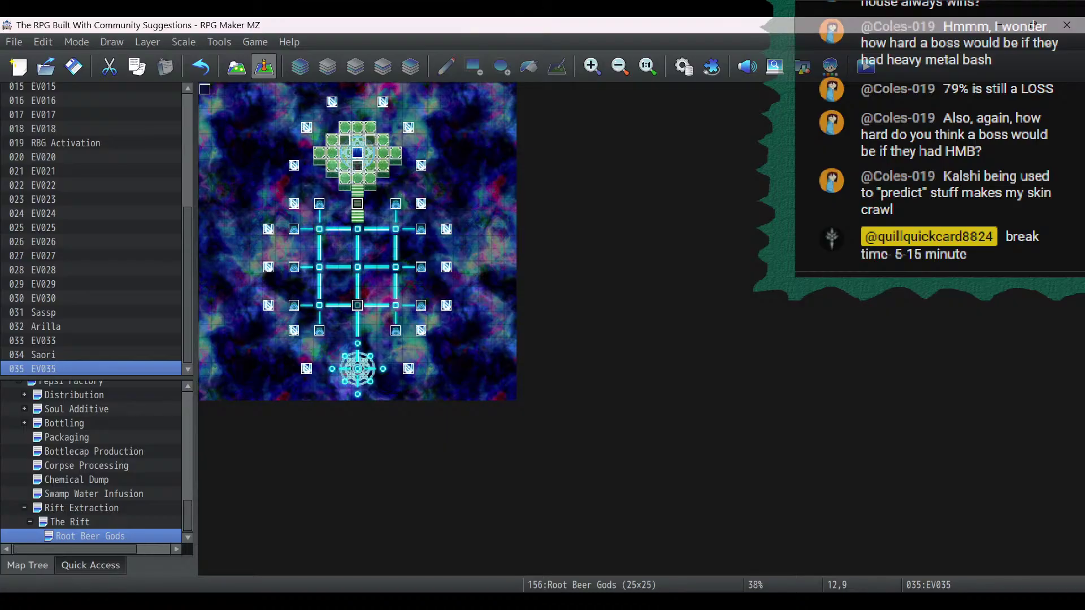
# Review the list of boss balance changes in the project notes and open the RPG Maker MZ database.
pyautogui.hotkey('alt', 'Tab')
pyautogui.moveTo(792, 465); pyautogui.dragTo(250, 249)
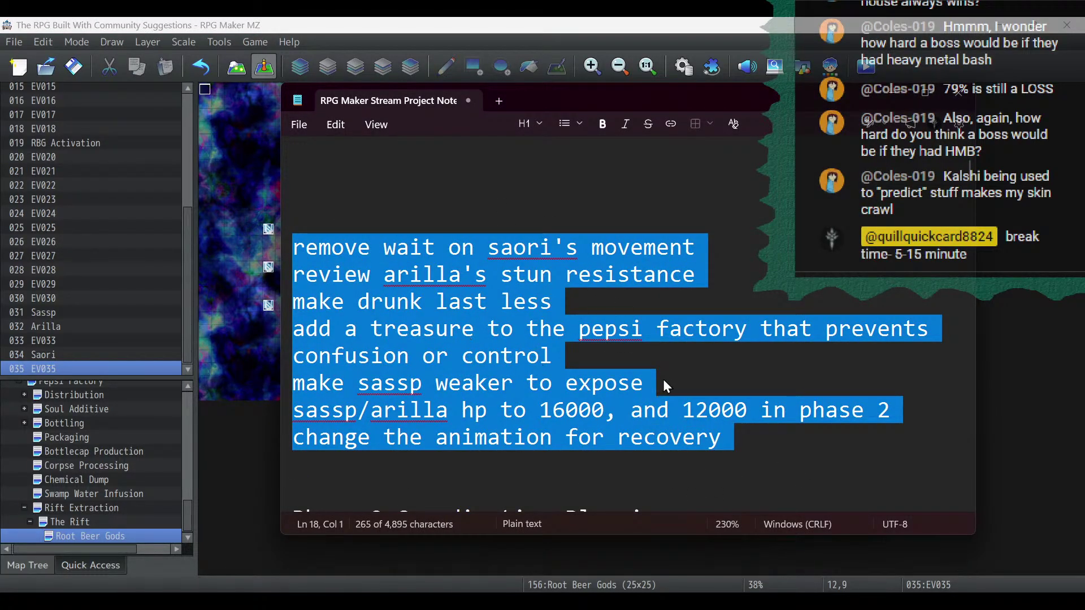
pyautogui.click(635, 23)
pyautogui.click(677, 78)
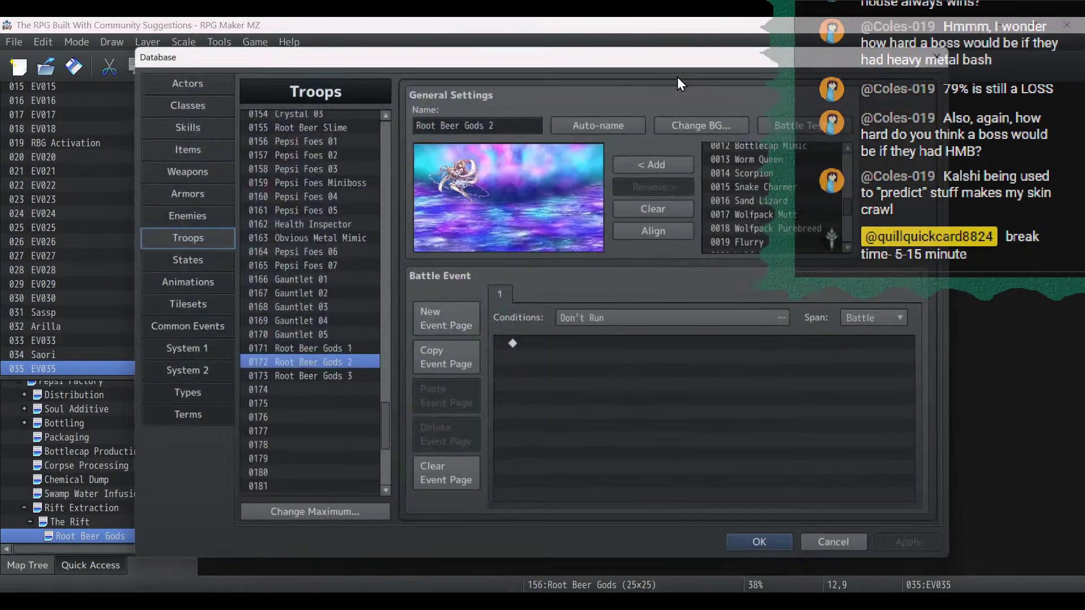
# Find the Vinestorm skill in the database and examine the two states its effects add.
pyautogui.click(182, 122)
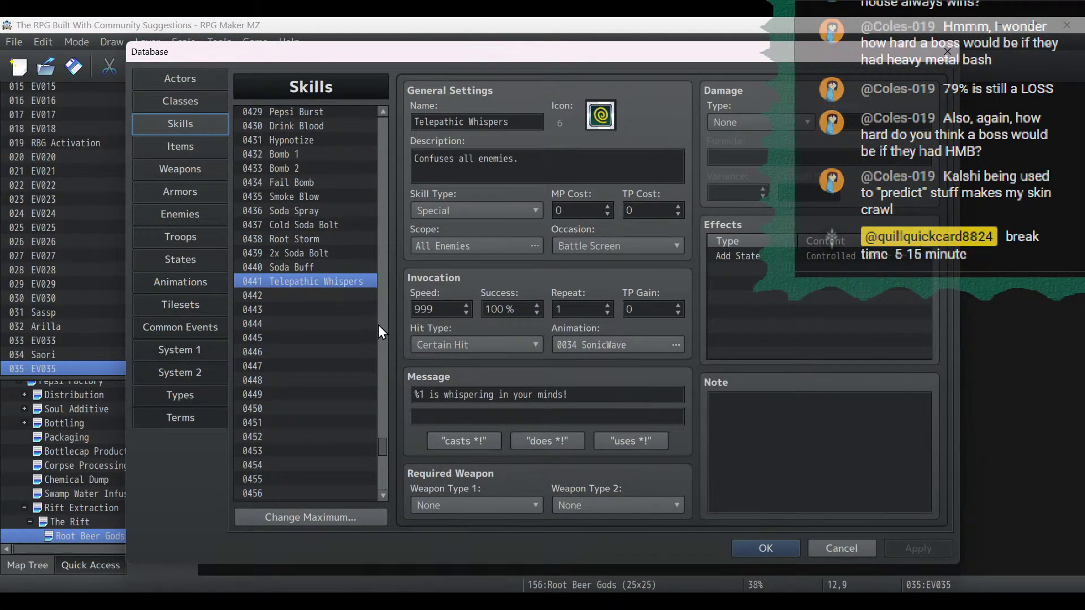
pyautogui.scroll(-1, 378, 324)
pyautogui.scroll(3, 351, 347)
pyautogui.moveTo(382, 441); pyautogui.dragTo(388, 253)
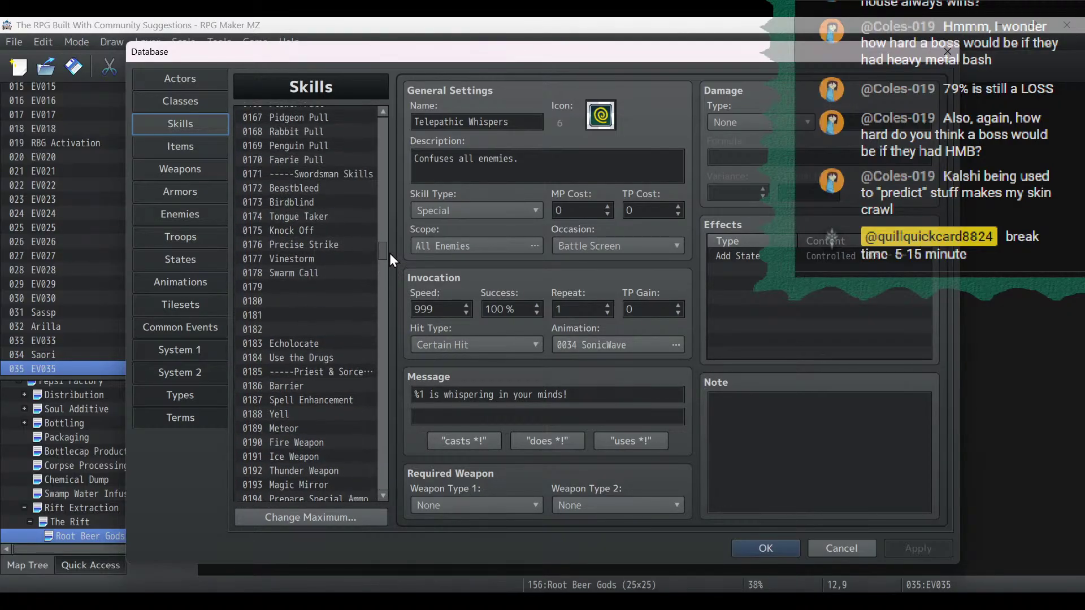
pyautogui.click(323, 258)
pyautogui.click(845, 256)
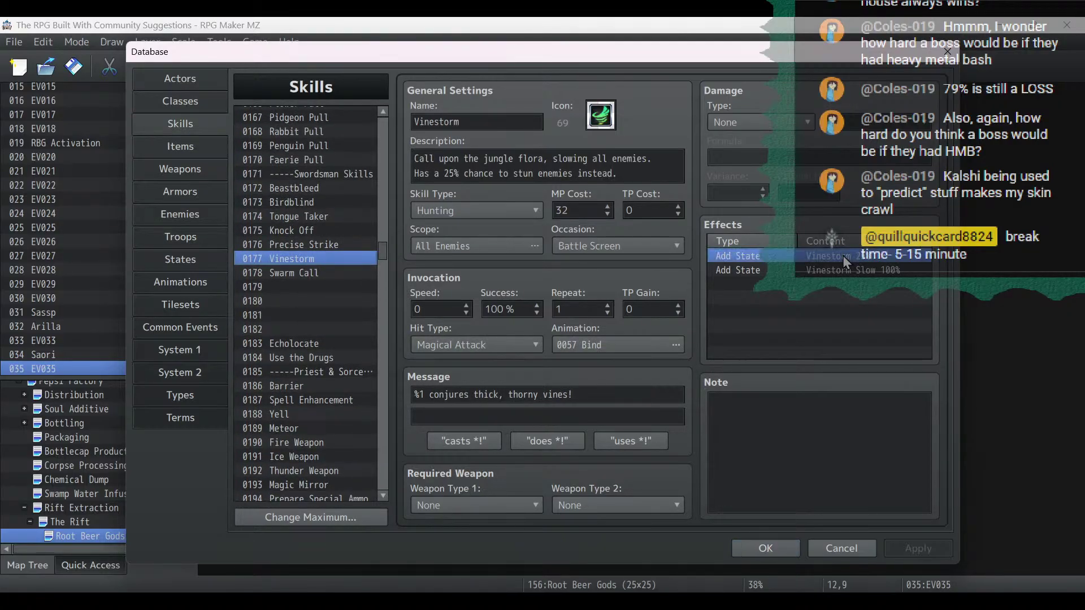
pyautogui.click(874, 270)
pyautogui.click(828, 257)
pyautogui.click(830, 270)
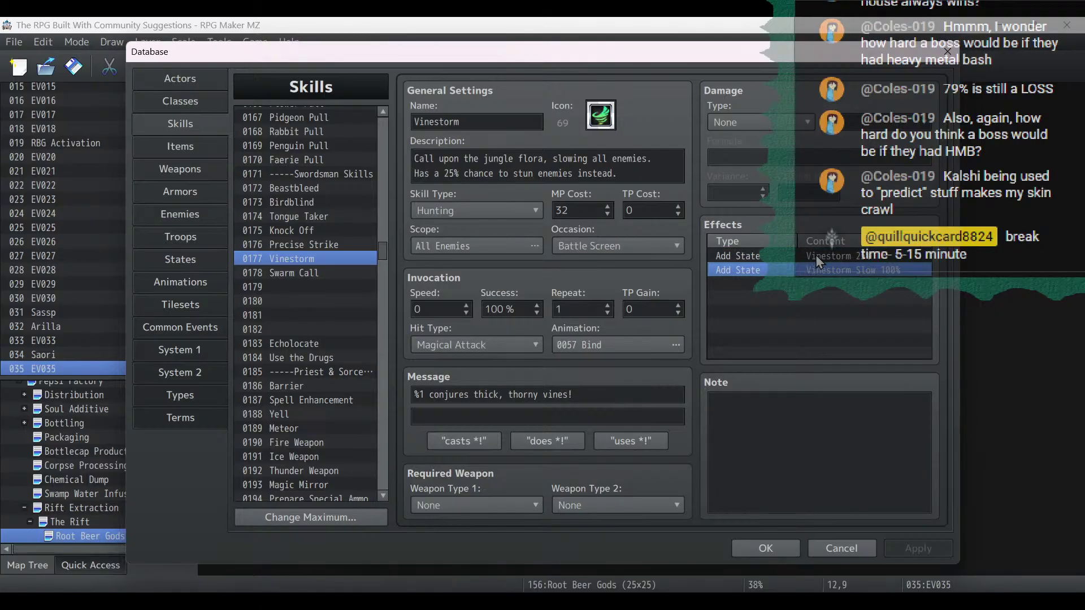
pyautogui.click(815, 255)
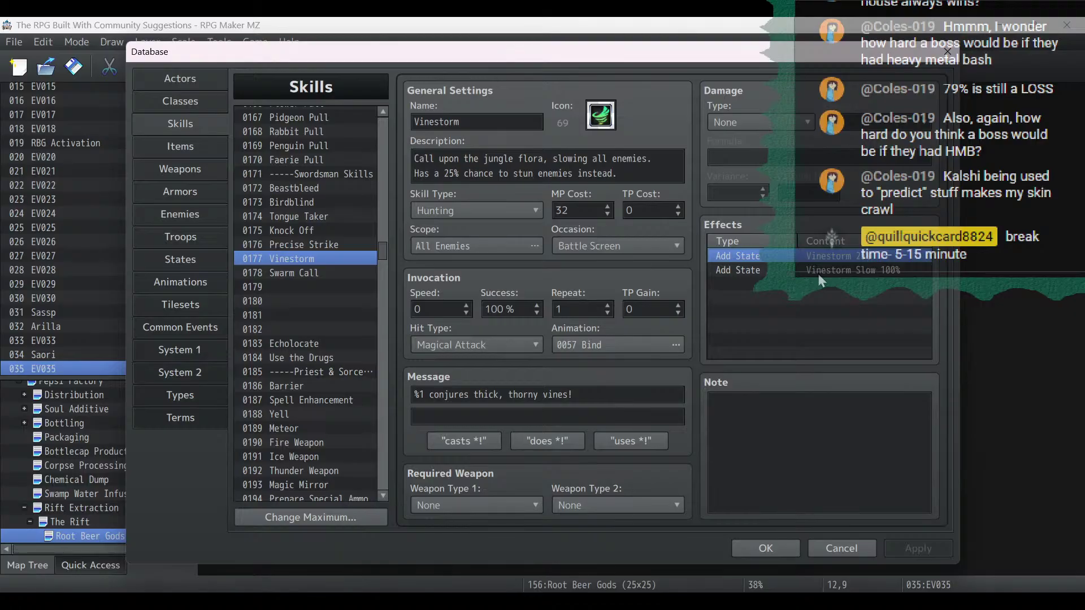
# Add a State Resist trait for 0076 Vinestorm to the enemy 0123 Sassp.
pyautogui.click(192, 218)
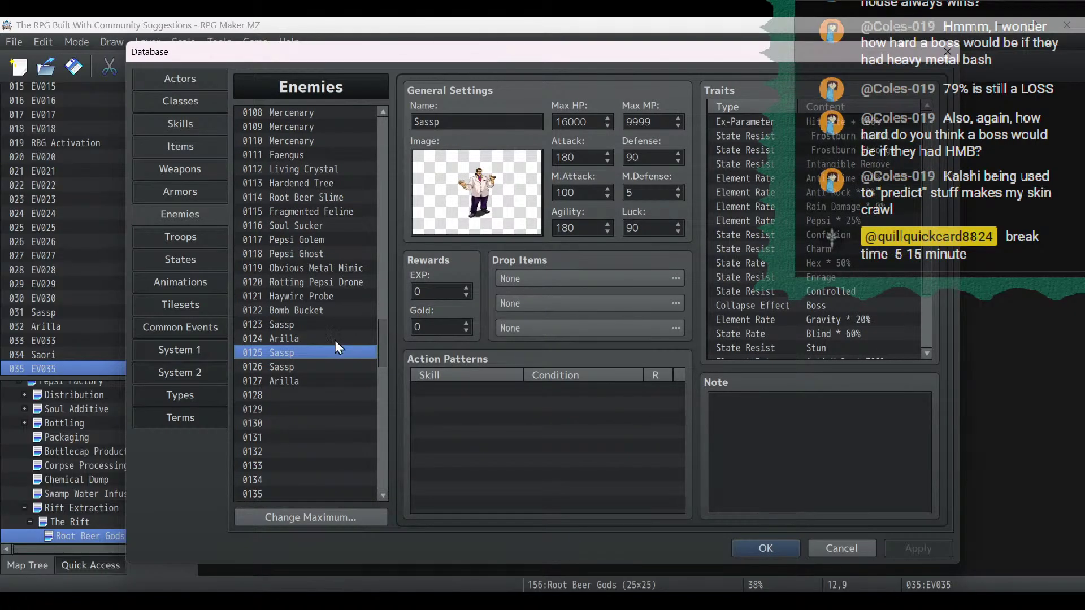
pyautogui.click(302, 326)
pyautogui.scroll(-3, 806, 355)
pyautogui.doubleClick(806, 352)
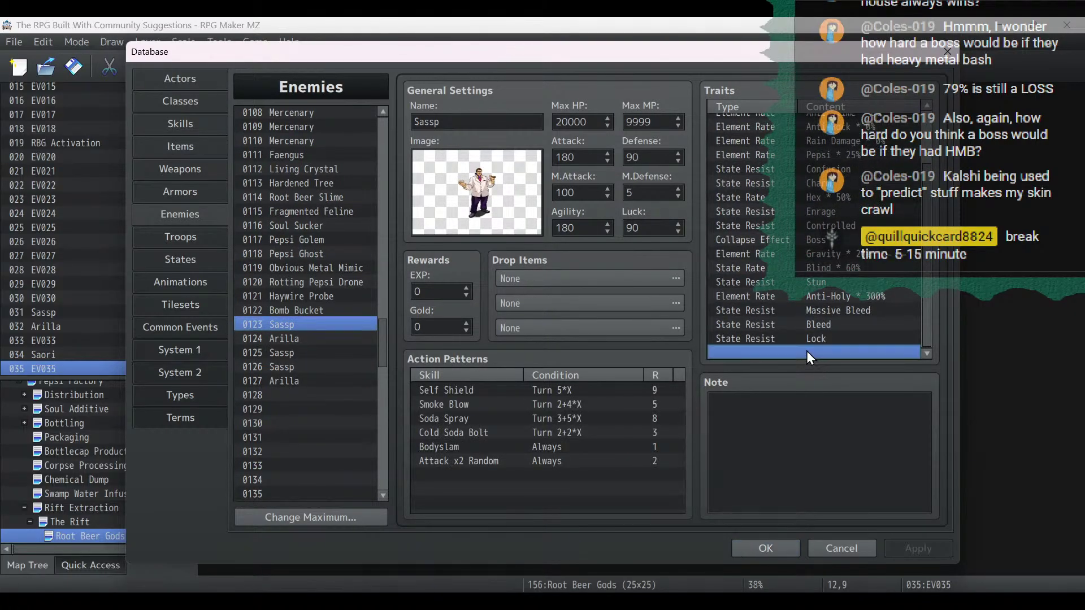
pyautogui.click(729, 286)
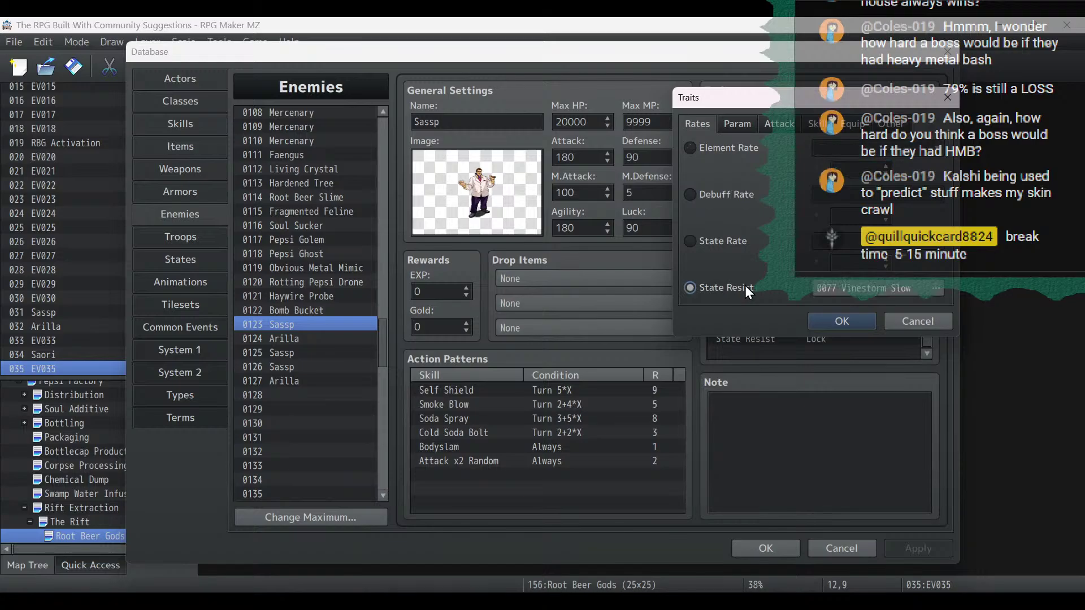
pyautogui.click(850, 297)
pyautogui.doubleClick(859, 290)
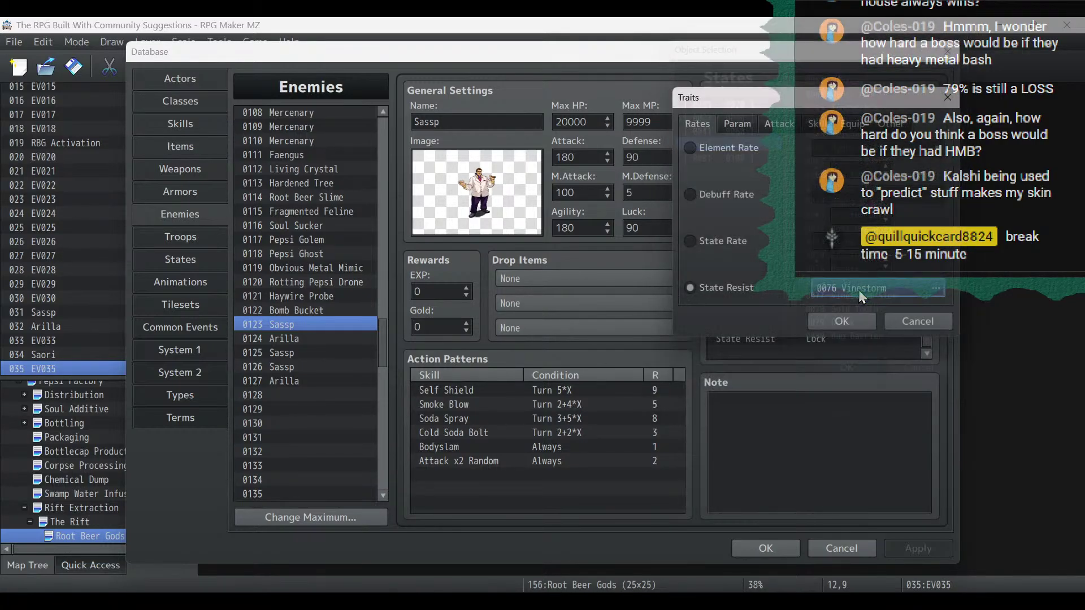
pyautogui.click(830, 332)
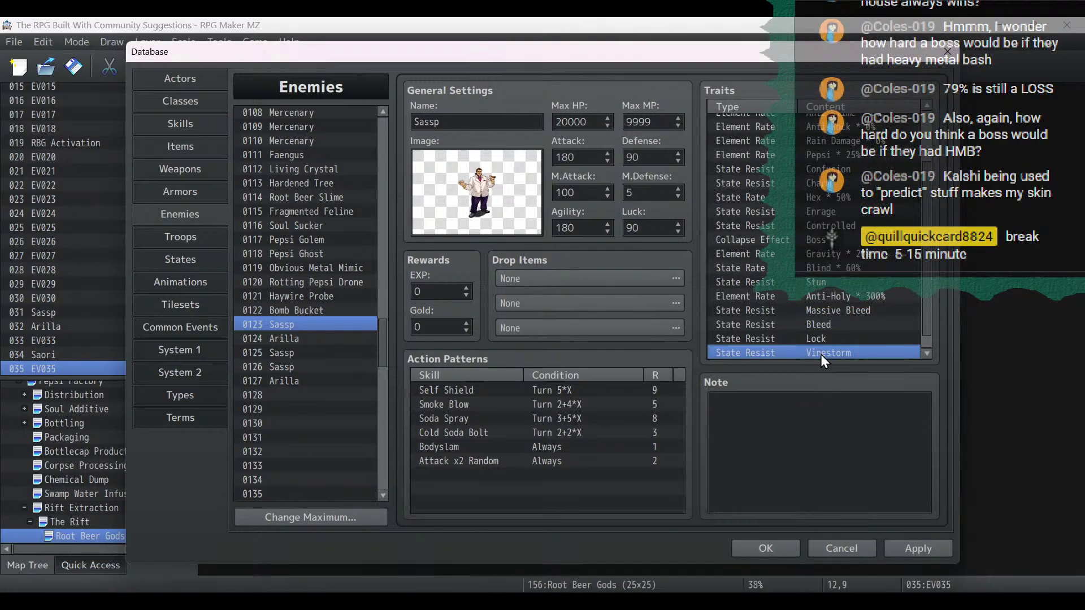
# Copy the Vinestorm state resistance to the trait lists of enemies 0124 Arilla and 0125 Sassp.
pyautogui.click(319, 342)
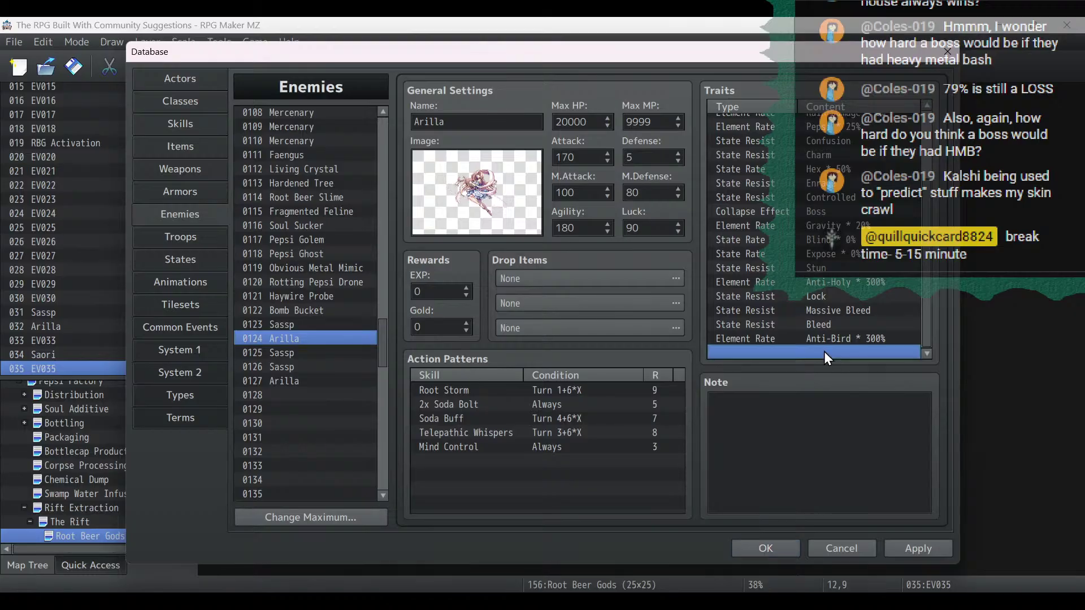
pyautogui.click(323, 353)
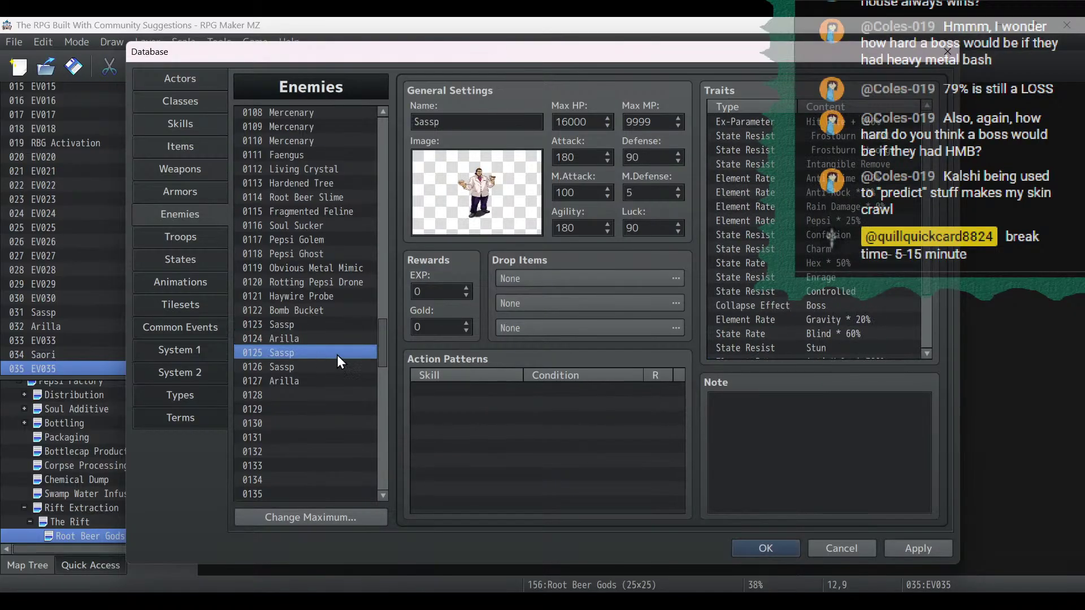
pyautogui.scroll(-3, 839, 305)
pyautogui.click(804, 344)
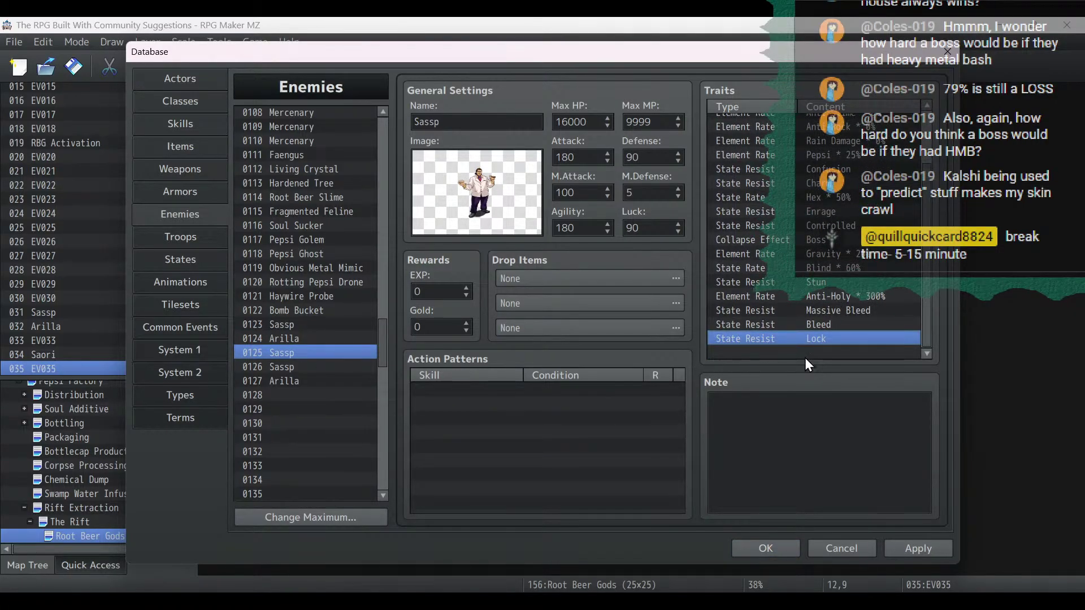
pyautogui.click(805, 357)
pyautogui.hotkey('ctrl', 'v')
# Paste the Vinestorm state resistance into the traits of enemies 0126 Sassp and 0127 Arilla.
pyautogui.click(339, 367)
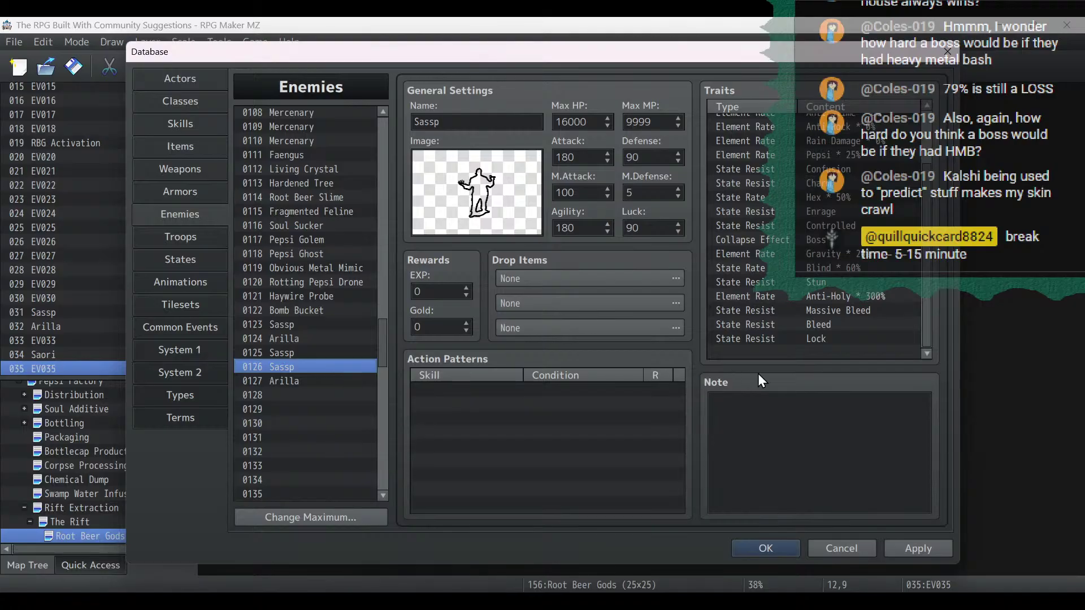
pyautogui.click(772, 355)
pyautogui.hotkey('ctrl', 'v')
pyautogui.click(327, 382)
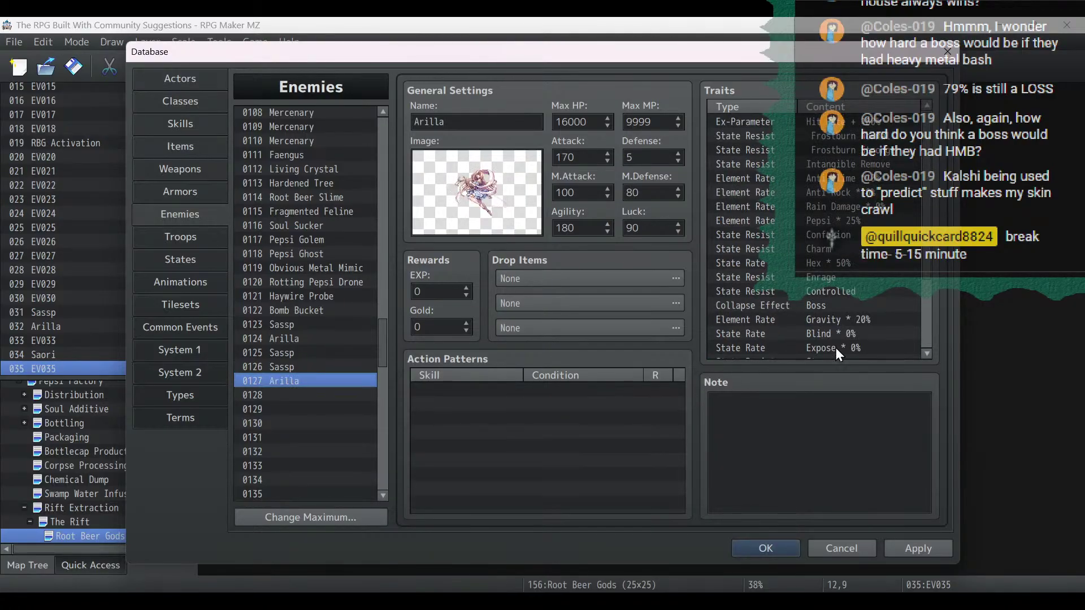
pyautogui.scroll(-3, 835, 348)
pyautogui.click(810, 354)
pyautogui.hotkey('ctrl', 'v')
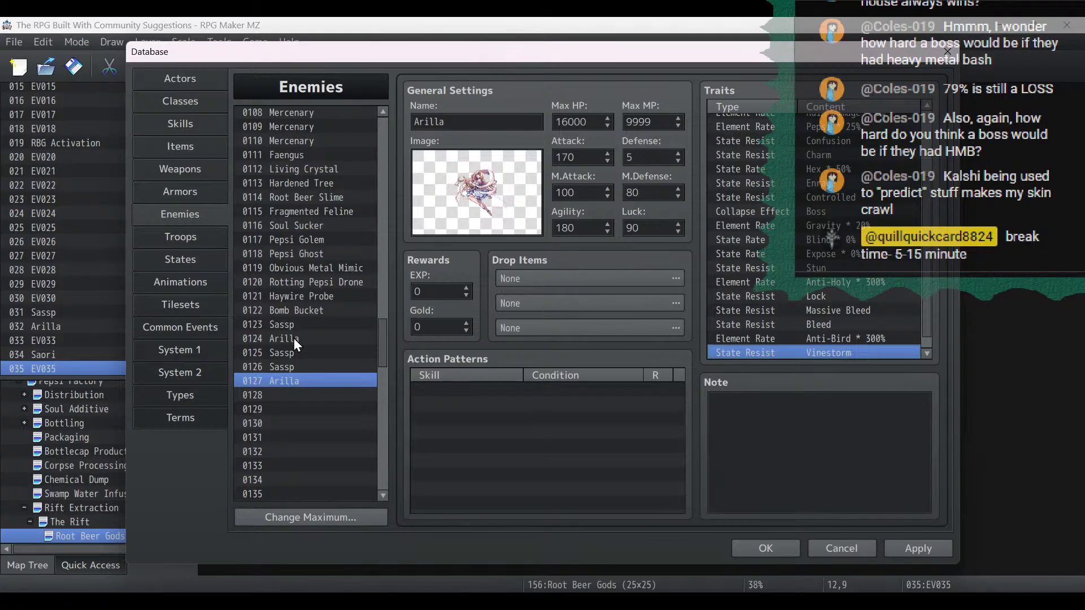
# Examine the traits of the Sassp and Arilla enemy entries 0123 to 0126, checking their state rates and resistances.
pyautogui.click(294, 362)
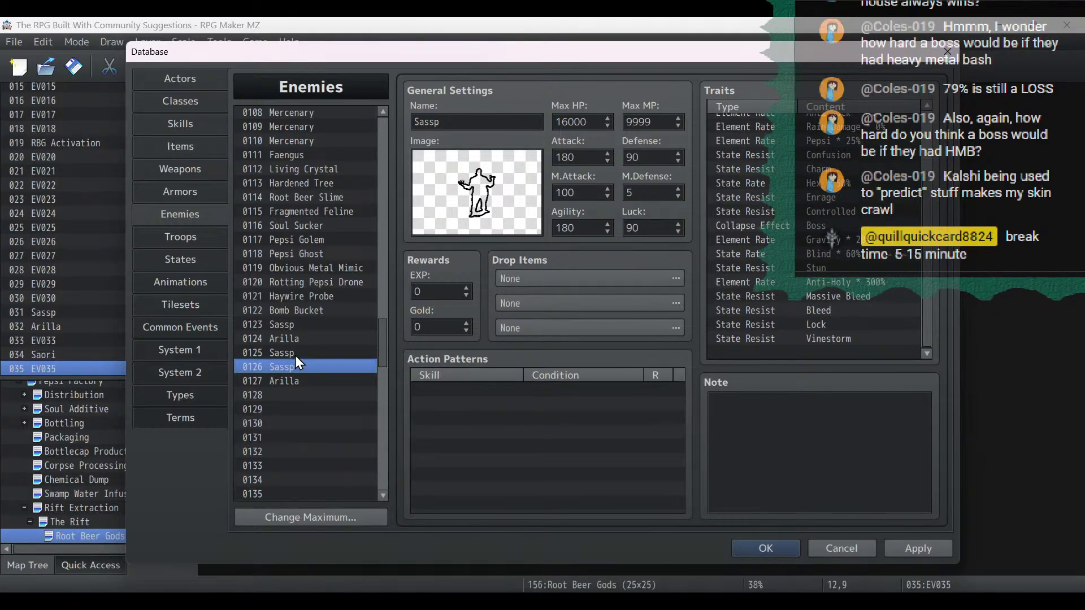
pyautogui.click(295, 353)
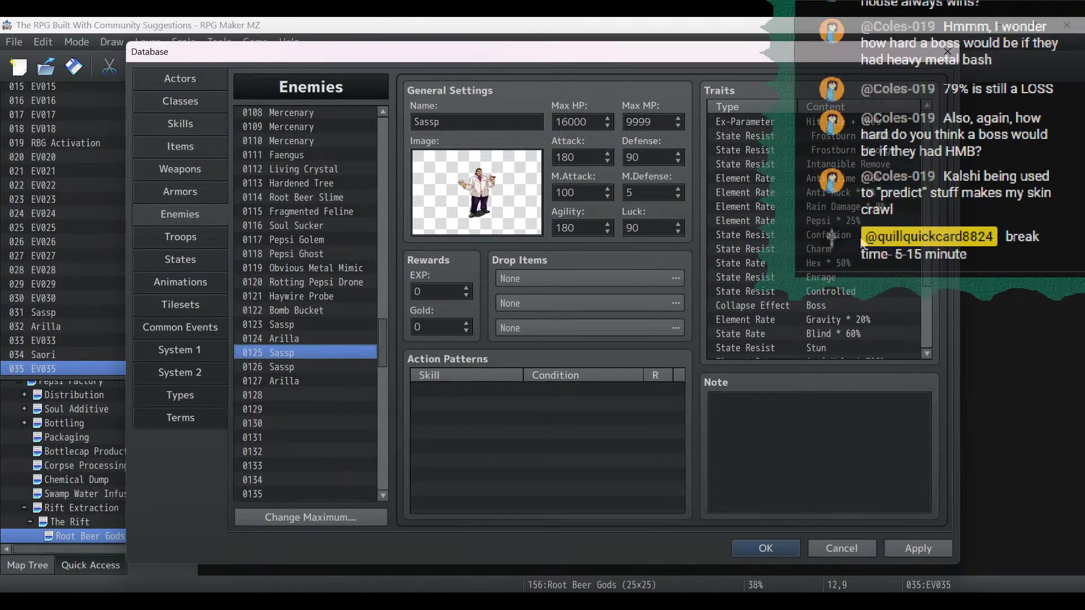
pyautogui.scroll(-2, 891, 306)
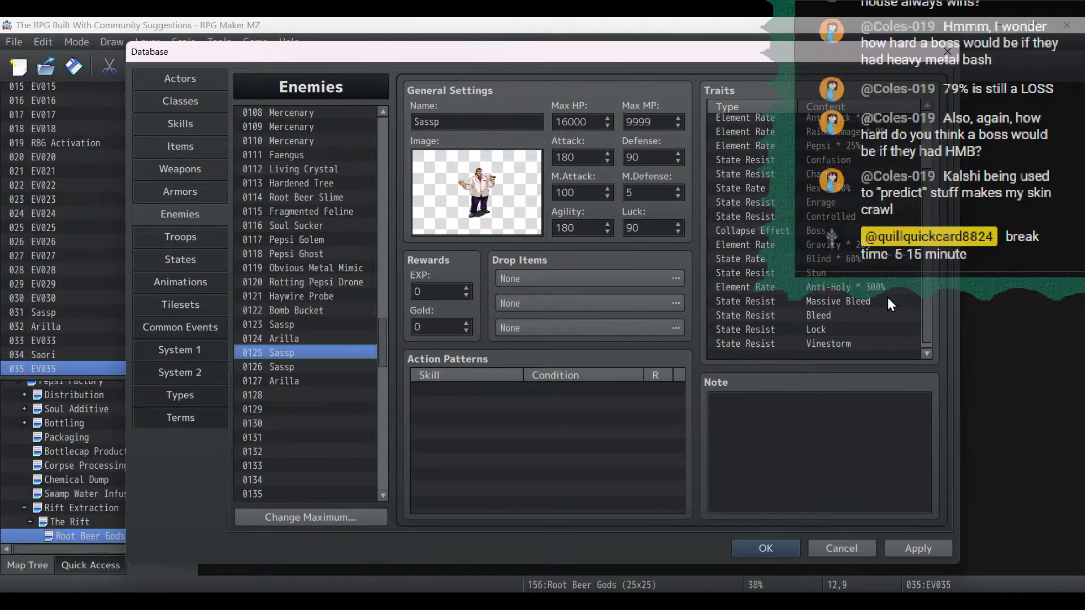
pyautogui.scroll(2, 892, 336)
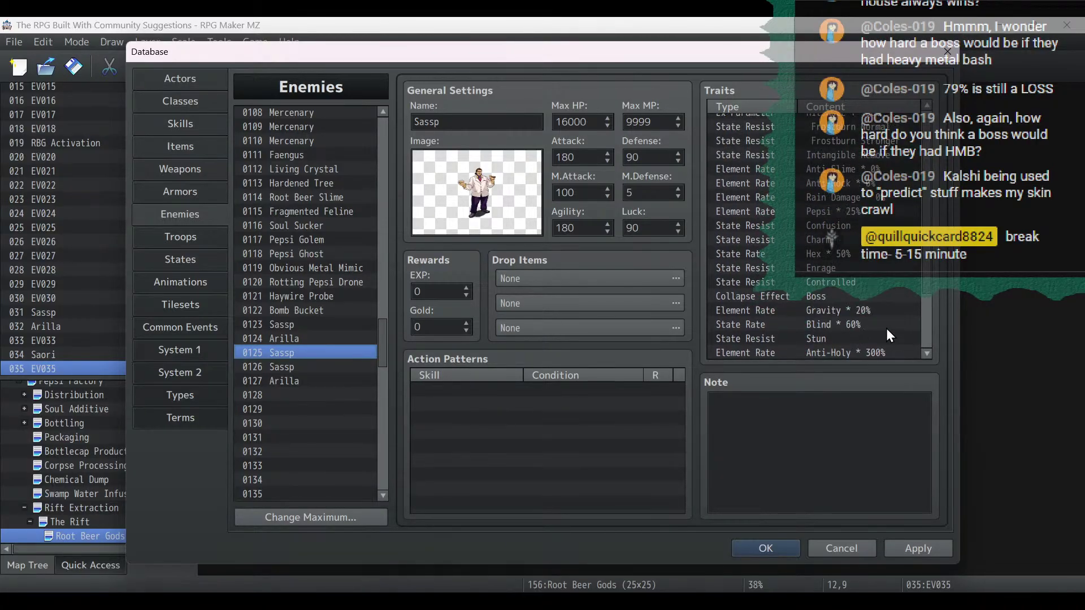
pyautogui.scroll(1, 891, 336)
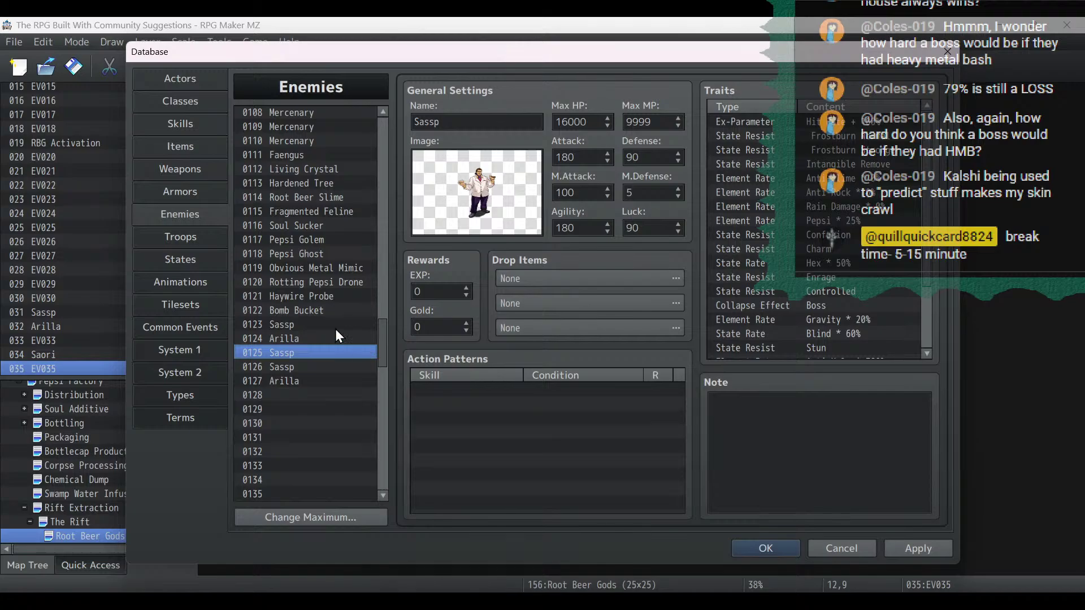
pyautogui.click(321, 340)
pyautogui.scroll(-2, 851, 237)
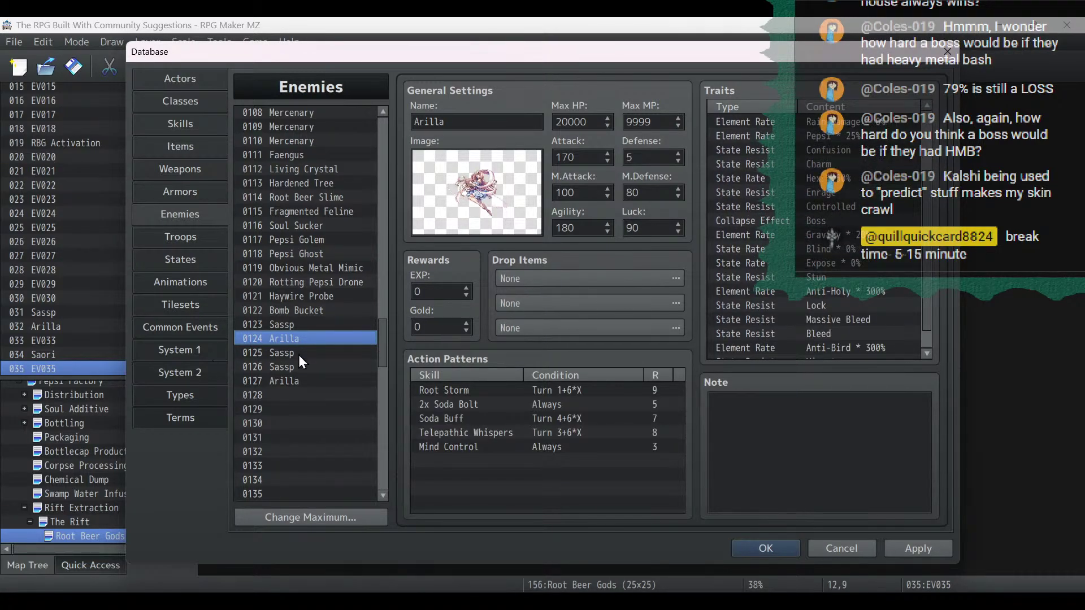
pyautogui.click(283, 327)
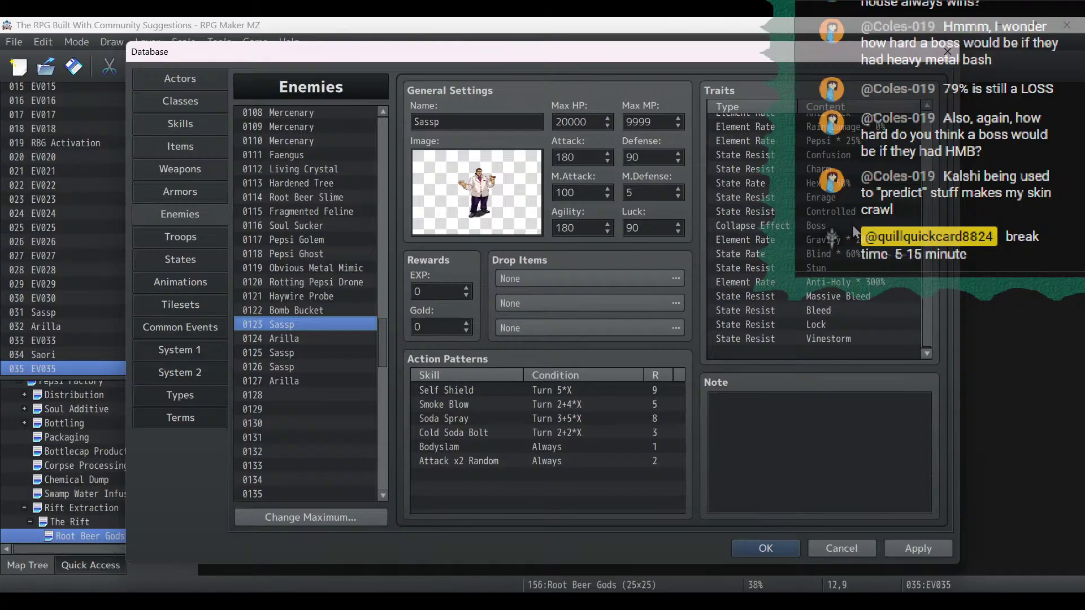
pyautogui.click(851, 244)
pyautogui.click(855, 253)
pyautogui.click(857, 244)
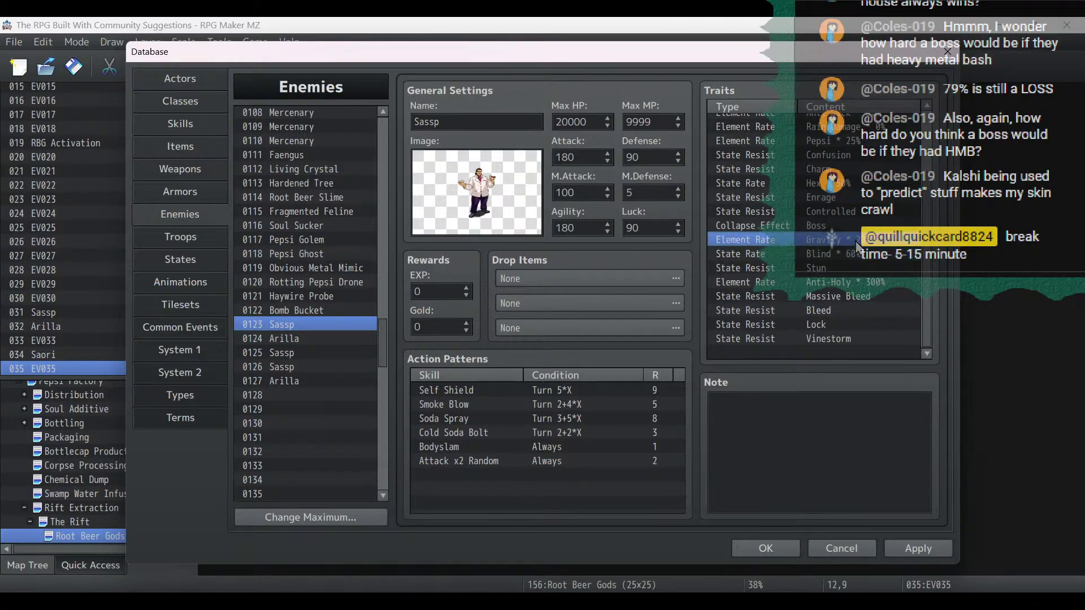
pyautogui.scroll(2, 876, 291)
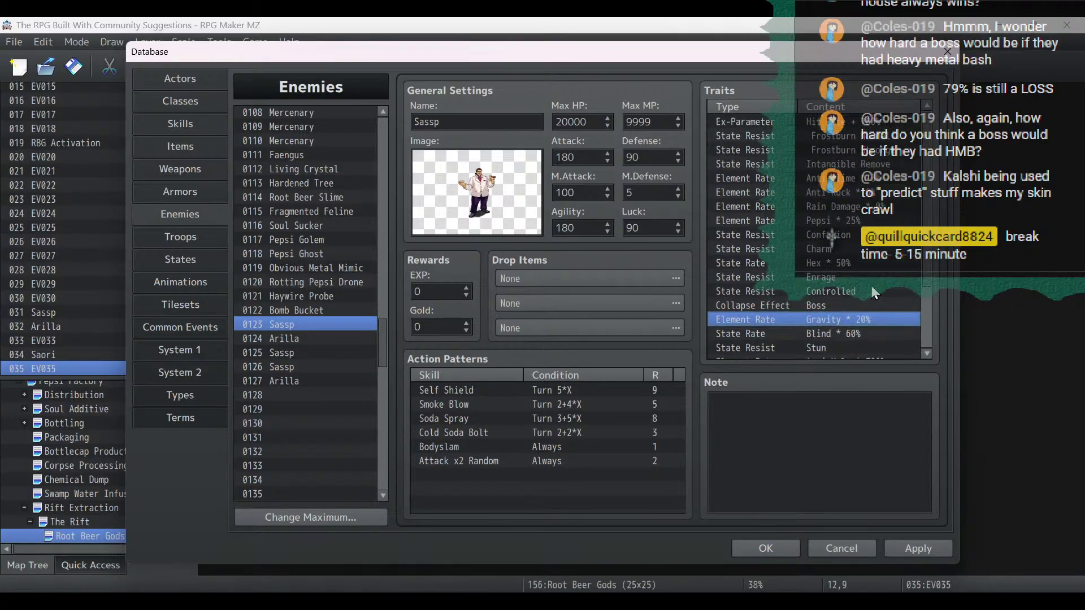
# Switch to the Notepad project notes and delete the lines on reviewing arilla's stun resistance and making sassp weaker to expose.
pyautogui.hotkey('alt', 'Tab')
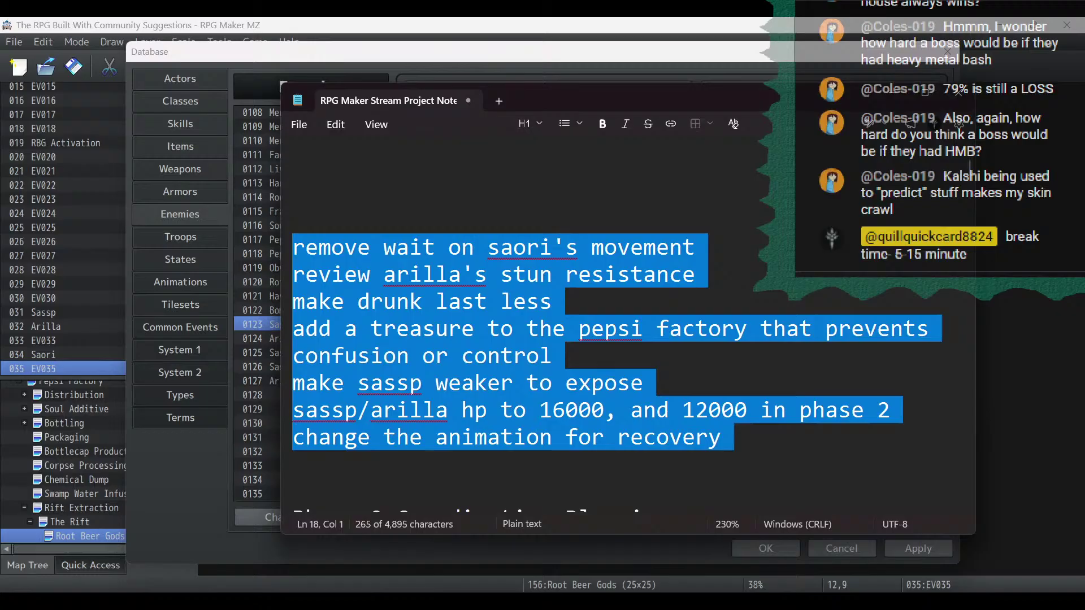
pyautogui.click(551, 252)
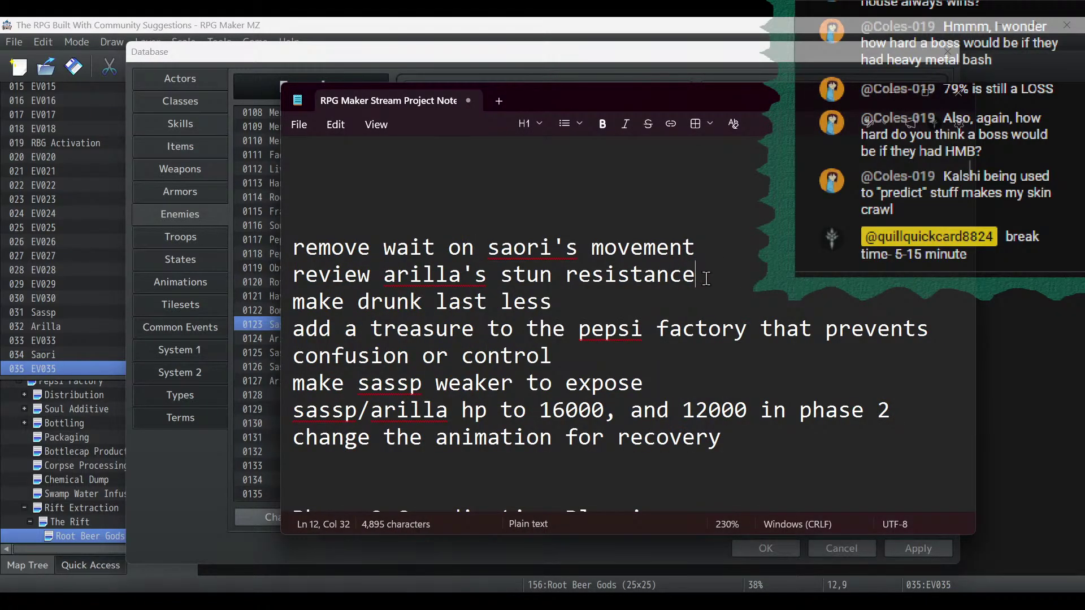
pyautogui.moveTo(695, 274); pyautogui.dragTo(173, 287)
pyautogui.press('BackSpace')
pyautogui.press('BackSpace')
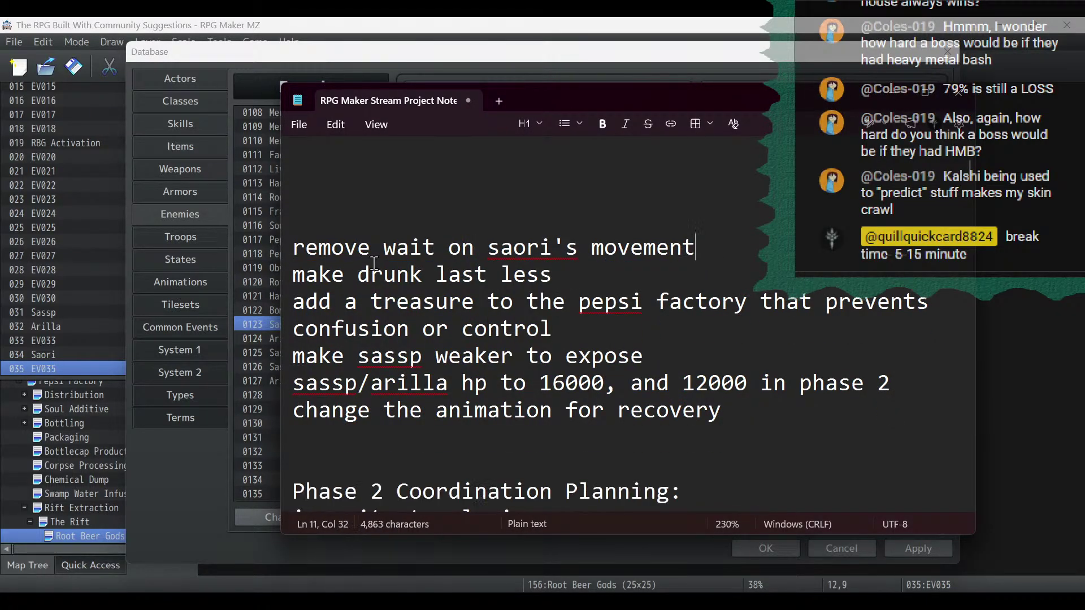
pyautogui.moveTo(647, 357); pyautogui.dragTo(225, 365)
pyautogui.press('BackSpace')
pyautogui.press('BackSpace')
# Switch back to the RPG Maker MZ database and set Max HP to 16000 for enemies 0123 Sassp and 0124 Arilla.
pyautogui.click(181, 509)
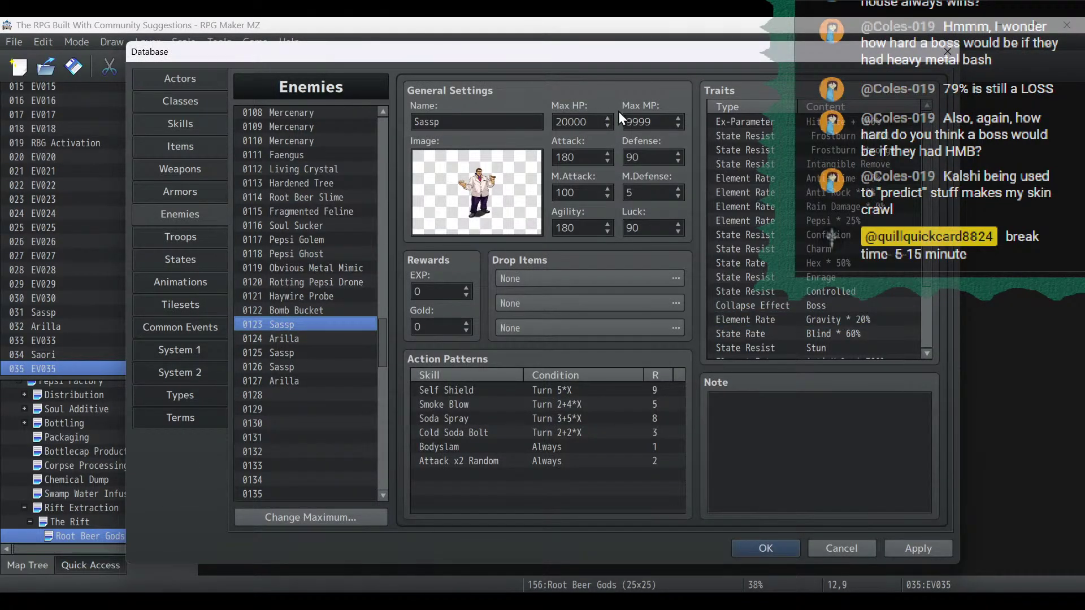
pyautogui.doubleClick(592, 121)
pyautogui.write('16000')
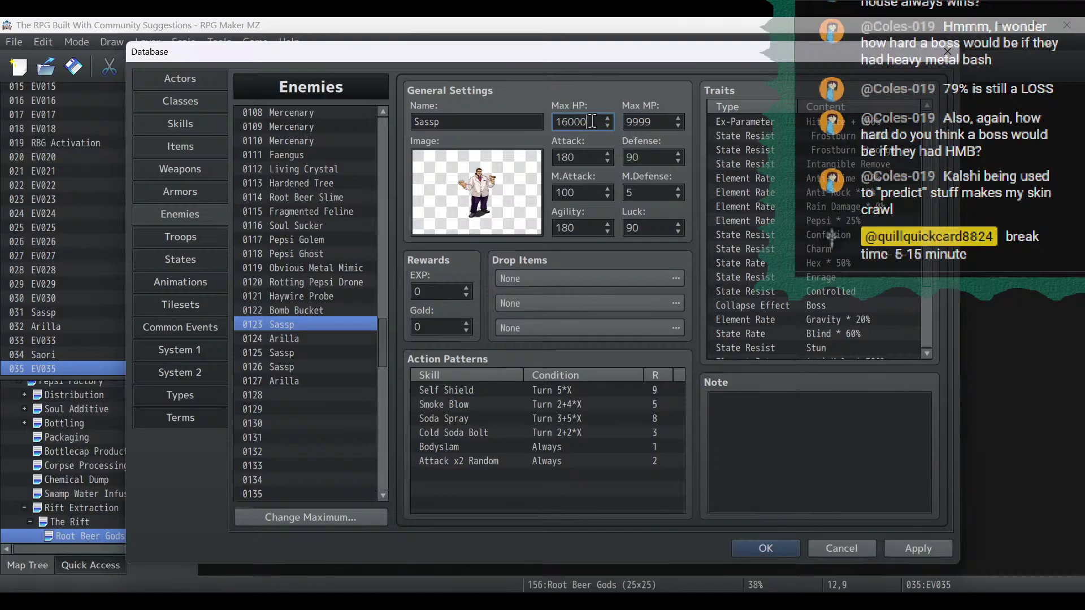
pyautogui.click(306, 337)
pyautogui.doubleClick(605, 121)
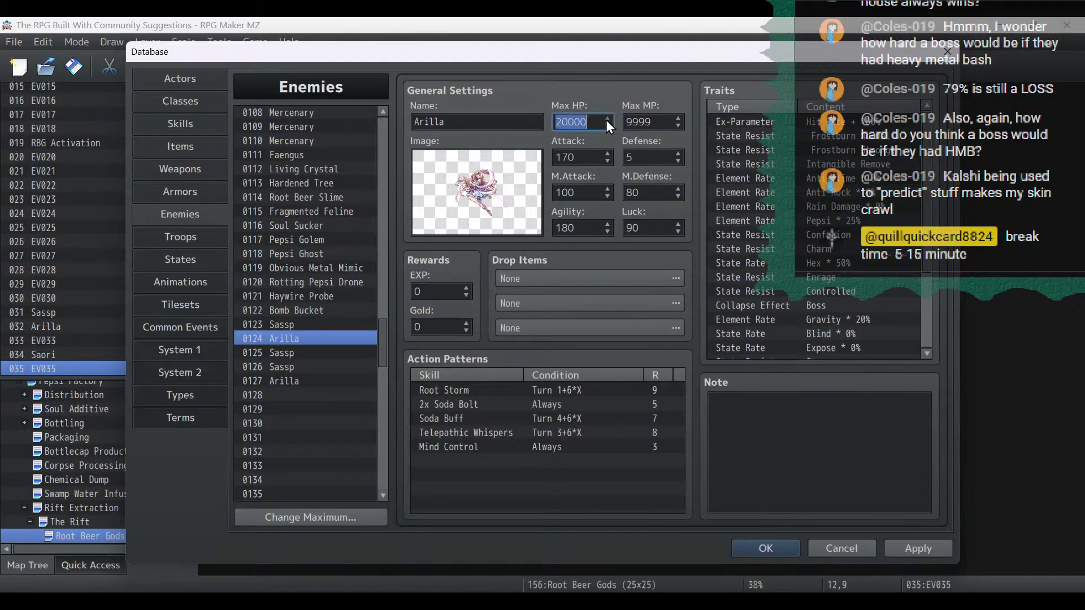
pyautogui.write('160')
# Set Max HP to 12000 for enemies 0125 Sassp and 0127 Arilla.
pyautogui.click(270, 352)
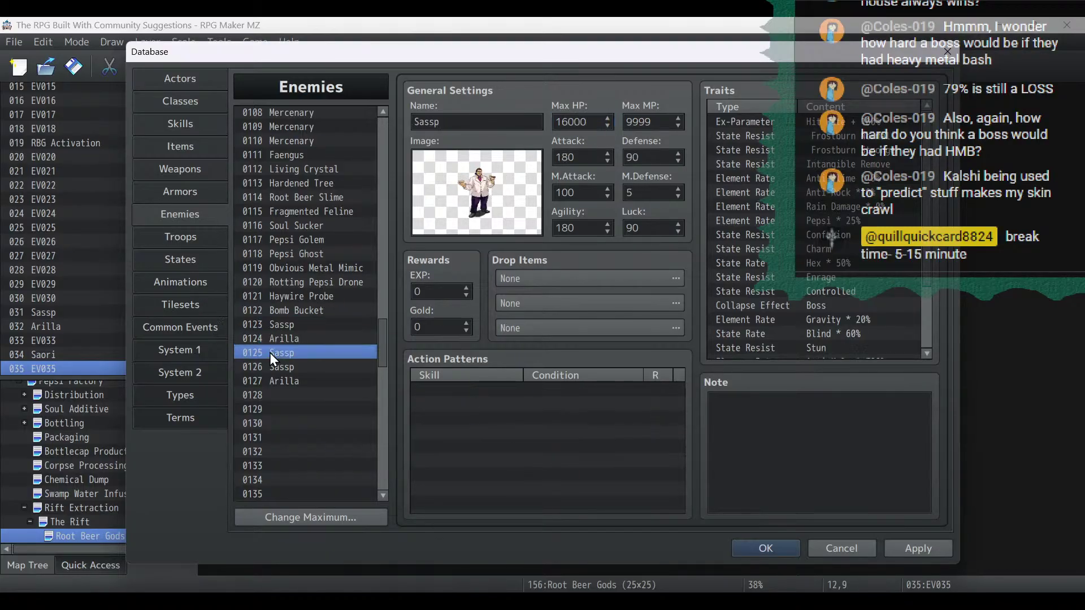
pyautogui.doubleClick(590, 119)
pyautogui.write('1200')
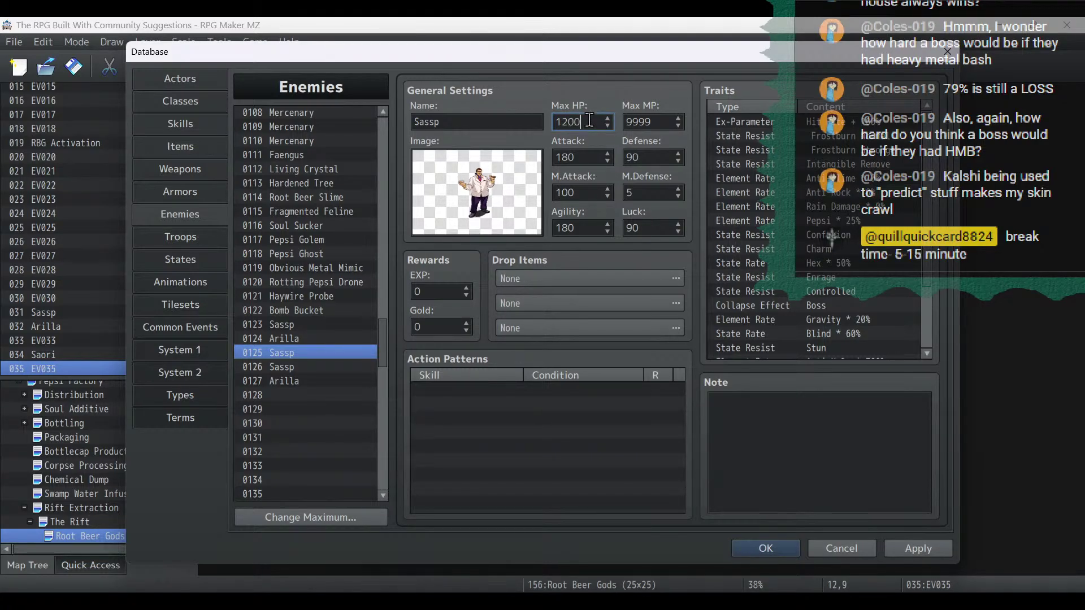
pyautogui.write('0')
pyautogui.click(311, 365)
pyautogui.click(309, 380)
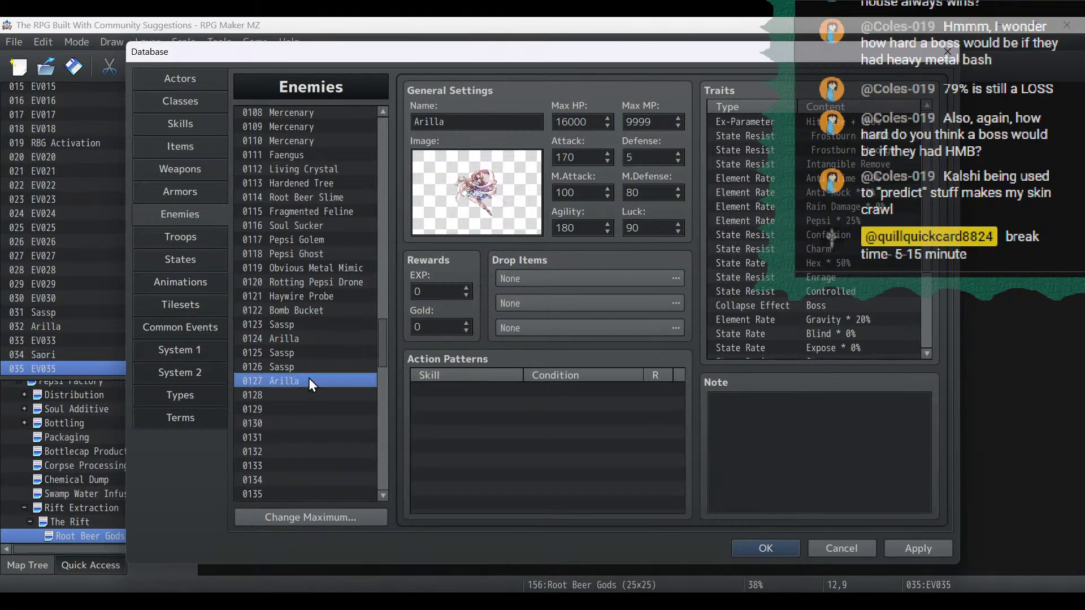
pyautogui.doubleClick(580, 121)
pyautogui.write('12000')
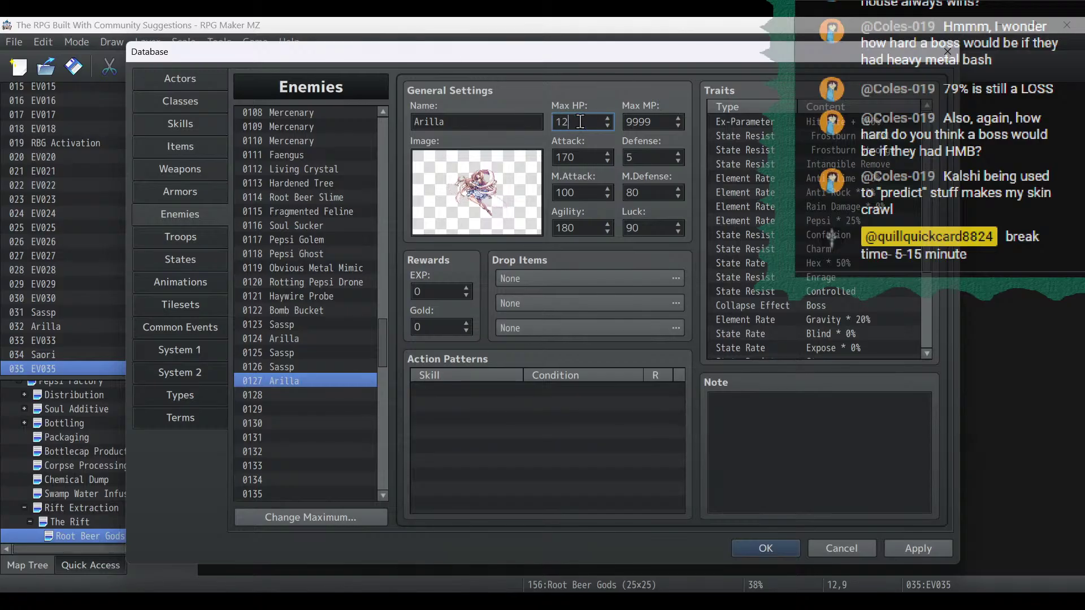
# Set both Defense and M.Defense of enemy 0126 Sassp to 999.
pyautogui.click(313, 365)
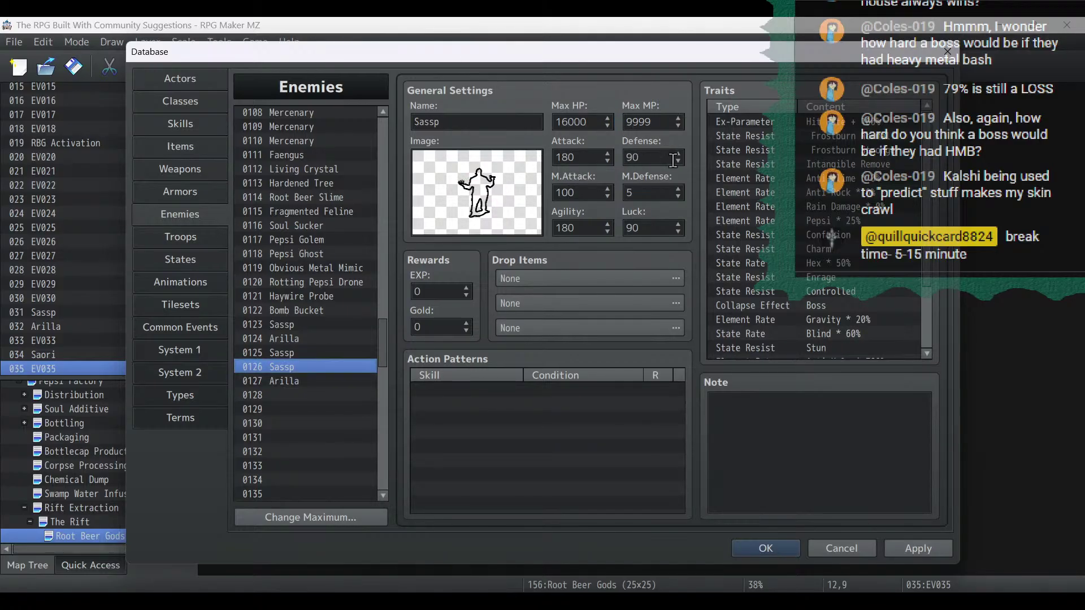
pyautogui.doubleClick(655, 157)
pyautogui.write('999')
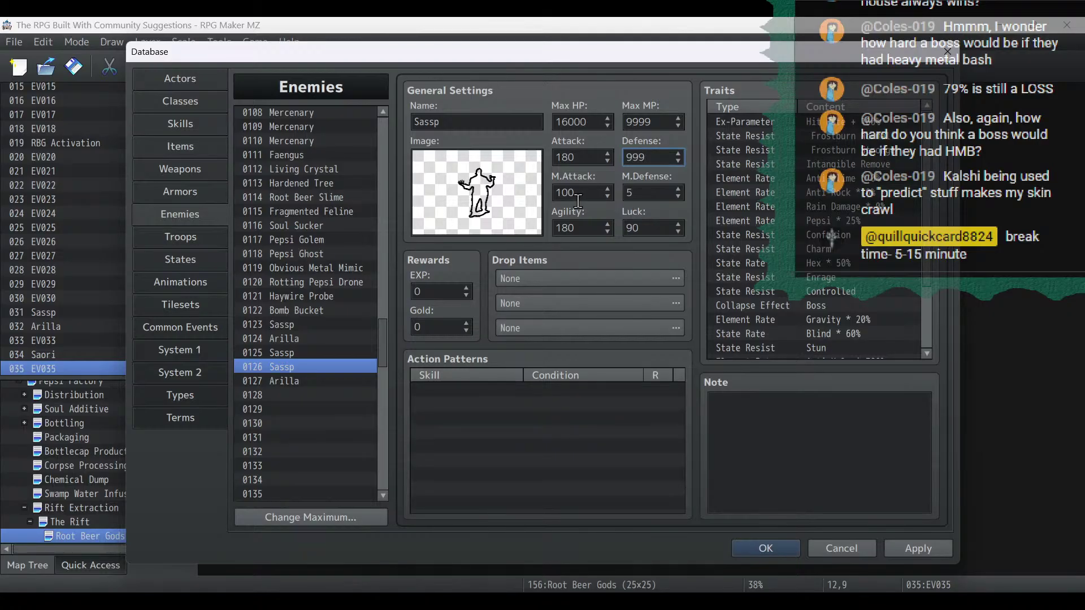
pyautogui.doubleClick(650, 193)
pyautogui.write('999')
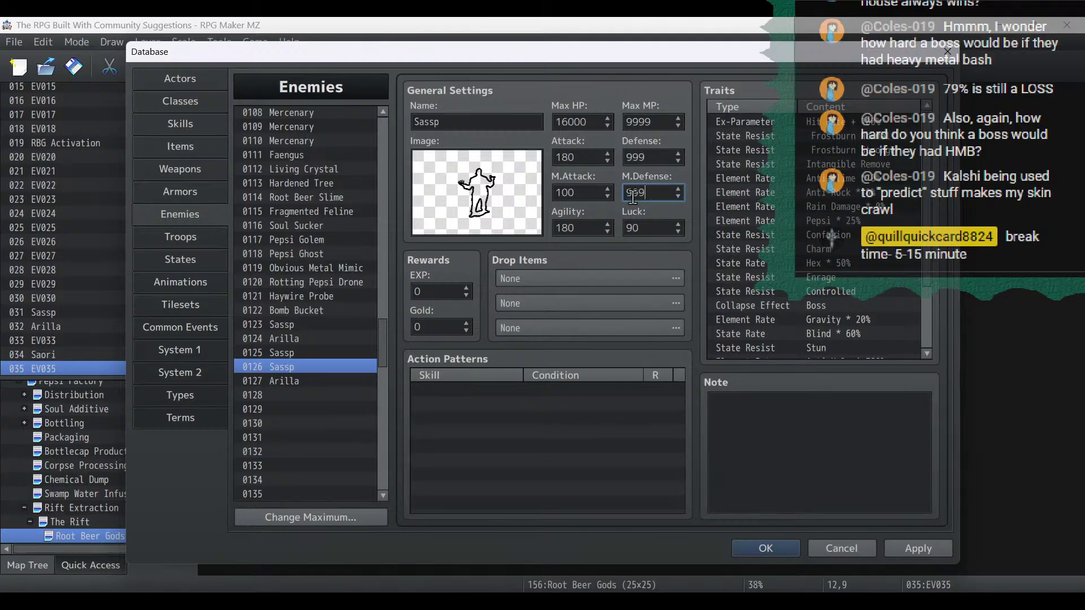
pyautogui.doubleClick(583, 157)
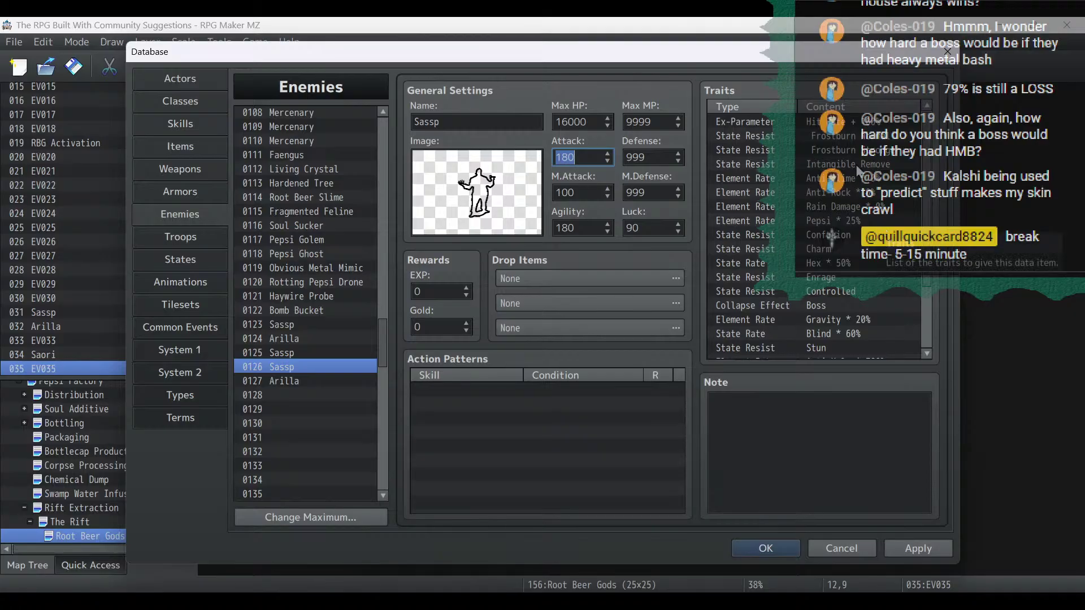
# Remove the Confusion, Charm, Hex, Enrage and Controlled state traits from enemy 0126 Sassp.
pyautogui.click(880, 165)
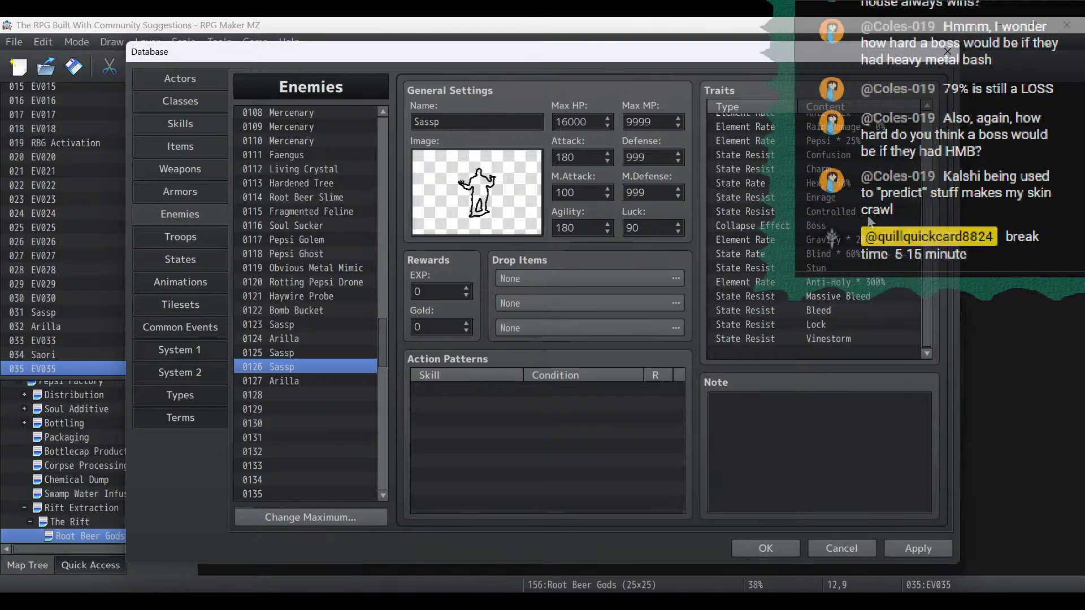
pyautogui.scroll(-1, 870, 223)
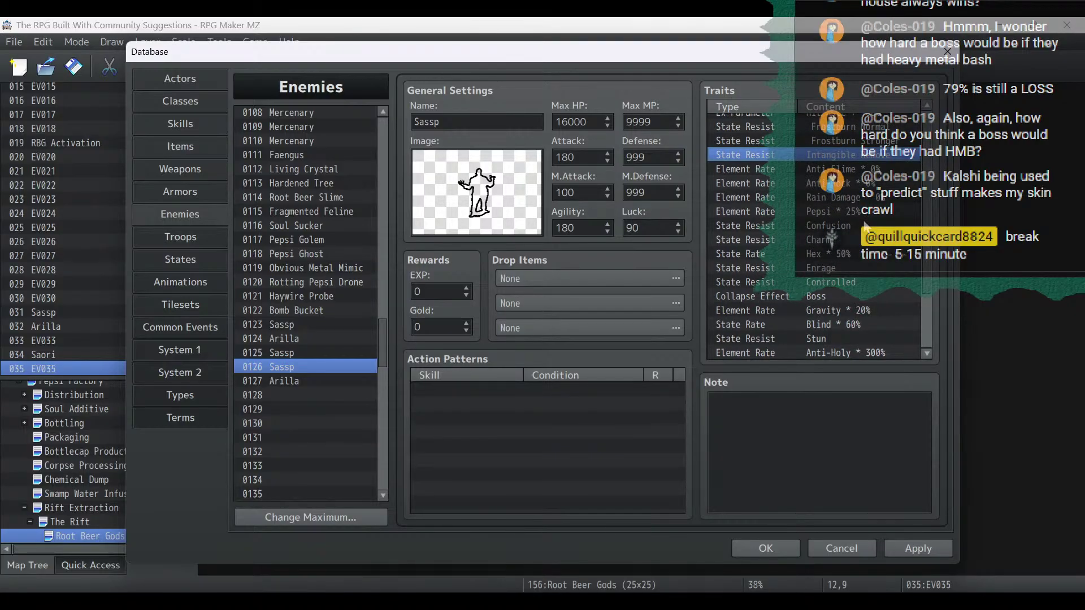
pyautogui.click(866, 225)
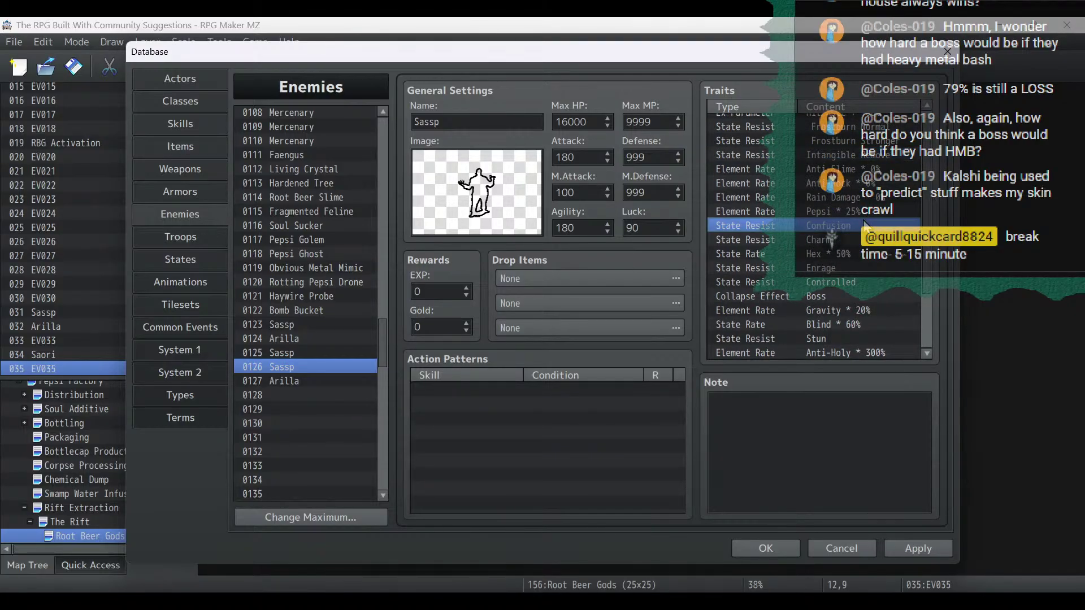
pyautogui.press('Delete')
pyautogui.press('Delete')
pyautogui.press('Delete')
pyautogui.press('Delete')
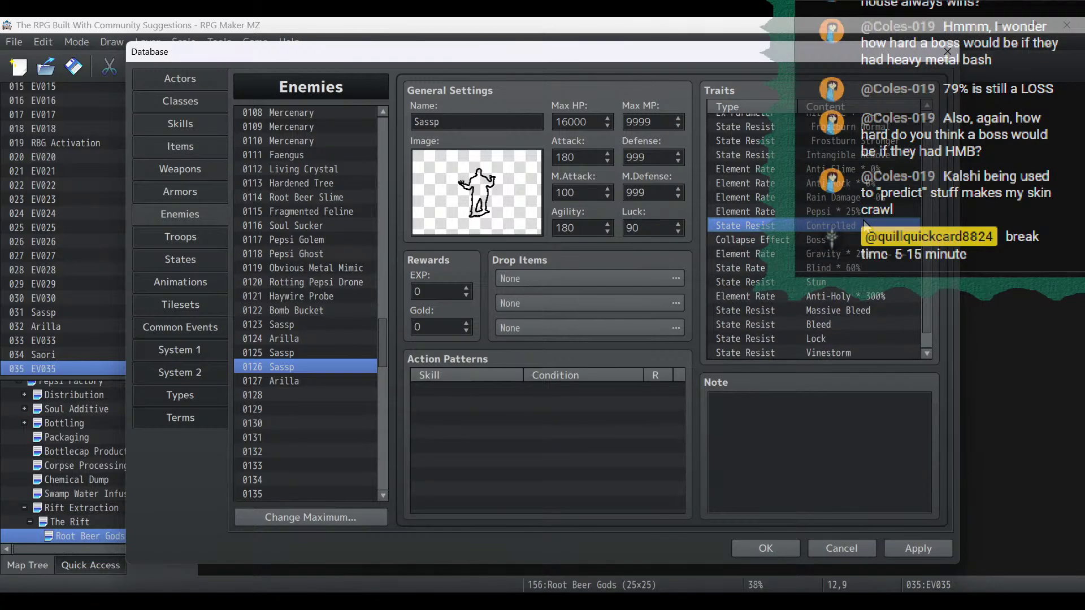
pyautogui.press('Delete')
# Remove all traits below the Boss collapse effect, from Gravity through Vinestorm, and the Pepsi element rate from enemy 0126 Sassp.
pyautogui.press('Down')
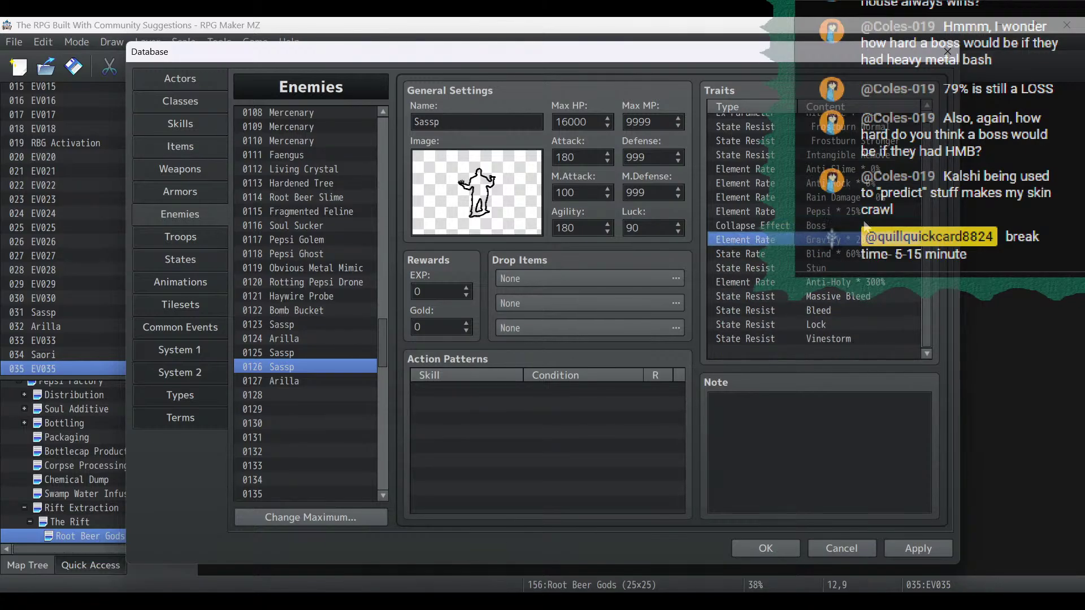
pyautogui.press('Delete')
pyautogui.press('Delete')
pyautogui.press('Delete')
pyautogui.press('Delete')
pyautogui.press('Delete')
pyautogui.press('Delete')
pyautogui.press('Delete')
pyautogui.press('Delete')
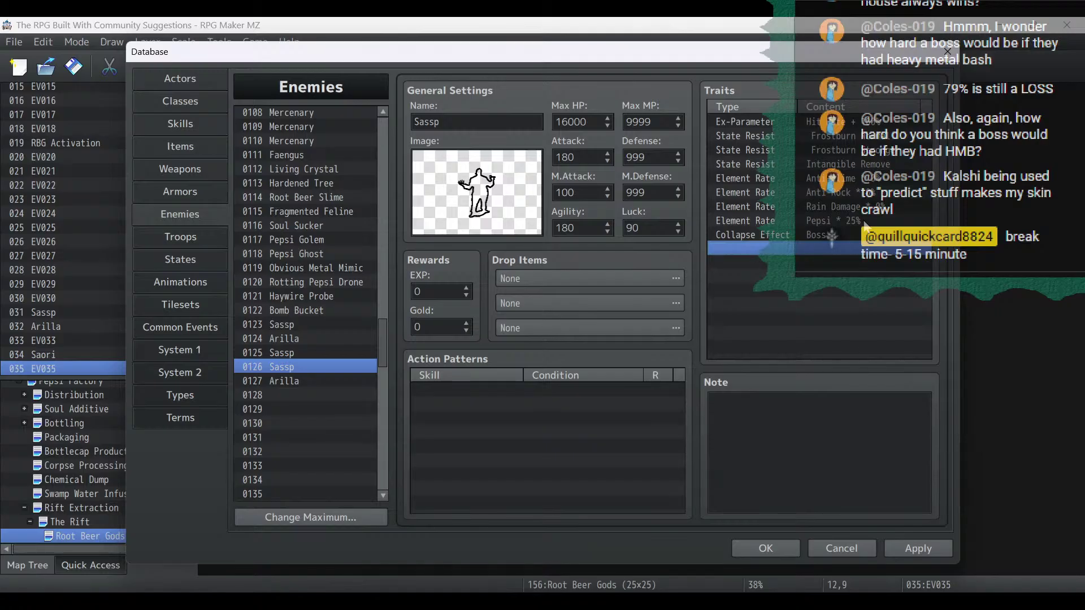
pyautogui.click(860, 225)
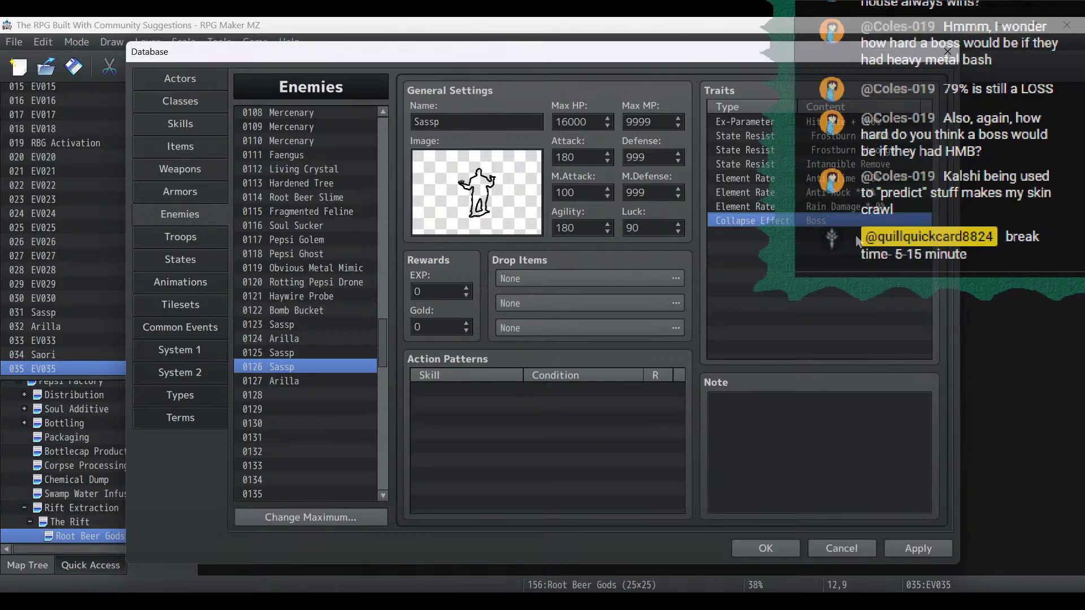
# Add an Ex-Parameter trait of Evasion Rate + 999% to enemy 0126 Sassp.
pyautogui.doubleClick(858, 247)
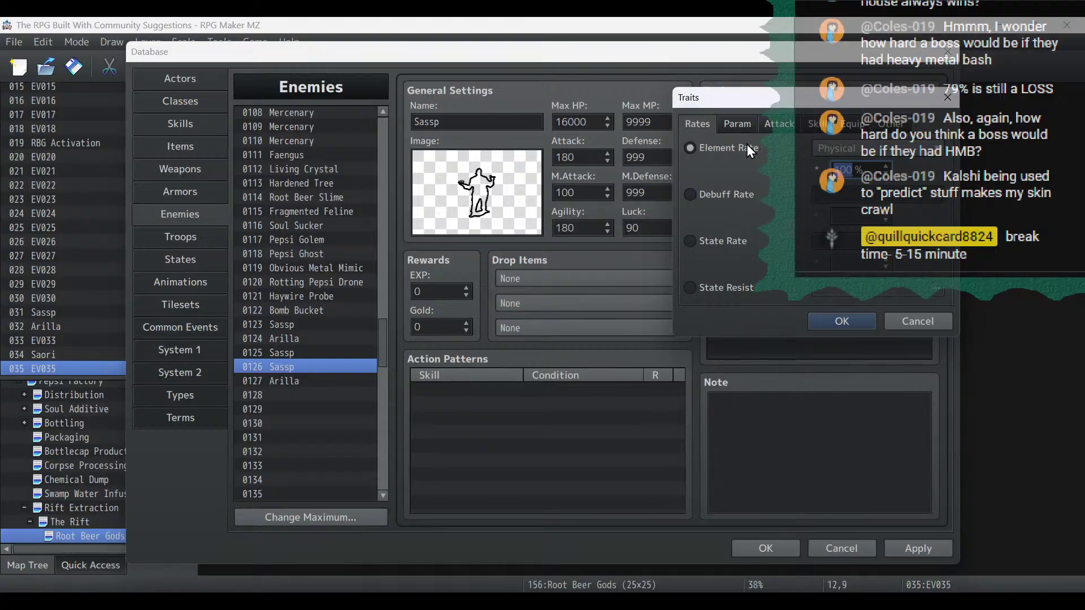
pyautogui.click(737, 124)
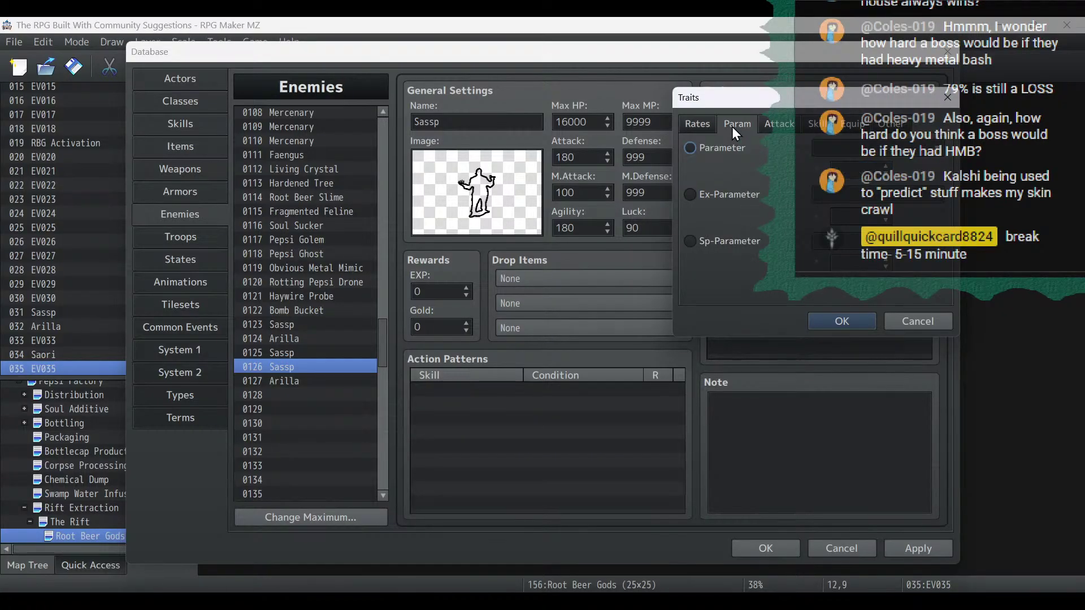
pyautogui.click(728, 246)
pyautogui.click(724, 194)
pyautogui.click(879, 195)
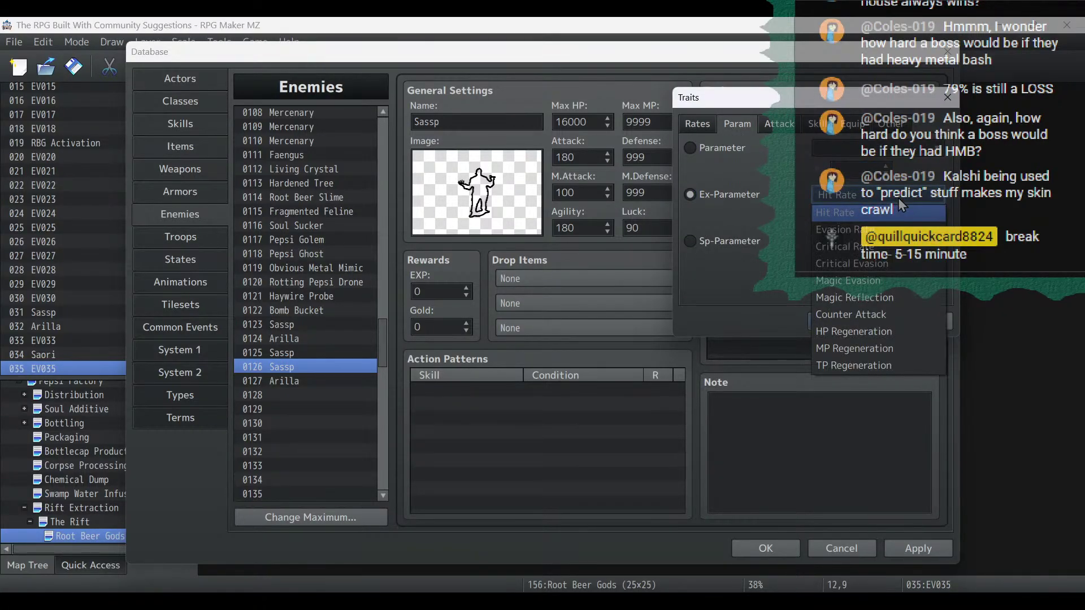
pyautogui.click(831, 230)
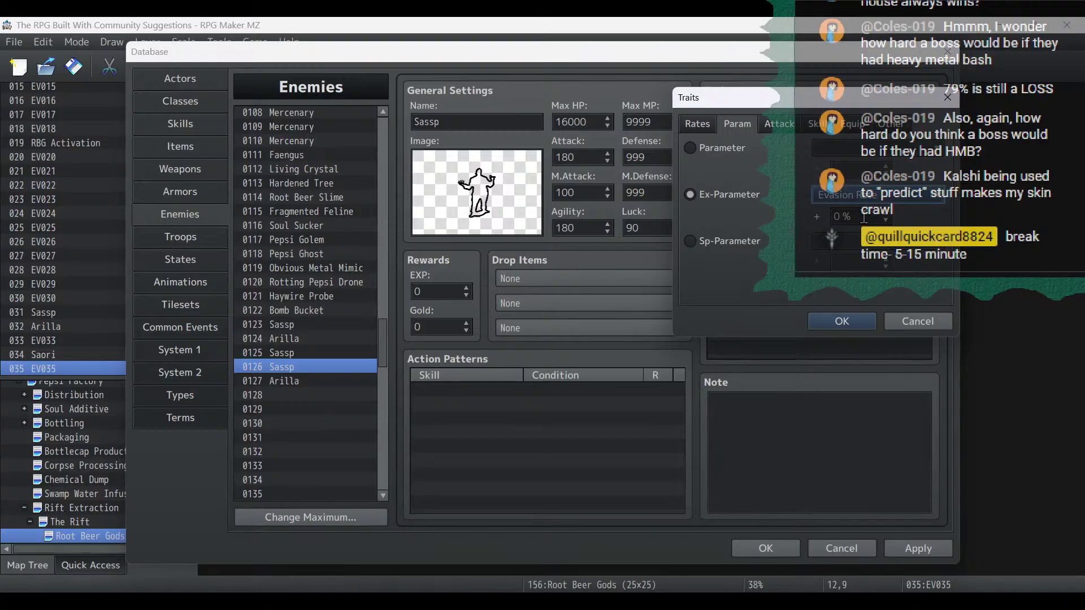
pyautogui.write('100')
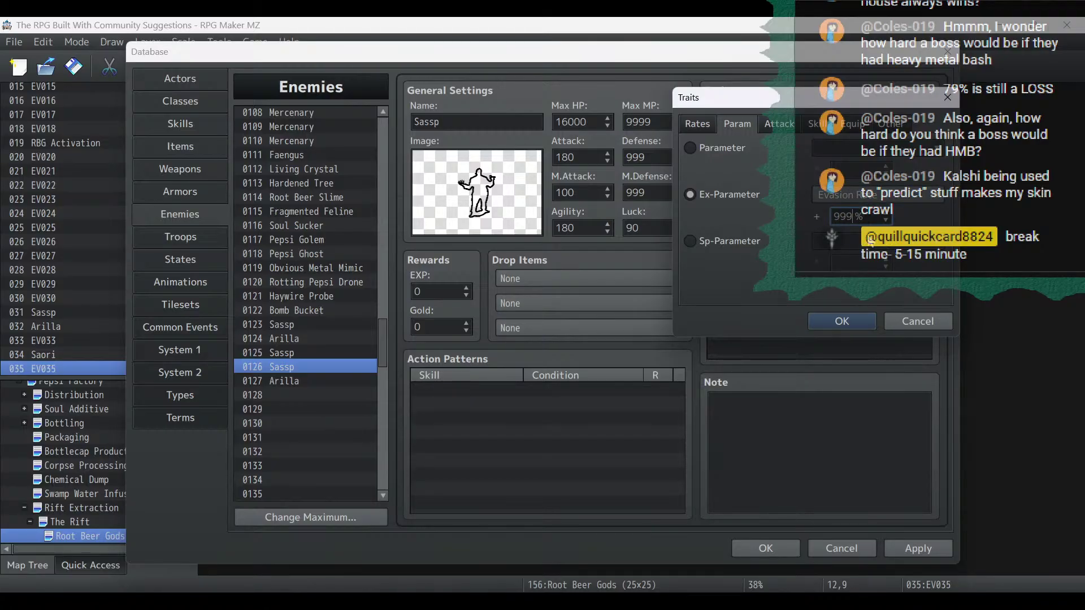
pyautogui.click(840, 327)
# Duplicate the Evasion Rate trait, change the copy to Magic Evasion, and apply the database changes.
pyautogui.click(816, 235)
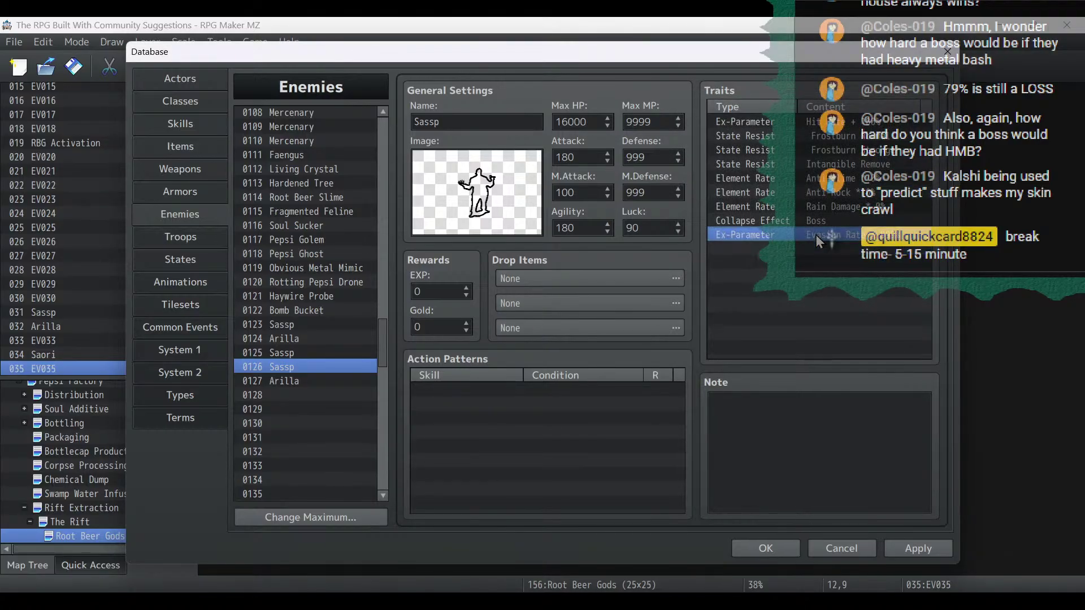
pyautogui.hotkey('ctrl', 'c')
pyautogui.click(815, 248)
pyautogui.hotkey('ctrl', 'v')
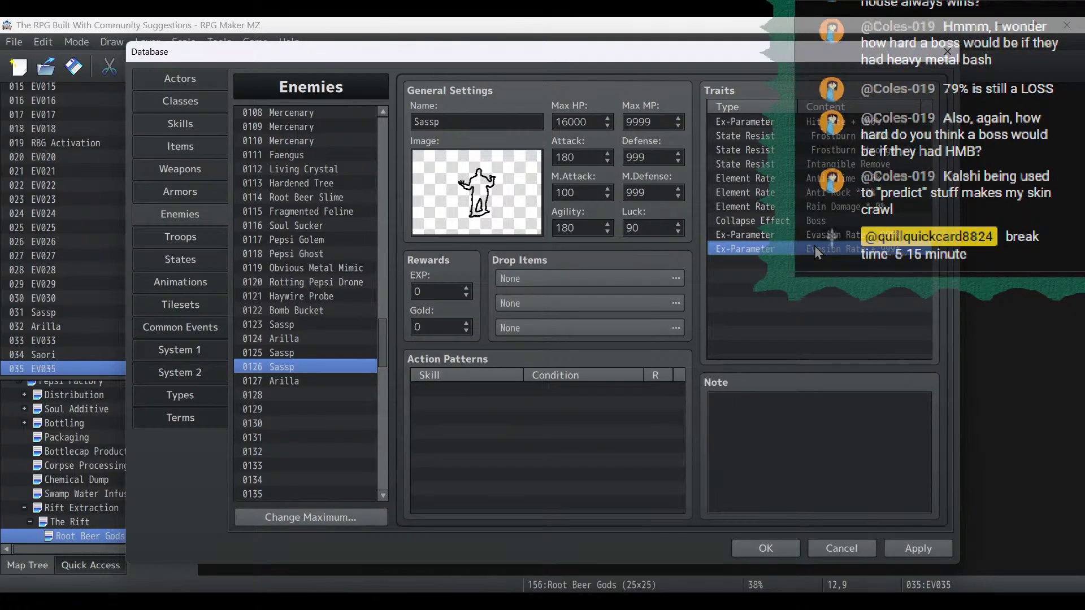
pyautogui.doubleClick(815, 246)
pyautogui.click(876, 194)
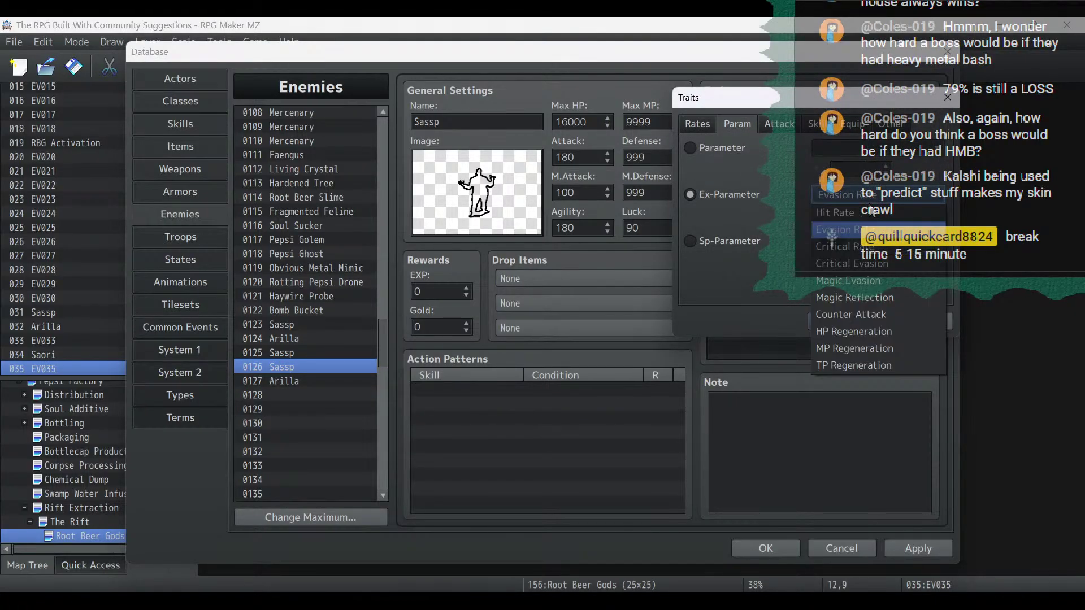
pyautogui.click(897, 282)
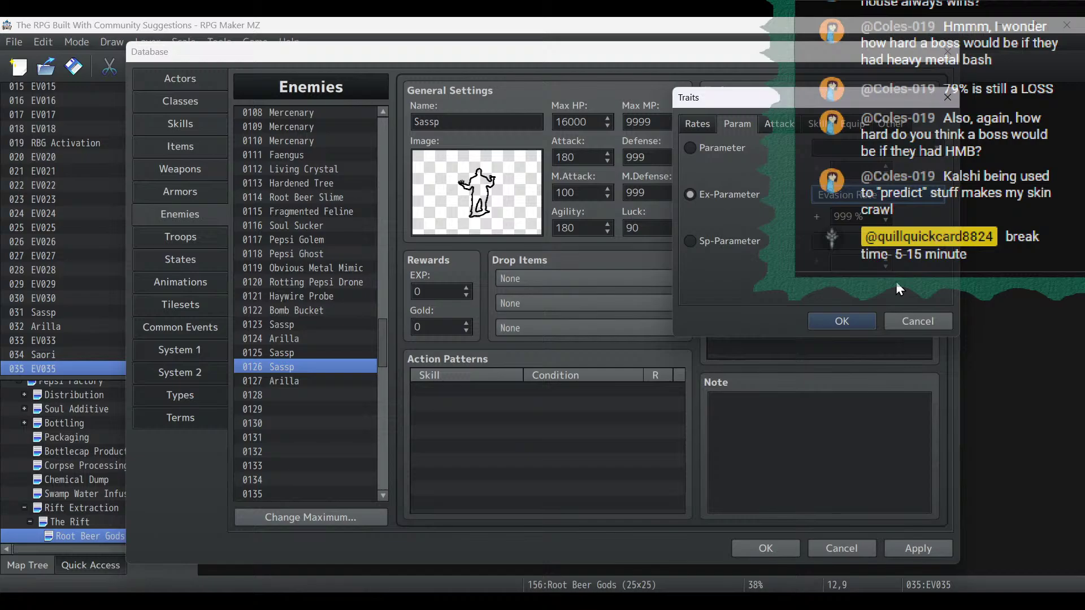
pyautogui.click(862, 318)
pyautogui.click(928, 551)
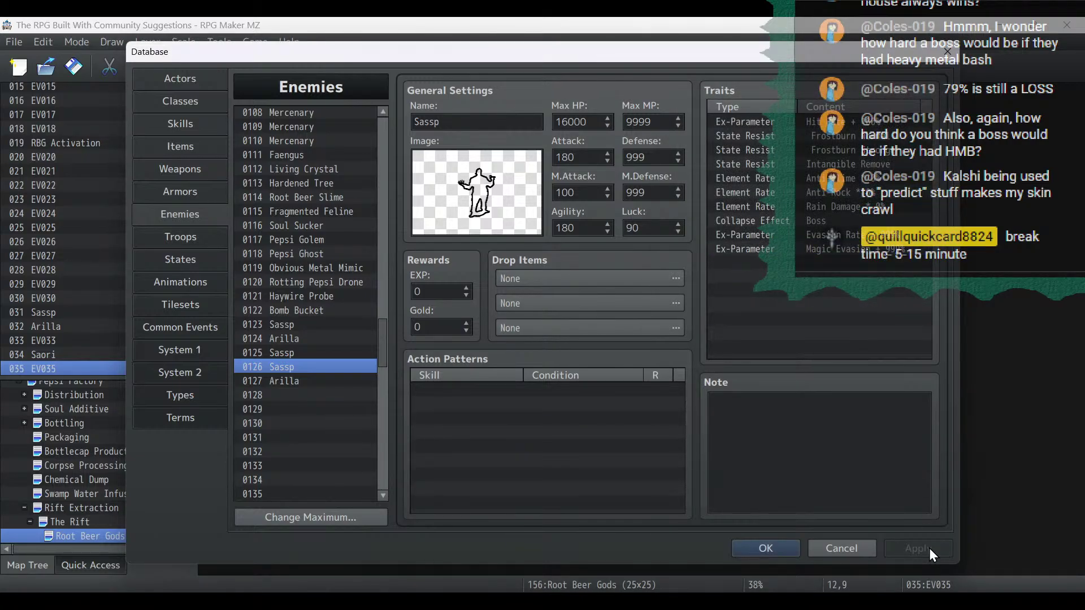
# Switch to the Notepad project notes and review the turn list under Phase 2 Coordination Planning.
pyautogui.click(766, 250)
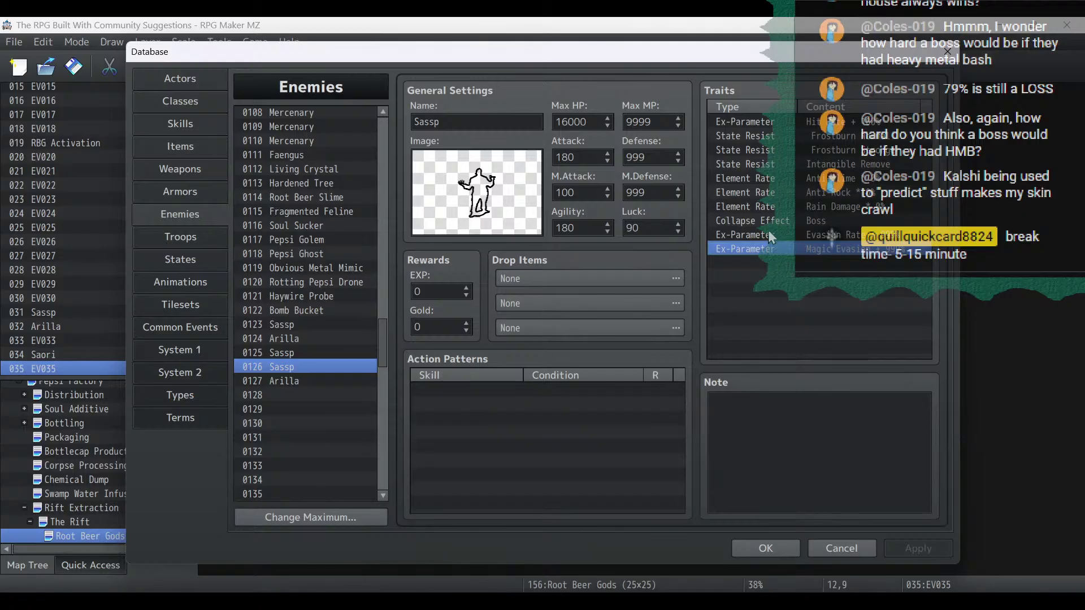
pyautogui.click(768, 231)
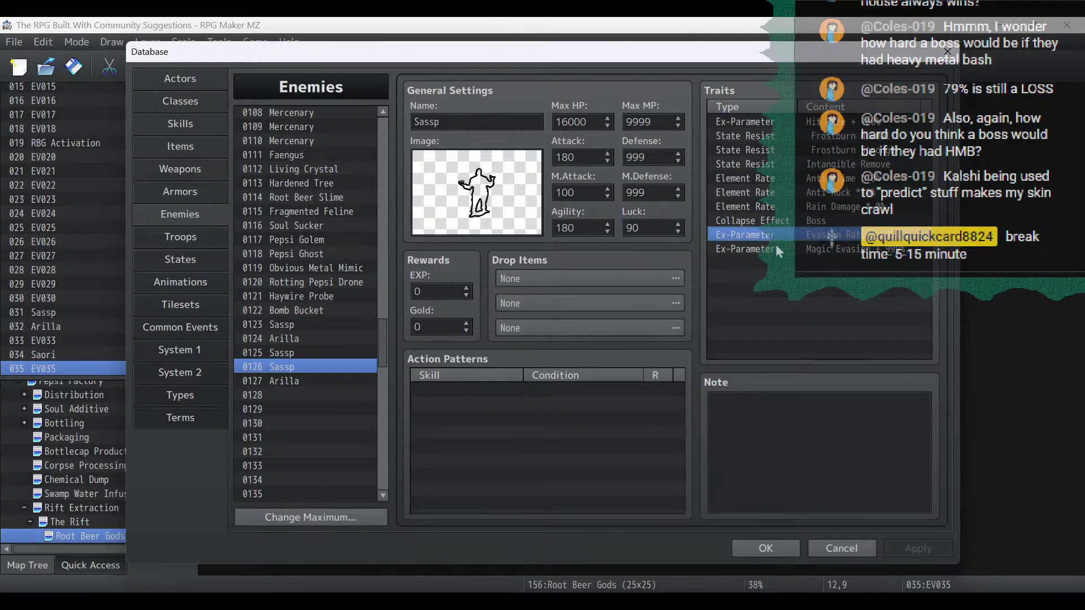
pyautogui.click(779, 249)
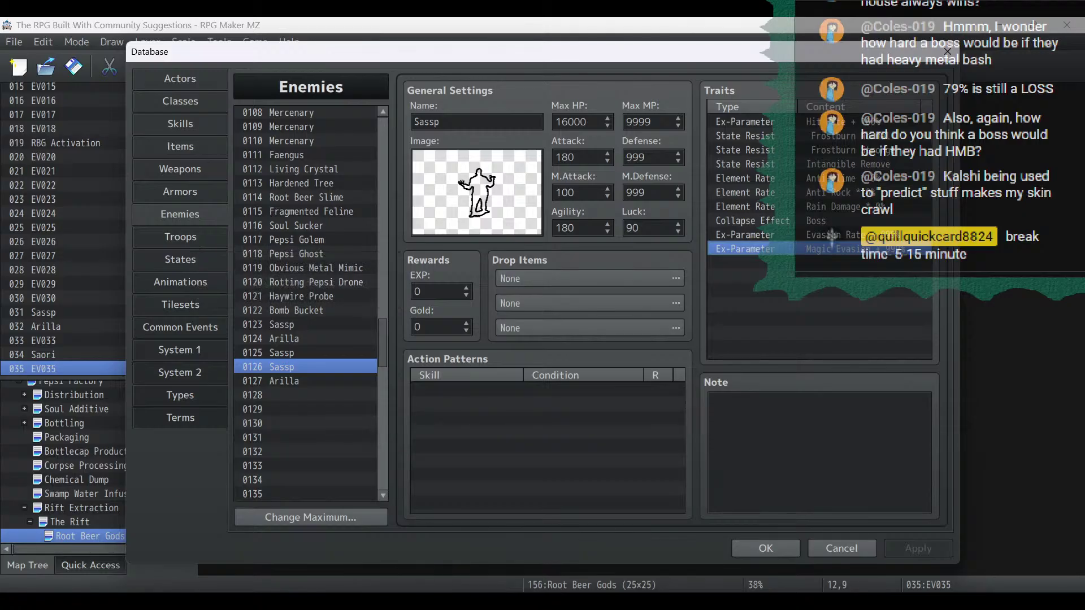
pyautogui.hotkey('alt', 'Tab')
pyautogui.scroll(-3, 544, 229)
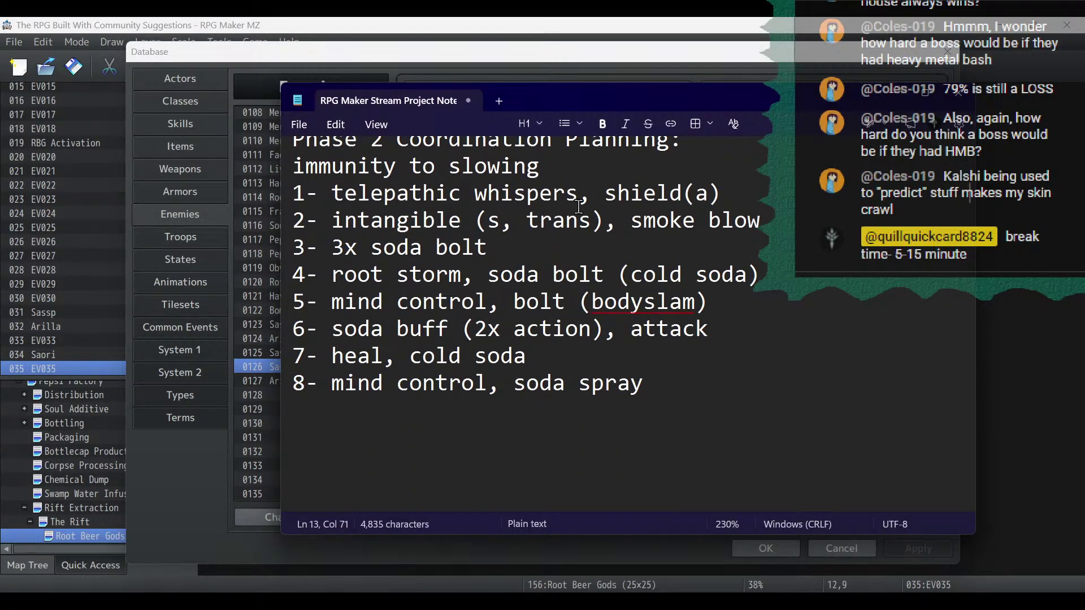
# Append ", apply debuff immunity" to turn 2 of the Phase 2 Coordination Planning list.
pyautogui.click(807, 223)
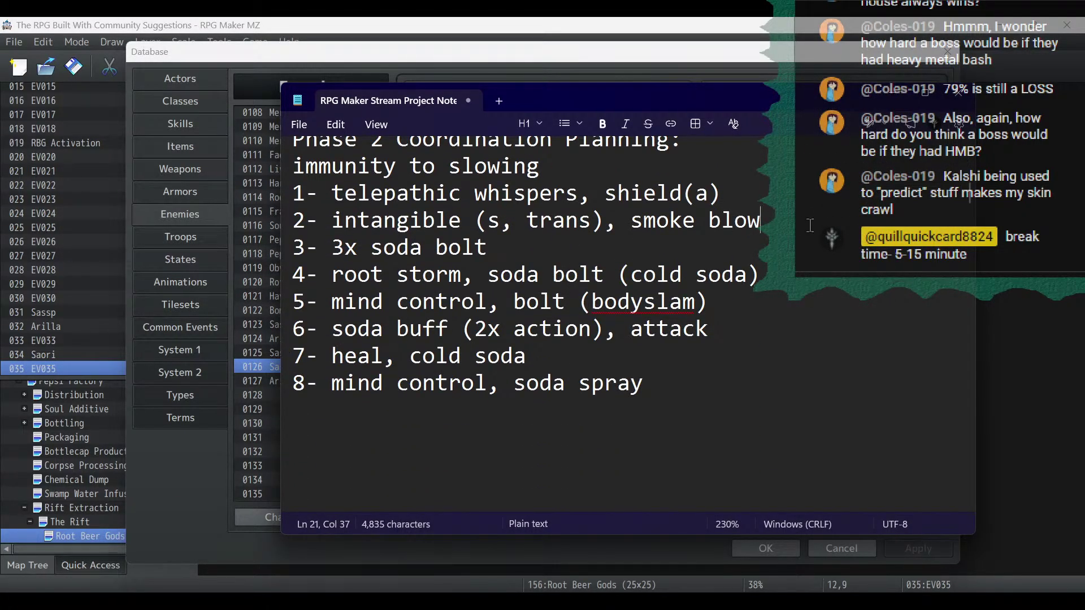
pyautogui.write('a')
pyautogui.press('BackSpace')
pyautogui.press('BackSpace')
pyautogui.write(', apply debuff immunity')
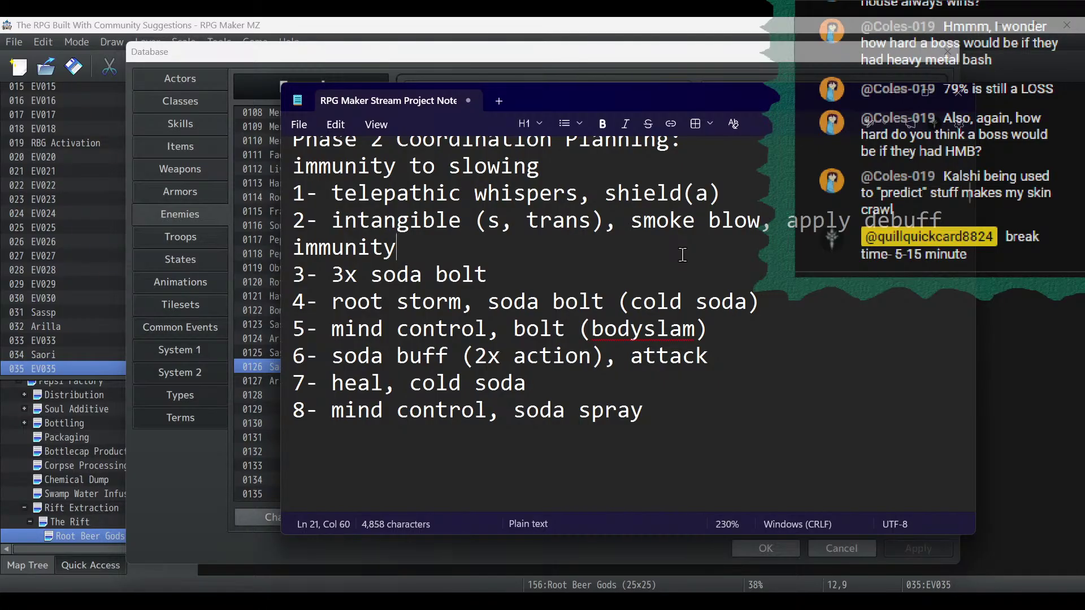
# Add the note "when intang falls outs remove debuff immunity" below the turn list, separated by a blank line.
pyautogui.click(740, 415)
pyautogui.press('Return')
pyautogui.press('Return')
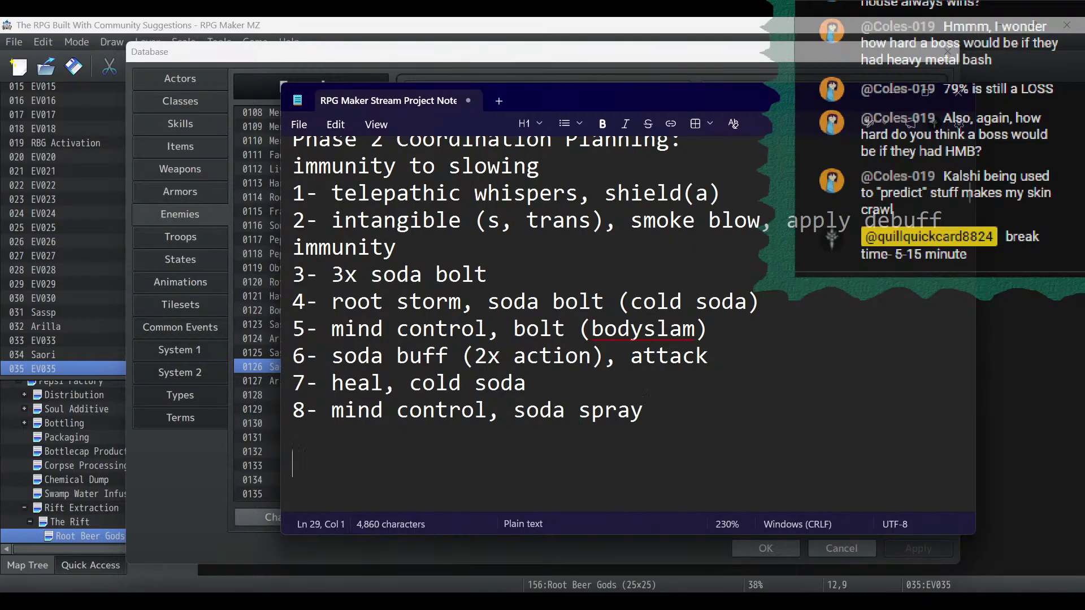
pyautogui.write('when ionm')
pyautogui.press('BackSpace')
pyautogui.press('BackSpace')
pyautogui.press('BackSpace')
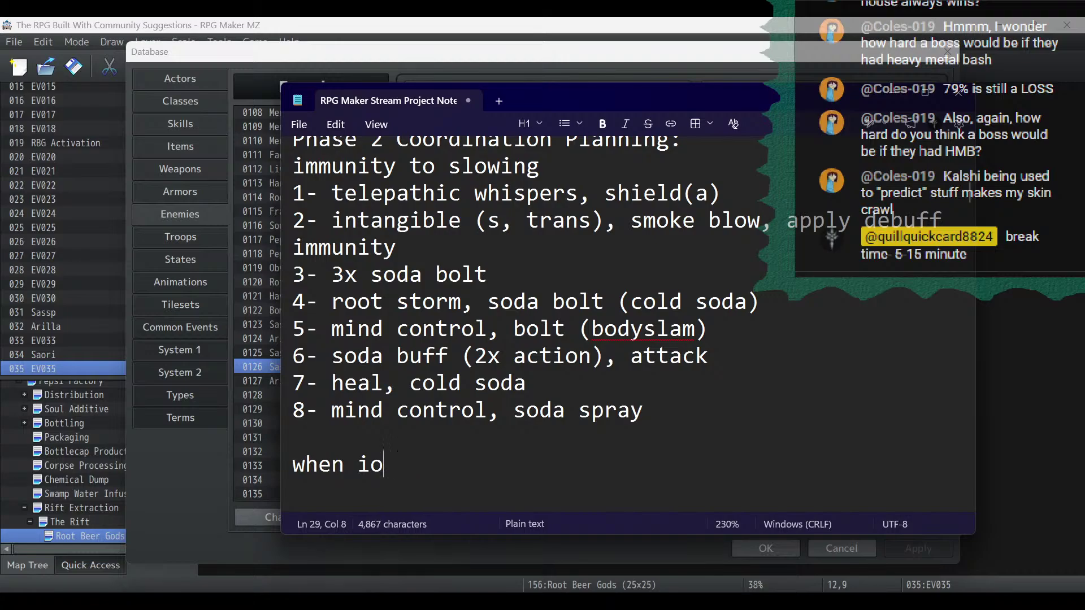
pyautogui.write('ntang fal')
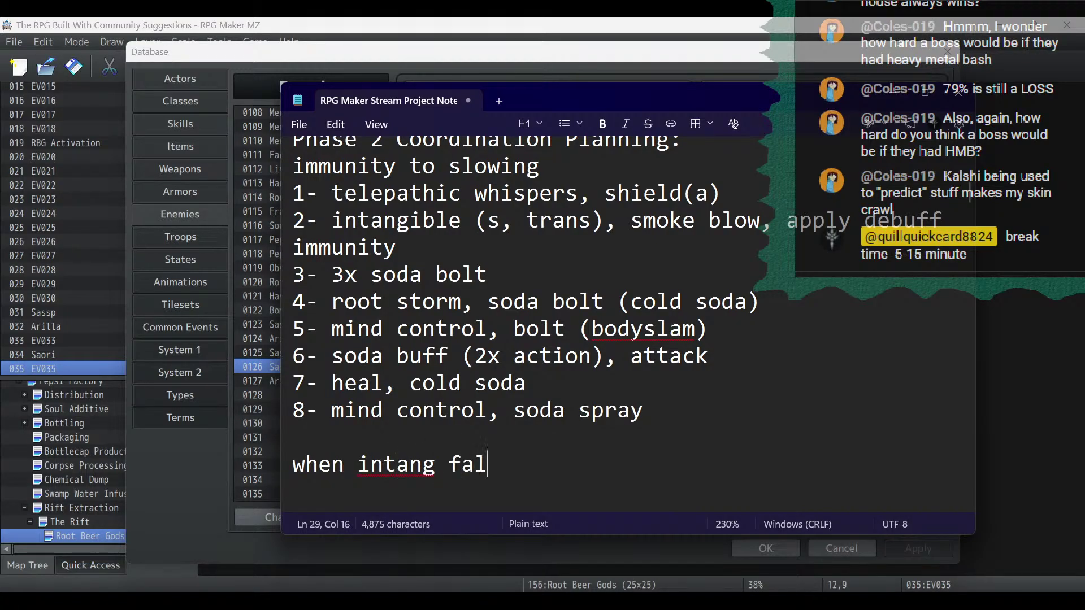
pyautogui.write('ls outs remove ')
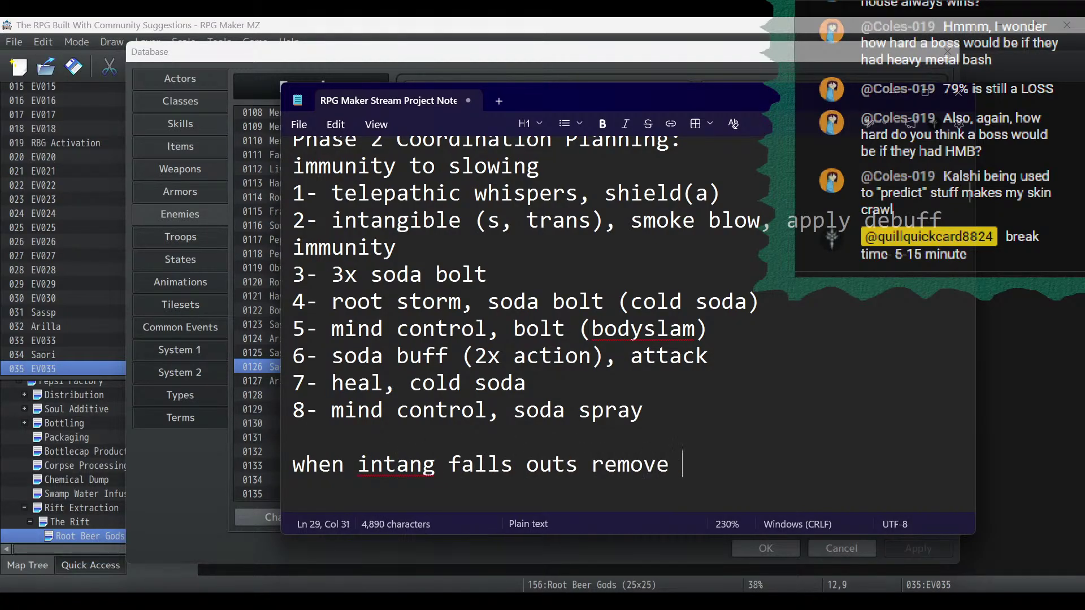
pyautogui.write('debuff immunity')
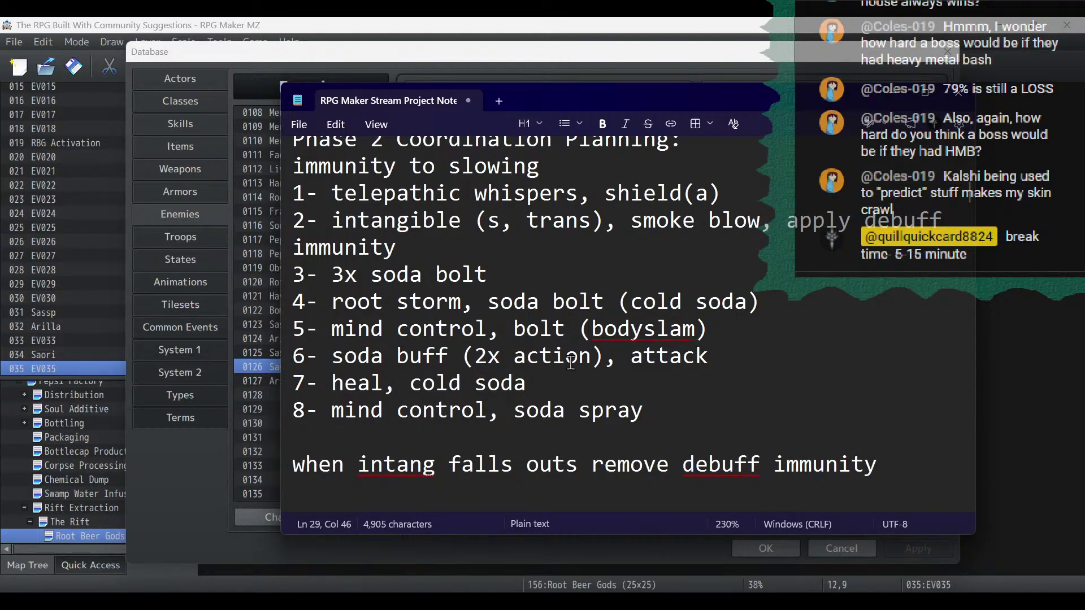
pyautogui.click(732, 357)
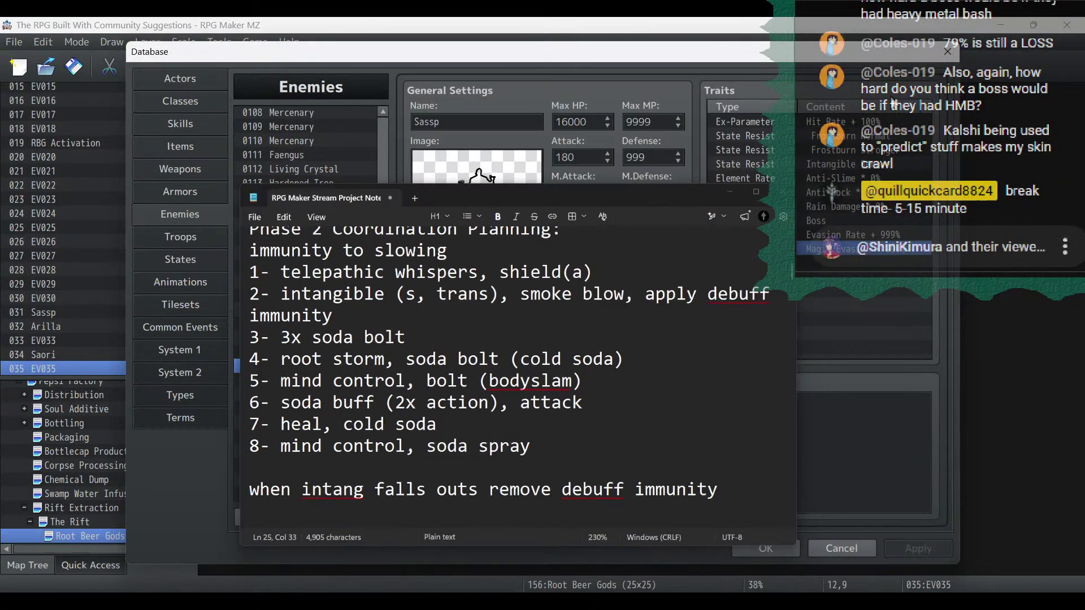
# Switch to the RPG Maker MZ database and examine the Empower 2x state and the enemies in the Root Beer Gods 3 troop.
pyautogui.click(179, 258)
pyautogui.scroll(-5, 360, 296)
pyautogui.scroll(-18, 361, 296)
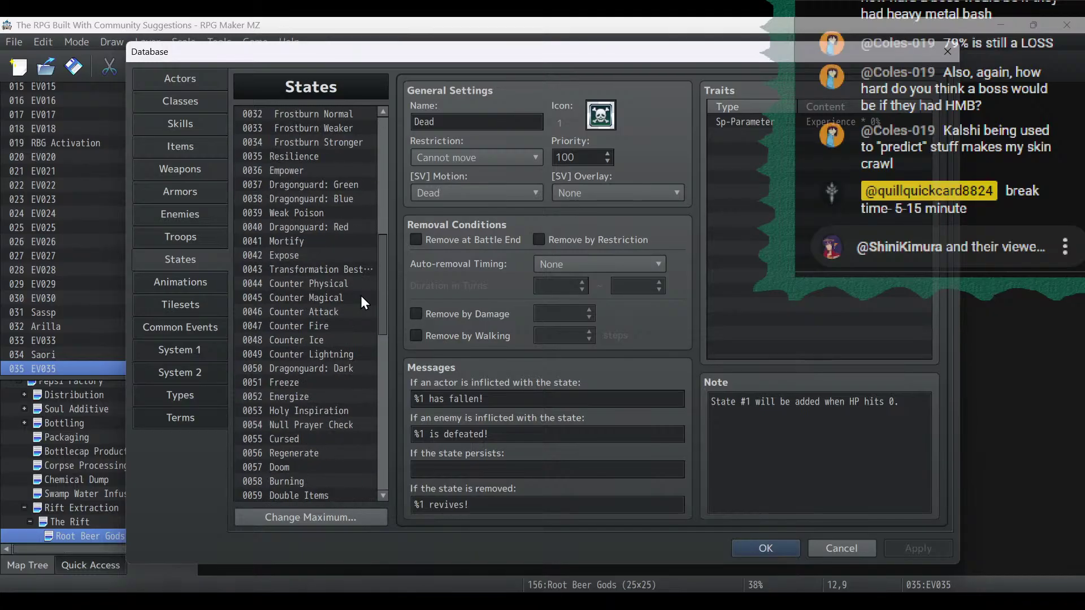
pyautogui.click(347, 356)
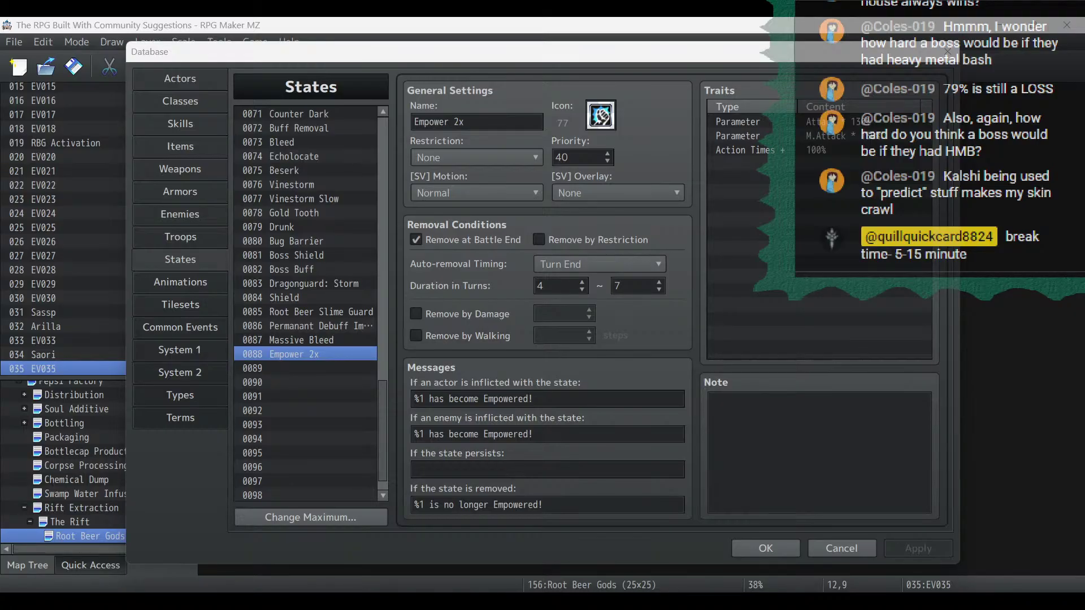
pyautogui.click(182, 232)
pyautogui.click(340, 378)
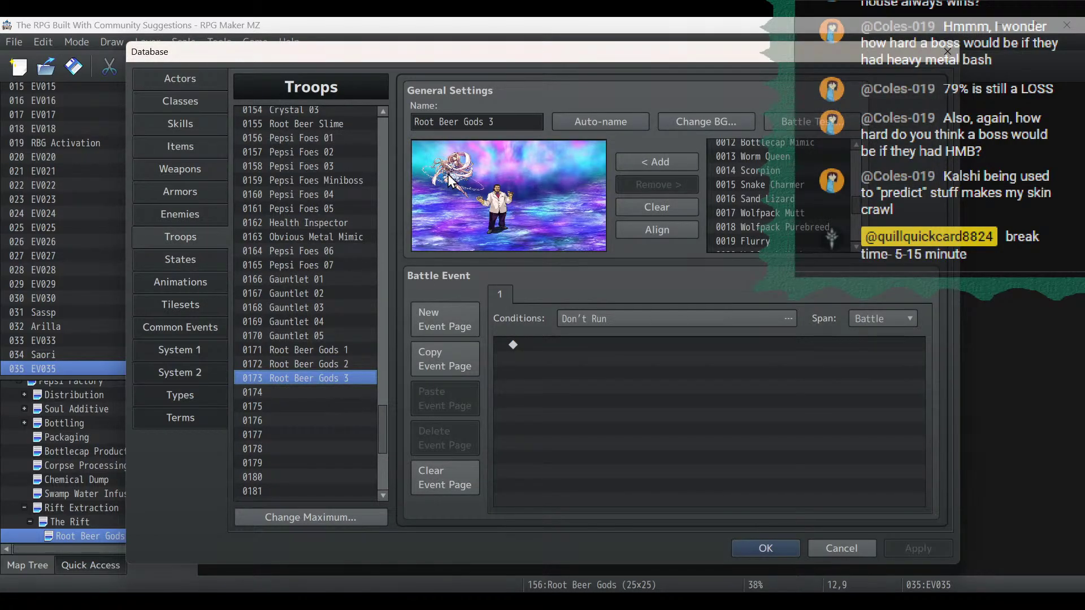
pyautogui.moveTo(446, 176); pyautogui.dragTo(497, 208)
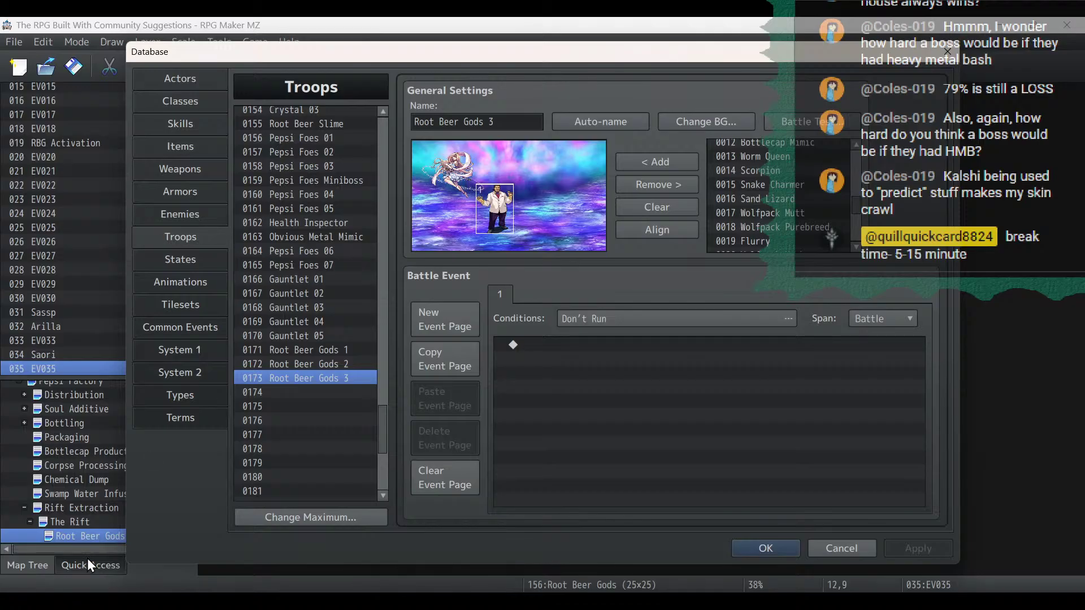
# Check the to-do items in the Notepad notes, set the Drunk state's duration to 3 ~ 3 turns in the database, and apply it.
pyautogui.click(91, 601)
pyautogui.click(447, 340)
pyautogui.scroll(5, 447, 340)
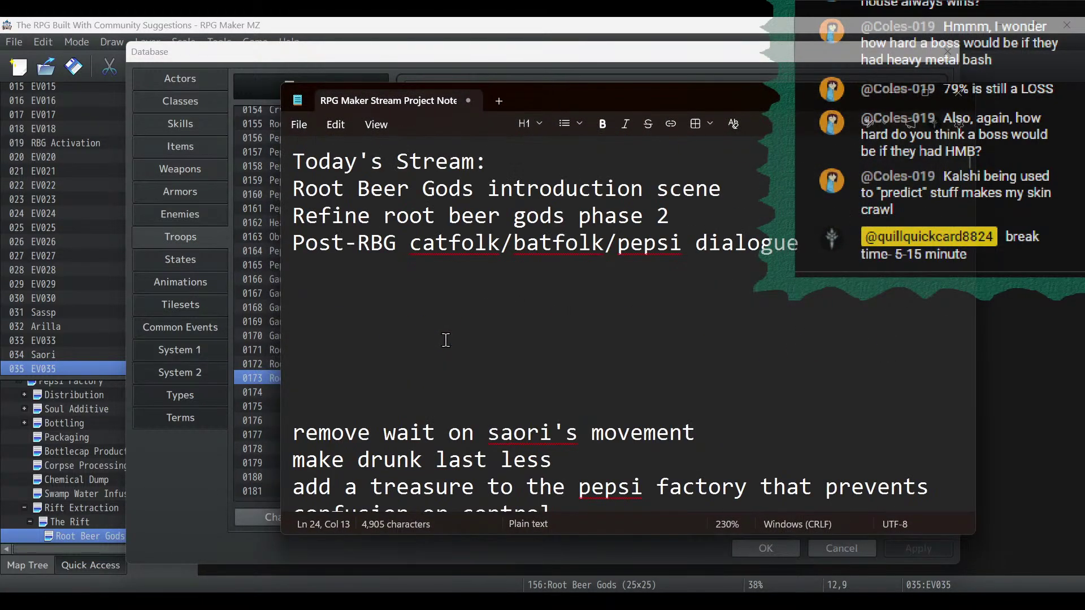
pyautogui.scroll(-2, 455, 327)
pyautogui.click(632, 49)
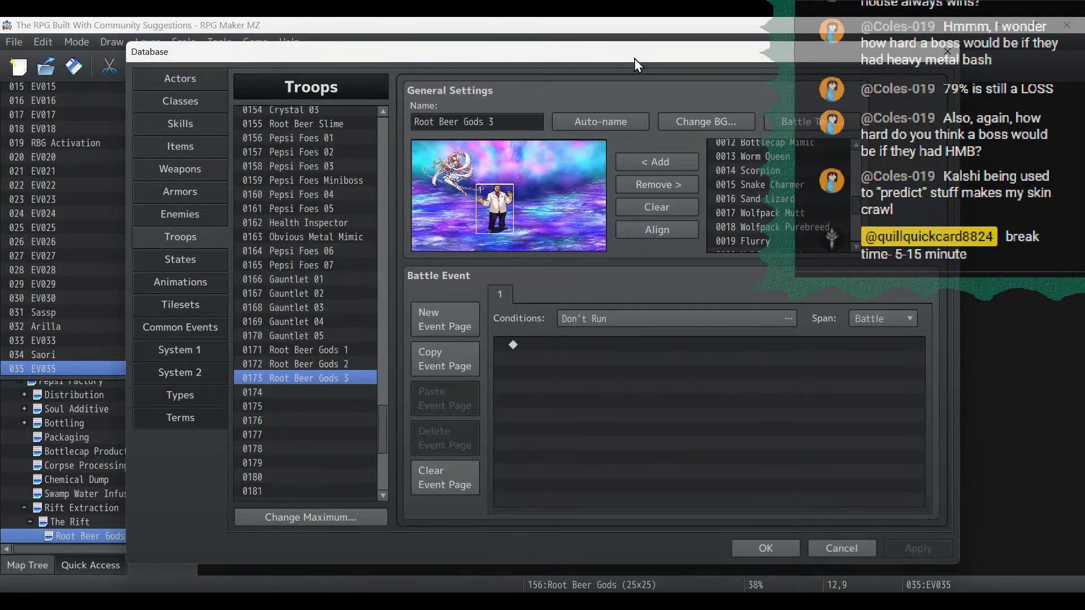
pyautogui.click(200, 261)
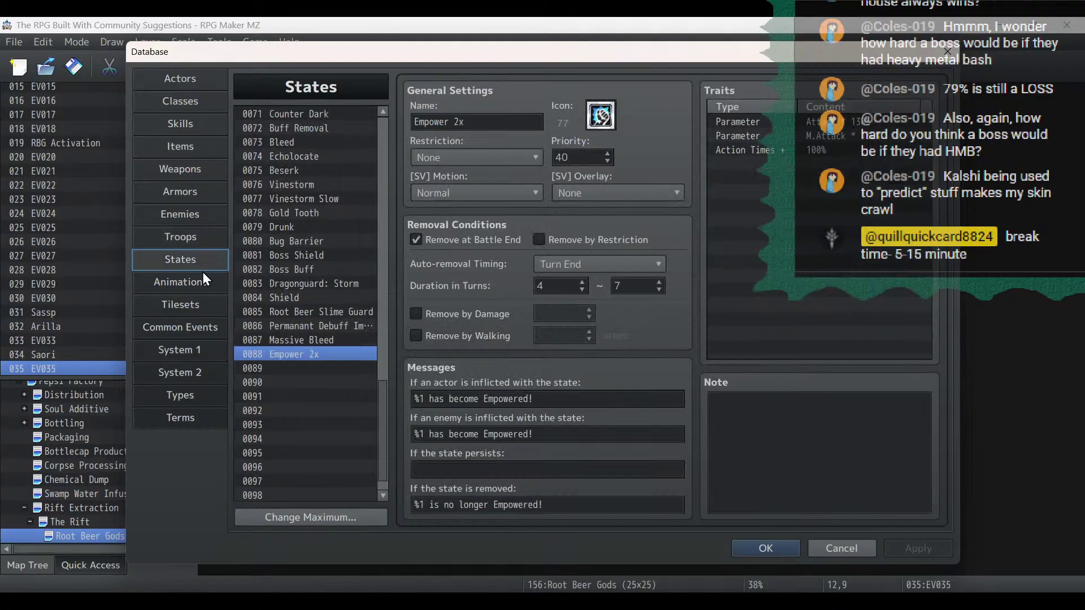
pyautogui.click(309, 228)
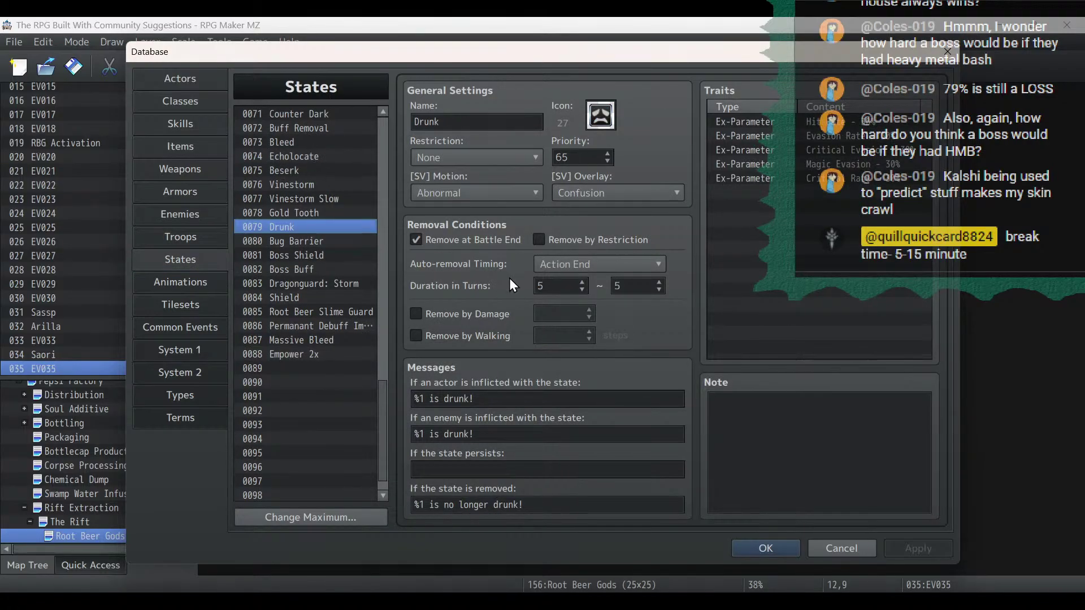
pyautogui.doubleClick(582, 290)
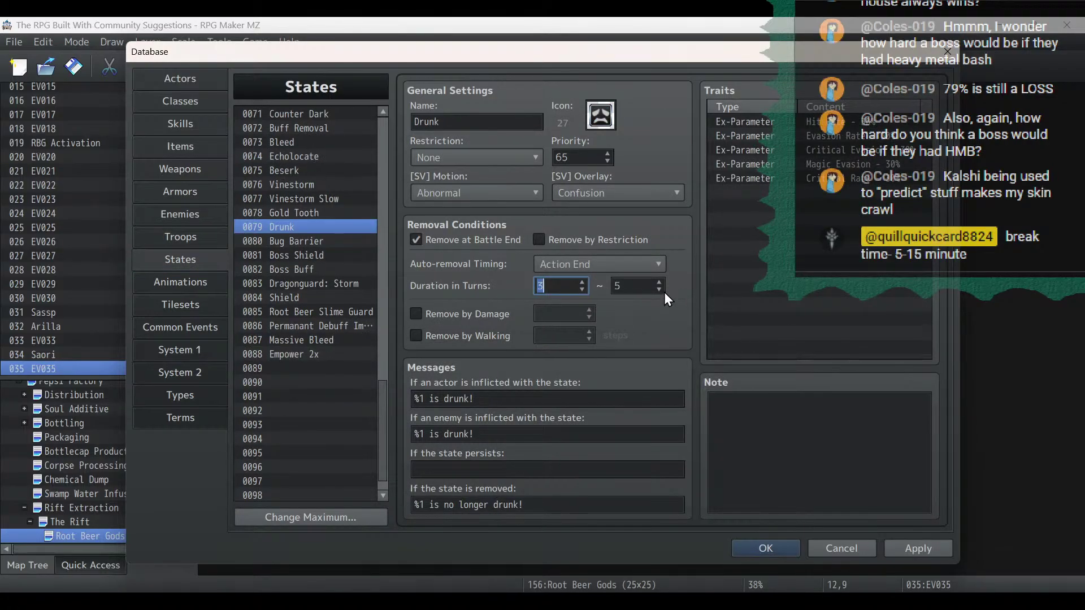
pyautogui.press('Tab')
pyautogui.write('3')
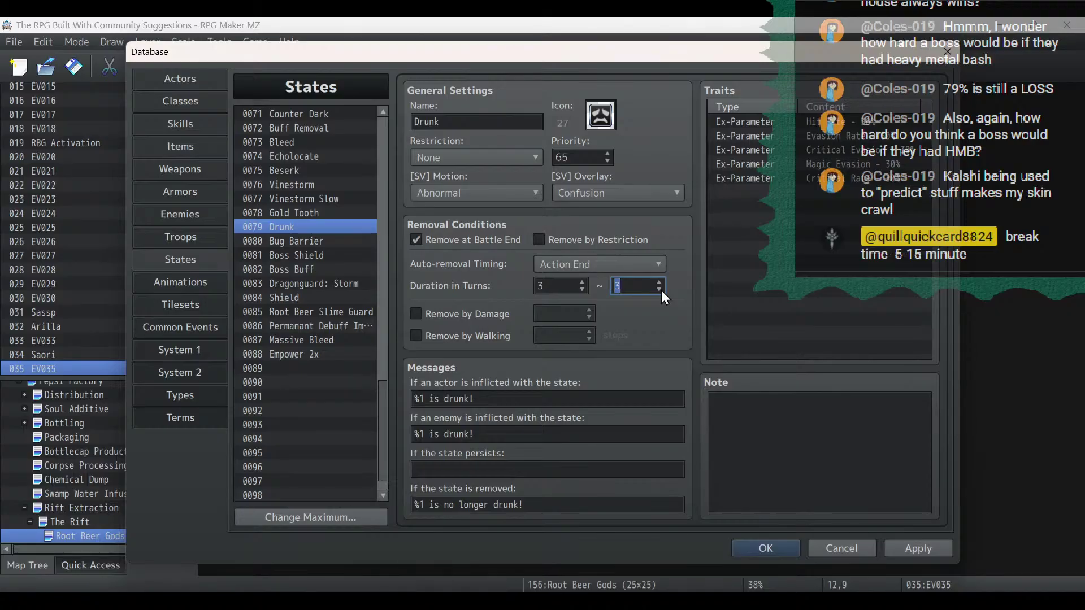
pyautogui.click(903, 551)
# Switch to the Notepad notes and delete the "make drunk last less" and "sassp/arilla hp to 16000, and 12000 in phase 2" lines.
pyautogui.hotkey('alt', 'Tab')
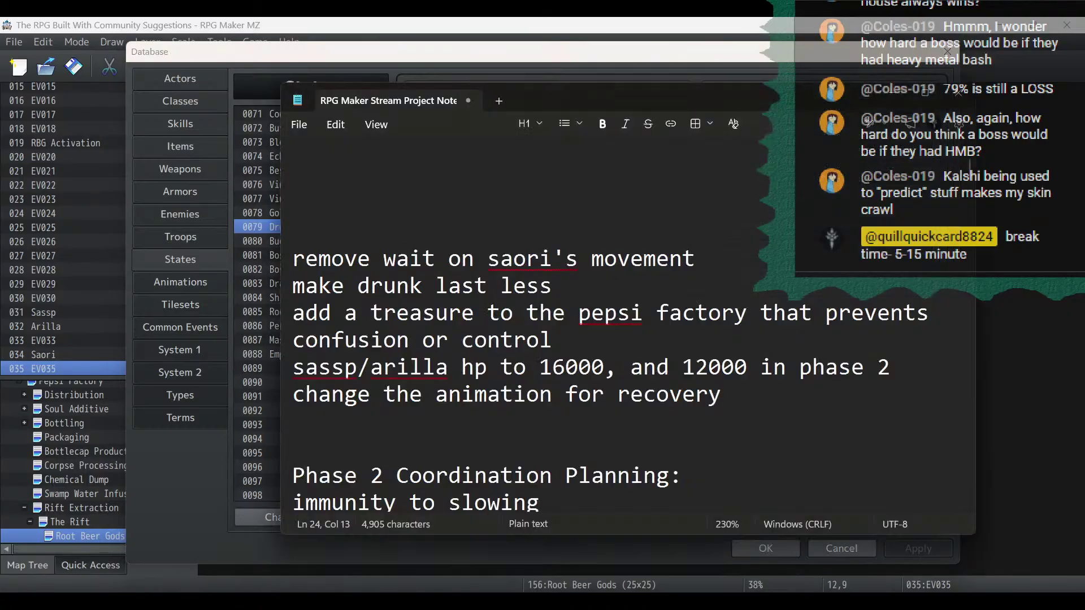
pyautogui.click(571, 288)
pyautogui.hotkey('shift', 'Home')
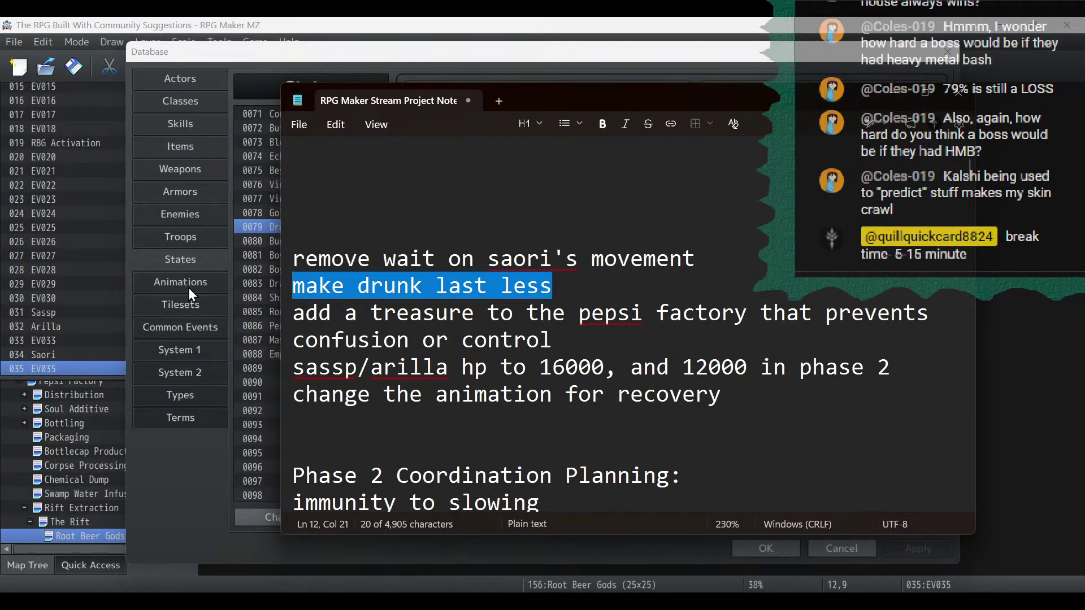
pyautogui.press('BackSpace')
pyautogui.press('BackSpace')
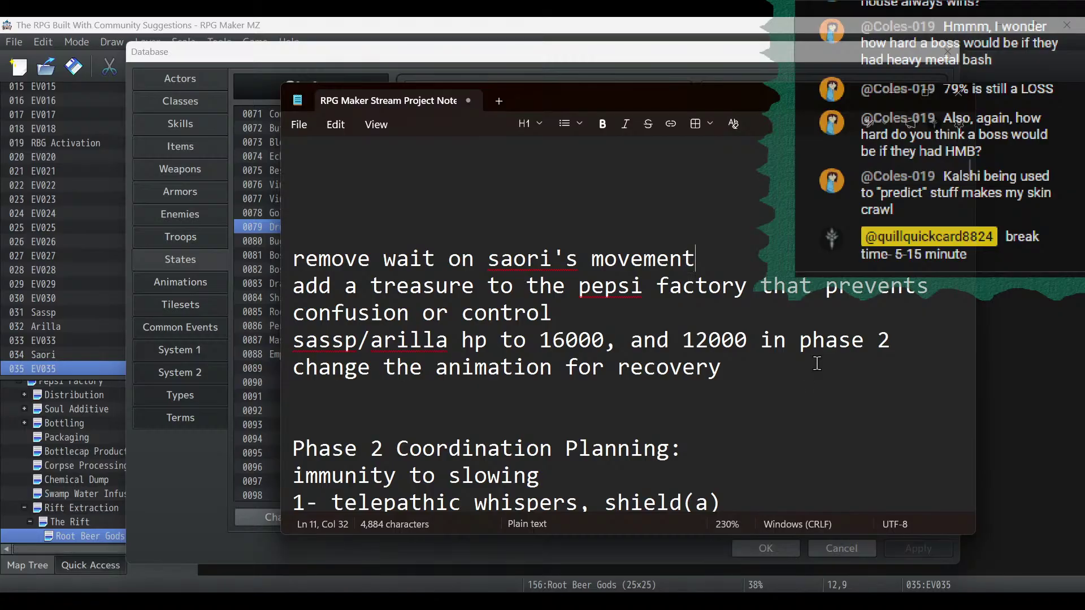
pyautogui.moveTo(898, 341); pyautogui.dragTo(272, 353)
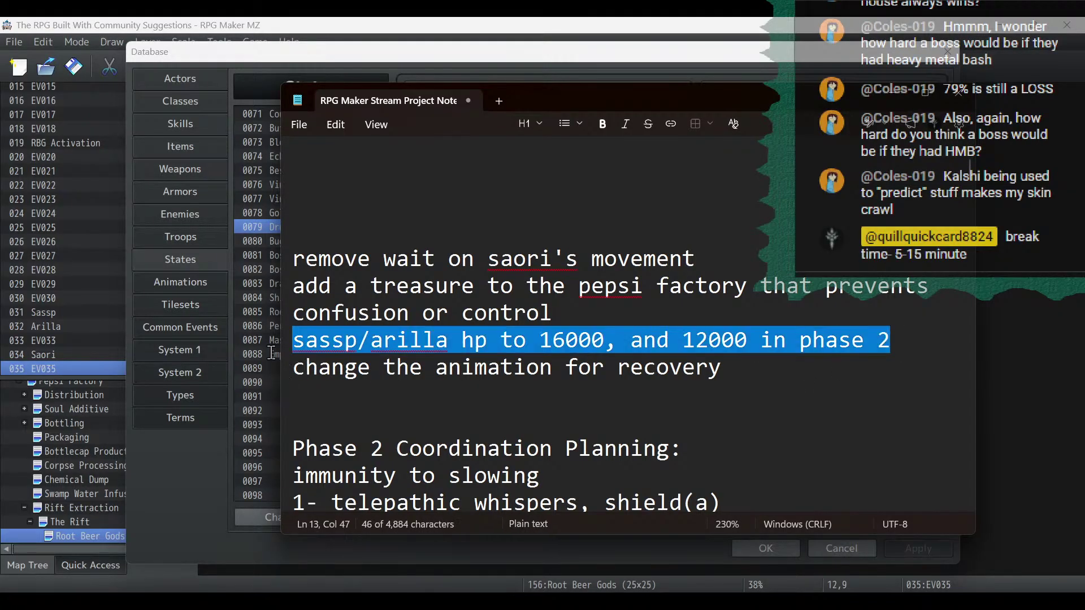
pyautogui.press('BackSpace')
pyautogui.press('BackSpace')
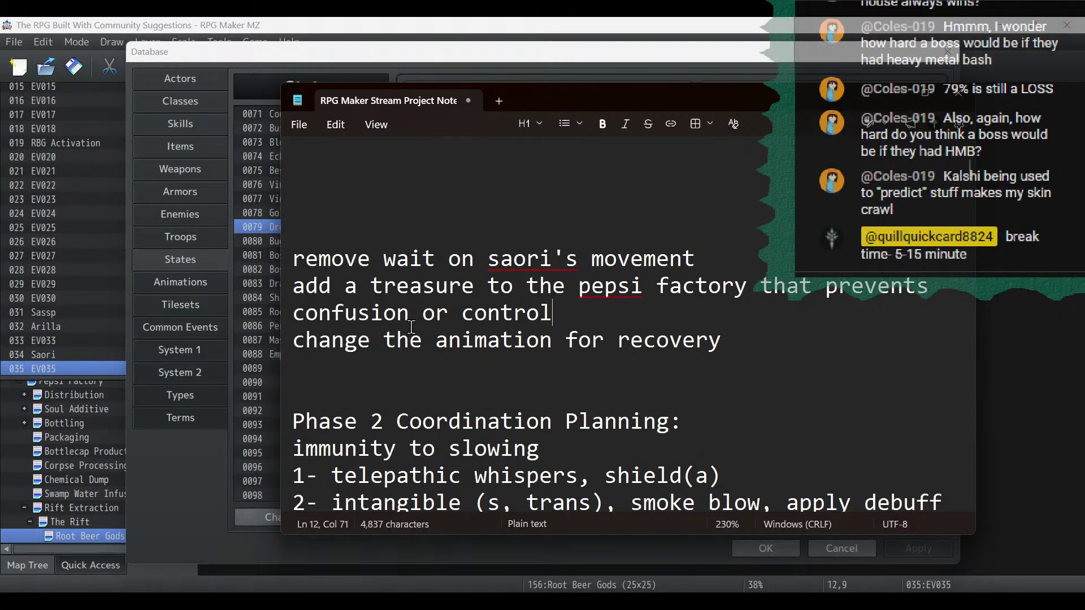
# Set the Max HP of enemy 0126 Sassp to 12000 and save the database changes.
pyautogui.click(138, 212)
pyautogui.click(286, 353)
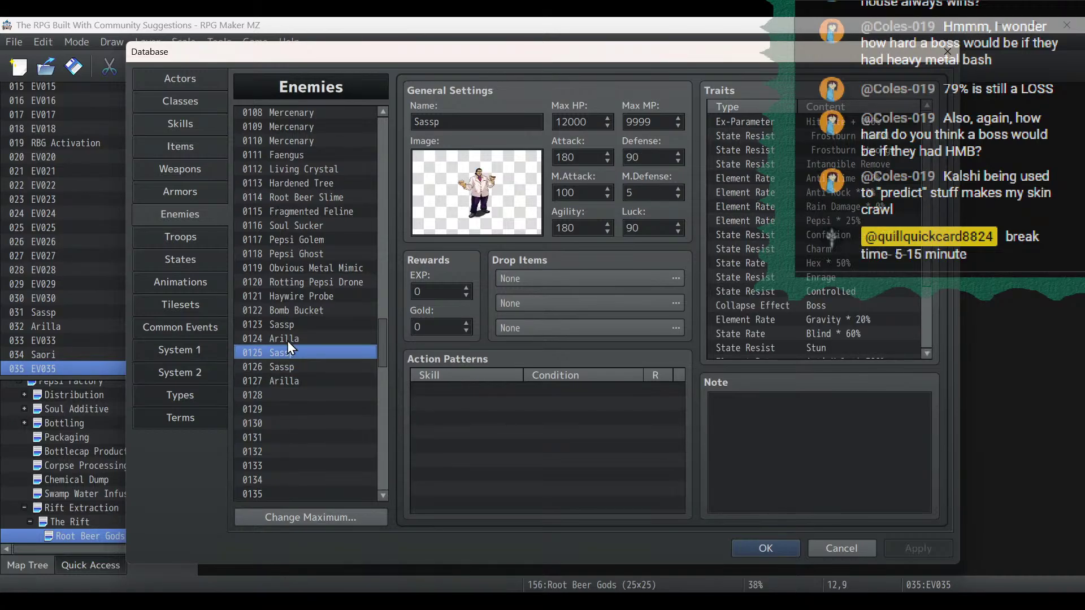
pyautogui.click(300, 339)
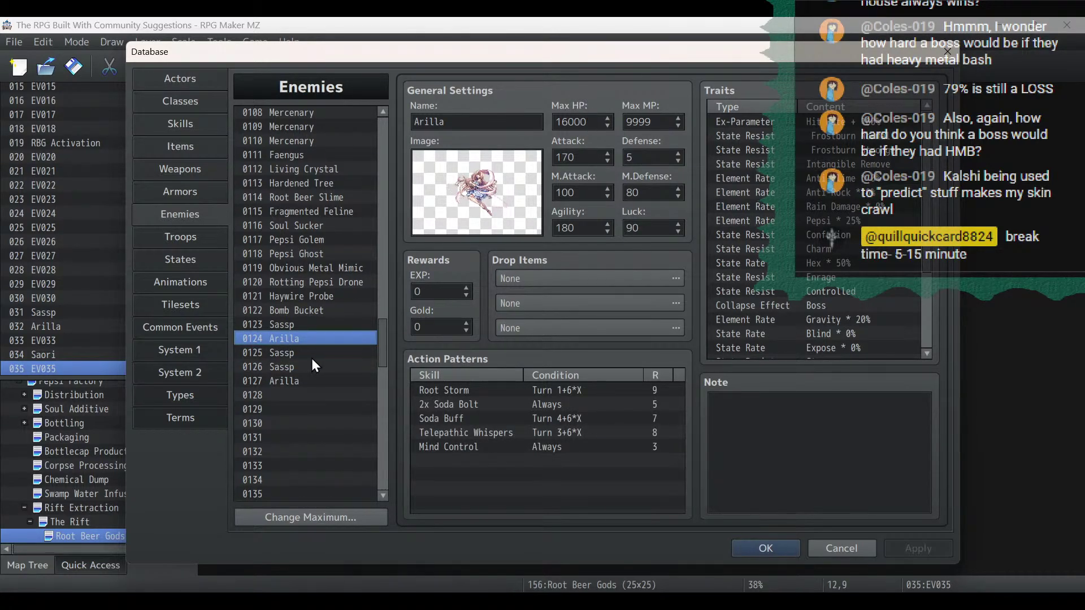
pyautogui.click(310, 355)
pyautogui.click(311, 365)
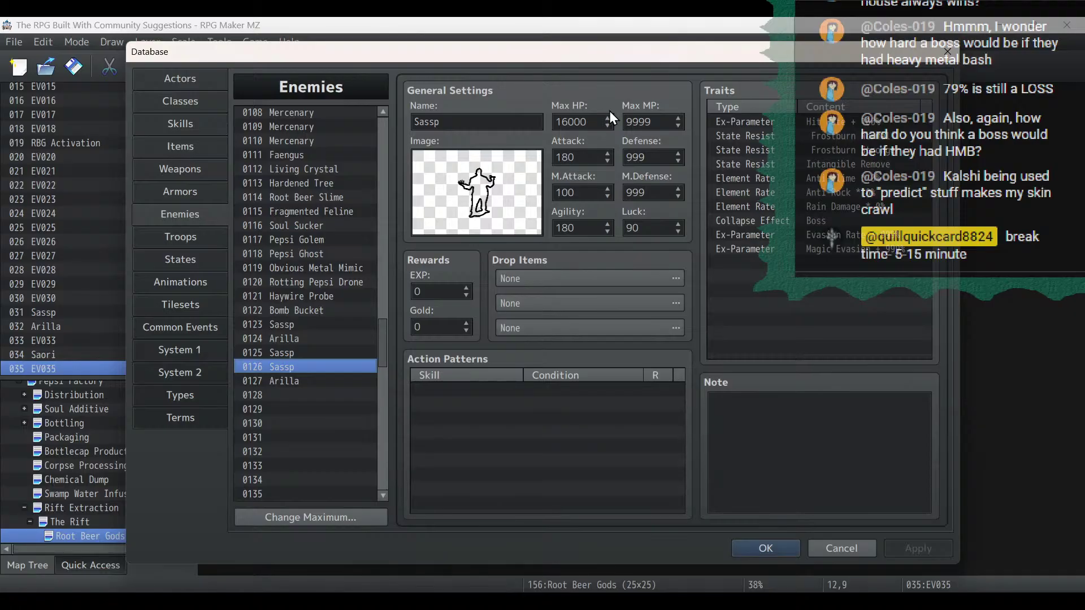
pyautogui.doubleClick(592, 126)
pyautogui.write('12000')
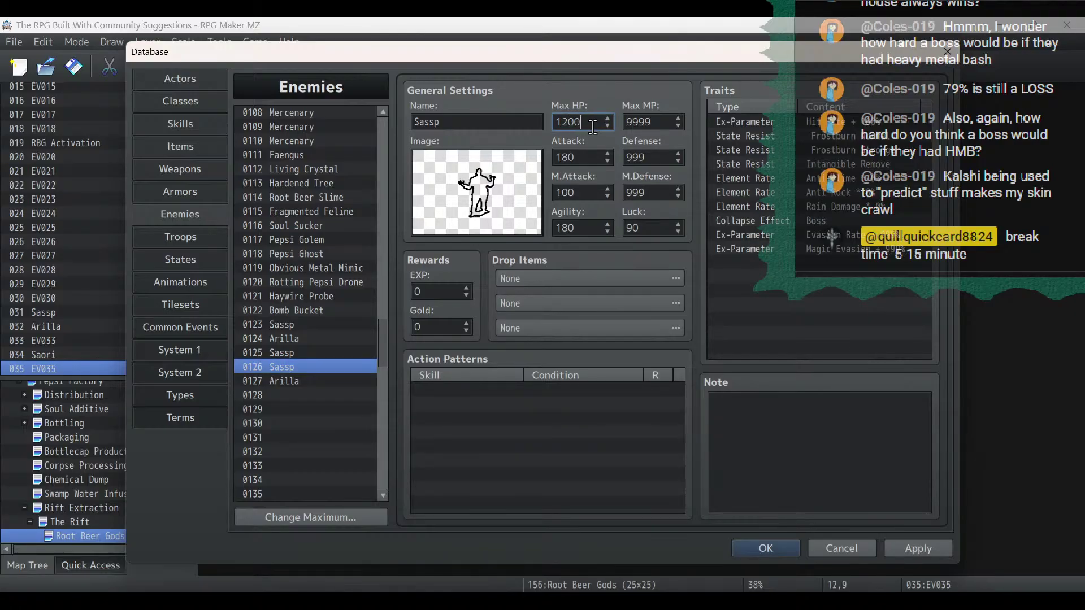
pyautogui.click(281, 381)
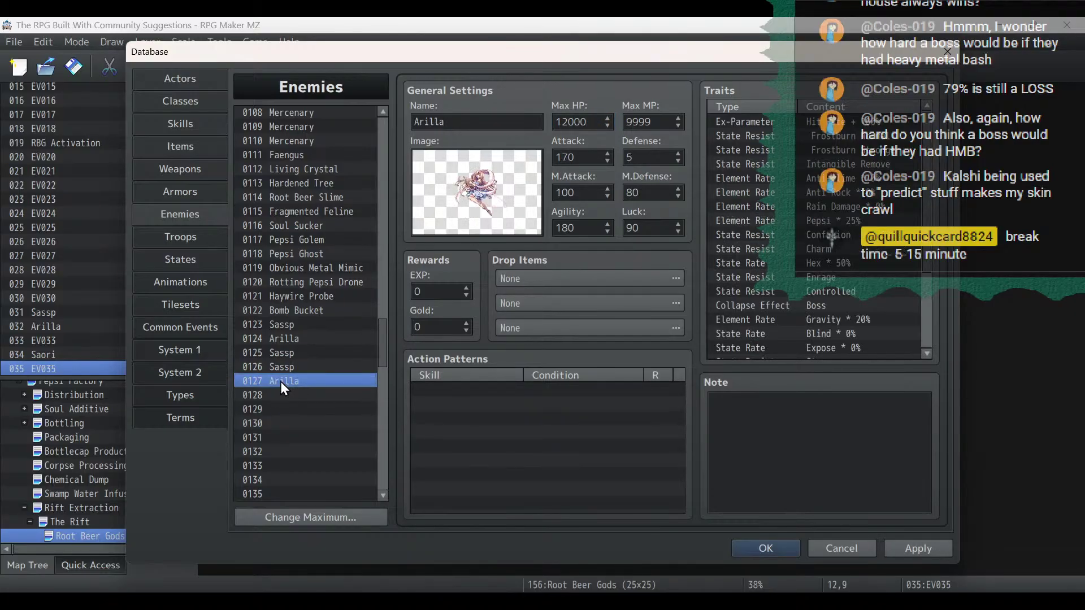
pyautogui.click(931, 547)
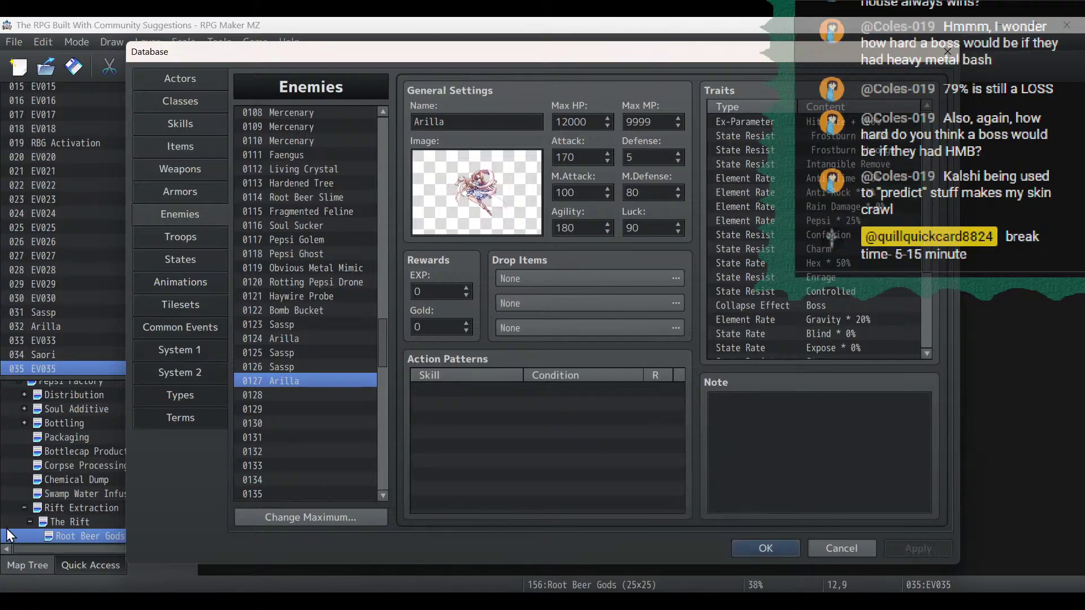
pyautogui.hotkey('alt', 'Tab')
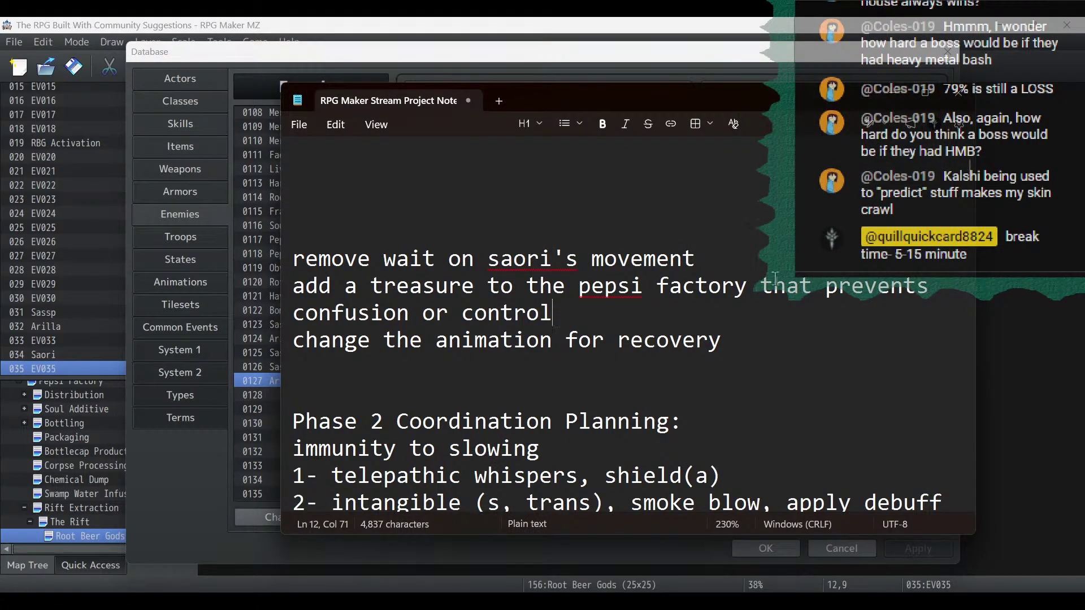
pyautogui.hotkey('alt', 'Tab')
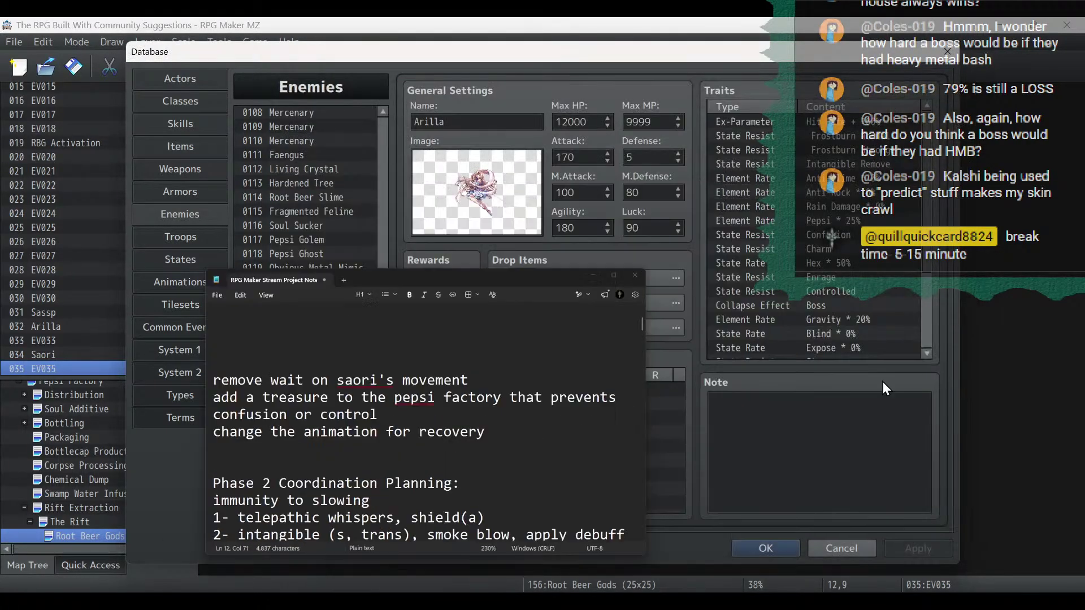
pyautogui.click(776, 550)
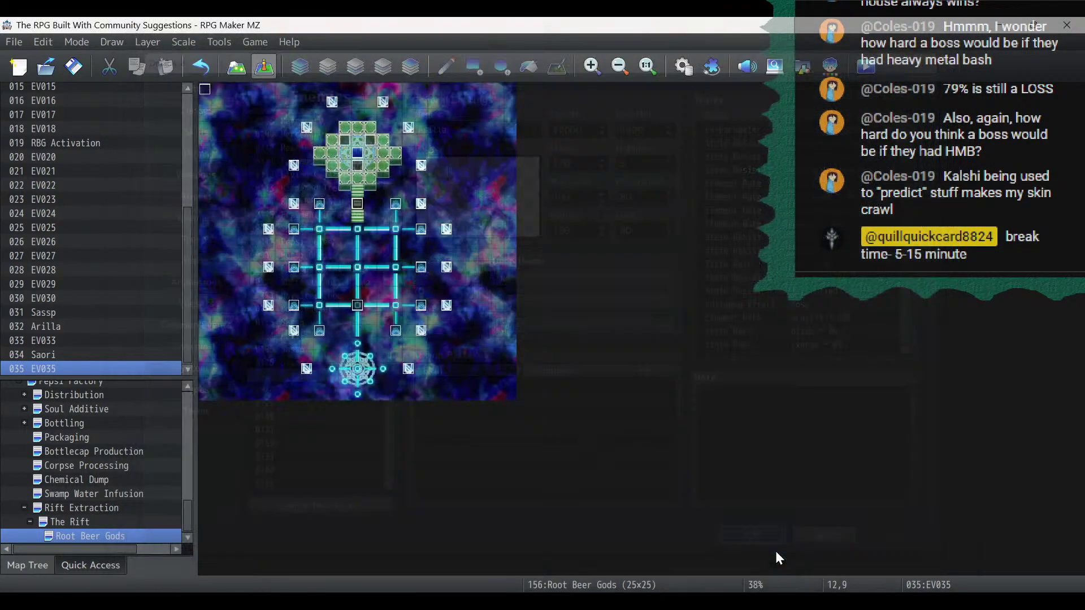
# Open the player's recovery animation command in event EV035 and preview Cure One 2, Cure All 1 and Cure All 2.
pyautogui.doubleClick(357, 203)
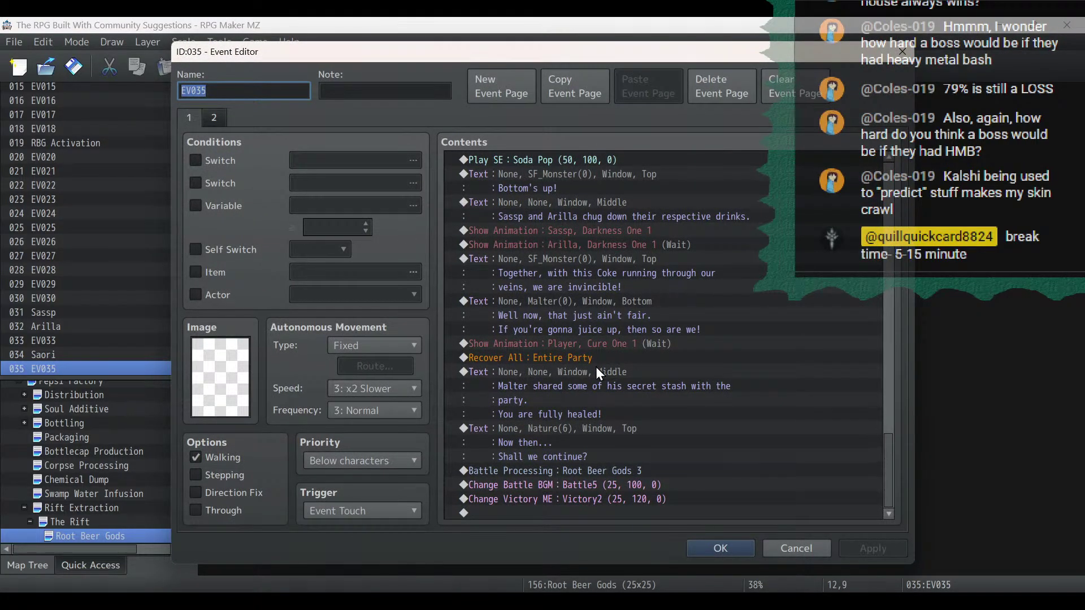
pyautogui.click(597, 357)
pyautogui.doubleClick(598, 342)
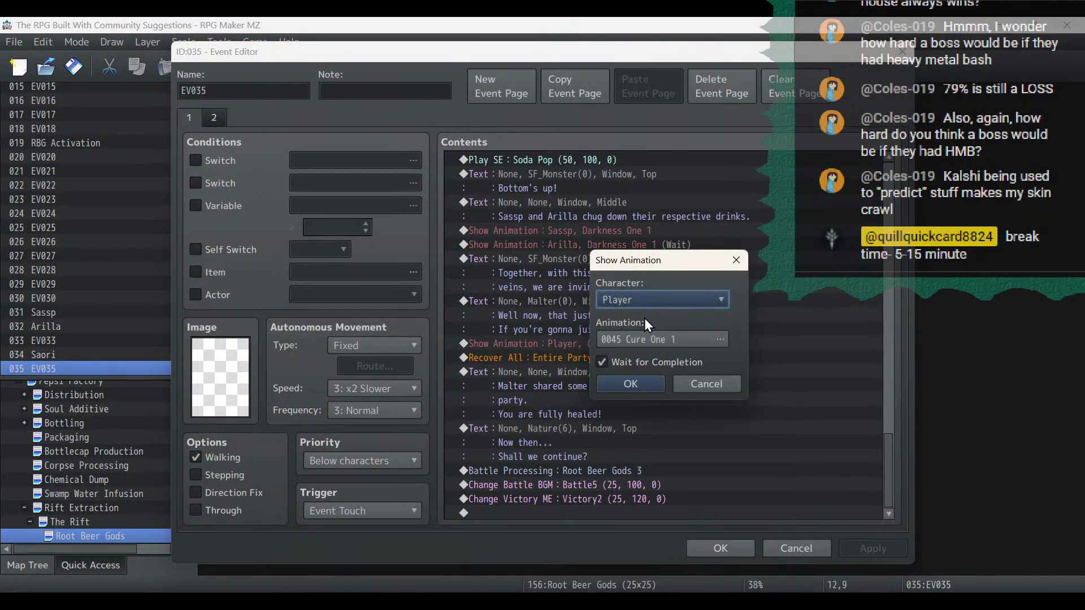
pyautogui.click(656, 339)
pyautogui.click(492, 336)
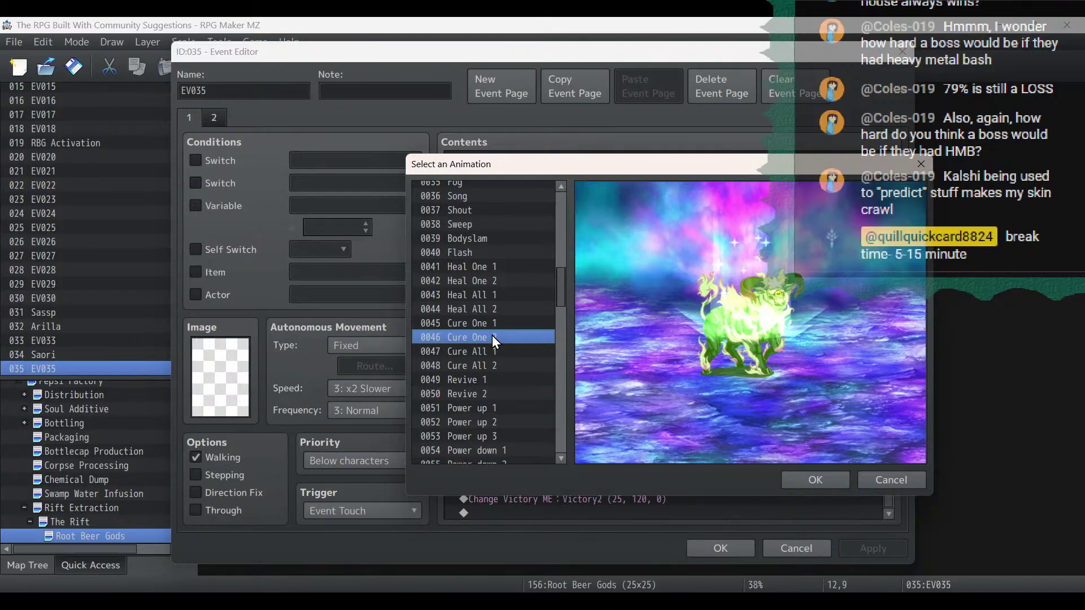
pyautogui.click(493, 352)
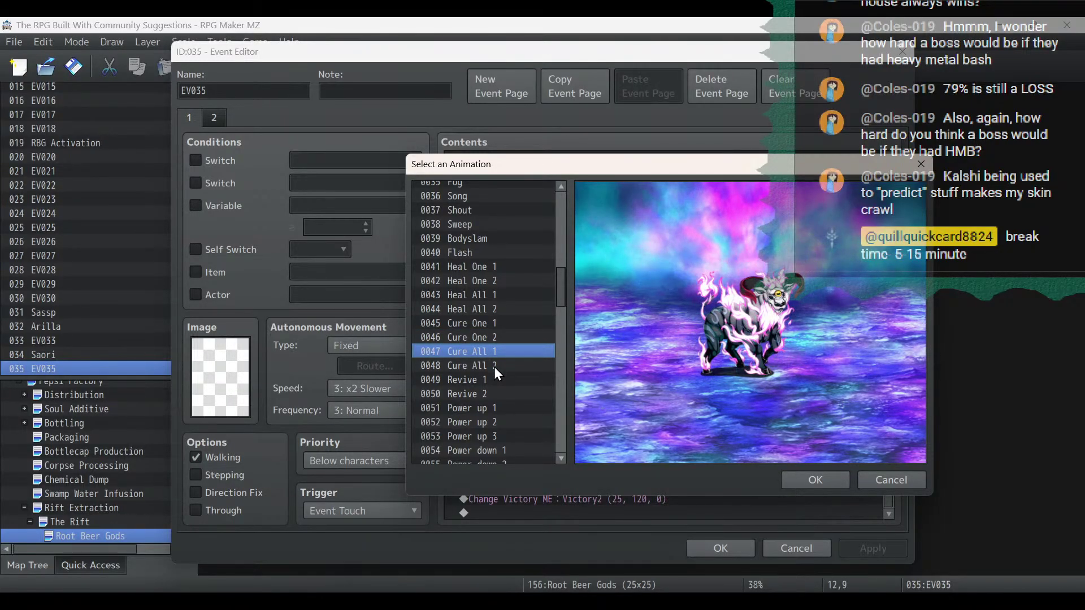
pyautogui.click(494, 365)
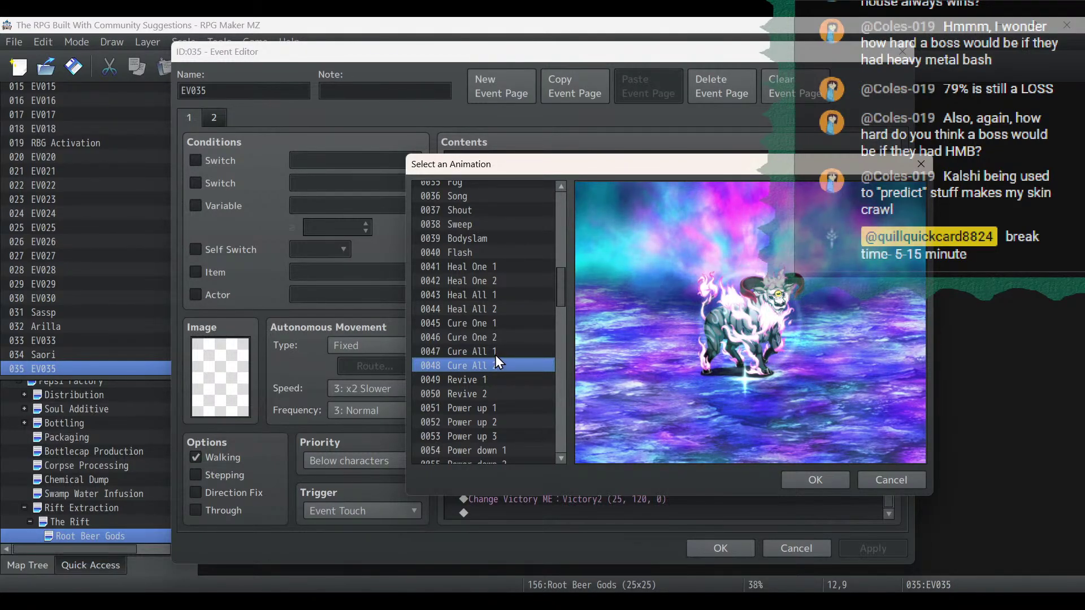
pyautogui.click(495, 355)
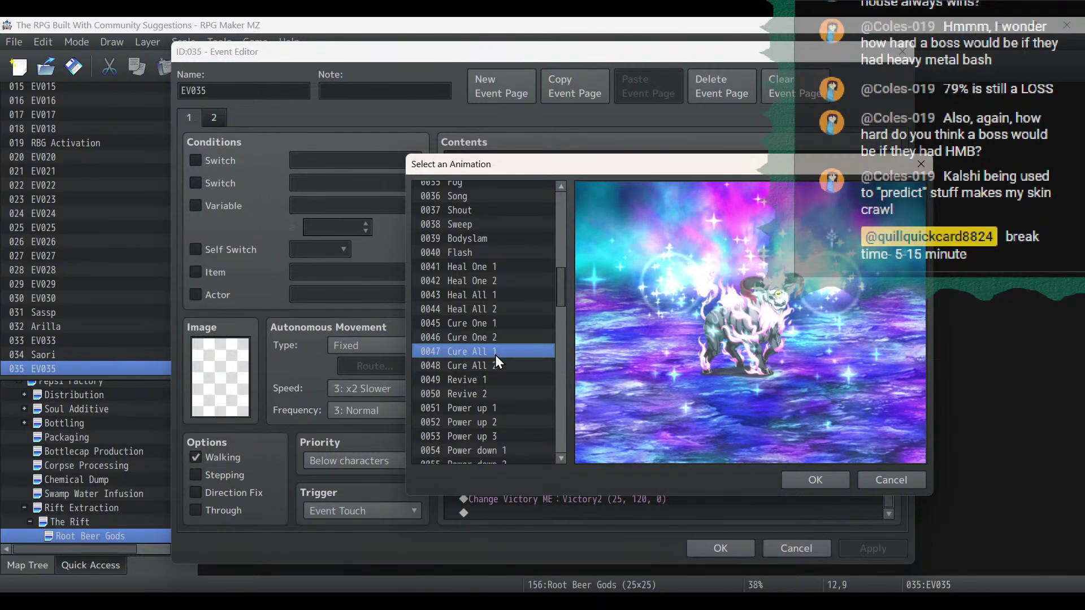
# Change the player's recovery animation in EV035 to Light Pillar 1 and apply the event changes.
pyautogui.scroll(-3, 512, 433)
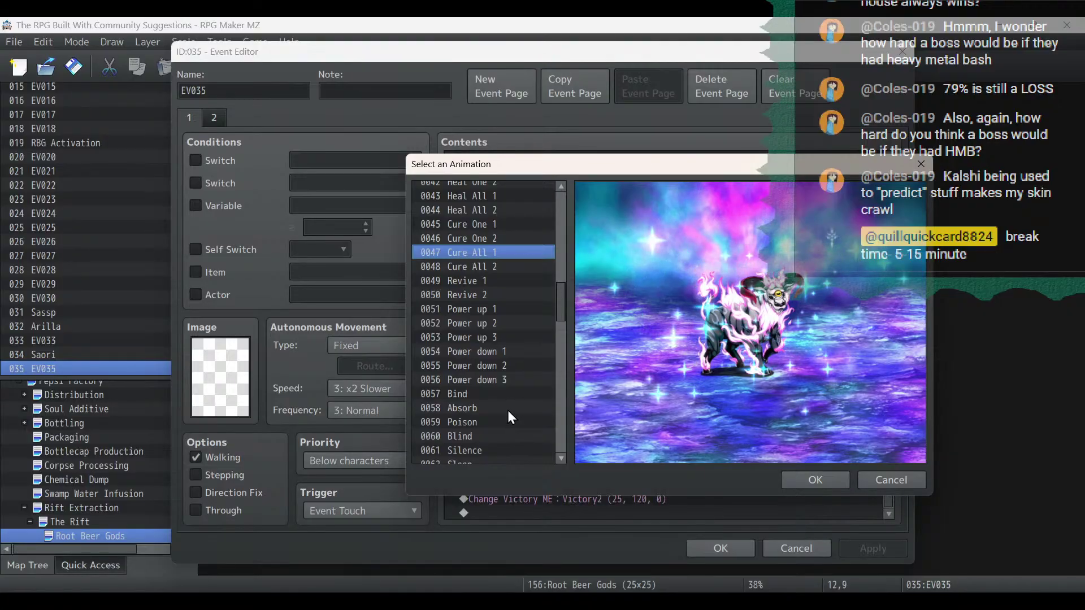
pyautogui.scroll(-8, 507, 418)
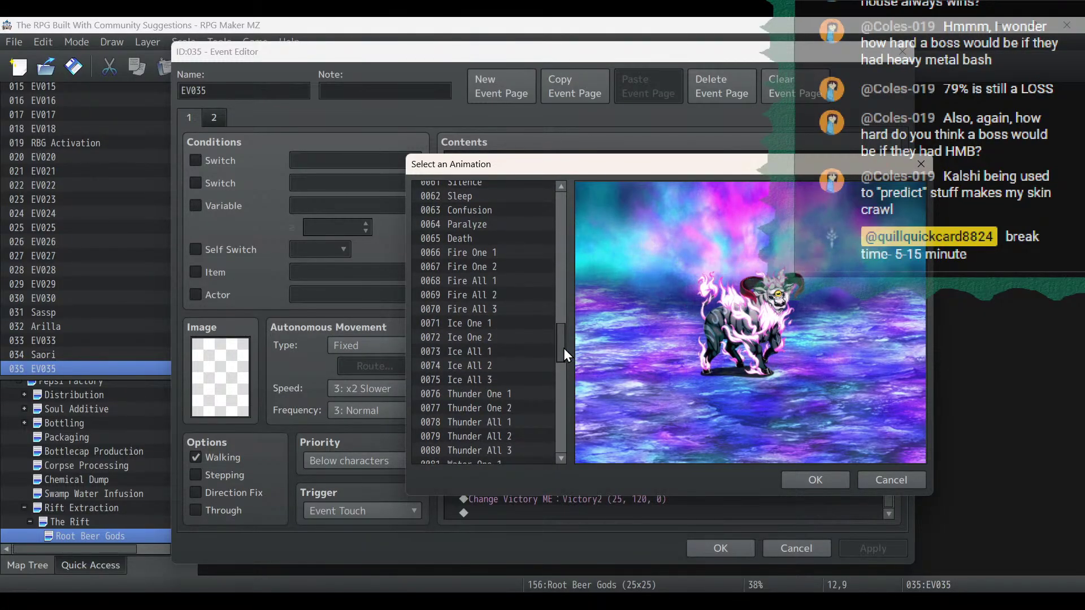
pyautogui.moveTo(564, 348); pyautogui.dragTo(563, 468)
pyautogui.click(512, 388)
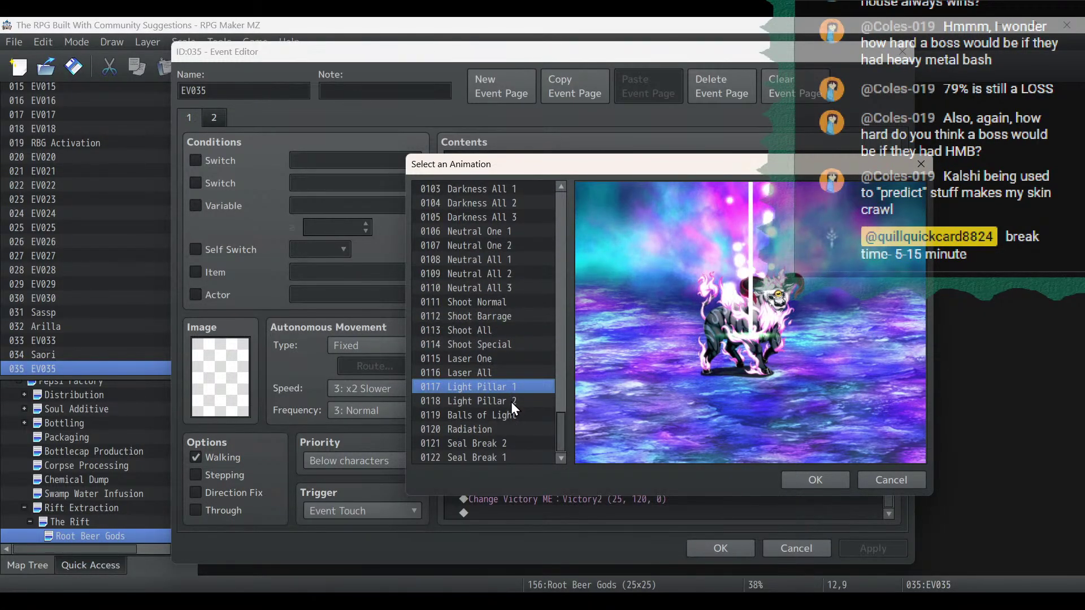
pyautogui.click(814, 479)
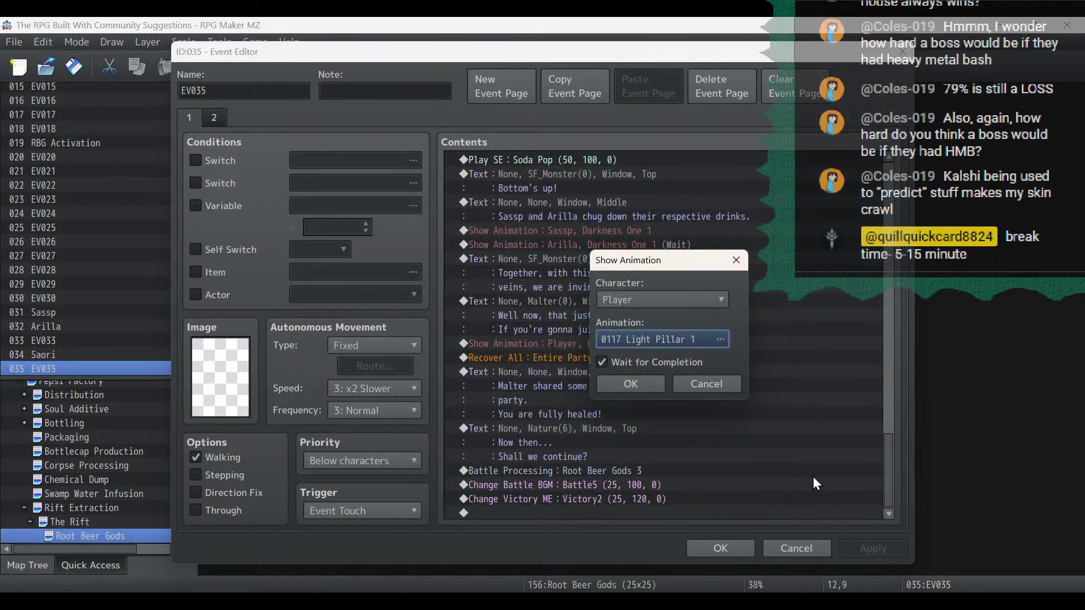
pyautogui.click(646, 392)
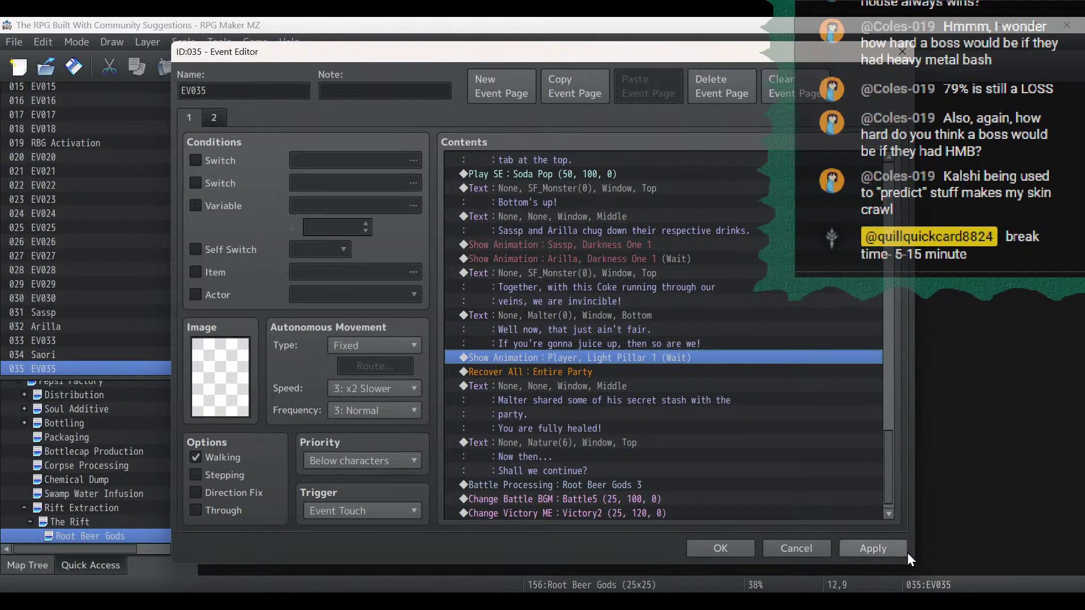
pyautogui.click(887, 548)
# Check the recovery animation task in the project notes, then return to EV035 and close its editor.
pyautogui.click(623, 372)
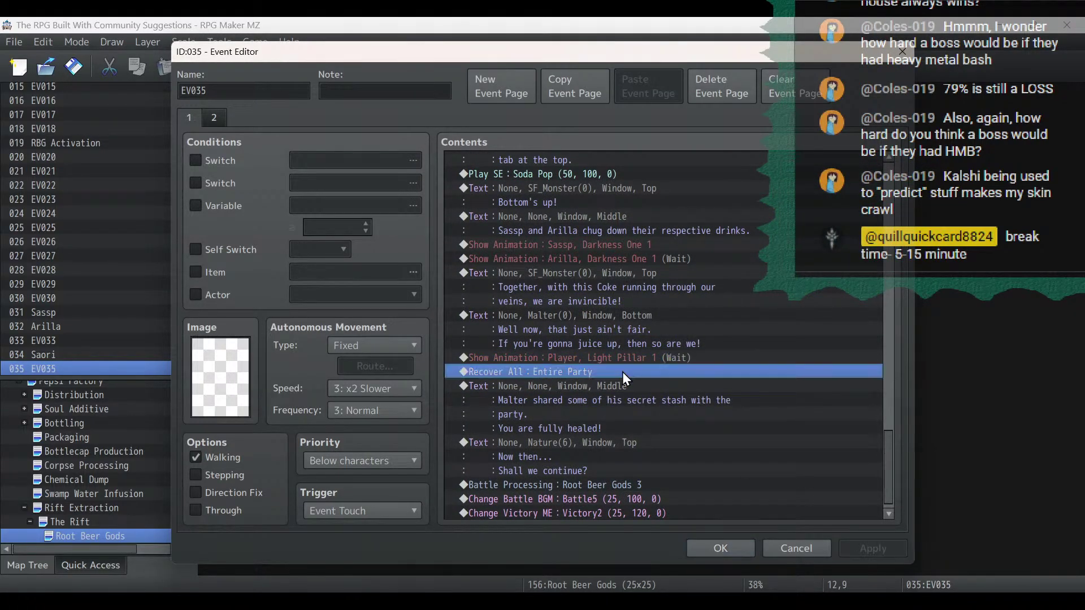
pyautogui.hotkey('alt', 'Tab')
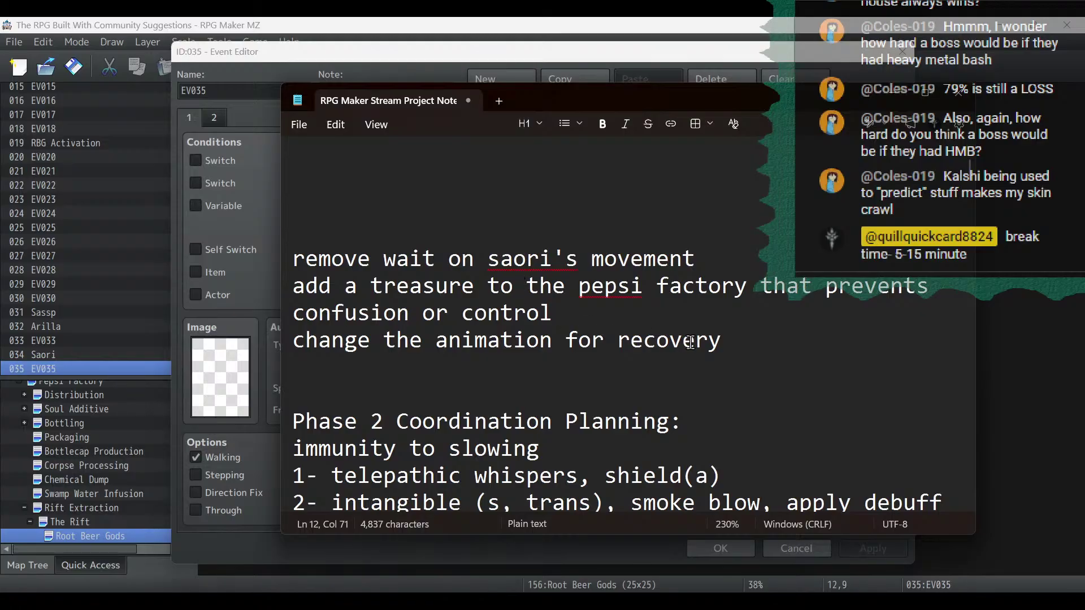
pyautogui.moveTo(751, 342); pyautogui.dragTo(202, 320)
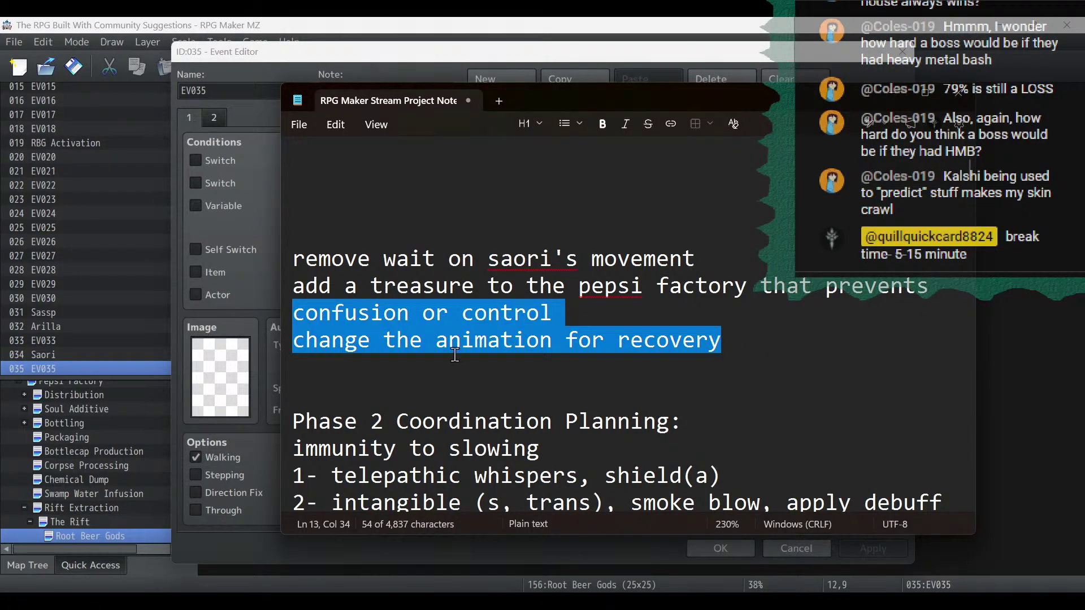
pyautogui.click(631, 340)
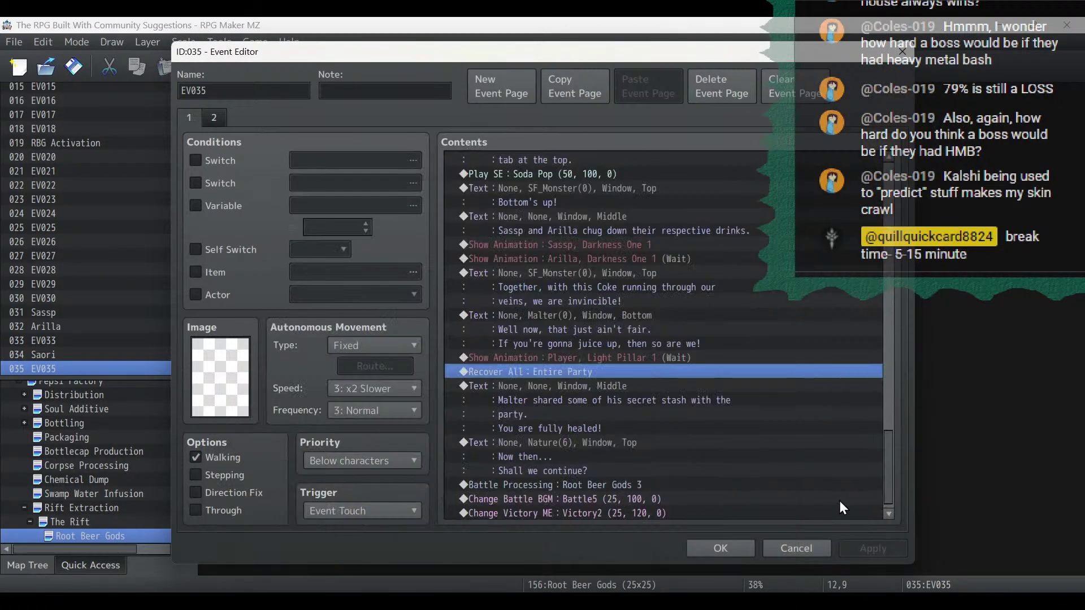
pyautogui.click(729, 548)
# Disable Wait for Completion on Saori's movement route before the Root Beer Gods 2 battle in EV035.
pyautogui.doubleClick(358, 204)
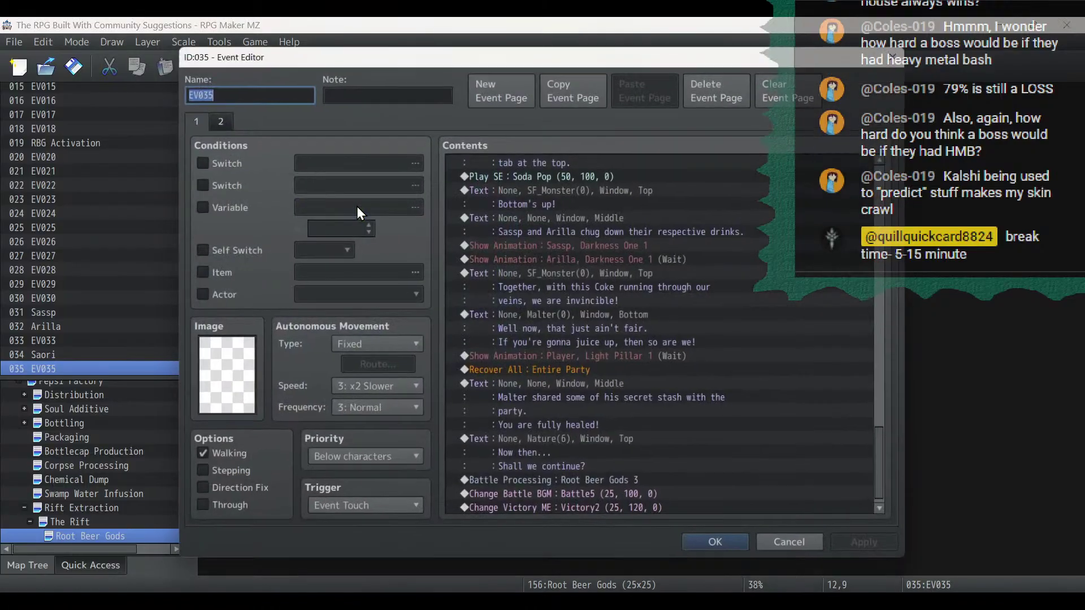
pyautogui.moveTo(886, 466); pyautogui.dragTo(911, 97)
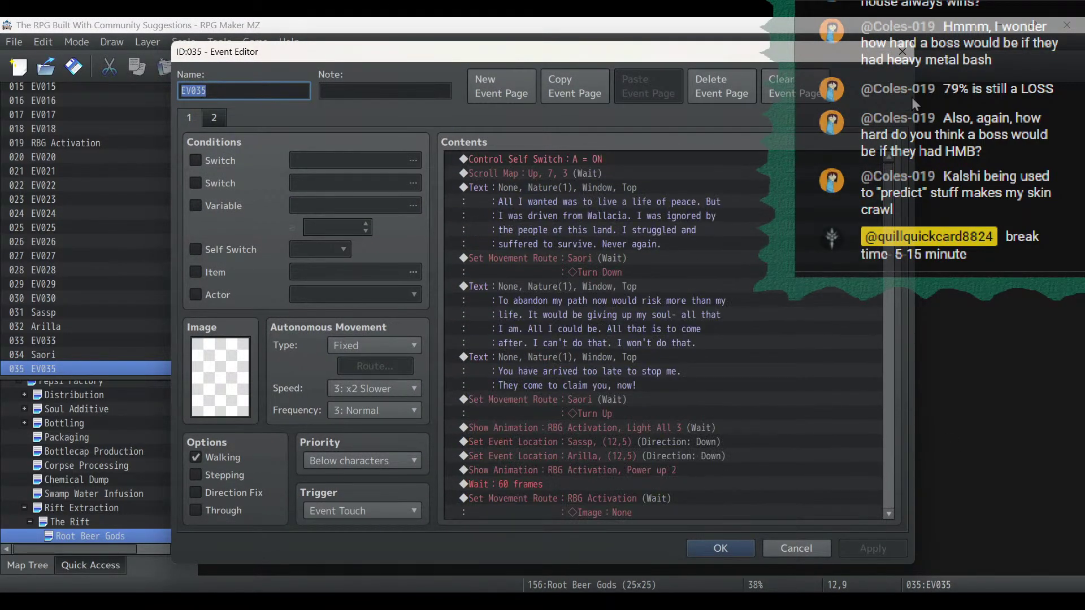
pyautogui.scroll(-3, 666, 231)
pyautogui.scroll(-3, 666, 232)
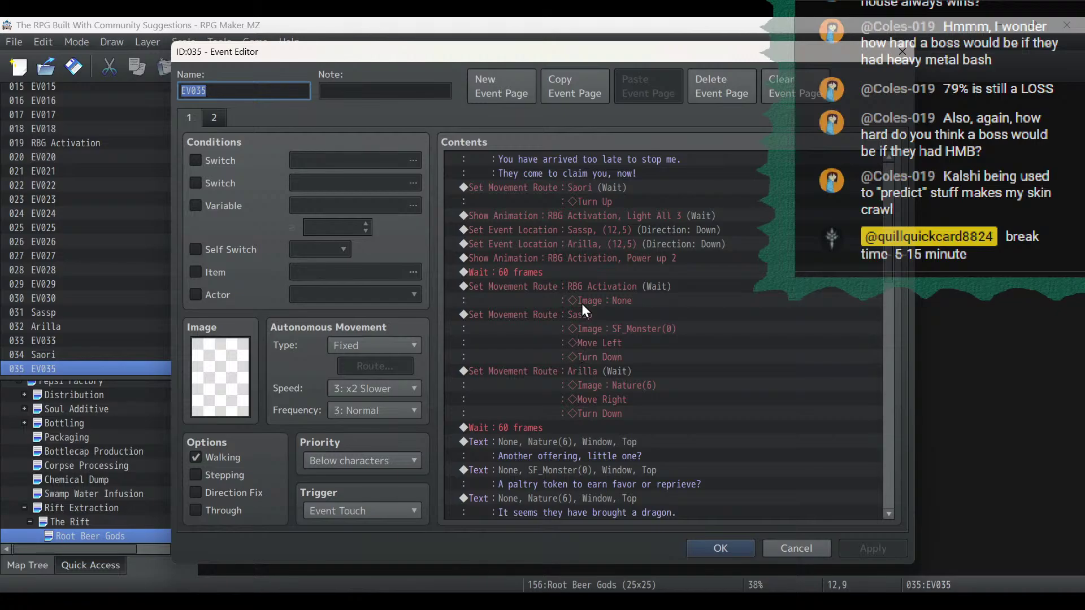
pyautogui.scroll(-7, 582, 303)
pyautogui.doubleClick(582, 369)
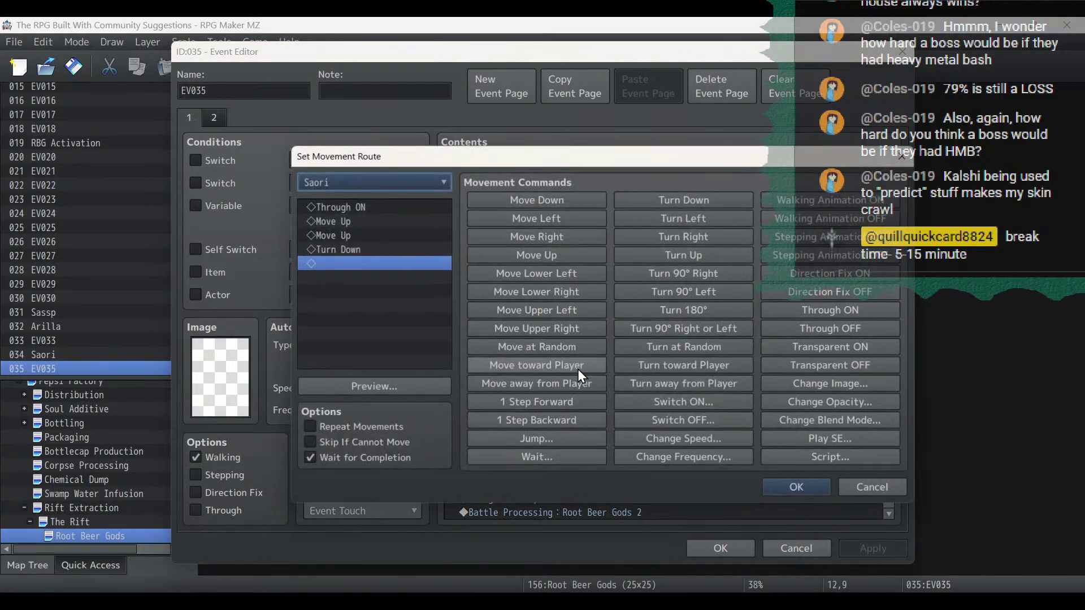
pyautogui.click(349, 463)
pyautogui.click(809, 486)
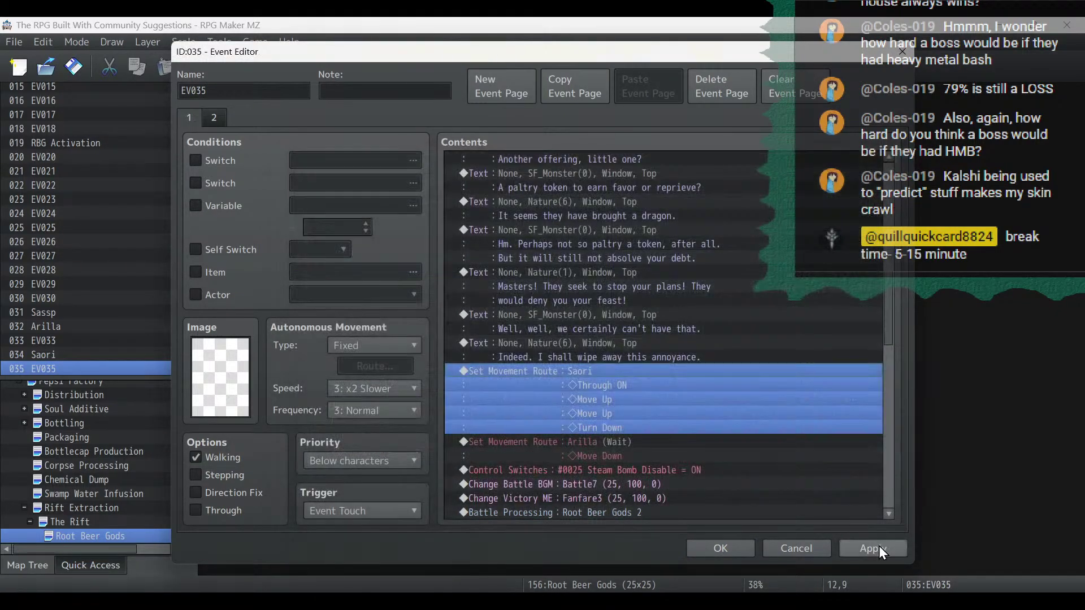
pyautogui.click(743, 554)
# Examine the Clear-Head Charm accessory's description and state resistances in the armor database.
pyautogui.press('F9')
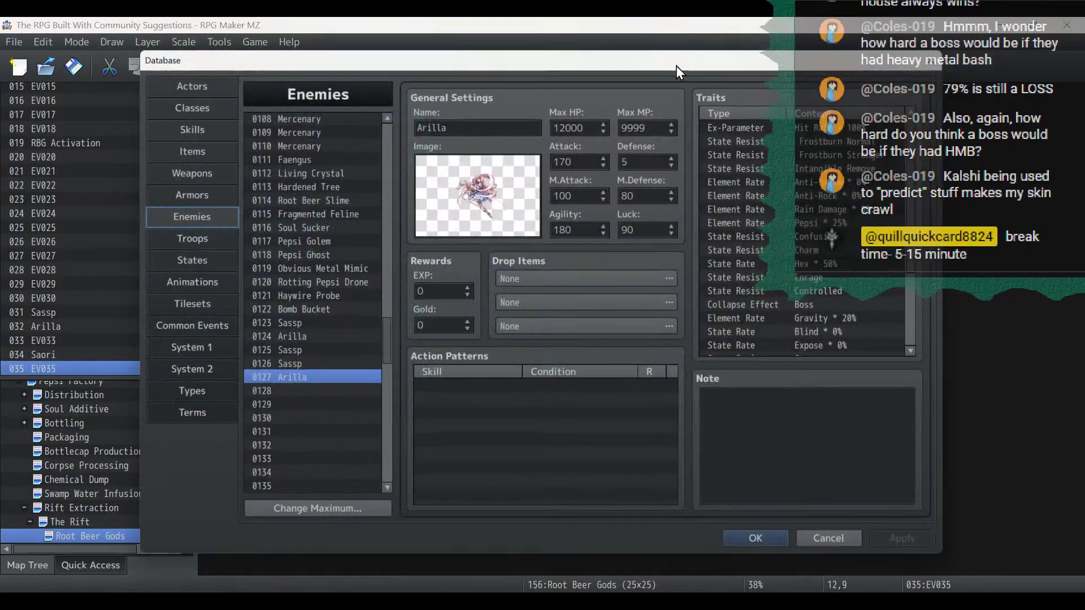
pyautogui.click(178, 192)
pyautogui.moveTo(382, 138); pyautogui.dragTo(392, 353)
pyautogui.click(330, 355)
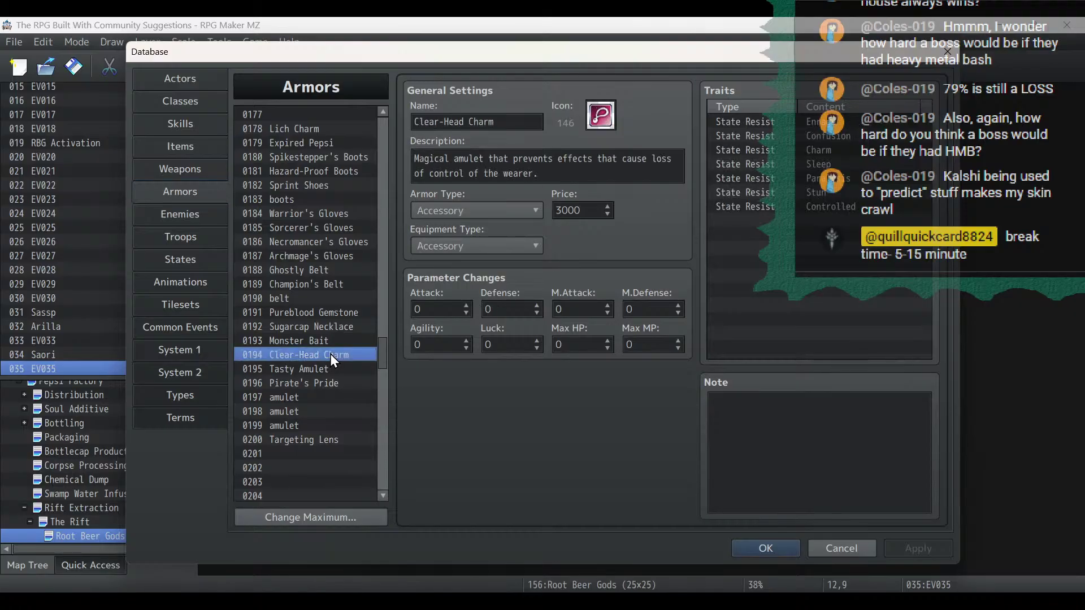
pyautogui.moveTo(594, 177); pyautogui.dragTo(288, 112)
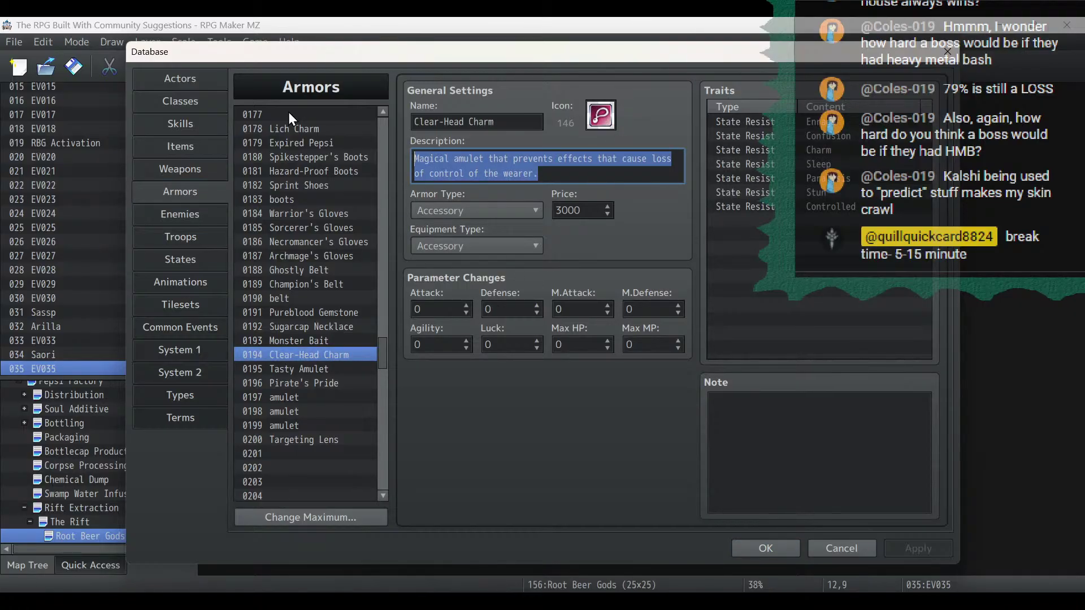
pyautogui.click(839, 209)
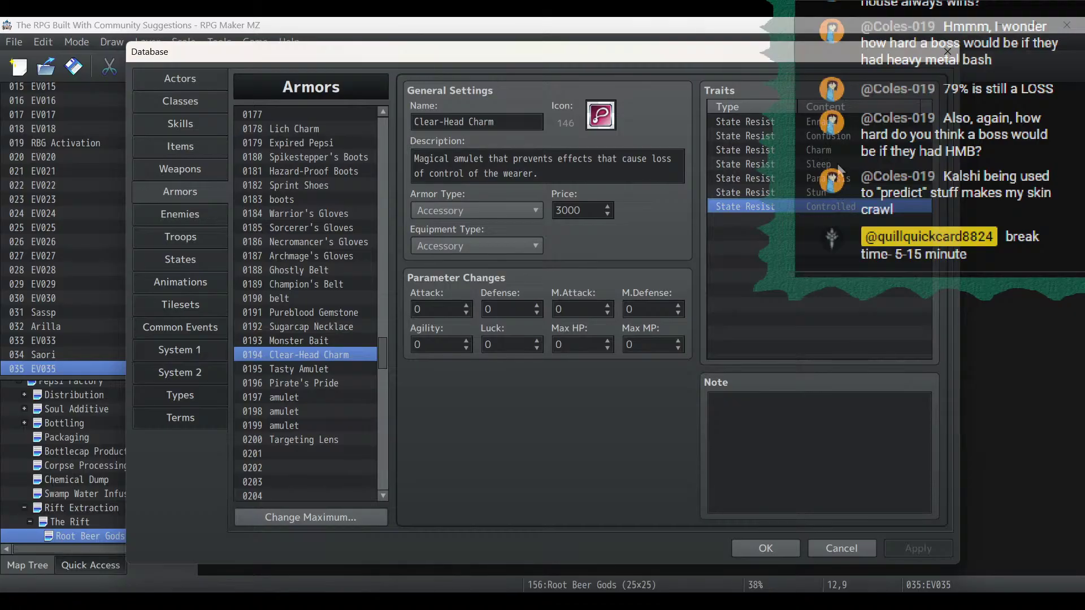
pyautogui.click(838, 136)
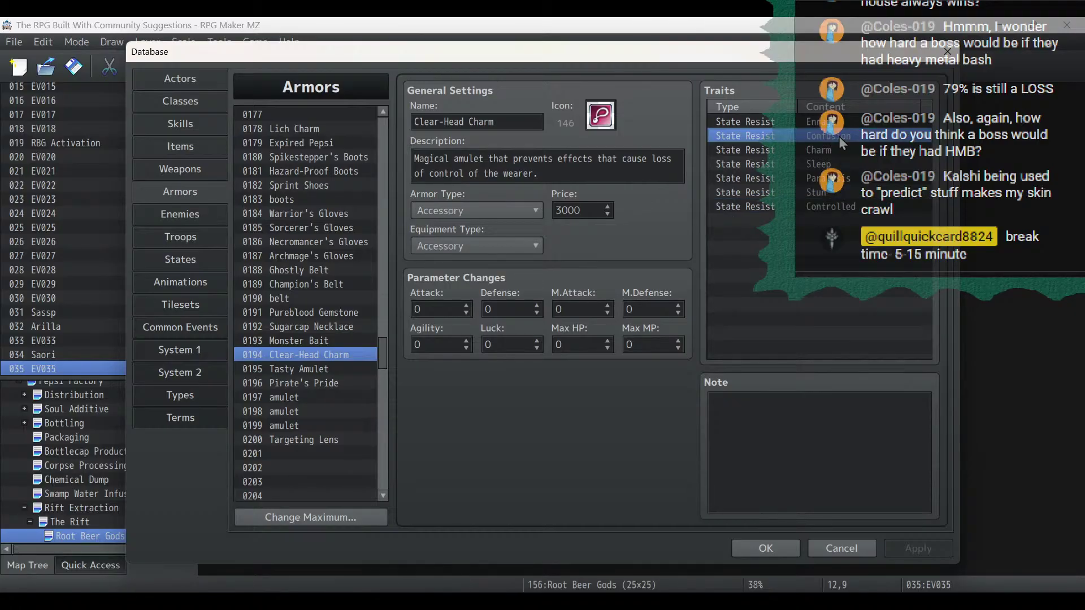
pyautogui.click(788, 548)
# Look over the Rift Extraction, The Rift and Chemical Dump maps for a place to put the treasure.
pyautogui.click(84, 509)
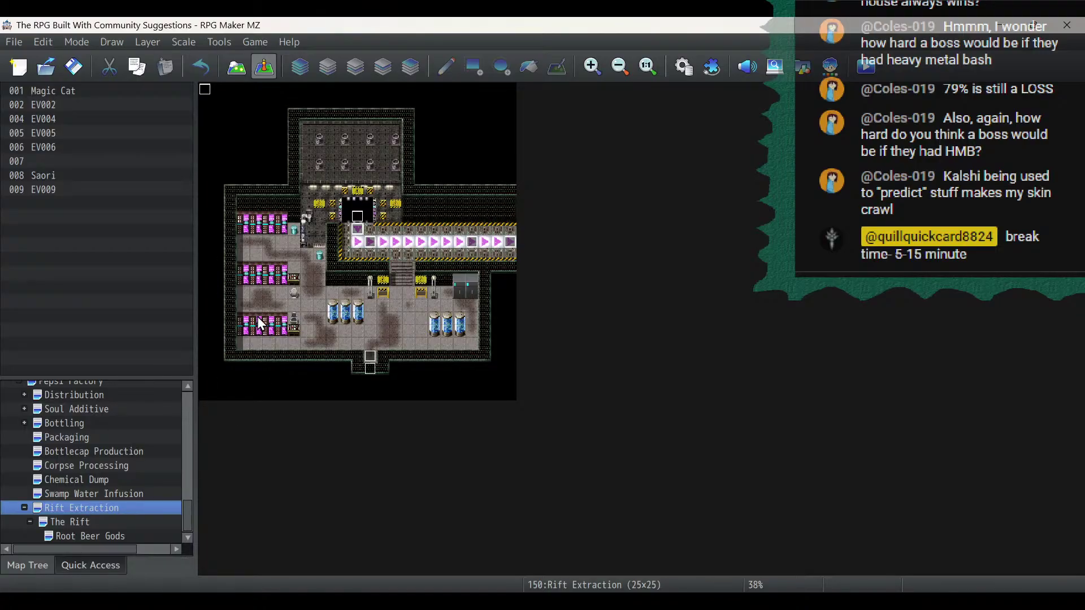
pyautogui.click(52, 522)
pyautogui.click(63, 480)
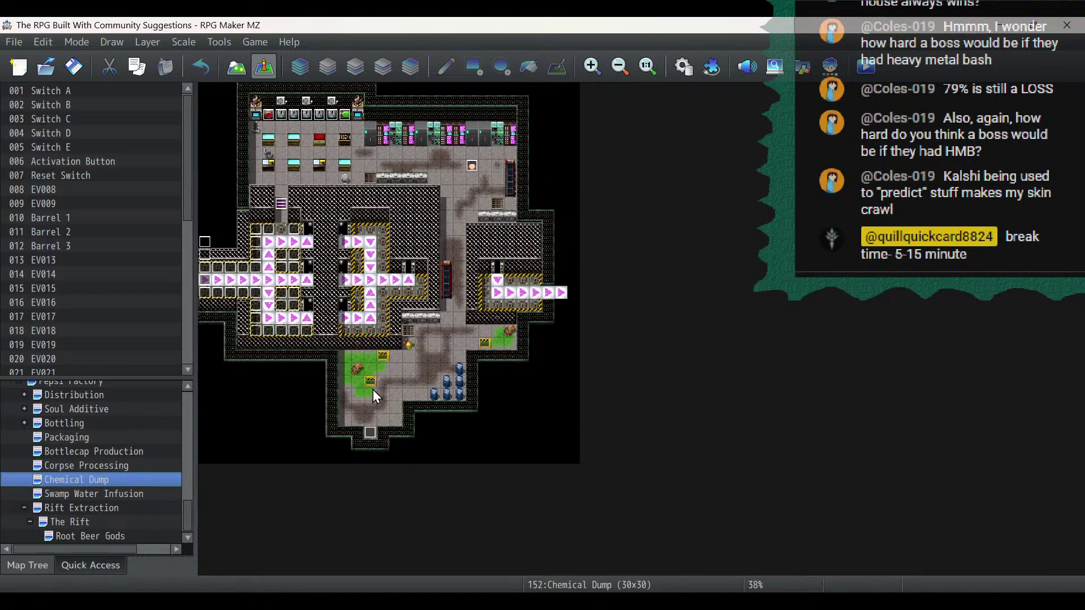
# Check the treasure chest event EV028 on the Swamp Water Infusion map and copy it.
pyautogui.click(87, 494)
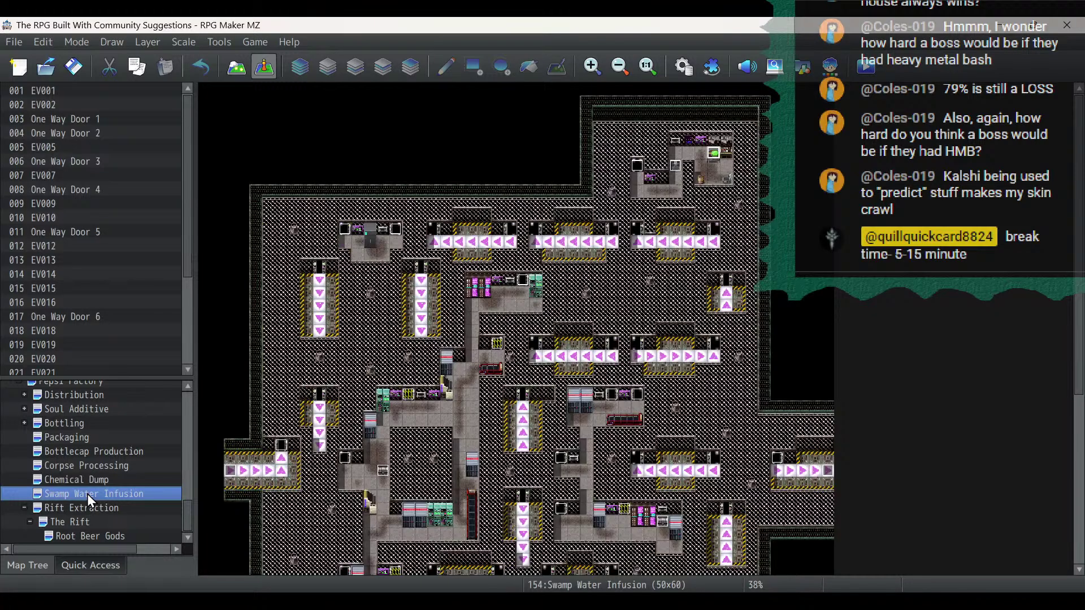
pyautogui.scroll(-5, 668, 218)
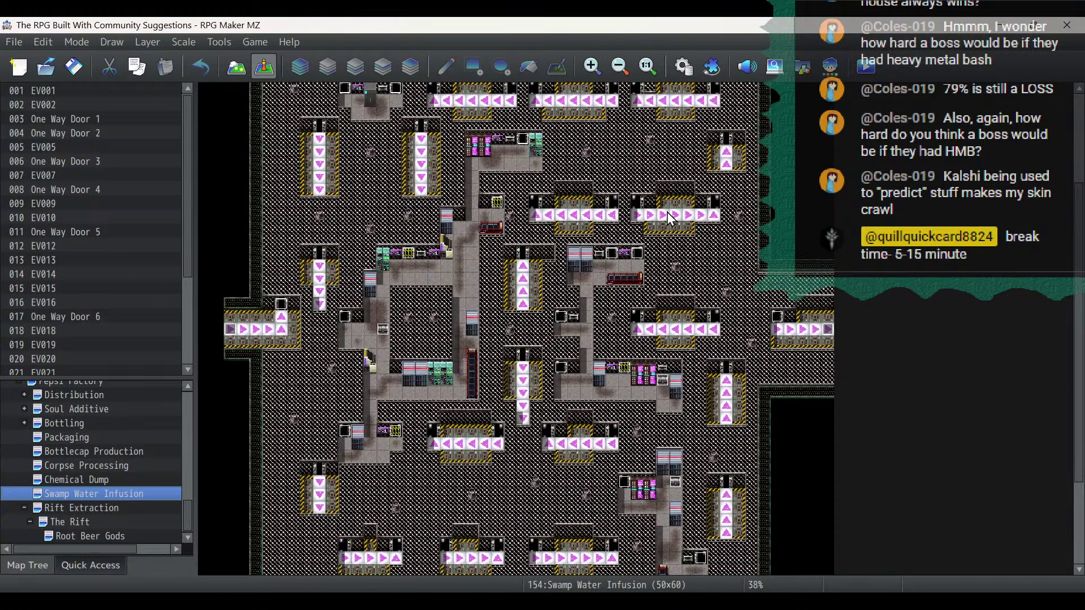
pyautogui.scroll(-2, 668, 217)
pyautogui.click(387, 275)
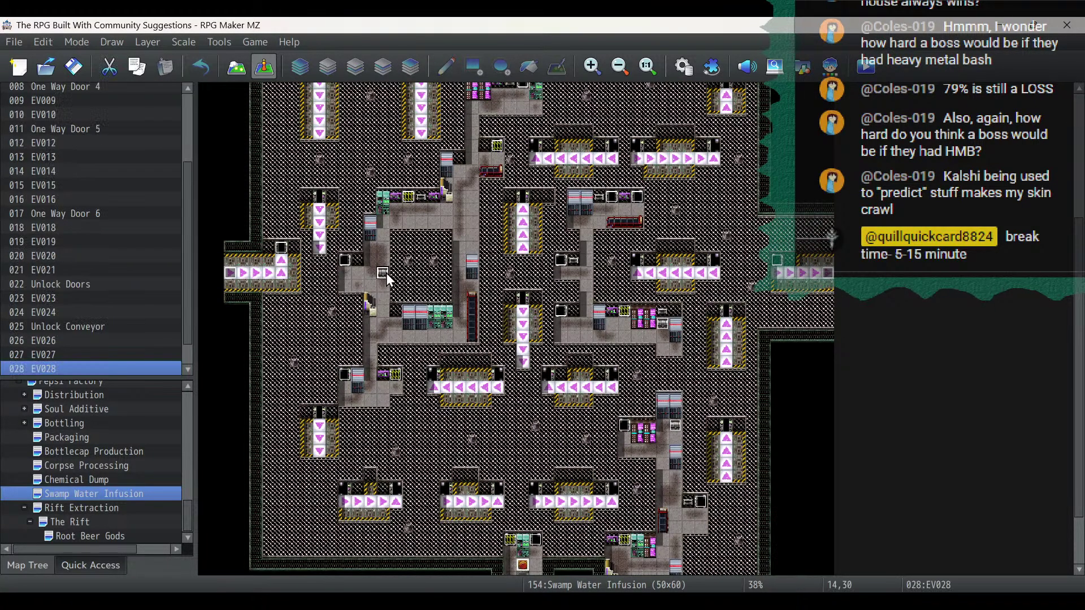
pyautogui.doubleClick(387, 276)
pyautogui.click(720, 548)
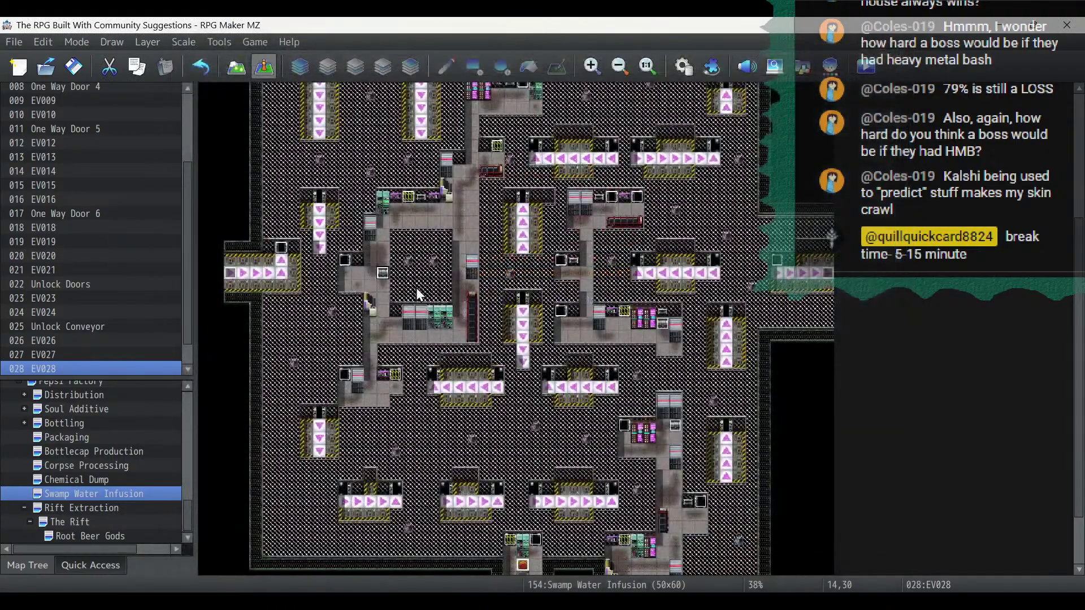
pyautogui.rightClick(381, 276)
pyautogui.click(413, 347)
# Paste the copied chest event at tile 23,19 on the Chemical Dump map.
pyautogui.click(63, 479)
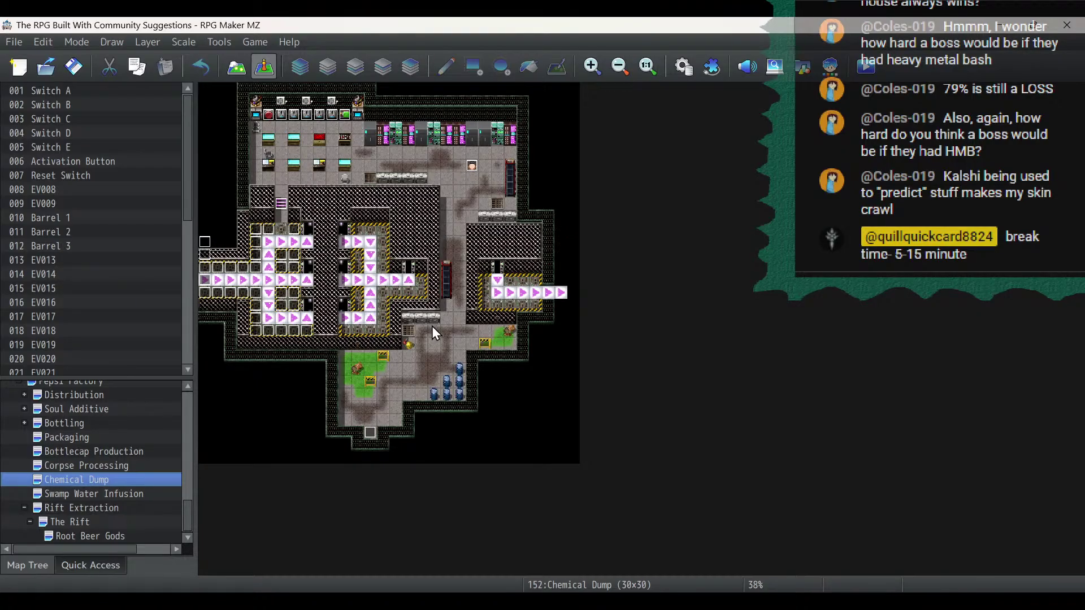
pyautogui.click(501, 333)
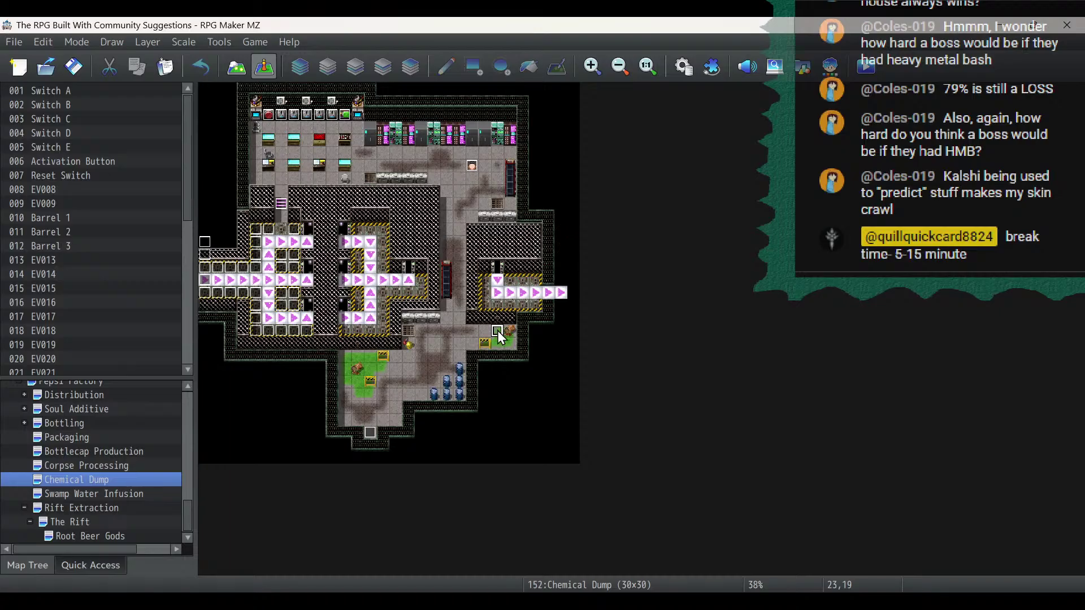
pyautogui.rightClick(501, 332)
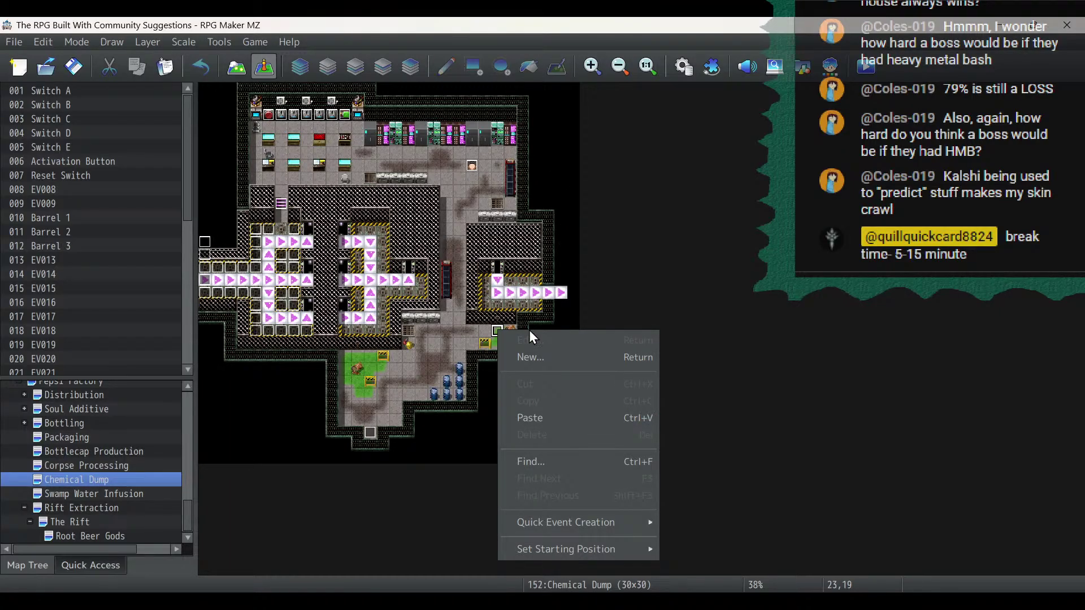
pyautogui.click(530, 419)
# Change the armor given by the pasted chest EV043 to one Clear-Head Charm.
pyautogui.doubleClick(497, 334)
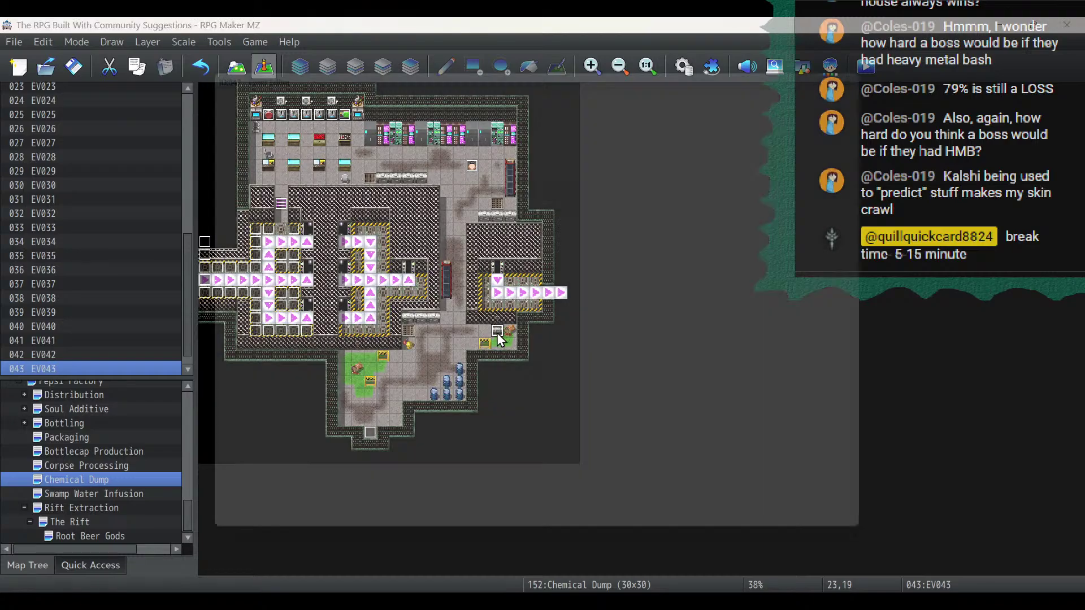
pyautogui.doubleClick(599, 272)
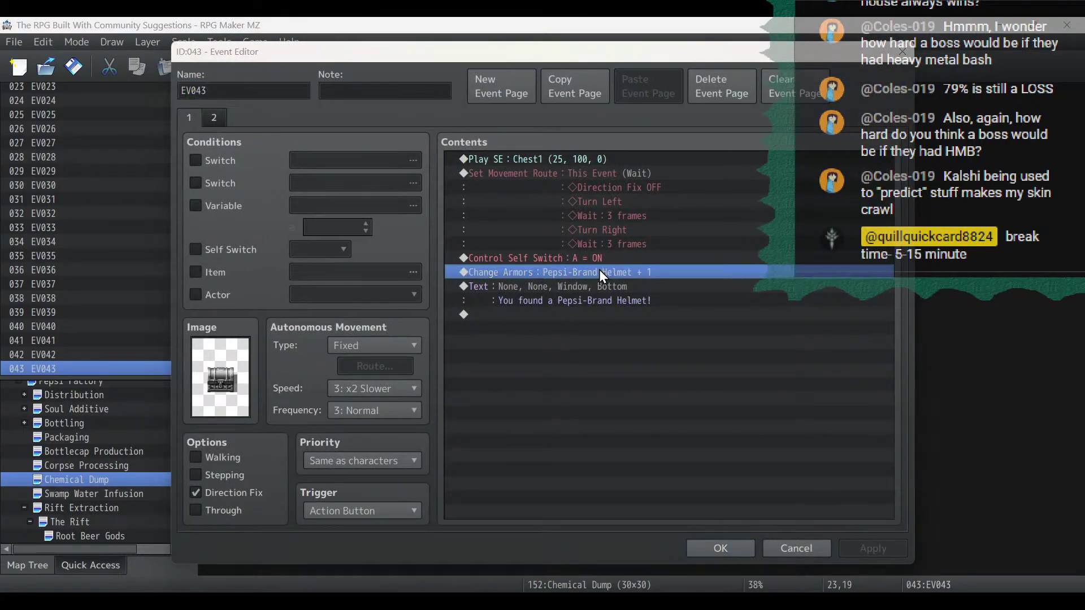
pyautogui.click(635, 262)
pyautogui.moveTo(586, 301); pyautogui.dragTo(589, 334)
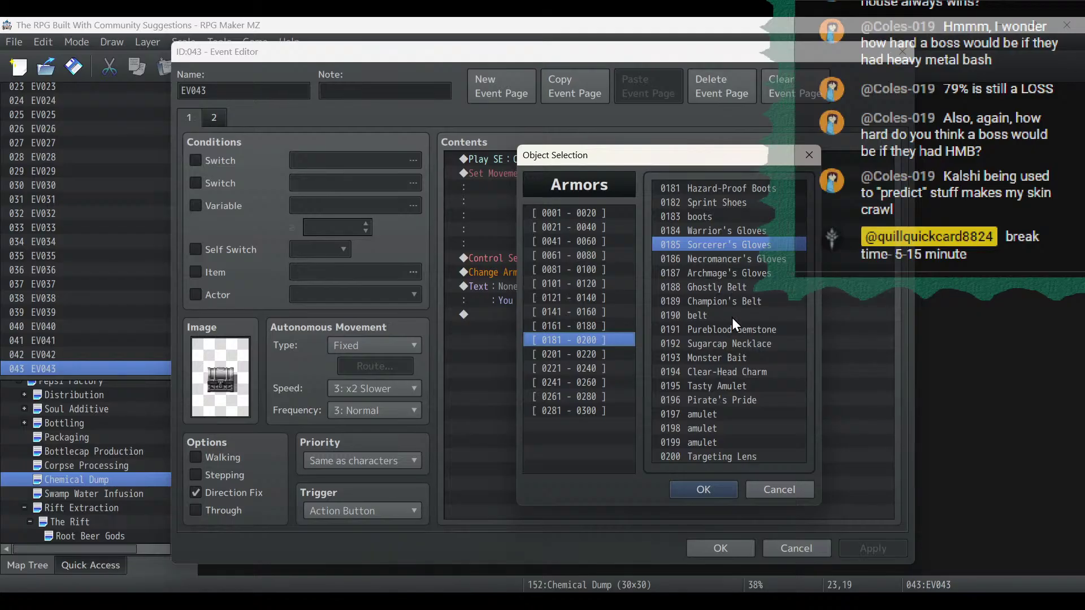
pyautogui.doubleClick(731, 371)
pyautogui.click(679, 421)
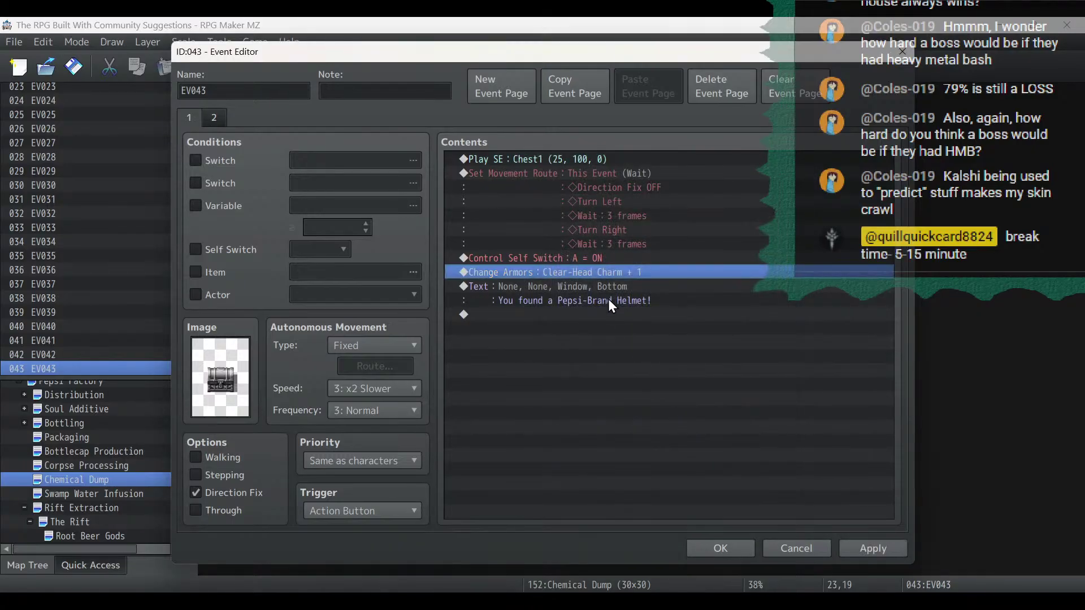
# Change the chest's message to "You found a Clear-Head Charm!", apply the event changes and close its editor.
pyautogui.doubleClick(608, 289)
pyautogui.press('BackSpace')
pyautogui.press('BackSpace')
pyautogui.press('BackSpace')
pyautogui.press('BackSpace')
pyautogui.press('BackSpace')
pyautogui.press('BackSpace')
pyautogui.press('BackSpace')
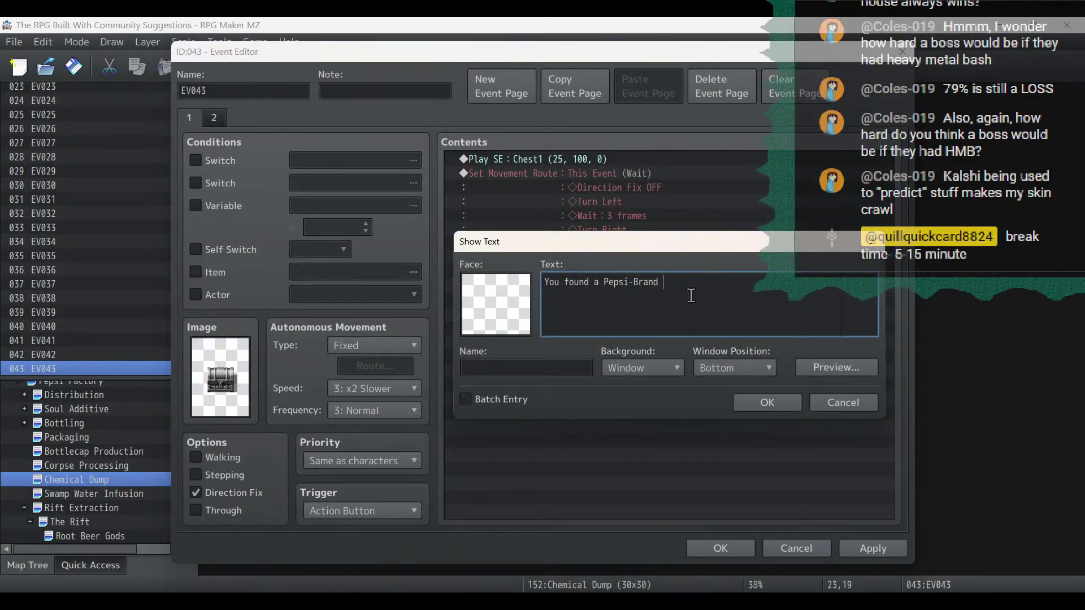
pyautogui.press('BackSpace')
pyautogui.press('BackSpace')
pyautogui.press('BackSpace')
pyautogui.press('BackSpace')
pyautogui.press('BackSpace')
pyautogui.press('BackSpace')
pyautogui.press('BackSpace')
pyautogui.press('BackSpace')
pyautogui.press('BackSpace')
pyautogui.press('BackSpace')
pyautogui.press('BackSpace')
pyautogui.press('BackSpace')
pyautogui.write('Clear-Head Cj')
pyautogui.press('BackSpace')
pyautogui.write('harm!')
pyautogui.click(770, 402)
pyautogui.click(856, 546)
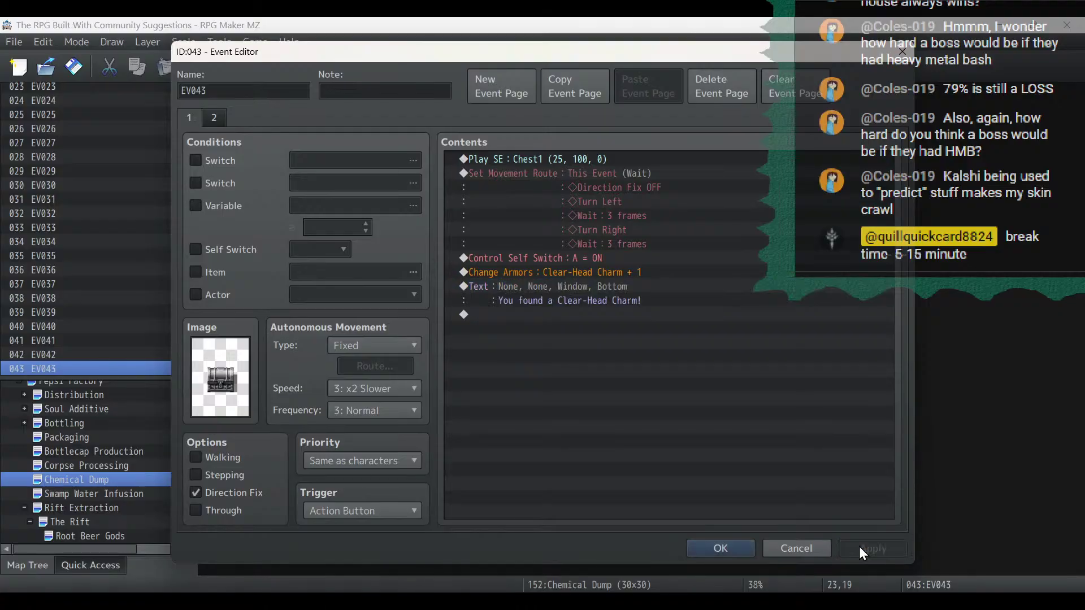
pyautogui.click(571, 300)
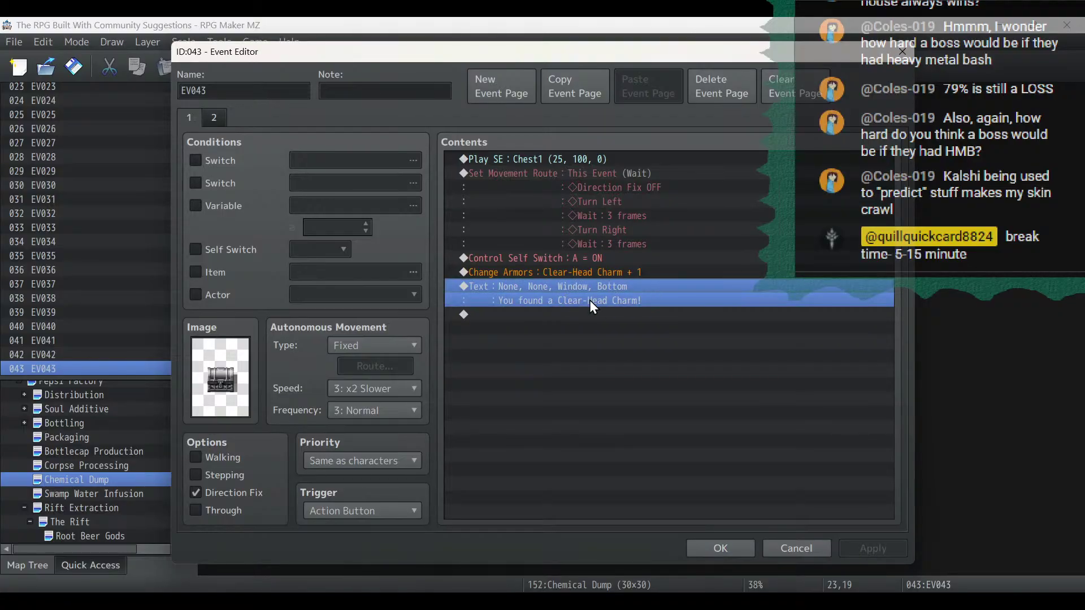
pyautogui.click(720, 549)
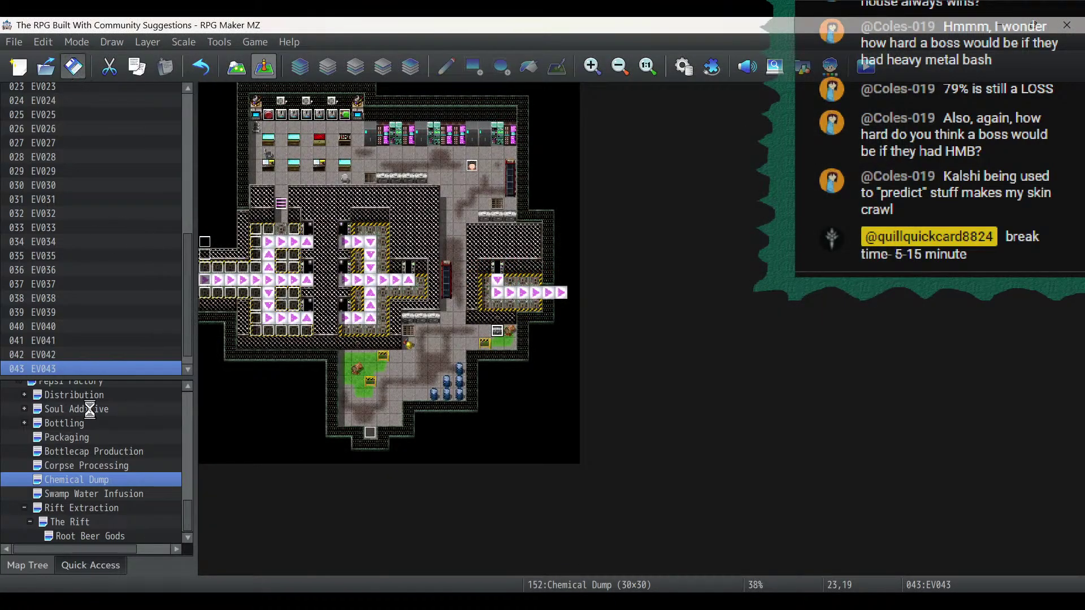
# Open the Rift Entrance S event on The Rift map and begin inserting a command before Thatcher's removal from the party.
pyautogui.click(77, 526)
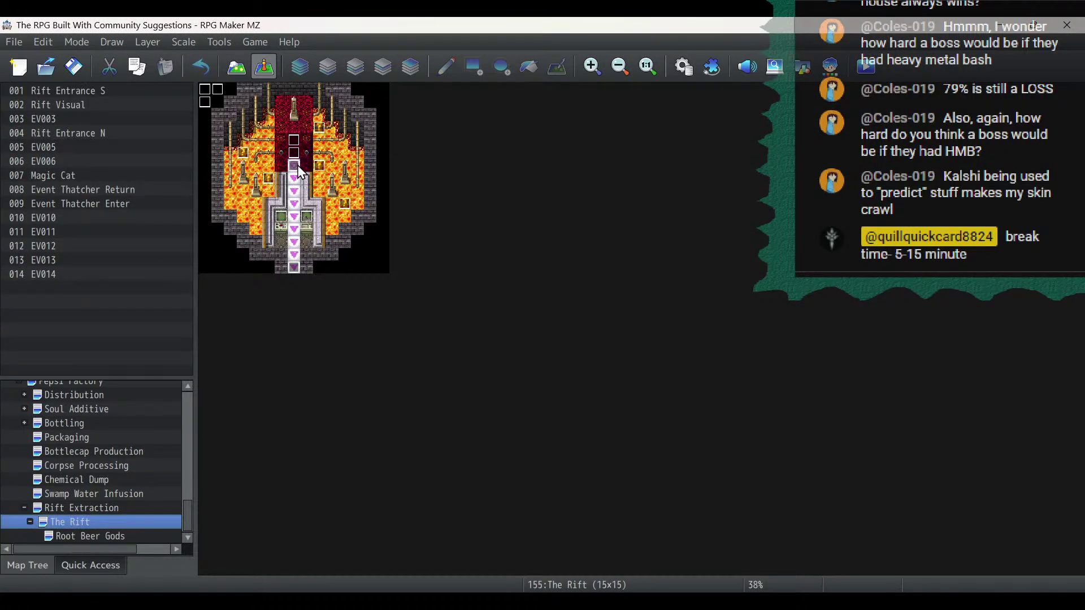
pyautogui.doubleClick(293, 155)
pyautogui.scroll(6, 699, 314)
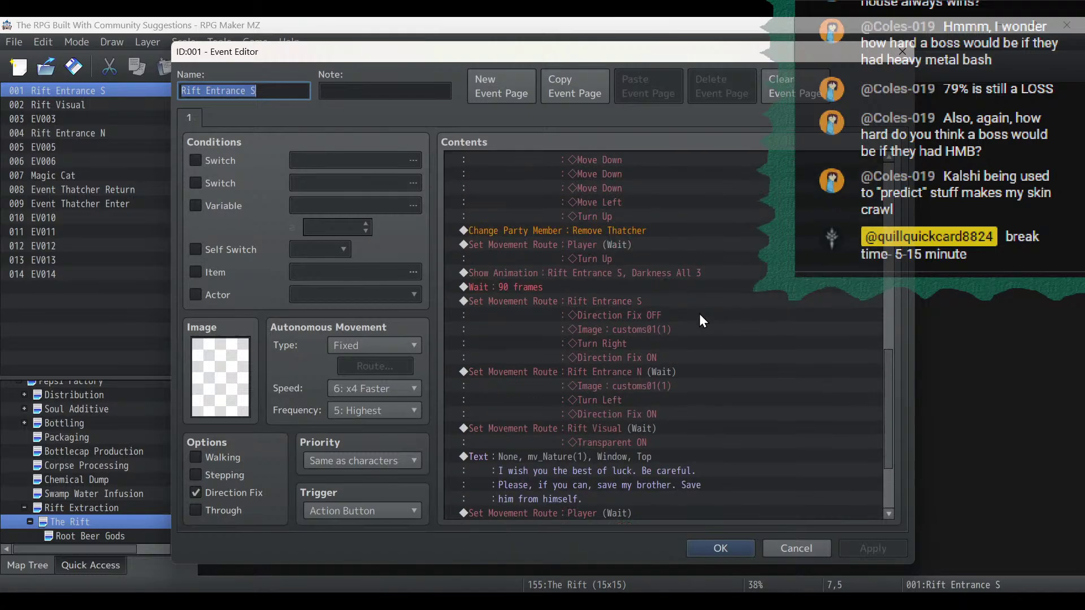
pyautogui.click(612, 401)
pyautogui.rightClick(612, 401)
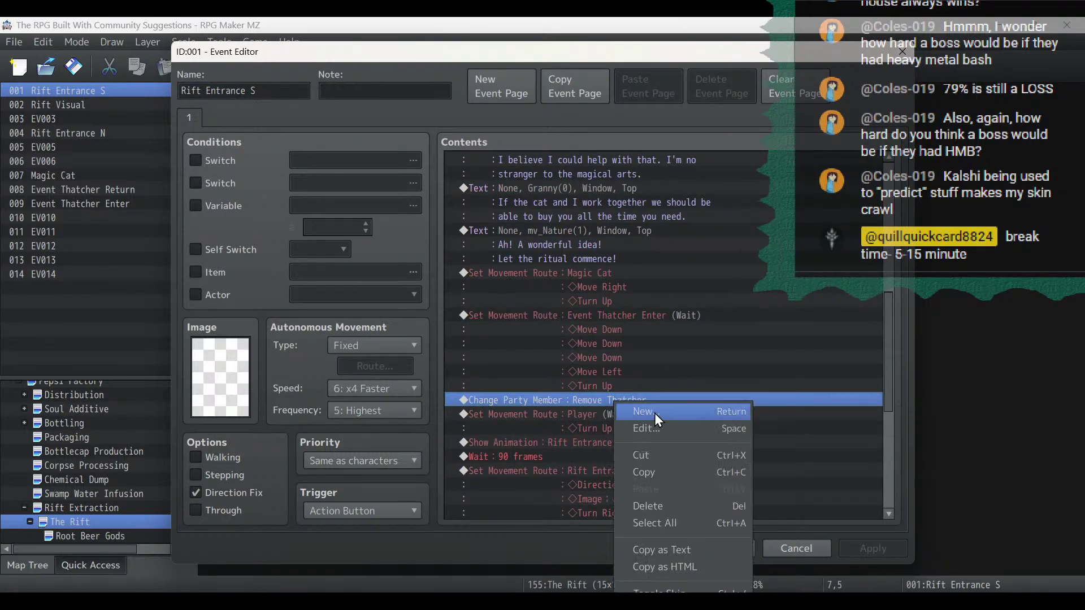
pyautogui.click(654, 412)
pyautogui.click(755, 221)
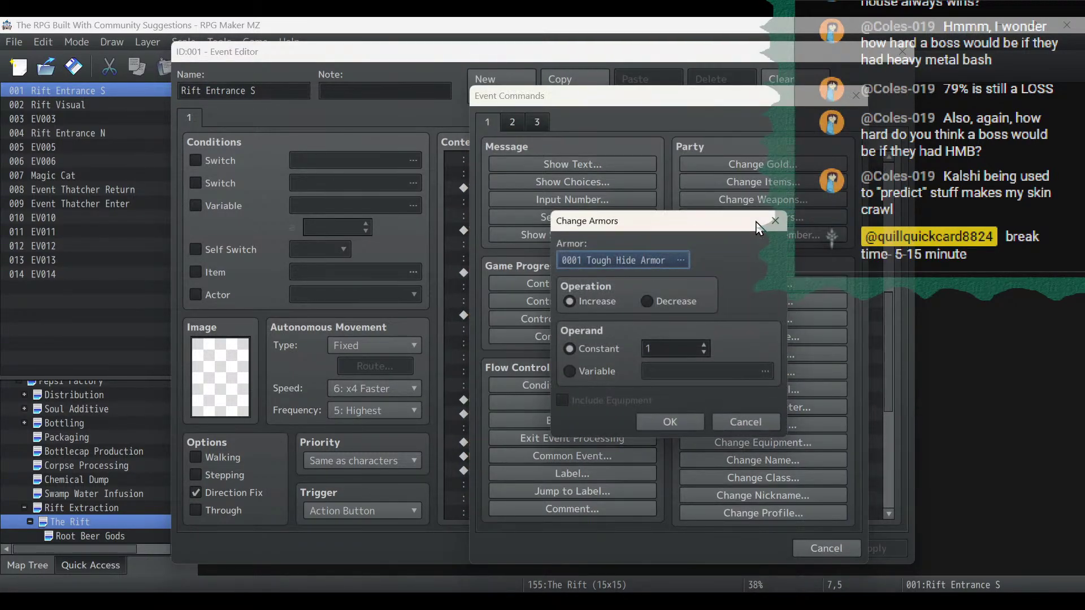
pyautogui.click(741, 424)
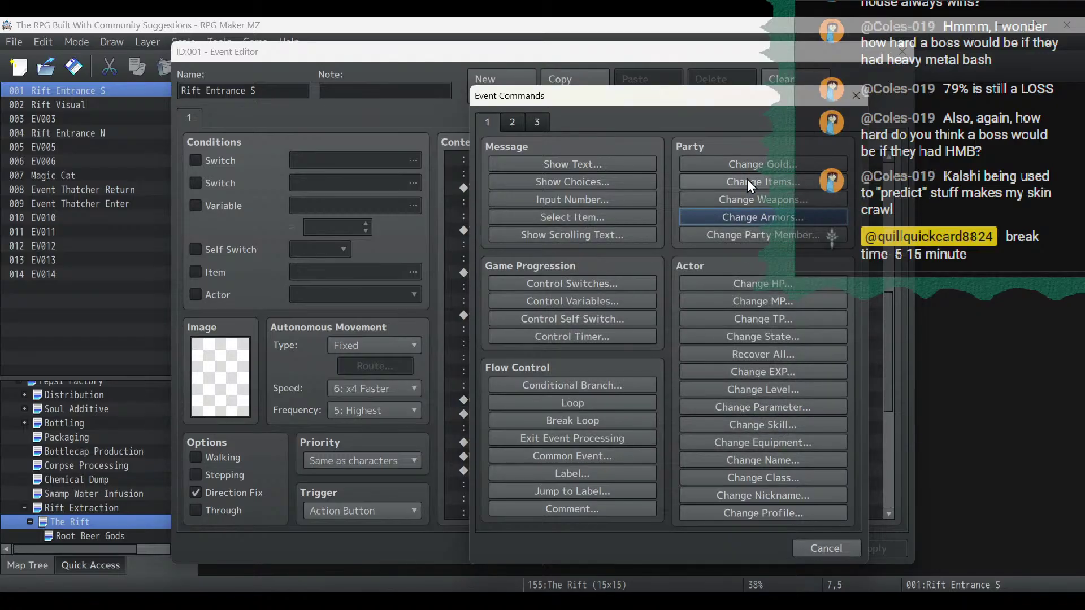
pyautogui.click(752, 445)
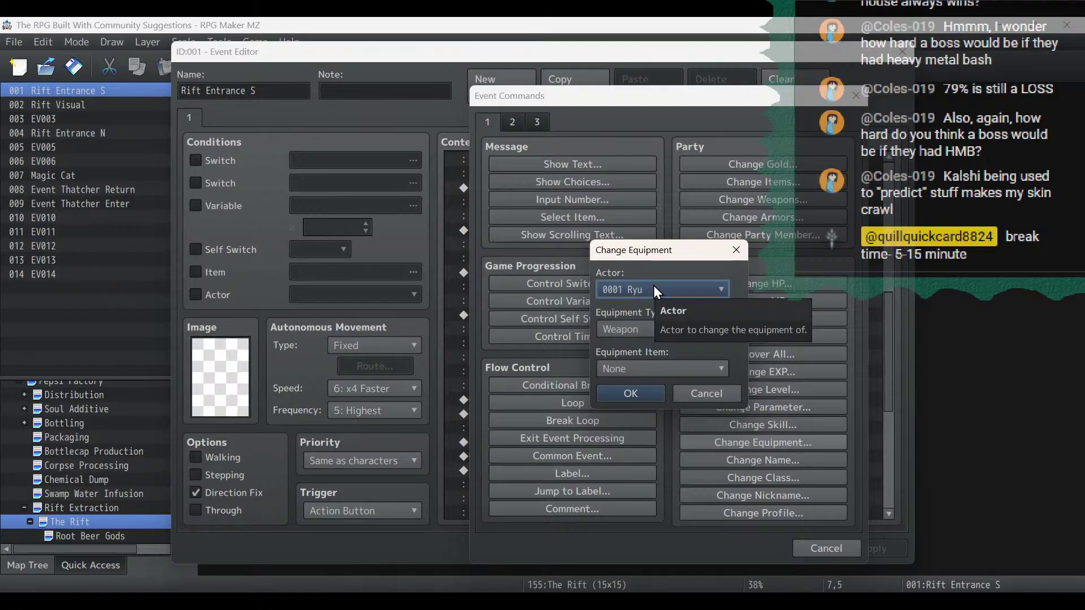
pyautogui.click(701, 398)
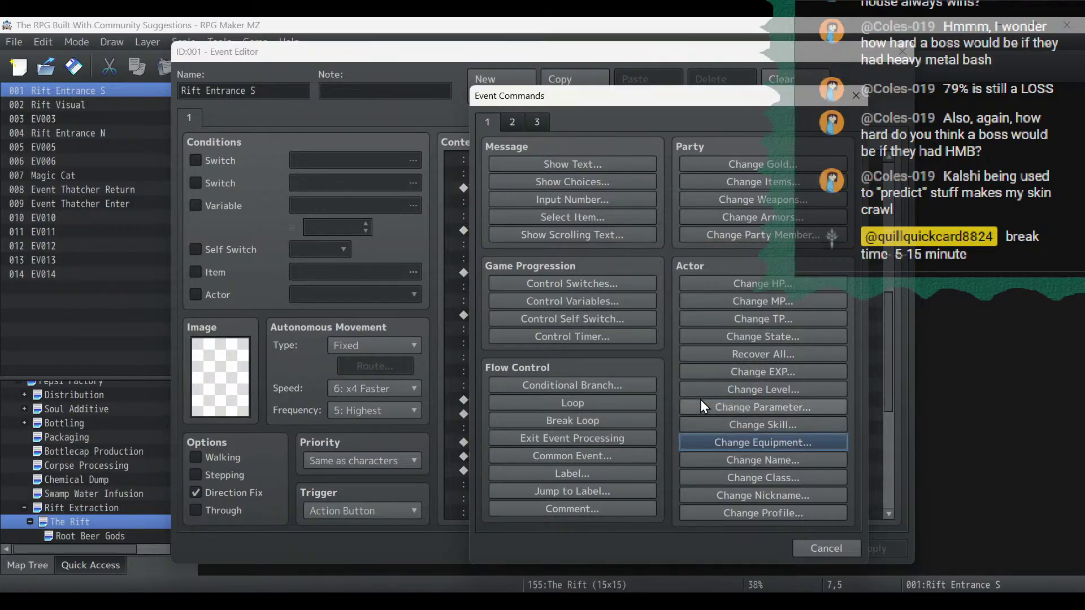
# Add a Change Equipment command that sets Thatcher's Accessory to None, and apply the event changes.
pyautogui.click(720, 445)
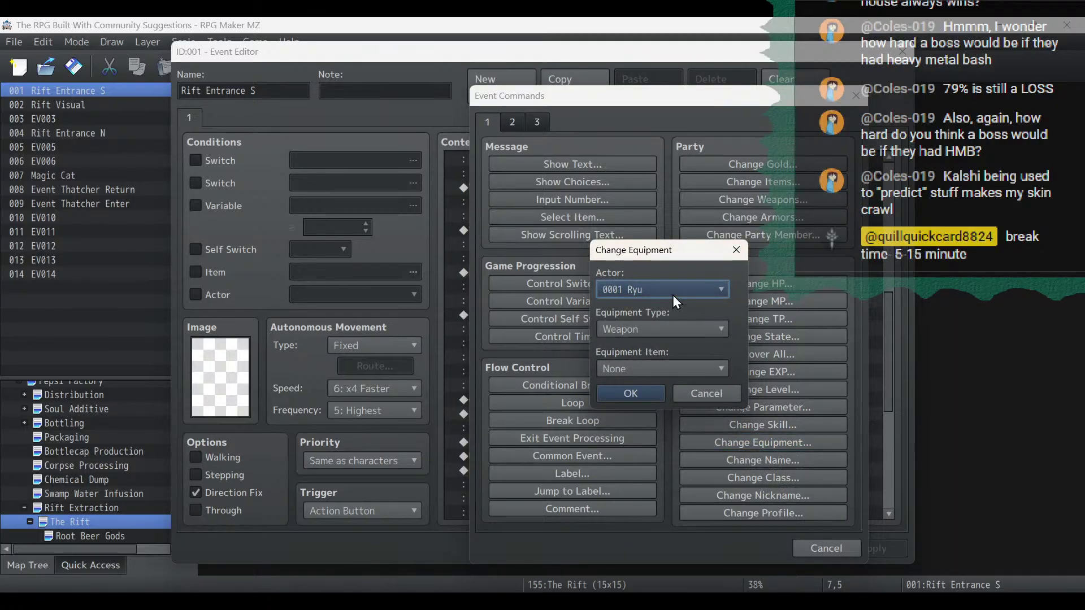
pyautogui.click(663, 290)
pyautogui.click(665, 323)
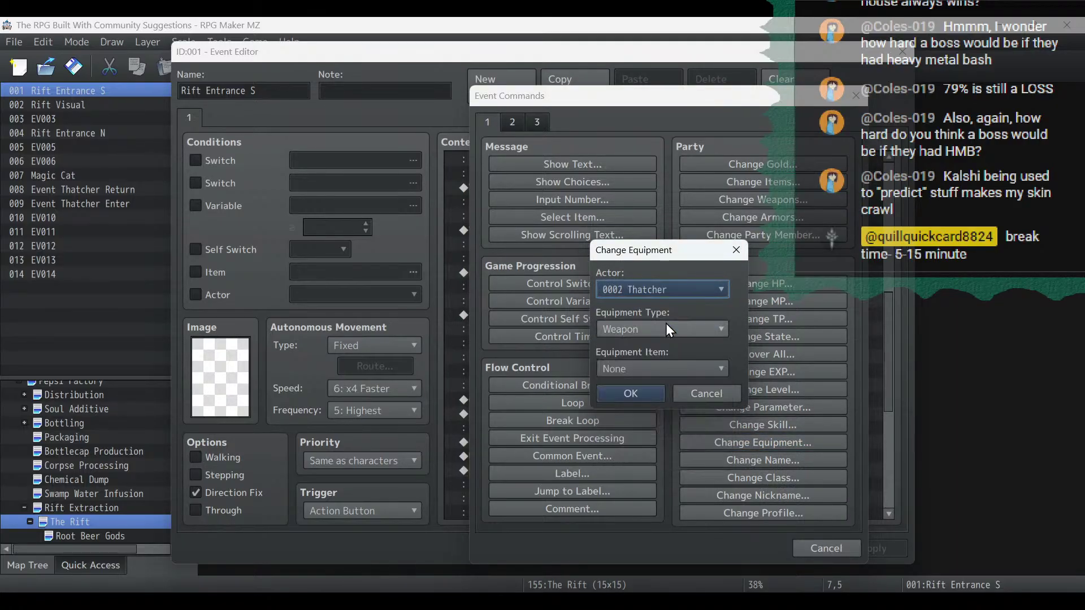
pyautogui.click(663, 409)
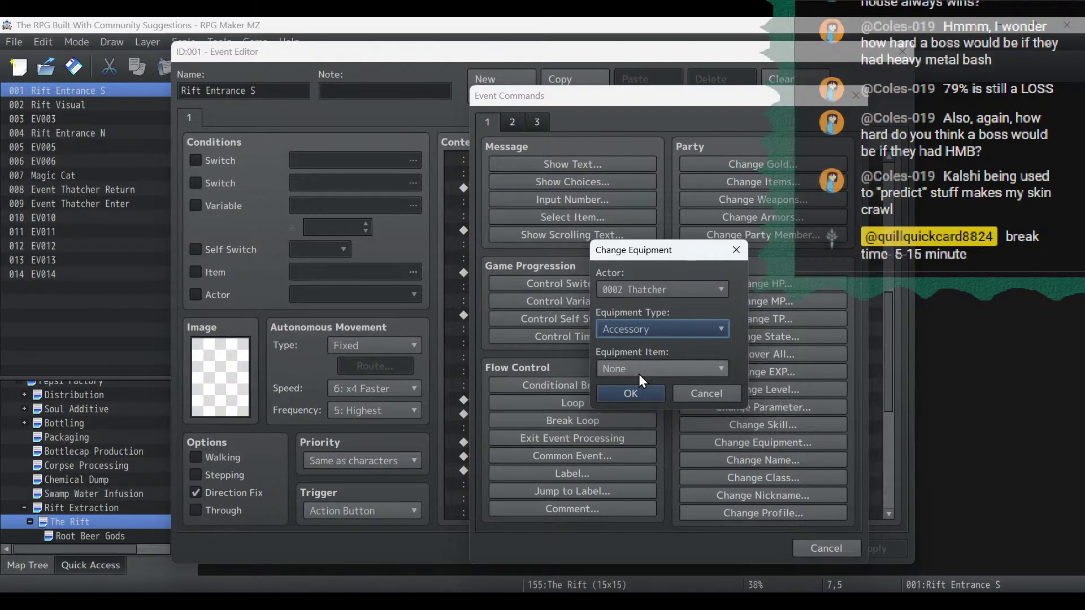
pyautogui.click(631, 393)
pyautogui.click(891, 553)
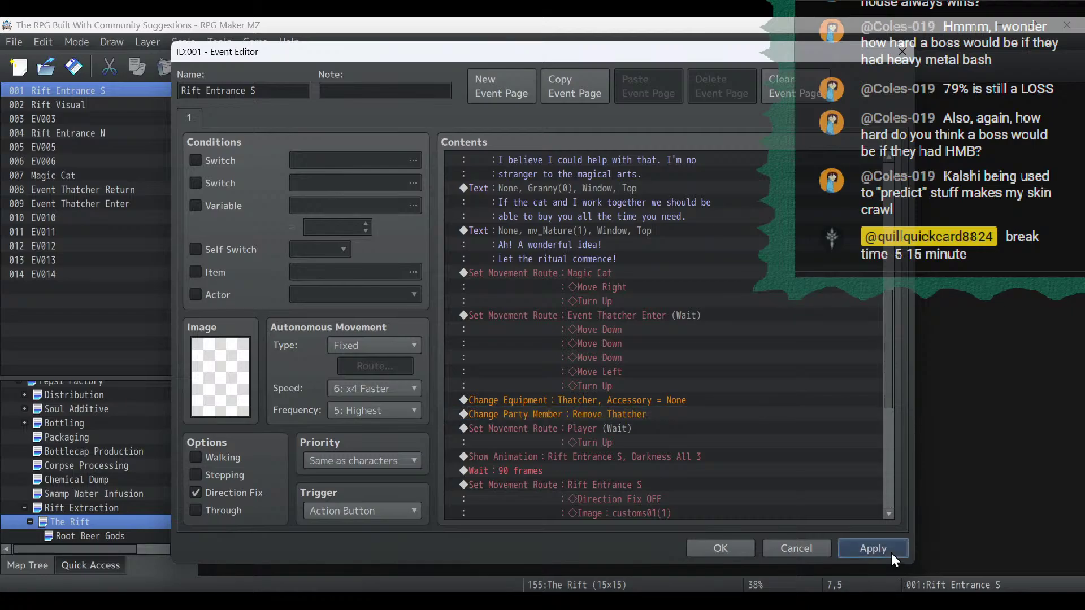
# Insert a conditional branch above Thatcher's equipment change that checks whether Ryu has the Clear-Head Charm equipped.
pyautogui.rightClick(636, 402)
pyautogui.click(688, 412)
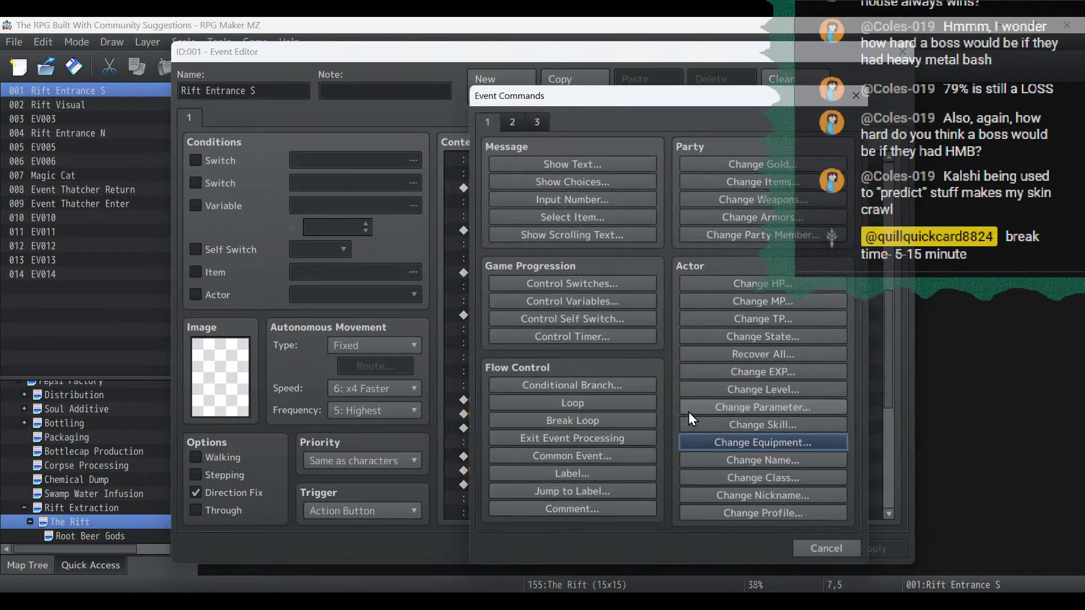
pyautogui.click(587, 387)
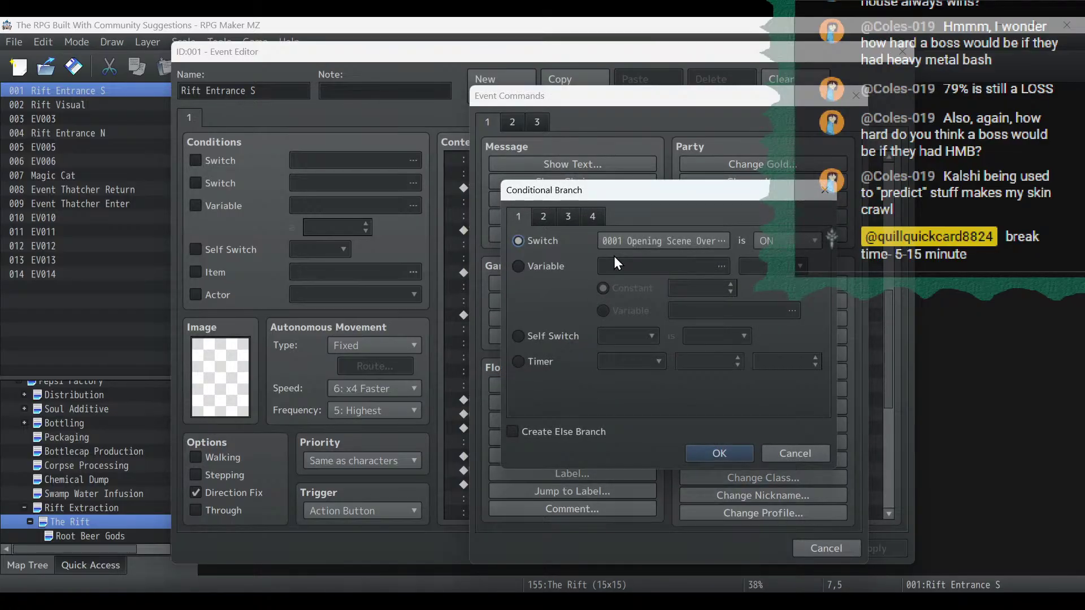
pyautogui.click(553, 219)
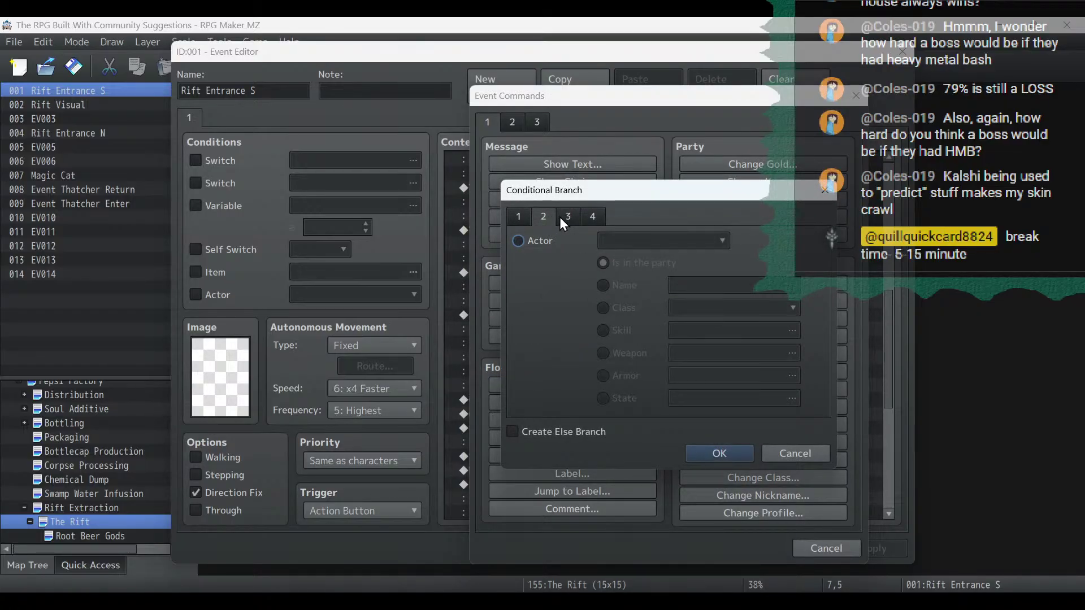
pyautogui.click(561, 219)
pyautogui.click(544, 219)
pyautogui.click(548, 242)
pyautogui.click(626, 375)
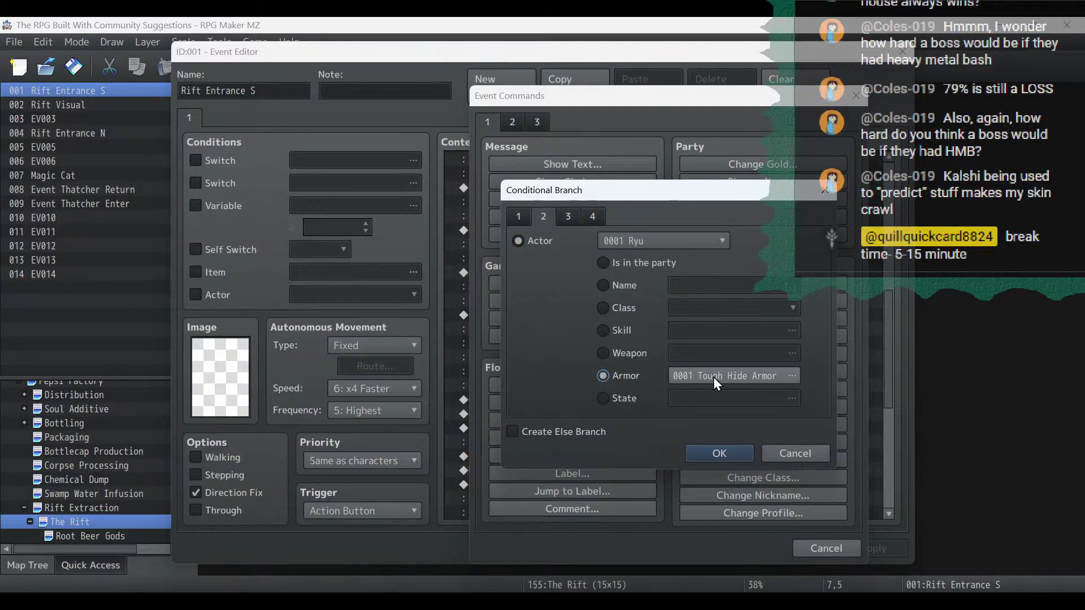
pyautogui.click(727, 379)
pyautogui.click(588, 330)
pyautogui.click(588, 349)
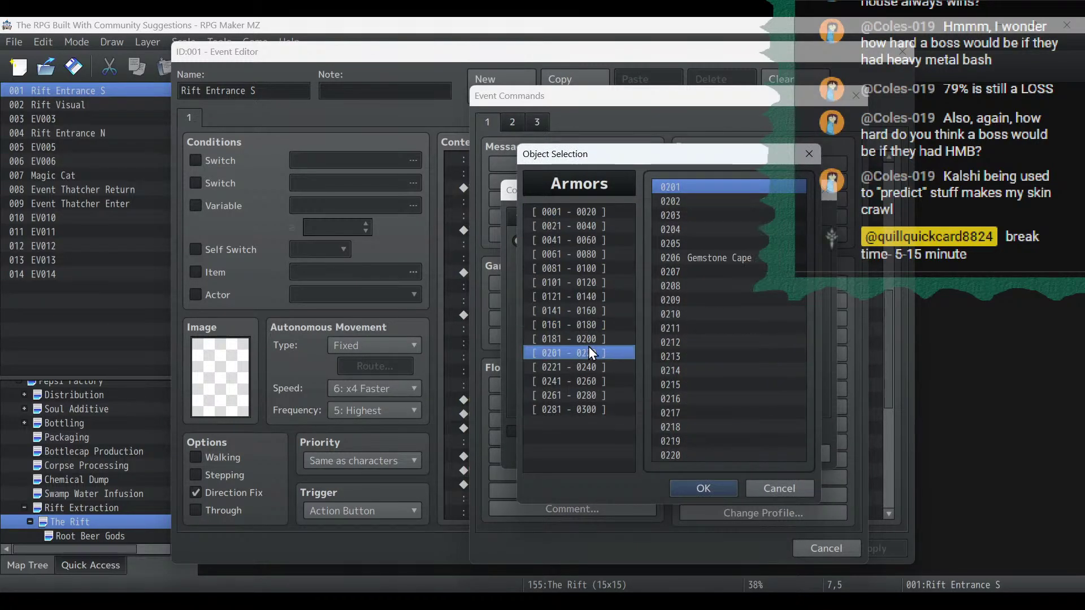
pyautogui.click(616, 342)
pyautogui.doubleClick(735, 374)
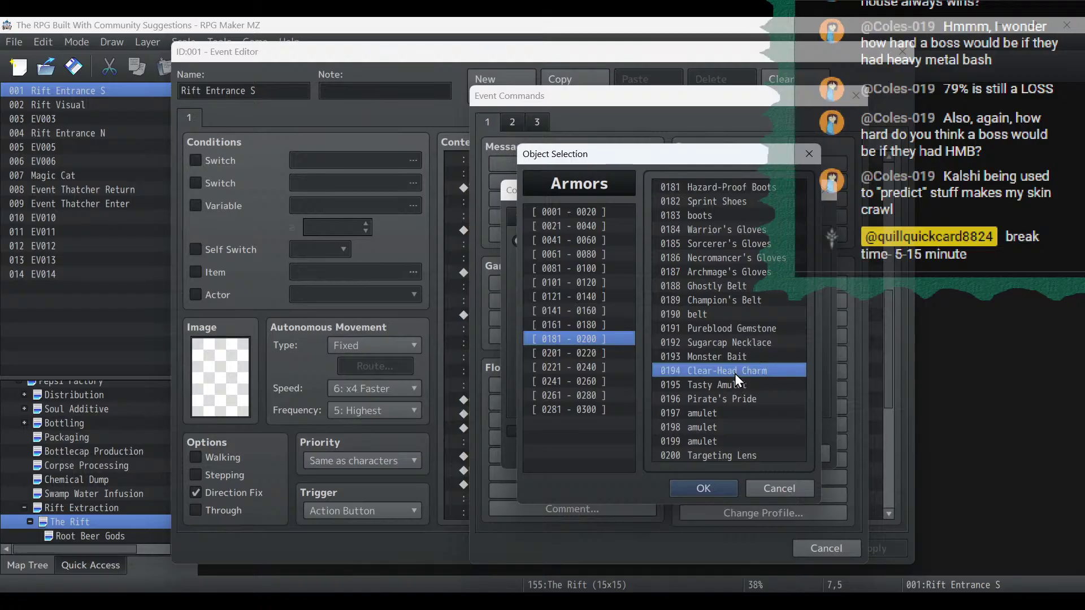
pyautogui.click(708, 454)
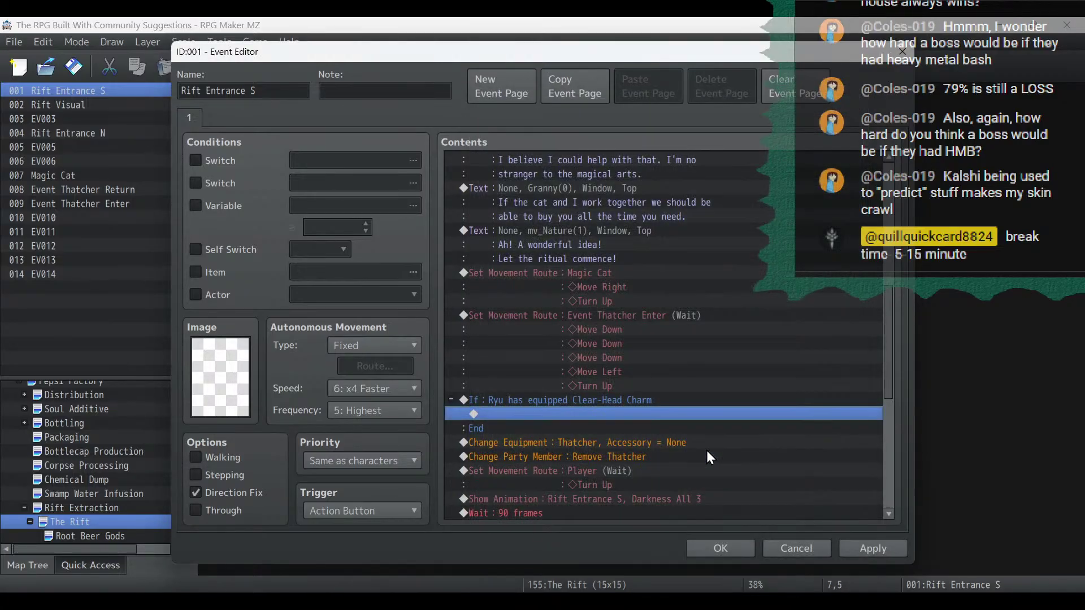
# Change the Clear-Head Charm conditional branch to check Thatcher's equipped armor instead of Ryu's.
pyautogui.doubleClick(538, 395)
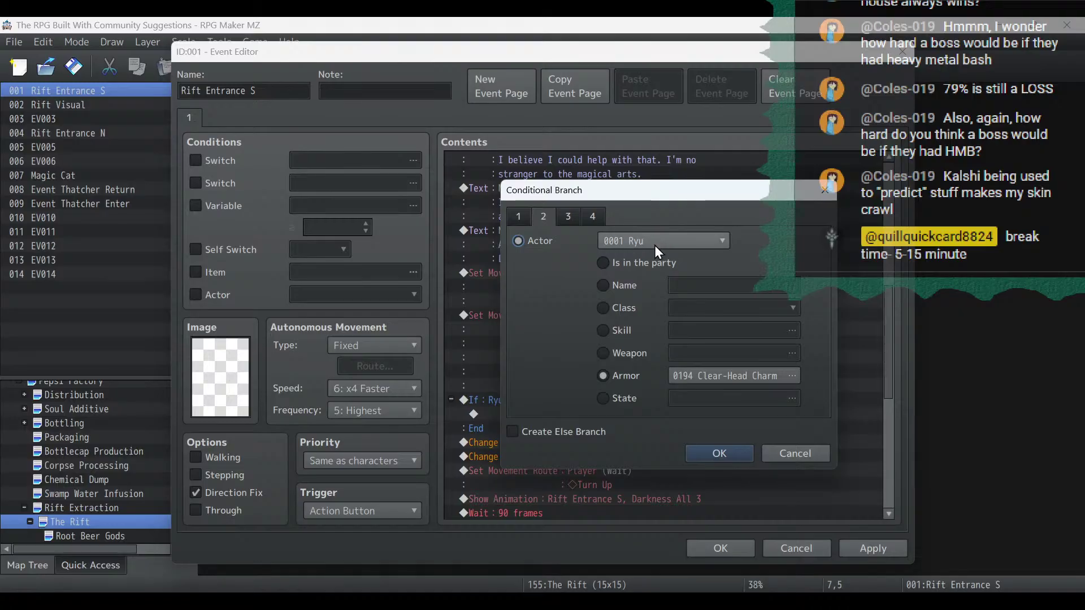
pyautogui.click(655, 243)
pyautogui.click(659, 276)
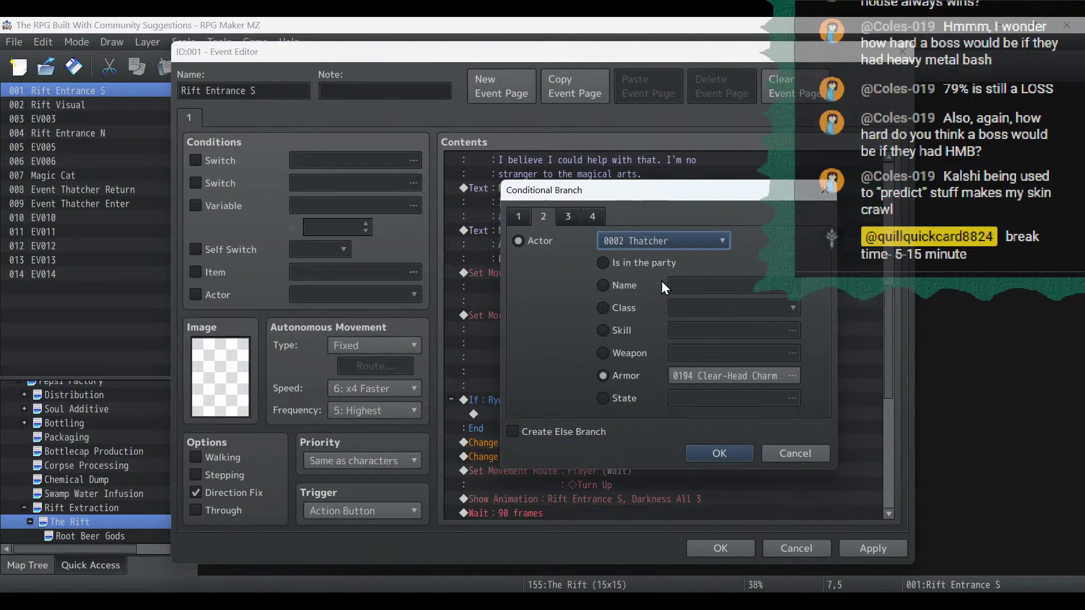
pyautogui.click(717, 454)
# Move the Change Equipment command for Thatcher's accessory inside the Clear-Head Charm branch.
pyautogui.click(638, 444)
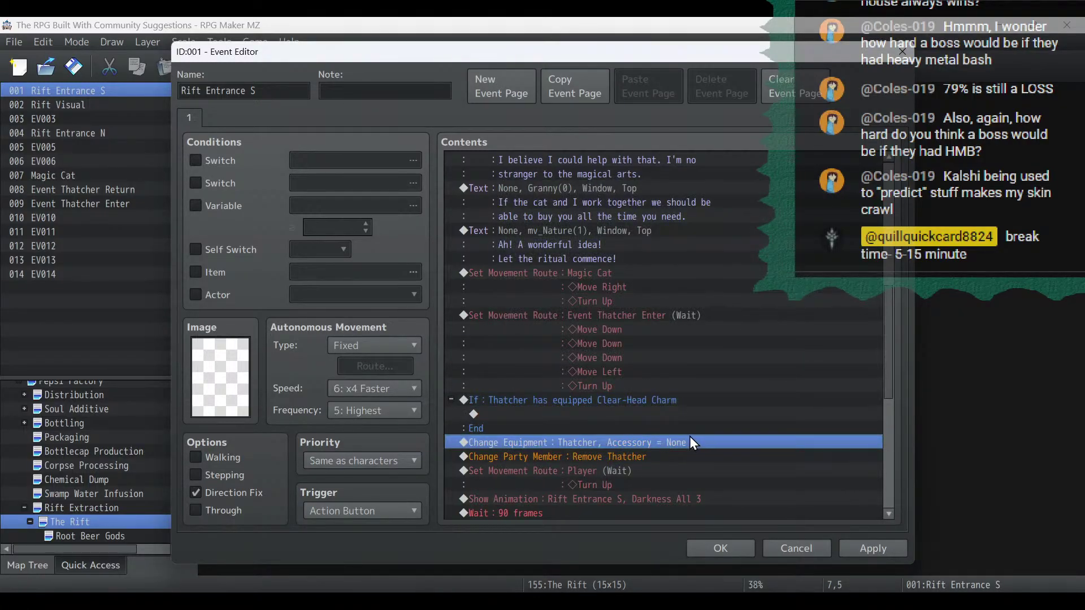
pyautogui.hotkey('ctrl', 'x')
pyautogui.click(636, 418)
pyautogui.hotkey('ctrl', 'v')
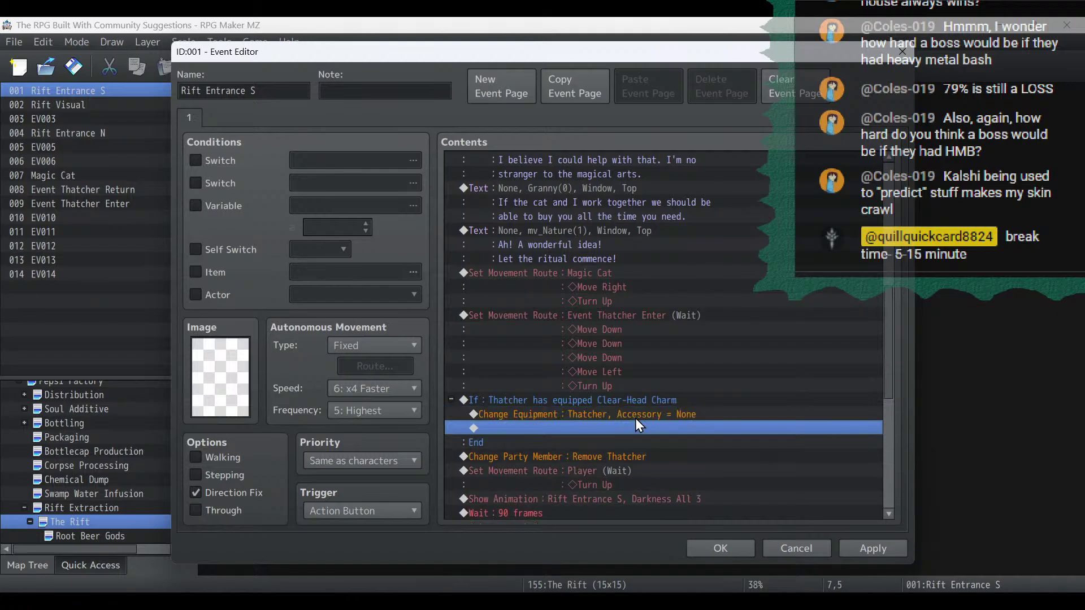
# Add a command in the branch that turns on switch 0304, named "Thatcher had charm", and apply the event changes.
pyautogui.doubleClick(635, 427)
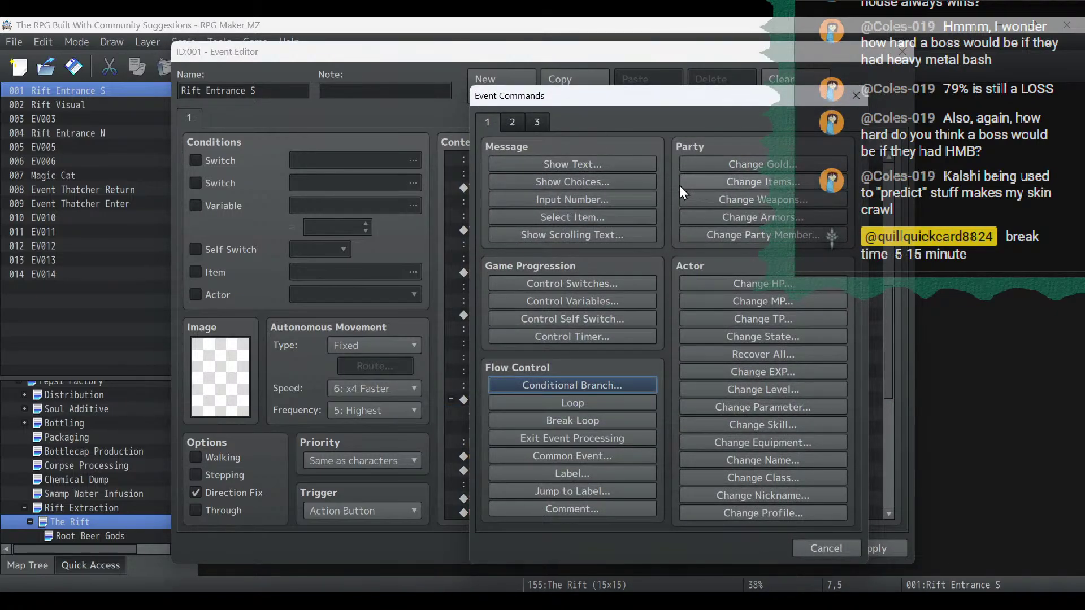
pyautogui.click(574, 282)
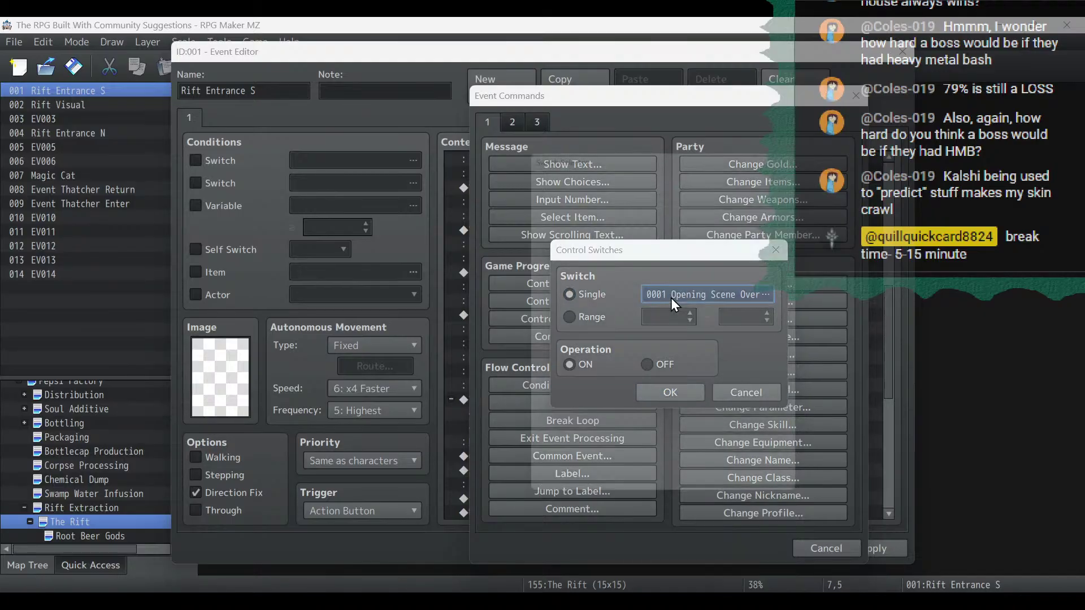
pyautogui.click(671, 297)
pyautogui.click(579, 331)
pyautogui.click(585, 426)
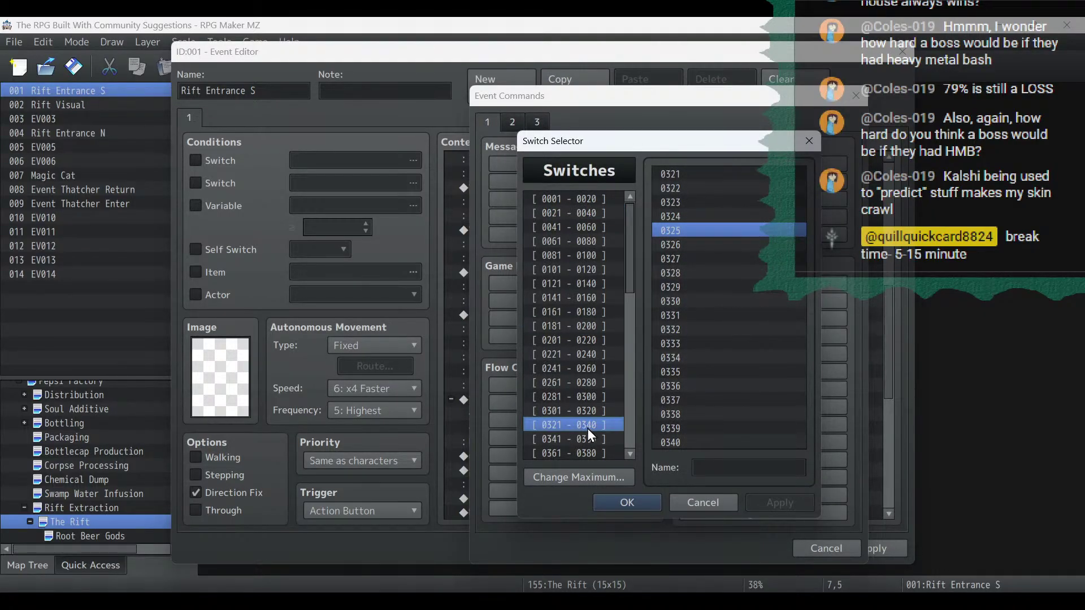
pyautogui.click(591, 410)
pyautogui.click(711, 219)
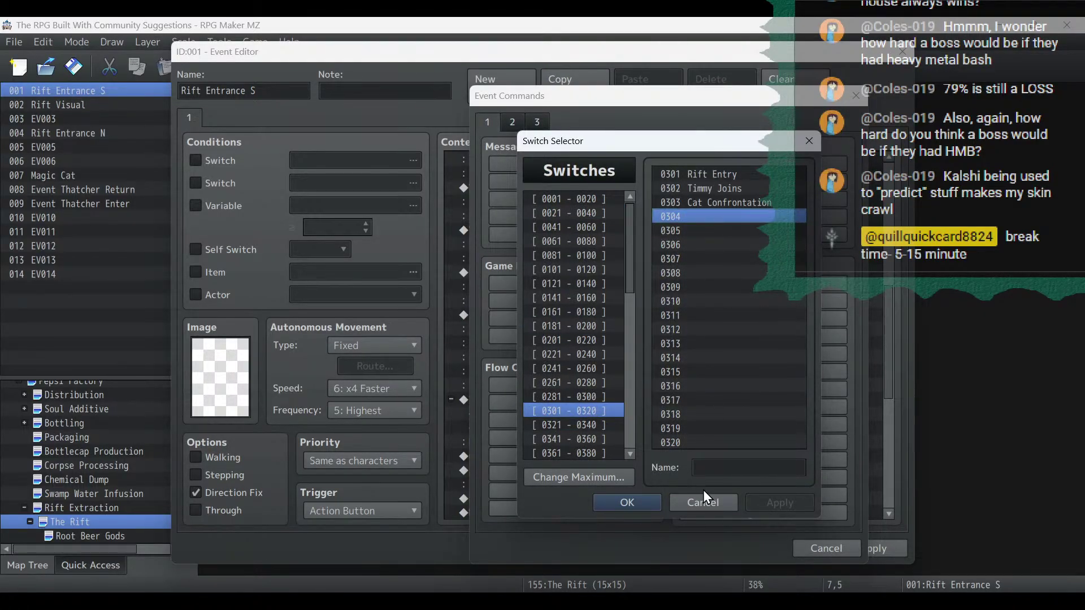
pyautogui.click(729, 469)
pyautogui.write('Tha')
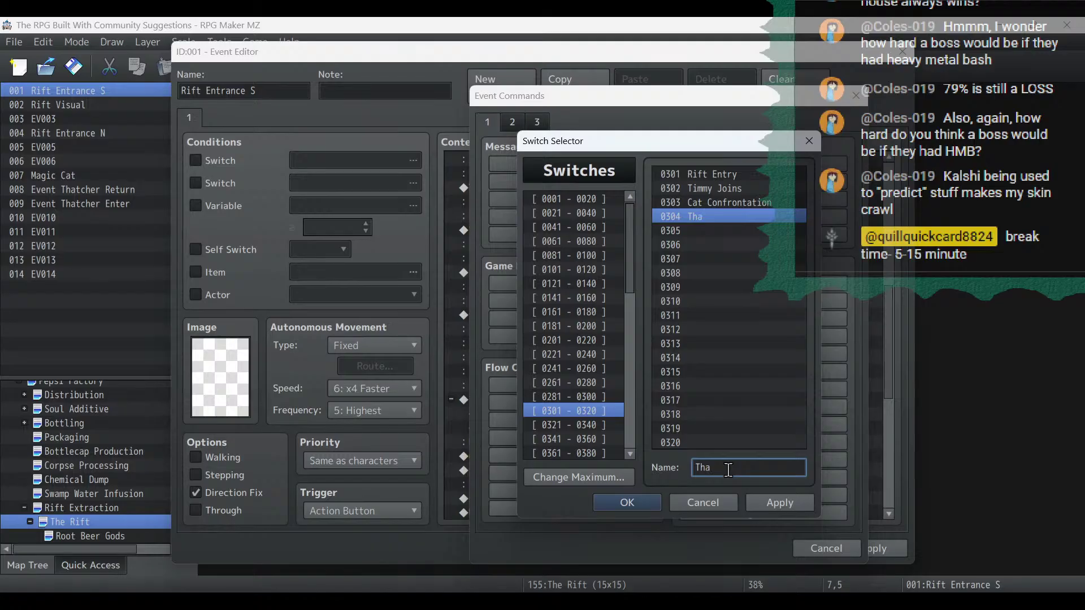
pyautogui.write('tcher had charm')
pyautogui.click(769, 502)
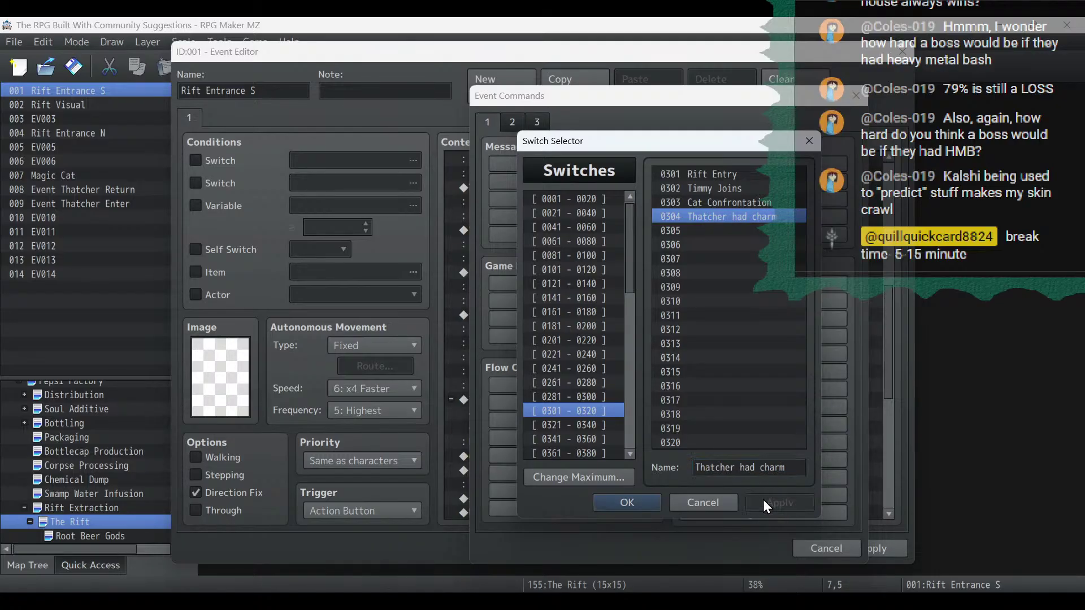
pyautogui.click(649, 505)
pyautogui.click(687, 392)
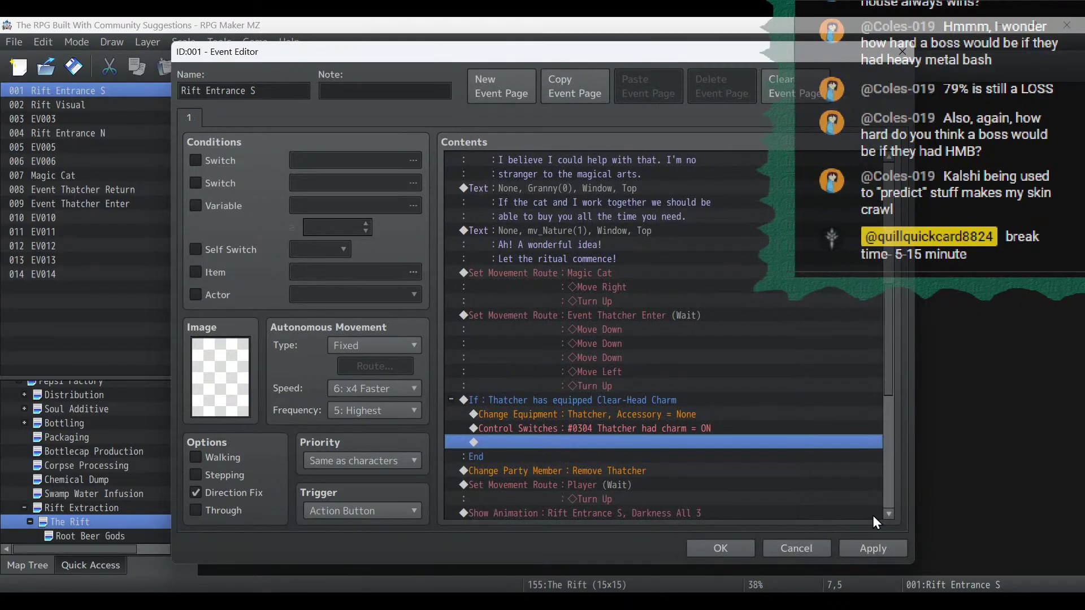
pyautogui.click(882, 550)
# Insert the message "The Clear-Head Charm accessory has been unequipped from Thatcher." before the equipment change, apply it and close the event editor.
pyautogui.click(660, 400)
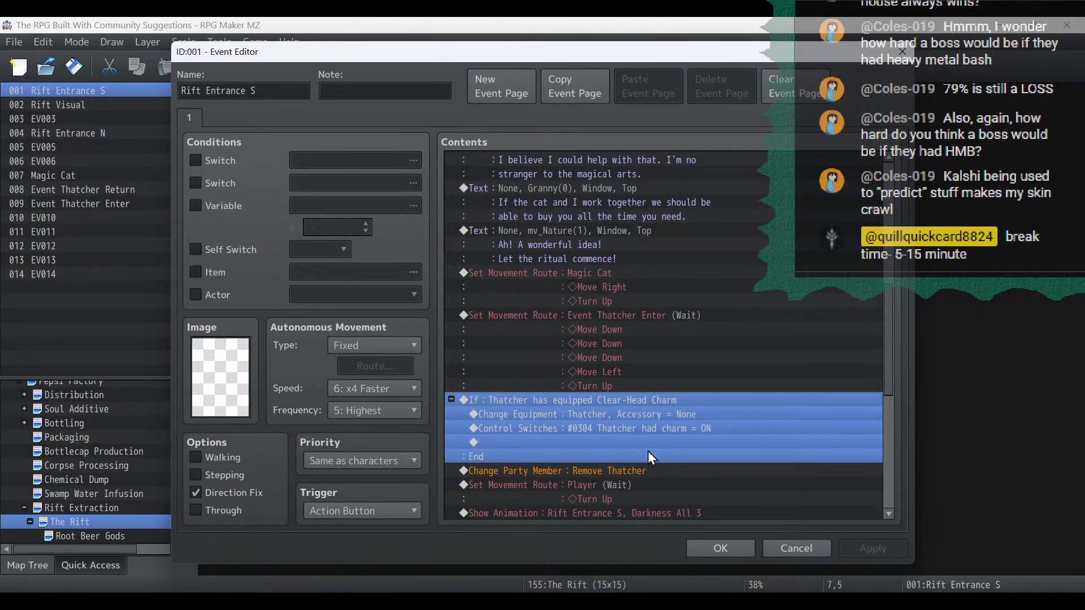
pyautogui.click(648, 416)
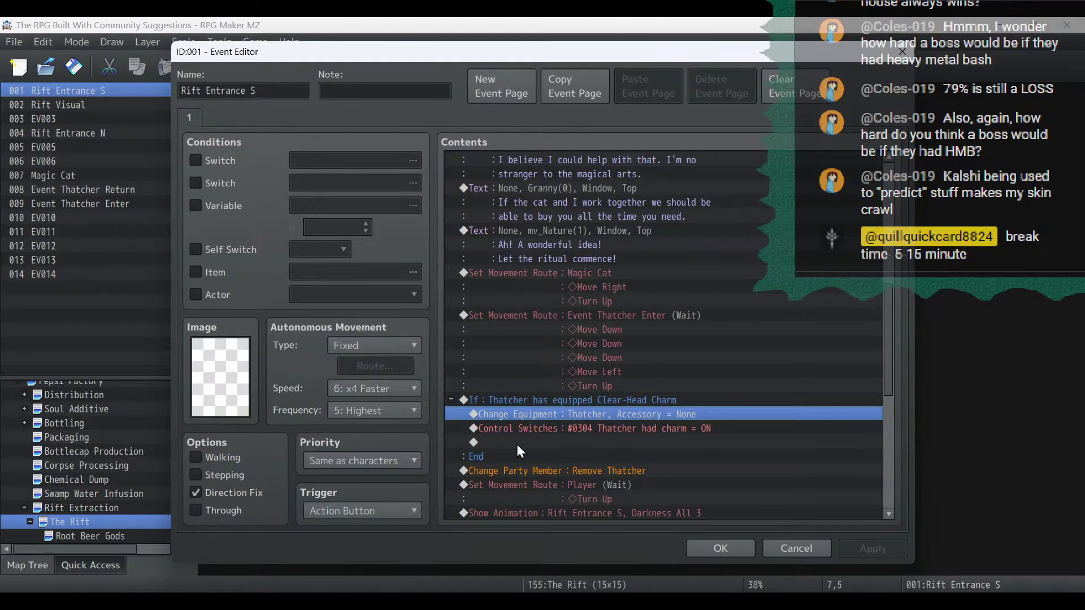
pyautogui.rightClick(534, 416)
pyautogui.click(561, 415)
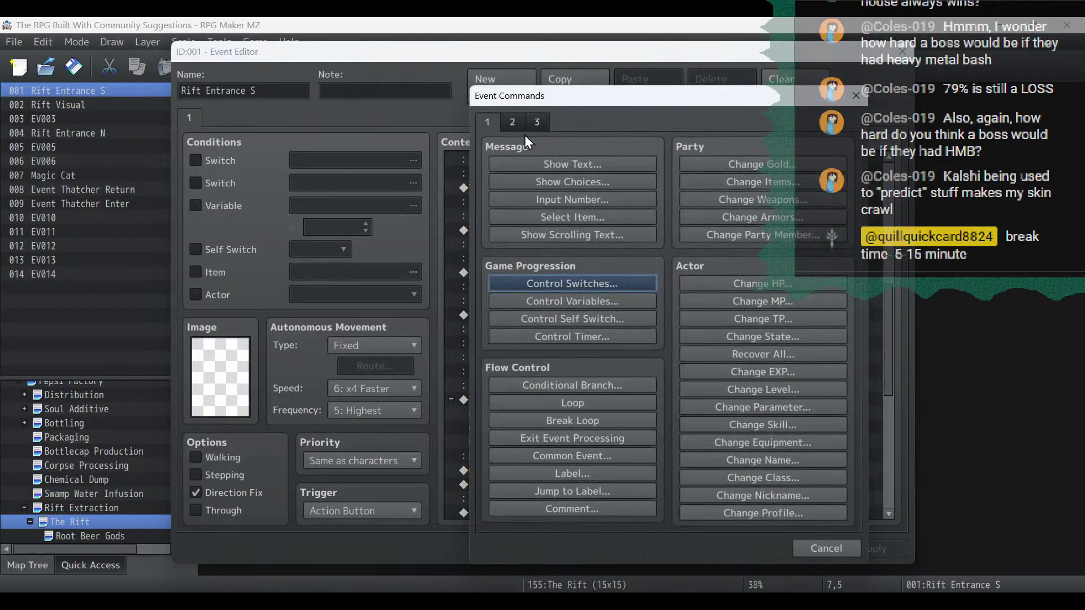
pyautogui.write('The ')
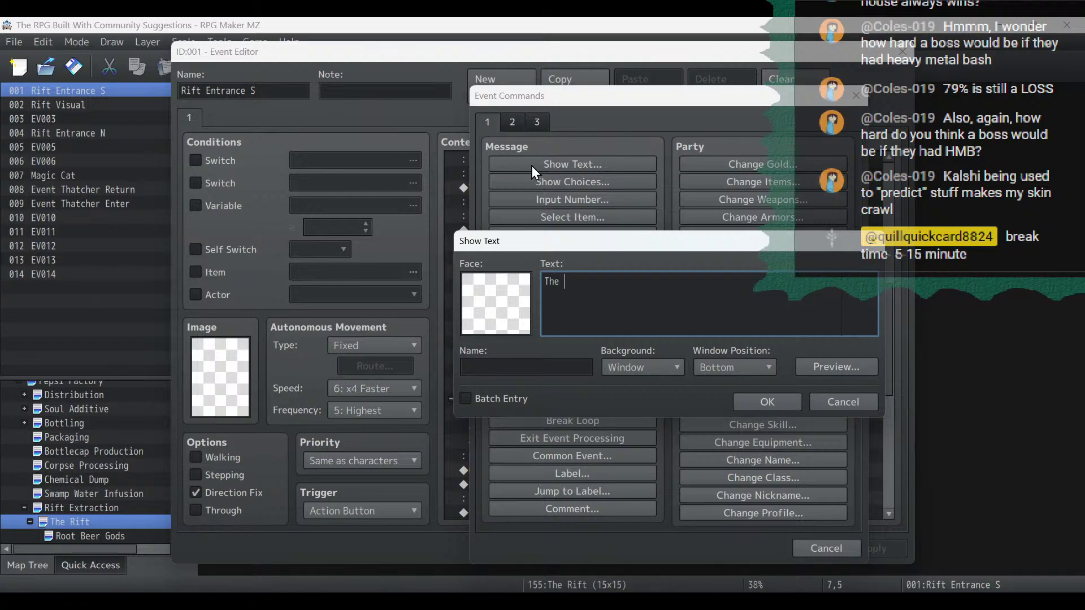
pyautogui.write('Clear-Head Charm accessory has been ')
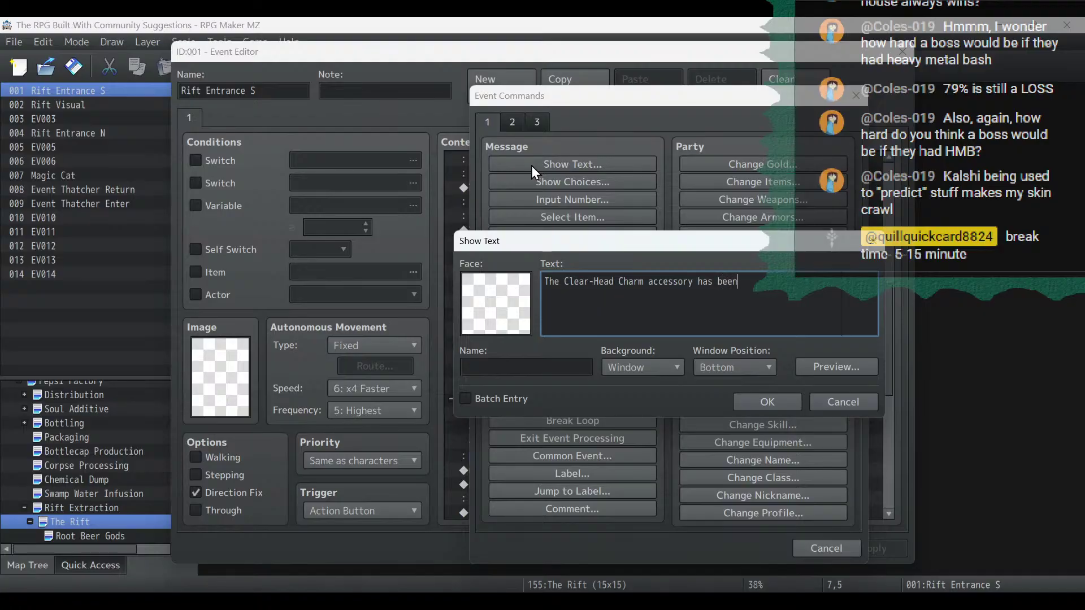
pyautogui.write('unequipped from ')
pyautogui.write('Thatcher.')
pyautogui.click(769, 401)
pyautogui.click(878, 545)
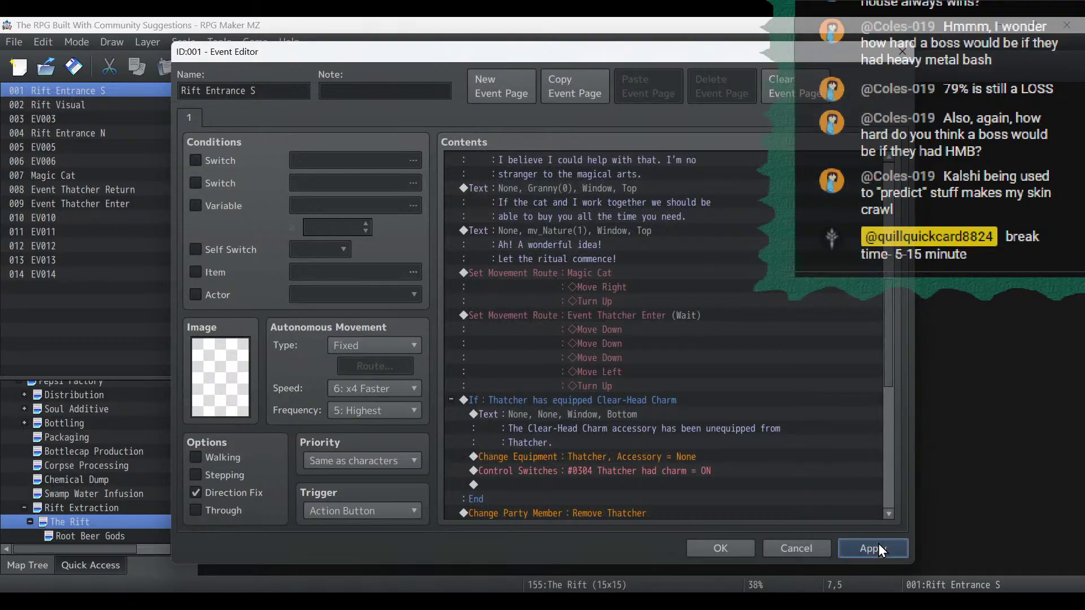
pyautogui.click(720, 548)
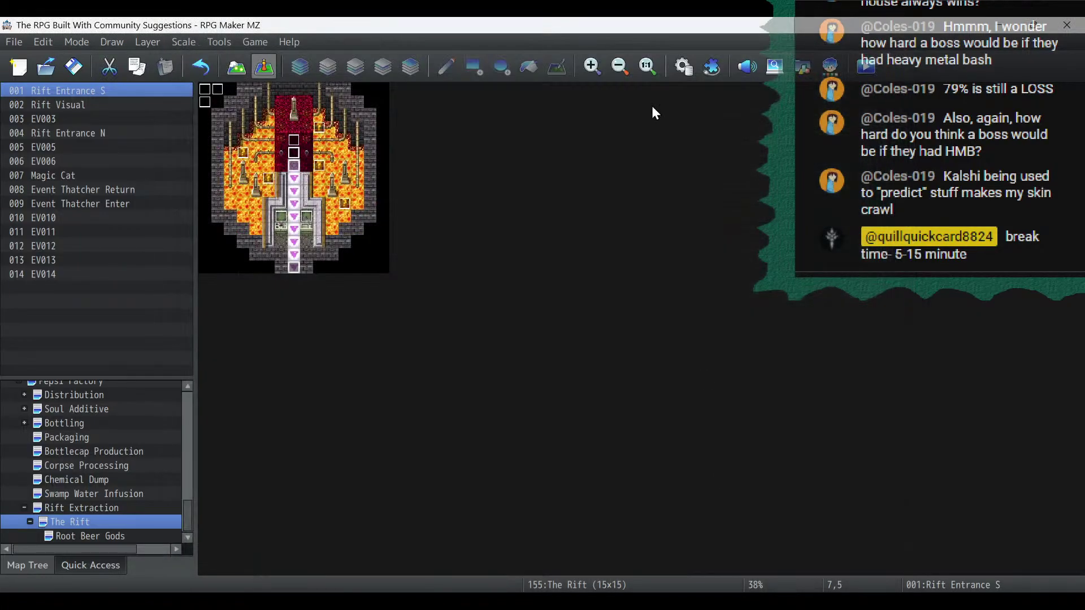
# Look up the Clear-Head Charm in the database's armor list and close the database.
pyautogui.click(684, 67)
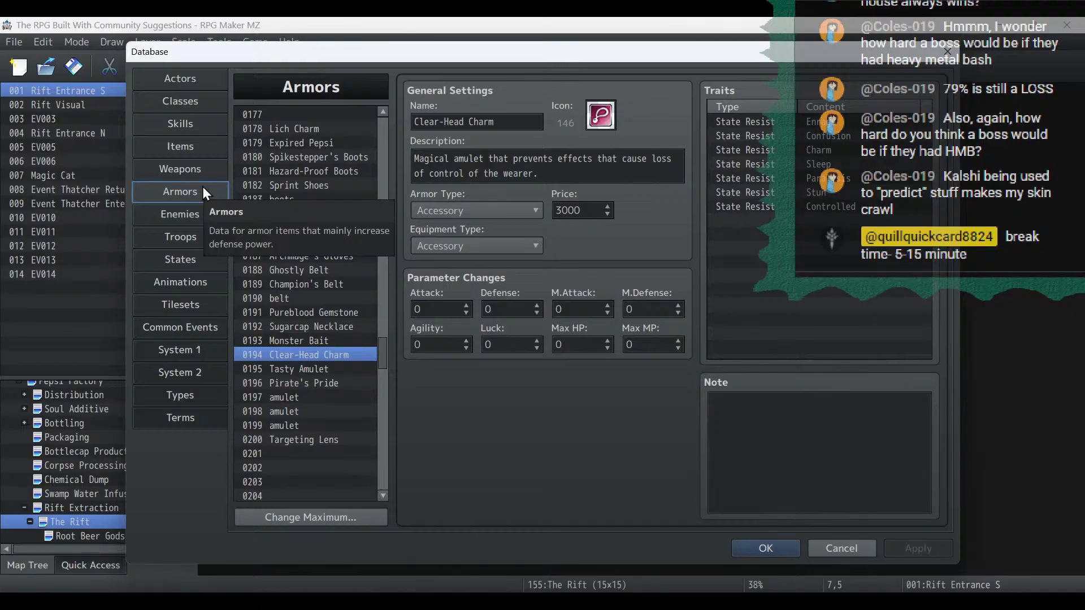
pyautogui.click(757, 548)
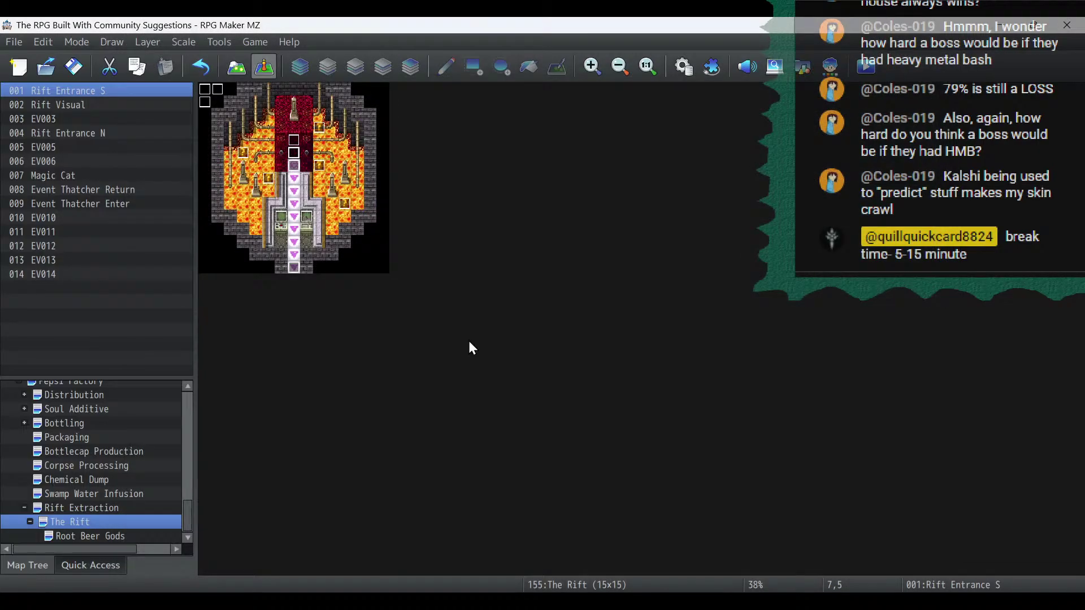
# Reopen Rift Entrance S and clear the name of switch 0304 used in the Clear-Head Charm branch.
pyautogui.doubleClick(298, 161)
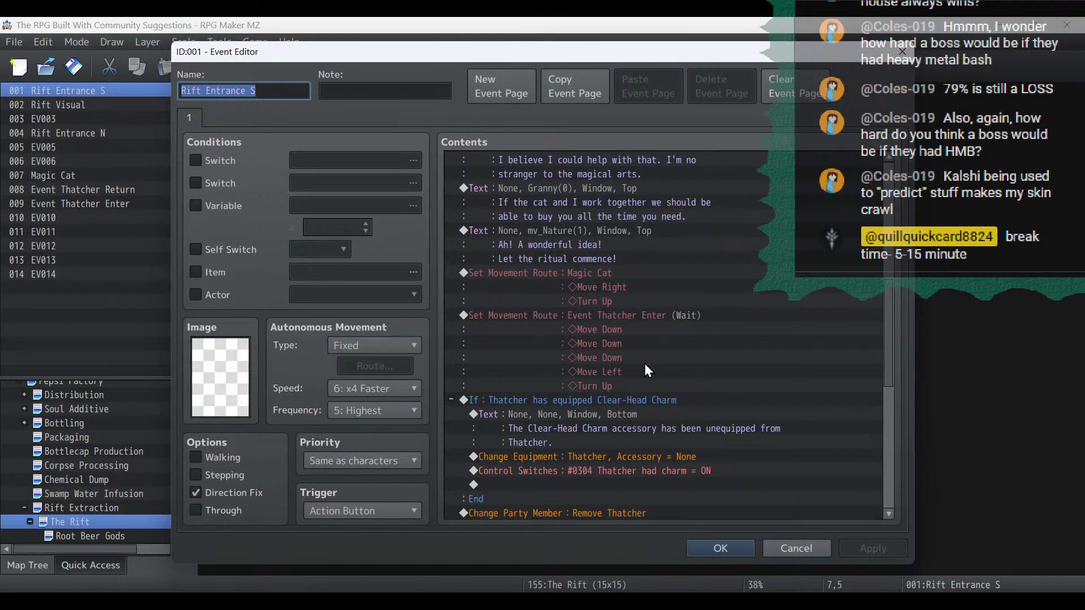
pyautogui.click(622, 471)
pyautogui.doubleClick(622, 470)
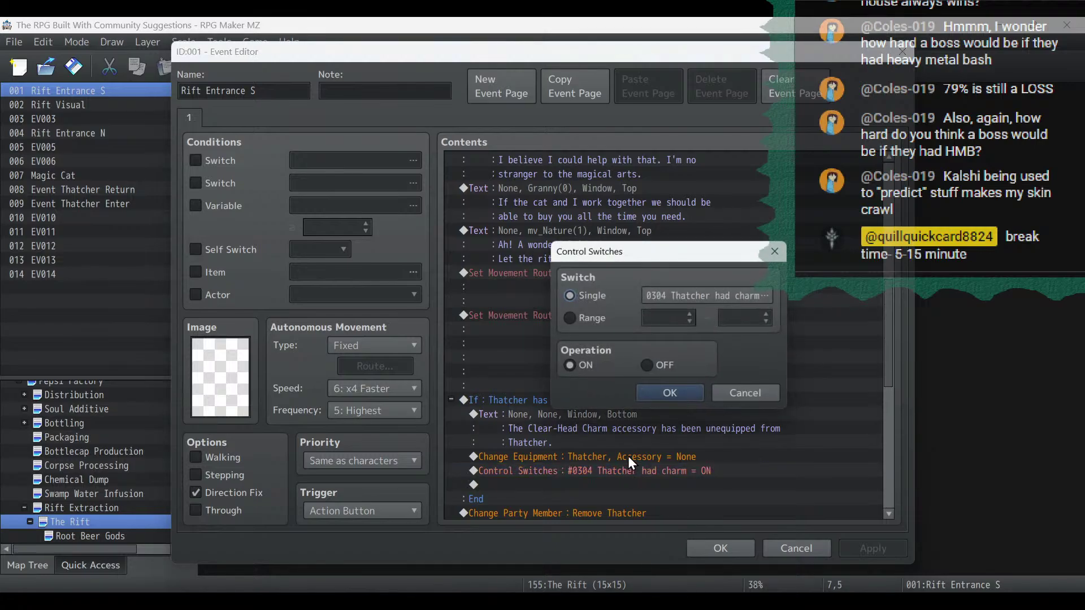
pyautogui.click(717, 290)
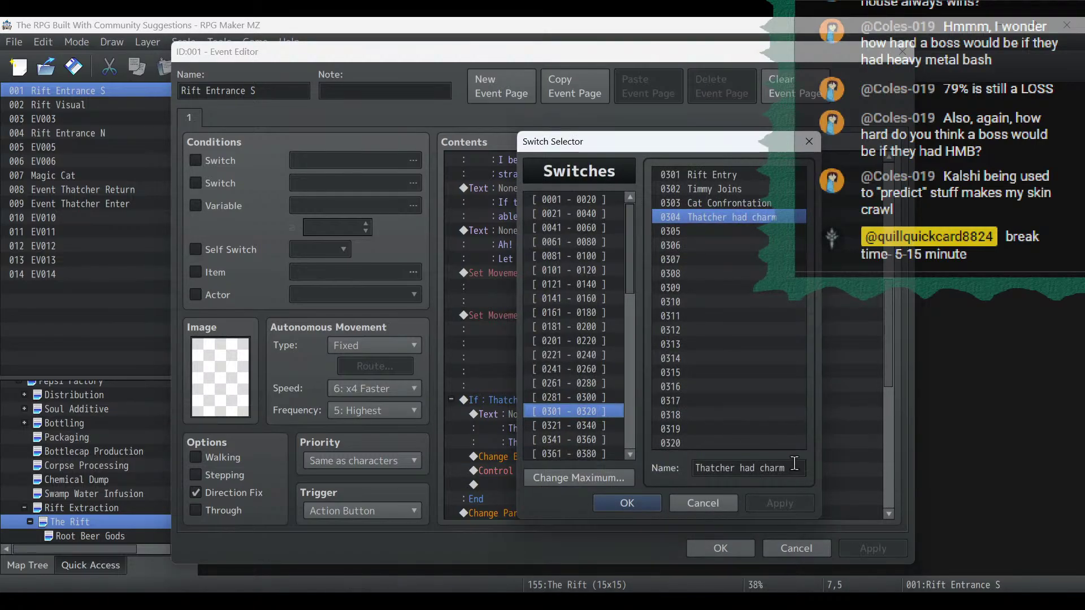
pyautogui.moveTo(794, 463); pyautogui.dragTo(463, 449)
pyautogui.moveTo(833, 474); pyautogui.dragTo(548, 470)
pyautogui.press('BackSpace')
pyautogui.click(796, 502)
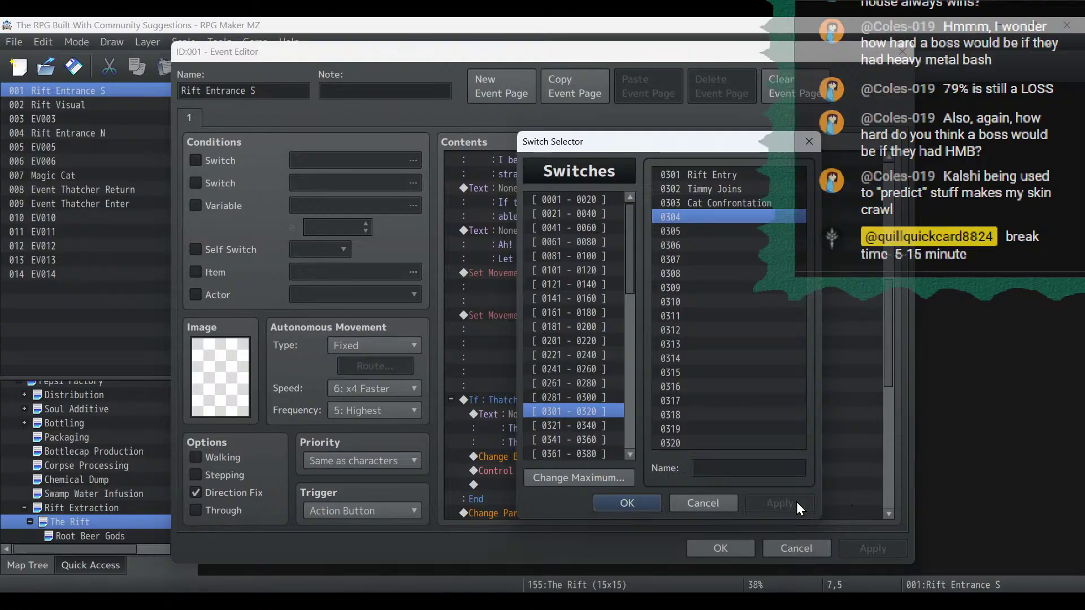
pyautogui.click(616, 503)
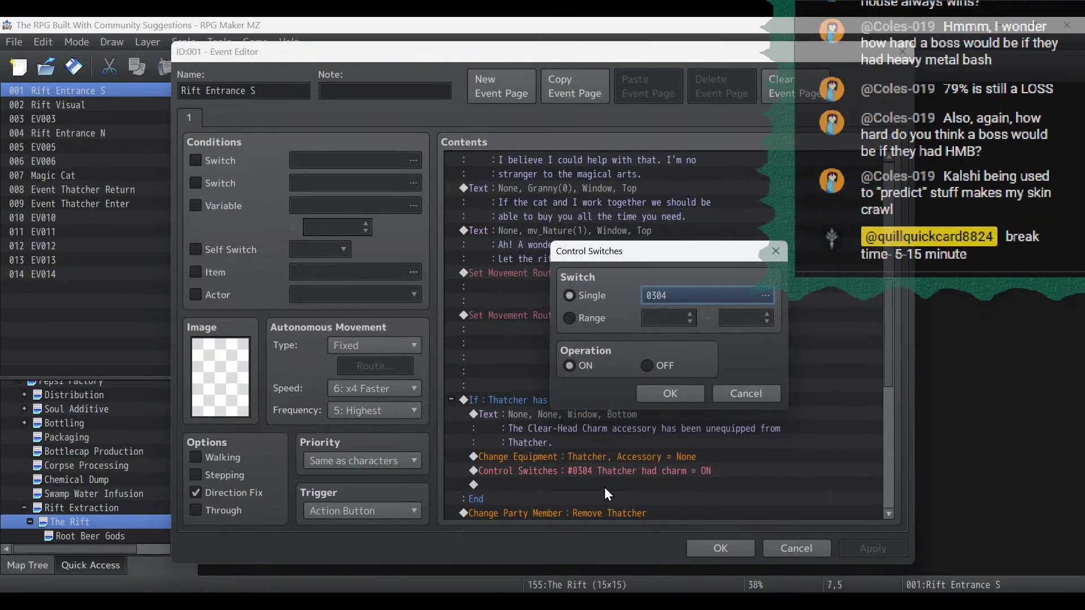
pyautogui.click(675, 394)
# Delete the Control Switches command from the Clear-Head Charm branch, apply the change and close the event editor.
pyautogui.press('Delete')
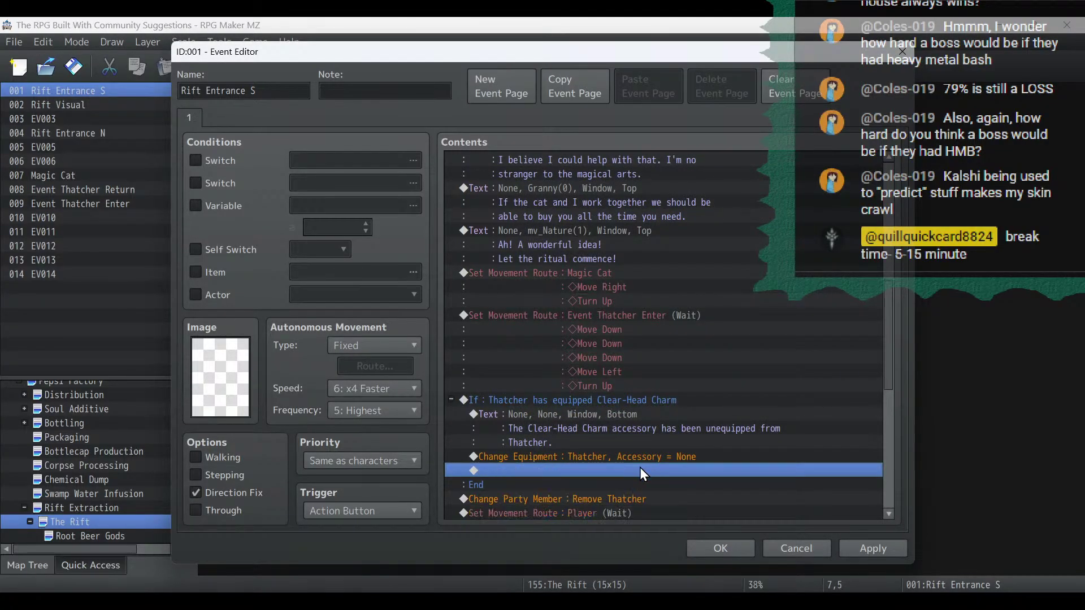
pyautogui.click(878, 543)
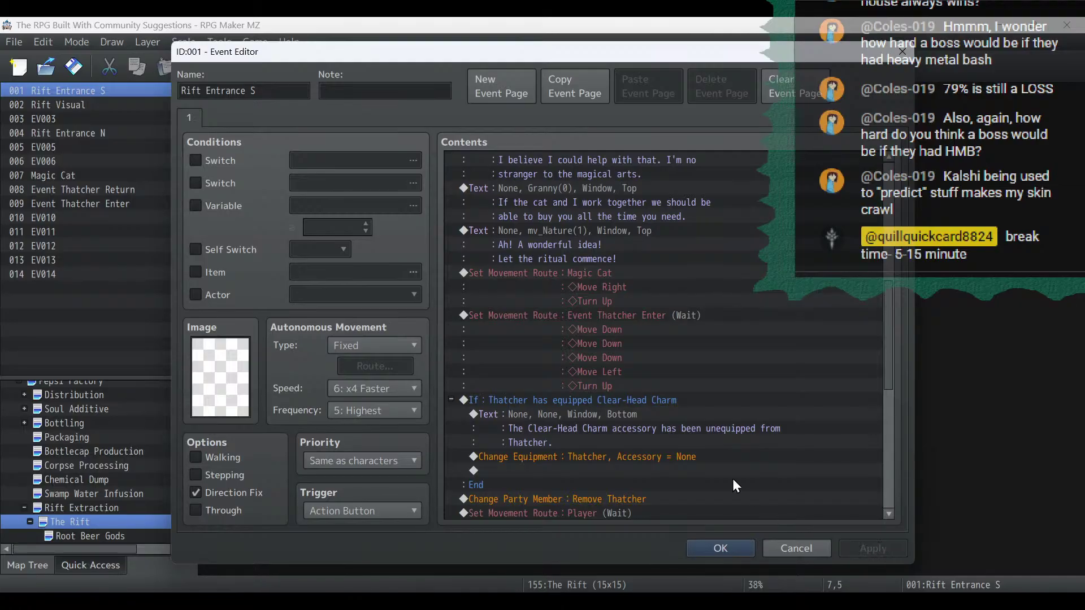
pyautogui.click(661, 400)
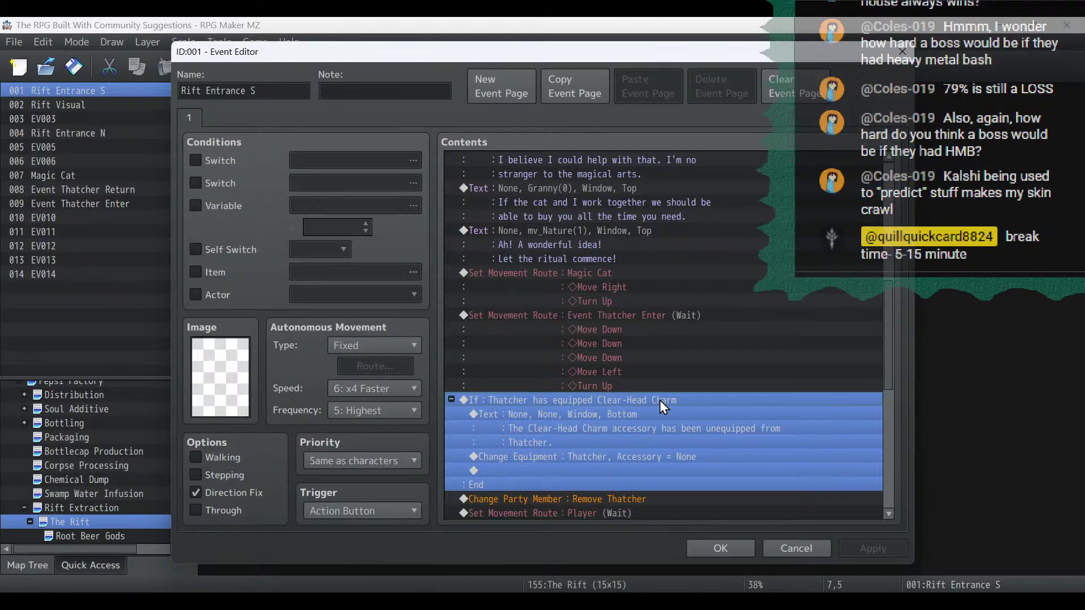
pyautogui.click(660, 414)
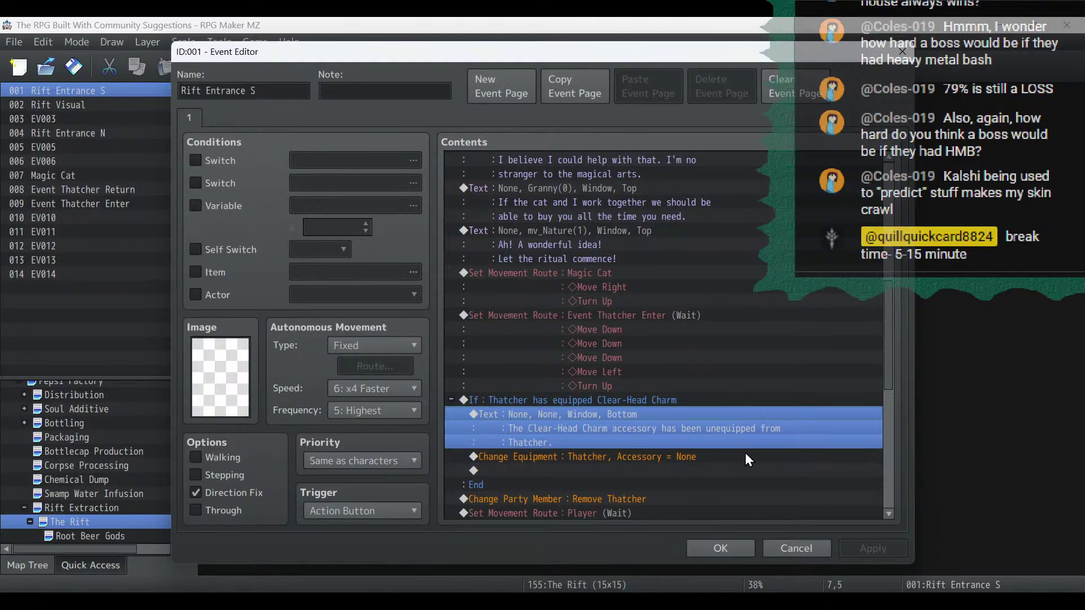
pyautogui.moveTo(891, 345); pyautogui.dragTo(890, 346)
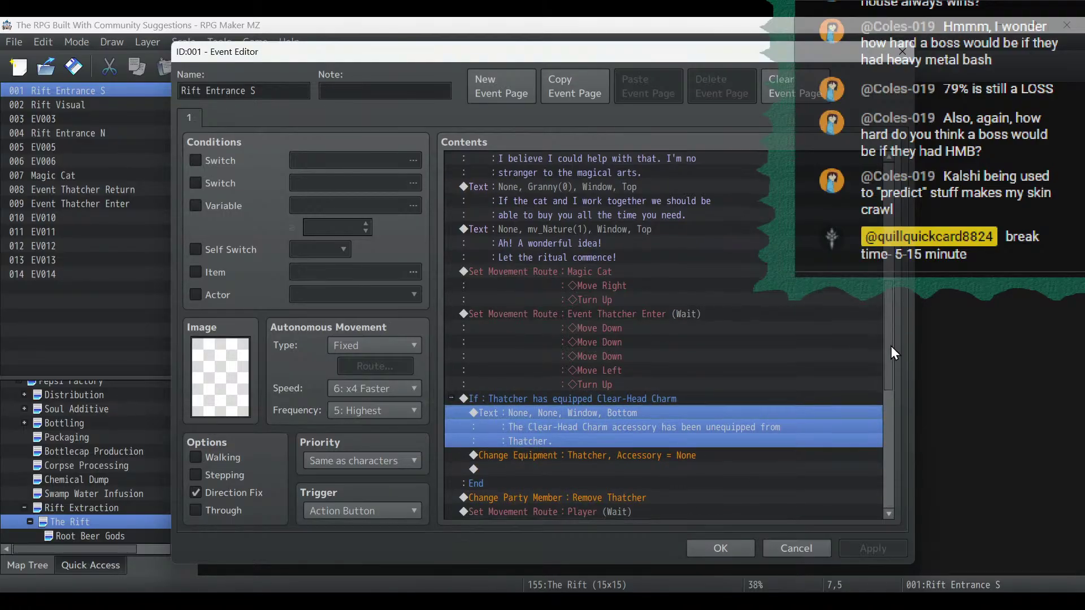
pyautogui.click(719, 547)
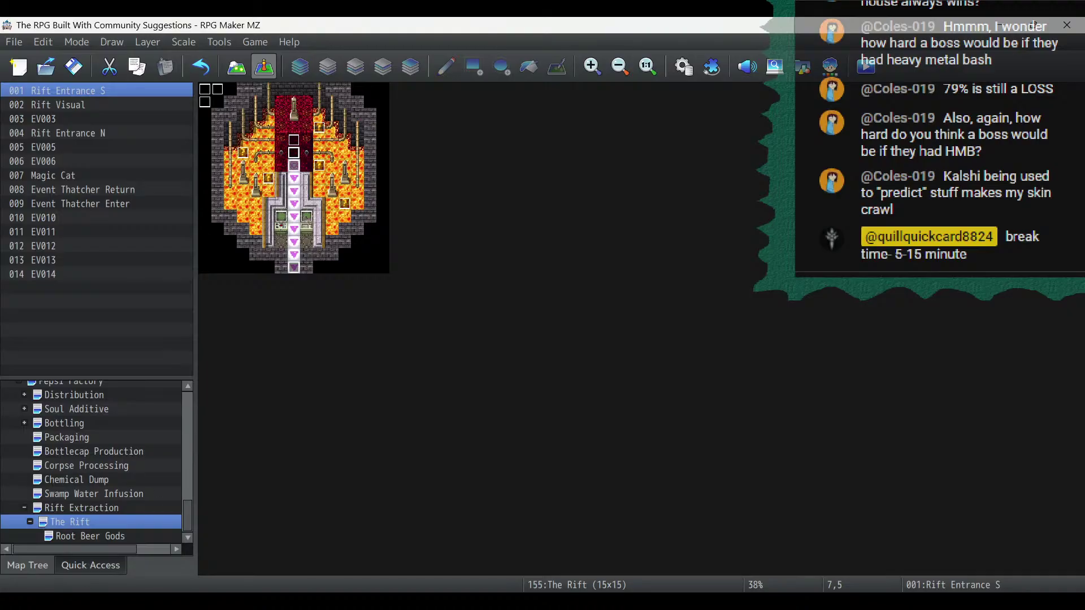
# Switch to the Notepad project notes, delete the finished to-do items above "Phase 2 Coordination Planning" and put the notes away.
pyautogui.click(339, 604)
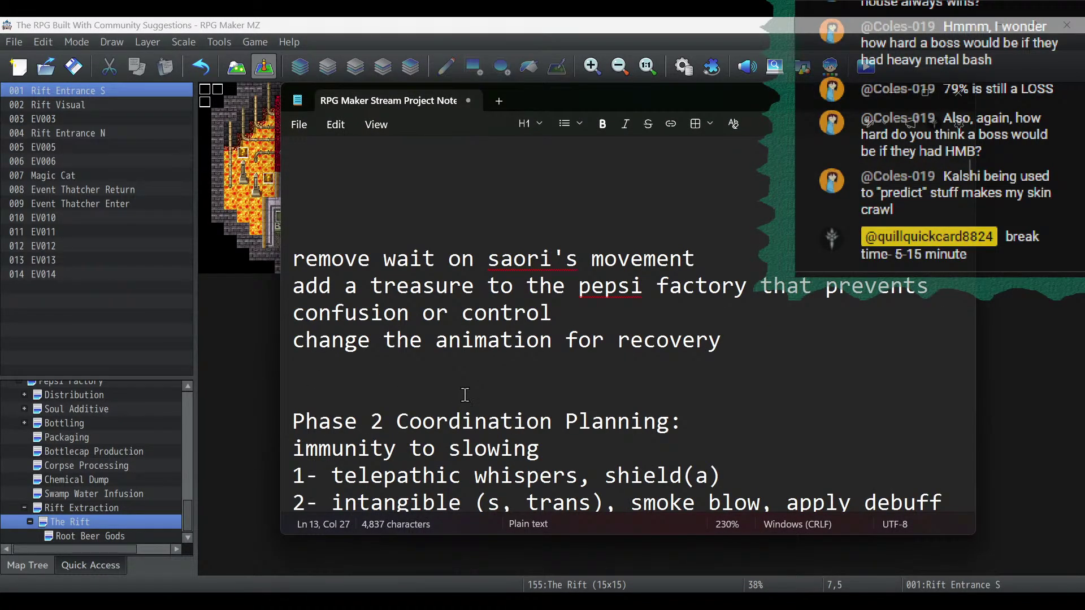
pyautogui.moveTo(465, 394); pyautogui.dragTo(217, 190)
pyautogui.press('BackSpace')
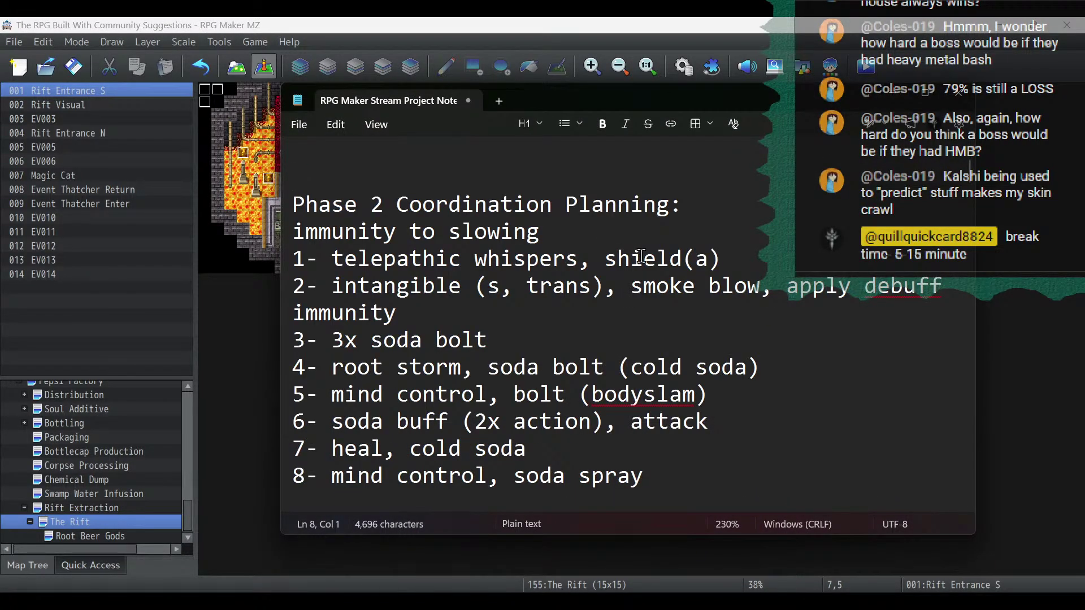
pyautogui.scroll(2, 566, 316)
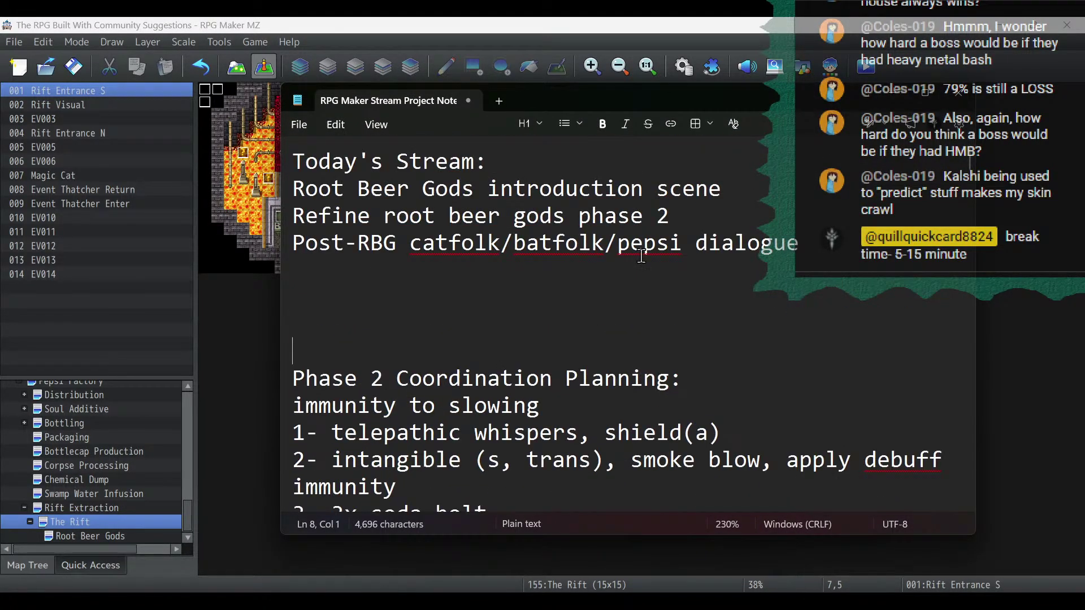
pyautogui.click(897, 96)
# Open the Root Beer Gods 3 troop in the database and set its battle event span to Turn.
pyautogui.click(682, 67)
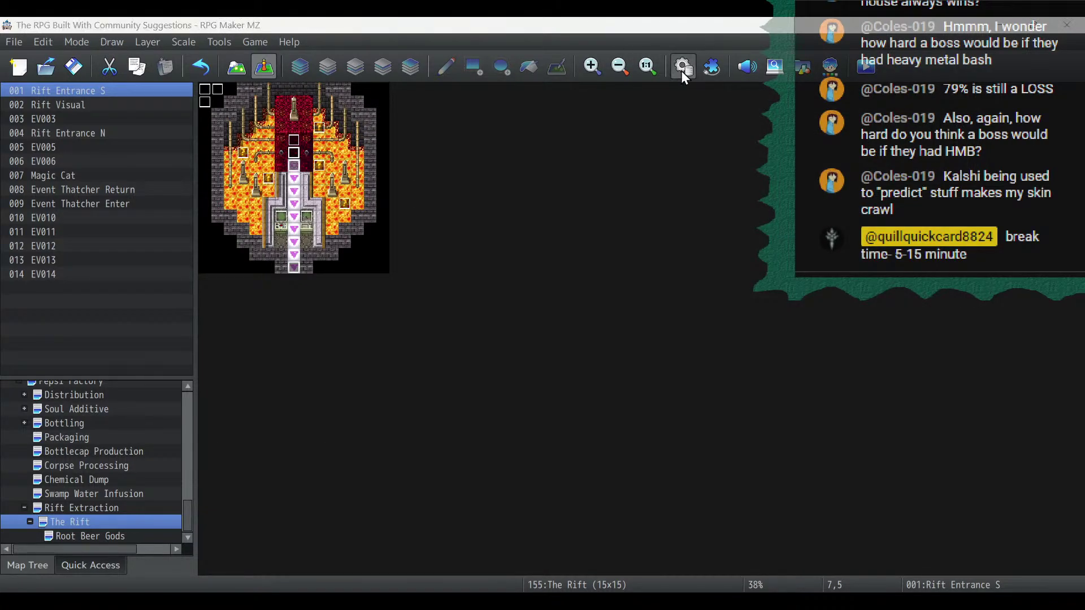
pyautogui.click(206, 178)
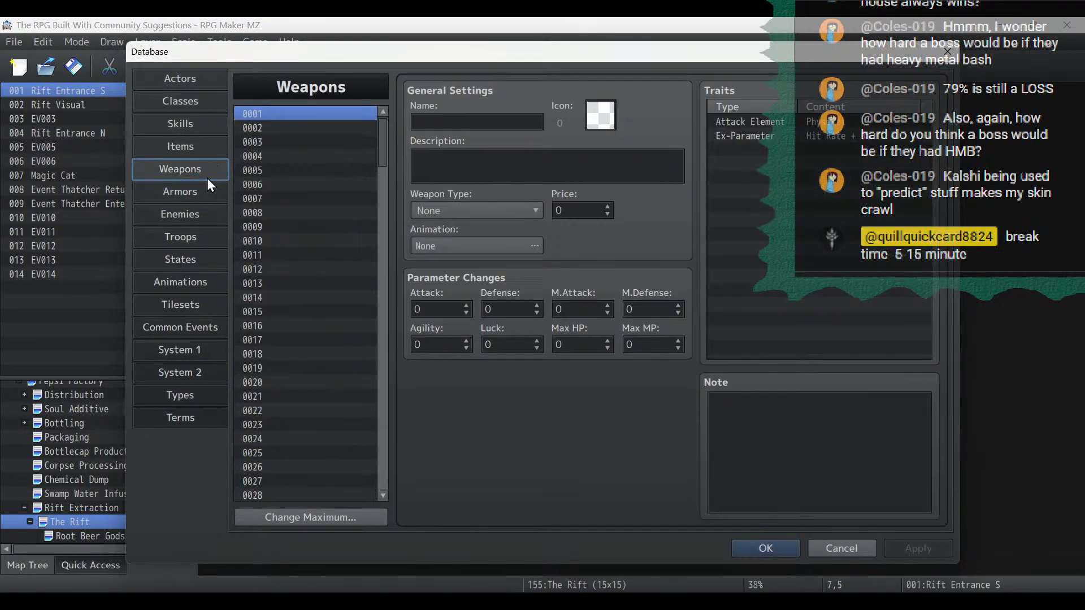
pyautogui.click(204, 191)
pyautogui.click(204, 215)
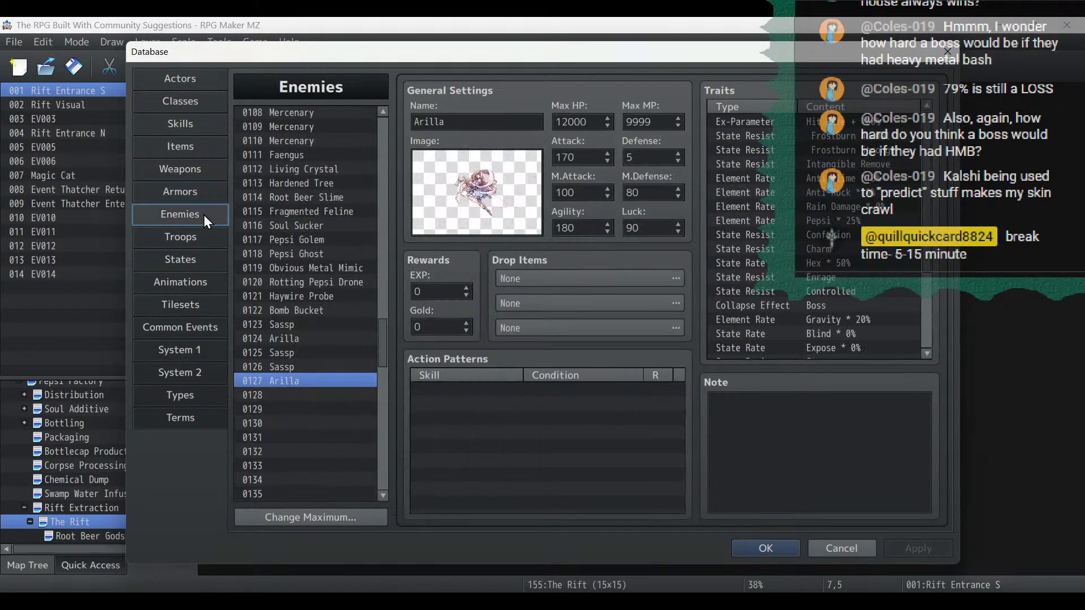
pyautogui.click(204, 246)
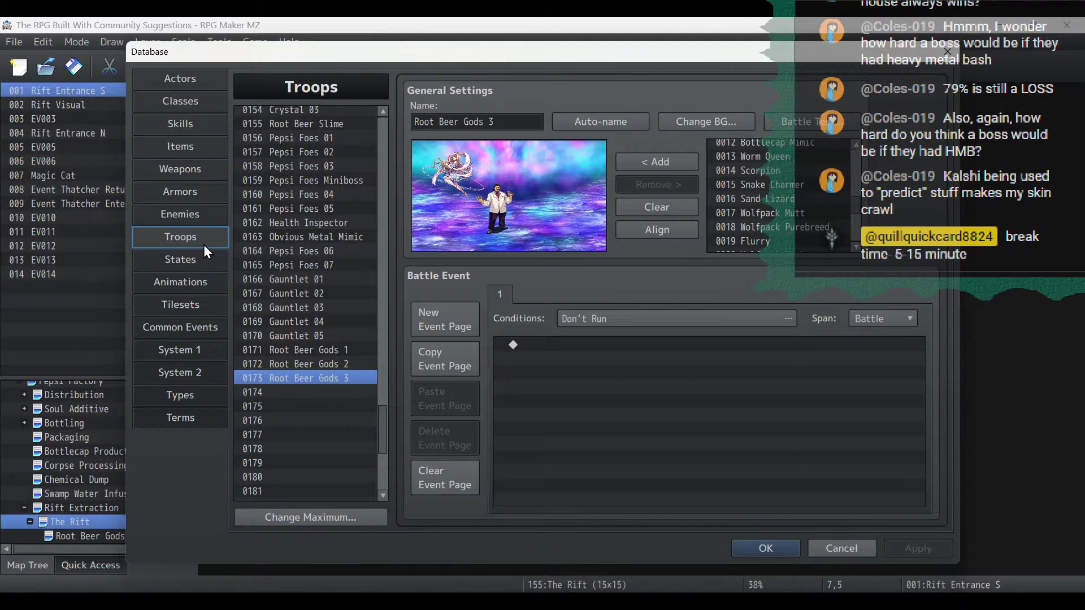
pyautogui.click(212, 220)
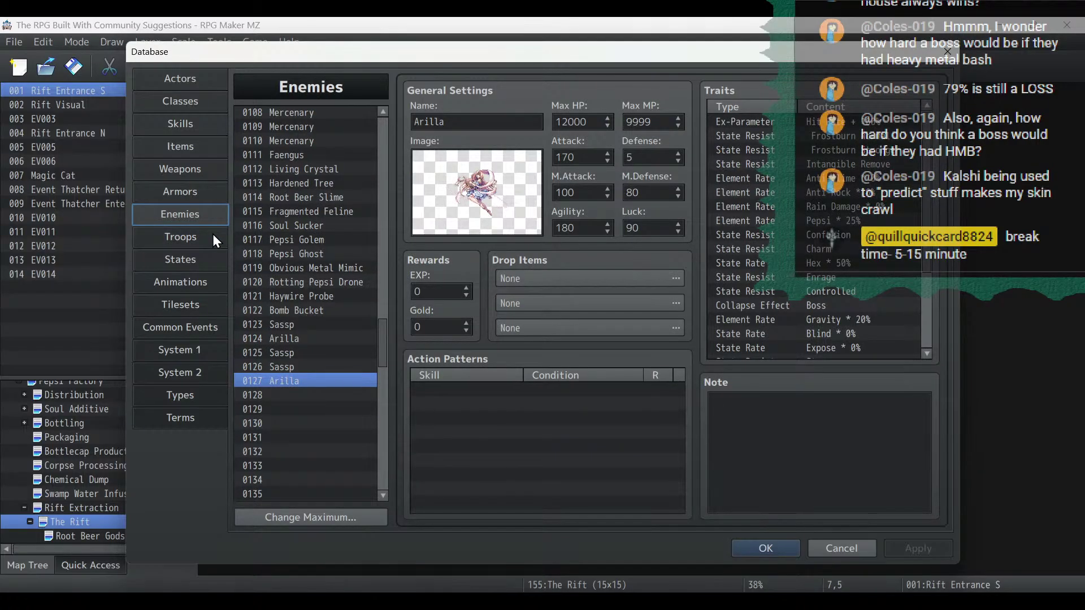
pyautogui.click(212, 236)
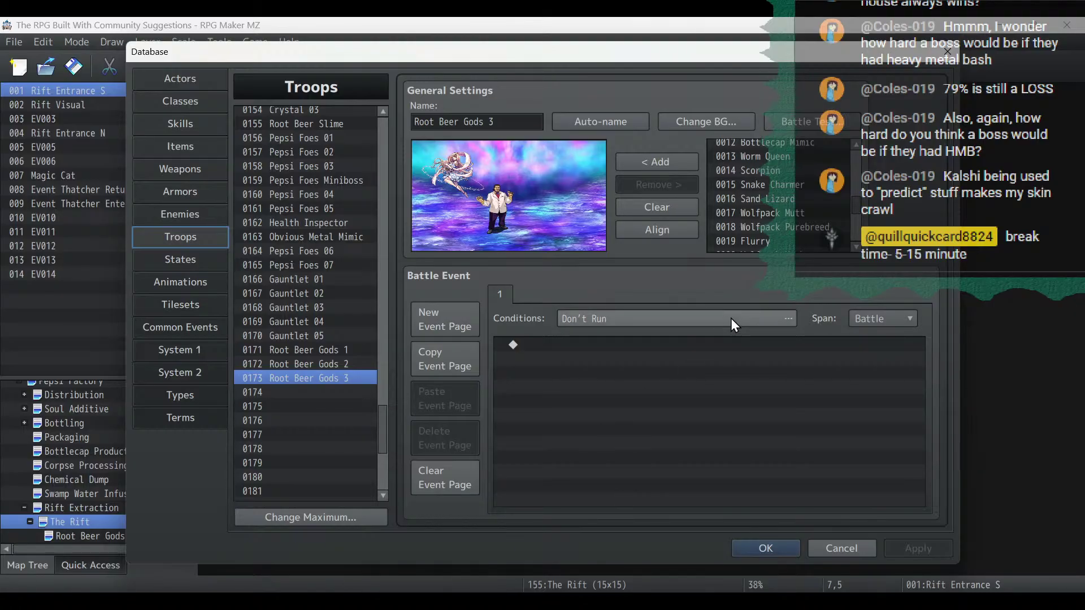
pyautogui.click(885, 318)
pyautogui.click(878, 354)
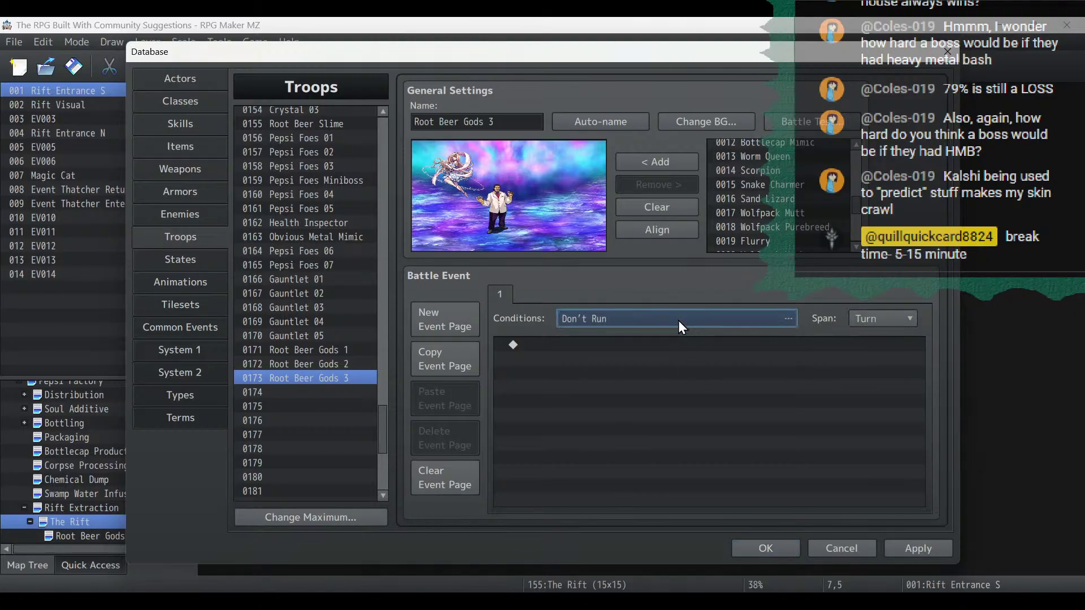
# Consult the Phase 2 Coordination Planning notes in Notepad and set the battle event's condition to Turn 1 + 9*X.
pyautogui.doubleClick(656, 320)
pyautogui.click(516, 363)
pyautogui.click(638, 359)
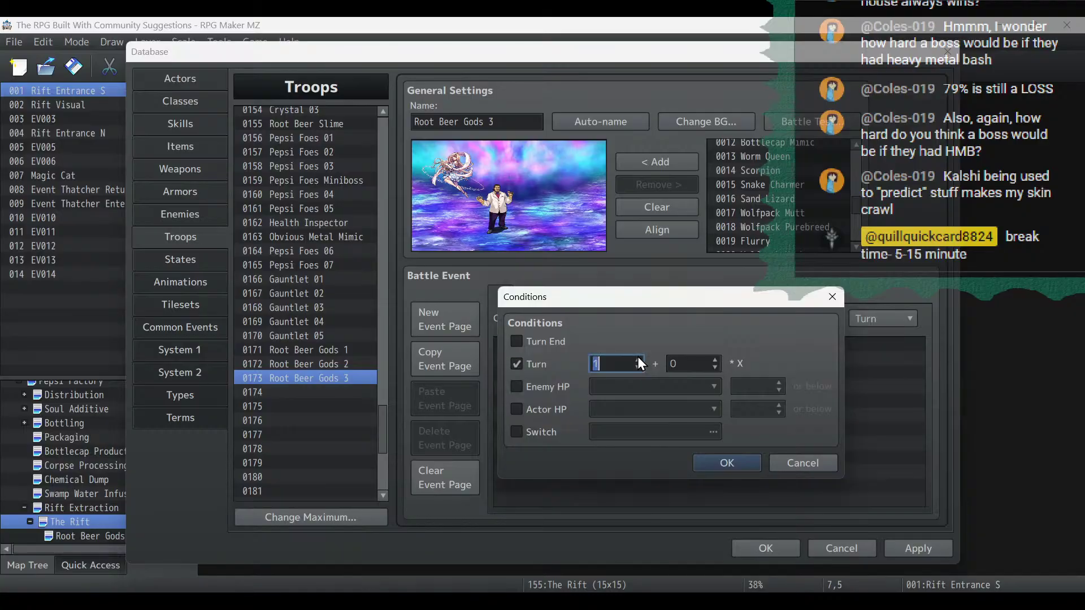
pyautogui.hotkey('alt', 'Tab')
pyautogui.scroll(-4, 588, 322)
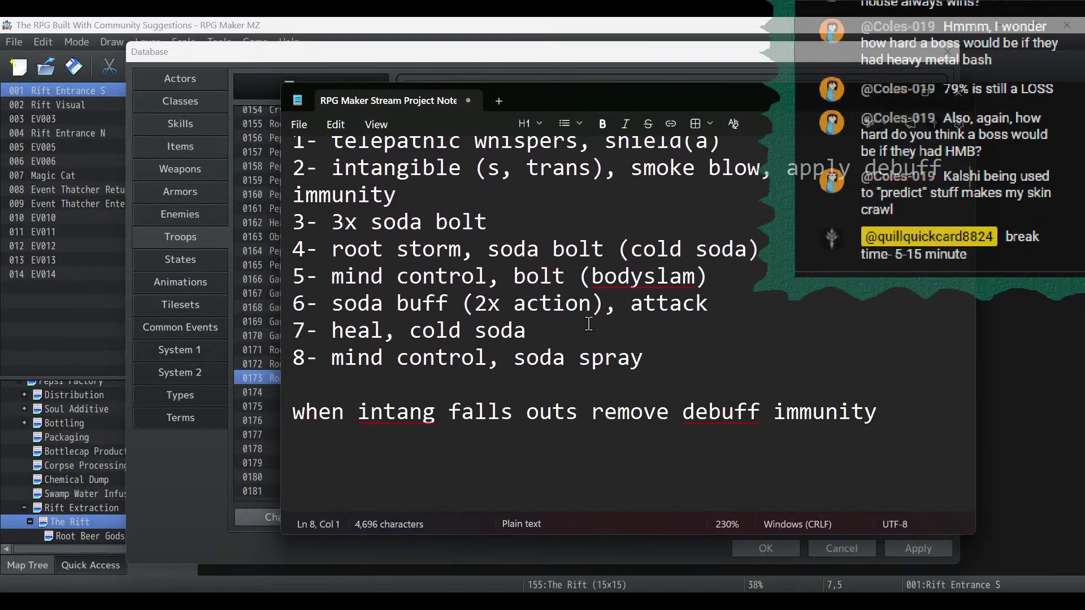
pyautogui.scroll(2, 575, 321)
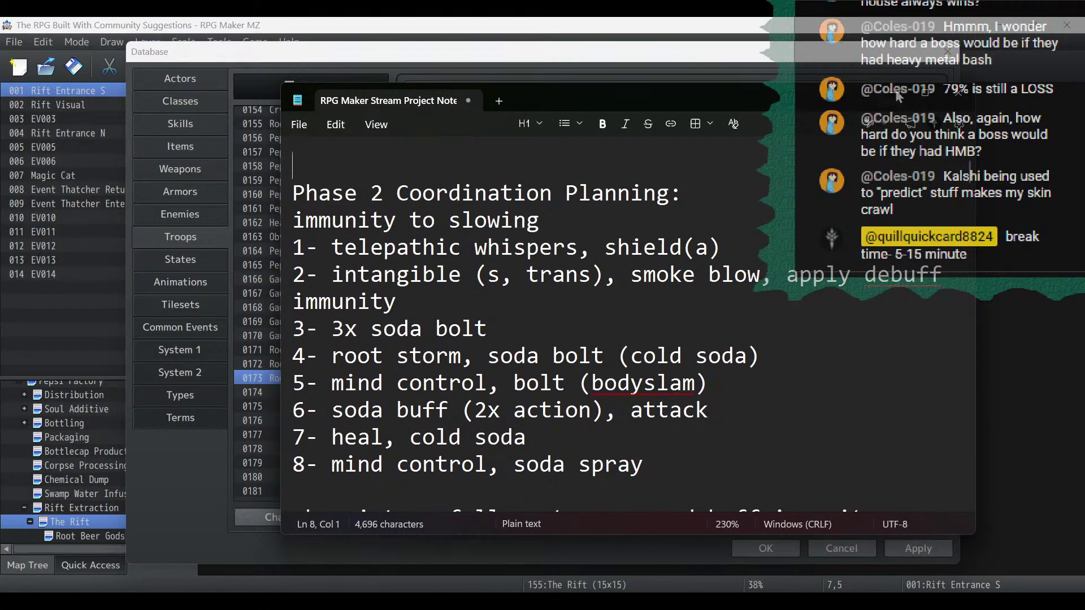
pyautogui.click(896, 91)
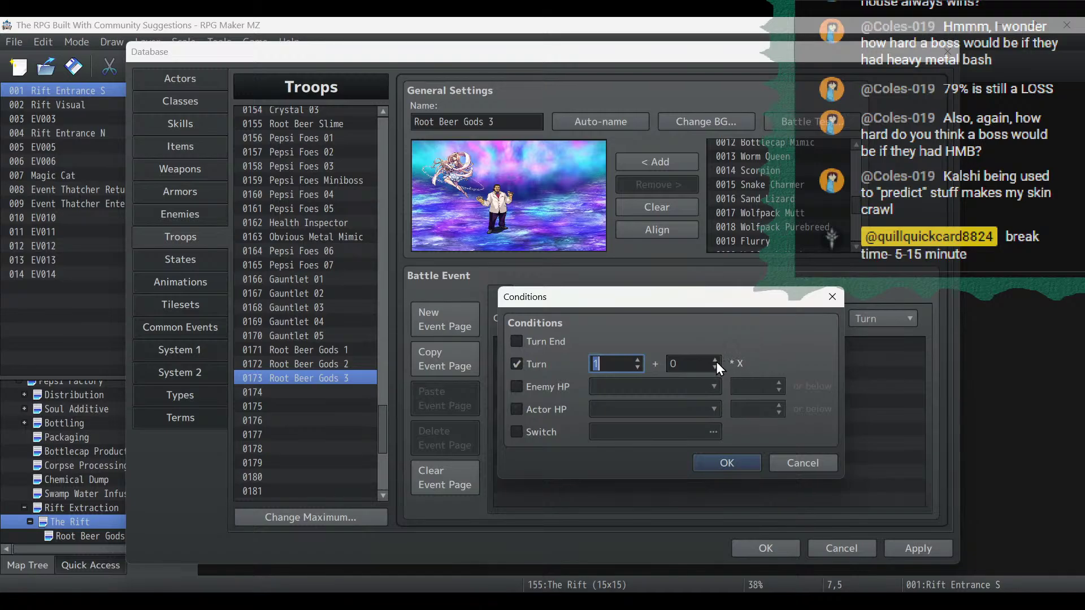
pyautogui.press('Tab')
pyautogui.write('9')
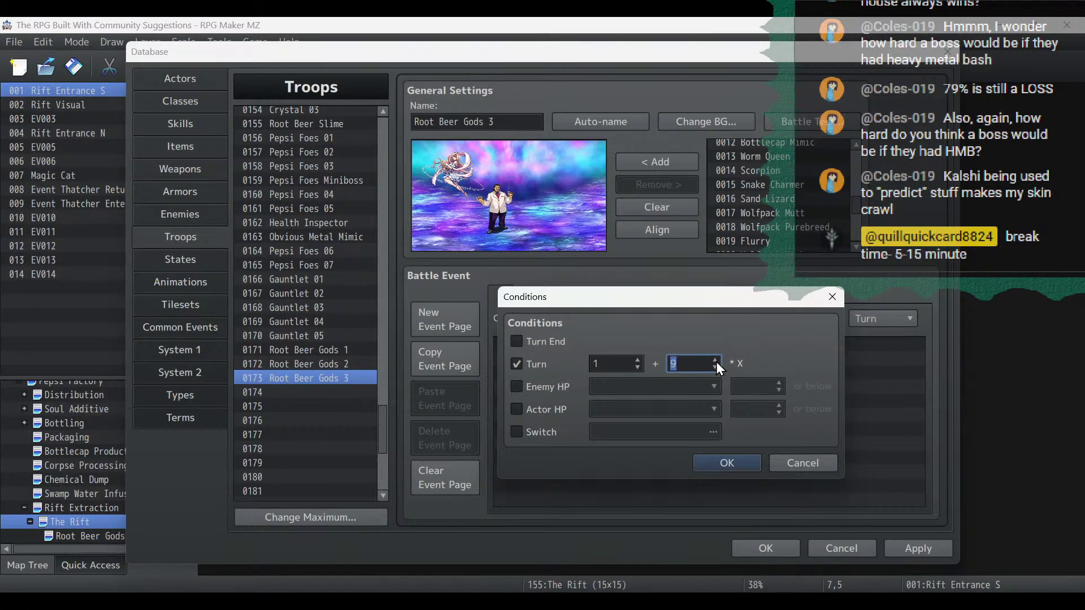
pyautogui.click(718, 463)
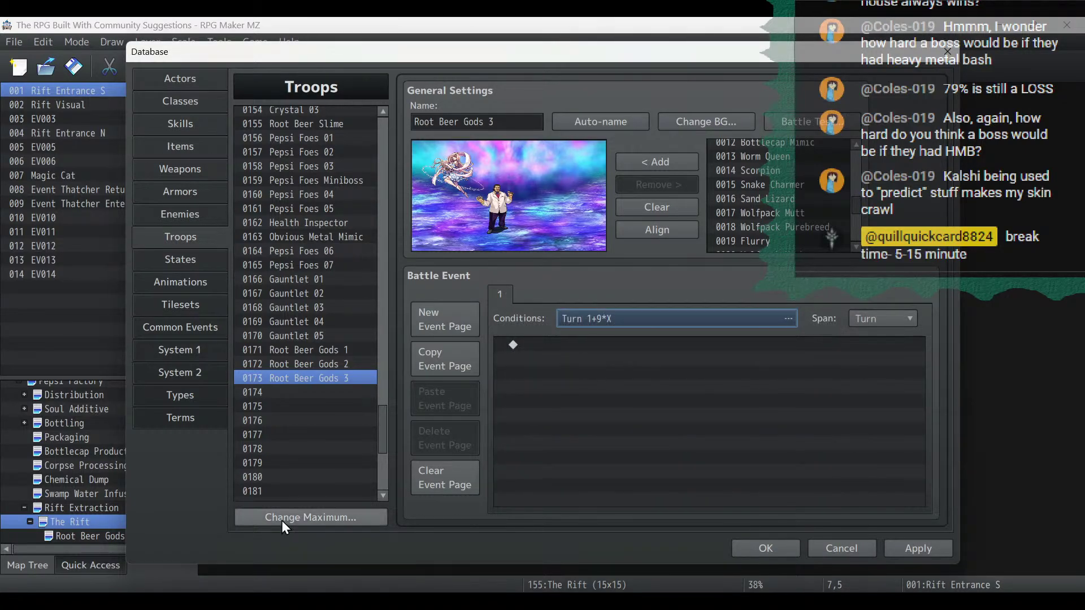
# Set the repeat interval in the battle event's turn condition to 8 and apply the change.
pyautogui.click(697, 324)
pyautogui.click(715, 367)
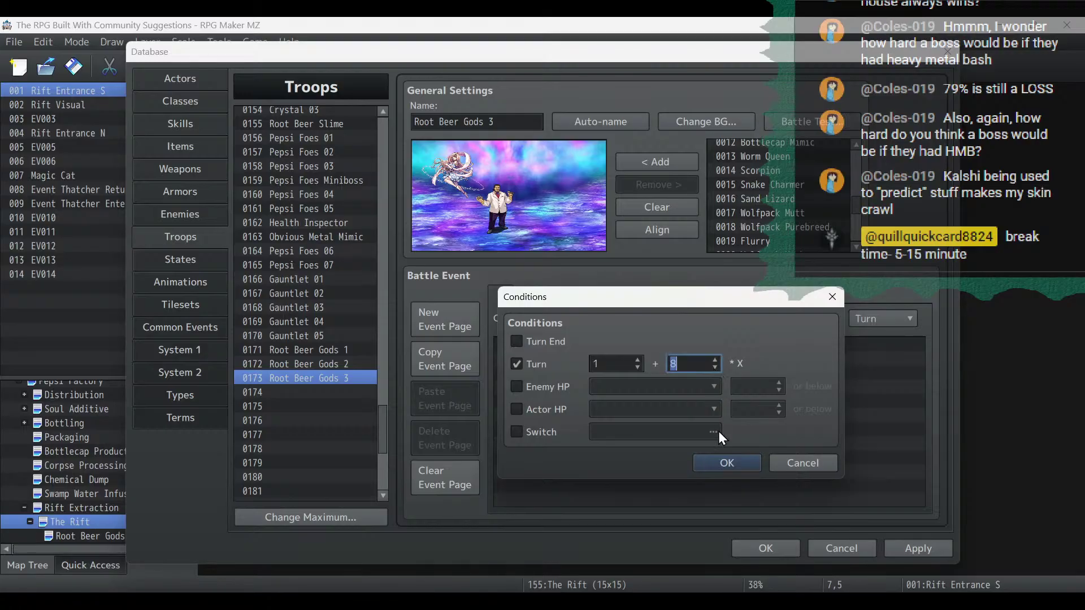
pyautogui.click(721, 461)
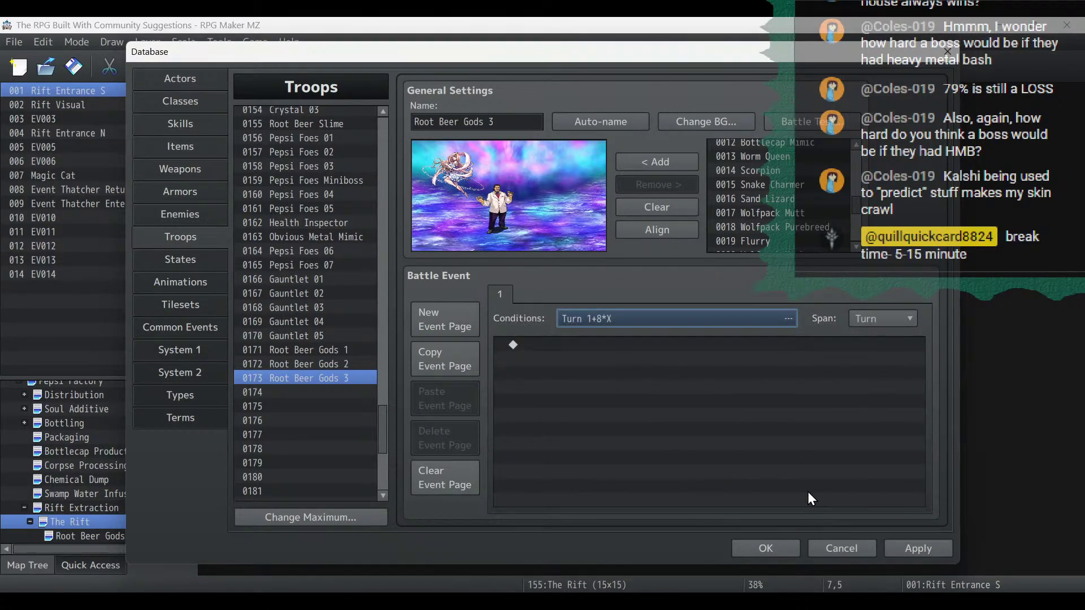
pyautogui.click(927, 551)
# Check the turn 1 actions in the Phase 2 Coordination Planning notes in Notepad and return to the troop.
pyautogui.hotkey('alt', 'Tab')
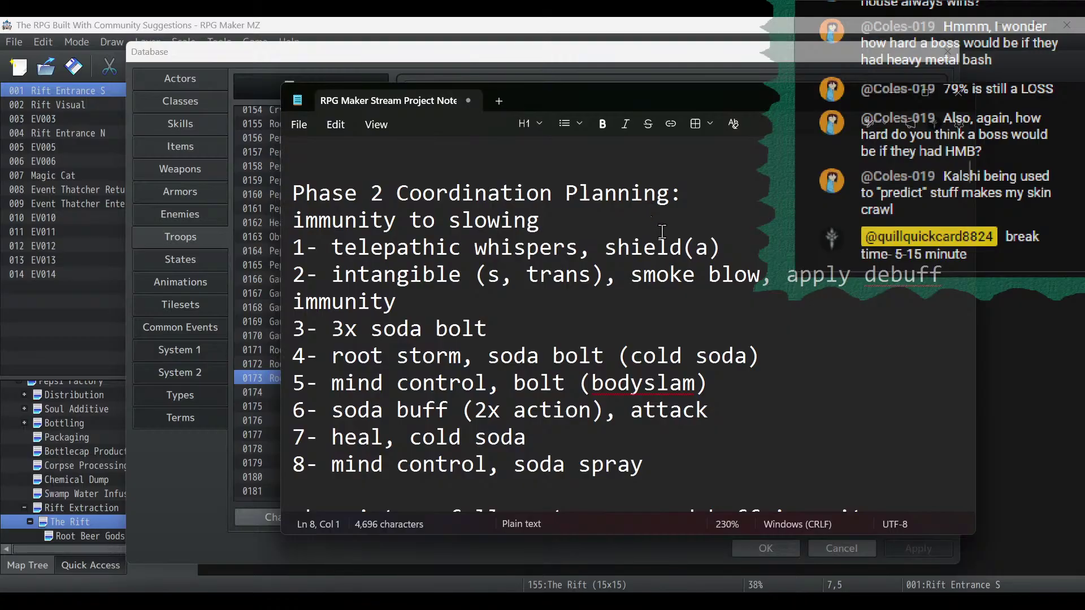
pyautogui.moveTo(763, 255); pyautogui.dragTo(238, 253)
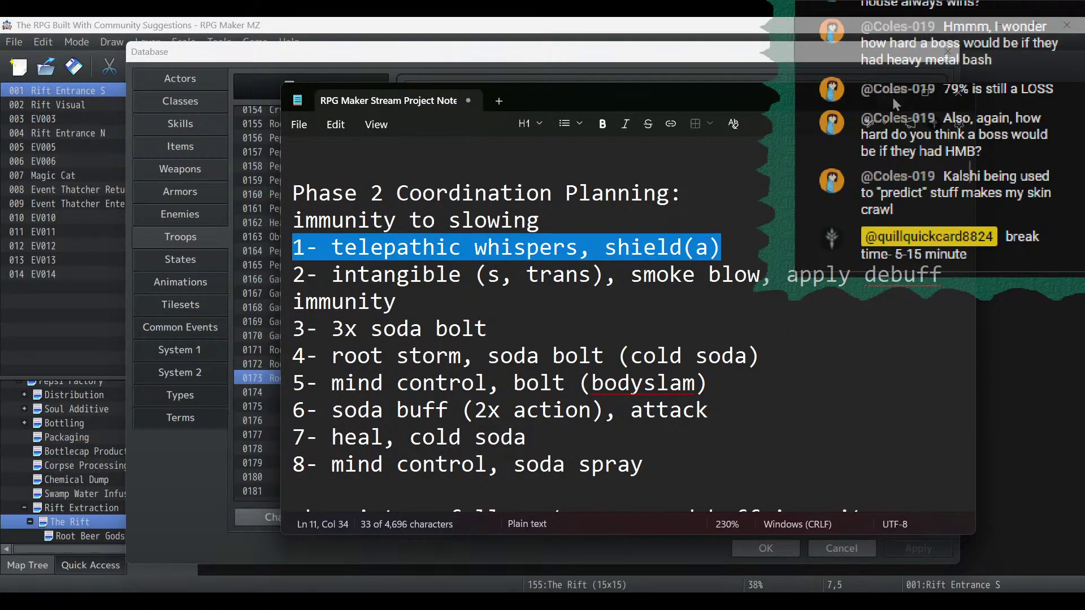
pyautogui.hotkey('alt', 'Tab')
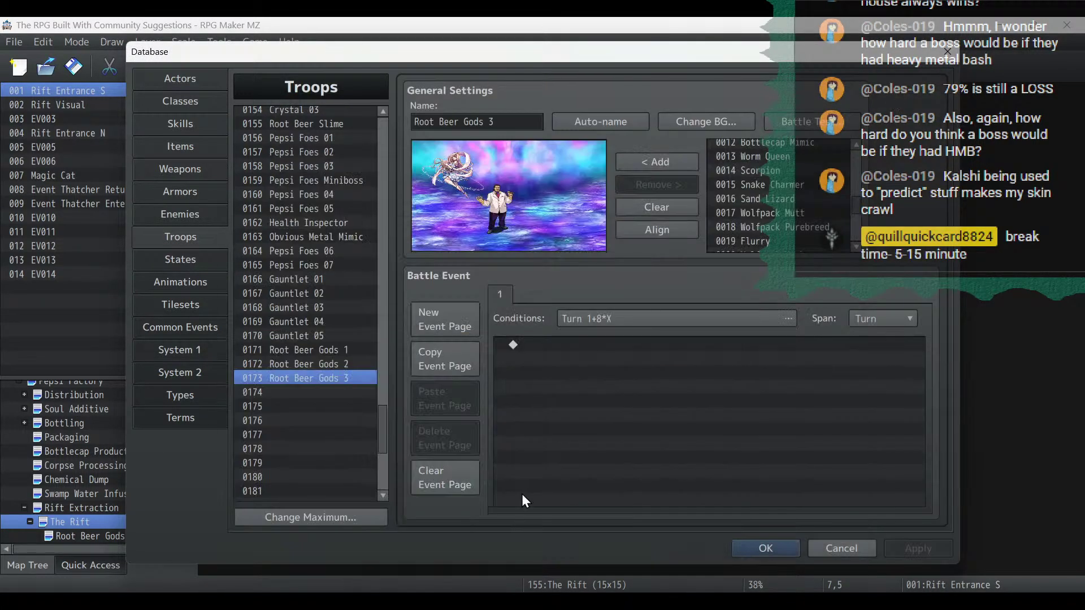
pyautogui.doubleClick(597, 361)
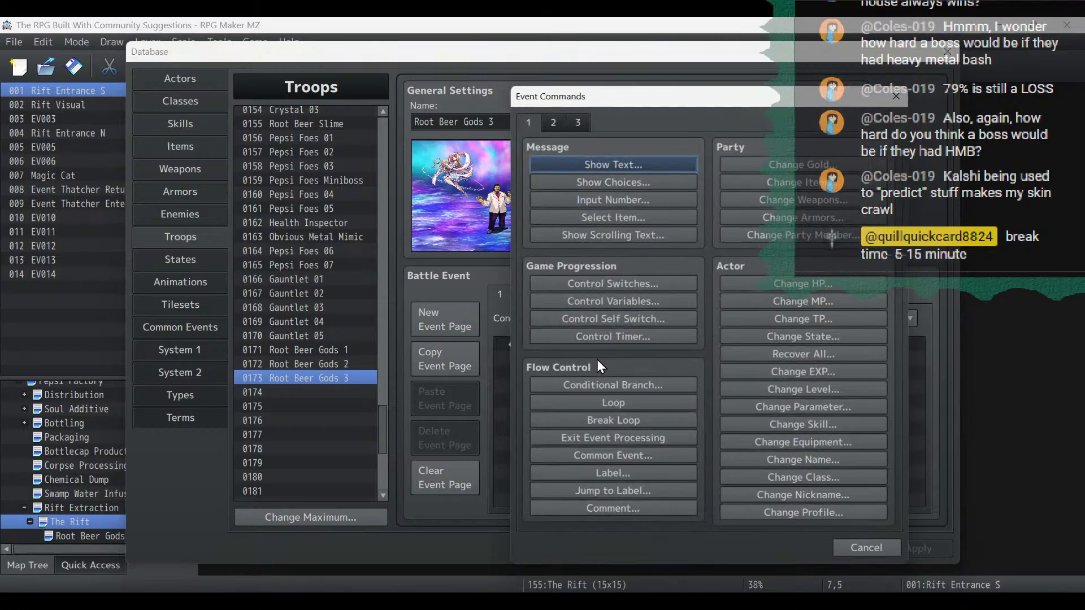
pyautogui.click(870, 545)
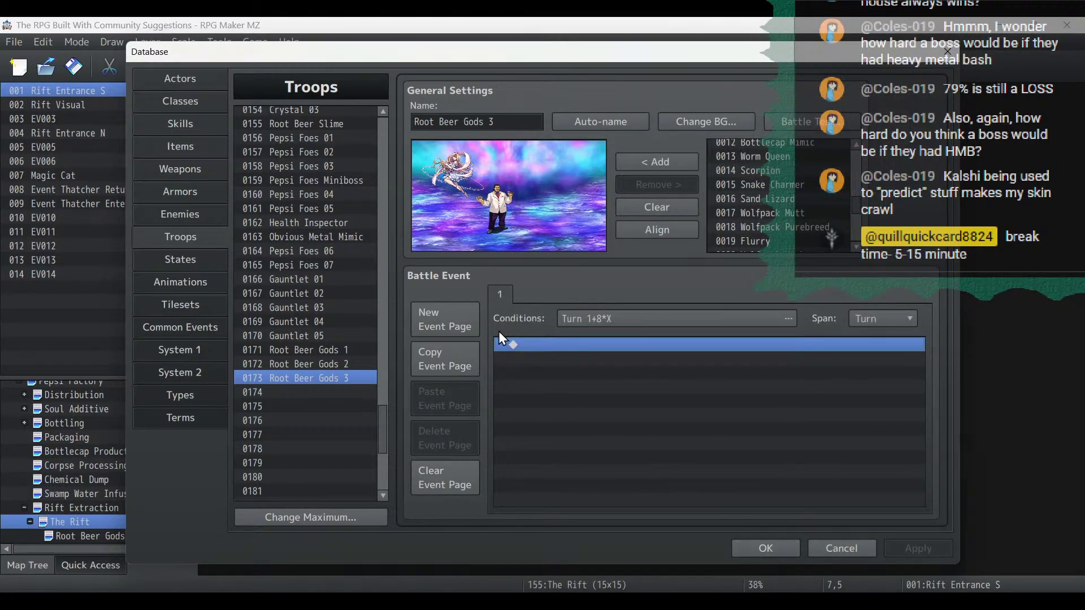
pyautogui.doubleClick(517, 344)
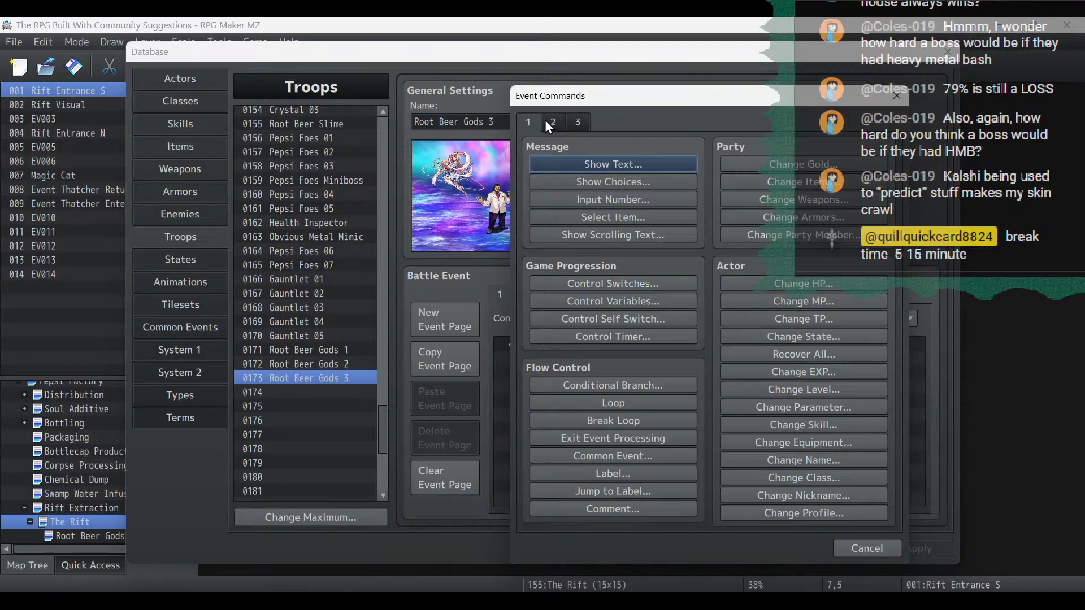
pyautogui.click(578, 123)
pyautogui.click(580, 123)
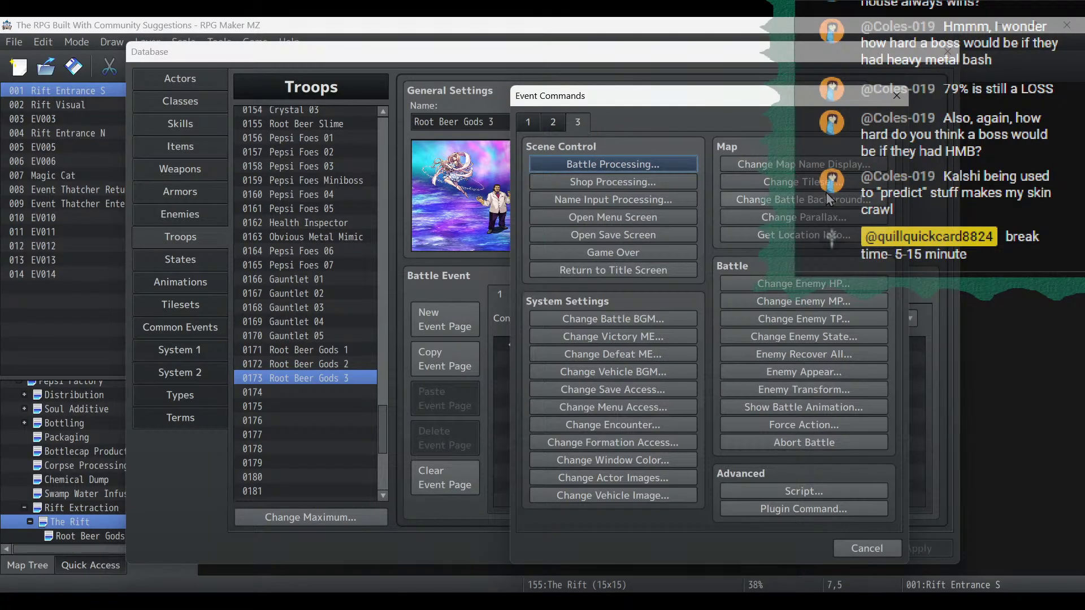
pyautogui.click(853, 548)
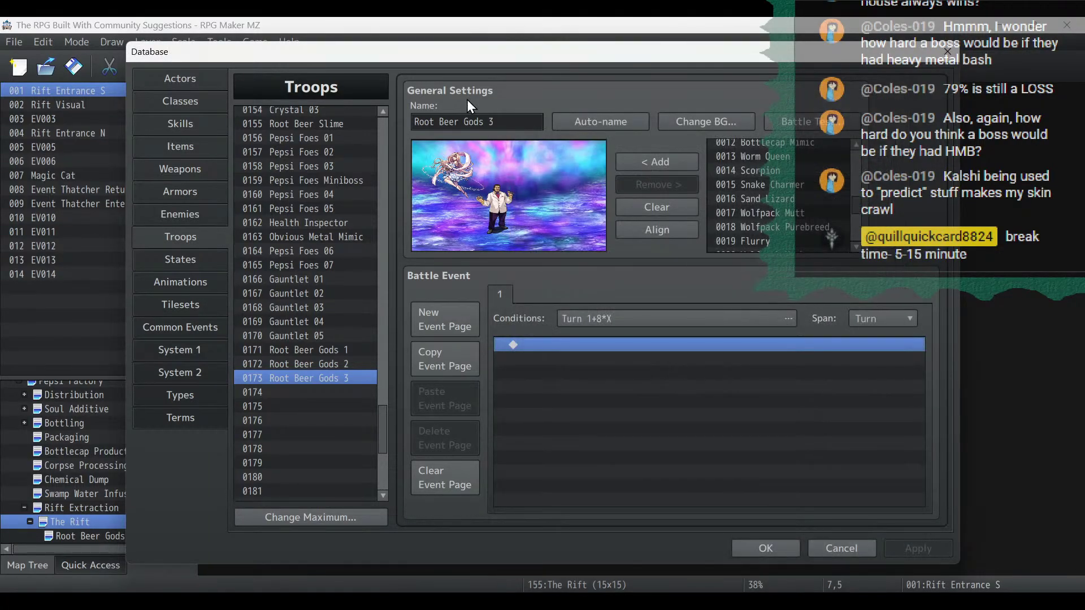
# Add a conditional branch checking whether enemy #1 Sassp has state 0001 Dead, with an Else branch.
pyautogui.doubleClick(533, 354)
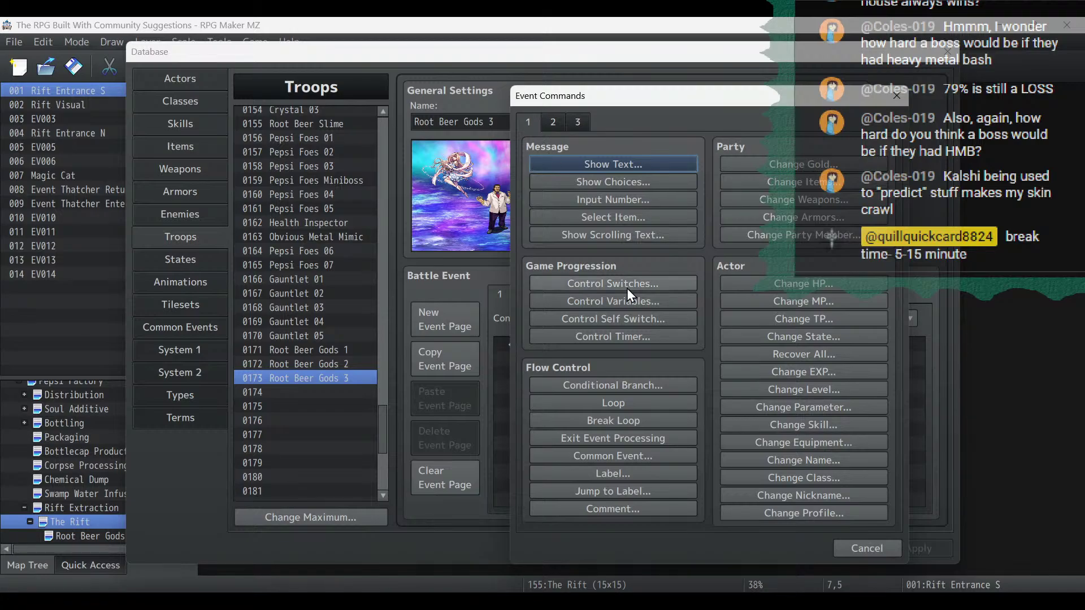
pyautogui.click(632, 385)
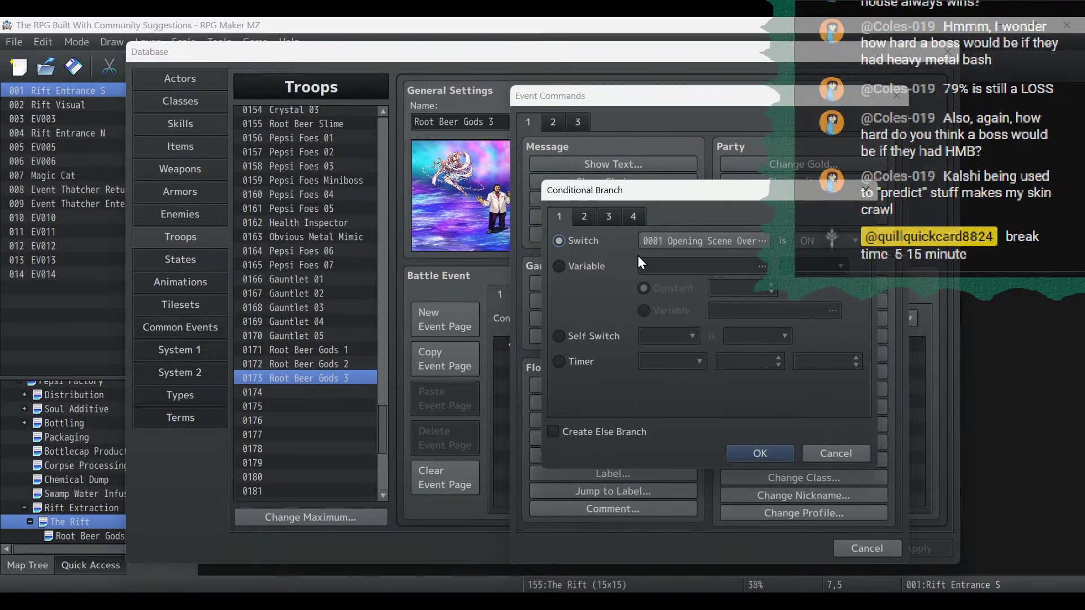
pyautogui.click(584, 217)
pyautogui.click(609, 217)
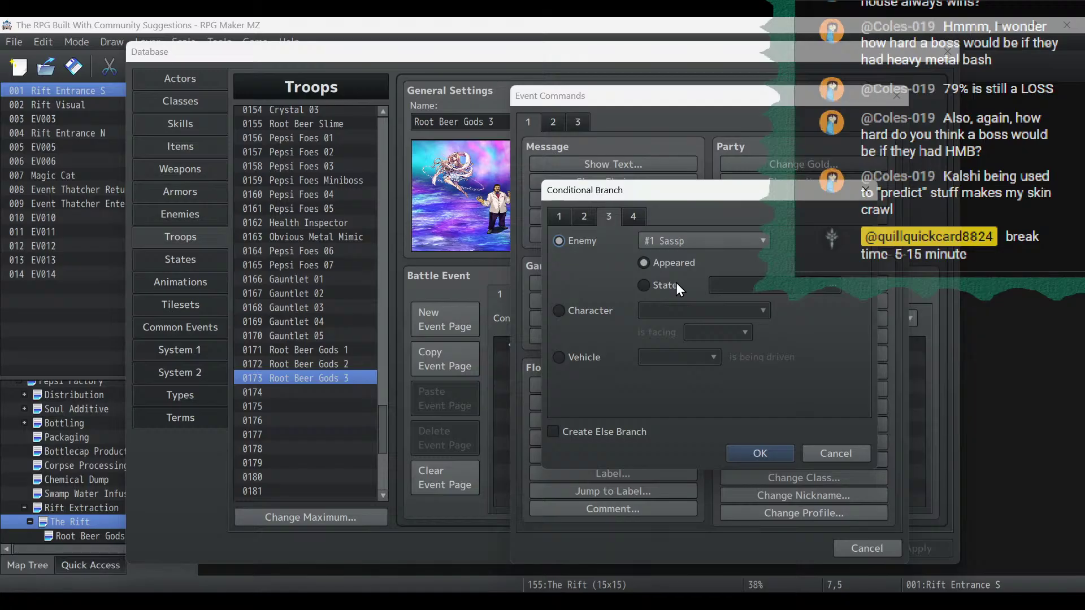
pyautogui.click(682, 247)
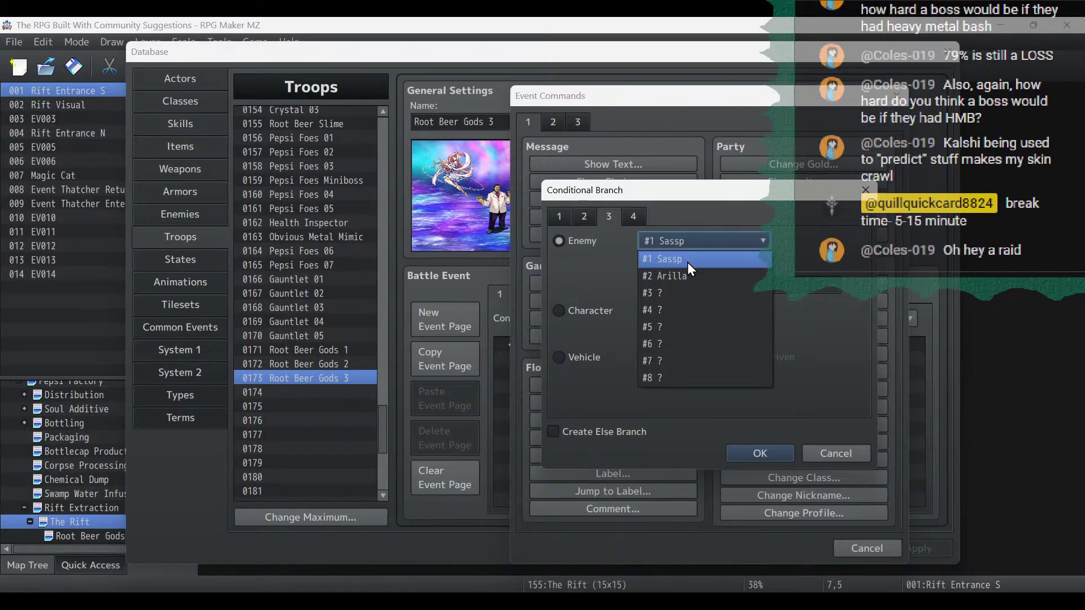
pyautogui.click(688, 261)
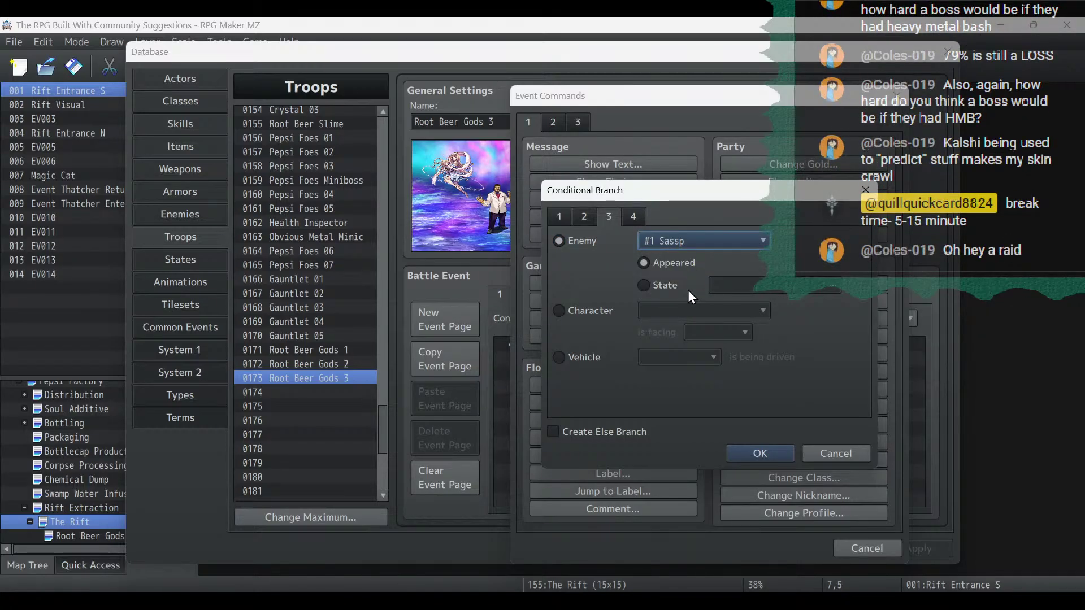
pyautogui.click(681, 287)
pyautogui.click(627, 432)
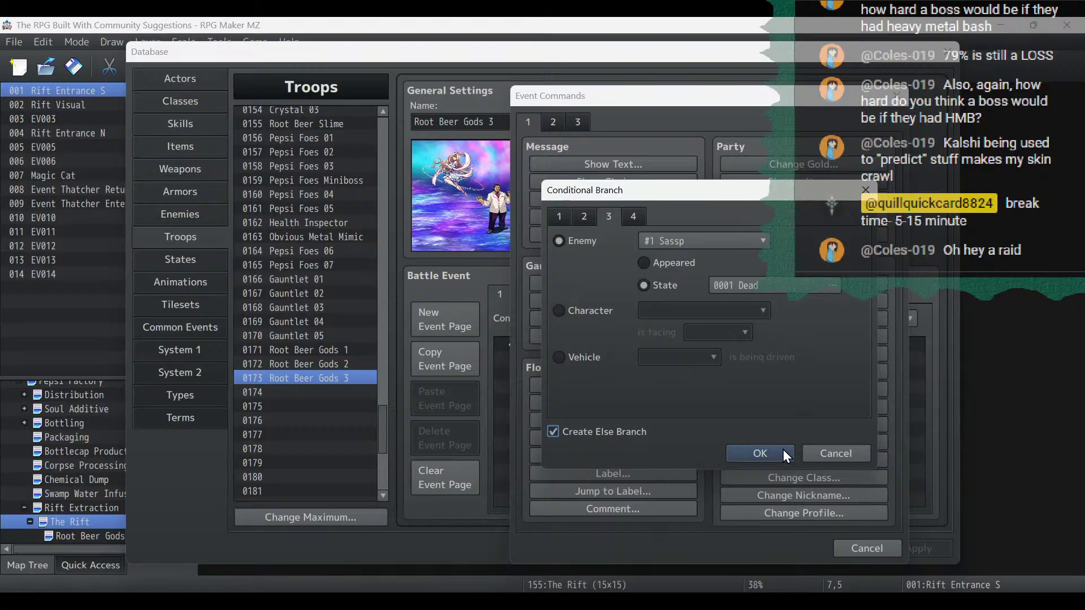
pyautogui.click(763, 454)
# Duplicate the Sassp conditional branch below the original, set the copy's enemy to #2 Arilla and apply the change.
pyautogui.click(612, 351)
pyautogui.rightClick(611, 351)
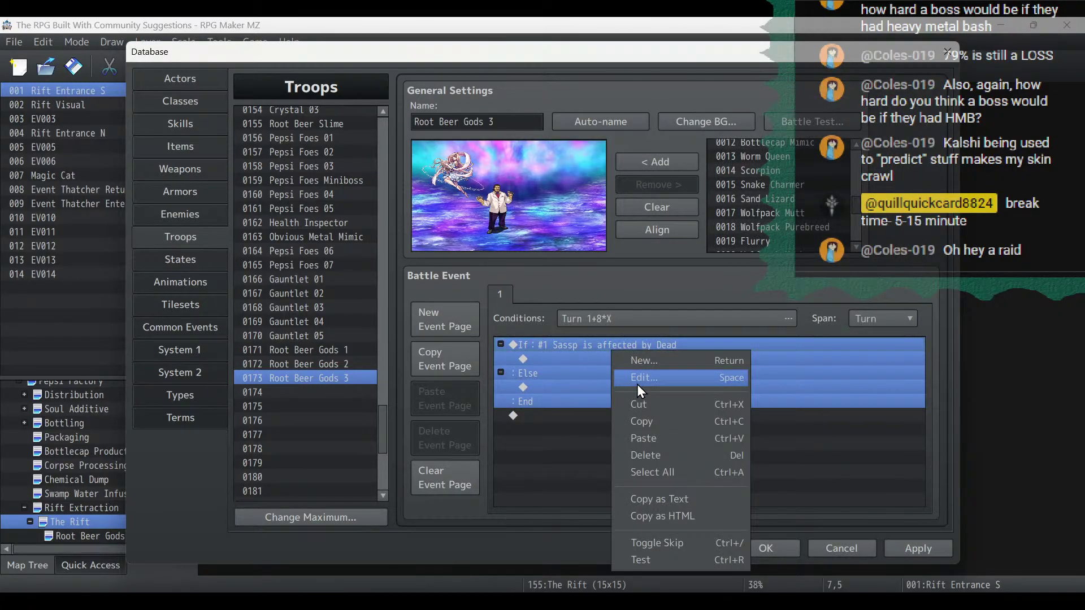
pyautogui.click(646, 422)
pyautogui.click(626, 441)
pyautogui.rightClick(630, 446)
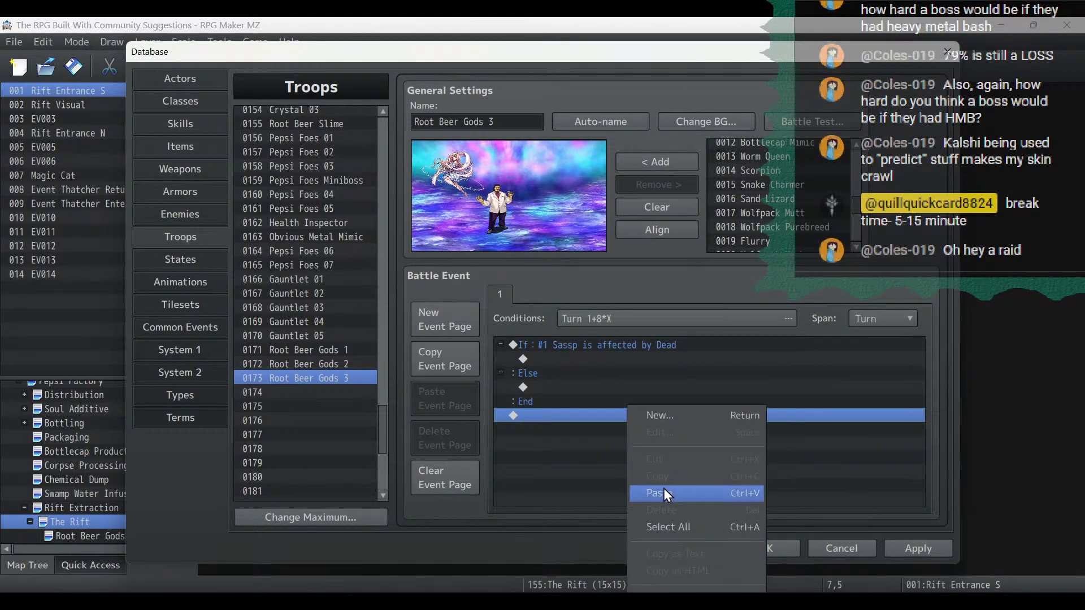
pyautogui.click(663, 489)
pyautogui.doubleClick(616, 420)
pyautogui.click(654, 328)
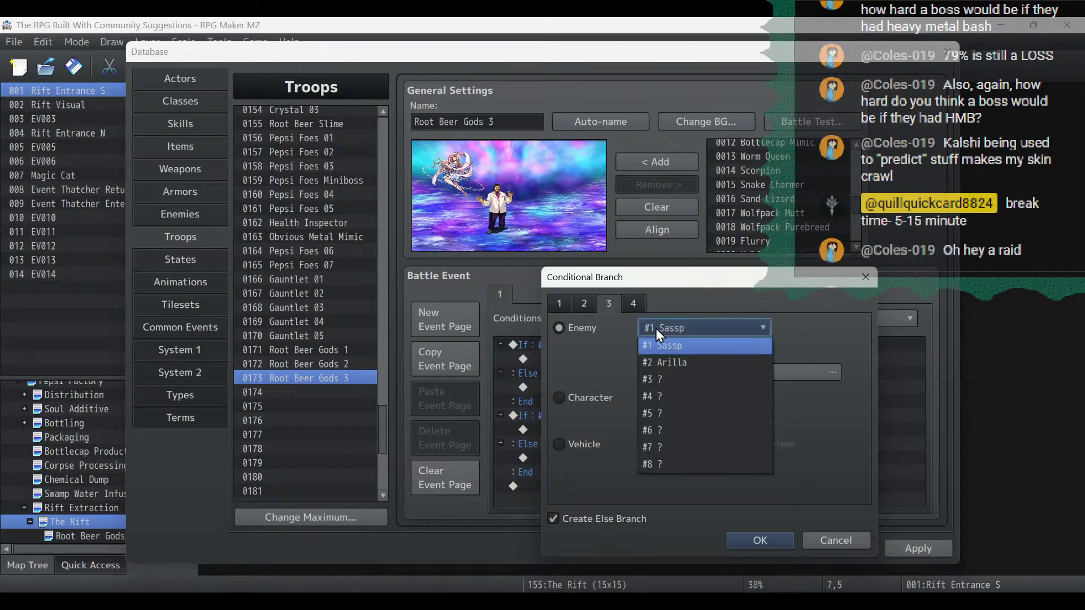
pyautogui.click(671, 363)
pyautogui.click(759, 539)
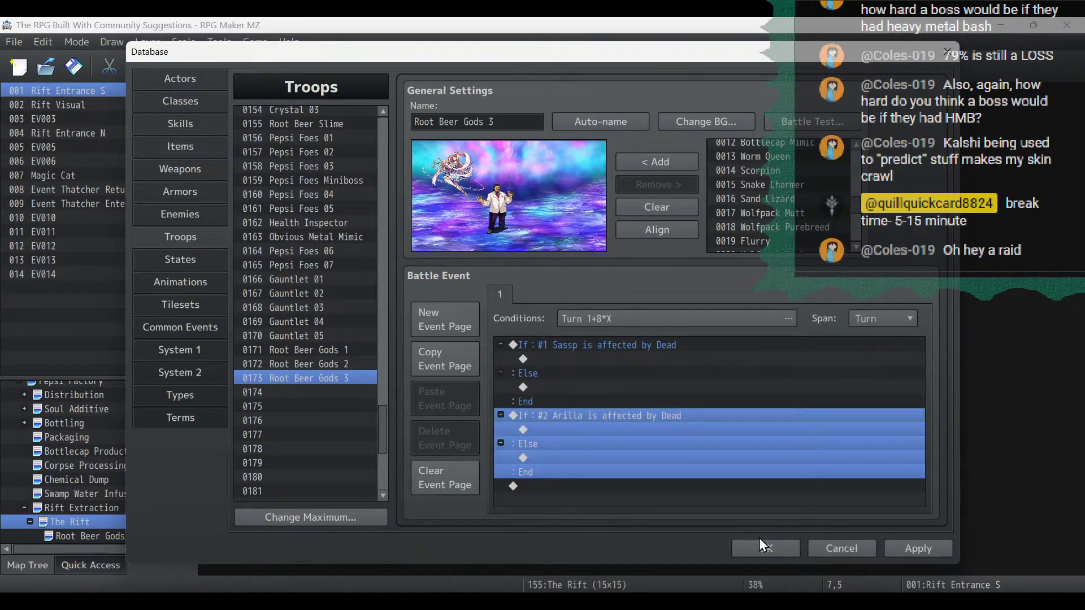
pyautogui.click(917, 550)
pyautogui.click(660, 357)
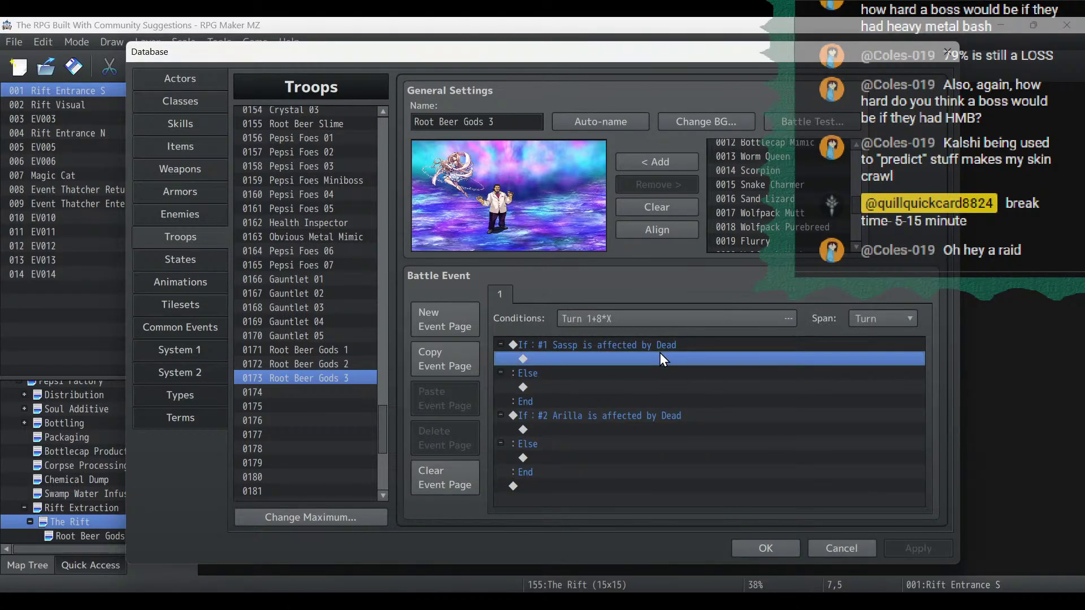
pyautogui.click(604, 388)
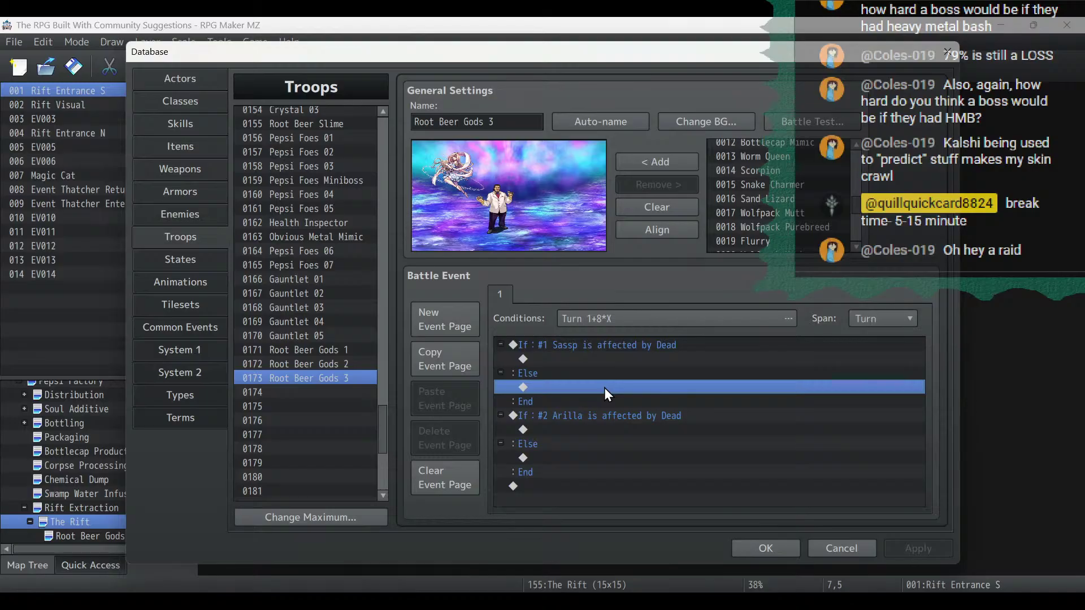
pyautogui.doubleClick(605, 388)
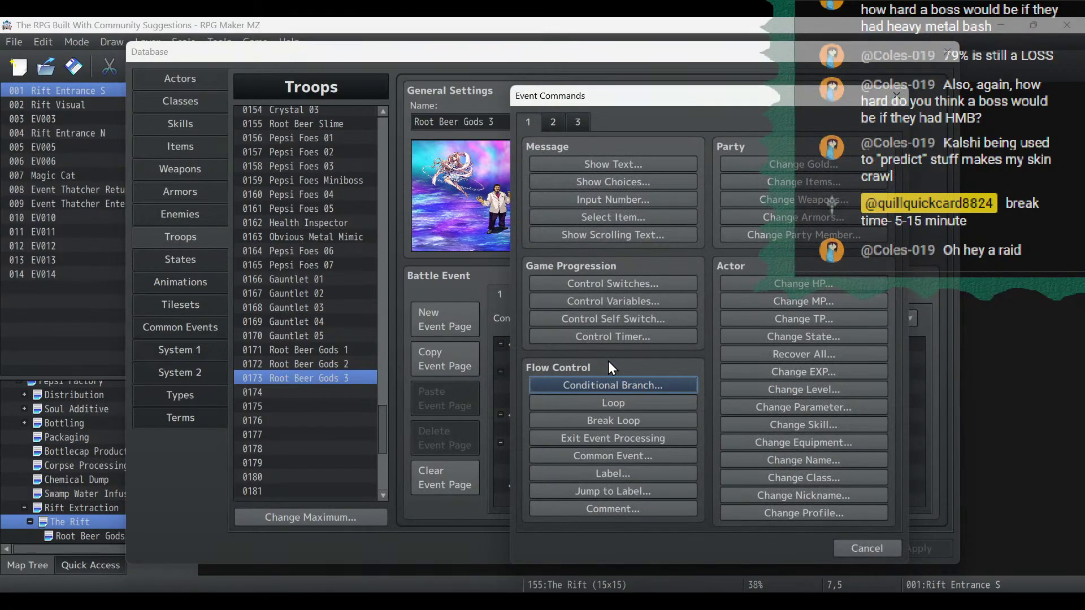
pyautogui.click(868, 547)
# Copy the Self Shield skill in the Skills database and select the empty slot 0442.
pyautogui.click(175, 120)
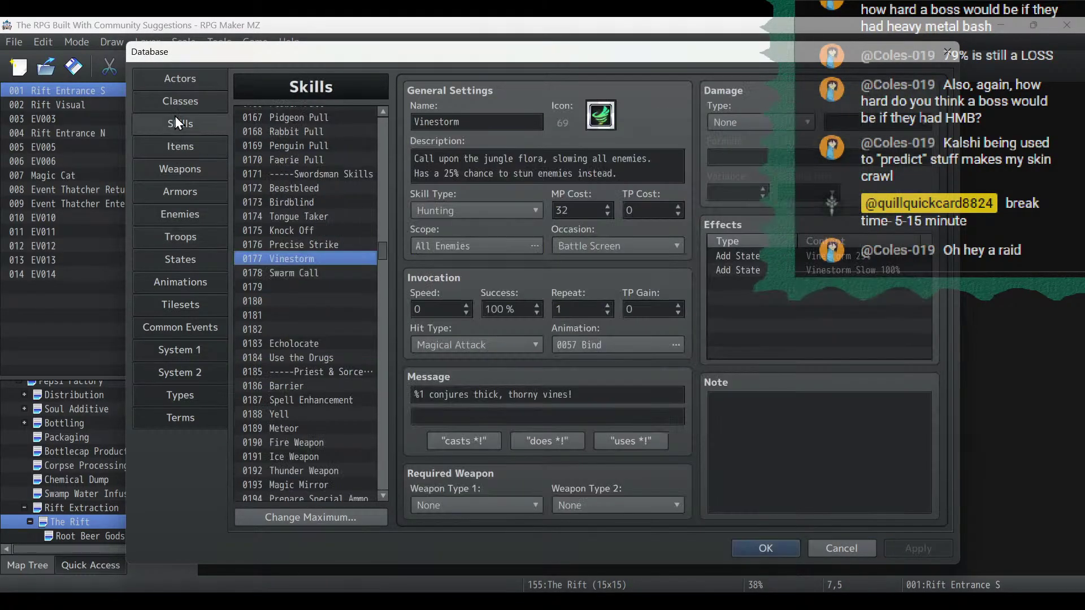
pyautogui.moveTo(385, 257); pyautogui.dragTo(395, 452)
pyautogui.scroll(4, 315, 259)
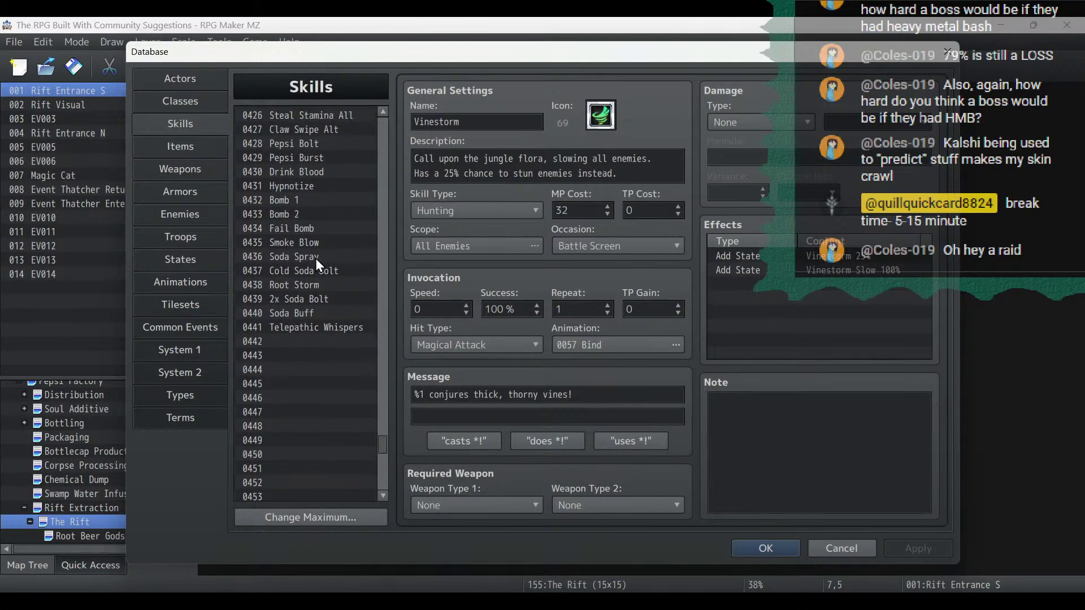
pyautogui.click(300, 186)
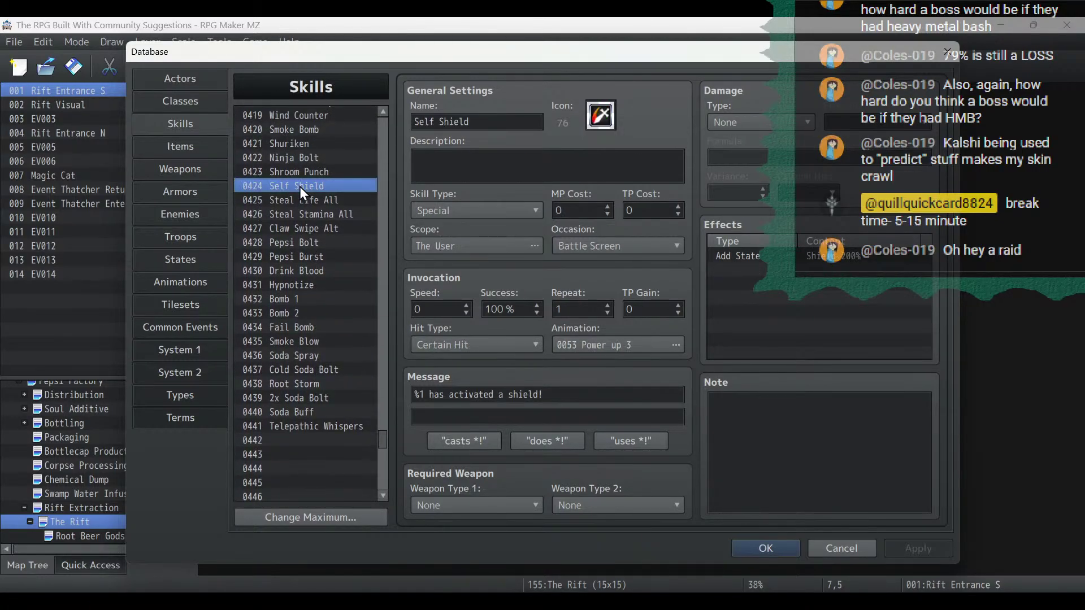
pyautogui.rightClick(300, 186)
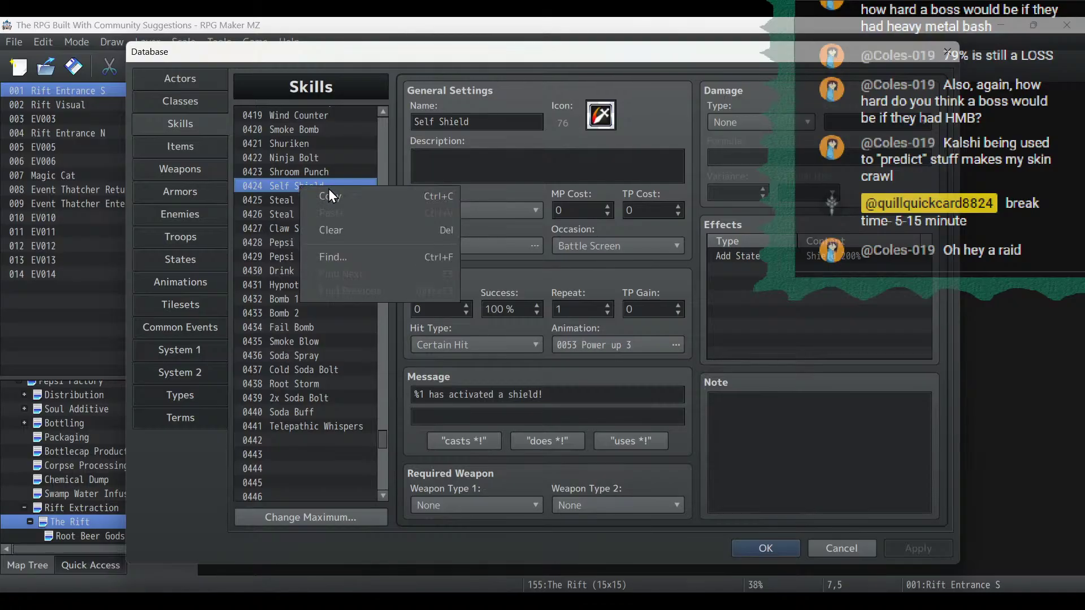
pyautogui.click(329, 193)
pyautogui.click(301, 446)
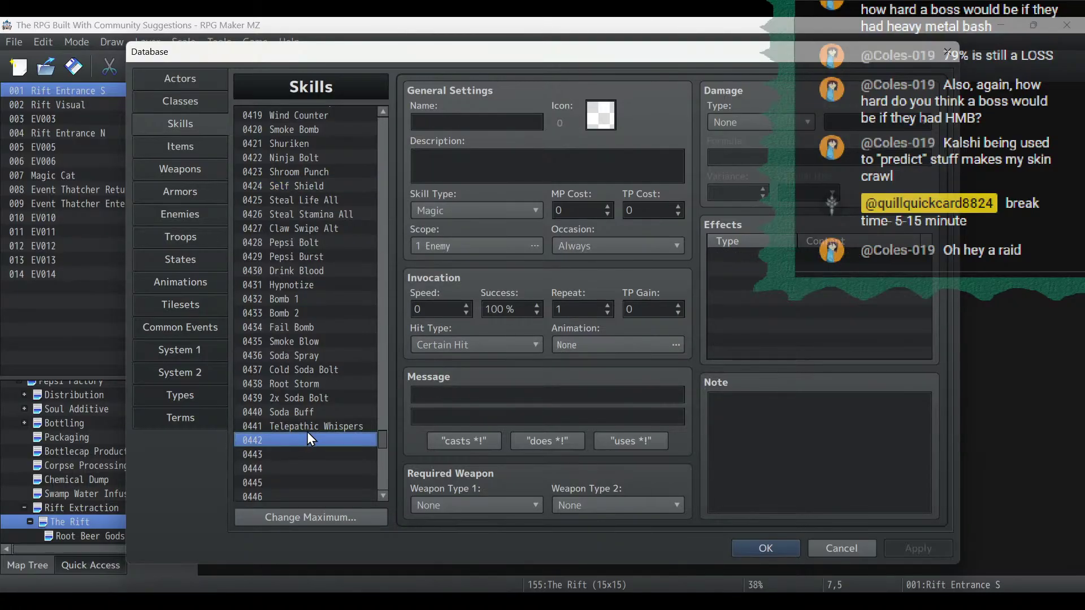
# Find the 0408 Shield skill in the Skills database and copy it into the empty slot 0442.
pyautogui.scroll(4, 323, 399)
pyautogui.scroll(3, 324, 397)
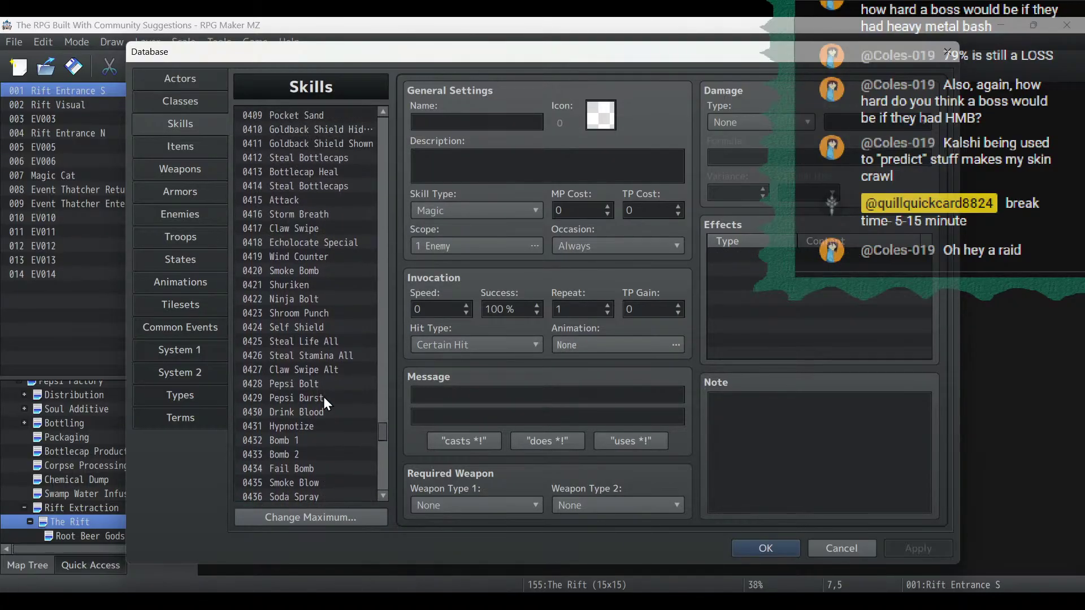
pyautogui.click(291, 146)
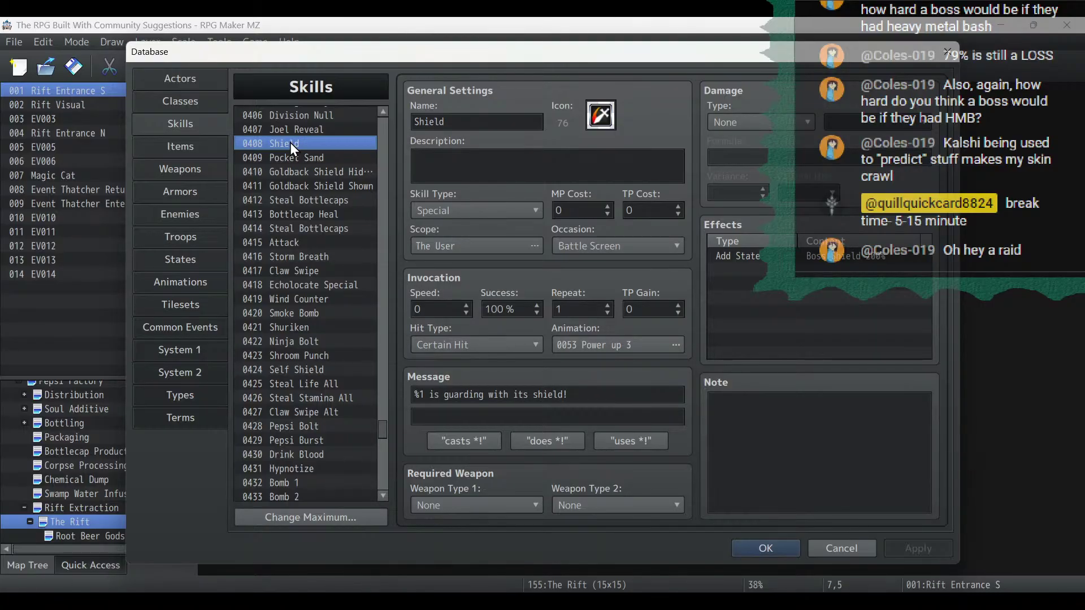
pyautogui.scroll(-4, 331, 290)
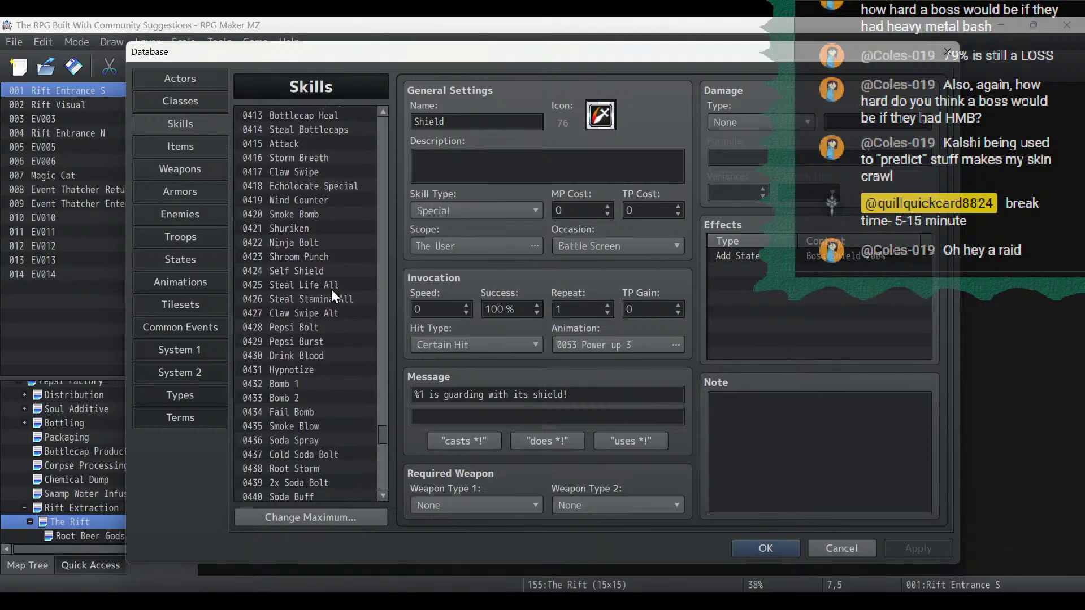
pyautogui.scroll(4, 311, 267)
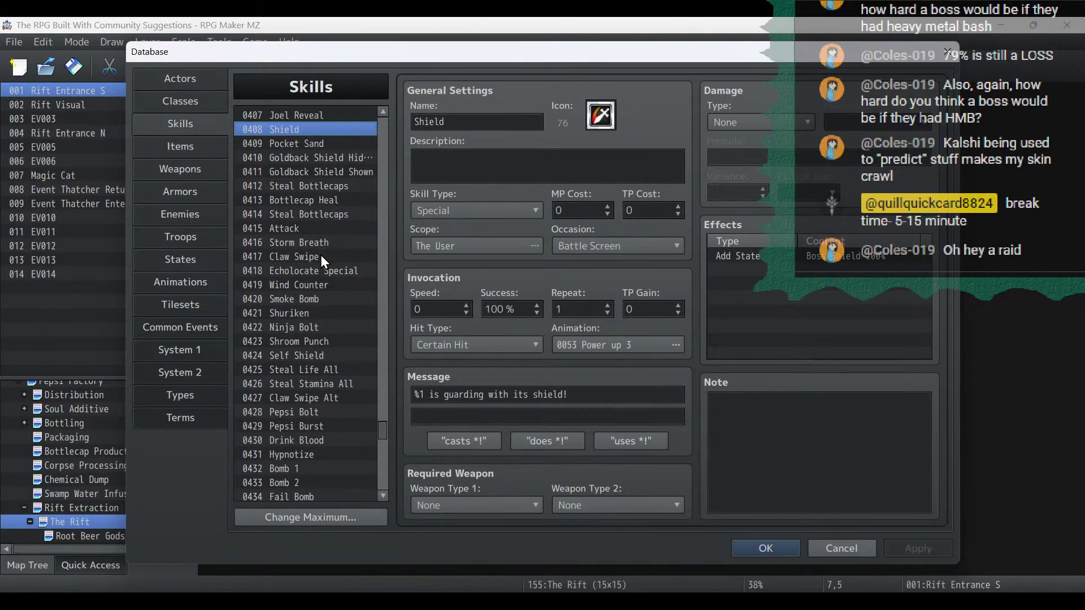
pyautogui.rightClick(322, 137)
pyautogui.click(327, 142)
pyautogui.scroll(-4, 342, 289)
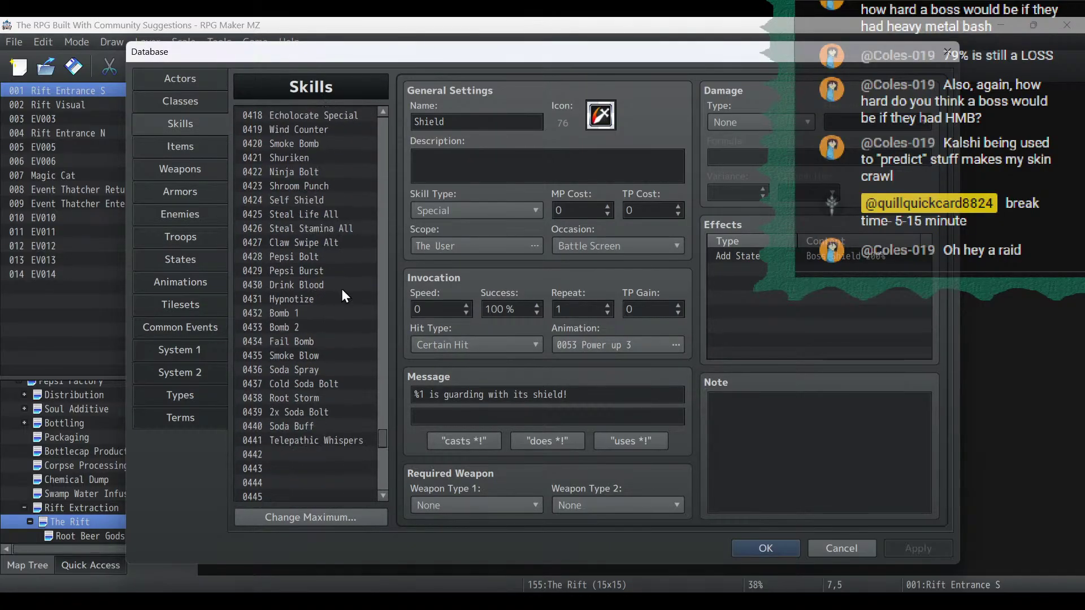
pyautogui.click(288, 455)
pyautogui.rightClick(289, 455)
pyautogui.click(317, 481)
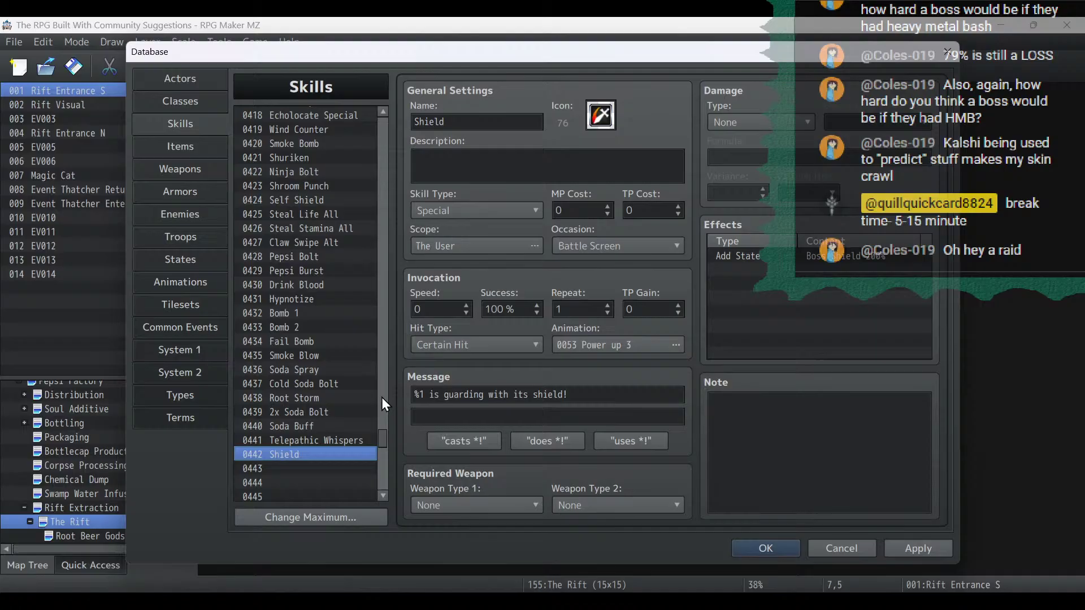
# Rename the copied skill 0442 as Shield Other, set its scope to 1 Ally and apply the change.
pyautogui.click(526, 122)
pyautogui.click(526, 128)
pyautogui.write('Other')
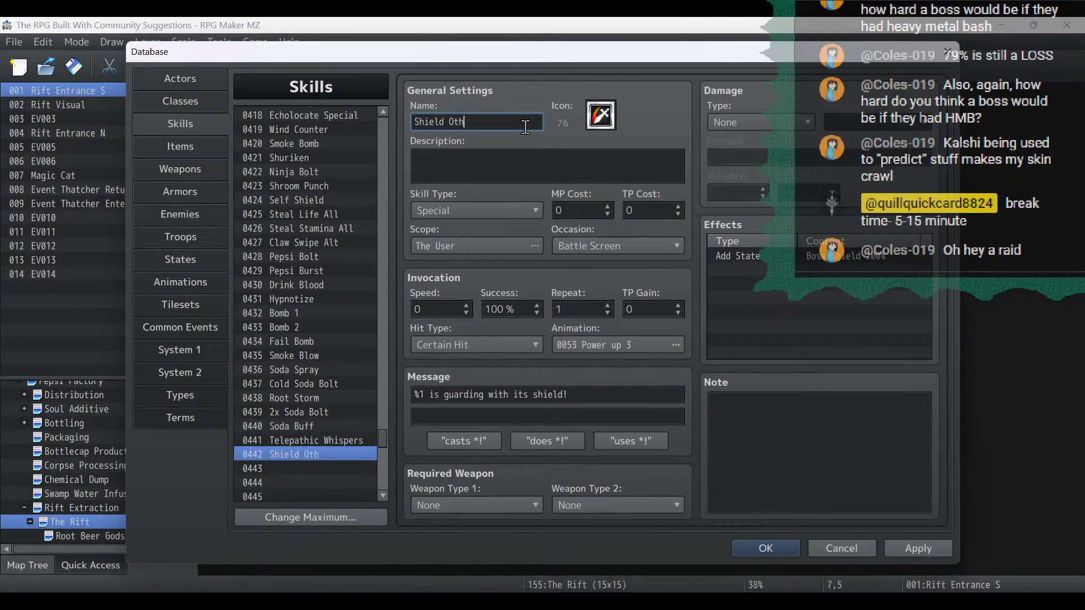
pyautogui.click(490, 244)
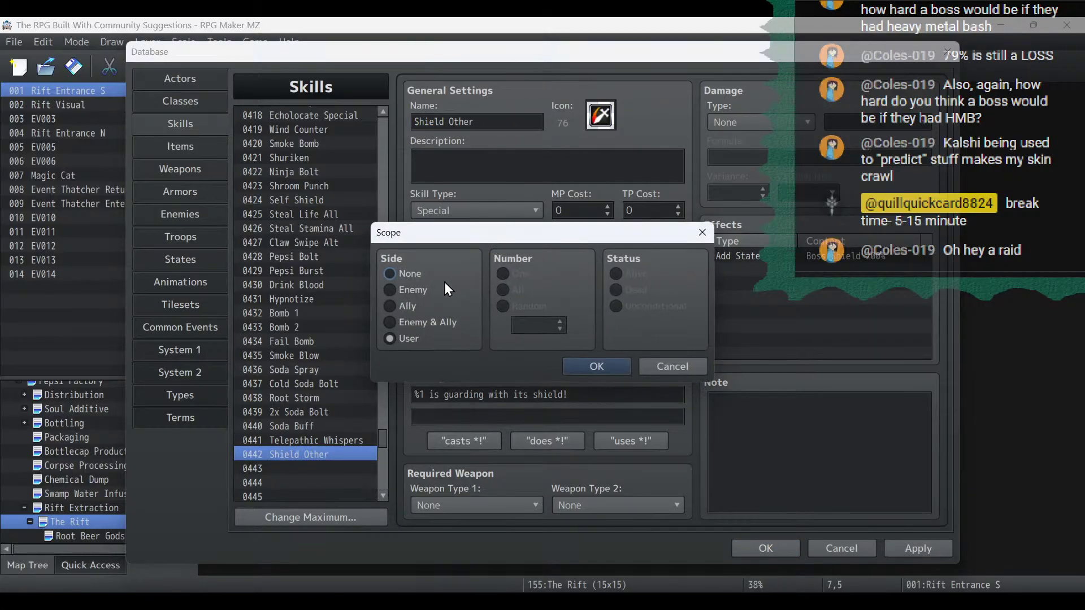
pyautogui.click(408, 308)
pyautogui.click(596, 364)
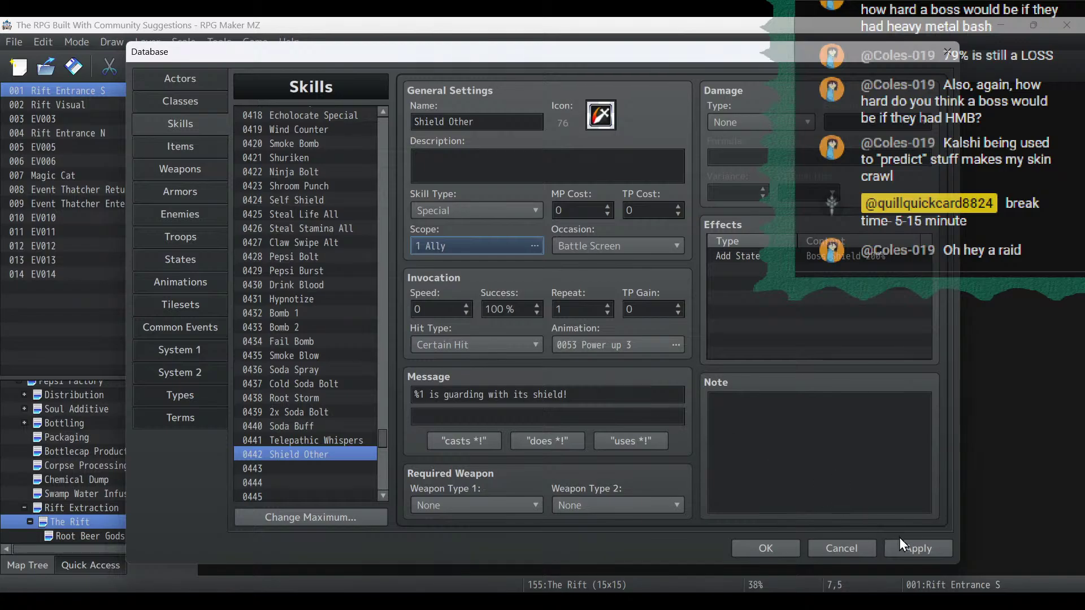
pyautogui.click(922, 550)
# Set the Shield Other skill's message to "%1 has conjured a barrier!" and apply the change.
pyautogui.click(599, 394)
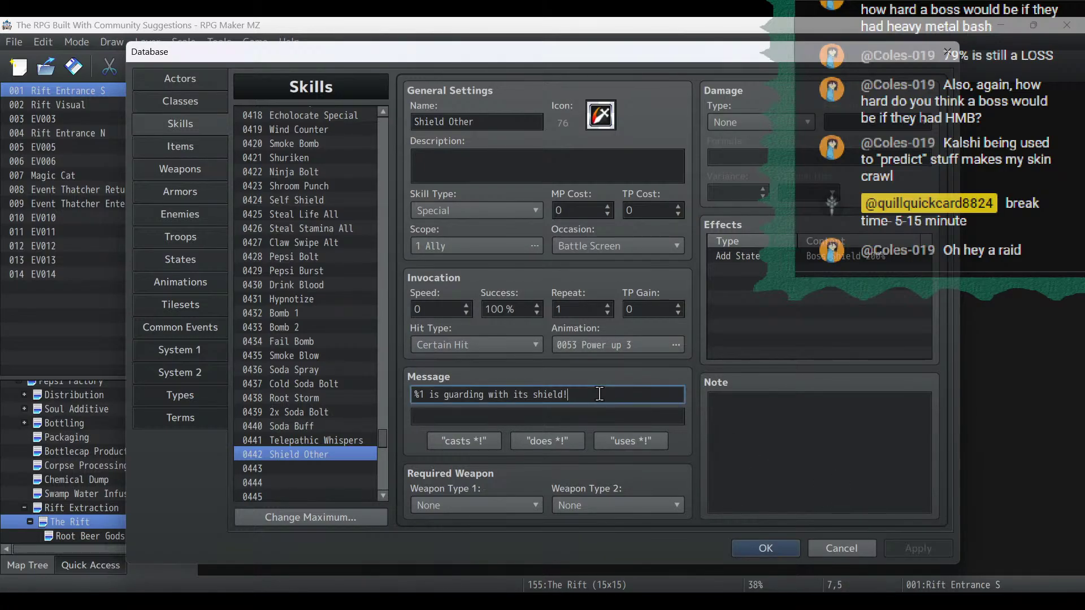
pyautogui.click(302, 201)
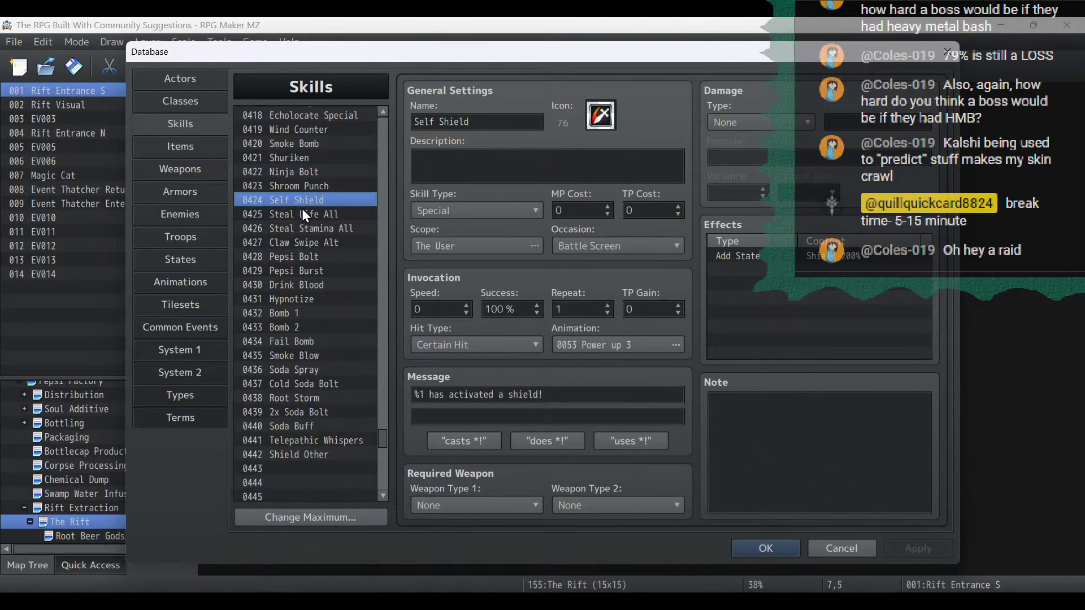
pyautogui.click(299, 455)
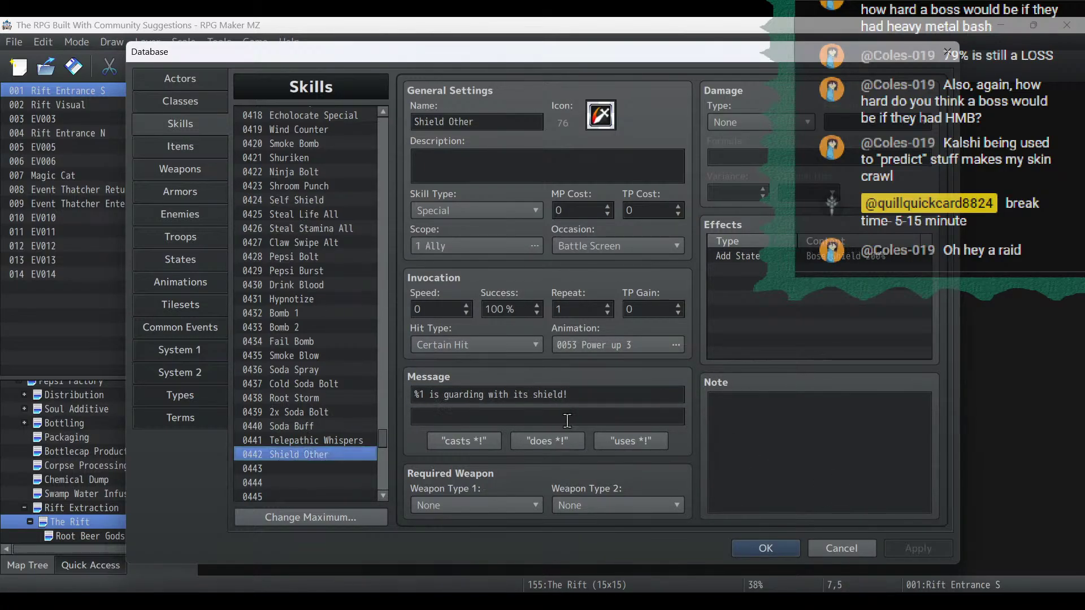
pyautogui.tripleClick(593, 394)
pyautogui.press('End')
pyautogui.press('BackSpace')
pyautogui.write('=')
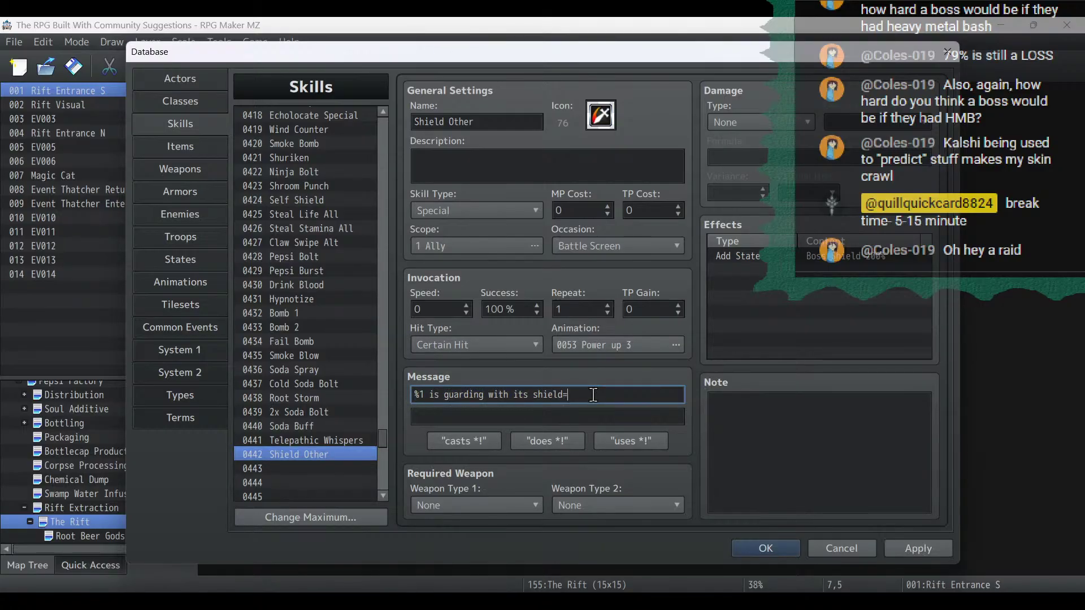
pyautogui.press('BackSpace')
pyautogui.press('BackSpace')
pyautogui.press('BackSpace')
pyautogui.press('BackSpace')
pyautogui.press('BackSpace')
pyautogui.press('BackSpace')
pyautogui.press('BackSpace')
pyautogui.press('BackSpace')
pyautogui.press('BackSpace')
pyautogui.press('BackSpace')
pyautogui.press('BackSpace')
pyautogui.press('BackSpace')
pyautogui.press('BackSpace')
pyautogui.press('BackSpace')
pyautogui.press('BackSpace')
pyautogui.press('BackSpace')
pyautogui.press('BackSpace')
pyautogui.press('BackSpace')
pyautogui.press('BackSpace')
pyautogui.press('BackSpace')
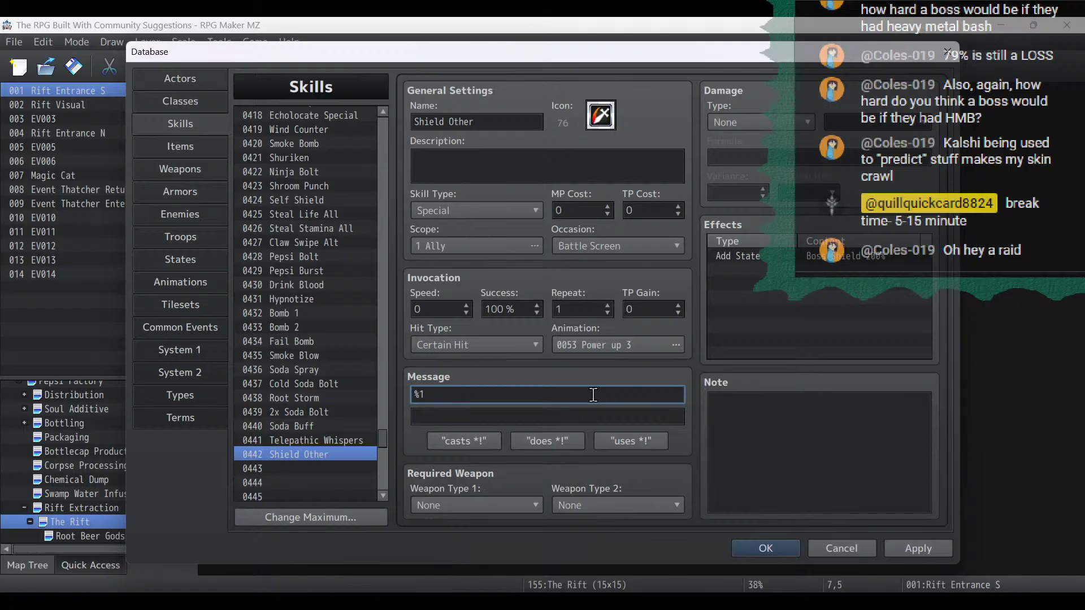
pyautogui.write('has conjured a barrier!')
pyautogui.click(934, 553)
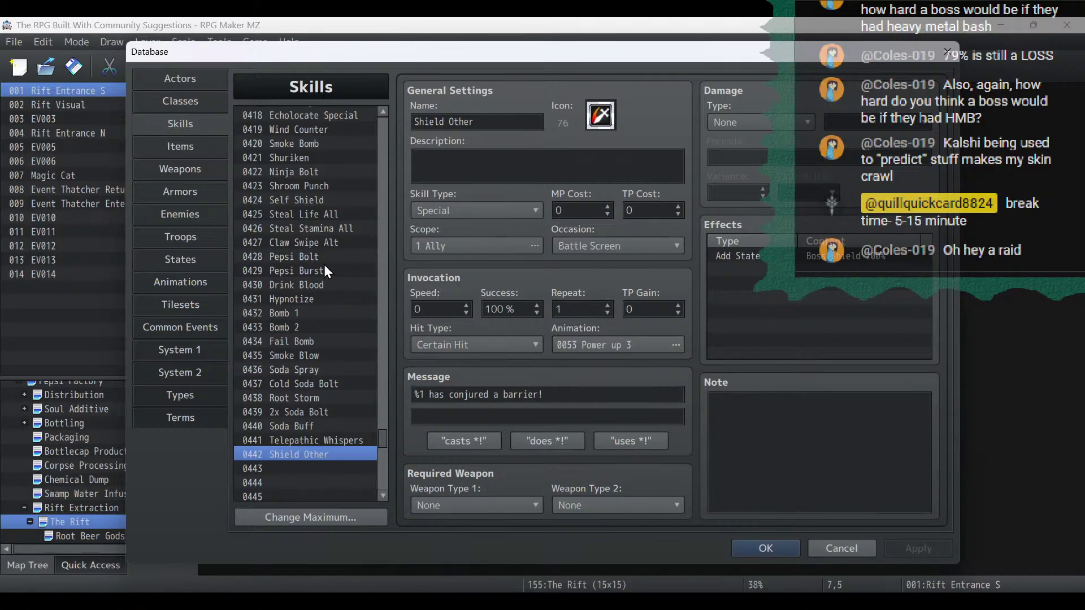
# Examine the Self Shield skill's effect and compare the removal conditions of the 0084 Shield and 0081 Boss Shield states.
pyautogui.click(309, 201)
pyautogui.scroll(1, 308, 198)
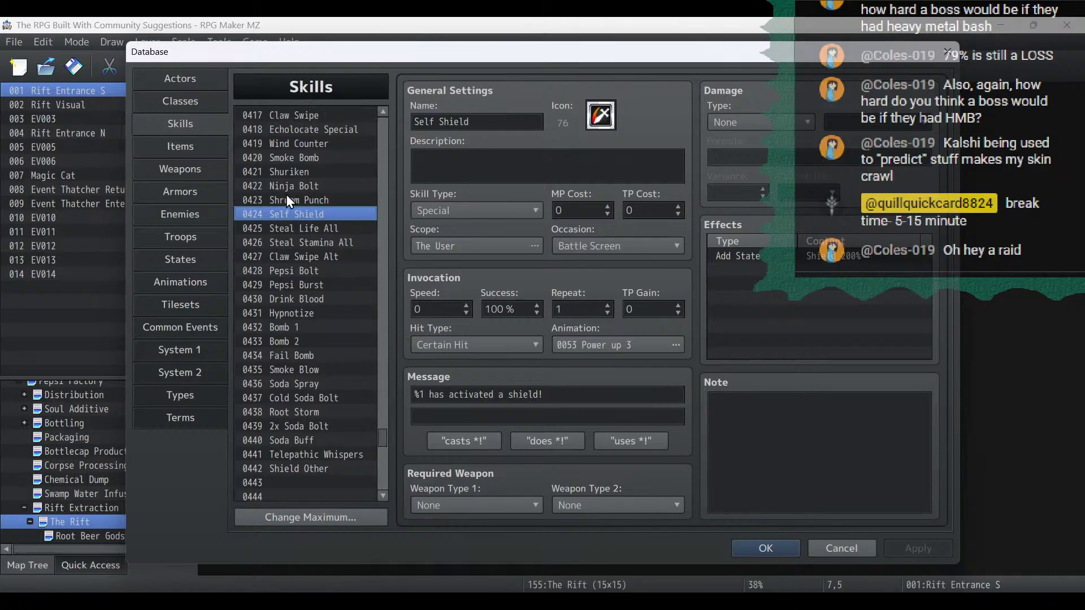
pyautogui.click(182, 240)
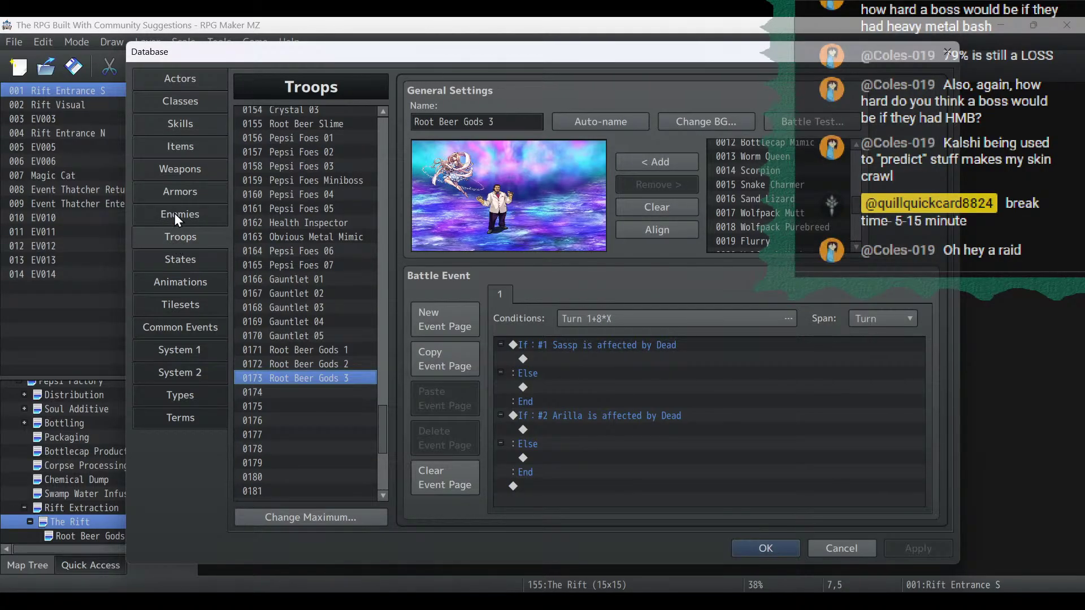
pyautogui.click(180, 261)
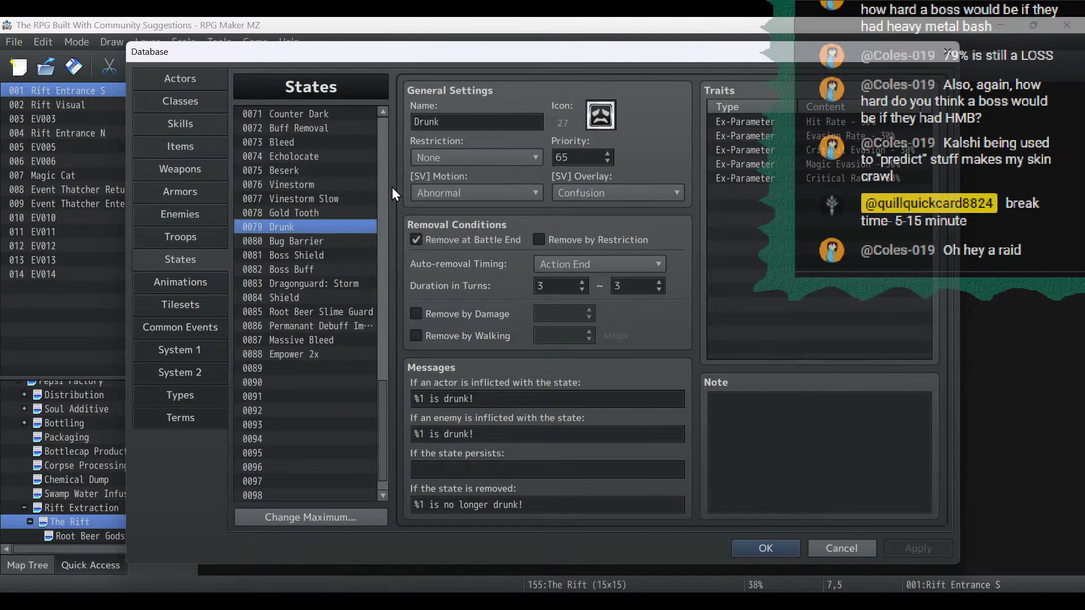
pyautogui.scroll(3, 362, 190)
pyautogui.scroll(3, 362, 190)
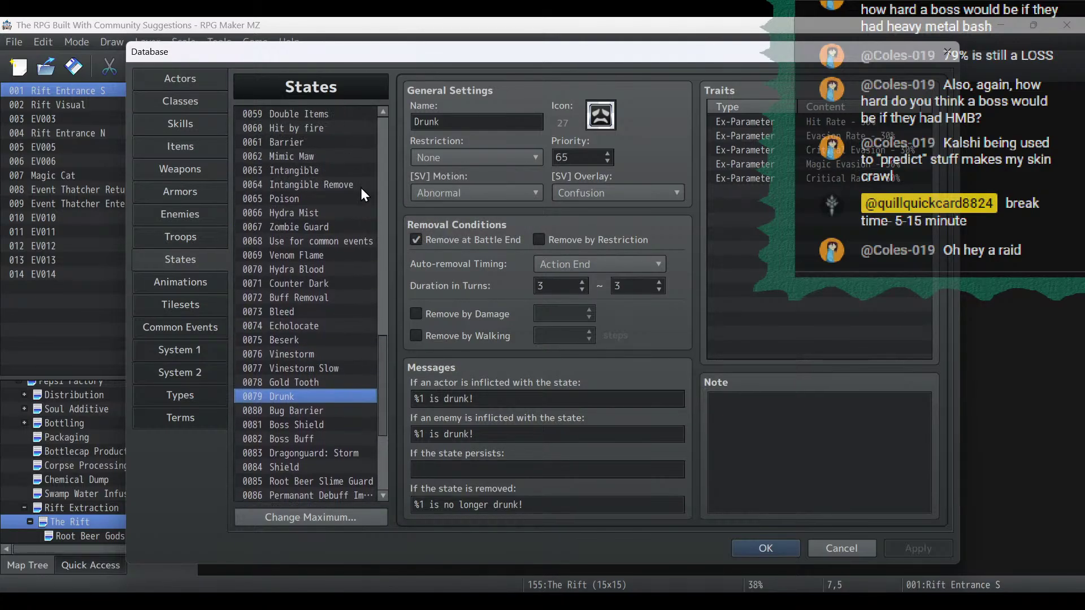
pyautogui.scroll(-3, 361, 190)
pyautogui.moveTo(385, 419)
pyautogui.mouseDown()
pyautogui.moveTo(358, 176)
pyautogui.moveTo(392, 191)
pyautogui.moveTo(408, 286)
pyautogui.moveTo(396, 415)
pyautogui.mouseUp()
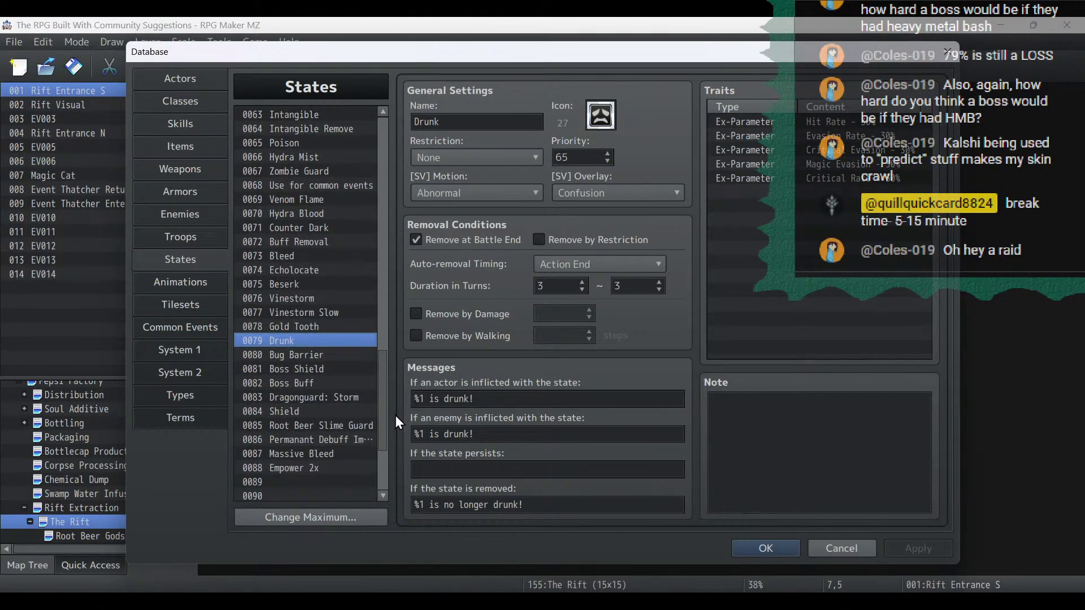
pyautogui.click(334, 412)
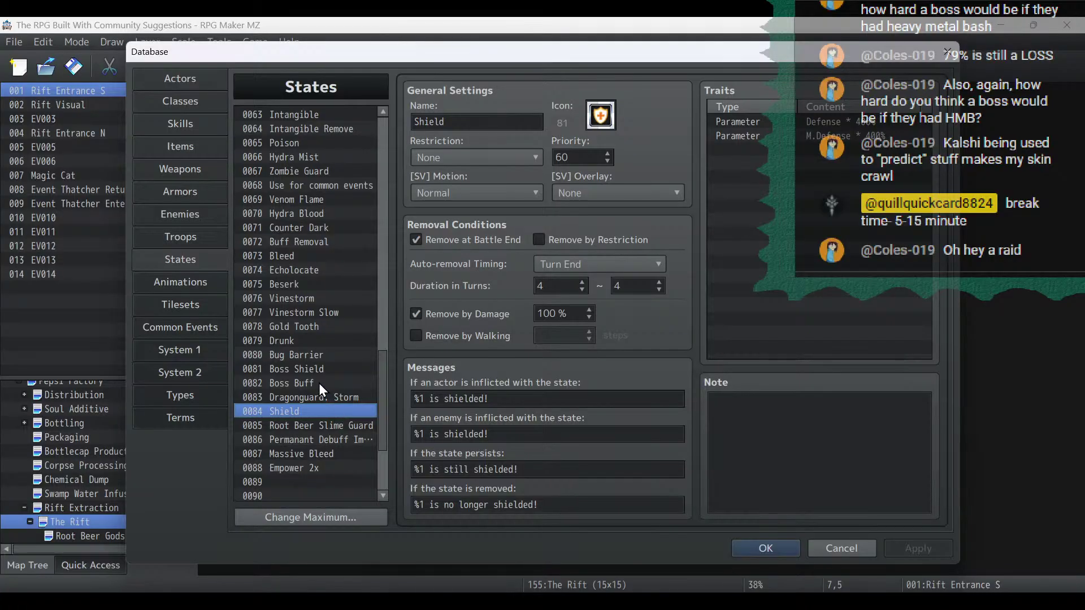
pyautogui.click(307, 368)
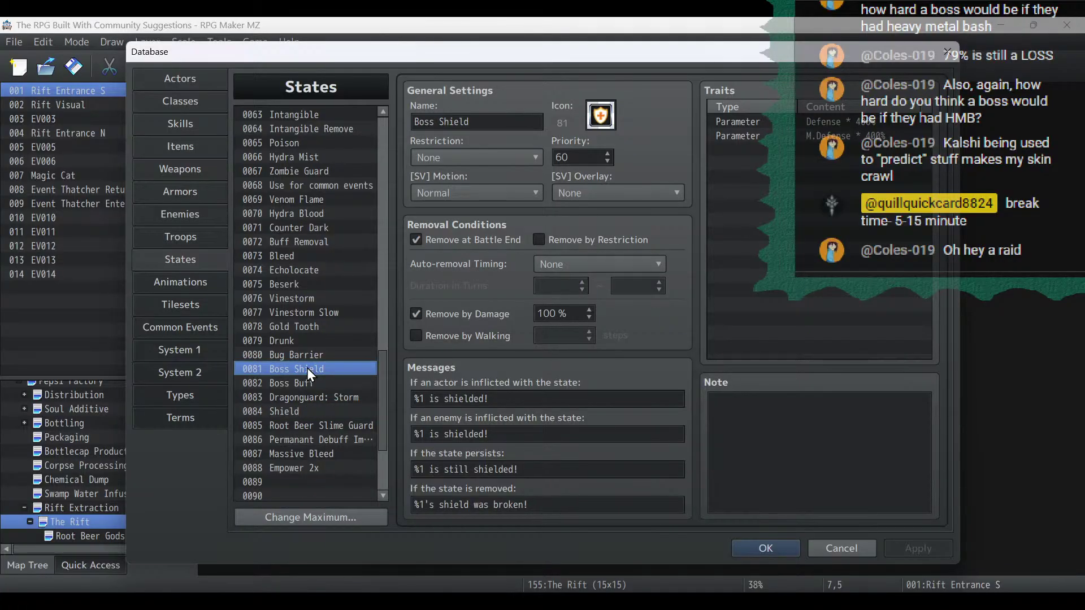
pyautogui.click(308, 412)
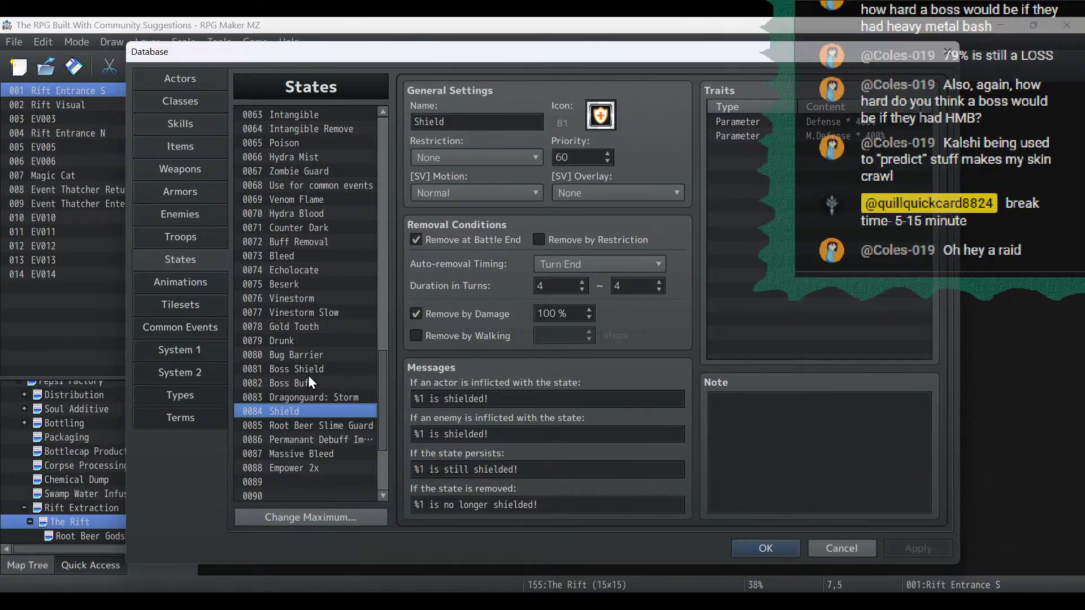
pyautogui.click(309, 376)
pyautogui.click(310, 412)
pyautogui.click(310, 371)
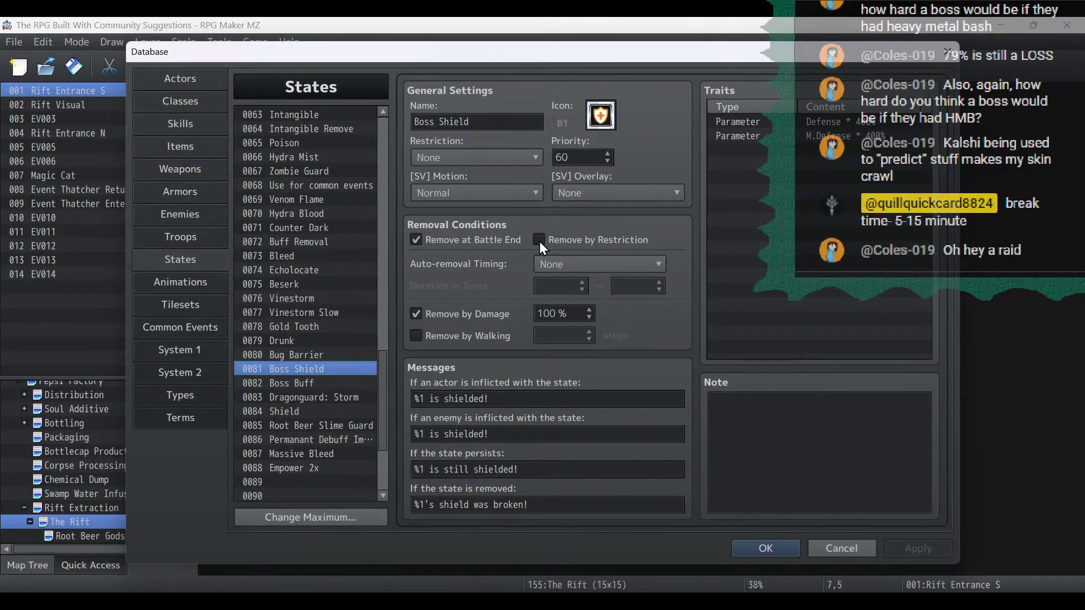
pyautogui.click(294, 411)
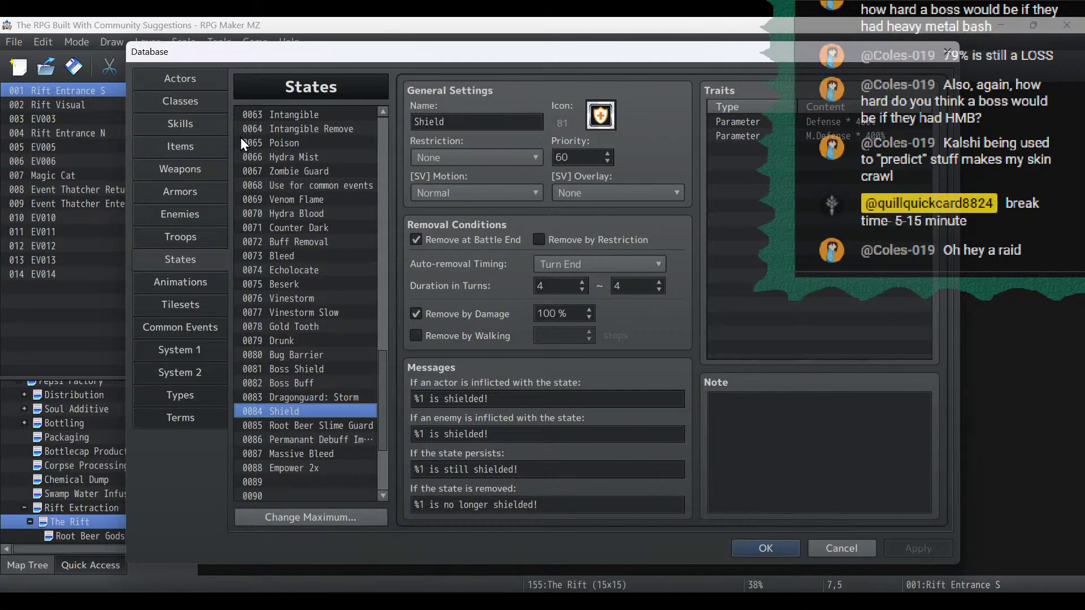
# Rename skill 0442 in the Skills database as Boss Shield Other and apply the change.
pyautogui.click(207, 128)
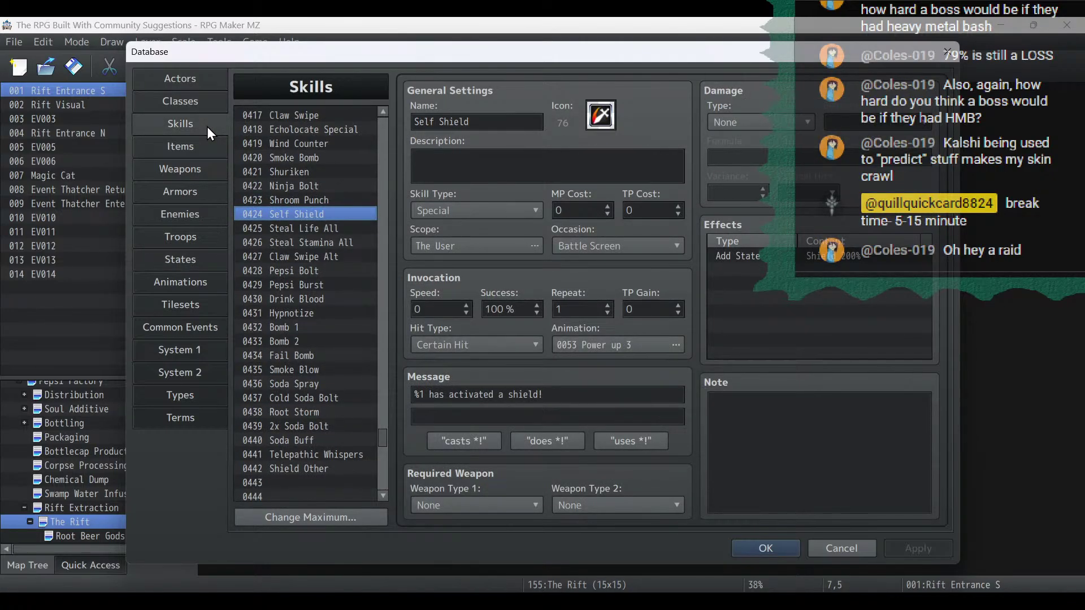
pyautogui.click(371, 470)
pyautogui.click(417, 126)
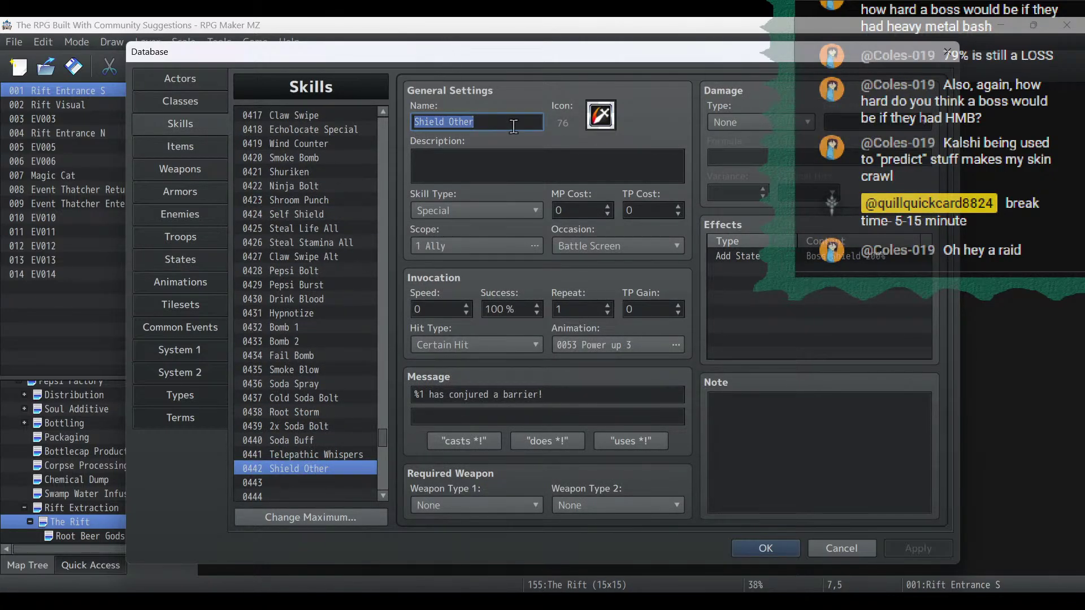
pyautogui.click(514, 126)
pyautogui.press('Home')
pyautogui.write('Boss')
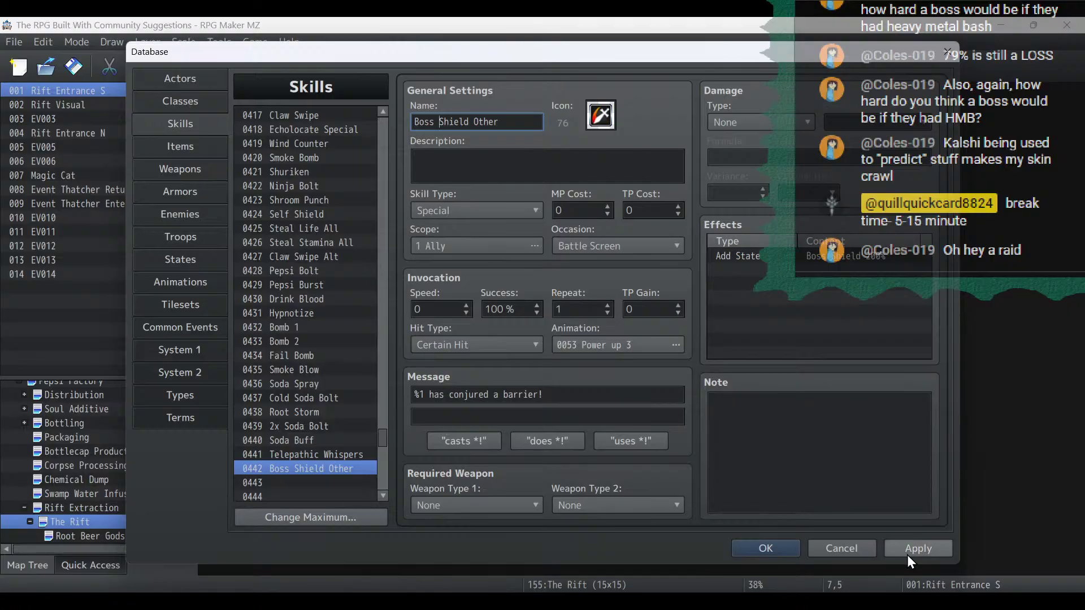
pyautogui.click(894, 546)
# Compare the settings of the 0408 Shield skill with those of 0442 Boss Shield Other.
pyautogui.scroll(4, 304, 175)
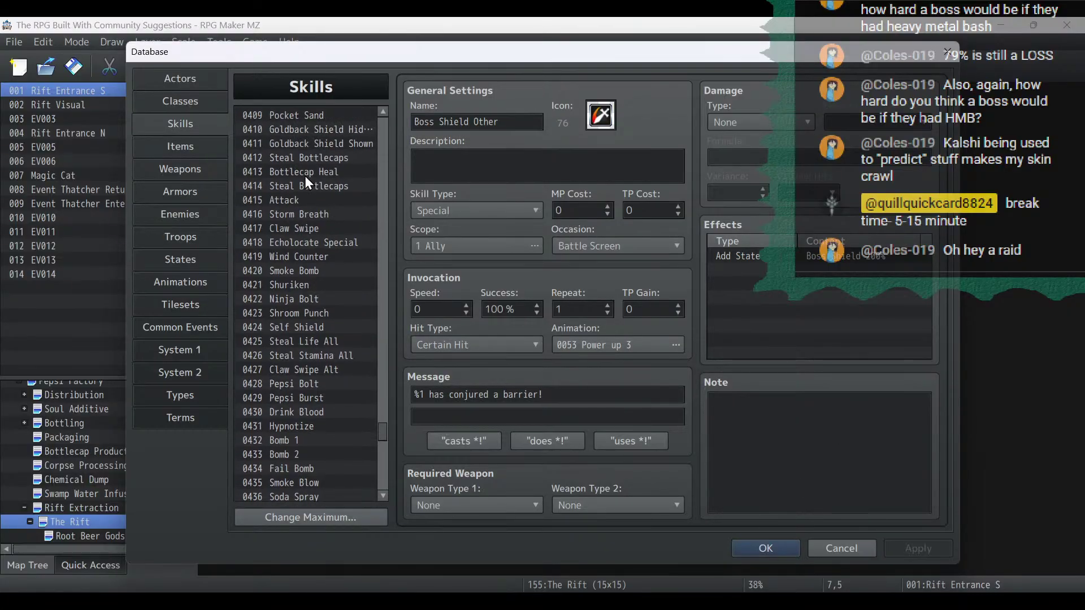
pyautogui.click(302, 170)
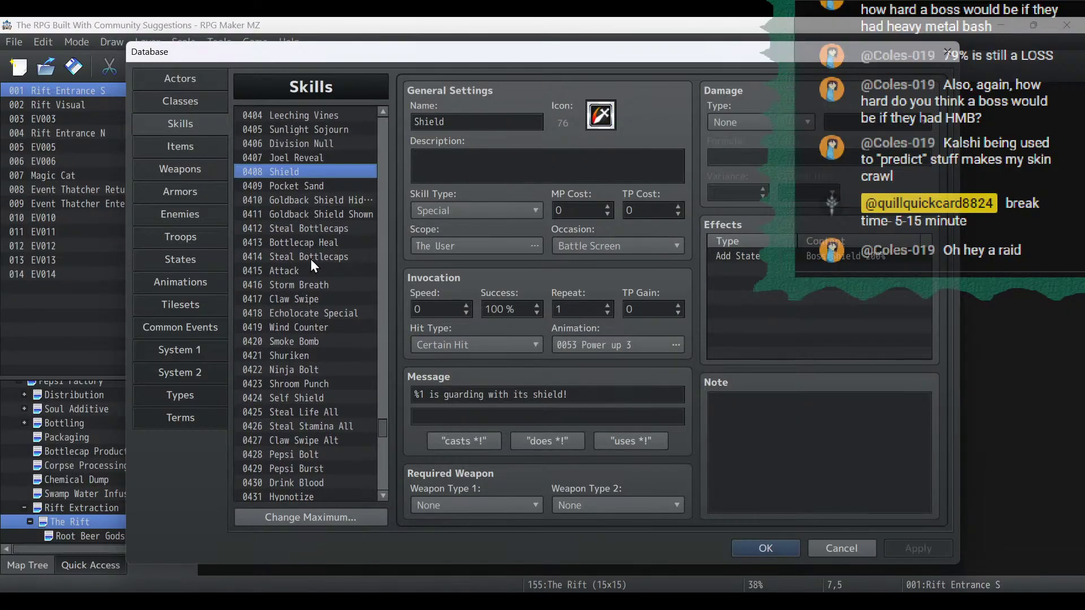
pyautogui.scroll(-3, 310, 259)
pyautogui.scroll(-1, 308, 277)
pyautogui.scroll(-2, 307, 288)
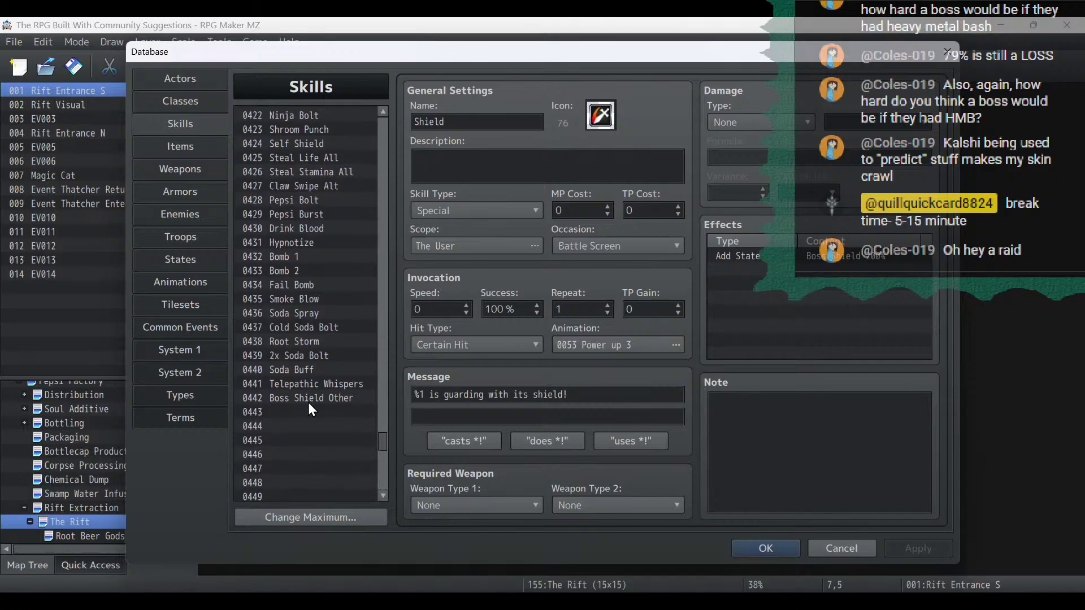
pyautogui.click(308, 399)
# Start a Force Action in the Else branch of the Root Beer Gods 3 troop's Sassp dead check, with #1 Sassp using 0442 Boss Shield Other.
pyautogui.click(167, 231)
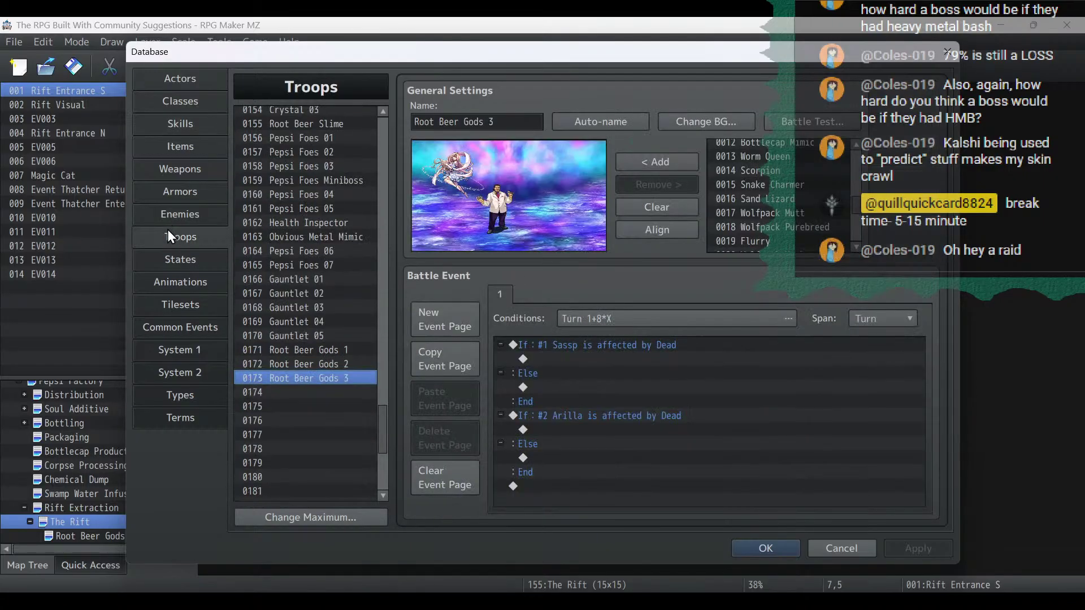
pyautogui.doubleClick(561, 389)
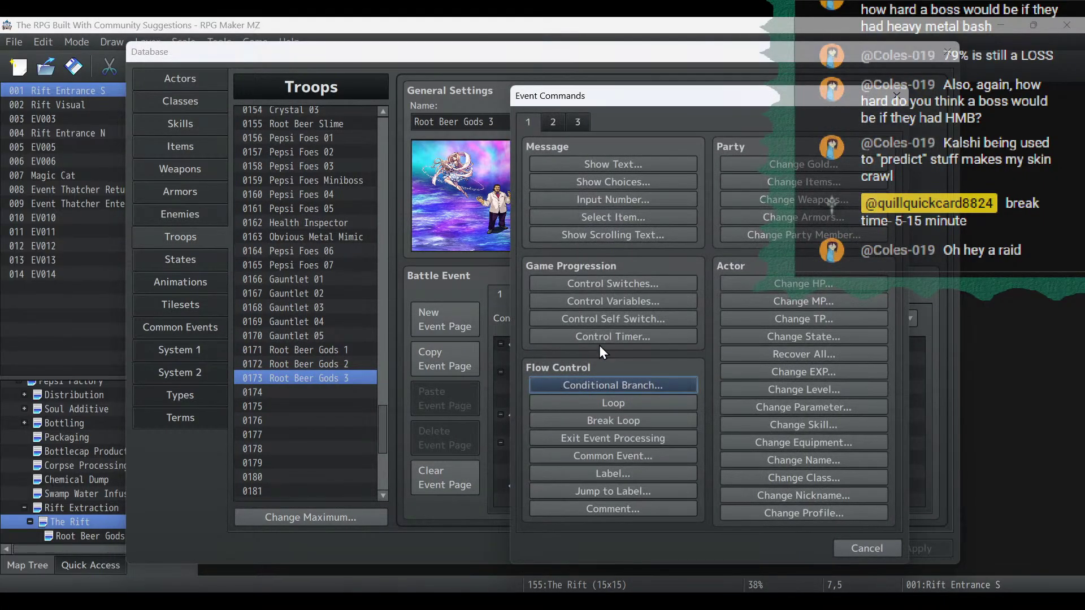
pyautogui.click(579, 123)
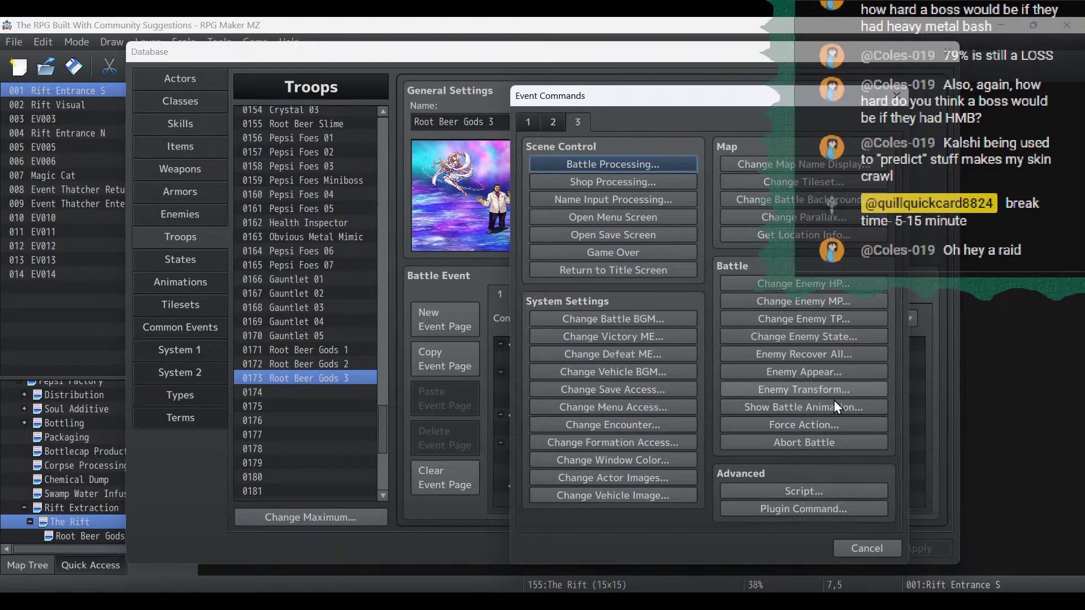
pyautogui.click(826, 424)
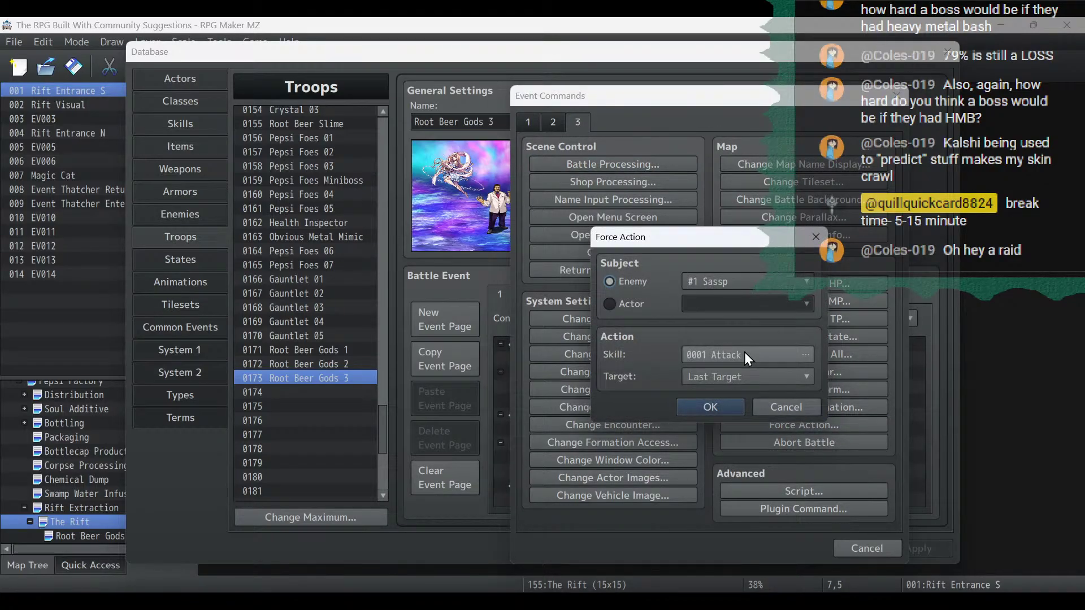
pyautogui.click(703, 286)
pyautogui.click(703, 286)
pyautogui.click(697, 356)
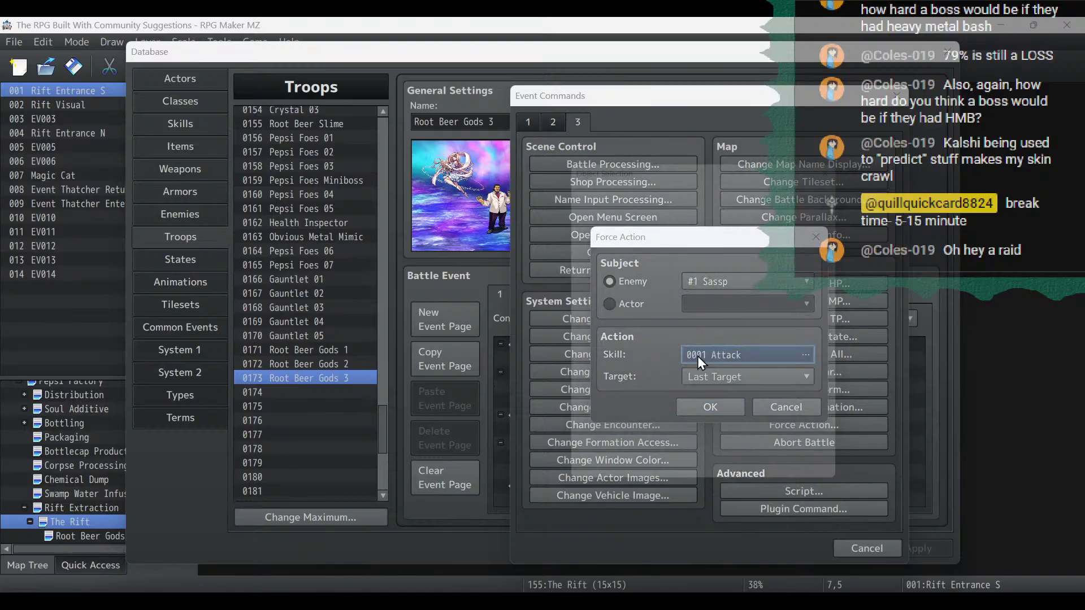
pyautogui.click(633, 450)
pyautogui.scroll(-2, 633, 457)
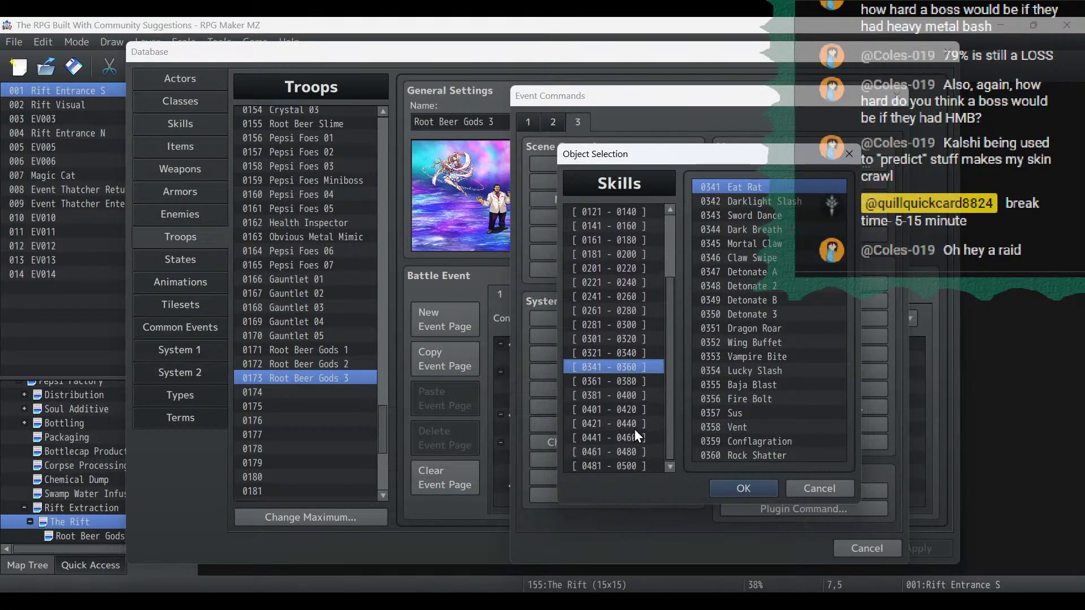
pyautogui.click(637, 409)
pyautogui.click(633, 424)
pyautogui.click(633, 437)
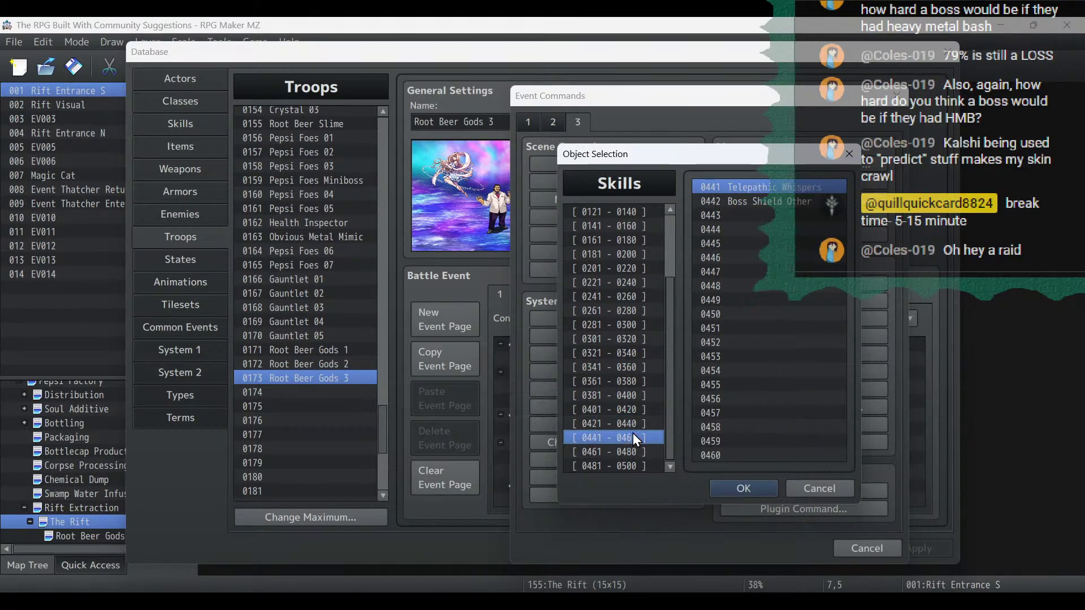
pyautogui.doubleClick(746, 202)
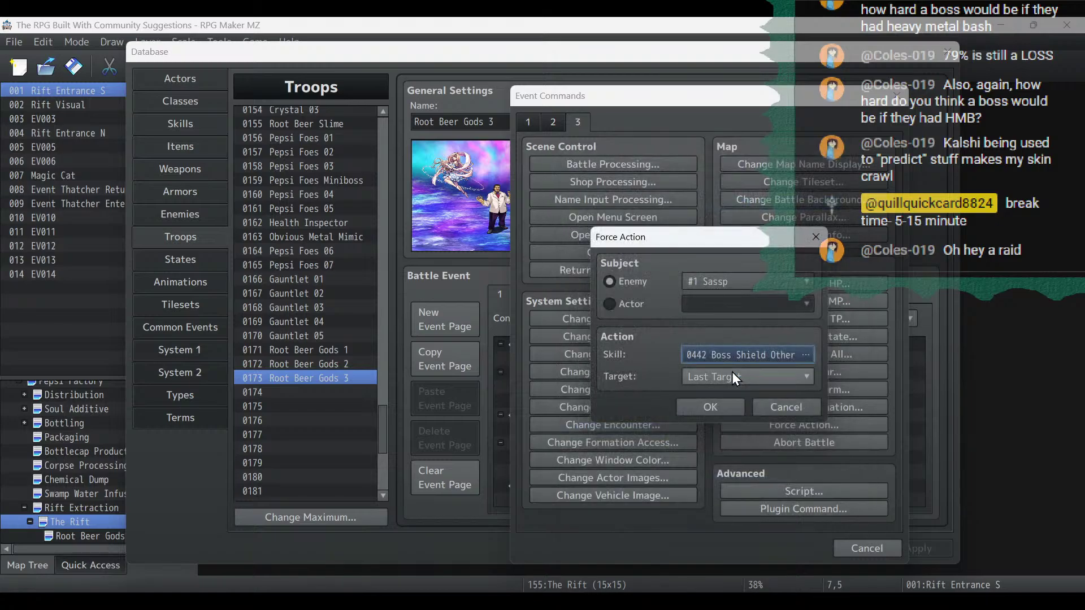
# Set the forced action's target to Index 2, insert the command, and save the database changes.
pyautogui.click(733, 376)
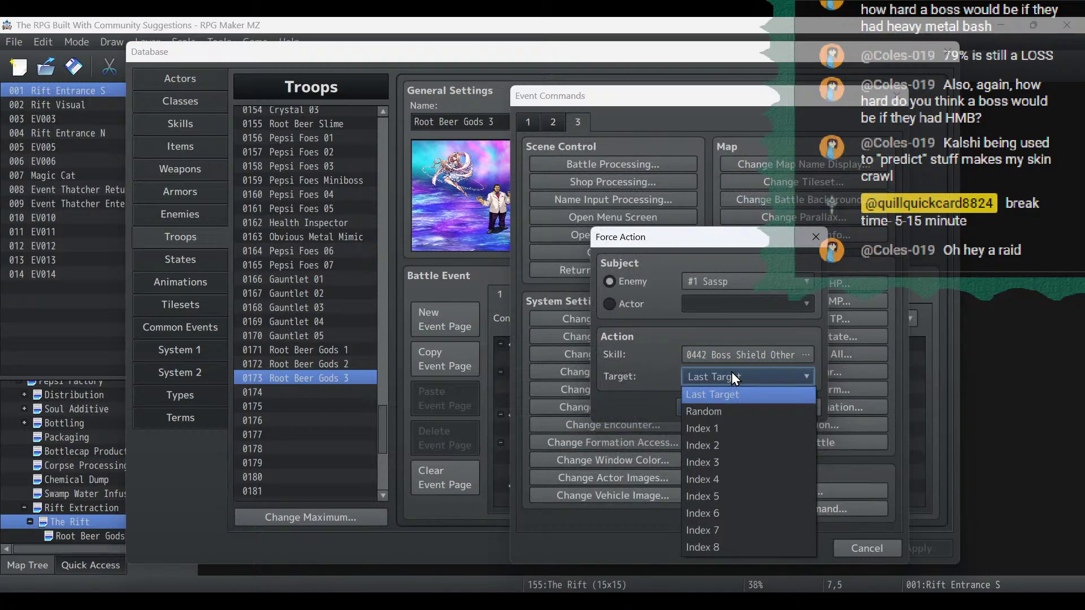
pyautogui.click(750, 314)
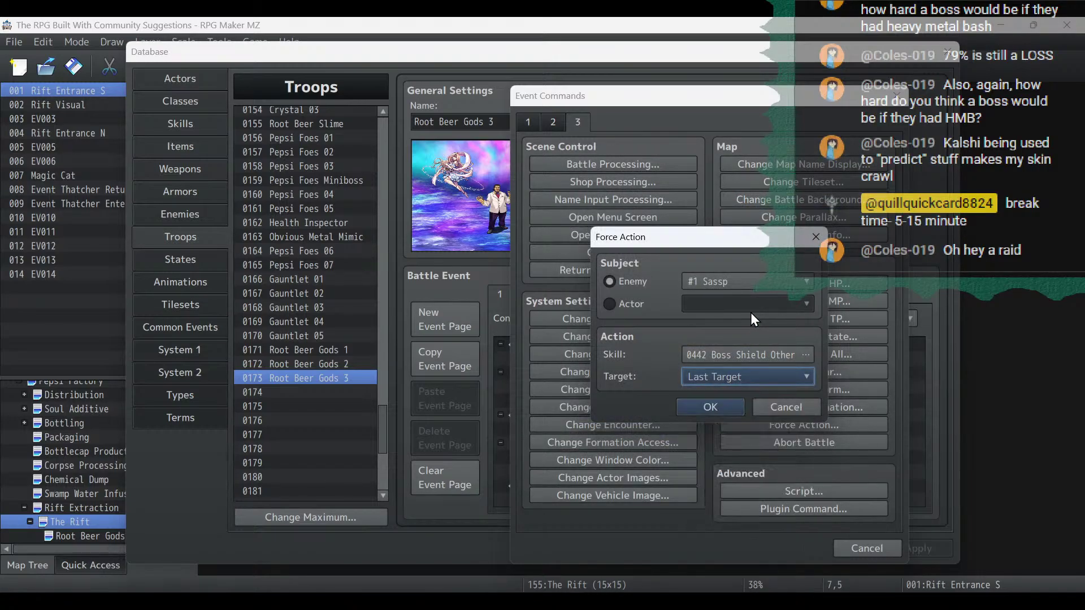
pyautogui.click(748, 379)
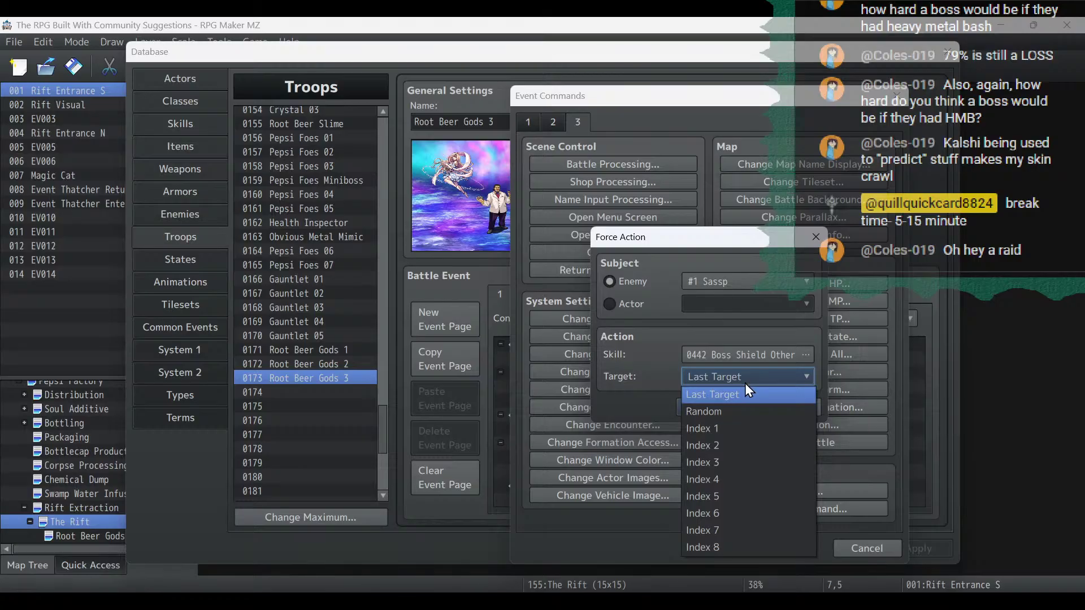
pyautogui.click(642, 343)
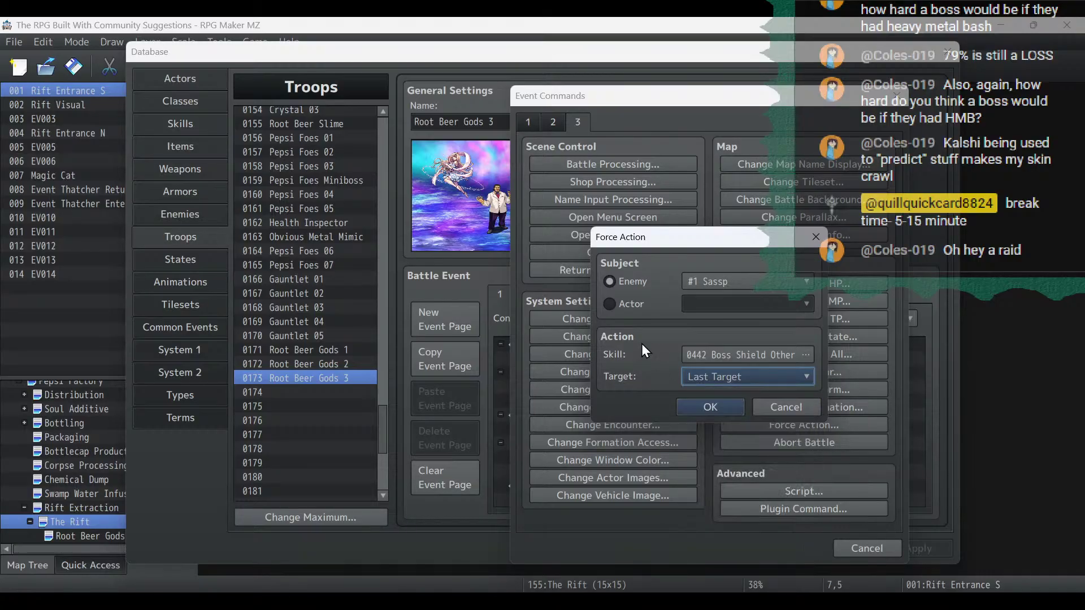
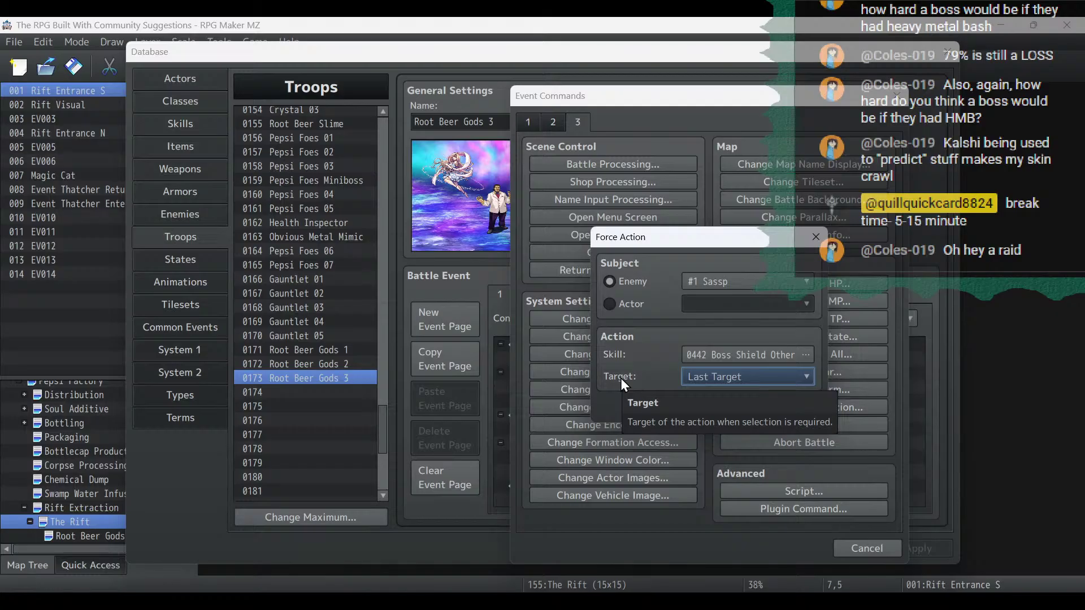
pyautogui.click(730, 380)
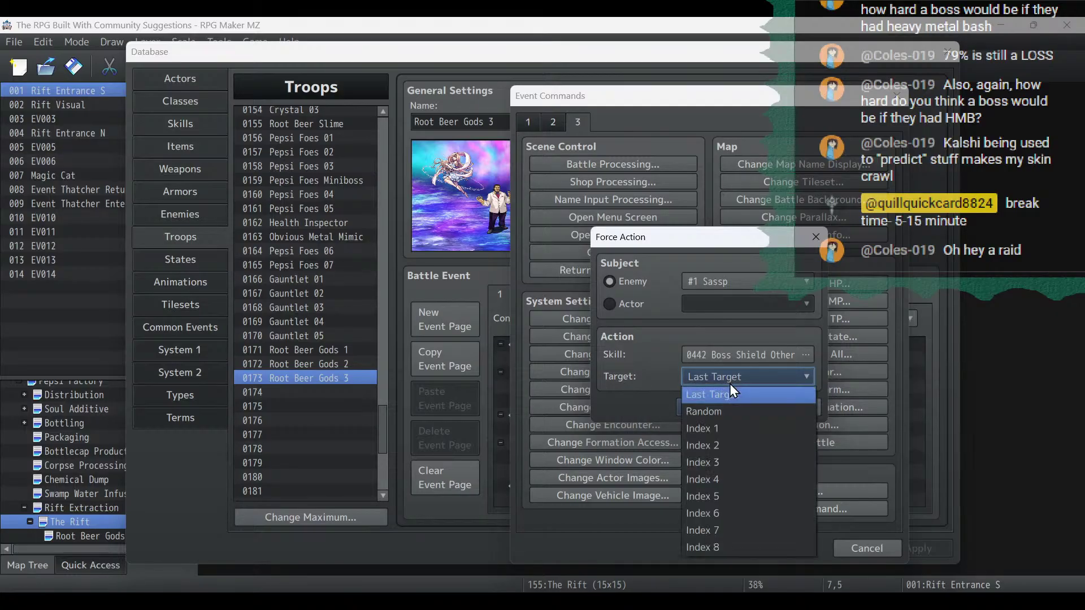
pyautogui.click(724, 445)
pyautogui.click(710, 408)
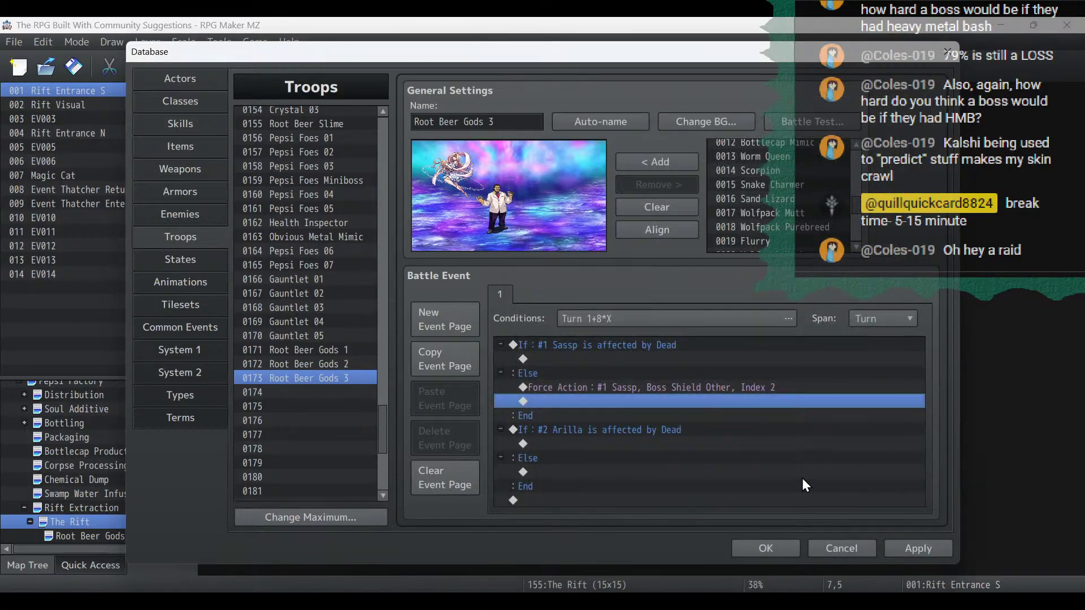
pyautogui.click(902, 551)
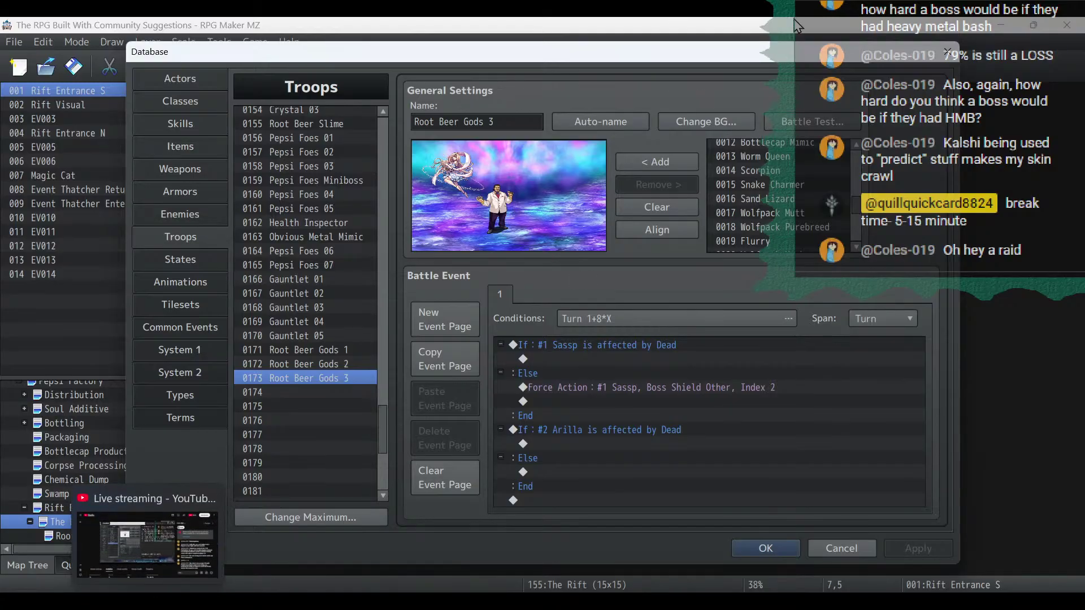
pyautogui.click(765, 549)
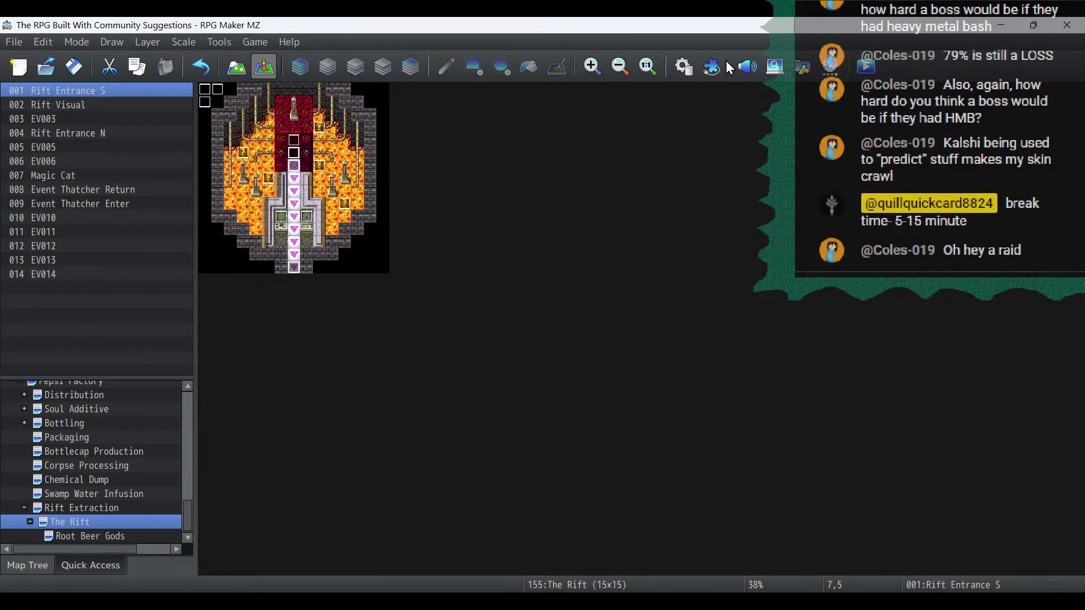
# Open the RPG Maker MZ help in the browser and go to the Battle page of the Event Commands section.
pyautogui.click(291, 42)
pyautogui.click(304, 56)
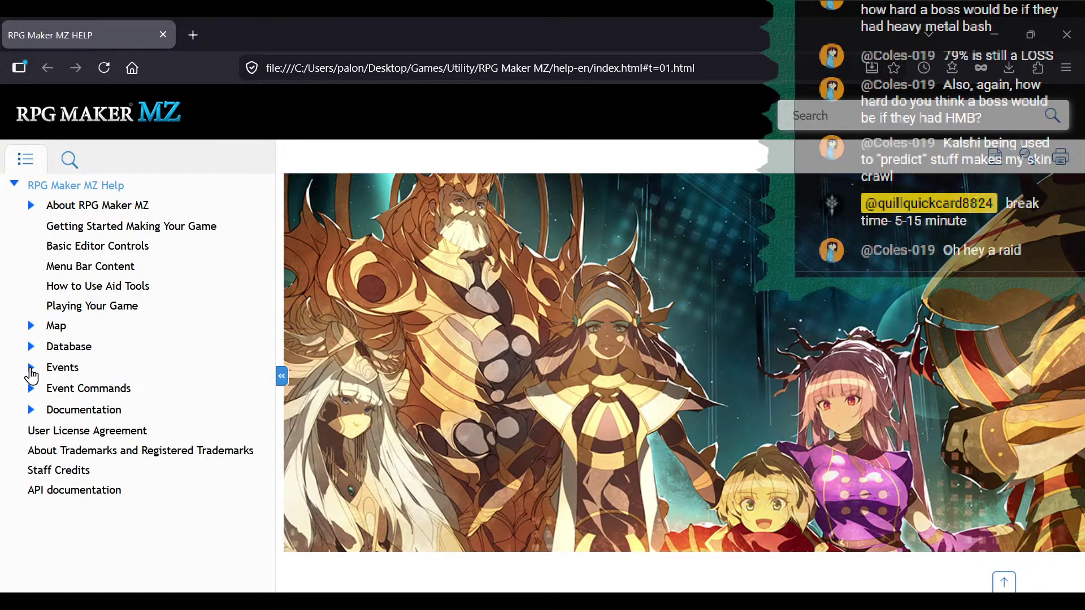
pyautogui.click(31, 369)
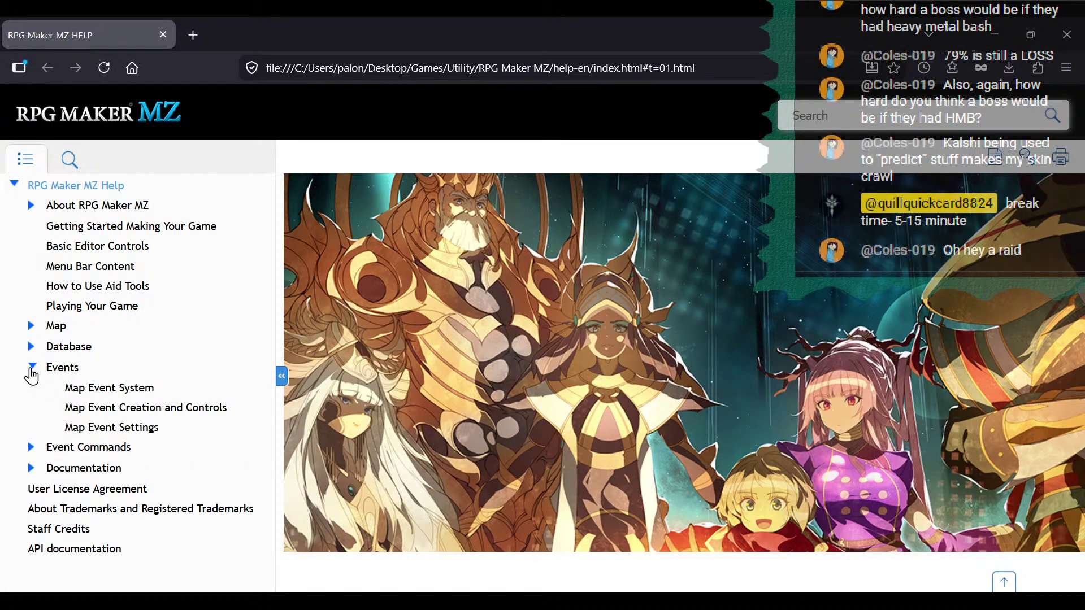
pyautogui.click(32, 448)
pyautogui.scroll(-5, 179, 446)
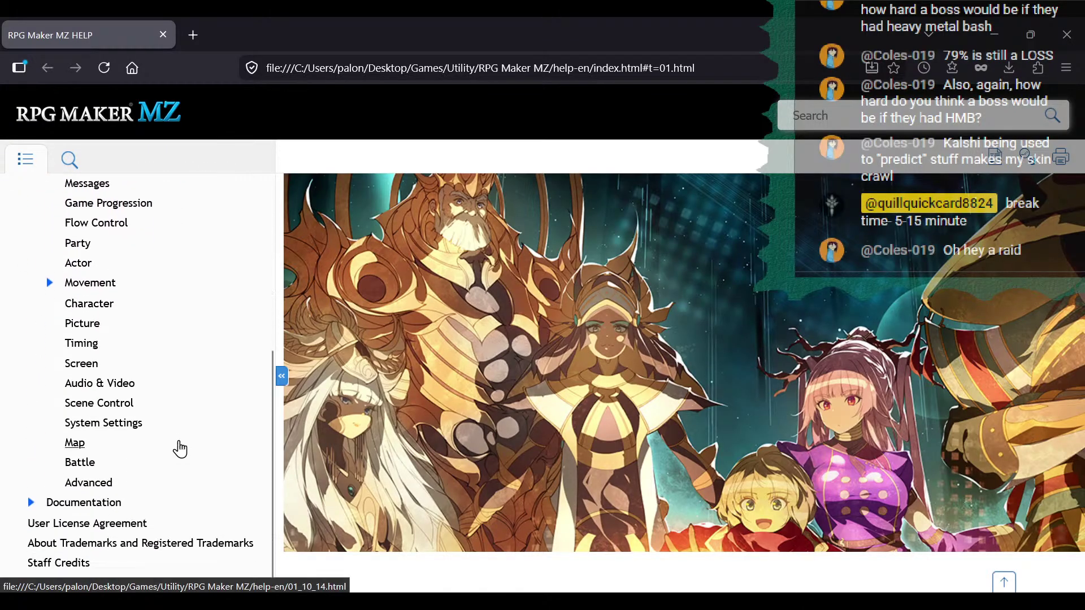
pyautogui.click(79, 462)
# Find the Force Action section and read how its Subject and Action settings determine the skill's target.
pyautogui.scroll(-5, 658, 371)
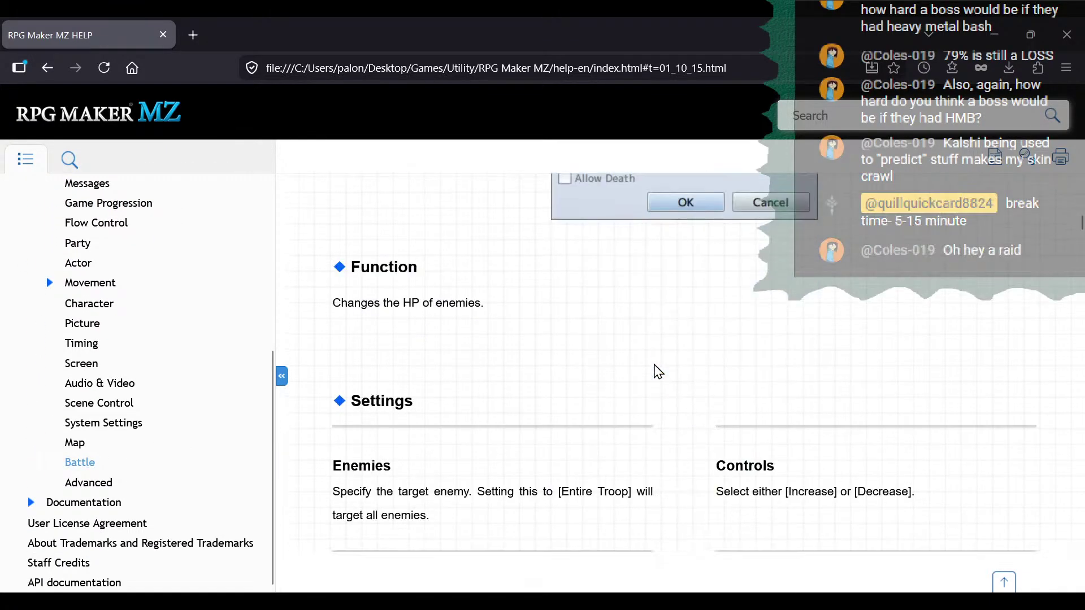
pyautogui.scroll(-20, 658, 371)
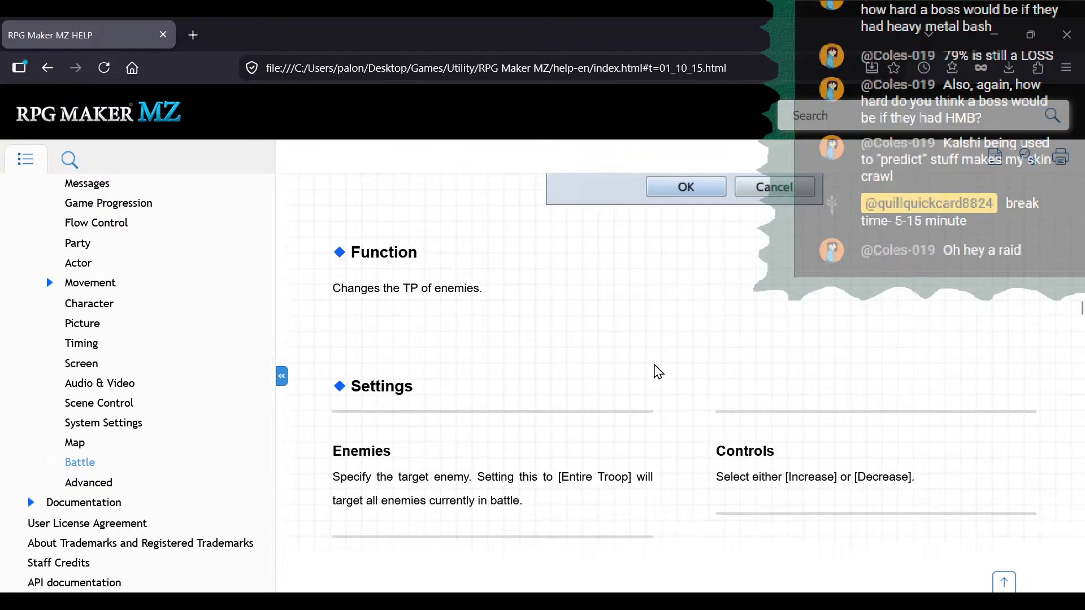
pyautogui.scroll(-5, 659, 372)
pyautogui.scroll(-20, 659, 371)
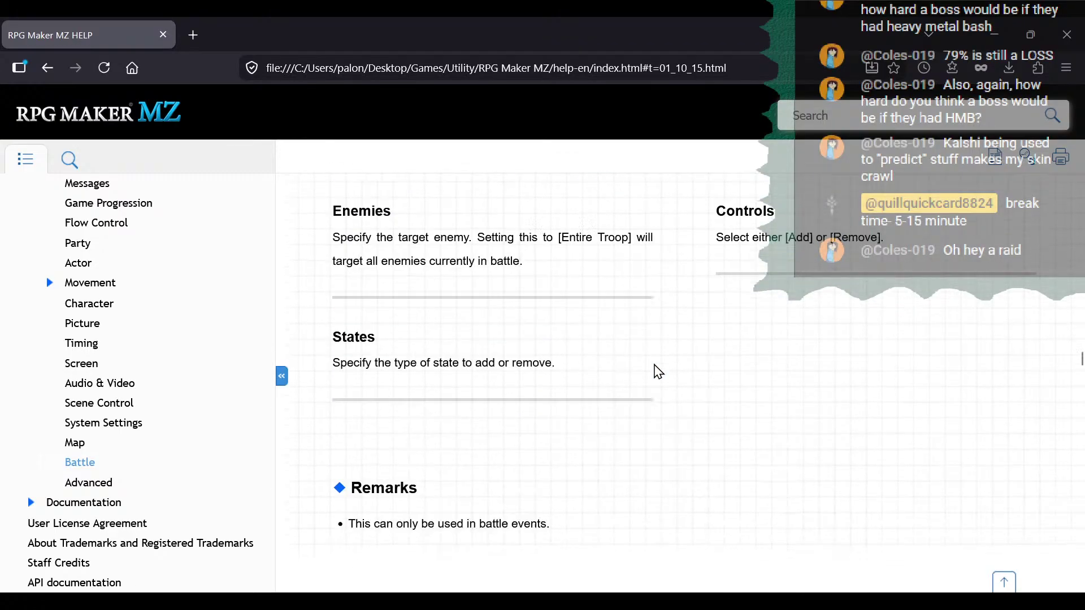
pyautogui.scroll(-20, 658, 371)
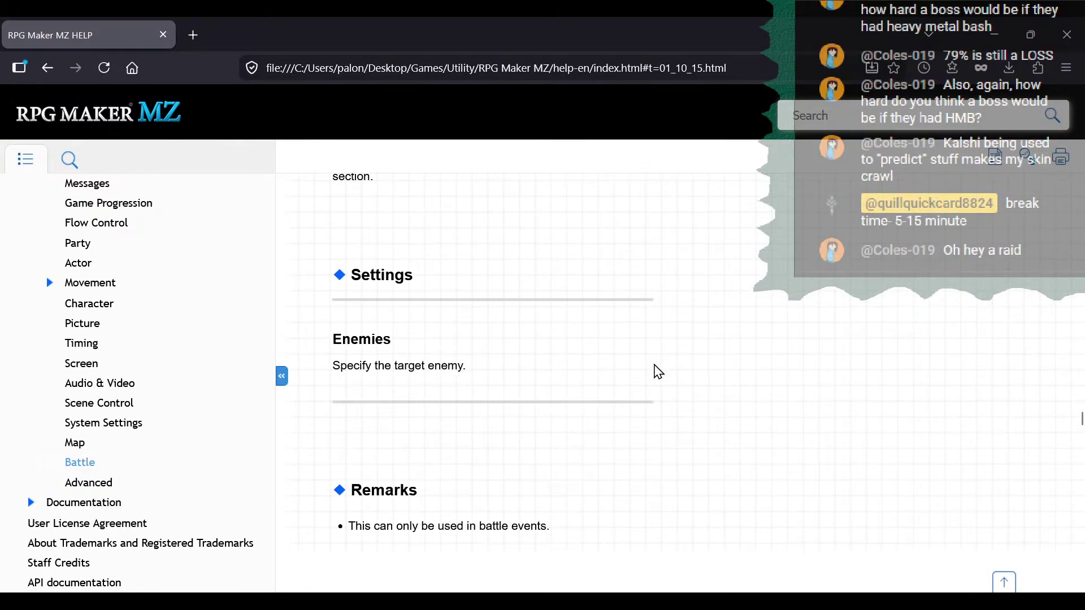
pyautogui.scroll(-20, 659, 371)
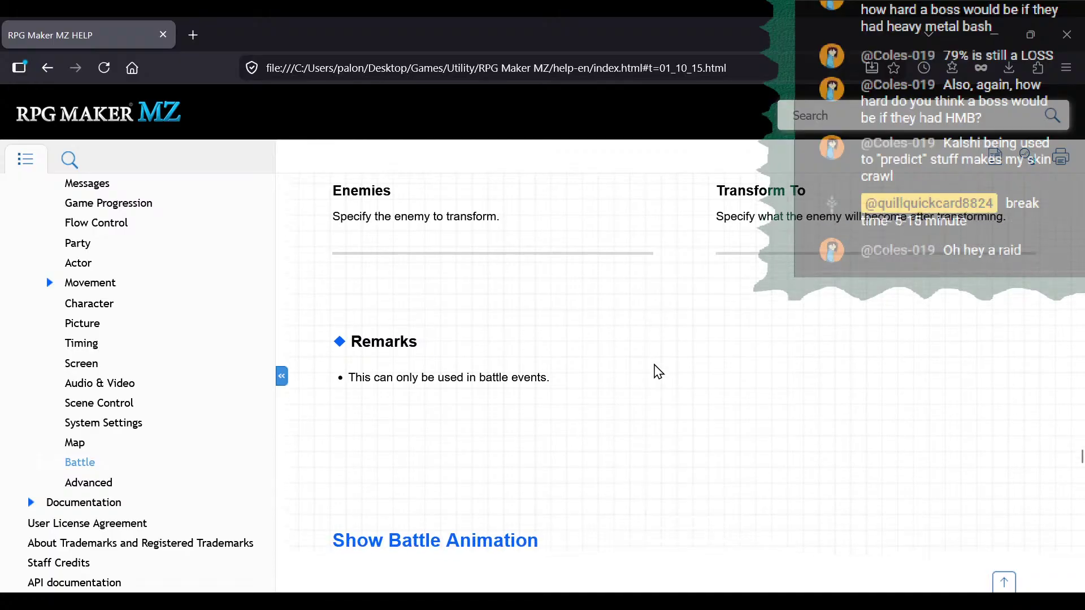
pyautogui.scroll(-12, 658, 371)
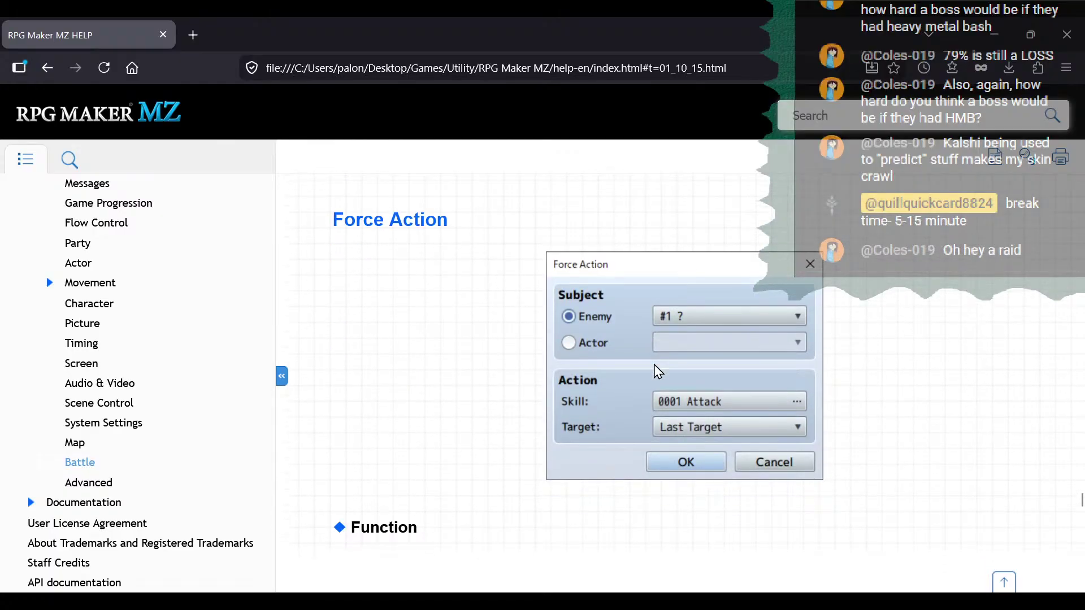
pyautogui.scroll(-3, 657, 372)
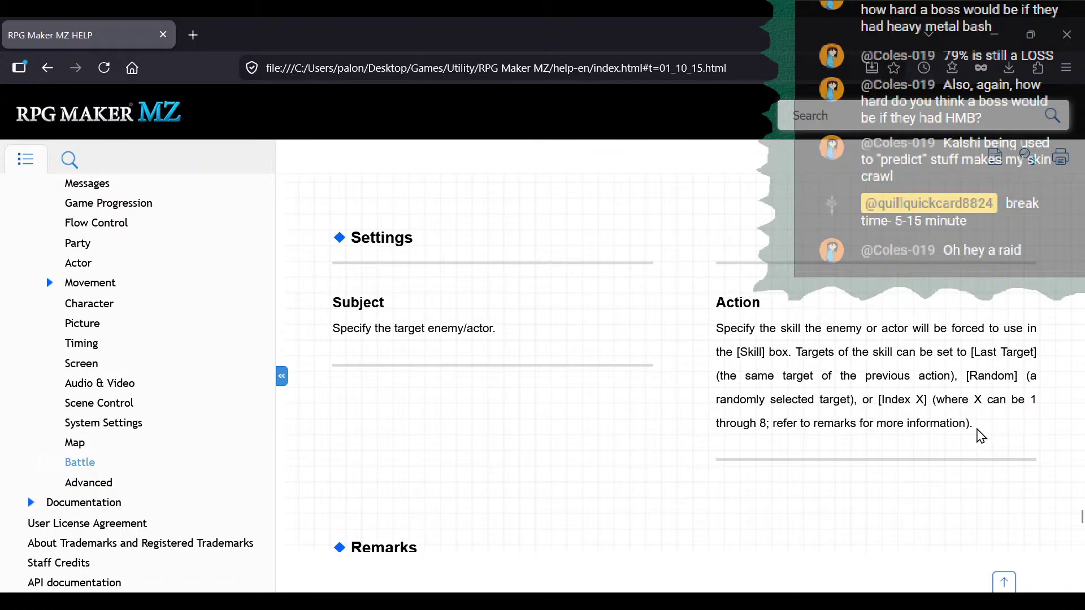
pyautogui.moveTo(981, 435); pyautogui.dragTo(703, 332)
pyautogui.scroll(-4, 702, 328)
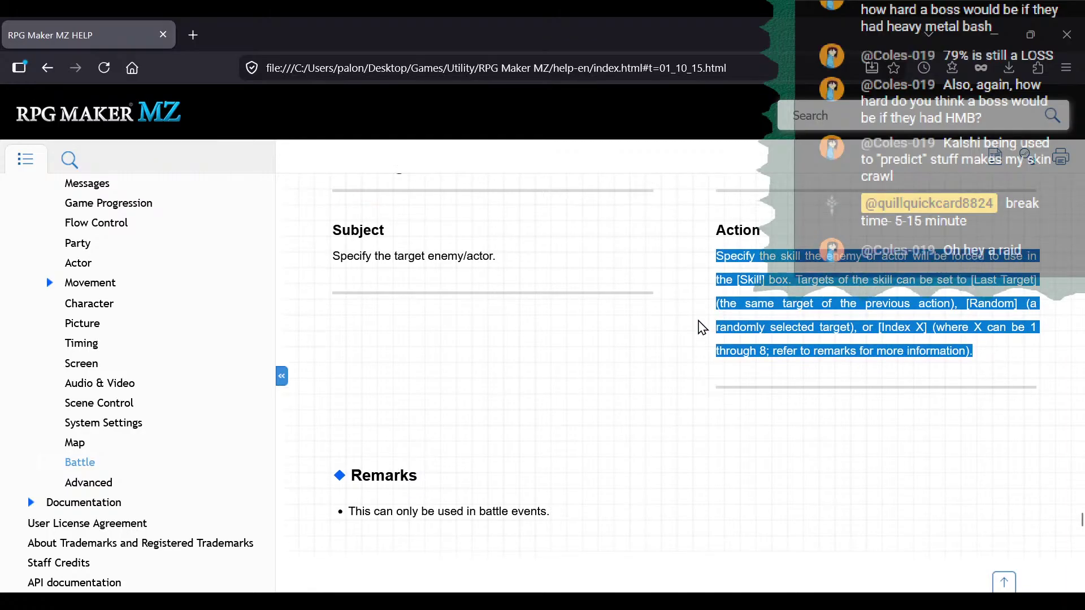
pyautogui.scroll(1, 702, 328)
pyautogui.scroll(3, 702, 328)
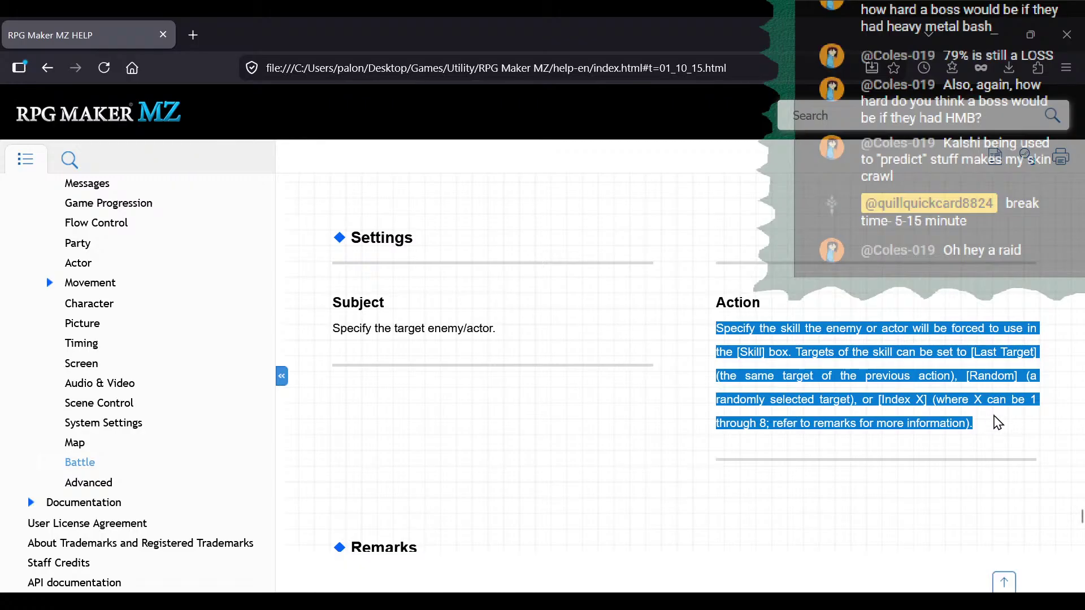
# Skim the rest of the Battle help page and search the help for "index 1".
pyautogui.scroll(-4, 997, 426)
pyautogui.scroll(-4, 996, 426)
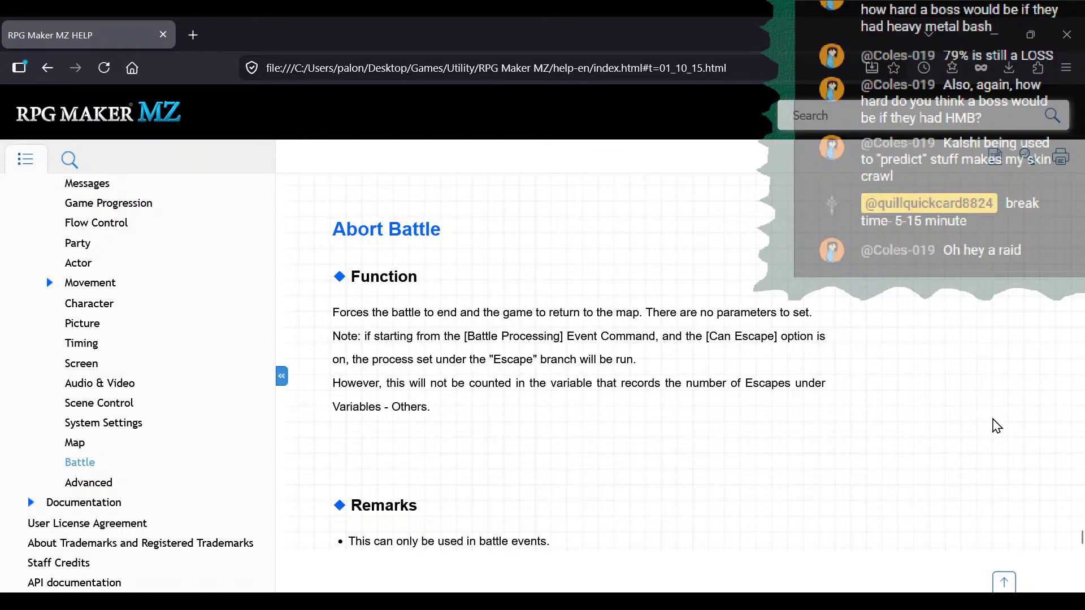
pyautogui.scroll(18, 996, 426)
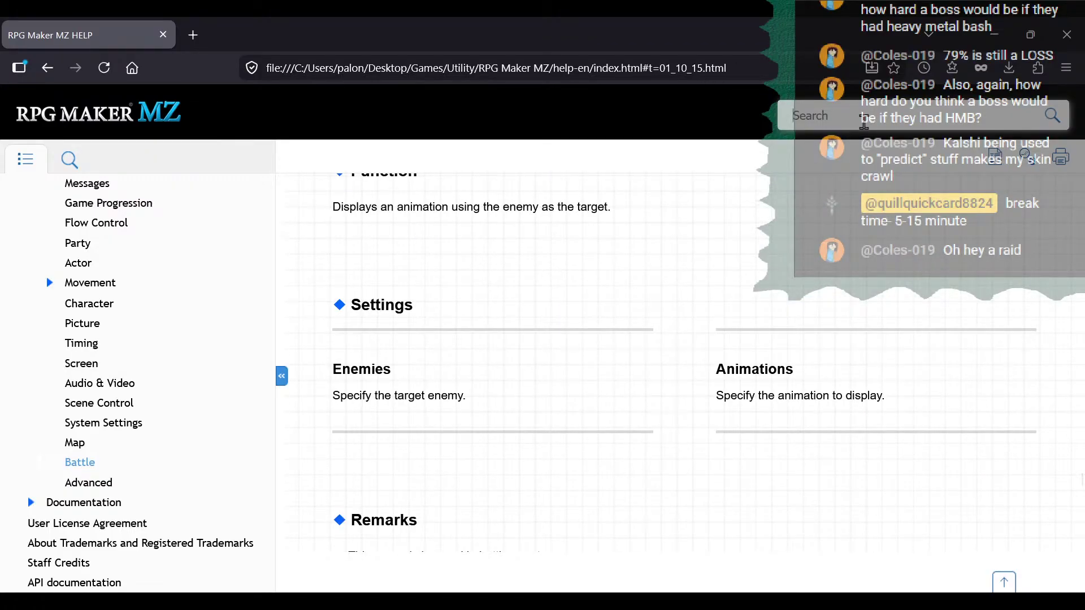
pyautogui.write('index 1')
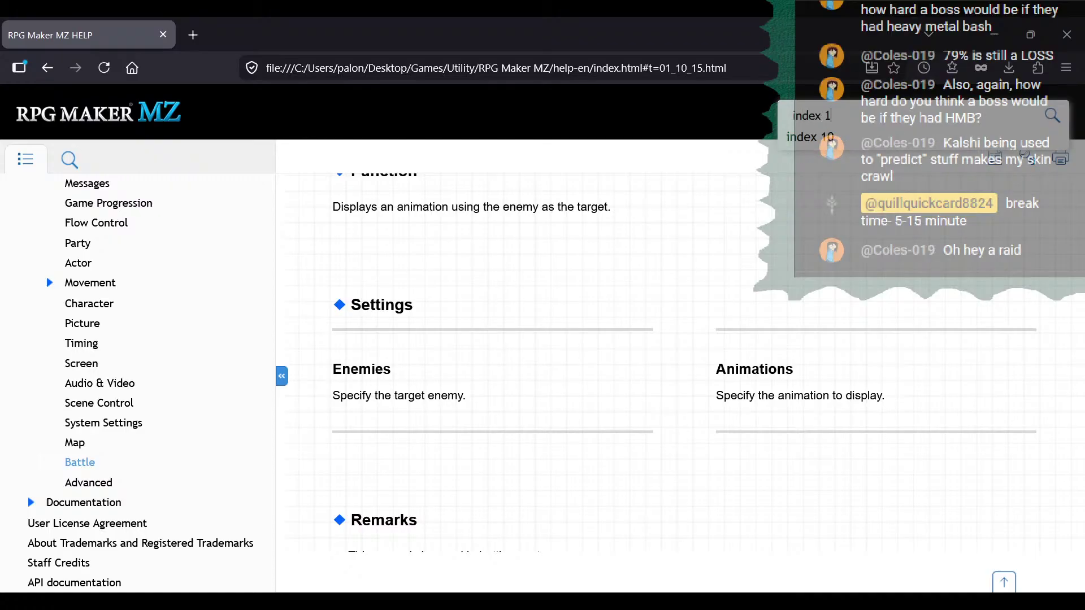
pyautogui.press('Return')
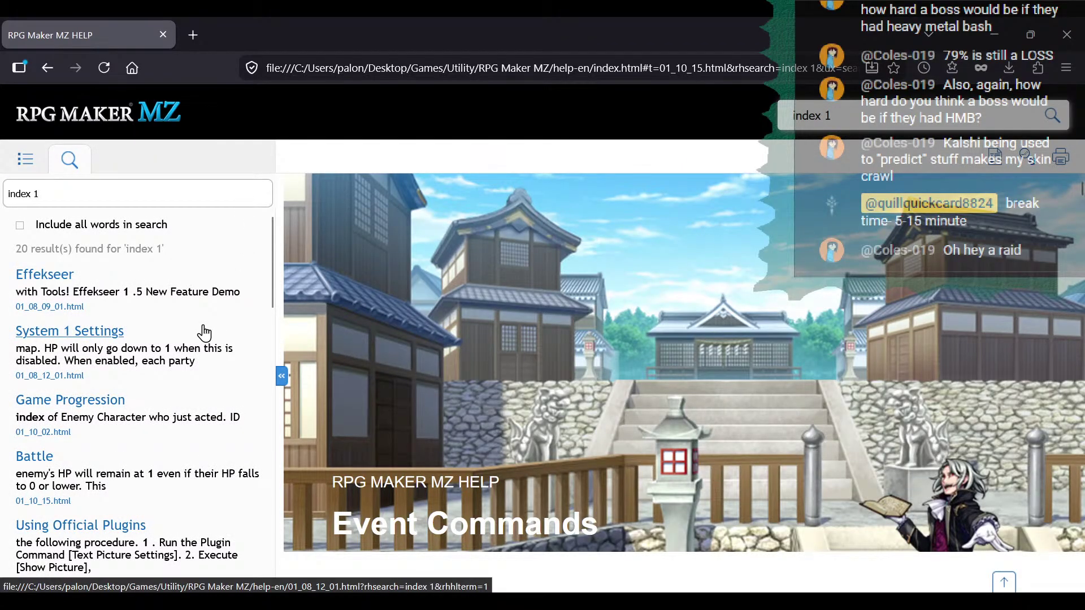
# Search the web for "rpg maker mz force action index" and read how target indices are numbered.
pyautogui.click(402, 75)
pyautogui.write('rpg make')
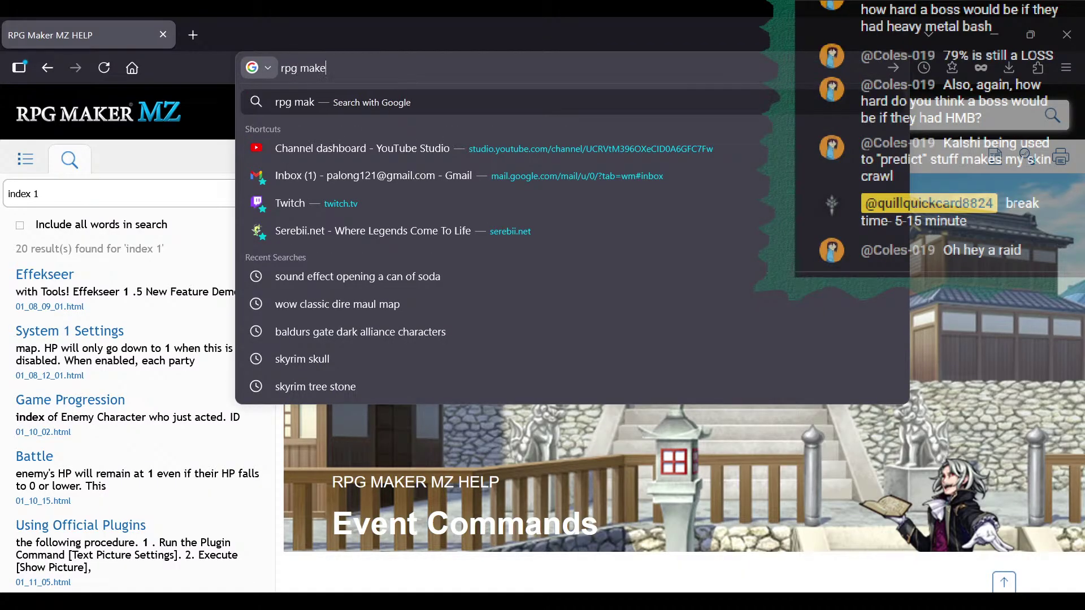
pyautogui.write('r mz fo')
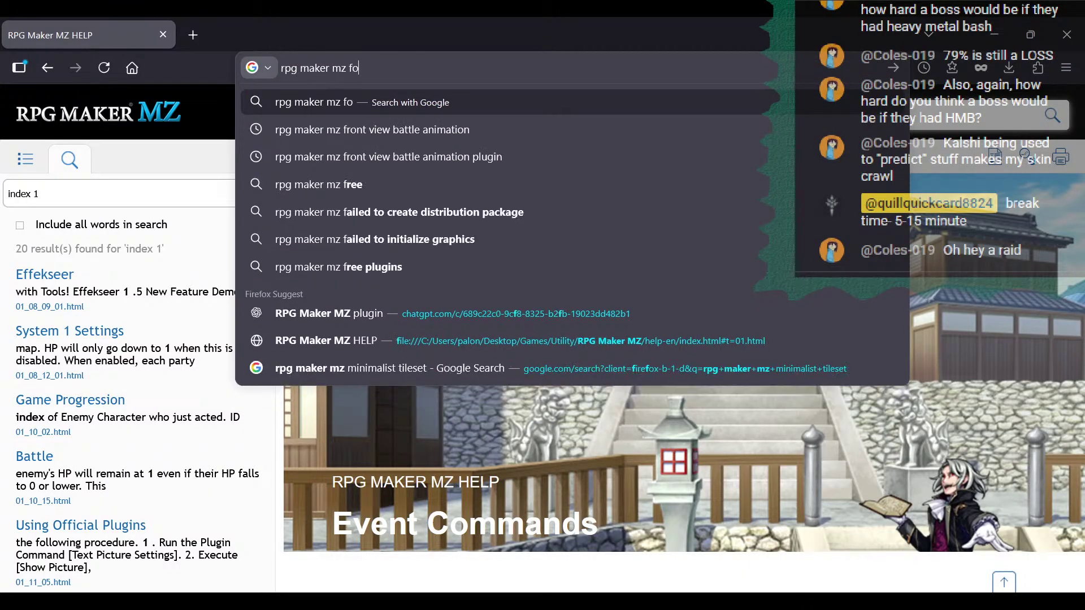
pyautogui.write('rce action')
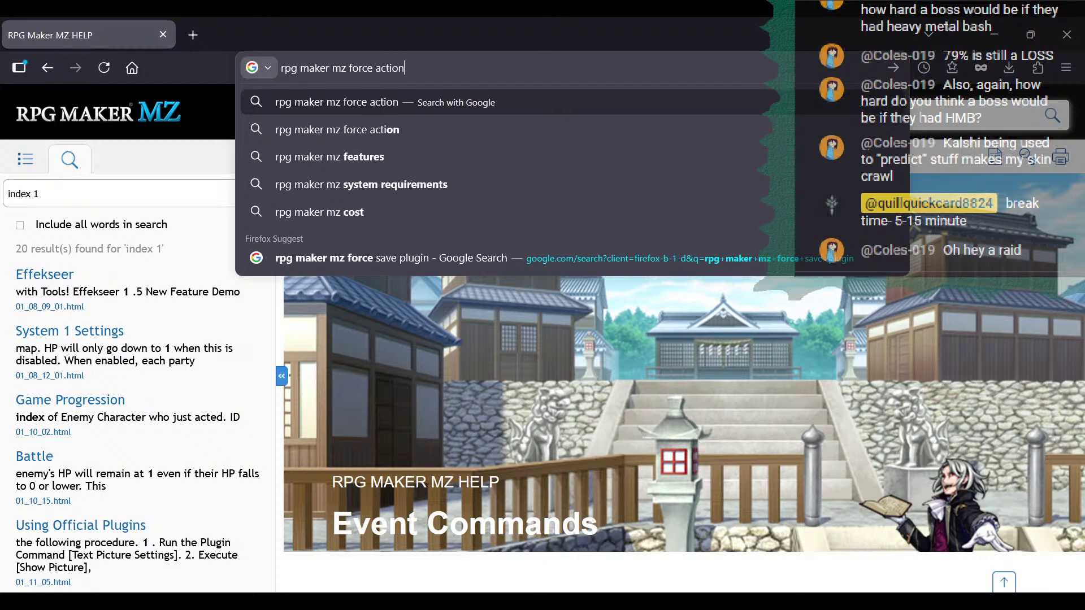
pyautogui.write(' index')
pyautogui.press('Return')
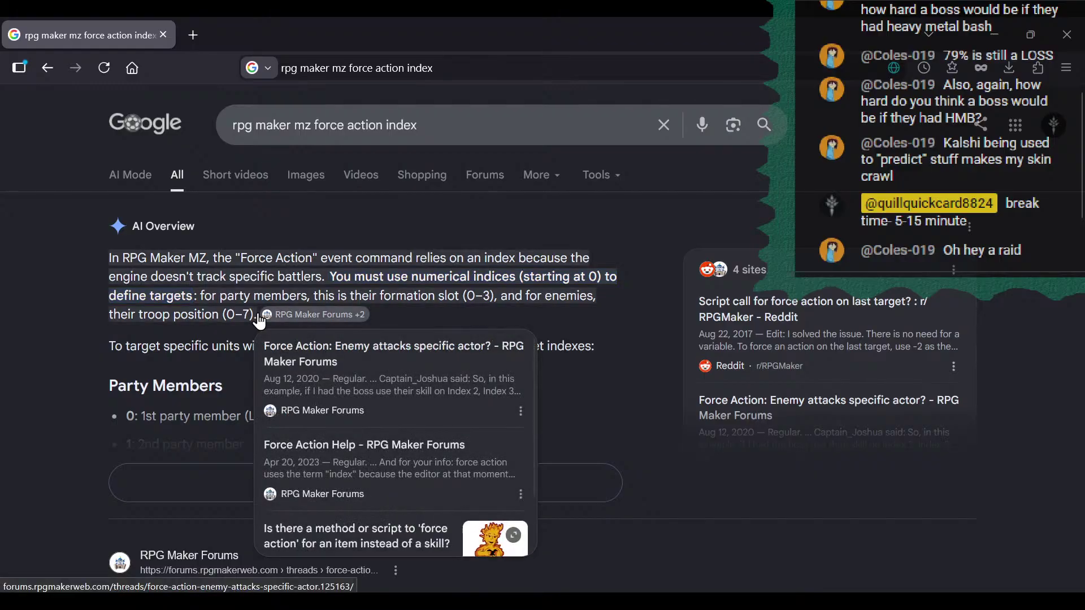
pyautogui.moveTo(256, 315); pyautogui.dragTo(97, 272)
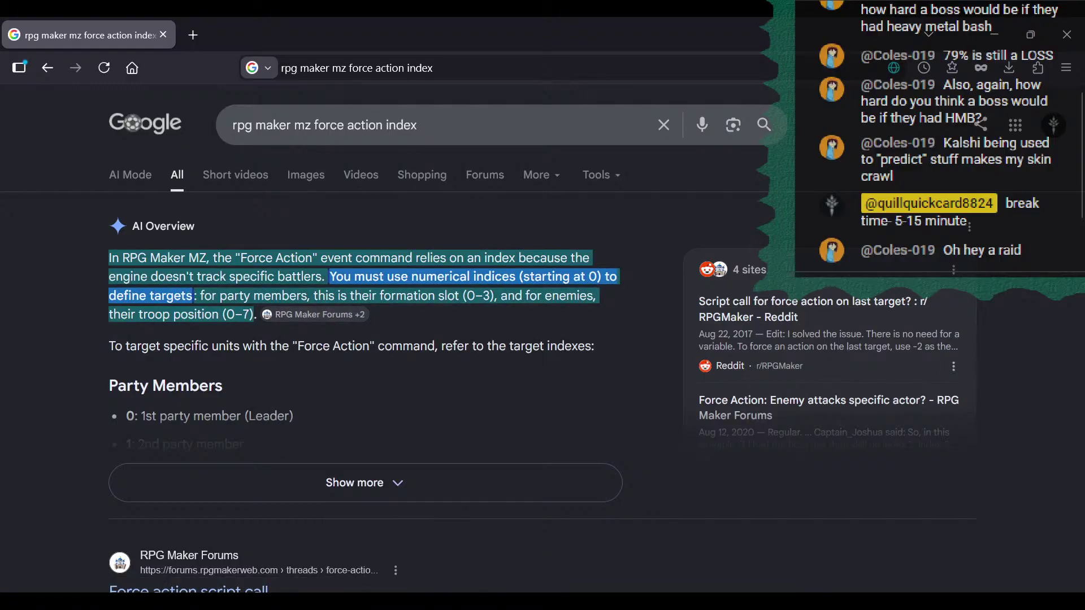
# Close the browser and reopen the RPG Maker MZ database at the Root Beer Gods 3 troop.
pyautogui.click(1067, 34)
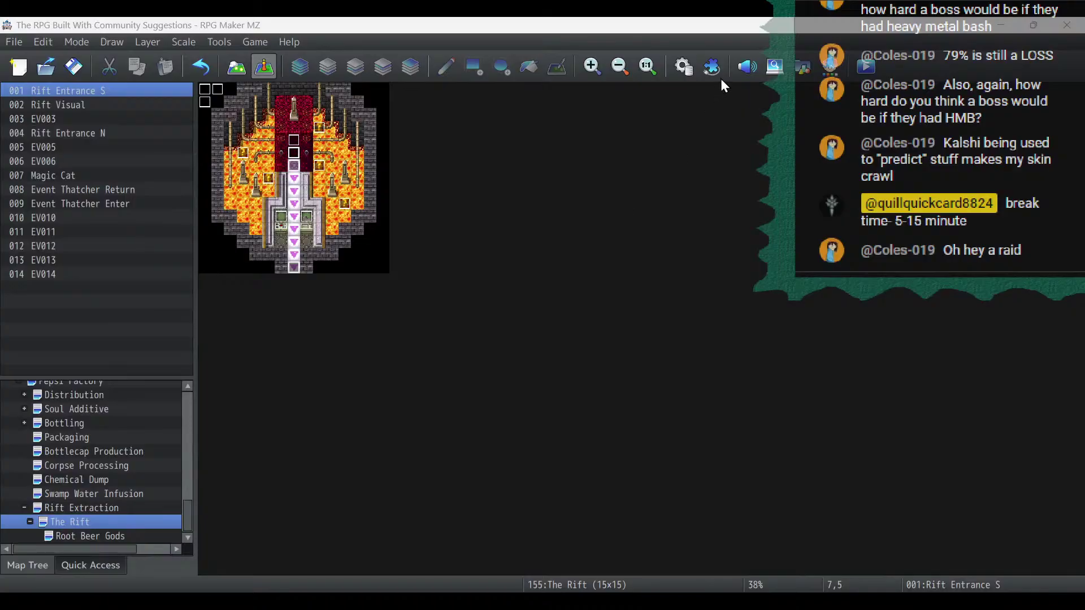
pyautogui.click(705, 68)
pyautogui.click(719, 526)
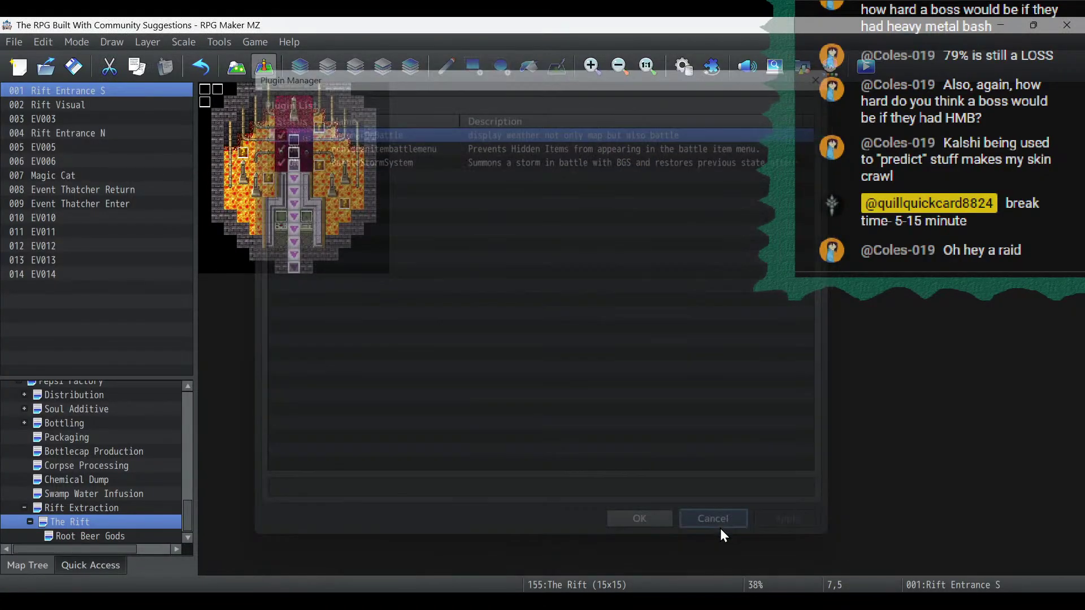
pyautogui.click(690, 57)
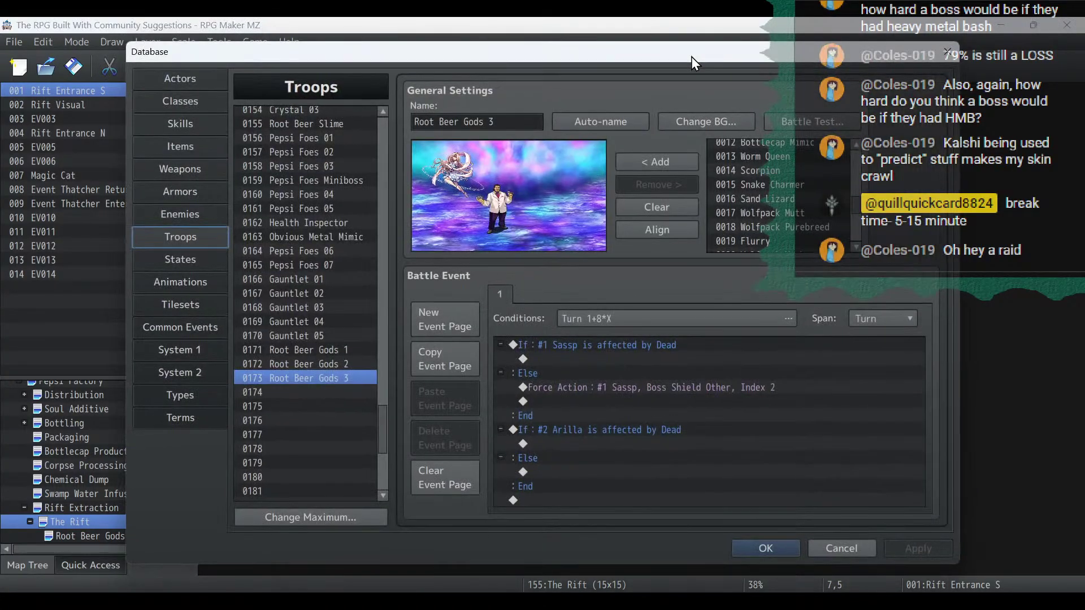
# Set the Boss Shield Other Force Action's subject to #1 Sassp and its target to Index 2.
pyautogui.doubleClick(693, 387)
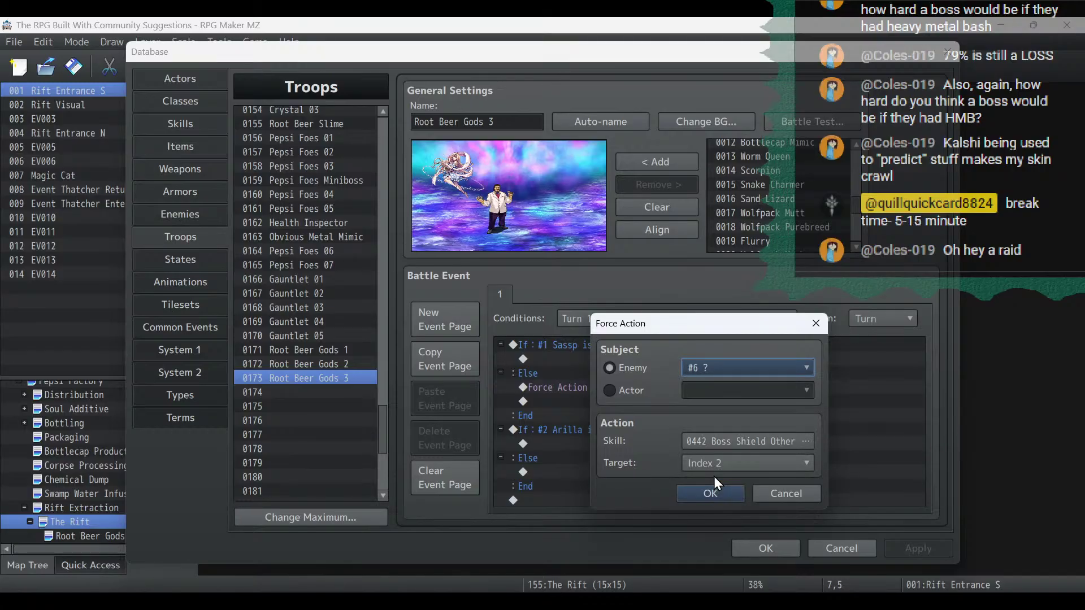
pyautogui.click(711, 365)
pyautogui.click(715, 387)
pyautogui.click(769, 463)
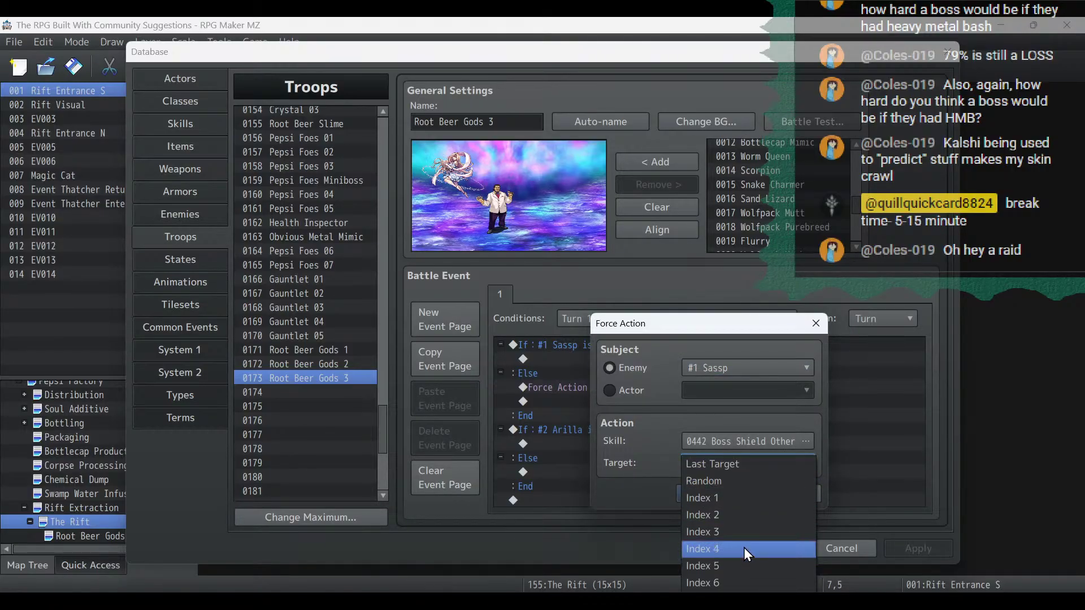
pyautogui.click(728, 513)
pyautogui.click(711, 494)
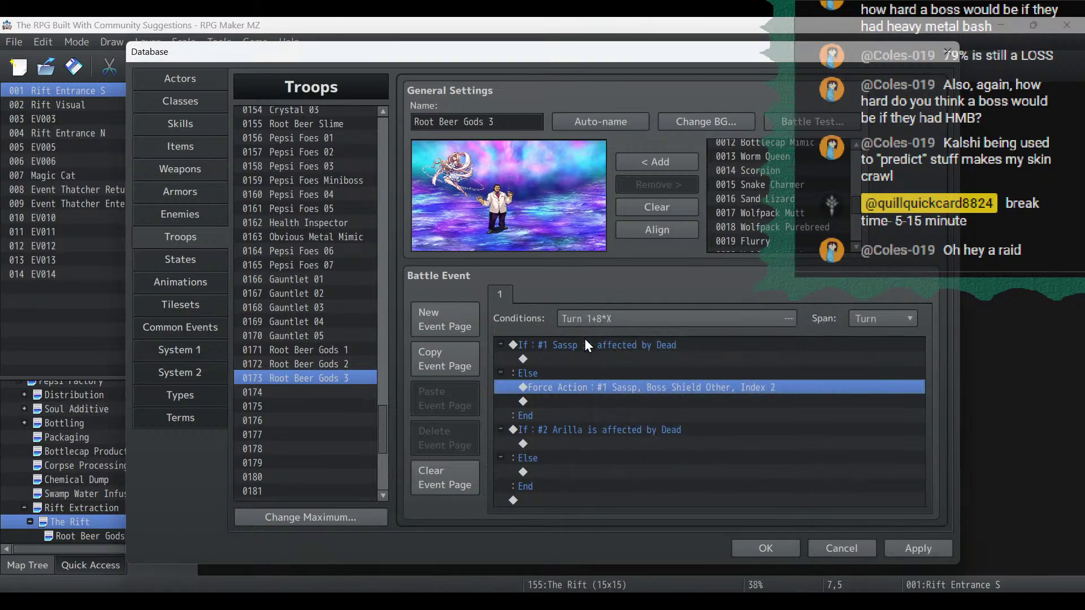
# Check both enemies' index numbers in the troop preview and review the event page's turn condition.
pyautogui.click(494, 204)
pyautogui.click(460, 176)
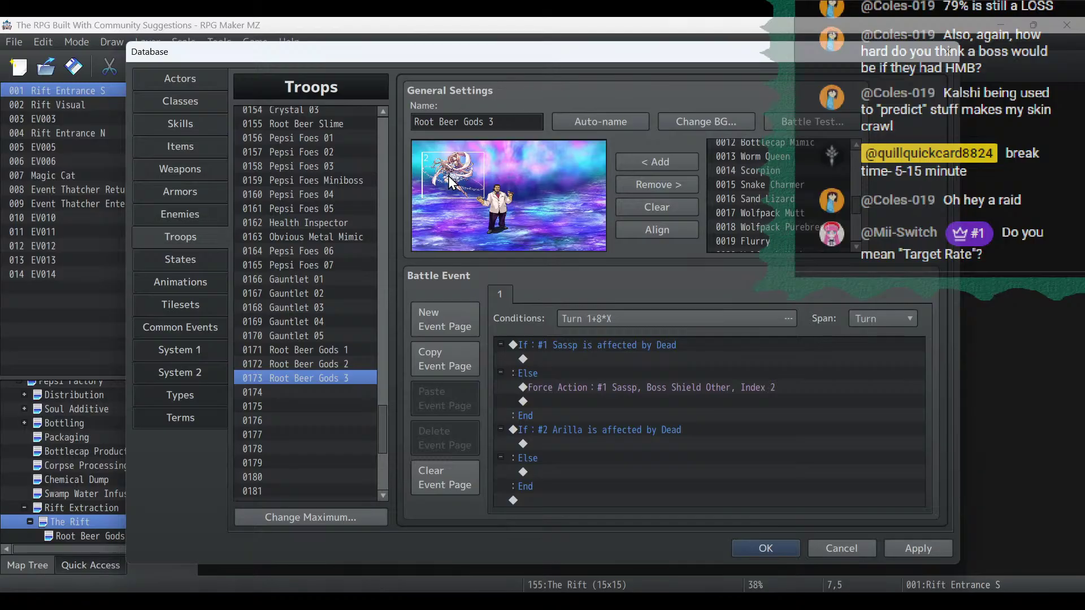
pyautogui.doubleClick(619, 324)
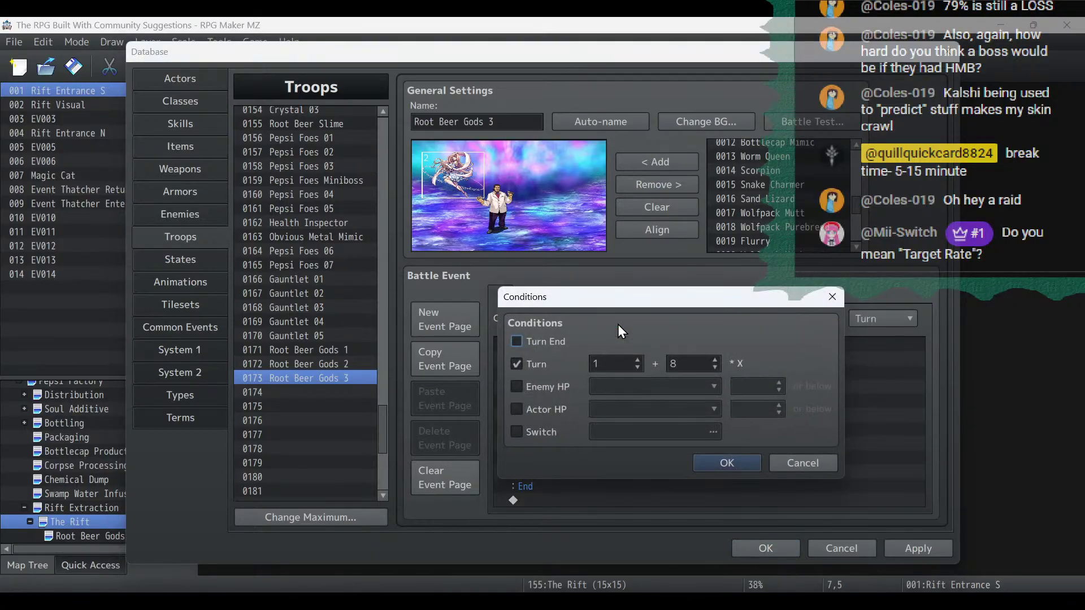
pyautogui.click(711, 463)
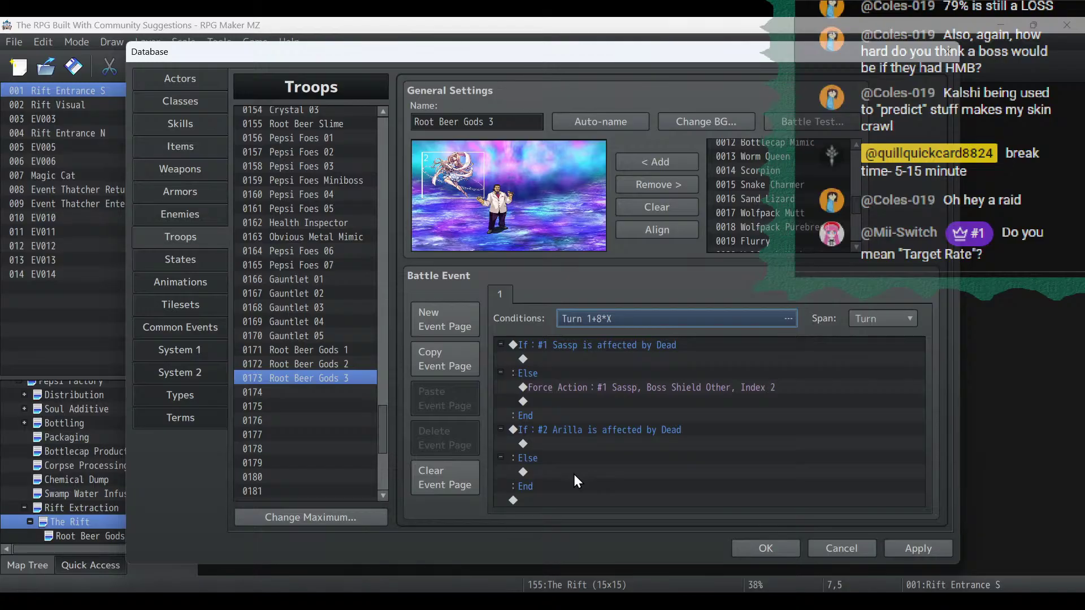
# Copy Sassp's Force Action into the Else branch of the Arilla dead check.
pyautogui.rightClick(589, 388)
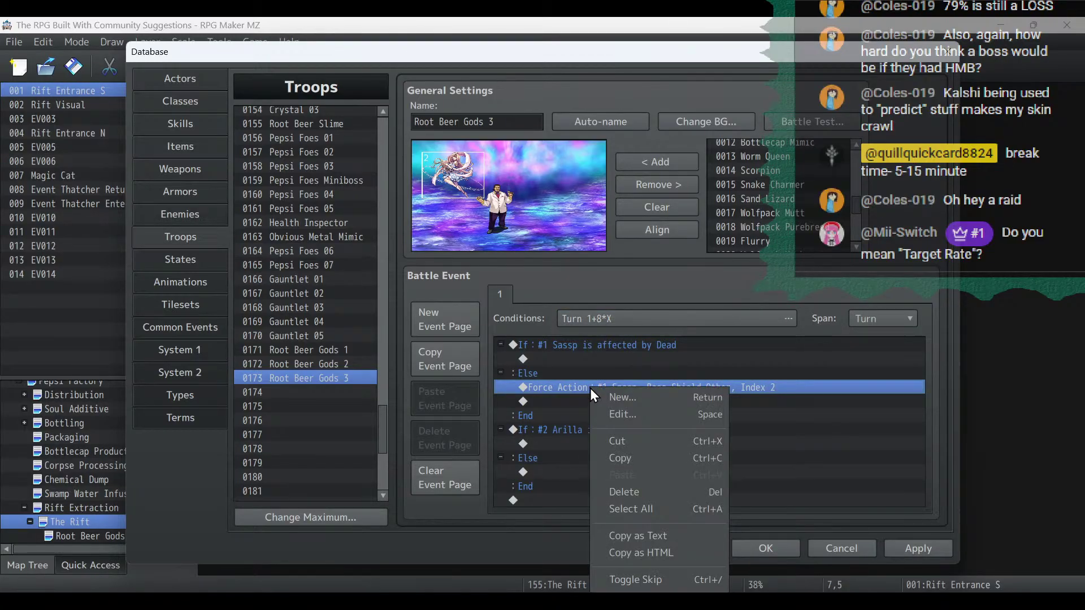
pyautogui.click(630, 457)
pyautogui.click(616, 473)
pyautogui.hotkey('ctrl', 'v')
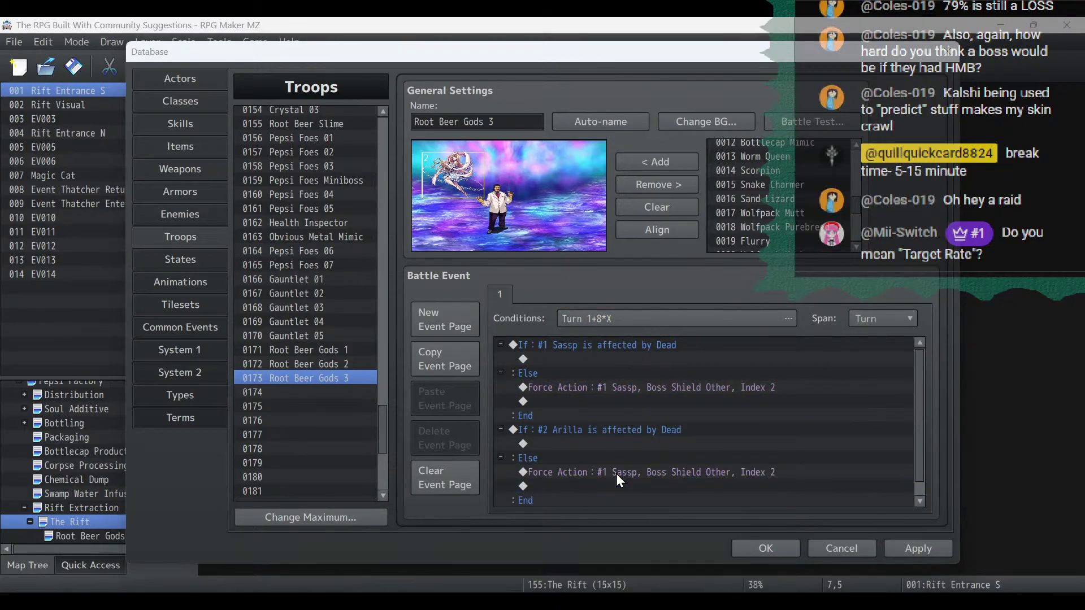
# Change the copied Force Action to #2 Arilla using 0441 Telepathic Whispers on a Random target, and save the database changes.
pyautogui.doubleClick(616, 474)
pyautogui.click(715, 375)
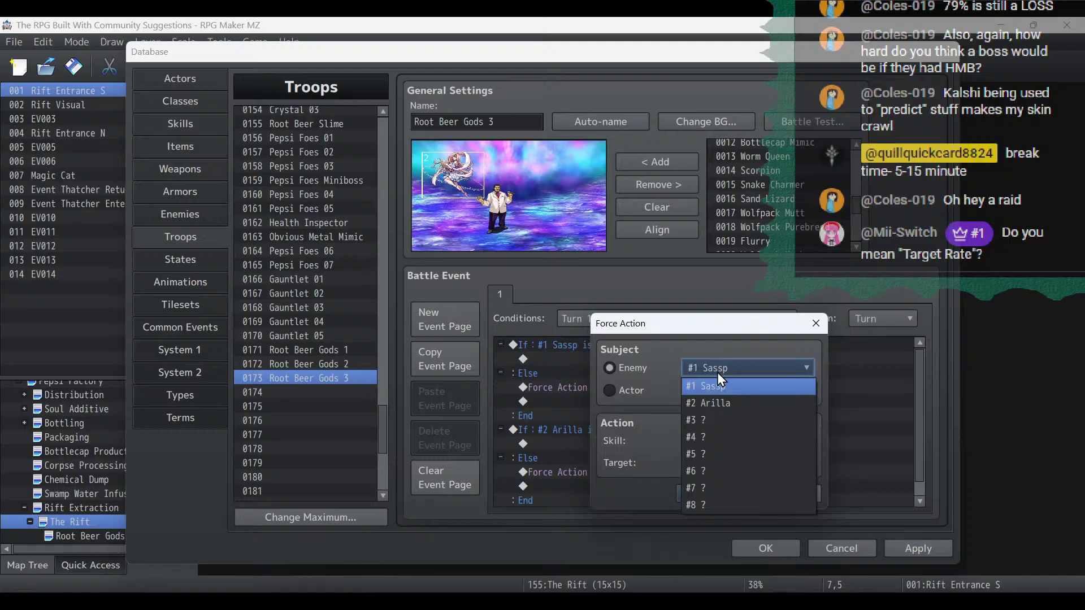
pyautogui.click(717, 407)
pyautogui.click(720, 465)
pyautogui.click(717, 481)
pyautogui.click(724, 440)
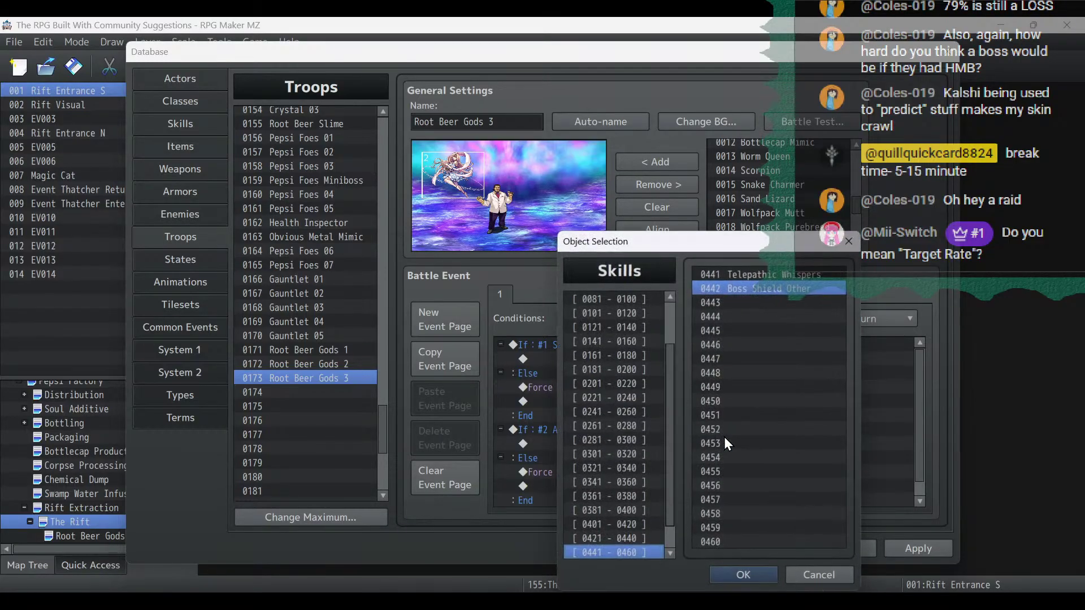
pyautogui.click(744, 273)
pyautogui.doubleClick(744, 272)
pyautogui.click(734, 534)
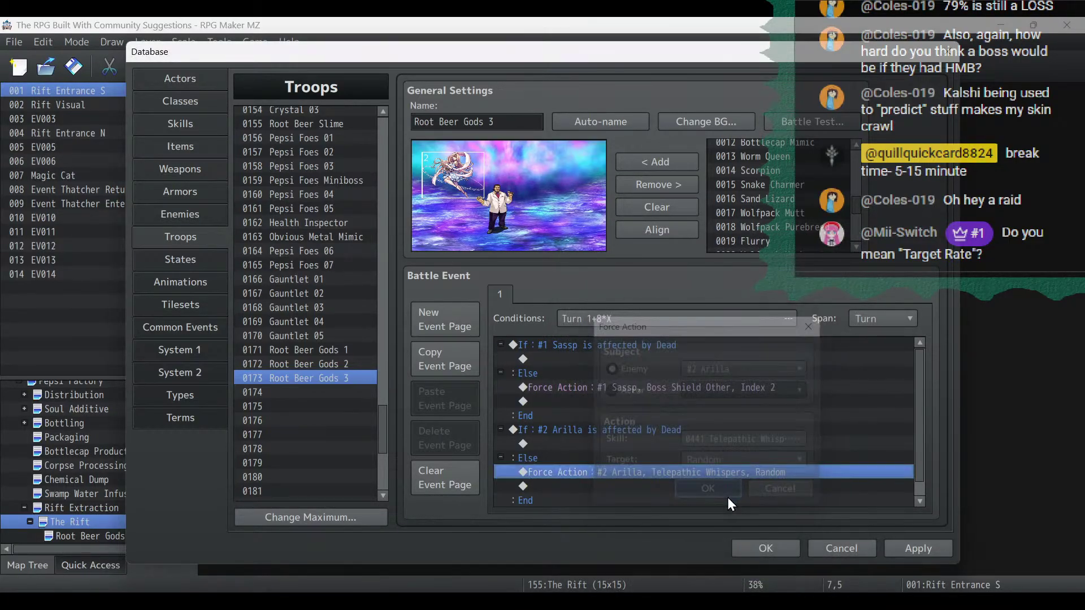
pyautogui.click(926, 548)
# Run two battle tests of Root Beer Gods 3, watching the enemies' forced actions at the start of each.
pyautogui.click(824, 124)
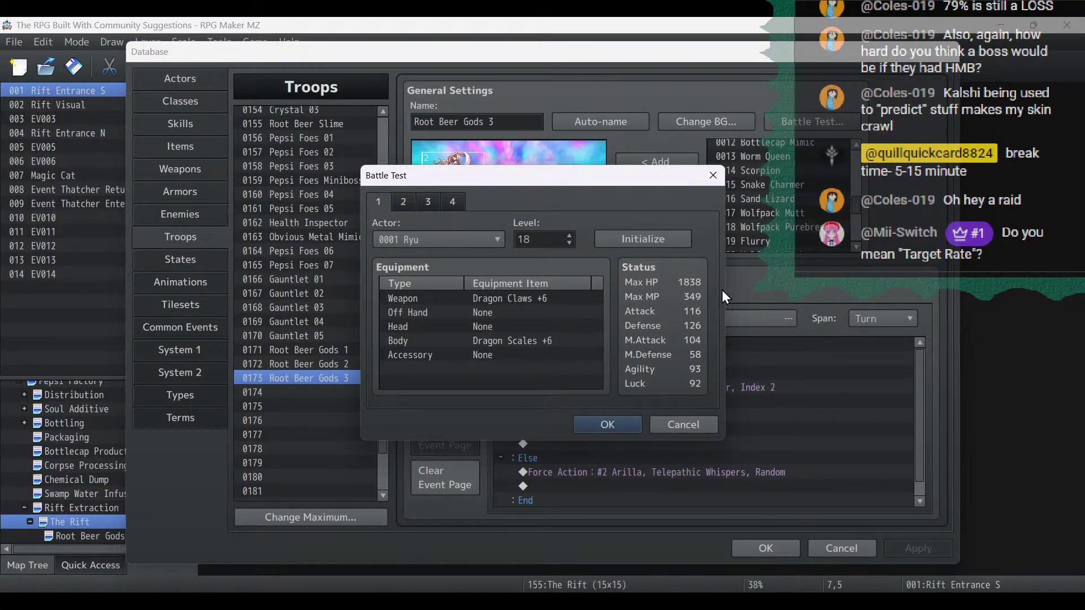
pyautogui.click(626, 428)
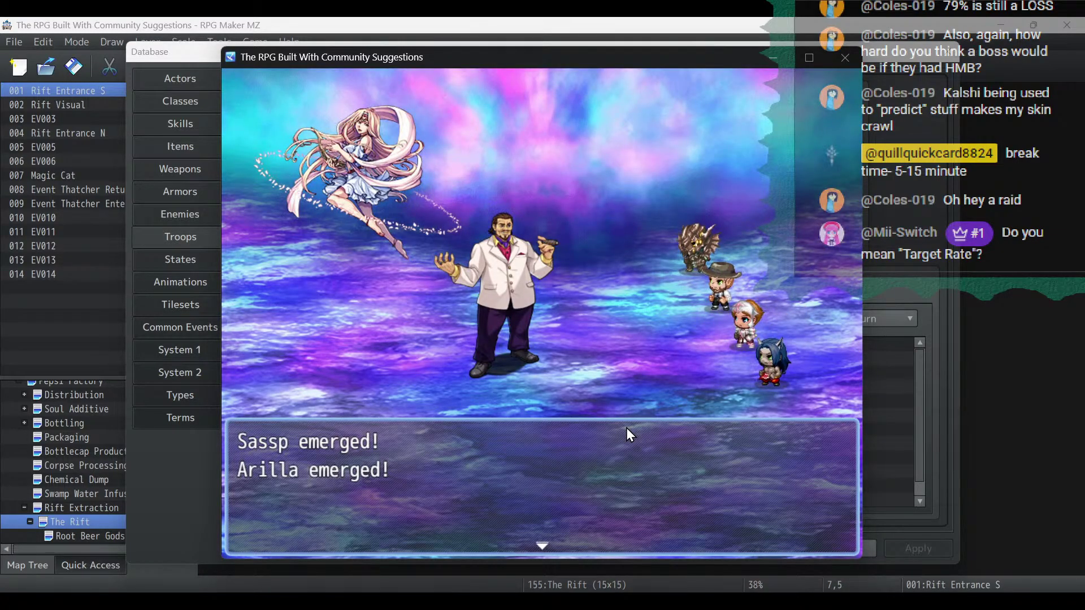
pyautogui.click(626, 429)
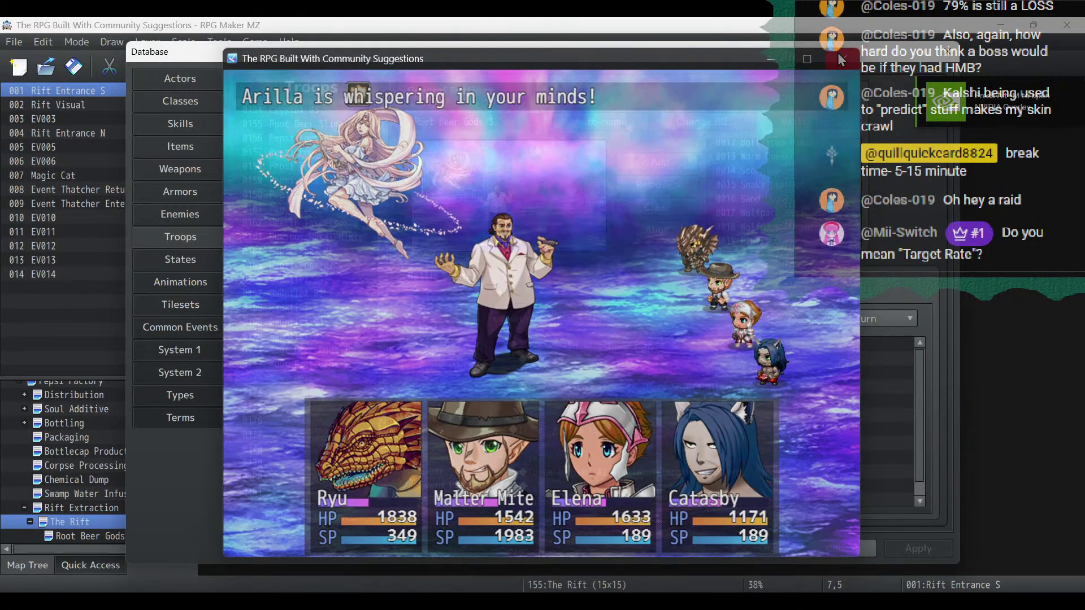
pyautogui.click(838, 54)
pyautogui.click(814, 124)
pyautogui.click(615, 421)
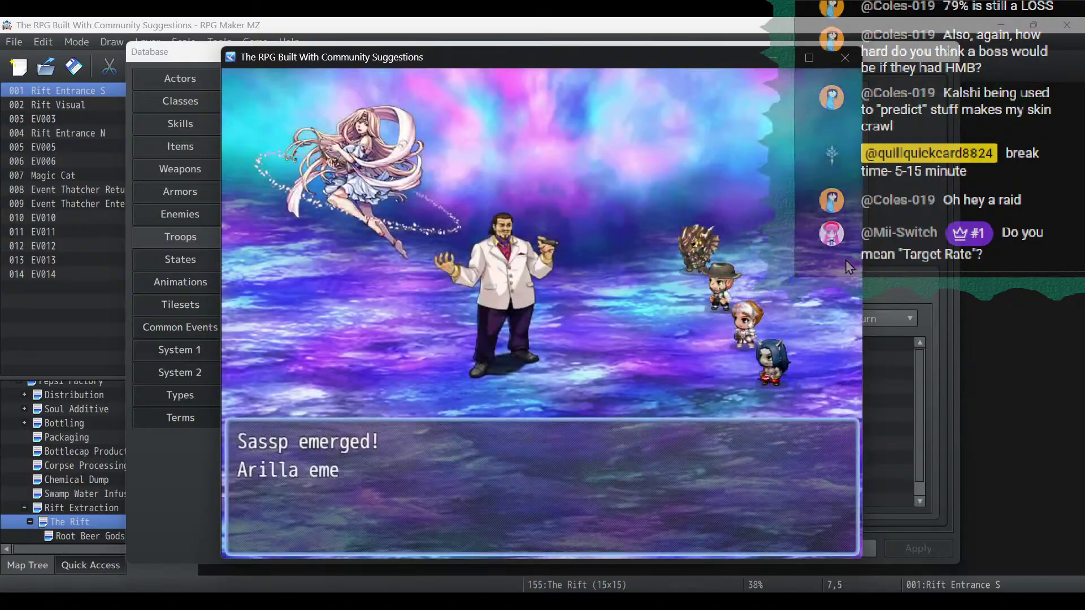
pyautogui.click(846, 260)
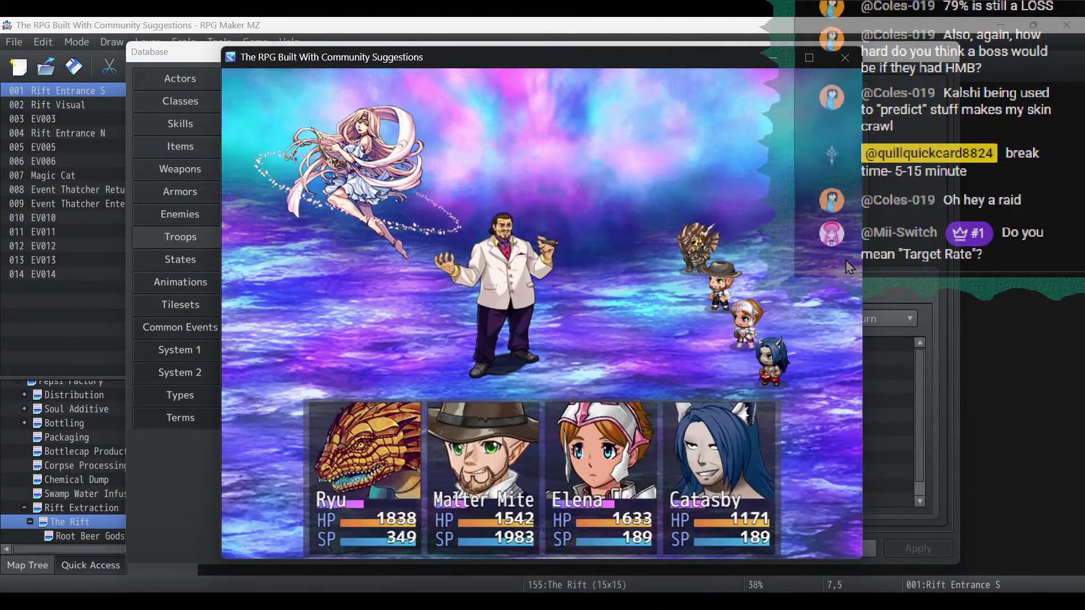
pyautogui.click(845, 58)
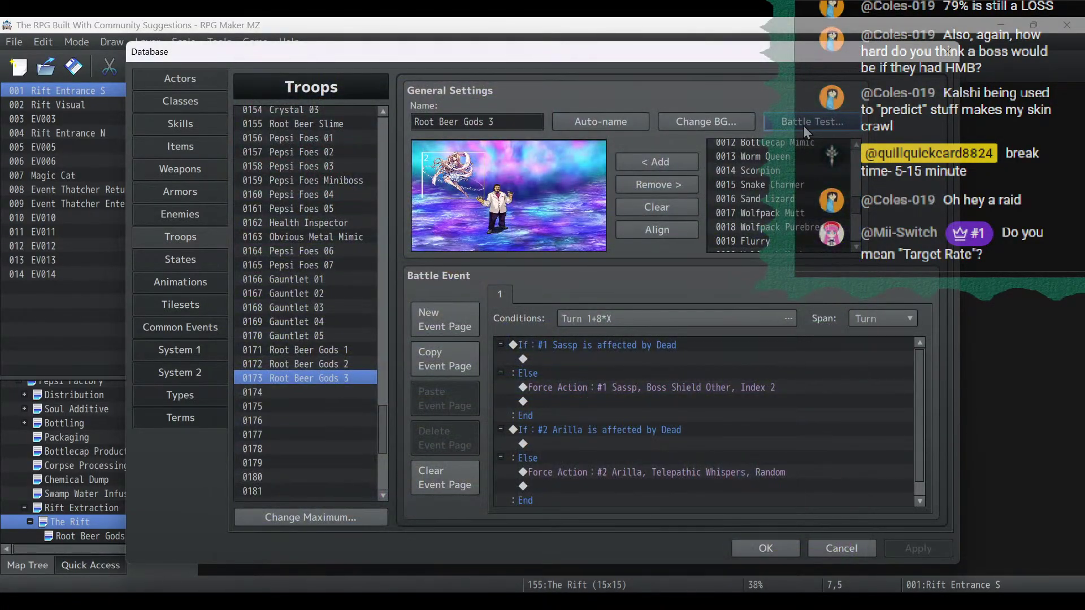
# Run three more battle tests of Root Beer Gods 3, watching the enemies' opening forced actions and closing each test.
pyautogui.click(803, 126)
pyautogui.click(612, 426)
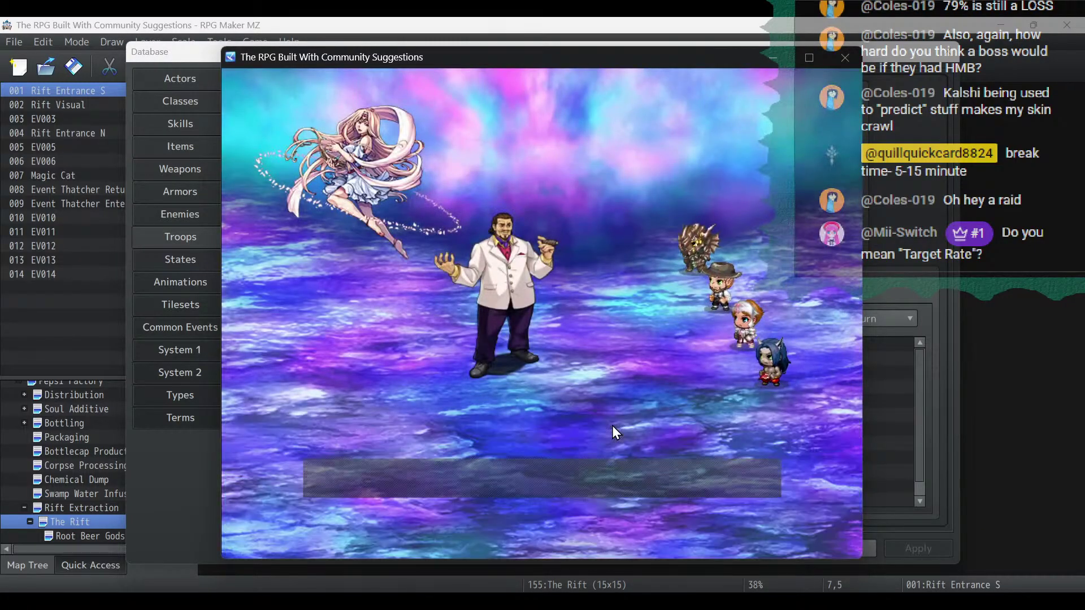
pyautogui.click(612, 425)
pyautogui.click(846, 59)
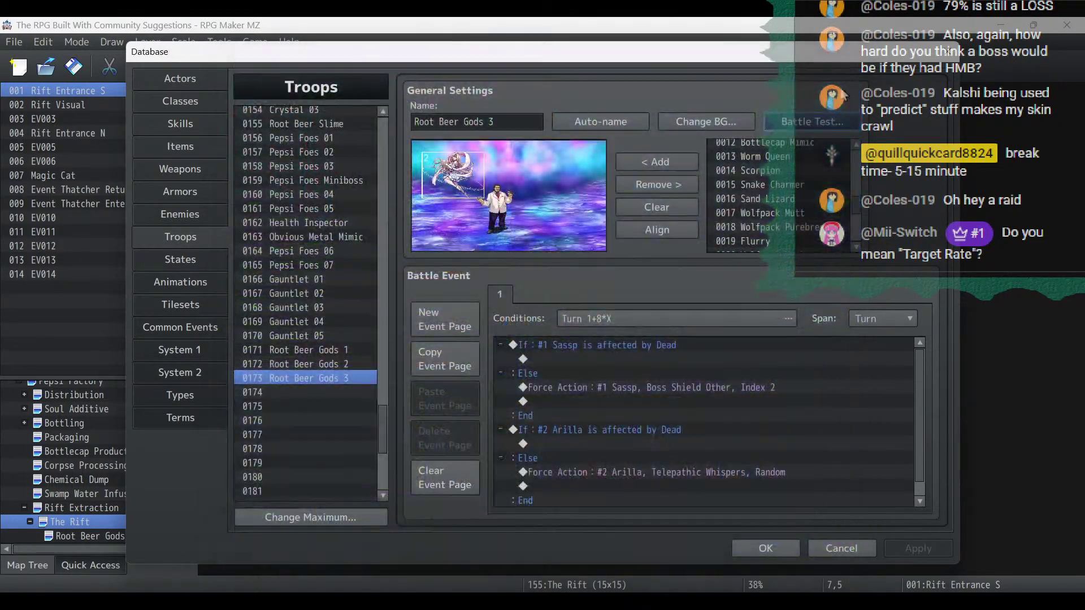
pyautogui.click(819, 127)
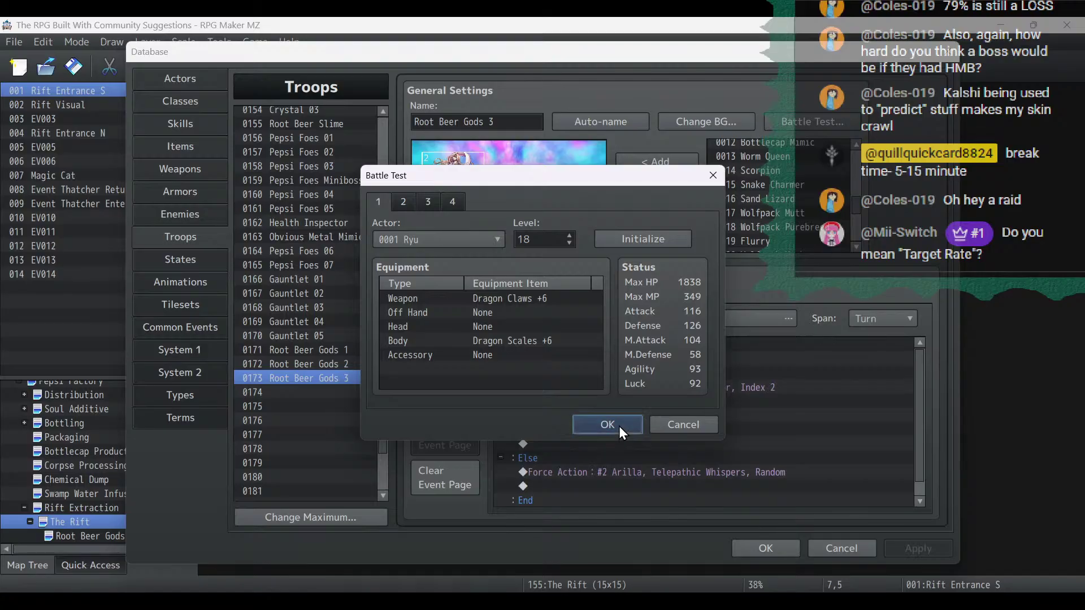
pyautogui.click(619, 426)
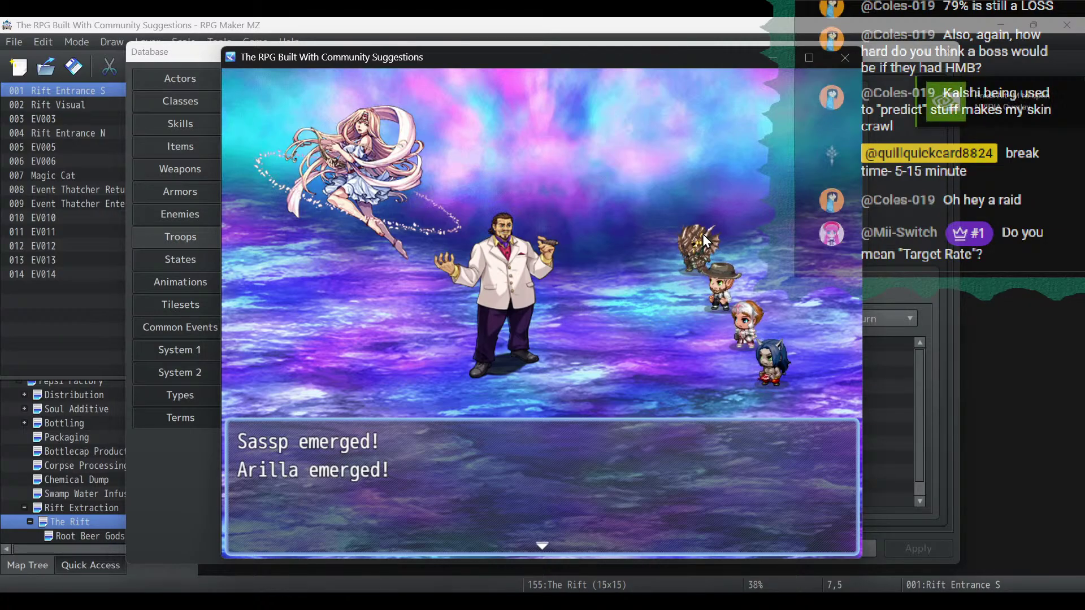
pyautogui.click(719, 250)
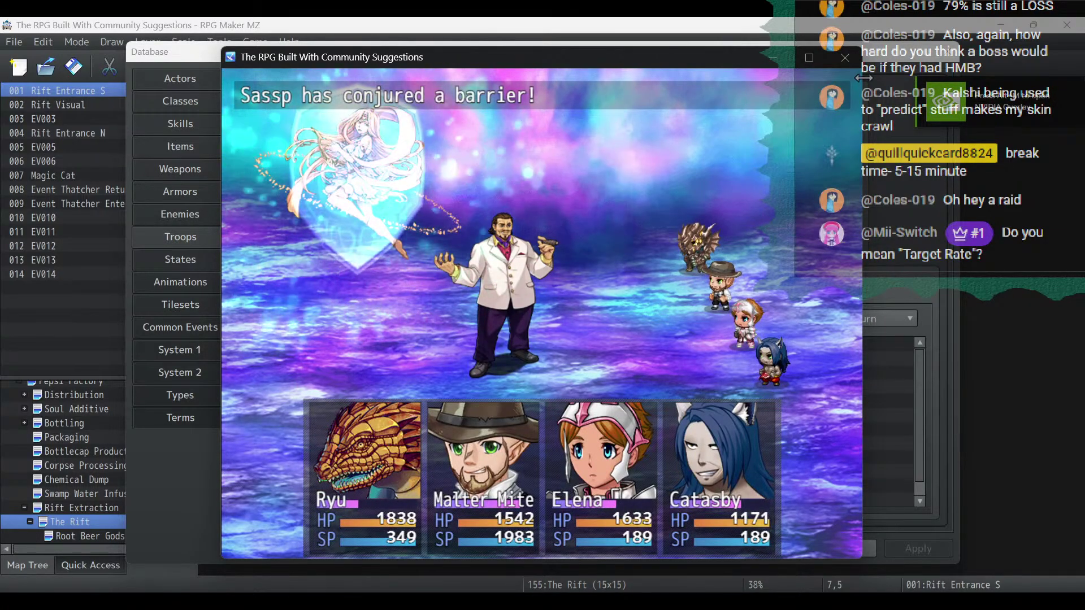
pyautogui.click(844, 57)
pyautogui.click(829, 116)
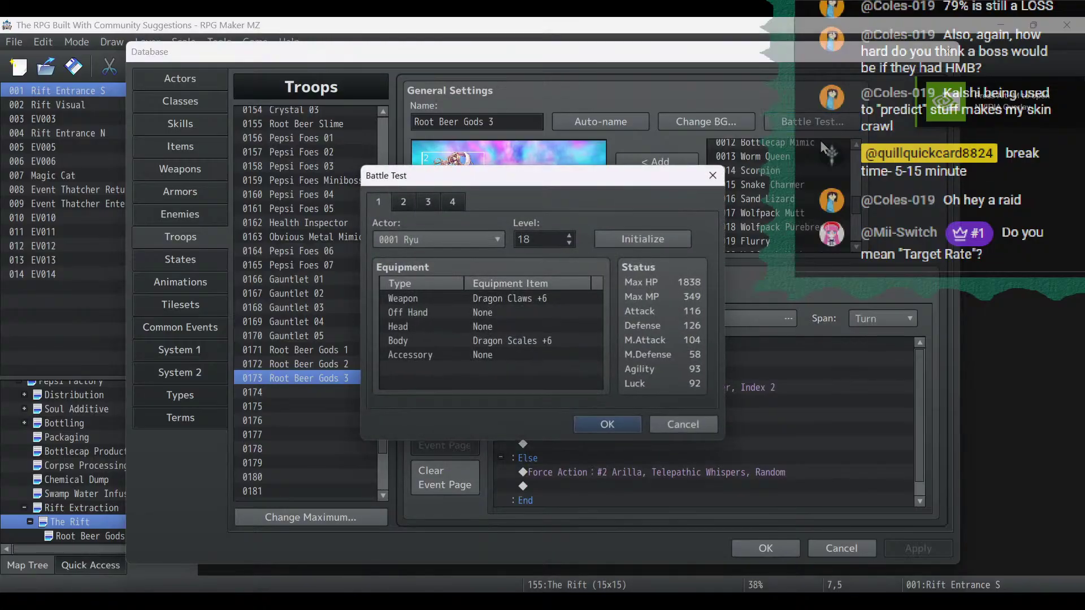
pyautogui.click(607, 425)
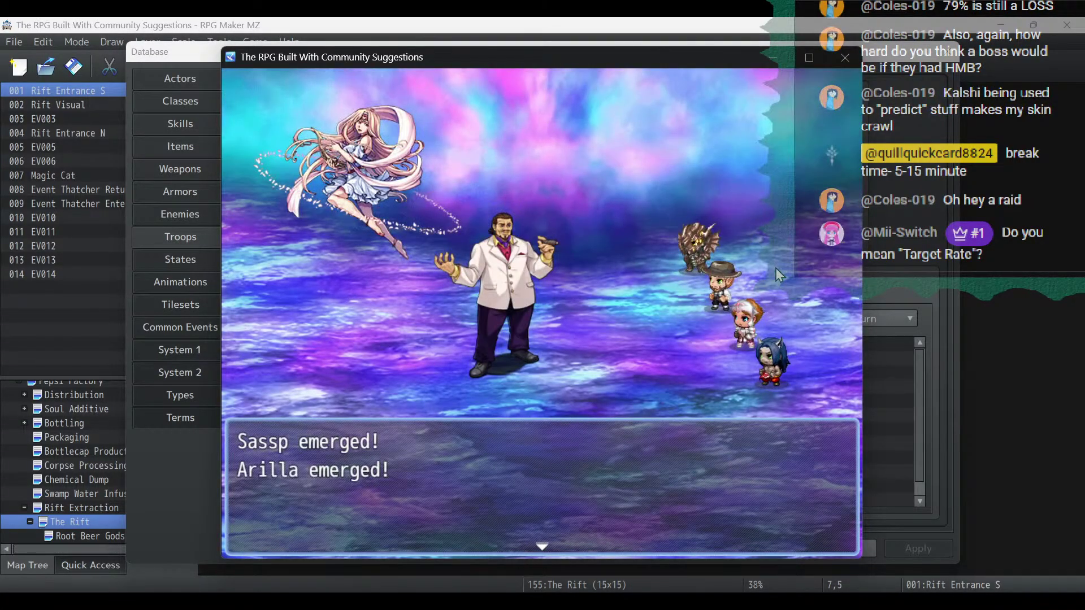
pyautogui.click(776, 268)
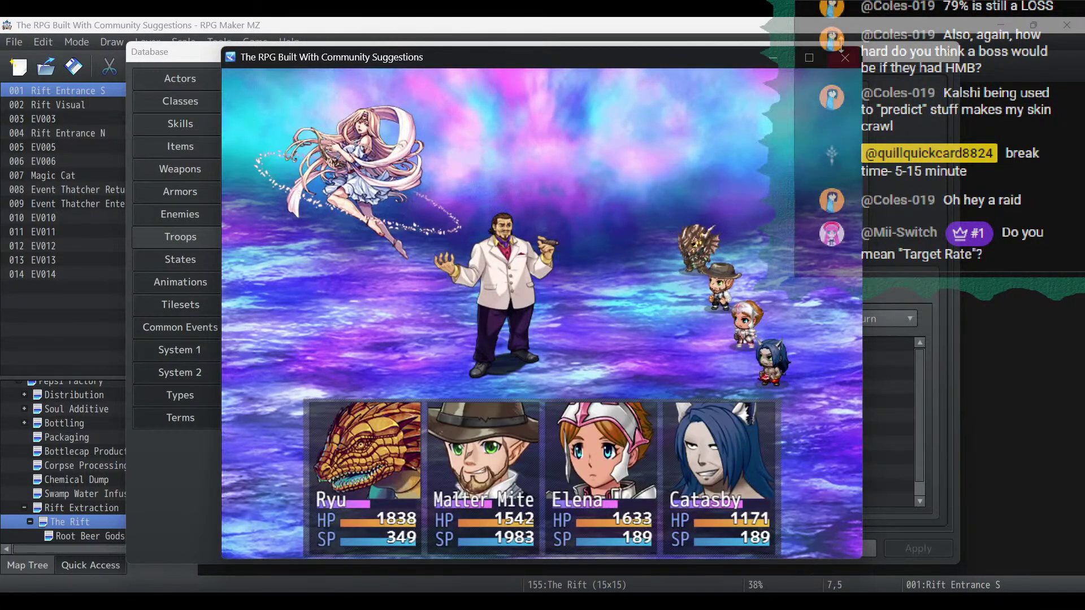
pyautogui.click(845, 57)
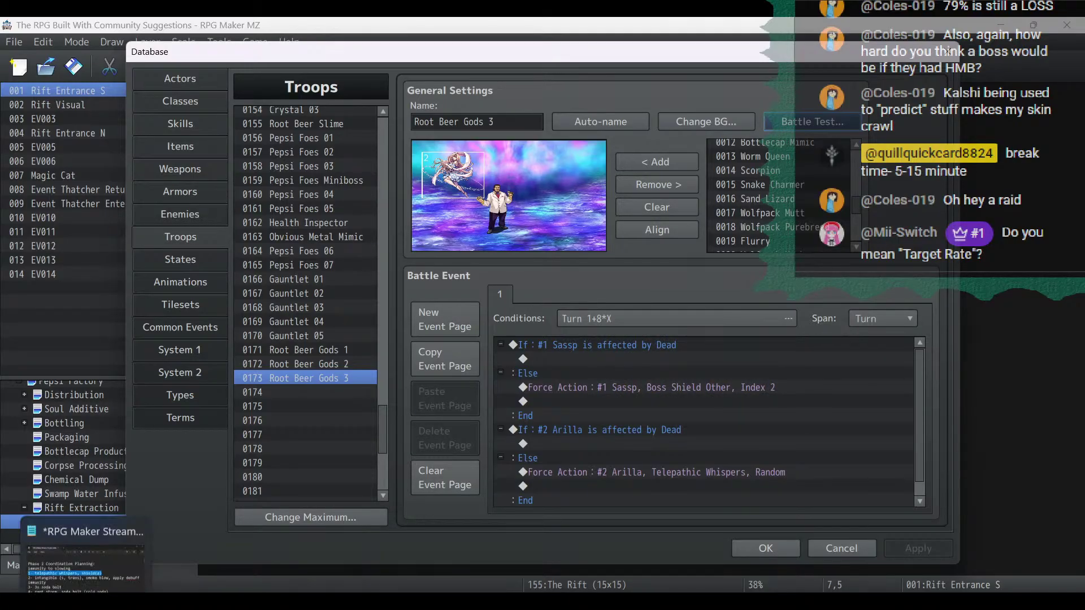
# Check turn 2 of the Phase 2 Coordination Planning list in the Notepad notes, and duplicate event page 1 as page 2.
pyautogui.click(91, 560)
pyautogui.tripleClick(495, 308)
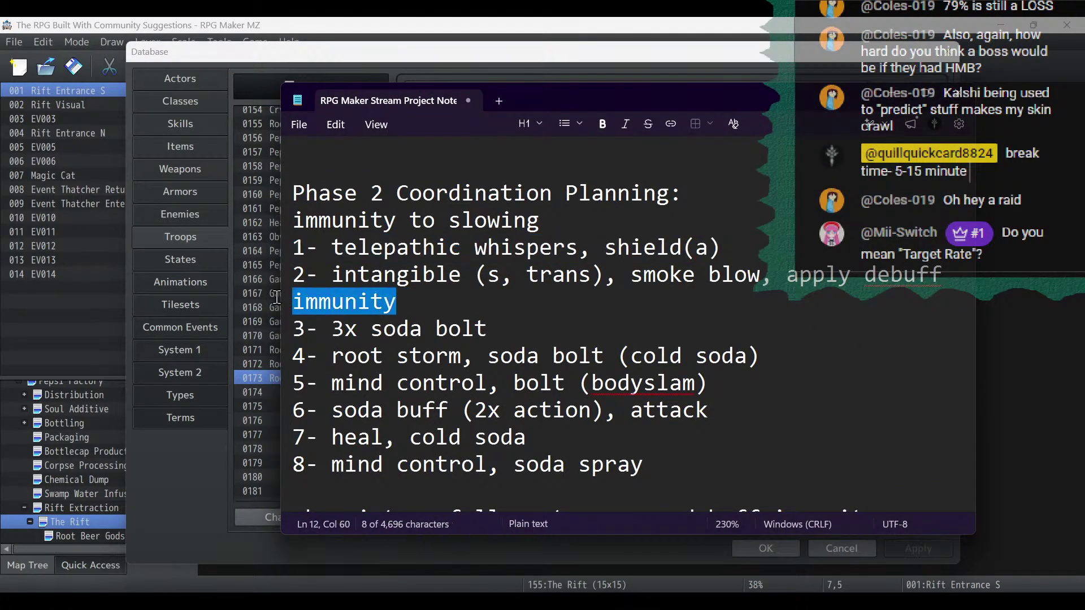
pyautogui.click(889, 95)
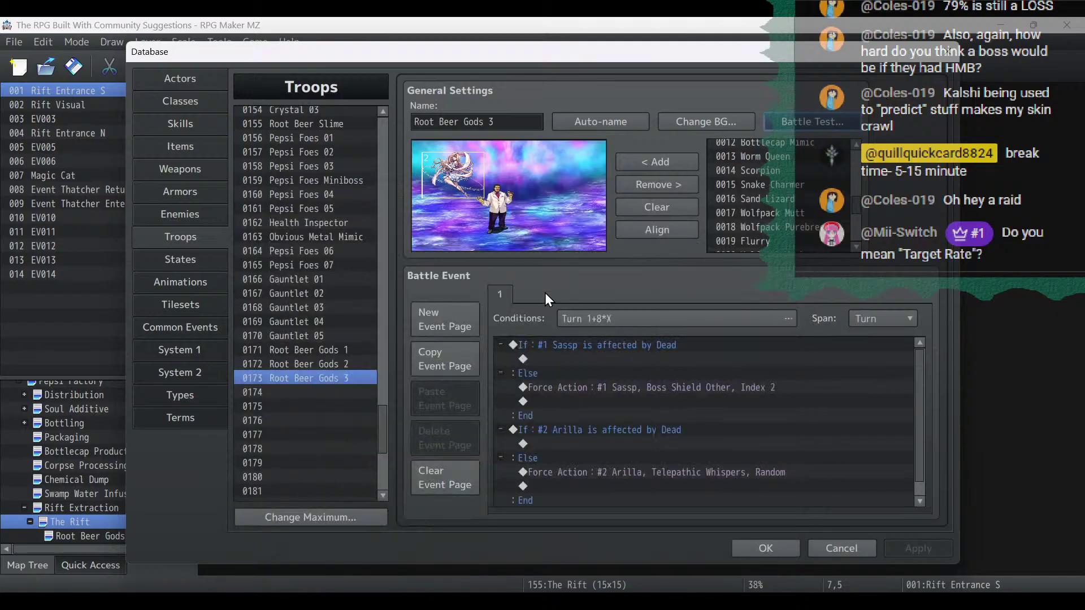
pyautogui.click(423, 369)
pyautogui.click(454, 408)
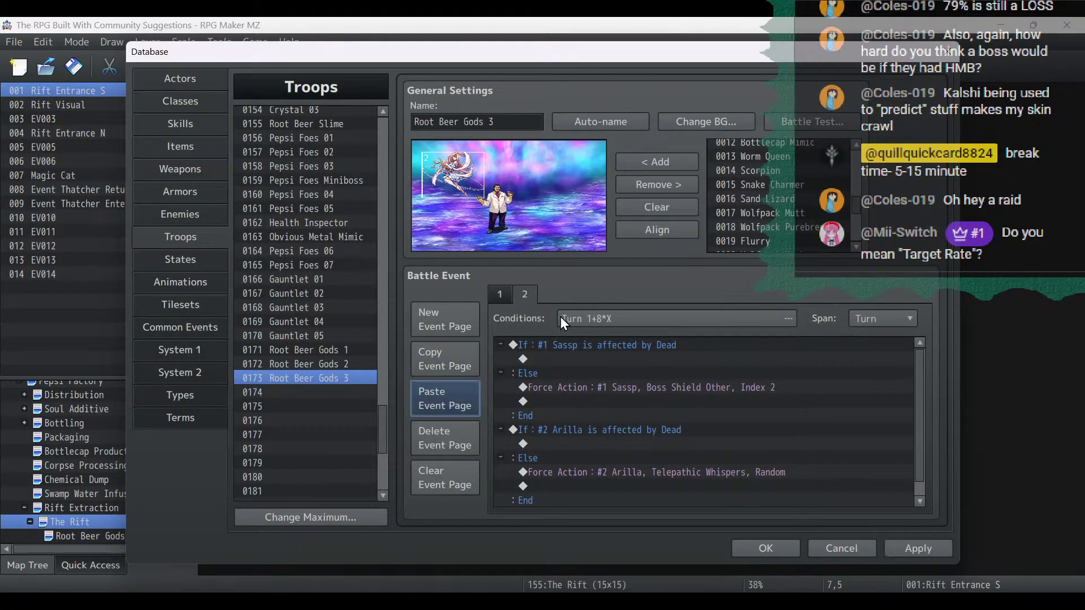
# Change Sassp's Force Action on event page 2 to 0435 Smoke Blow on a Random target and apply the change.
pyautogui.click(653, 390)
pyautogui.click(85, 602)
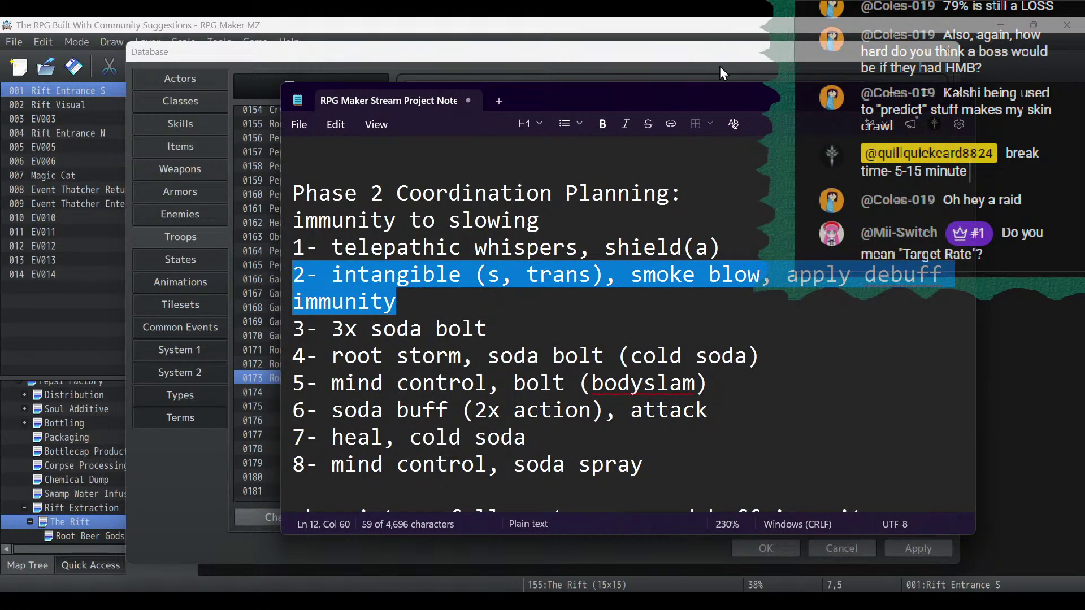
pyautogui.click(720, 67)
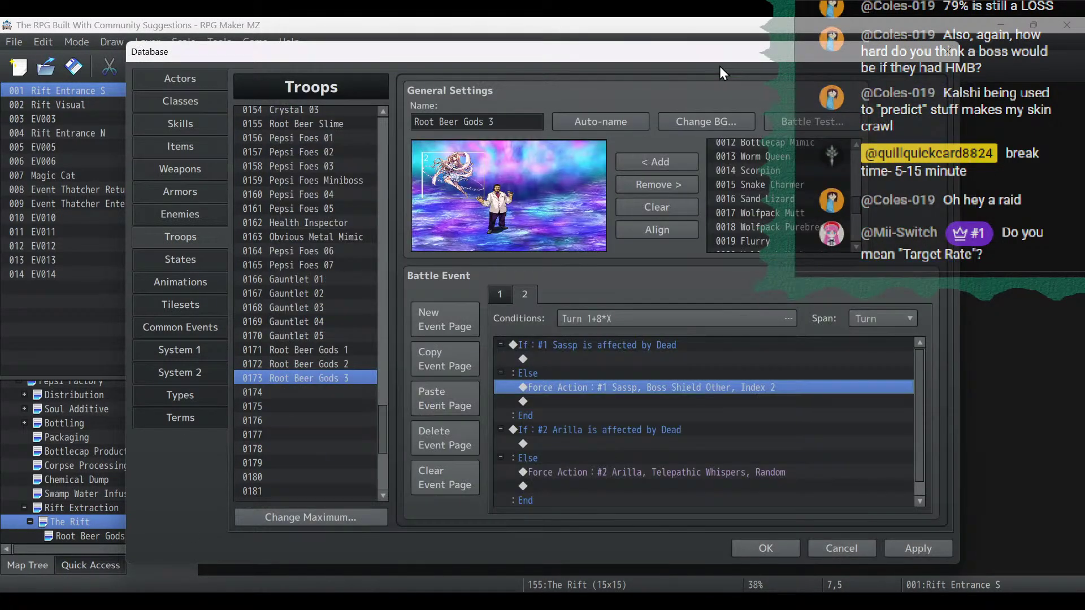
pyautogui.doubleClick(649, 389)
pyautogui.click(738, 440)
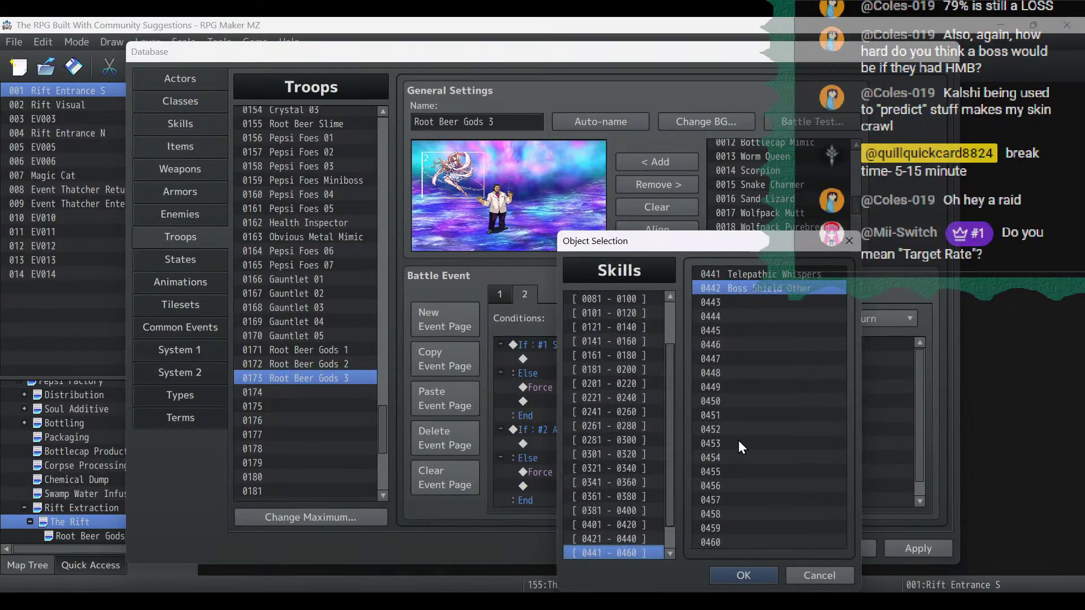
pyautogui.click(625, 537)
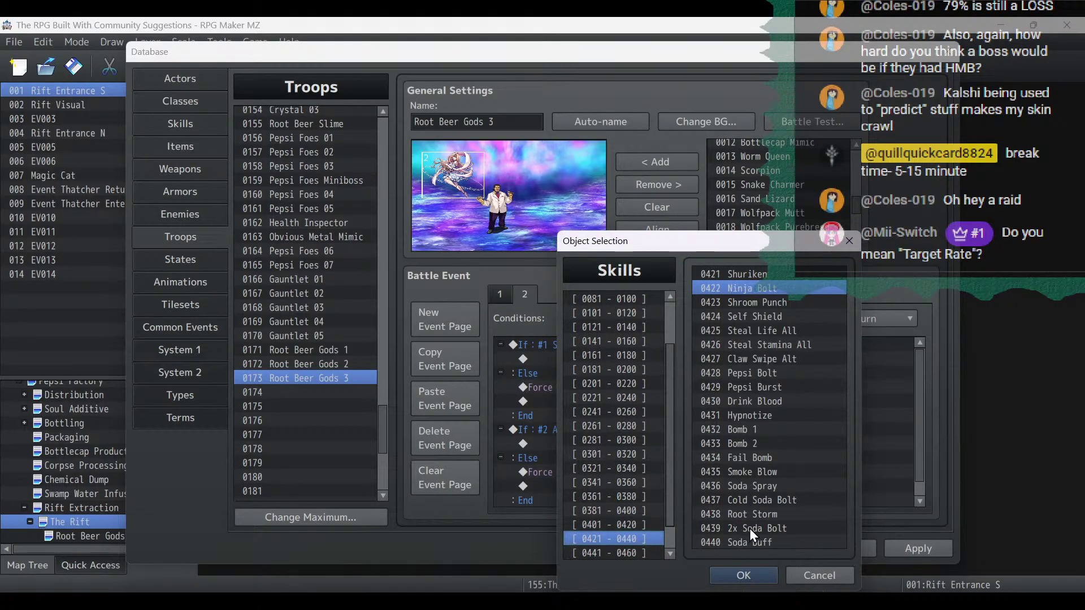
pyautogui.doubleClick(765, 473)
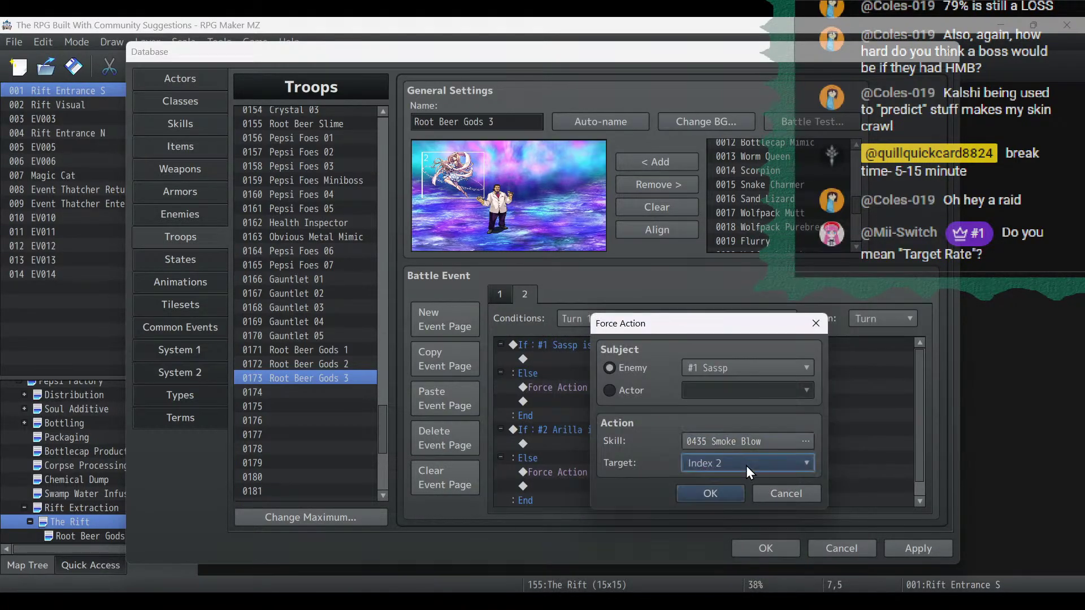
pyautogui.click(746, 465)
pyautogui.click(725, 483)
pyautogui.click(728, 493)
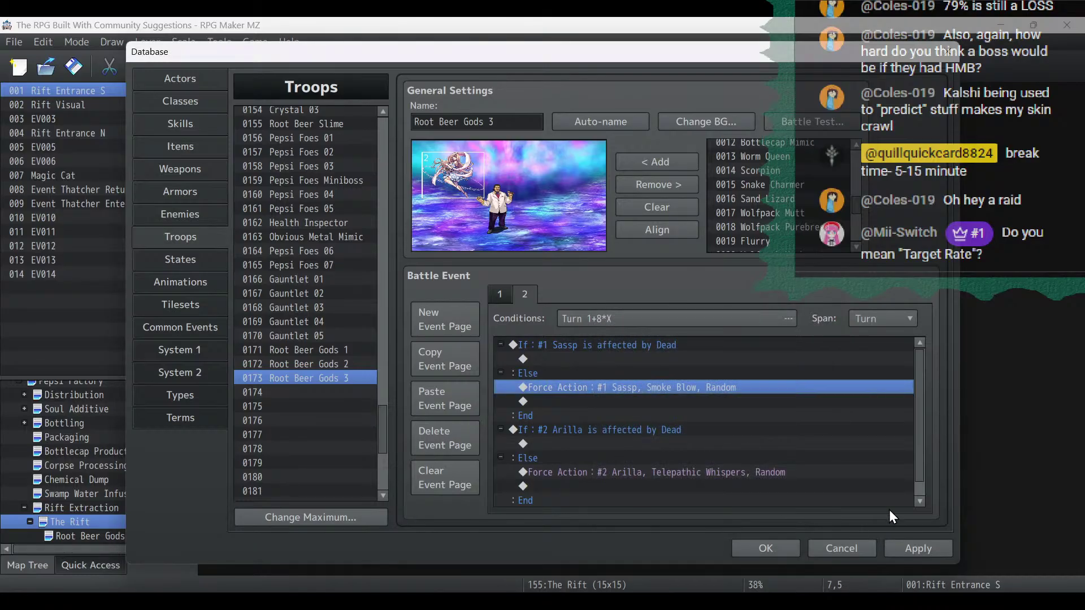
pyautogui.click(938, 552)
# Move the #2 Arilla dead check block above the #1 Sassp dead check on event page 2.
pyautogui.click(619, 431)
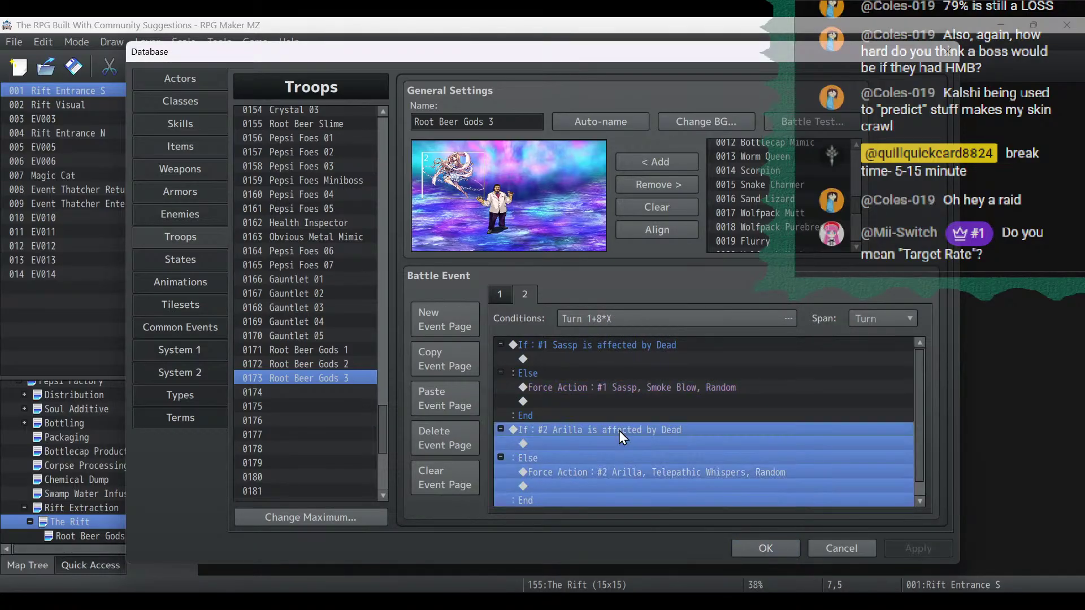
pyautogui.hotkey('ctrl', 'x')
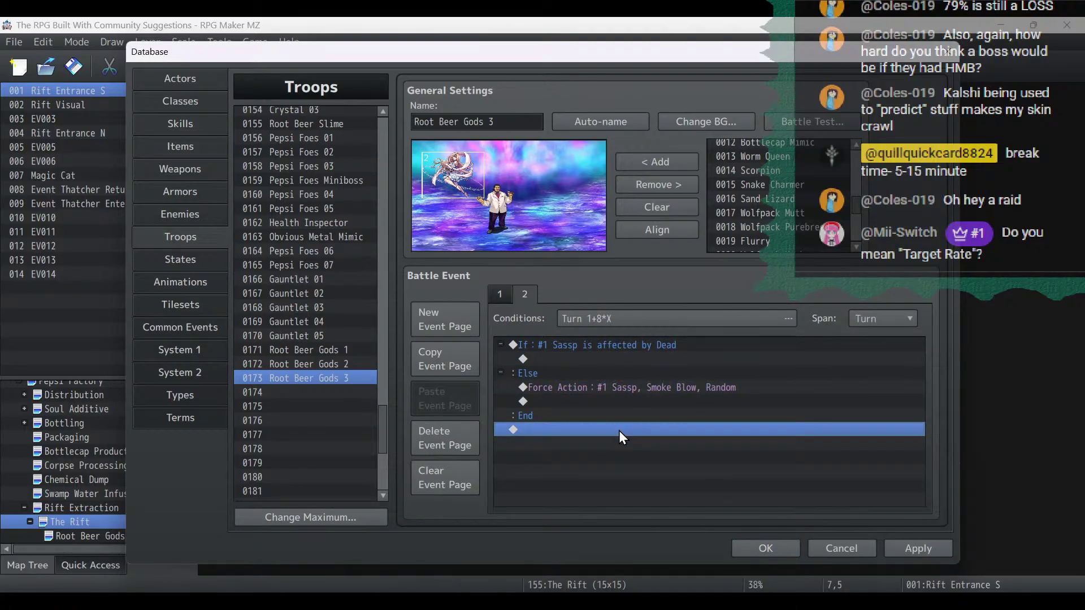
pyautogui.click(595, 350)
pyautogui.hotkey('ctrl', 'v')
pyautogui.click(609, 387)
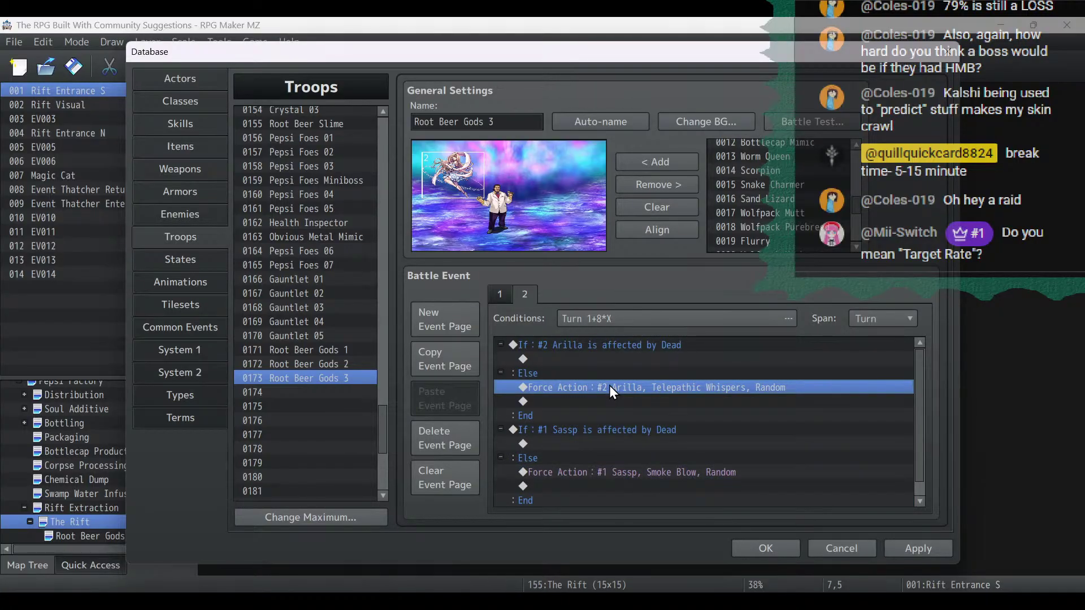
# Copy skill 0440 Soda Buff into the empty skill slot 0443.
pyautogui.click(200, 121)
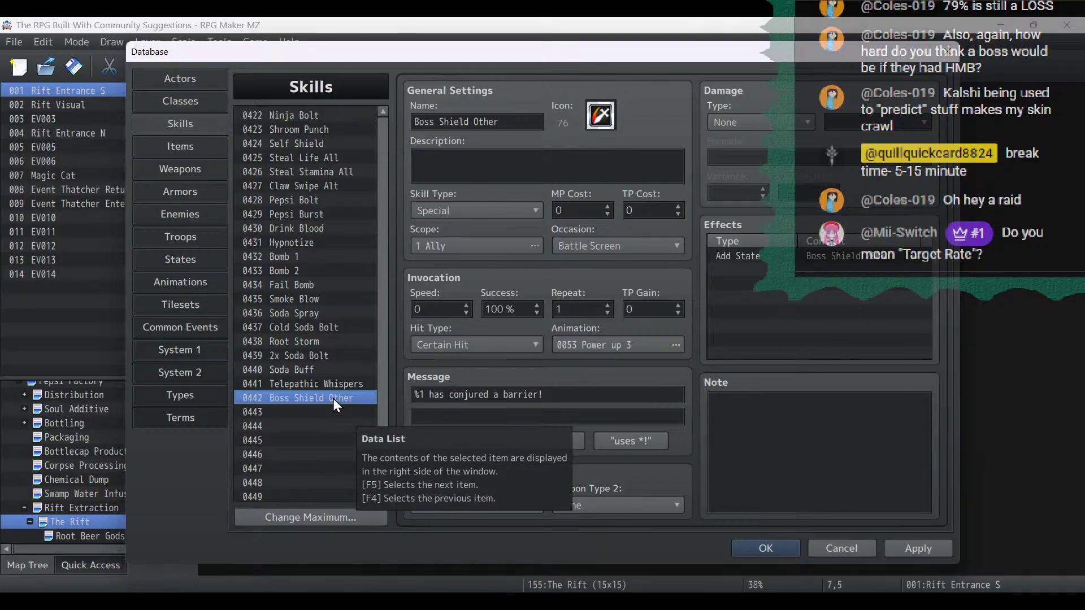
pyautogui.click(314, 368)
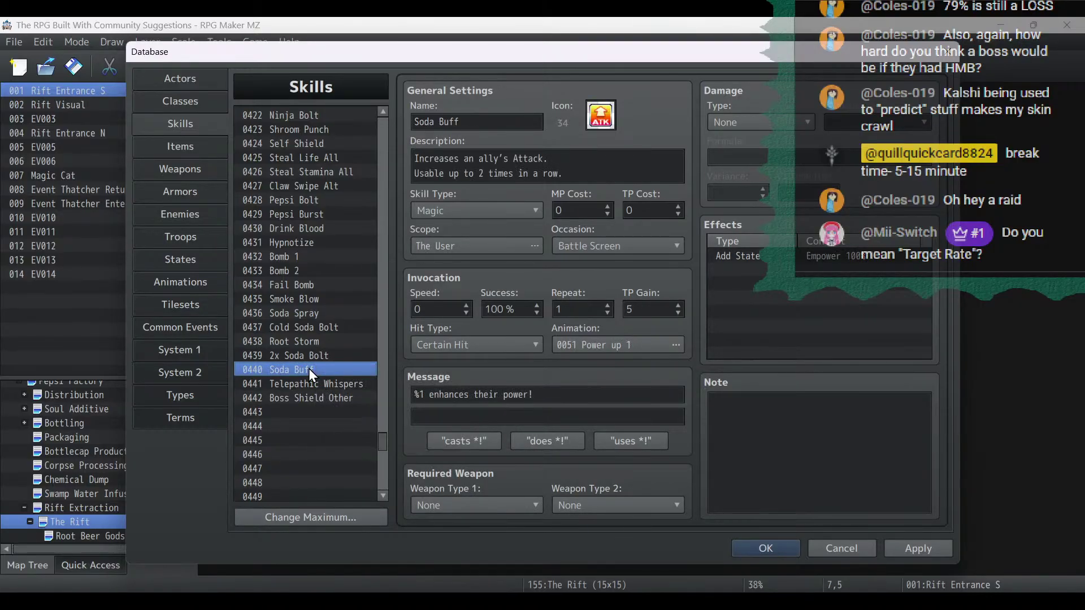
pyautogui.rightClick(309, 369)
pyautogui.click(345, 377)
pyautogui.click(330, 411)
pyautogui.rightClick(332, 411)
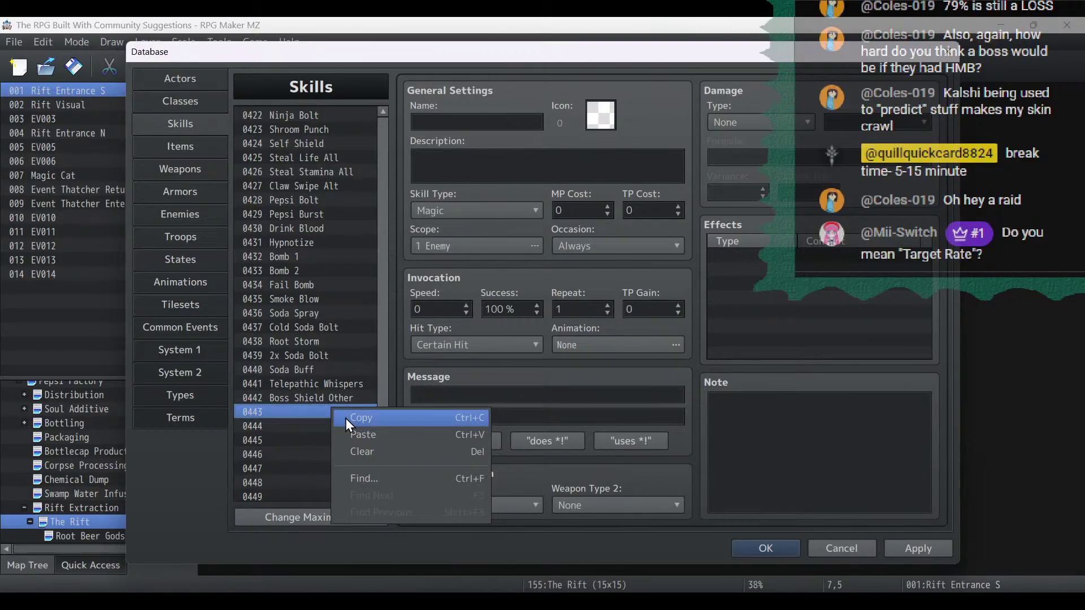
pyautogui.click(360, 445)
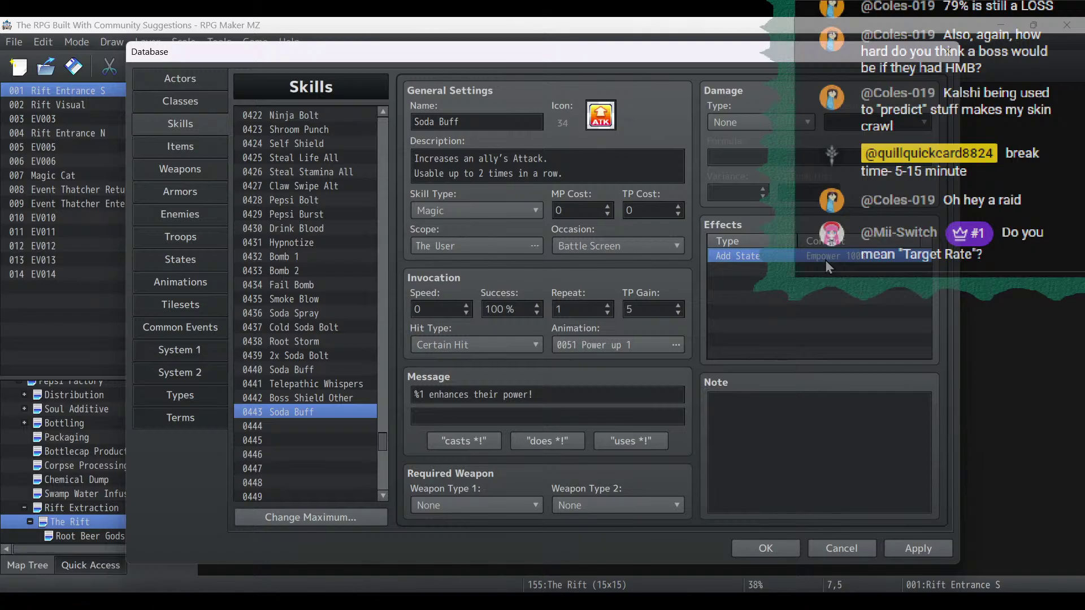
# Change the copied skill's Add State effect from Empower to NULL ANIMATION STATE at 100% and apply it.
pyautogui.doubleClick(826, 261)
pyautogui.click(845, 235)
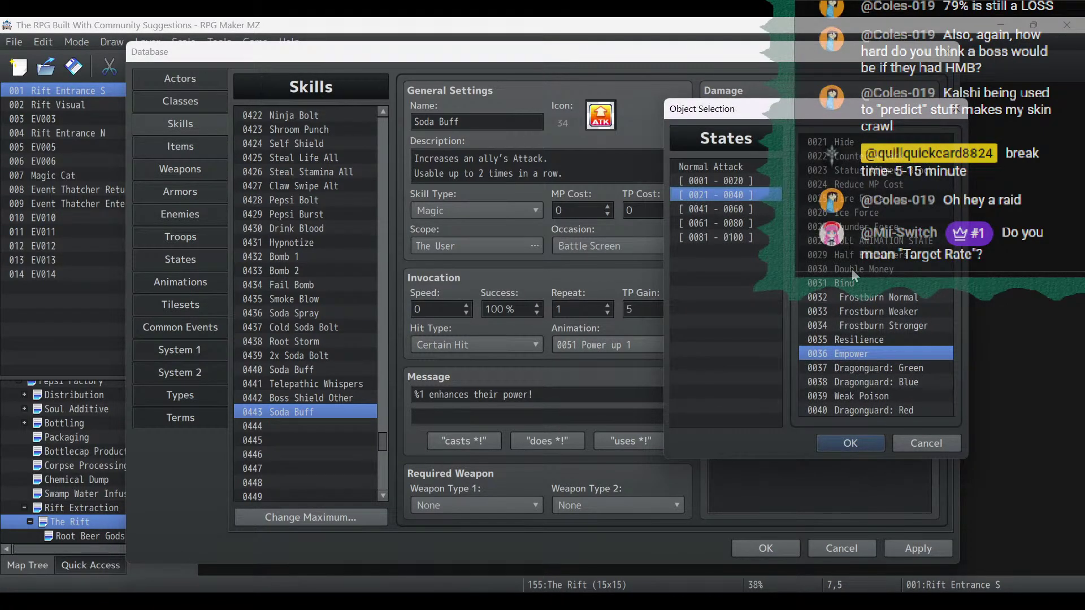
pyautogui.doubleClick(865, 241)
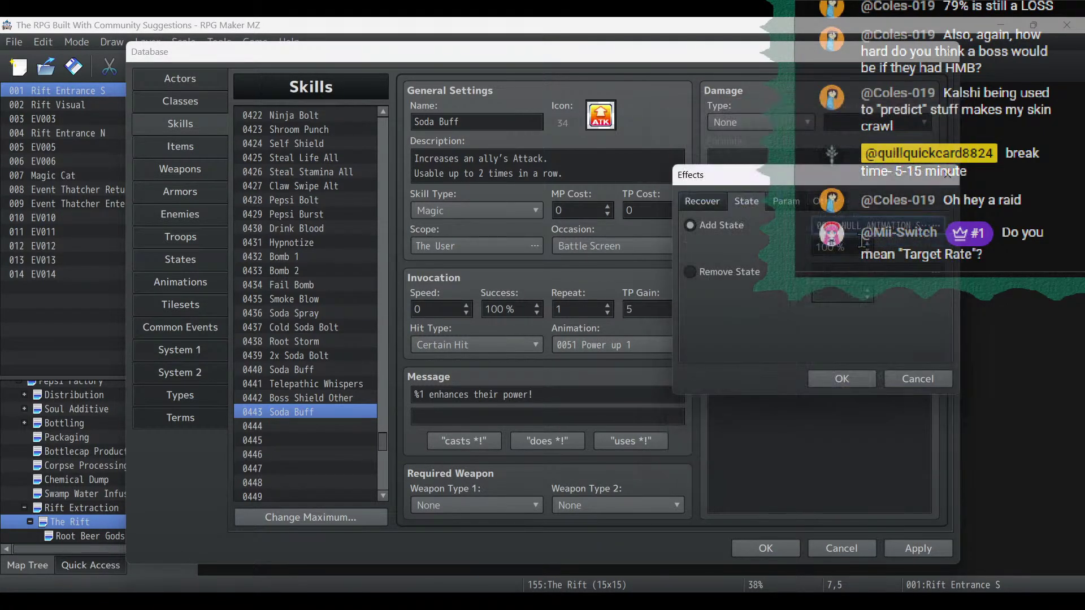
pyautogui.click(839, 379)
pyautogui.click(925, 555)
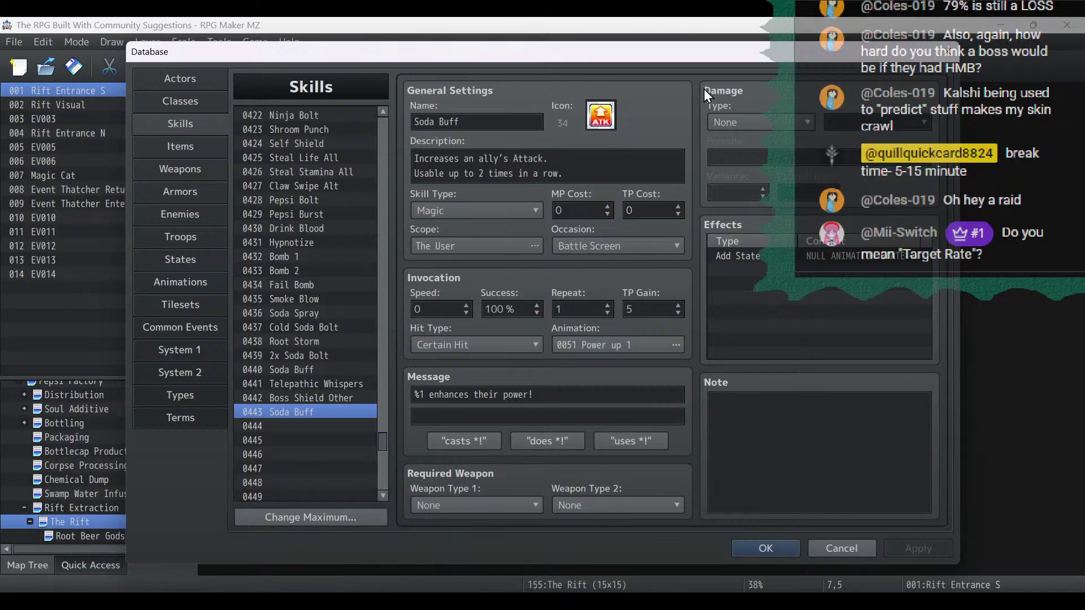
# Set the scope of skill 0443 to one living ally, rename the skill Intangible, and apply the changes.
pyautogui.click(476, 249)
pyautogui.click(429, 306)
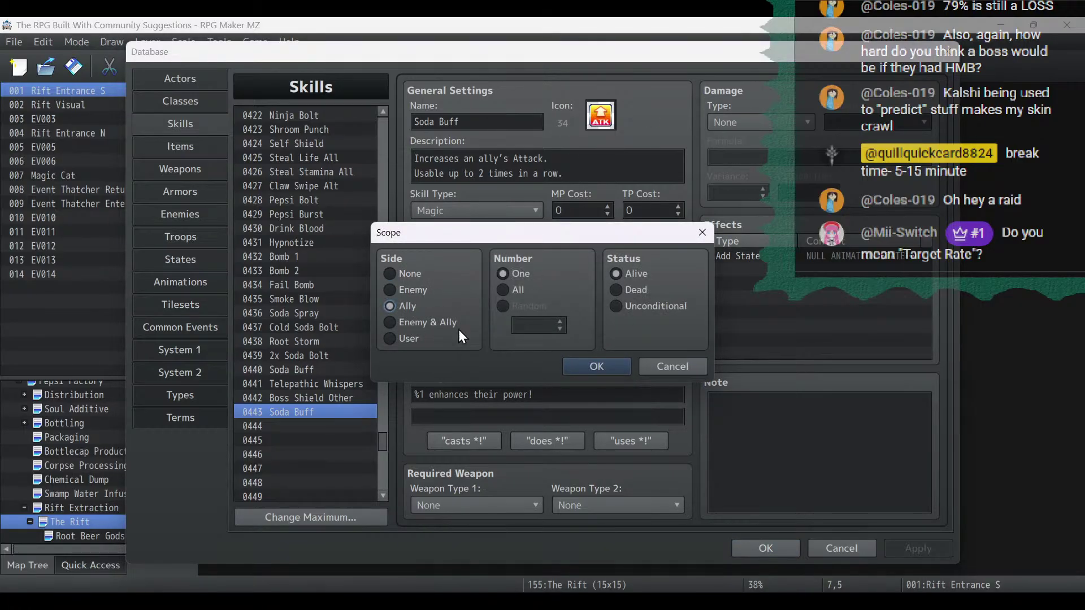
pyautogui.click(621, 369)
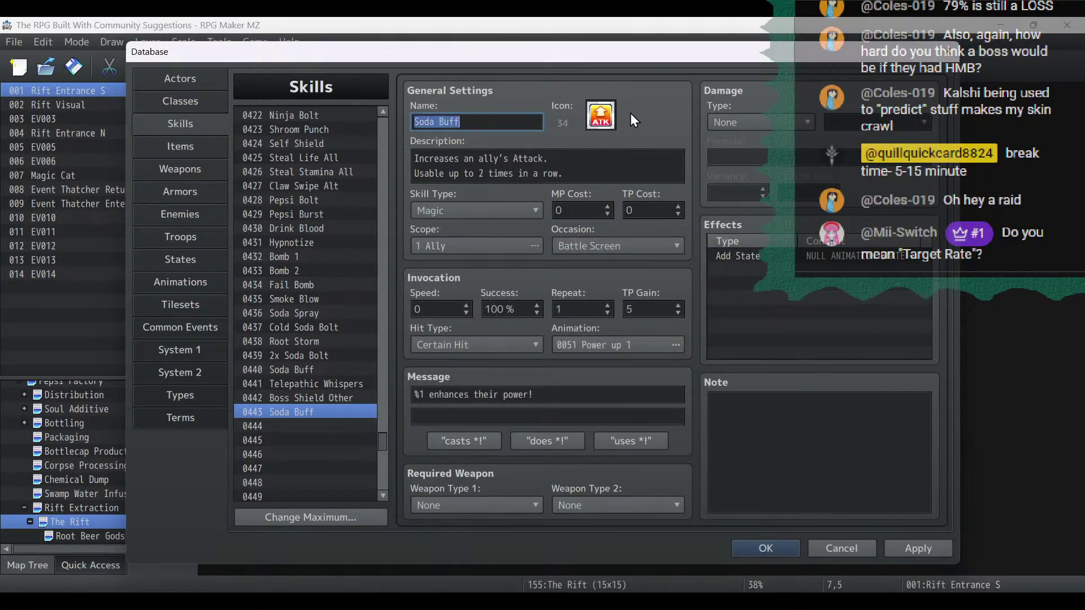
pyautogui.write('Intangibler')
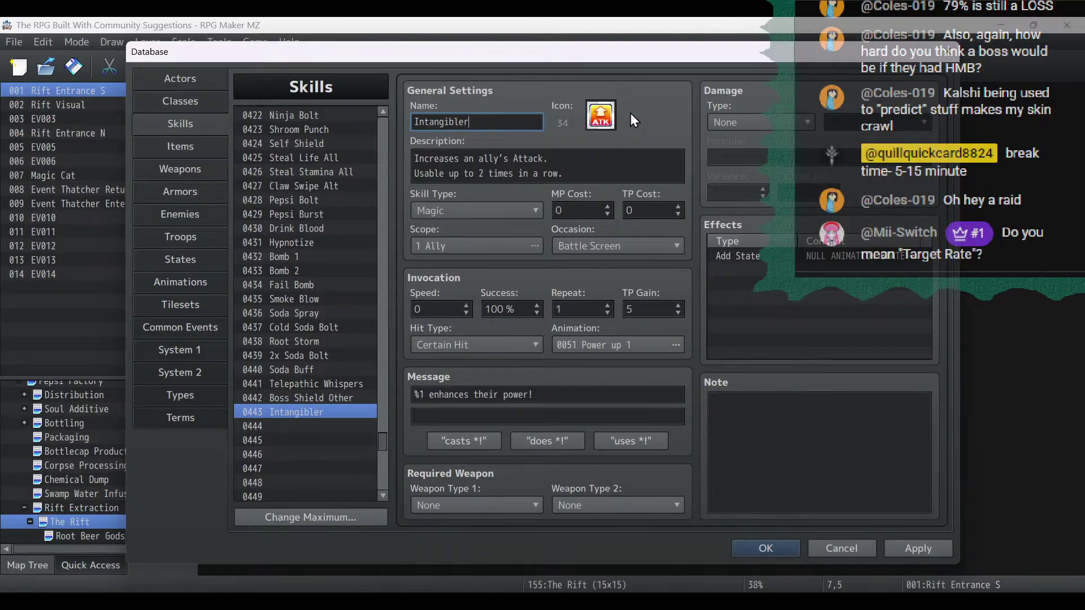
pyautogui.press('BackSpace')
pyautogui.click(932, 547)
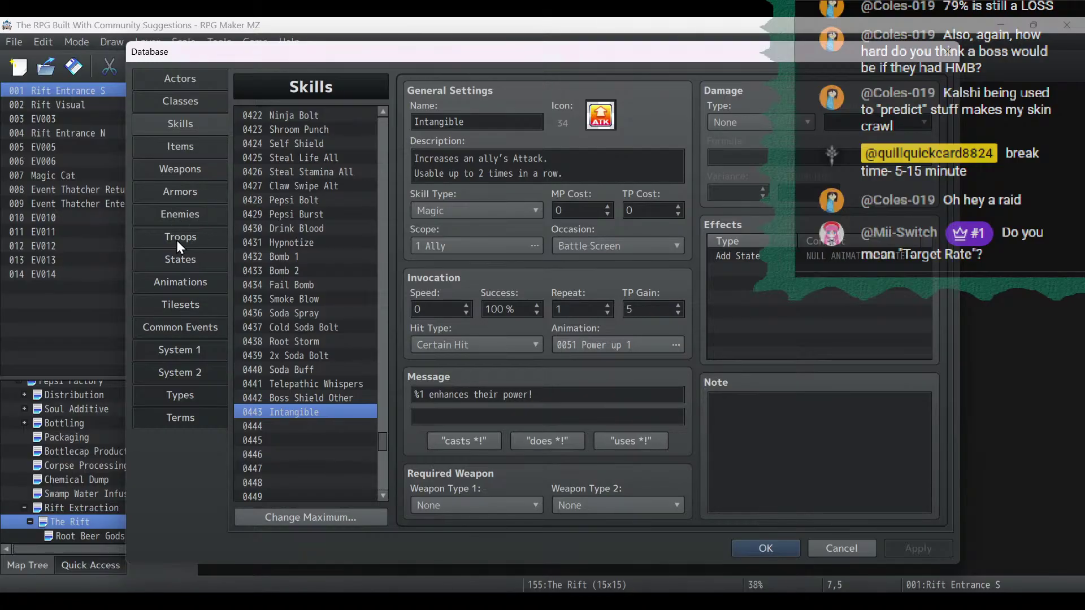
# Set the Intangible skill's animation to 0097 Light One 2.
pyautogui.doubleClick(593, 343)
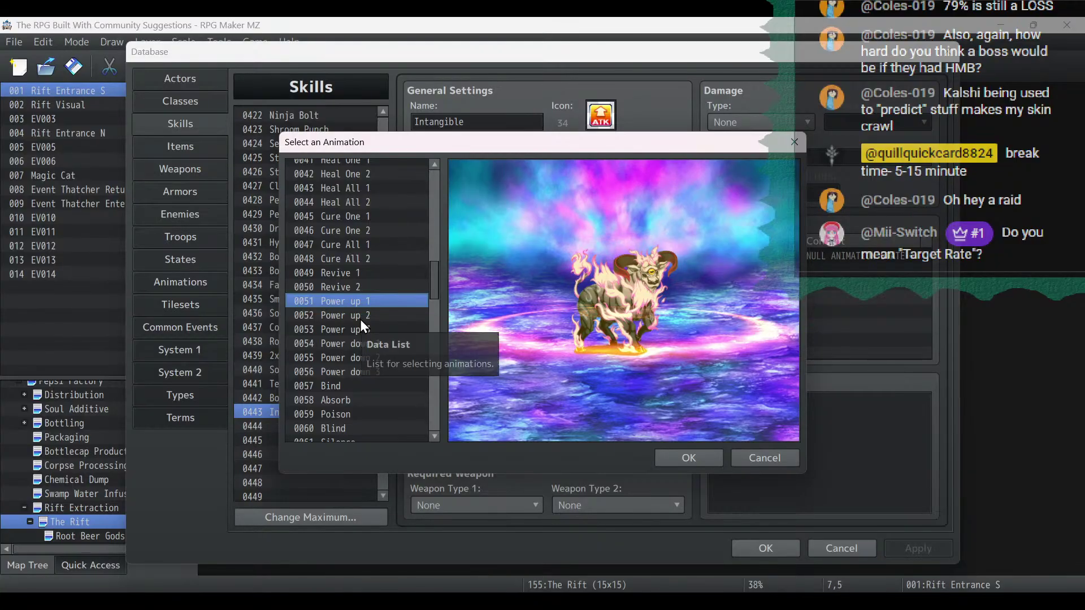
pyautogui.scroll(-6, 361, 320)
pyautogui.scroll(-7, 360, 319)
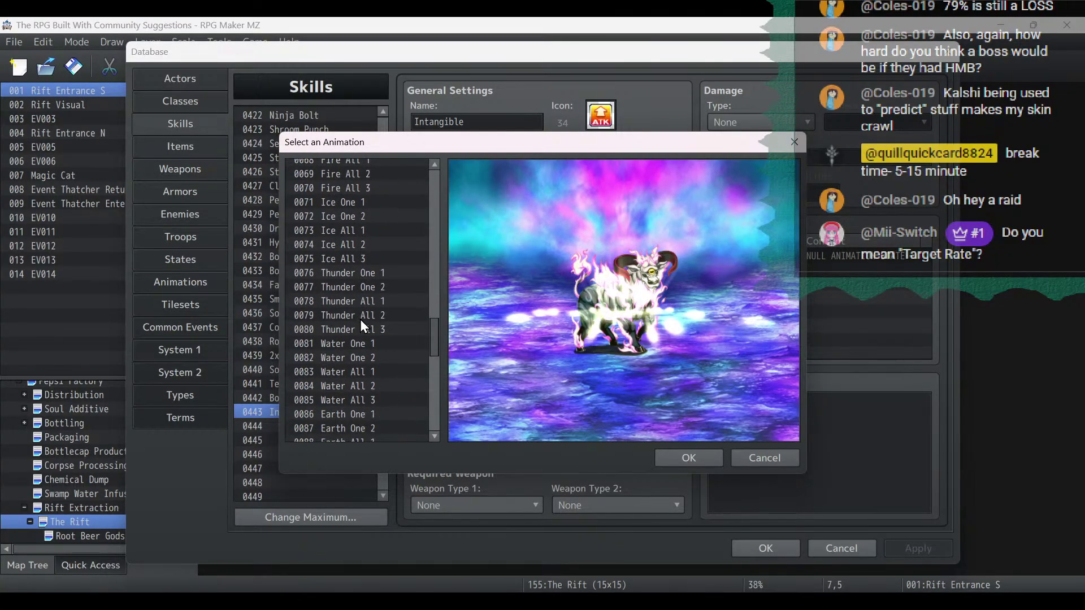
pyautogui.click(354, 385)
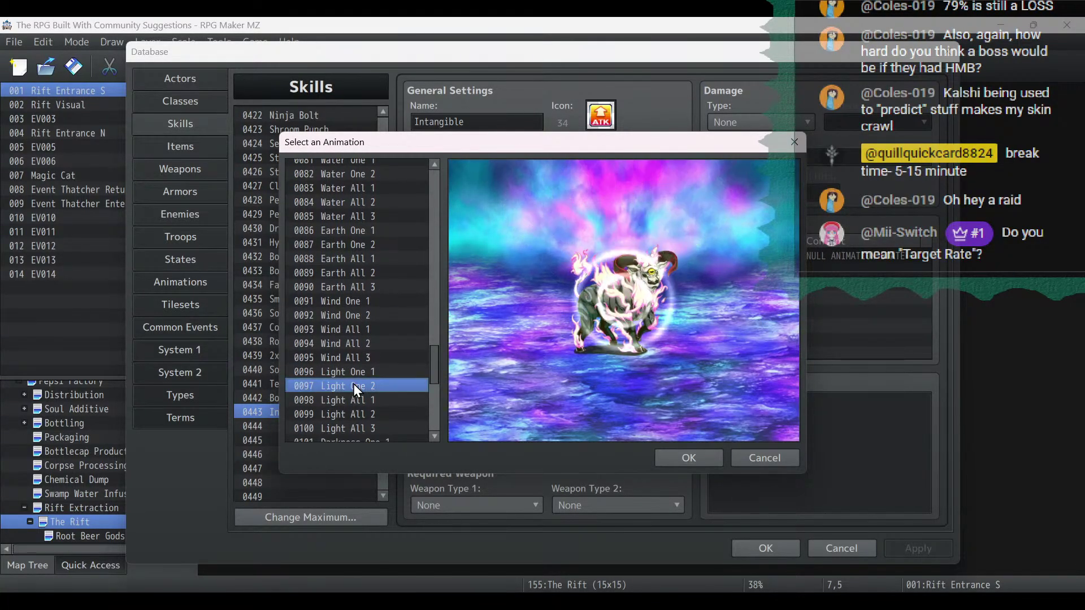
pyautogui.click(697, 456)
# Change the Intangible skill's message to "%1 turns Sassp Intangible!" and apply it.
pyautogui.click(561, 400)
pyautogui.press('BackSpace')
pyautogui.press('BackSpace')
pyautogui.press('BackSpace')
pyautogui.press('BackSpace')
pyautogui.press('BackSpace')
pyautogui.press('BackSpace')
pyautogui.press('BackSpace')
pyautogui.press('BackSpace')
pyautogui.press('BackSpace')
pyautogui.press('BackSpace')
pyautogui.press('BackSpace')
pyautogui.press('BackSpace')
pyautogui.press('BackSpace')
pyautogui.press('BackSpace')
pyautogui.press('BackSpace')
pyautogui.press('BackSpace')
pyautogui.press('BackSpace')
pyautogui.press('BackSpace')
pyautogui.press('BackSpace')
pyautogui.press('BackSpace')
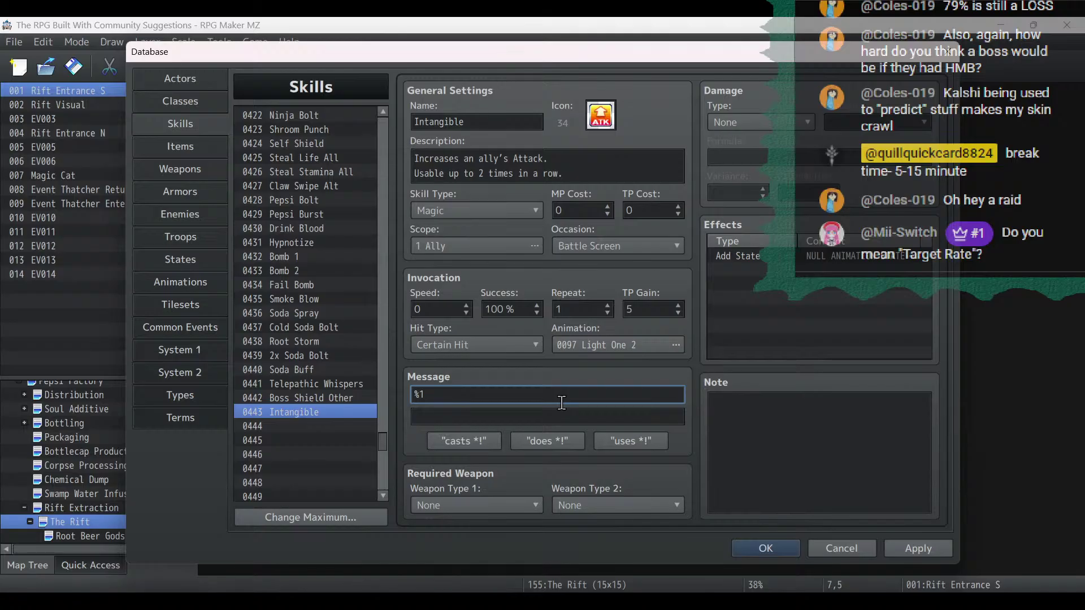
pyautogui.write('turns Sassp Intangible!')
pyautogui.click(925, 554)
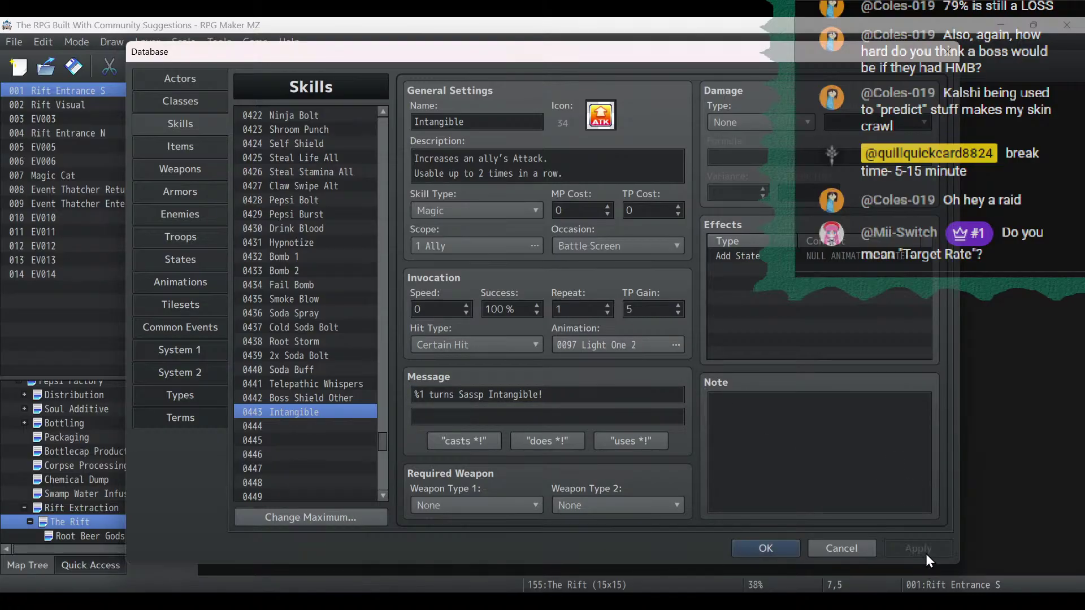
# Clear the Intangible skill's description and apply the change.
pyautogui.moveTo(607, 180); pyautogui.dragTo(149, 86)
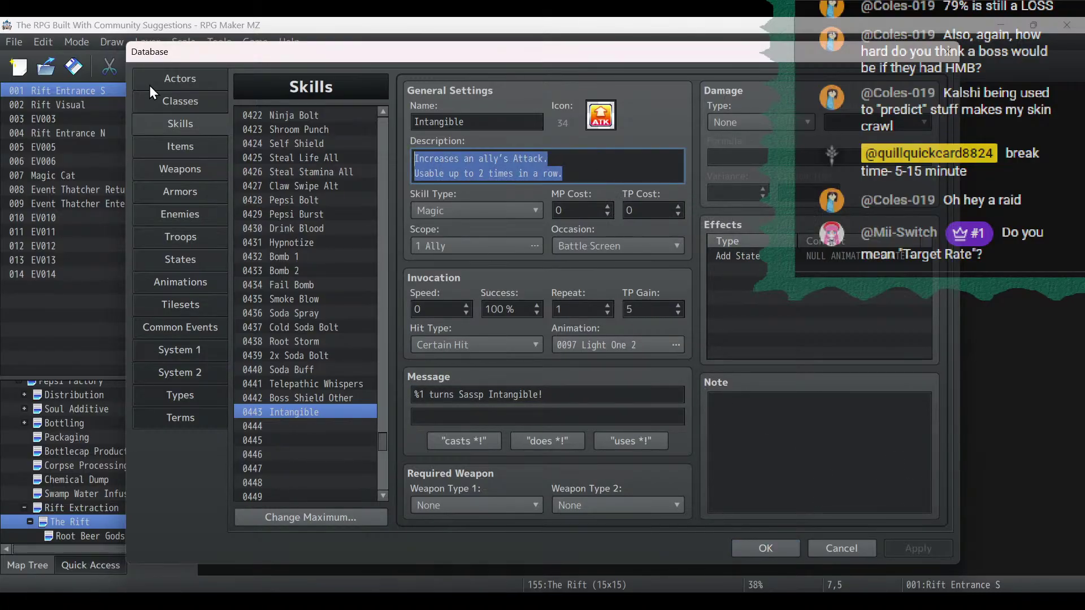
pyautogui.press('BackSpace')
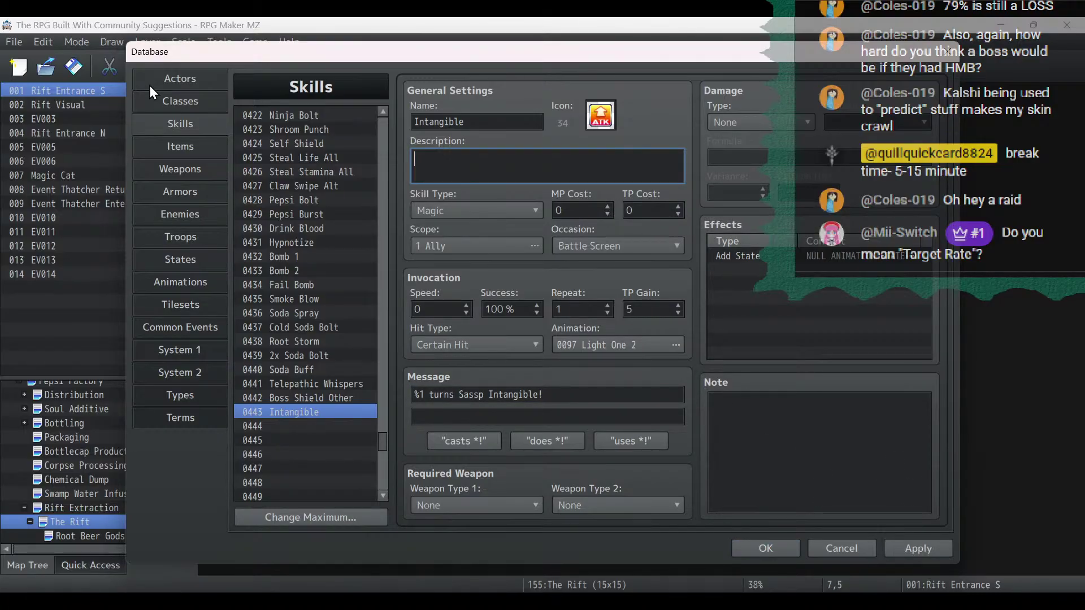
pyautogui.click(932, 552)
# Copy state 0063 Intangible into the empty state slot 0089.
pyautogui.click(185, 256)
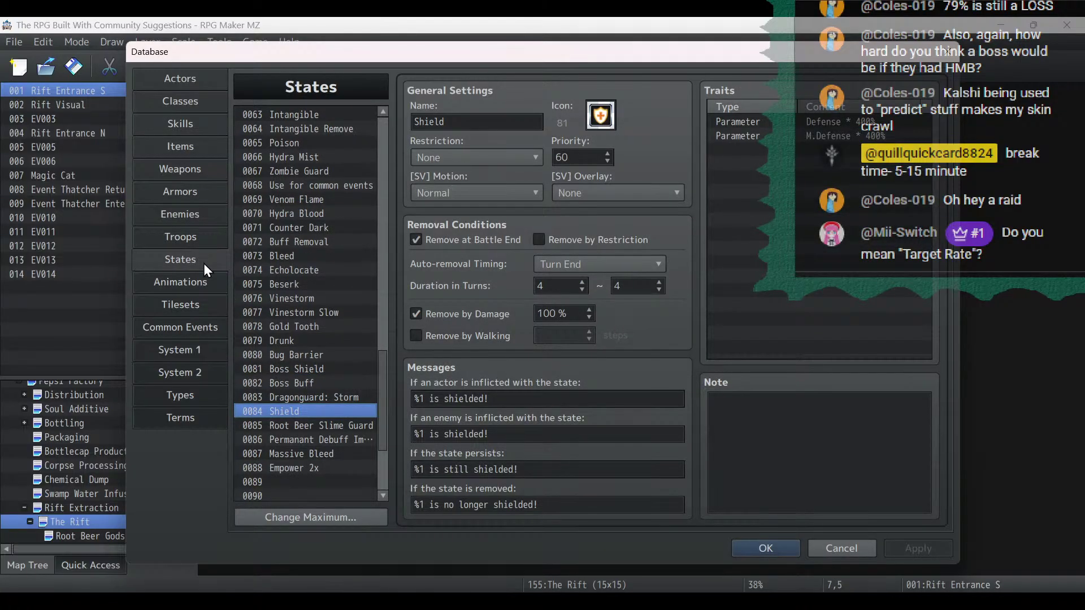
pyautogui.click(331, 115)
pyautogui.rightClick(331, 114)
pyautogui.click(353, 122)
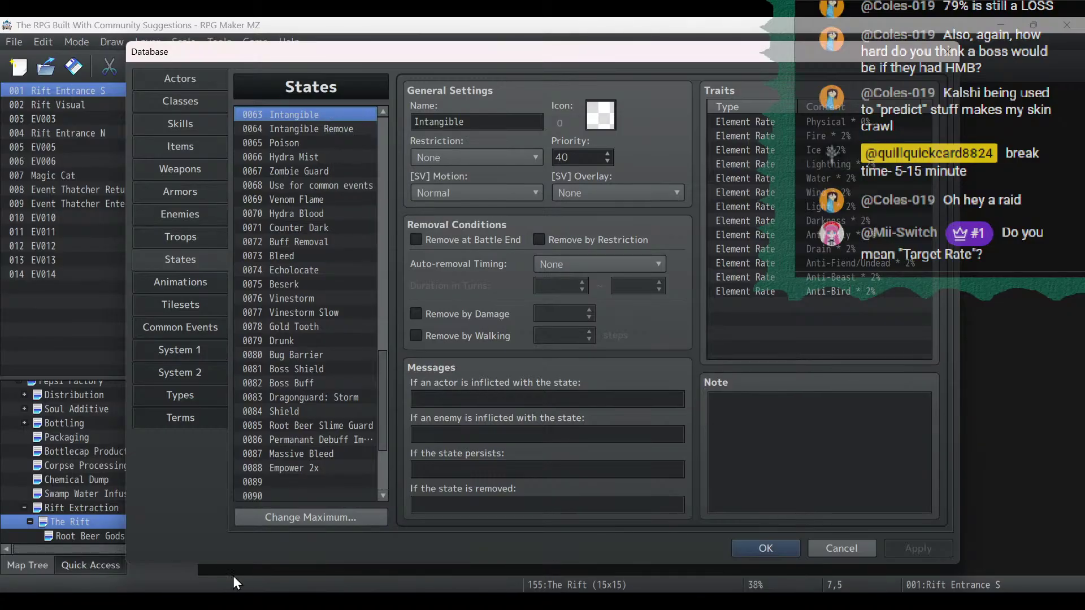
pyautogui.rightClick(279, 482)
pyautogui.click(309, 509)
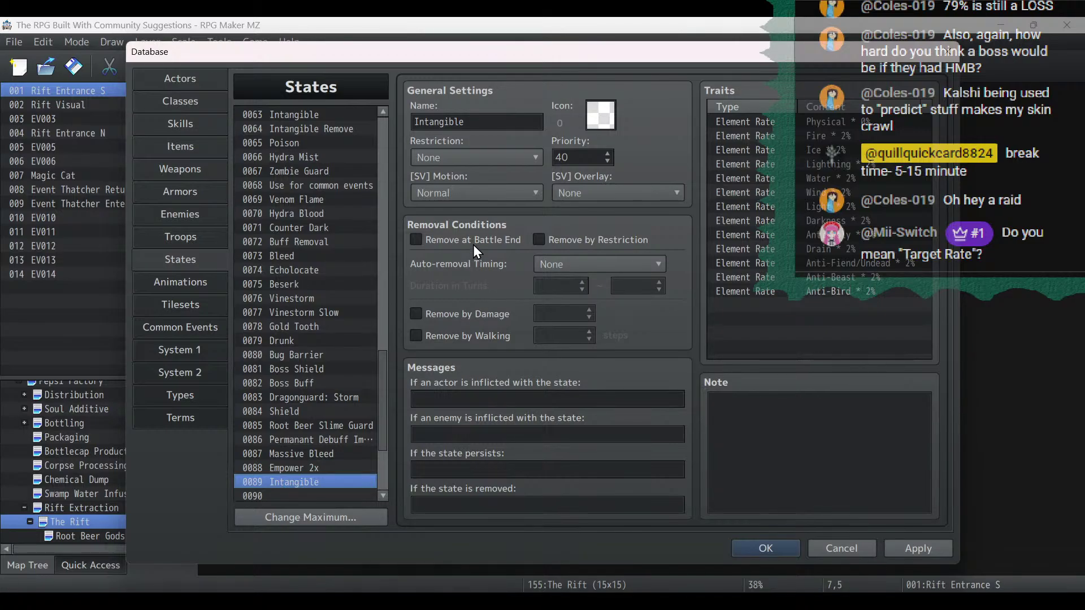
# Set state 0089 to auto-remove at Turn End with a duration of 3 to 3 turns, and apply.
pyautogui.click(557, 265)
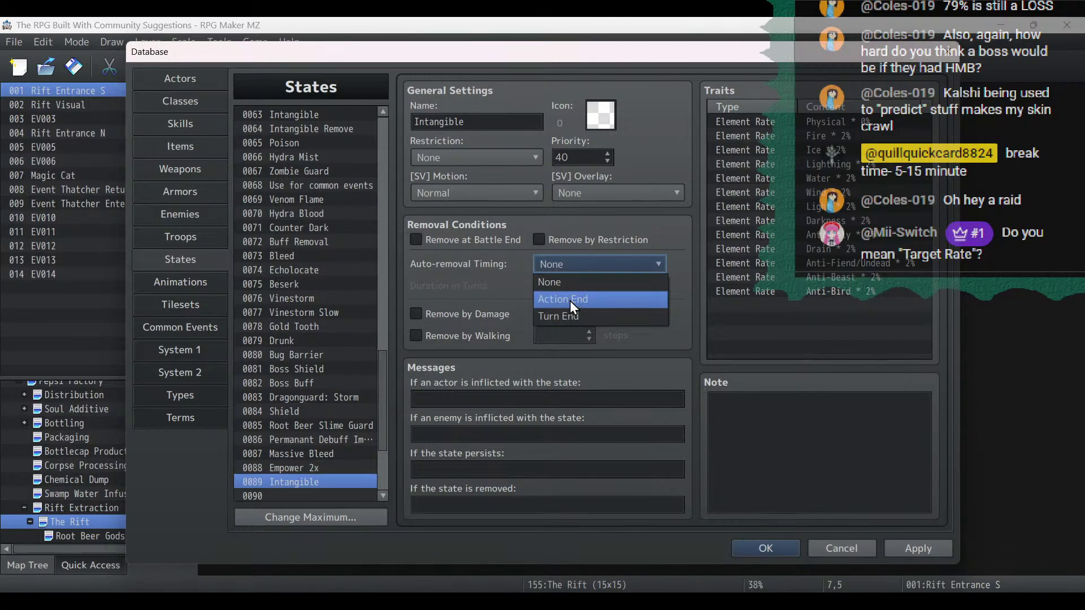
pyautogui.click(571, 316)
pyautogui.click(583, 288)
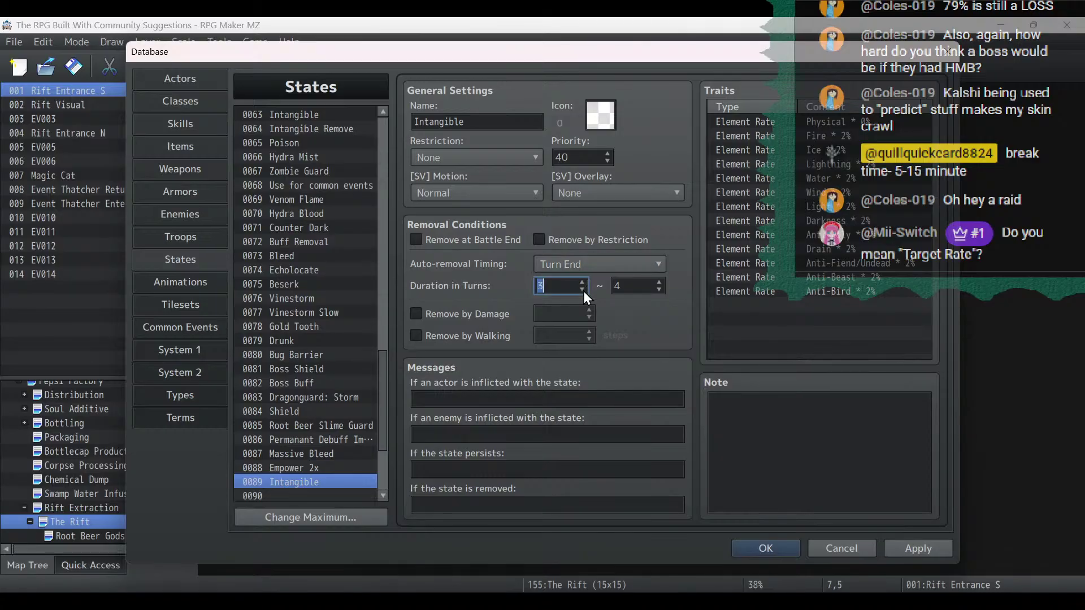
pyautogui.click(658, 290)
pyautogui.click(930, 547)
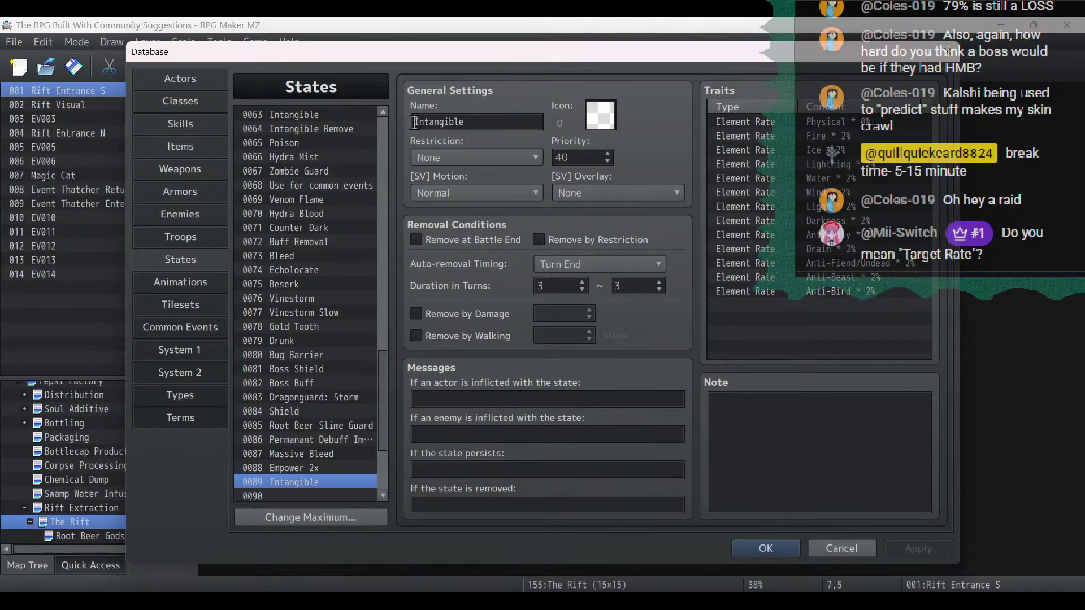
# Rename state 0089 as Temp Intangible and apply the change.
pyautogui.moveTo(420, 122); pyautogui.dragTo(557, 126)
pyautogui.press('Left')
pyautogui.write('Temp')
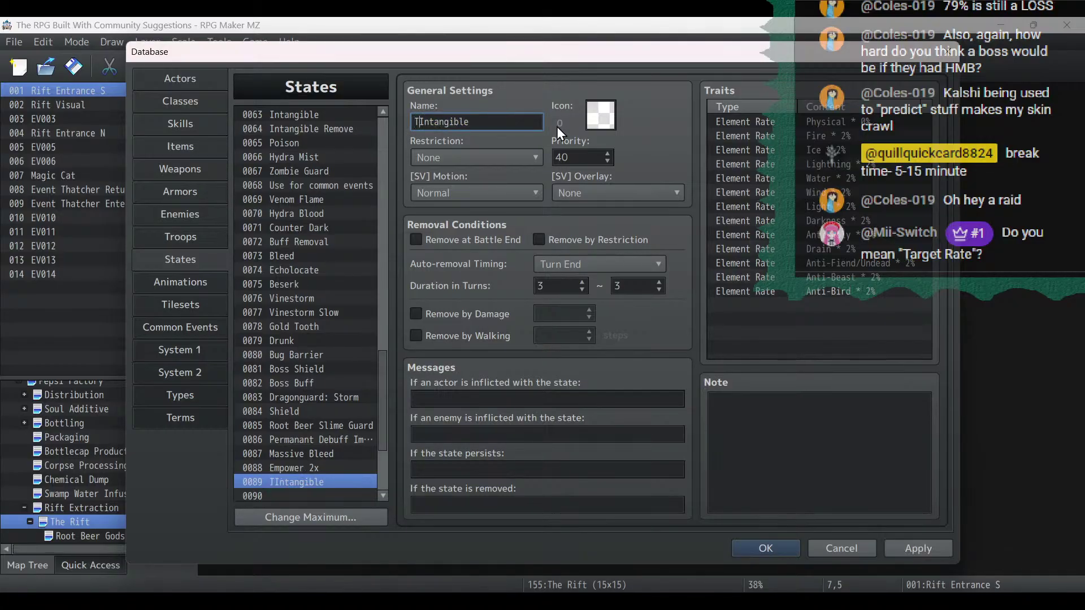
pyautogui.click(912, 546)
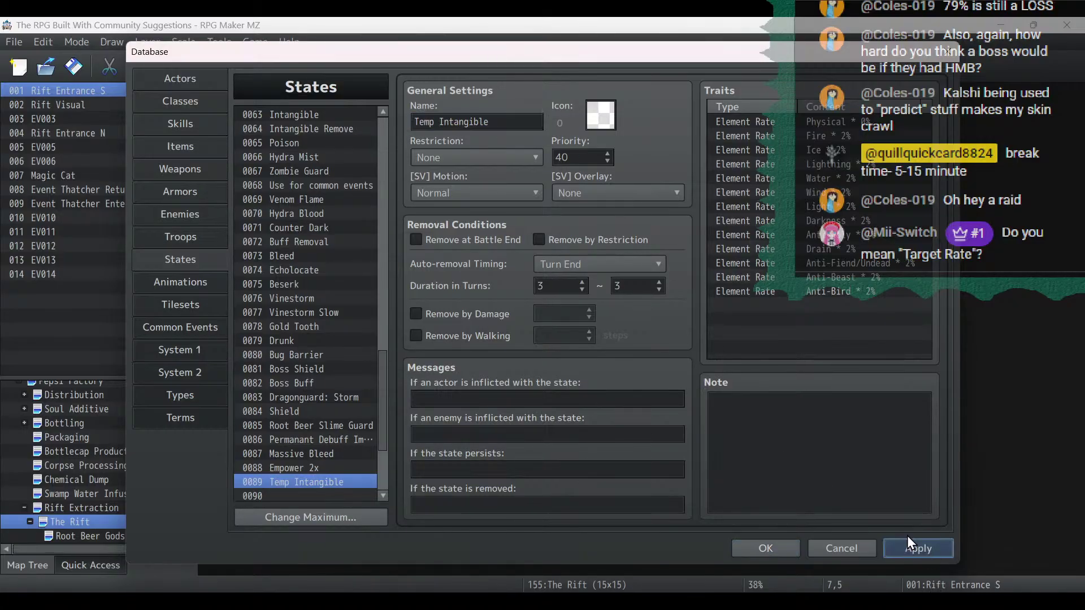
# Check the Intangible Remove and Intangible states and the Intangible Remove resistance trait of enemy 0127 Arilla.
pyautogui.click(306, 130)
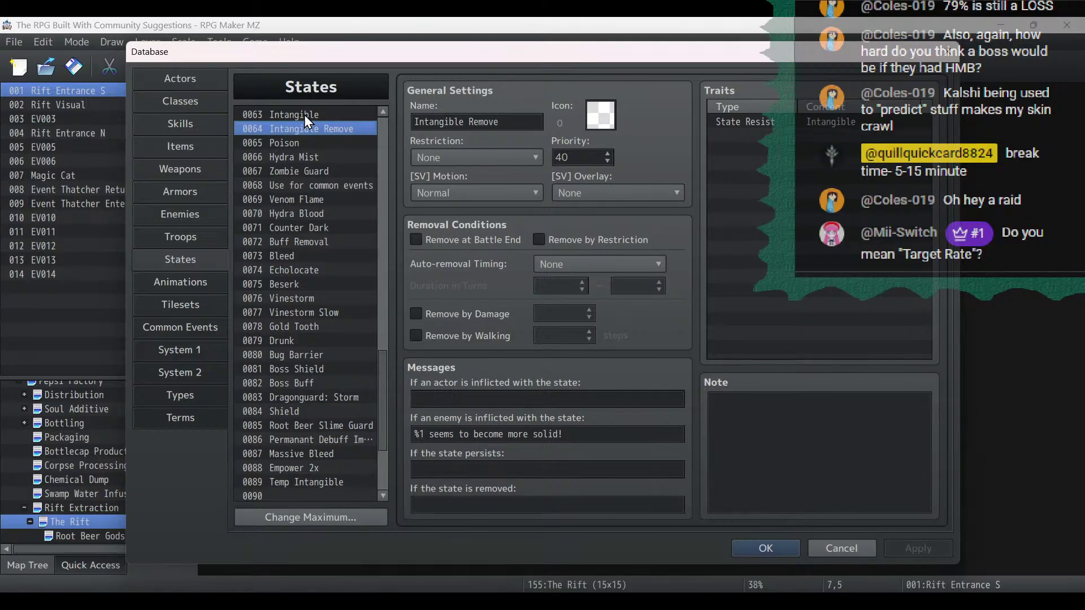
pyautogui.click(304, 114)
pyautogui.click(189, 238)
pyautogui.click(190, 222)
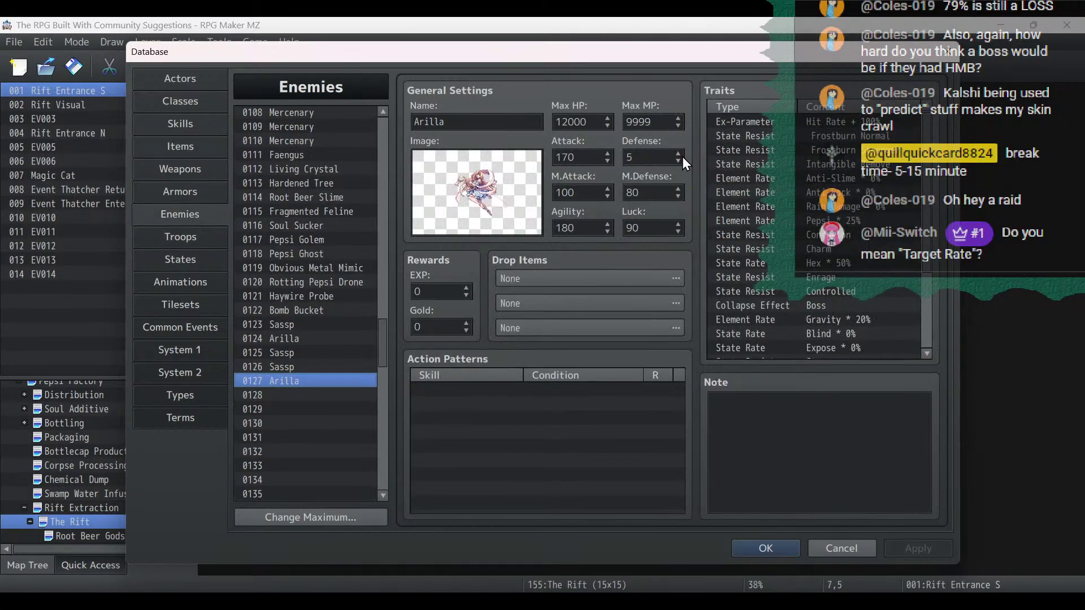
pyautogui.doubleClick(866, 178)
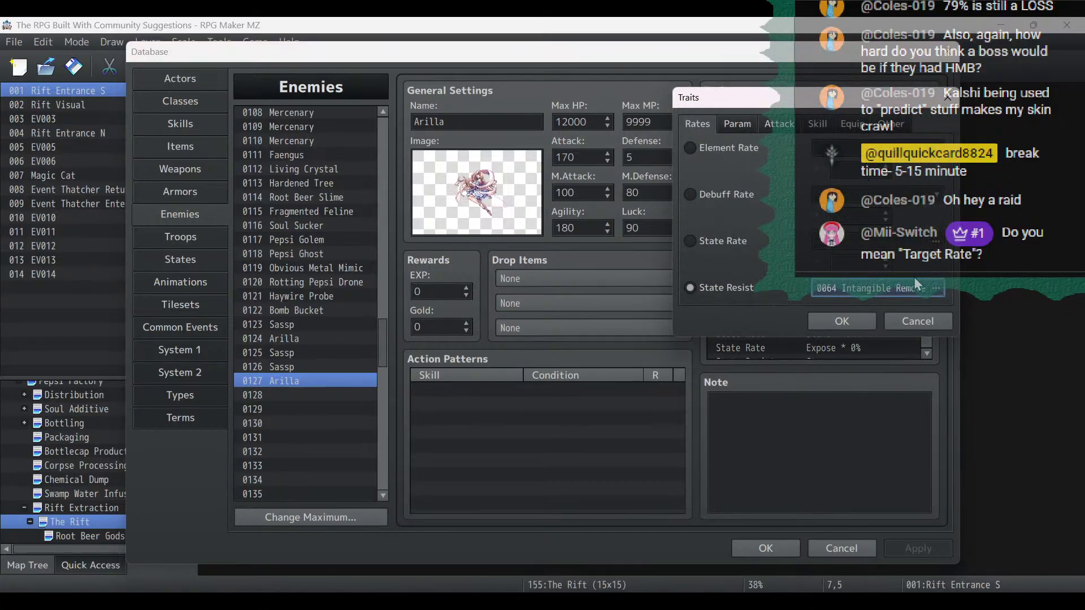
pyautogui.click(920, 310)
pyautogui.rightClick(846, 165)
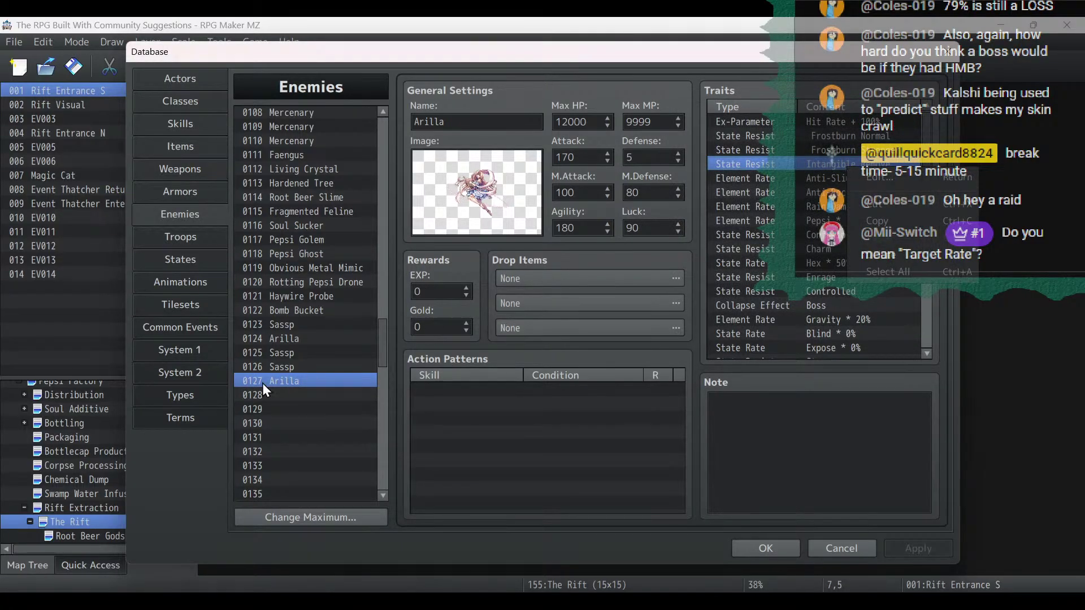
# Delete the three State Resist traits, including Intangible Remove, from enemy 0126 Sassp and apply the change.
pyautogui.click(273, 367)
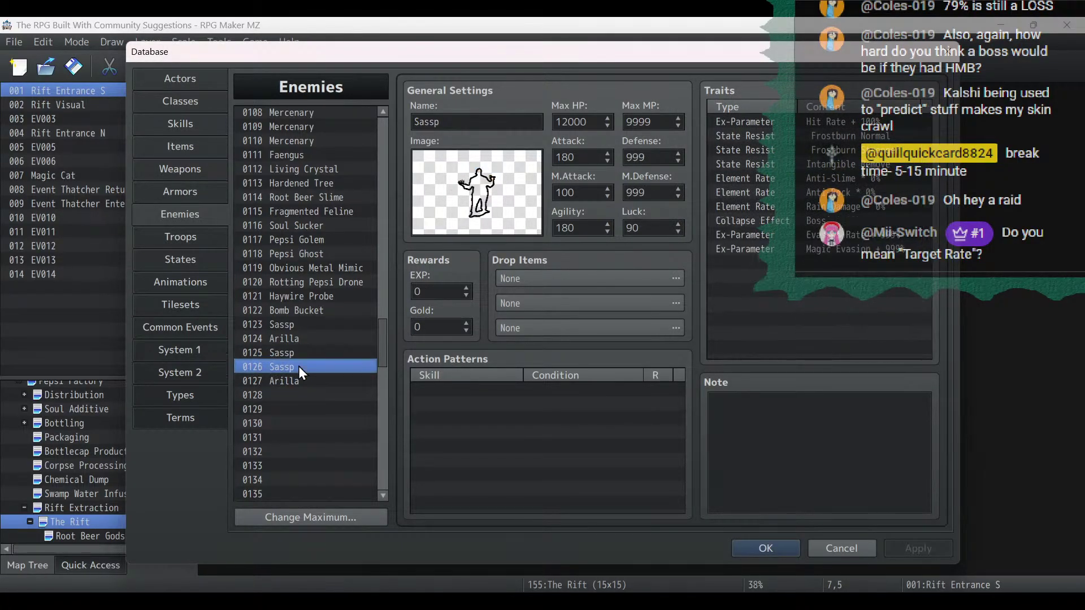
pyautogui.click(826, 135)
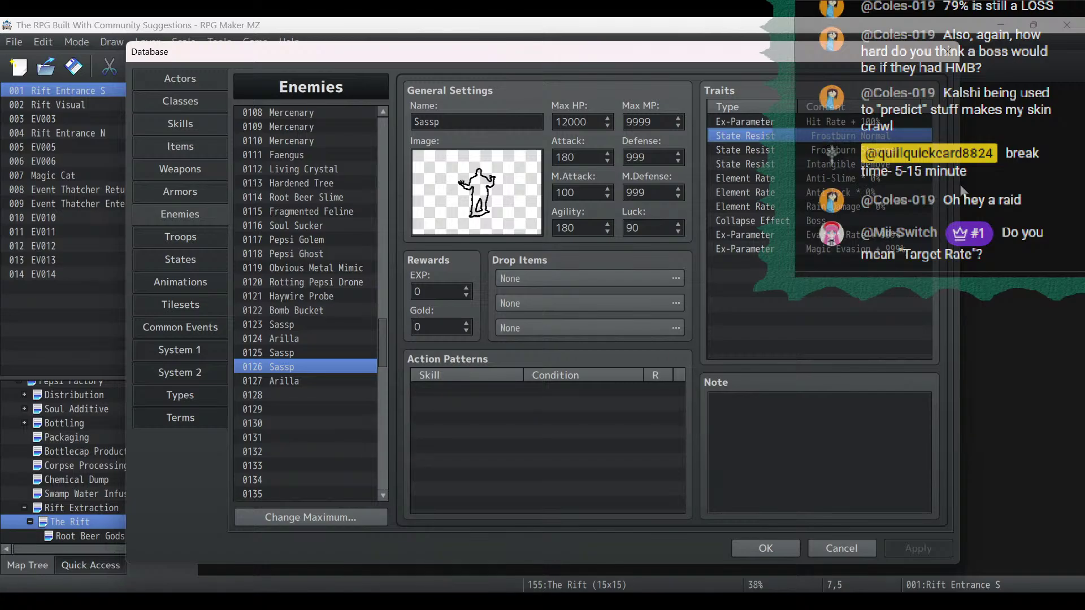
pyautogui.press('Delete')
pyautogui.press('Delete')
pyautogui.press('Delete')
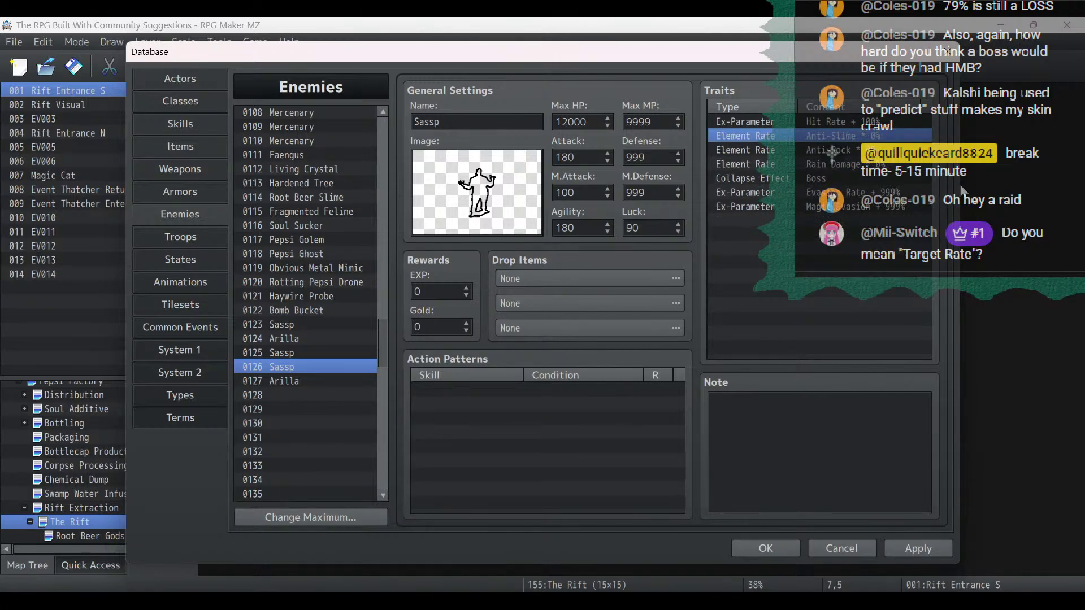
pyautogui.click(892, 549)
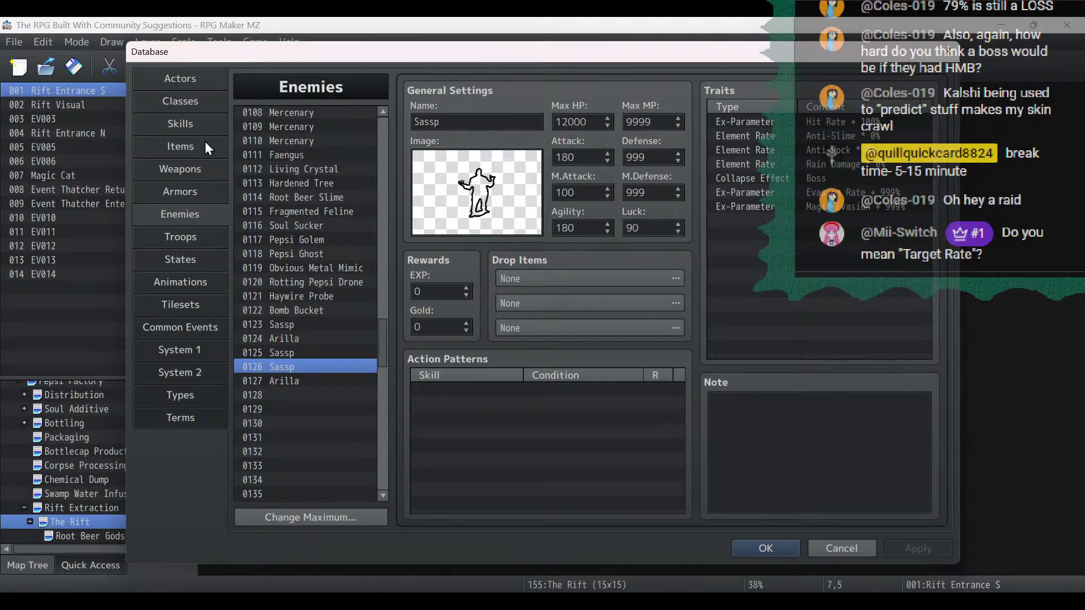
# Change the hit type of skill 0309 Shadow Slice to Certain Hit and apply it.
pyautogui.click(181, 122)
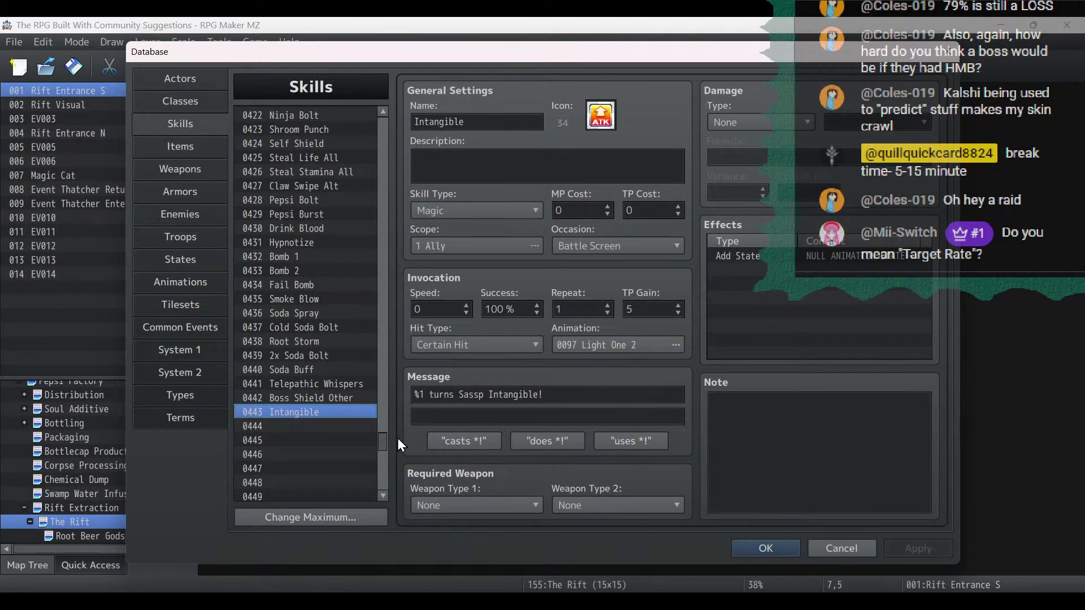
pyautogui.moveTo(383, 437); pyautogui.dragTo(396, 351)
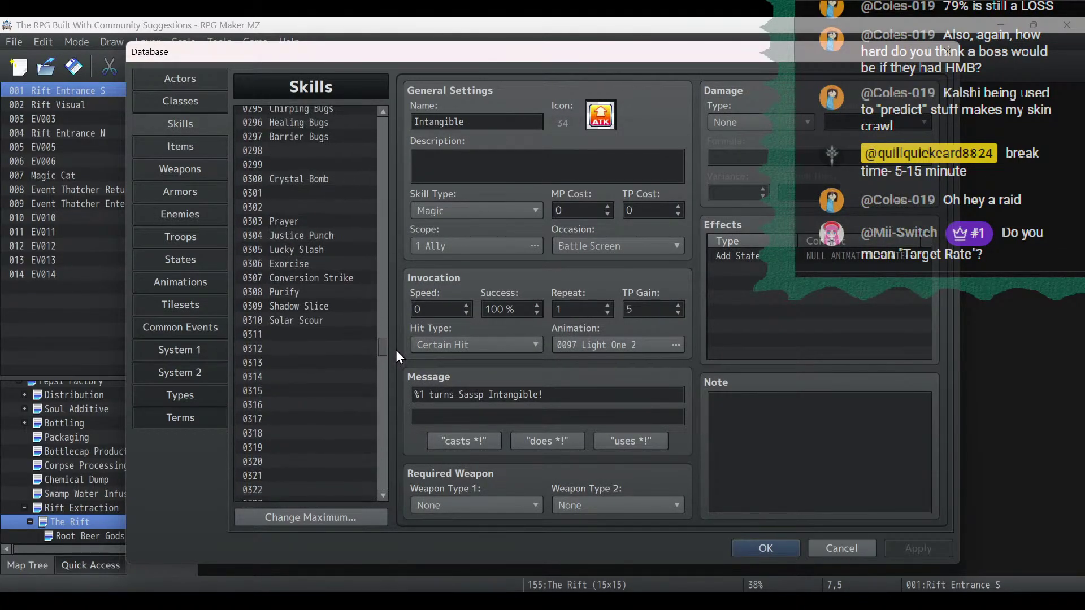
pyautogui.click(327, 306)
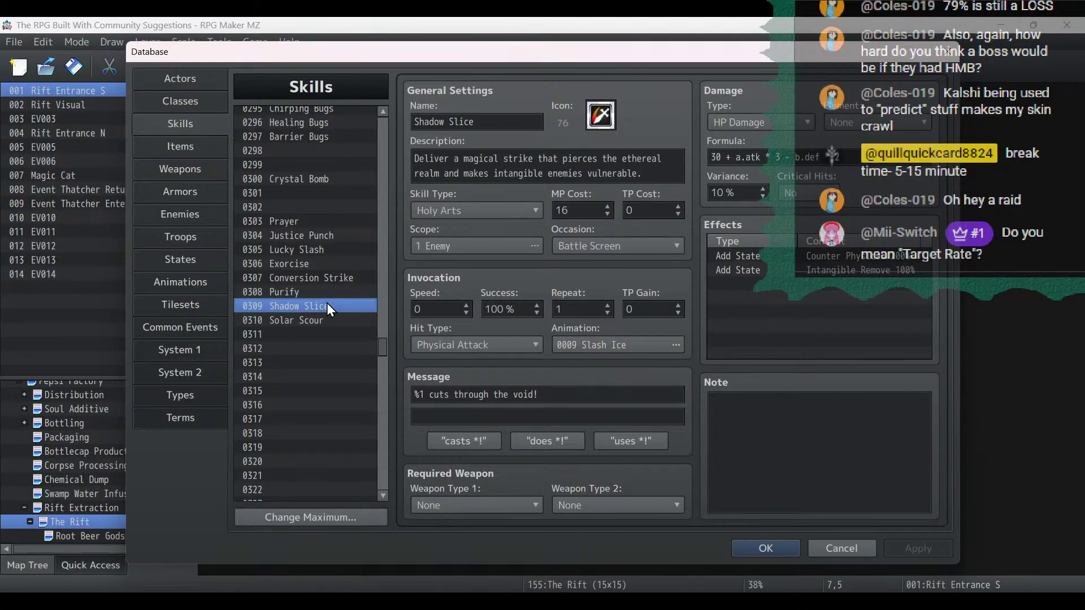
pyautogui.moveTo(656, 175); pyautogui.dragTo(347, 140)
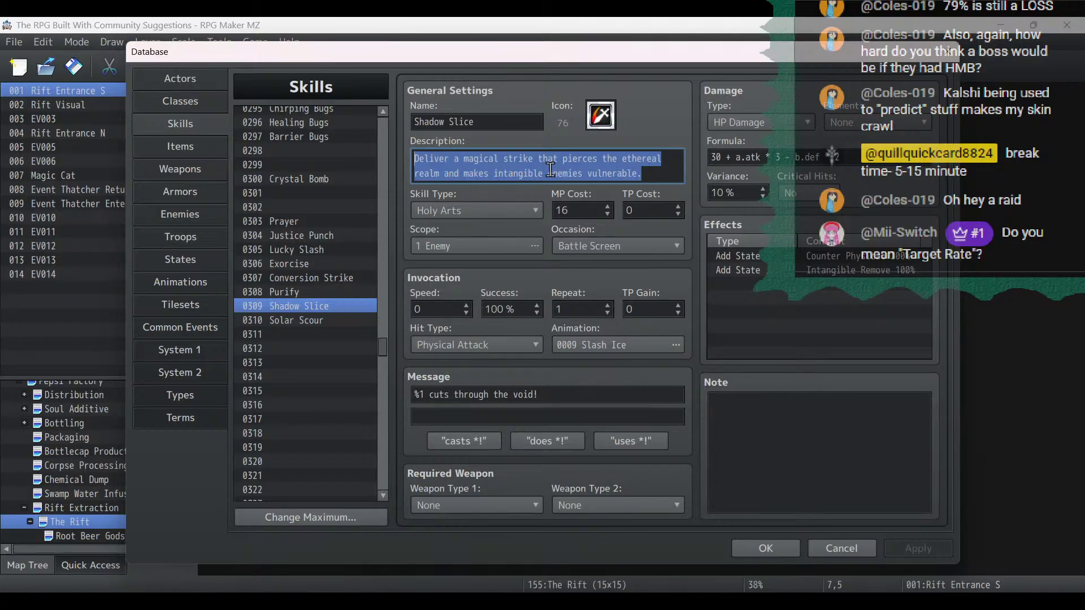
pyautogui.click(521, 344)
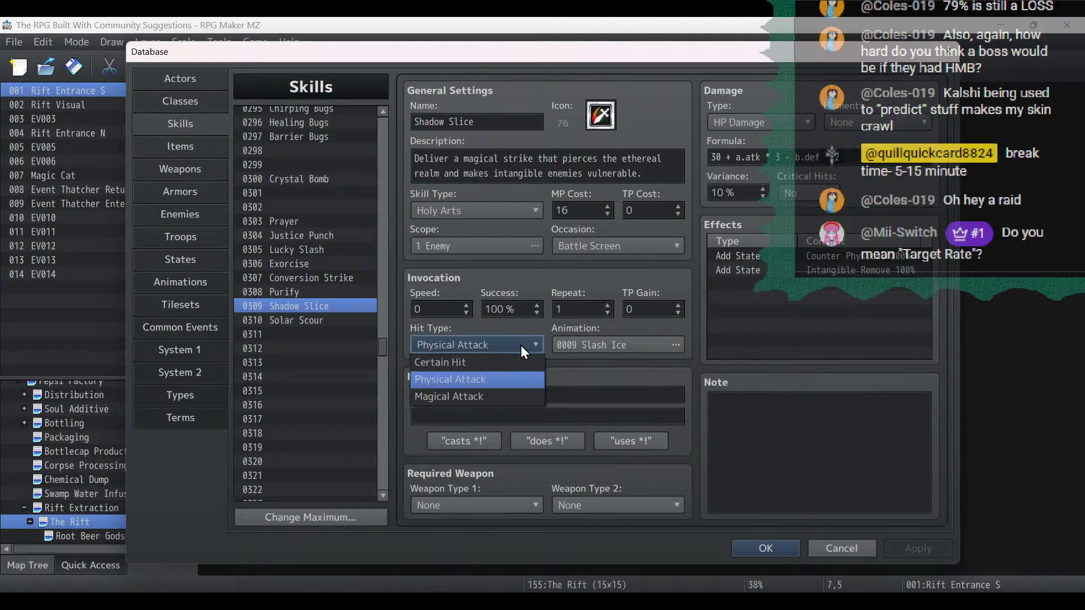
pyautogui.click(495, 369)
pyautogui.click(940, 551)
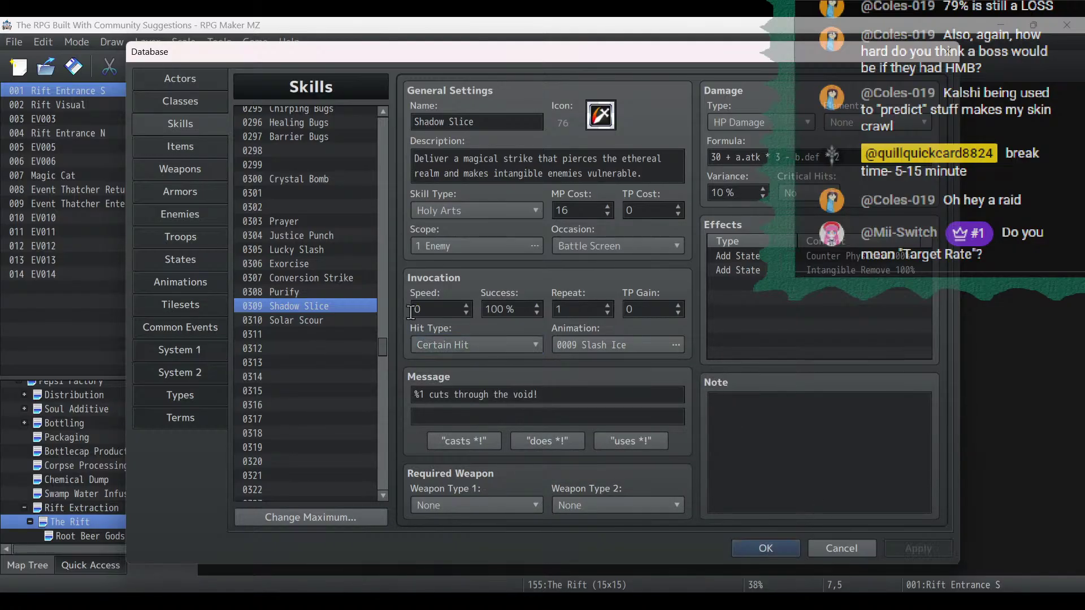
# Check the hit type and effects of skill 0176 Precise Strike.
pyautogui.moveTo(384, 349); pyautogui.dragTo(391, 252)
pyautogui.click(329, 272)
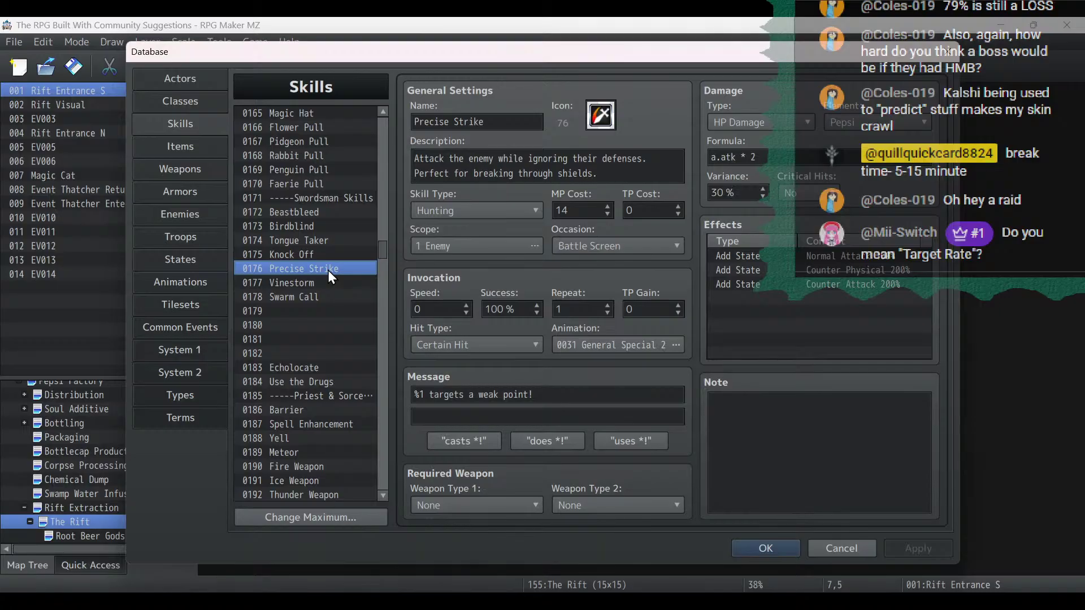
pyautogui.moveTo(391, 255); pyautogui.dragTo(404, 492)
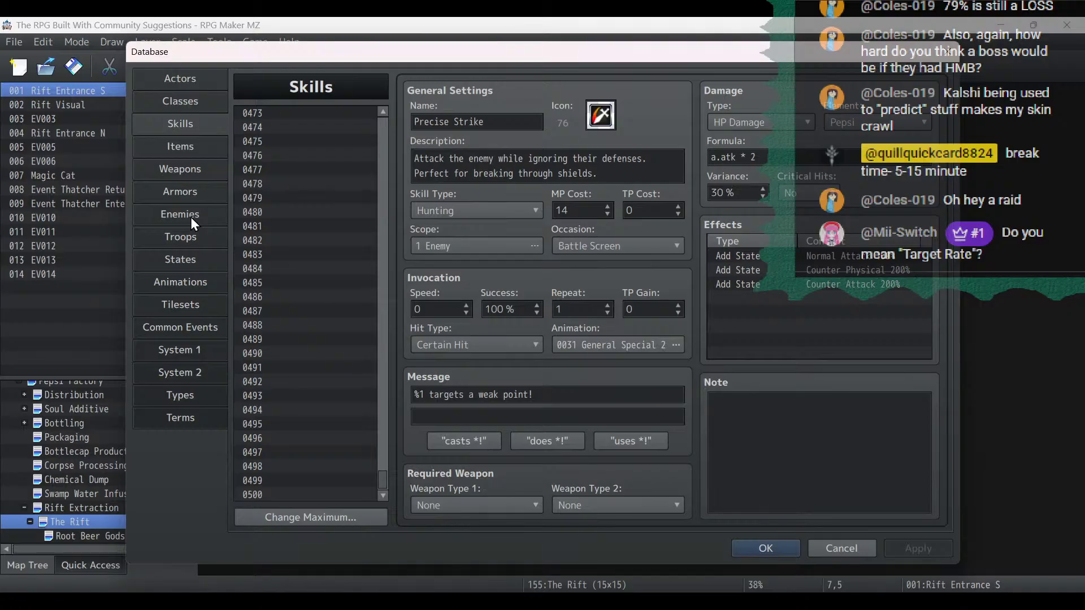
pyautogui.moveTo(383, 480); pyautogui.dragTo(391, 447)
# On battle event page 2 of troop Root Beer Gods 3, set Arilla's forced action to 0443 Intangible targeting Index 1.
pyautogui.click(178, 237)
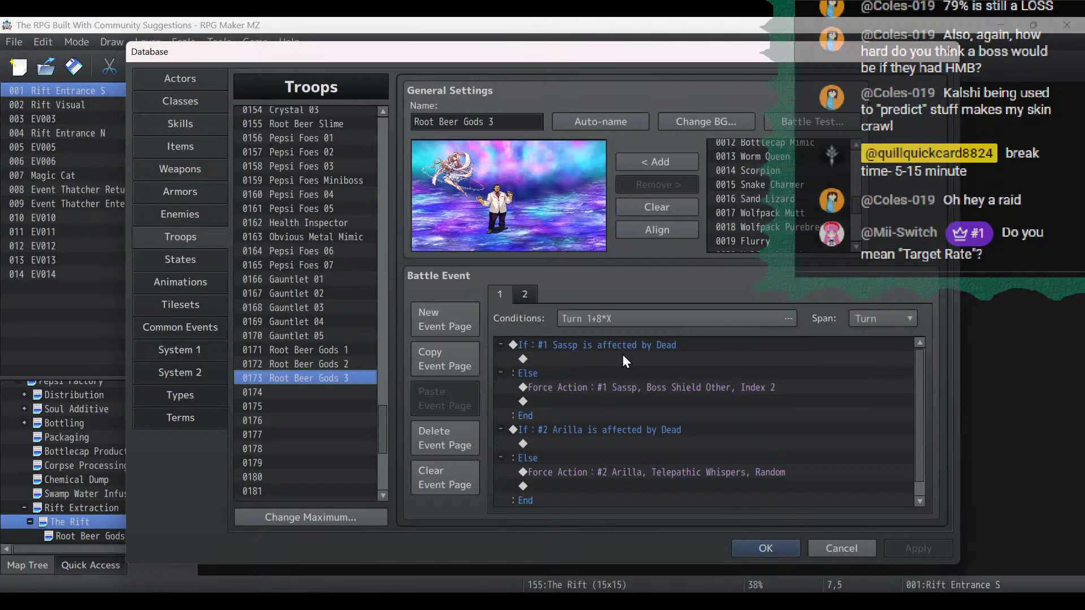
pyautogui.click(525, 300)
pyautogui.click(650, 386)
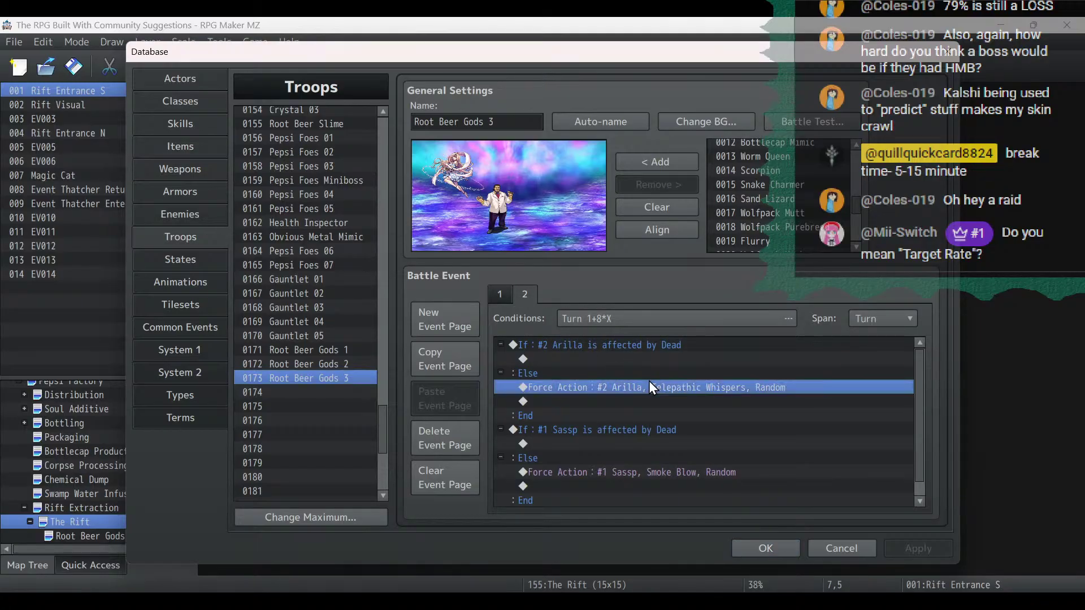
pyautogui.doubleClick(650, 387)
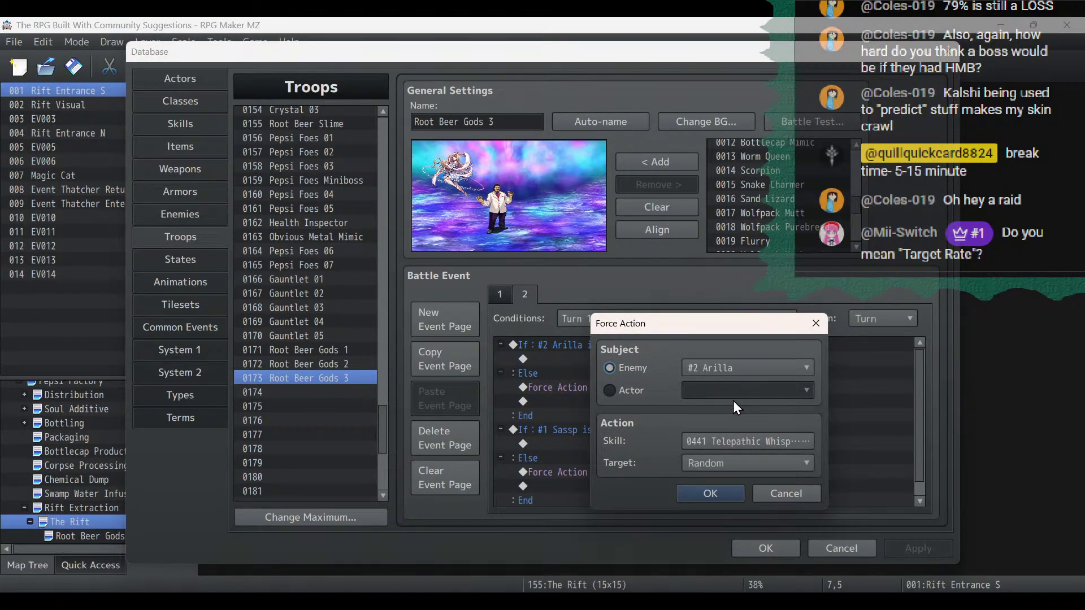
pyautogui.click(748, 441)
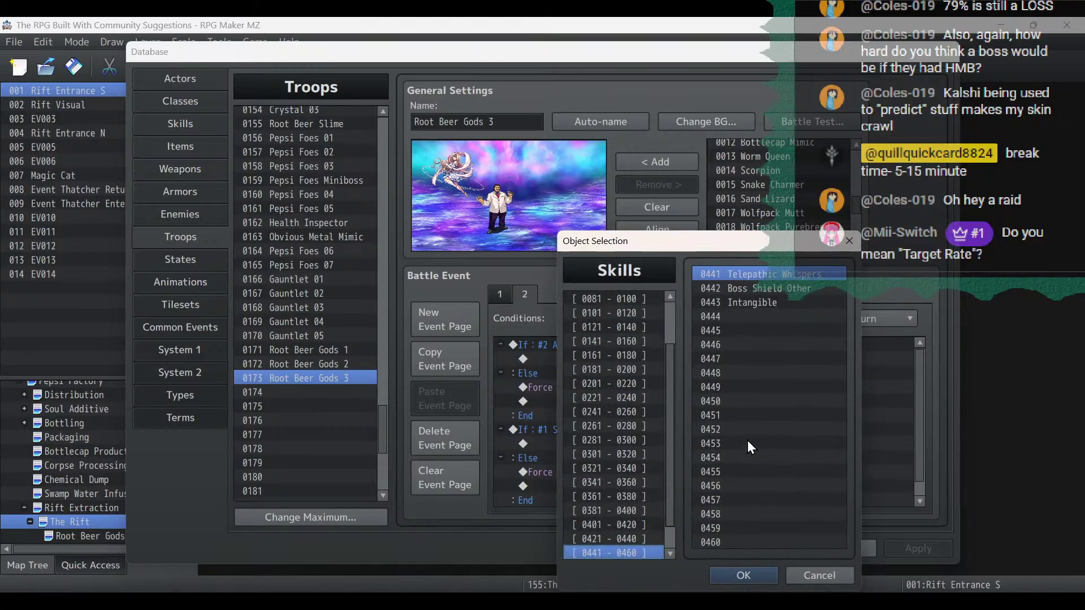
pyautogui.doubleClick(751, 302)
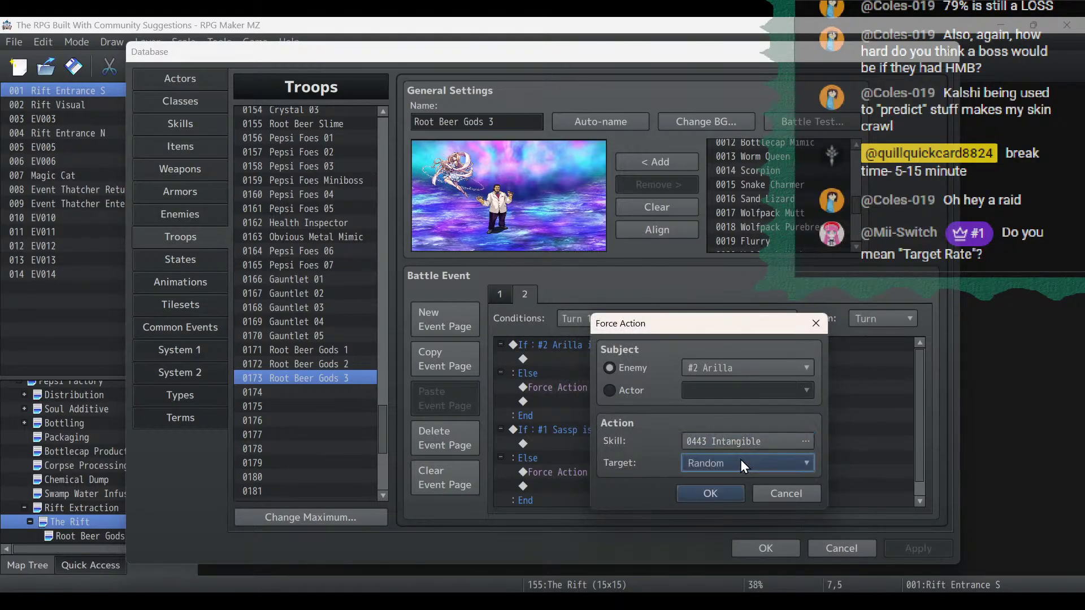
pyautogui.click(741, 460)
pyautogui.click(738, 501)
pyautogui.click(710, 494)
pyautogui.click(495, 218)
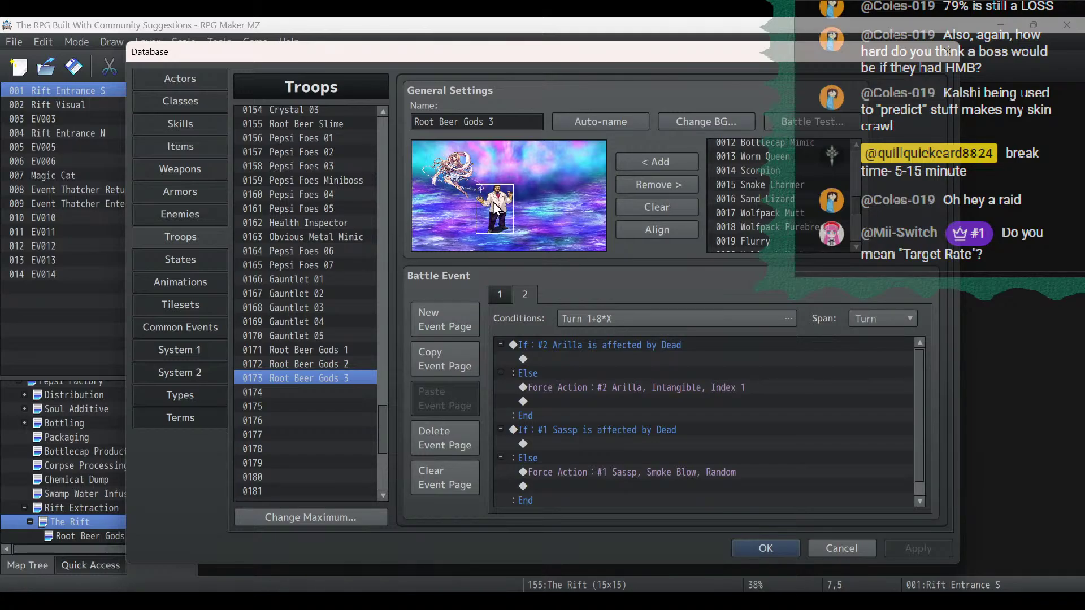
# Insert a conditional branch above Arilla's Intangible action checking whether #1 Sassp has state 0001 Dead, with an Else branch.
pyautogui.click(579, 350)
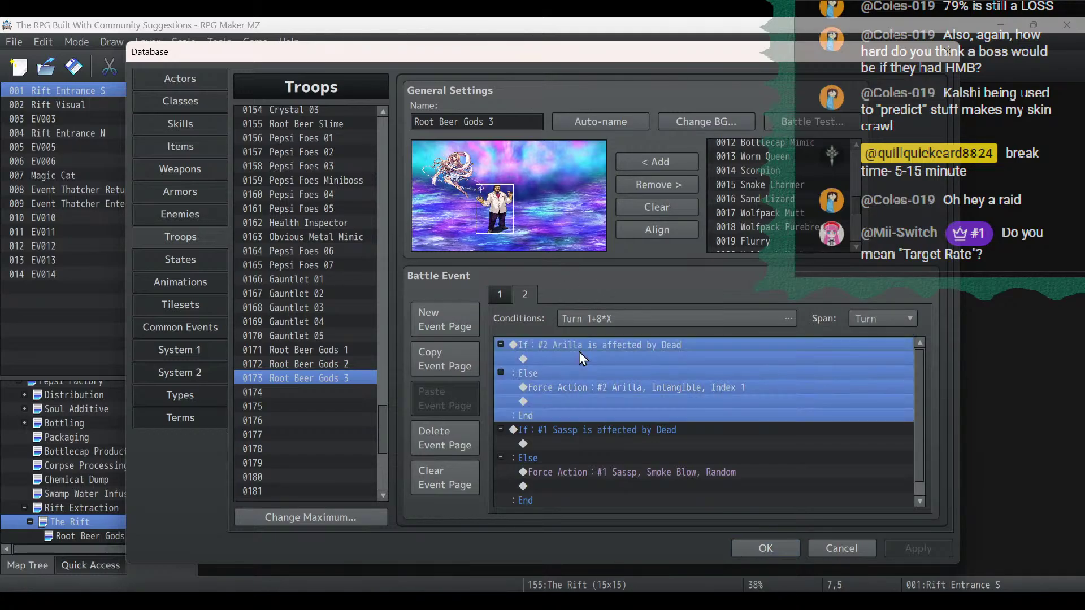
pyautogui.click(558, 386)
pyautogui.rightClick(556, 389)
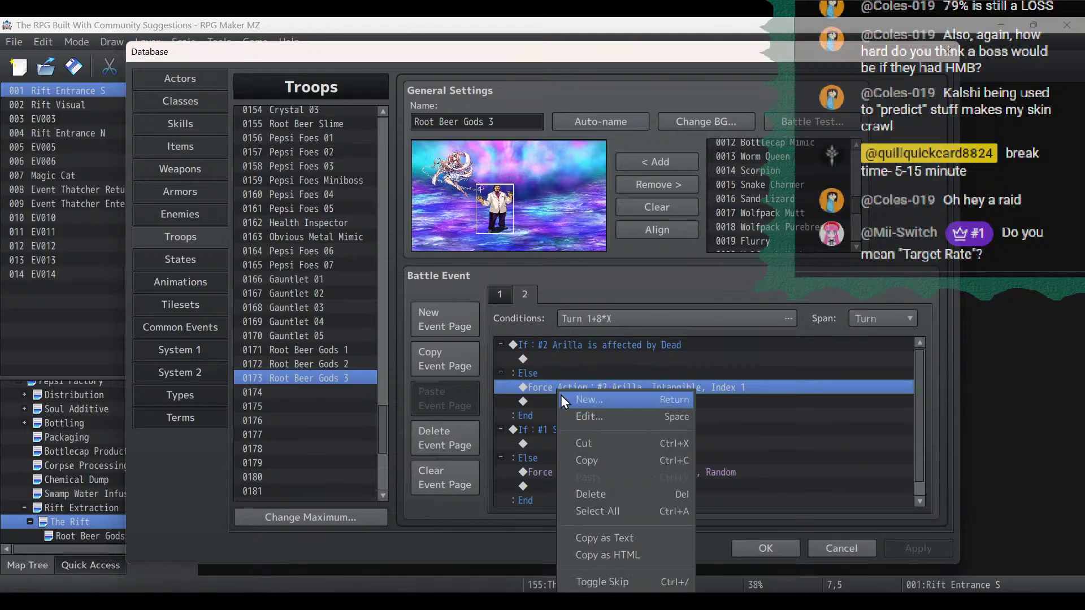
pyautogui.click(585, 401)
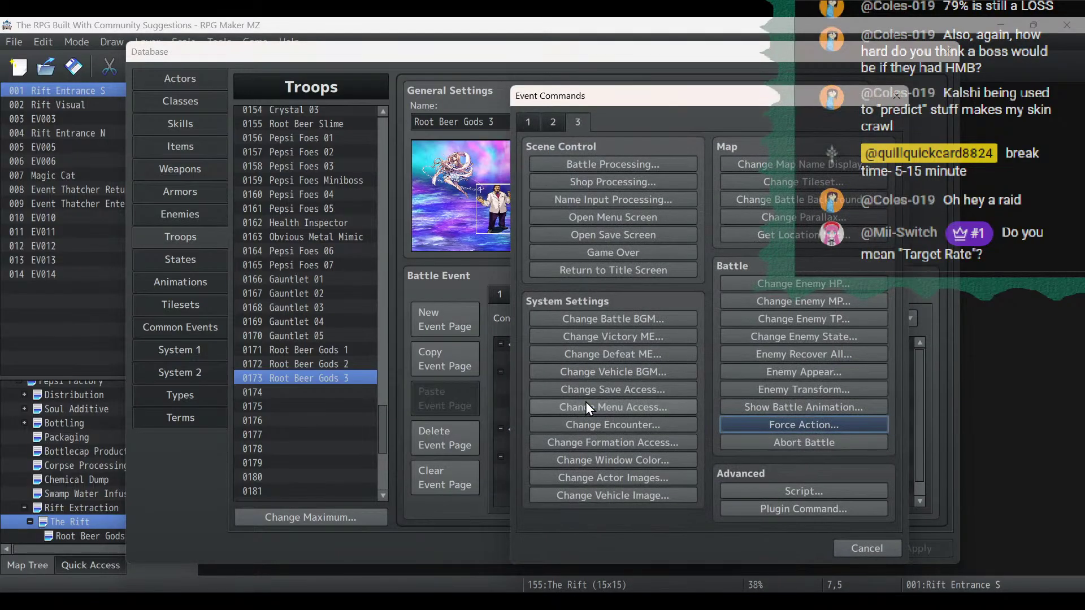
pyautogui.click(530, 121)
pyautogui.click(615, 390)
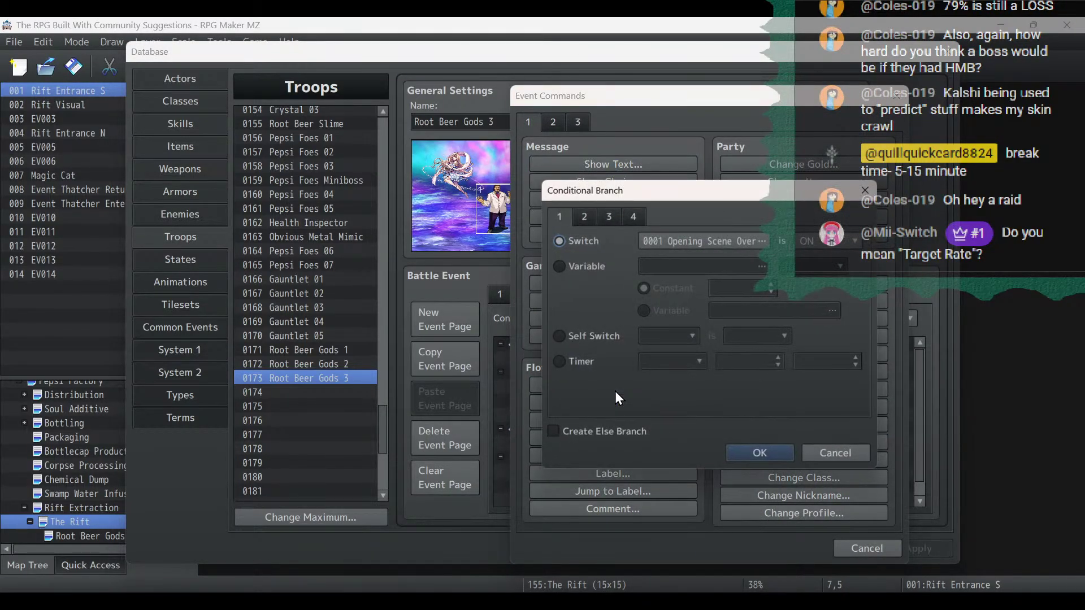
pyautogui.click(586, 219)
pyautogui.click(586, 240)
pyautogui.click(608, 218)
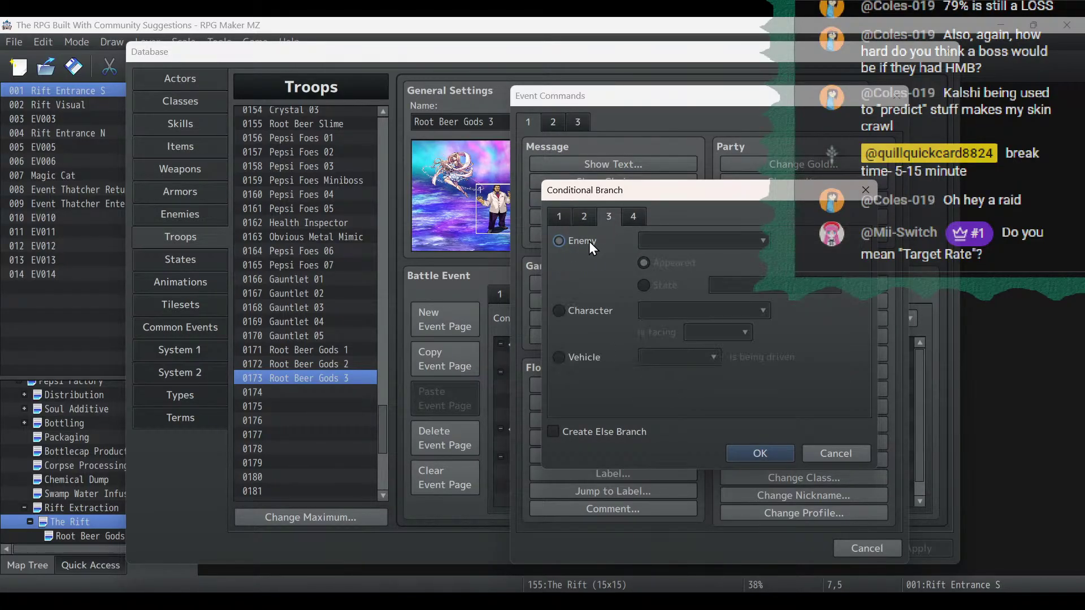
pyautogui.click(589, 242)
pyautogui.click(677, 242)
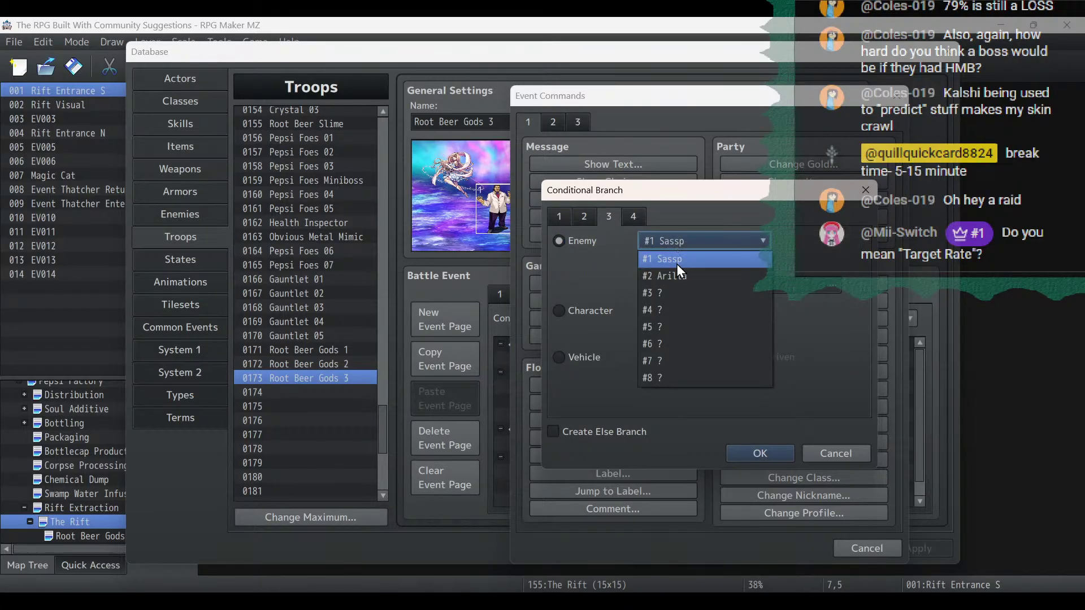
pyautogui.click(677, 261)
pyautogui.click(666, 286)
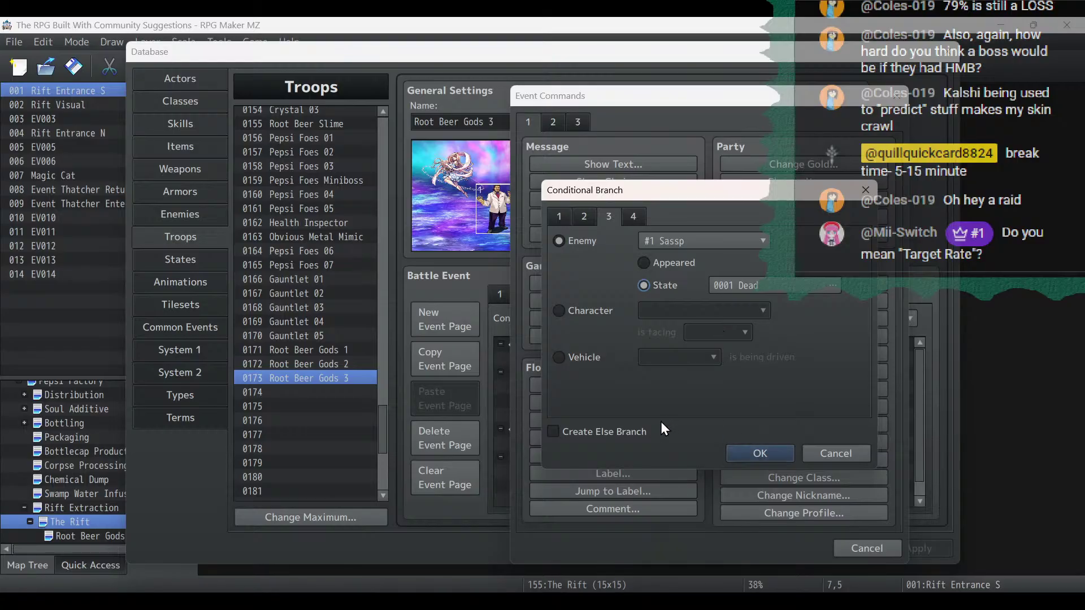
pyautogui.click(645, 433)
pyautogui.click(761, 452)
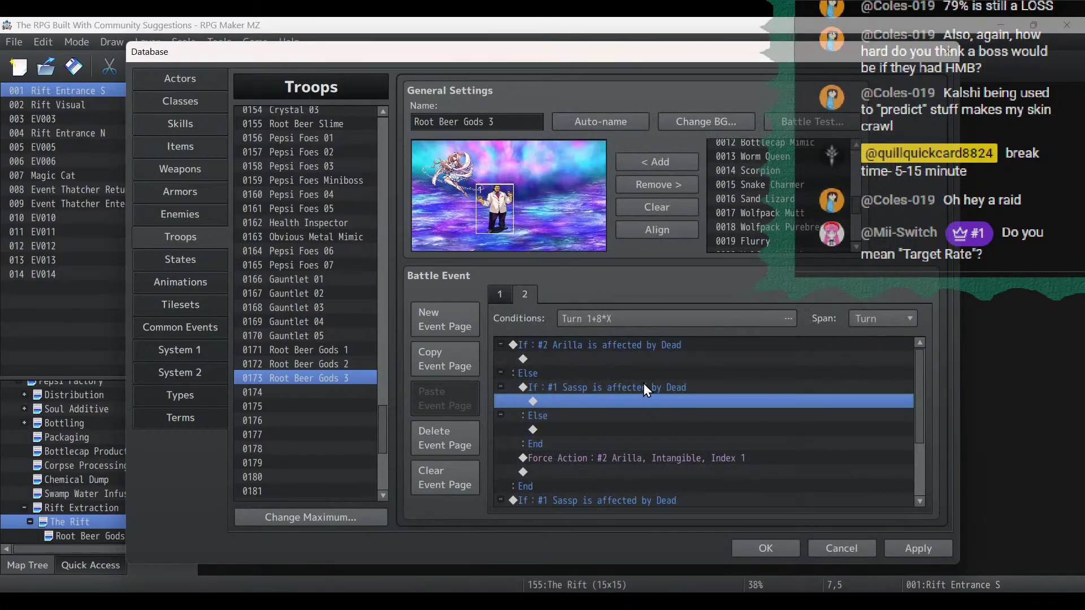
# Move Arilla's Intangible force action into the Else branch of the nested Sassp Dead condition.
pyautogui.click(638, 347)
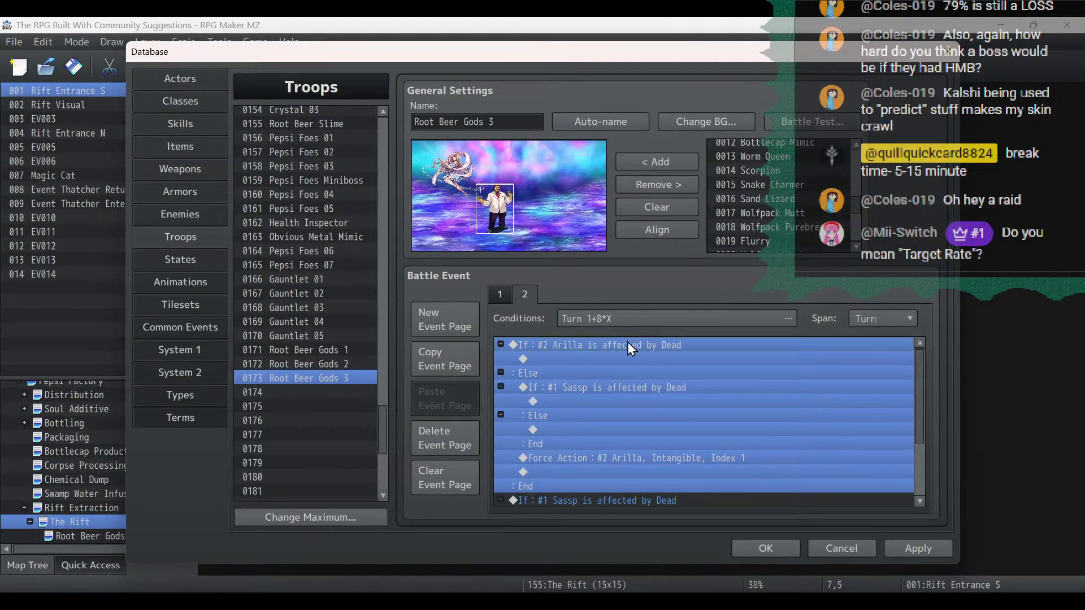
pyautogui.click(629, 388)
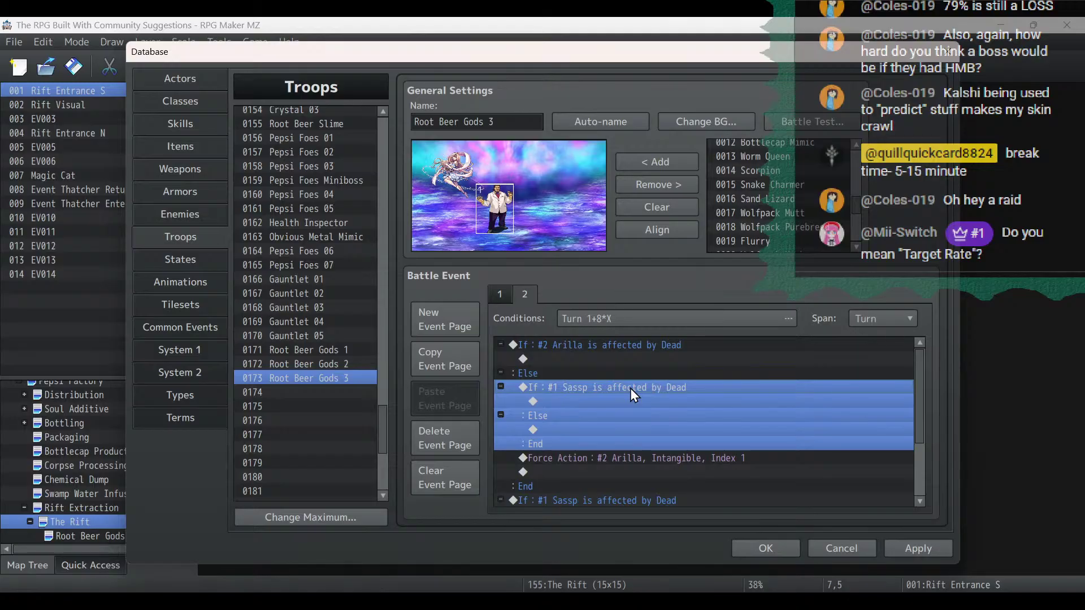
pyautogui.click(583, 459)
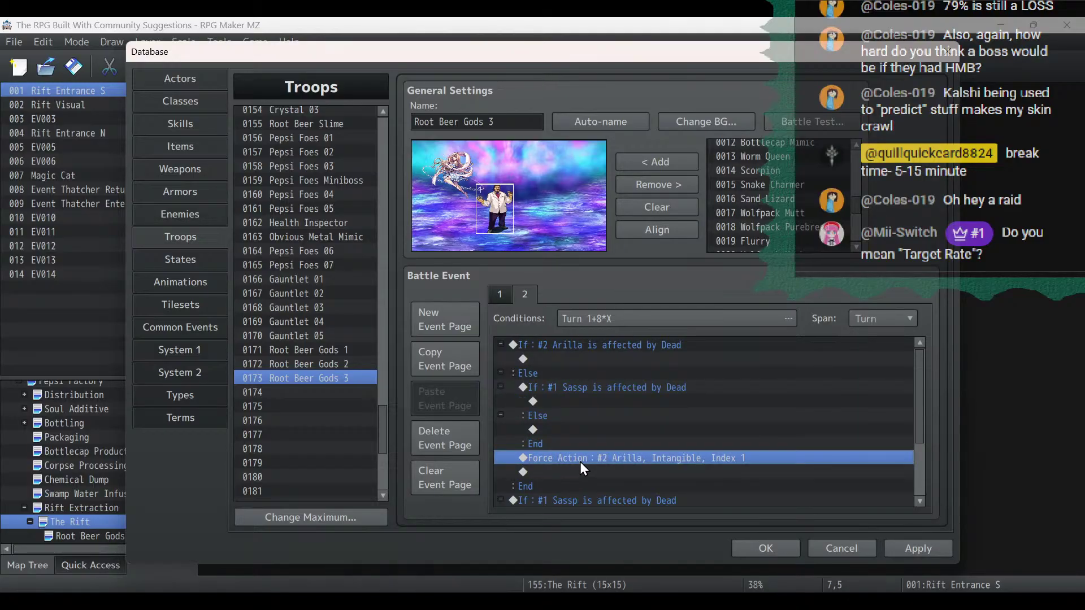
pyautogui.moveTo(580, 461); pyautogui.dragTo(563, 435)
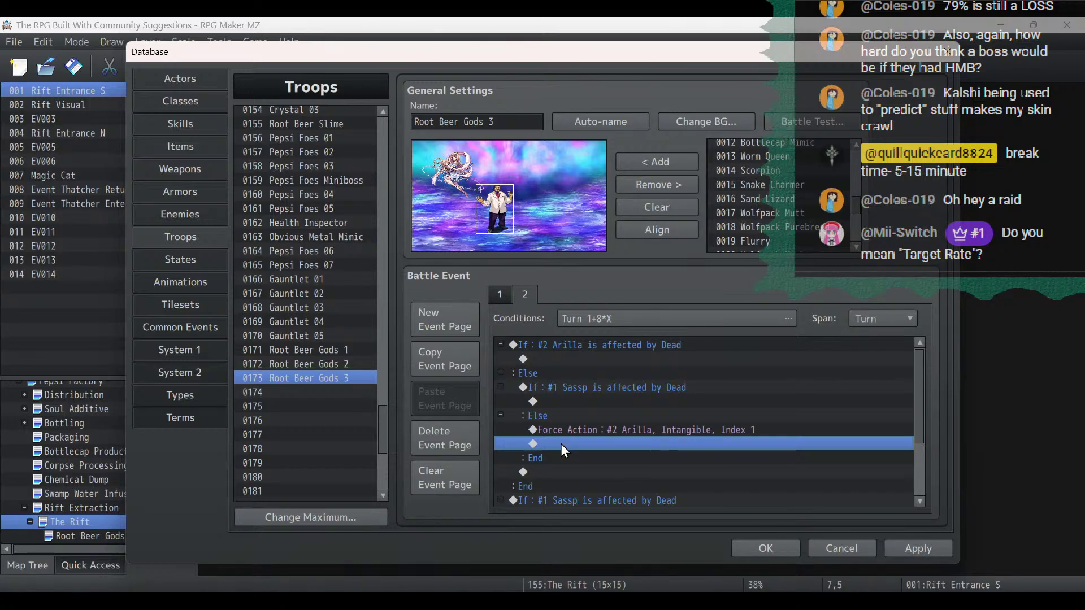
# Add an Enemy Transform command after Arilla's Intangible action that turns #1 Sassp into enemy 0126 Sassp.
pyautogui.doubleClick(560, 443)
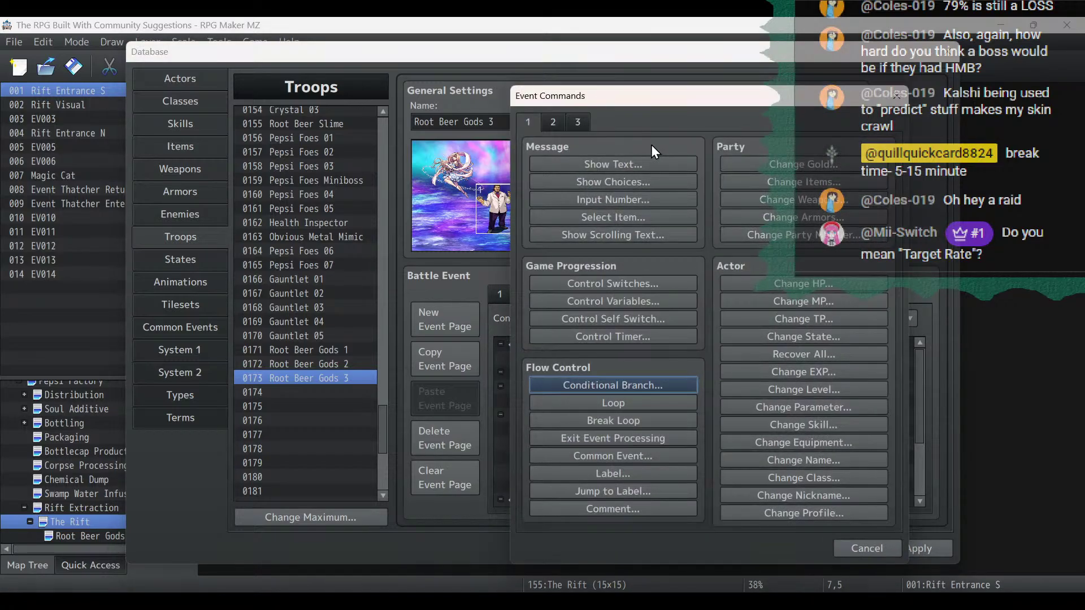
pyautogui.click(580, 119)
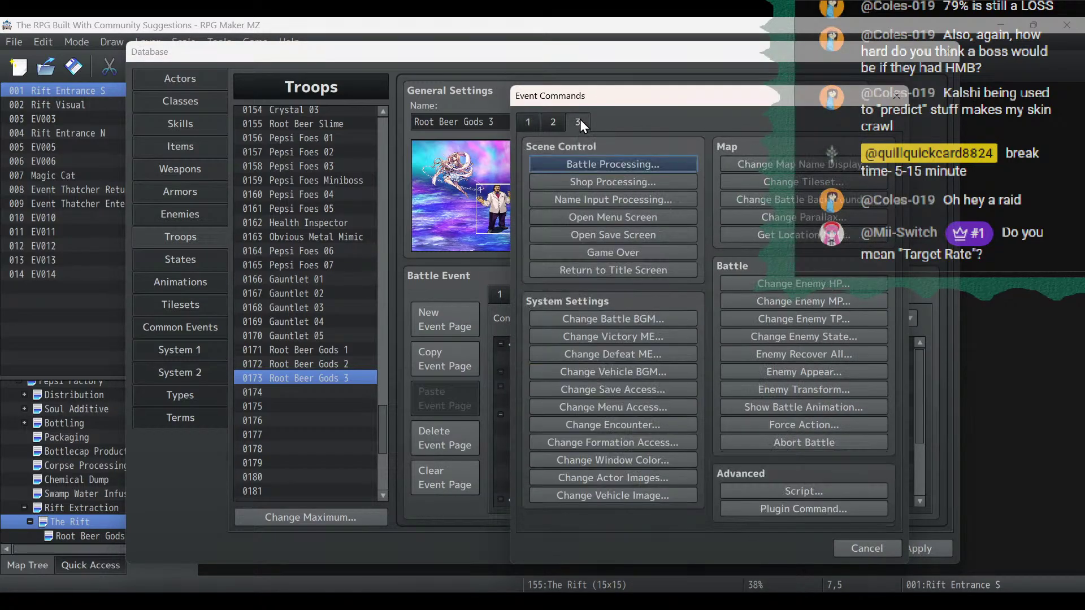
pyautogui.click(849, 390)
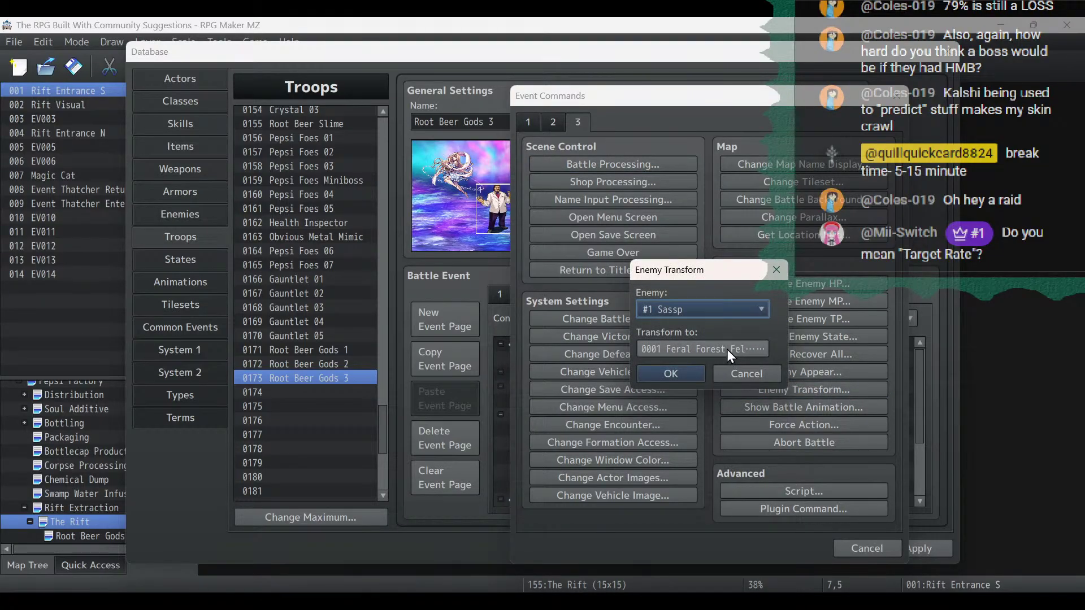
pyautogui.click(711, 345)
pyautogui.moveTo(637, 322); pyautogui.dragTo(633, 297)
pyautogui.doubleClick(747, 258)
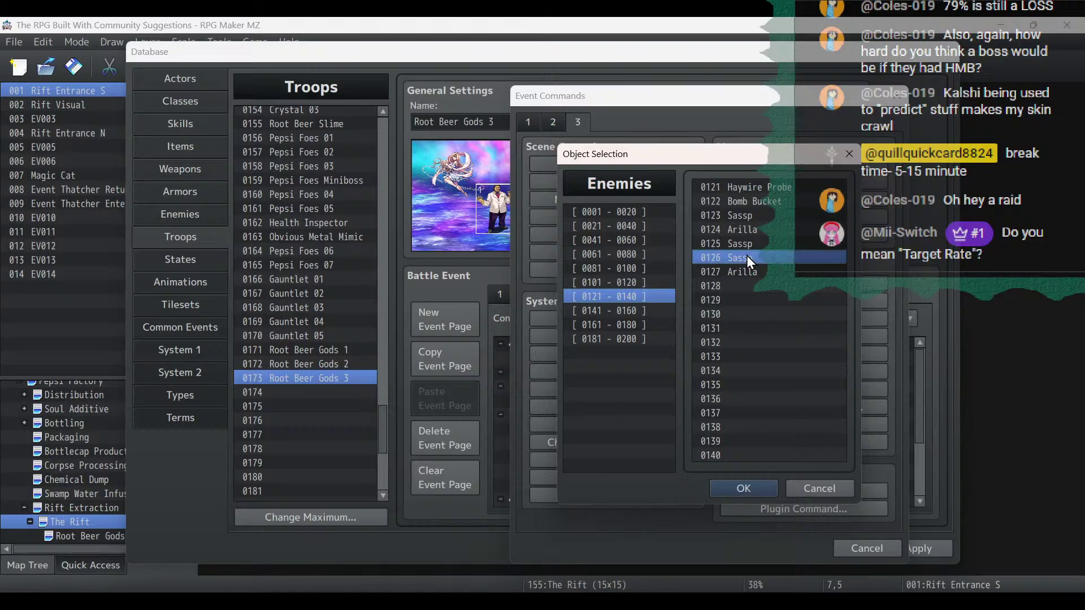
pyautogui.click(673, 371)
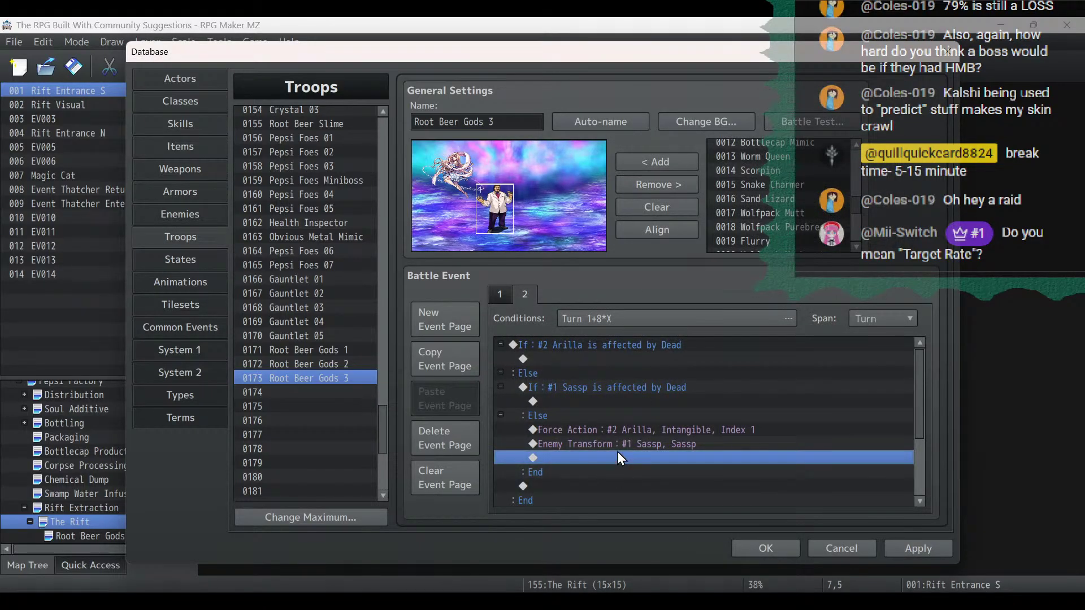
# Add a Change Enemy State command after the transform giving #1 Sassp state 0086 Permanant Debuff Immunity, and apply the changes.
pyautogui.doubleClick(617, 461)
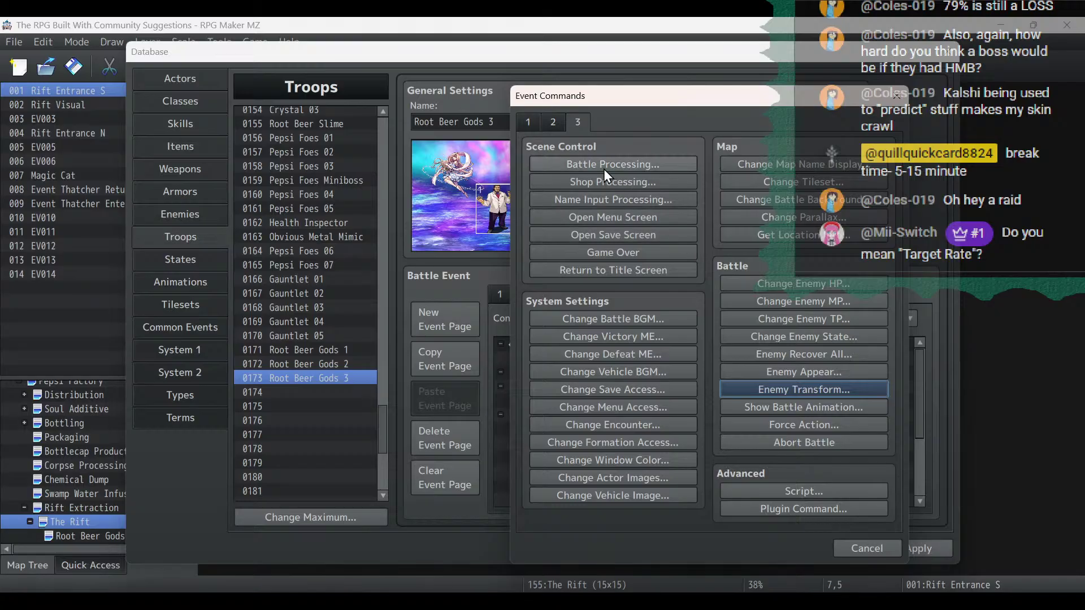
pyautogui.click(814, 337)
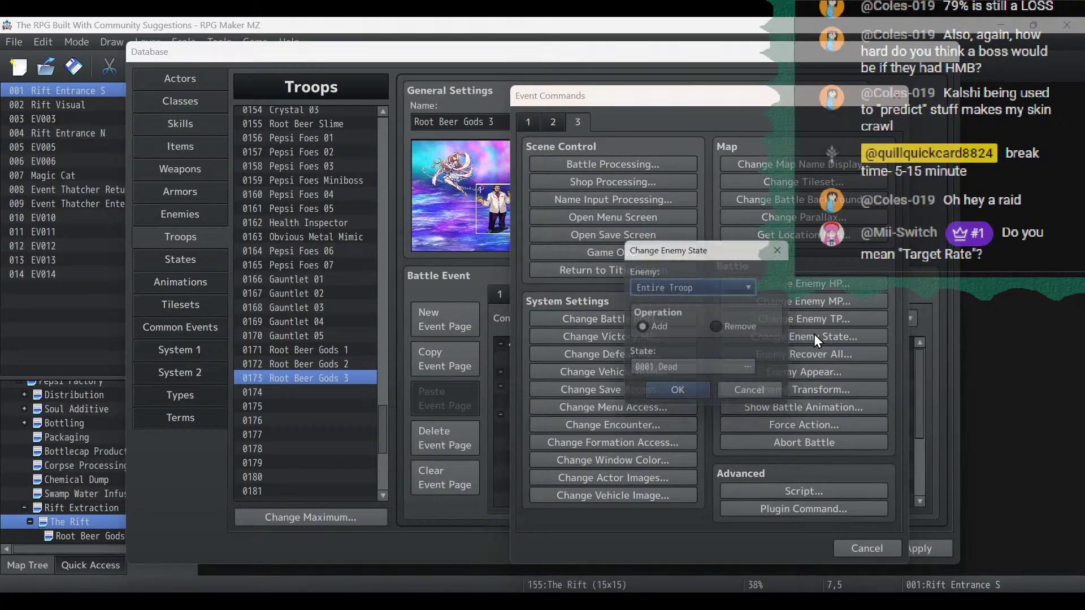
pyautogui.click(695, 288)
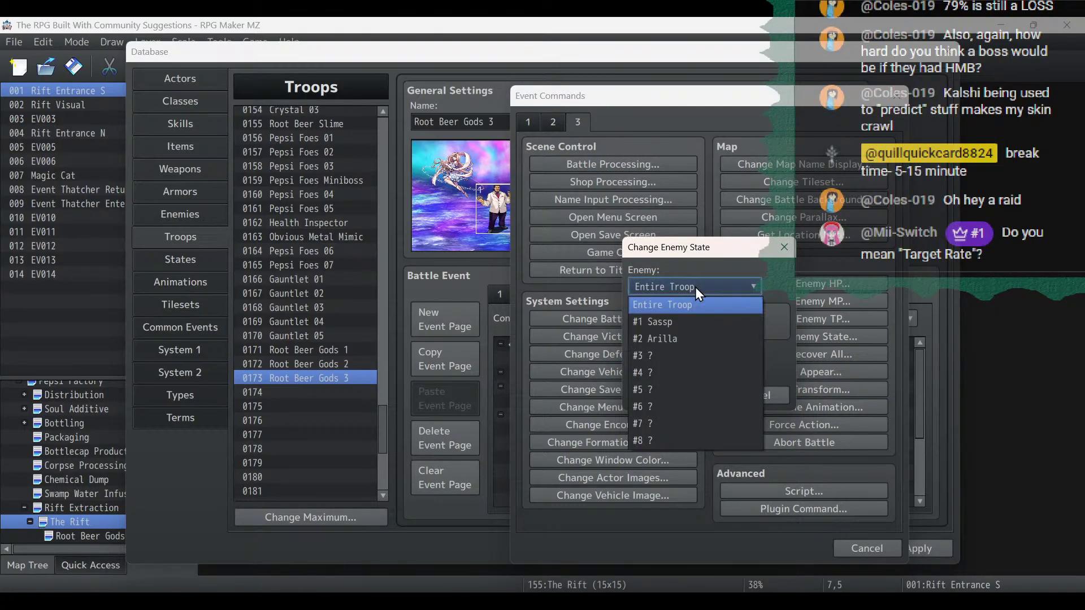
pyautogui.click(674, 325)
pyautogui.click(679, 365)
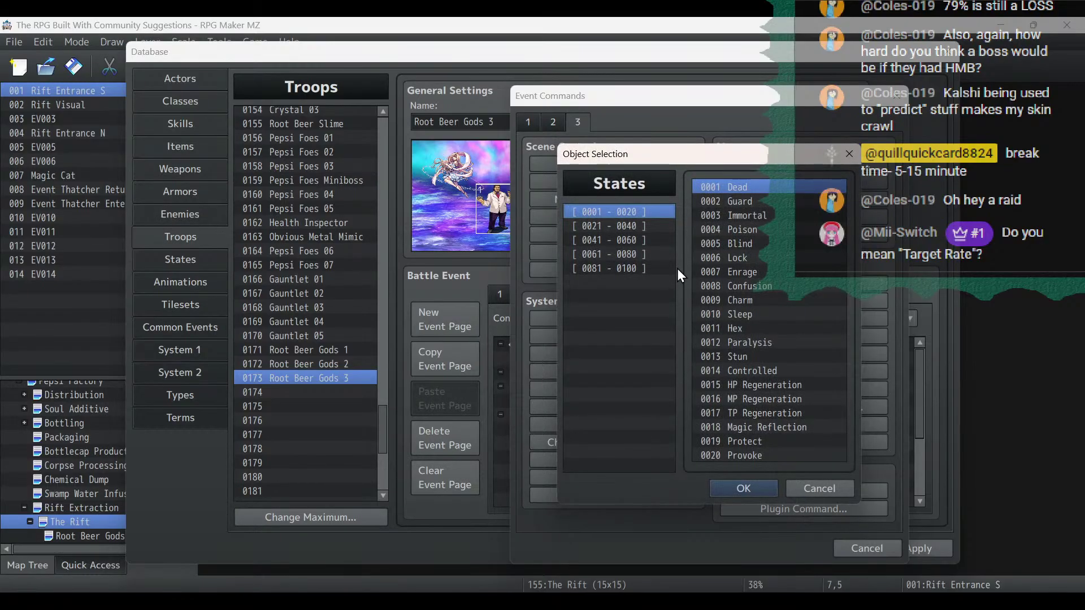
pyautogui.click(612, 225)
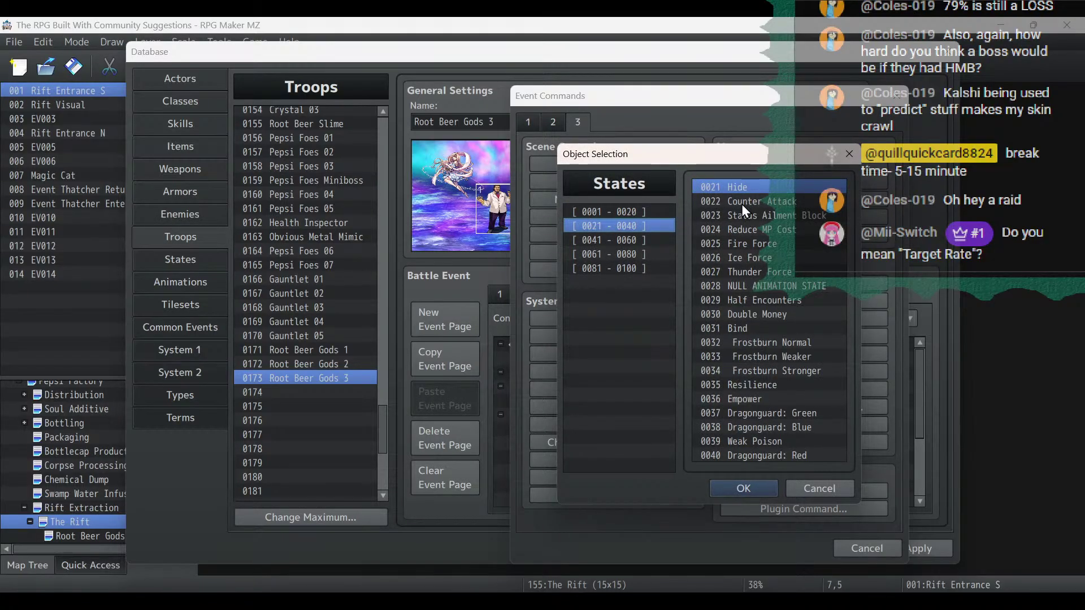
pyautogui.click(647, 240)
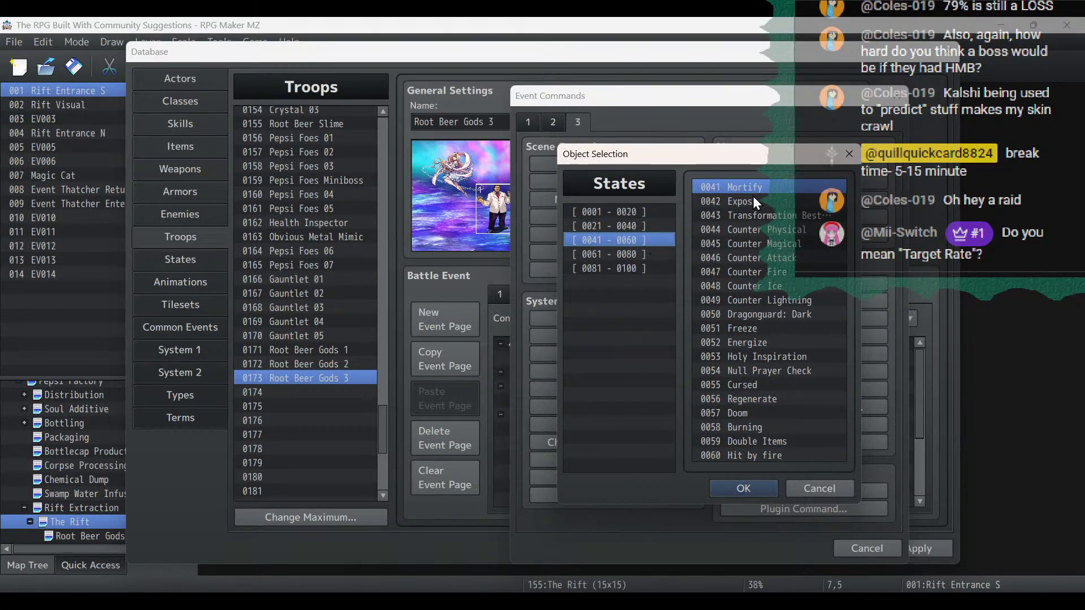
pyautogui.click(650, 254)
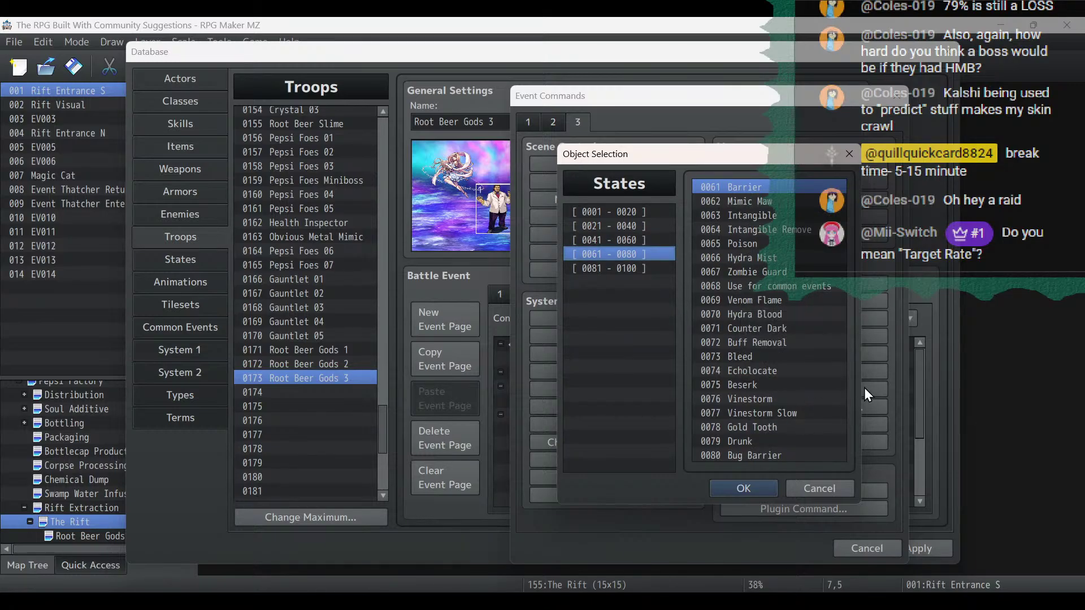
pyautogui.click(619, 269)
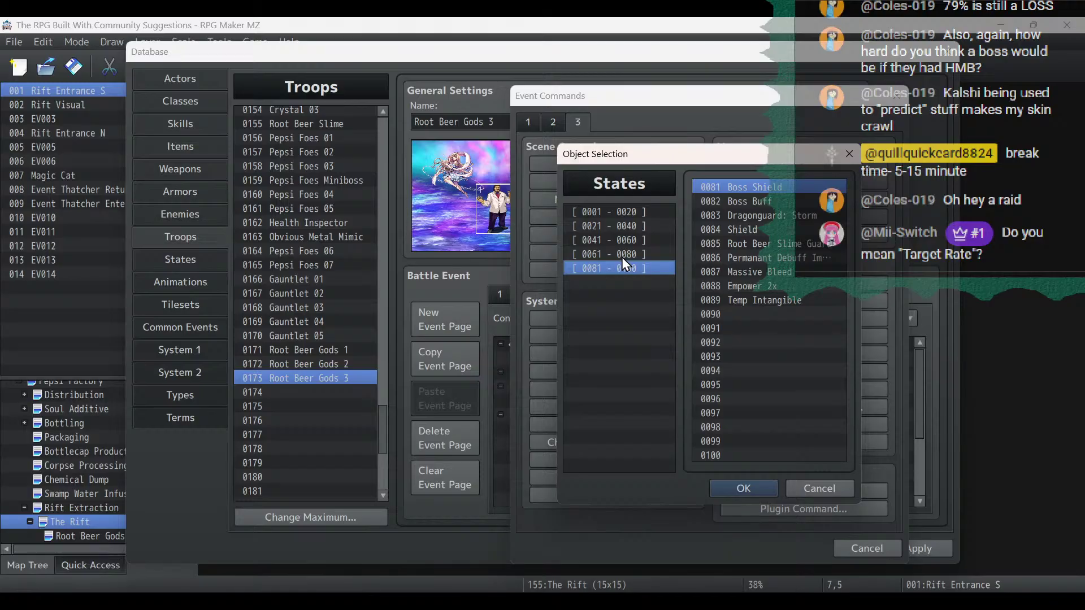
pyautogui.doubleClick(788, 257)
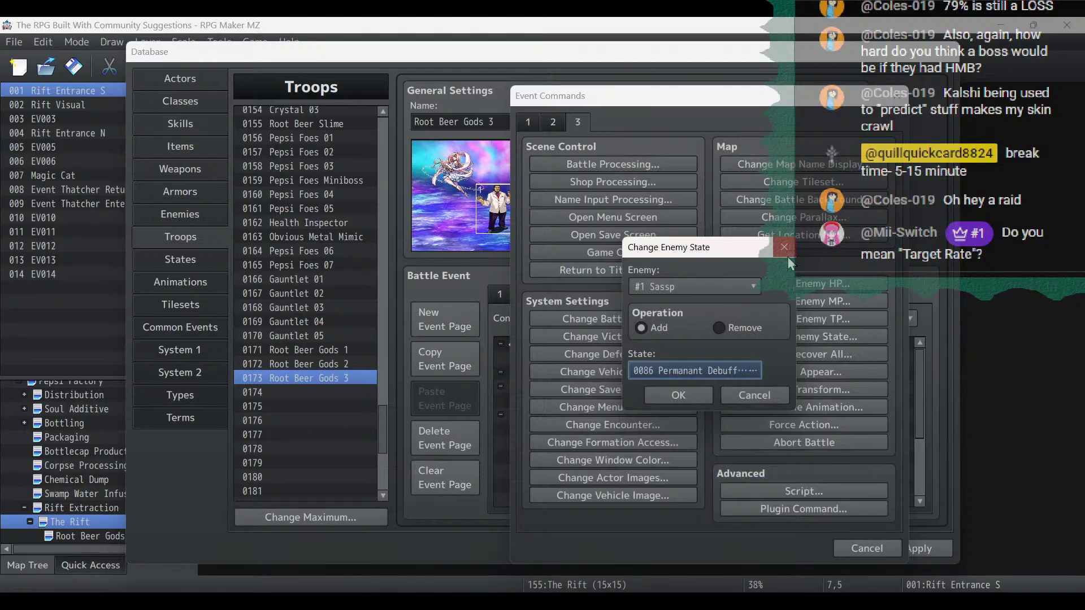
pyautogui.click(686, 402)
pyautogui.click(917, 547)
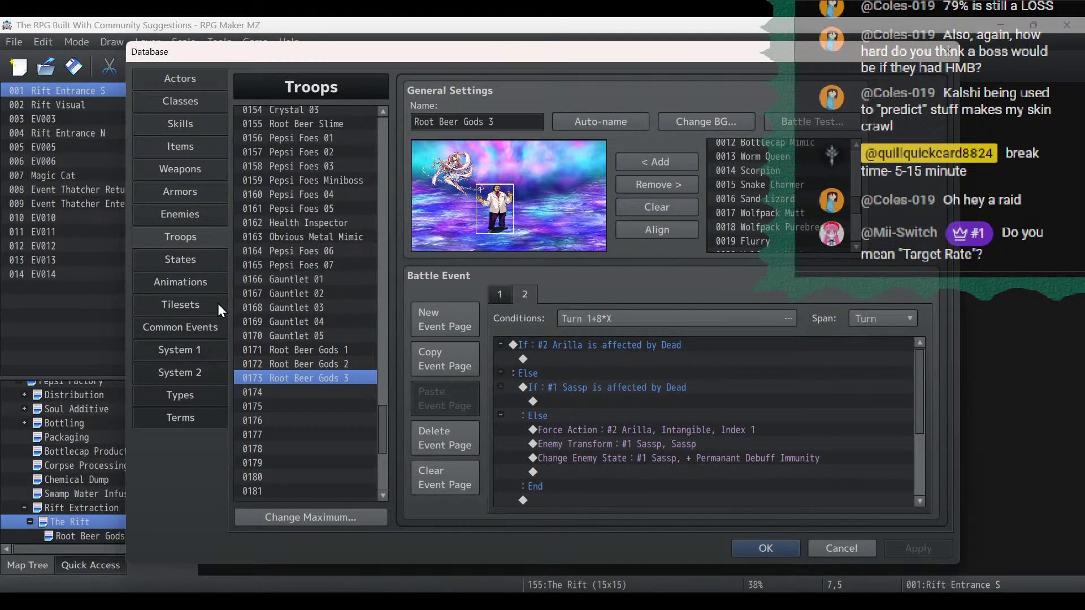
# Check the State Resist traits of state 0086 Permanant Debuff Immunity and close the database.
pyautogui.click(171, 260)
pyautogui.click(327, 441)
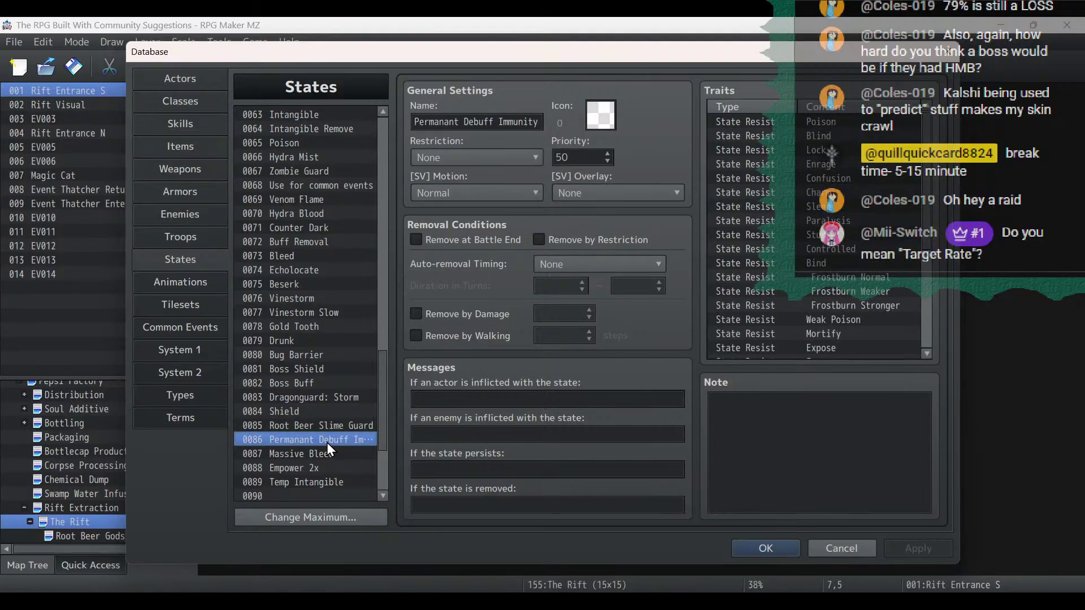
pyautogui.moveTo(930, 234); pyautogui.dragTo(920, 371)
pyautogui.click(782, 551)
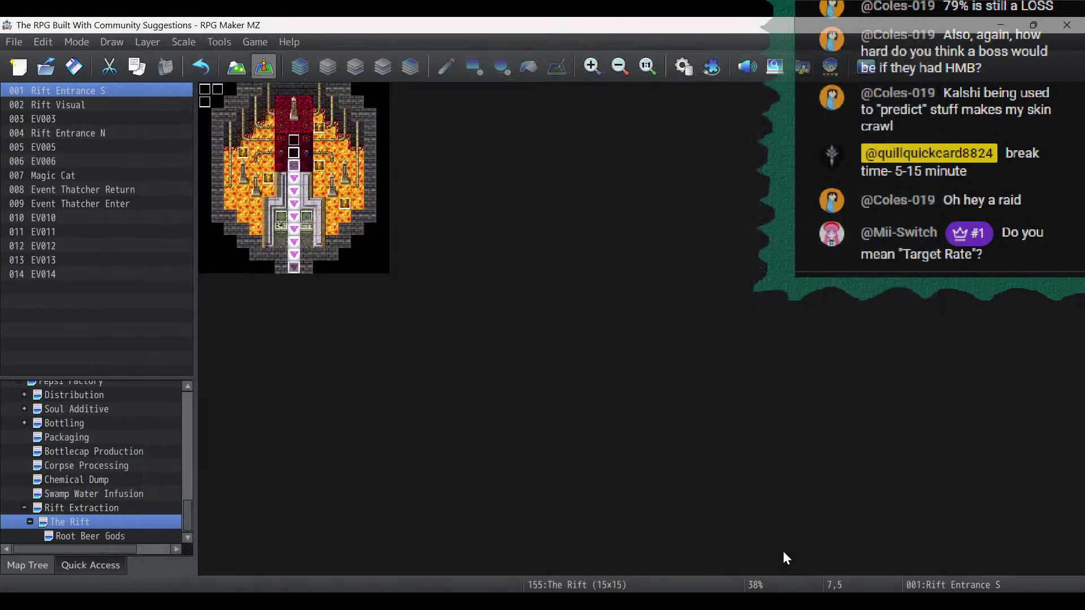
# Set the turn condition of the Root Beer Gods 3 troop's second battle event page to 2 + 8 * X.
pyautogui.click(682, 68)
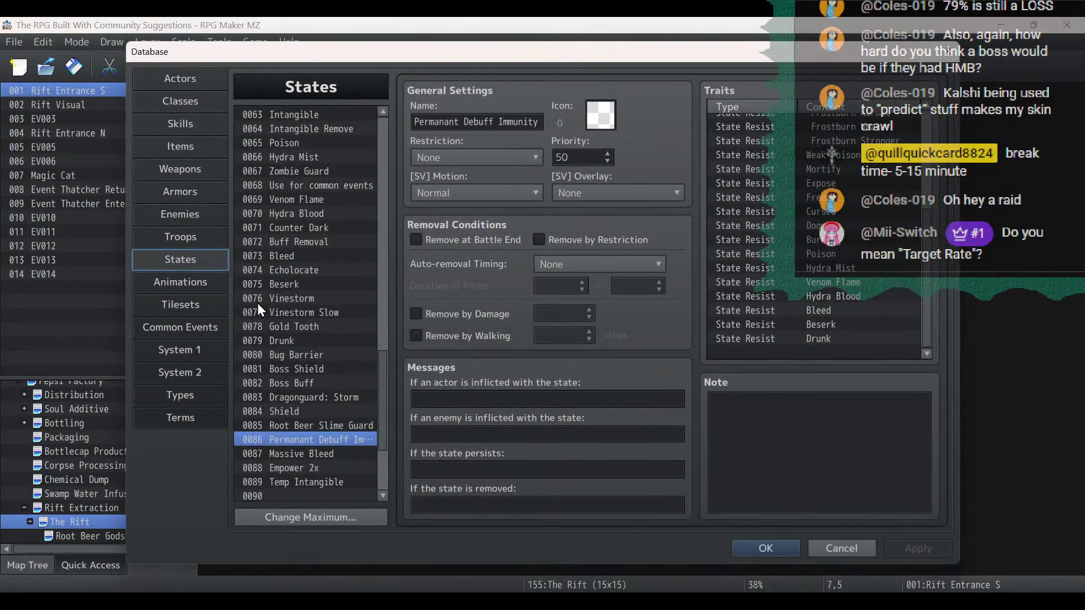
pyautogui.click(182, 240)
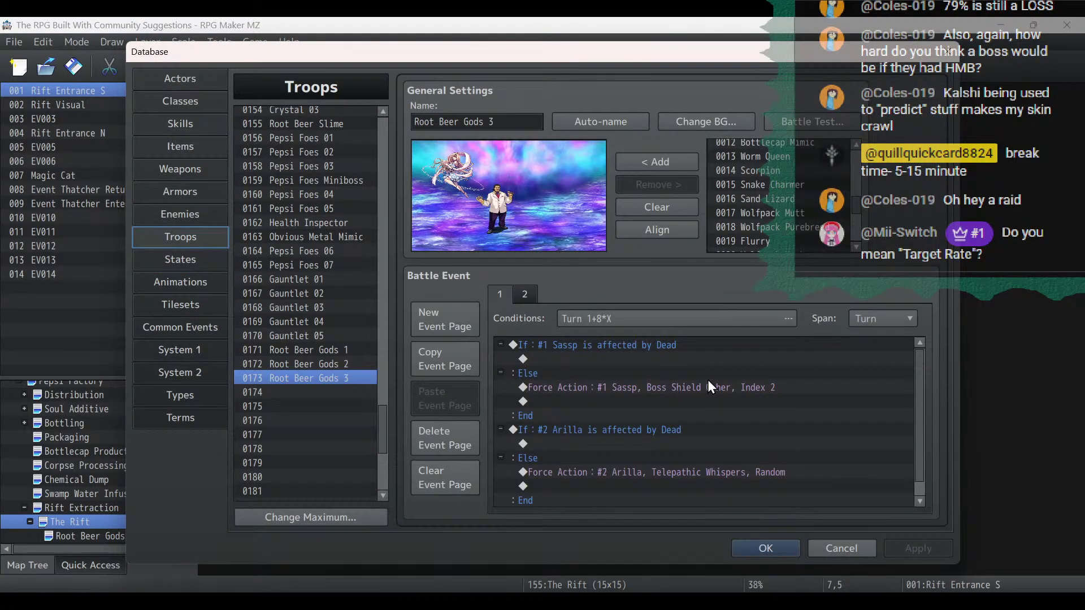
pyautogui.click(525, 293)
pyautogui.doubleClick(574, 313)
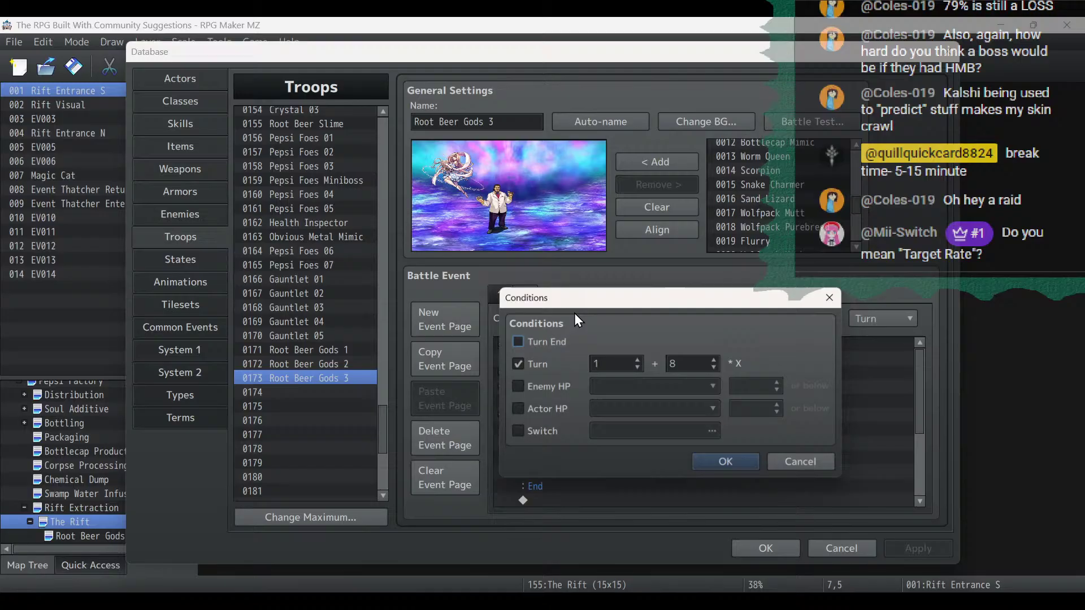
pyautogui.click(638, 361)
pyautogui.click(727, 463)
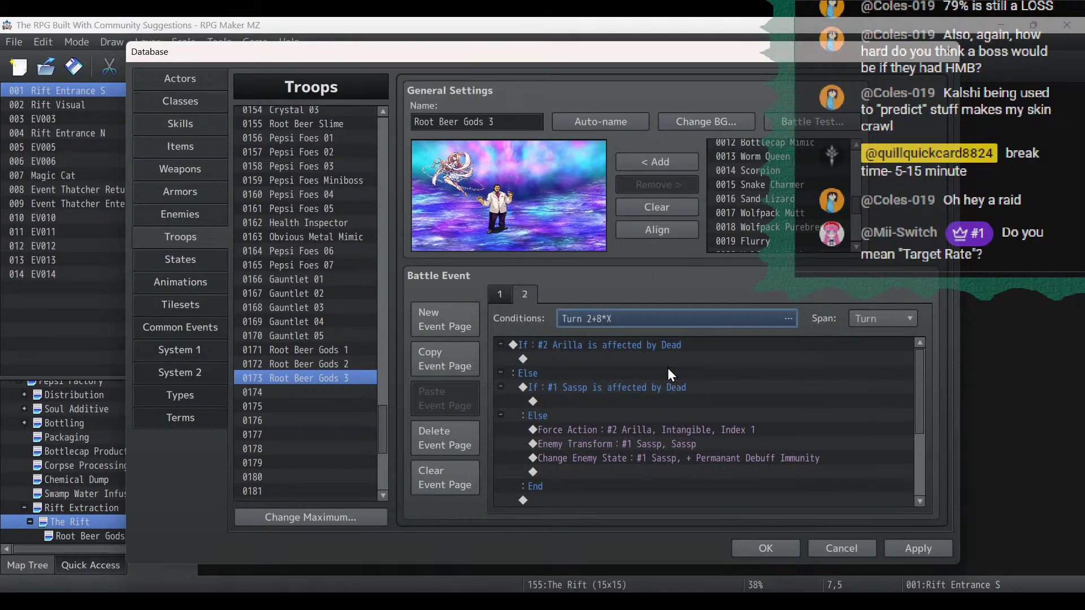
# Review the second page's Arilla and Sassp branches down to the Smoke Blow action, and apply the database changes.
pyautogui.click(652, 346)
pyautogui.click(663, 387)
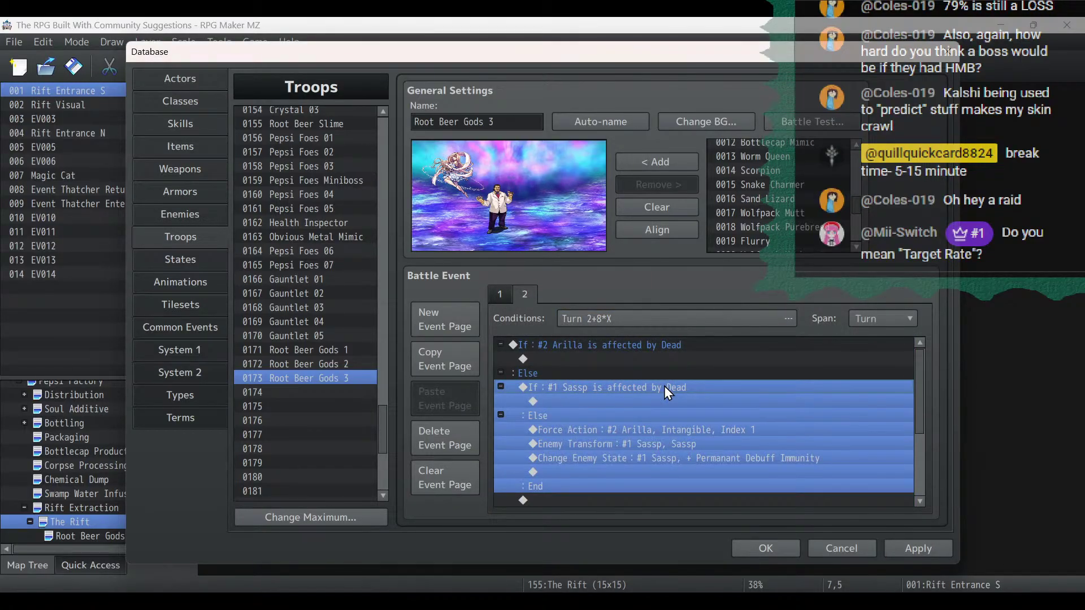
pyautogui.click(694, 457)
pyautogui.click(689, 444)
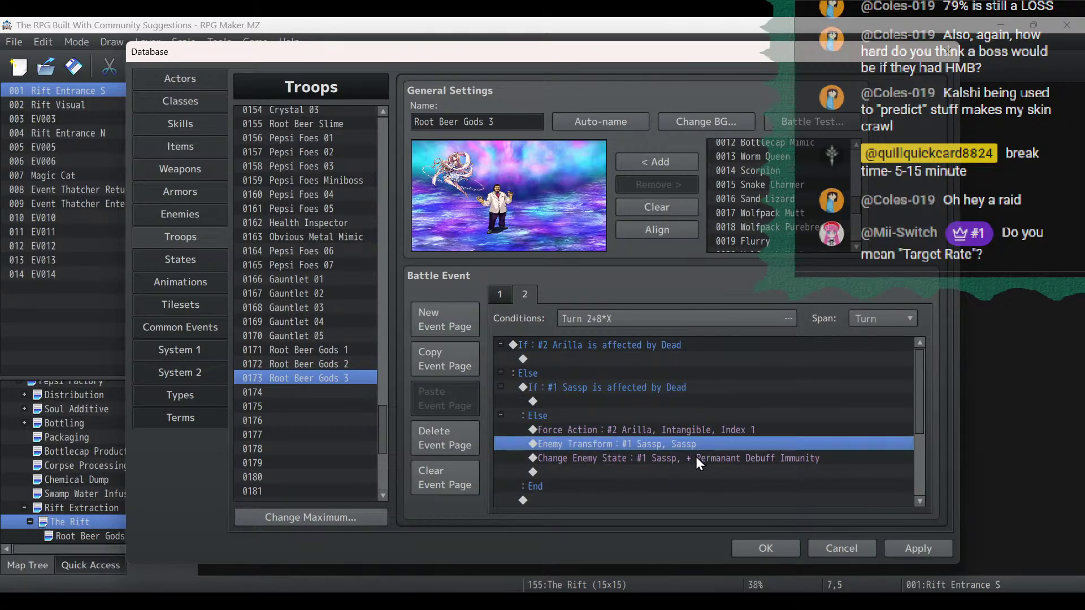
pyautogui.scroll(-2, 697, 457)
pyautogui.scroll(1, 696, 457)
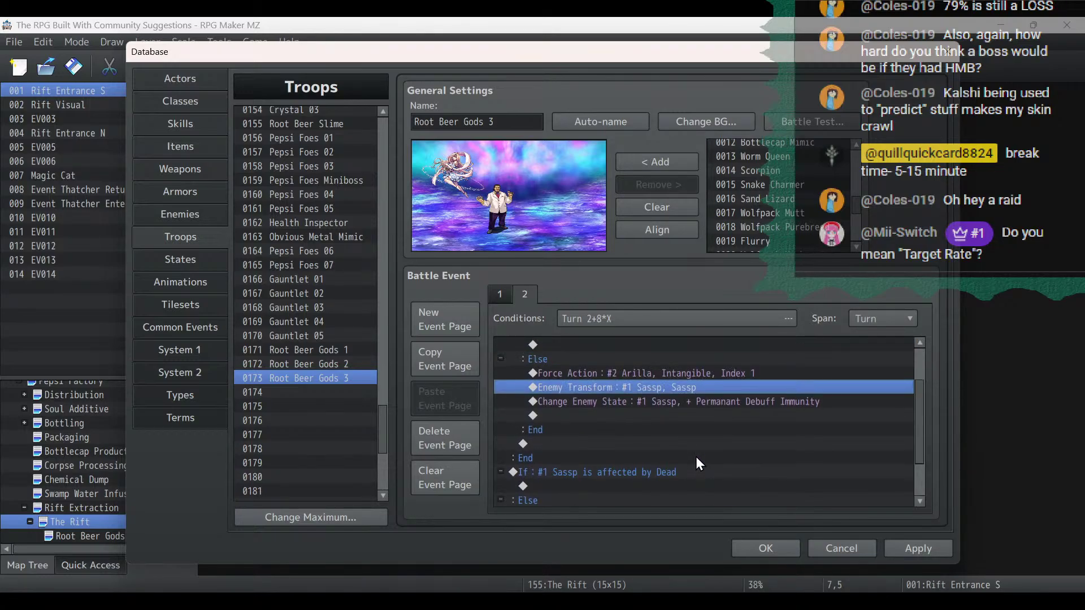
pyautogui.scroll(-2, 761, 458)
pyautogui.click(716, 456)
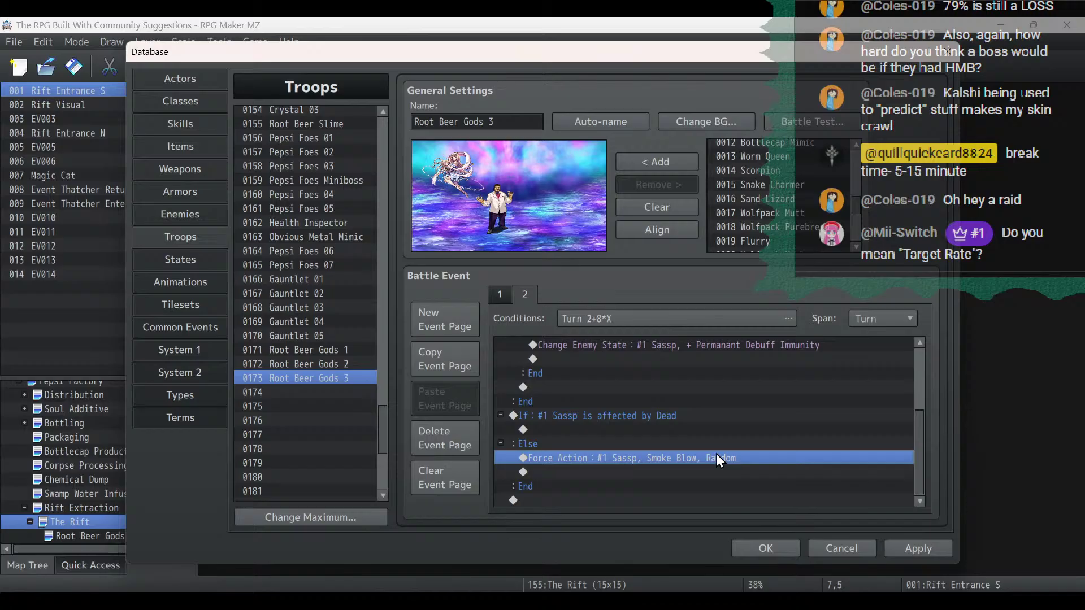
pyautogui.click(918, 549)
pyautogui.scroll(4, 792, 455)
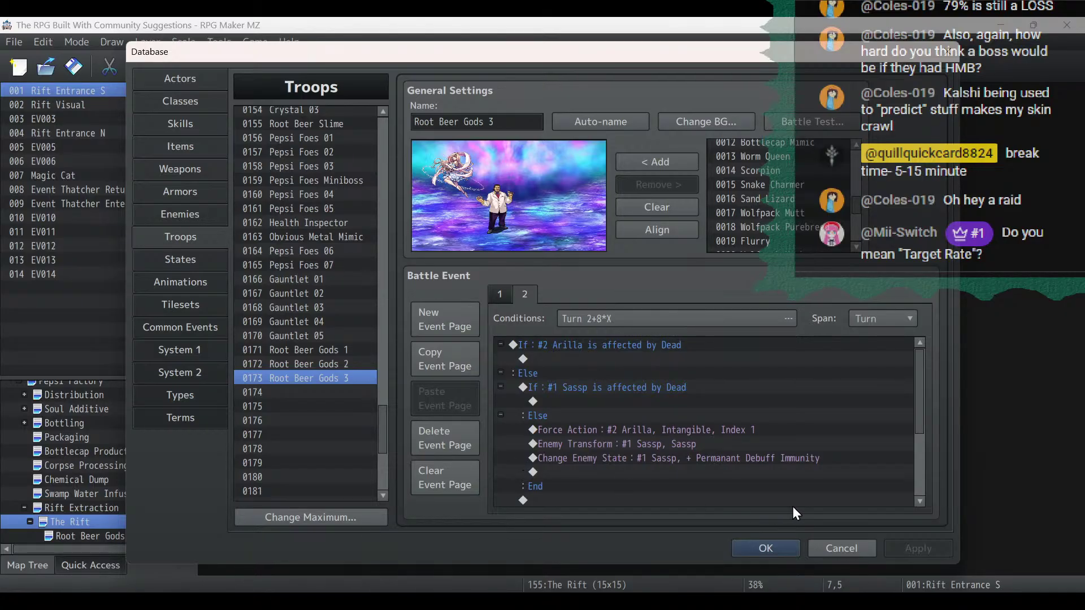
# Run a battle test of Root Beer Gods 3 with the preset party and advance through the battle messages.
pyautogui.click(836, 124)
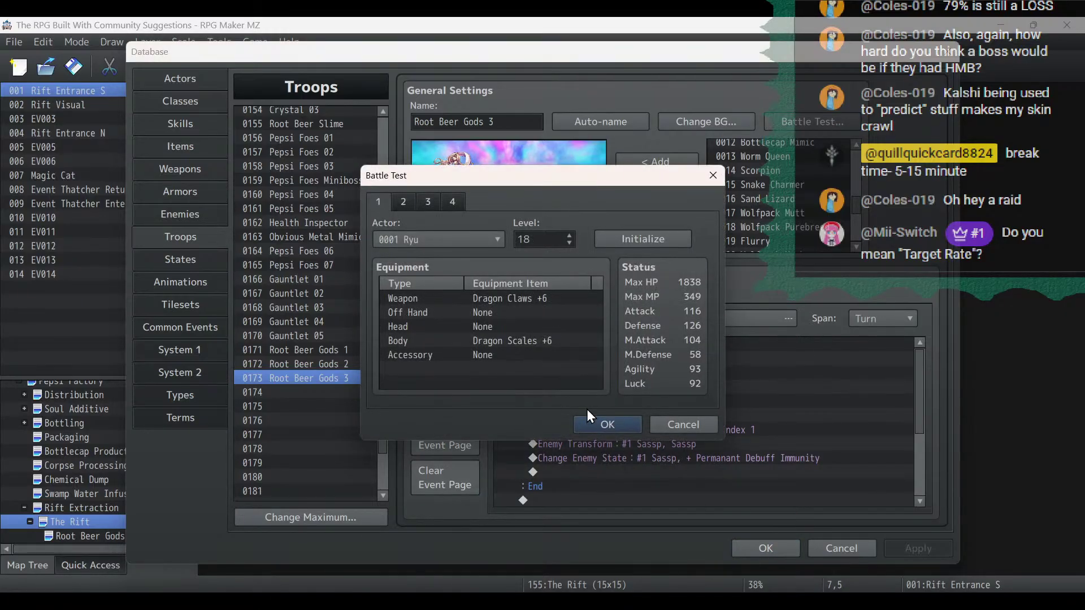
pyautogui.click(595, 425)
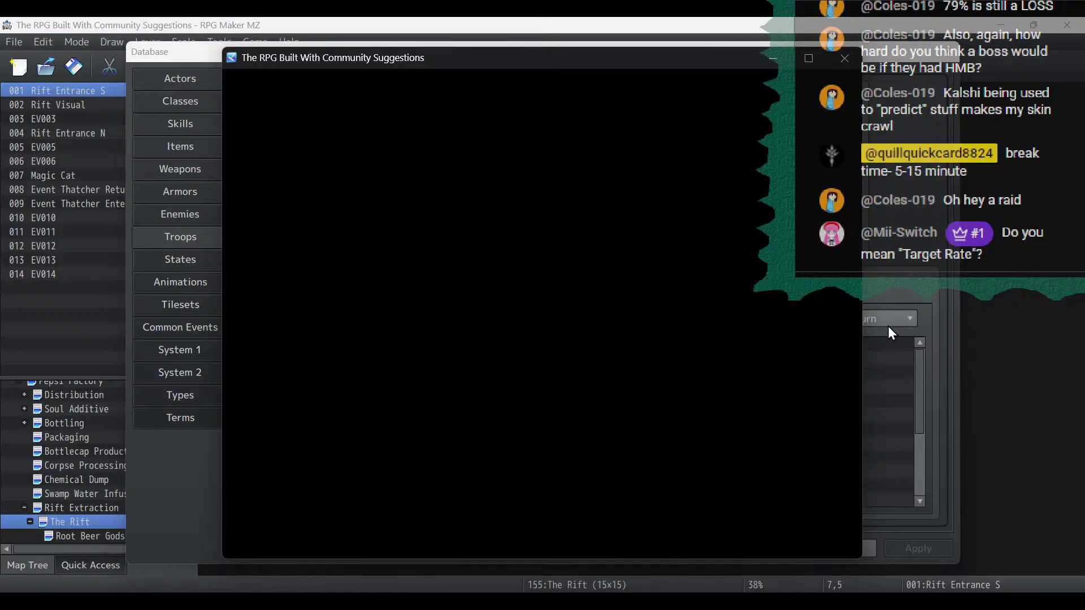
pyautogui.press('Return')
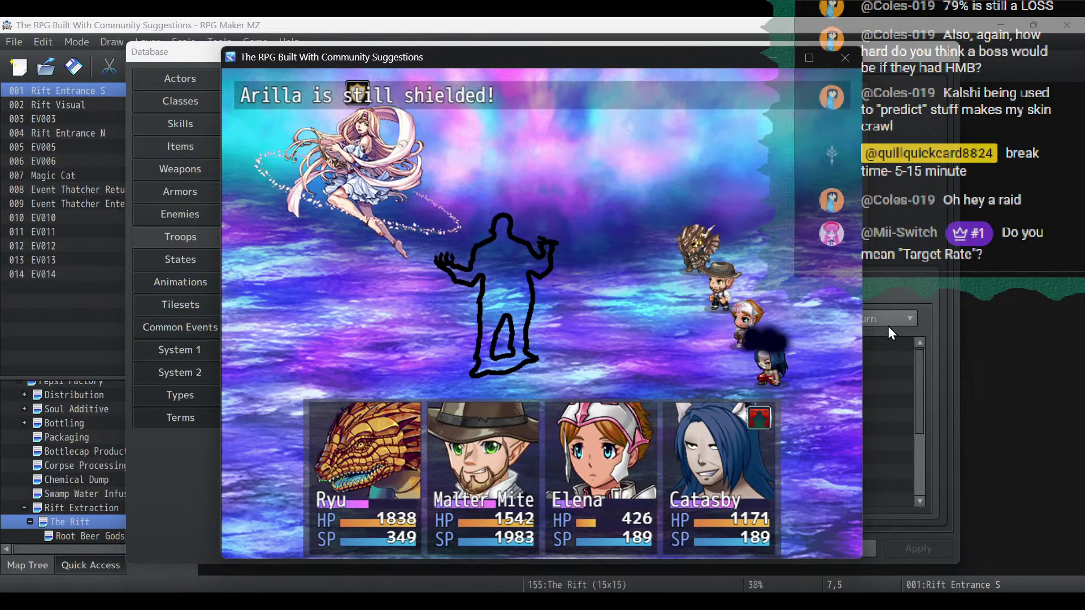
pyautogui.press('Return')
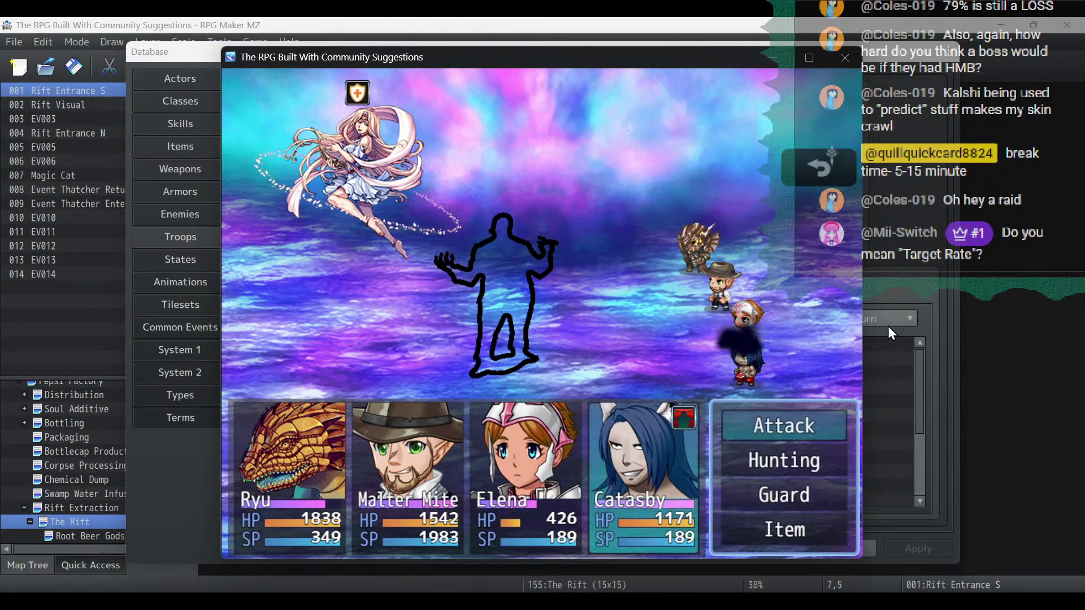
# Have Catasby use the Hunting skill Precise Strike on Arilla in the battle test.
pyautogui.press('Down')
pyautogui.press('Return')
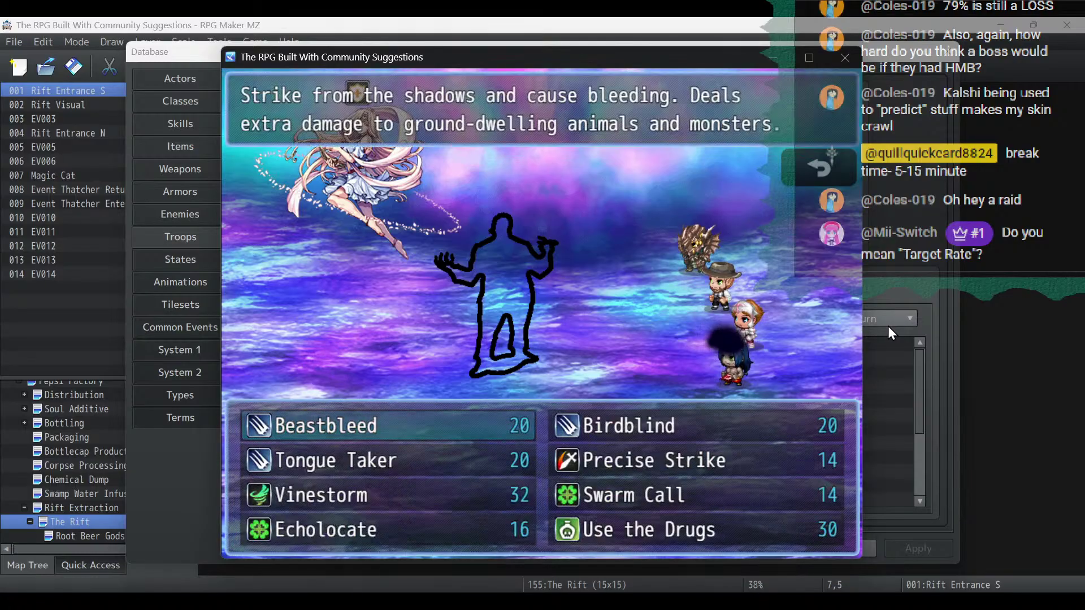
pyautogui.press('Down')
pyautogui.press('Right')
pyautogui.press('Return')
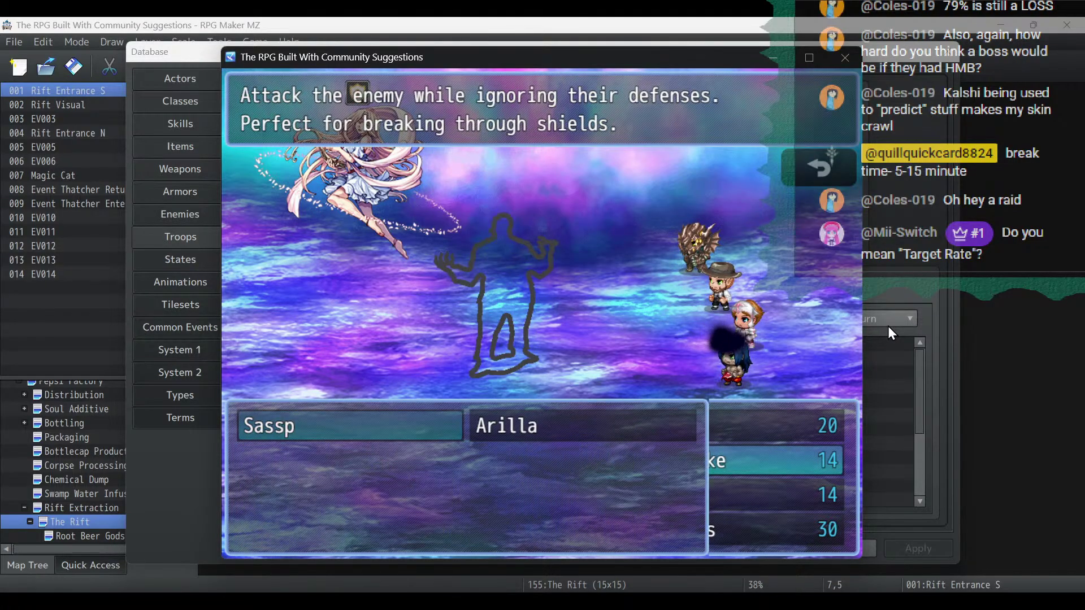
pyautogui.press('Right')
pyautogui.press('Return')
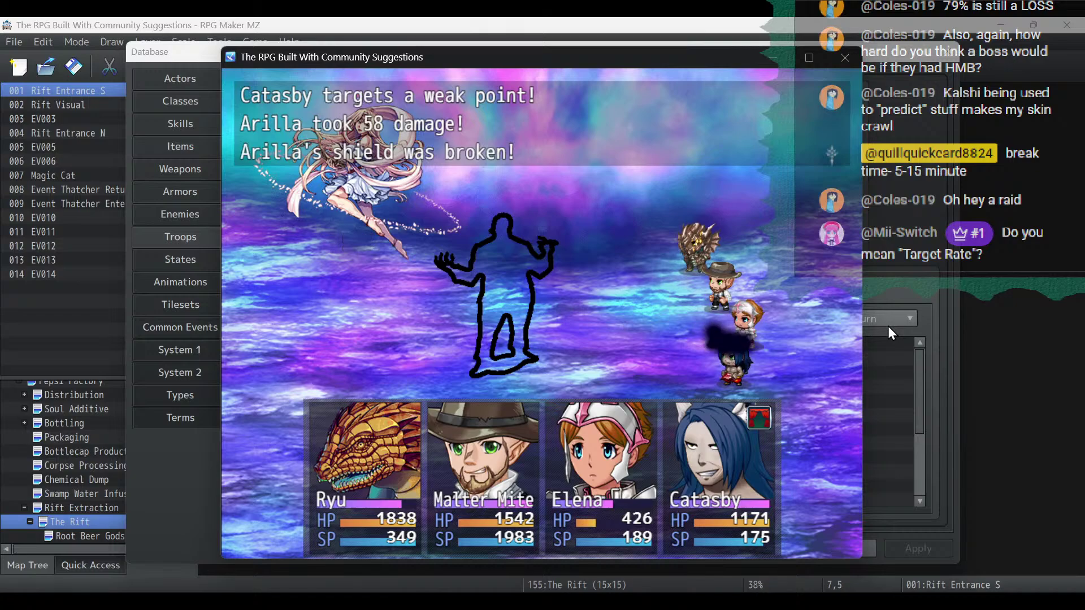
# Have Malter Mite and Ryu guard on their turns in the battle test.
pyautogui.press('Up')
pyautogui.press('Up')
pyautogui.press('Return')
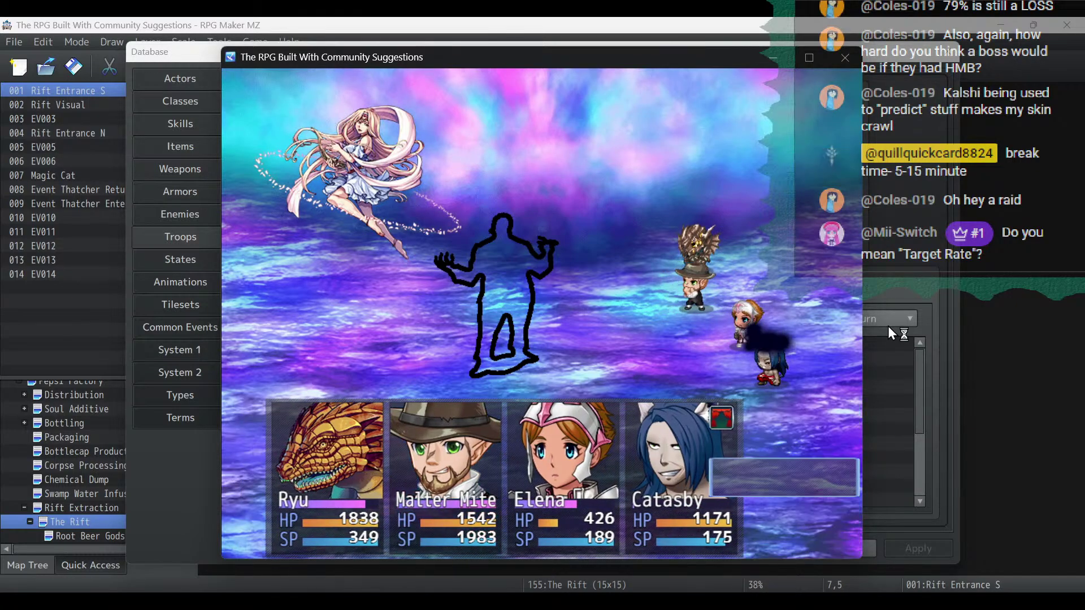
pyautogui.press('Up')
pyautogui.press('Up')
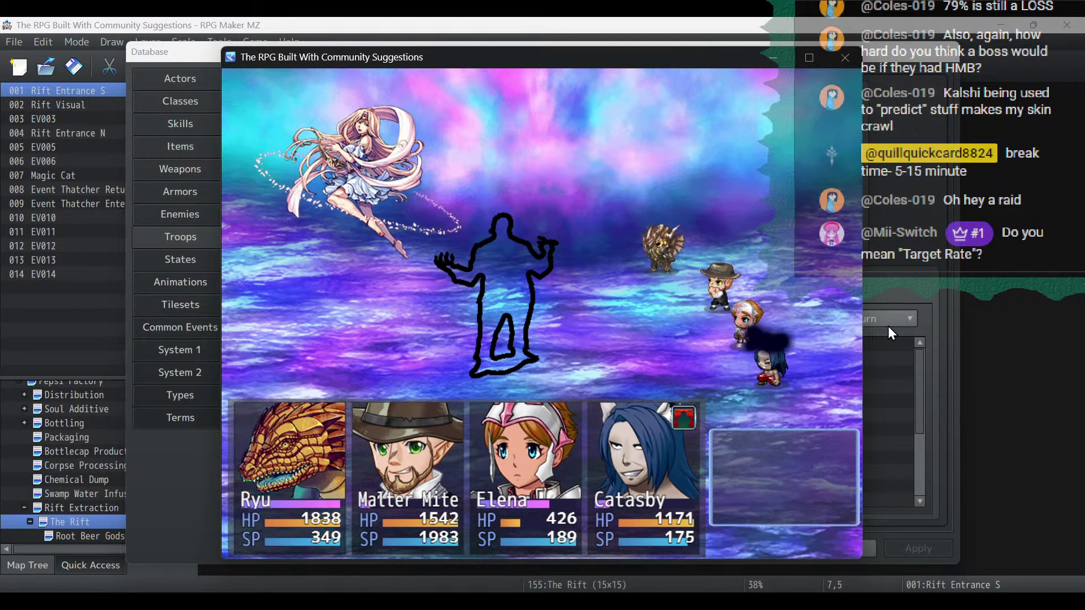
pyautogui.press('Return')
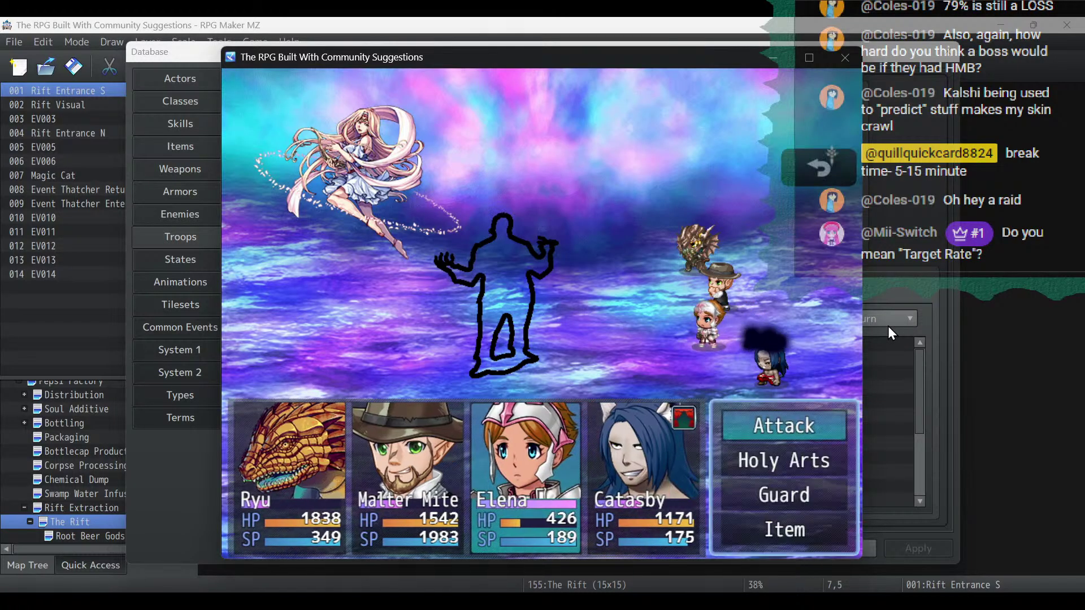
# Have Elena use the Holy Arts skill Shadow Slice on Sassp, and end the battle test.
pyautogui.press('Down')
pyautogui.press('Return')
pyautogui.press('Down')
pyautogui.press('Down')
pyautogui.press('Down')
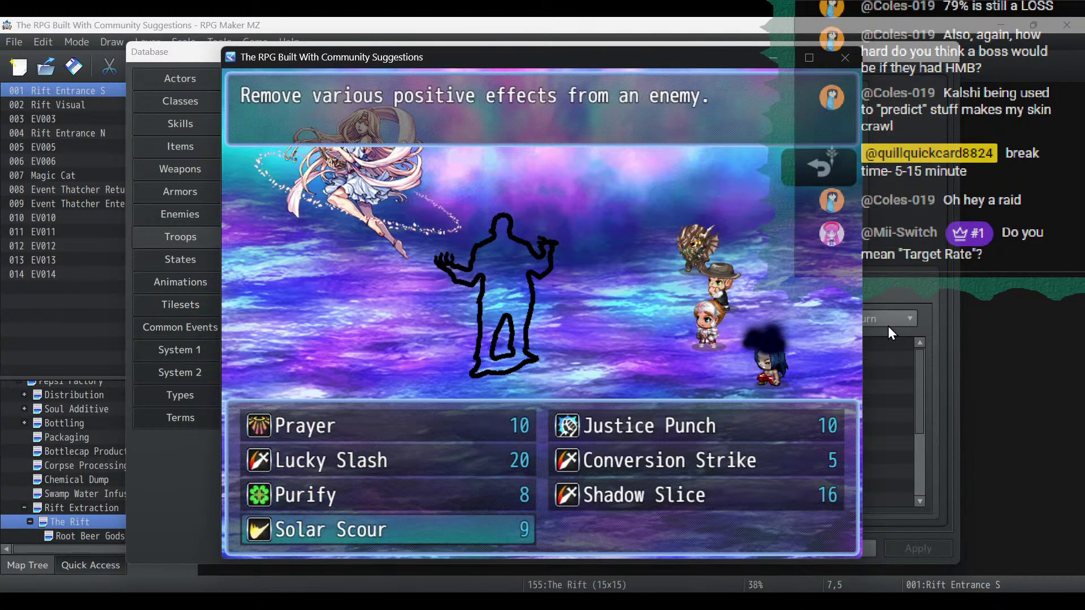
pyautogui.press('Up')
pyautogui.press('Right')
pyautogui.press('Return')
pyautogui.press('Right')
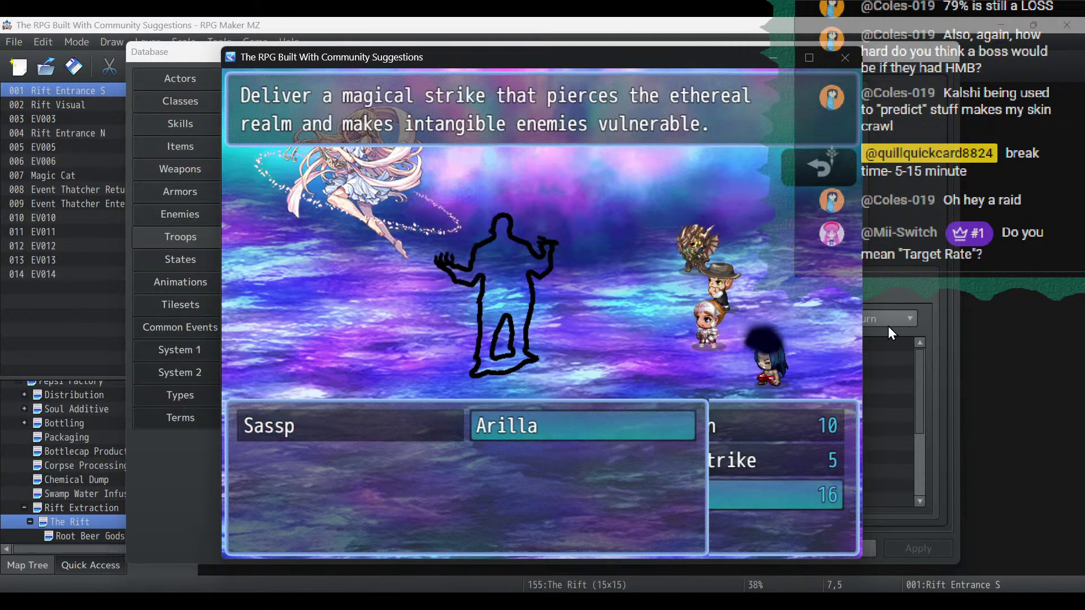
pyautogui.press('Left')
pyautogui.press('Return')
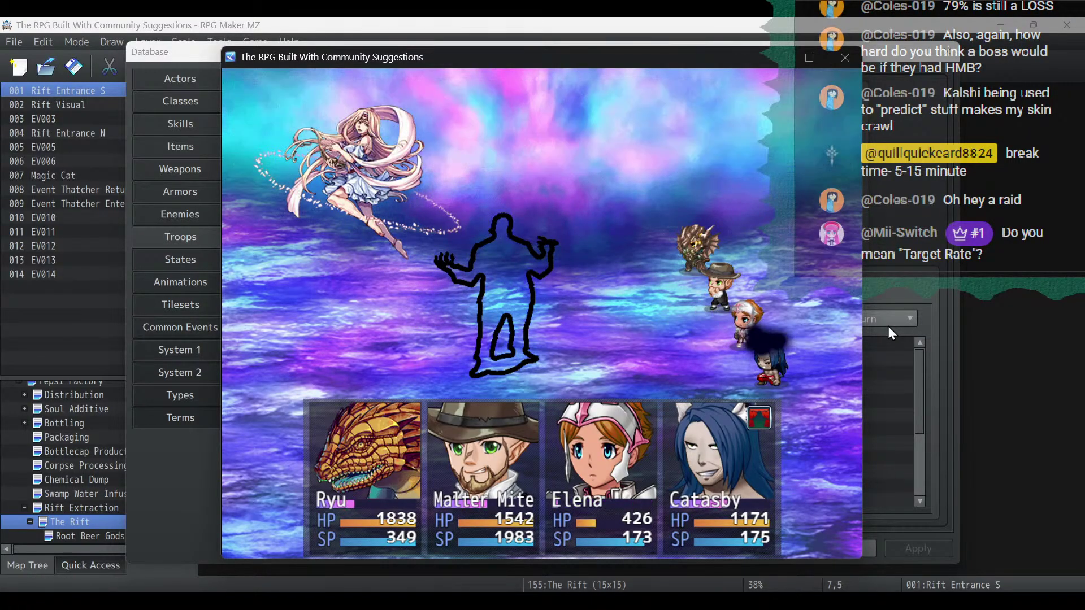
pyautogui.click(848, 58)
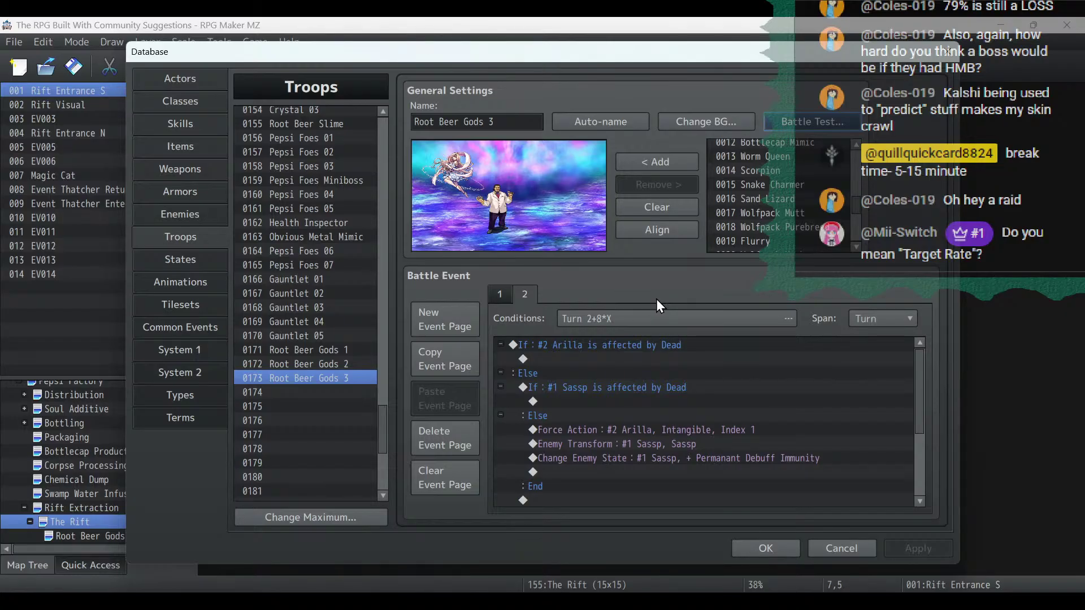
# Create a third battle event page with the conditions Turn End and Turn 0 + 1 * X and a span of Turn.
pyautogui.click(461, 325)
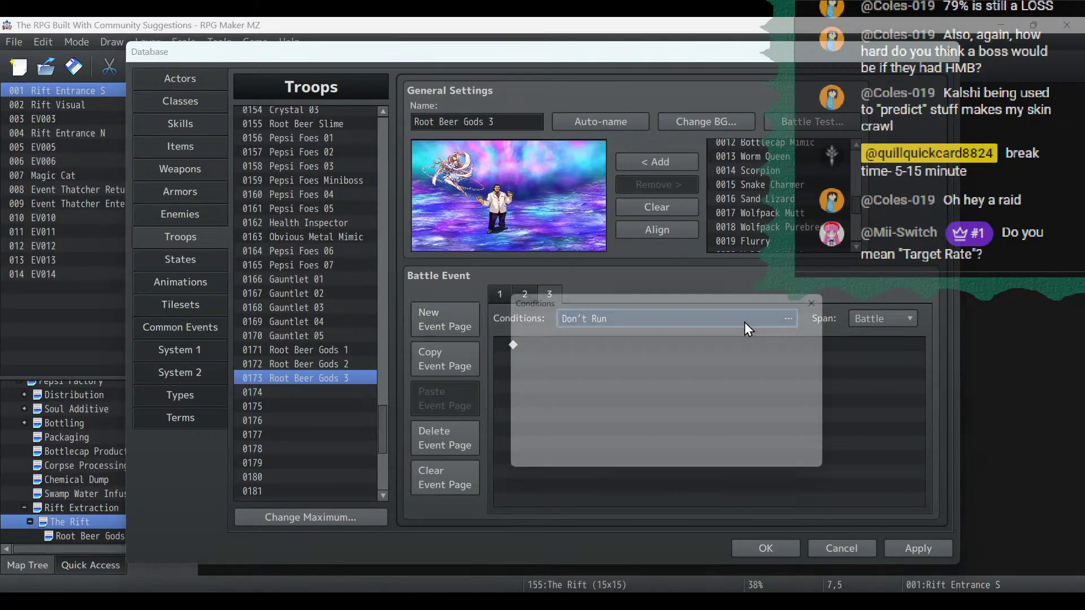
pyautogui.click(560, 342)
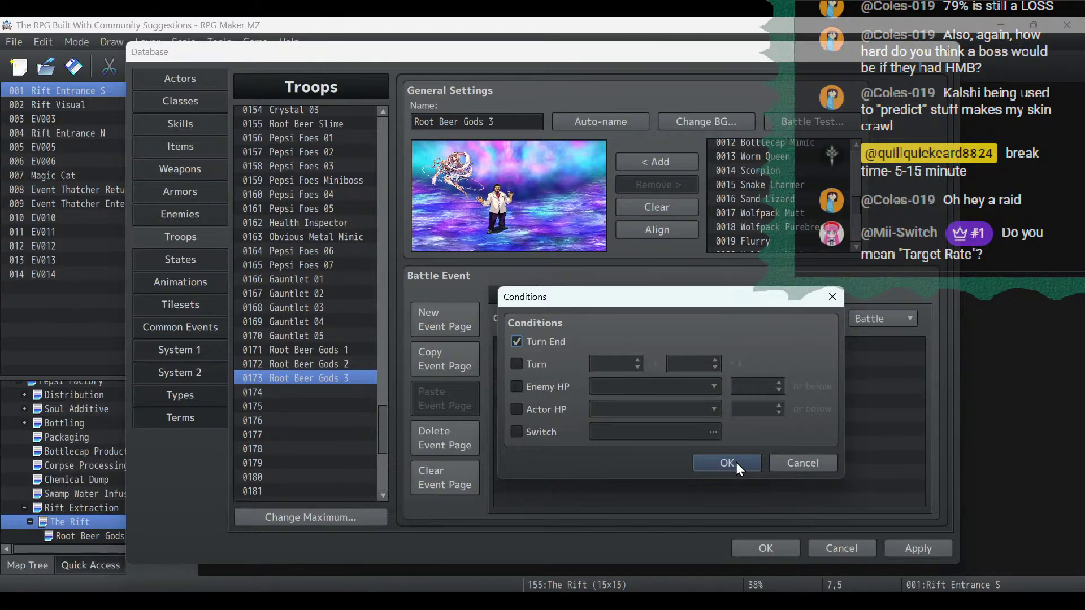
pyautogui.click(531, 364)
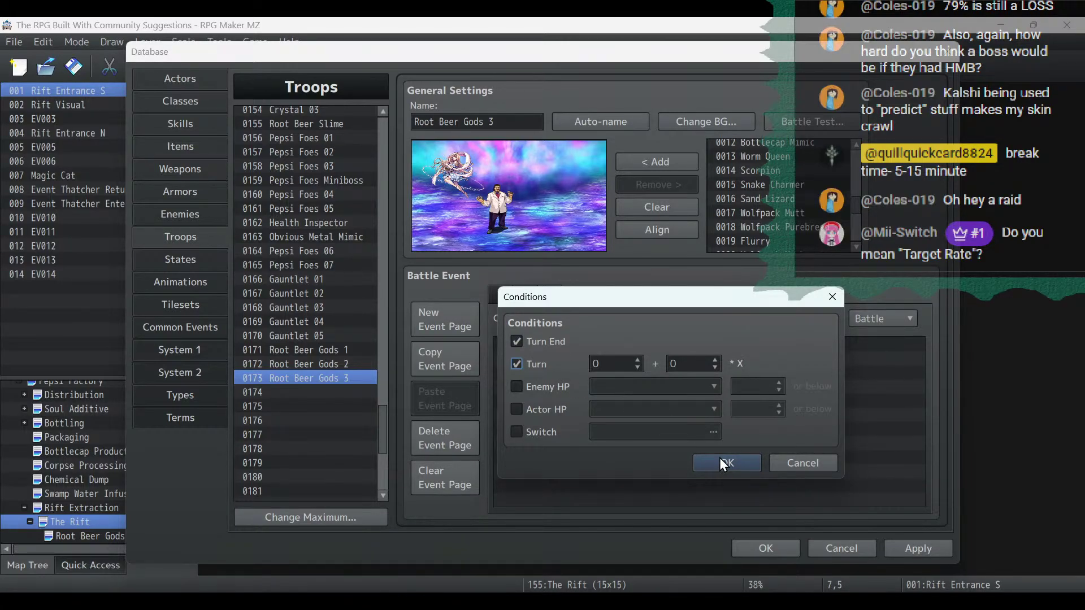
pyautogui.click(714, 360)
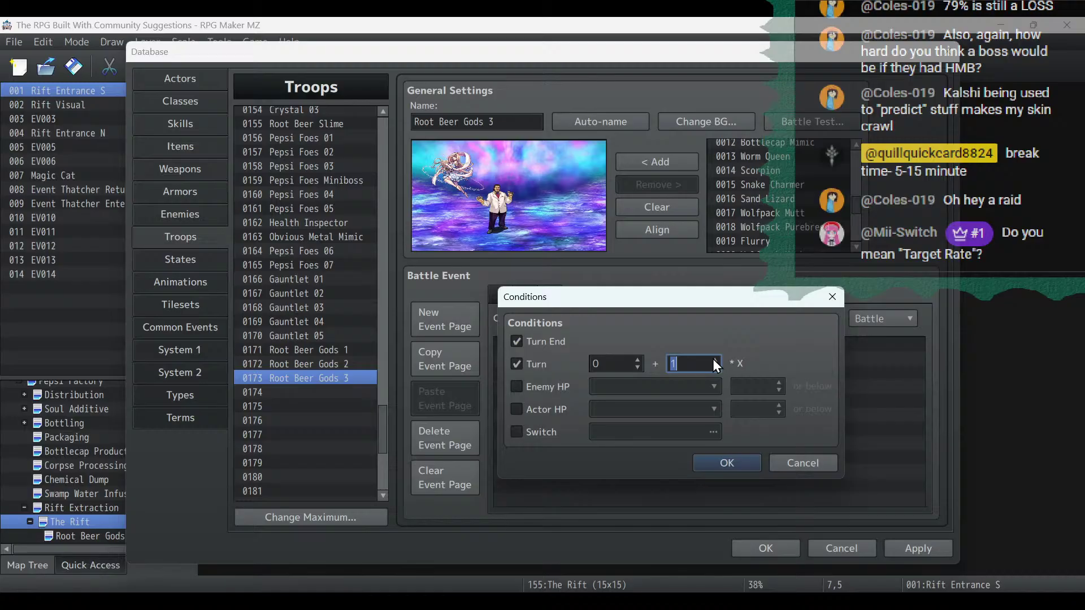
pyautogui.click(726, 464)
pyautogui.click(897, 321)
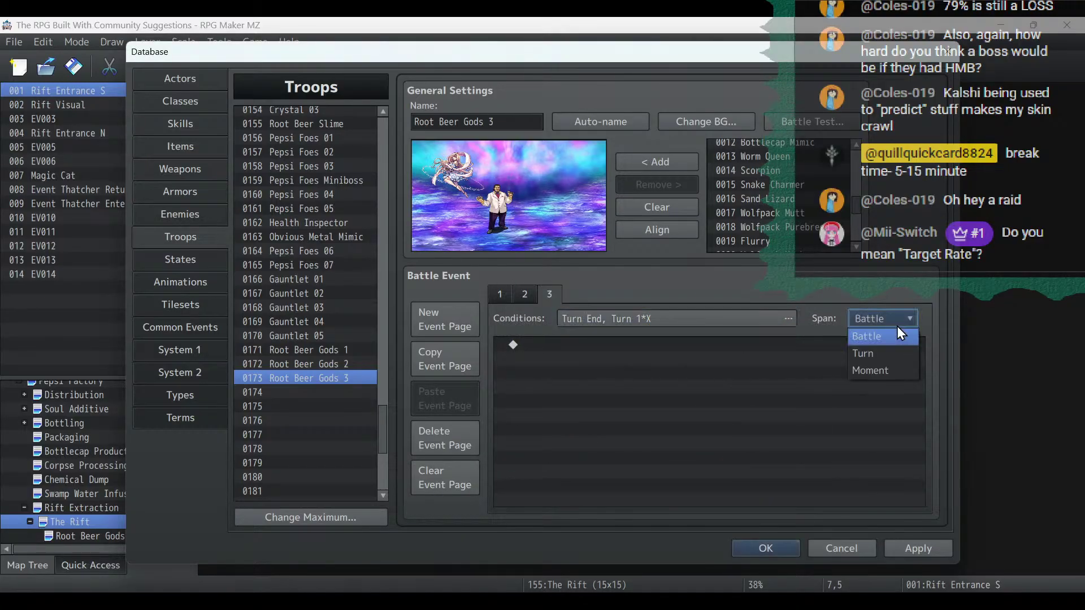
pyautogui.click(889, 347)
# Start adding the first event command to the empty third battle event page.
pyautogui.click(682, 364)
pyautogui.doubleClick(681, 349)
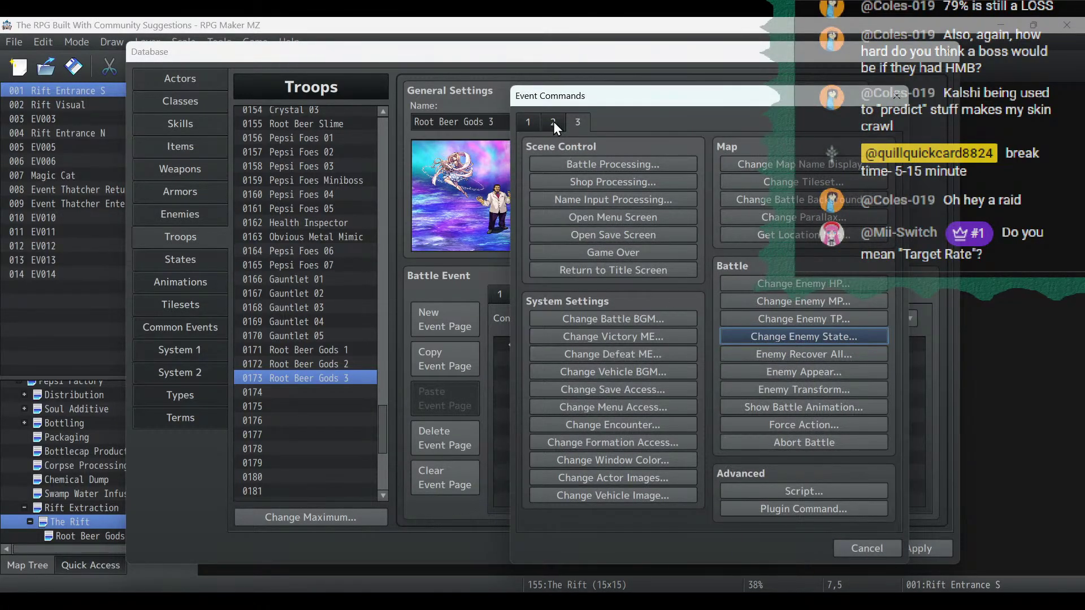
# Add a conditional branch on battle event page 3 checking whether enemy #1 Sassp has state 0064 Intangible Remove.
pyautogui.click(525, 120)
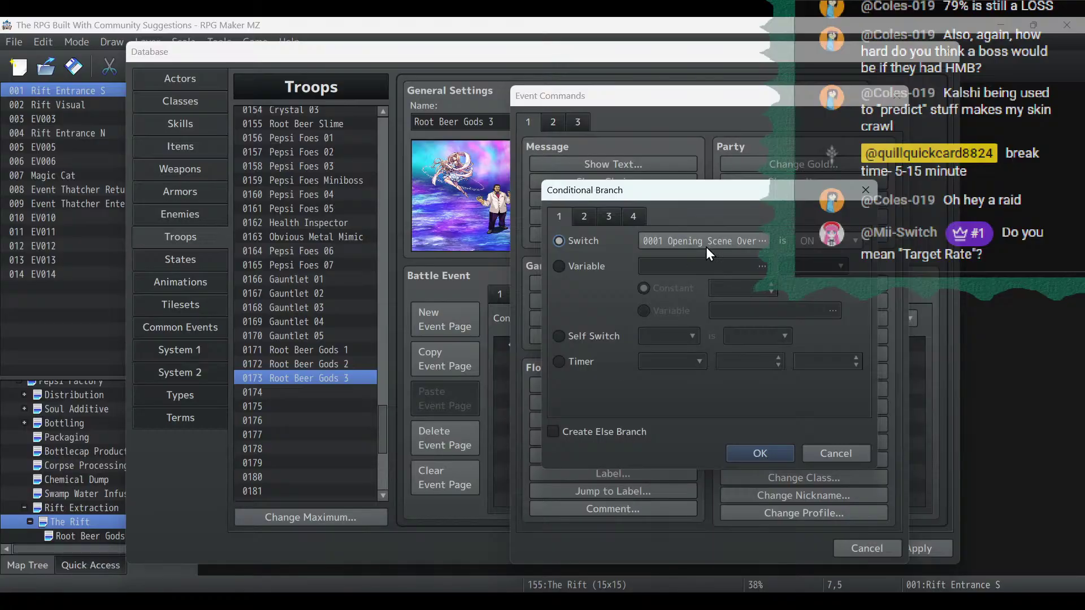
pyautogui.click(603, 218)
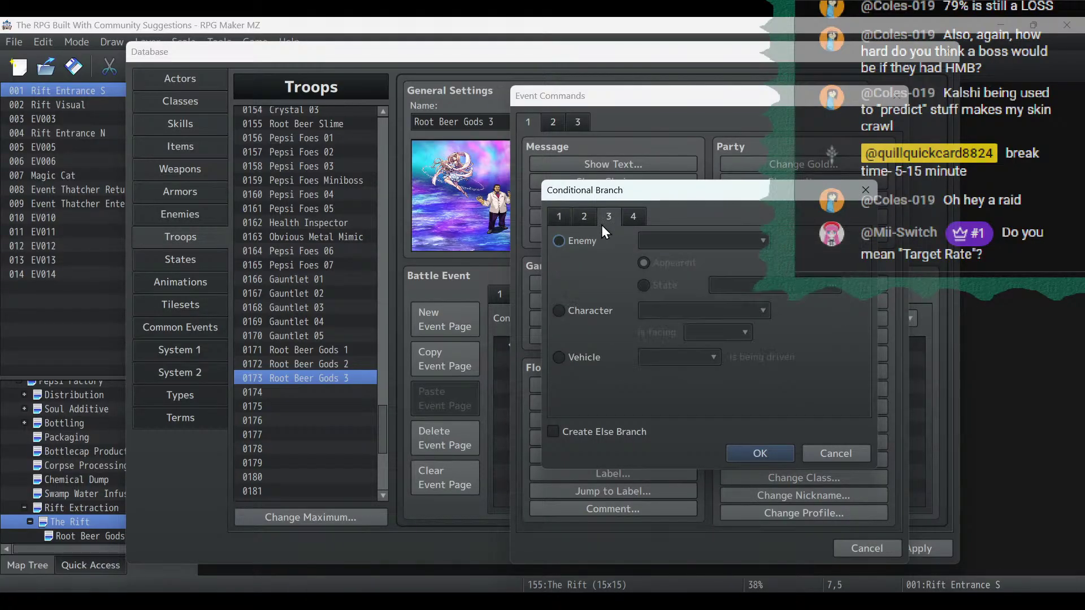
pyautogui.click(673, 286)
pyautogui.click(783, 285)
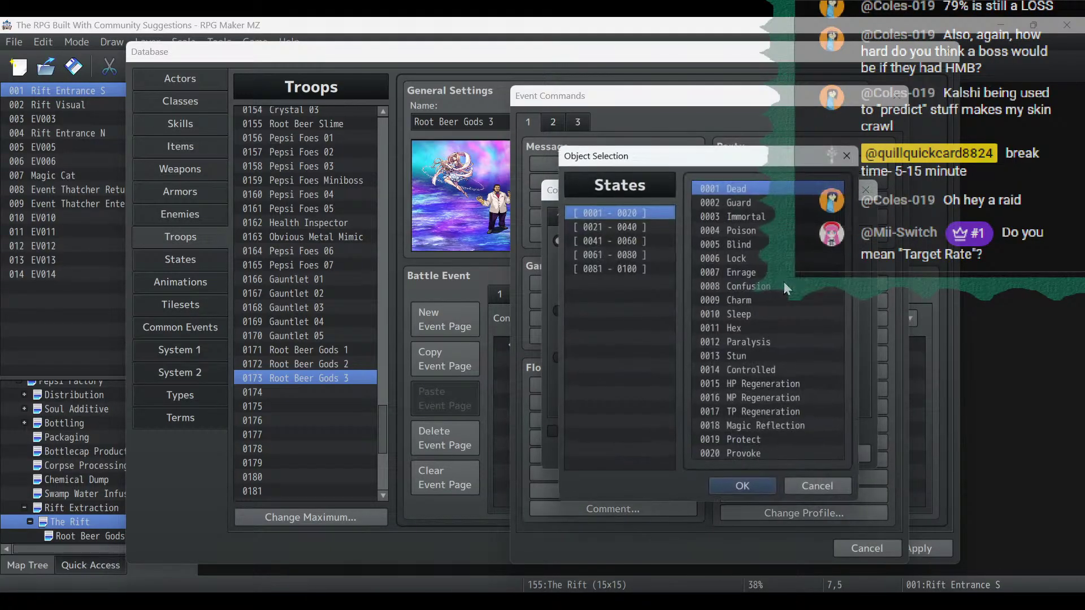
pyautogui.click(642, 225)
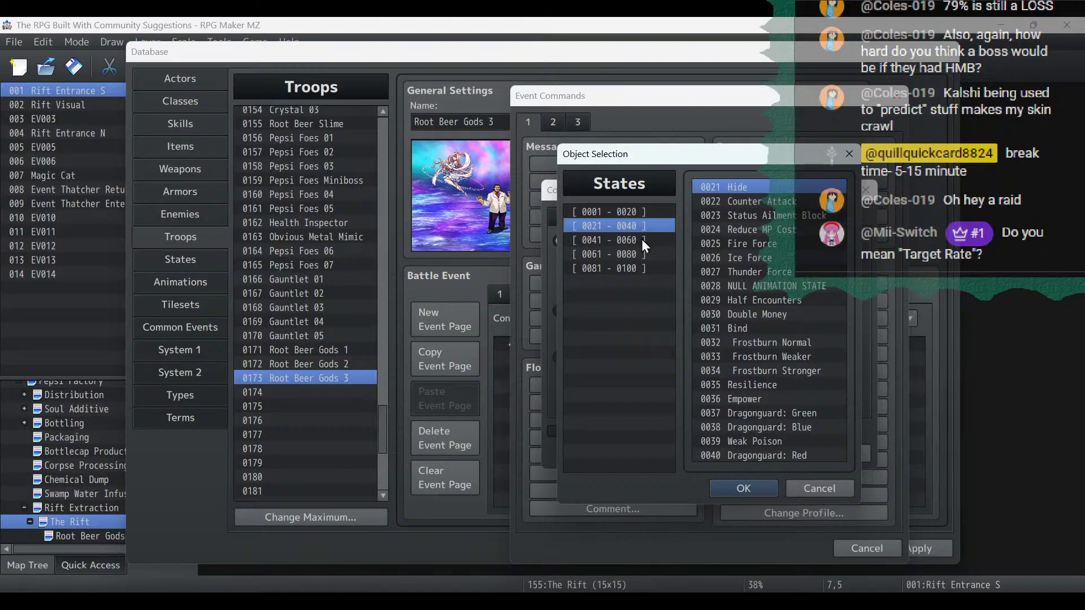
pyautogui.click(642, 241)
pyautogui.click(639, 254)
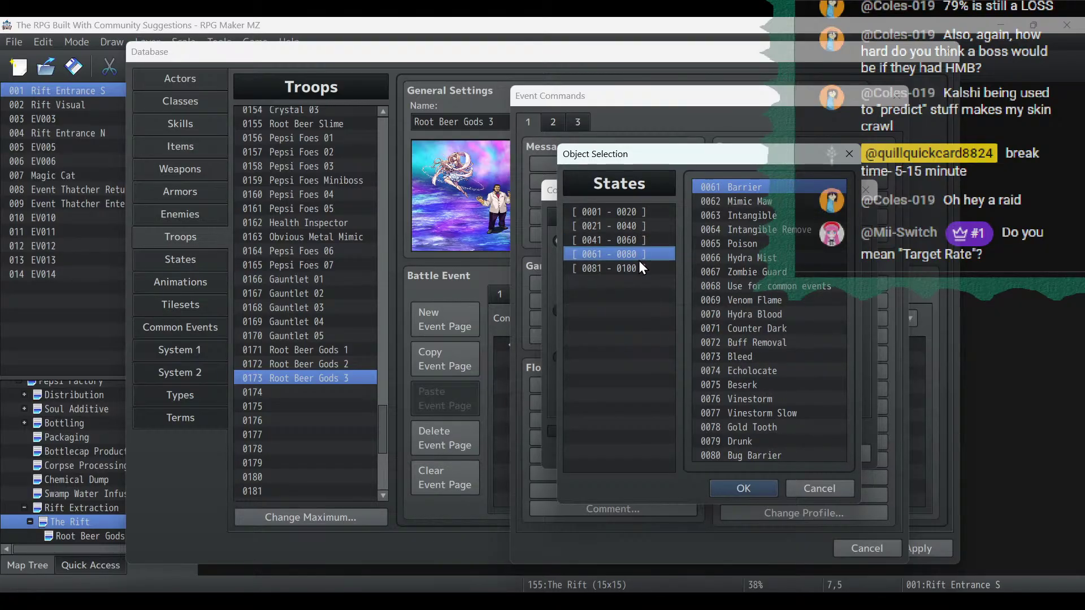
pyautogui.click(785, 229)
pyautogui.click(744, 488)
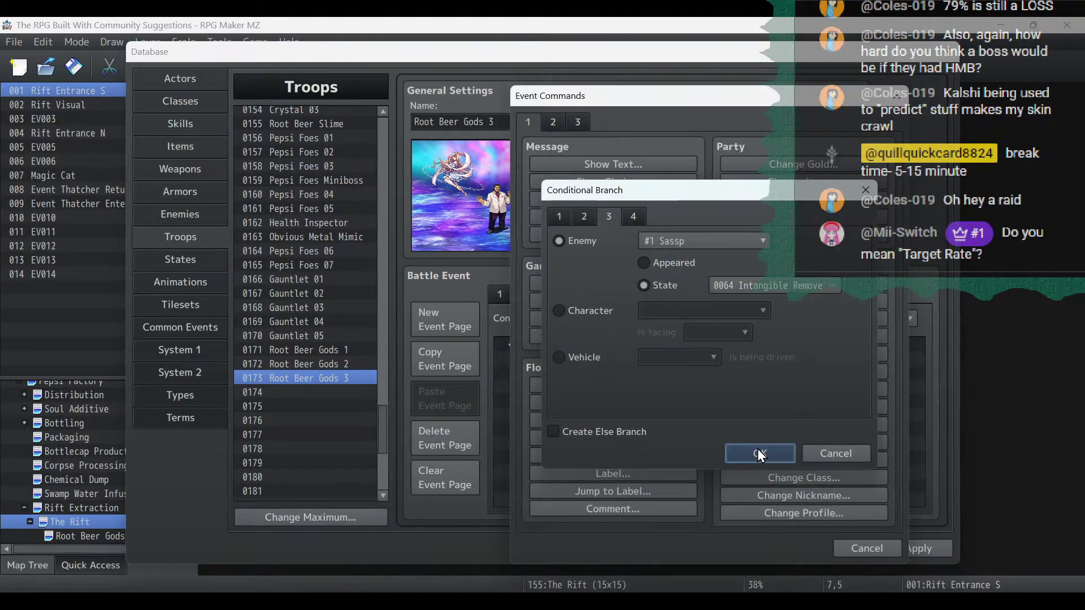
pyautogui.click(757, 453)
# Inside the Intangible Remove branch, add an Enemy Transform command turning #1 Sassp into enemy 0125 Sassp.
pyautogui.doubleClick(629, 357)
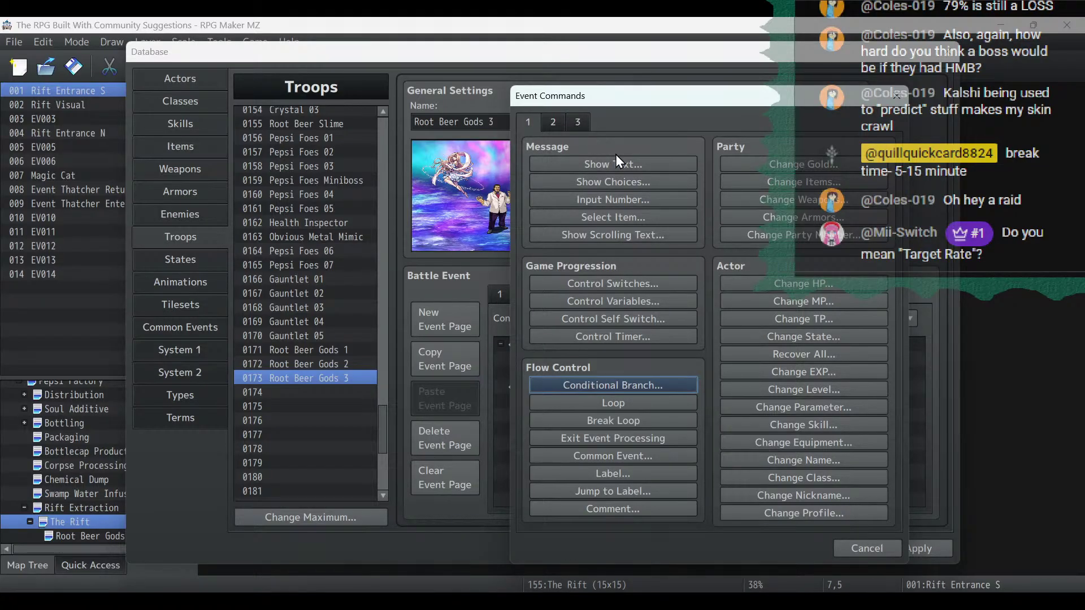
pyautogui.click(551, 124)
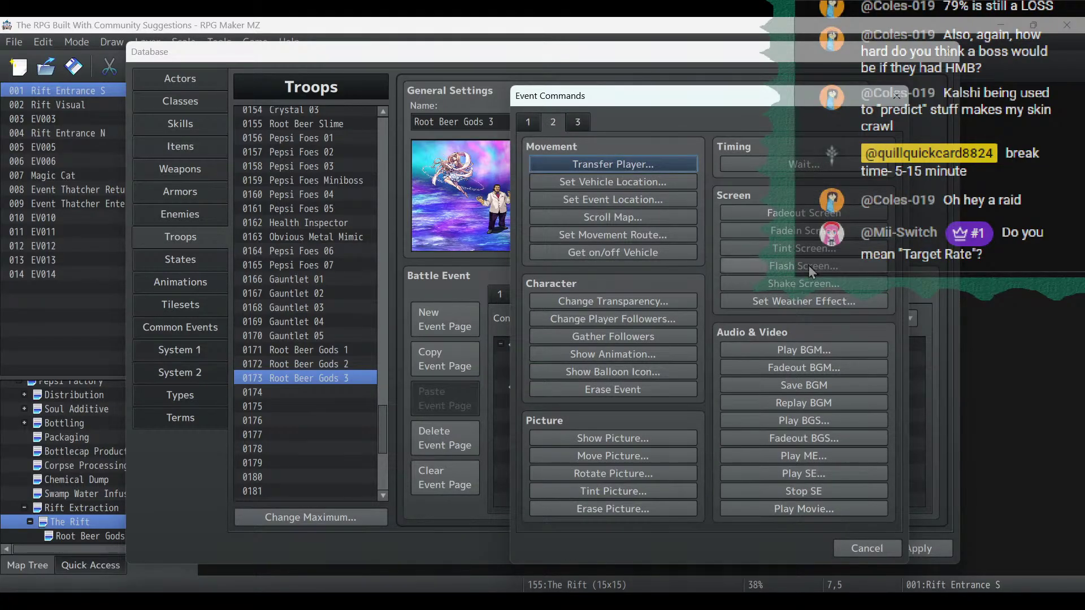
pyautogui.click(582, 122)
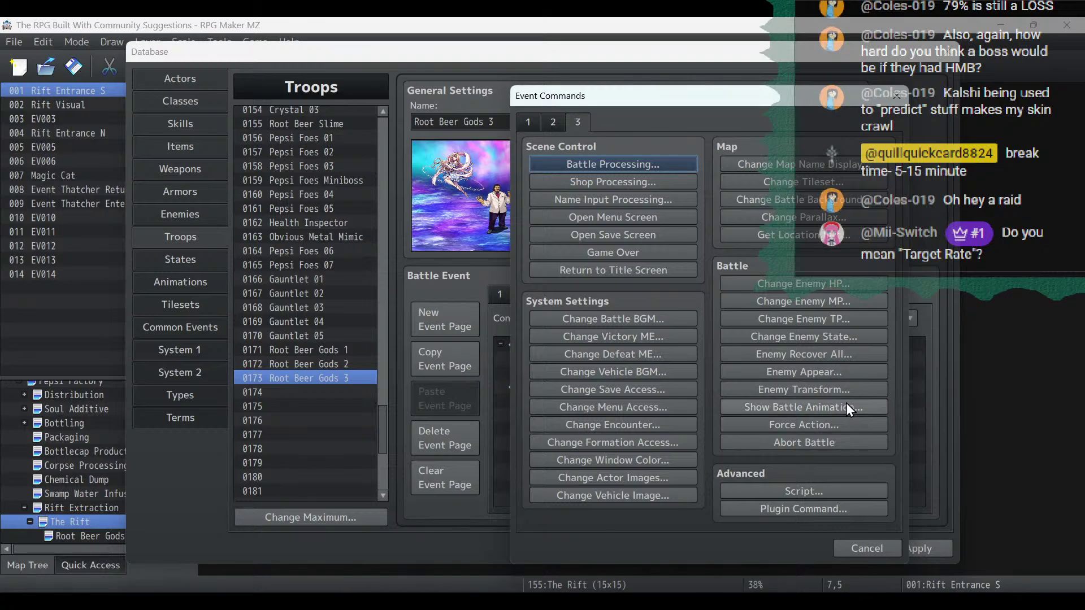
pyautogui.click(842, 388)
pyautogui.click(714, 355)
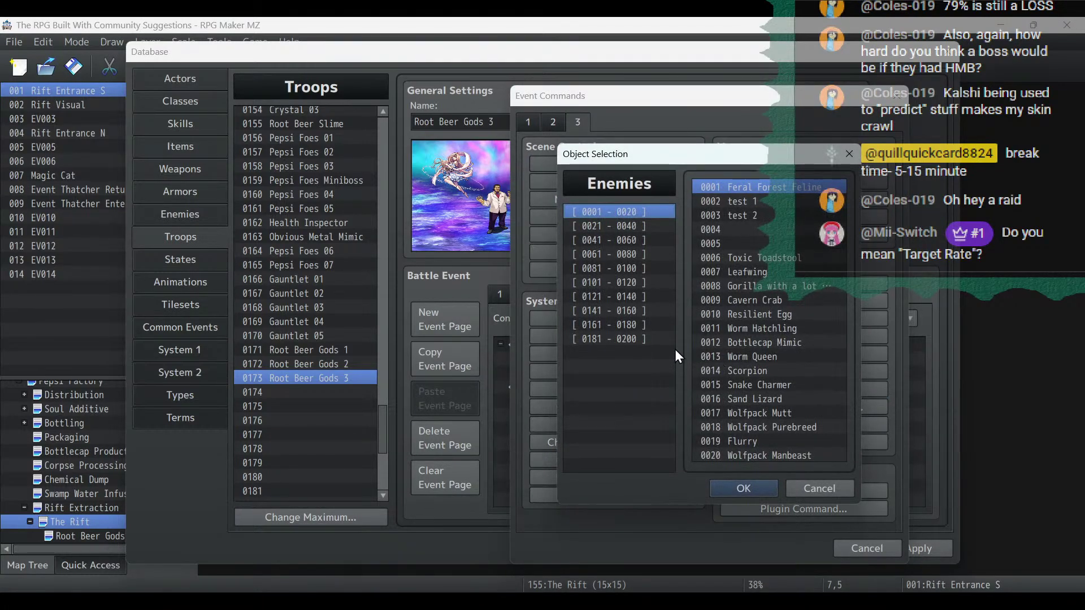
pyautogui.moveTo(674, 345); pyautogui.dragTo(636, 298)
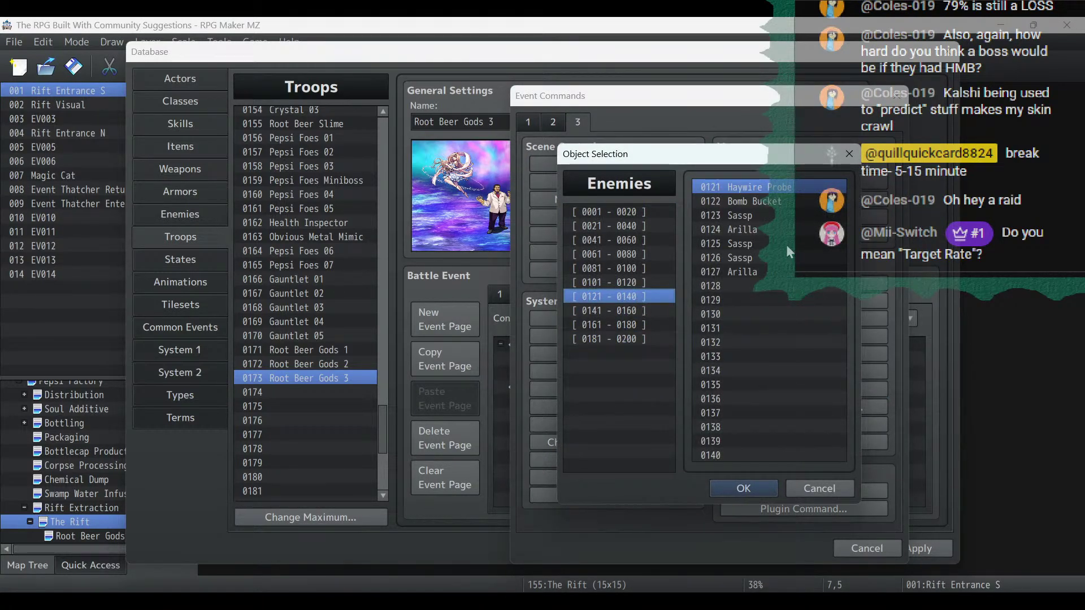
pyautogui.doubleClick(754, 243)
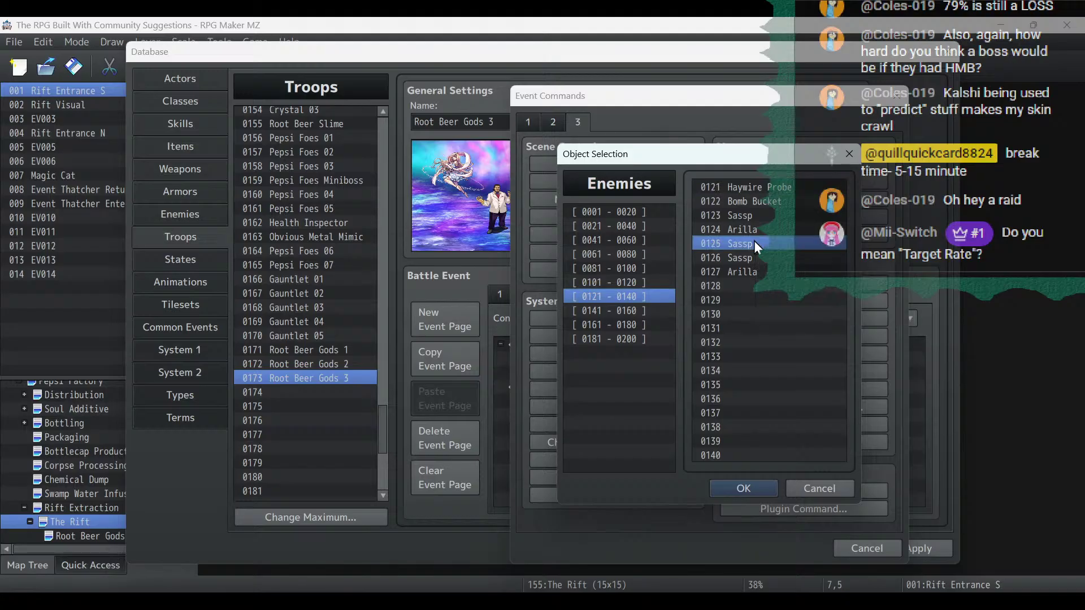
pyautogui.click(697, 373)
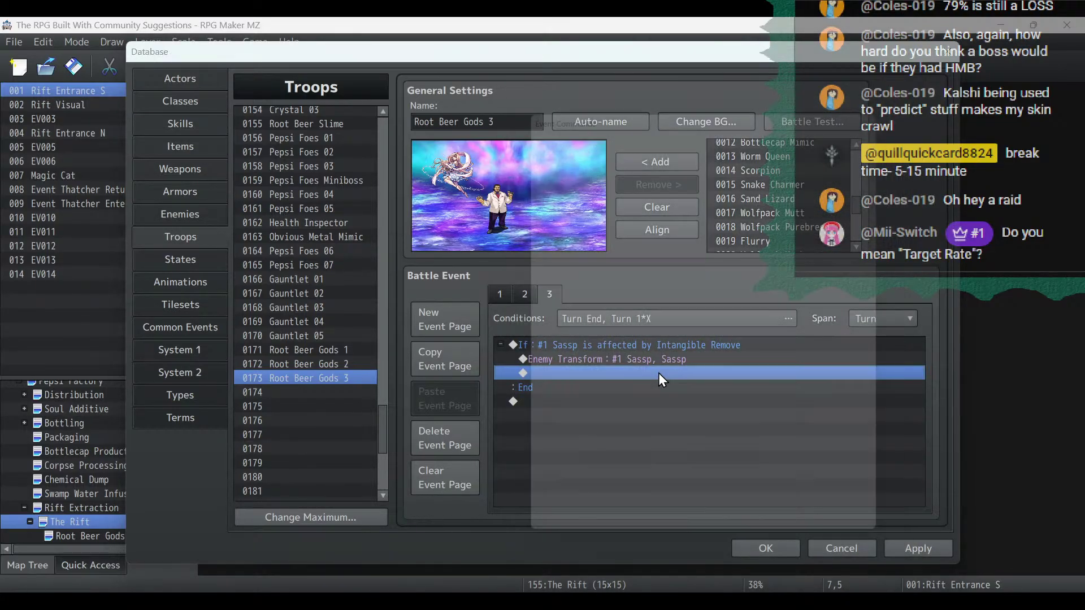
# Add a Change Enemy State command removing 0086 Permanant Debuff Immunity from #1 Sassp below the transform, and apply the database changes.
pyautogui.doubleClick(659, 373)
pyautogui.click(836, 336)
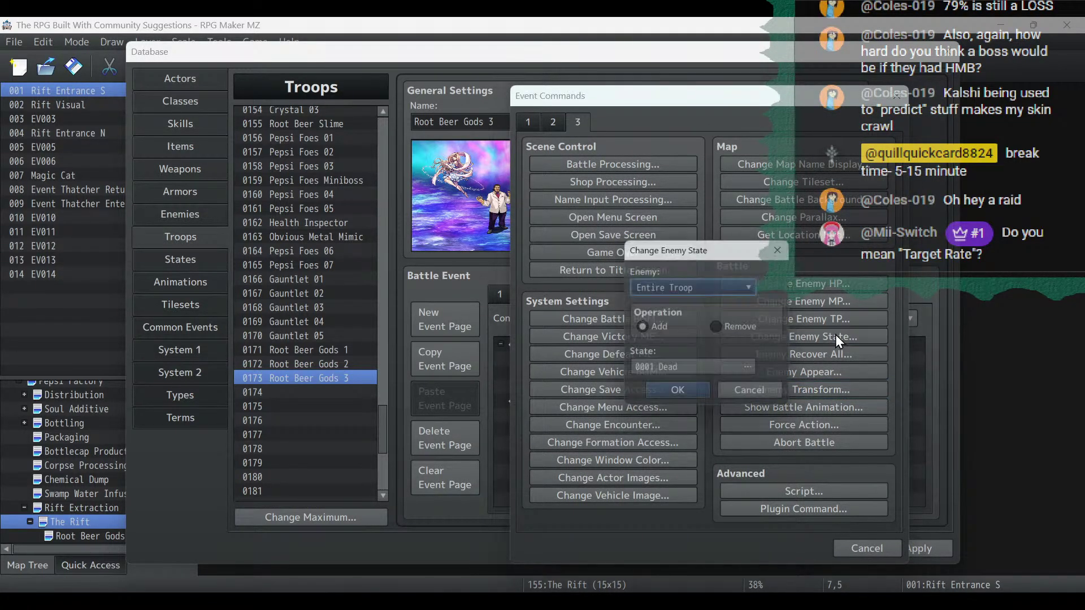
pyautogui.click(719, 329)
pyautogui.click(704, 289)
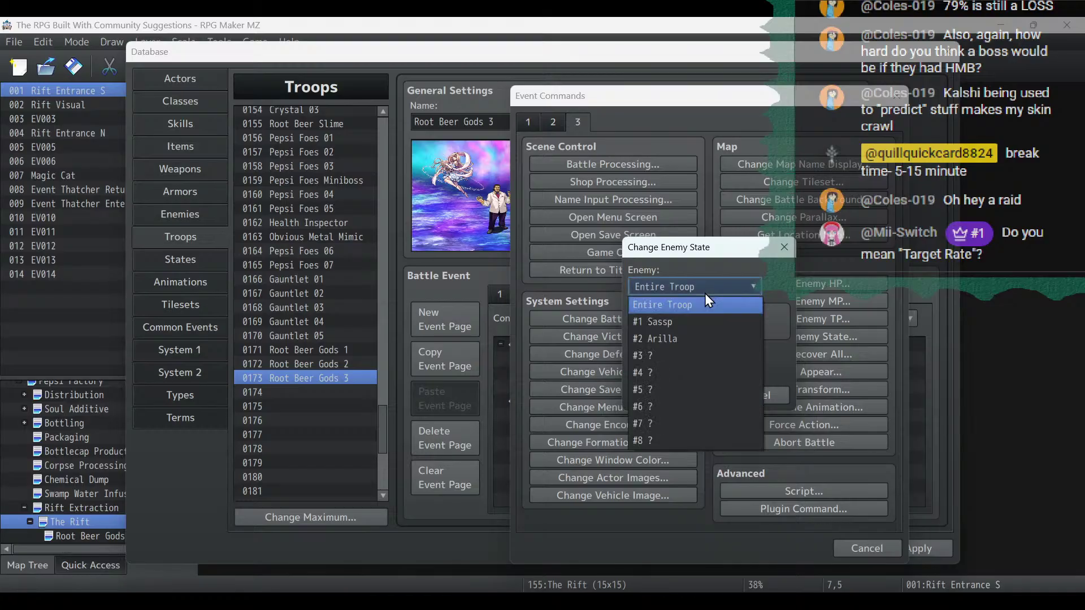
pyautogui.click(685, 321)
pyautogui.click(694, 366)
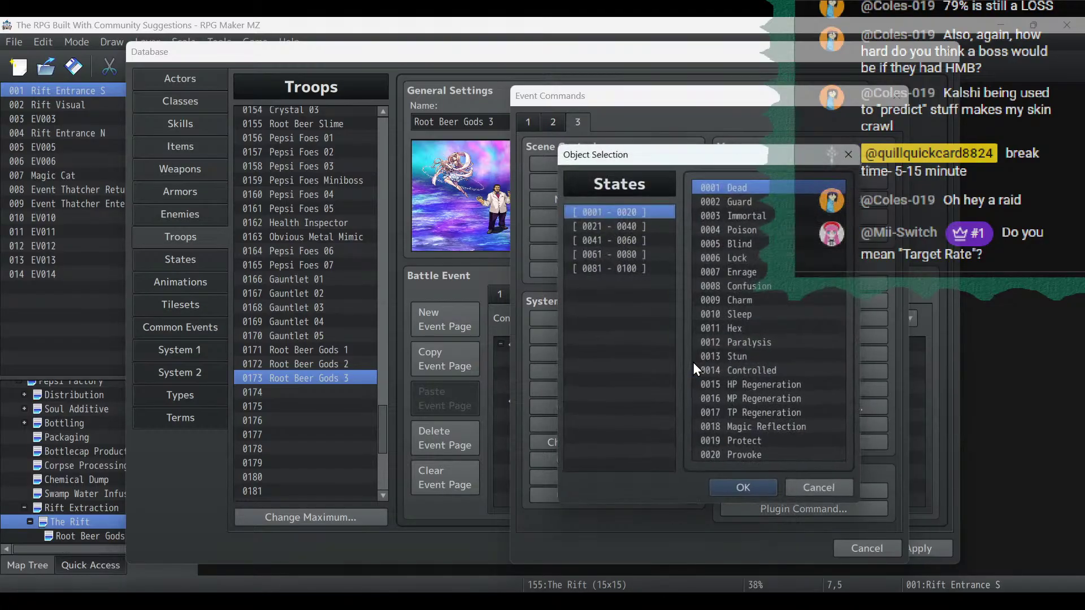
pyautogui.click(623, 267)
pyautogui.doubleClick(796, 257)
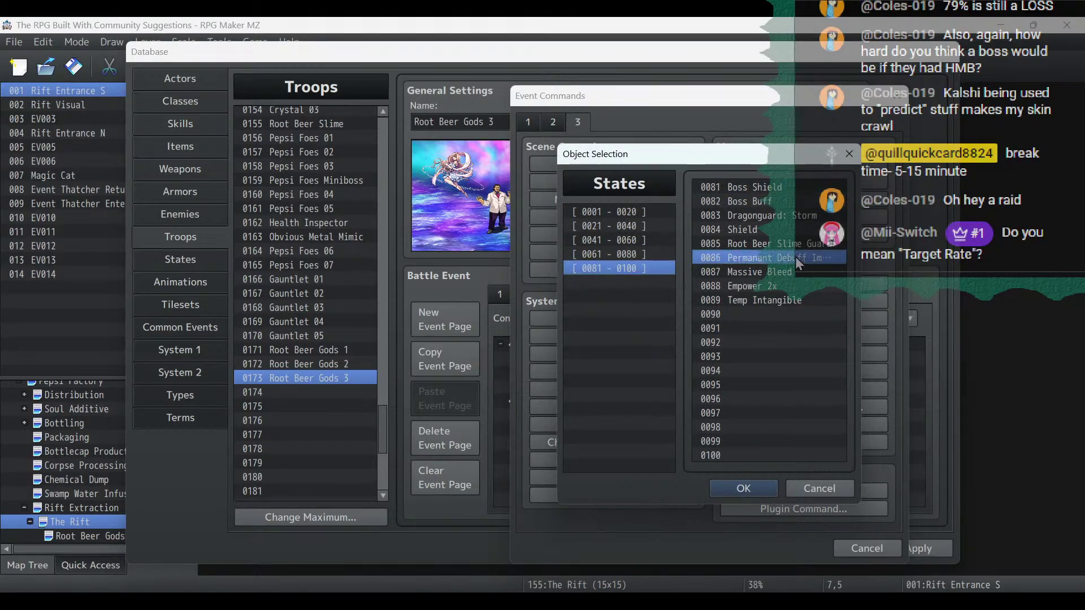
pyautogui.click(686, 395)
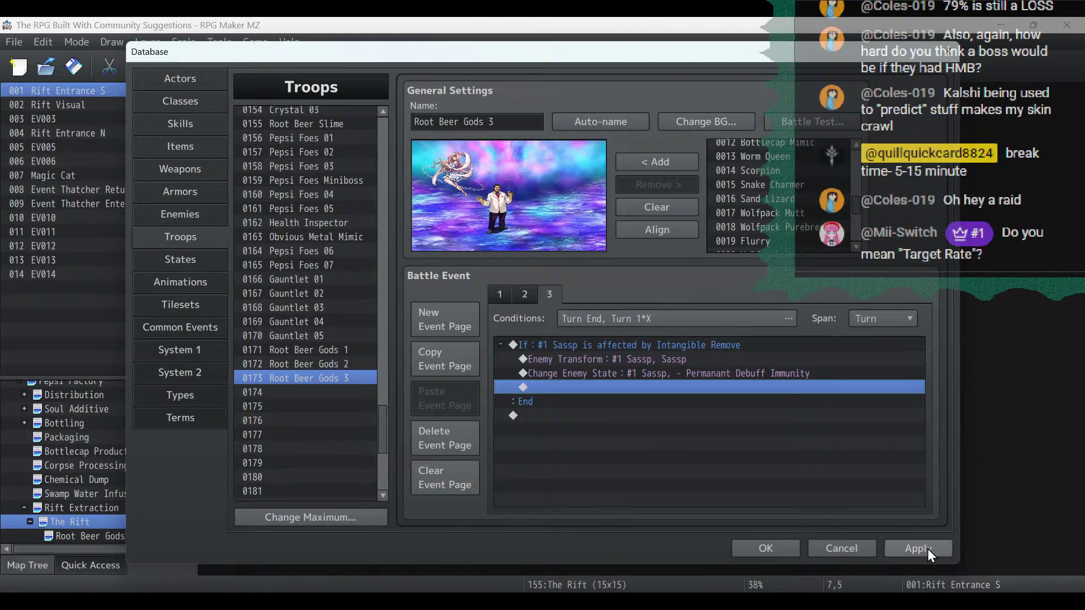
pyautogui.click(927, 548)
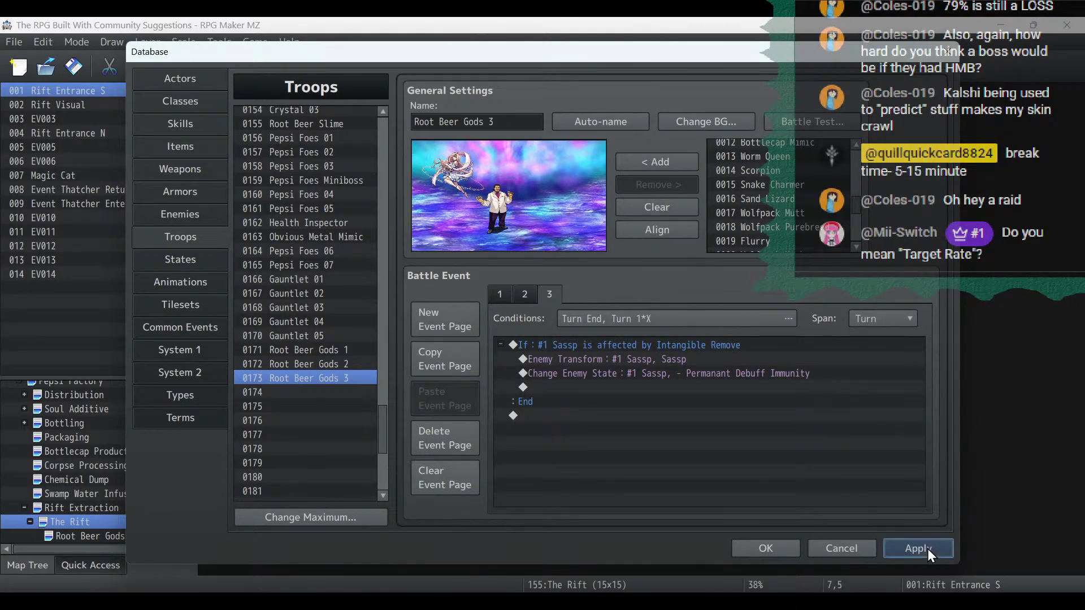
# Check battle event page 2 of Root Beer Gods 3 and launch a battle test with the existing party setup.
pyautogui.click(526, 294)
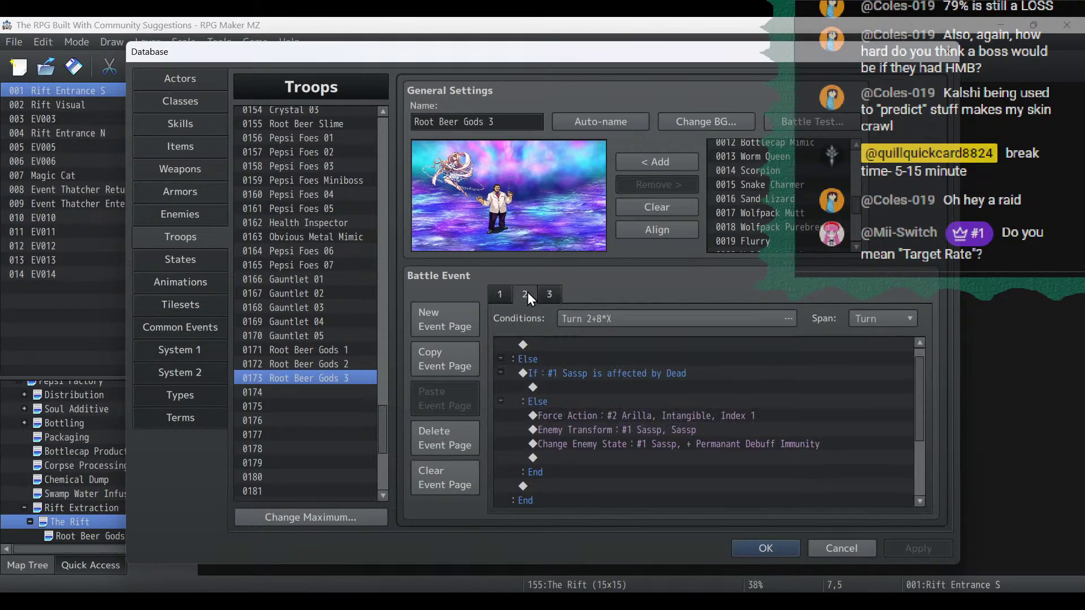
pyautogui.click(825, 128)
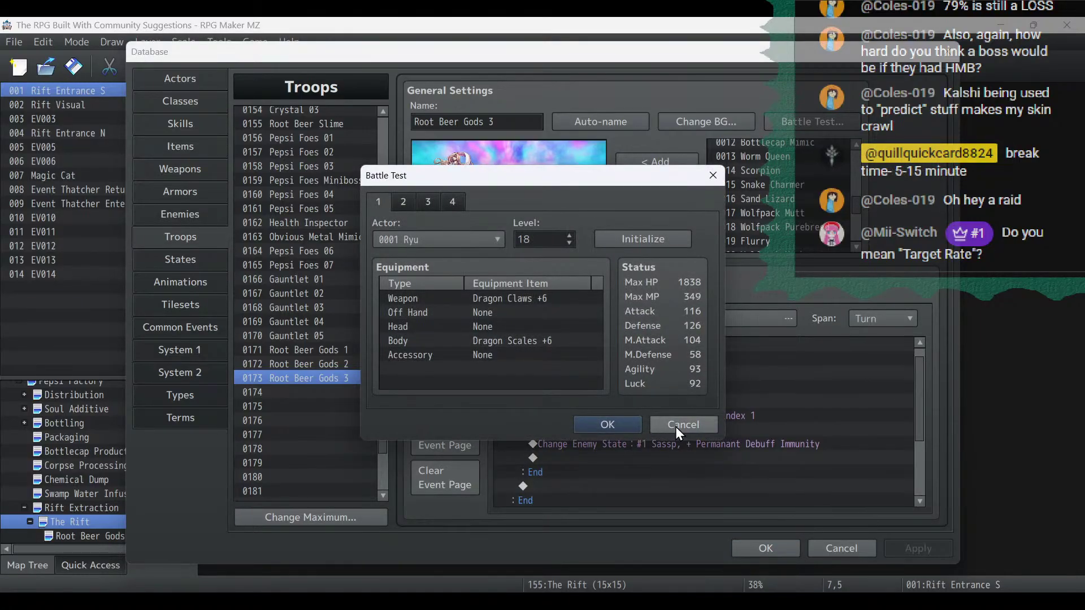
pyautogui.click(628, 428)
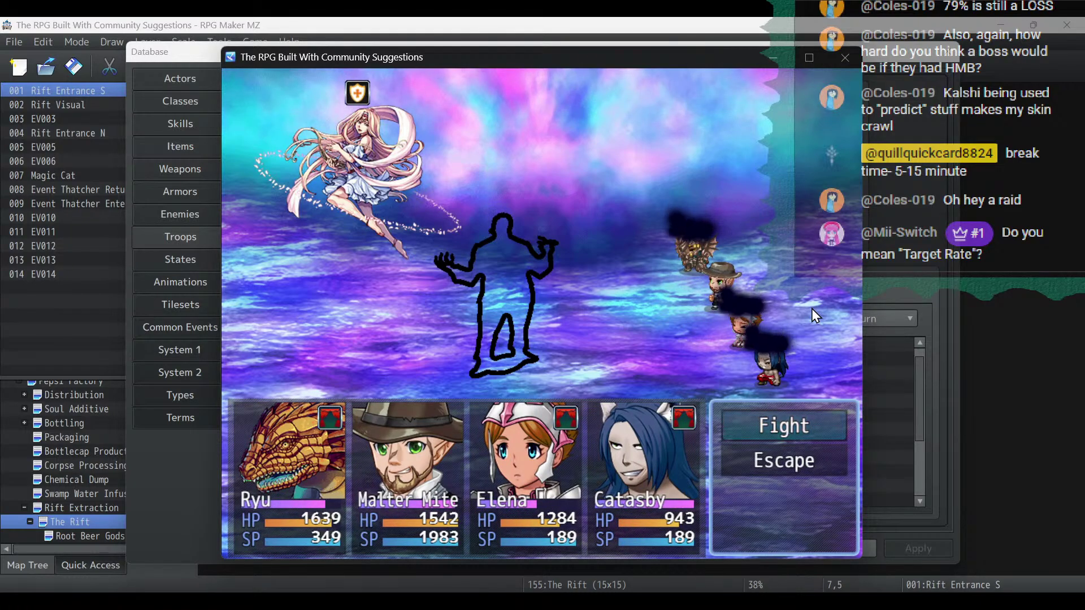
# Begin the test fight and have the party members who are ready before Elena guard.
pyautogui.press('Return')
pyautogui.press('Up')
pyautogui.press('Up')
pyautogui.press('Return')
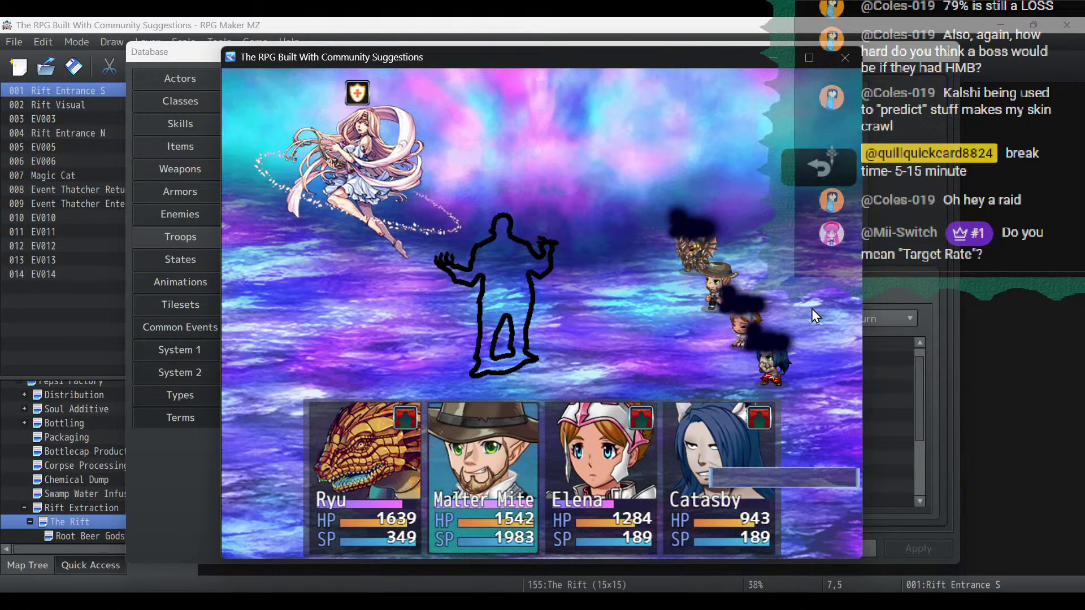
pyautogui.press('Up')
pyautogui.press('Up')
pyautogui.press('Return')
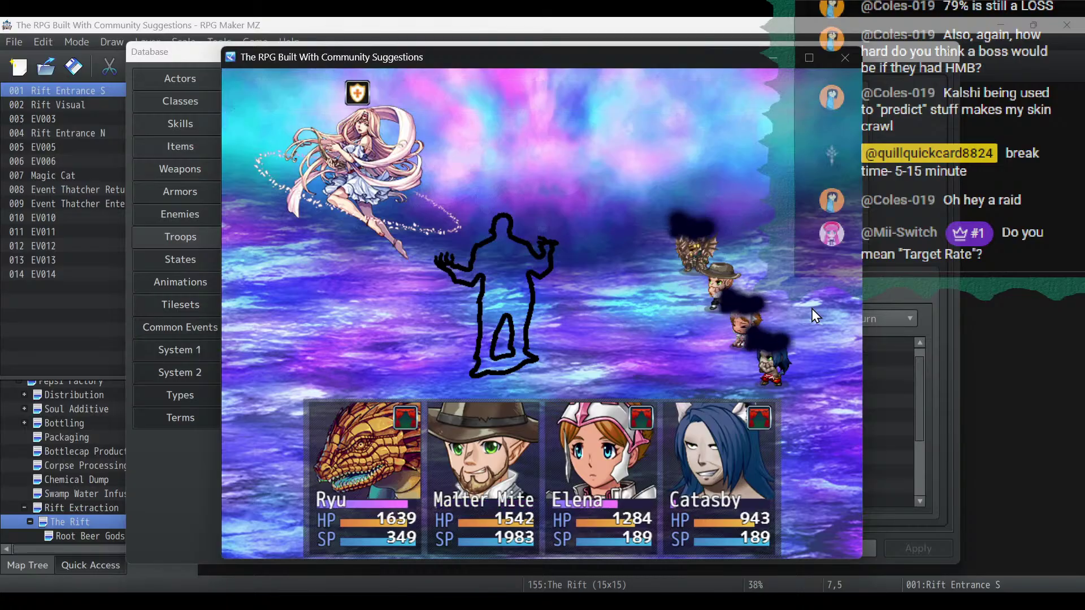
pyautogui.press('Up')
pyautogui.press('Up')
pyautogui.press('Return')
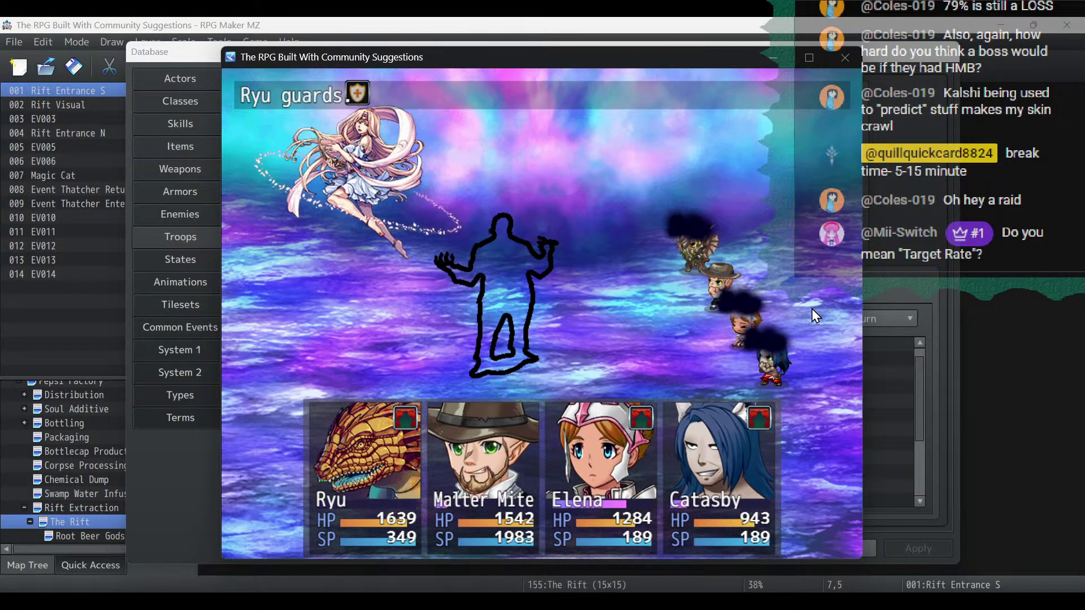
# Have Elena use her 16 SP Holy Arts skill that makes intangible enemies vulnerable on Sassp.
pyautogui.press('Down')
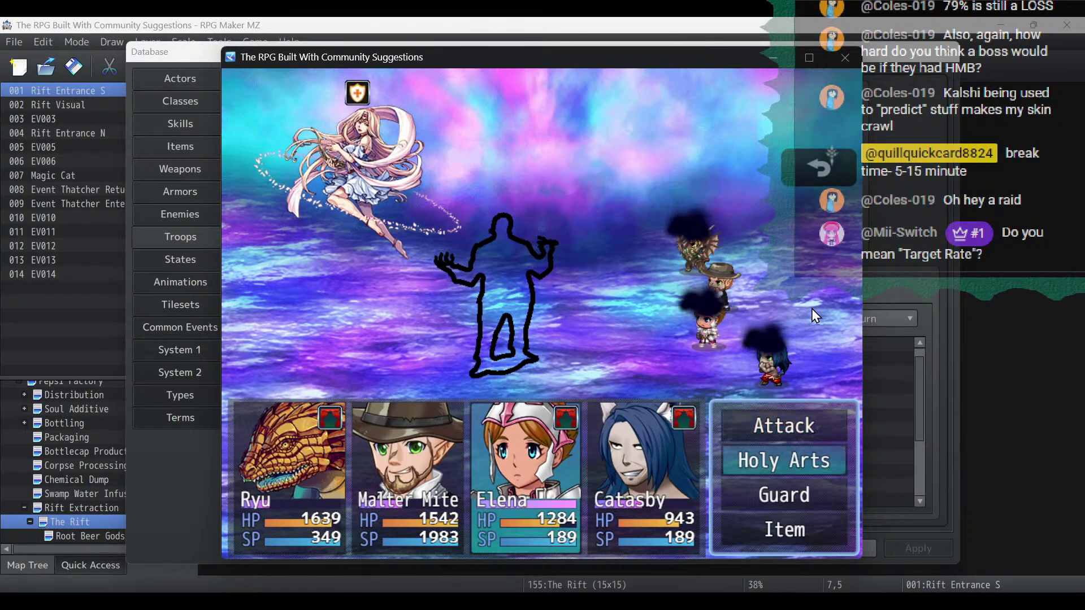
pyautogui.press('Return')
pyautogui.press('Down')
pyautogui.press('Down')
pyautogui.press('Right')
pyautogui.press('Return')
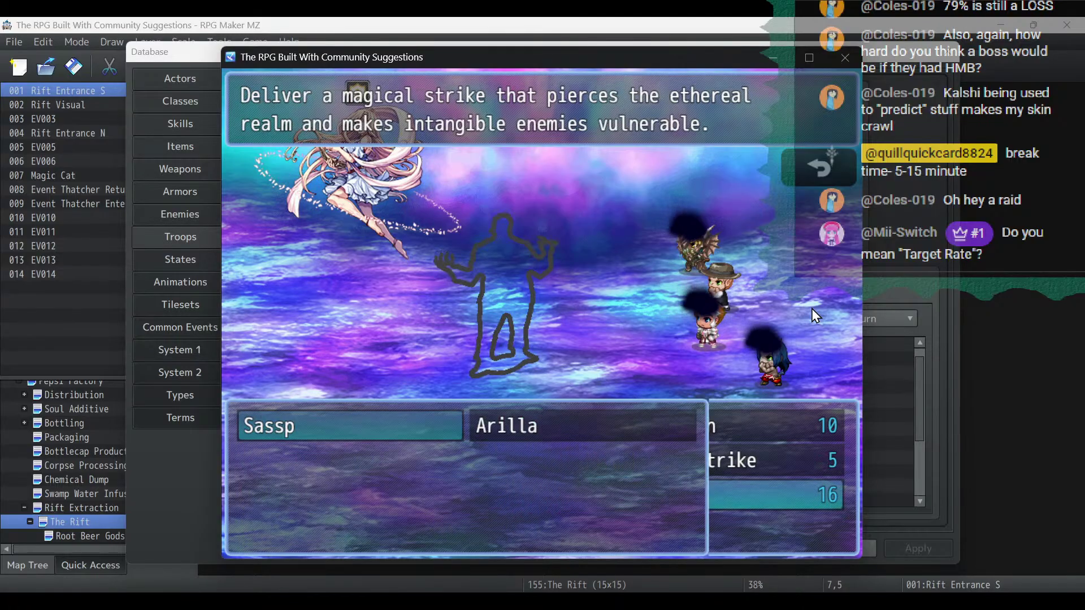
pyautogui.press('Return')
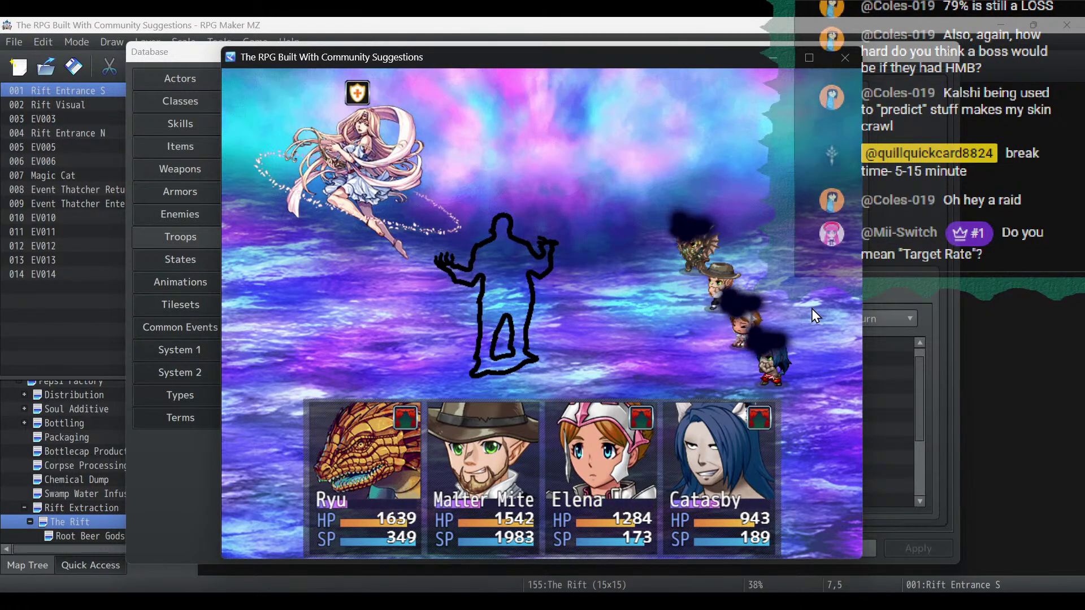
# Attack Sassp with the ready party members to test his intangible form, and close the battle test.
pyautogui.press('Return')
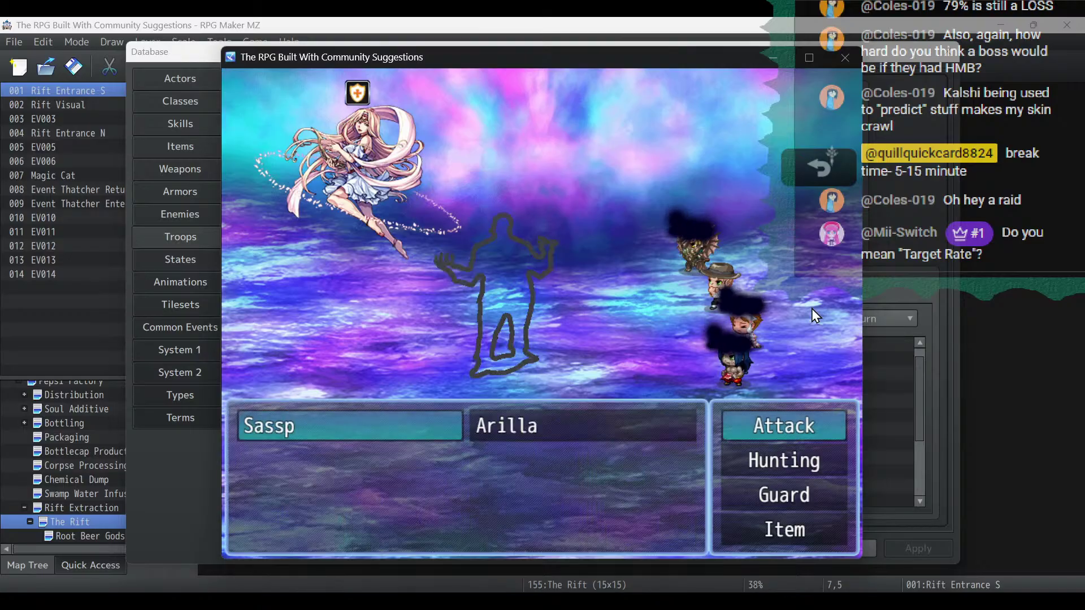
pyautogui.press('Return')
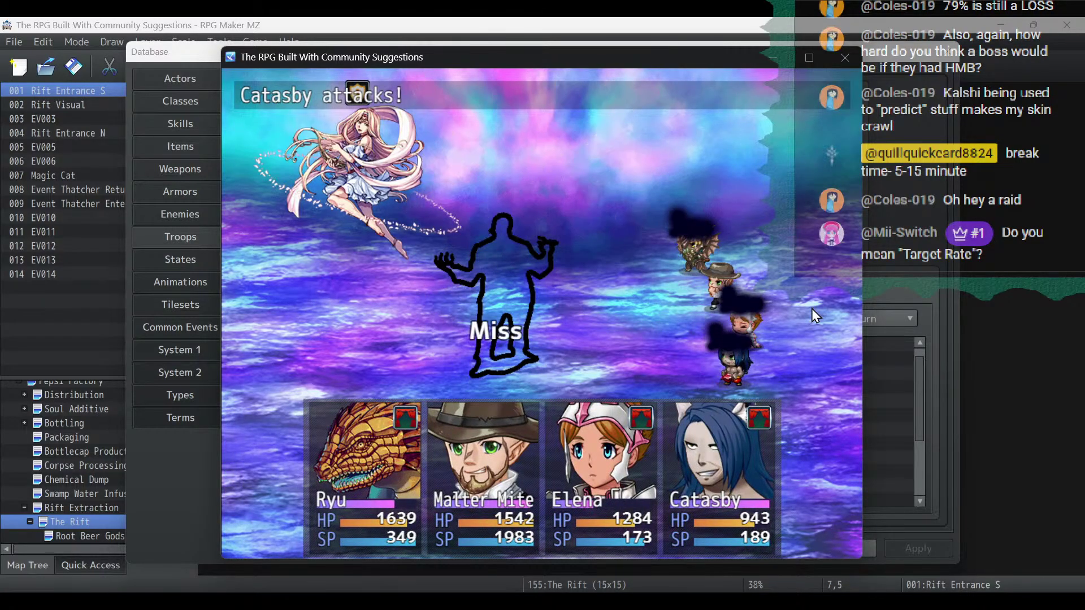
pyautogui.press('Return')
pyautogui.press('Return')
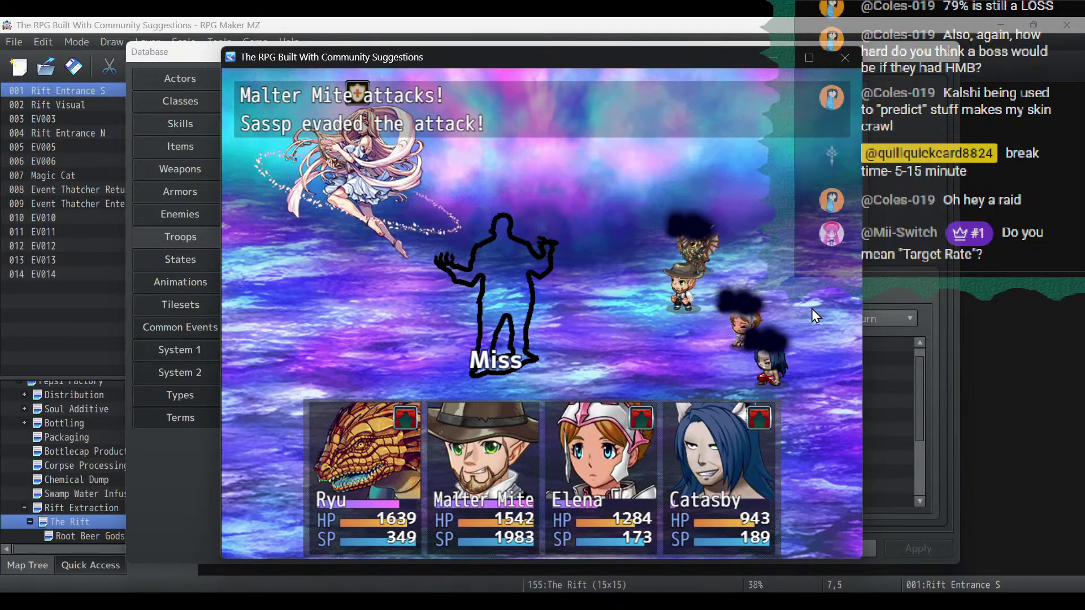
pyautogui.press('Return')
pyautogui.press('Return')
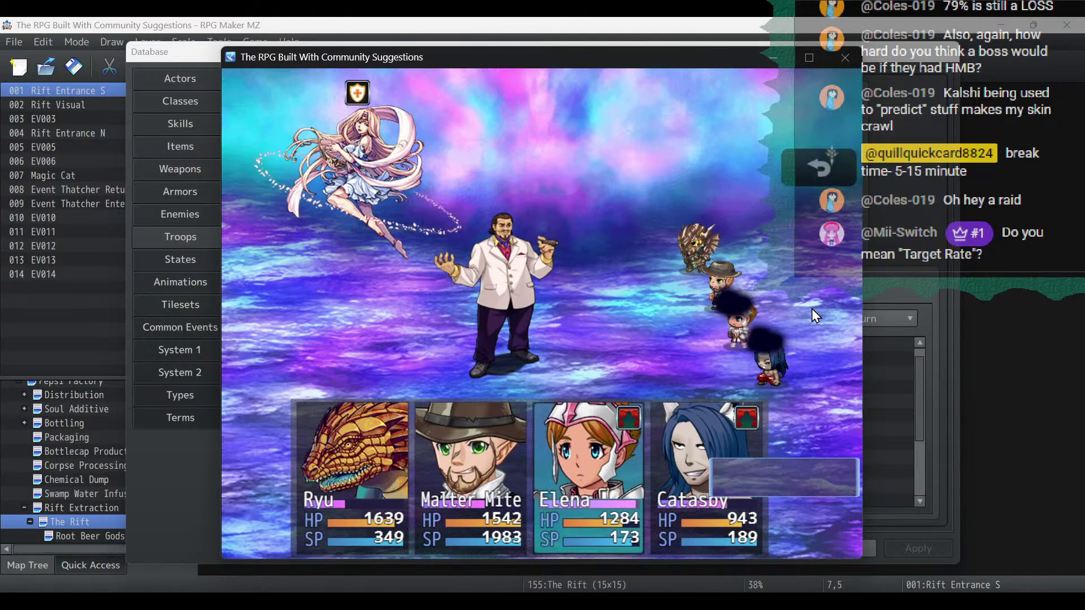
pyautogui.click(846, 58)
# Review the Shadow Slice skill's message and effects in the skill database.
pyautogui.click(185, 125)
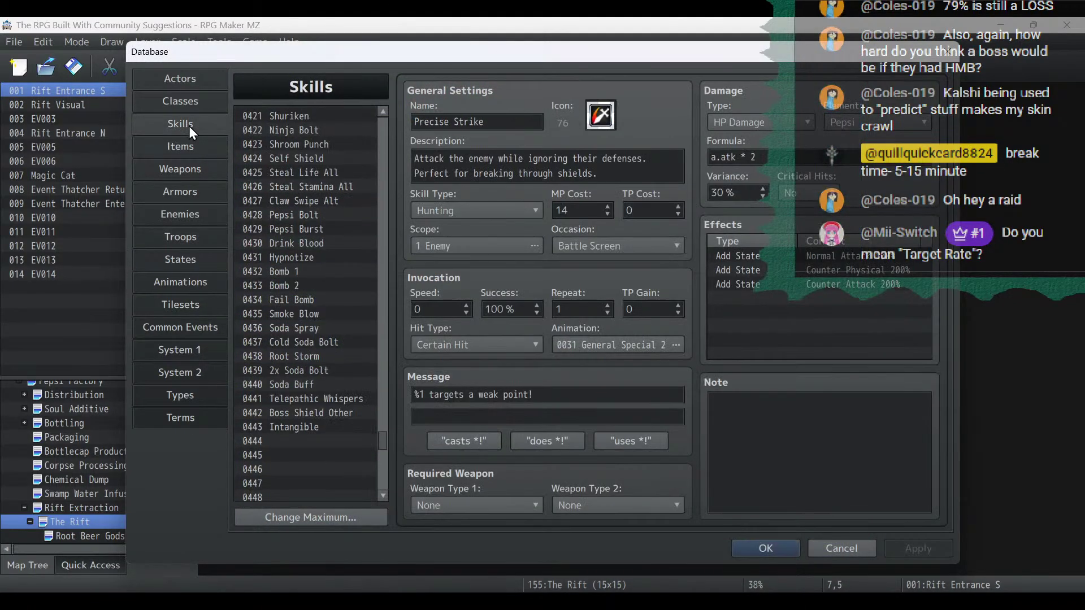
pyautogui.scroll(6, 345, 247)
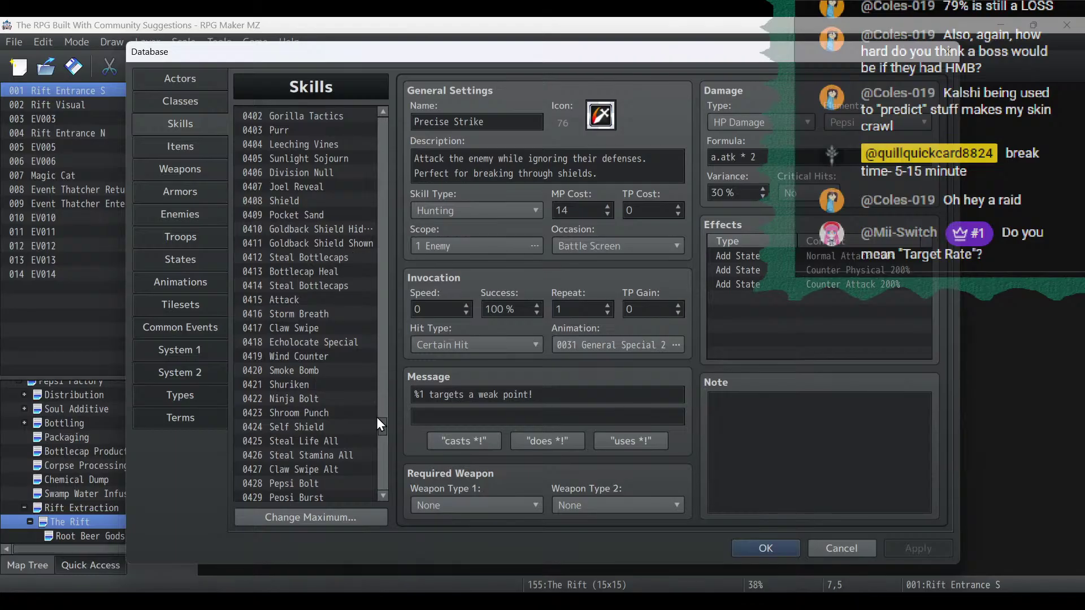
pyautogui.moveTo(378, 418); pyautogui.dragTo(389, 351)
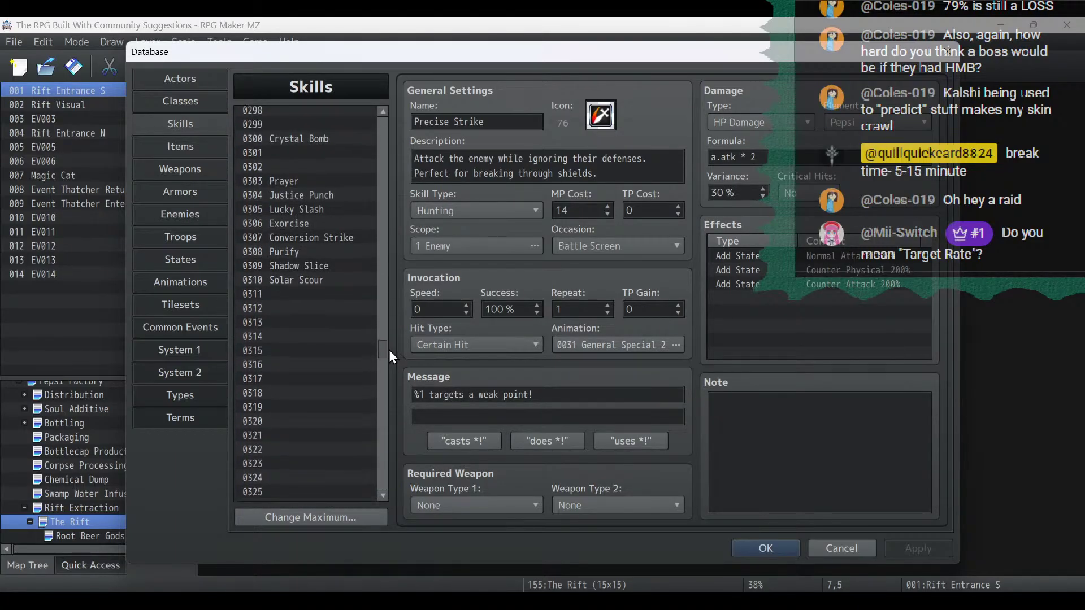
pyautogui.click(328, 266)
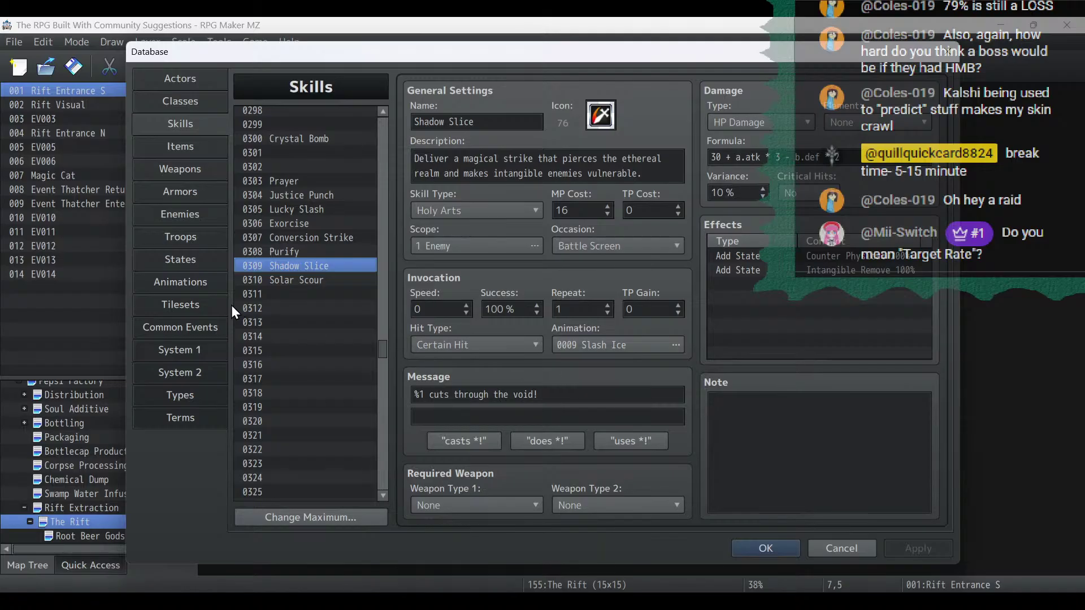
# Set the Intangible Remove state's enemy-inflicted message to "%1 is becoming more solid!" and apply the change.
pyautogui.click(191, 260)
pyautogui.click(327, 129)
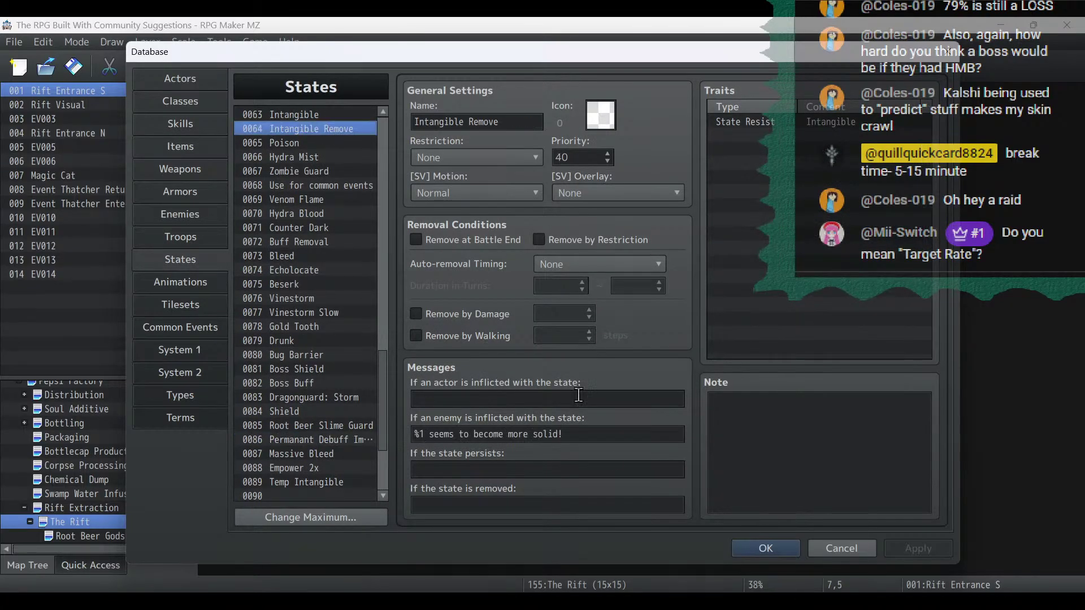
pyautogui.click(591, 439)
pyautogui.press('BackSpace')
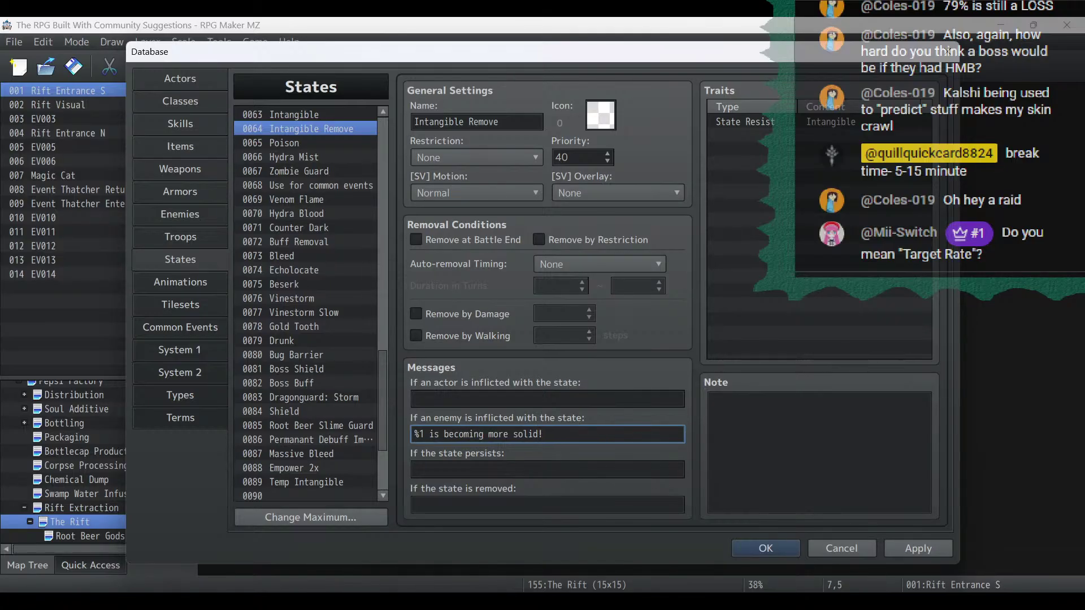
pyautogui.click(929, 549)
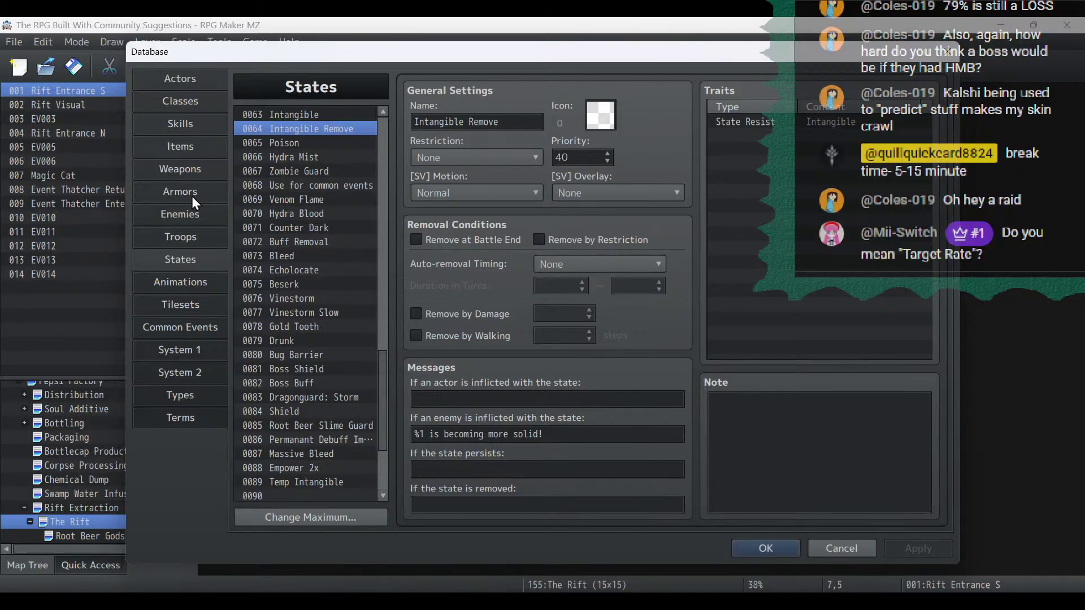
# Set Agility to 130 for enemies 0125 Sassp, 0126 Sassp and 0127 Arilla, and apply the changes.
pyautogui.click(194, 214)
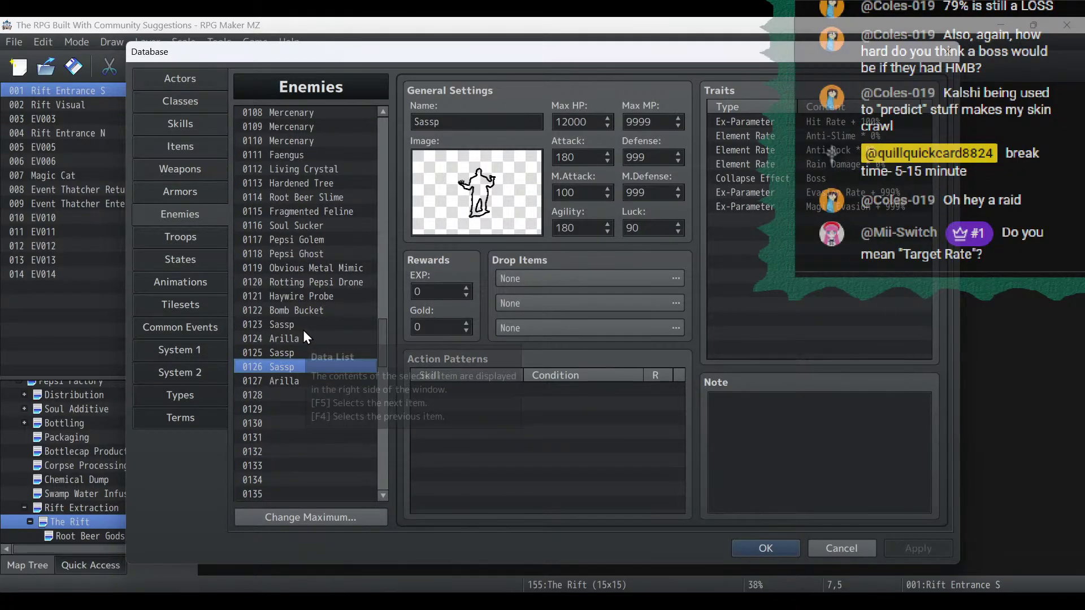
pyautogui.click(302, 353)
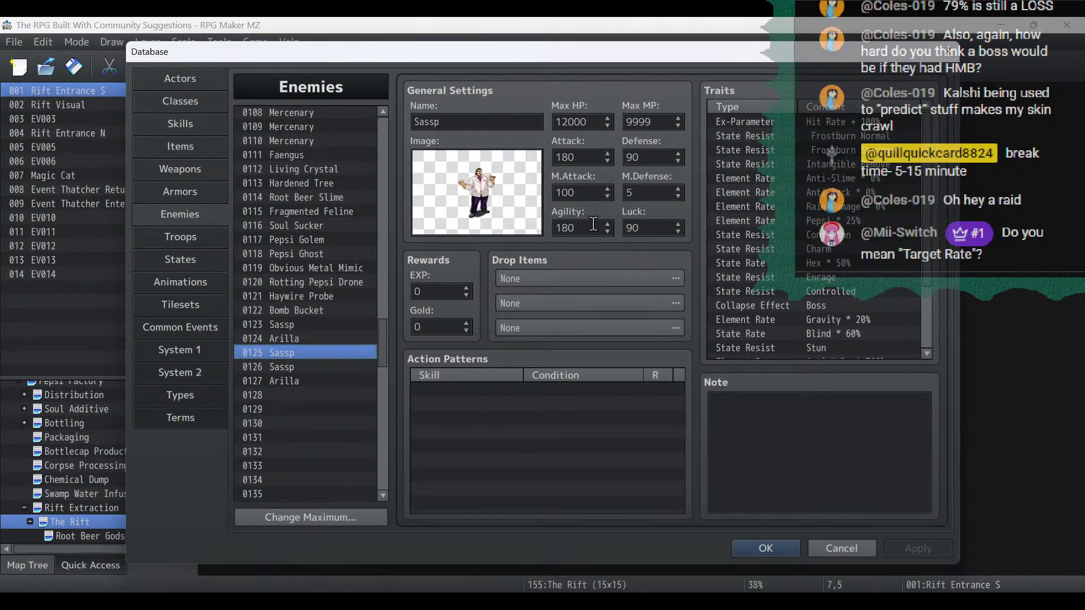
pyautogui.doubleClick(593, 224)
pyautogui.write('130')
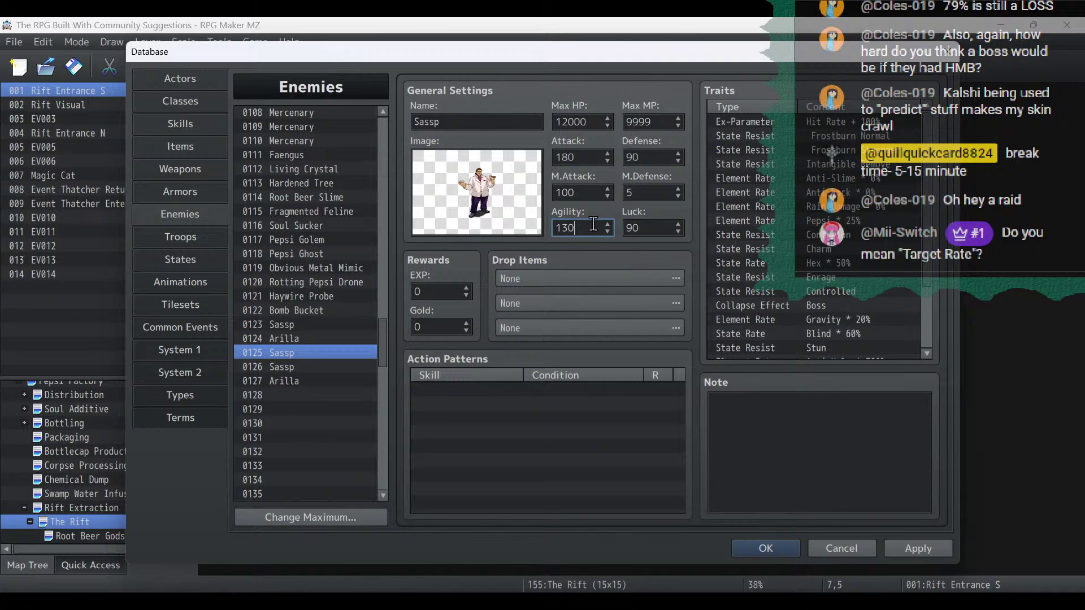
pyautogui.click(303, 368)
pyautogui.doubleClick(582, 229)
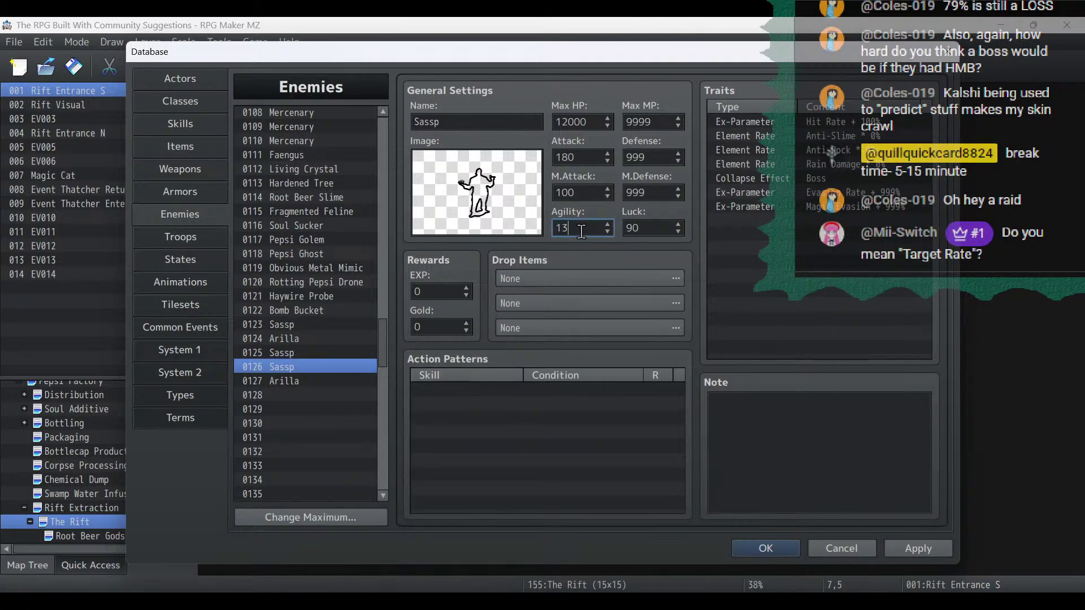
pyautogui.click(348, 382)
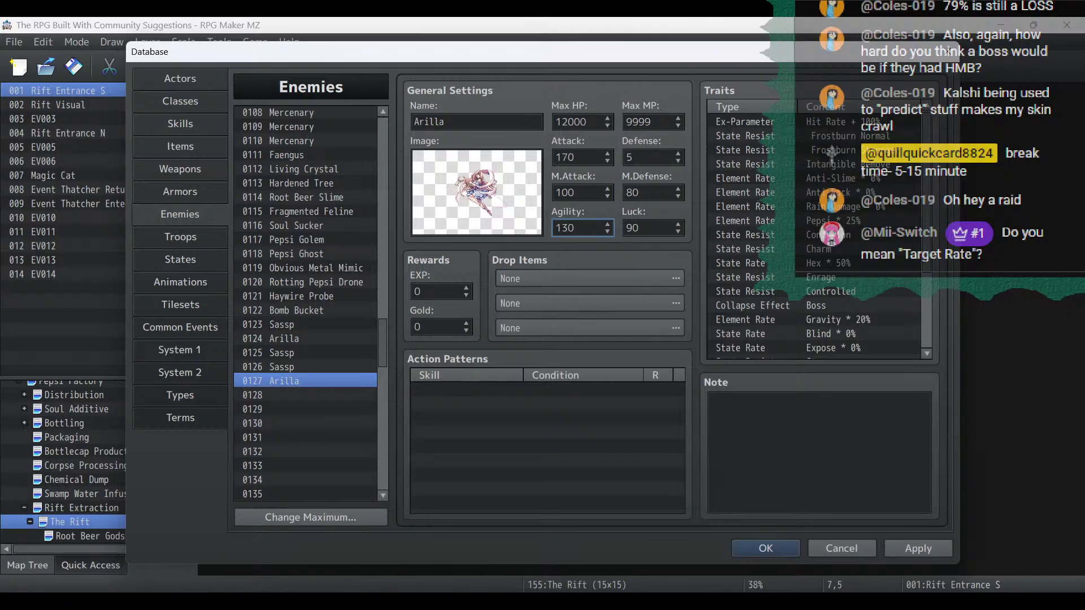
pyautogui.click(917, 552)
# Battle-test Root Beer Gods 3 with the existing party, attacking with the ready members, and close the test once Sassp has acted.
pyautogui.click(197, 240)
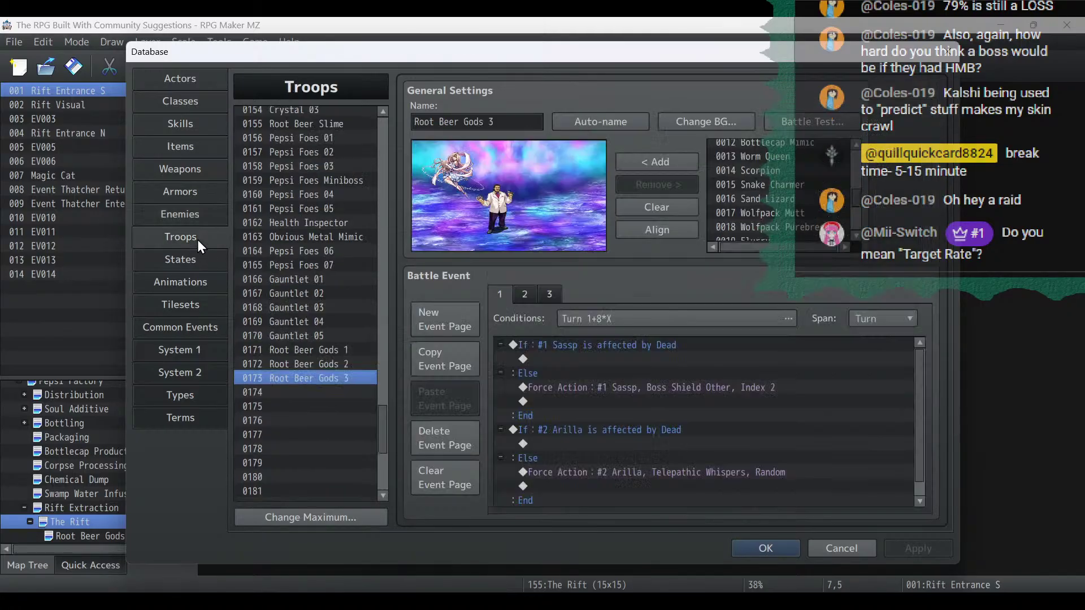
pyautogui.click(814, 122)
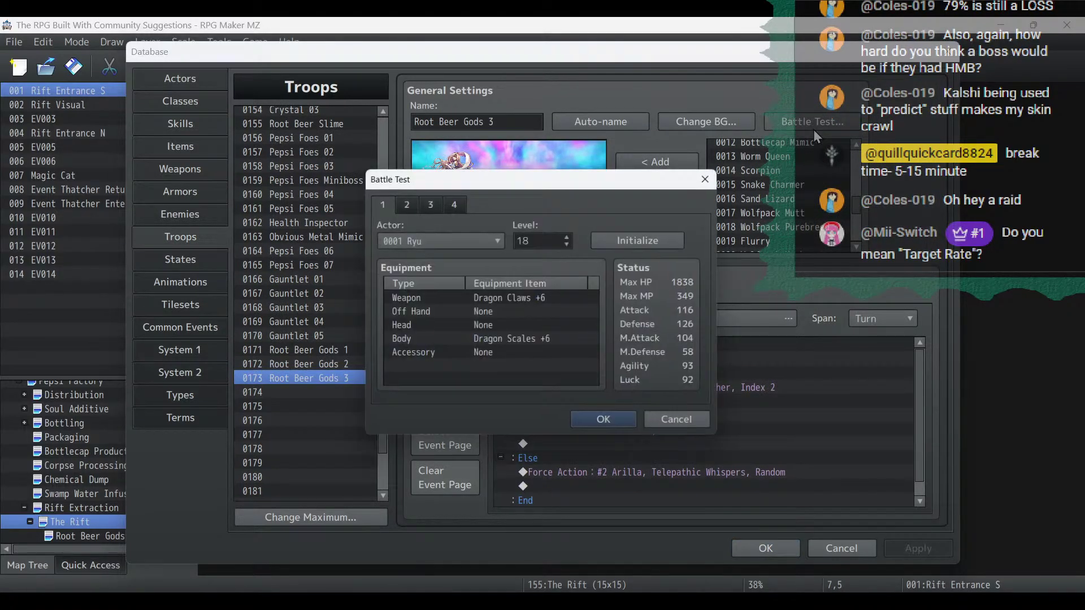
pyautogui.click(605, 427)
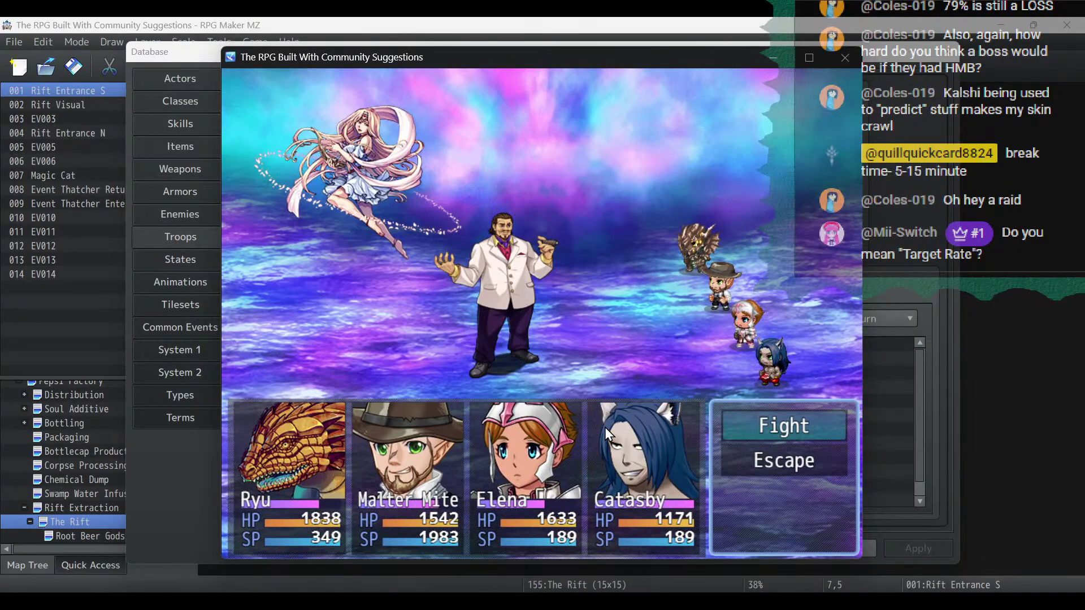
pyautogui.press('Return')
pyautogui.press('Return')
pyautogui.press('Return')
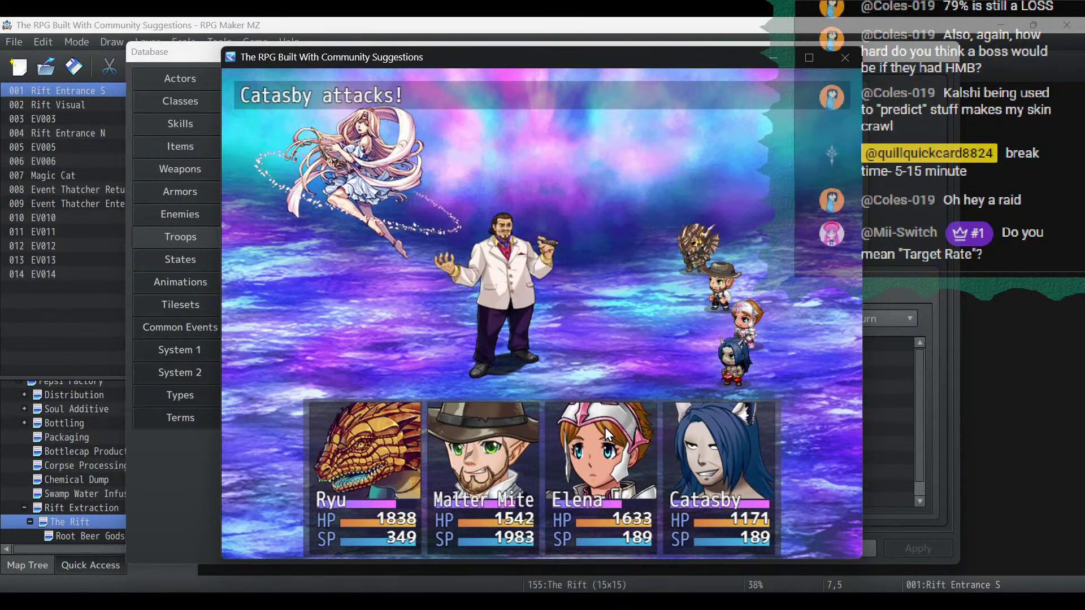
pyautogui.press('Return')
pyautogui.press('Return')
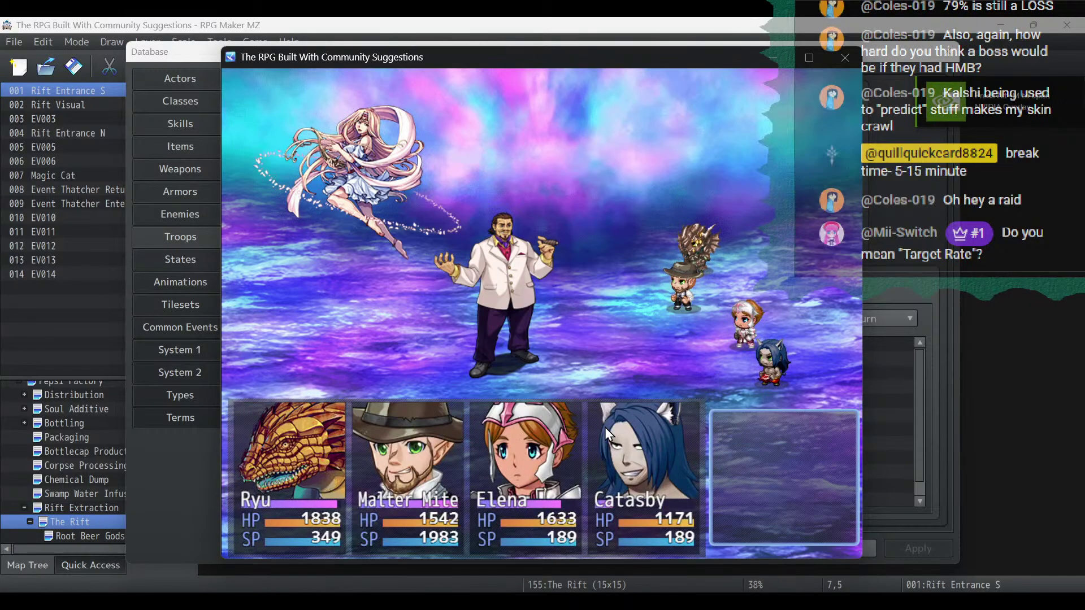
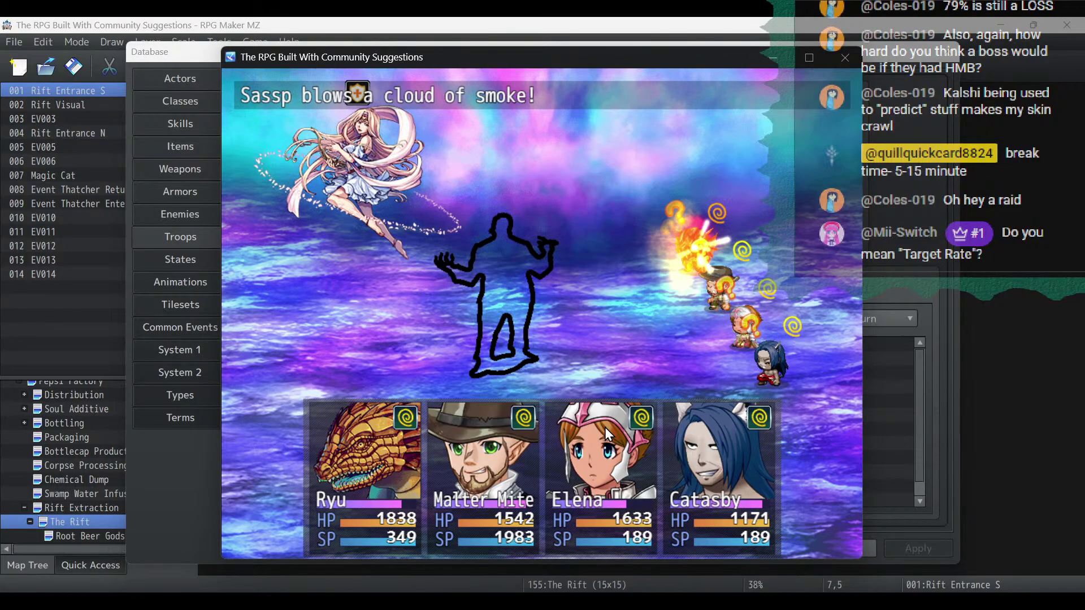
pyautogui.click(845, 57)
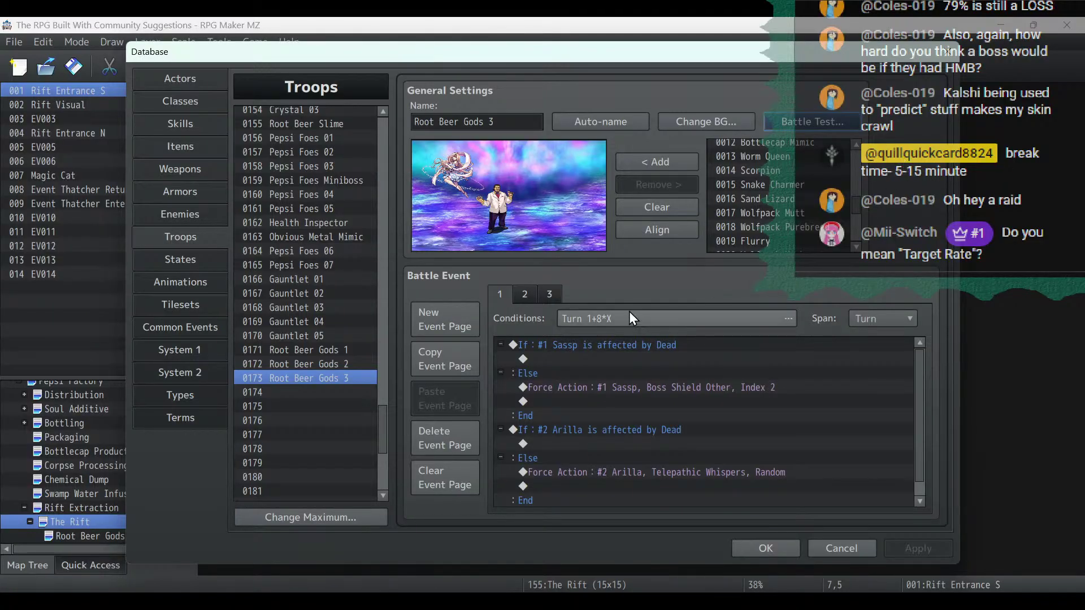
# Duplicate battle event page 2 of Root Beer Gods 3 as page 3 and set its condition to Turn 3+8*X.
pyautogui.click(524, 294)
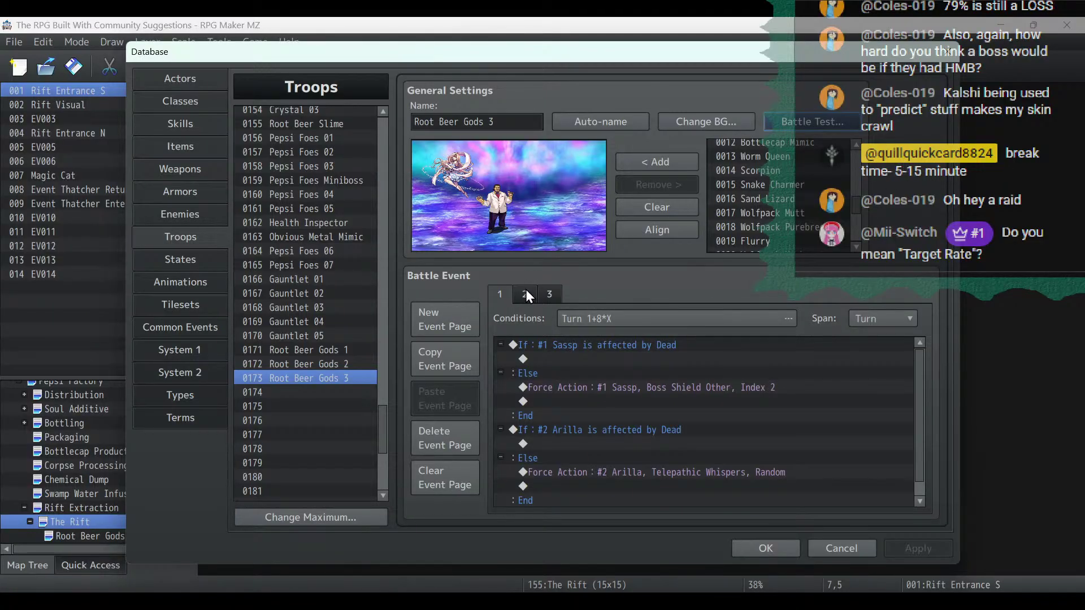
pyautogui.click(448, 352)
pyautogui.click(449, 399)
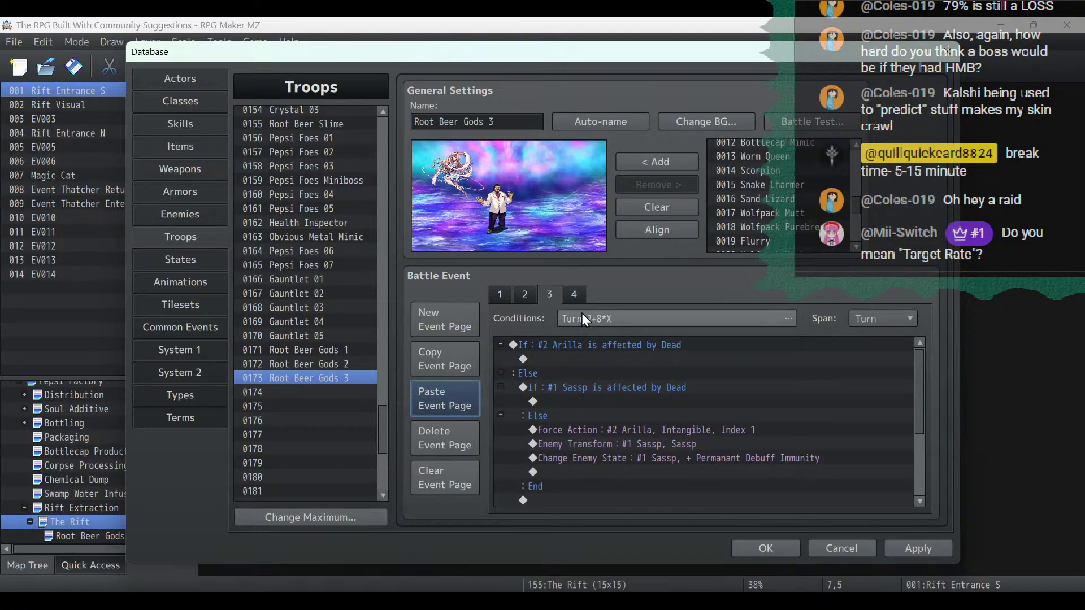
pyautogui.click(657, 323)
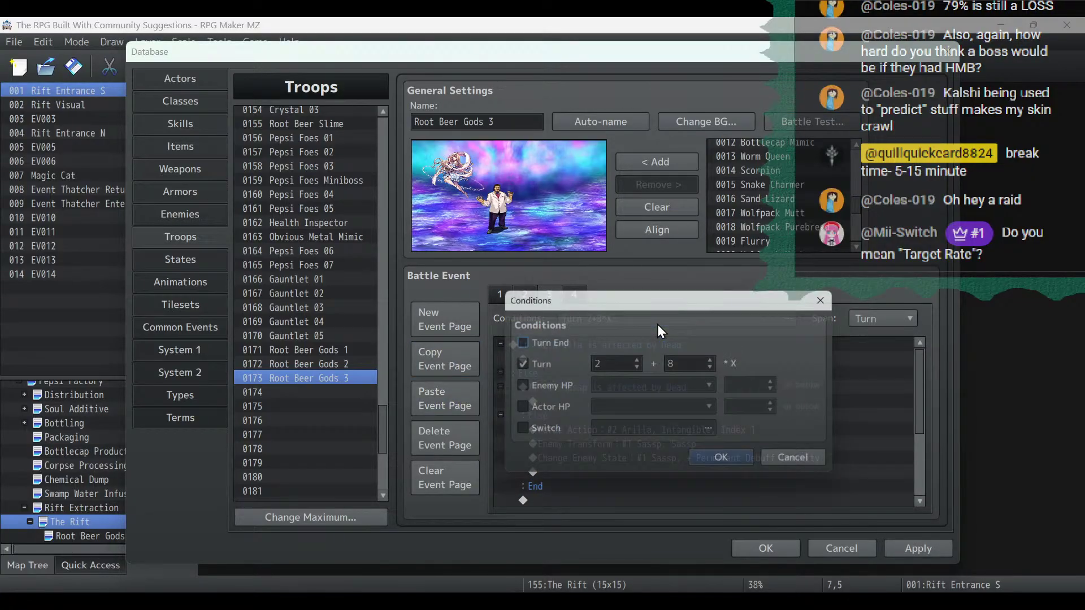
pyautogui.click(637, 360)
pyautogui.click(722, 458)
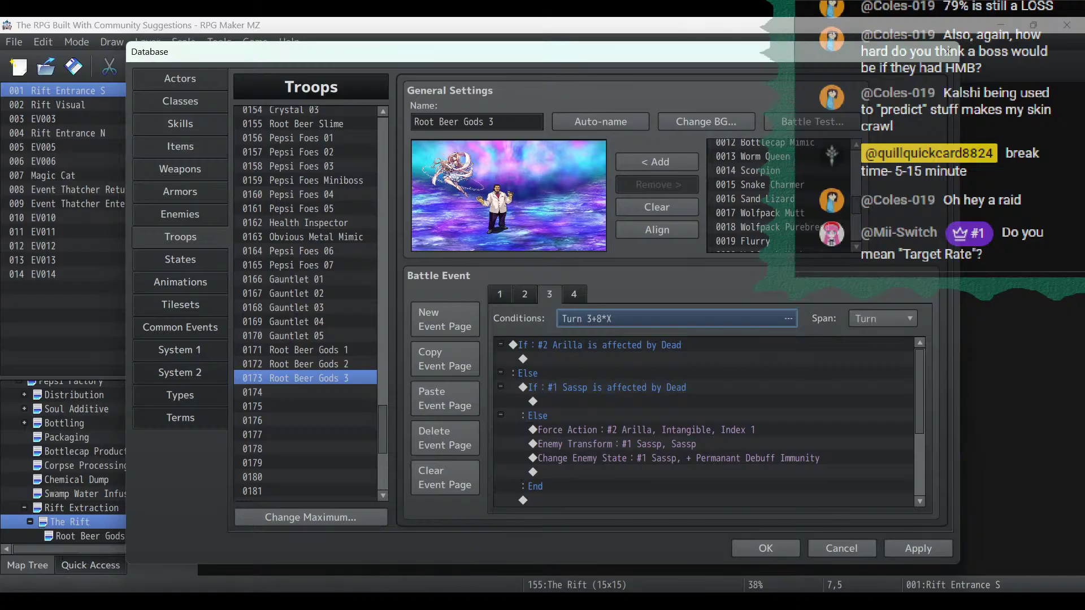
# Check the turn 3 plan in the project notes and delete the nested Sassp Dead conditional from Arilla's Else branch on page 3.
pyautogui.hotkey('alt', 'Tab')
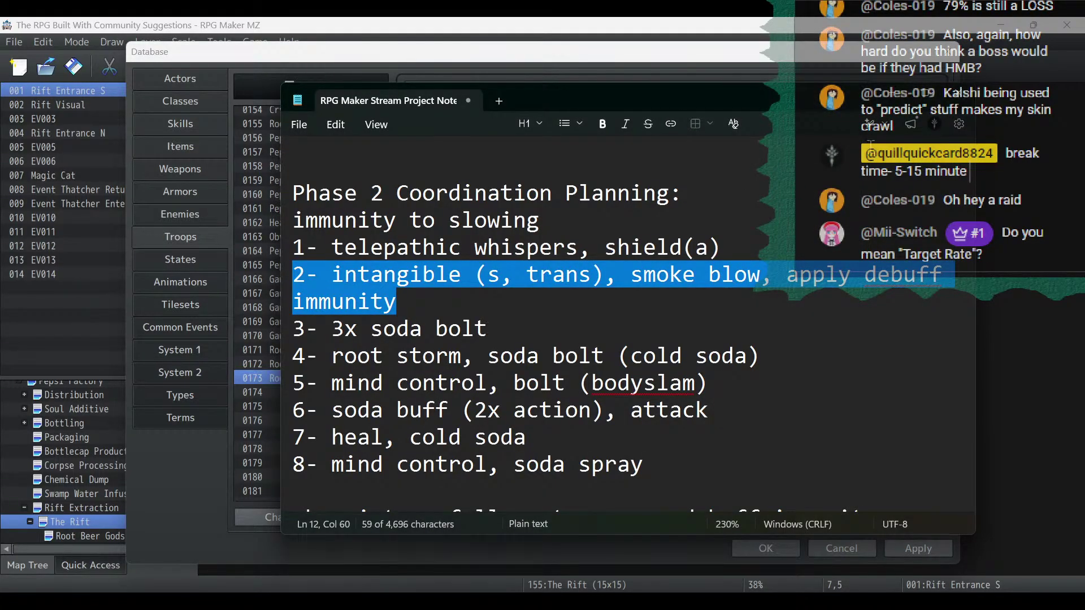
pyautogui.hotkey('alt', 'Tab')
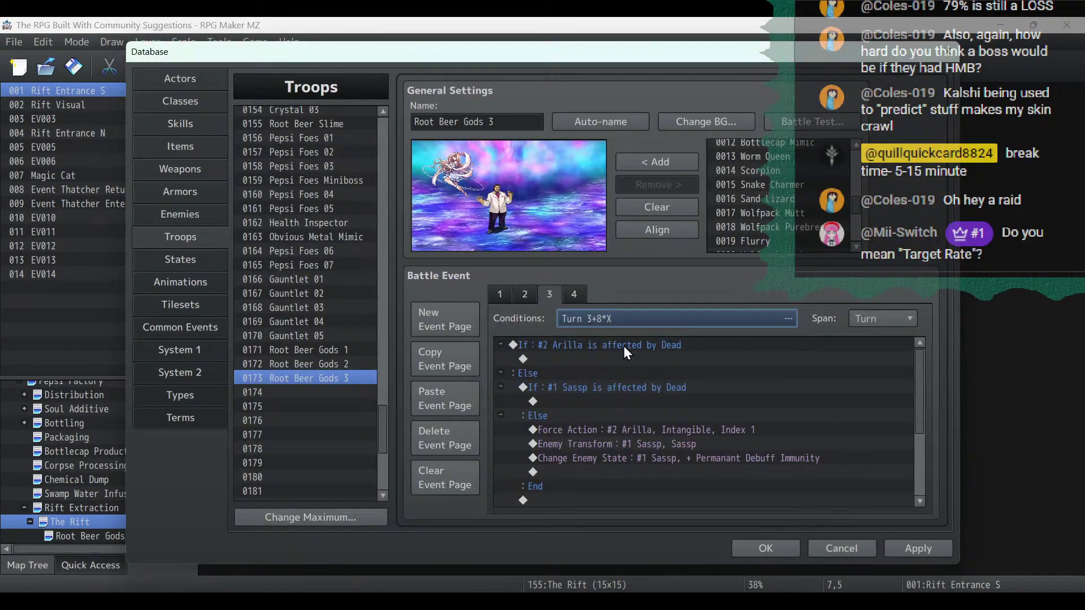
pyautogui.click(627, 388)
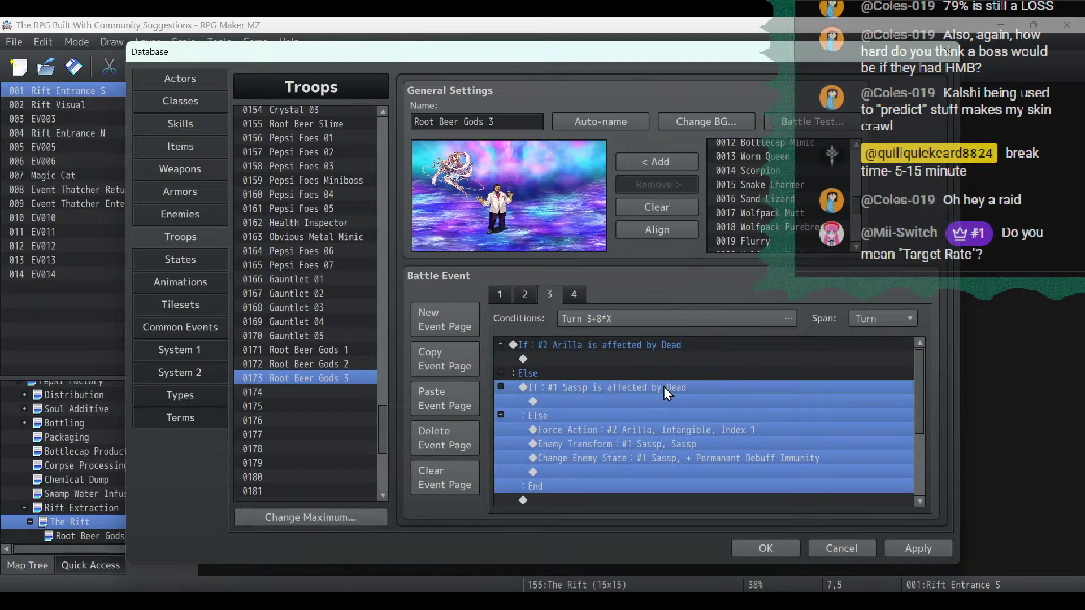
pyautogui.press('Delete')
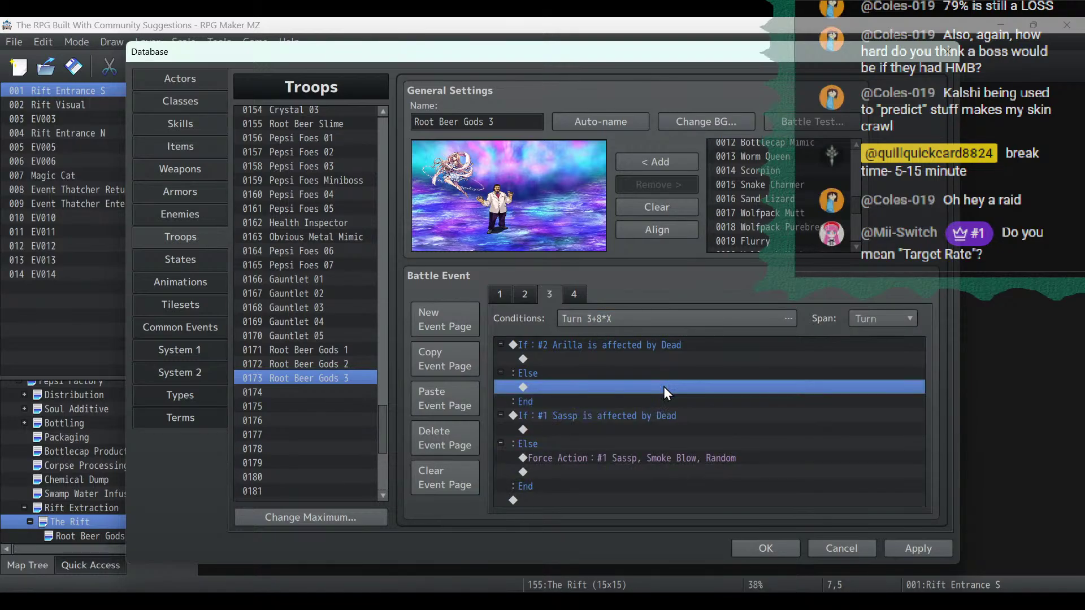
# Change Sassp's forced action on page 3 from Smoke Blow to 2x Soda Bolt, keeping the random target.
pyautogui.doubleClick(653, 457)
pyautogui.click(744, 442)
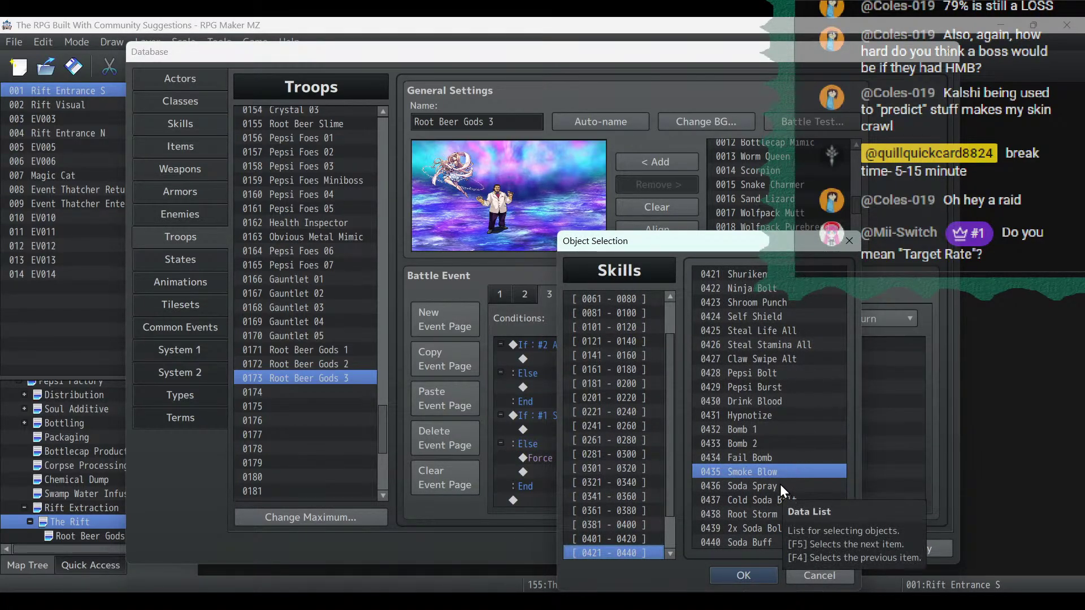
pyautogui.moveTo(735, 250); pyautogui.dragTo(671, 191)
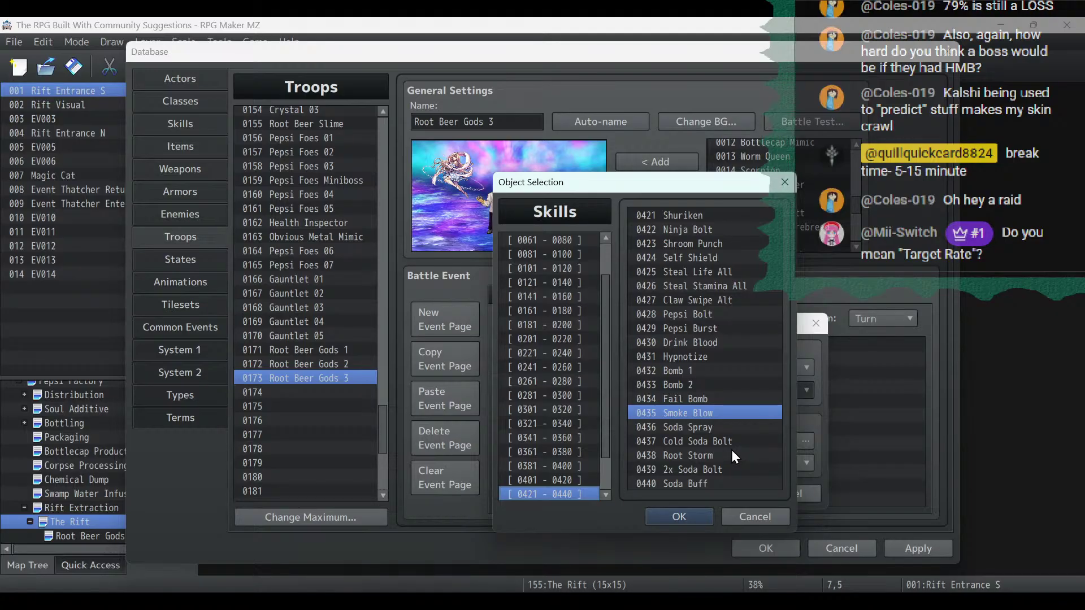
pyautogui.doubleClick(711, 472)
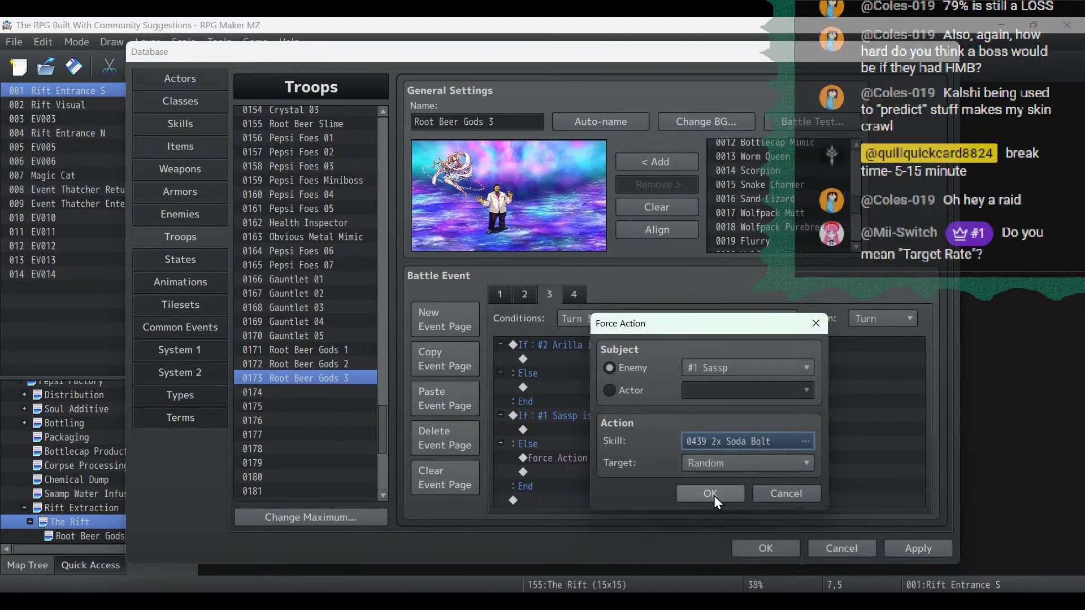
pyautogui.click(714, 495)
# Copy Sassp's 2x Soda Bolt forced action into the Else branch of the Arilla Dead conditional on page 3.
pyautogui.rightClick(661, 459)
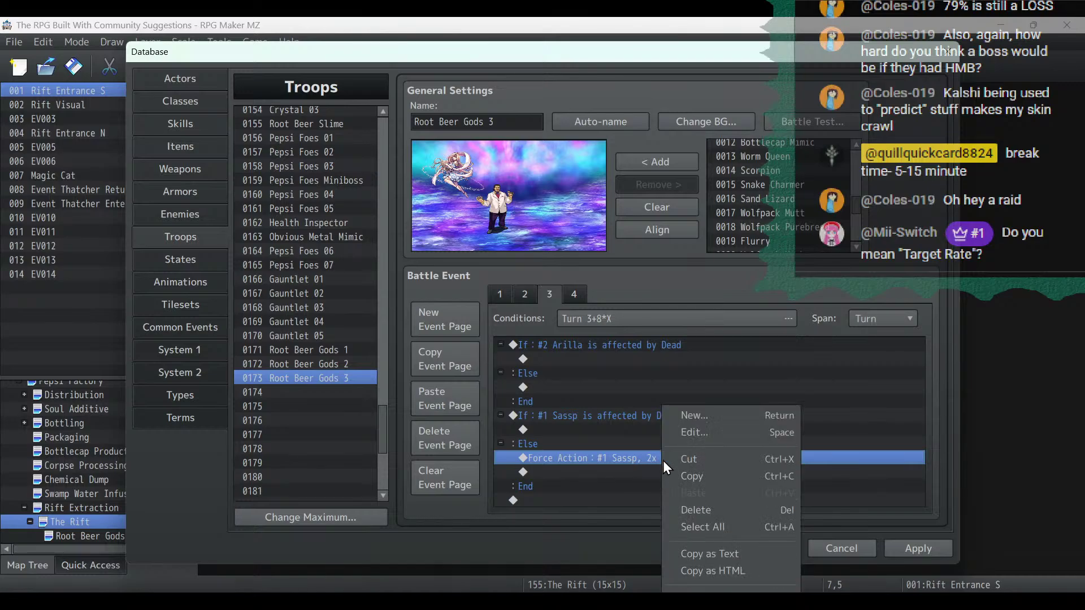
pyautogui.click(682, 475)
pyautogui.click(606, 360)
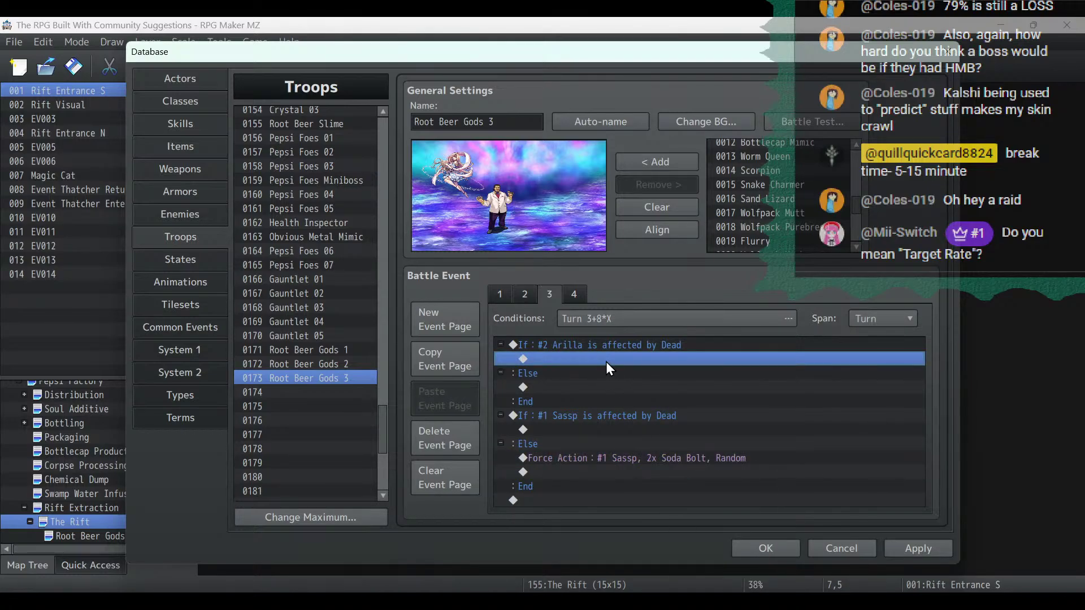
pyautogui.rightClick(584, 384)
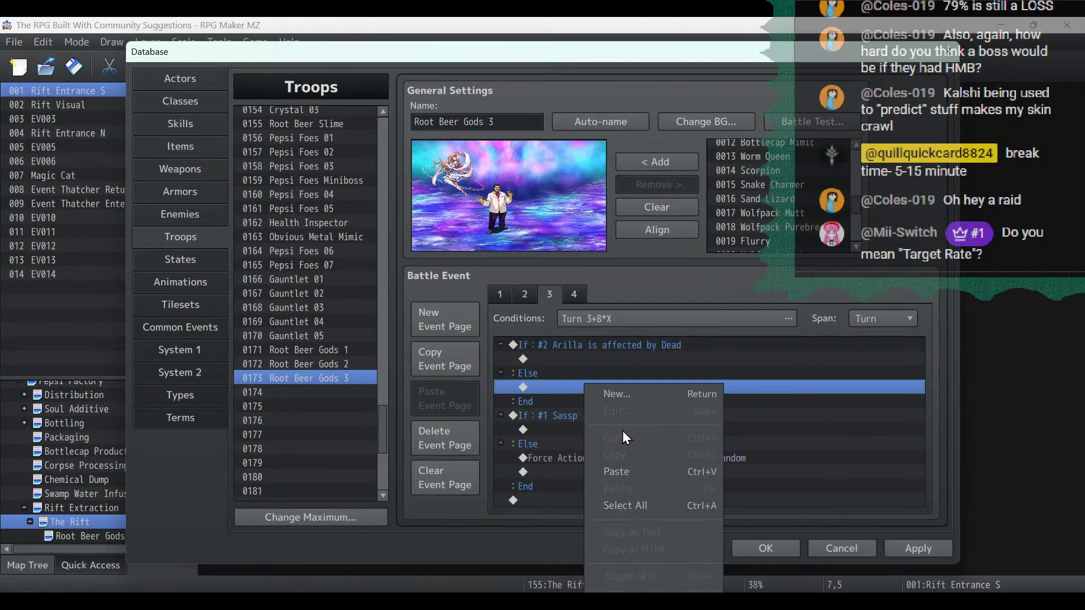
pyautogui.click(620, 476)
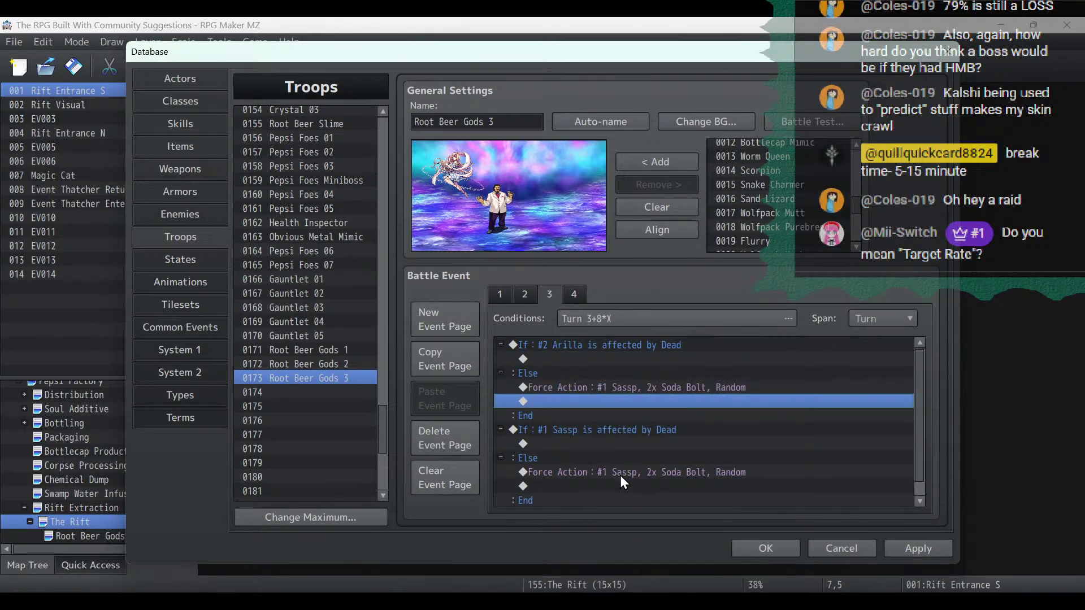
# Look through the skill list around 2x Soda Bolt and review the action patterns of enemy 0123 Sassp.
pyautogui.click(181, 129)
pyautogui.scroll(1, 338, 276)
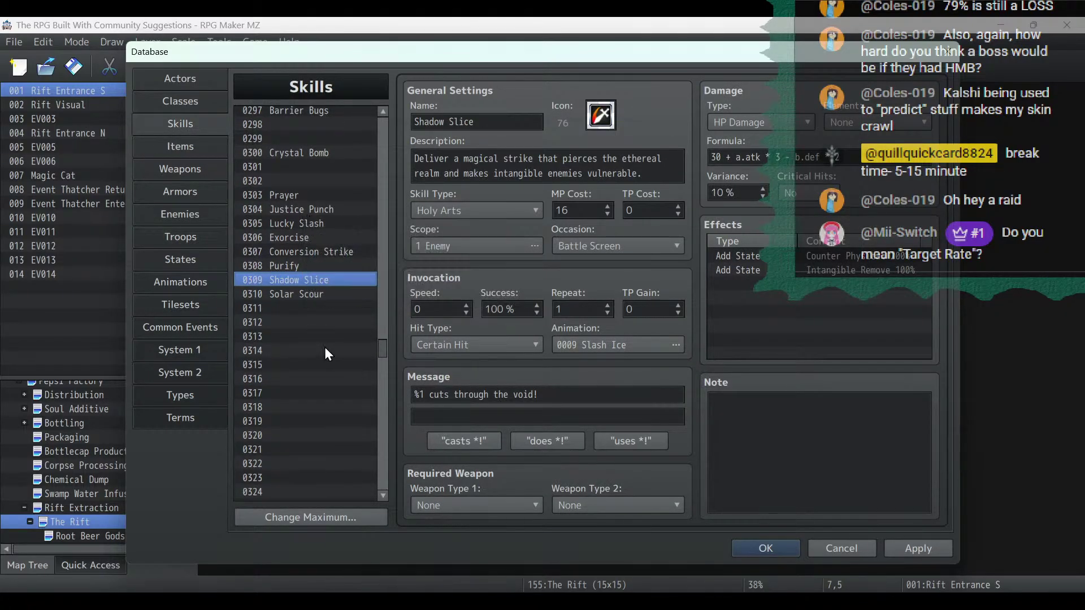
pyautogui.scroll(-2, 385, 355)
pyautogui.moveTo(384, 356); pyautogui.dragTo(388, 447)
pyautogui.scroll(2, 346, 154)
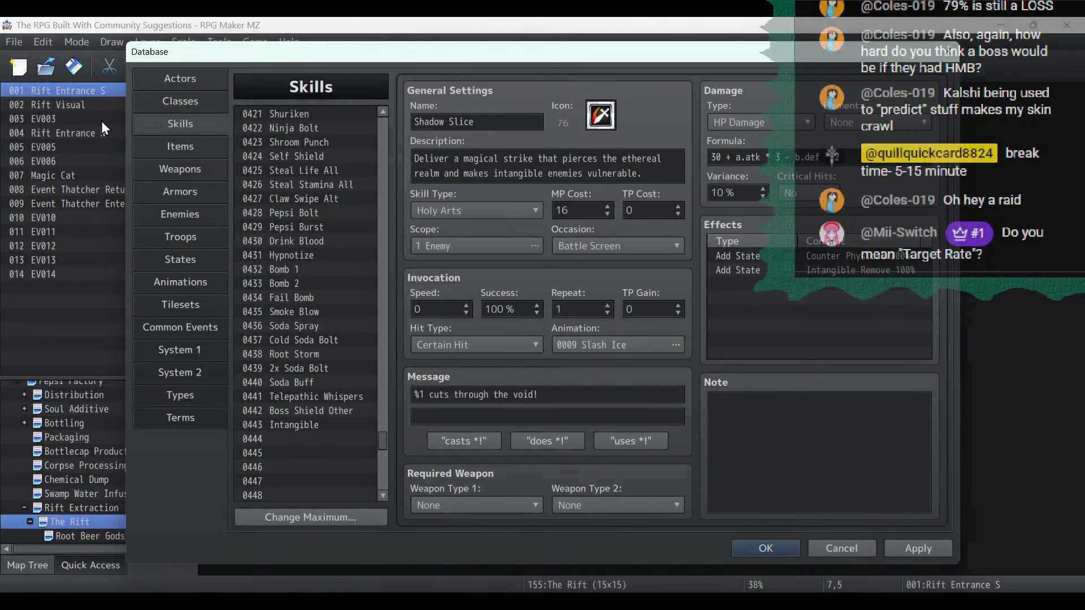
pyautogui.click(186, 216)
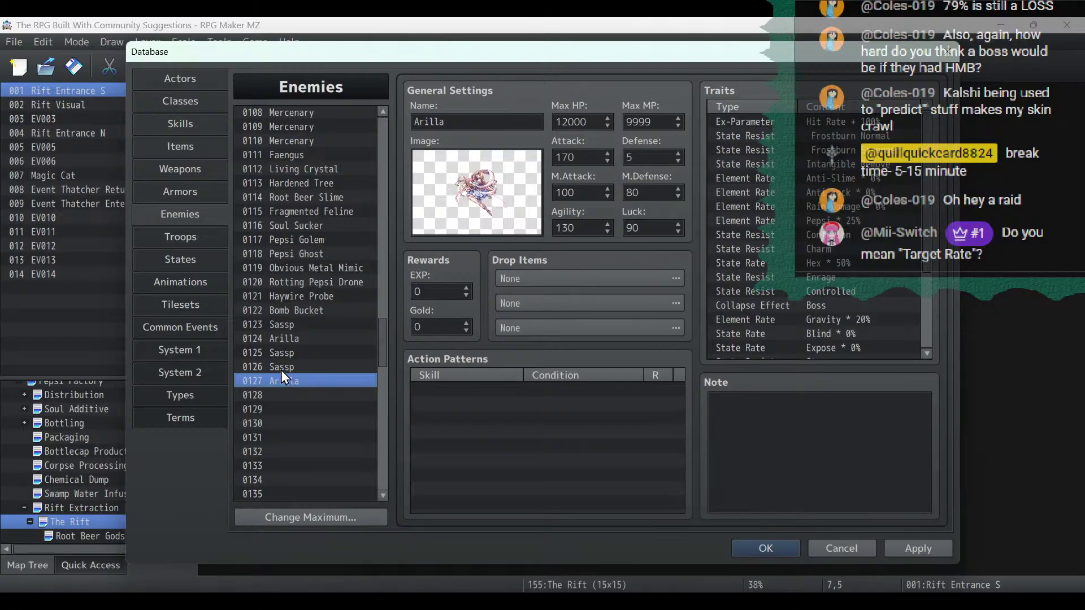
pyautogui.click(289, 325)
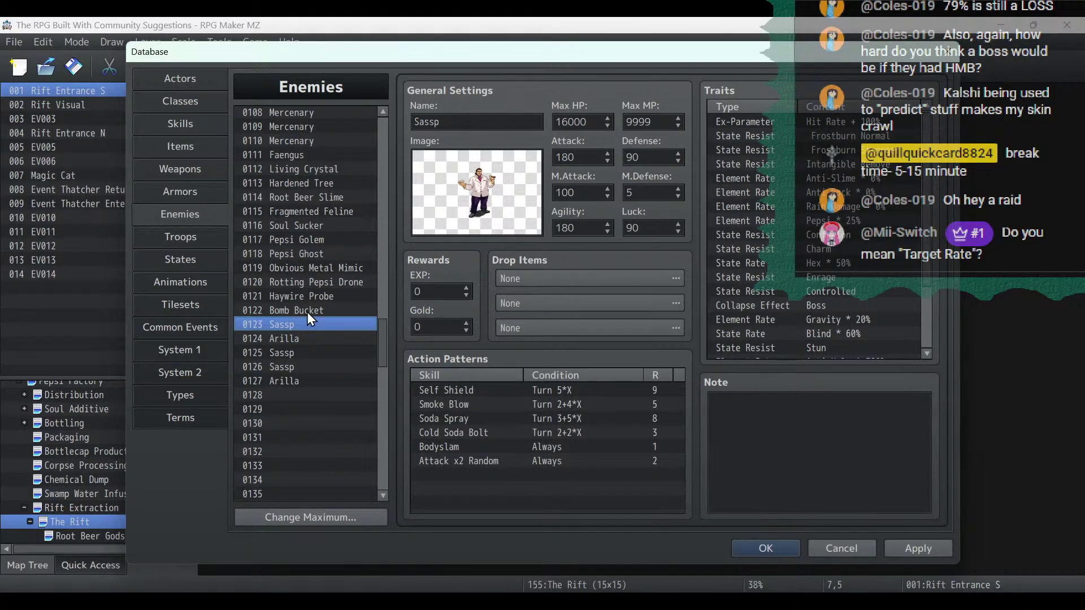
# Duplicate the 2x Soda Bolt skill into slot 0444 as 1x Soda Bolt, apply it and return to the Root Beer Gods 3 troop.
pyautogui.click(187, 127)
pyautogui.click(301, 362)
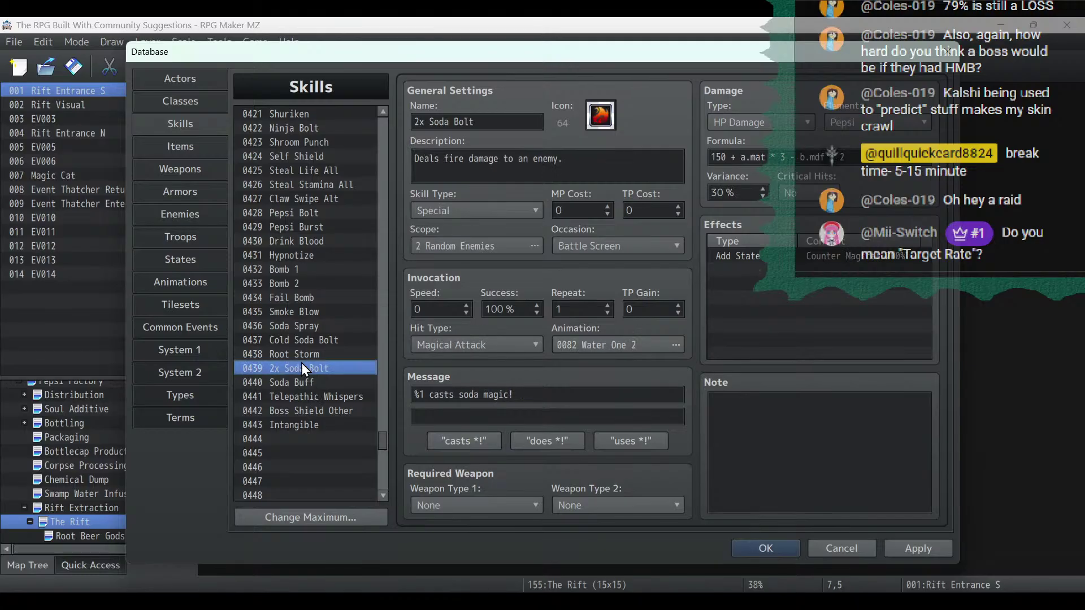
pyautogui.rightClick(301, 362)
pyautogui.click(320, 375)
pyautogui.click(294, 443)
pyautogui.rightClick(294, 443)
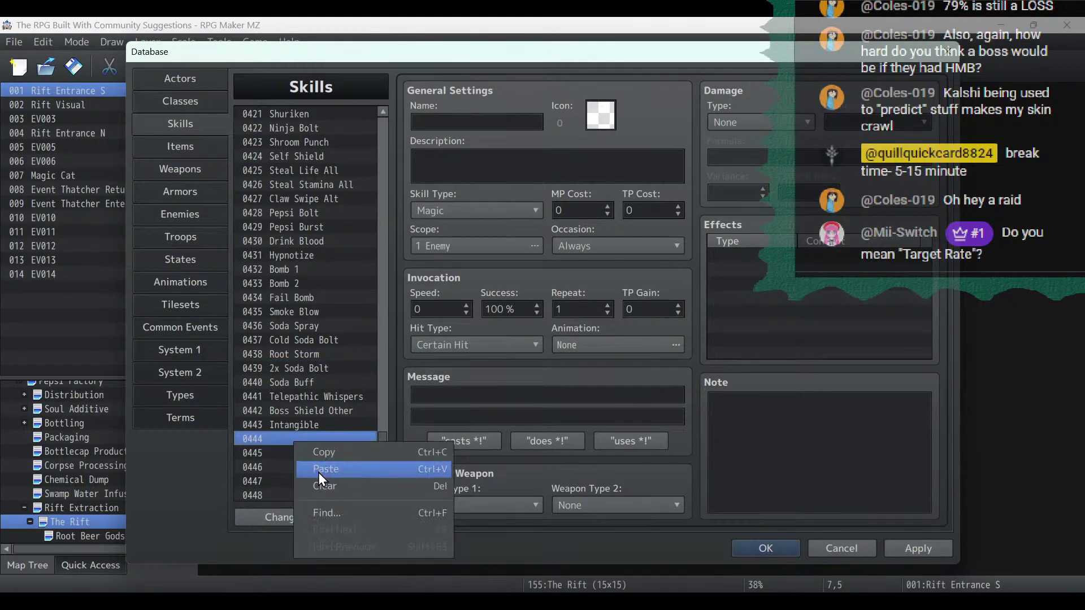
pyautogui.click(317, 472)
pyautogui.press('Home')
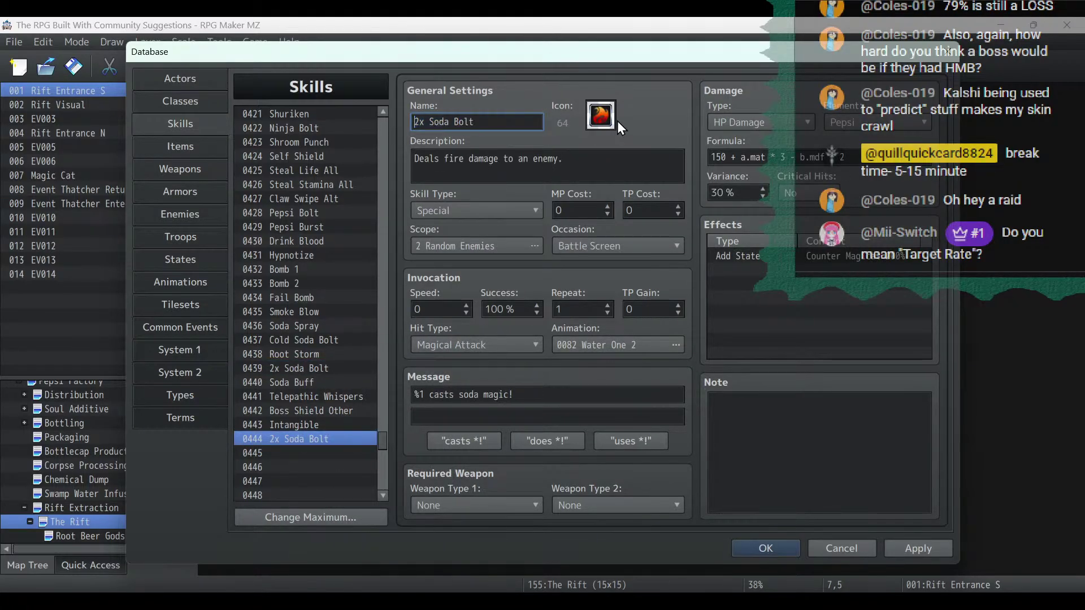
pyautogui.press('Delete')
pyautogui.write('1')
pyautogui.click(924, 549)
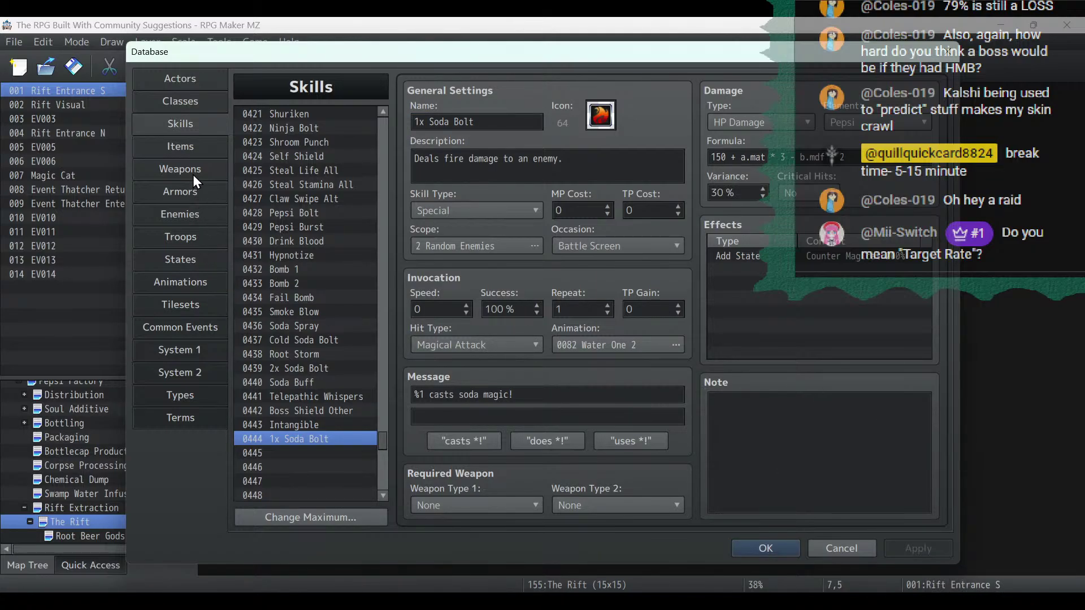
pyautogui.click(180, 237)
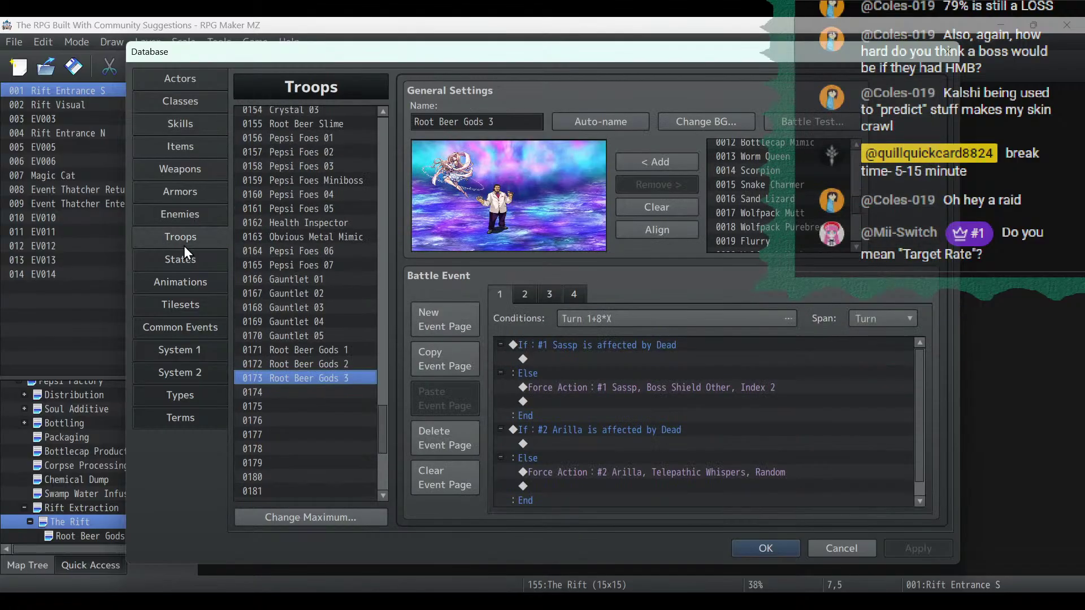
pyautogui.click(672, 347)
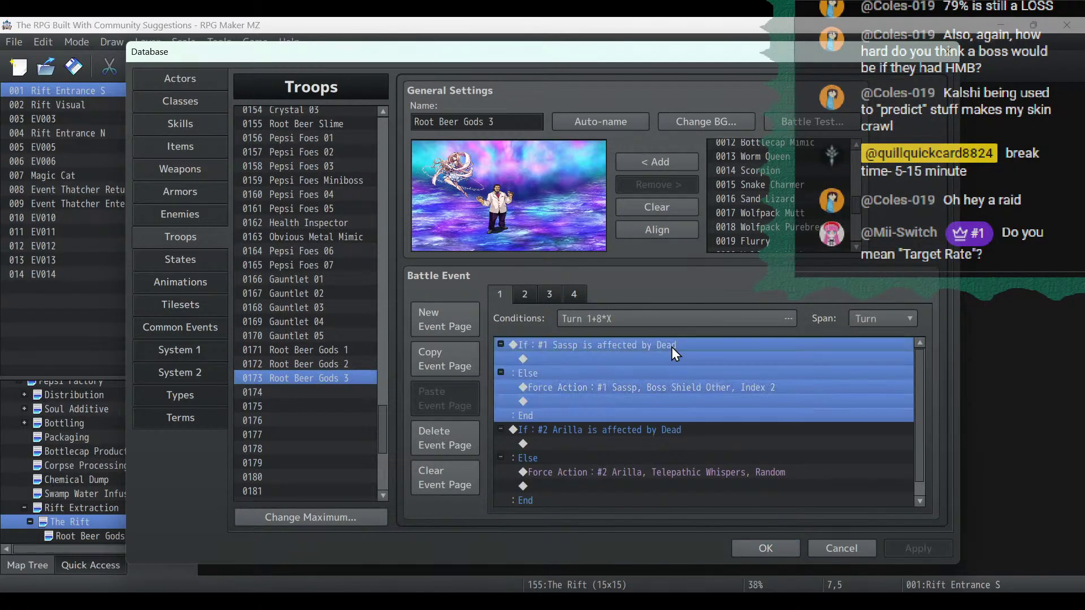
pyautogui.click(674, 387)
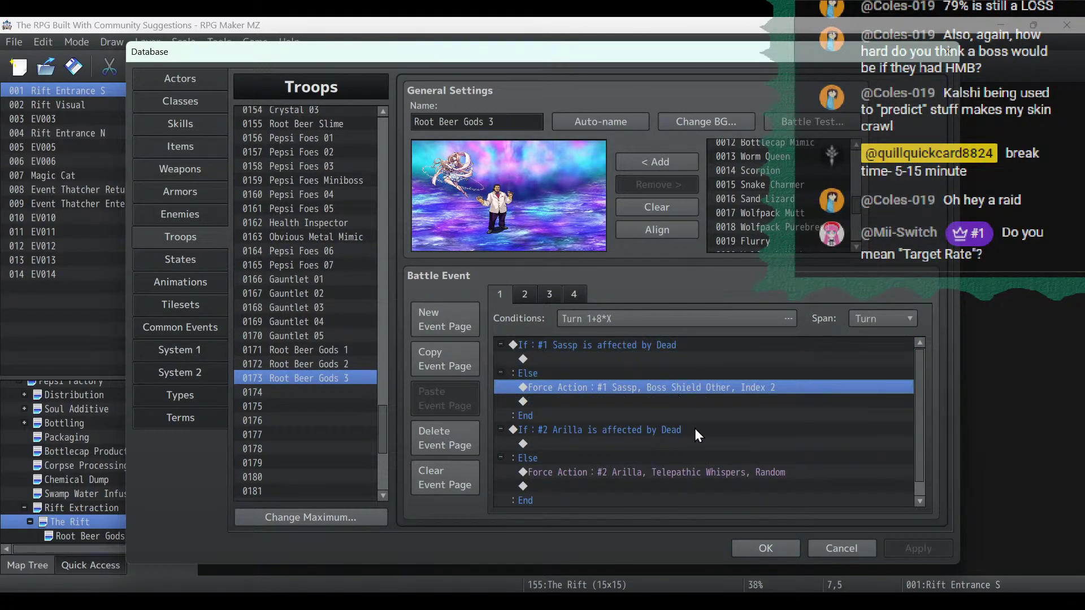
pyautogui.press('Return')
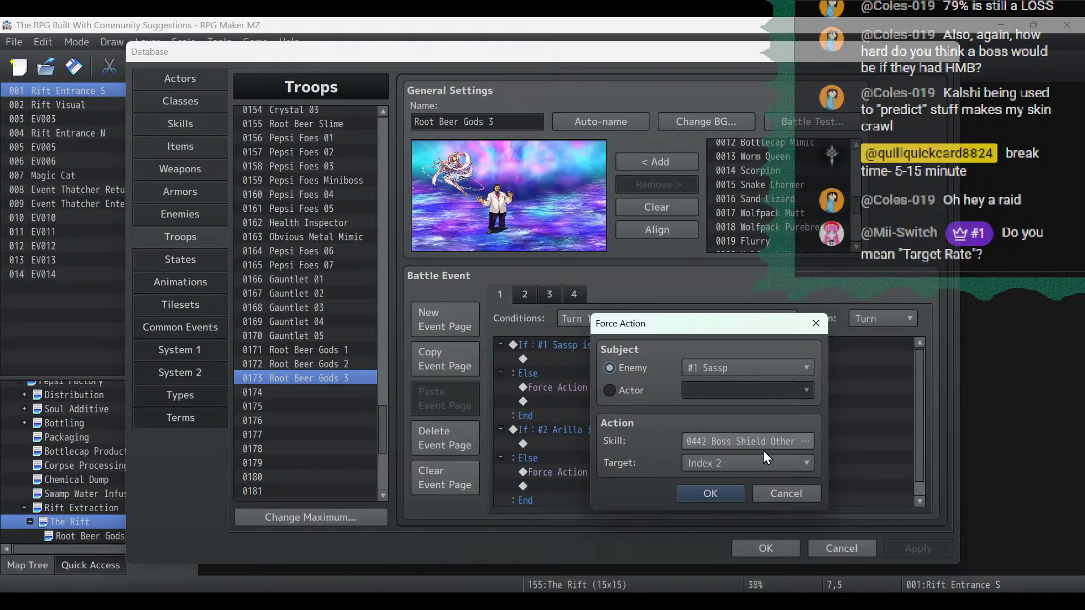
pyautogui.click(777, 490)
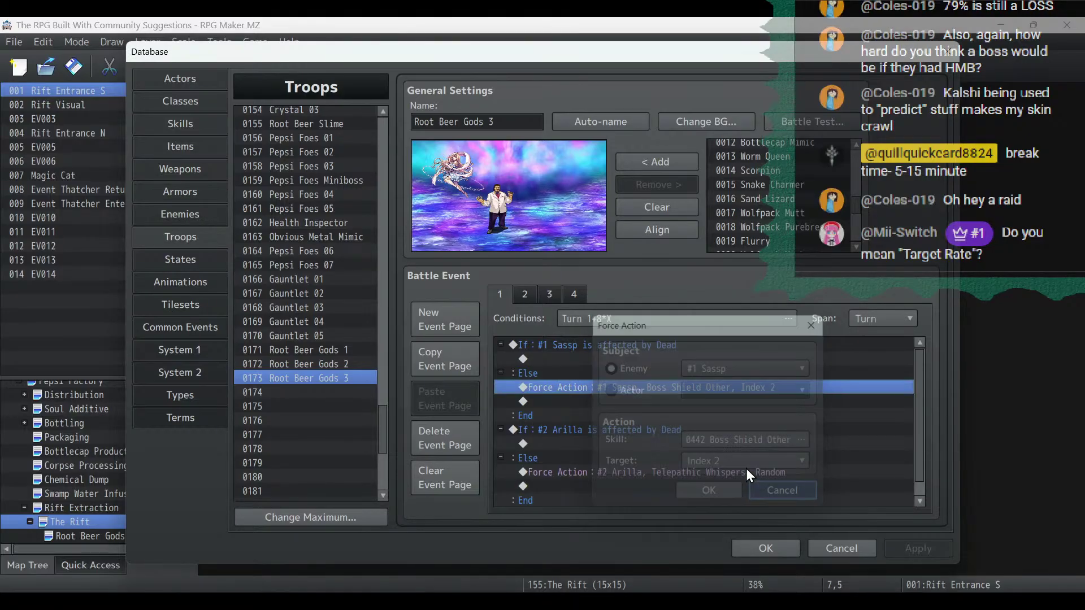
# Change the forced action in the Sassp Dead conditional's Else branch on page 3 to 1x Soda Bolt and apply the change.
pyautogui.click(548, 291)
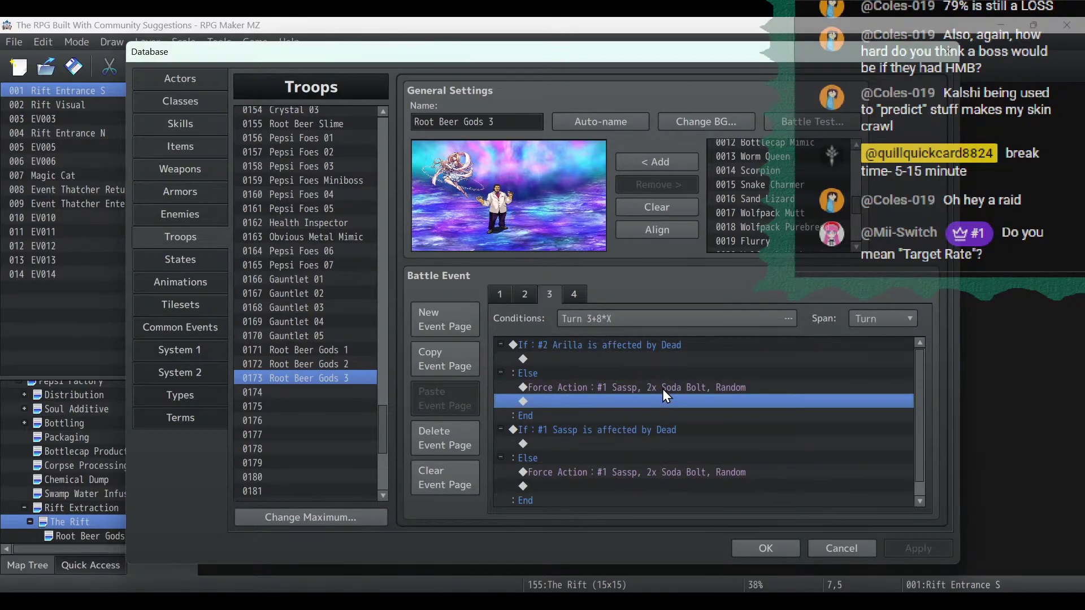
pyautogui.doubleClick(660, 473)
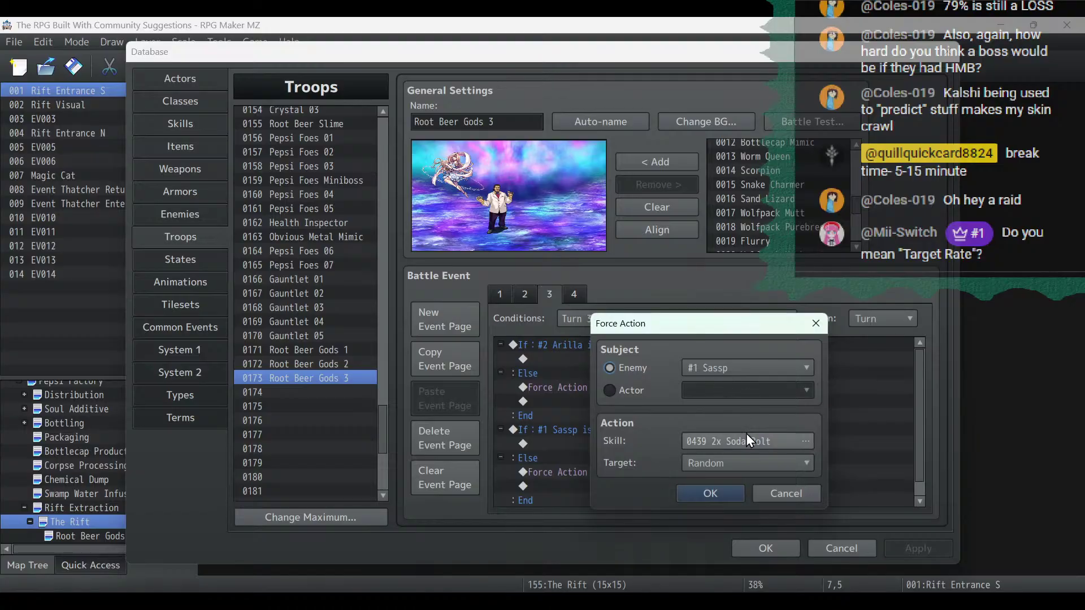
pyautogui.click(746, 435)
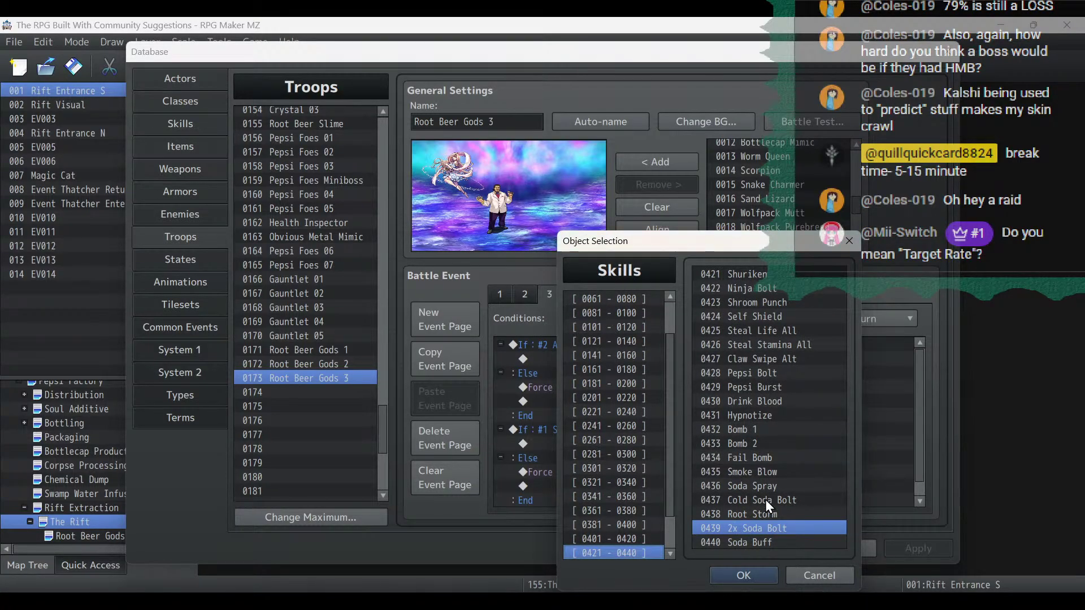
pyautogui.scroll(-2, 634, 521)
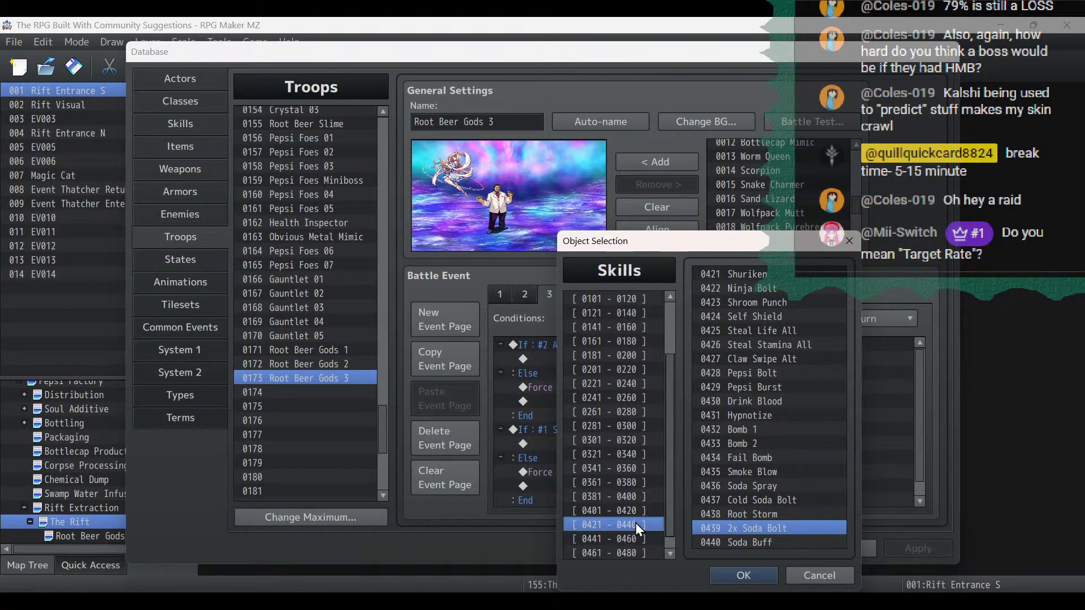
pyautogui.click(634, 536)
pyautogui.doubleClick(781, 314)
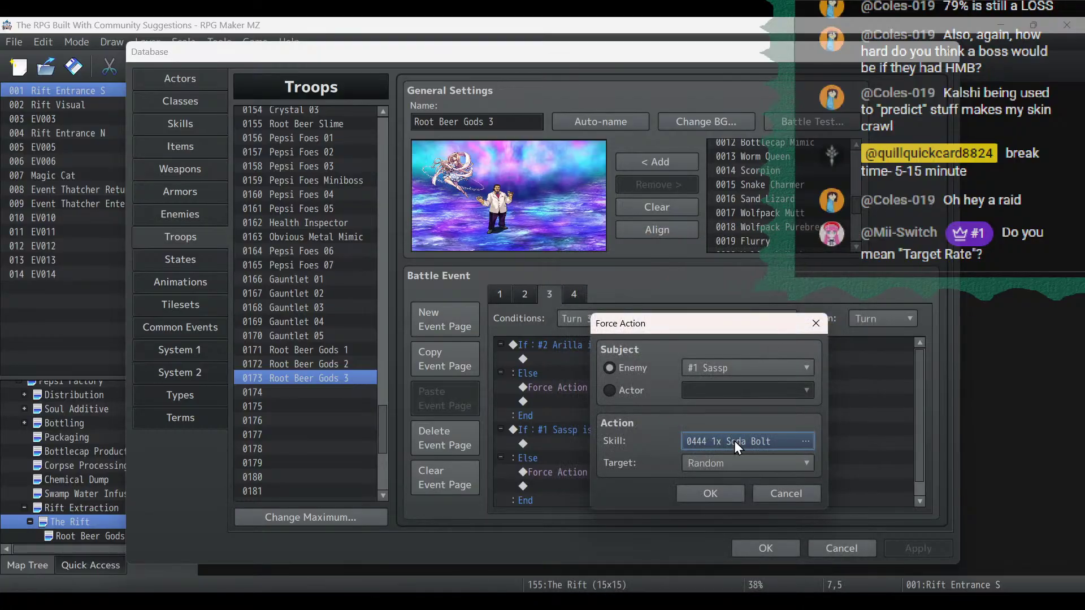
pyautogui.click(718, 495)
pyautogui.click(933, 557)
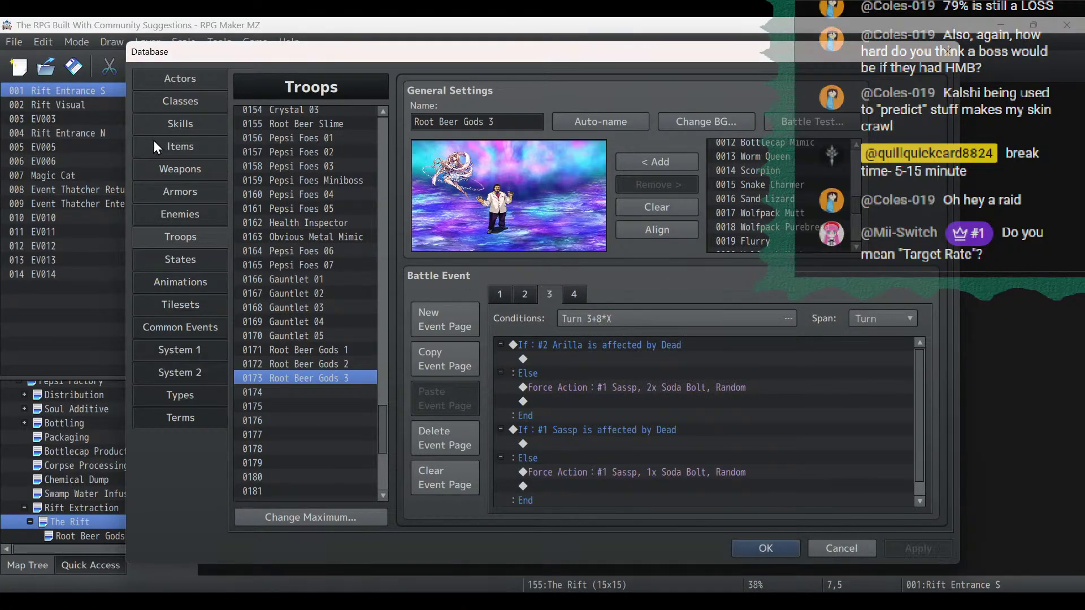
# Review the Intangible and 1x Soda Bolt skills and return to battle event page 3 of Root Beer Gods 3.
pyautogui.click(167, 125)
pyautogui.click(294, 425)
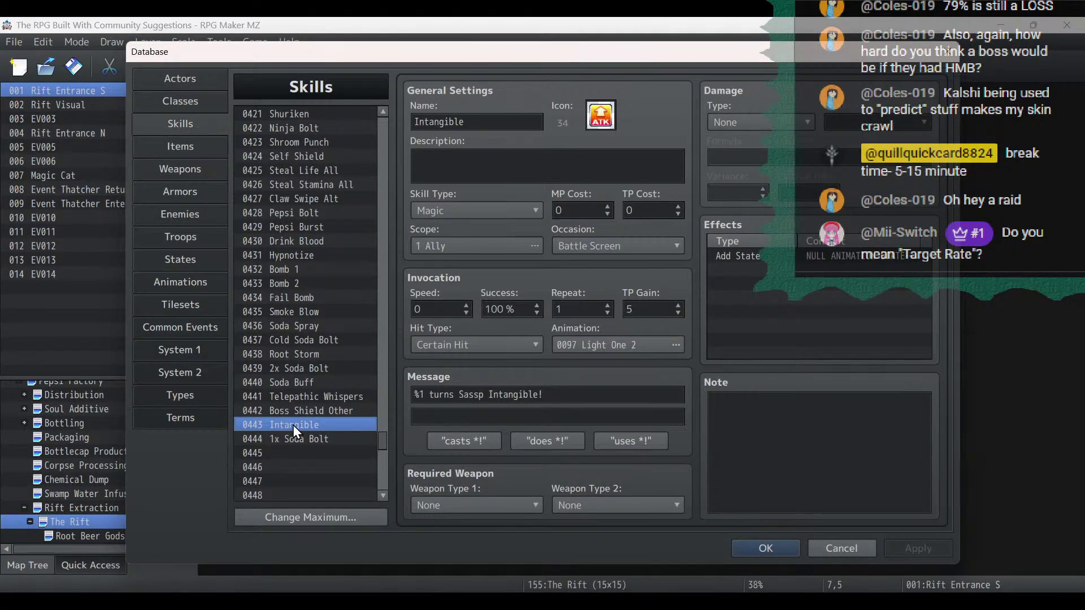
pyautogui.click(294, 437)
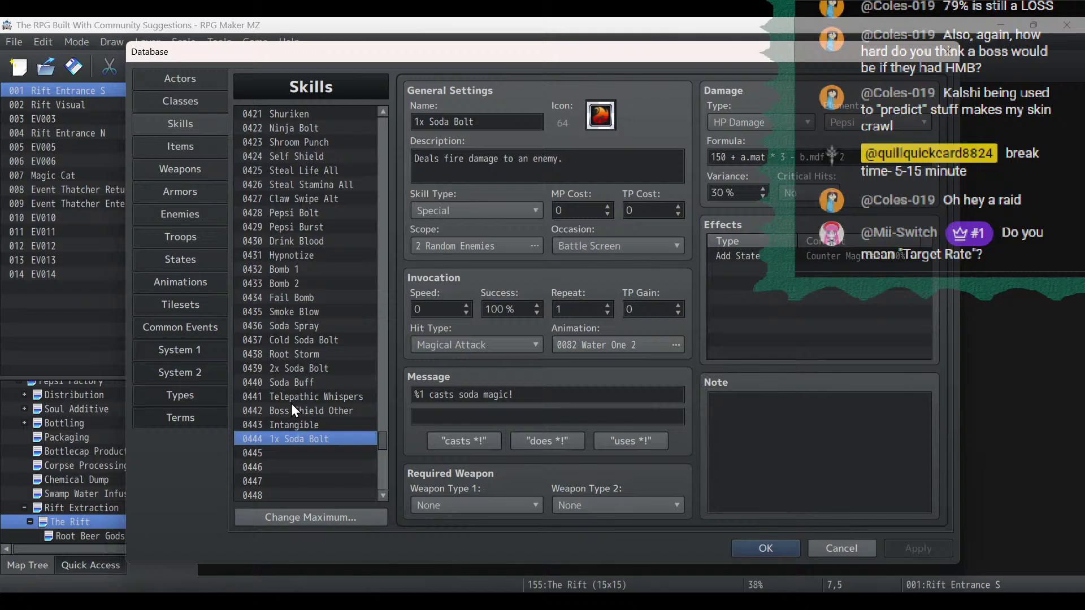
pyautogui.click(191, 218)
pyautogui.click(201, 237)
pyautogui.scroll(-1, 673, 467)
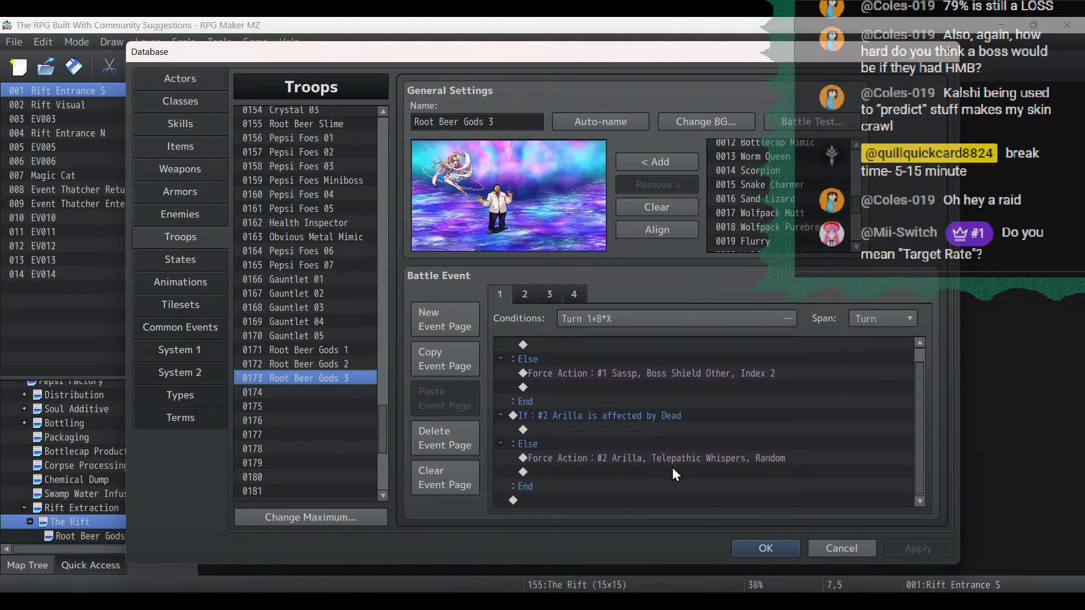
pyautogui.click(551, 293)
# Delete the completed turn 1 to 3 lines from the Phase 2 Coordination Planning list in the project notes.
pyautogui.click(99, 600)
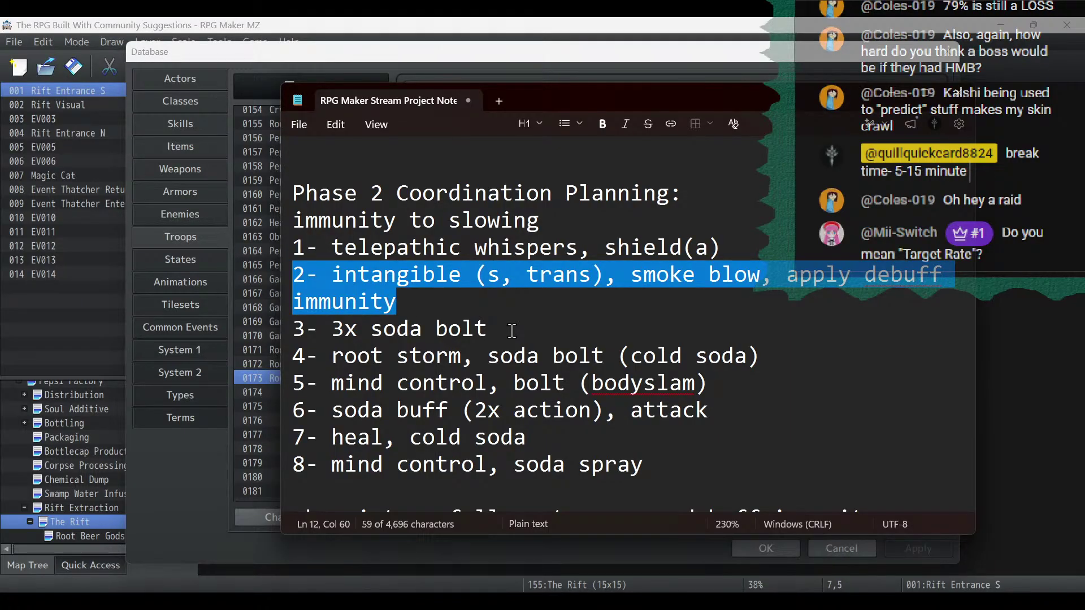
pyautogui.moveTo(511, 331); pyautogui.dragTo(259, 246)
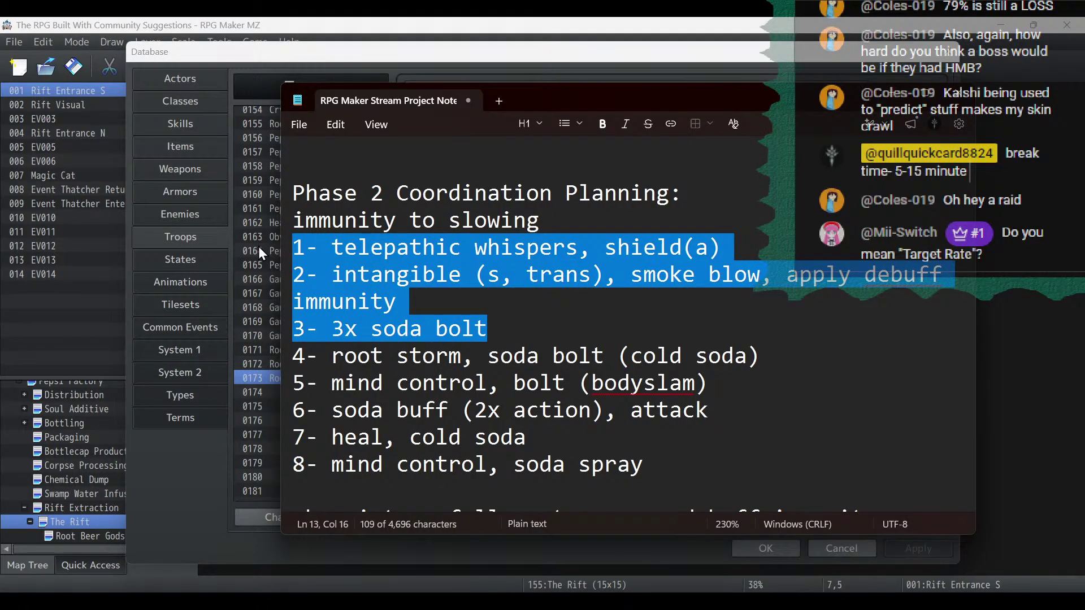
pyautogui.press('BackSpace')
pyautogui.press('BackSpace')
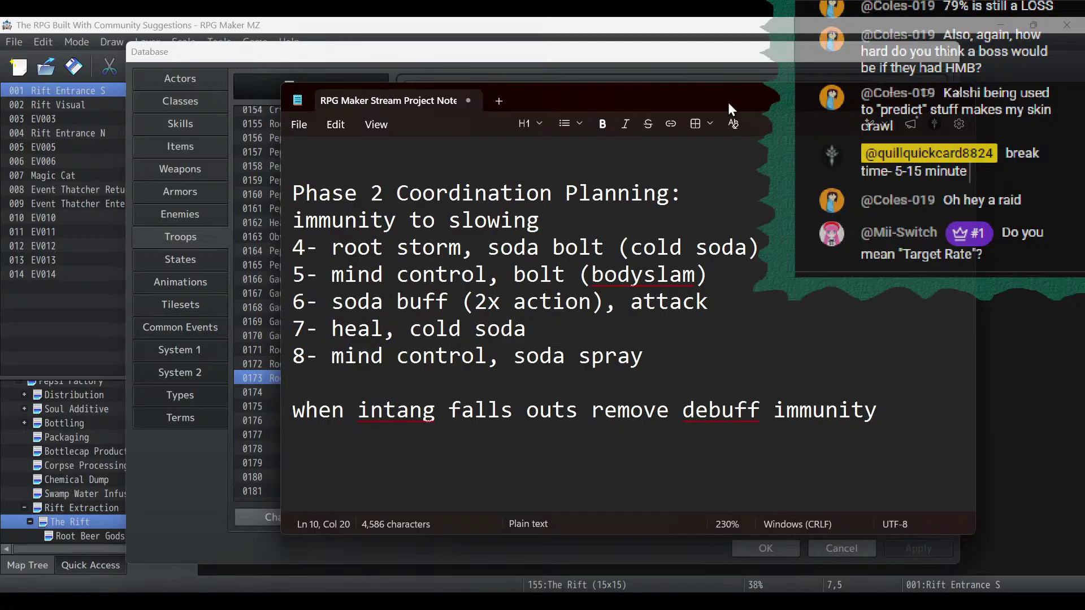
pyautogui.click(910, 101)
# Duplicate battle event page 3 of Root Beer Gods 3 as page 4 and set its condition to Turn 4+8*X.
pyautogui.click(526, 296)
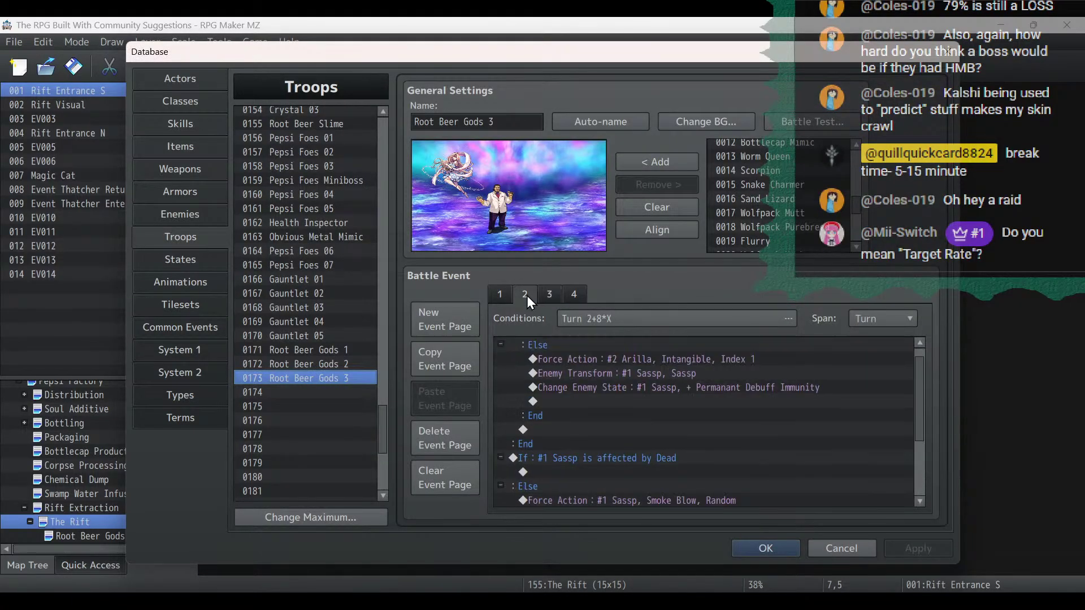
pyautogui.click(491, 293)
pyautogui.click(518, 294)
pyautogui.click(550, 300)
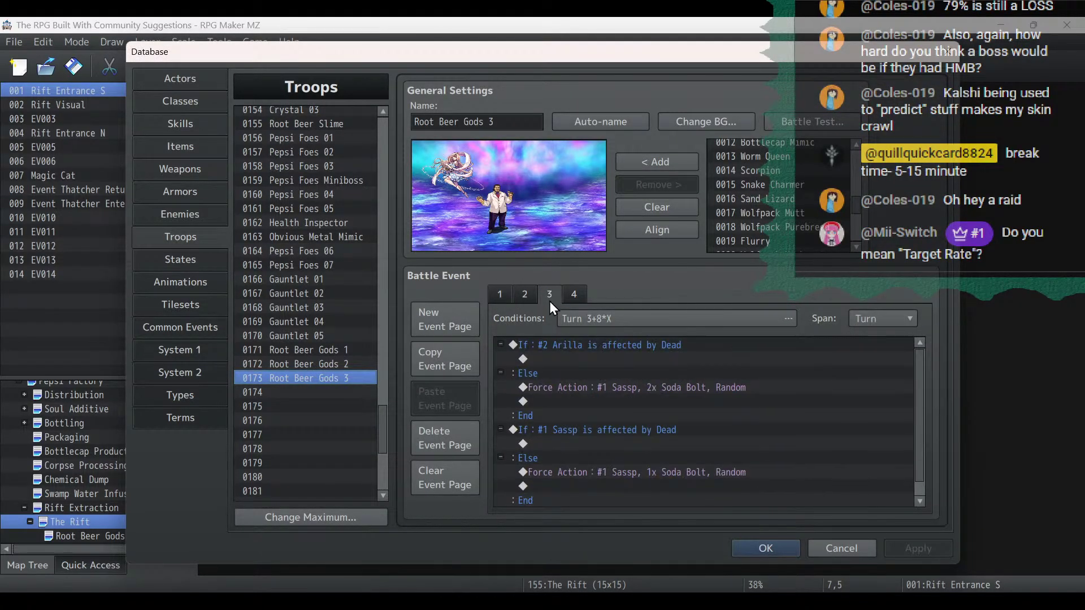
pyautogui.click(449, 366)
pyautogui.click(460, 412)
pyautogui.doubleClick(632, 323)
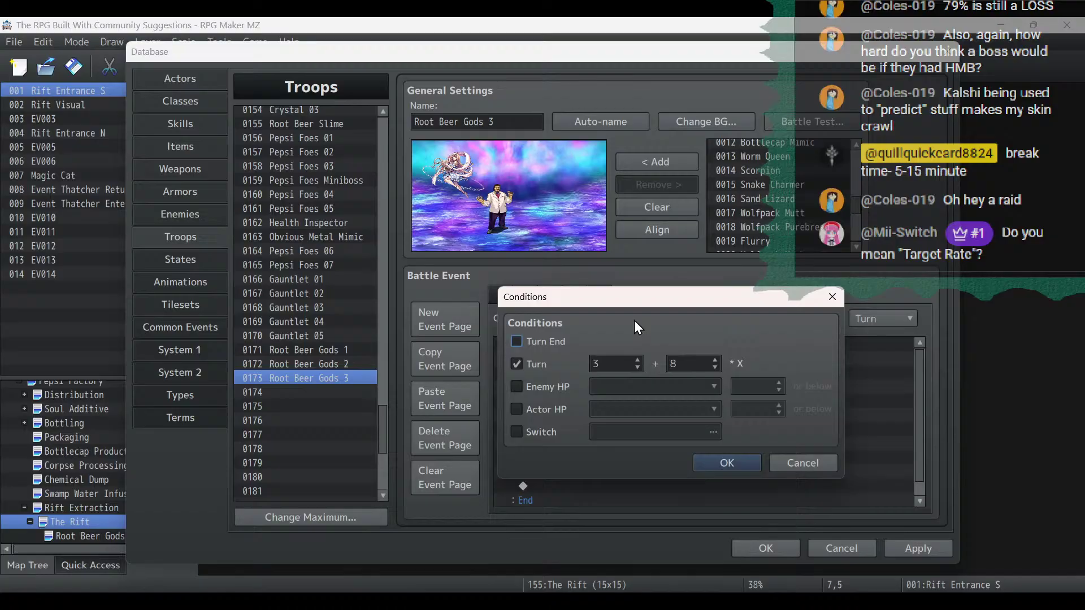
pyautogui.click(638, 359)
pyautogui.click(719, 460)
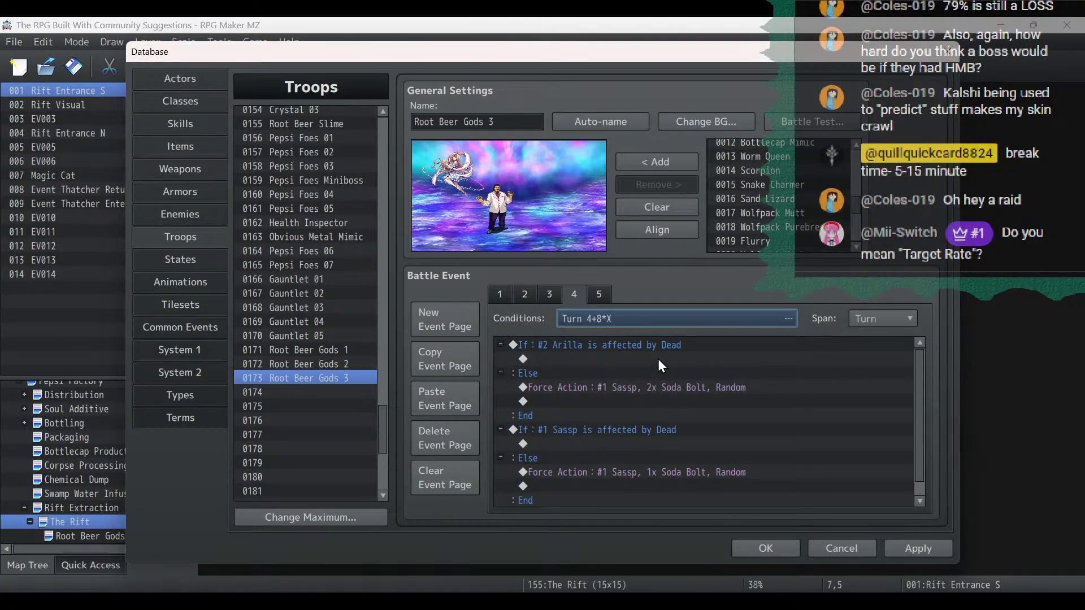
# Move the Sassp Dead conditional above the Arilla Dead conditional on page 4.
pyautogui.click(633, 429)
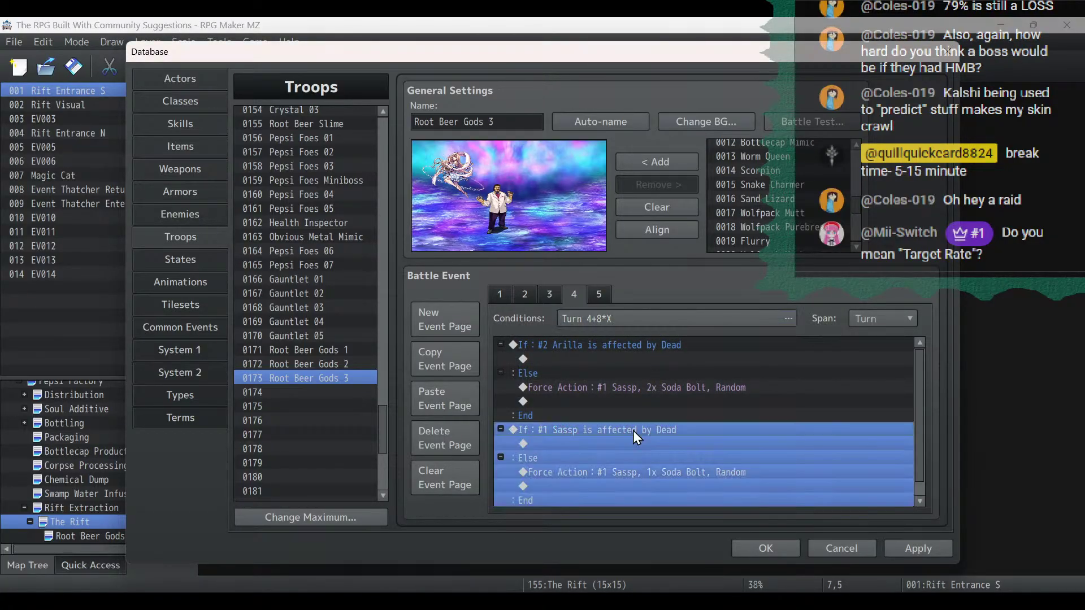
pyautogui.press('Delete')
pyautogui.hotkey('ctrl', 'z')
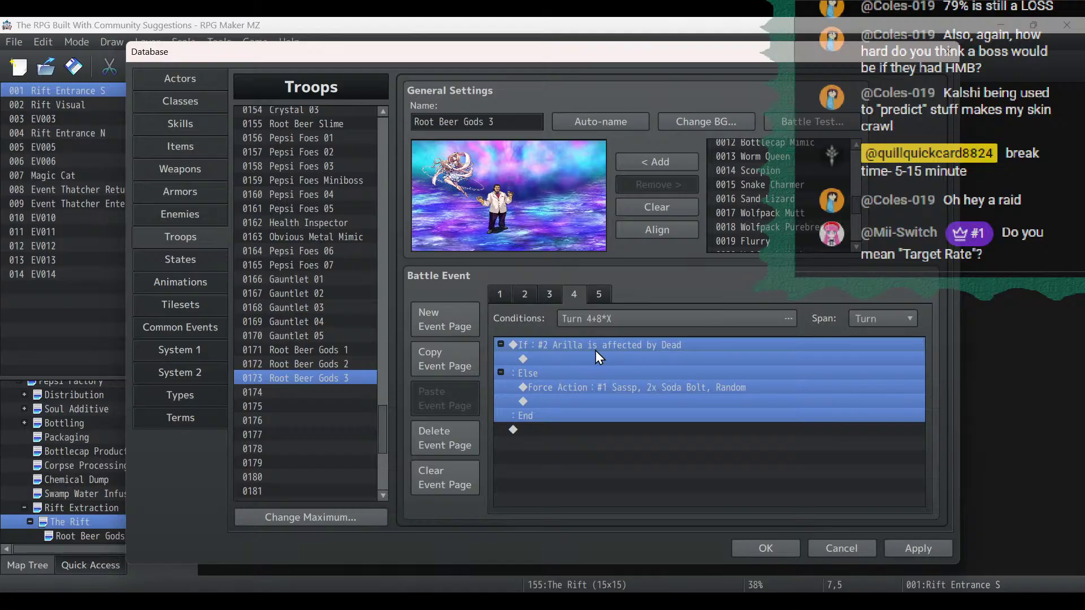
# On page 4, insert a conditional with an Else branch above Sassp's 1x Soda Bolt action, checking whether #1 Sassp has Permanant Debuff Immunity.
pyautogui.click(572, 390)
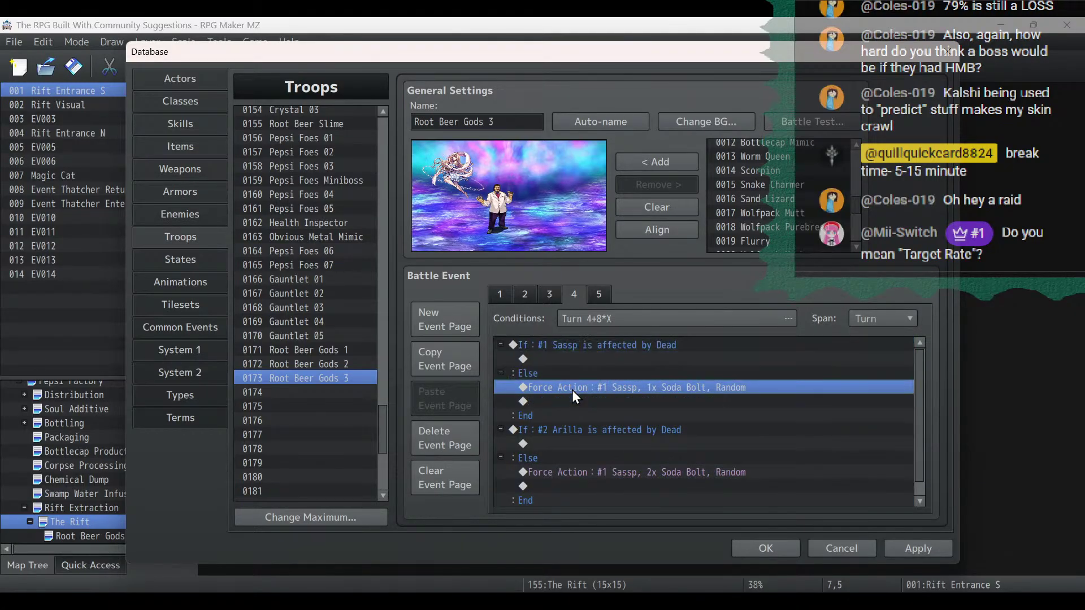
pyautogui.rightClick(572, 390)
pyautogui.click(598, 403)
pyautogui.click(537, 123)
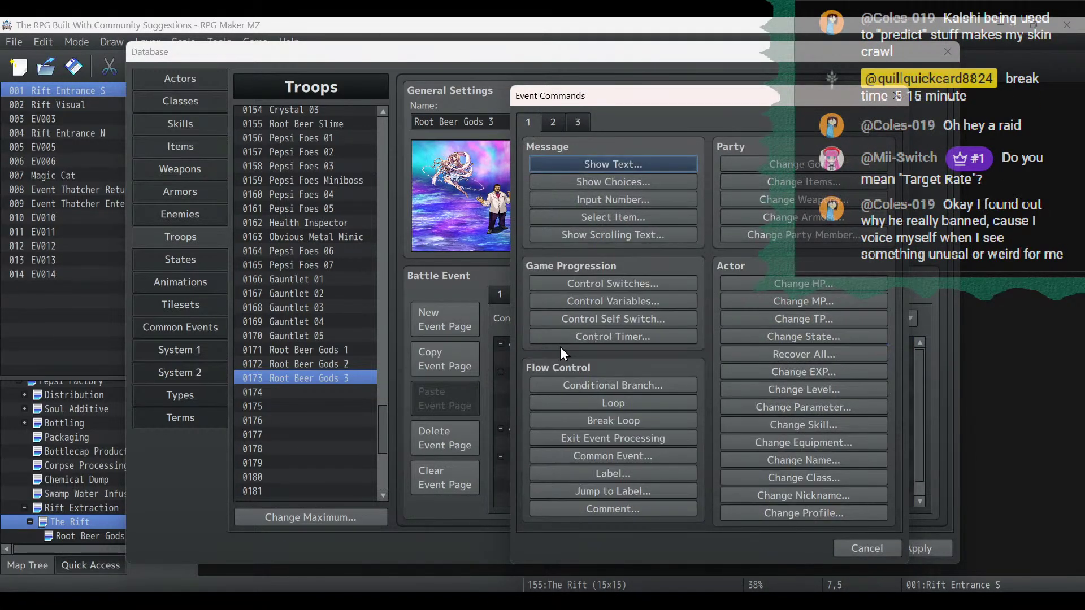
pyautogui.click(558, 386)
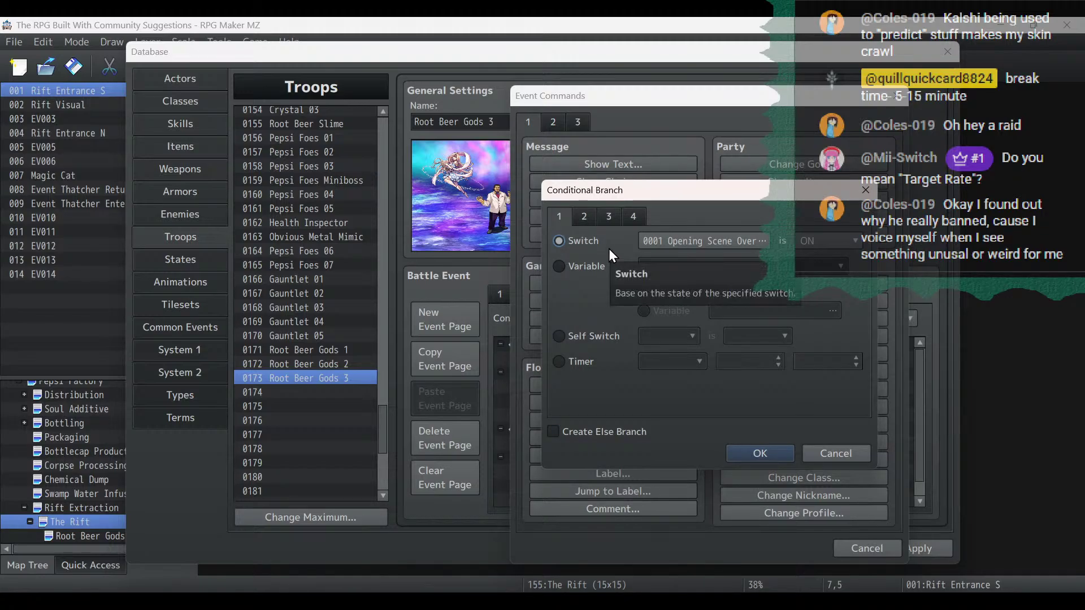
pyautogui.click(588, 217)
pyautogui.click(609, 216)
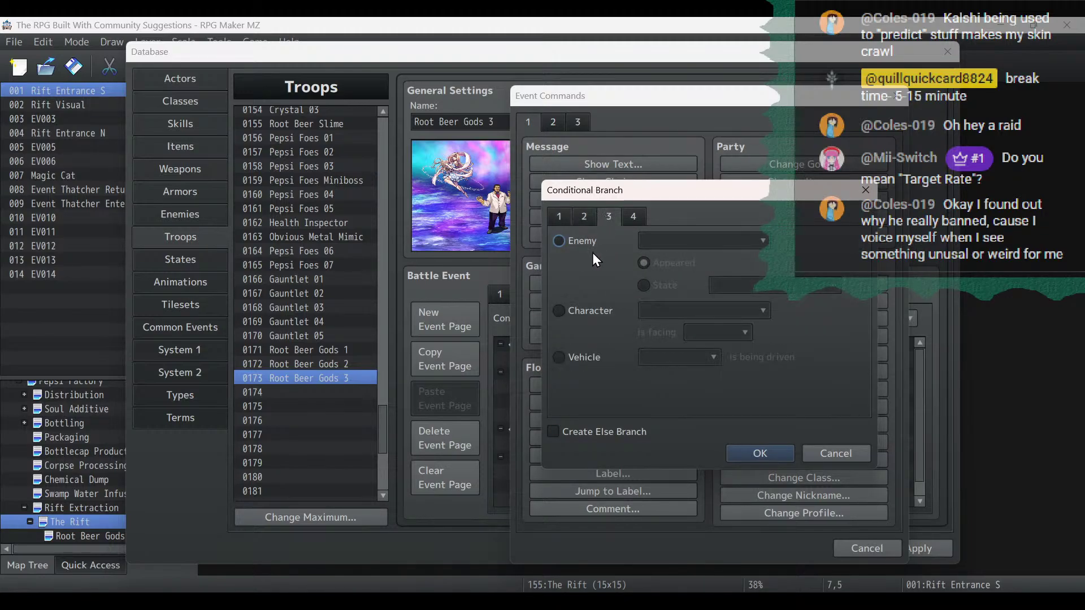
pyautogui.click(588, 242)
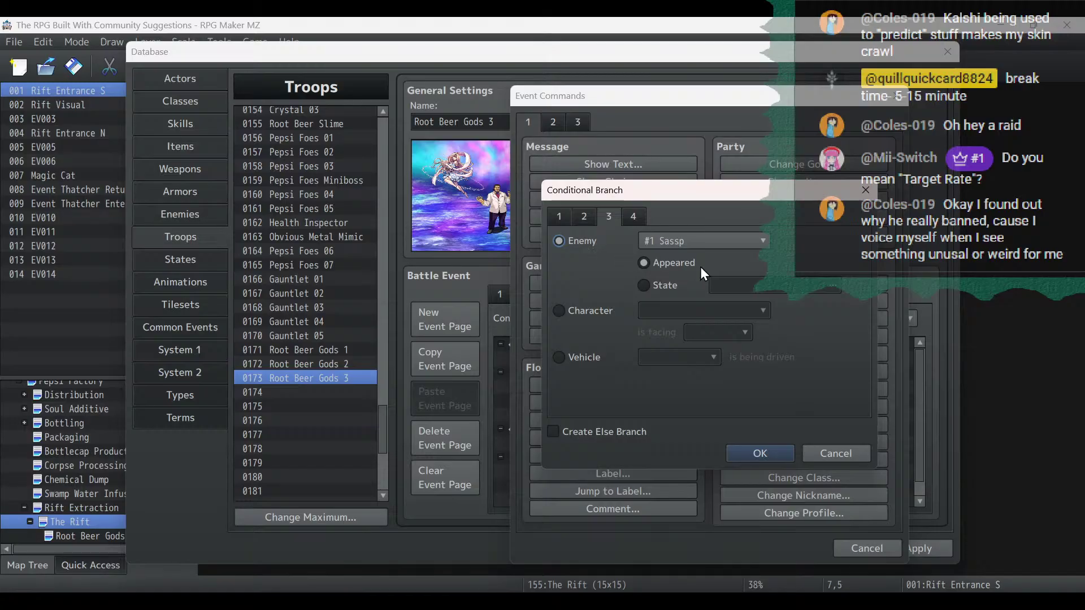
pyautogui.click(670, 286)
pyautogui.click(736, 282)
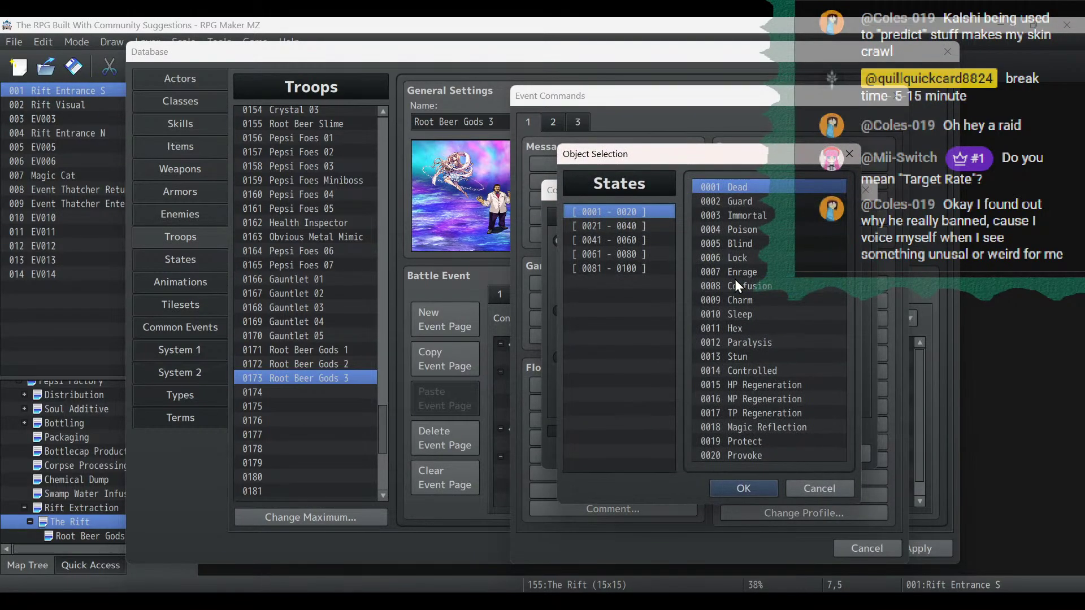
pyautogui.click(635, 267)
pyautogui.doubleClick(809, 259)
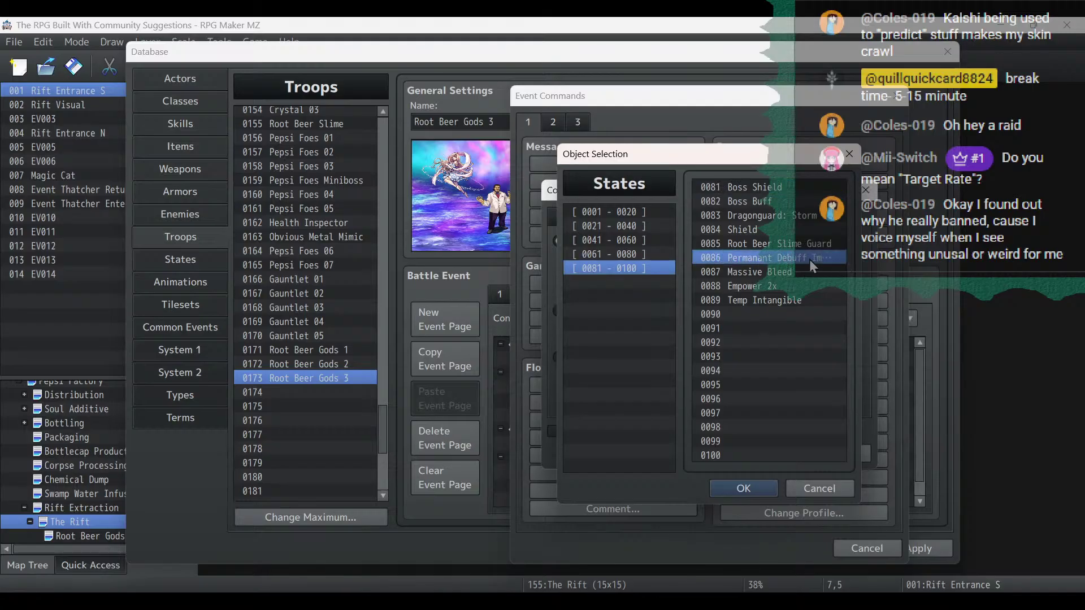
pyautogui.click(608, 433)
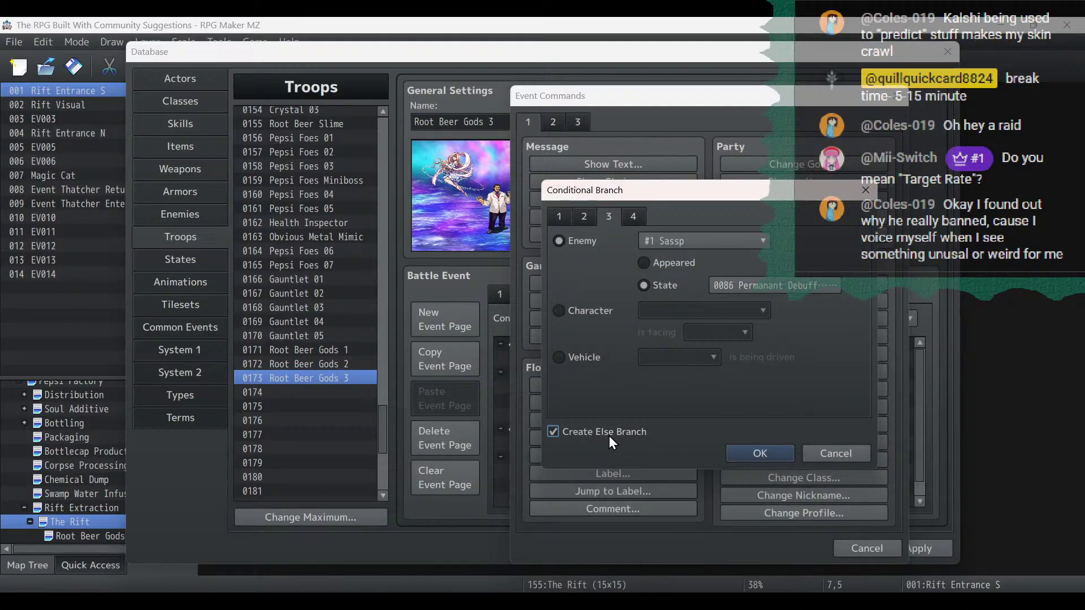
pyautogui.click(742, 456)
pyautogui.click(694, 390)
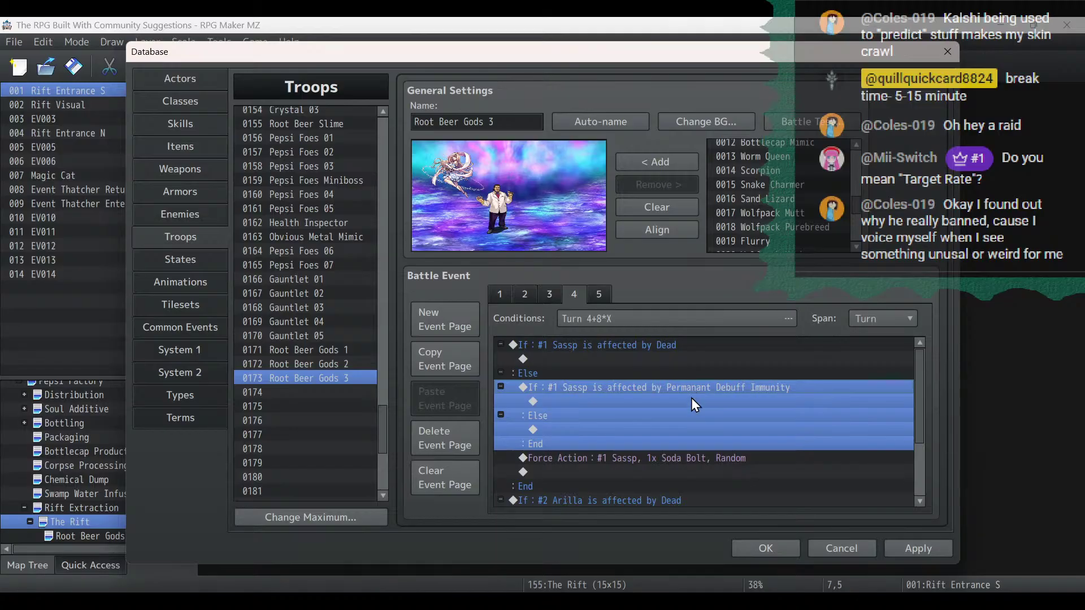
# Move Sassp's 1x Soda Bolt force action into the If branch of the Permanant Debuff Immunity conditional.
pyautogui.click(695, 453)
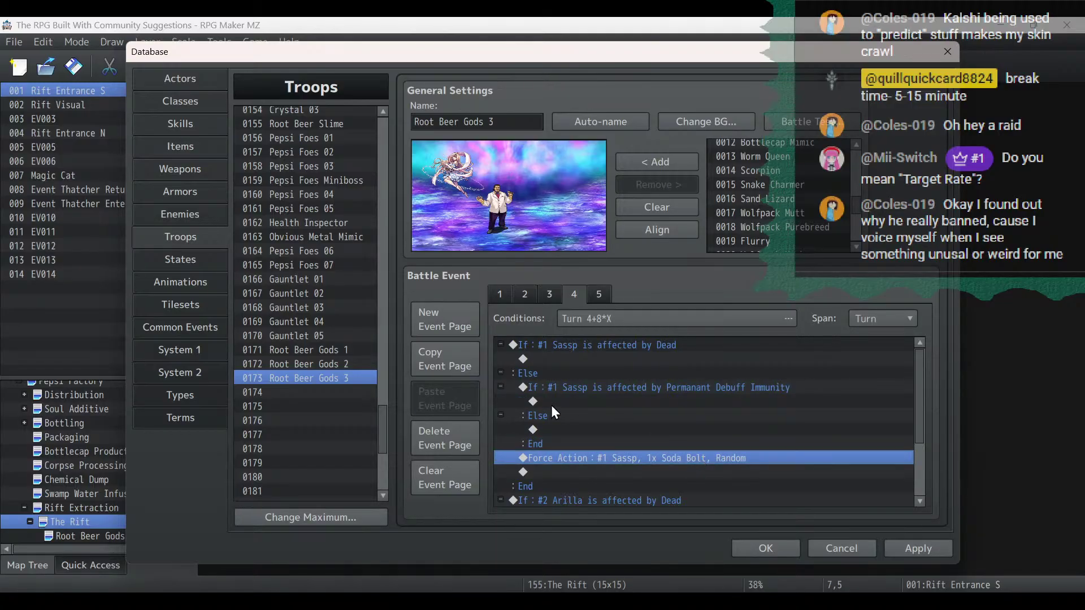
pyautogui.press('Delete')
pyautogui.click(570, 396)
pyautogui.click(599, 400)
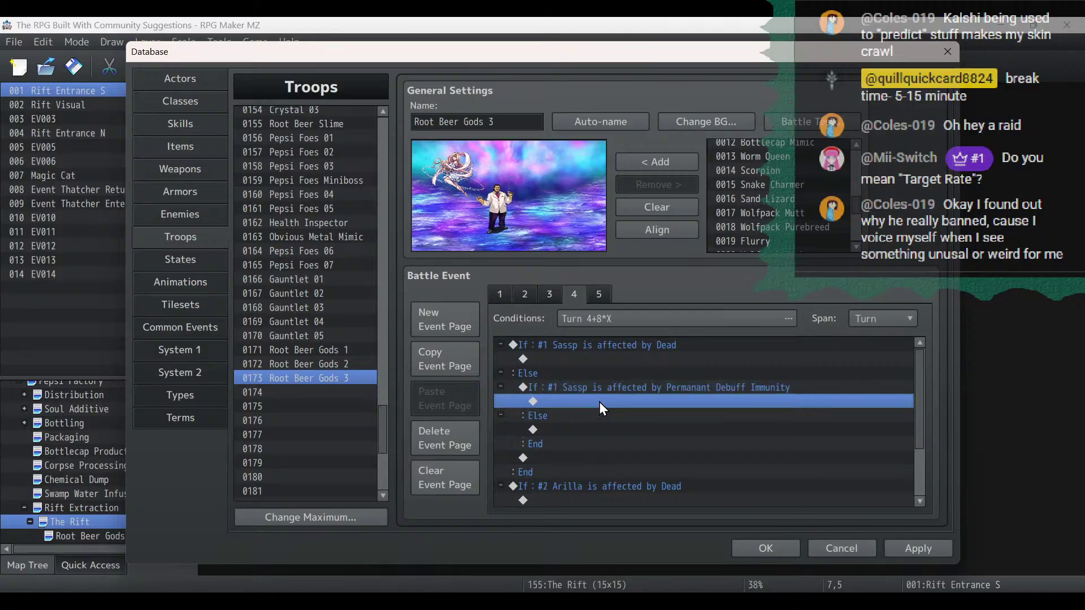
pyautogui.write('Force Action : #1 Sassp, 1x Soda Bolt, Random')
# Check the turn 4 line in the project notes and copy Sassp's 1x Soda Bolt action into the immunity conditional's Else branch.
pyautogui.hotkey('alt', 'Tab')
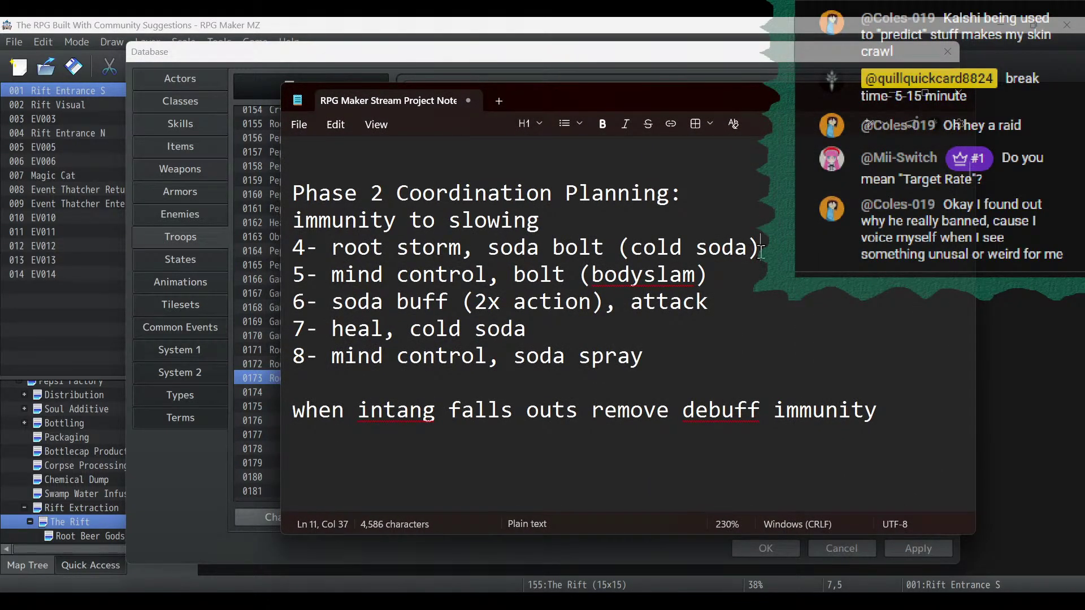
pyautogui.moveTo(760, 247); pyautogui.dragTo(283, 247)
pyautogui.hotkey('alt', 'Tab')
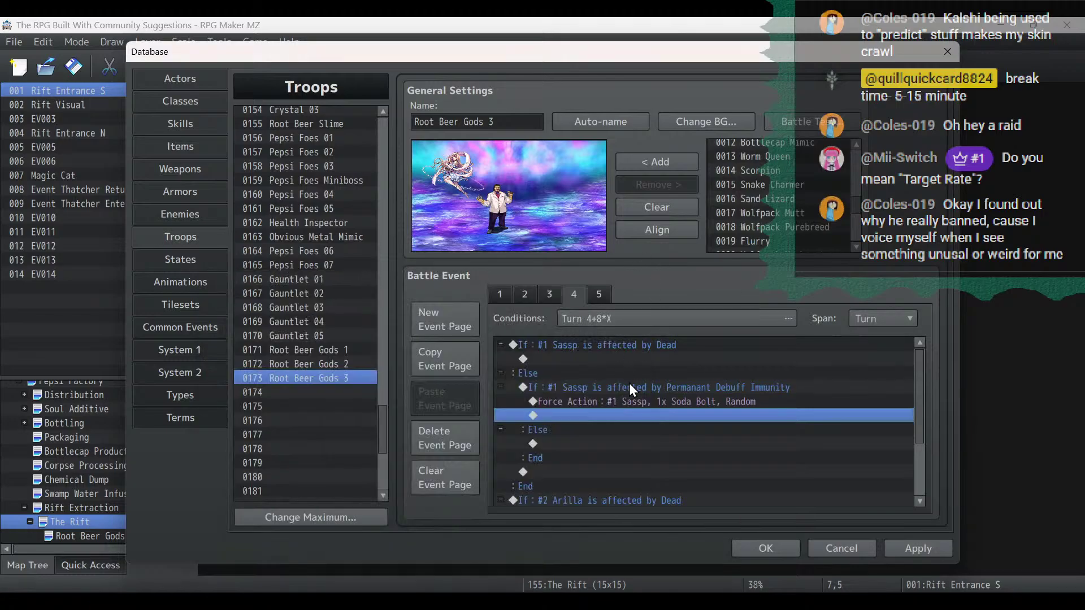
pyautogui.click(629, 404)
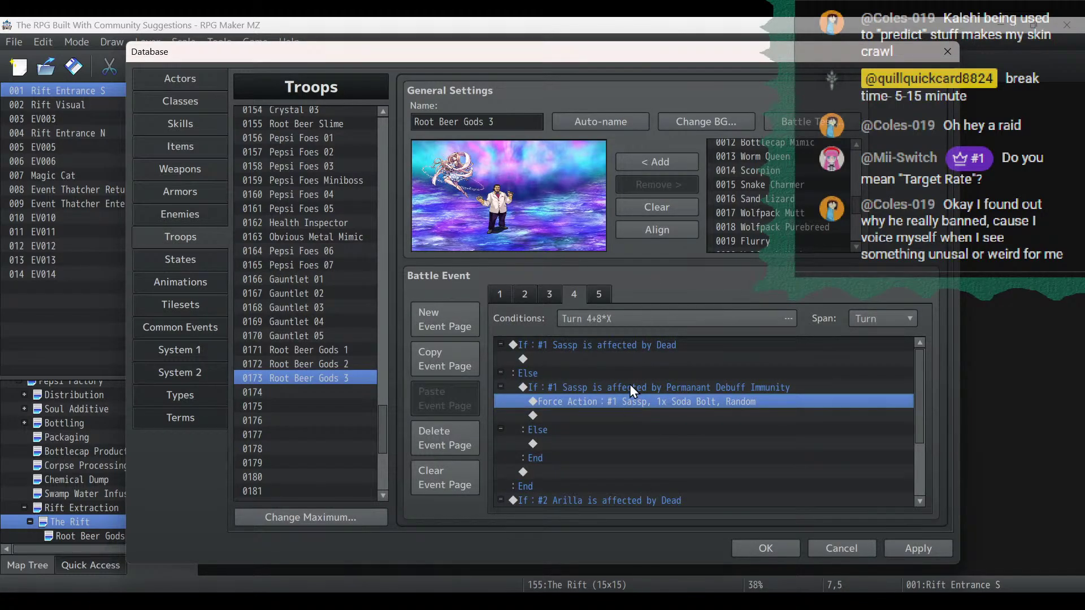
pyautogui.click(630, 386)
pyautogui.click(568, 437)
pyautogui.click(567, 445)
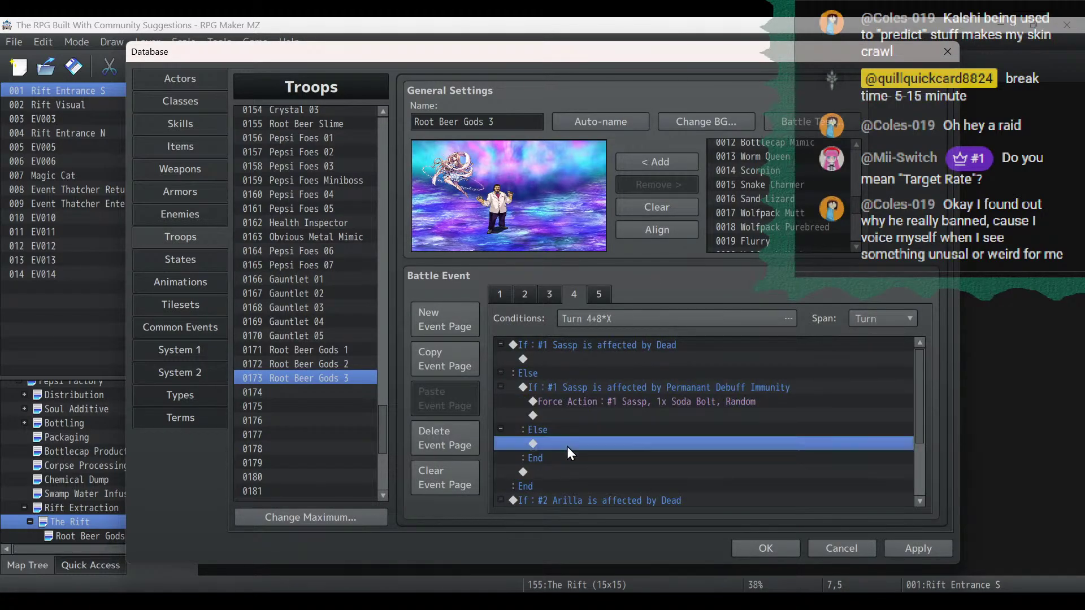
pyautogui.hotkey('ctrl', 'v')
# Change the skill of the Else branch's copied force action to Cold Soda Bolt and apply the change.
pyautogui.doubleClick(569, 445)
pyautogui.click(720, 438)
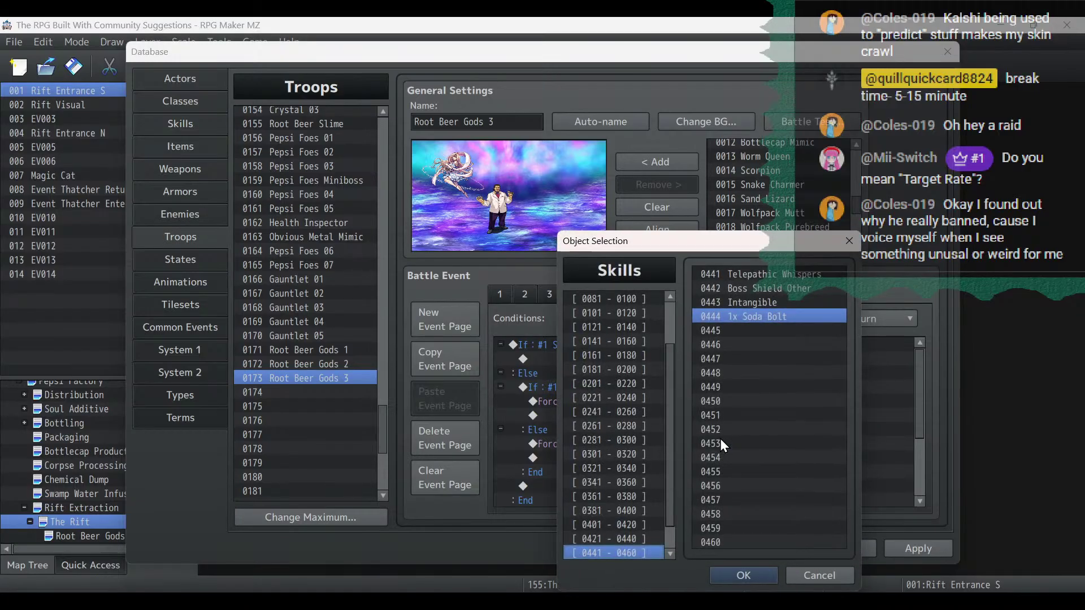
pyautogui.click(605, 544)
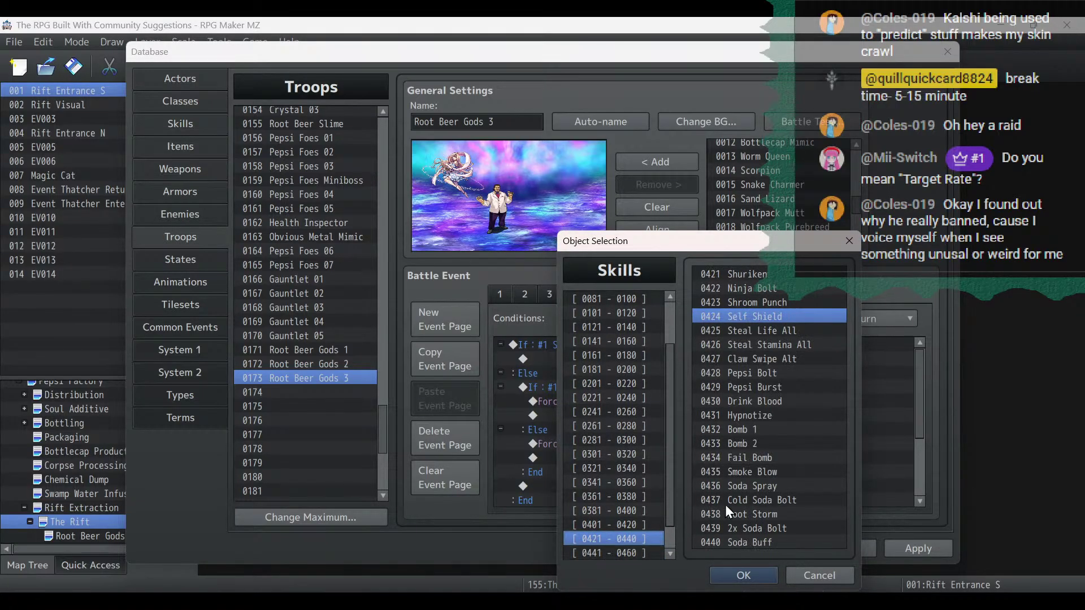
pyautogui.doubleClick(799, 502)
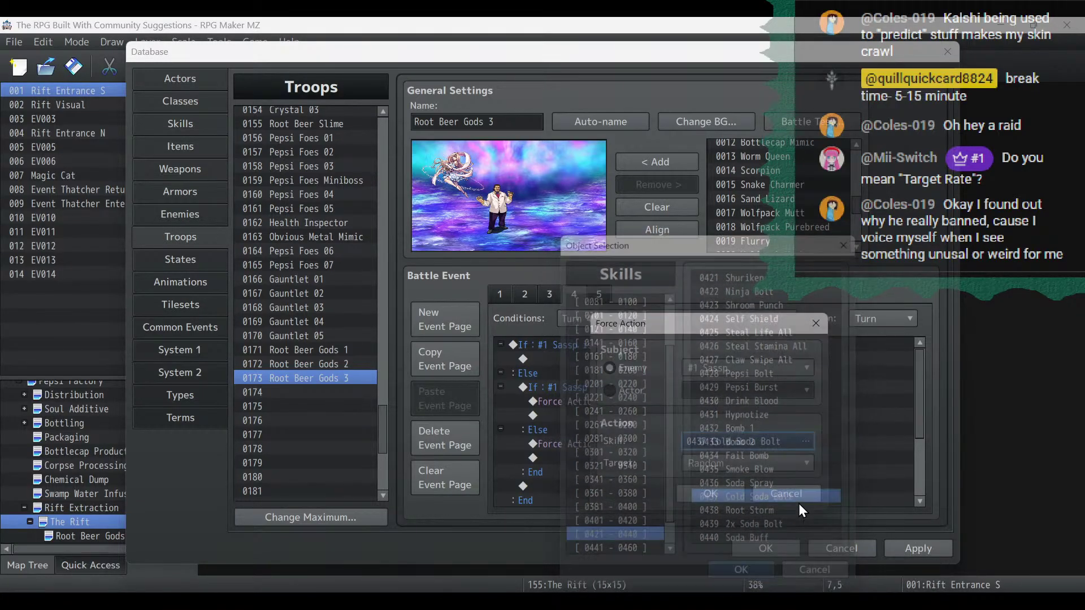
pyautogui.click(724, 502)
pyautogui.click(934, 545)
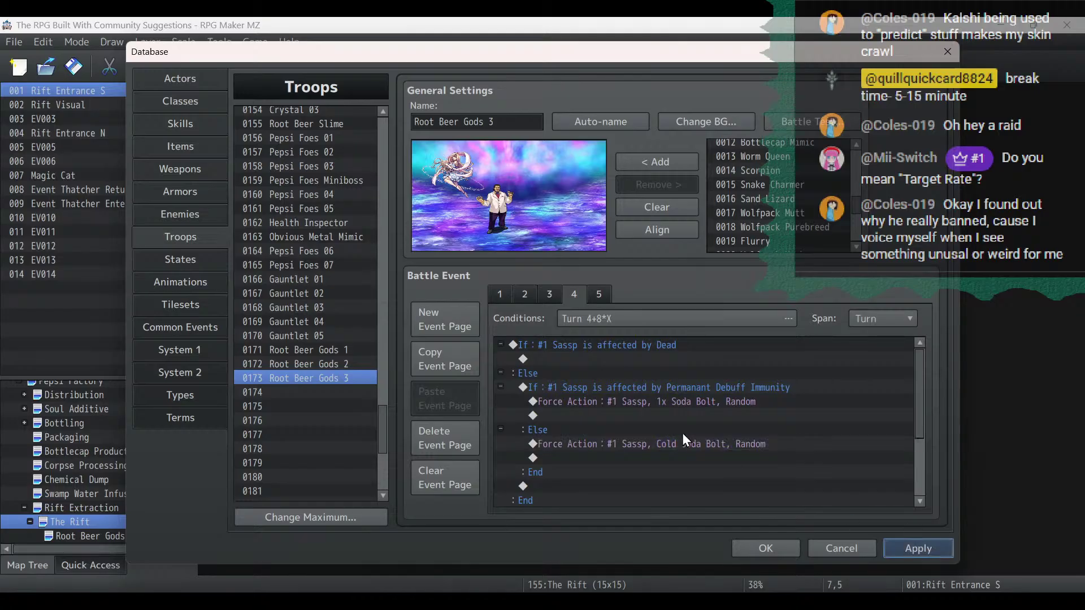
# Move the Arilla Dead conditional back above the Sassp Dead conditional on page 4.
pyautogui.scroll(-3, 650, 430)
pyautogui.click(612, 415)
pyautogui.press('Delete')
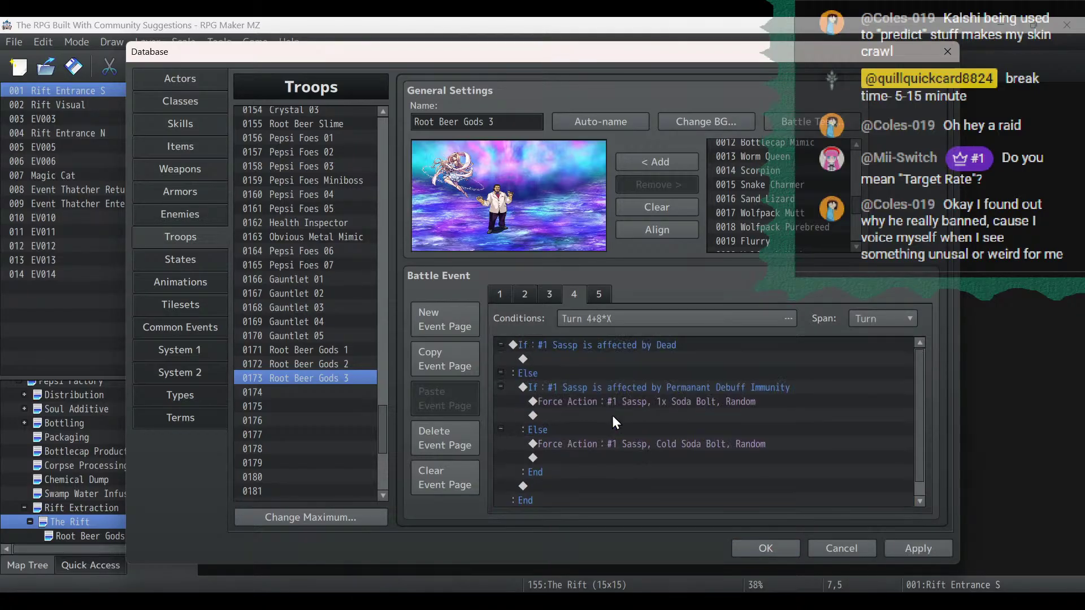
pyautogui.click(581, 345)
pyautogui.hotkey('ctrl', 'v')
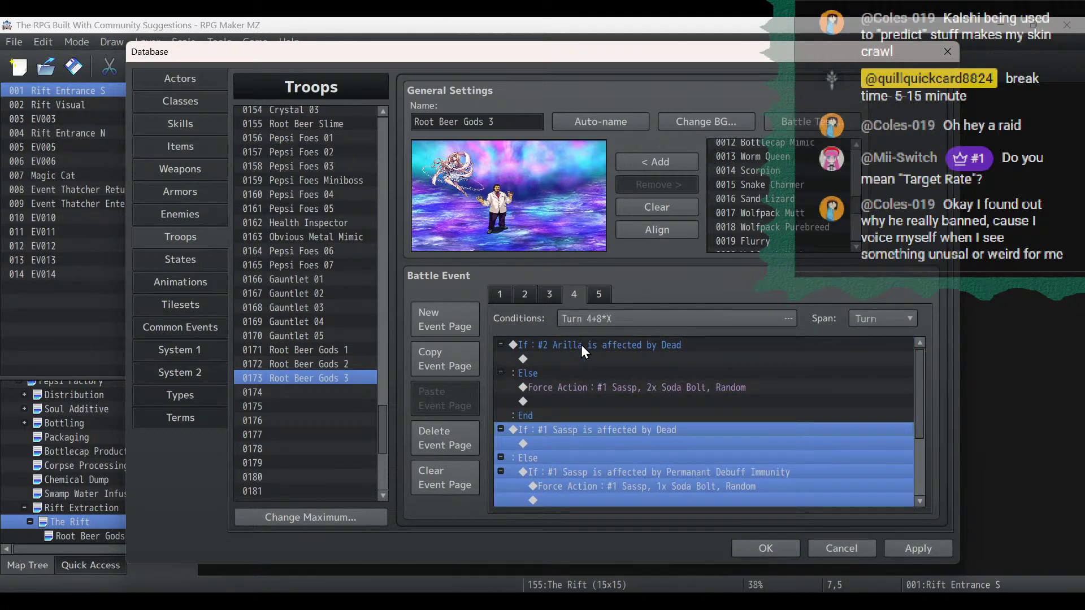
# Set the force action in the Arilla conditional to #2 Arilla using Root Storm and apply the change.
pyautogui.doubleClick(598, 384)
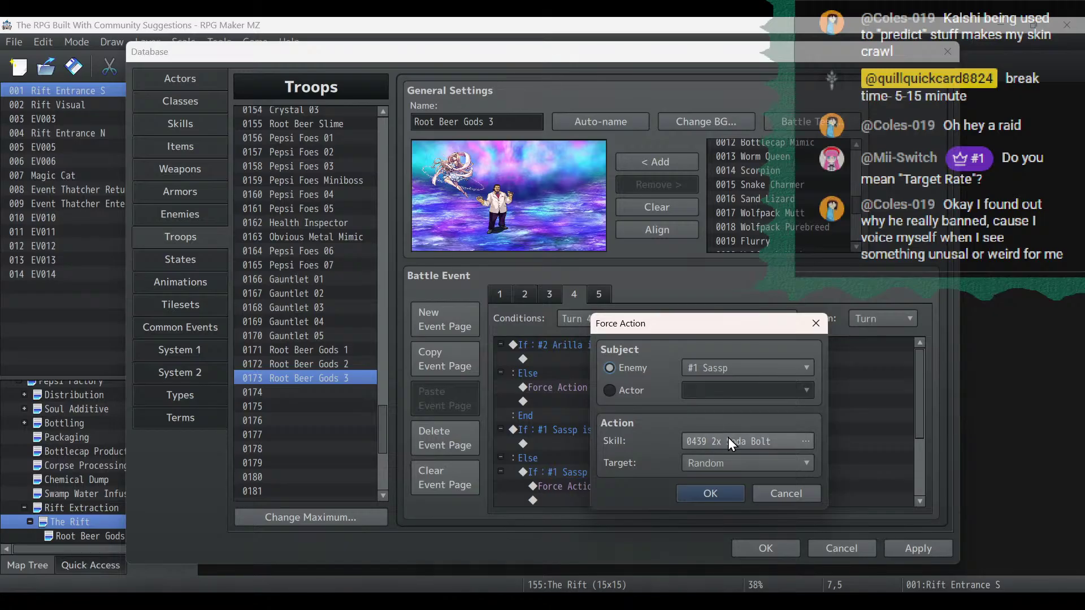
pyautogui.click(724, 371)
pyautogui.click(723, 398)
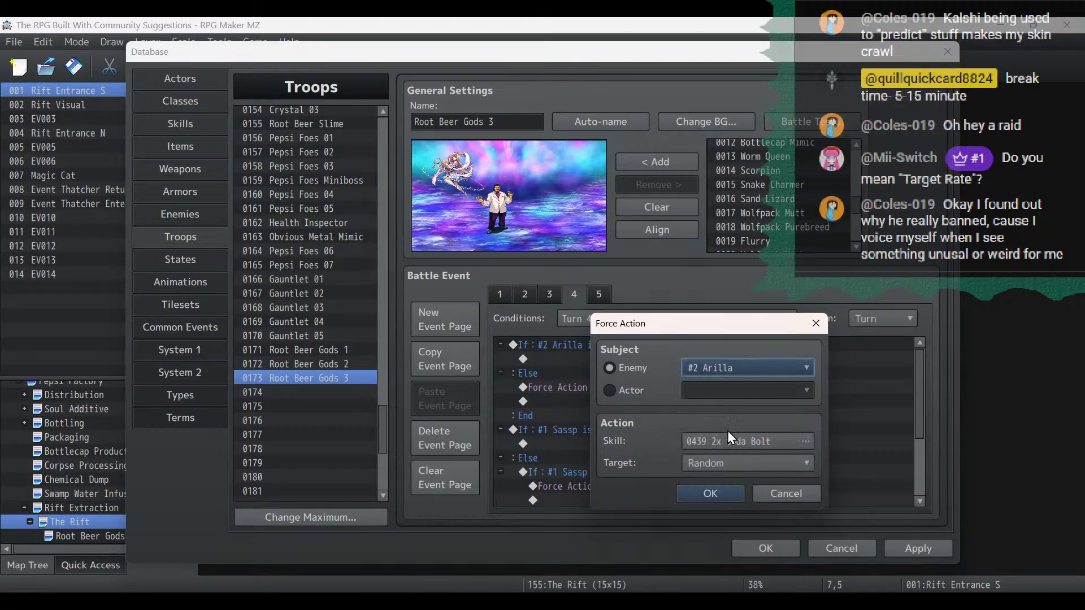
pyautogui.click(730, 442)
pyautogui.doubleClick(741, 511)
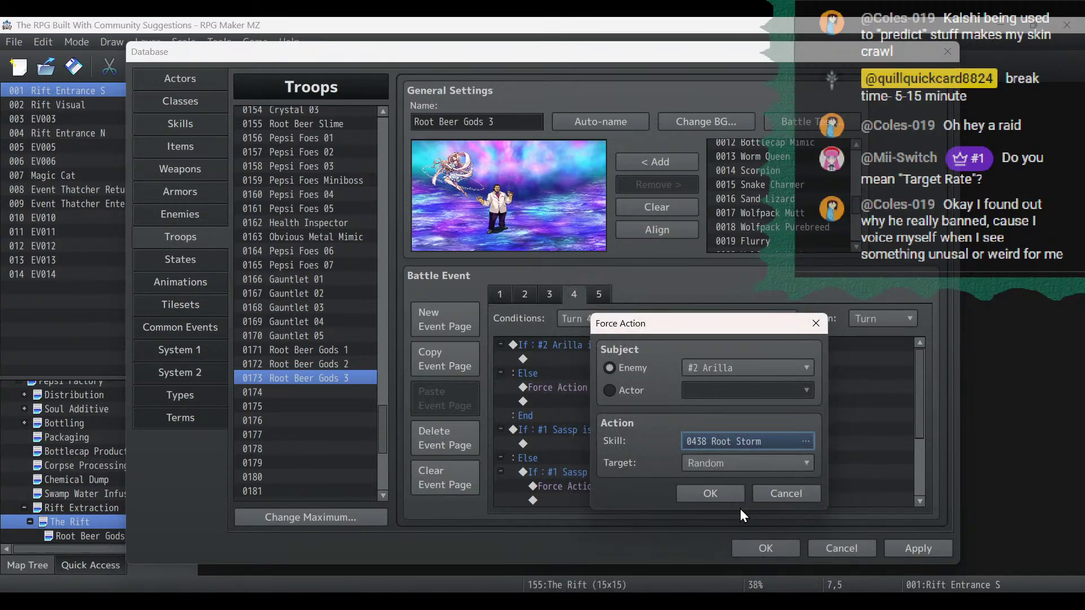
pyautogui.click(726, 493)
pyautogui.click(919, 549)
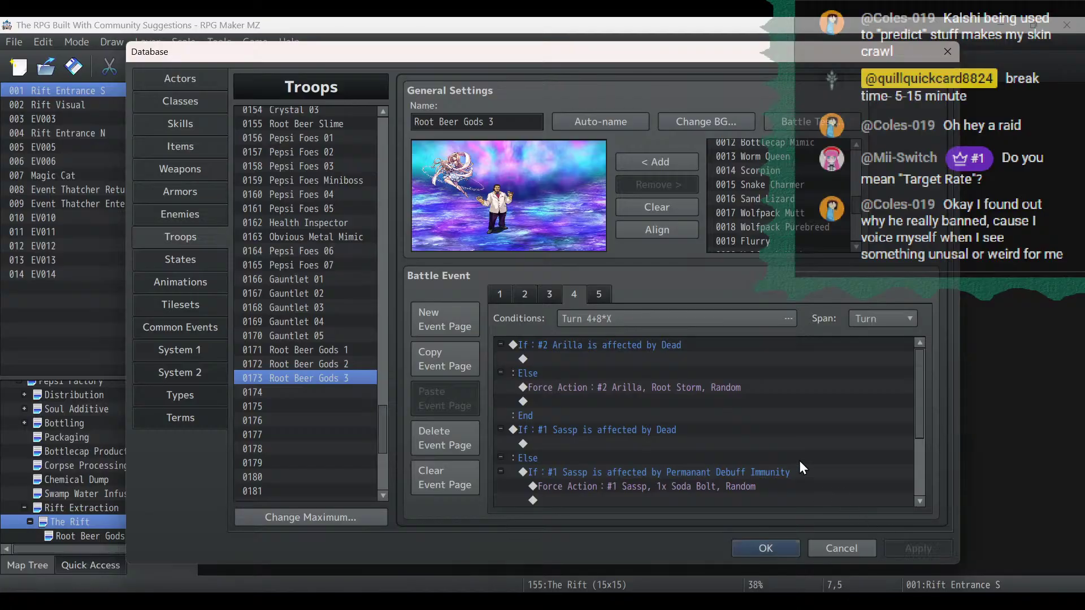
# Change the subject of page 3's 2x Soda Bolt force action to #2 Arilla, apply it, and check page 2's actions.
pyautogui.scroll(-2, 799, 460)
pyautogui.scroll(2, 799, 460)
pyautogui.click(547, 291)
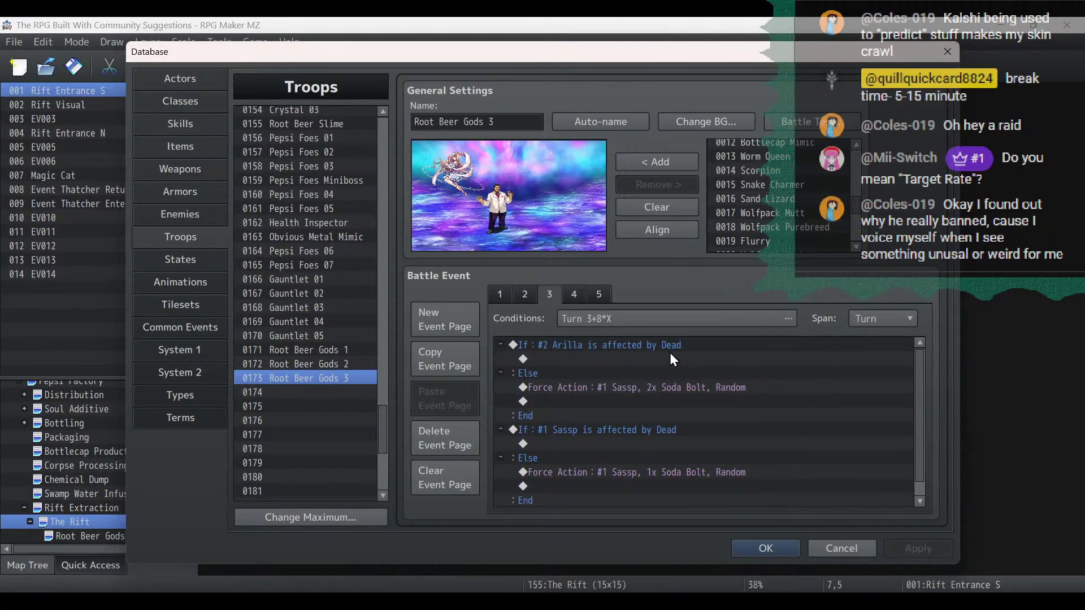
pyautogui.scroll(-1, 668, 348)
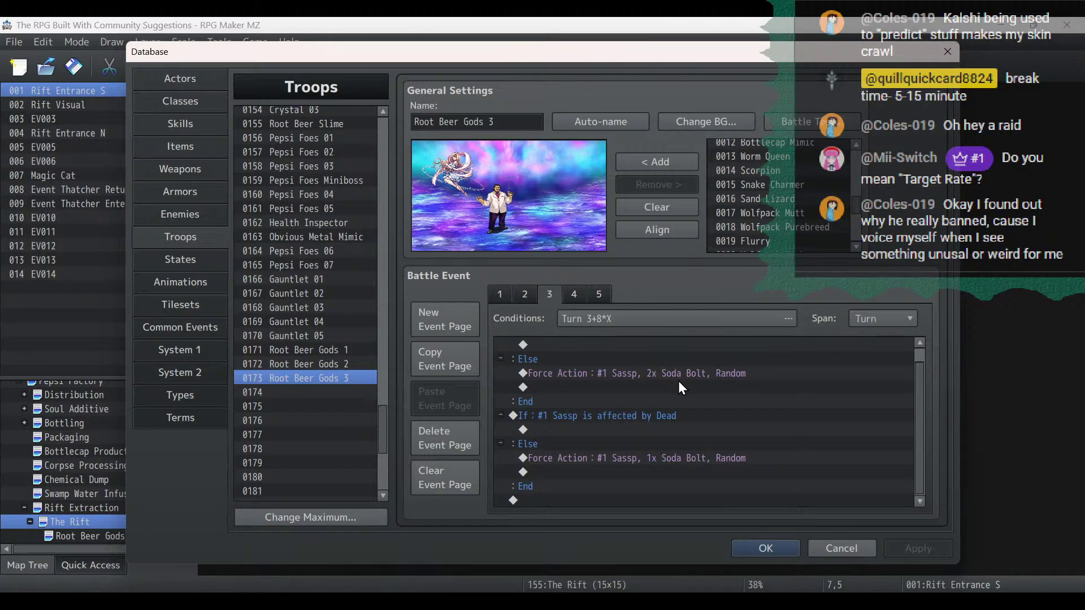
pyautogui.click(678, 384)
pyautogui.doubleClick(677, 373)
pyautogui.click(717, 367)
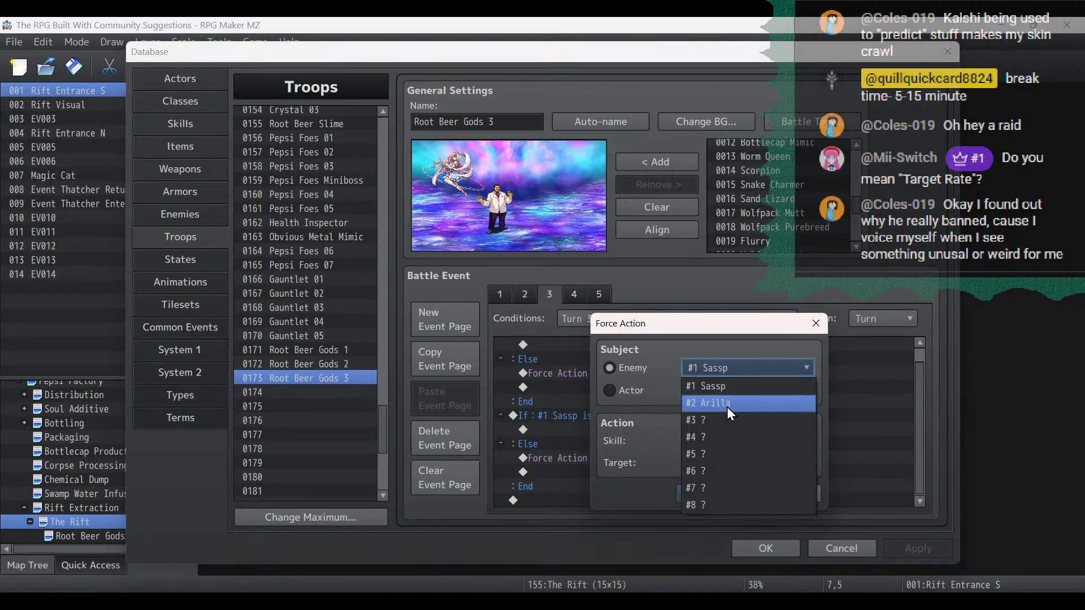
pyautogui.click(726, 407)
pyautogui.click(729, 493)
pyautogui.click(919, 543)
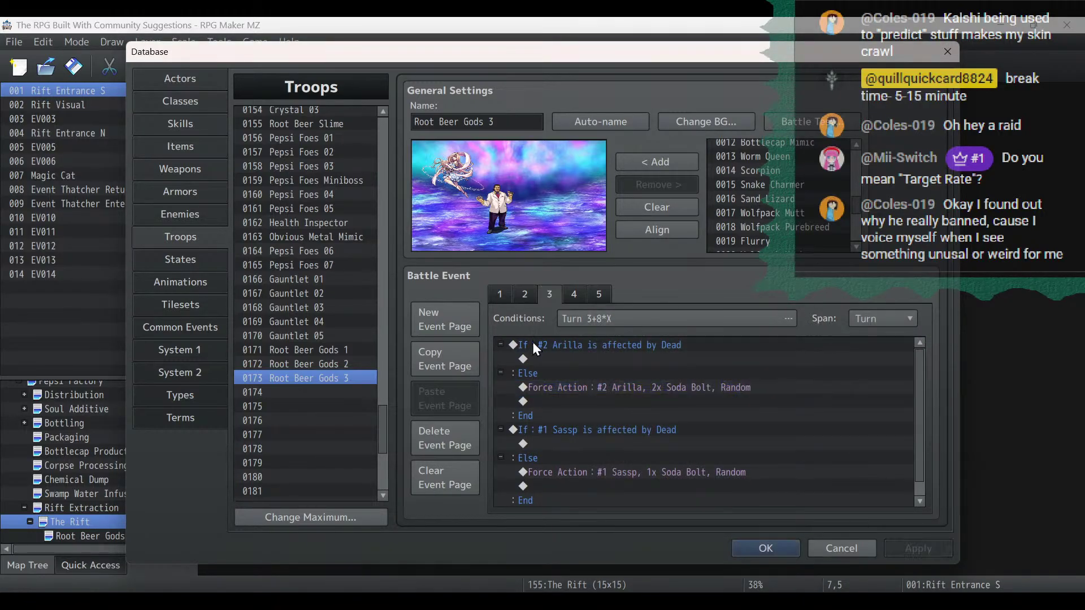
pyautogui.click(526, 295)
pyautogui.scroll(-1, 690, 446)
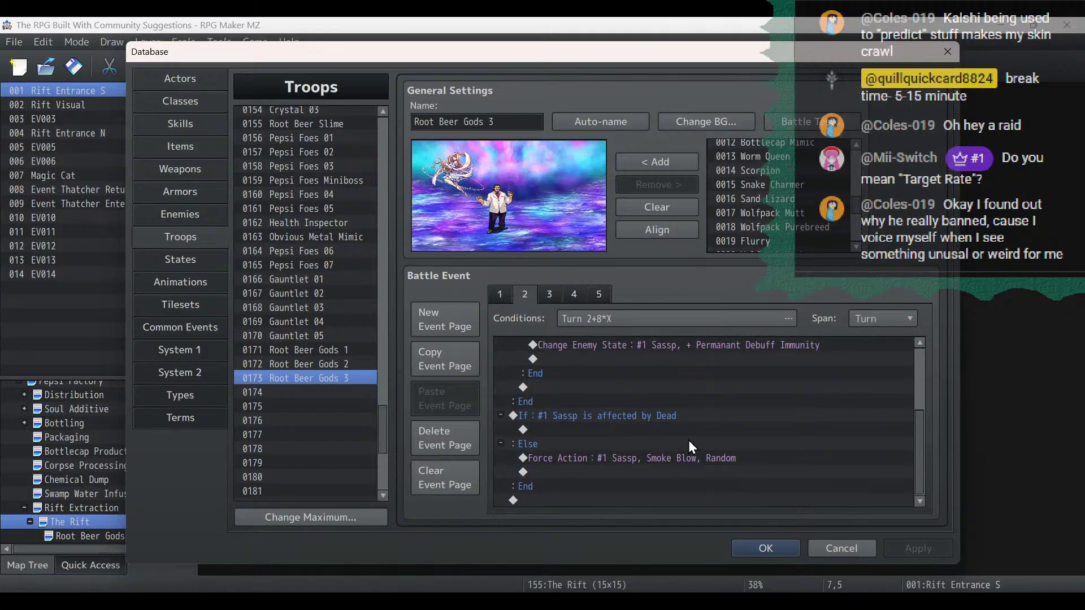
pyautogui.scroll(3, 688, 440)
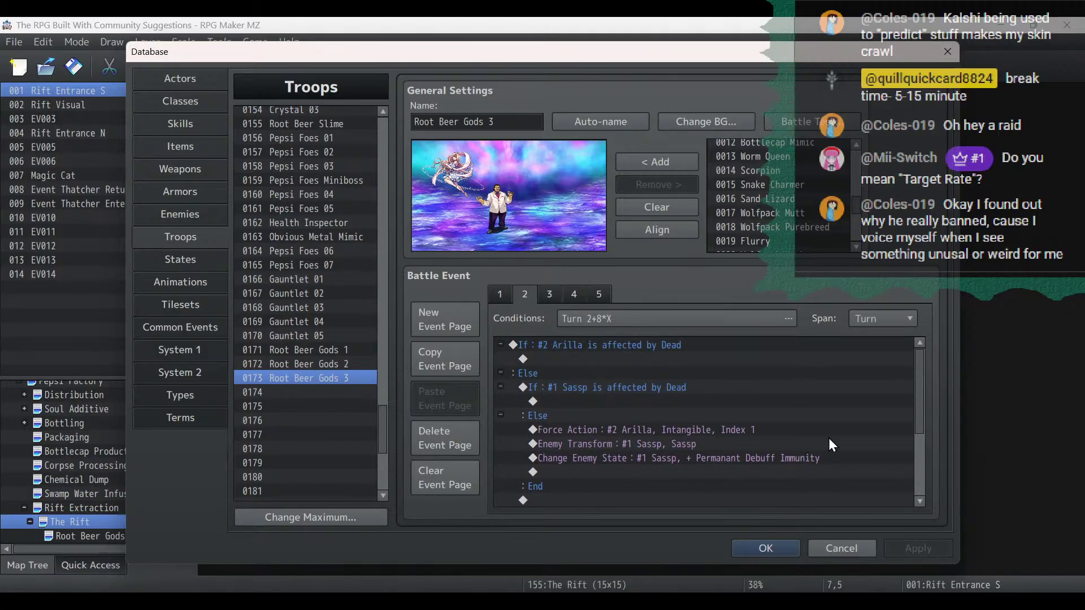
# Duplicate battle event page 4 as page 5 with the condition Turn 5+8*X, apply it, and switch to the project notes.
pyautogui.click(565, 296)
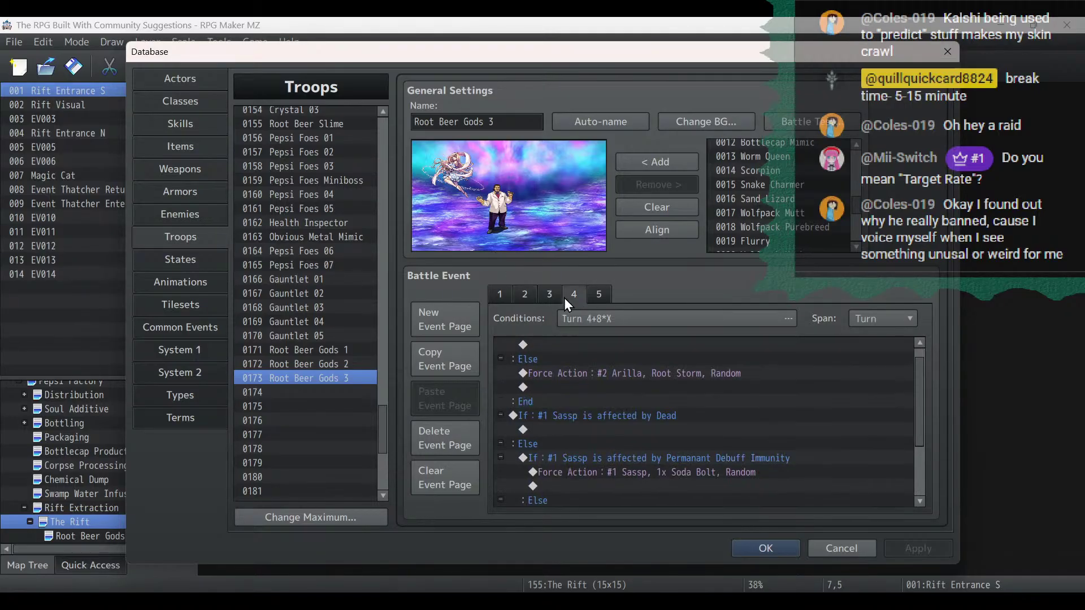
pyautogui.click(442, 365)
pyautogui.click(446, 399)
pyautogui.click(616, 318)
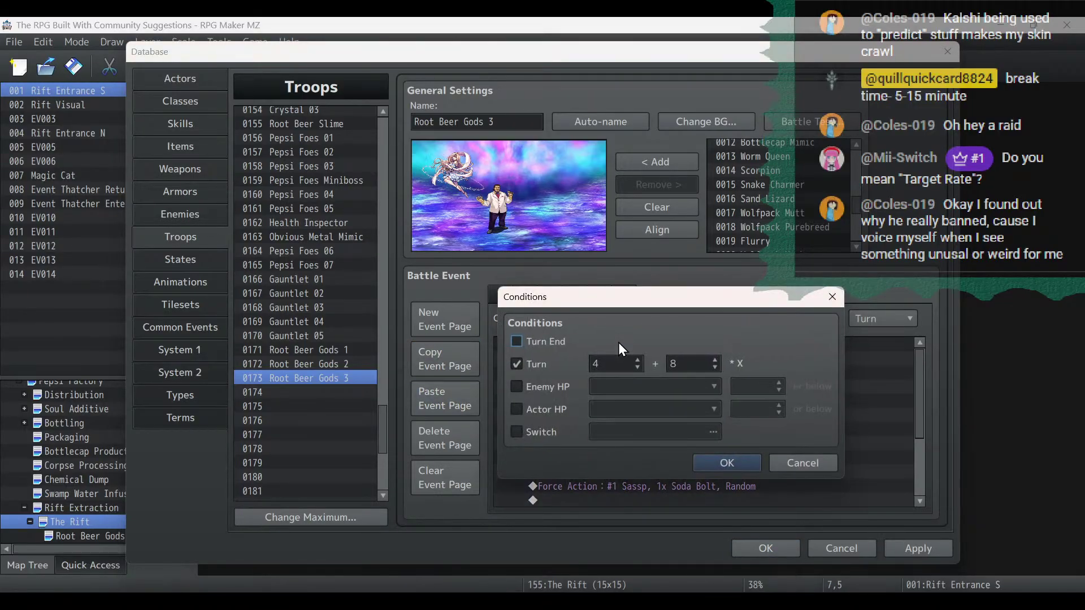
pyautogui.click(639, 359)
pyautogui.click(720, 459)
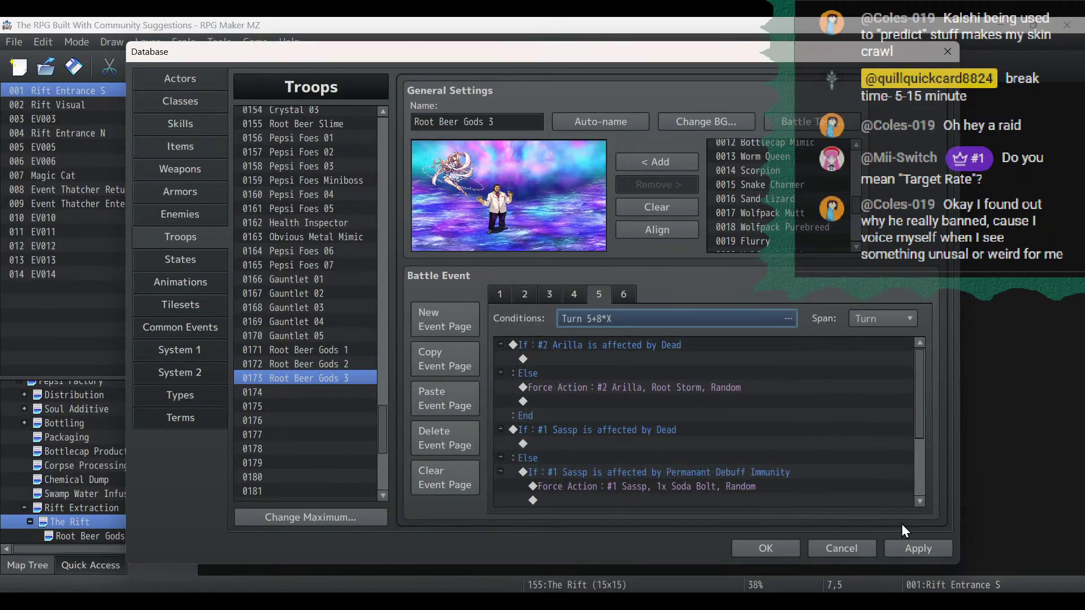
pyautogui.click(918, 548)
pyautogui.hotkey('alt', 'Tab')
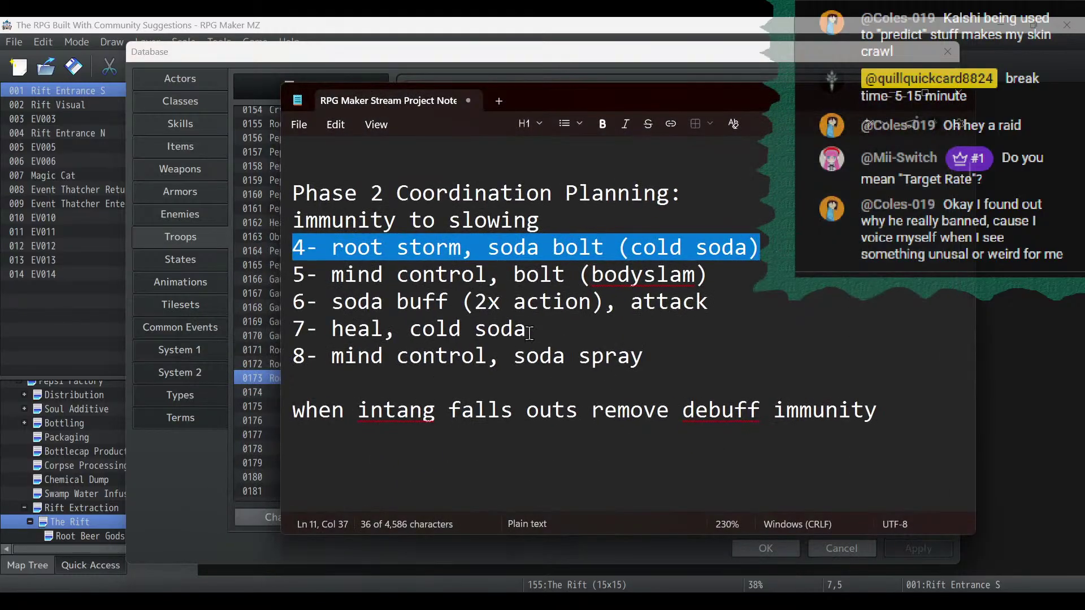
# Delete the turn 4 line from the Phase 2 plan in the project notes and return to the troop's page 5.
pyautogui.click(659, 301)
pyautogui.moveTo(784, 247); pyautogui.dragTo(270, 239)
pyautogui.press('BackSpace')
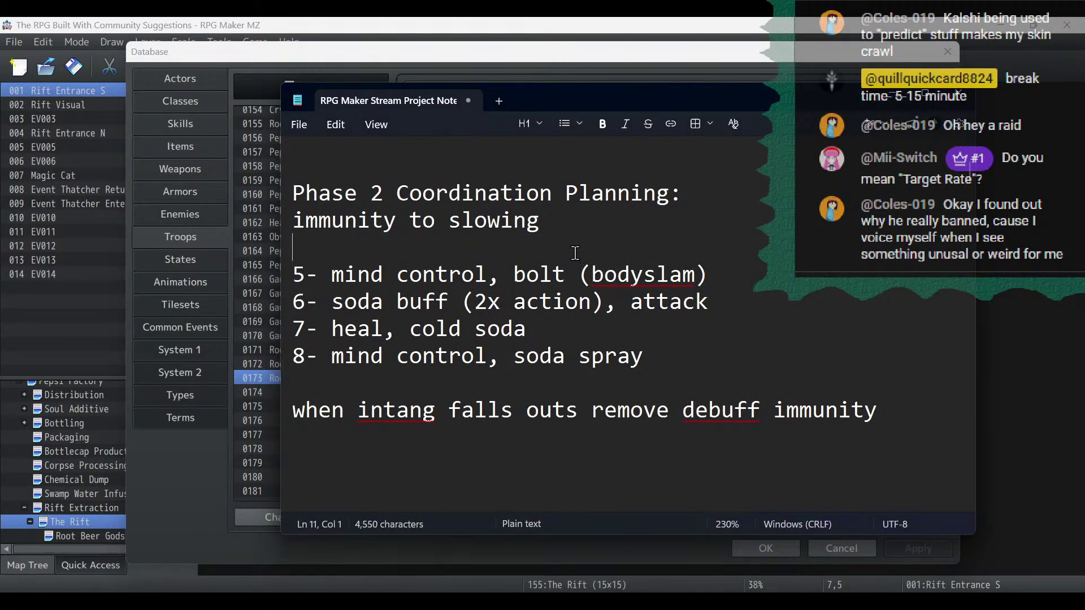
pyautogui.press('BackSpace')
pyautogui.moveTo(727, 248); pyautogui.dragTo(345, 265)
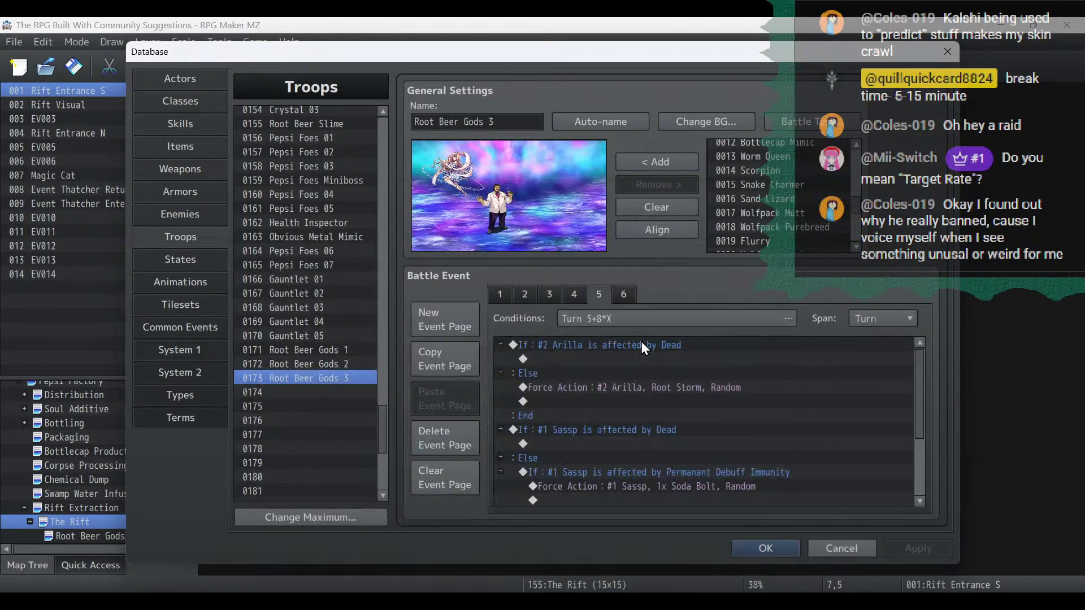
# Move the Arilla Dead conditional below the Sassp Dead conditional on battle event page 5.
pyautogui.moveTo(662, 347); pyautogui.dragTo(590, 457)
pyautogui.hotkey('ctrl', 'c')
pyautogui.click(574, 503)
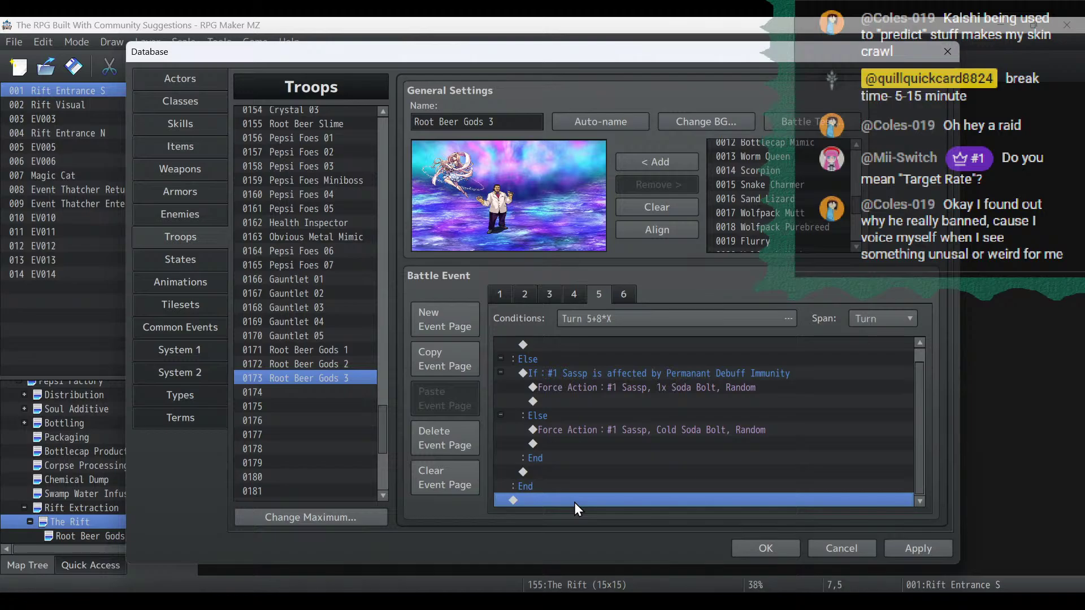
pyautogui.hotkey('ctrl', 'v')
pyautogui.scroll(1, 582, 484)
pyautogui.click(578, 348)
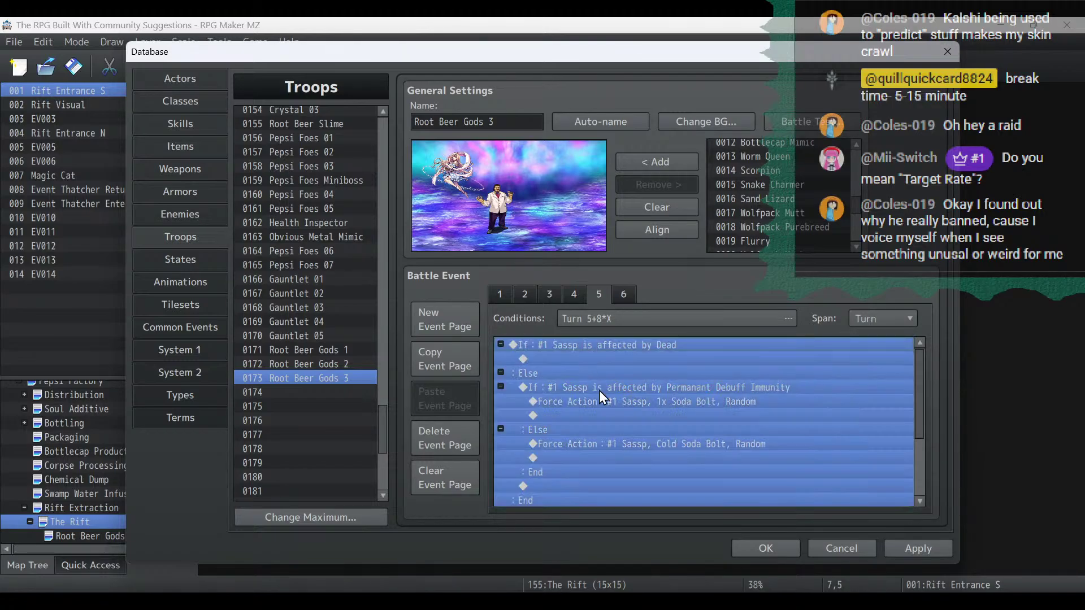
pyautogui.click(614, 391)
pyautogui.click(613, 396)
# Change Sassp's Cold Soda Bolt force action on page 5 to Bodyslam, following the turn 5 notes, and apply it.
pyautogui.click(68, 606)
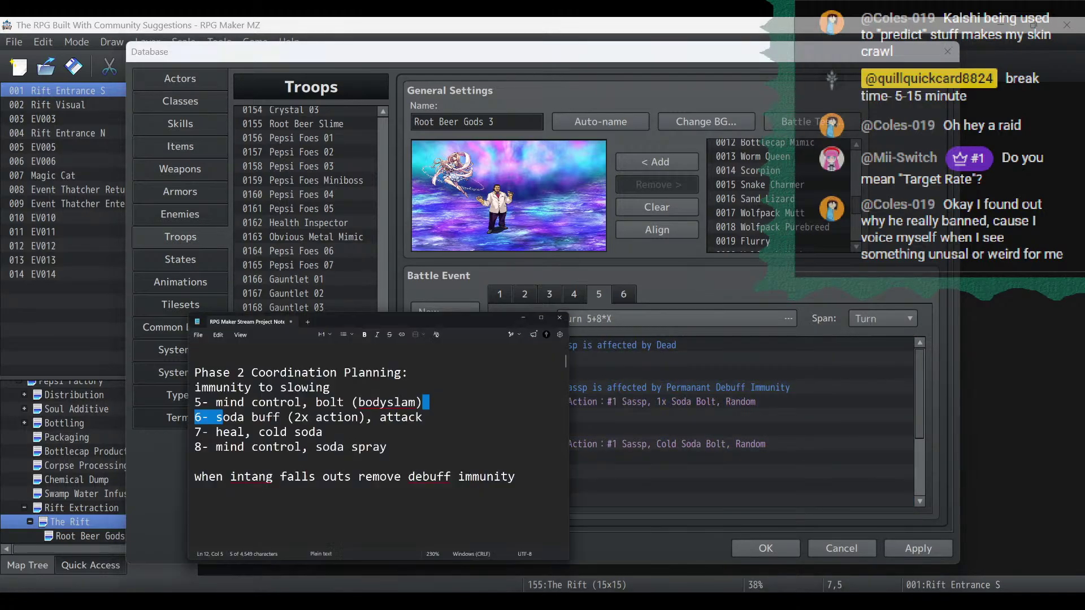
pyautogui.click(886, 99)
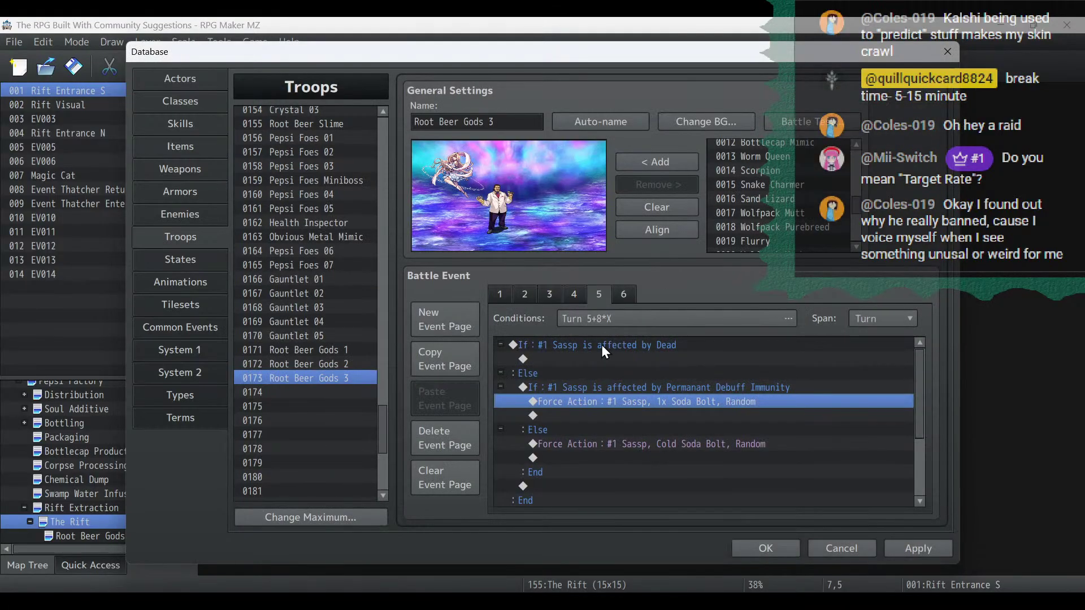
pyautogui.click(669, 444)
pyautogui.doubleClick(669, 444)
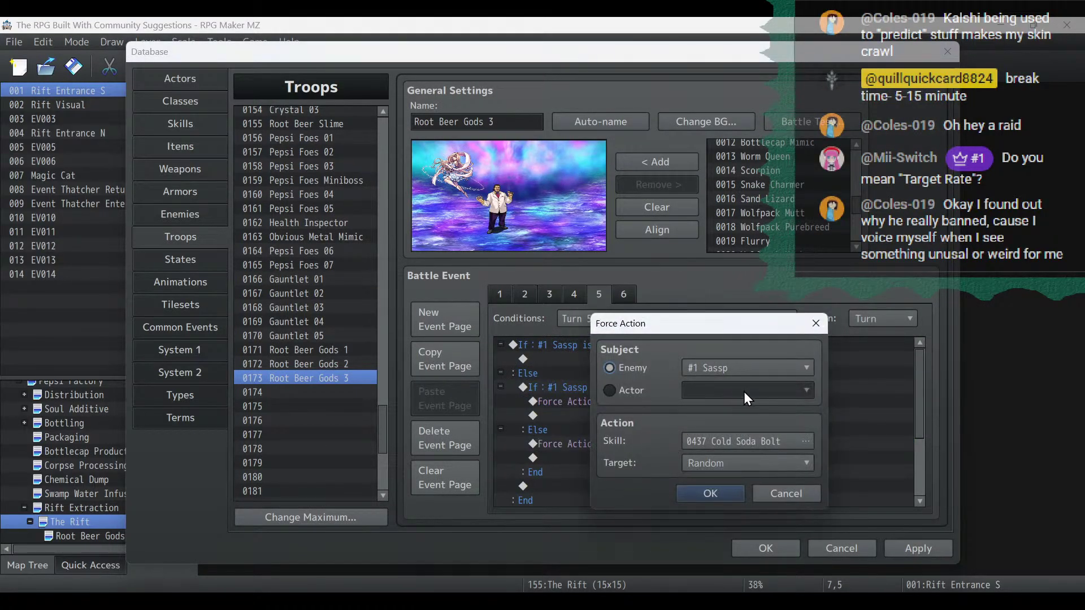
pyautogui.click(751, 446)
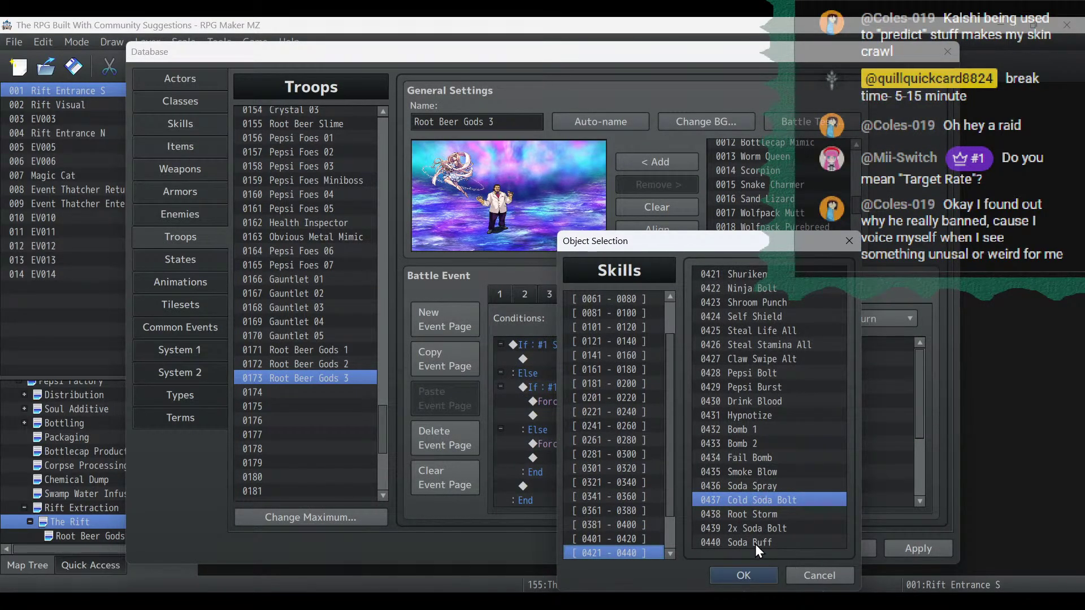
pyautogui.click(619, 300)
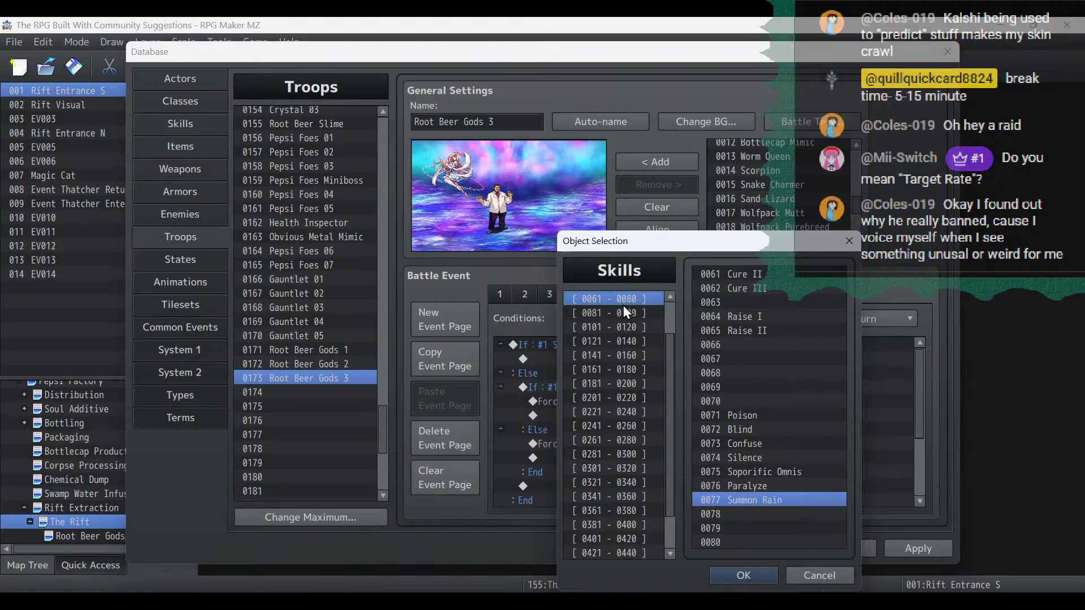
pyautogui.scroll(1, 656, 339)
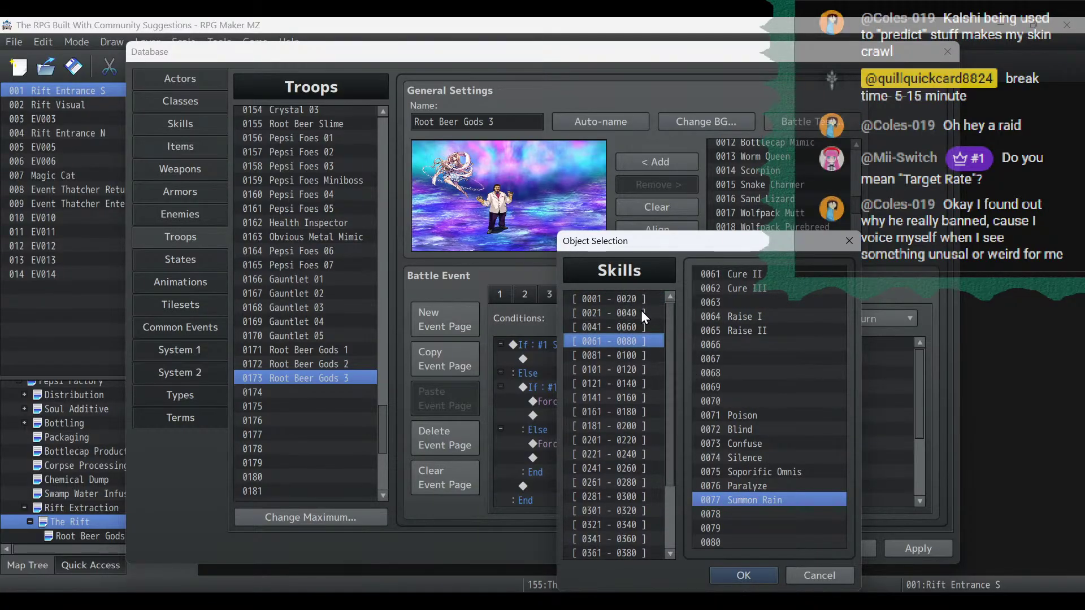
pyautogui.click(636, 300)
pyautogui.doubleClick(797, 544)
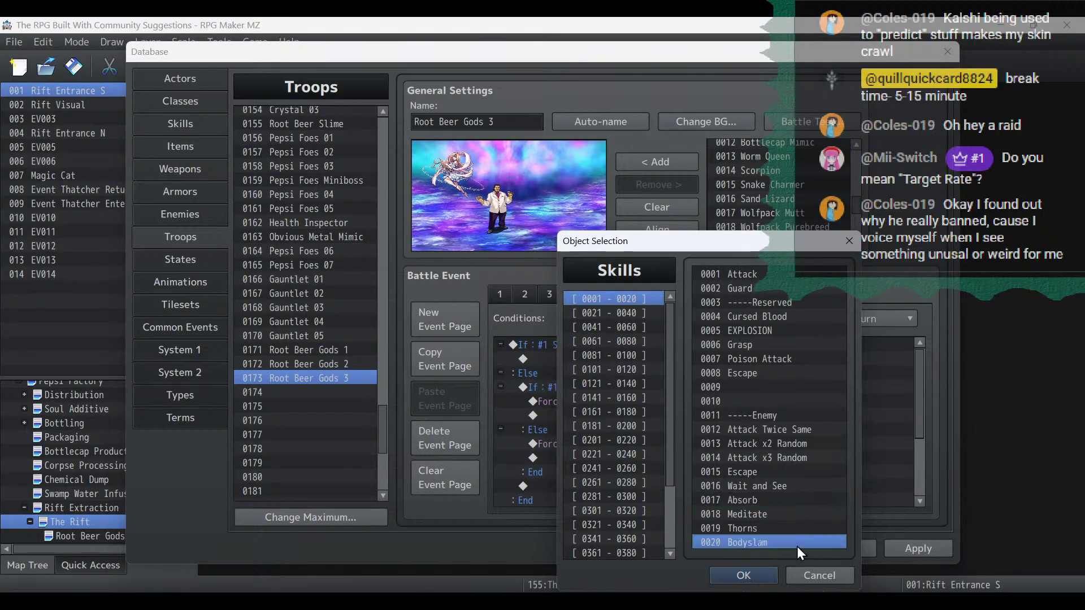
pyautogui.click(710, 496)
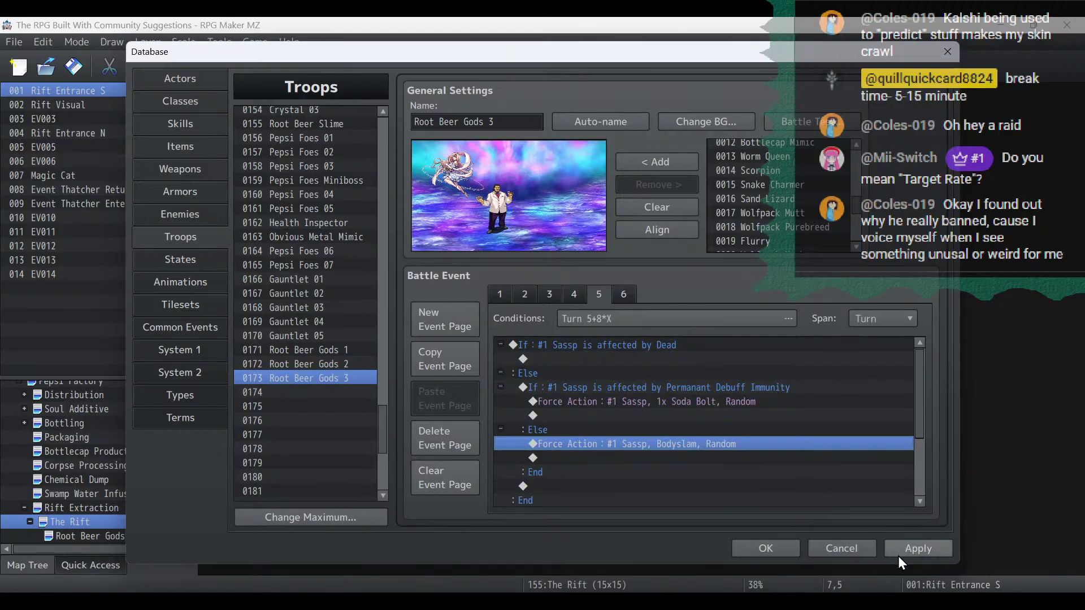
pyautogui.click(903, 550)
# Change the skill of Arilla's force action on page 5 to Mind Control and apply the change.
pyautogui.scroll(-2, 743, 456)
pyautogui.scroll(-1, 744, 461)
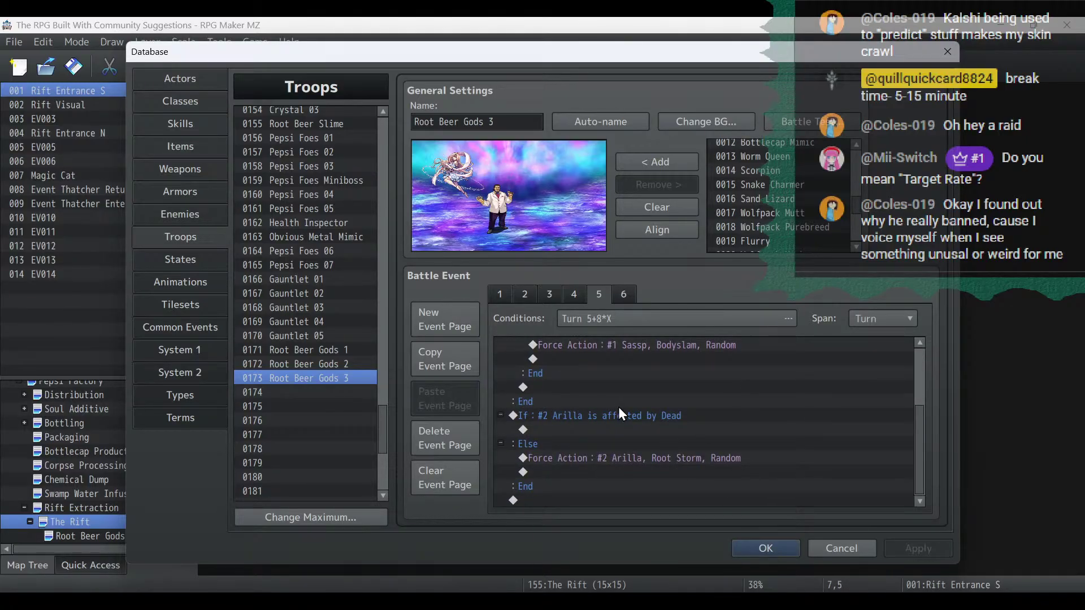
pyautogui.click(626, 457)
pyautogui.doubleClick(627, 458)
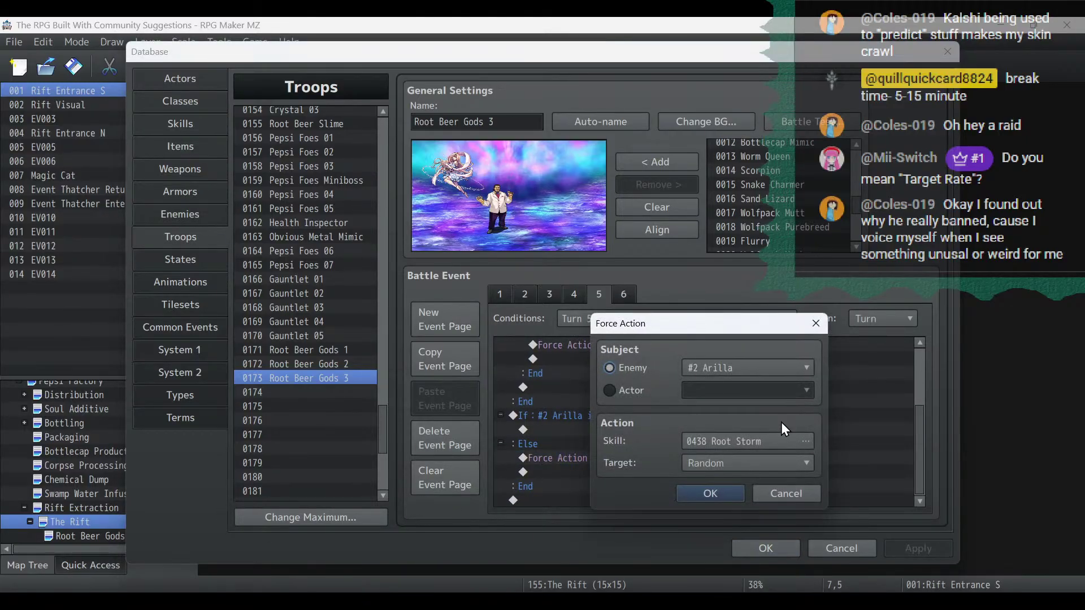
pyautogui.click(772, 441)
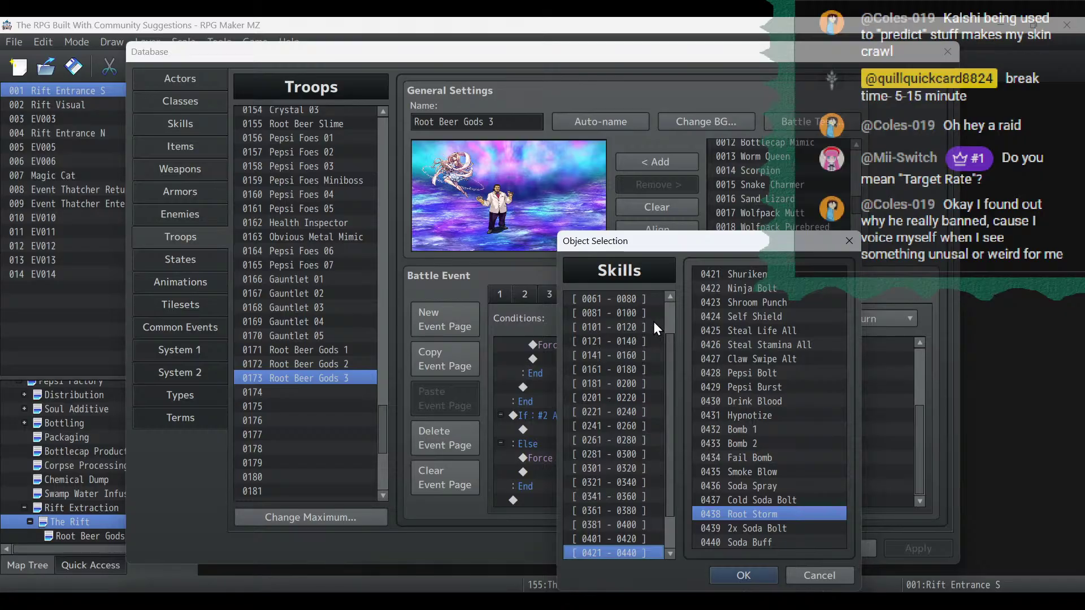
pyautogui.scroll(2, 671, 343)
pyautogui.click(640, 294)
pyautogui.click(640, 314)
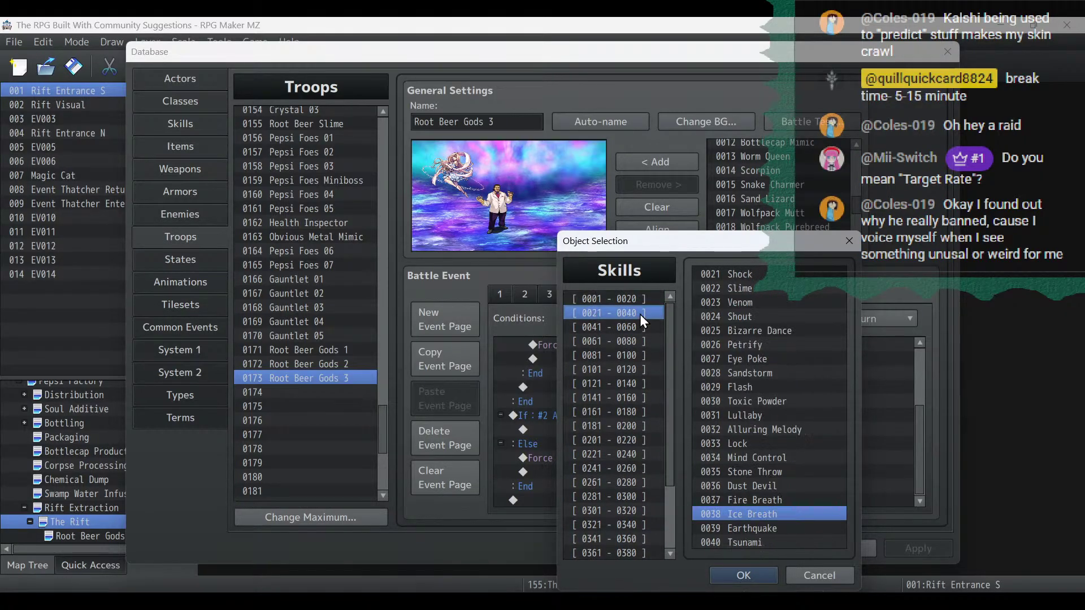
pyautogui.click(764, 456)
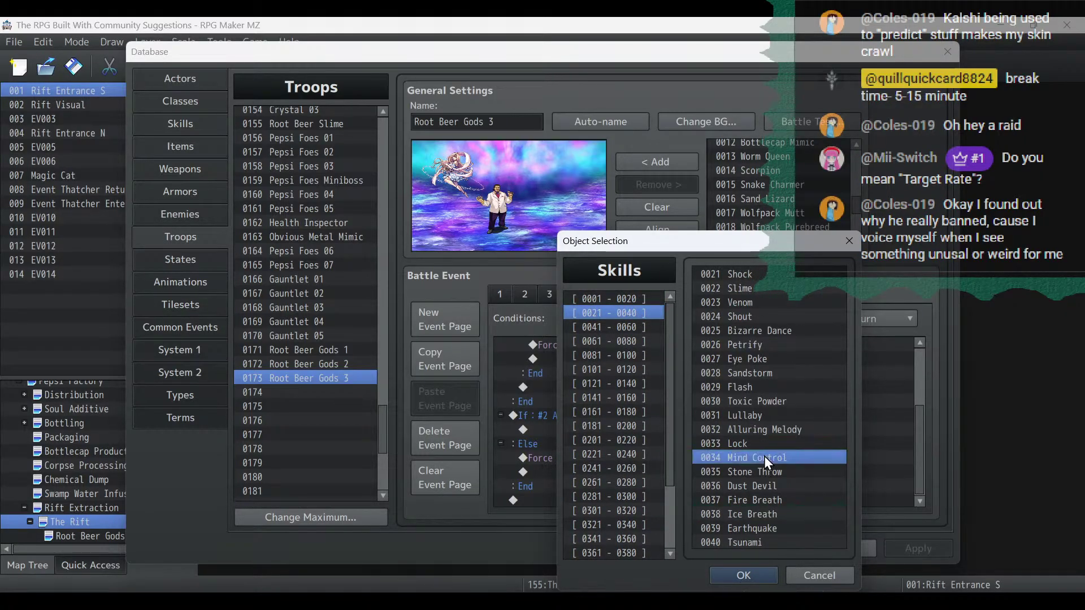
pyautogui.click(764, 456)
pyautogui.click(716, 495)
pyautogui.click(904, 551)
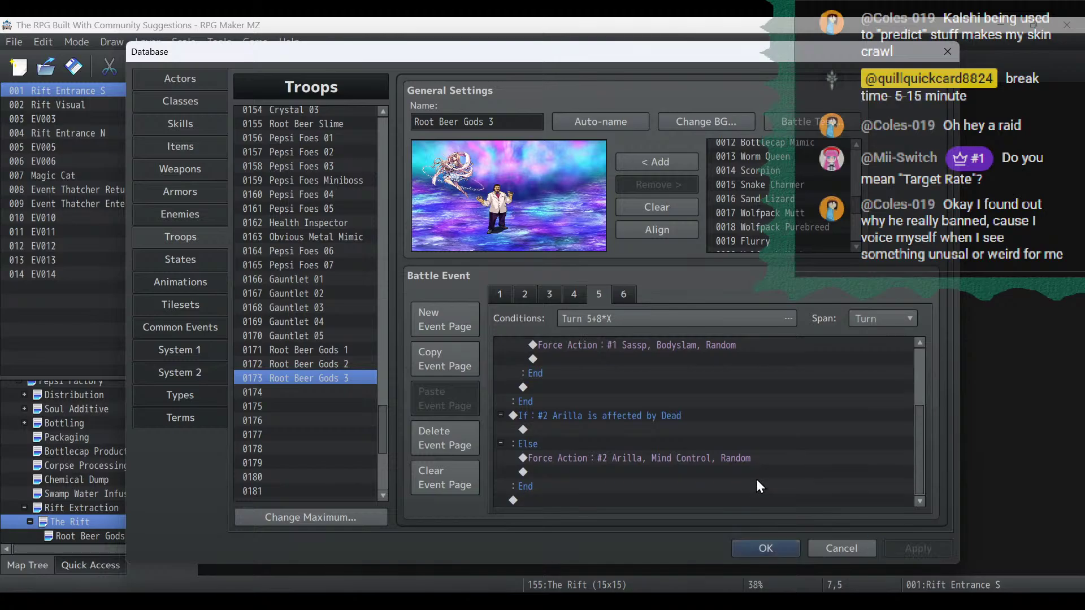
# Delete the turn 5 line from the Phase 2 plan in the project notes and return to the troop database.
pyautogui.click(116, 600)
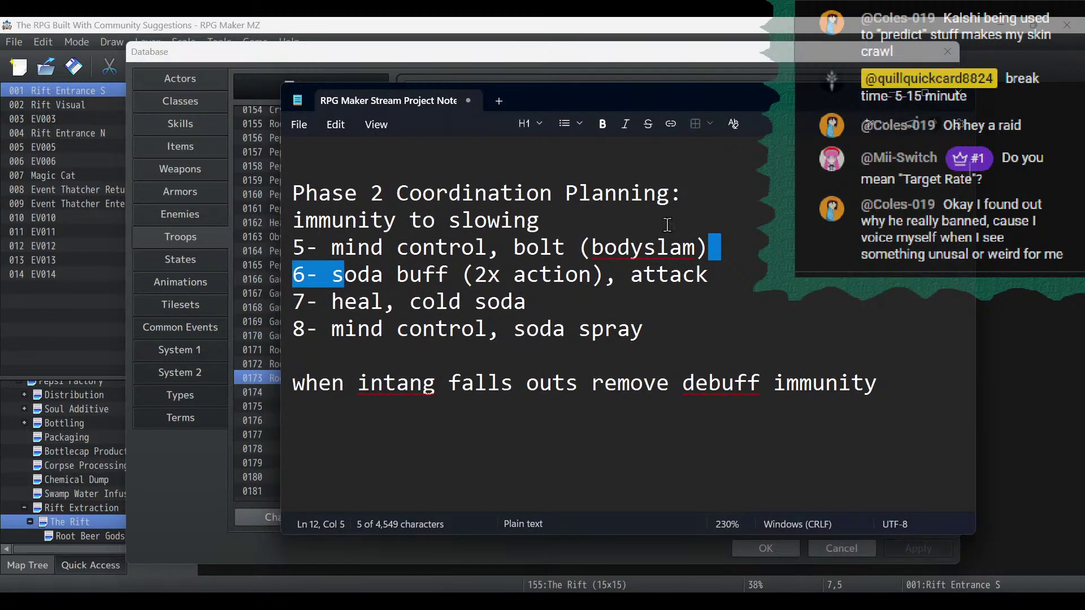
pyautogui.click(681, 225)
pyautogui.moveTo(768, 254); pyautogui.dragTo(227, 256)
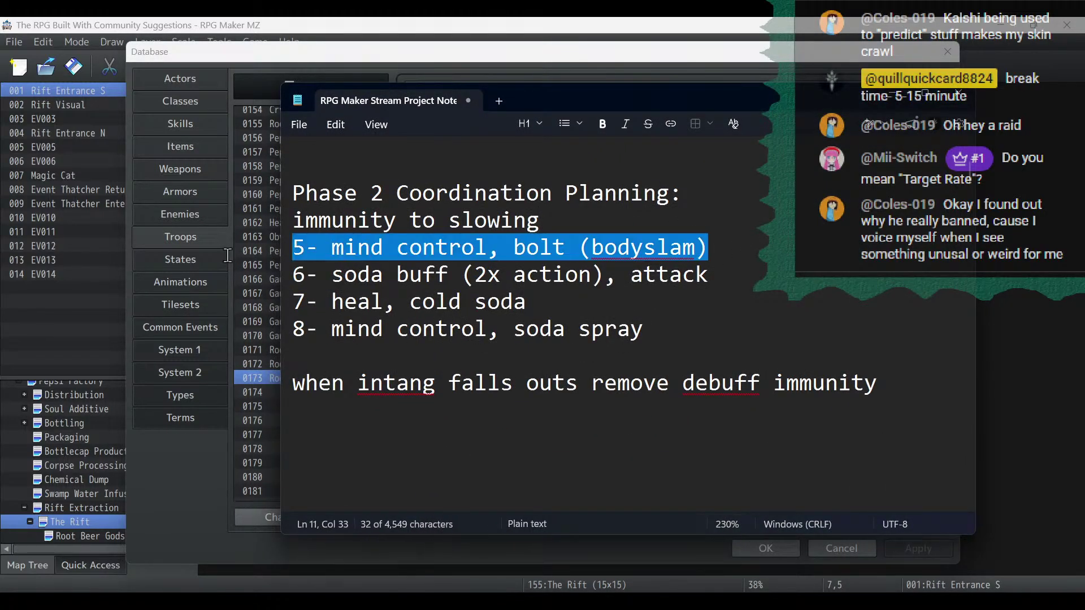
pyautogui.press('BackSpace')
pyautogui.press('BackSpace')
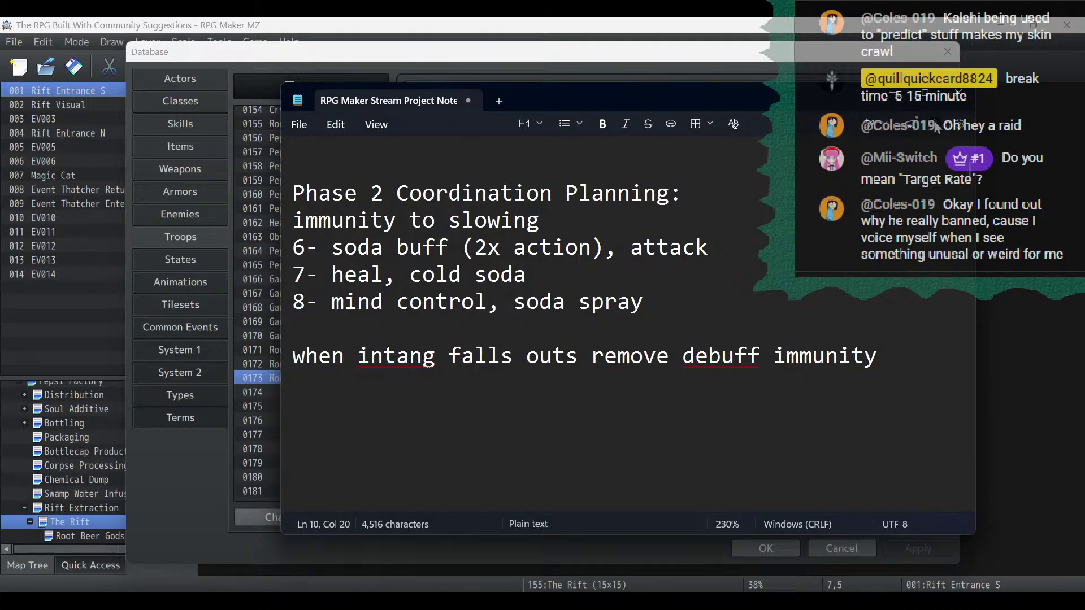
pyautogui.click(892, 97)
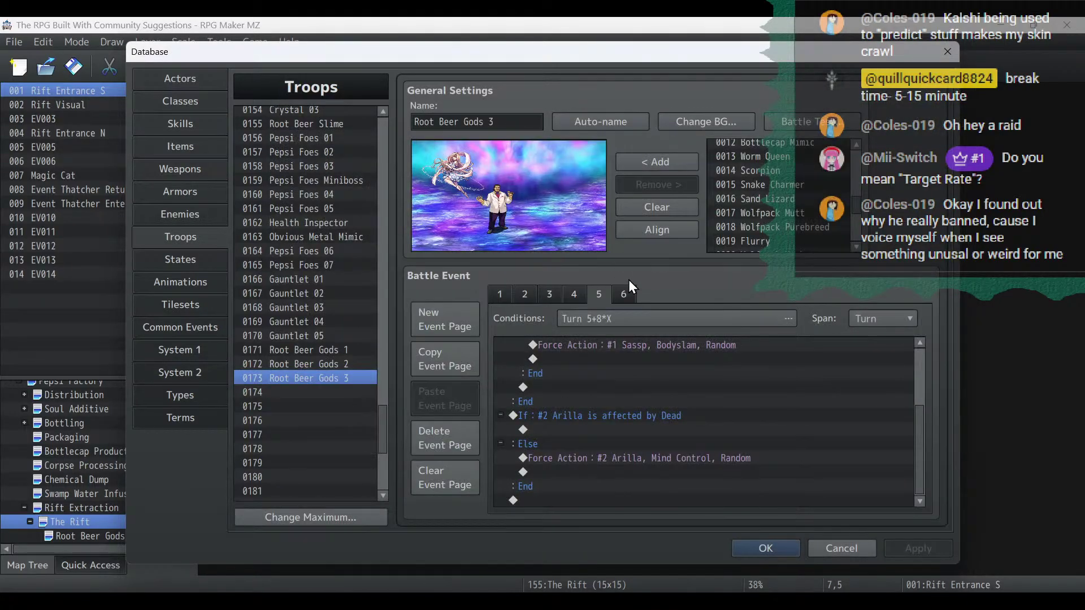
# Duplicate battle event page 5 as page 6 and set its condition to Turn 6+8*X.
pyautogui.click(469, 361)
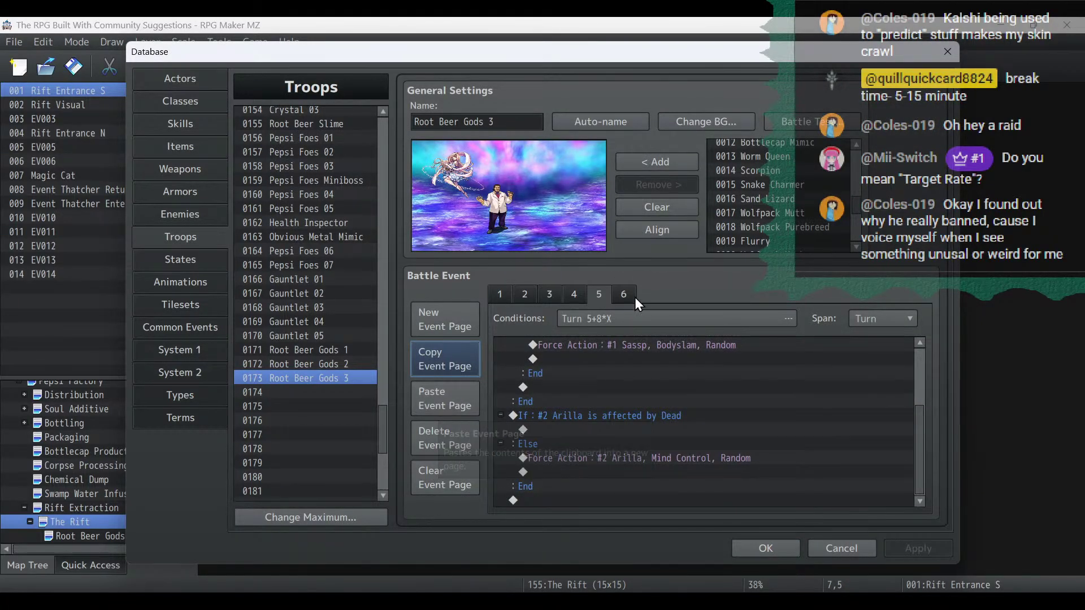
pyautogui.click(575, 297)
pyautogui.click(607, 293)
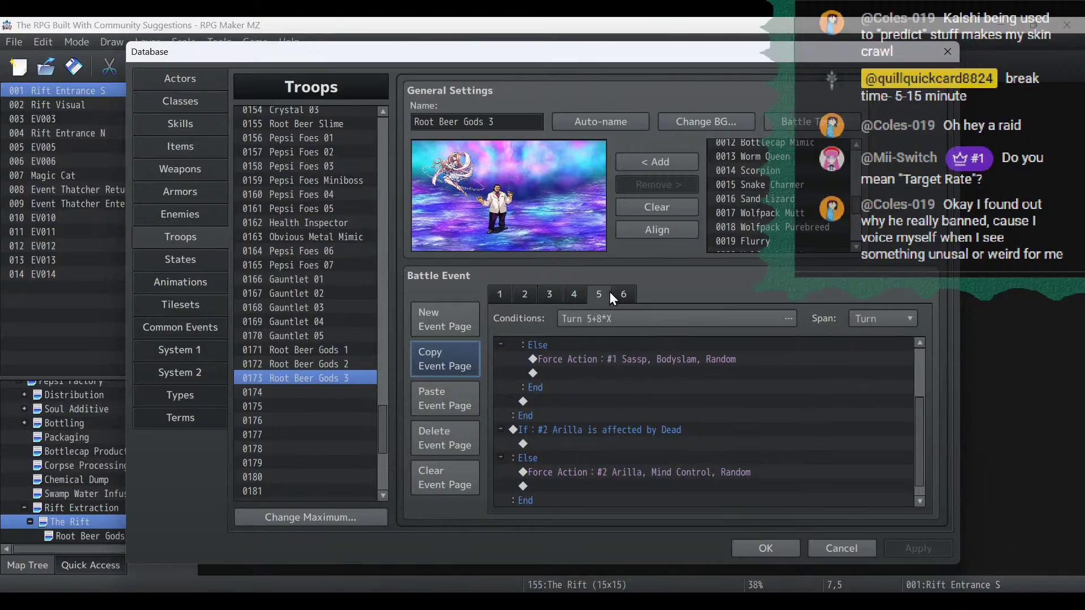
pyautogui.click(435, 399)
pyautogui.doubleClick(601, 319)
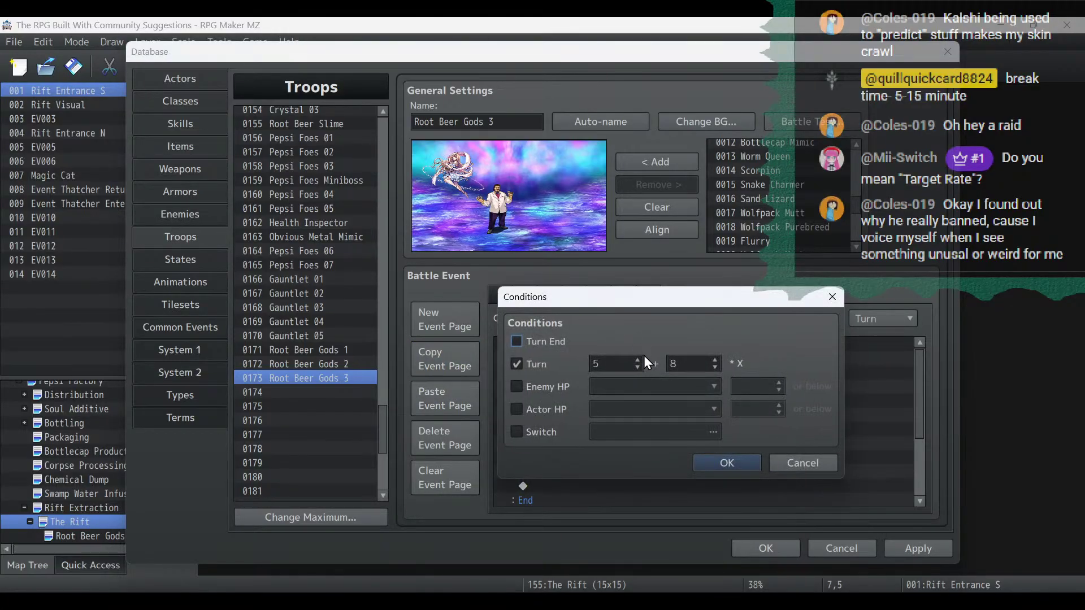
pyautogui.click(722, 464)
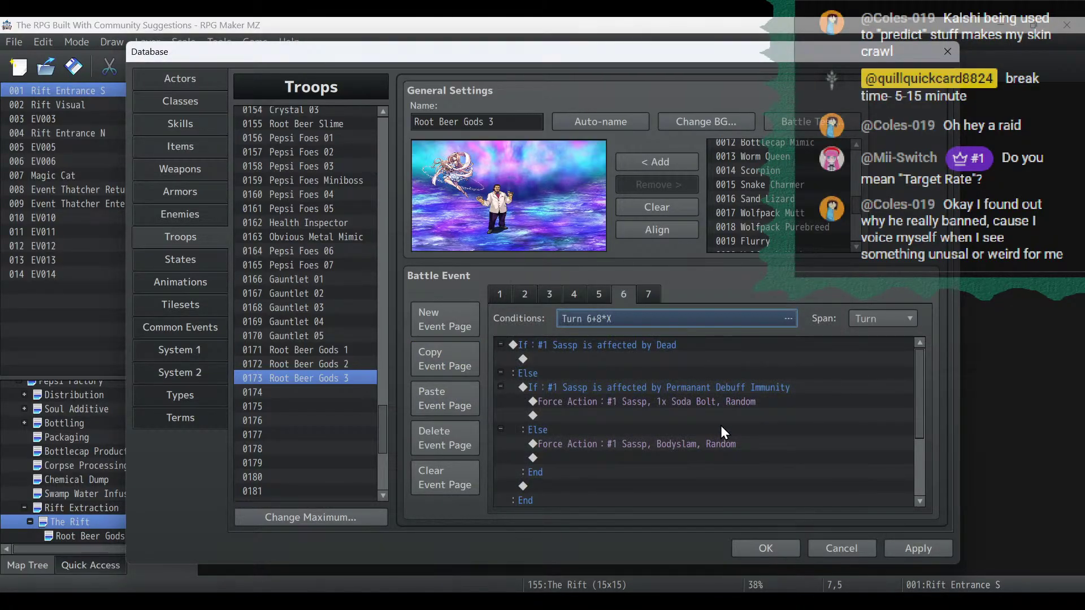
# Check the turn 6 plan in the notes and move page 6's Arilla Dead conditional above the Sassp Dead conditional.
pyautogui.hotkey('alt', 'Tab')
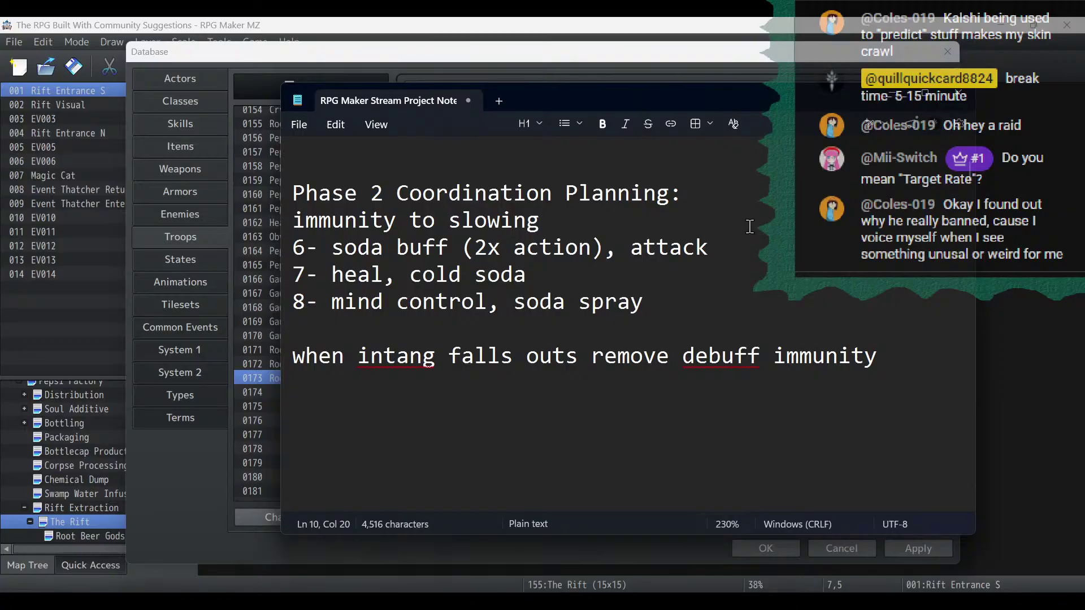
pyautogui.moveTo(760, 248); pyautogui.dragTo(195, 250)
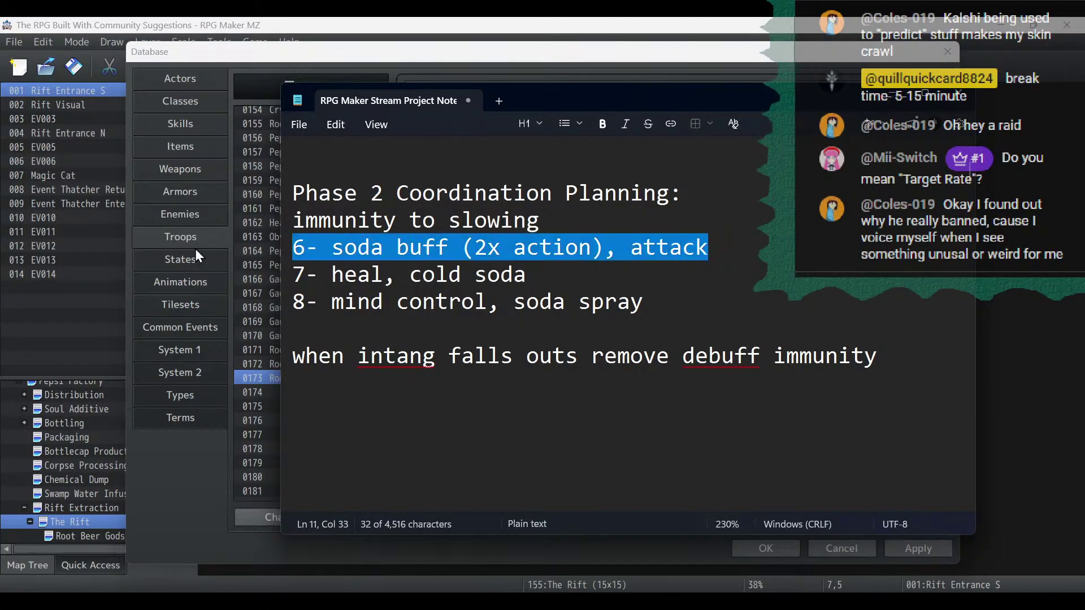
pyautogui.click(890, 100)
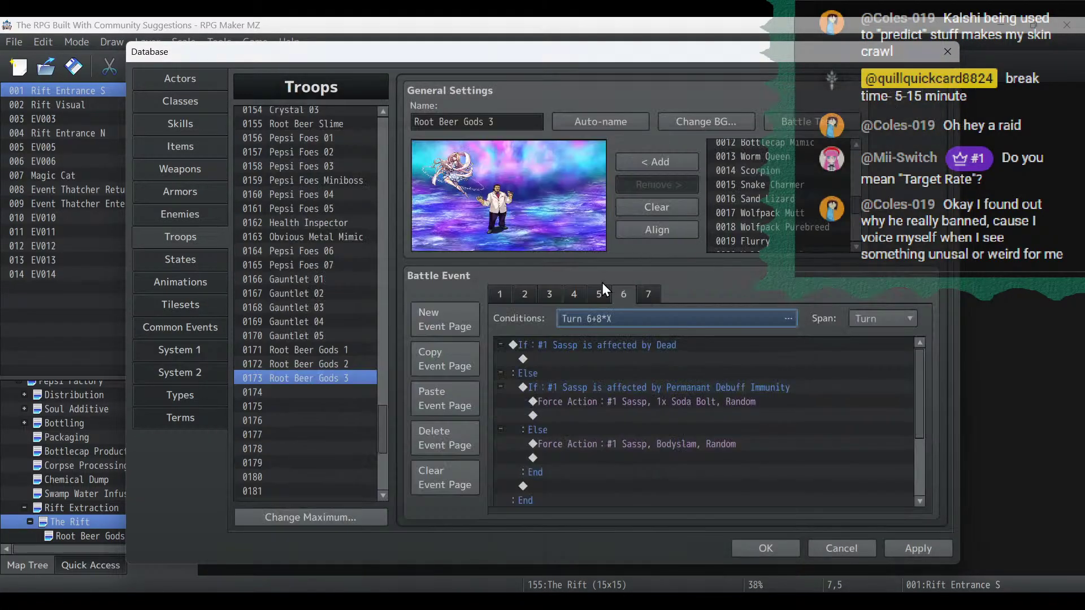
pyautogui.scroll(-2, 541, 481)
pyautogui.click(554, 418)
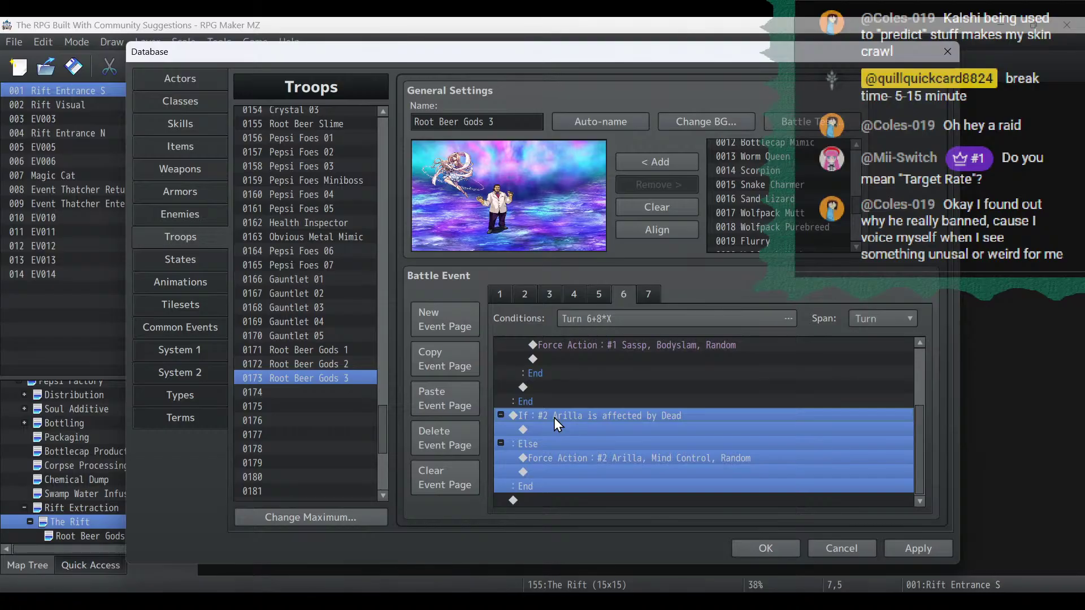
pyautogui.hotkey('ctrl', 'x')
pyautogui.click(575, 346)
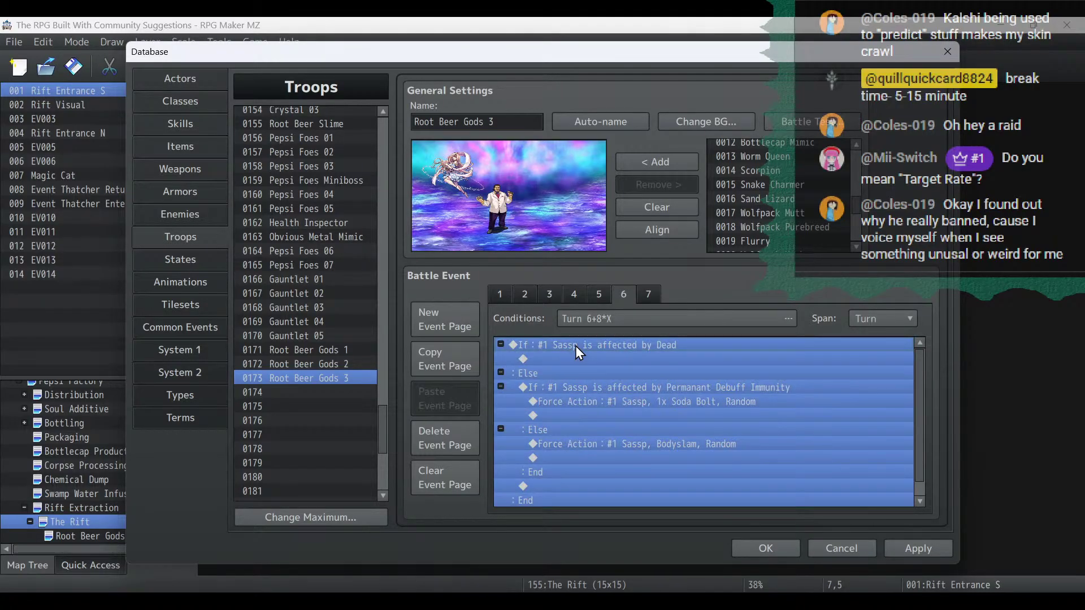
pyautogui.hotkey('ctrl', 'v')
# Inside page 6's Arilla Dead Else branch, add a conditional for enemy #1 Sassp affected by Dead, with an Else branch.
pyautogui.click(564, 386)
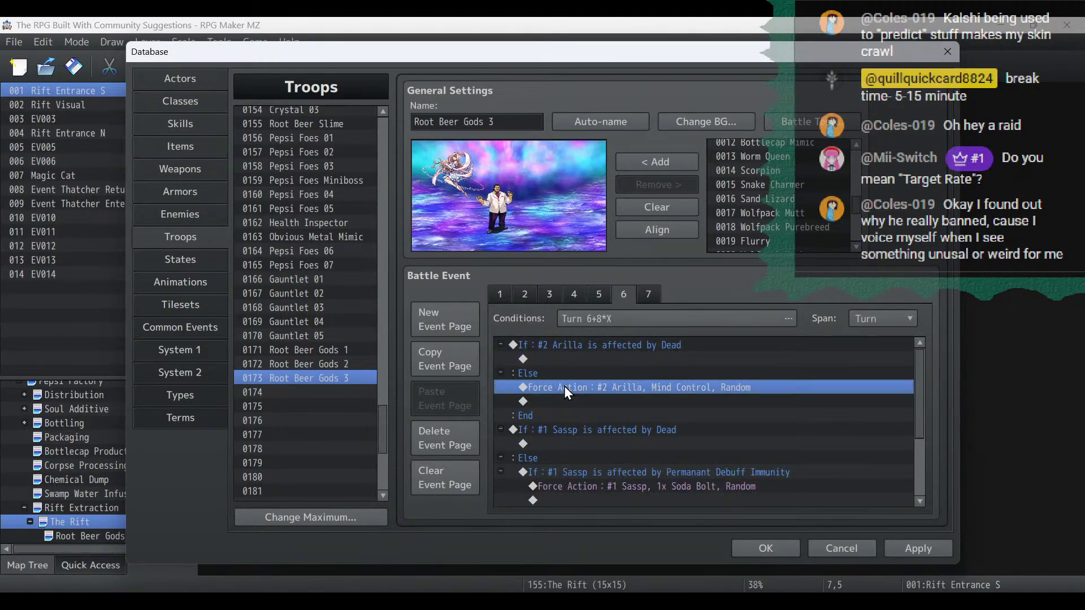
pyautogui.rightClick(564, 387)
pyautogui.click(592, 398)
pyautogui.click(591, 384)
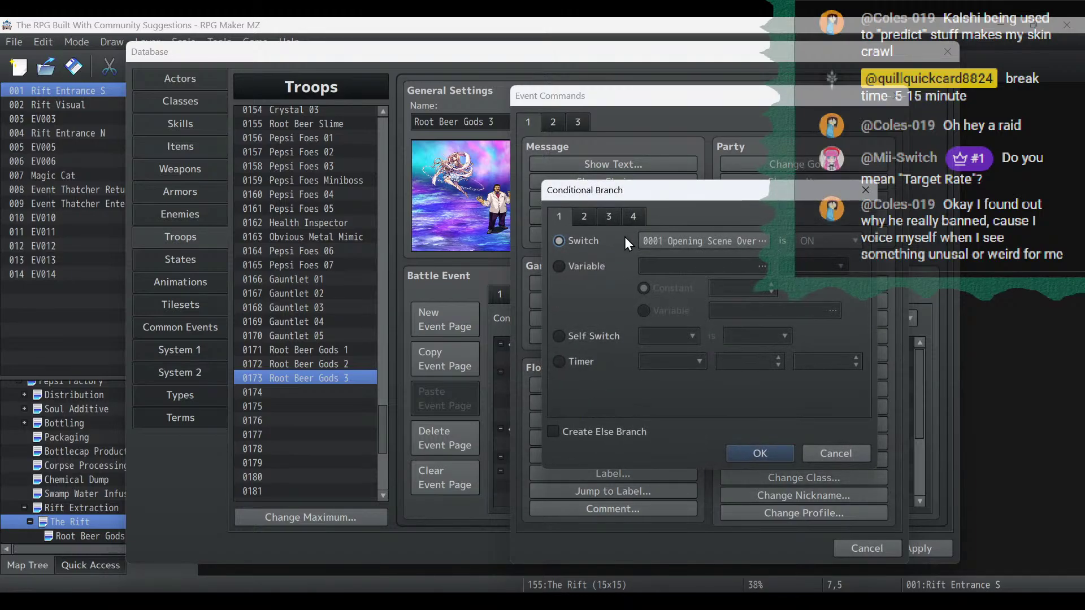
pyautogui.click(609, 216)
pyautogui.click(591, 239)
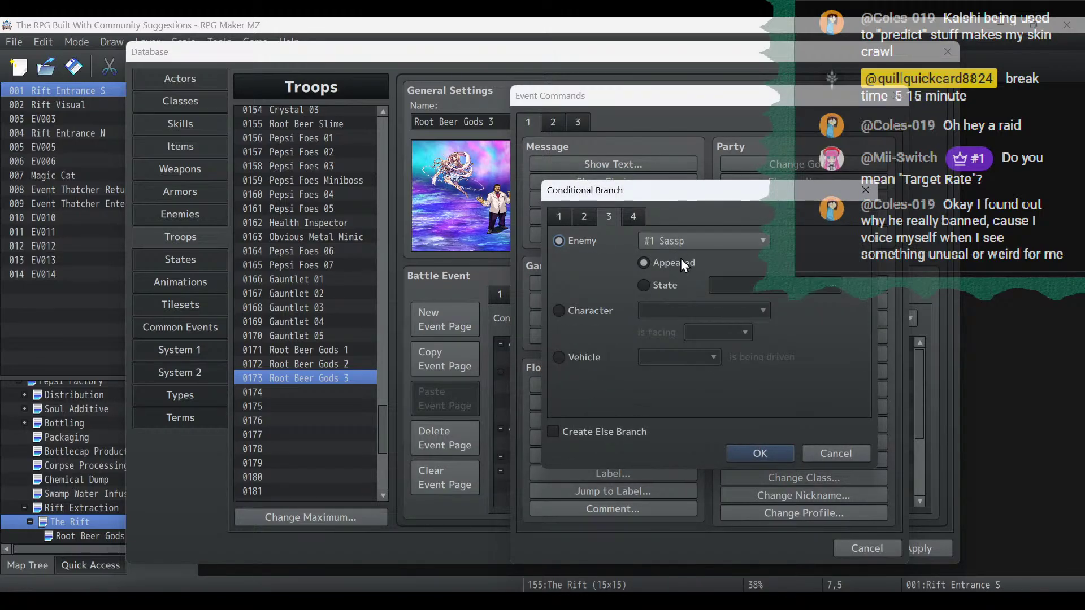
pyautogui.click(663, 287)
pyautogui.click(625, 432)
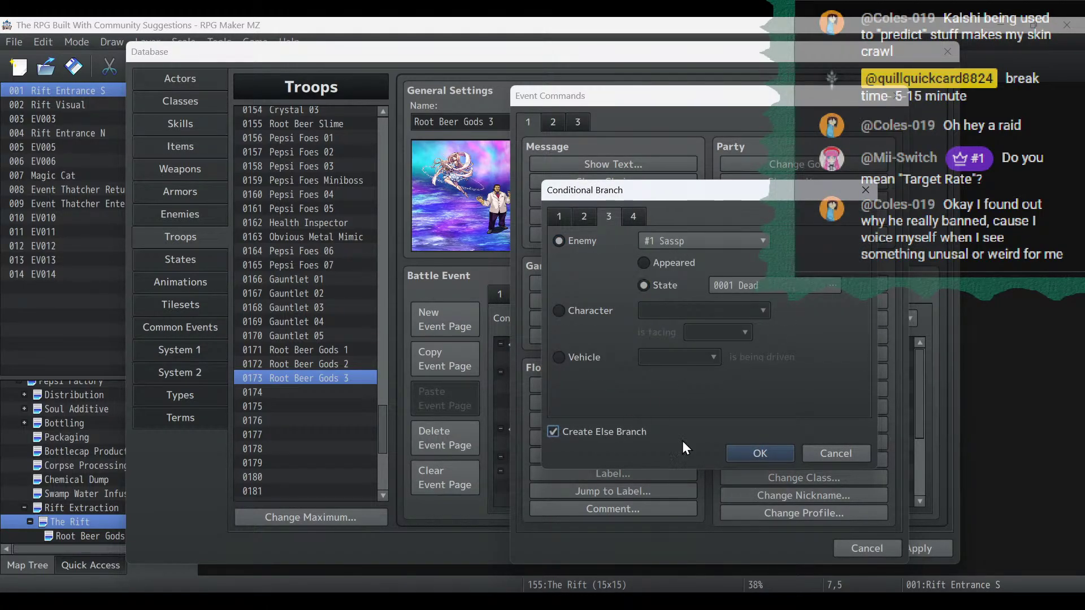
pyautogui.click(748, 454)
pyautogui.click(632, 389)
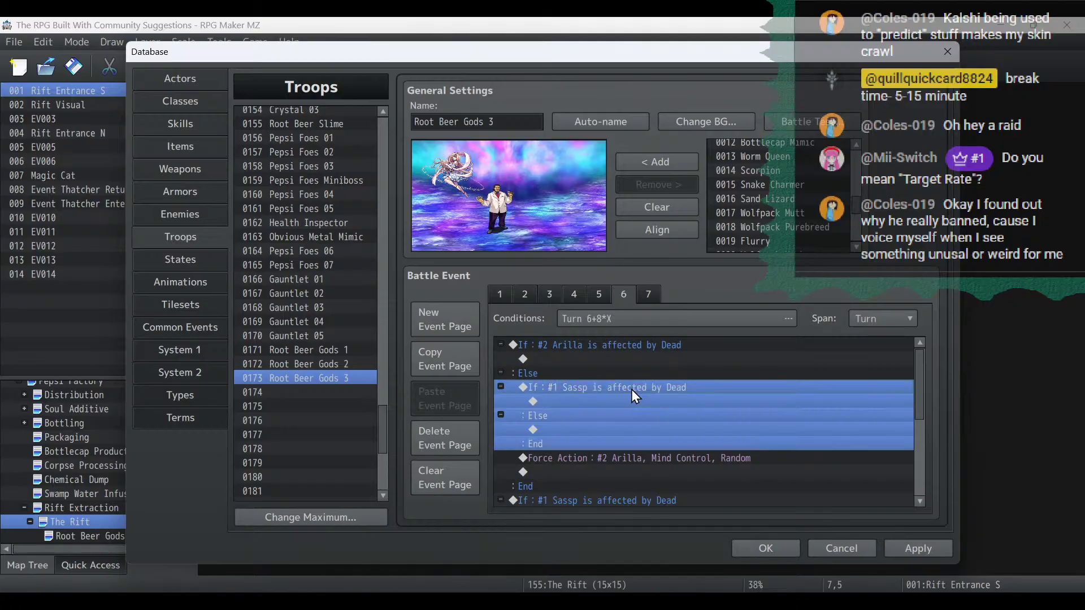
# Move Arilla's Mind Control force action into the Else branch of the nested Sassp Dead conditional.
pyautogui.click(604, 458)
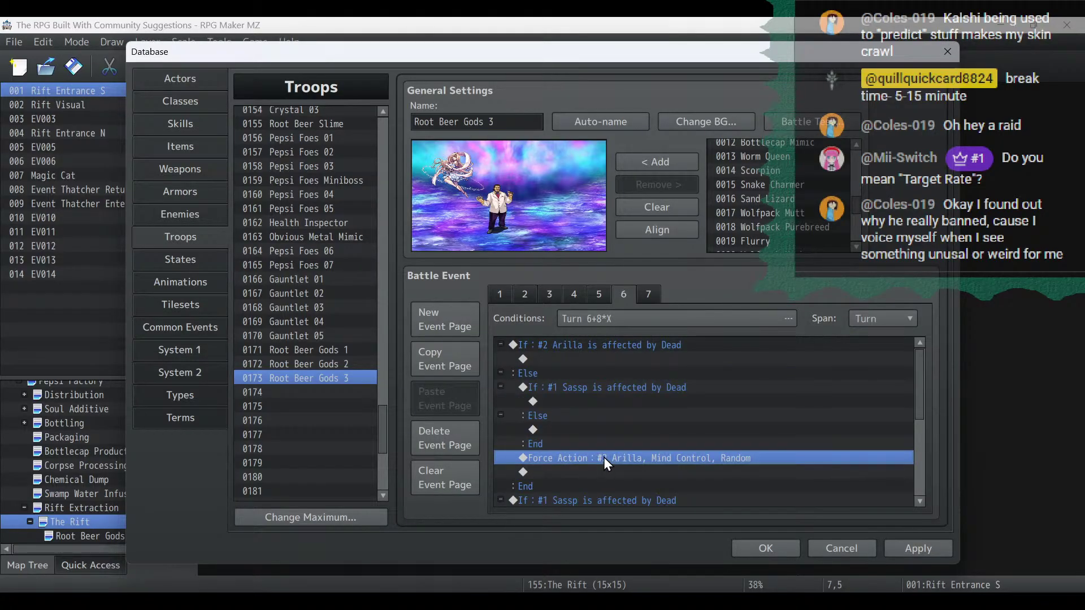
pyautogui.press('Delete')
pyautogui.click(565, 427)
pyautogui.hotkey('ctrl', 'v')
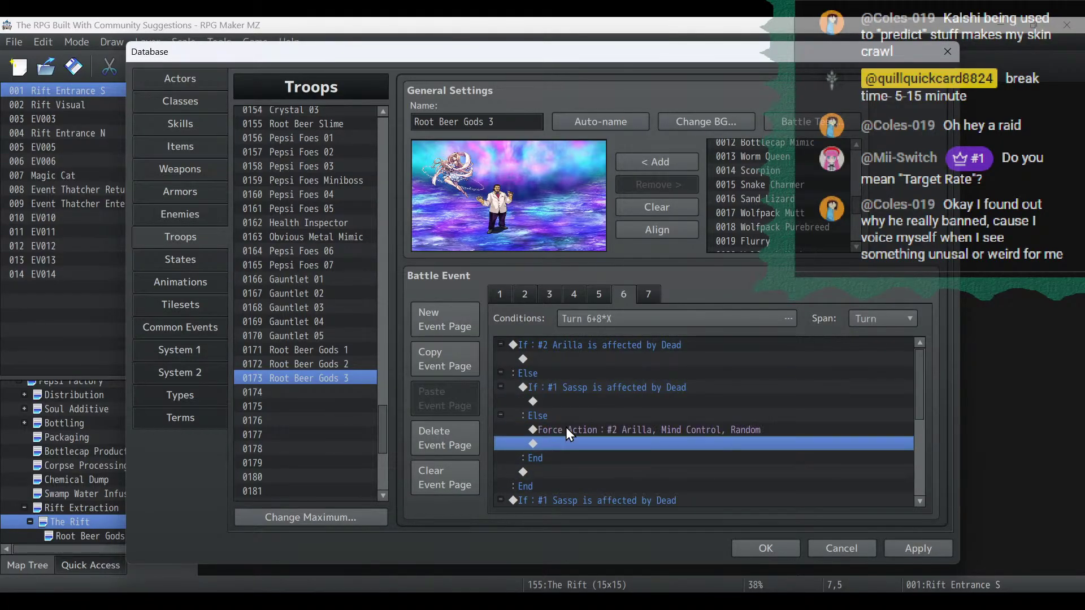
# Set Arilla's nested force action to the empty skill slot 0445 with target Index 1 and apply the change.
pyautogui.doubleClick(565, 427)
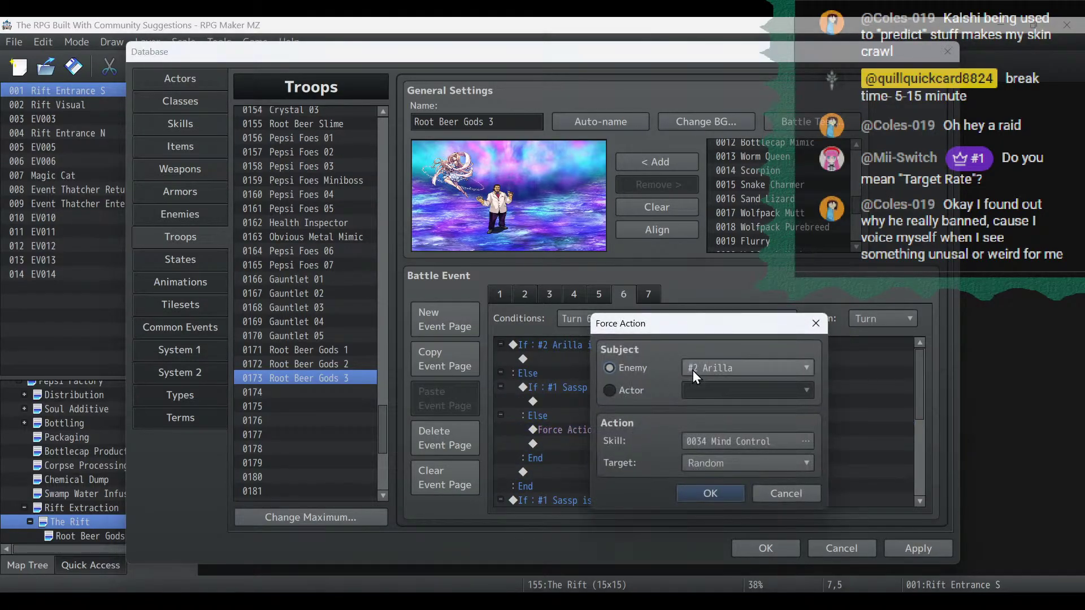
pyautogui.click(742, 438)
pyautogui.scroll(-2, 668, 390)
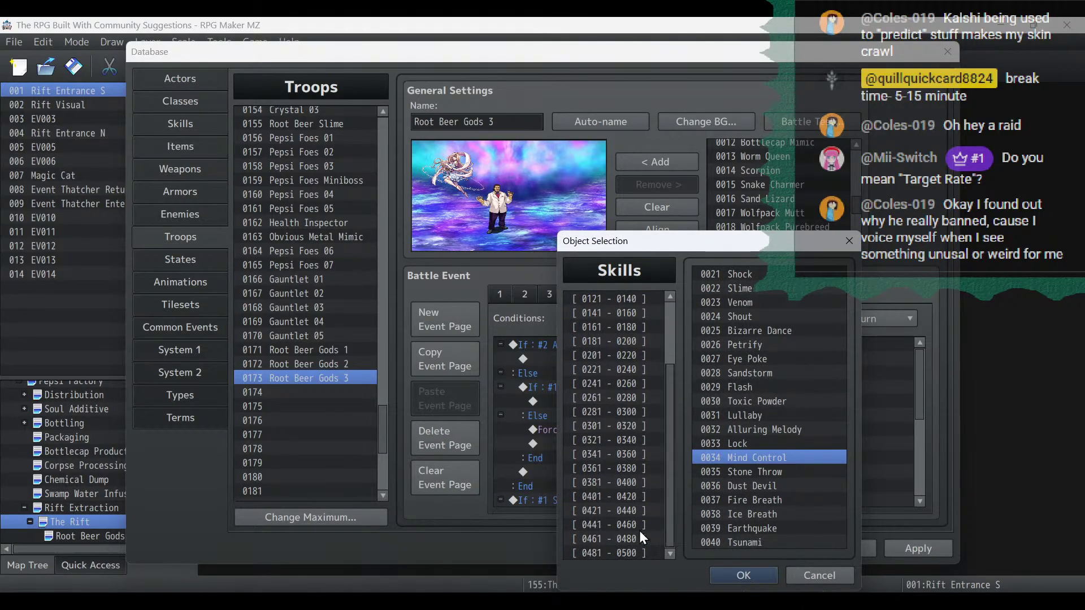
pyautogui.click(624, 554)
pyautogui.click(629, 540)
pyautogui.click(632, 524)
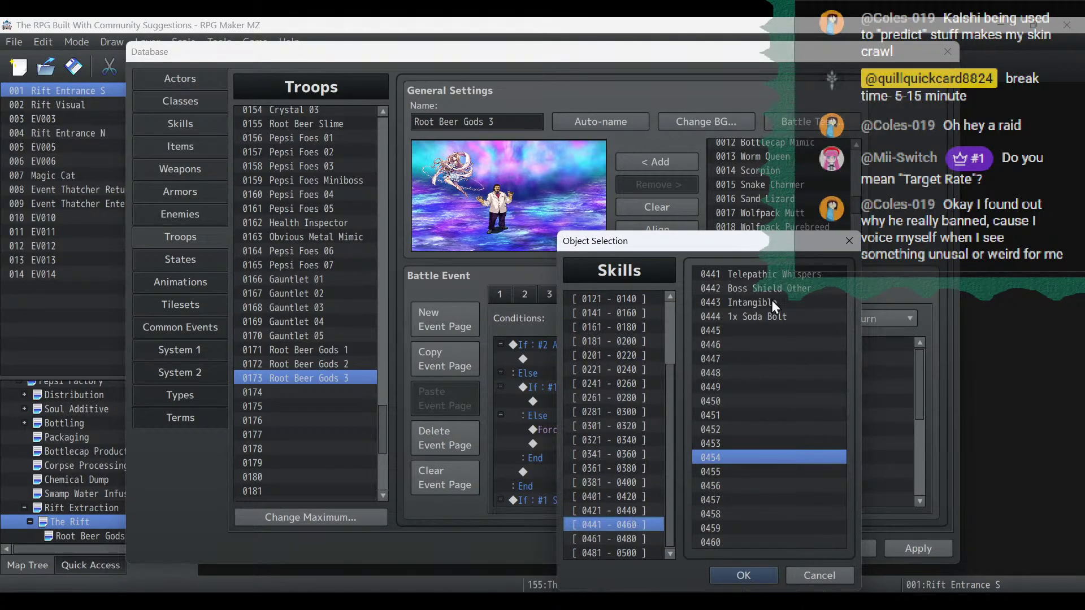
pyautogui.click(628, 511)
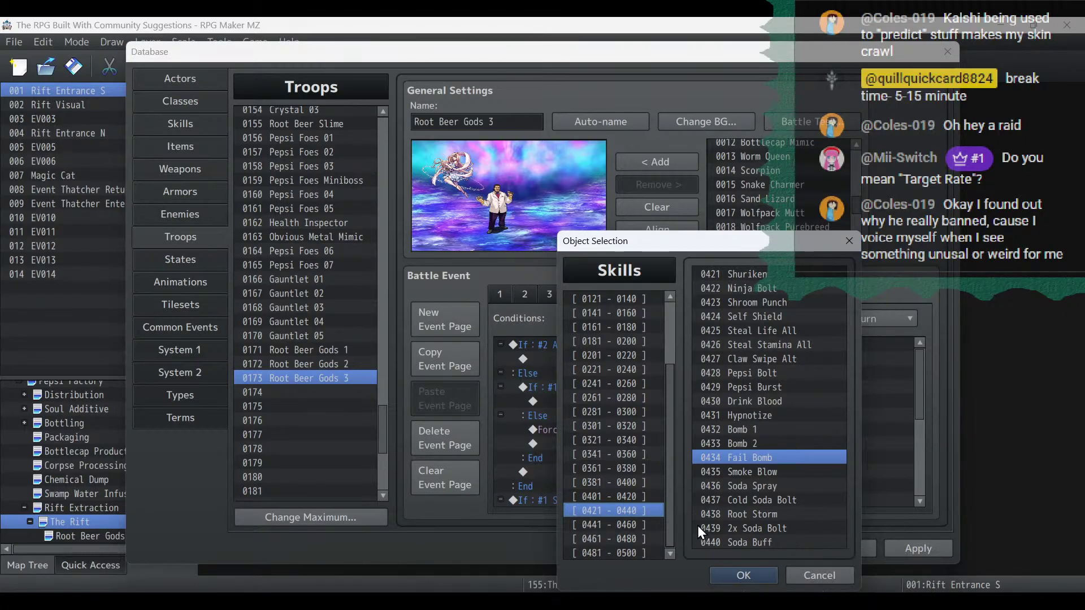
pyautogui.click(636, 527)
pyautogui.doubleClick(754, 329)
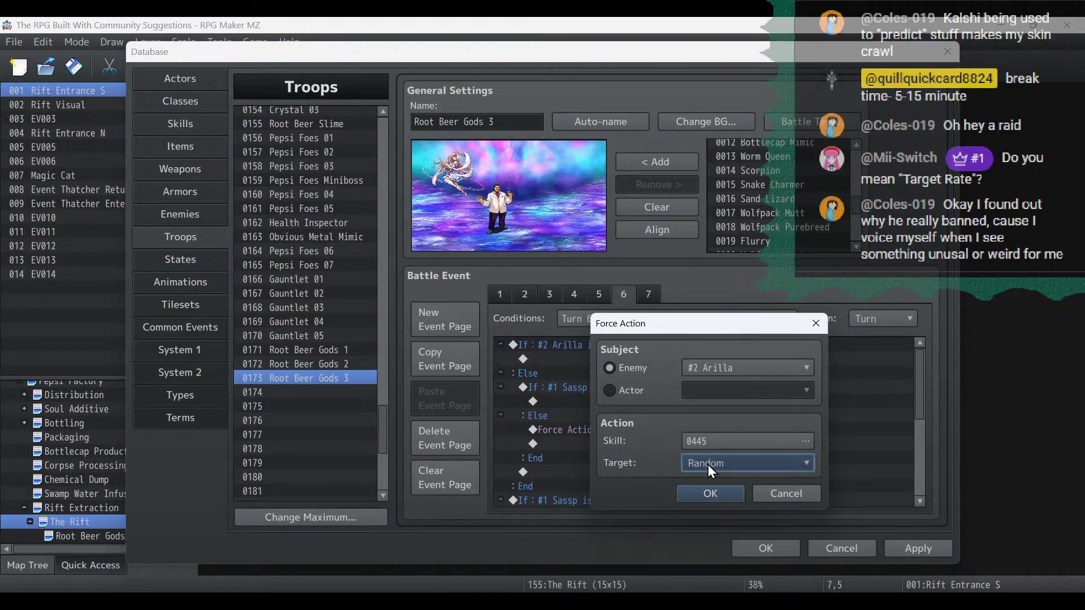
pyautogui.click(708, 464)
pyautogui.click(707, 499)
pyautogui.click(708, 497)
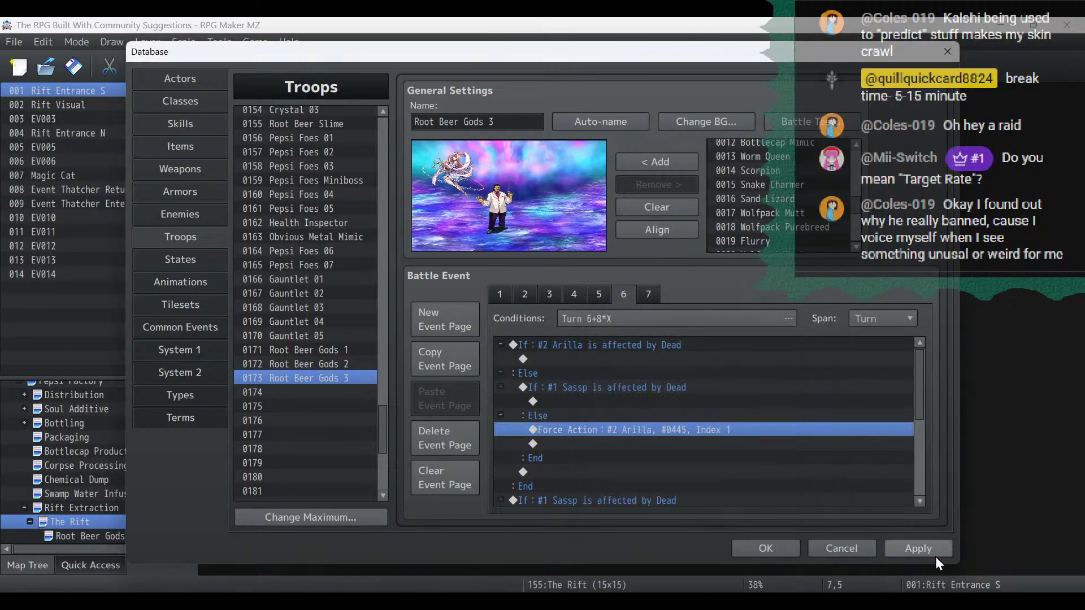
pyautogui.click(934, 551)
# In the skills database, copy skill 0440 Soda Buff into the empty slot 0445.
pyautogui.click(178, 101)
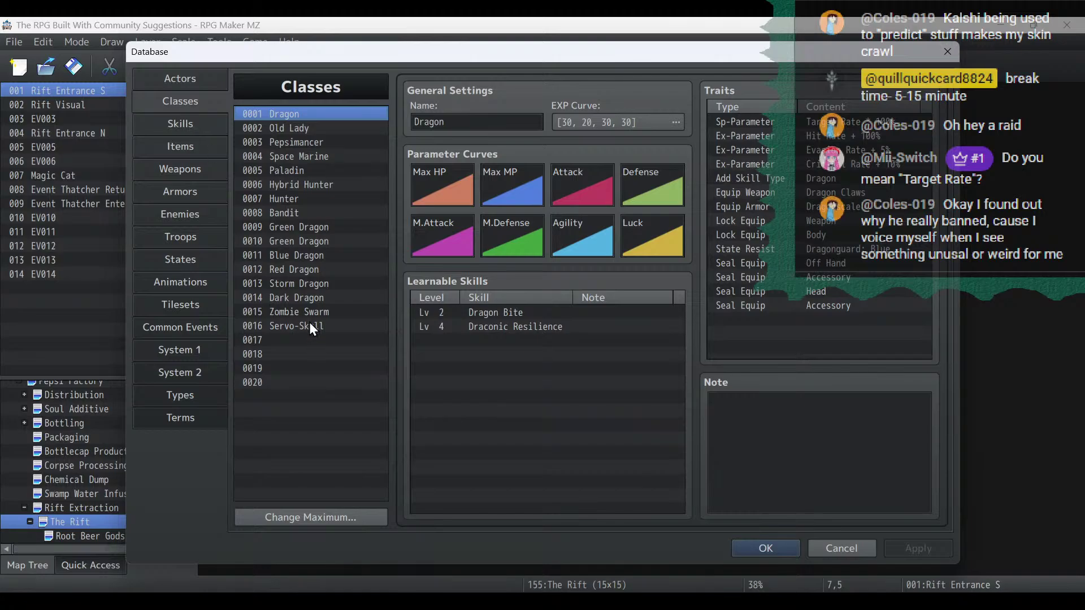
pyautogui.click(176, 123)
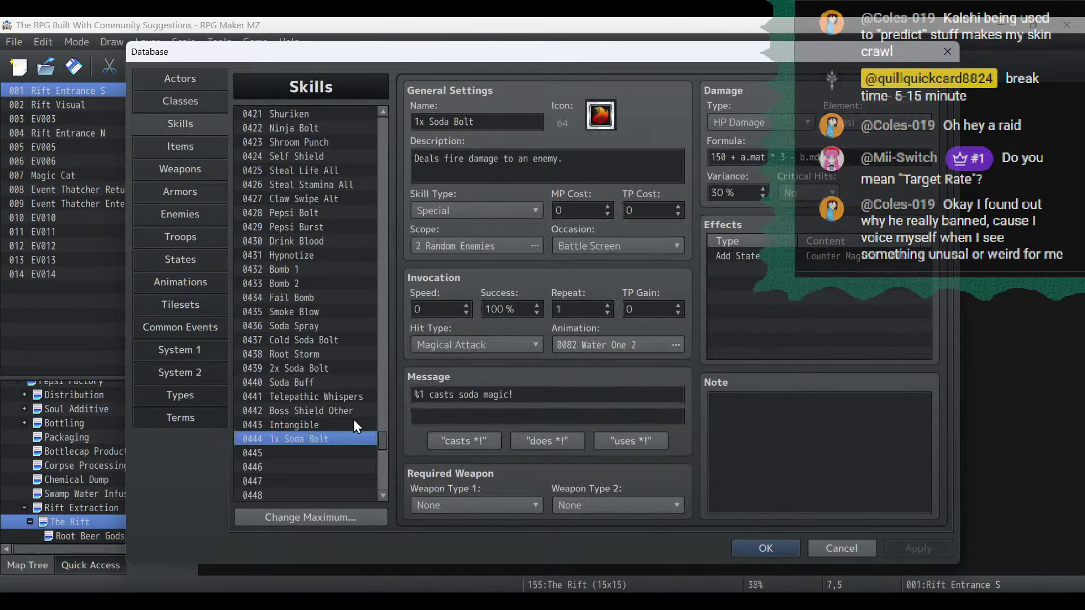
pyautogui.click(317, 382)
pyautogui.rightClick(318, 382)
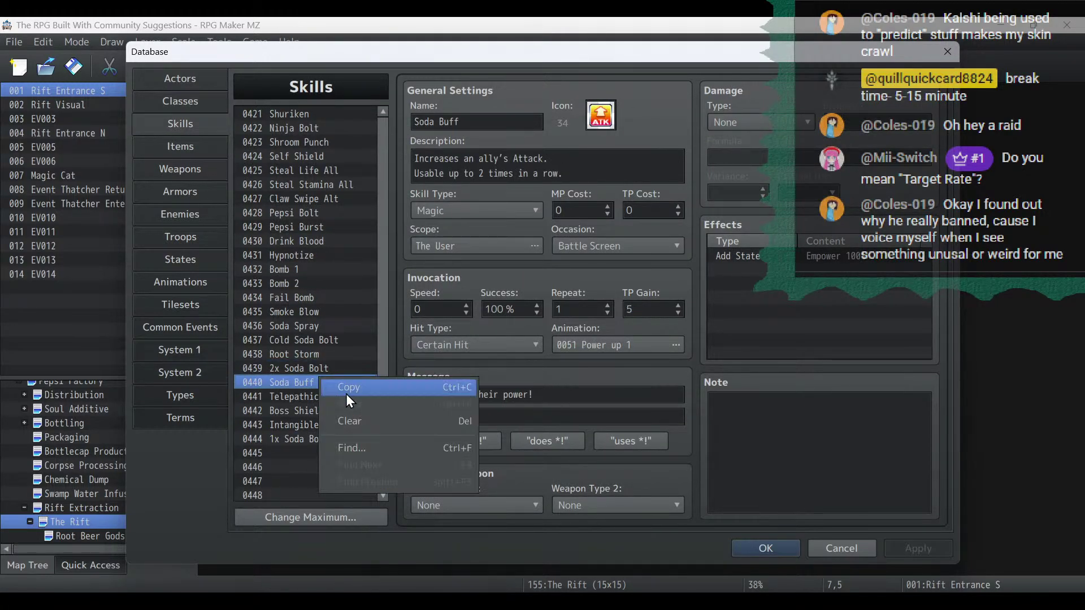
pyautogui.click(346, 394)
pyautogui.click(300, 456)
pyautogui.rightClick(301, 452)
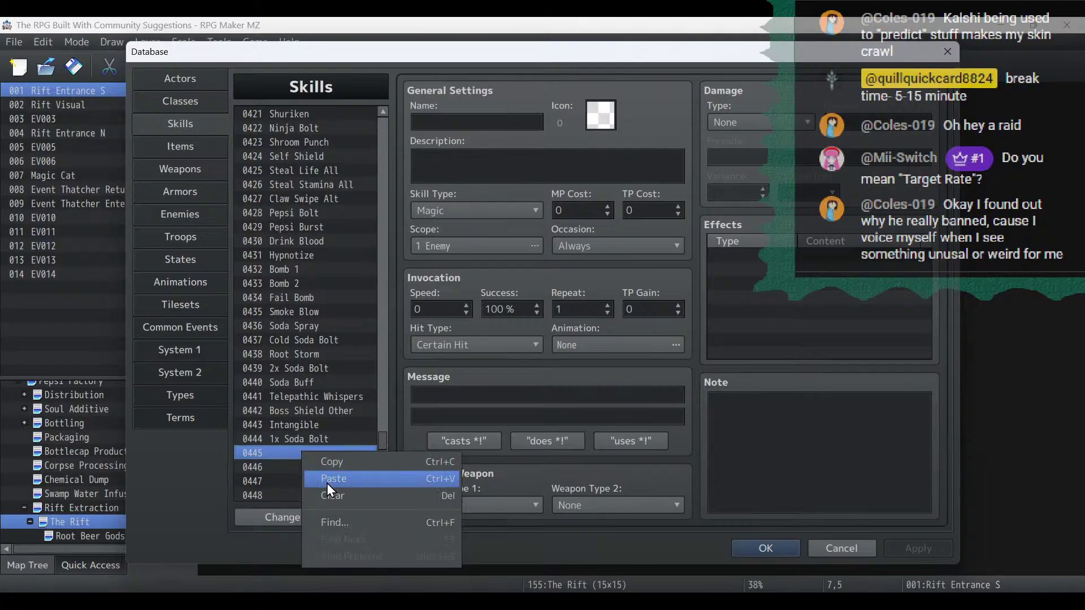
pyautogui.click(327, 483)
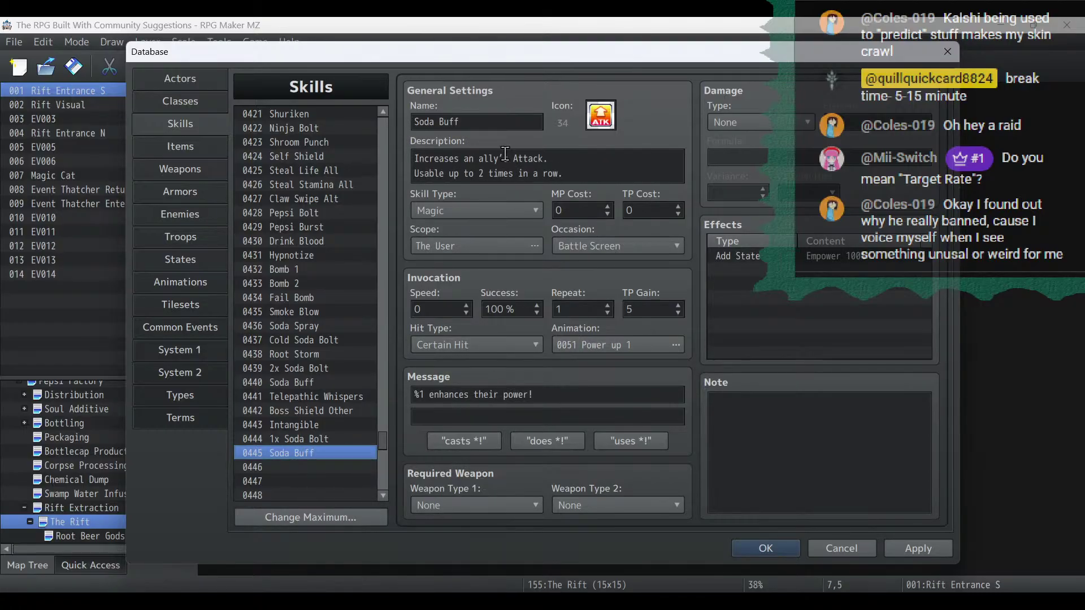
# Rename the copied skill in slot 0445 as Soda Buff 2x.
pyautogui.click(506, 128)
pyautogui.doubleClick(505, 129)
pyautogui.click(506, 129)
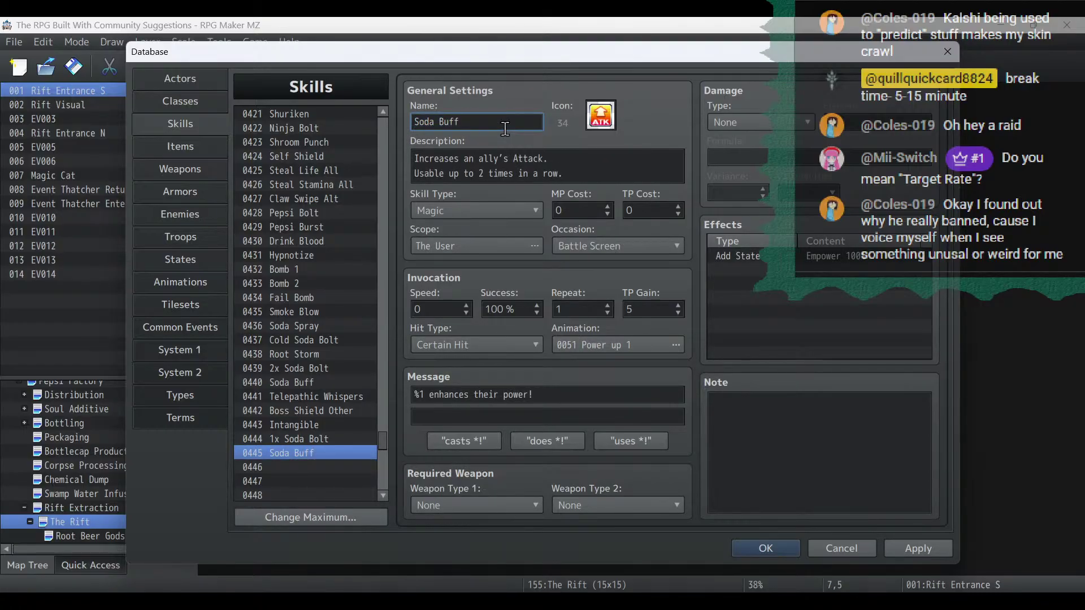
pyautogui.write('2x')
# Change the Add State effect of Soda Buff 2x to the Empower 2x state.
pyautogui.doubleClick(810, 256)
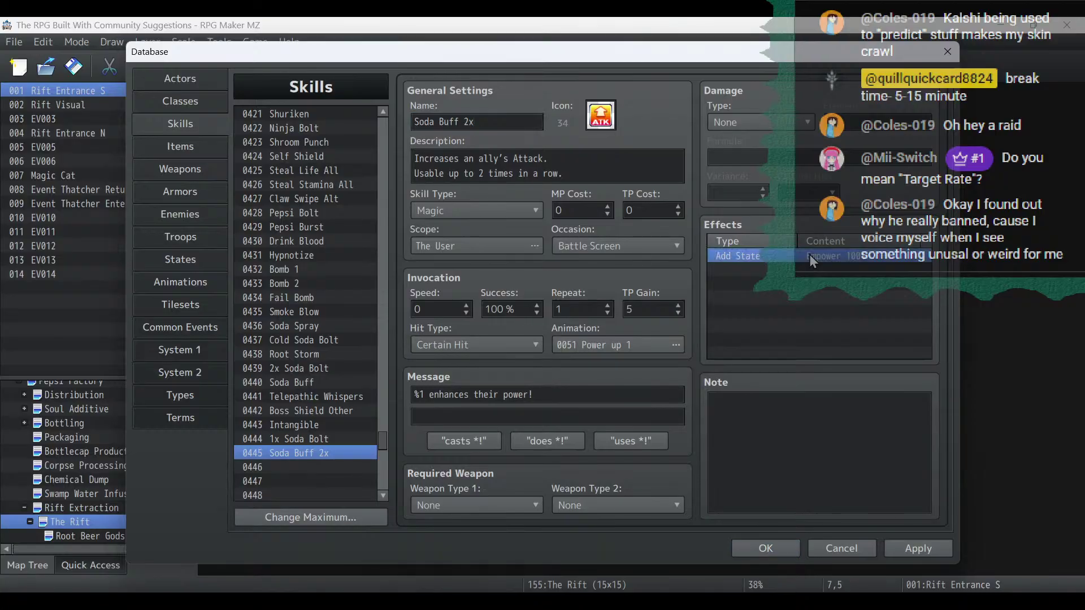
pyautogui.click(870, 227)
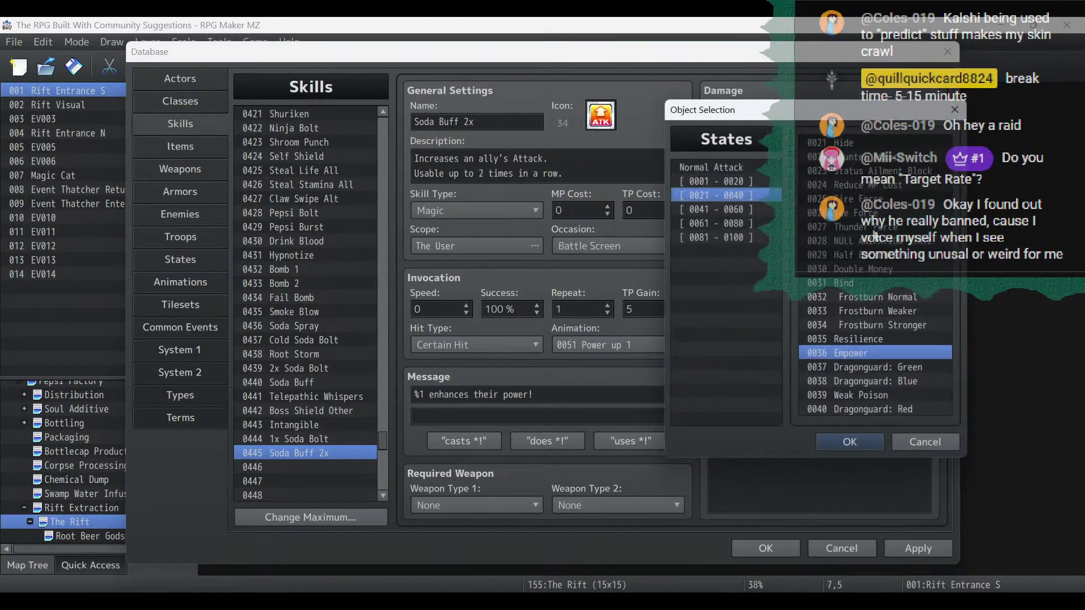
pyautogui.click(735, 209)
pyautogui.click(734, 223)
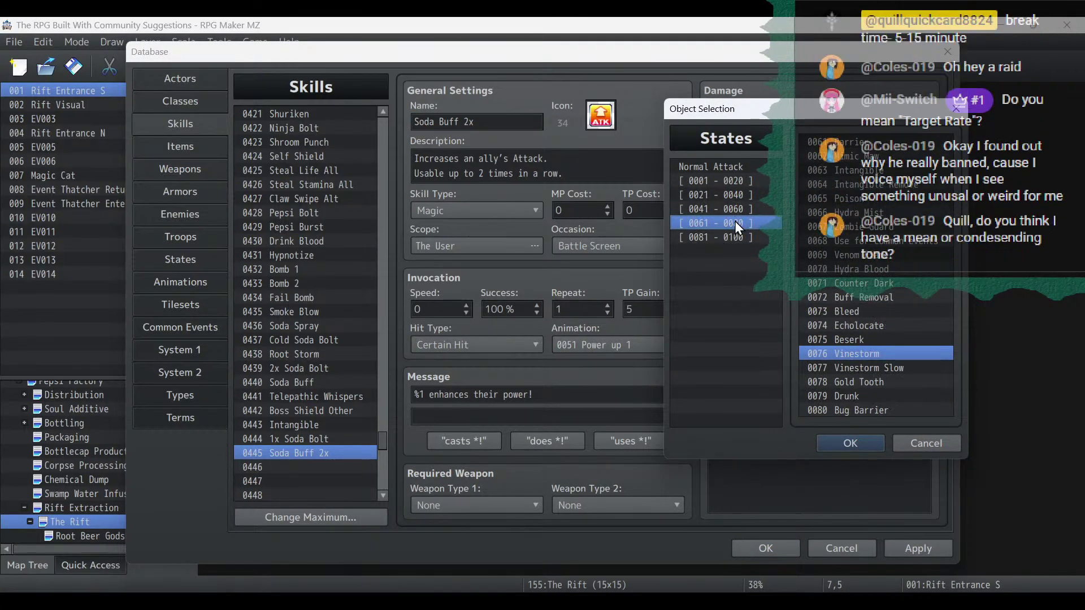
pyautogui.click(736, 237)
pyautogui.click(885, 241)
pyautogui.doubleClick(886, 248)
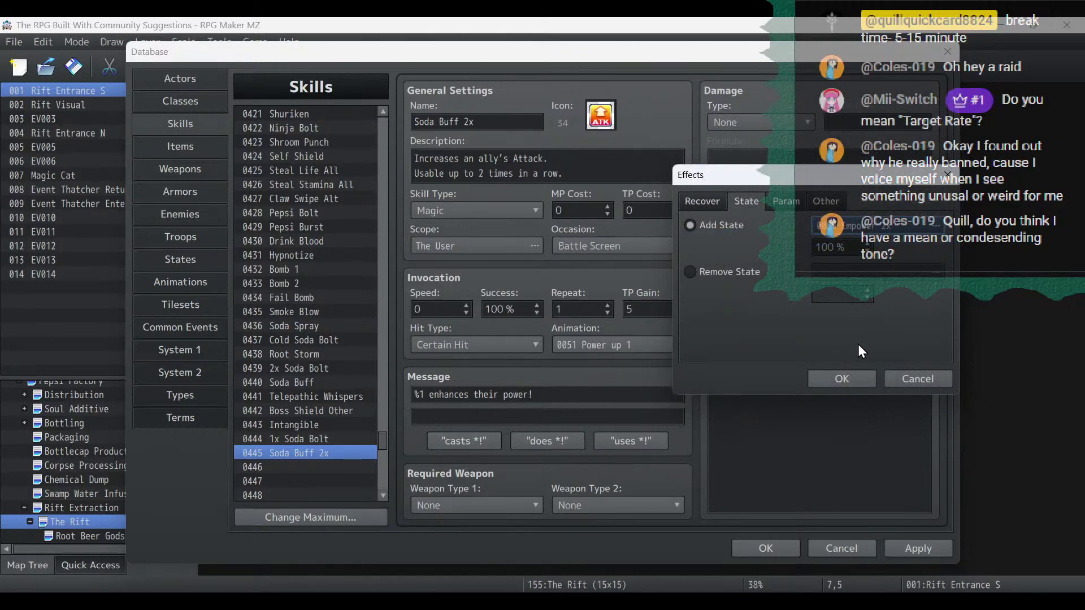
pyautogui.click(855, 378)
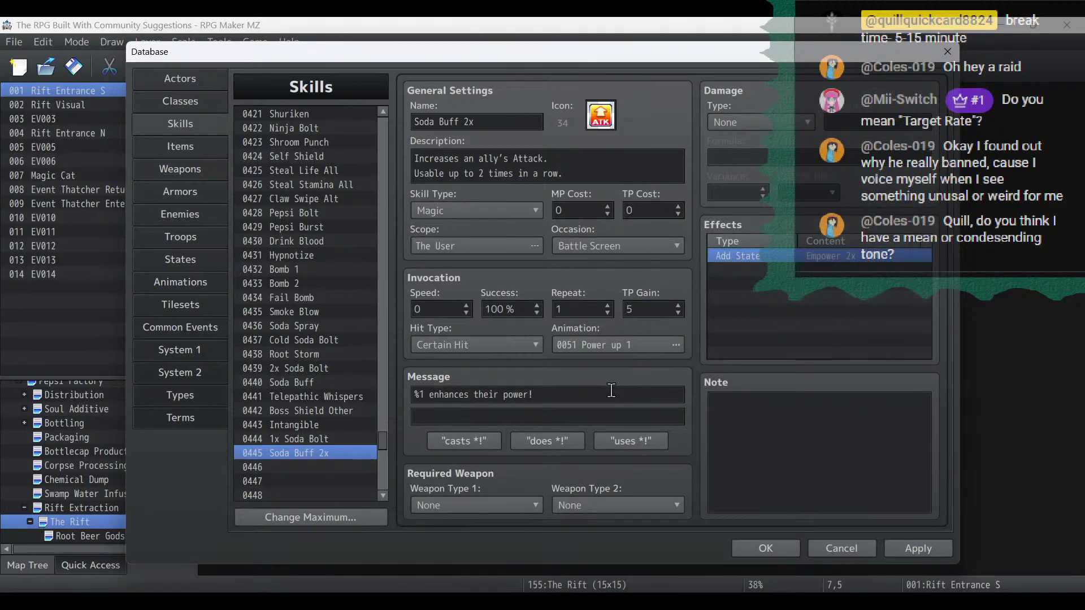
# Change the message of Soda Buff 2x to "%1 empowers Sassp!" and apply the skill changes.
pyautogui.click(612, 394)
pyautogui.press('BackSpace')
pyautogui.press('BackSpace')
pyautogui.press('BackSpace')
pyautogui.press('BackSpace')
pyautogui.press('BackSpace')
pyautogui.press('BackSpace')
pyautogui.press('BackSpace')
pyautogui.press('BackSpace')
pyautogui.press('BackSpace')
pyautogui.press('BackSpace')
pyautogui.press('BackSpace')
pyautogui.press('BackSpace')
pyautogui.press('BackSpace')
pyautogui.press('BackSpace')
pyautogui.press('BackSpace')
pyautogui.press('BackSpace')
pyautogui.press('BackSpace')
pyautogui.press('BackSpace')
pyautogui.press('BackSpace')
pyautogui.press('BackSpace')
pyautogui.press('BackSpace')
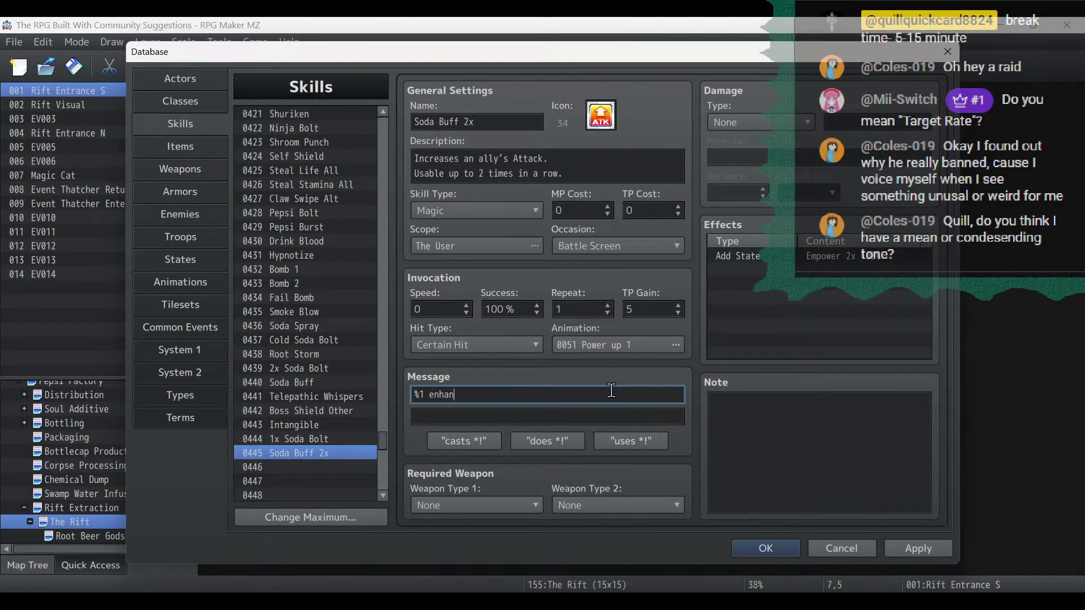
pyautogui.write('empowers Sassp!')
pyautogui.click(939, 552)
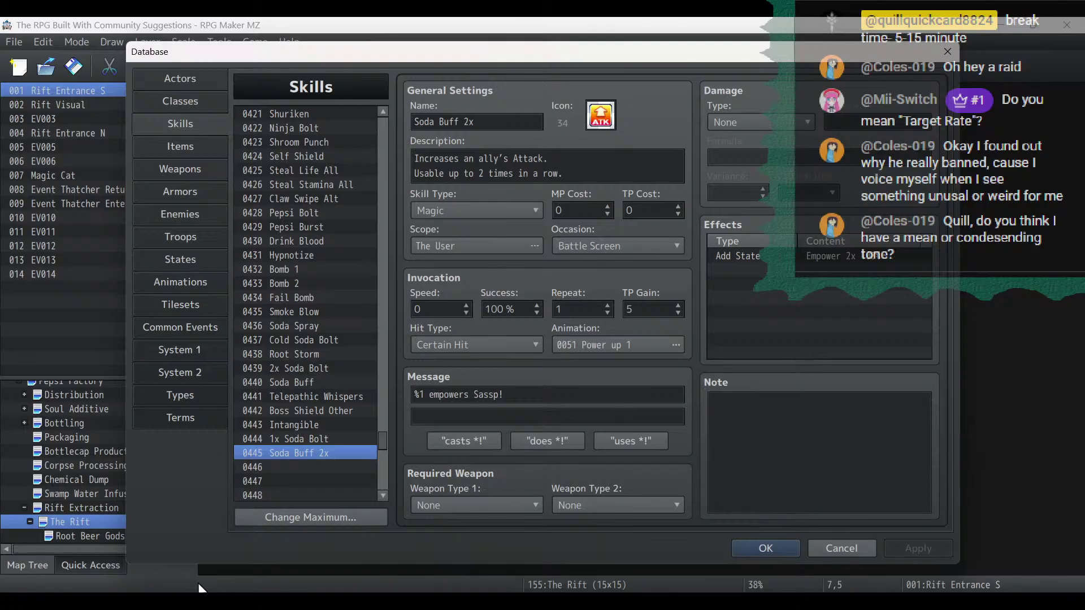
# Return to page 6 of the Root Beer Gods 3 troop and check the skill assigned to Arilla's force action.
pyautogui.click(188, 251)
pyautogui.click(189, 239)
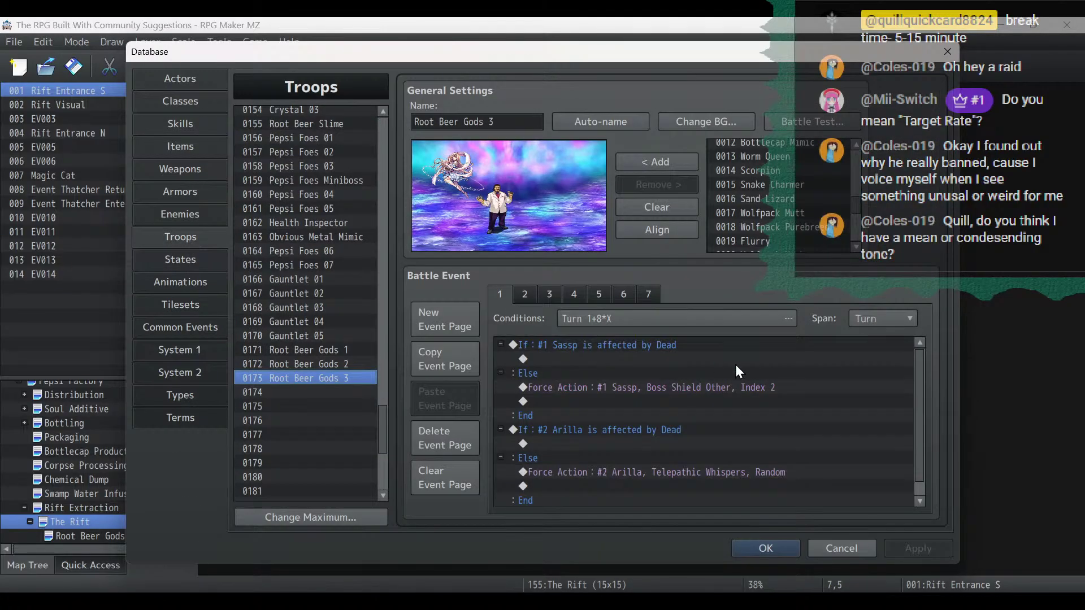
pyautogui.click(633, 293)
pyautogui.doubleClick(632, 428)
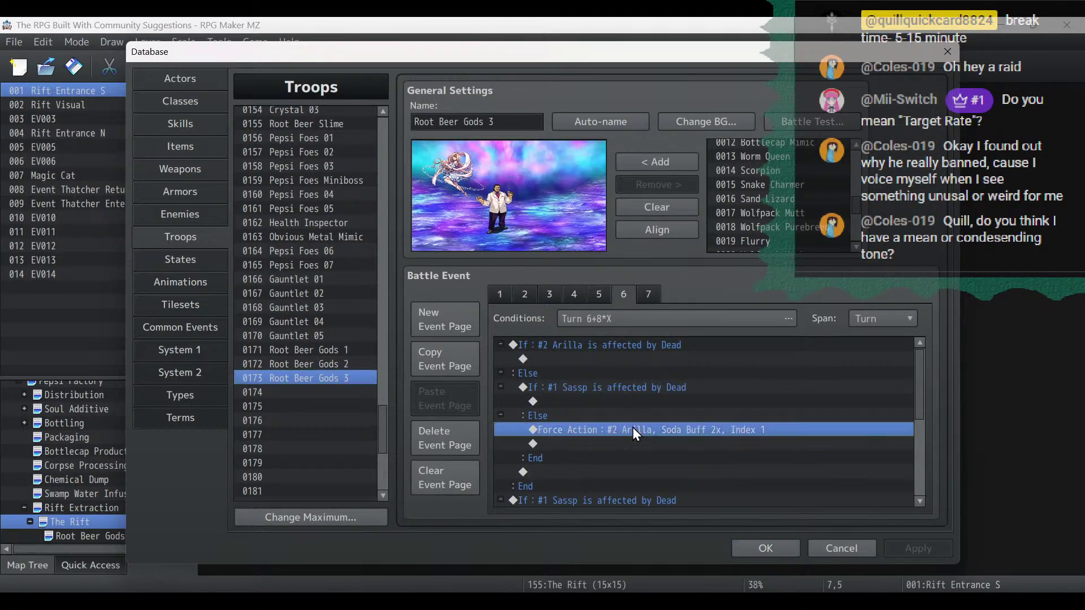
pyautogui.doubleClick(733, 439)
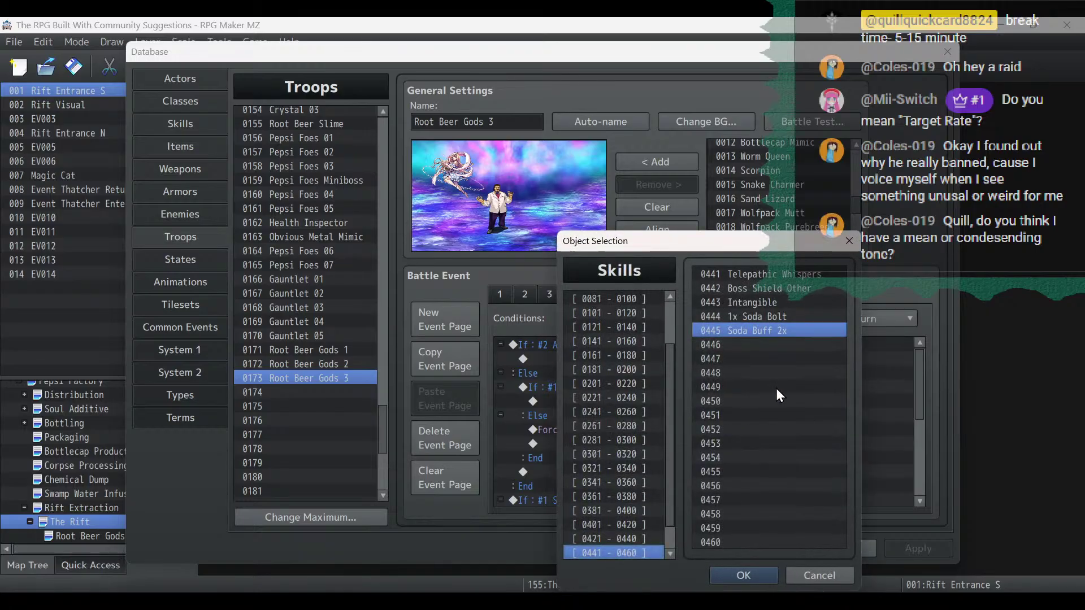
pyautogui.click(745, 574)
pyautogui.click(740, 498)
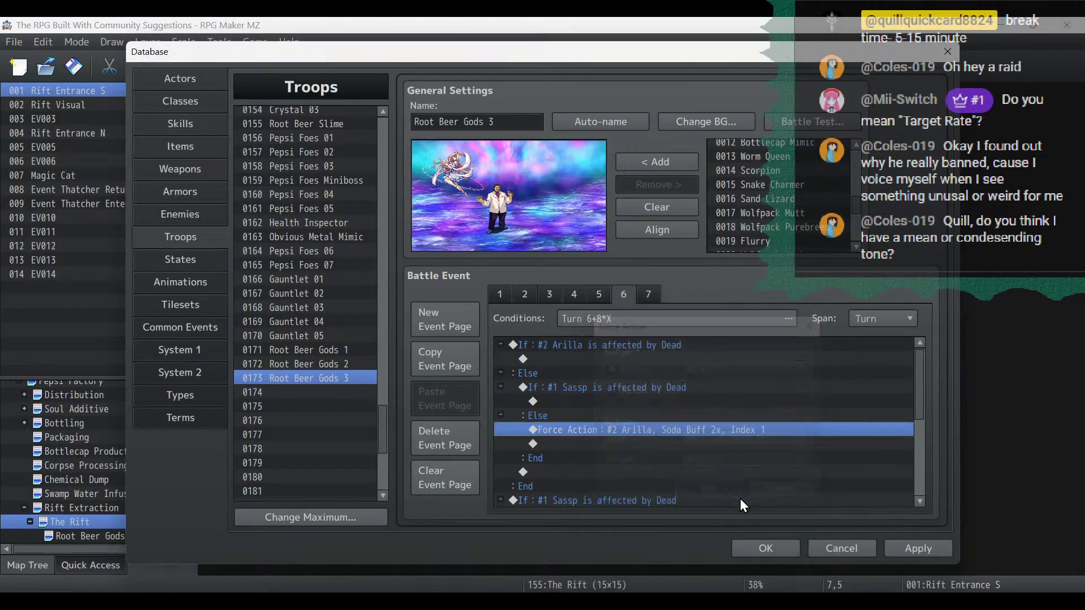
# Following the turn 6 plan line, cut Sassp's Bodyslam force action on page 6 and delete the Permanant Debuff Immunity condition around it.
pyautogui.scroll(-3, 728, 448)
pyautogui.scroll(3, 727, 448)
pyautogui.scroll(-4, 727, 448)
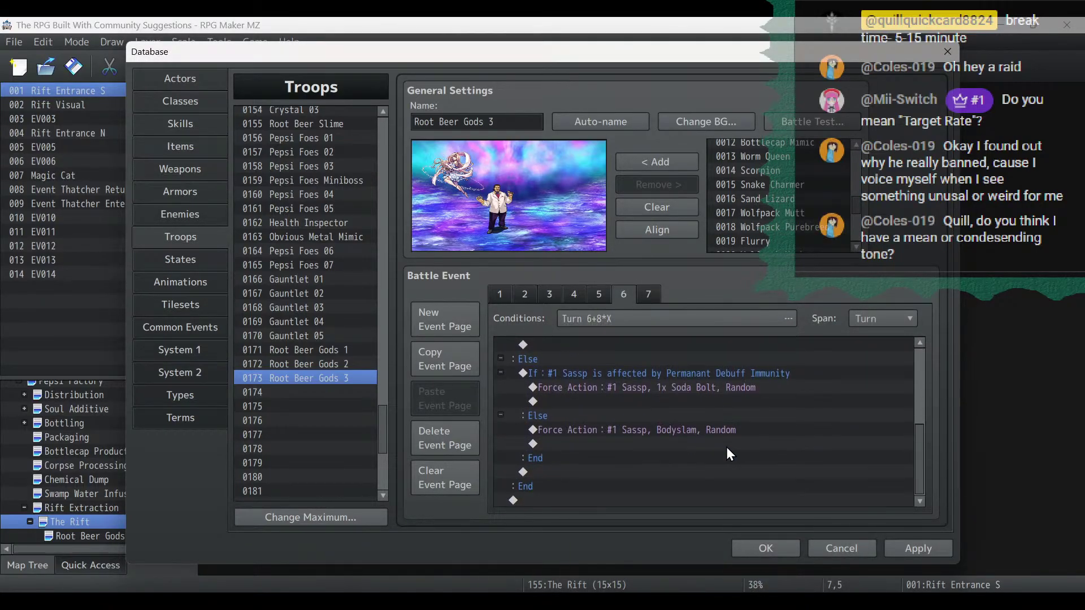
pyautogui.hotkey('alt', 'Tab')
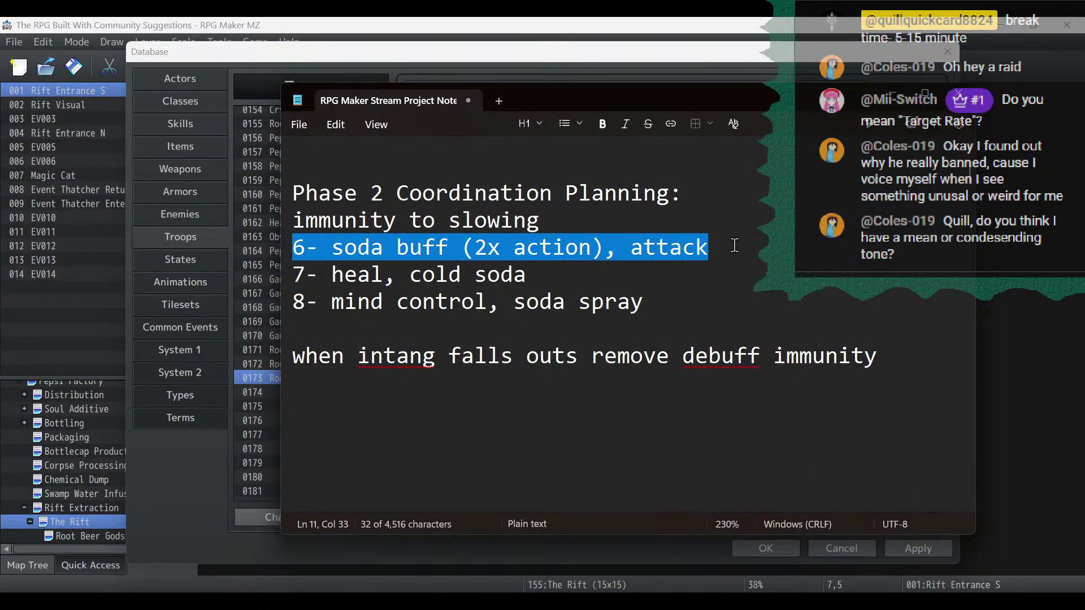
pyautogui.moveTo(734, 245); pyautogui.dragTo(231, 247)
pyautogui.hotkey('alt', 'Tab')
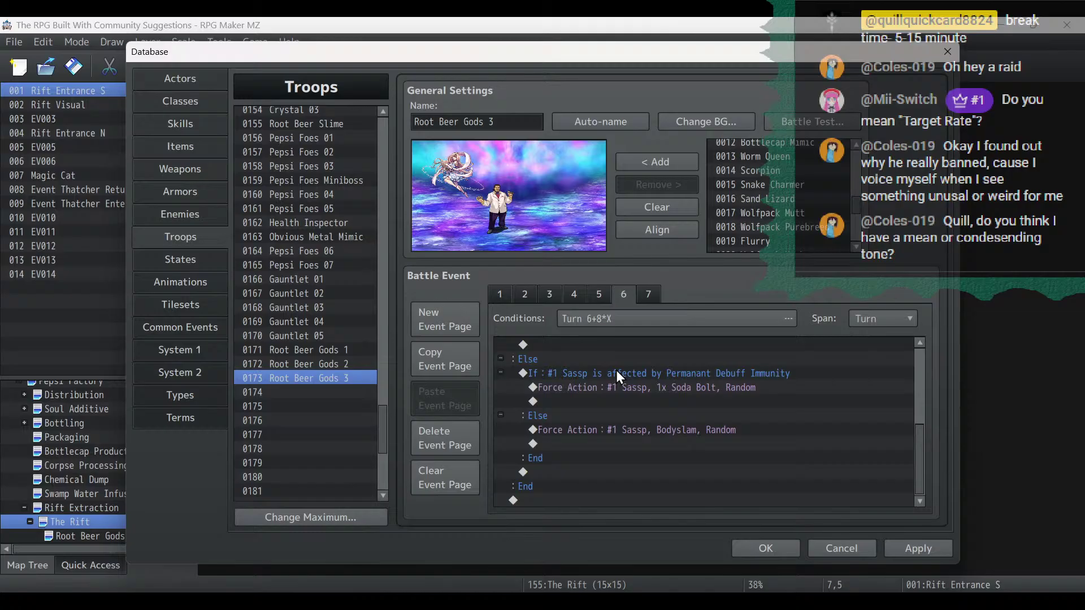
pyautogui.click(642, 388)
pyautogui.click(645, 430)
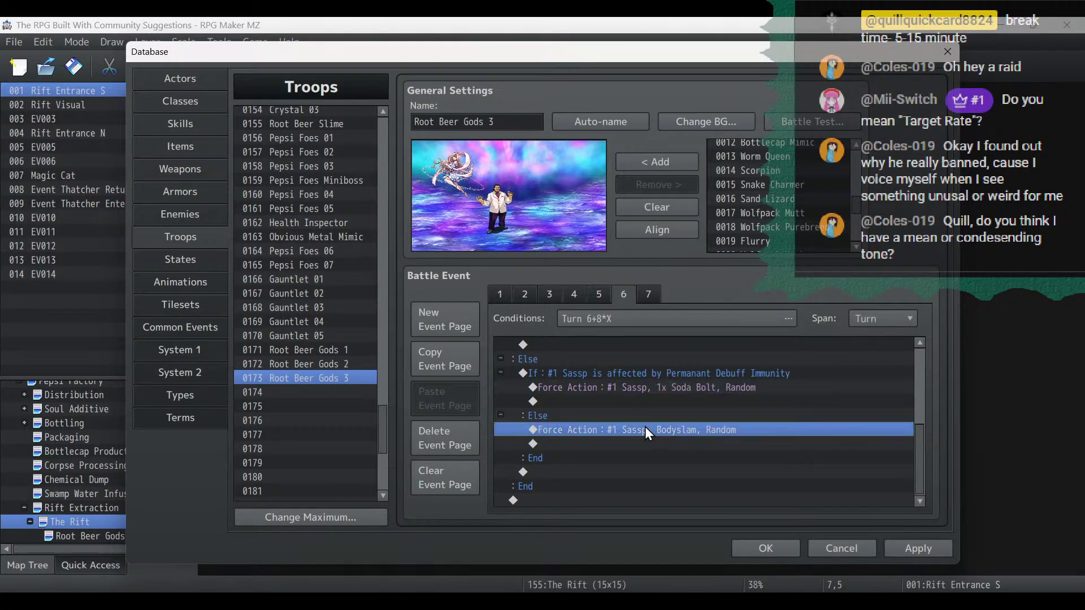
pyautogui.press('Delete')
pyautogui.click(647, 387)
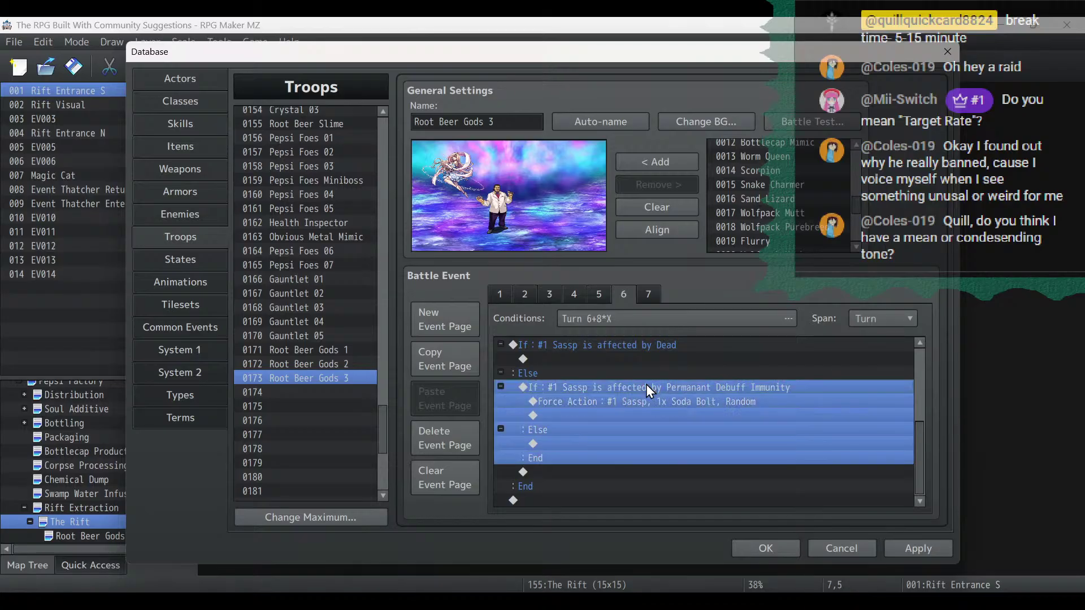
pyautogui.press('Delete')
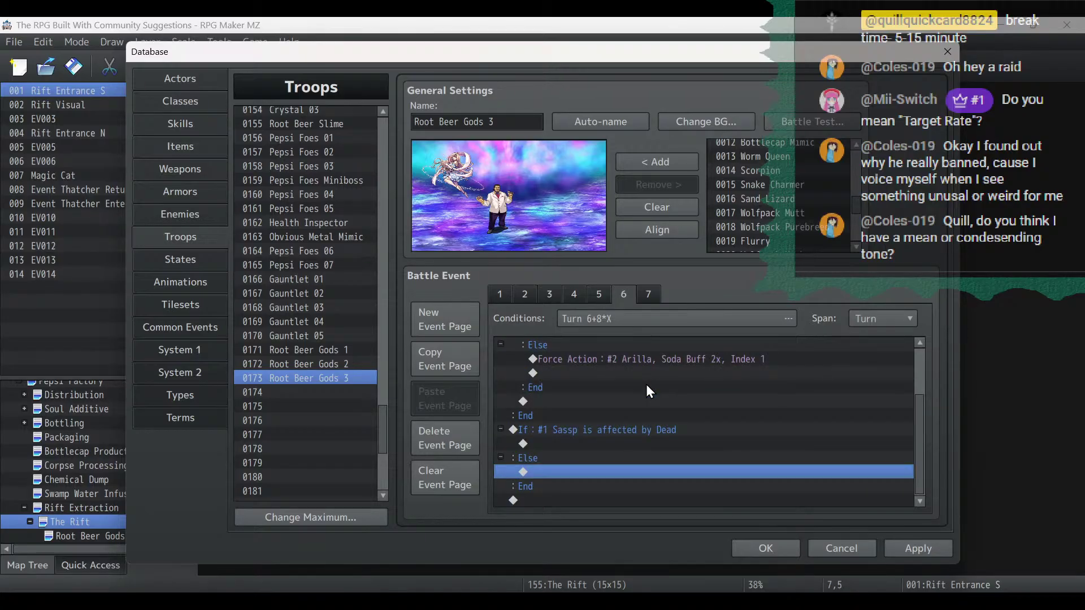
# Paste the force action into Sassp's Else branch on page 6, change its skill to Attack, and apply the change.
pyautogui.rightClick(565, 469)
pyautogui.click(593, 494)
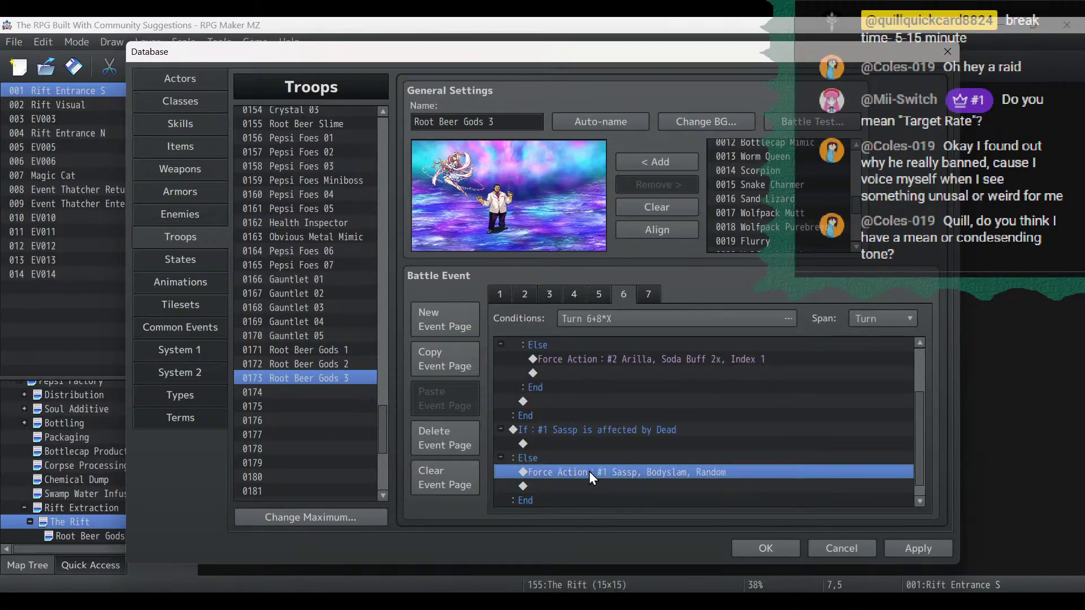
pyautogui.doubleClick(588, 471)
pyautogui.click(720, 443)
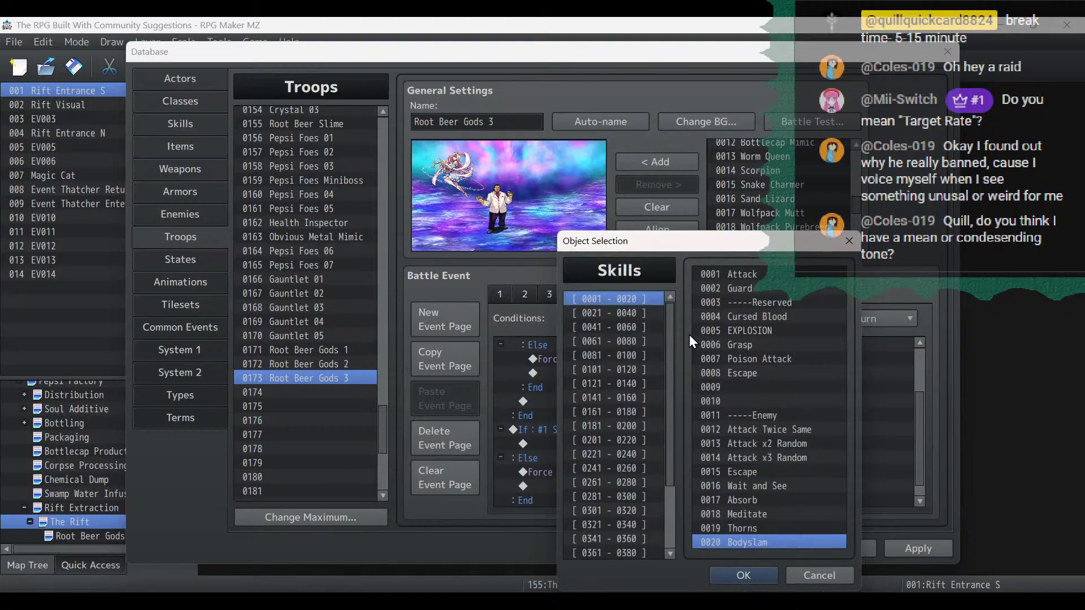
pyautogui.doubleClick(748, 273)
pyautogui.click(721, 497)
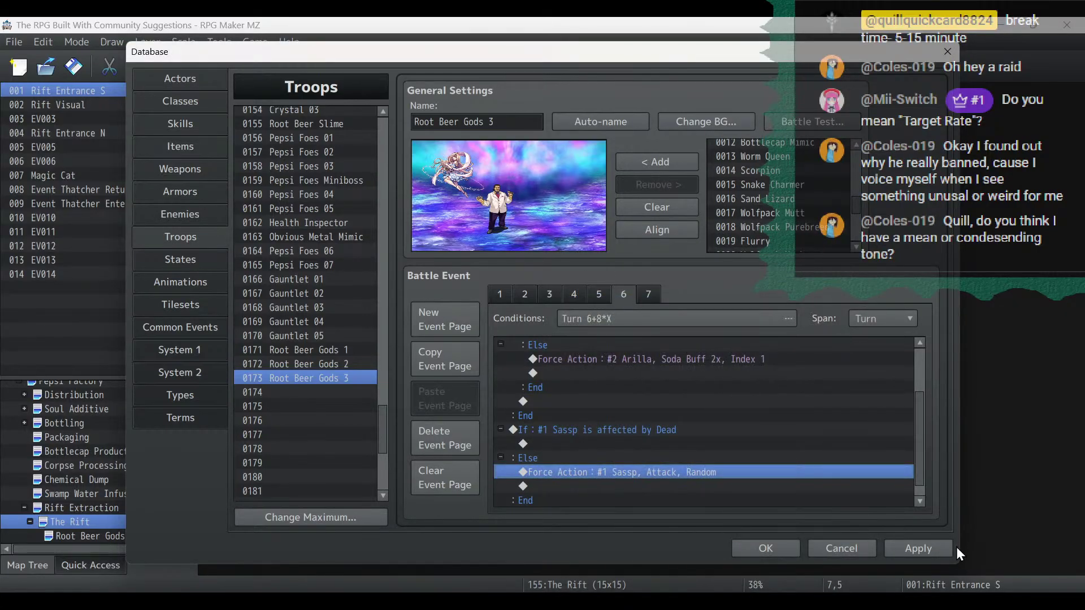
pyautogui.click(920, 548)
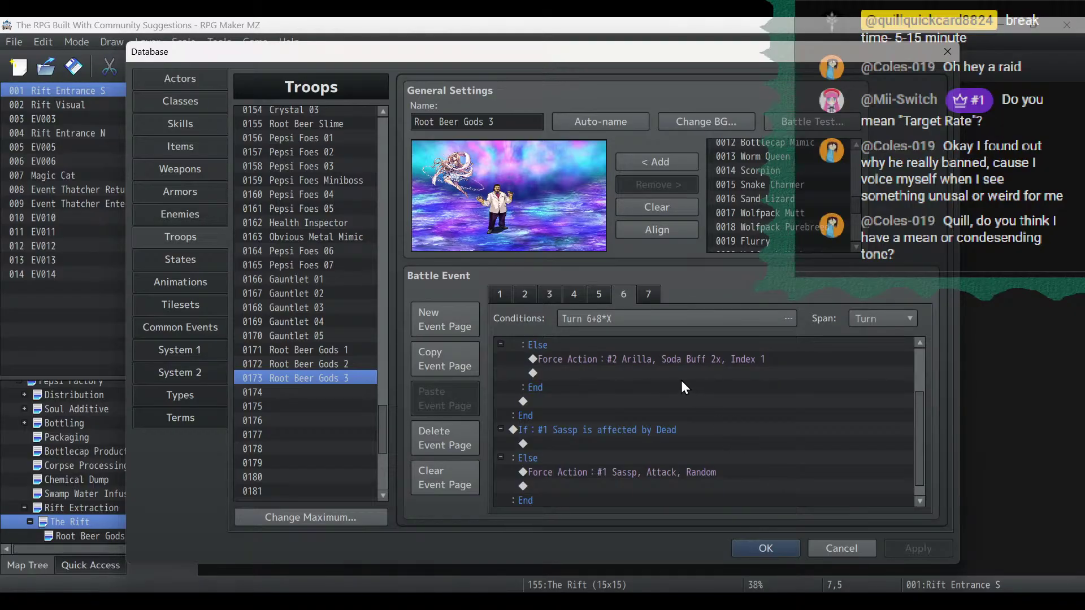
# Duplicate Sassp's Attack force action in the same Else branch of page 6 and apply the change.
pyautogui.click(646, 475)
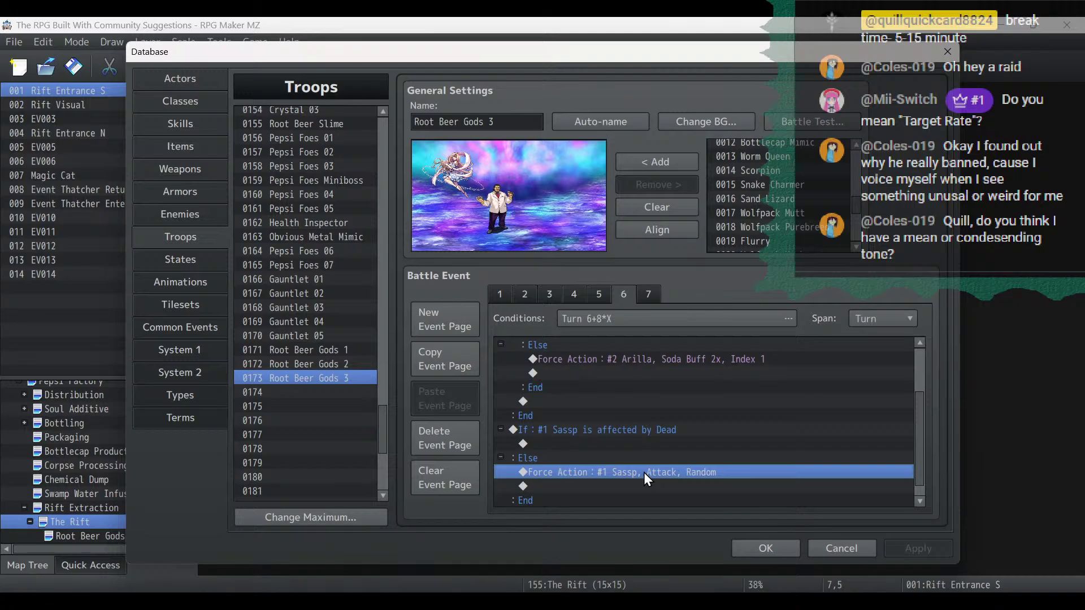
pyautogui.hotkey('ctrl', 'c')
pyautogui.click(640, 486)
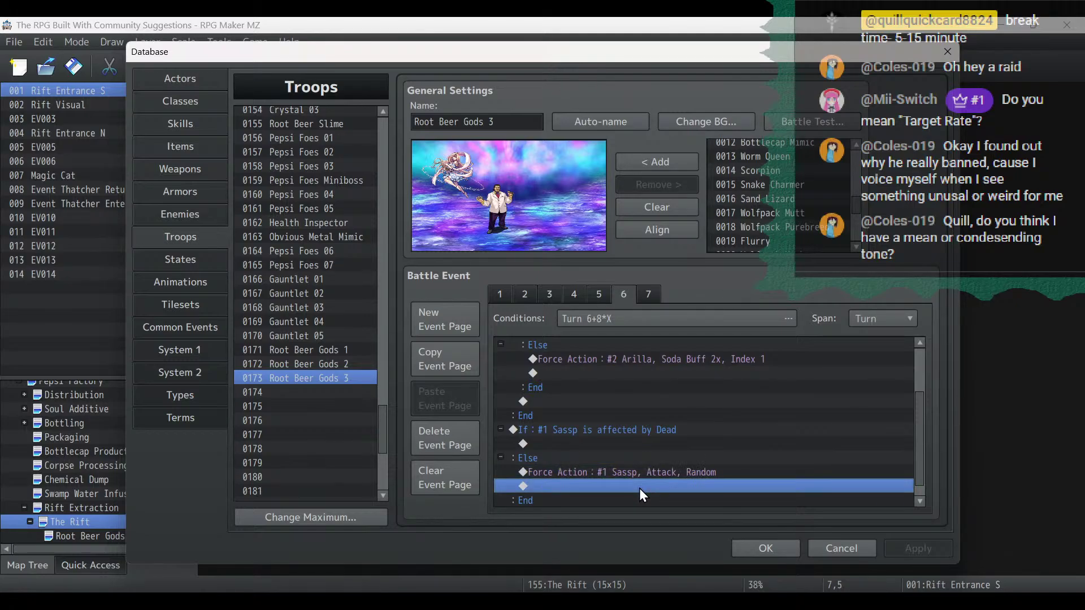
pyautogui.hotkey('ctrl', 'v')
pyautogui.click(643, 486)
pyautogui.click(648, 473)
pyautogui.click(666, 359)
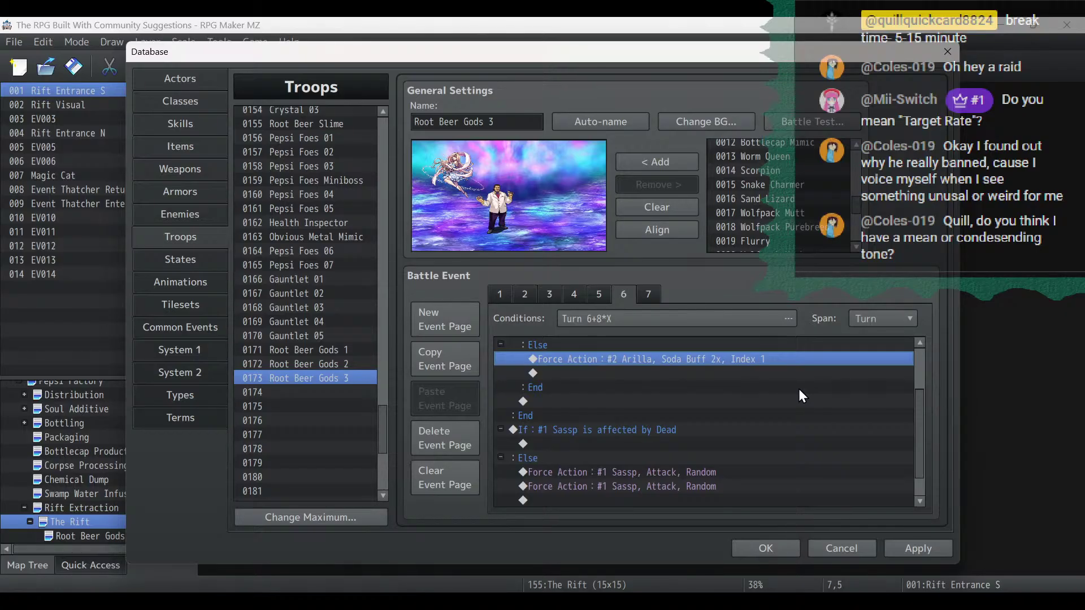
pyautogui.click(934, 551)
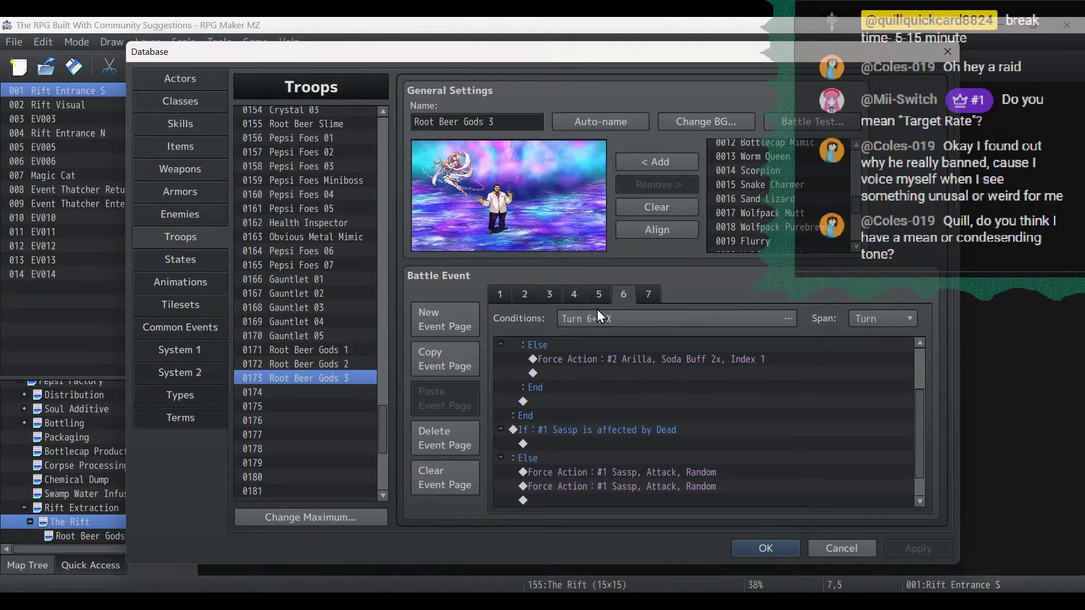
# Review the Empower 2x state and Sassp's enemy entry, and return to page 6 of the Root Beer Gods 3 troop.
pyautogui.click(631, 473)
pyautogui.click(636, 486)
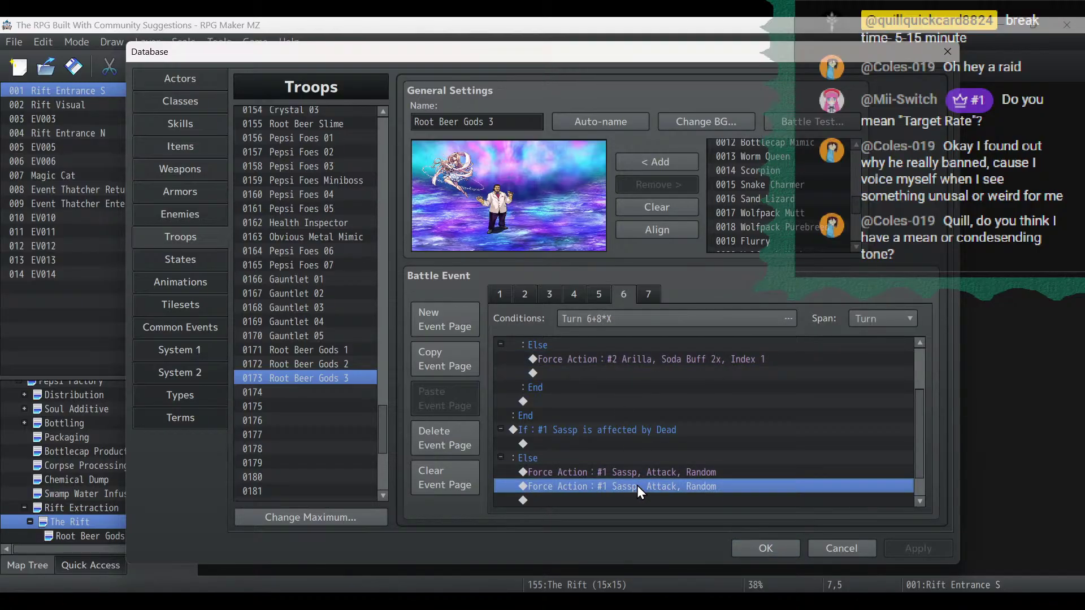
pyautogui.click(185, 258)
pyautogui.scroll(-1, 304, 412)
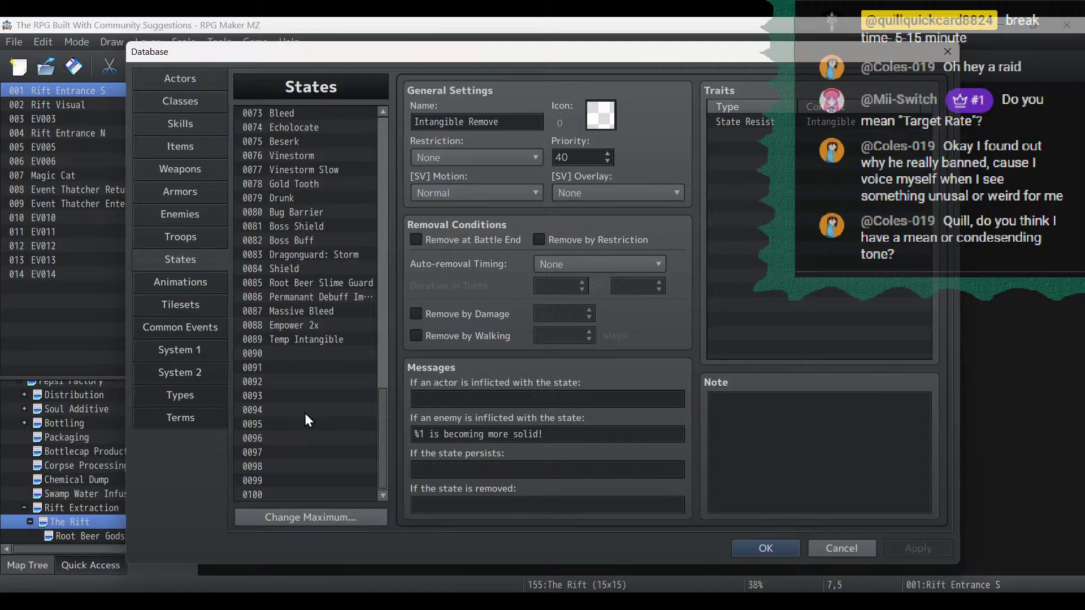
pyautogui.click(311, 326)
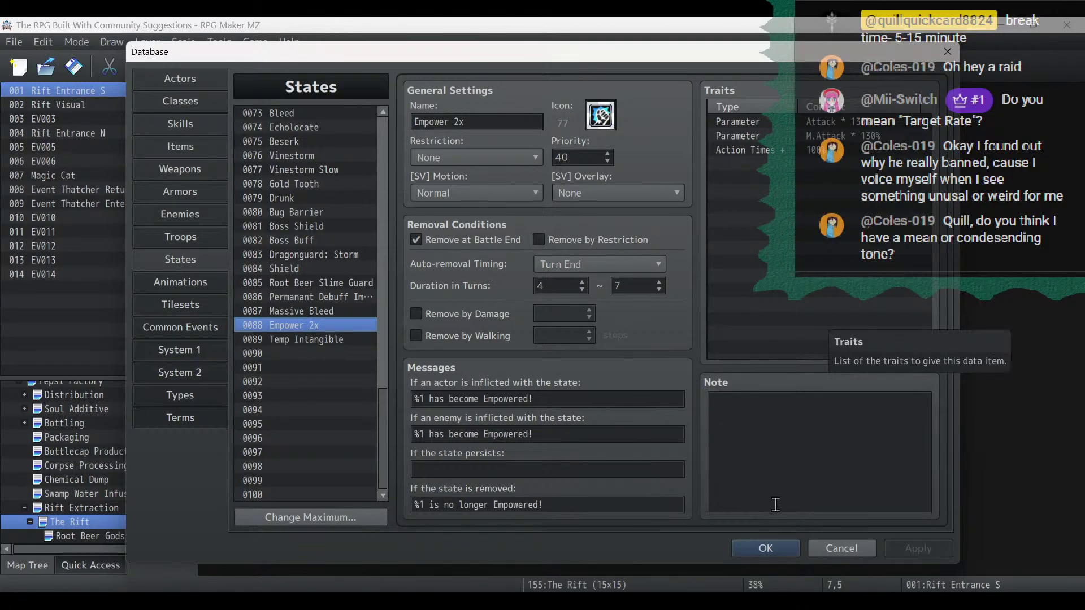
pyautogui.click(188, 215)
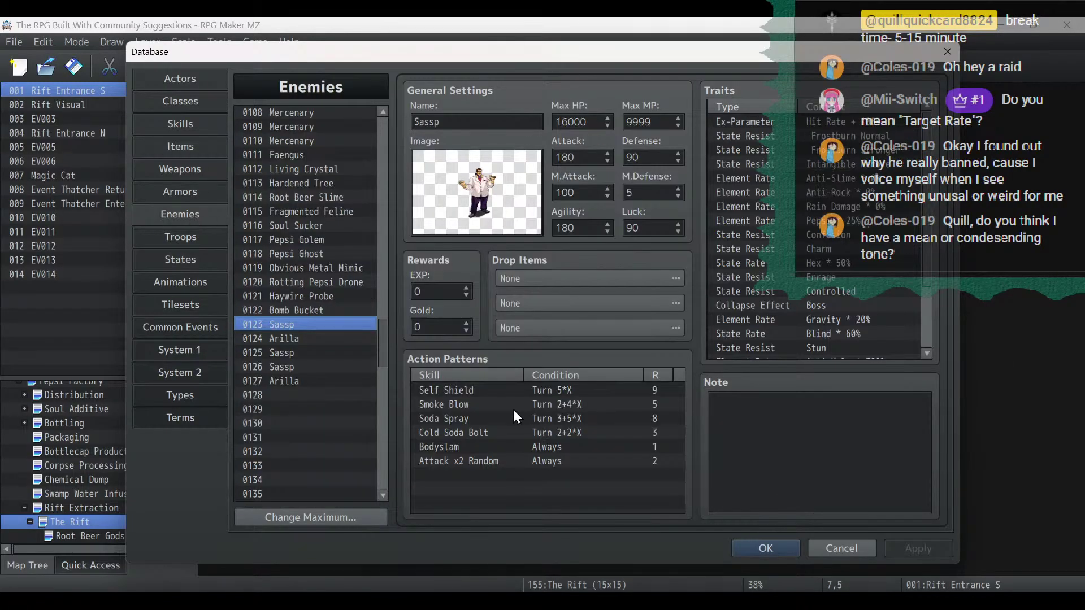
pyautogui.click(184, 232)
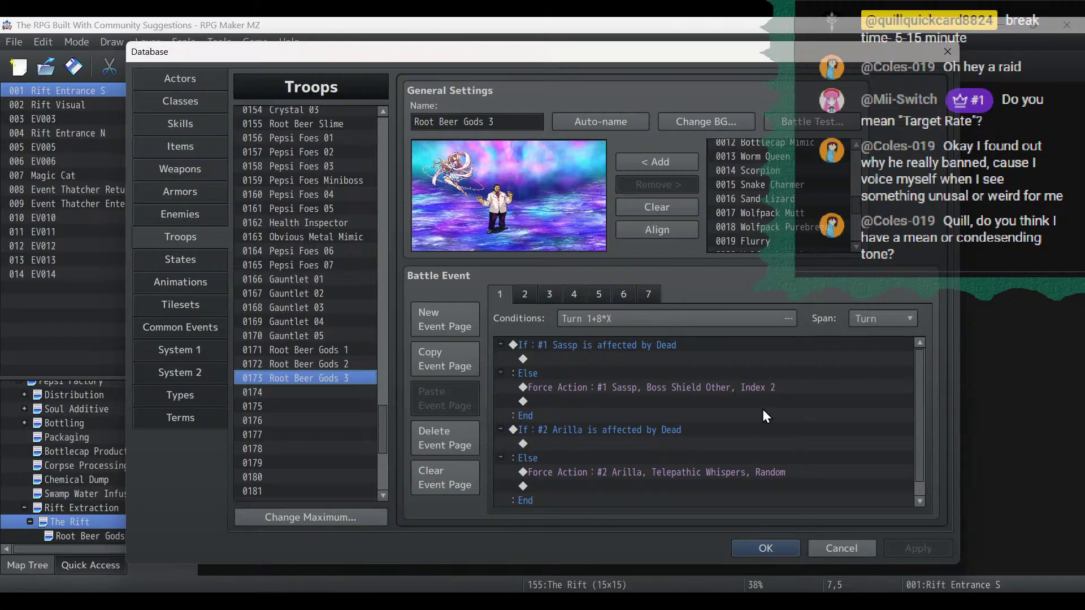
pyautogui.click(622, 287)
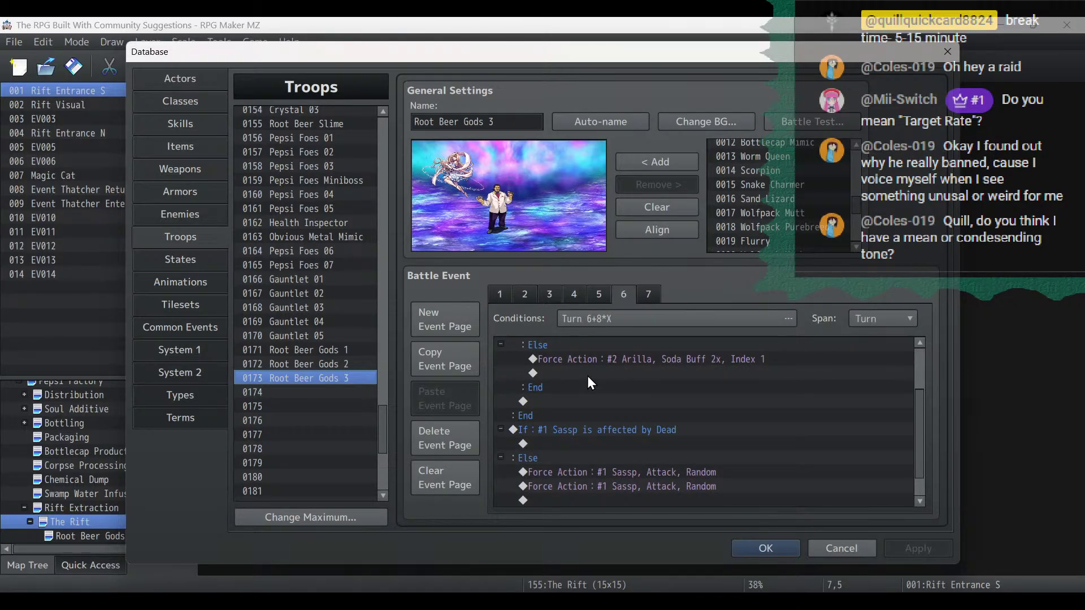
# Duplicate event page 6 as page 7 and set its turn condition to 7+8*X.
pyautogui.click(443, 362)
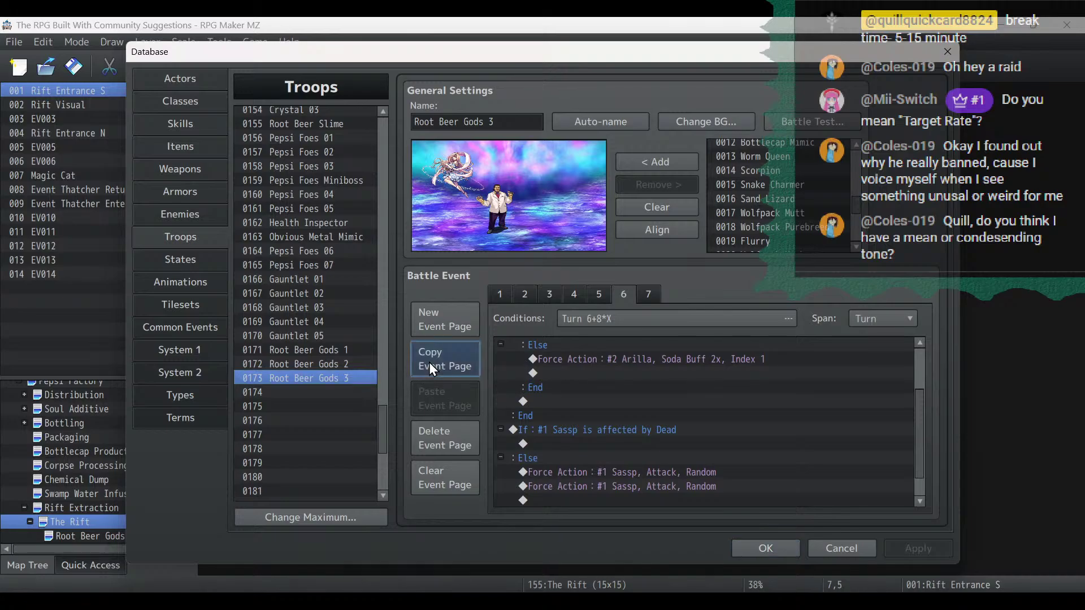
pyautogui.click(441, 400)
pyautogui.click(622, 320)
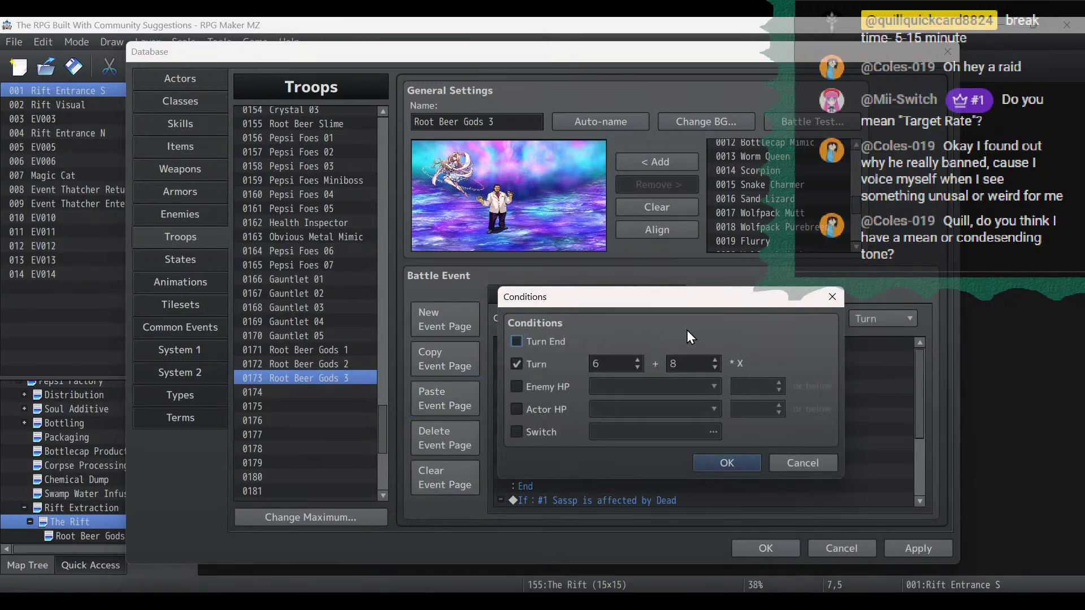
pyautogui.click(729, 463)
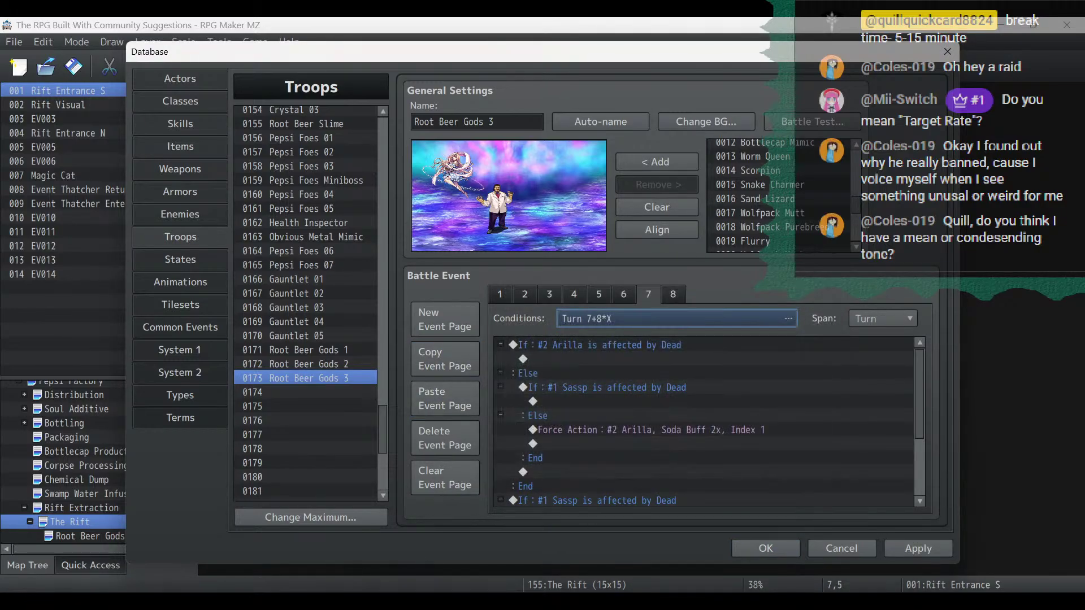
# Delete the turn 6 line from the Phase 2 Coordination Planning notes and return to the troop database.
pyautogui.hotkey('alt', 'Tab')
pyautogui.click(719, 264)
pyautogui.moveTo(741, 255); pyautogui.dragTo(257, 253)
pyautogui.press('BackSpace')
pyautogui.press('BackSpace')
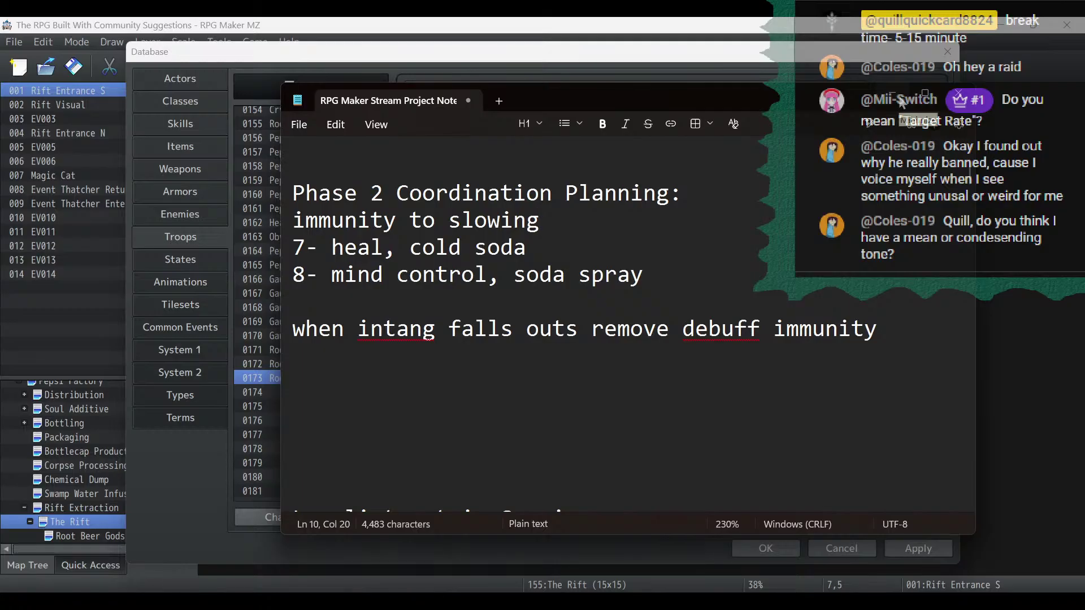
pyautogui.hotkey('alt', 'Tab')
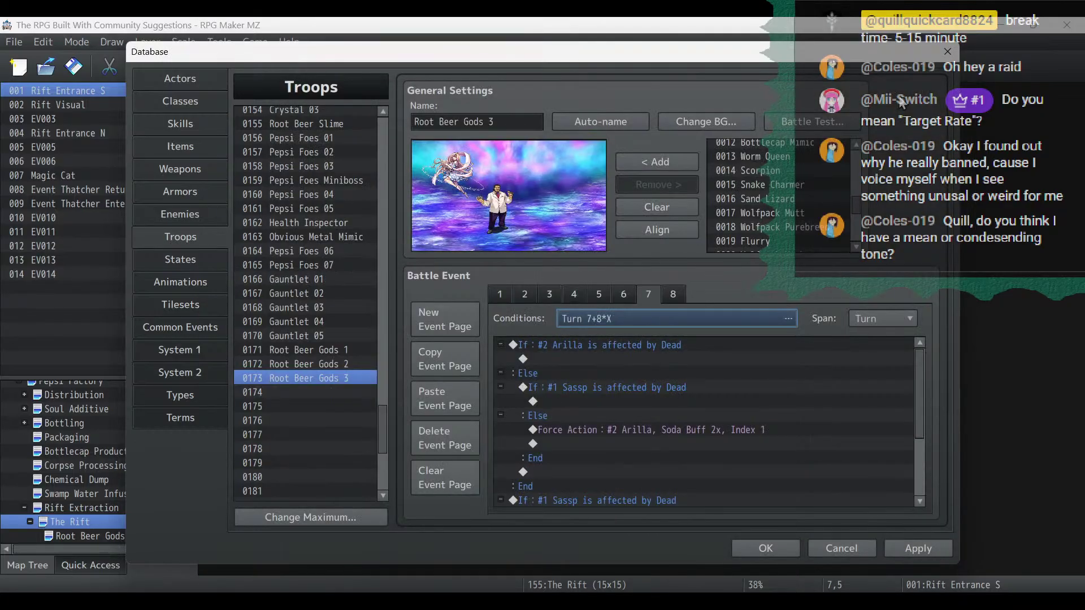
# On page 7, remove the nested Sassp Dead condition and place Arilla's Soda Buff 2x force action directly in her Else branch.
pyautogui.click(528, 498)
pyautogui.scroll(-3, 725, 431)
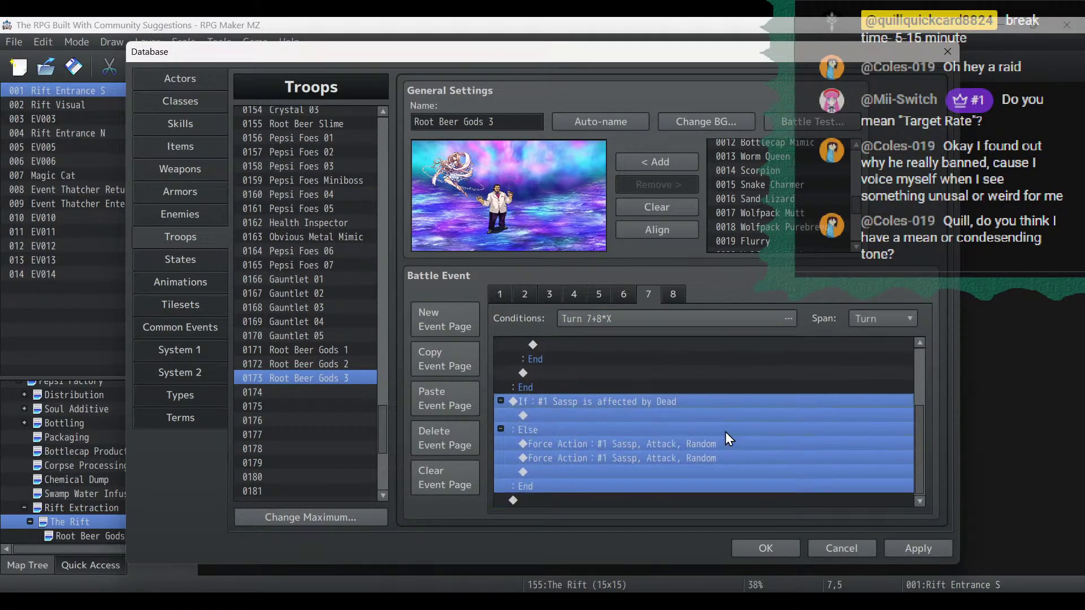
pyautogui.scroll(3, 601, 402)
pyautogui.click(597, 390)
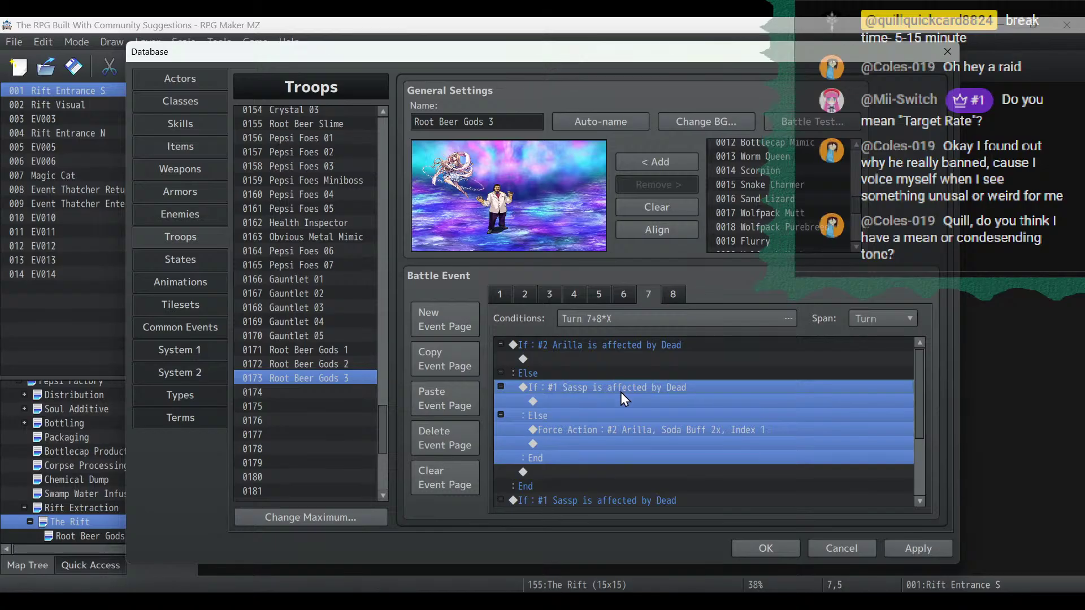
pyautogui.click(637, 430)
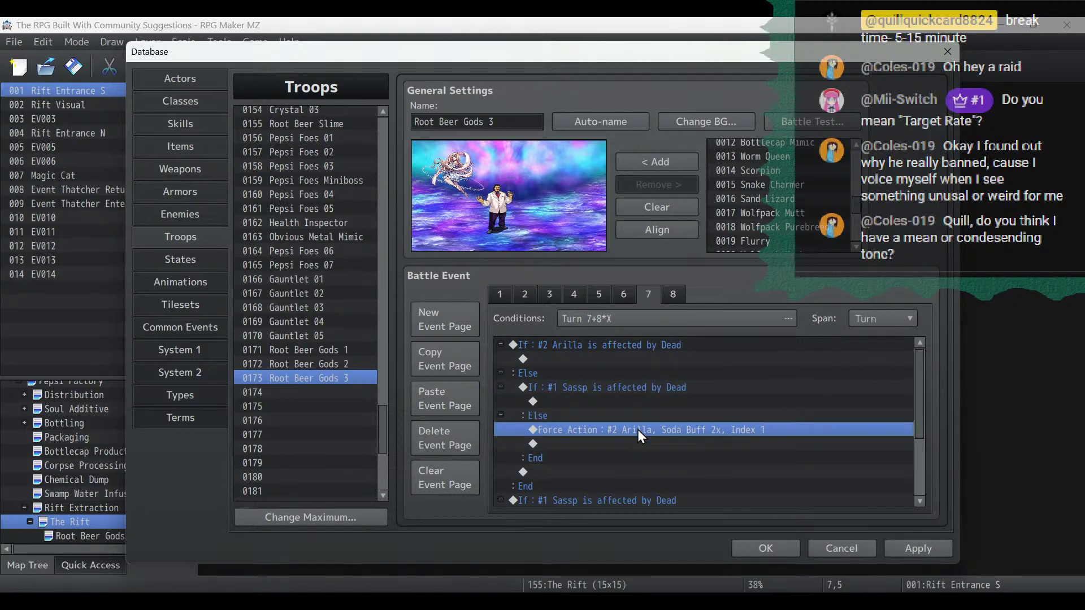
pyautogui.press('Delete')
pyautogui.click(621, 389)
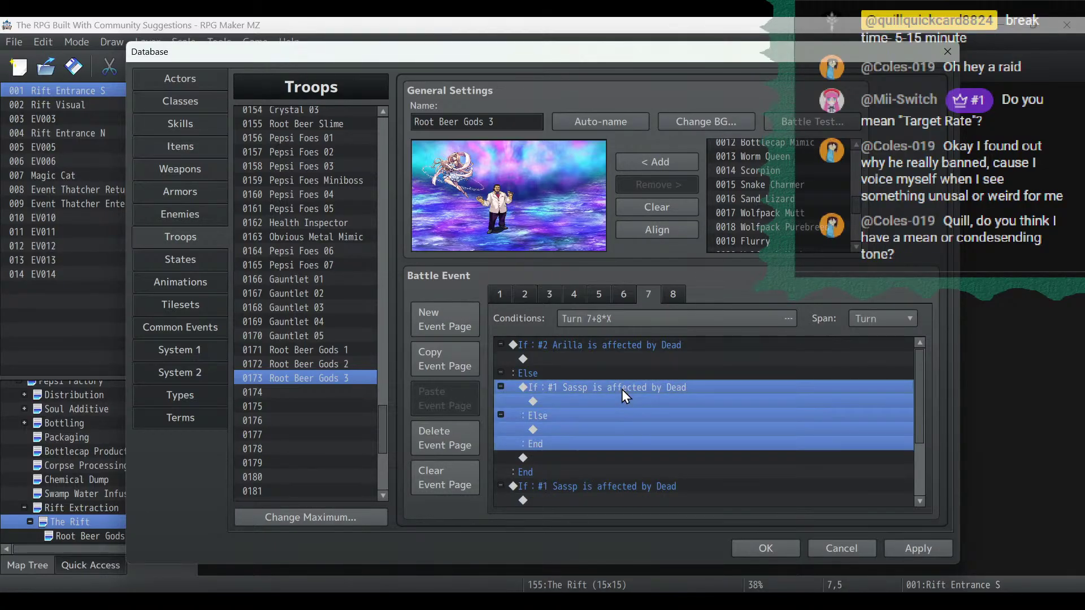
pyautogui.press('Delete')
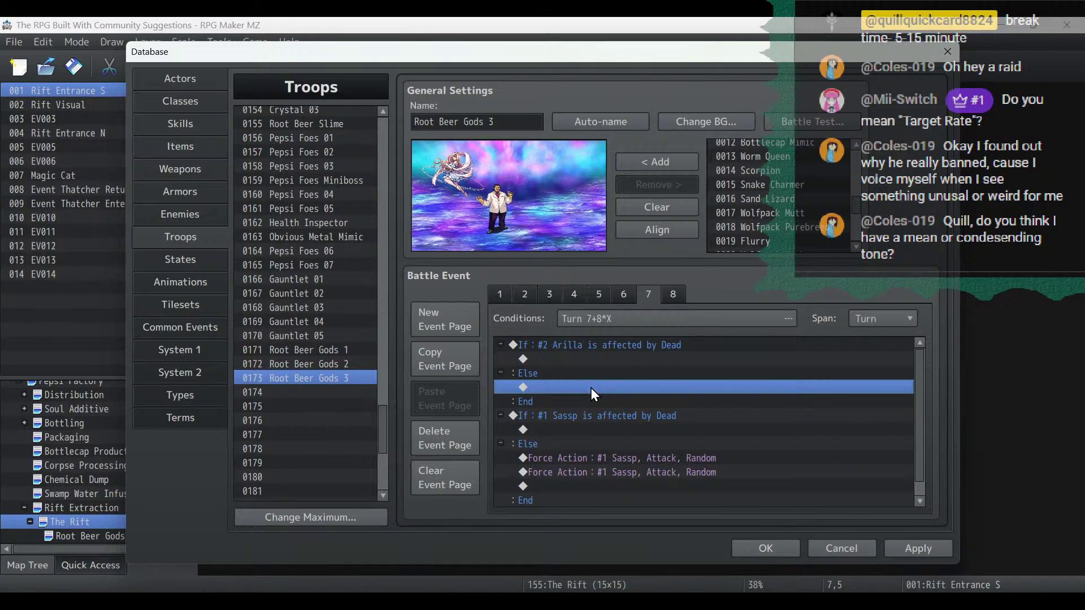
pyautogui.hotkey('ctrl', 'v')
# Move Arilla's Dead condition block on page 7 below Sassp's condition block.
pyautogui.click(588, 347)
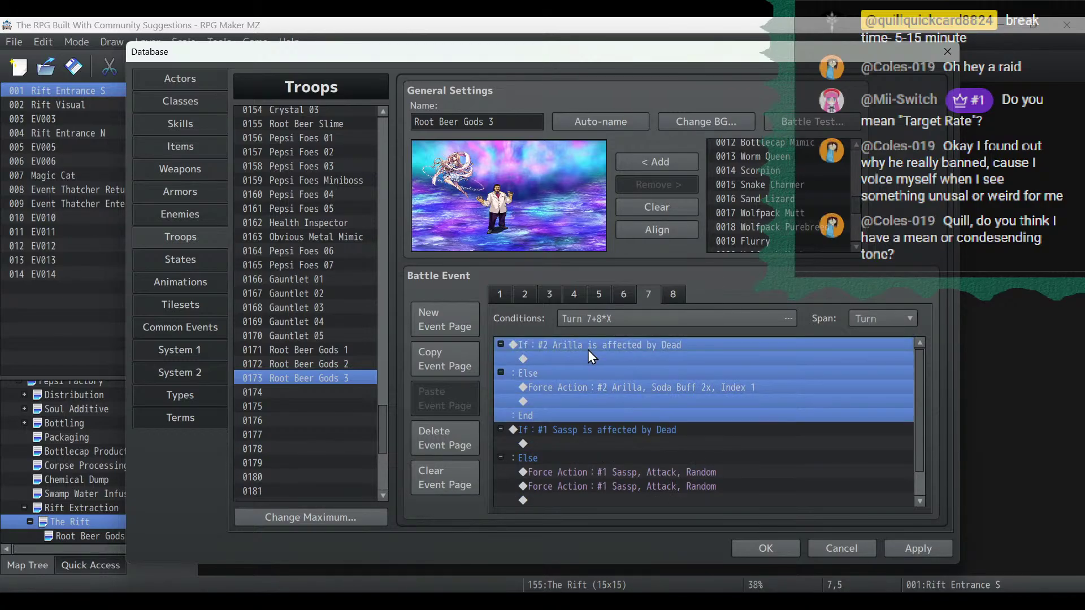
pyautogui.hotkey('ctrl', 'x')
pyautogui.click(579, 457)
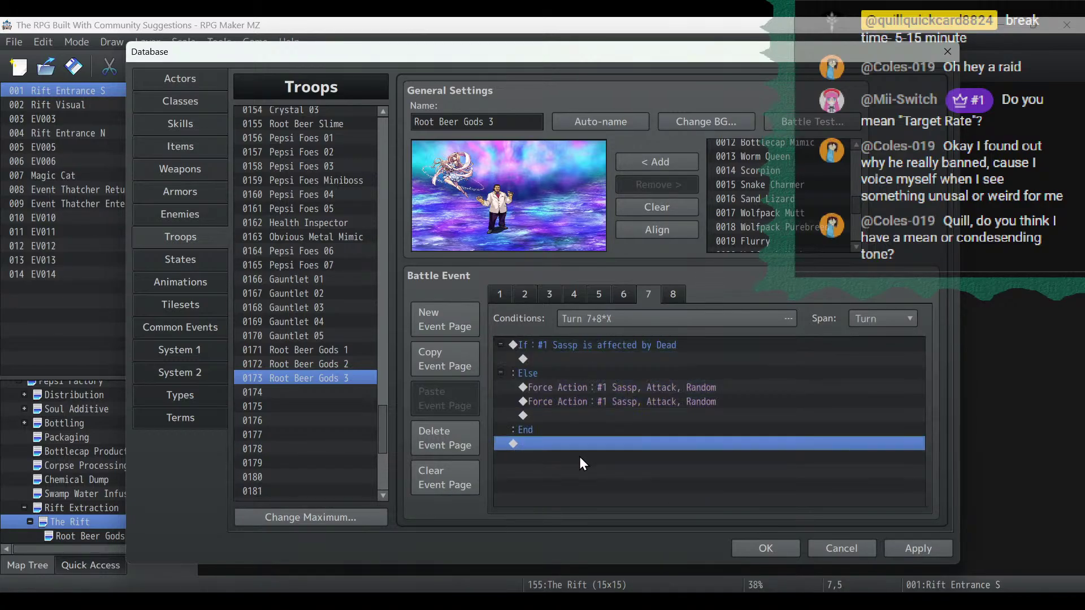
pyautogui.hotkey('ctrl', 'v')
# On page 7, change Arilla's force action in her Else branch to the empty skill 0446 with a Random target.
pyautogui.click(584, 457)
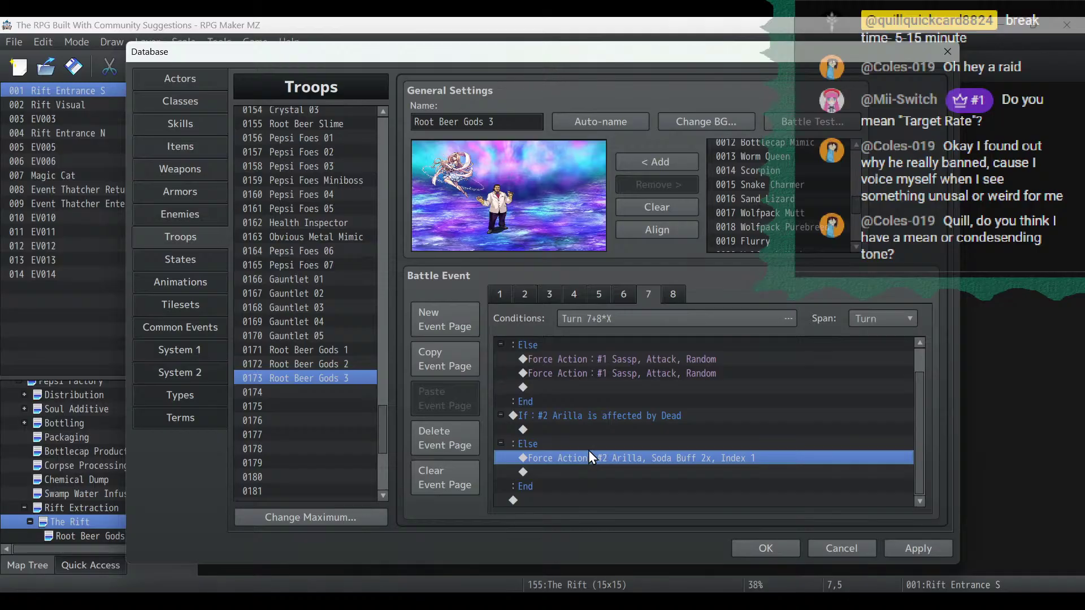
pyautogui.doubleClick(589, 457)
pyautogui.click(728, 444)
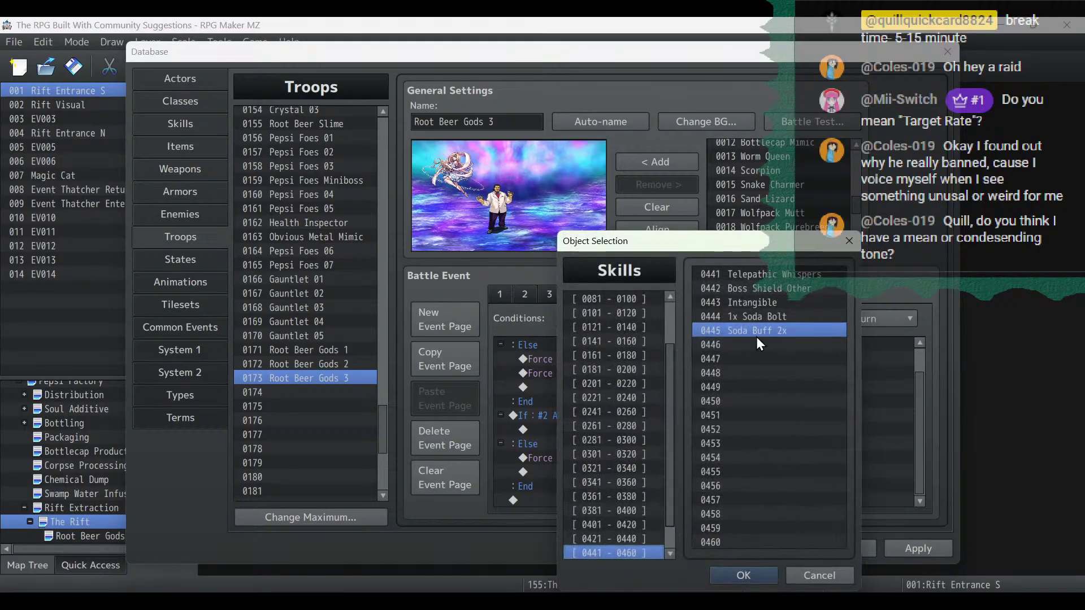
pyautogui.doubleClick(752, 344)
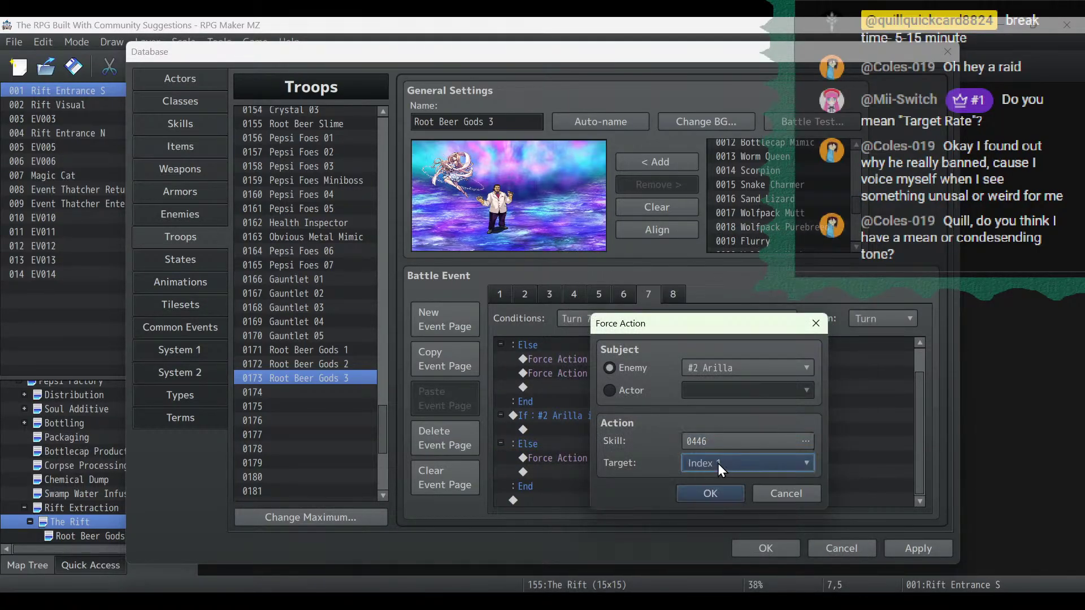
pyautogui.click(718, 465)
pyautogui.click(714, 482)
pyautogui.click(713, 495)
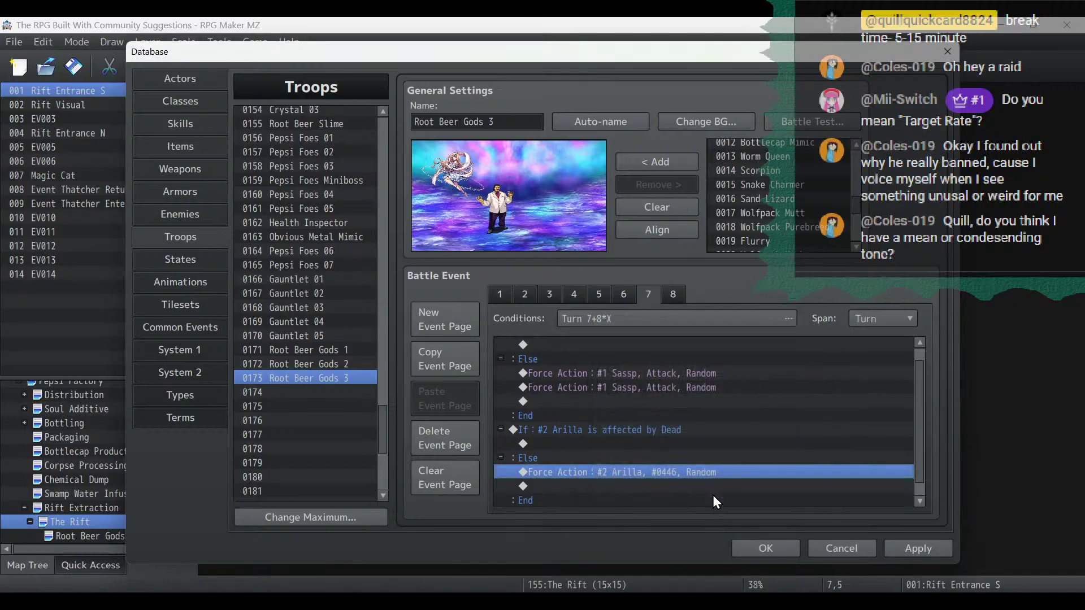
pyautogui.scroll(1, 642, 430)
pyautogui.scroll(-1, 619, 385)
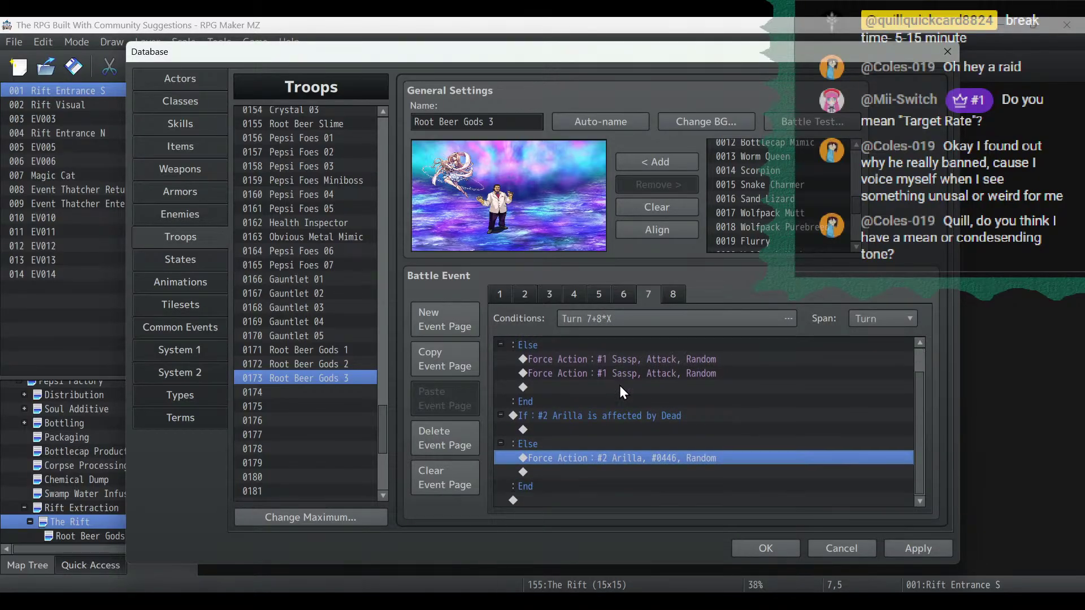
# On page 7, delete one of Sassp's two Attack force actions, change the remaining one to Cold Soda Bolt, and apply.
pyautogui.scroll(1, 619, 385)
pyautogui.click(618, 401)
pyautogui.press('Delete')
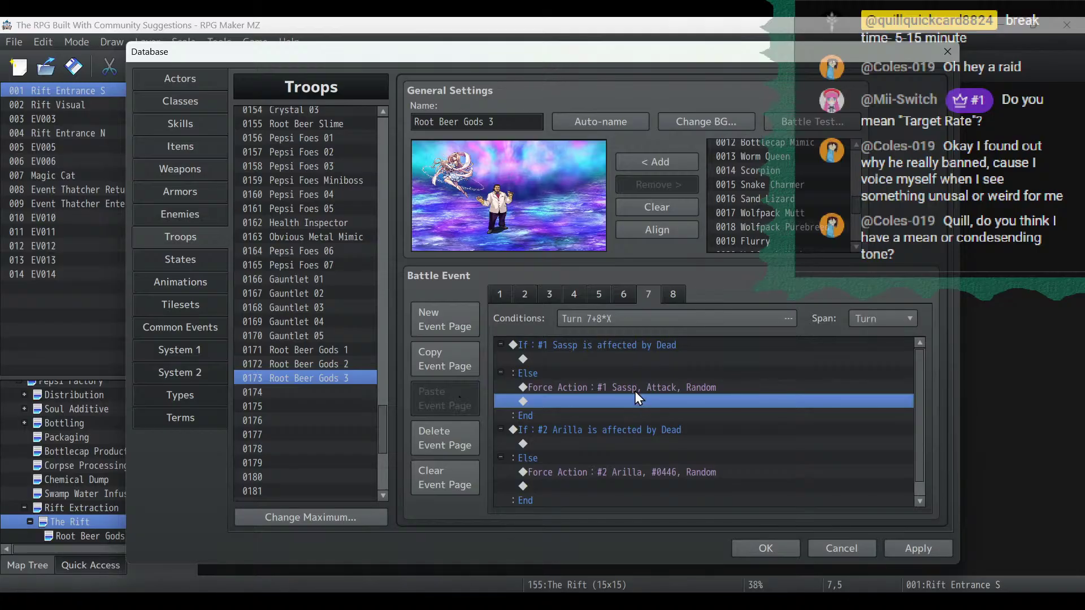
pyautogui.doubleClick(635, 390)
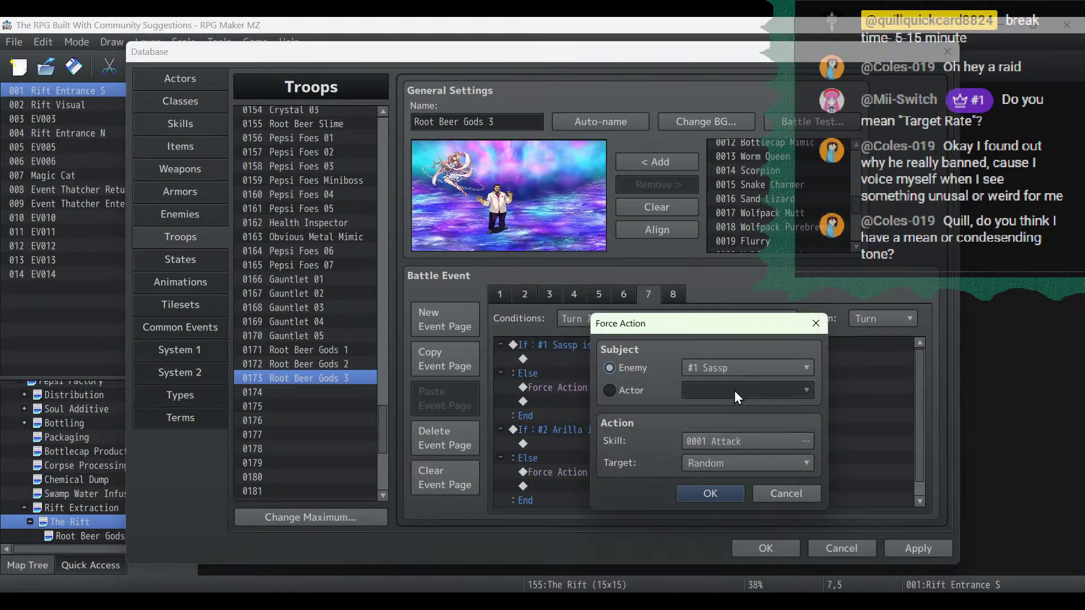
pyautogui.click(735, 442)
pyautogui.scroll(-3, 650, 452)
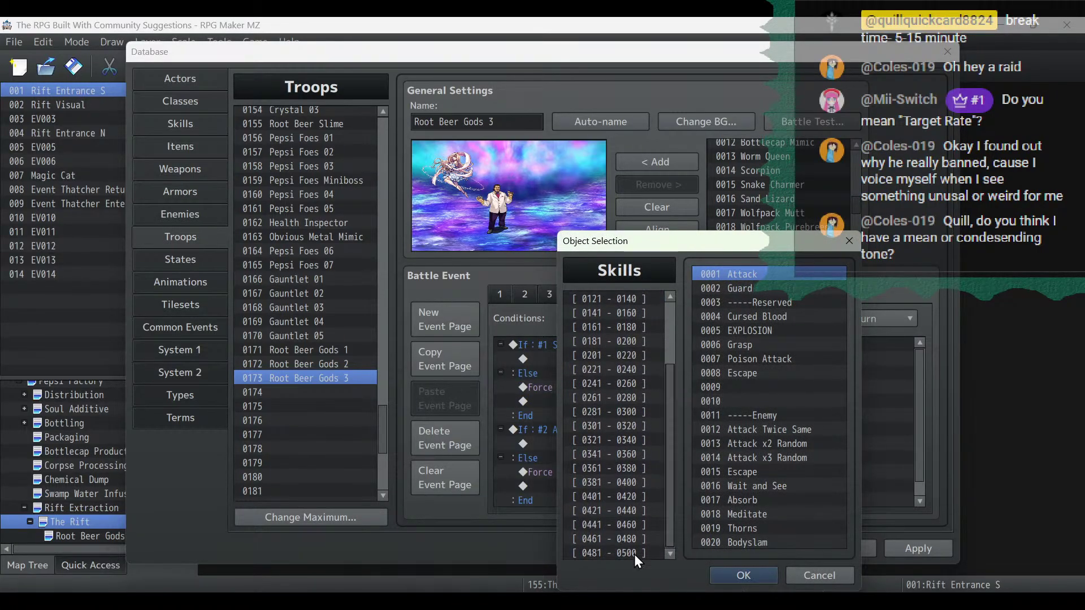
pyautogui.click(636, 523)
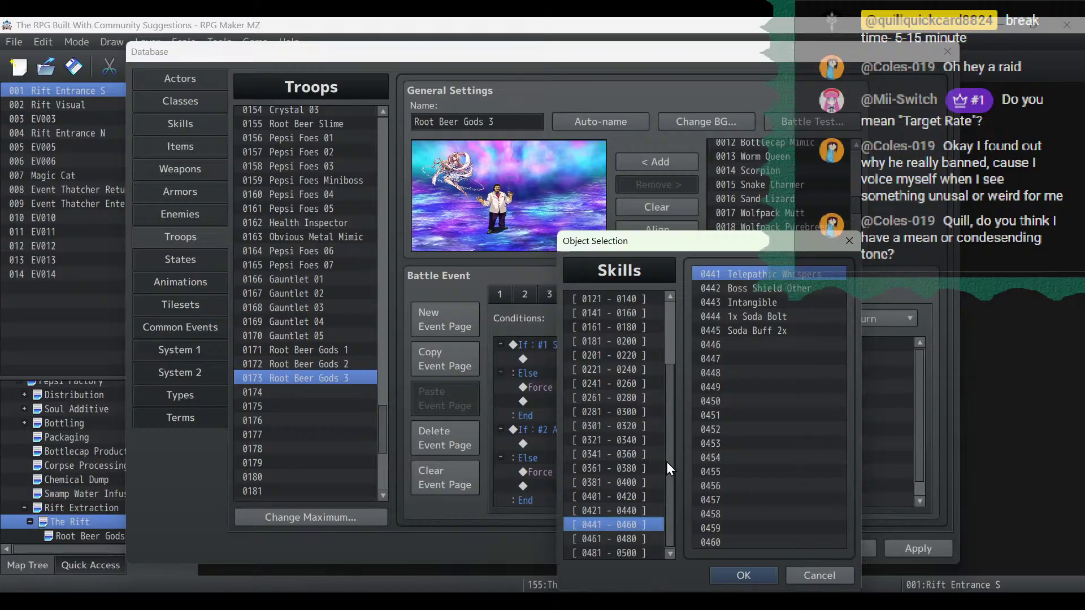
pyautogui.click(632, 511)
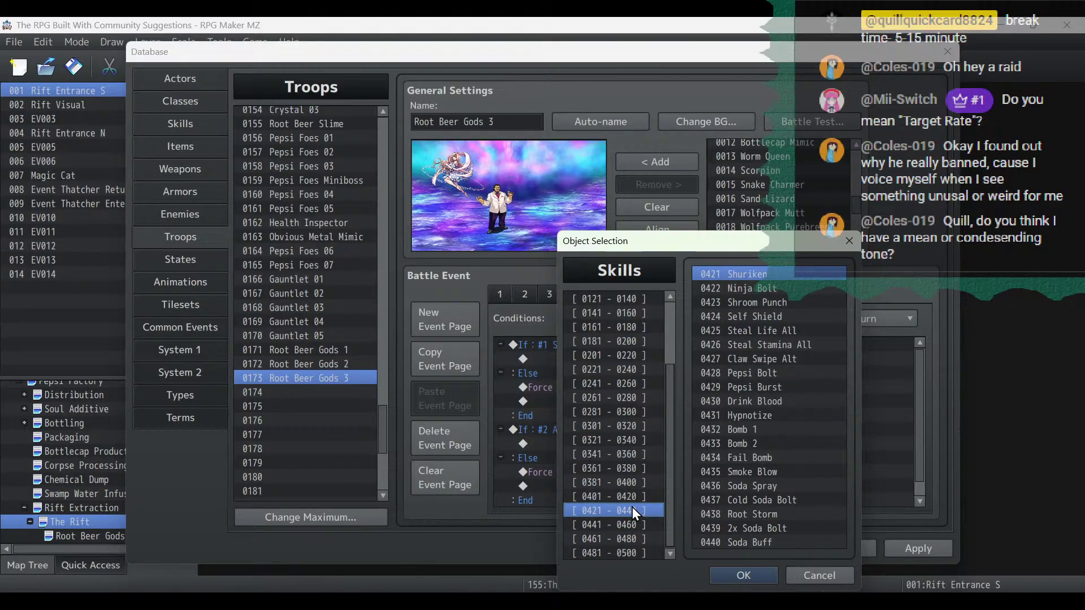
pyautogui.doubleClick(786, 499)
pyautogui.click(724, 489)
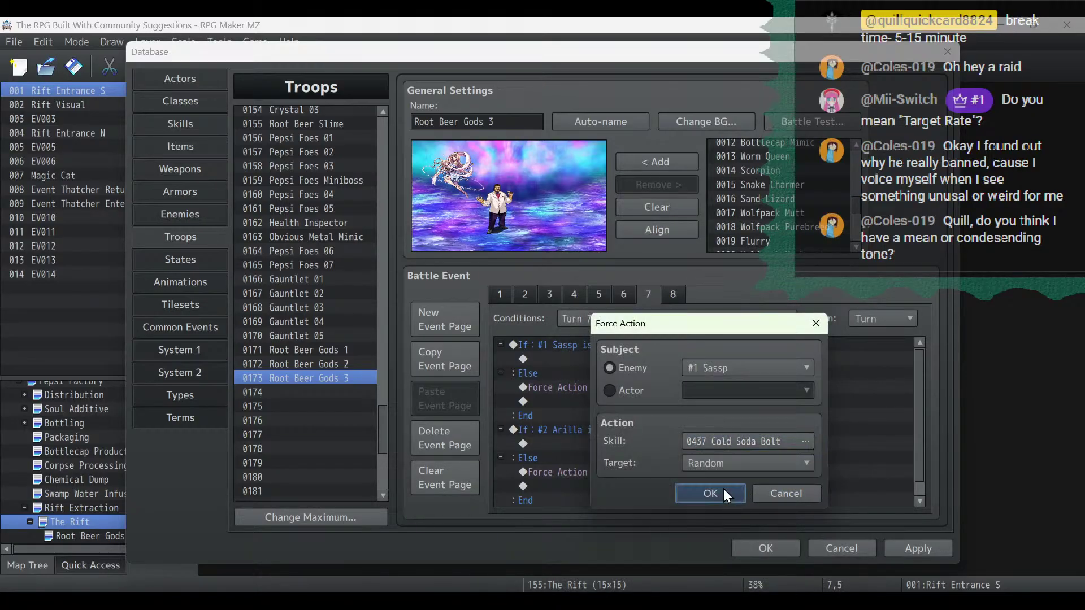
pyautogui.click(913, 546)
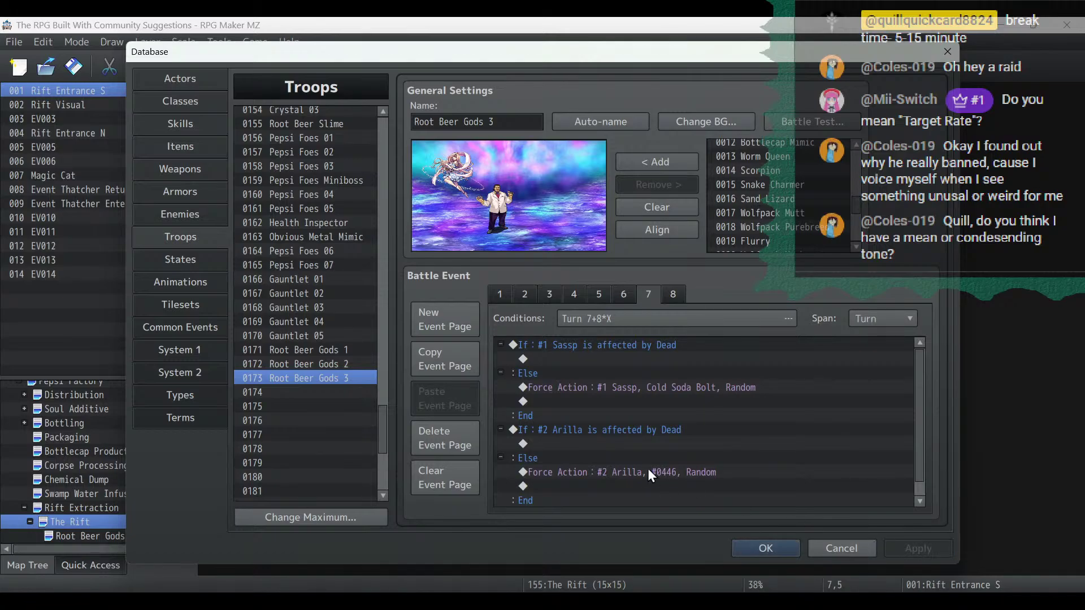
# Copy the Bottlecap Heal skill from slot 0413 into the empty skill slot 0446.
pyautogui.click(155, 124)
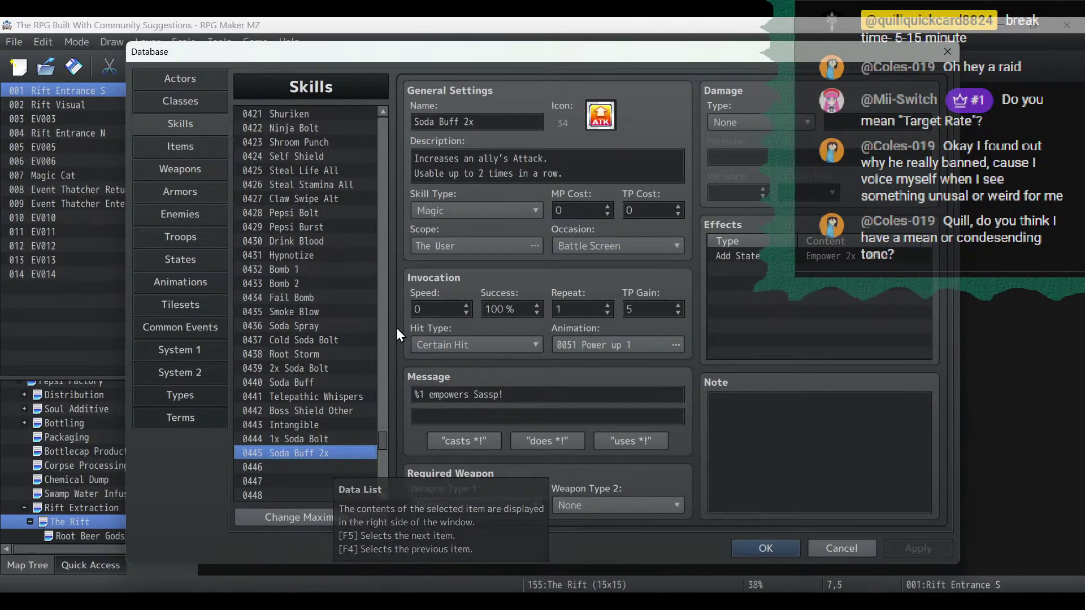
pyautogui.scroll(5, 349, 266)
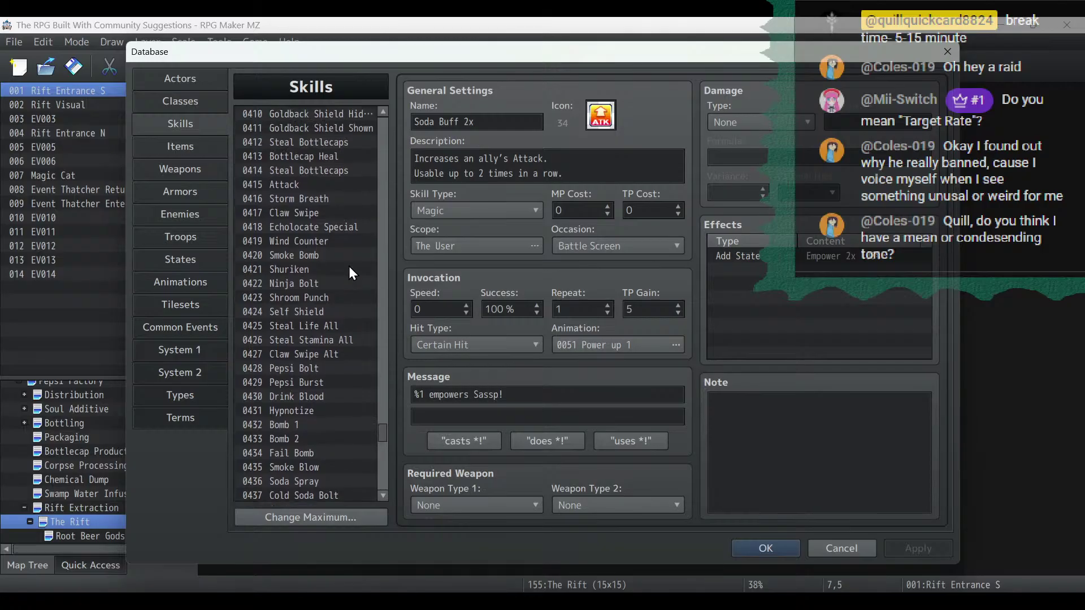
pyautogui.click(323, 188)
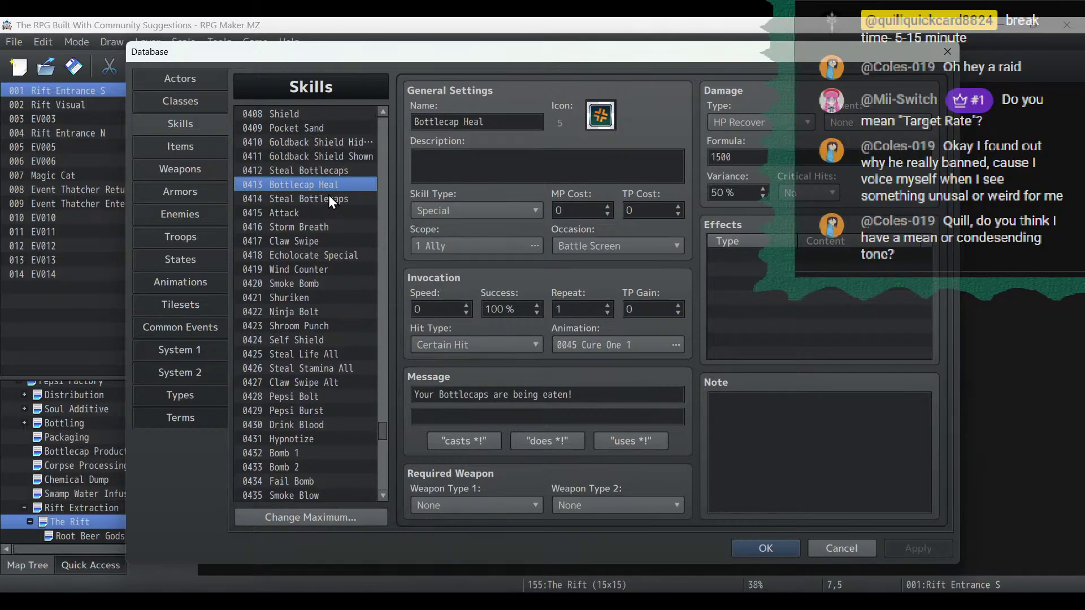
pyautogui.rightClick(323, 184)
pyautogui.click(347, 198)
pyautogui.scroll(-6, 304, 341)
pyautogui.click(299, 382)
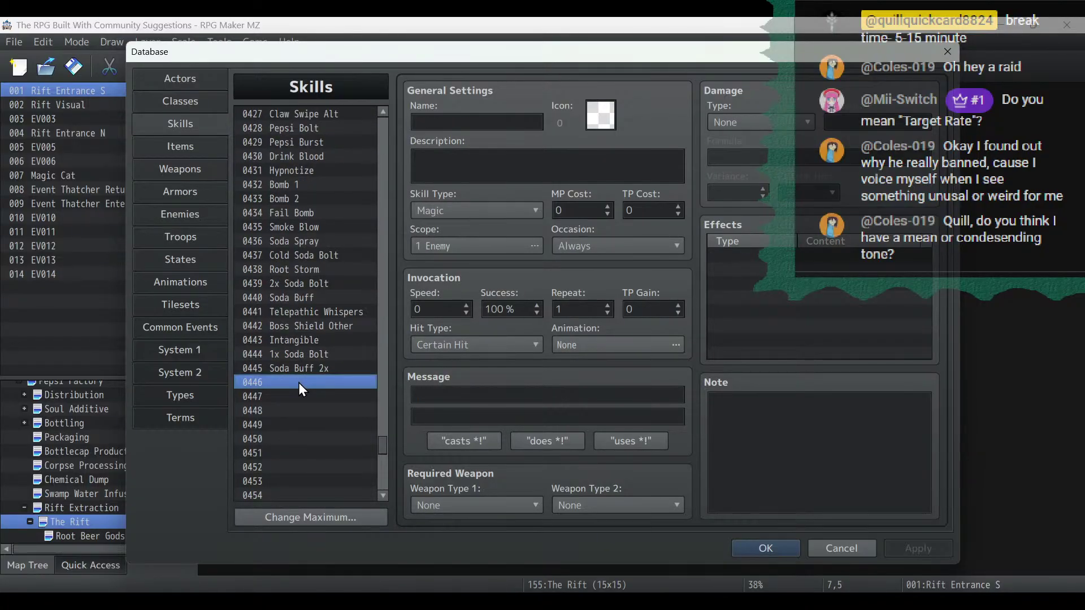
pyautogui.hotkey('ctrl', 'v')
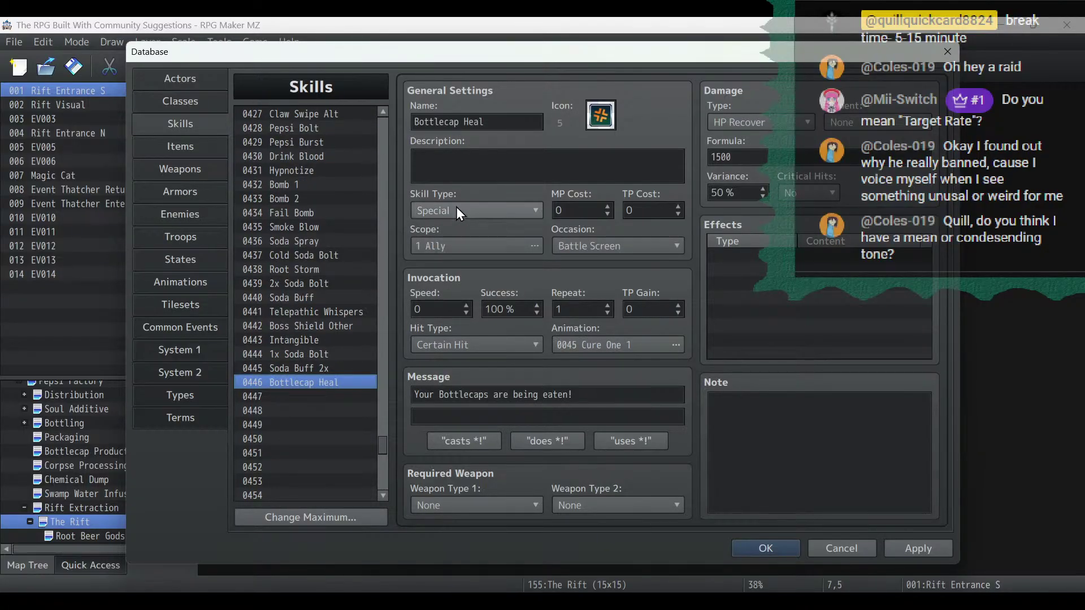
# Set the scope of skill 0446 to all living allies.
pyautogui.click(459, 238)
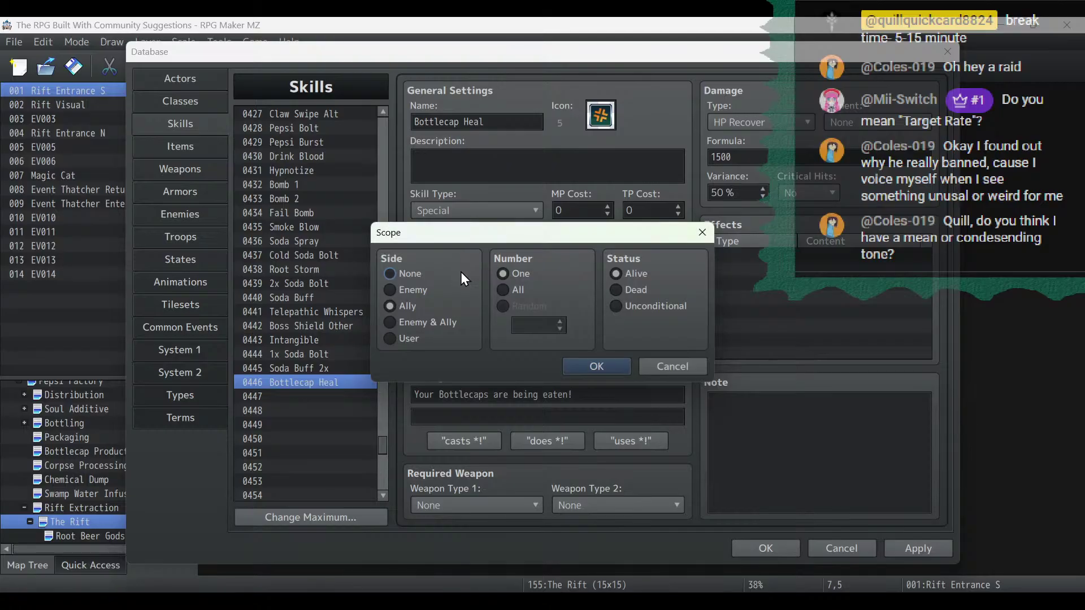
pyautogui.click(514, 293)
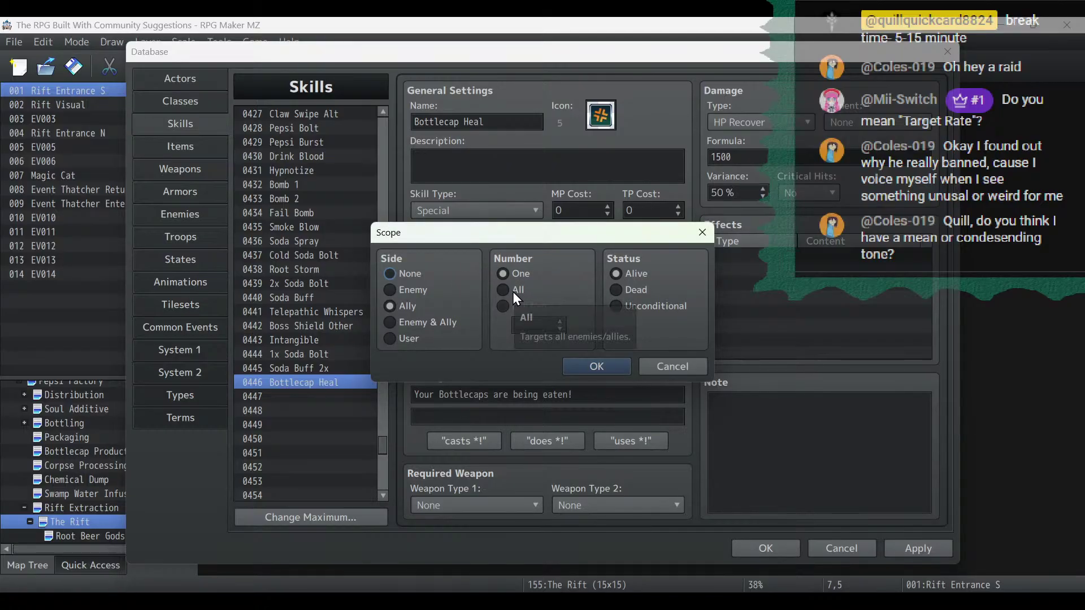
pyautogui.click(591, 368)
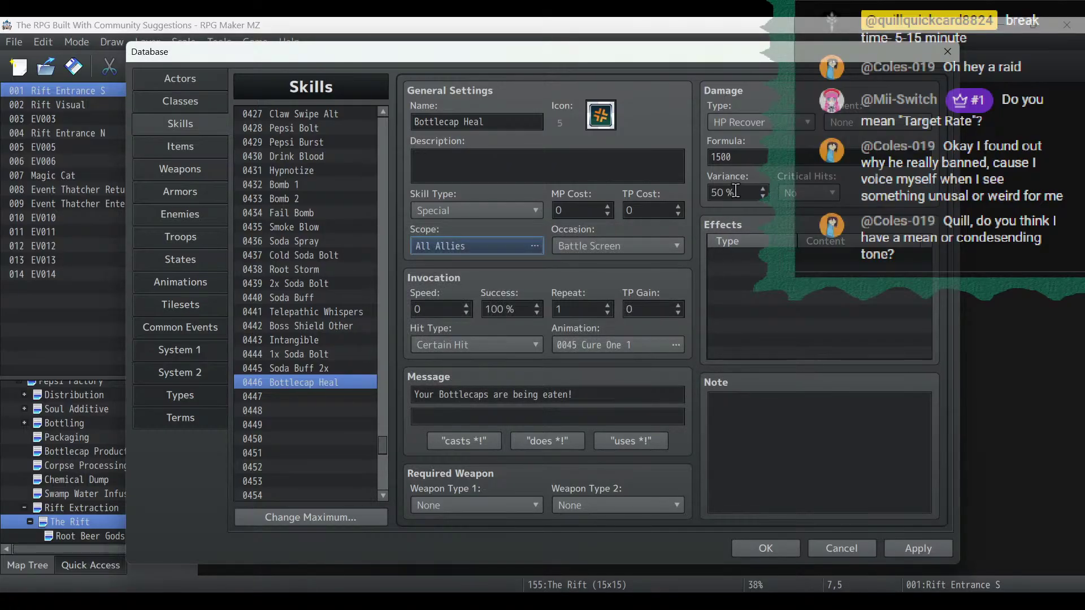
# Replace the use message of skill 0446 with "%1 casts healing magic!".
pyautogui.moveTo(611, 392); pyautogui.dragTo(274, 333)
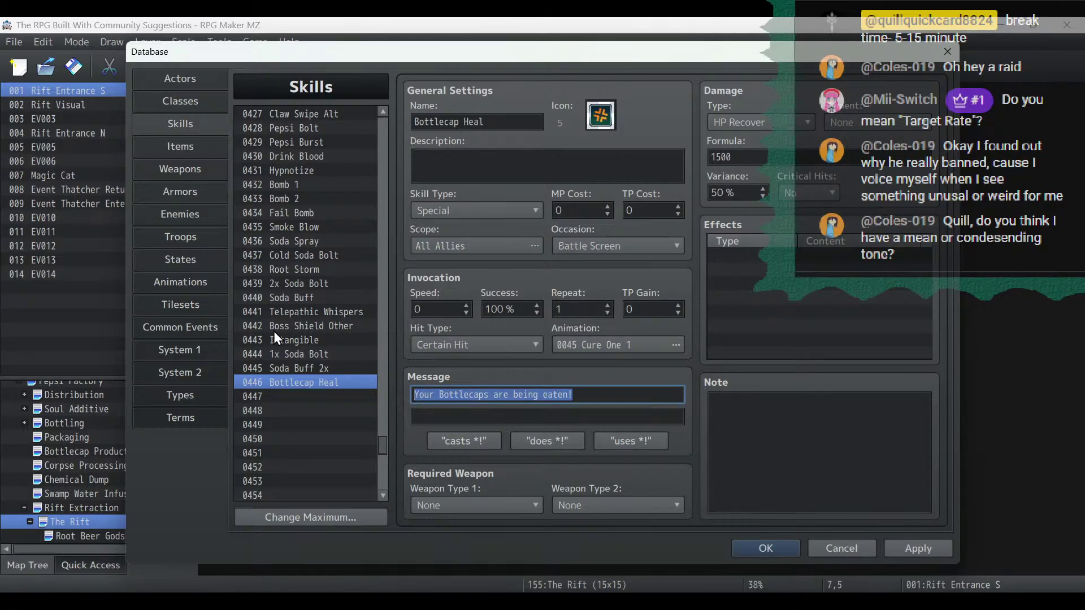
pyautogui.write('%1')
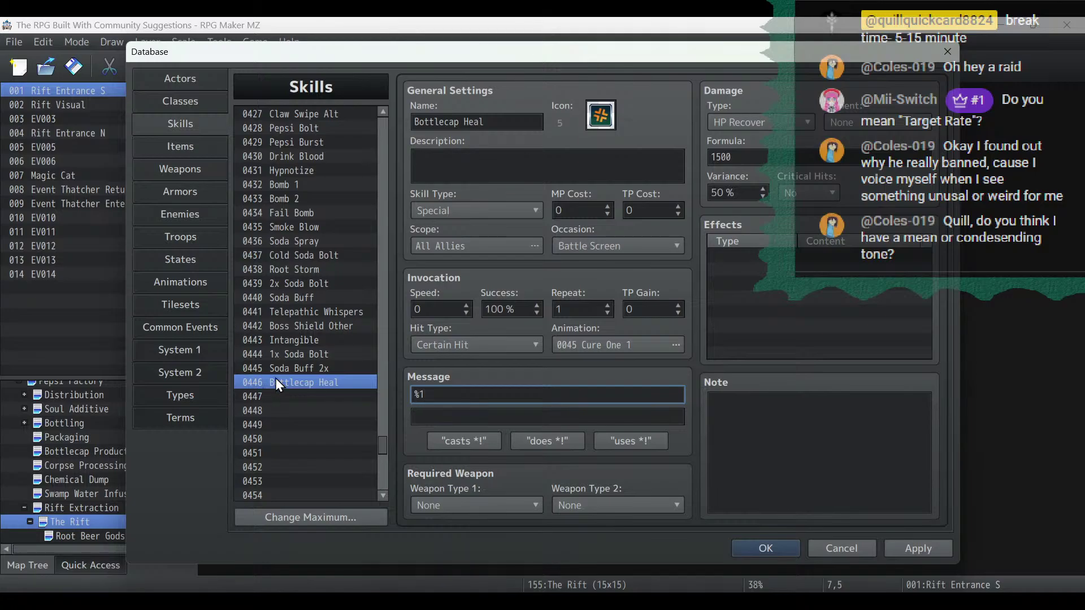
pyautogui.click(305, 355)
pyautogui.click(316, 382)
pyautogui.click(490, 395)
pyautogui.click(489, 396)
pyautogui.write('casts healing magic!')
# Set the animation of skill 0446 to 0043 Heal All 1.
pyautogui.click(619, 340)
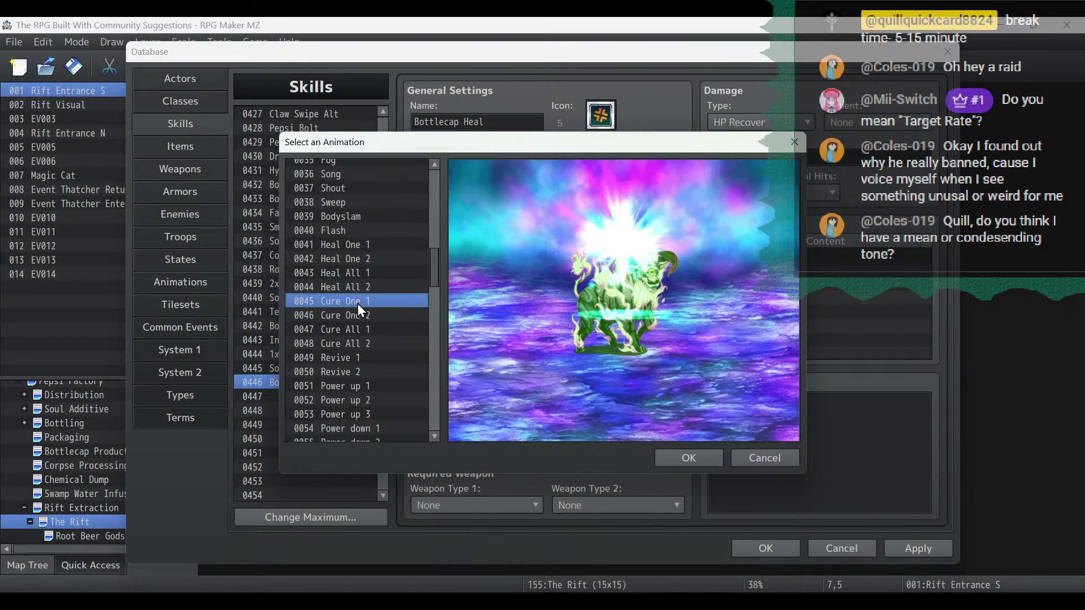
pyautogui.click(361, 283)
pyautogui.click(362, 273)
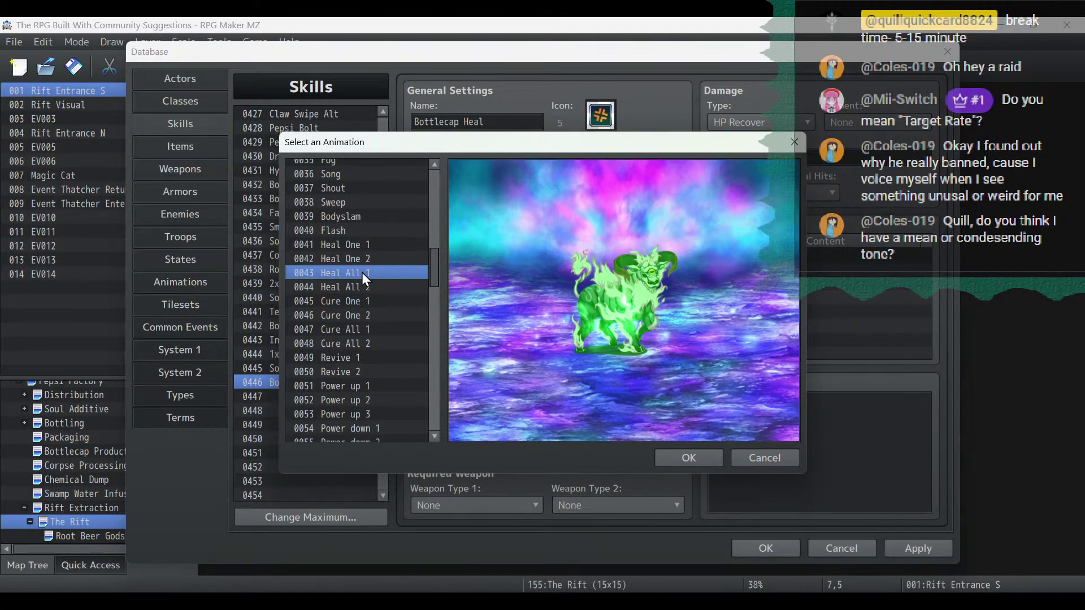
pyautogui.click(688, 460)
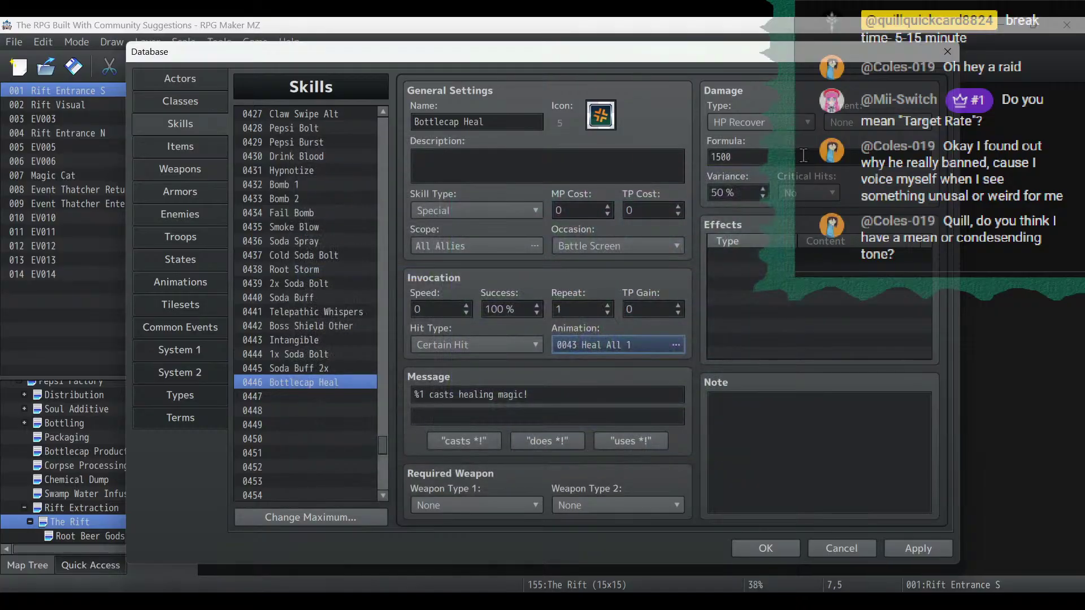
# Set the HP recovery of skill 0446 to 25 % variance with a formula of 2000, and apply.
pyautogui.doubleClick(752, 192)
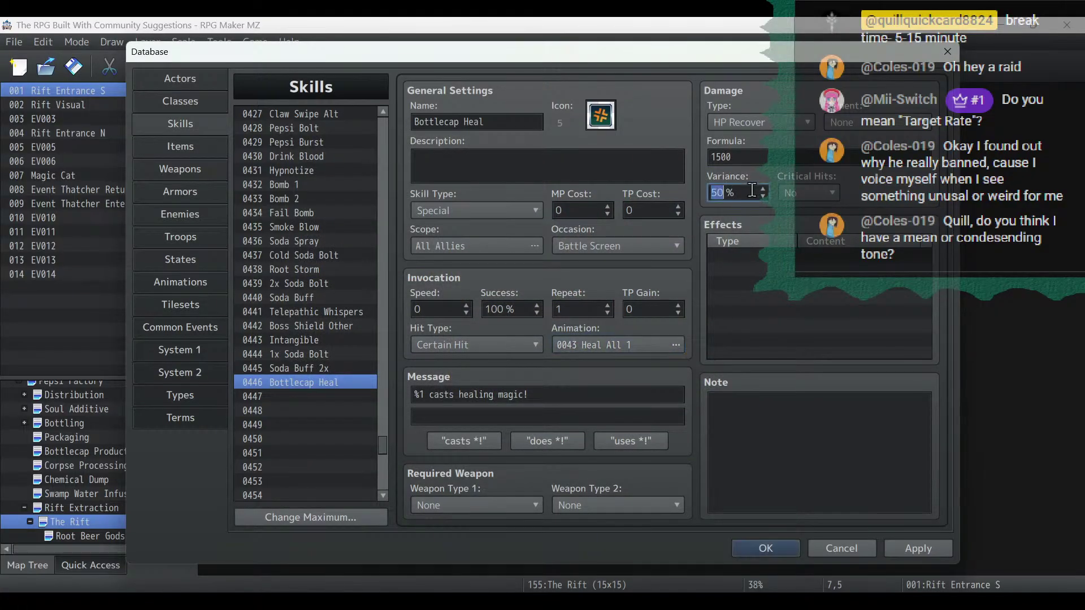
pyautogui.write('25')
pyautogui.click(769, 159)
pyautogui.doubleClick(769, 159)
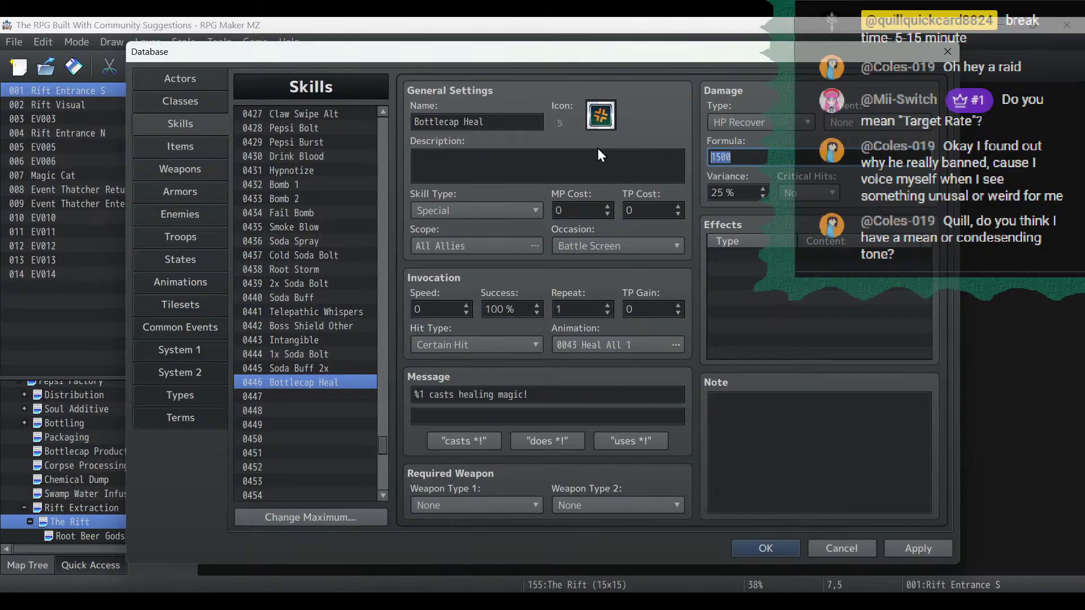
pyautogui.write('2000')
pyautogui.click(924, 551)
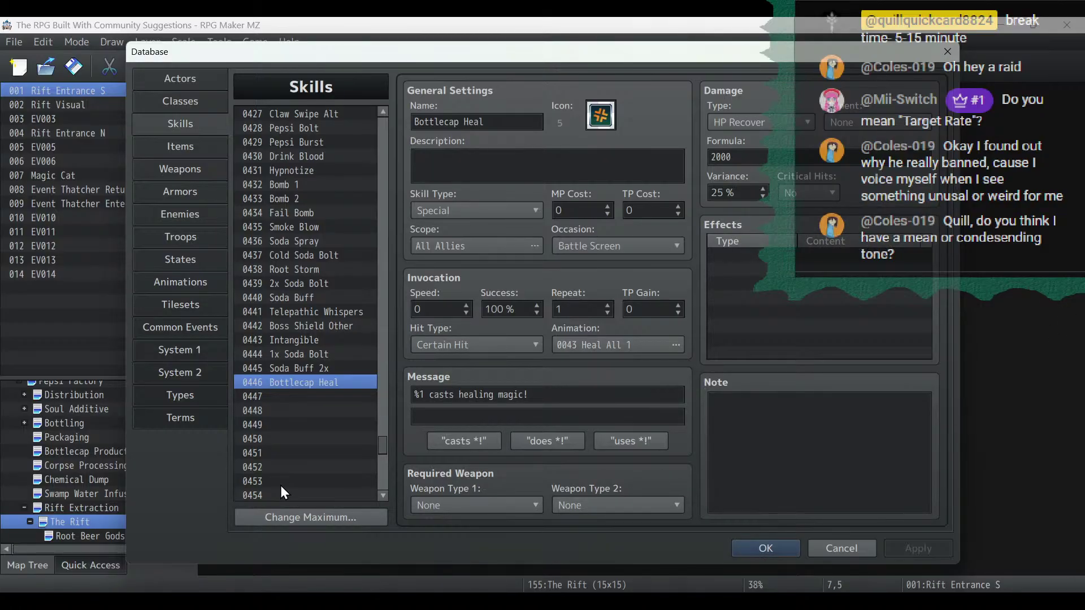
# Set the recovery formula of skill 0446 to 1200 and apply the change.
pyautogui.doubleClick(771, 162)
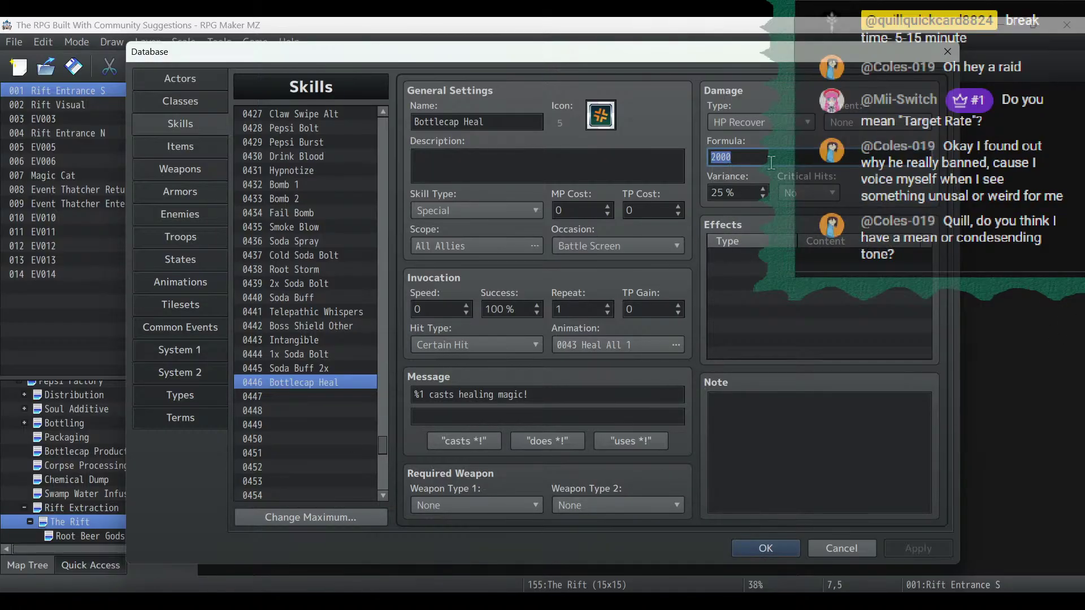
pyautogui.write('1200')
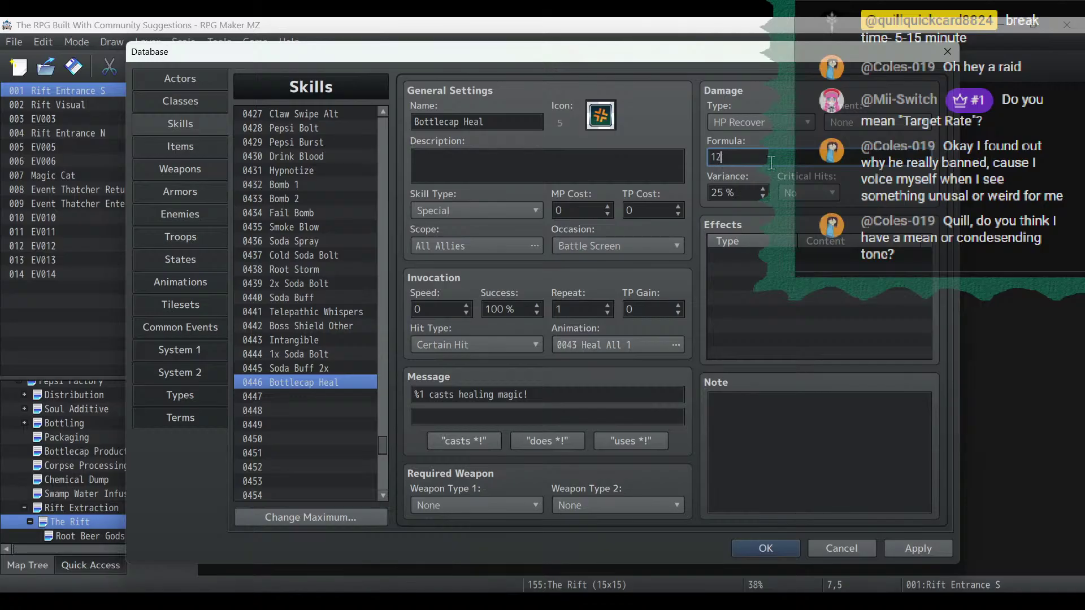
pyautogui.click(907, 549)
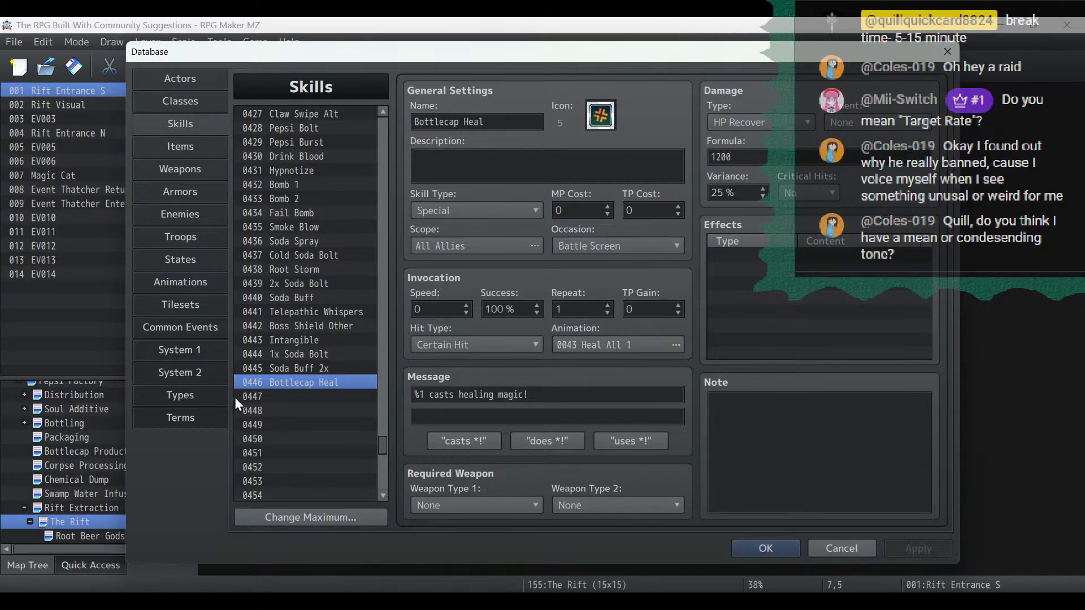
# Rename skill 0446 in the database as "Arilla Heal".
pyautogui.click(181, 220)
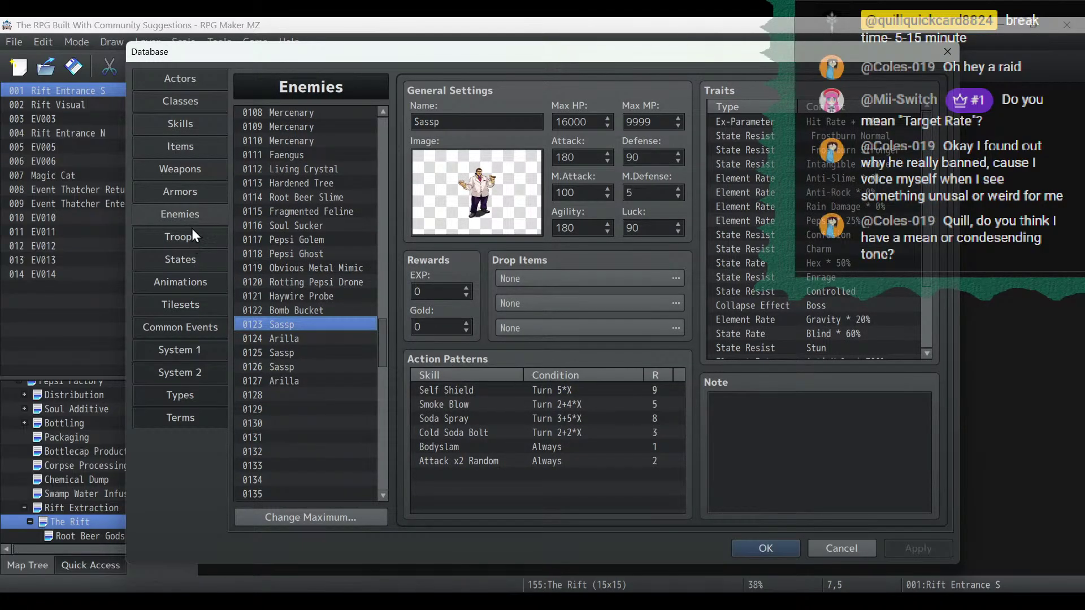
pyautogui.click(193, 126)
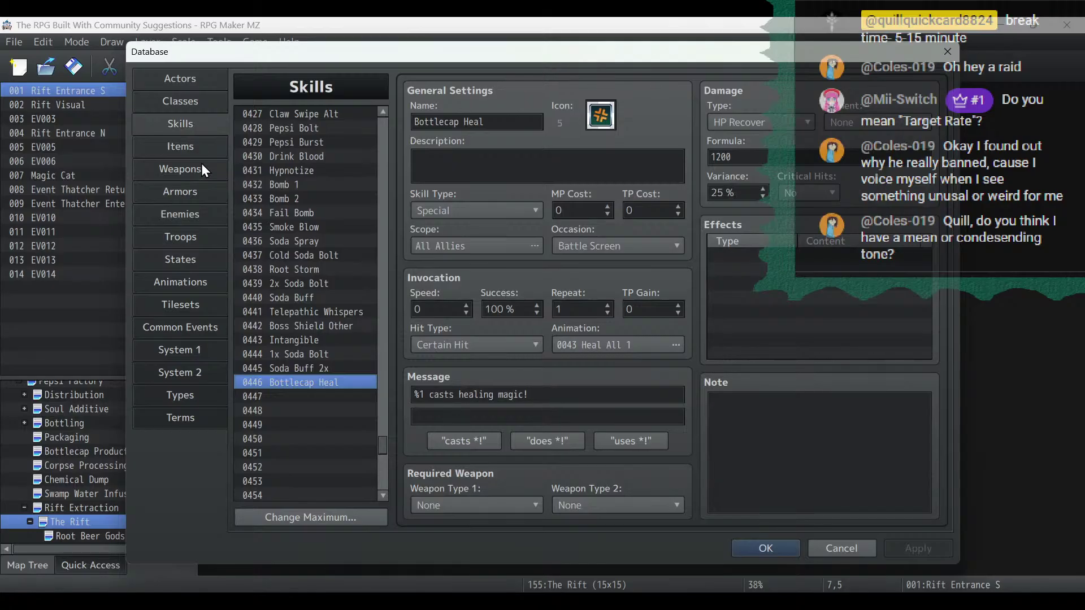
pyautogui.tripleClick(506, 123)
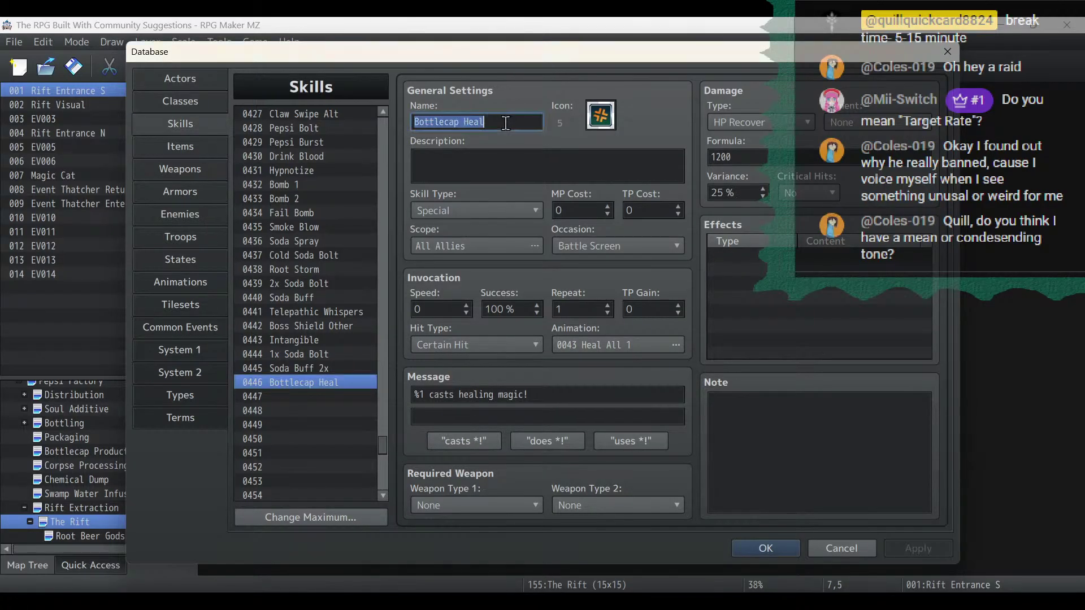
pyautogui.write('Arilla')
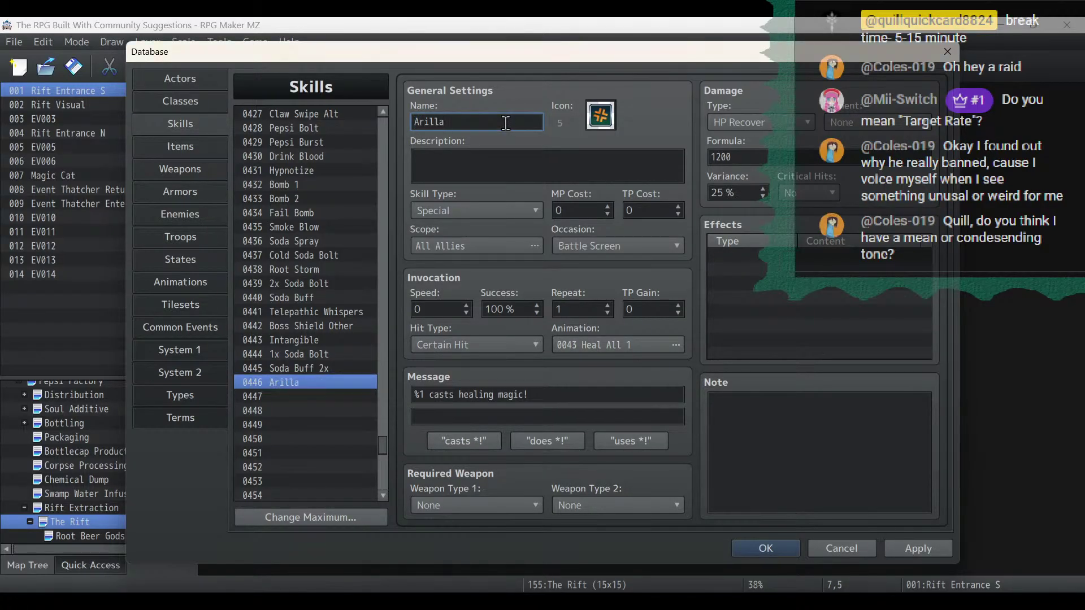
pyautogui.write(' Heal')
# Check the forced actions on the turn 7 event page of troop Root Beer Gods 3 and apply the database changes.
pyautogui.click(202, 236)
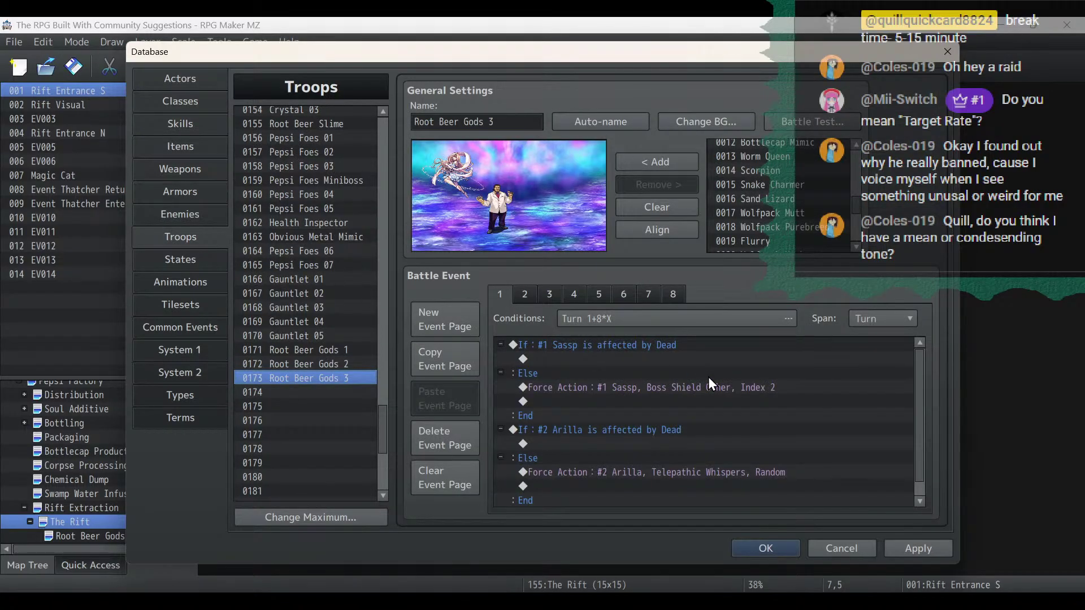
pyautogui.click(650, 295)
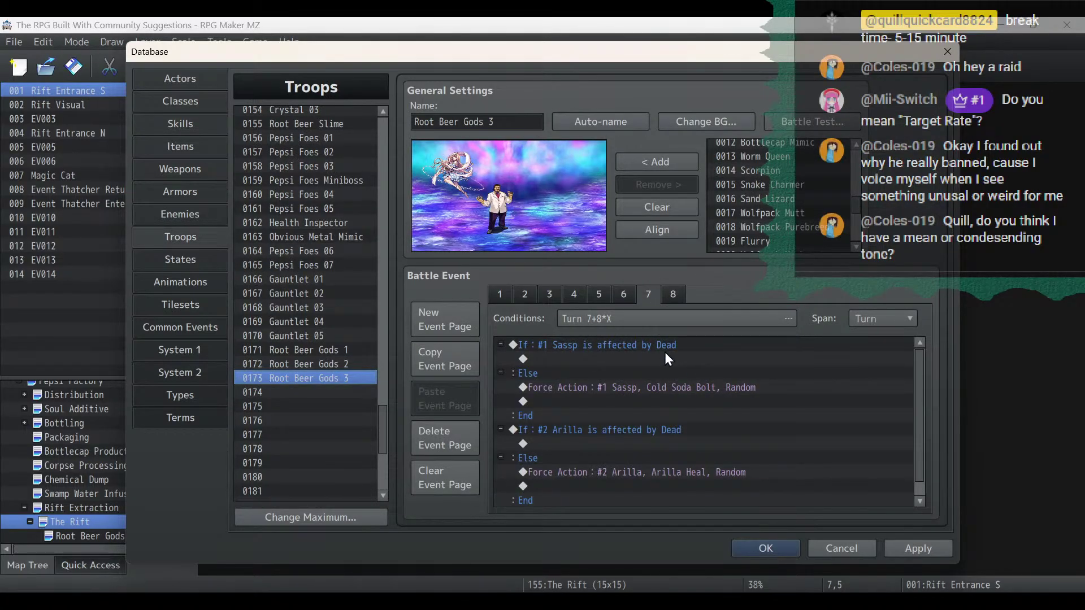
pyautogui.click(673, 390)
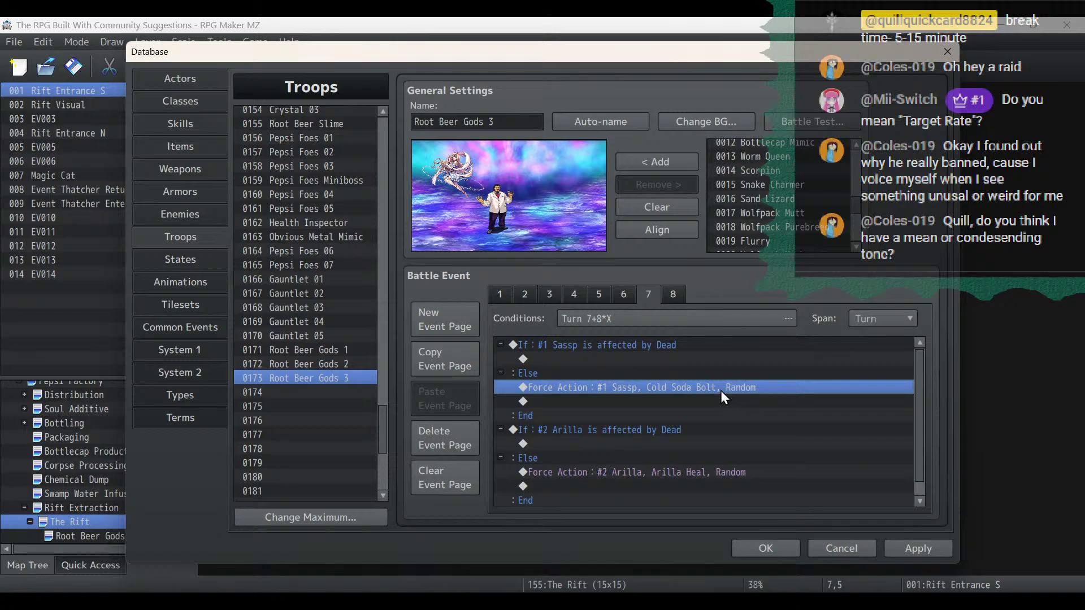
pyautogui.click(681, 475)
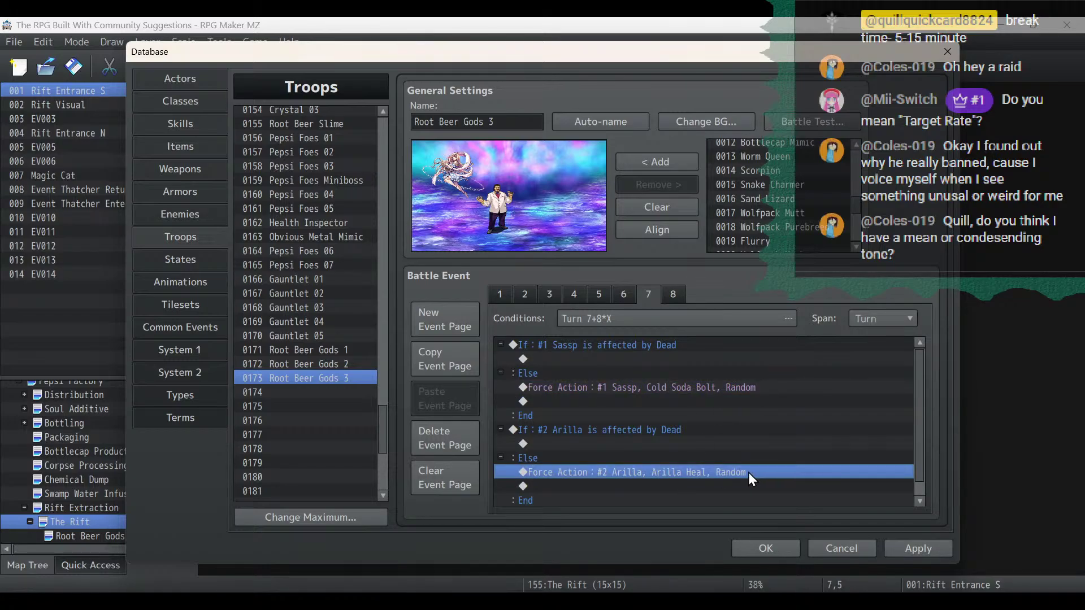
pyautogui.click(919, 547)
# Duplicate the turn 7 battle event page, set the copy's condition to Turn 8+8*X, and apply.
pyautogui.click(439, 358)
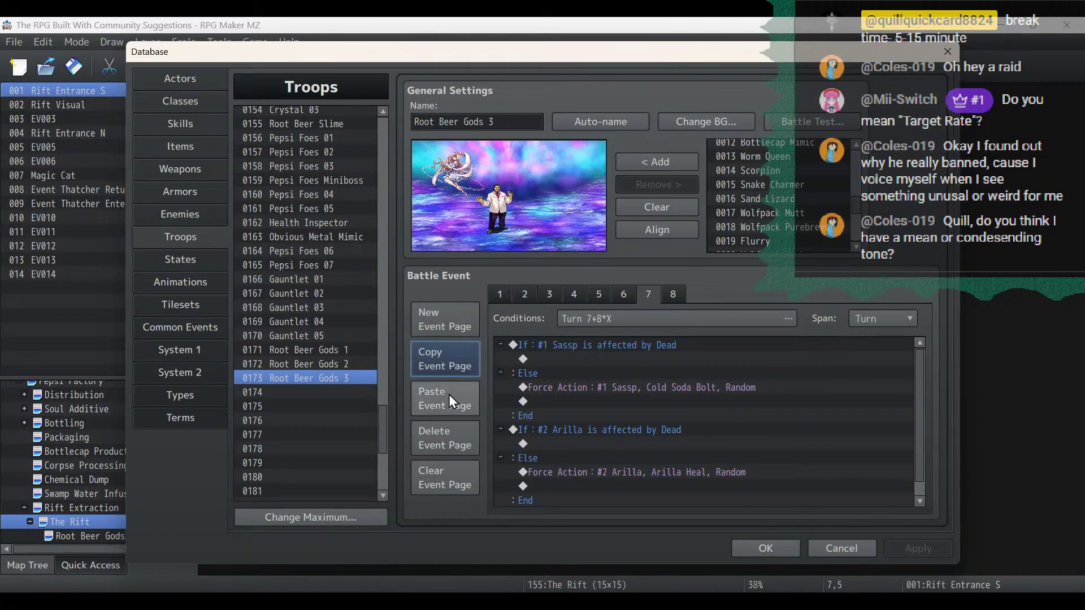
pyautogui.click(449, 394)
pyautogui.doubleClick(617, 315)
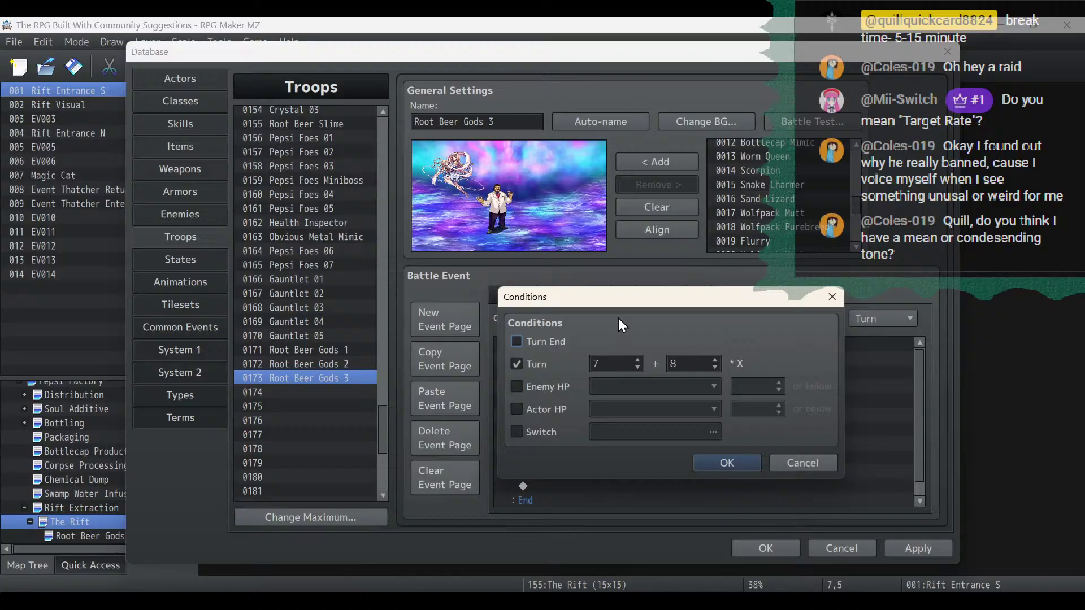
pyautogui.click(637, 360)
pyautogui.click(718, 462)
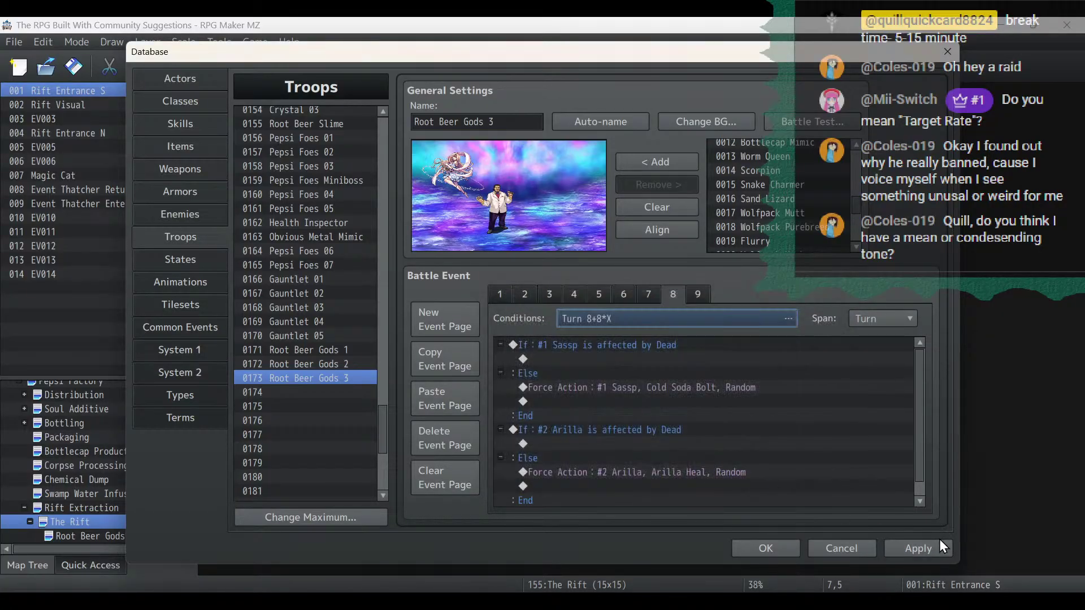
pyautogui.click(930, 551)
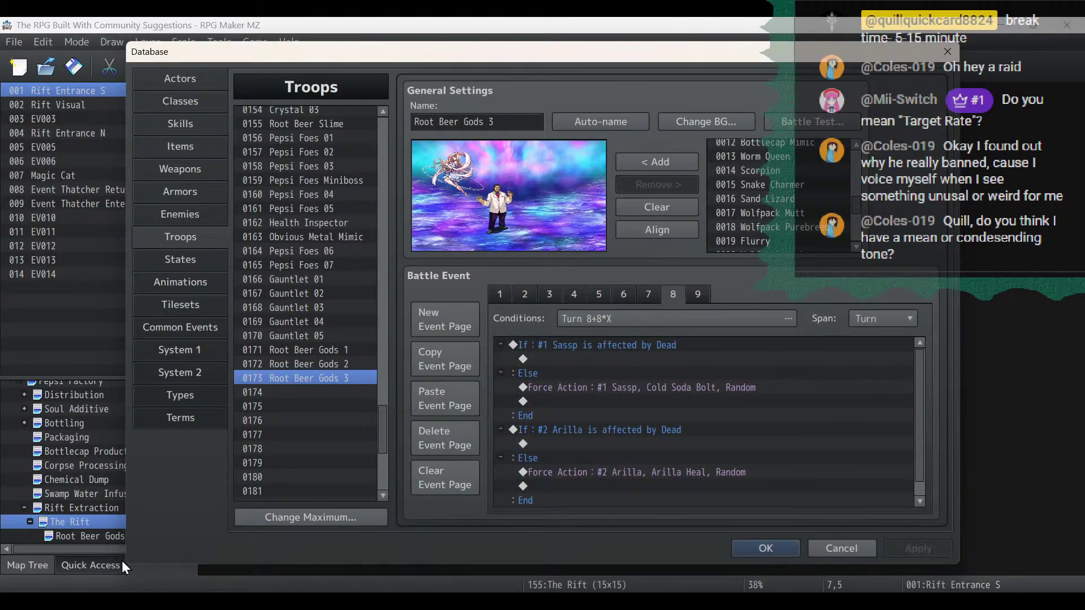
# Switch to the project notes, delete the line "7- heal, cold soda", and return to the RPG Maker MZ database.
pyautogui.click(85, 542)
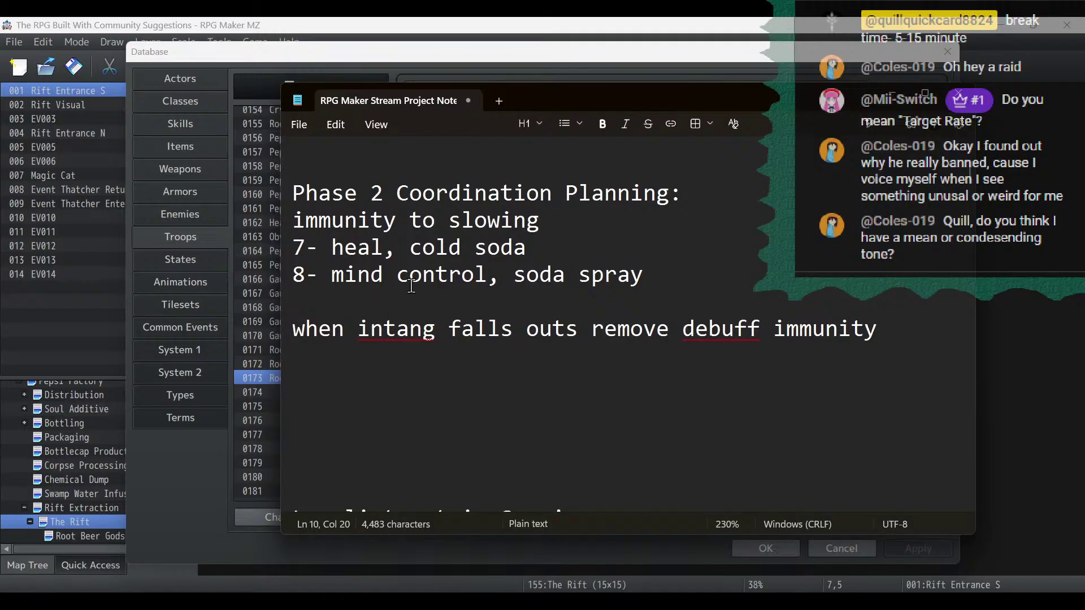
pyautogui.click(615, 239)
pyautogui.hotkey('shift', 'Home')
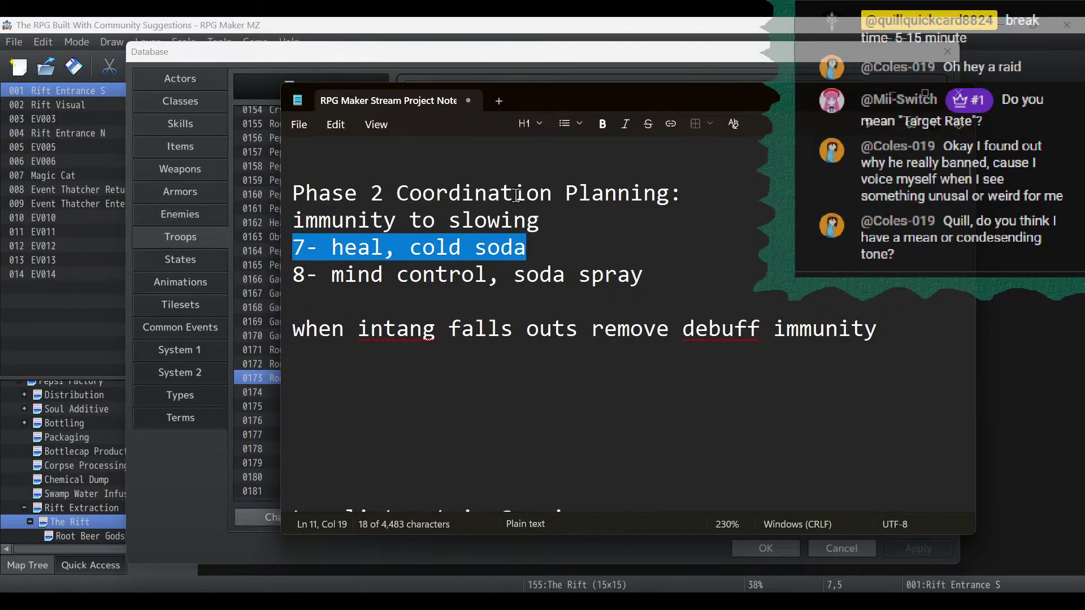
pyautogui.press('BackSpace')
pyautogui.hotkey('alt', 'Tab')
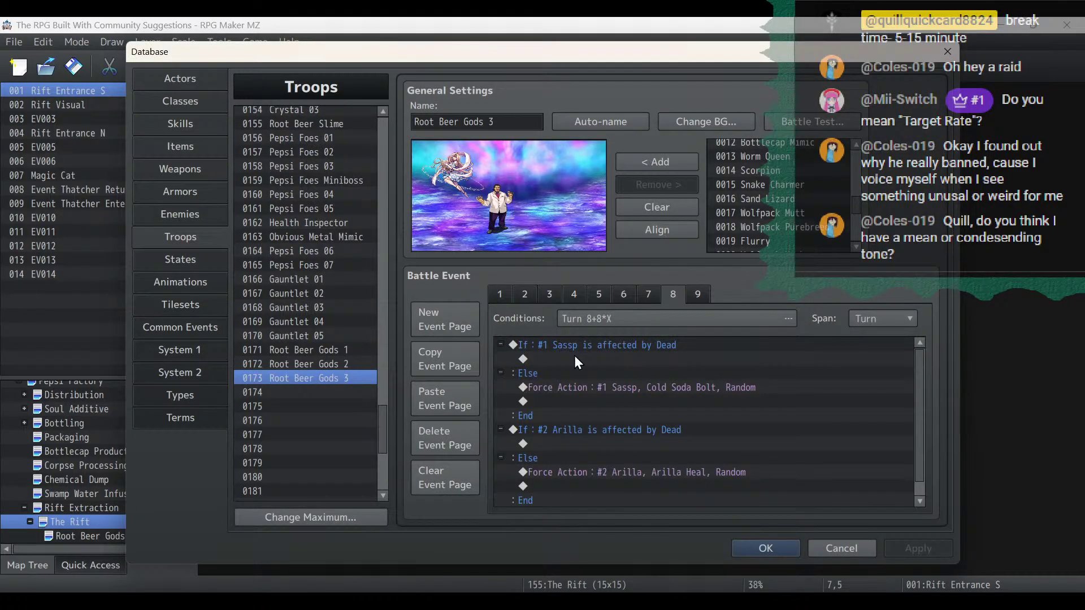
# Change Sassp's forced action on the turn 8 event page to skill 0436 Soda Spray.
pyautogui.doubleClick(597, 387)
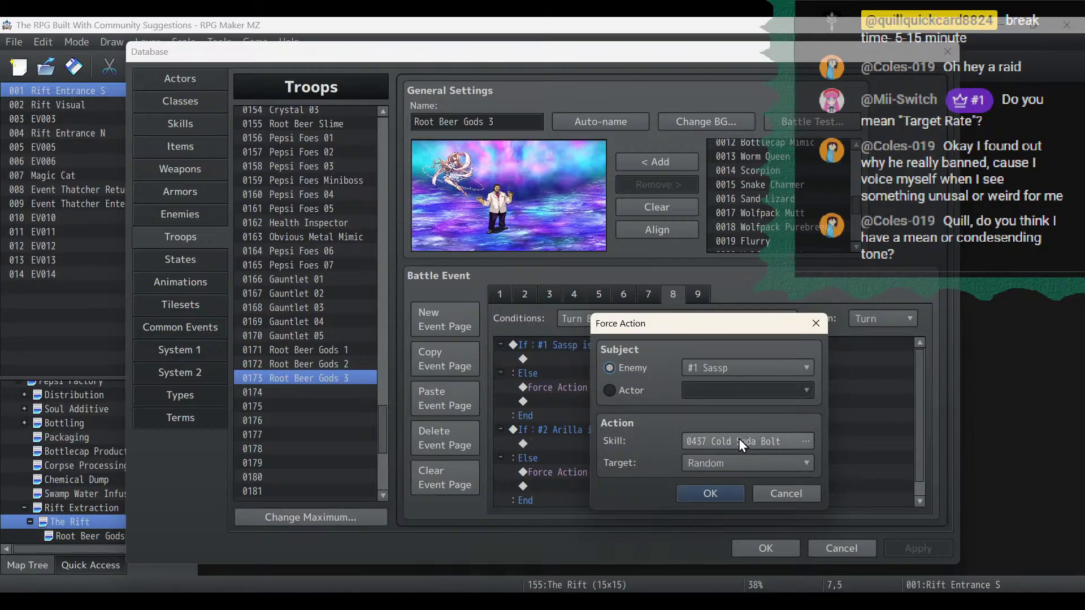
pyautogui.click(738, 441)
pyautogui.doubleClick(774, 488)
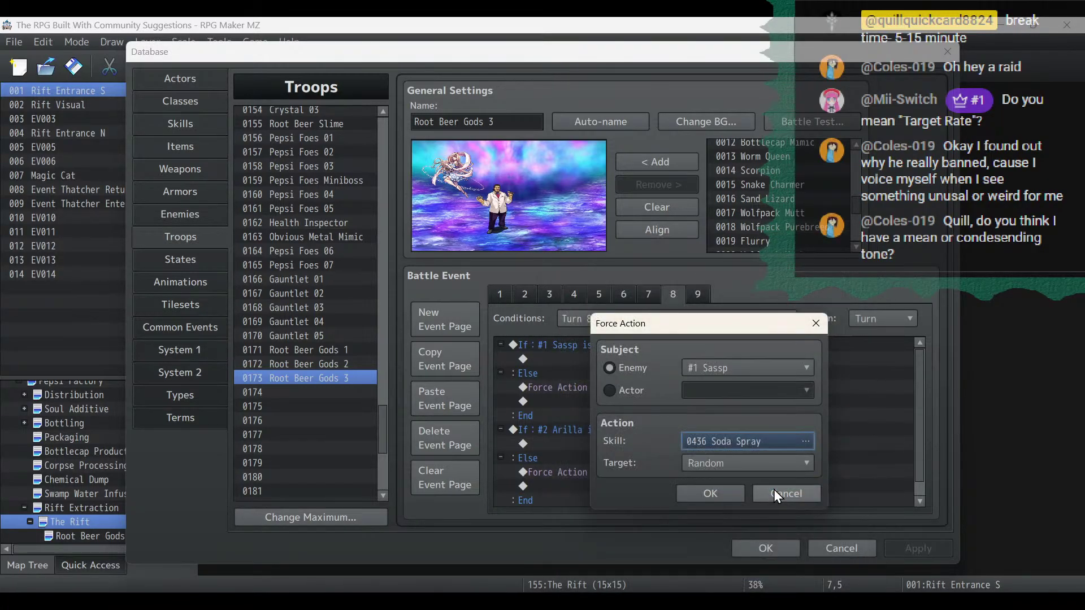
pyautogui.click(731, 496)
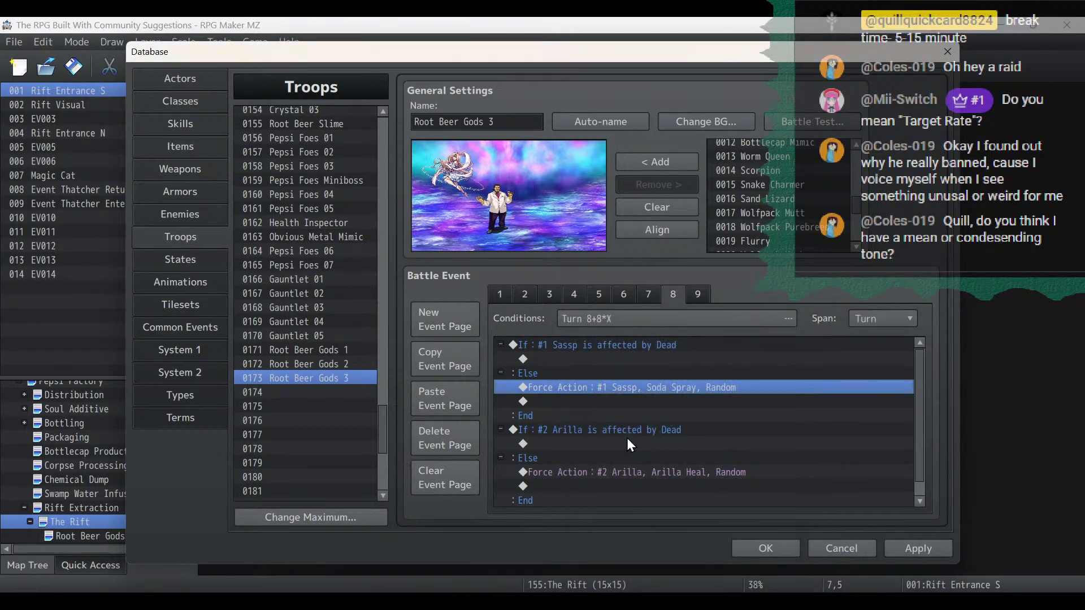
# Change Arilla's forced action on the turn 8 event page to skill 0034 Mind Control and apply.
pyautogui.doubleClick(628, 470)
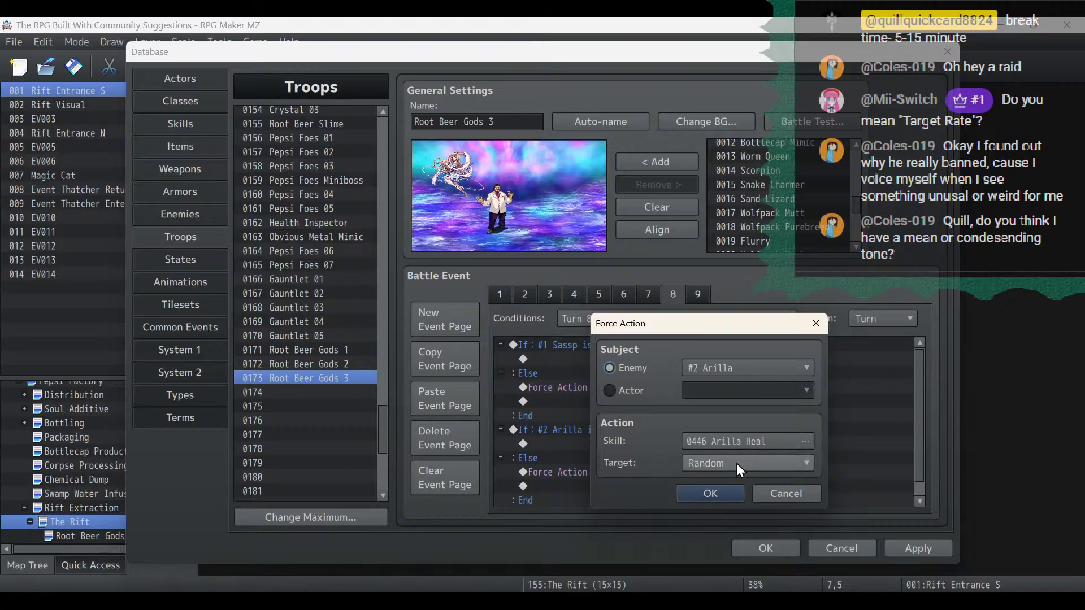
pyautogui.click(725, 437)
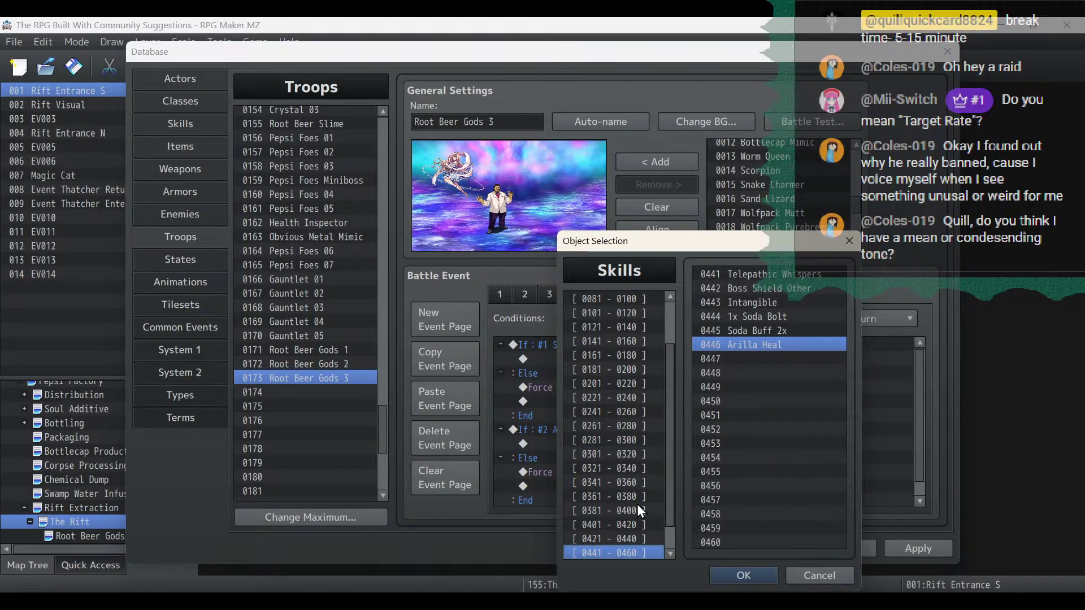
pyautogui.moveTo(668, 372); pyautogui.dragTo(667, 300)
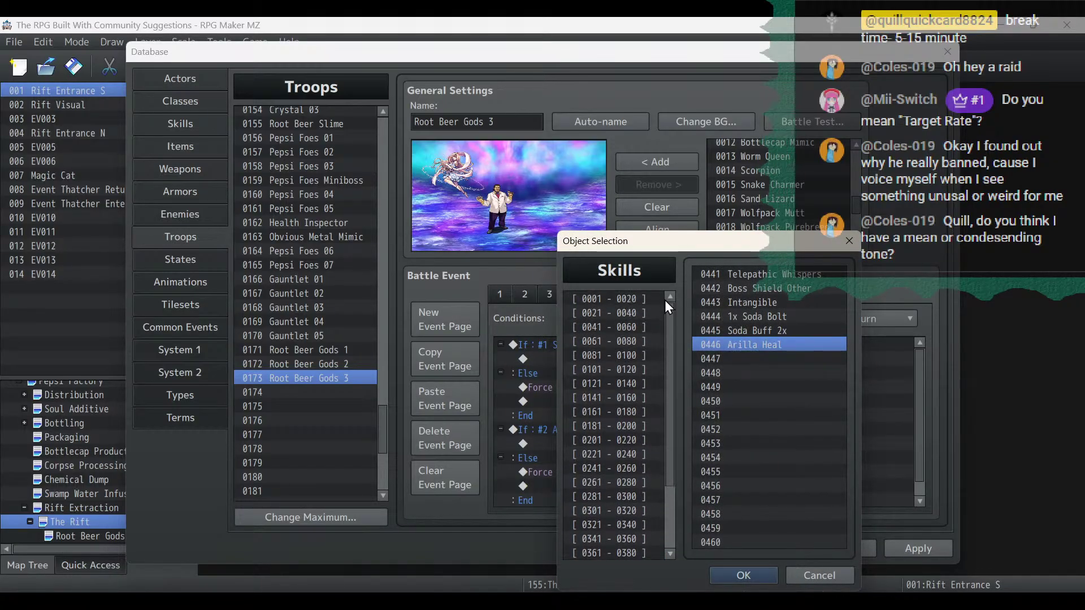
pyautogui.click(638, 299)
pyautogui.click(637, 313)
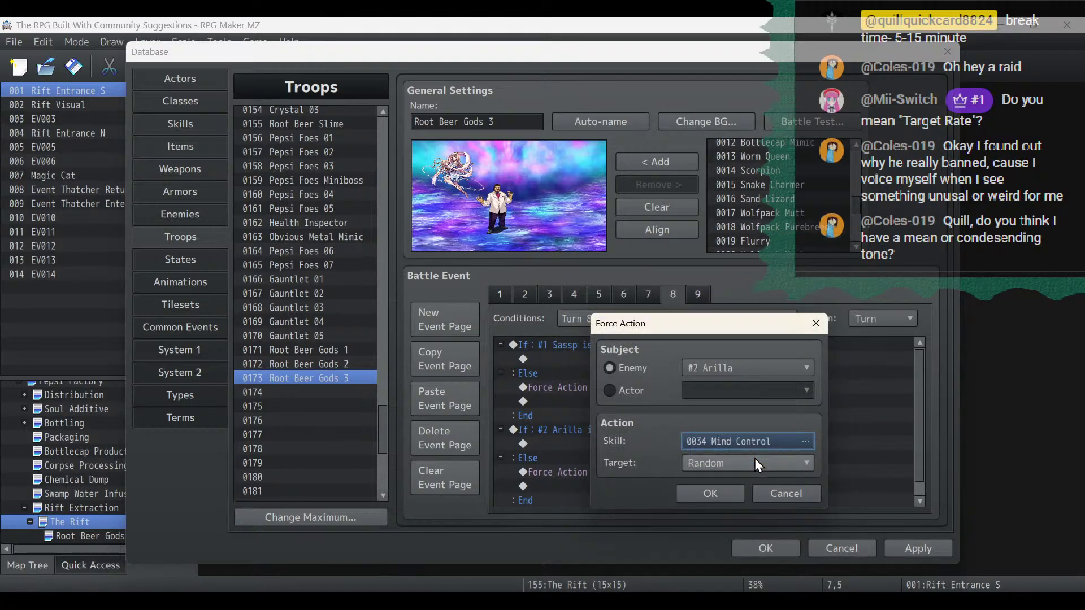
pyautogui.click(728, 490)
pyautogui.click(933, 552)
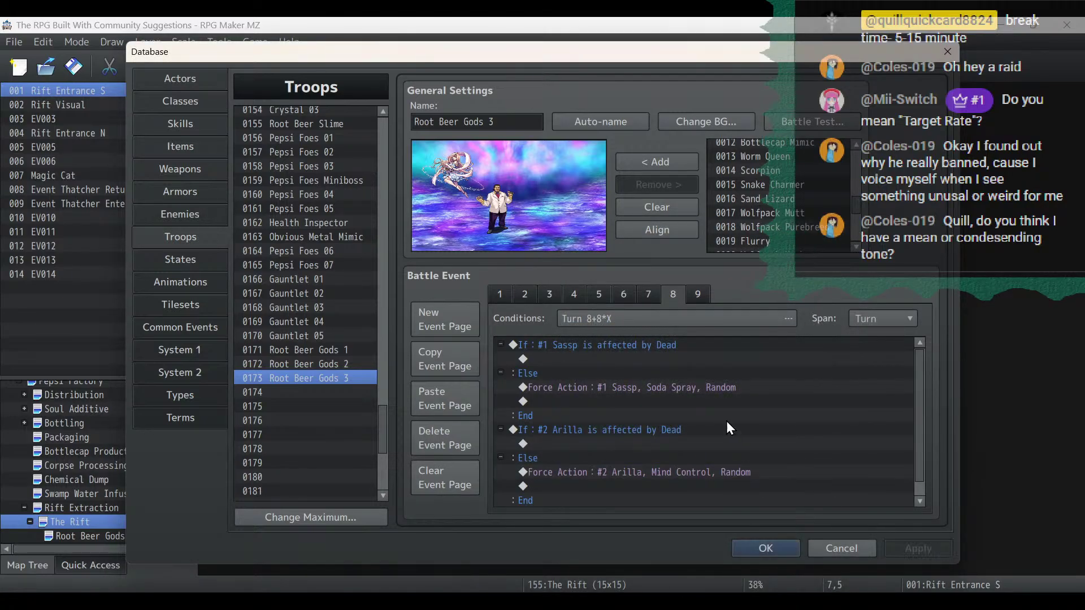
# Review the battle event pages of Root Beer Gods 3, examining the forced actions for turns 6 and 7.
pyautogui.click(695, 293)
pyautogui.click(500, 292)
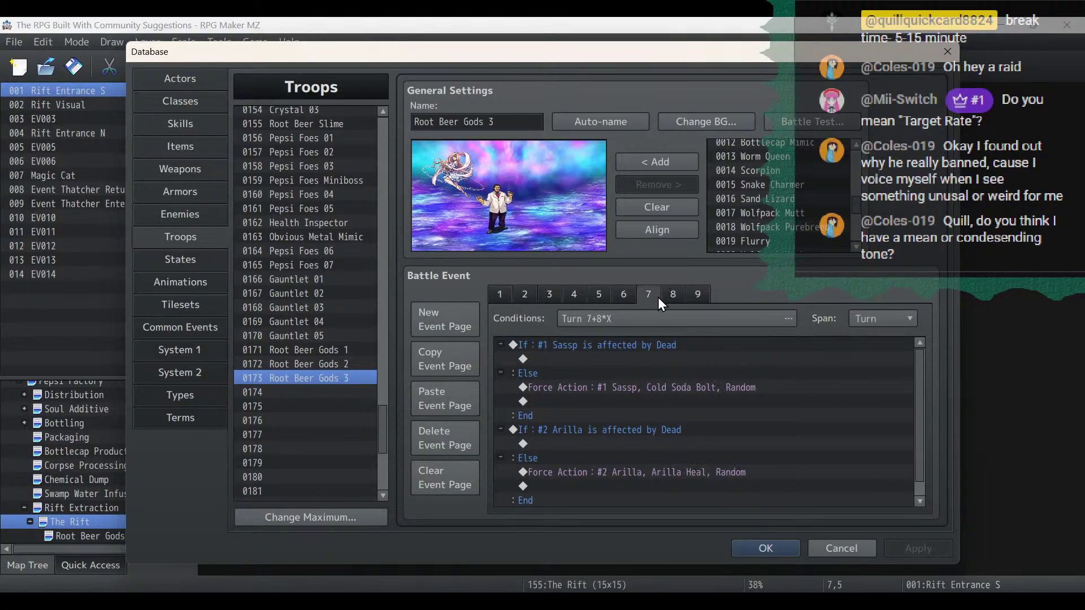
pyautogui.click(625, 296)
pyautogui.click(633, 361)
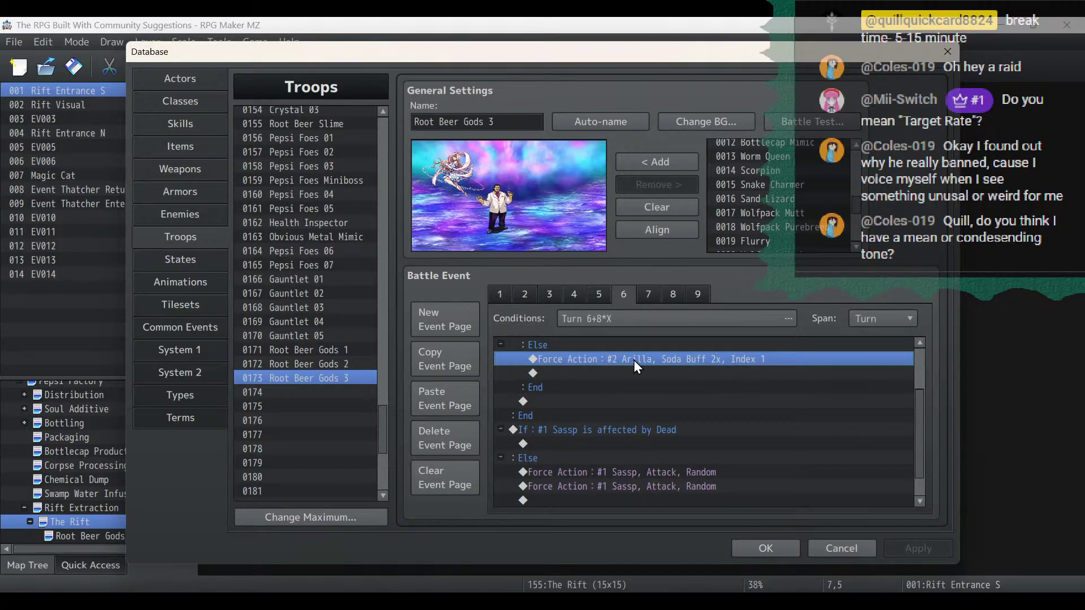
pyautogui.click(652, 294)
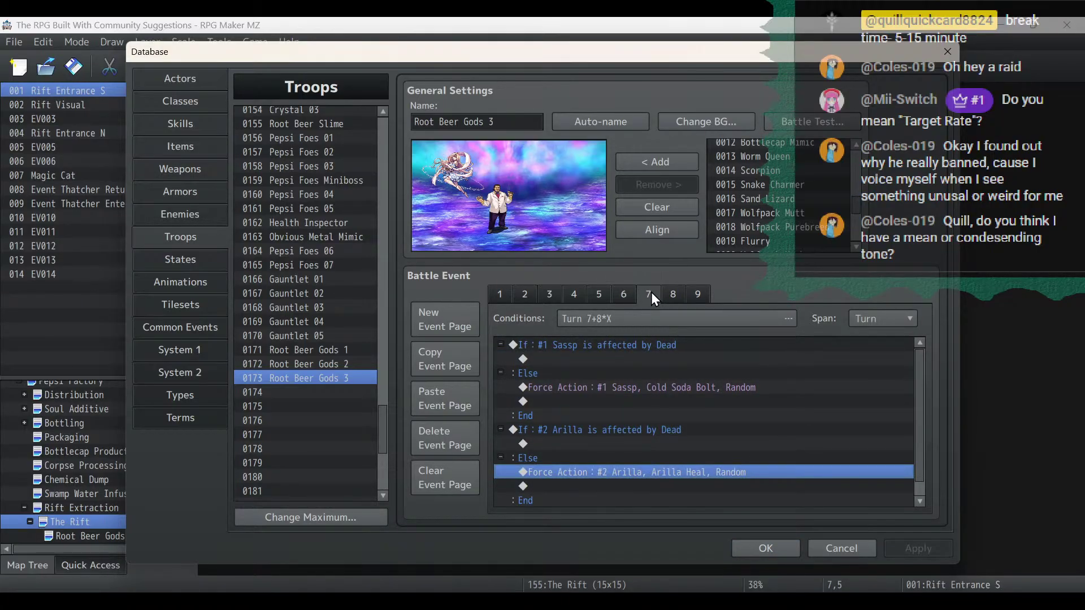
pyautogui.click(690, 389)
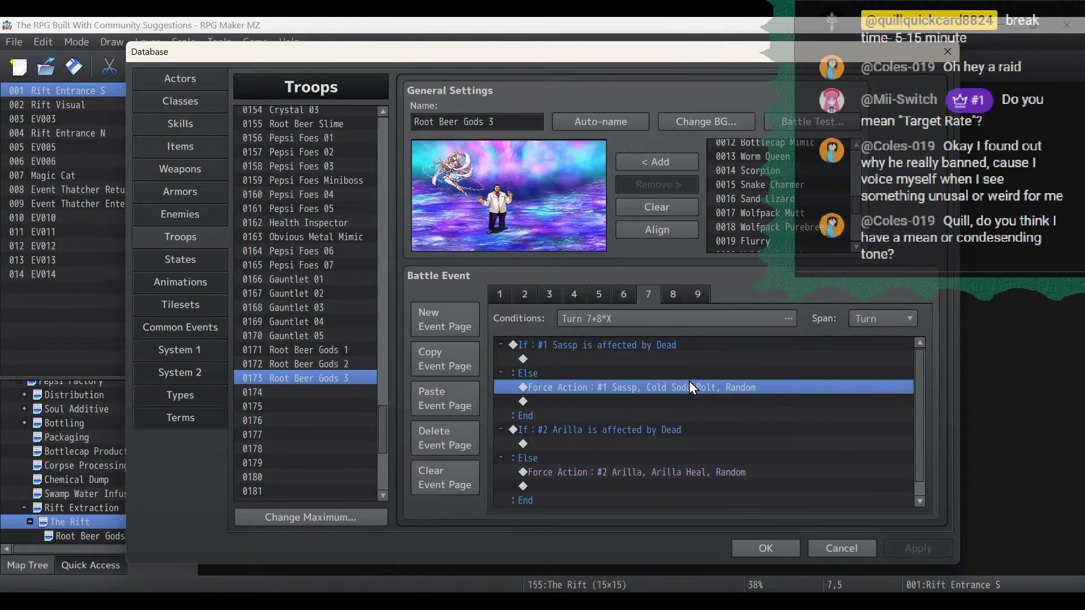
# Start a battle test of Root Beer Gods 3 with the current party and maximize the game window.
pyautogui.click(812, 122)
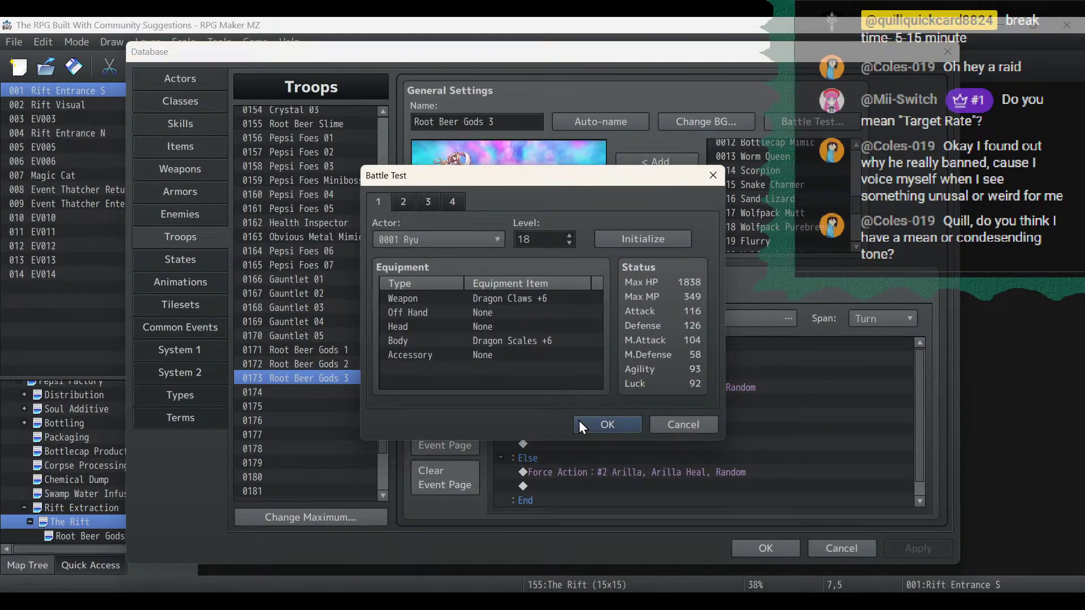
pyautogui.click(581, 426)
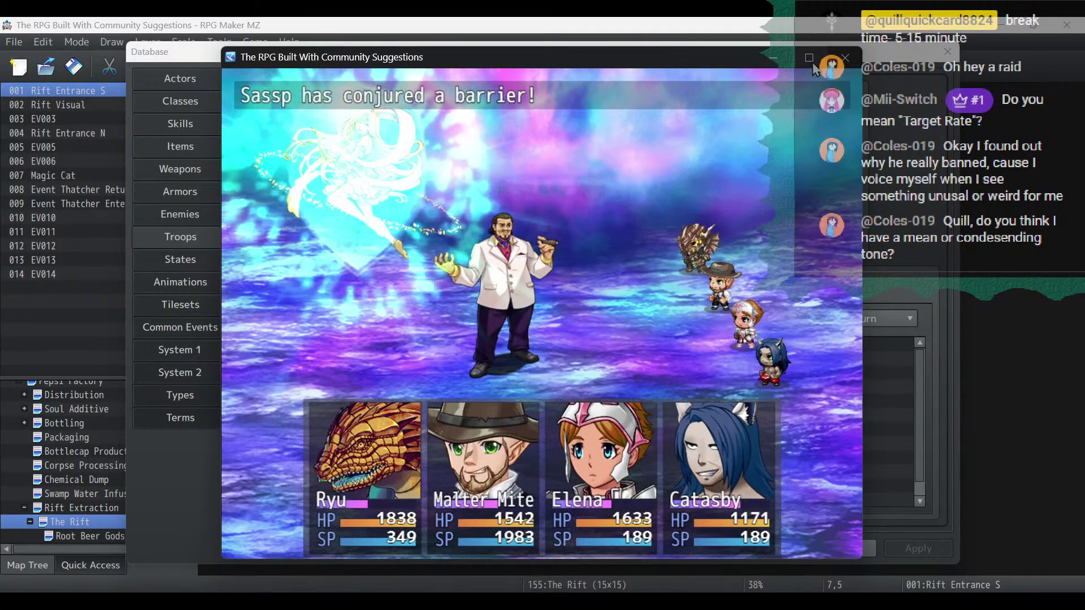
pyautogui.click(810, 59)
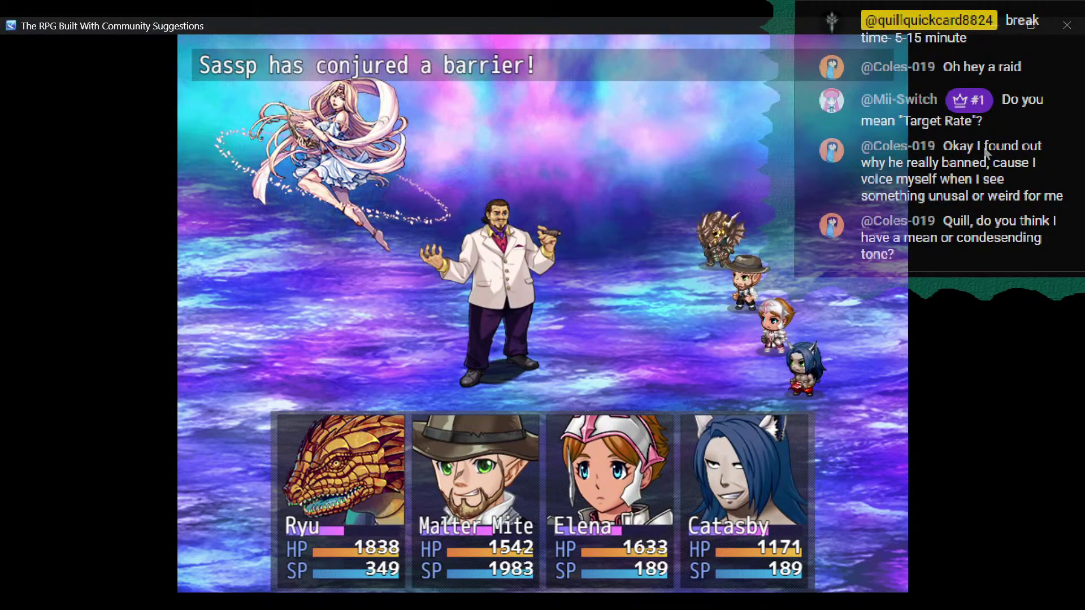
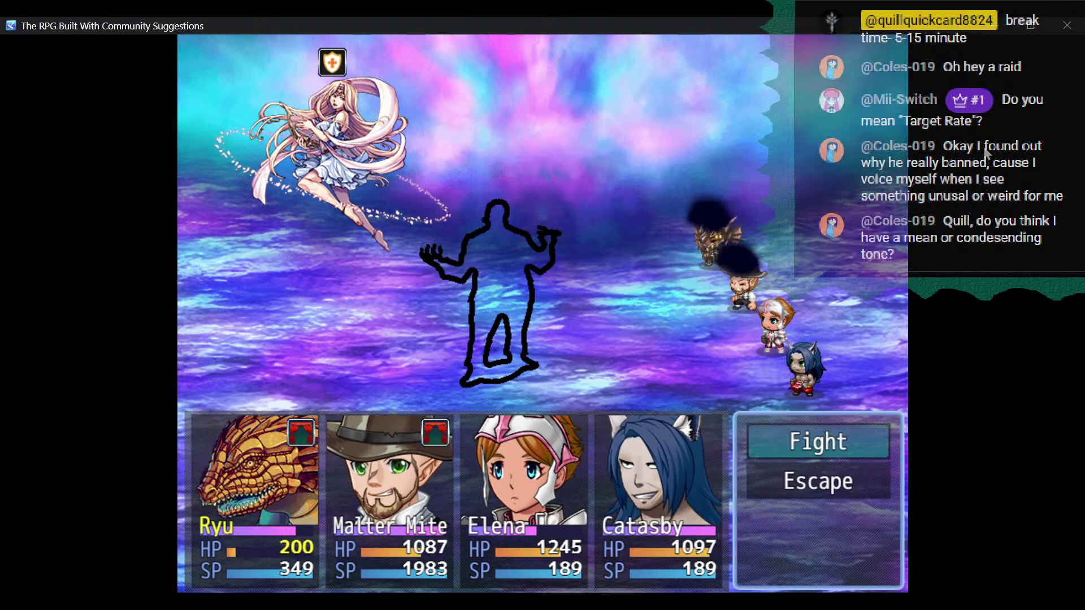
# Choose to fight in the battle test and have Catasby use Precise Strike on Arilla.
pyautogui.press('Return')
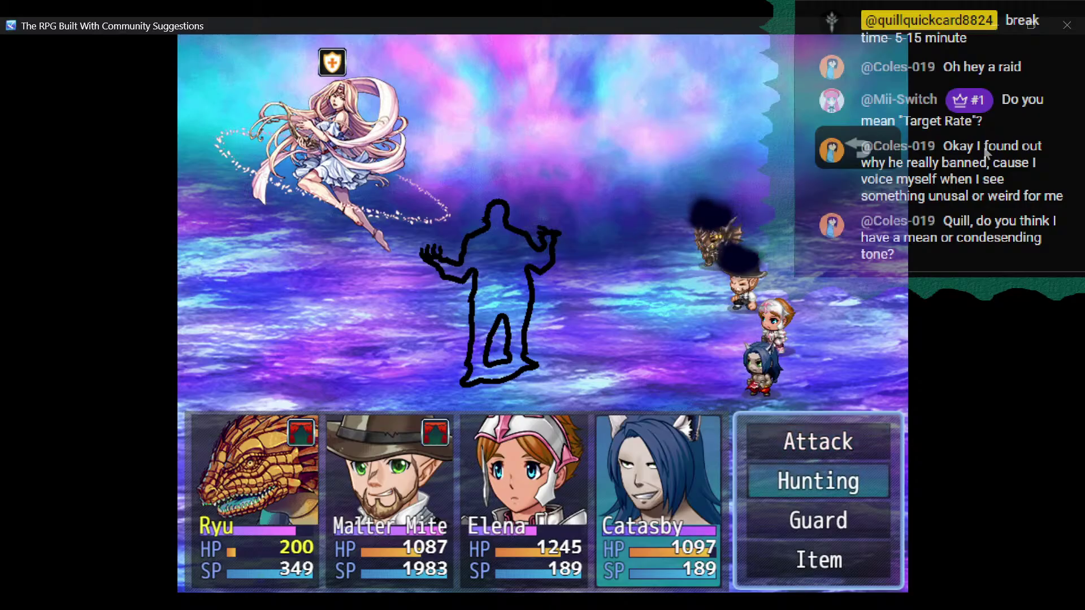
pyautogui.press('Return')
pyautogui.press('Down')
pyautogui.press('Right')
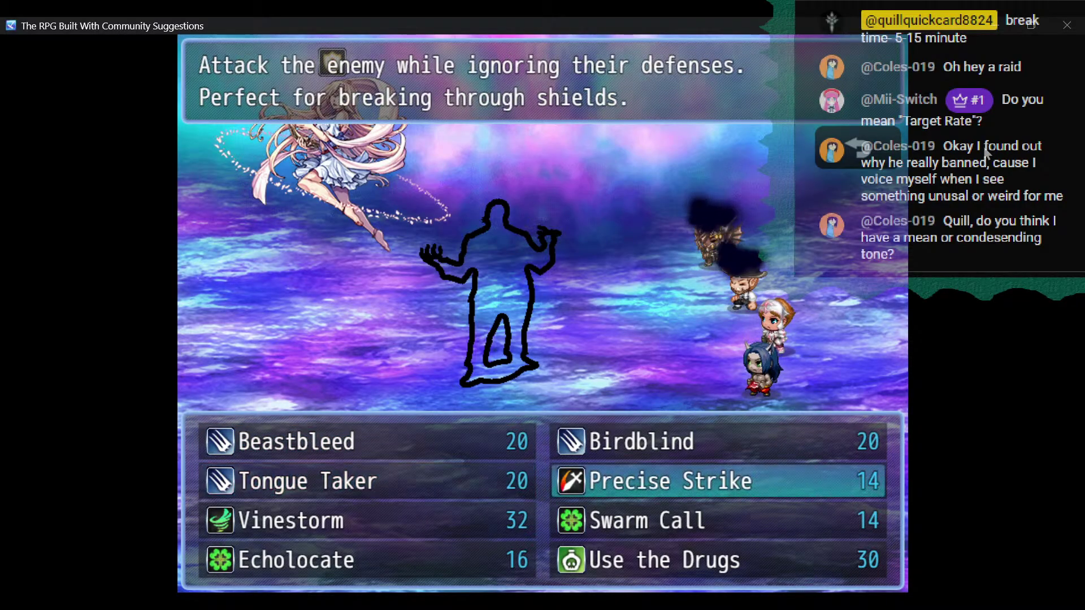
pyautogui.press('Return')
pyautogui.press('Right')
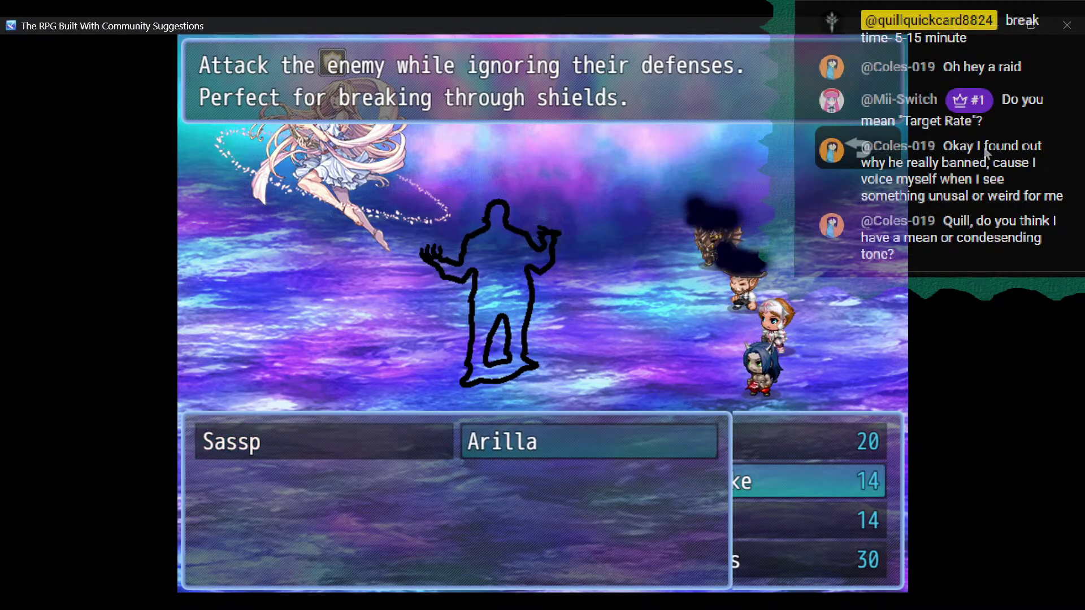
pyautogui.press('Return')
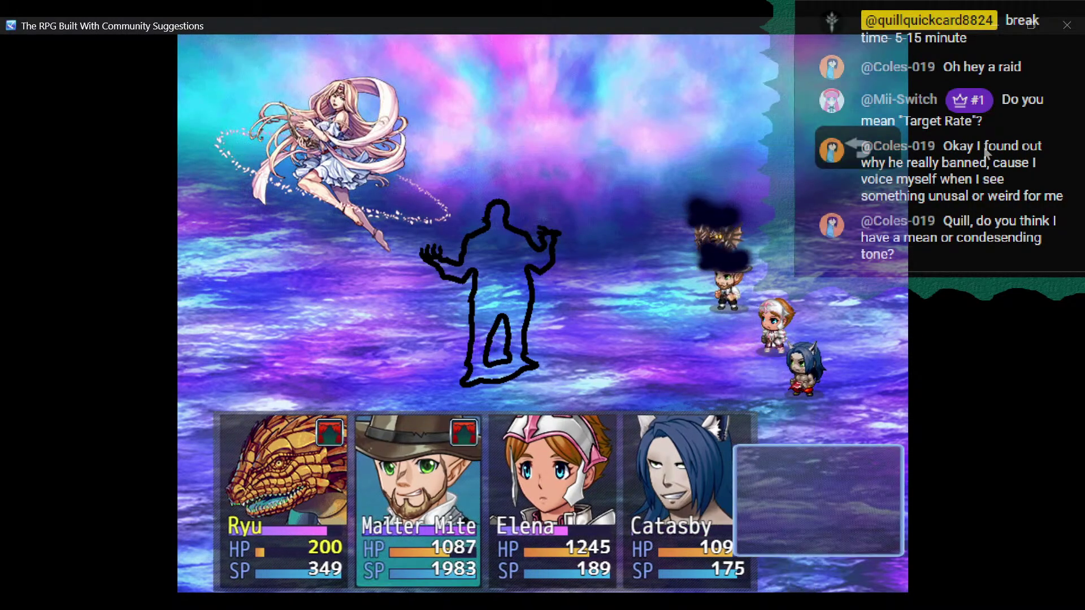
# Have Malter Mite use Heavy Metal Bash on Arilla in the battle test.
pyautogui.press('Return')
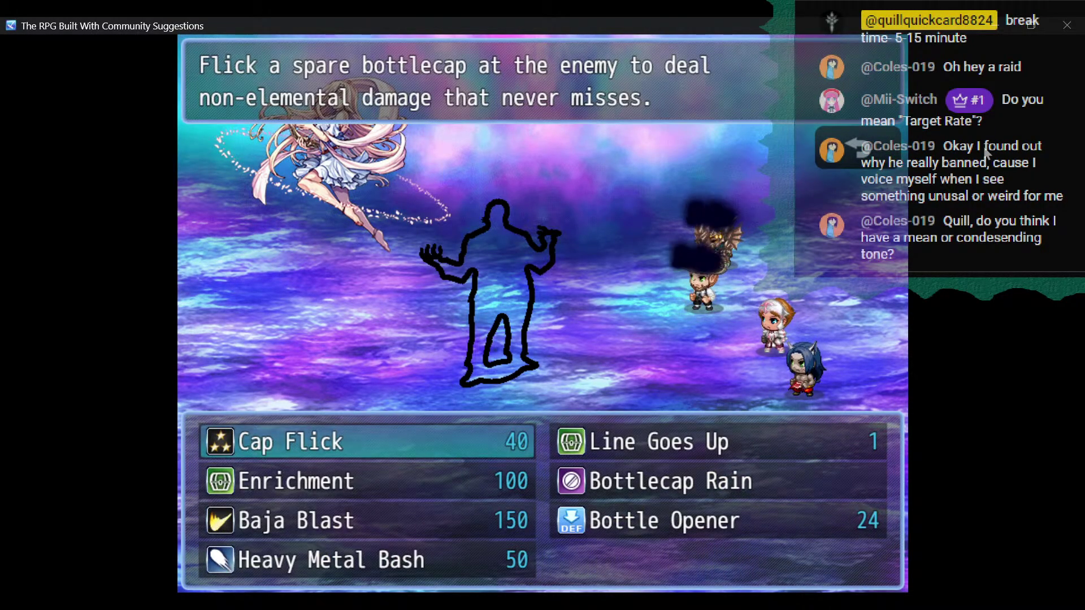
pyautogui.press('Down')
pyautogui.press('Down')
pyautogui.press('Down')
pyautogui.press('Return')
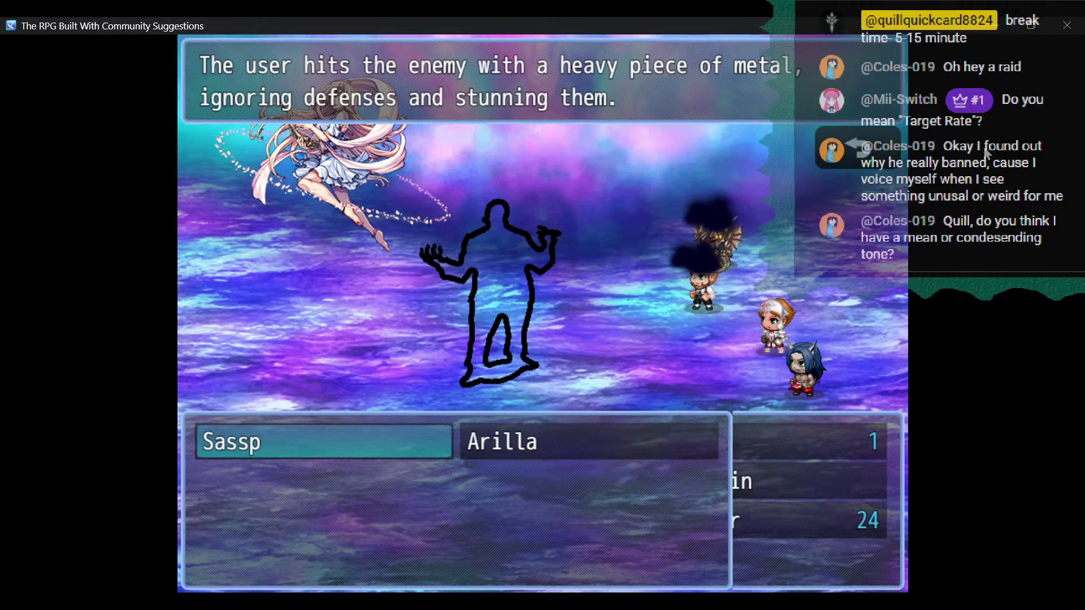
pyautogui.press('Right')
pyautogui.press('Return')
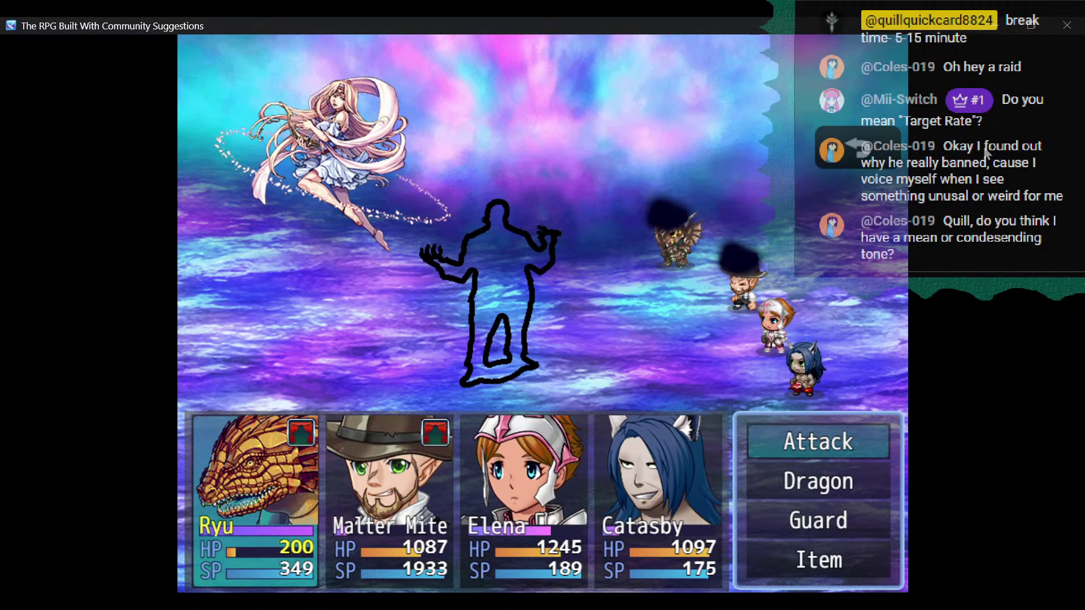
# Have Ryu use a Dr. Pepper on himself to restore his health and stamina.
pyautogui.press('Up')
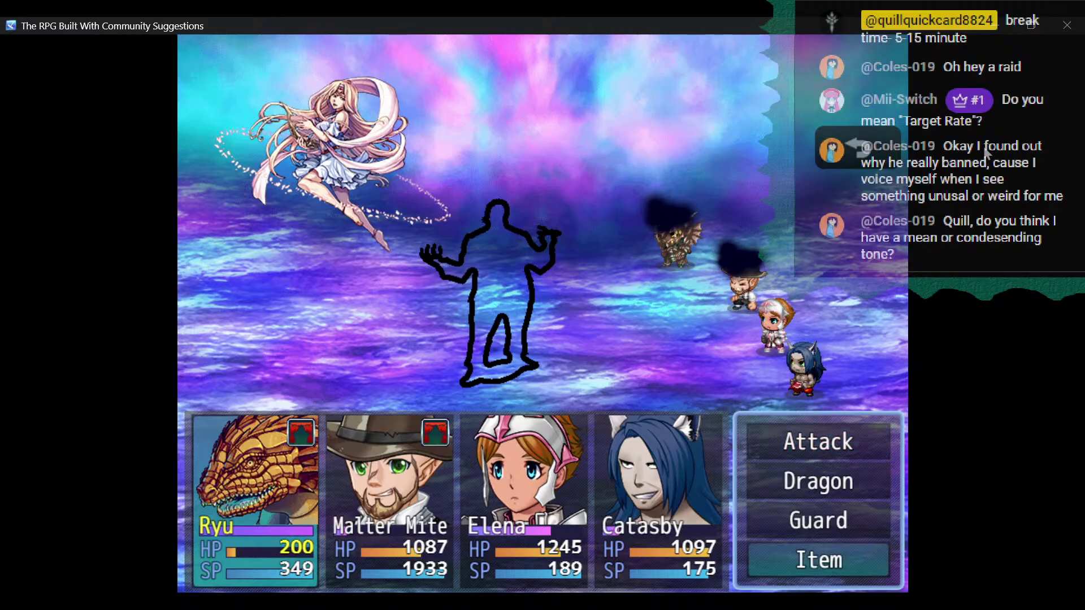
pyautogui.press('Return')
pyautogui.press('Down')
pyautogui.press('Down')
pyautogui.press('Down')
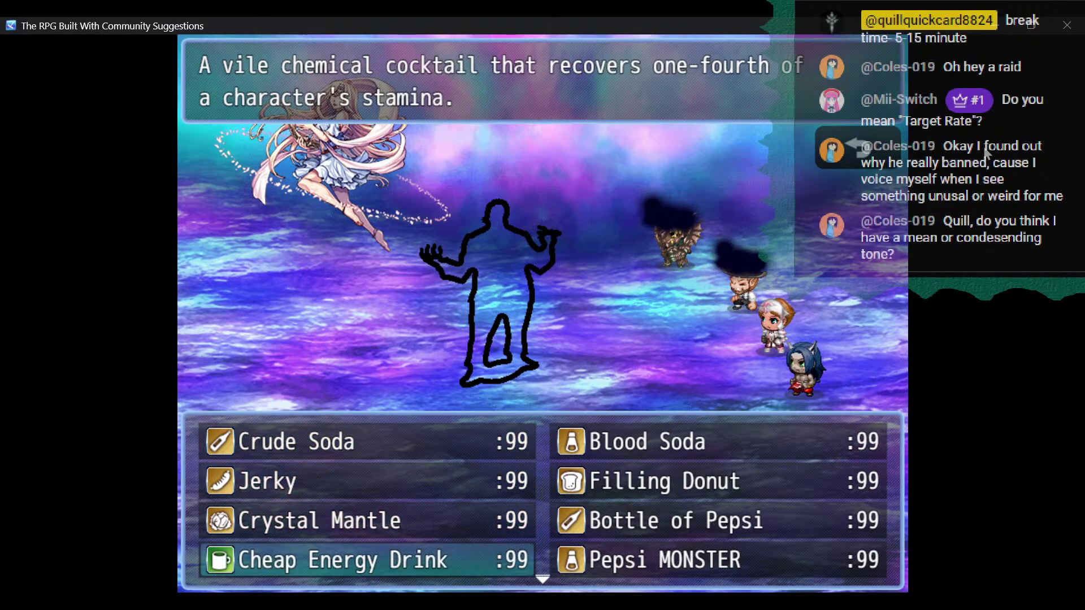
pyautogui.press('Down')
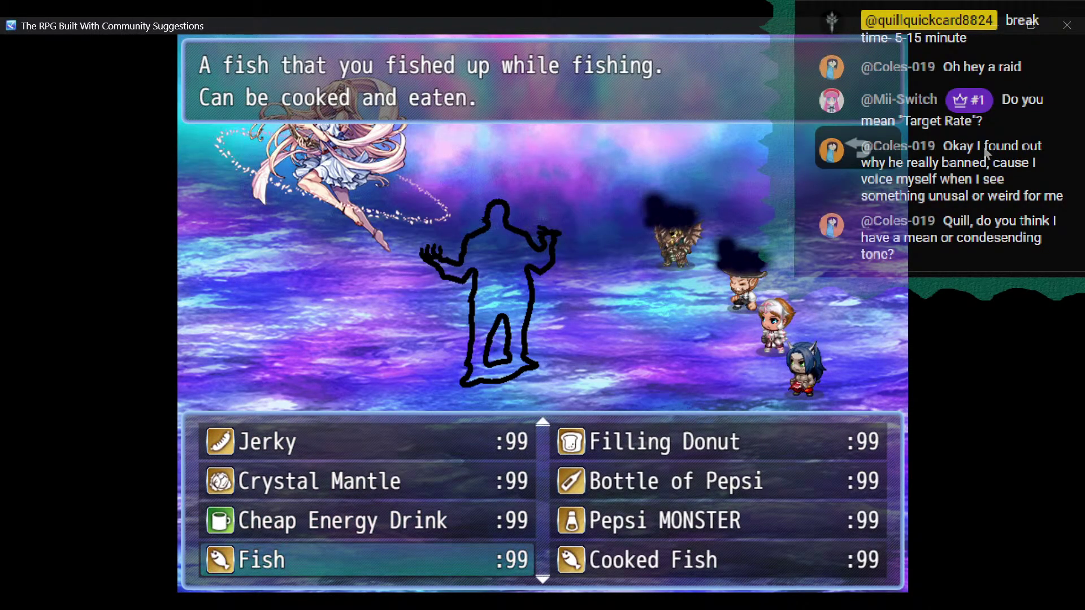
pyautogui.press('Down')
pyautogui.press('Down')
pyautogui.press('Down')
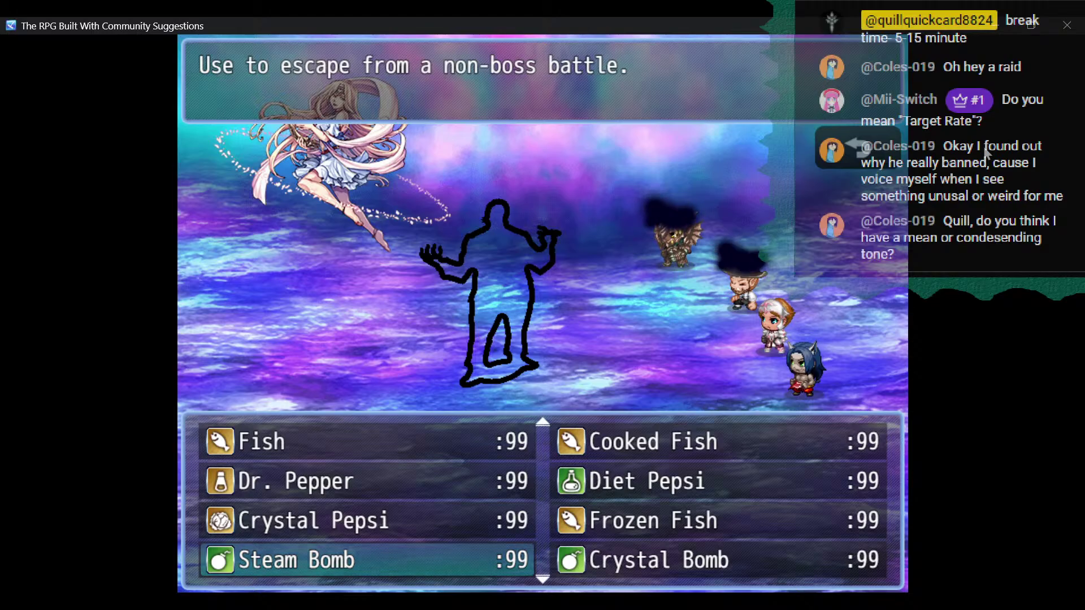
pyautogui.press('Up')
pyautogui.press('Up')
pyautogui.press('Return')
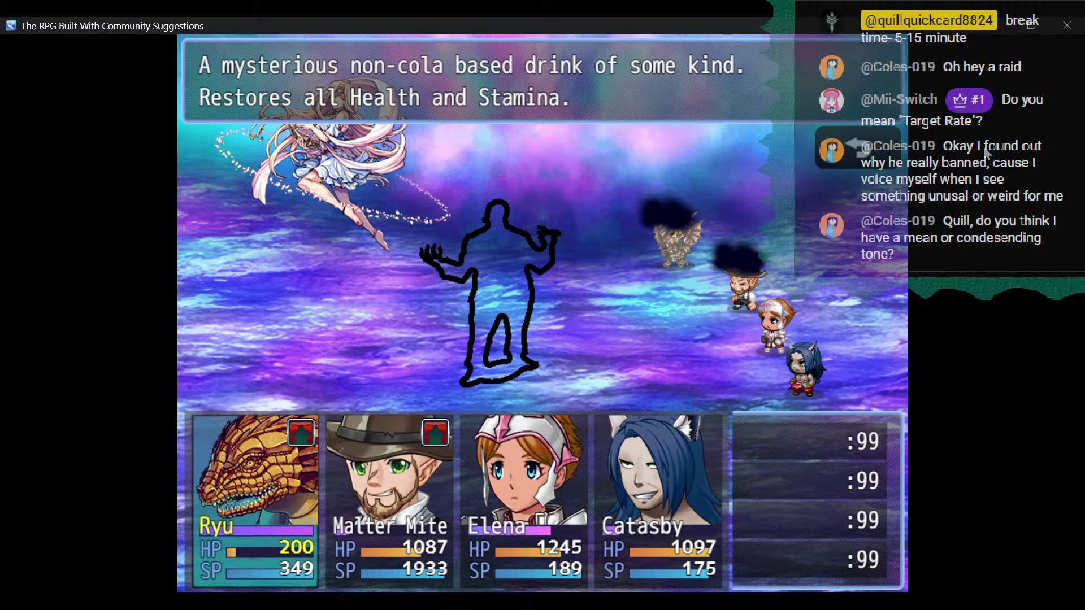
pyautogui.press('Return')
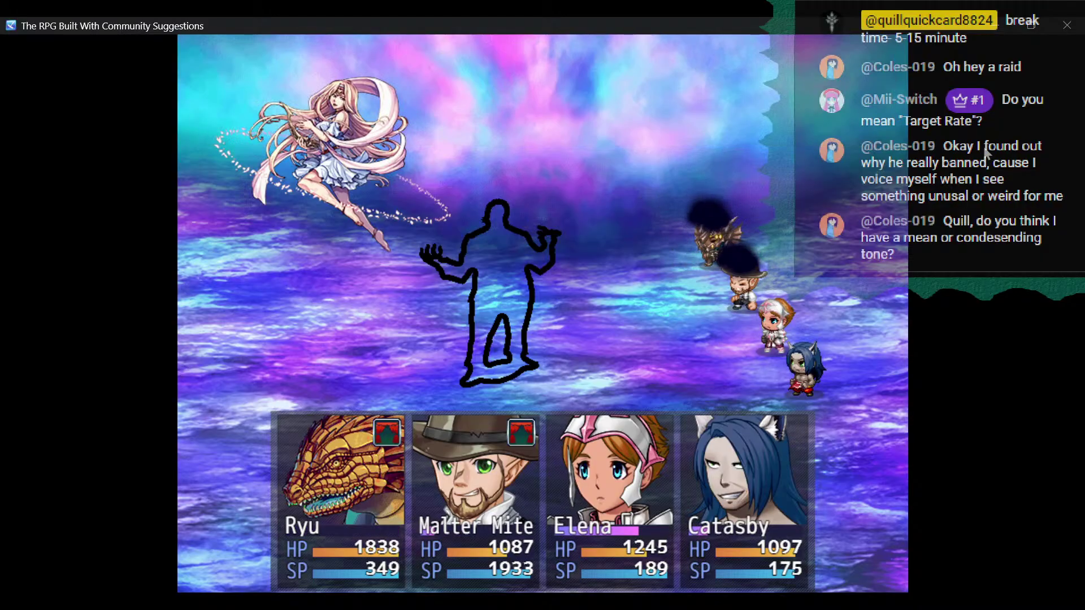
# Have Elena use Shadow Slice on Sassp to make him vulnerable.
pyautogui.press('Down')
pyautogui.press('Return')
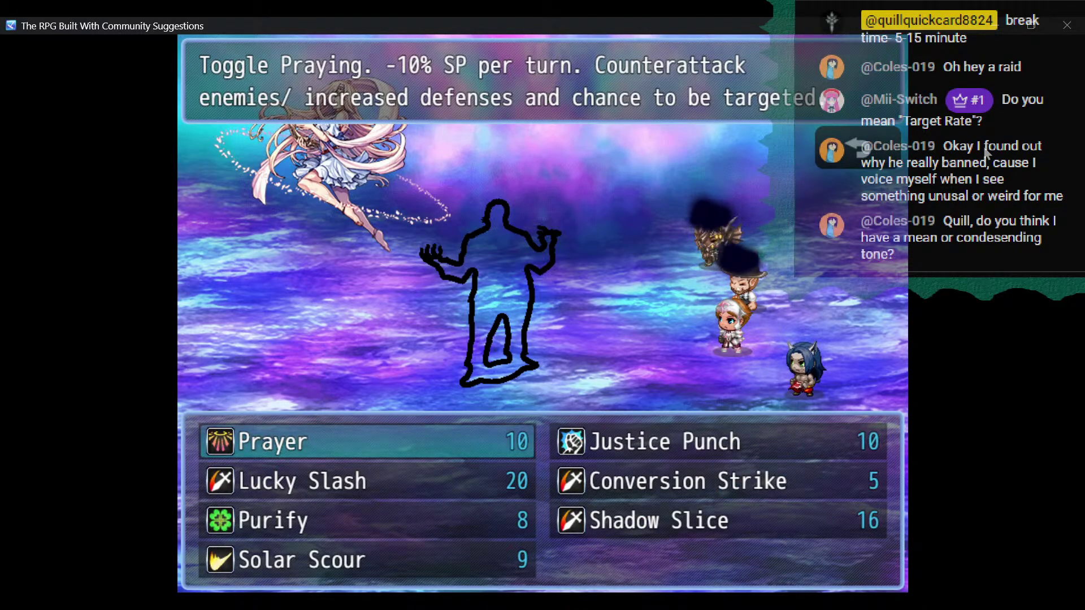
pyautogui.press('Down')
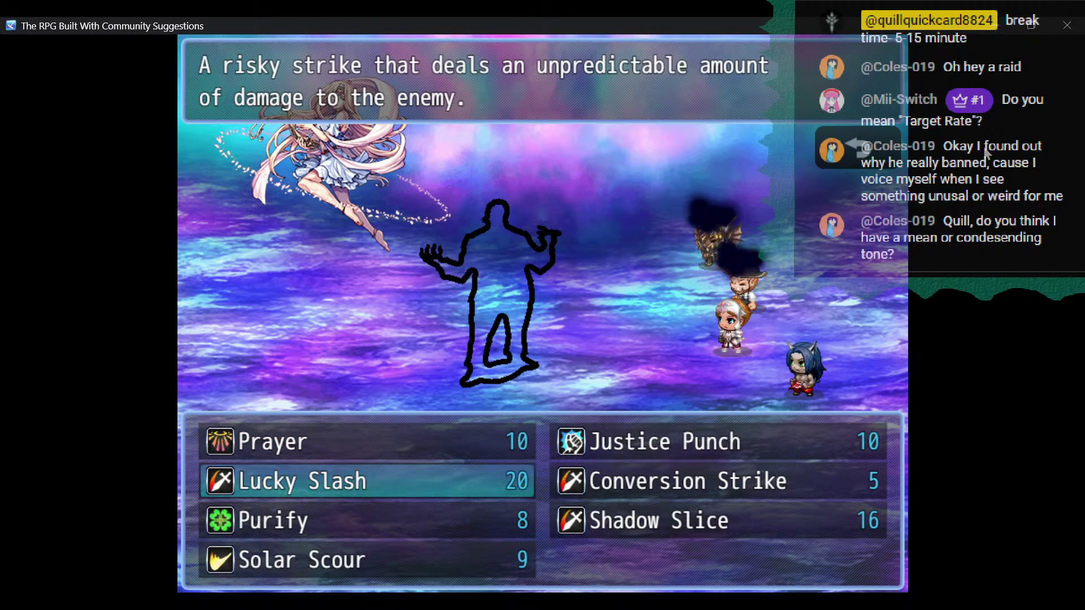
pyautogui.press('Right')
pyautogui.press('Down')
pyautogui.press('Return')
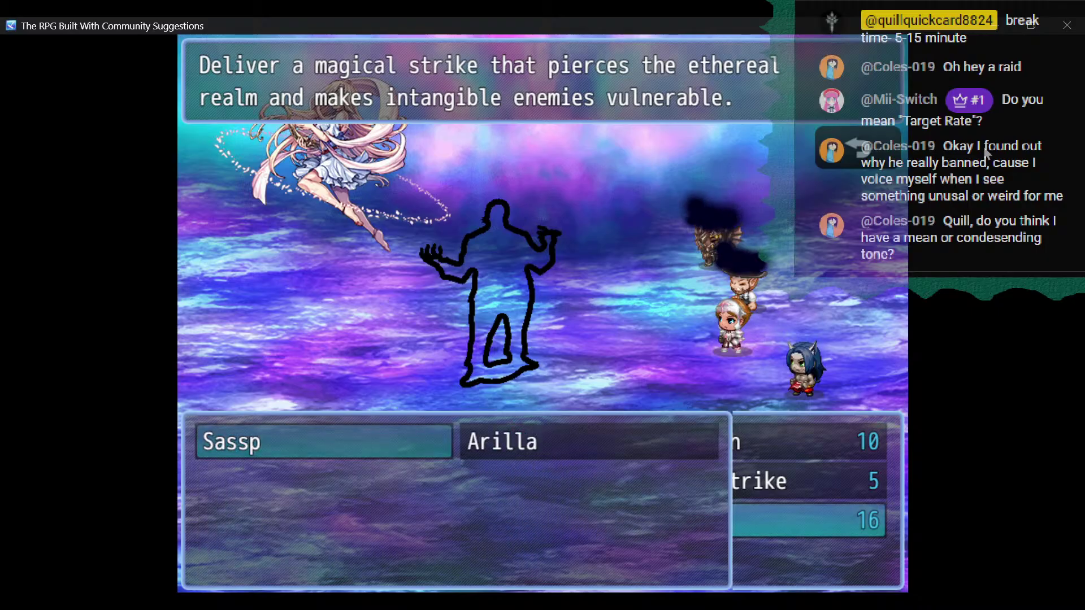
pyautogui.press('Right')
pyautogui.press('Left')
pyautogui.press('Return')
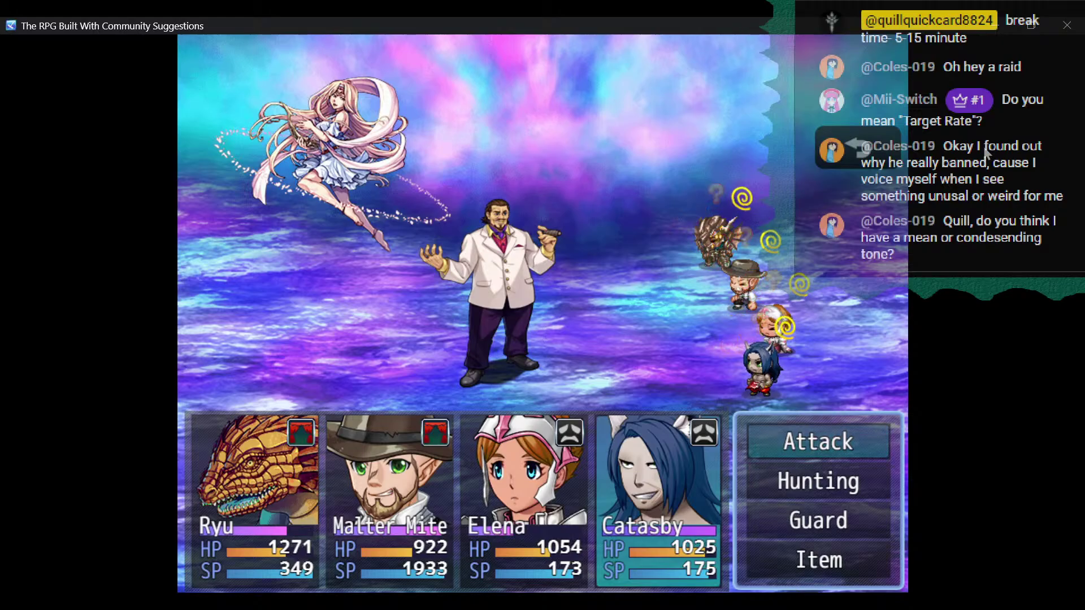
# Have Catasby use the DEBUG ITEM from the party's inventory to bring up debug code entry.
pyautogui.press('Up')
pyautogui.press('Return')
pyautogui.press('Down')
pyautogui.press('Down')
pyautogui.press('Down')
pyautogui.press('Down')
pyautogui.press('Down')
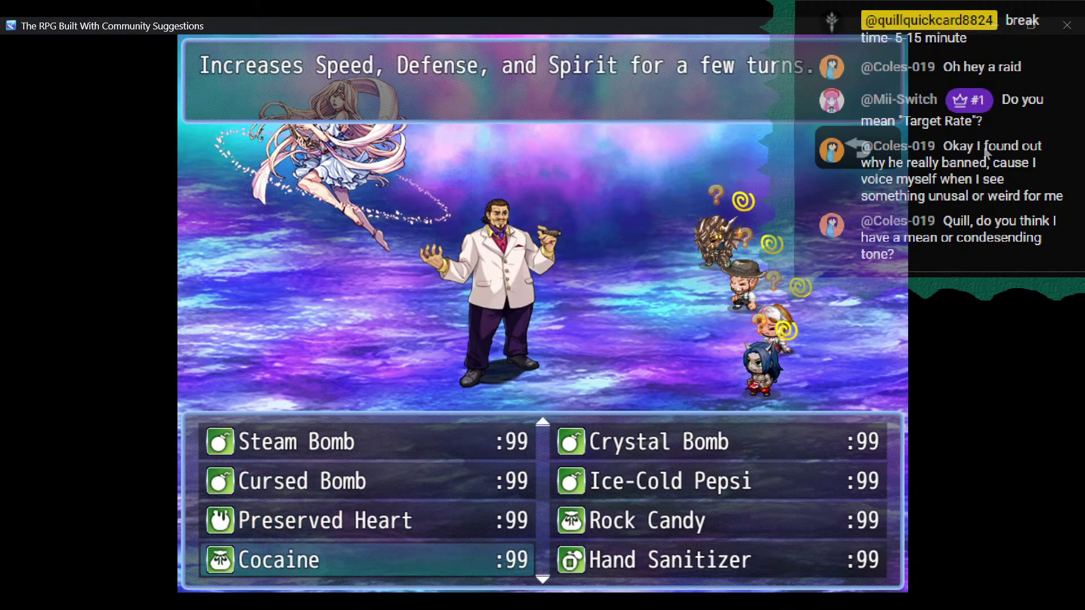
pyautogui.press('Down')
pyautogui.press('Down')
pyautogui.press('Down')
pyautogui.press('Up')
pyautogui.press('Down')
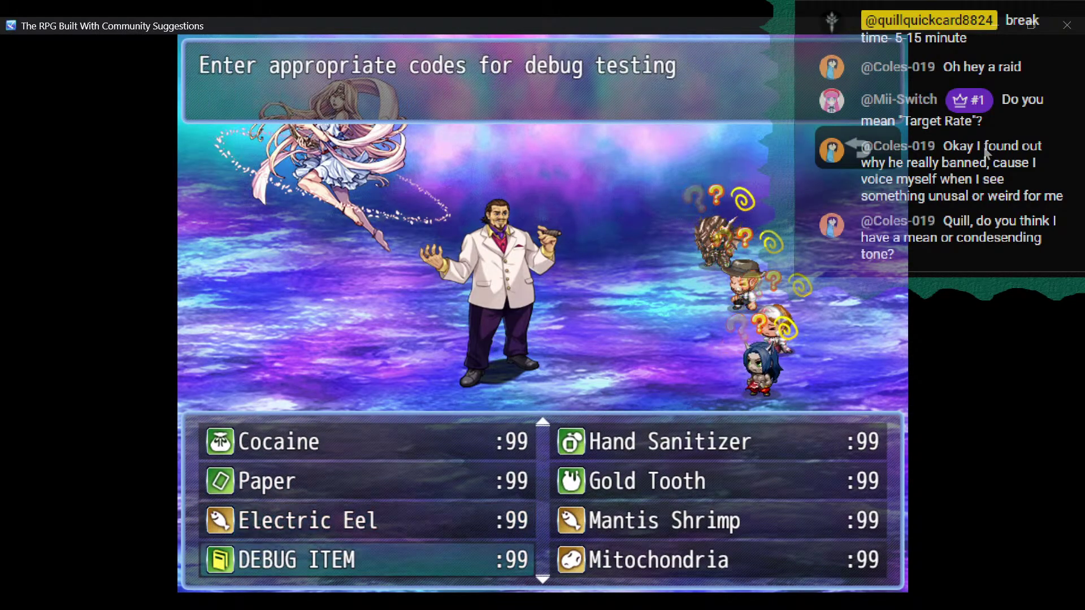
pyautogui.press('Return')
# Look up the code for unlocking all learnable skills and dragonshifting in the project notes, and return to the battle test.
pyautogui.hotkey('alt', 'Tab')
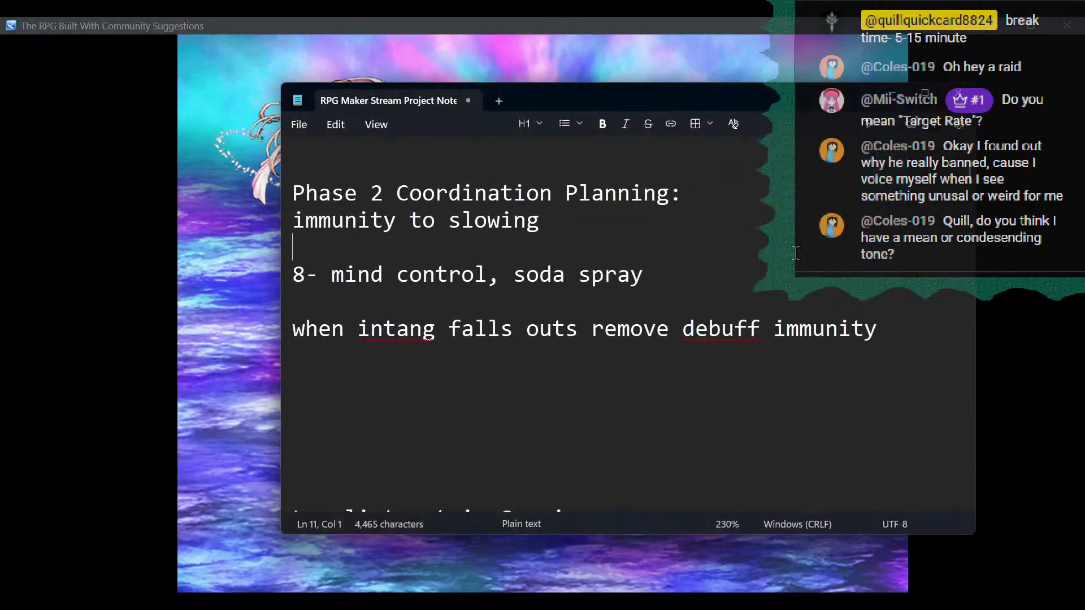
pyautogui.moveTo(970, 179); pyautogui.dragTo(977, 557)
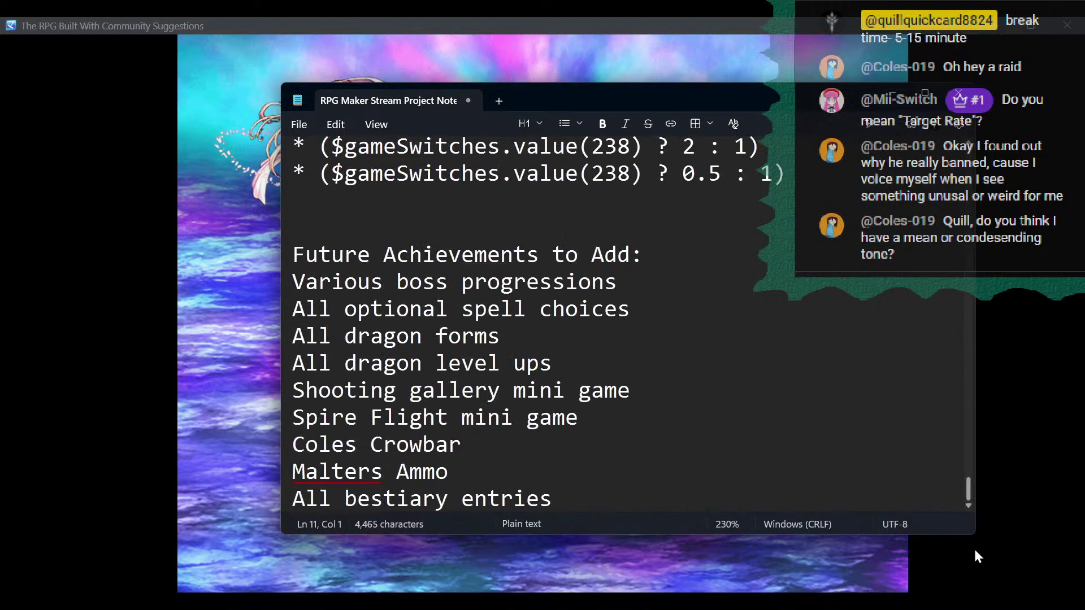
pyautogui.scroll(10, 787, 349)
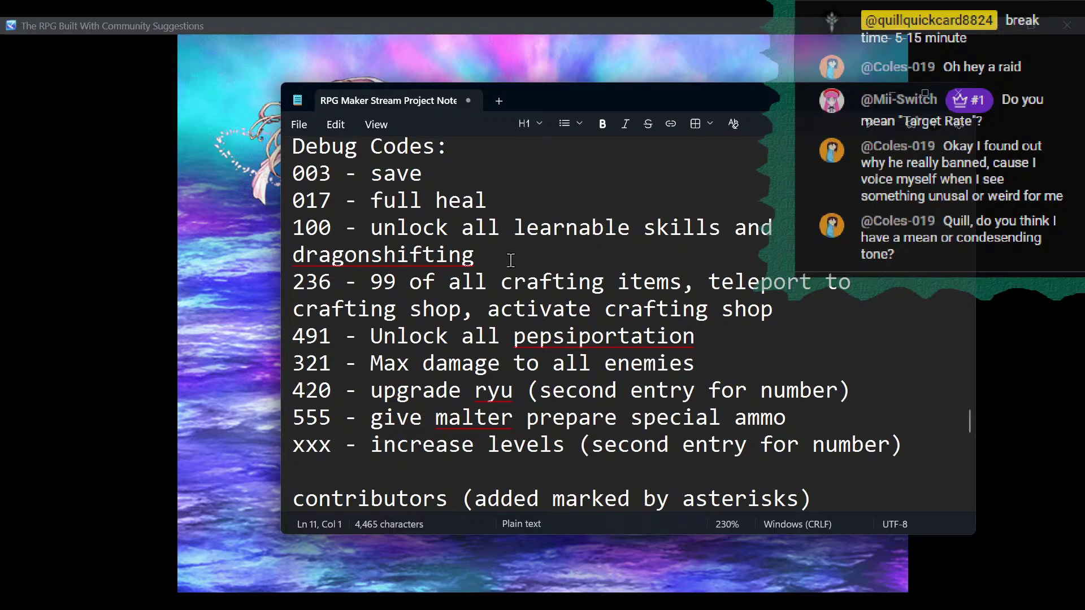
pyautogui.tripleClick(510, 260)
pyautogui.click(894, 98)
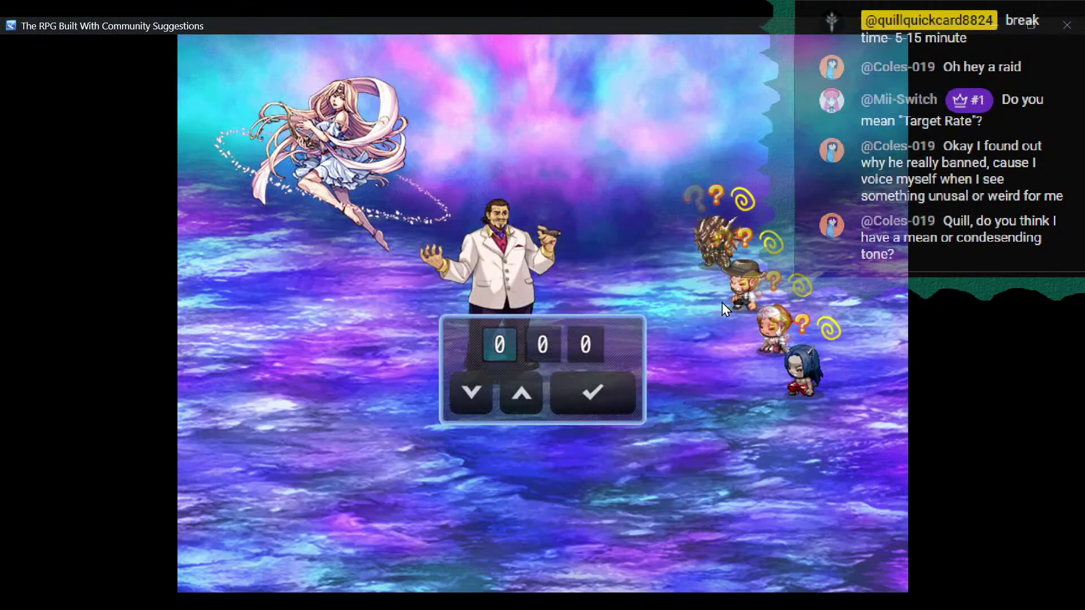
# Enter debug code 100 to unlock all learnable skills and dragonshifting, and advance past the skill messages.
pyautogui.click(521, 394)
pyautogui.press('Return')
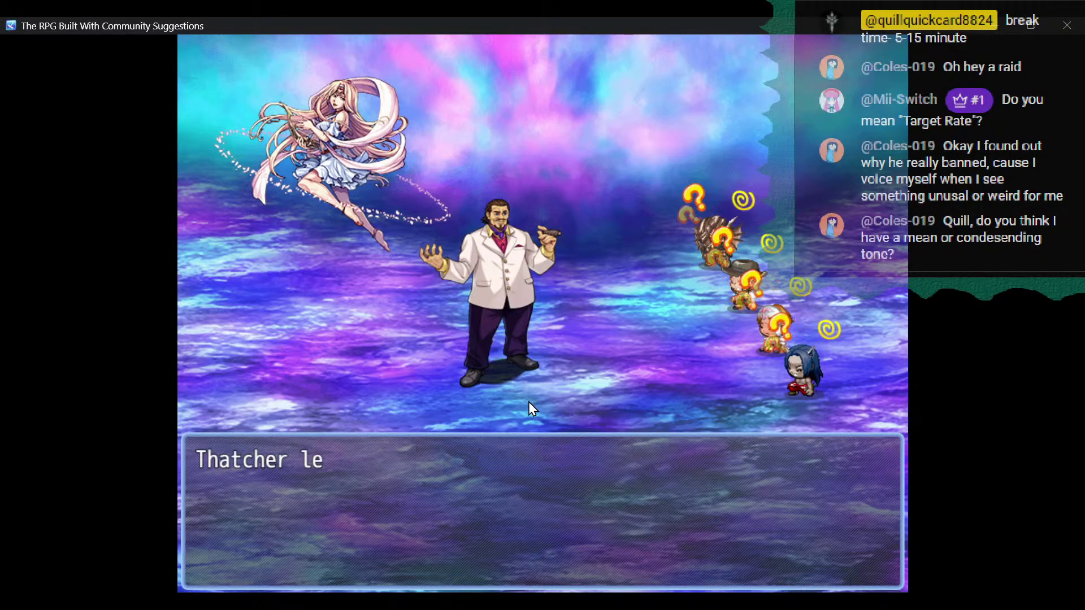
pyautogui.press('Return')
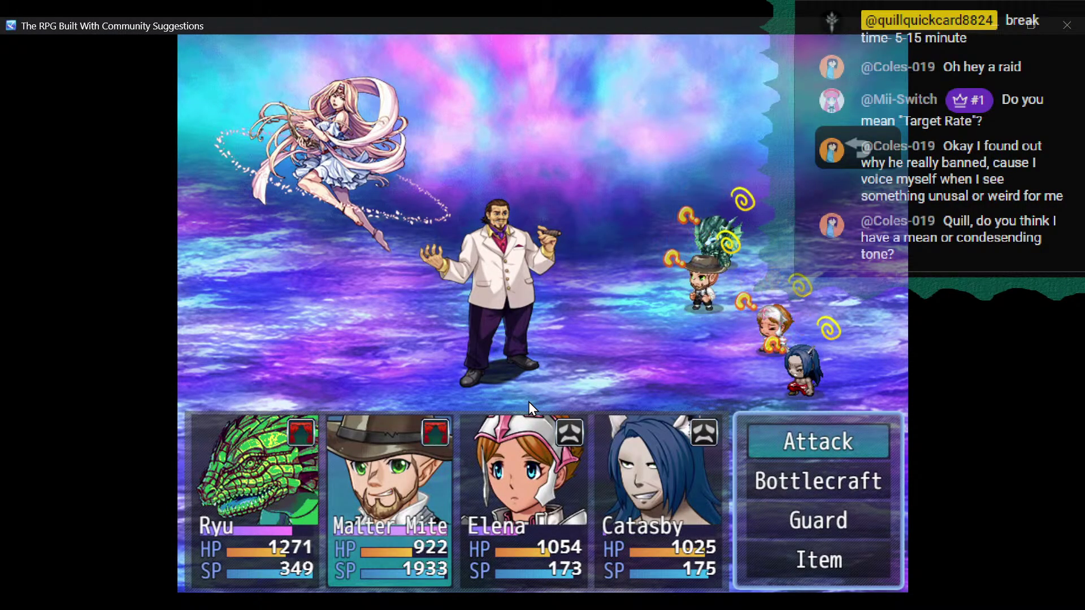
# Have Malter Mite strike Arilla with Heavy Metal Bash from the expanded Bottlecraft skills.
pyautogui.press('Down')
pyautogui.press('Return')
pyautogui.press('Return')
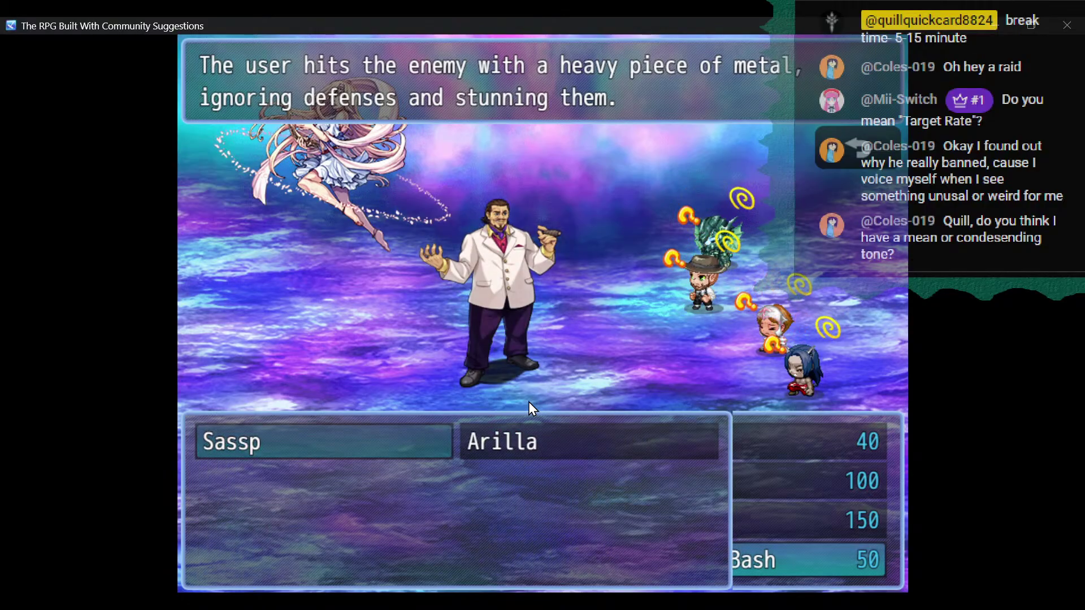
pyautogui.press('Right')
pyautogui.press('Return')
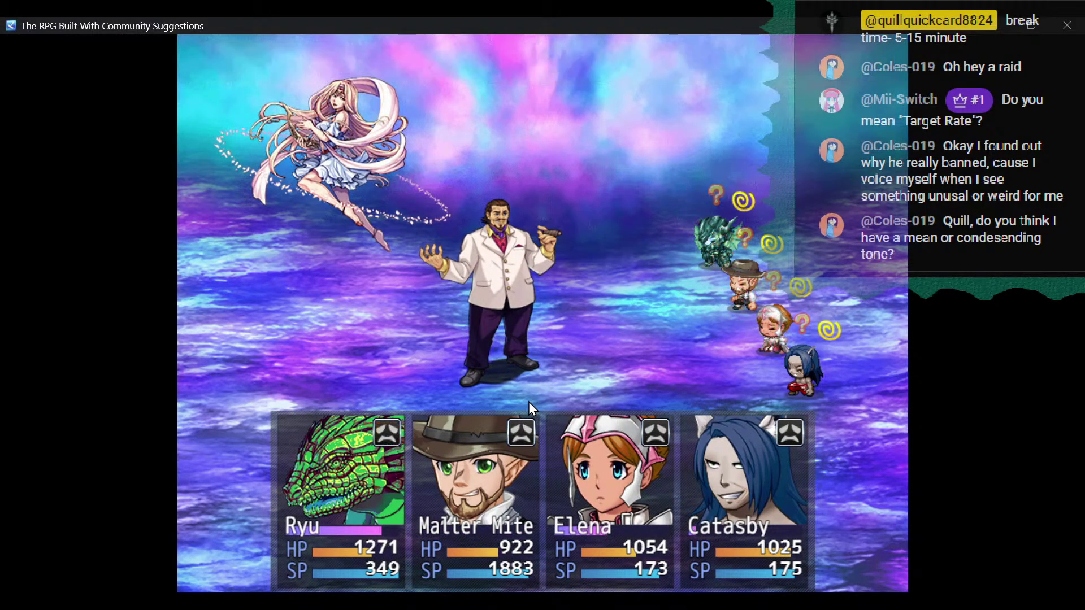
# Have Ryu use the Green Dragon skill that attacks twice in a row on Arilla.
pyautogui.press('Down')
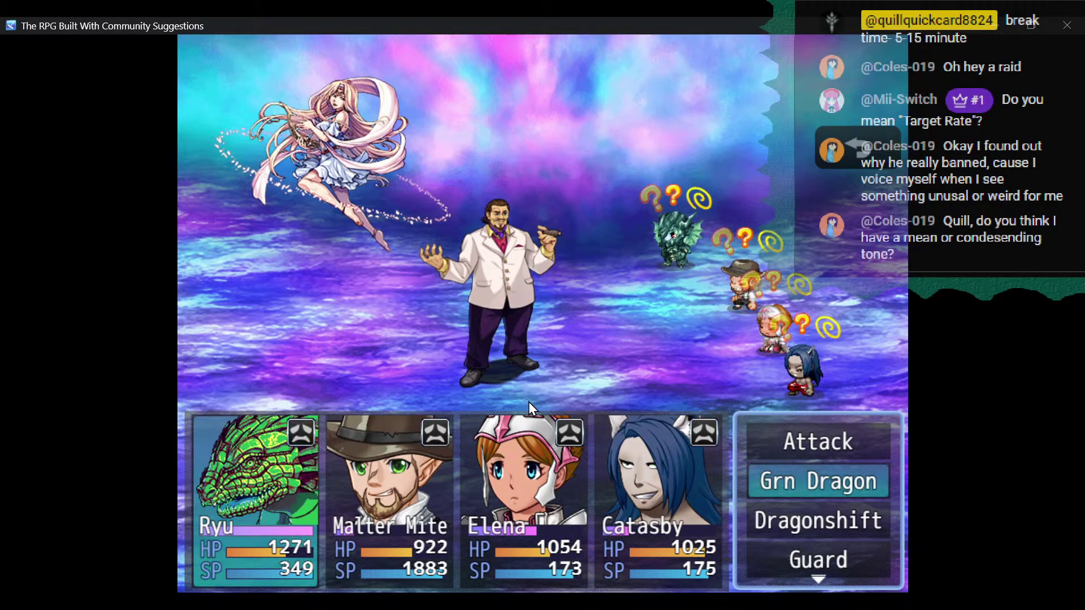
pyautogui.press('Return')
pyautogui.press('Down')
pyautogui.press('Down')
pyautogui.press('Return')
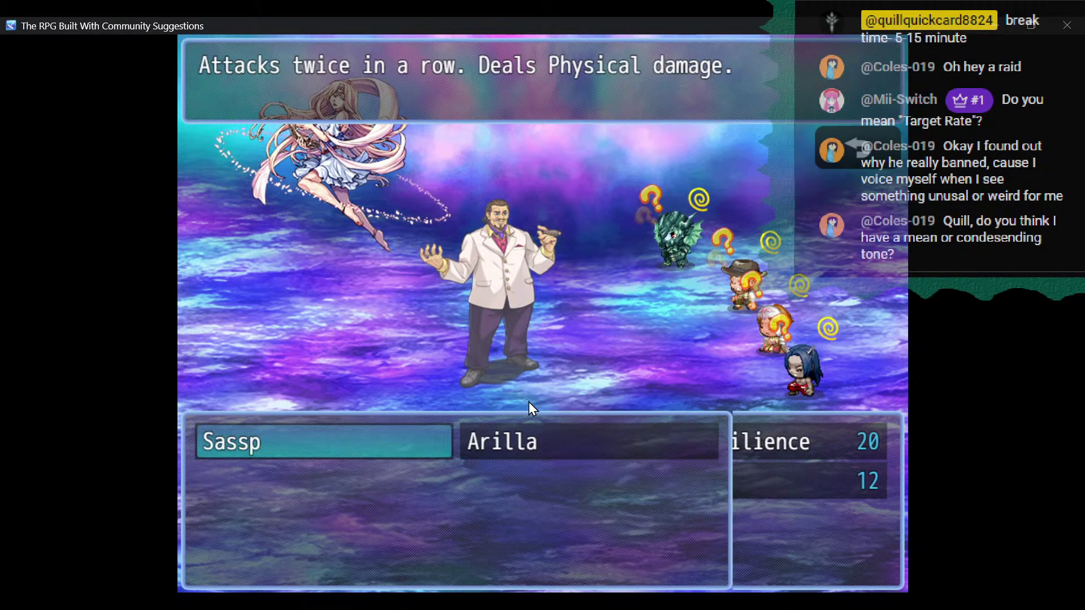
pyautogui.press('Right')
pyautogui.press('Return')
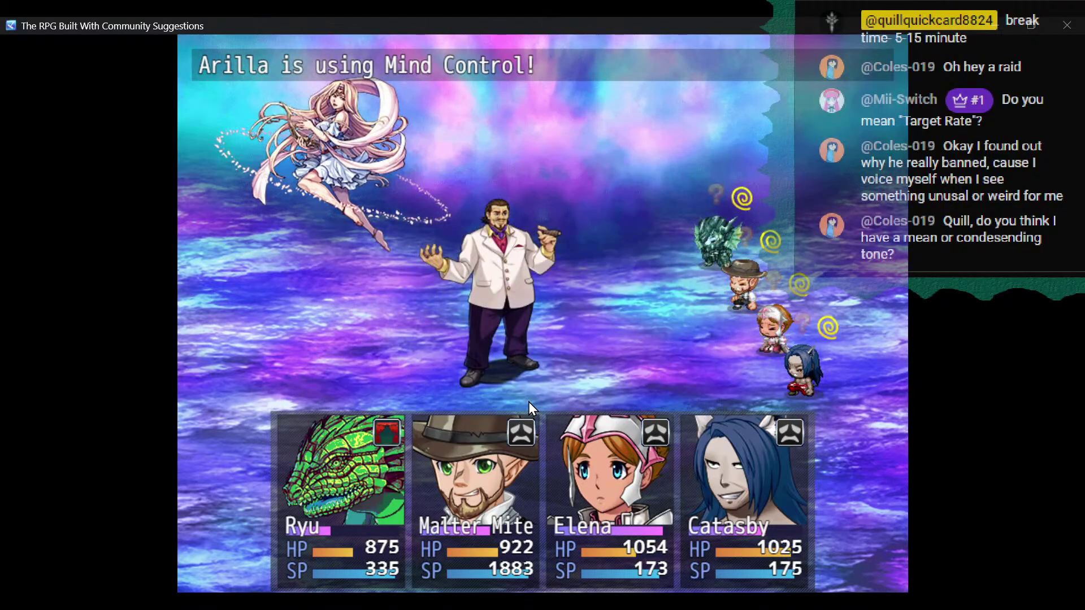
# Have Elena use Lucky Slash on Arilla.
pyautogui.press('Down')
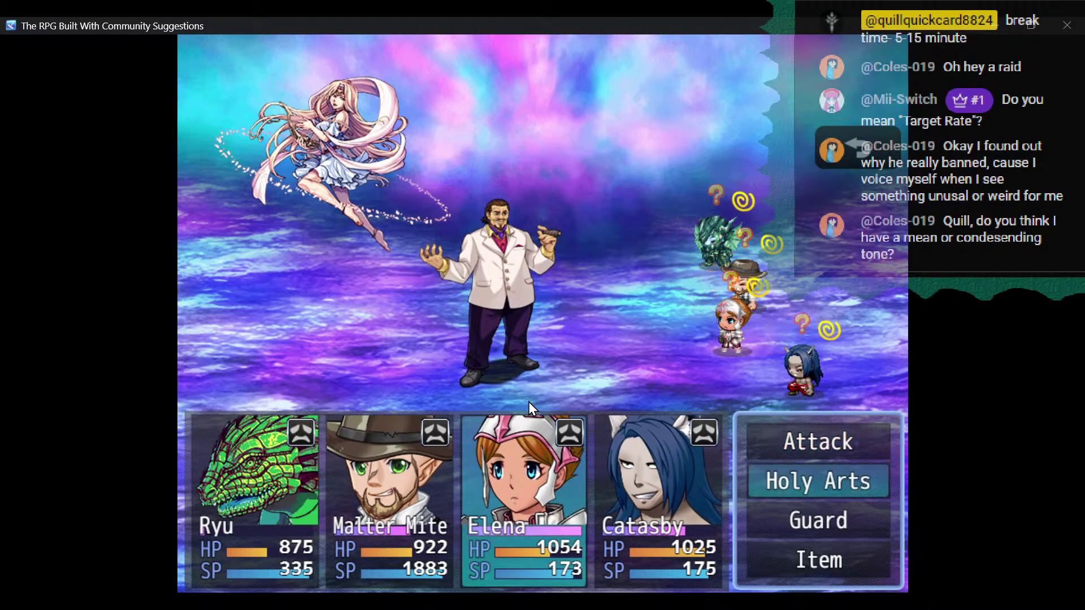
pyautogui.press('Return')
pyautogui.press('Up')
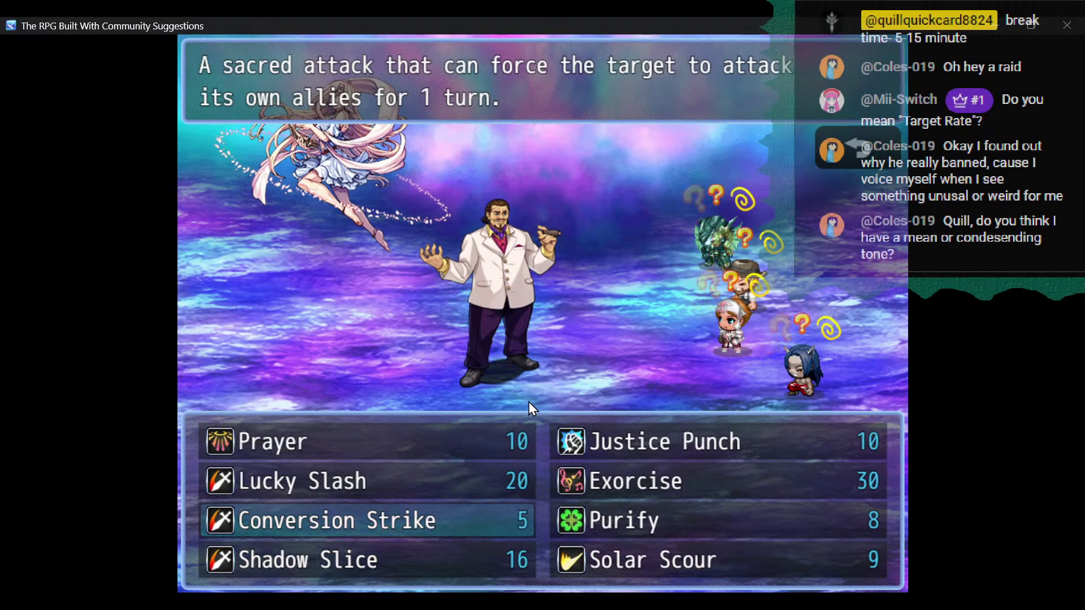
pyautogui.press('Up')
pyautogui.press('Return')
pyautogui.press('Right')
pyautogui.press('Return')
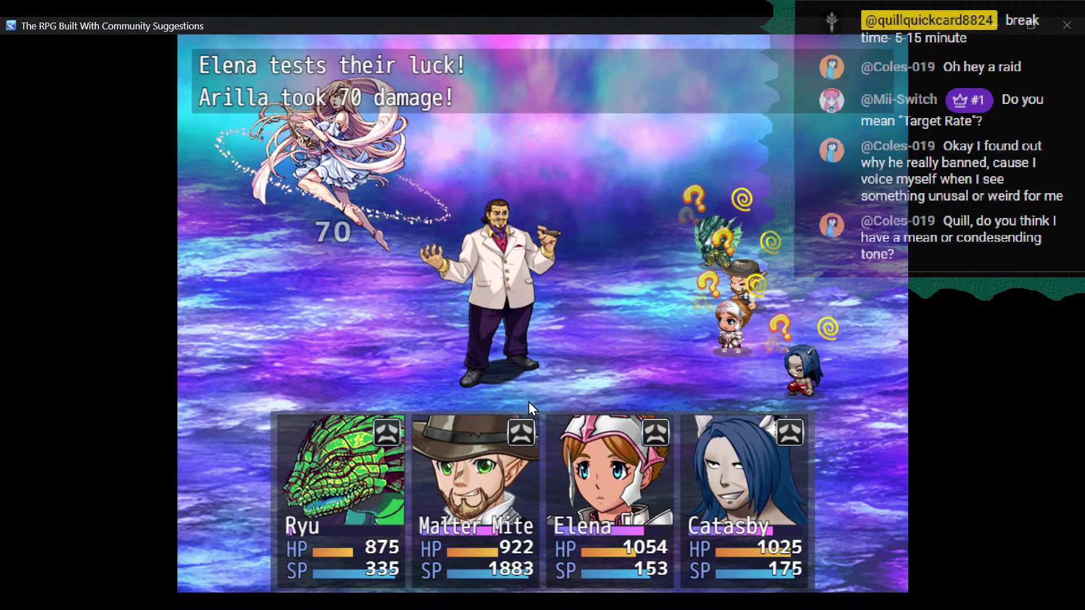
# Have Catasby use Birdblind on Arilla.
pyautogui.press('Down')
pyautogui.press('Return')
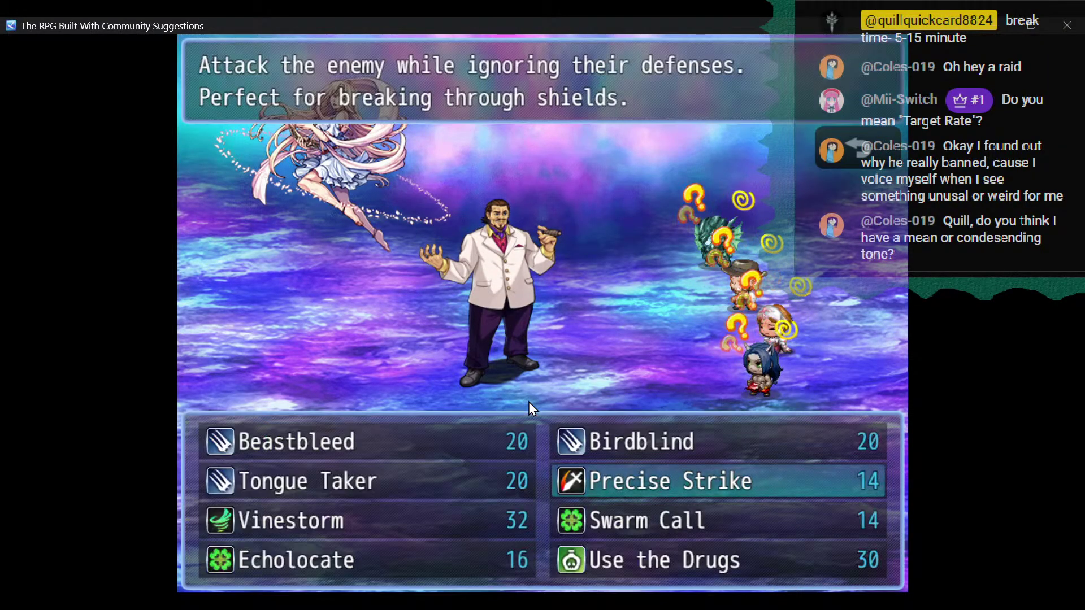
pyautogui.press('Up')
pyautogui.press('Return')
pyautogui.press('Right')
pyautogui.press('Return')
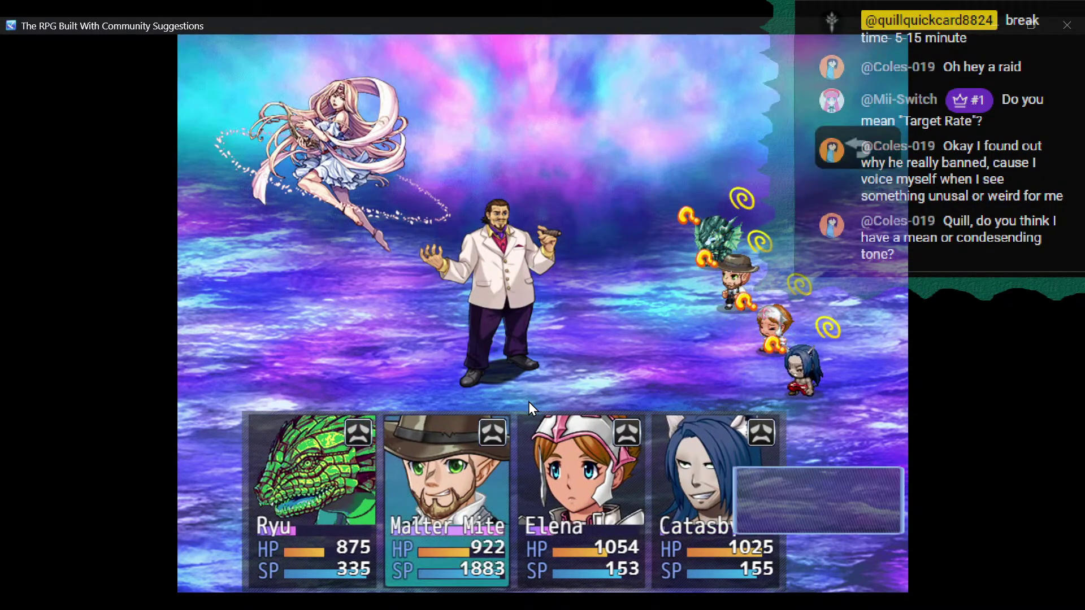
# Have Malter Mite use Heavy Metal Bash on Arilla, and have Elena make a basic attack on Sassp.
pyautogui.press('Down')
pyautogui.press('Return')
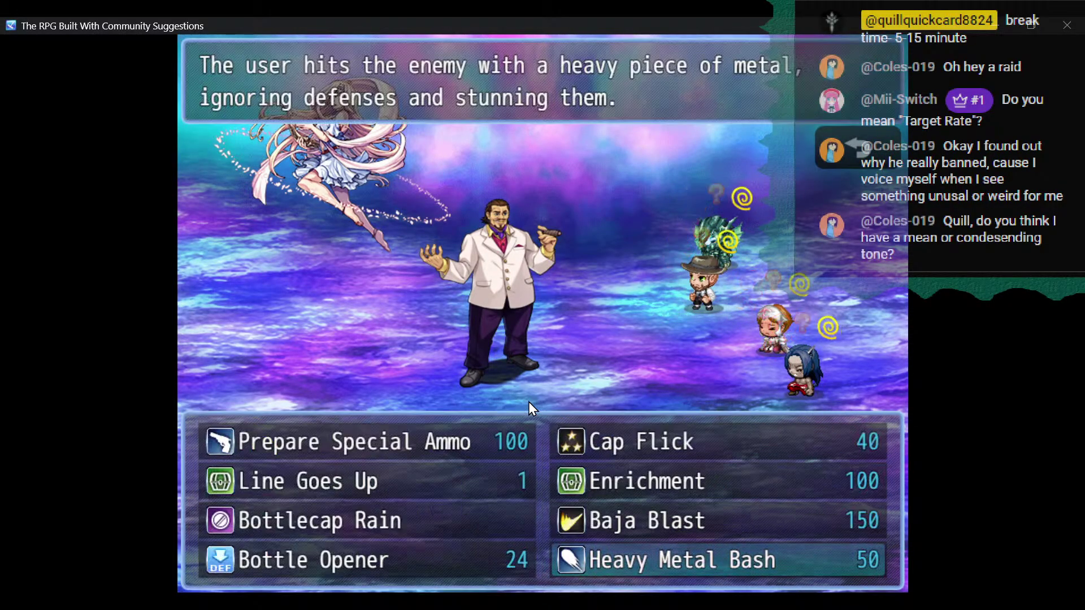
pyautogui.press('Return')
pyautogui.press('Right')
pyautogui.press('Return')
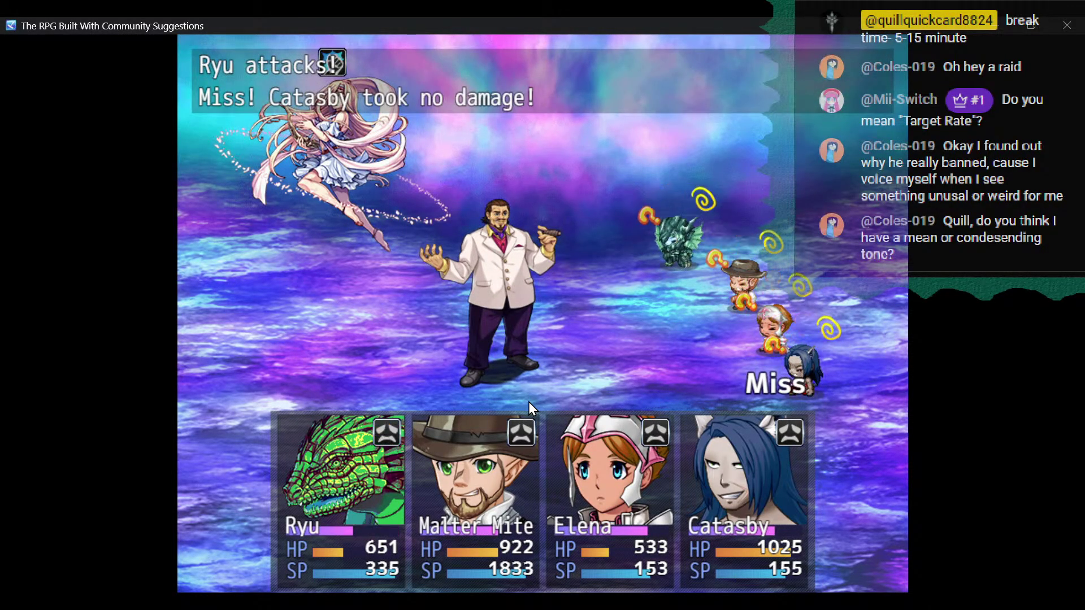
pyautogui.press('Return')
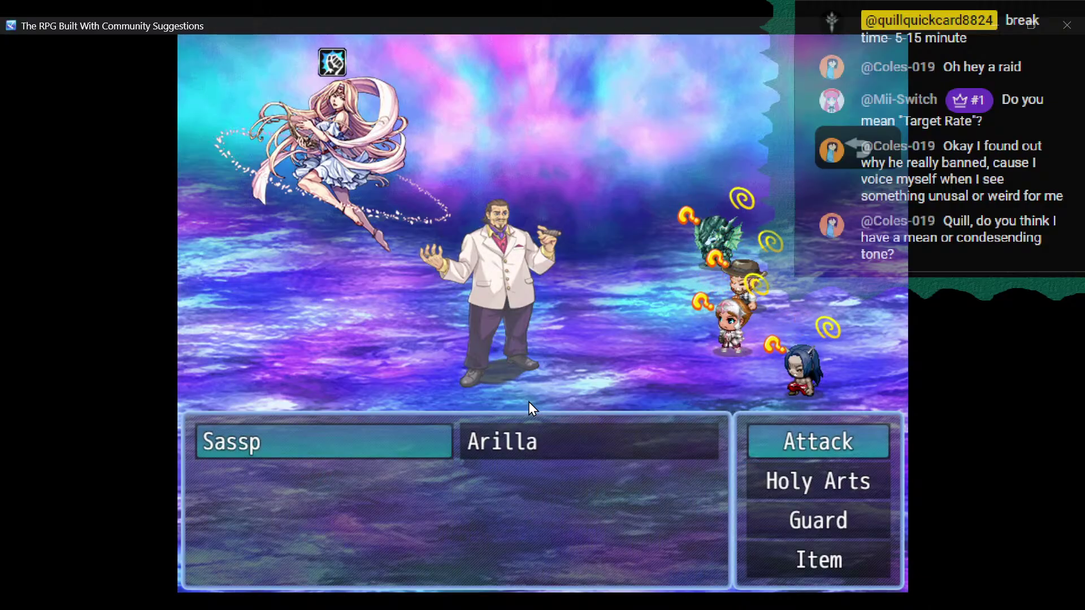
pyautogui.press('Return')
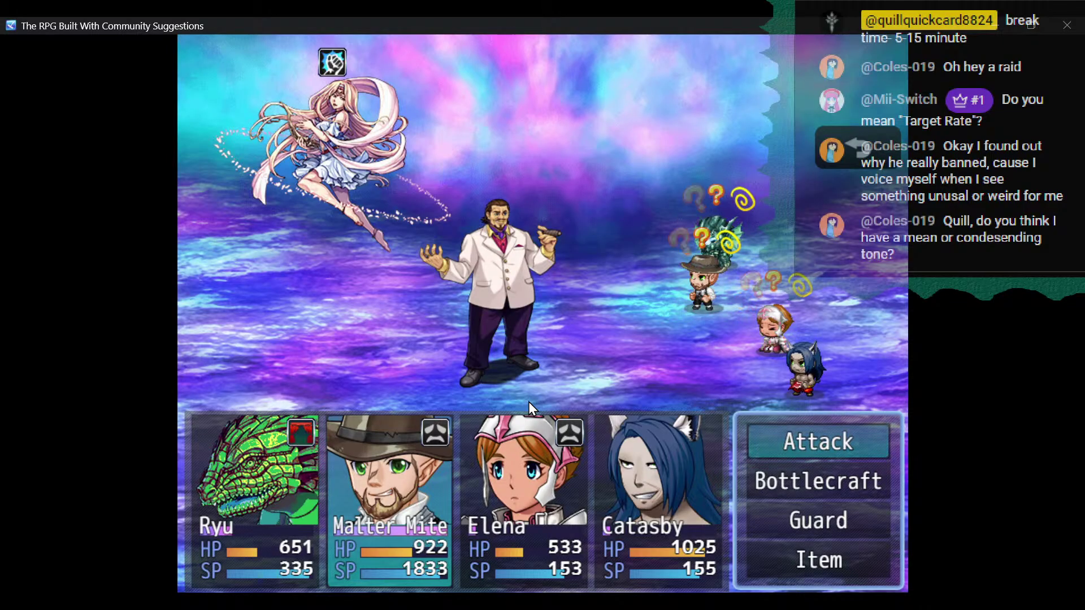
# Make basic attacks with Malter Mite and Ryu, and end the battle test.
pyautogui.press('Return')
pyautogui.press('Return')
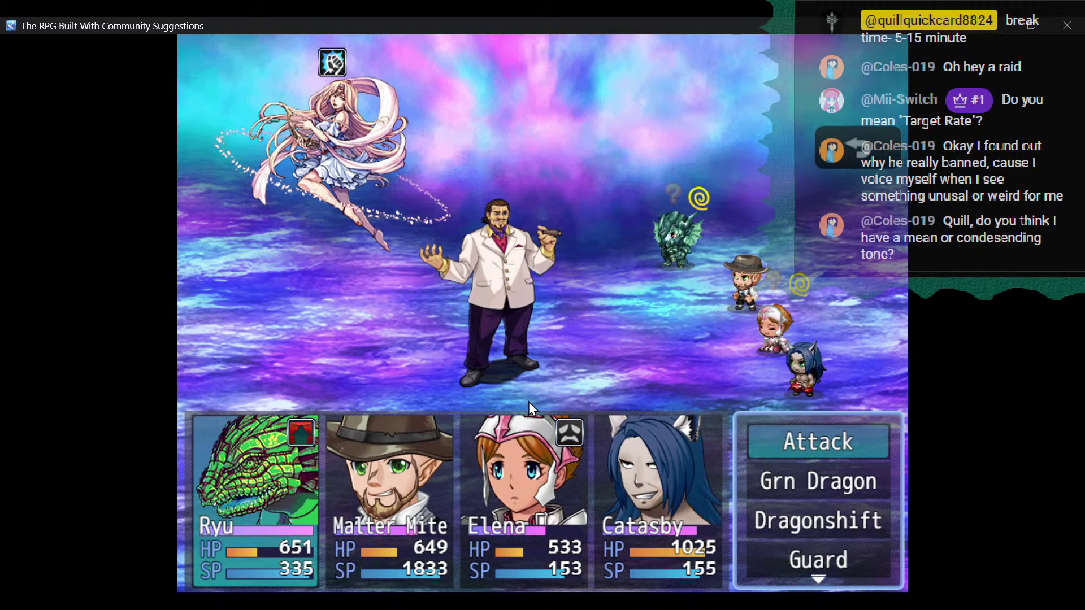
pyautogui.press('Return')
pyautogui.press('Return')
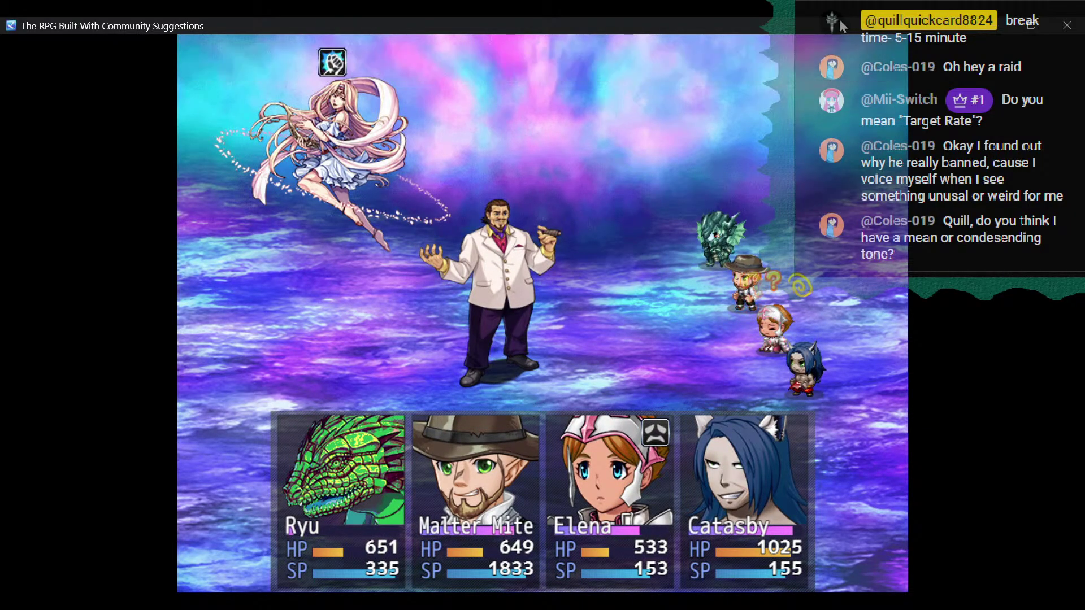
pyautogui.click(1067, 25)
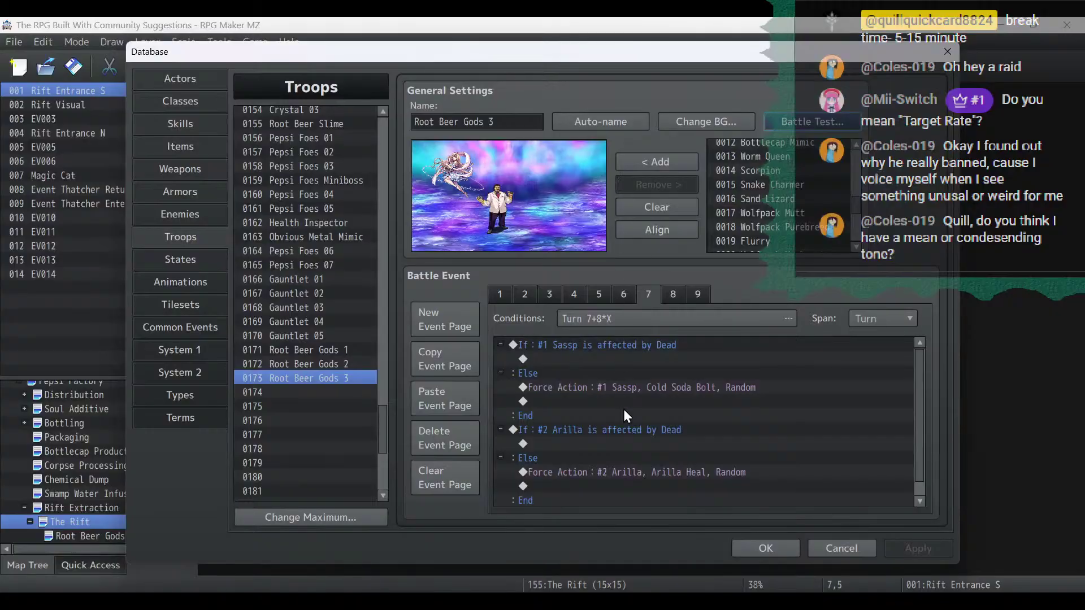
# Set the scope of the Soda Buff 2x skill to one living ally and apply the change.
pyautogui.click(626, 299)
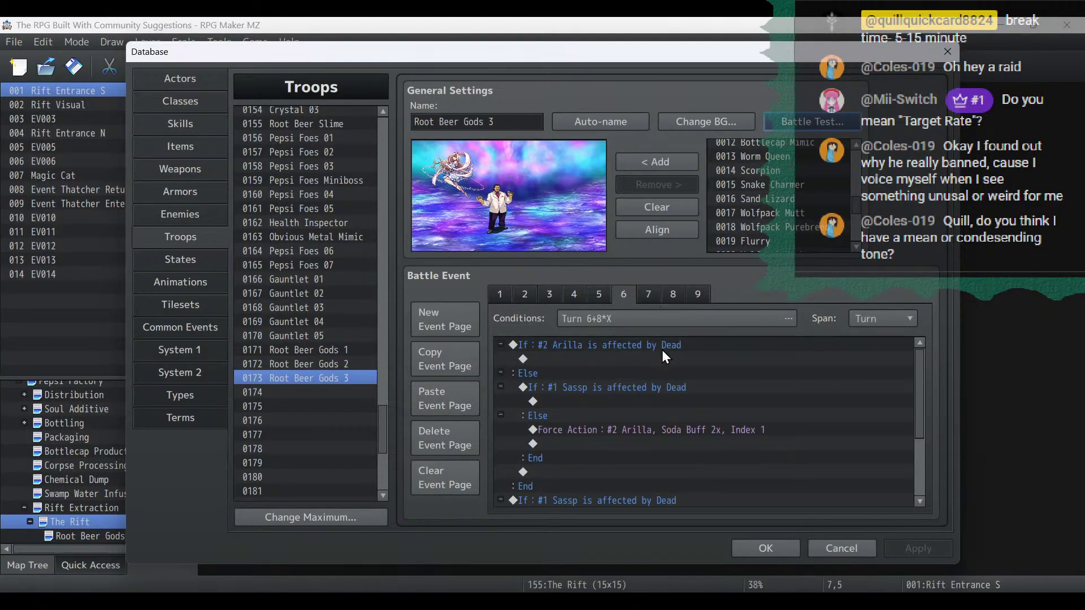
pyautogui.click(661, 431)
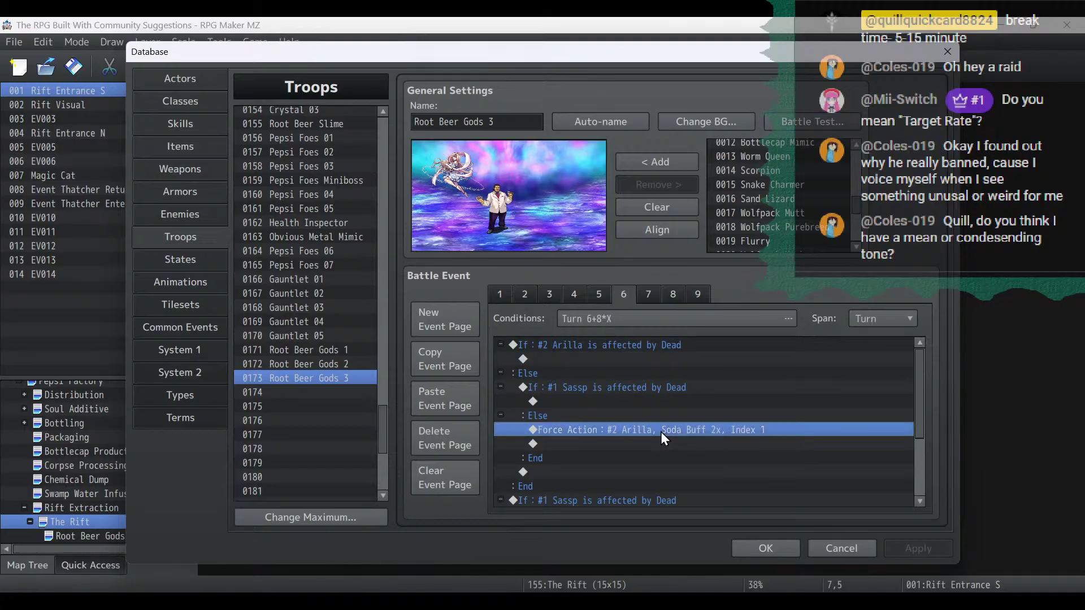
pyautogui.click(509, 213)
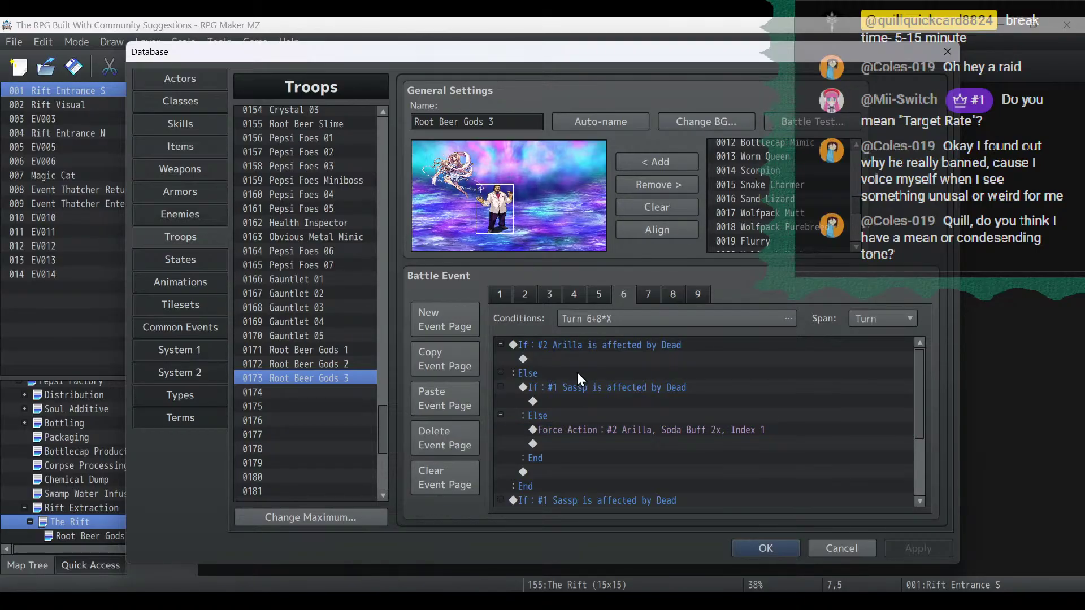
pyautogui.click(186, 124)
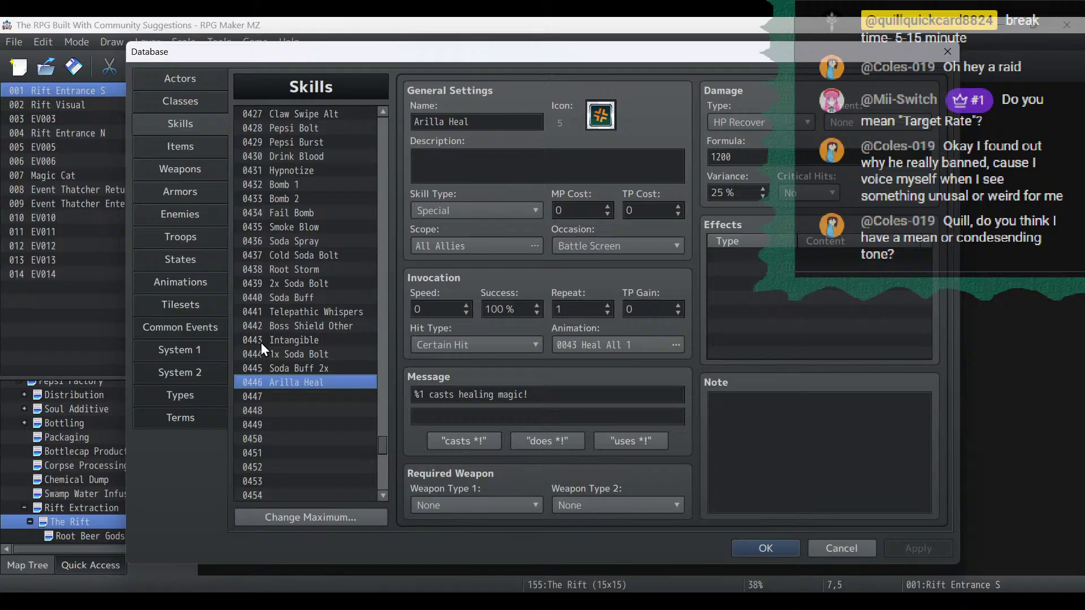
pyautogui.click(286, 368)
pyautogui.doubleClick(477, 247)
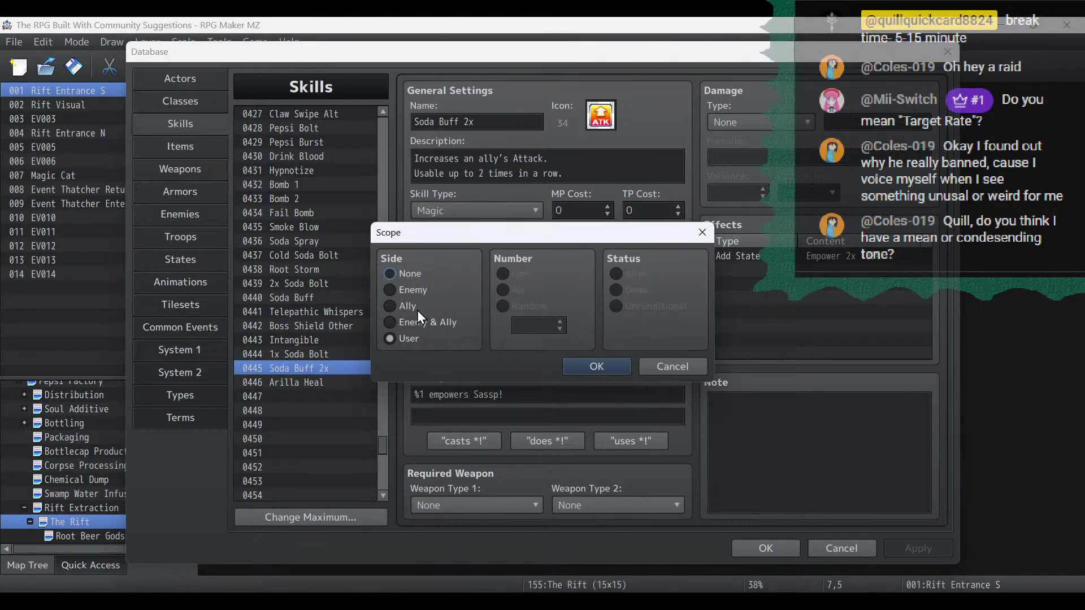
pyautogui.click(389, 307)
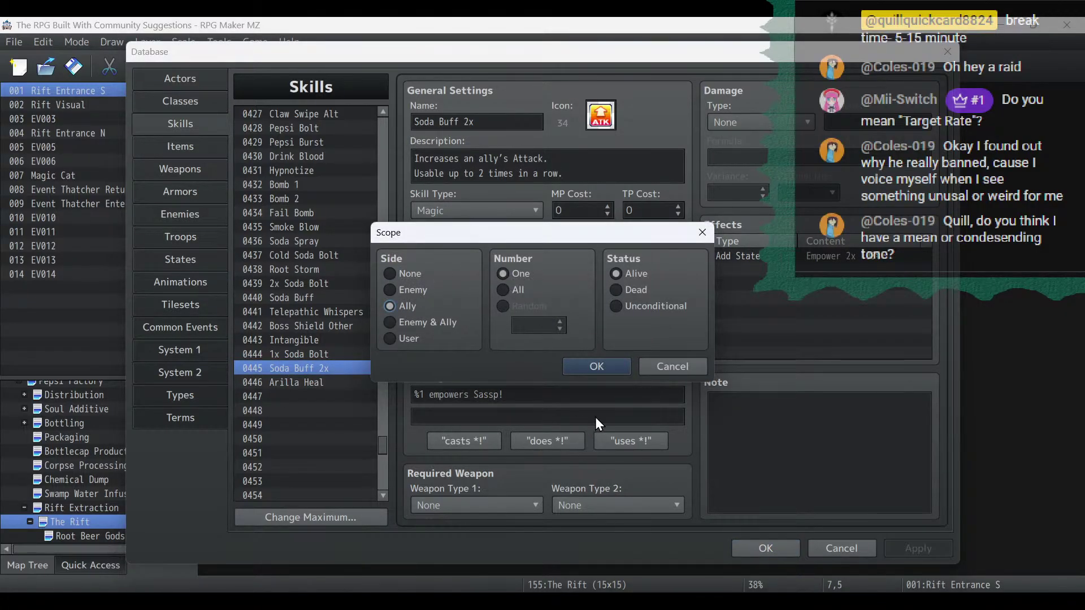
pyautogui.click(588, 364)
pyautogui.click(944, 550)
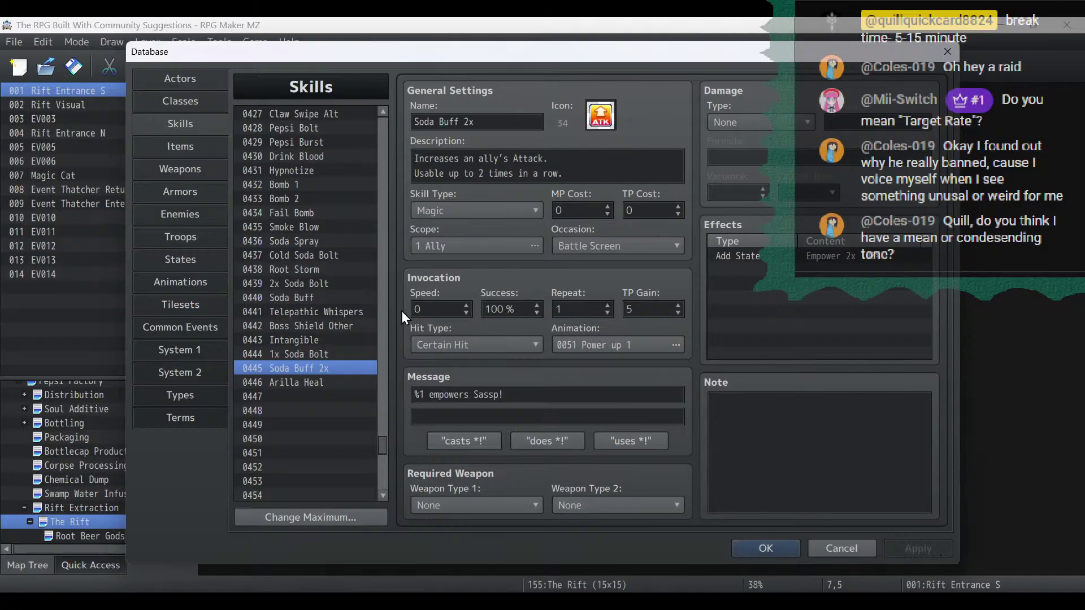
# Change the Agility of the 0125 Sassp enemy.
pyautogui.click(191, 236)
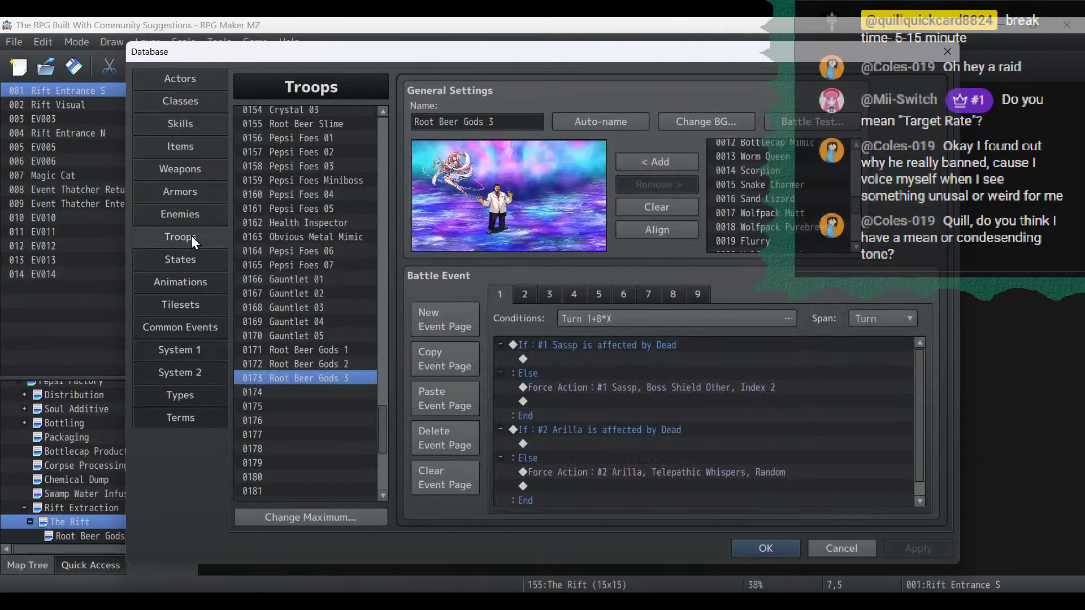
pyautogui.click(166, 198)
pyautogui.click(172, 215)
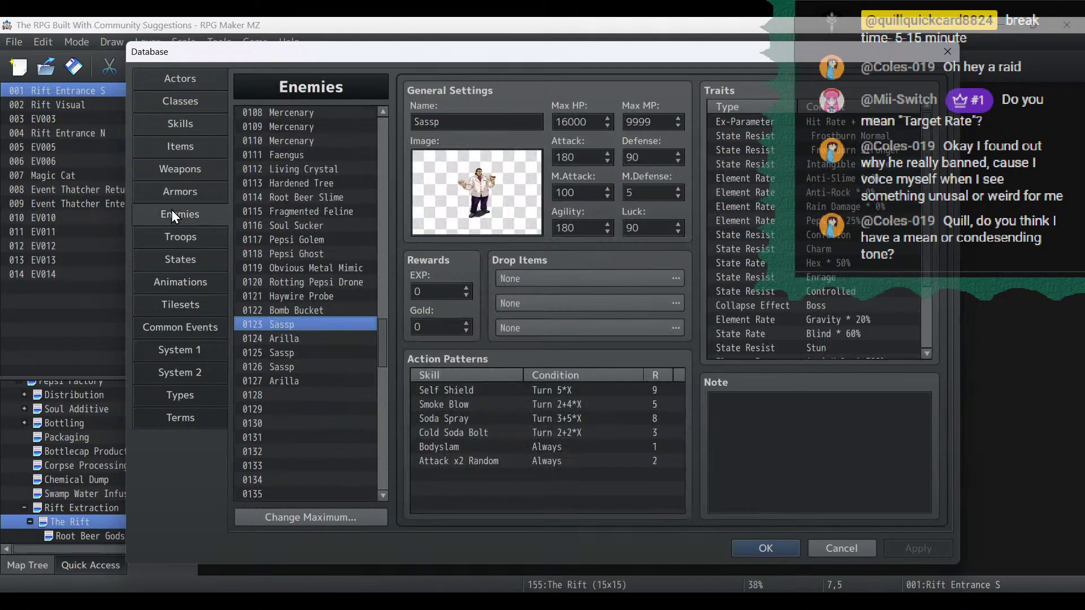
pyautogui.click(179, 247)
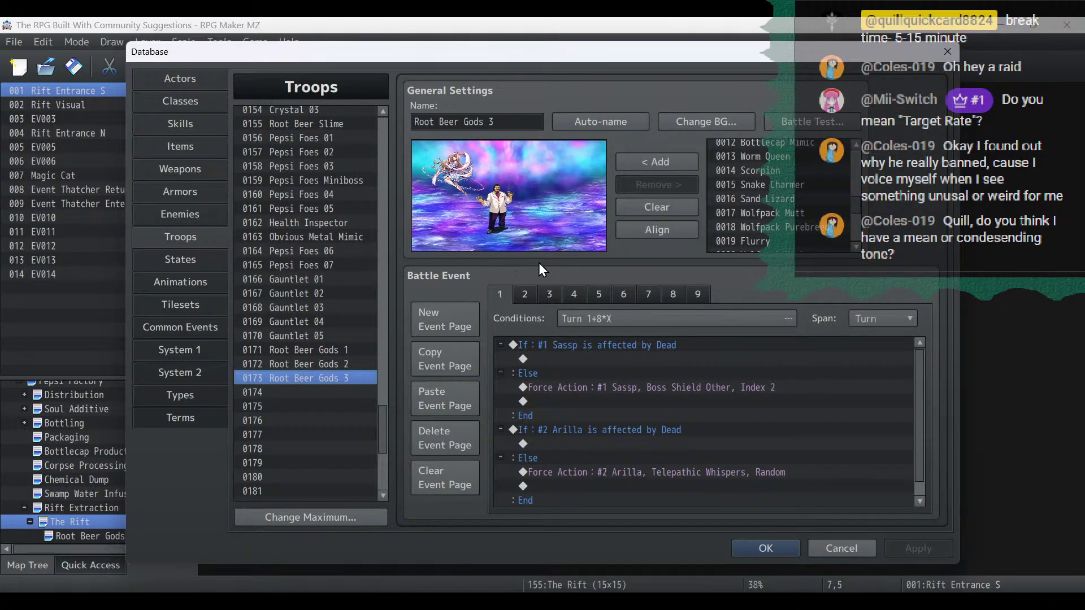
pyautogui.click(203, 214)
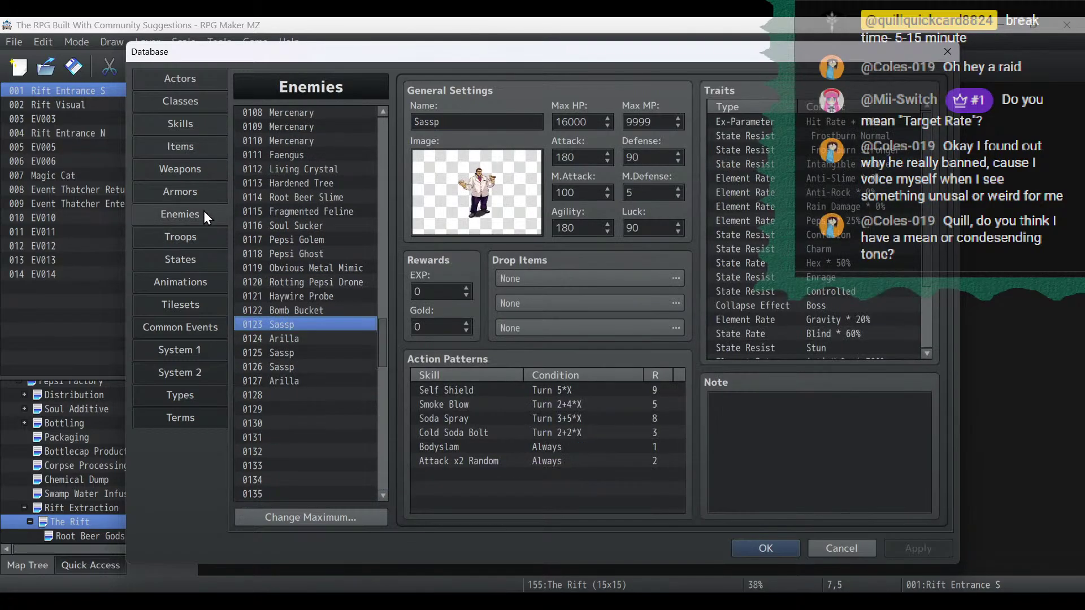
pyautogui.click(303, 337)
pyautogui.click(299, 354)
pyautogui.click(297, 367)
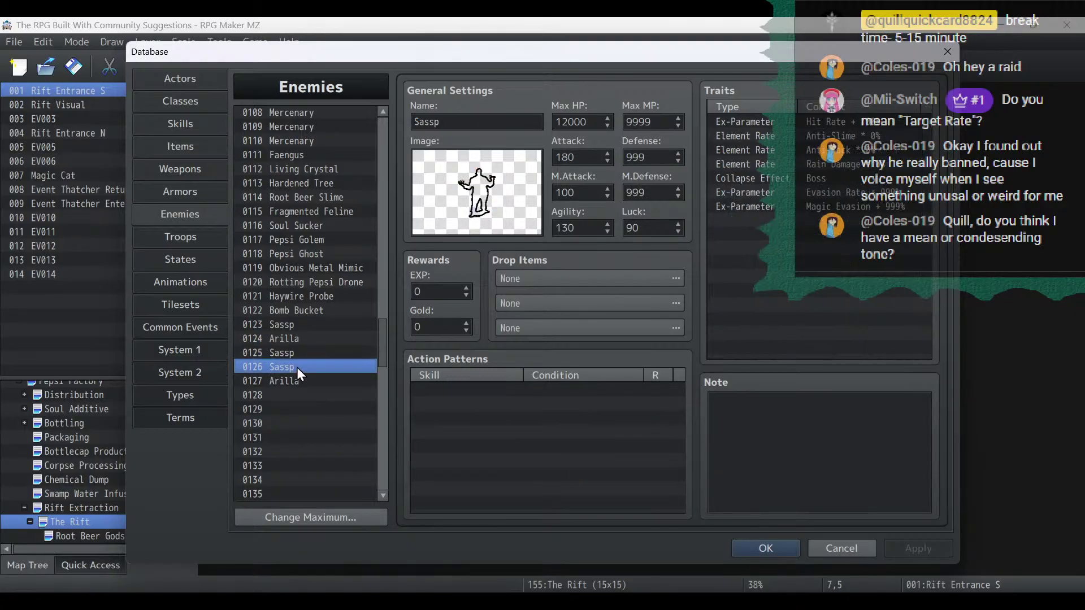
pyautogui.click(296, 381)
pyautogui.click(298, 353)
pyautogui.doubleClick(582, 228)
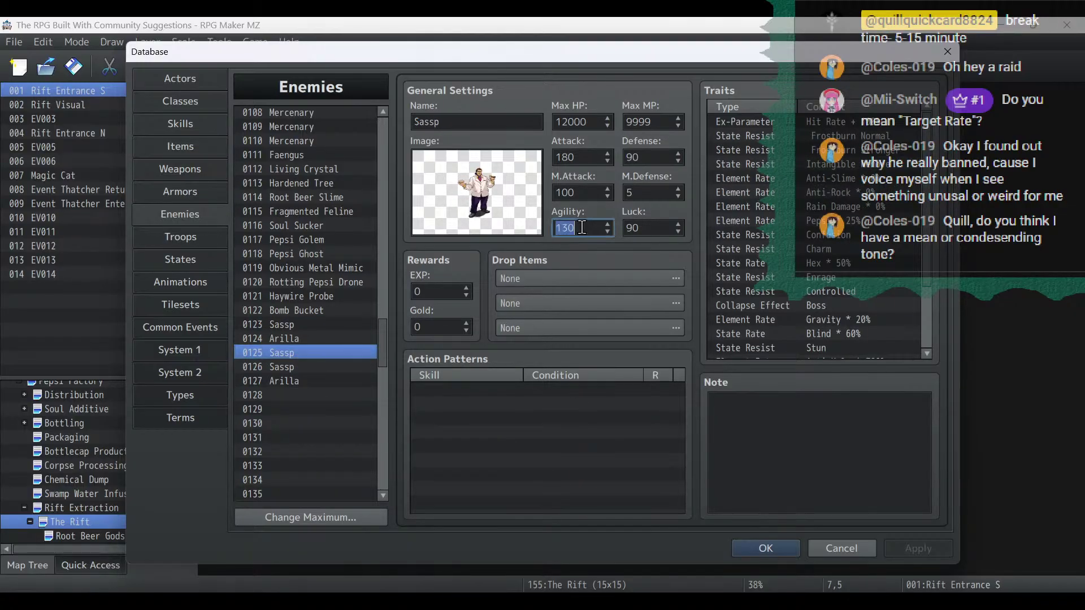
# Set the Agility of enemies 0126 Sassp and 0127 Arilla to 90 and apply the changes.
pyautogui.click(293, 367)
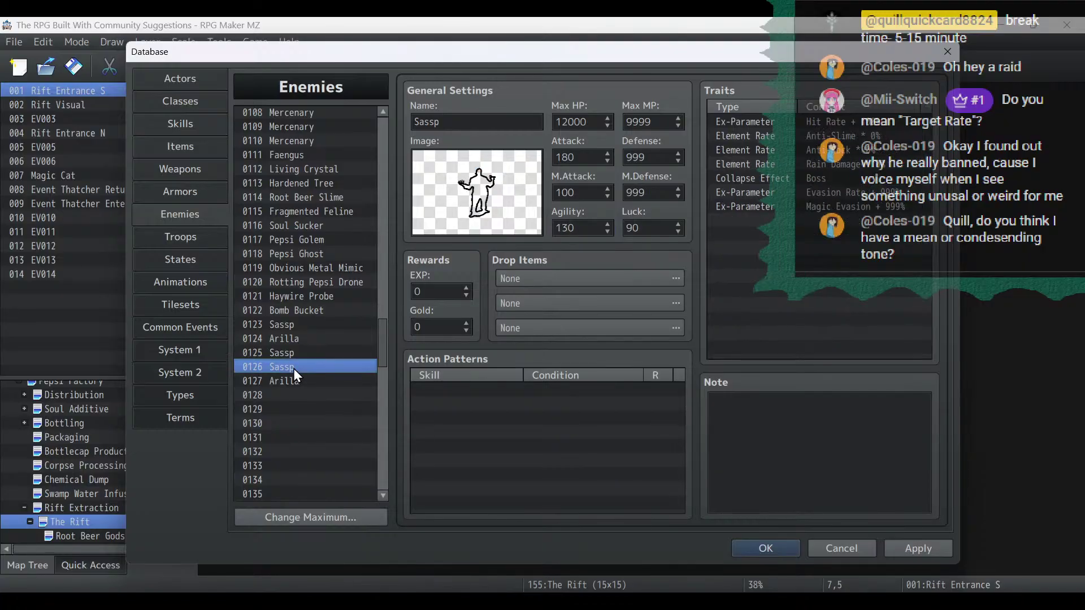
pyautogui.doubleClick(582, 228)
pyautogui.write('90')
pyautogui.click(266, 380)
pyautogui.doubleClick(580, 231)
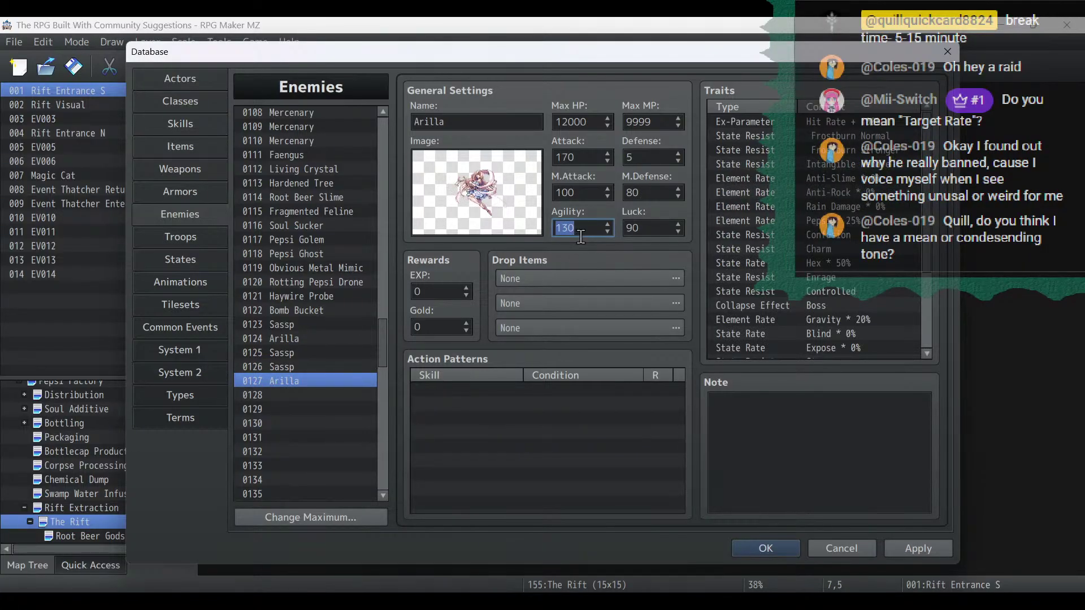
pyautogui.write('90')
pyautogui.click(902, 545)
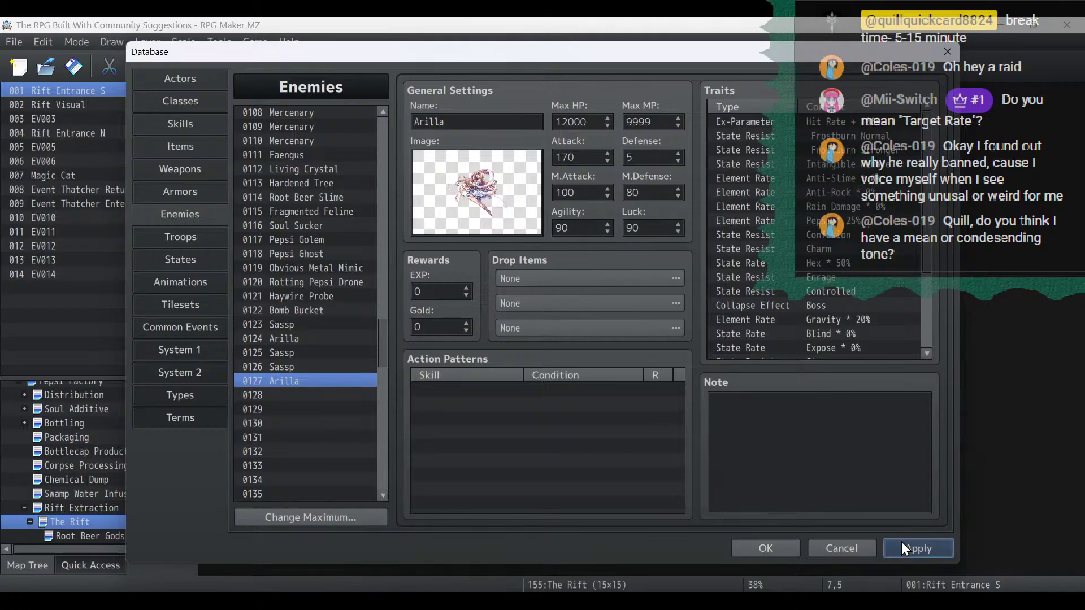
# Check the forced actions of Arilla and Sassp on the turn 6 event page of Root Beer Gods 3.
pyautogui.click(195, 233)
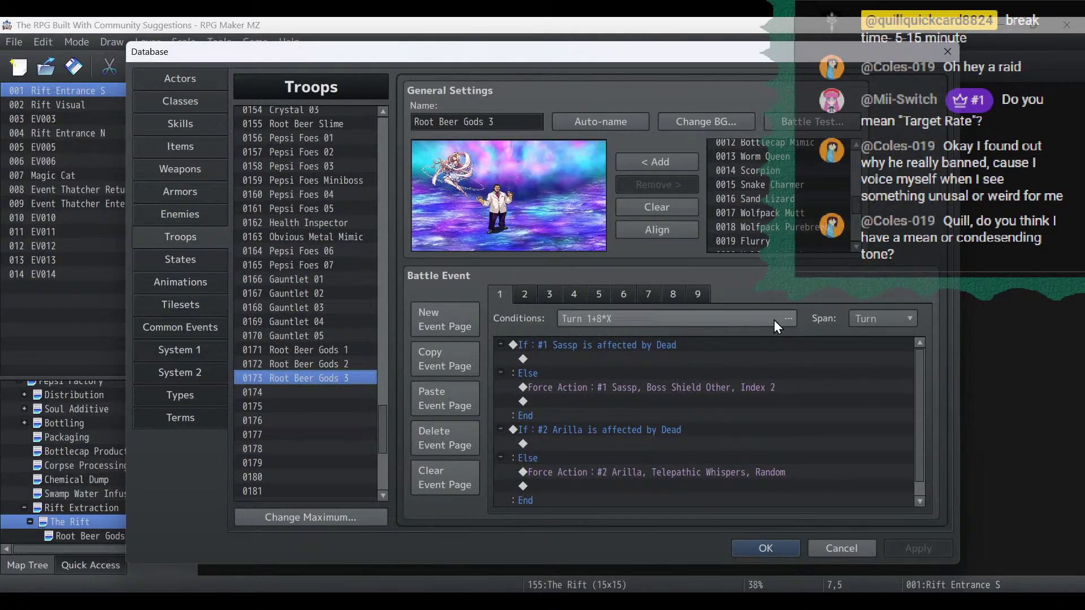
pyautogui.click(646, 291)
pyautogui.click(629, 295)
pyautogui.scroll(-2, 687, 408)
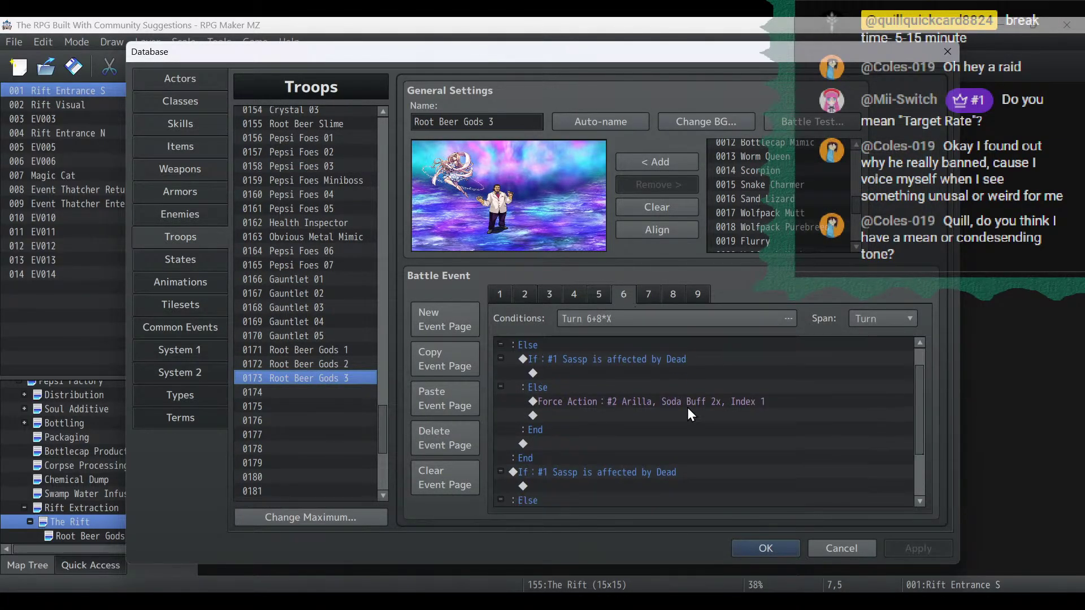
pyautogui.click(680, 458)
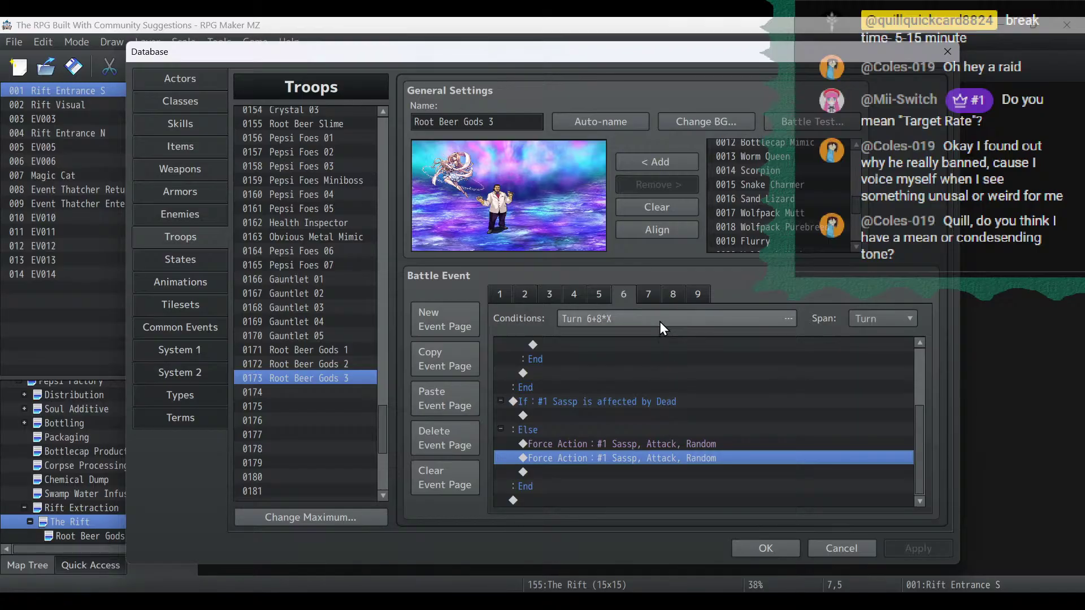
# On the turn 7 page, insert a conditional branch with an Else before Sassp's Cold Soda Bolt, checking whether #1 Sassp has state Empower 2x.
pyautogui.click(649, 295)
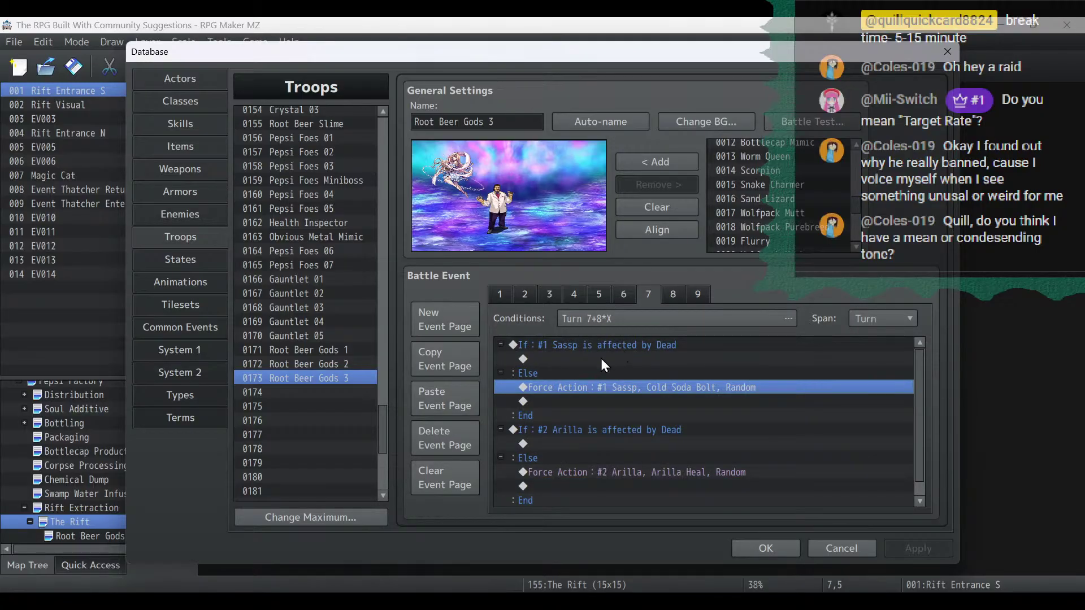
pyautogui.rightClick(552, 384)
pyautogui.click(576, 390)
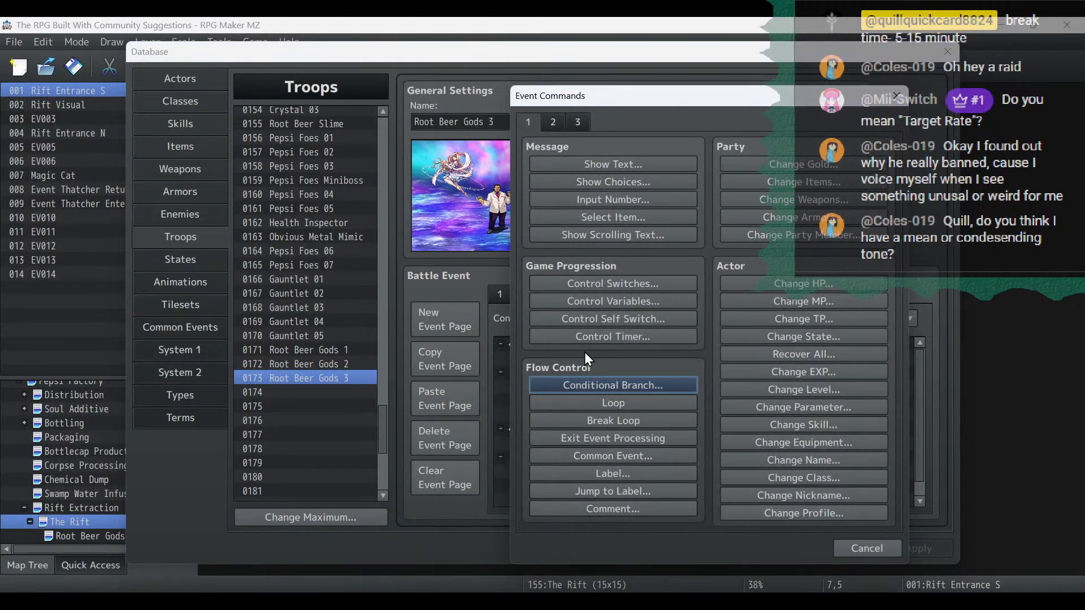
pyautogui.click(592, 384)
pyautogui.click(610, 218)
pyautogui.click(591, 240)
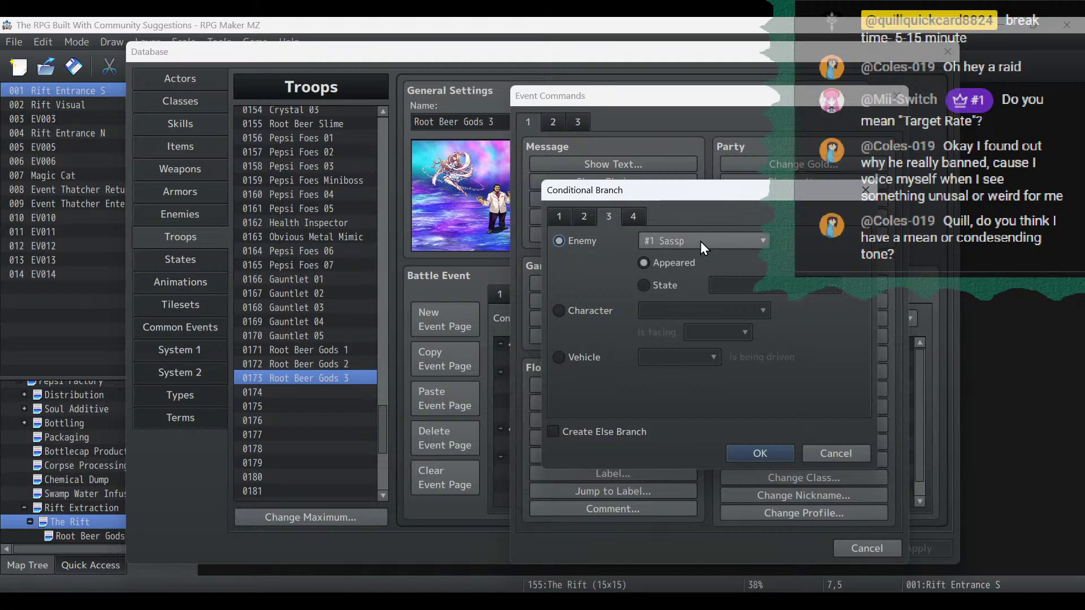
pyautogui.click(643, 286)
pyautogui.click(746, 288)
pyautogui.click(603, 268)
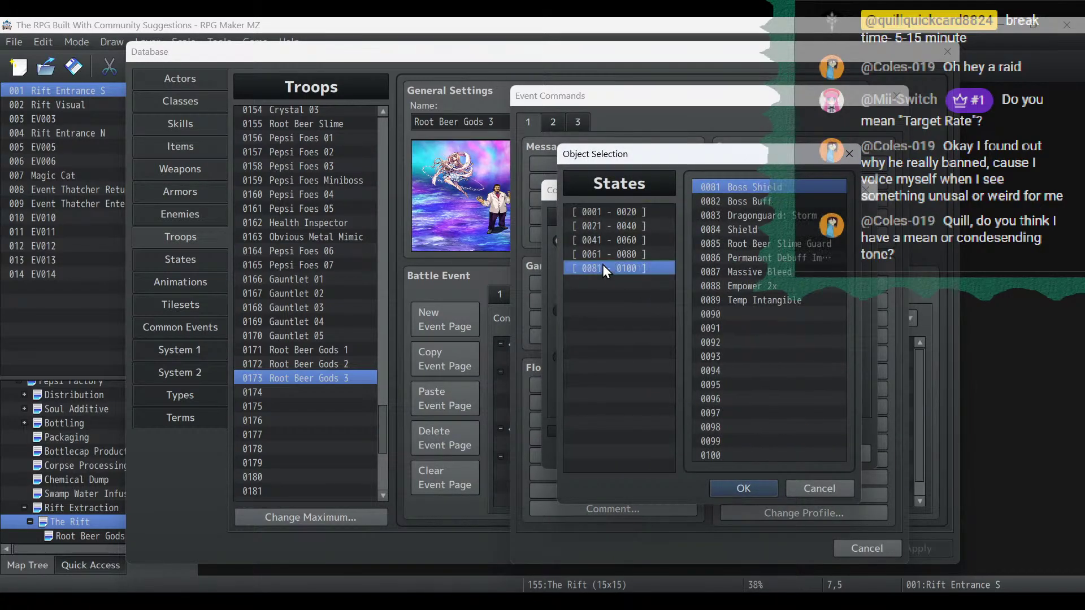
pyautogui.doubleClick(783, 286)
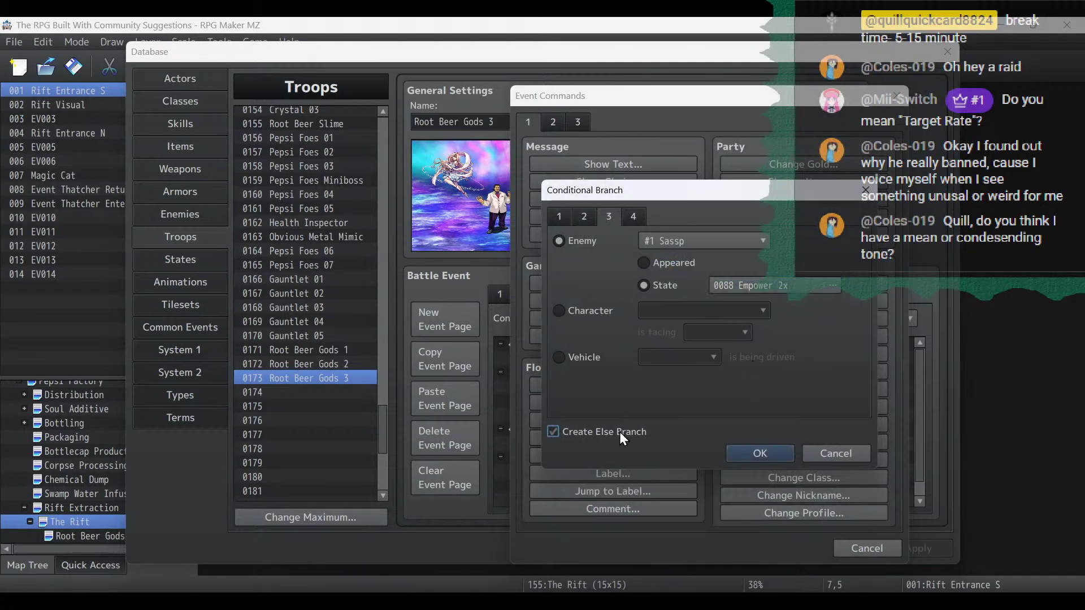
pyautogui.click(619, 432)
pyautogui.click(737, 452)
# Move Sassp's forced Cold Soda Bolt into the Empower 2x branch's Else, place it twice in the If part, and apply the changes.
pyautogui.click(651, 459)
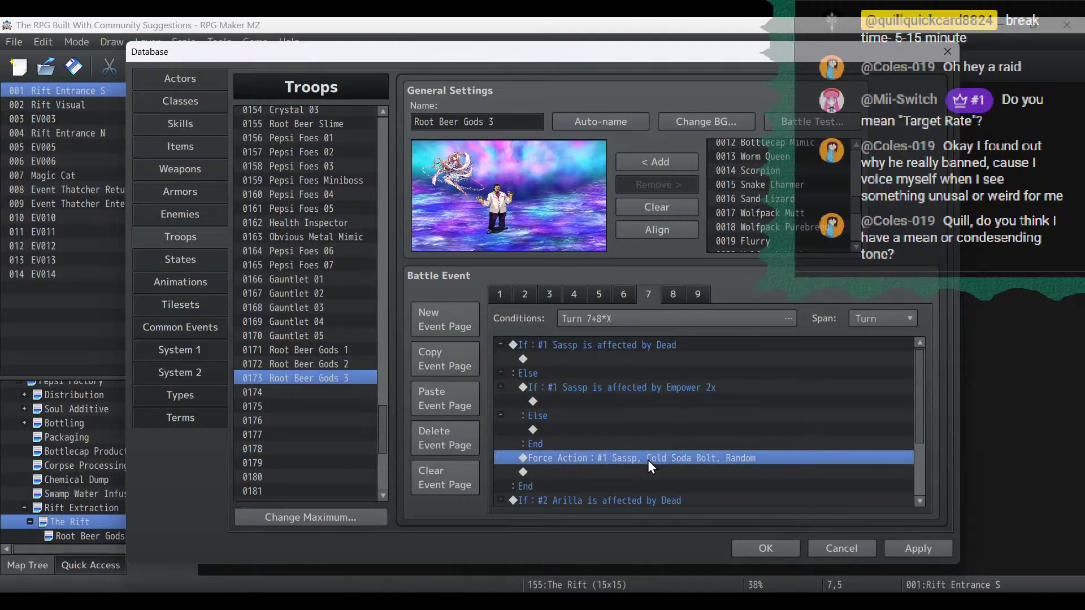
pyautogui.hotkey('ctrl', 'x')
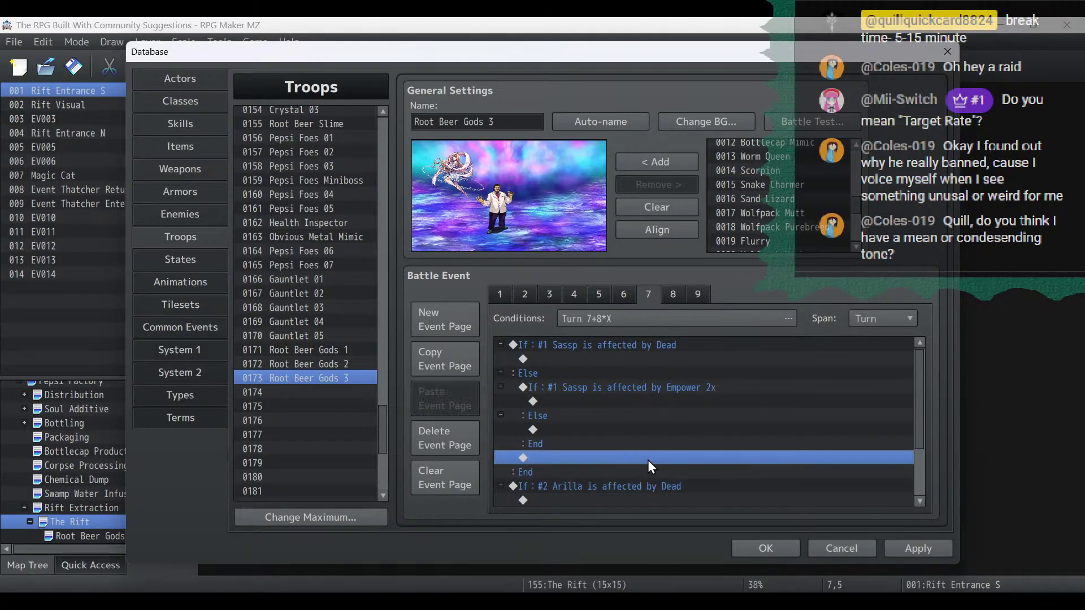
pyautogui.click(572, 430)
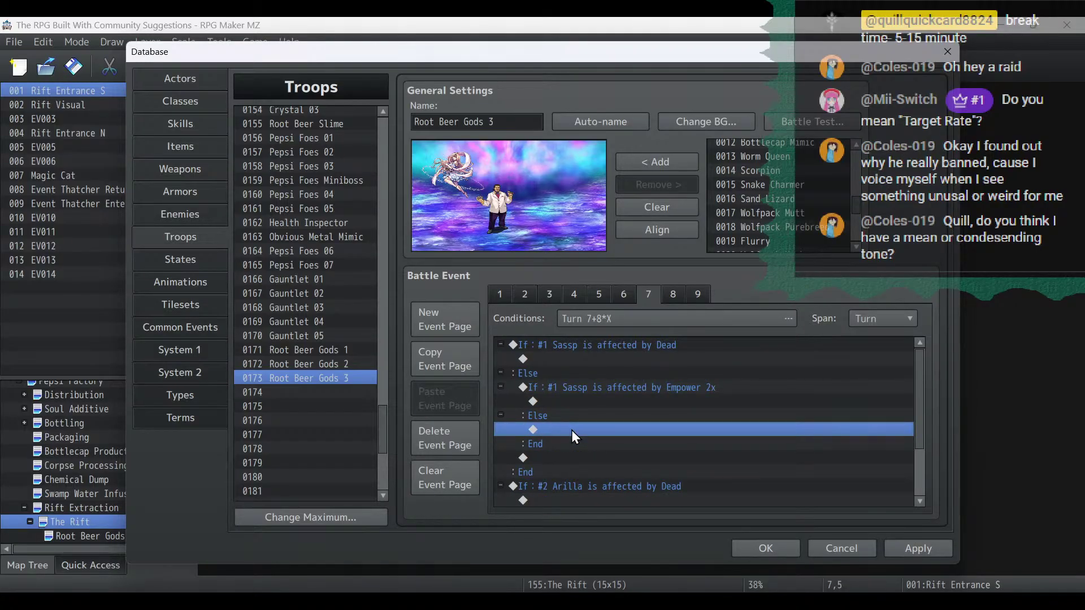
pyautogui.hotkey('ctrl', 'v')
pyautogui.click(572, 405)
pyautogui.hotkey('ctrl', 'v')
pyautogui.hotkey('ctrl', 'v')
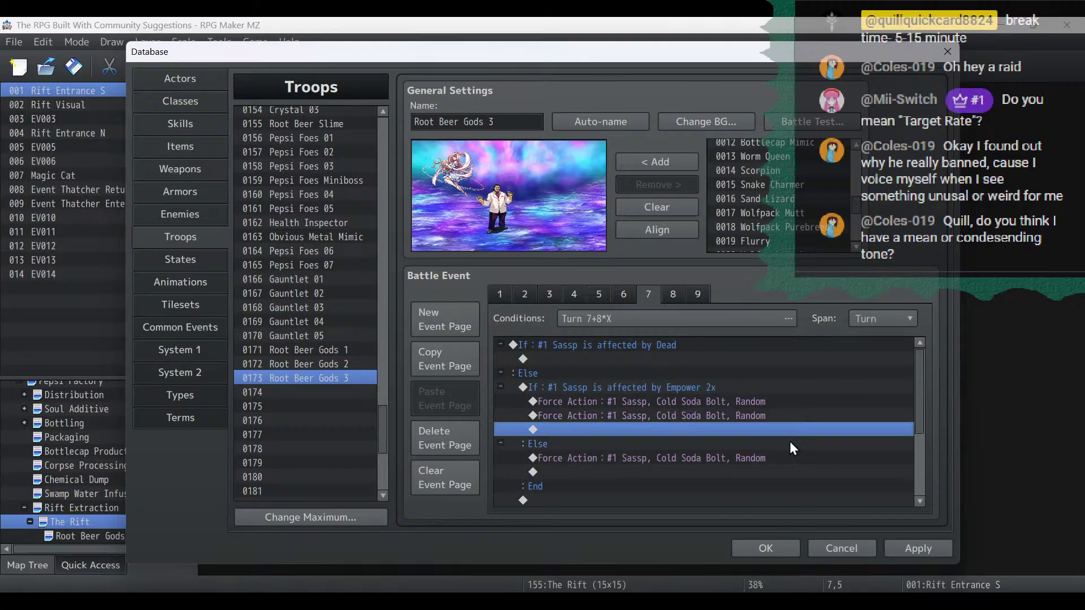
pyautogui.click(923, 551)
# Open the turn 8 event page and select Sassp's forced Soda Spray action.
pyautogui.scroll(-2, 798, 426)
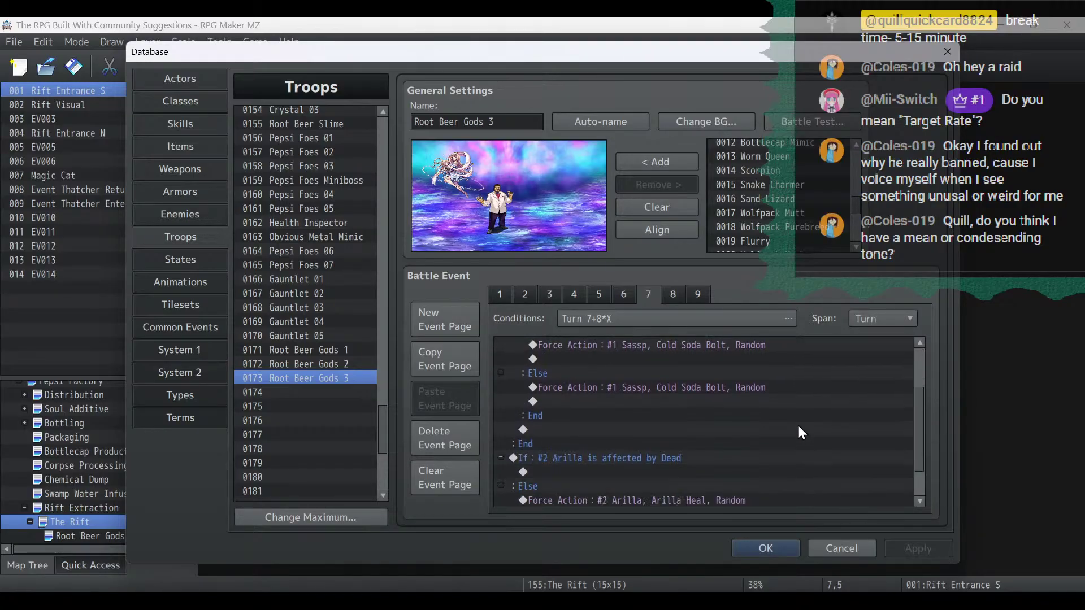
pyautogui.scroll(-1, 798, 428)
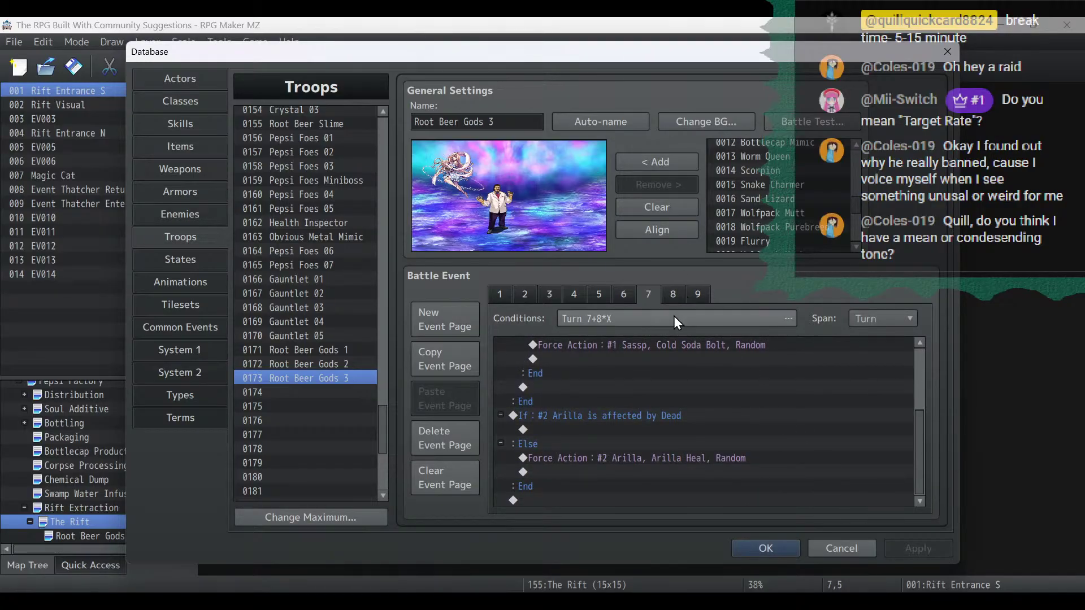
pyautogui.click(671, 294)
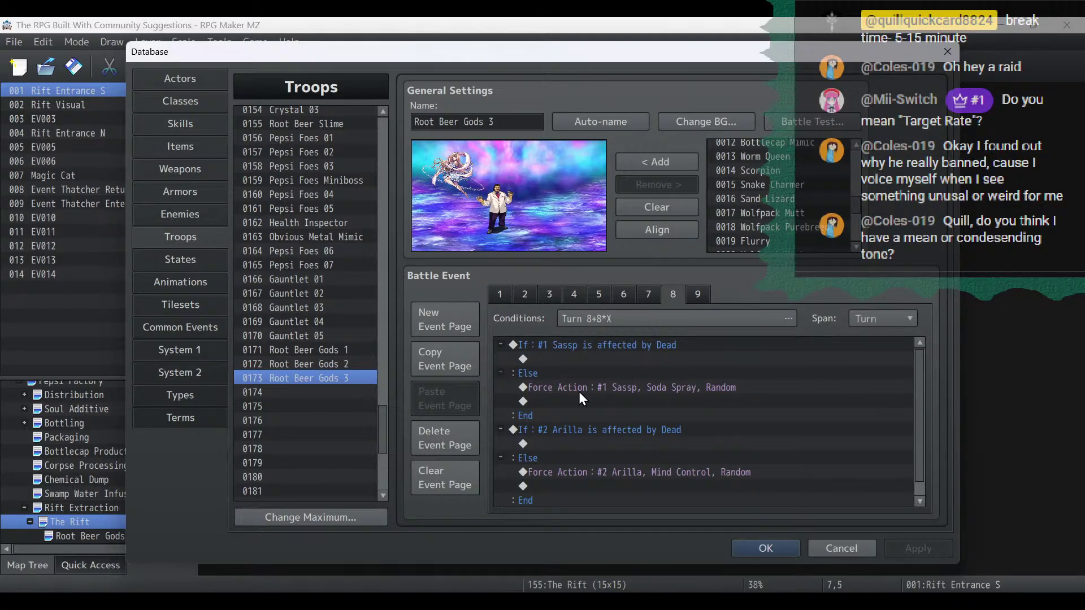
pyautogui.click(560, 382)
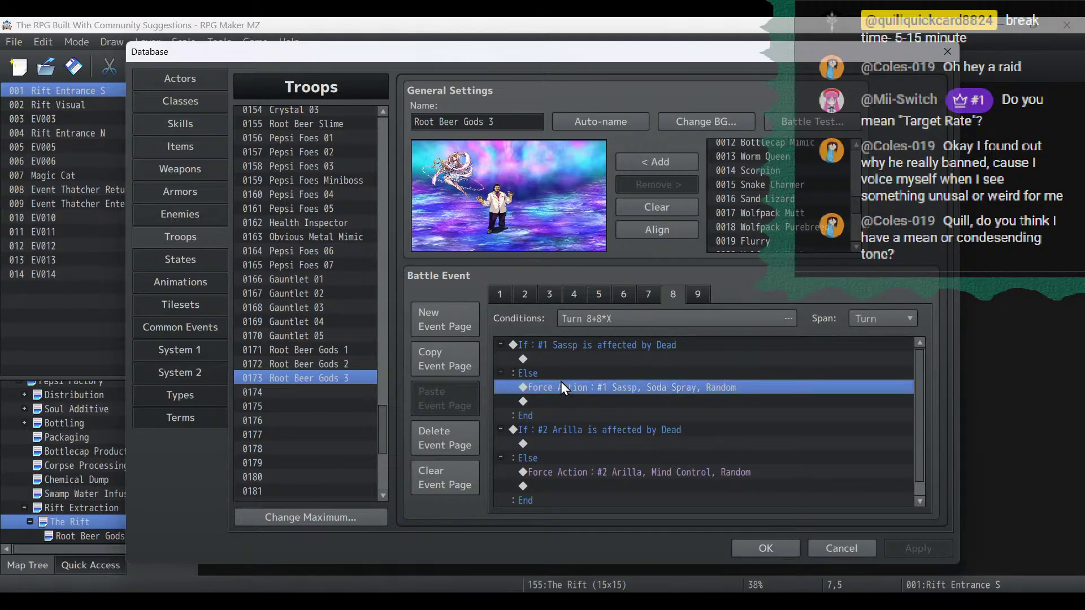
# On battle event page 8, insert a conditional branch with Else above Sassp's Soda Spray action, checking whether #1 Sassp has state 0088 Empower 2x.
pyautogui.rightClick(561, 383)
pyautogui.click(580, 387)
pyautogui.click(632, 385)
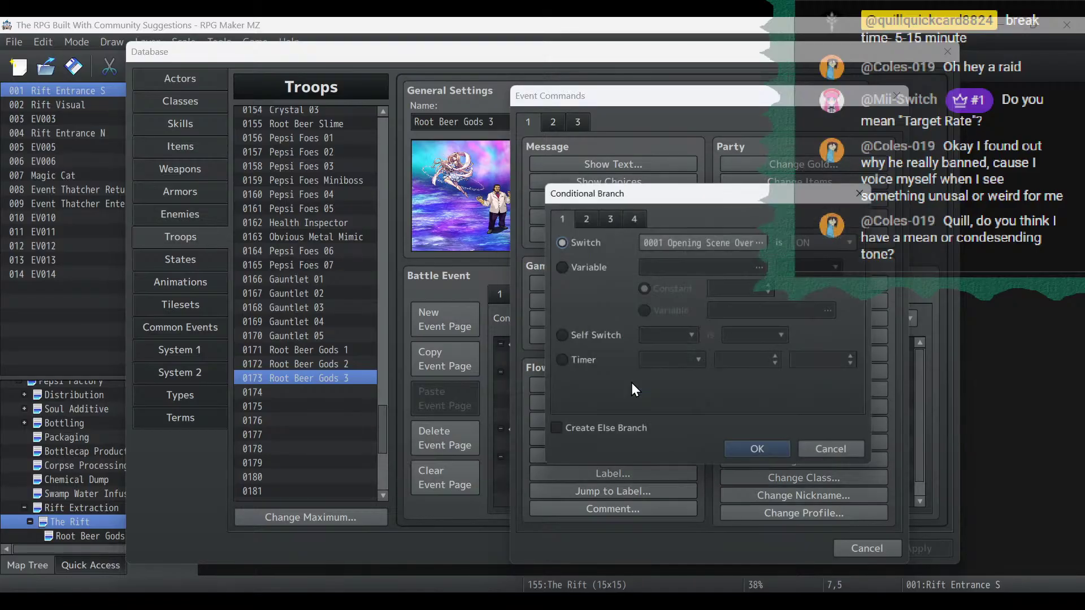
pyautogui.click(610, 217)
pyautogui.click(577, 239)
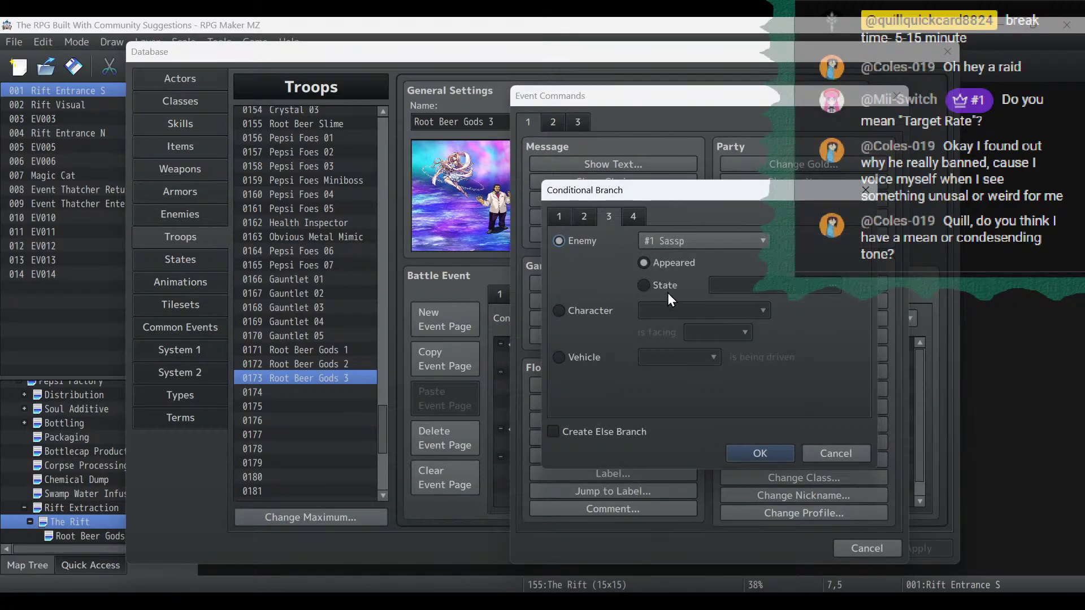
pyautogui.click(665, 286)
pyautogui.click(756, 286)
pyautogui.click(650, 227)
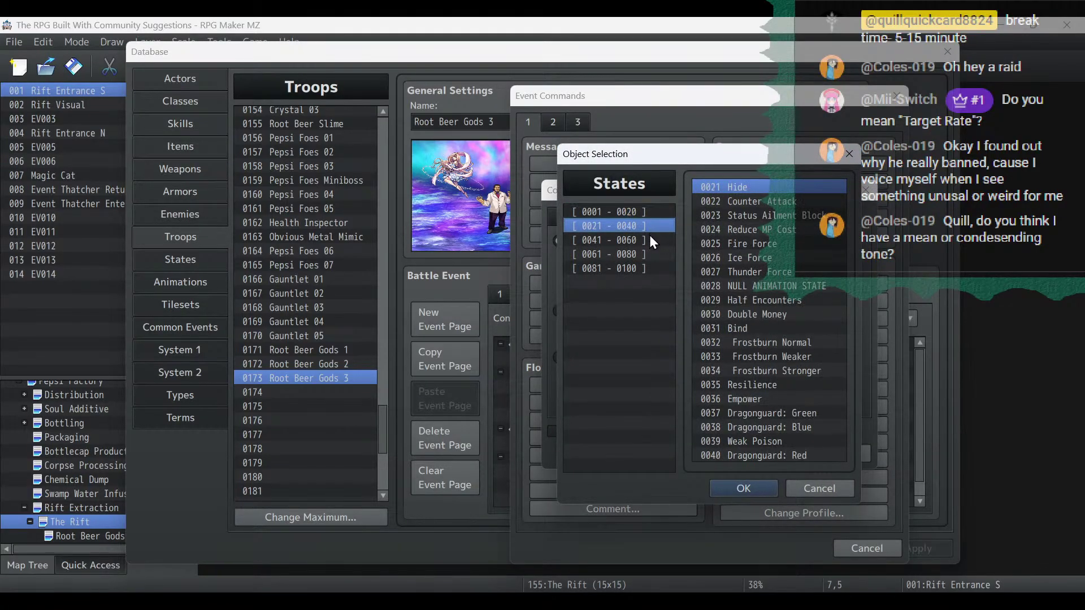
pyautogui.click(649, 240)
pyautogui.click(639, 269)
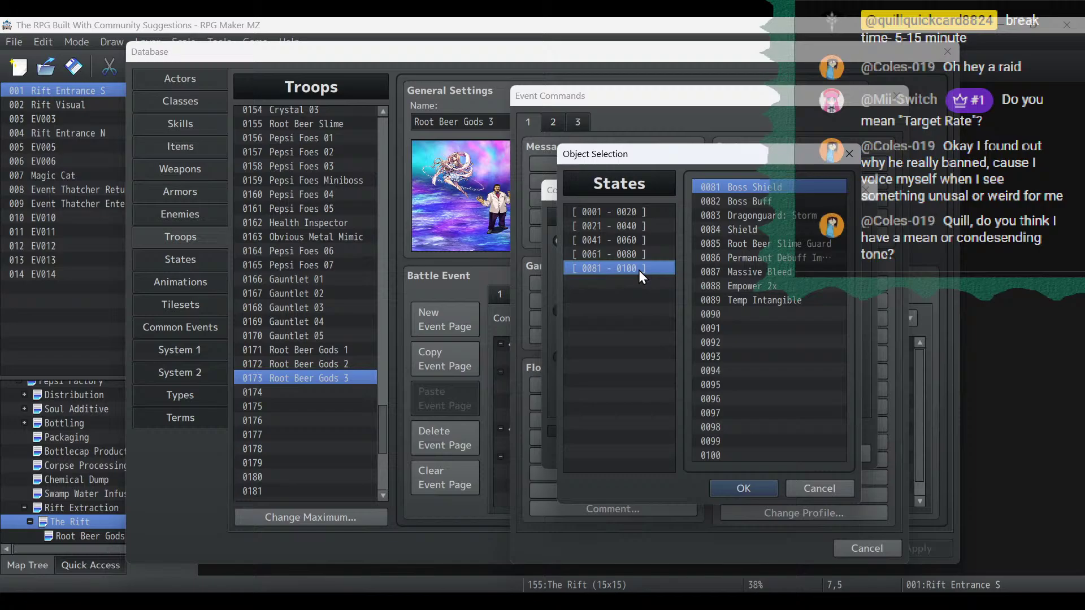
pyautogui.doubleClick(749, 288)
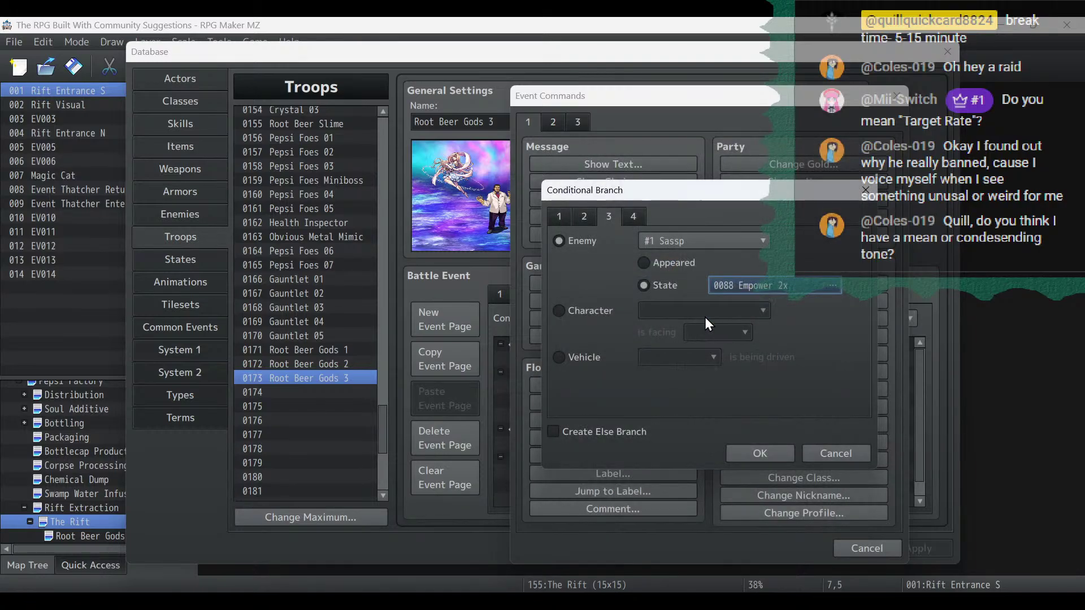
pyautogui.click(757, 449)
# Move Sassp's Soda Spray action into the Empower 2x Else branch, paste it twice under the If, and apply the changes.
pyautogui.click(660, 467)
pyautogui.click(663, 452)
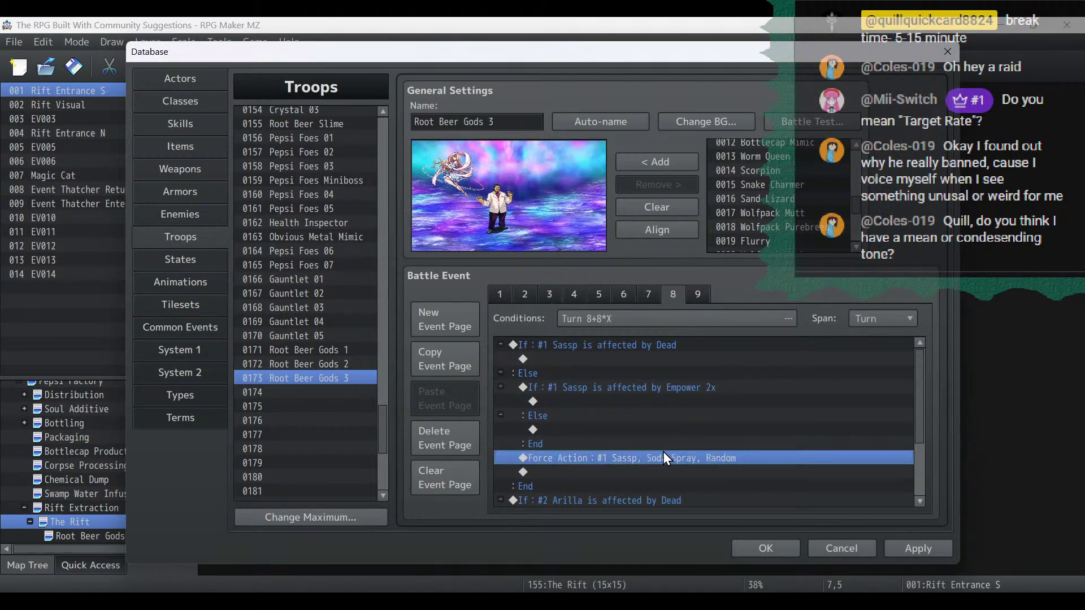
pyautogui.press('Delete')
pyautogui.click(599, 430)
pyautogui.hotkey('ctrl', 'v')
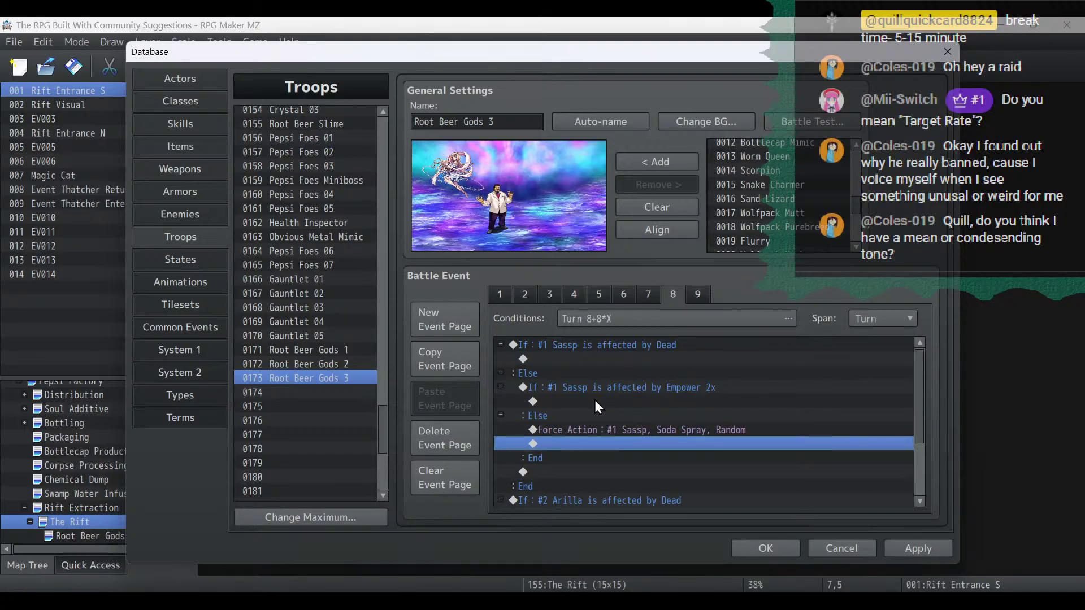
pyautogui.click(595, 401)
pyautogui.hotkey('ctrl', 'v')
pyautogui.hotkey('ctrl', 'v')
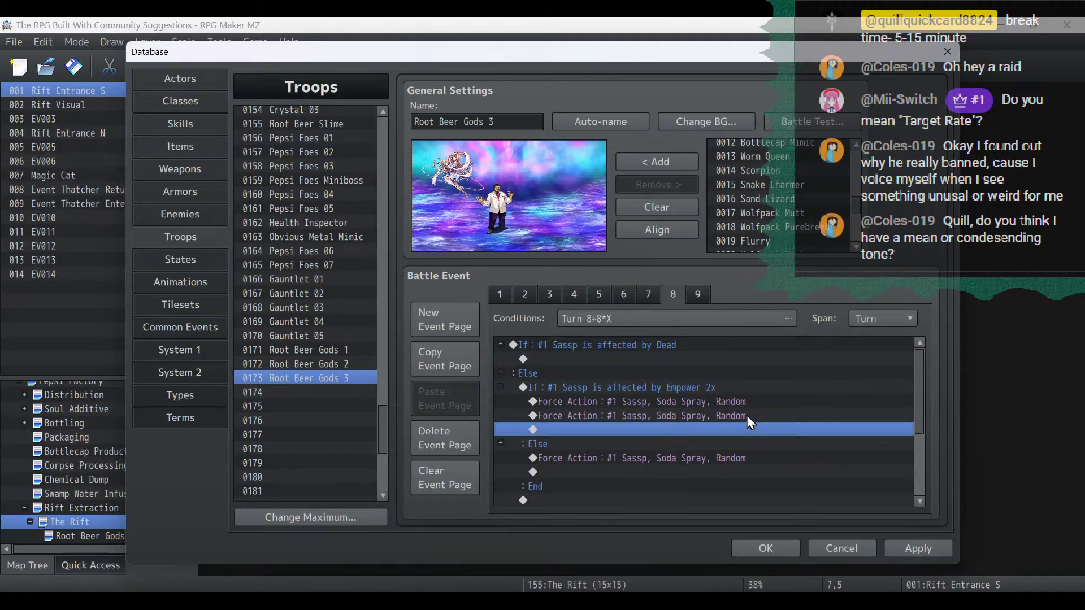
pyautogui.click(910, 550)
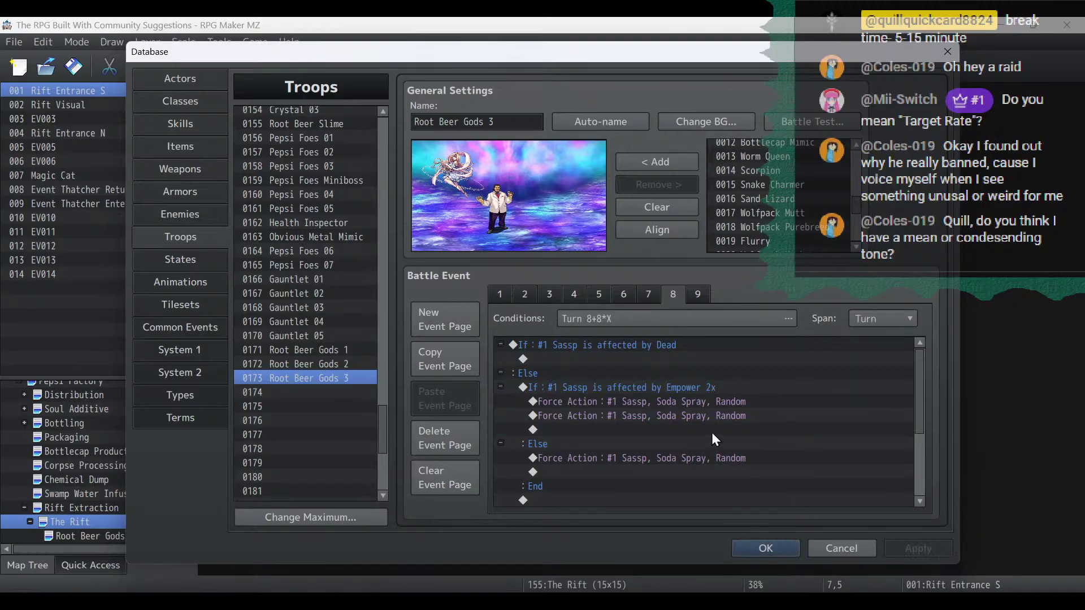
# On battle event page 1, insert a conditional branch with Else above Sassp's Boss Shield Other action, checking #1 Sassp for state 0088 Empower 2x.
pyautogui.scroll(-3, 711, 433)
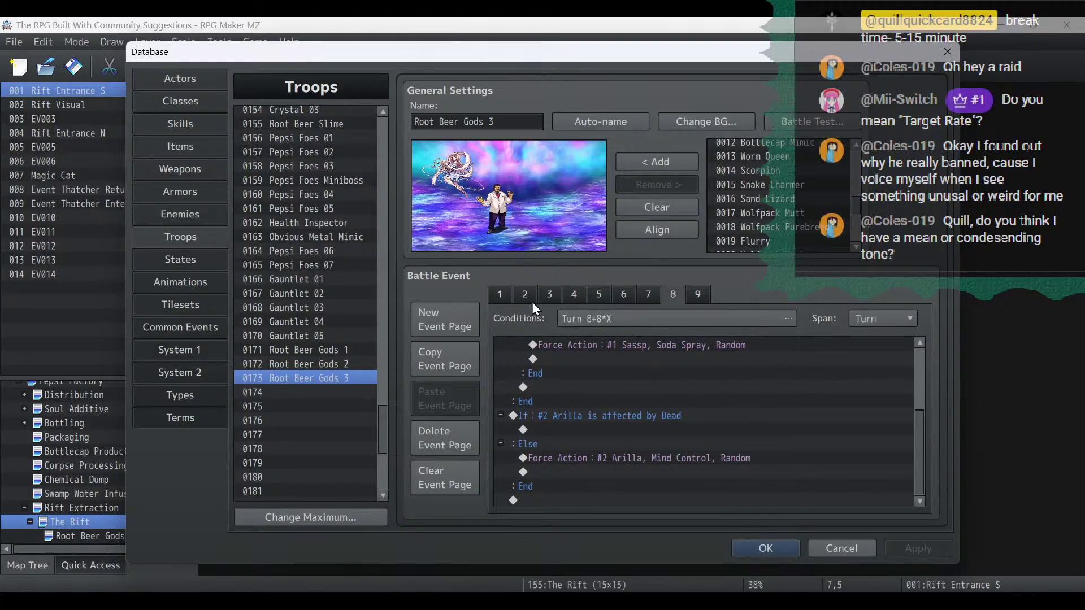
pyautogui.click(500, 295)
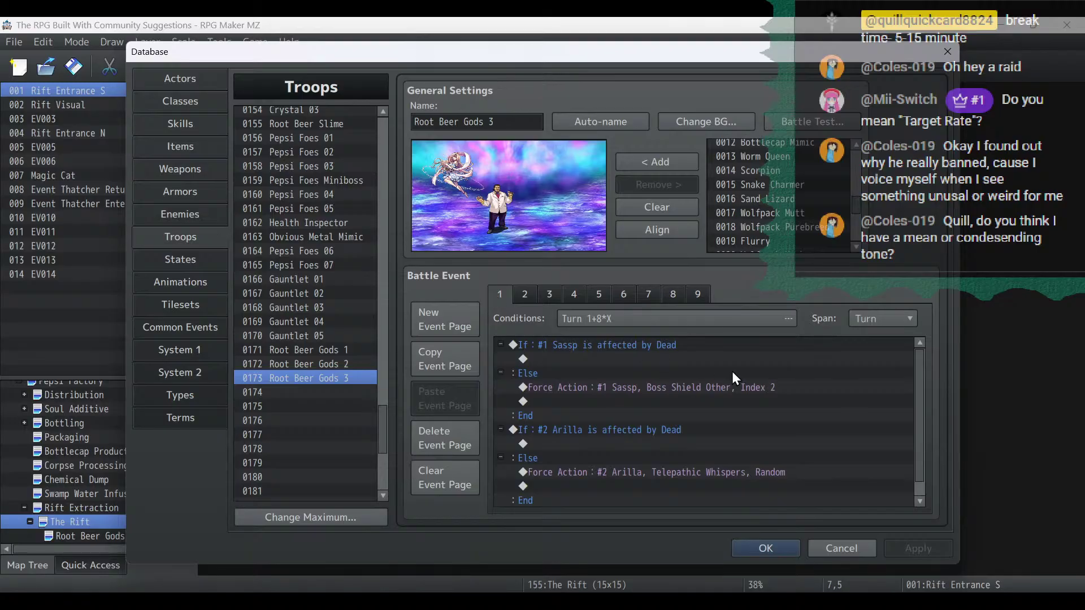
pyautogui.rightClick(598, 393)
pyautogui.click(633, 403)
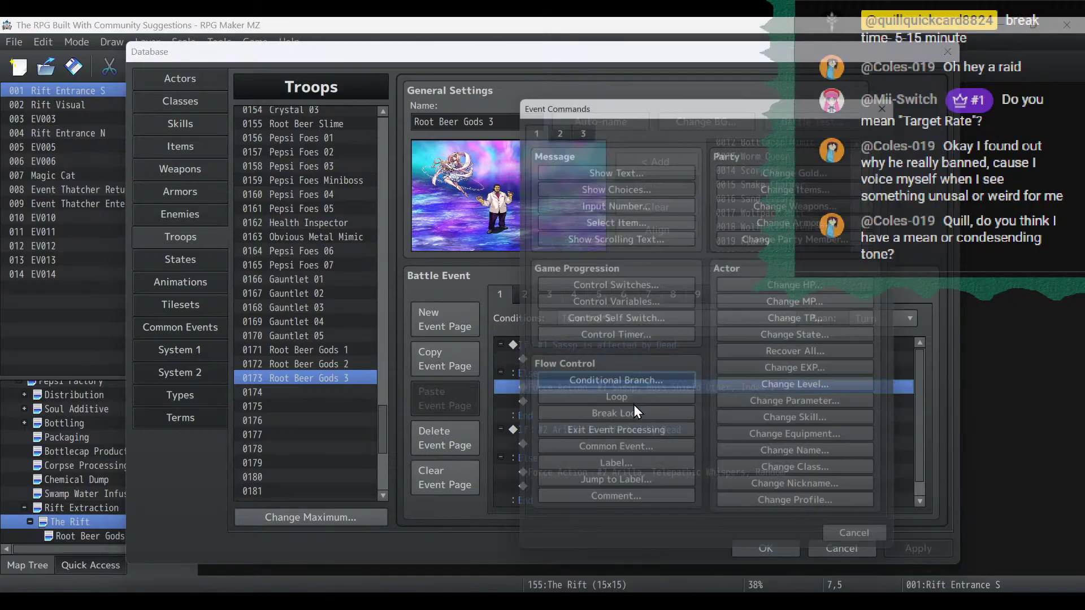
pyautogui.click(630, 387)
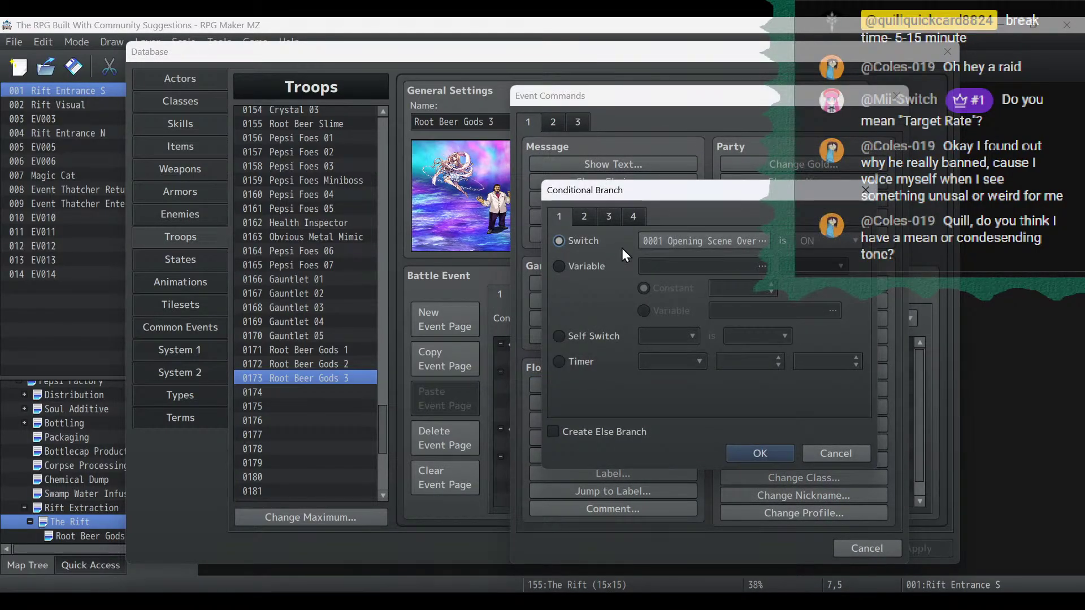
pyautogui.click(585, 219)
pyautogui.click(606, 219)
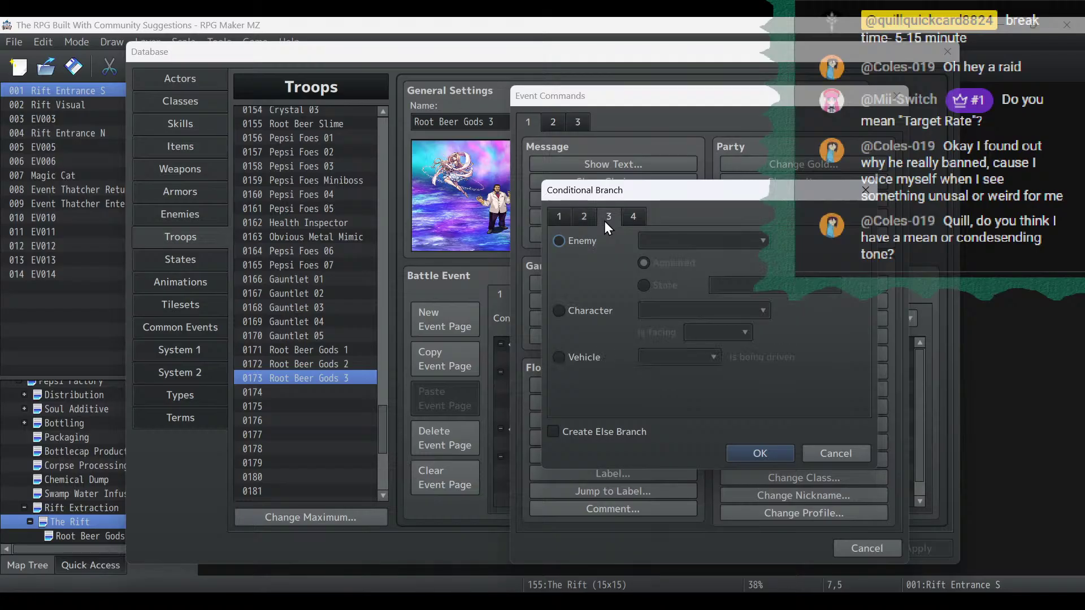
pyautogui.click(583, 245)
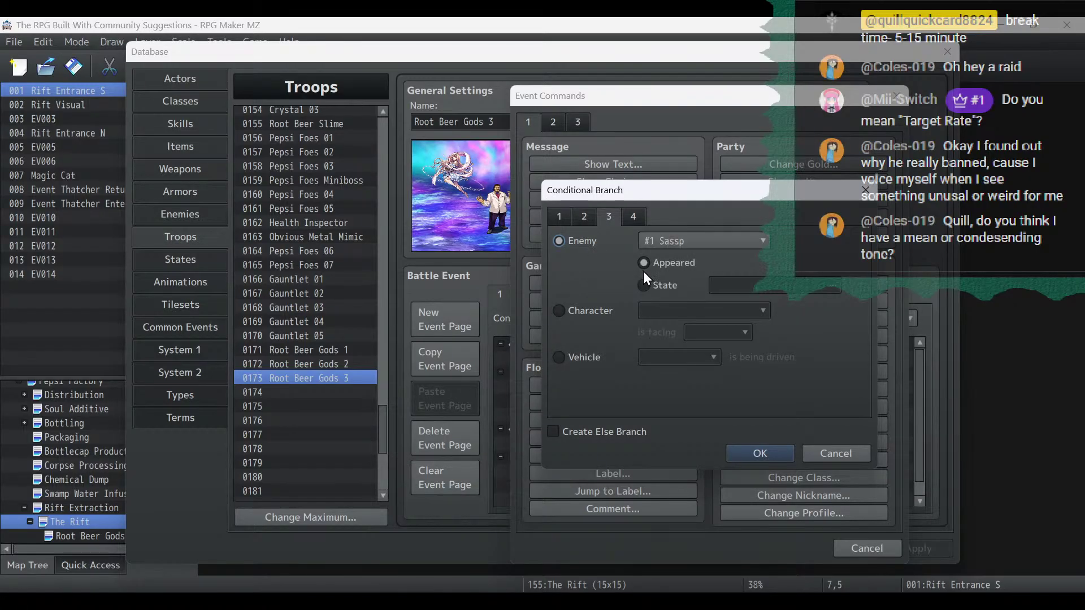
pyautogui.click(645, 285)
pyautogui.click(731, 282)
pyautogui.click(637, 267)
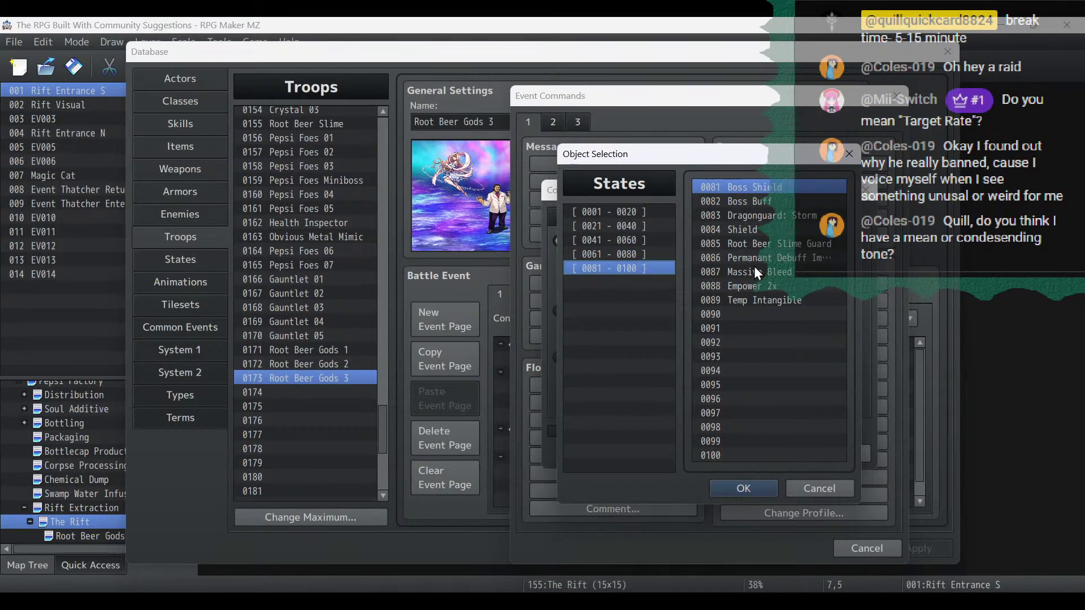
pyautogui.doubleClick(775, 286)
pyautogui.click(604, 432)
pyautogui.click(761, 453)
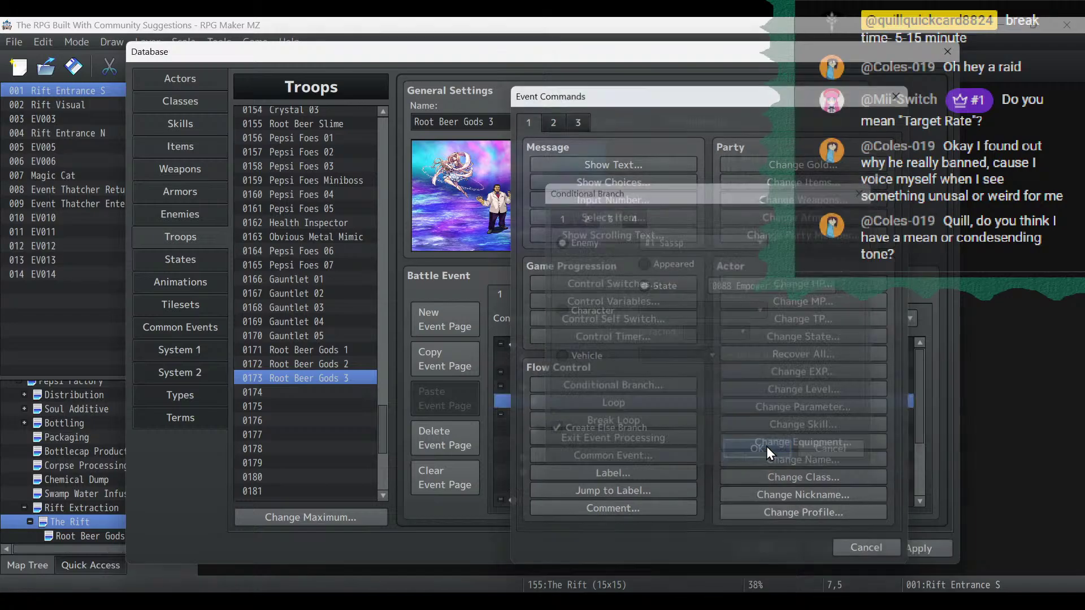
# Move Sassp's Boss Shield Other action into the Empower 2x Else branch and paste it twice under the If.
pyautogui.click(646, 459)
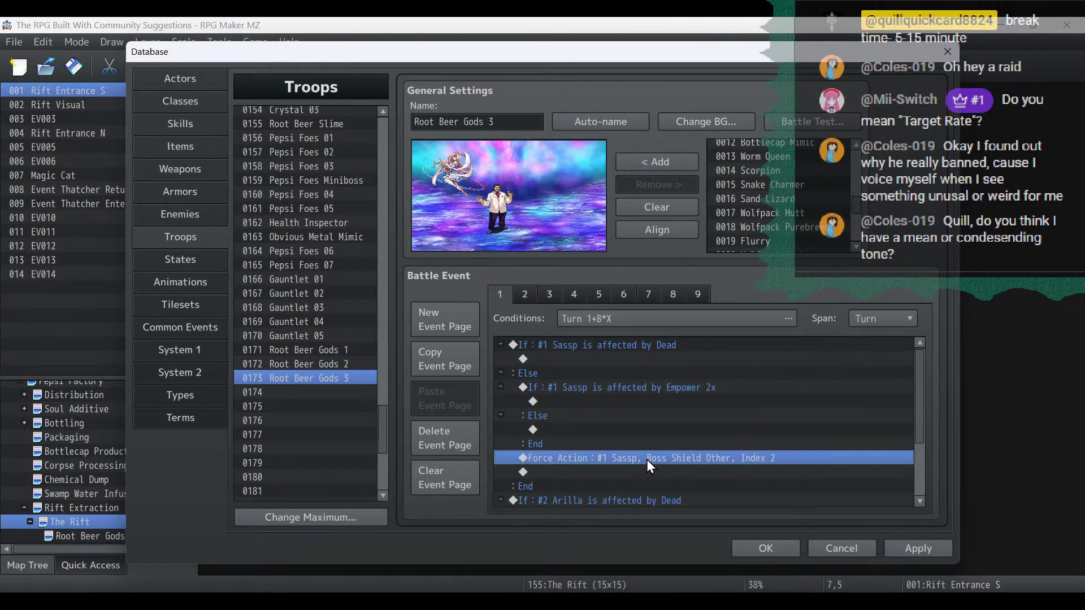
pyautogui.press('Delete')
pyautogui.click(589, 387)
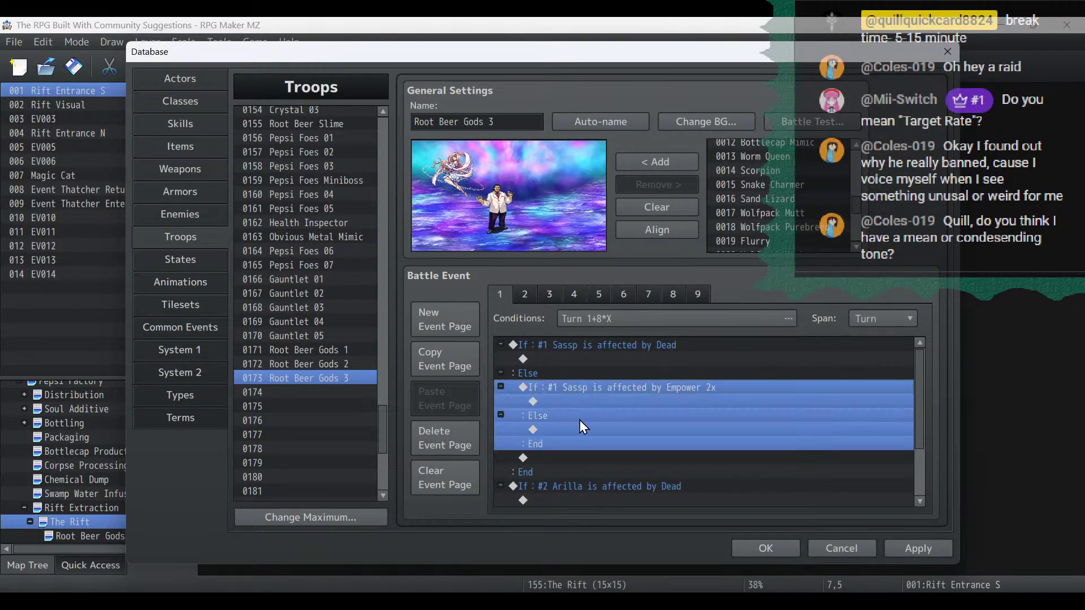
pyautogui.click(581, 428)
pyautogui.hotkey('ctrl', 'v')
pyautogui.click(596, 401)
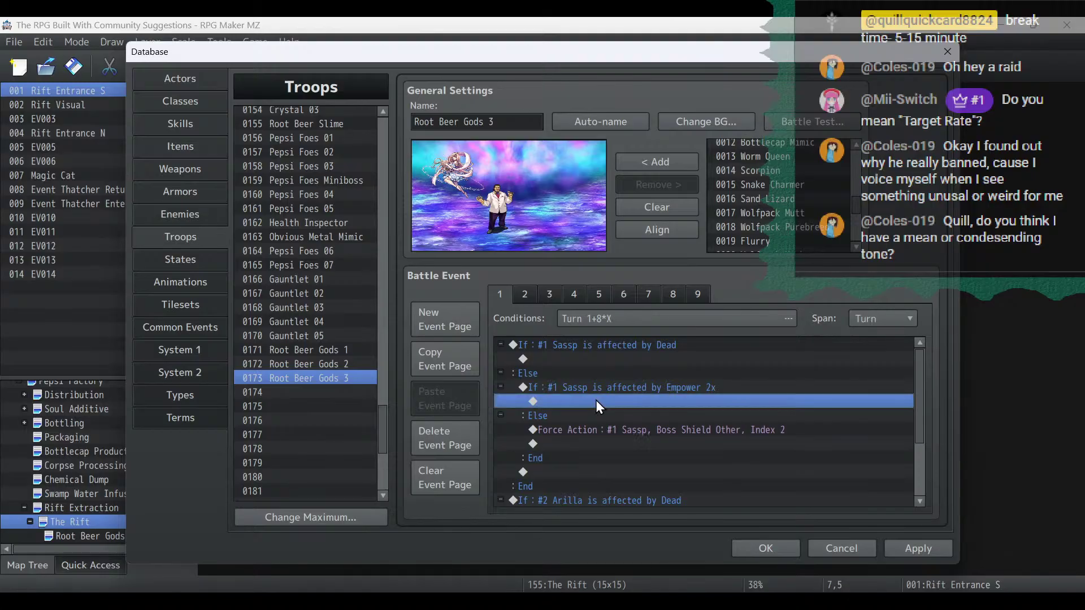
pyautogui.hotkey('ctrl', 'v')
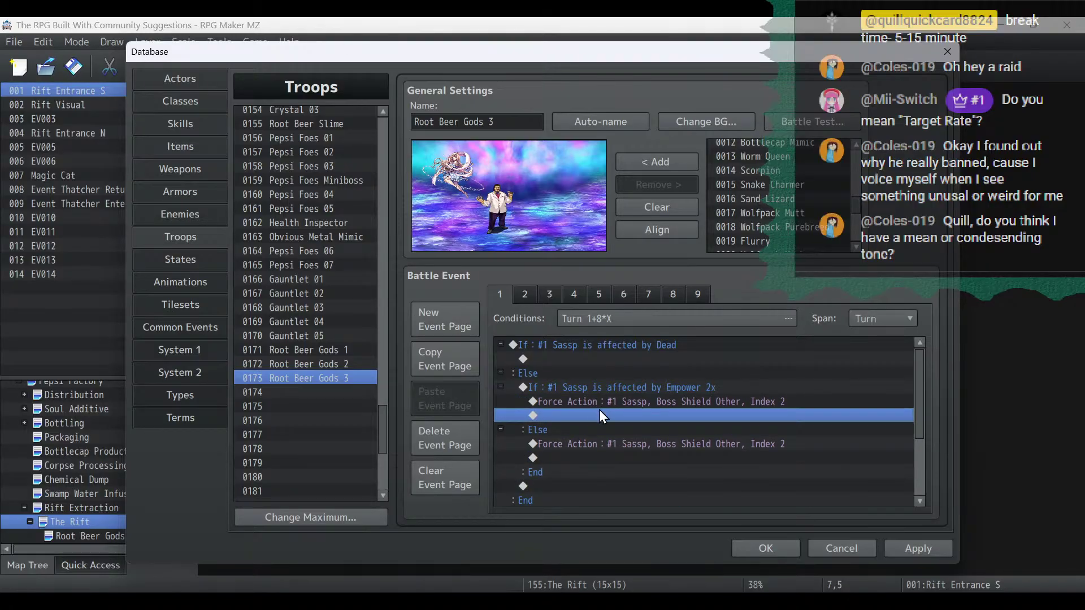
pyautogui.hotkey('ctrl', 'v')
# Set the target of the second Boss Shield Other action under the Empower 2x condition to Index 1 and apply the changes.
pyautogui.doubleClick(616, 410)
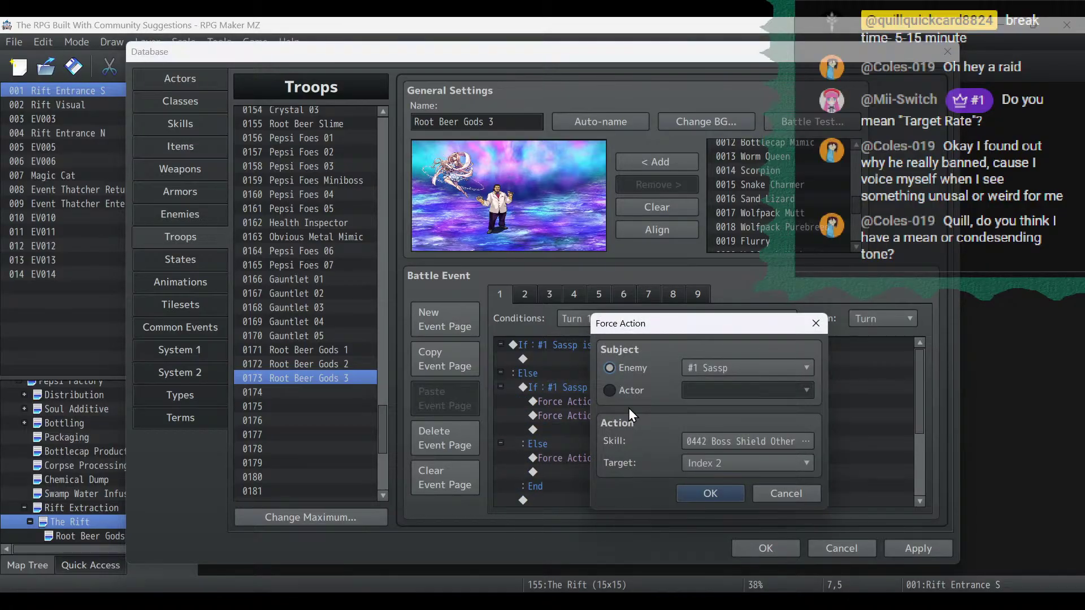
pyautogui.click(740, 462)
pyautogui.click(728, 496)
pyautogui.click(729, 491)
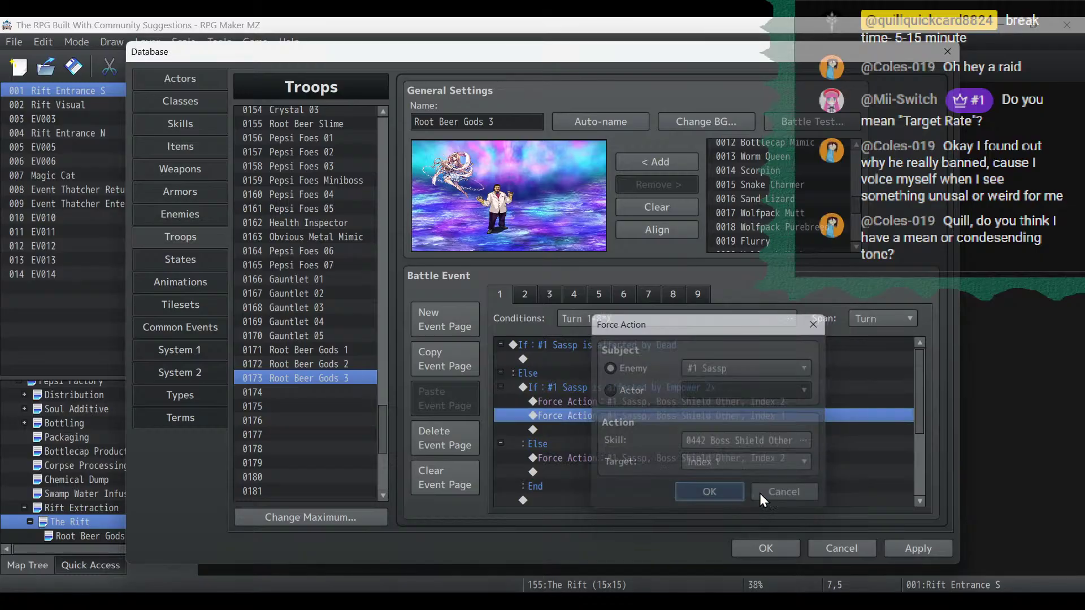
pyautogui.click(926, 549)
# Start a new event command on the empty last line of battle event page 1.
pyautogui.scroll(-3, 637, 423)
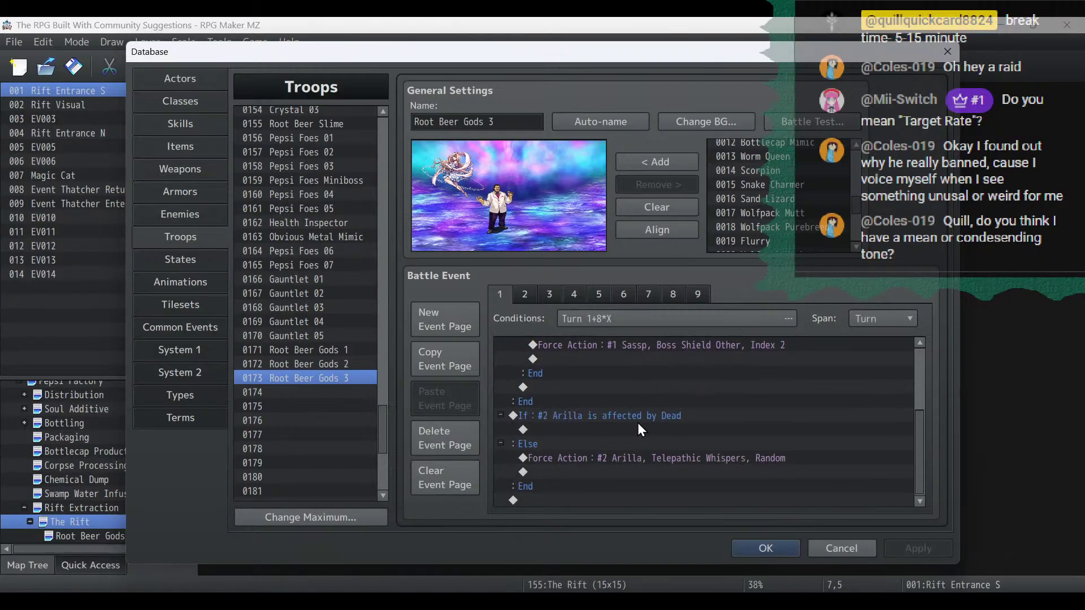
pyautogui.doubleClick(573, 496)
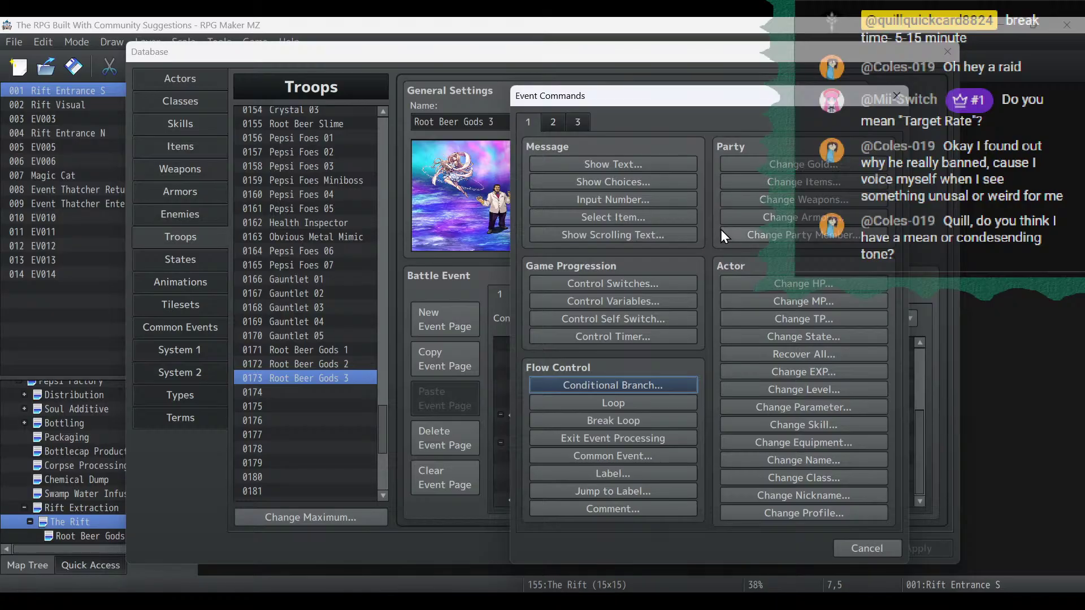
pyautogui.click(796, 334)
pyautogui.click(698, 348)
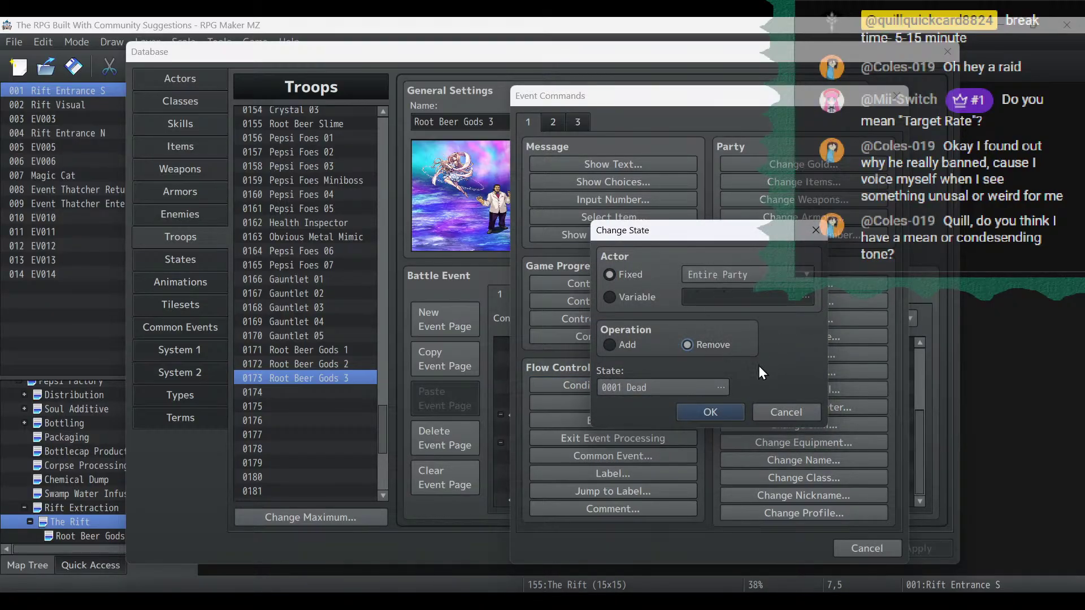
pyautogui.click(781, 406)
# Add a Change Enemy State command that removes 0088 Empower 2x from the Entire Troop, and apply the changes.
pyautogui.click(582, 120)
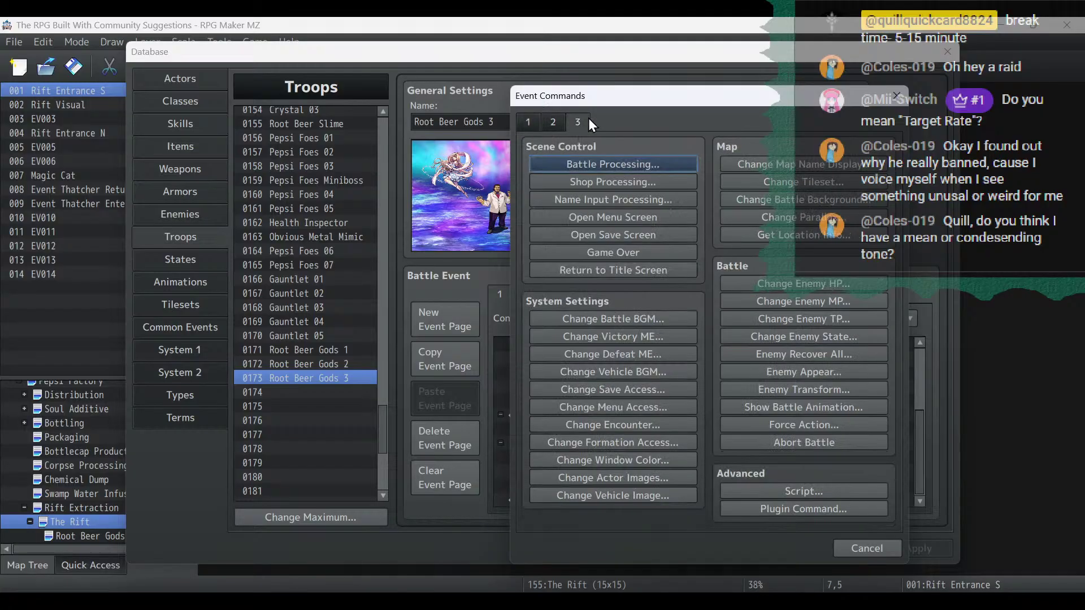
pyautogui.click(844, 335)
pyautogui.click(740, 327)
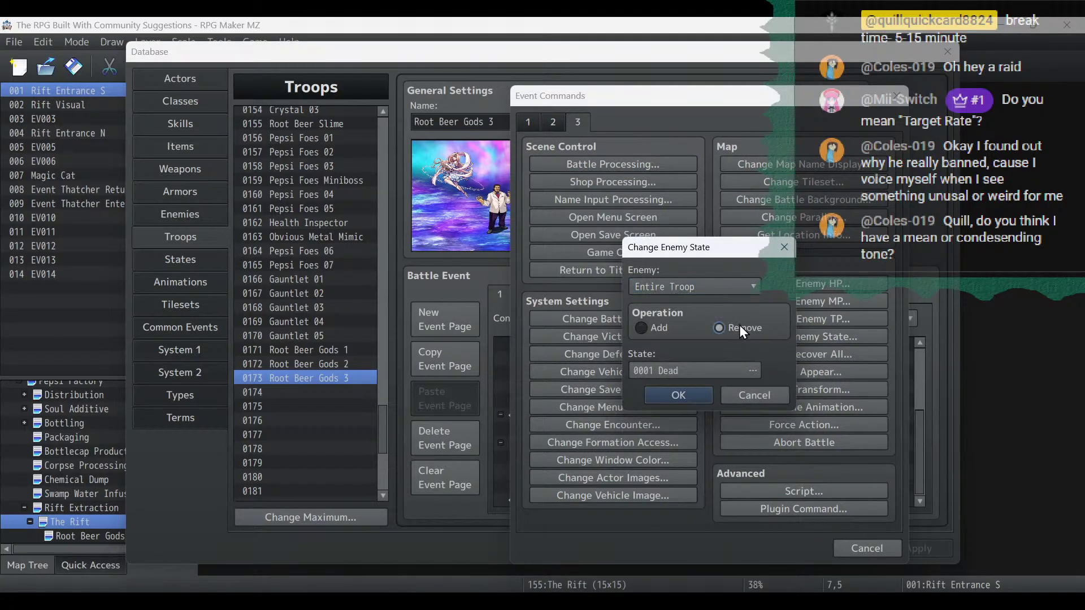
pyautogui.click(734, 377)
pyautogui.click(612, 269)
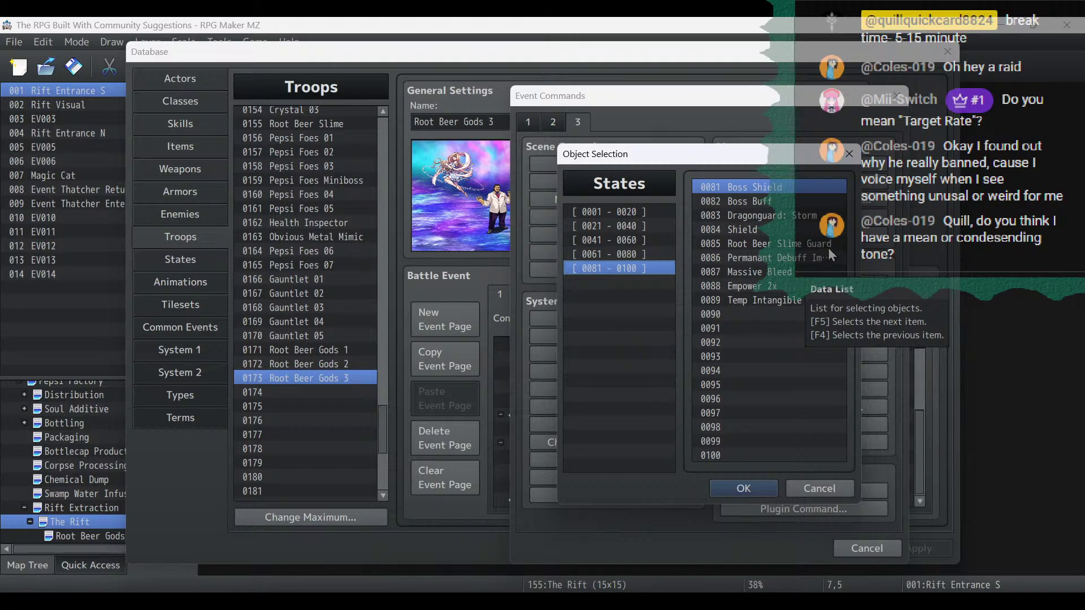
pyautogui.doubleClick(746, 286)
pyautogui.click(711, 398)
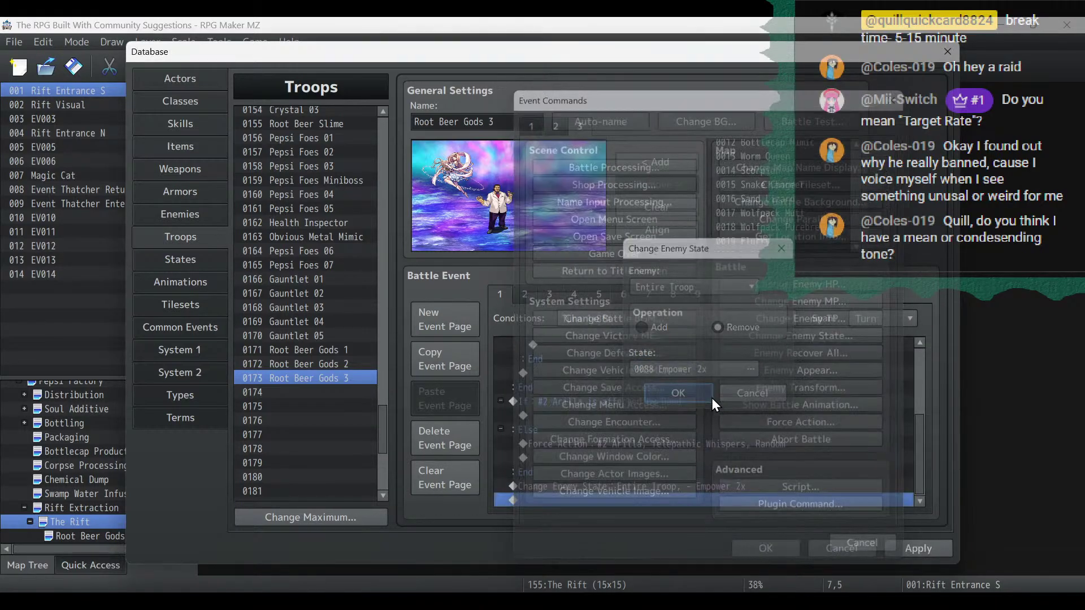
pyautogui.click(927, 552)
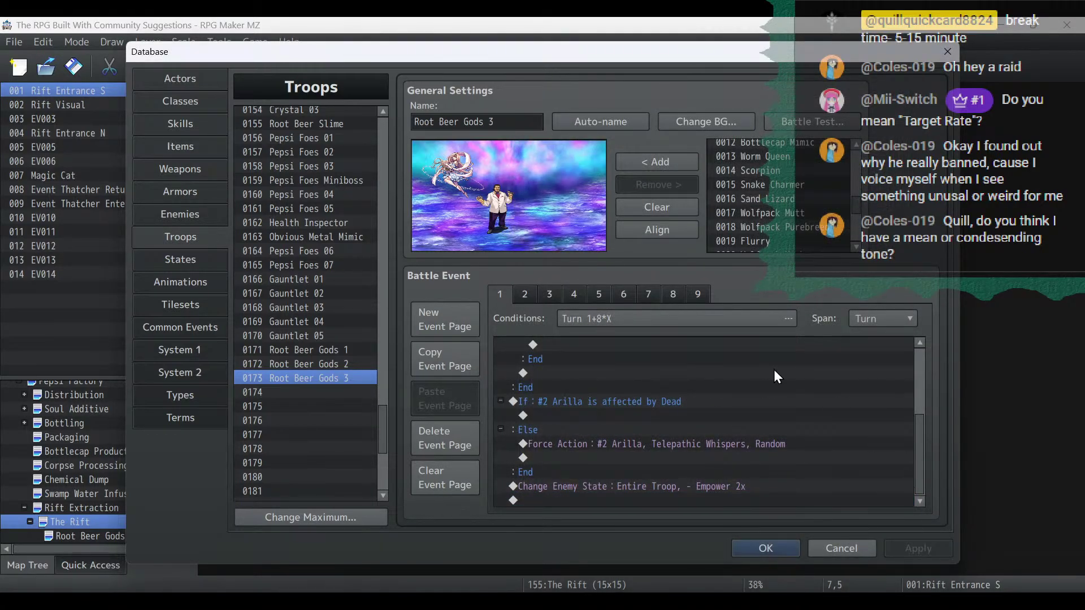
# Review the event commands on battle event page 2, then return to page 1.
pyautogui.click(525, 294)
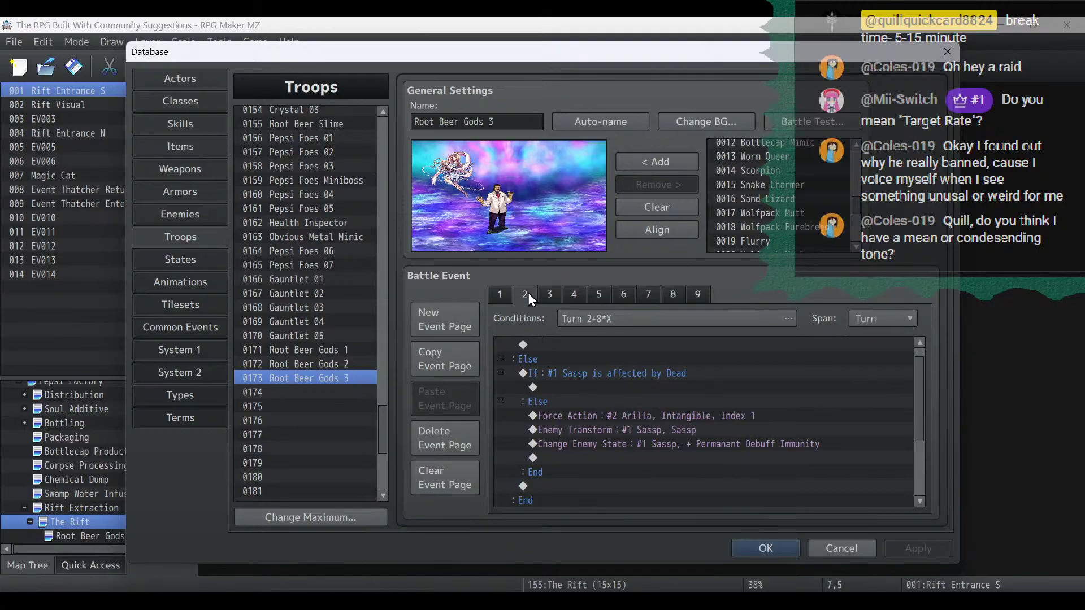
pyautogui.scroll(1, 745, 388)
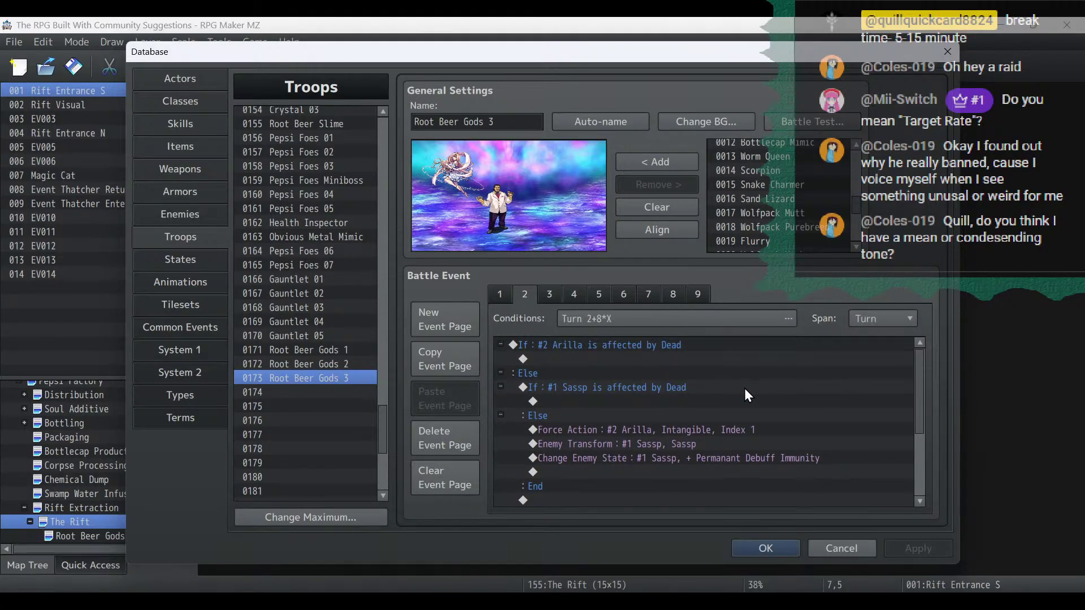
pyautogui.scroll(-3, 683, 399)
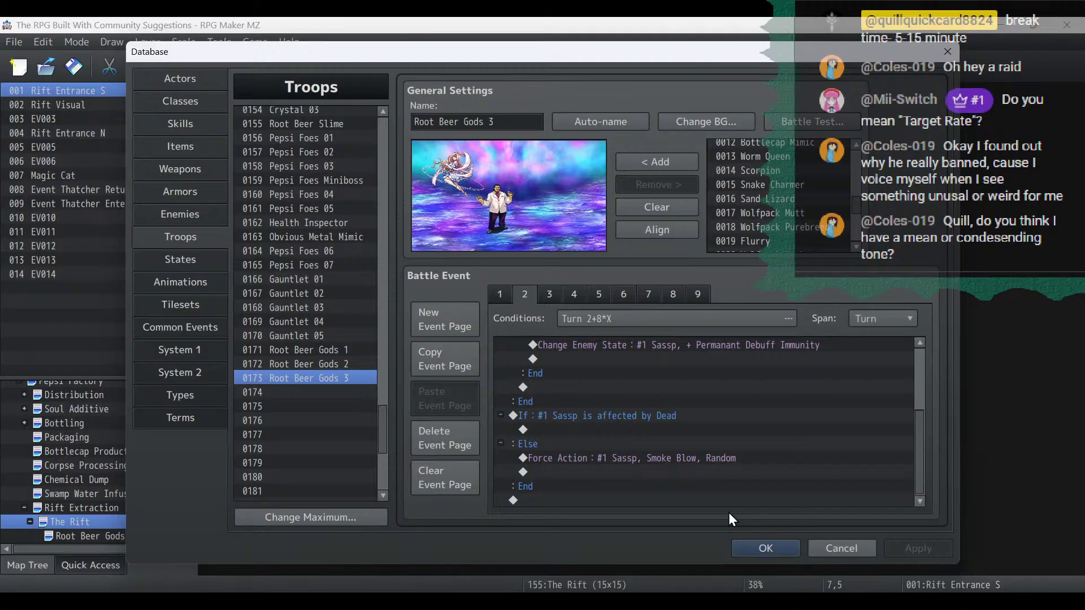
pyautogui.click(501, 294)
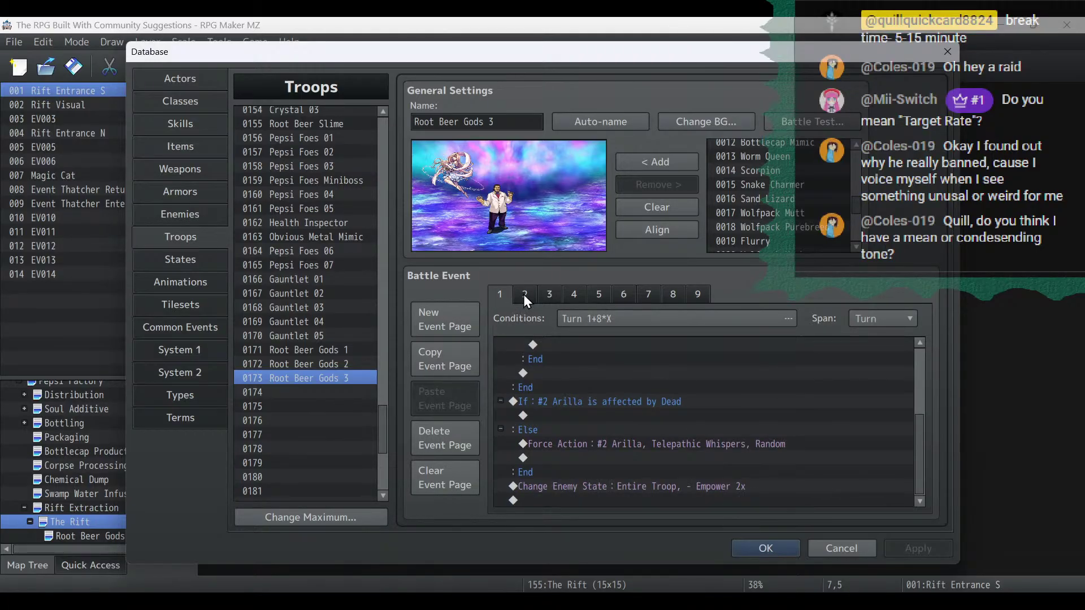
# Compare the doubled Soda Spray actions on battle event page 8 with the Boss Shield Other actions on page 1.
pyautogui.scroll(5, 819, 440)
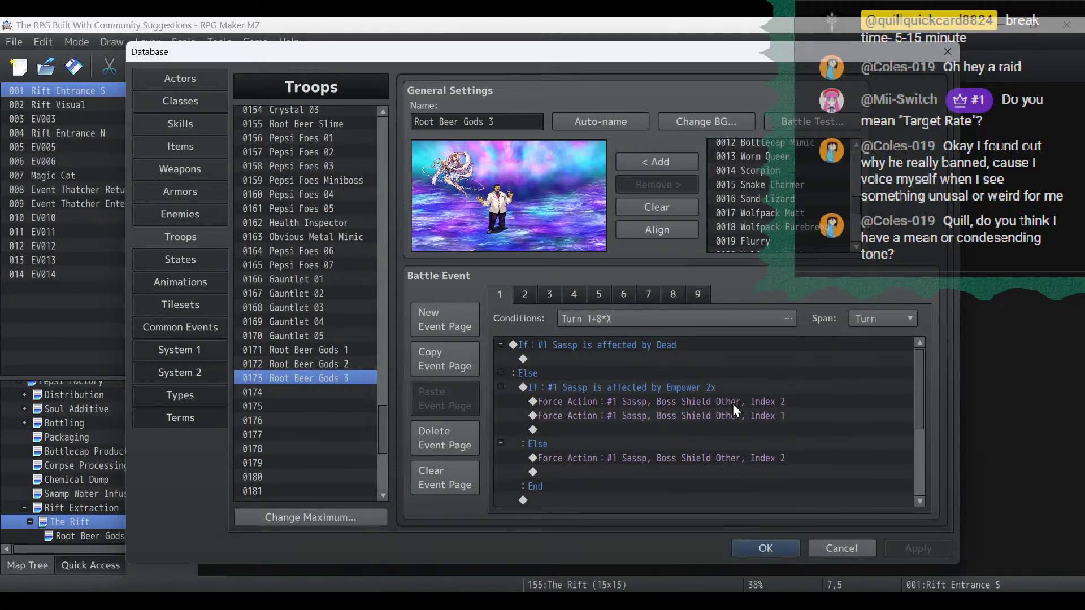
pyautogui.click(666, 296)
pyautogui.scroll(5, 721, 405)
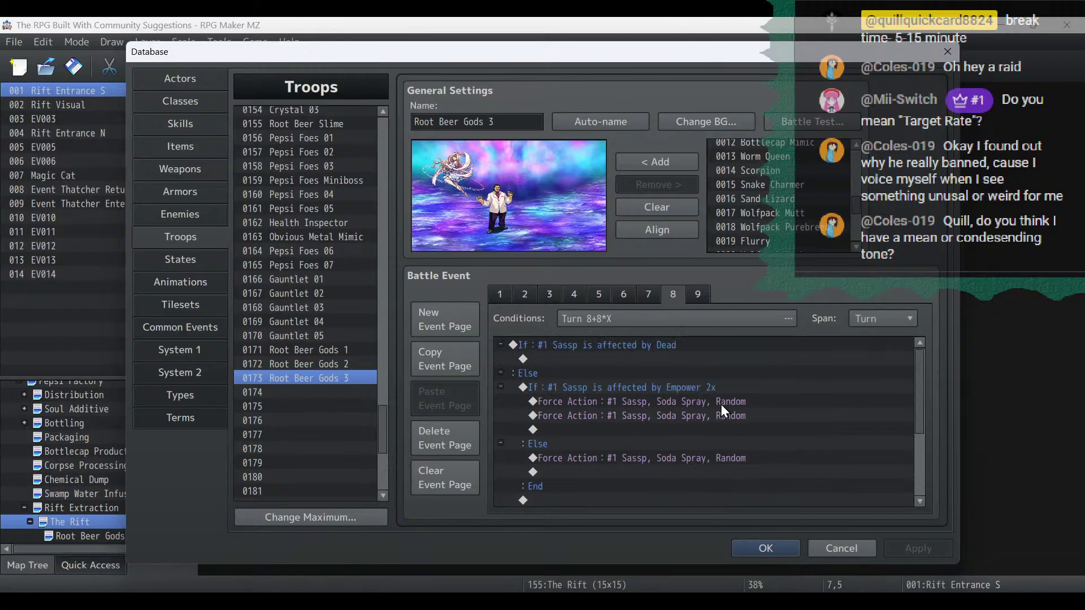
pyautogui.scroll(-3, 721, 404)
pyautogui.scroll(3, 695, 367)
pyautogui.click(704, 401)
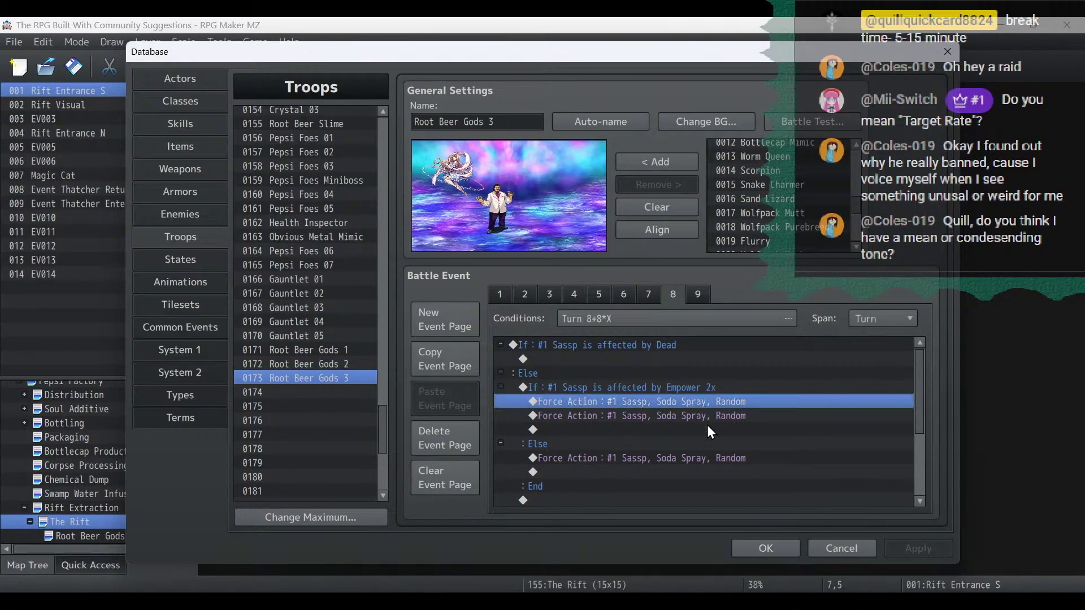
pyautogui.click(710, 417)
pyautogui.click(490, 291)
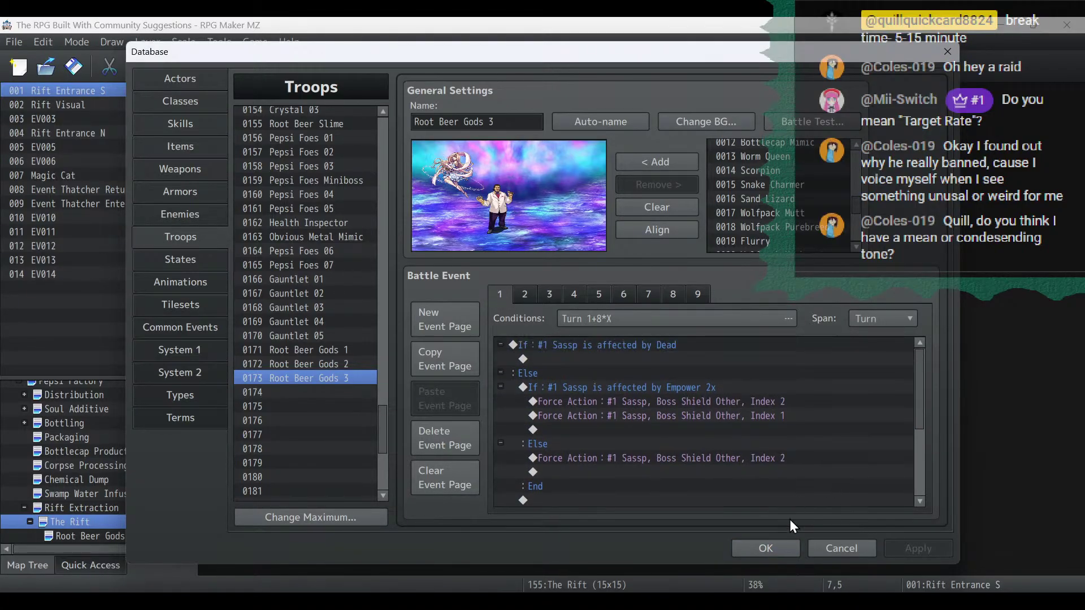
# Start a battle test of the Root Beer Gods 3 troop with the existing party setup.
pyautogui.click(791, 123)
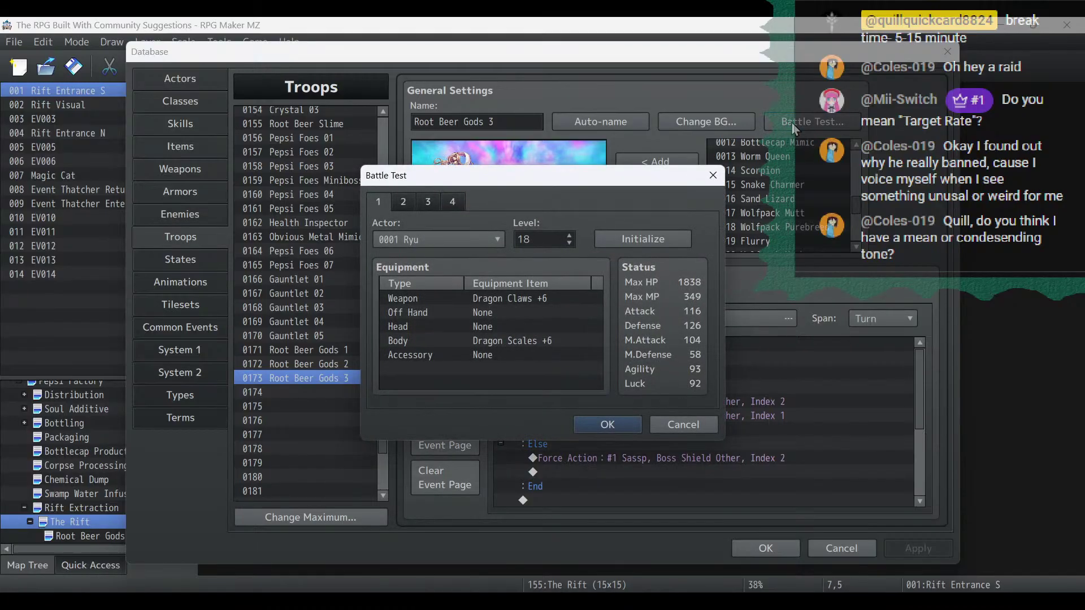
pyautogui.click(599, 425)
# Switch to the RPG Maker Stream Project Notes and delete the Phase 2 Coordination Planning section.
pyautogui.hotkey('alt', 'Tab')
pyautogui.click(480, 338)
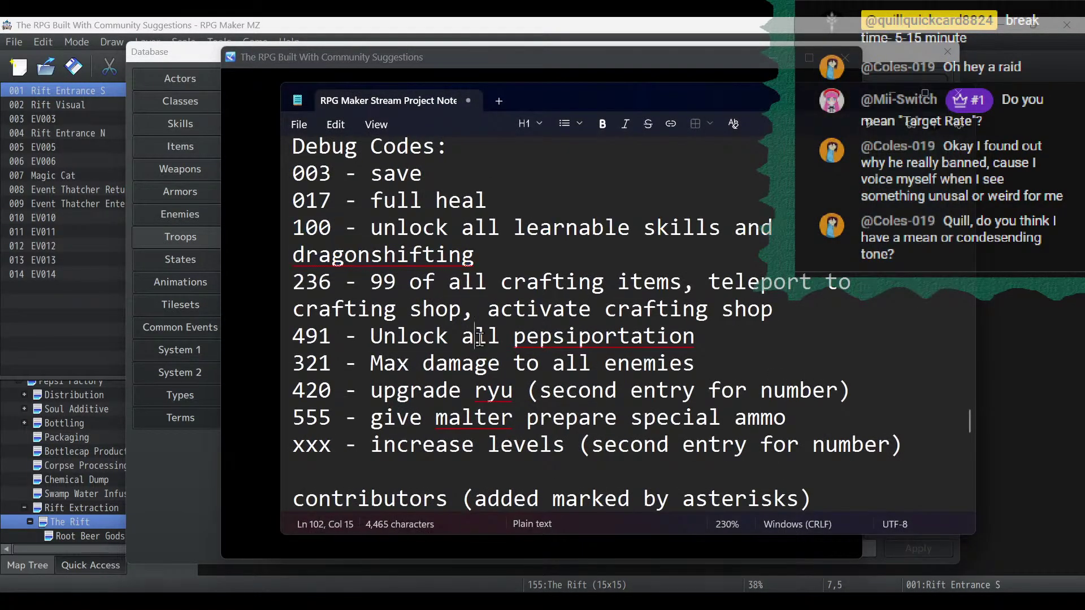
pyautogui.scroll(15, 479, 339)
pyautogui.scroll(-10, 480, 339)
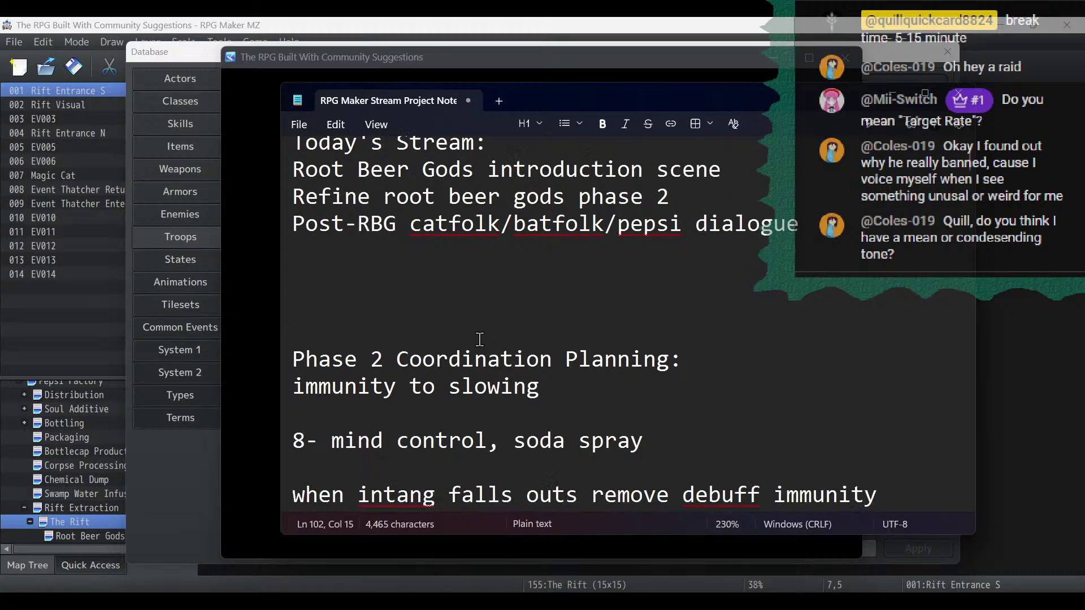
pyautogui.scroll(6, 621, 356)
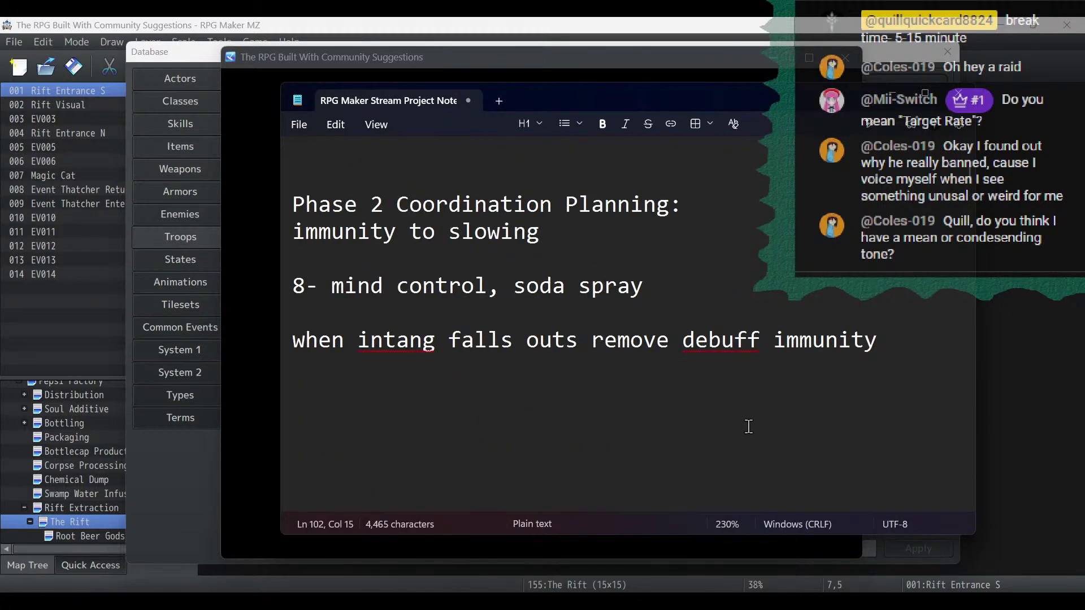
pyautogui.moveTo(748, 426); pyautogui.dragTo(277, 366)
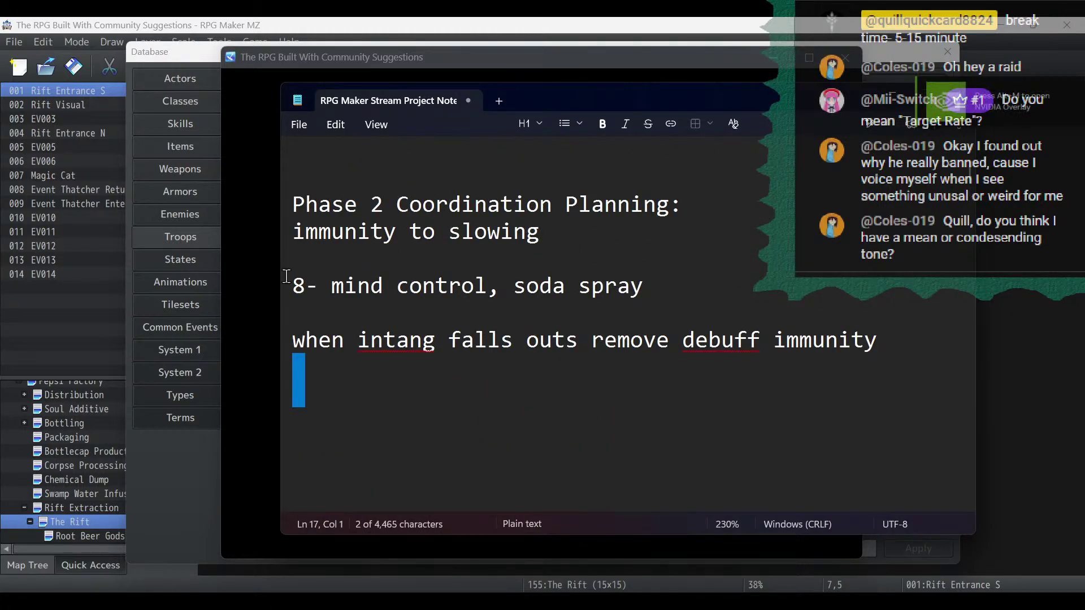
pyautogui.moveTo(358, 389); pyautogui.dragTo(263, 183)
pyautogui.press('BackSpace')
pyautogui.scroll(3, 487, 225)
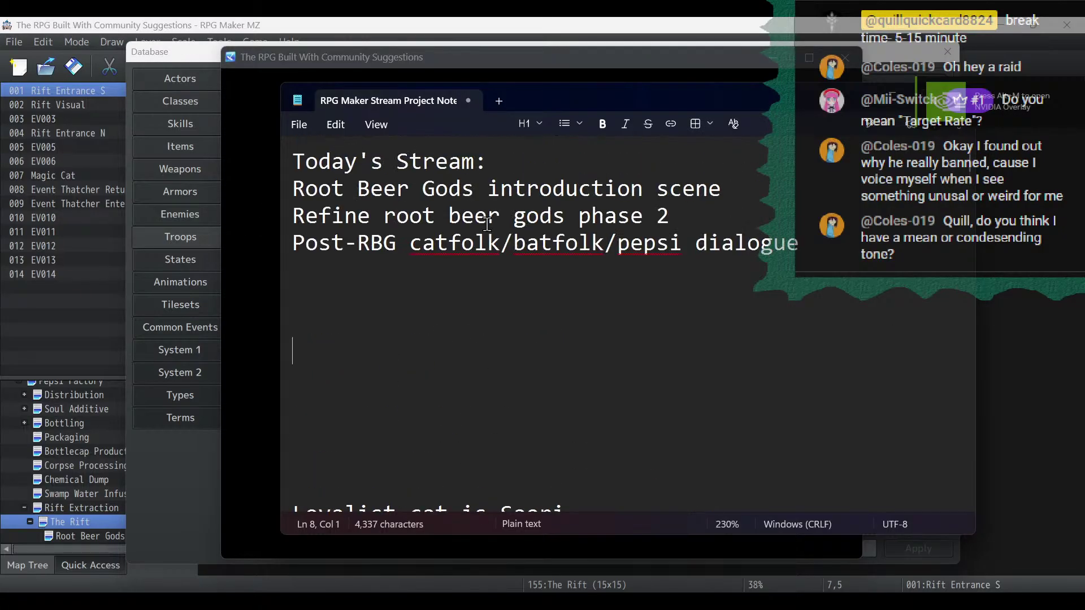
# Switch to the battle test window, maximize it, and begin the fight with Malter Mite guarding.
pyautogui.click(653, 59)
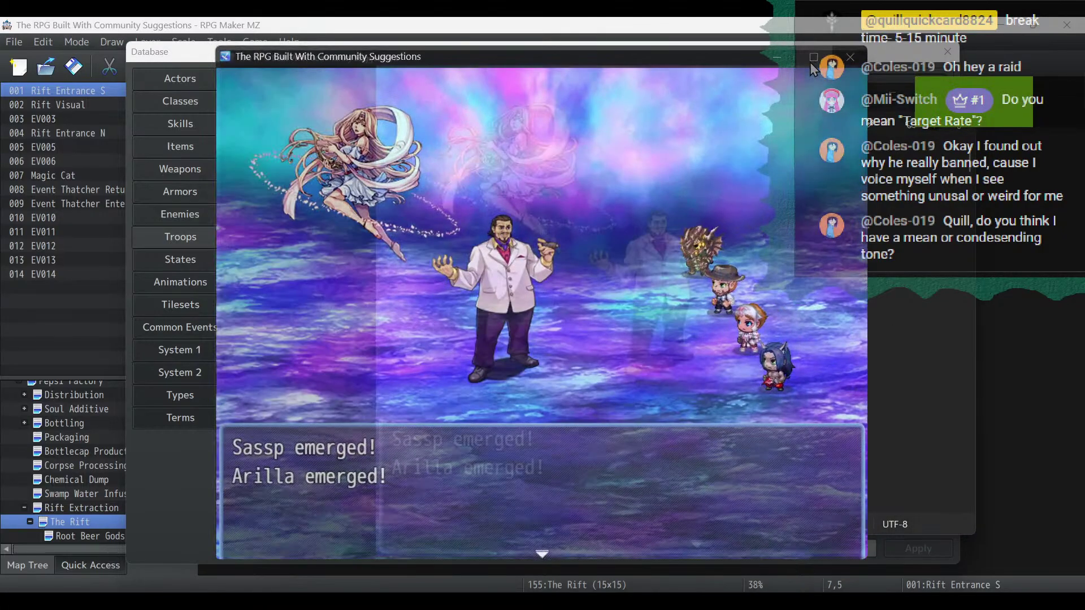
pyautogui.click(809, 59)
pyautogui.press('Return')
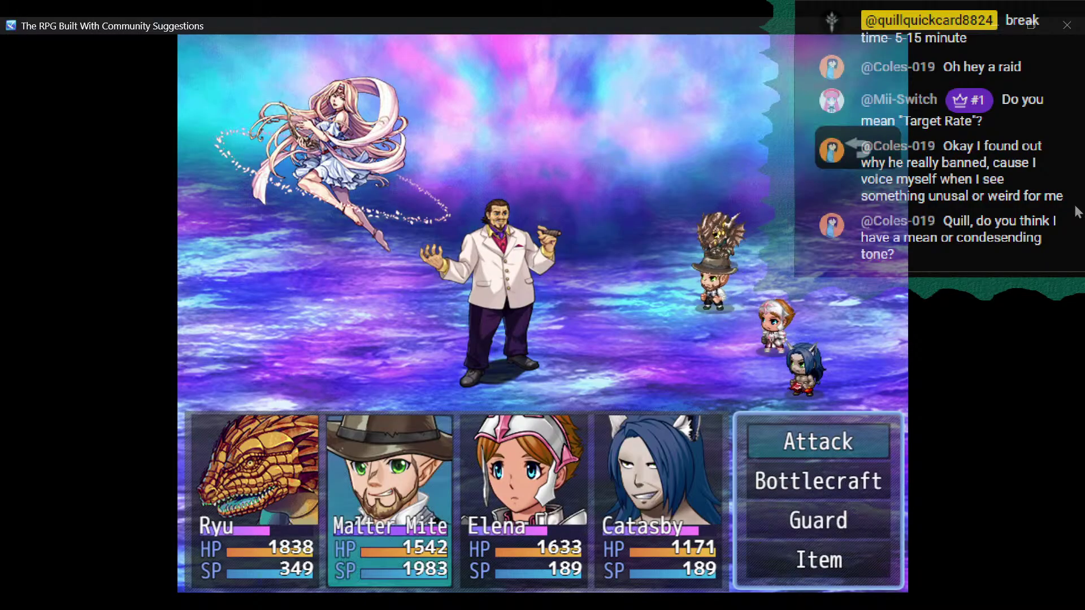
pyautogui.press('Up')
pyautogui.press('Up')
pyautogui.press('Return')
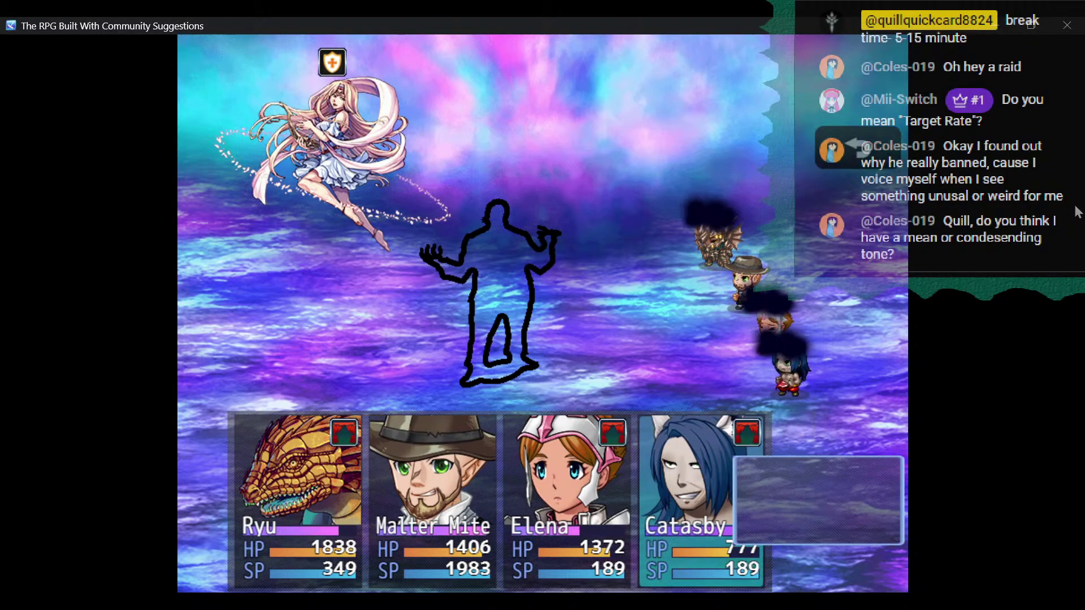
# Make Catasby guard for this turn.
pyautogui.press('Up')
pyautogui.press('Return')
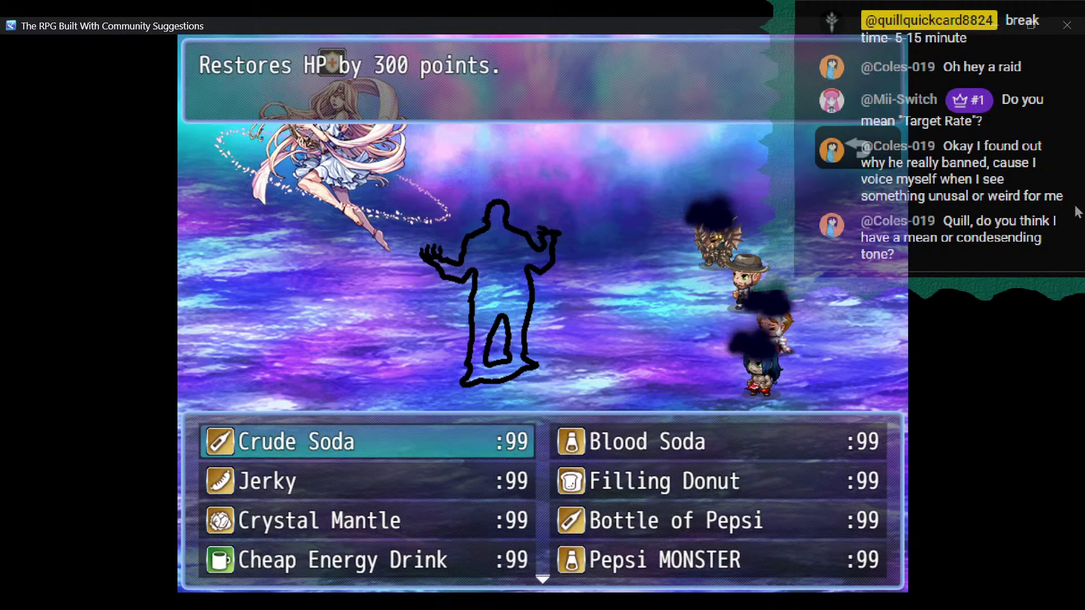
pyautogui.press('Escape')
pyautogui.press('Up')
pyautogui.press('Return')
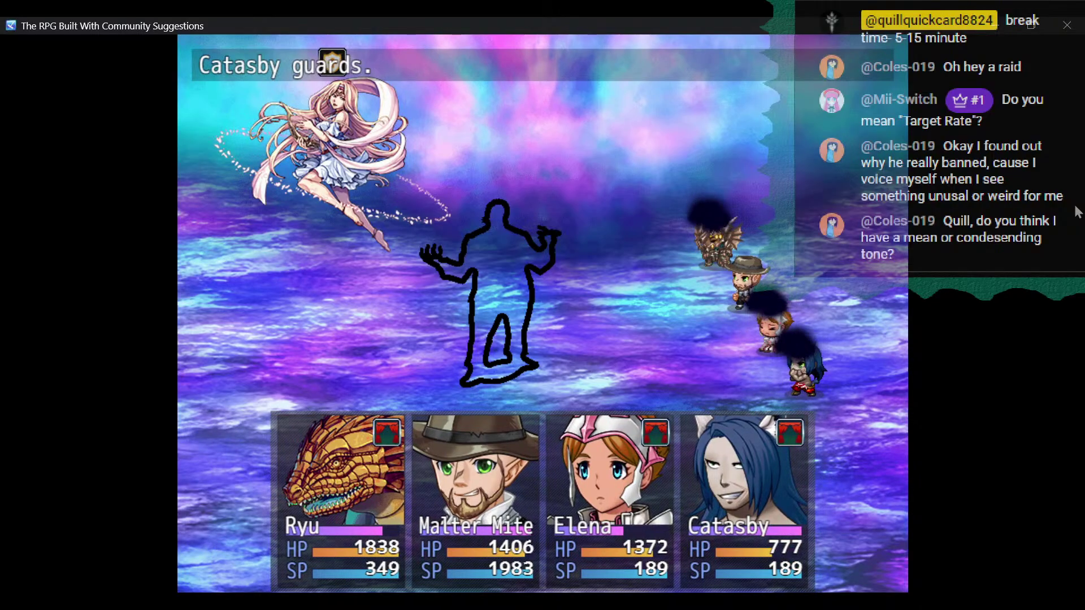
# Look through Malter Mite's Bottlecraft skills and return to the battle commands.
pyautogui.press('Down')
pyautogui.press('Return')
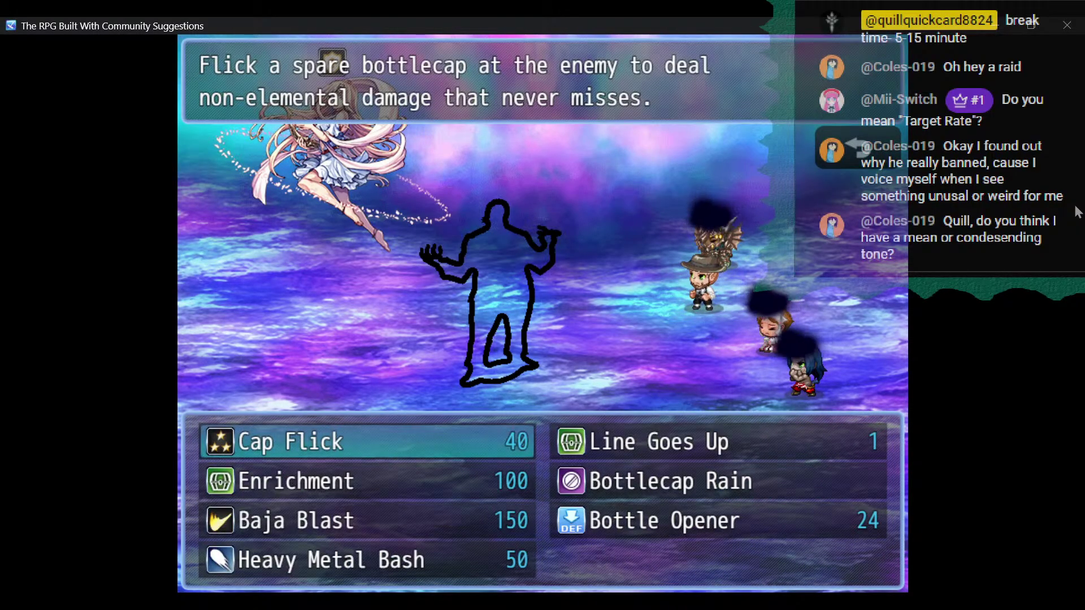
pyautogui.press('Right')
pyautogui.press('Down')
pyautogui.press('Up')
pyautogui.press('Left')
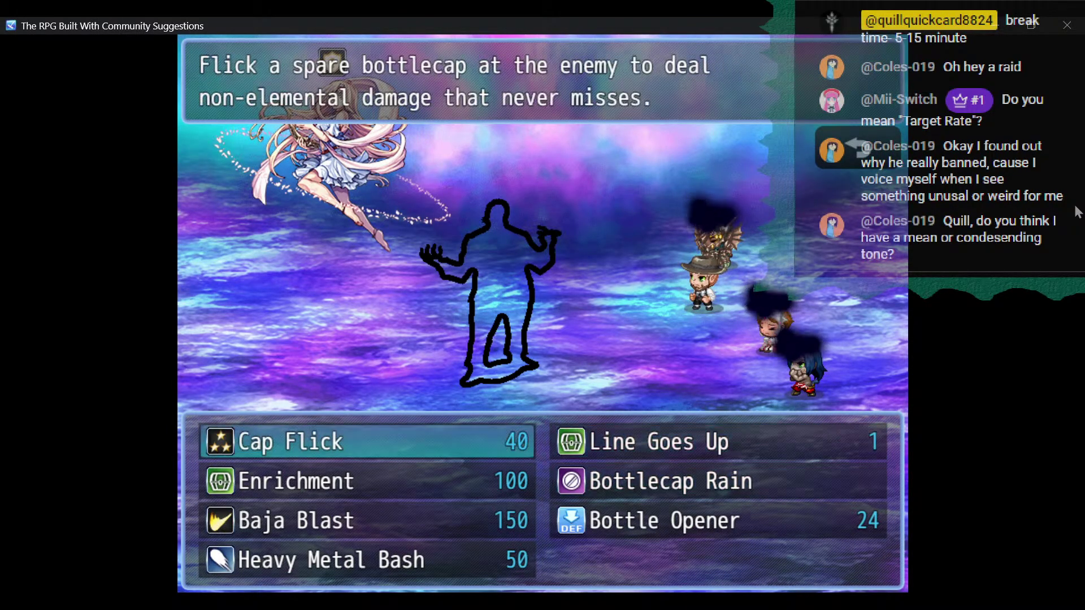
pyautogui.press('Escape')
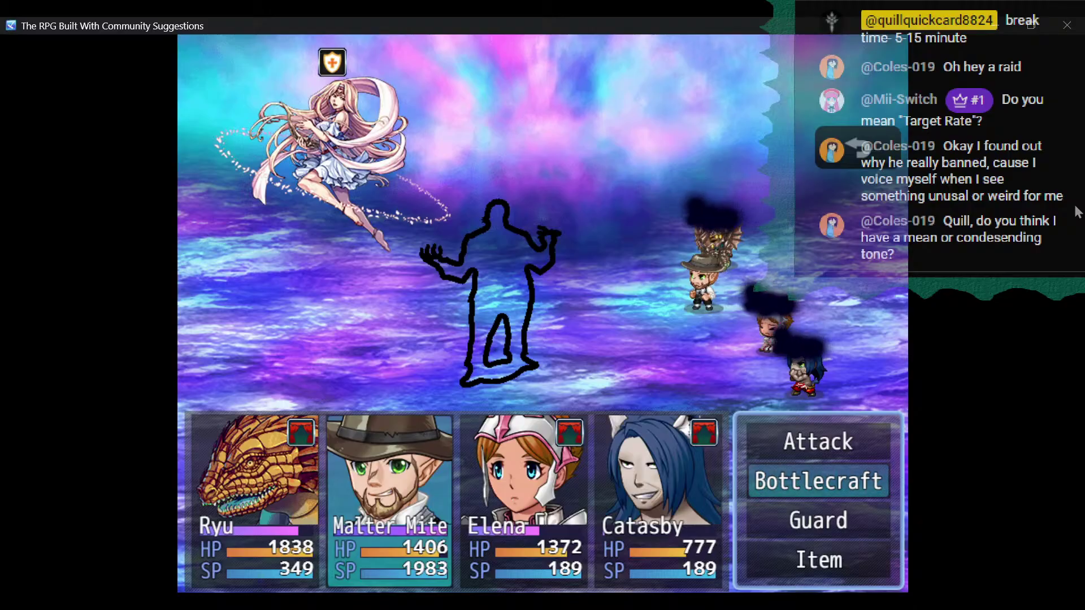
# Use the DEBUG ITEM from the battle inventory on Malter Mite's turn.
pyautogui.press('Up')
pyautogui.press('Up')
pyautogui.press('Return')
pyautogui.press('Down')
pyautogui.press('Down')
pyautogui.press('Down')
pyautogui.press('Down')
pyautogui.press('Down')
pyautogui.press('Down')
pyautogui.press('Down')
pyautogui.press('Down')
pyautogui.press('Down')
pyautogui.press('Down')
pyautogui.press('Down')
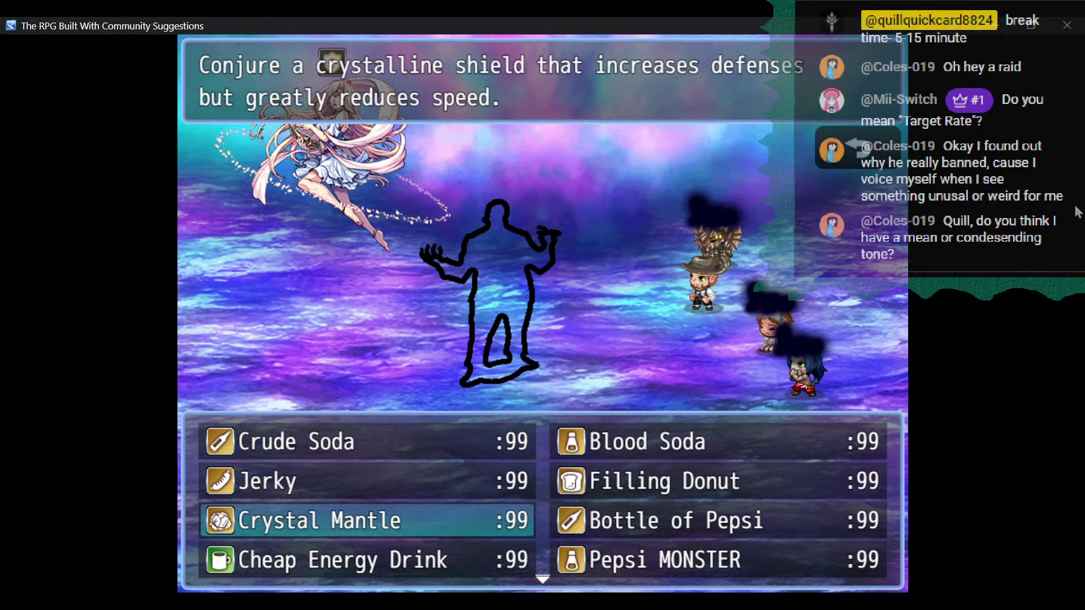
pyautogui.press('Down')
pyautogui.press('Down')
pyautogui.press('Down')
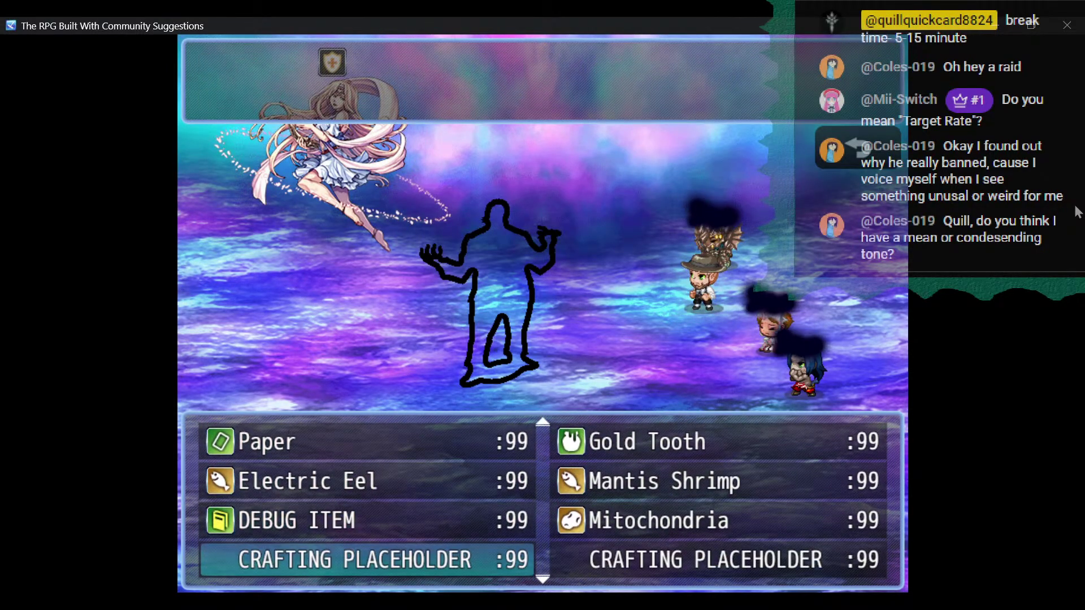
pyautogui.press('Up')
pyautogui.press('Return')
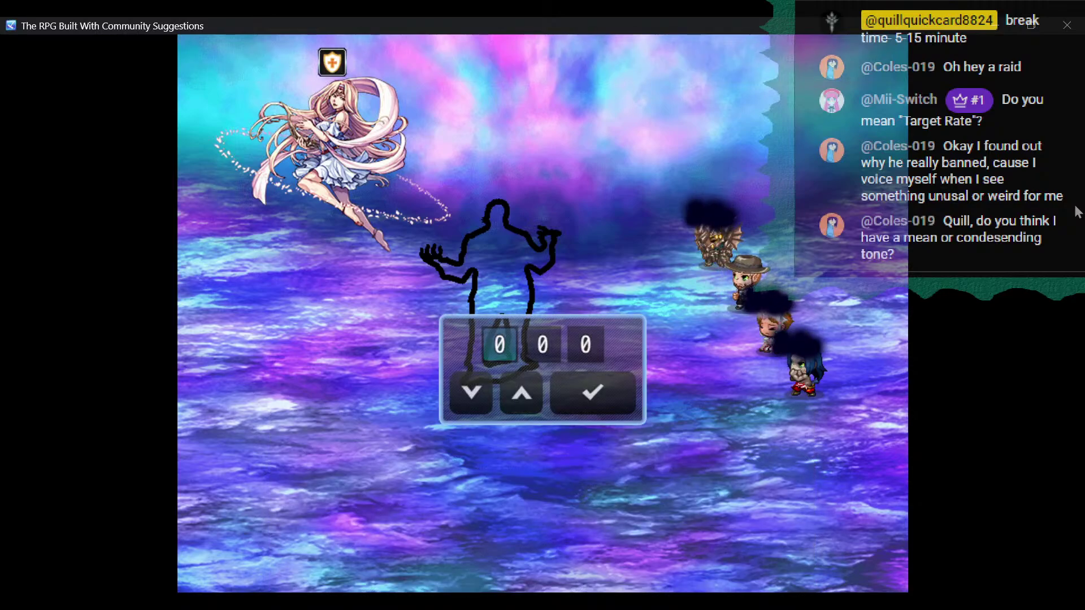
# Submit a debug code in the three-digit entry and continue the battle to Elena's turn.
pyautogui.press('Return')
pyautogui.press('Return')
pyautogui.press('Return')
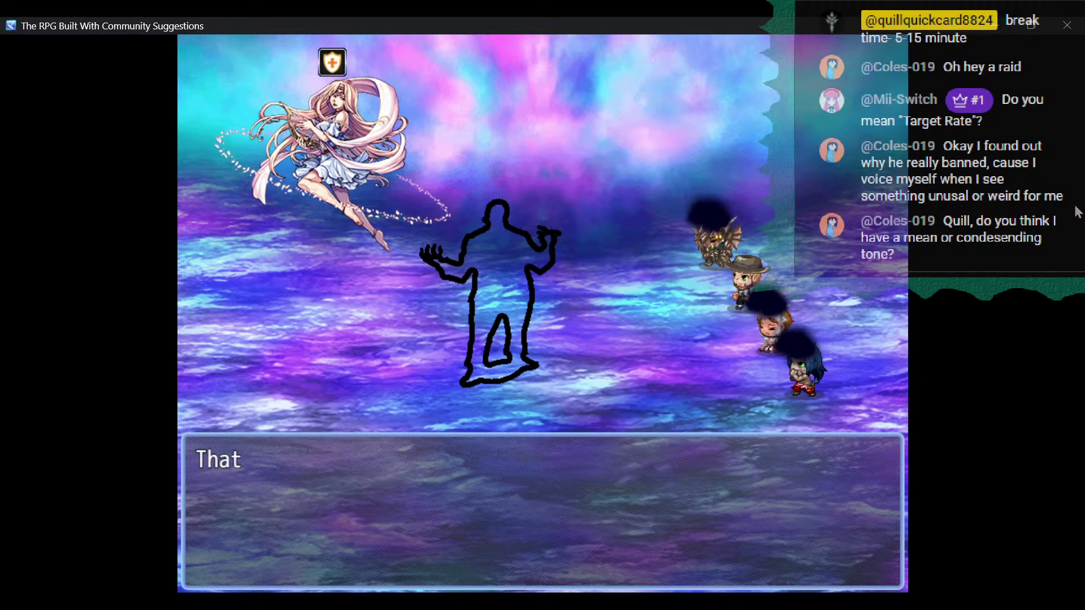
pyautogui.press('Return')
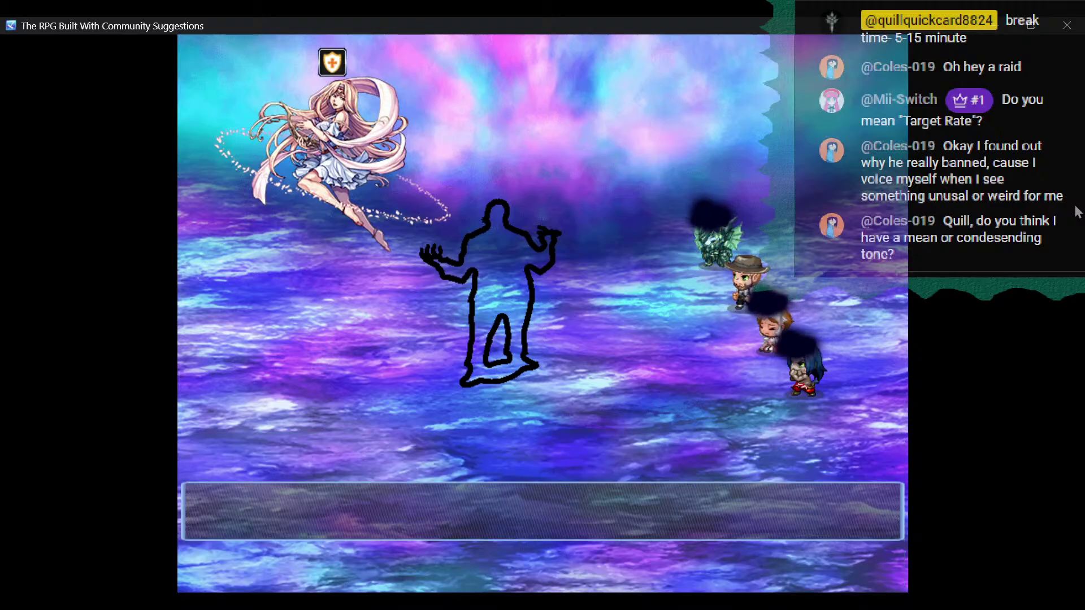
pyautogui.press('Down')
pyautogui.press('Down')
pyautogui.press('Down')
pyautogui.press('Return')
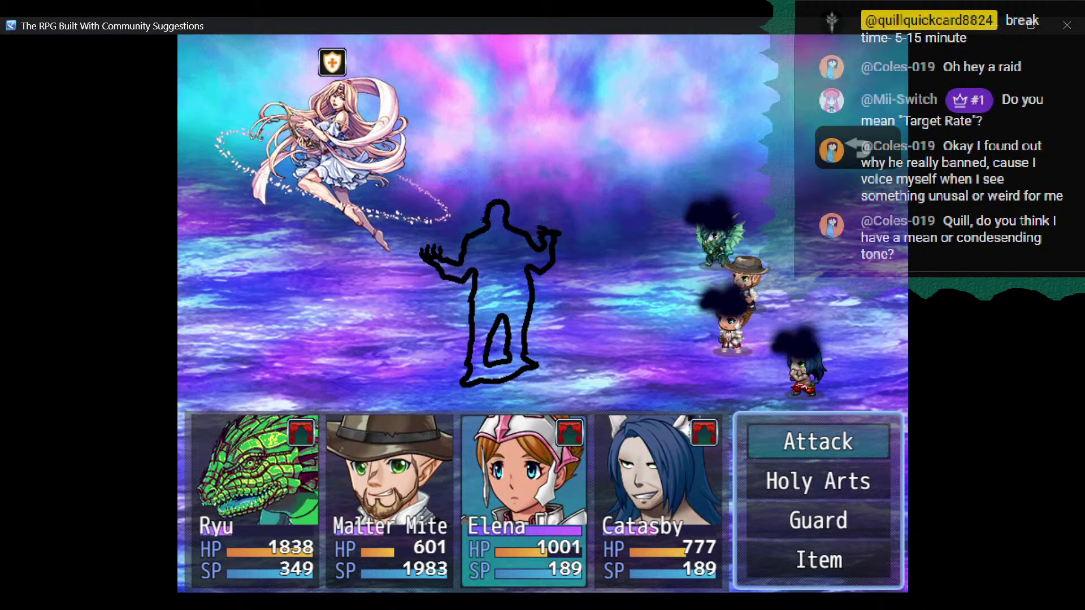
# Write in the Notepad project notes that sassp is using 2x bolt, and return to the battle test.
pyautogui.hotkey('alt', 'Tab')
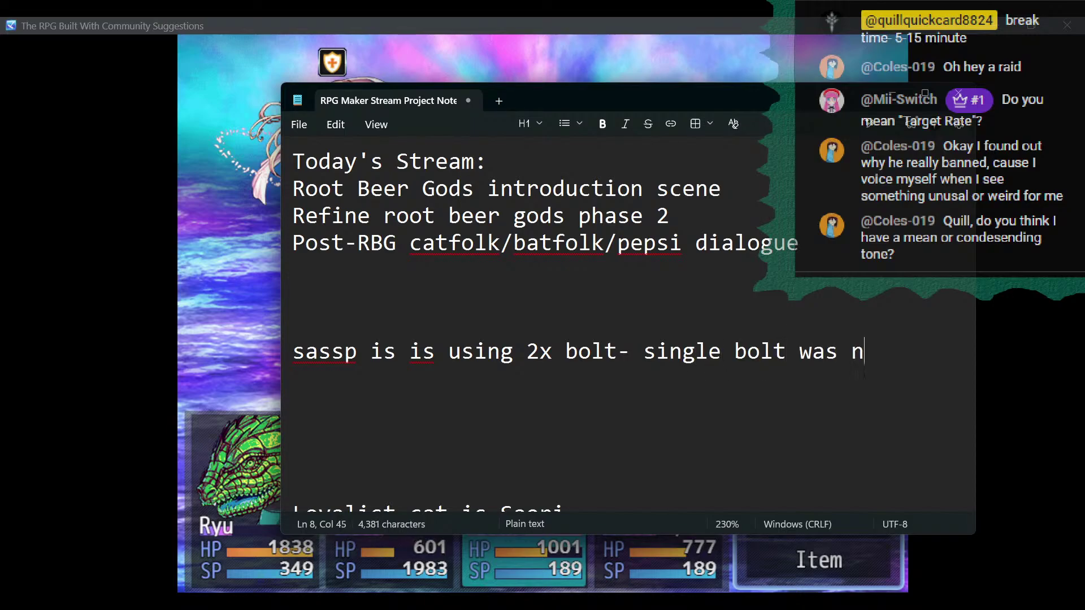
pyautogui.click(476, 18)
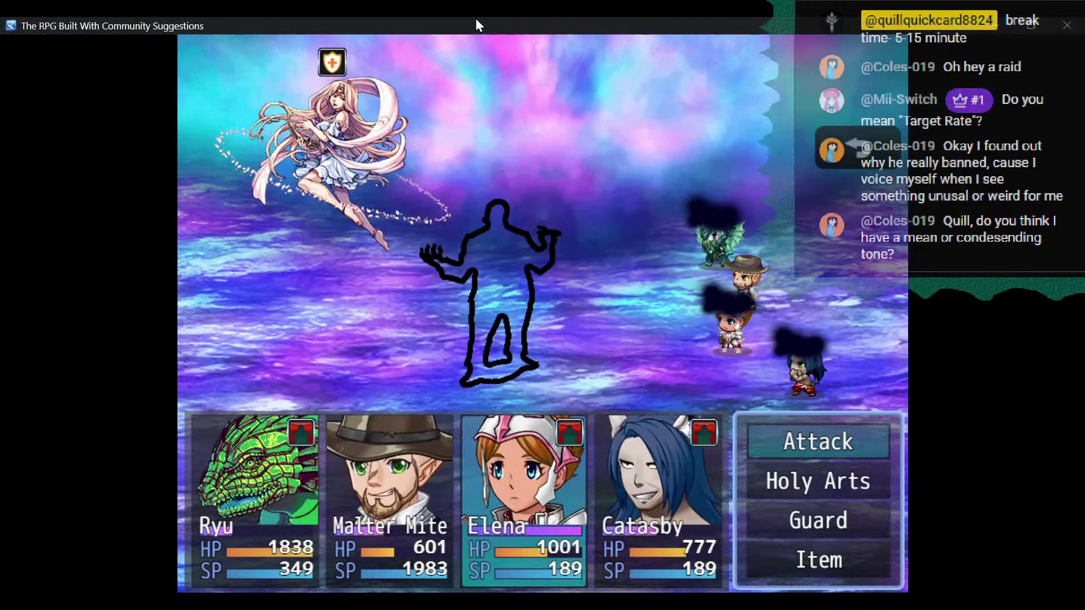
# Make Elena and Catasby guard on their turns.
pyautogui.press('Down')
pyautogui.press('Down')
pyautogui.press('Return')
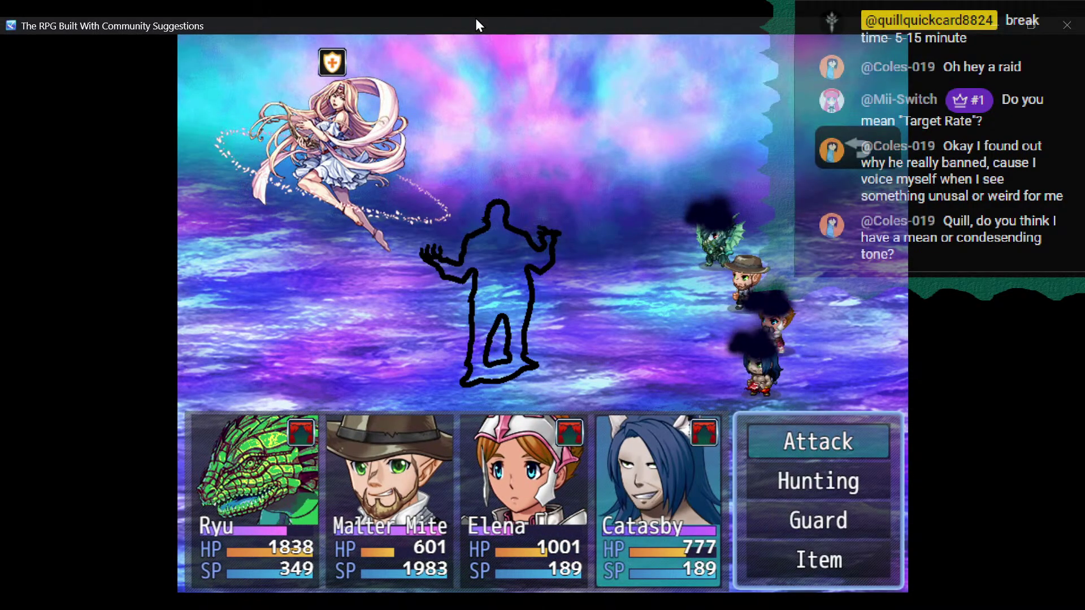
pyautogui.press('Down')
pyautogui.press('Down')
pyautogui.press('Return')
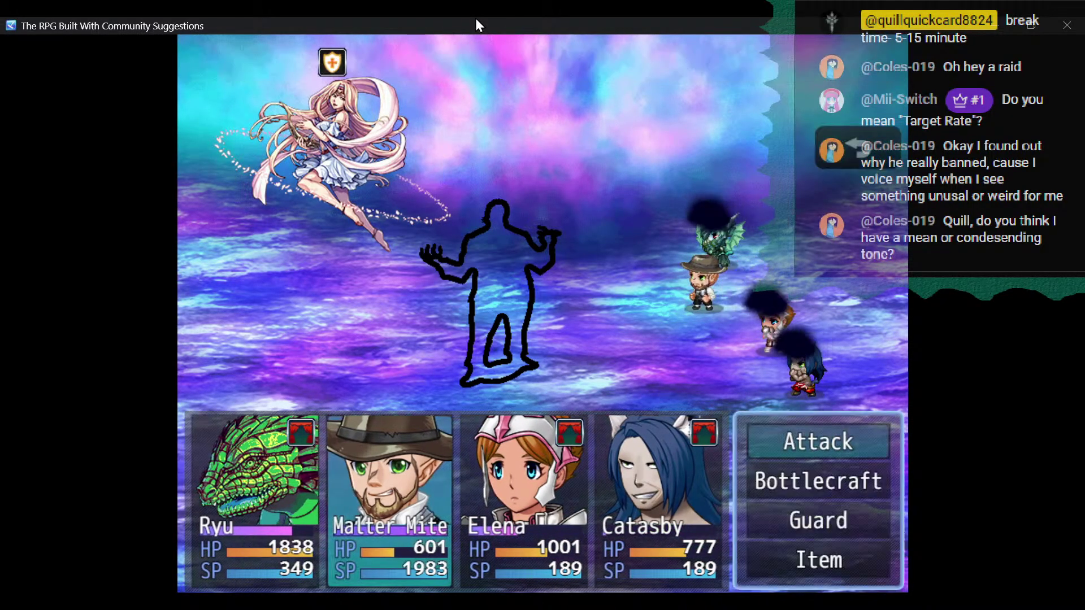
# Use Malter Mite's Bottlecraft ammo preparation skill and choose Growth Ammo (200 SP/Shot).
pyautogui.press('Down')
pyautogui.press('Return')
pyautogui.press('Return')
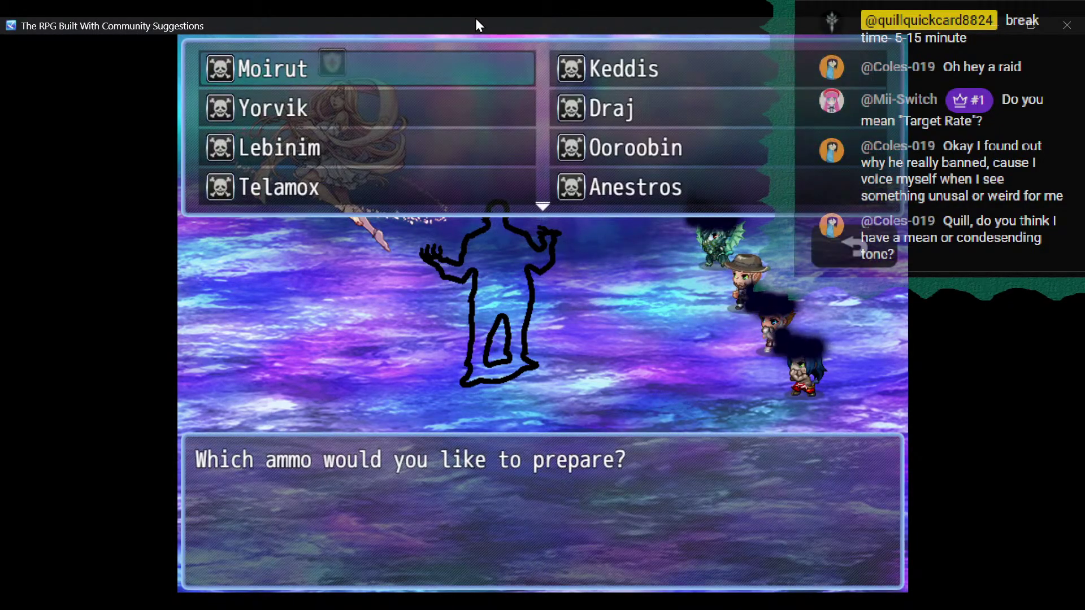
pyautogui.press('Down')
pyautogui.press('Down')
pyautogui.press('Down')
pyautogui.press('Down')
pyautogui.press('Down')
pyautogui.press('Down')
pyautogui.press('Down')
pyautogui.press('Down')
pyautogui.press('Down')
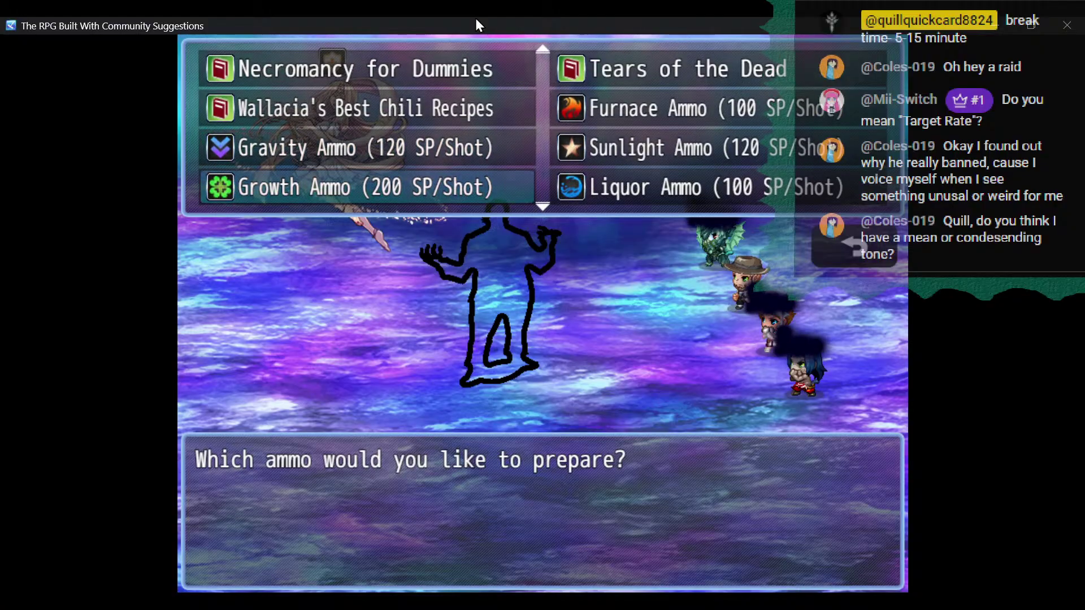
pyautogui.press('Down')
pyautogui.press('Up')
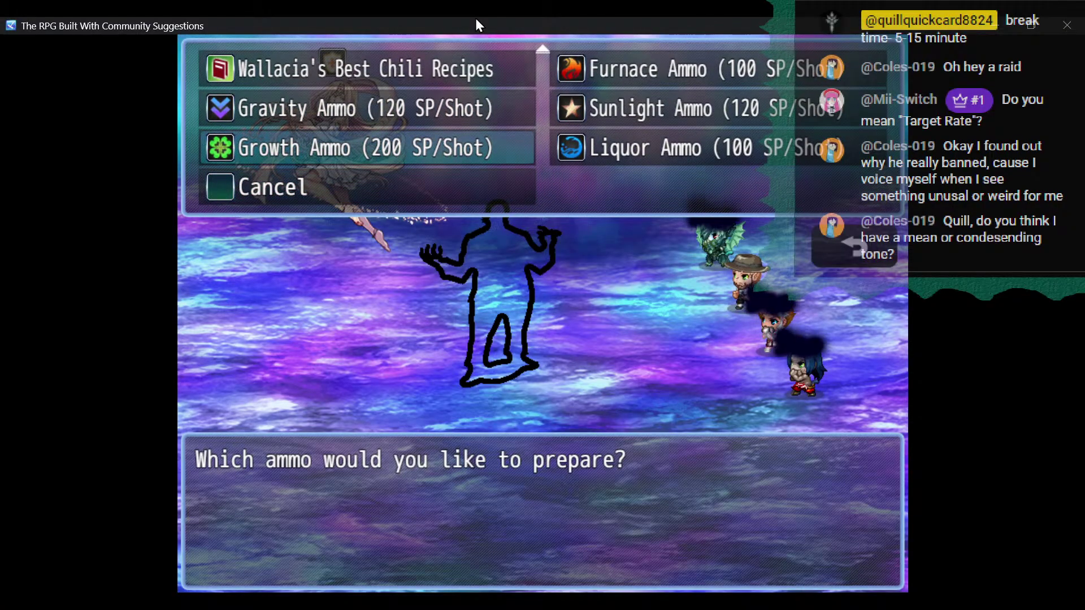
pyautogui.press('Return')
# Set the number of Growth shots to prepare to 5 and dismiss the resulting message.
pyautogui.press('Up')
pyautogui.press('Up')
pyautogui.press('Up')
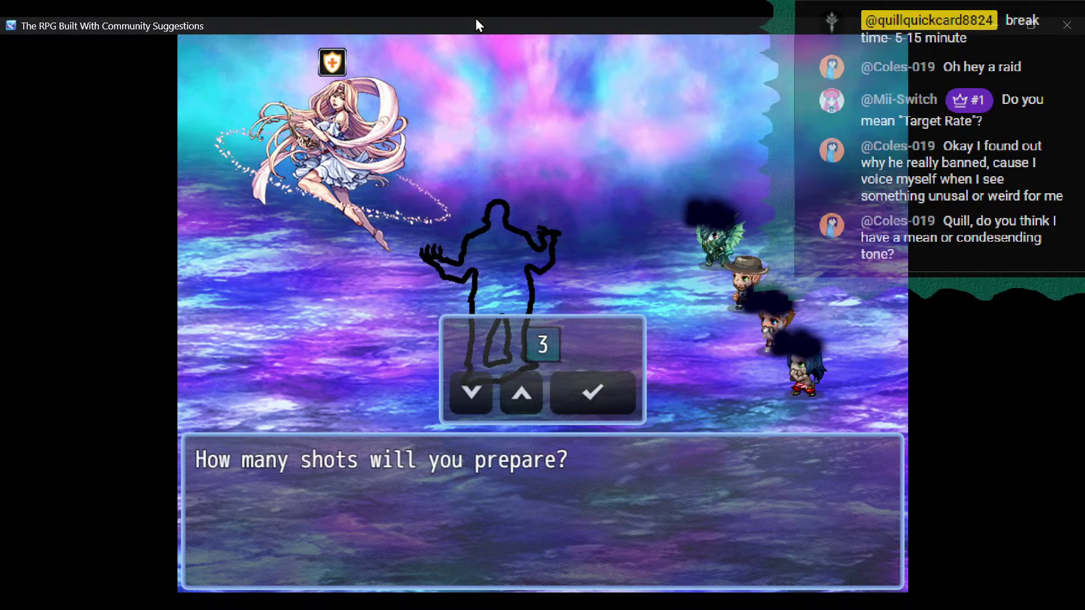
pyautogui.press('Up')
pyautogui.press('Return')
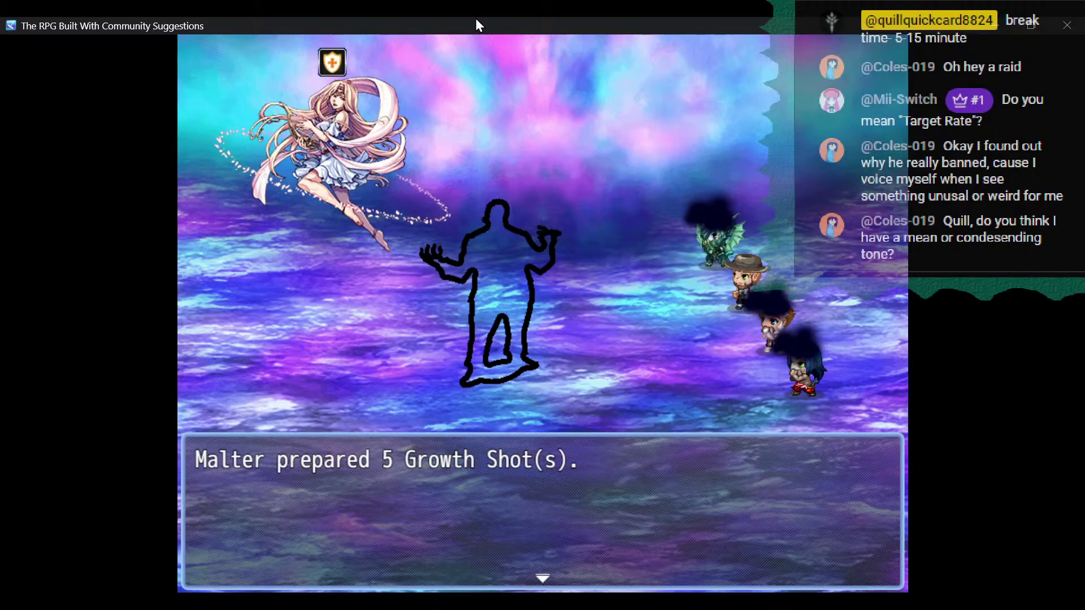
pyautogui.press('Return')
# On Ryu's turn, use a Bottle of Pepsi on Malter Mite.
pyautogui.press('Up')
pyautogui.press('Return')
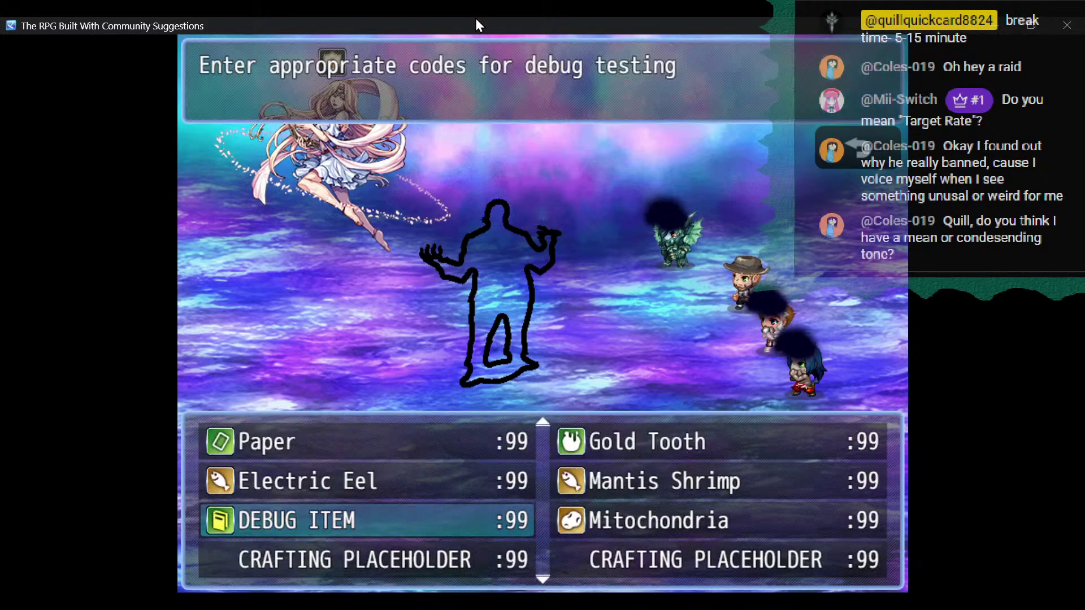
pyautogui.press('Up')
pyautogui.press('Up')
pyautogui.press('Up')
pyautogui.press('Up')
pyautogui.press('Up')
pyautogui.press('Up')
pyautogui.press('Up')
pyautogui.press('Up')
pyautogui.press('Up')
pyautogui.press('Up')
pyautogui.press('Up')
pyautogui.press('Up')
pyautogui.press('Up')
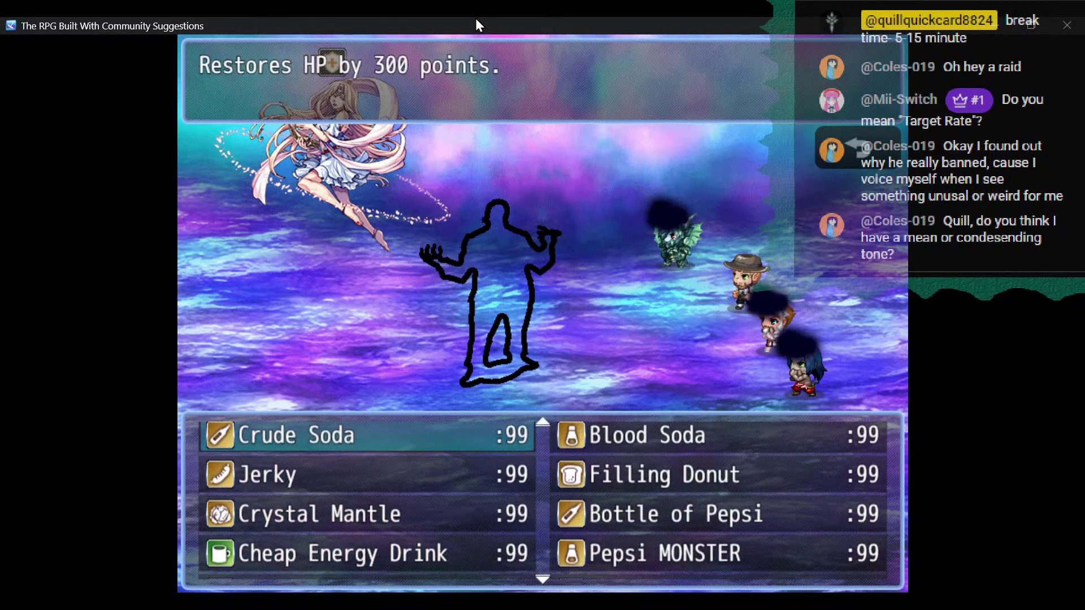
pyautogui.press('Down')
pyautogui.press('Down')
pyautogui.press('Right')
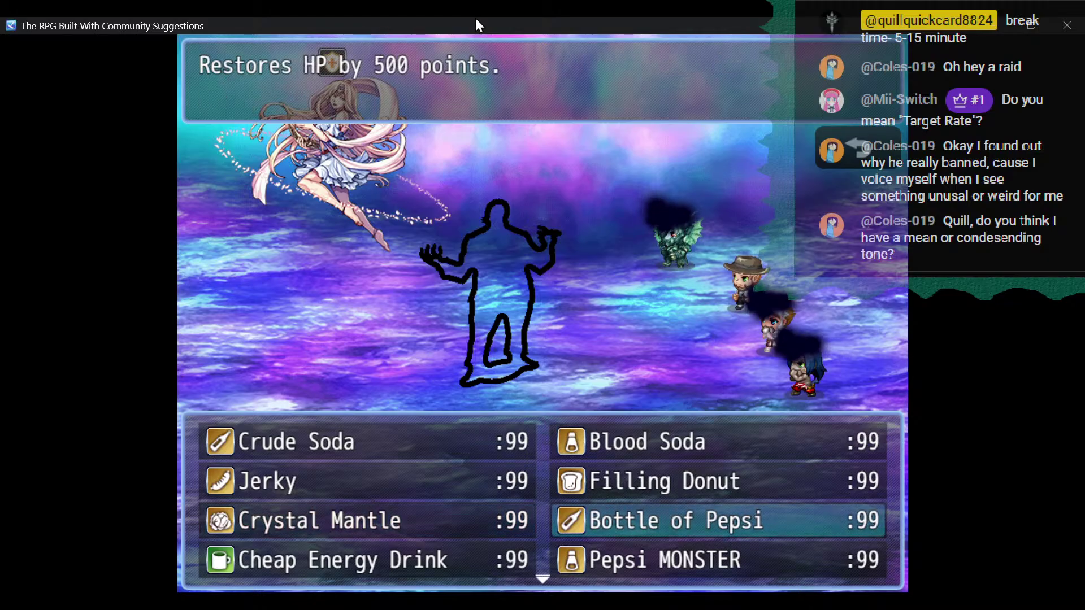
pyautogui.press('Return')
pyautogui.press('Right')
pyautogui.press('Return')
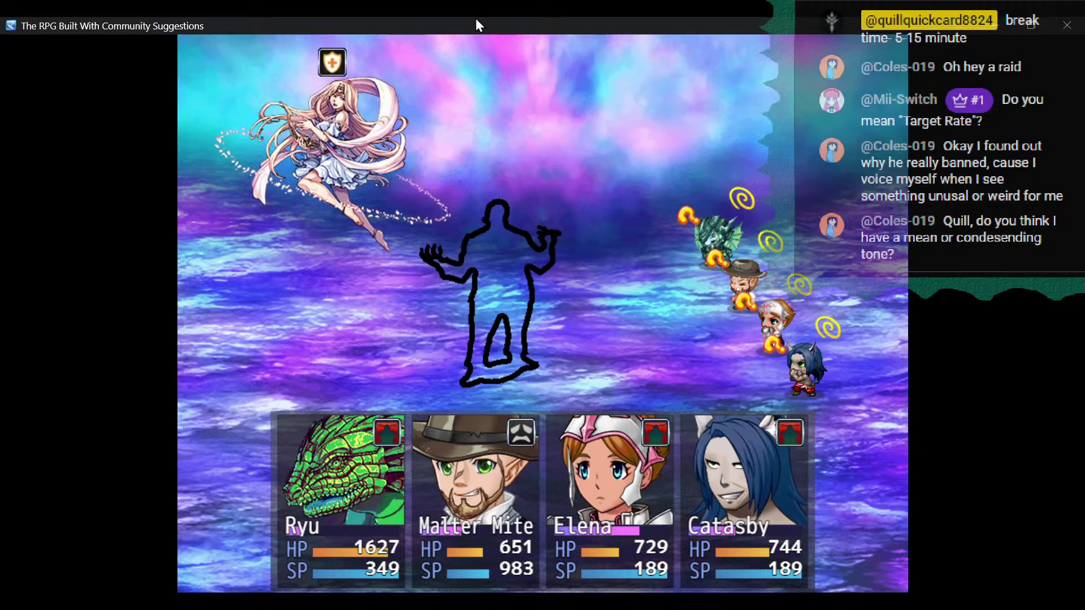
# On Elena's turn, use the Mantis Shrimp item on the preselected enemy.
pyautogui.press('Up')
pyautogui.press('Return')
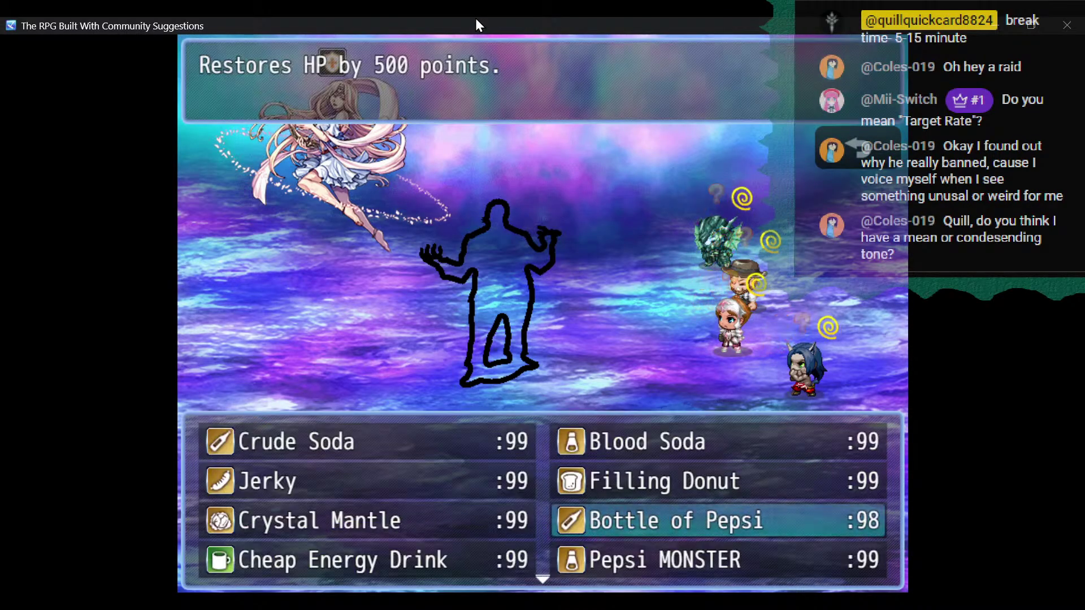
pyautogui.press('Down')
pyautogui.press('Down')
pyautogui.press('Down')
pyautogui.press('Down')
pyautogui.press('Down')
pyautogui.press('Down')
pyautogui.press('Down')
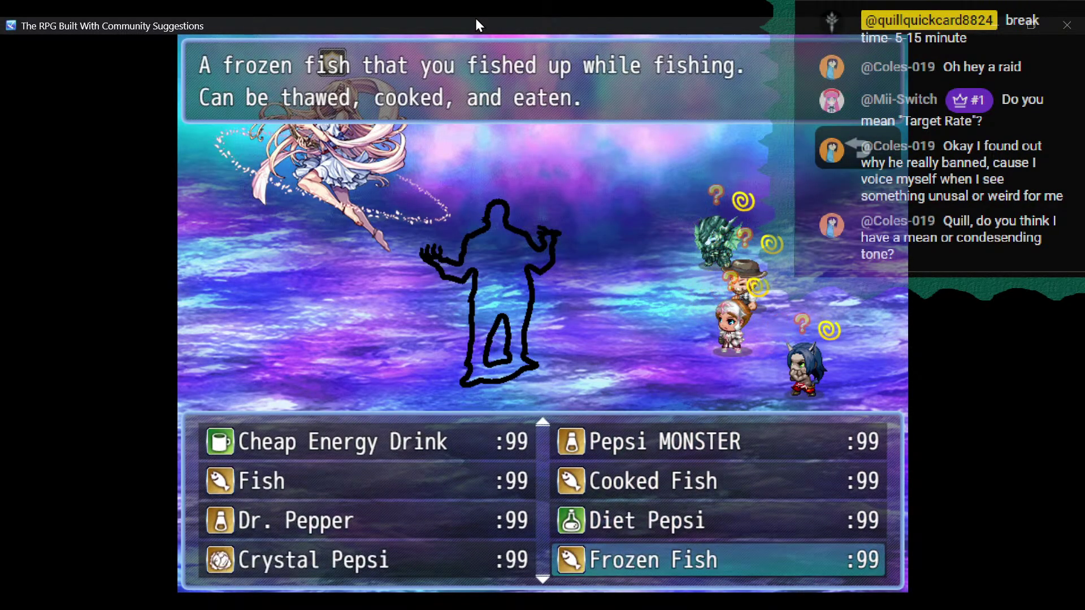
pyautogui.press('Down')
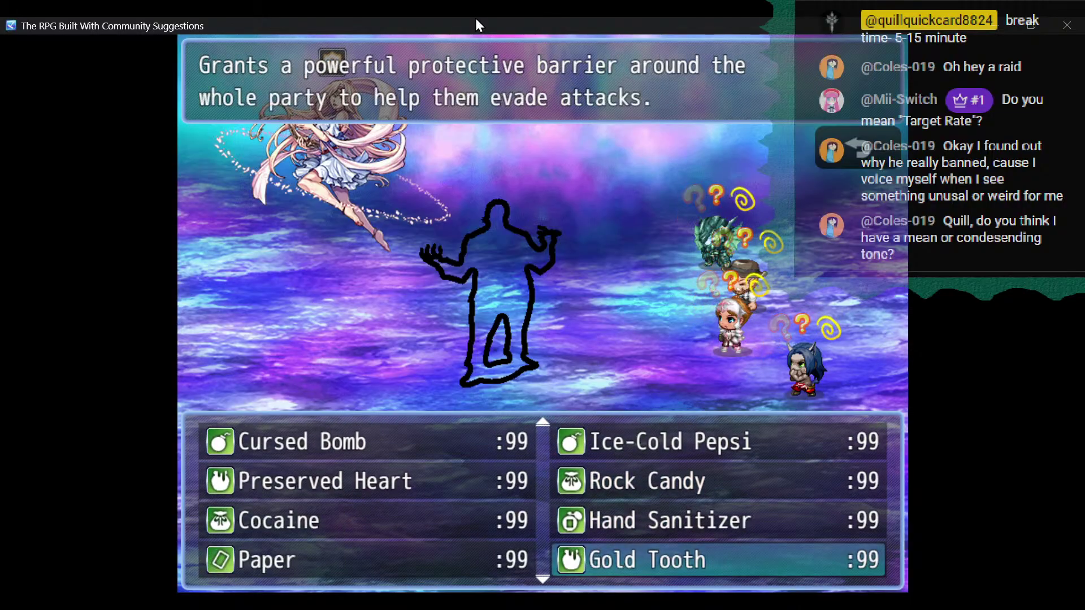
pyautogui.press('Down')
pyautogui.press('Down')
pyautogui.press('Down')
pyautogui.press('Up')
pyautogui.press('Up')
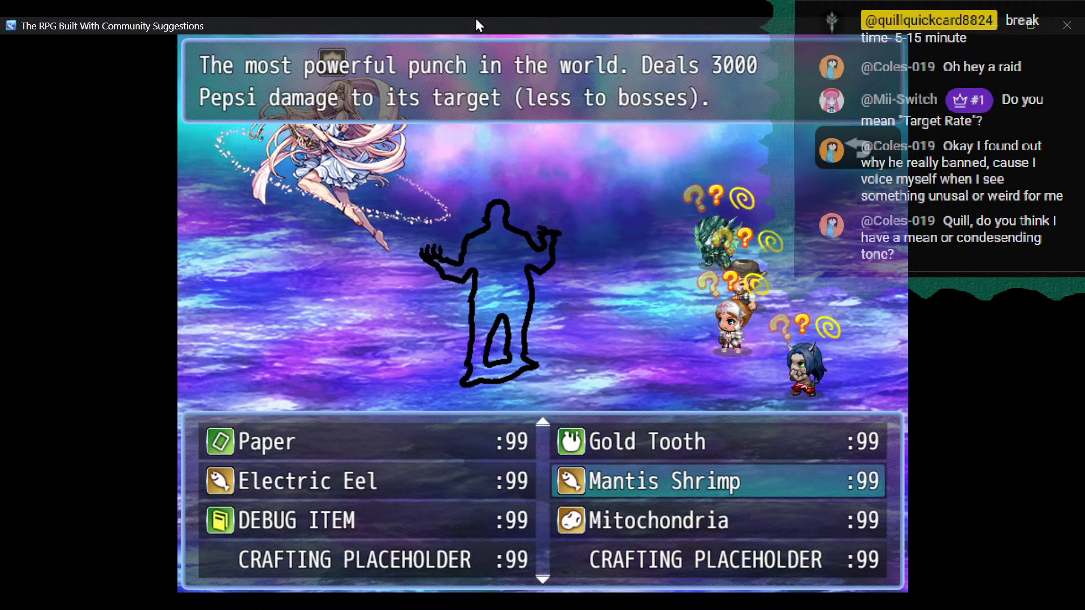
pyautogui.press('Return')
pyautogui.press('Return')
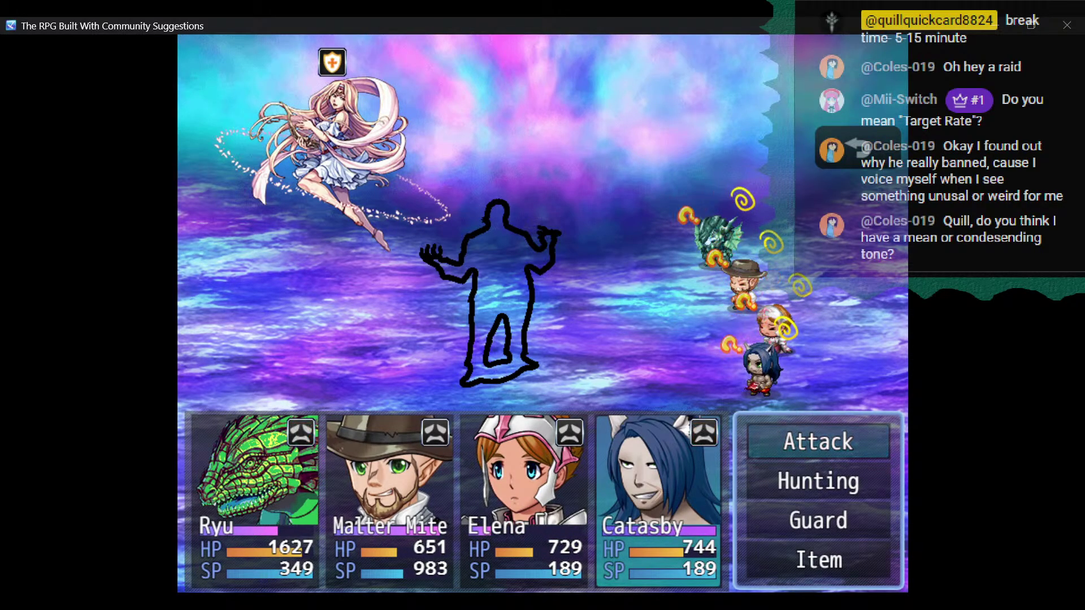
# Add "adjust mantis shrimp damage and give it intangible remove" to the Notepad project notes, and return to the battle test.
pyautogui.hotkey('alt', 'Tab')
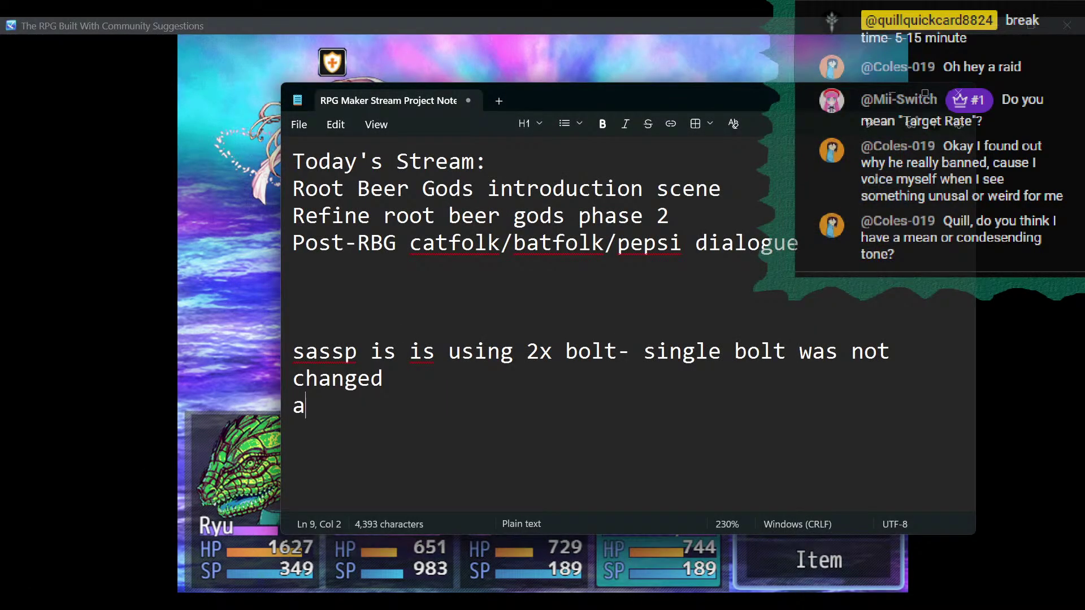
pyautogui.write('adjust mantis shrimp damage and give it intangible remove')
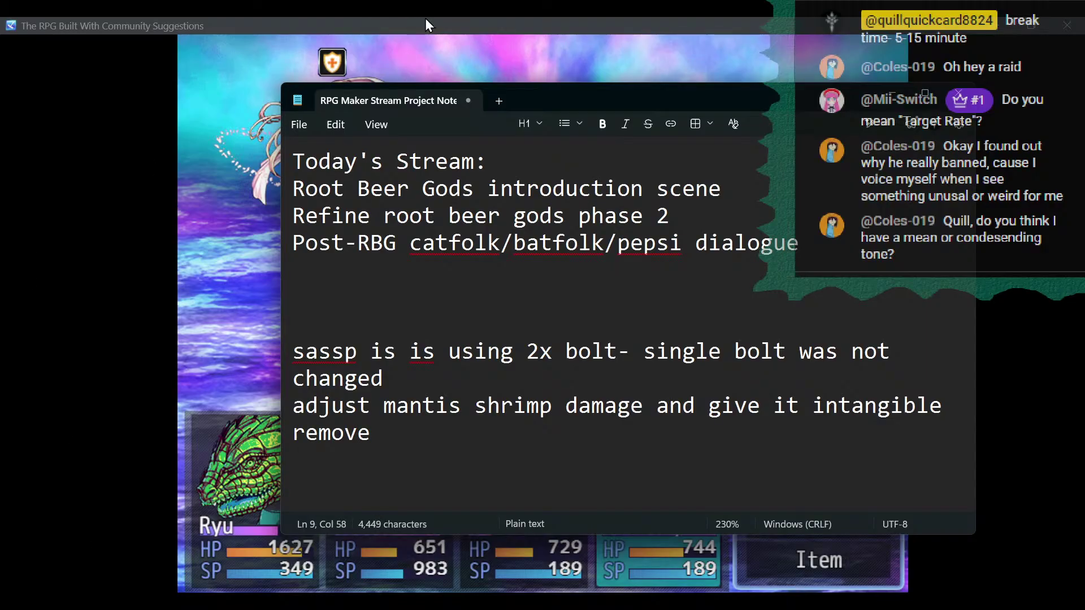
pyautogui.click(426, 19)
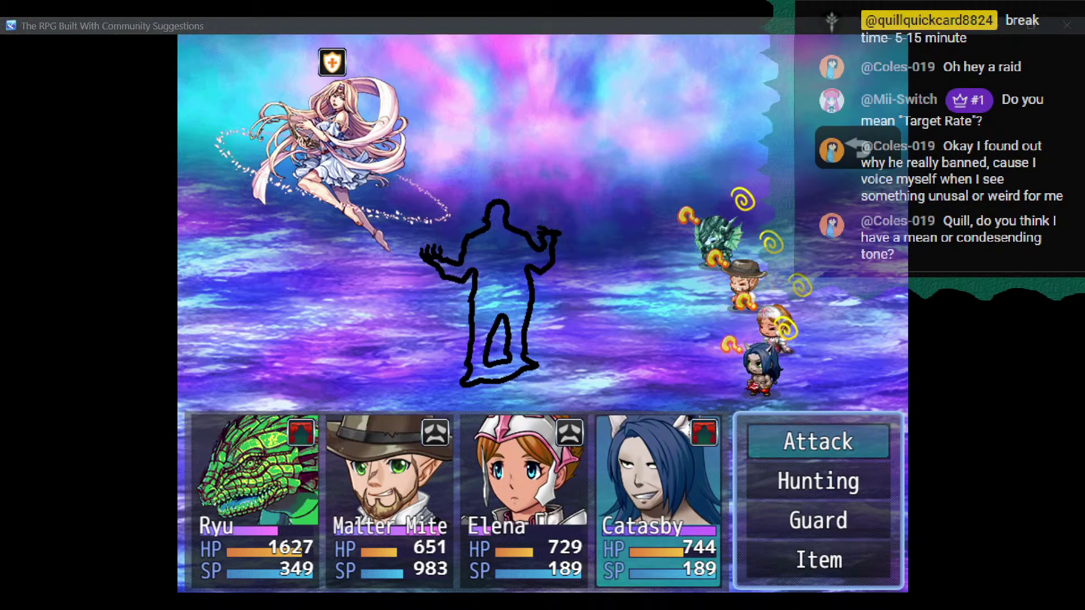
pyautogui.hotkey('alt', 'Tab')
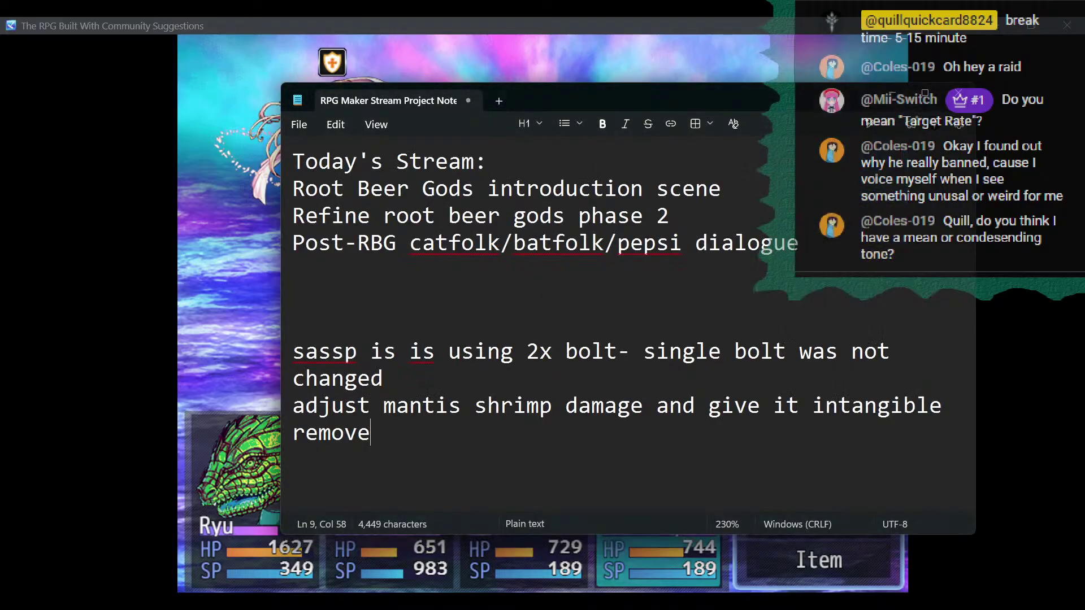
pyautogui.hotkey('alt', 'Tab')
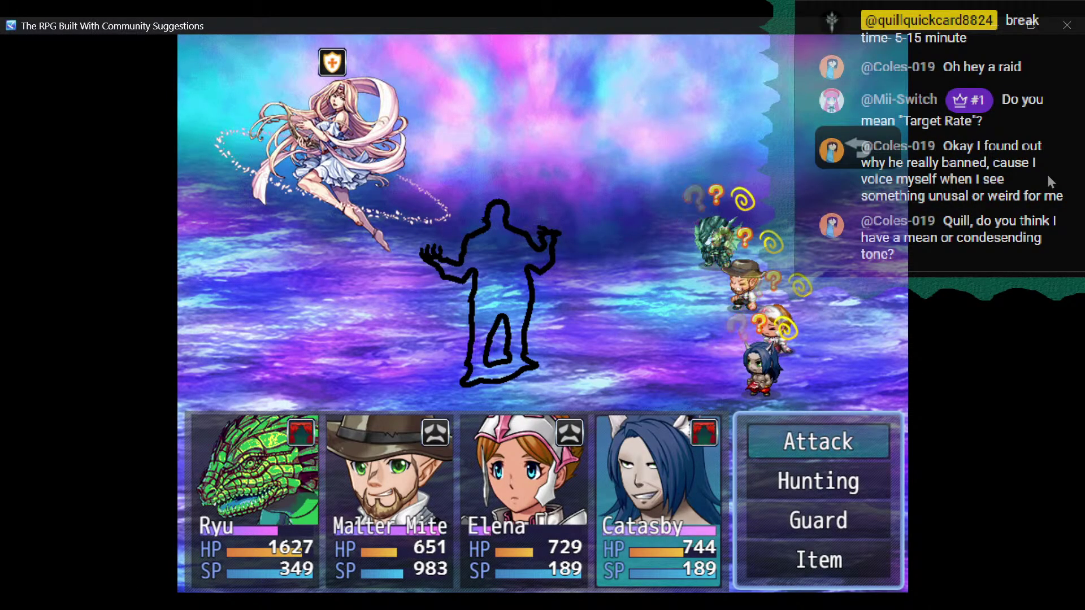
# Guard with each party member whose turn comes up, from Catasby through Ryu.
pyautogui.press('Up')
pyautogui.press('Up')
pyautogui.press('Return')
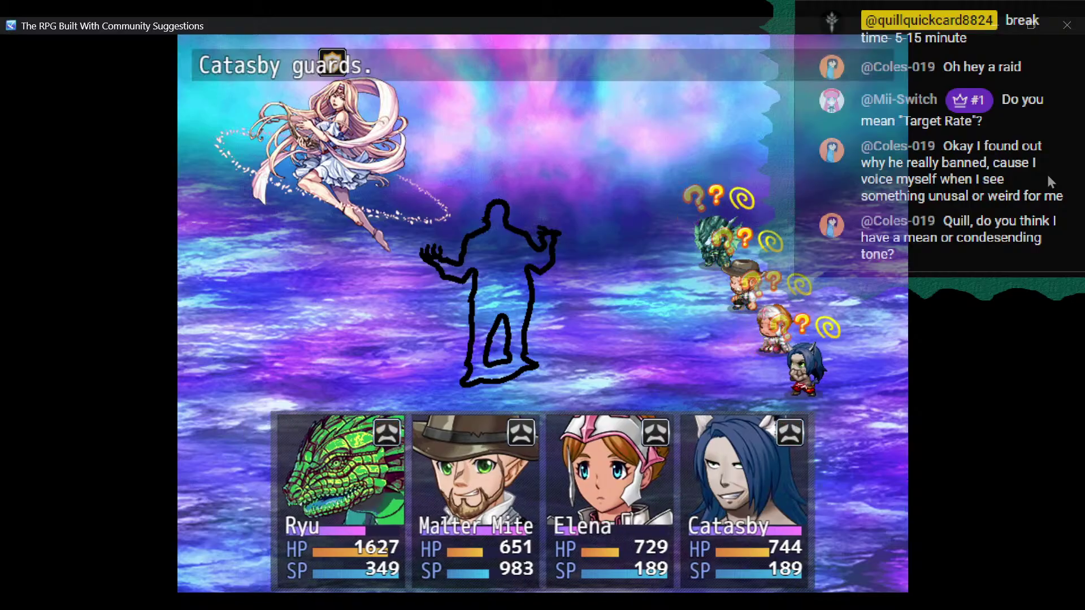
pyautogui.press('Up')
pyautogui.press('Up')
pyautogui.press('Return')
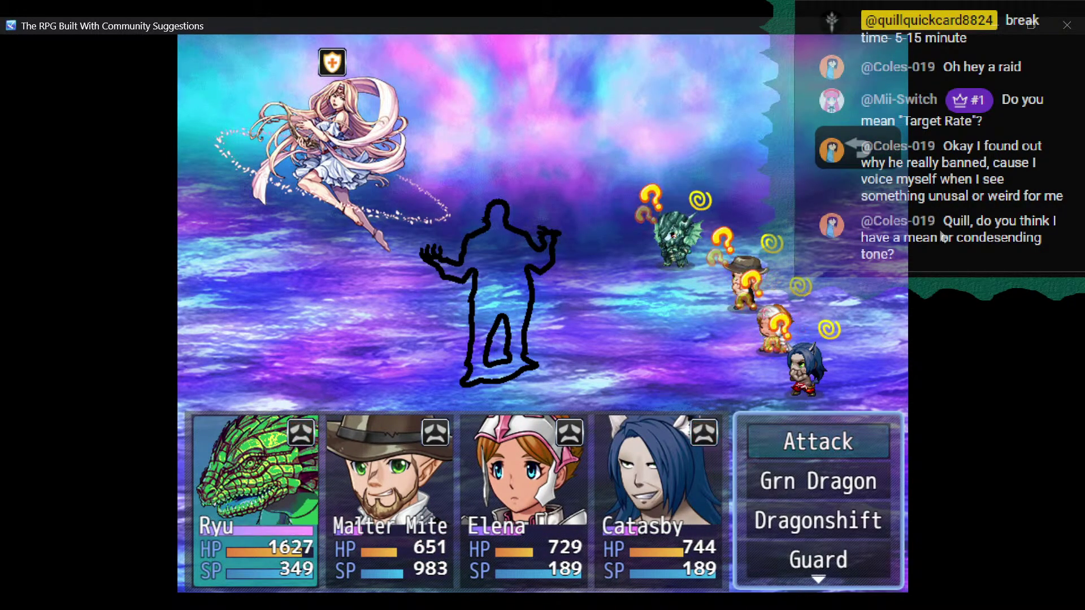
pyautogui.press('Up')
pyautogui.press('Up')
pyautogui.press('Return')
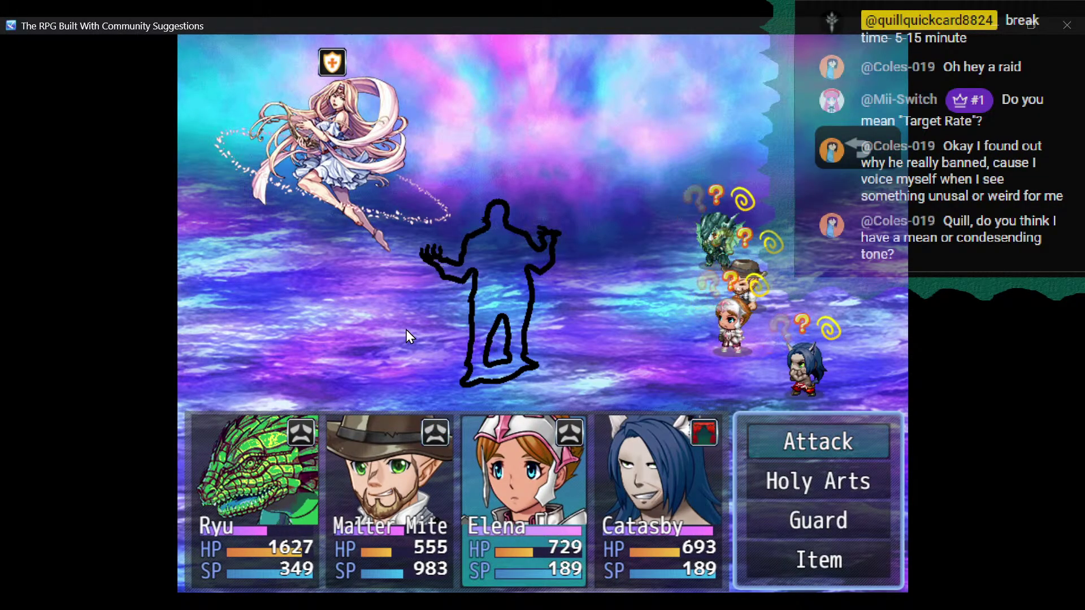
# Make Elena and Catasby guard on their turns.
pyautogui.press('Up')
pyautogui.press('Up')
pyautogui.press('Return')
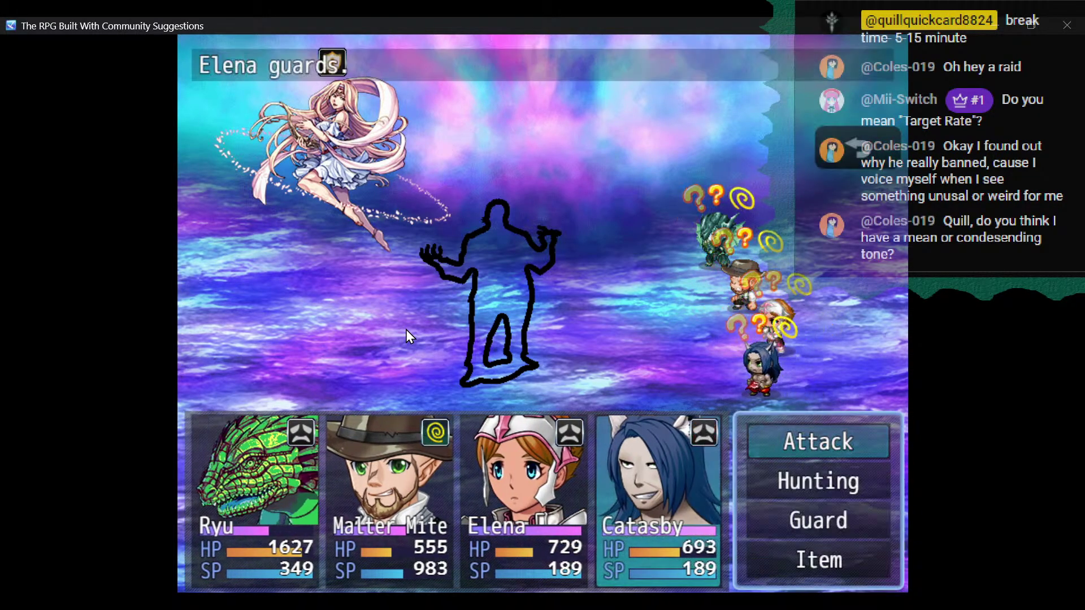
pyautogui.press('Up')
pyautogui.press('Up')
pyautogui.press('Return')
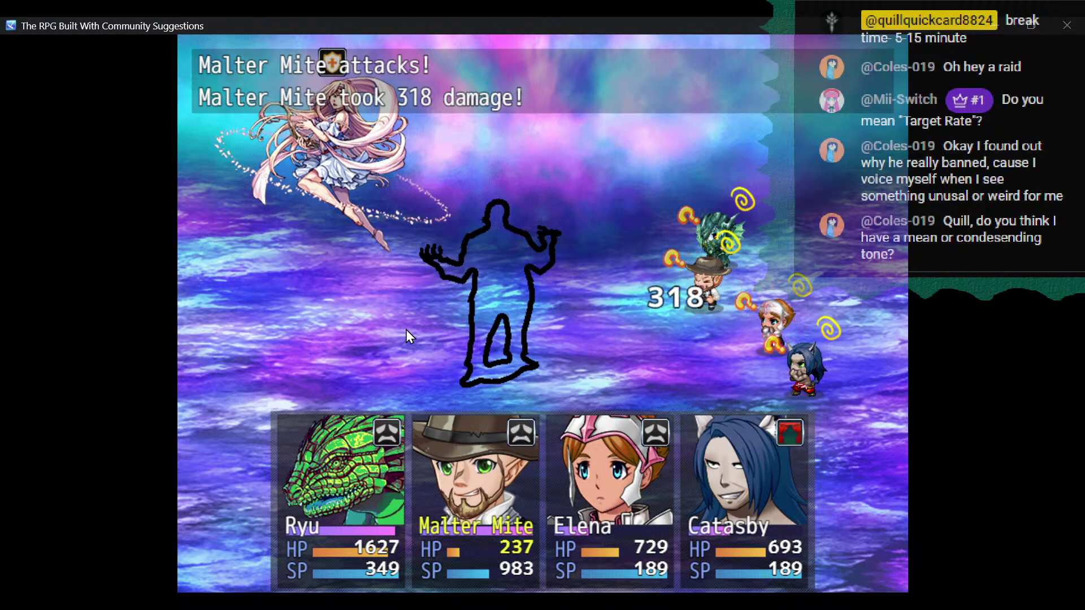
# Heal Malter Mite with a Bottle of Pepsi on Ryu's turn.
pyautogui.press('Up')
pyautogui.press('Return')
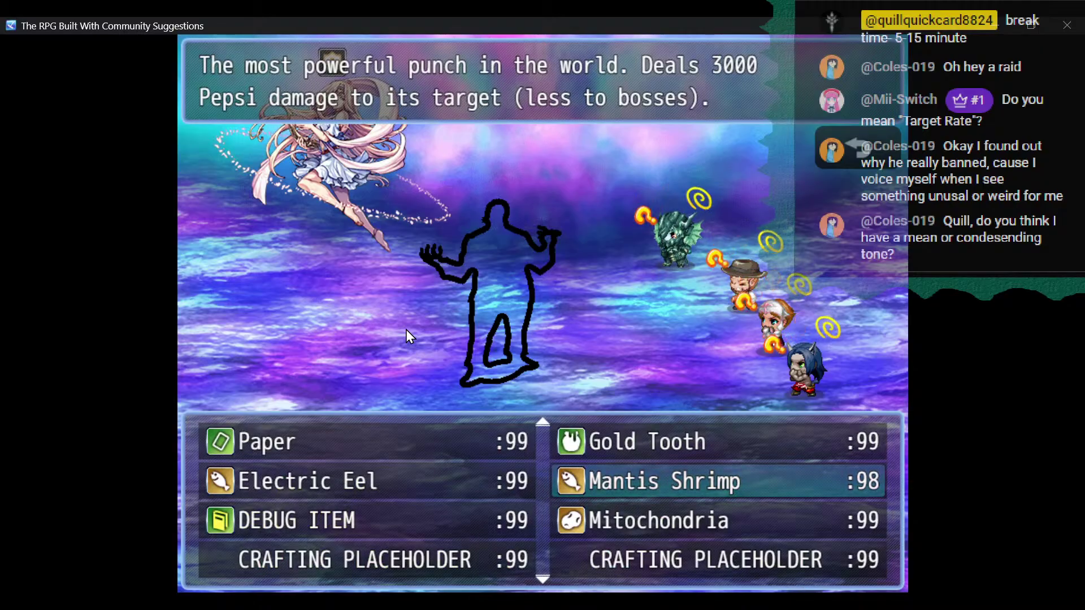
pyautogui.press('Up')
pyautogui.press('Up')
pyautogui.press('Up')
pyautogui.press('Up')
pyautogui.press('Up')
pyautogui.press('Up')
pyautogui.press('Up')
pyautogui.press('Up')
pyautogui.press('Up')
pyautogui.press('Up')
pyautogui.press('Up')
pyautogui.press('Up')
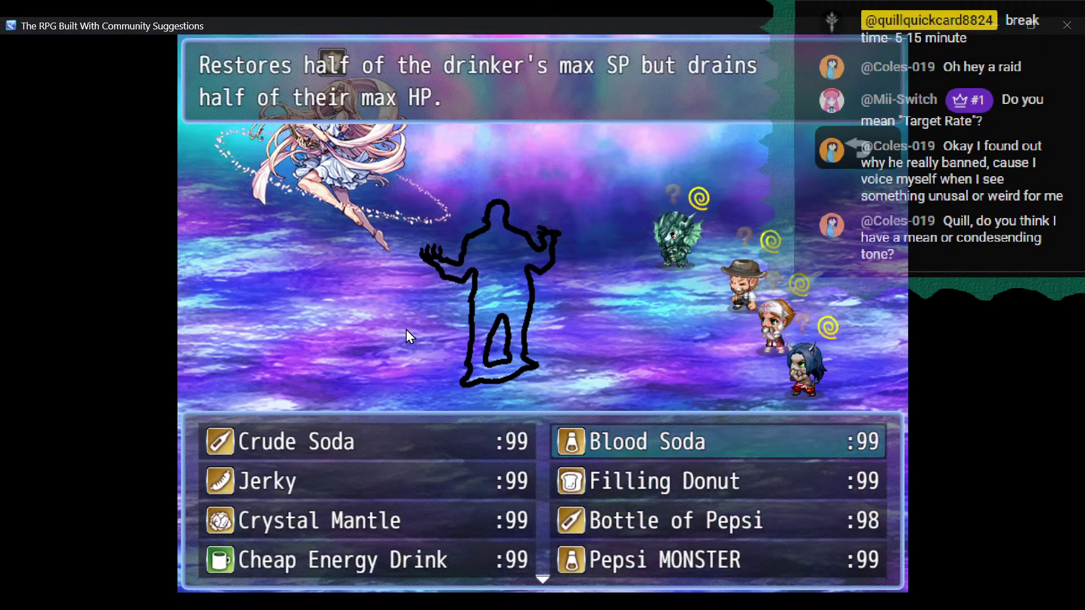
pyautogui.press('Left')
pyautogui.press('Down')
pyautogui.press('Right')
pyautogui.press('Down')
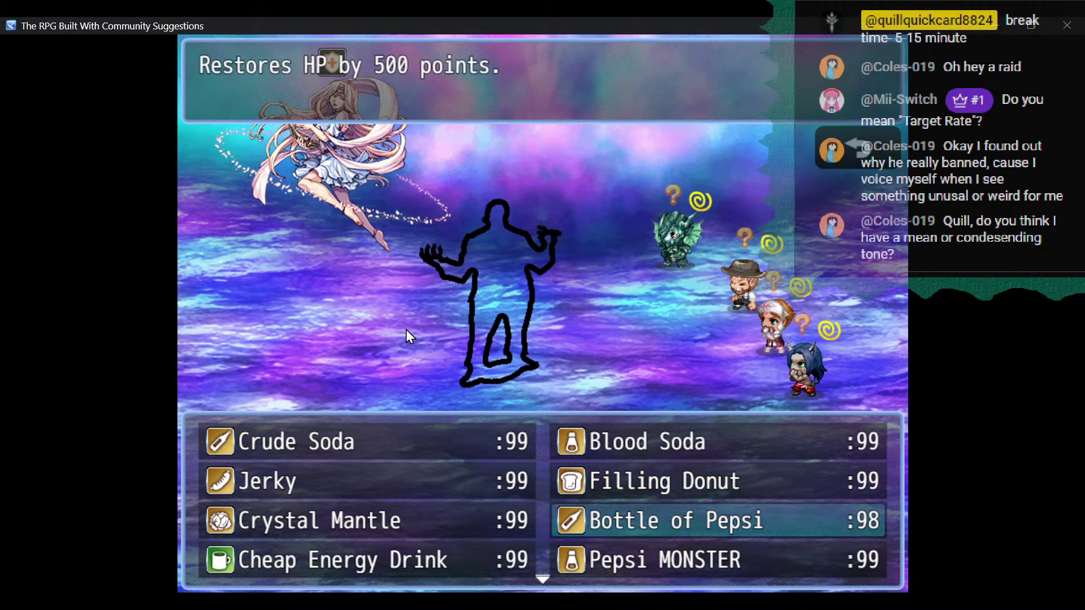
pyautogui.press('Return')
pyautogui.press('Return')
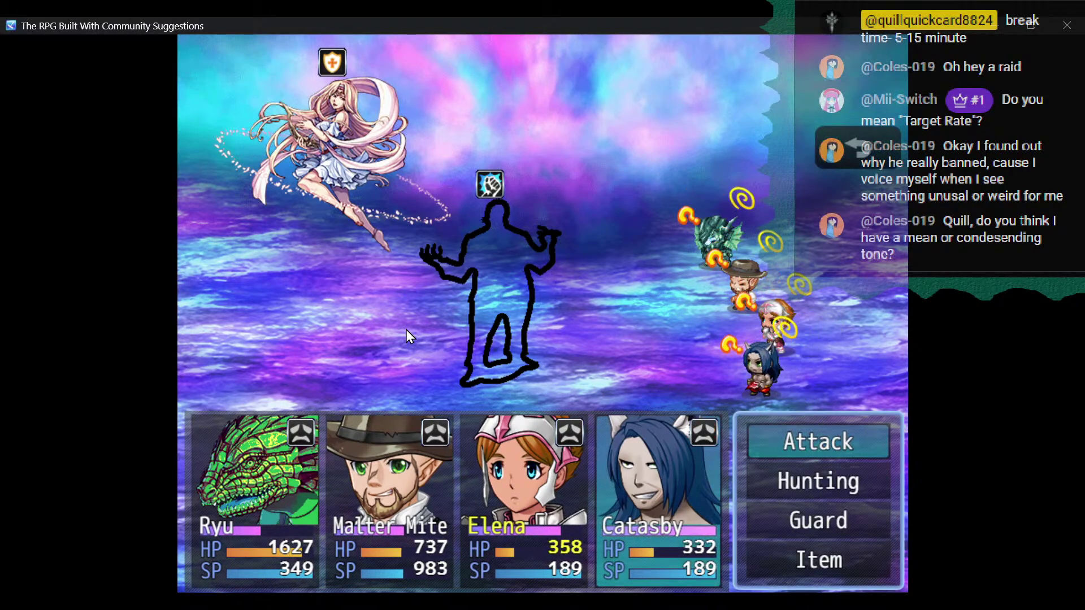
# On Catasby's turn, use a Bottle of Pepsi on Elena.
pyautogui.press('Up')
pyautogui.press('Return')
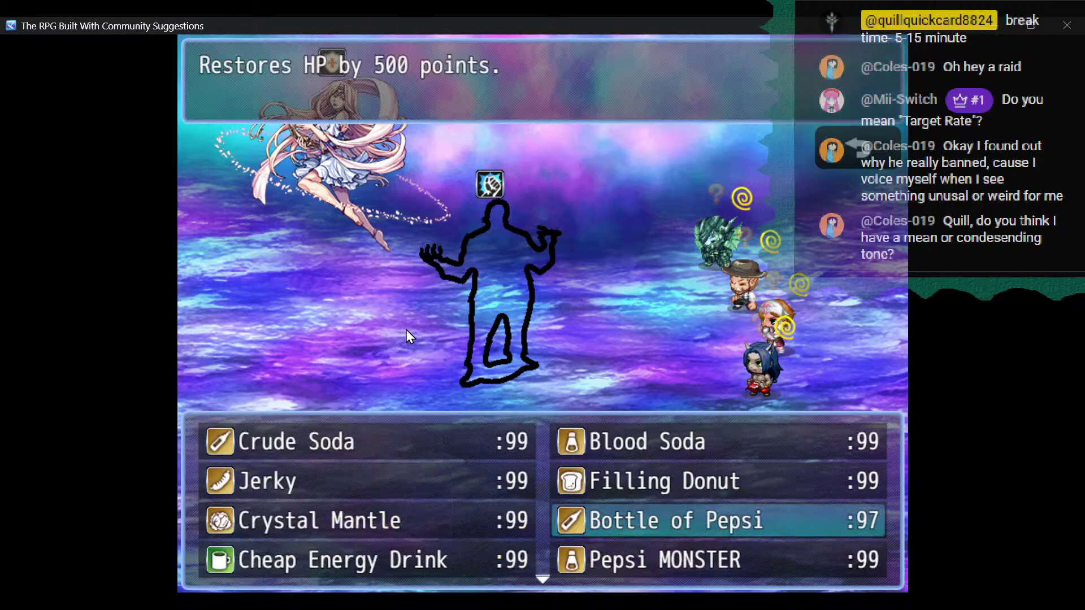
pyautogui.press('Return')
pyautogui.press('Right')
pyautogui.press('Right')
pyautogui.press('Return')
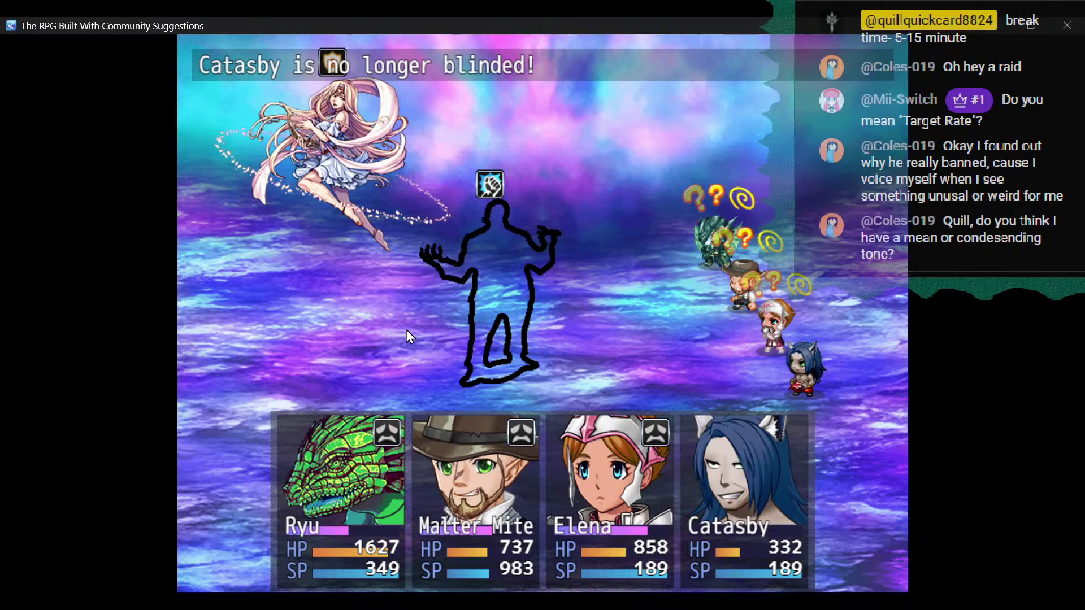
# Make Elena guard on her turn.
pyautogui.press('Up')
pyautogui.press('Up')
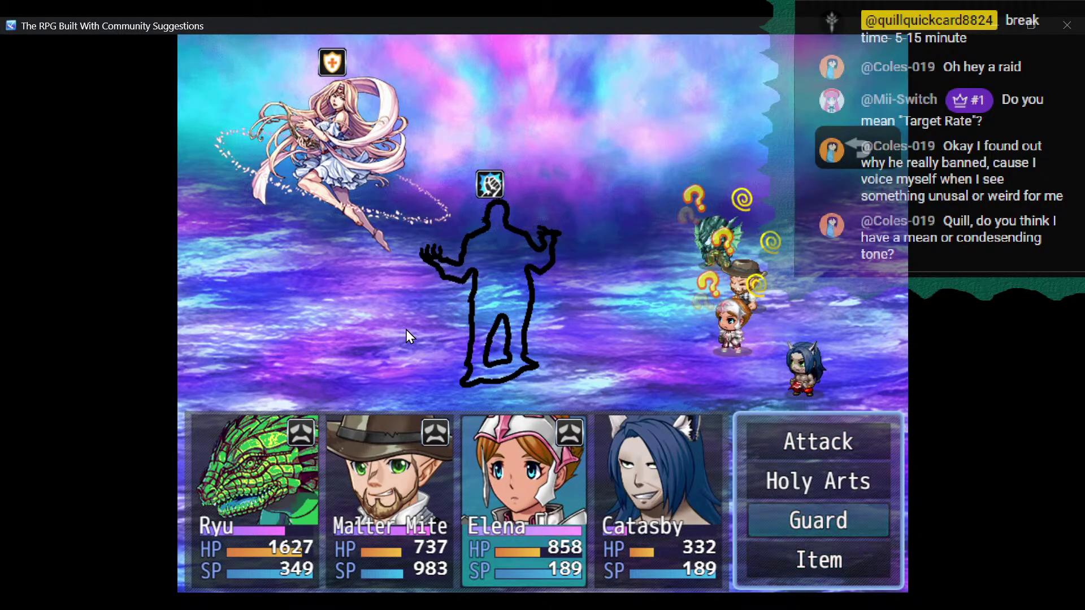
pyautogui.press('Return')
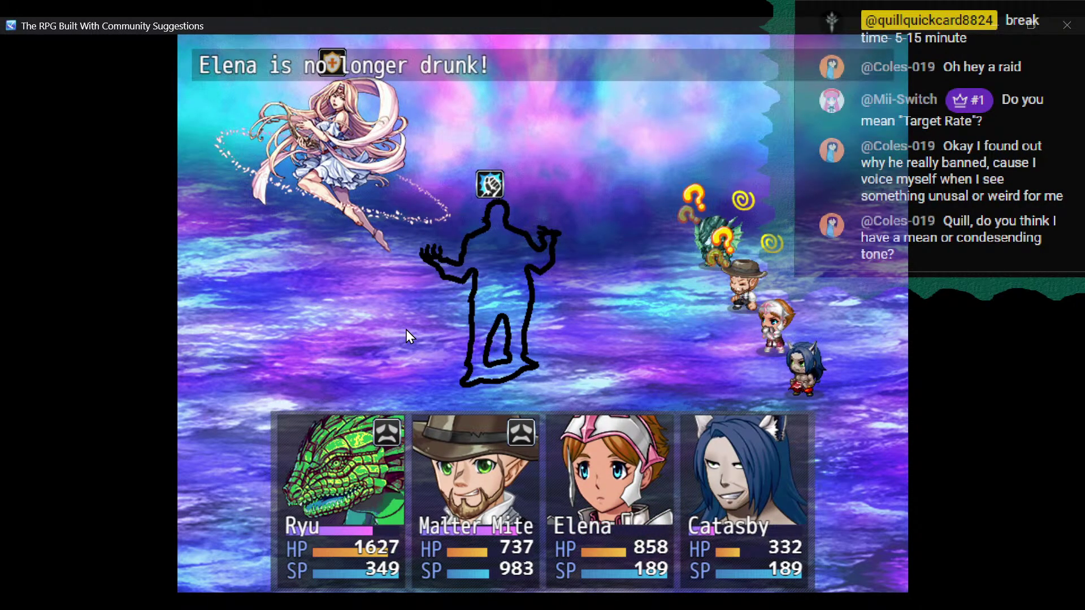
# Use Malter Mite's Growth Shot skill to give all allies health regeneration.
pyautogui.press('Down')
pyautogui.press('Return')
pyautogui.press('Right')
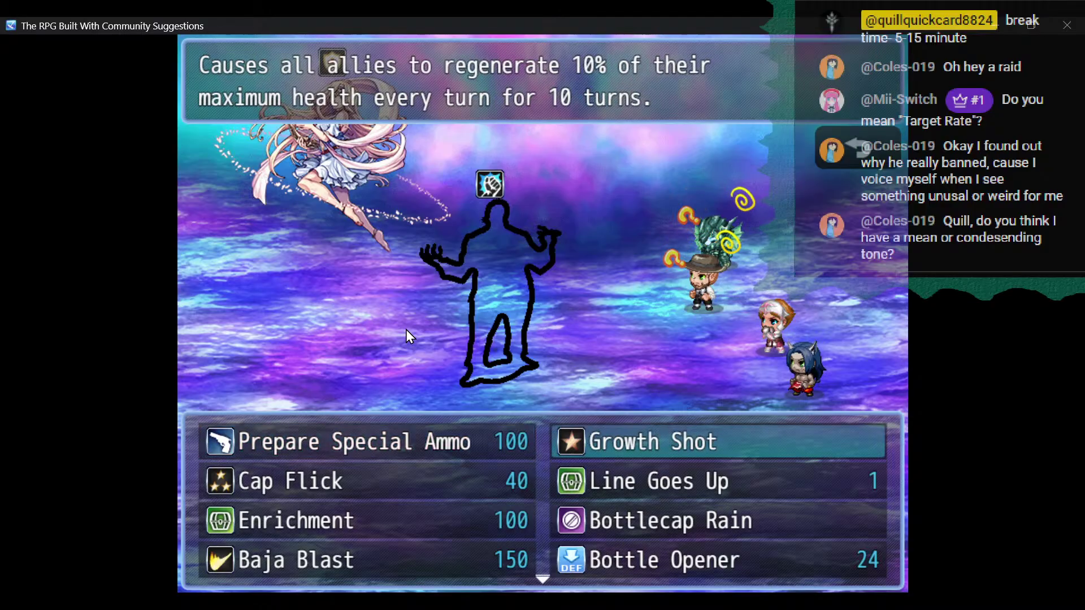
pyautogui.press('Return')
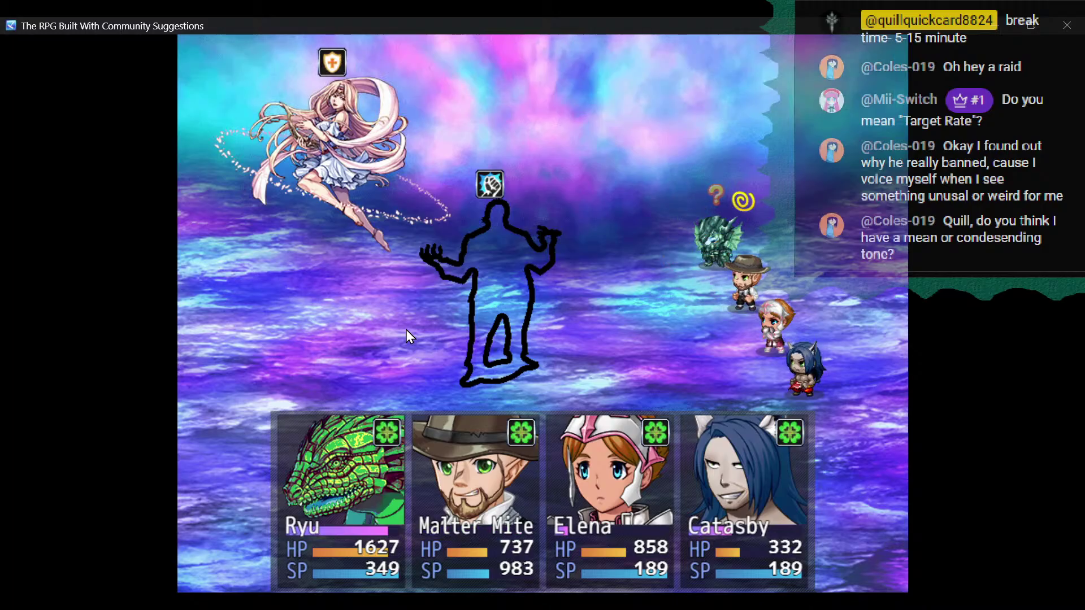
# Use one of Ryu's Grn Dragon skills on its preselected target.
pyautogui.press('Down')
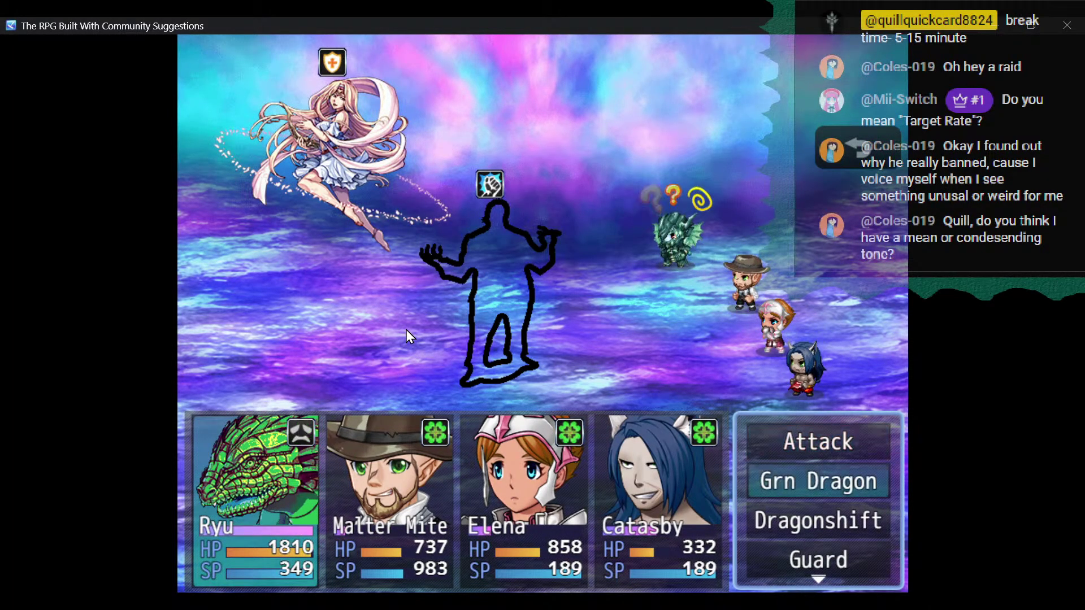
pyautogui.press('Return')
pyautogui.press('Down')
pyautogui.press('Down')
pyautogui.press('Return')
pyautogui.press('Return')
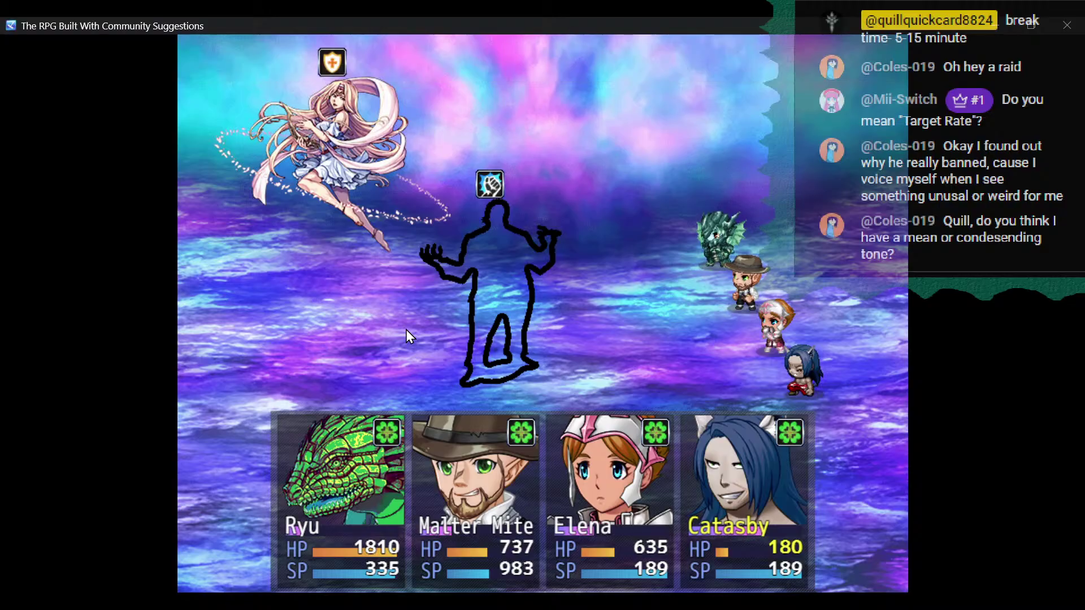
# Have Catasby use a Bottle of Pepsi on himself.
pyautogui.press('Down')
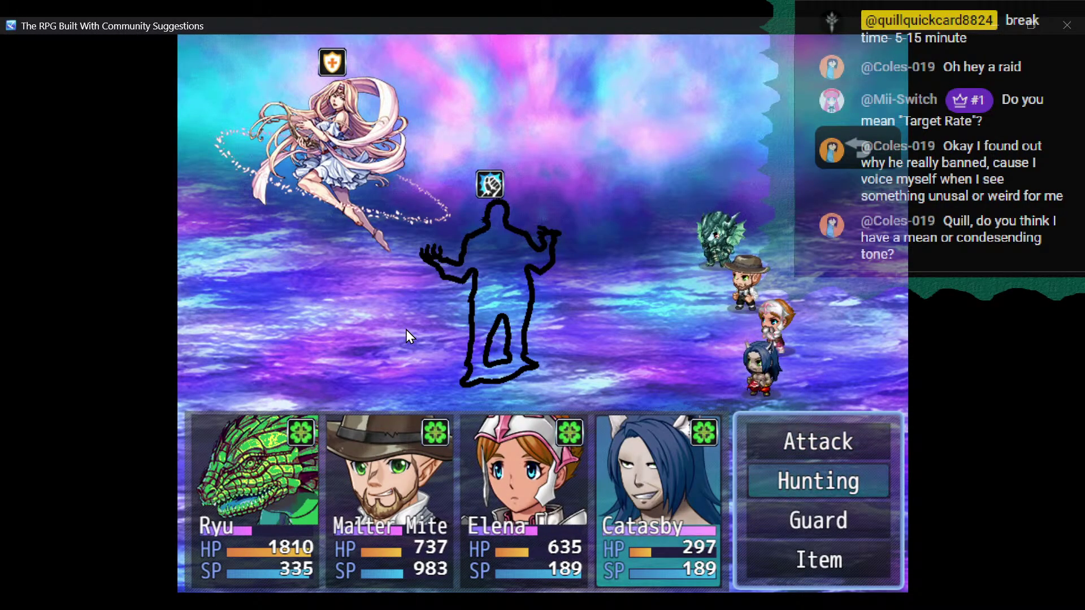
pyautogui.press('Up')
pyautogui.press('Up')
pyautogui.press('Return')
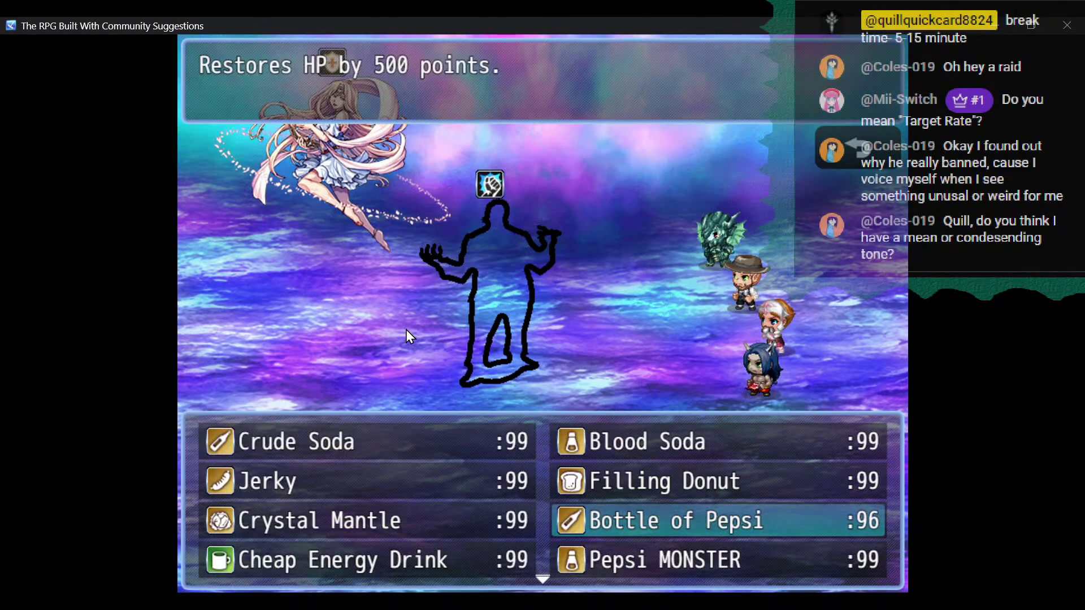
pyautogui.press('Return')
pyautogui.press('Right')
pyautogui.press('Right')
pyautogui.press('Return')
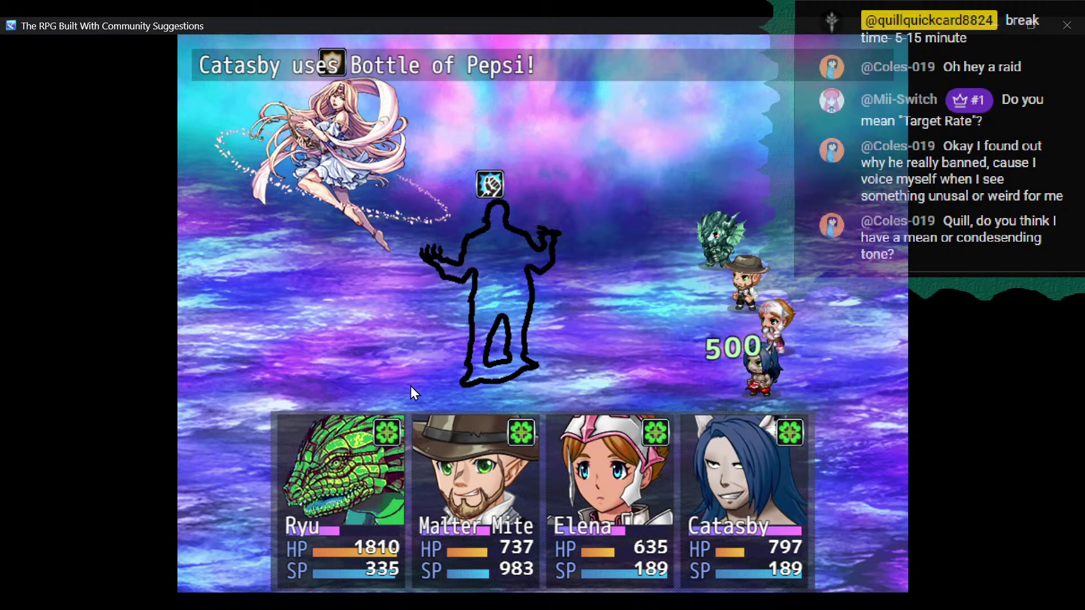
# Correct the last line of the Notepad notes to "make intangible fall off" and return to the battle test.
pyautogui.hotkey('alt', 'Tab')
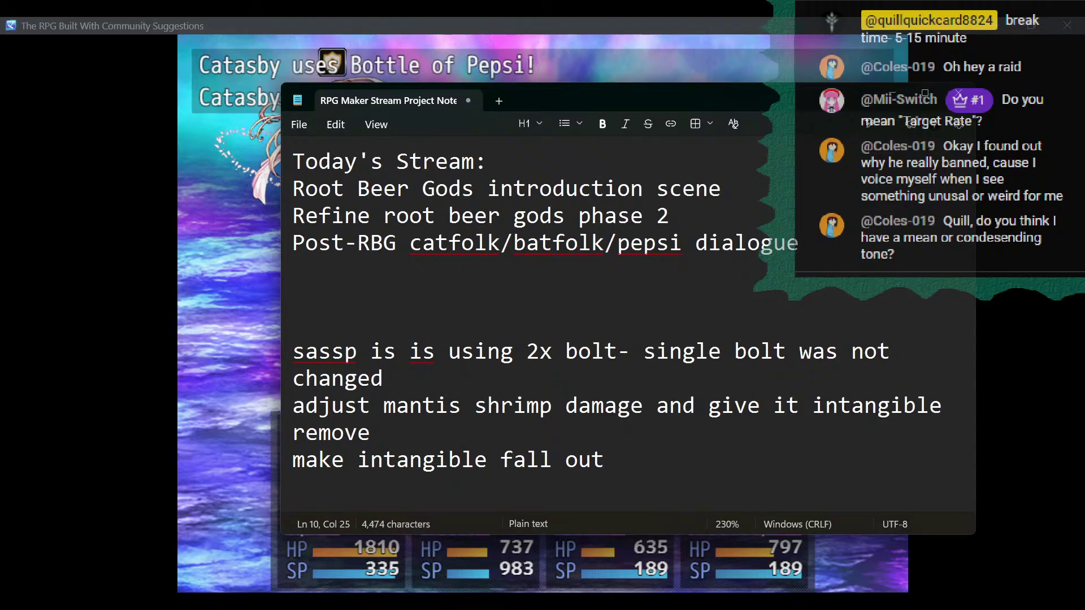
pyautogui.click(425, 22)
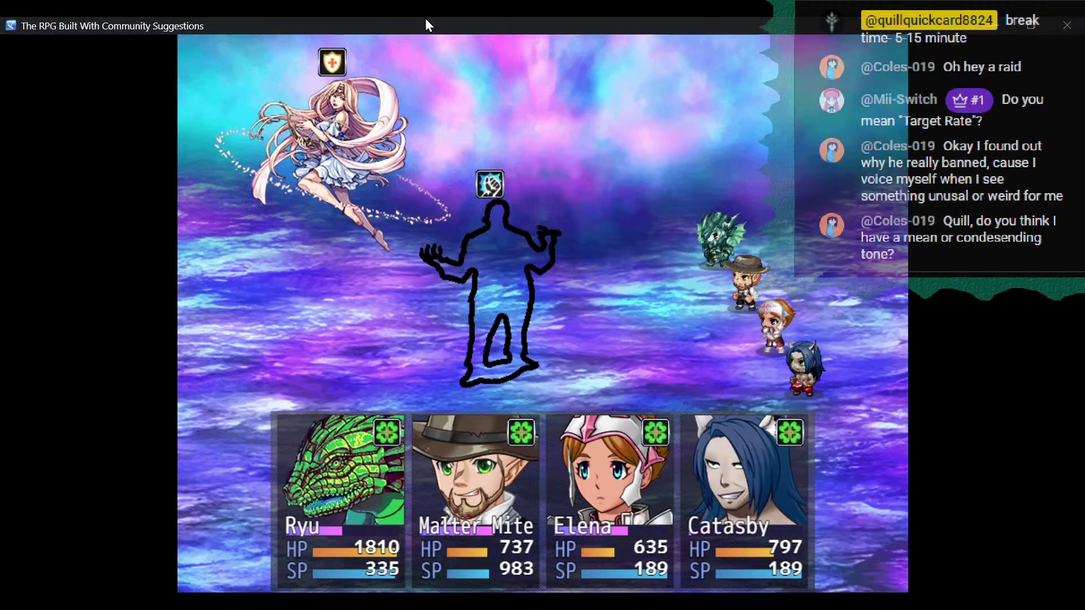
# Back out of Malter Mite's item list and have him guard instead.
pyautogui.press('Up')
pyautogui.press('Return')
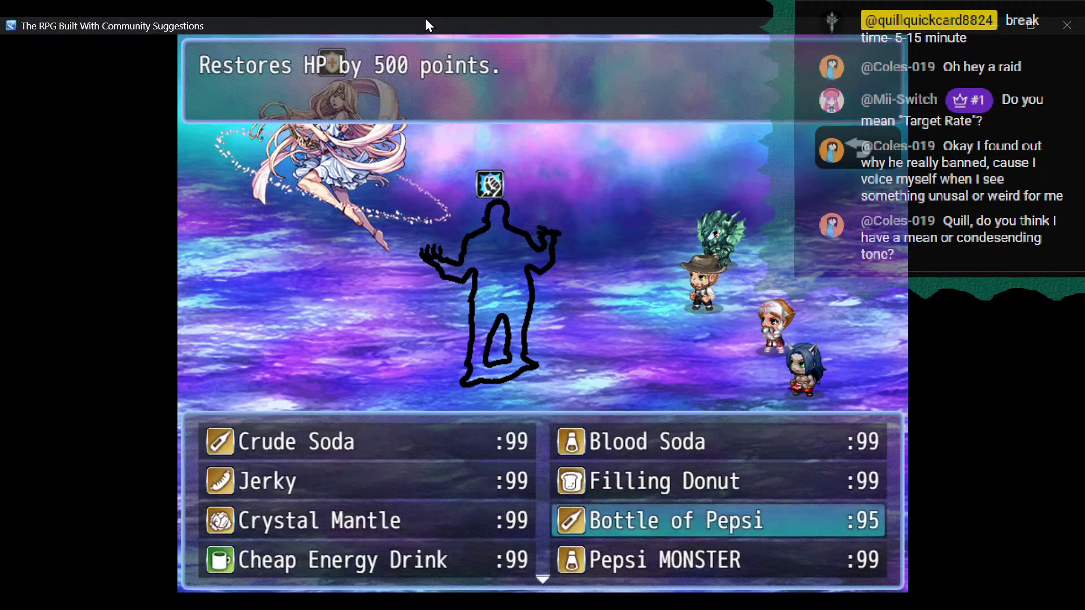
pyautogui.press('Escape')
pyautogui.press('Up')
pyautogui.press('Return')
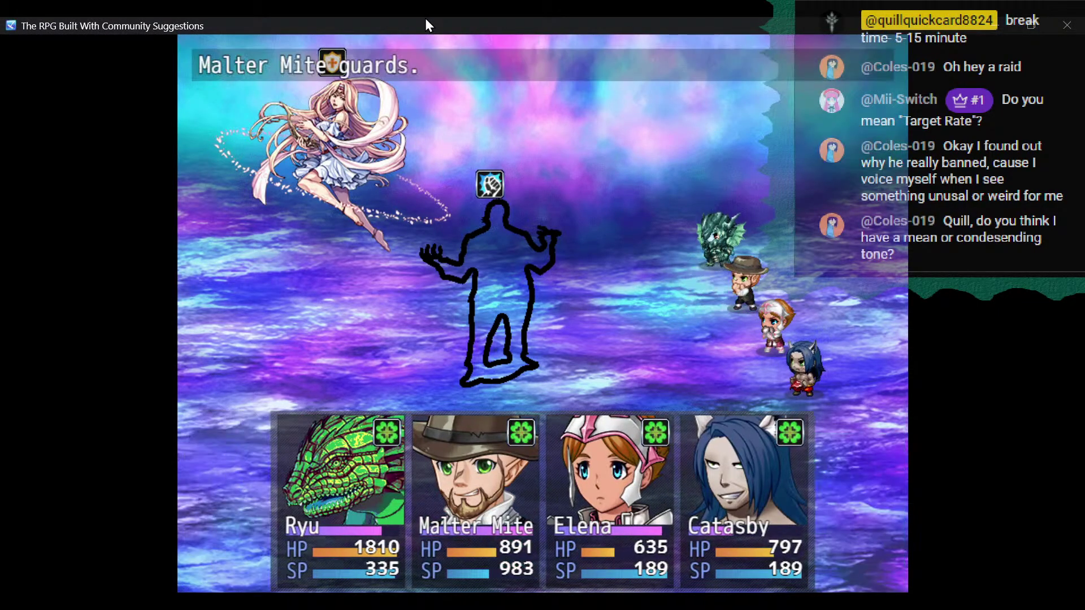
# Have Elena and Ryu guard on their turns.
pyautogui.press('Up')
pyautogui.press('Up')
pyautogui.press('Return')
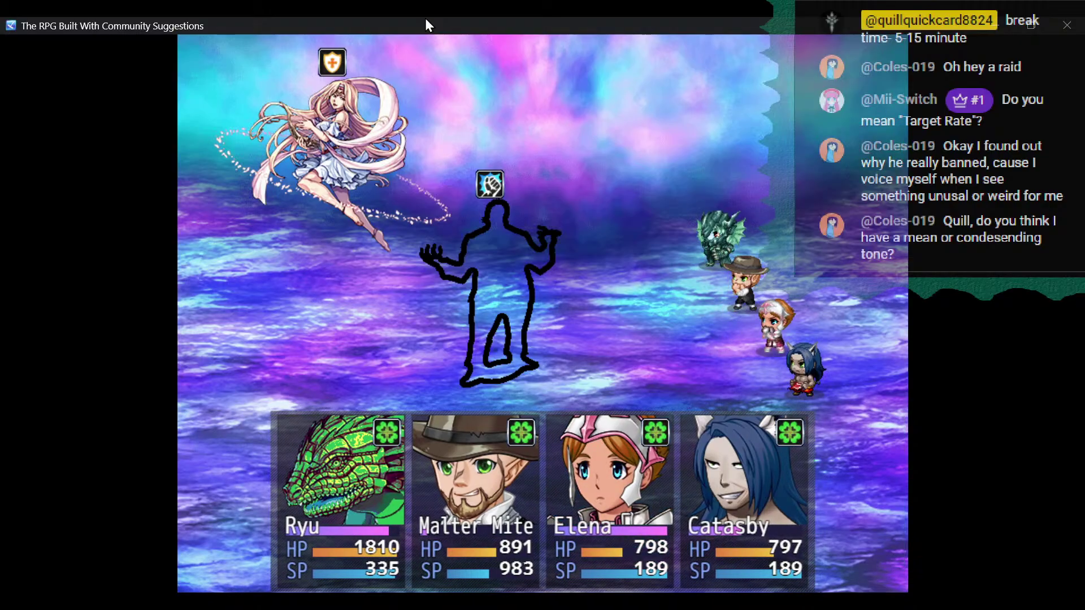
pyautogui.press('Up')
pyautogui.press('Up')
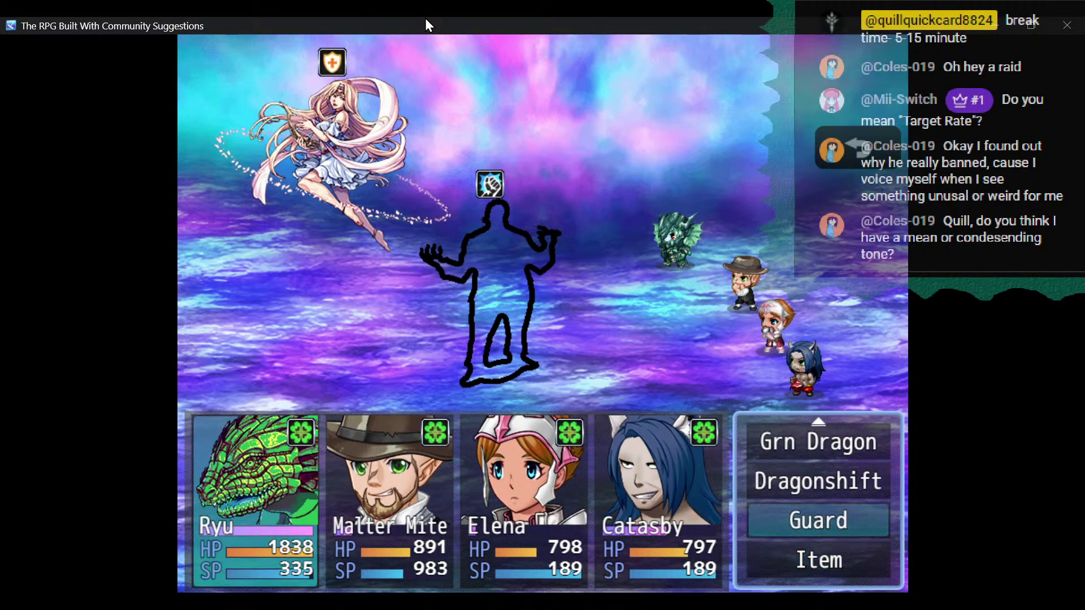
pyautogui.press('Return')
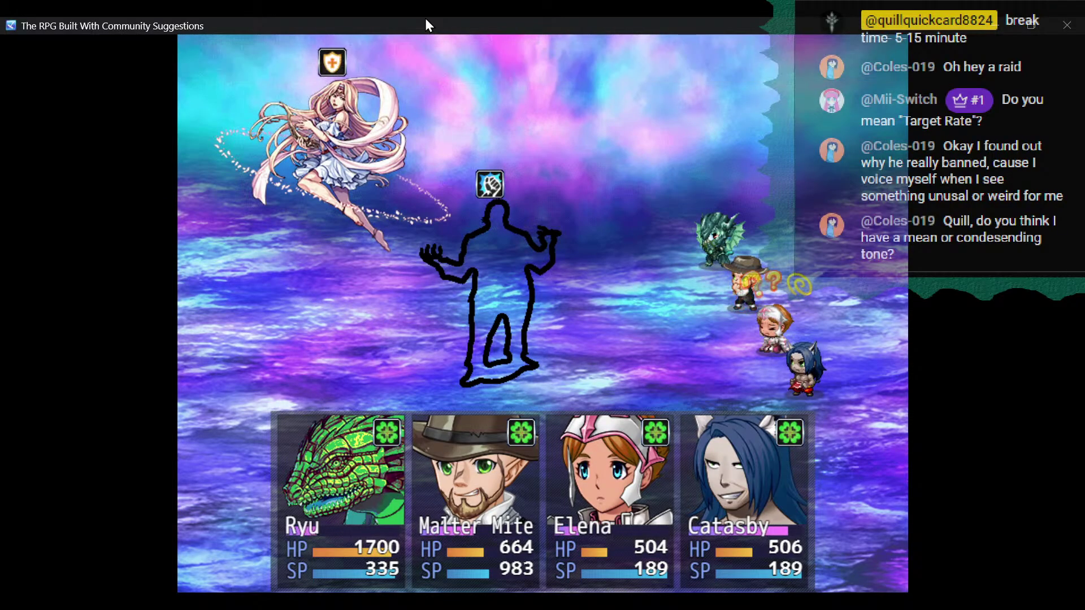
# Have Catasby and Malter Mite guard on their turns.
pyautogui.press('Up')
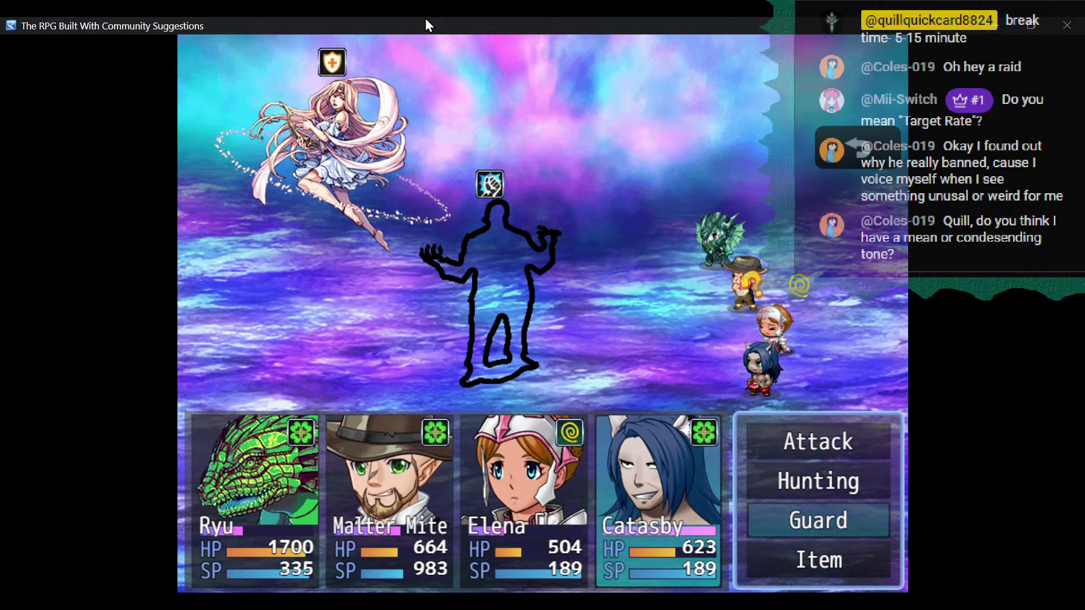
pyautogui.press('Return')
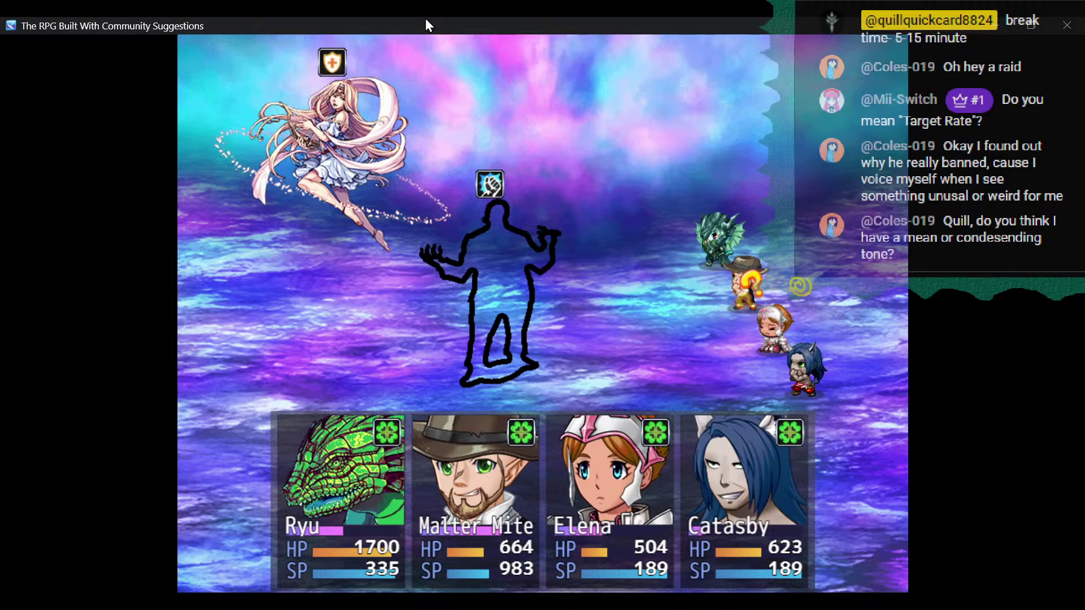
pyautogui.press('Up')
pyautogui.press('Up')
pyautogui.press('Return')
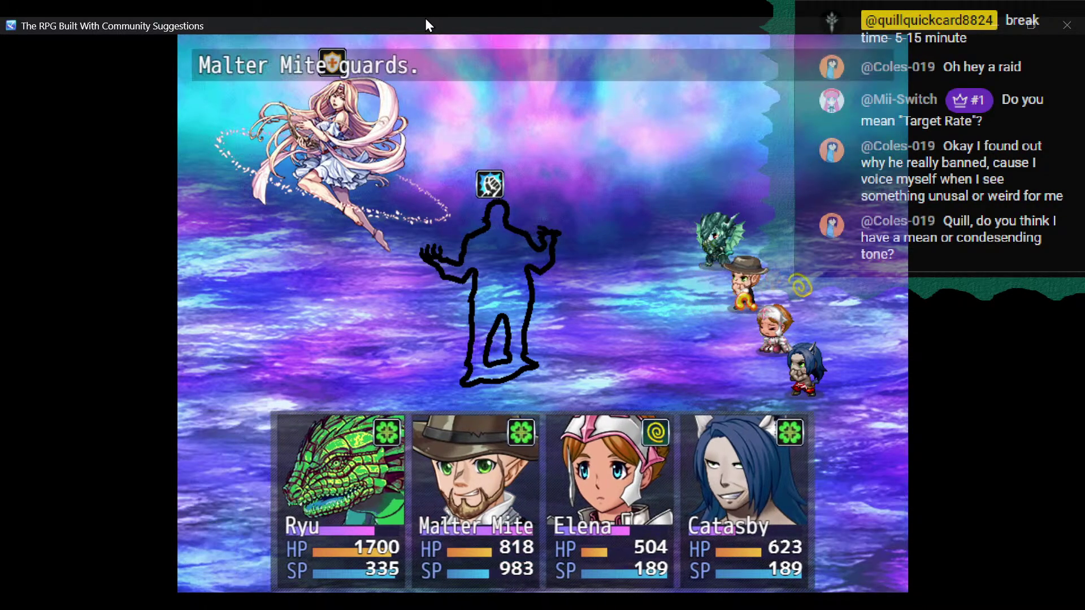
# Have Ryu guard, and close the battle test during the following enemy actions.
pyautogui.press('Up')
pyautogui.press('Up')
pyautogui.press('Return')
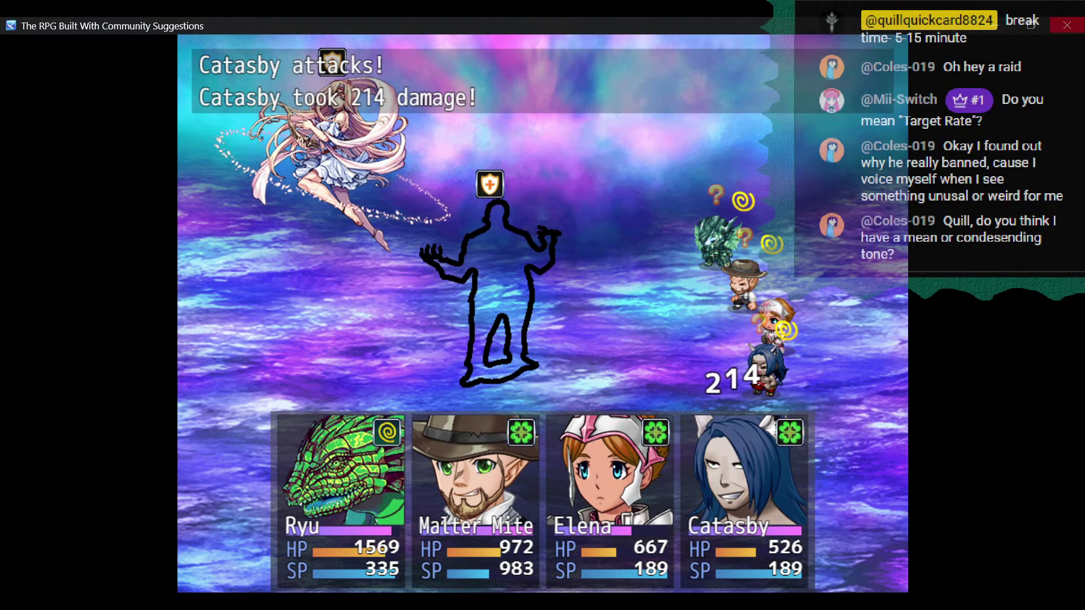
pyautogui.click(1076, 26)
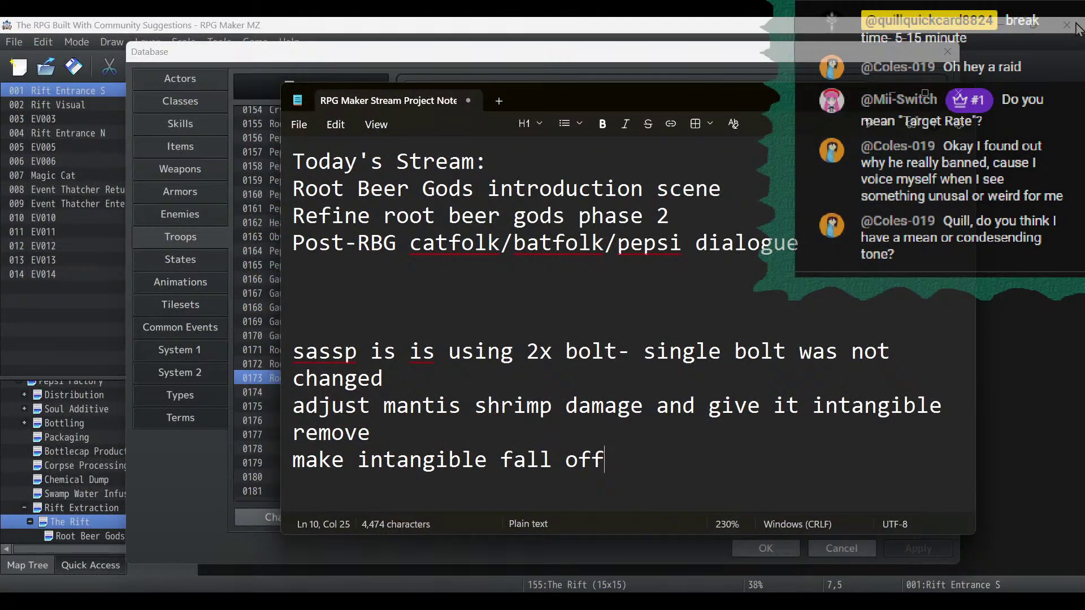
# Minimize Notepad and copy the NULL ANIMATION STATE entry from the database's states into empty state slot 0090.
pyautogui.click(893, 100)
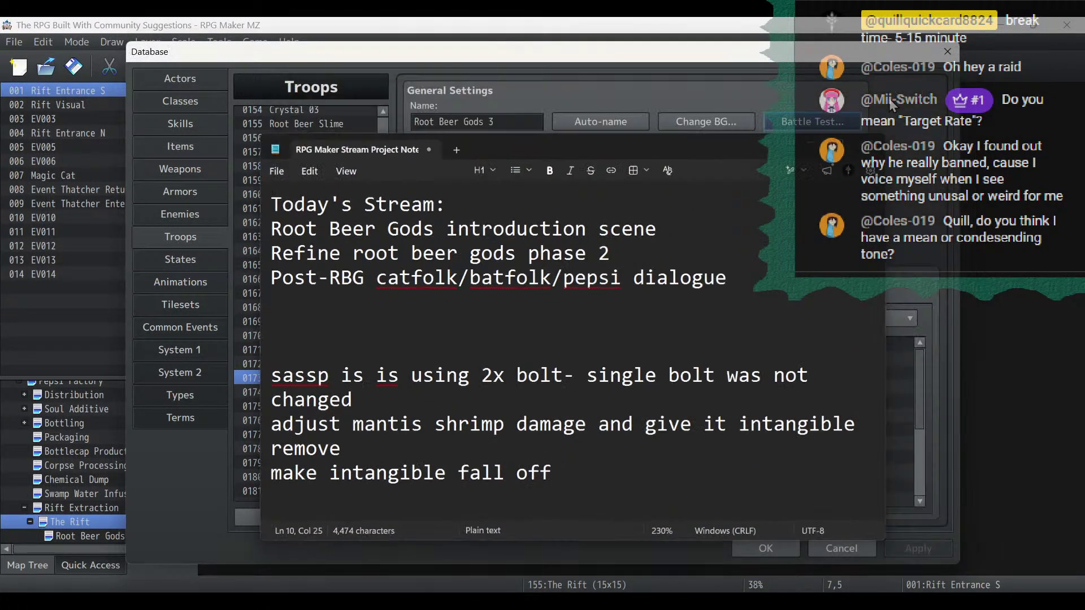
pyautogui.click(199, 261)
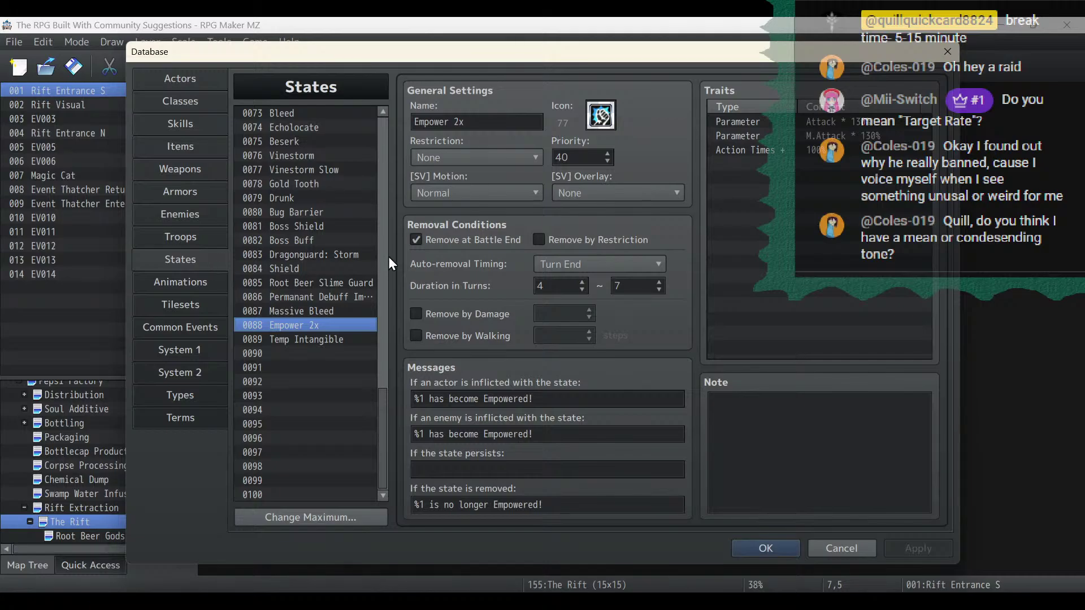
pyautogui.scroll(3, 388, 256)
pyautogui.scroll(10, 360, 250)
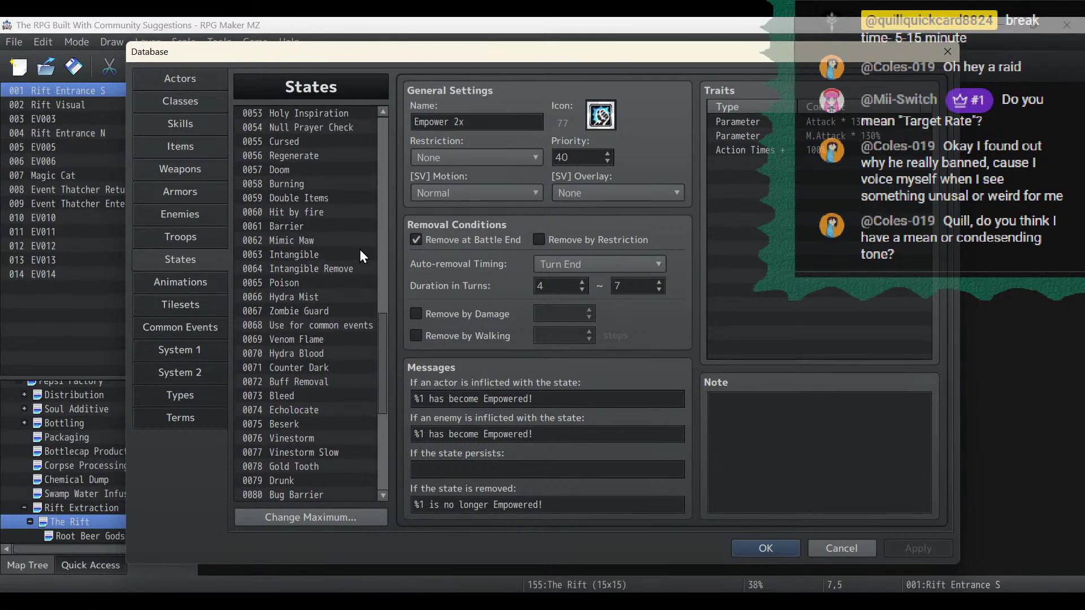
pyautogui.scroll(5, 359, 250)
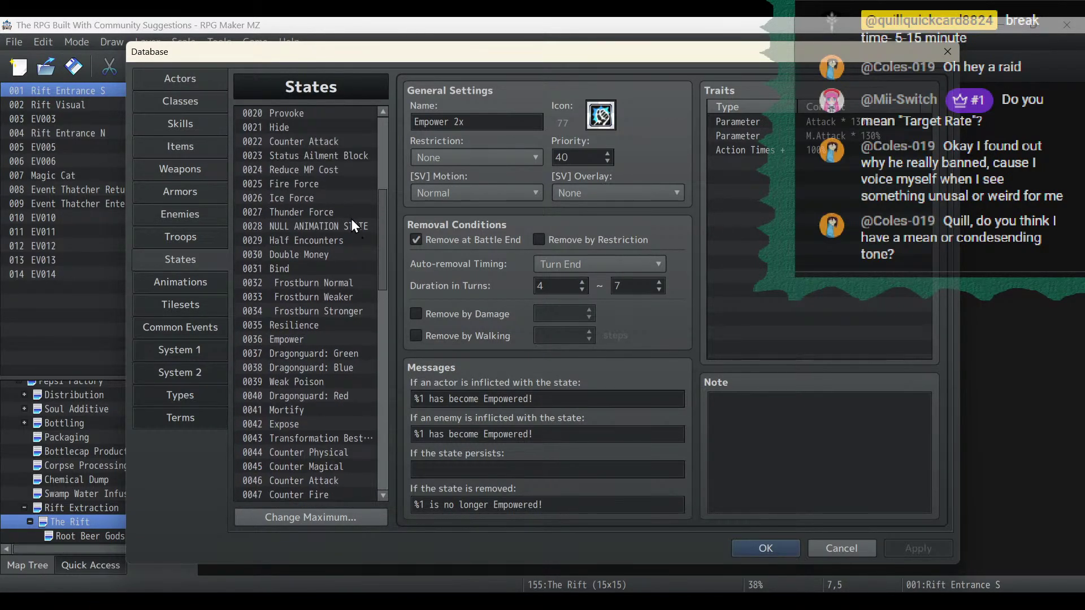
pyautogui.click(348, 225)
pyautogui.rightClick(350, 225)
pyautogui.click(369, 234)
pyautogui.moveTo(385, 239); pyautogui.dragTo(384, 453)
pyautogui.click(329, 353)
pyautogui.rightClick(329, 353)
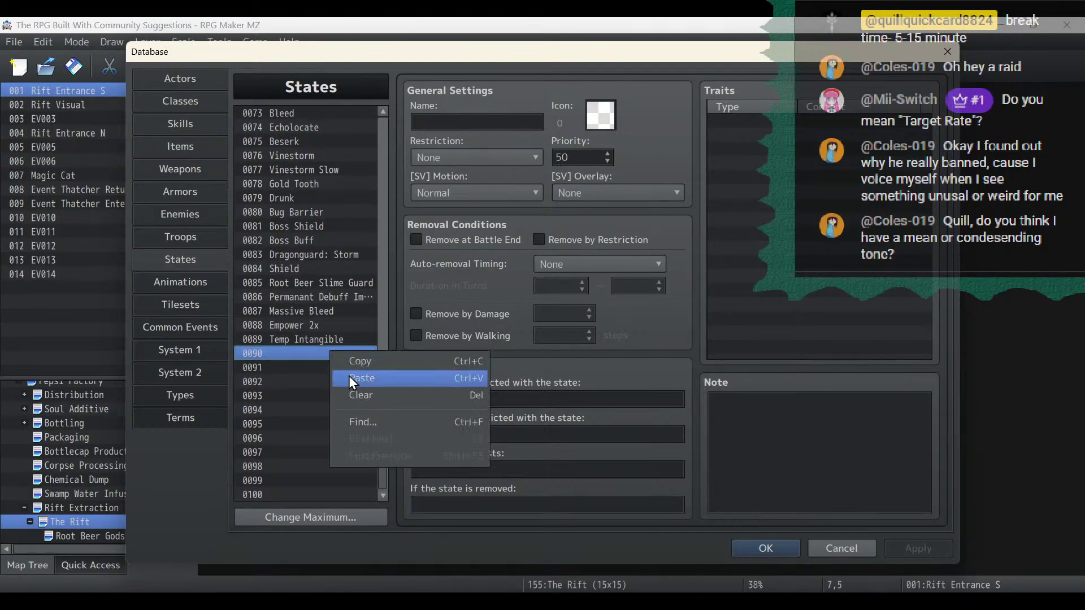
pyautogui.click(352, 380)
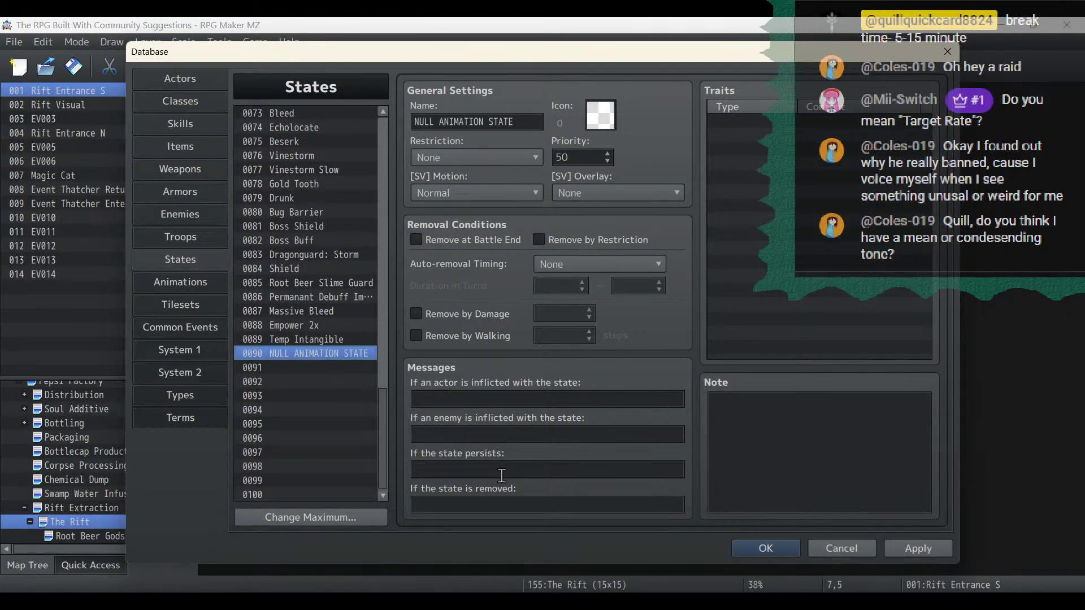
# Give state 0090 the actor-inflicted message "Sassp is no longer empowered!" and apply auto-removal at Turn End.
pyautogui.click(510, 404)
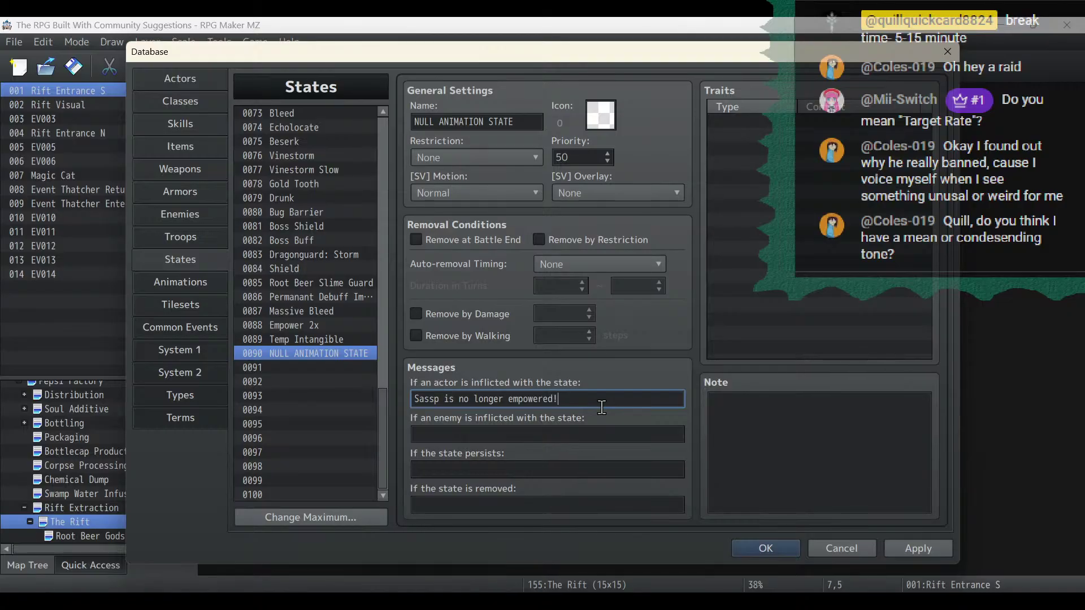
pyautogui.click(919, 555)
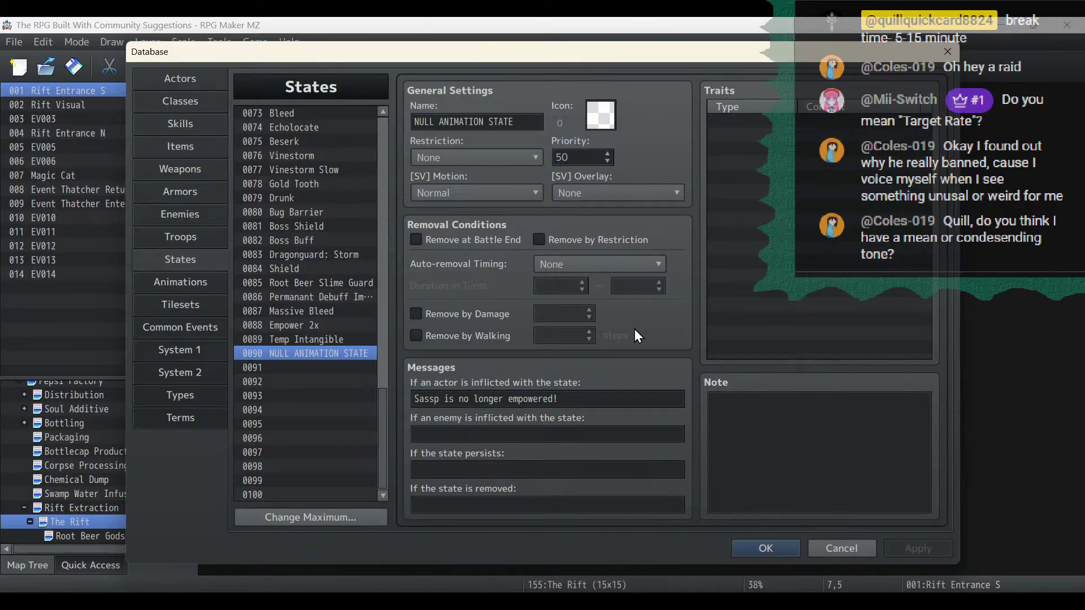
pyautogui.click(566, 264)
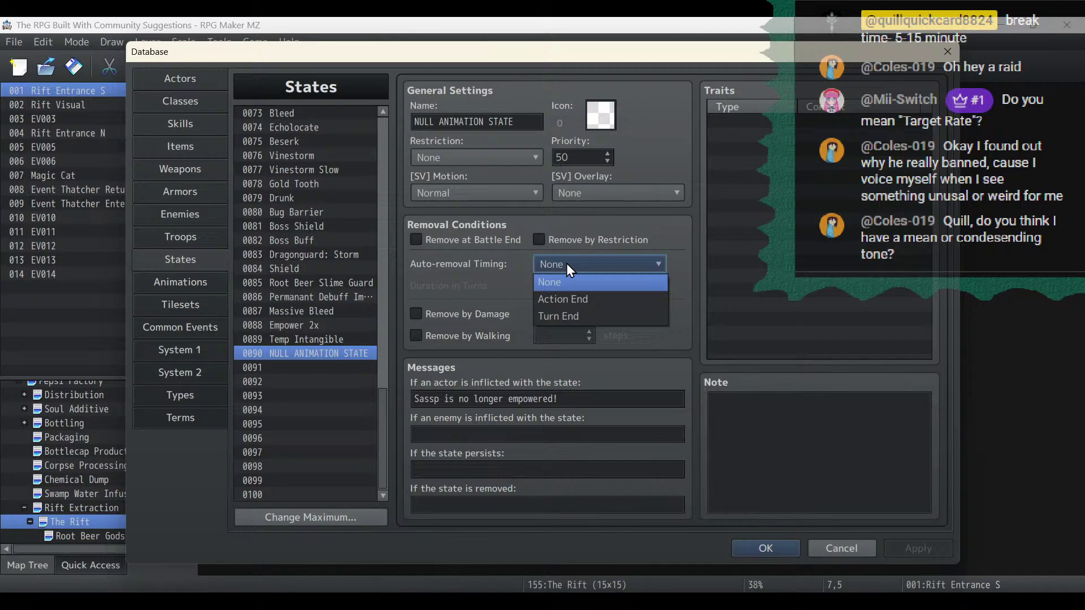
pyautogui.click(585, 312)
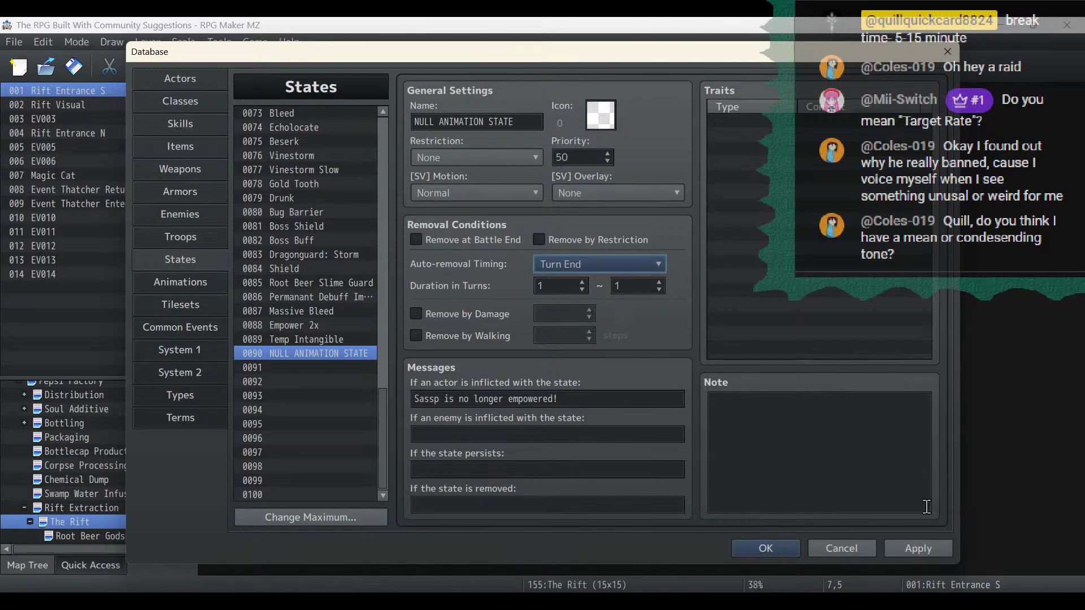
pyautogui.click(913, 550)
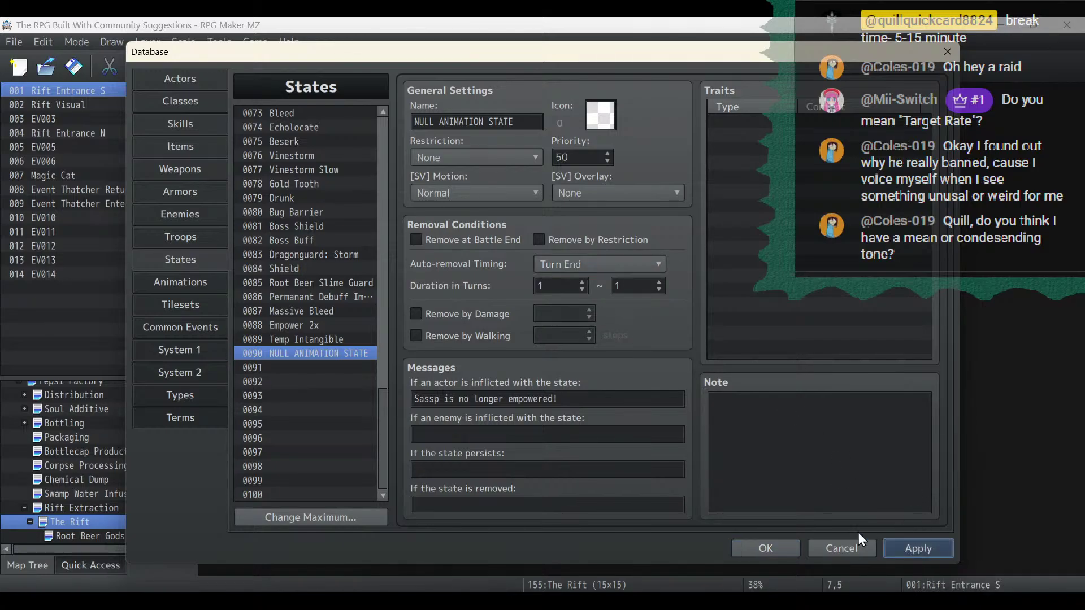
# Rename state 0090 to "Sassp Removal" and apply the change.
pyautogui.moveTo(416, 121); pyautogui.dragTo(516, 121)
pyautogui.write('Sassp Removal')
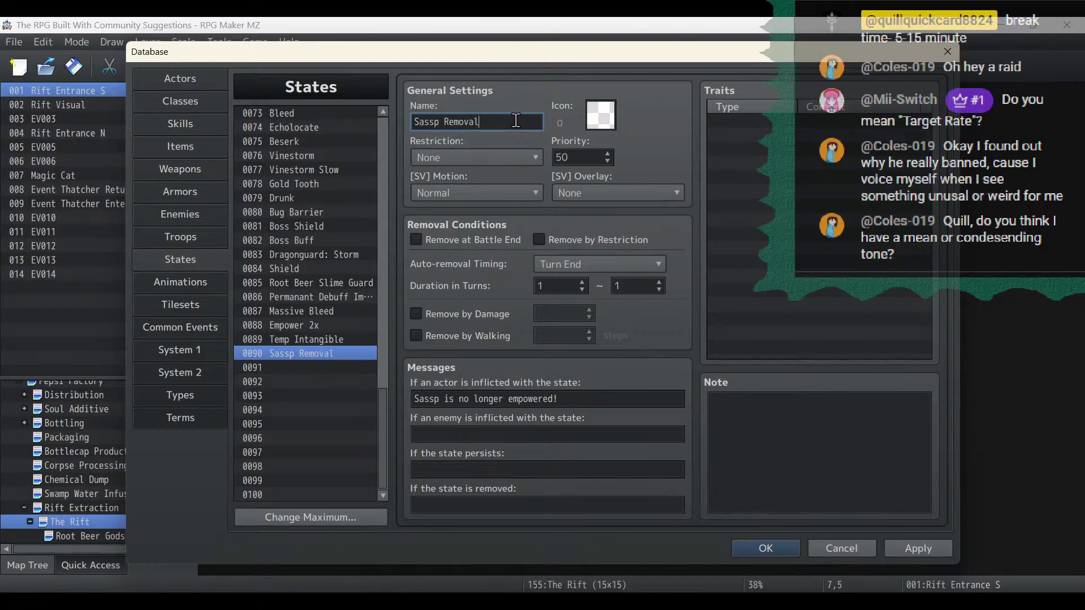
pyautogui.click(934, 555)
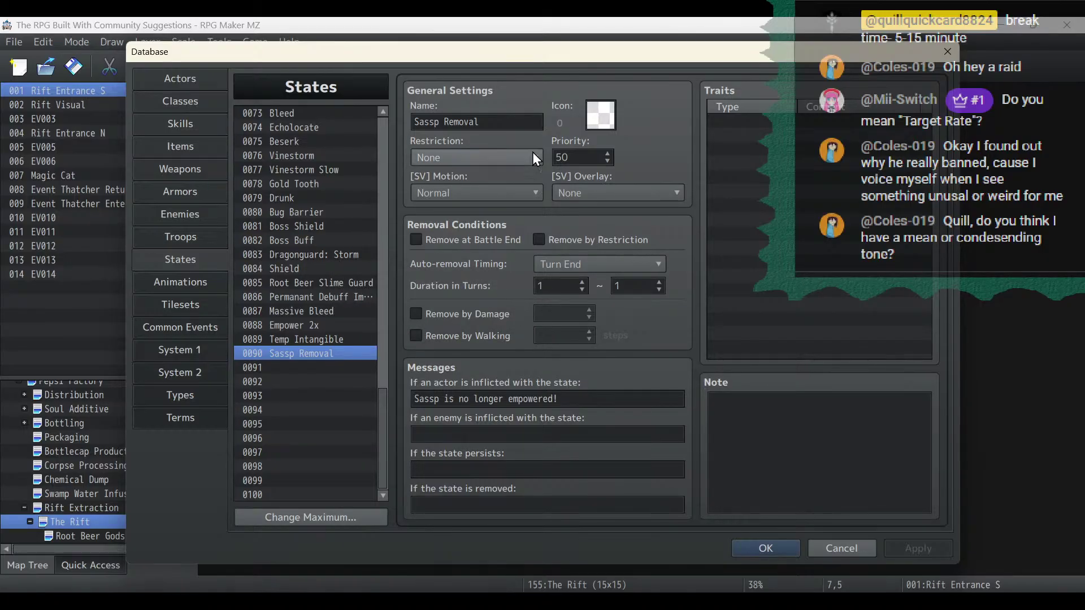
# In Root Beer Gods 3 battle event page 1, add a Change Enemy State command giving the Entire Troop Sassp Removal within the Empower 2x branch.
pyautogui.click(167, 236)
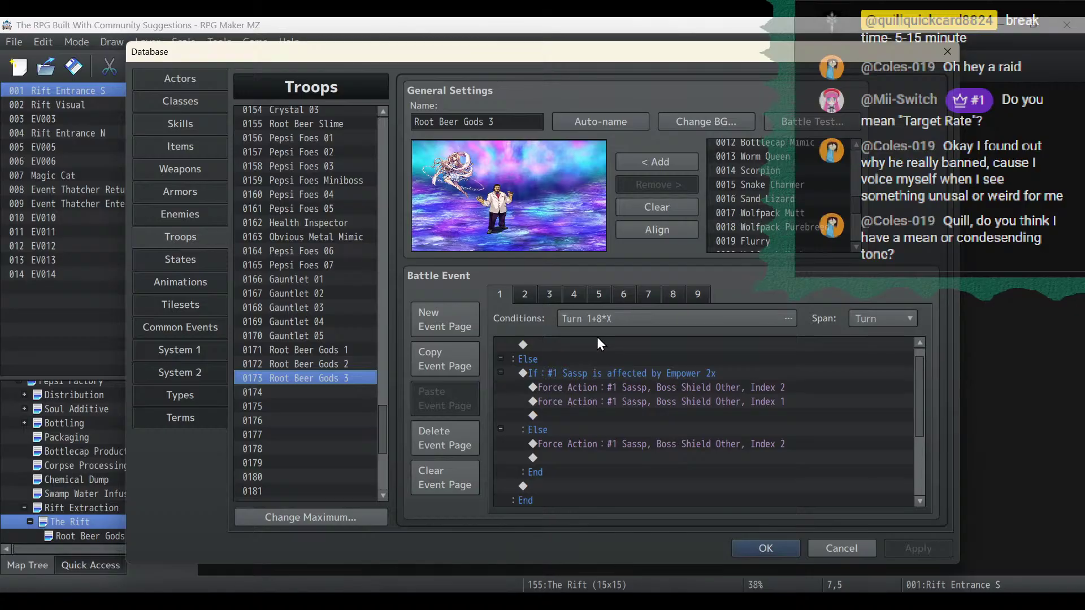
pyautogui.scroll(1, 717, 374)
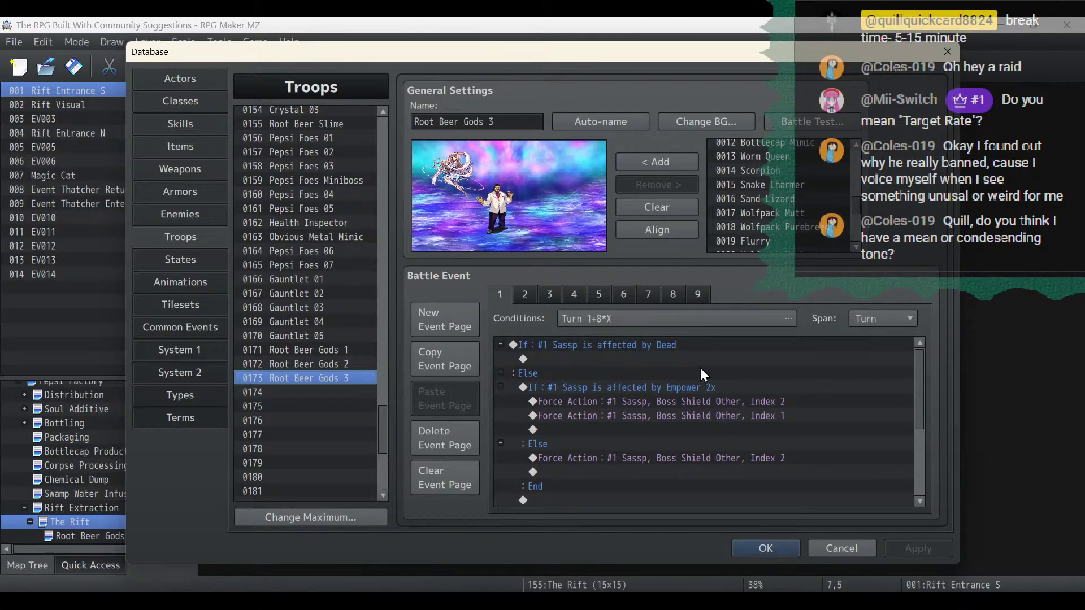
pyautogui.doubleClick(646, 429)
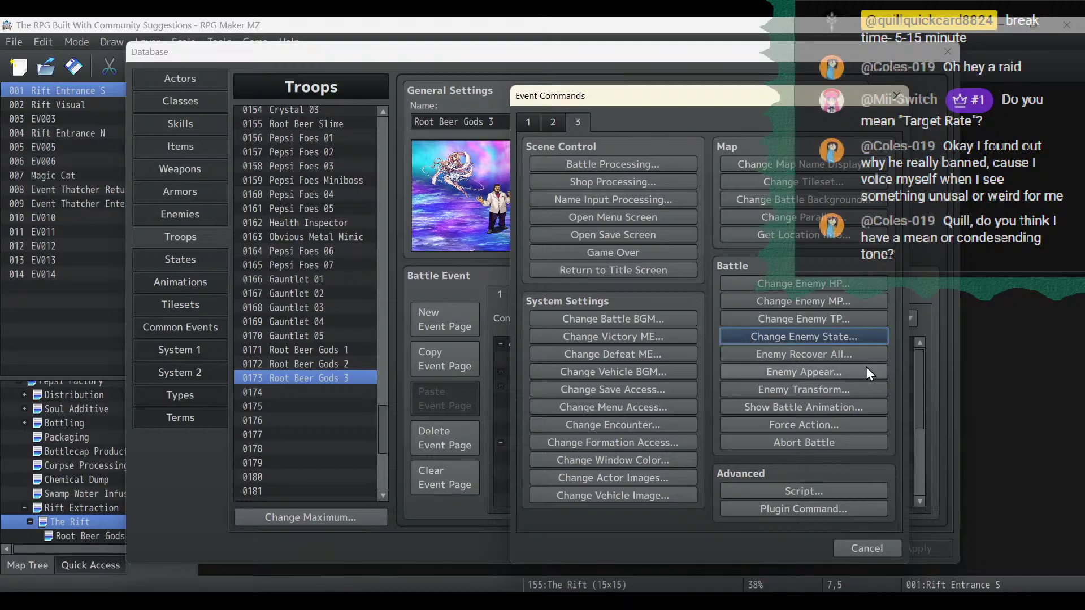
pyautogui.click(805, 339)
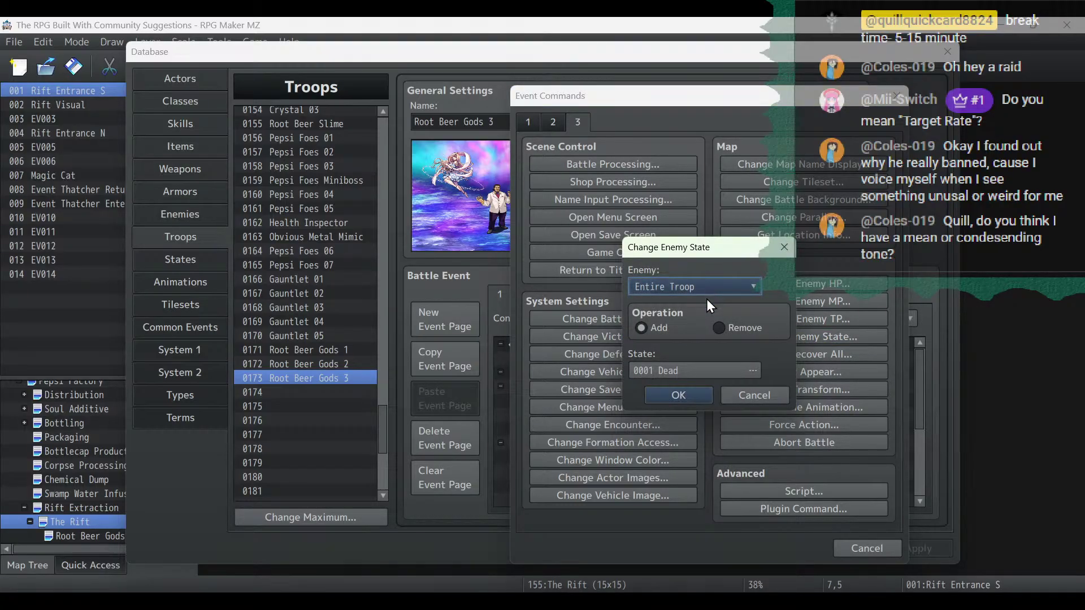
pyautogui.click(707, 378)
pyautogui.click(615, 267)
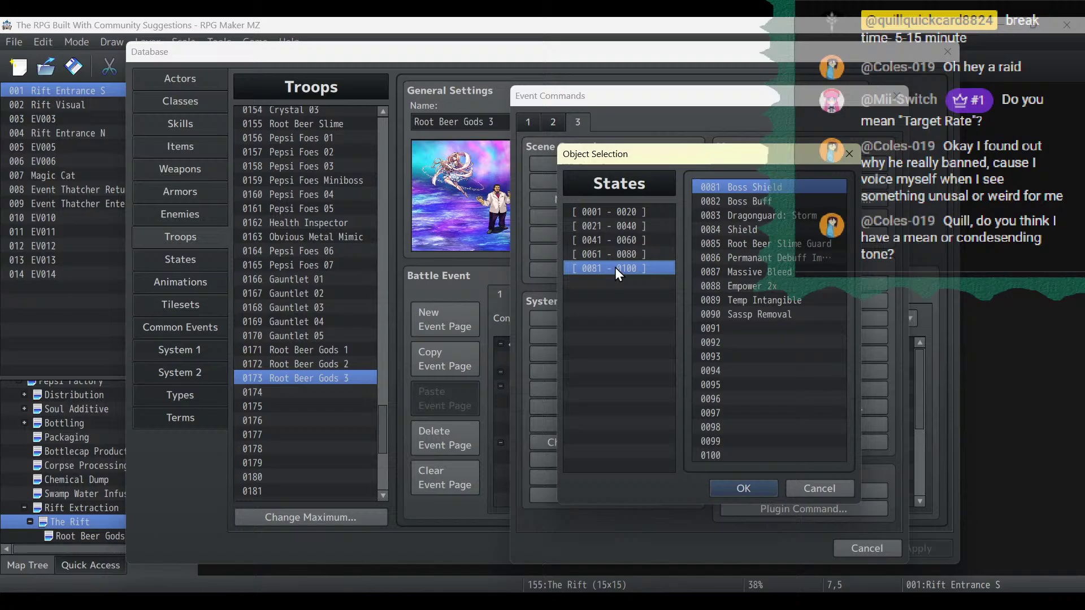
pyautogui.doubleClick(756, 316)
pyautogui.click(695, 398)
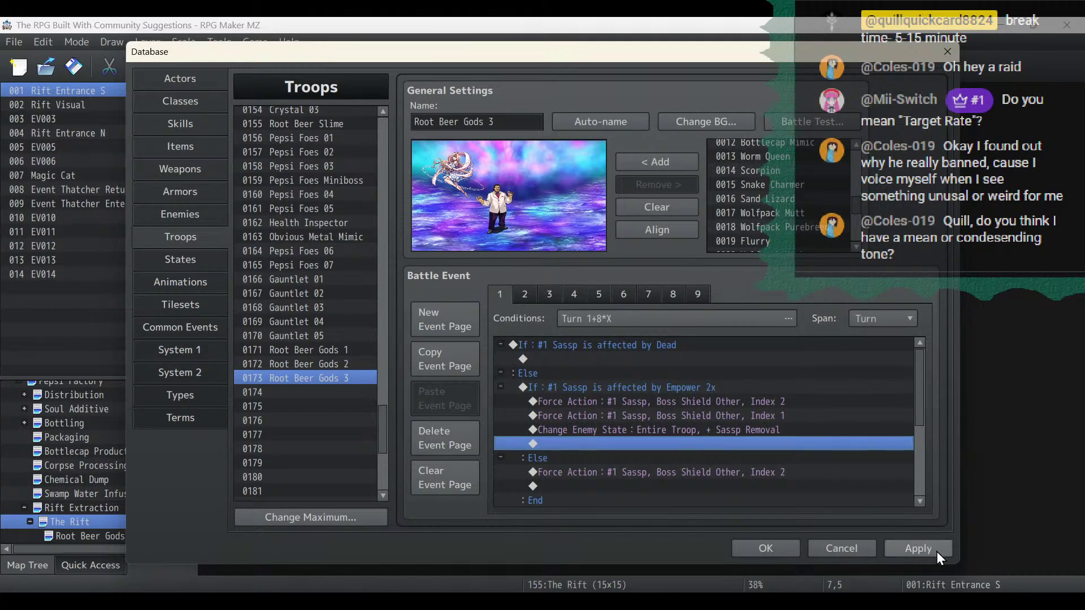
pyautogui.click(918, 548)
# Move the Entire Troop Empower 2x removal command from the page's end to below the Sassp Removal command in the Empower 2x branch, and apply.
pyautogui.scroll(-3, 749, 496)
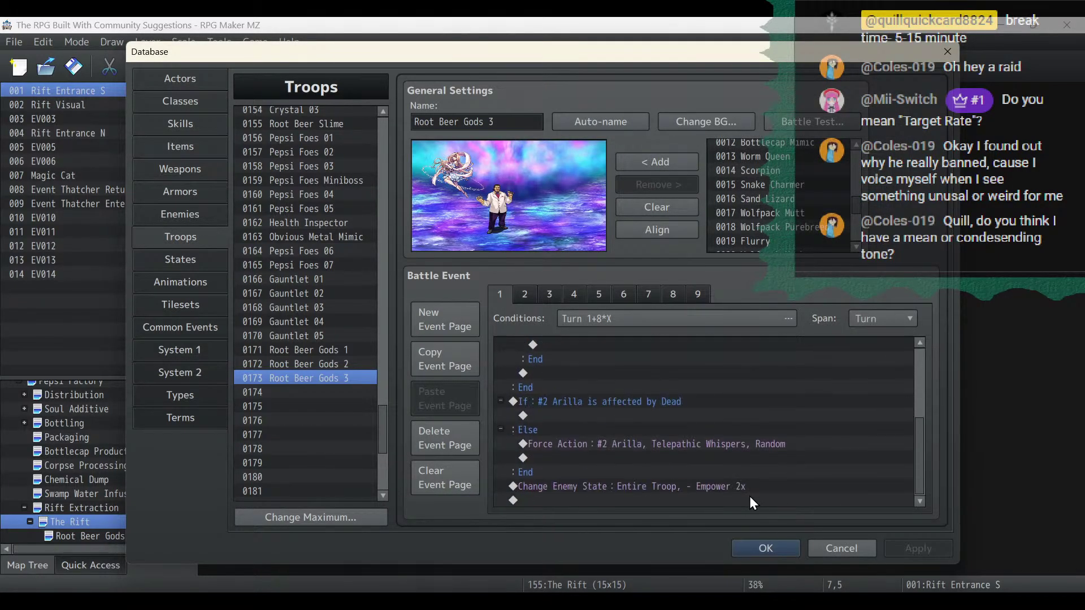
pyautogui.click(693, 484)
pyautogui.press('Delete')
pyautogui.scroll(3, 693, 484)
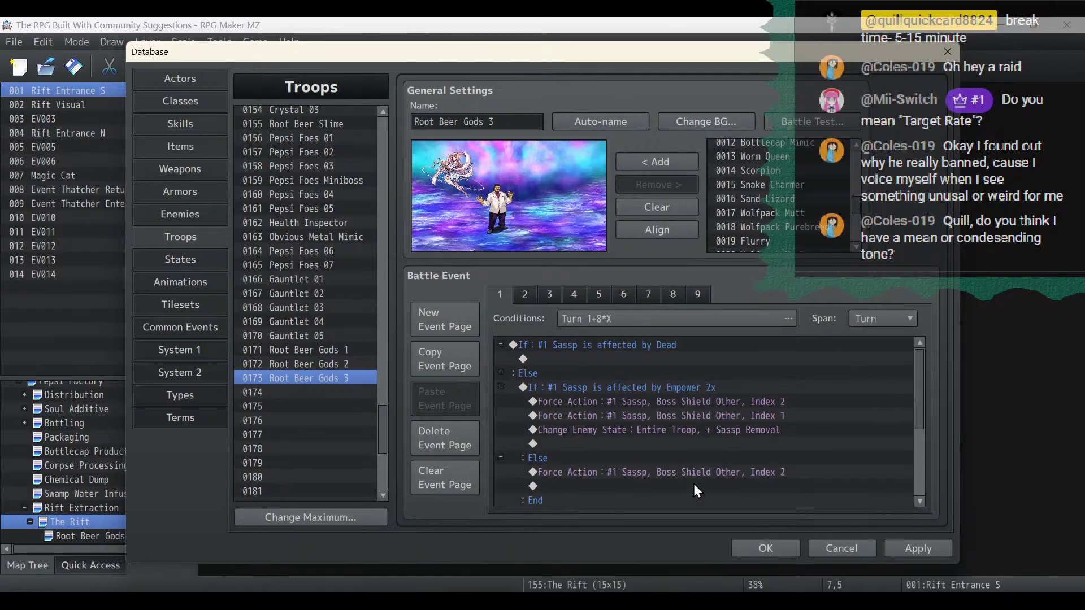
pyautogui.click(690, 444)
pyautogui.write('Change Enemy State : Entire Troop, - Empower 2x')
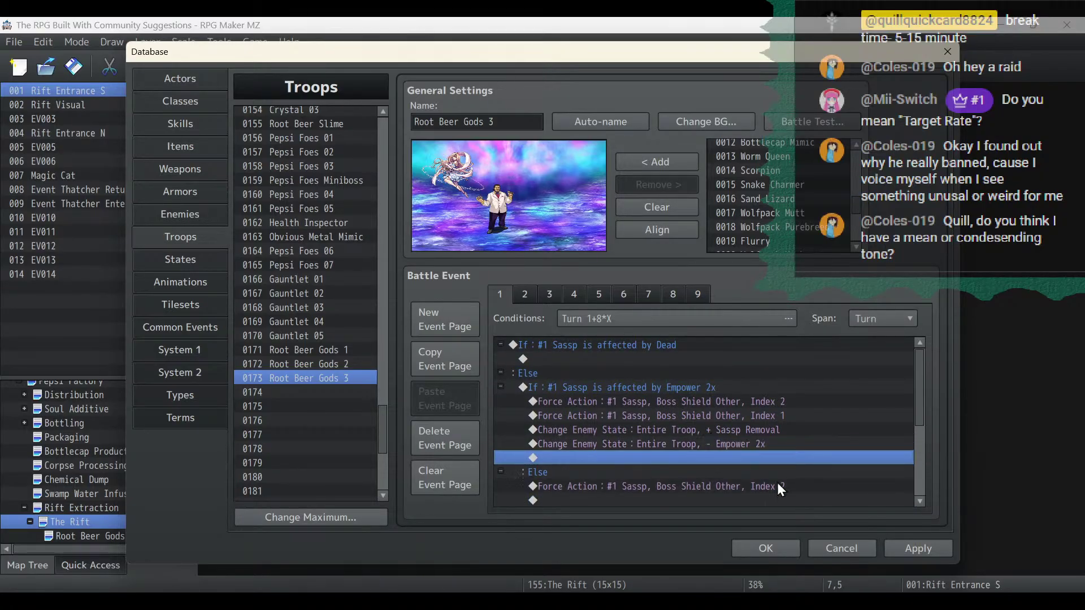
pyautogui.click(921, 543)
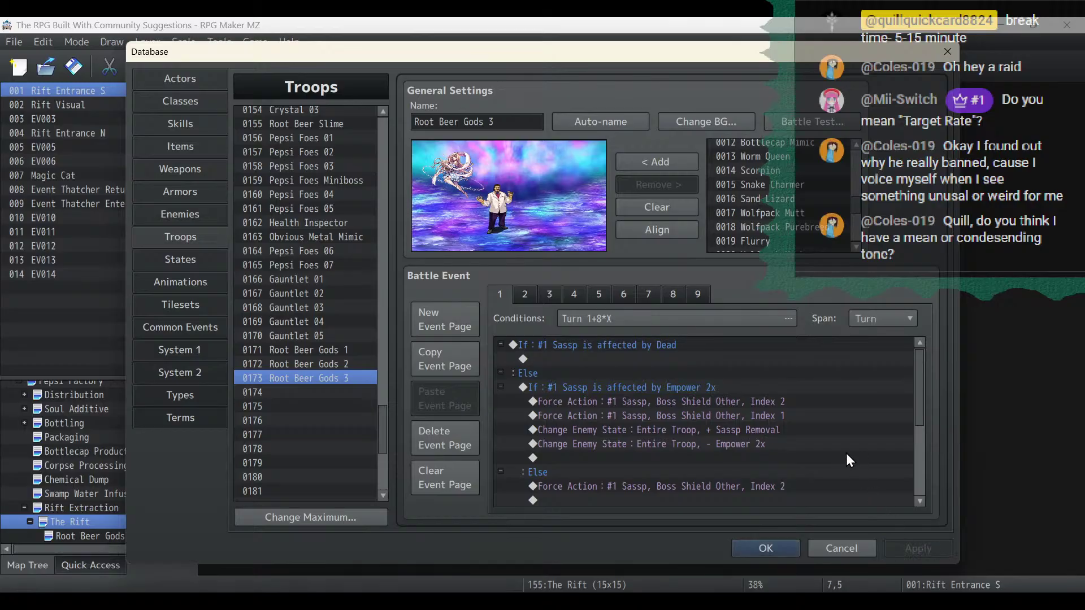
# Review battle event pages 1 to 6 of Root Beer Gods 3 for the actions Sassp and Arilla take each turn.
pyautogui.scroll(-4, 846, 451)
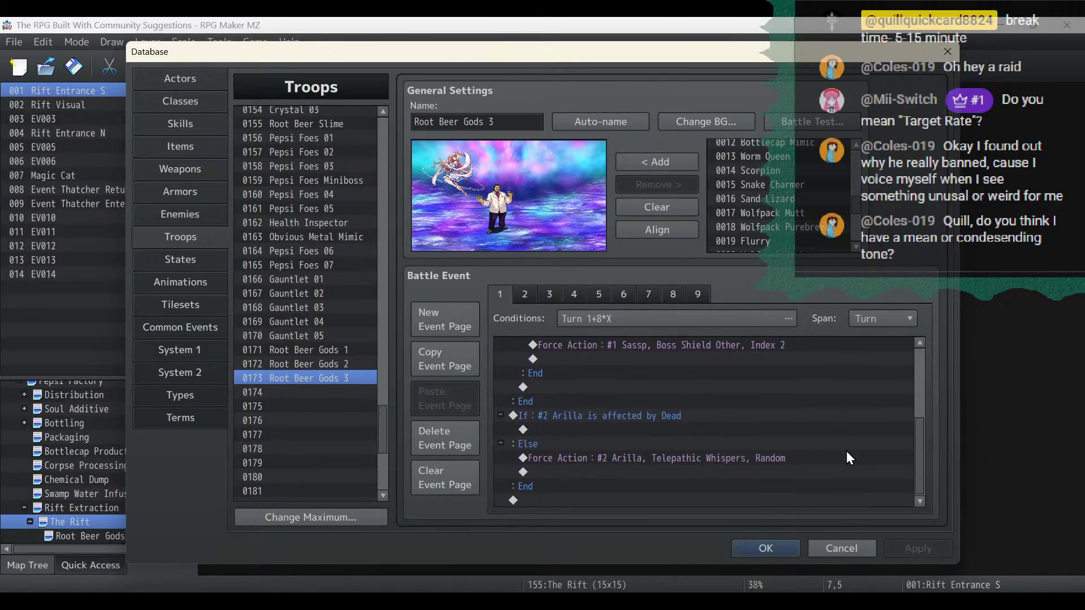
pyautogui.click(524, 295)
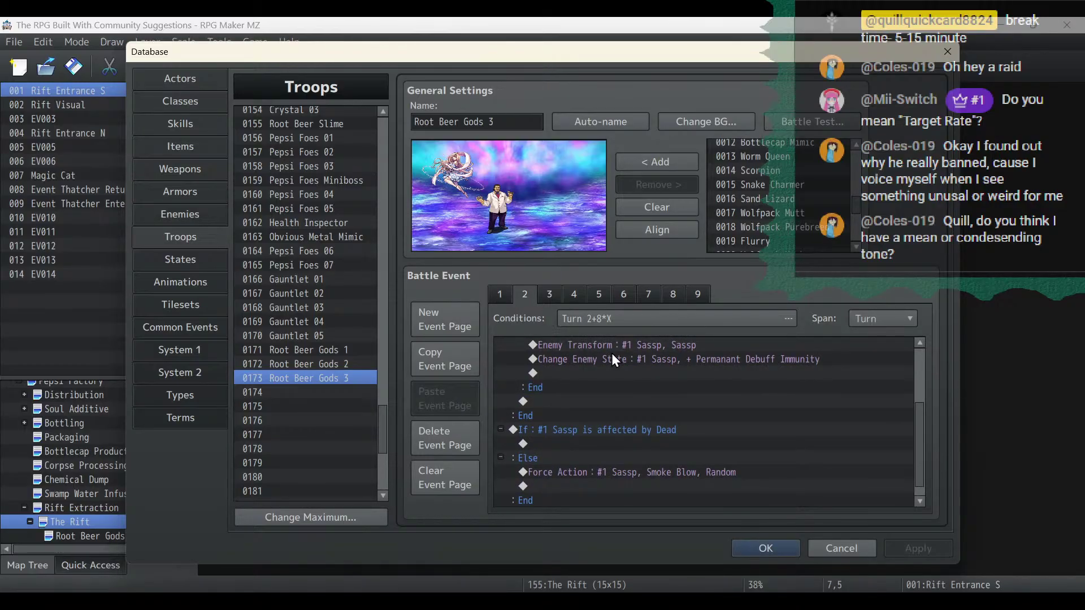
pyautogui.scroll(3, 612, 354)
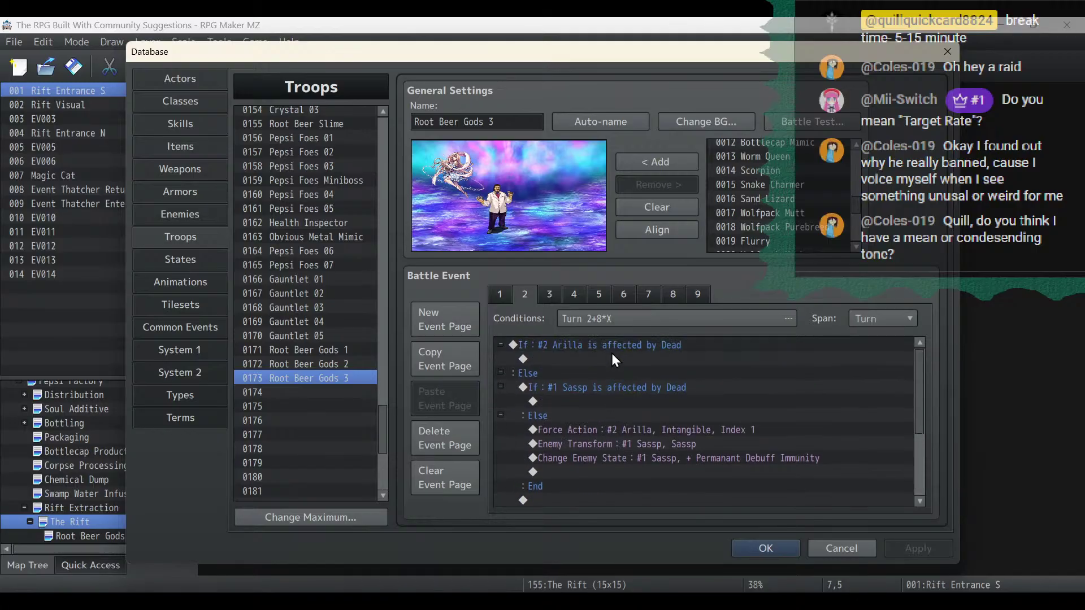
pyautogui.click(549, 295)
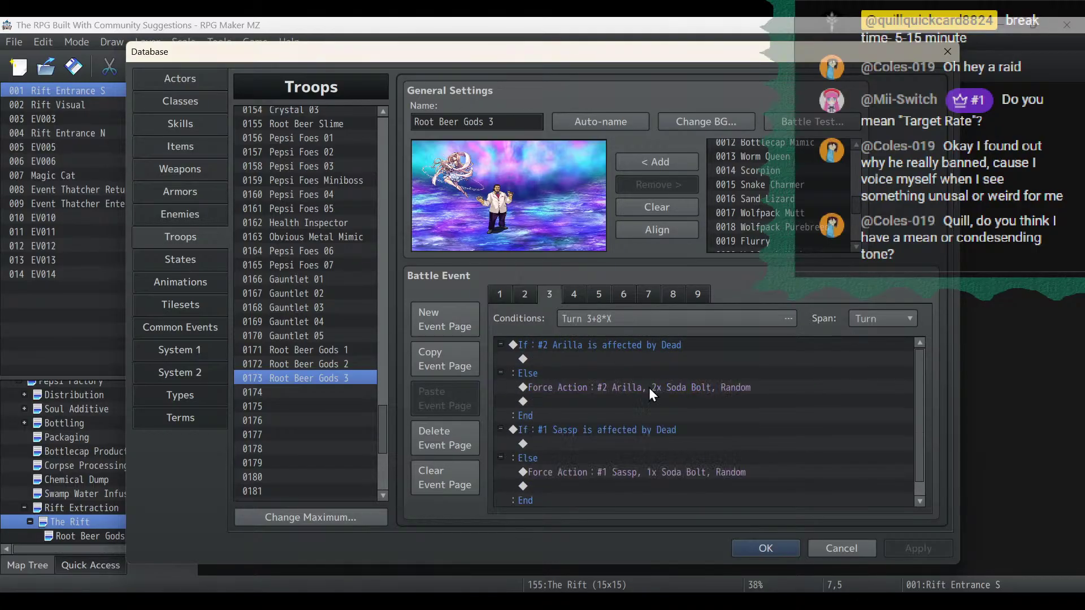
pyautogui.click(574, 295)
pyautogui.scroll(-2, 722, 369)
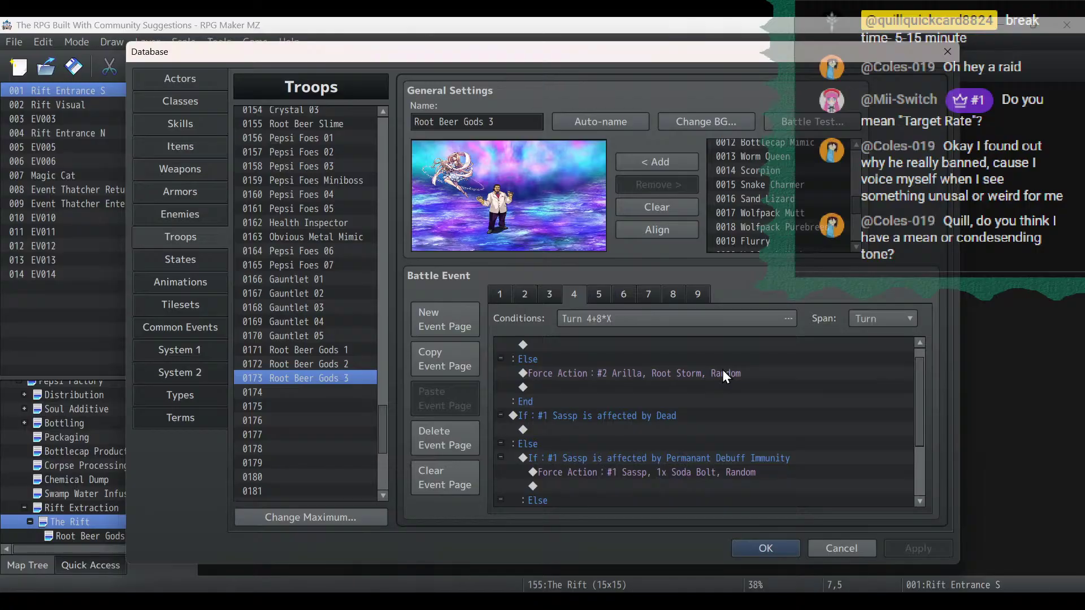
pyautogui.scroll(-3, 723, 369)
pyautogui.click(598, 294)
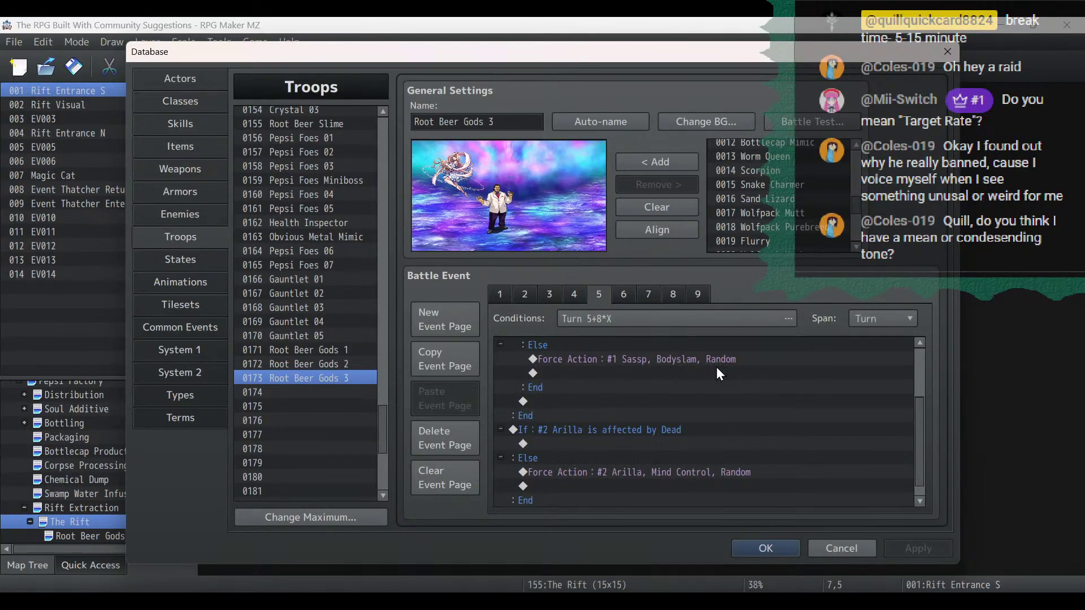
pyautogui.scroll(-2, 717, 367)
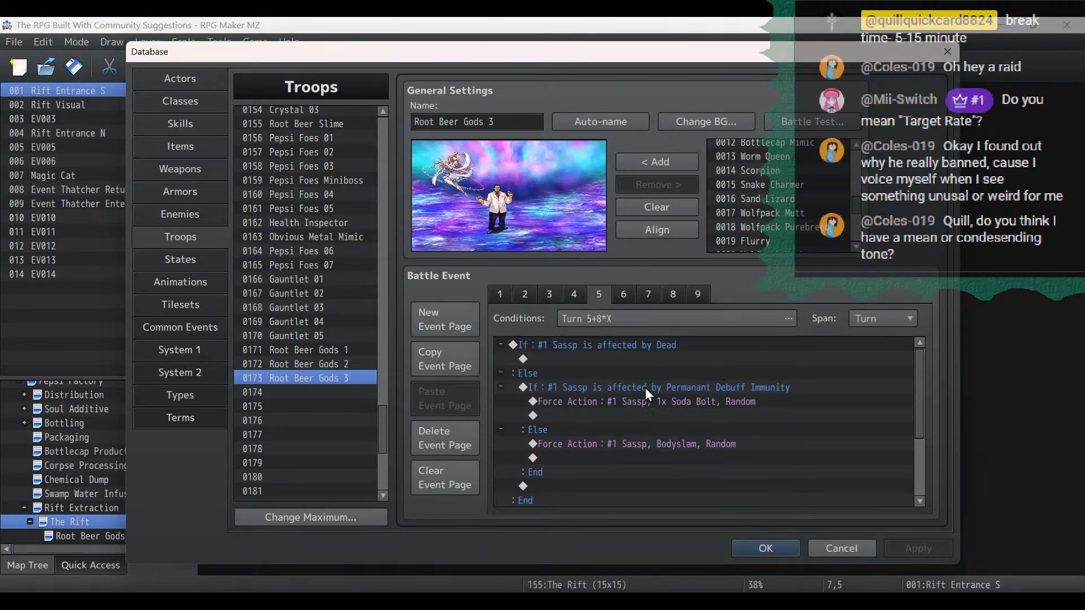
pyautogui.scroll(-1, 659, 416)
pyautogui.scroll(1, 659, 416)
pyautogui.click(674, 418)
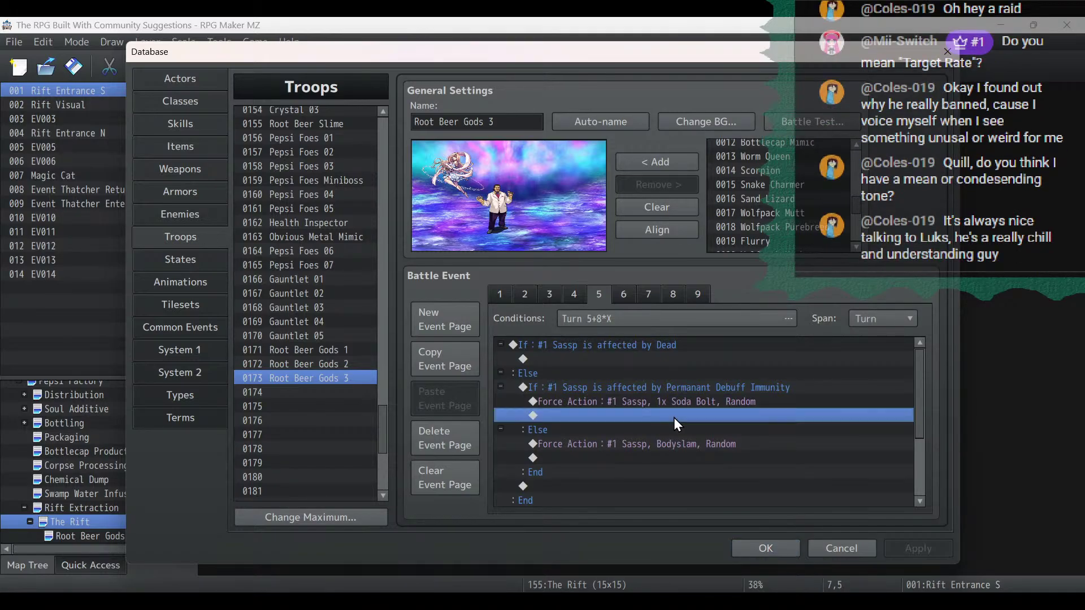
pyautogui.click(624, 294)
pyautogui.scroll(-2, 629, 355)
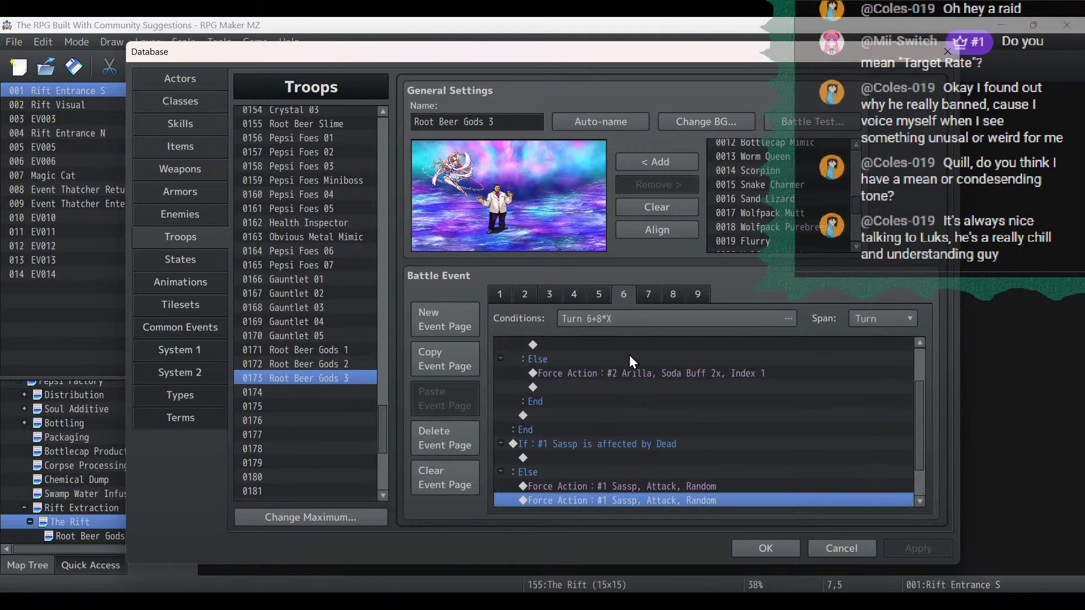
pyautogui.scroll(2, 629, 355)
# On battle event page 5, give #1 Sassp the Intangible Remove state after 1x Soda Bolt in the Permanant Debuff Immunity branch, and apply.
pyautogui.click(596, 300)
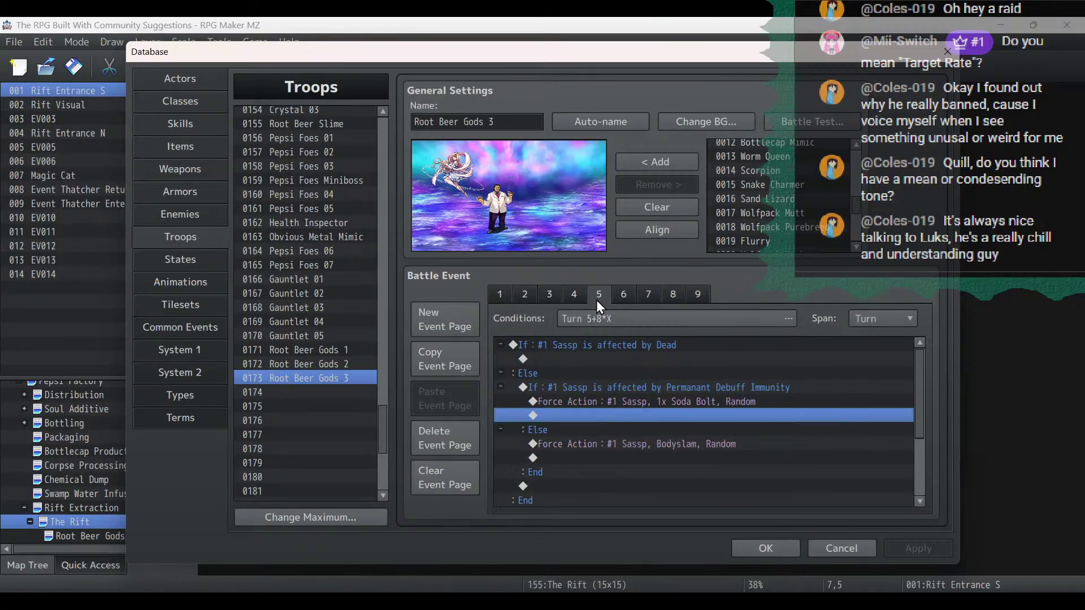
pyautogui.doubleClick(642, 419)
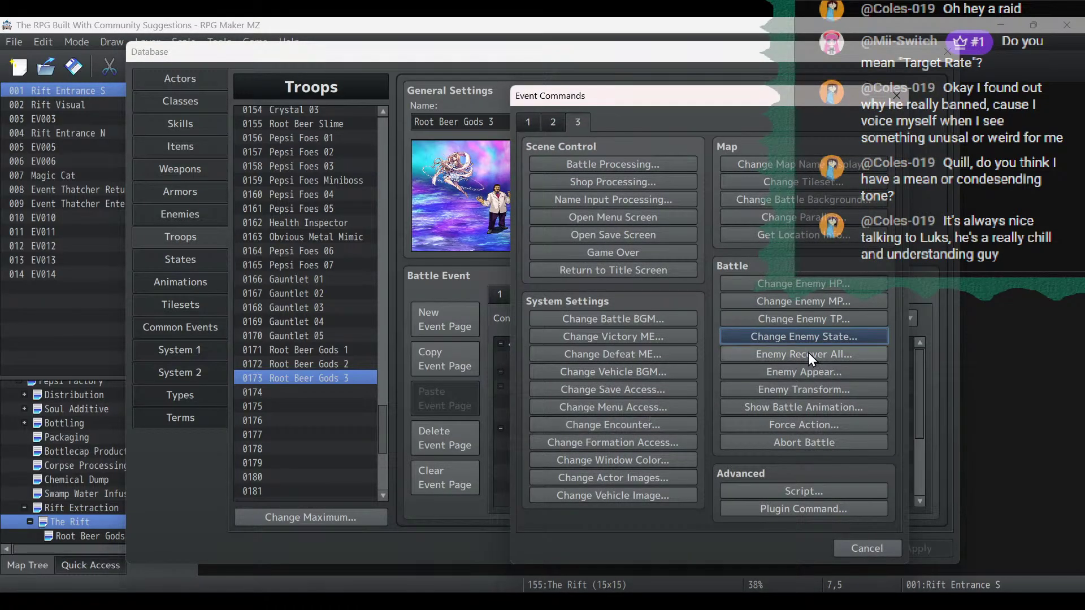
pyautogui.click(805, 338)
pyautogui.click(696, 369)
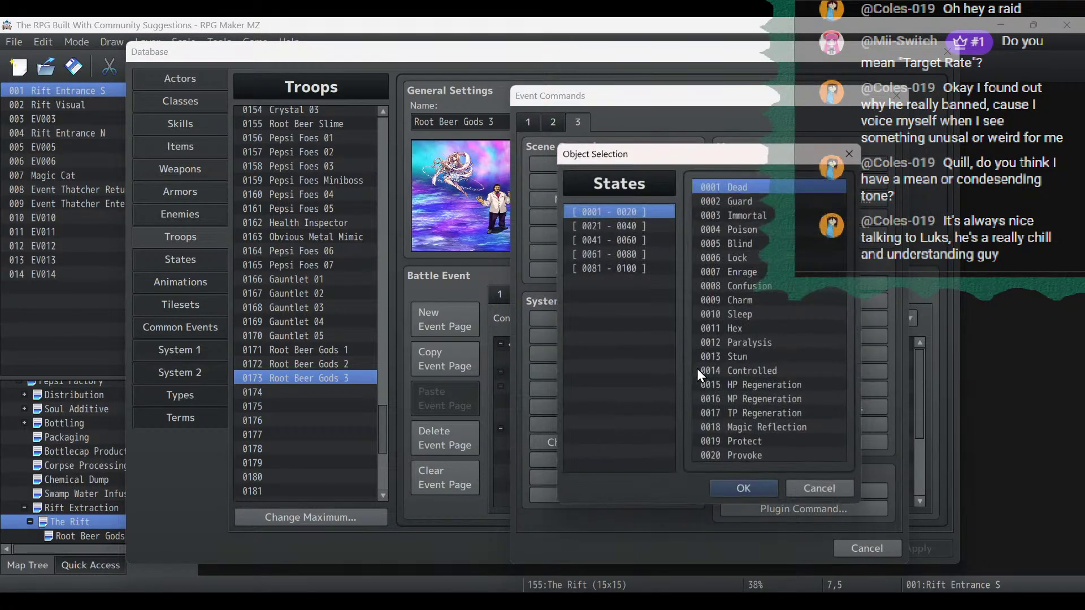
pyautogui.click(647, 268)
pyautogui.click(642, 255)
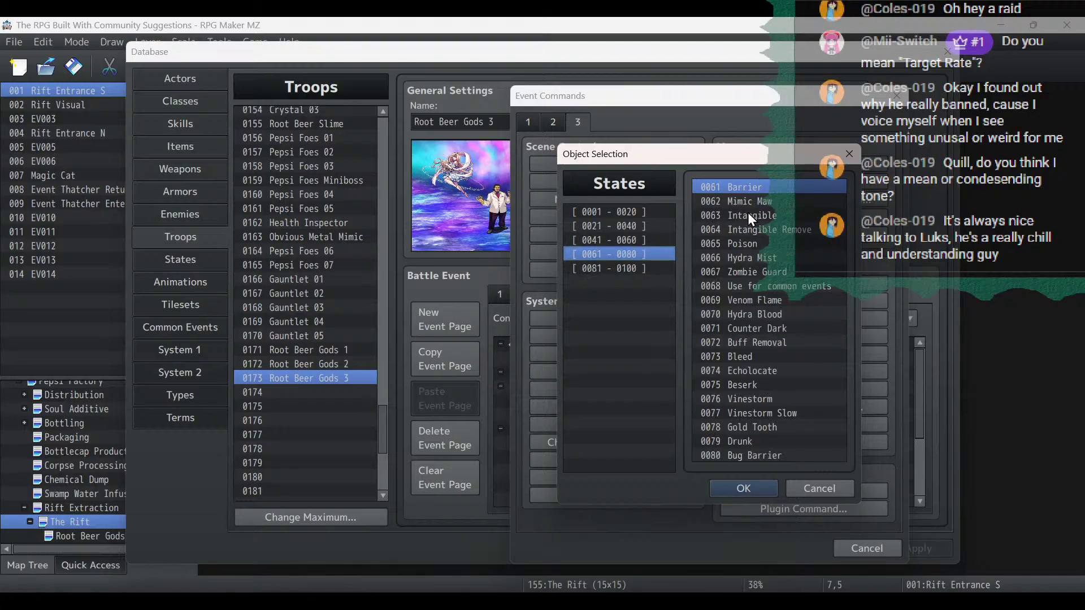
pyautogui.click(761, 229)
pyautogui.doubleClick(761, 229)
pyautogui.click(707, 287)
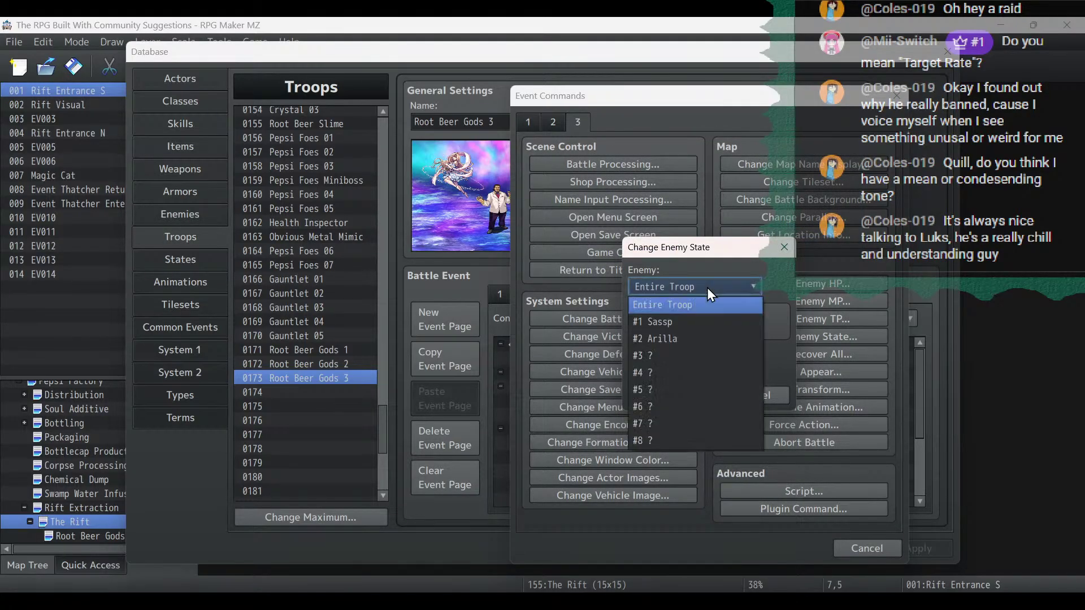
pyautogui.click(693, 322)
pyautogui.click(691, 396)
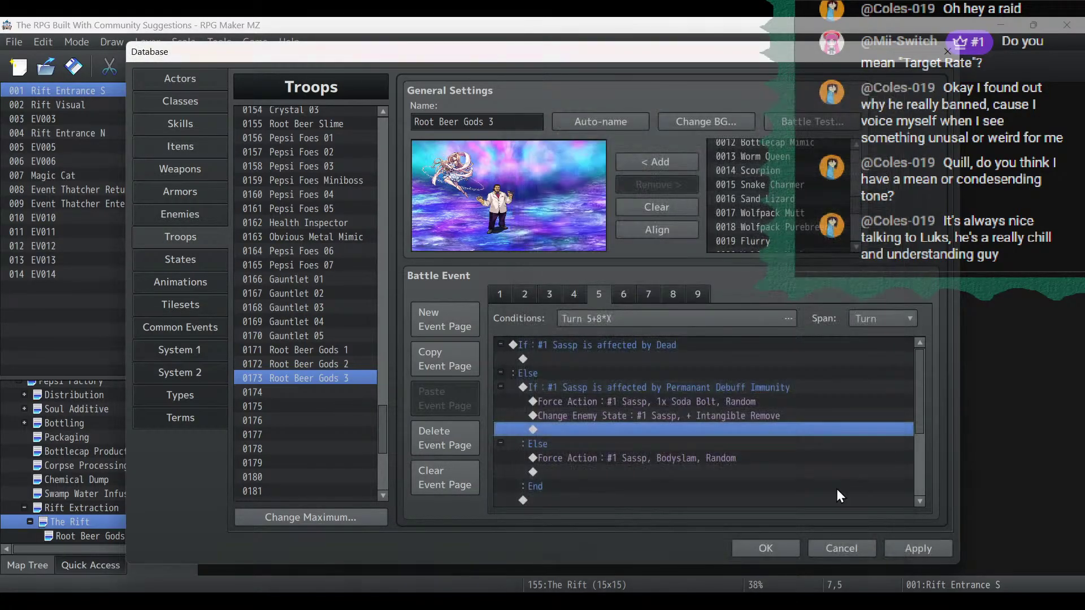
pyautogui.click(925, 547)
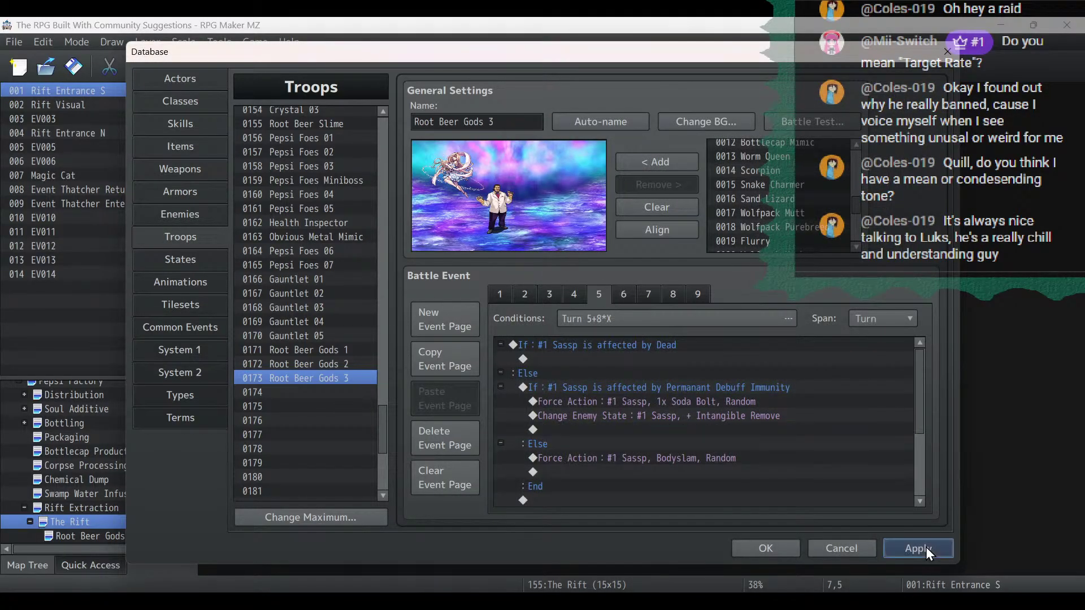
# Check the remaining turn pages, switch to the Notepad project notes and delete the "make intangible fall off" line.
pyautogui.click(627, 294)
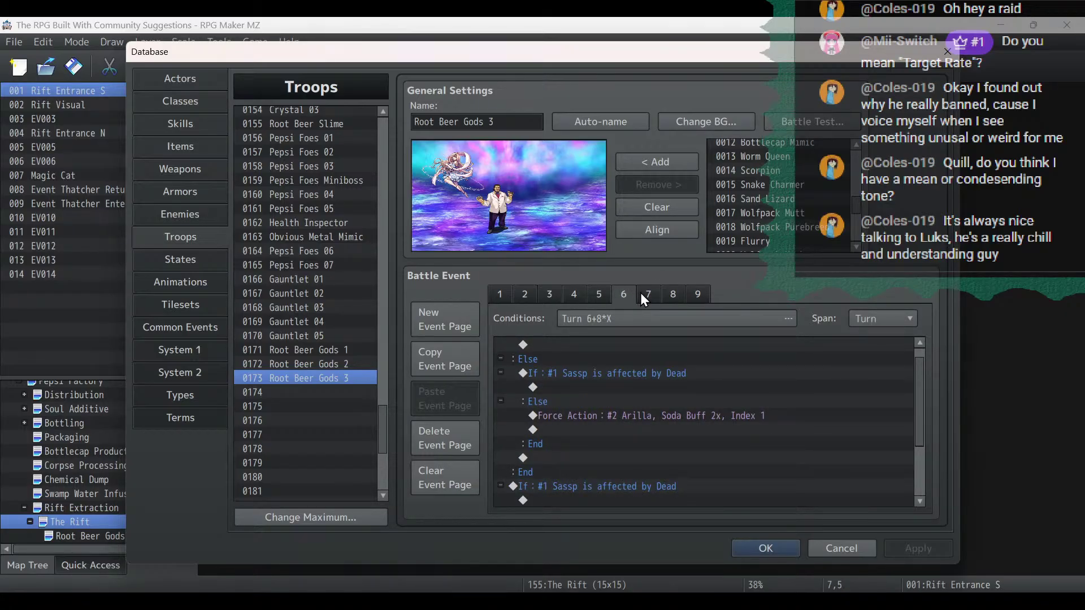
pyautogui.click(640, 292)
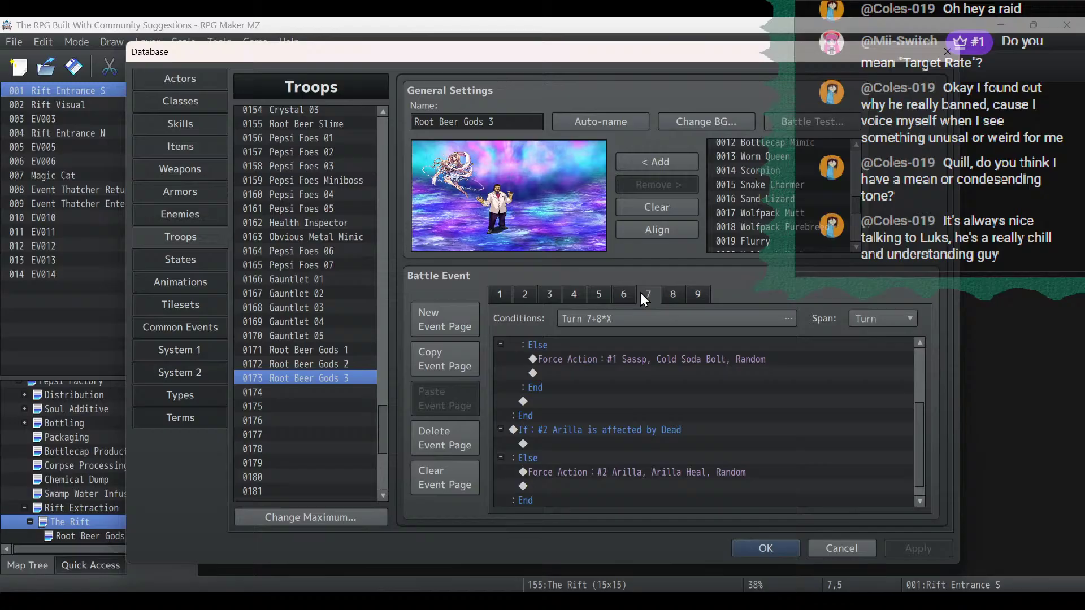
pyautogui.click(676, 300)
pyautogui.click(501, 293)
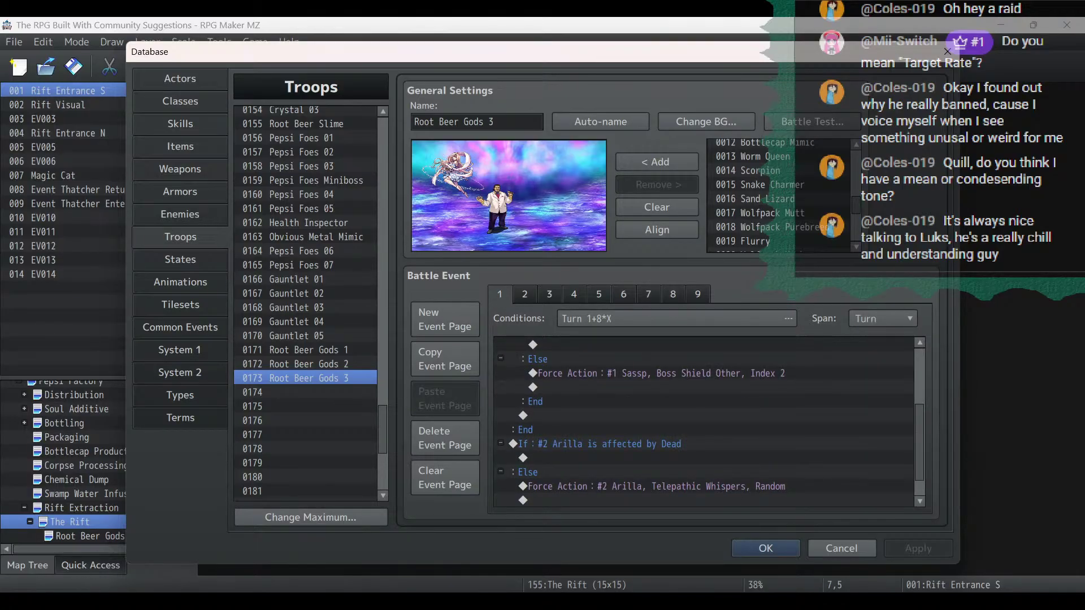
pyautogui.hotkey('alt', 'Tab')
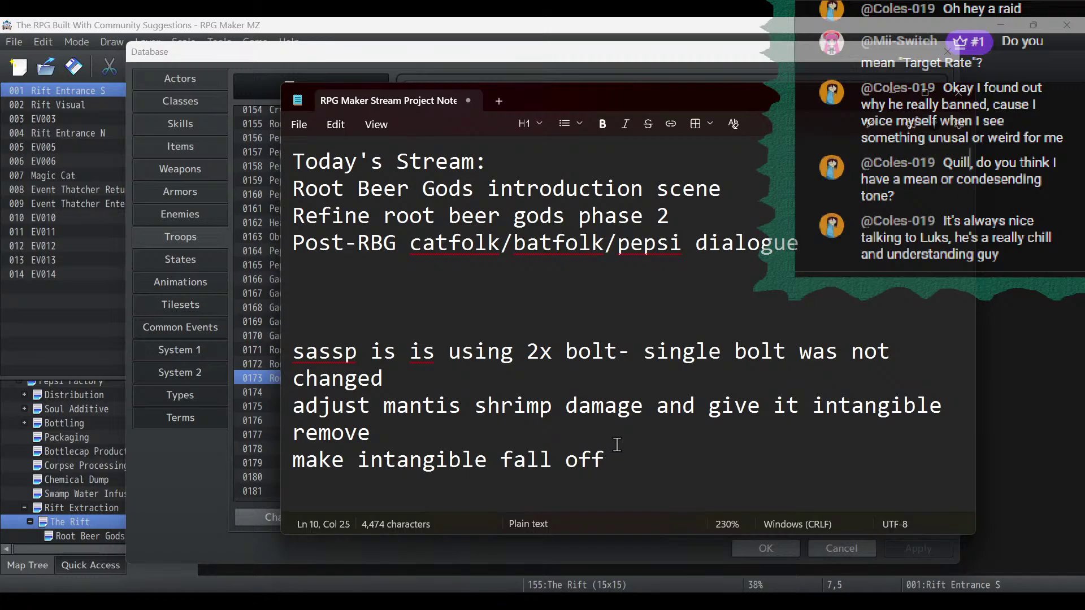
pyautogui.moveTo(632, 465); pyautogui.dragTo(204, 459)
pyautogui.press('BackSpace')
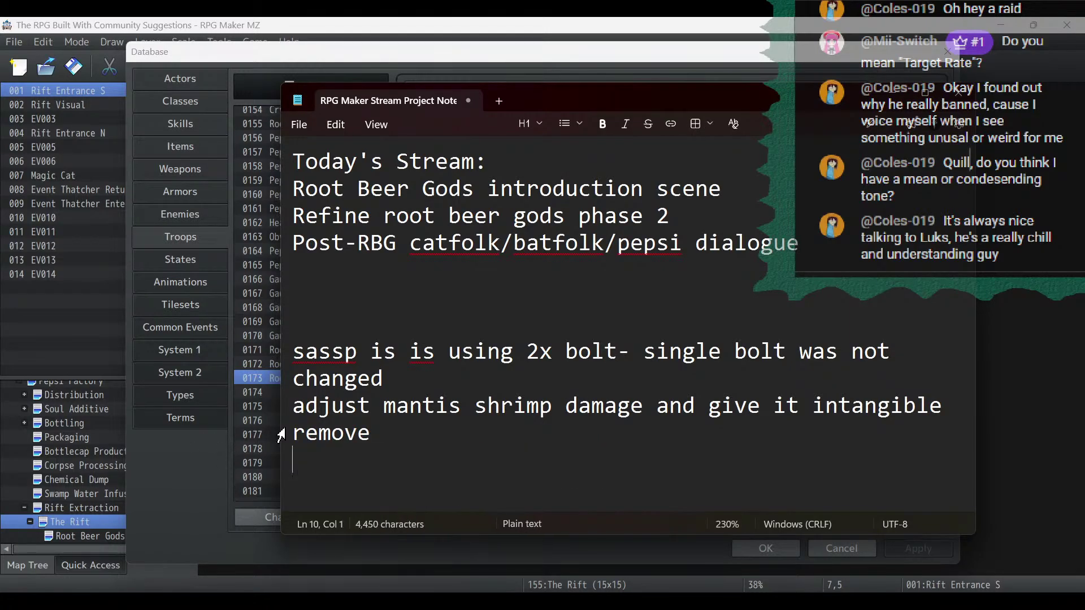
pyautogui.click(569, 339)
# Set the scope of skill 0444 1x Soda Bolt to one enemy and apply the change.
pyautogui.click(180, 120)
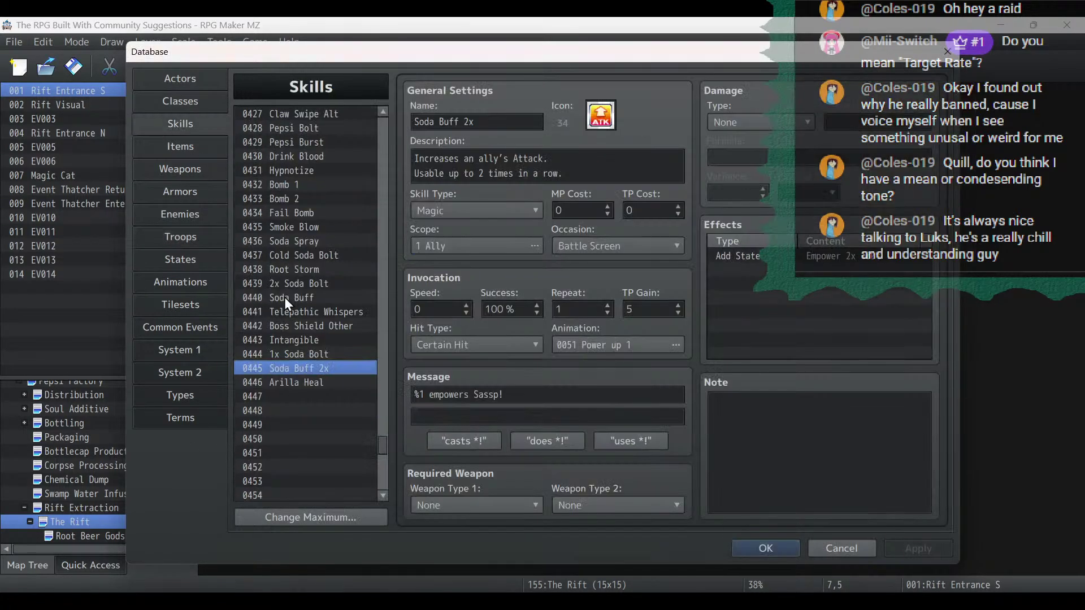
pyautogui.click(303, 354)
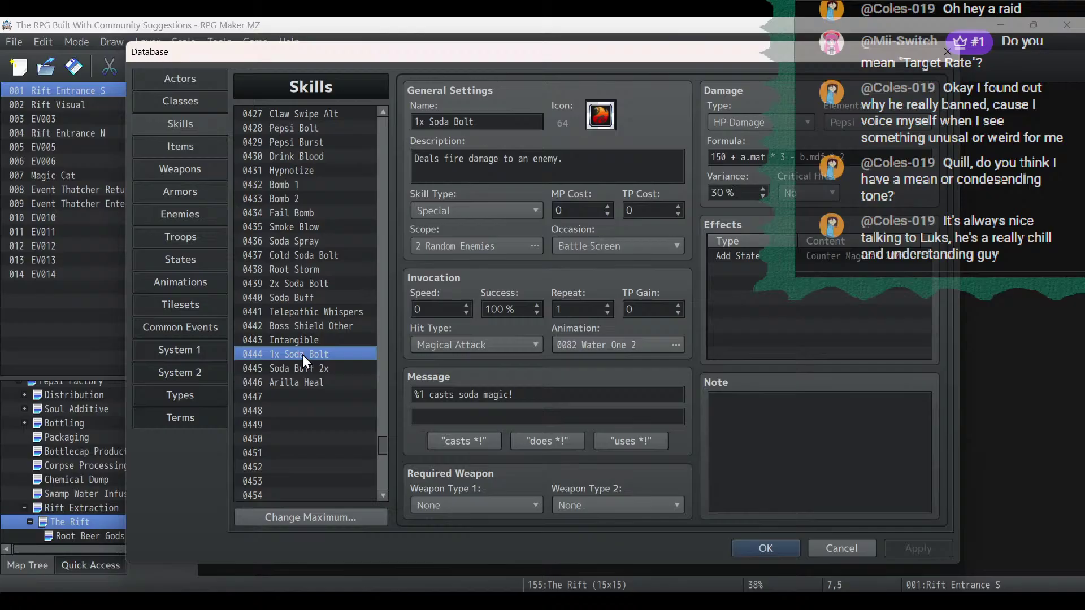
pyautogui.click(459, 249)
pyautogui.click(511, 272)
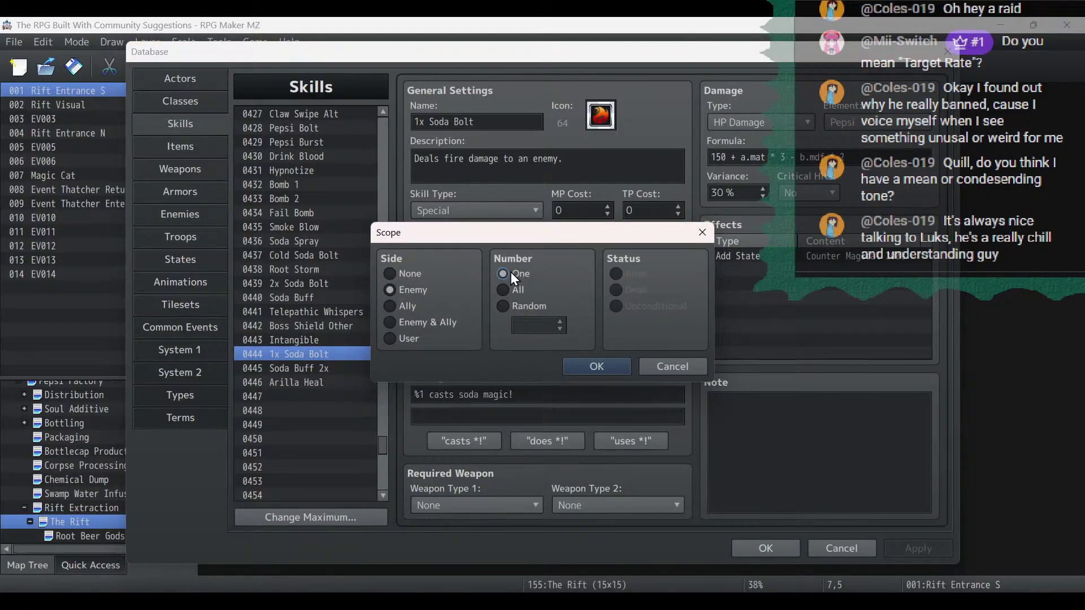
pyautogui.click(587, 367)
pyautogui.click(917, 548)
# Switch to the Notepad project notes and delete the line about Sassp using 2x bolt.
pyautogui.hotkey('alt', 'Tab')
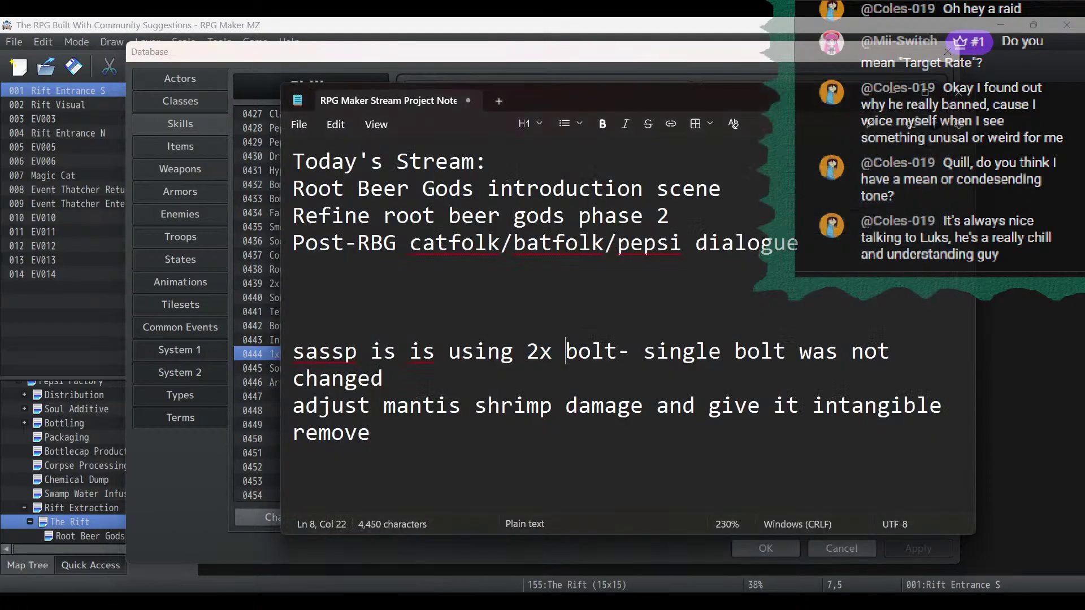
pyautogui.tripleClick(407, 376)
pyautogui.press('Delete')
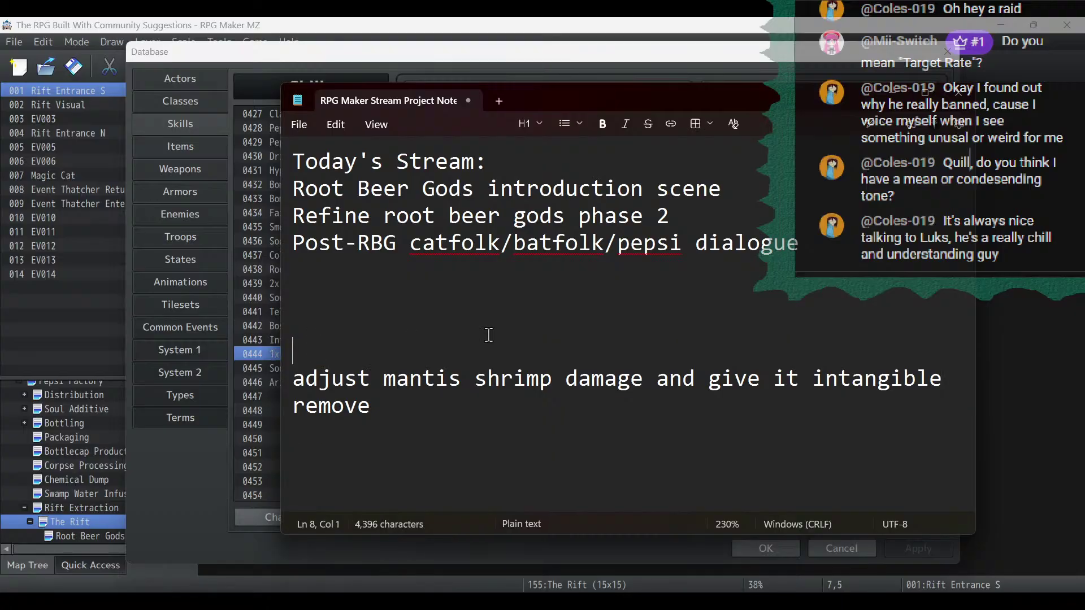
# Switch back to RPG Maker MZ and open item 0035 Mantis Shrimp to check its damage settings.
pyautogui.click(730, 56)
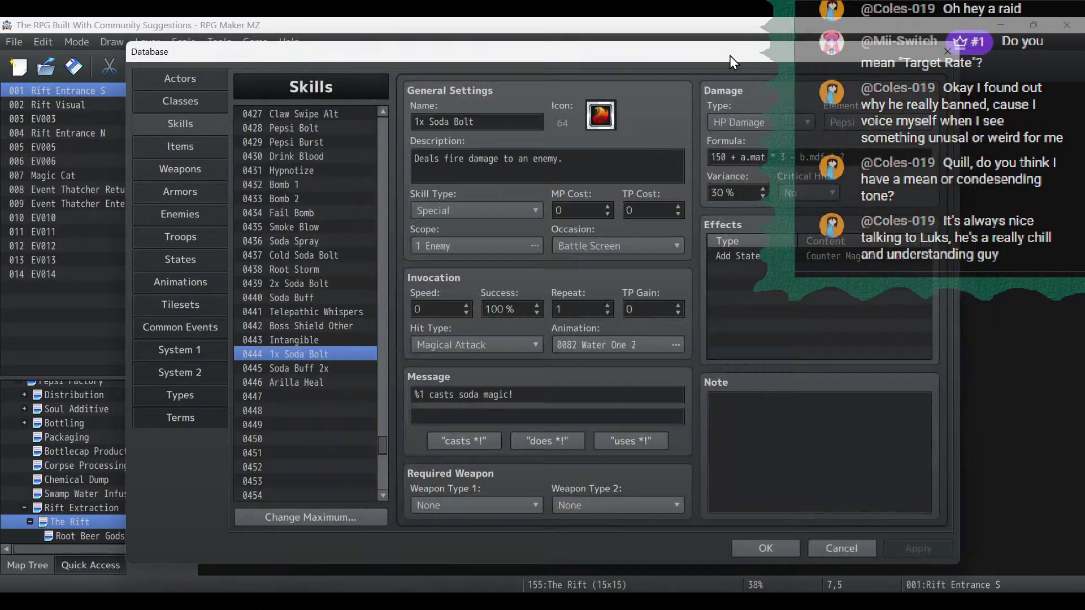
pyautogui.click(175, 147)
pyautogui.scroll(-6, 352, 275)
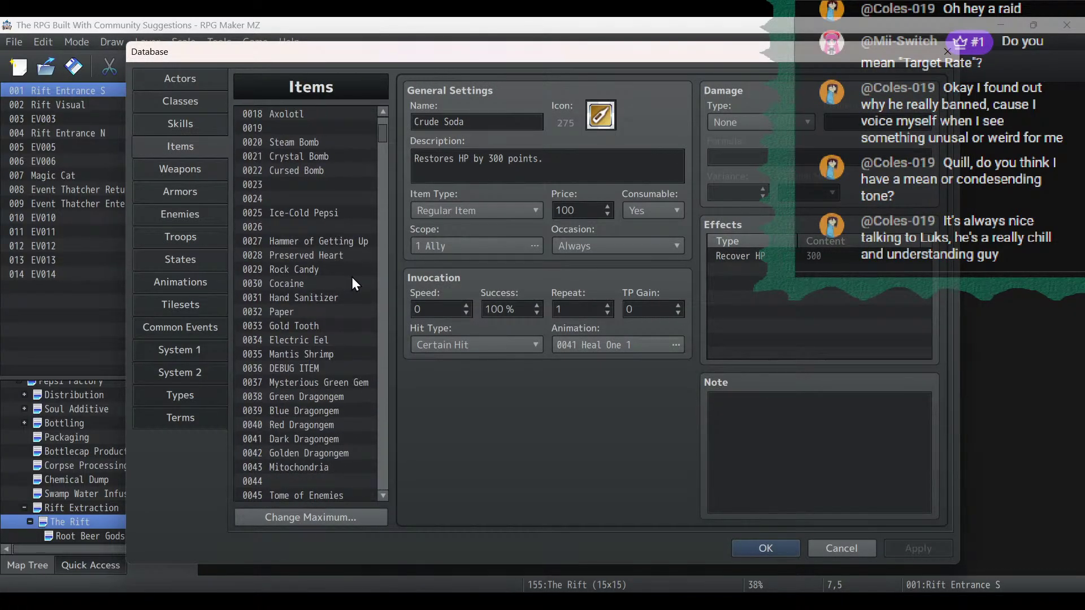
pyautogui.click(310, 355)
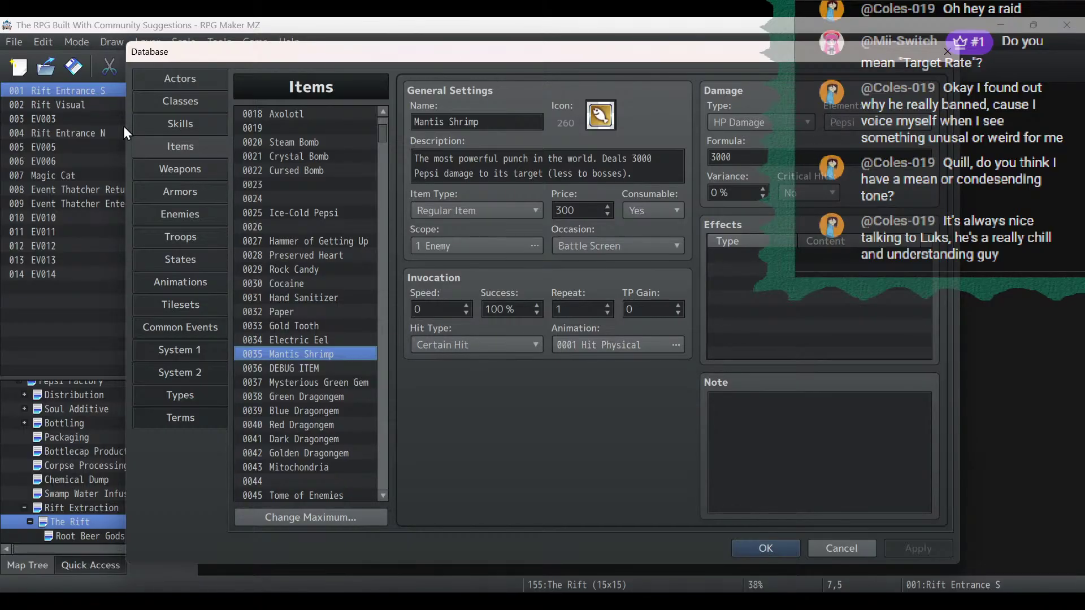
# Copy the Pepsi 25% element rate trait from enemy 0125 Sassp and paste it twice into the traits of enemy 0126 Sassp.
pyautogui.click(178, 238)
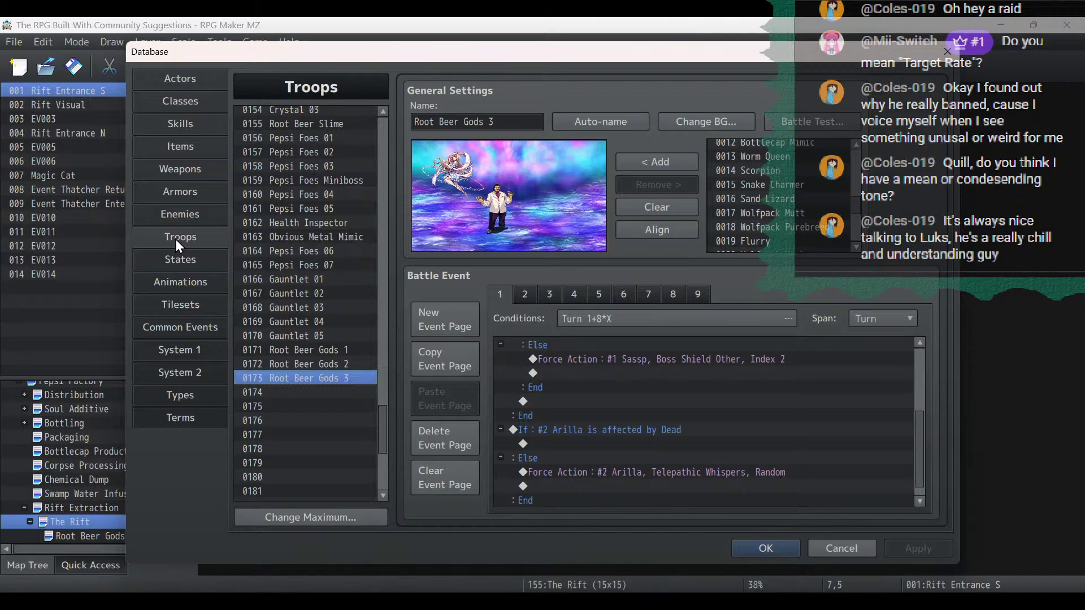
pyautogui.click(176, 220)
pyautogui.click(288, 365)
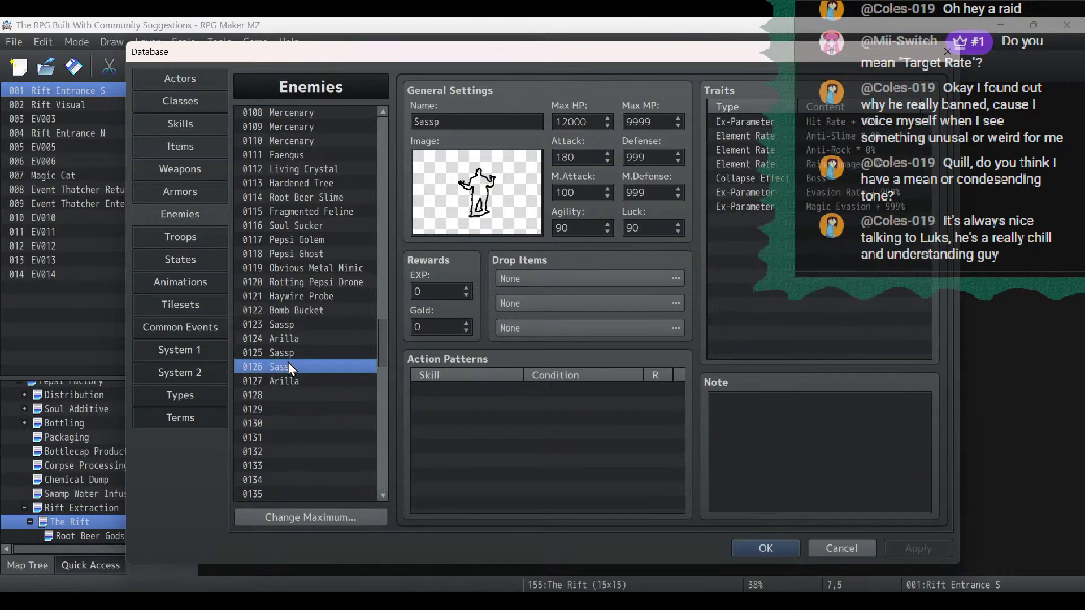
pyautogui.click(286, 354)
pyautogui.click(820, 224)
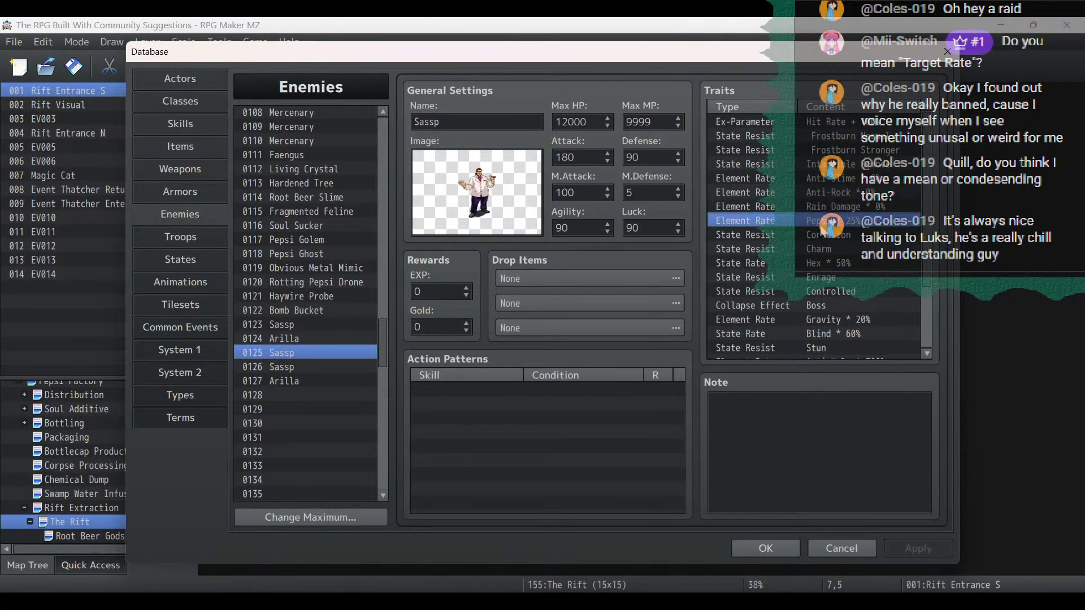
pyautogui.rightClick(820, 222)
pyautogui.click(845, 284)
pyautogui.click(308, 368)
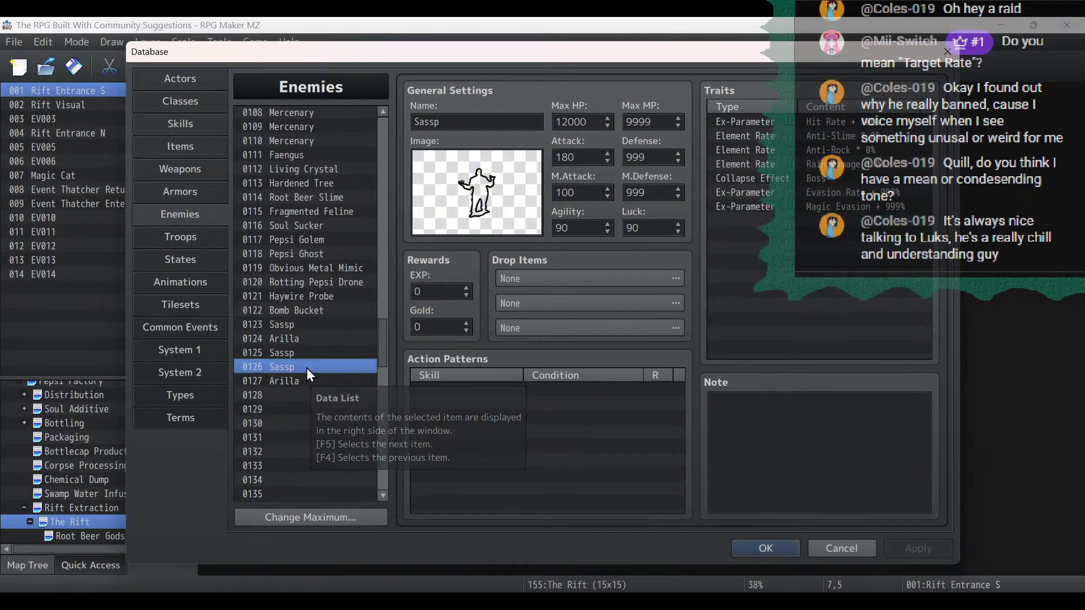
pyautogui.click(788, 254)
pyautogui.hotkey('ctrl', 'v')
pyautogui.click(789, 250)
pyautogui.hotkey('ctrl', 'v')
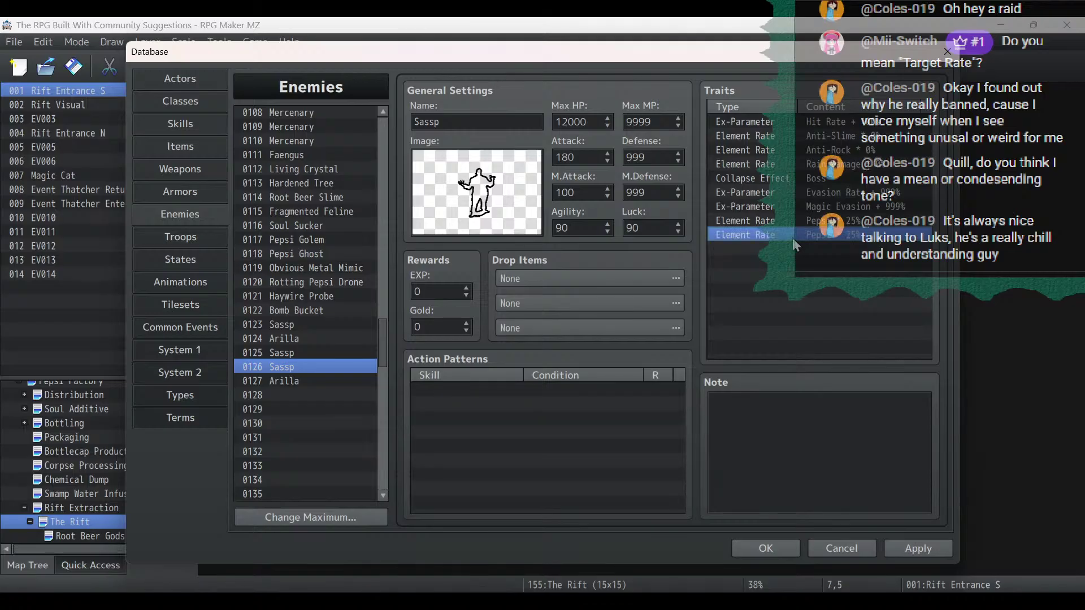
# Change the last Pepsi element rate trait of enemy 0126 Sassp to Gravity and apply the change.
pyautogui.doubleClick(793, 236)
pyautogui.click(875, 148)
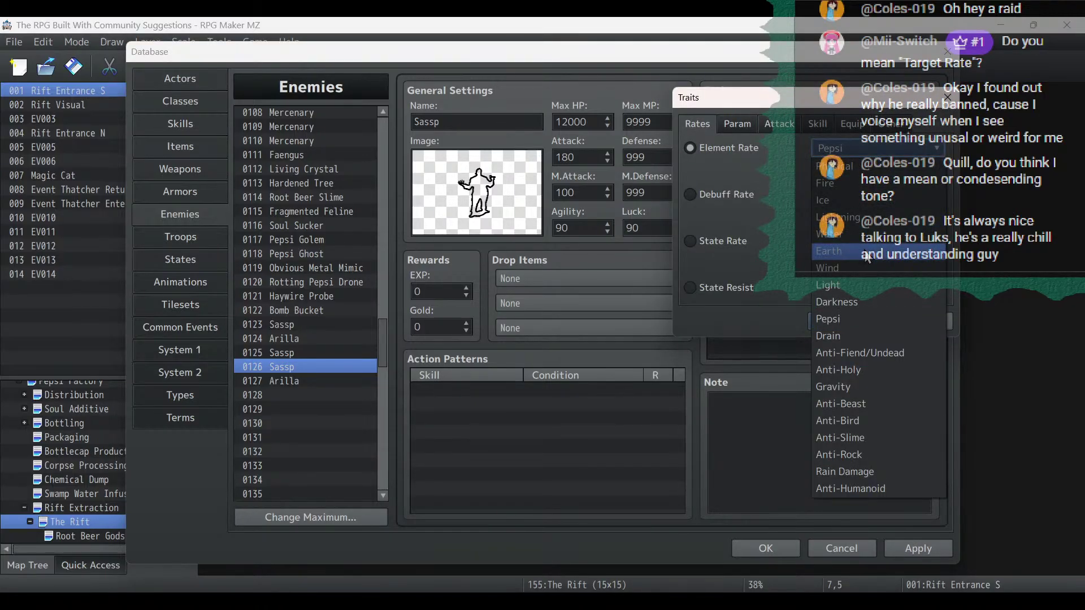
pyautogui.click(865, 388)
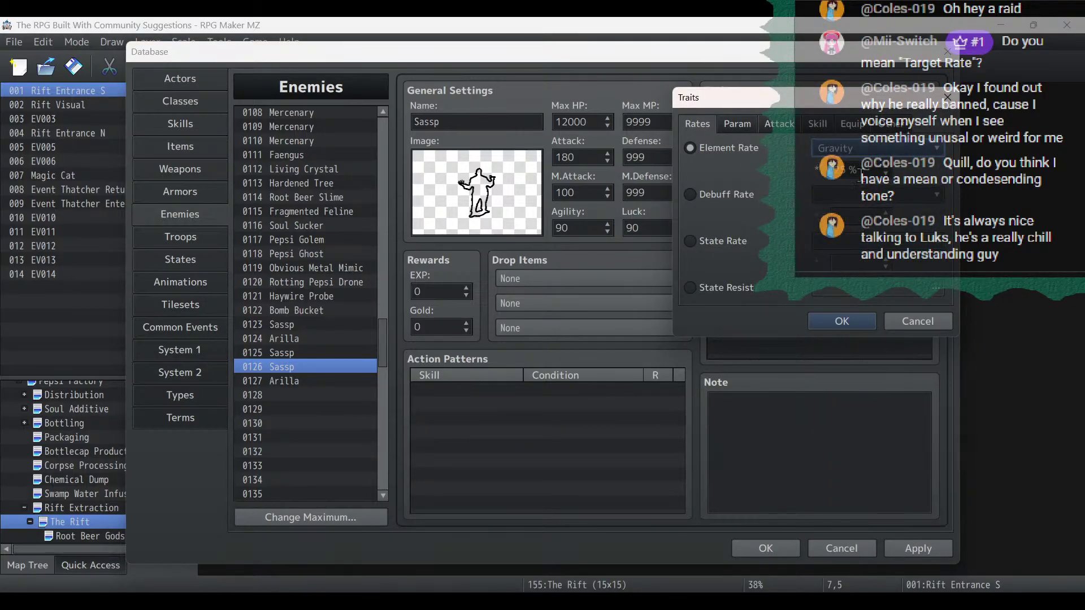
pyautogui.click(843, 321)
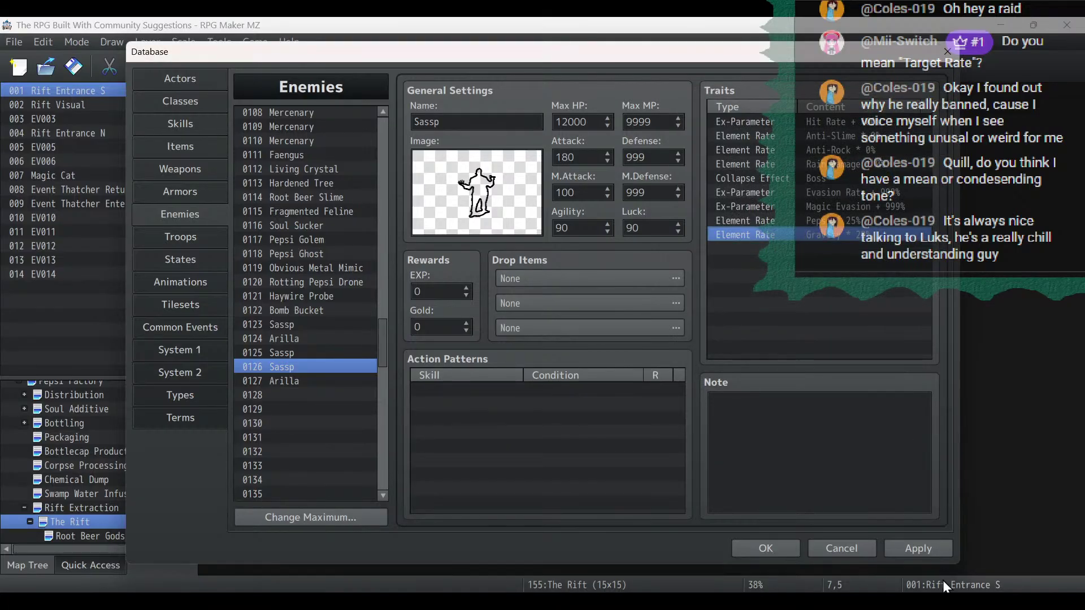
pyautogui.click(933, 549)
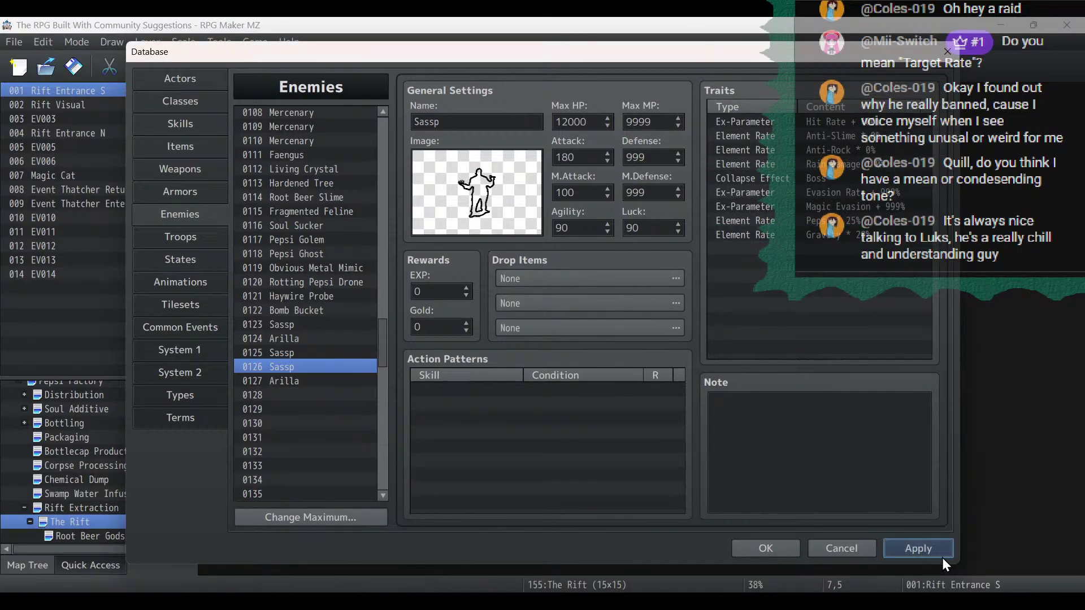
# Add an Add State effect with Intangible Remove to item 0035 Mantis Shrimp, apply it and close the database.
pyautogui.click(177, 126)
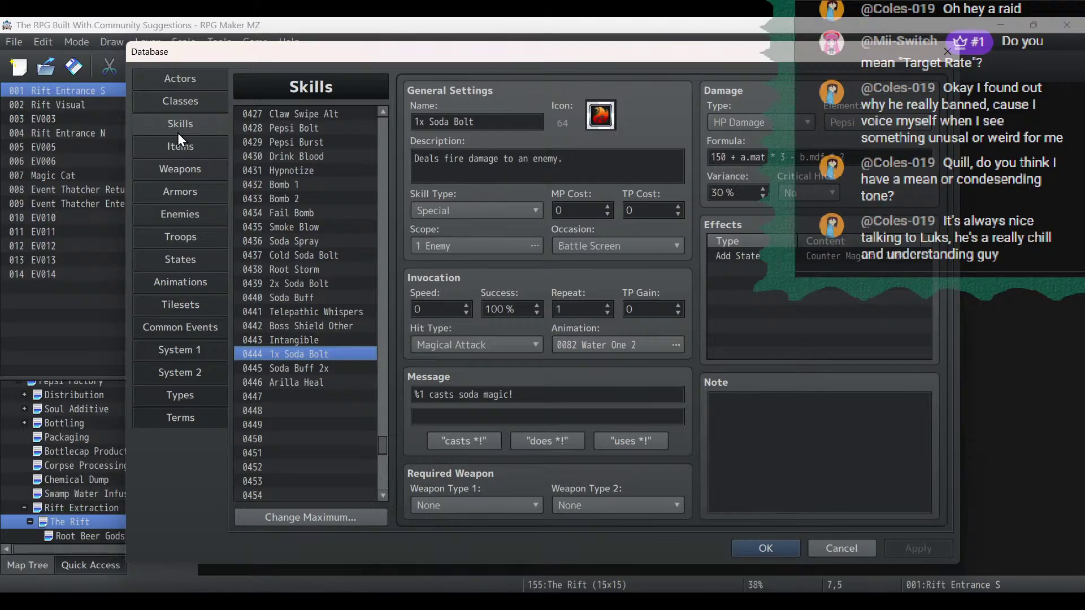
pyautogui.click(179, 147)
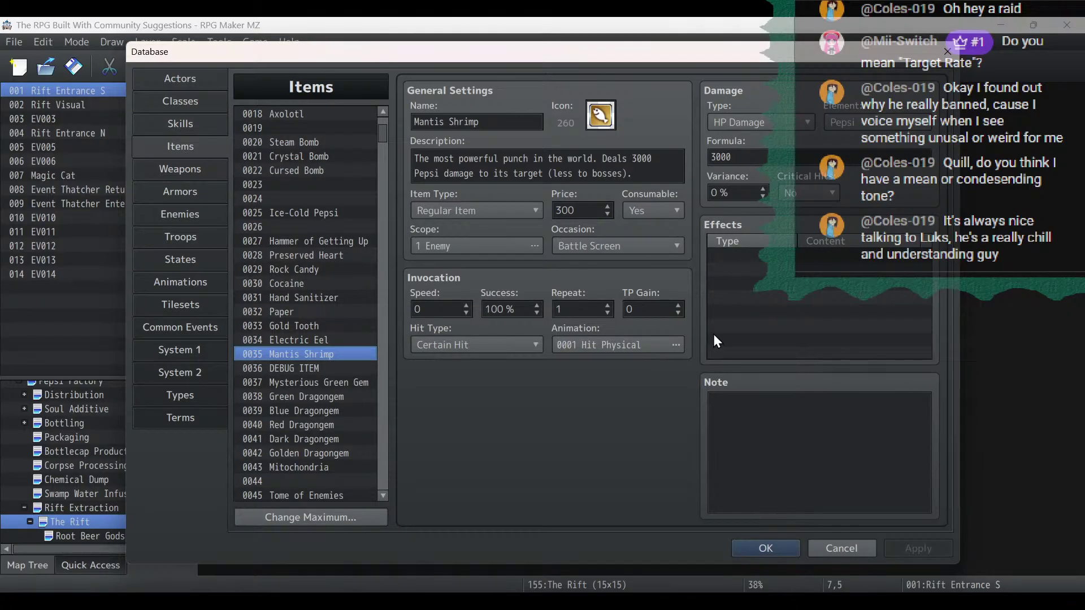
pyautogui.doubleClick(826, 271)
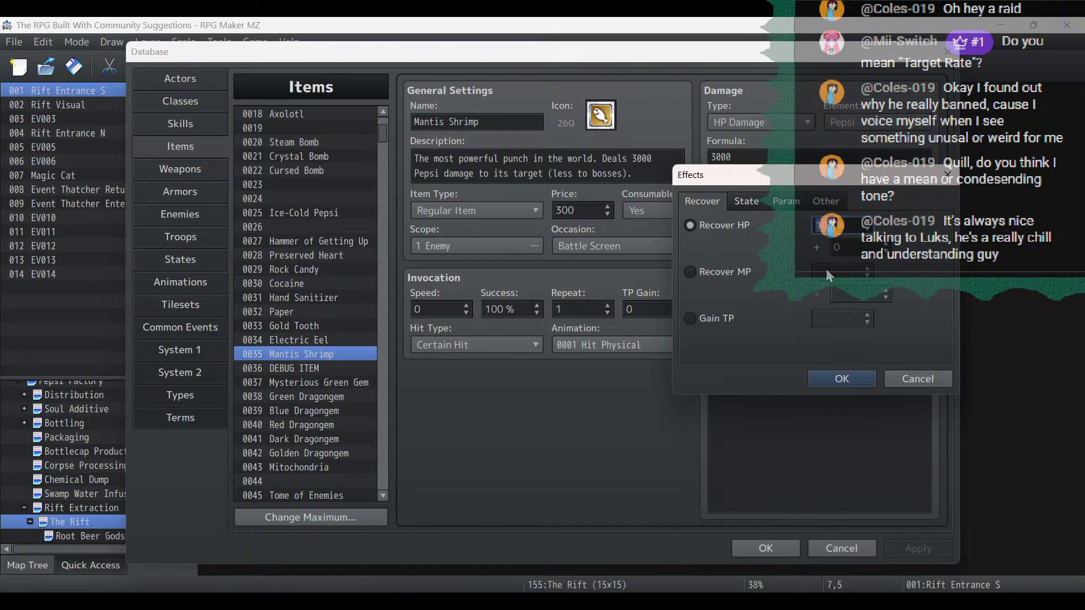
pyautogui.click(747, 202)
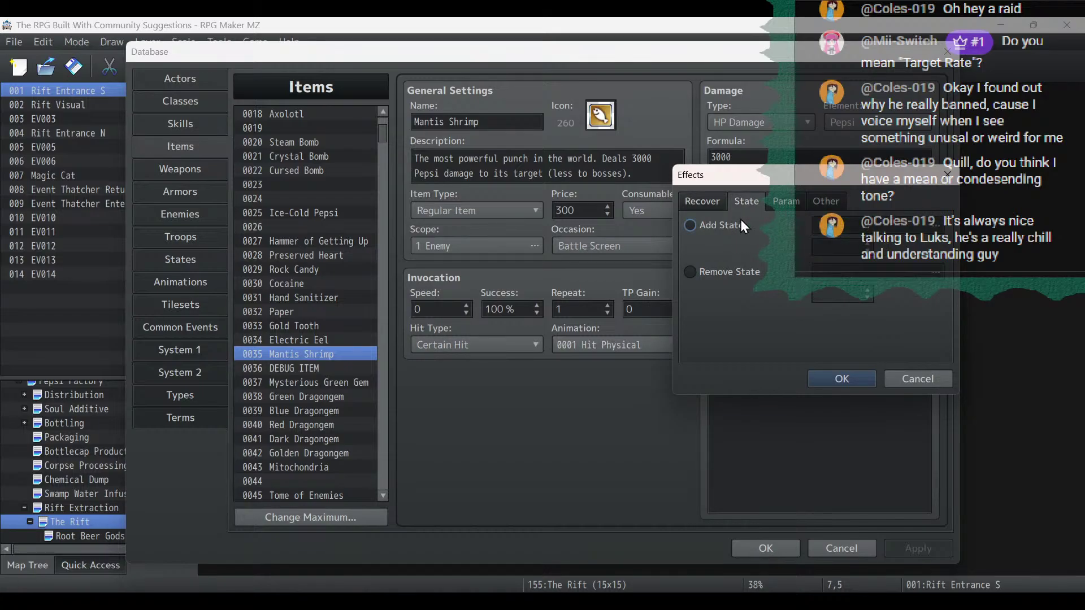
pyautogui.click(721, 225)
pyautogui.click(873, 229)
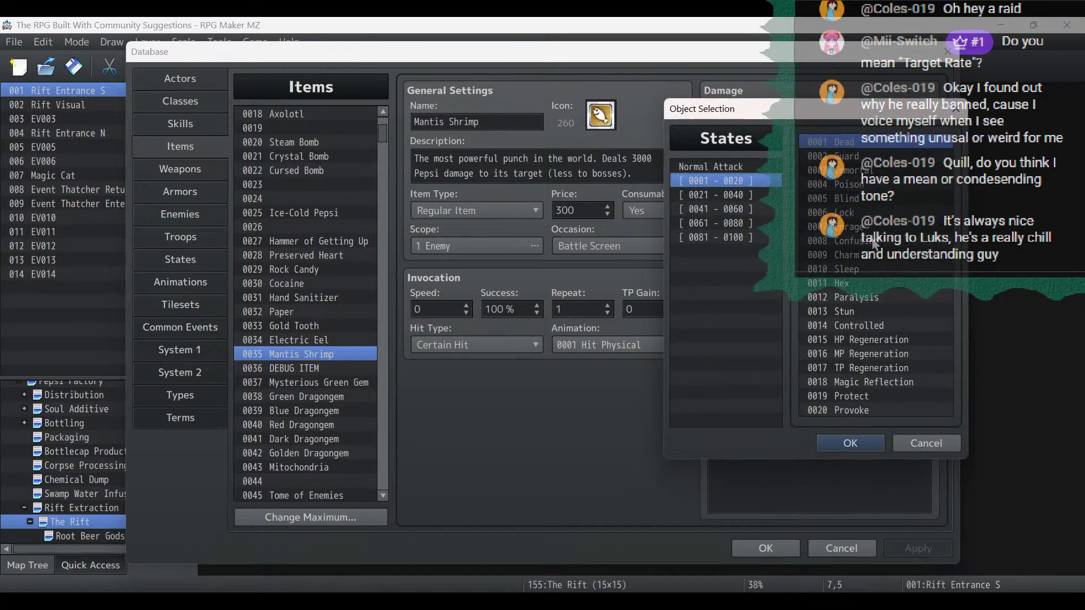
pyautogui.click(750, 237)
pyautogui.click(719, 221)
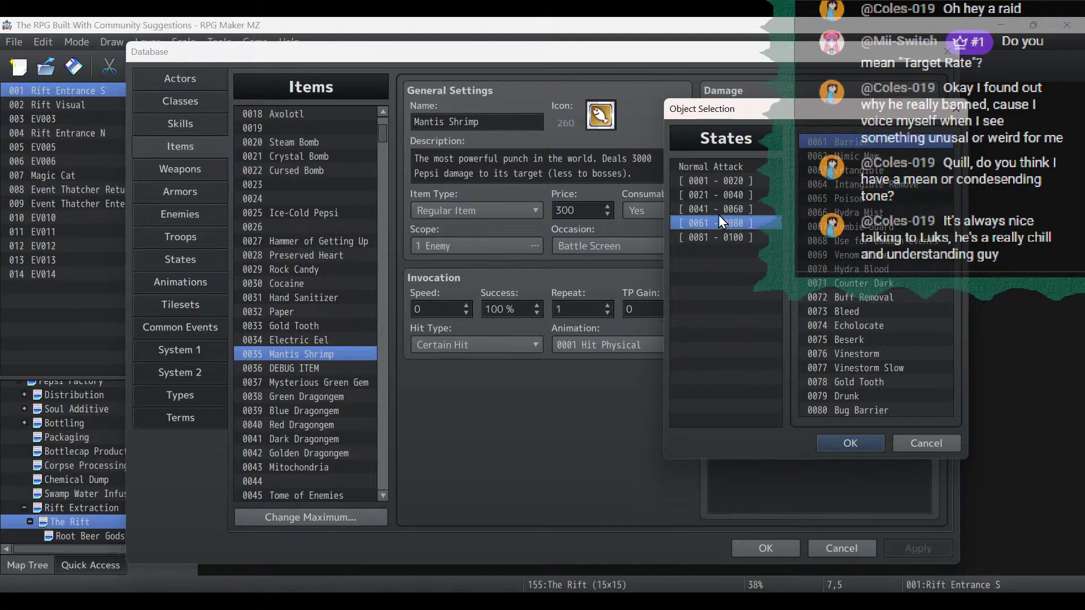
pyautogui.doubleClick(888, 183)
pyautogui.click(832, 375)
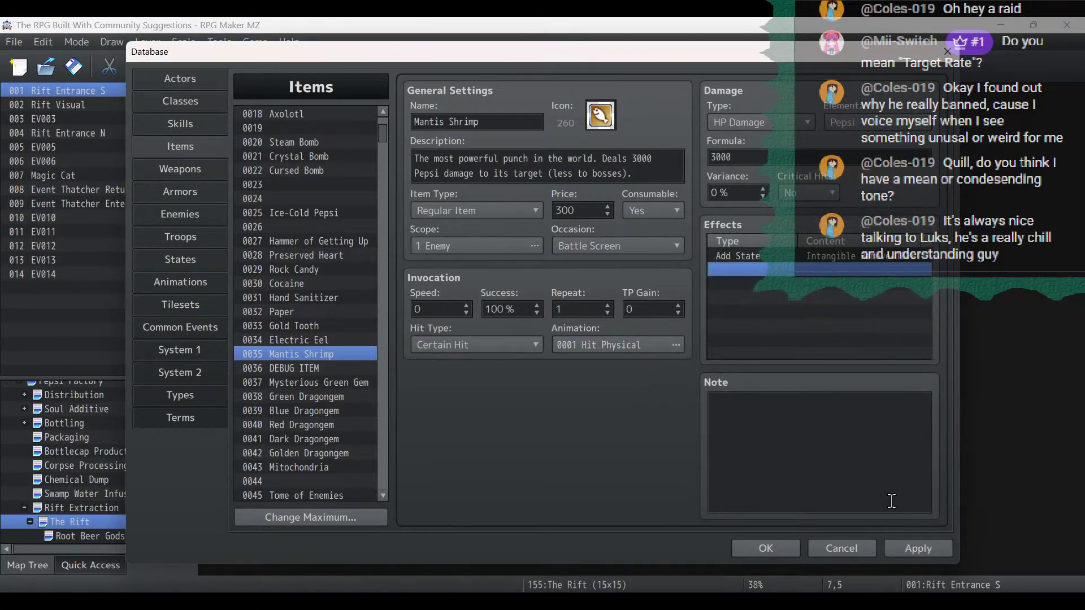
pyautogui.click(916, 549)
pyautogui.click(637, 175)
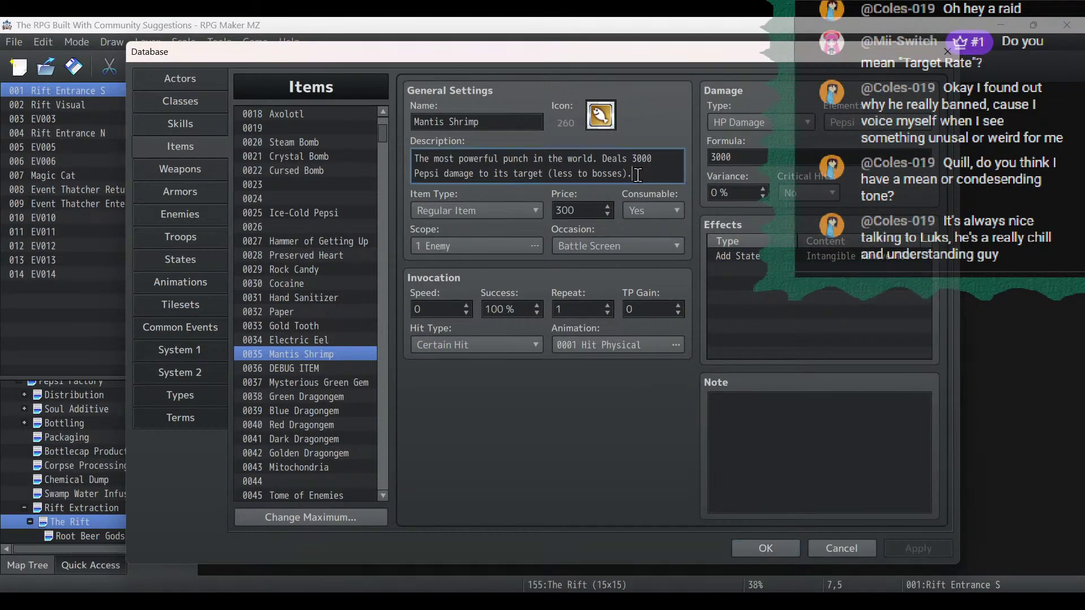
pyautogui.click(763, 548)
# Switch to the Notepad project notes, delete the mantis shrimp line with its surrounding blank lines, and save the file.
pyautogui.hotkey('alt', 'Tab')
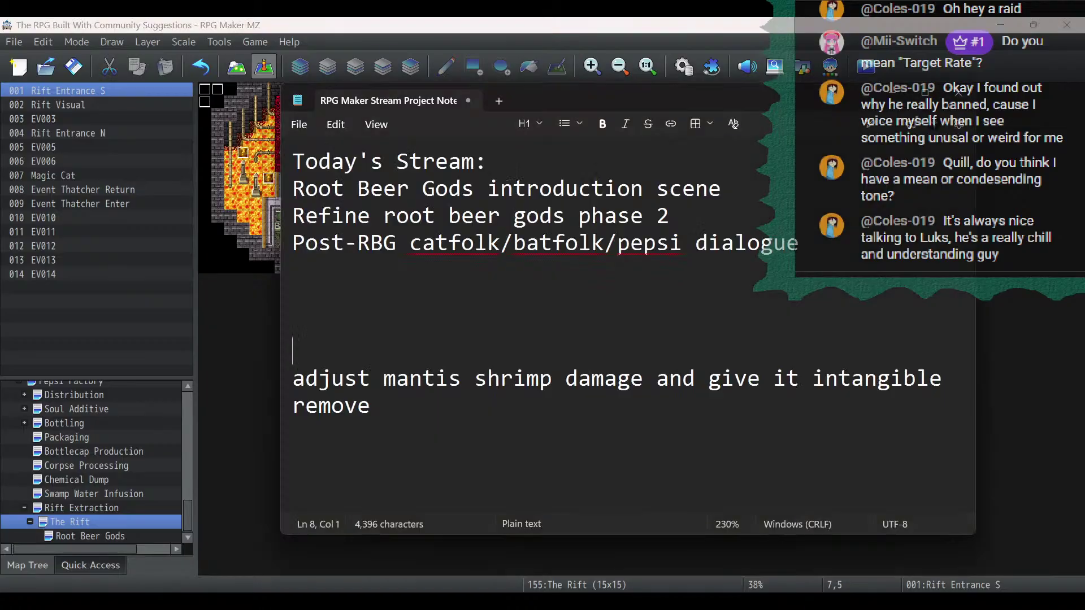
pyautogui.moveTo(524, 477); pyautogui.dragTo(272, 320)
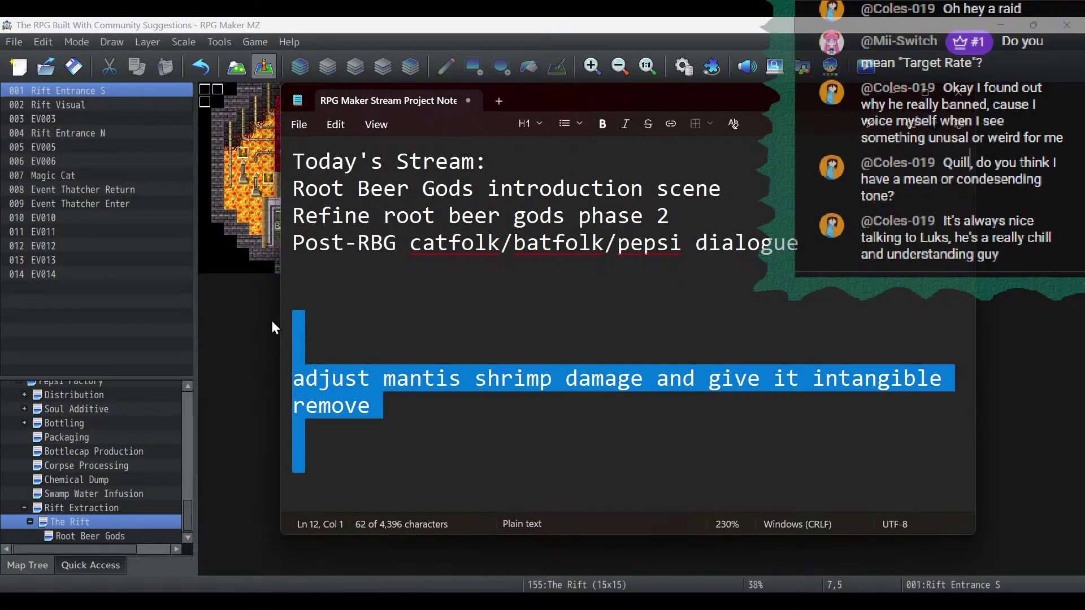
pyautogui.press('BackSpace')
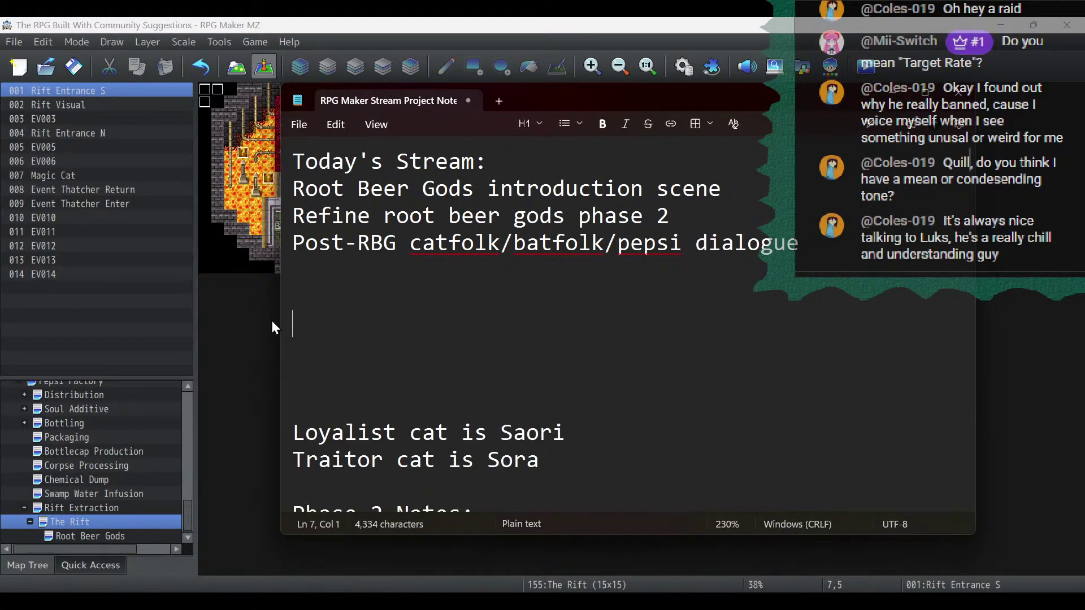
pyautogui.click(288, 126)
pyautogui.click(330, 273)
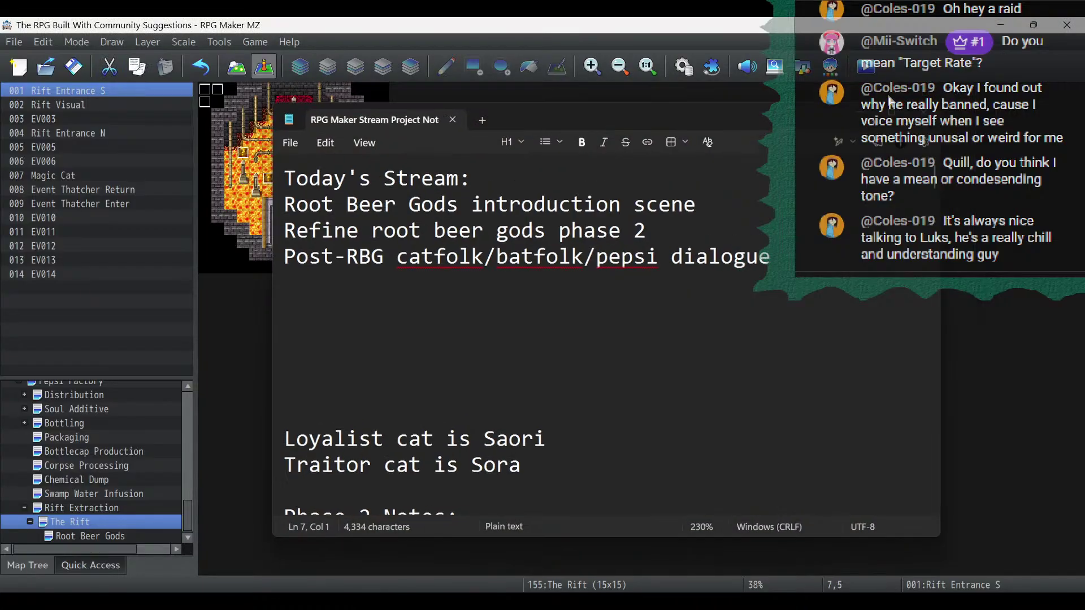
pyautogui.click(876, 106)
# Switch back to RPG Maker MZ and examine battle event pages 1 to 8 of troop 0173 Root Beer Gods 3.
pyautogui.click(684, 67)
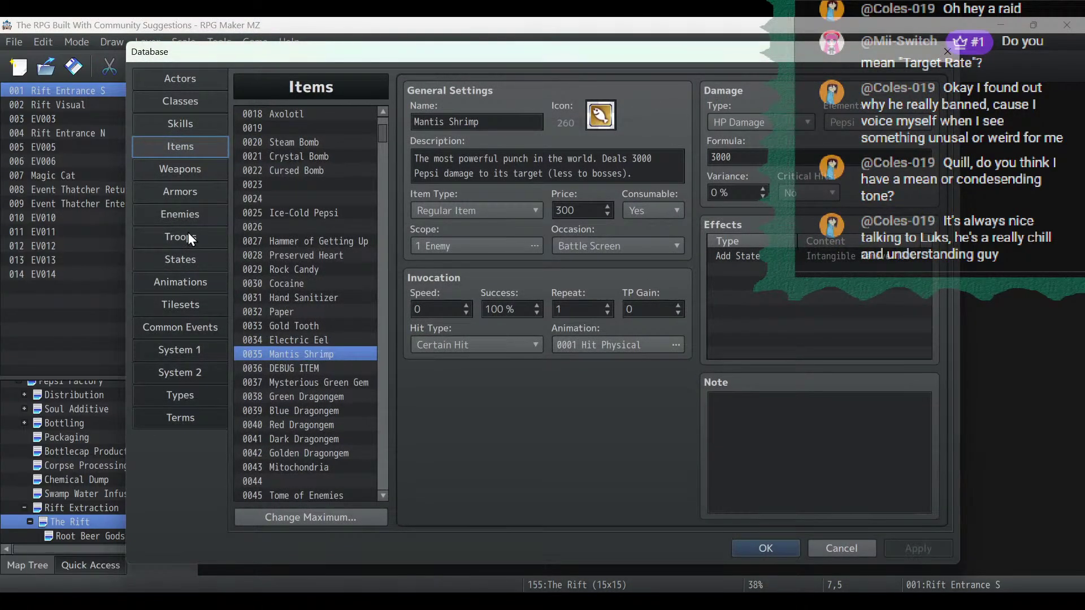
pyautogui.click(188, 237)
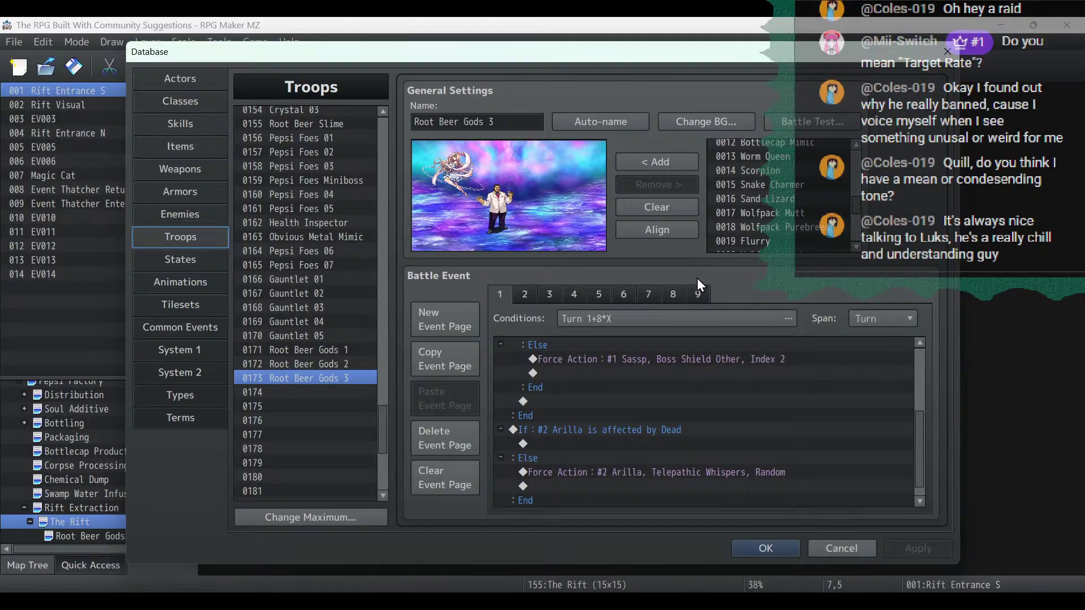
pyautogui.click(531, 293)
pyautogui.click(554, 295)
pyautogui.click(575, 295)
pyautogui.click(599, 293)
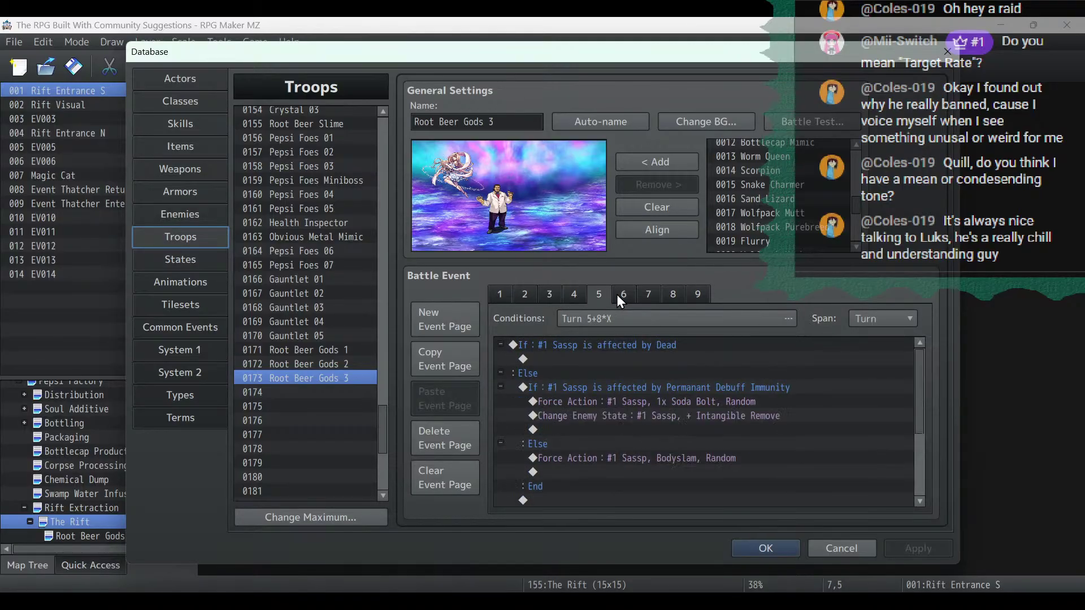
pyautogui.click(623, 294)
pyautogui.click(648, 294)
pyautogui.click(668, 294)
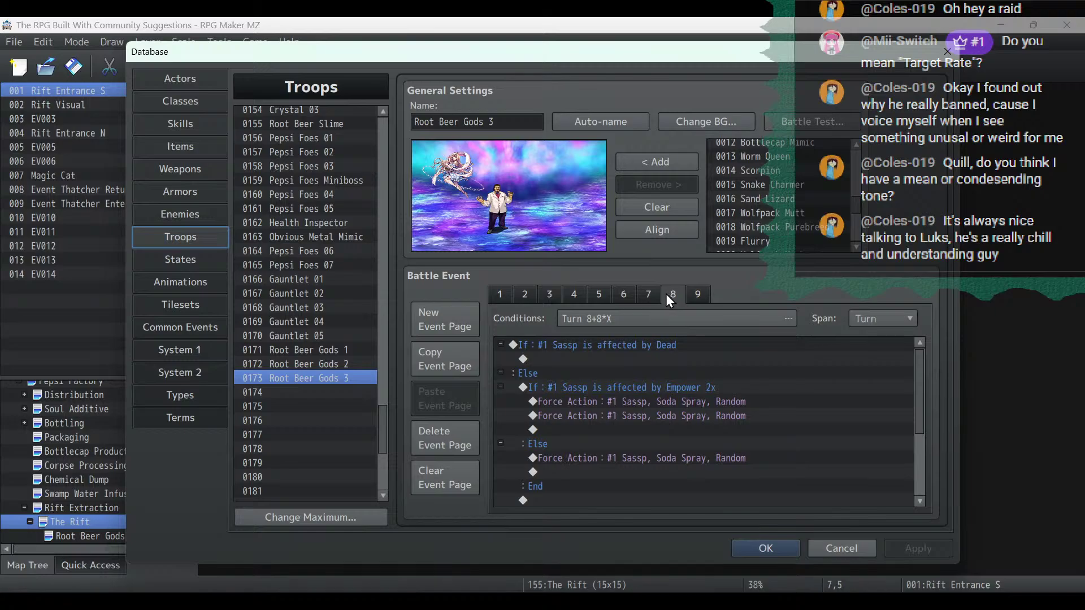
pyautogui.click(649, 294)
pyautogui.click(623, 295)
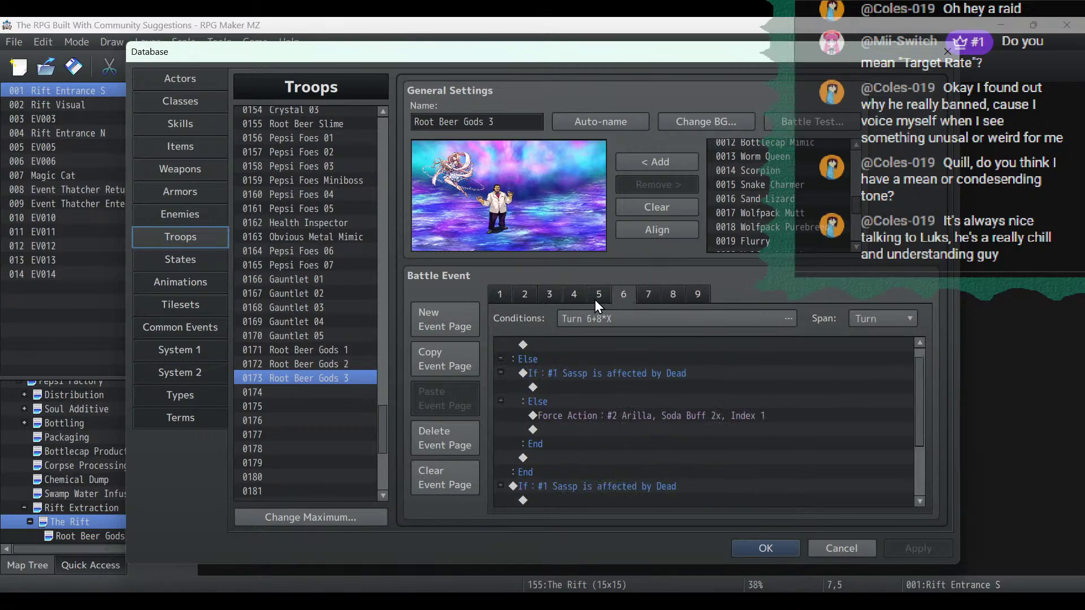
pyautogui.click(596, 296)
pyautogui.click(572, 295)
pyautogui.click(549, 296)
pyautogui.click(525, 294)
pyautogui.click(492, 290)
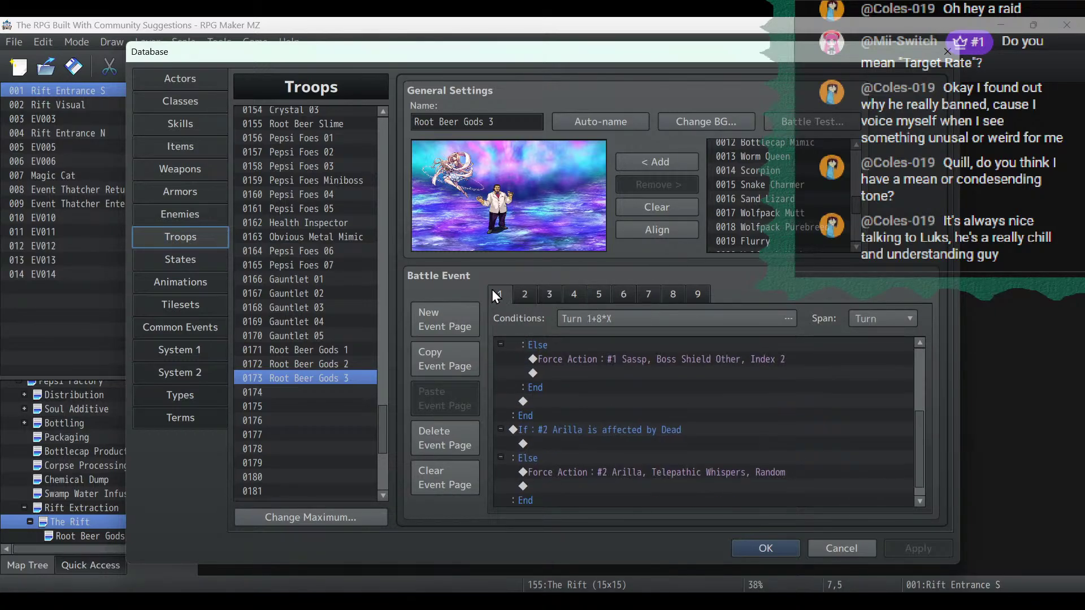
pyautogui.moveTo(922, 431); pyautogui.dragTo(910, 351)
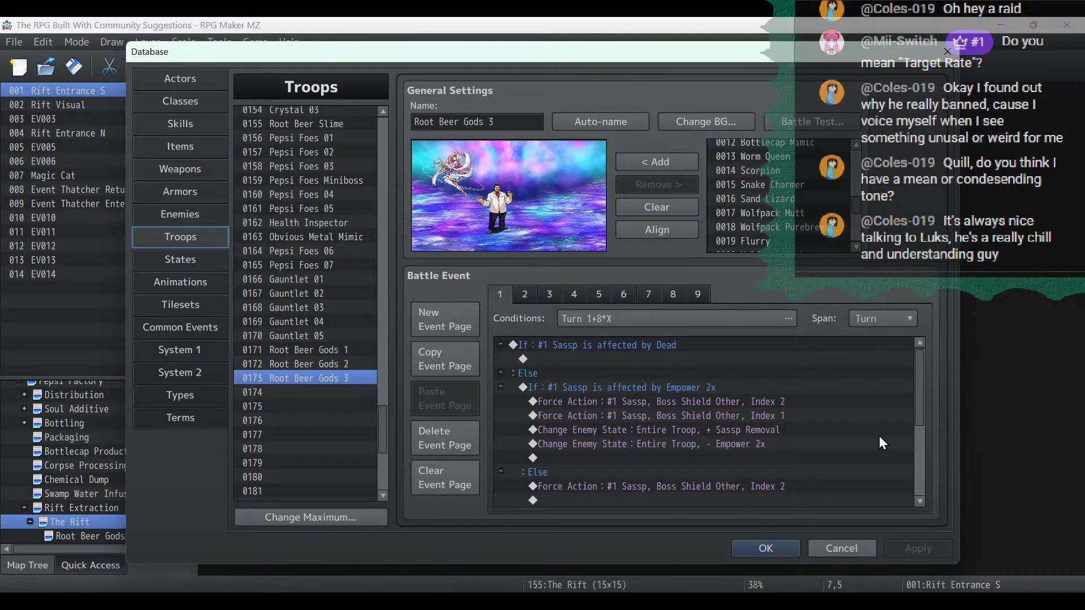
pyautogui.click(764, 555)
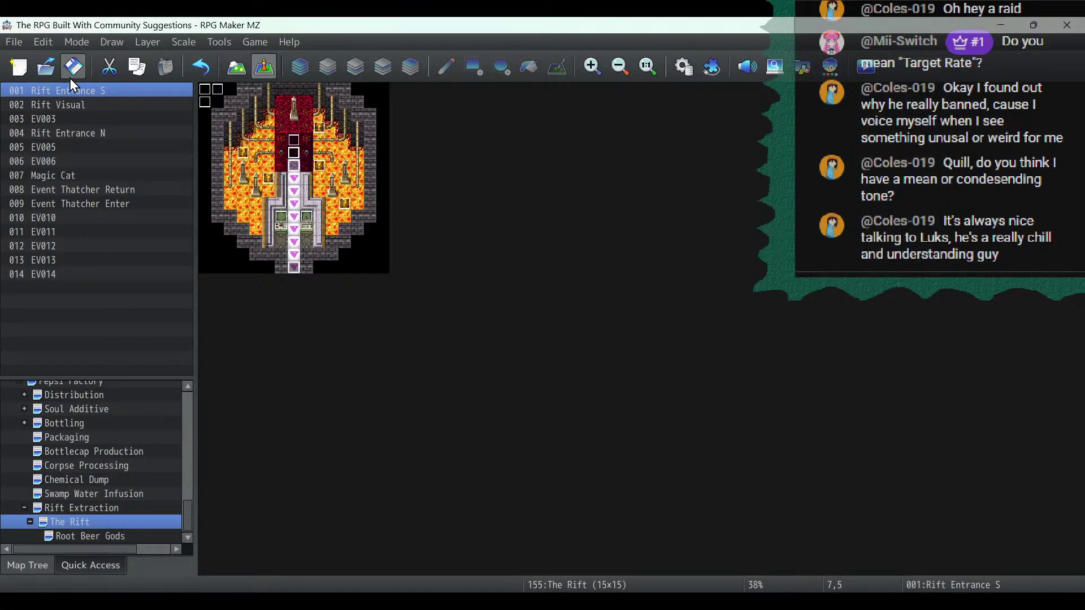
# Start a maximized playtest from save File 3 and walk up the stairs to trigger the boss battle.
pyautogui.click(866, 66)
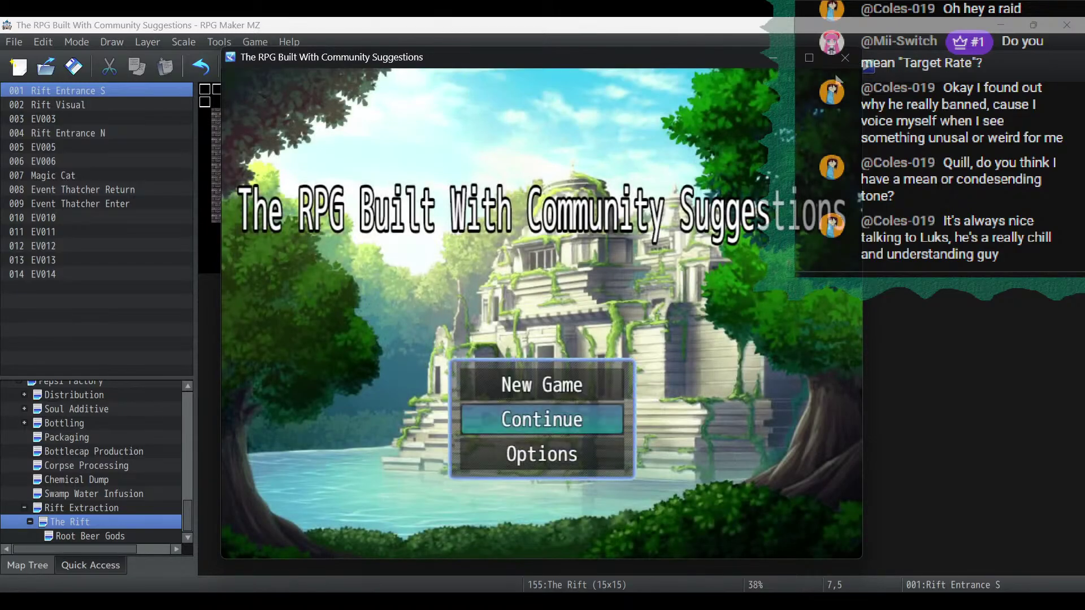
pyautogui.click(809, 58)
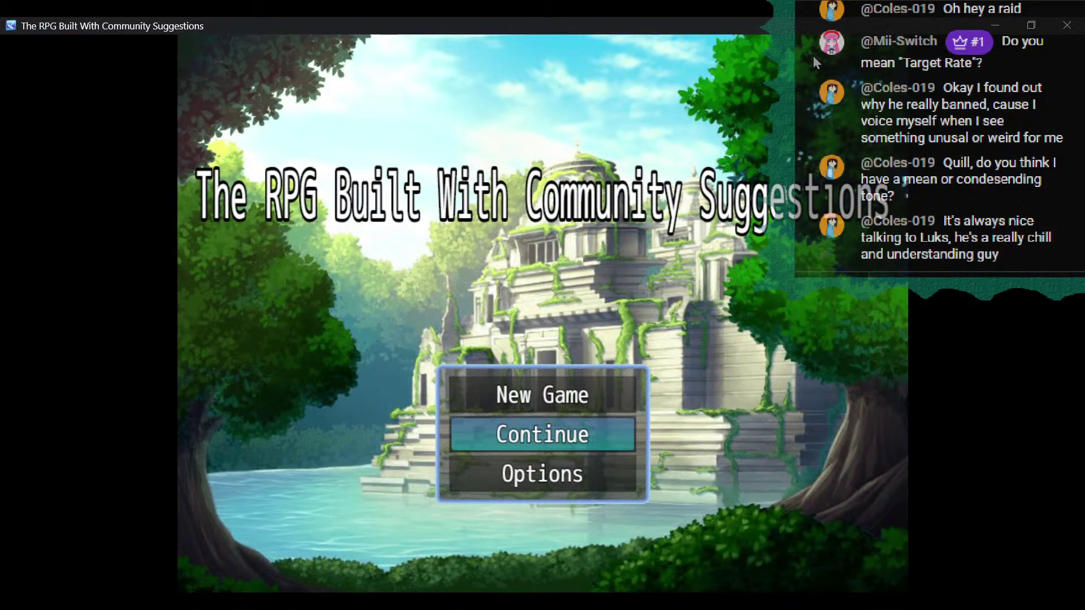
pyautogui.press('Return')
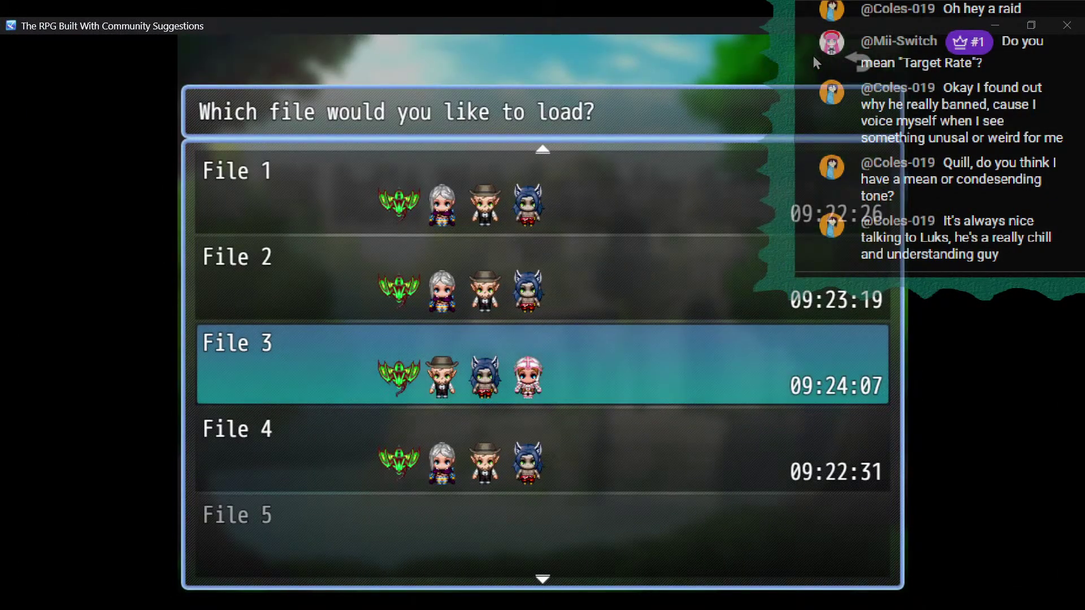
pyautogui.press('Return')
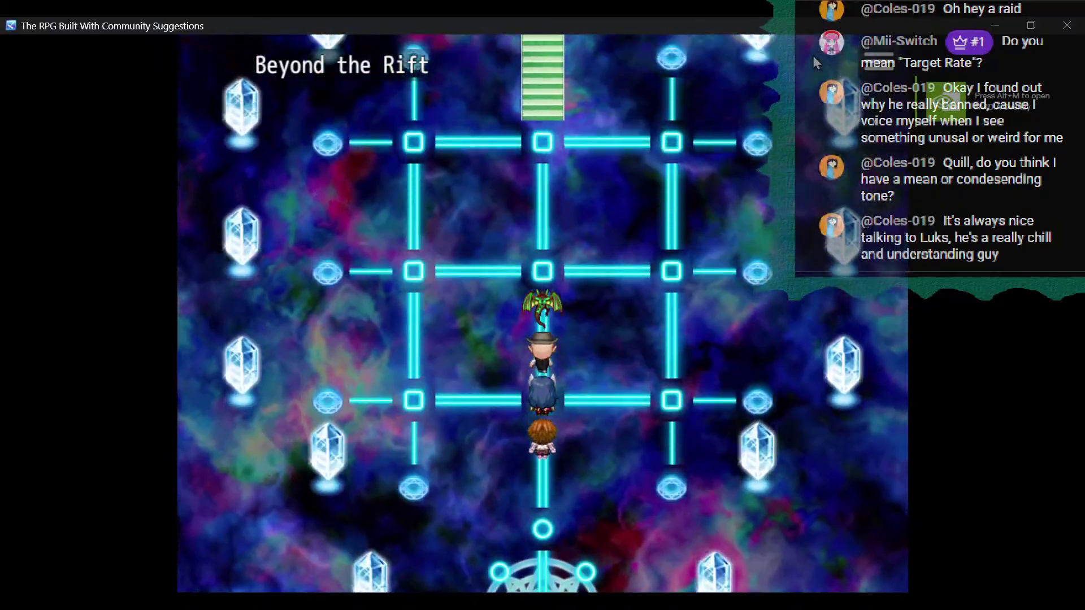
pyautogui.press('Up')
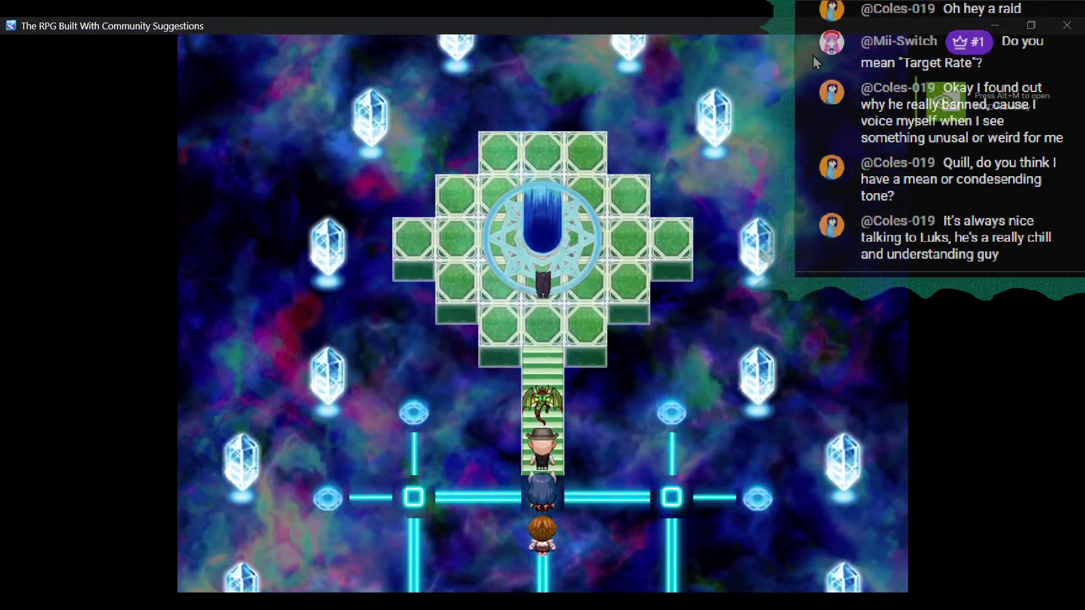
pyautogui.press('Return')
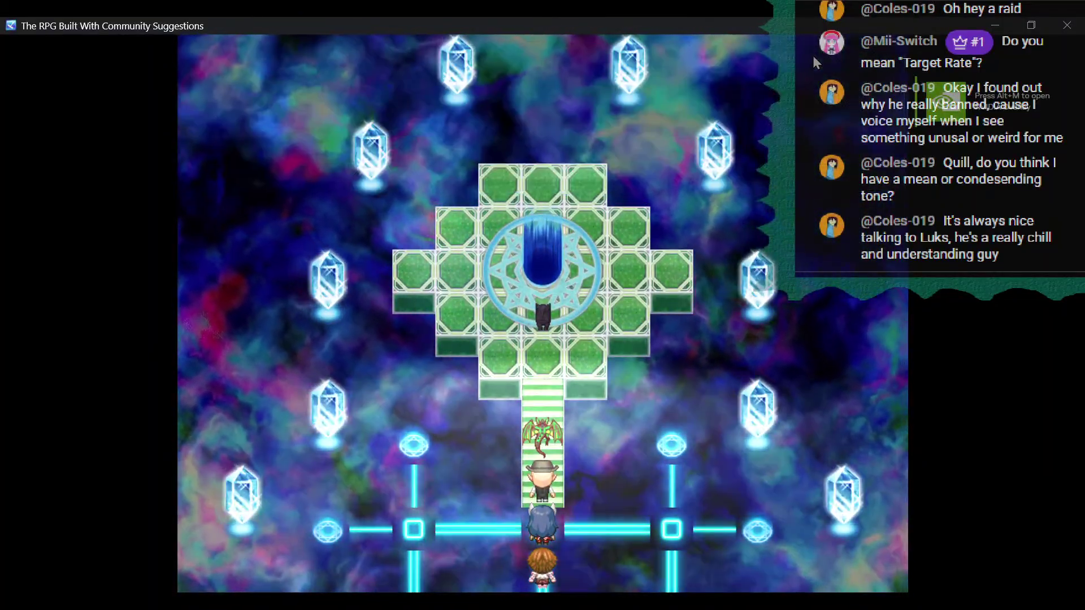
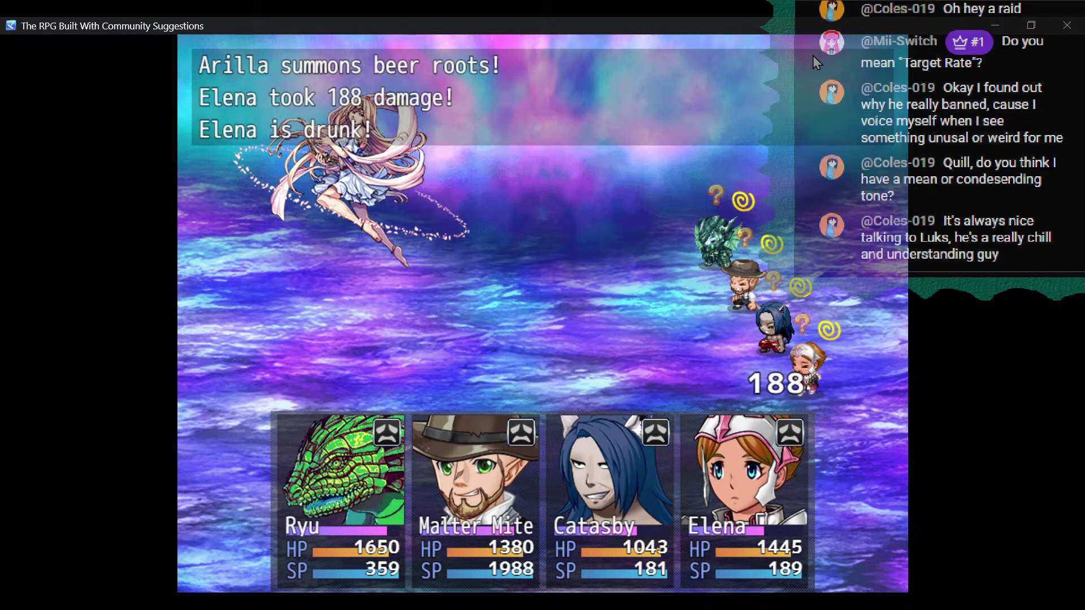
# Choose to fight and use the DEBUG ITEM as Ryu's battle action.
pyautogui.press('Down')
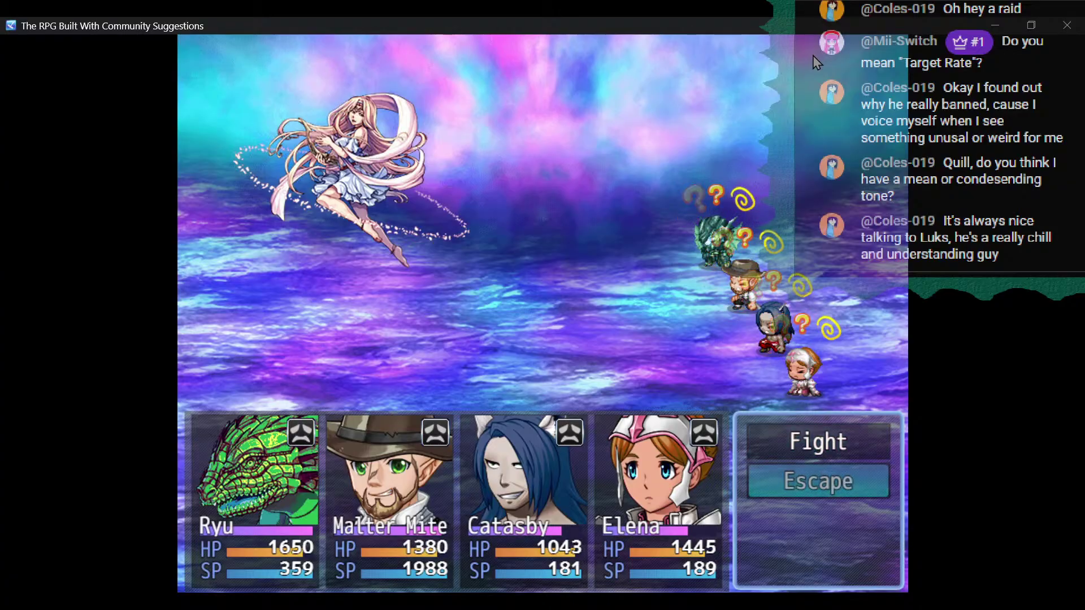
pyautogui.press('Up')
pyautogui.press('Return')
pyautogui.press('Return')
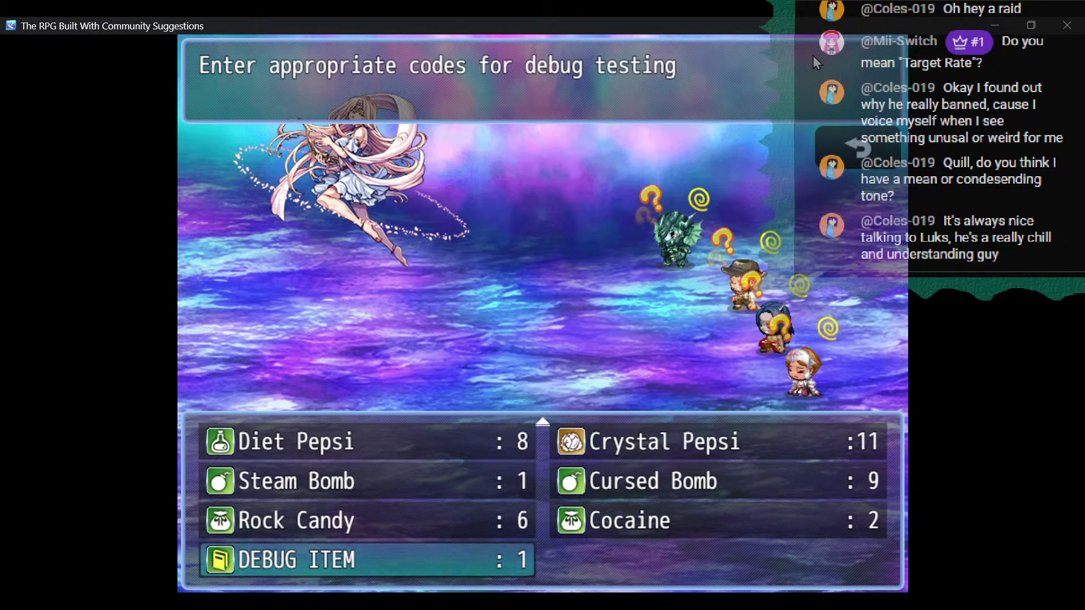
pyautogui.press('Return')
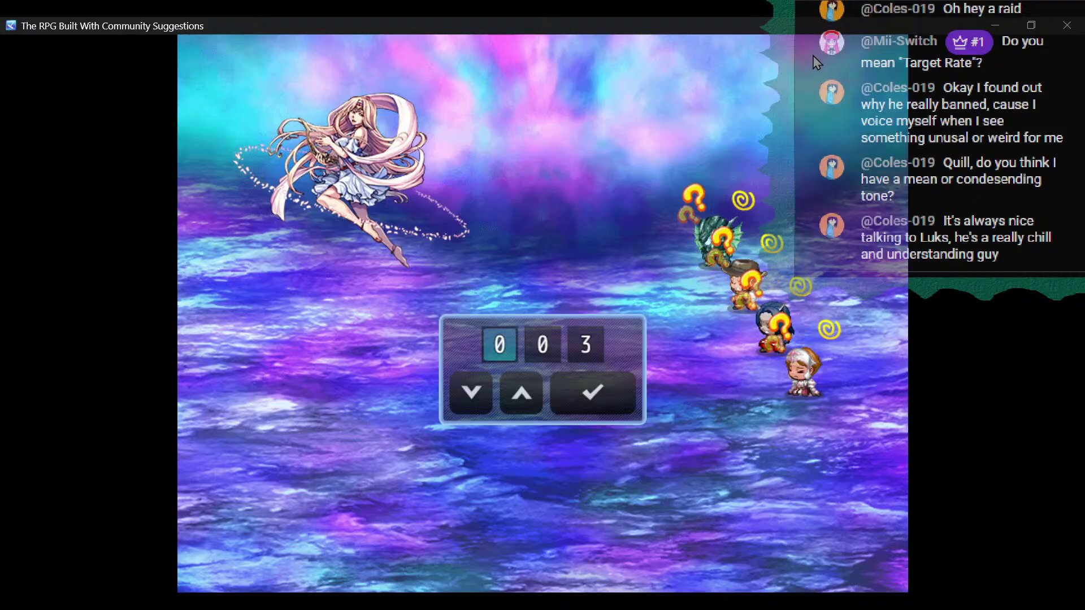
# Enter 321 in the debug number prompt, confirm it, and advance to the following battle.
pyautogui.press('Up')
pyautogui.press('Up')
pyautogui.press('Up')
pyautogui.press('Right')
pyautogui.press('Up')
pyautogui.press('Up')
pyautogui.press('Right')
pyautogui.press('Down')
pyautogui.press('Down')
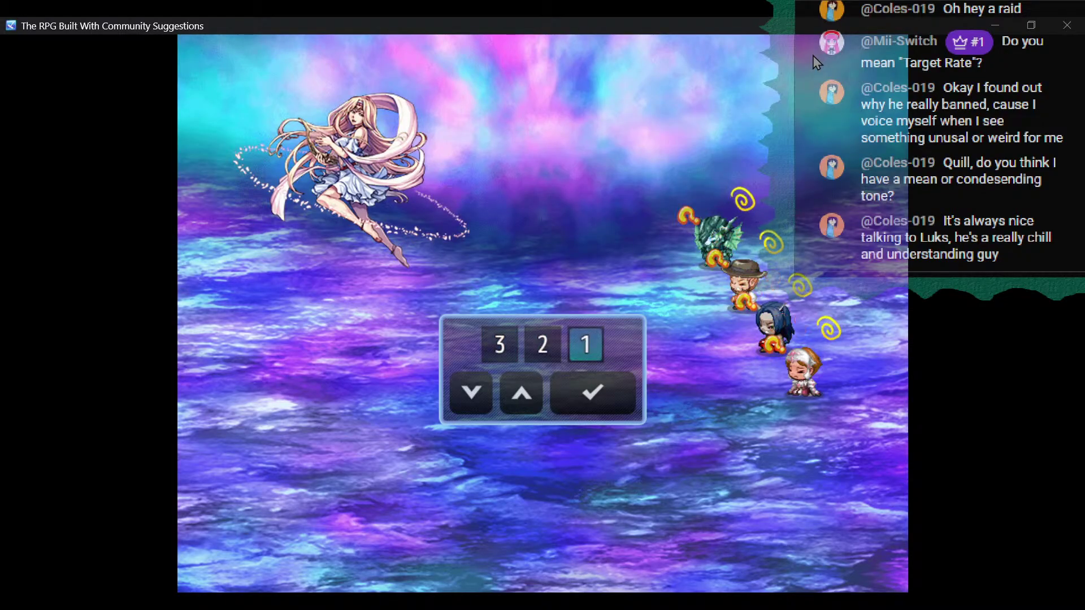
pyautogui.press('Return')
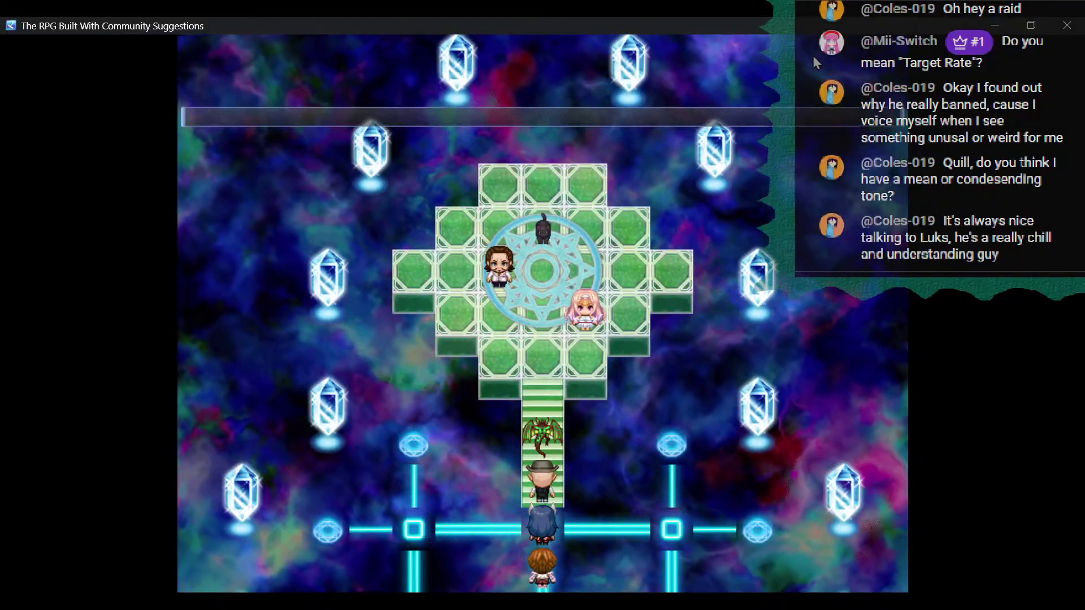
pyautogui.press('Return')
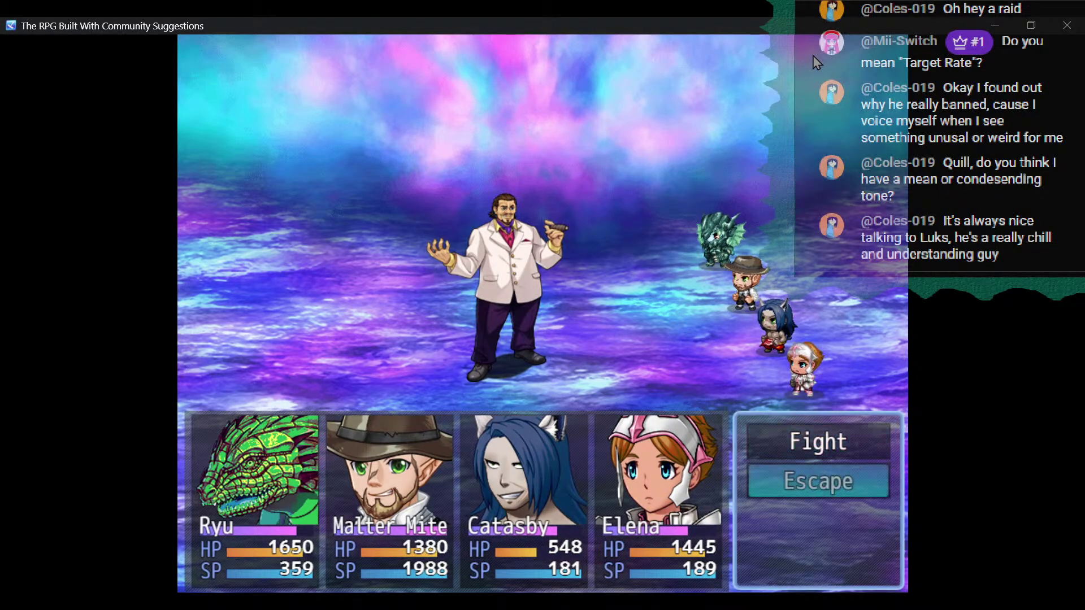
# Choose to fight, use the DEBUG ITEM as Malter Mite's action, and advance past the battle's closing messages.
pyautogui.press('Up')
pyautogui.press('Return')
pyautogui.press('Up')
pyautogui.press('Return')
pyautogui.press('Return')
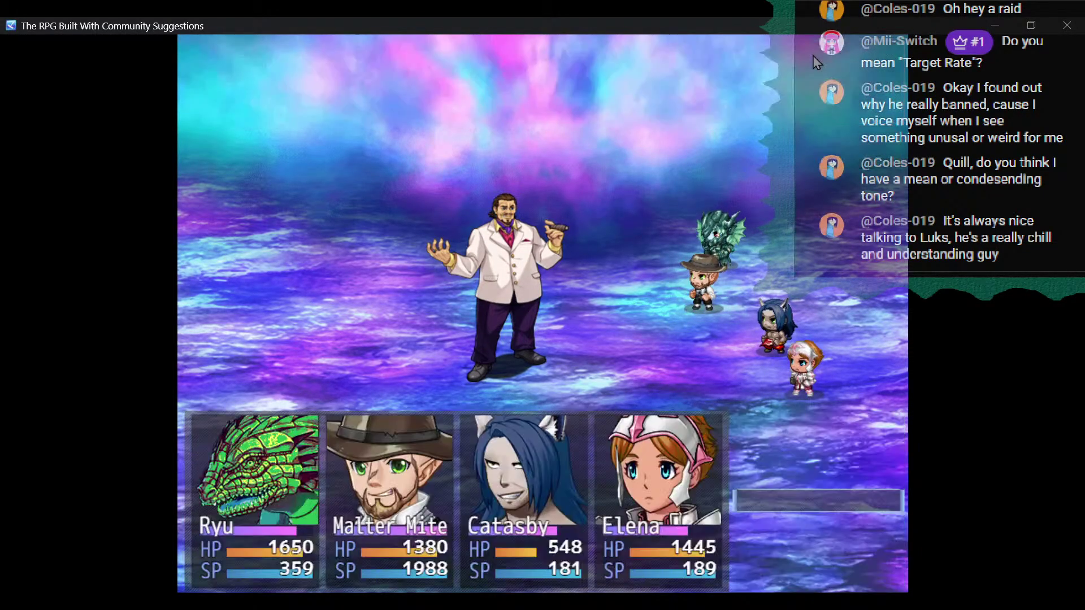
pyautogui.press('Return')
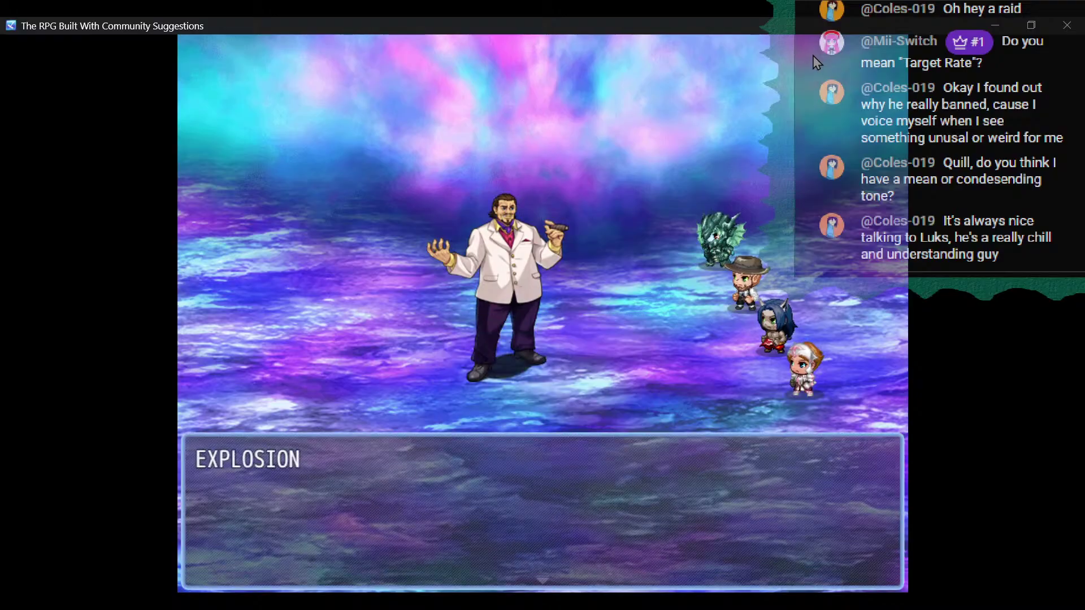
pyautogui.press('Return')
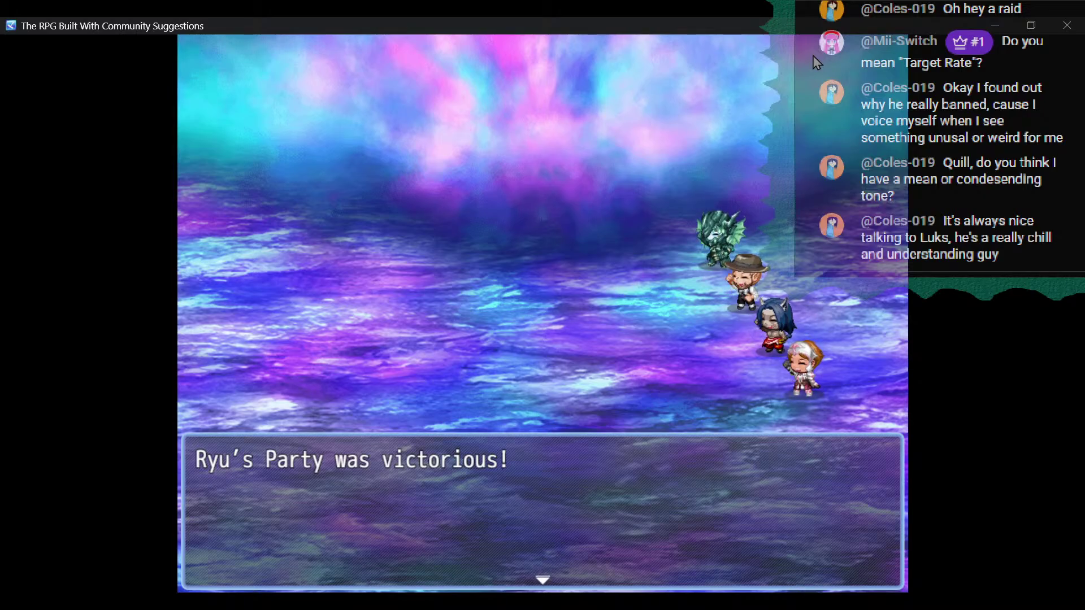
pyautogui.press('Return')
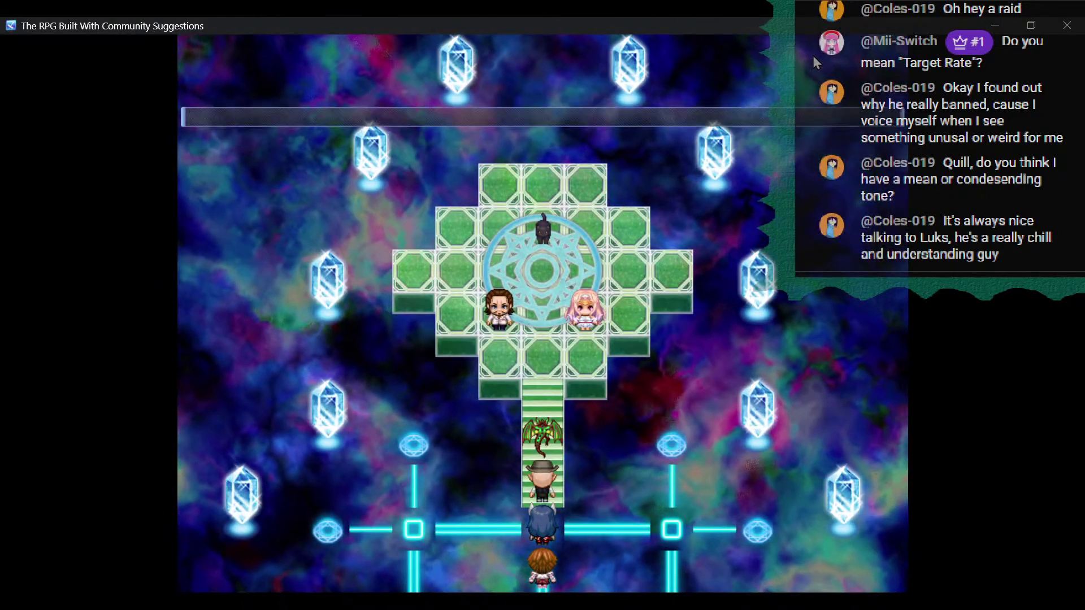
# Advance through the Root Beer Gods' dialogue and the drink-sharing messages to start the joint battle against Sassp and Arilla.
pyautogui.press('Return')
pyautogui.press('Return')
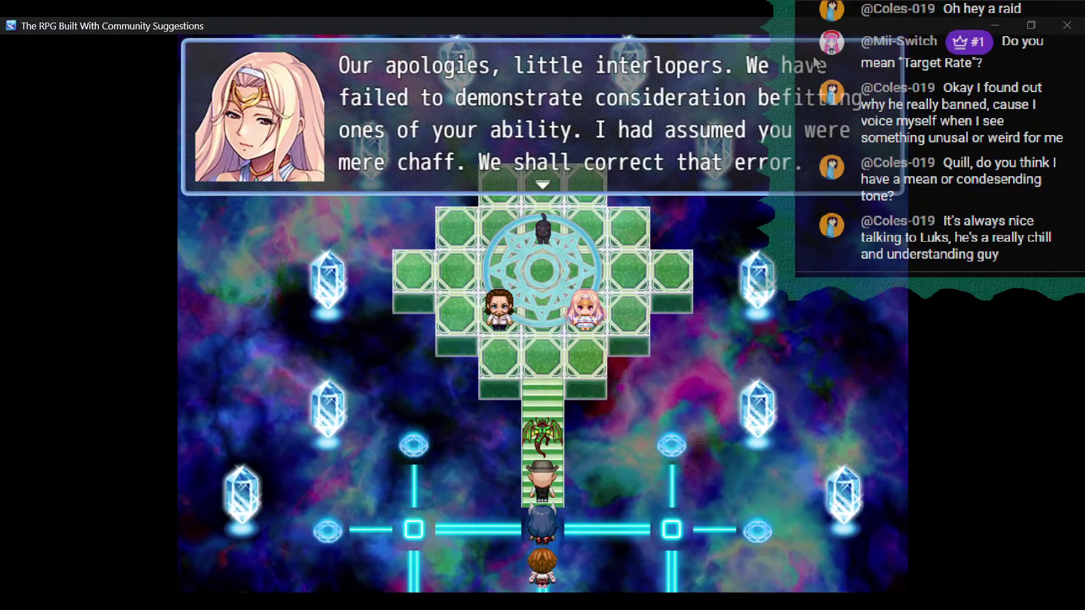
pyautogui.press('Return')
pyautogui.press('Return')
pyautogui.press('Return')
pyautogui.press('Return')
pyautogui.press('Return')
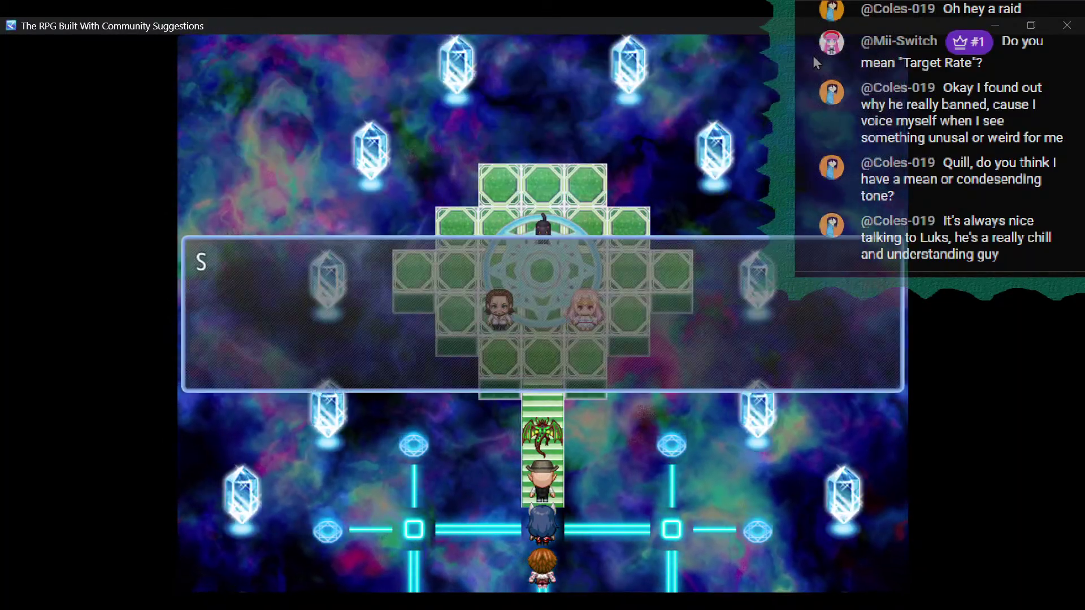
pyautogui.press('Return')
pyautogui.press('Return')
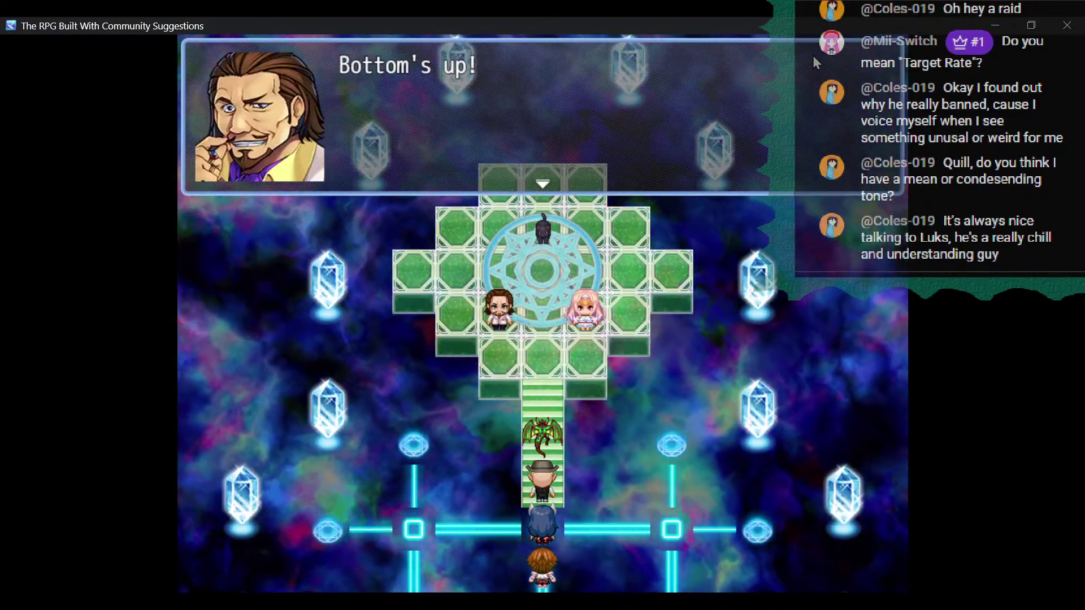
pyautogui.press('Return')
pyautogui.press('Return')
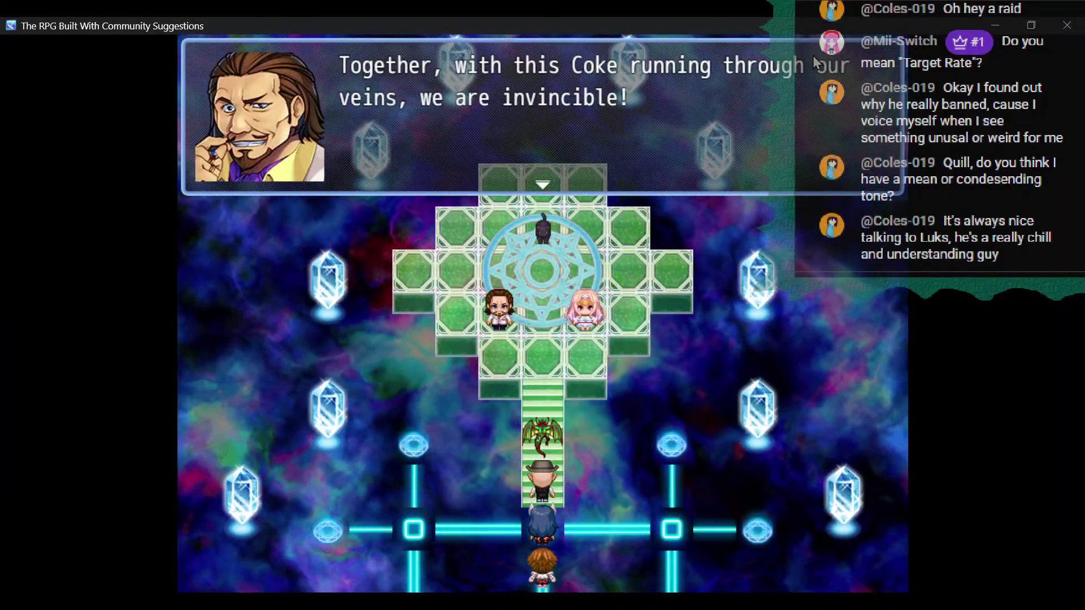
pyautogui.press('Return')
pyautogui.press('Return')
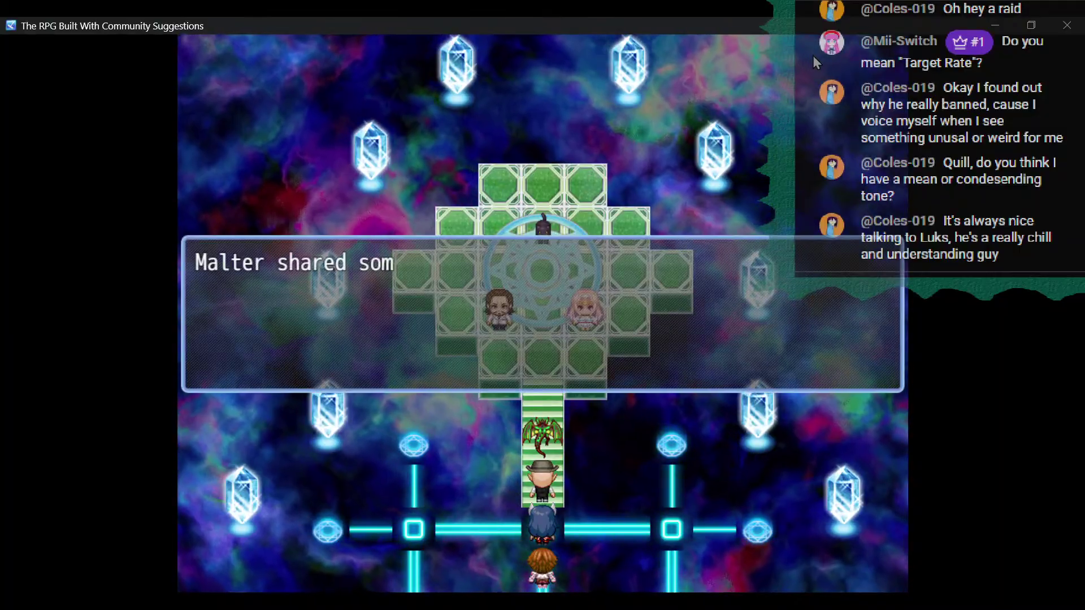
pyautogui.press('Return')
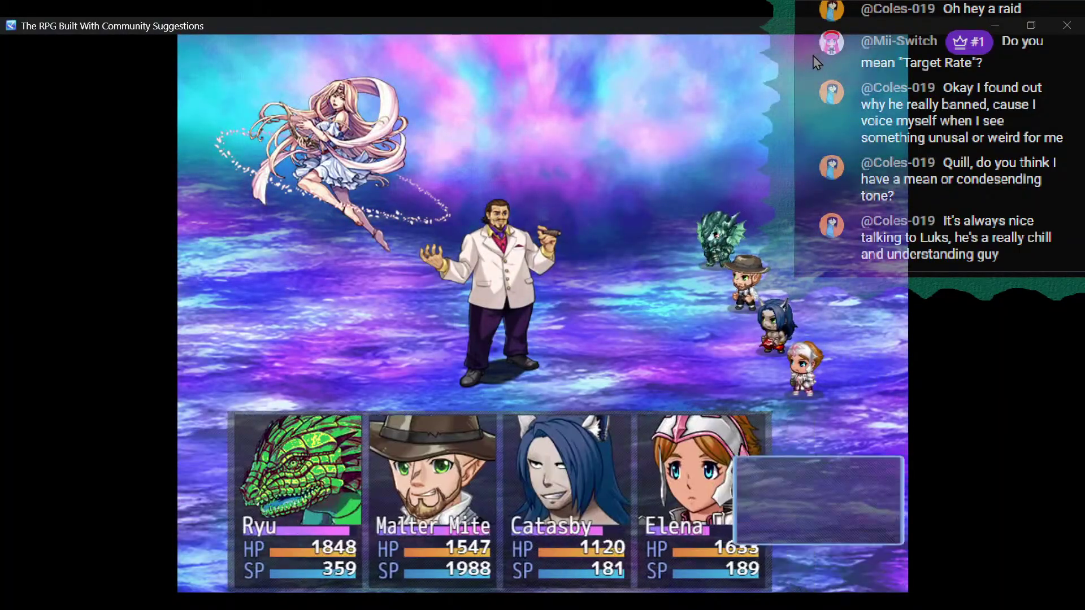
# Choose to fight and use Growth Shot from Bottlecraft as Malter Mite's action.
pyautogui.press('Return')
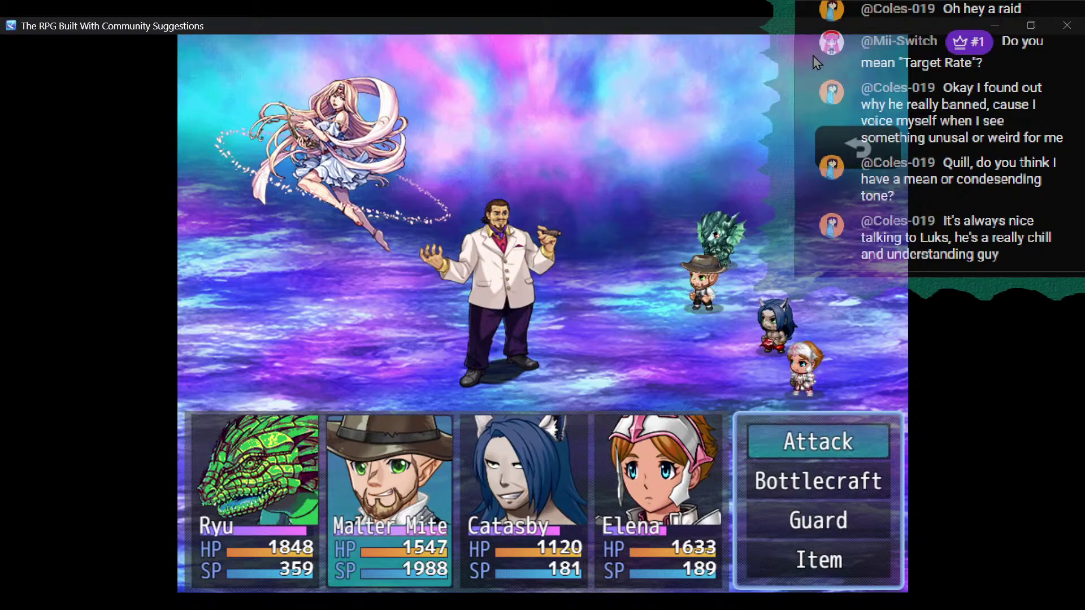
pyautogui.press('Down')
pyautogui.press('Return')
pyautogui.press('Up')
pyautogui.press('Up')
pyautogui.press('Up')
pyautogui.press('Up')
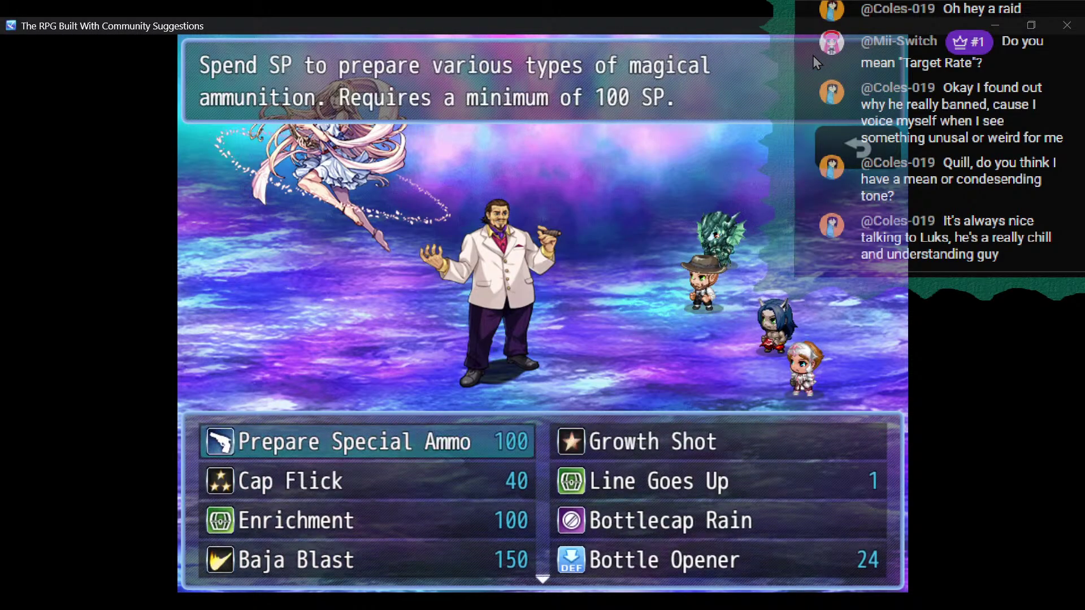
pyautogui.press('Right')
pyautogui.press('Return')
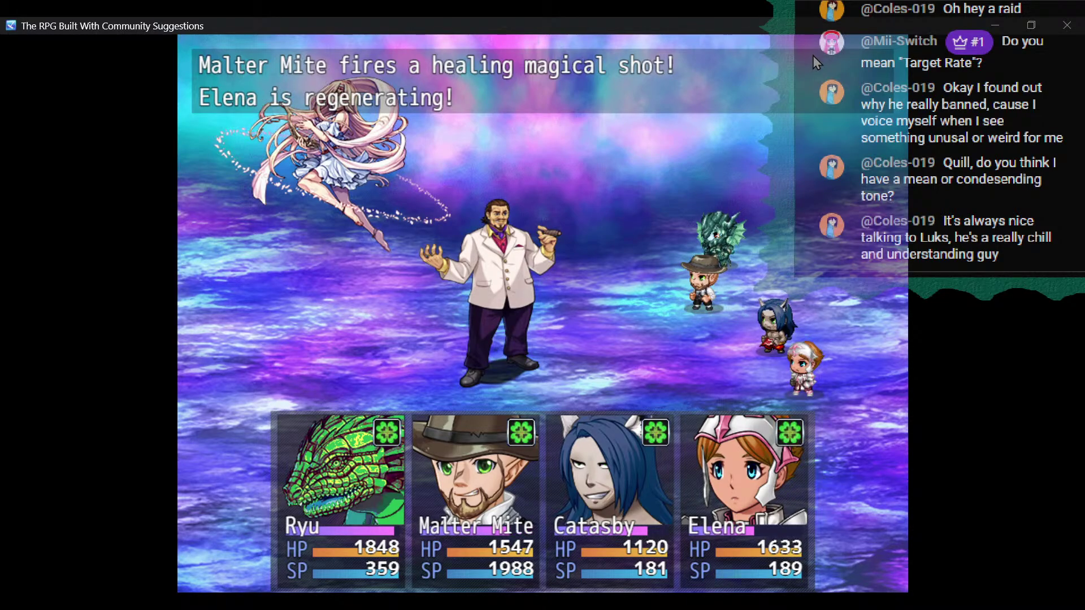
# Use Dragonshift: Red as Ryu's action.
pyautogui.press('Return')
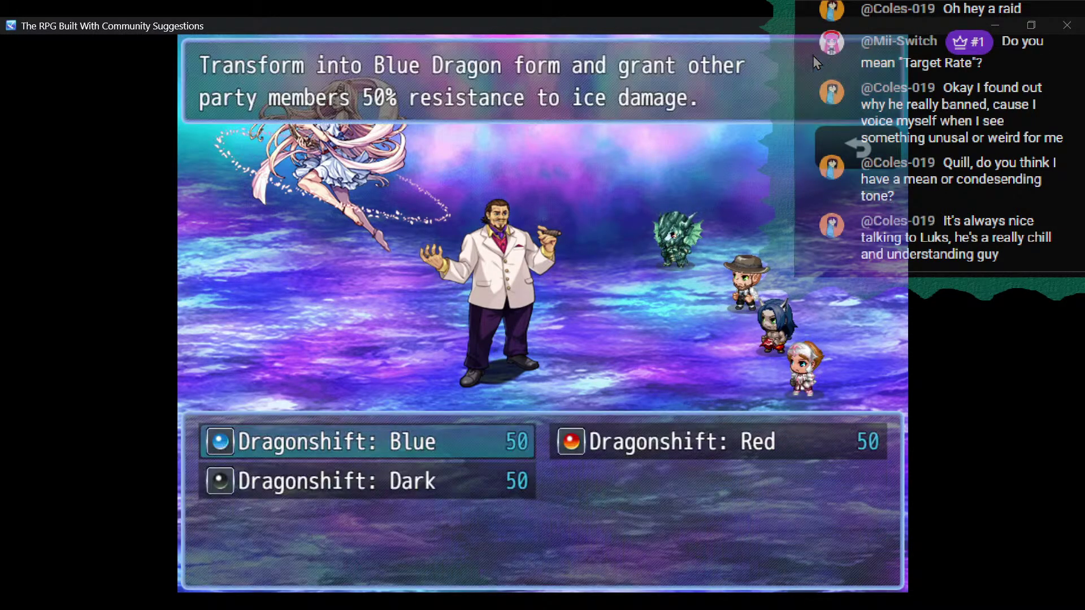
pyautogui.press('Right')
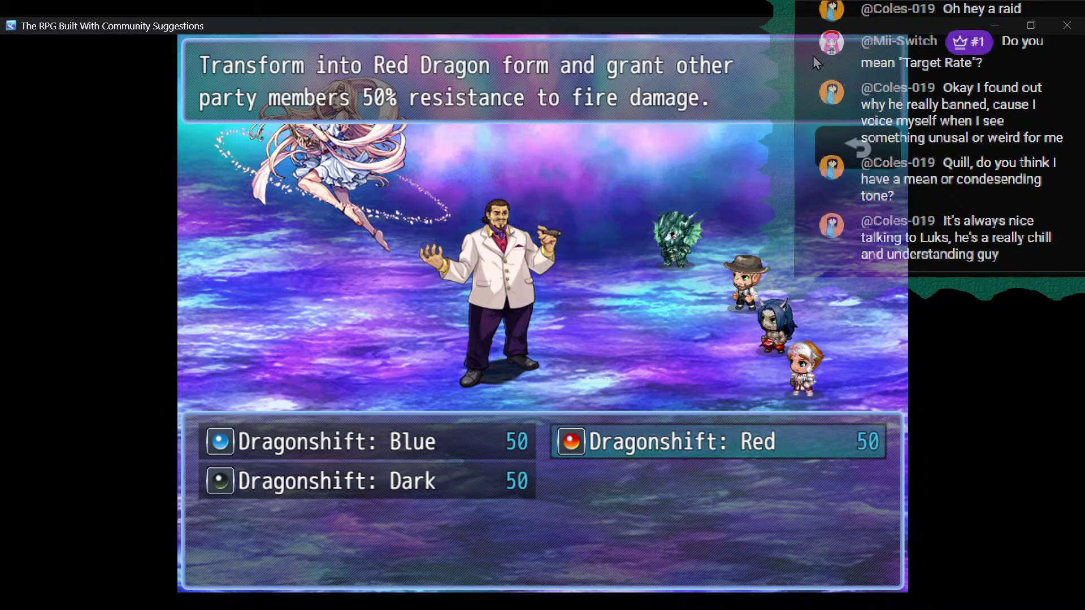
pyautogui.press('Return')
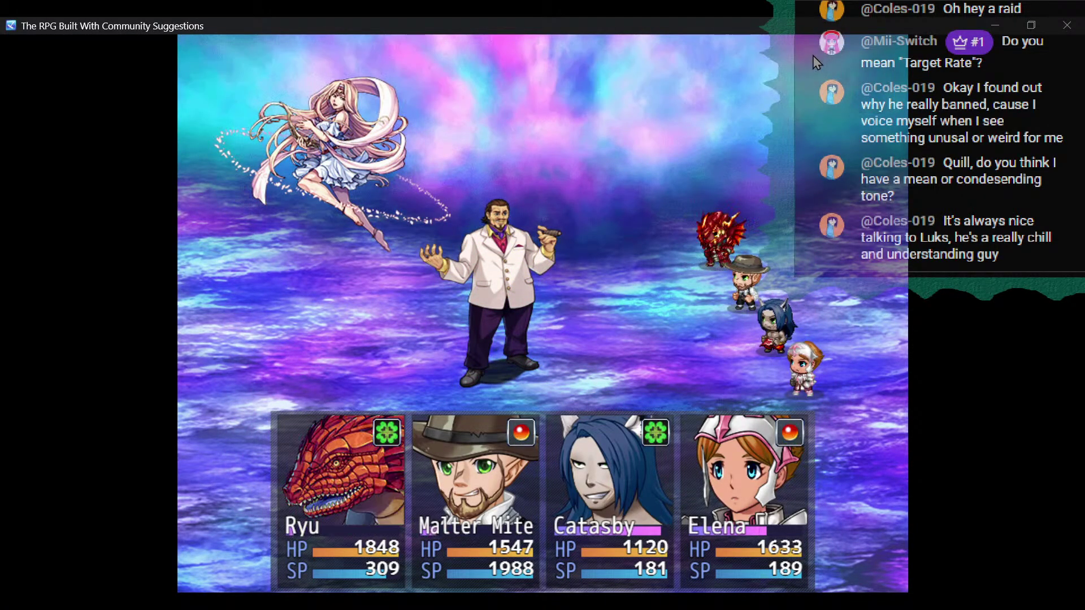
# Have Catasby use Birdblind on Sassp.
pyautogui.press('Down')
pyautogui.press('Return')
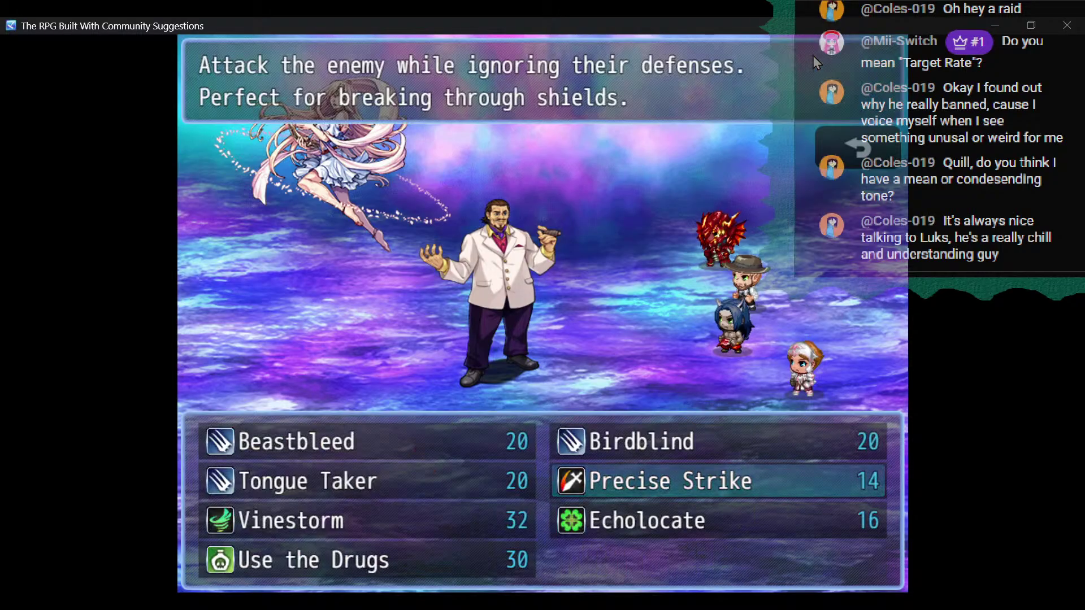
pyautogui.press('Up')
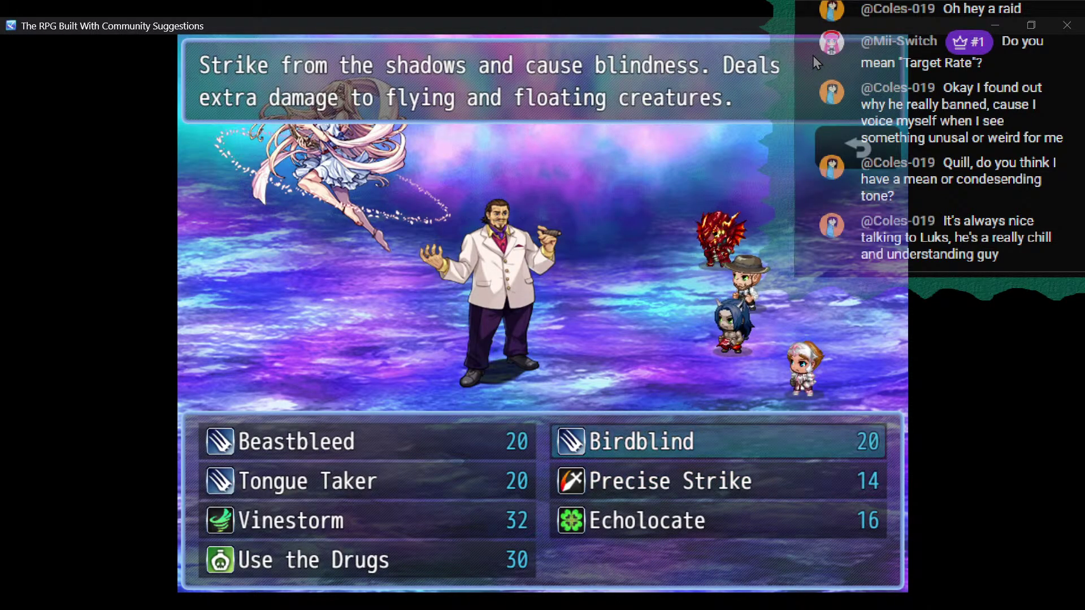
pyautogui.press('Return')
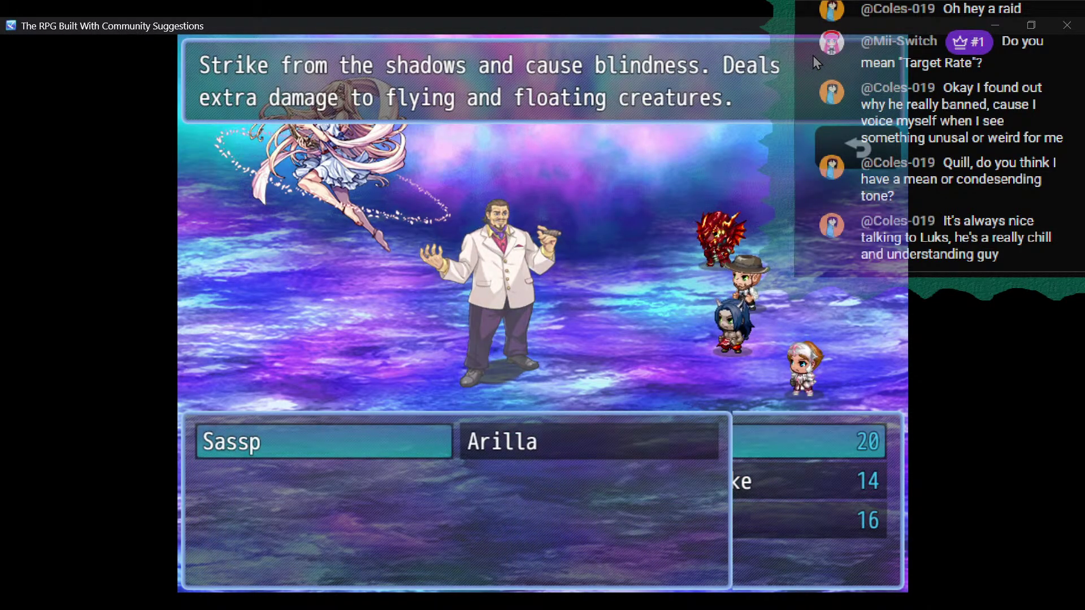
pyautogui.press('Return')
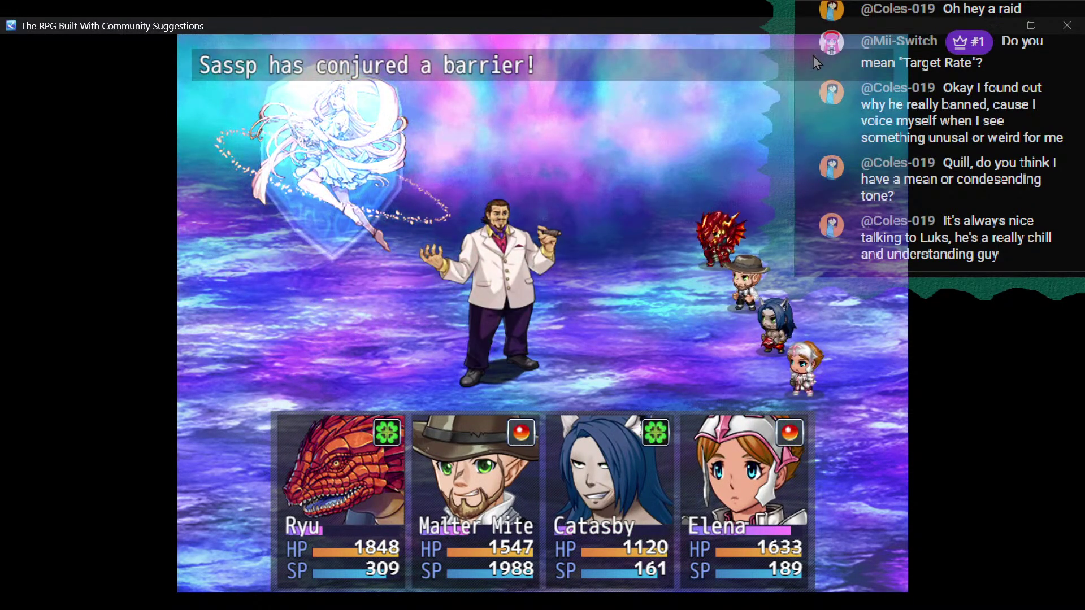
# Switch to the Notepad project notes, add "change the order of sassp and arilla, update indexes", and return to the playtest.
pyautogui.hotkey('alt', 'Tab')
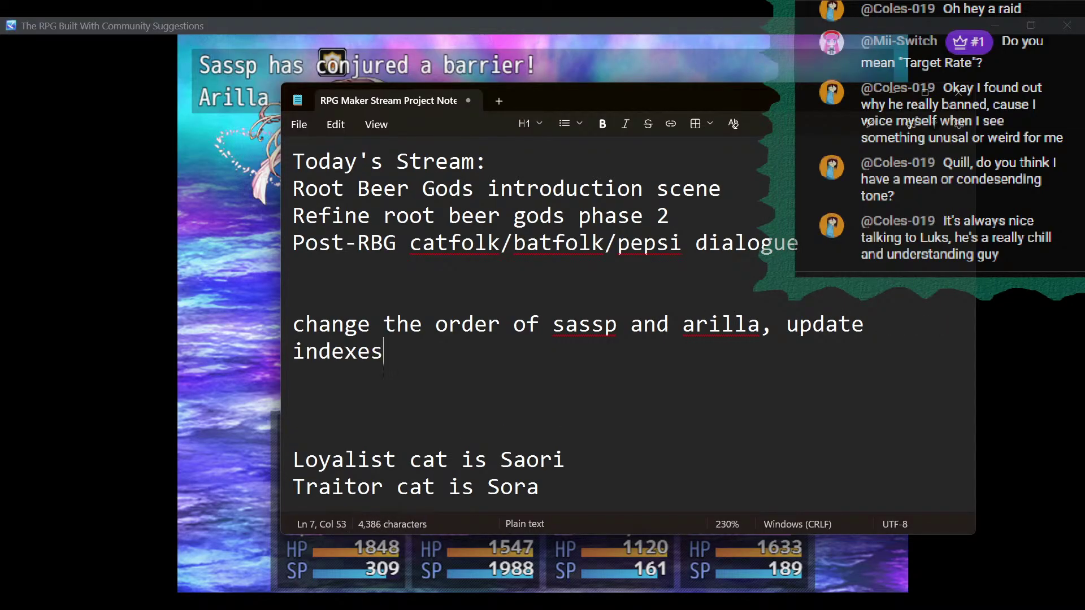
pyautogui.click(591, 20)
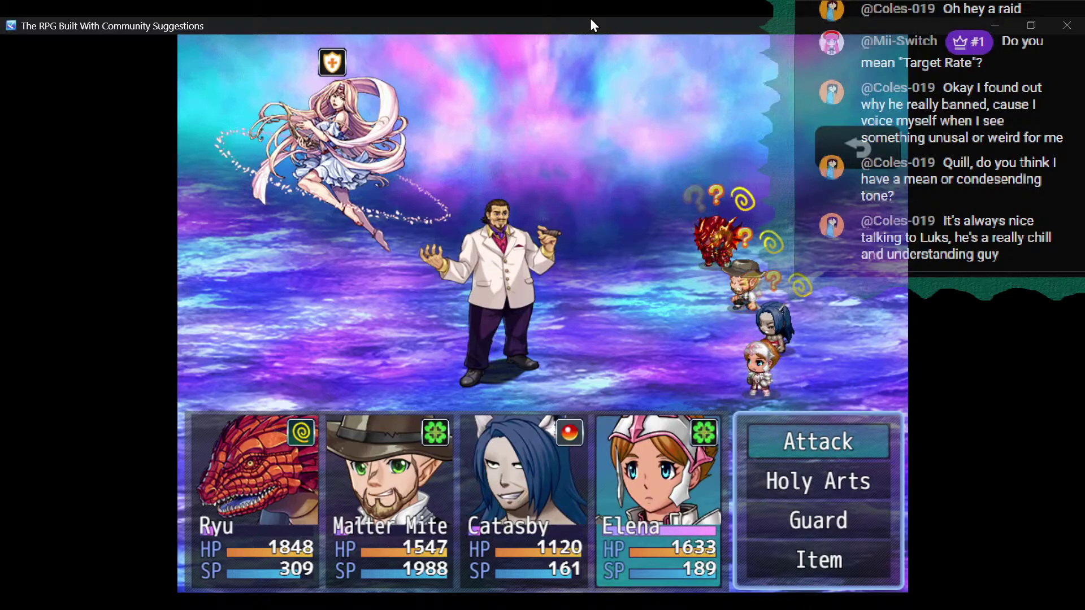
# Review Elena's Holy Arts skills and use Lucky Slash on Arilla.
pyautogui.press('Down')
pyautogui.press('Return')
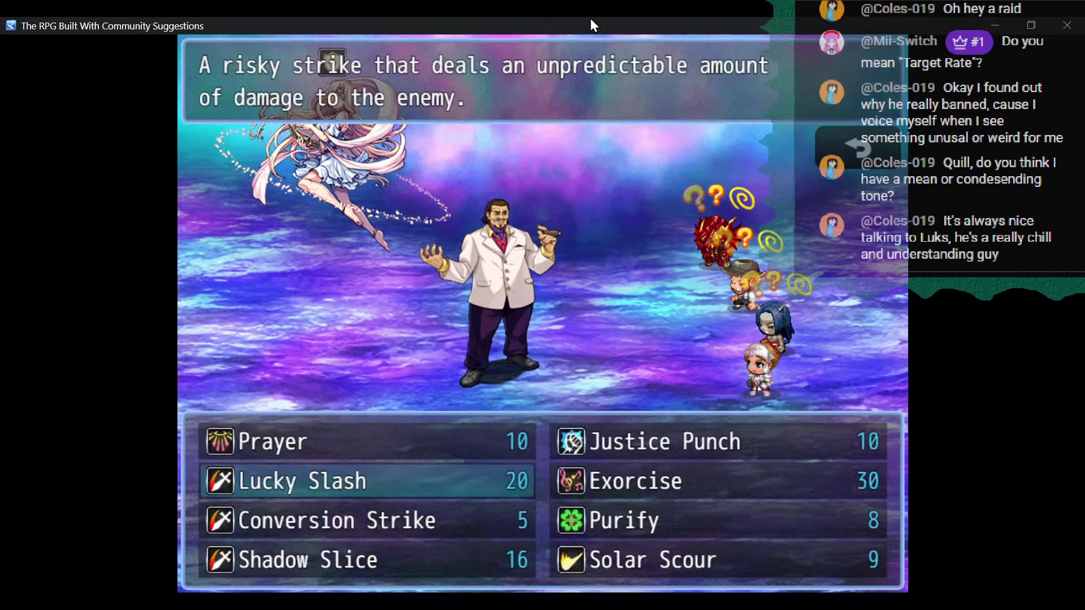
pyautogui.press('Down')
pyautogui.press('Down')
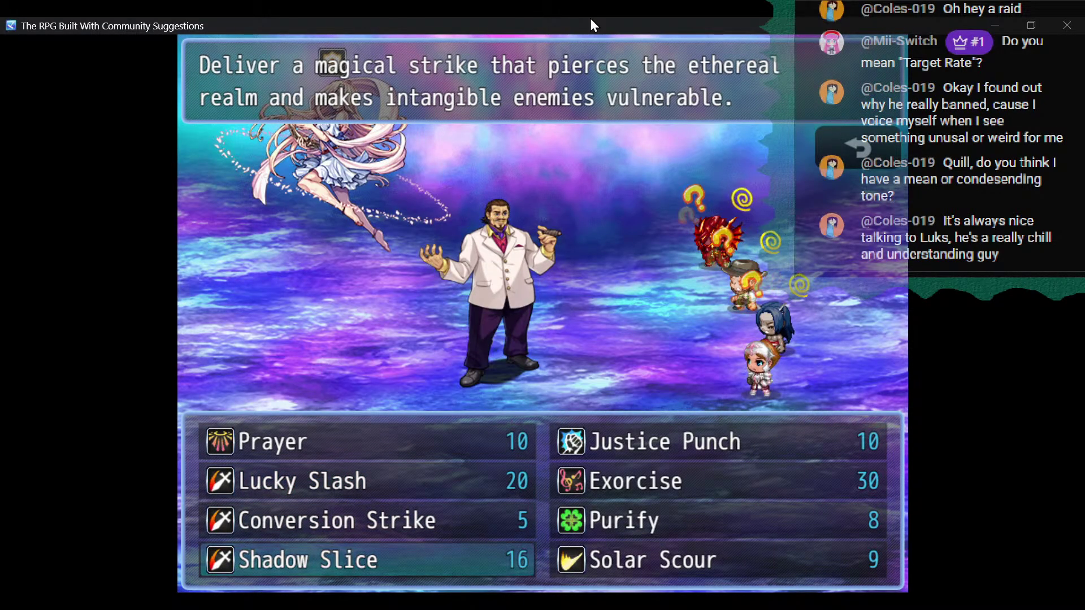
pyautogui.press('Up')
pyautogui.press('Up')
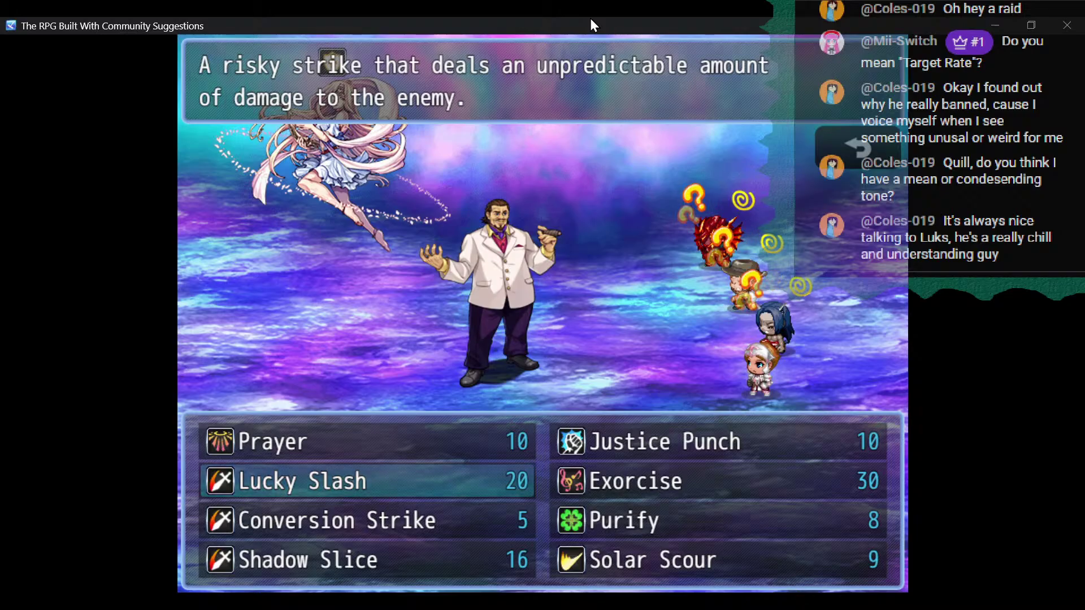
pyautogui.press('Return')
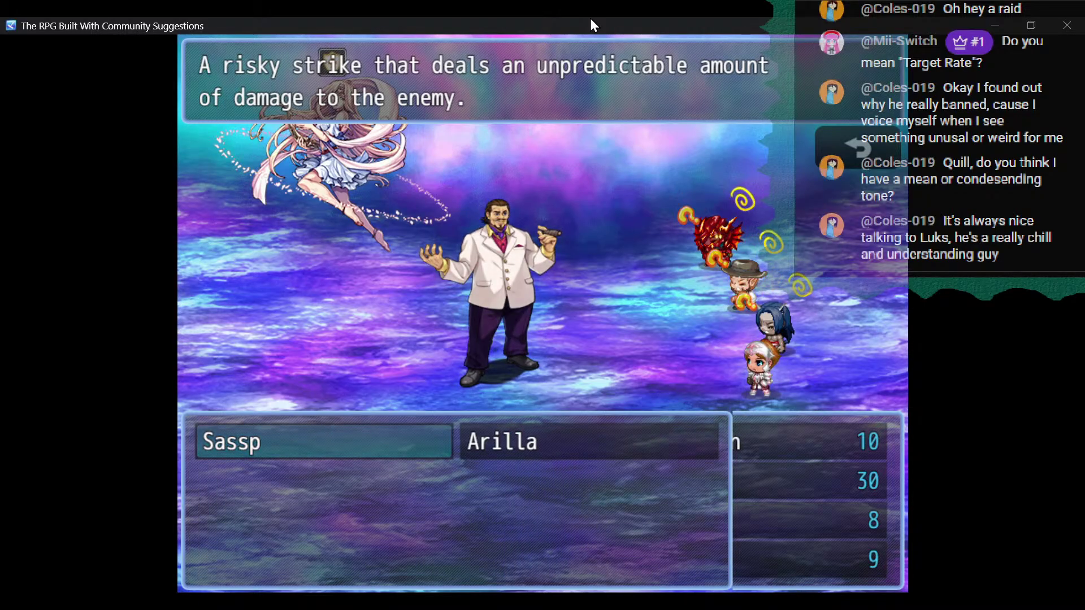
pyautogui.press('Right')
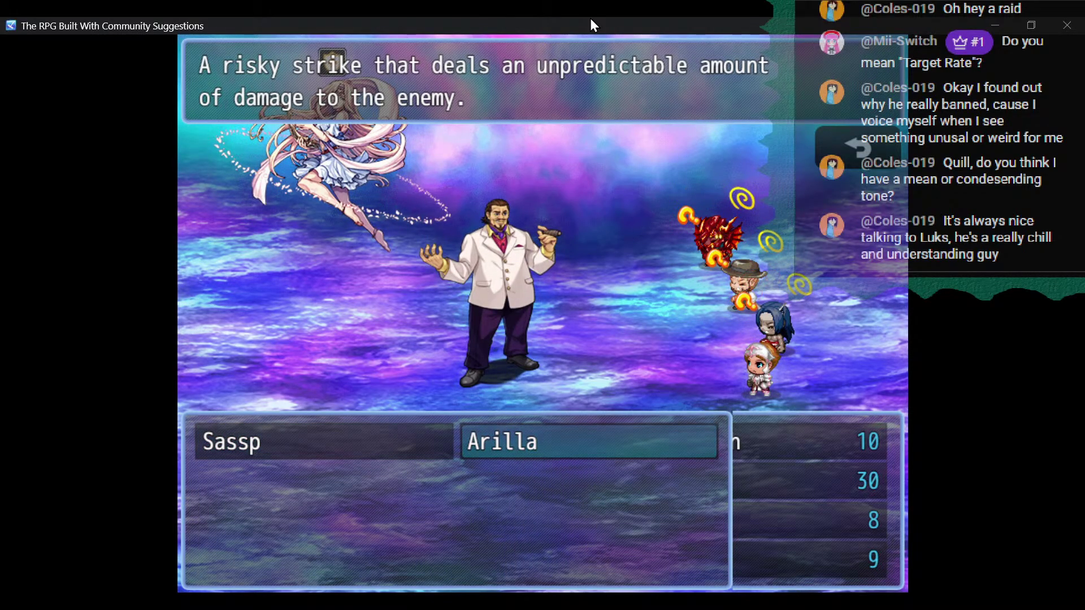
pyautogui.press('Return')
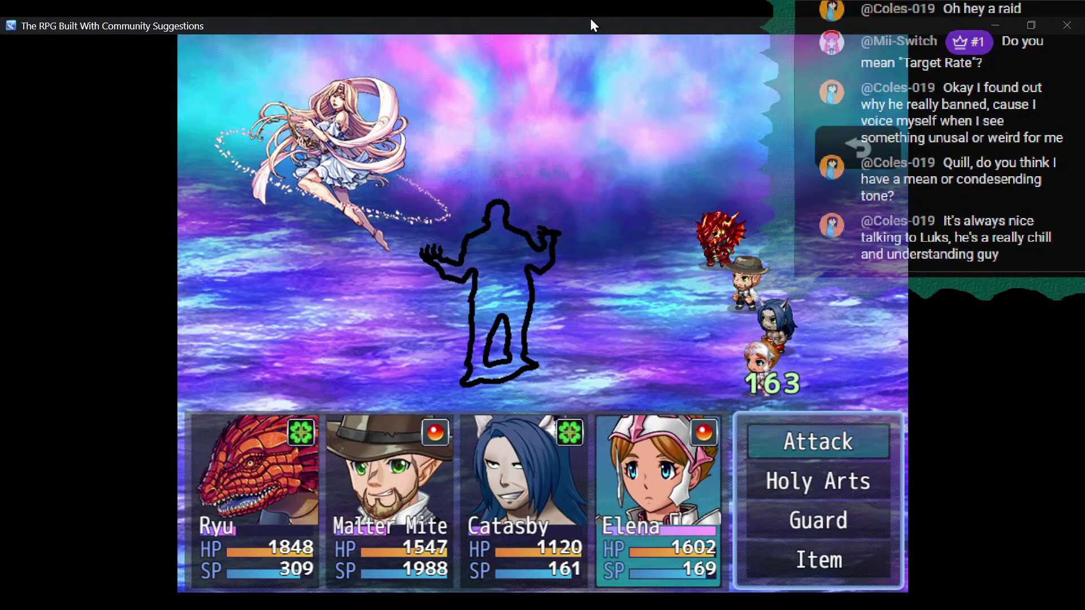
# Have Elena use Shadow Slice from Holy Arts on Sassp.
pyautogui.press('Down')
pyautogui.press('Return')
pyautogui.press('Down')
pyautogui.press('Down')
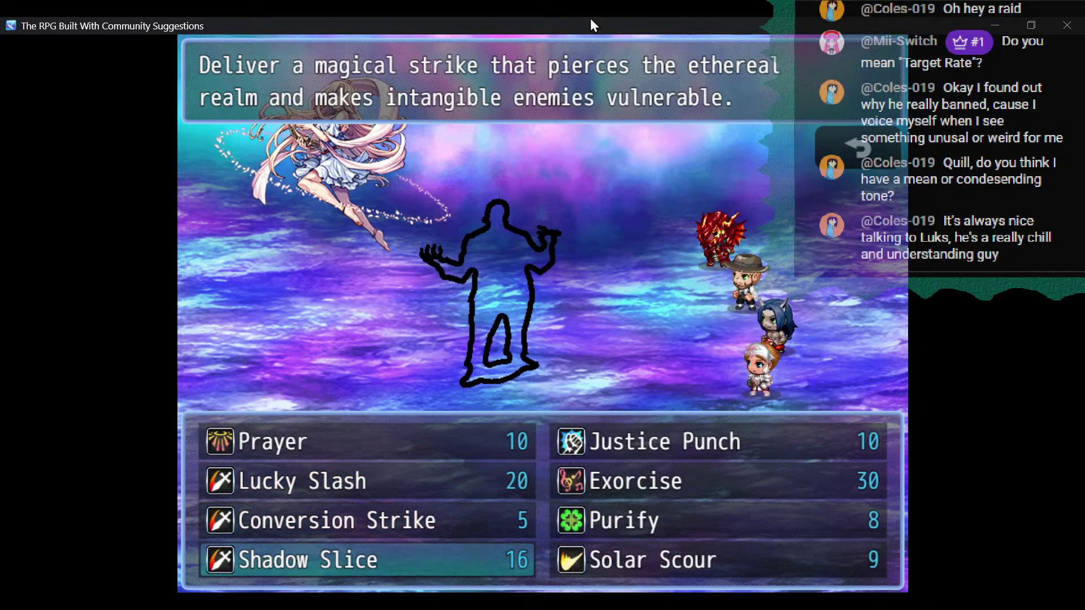
pyautogui.press('Return')
pyautogui.press('Return')
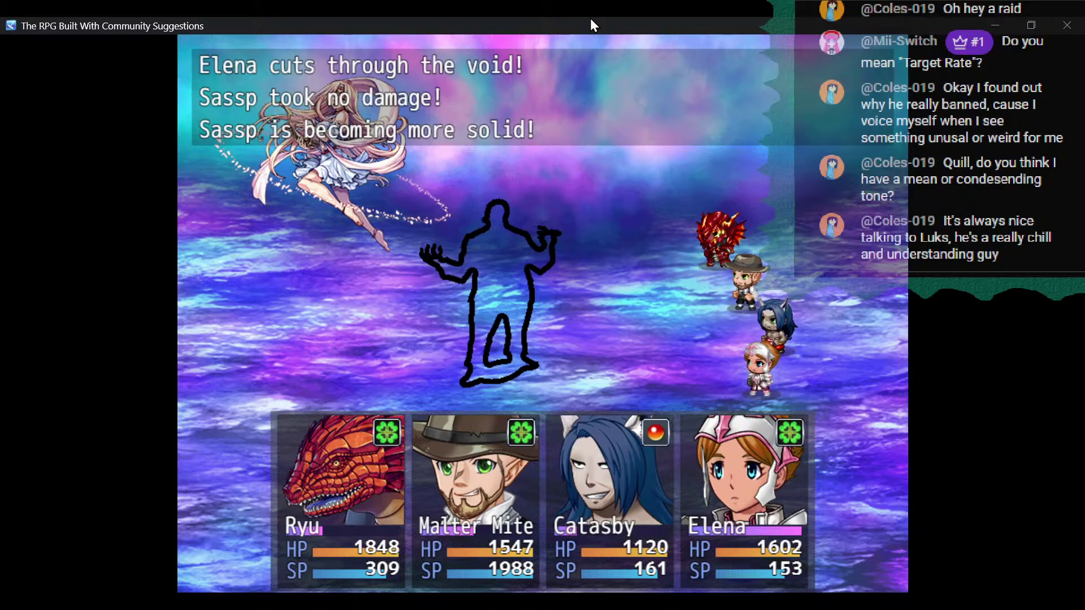
# Have Malter Mite use Heavy Metal Bash from Bottlecraft on Arilla.
pyautogui.press('Down')
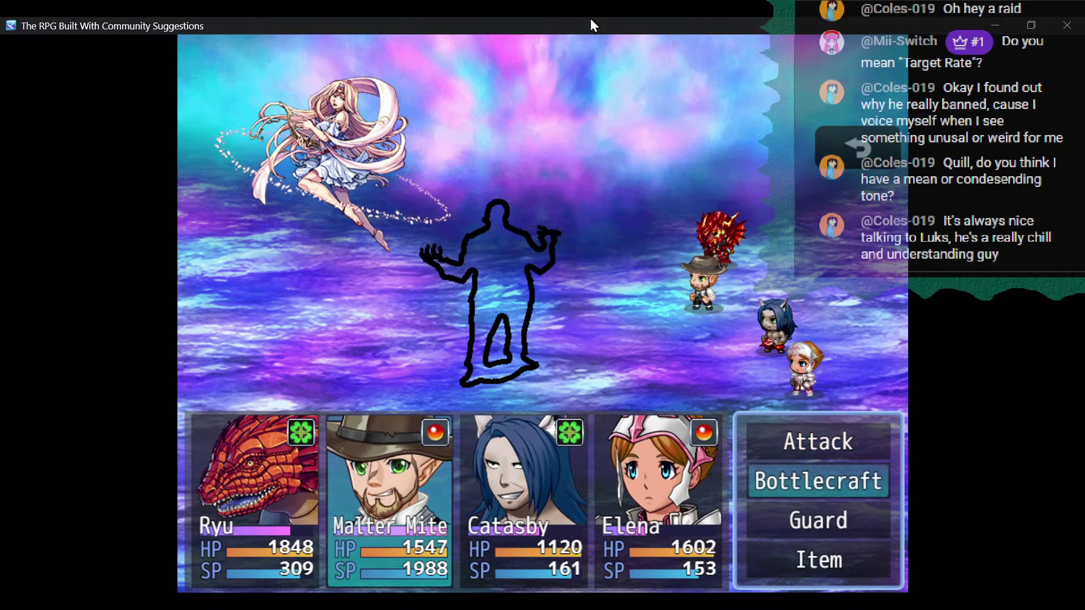
pyautogui.press('Return')
pyautogui.press('Down')
pyautogui.press('Down')
pyautogui.press('Down')
pyautogui.press('Left')
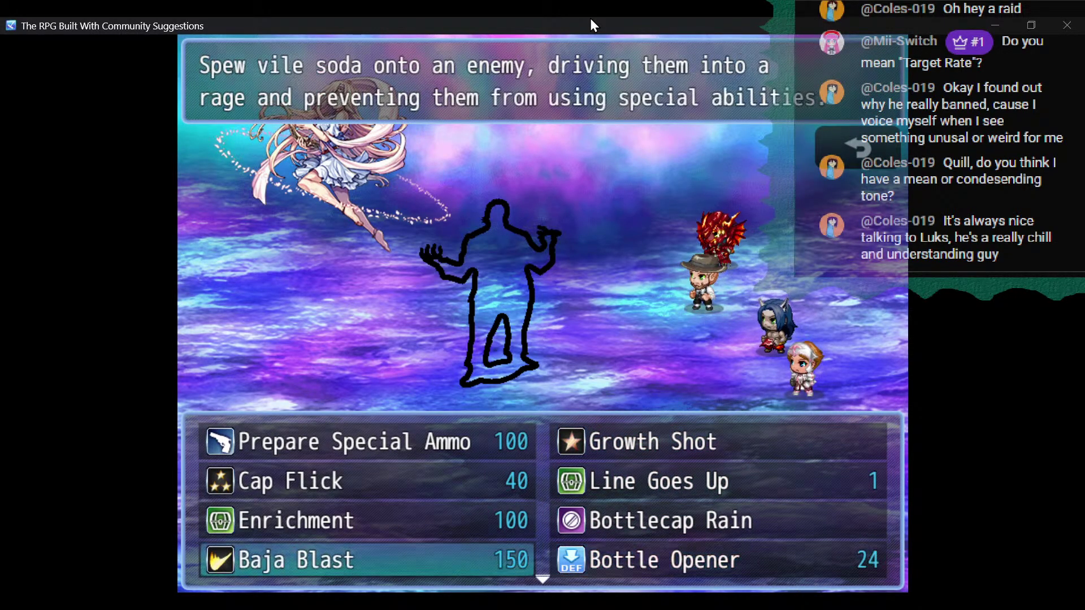
pyautogui.press('Down')
pyautogui.press('Return')
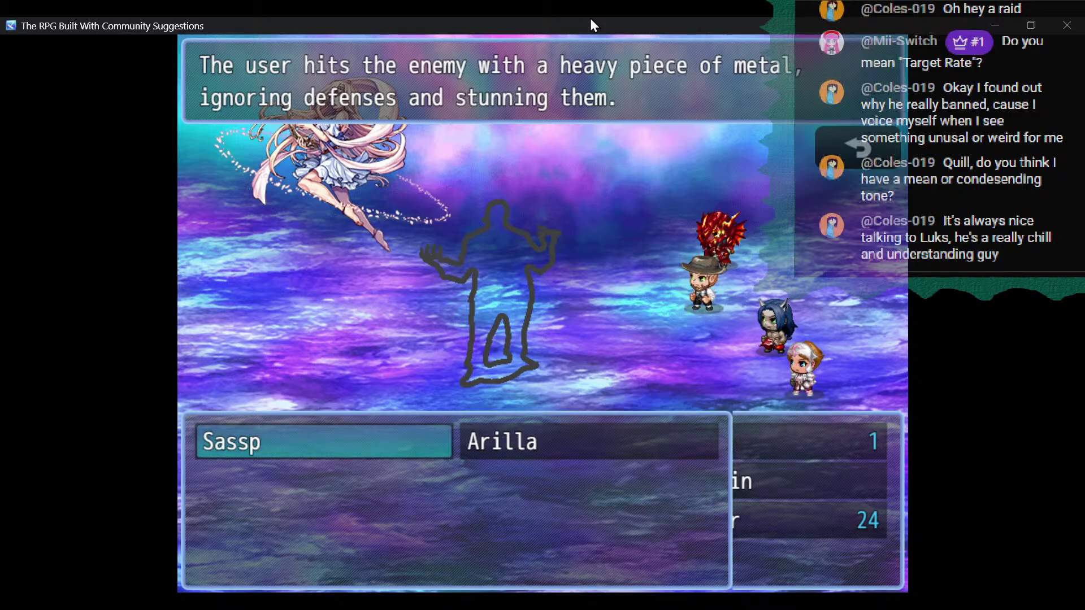
pyautogui.press('Right')
pyautogui.press('Return')
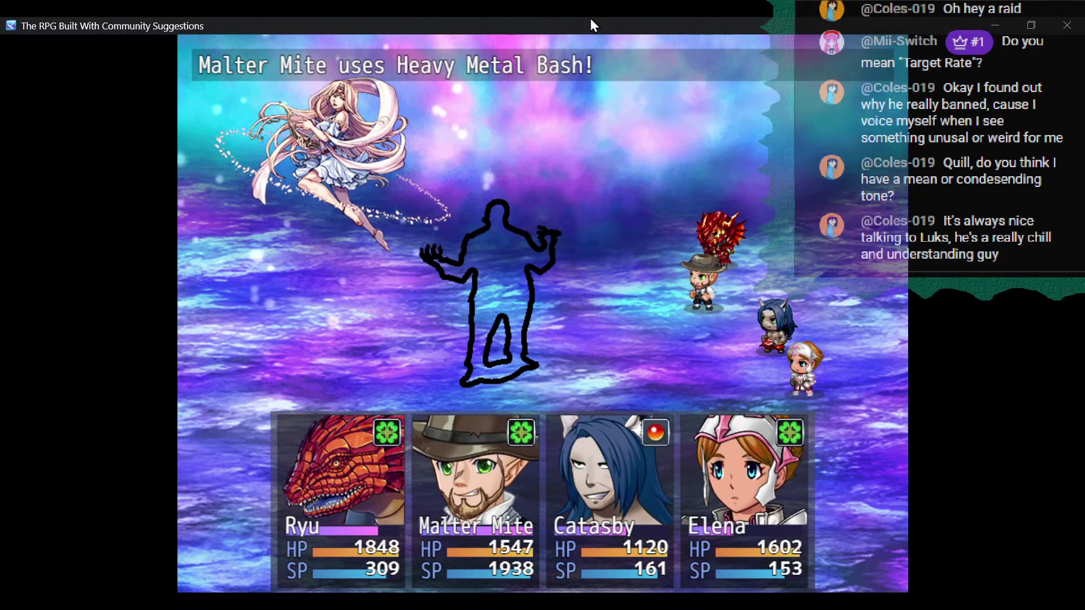
# Have Ryu use the Red Dragon skill that attacks twice with Fire damage on Arilla.
pyautogui.press('Down')
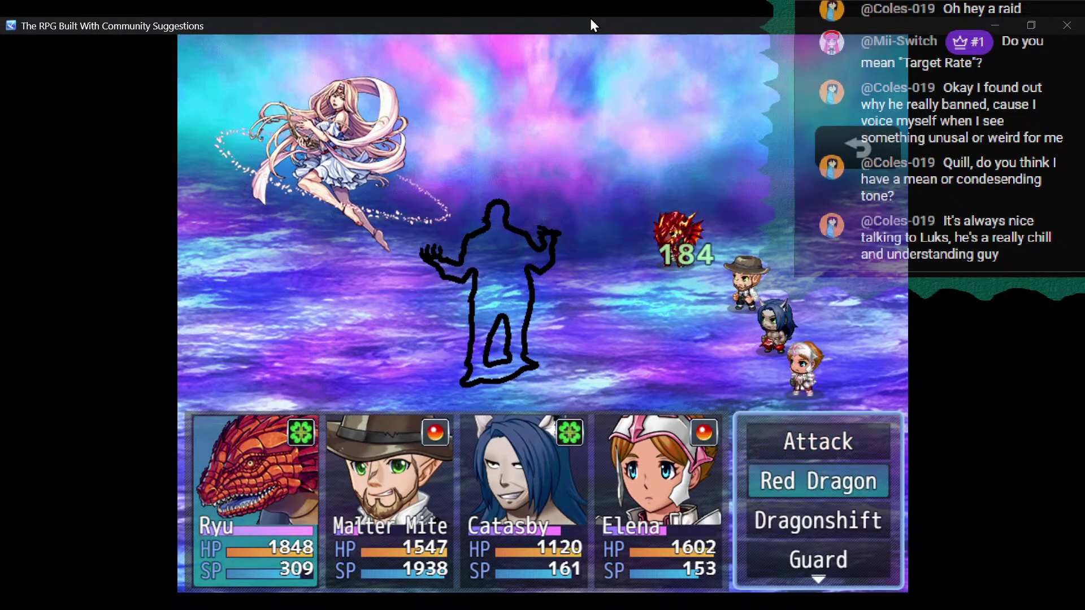
pyautogui.press('Return')
pyautogui.press('Down')
pyautogui.press('Down')
pyautogui.press('Return')
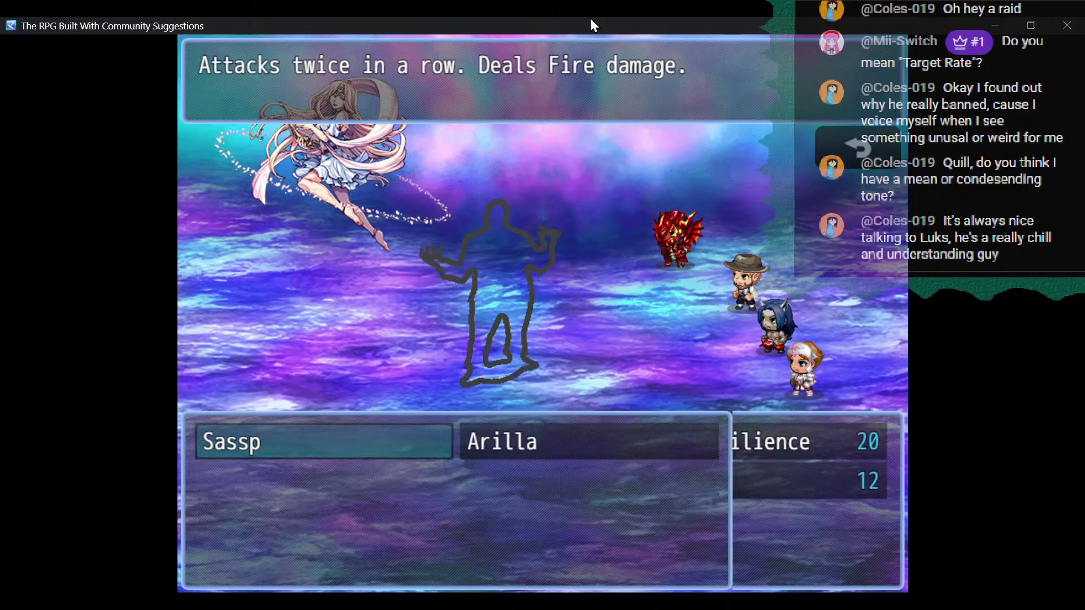
pyautogui.press('Right')
pyautogui.press('Return')
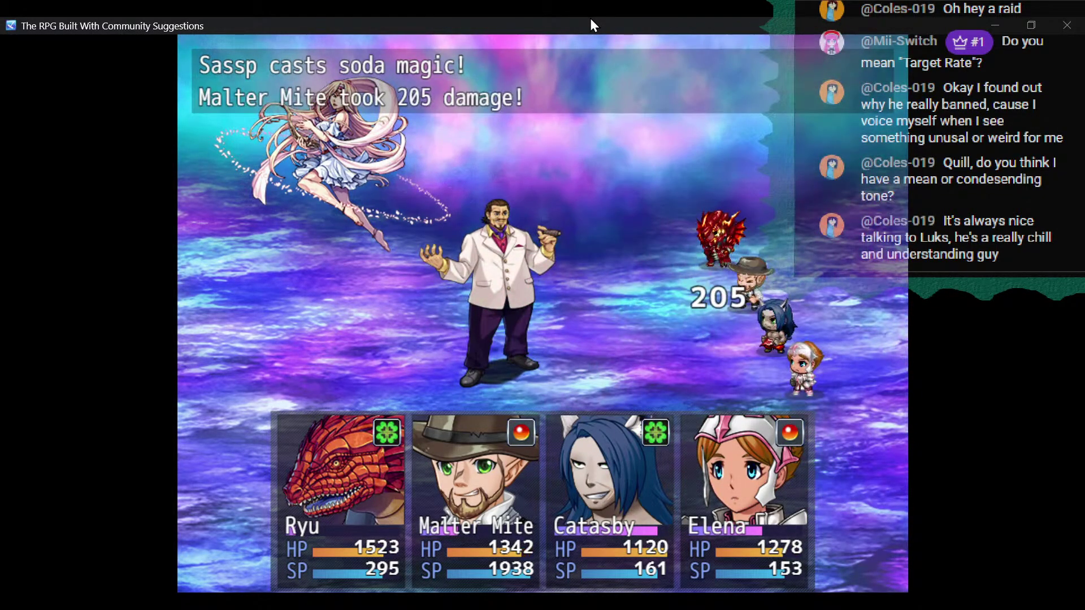
# Have Catasby use Birdblind from Hunting on Arilla.
pyautogui.press('Down')
pyautogui.press('Return')
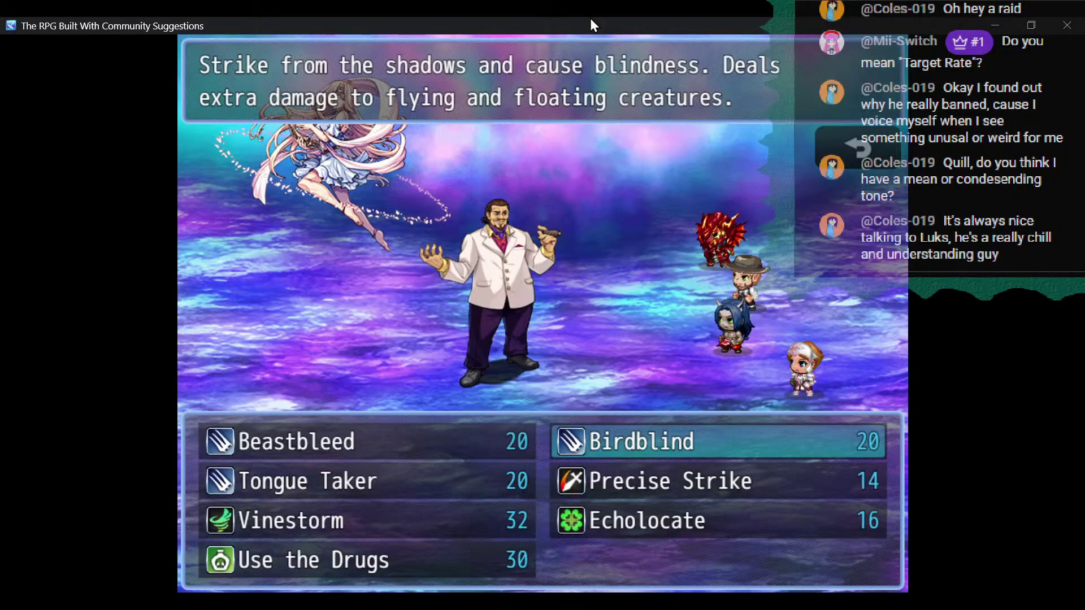
pyautogui.press('Return')
pyautogui.press('Right')
pyautogui.press('Return')
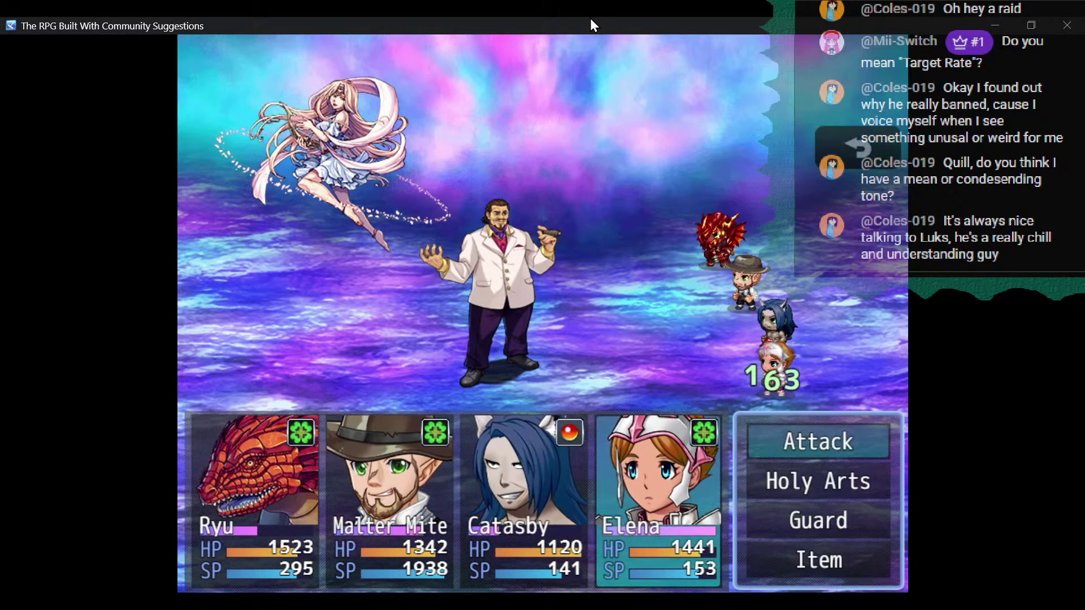
# Have Elena use Lucky Slash from Holy Arts on Arilla.
pyautogui.press('Down')
pyautogui.press('Return')
pyautogui.press('Up')
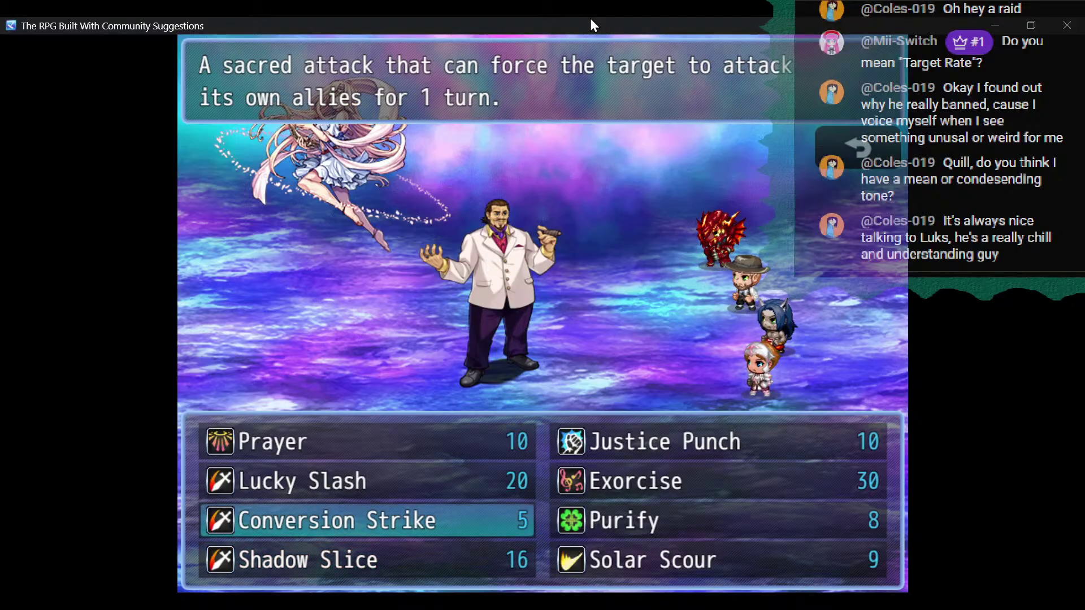
pyautogui.press('Up')
pyautogui.press('Return')
pyautogui.press('Right')
pyautogui.press('Return')
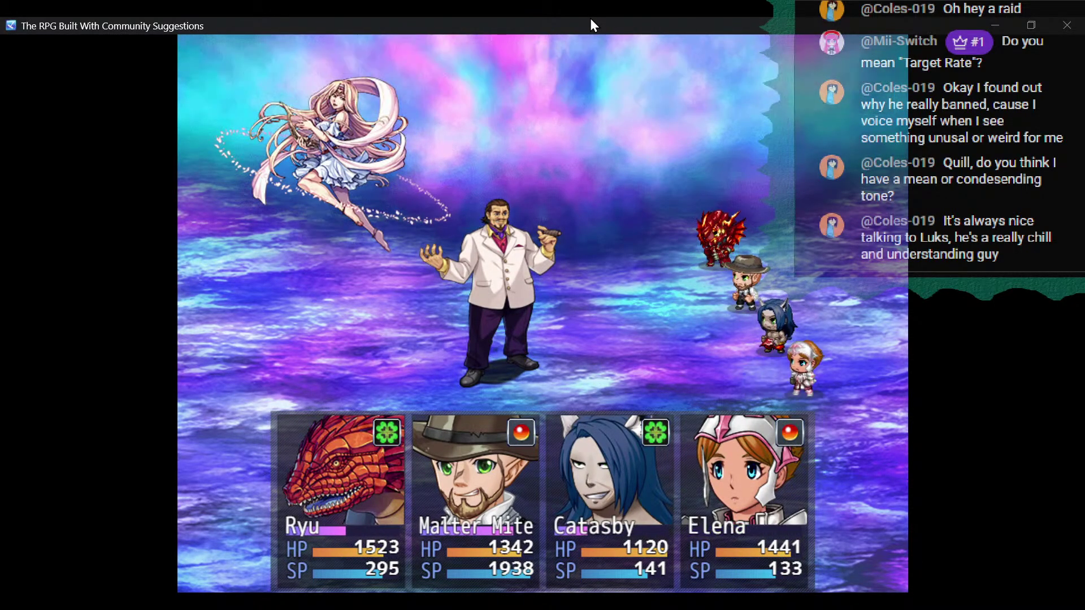
# Strike Arilla again with Malter Mite's Heavy Metal Bash.
pyautogui.press('Down')
pyautogui.press('Return')
pyautogui.press('Return')
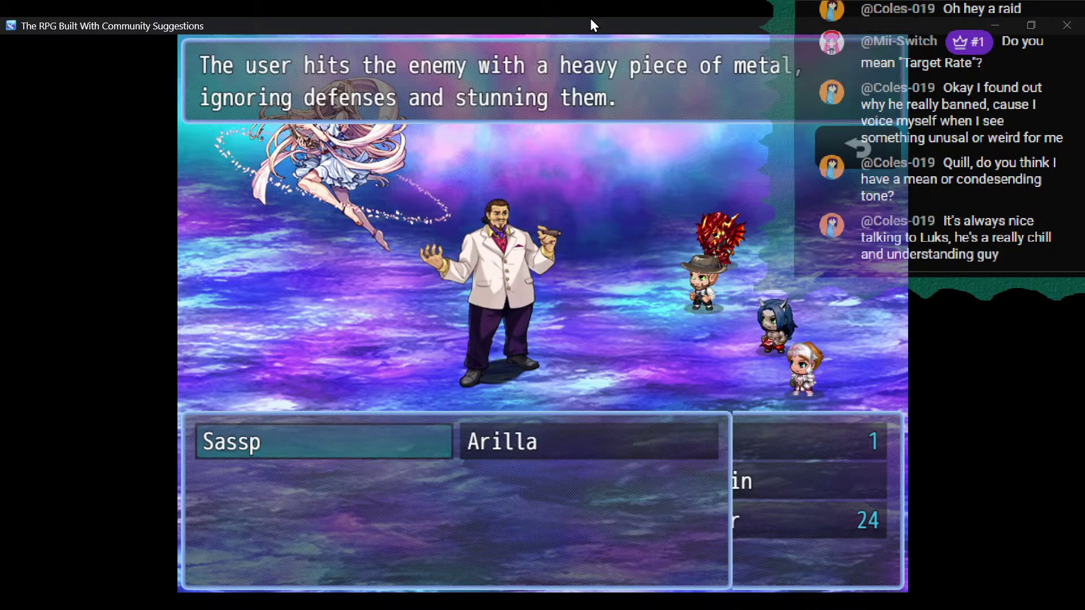
pyautogui.press('Return')
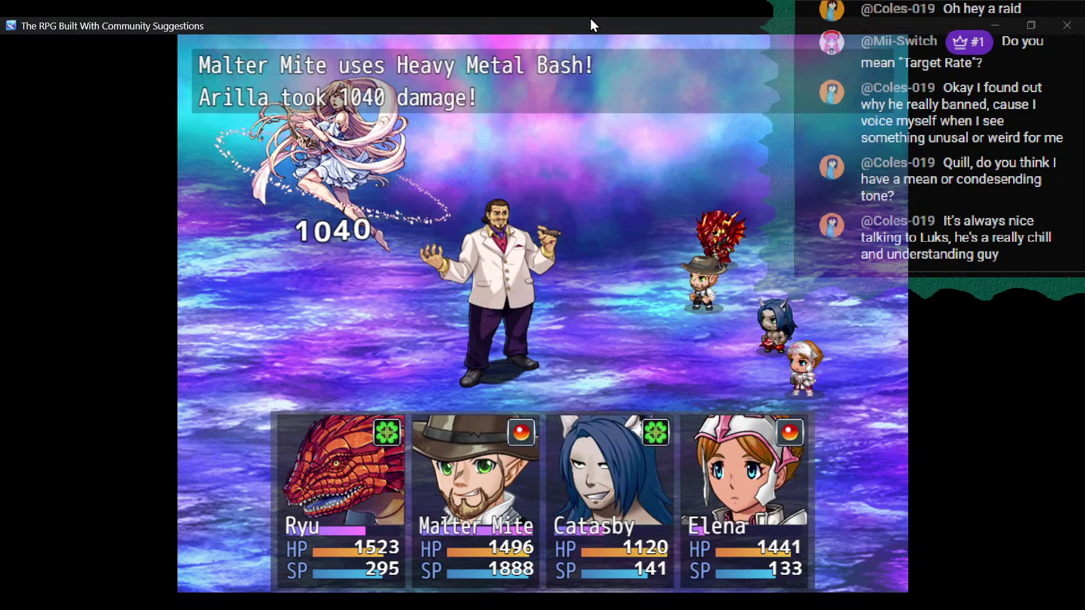
# Have Ryu repeat the double-attack Fire skill from Red Dragon.
pyautogui.press('Down')
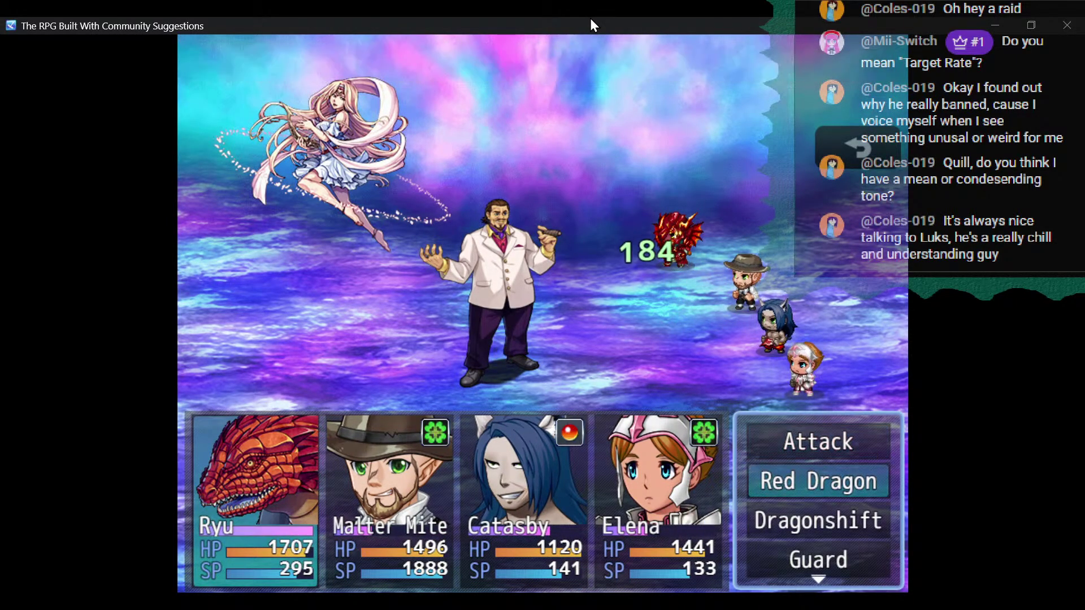
pyautogui.press('Return')
pyautogui.press('Return')
pyautogui.press('Return')
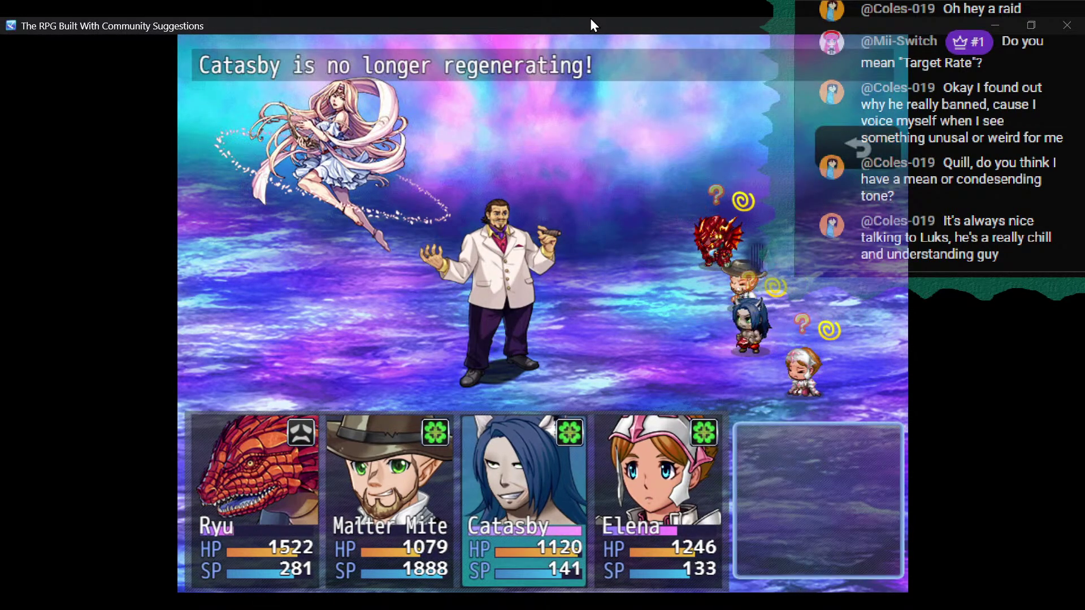
# Have Catasby use the Hunting skill Birdblind again.
pyautogui.press('Down')
pyautogui.press('Return')
pyautogui.press('Return')
pyautogui.press('Return')
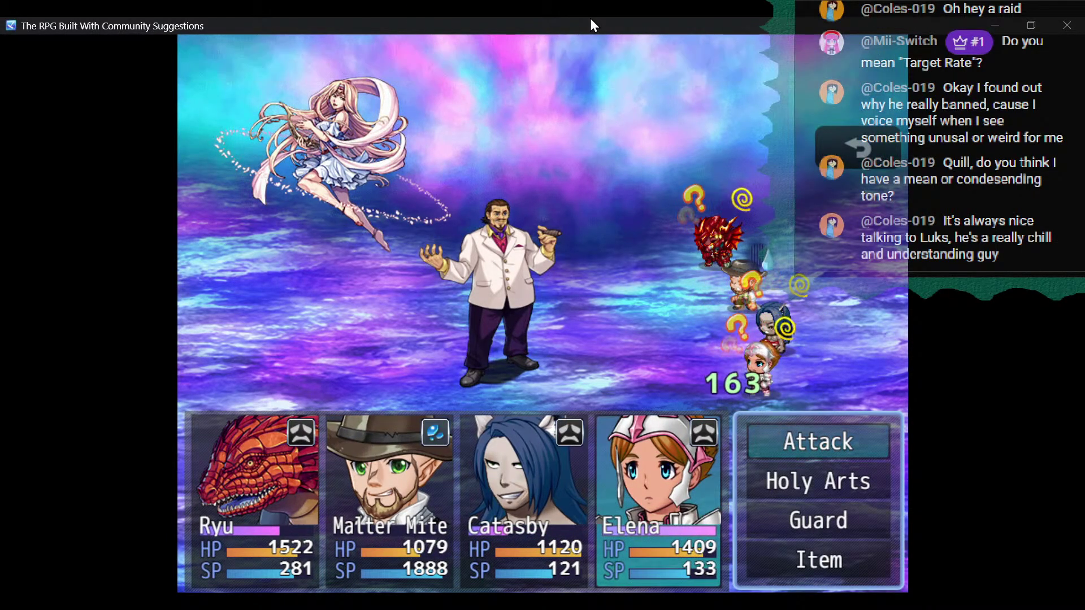
# Attack Arilla with Elena's Lucky Slash.
pyautogui.press('Down')
pyautogui.press('Return')
pyautogui.press('Return')
pyautogui.press('Return')
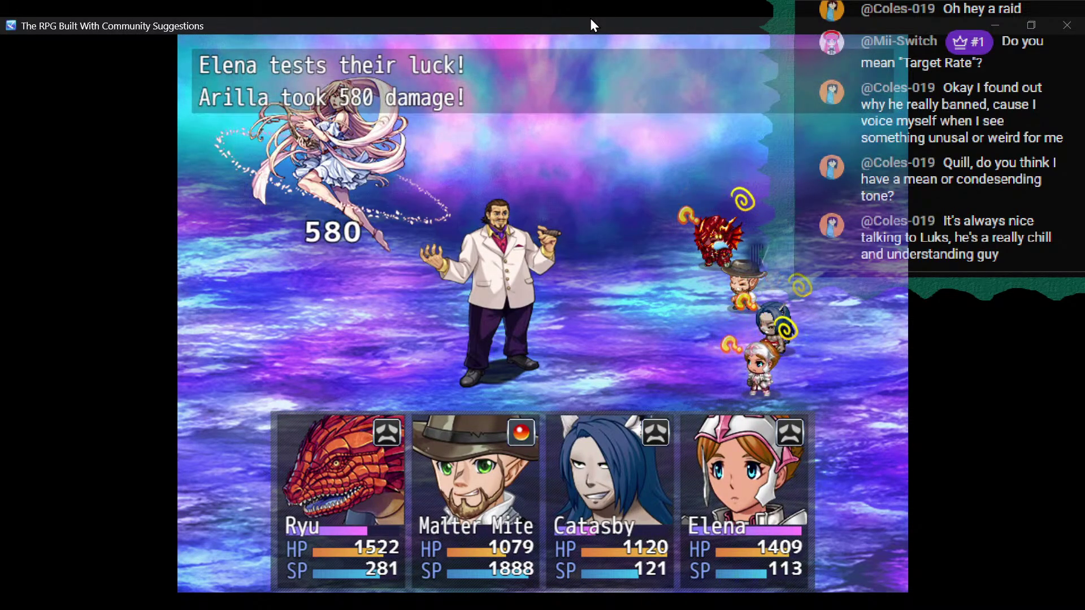
# Spend Ryu's turn on the Red Dragon skill that attacks twice with Fire damage.
pyautogui.press('Down')
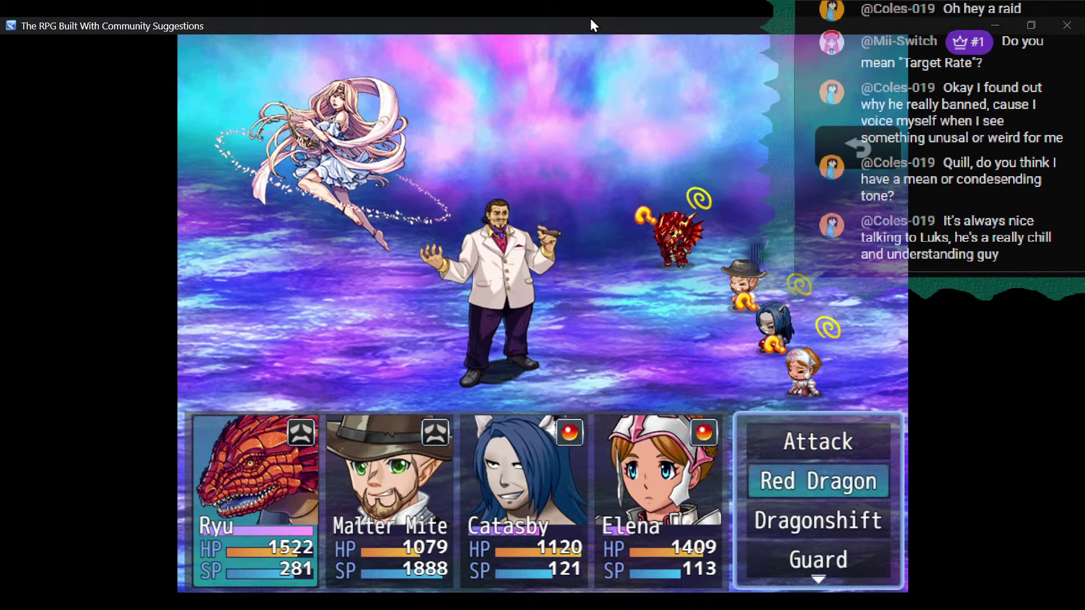
pyautogui.press('Return')
pyautogui.press('Return')
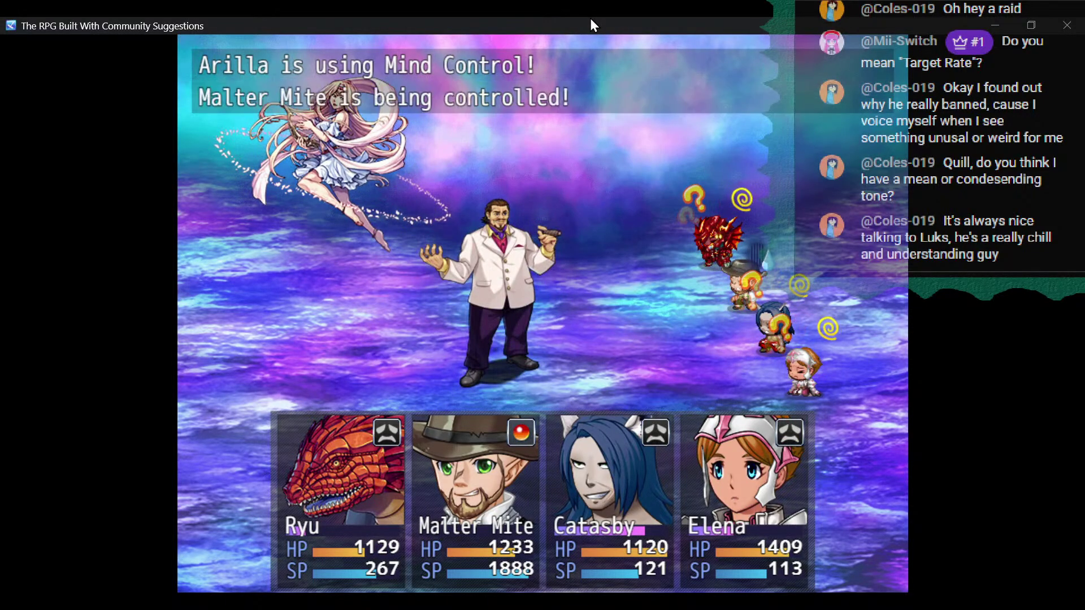
# Spend Catasby's turn on the Hunting skill Birdblind.
pyautogui.press('Down')
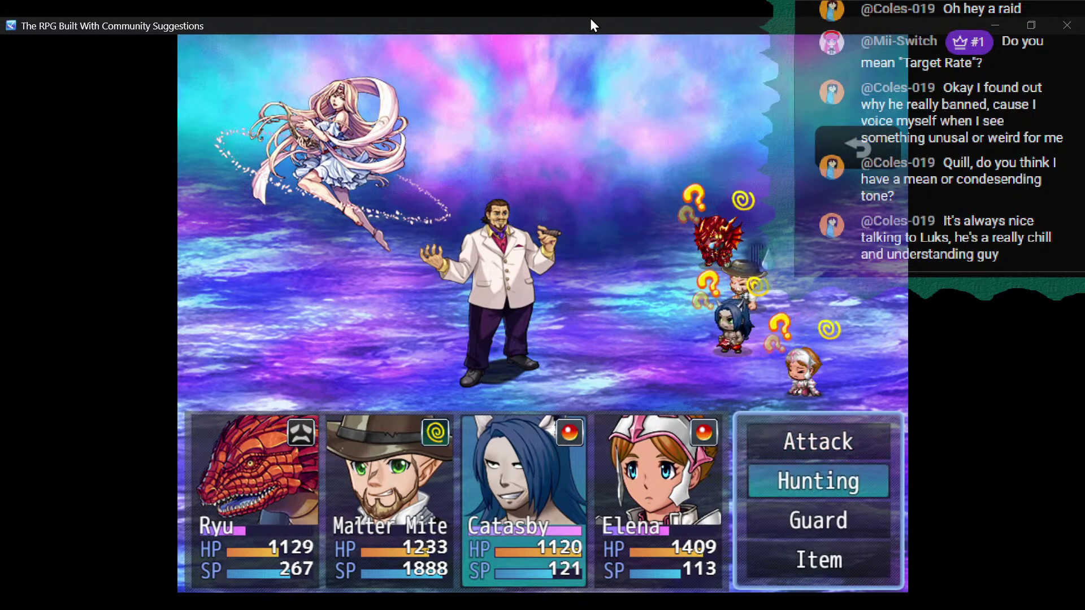
pyautogui.press('Return')
pyautogui.press('Return')
pyautogui.press('Return')
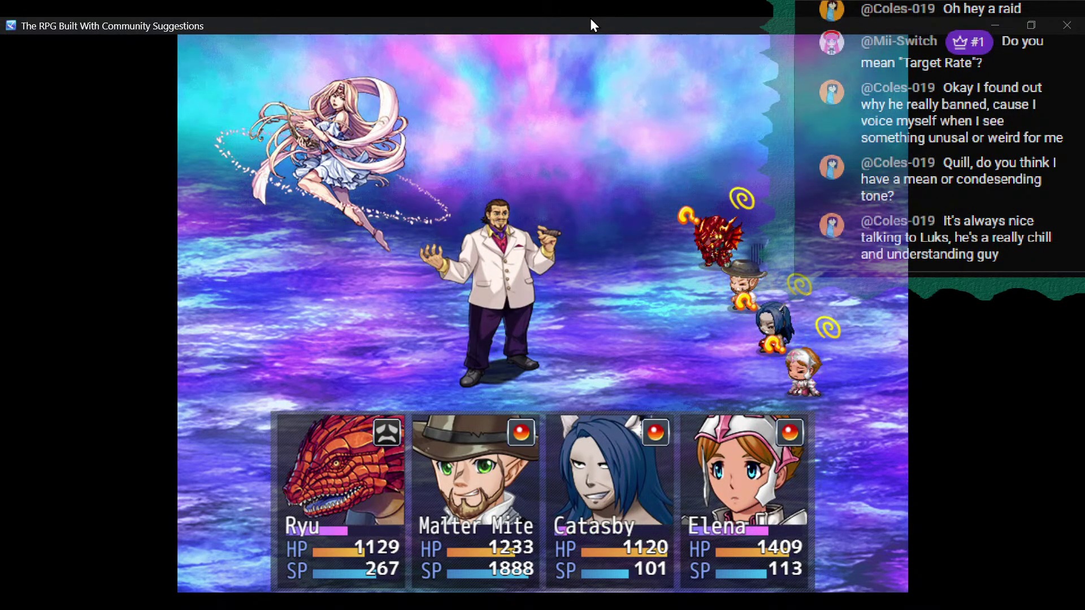
# Spend Elena's turn on the Holy Arts skill Lucky Slash.
pyautogui.press('Down')
pyautogui.press('Return')
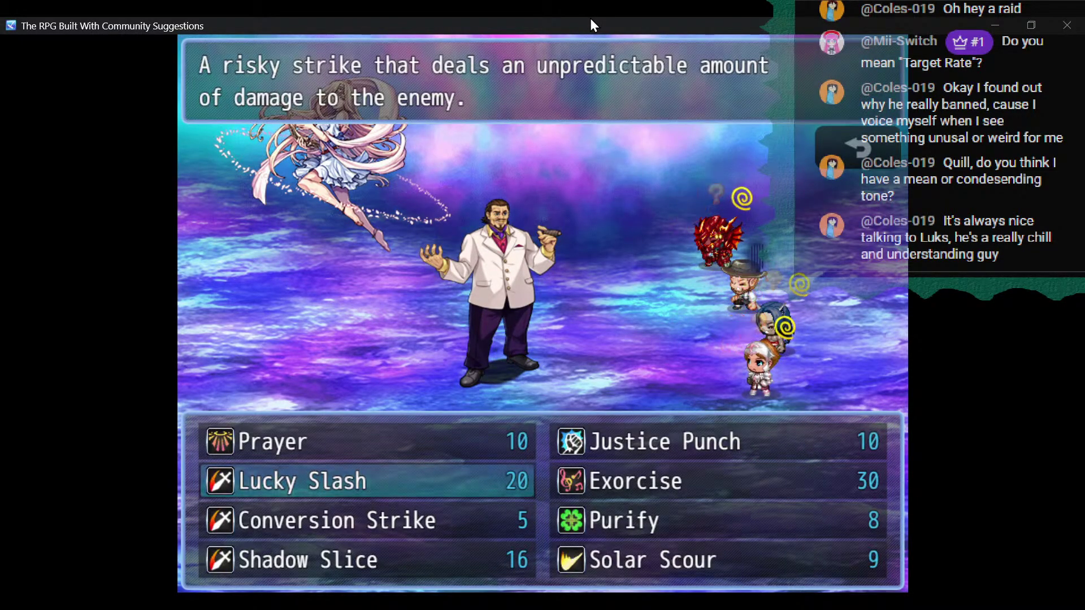
pyautogui.press('Return')
pyautogui.press('Return')
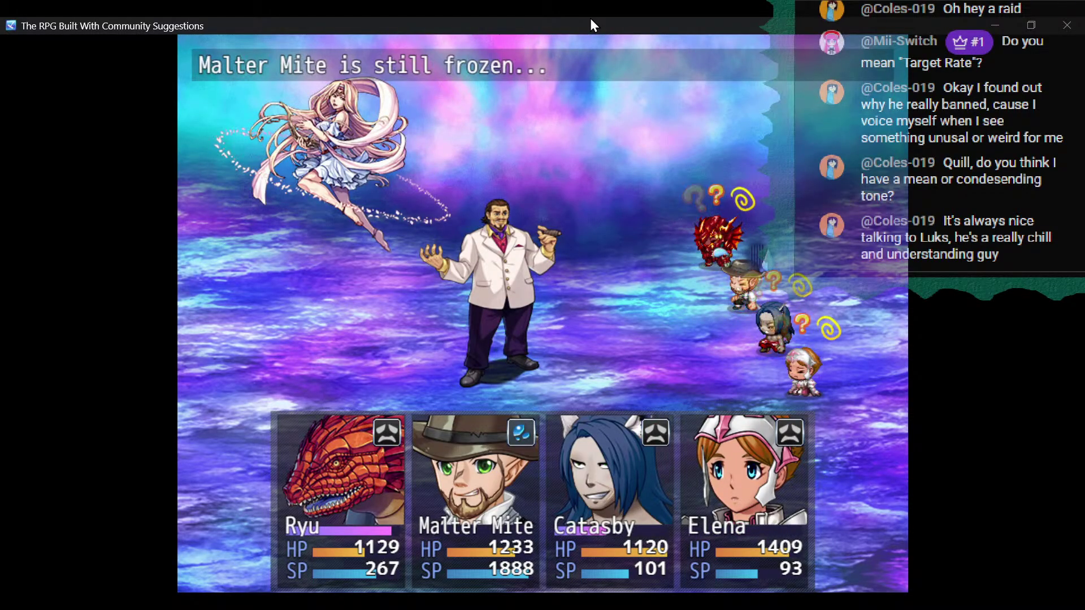
# Have Ryu attack Arilla with the double-attack Fire skill from Red Dragon.
pyautogui.press('Down')
pyautogui.press('Return')
pyautogui.press('Return')
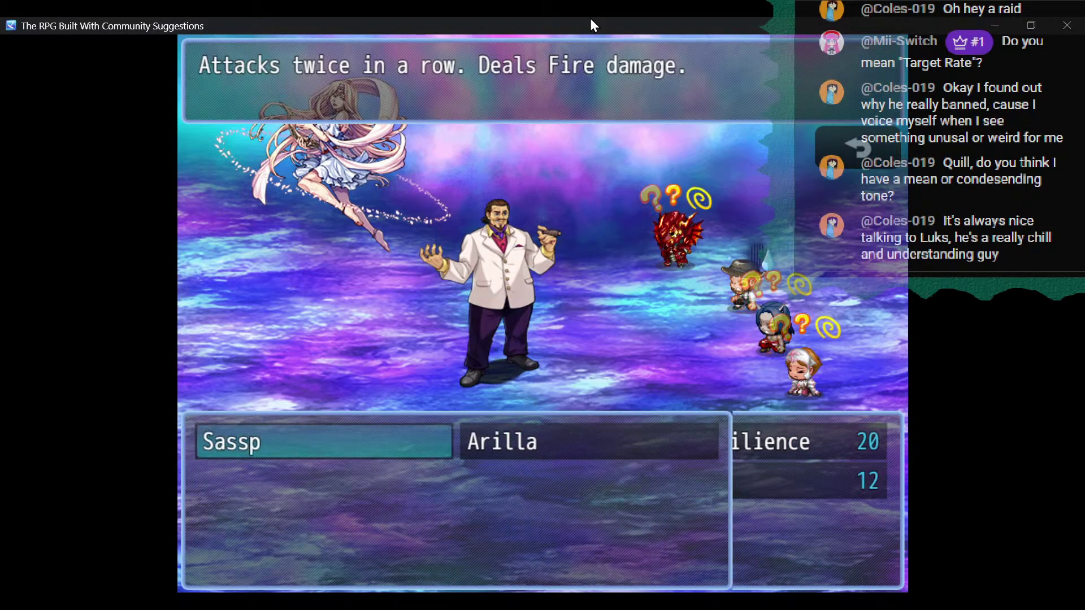
pyautogui.press('Right')
pyautogui.press('Return')
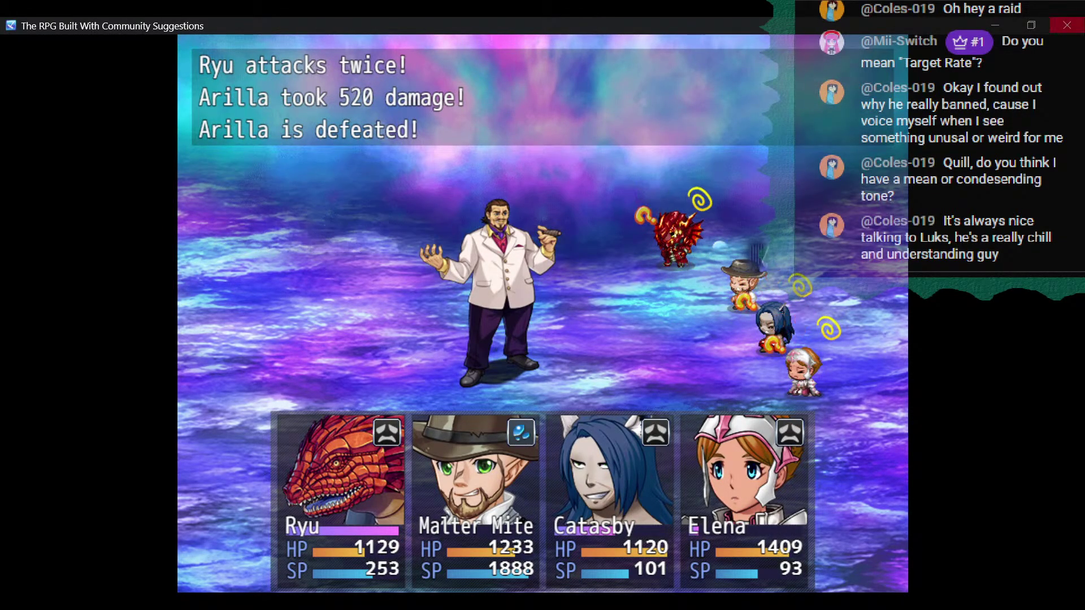
# Close the playtest and set the Agility of enemy 0126 Sassp to 130 in the RPG Maker MZ database.
pyautogui.click(1067, 26)
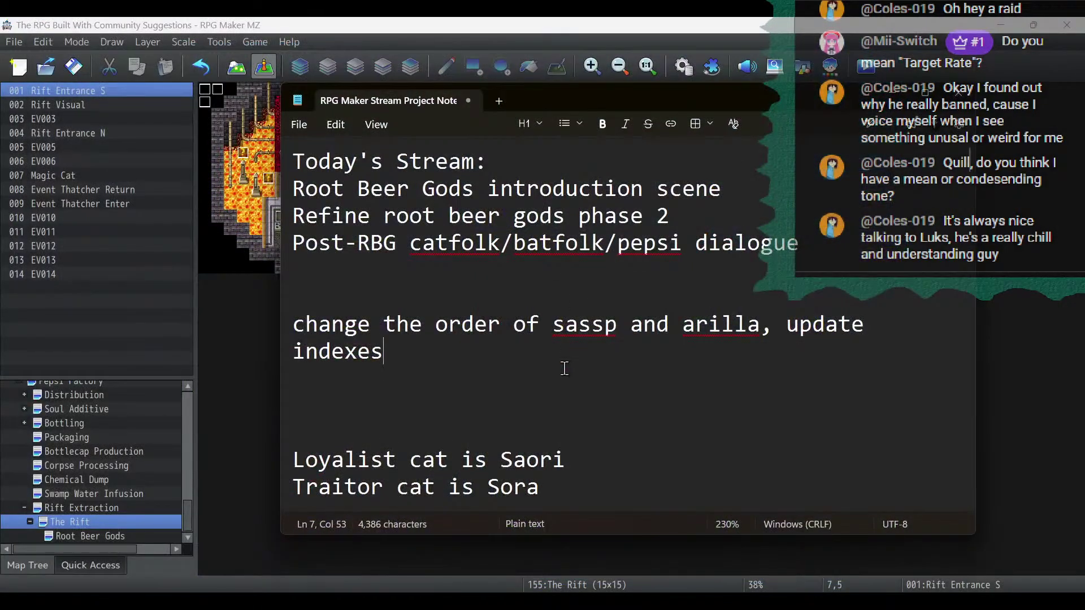
pyautogui.click(514, 25)
pyautogui.click(691, 66)
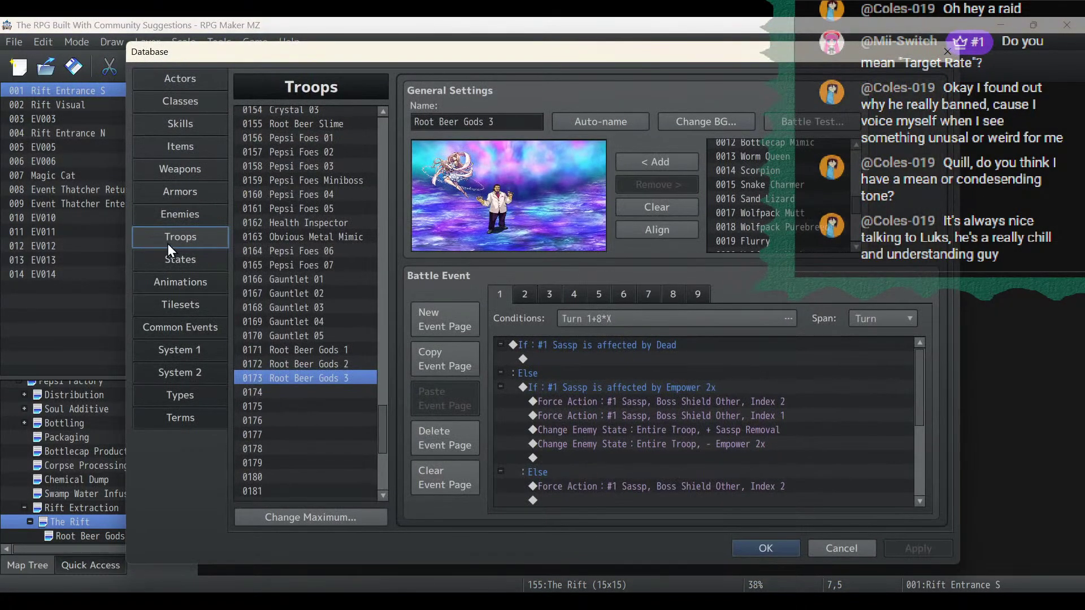
pyautogui.click(176, 215)
pyautogui.doubleClick(580, 229)
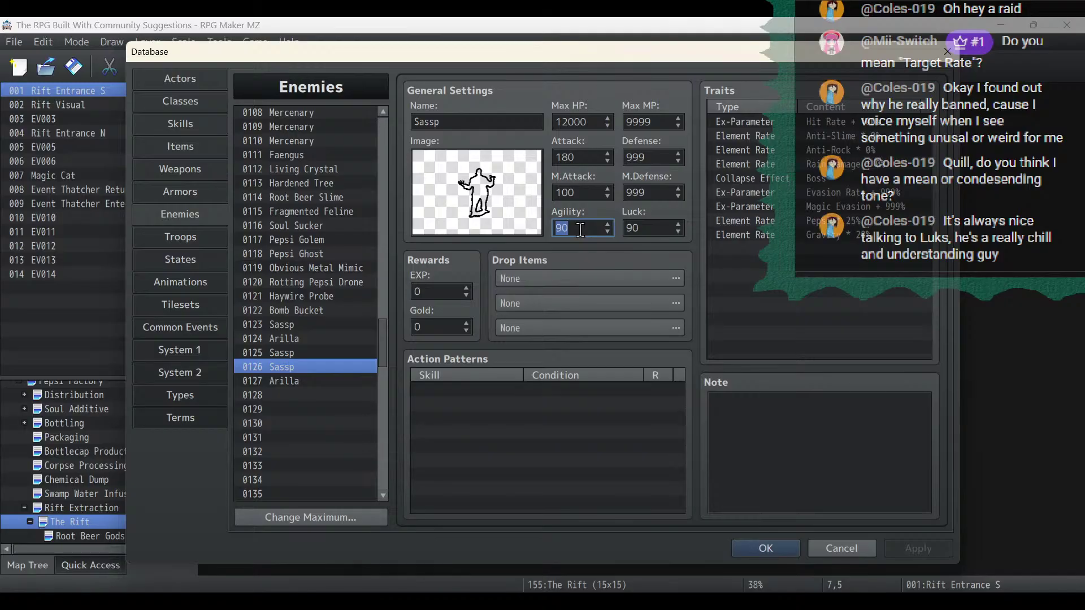
pyautogui.write('13')
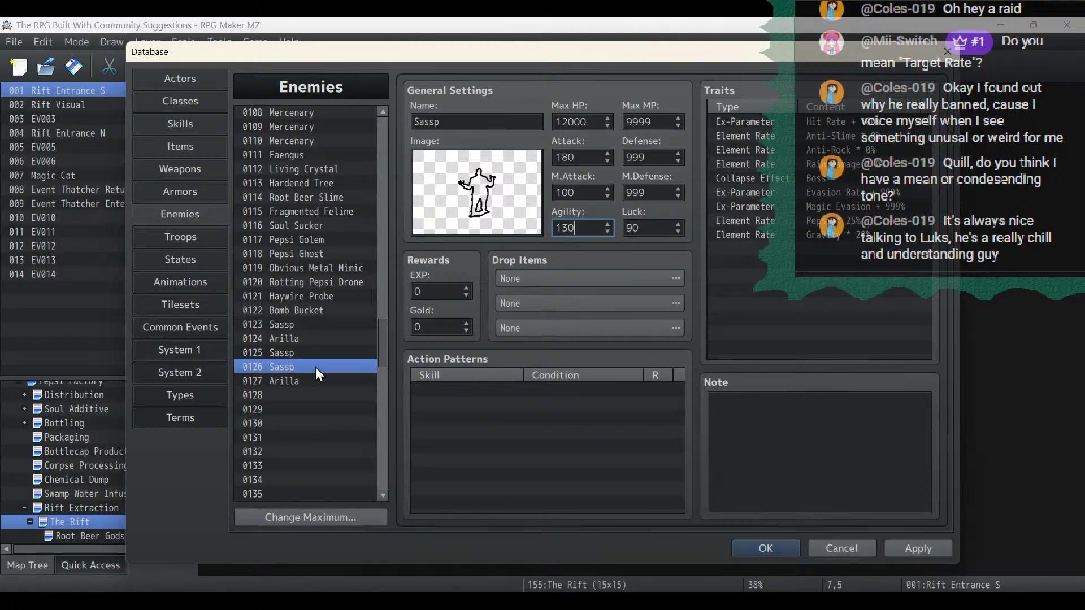
# Set the Agility of enemies 0125 Sassp and 0127 Arilla to 130 and apply the changes.
pyautogui.click(303, 357)
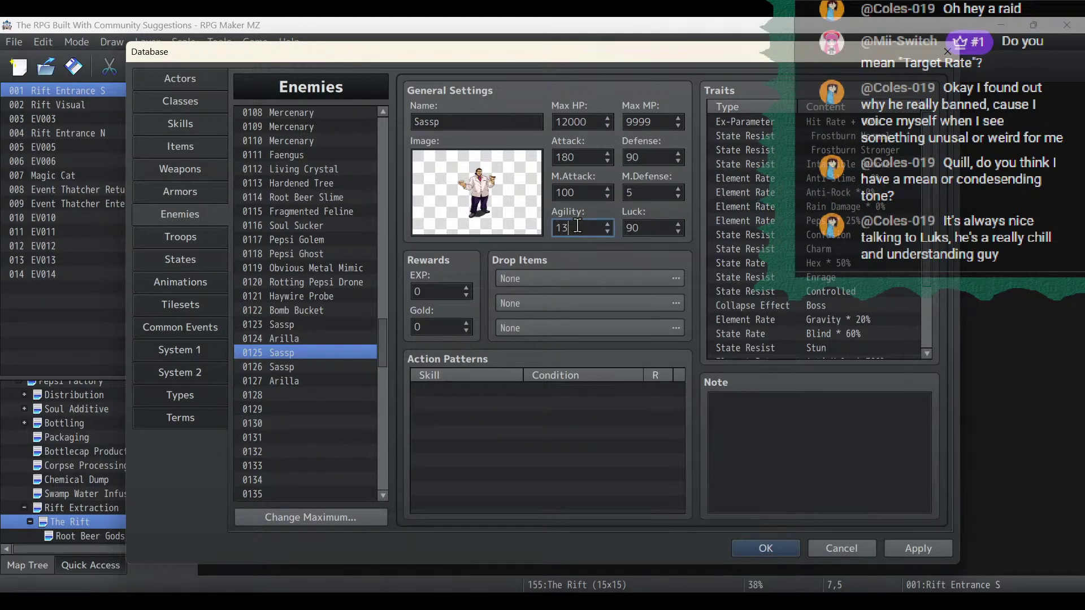
pyautogui.click(314, 384)
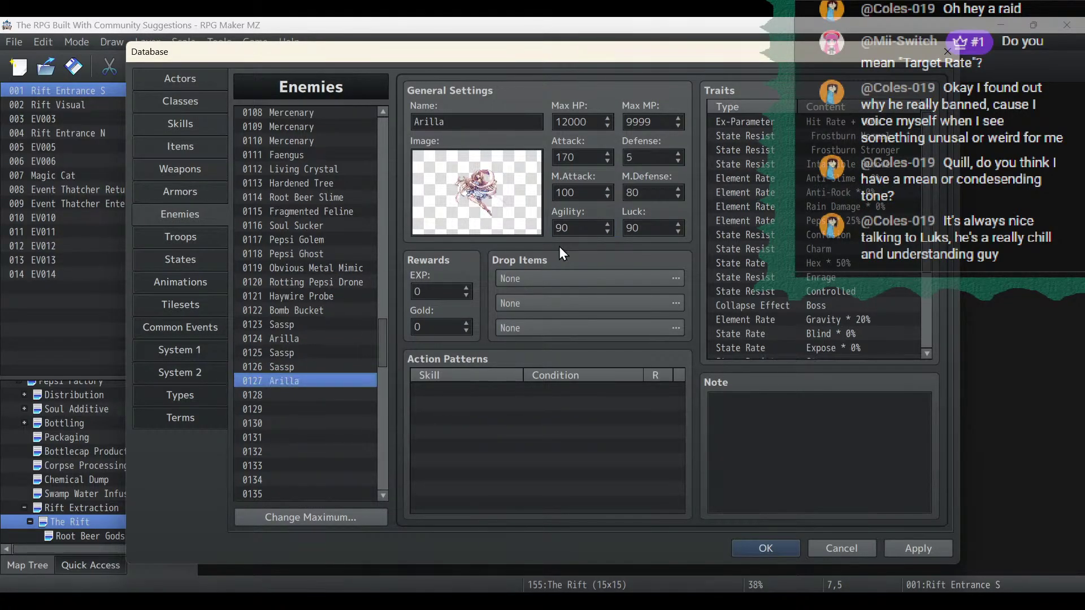
pyautogui.doubleClick(579, 228)
pyautogui.click(925, 549)
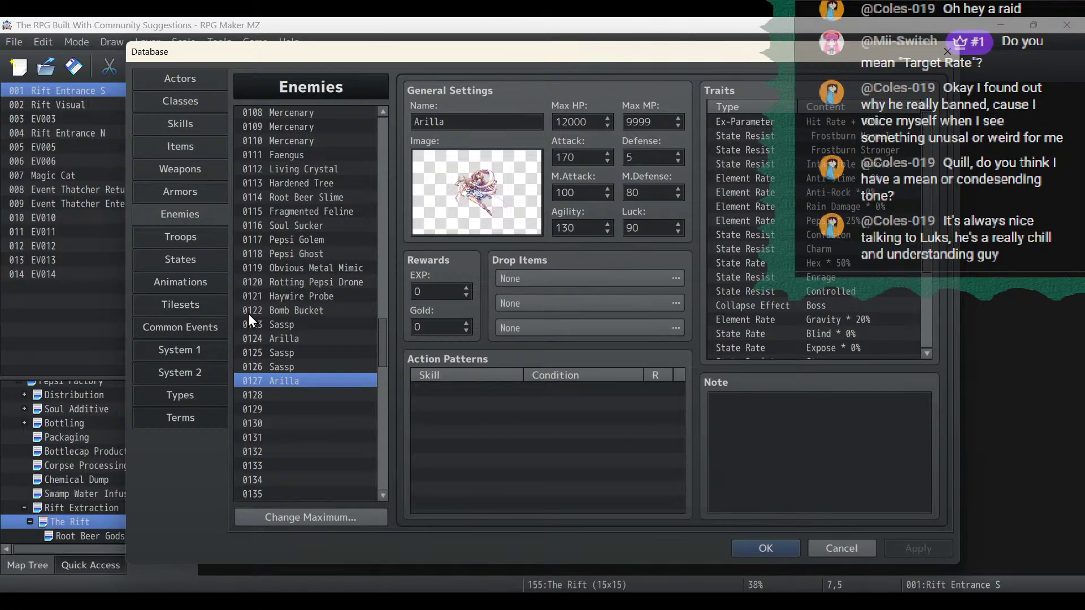
# Clear the enemies of troop Root Beer Gods 3, add 0127 Arilla first, and place her in the upper-left of the battle scene.
pyautogui.click(187, 240)
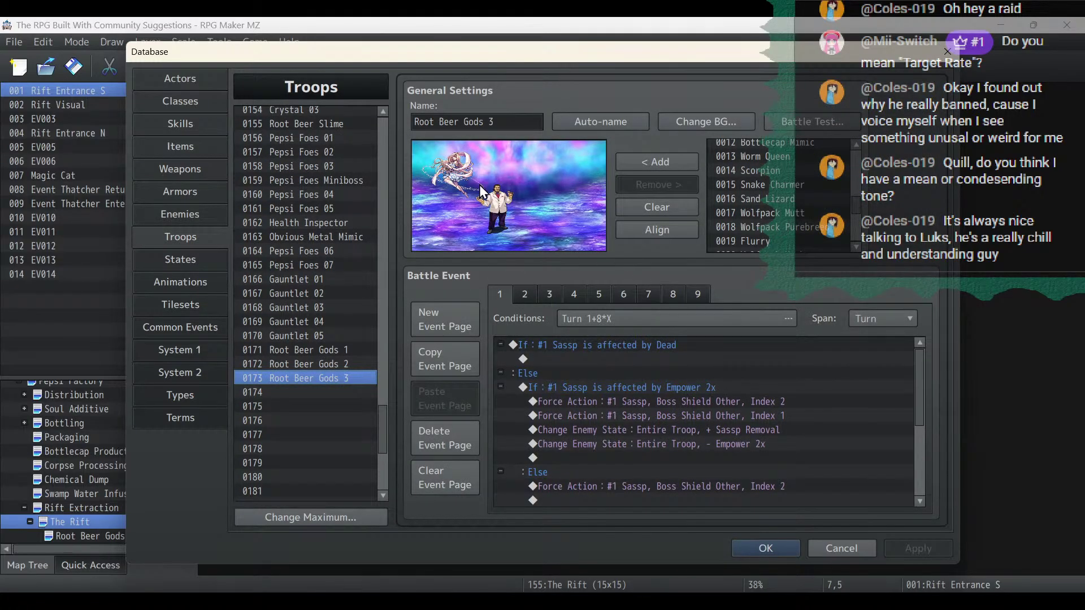
pyautogui.click(675, 204)
pyautogui.moveTo(854, 202); pyautogui.dragTo(863, 208)
pyautogui.click(800, 202)
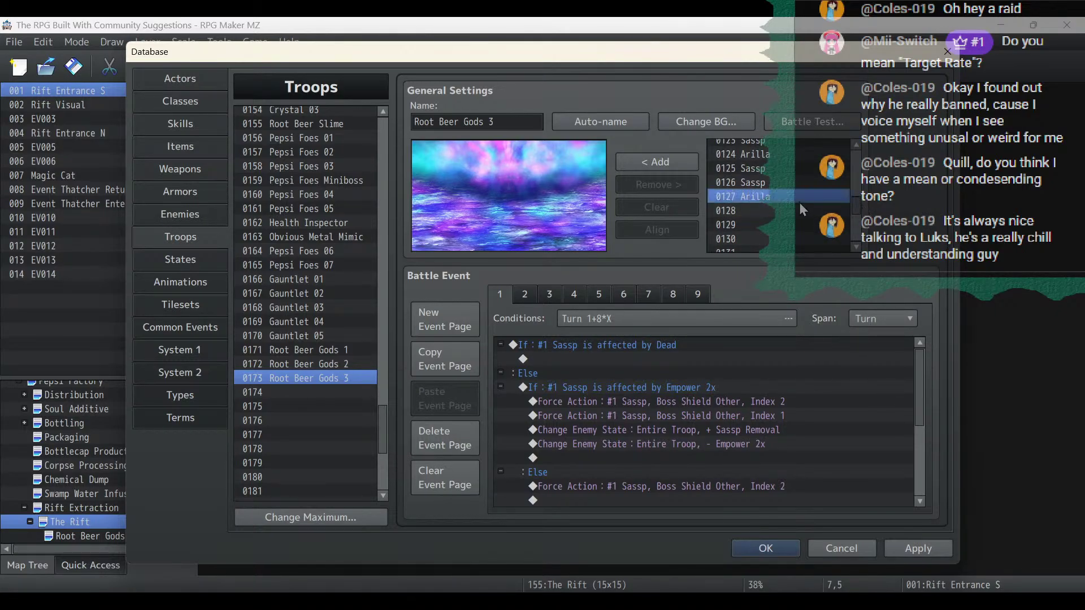
pyautogui.click(674, 166)
pyautogui.moveTo(481, 217); pyautogui.dragTo(455, 177)
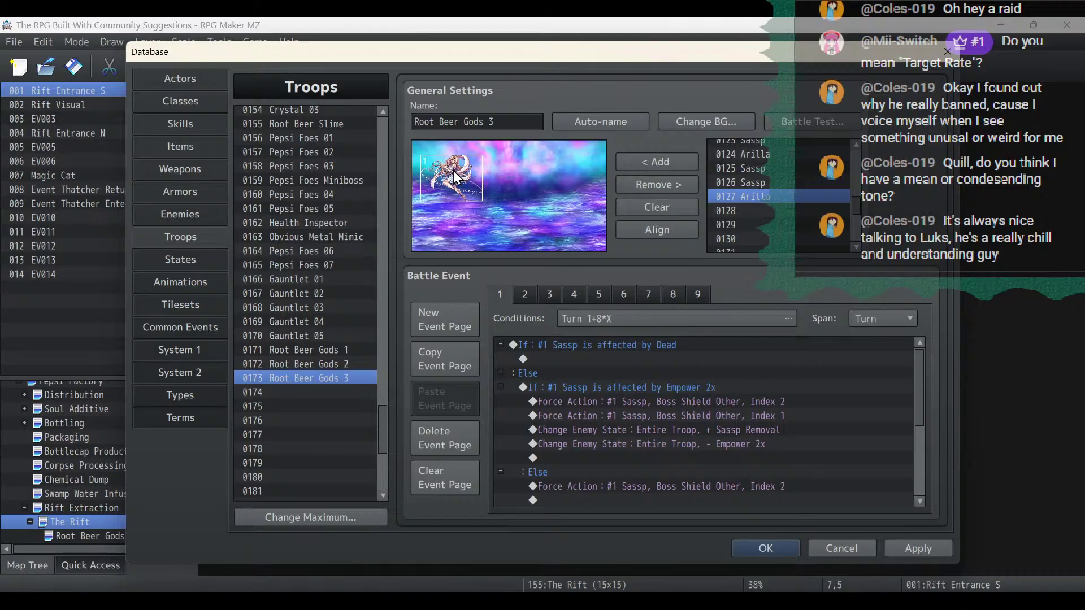
# Add enemy 0125 Sassp as the second member of troop Root Beer Gods 3, placed at the lower middle of the battle scene.
pyautogui.click(752, 170)
pyautogui.click(672, 164)
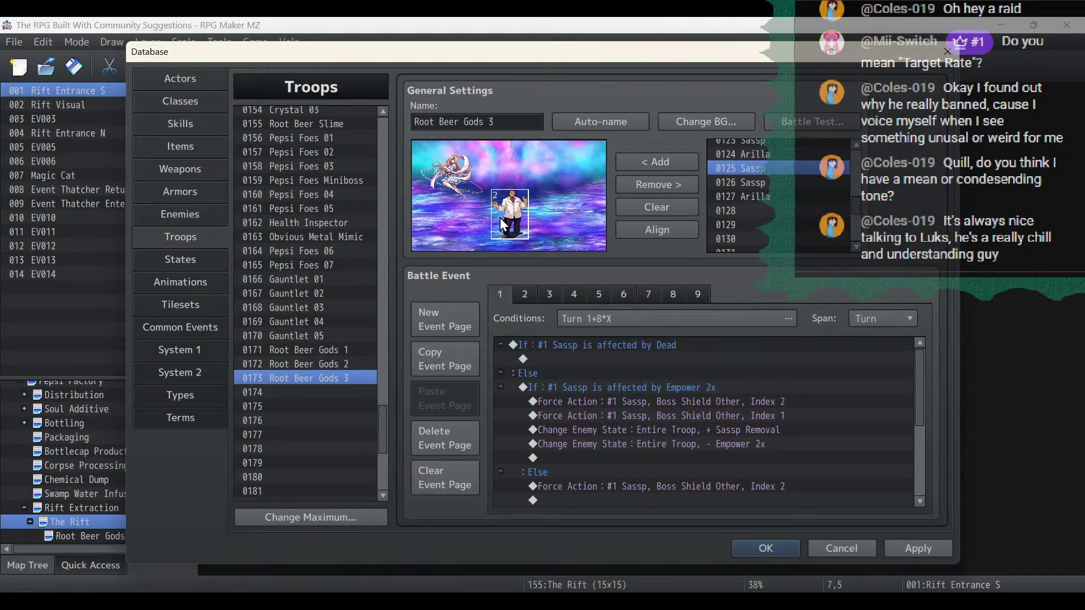
pyautogui.click(603, 386)
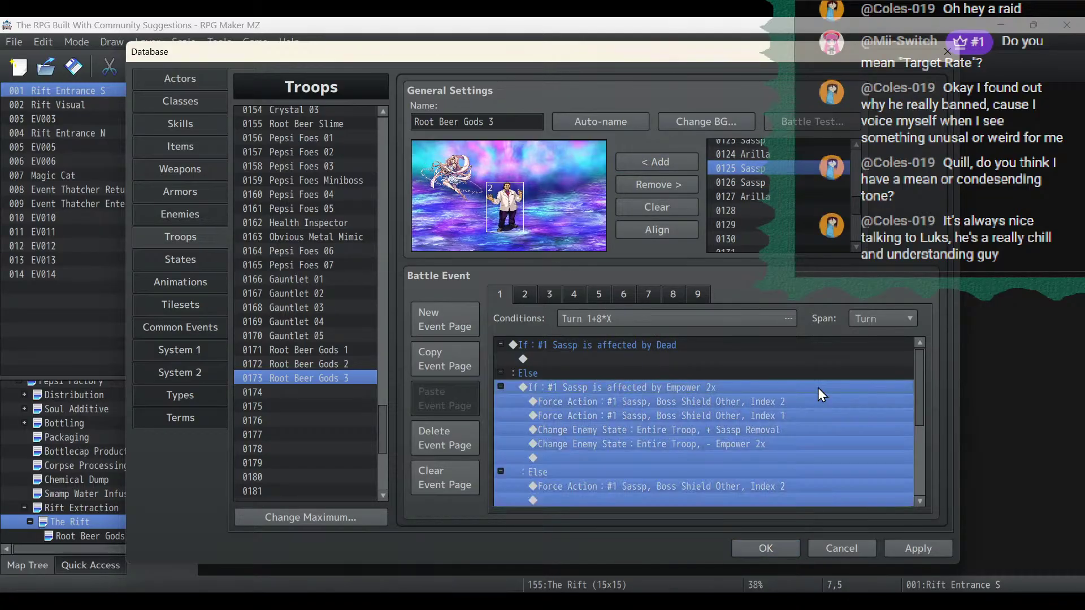
pyautogui.click(796, 358)
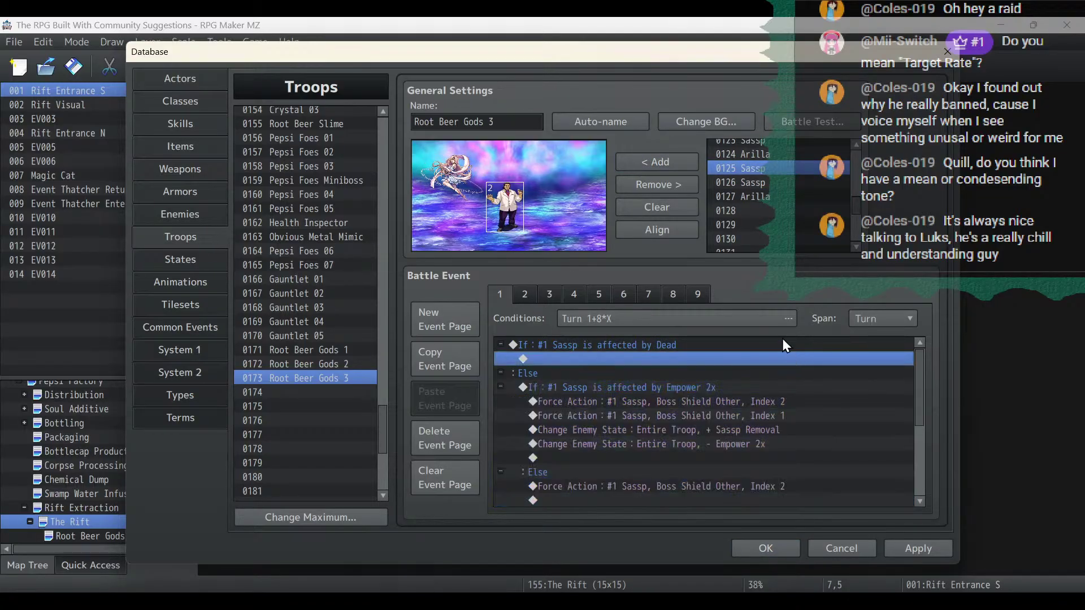
# On event page 1, keep Index 2 for the first Boss Shield Other action, set the inner Else action's target to Index 1, and apply.
pyautogui.doubleClick(773, 402)
pyautogui.click(738, 467)
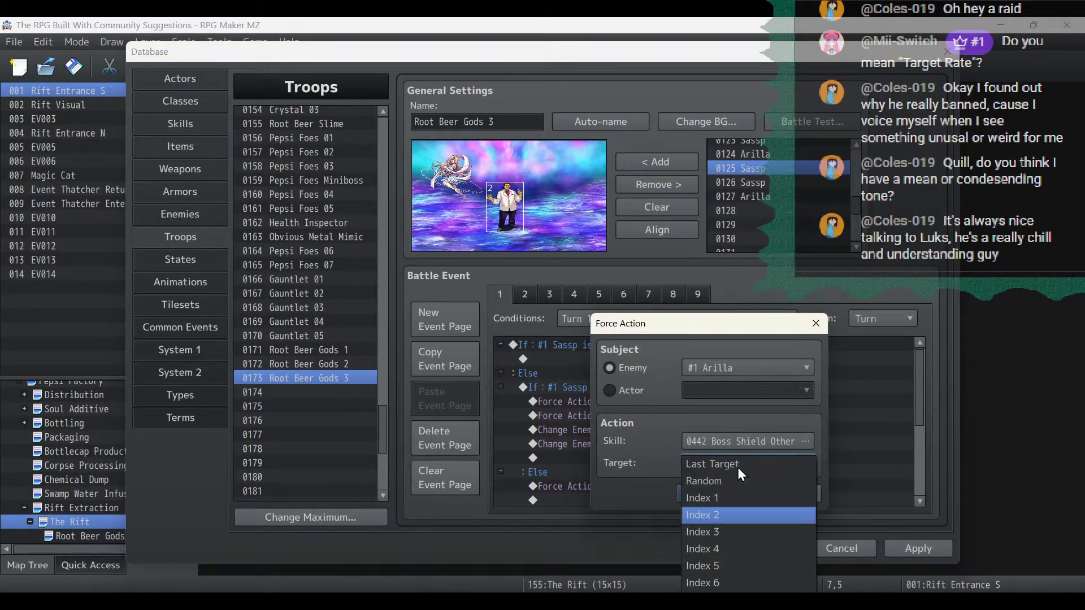
pyautogui.click(736, 515)
pyautogui.click(733, 496)
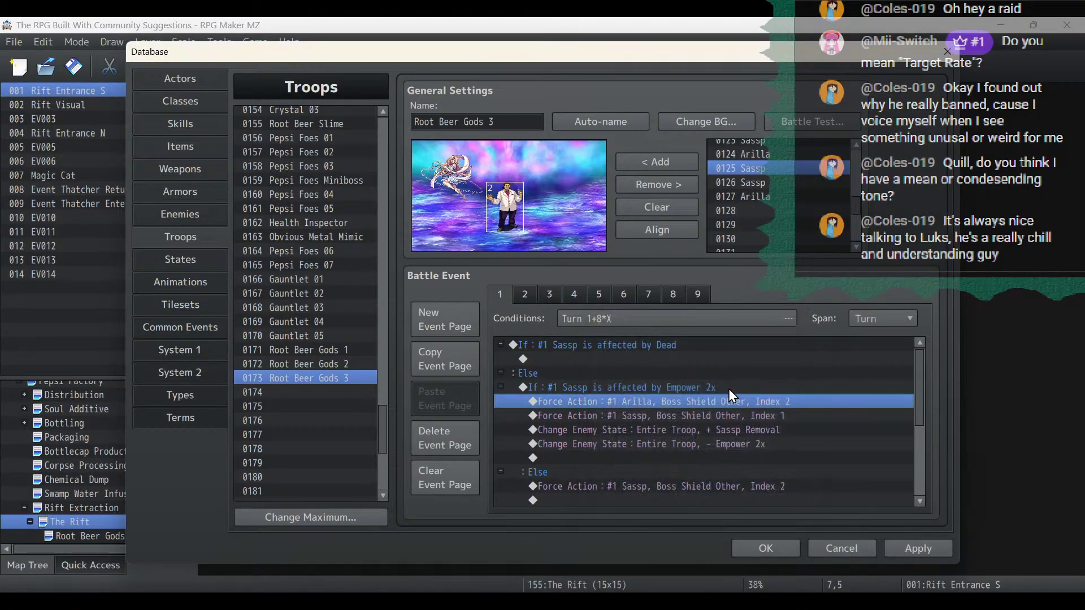
pyautogui.doubleClick(723, 490)
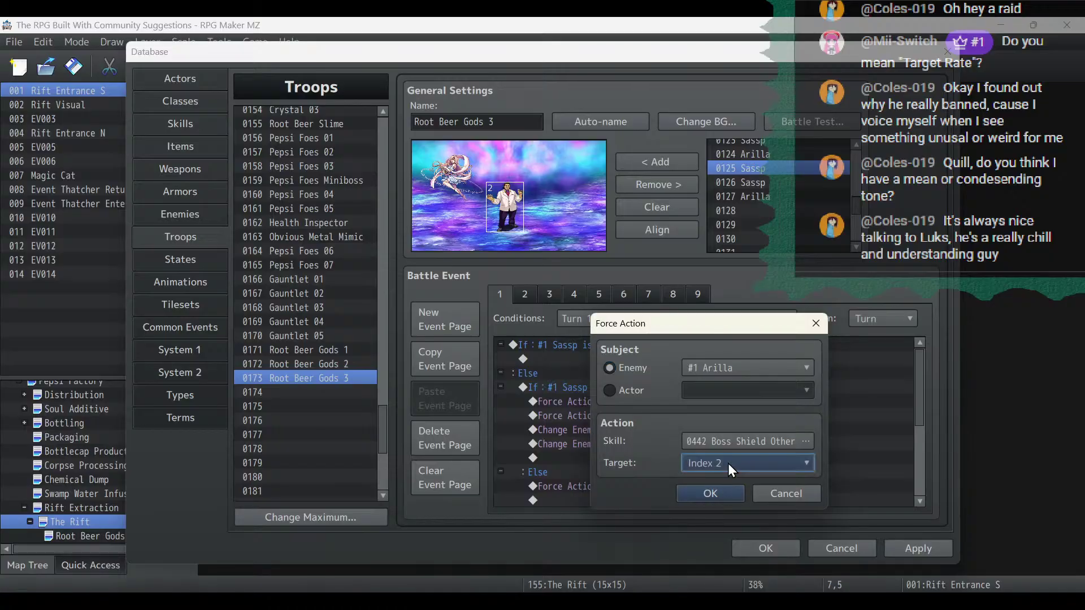
pyautogui.click(729, 464)
pyautogui.click(723, 497)
pyautogui.click(728, 490)
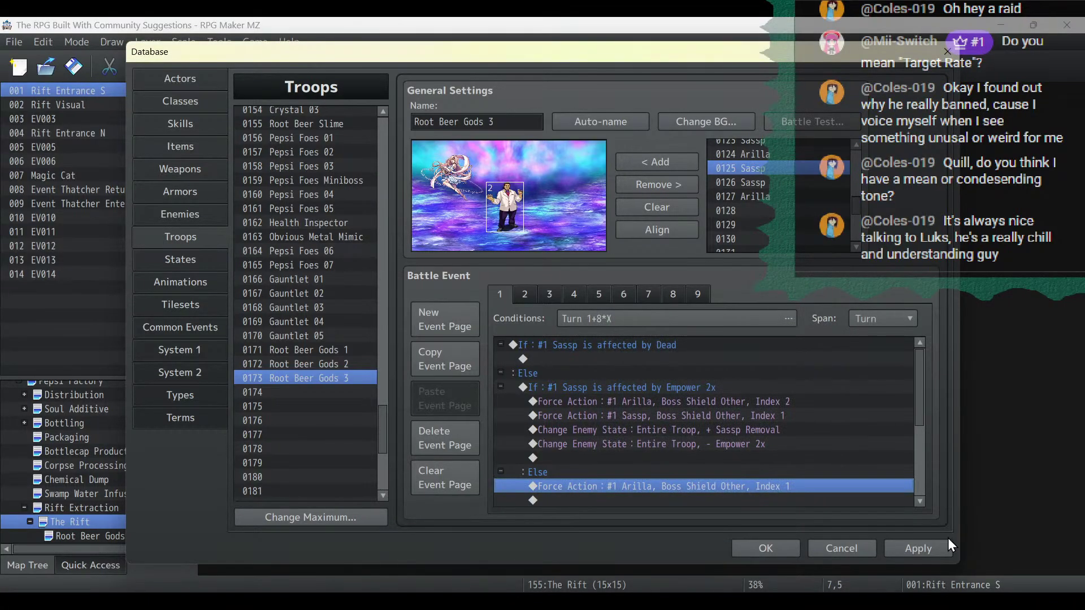
pyautogui.click(932, 554)
# On event page 2, set the Intangible Force Action's subject to #1 Arilla and its target to Index 2, and apply the changes.
pyautogui.scroll(-4, 752, 426)
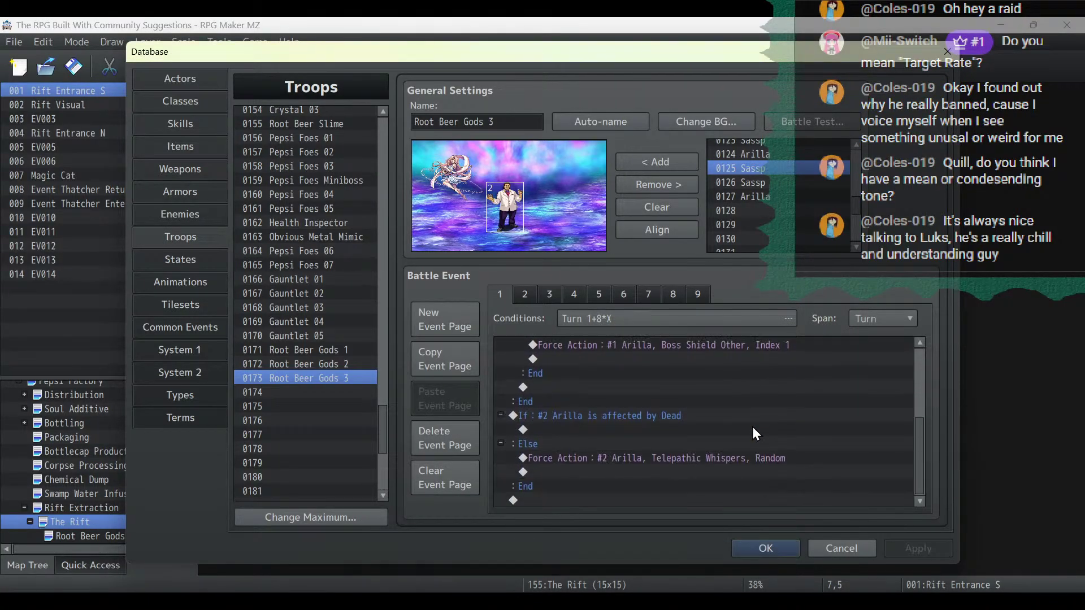
pyautogui.click(525, 294)
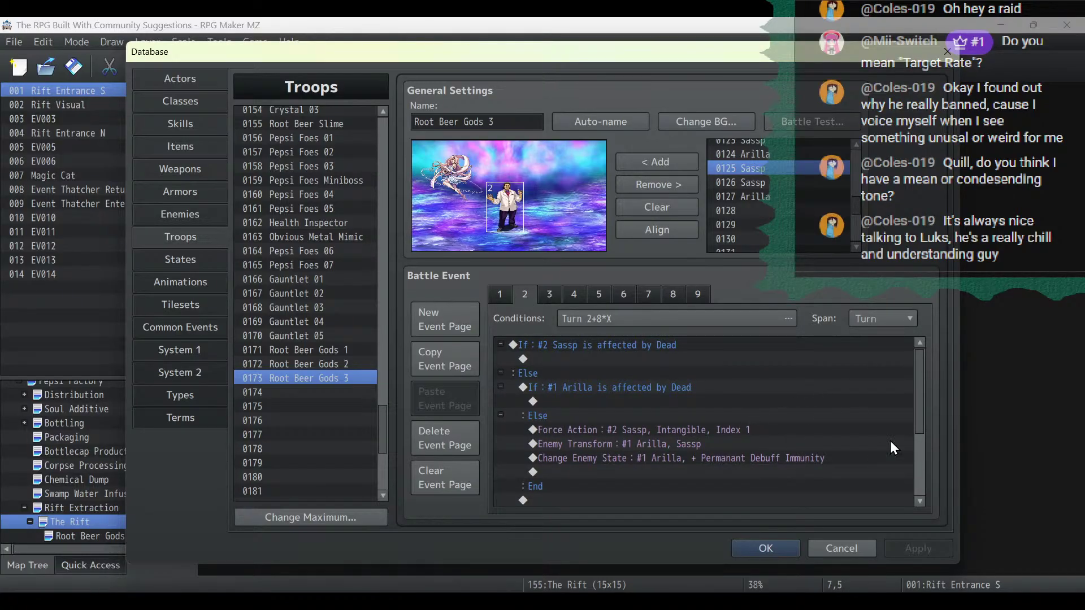
pyautogui.click(732, 431)
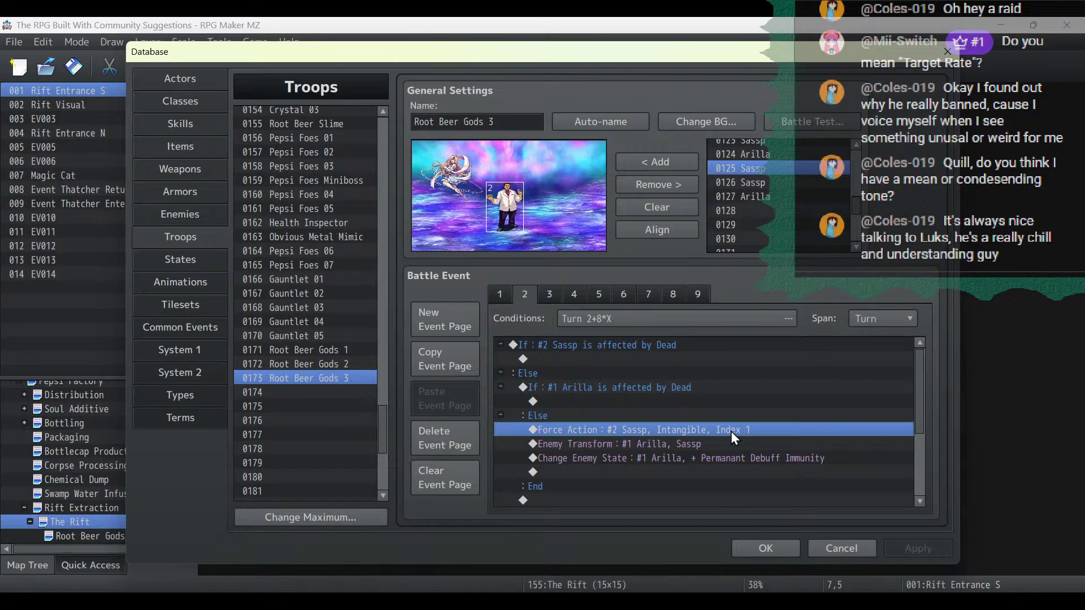
pyautogui.doubleClick(731, 432)
pyautogui.click(730, 372)
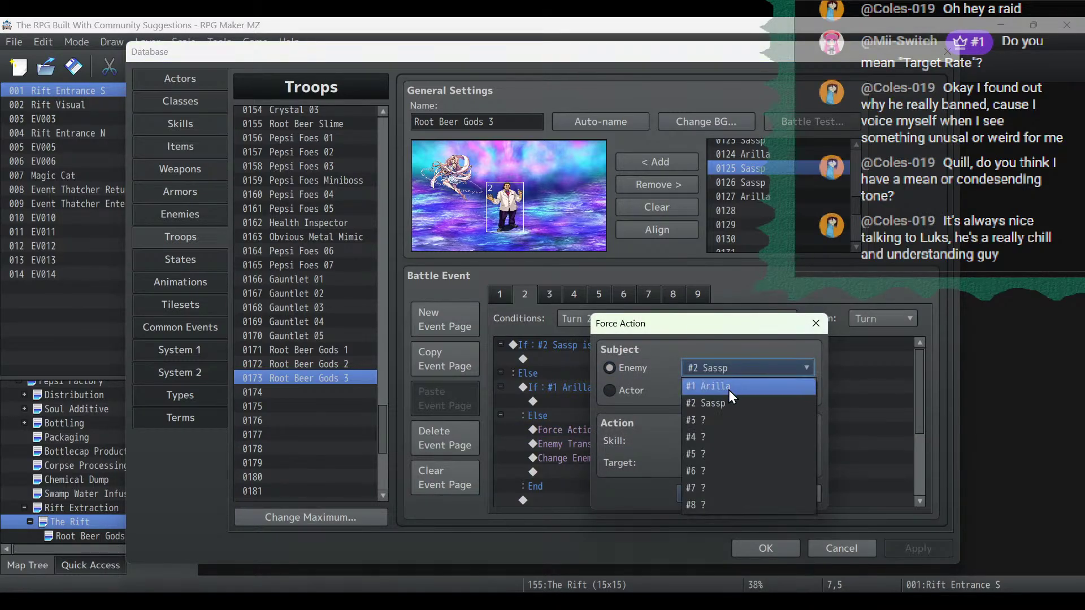
pyautogui.click(729, 388)
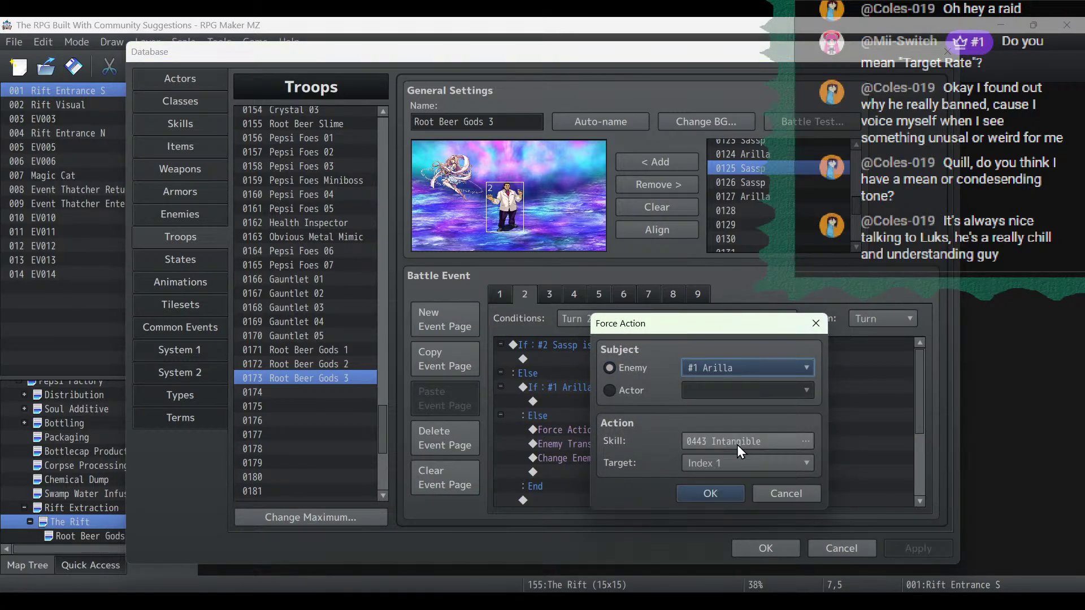
pyautogui.doubleClick(766, 442)
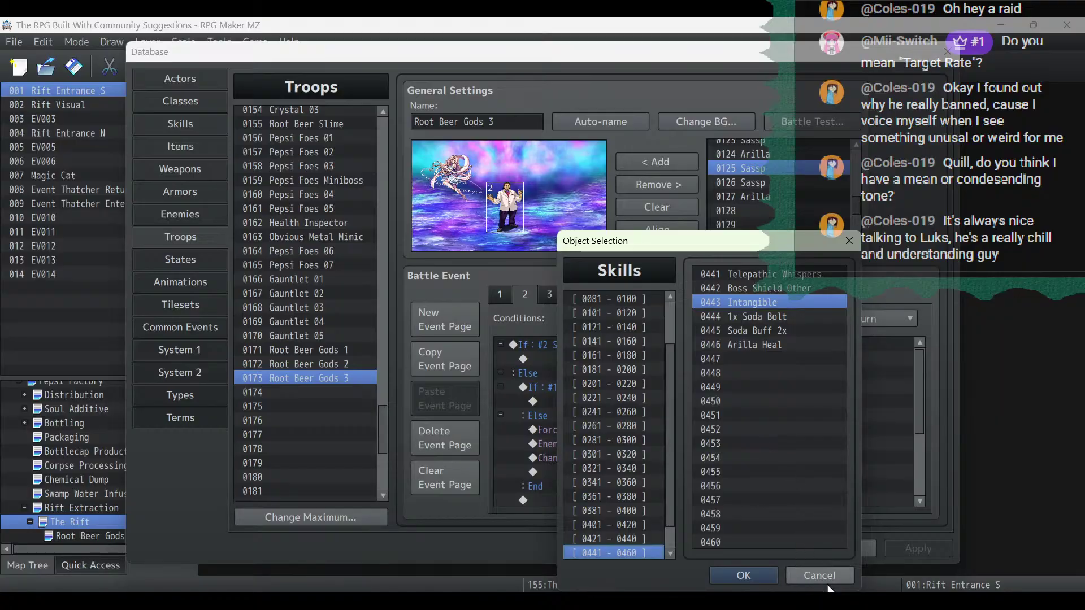
pyautogui.click(822, 580)
pyautogui.click(746, 464)
pyautogui.click(737, 503)
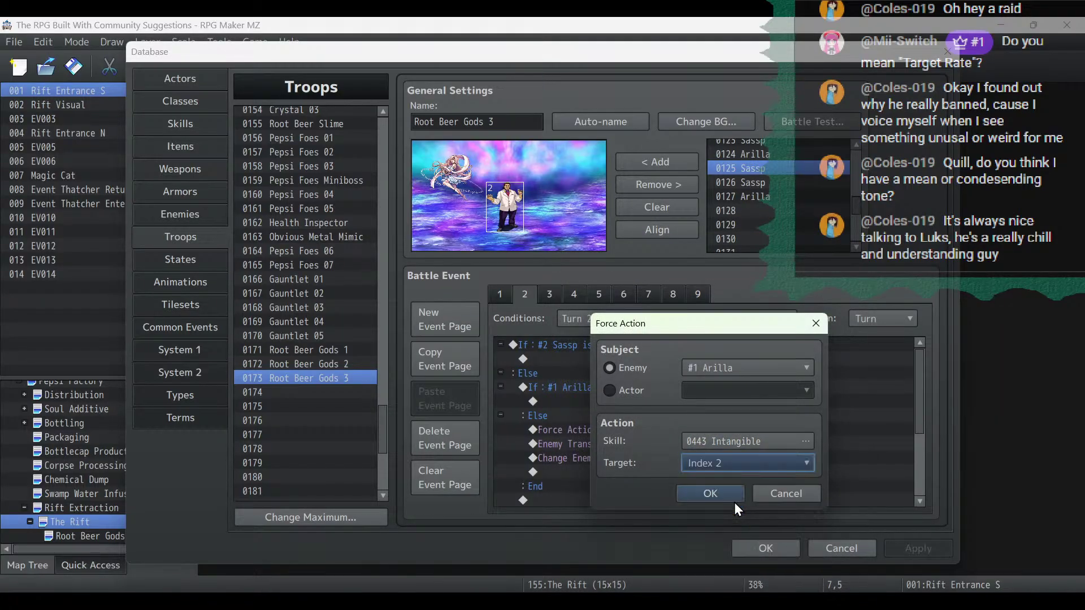
pyautogui.click(724, 492)
pyautogui.click(908, 549)
# On event page 1, set the enemy of the first Dead conditional branch to #2 Sassp.
pyautogui.click(497, 293)
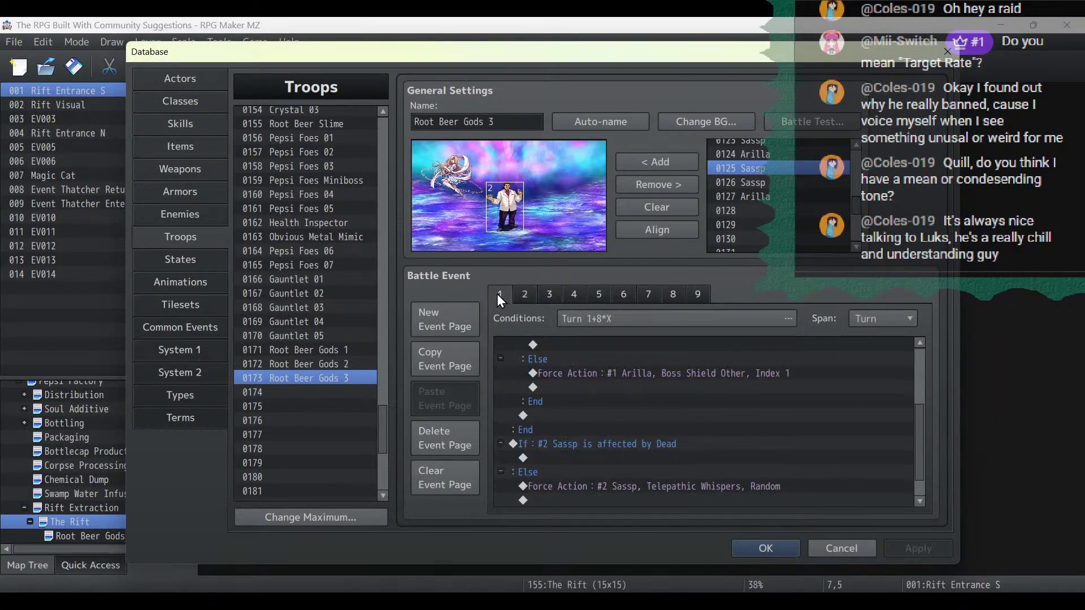
pyautogui.scroll(4, 661, 362)
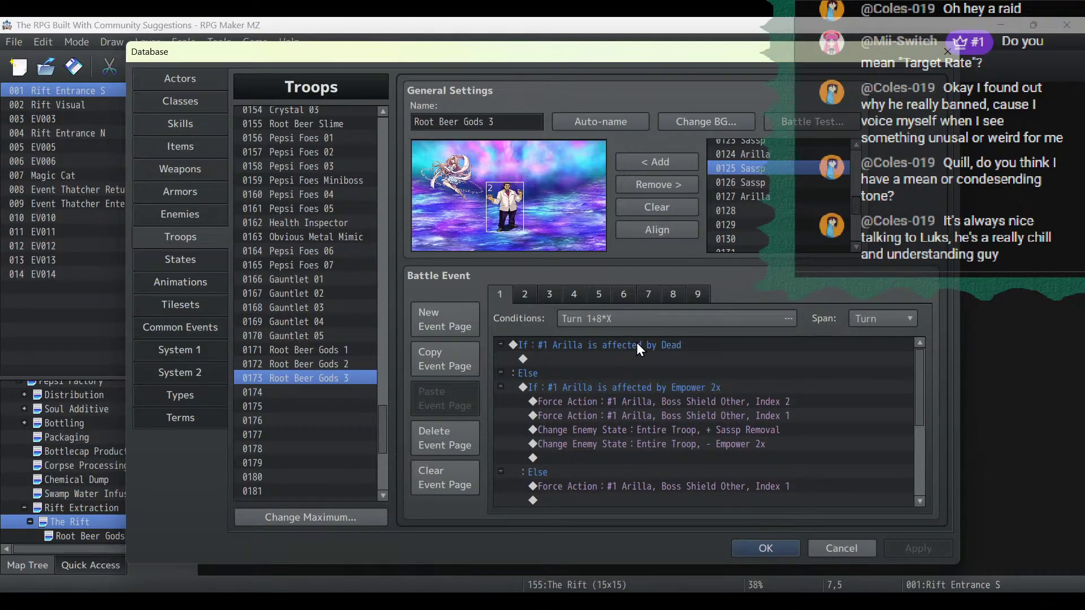
pyautogui.click(637, 342)
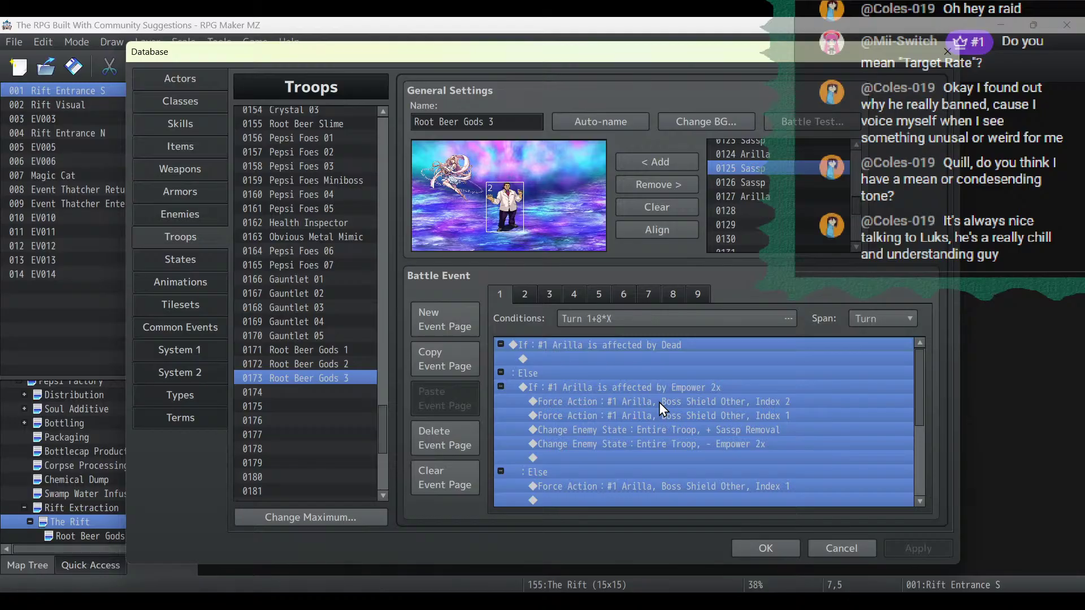
pyautogui.press('space')
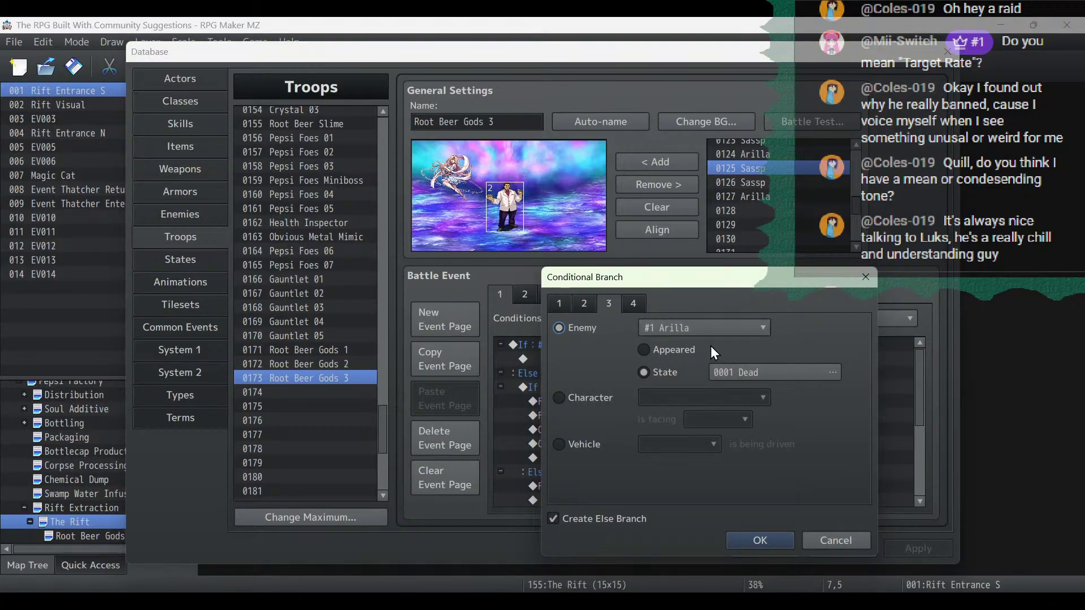
pyautogui.click(712, 330)
pyautogui.click(697, 363)
pyautogui.click(761, 540)
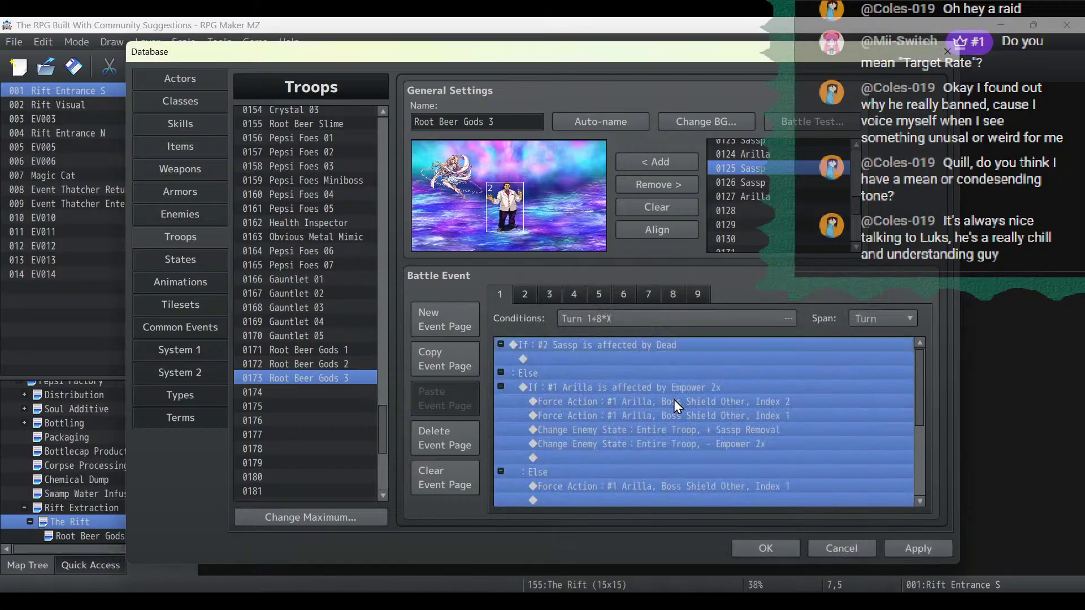
# Set the enemy of the nested Empower 2x conditional branch on event page 1 to #2 Sassp.
pyautogui.doubleClick(666, 387)
pyautogui.click(691, 329)
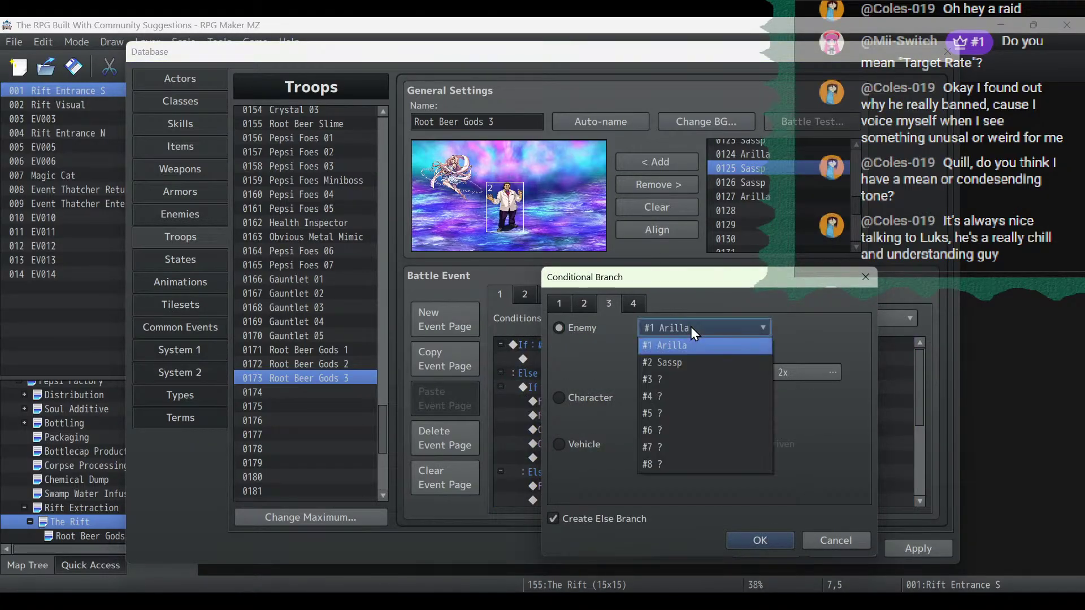
pyautogui.click(692, 365)
pyautogui.click(755, 538)
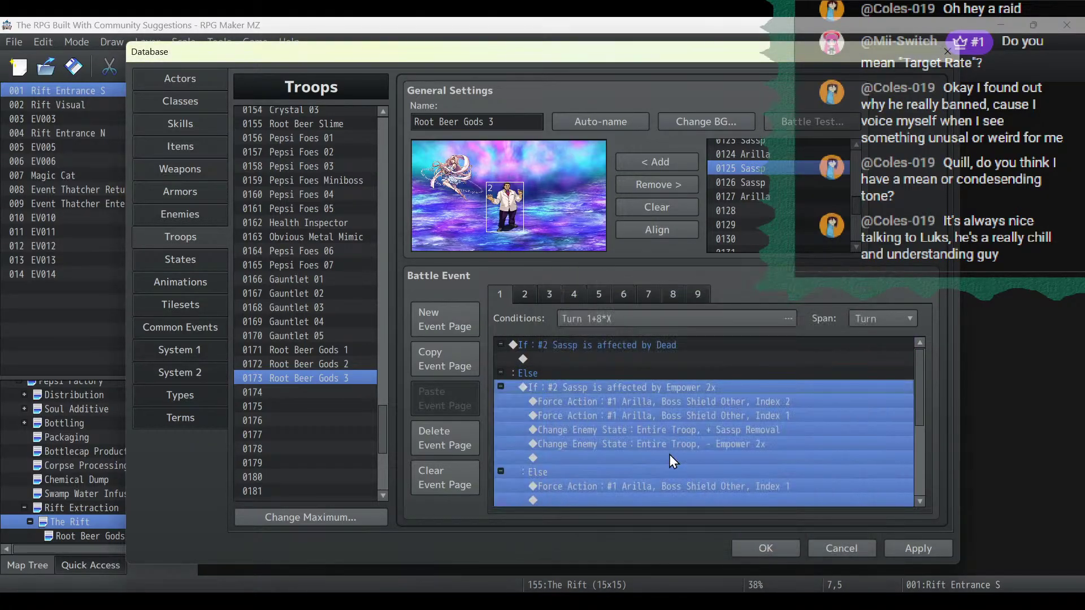
# Set the subject of both Boss Shield Other Force Actions inside the Empower 2x branch to #2 Sassp.
pyautogui.click(655, 400)
pyautogui.doubleClick(654, 400)
pyautogui.click(724, 366)
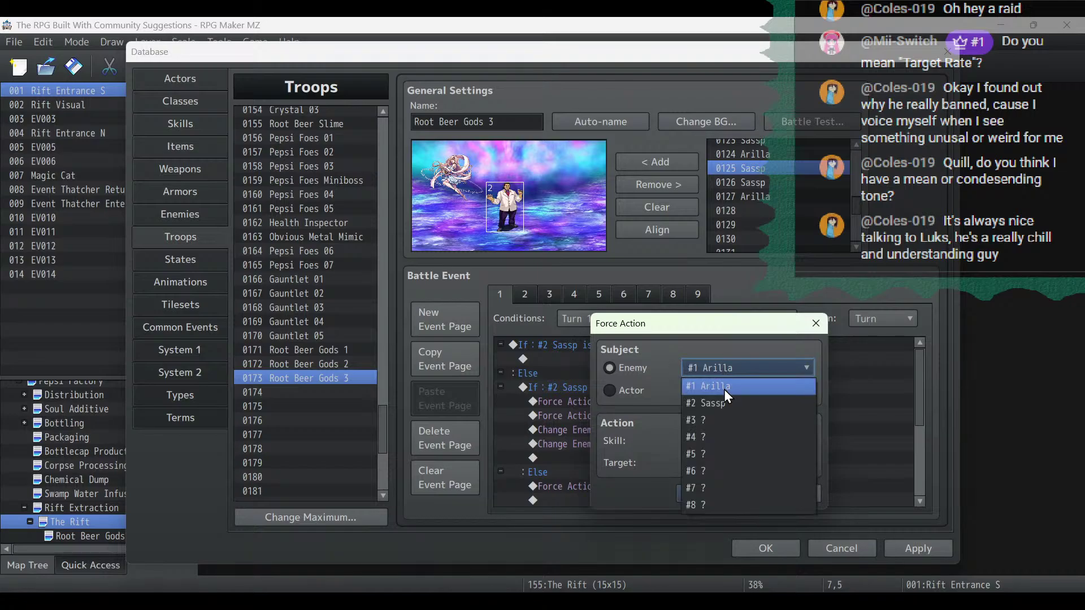
pyautogui.click(721, 405)
pyautogui.click(737, 492)
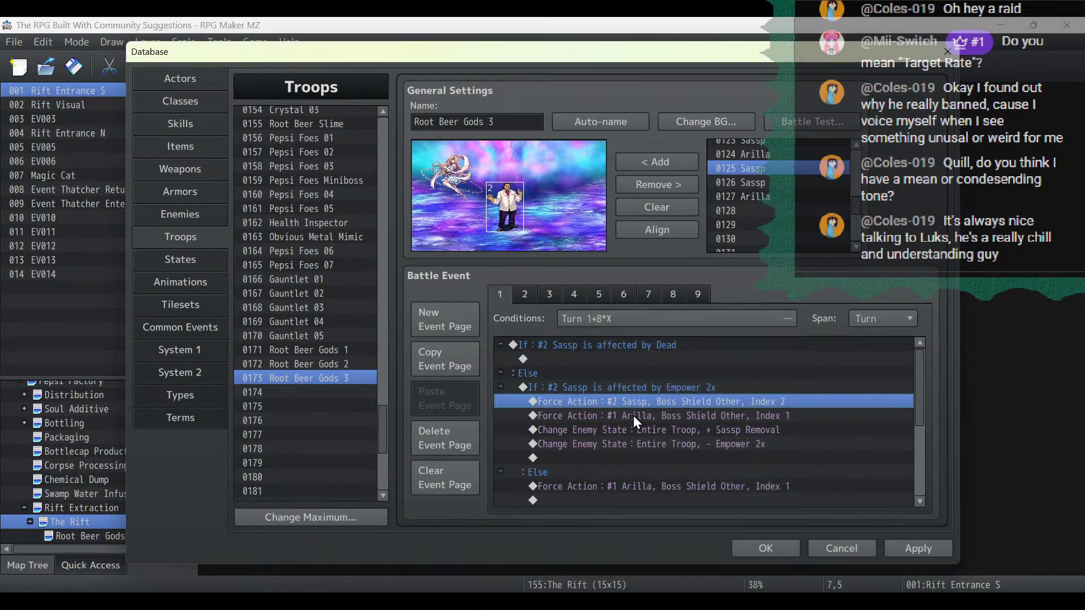
pyautogui.doubleClick(633, 415)
pyautogui.click(706, 367)
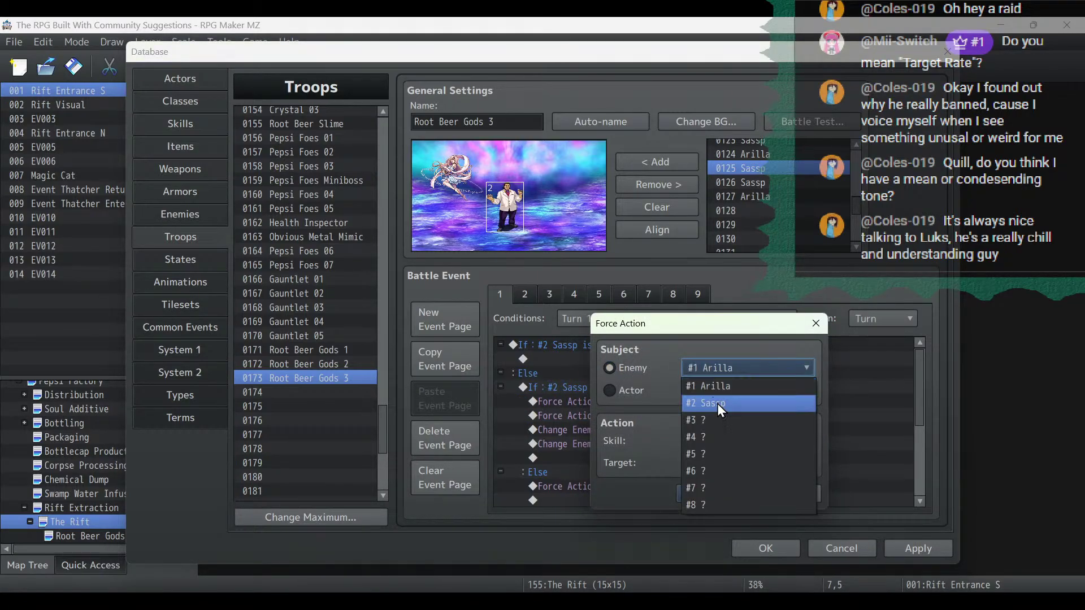
pyautogui.click(717, 403)
pyautogui.click(711, 489)
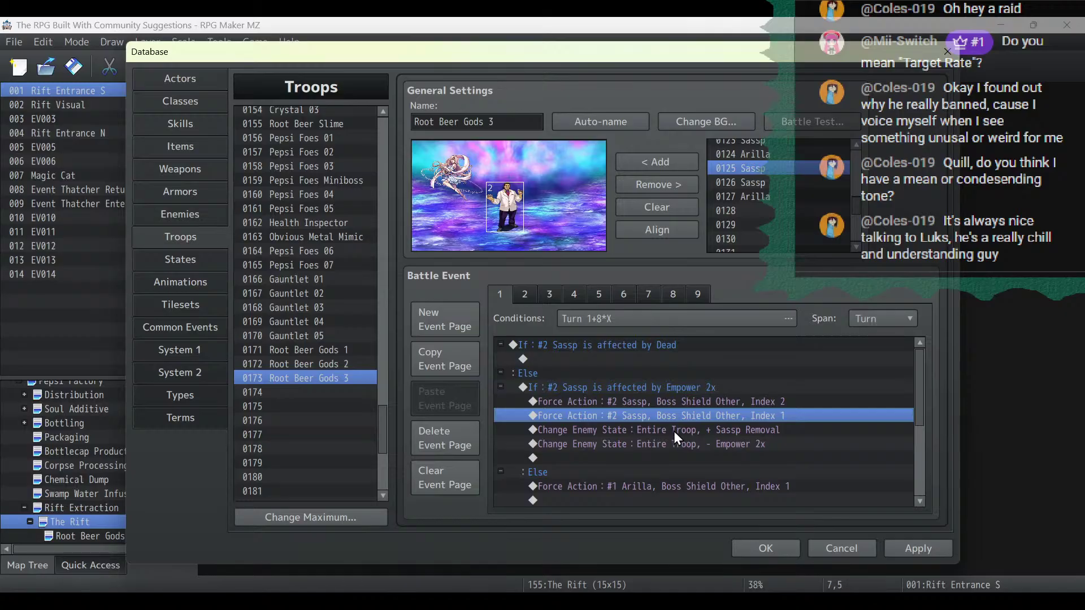
# Set the subject of the Boss Shield Other Force Action in the inner Else branch to #2 Sassp.
pyautogui.click(675, 432)
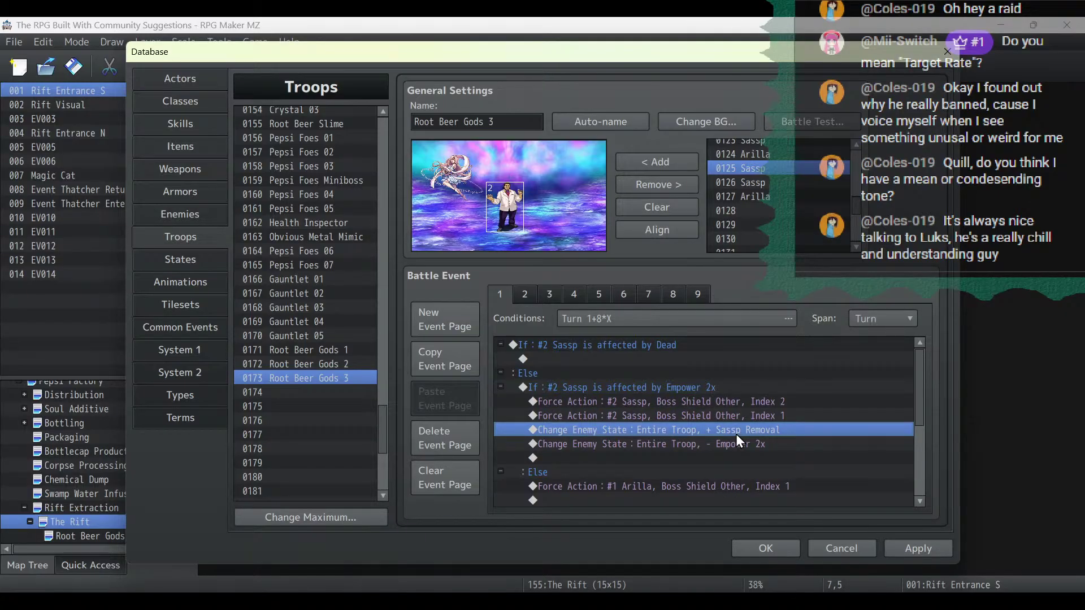
pyautogui.scroll(-3, 746, 416)
pyautogui.doubleClick(639, 389)
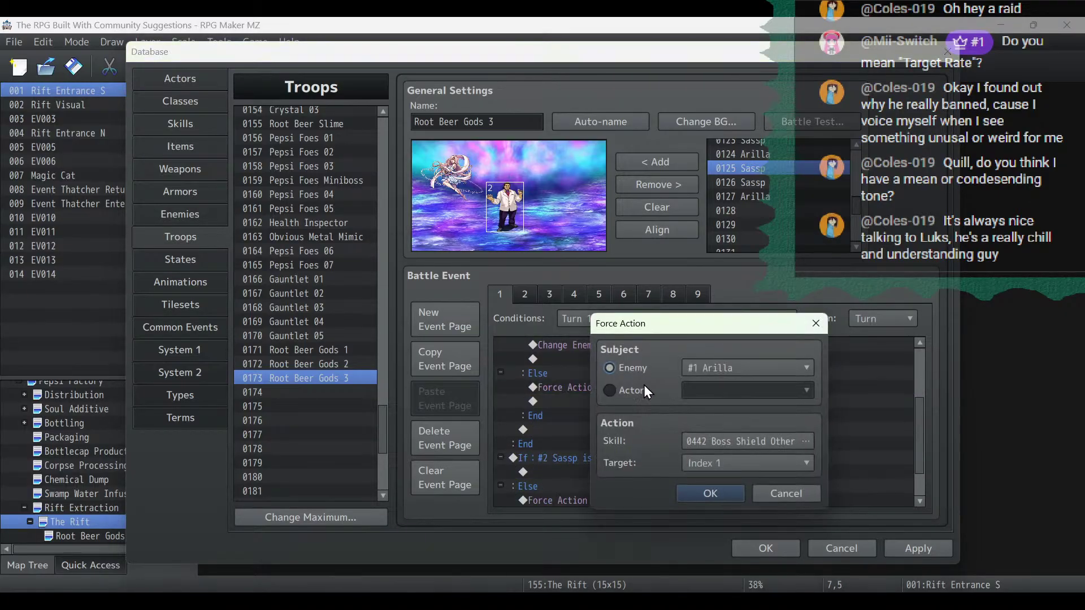
pyautogui.click(714, 366)
pyautogui.click(722, 402)
pyautogui.click(725, 497)
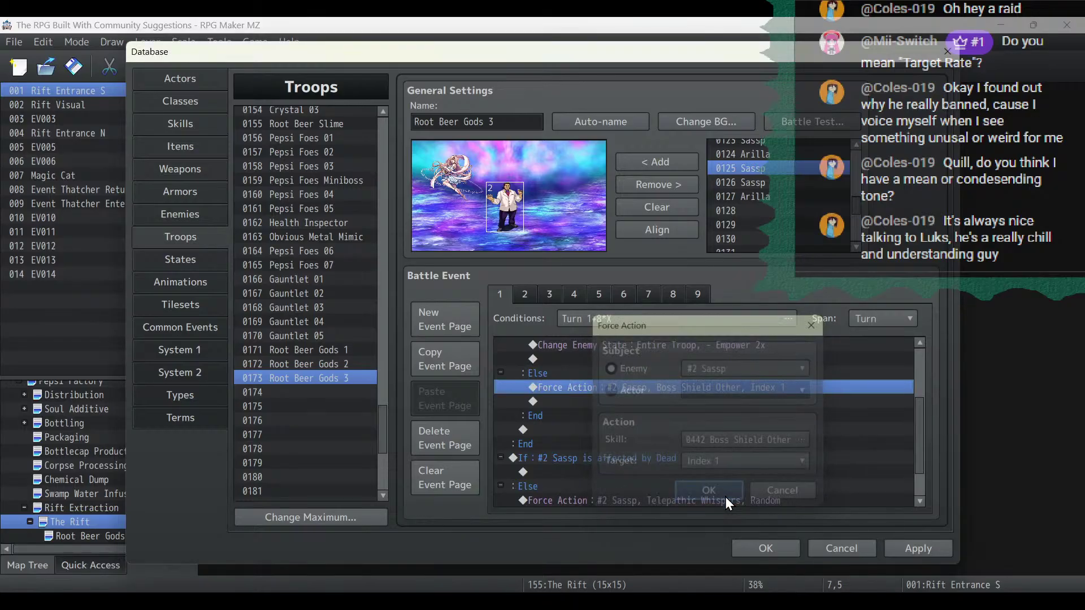
# Set the enemy of event page 1's last Dead conditional branch and the subject of its Telepathic Whispers action to #1 Arilla.
pyautogui.doubleClick(645, 462)
pyautogui.click(700, 331)
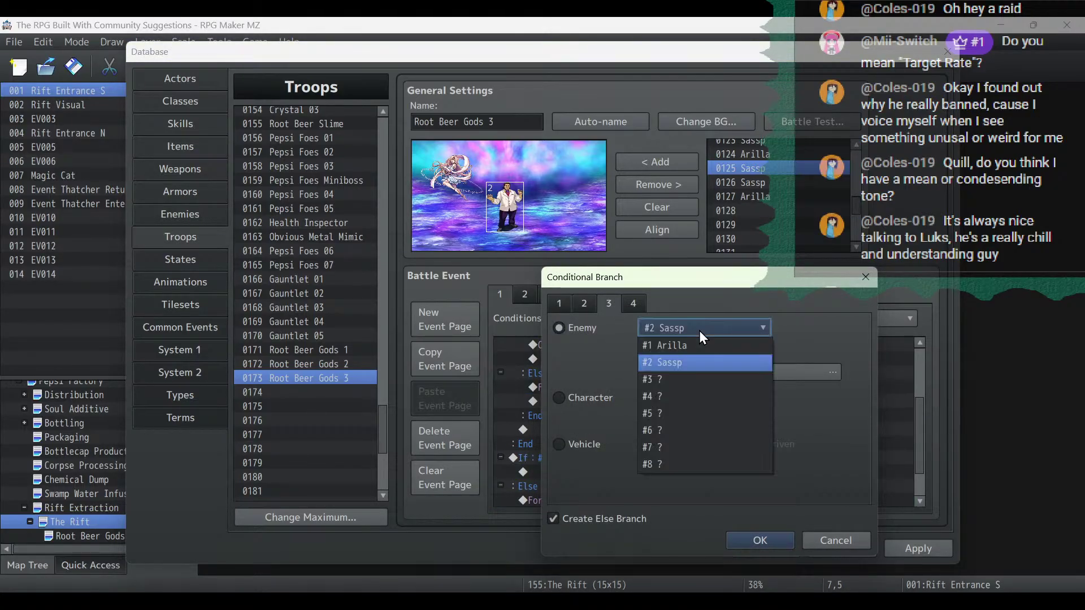
pyautogui.click(694, 355)
pyautogui.click(761, 542)
pyautogui.click(730, 456)
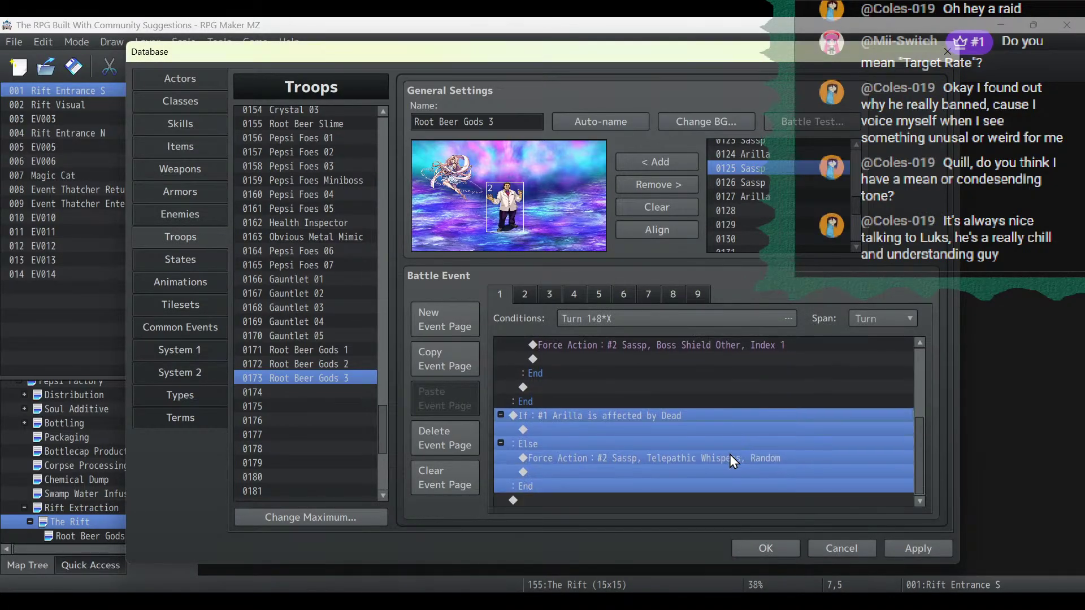
pyautogui.doubleClick(720, 463)
pyautogui.click(727, 371)
pyautogui.click(736, 389)
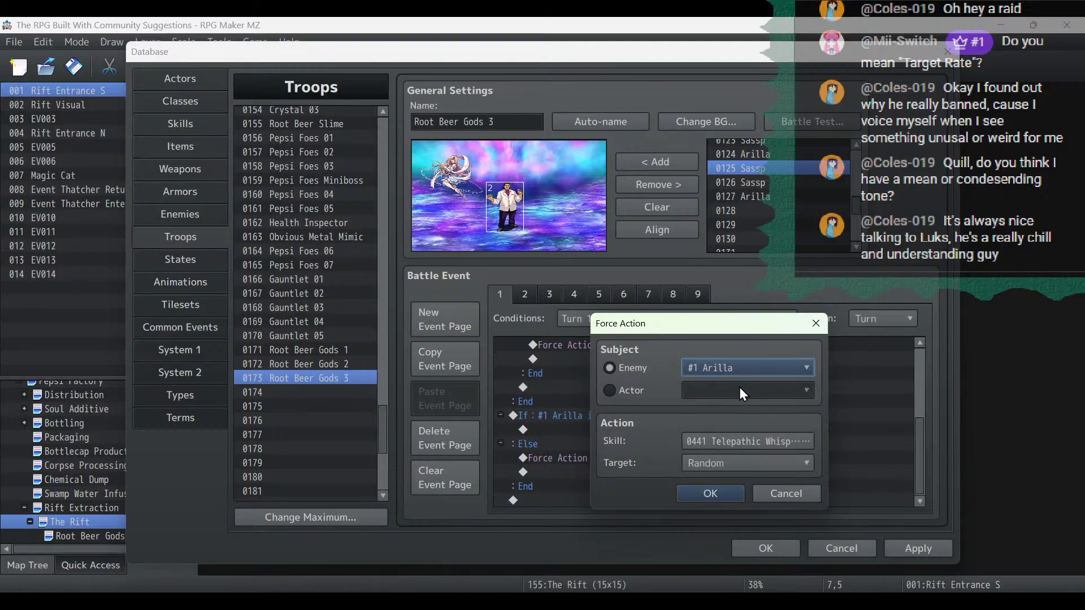
pyautogui.click(733, 494)
# On event page 2, set the enemy of the outer Dead conditional branch to #1 Arilla.
pyautogui.click(524, 297)
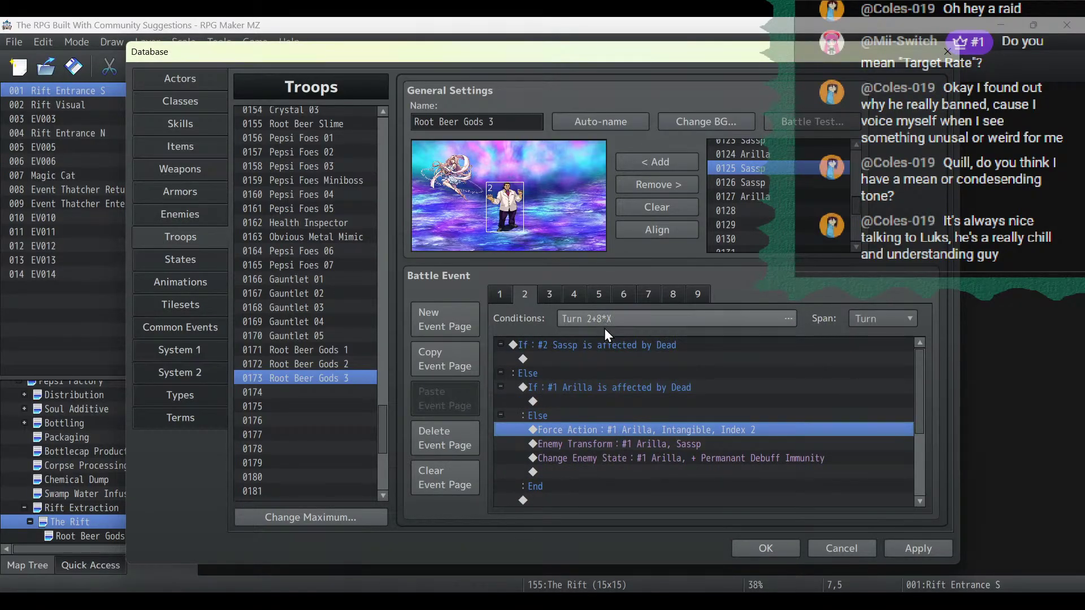
pyautogui.doubleClick(600, 343)
pyautogui.click(713, 327)
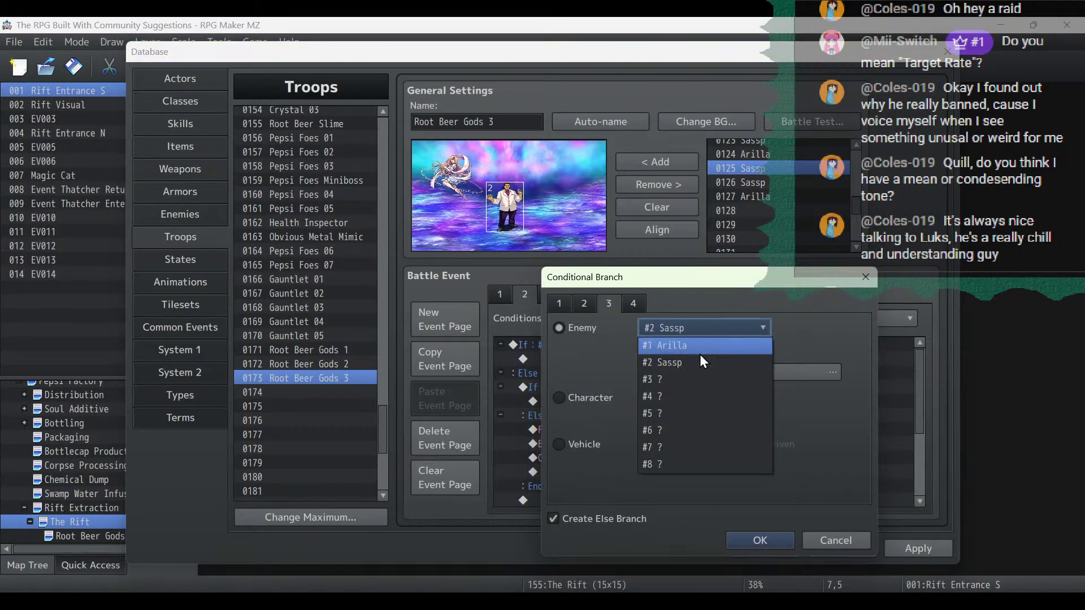
pyautogui.click(701, 341)
pyautogui.click(757, 540)
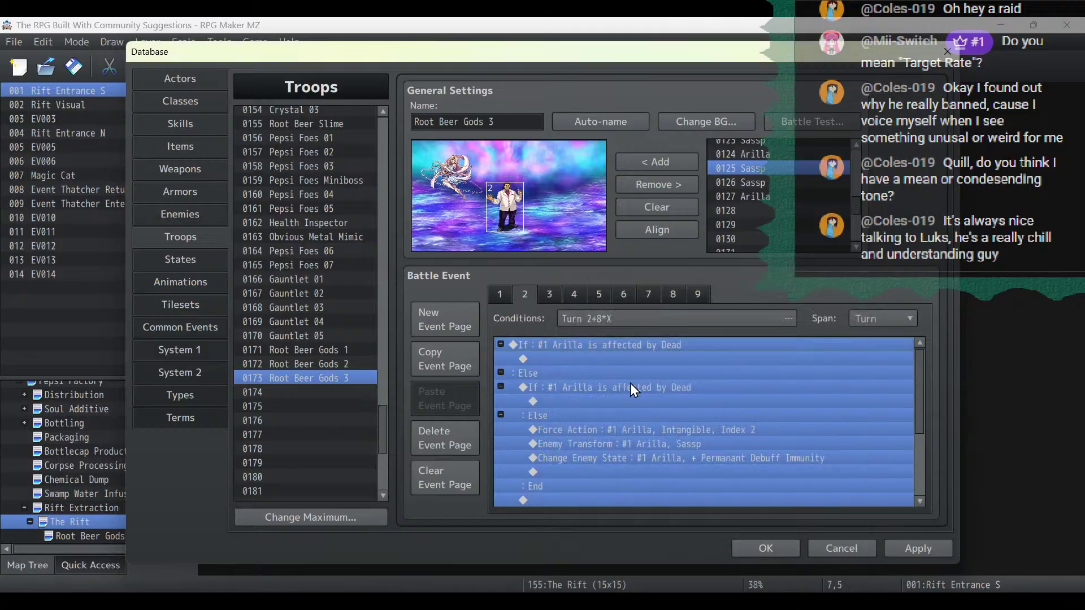
# On event page 2, set the enemy of the inner Dead conditional branch to #2 Sassp.
pyautogui.click(632, 388)
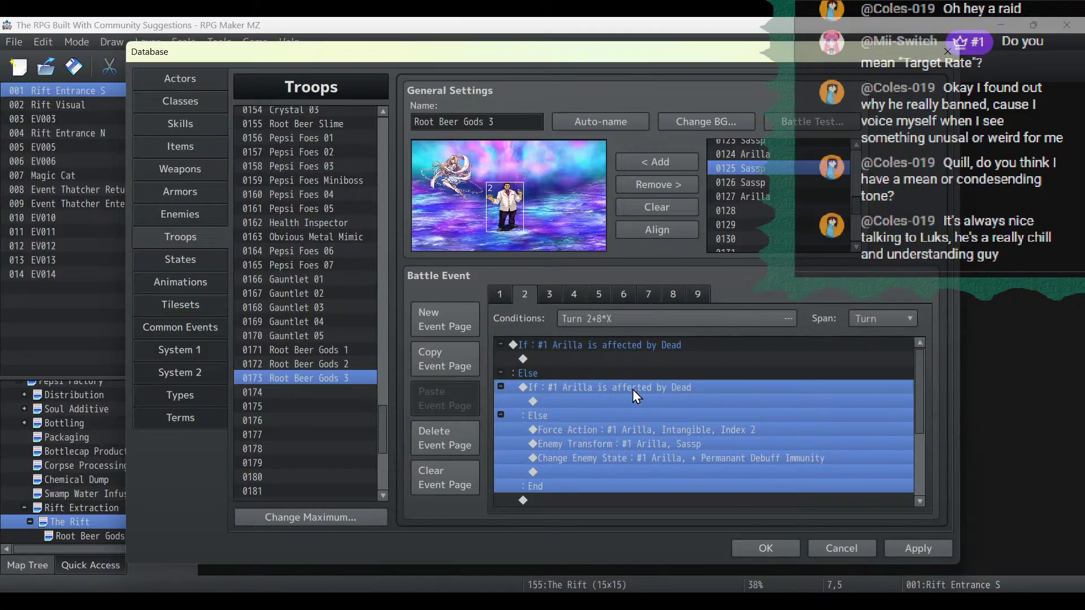
pyautogui.doubleClick(680, 387)
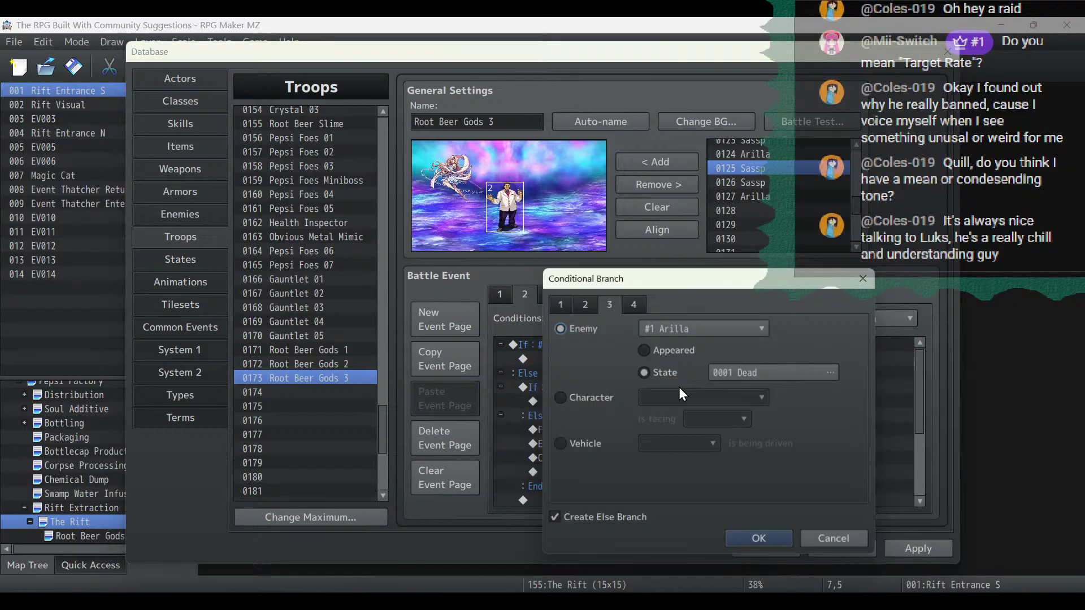
pyautogui.click(754, 542)
pyautogui.doubleClick(654, 426)
pyautogui.click(702, 328)
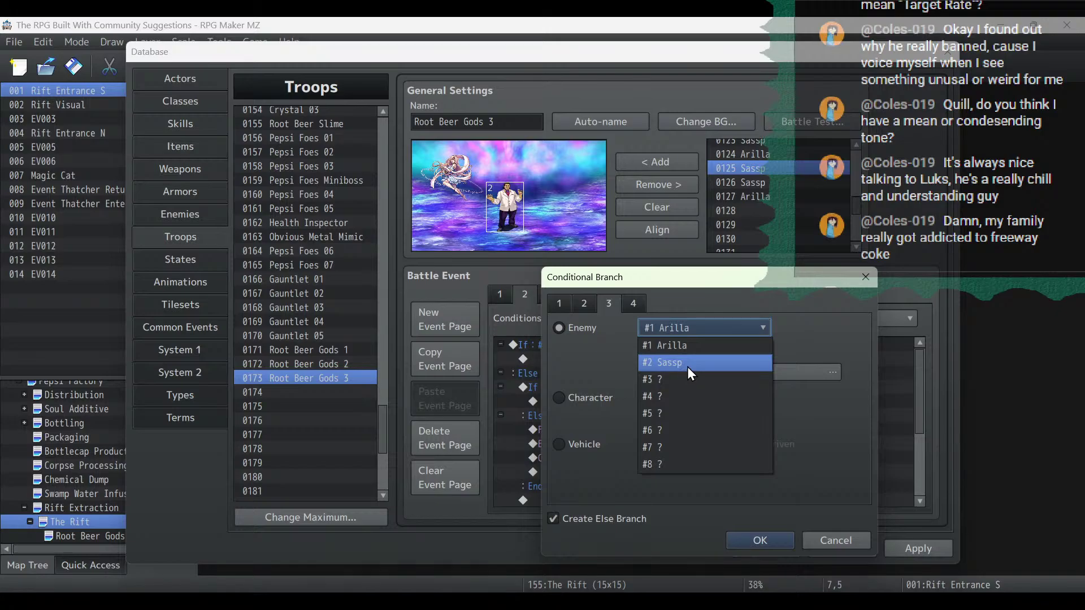
pyautogui.click(686, 365)
pyautogui.click(756, 540)
pyautogui.click(651, 405)
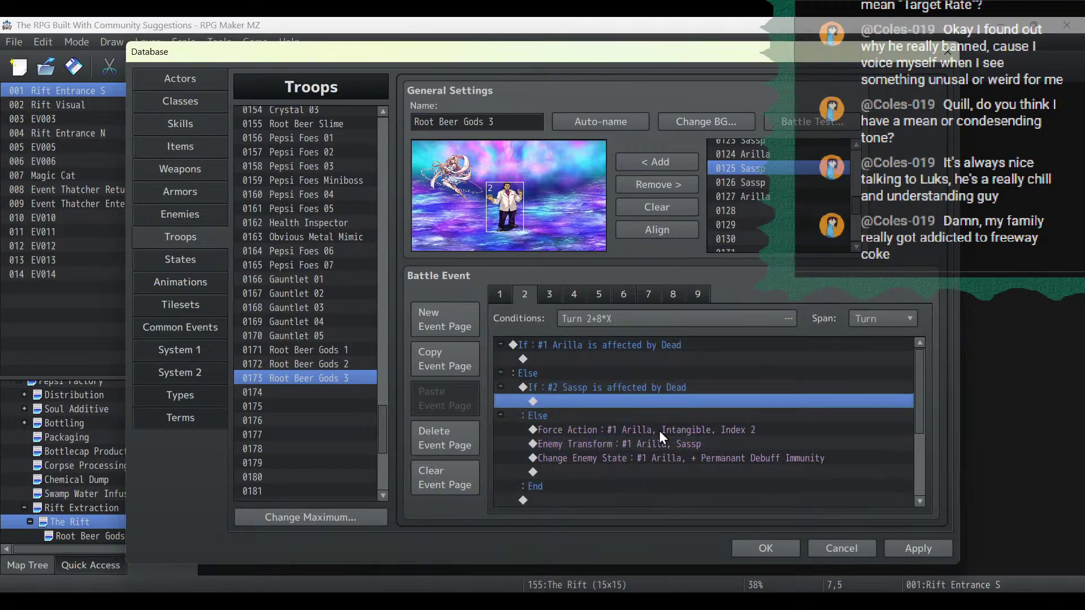
pyautogui.doubleClick(659, 429)
pyautogui.click(713, 366)
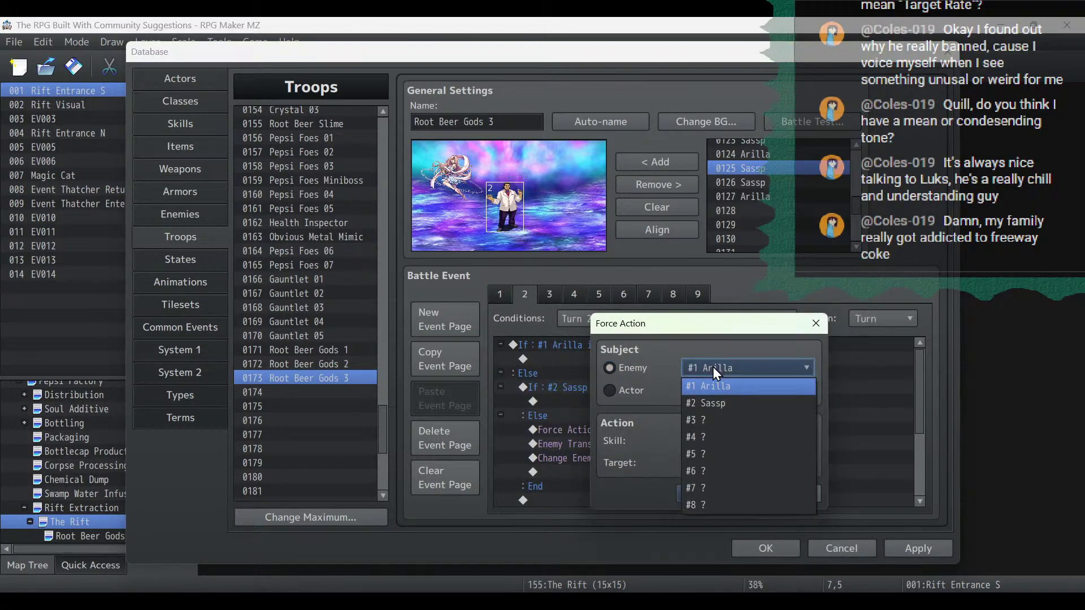
pyautogui.click(715, 402)
pyautogui.click(719, 502)
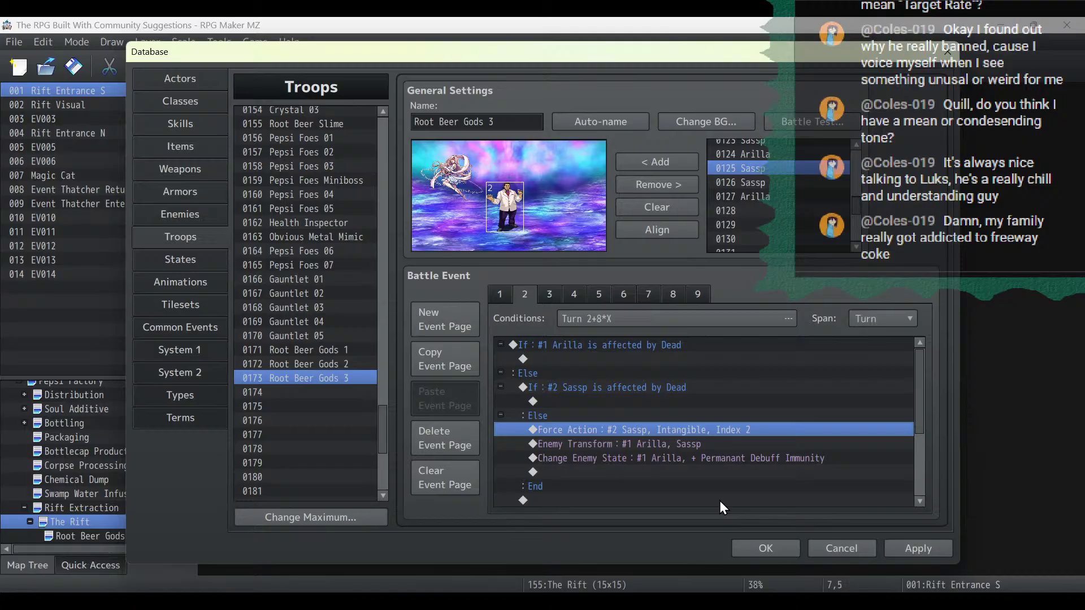
pyautogui.doubleClick(695, 426)
pyautogui.click(722, 371)
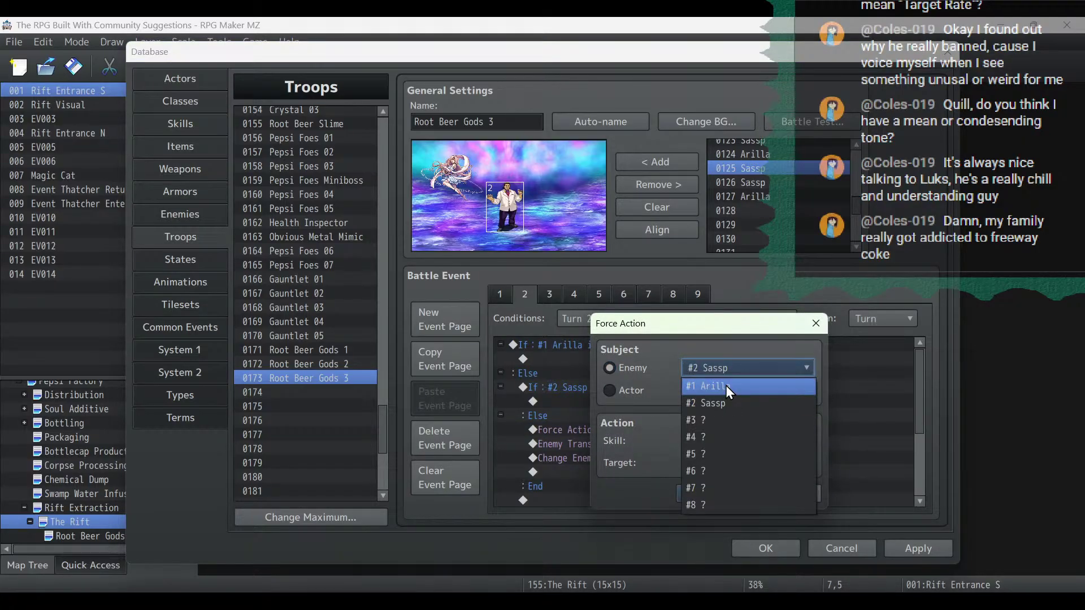
pyautogui.click(726, 386)
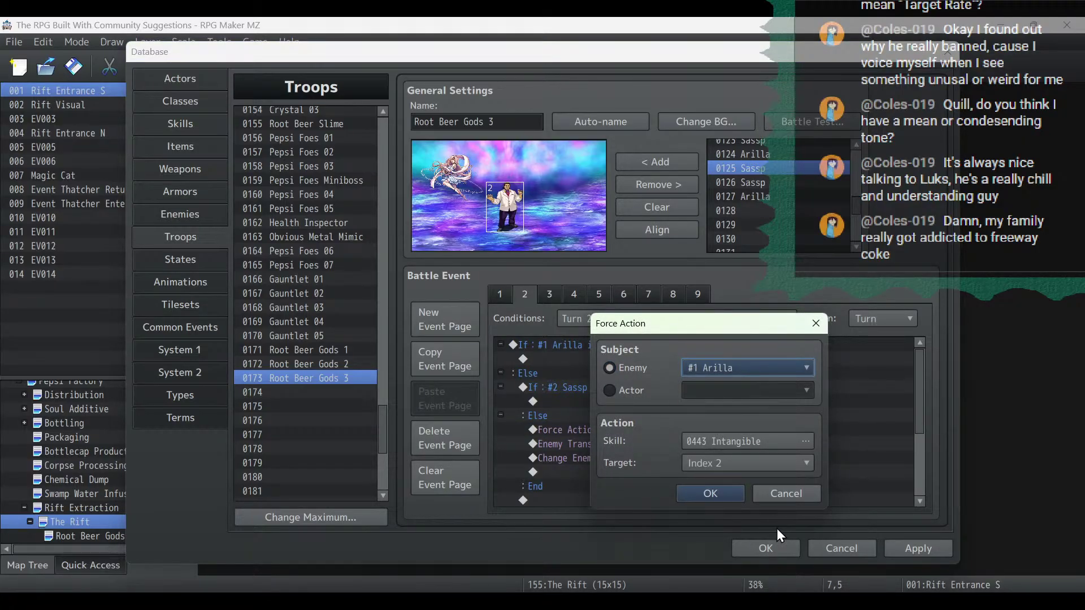
pyautogui.click(744, 503)
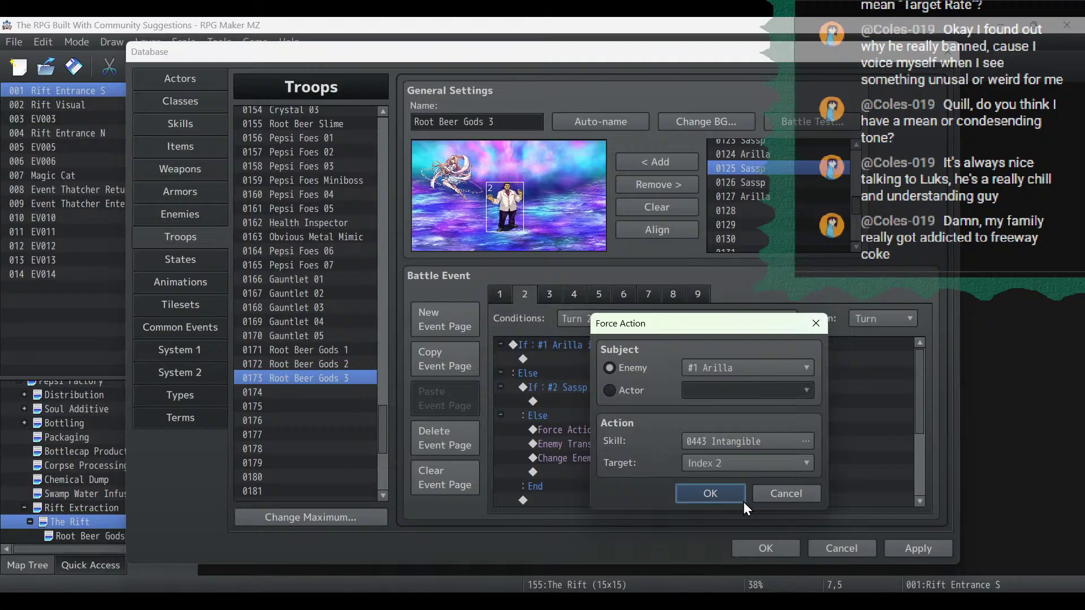
pyautogui.click(744, 502)
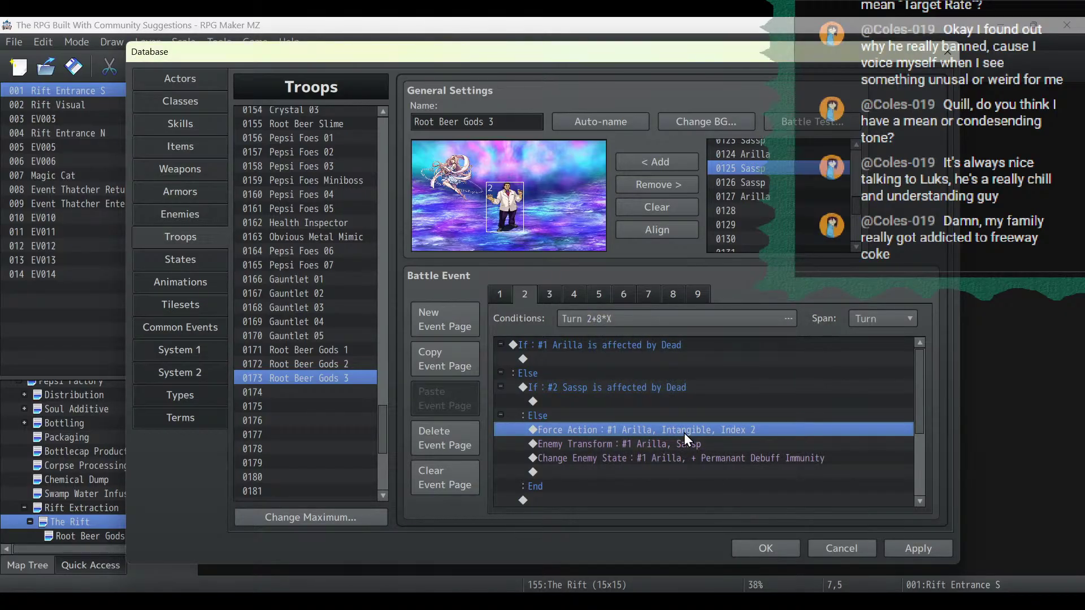
# Set the enemy of the Enemy Transform command in page 2's inner Else branch to #2 Sassp.
pyautogui.click(730, 445)
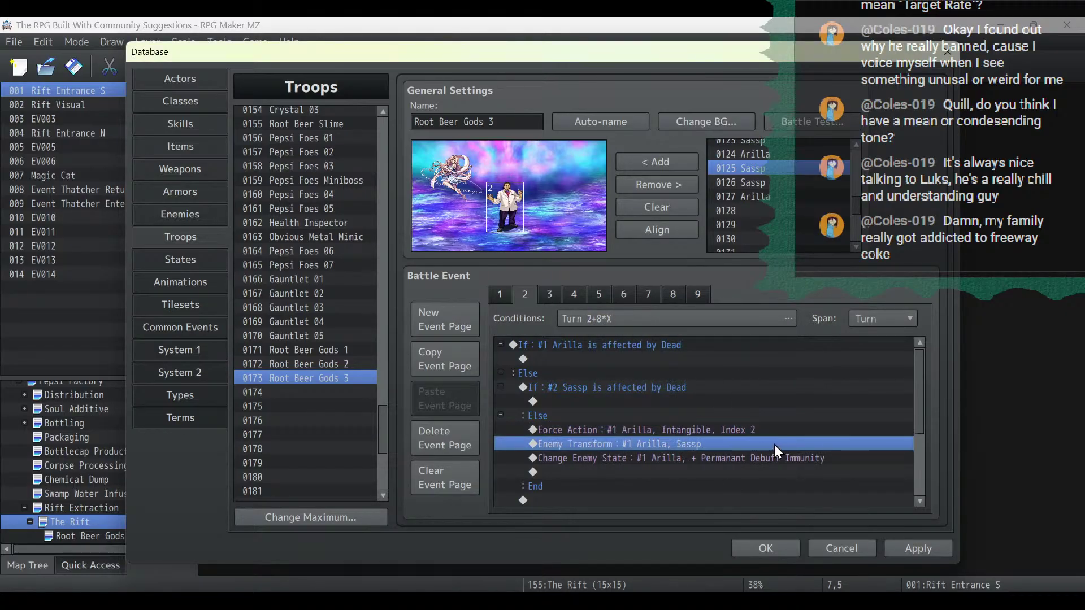
pyautogui.doubleClick(779, 443)
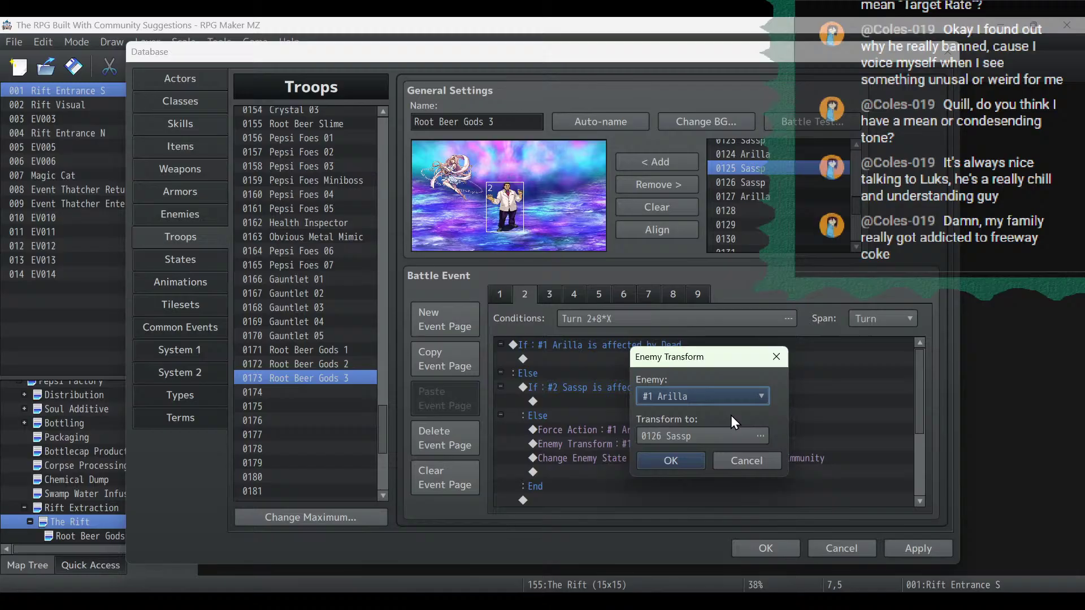
pyautogui.click(709, 398)
pyautogui.click(702, 432)
pyautogui.click(695, 462)
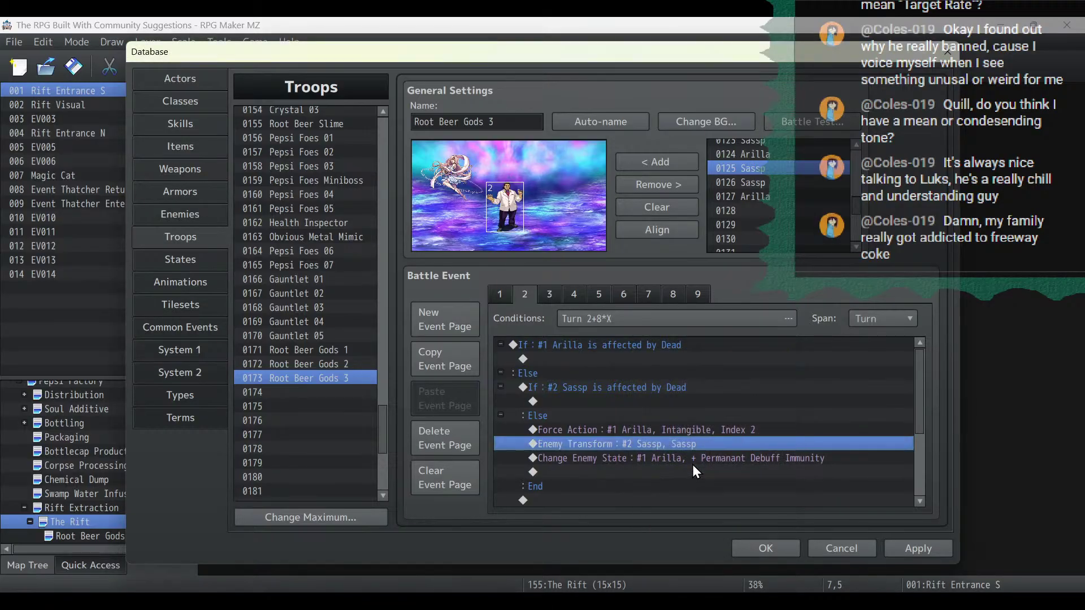
# Set the enemy of the Change Enemy State command adding Permanant Debuff Immunity to #2 Sassp.
pyautogui.doubleClick(693, 459)
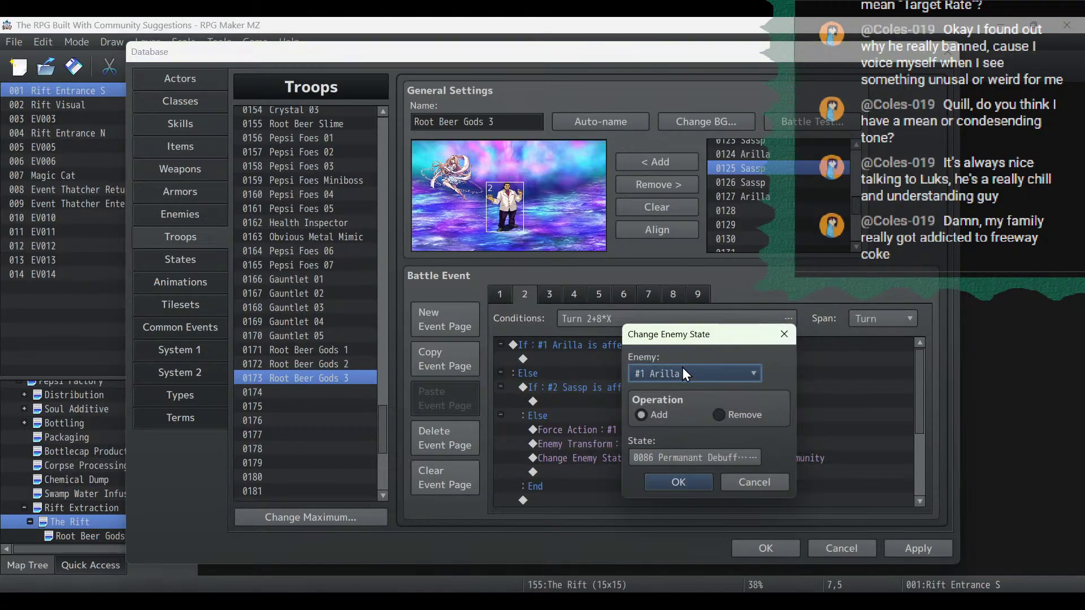
pyautogui.click(683, 371)
pyautogui.click(680, 426)
pyautogui.click(684, 483)
pyautogui.scroll(-3, 729, 457)
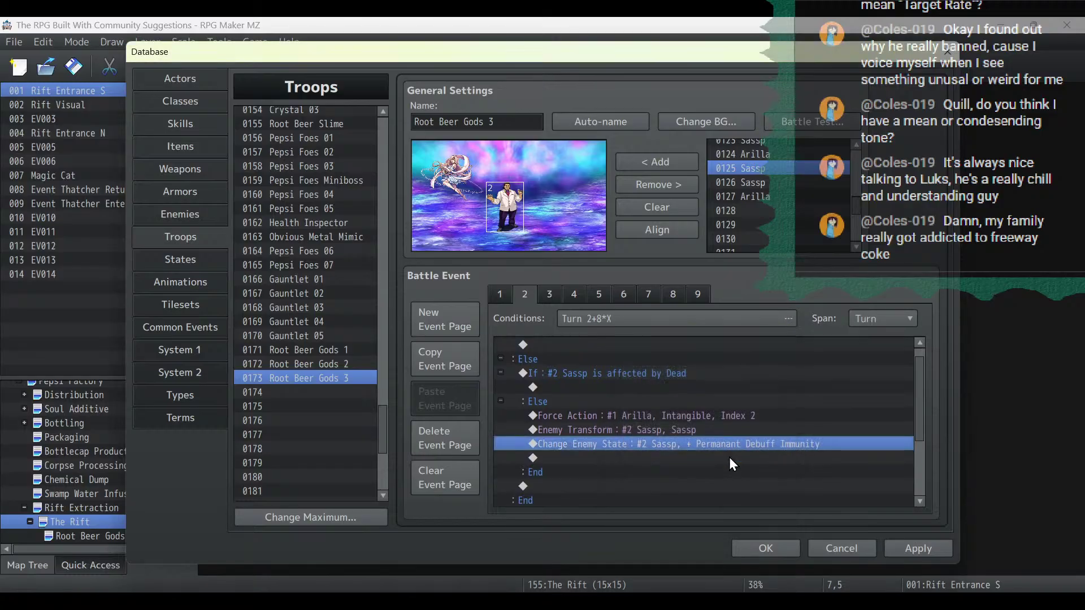
pyautogui.scroll(3, 676, 432)
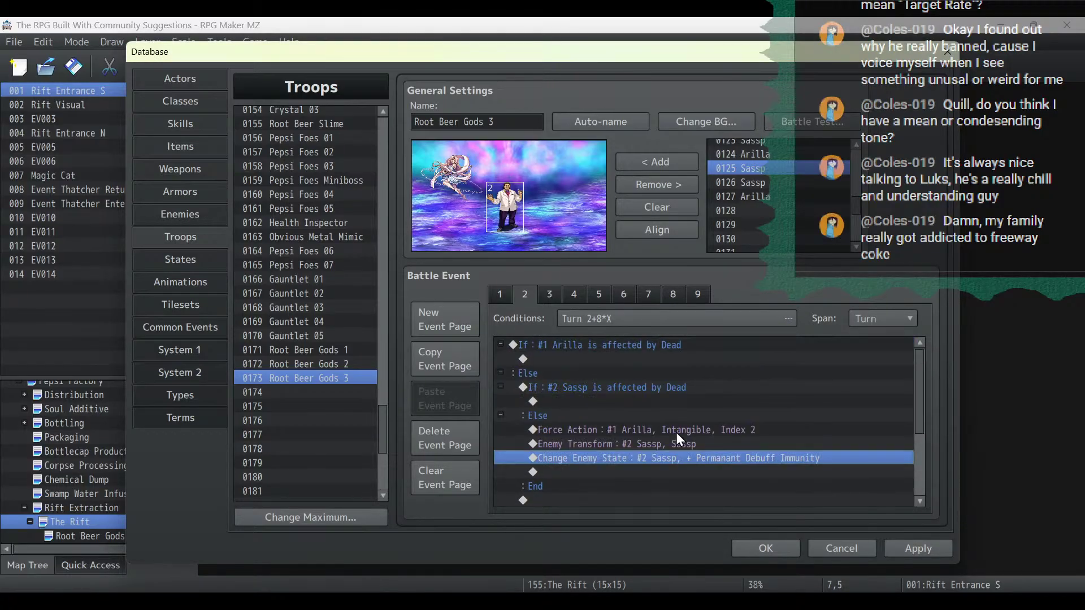
# Set the enemy of event page 2's last Dead conditional branch to #2 Sassp, keeping the Dead state condition.
pyautogui.scroll(-3, 750, 403)
pyautogui.doubleClick(656, 421)
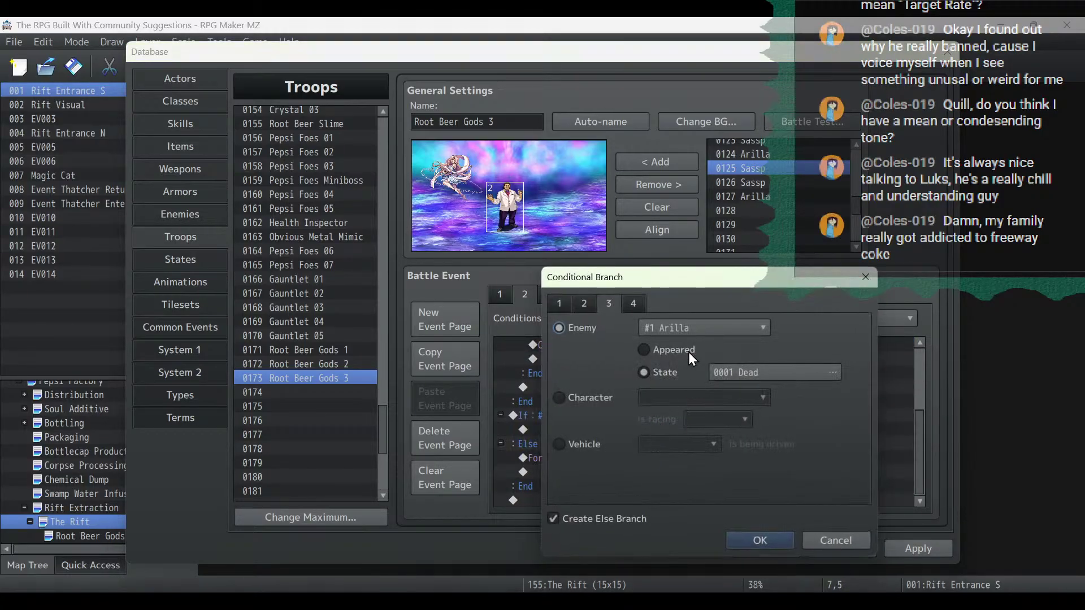
pyautogui.click(644, 350)
pyautogui.click(693, 328)
pyautogui.click(687, 343)
pyautogui.click(659, 373)
pyautogui.click(690, 328)
pyautogui.click(681, 366)
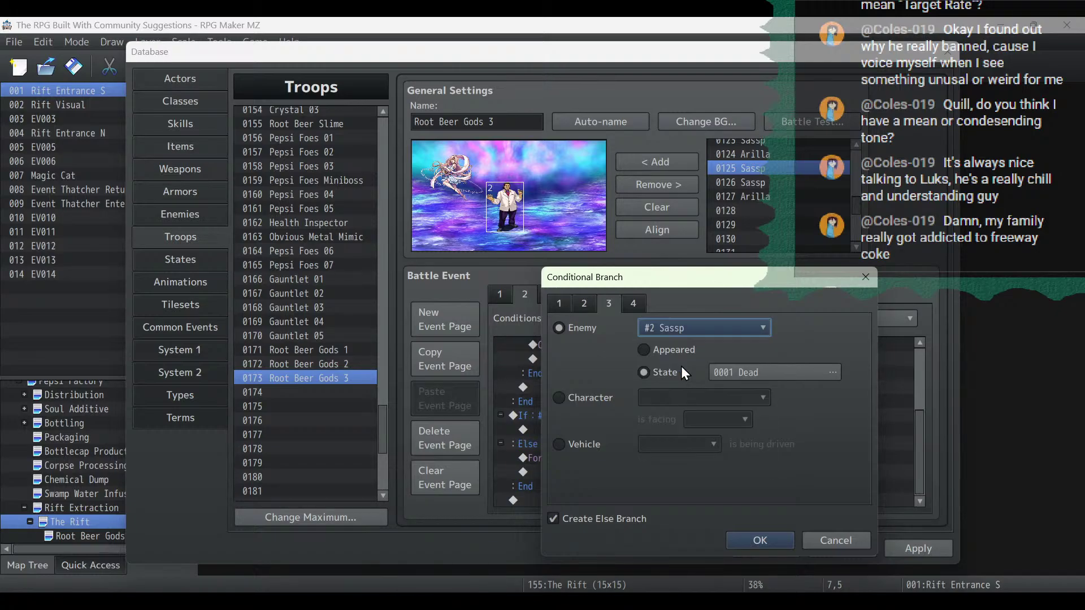
pyautogui.click(762, 542)
pyautogui.scroll(-2, 670, 460)
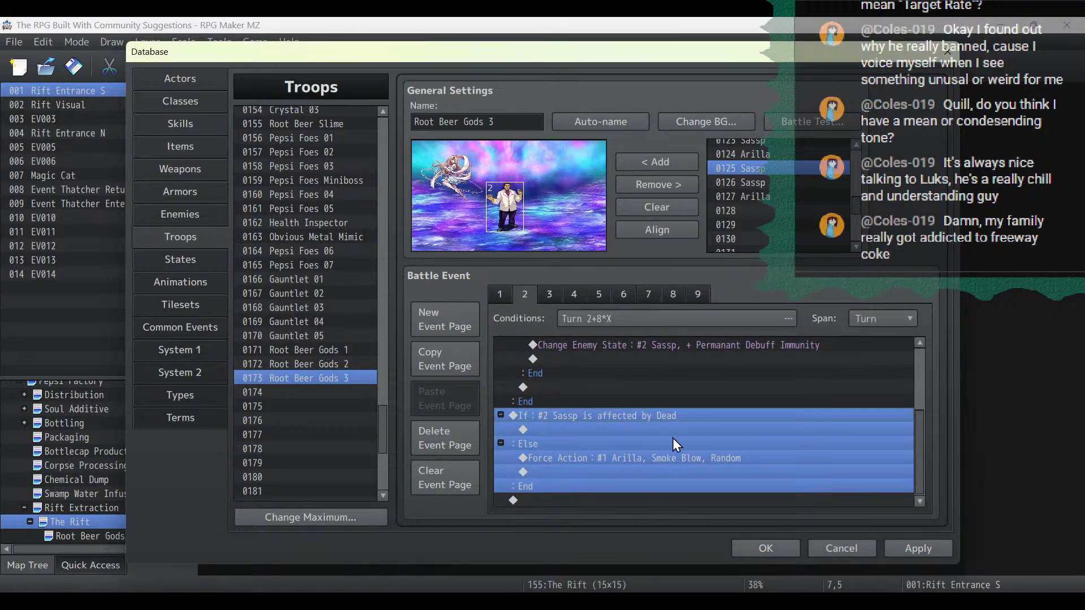
# Set the subject of the Smoke Blow Force Action to #2 Sassp and apply the database changes.
pyautogui.click(669, 458)
pyautogui.doubleClick(669, 458)
pyautogui.click(715, 365)
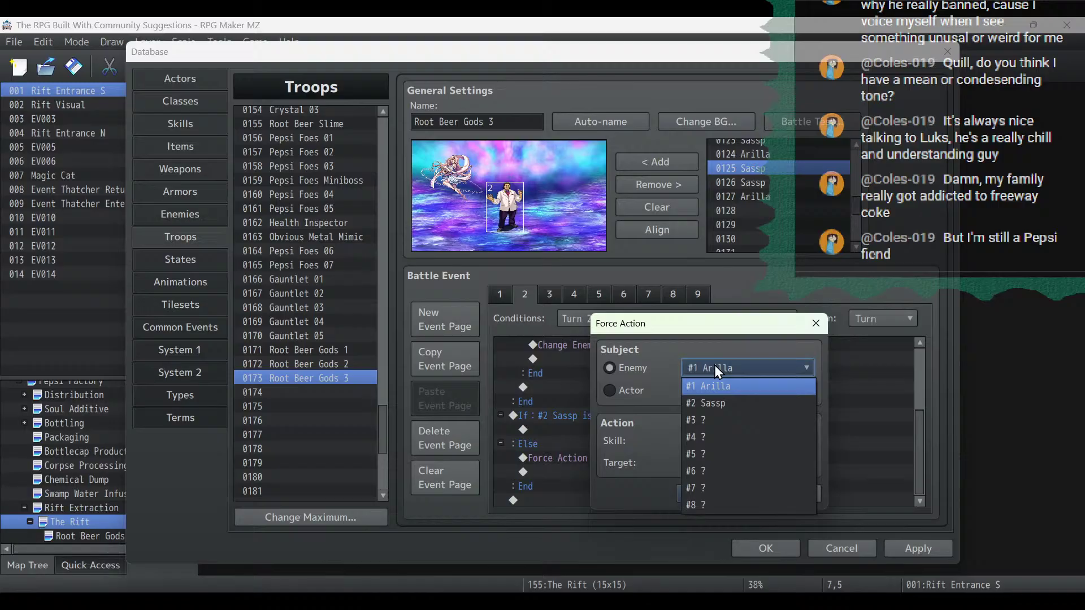
pyautogui.click(715, 403)
pyautogui.click(720, 493)
pyautogui.click(930, 546)
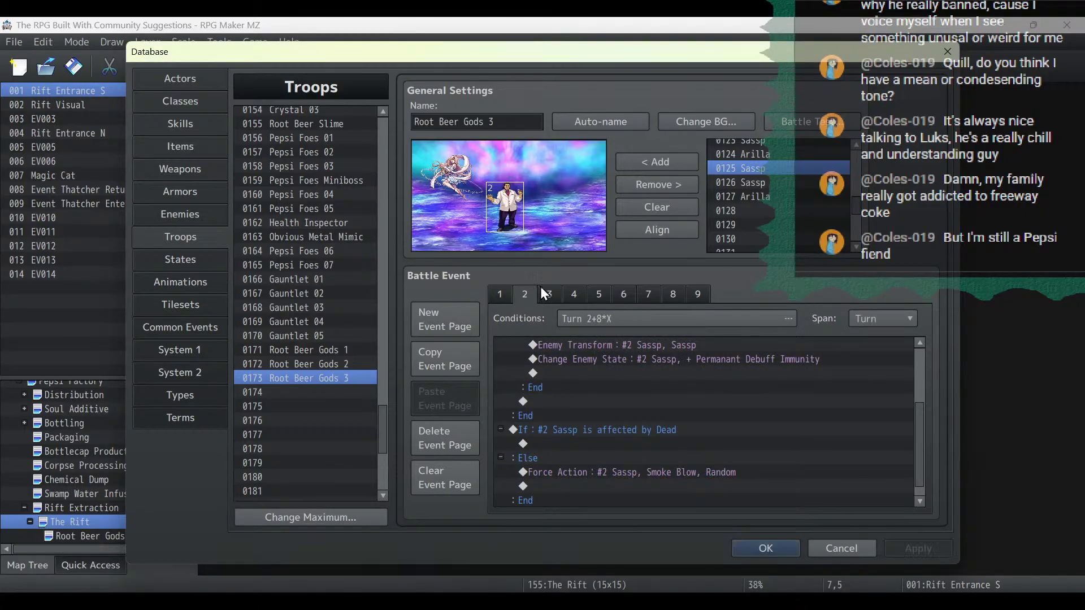
# On event page 3, set the enemy of the first Dead conditional branch to #1 Arilla.
pyautogui.click(549, 294)
pyautogui.scroll(1, 696, 364)
pyautogui.click(696, 347)
pyautogui.doubleClick(679, 346)
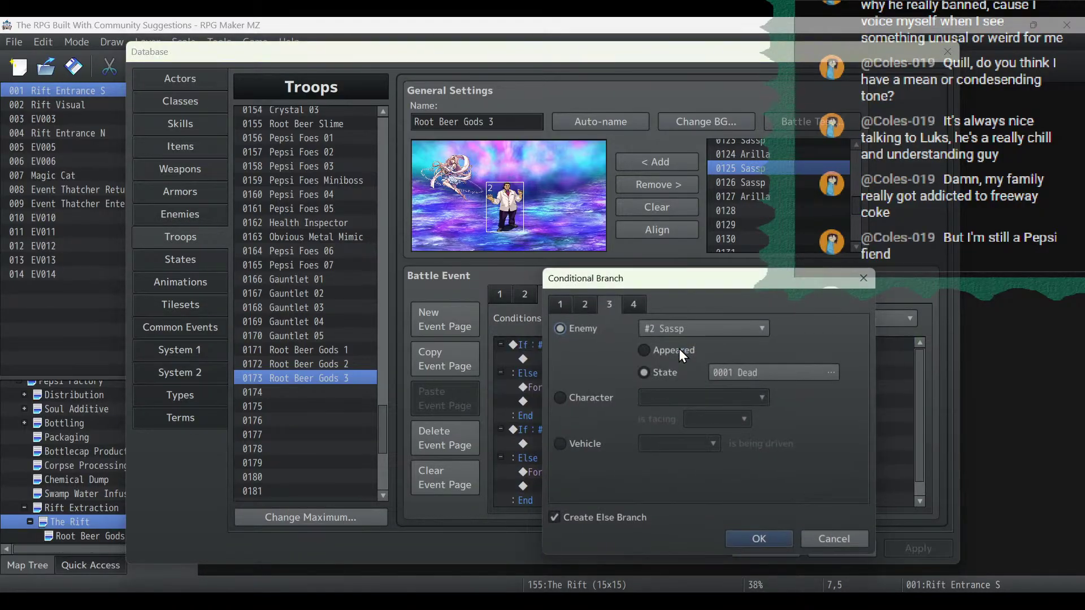
pyautogui.click(713, 328)
pyautogui.click(703, 352)
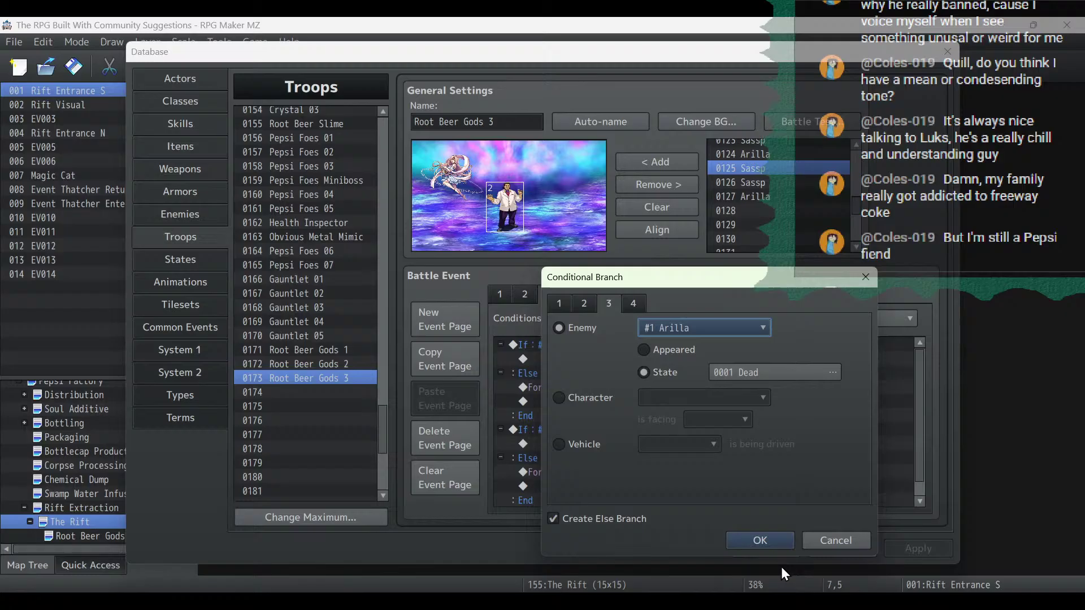
pyautogui.click(761, 540)
# Set the subject of the 2x Soda Bolt Force Action on event page 3 to #1 Arilla.
pyautogui.doubleClick(594, 387)
pyautogui.click(699, 365)
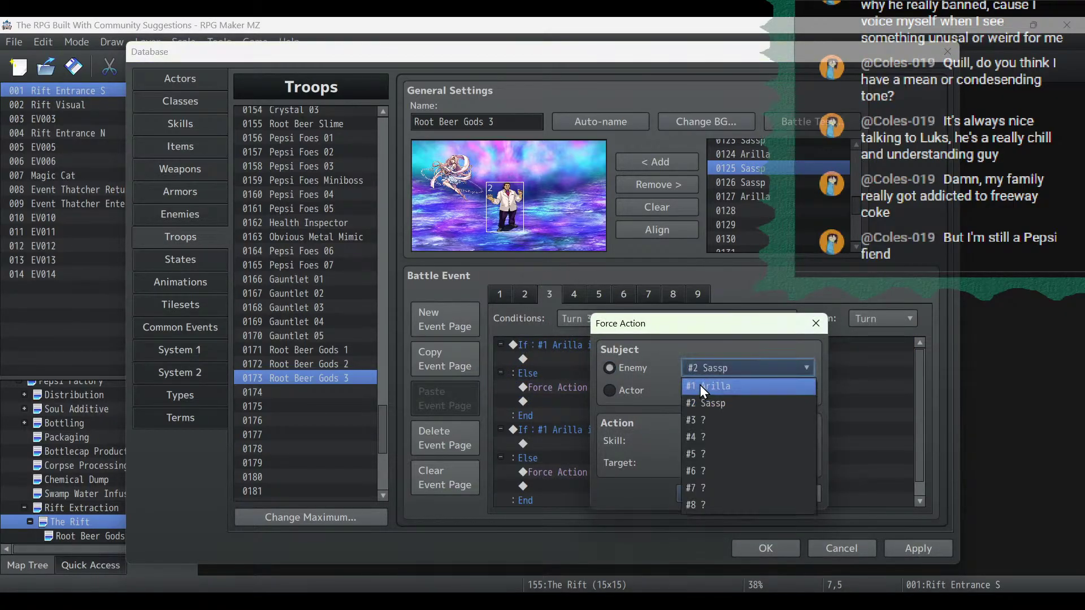
pyautogui.click(699, 386)
pyautogui.click(715, 497)
# Set the enemy of event page 3's second Dead conditional branch and the subject of its 1x Soda Bolt action to #2 Sassp.
pyautogui.doubleClick(657, 432)
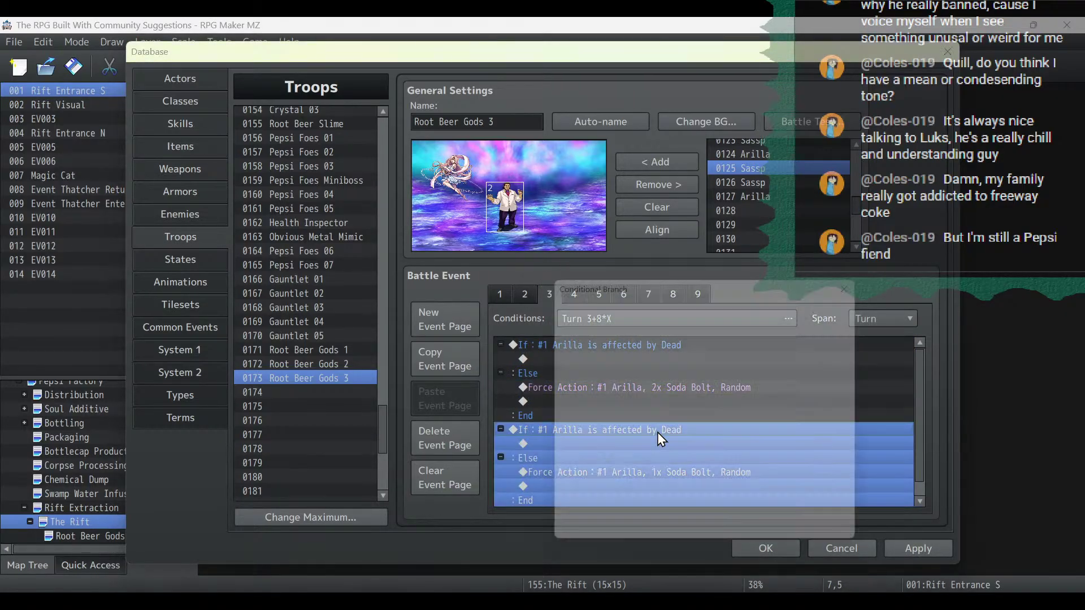
pyautogui.click(682, 329)
pyautogui.click(674, 369)
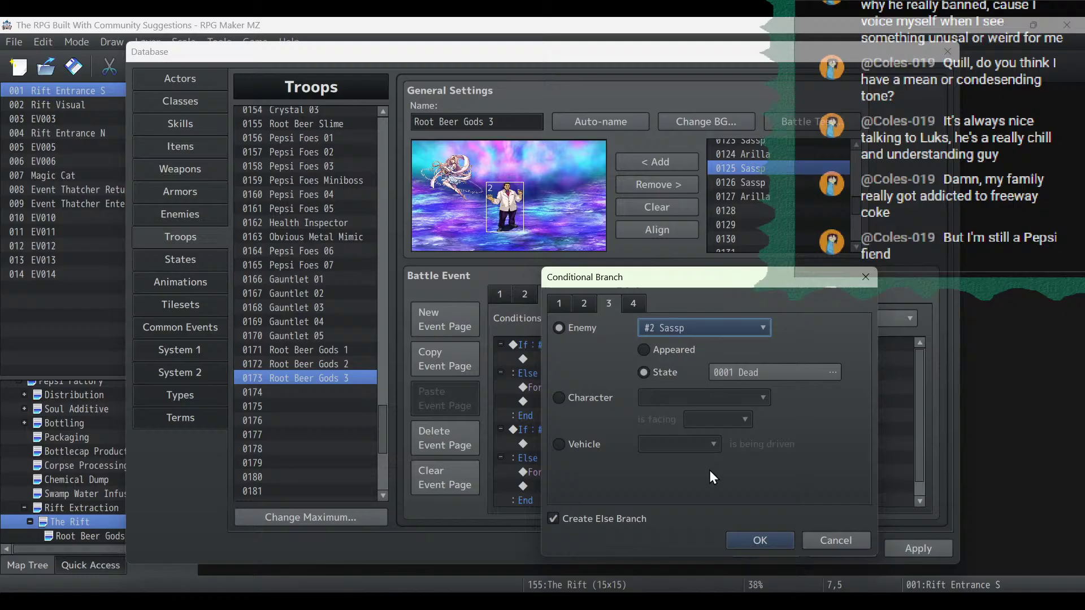
pyautogui.click(756, 541)
pyautogui.doubleClick(655, 468)
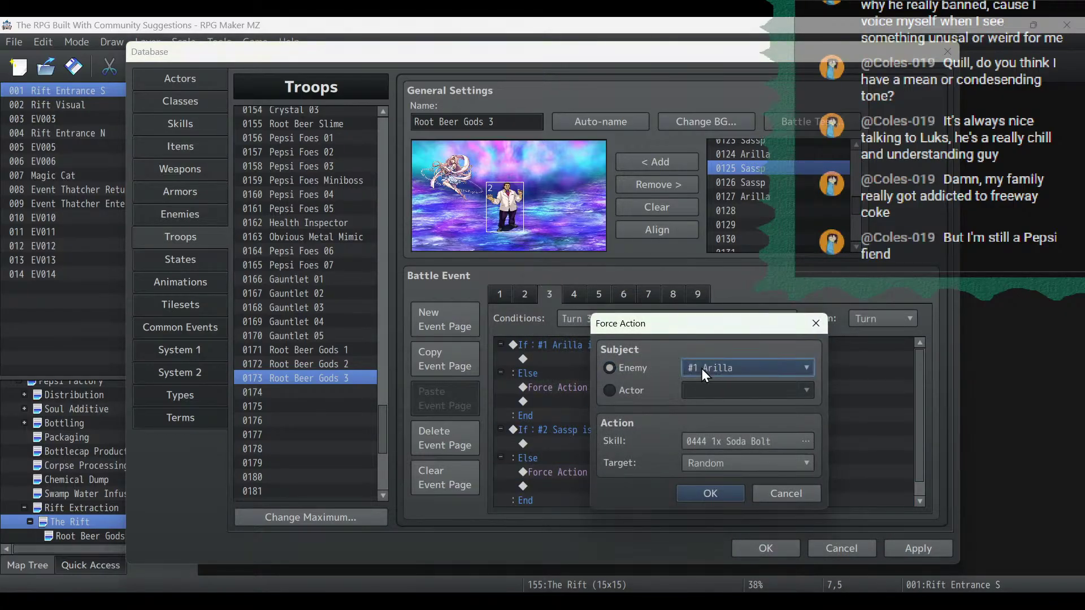
pyautogui.click(702, 369)
pyautogui.click(702, 403)
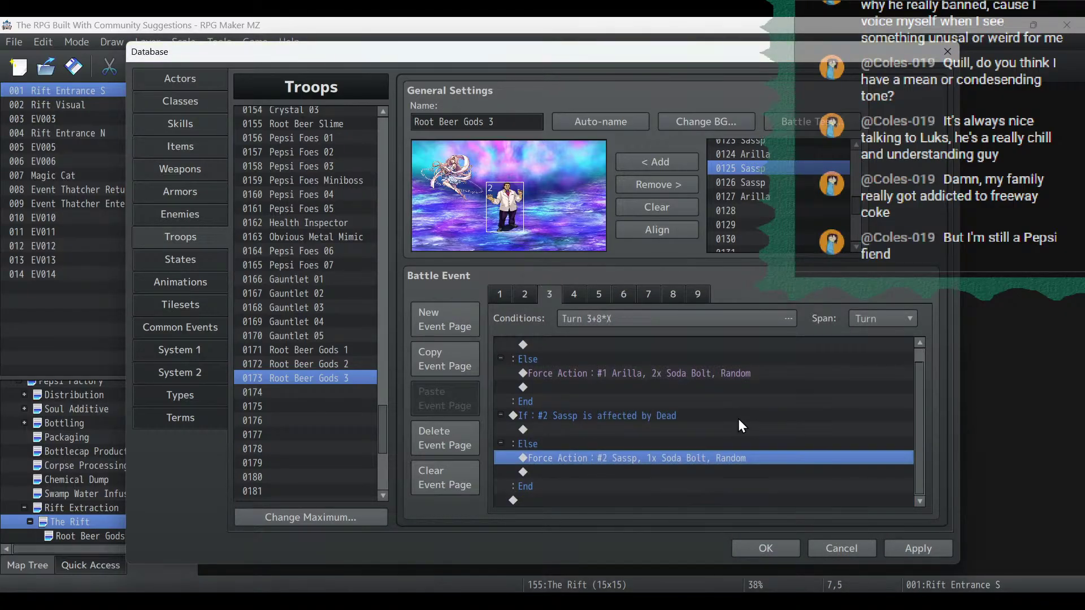
# On event page 4, set the enemy of the first Dead conditional branch and the subject of its Root Storm action to #1 Arilla.
pyautogui.click(580, 295)
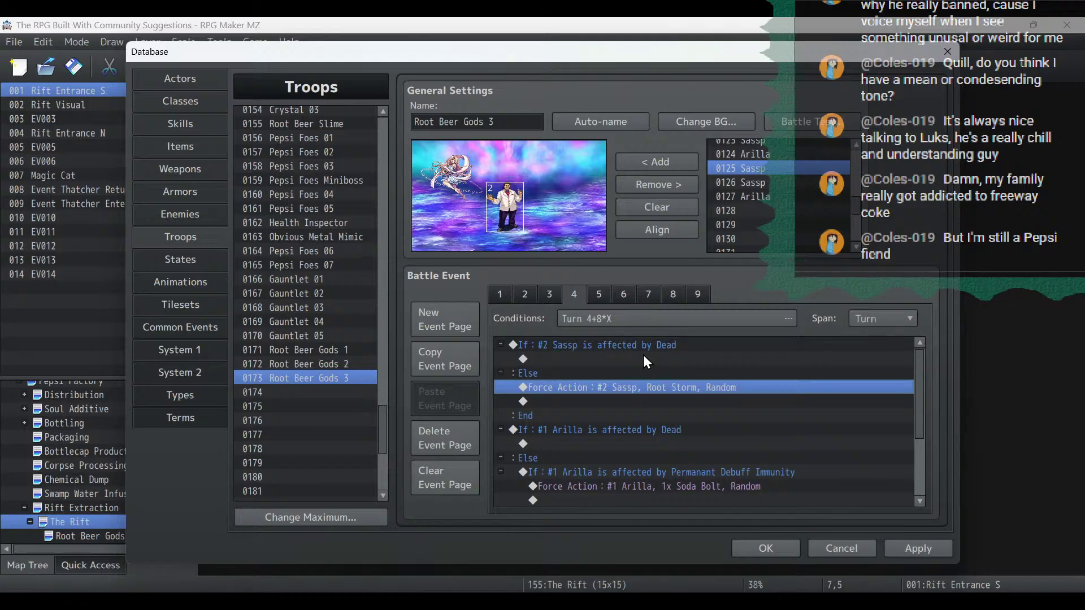
pyautogui.doubleClick(644, 347)
pyautogui.click(711, 329)
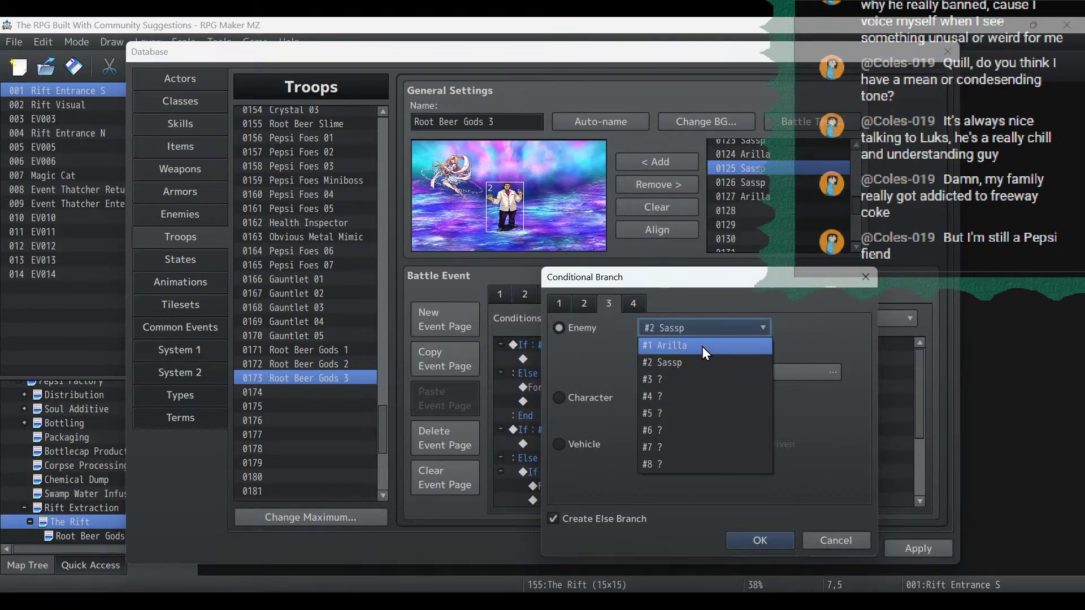
pyautogui.click(702, 347)
pyautogui.click(752, 543)
pyautogui.doubleClick(635, 393)
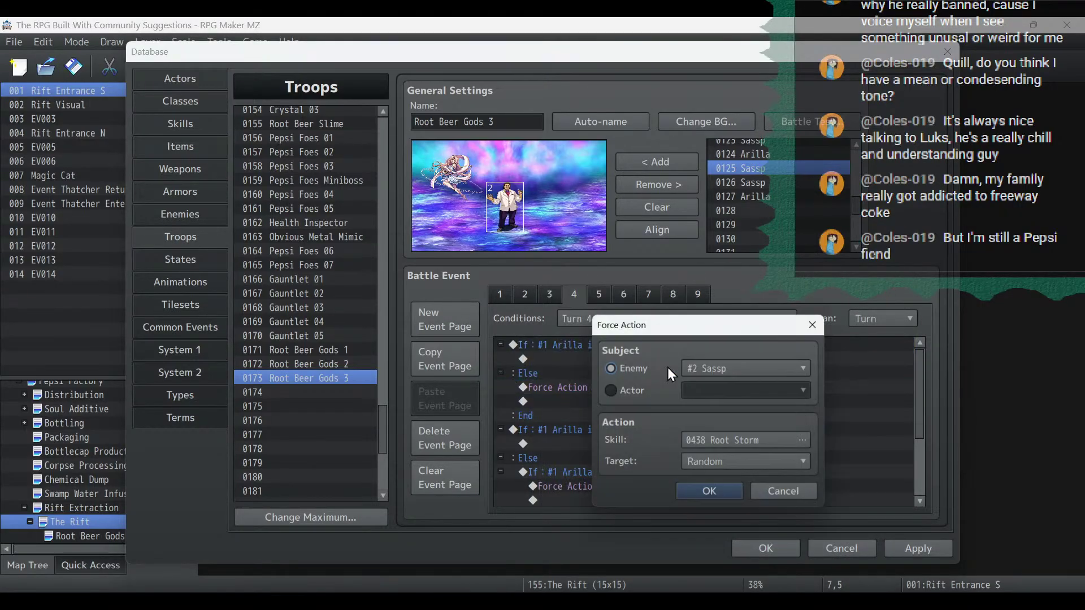
pyautogui.click(693, 366)
pyautogui.click(707, 382)
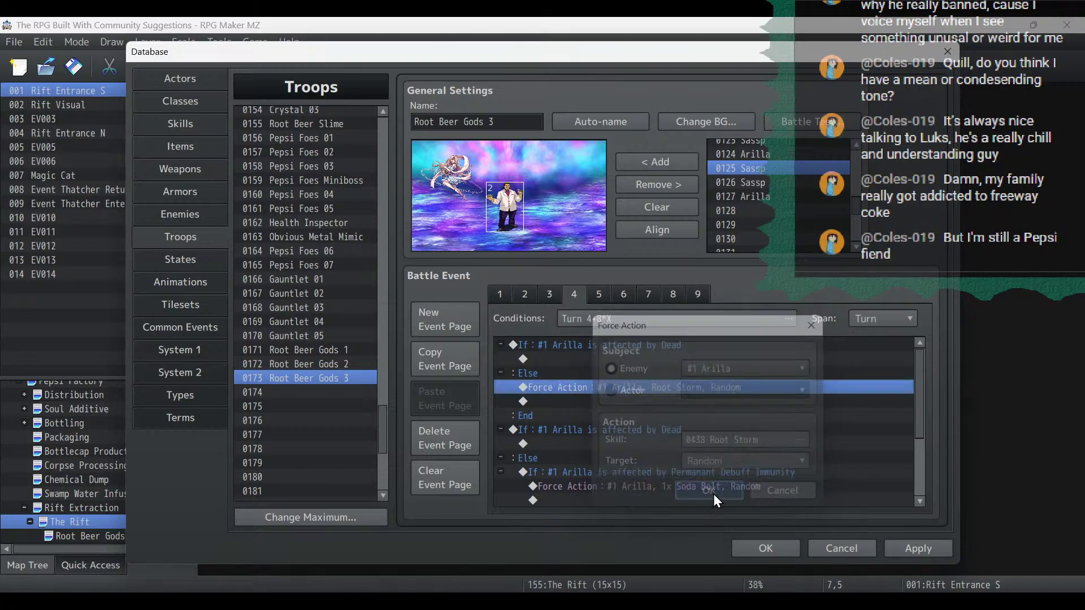
pyautogui.click(714, 494)
# Set the enemy of event page 4's second Dead conditional branch to #2 Sassp.
pyautogui.doubleClick(664, 389)
pyautogui.click(721, 330)
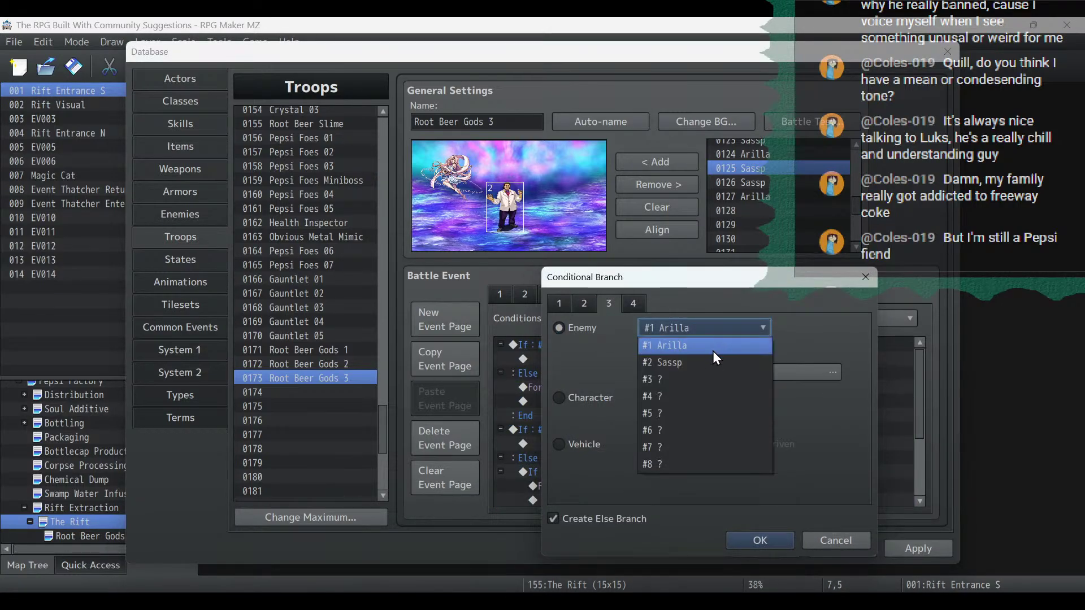
pyautogui.click(713, 366)
pyautogui.click(752, 542)
# Set the enemy of event page 4's Permanant Debuff Immunity conditional branch to #2 Sassp.
pyautogui.doubleClick(661, 472)
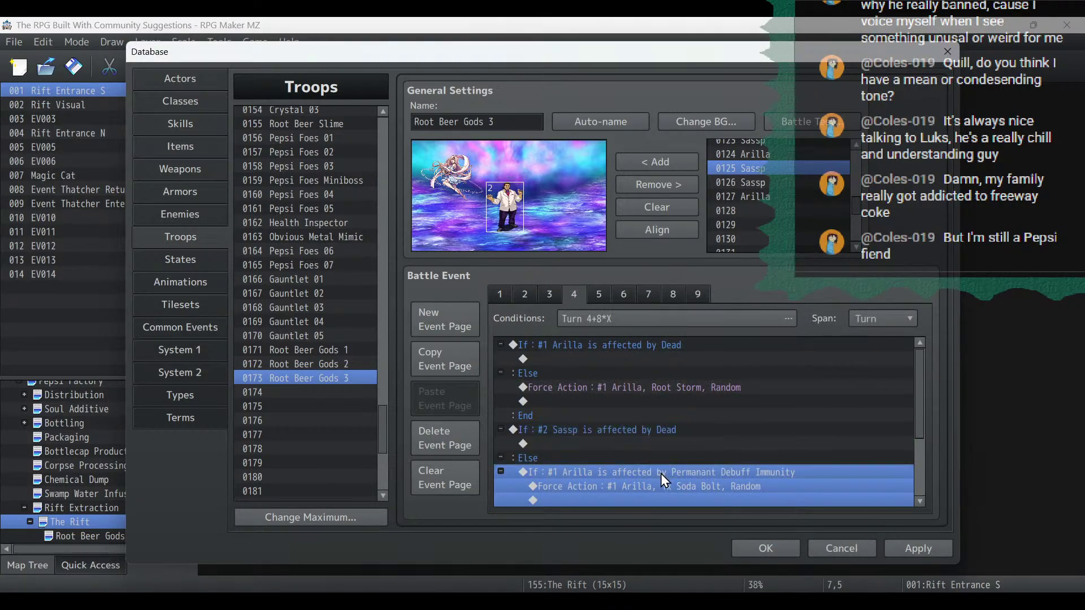
pyautogui.click(723, 329)
pyautogui.click(712, 365)
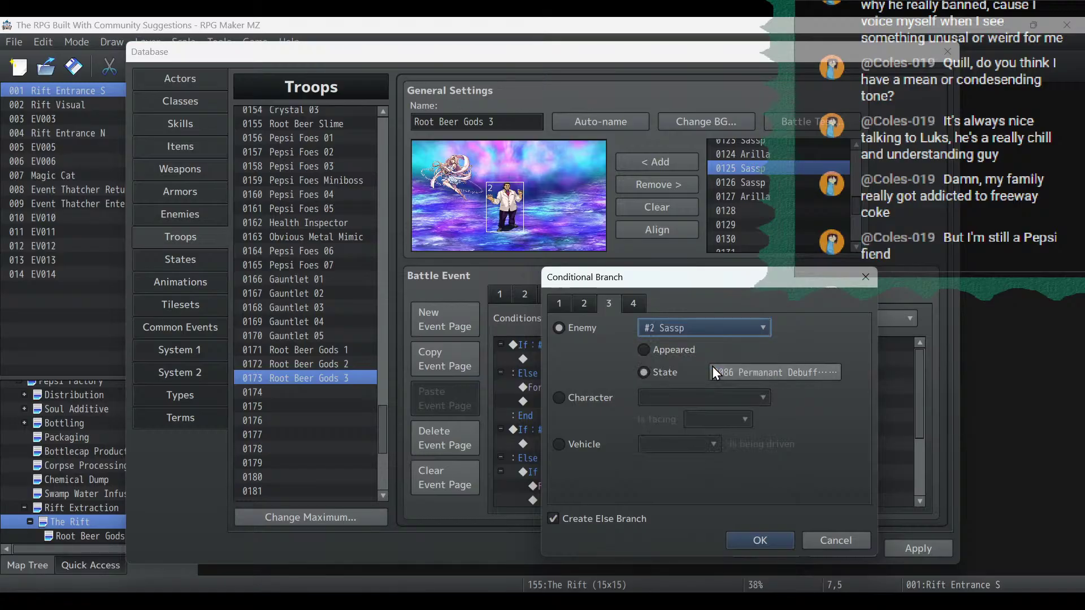
pyautogui.click(761, 541)
# Set the subject of event page 4's 1x Soda Bolt and Cold Soda Bolt Force Actions to #2 Sassp.
pyautogui.scroll(-2, 739, 470)
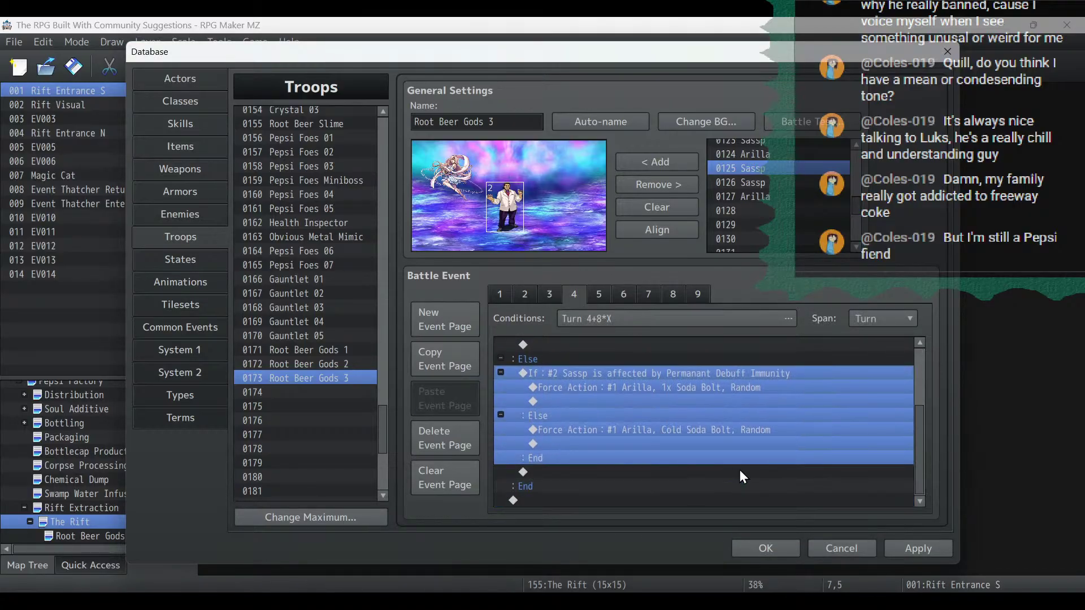
pyautogui.doubleClick(686, 390)
pyautogui.click(691, 368)
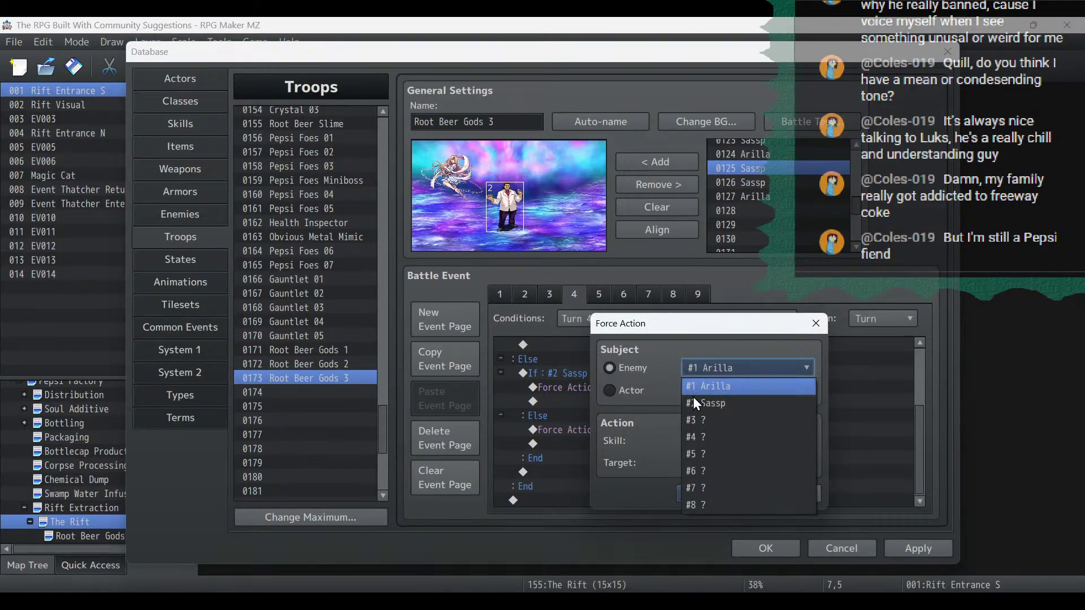
pyautogui.click(693, 398)
pyautogui.click(711, 495)
pyautogui.doubleClick(656, 442)
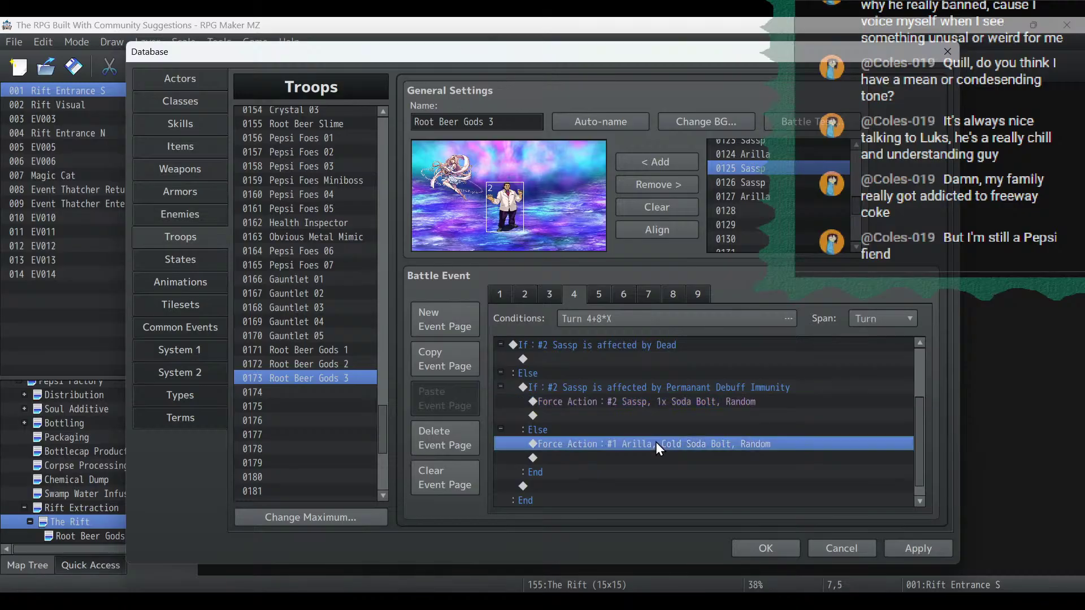
pyautogui.click(689, 366)
pyautogui.click(706, 397)
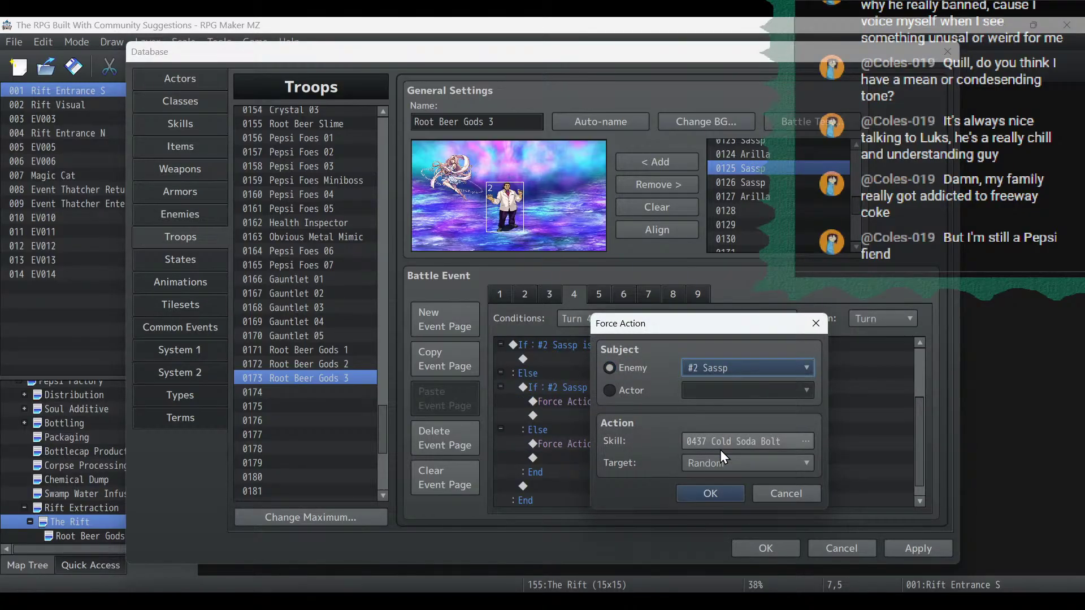
pyautogui.click(733, 500)
# On event page 5, set the enemy of the first Dead branch and its nested Permanant Debuff Immunity branch to #2 Sassp.
pyautogui.click(600, 295)
pyautogui.doubleClick(651, 345)
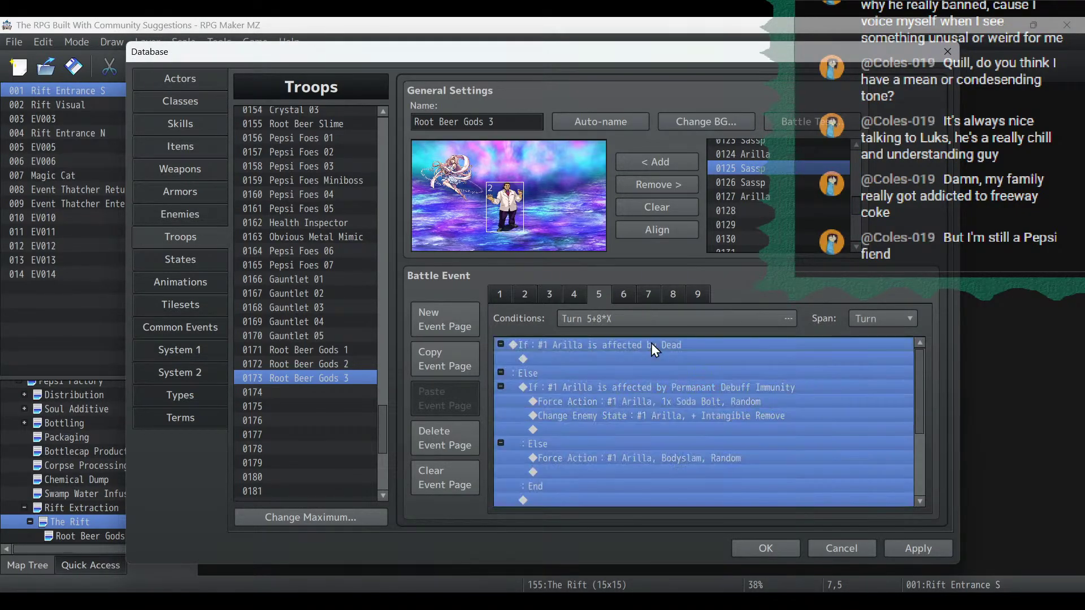
pyautogui.click(726, 327)
pyautogui.click(708, 368)
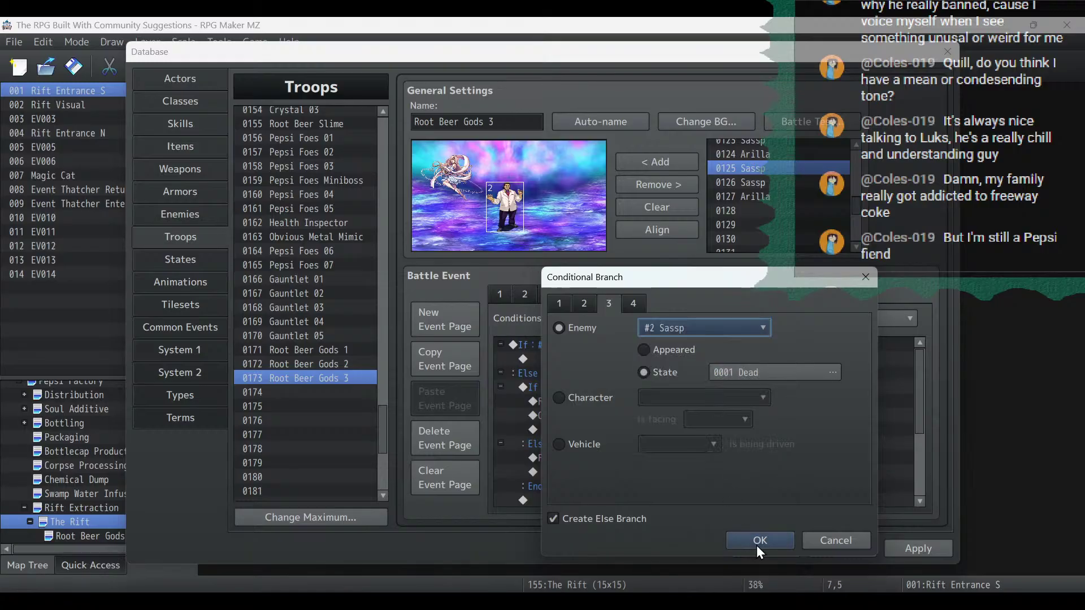
pyautogui.click(758, 542)
pyautogui.doubleClick(615, 387)
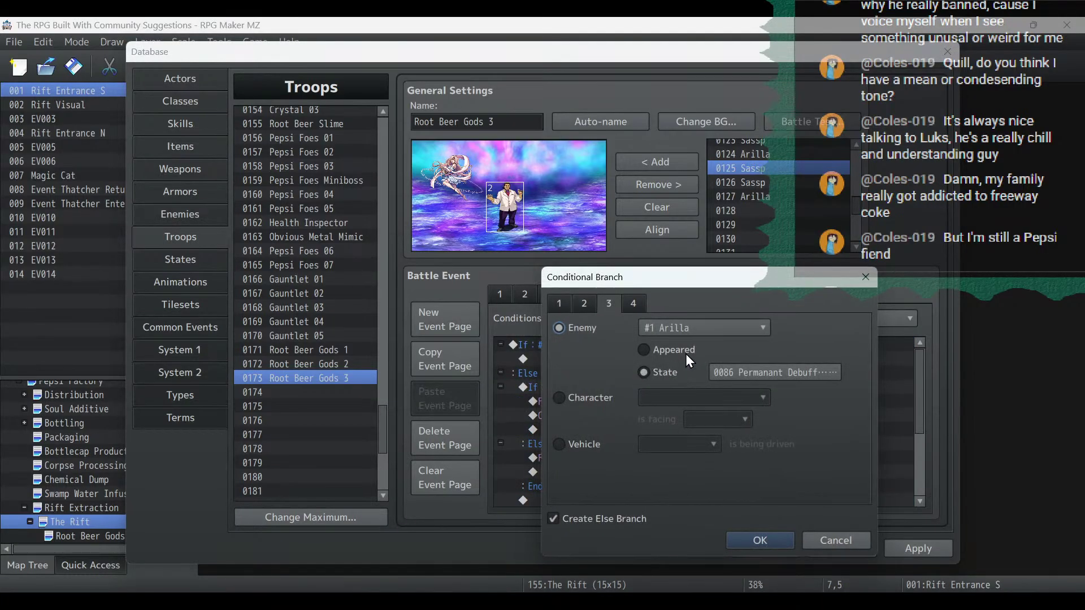
pyautogui.click(690, 329)
pyautogui.click(691, 360)
pyautogui.click(752, 539)
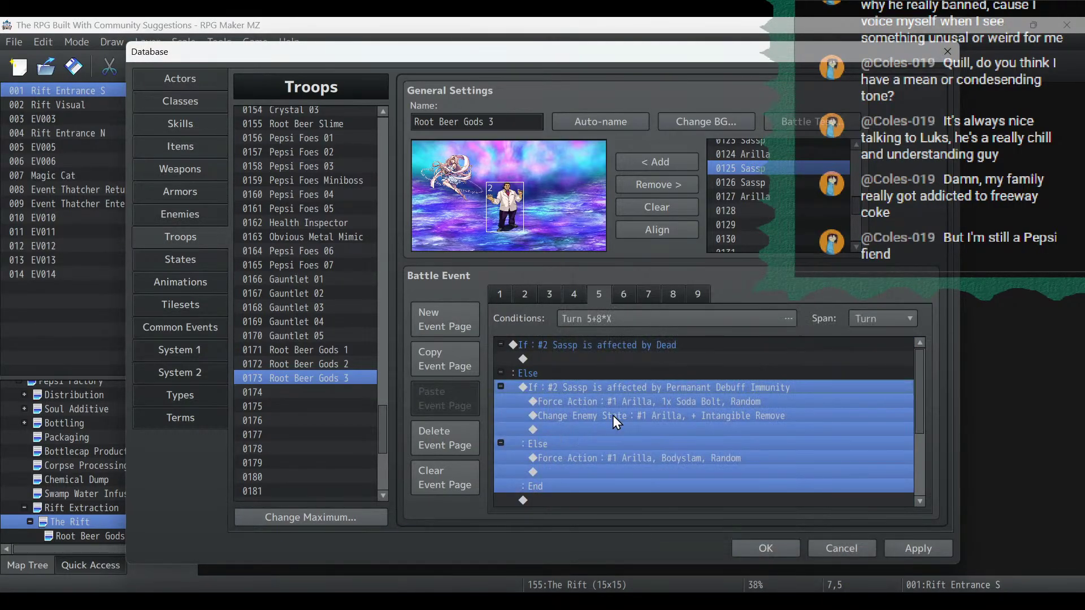
# Set event page 5's 1x Soda Bolt action subject and the enemy of its Intangible Remove state change to #2 Sassp.
pyautogui.doubleClick(615, 401)
pyautogui.click(696, 368)
pyautogui.click(692, 399)
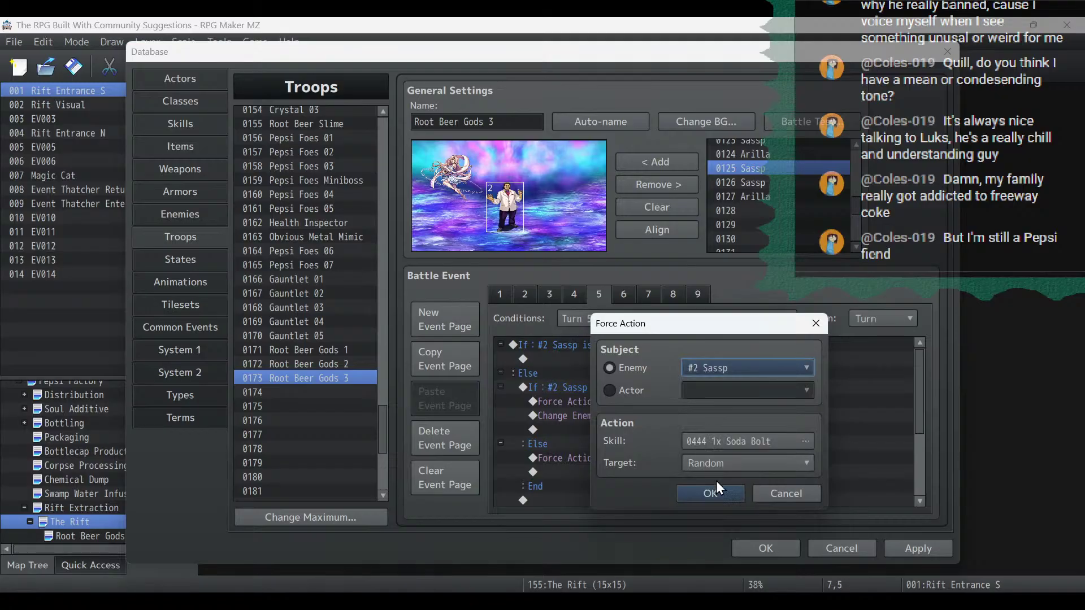
pyautogui.click(710, 493)
pyautogui.click(647, 417)
pyautogui.doubleClick(647, 417)
pyautogui.click(685, 372)
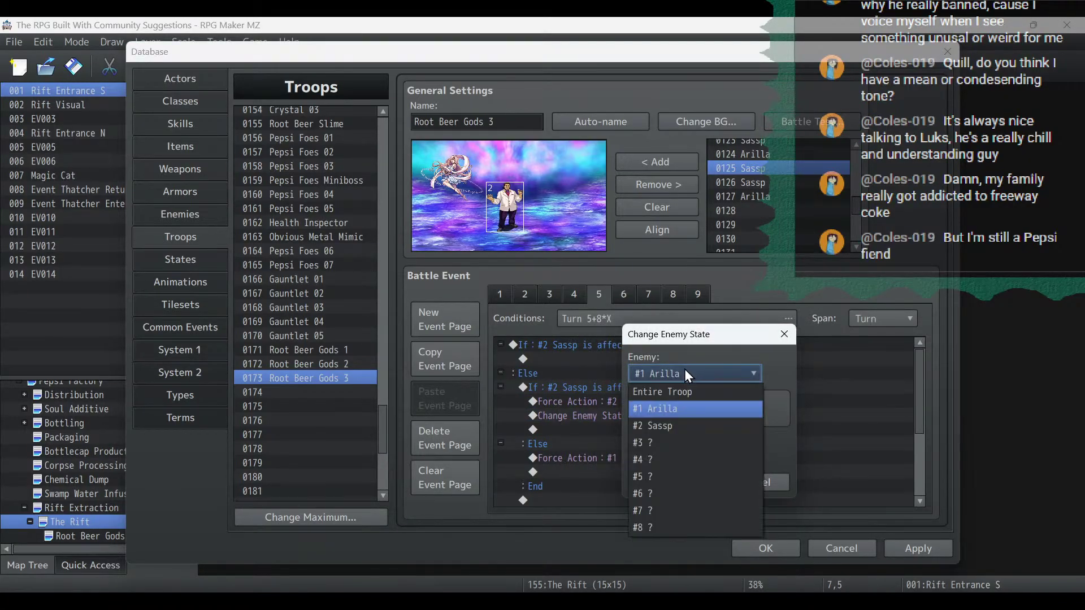
pyautogui.click(679, 423)
pyautogui.click(696, 480)
# Set the subject of the Bodyslam Force Action on event page 5 to #2 Sassp.
pyautogui.click(655, 456)
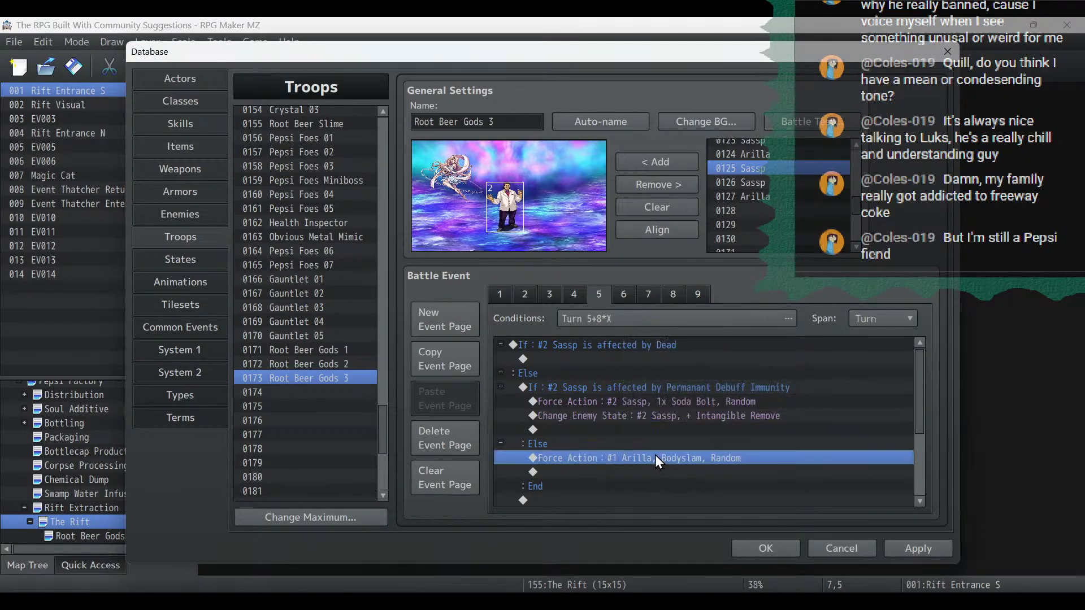
pyautogui.doubleClick(655, 458)
pyautogui.click(716, 368)
pyautogui.click(705, 404)
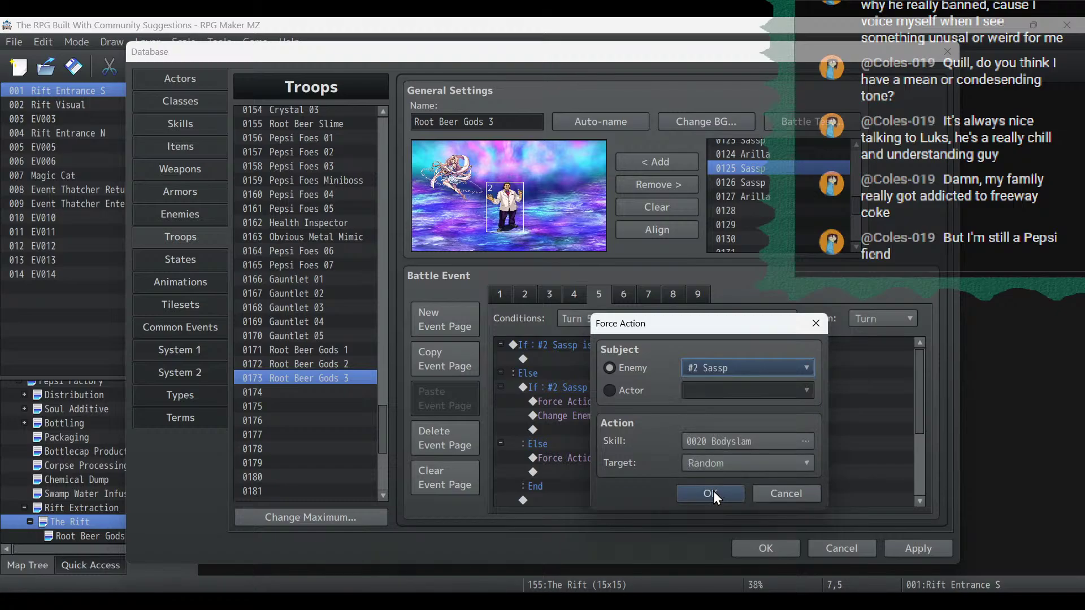
pyautogui.click(711, 492)
# Set the enemy of event page 5's second Dead conditional branch and the subject of its Mind Control action to #1 Arilla.
pyautogui.scroll(-2, 688, 443)
pyautogui.click(648, 421)
pyautogui.doubleClick(649, 416)
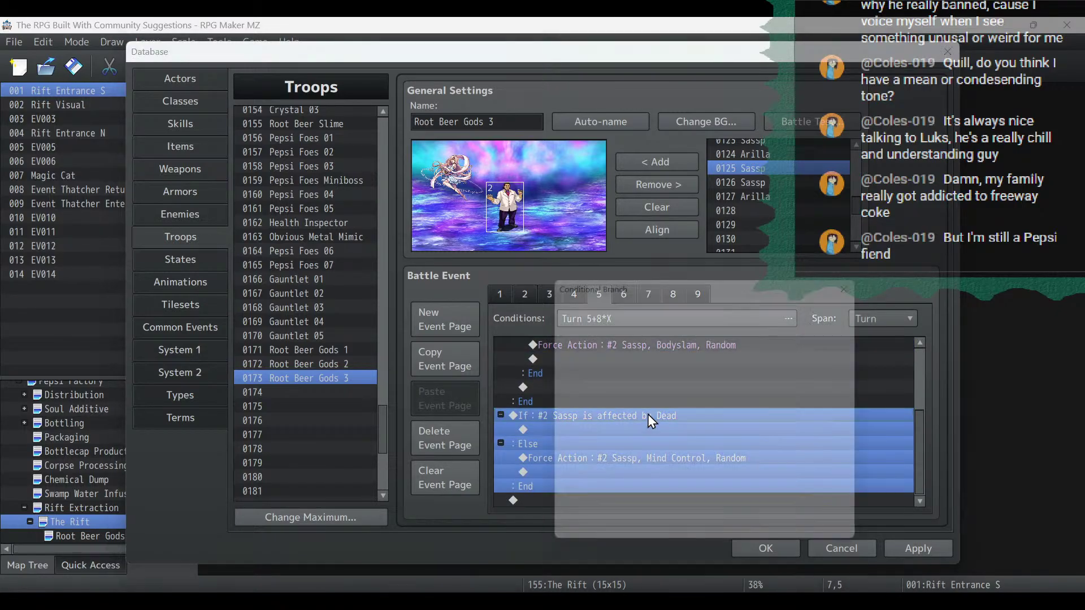
pyautogui.click(704, 330)
pyautogui.click(700, 350)
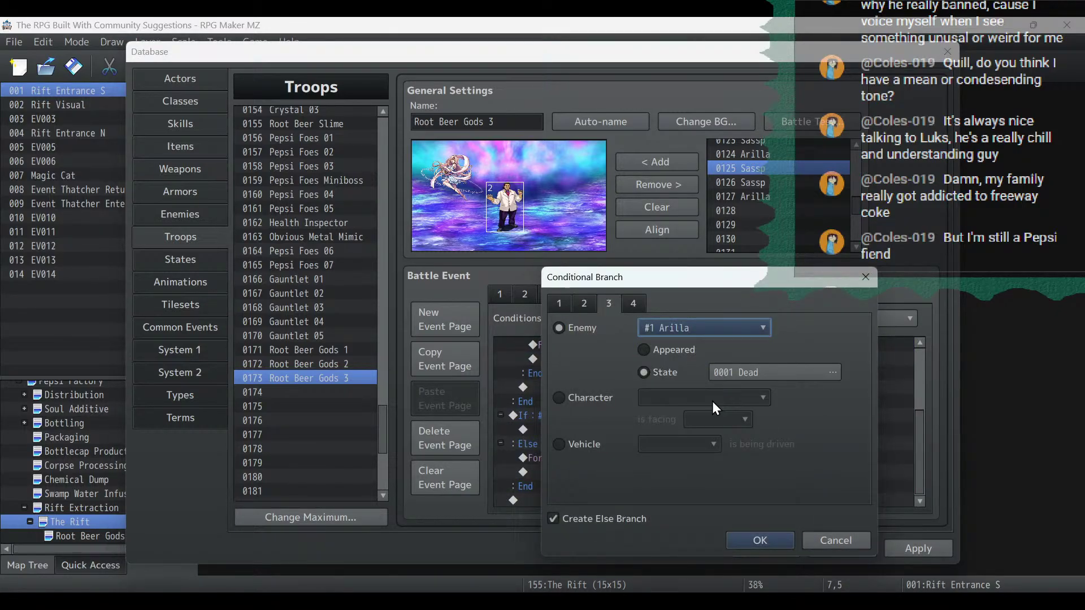
pyautogui.click(760, 543)
pyautogui.scroll(-2, 660, 478)
pyautogui.doubleClick(658, 460)
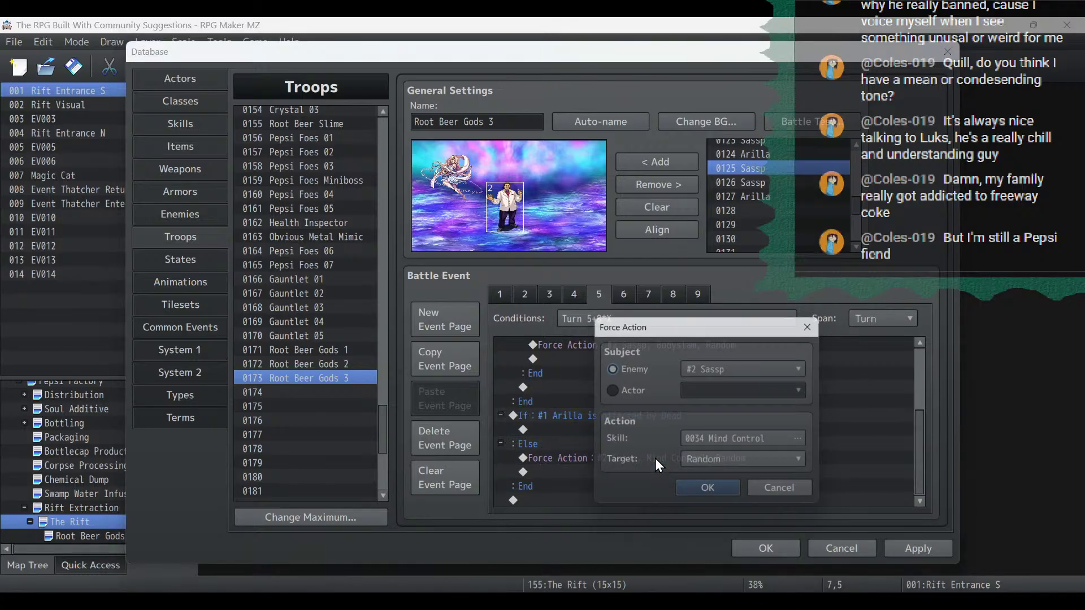
pyautogui.click(719, 373)
pyautogui.click(718, 391)
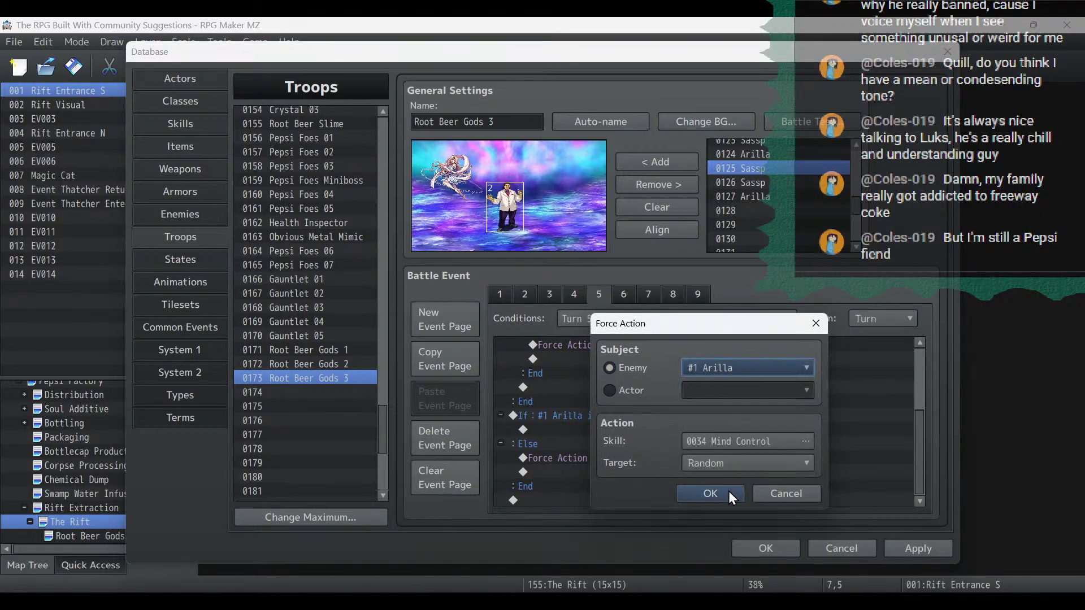
pyautogui.click(728, 492)
# Open the first Dead conditional branch on event page 6 for editing.
pyautogui.click(625, 295)
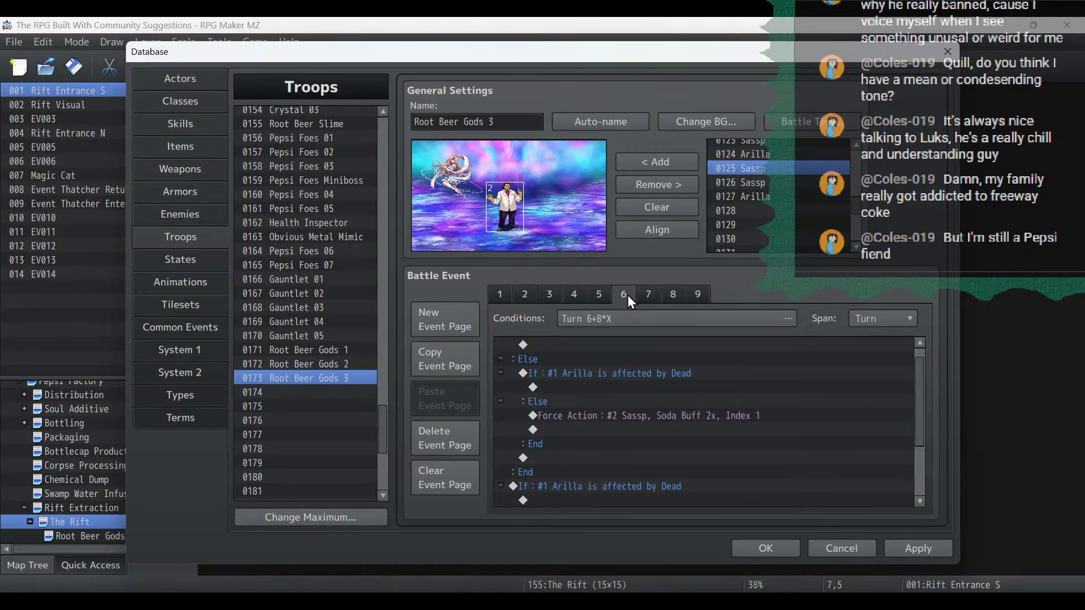
pyautogui.doubleClick(618, 344)
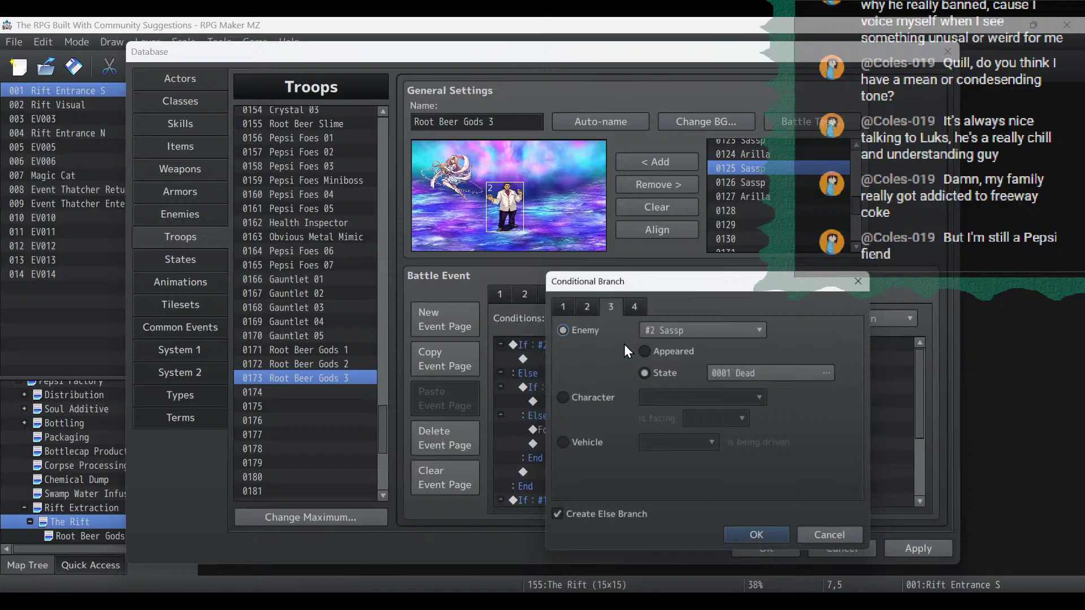
# On the Turn 6+8*X event page, make the first Dead condition test #1 Arilla and the nested Dead condition test #2 Sassp.
pyautogui.click(704, 329)
pyautogui.click(693, 345)
pyautogui.click(751, 534)
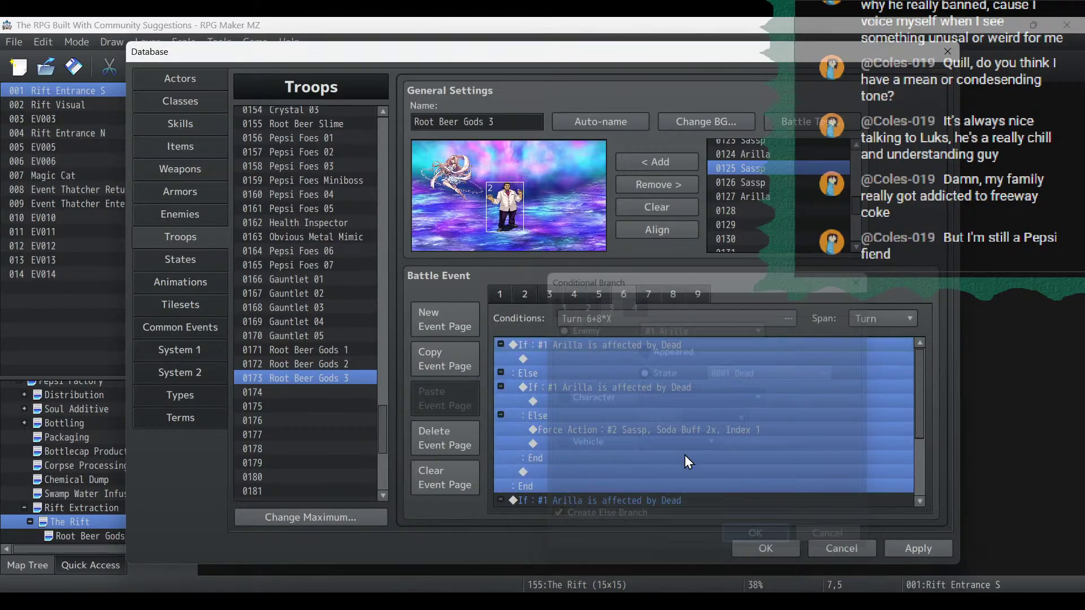
pyautogui.click(643, 386)
pyautogui.doubleClick(643, 384)
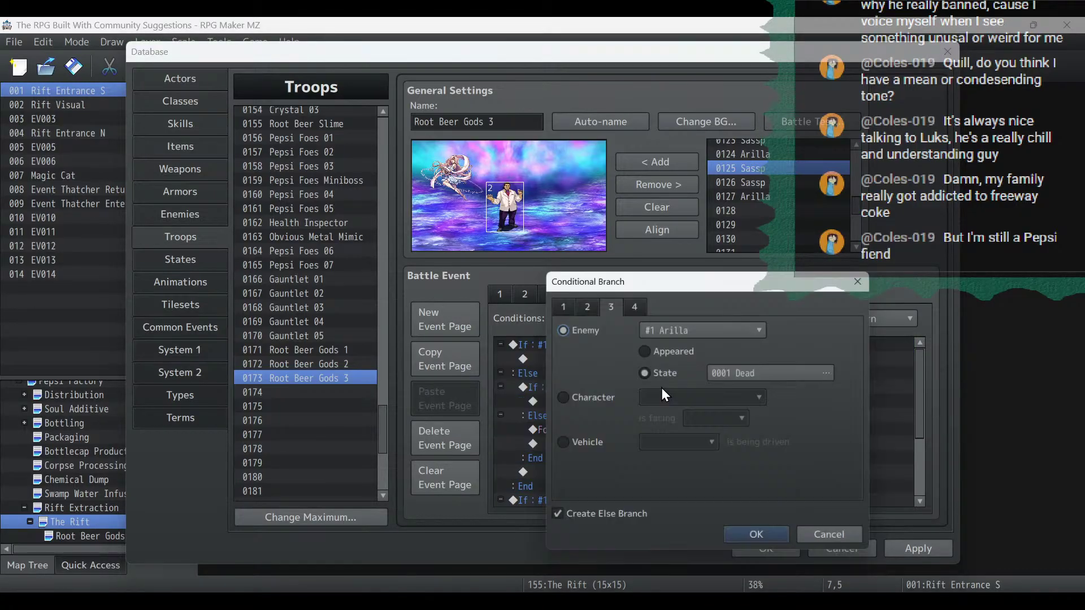
pyautogui.click(679, 326)
pyautogui.click(681, 364)
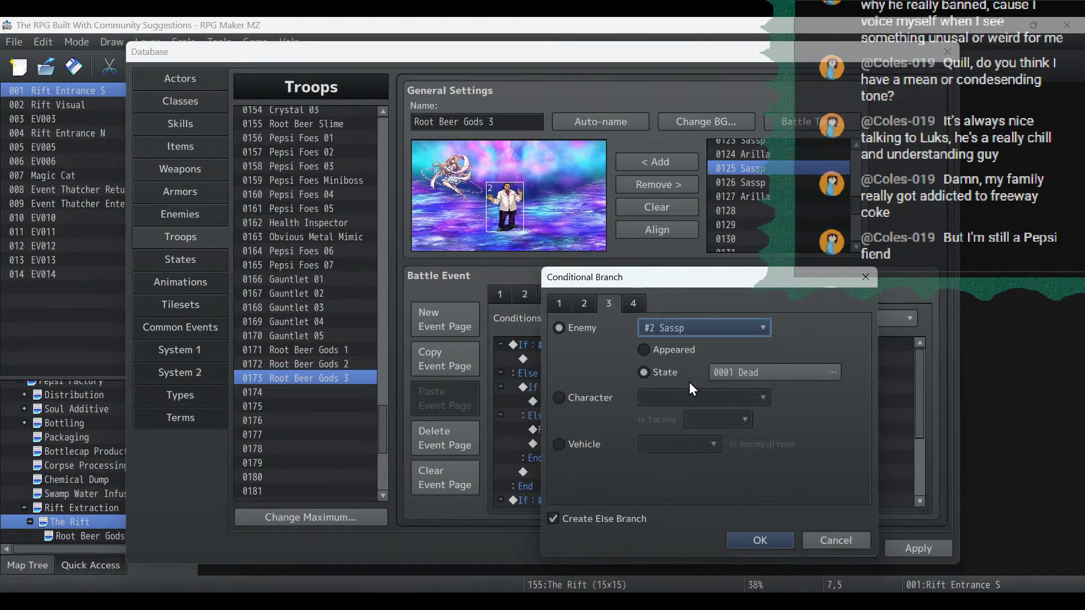
pyautogui.click(757, 540)
# Change the Soda Buff 2x forced action so that #1 Arilla performs it on target Index 2.
pyautogui.doubleClick(687, 430)
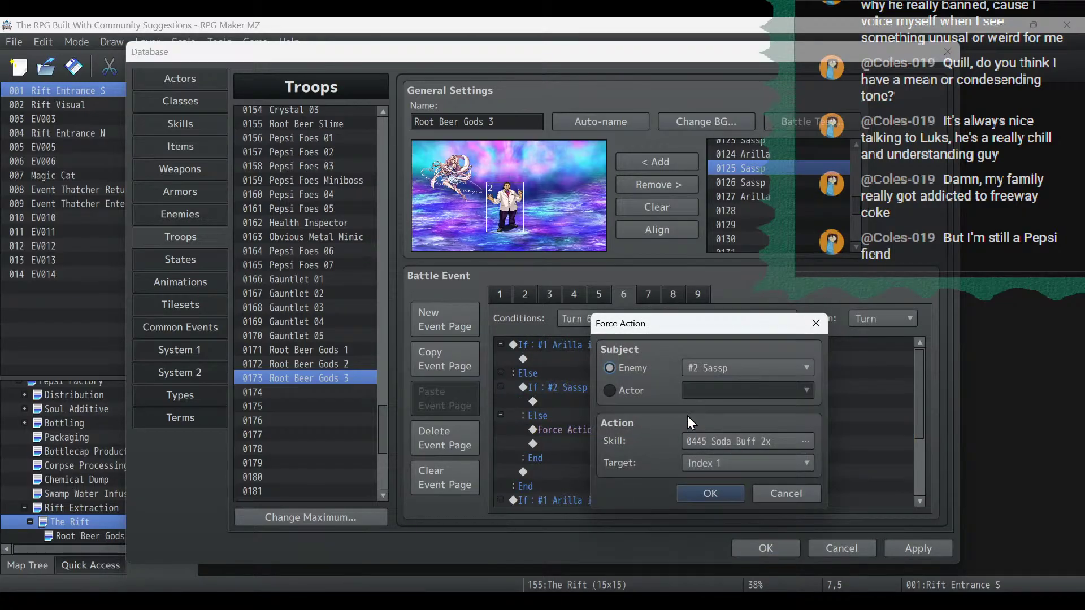
pyautogui.click(699, 366)
pyautogui.click(709, 385)
pyautogui.click(729, 469)
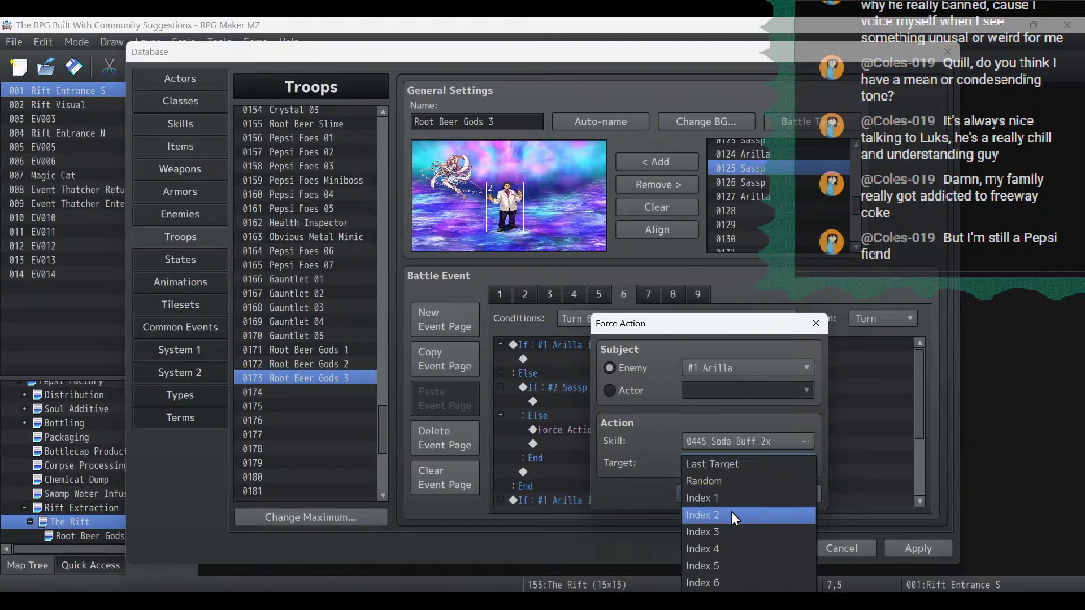
pyautogui.click(731, 516)
pyautogui.click(735, 493)
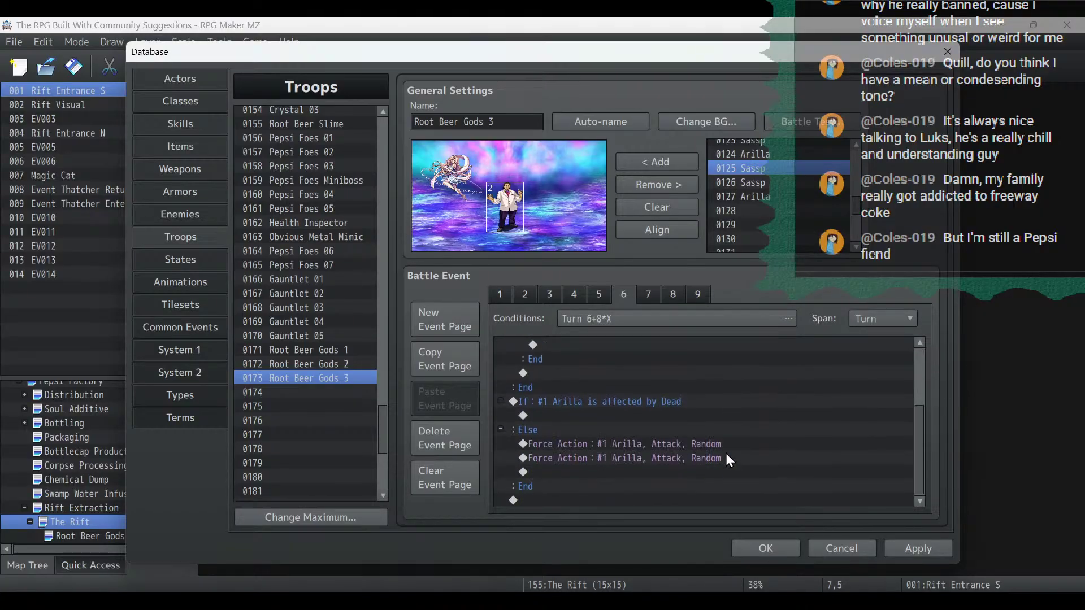
# Set the enemy in the last Dead condition of the Turn 6+8*X page to #2 Sassp.
pyautogui.click(677, 413)
pyautogui.doubleClick(674, 399)
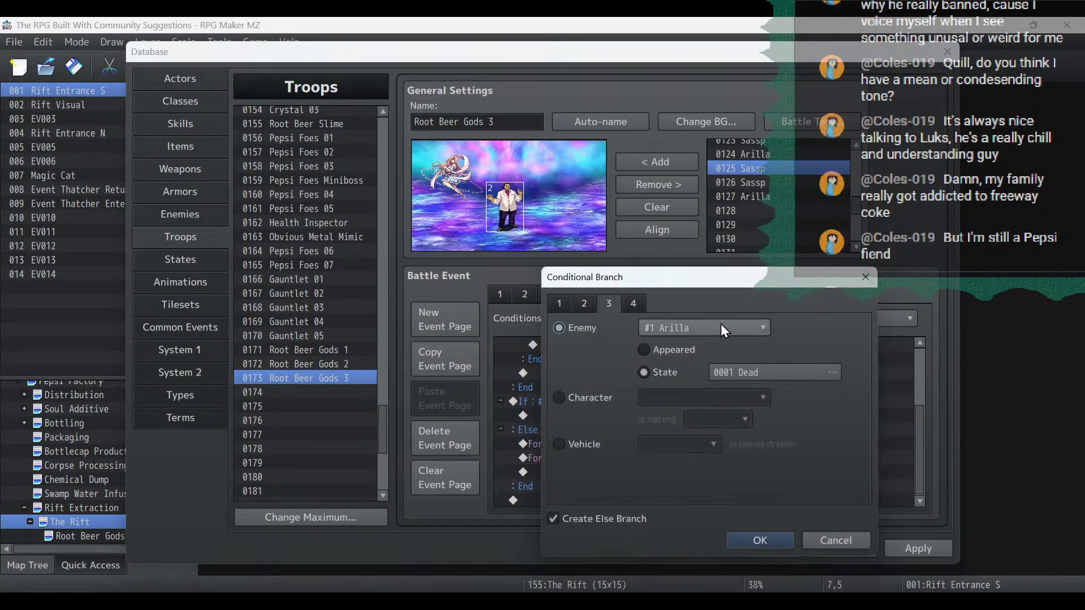
pyautogui.click(722, 328)
pyautogui.click(708, 361)
pyautogui.click(755, 542)
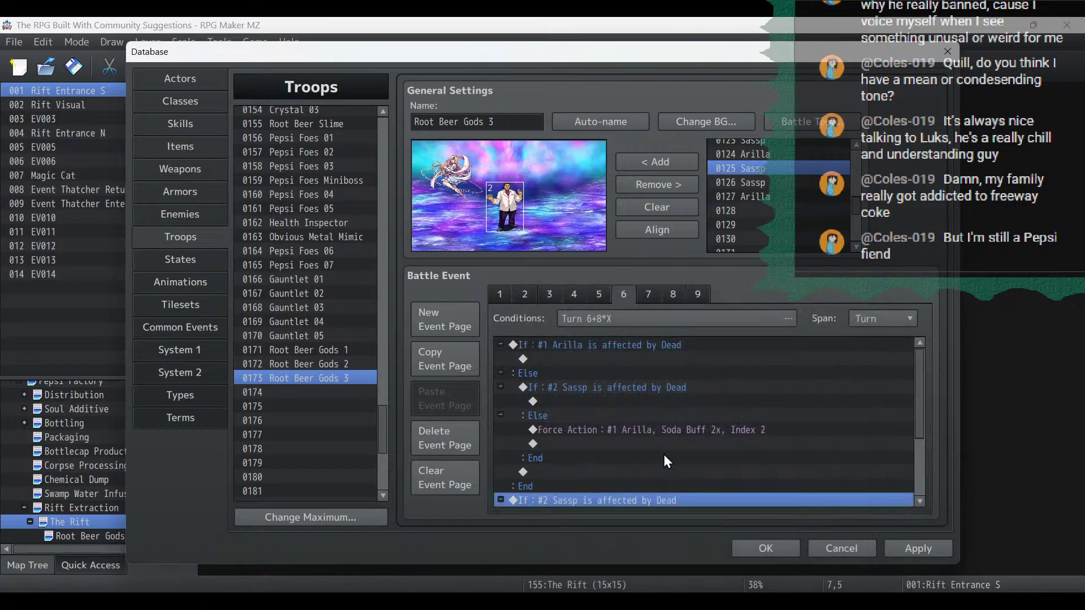
# Set the subject of both Attack forced actions on the Turn 6+8*X page to #2 Sassp and apply the database changes.
pyautogui.scroll(-2, 657, 437)
pyautogui.doubleClick(651, 440)
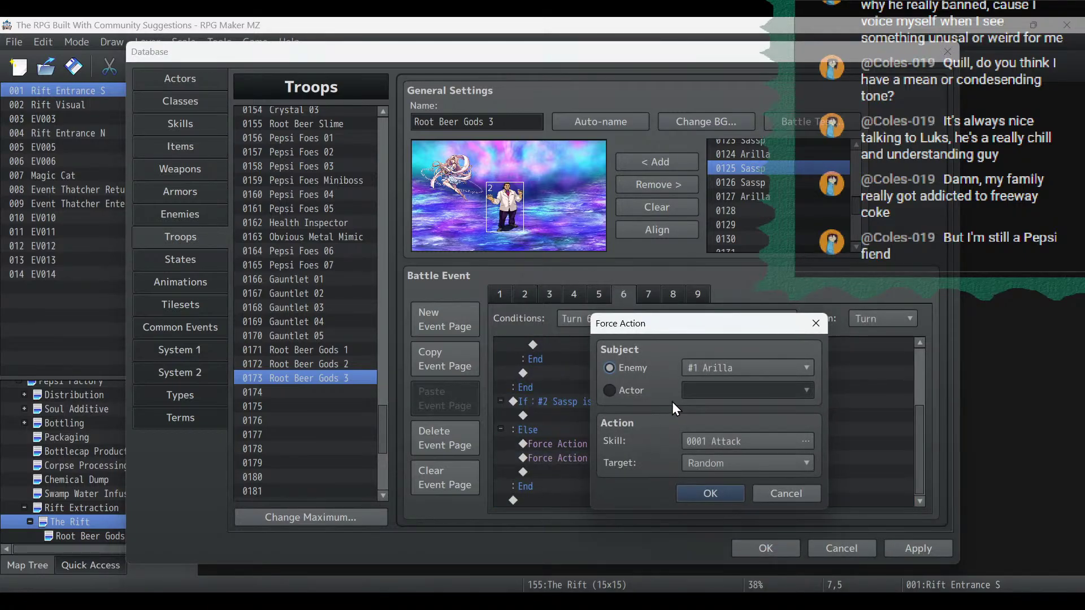
pyautogui.click(706, 363)
pyautogui.click(706, 404)
pyautogui.click(714, 494)
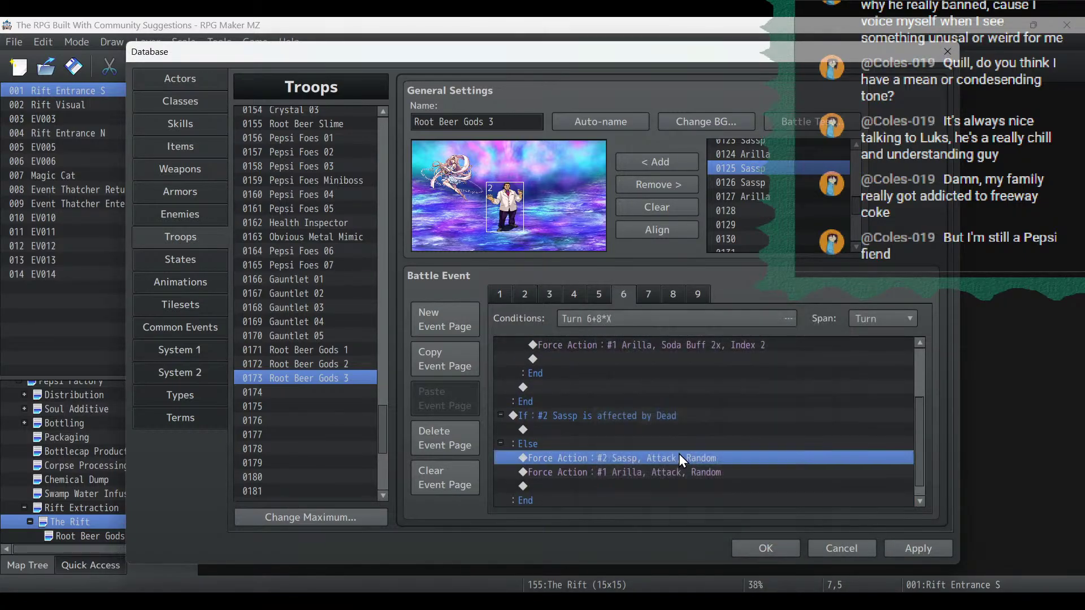
pyautogui.click(678, 472)
pyautogui.doubleClick(678, 473)
pyautogui.click(709, 369)
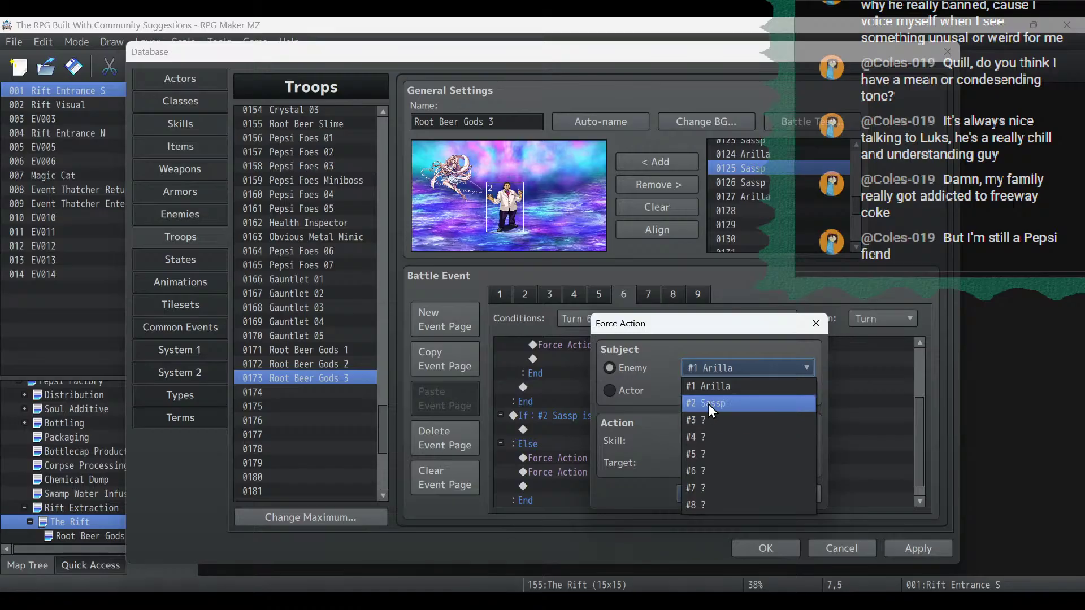
pyautogui.click(707, 405)
pyautogui.click(708, 493)
pyautogui.click(921, 557)
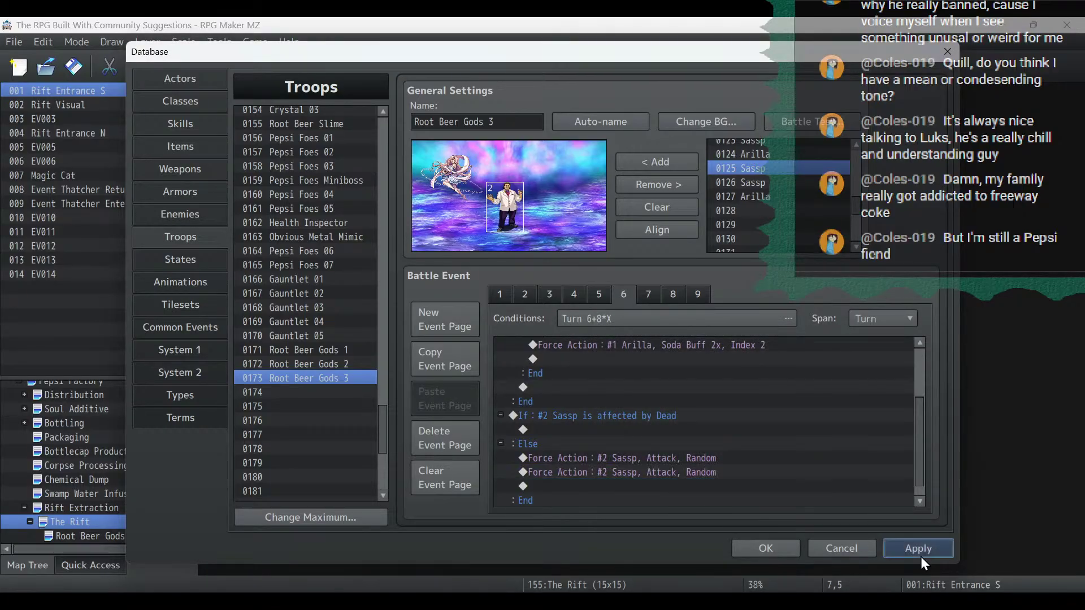
# Review the conditions and forced actions on battle event pages 3 to 6 of the Root Beer Gods 3 troop.
pyautogui.scroll(2, 710, 449)
pyautogui.click(600, 295)
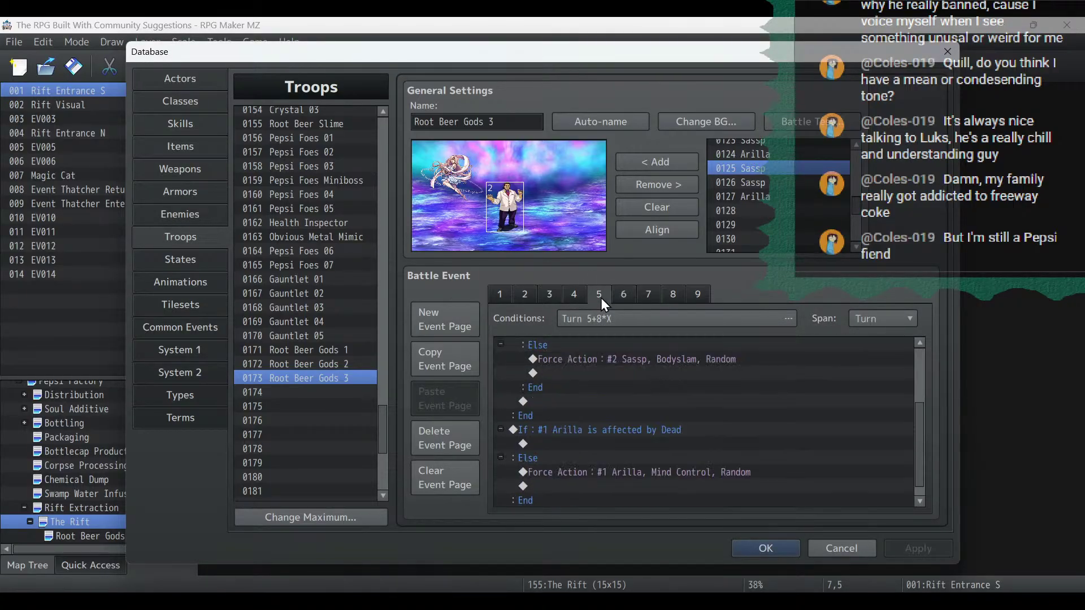
pyautogui.scroll(3, 775, 357)
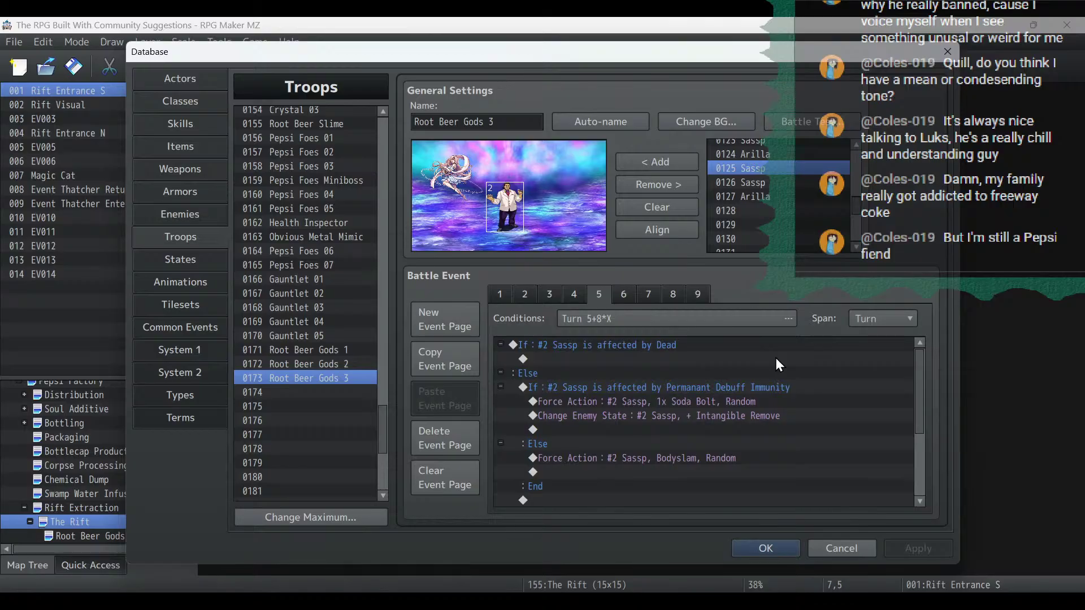
pyautogui.scroll(-3, 776, 360)
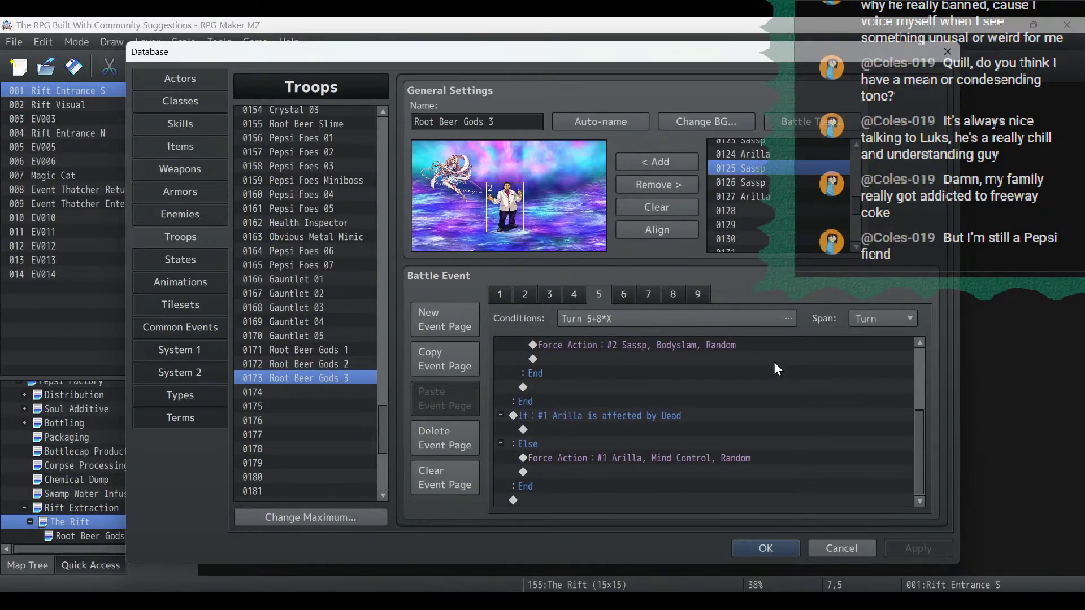
pyautogui.scroll(3, 773, 362)
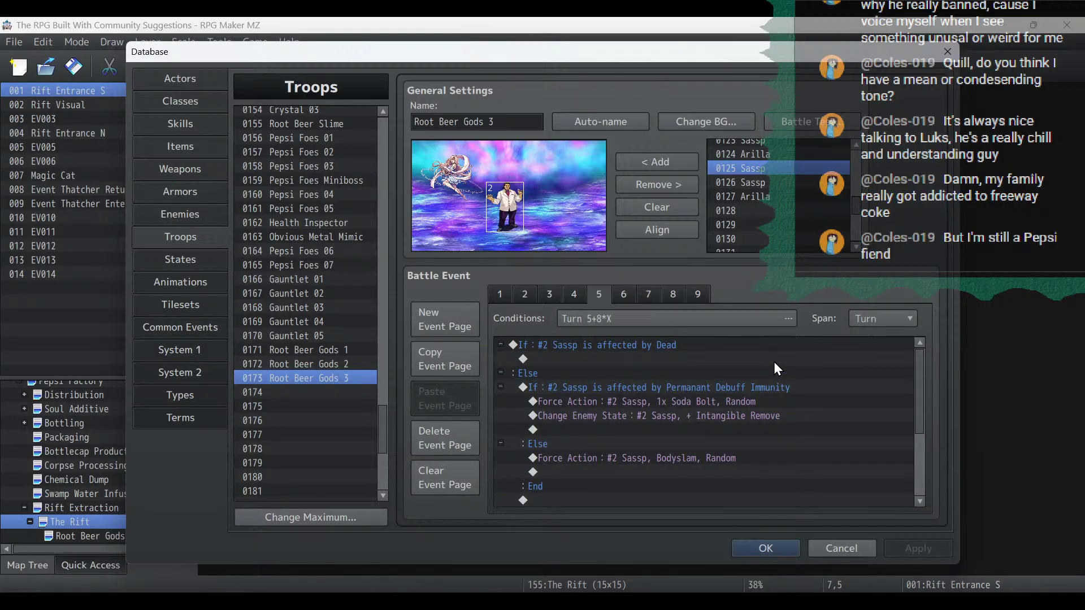
pyautogui.click(582, 294)
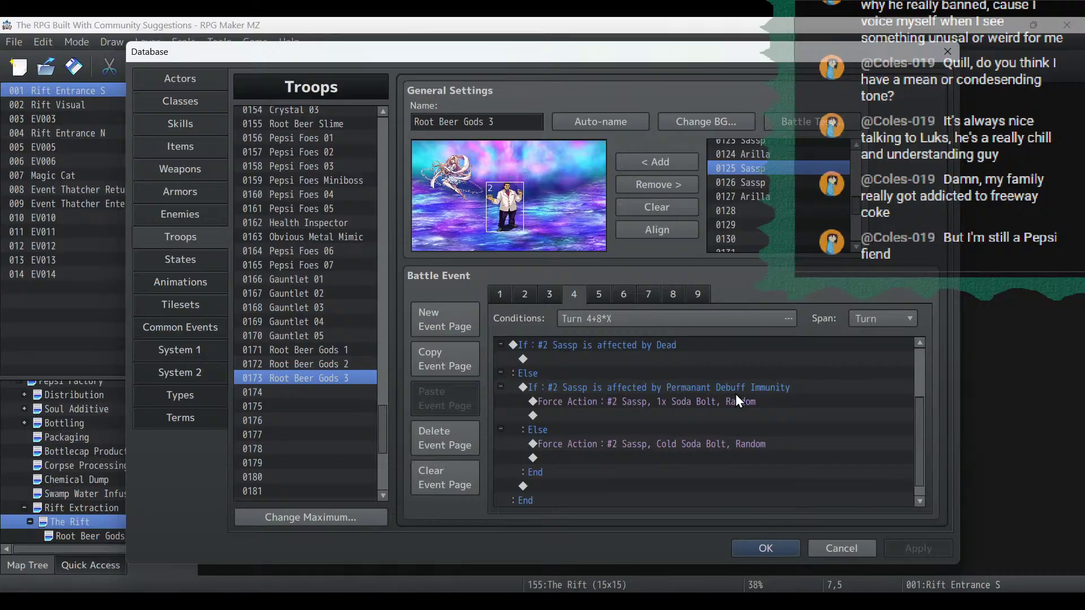
pyautogui.scroll(-5, 734, 394)
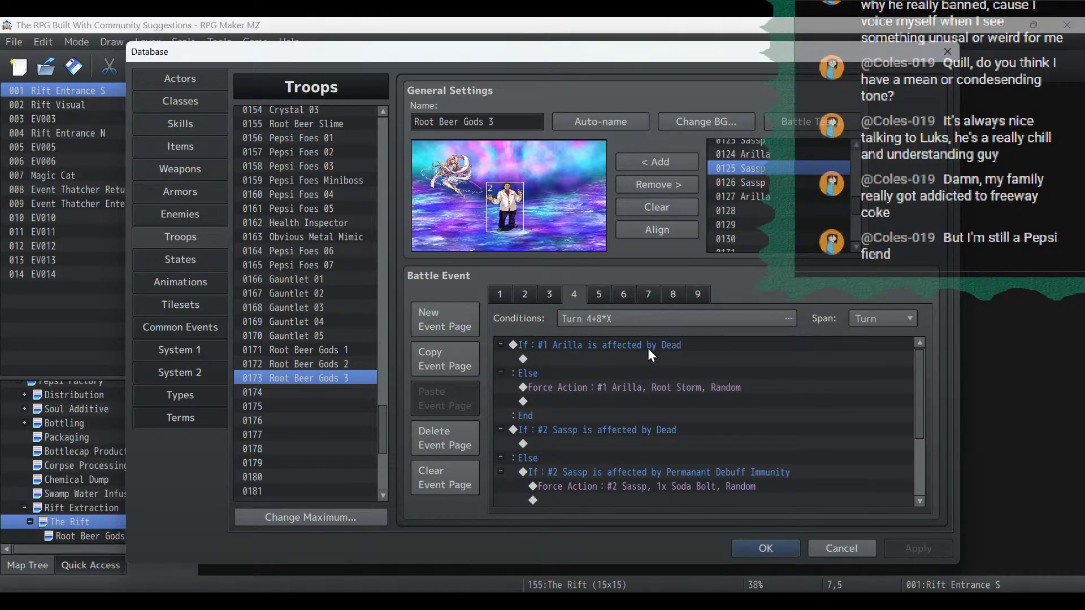
pyautogui.click(547, 294)
pyautogui.click(602, 293)
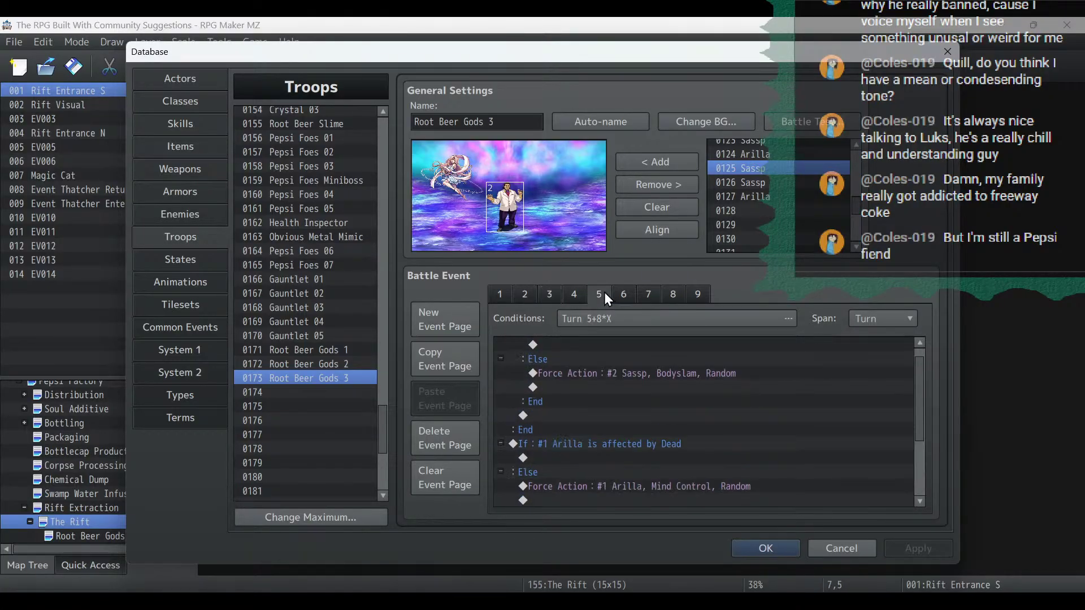
pyautogui.click(625, 293)
pyautogui.scroll(1, 803, 418)
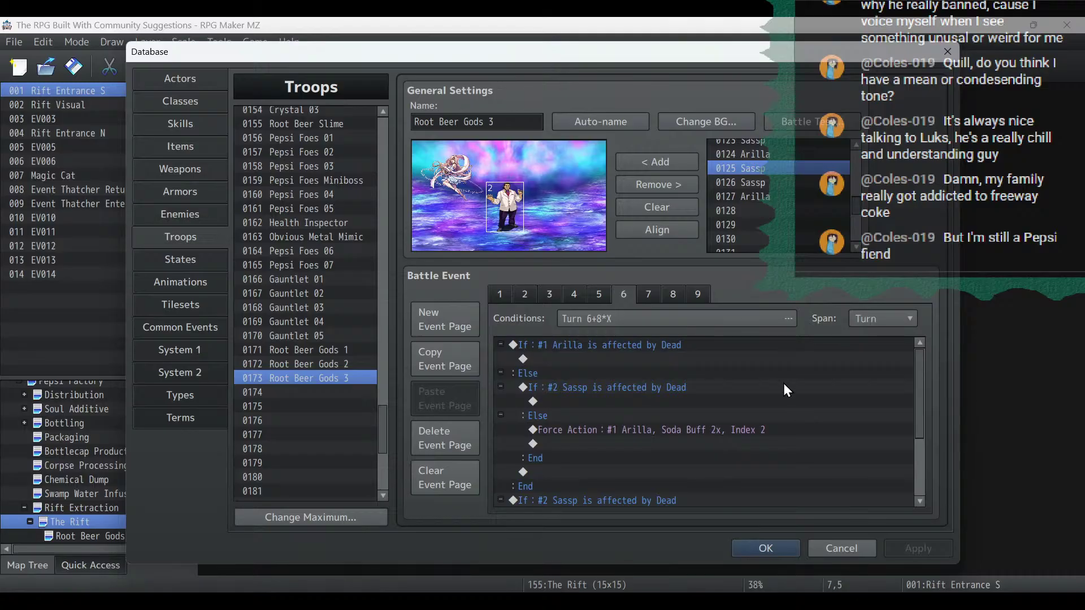
pyautogui.scroll(-3, 773, 423)
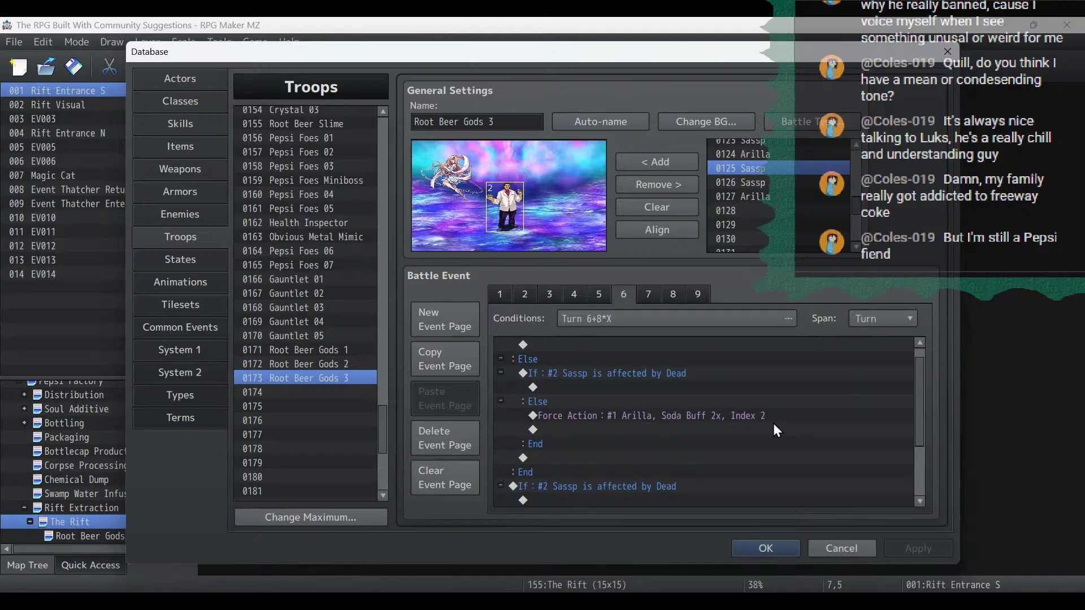
# On the Turn 7+8*X event page, set the enemy in the first Dead condition to #2 Sassp.
pyautogui.click(649, 294)
pyautogui.scroll(3, 685, 362)
pyautogui.click(666, 346)
pyautogui.doubleClick(667, 346)
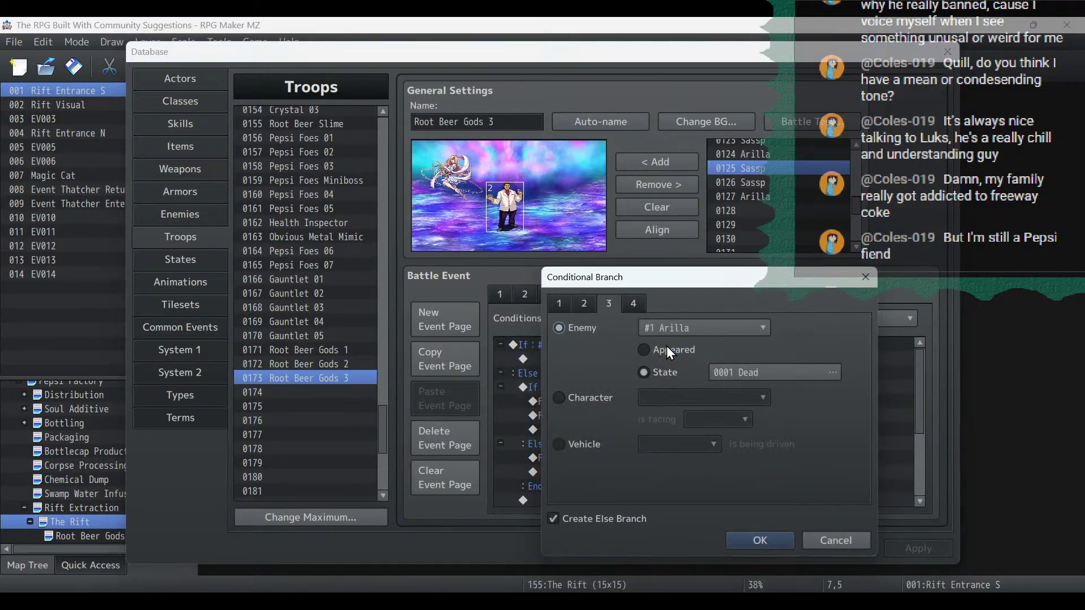
pyautogui.click(721, 328)
pyautogui.click(706, 363)
pyautogui.click(759, 541)
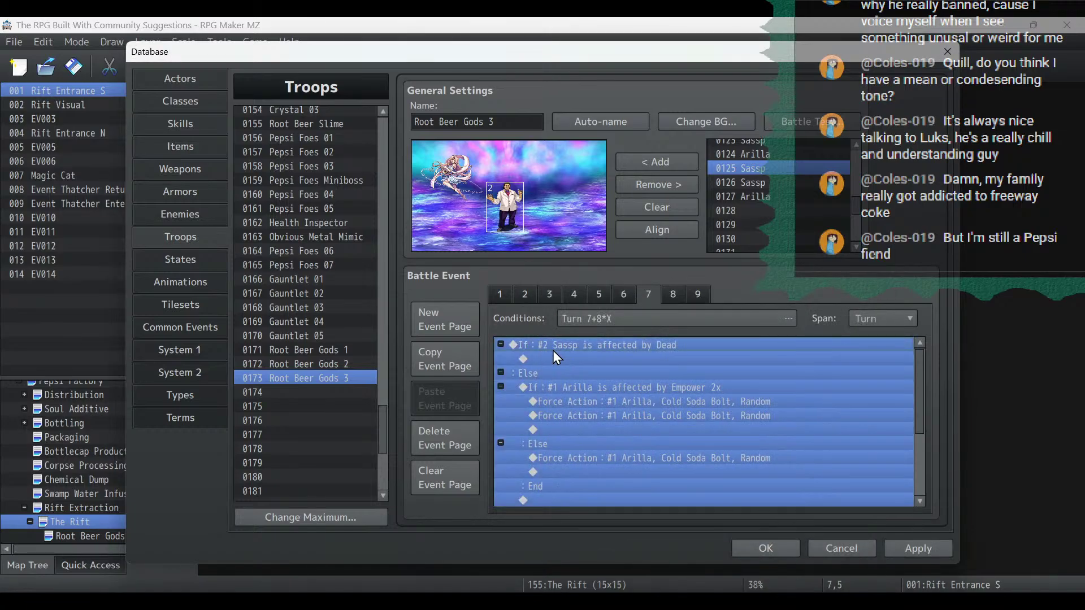
# Set the enemy in the nested Empower 2x condition of the Turn 7+8*X page to #2 Sassp.
pyautogui.doubleClick(576, 387)
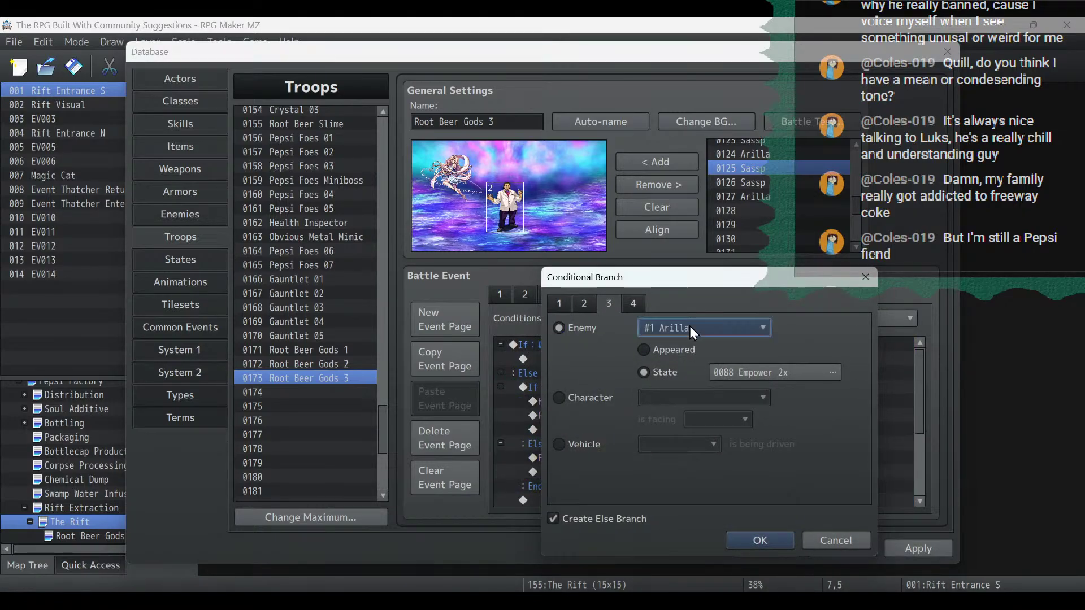
pyautogui.click(689, 328)
pyautogui.click(682, 363)
pyautogui.click(761, 541)
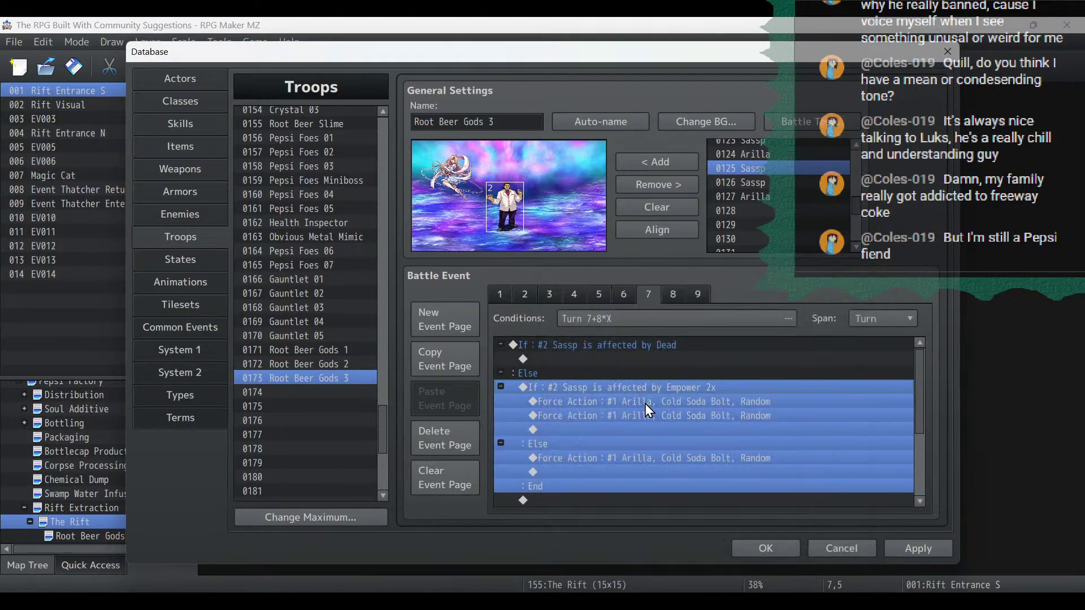
# Set the subject of all three Cold Soda Bolt forced actions on the Turn 7+8*X page to #2 Sassp.
pyautogui.doubleClick(645, 402)
pyautogui.click(723, 368)
pyautogui.click(720, 396)
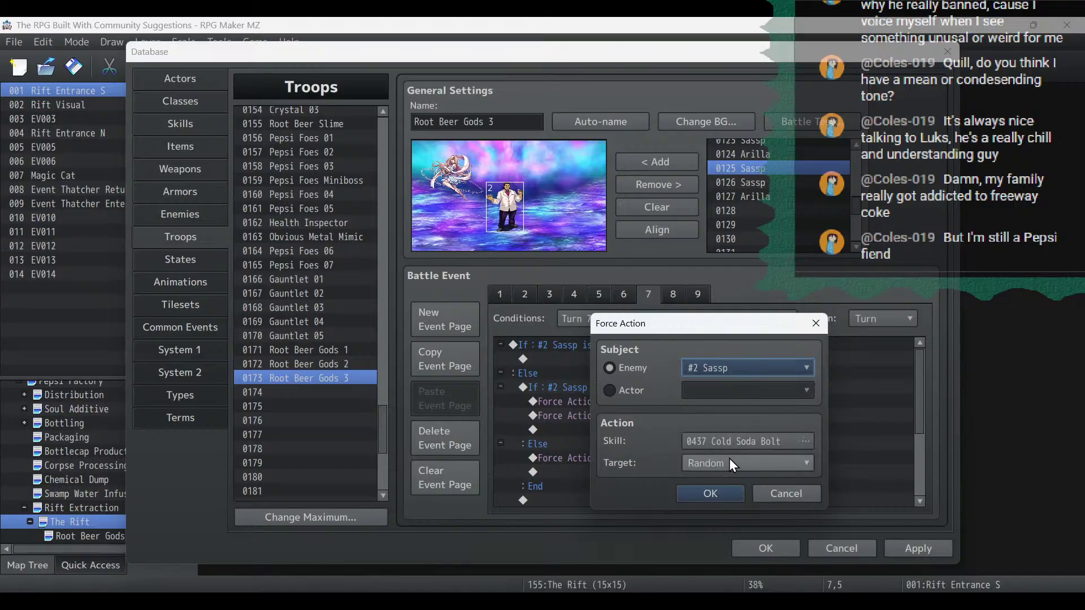
pyautogui.click(725, 491)
pyautogui.doubleClick(687, 416)
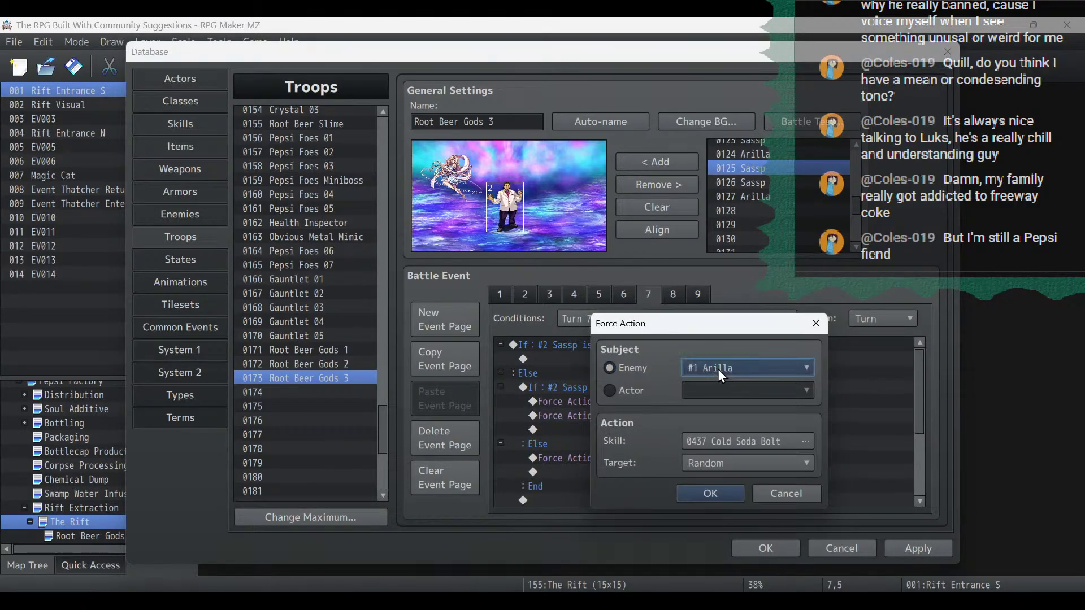
pyautogui.click(719, 368)
pyautogui.click(713, 403)
pyautogui.click(718, 491)
pyautogui.doubleClick(661, 458)
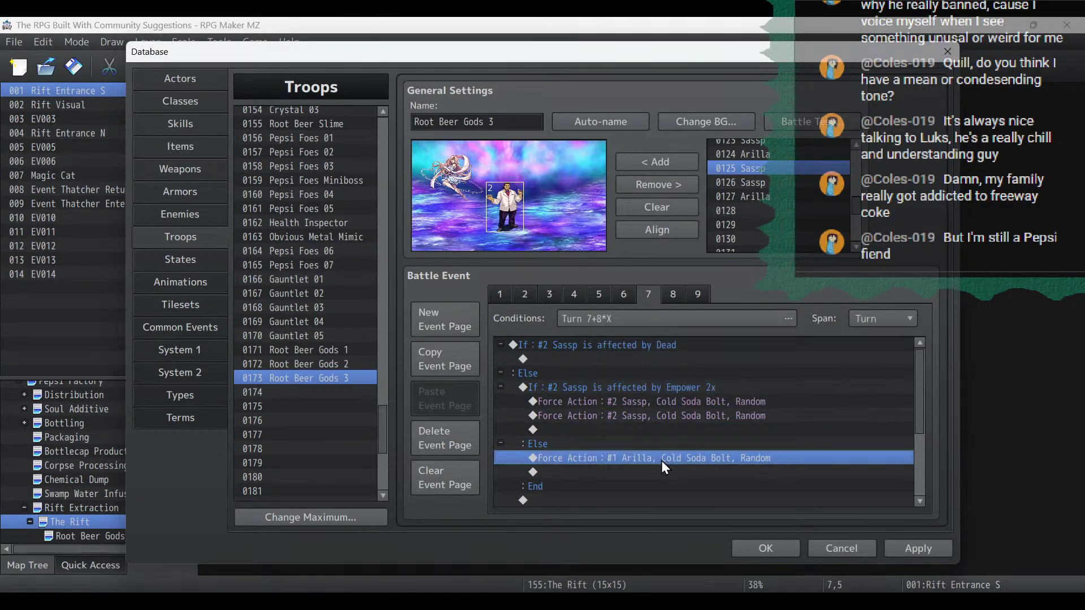
pyautogui.click(693, 368)
pyautogui.click(692, 406)
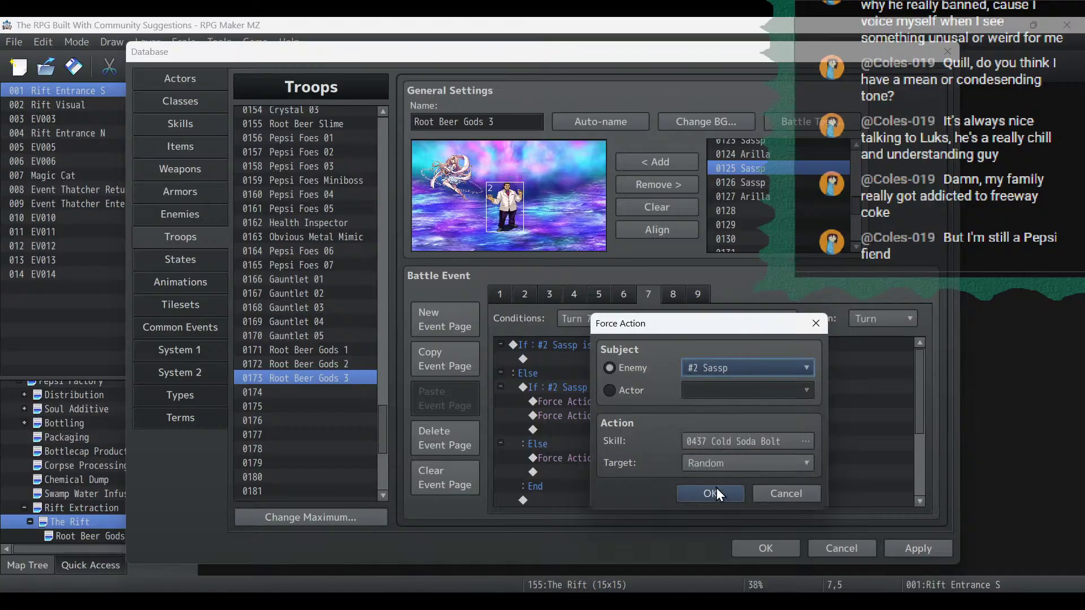
pyautogui.click(713, 492)
# Set the enemy in the last Dead condition of the Turn 7+8*X page to #1 Arilla.
pyautogui.scroll(-2, 697, 428)
pyautogui.doubleClick(664, 420)
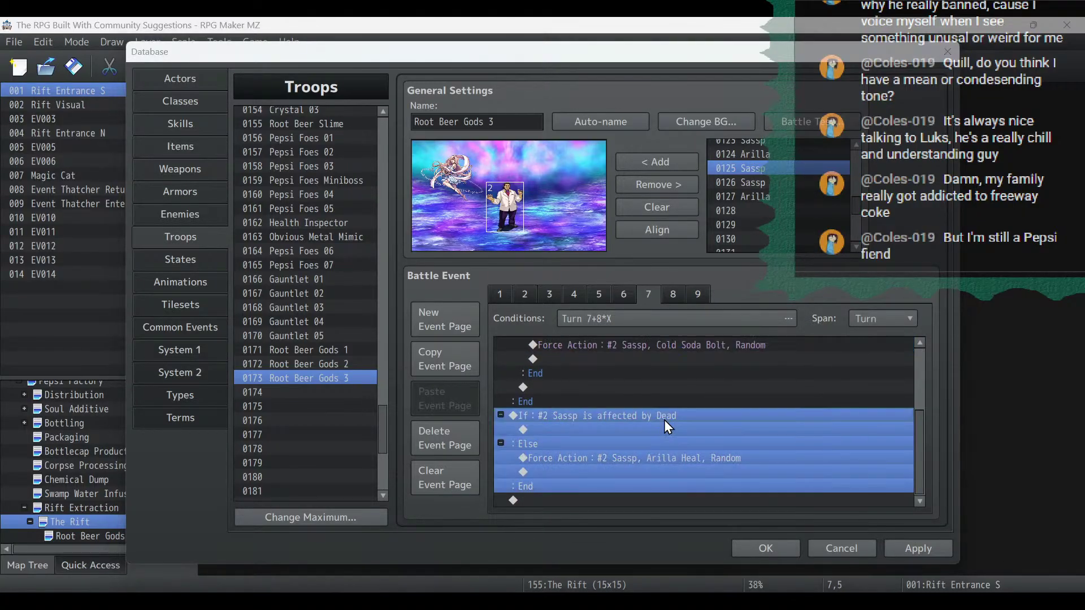
pyautogui.click(712, 330)
pyautogui.click(712, 345)
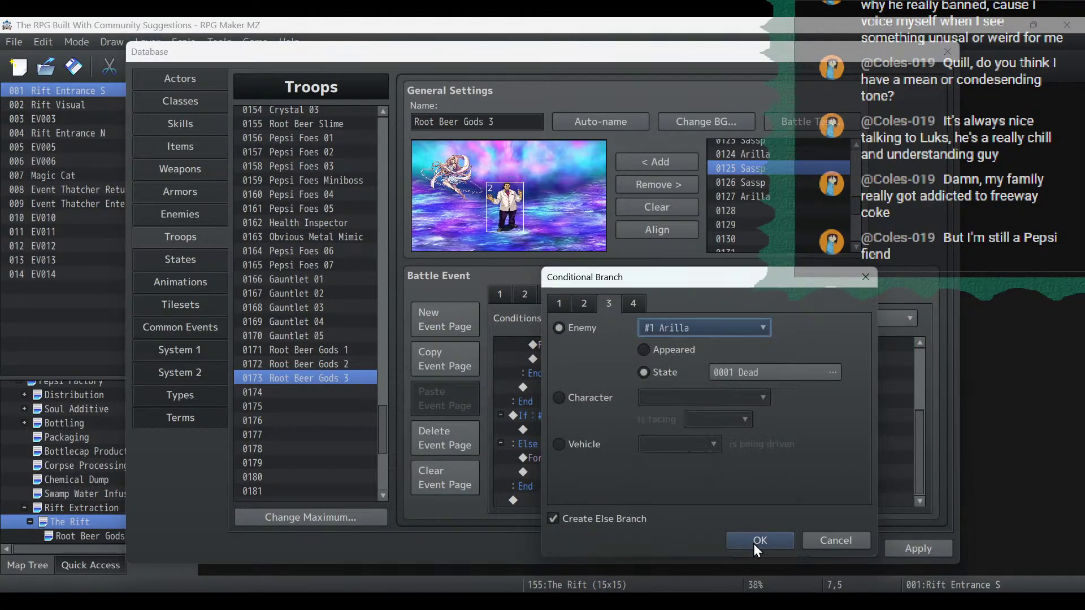
pyautogui.click(754, 542)
# Set the subject of the Arilla Heal forced action to #1 Arilla.
pyautogui.scroll(-2, 662, 475)
pyautogui.doubleClick(661, 458)
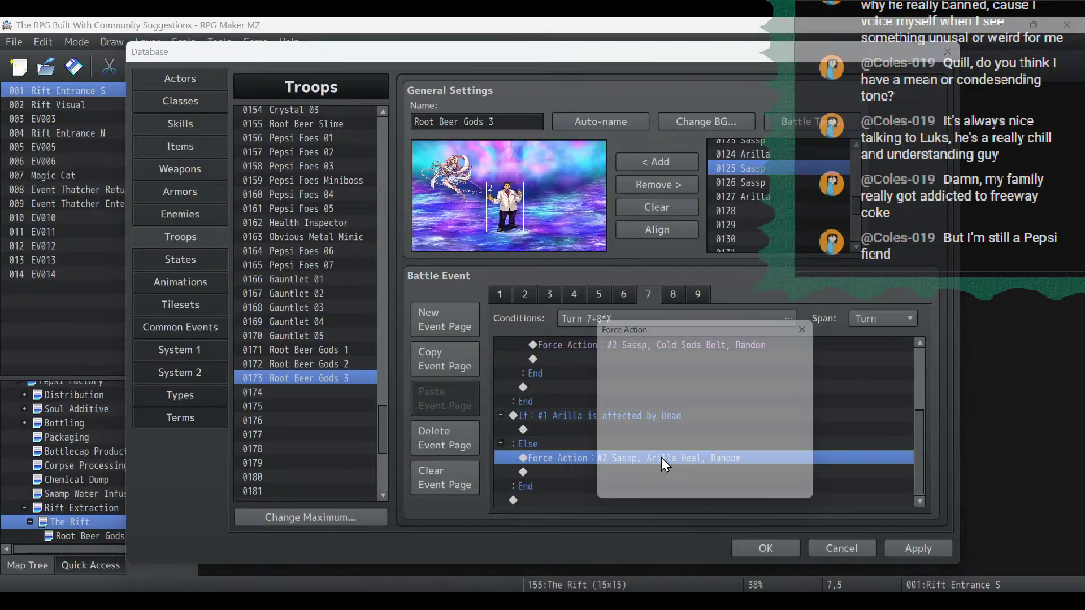
pyautogui.click(711, 366)
pyautogui.click(714, 383)
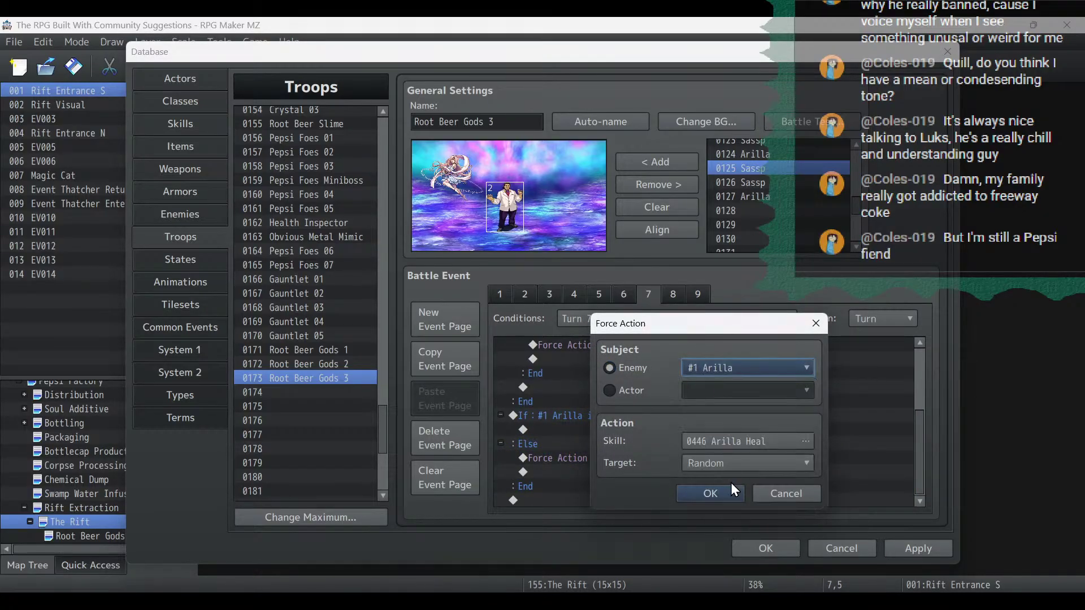
pyautogui.click(726, 487)
# Set the enemy in the first Dead condition and the nested Empower 2x condition of the Turn 8+8*X page to #2 Sassp.
pyautogui.click(673, 294)
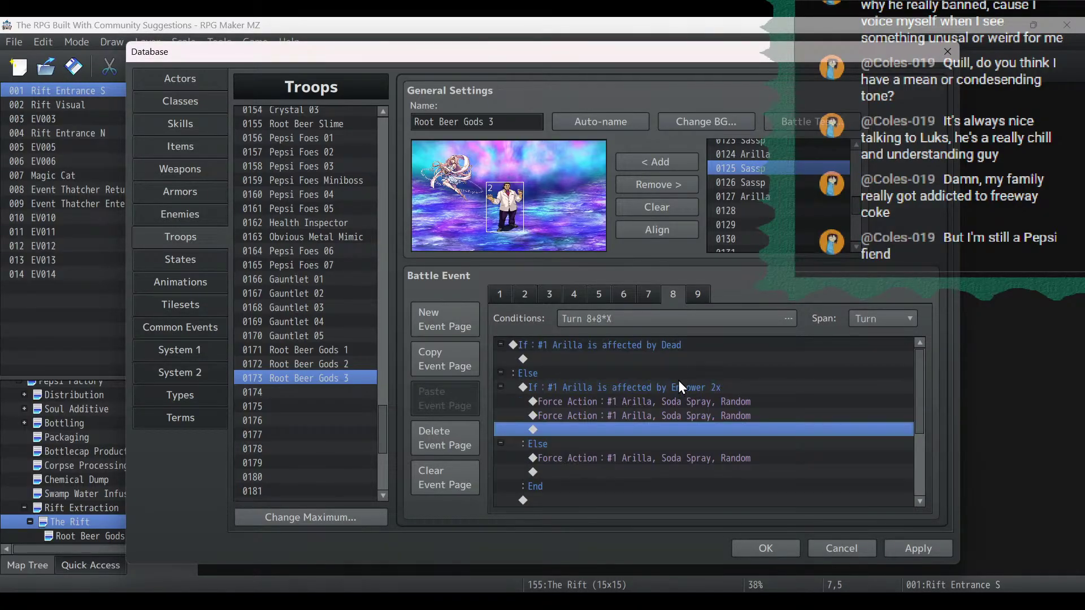
pyautogui.doubleClick(638, 341)
pyautogui.click(706, 328)
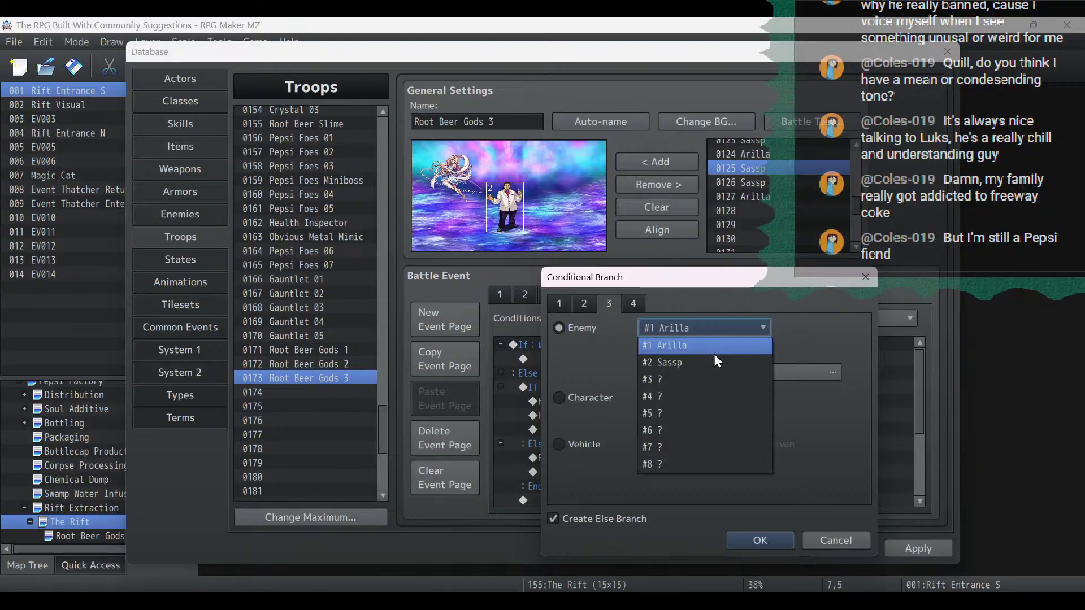
pyautogui.click(705, 345)
pyautogui.click(761, 540)
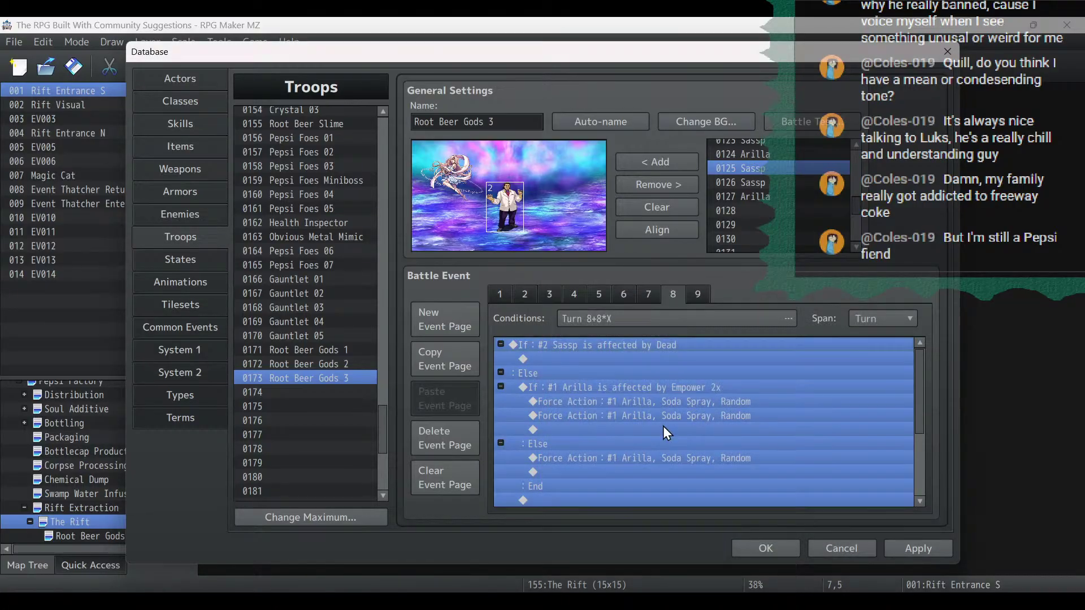
pyautogui.doubleClick(631, 386)
pyautogui.click(735, 329)
pyautogui.click(700, 362)
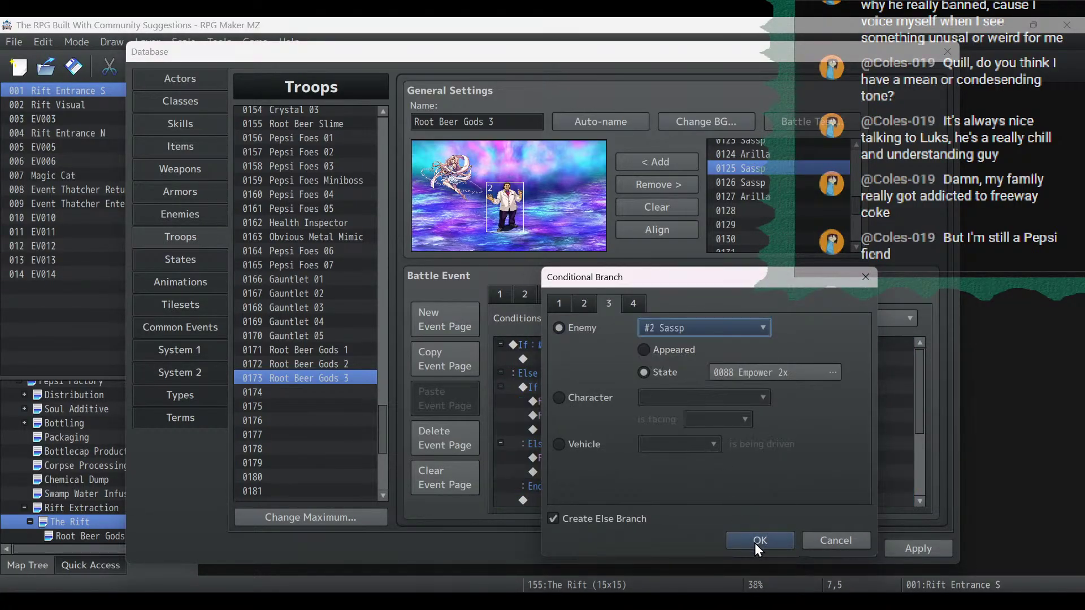
pyautogui.click(757, 541)
# Set the subject of all three Soda Spray forced actions on the Turn 8+8*X page to #2 Sassp.
pyautogui.doubleClick(662, 399)
pyautogui.click(691, 368)
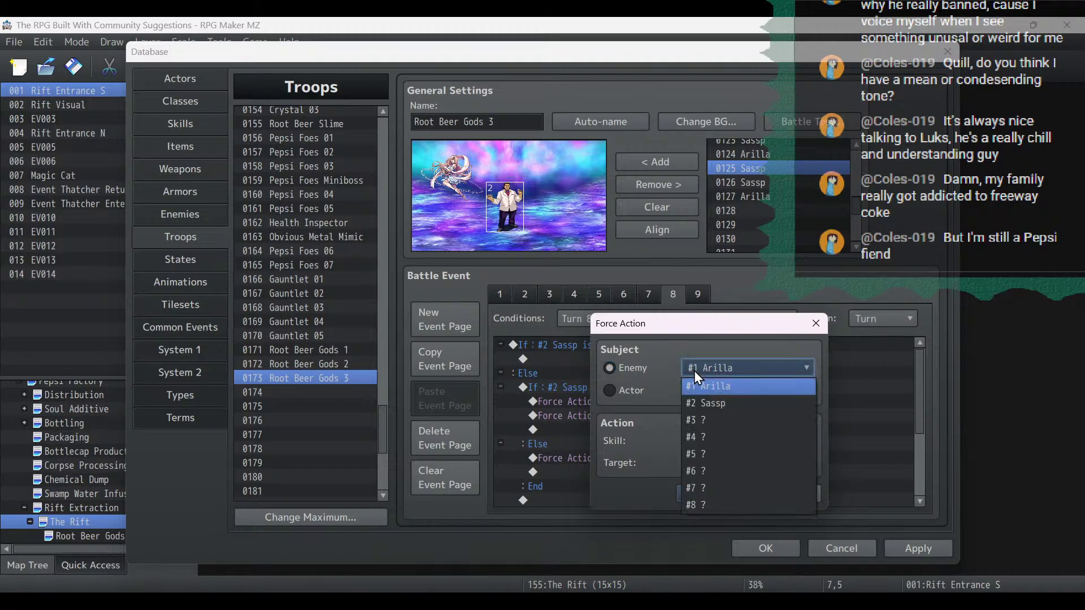
pyautogui.click(701, 402)
pyautogui.click(712, 489)
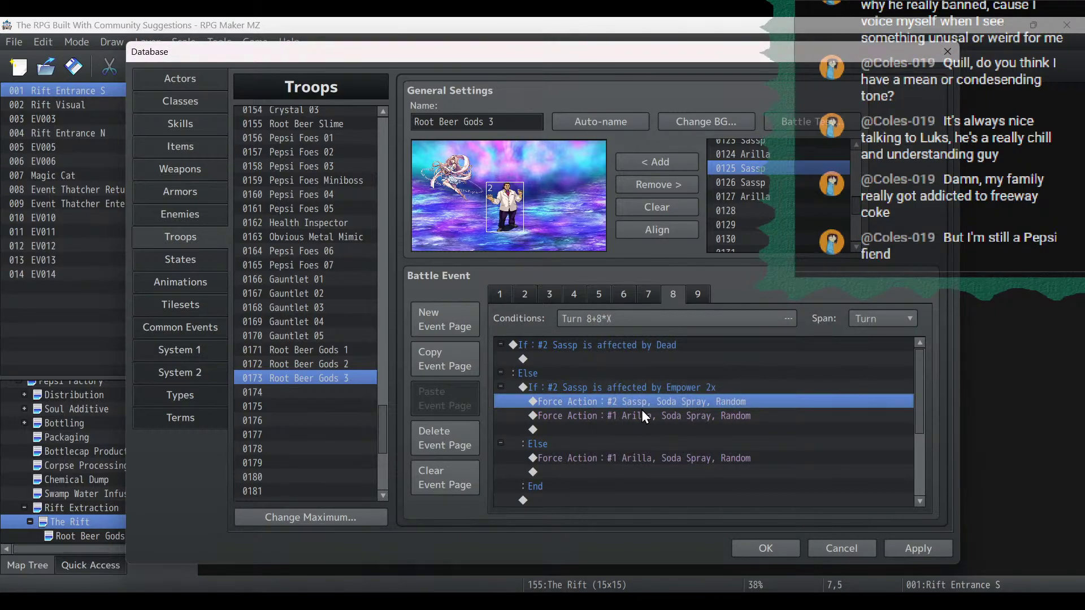
pyautogui.click(641, 411)
pyautogui.press('Return')
pyautogui.click(698, 365)
pyautogui.click(699, 403)
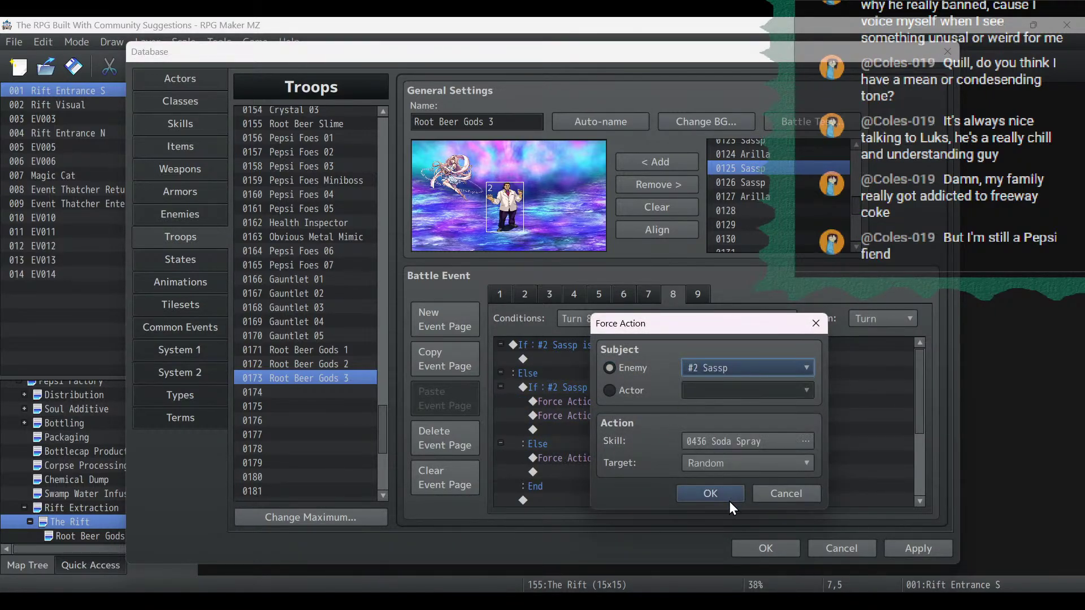
pyautogui.click(712, 497)
pyautogui.doubleClick(665, 458)
pyautogui.click(717, 365)
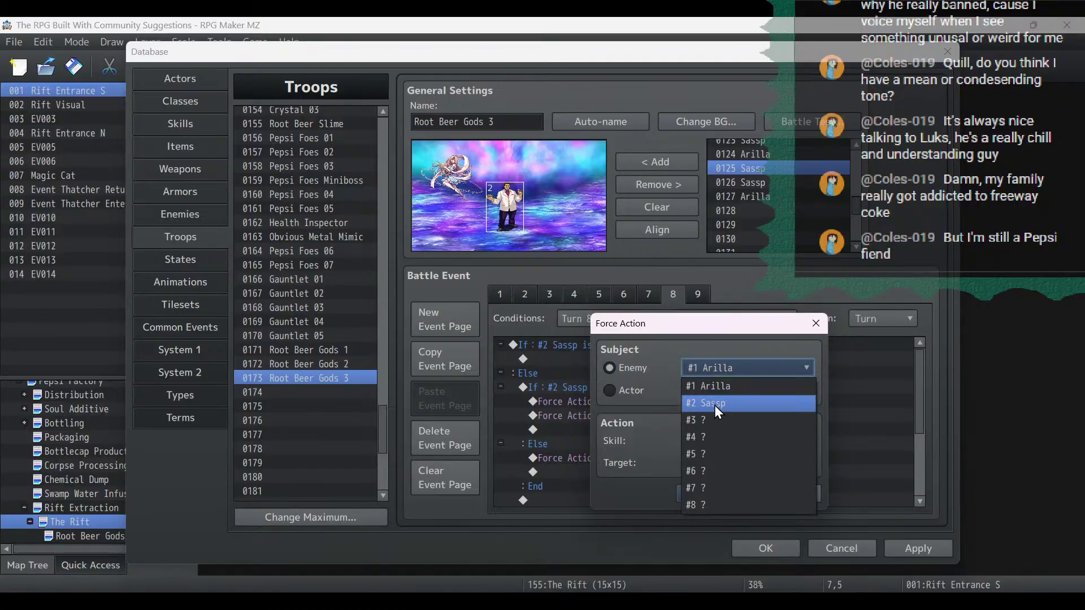
pyautogui.click(714, 404)
pyautogui.click(730, 488)
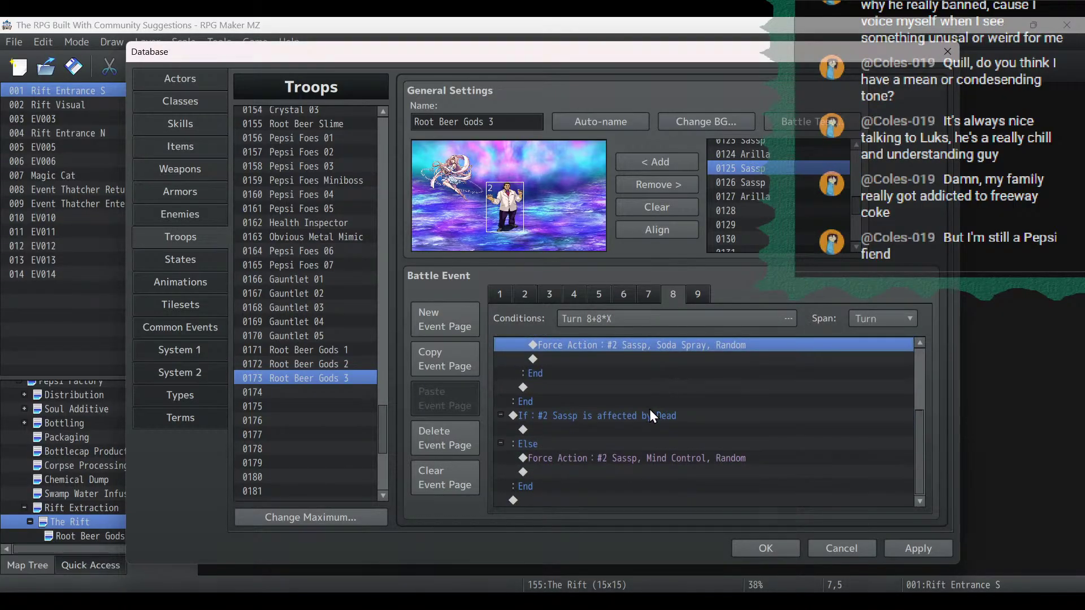
# Set the enemy in the last Dead condition of the Turn 8+8*X page to #1 Arilla.
pyautogui.doubleClick(649, 410)
pyautogui.click(724, 334)
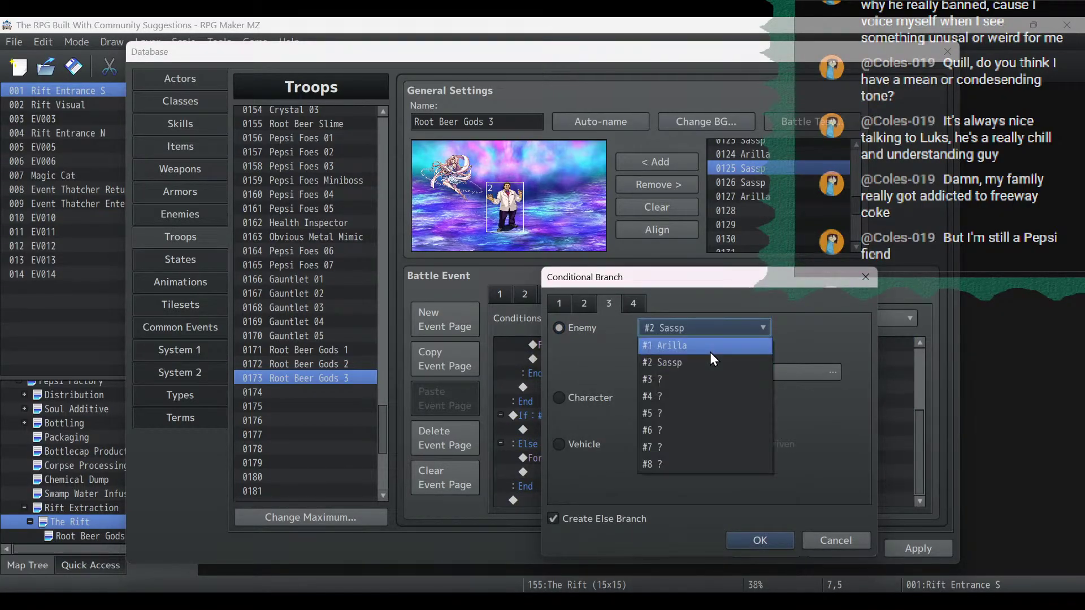
pyautogui.click(710, 345)
pyautogui.click(736, 539)
# Set the subject of the Mind Control forced action to #1 Arilla.
pyautogui.scroll(-2, 646, 490)
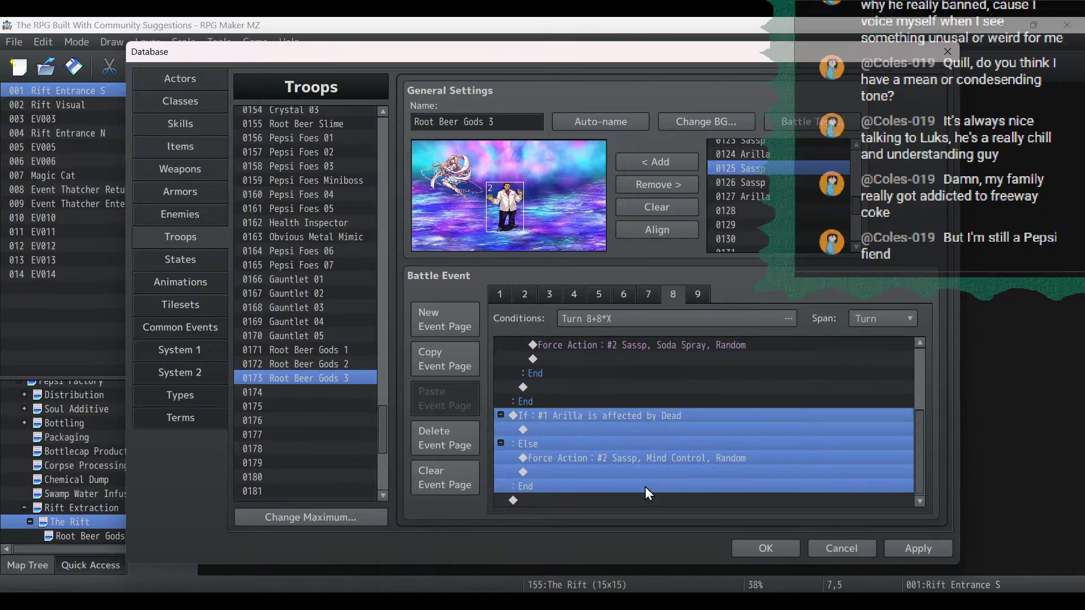
pyautogui.click(640, 459)
pyautogui.doubleClick(639, 461)
pyautogui.click(709, 371)
pyautogui.click(710, 393)
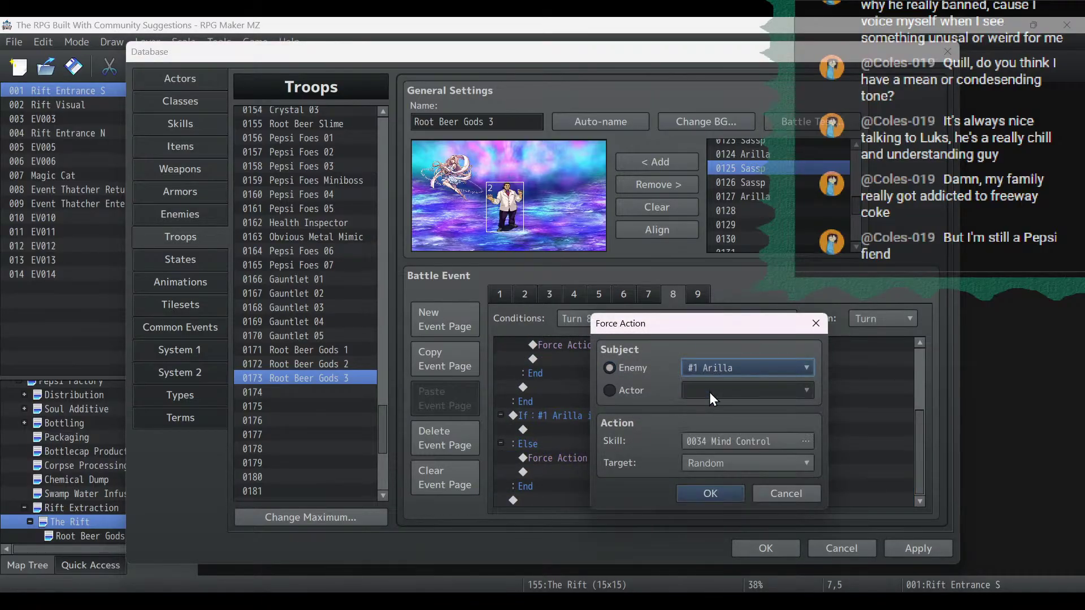
pyautogui.click(710, 494)
# Set the enemy in the Intangible Remove condition of the Turn End page, event page 9, to #2 Sassp.
pyautogui.click(696, 294)
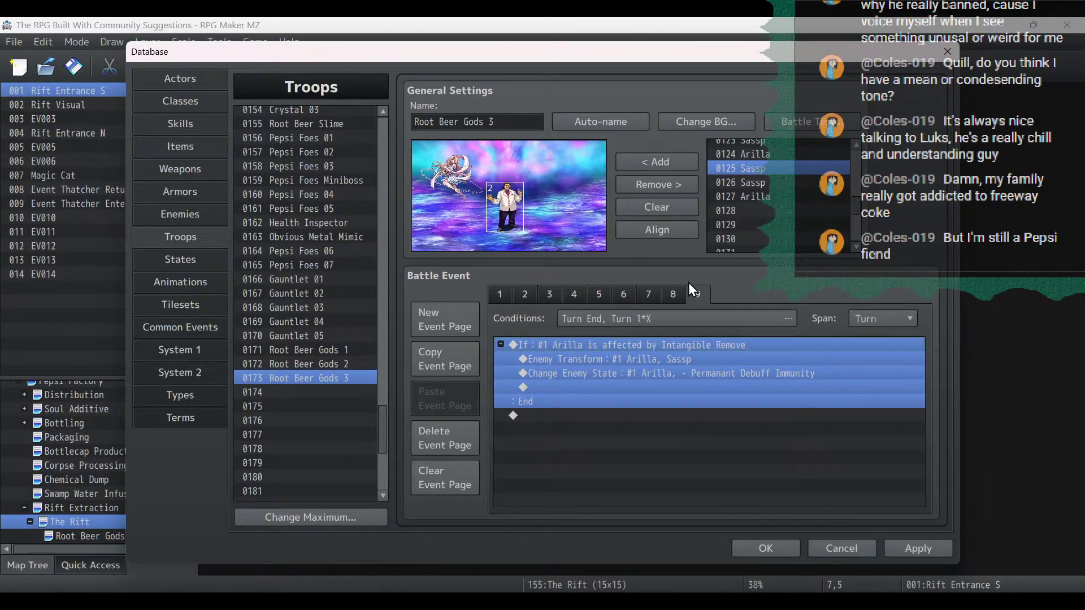
pyautogui.doubleClick(623, 346)
pyautogui.click(691, 327)
pyautogui.click(691, 364)
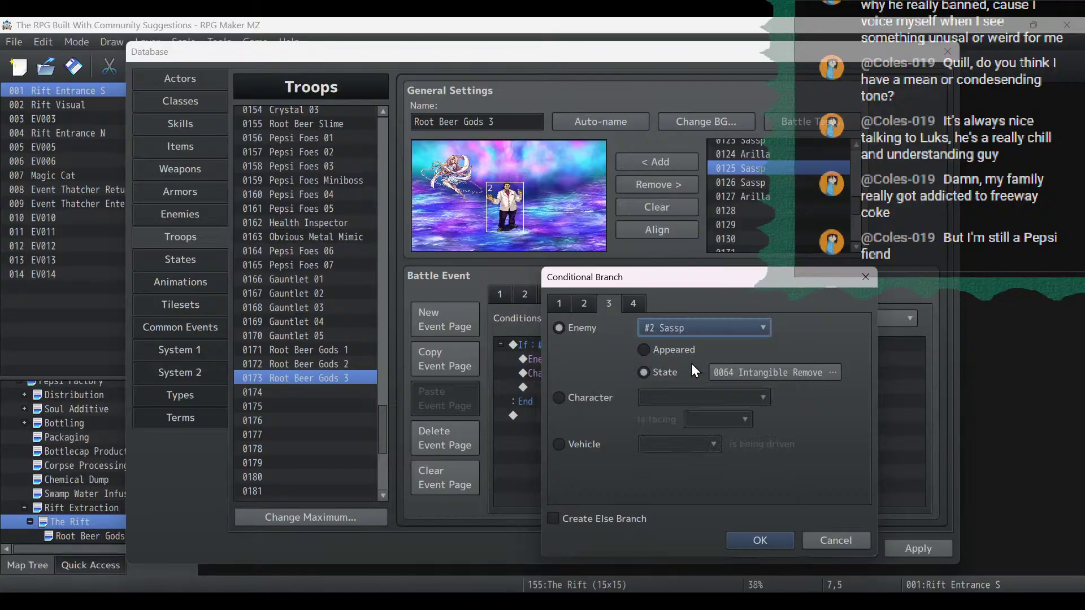
pyautogui.click(760, 541)
# Set the enemy being transformed in the Enemy Transform command to #2 Sassp.
pyautogui.doubleClick(628, 357)
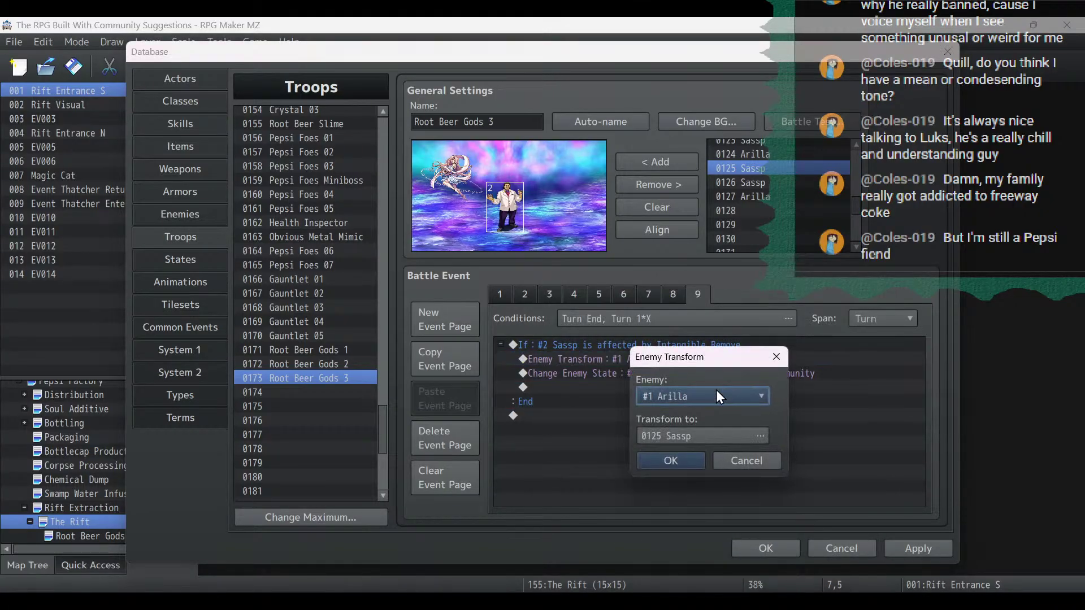
pyautogui.click(717, 396)
pyautogui.click(700, 430)
pyautogui.click(700, 462)
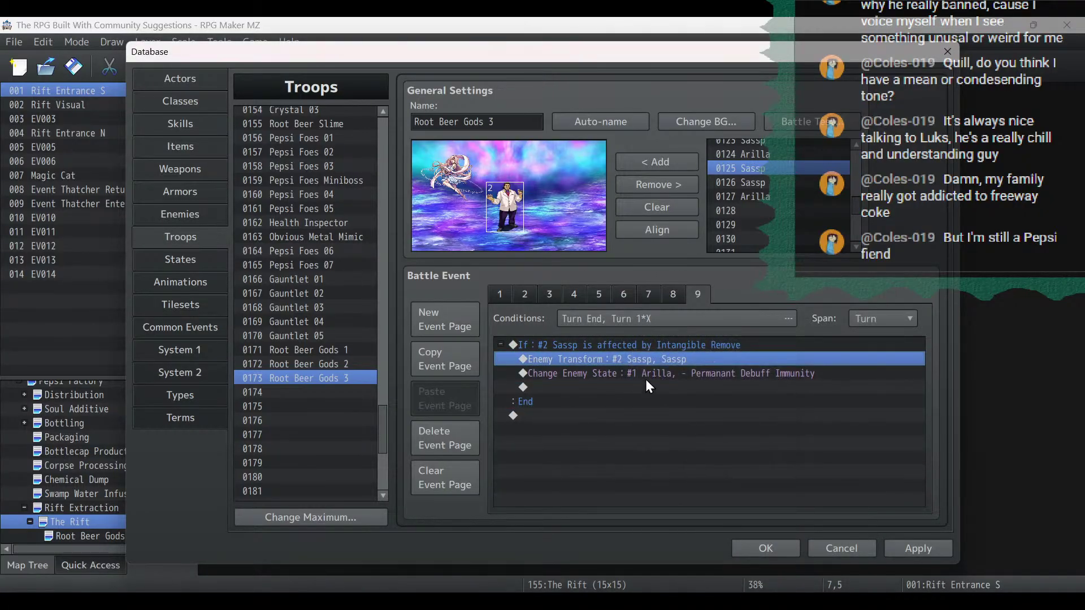
# Set the enemy in the Change Enemy State command to #2 Sassp and apply the database changes.
pyautogui.doubleClick(647, 374)
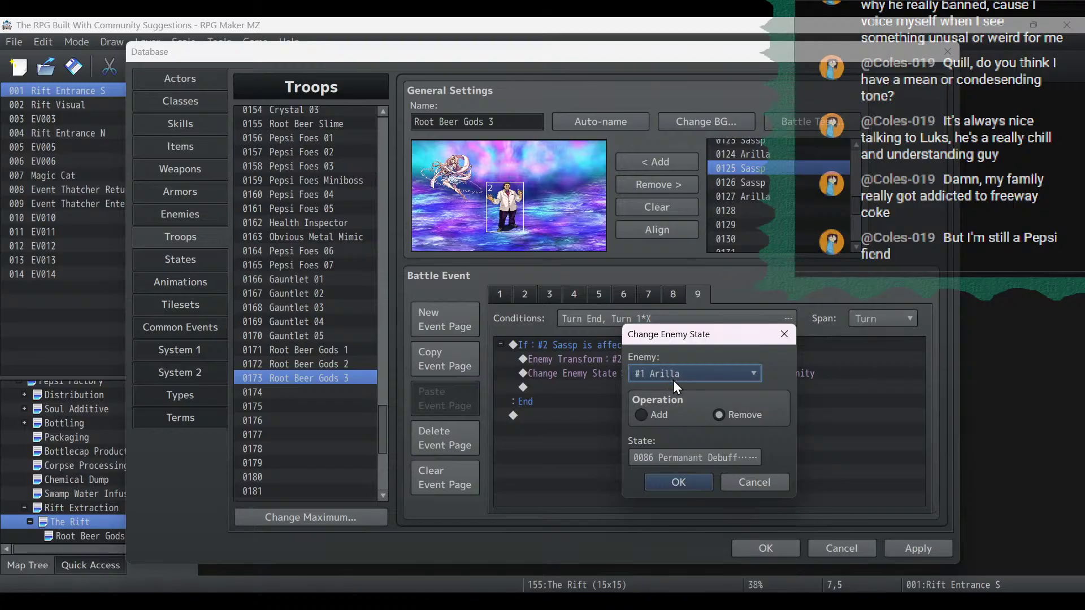
pyautogui.click(674, 376)
pyautogui.click(669, 425)
pyautogui.click(675, 478)
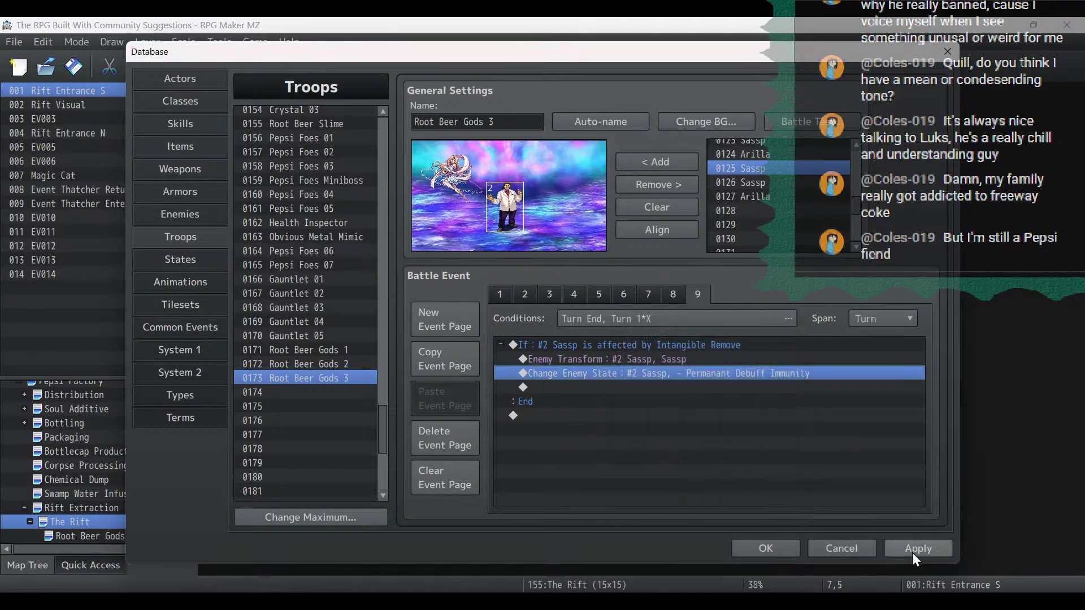
pyautogui.click(916, 551)
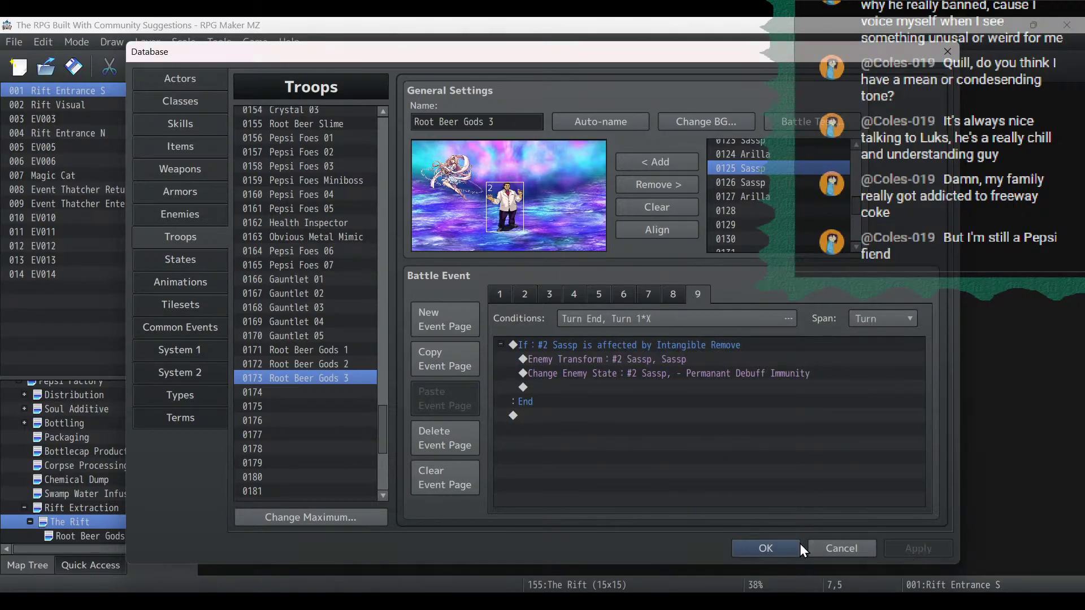
# Switch to the stream project notes in Notepad, delete the reminder about changing the order of sassp and arilla, and save the file.
pyautogui.click(86, 603)
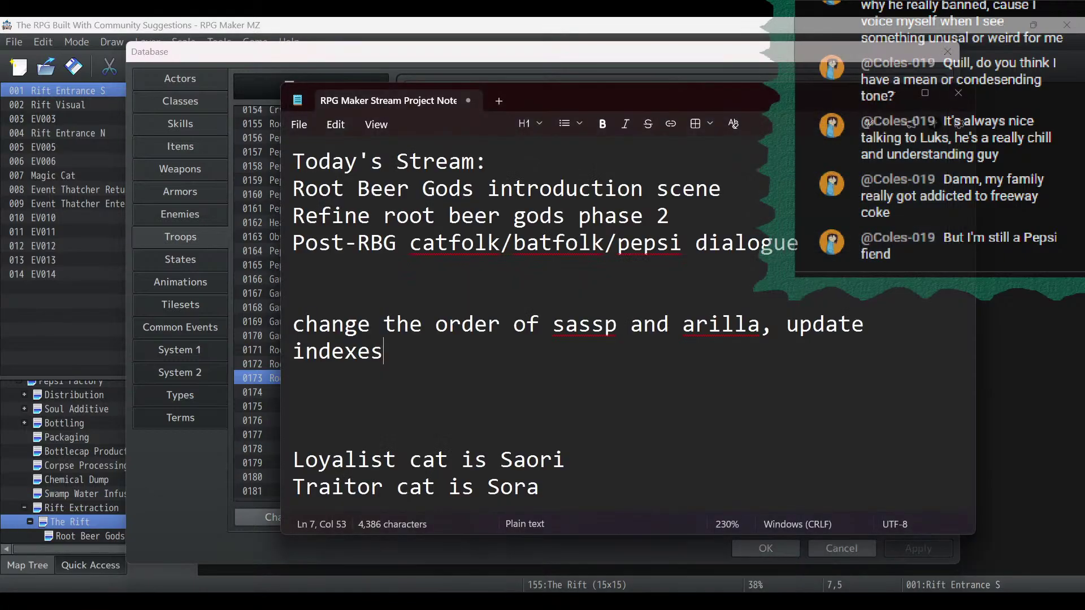
pyautogui.moveTo(505, 402); pyautogui.dragTo(209, 286)
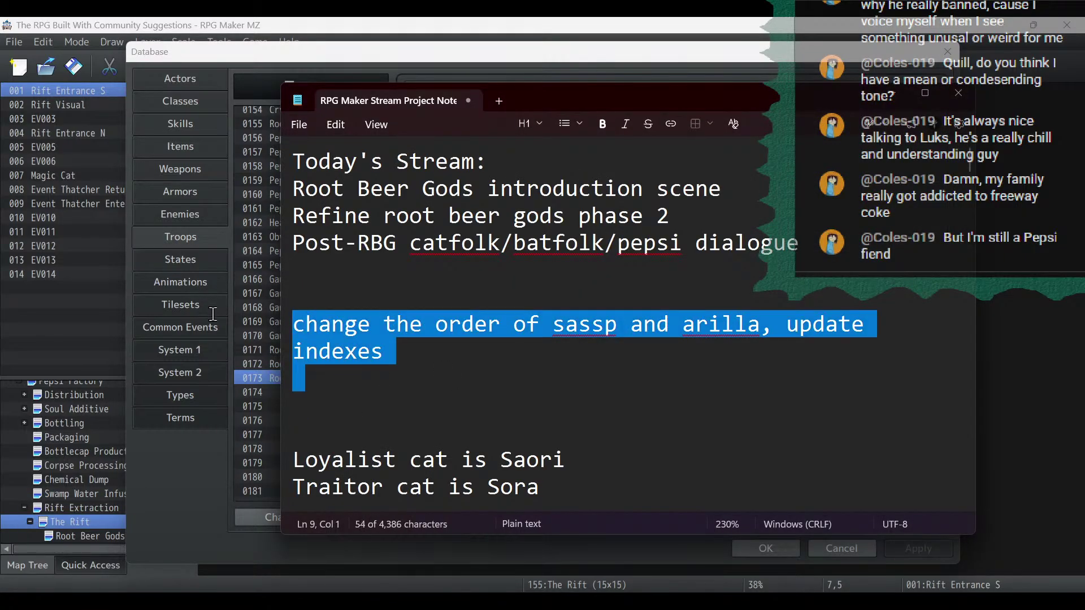
pyautogui.press('BackSpace')
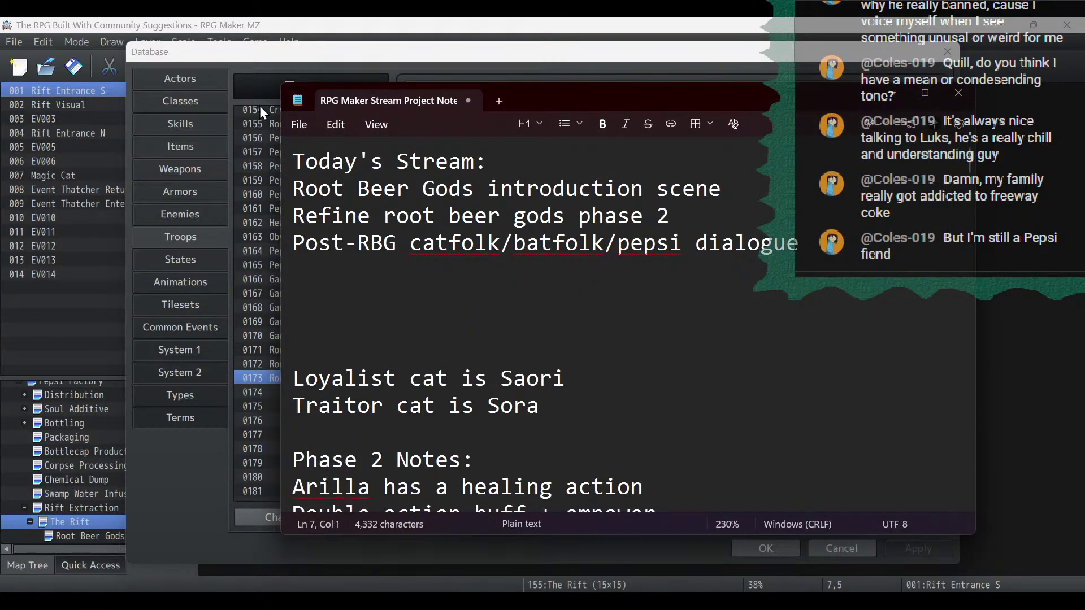
pyautogui.click(299, 125)
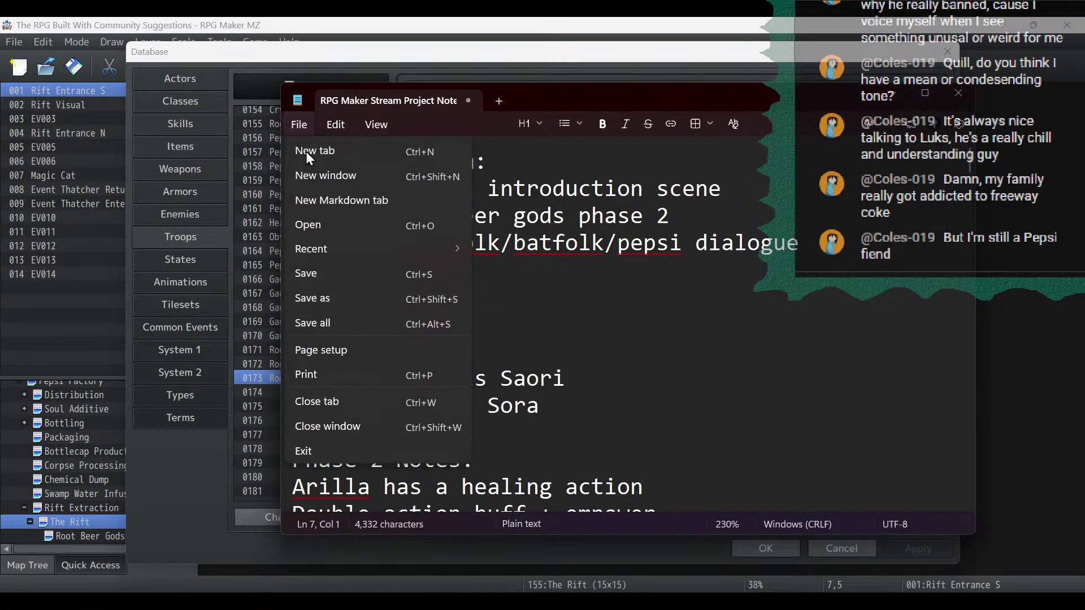
pyautogui.click(313, 276)
# Delete the Root Beer Gods introduction scene and Refine root beer gods phase 2 lines from the Today's Stream list.
pyautogui.click(684, 240)
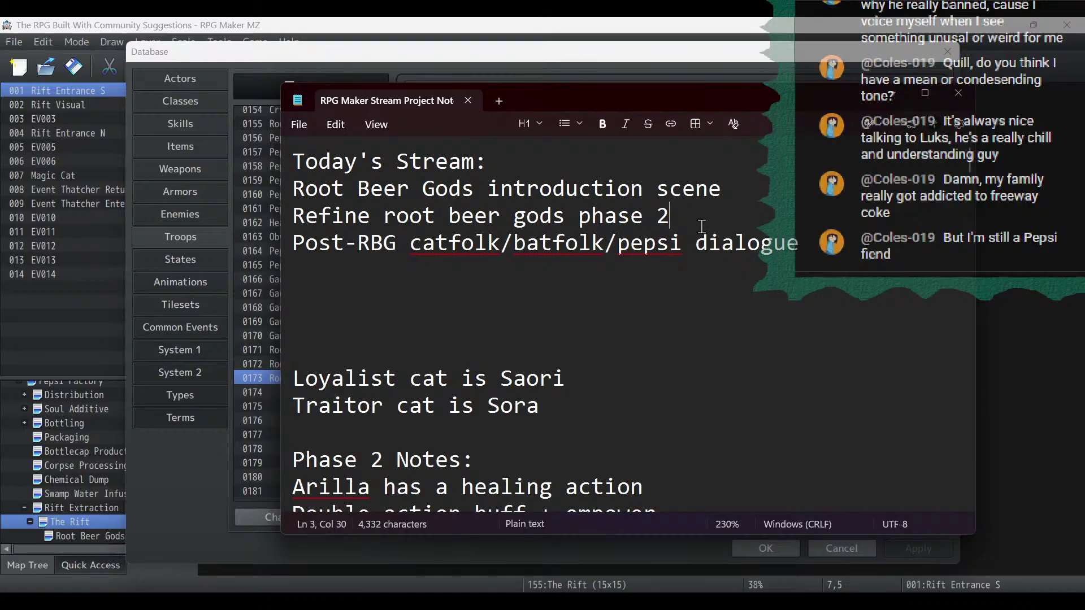
pyautogui.moveTo(702, 226); pyautogui.dragTo(262, 190)
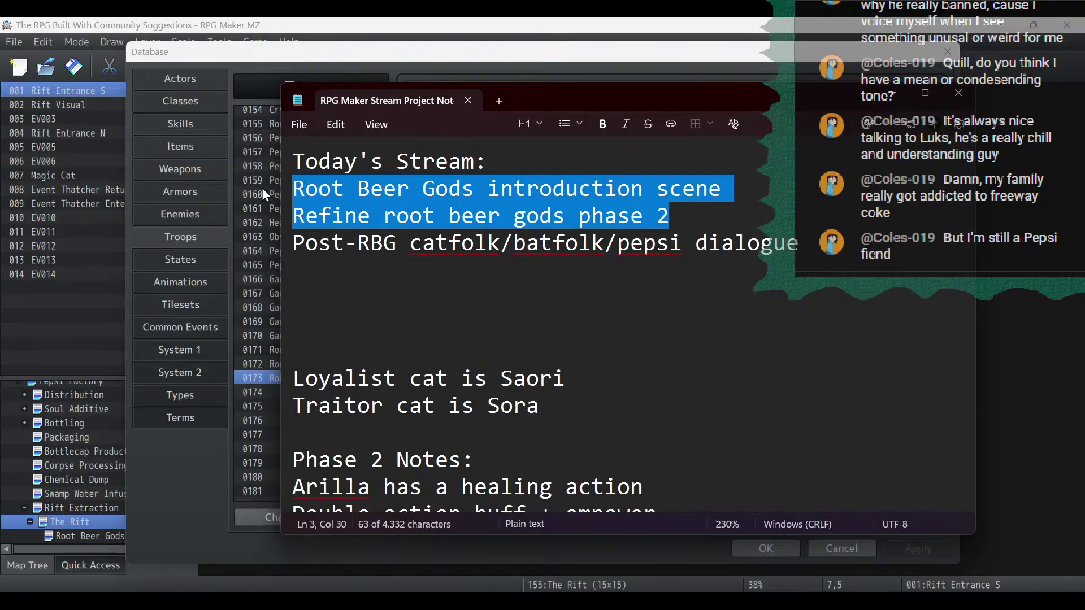
pyautogui.press('BackSpace')
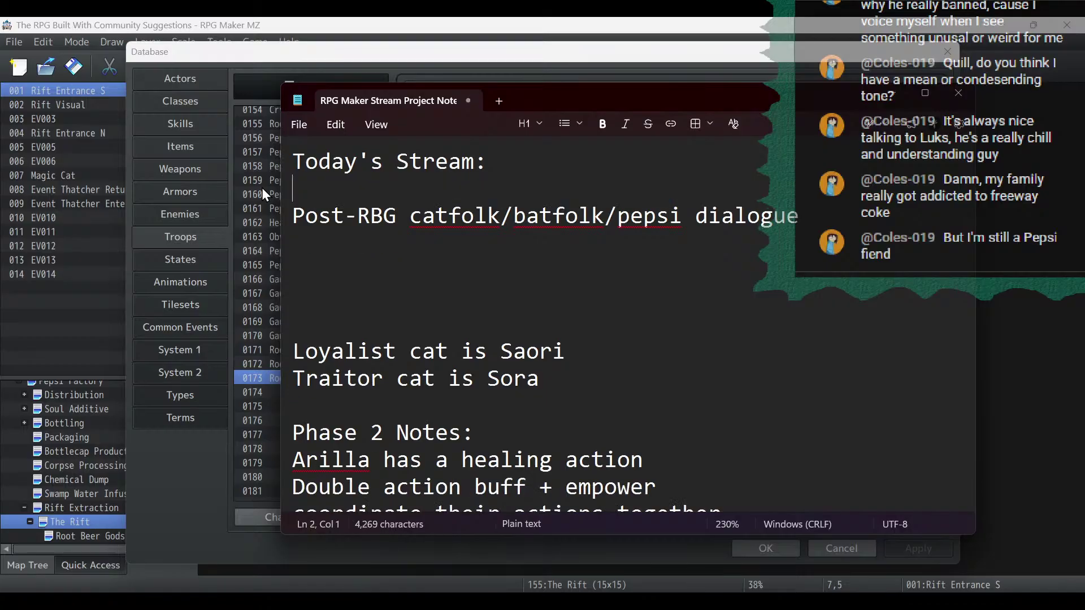
pyautogui.press('BackSpace')
# Remove the "Next Stream:" heading located between the Phase 2 Notes and the Act 3 Notes.
pyautogui.scroll(-7, 629, 275)
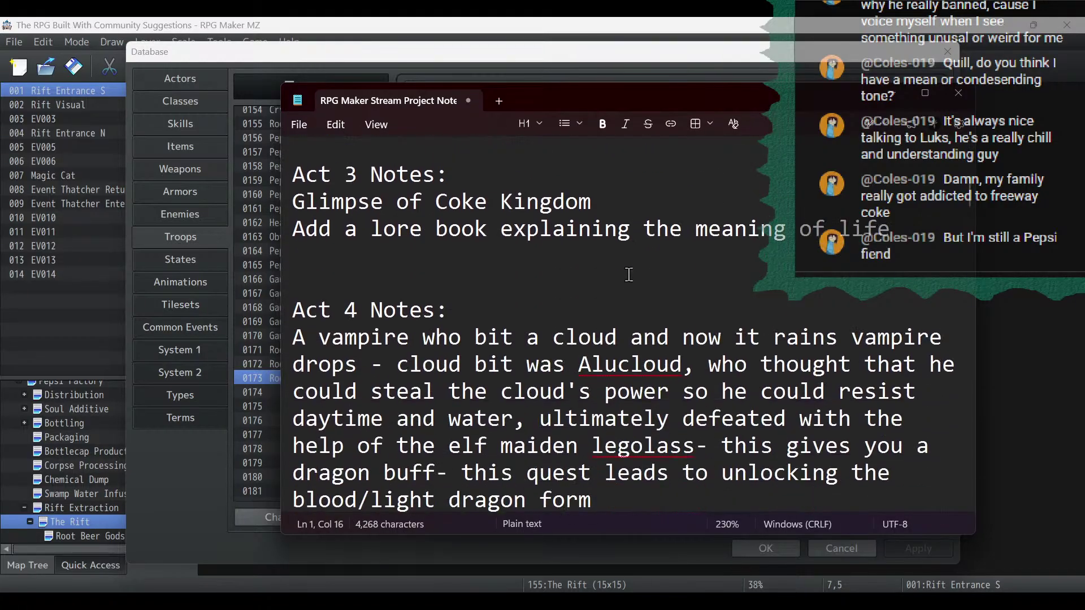
pyautogui.scroll(4, 630, 275)
pyautogui.moveTo(493, 300); pyautogui.dragTo(292, 301)
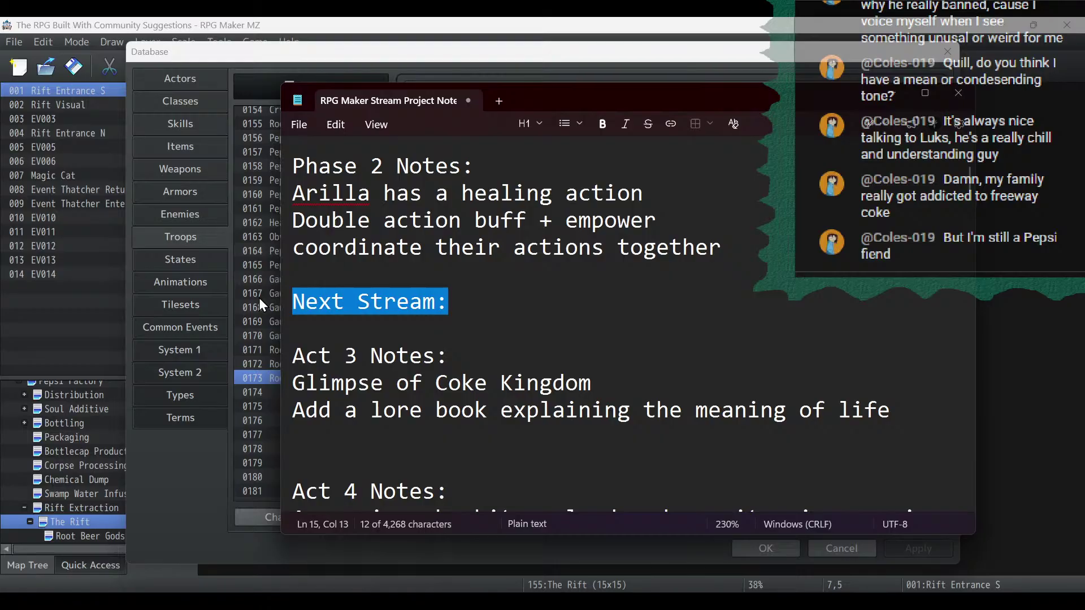
pyautogui.press('BackSpace')
pyautogui.press('BackSpace')
# Add a "Next Stream:" heading below the Post-RBG dialogue line, separated by a blank line.
pyautogui.scroll(3, 497, 299)
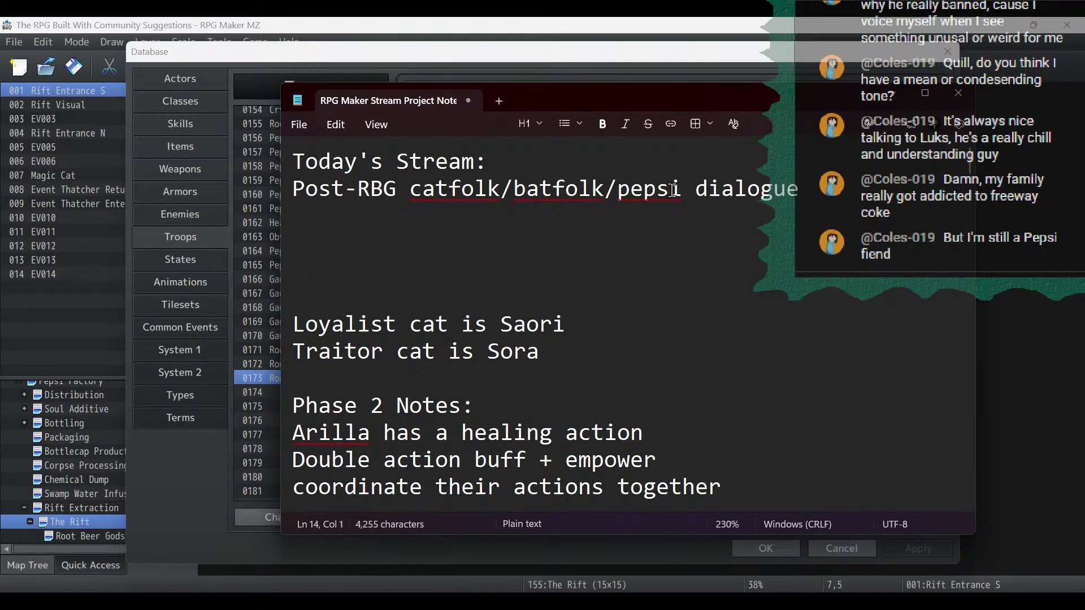
pyautogui.moveTo(847, 183); pyautogui.dragTo(221, 196)
pyautogui.click(863, 195)
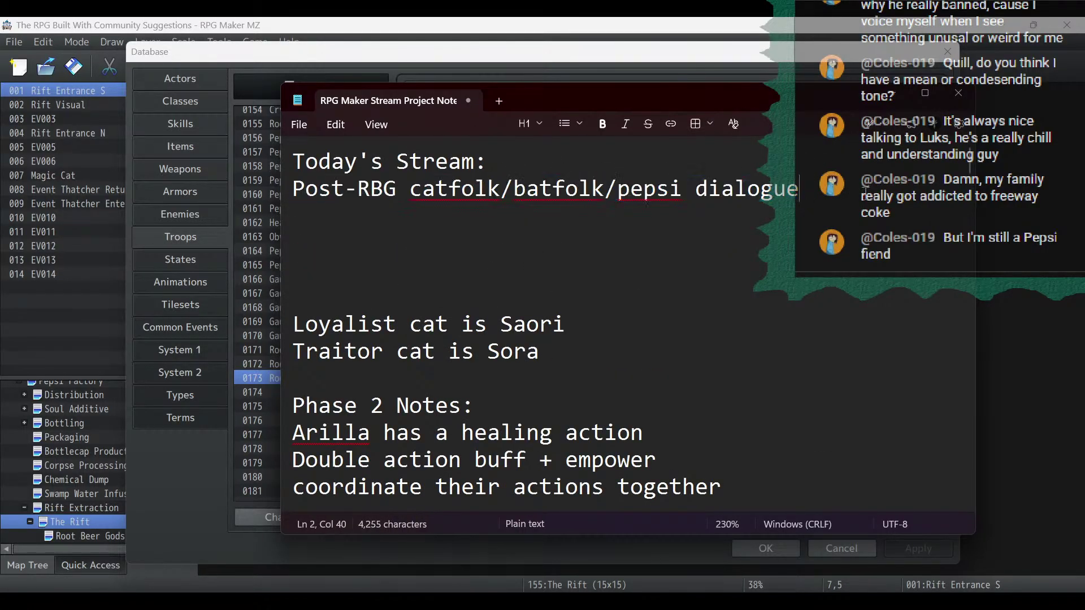
pyautogui.press('Return')
pyautogui.press('Return')
pyautogui.write('Next Stream:')
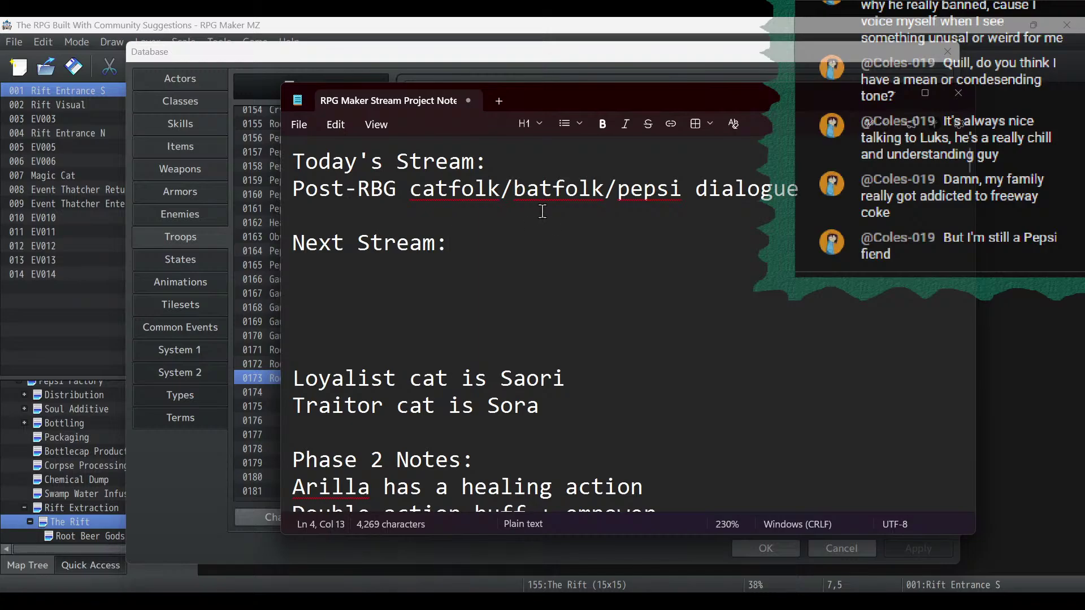
# Add the note "Do the commands for when one of the root beer gods is done" under the Next Stream heading.
pyautogui.press('Return')
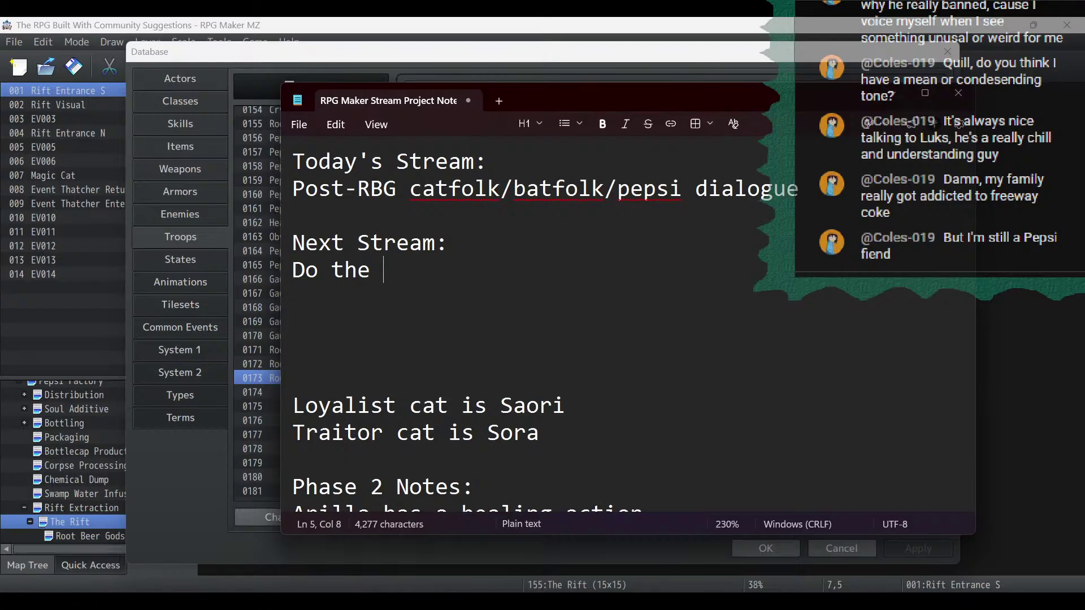
pyautogui.write('Do the commands for when one of the')
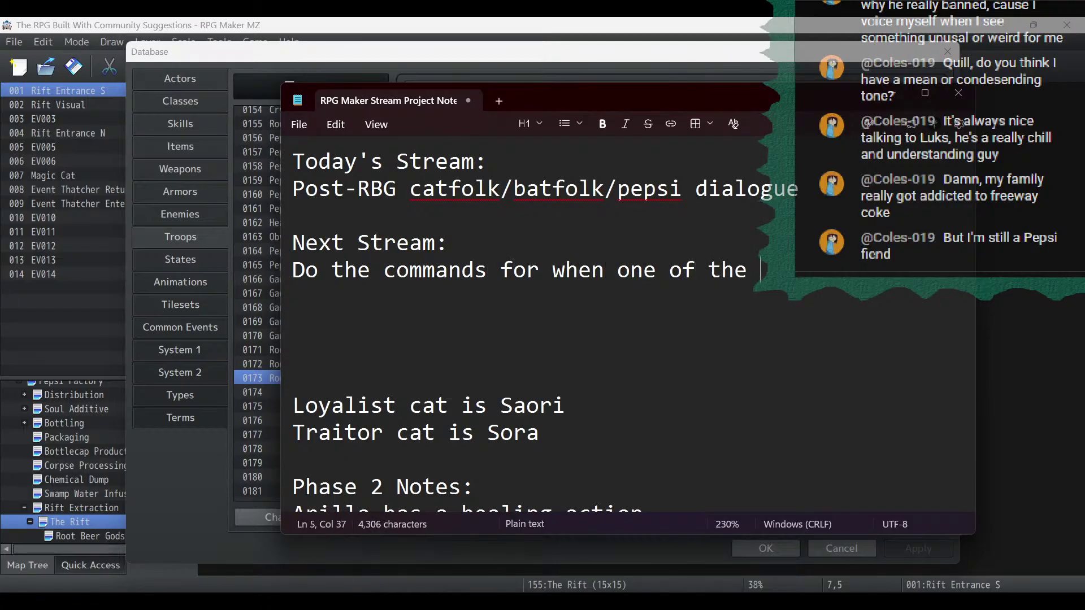
pyautogui.write(' root beer')
pyautogui.write('gods is done')
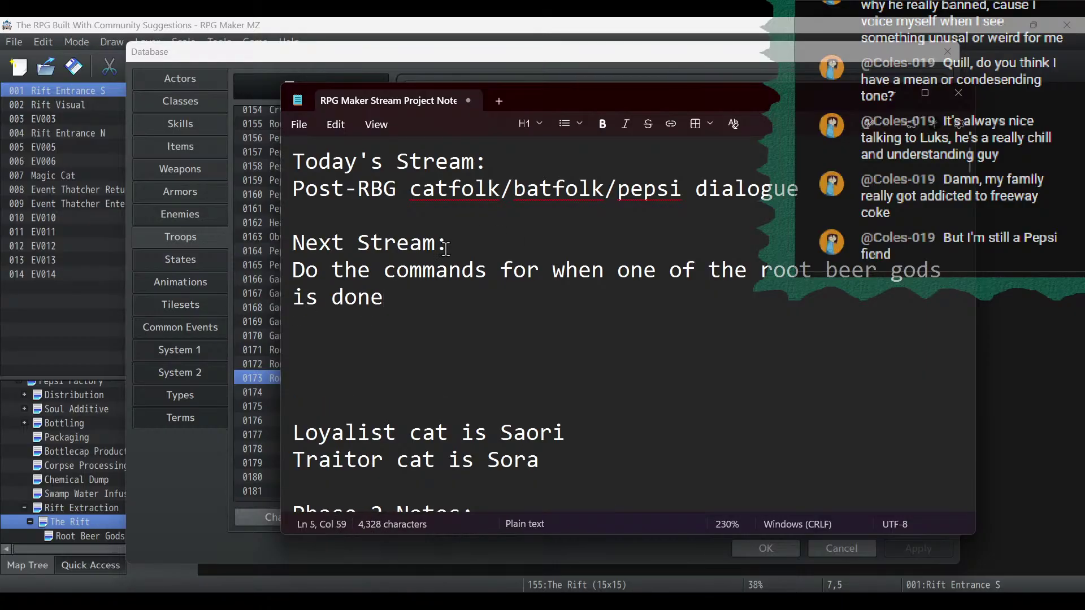
# Reword the Next Stream note to "Design the battle actions for when one of the root beer gods is done" and save the notes.
pyautogui.doubleClick(430, 267)
pyautogui.doubleClick(305, 269)
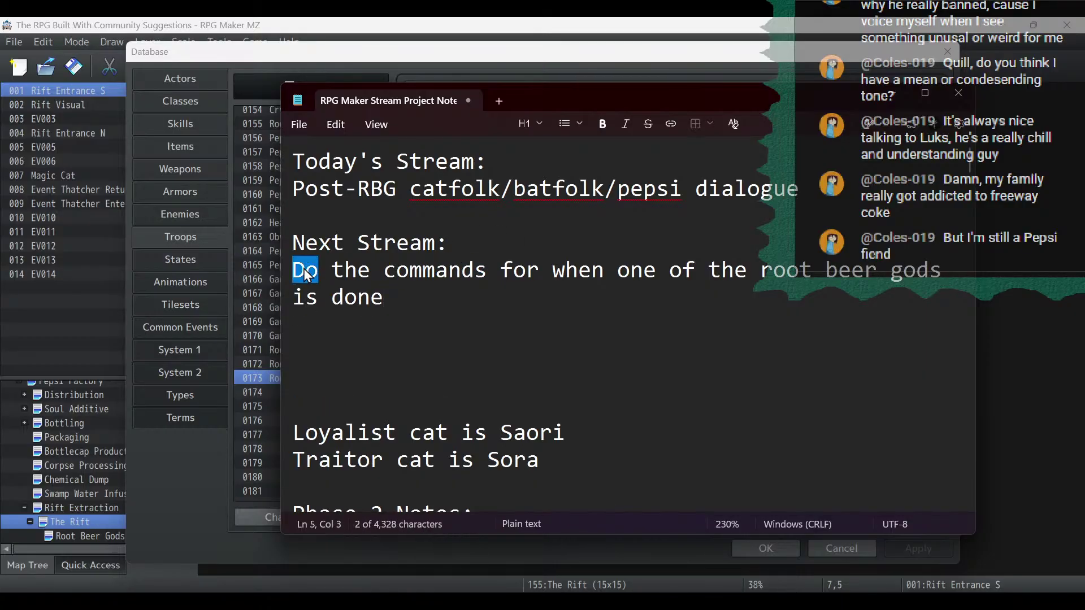
pyautogui.write('Desg')
pyautogui.press('BackSpace')
pyautogui.write('ign')
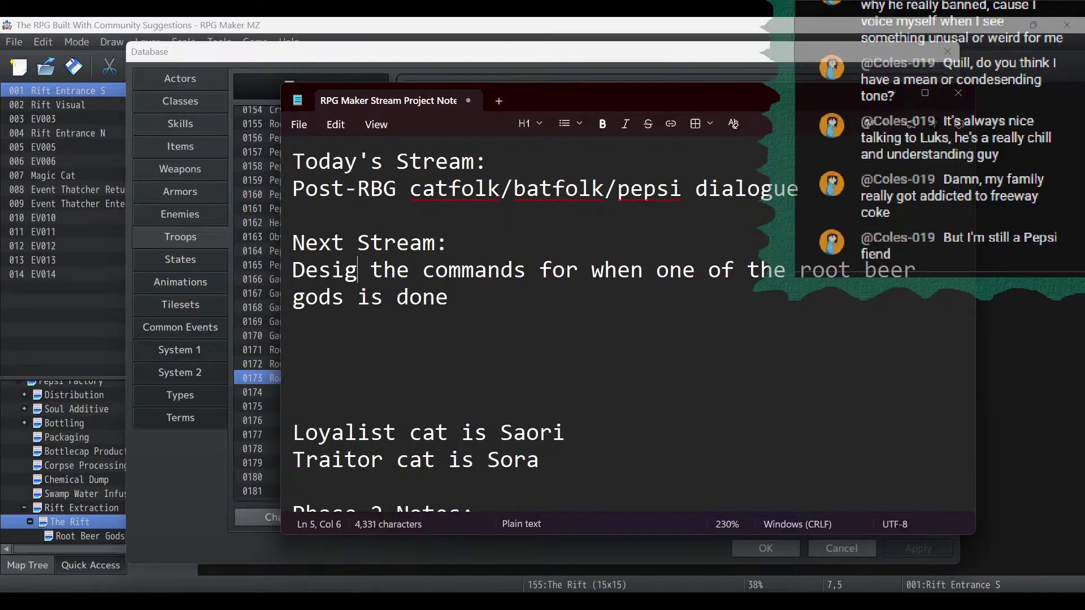
pyautogui.doubleClick(486, 269)
pyautogui.write('battle ')
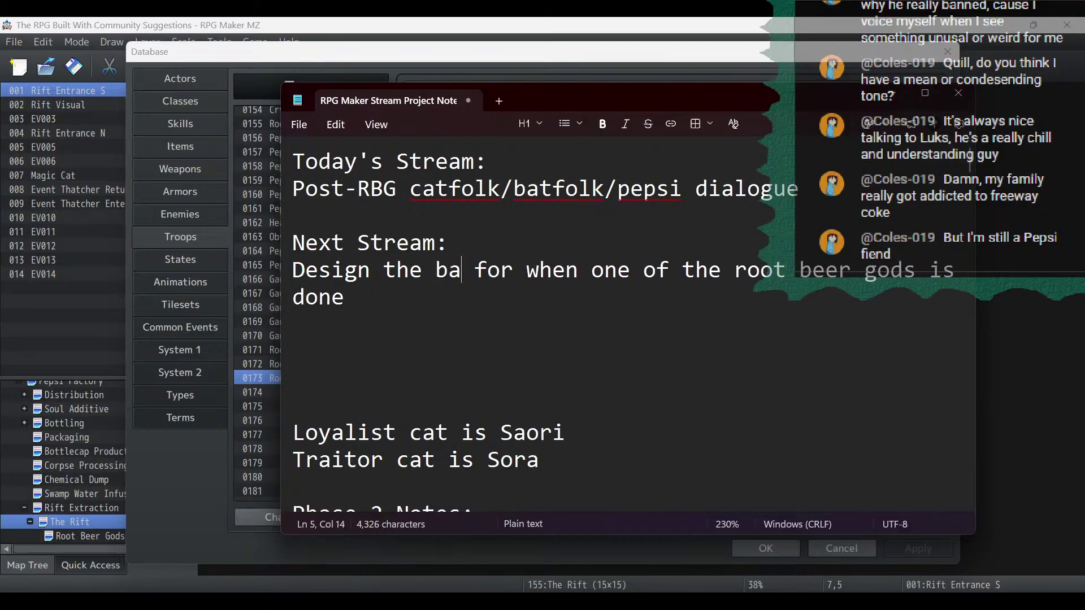
pyautogui.write('actions')
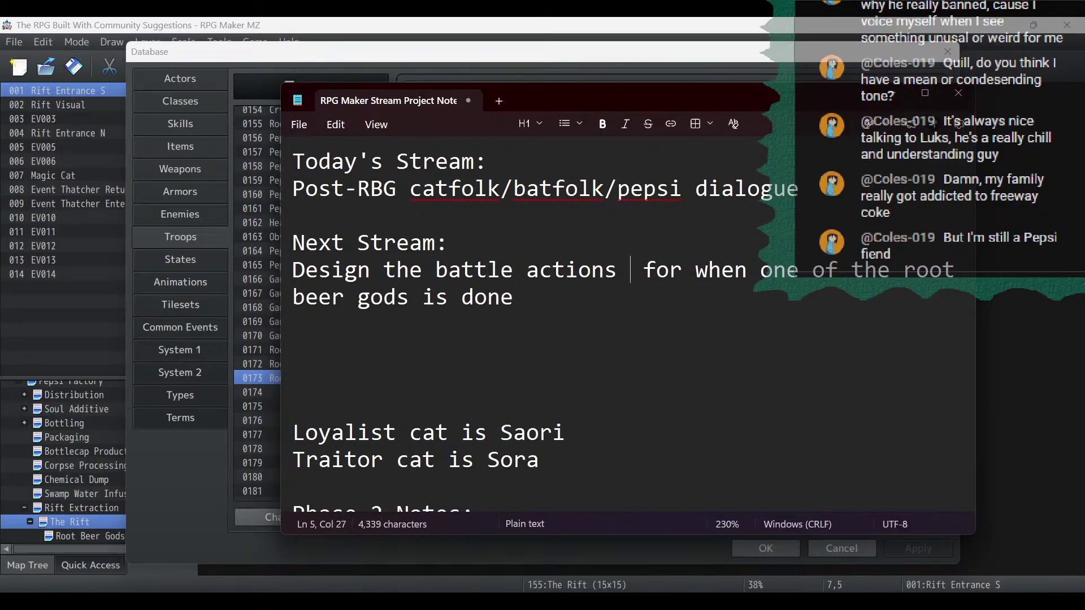
pyautogui.press('BackSpace')
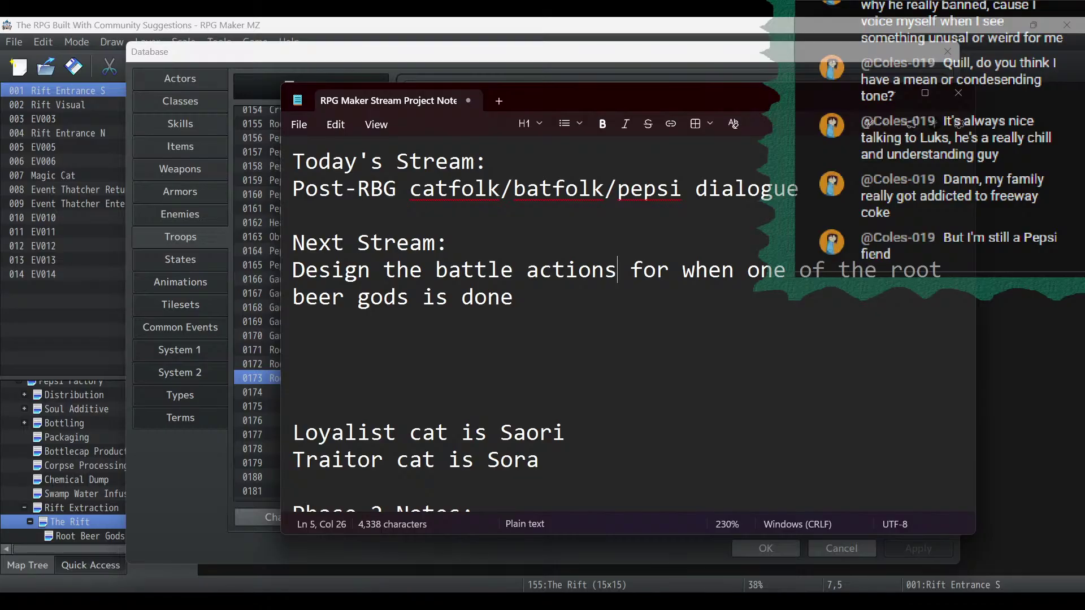
pyautogui.click(306, 125)
pyautogui.click(306, 275)
# Switch back to RPG Maker MZ, close the database keeping its changes, and open the Batfolk Village map.
pyautogui.moveTo(800, 189); pyautogui.dragTo(261, 180)
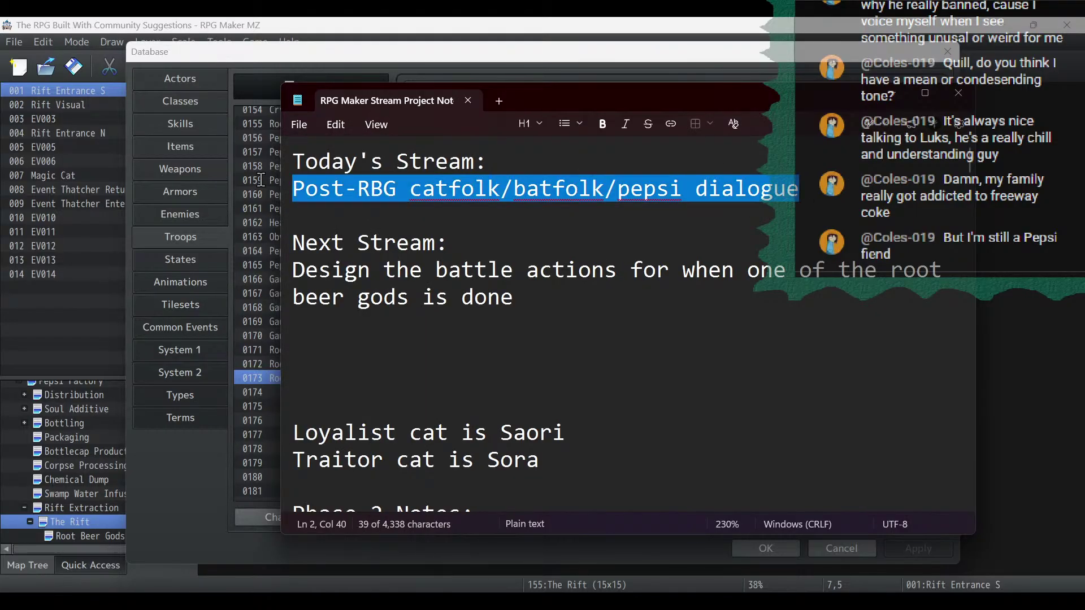
pyautogui.click(891, 96)
pyautogui.click(760, 549)
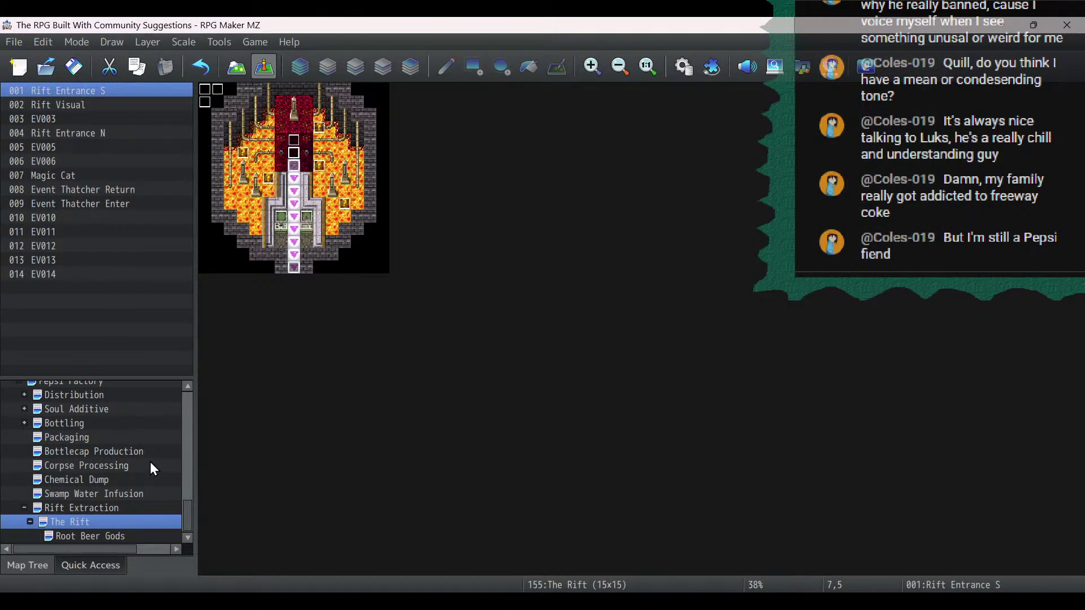
pyautogui.scroll(7, 149, 463)
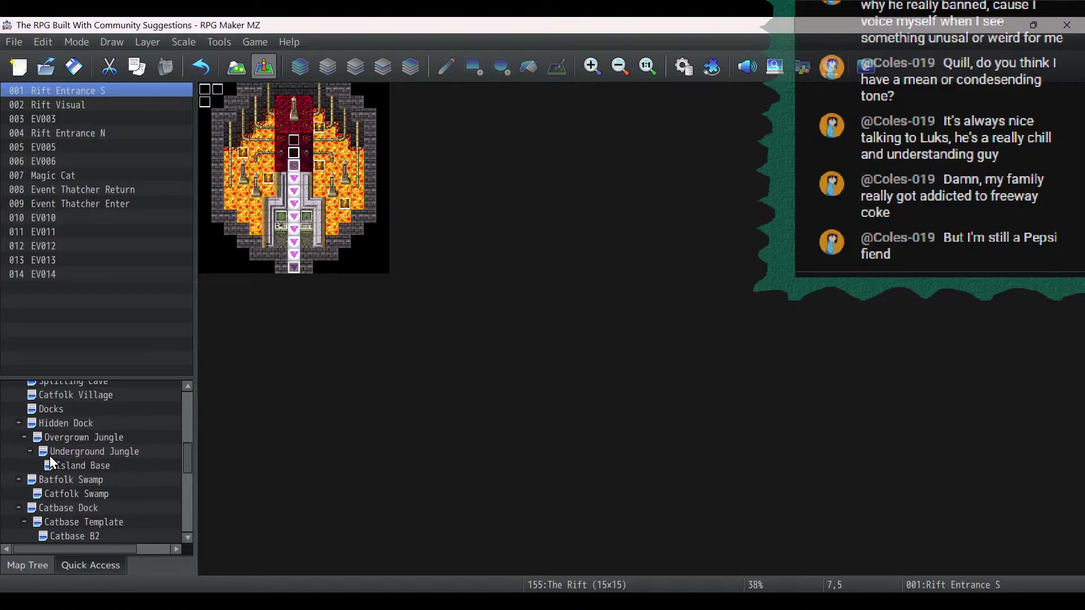
pyautogui.scroll(4, 49, 456)
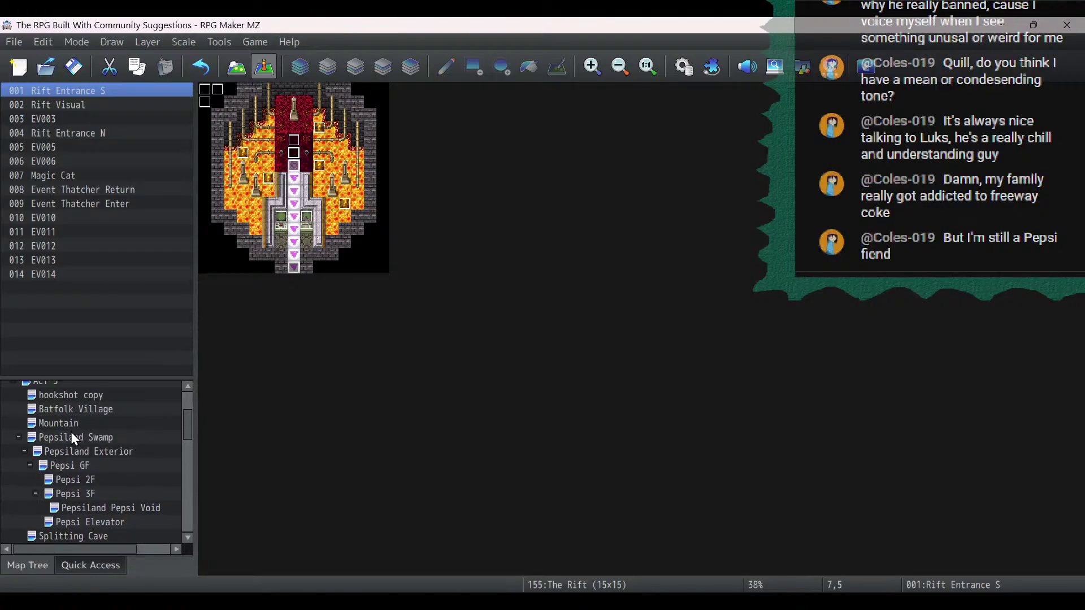
pyautogui.click(98, 409)
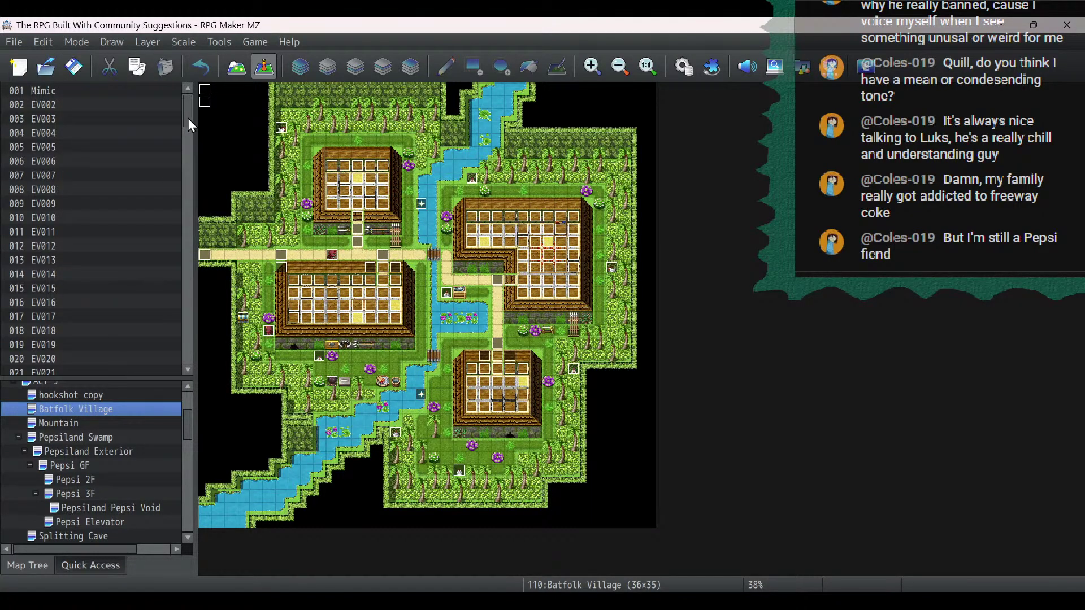
# Examine the event pages of the Material Shop event in Batfolk Village, leaving them unedited.
pyautogui.moveTo(188, 118); pyautogui.dragTo(188, 92)
pyautogui.scroll(-7, 60, 101)
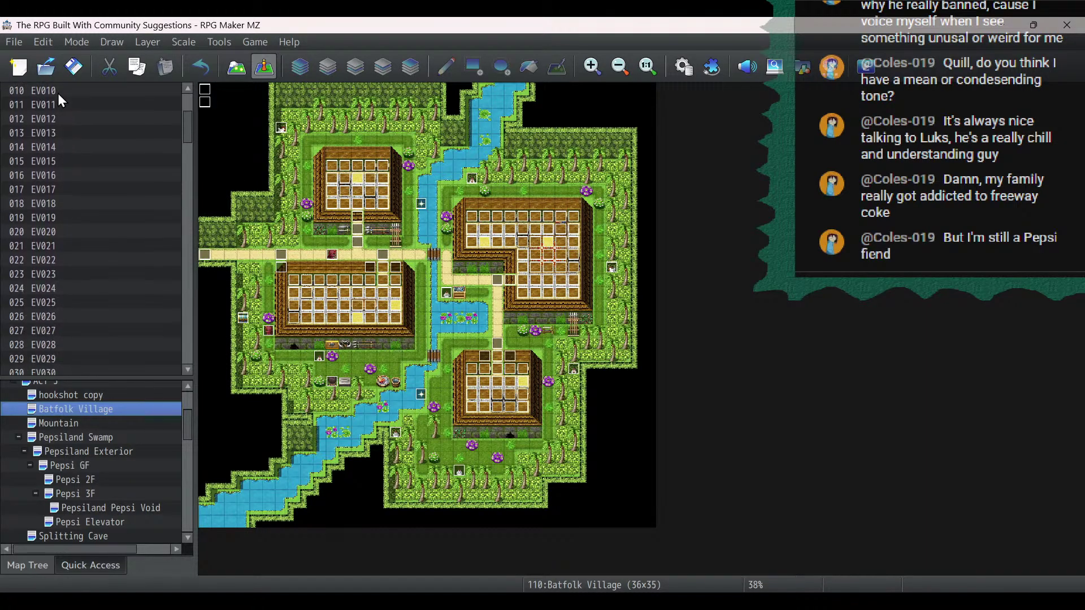
pyautogui.scroll(-1, 58, 93)
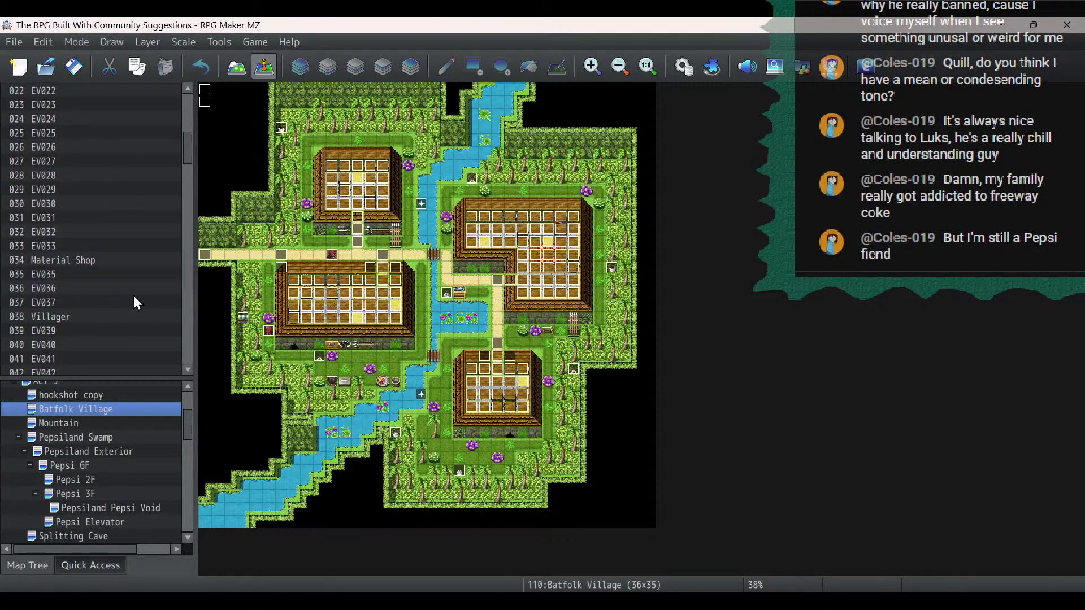
pyautogui.click(93, 259)
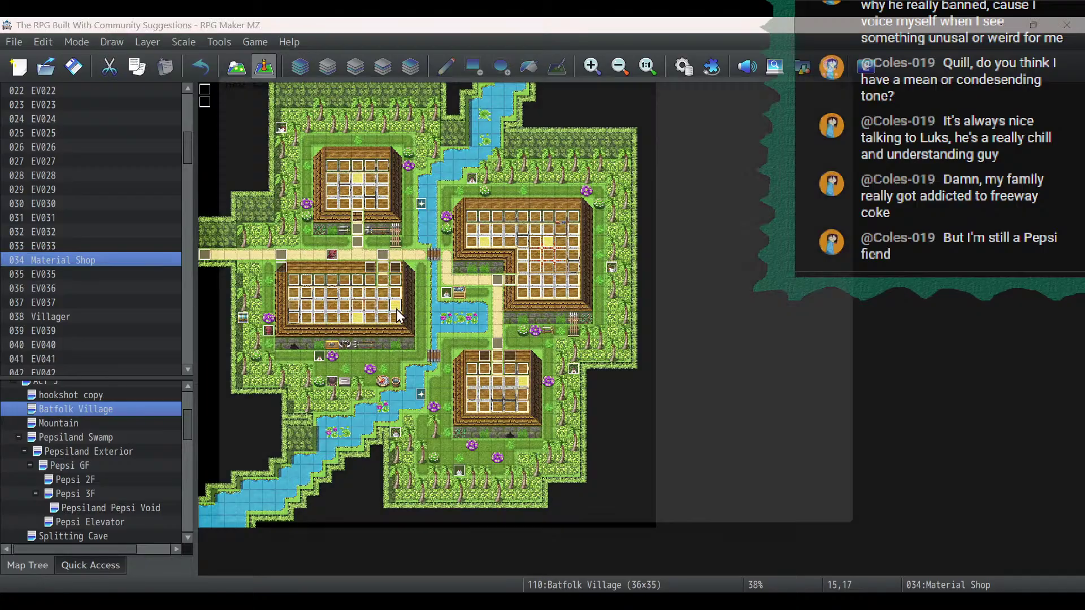
pyautogui.doubleClick(395, 310)
pyautogui.click(217, 118)
pyautogui.click(237, 118)
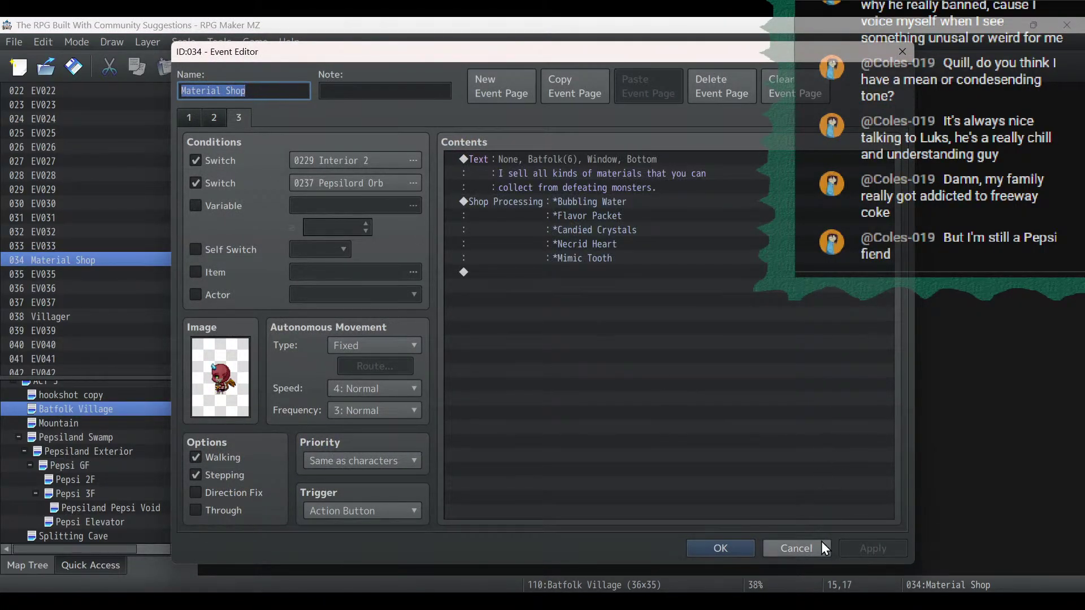
pyautogui.click(796, 547)
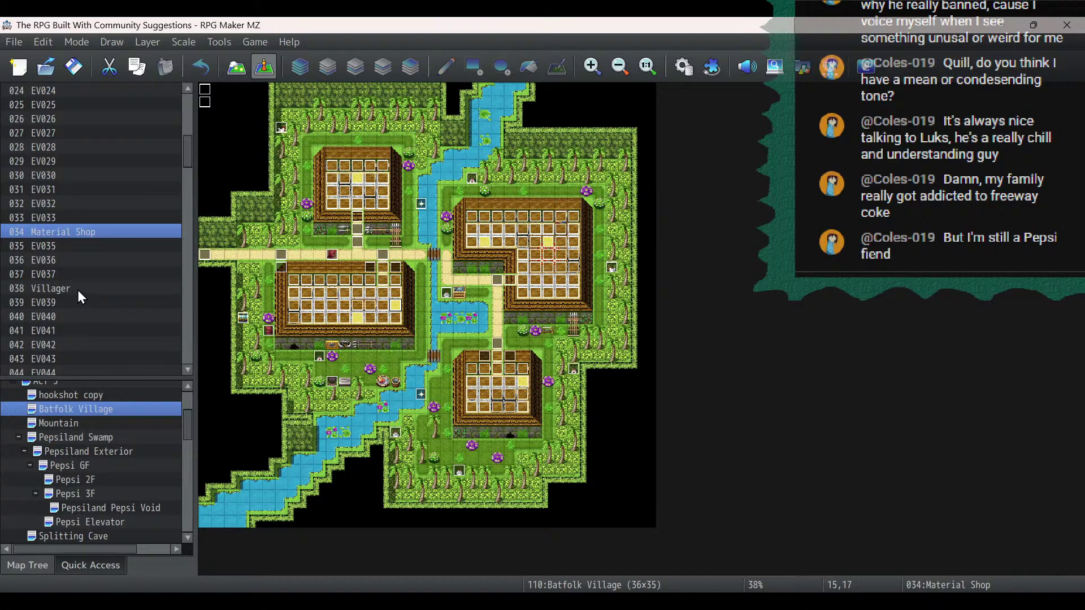
# Examine the second event page of Villager event 038, located in the same building as the Material Shop.
pyautogui.click(78, 289)
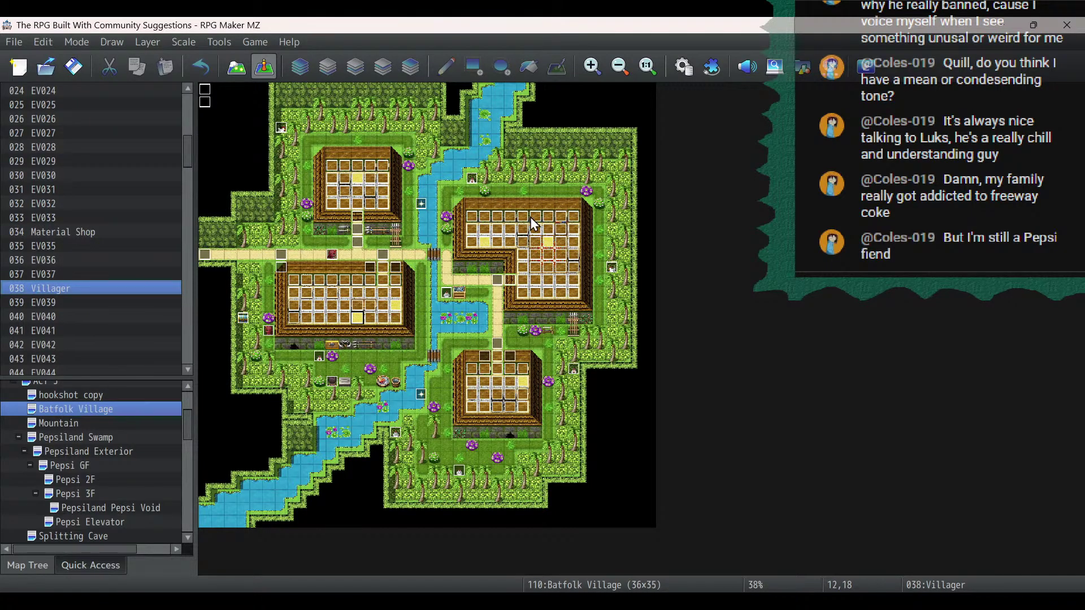
pyautogui.doubleClick(354, 319)
pyautogui.click(213, 119)
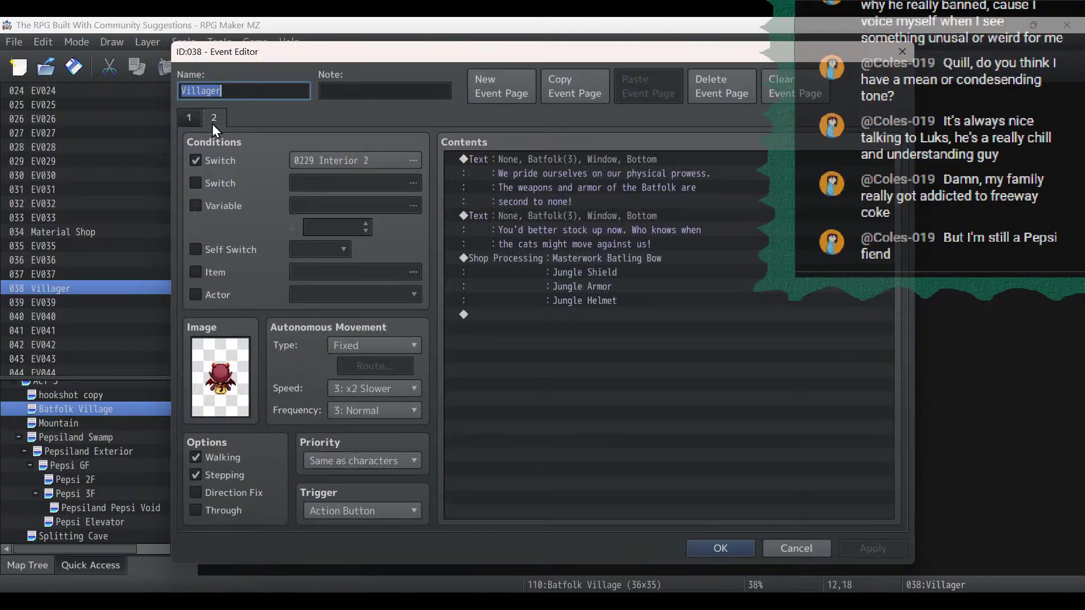
pyautogui.click(605, 159)
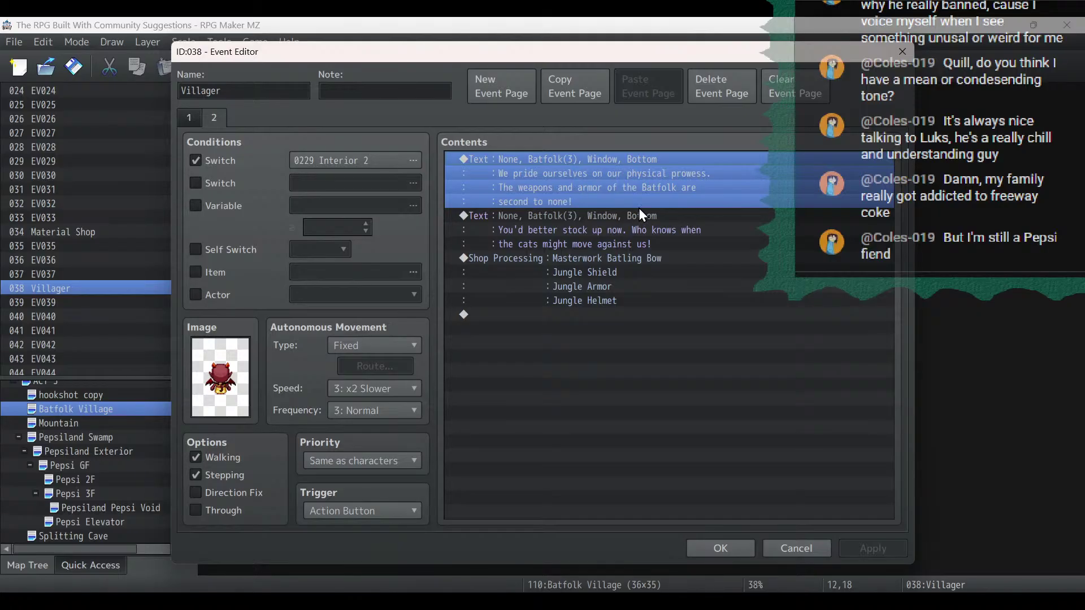
pyautogui.press('Delete')
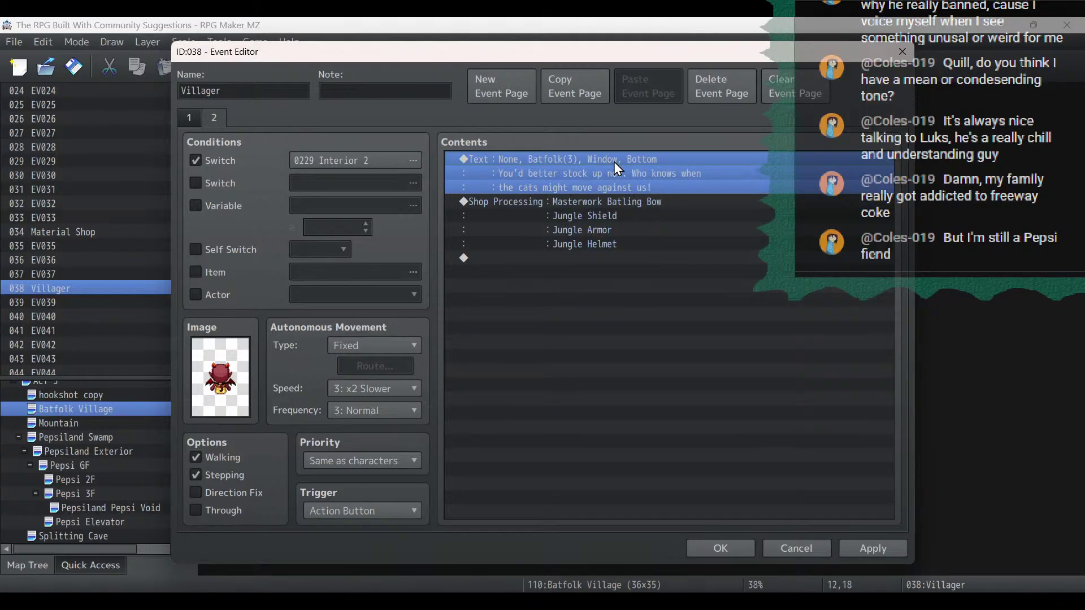
pyautogui.click(773, 554)
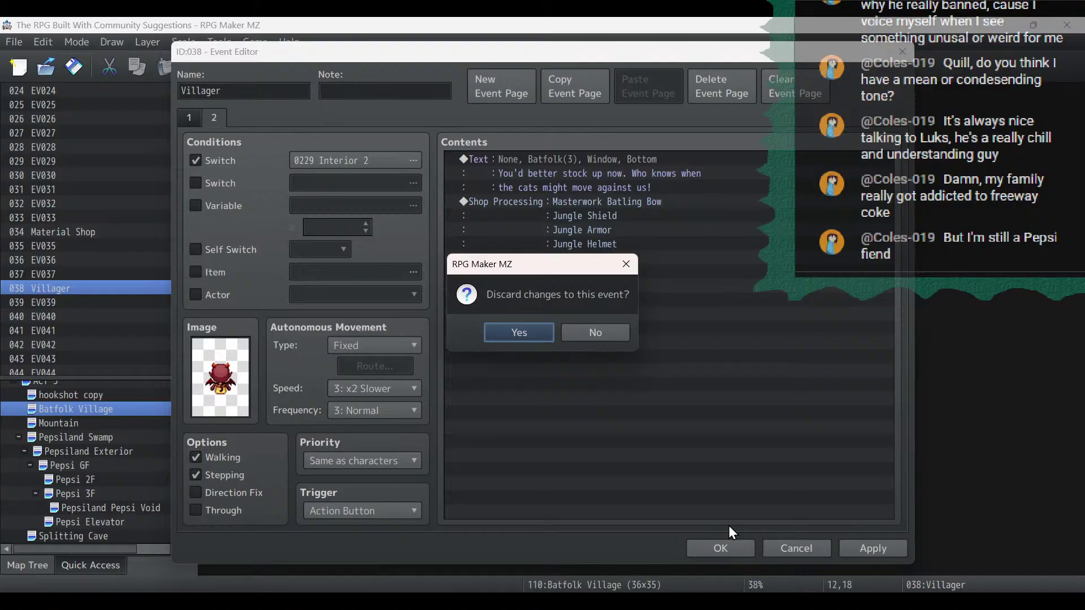
pyautogui.click(525, 336)
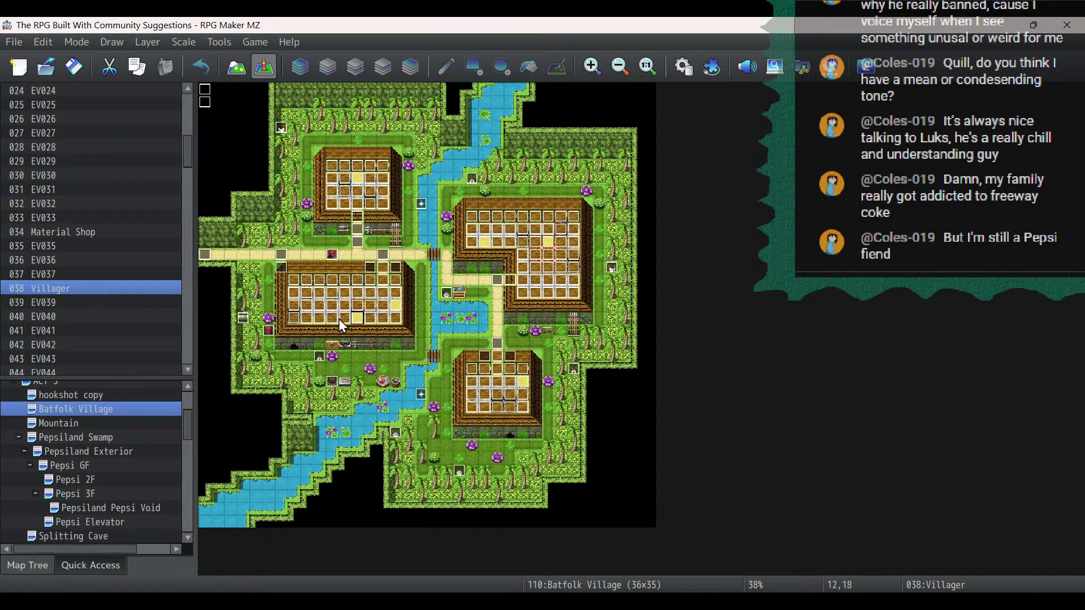
pyautogui.doubleClick(362, 321)
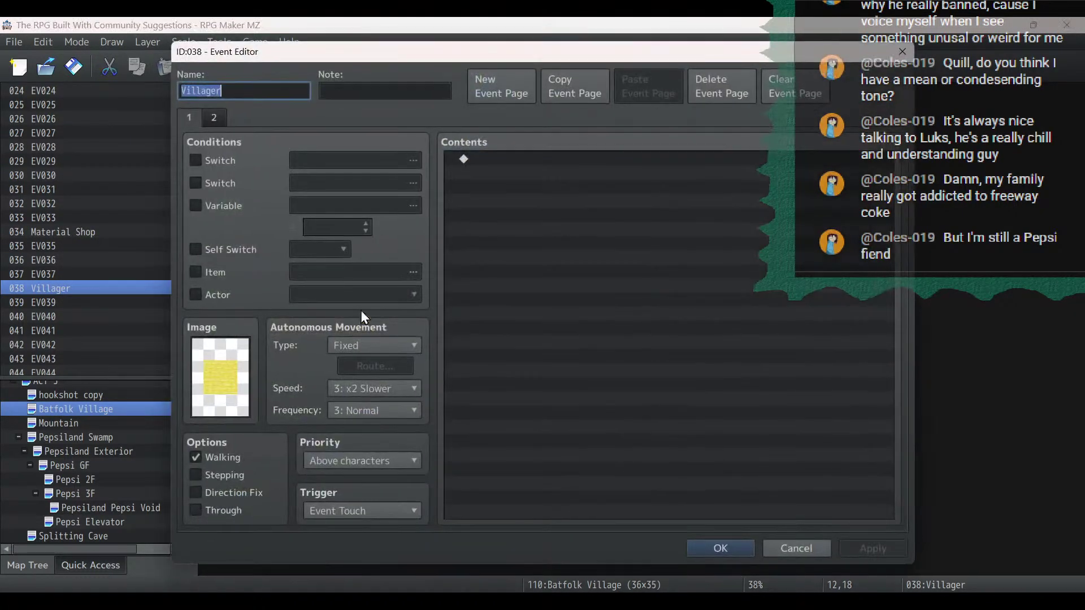
pyautogui.click(791, 550)
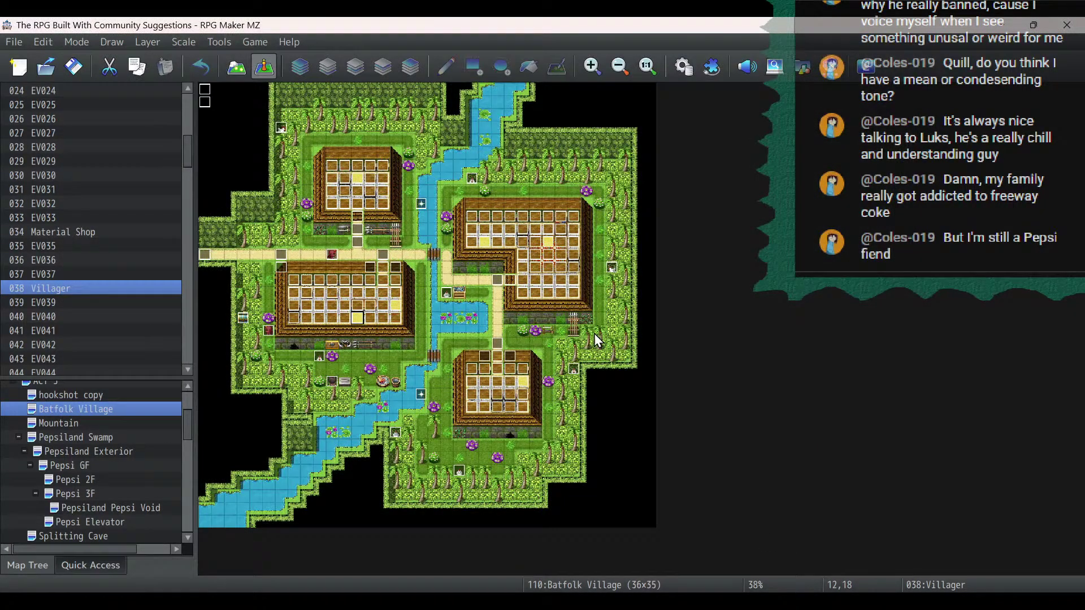
# Duplicate the inn page of the Villager event in the northwestern house as a third event page.
pyautogui.click(355, 182)
pyautogui.click(556, 241)
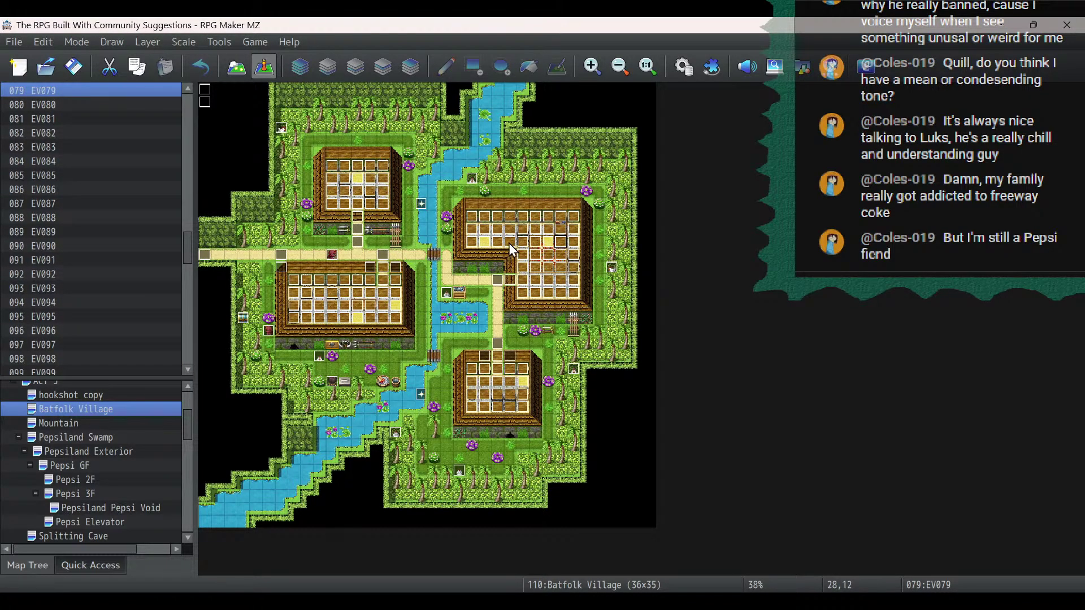
pyautogui.click(486, 242)
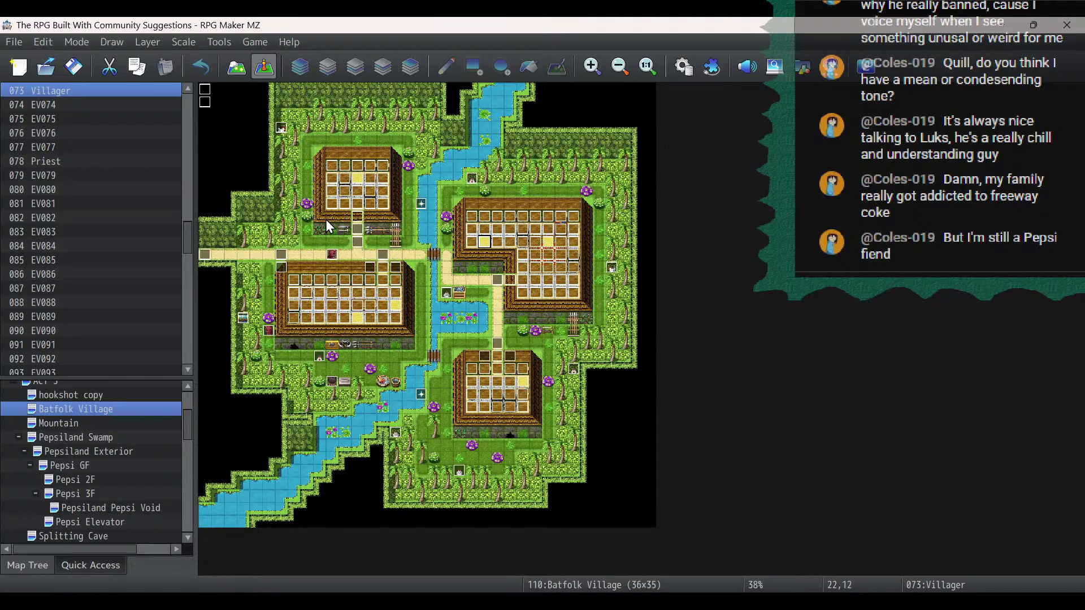
pyautogui.doubleClick(360, 177)
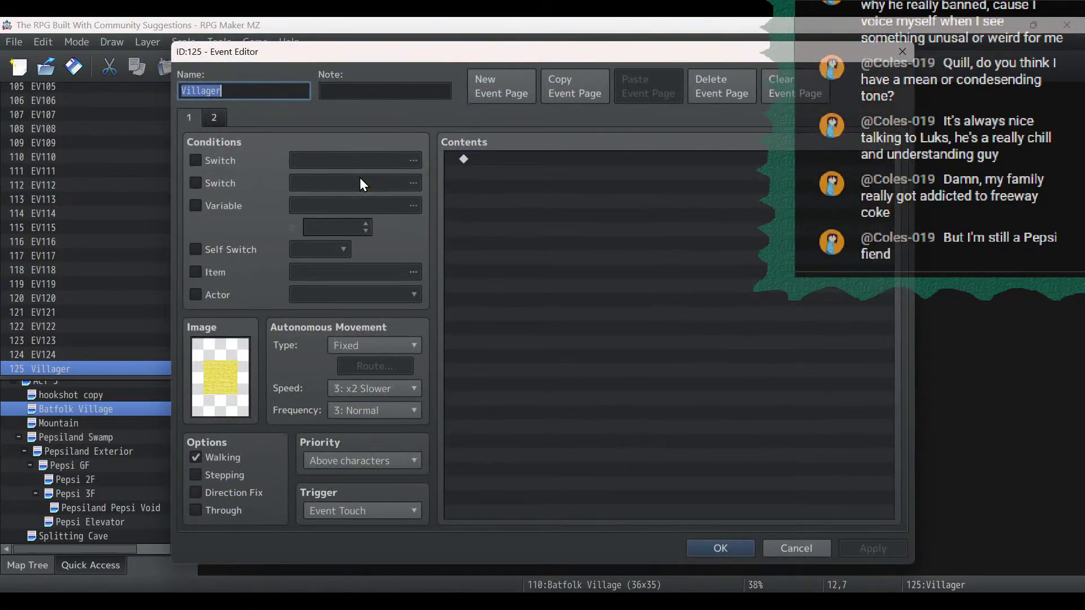
pyautogui.click(208, 117)
pyautogui.click(573, 86)
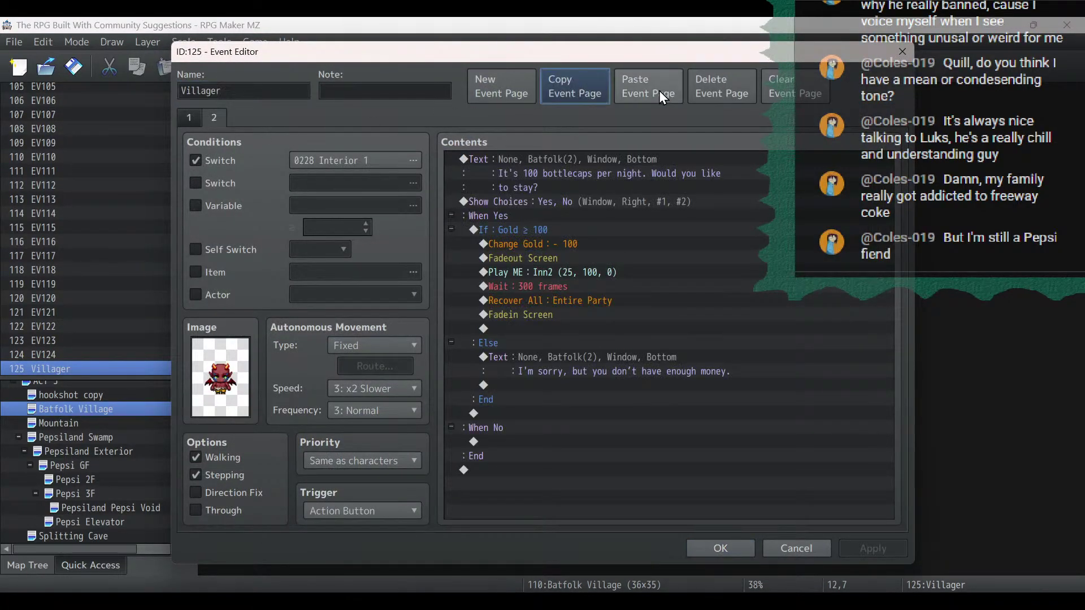
pyautogui.click(659, 90)
# Add a second switch condition to the third page using switch 0304, named "Gods Are Dead", and save the Villager event.
pyautogui.click(350, 161)
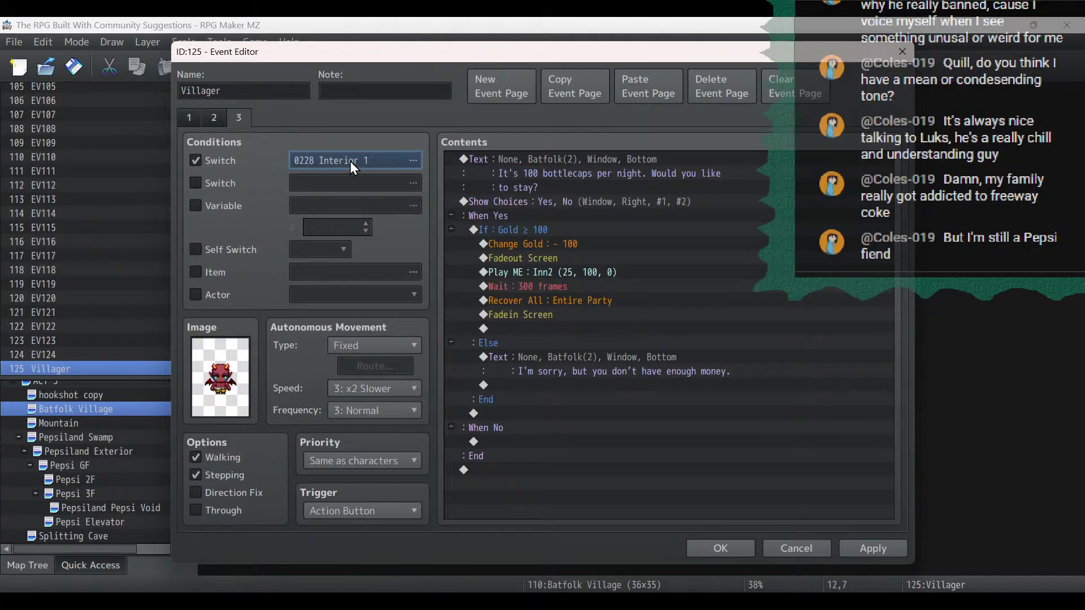
pyautogui.click(195, 182)
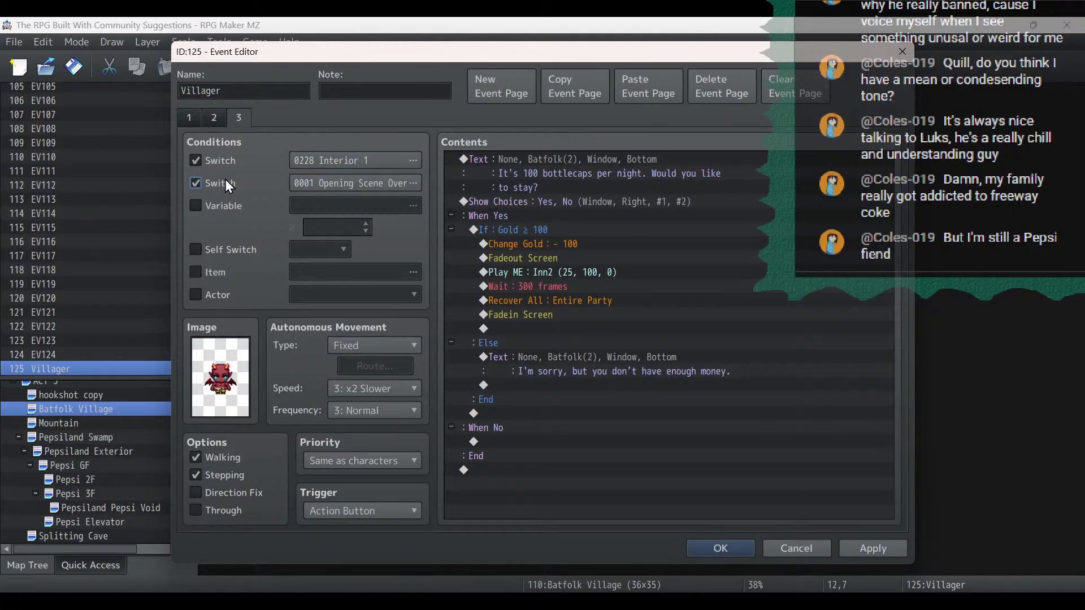
pyautogui.click(361, 179)
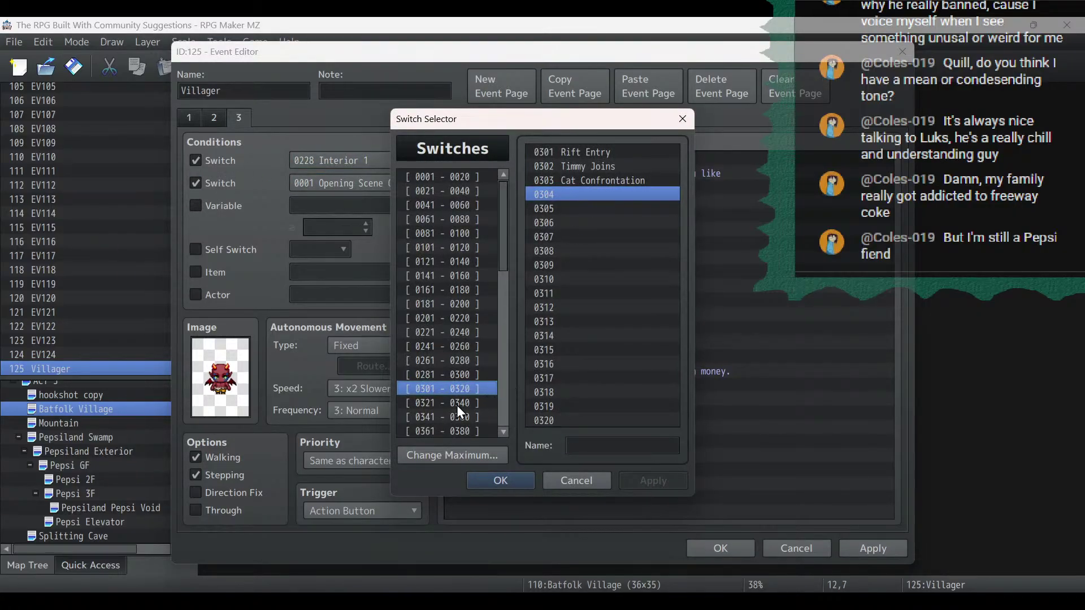
pyautogui.click(471, 375)
pyautogui.click(471, 388)
pyautogui.click(611, 444)
pyautogui.write('Go')
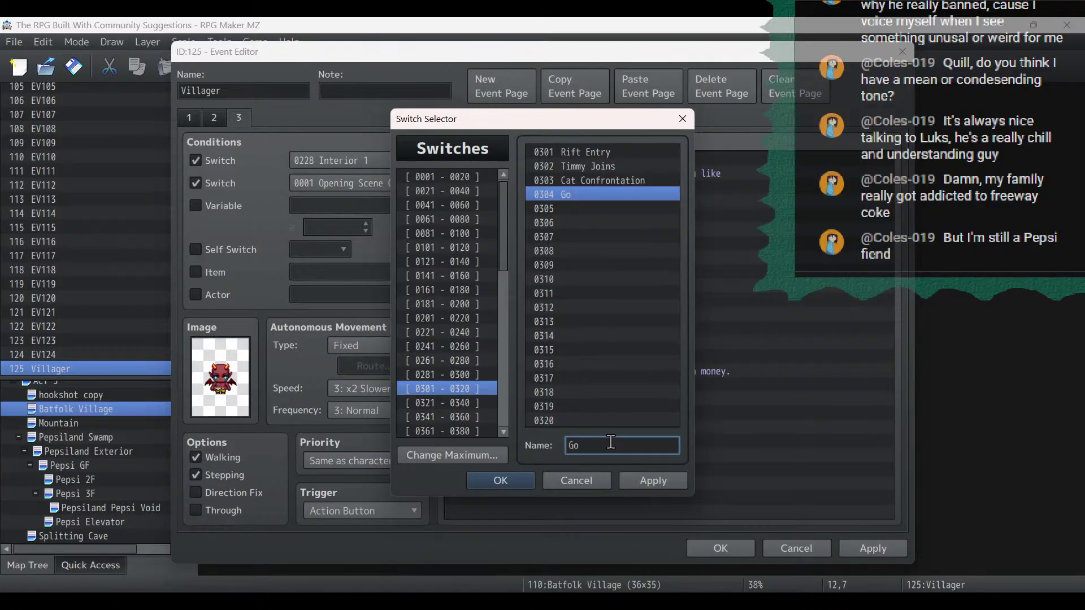
pyautogui.write('ds Are Dead')
pyautogui.click(655, 480)
pyautogui.click(500, 480)
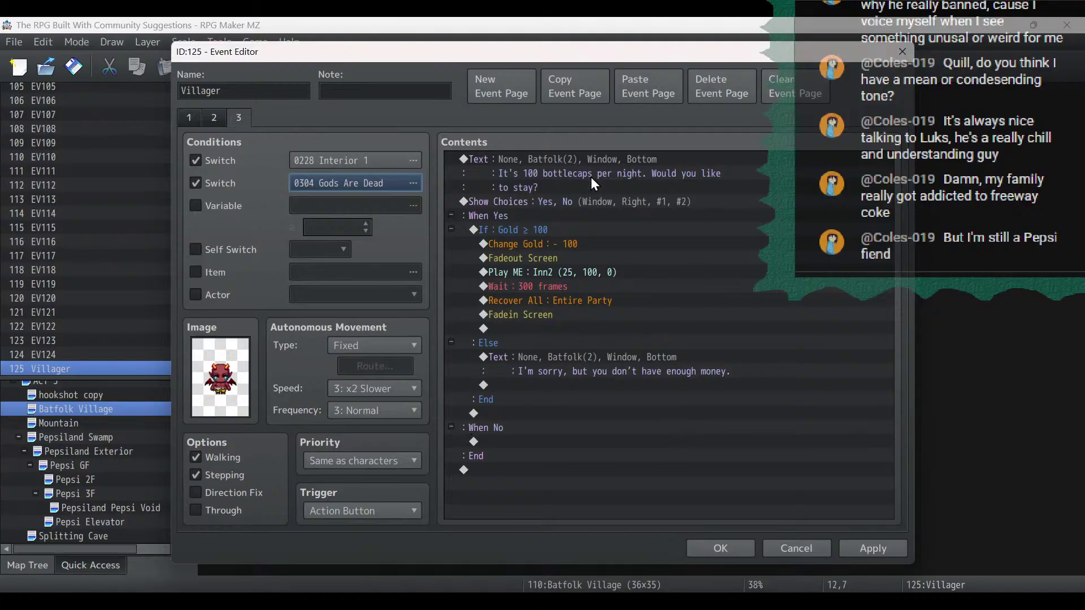
pyautogui.click(602, 164)
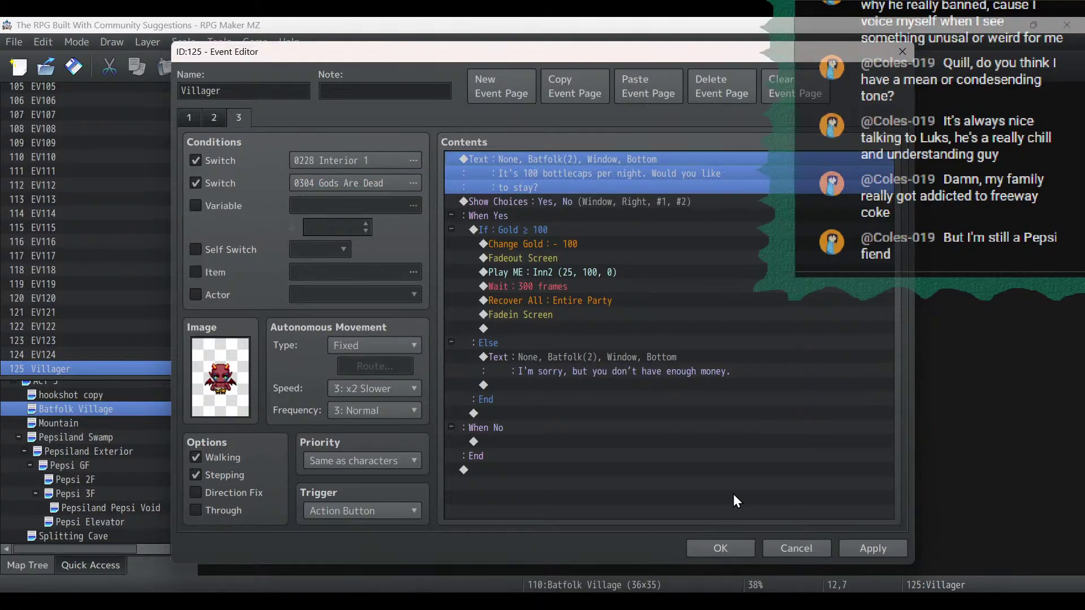
pyautogui.click(882, 550)
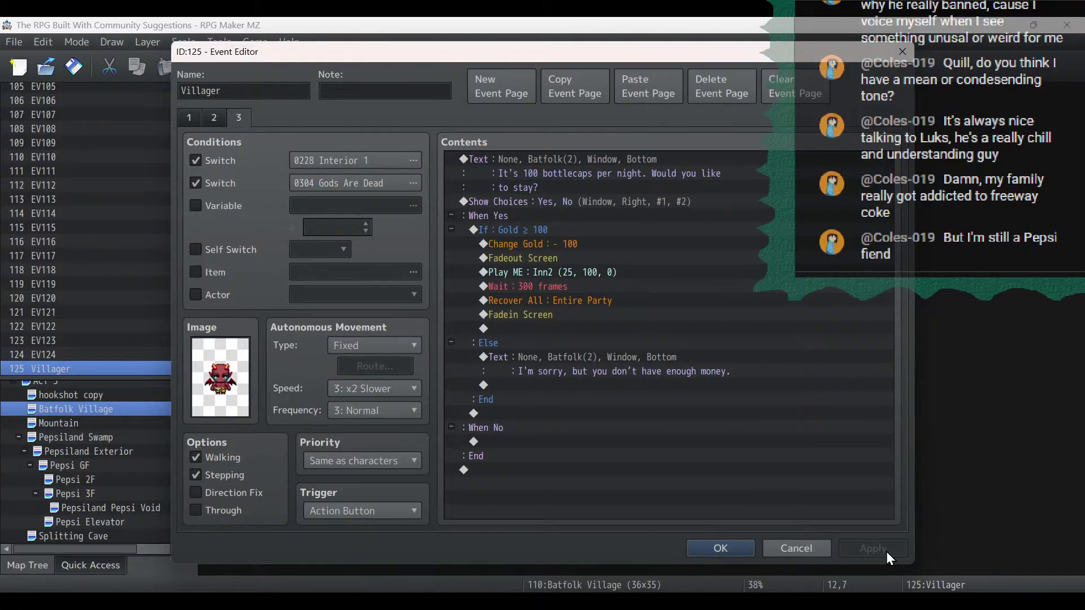
pyautogui.click(727, 550)
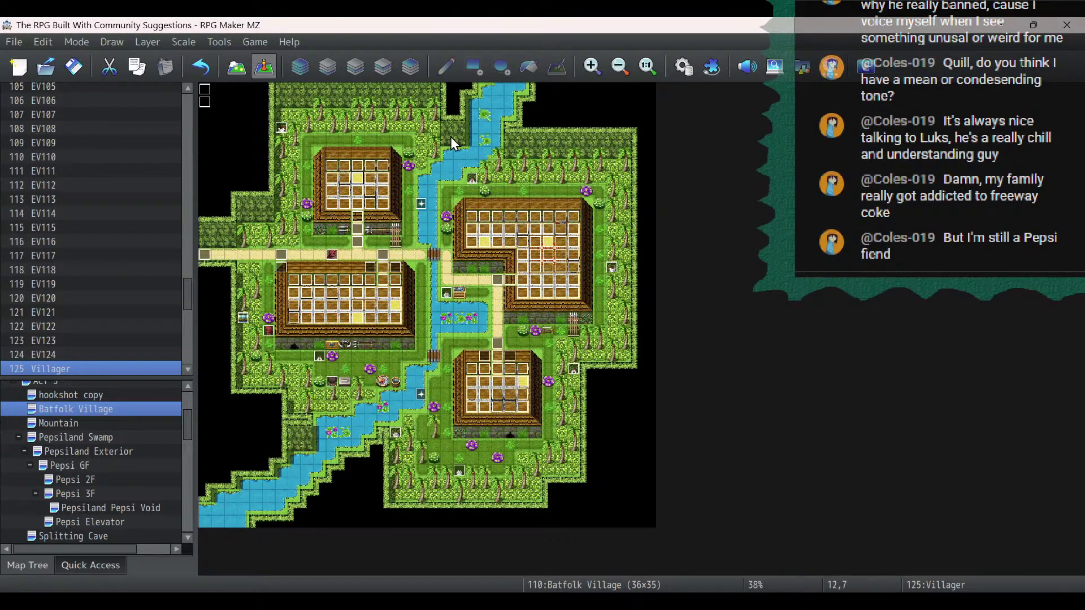
# Set the first page's image of the northwestern house's Villager event to the brown wooden roof tile from Tileset C and save the event.
pyautogui.doubleClick(360, 179)
pyautogui.doubleClick(220, 377)
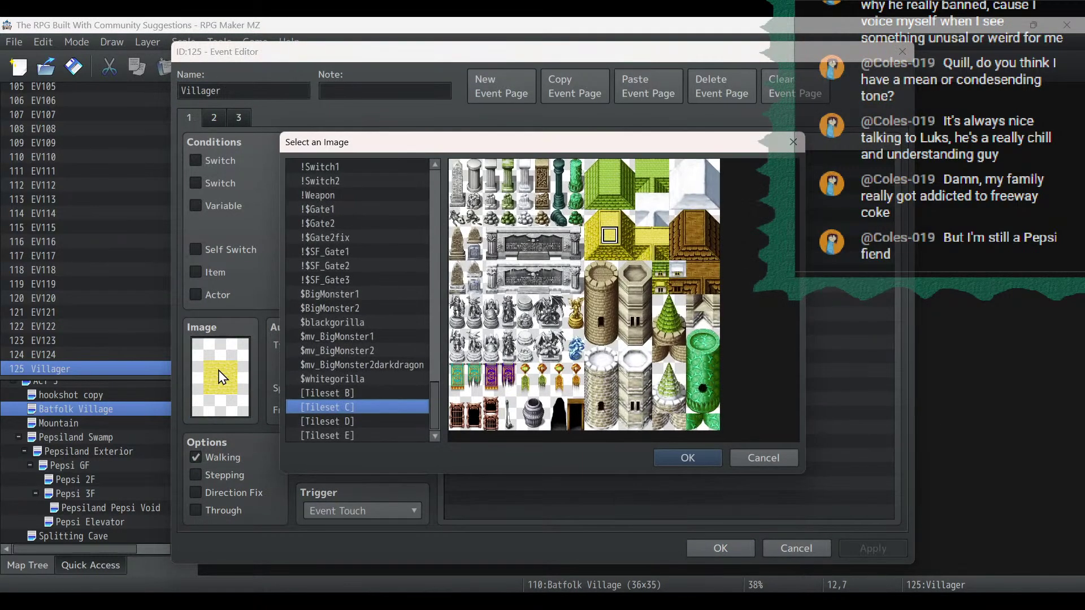
pyautogui.doubleClick(694, 238)
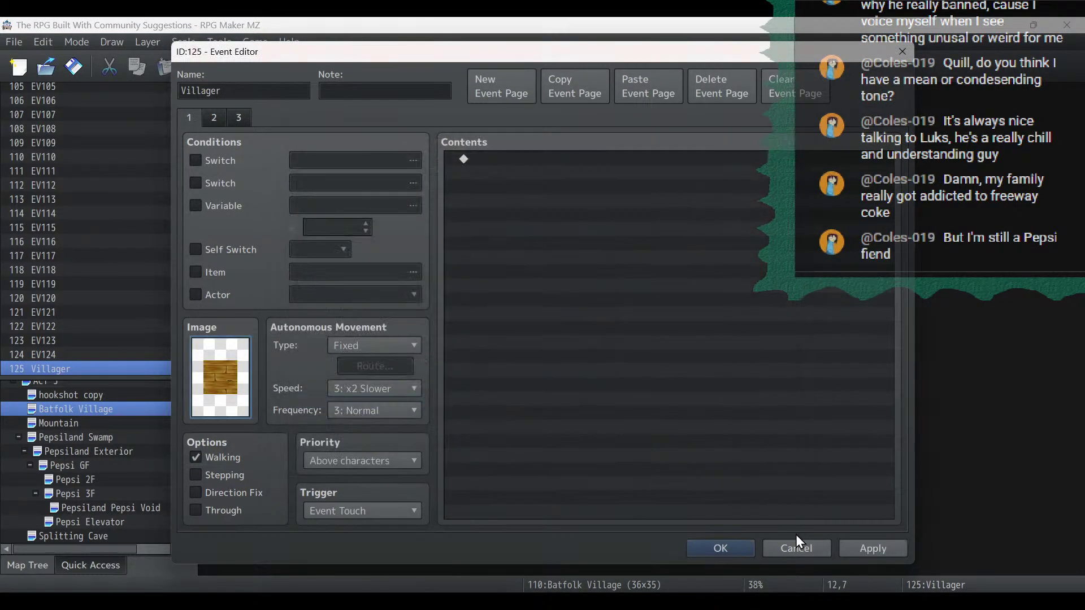
pyautogui.click(860, 543)
pyautogui.click(715, 550)
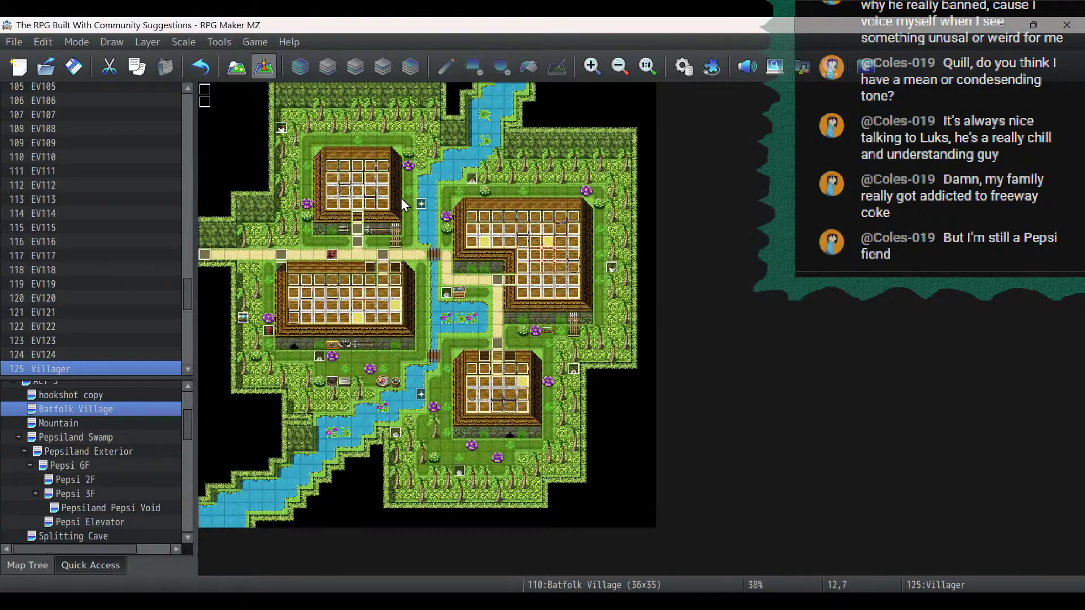
# Duplicate the second page of Villager event 038 as a third page and add switch 0304 Gods Are Dead as its second condition.
pyautogui.doubleClick(359, 320)
pyautogui.click(212, 119)
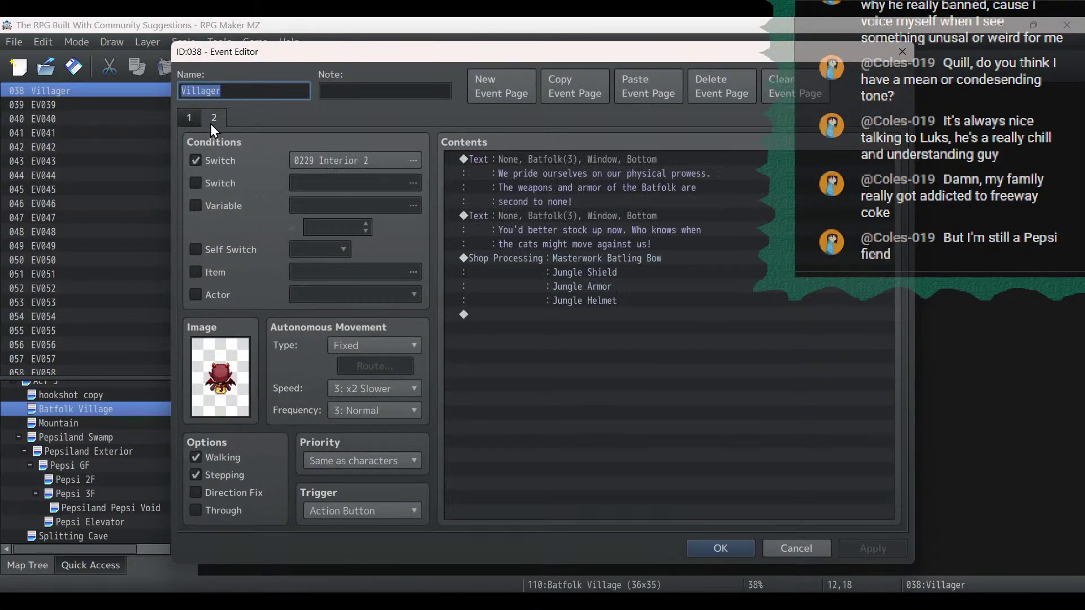
pyautogui.click(579, 94)
pyautogui.click(635, 90)
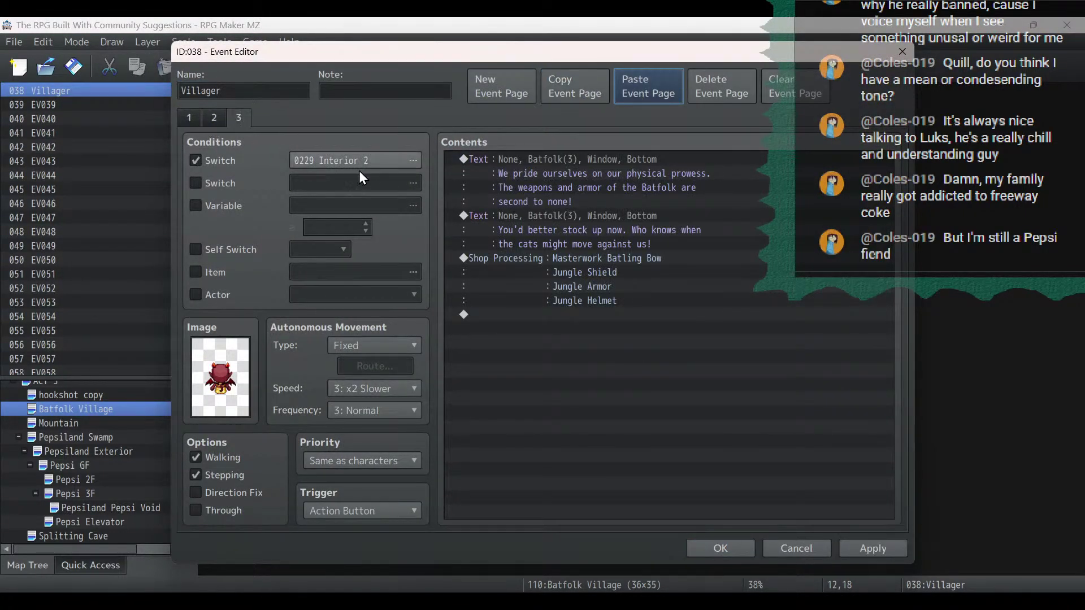
pyautogui.click(221, 185)
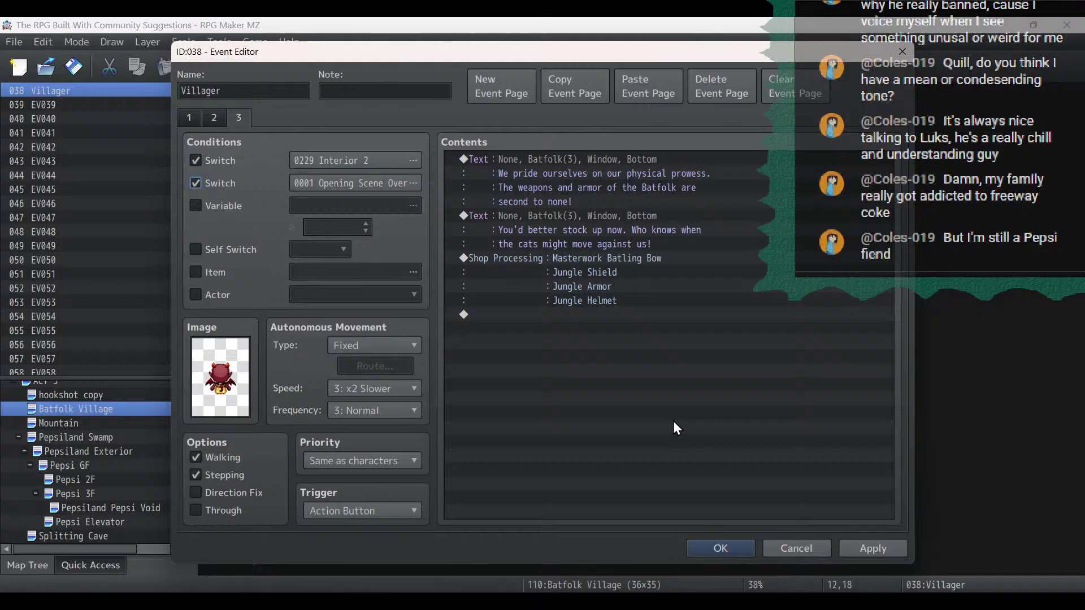
pyautogui.click(375, 183)
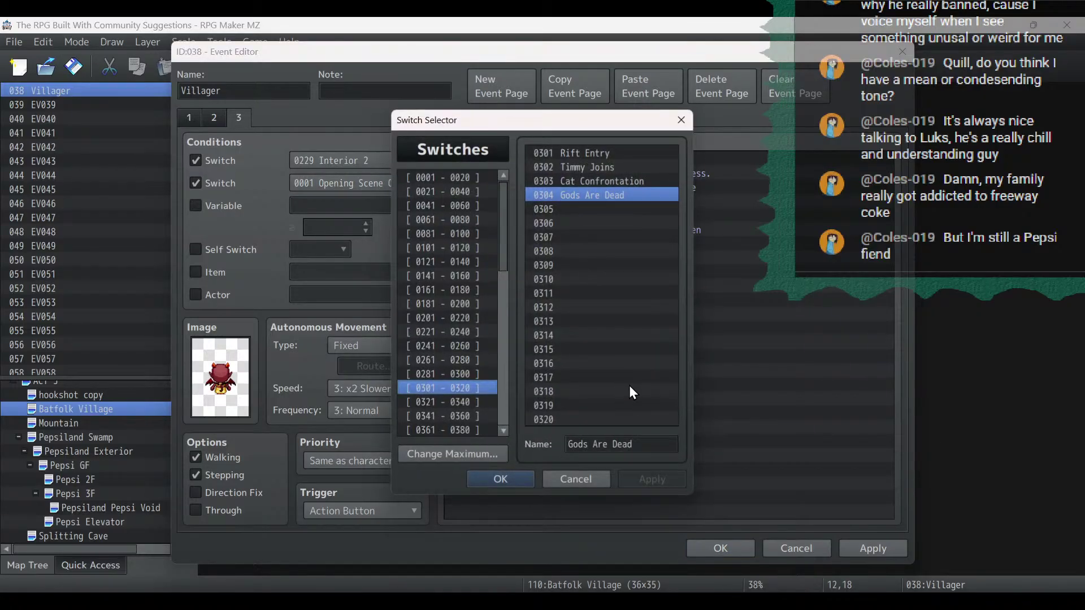
pyautogui.doubleClick(608, 193)
# On the third page, delete the first message and rewrite the remaining one as "Business isn't doing so well now that things are more peaceful.".
pyautogui.click(596, 167)
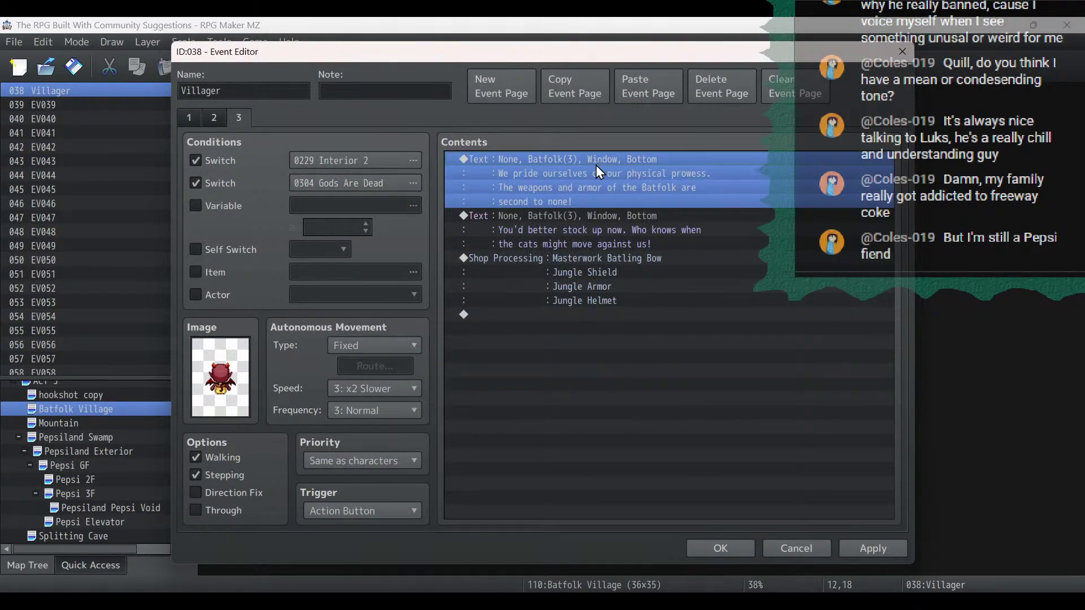
pyautogui.press('Delete')
pyautogui.doubleClick(595, 158)
pyautogui.hotkey('ctrl', 'a')
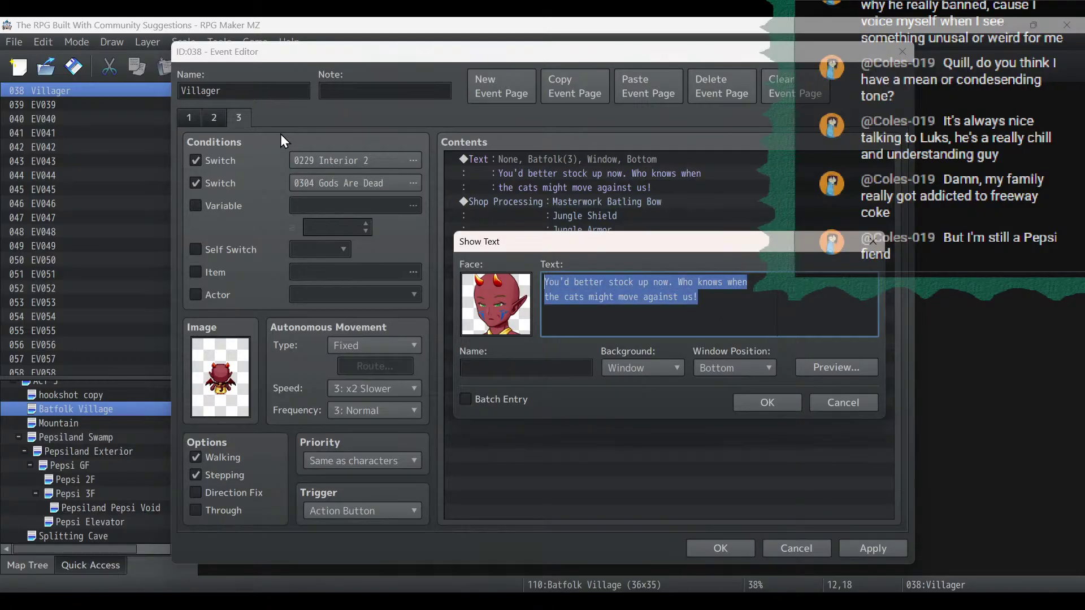
pyautogui.write('Thing')
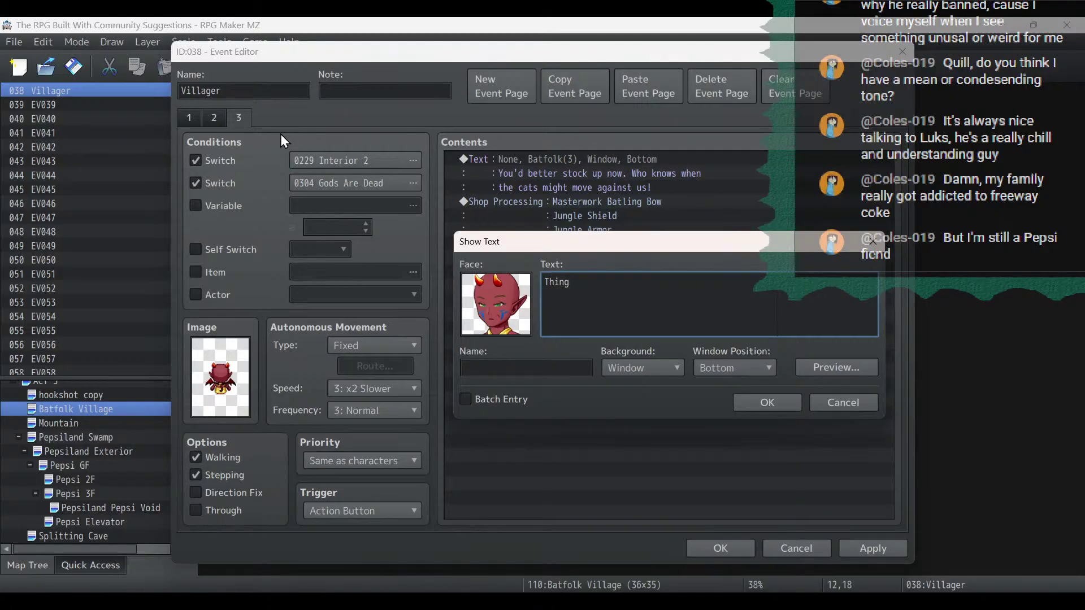
pyautogui.press('BackSpace')
pyautogui.press('BackSpace')
pyautogui.press('BackSpace')
pyautogui.press('BackSpace')
pyautogui.press('BackSpace')
pyautogui.write('Busines')
pyautogui.write('s ba')
pyautogui.press('BackSpace')
pyautogui.press('BackSpace')
pyautogui.write("isn't doing so well")
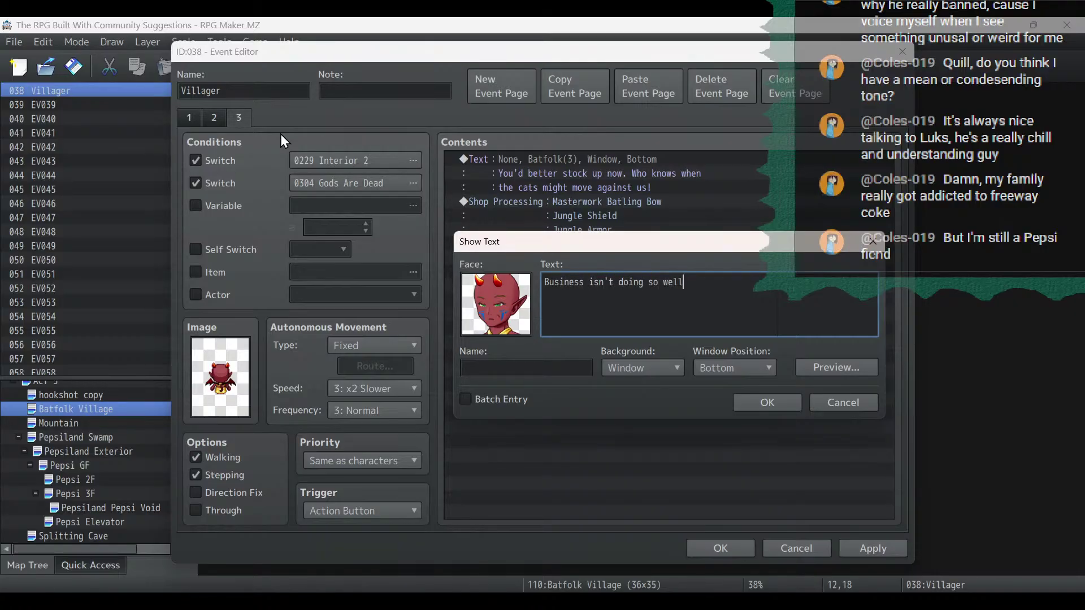
pyautogui.write(' now that things')
pyautogui.press('Return')
pyautogui.write('are more peaceful.')
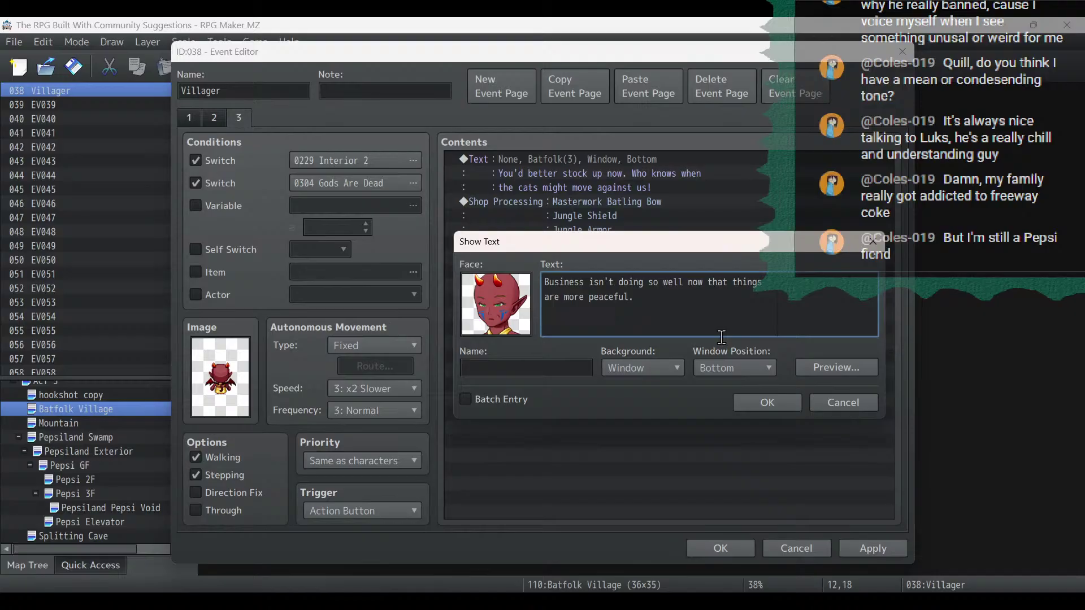
pyautogui.click(784, 403)
# Change the first page's image of Villager event 038 to the brown wooden roof tile from Tileset C and save the event.
pyautogui.click(195, 118)
pyautogui.doubleClick(207, 416)
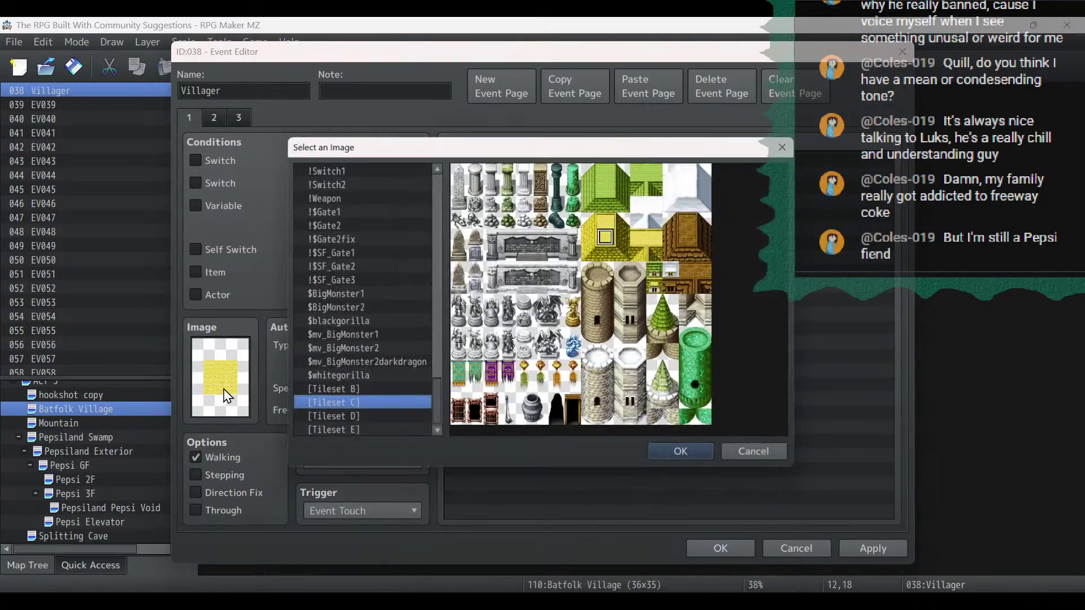
pyautogui.click(609, 235)
pyautogui.click(687, 453)
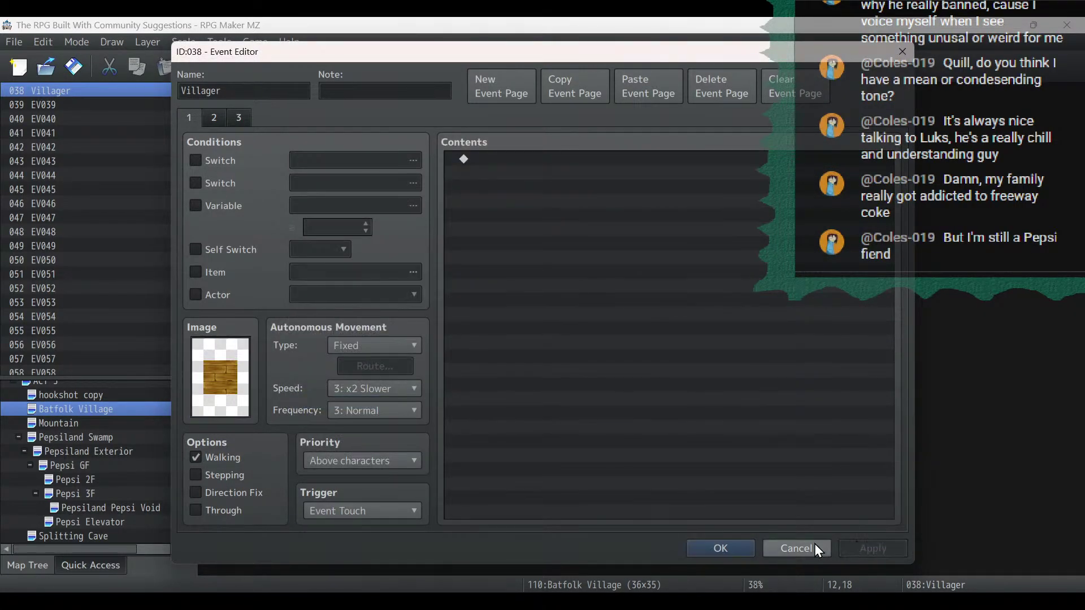
pyautogui.click(718, 545)
# Review the Material Shop event's pages, set its first page's image to the brown wooden roof tile from Tileset C, and save the event.
pyautogui.doubleClick(398, 311)
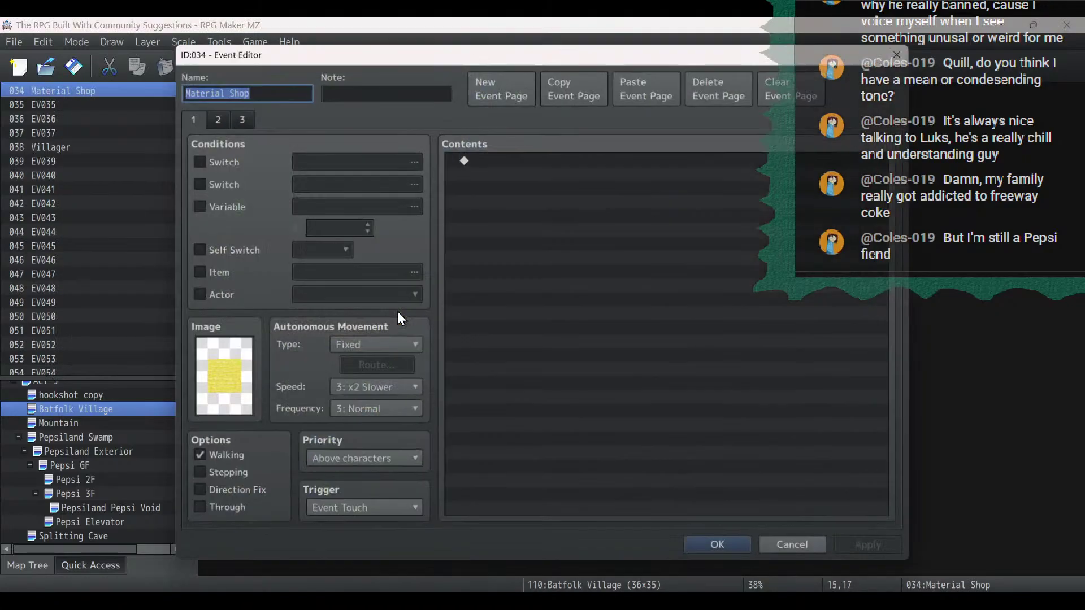
pyautogui.click(215, 118)
pyautogui.click(238, 118)
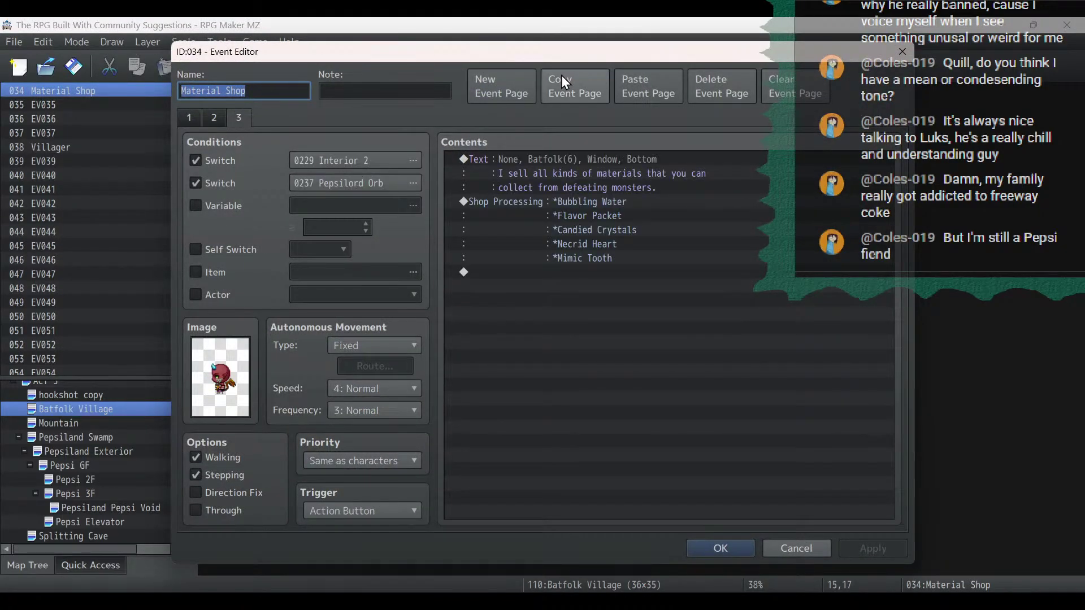
pyautogui.click(575, 72)
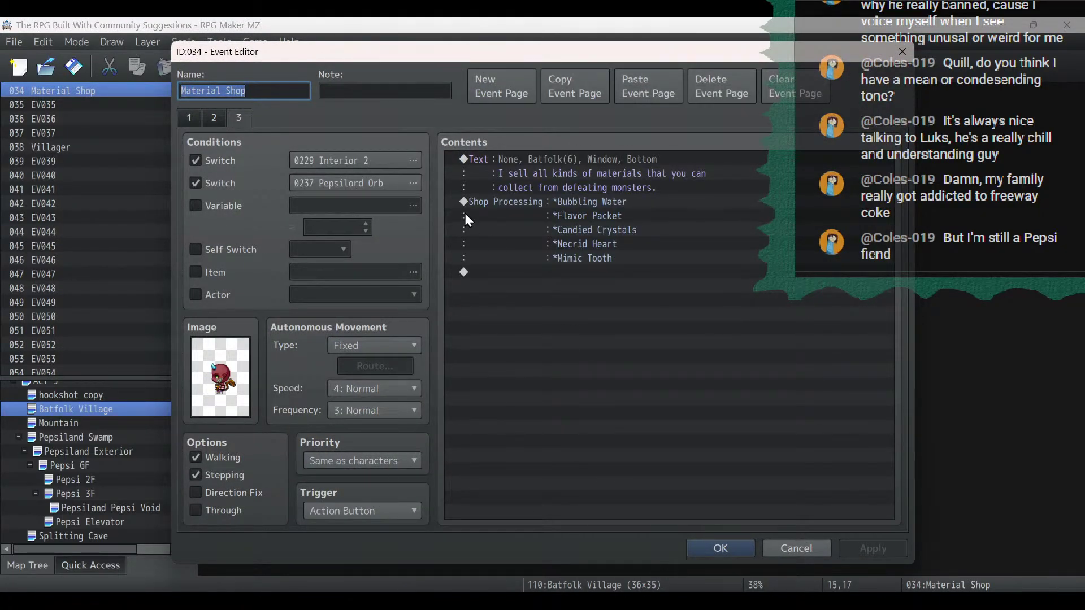
pyautogui.click(189, 117)
pyautogui.doubleClick(220, 377)
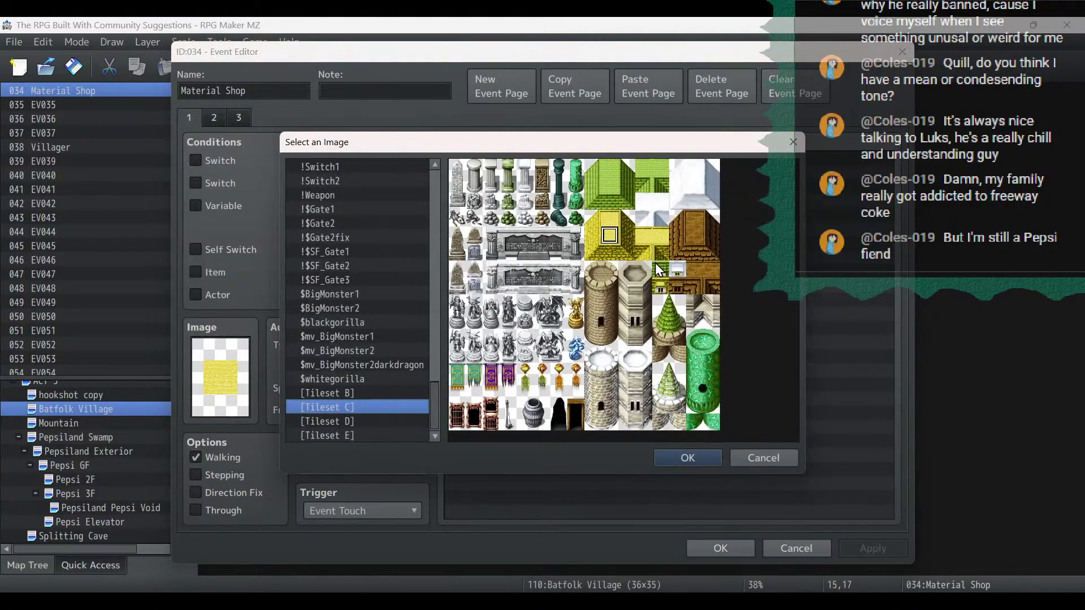
pyautogui.doubleClick(699, 234)
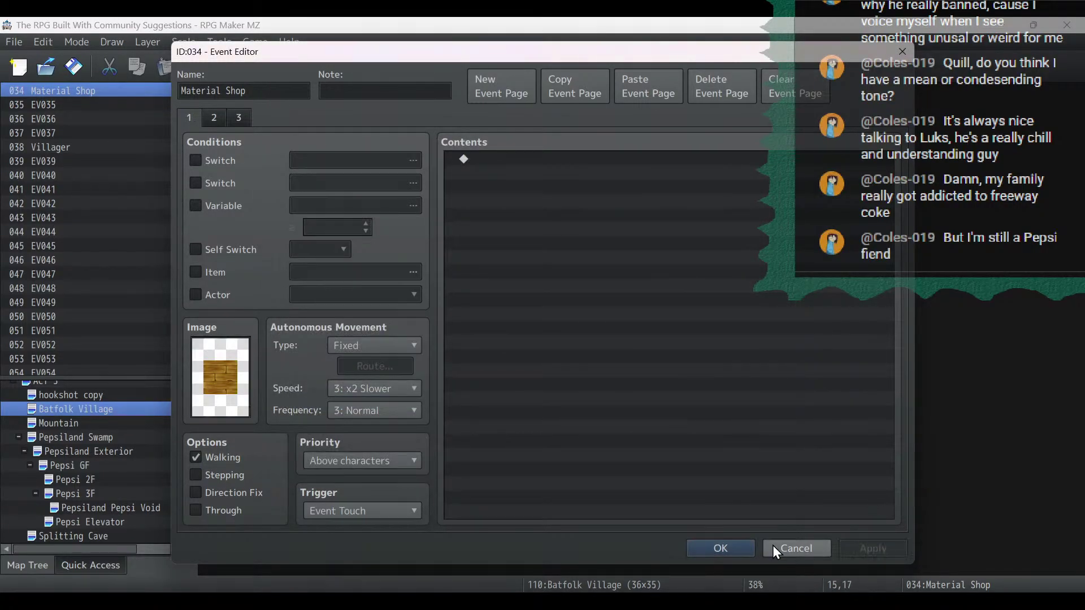
pyautogui.click(714, 547)
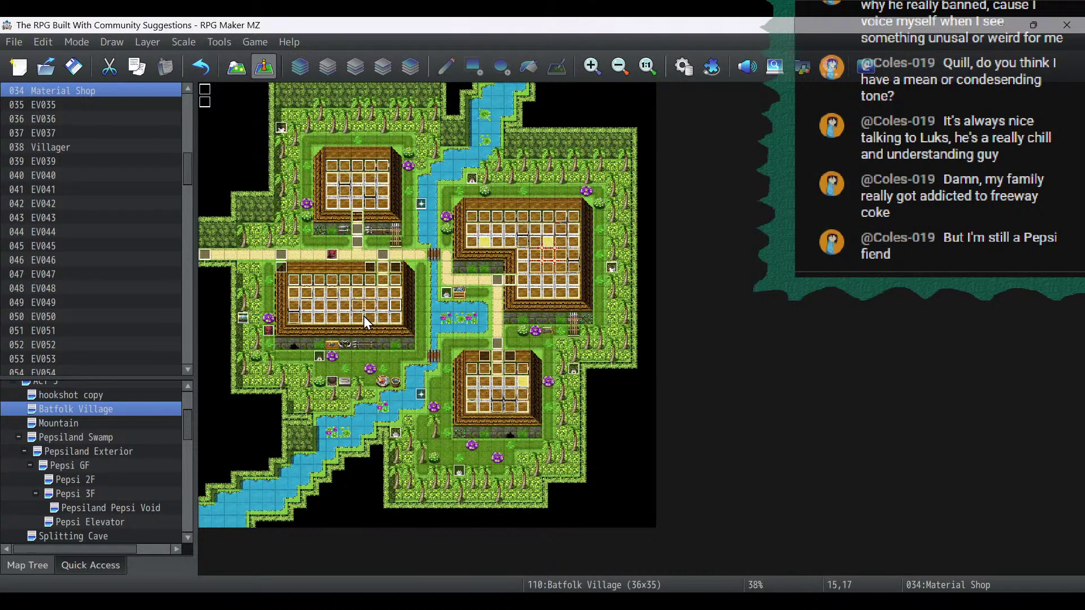
# Duplicate the second page of Villager event 073 as a third page and add switch 0304 Gods Are Dead as its second condition.
pyautogui.doubleClick(486, 241)
pyautogui.click(224, 120)
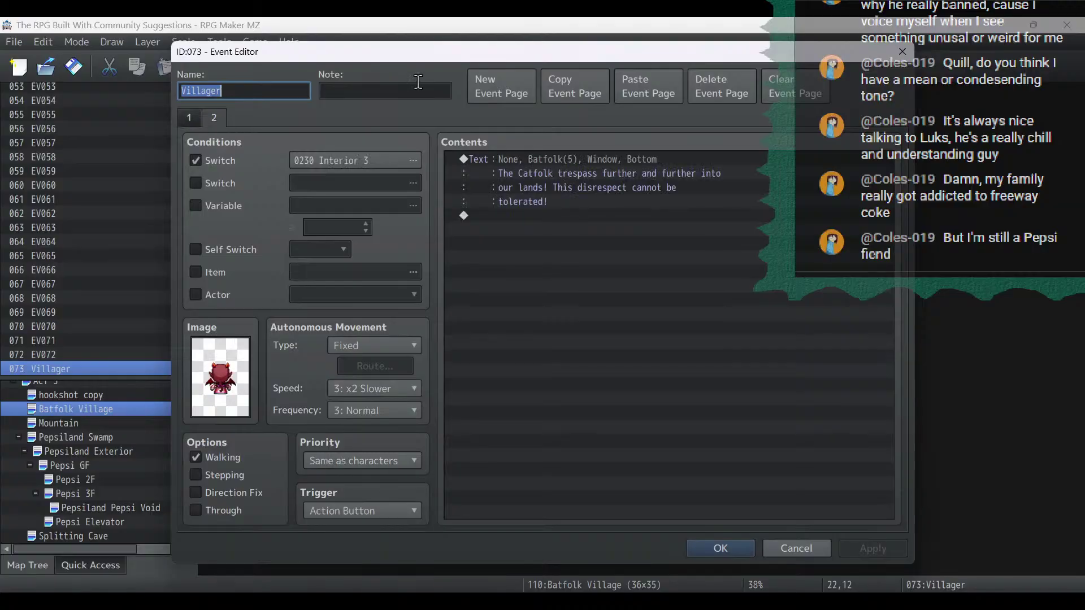
pyautogui.click(577, 90)
pyautogui.click(650, 93)
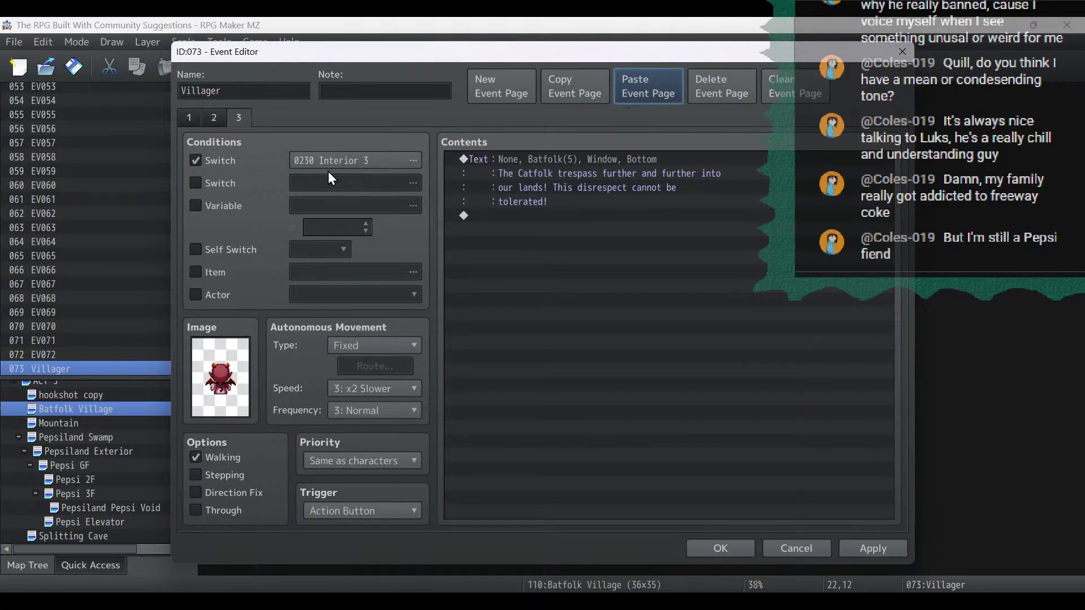
pyautogui.click(219, 186)
pyautogui.click(315, 184)
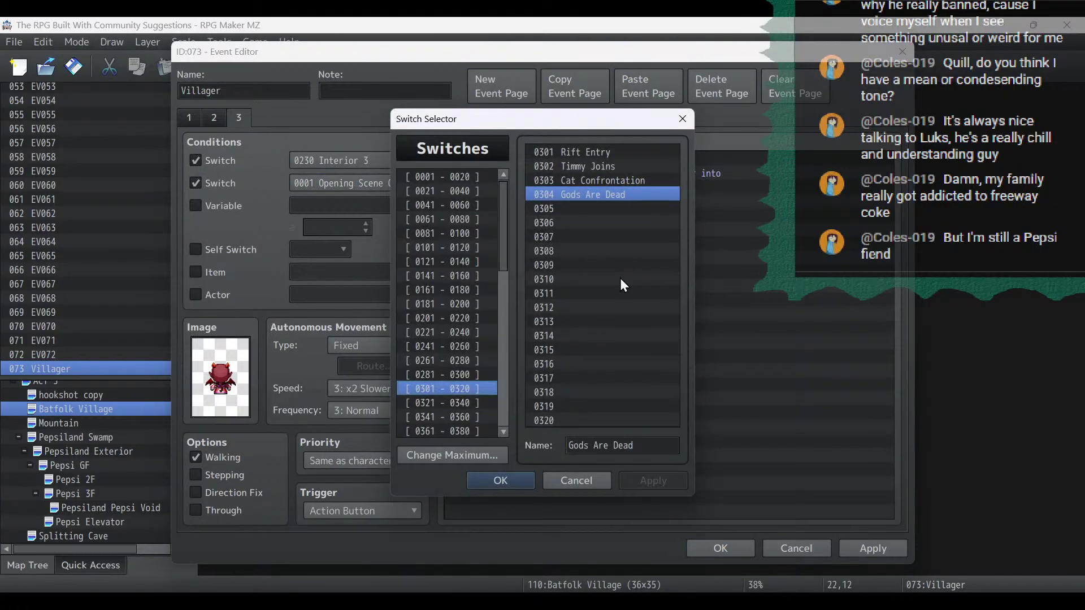
pyautogui.doubleClick(575, 195)
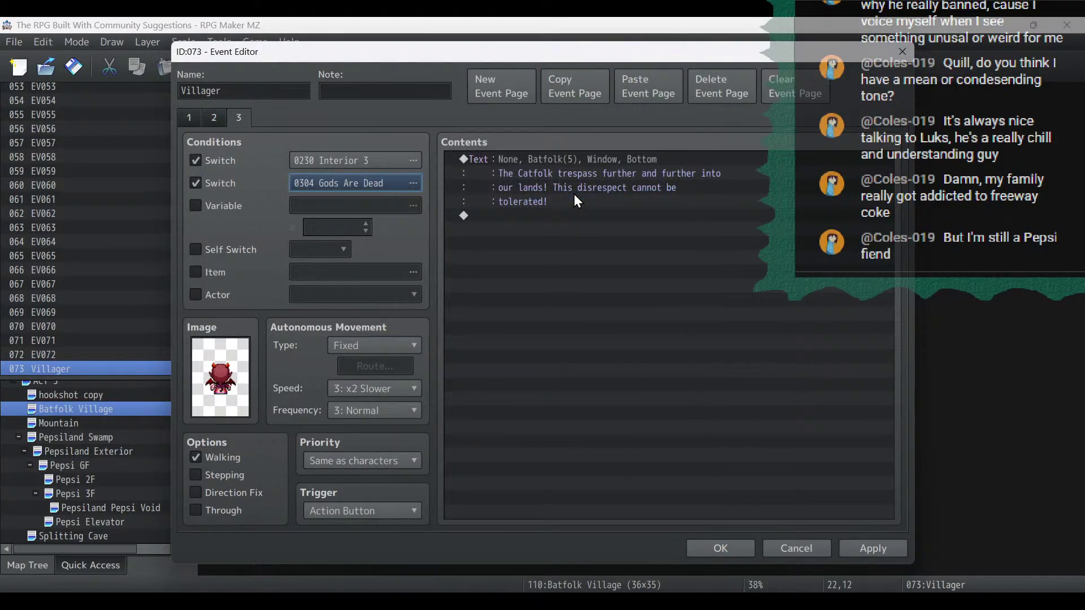
# Rewrite the third page's message as "There is still work to be done to mend the rifts between the people of the jungle.".
pyautogui.doubleClick(602, 161)
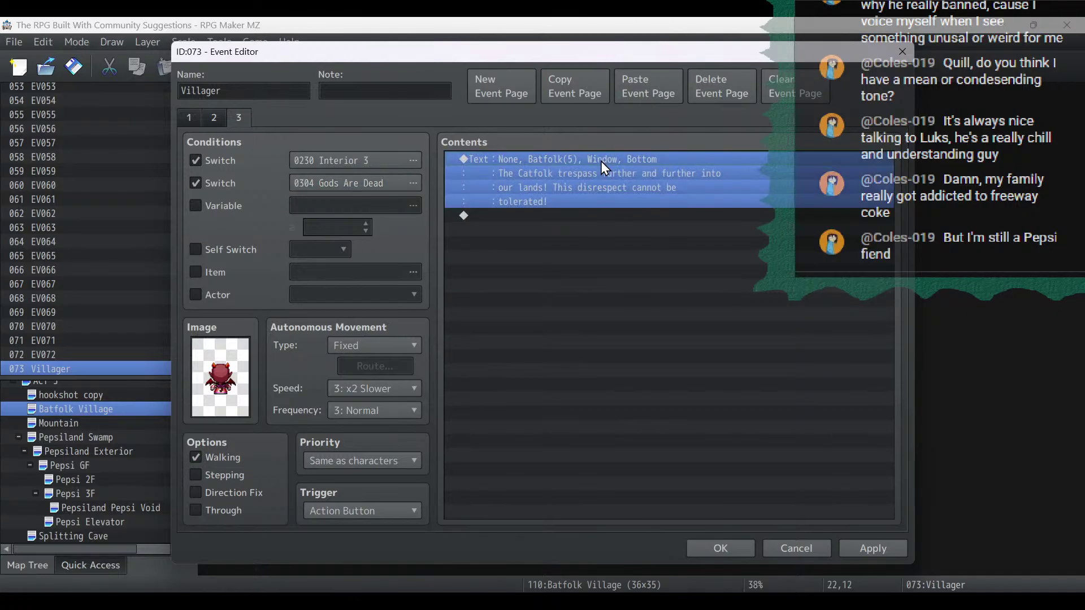
pyautogui.hotkey('ctrl', 'a')
pyautogui.press('BackSpace')
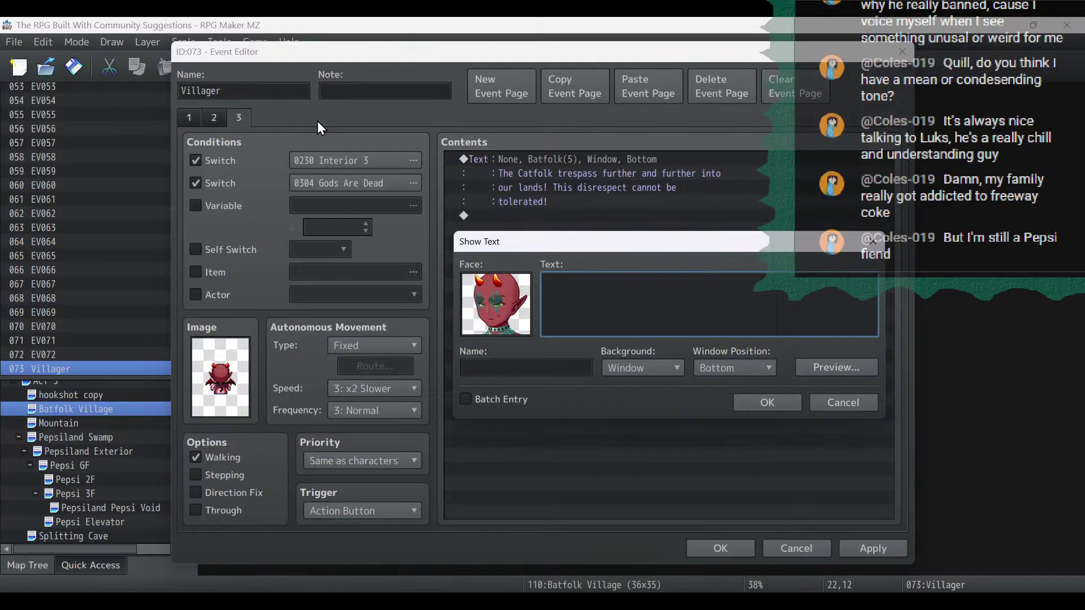
pyautogui.write('There is still work to be done to mend')
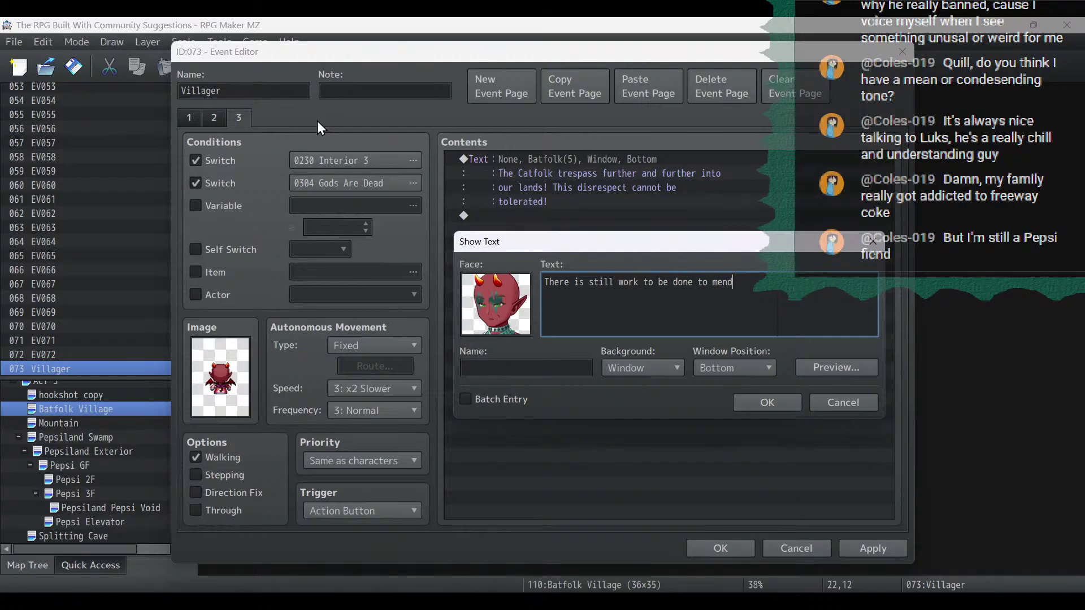
pyautogui.press('Return')
pyautogui.write('the rifts between the people of the')
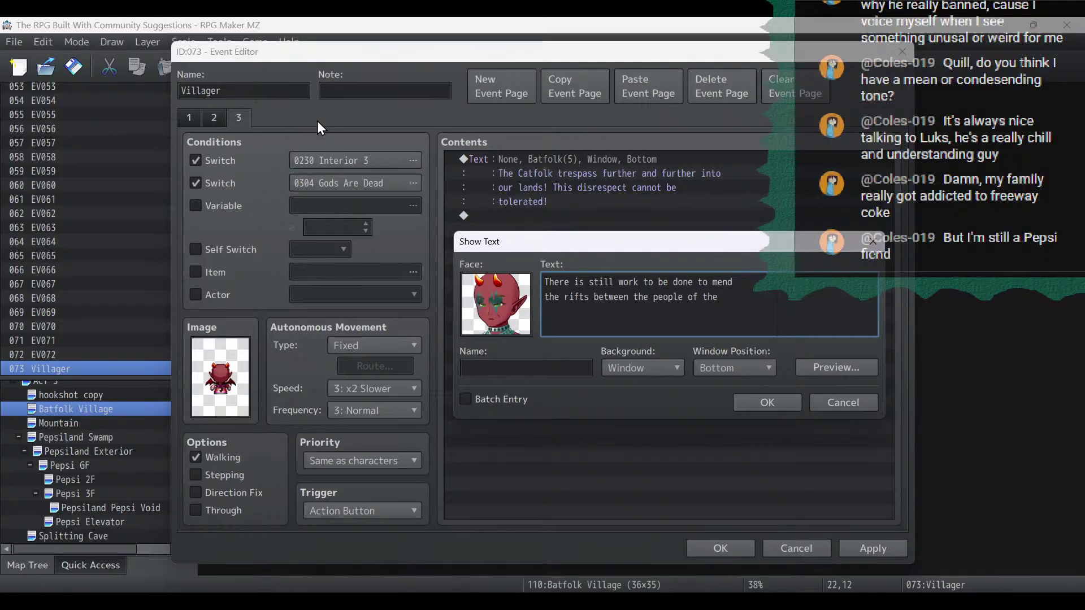
pyautogui.write(' jungle and swam')
pyautogui.press('BackSpace')
pyautogui.press('BackSpace')
pyautogui.press('BackSpace')
pyautogui.press('BackSpace')
pyautogui.press('BackSpace')
pyautogui.press('BackSpace')
pyautogui.press('BackSpace')
pyautogui.press('BackSpace')
pyautogui.press('BackSpace')
pyautogui.click(757, 405)
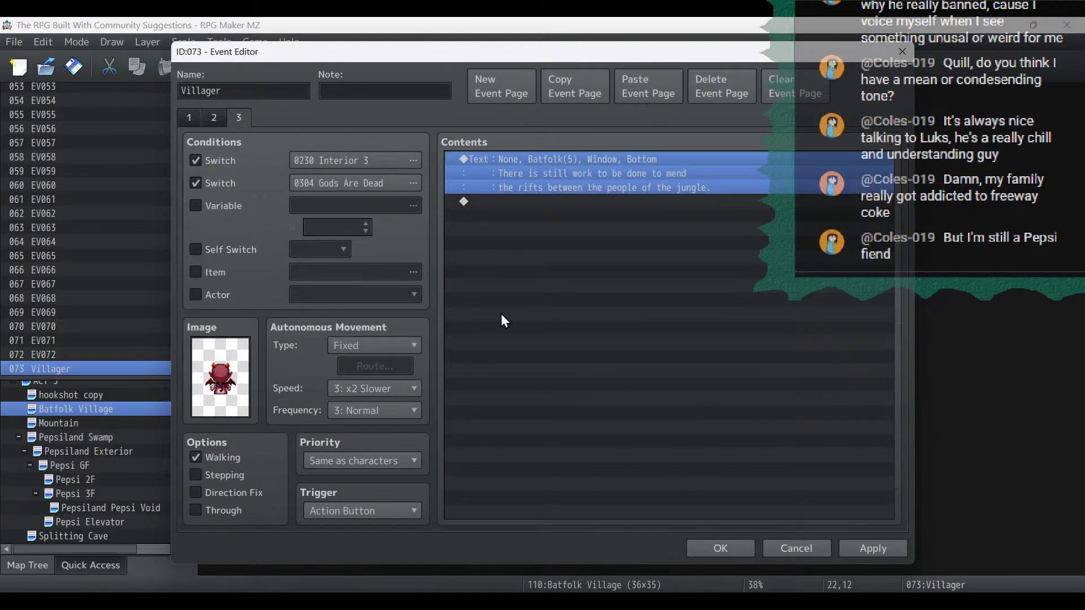
# Replace the first page's image of Villager event 073 with the brown wooden roof tile from Tileset C and save the event.
pyautogui.doubleClick(220, 375)
pyautogui.click(692, 237)
pyautogui.click(684, 455)
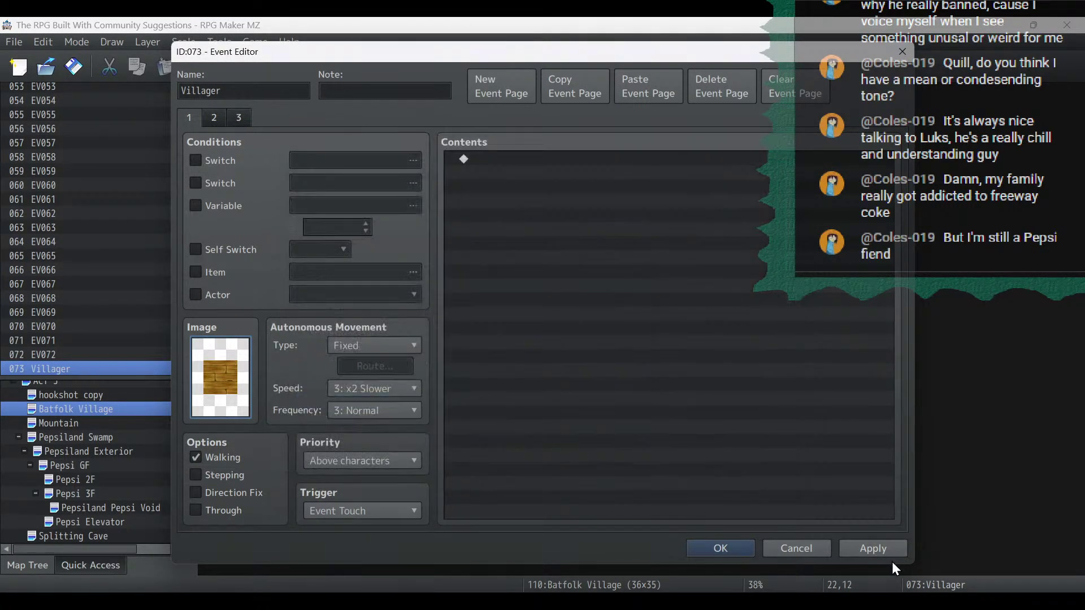
pyautogui.click(721, 548)
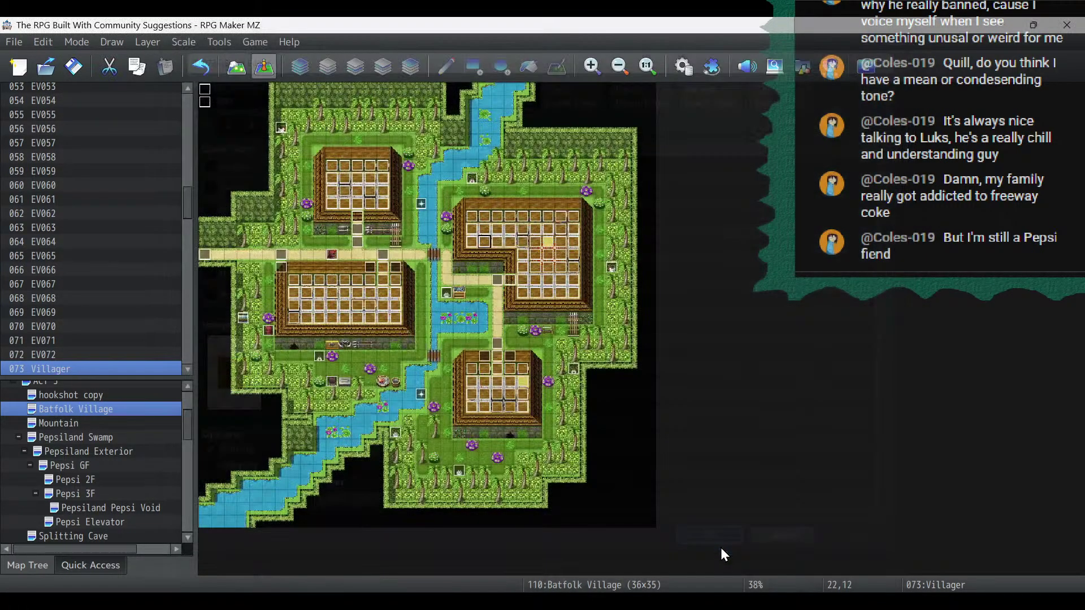
# Duplicate the Priest event's third page as a fourth page and set its first switch condition to 0304 Gods Are Dead.
pyautogui.doubleClick(552, 239)
pyautogui.click(224, 121)
pyautogui.click(237, 119)
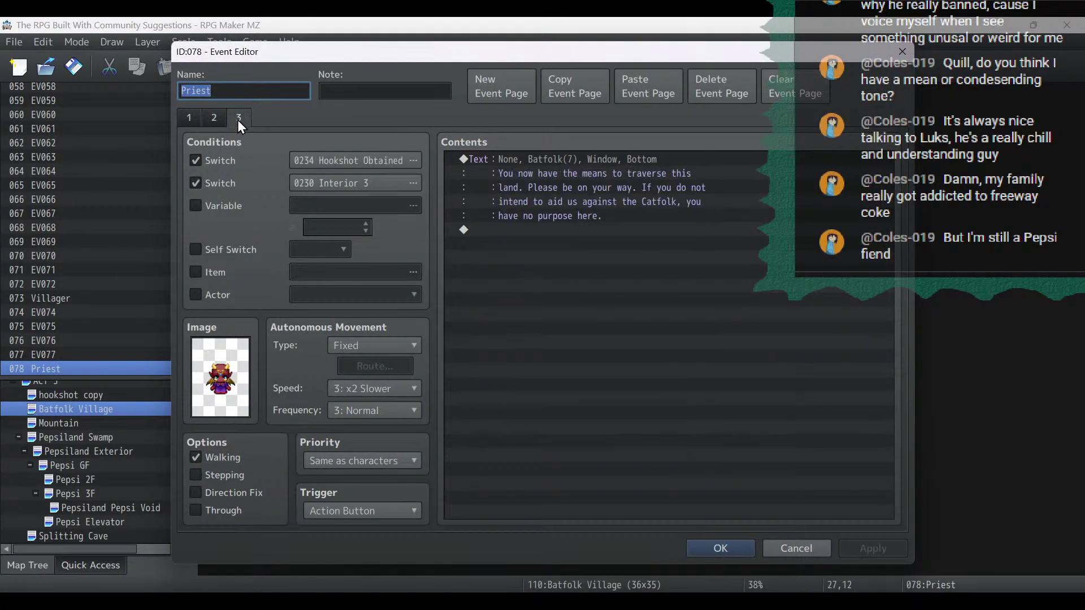
pyautogui.click(561, 98)
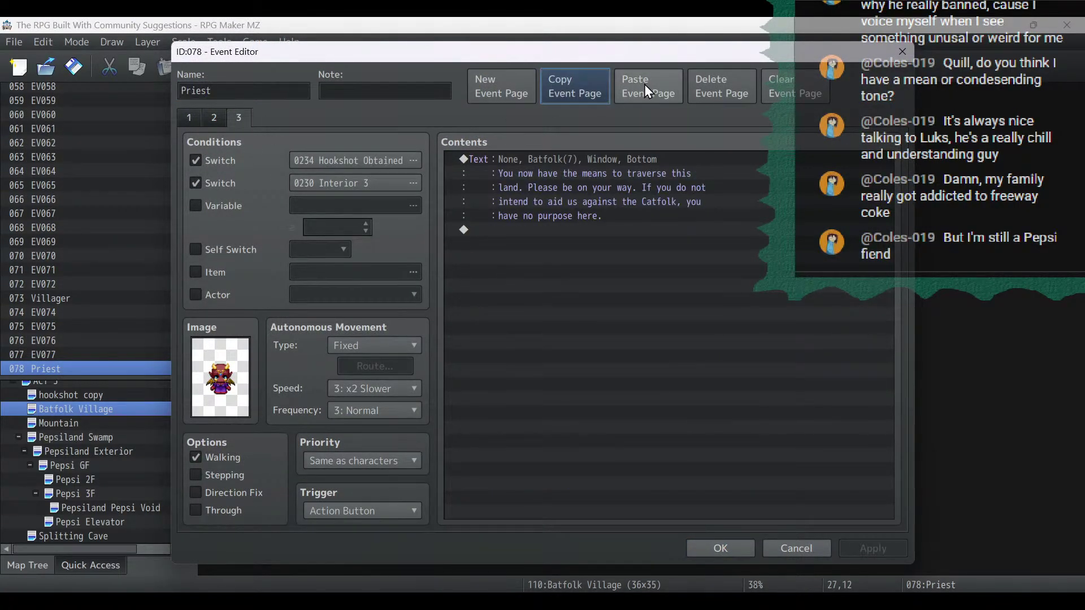
pyautogui.click(645, 85)
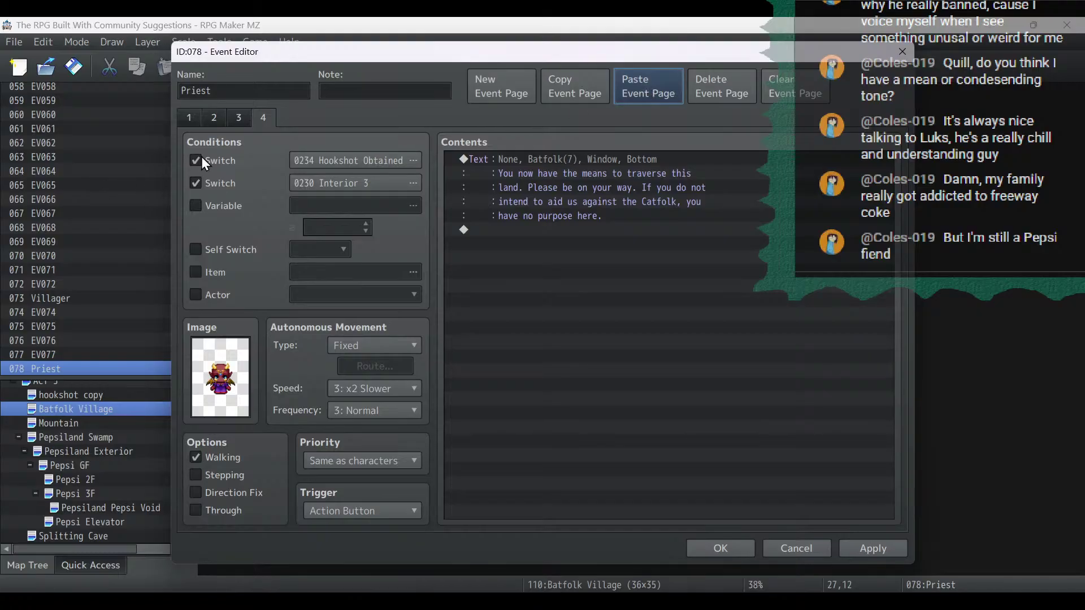
pyautogui.click(334, 160)
pyautogui.doubleClick(600, 190)
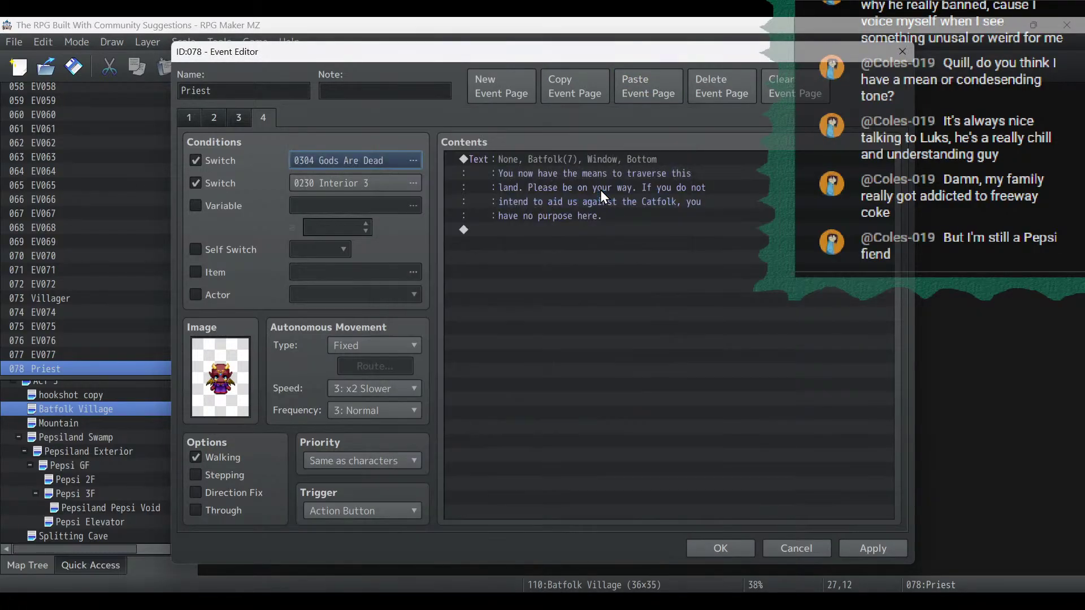
# Replace the first page's image of the Priest event with the brown wooden roof tile from Tileset C.
pyautogui.click(873, 548)
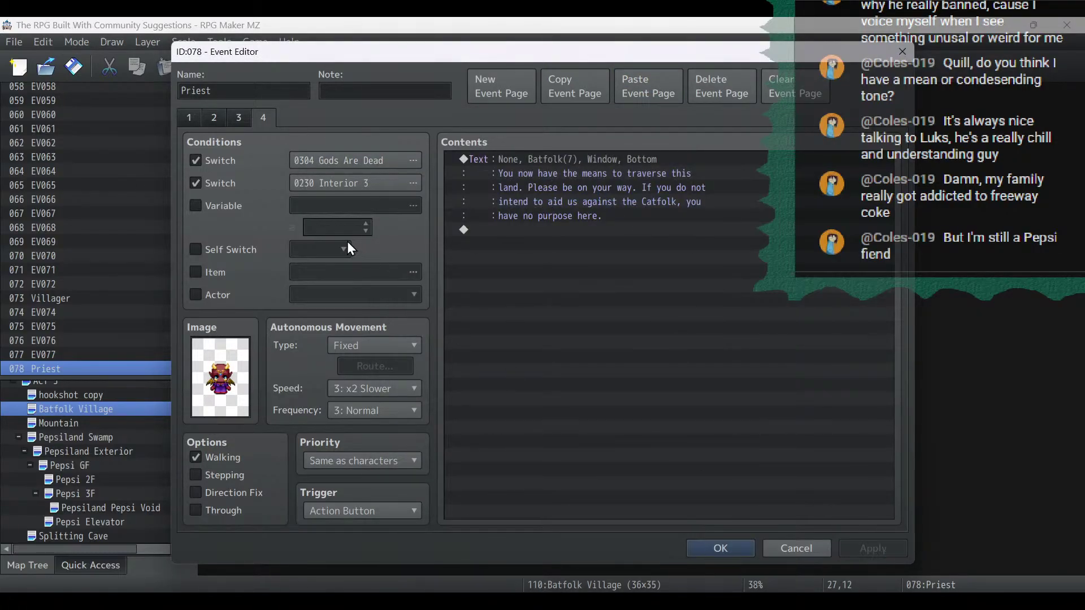
pyautogui.click(197, 118)
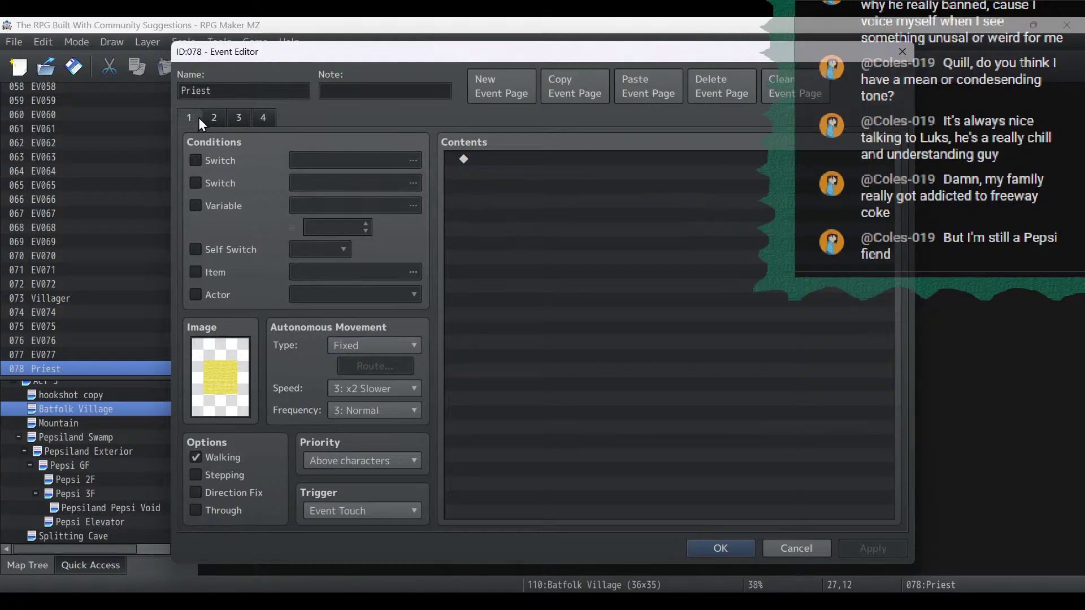
pyautogui.doubleClick(246, 388)
pyautogui.doubleClick(609, 235)
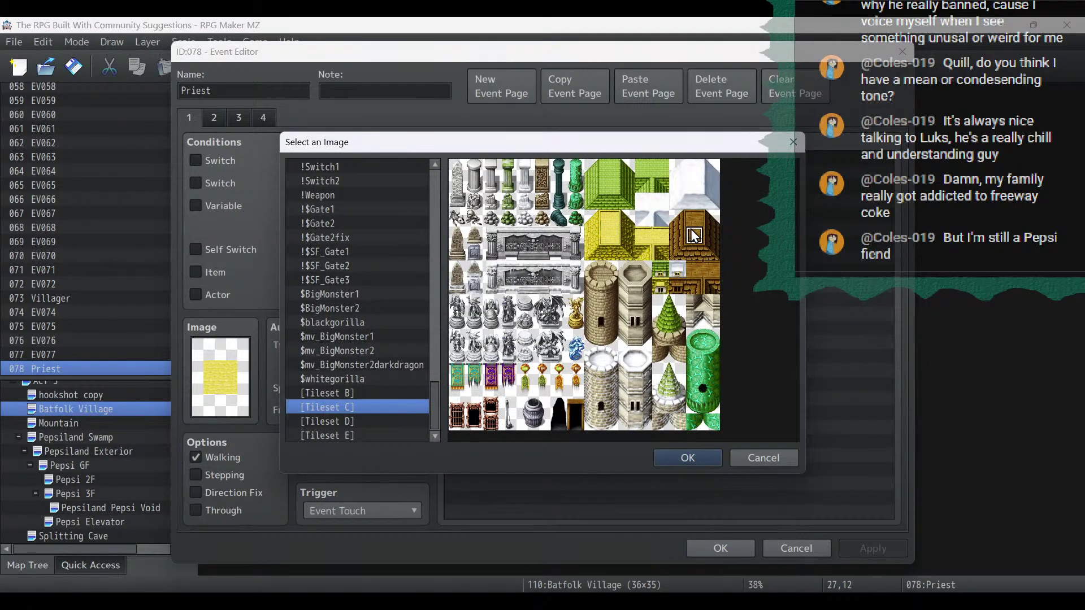
# Rewrite the Priest event's fourth-page message as "You have brought peace back to this land. We are in your debt." and save the event.
pyautogui.click(265, 116)
pyautogui.doubleClick(570, 166)
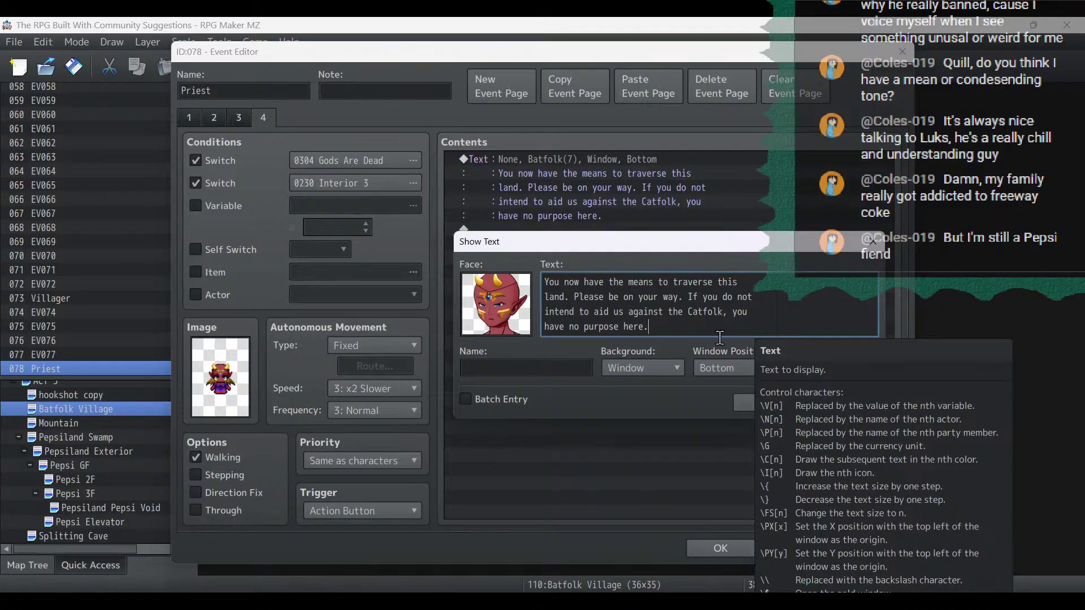
pyautogui.hotkey('ctrl', 'a')
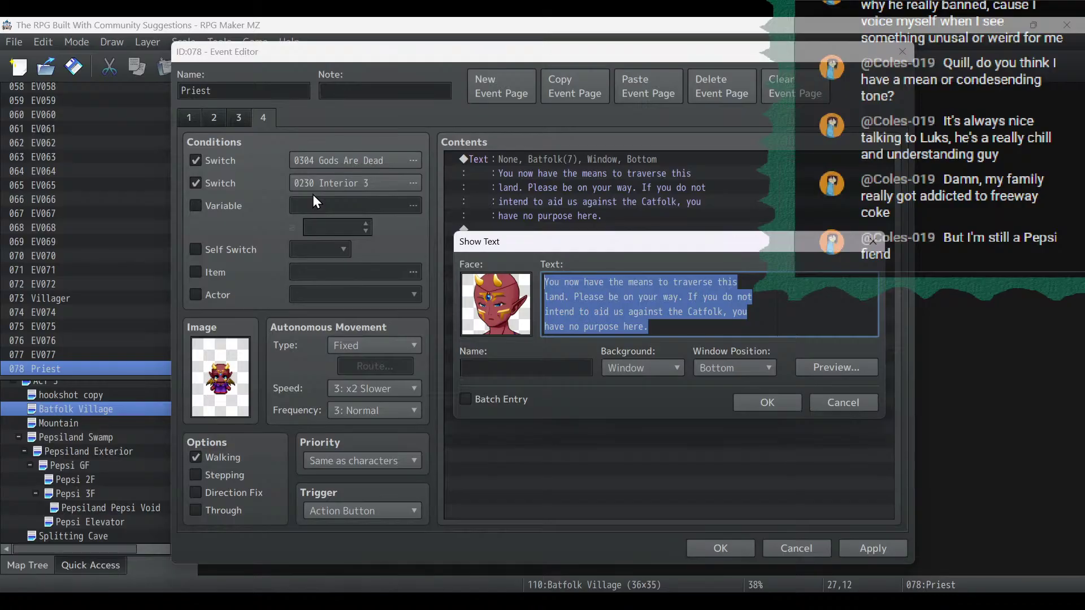
pyautogui.write('You have')
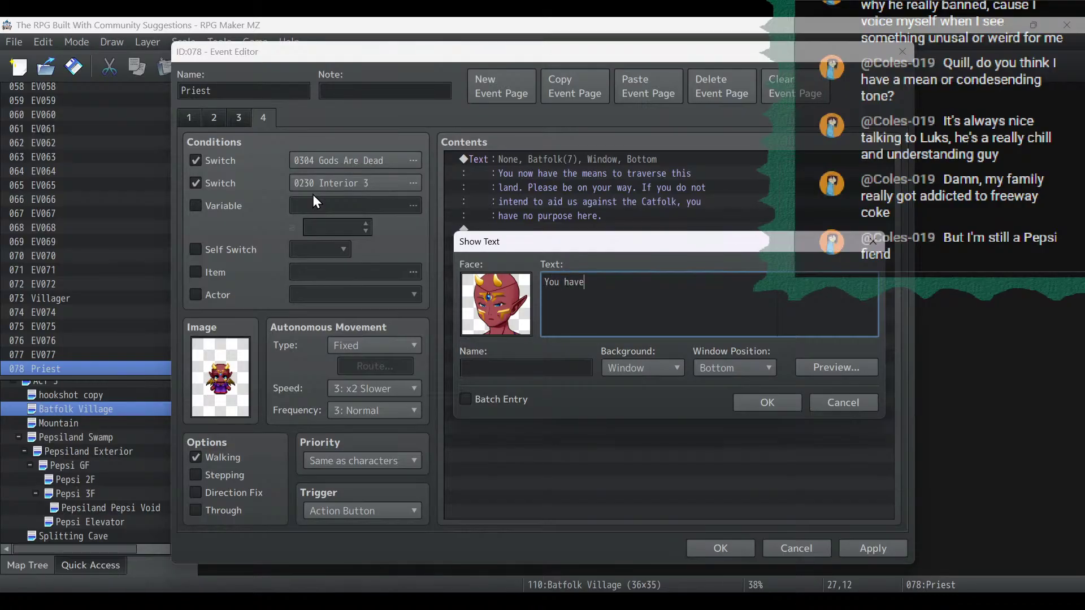
pyautogui.write(' brought peace back to this lan')
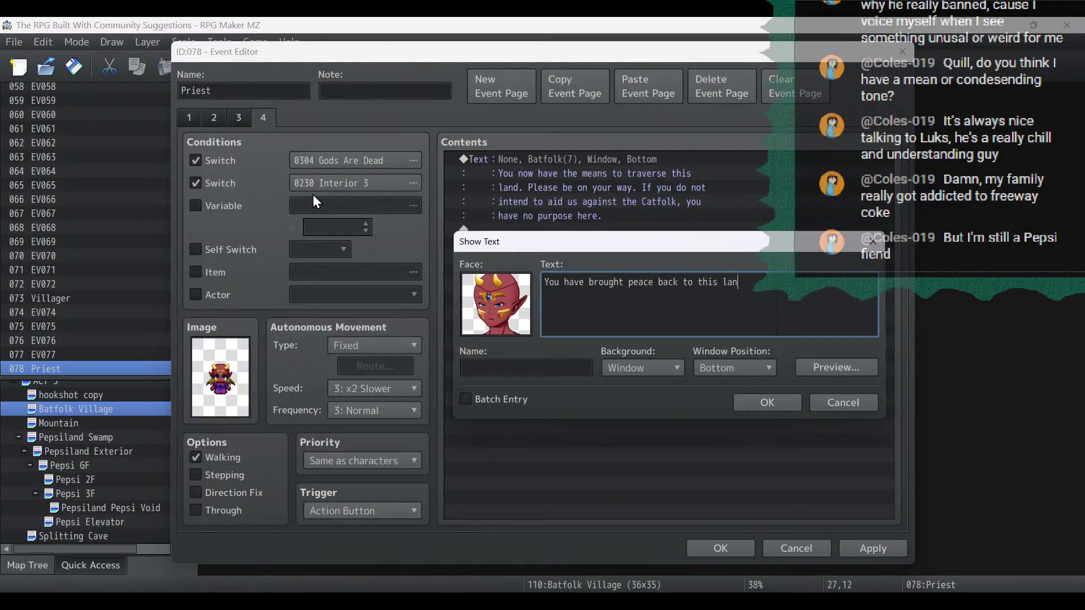
pyautogui.write('d.')
pyautogui.press('Return')
pyautogui.write('We are in your debt.')
pyautogui.click(759, 405)
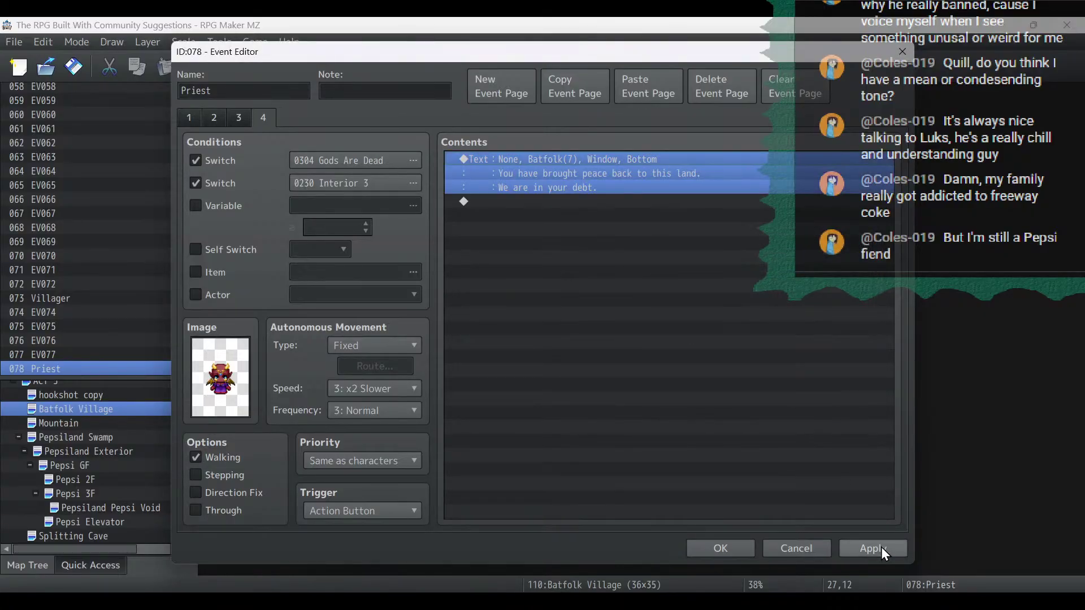
pyautogui.click(876, 548)
pyautogui.click(697, 549)
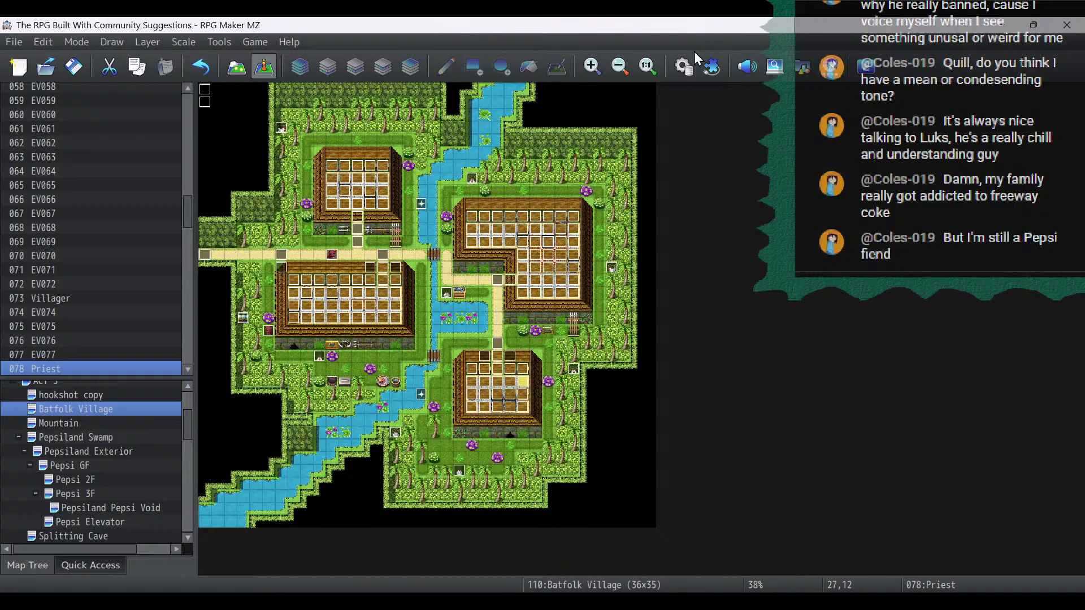
# Duplicate the only page of the Batfolk 2 event as a second page and set its switch condition to 0304 Gods Are Dead.
pyautogui.click(594, 67)
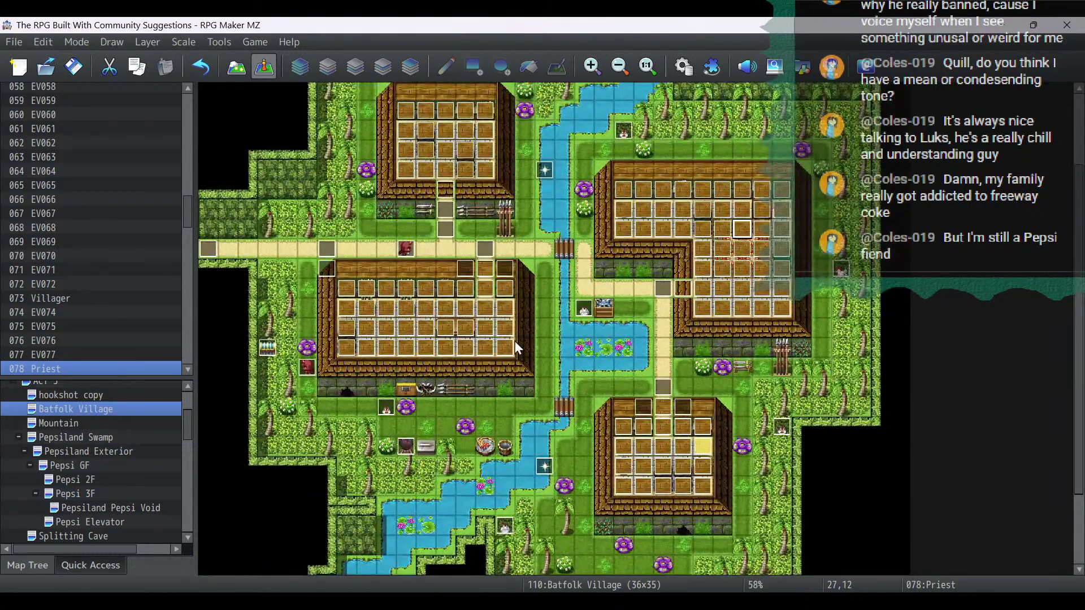
pyautogui.scroll(-2, 514, 341)
pyautogui.scroll(6, 515, 341)
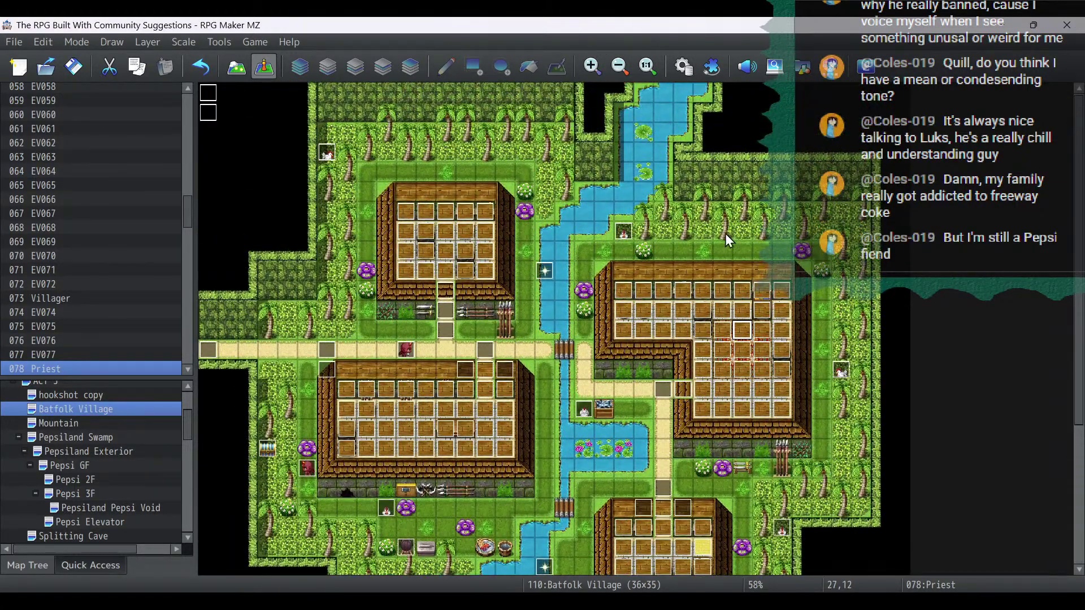
pyautogui.scroll(-3, 624, 262)
pyautogui.doubleClick(405, 280)
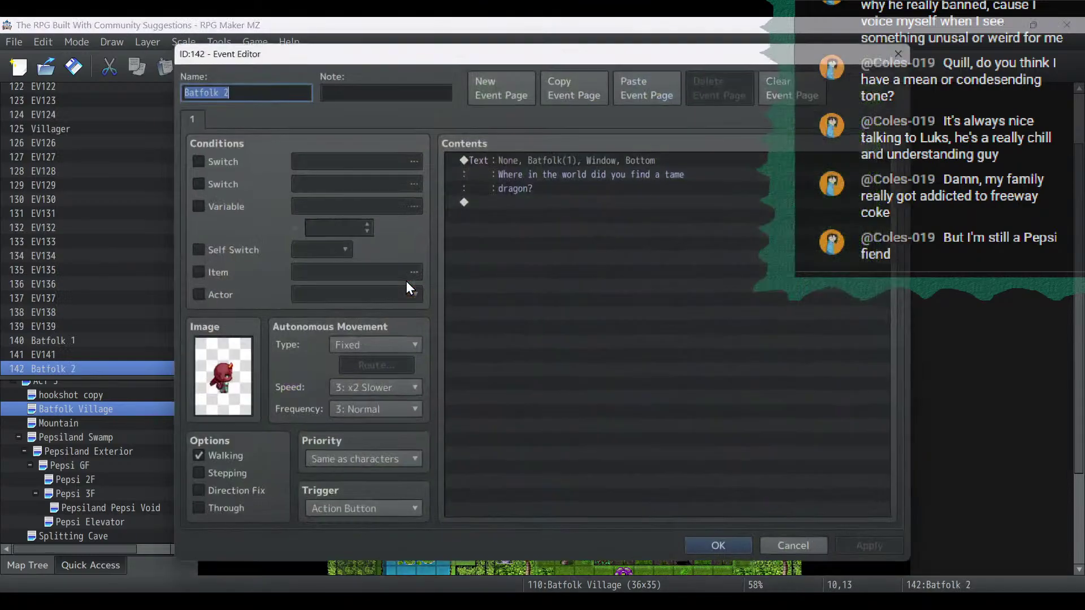
pyautogui.click(581, 90)
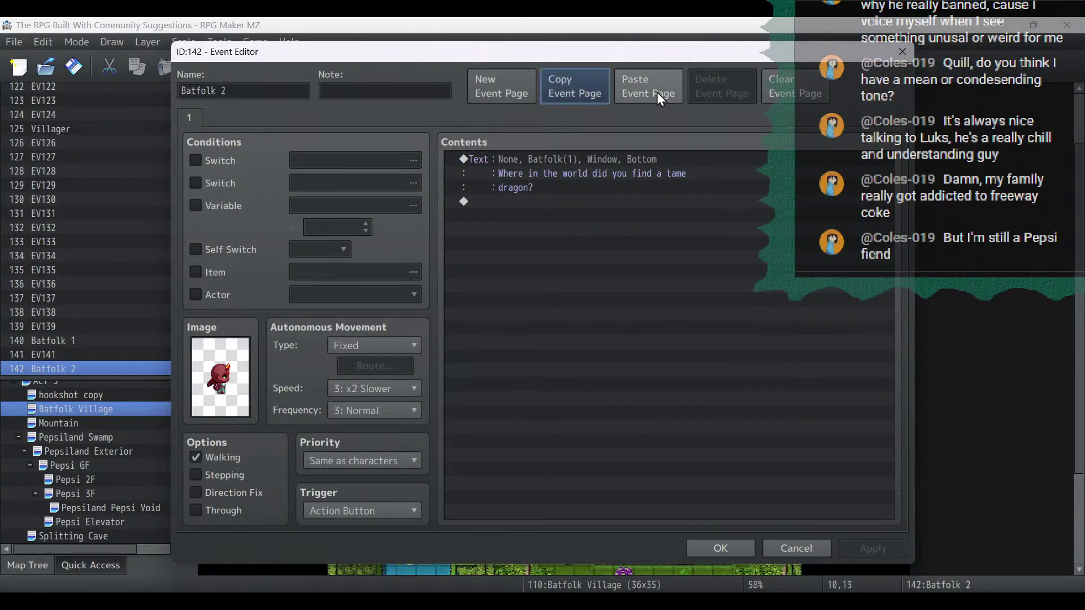
pyautogui.click(657, 93)
pyautogui.click(198, 161)
pyautogui.click(325, 161)
pyautogui.doubleClick(605, 194)
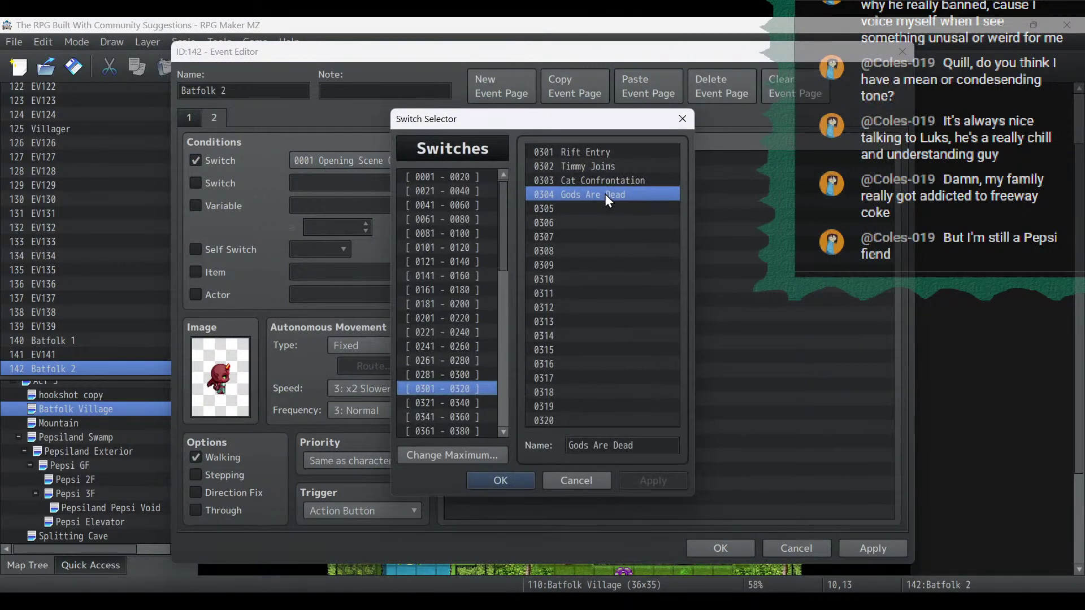
pyautogui.press('Return')
pyautogui.click(500, 481)
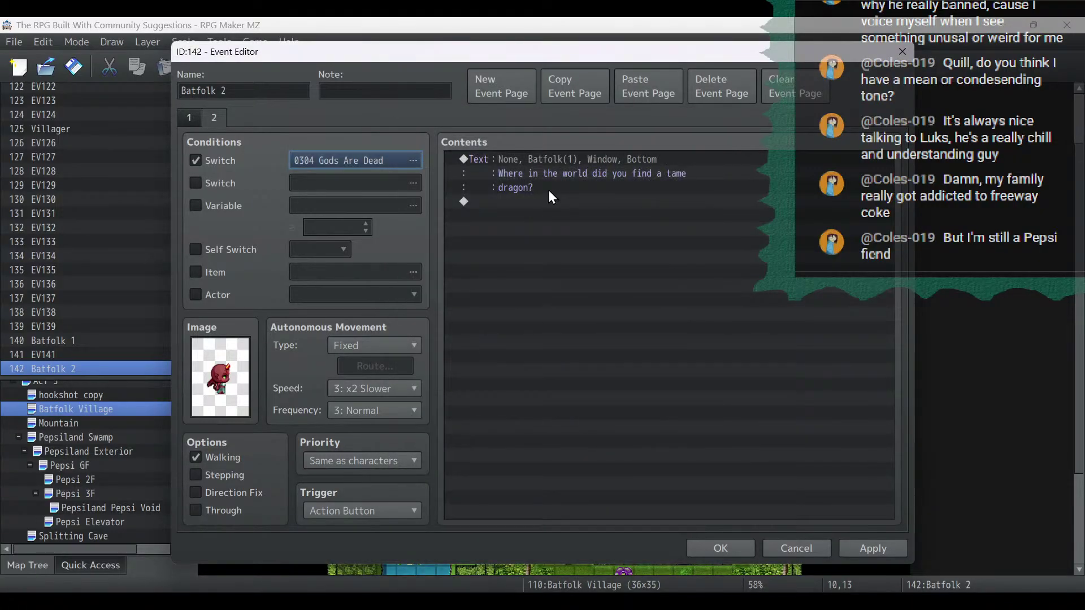
# Rewrite the second page's message of the Batfolk 2 event as "It's good to see you again." and save the event.
pyautogui.doubleClick(554, 157)
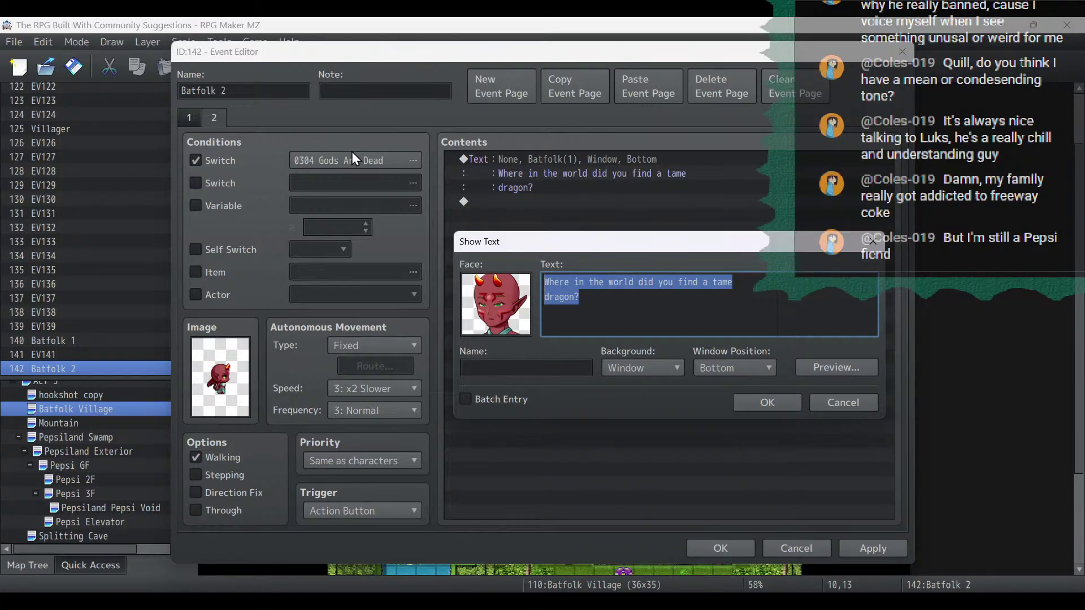
pyautogui.write("It's good ")
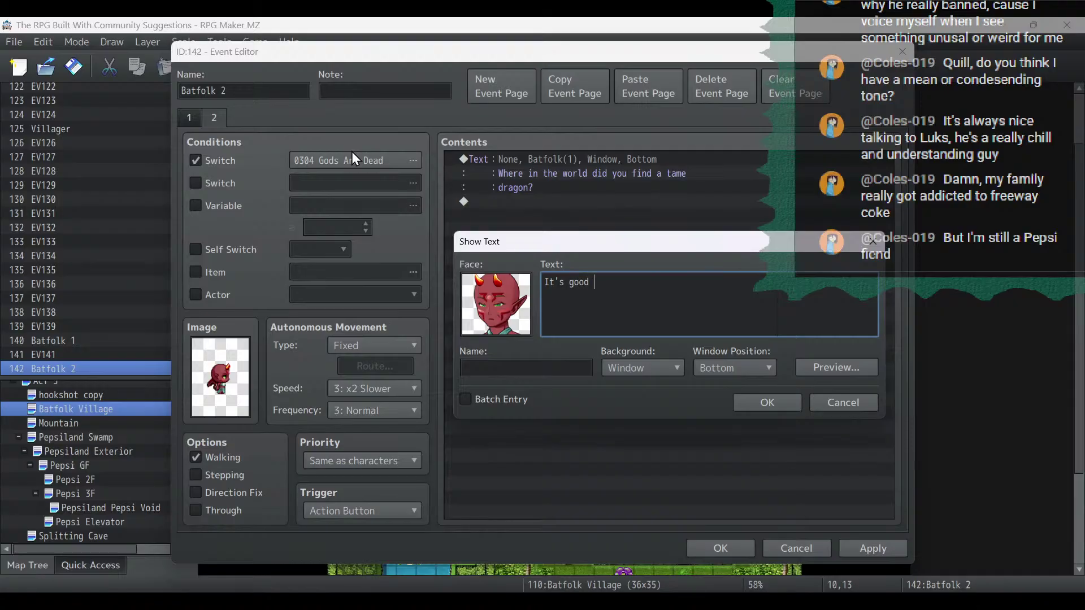
pyautogui.write('to see you again.,')
pyautogui.press('BackSpace')
pyautogui.click(789, 395)
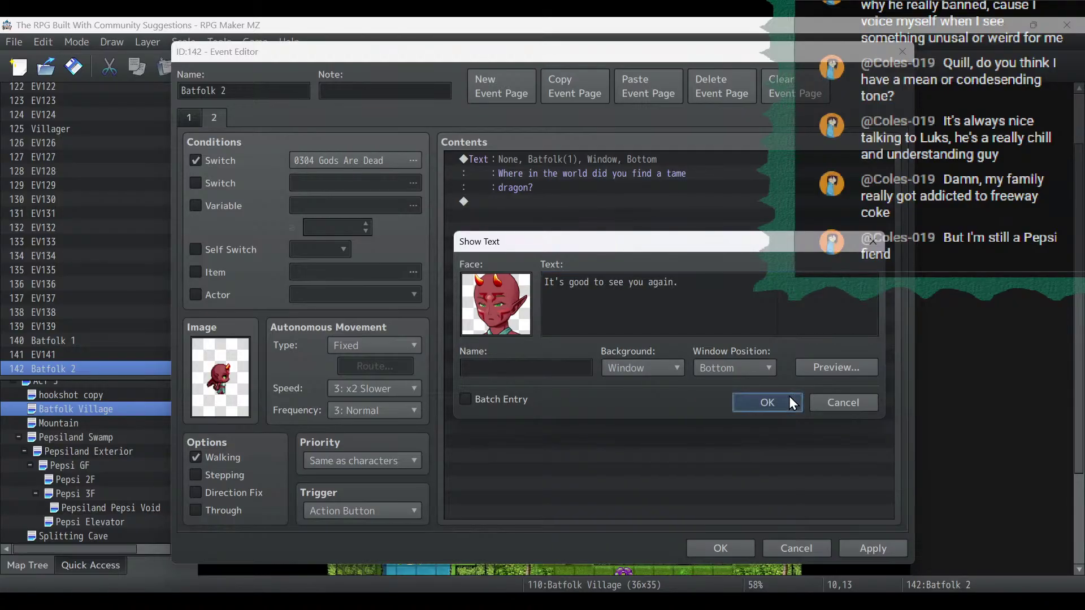
pyautogui.click(720, 547)
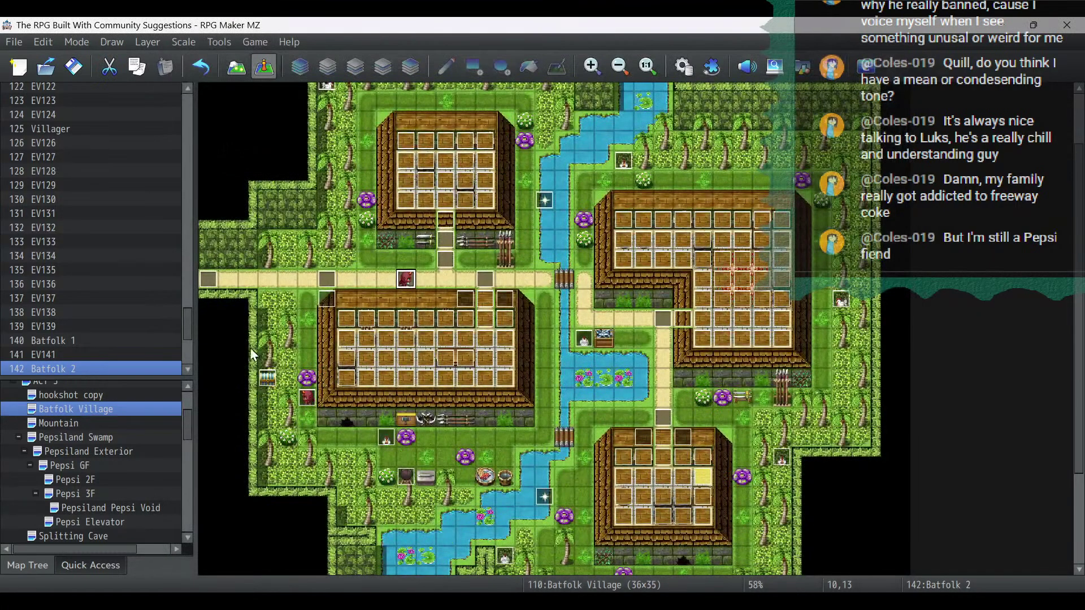
# Duplicate the Batfolk 1 event's page as a second page, conditioned on switch 0304 Gods Are Dead, and apply the change.
pyautogui.doubleClick(308, 398)
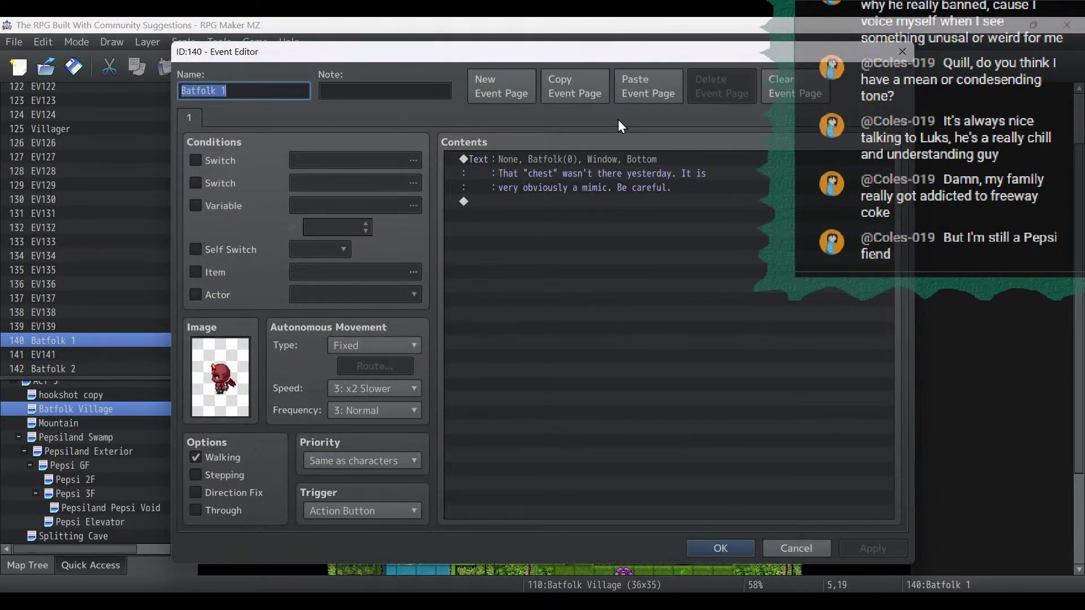
pyautogui.click(585, 80)
pyautogui.click(673, 86)
pyautogui.click(205, 162)
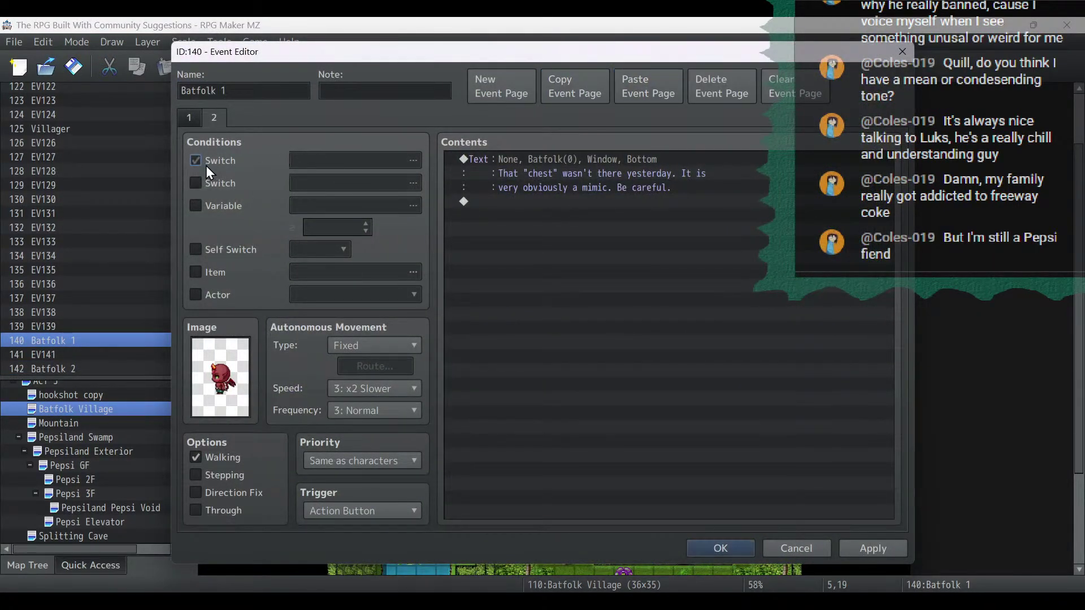
pyautogui.click(357, 164)
pyautogui.doubleClick(615, 193)
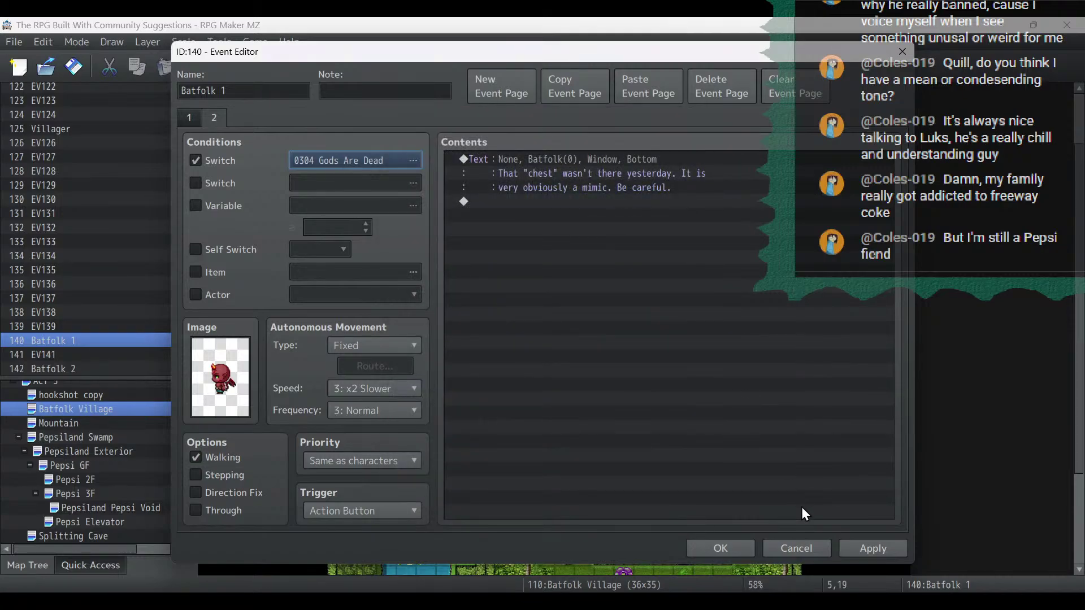
pyautogui.click(877, 551)
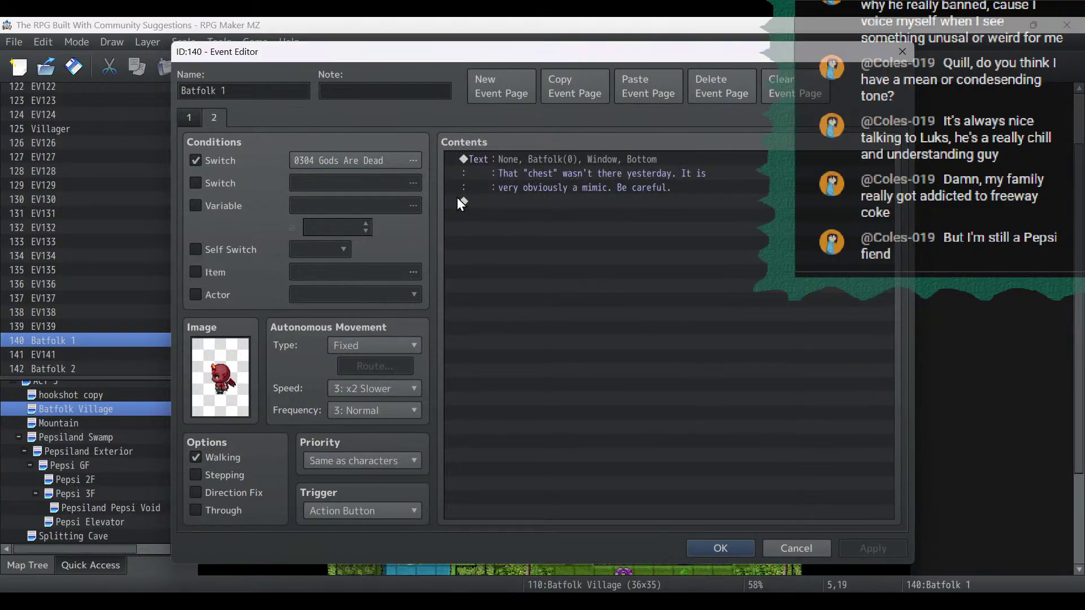
pyautogui.click(502, 204)
pyautogui.click(510, 159)
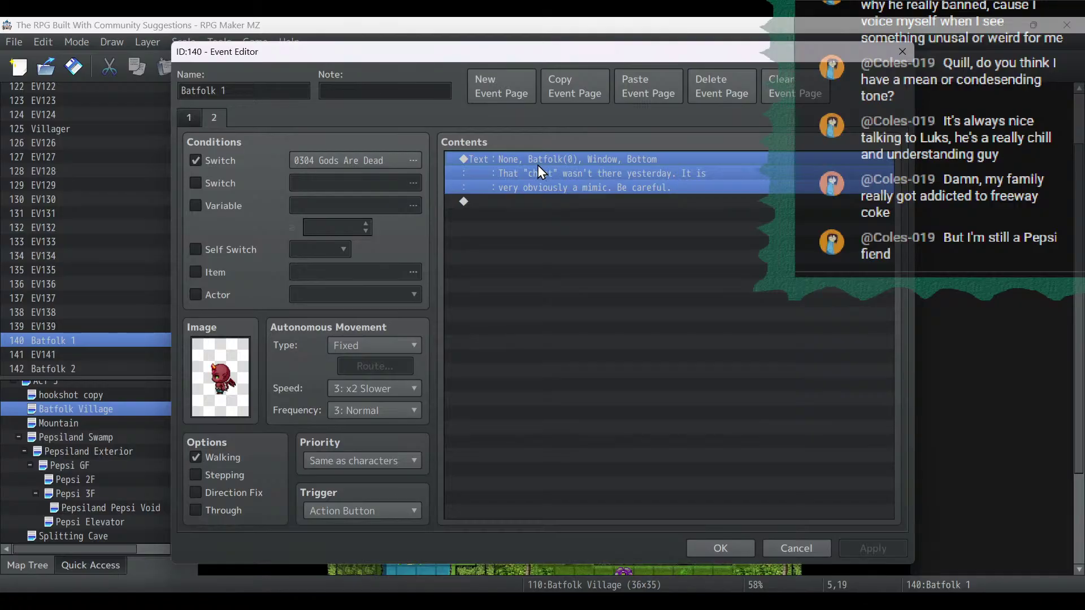
# Switch to the stream project notes in Notepad, add "Dunce Flower Guy" at the end of the Next Stream list and save the file.
pyautogui.press('Tab')
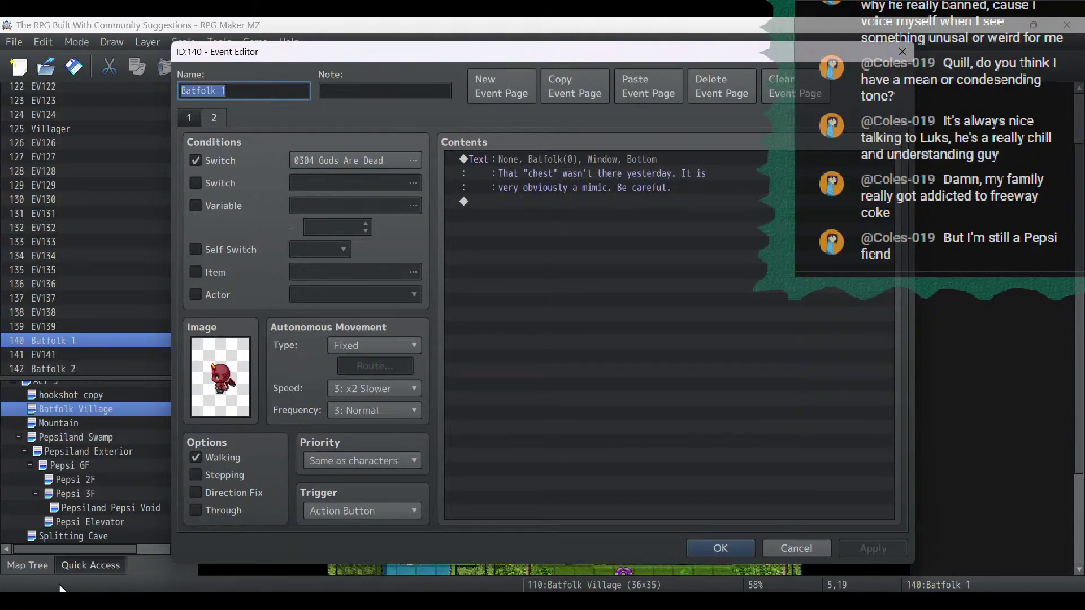
pyautogui.hotkey('alt', 'Tab')
pyautogui.click(548, 301)
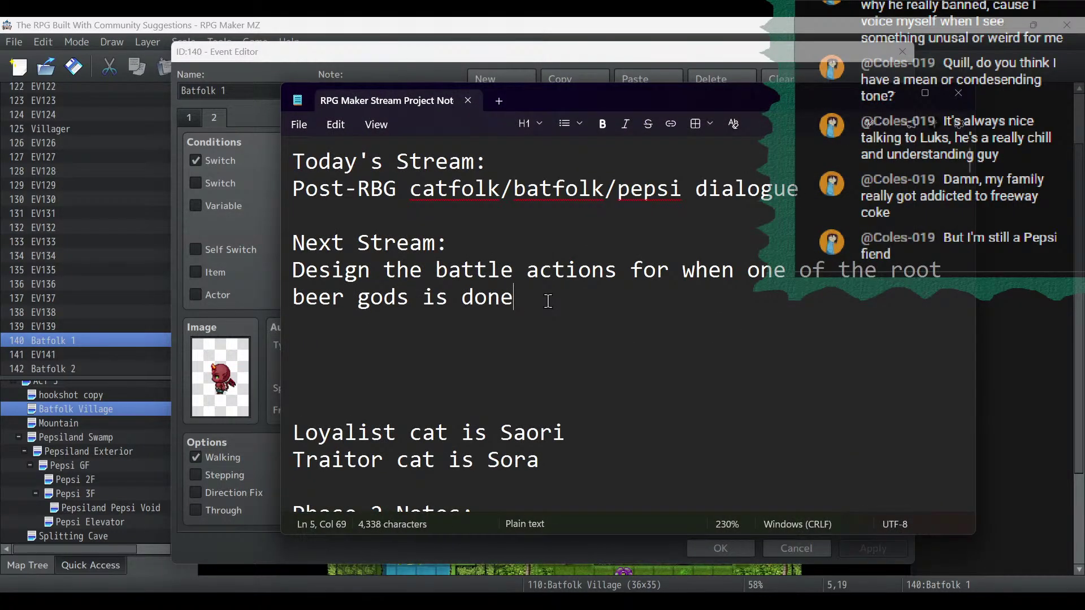
pyautogui.press('Return')
pyautogui.write('Dunce Flower')
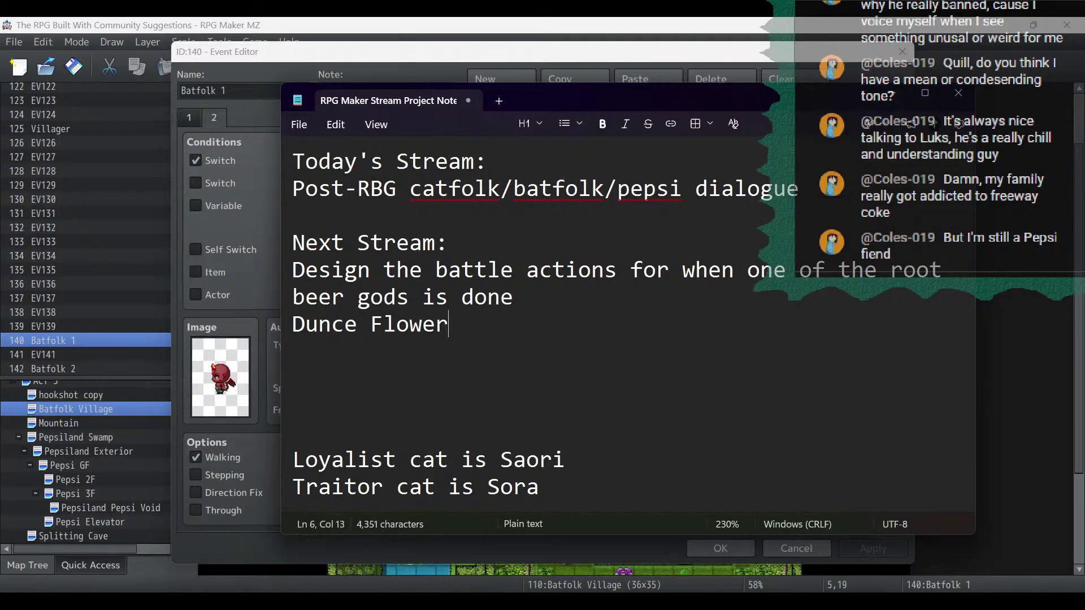
pyautogui.write(' Guy')
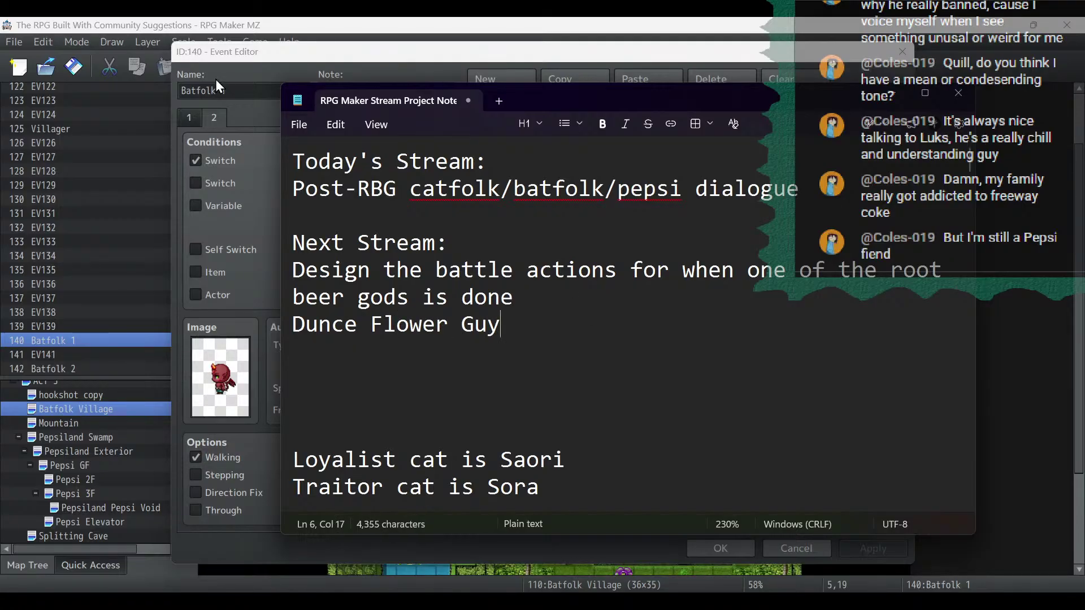
pyautogui.click(292, 123)
pyautogui.click(307, 274)
pyautogui.moveTo(294, 378); pyautogui.dragTo(254, 166)
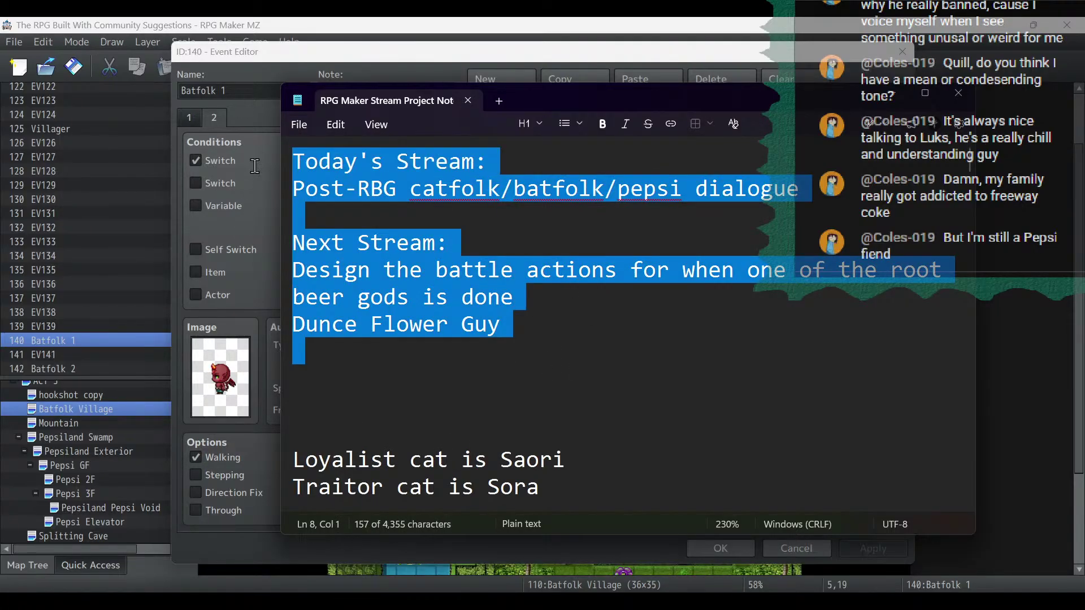
pyautogui.click(897, 96)
# Add the comment "DUNCE FLOWER TRADING" below the message on the second page of the Batfolk 1 event.
pyautogui.doubleClick(655, 165)
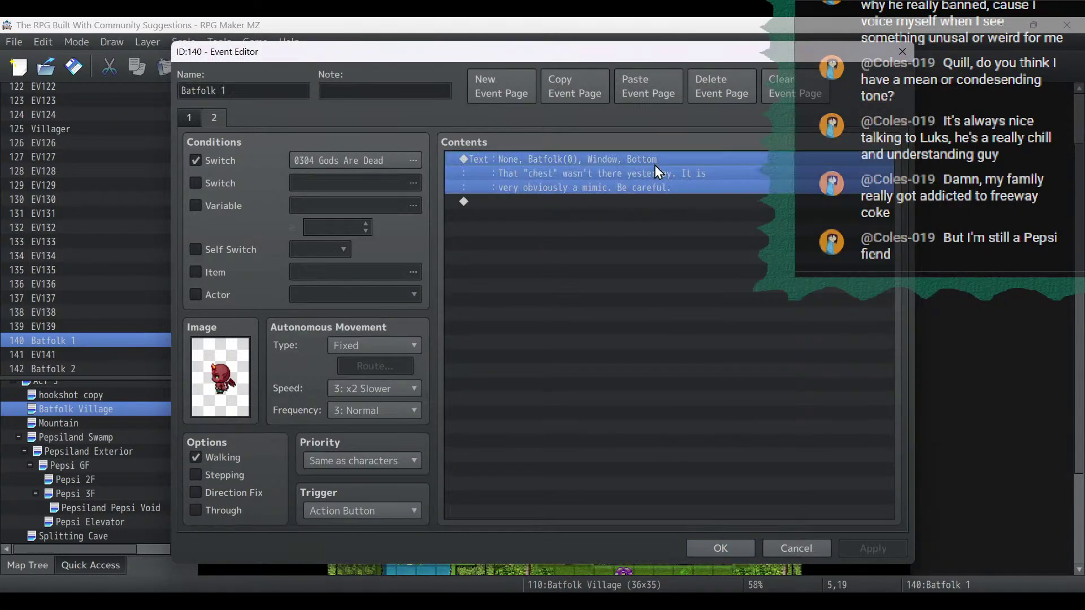
pyautogui.click(842, 409)
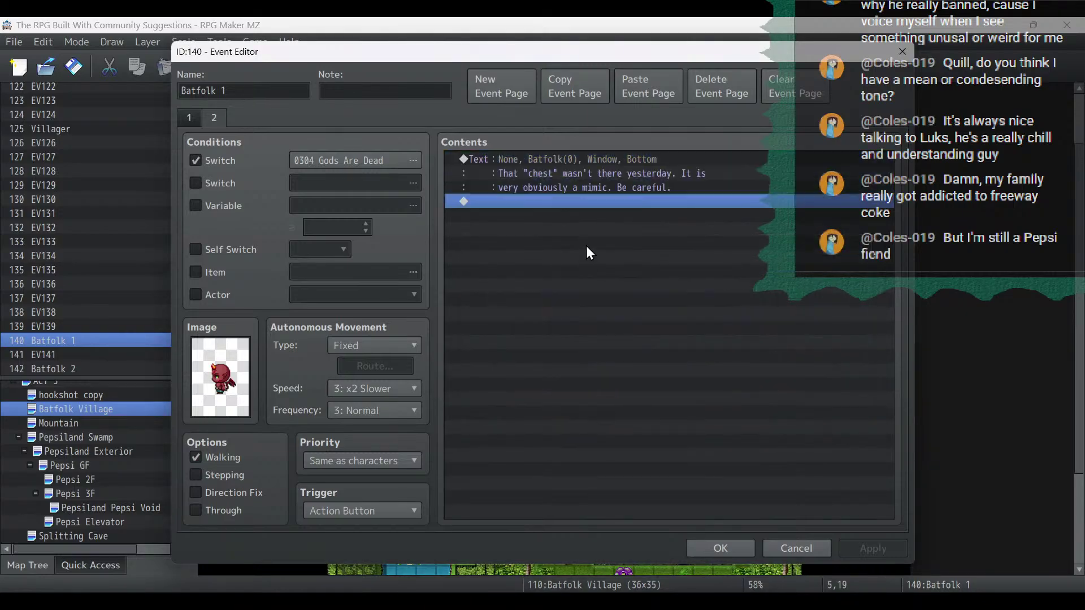
pyautogui.rightClick(585, 246)
pyautogui.click(619, 257)
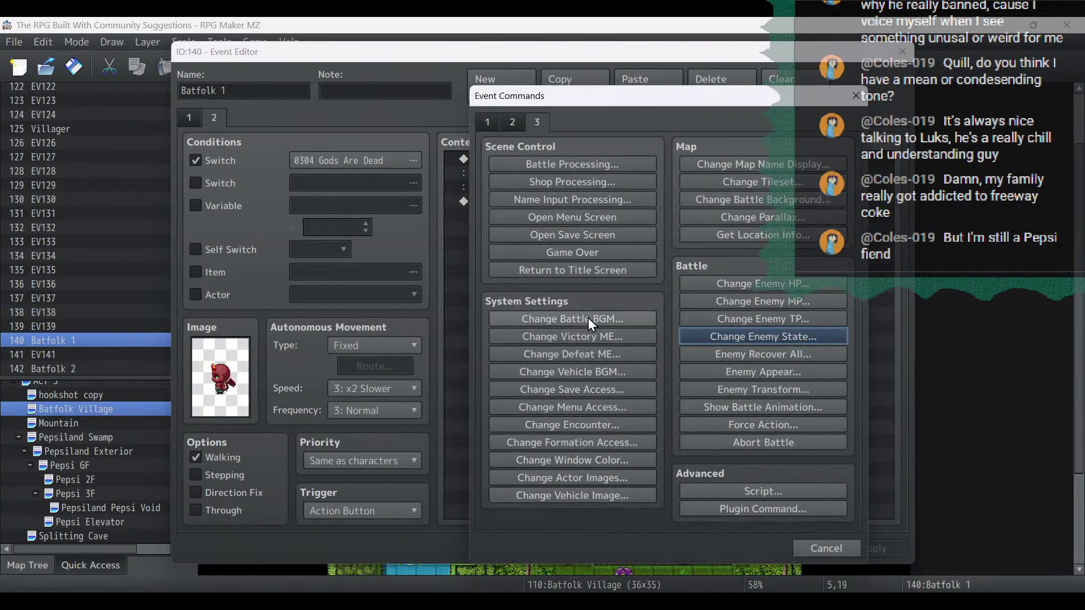
pyautogui.click(487, 122)
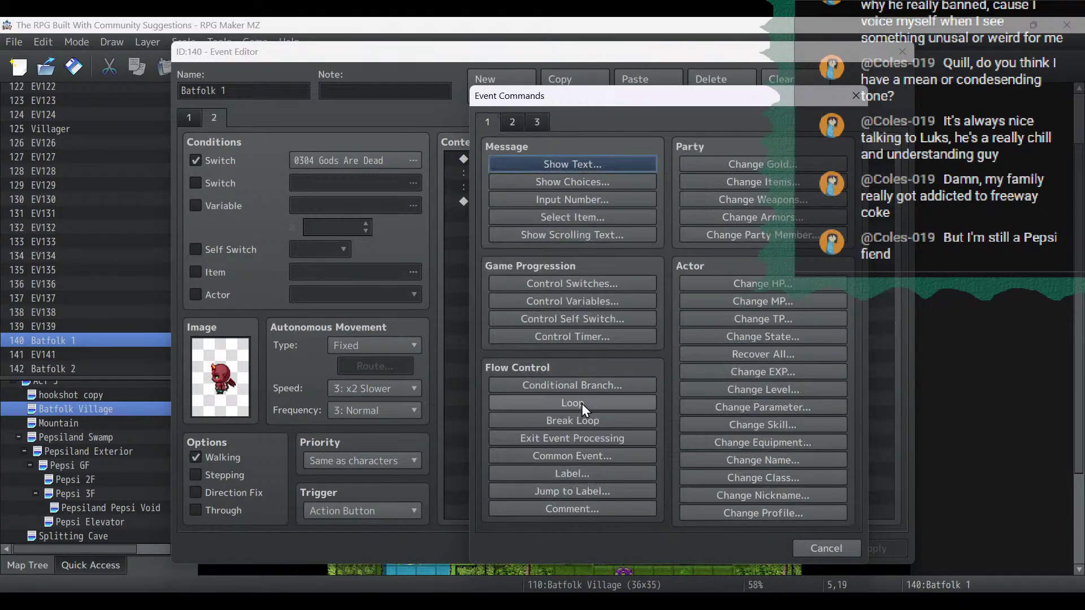
pyautogui.click(572, 510)
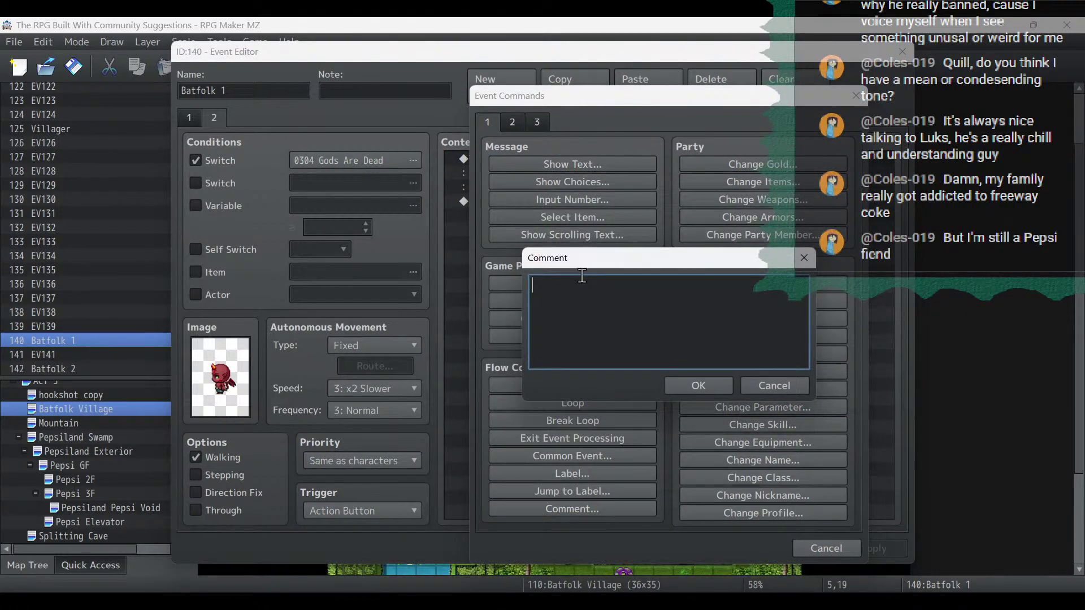
pyautogui.click(603, 312)
pyautogui.write('DUNCE FLOWER TRADING')
pyautogui.click(701, 385)
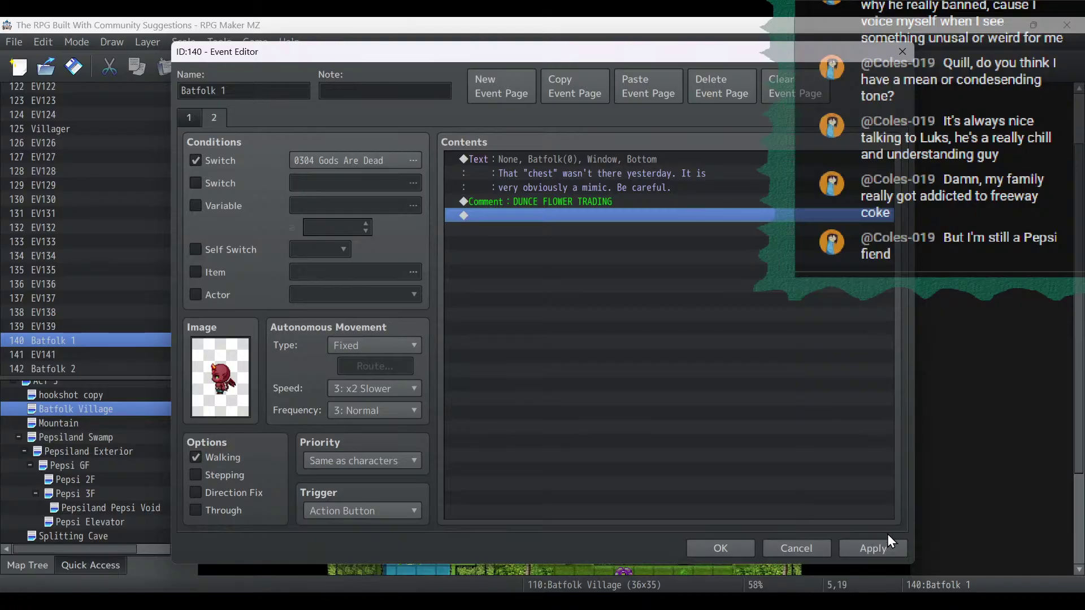
# Rename the Batfolk 1 event as "Dunce Flower Batfolk" and save the event.
pyautogui.click(873, 547)
pyautogui.moveTo(180, 91); pyautogui.dragTo(269, 99)
pyautogui.press('BackSpace')
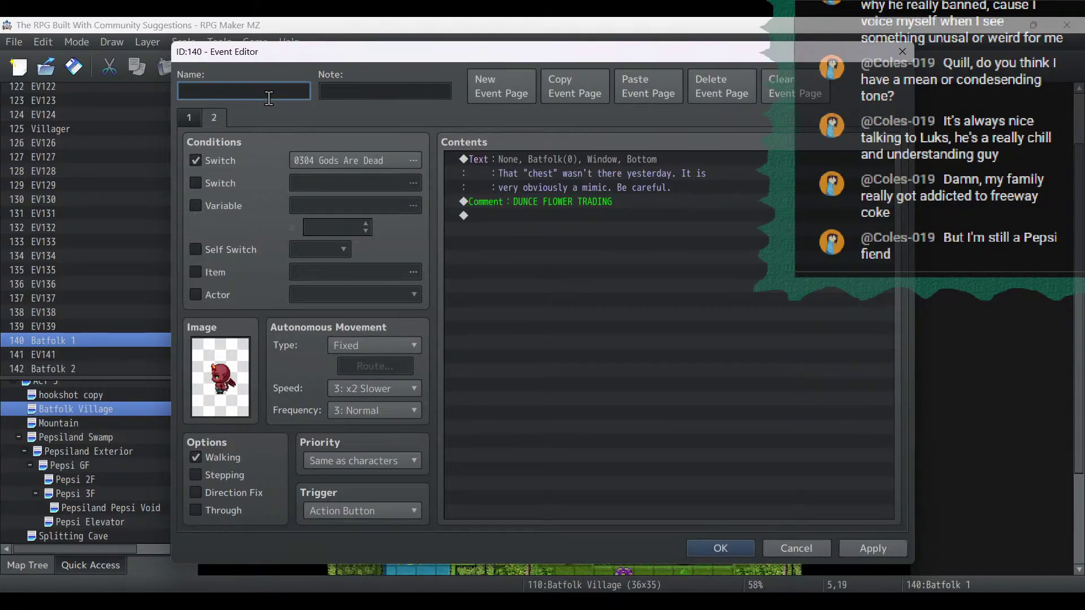
pyautogui.write('Dunce Flower Batfolk')
pyautogui.click(864, 547)
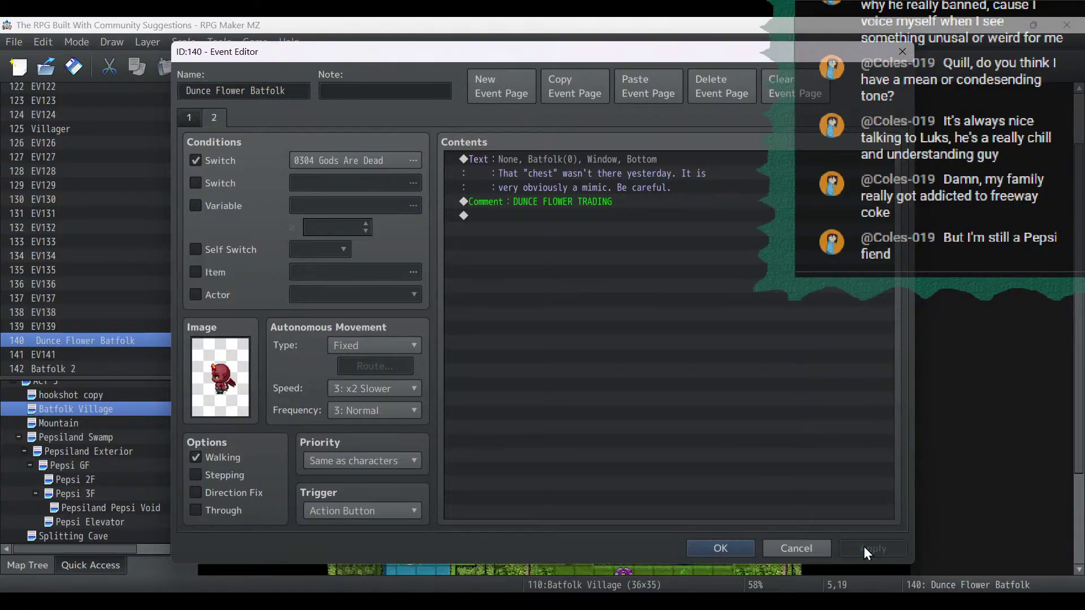
pyautogui.click(741, 548)
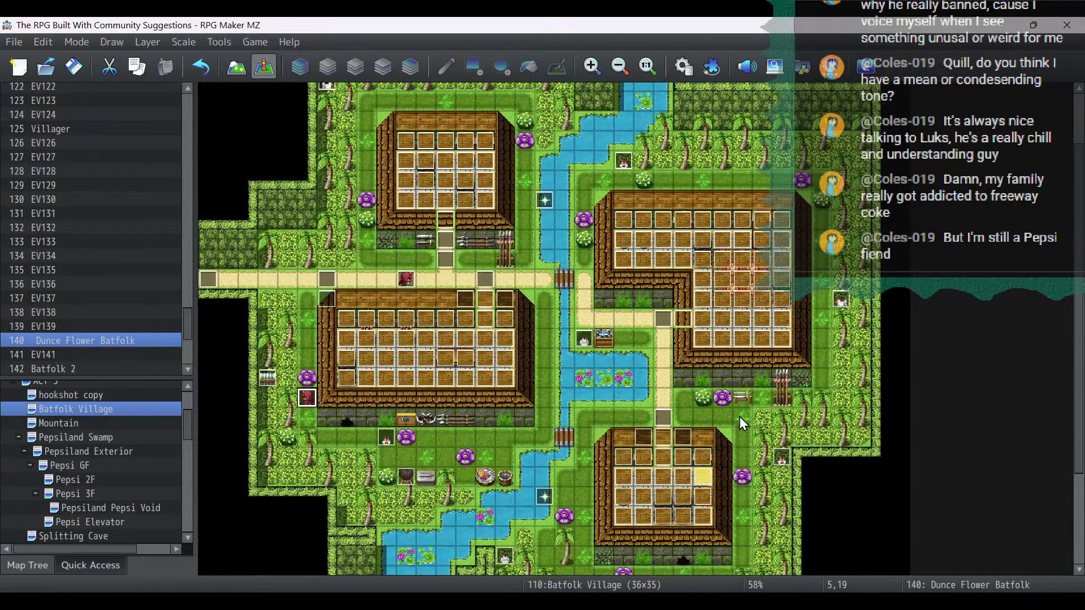
# Open the Catfolk Village map and check the event of the crafting merchant NPC beside the northern house.
pyautogui.scroll(3, 739, 416)
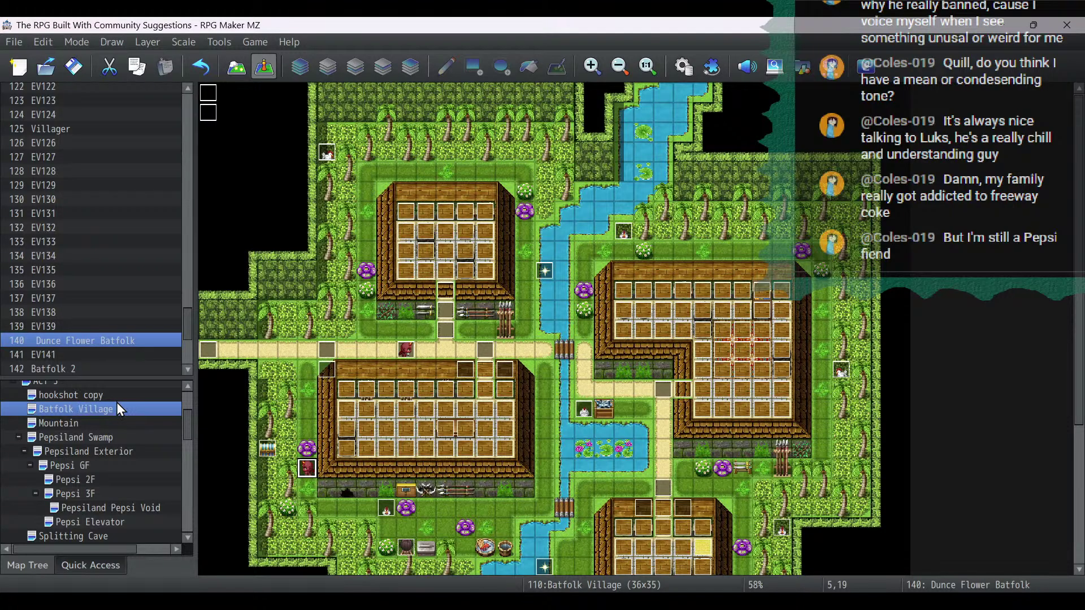
pyautogui.scroll(-2, 113, 429)
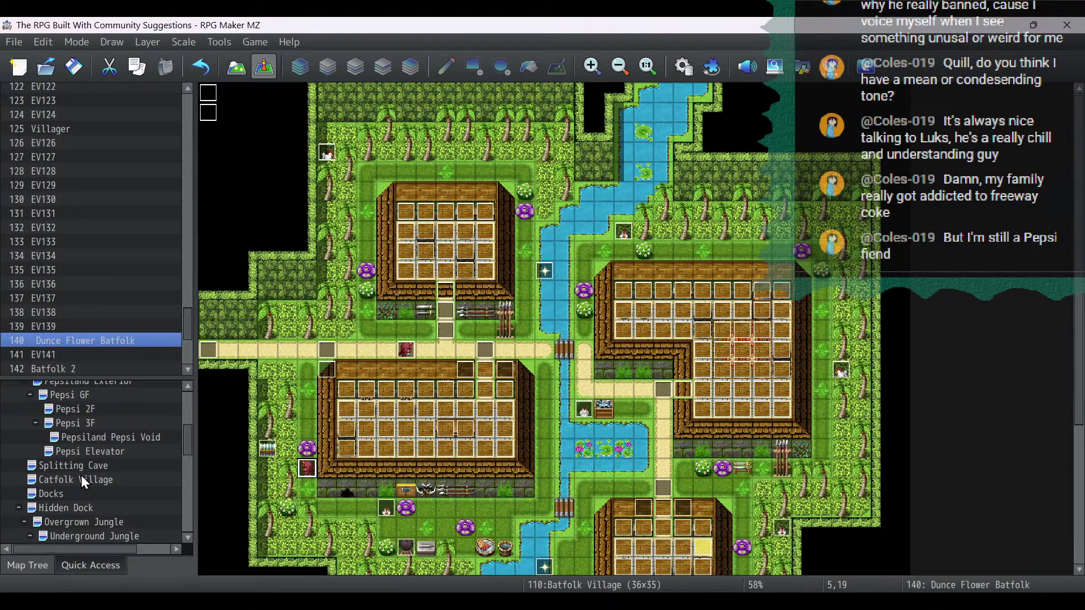
pyautogui.click(82, 480)
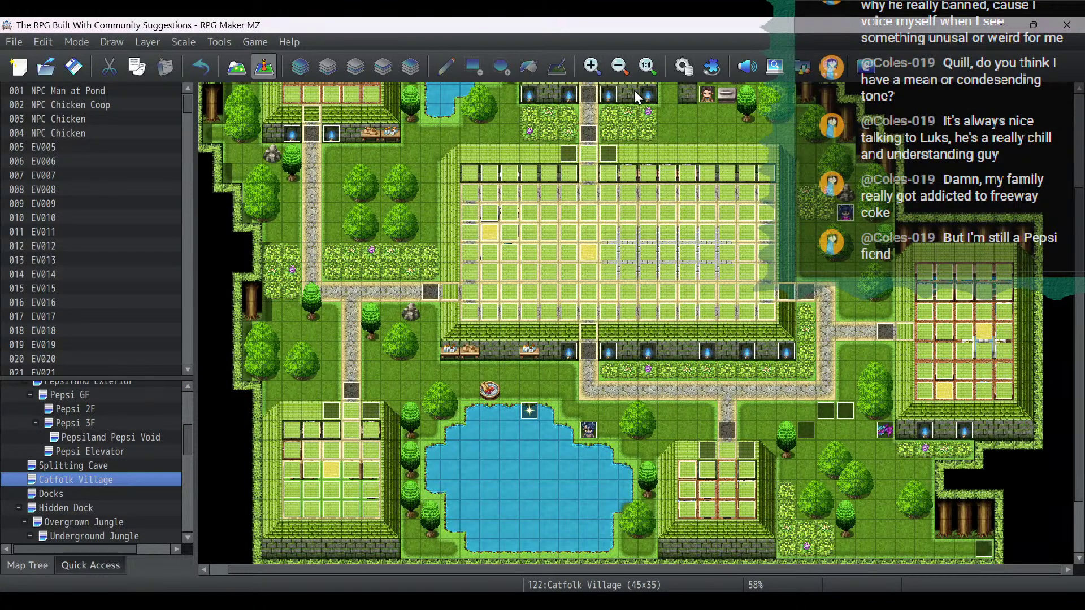
pyautogui.scroll(5, 713, 176)
pyautogui.doubleClick(704, 231)
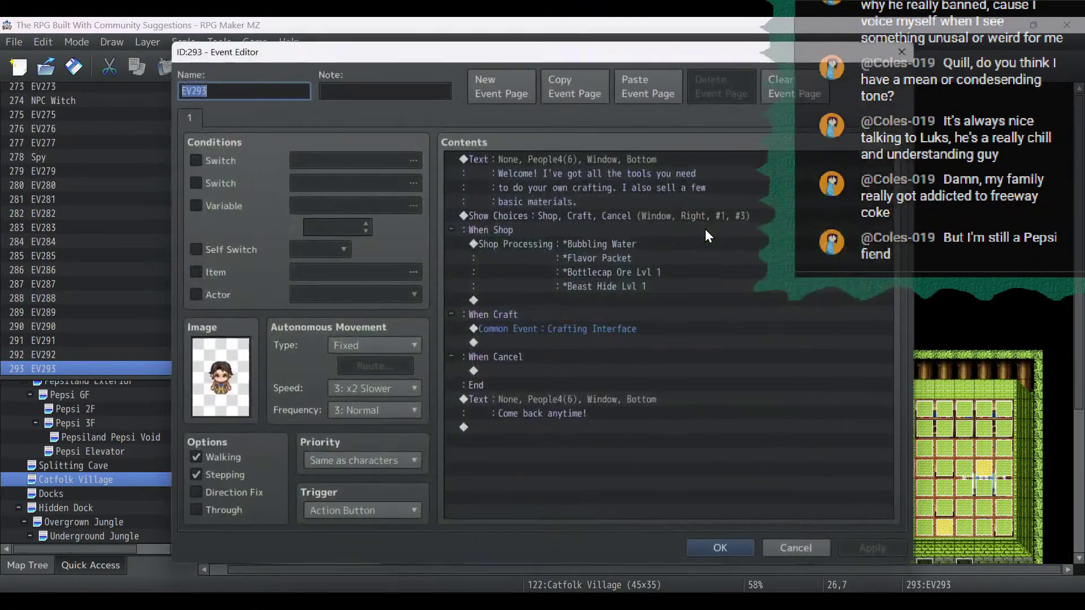
pyautogui.click(724, 544)
# Duplicate the NPC Woman by Rock event's page as a second page, conditioned on switch 0304 Gods Are Dead.
pyautogui.scroll(-2, 918, 294)
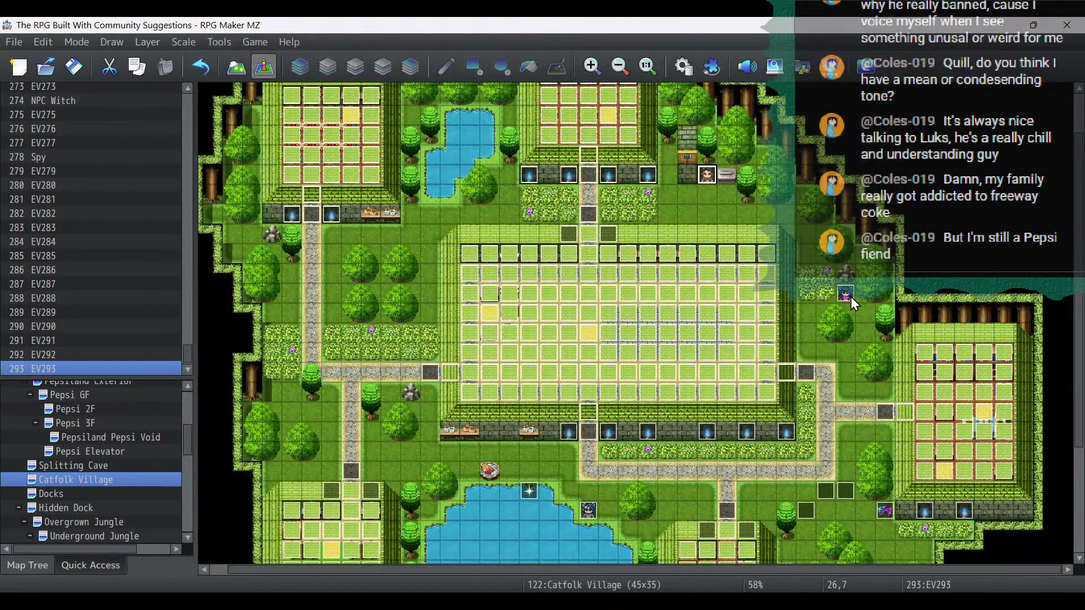
pyautogui.doubleClick(846, 294)
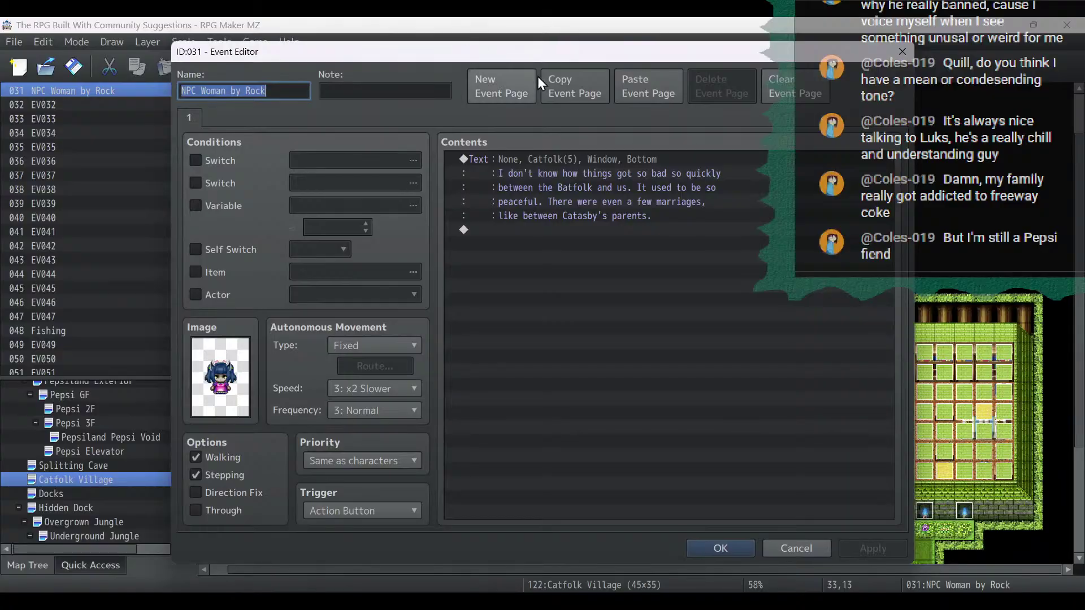
pyautogui.click(562, 94)
pyautogui.click(656, 79)
pyautogui.click(195, 160)
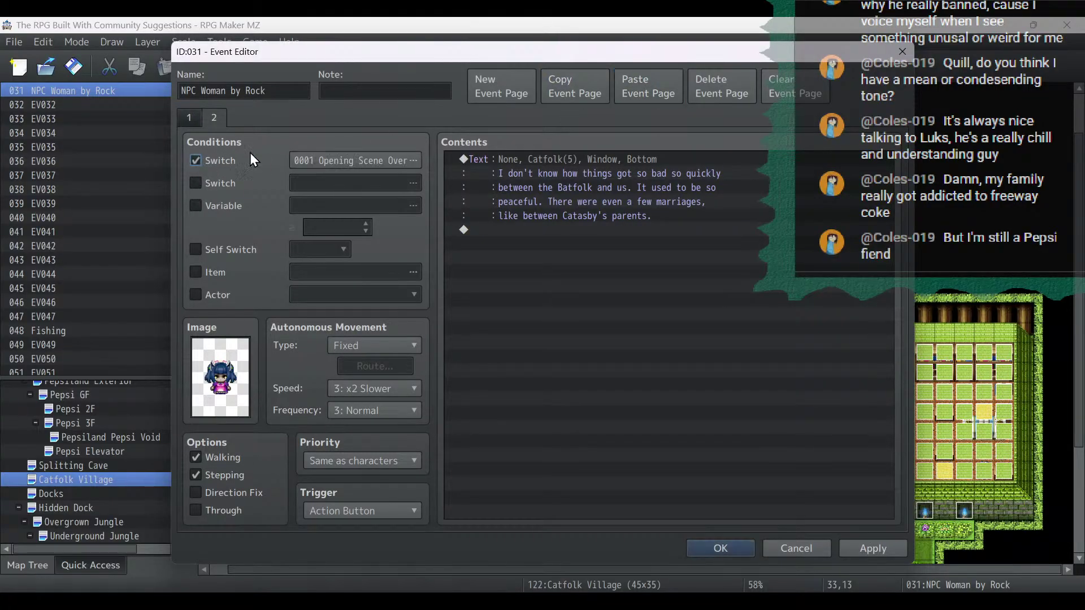
pyautogui.click(341, 160)
pyautogui.doubleClick(598, 195)
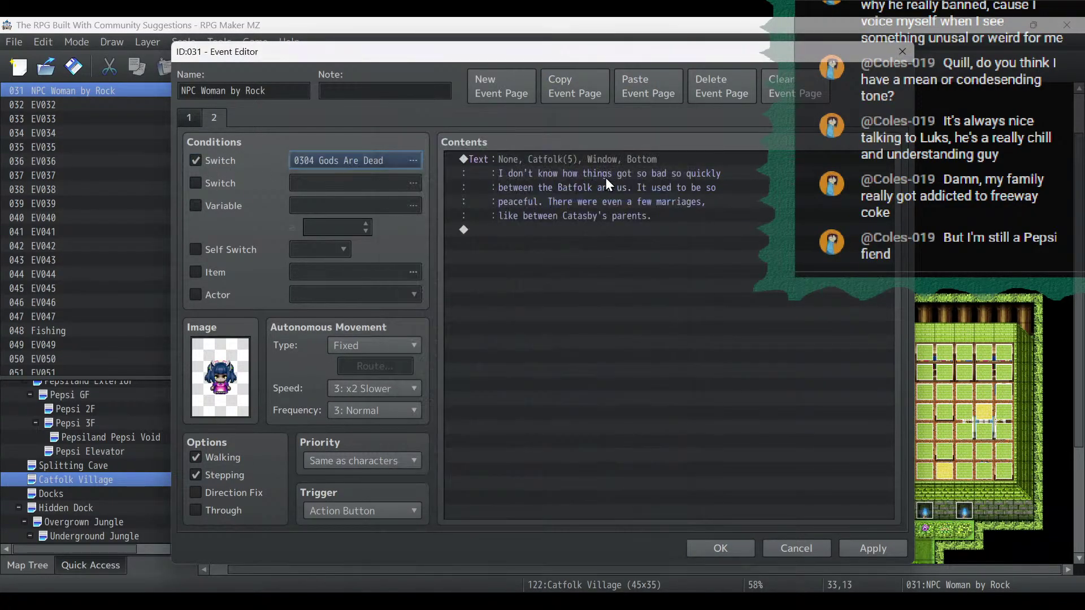
# Rewrite the second page's message as "Now that things are more peaceful, I can go explore the jungle again!" and save the event.
pyautogui.click(616, 159)
pyautogui.doubleClick(616, 158)
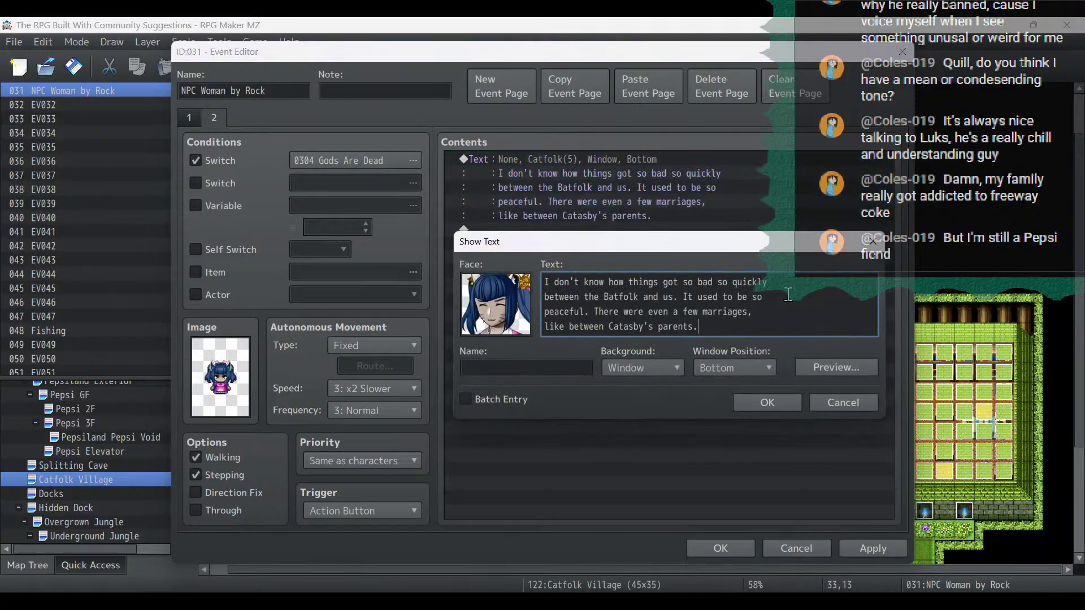
pyautogui.hotkey('ctrl', 'a')
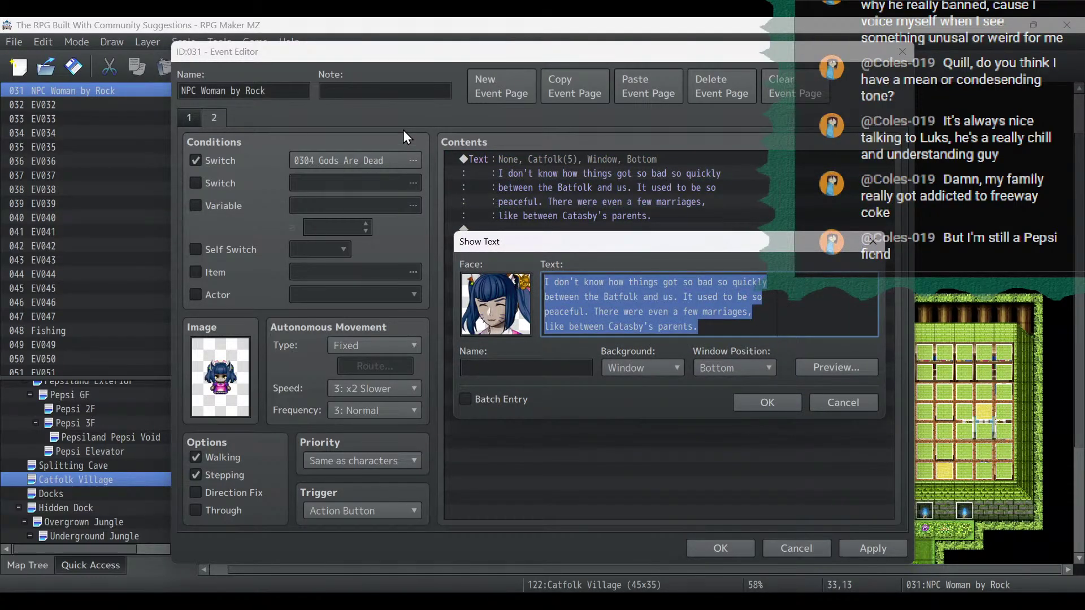
pyautogui.write('Now th')
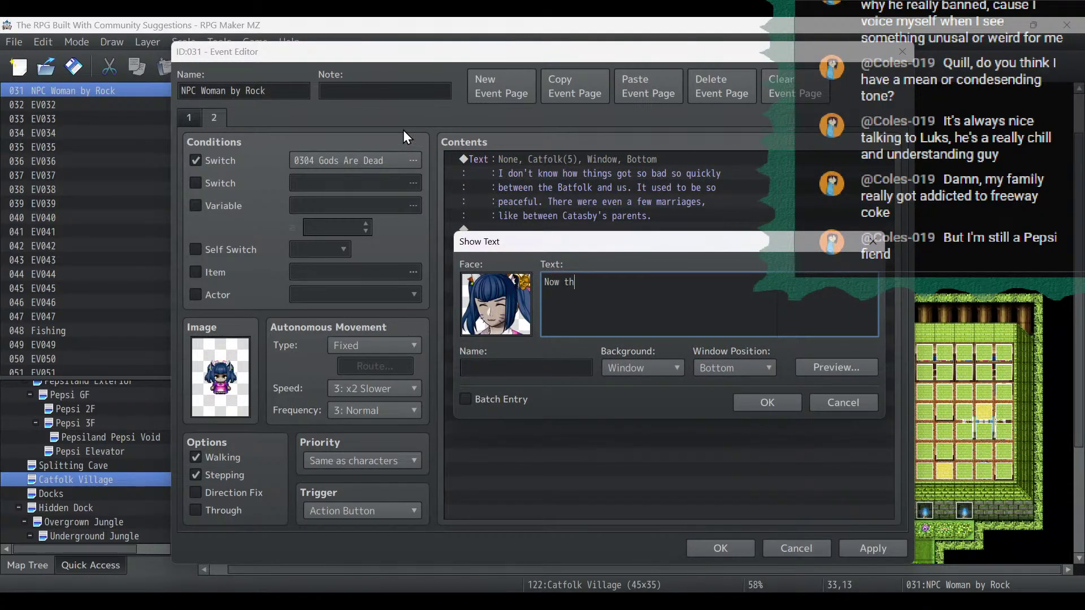
pyautogui.write('at things are more peaceful, I can')
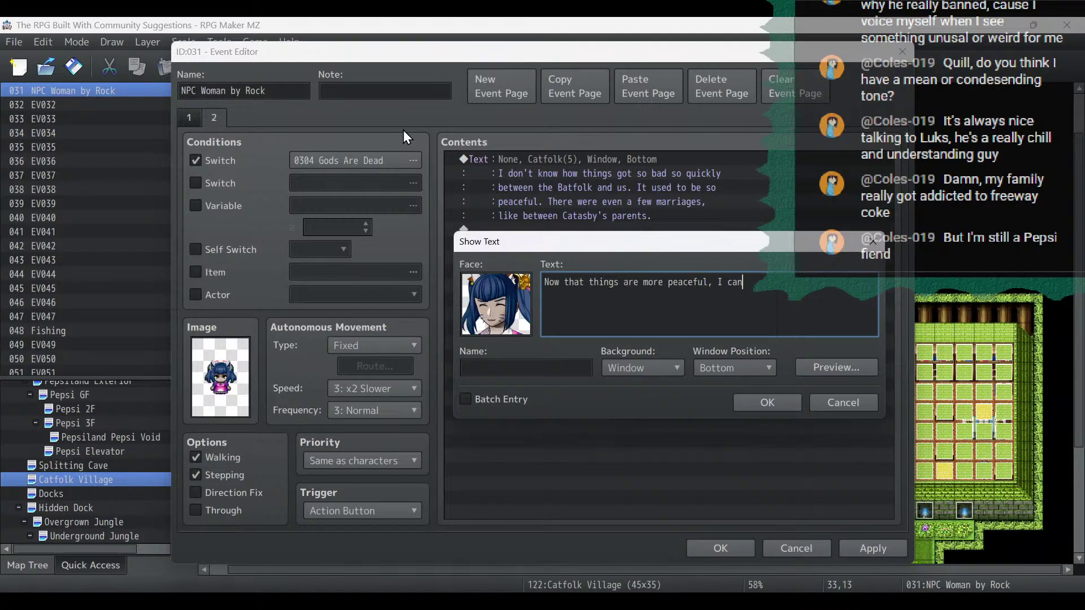
pyautogui.press('Return')
pyautogui.write('go explore the jungle again!')
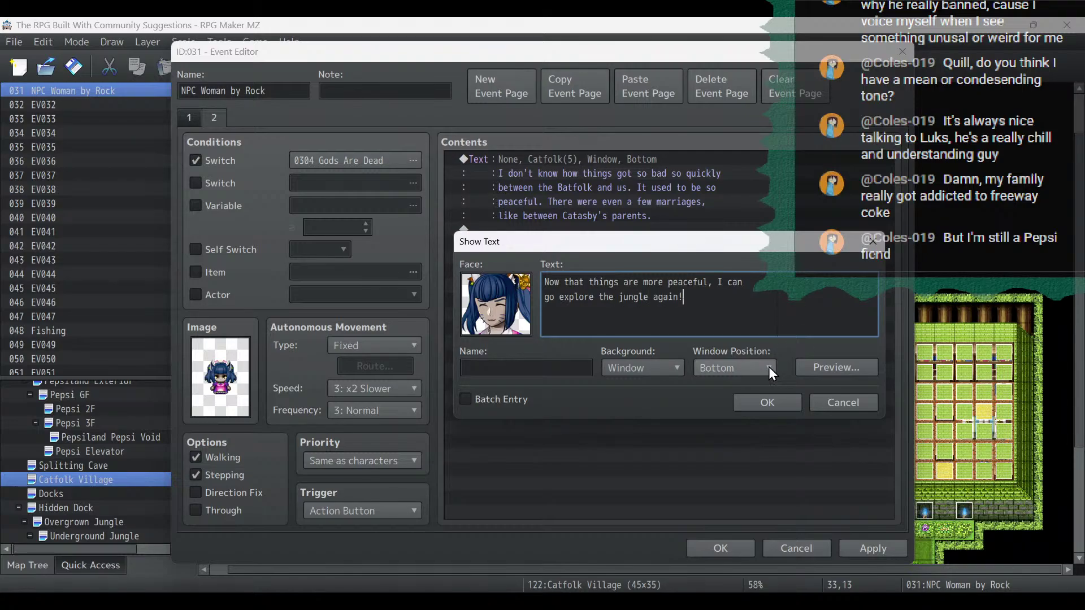
pyautogui.click(773, 403)
pyautogui.click(722, 549)
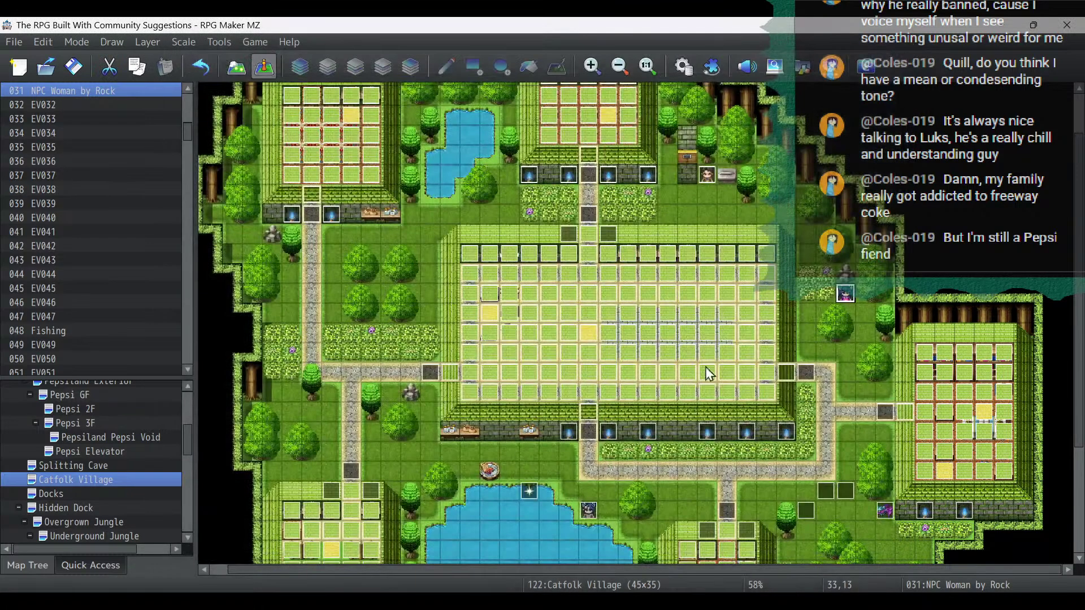
# Duplicate the NPC Man at Pond event's page as a second page, conditioned on switch 0304 Gods Are Dead.
pyautogui.scroll(-5, 405, 255)
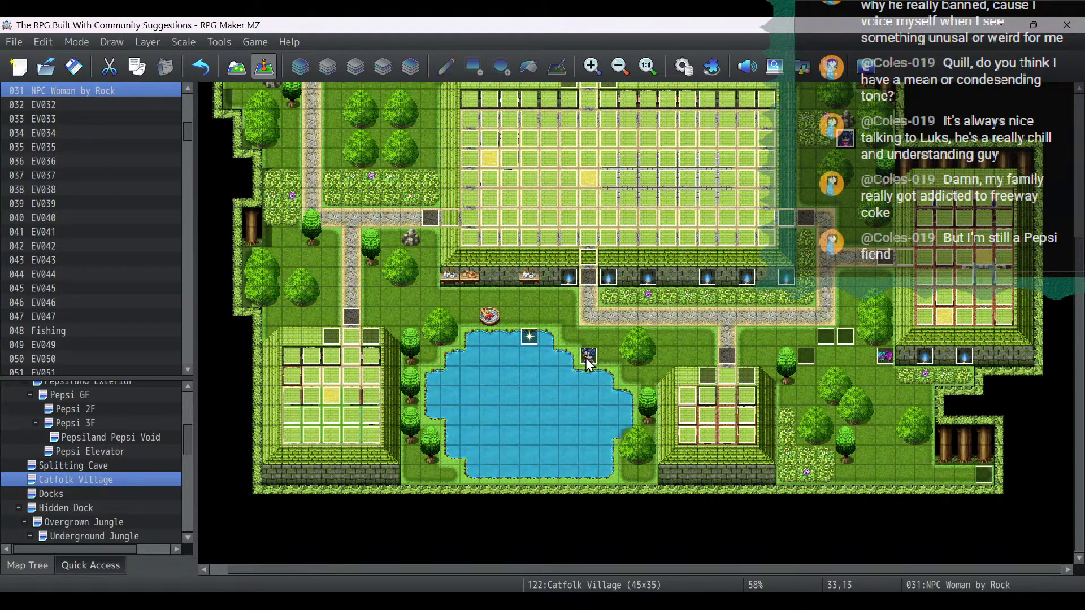
pyautogui.doubleClick(587, 356)
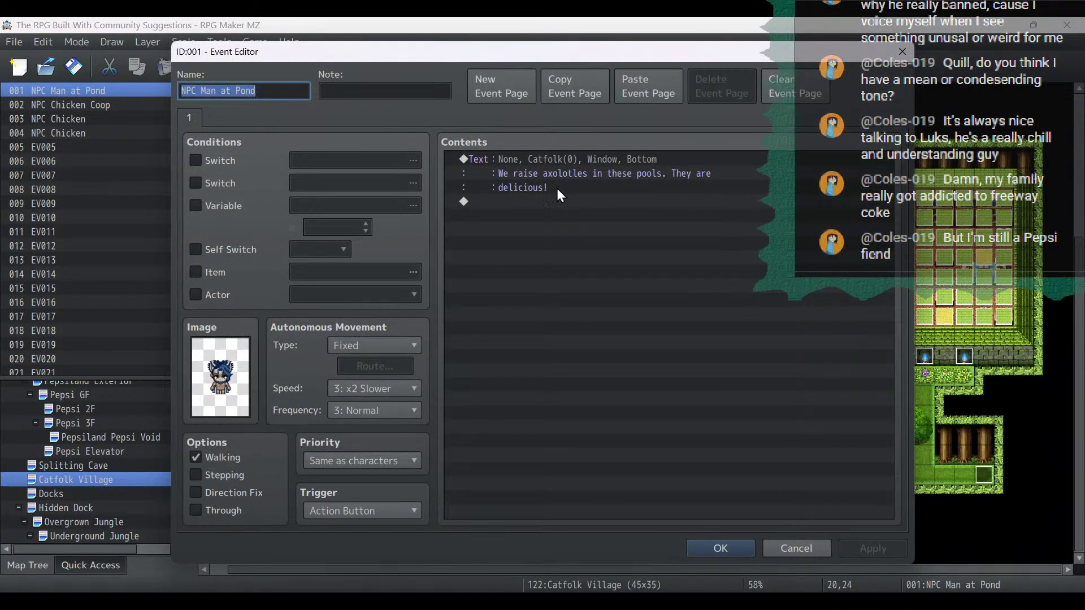
pyautogui.click(567, 173)
pyautogui.click(616, 164)
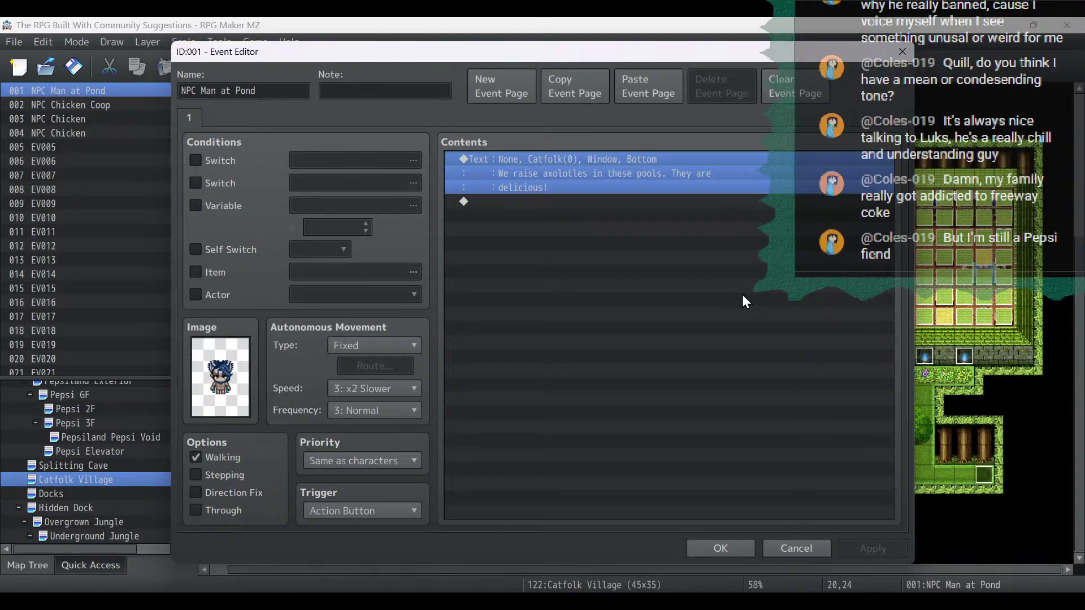
pyautogui.click(603, 97)
pyautogui.click(618, 94)
pyautogui.click(215, 162)
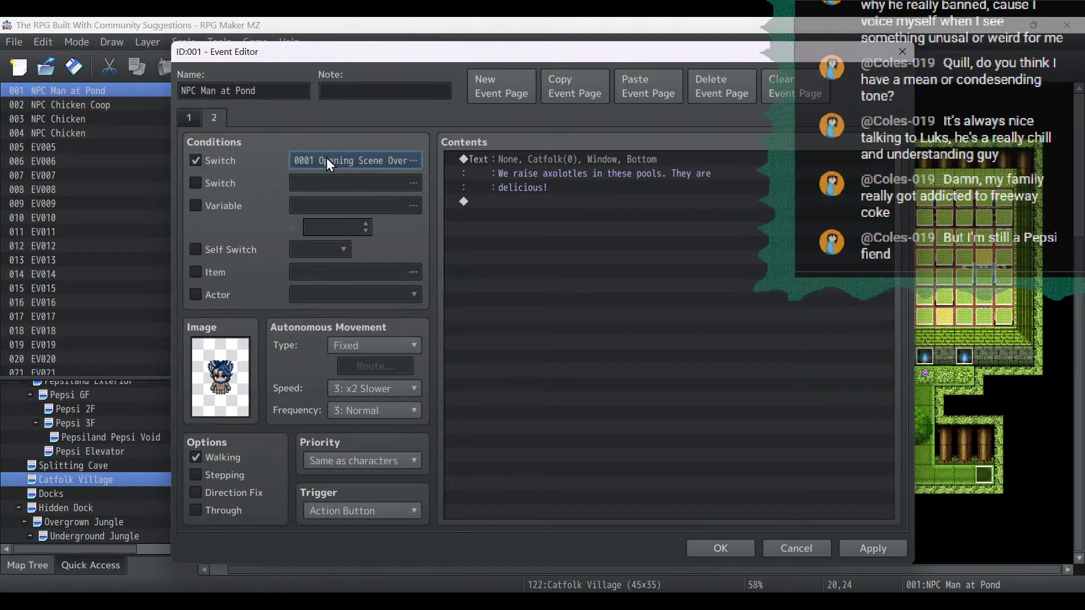
pyautogui.click(327, 161)
pyautogui.doubleClick(571, 194)
# Extend the second page's axolotl message with "Would you like one?" after "delicious!".
pyautogui.doubleClick(581, 163)
pyautogui.hotkey('ctrl', 'a')
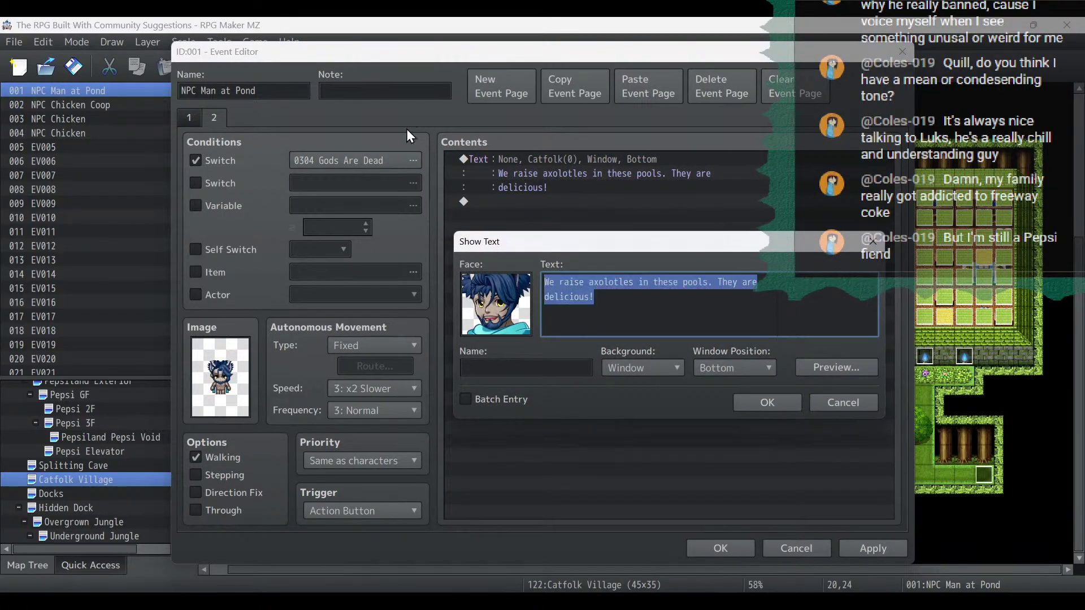
pyautogui.click(685, 306)
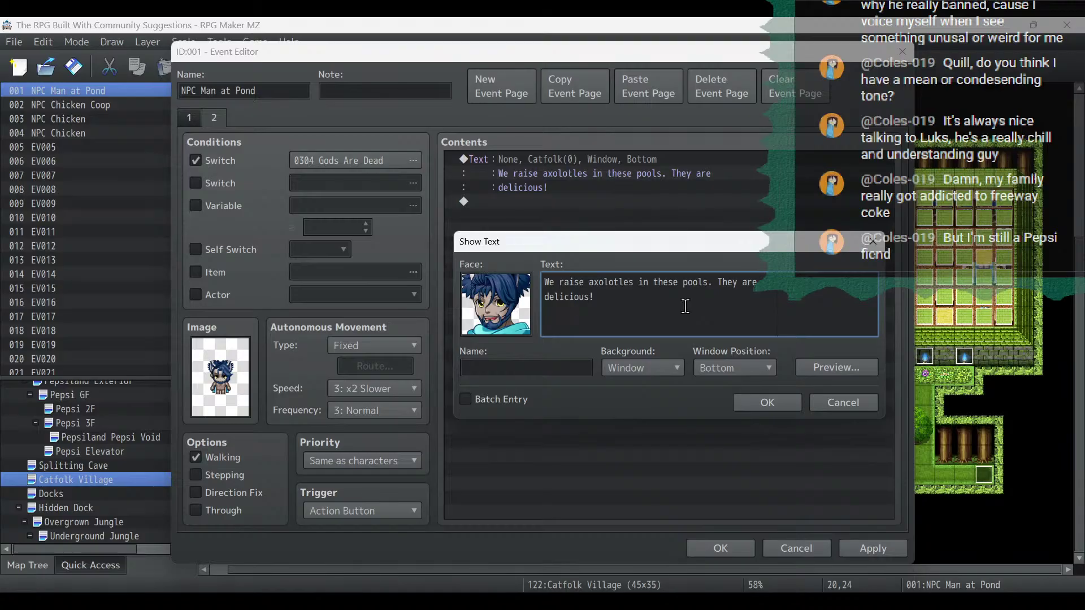
pyautogui.press('Return')
pyautogui.write('Sorry, but no')
pyautogui.press('BackSpace')
pyautogui.press('BackSpace')
pyautogui.press('BackSpace')
pyautogui.press('BackSpace')
pyautogui.press('BackSpace')
pyautogui.press('BackSpace')
pyautogui.press('BackSpace')
pyautogui.press('BackSpace')
pyautogui.press('BackSpace')
pyautogui.press('BackSpace')
pyautogui.press('BackSpace')
pyautogui.press('BackSpace')
pyautogui.press('BackSpace')
pyautogui.press('BackSpace')
pyautogui.press('BackSpace')
pyautogui.write('Would you like one?')
pyautogui.click(767, 402)
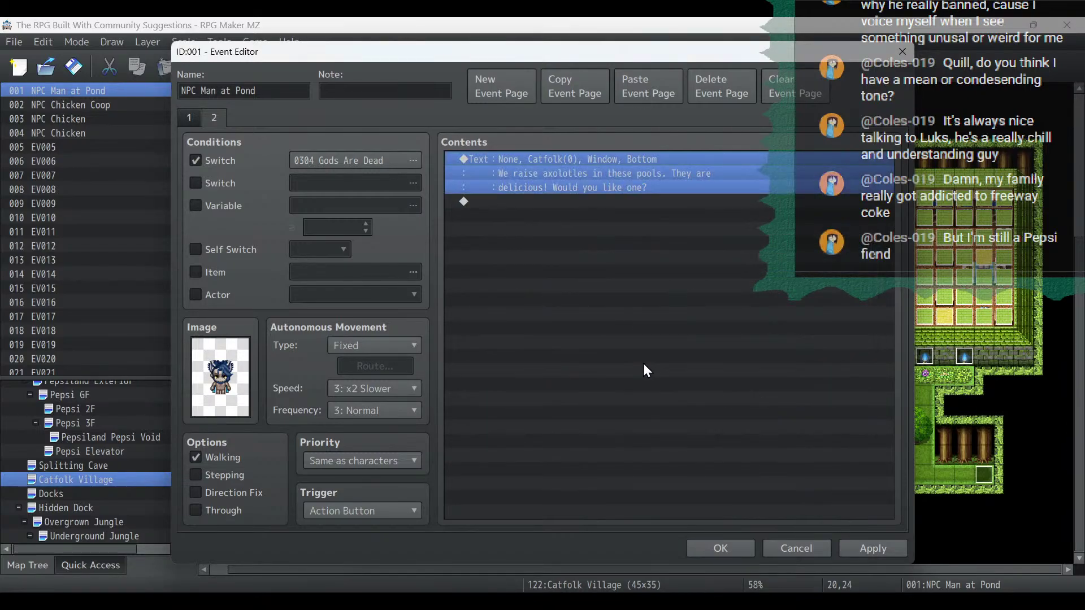
# Add a Show Choices command with Yes and No below the message on the pond man's second page.
pyautogui.doubleClick(530, 204)
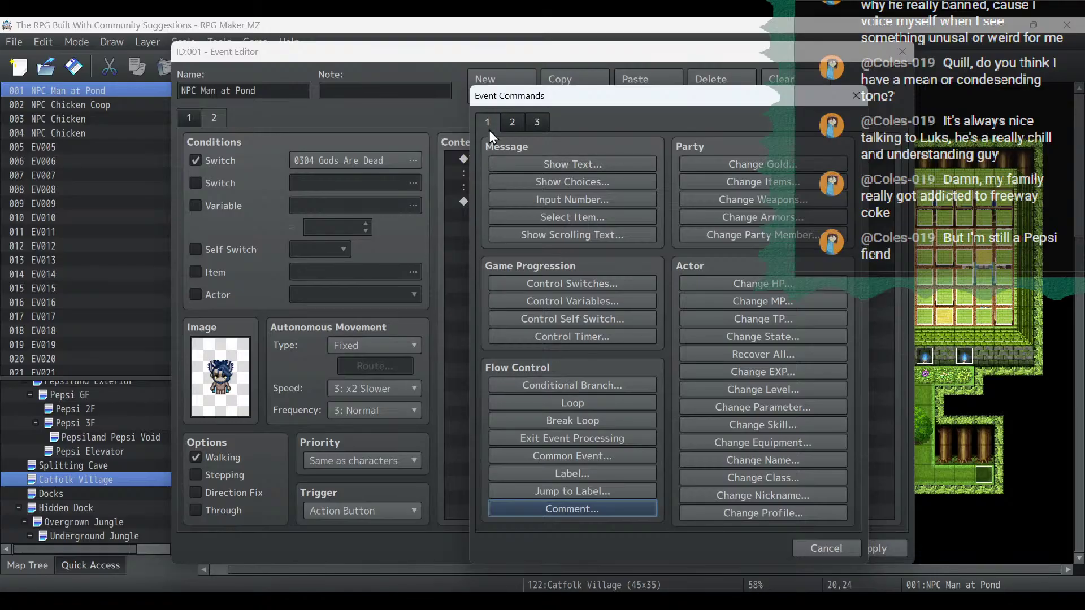
pyautogui.click(511, 121)
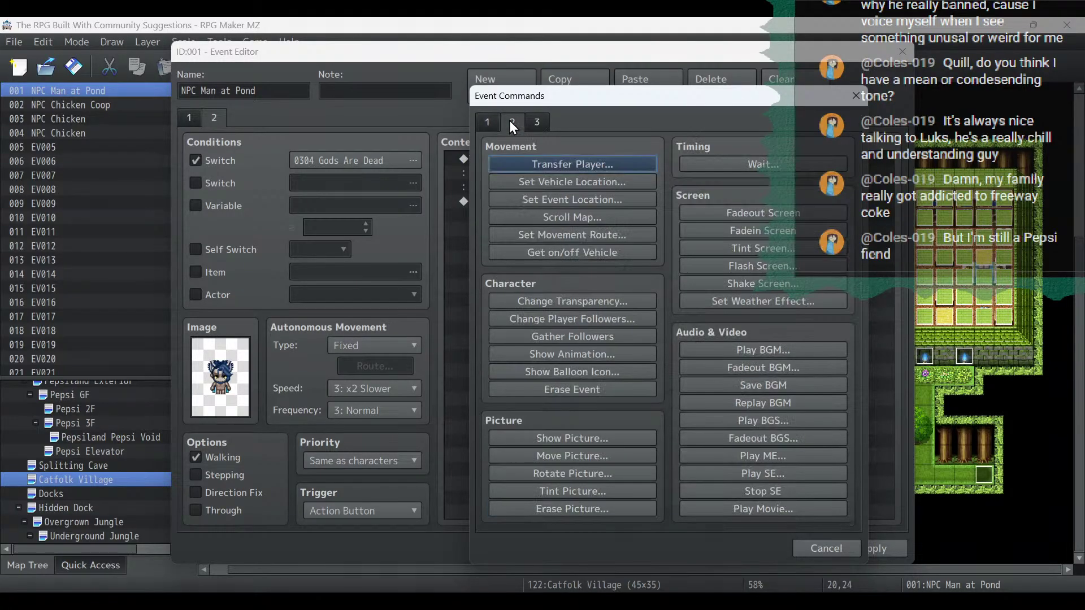
pyautogui.click(489, 122)
pyautogui.click(576, 180)
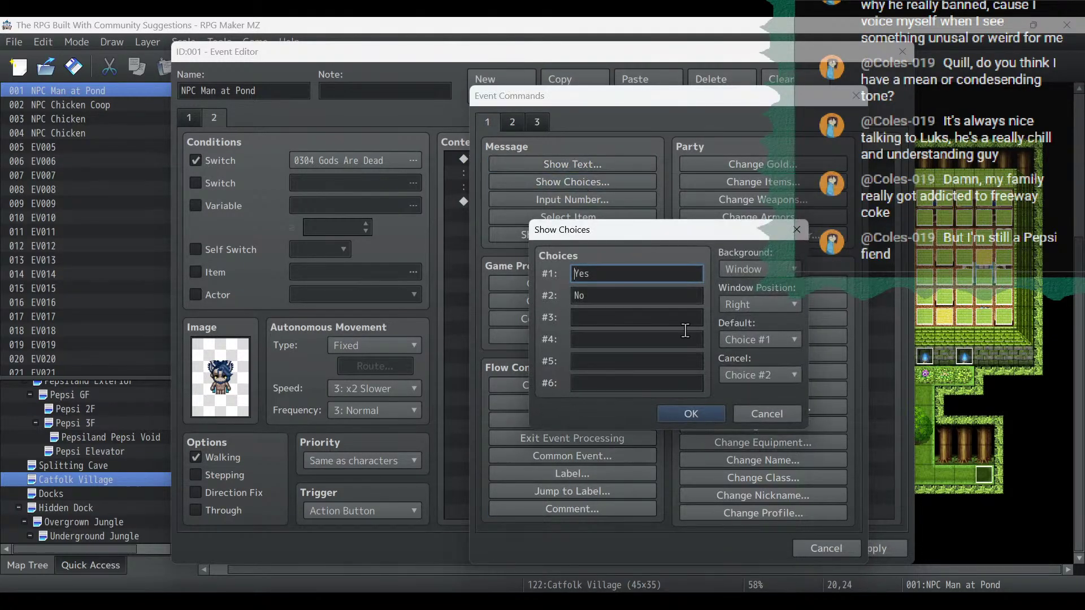
pyautogui.click(691, 414)
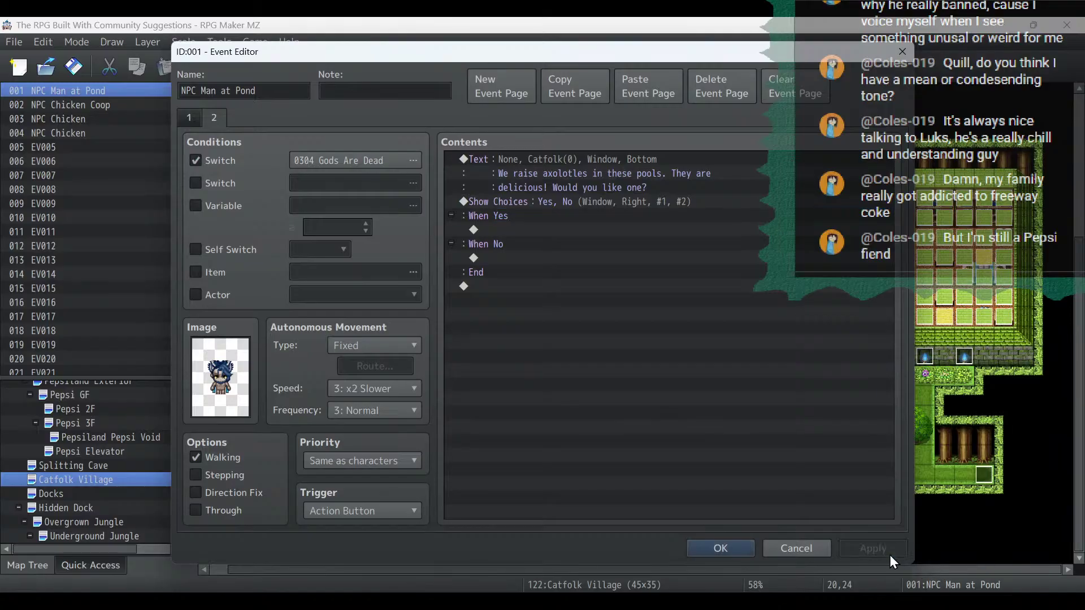
# Add a Change Items command giving one Axolotl to the Yes branch and save the NPC Man at Pond event.
pyautogui.click(542, 159)
pyautogui.doubleClick(541, 229)
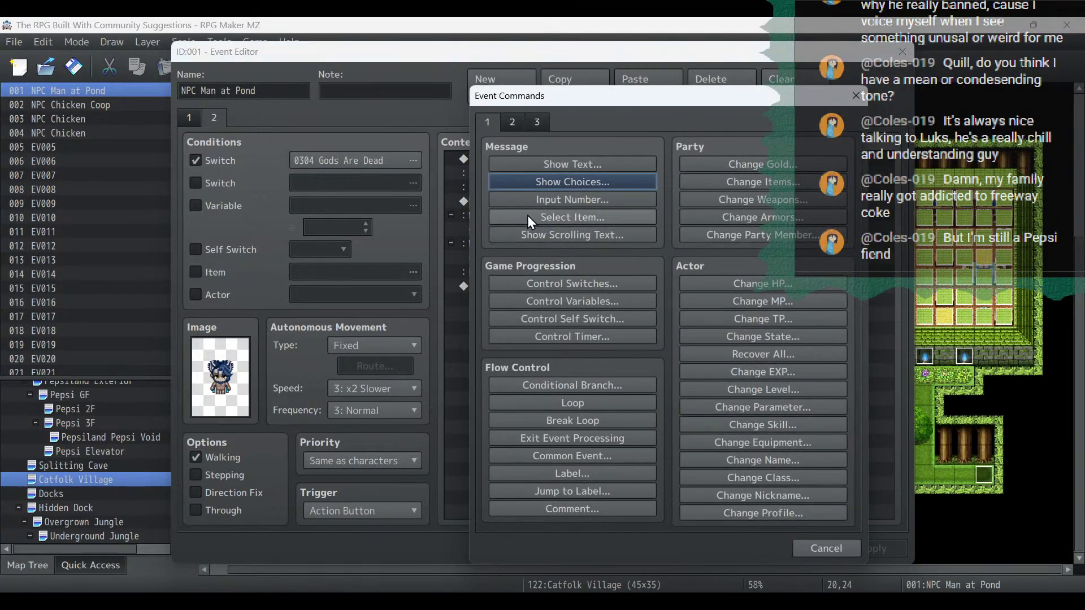
pyautogui.click(555, 217)
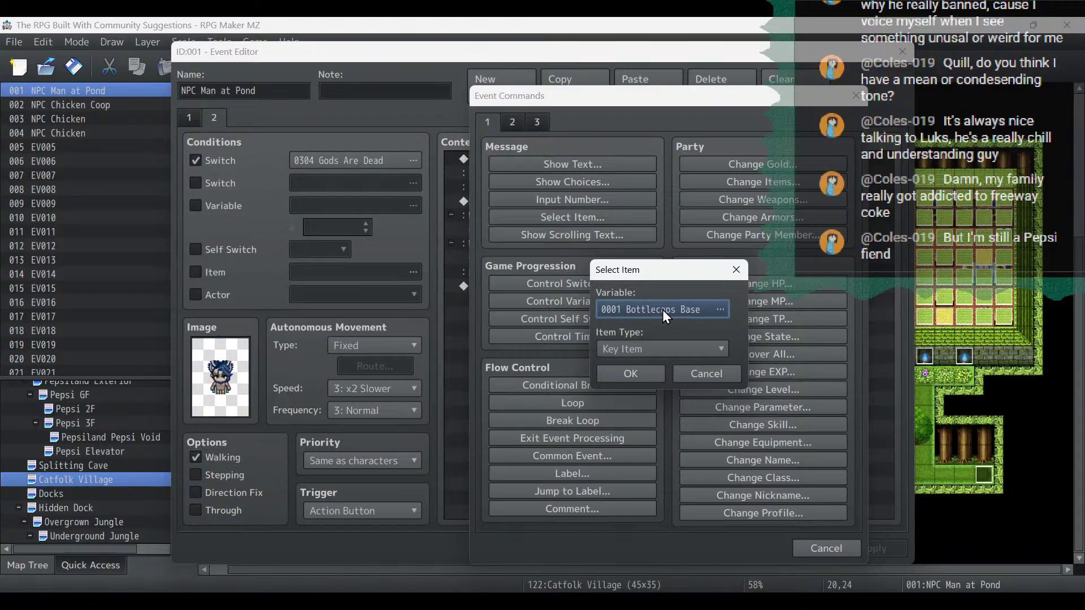
pyautogui.click(704, 373)
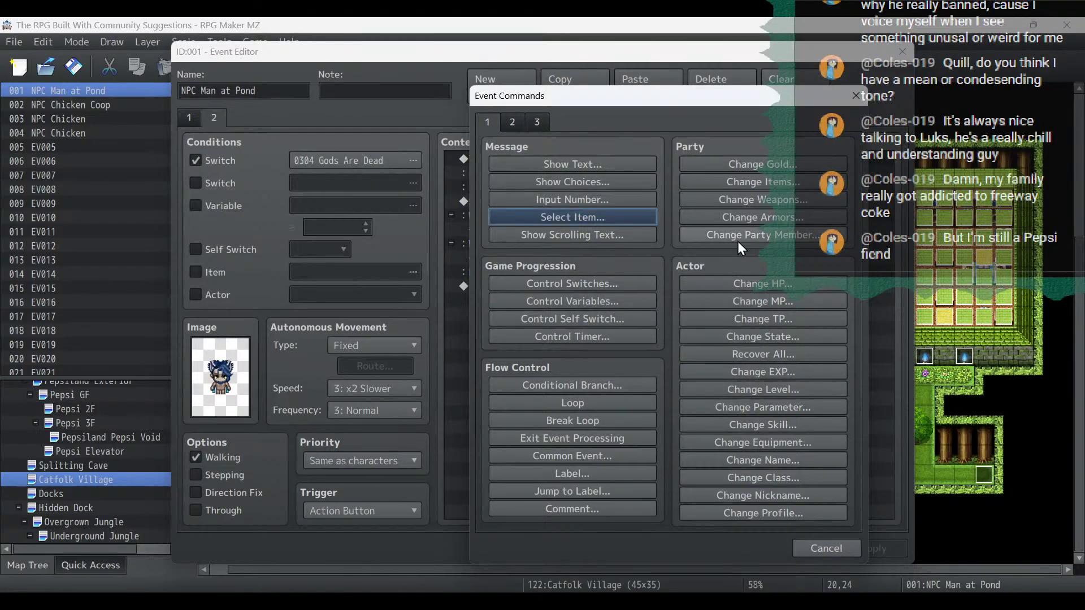
pyautogui.click(728, 180)
pyautogui.click(643, 268)
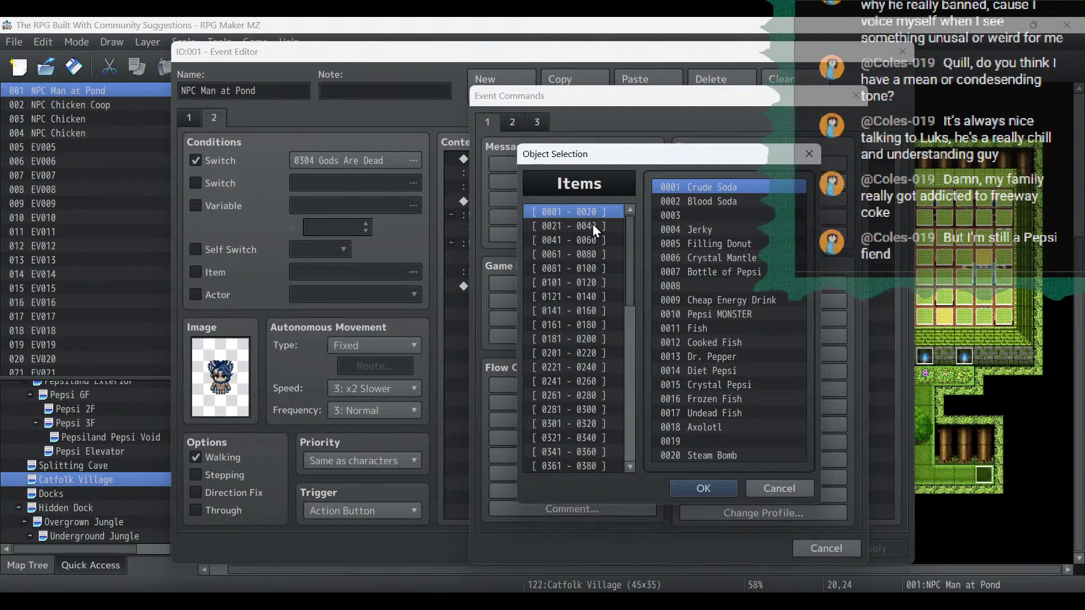
pyautogui.doubleClick(745, 429)
pyautogui.click(678, 416)
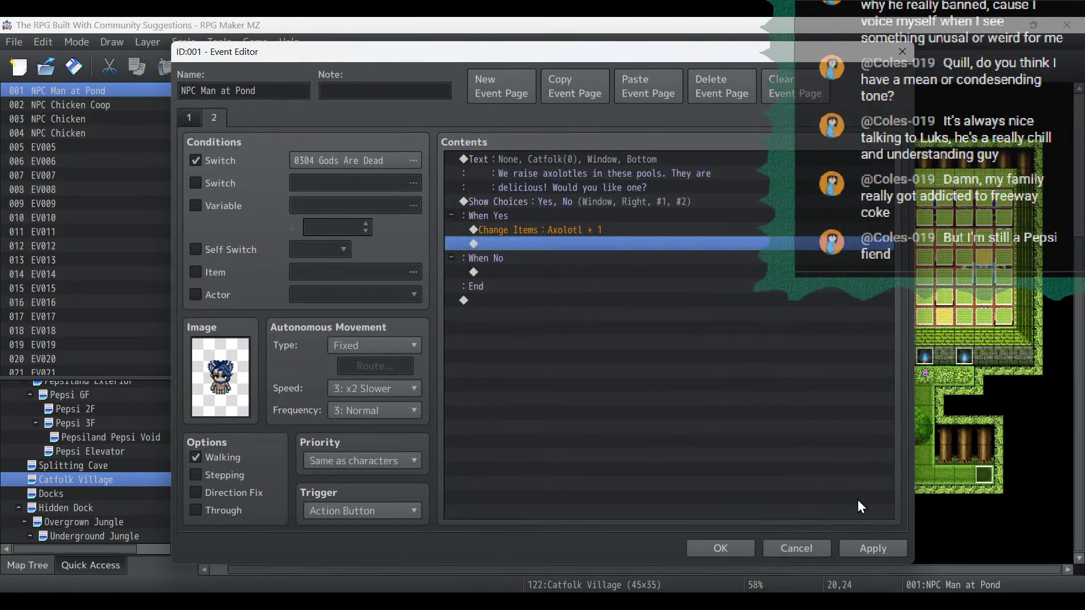
pyautogui.click(876, 548)
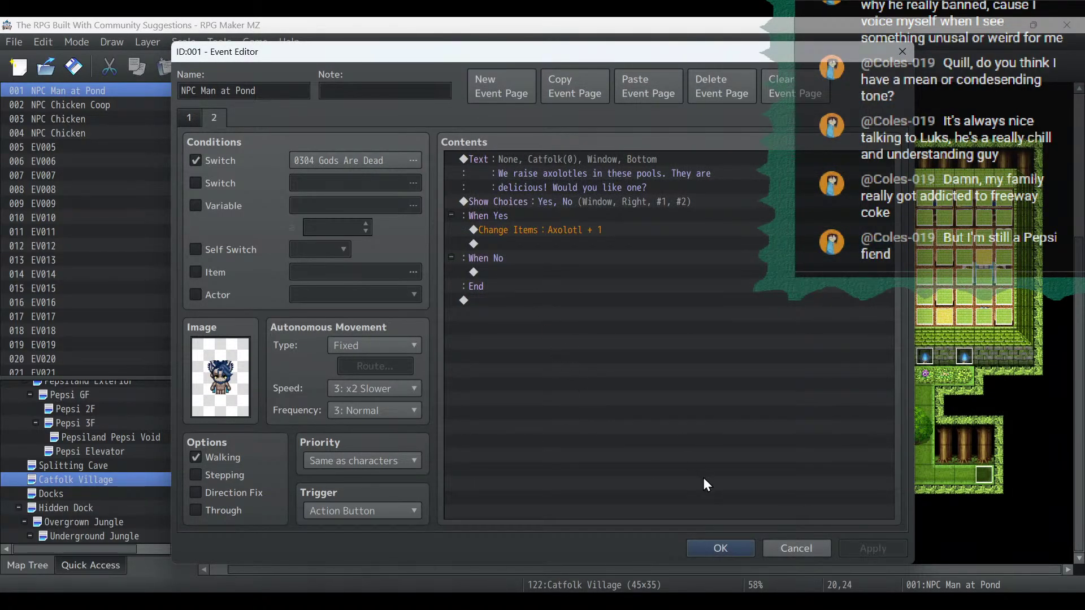
pyautogui.click(723, 541)
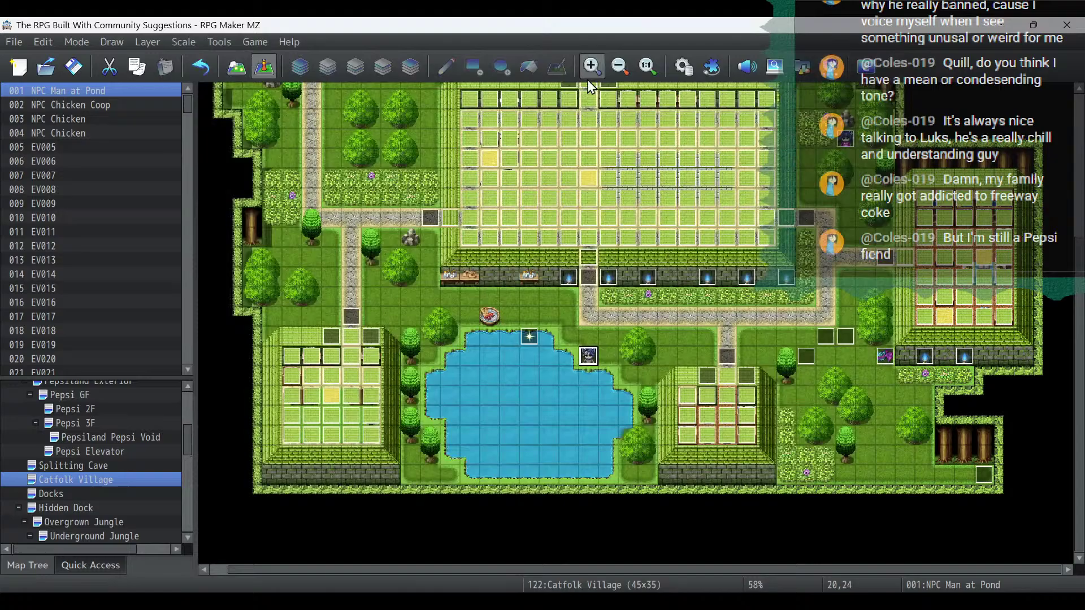
# Review the Axolotl item's description and settings in the database's item list.
pyautogui.click(683, 66)
pyautogui.click(186, 146)
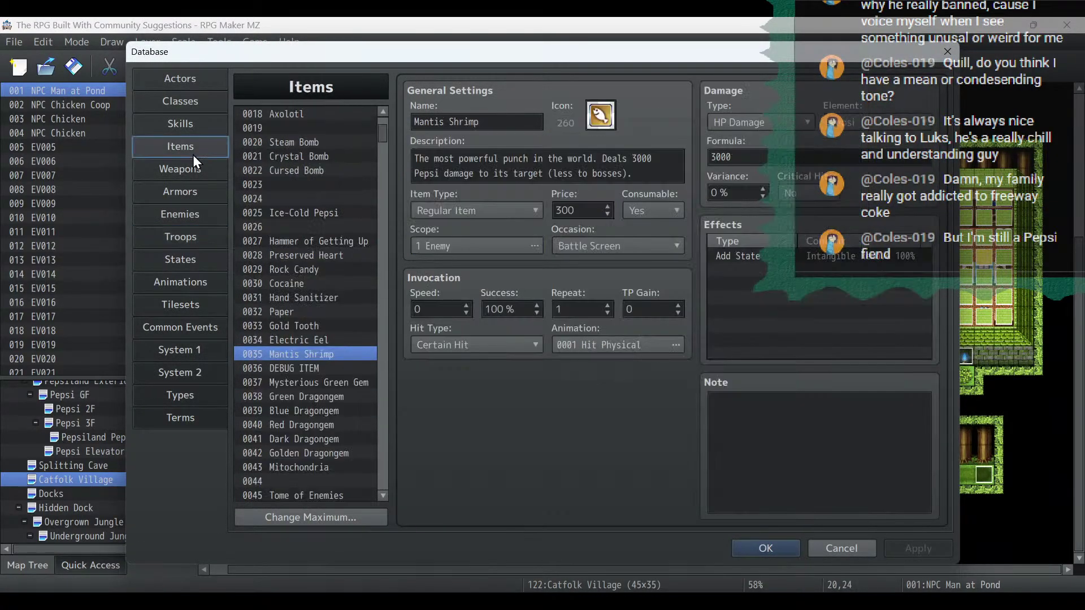
pyautogui.scroll(3, 311, 355)
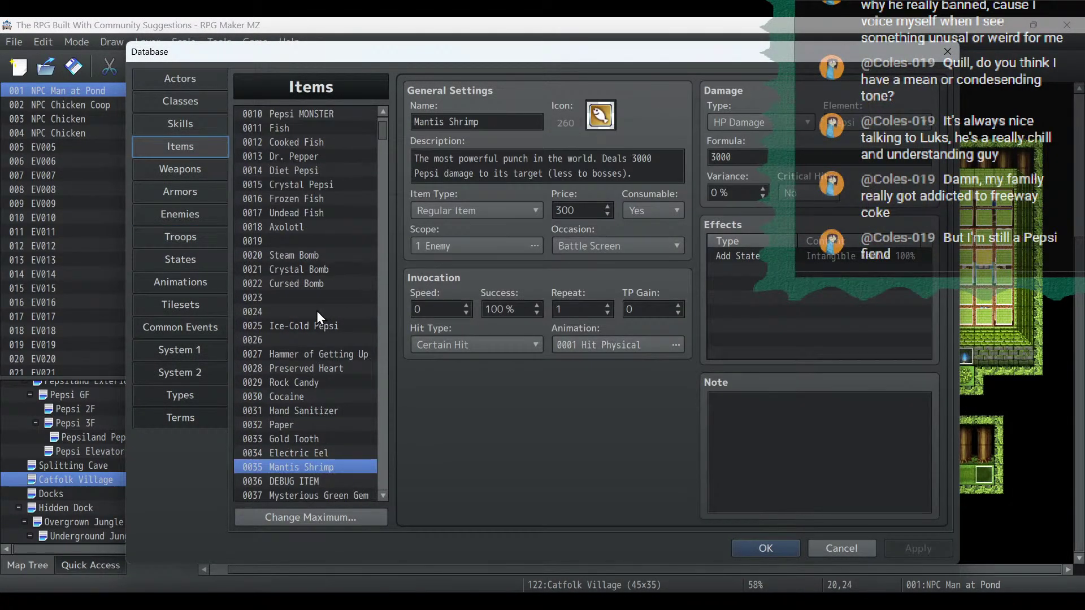
pyautogui.click(296, 225)
pyautogui.click(613, 169)
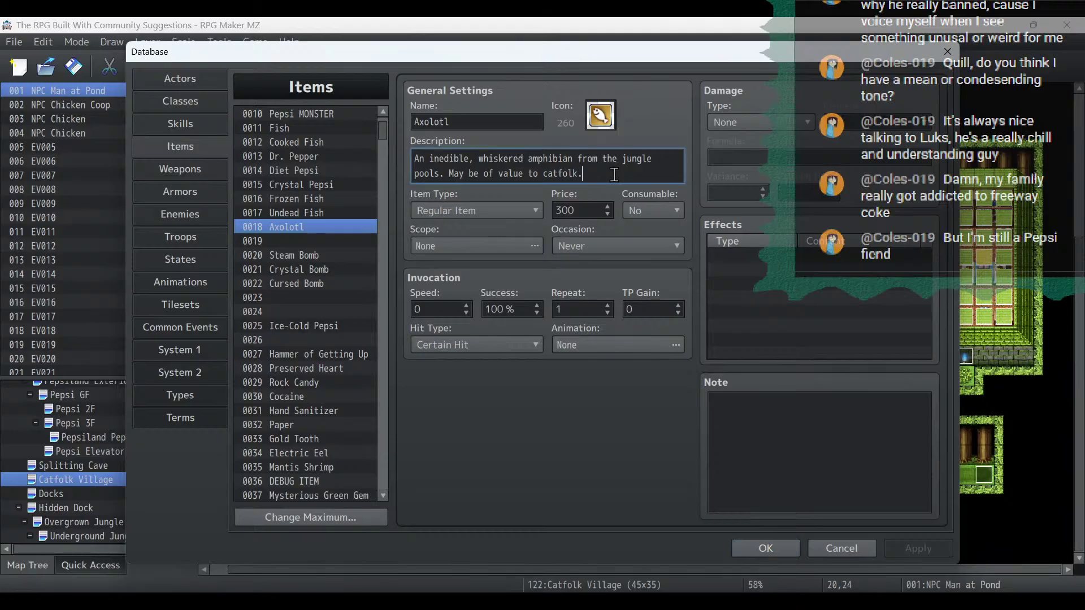
pyautogui.hotkey('ctrl', 'a')
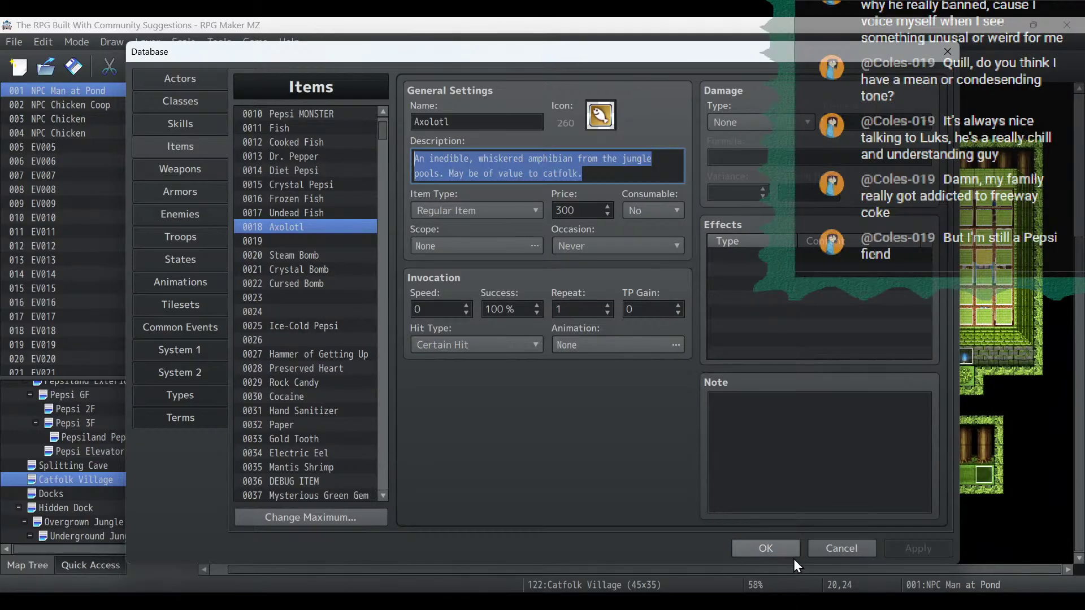
pyautogui.click(774, 549)
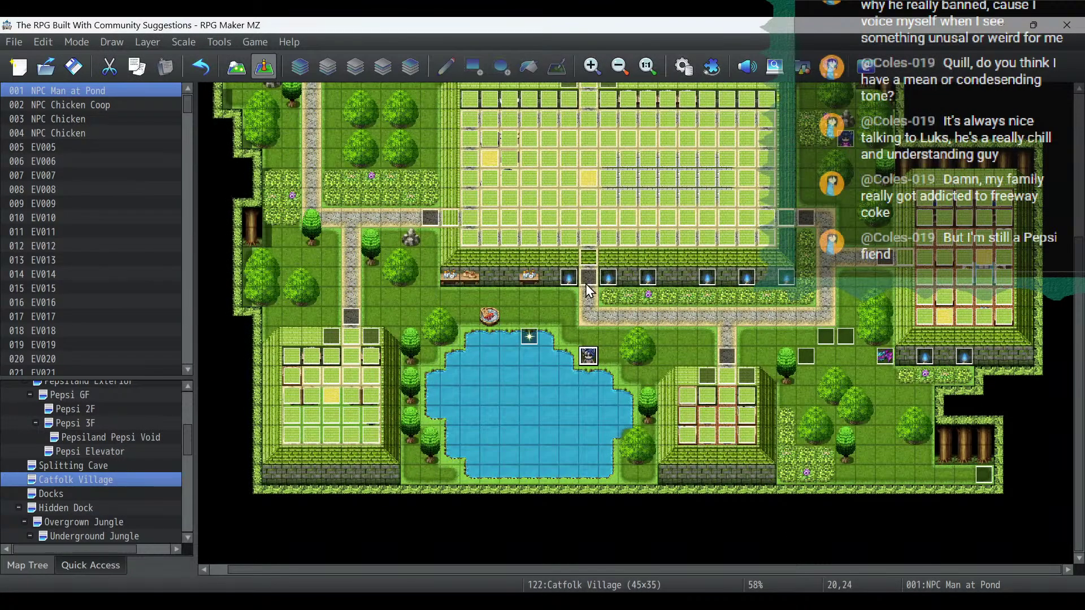
# Add an "Enjoy!" Catfolk message before the Axolotl item change in the Yes branch of the pond man's second page.
pyautogui.doubleClick(588, 354)
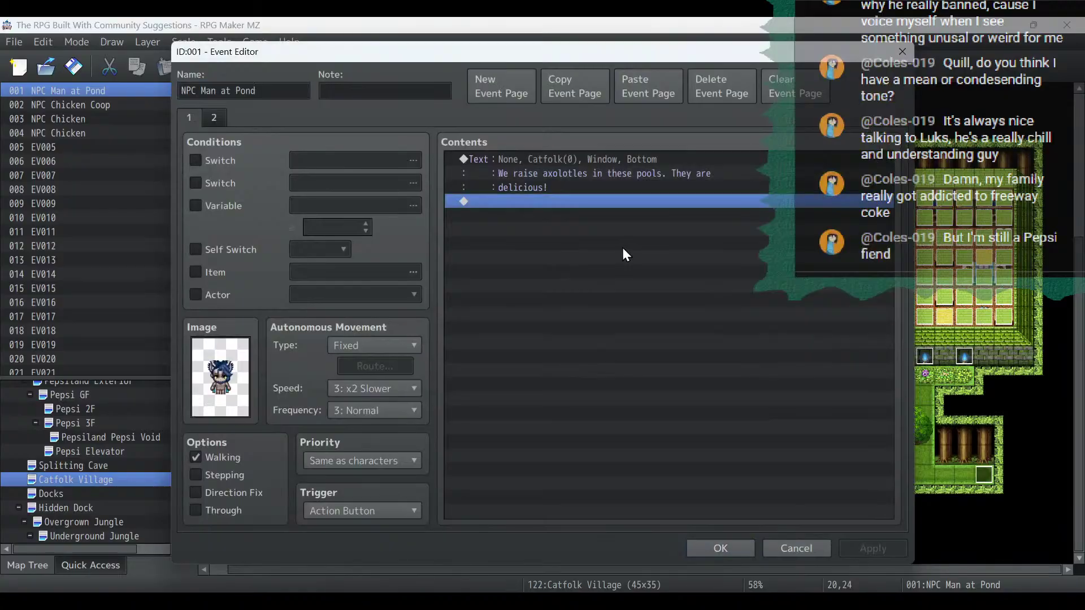
pyautogui.click(213, 118)
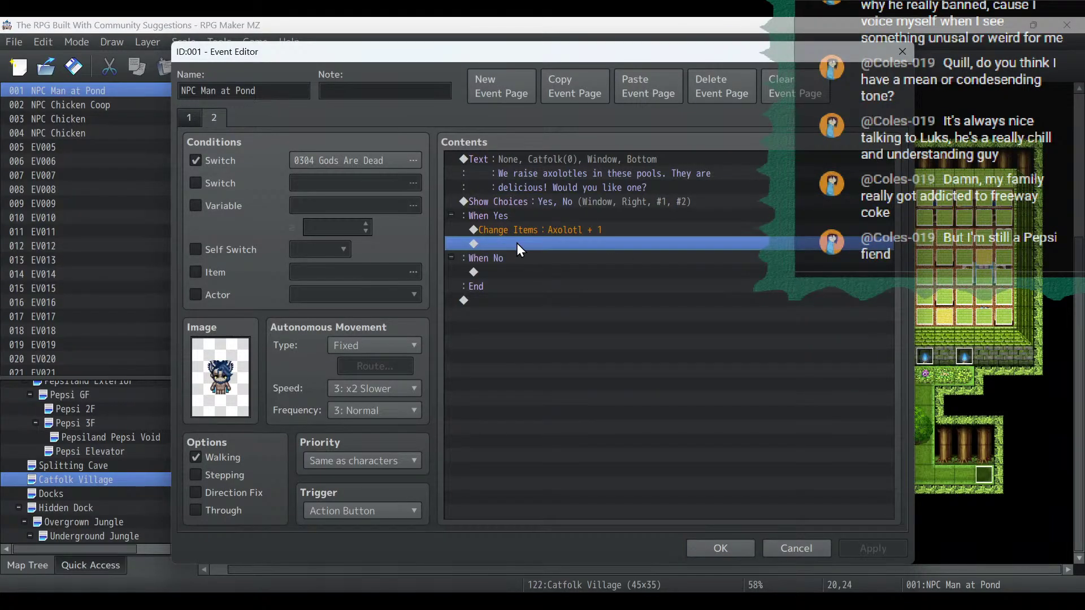
pyautogui.click(575, 160)
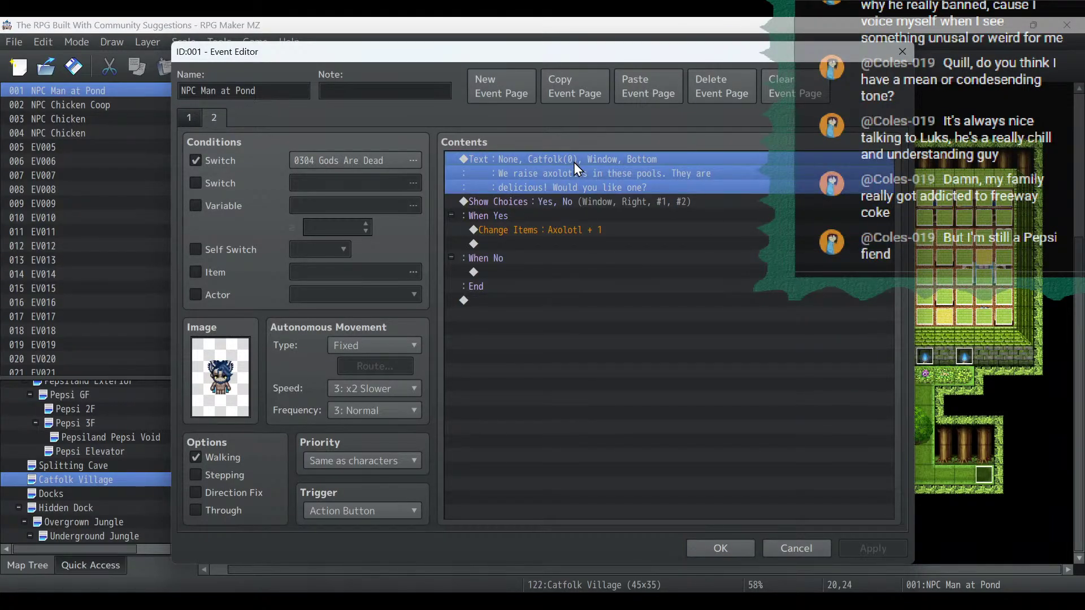
pyautogui.hotkey('ctrl', 'c')
pyautogui.click(573, 232)
pyautogui.hotkey('ctrl', 'v')
pyautogui.doubleClick(569, 235)
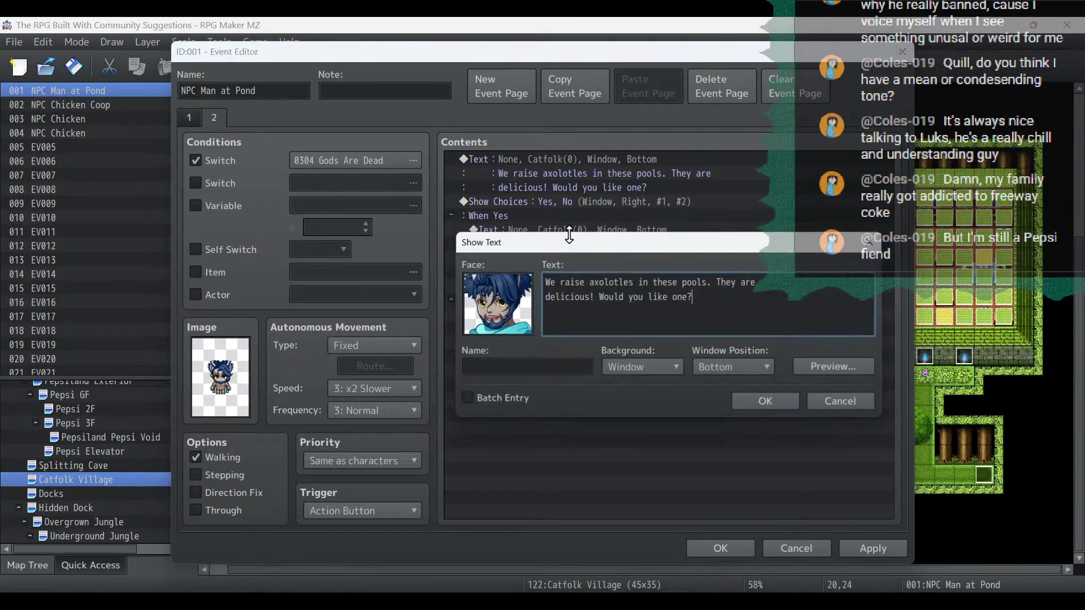
pyautogui.moveTo(720, 312); pyautogui.dragTo(488, 251)
pyautogui.write('Enjoy!')
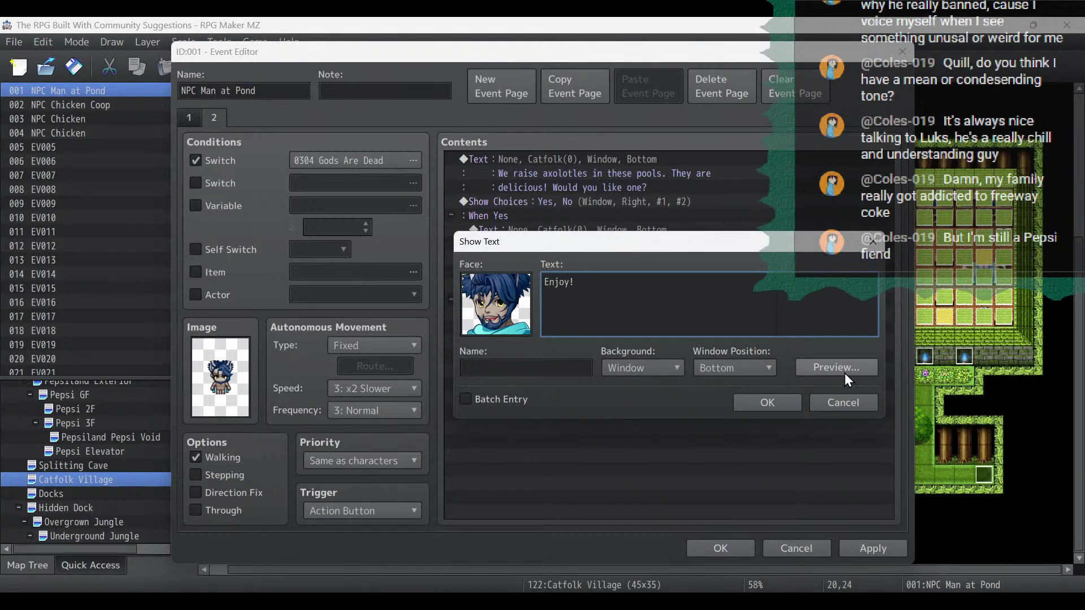
pyautogui.click(780, 405)
pyautogui.click(866, 551)
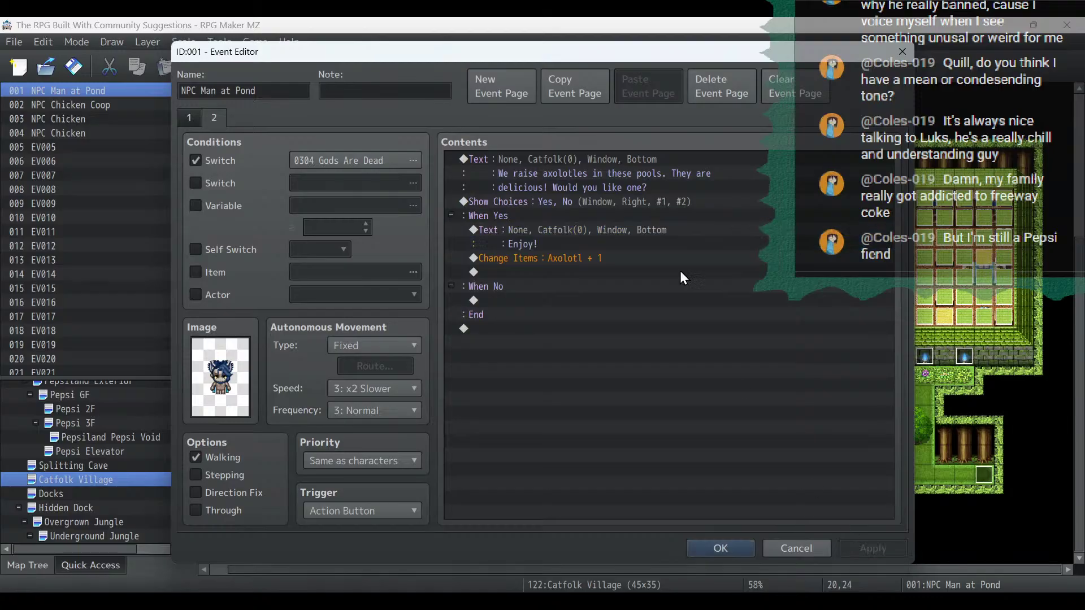
# Insert a Conditional Branch at the start of the second page checking for item 0018 Axolotl, with an Else branch.
pyautogui.click(616, 158)
pyautogui.rightClick(616, 158)
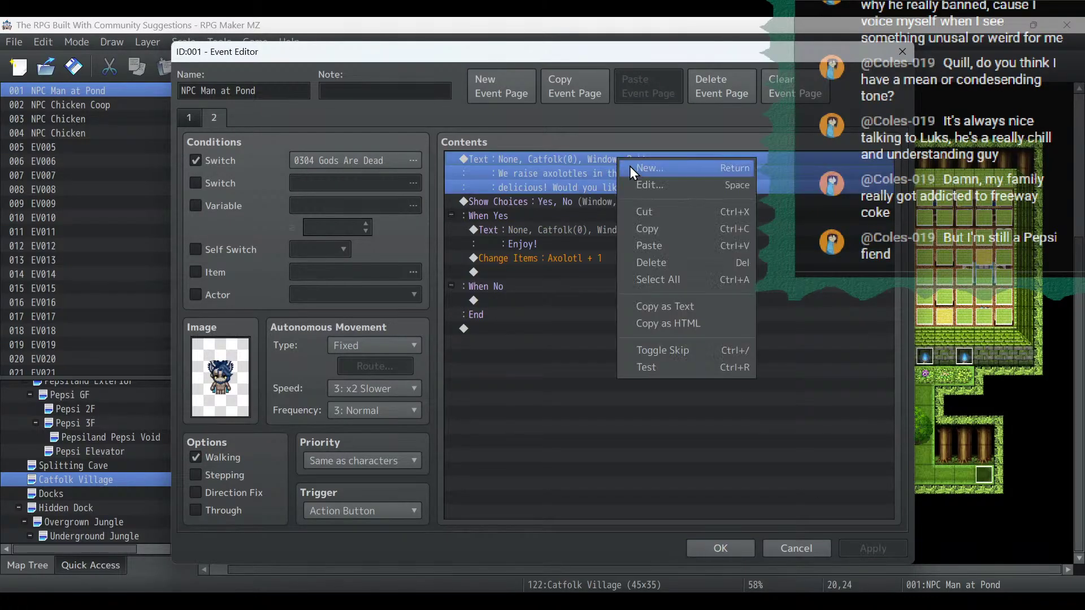
pyautogui.click(630, 166)
pyautogui.click(588, 386)
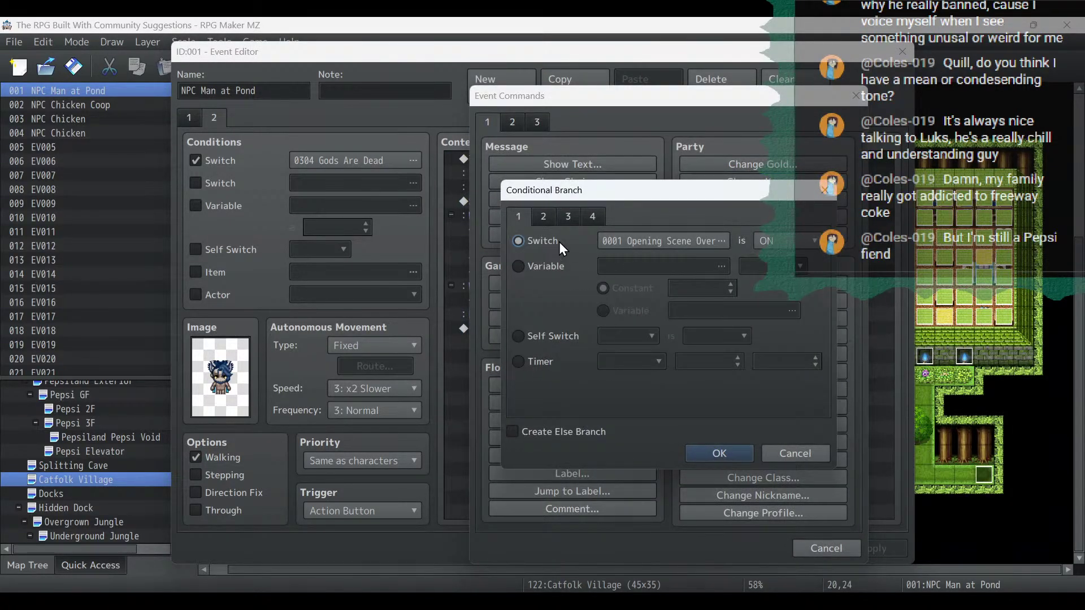
pyautogui.click(560, 220)
pyautogui.click(549, 214)
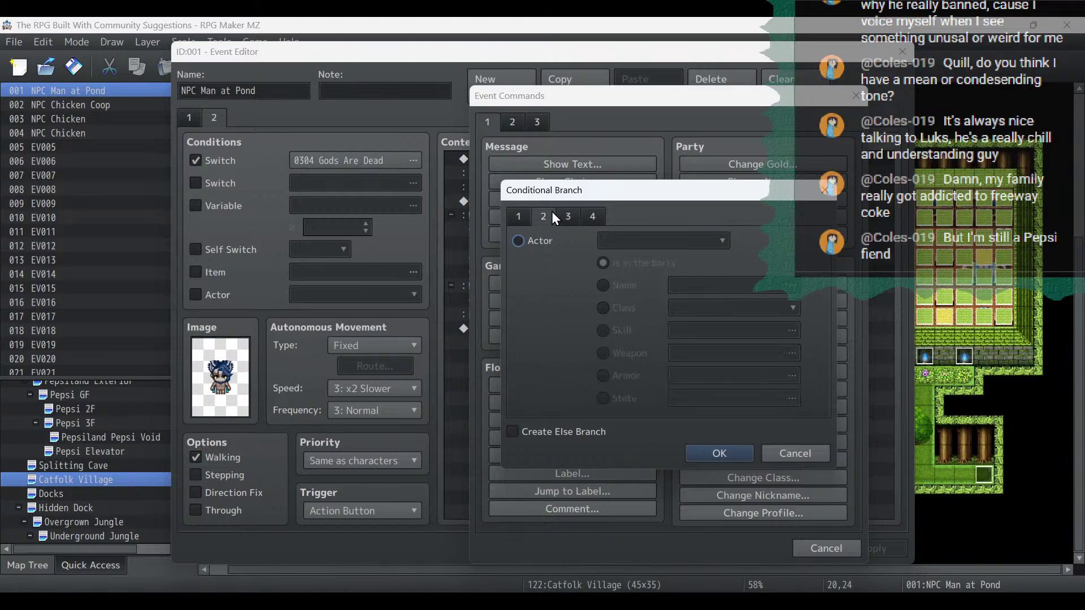
pyautogui.click(595, 215)
pyautogui.click(533, 268)
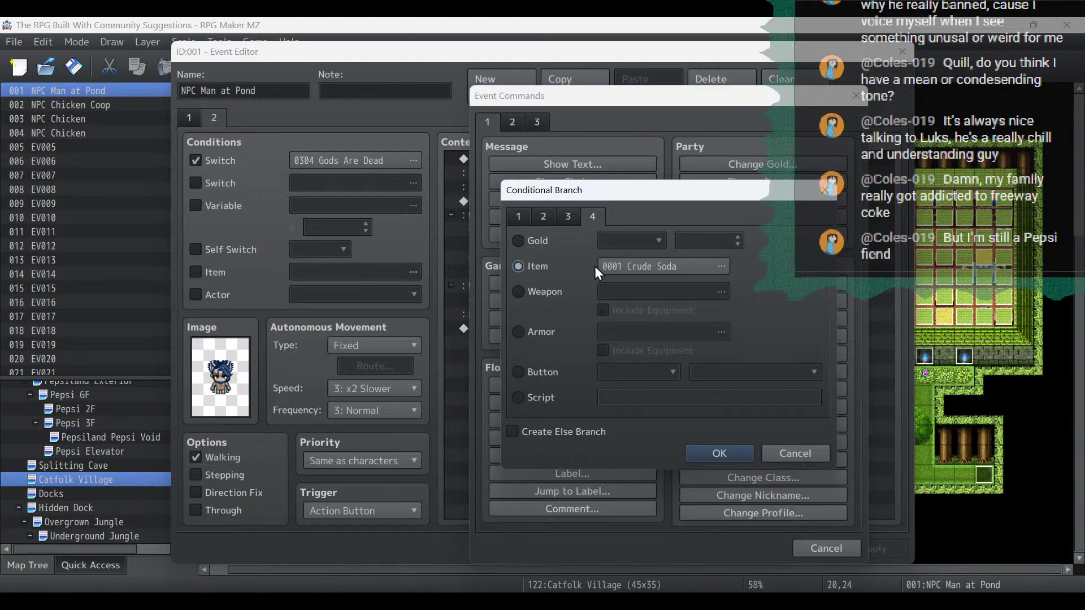
pyautogui.click(627, 266)
pyautogui.doubleClick(707, 428)
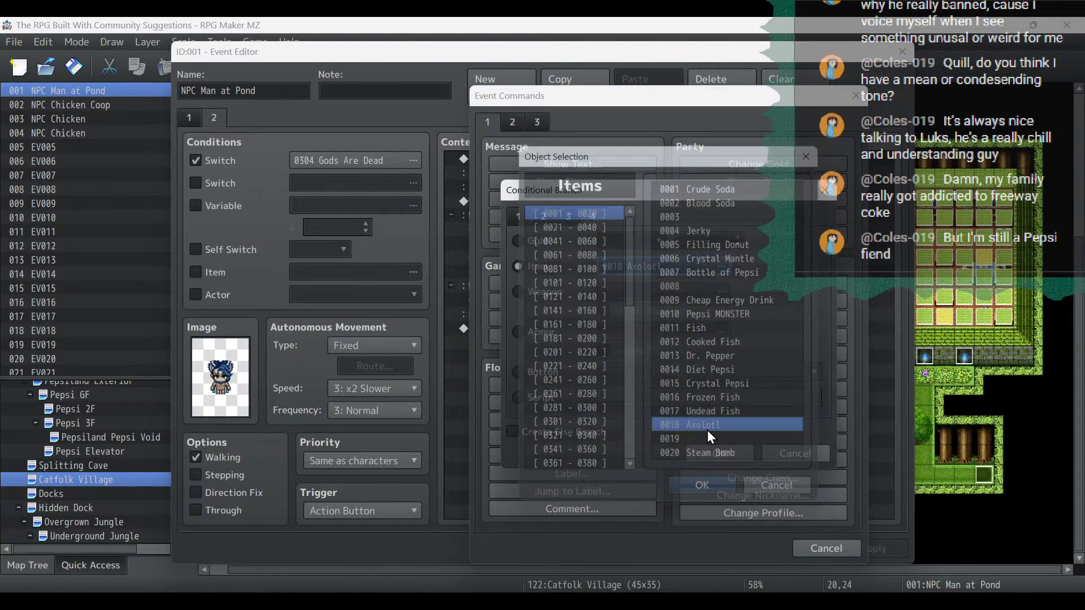
pyautogui.click(594, 433)
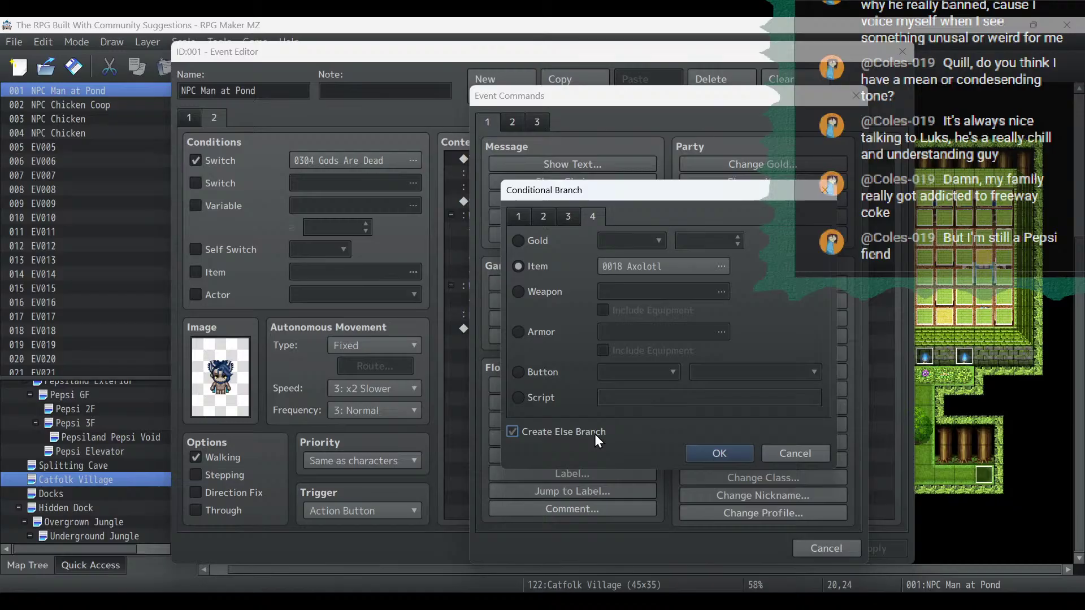
pyautogui.click(738, 451)
# Move the axolotl offer message and its entire Yes/No choice block into the Else branch.
pyautogui.click(600, 236)
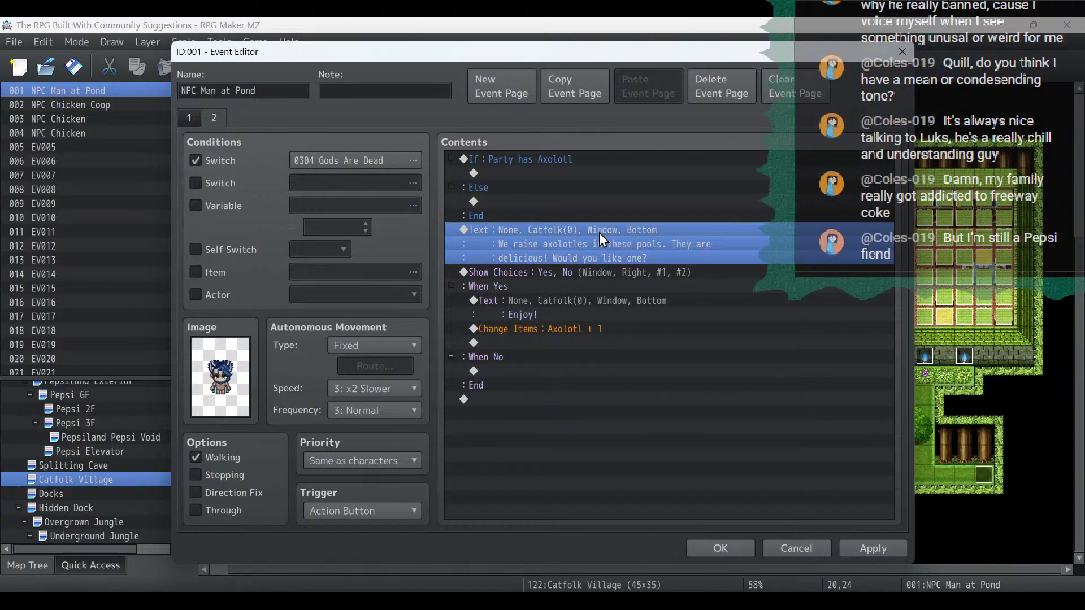
pyautogui.keyDown('shift'); pyautogui.click(572, 382); pyautogui.keyUp('shift')
pyautogui.hotkey('ctrl', 'x')
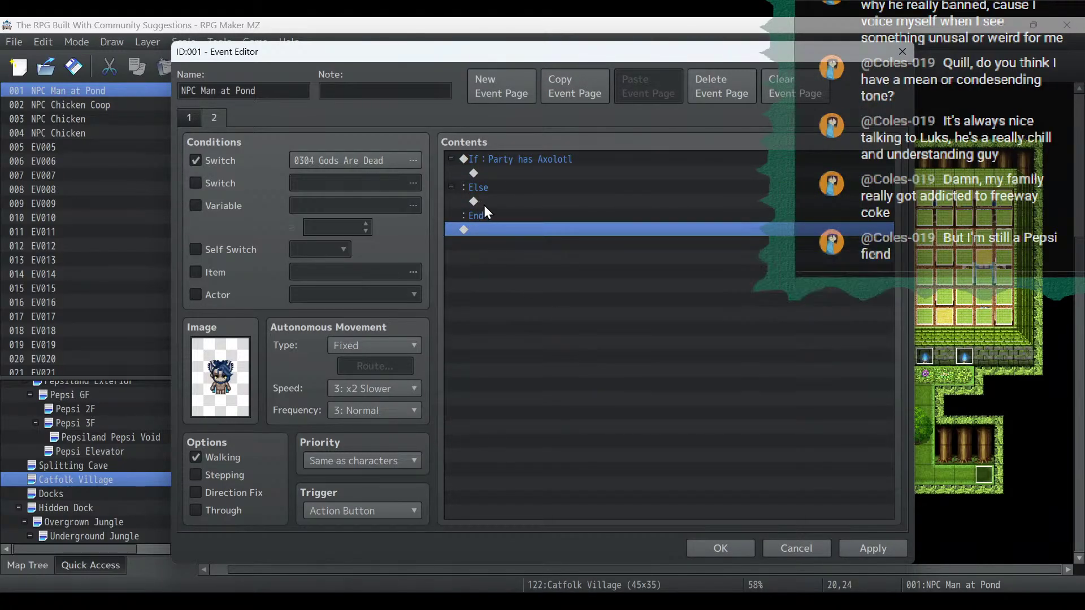
pyautogui.click(484, 206)
pyautogui.hotkey('ctrl', 'v')
# Copy the axolotl message into the "Party has Axolotl" branch and remove "Would you like one?" from the copy.
pyautogui.click(535, 203)
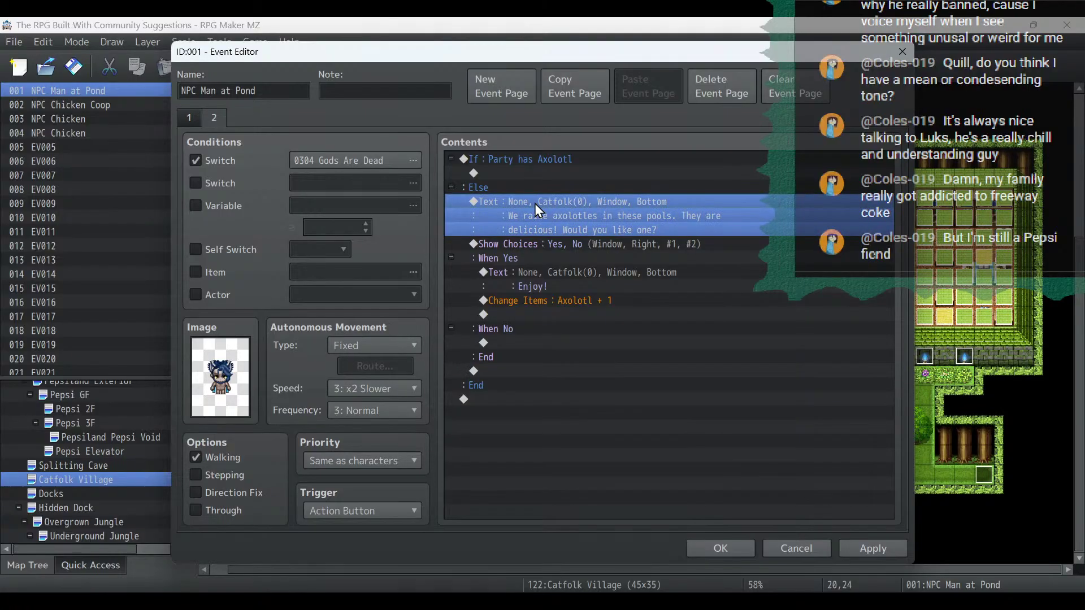
pyautogui.click(524, 179)
pyautogui.hotkey('ctrl', 'v')
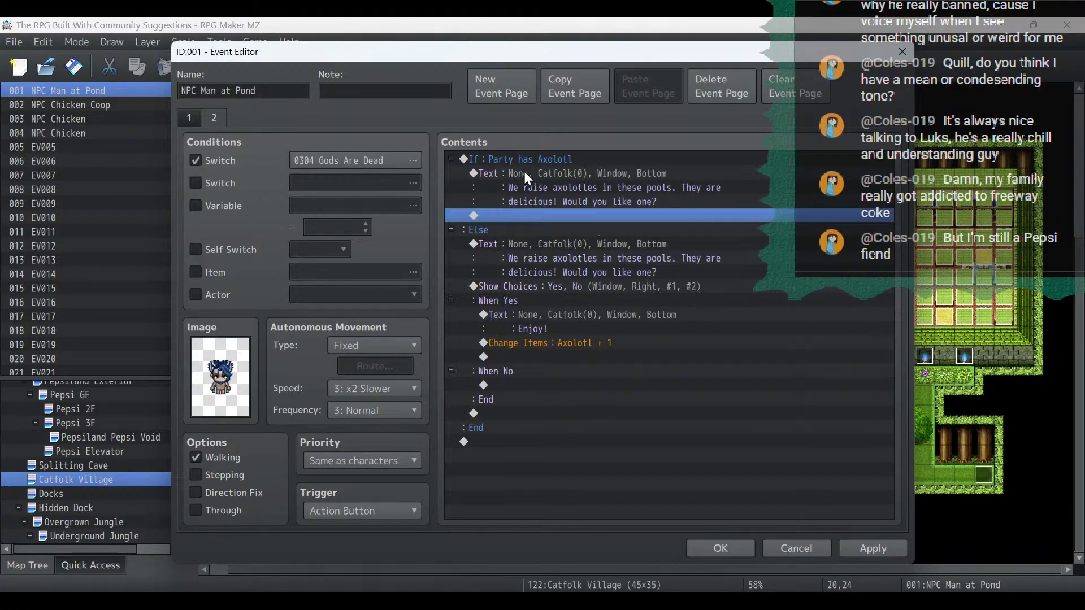
pyautogui.doubleClick(572, 191)
pyautogui.moveTo(728, 298); pyautogui.dragTo(592, 297)
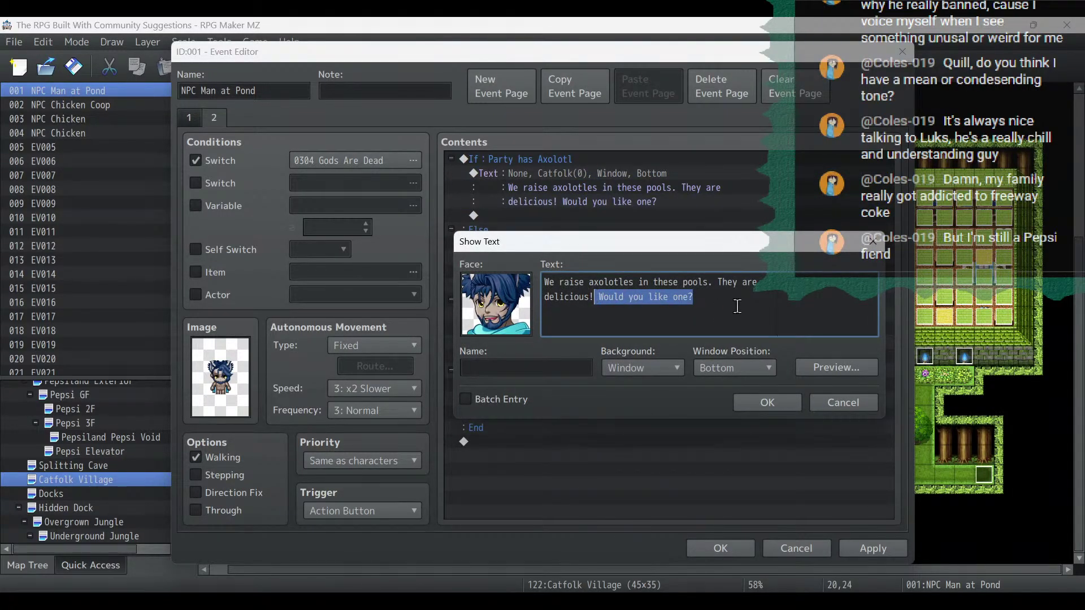
pyautogui.press('BackSpace')
pyautogui.click(770, 400)
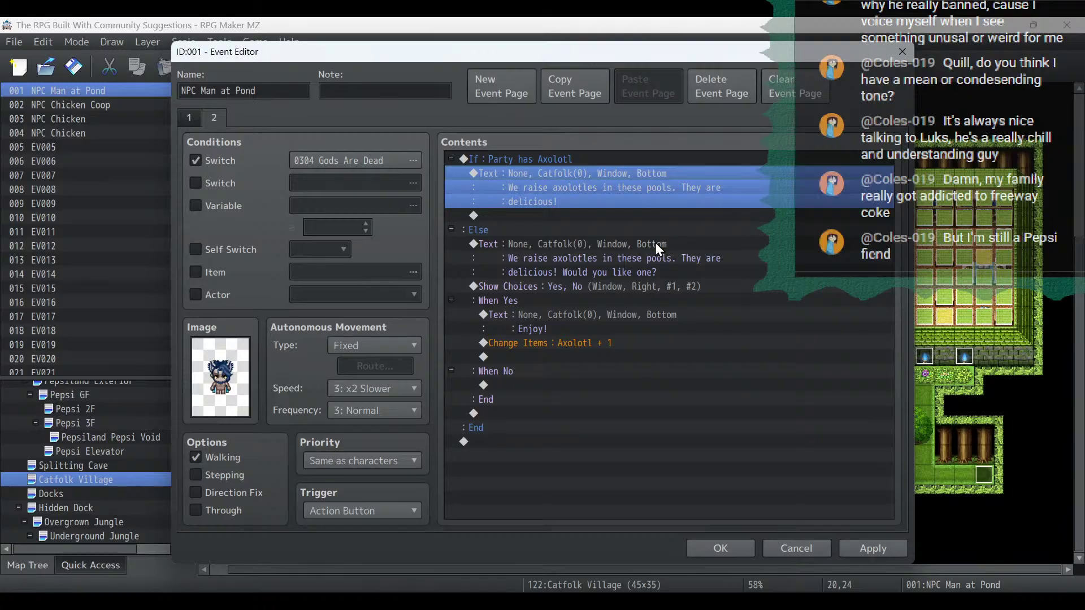
# Extend the Else branch's offer message with "I'd be happy to offer one up to our heroes!".
pyautogui.click(655, 243)
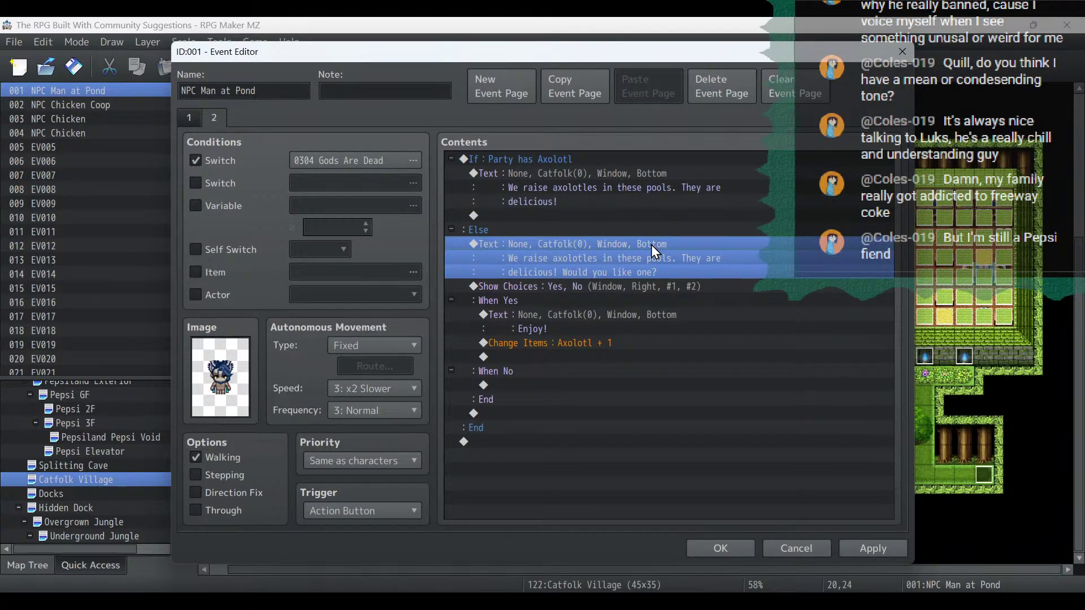
pyautogui.doubleClick(665, 274)
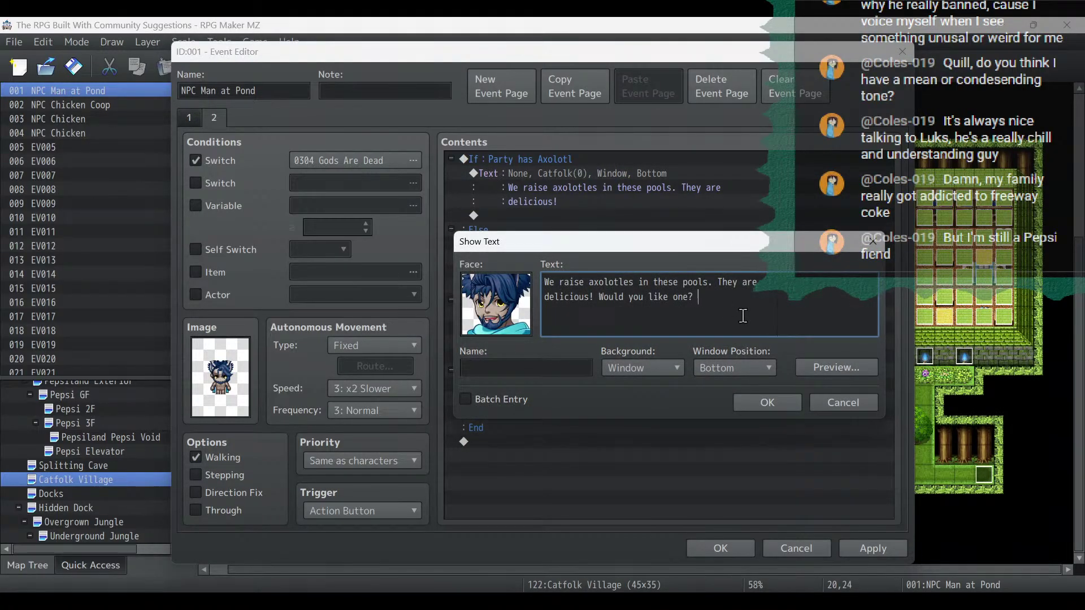
pyautogui.write("I'd be happy")
pyautogui.press('Return')
pyautogui.write('to offer one up to our heroes!')
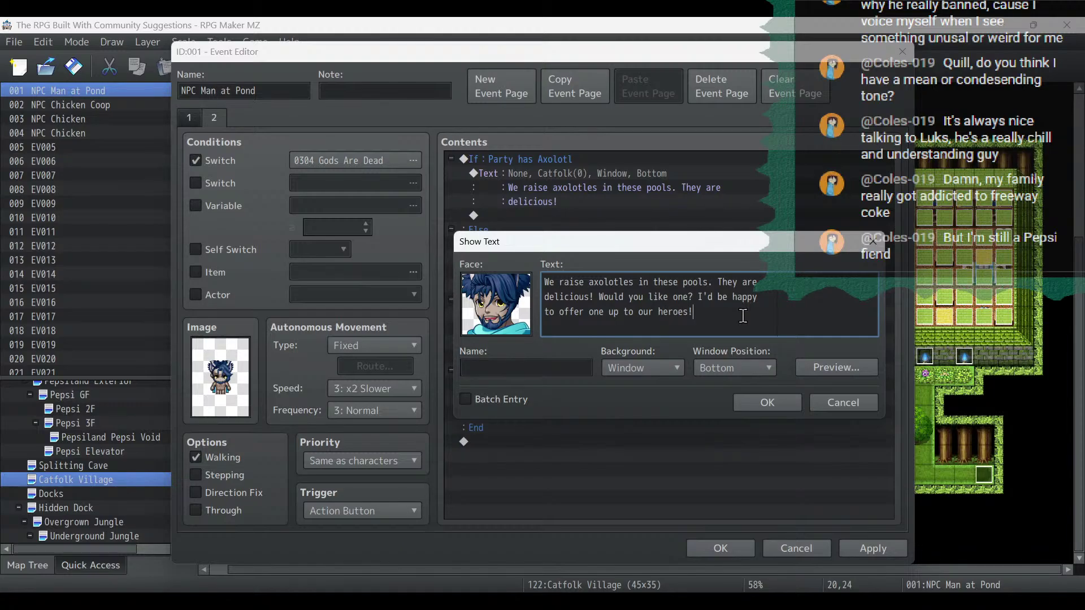
pyautogui.click(766, 403)
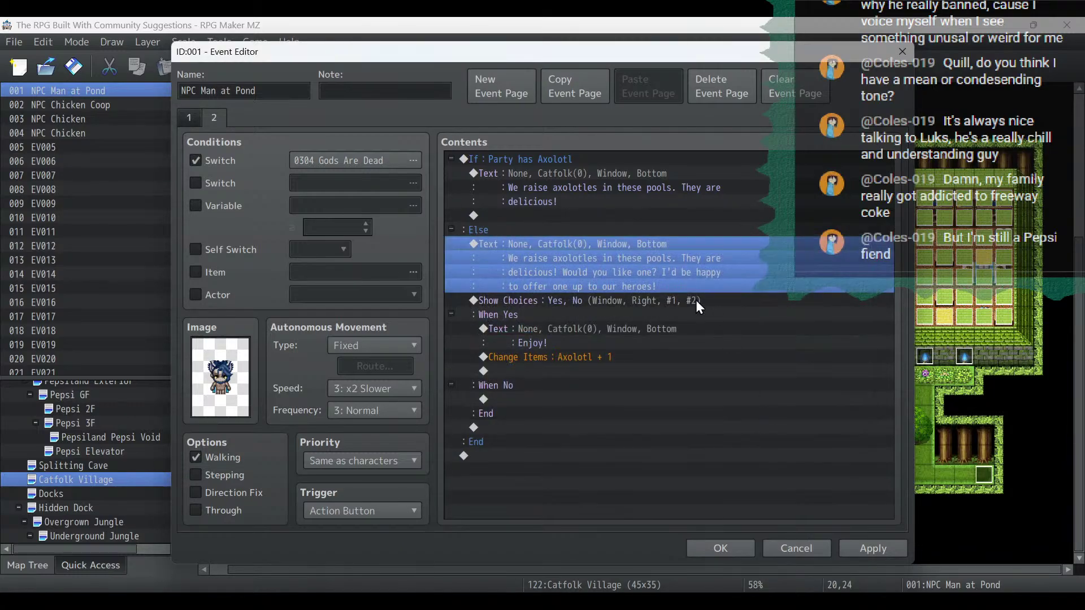
# Copy the offer message into the No branch and replace its text with "Come back any time if you want an axolotle.".
pyautogui.click(678, 303)
pyautogui.click(601, 246)
pyautogui.hotkey('ctrl', 'c')
pyautogui.click(541, 399)
pyautogui.hotkey('ctrl', 'v')
pyautogui.click(544, 395)
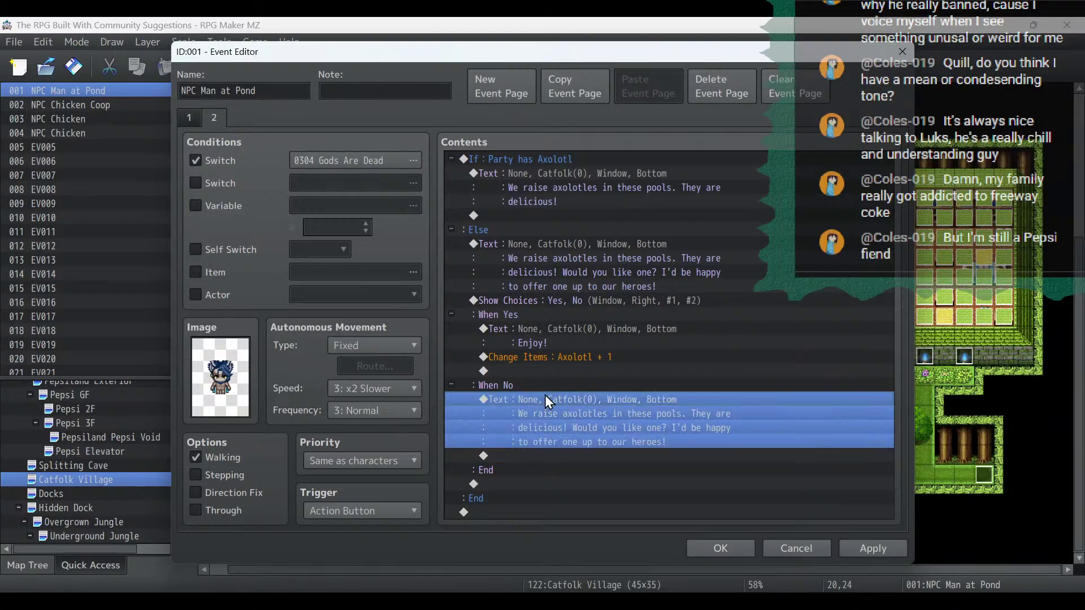
pyautogui.doubleClick(545, 397)
pyautogui.hotkey('ctrl', 'a')
pyautogui.write('Co')
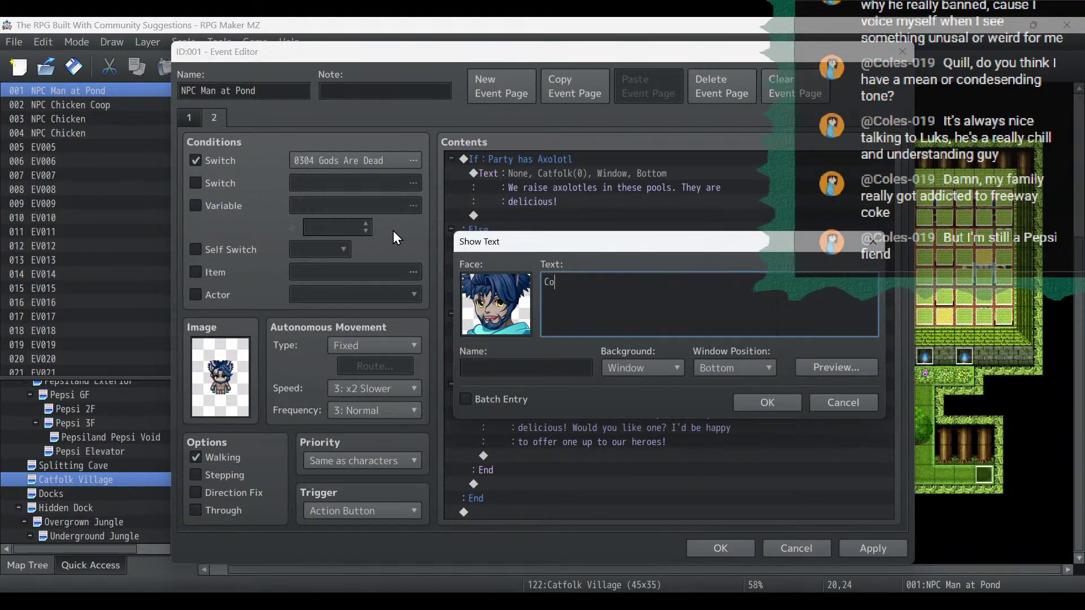
pyautogui.write('me back any time if you want')
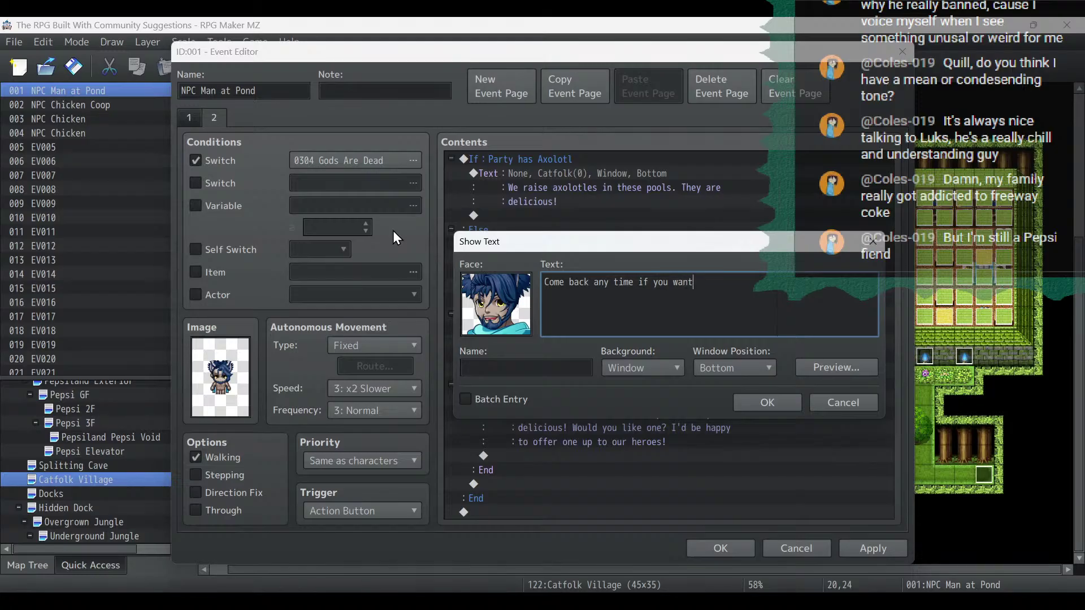
pyautogui.write(' an axolotle.')
pyautogui.click(757, 404)
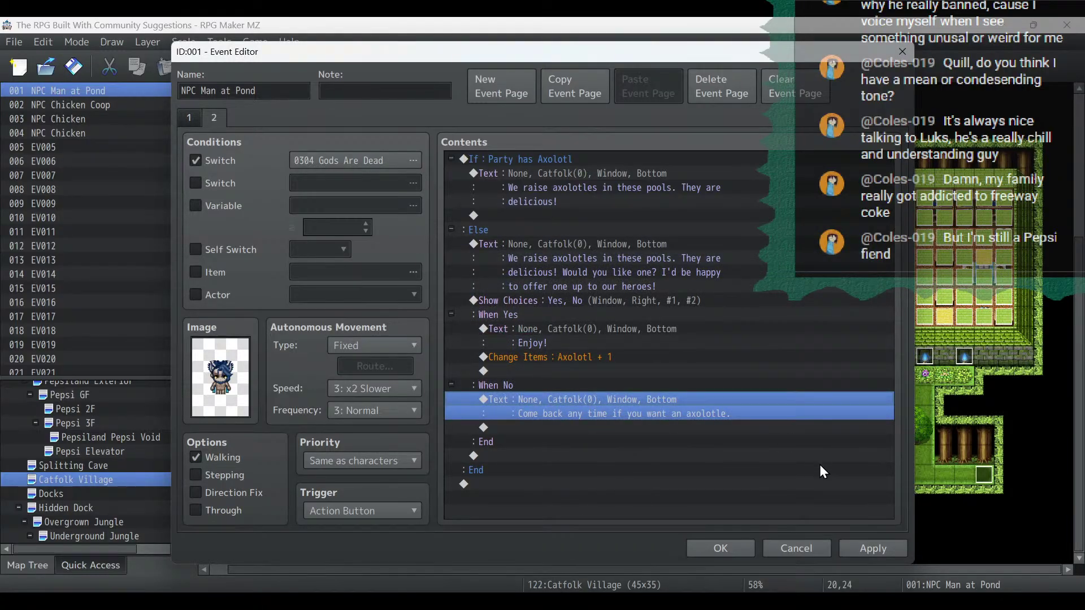
# Apply the dialogue changes, check both pages, and save the NPC Man at Pond event.
pyautogui.click(887, 545)
pyautogui.click(604, 400)
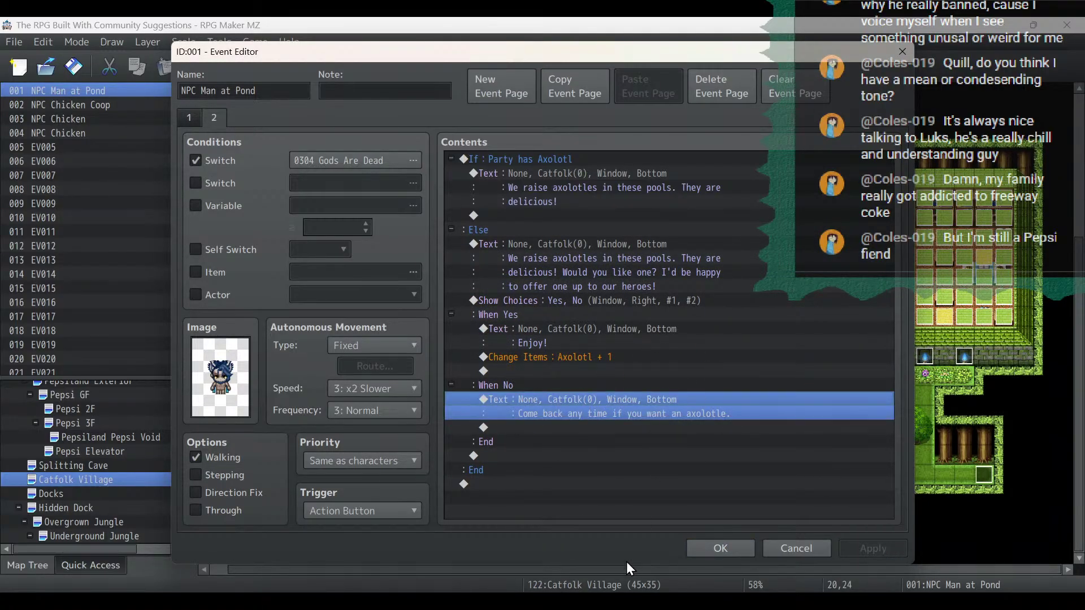
pyautogui.click(187, 123)
pyautogui.click(213, 116)
pyautogui.click(744, 551)
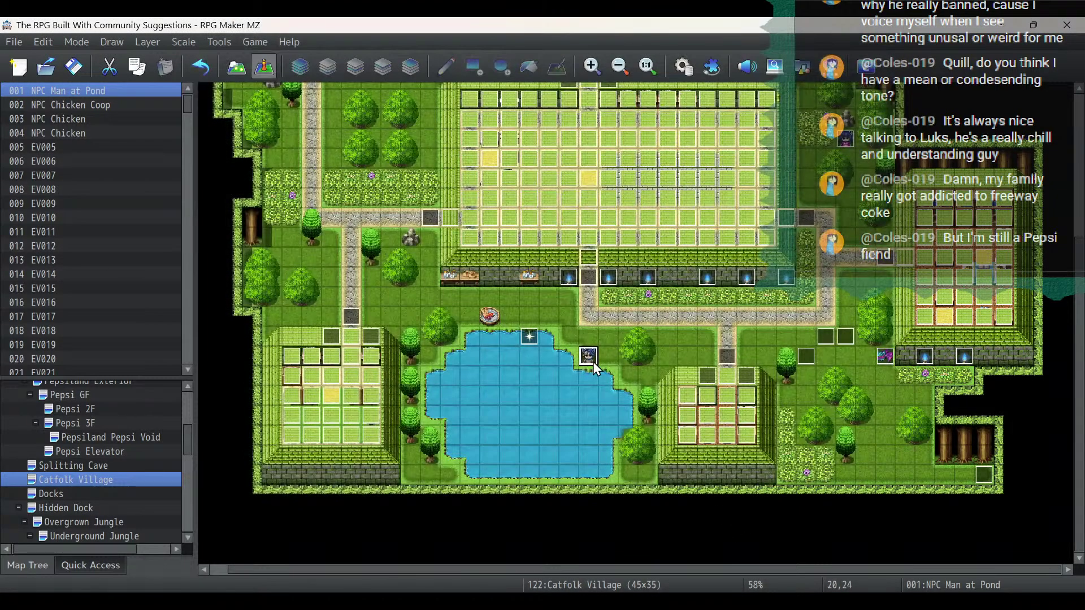
# Inspect the commands of the Fishing event in the Catfolk Village pond.
pyautogui.doubleClick(533, 338)
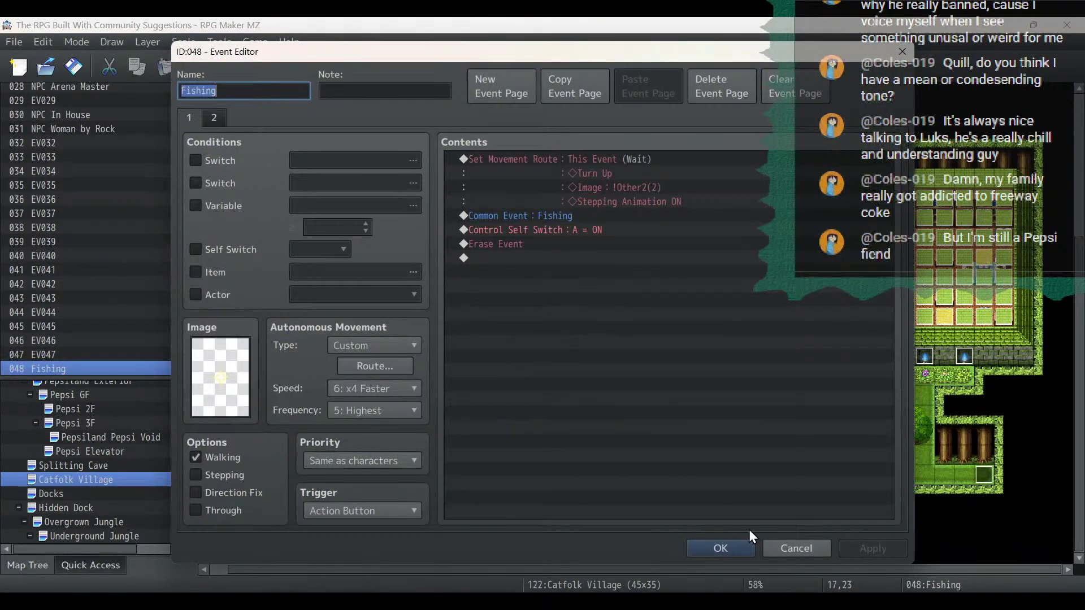
pyautogui.click(199, 120)
pyautogui.click(196, 121)
pyautogui.click(720, 548)
# Examine the commands of the Fishing, Fishing 2 and Fishing 3 common events in the database, through to the end of Fishing 3.
pyautogui.click(690, 68)
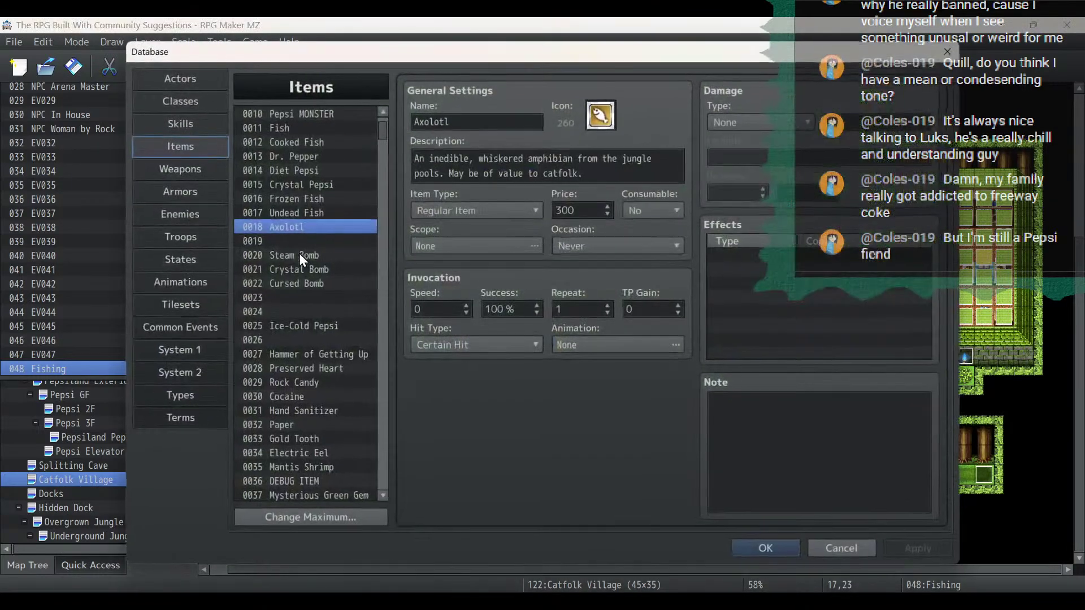
pyautogui.click(196, 328)
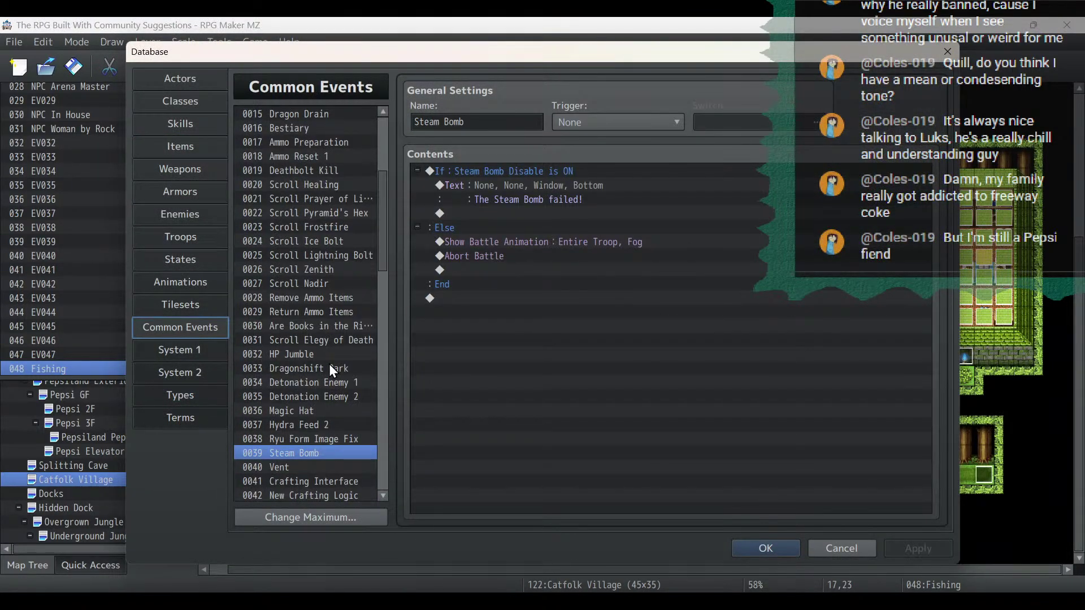
pyautogui.scroll(-6, 329, 364)
pyautogui.click(317, 396)
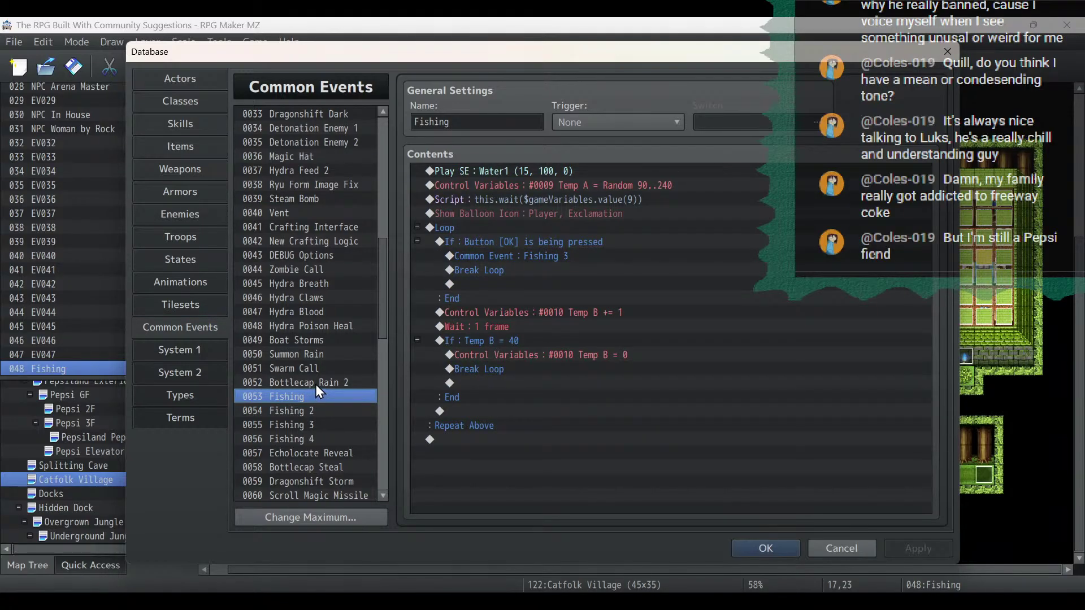
pyautogui.click(326, 409)
pyautogui.click(328, 425)
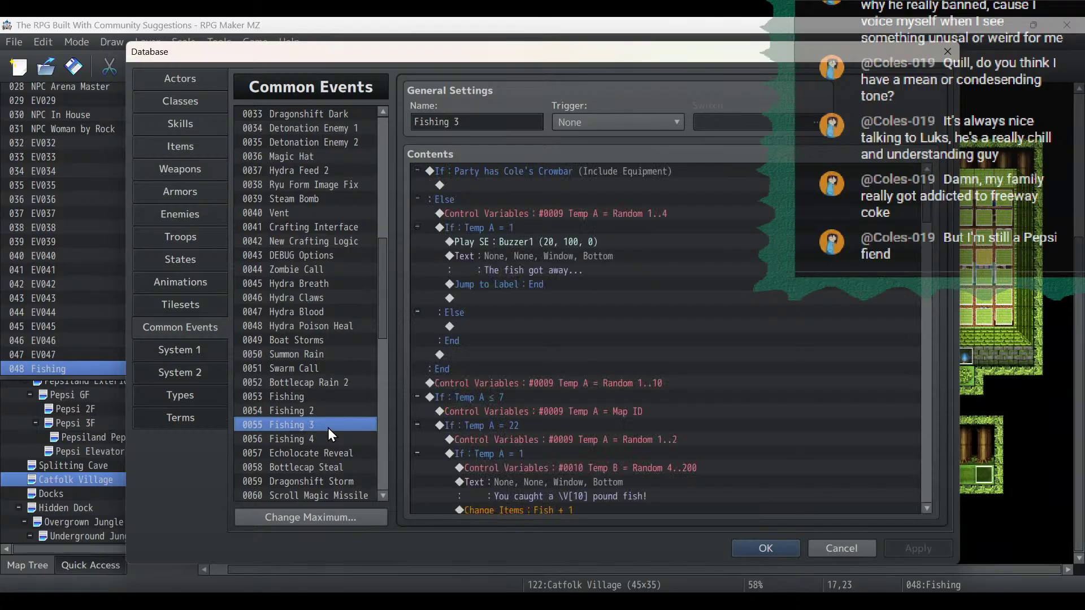
pyautogui.click(324, 411)
pyautogui.click(327, 425)
pyautogui.moveTo(927, 197); pyautogui.dragTo(924, 516)
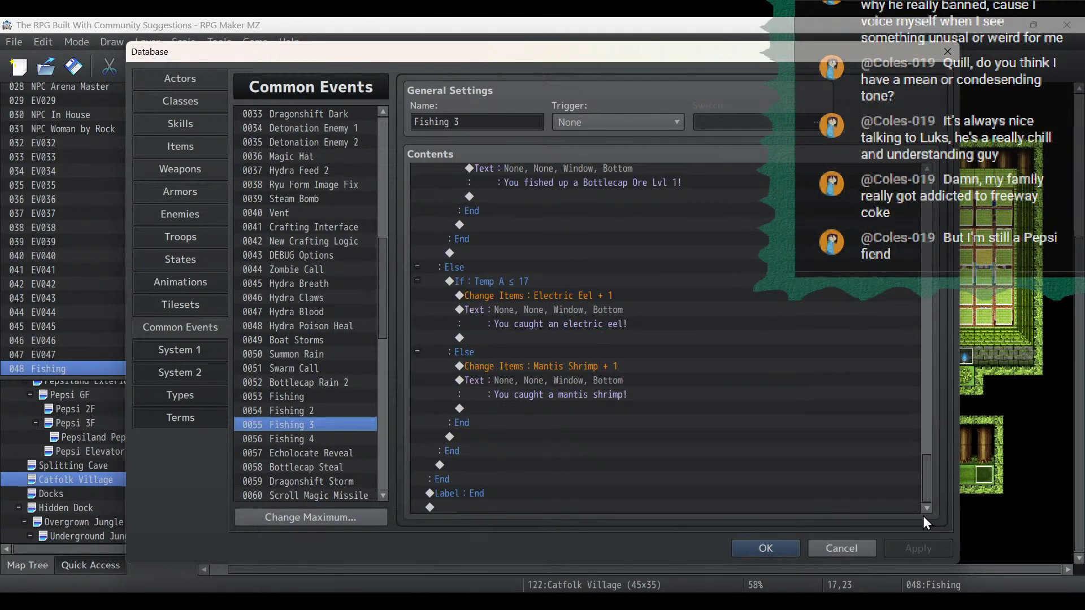
pyautogui.click(771, 547)
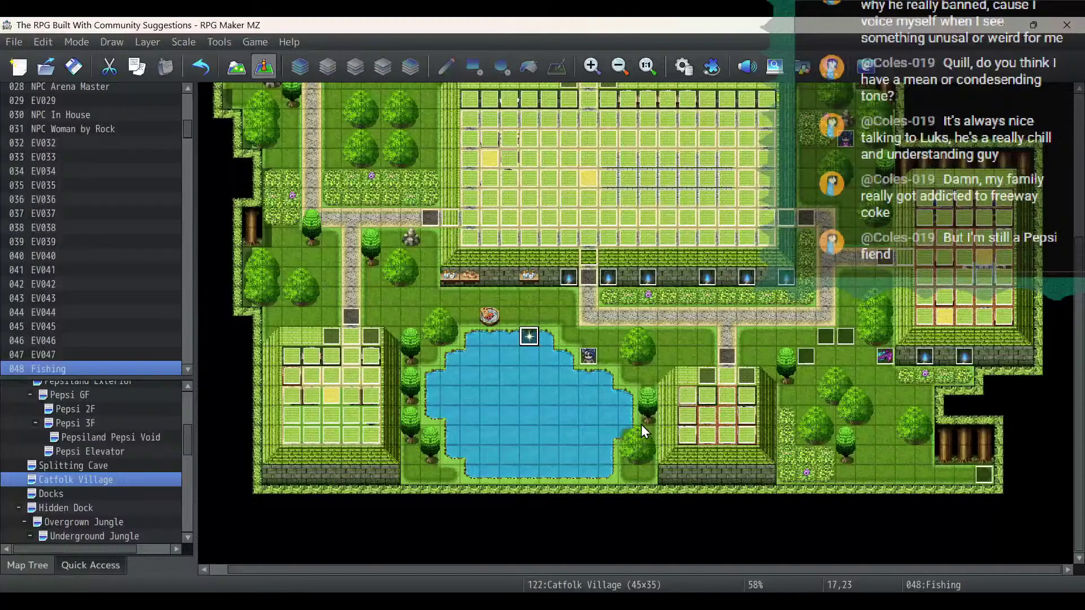
# Check the Axolotl item's entry in the database.
pyautogui.click(685, 66)
pyautogui.click(190, 146)
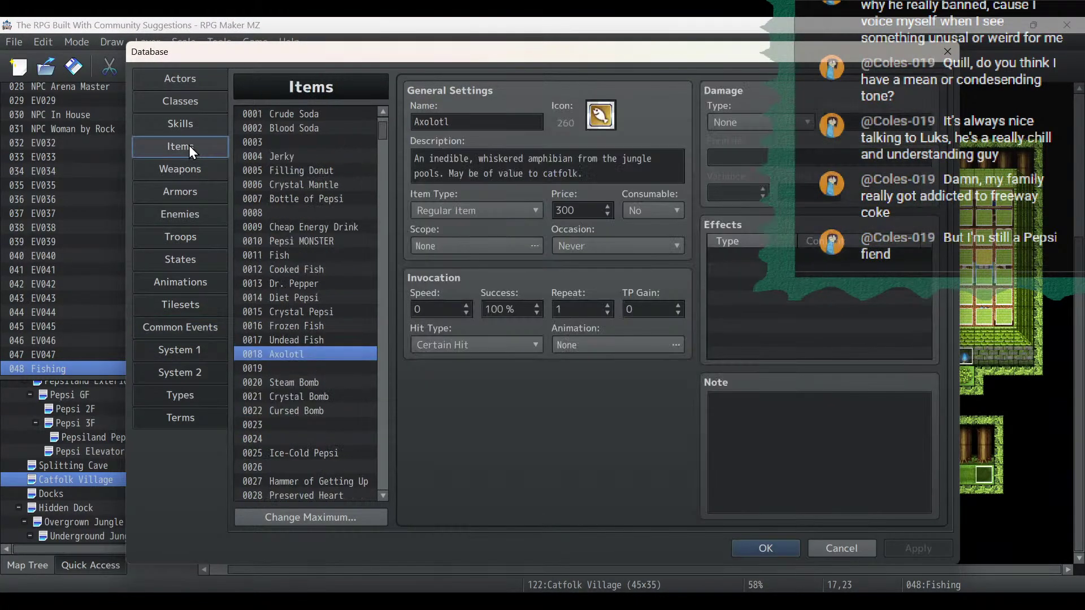
pyautogui.click(770, 549)
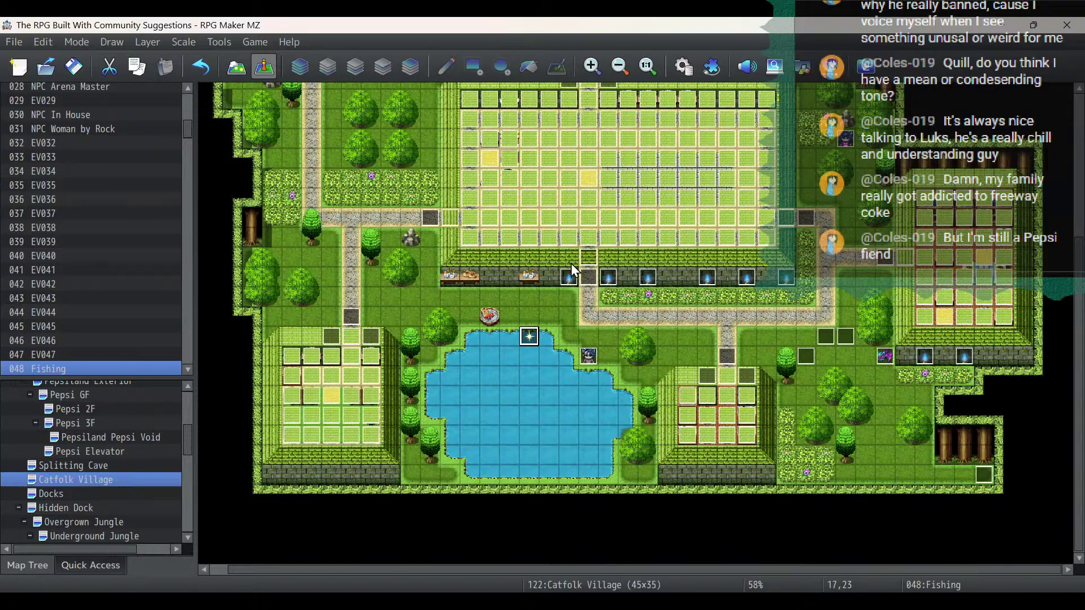
# Replace the yellow roof image on page 1 of event 026 in Catfolk Village with Tileset C's green roof tile, and save the event.
pyautogui.scroll(3, 571, 263)
pyautogui.scroll(2, 568, 267)
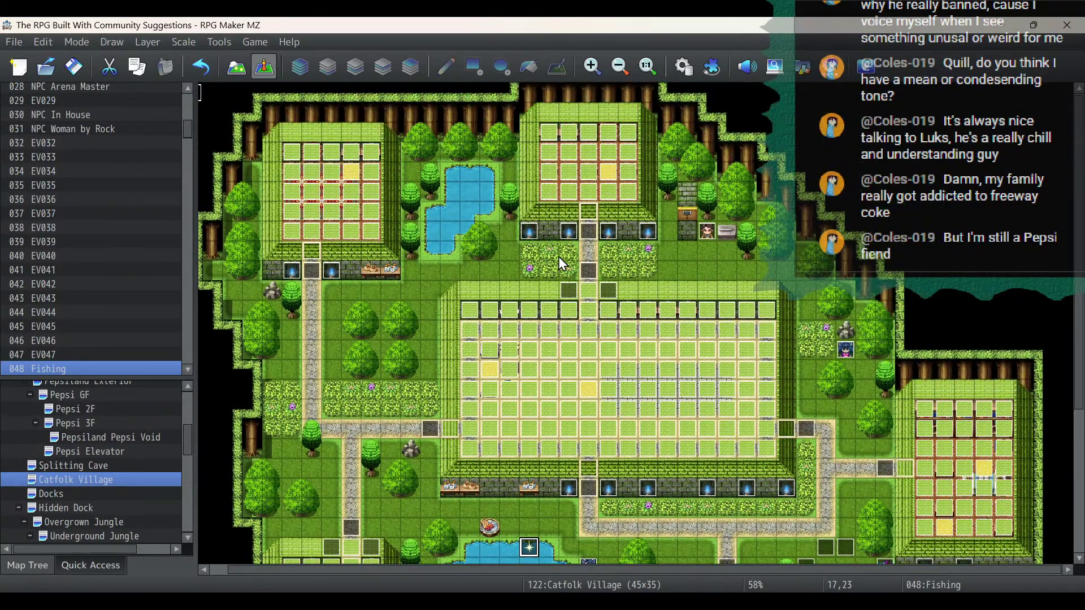
pyautogui.doubleClick(354, 175)
pyautogui.click(217, 120)
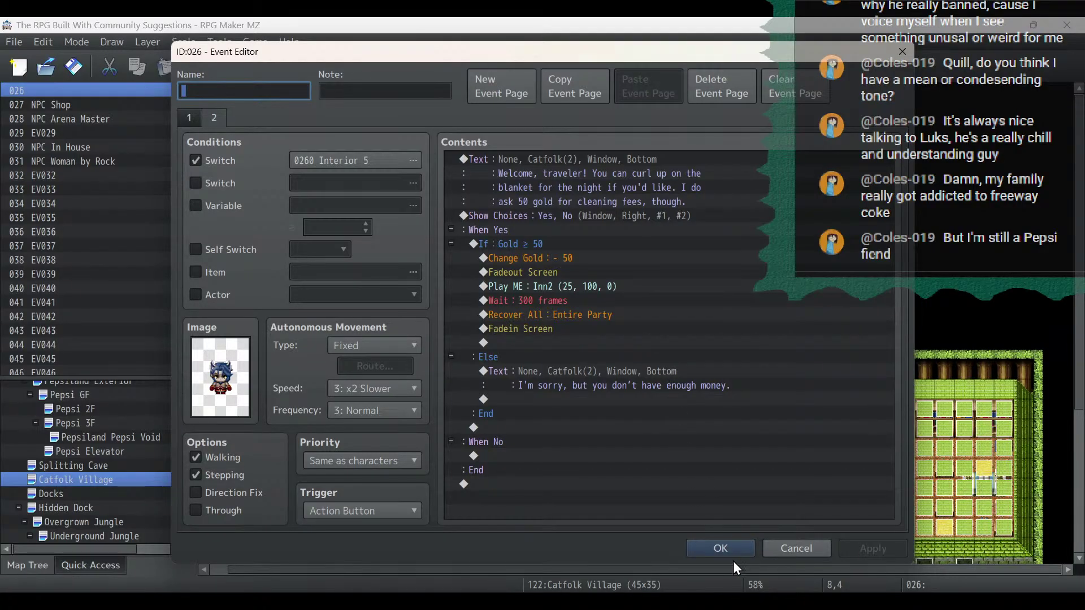
pyautogui.click(195, 120)
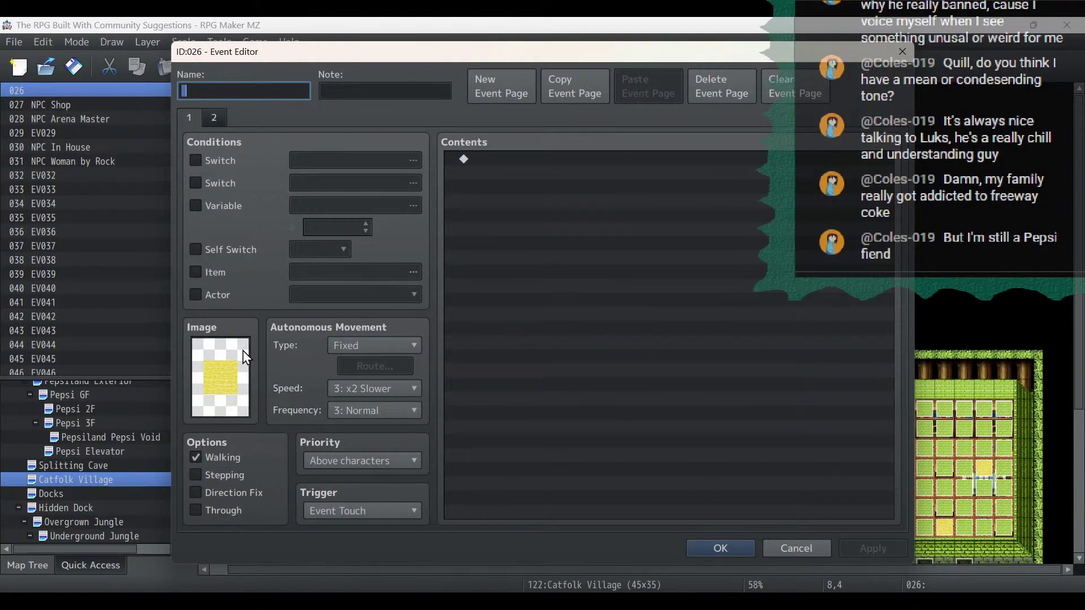
pyautogui.doubleClick(240, 387)
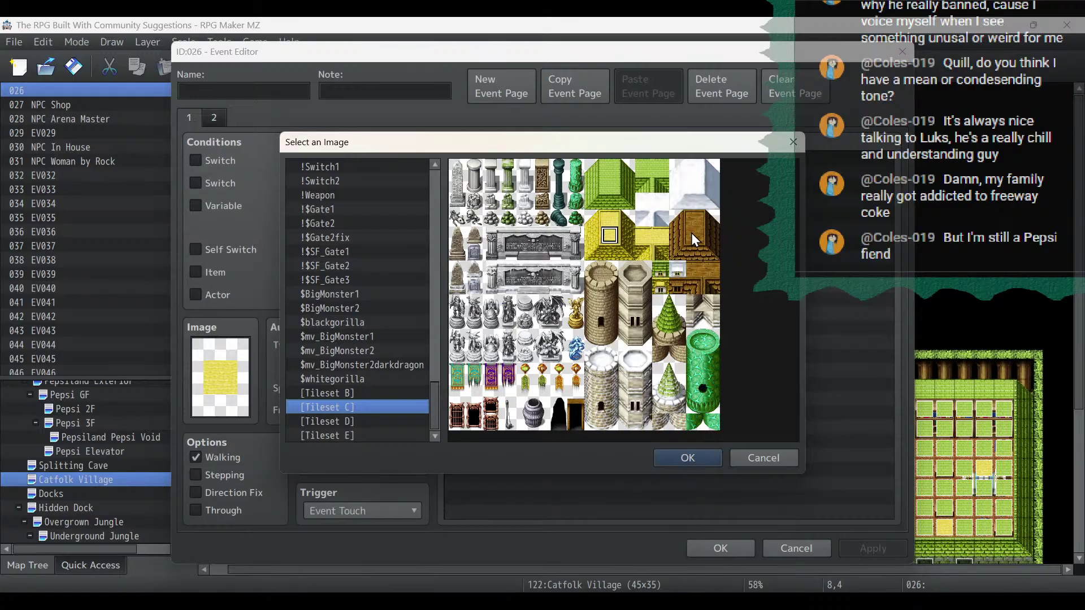
pyautogui.doubleClick(609, 186)
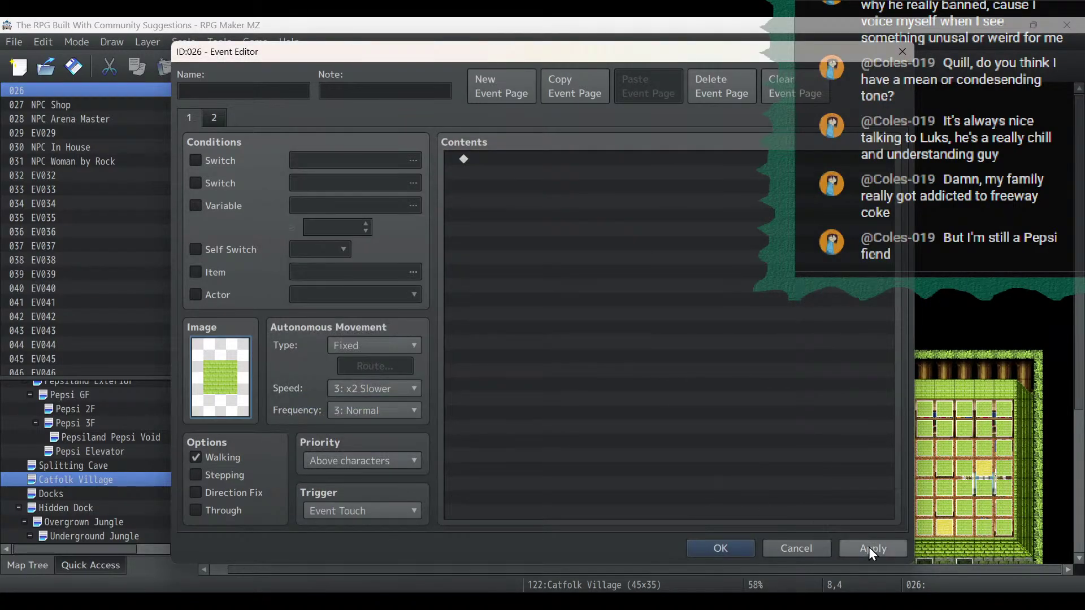
pyautogui.click(869, 547)
pyautogui.click(724, 551)
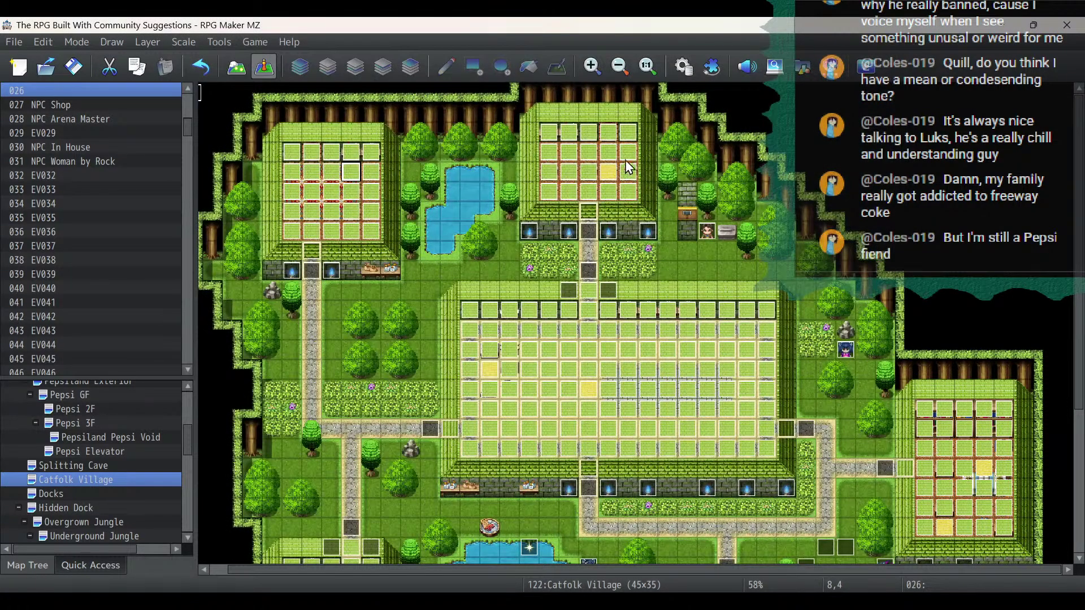
# Change the page 1 image of the NPC In House event to the green roof tile from Tileset C.
pyautogui.doubleClick(608, 173)
pyautogui.click(222, 383)
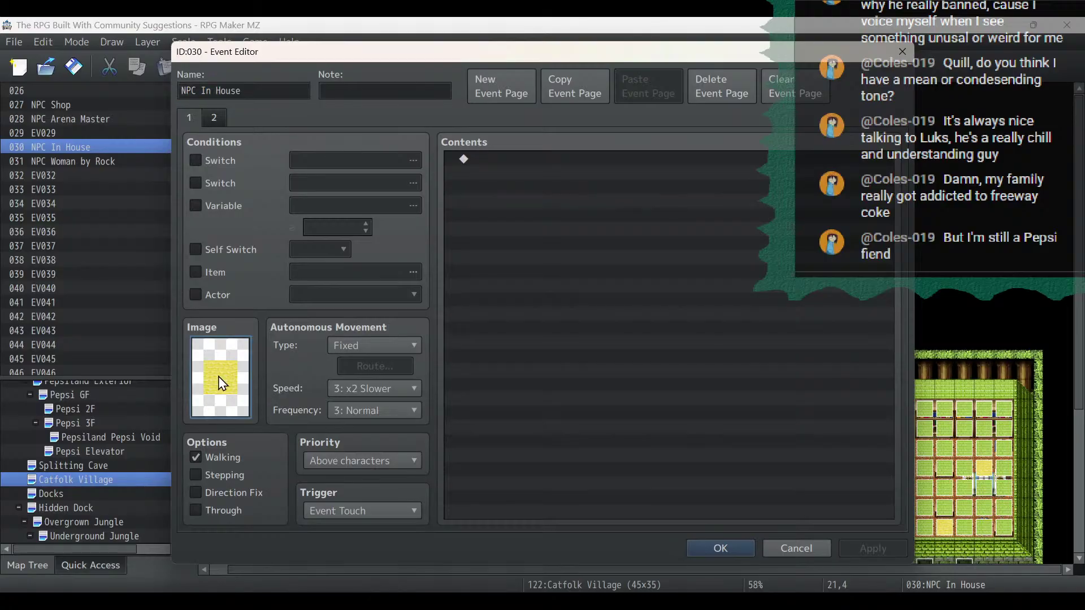
pyautogui.doubleClick(222, 383)
pyautogui.doubleClick(612, 185)
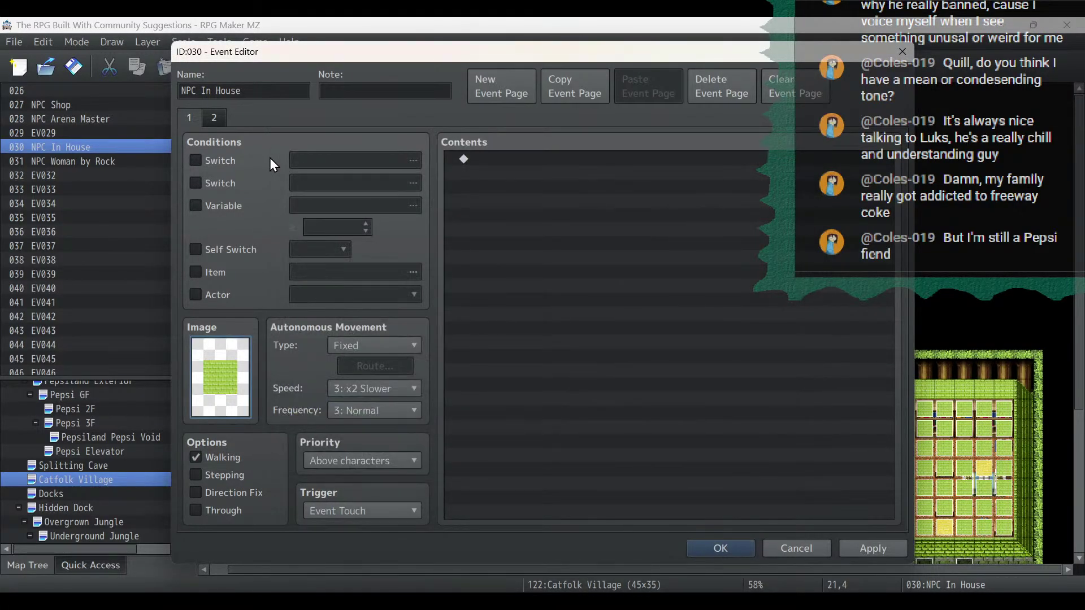
# Duplicate page 2 of NPC In House as page 3 and add switch 0304 Gods Are Dead as its second condition.
pyautogui.click(215, 115)
pyautogui.click(595, 72)
pyautogui.click(653, 86)
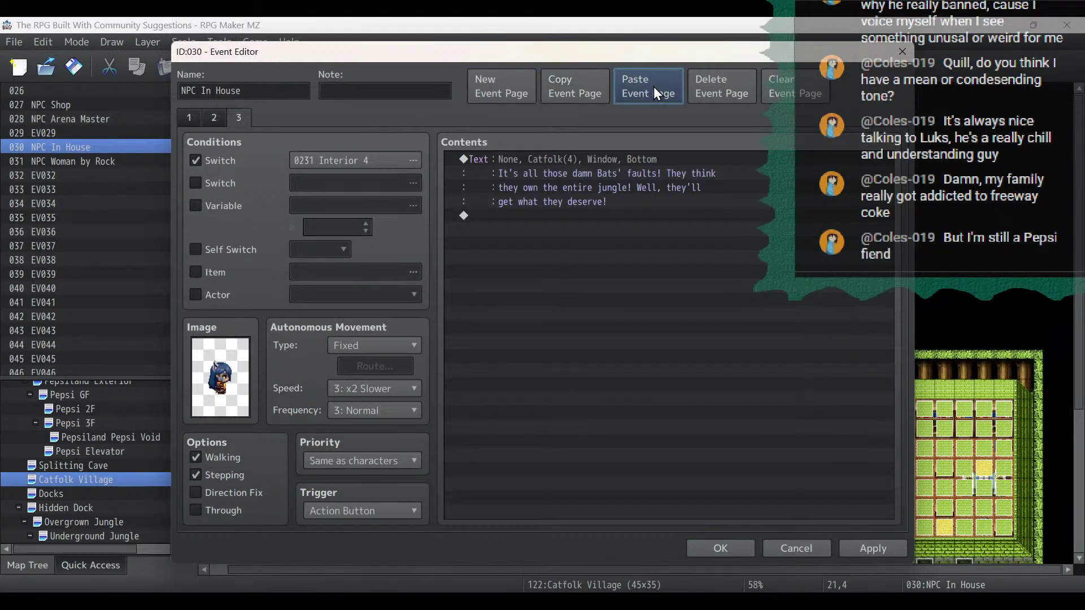
pyautogui.click(209, 182)
pyautogui.click(320, 184)
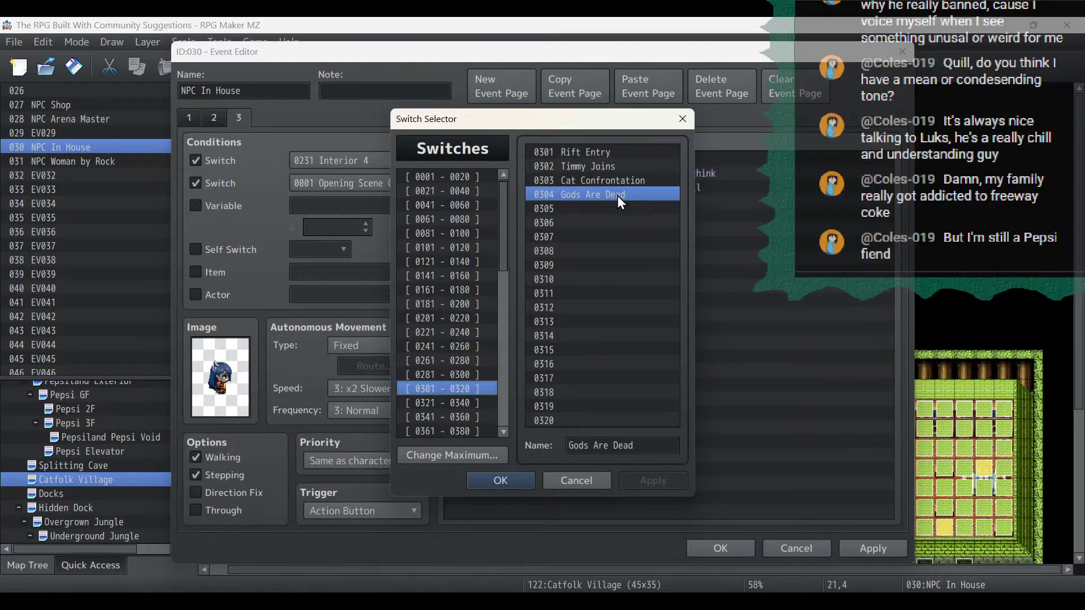
pyautogui.doubleClick(618, 195)
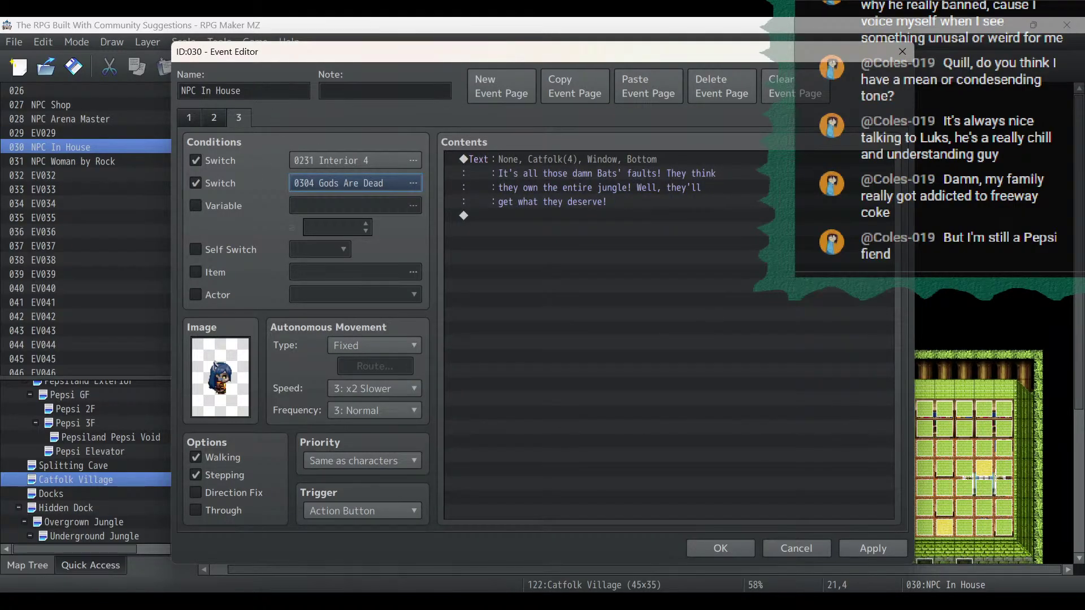
# Switch to the Notepad project notes, add "Axolotl Trade Guy" below "Dunce Flower Guy" in the Next Stream list, and save the file.
pyautogui.hotkey('alt', 'Tab')
pyautogui.click(630, 333)
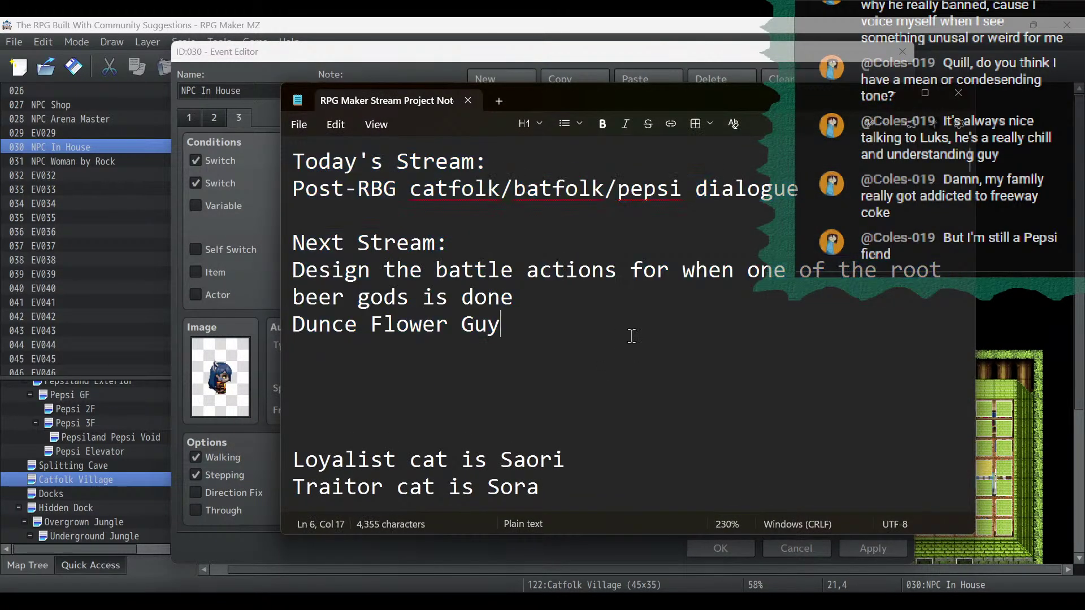
pyautogui.press('Return')
pyautogui.write('Axolotle')
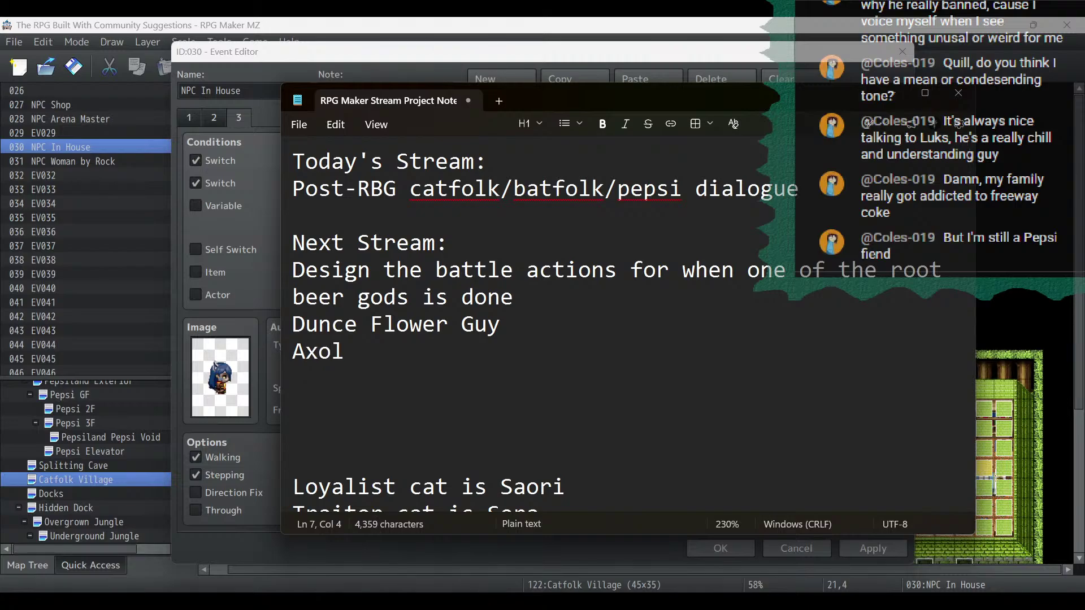
pyautogui.press('BackSpace')
pyautogui.press('BackSpace')
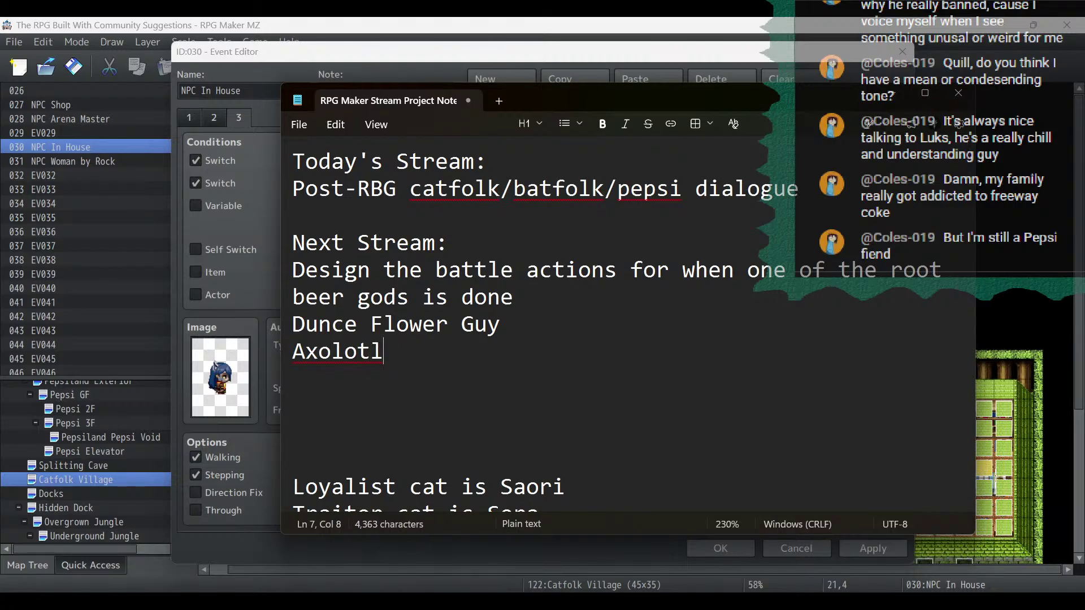
pyautogui.write('tade')
pyautogui.press('BackSpace')
pyautogui.press('BackSpace')
pyautogui.press('BackSpace')
pyautogui.press('BackSpace')
pyautogui.write('T')
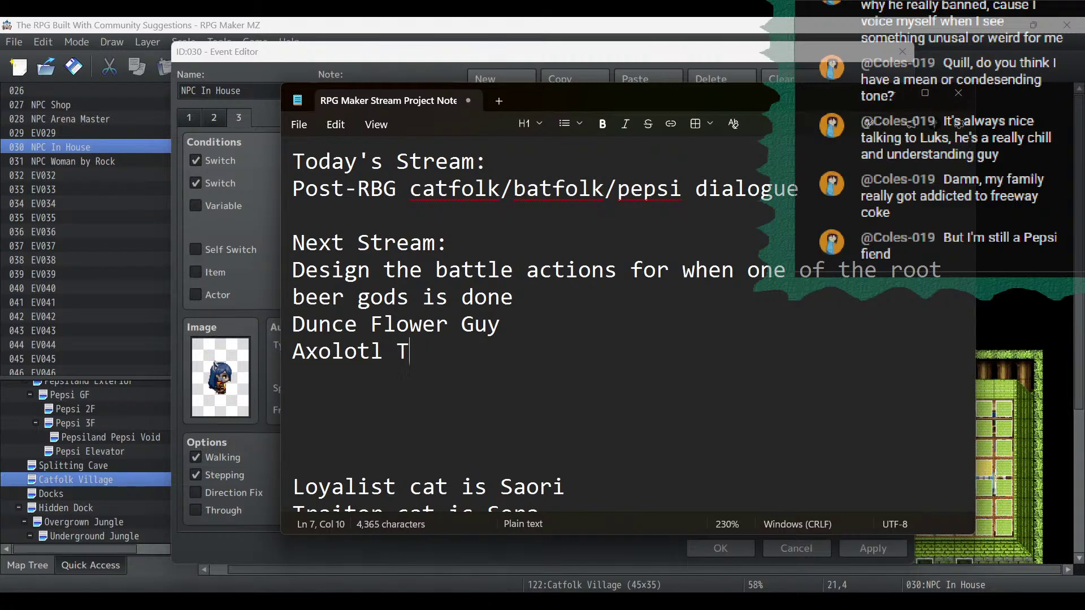
pyautogui.write('rade Guiy')
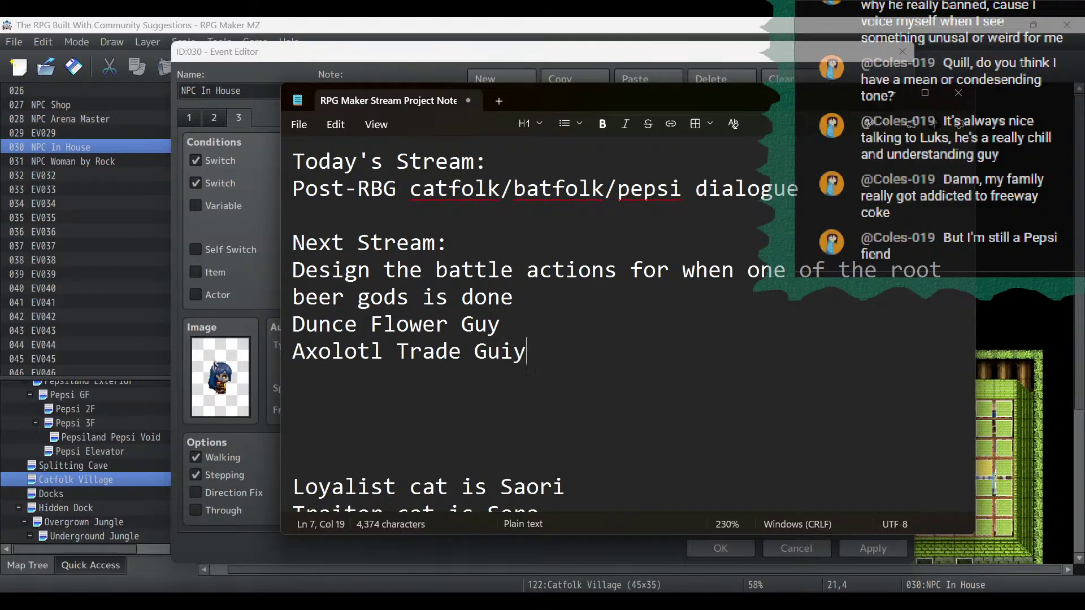
pyautogui.press('BackSpace')
pyautogui.press('BackSpace')
pyautogui.write('y')
pyautogui.click(294, 125)
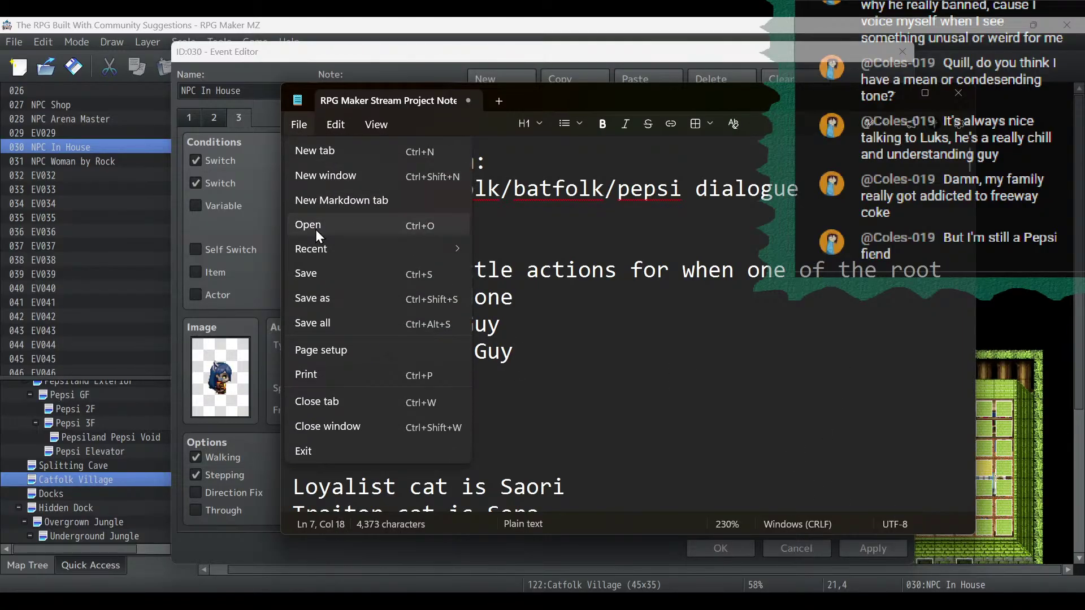
pyautogui.click(313, 275)
# Return to the RPG Maker event editor and rename the NPC In House event as "Axolotl Trade Guy".
pyautogui.click(290, 94)
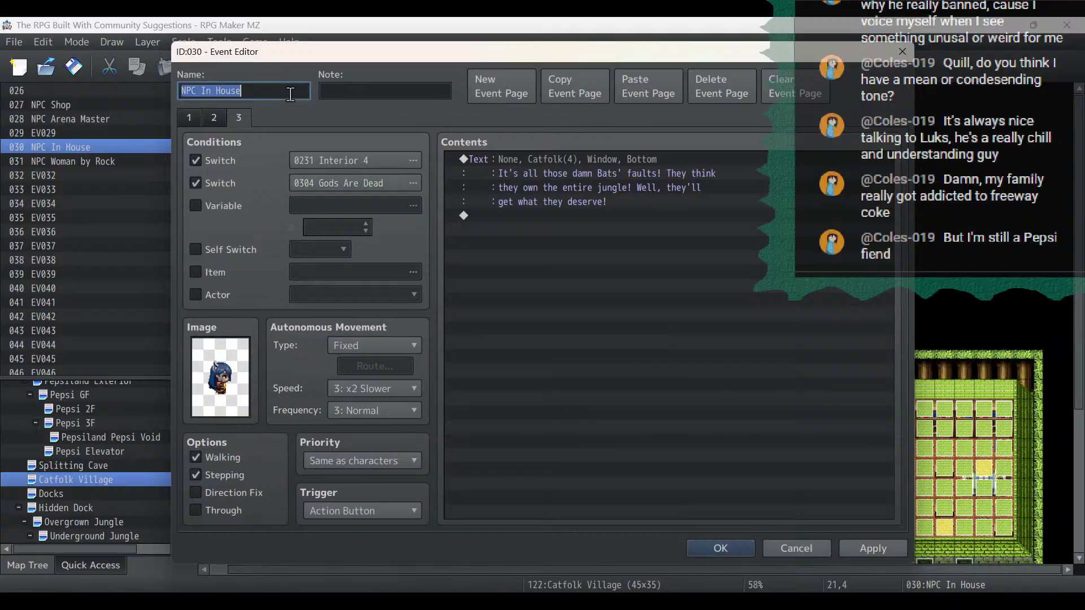
pyautogui.write('Axol')
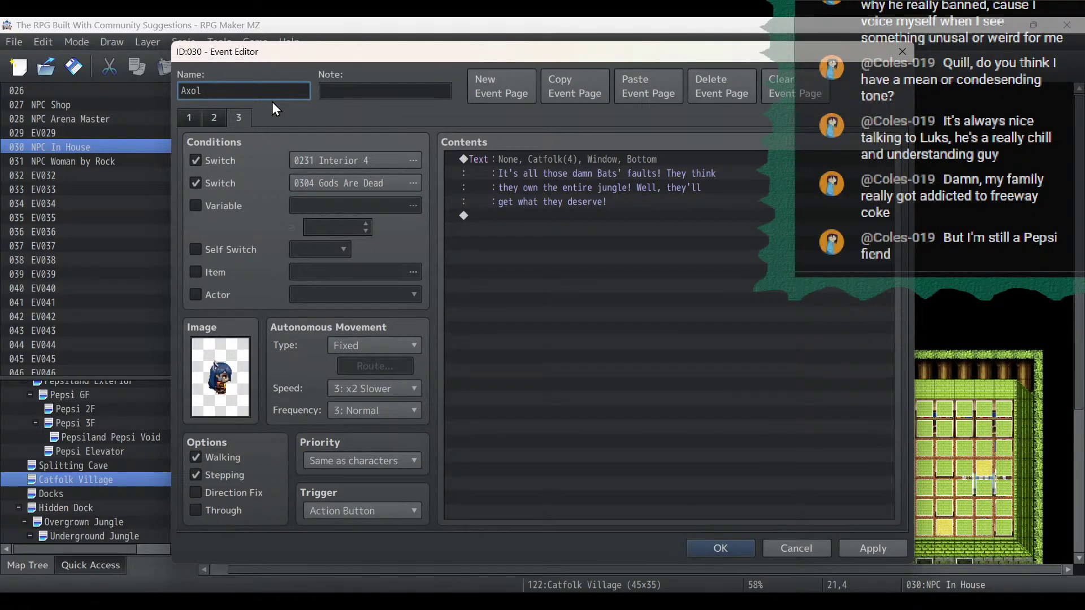
pyautogui.write('otl Trade Guy')
# Add a comment reading "AXOLOTL TRADE" after the existing message on page 3.
pyautogui.click(530, 215)
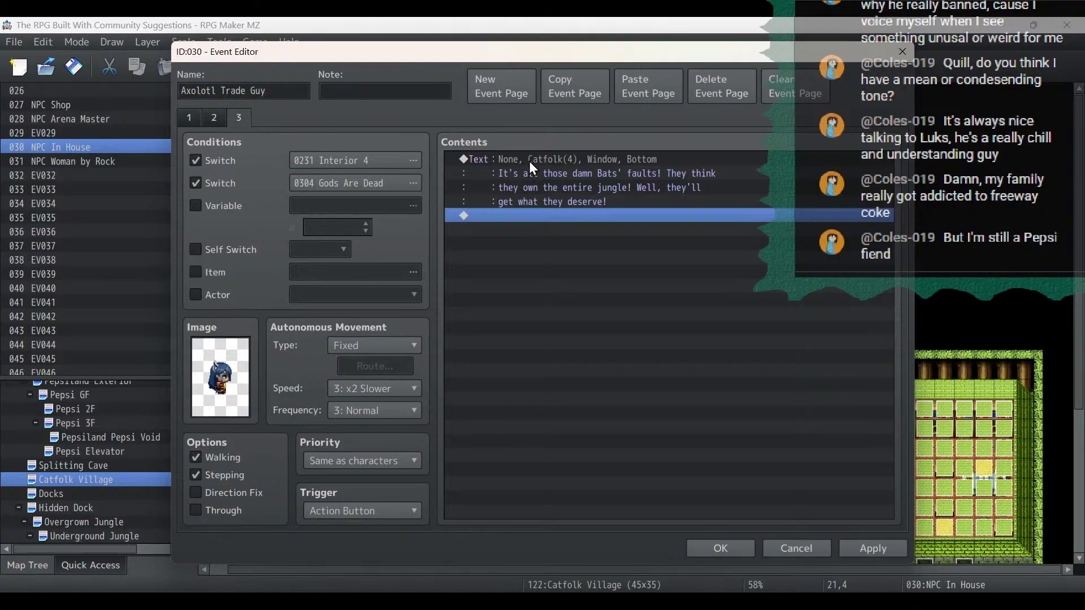
pyautogui.doubleClick(537, 219)
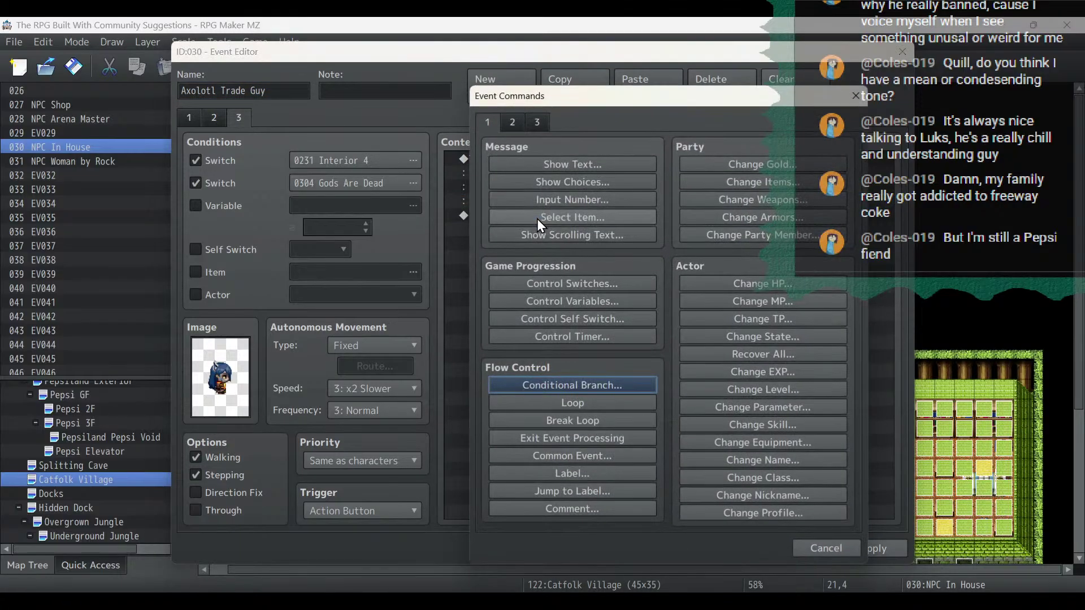
pyautogui.click(572, 509)
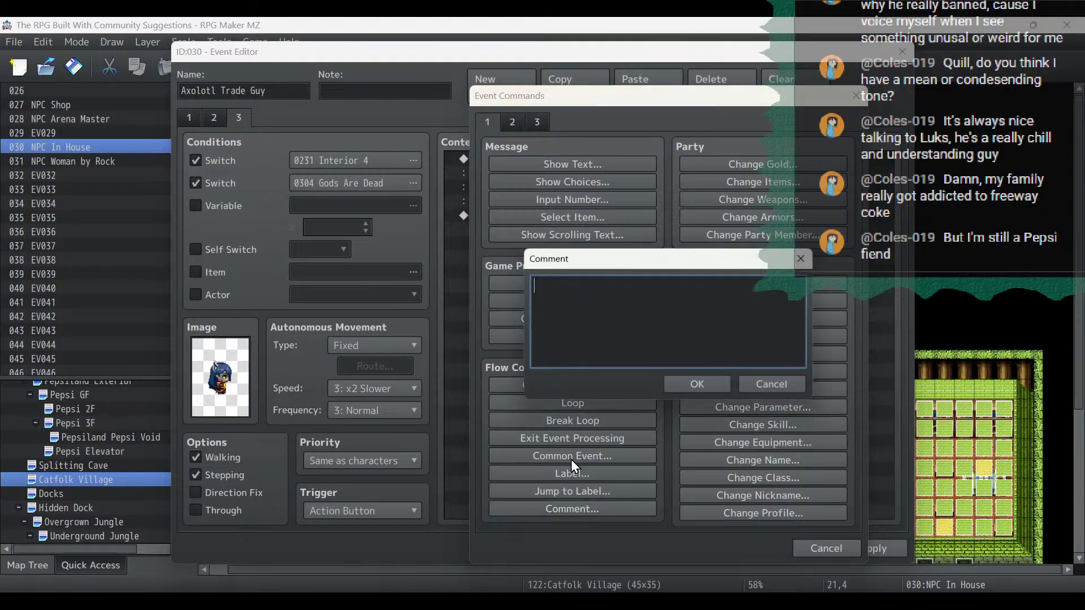
pyautogui.write('AXO')
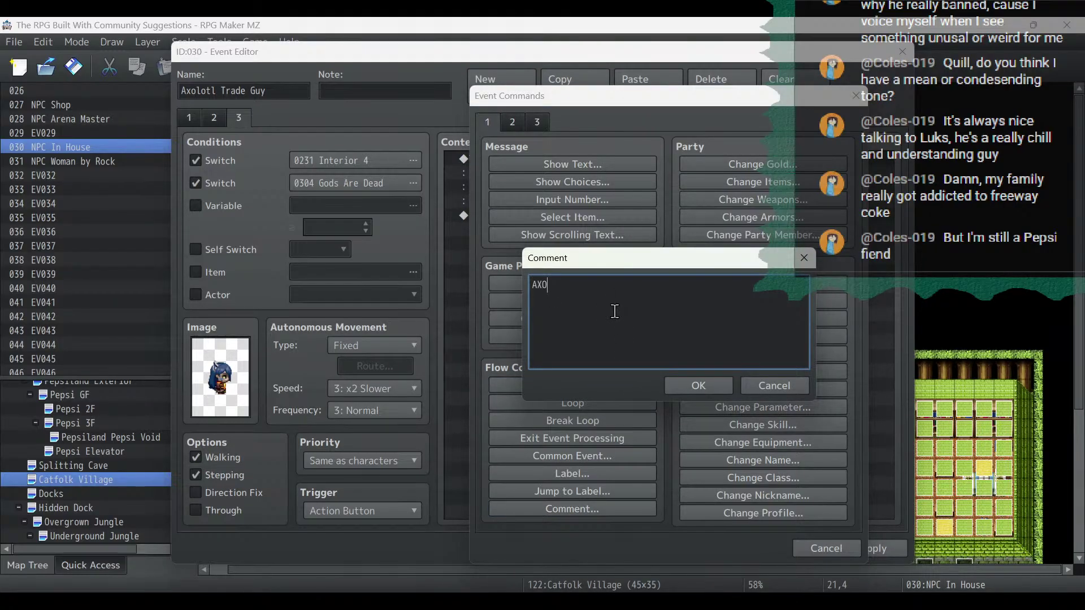
pyautogui.write('LOTL TRADE')
pyautogui.click(699, 386)
# Switch to the Notepad notes, try the spelling "axolotl" on a new line below "Axolotl Trade Guy", and cut the word out again.
pyautogui.hotkey('alt', 'Tab')
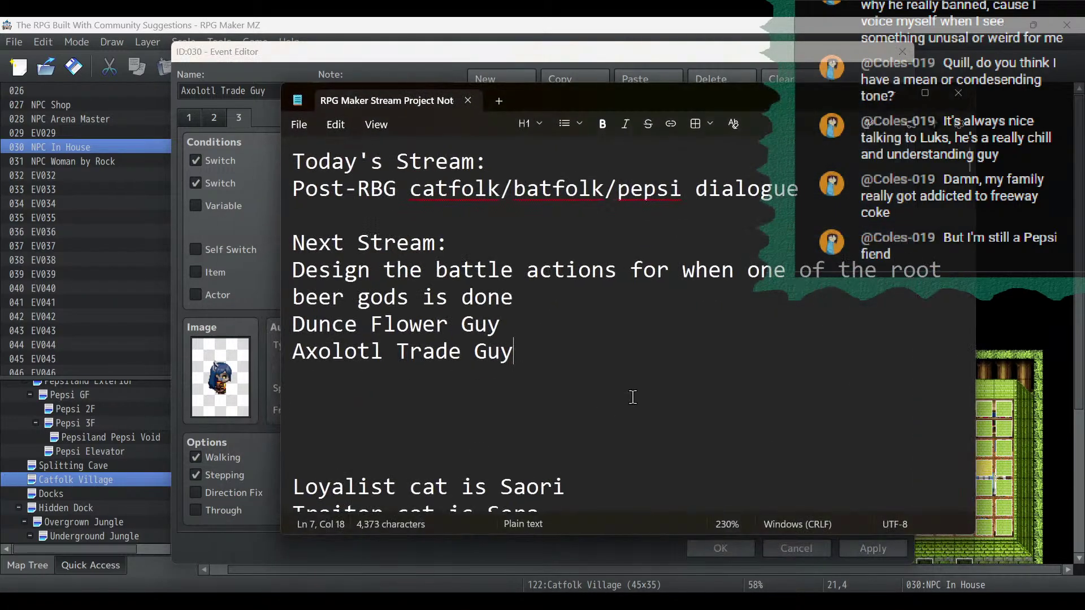
pyautogui.press('Return')
pyautogui.write('axol')
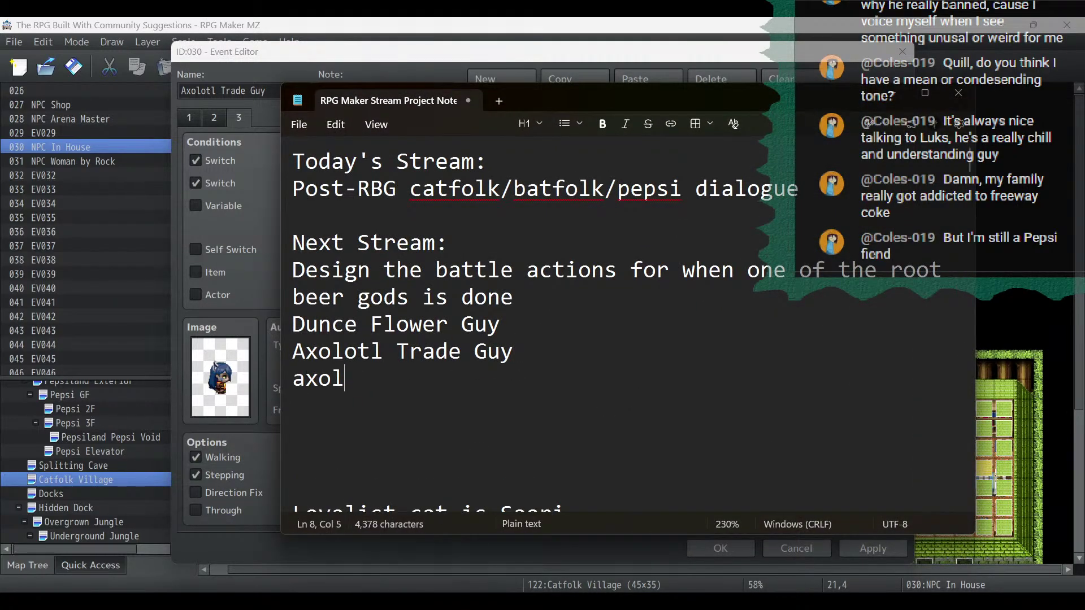
pyautogui.write('otl')
pyautogui.click(614, 265)
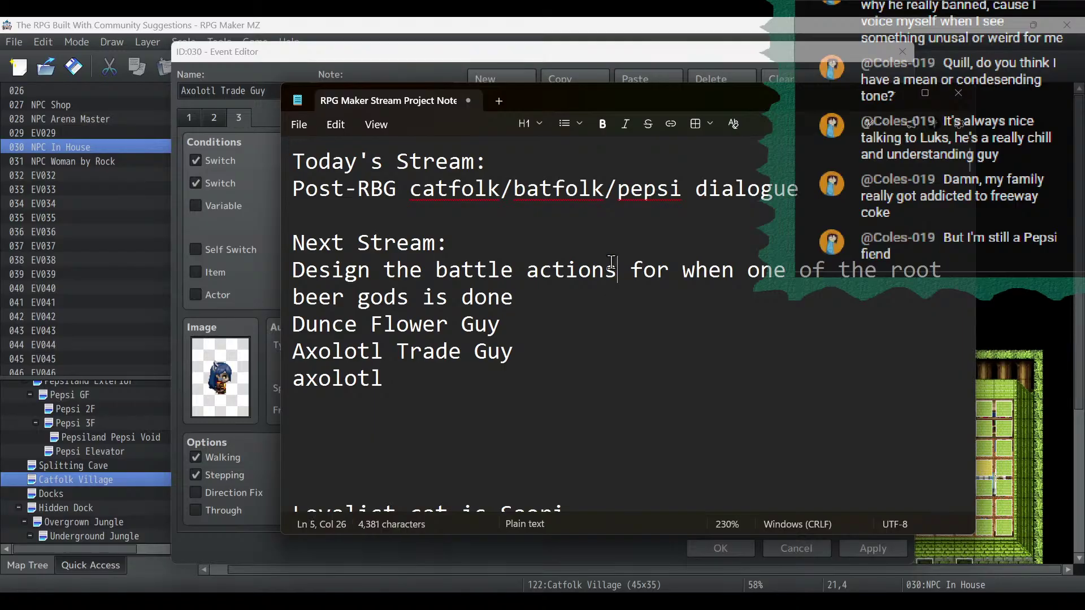
pyautogui.moveTo(395, 407); pyautogui.dragTo(265, 373)
pyautogui.hotkey('ctrl', 'x')
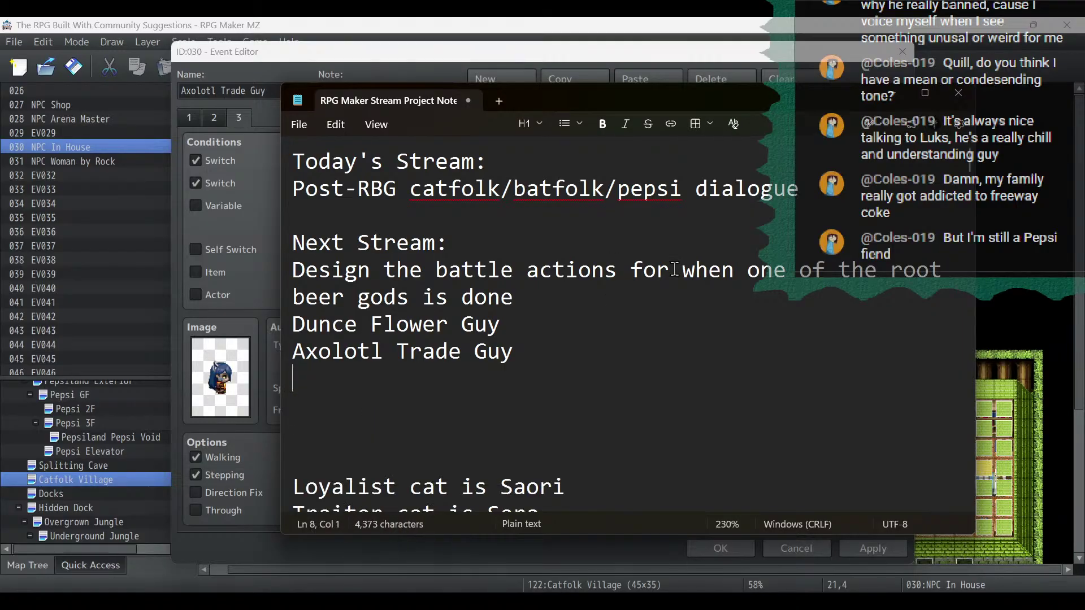
# Return to the RPG Maker event editor and save and close the Axolotl Trade Guy event.
pyautogui.click(898, 99)
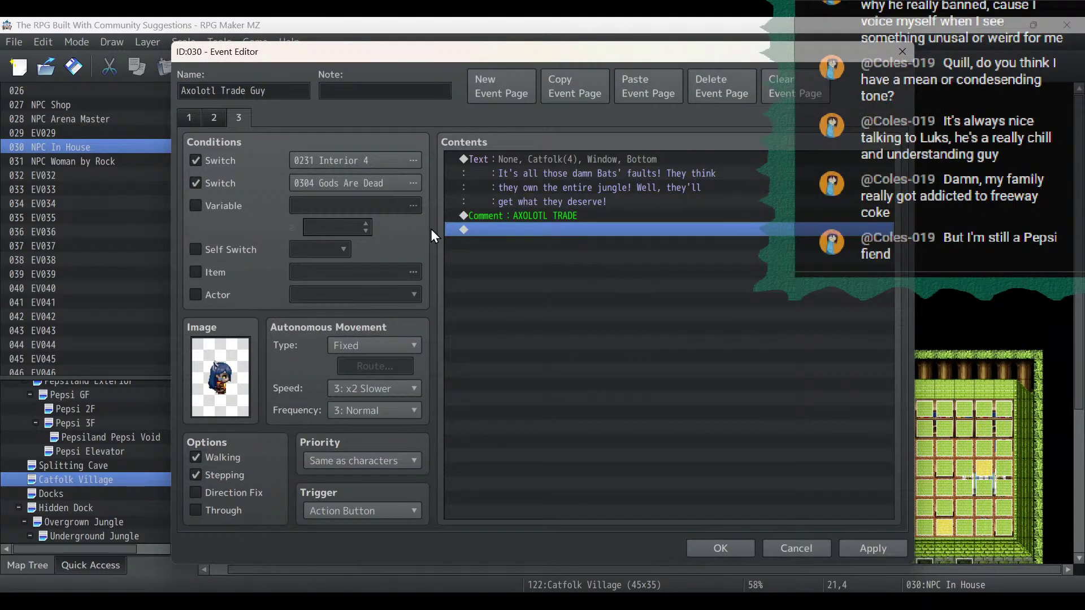
pyautogui.click(879, 546)
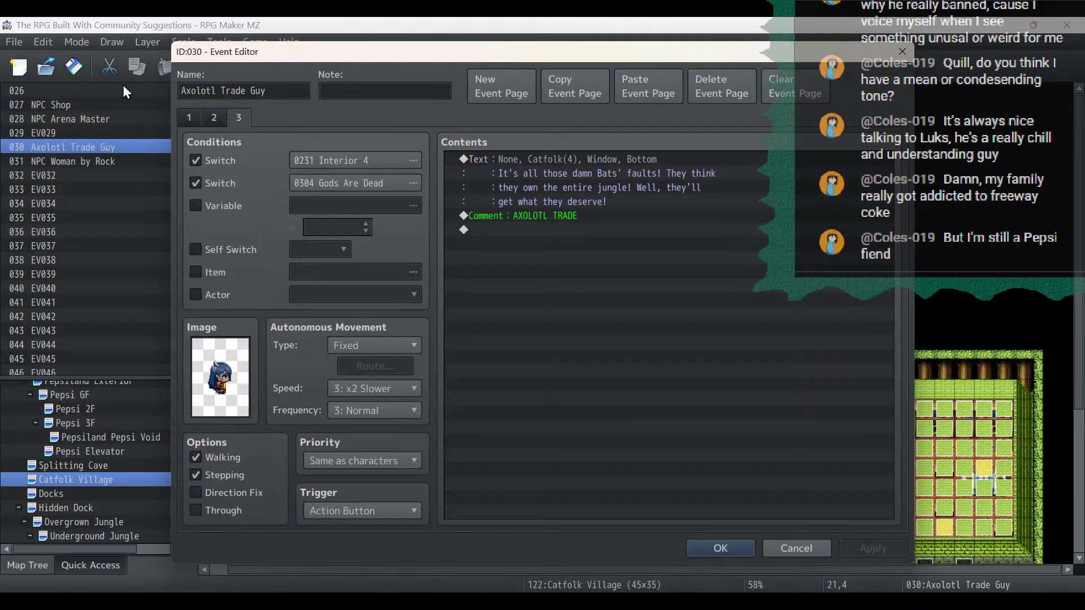
pyautogui.click(189, 117)
pyautogui.click(726, 549)
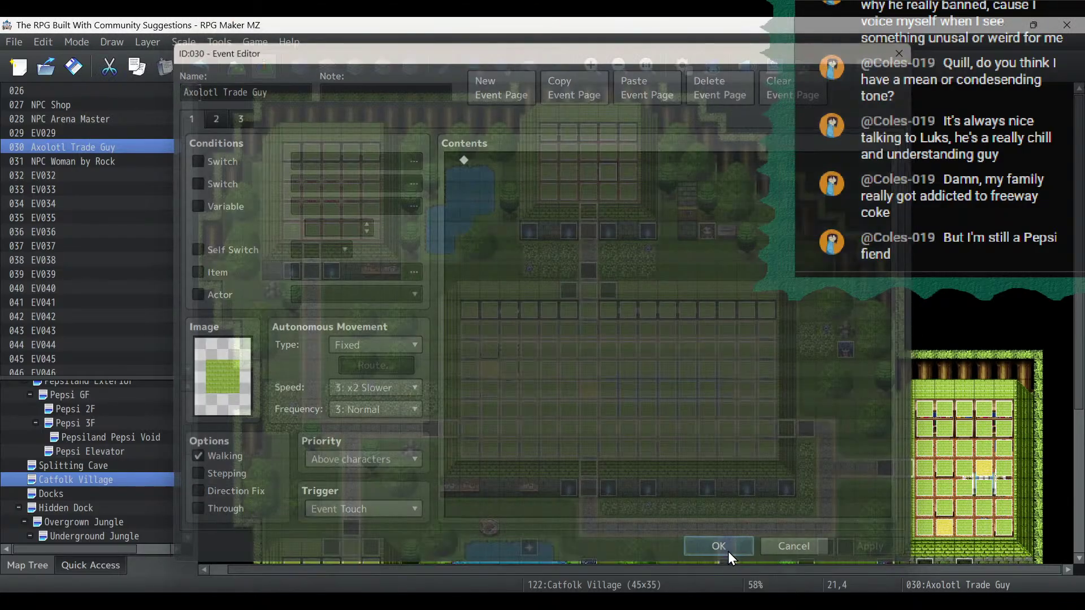
# Duplicate page 2 of the NPC Chicken Coop event as page 3 and add switch 0304 Gods Are Dead as its second condition.
pyautogui.scroll(-5, 608, 222)
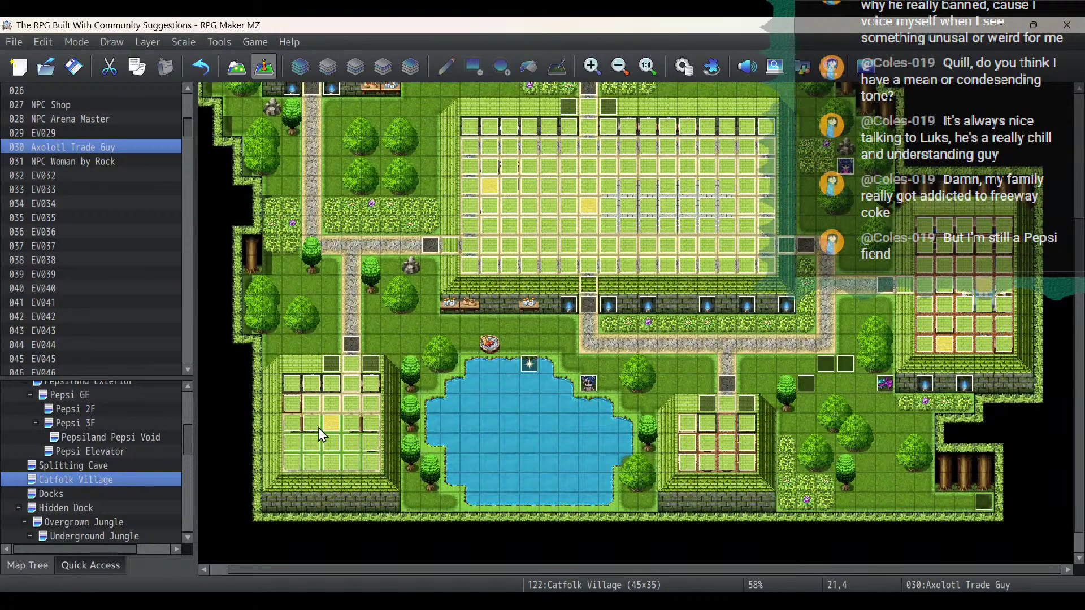
pyautogui.doubleClick(333, 423)
pyautogui.click(214, 119)
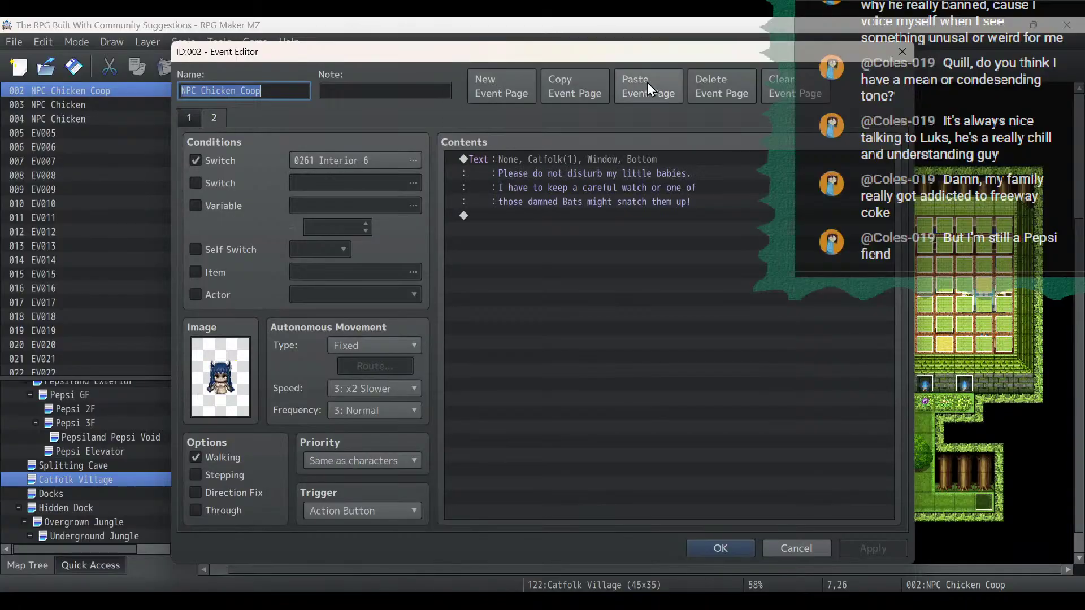
pyautogui.click(585, 87)
pyautogui.click(666, 89)
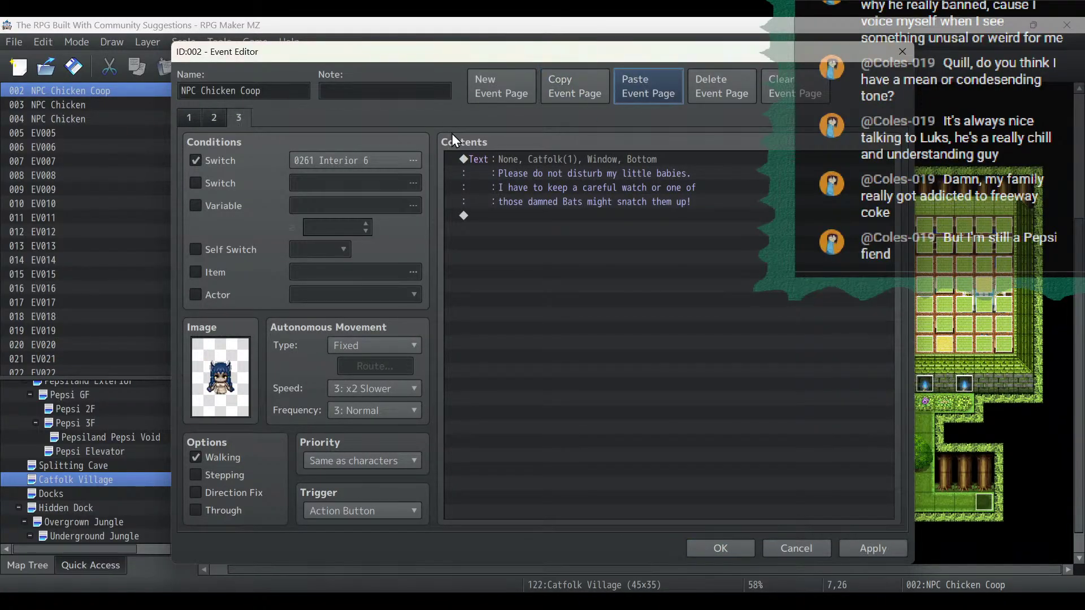
pyautogui.click(217, 184)
pyautogui.click(340, 188)
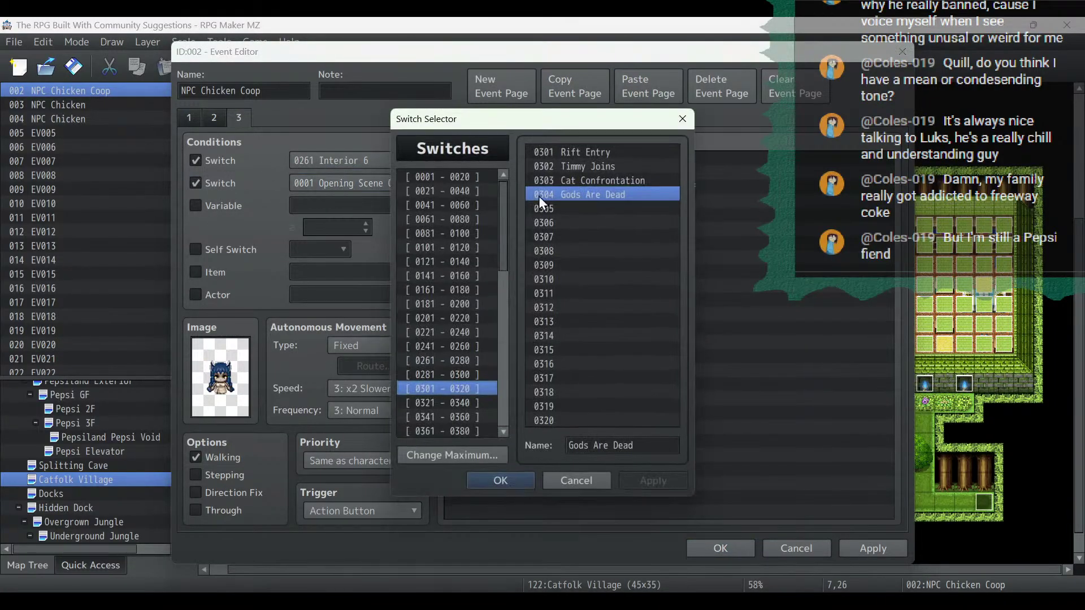
pyautogui.doubleClick(604, 191)
# Replace the page 3 message with "Even the chickens seem more relaxed now." and save and close the event.
pyautogui.click(606, 165)
pyautogui.doubleClick(606, 165)
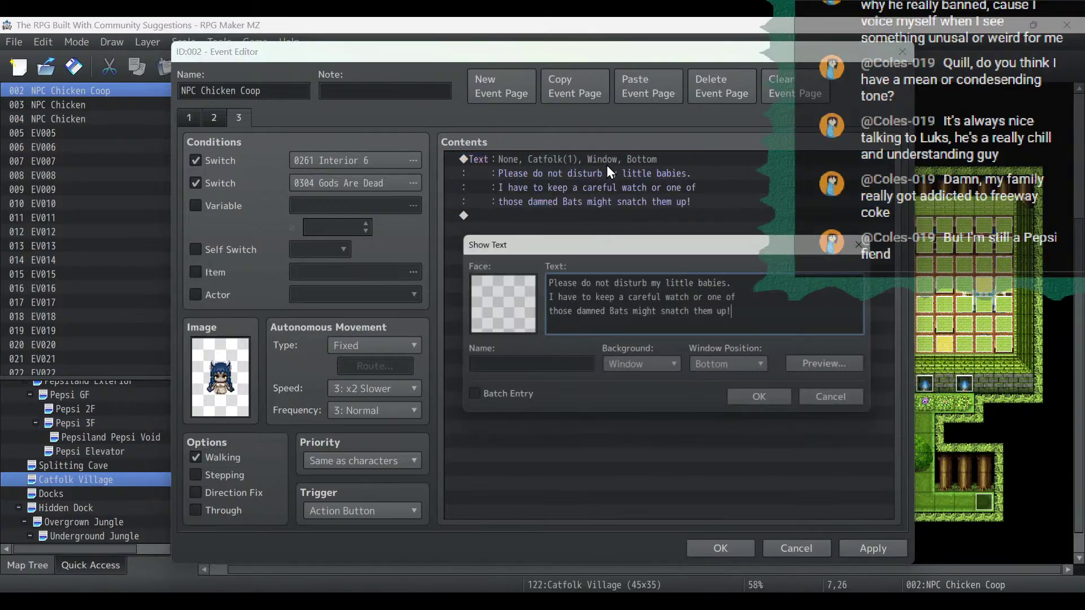
pyautogui.hotkey('ctrl', 'a')
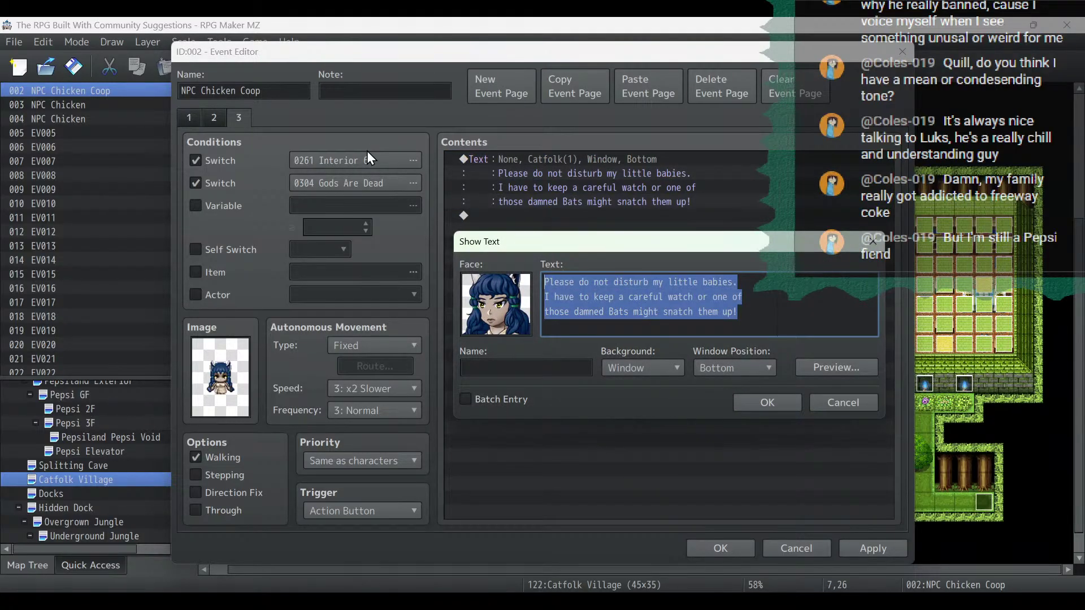
pyautogui.write('Even the ')
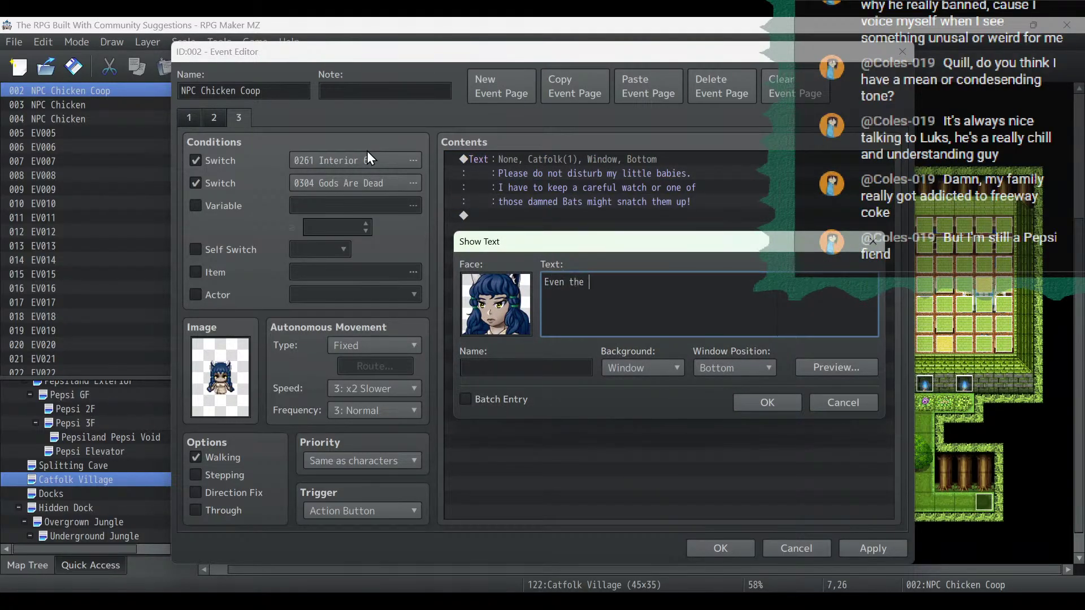
pyautogui.write('chickens seem more at peace.')
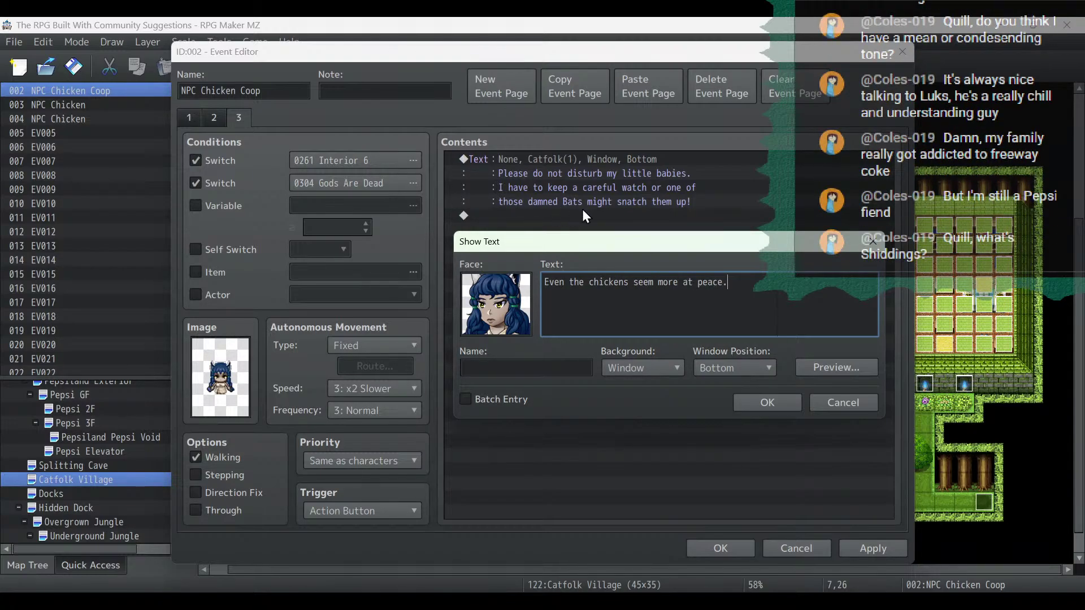
pyautogui.press('BackSpace')
pyautogui.press('BackSpace')
pyautogui.press('BackSpace')
pyautogui.press('BackSpace')
pyautogui.press('BackSpace')
pyautogui.press('BackSpace')
pyautogui.press('BackSpace')
pyautogui.press('BackSpace')
pyautogui.press('BackSpace')
pyautogui.write('relaxed now.')
pyautogui.click(781, 401)
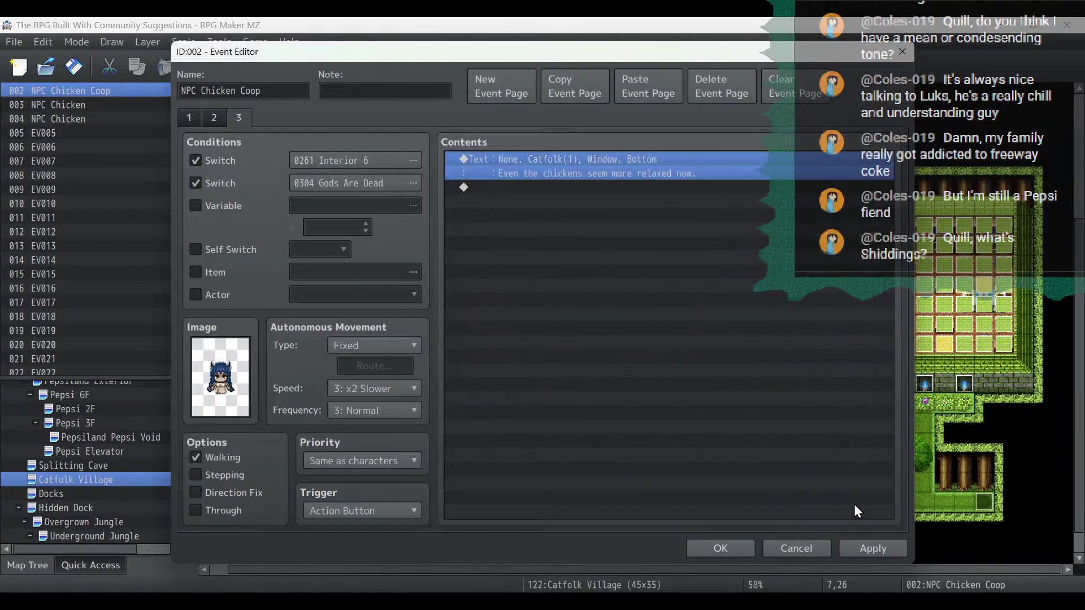
pyautogui.click(874, 547)
pyautogui.click(721, 548)
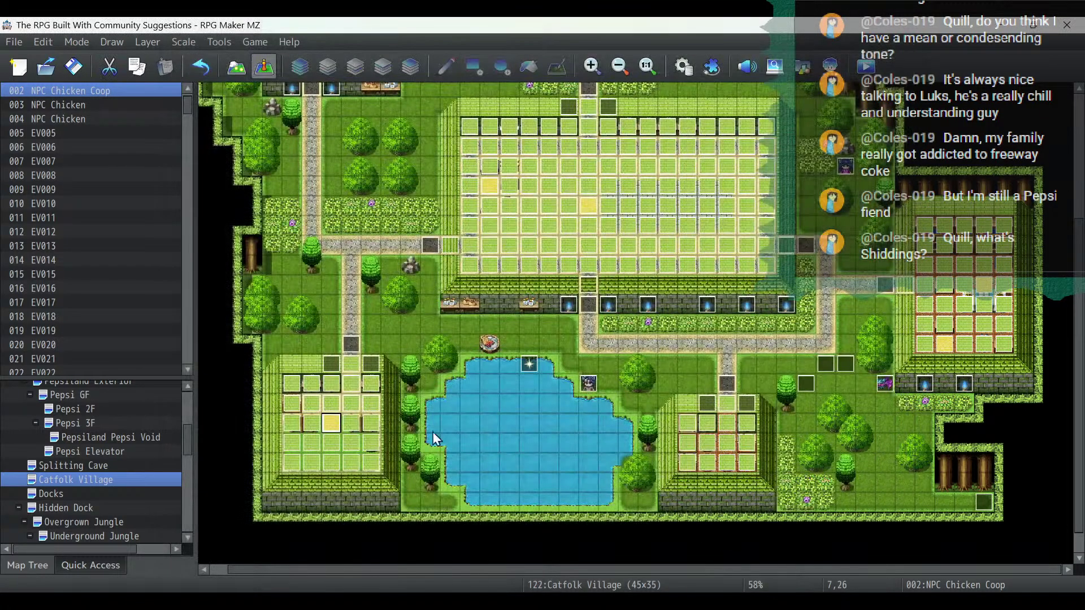
# Change the page 1 image of the NPC Chicken Coop event to the green roof tile and save the event.
pyautogui.doubleClick(331, 425)
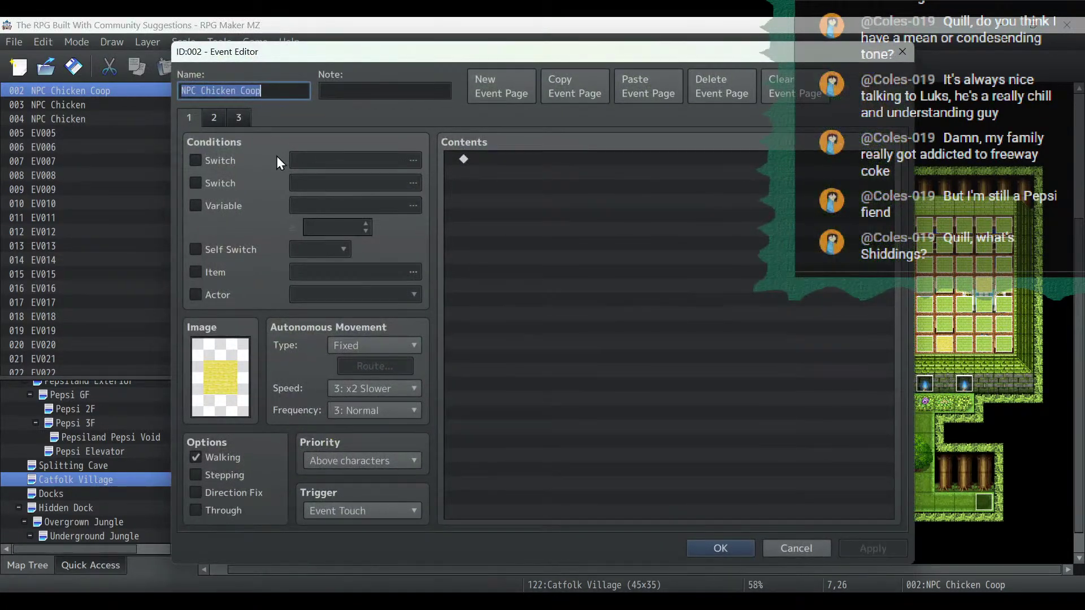
pyautogui.doubleClick(246, 388)
pyautogui.doubleClick(605, 182)
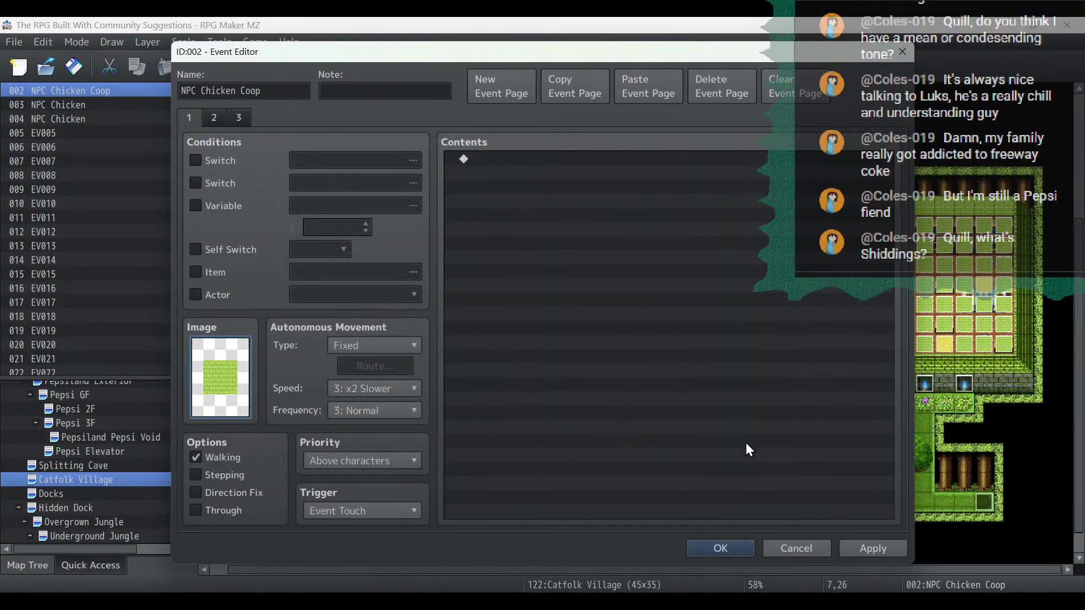
pyautogui.click(823, 548)
pyautogui.click(600, 333)
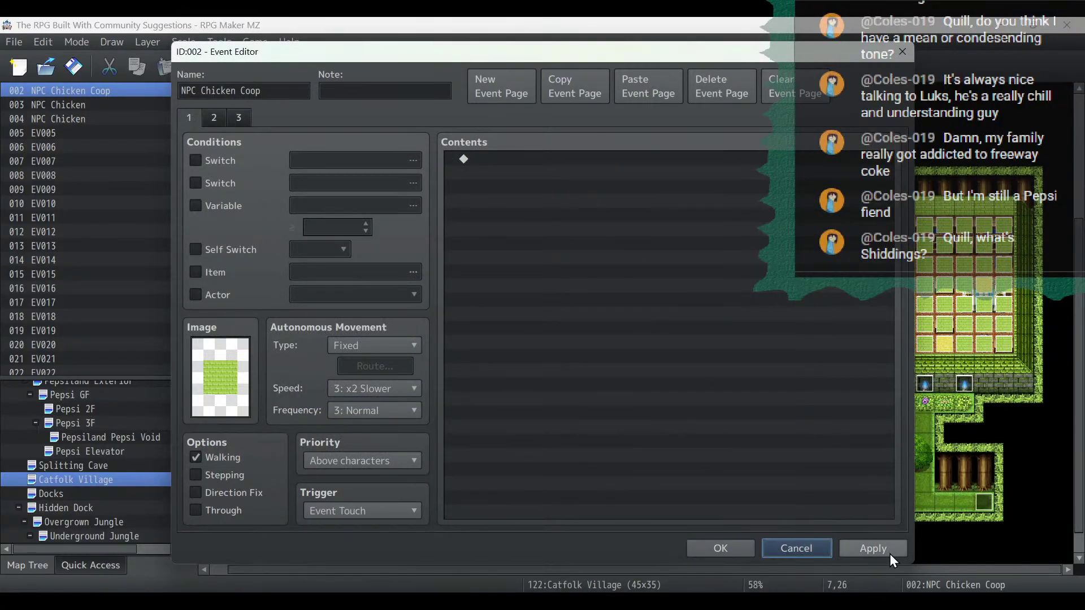
pyautogui.click(709, 546)
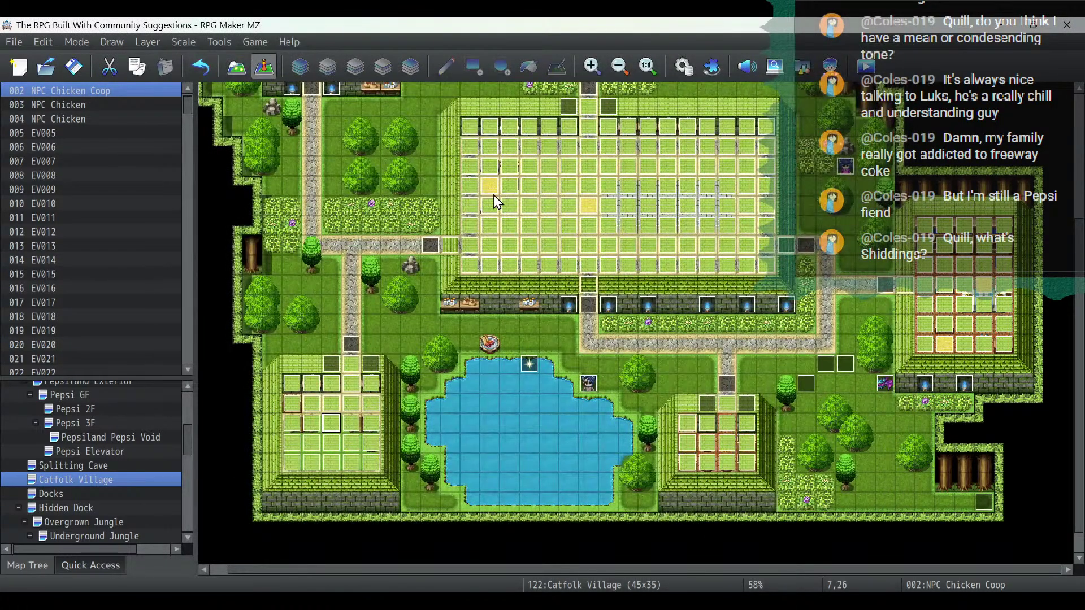
# Duplicate page 2 of the NPC Shop event as page 3 and add switch 0304 Gods Are Dead as its second condition.
pyautogui.doubleClick(495, 198)
pyautogui.click(223, 116)
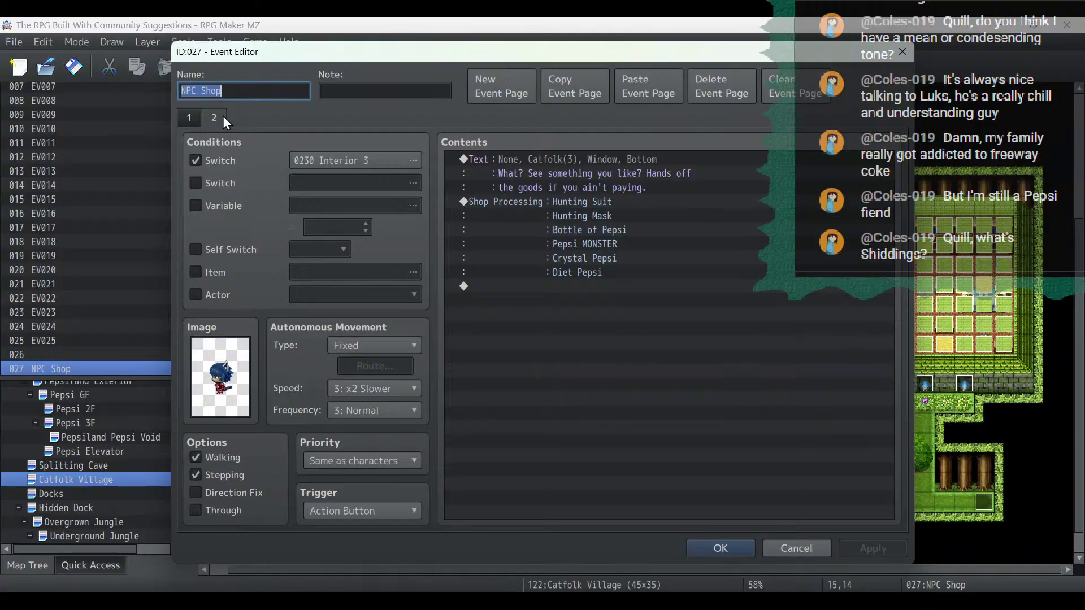
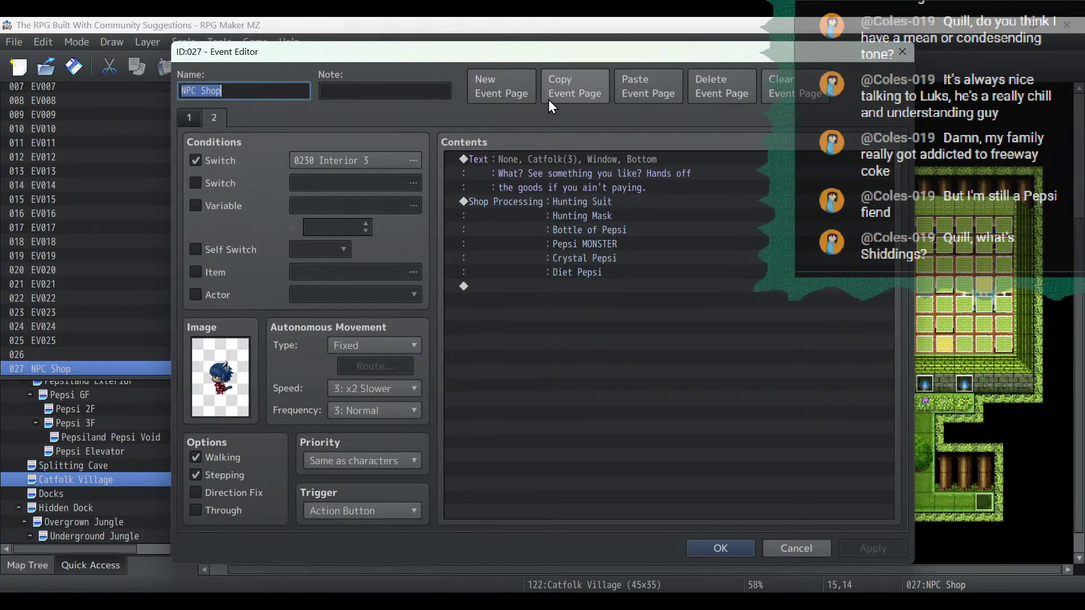
pyautogui.click(572, 87)
pyautogui.click(651, 86)
pyautogui.click(219, 183)
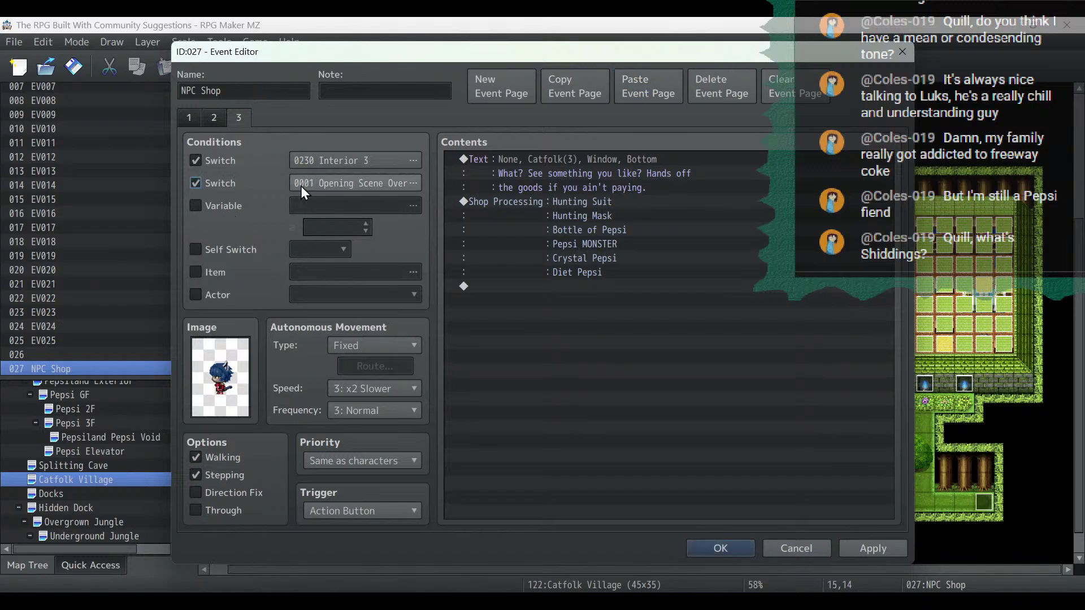
pyautogui.click(413, 183)
pyautogui.doubleClick(581, 191)
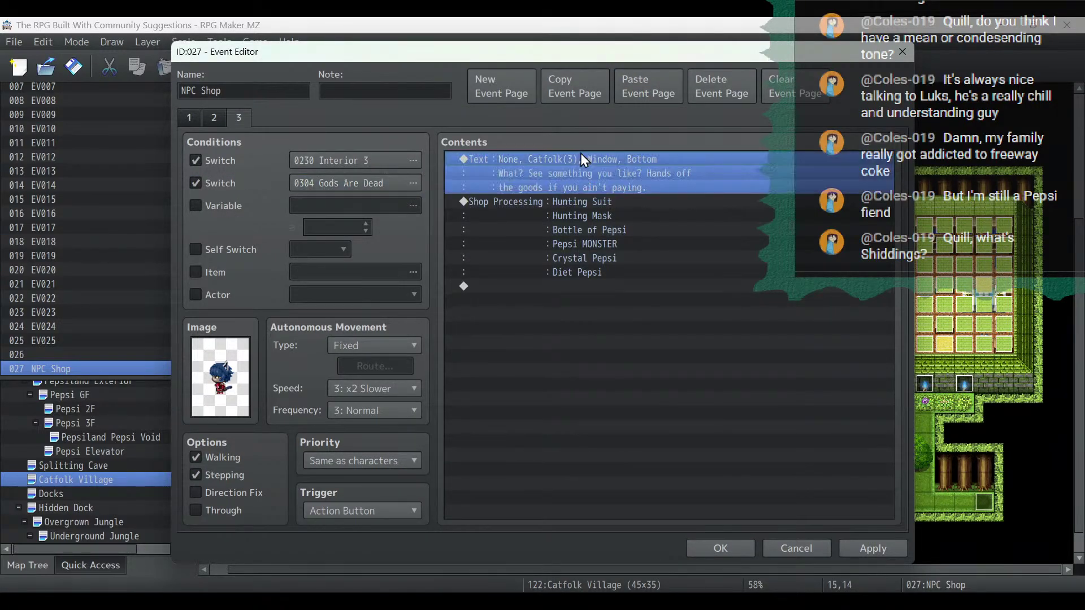
# Replace the shopkeeper's page 3 message with "Look, I'm grateful, I really am. But I still can't offer discounts. Sorry." and apply it.
pyautogui.doubleClick(581, 156)
pyautogui.moveTo(734, 302); pyautogui.dragTo(410, 198)
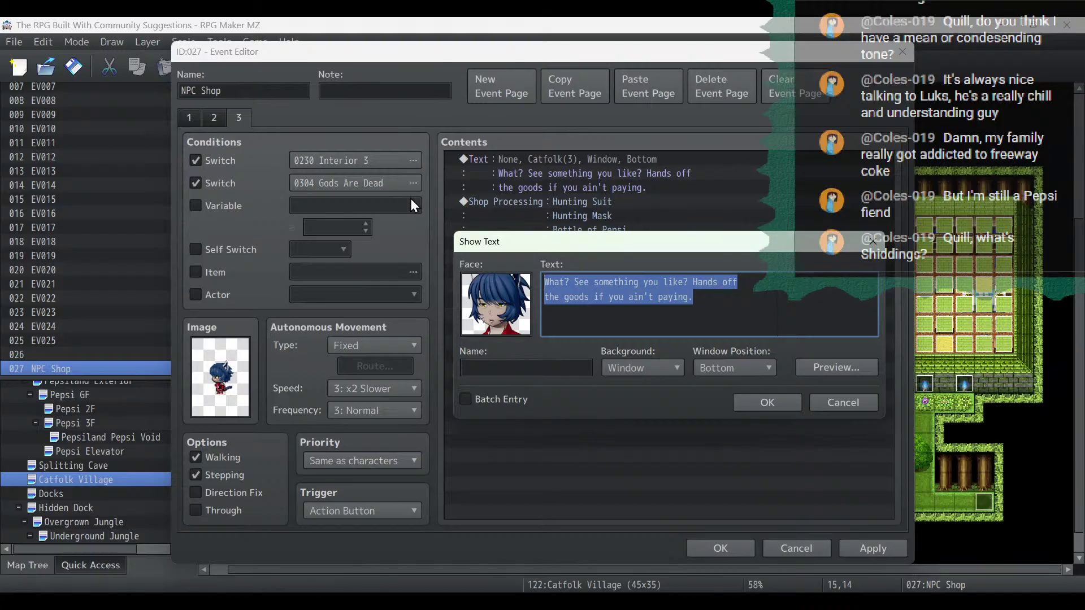
pyautogui.press('Delete')
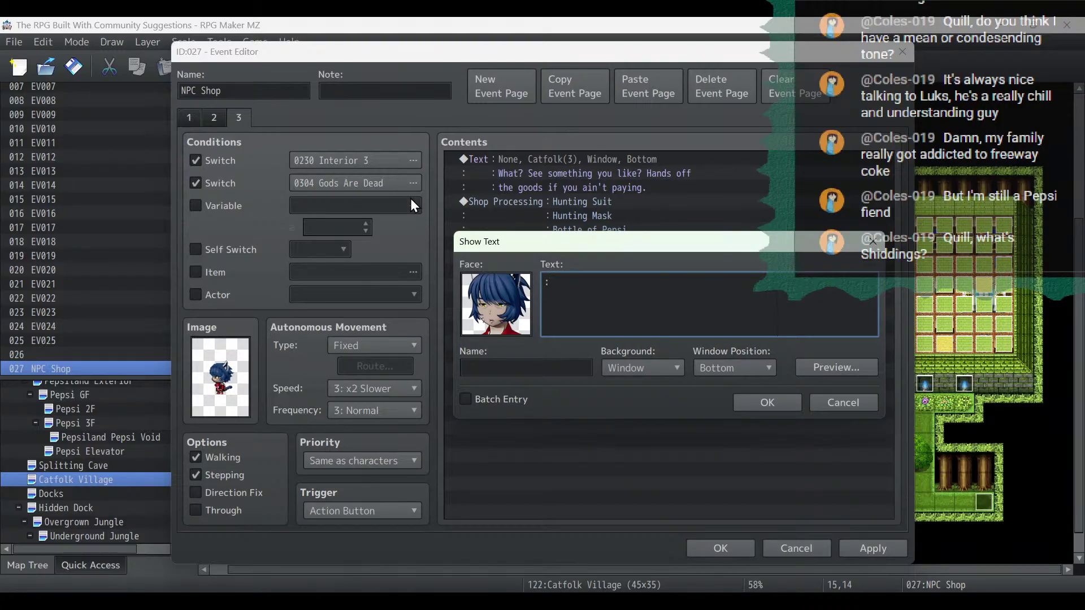
pyautogui.write("Look, I'm great")
pyautogui.press('BackSpace')
pyautogui.press('BackSpace')
pyautogui.press('BackSpace')
pyautogui.write('ateful, I really a.')
pyautogui.press('BackSpace')
pyautogui.write('m.')
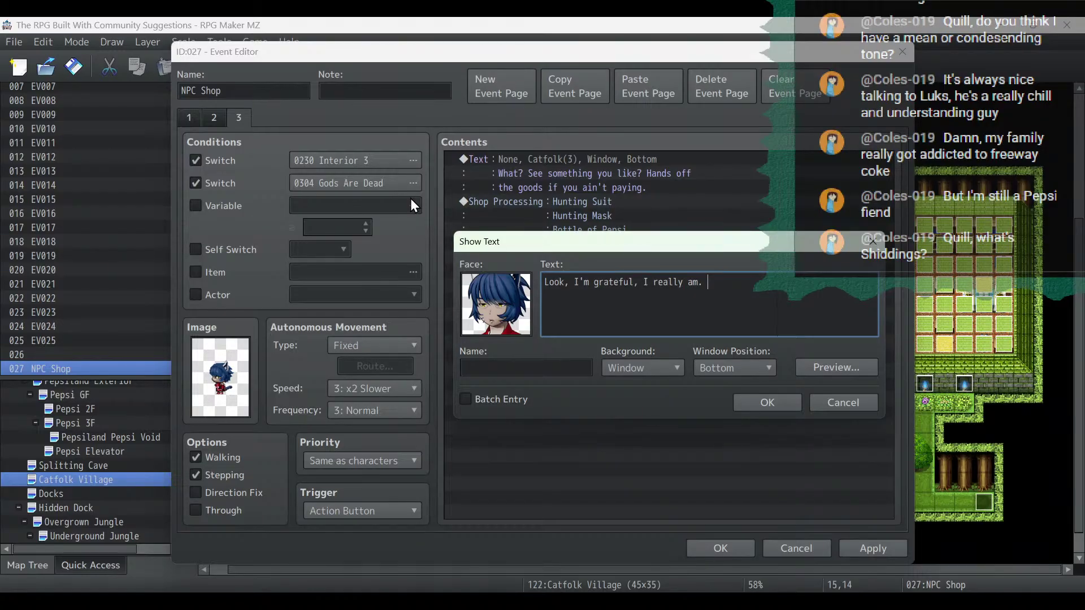
pyautogui.write(' But I still')
pyautogui.press('Return')
pyautogui.write("can't offer discounts. Sorry.")
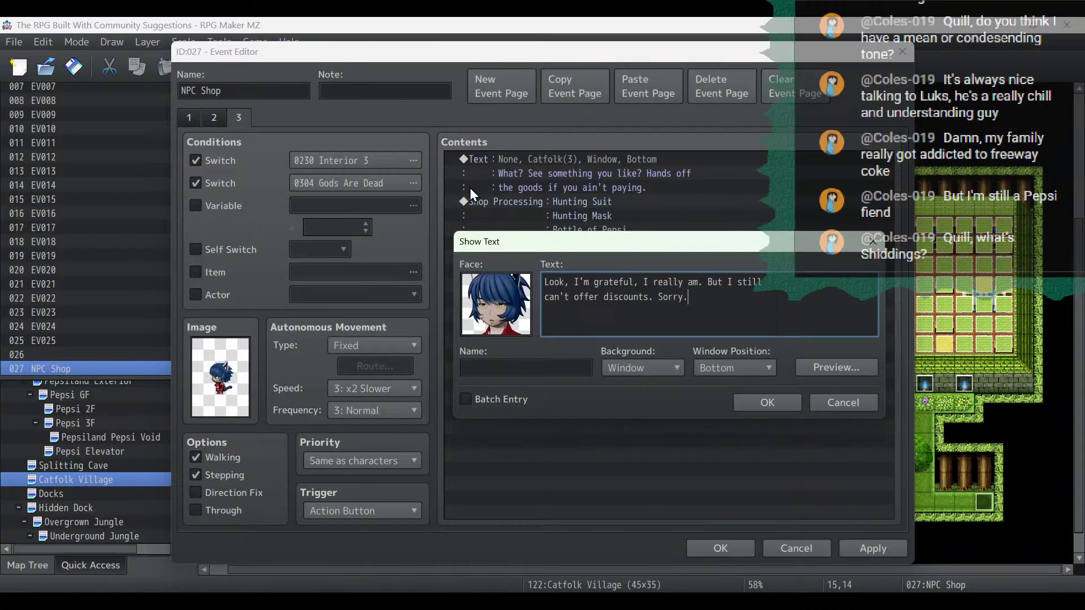
pyautogui.click(767, 401)
pyautogui.click(875, 549)
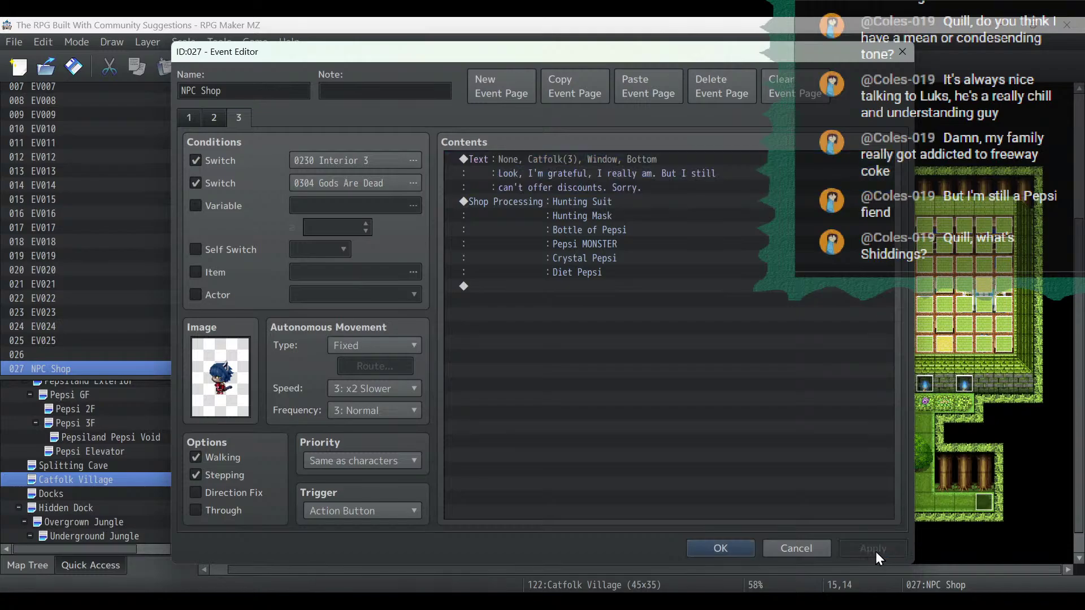
# Change the page 1 image of the NPC Shop event to the green roof tile and save the event.
pyautogui.click(193, 117)
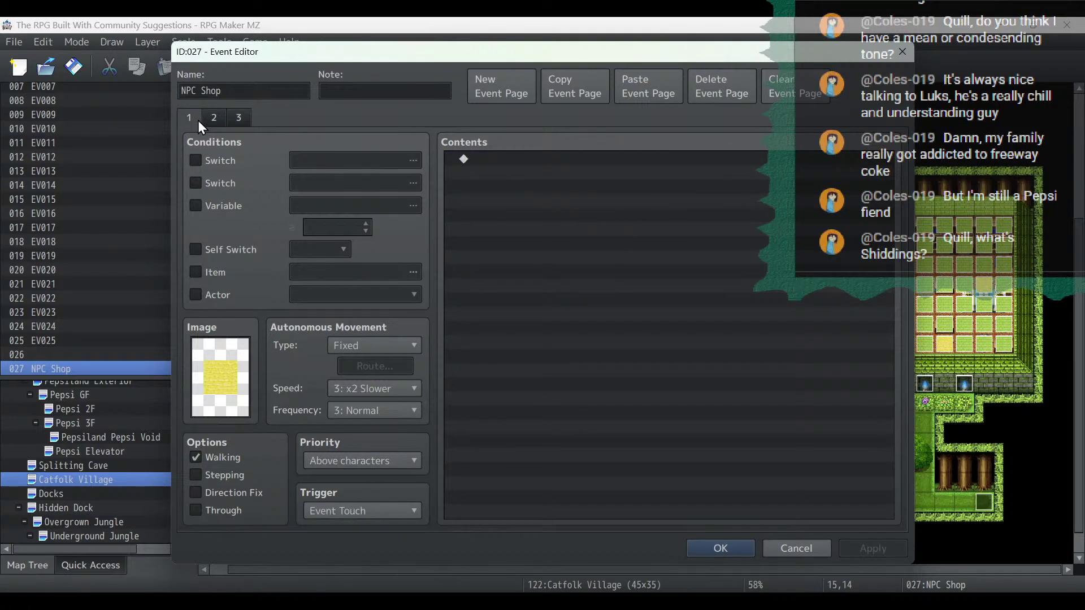
pyautogui.doubleClick(238, 402)
pyautogui.doubleClick(606, 186)
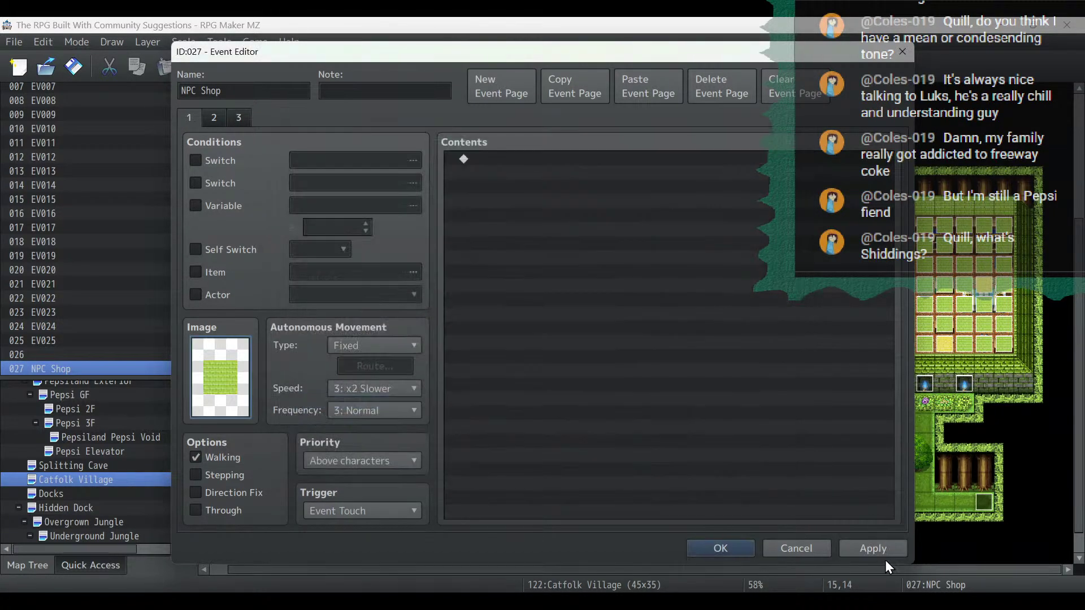
pyautogui.click(728, 550)
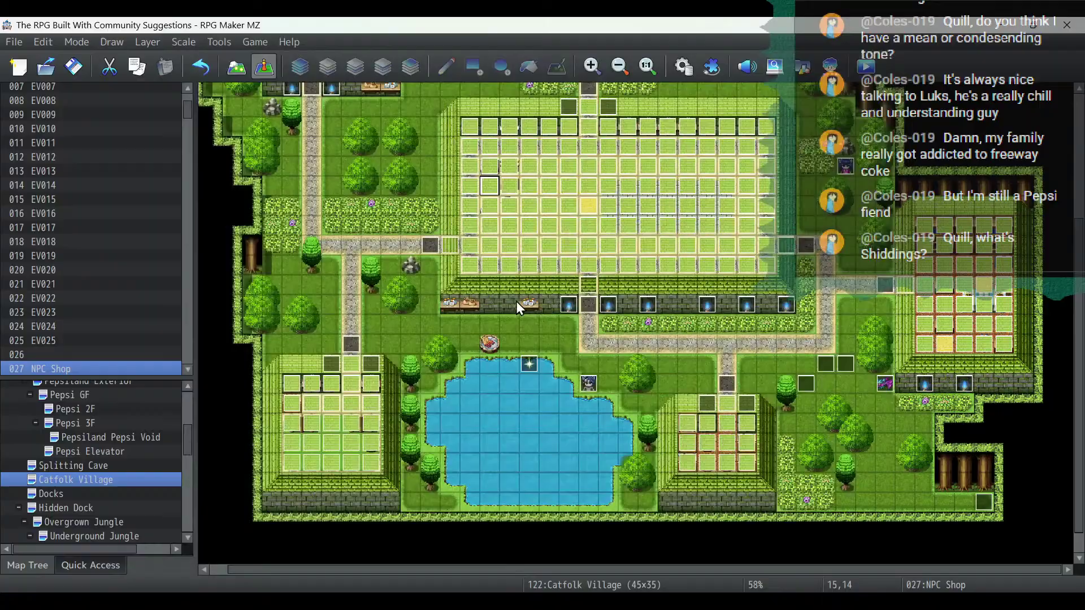
# Open the NPC Arena Master event, change its page 1 image to the green roof tile, and apply the change.
pyautogui.doubleClick(585, 209)
pyautogui.click(222, 122)
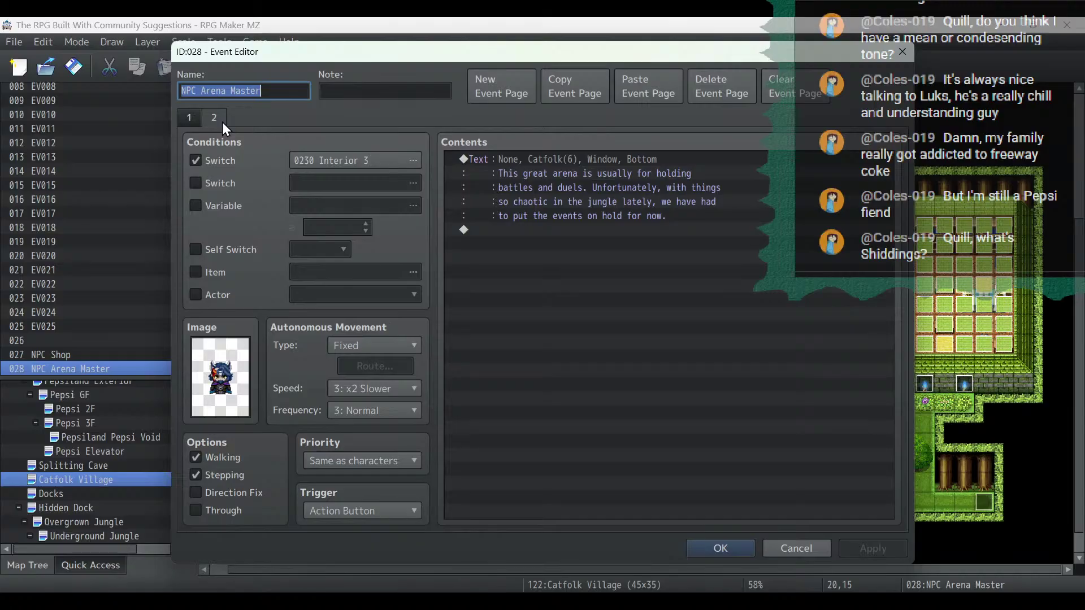
pyautogui.click(189, 118)
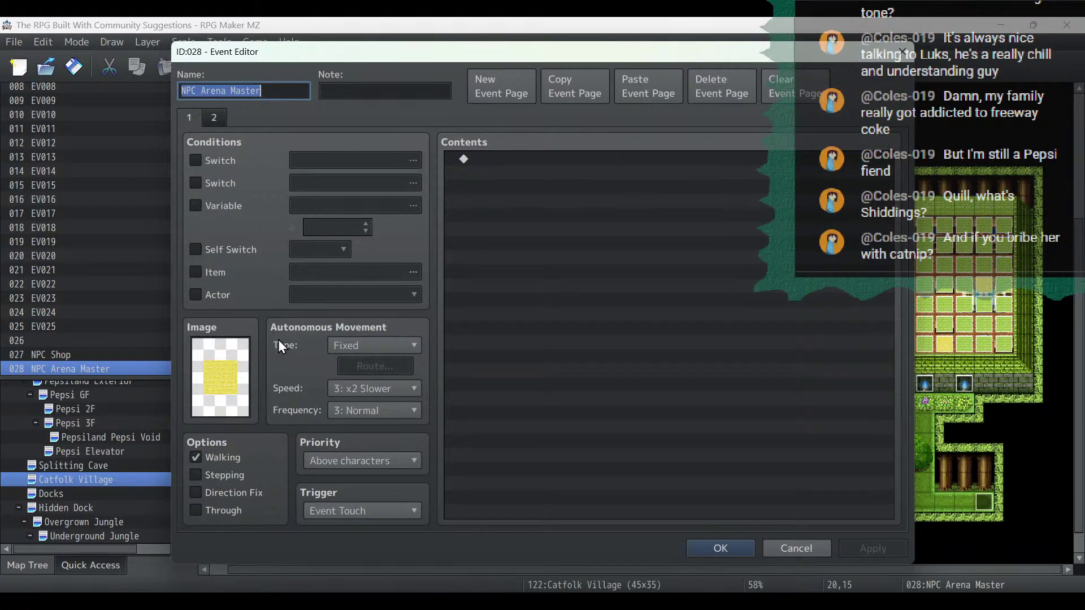
pyautogui.doubleClick(232, 381)
pyautogui.doubleClick(609, 234)
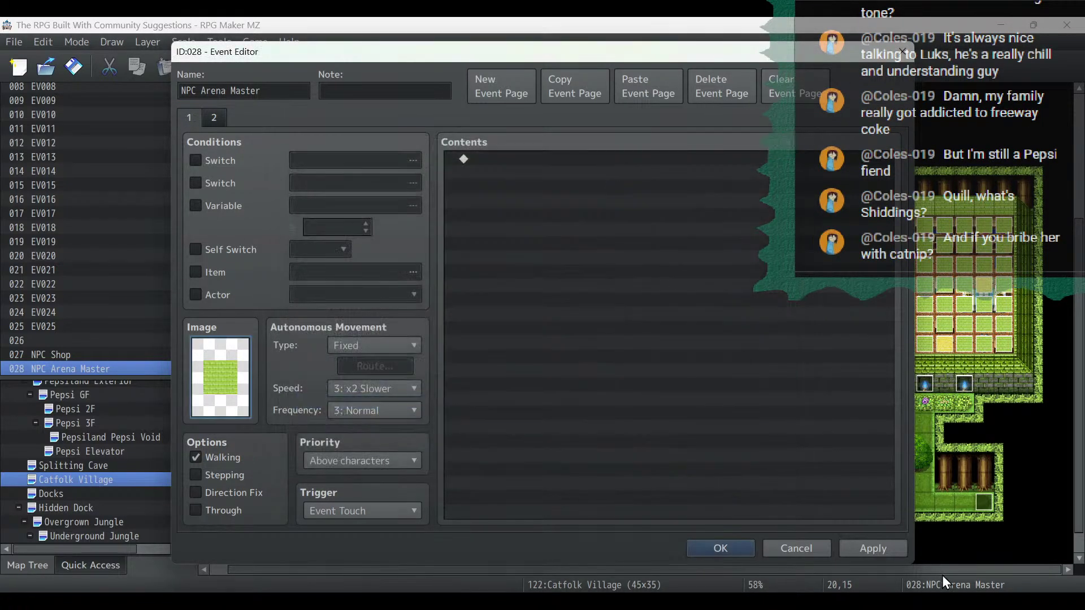
pyautogui.click(897, 554)
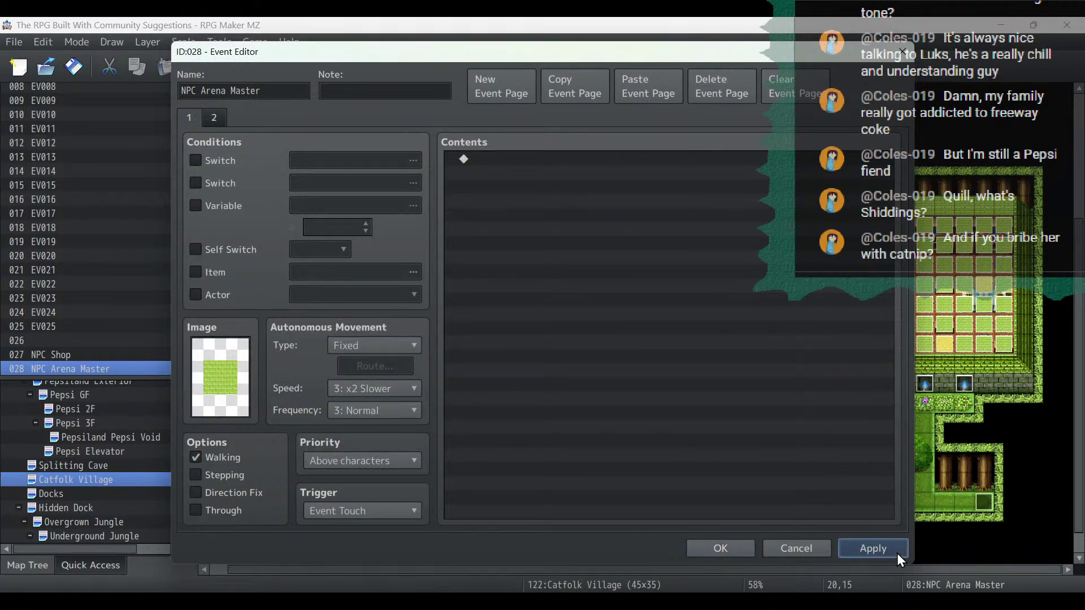
# Duplicate page 2 of the NPC Arena Master event as page 3.
pyautogui.click(215, 118)
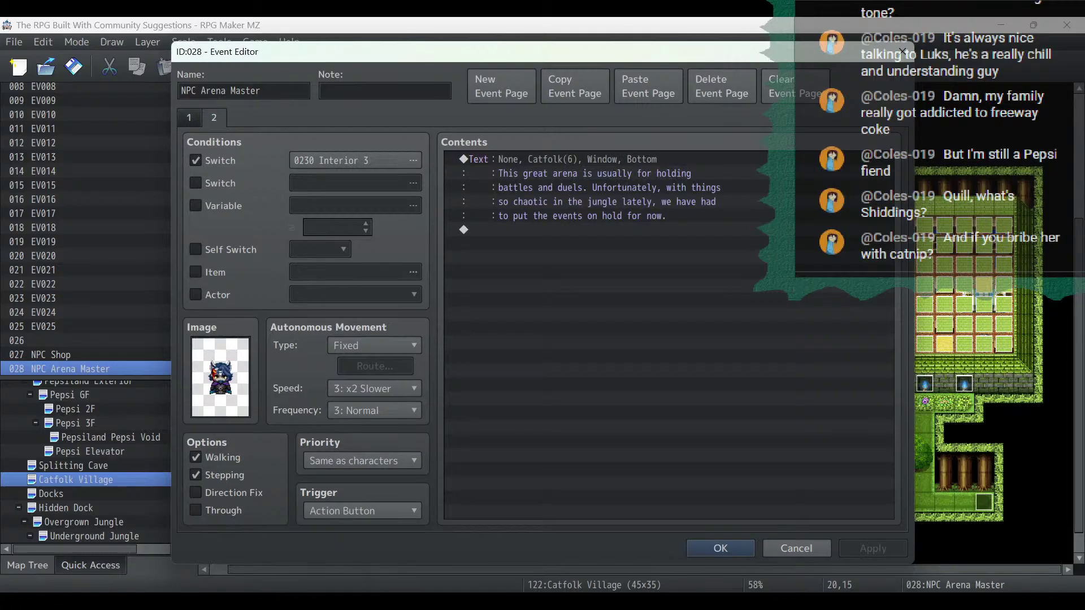
pyautogui.click(567, 90)
pyautogui.click(648, 90)
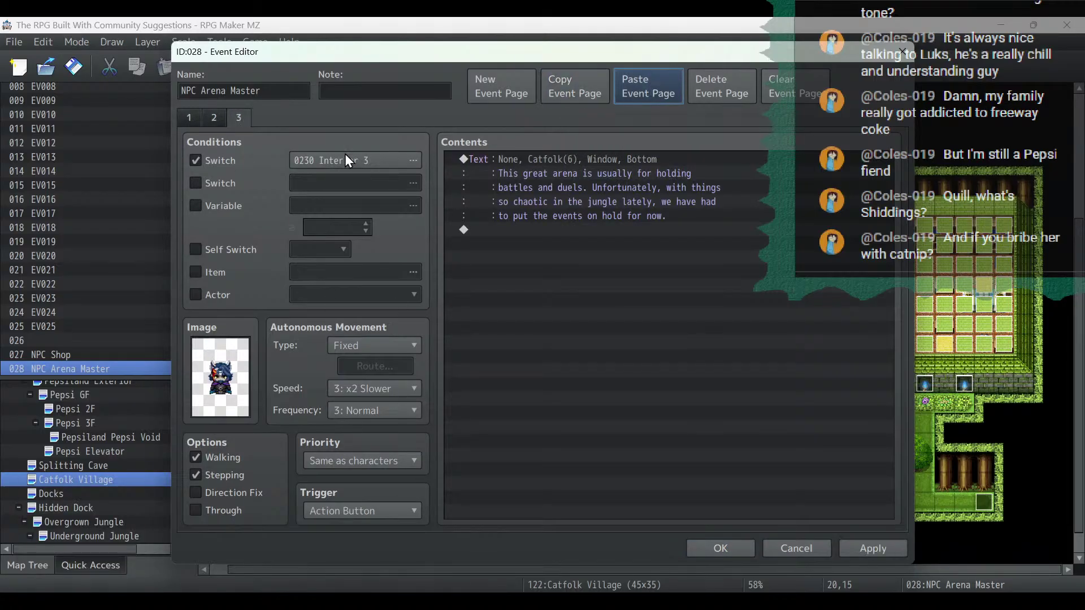
# Add switch 0304 Gods Are Dead as the second condition of page 3 and save the NPC Arena Master event.
pyautogui.click(202, 184)
pyautogui.click(365, 188)
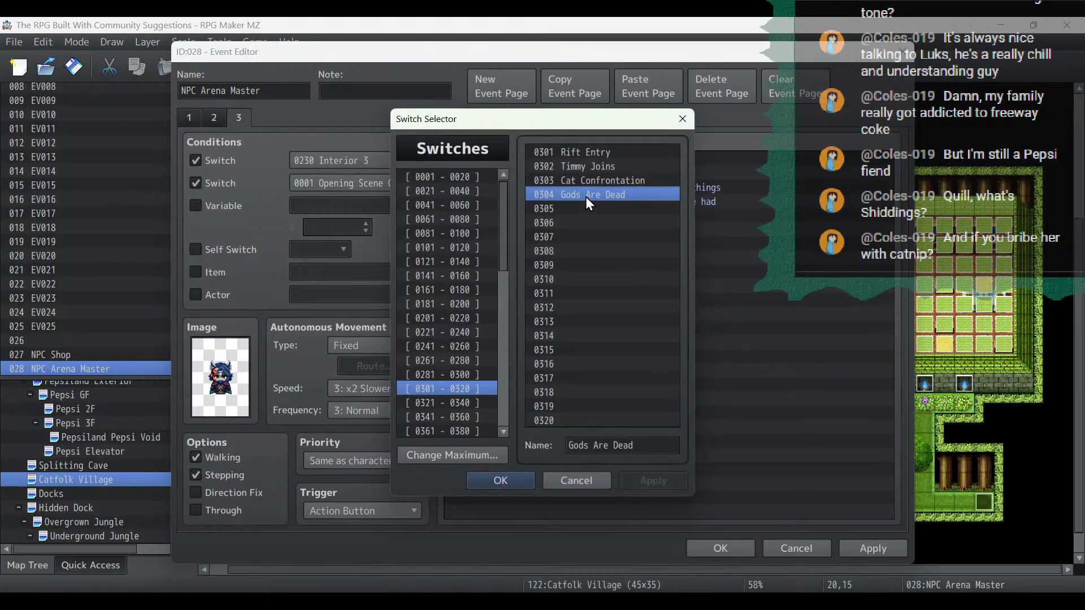
pyautogui.doubleClick(586, 198)
pyautogui.click(875, 548)
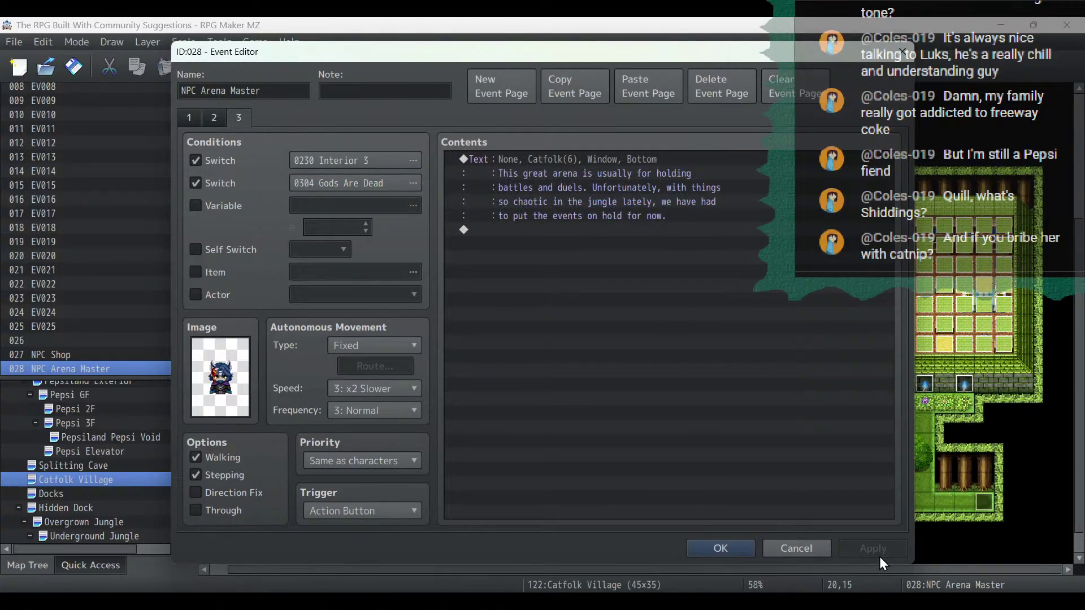
pyautogui.click(702, 546)
# Switch to the Notepad project notes, add "Brainstorm Arena System" as the last Next Stream item, and save the file.
pyautogui.hotkey('alt', 'Tab')
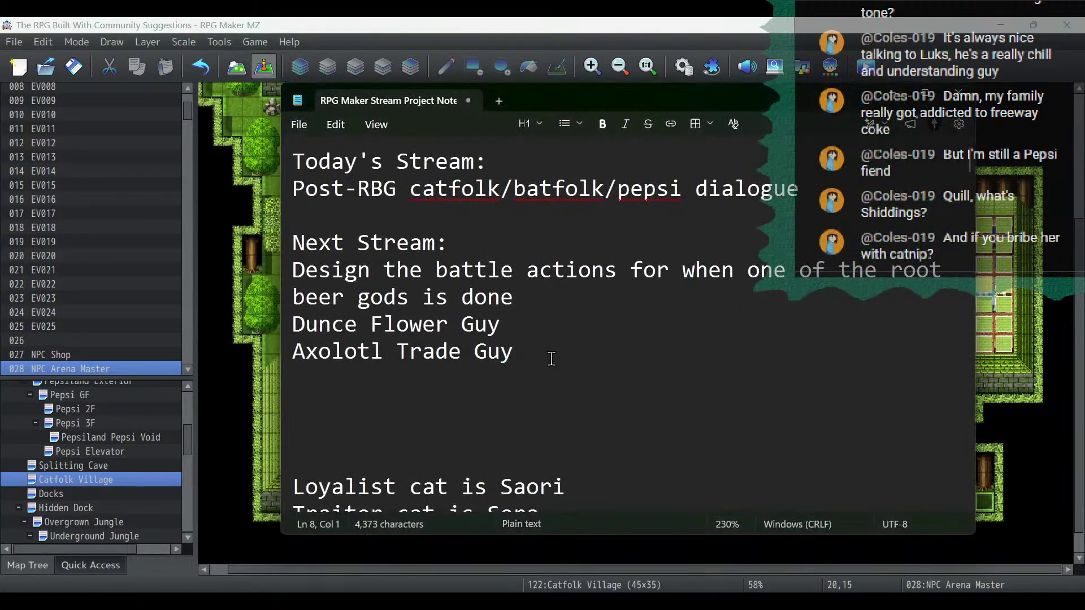
pyautogui.write('Brainstorm')
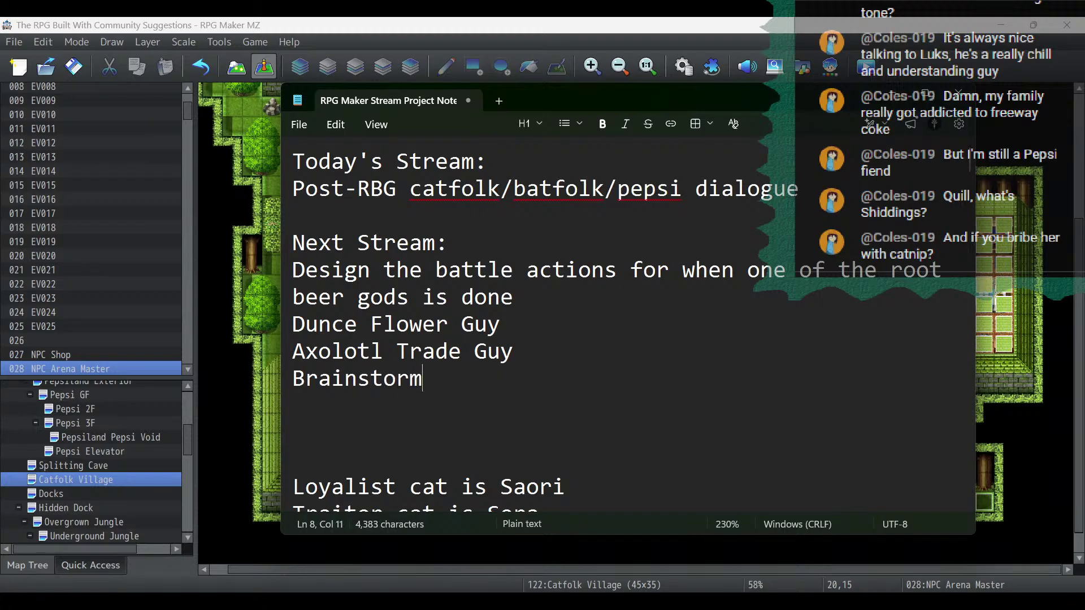
pyautogui.write(' Arena')
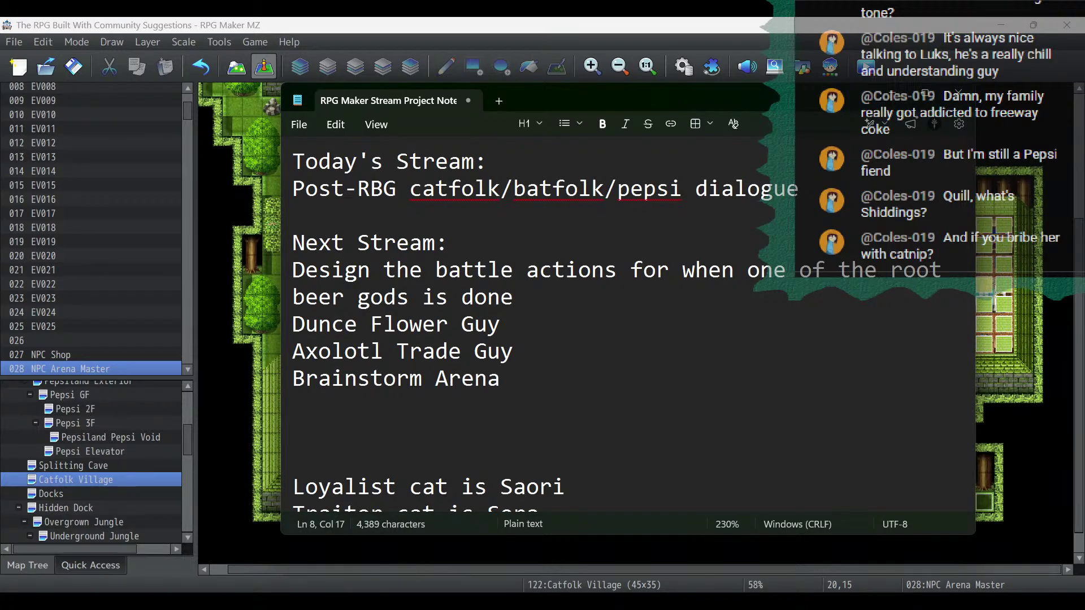
pyautogui.write(' System')
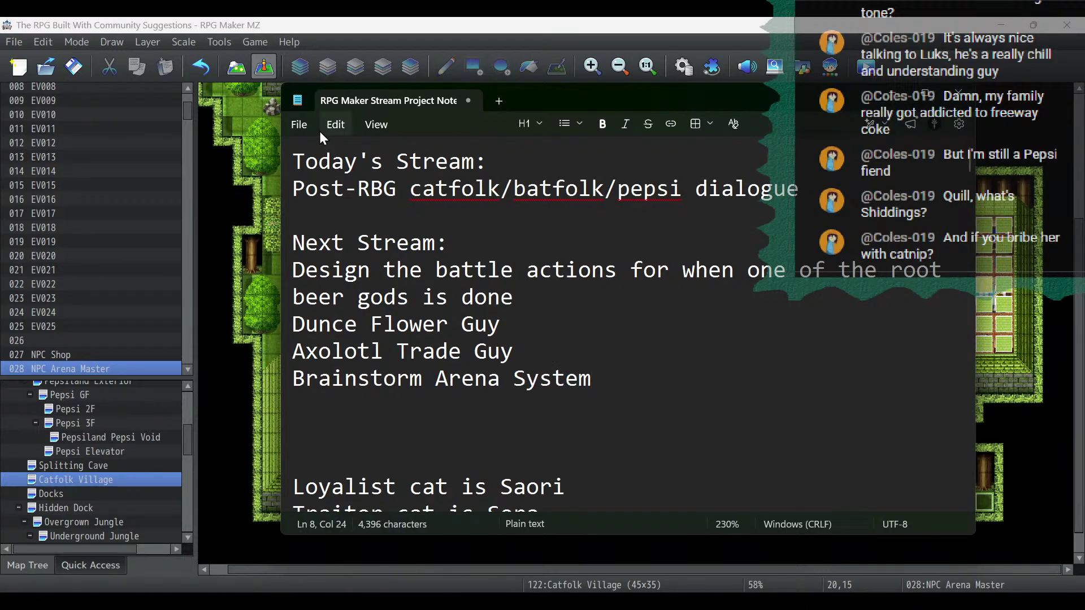
pyautogui.click(302, 125)
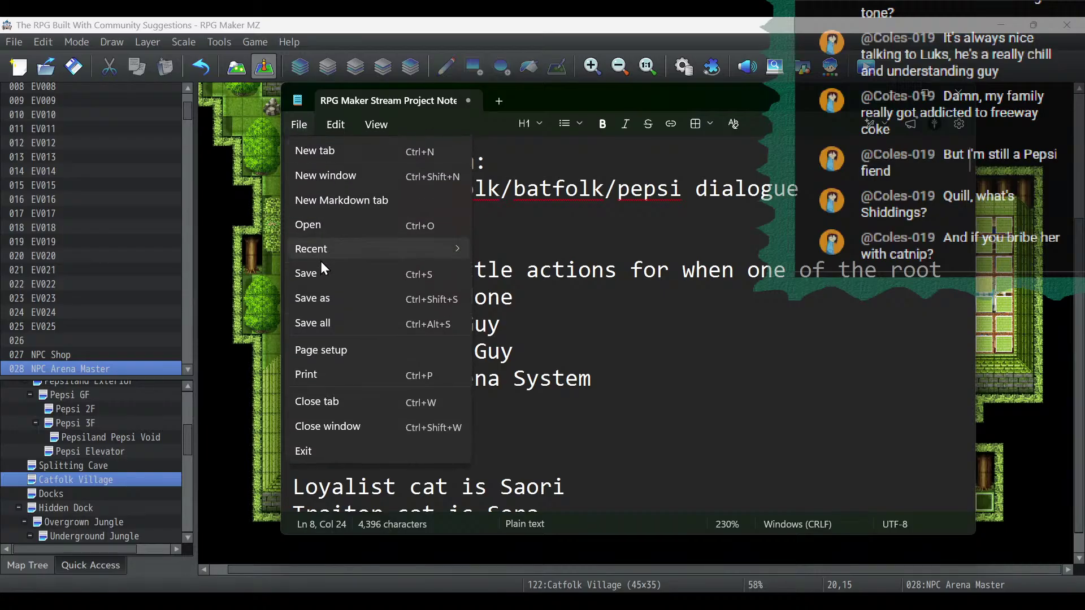
pyautogui.click(321, 273)
pyautogui.hotkey('alt', 'Tab')
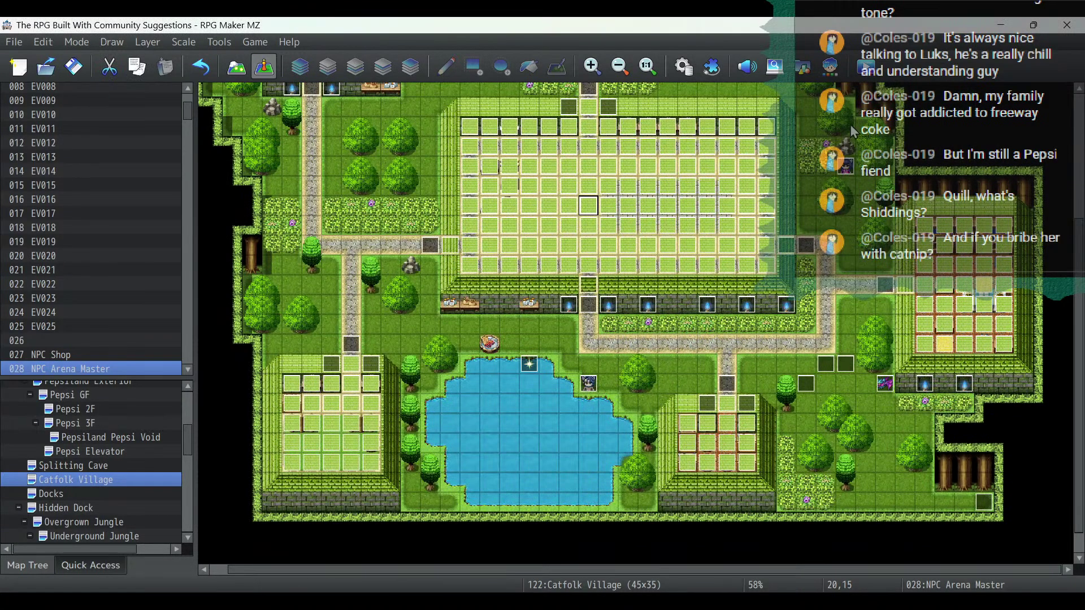
# Examine the conditions and dialogue on pages 1 to 4 of the NPC Witch event in the eastern building.
pyautogui.scroll(-5, 813, 211)
pyautogui.scroll(6, 813, 212)
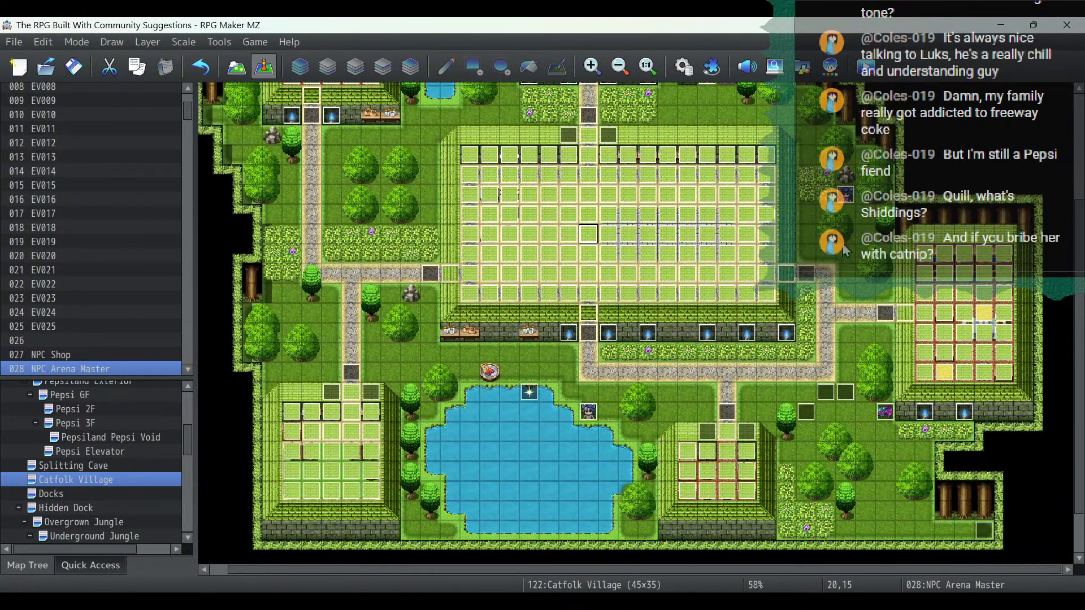
pyautogui.doubleClick(942, 374)
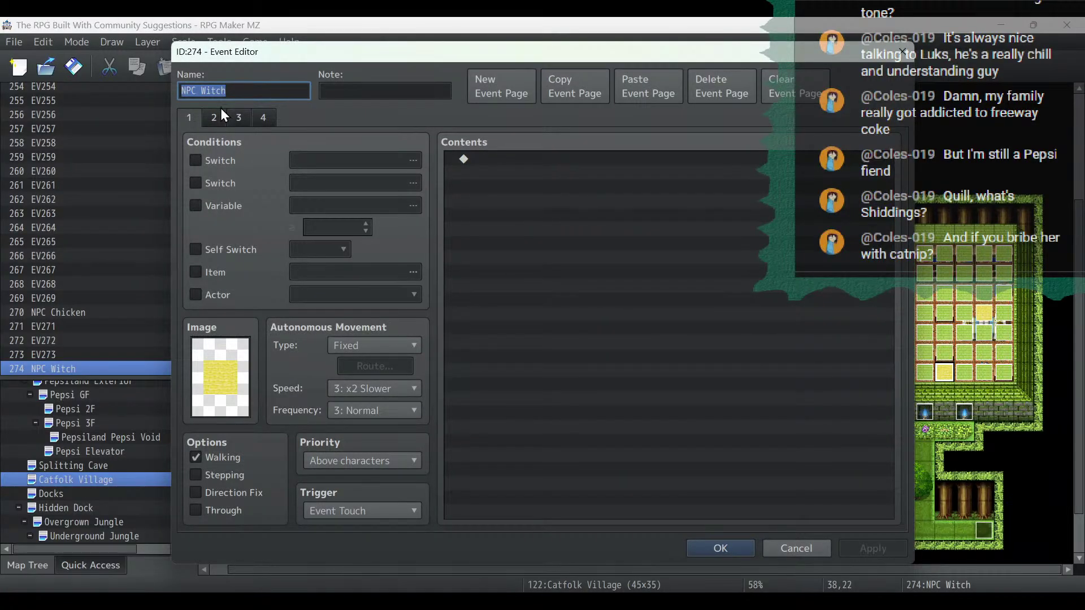
pyautogui.click(214, 117)
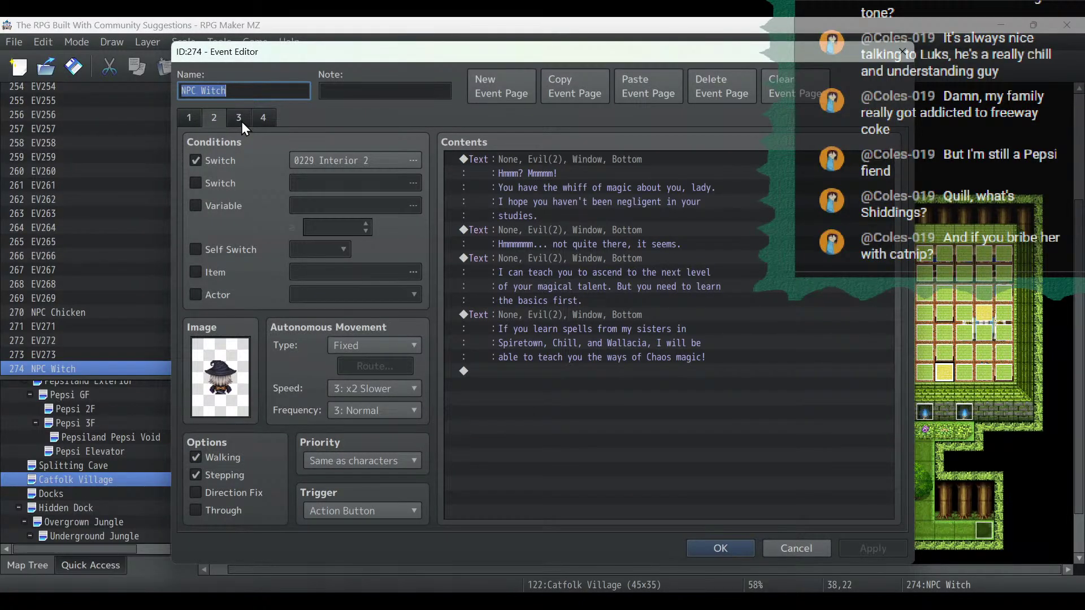
pyautogui.click(239, 117)
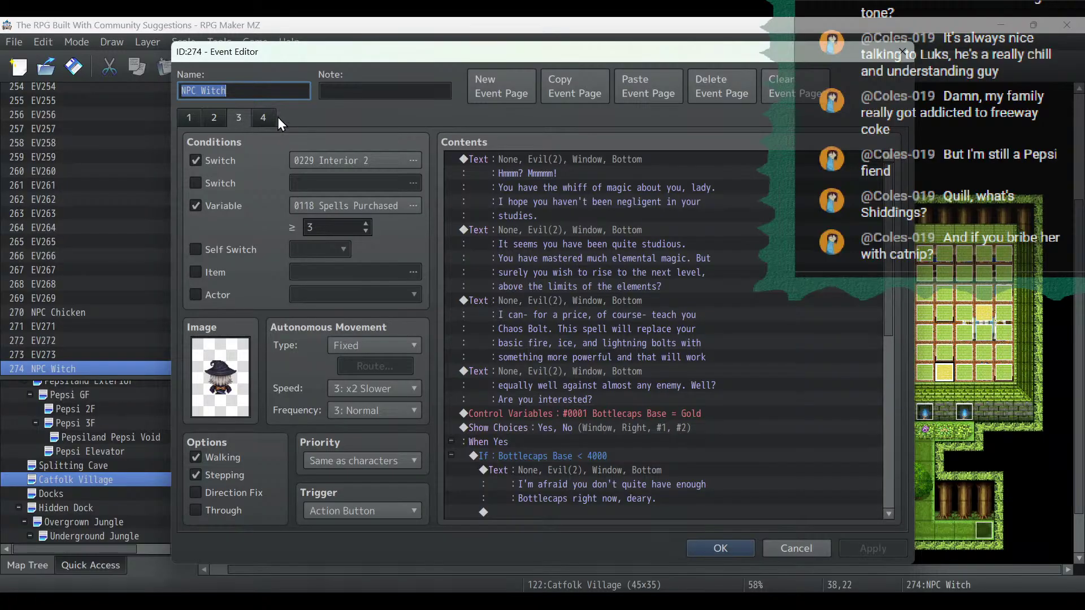
pyautogui.click(264, 118)
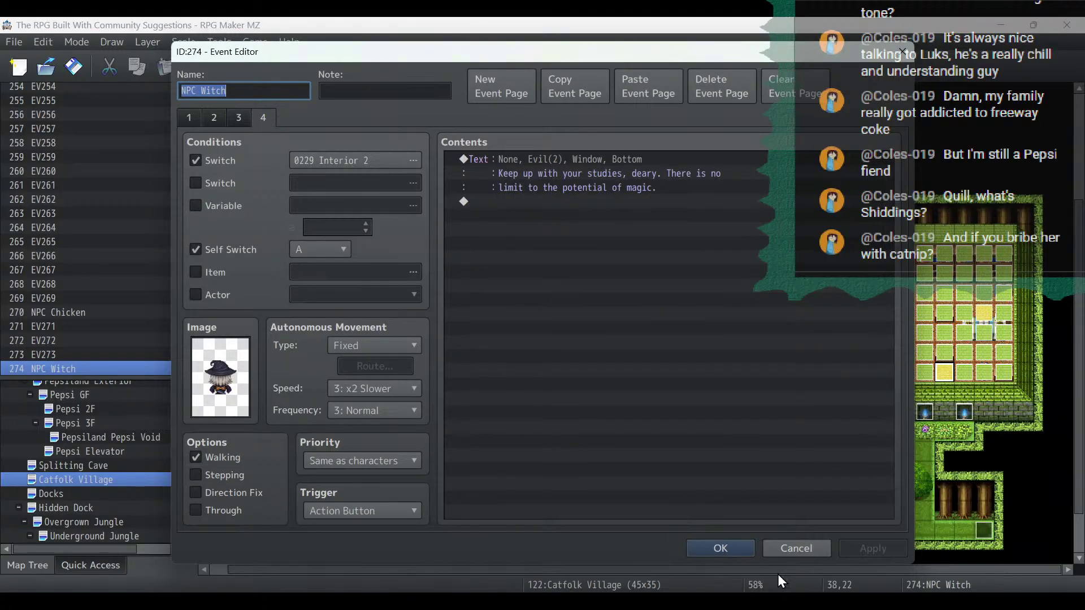
pyautogui.click(238, 120)
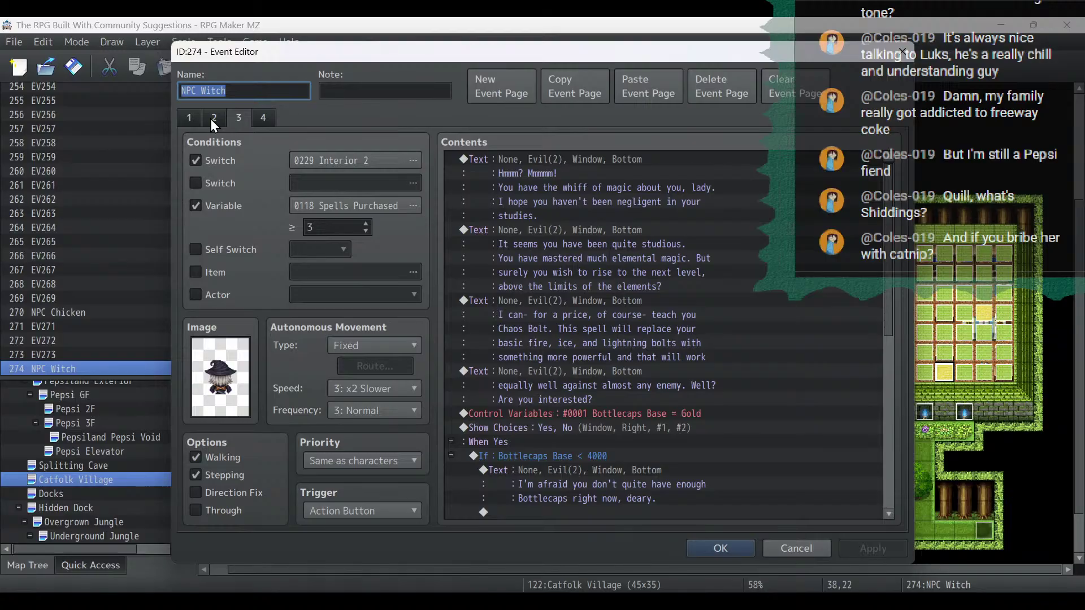
pyautogui.click(212, 119)
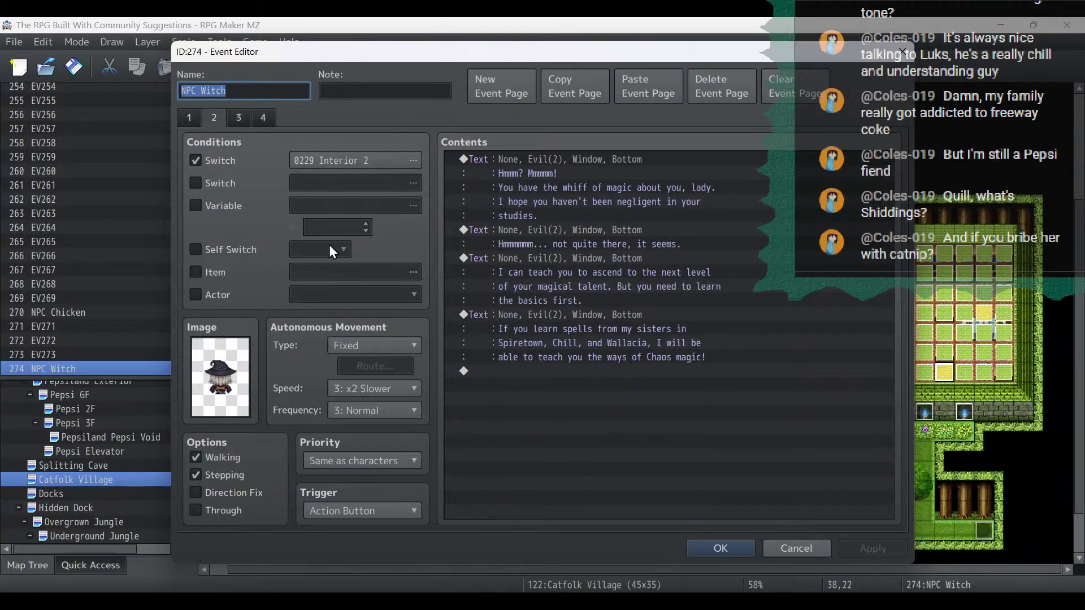
pyautogui.click(721, 548)
# Change the page 1 image of the NPC Witch event to the green roof tile and save the event.
pyautogui.doubleClick(984, 320)
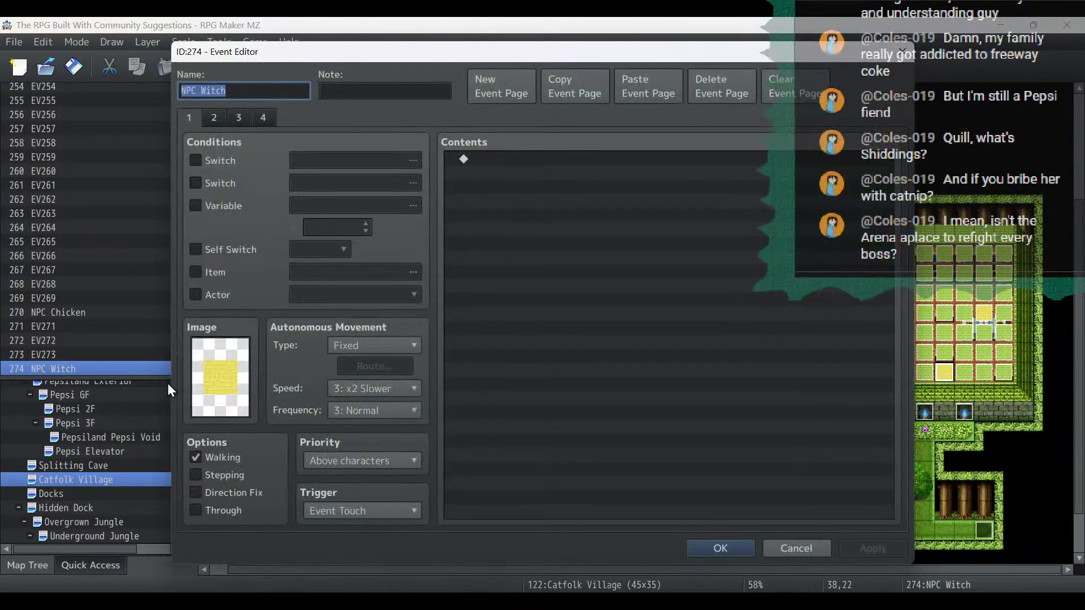
pyautogui.doubleClick(220, 377)
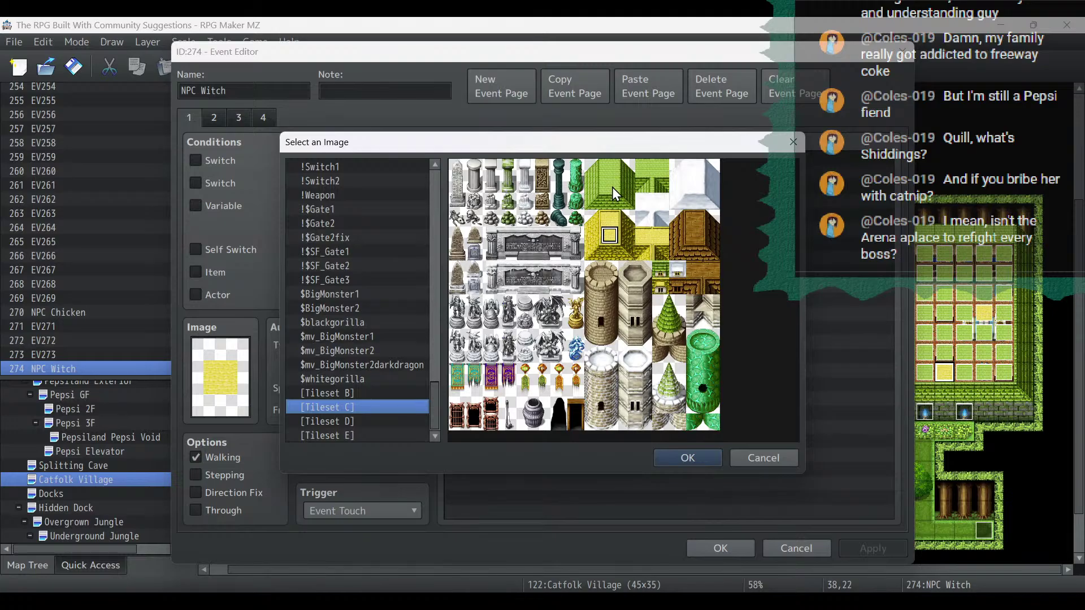
pyautogui.doubleClick(612, 187)
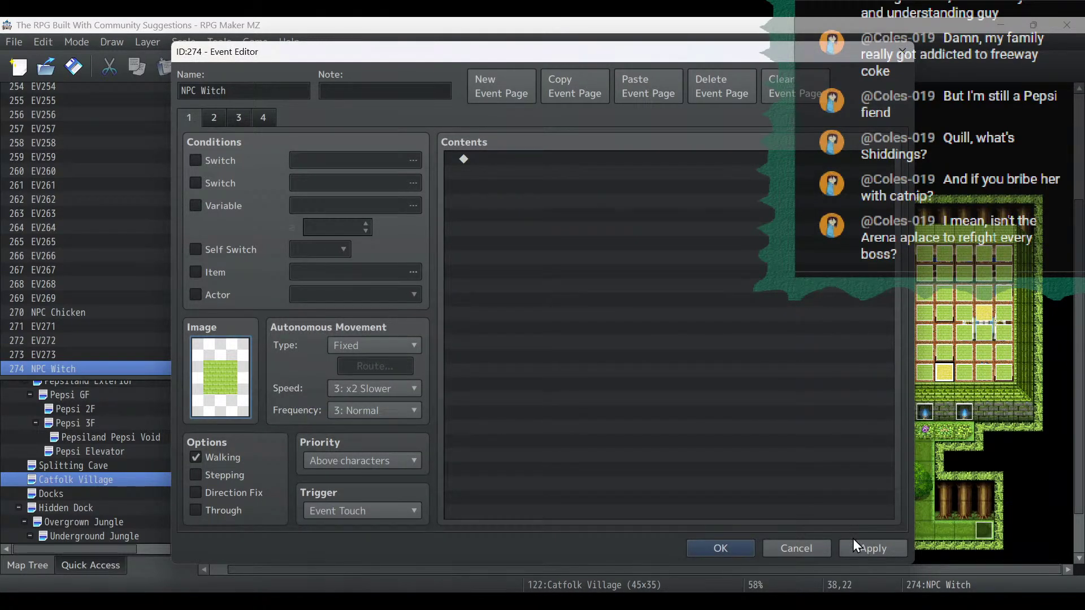
pyautogui.click(723, 549)
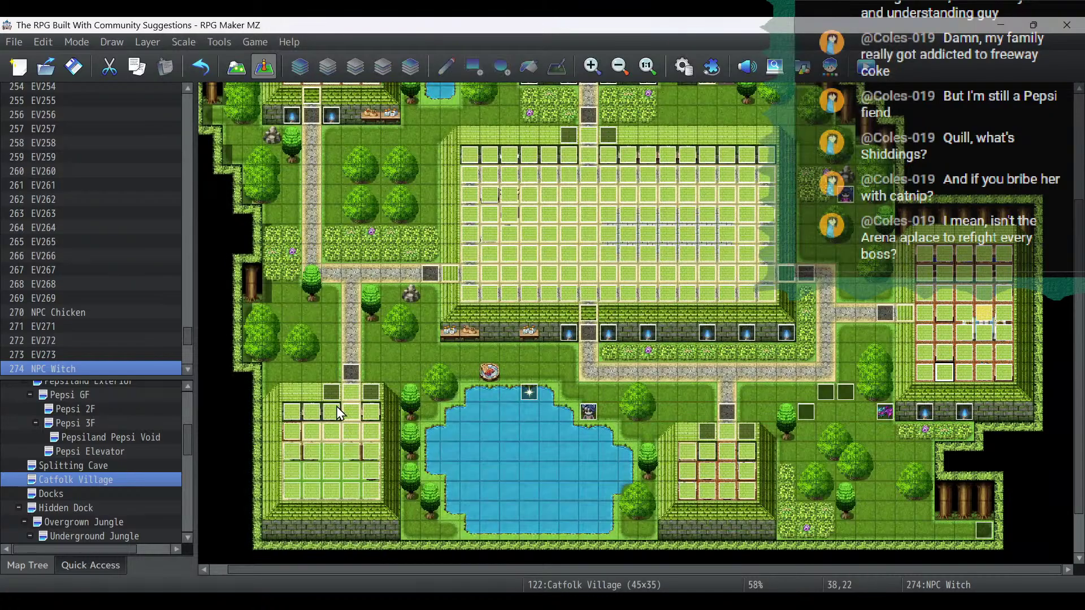
# In the Notepad notes, append "- boss refights" to the Brainstorm Arena System line, save the file, and put the notes away.
pyautogui.hotkey('alt', 'Tab')
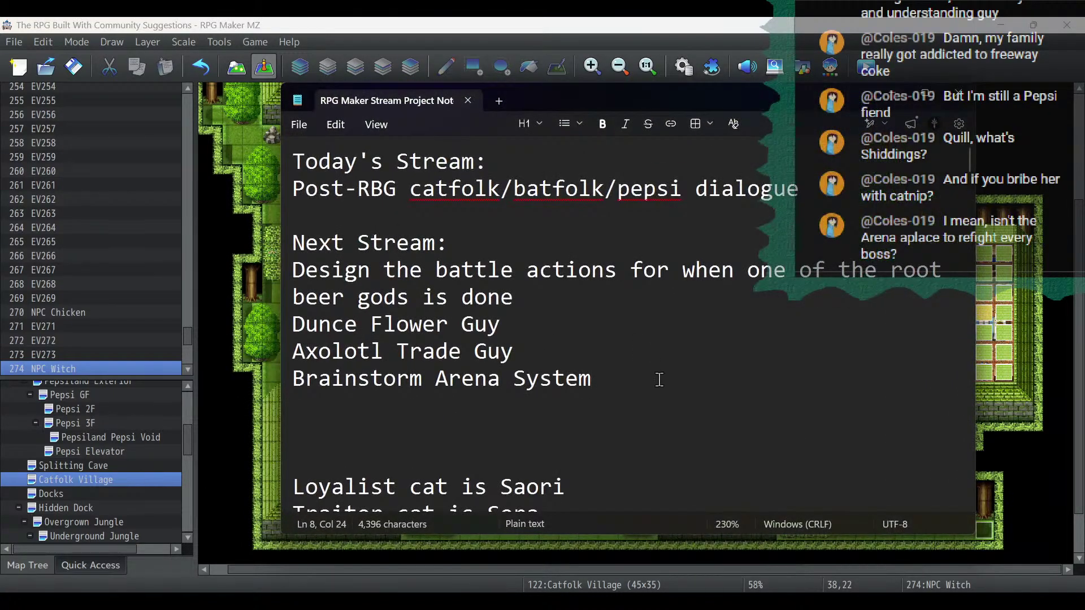
pyautogui.write('- boss refights')
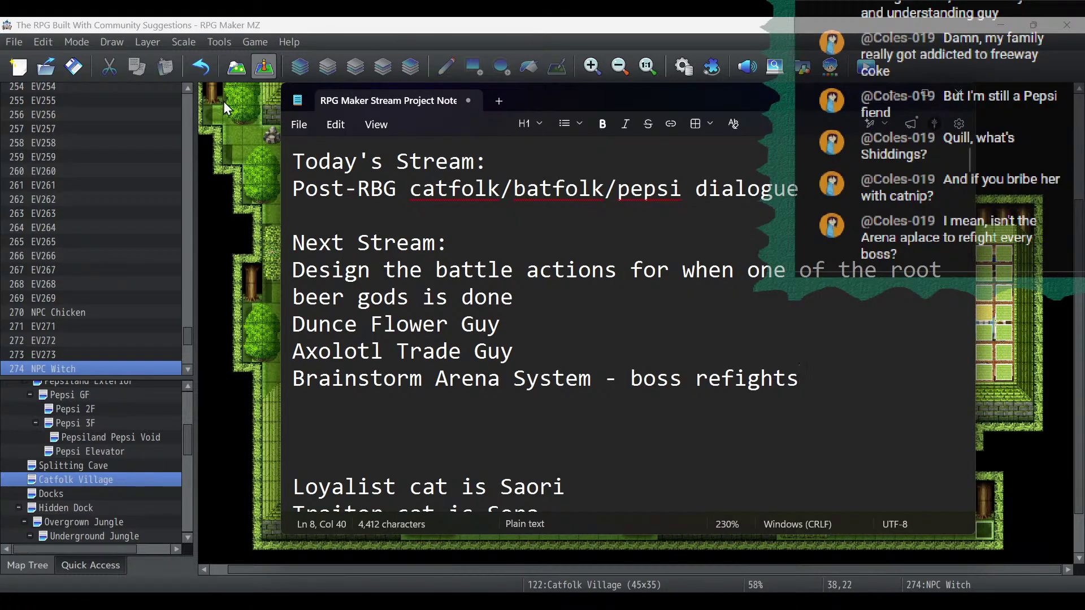
pyautogui.click(300, 125)
pyautogui.click(338, 274)
pyautogui.click(887, 100)
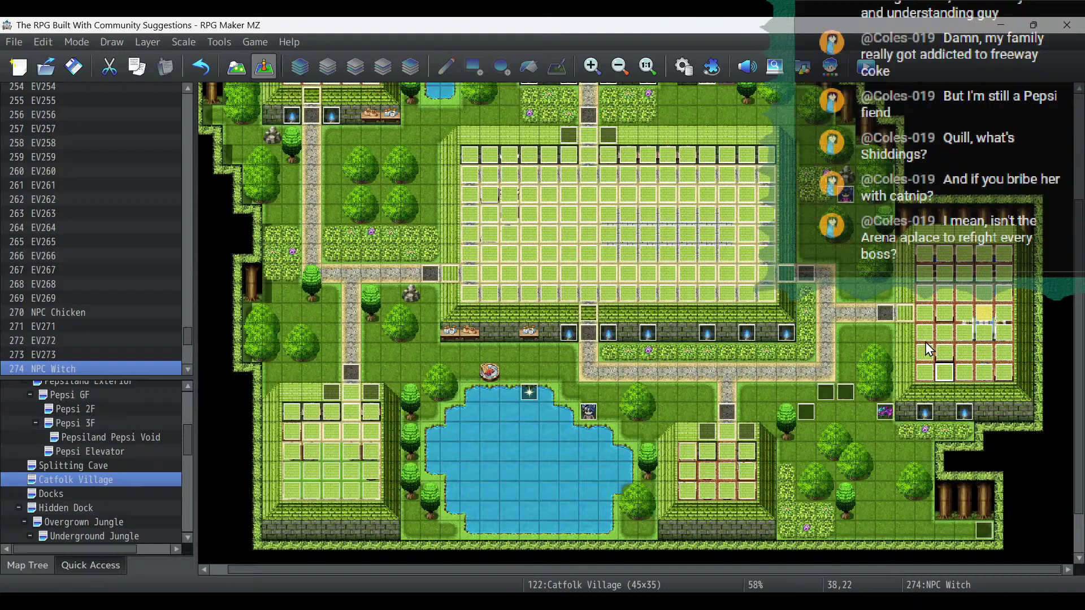
# Open the NPC Auger event in the eastern building and duplicate its page 3 as page 4.
pyautogui.doubleClick(998, 319)
pyautogui.click(214, 117)
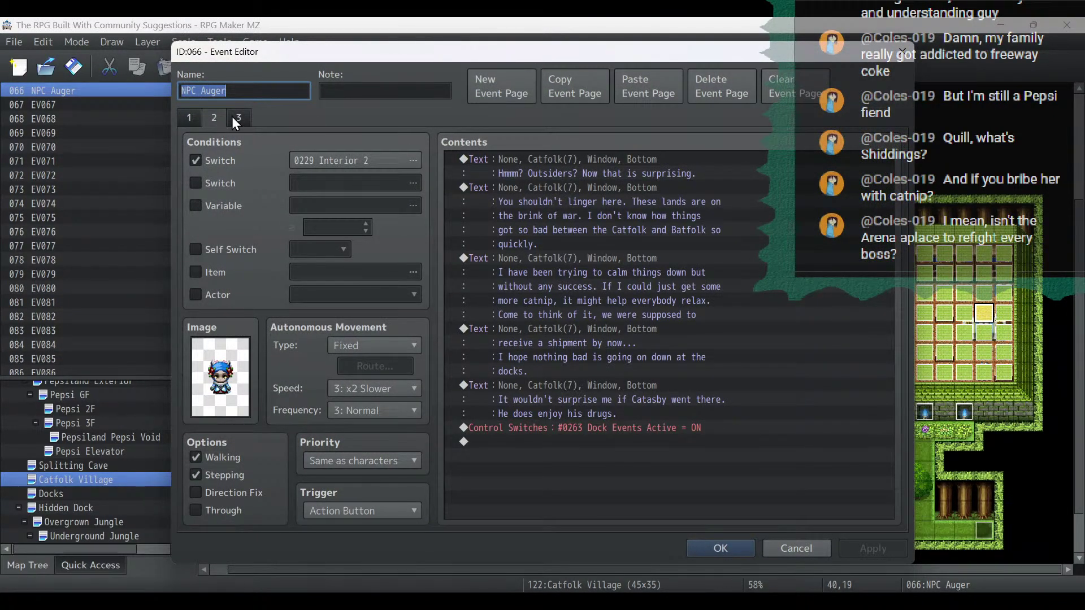
pyautogui.click(237, 117)
pyautogui.click(588, 89)
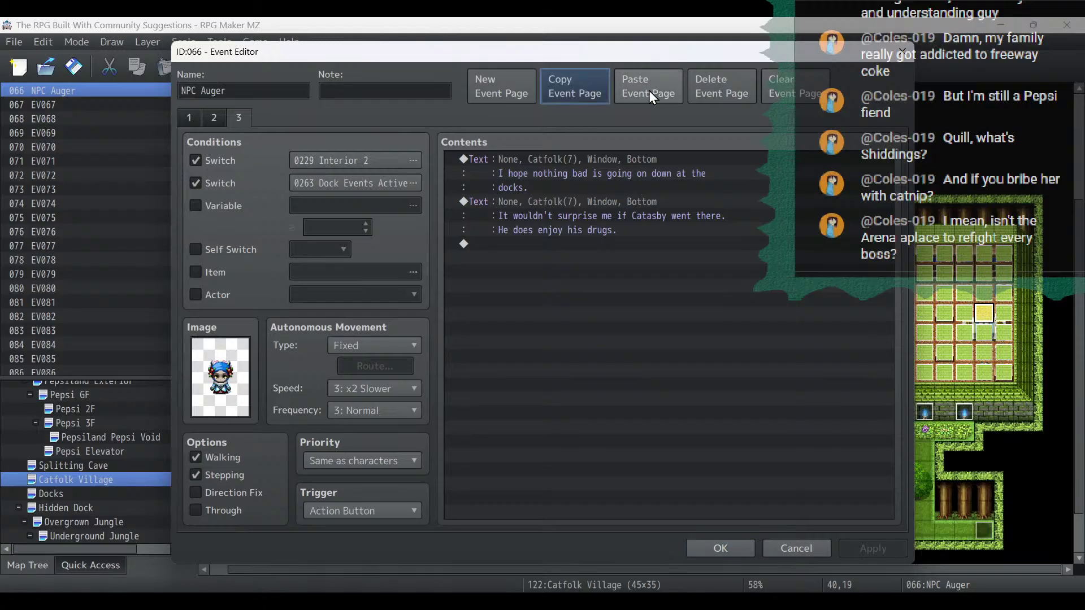
pyautogui.click(649, 91)
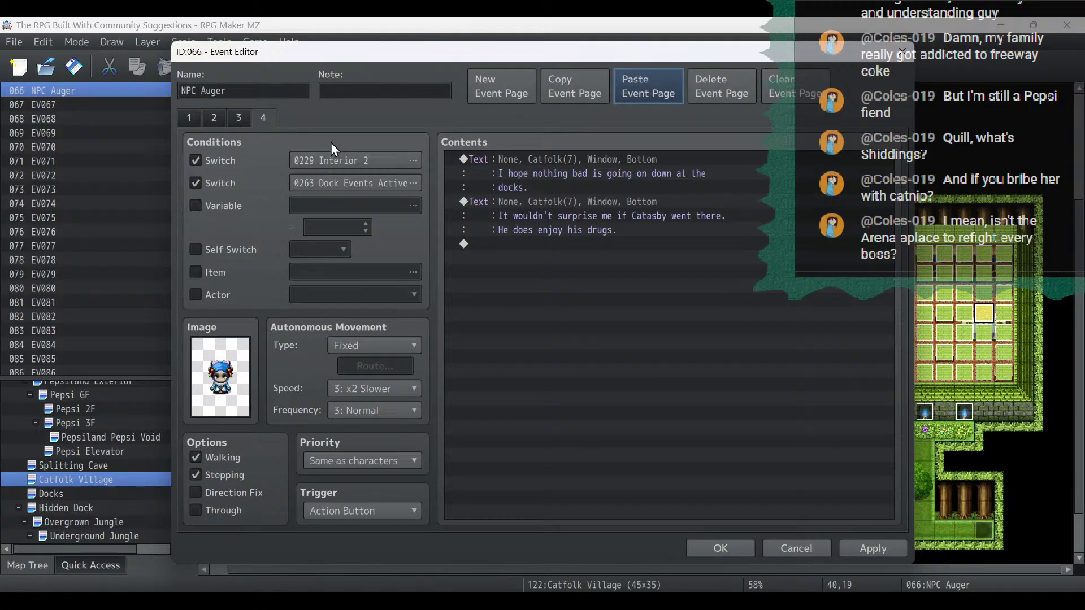
# Set the second switch condition of page 4 to 0304 Gods Are Dead and save the NPC Auger event.
pyautogui.click(342, 184)
pyautogui.doubleClick(577, 195)
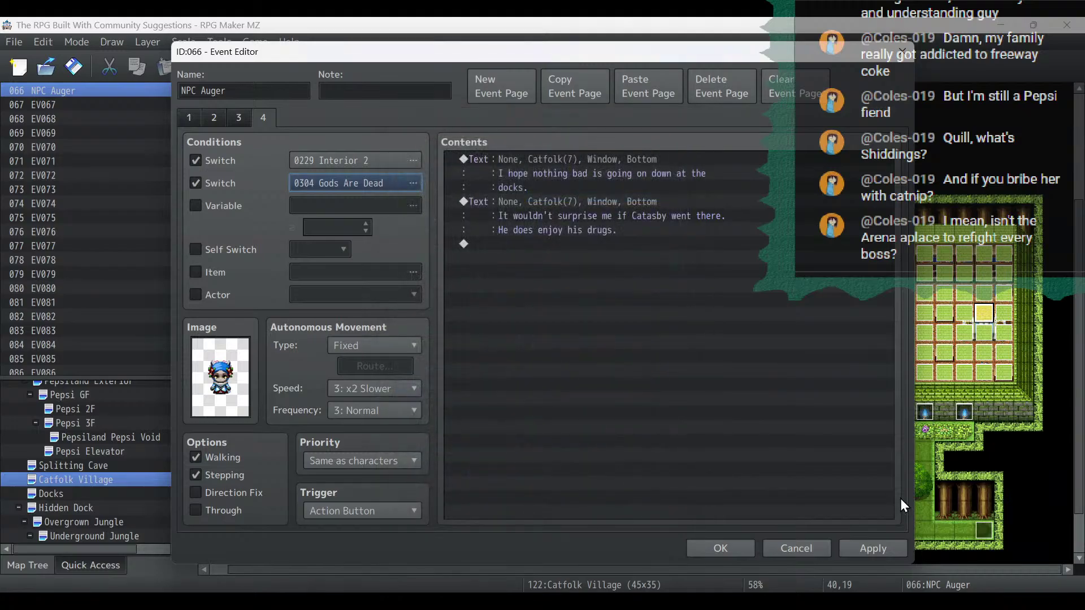
pyautogui.click(873, 544)
pyautogui.click(724, 548)
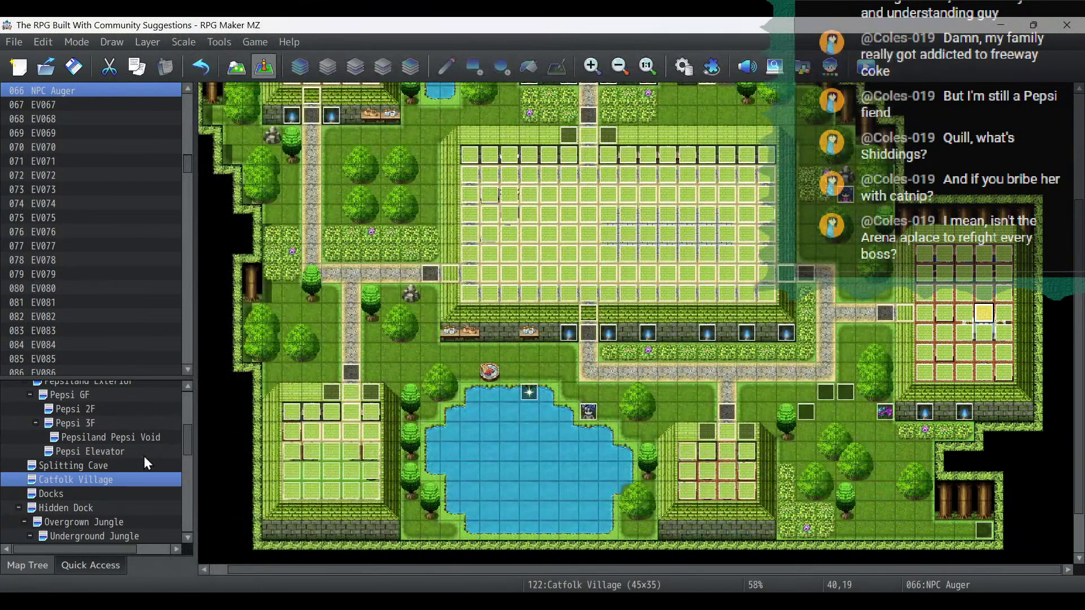
# Reopen the NPC Auger event and change its page 1 image to the green roof tile.
pyautogui.doubleClick(984, 313)
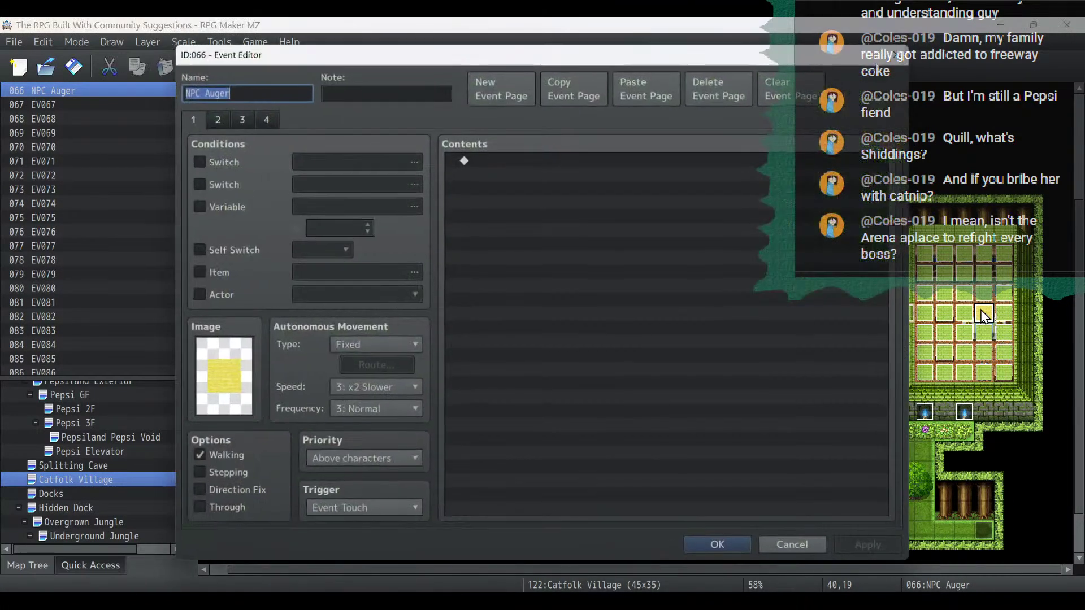
pyautogui.doubleClick(221, 378)
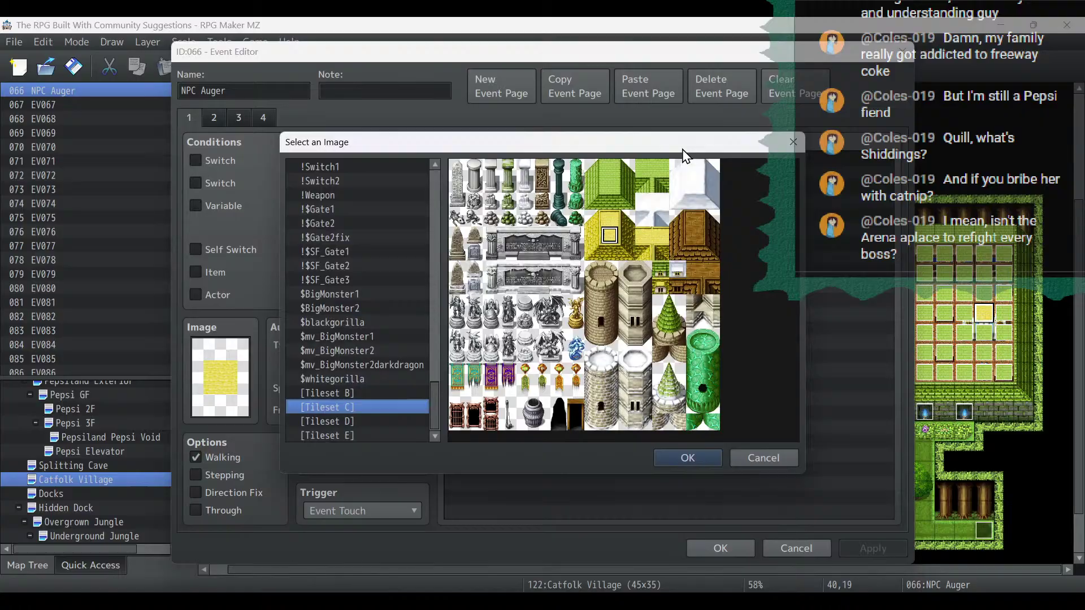
pyautogui.click(608, 187)
pyautogui.click(608, 189)
# Delete the first message, about nothing bad going on at the docks, from page 4 of the NPC Auger event.
pyautogui.click(264, 117)
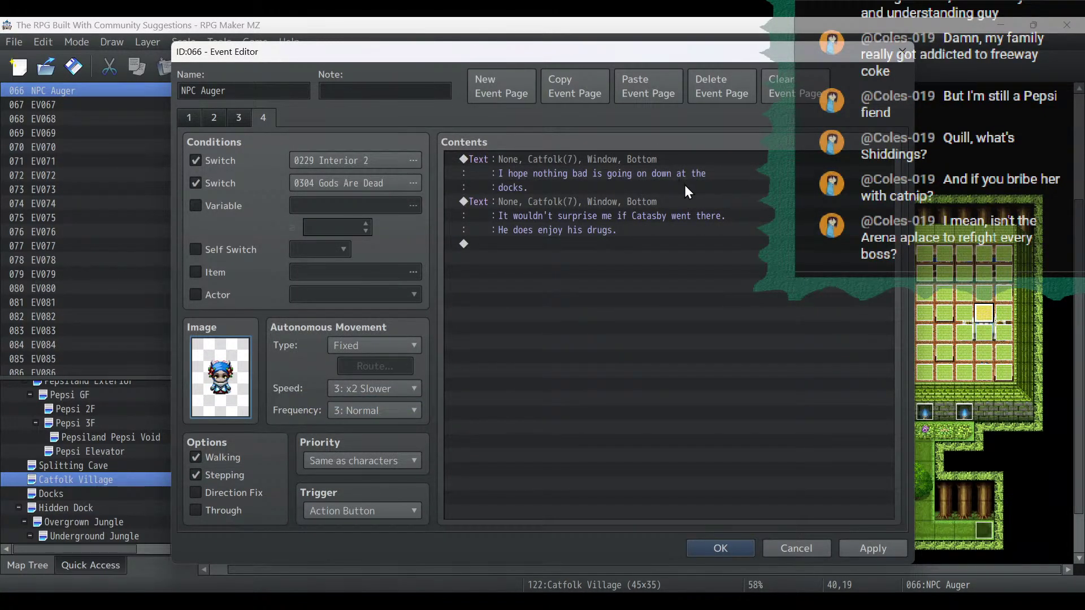
pyautogui.click(647, 156)
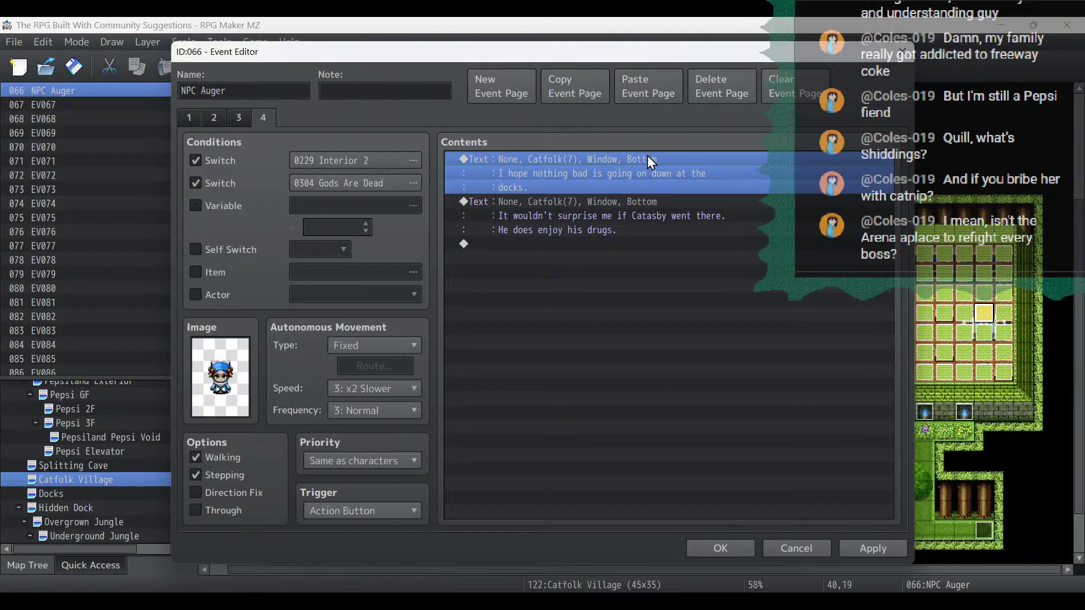
pyautogui.press('Delete')
pyautogui.click(240, 119)
pyautogui.click(263, 120)
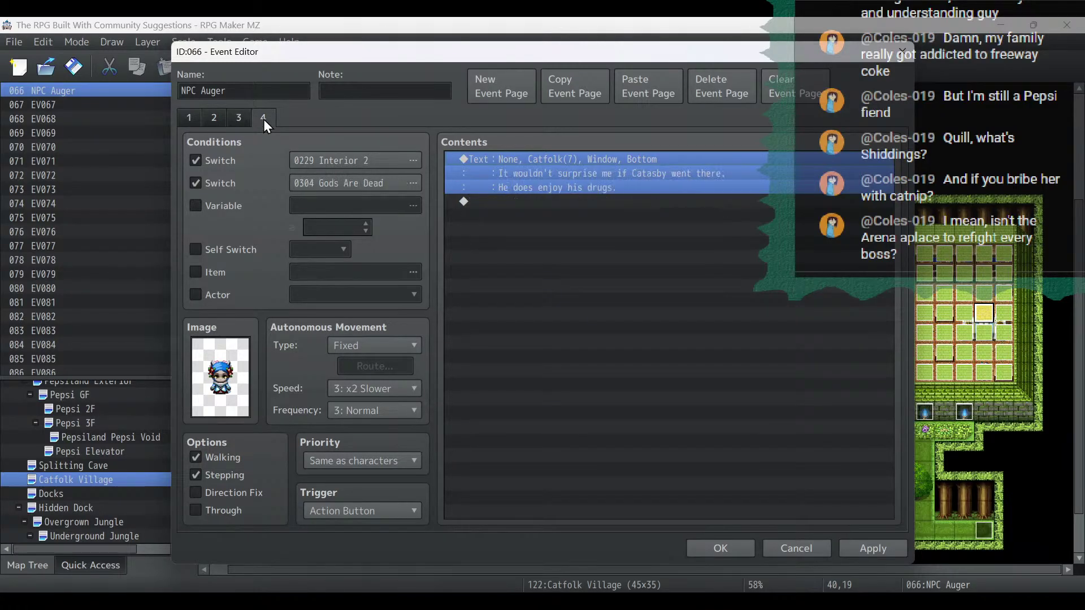
# Replace the message on page 4 of the NPC Auger event with "We owe you much for saving these islands." and save the event.
pyautogui.doubleClick(681, 169)
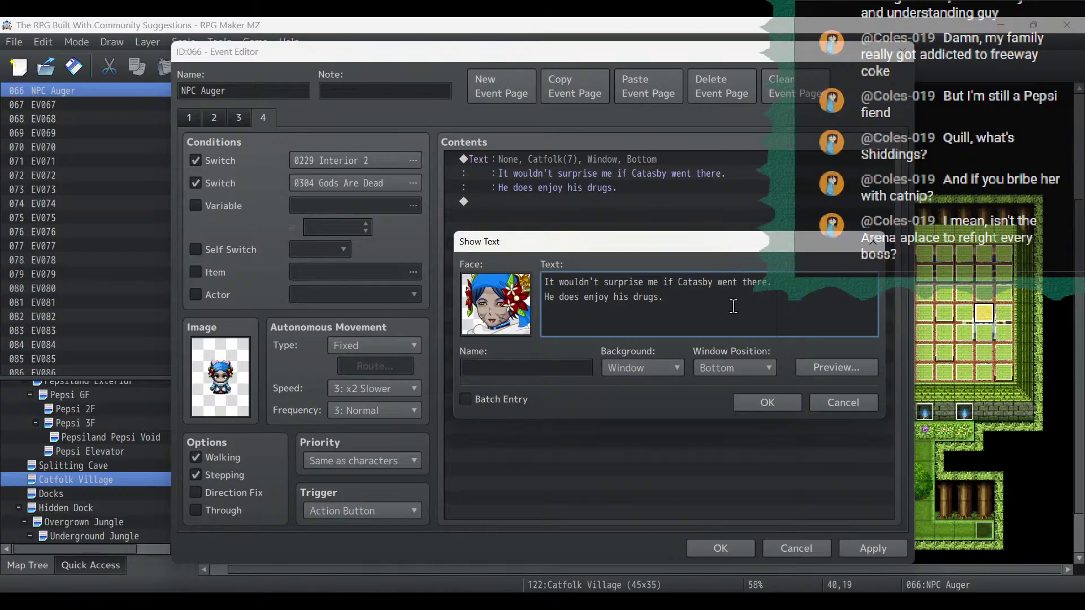
pyautogui.hotkey('ctrl', 'a')
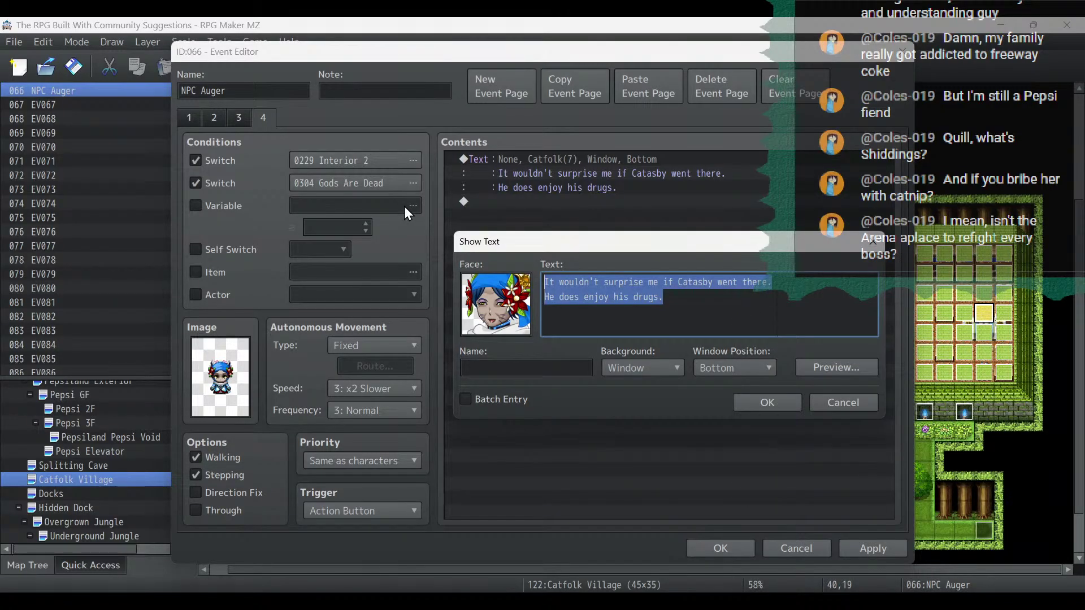
pyautogui.write('W')
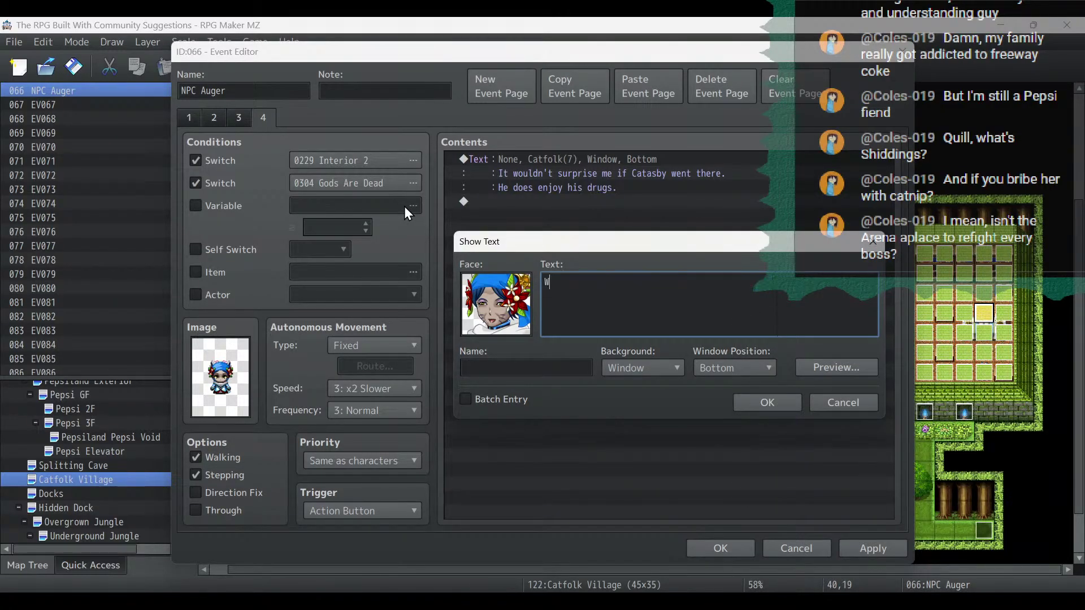
pyautogui.write('e owe you much for')
pyautogui.write('saving these isl')
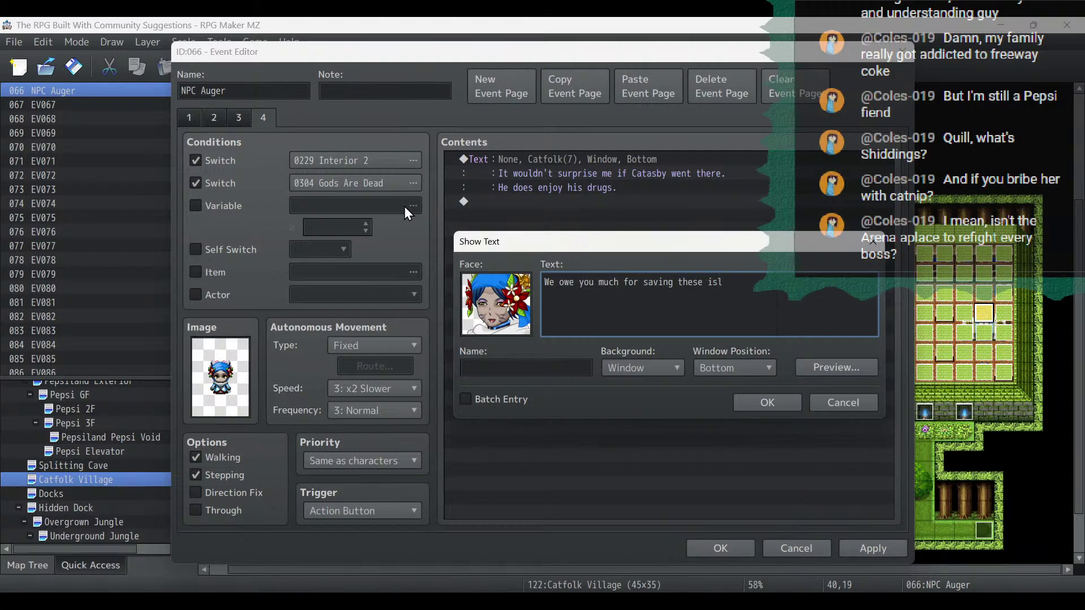
pyautogui.write('ands.')
pyautogui.click(768, 403)
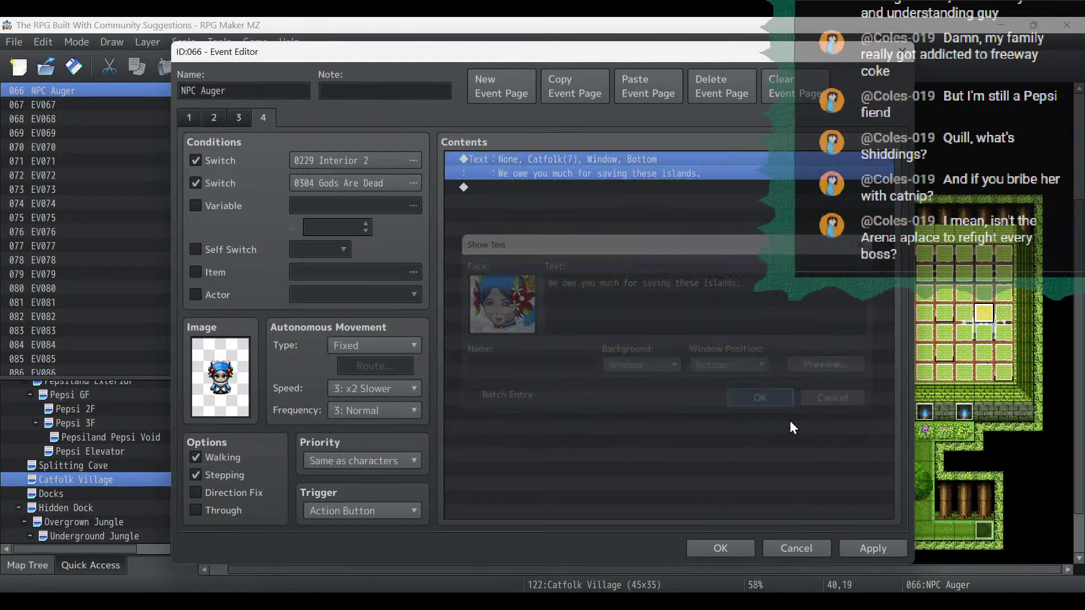
pyautogui.click(873, 549)
pyautogui.click(729, 549)
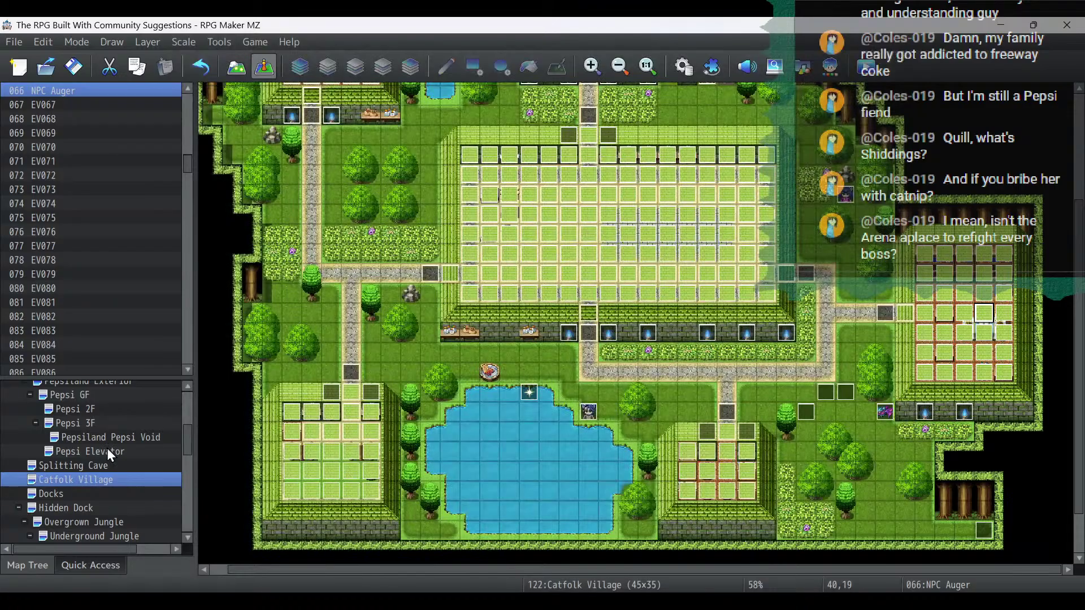
# Look through the Pepsiland Exterior, Pepsi GF and Pepsi 2F maps.
pyautogui.scroll(1, 106, 449)
pyautogui.click(90, 424)
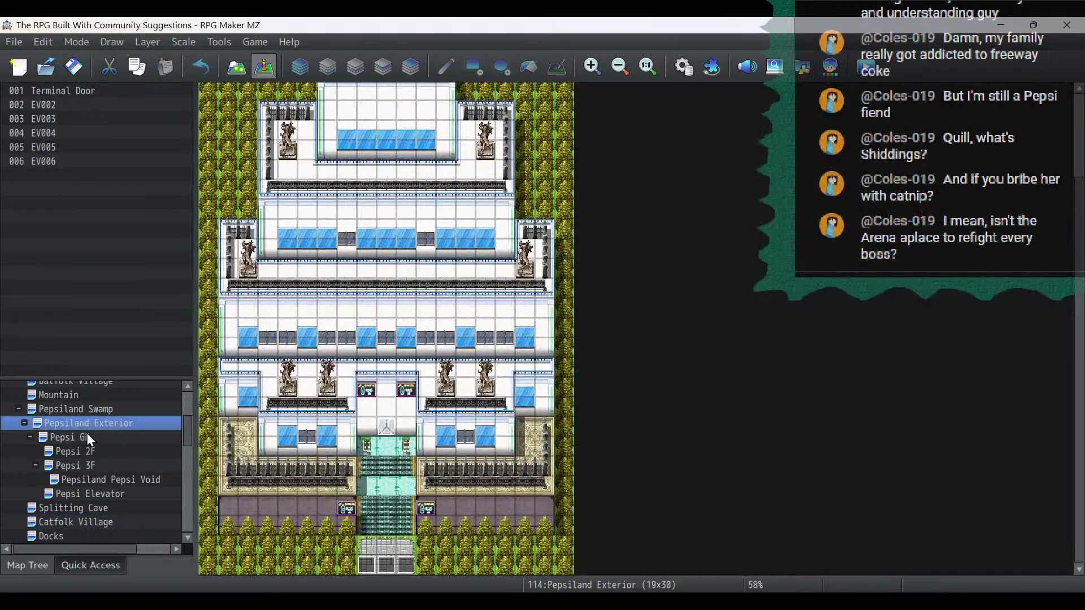
pyautogui.click(86, 435)
pyautogui.click(96, 450)
# Switch to the stream project notes in Notepad and delete the "Post-RBG catfolk/batfolk/pepsi dialogue" entry under Today's Stream.
pyautogui.hotkey('alt', 'Tab')
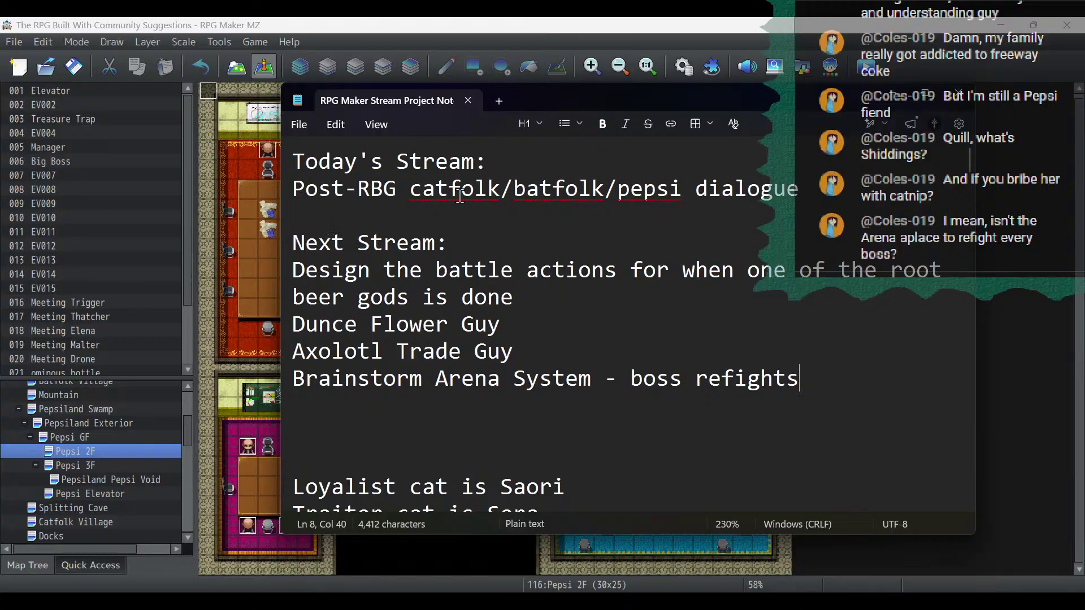
pyautogui.tripleClick(868, 191)
pyautogui.press('BackSpace')
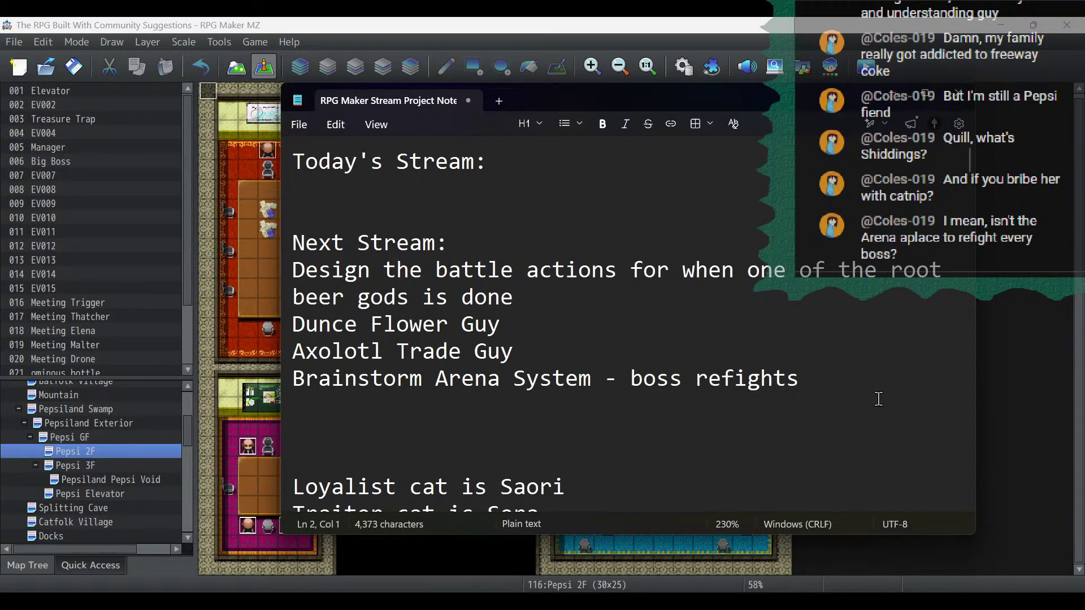
pyautogui.click(591, 305)
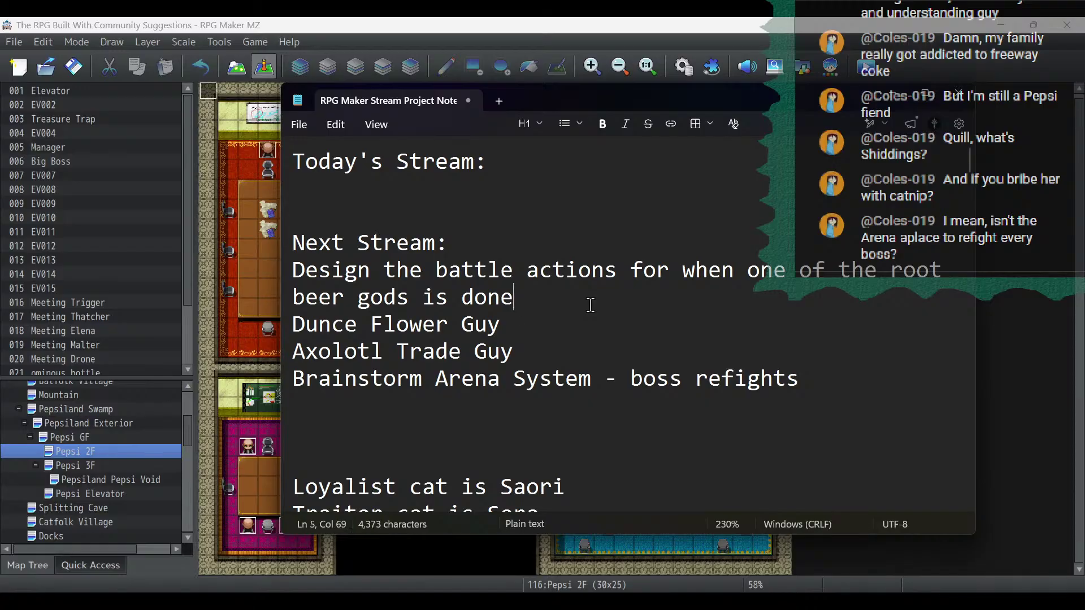
# Add "Pepsi HQ post gods dialogue" as the first entry under Next Stream in the notes.
pyautogui.click(492, 252)
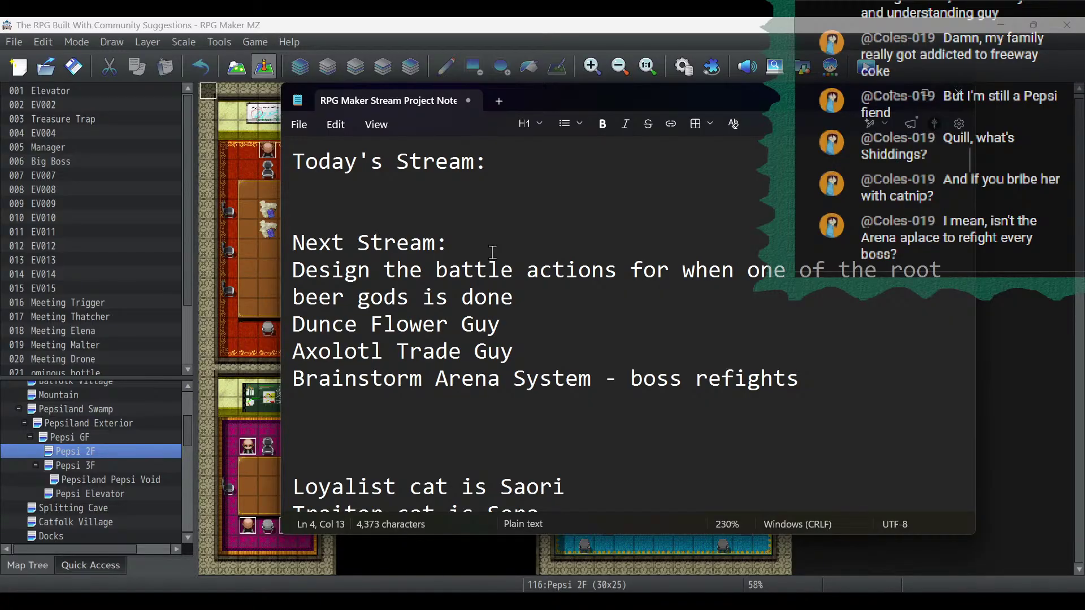
pyautogui.press('Return')
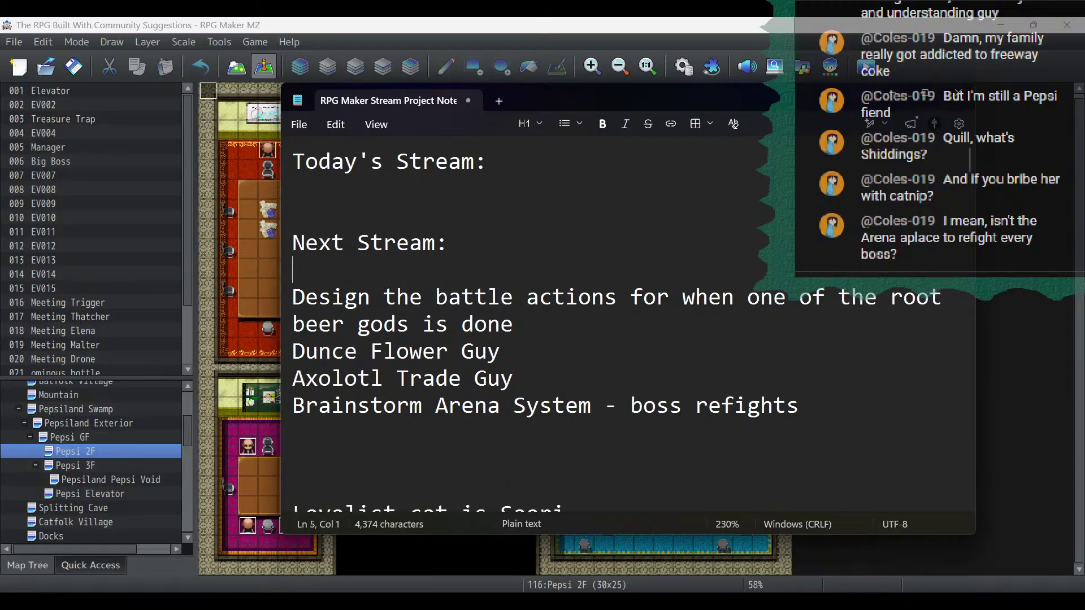
pyautogui.write('Pepsi HQ p')
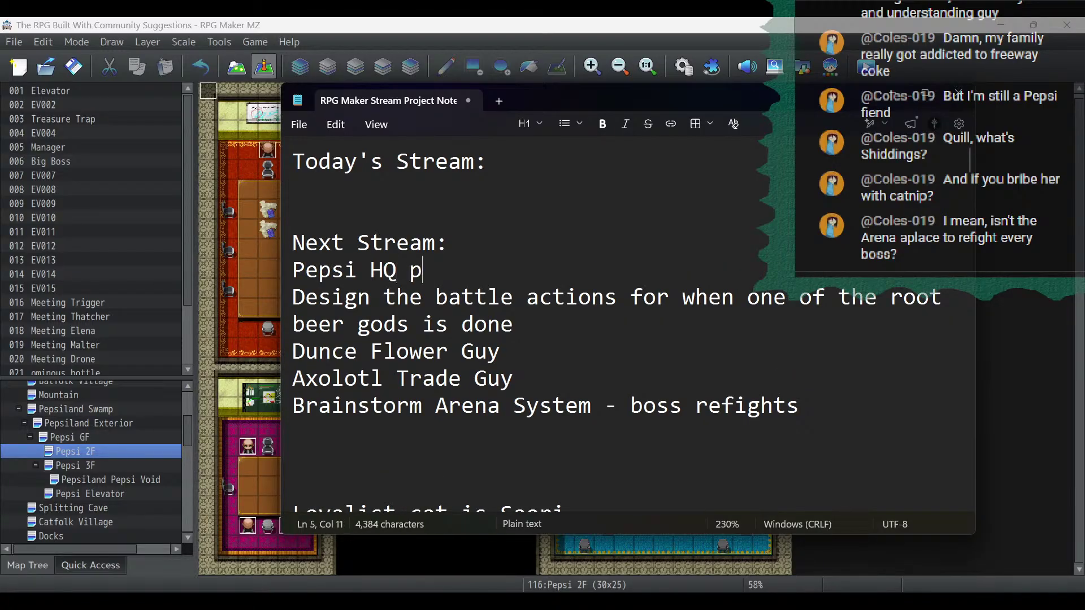
pyautogui.write('ost gods dialogue')
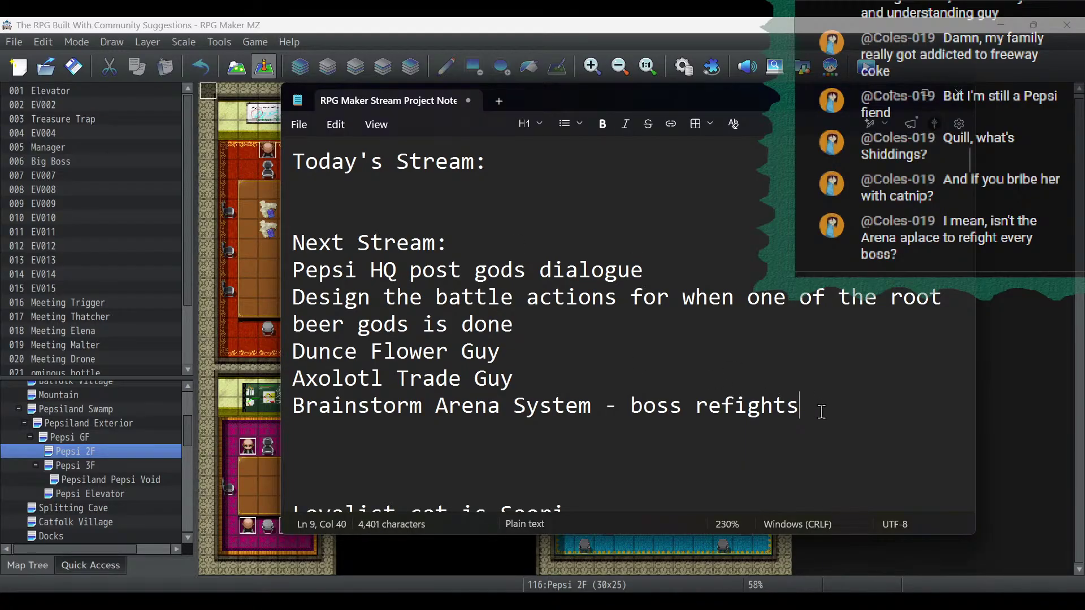
# Save and close the notes file, and save the project in RPG Maker MZ.
pyautogui.moveTo(817, 408); pyautogui.dragTo(254, 202)
pyautogui.click(298, 122)
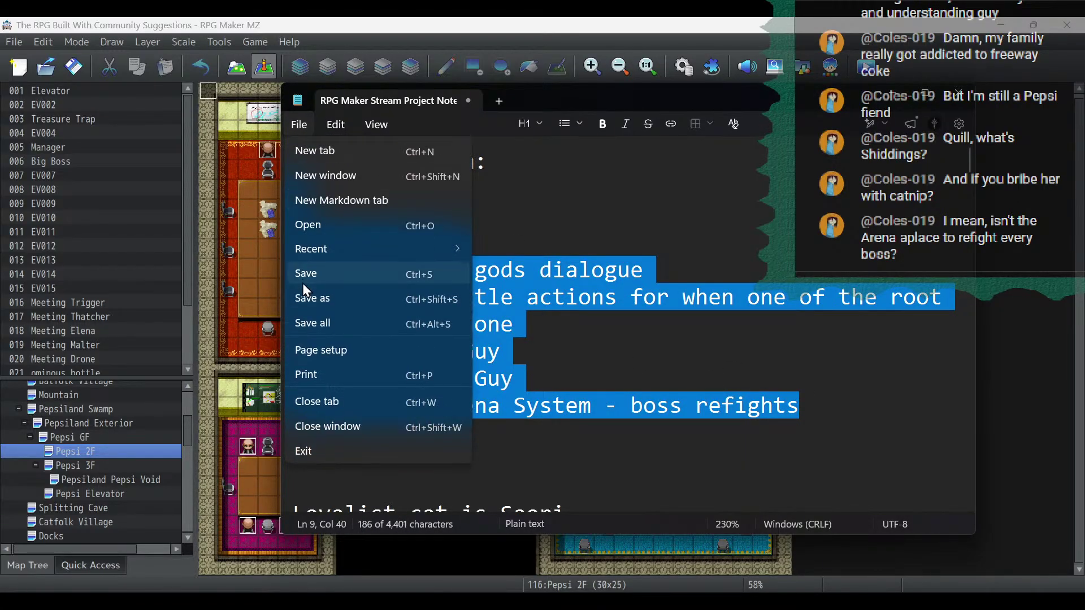
pyautogui.click(310, 276)
pyautogui.click(952, 101)
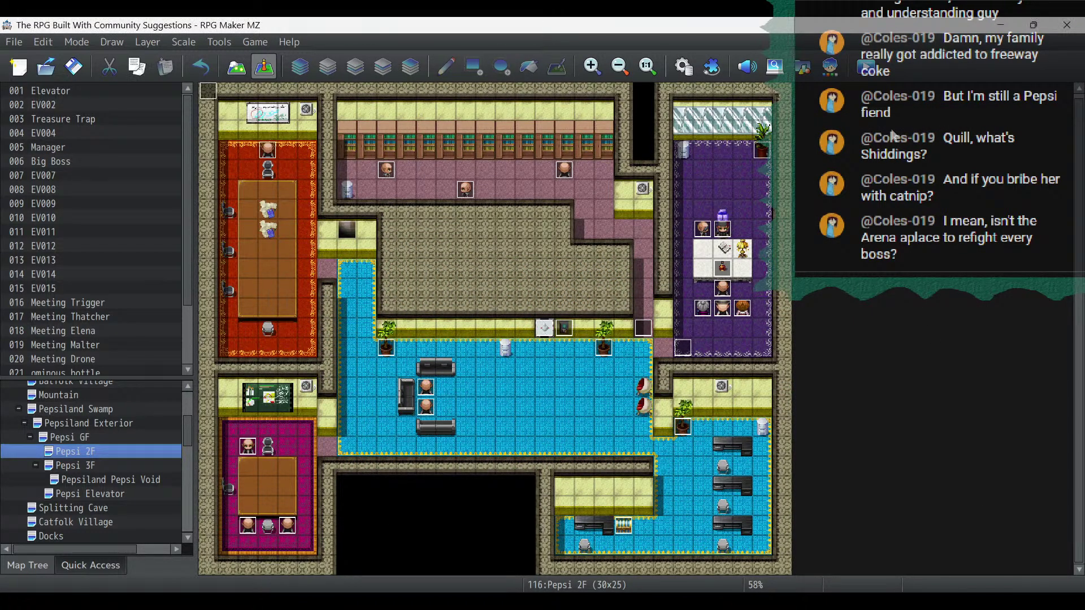
pyautogui.click(75, 68)
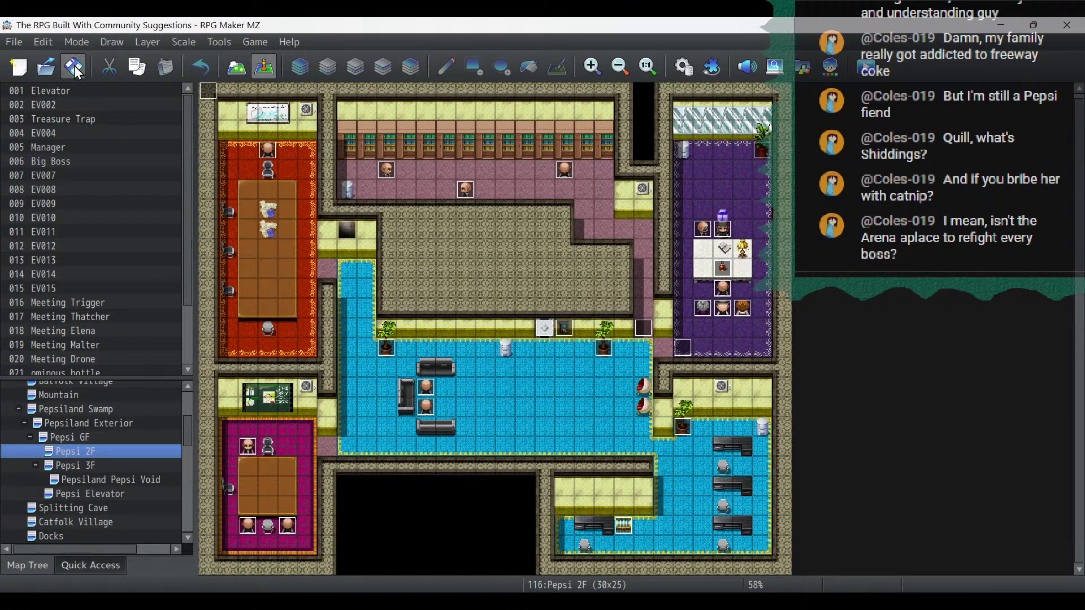